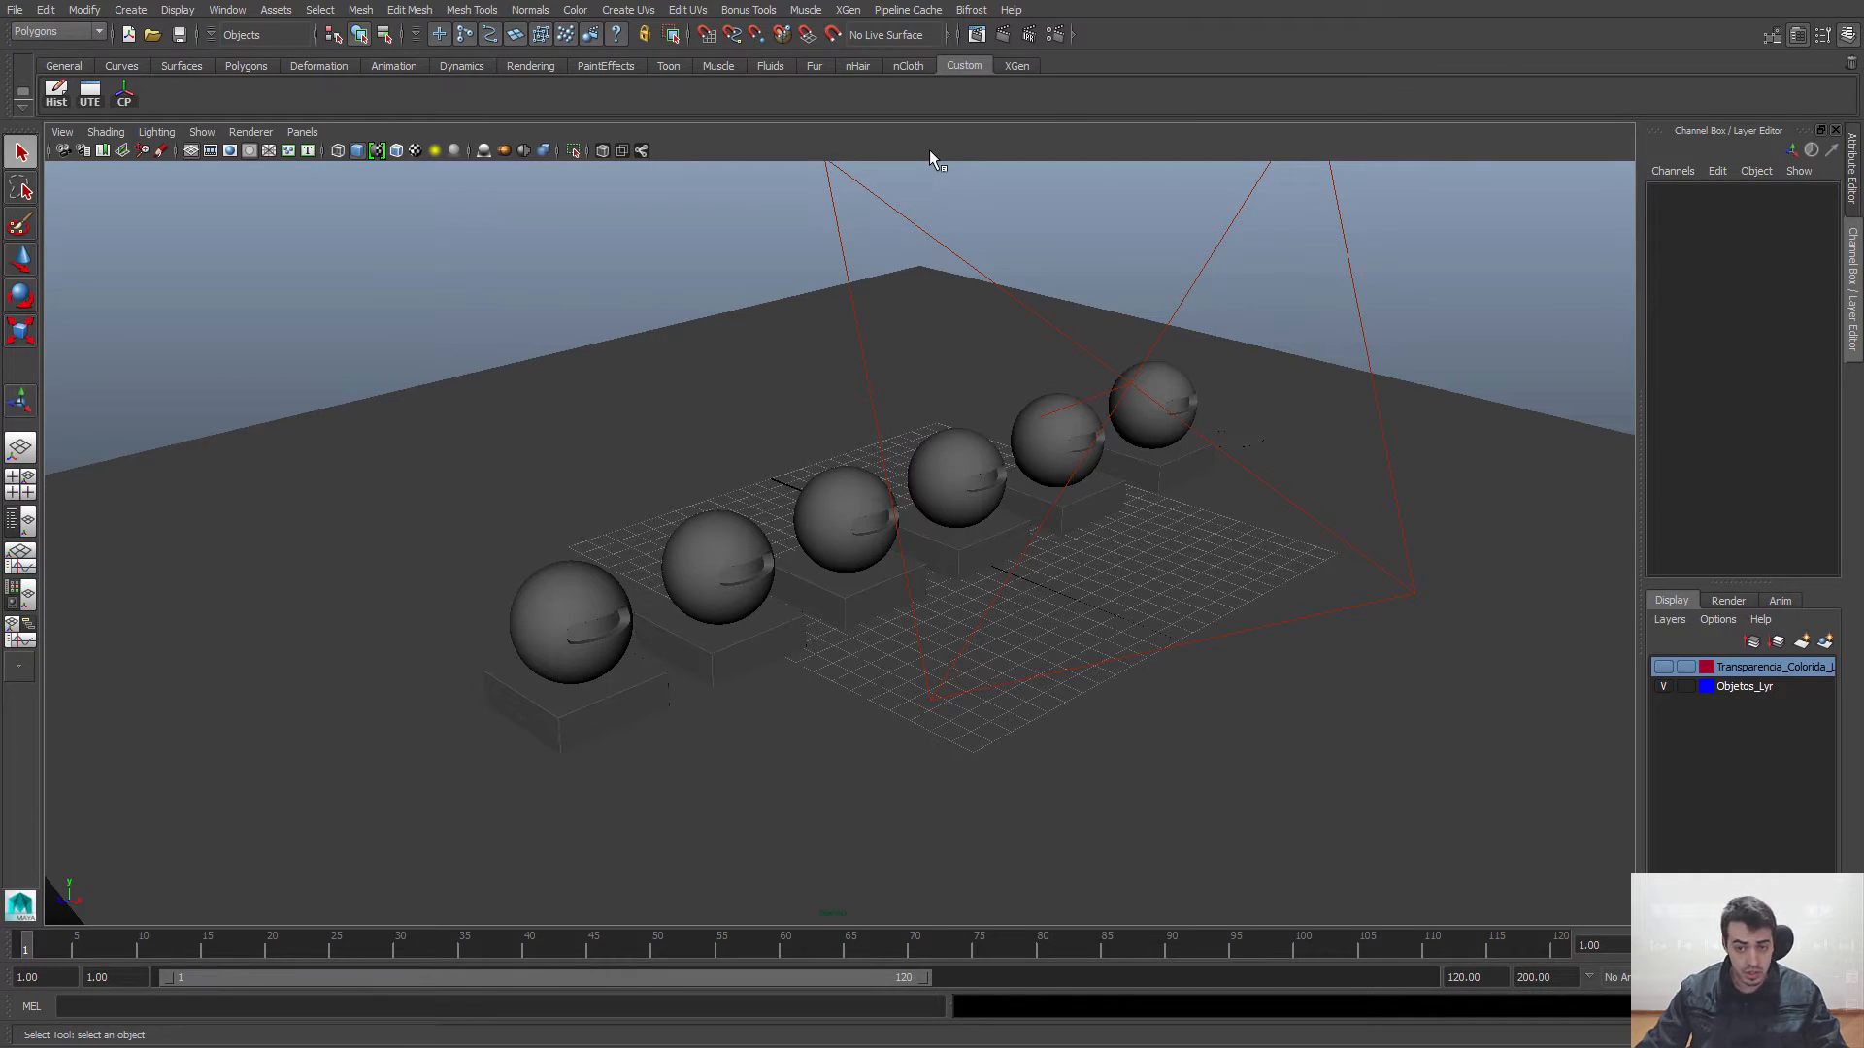
Step: Set the scene's renderer to mental ray in the render settings and close them
left_click(1056, 35)
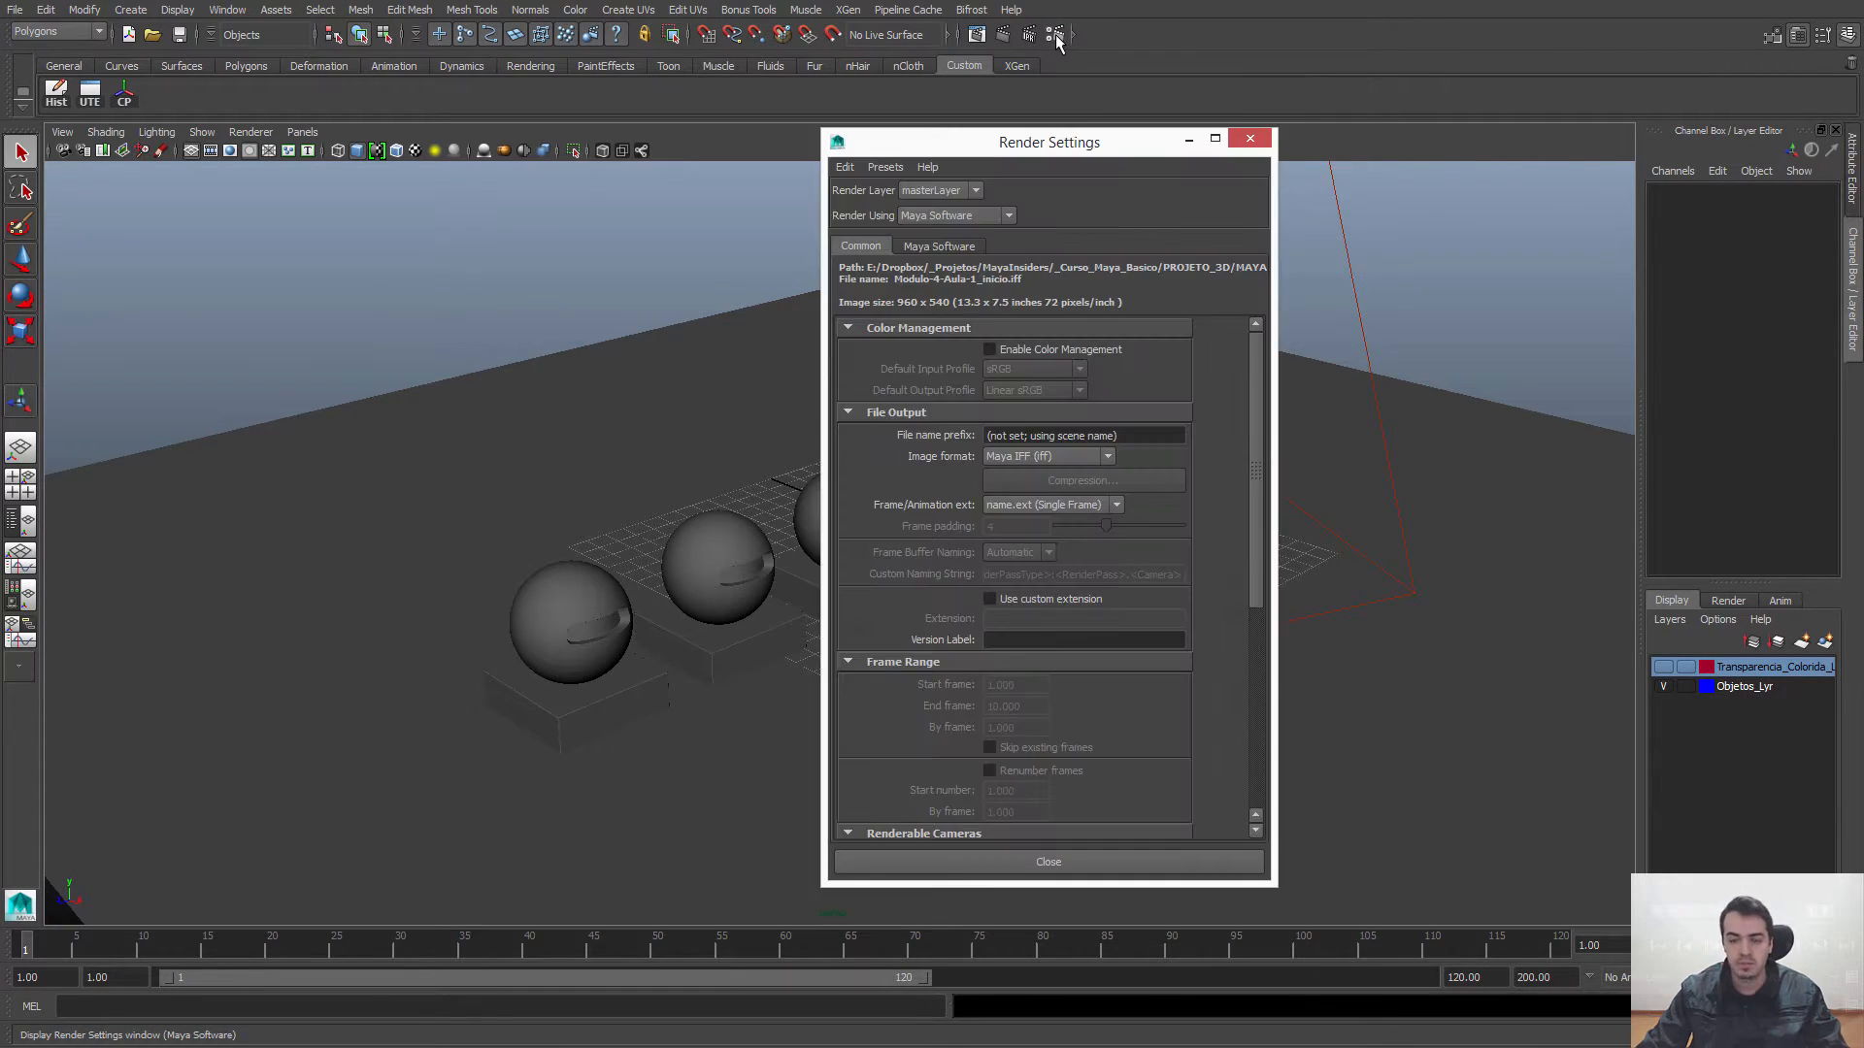
left_click(1011, 213)
left_click(966, 210)
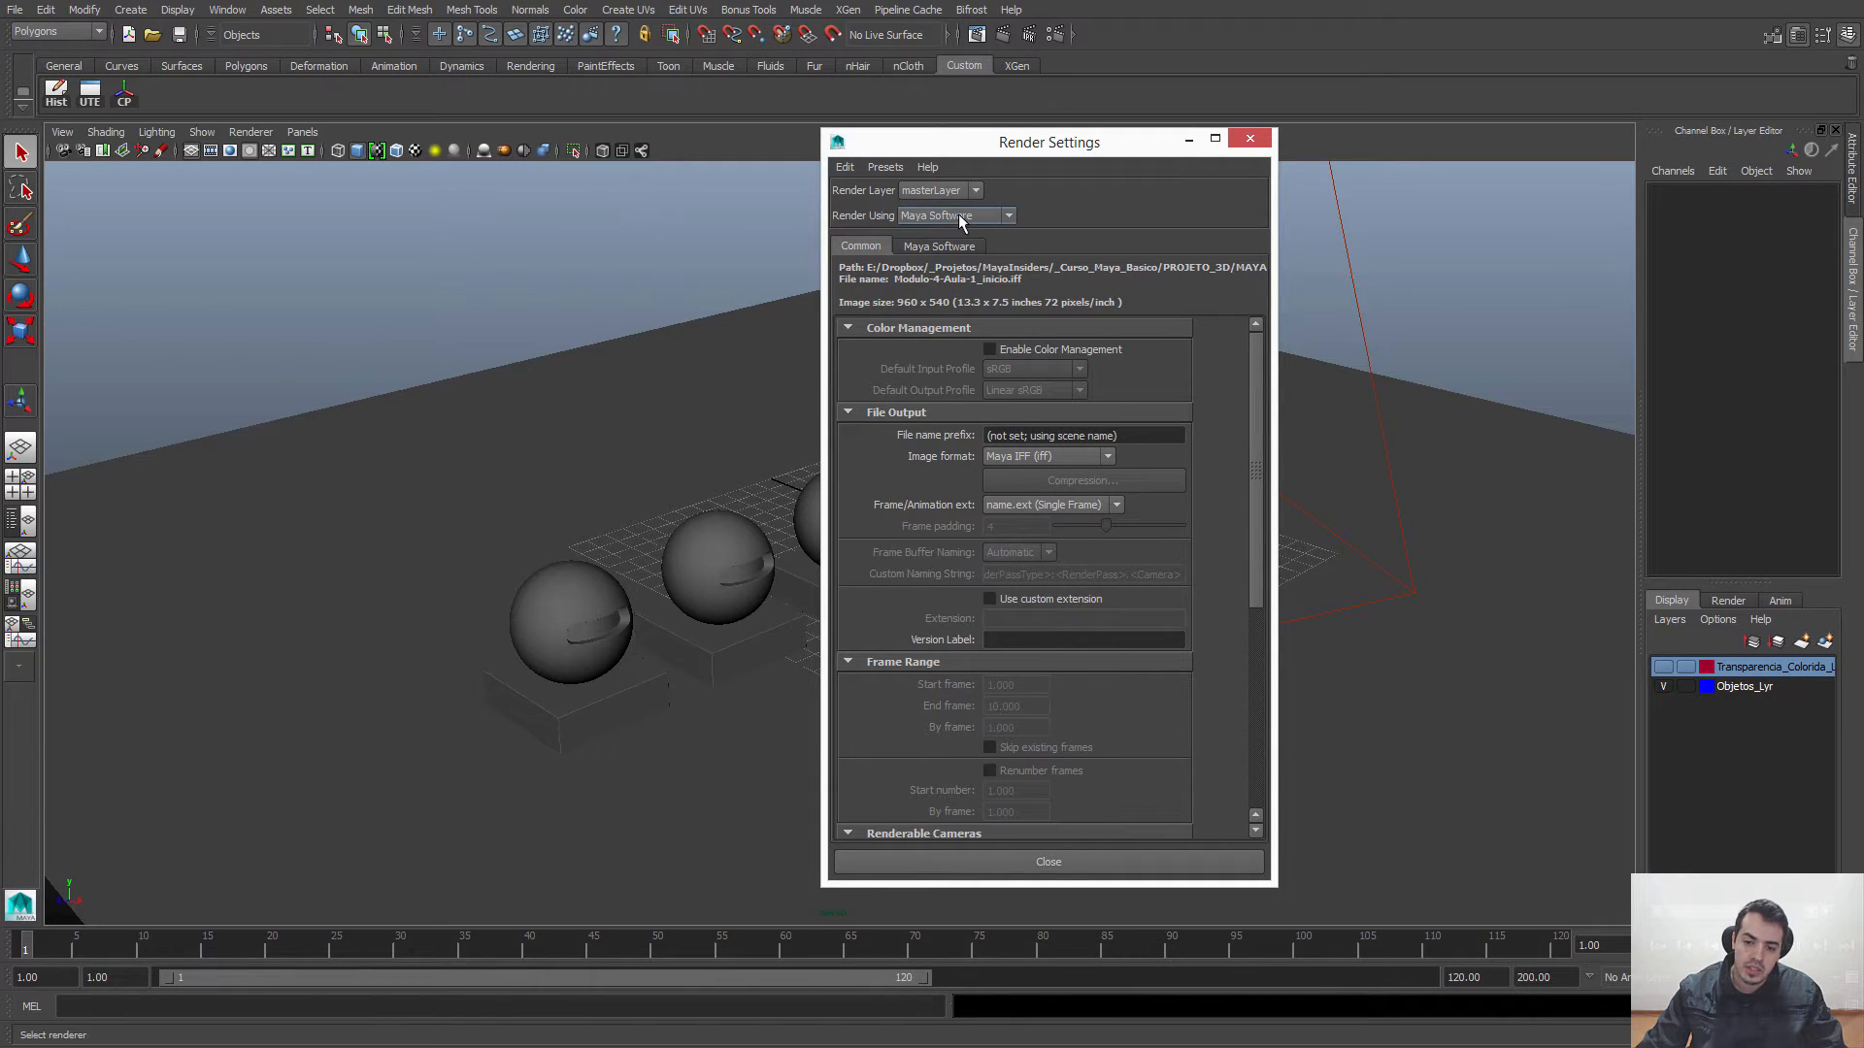
left_click(959, 213)
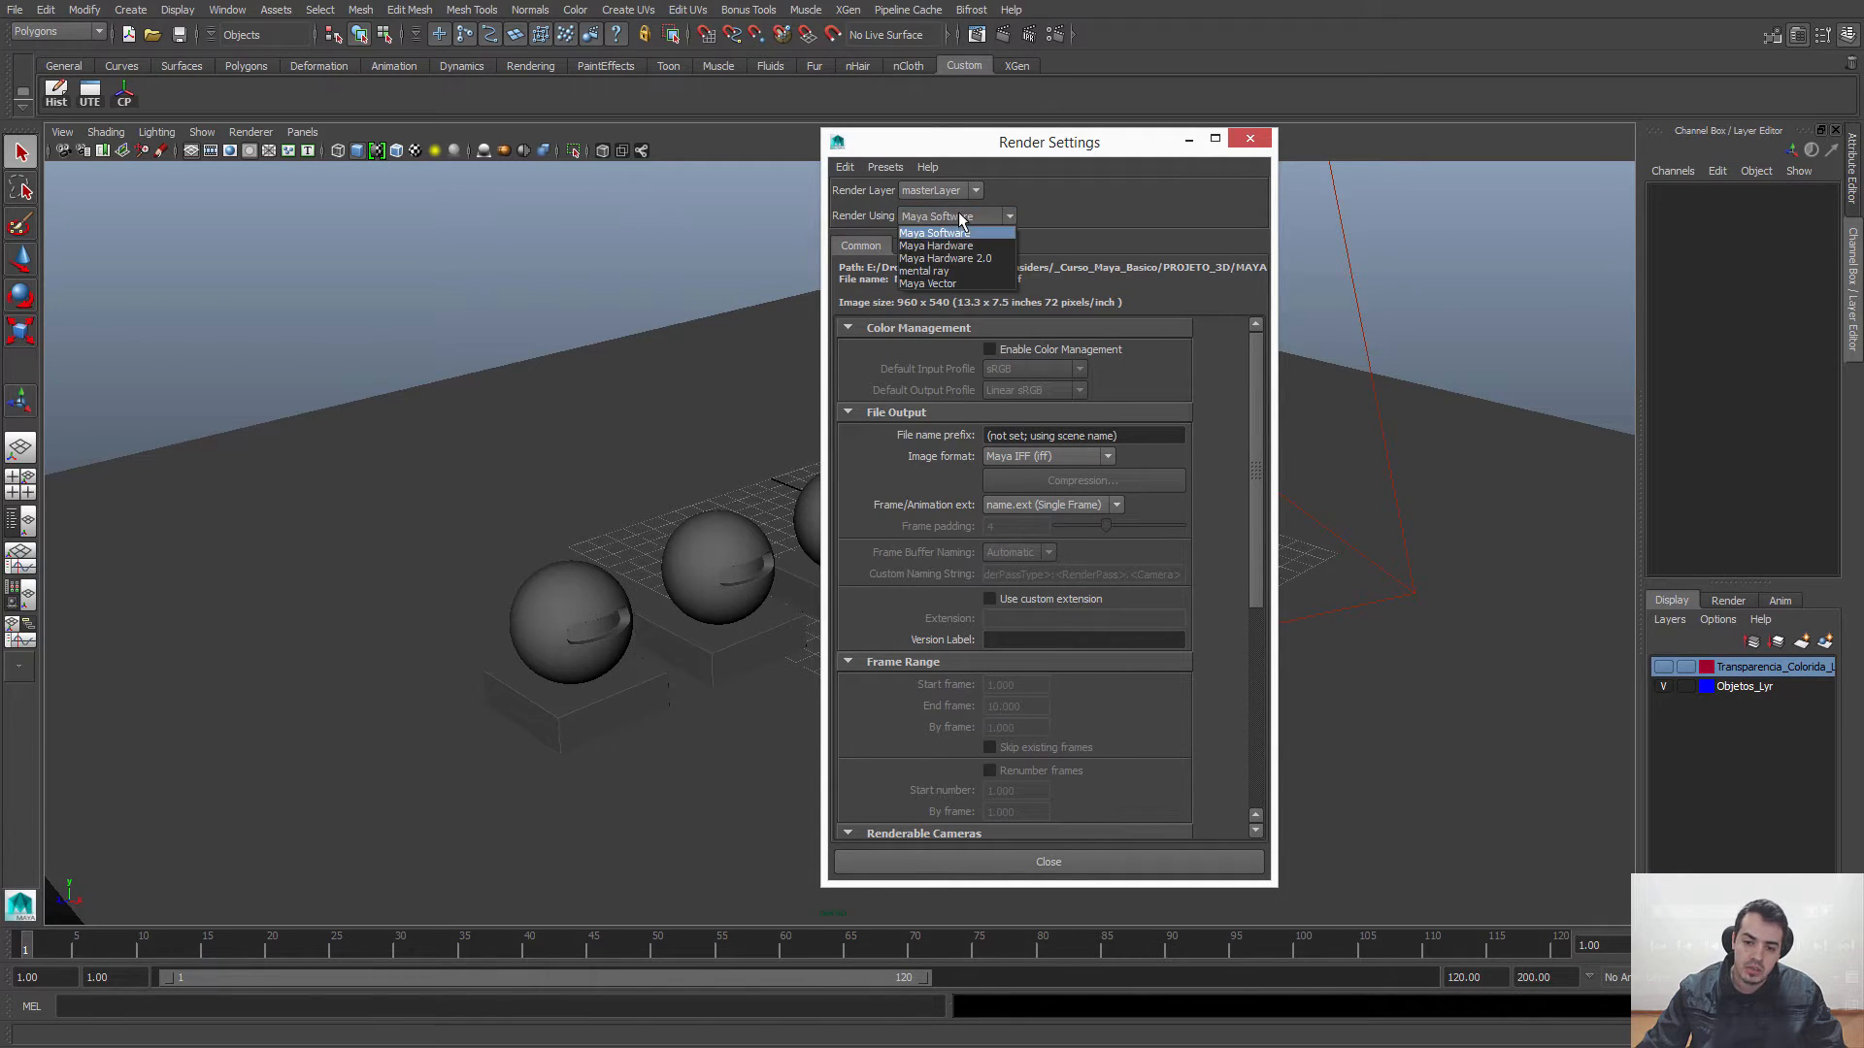
left_click(934, 272)
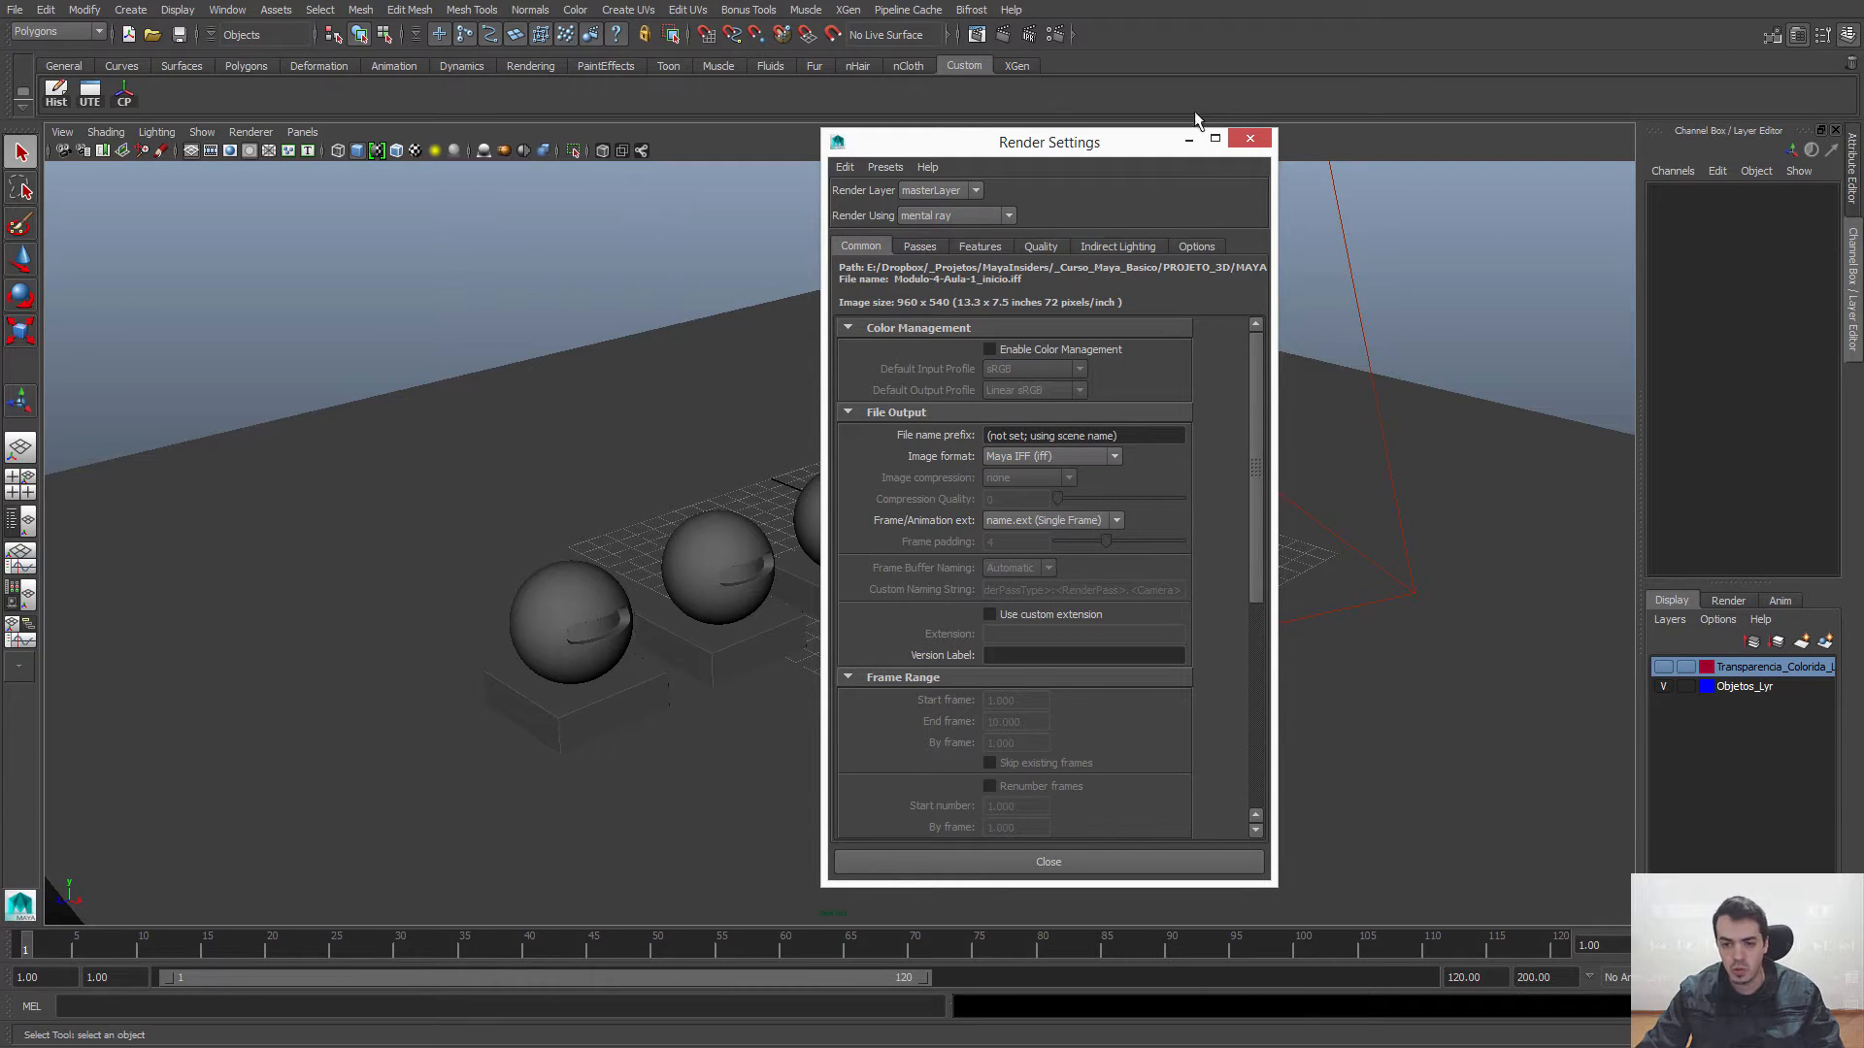
left_click(1246, 141)
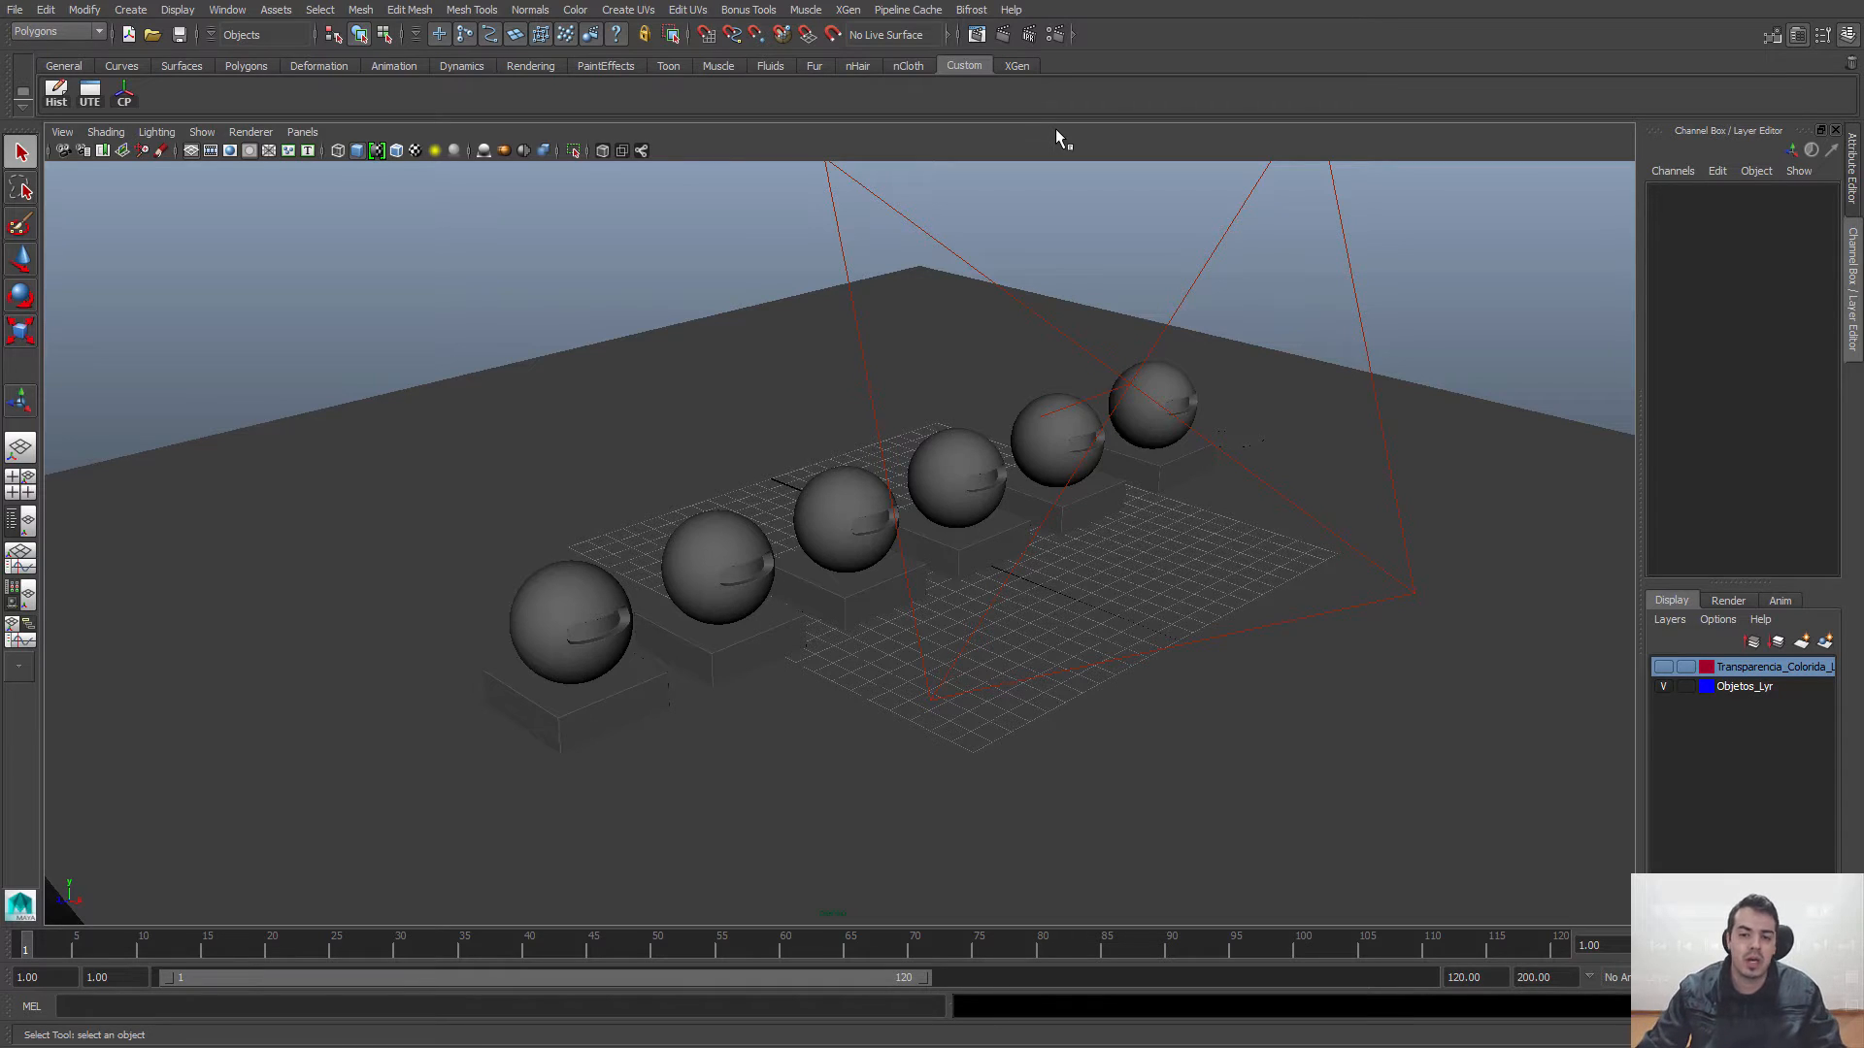
Step: Open the Plug-in Manager and enlarge its window to inspect the plug-in folders and their full paths
left_click(228, 11)
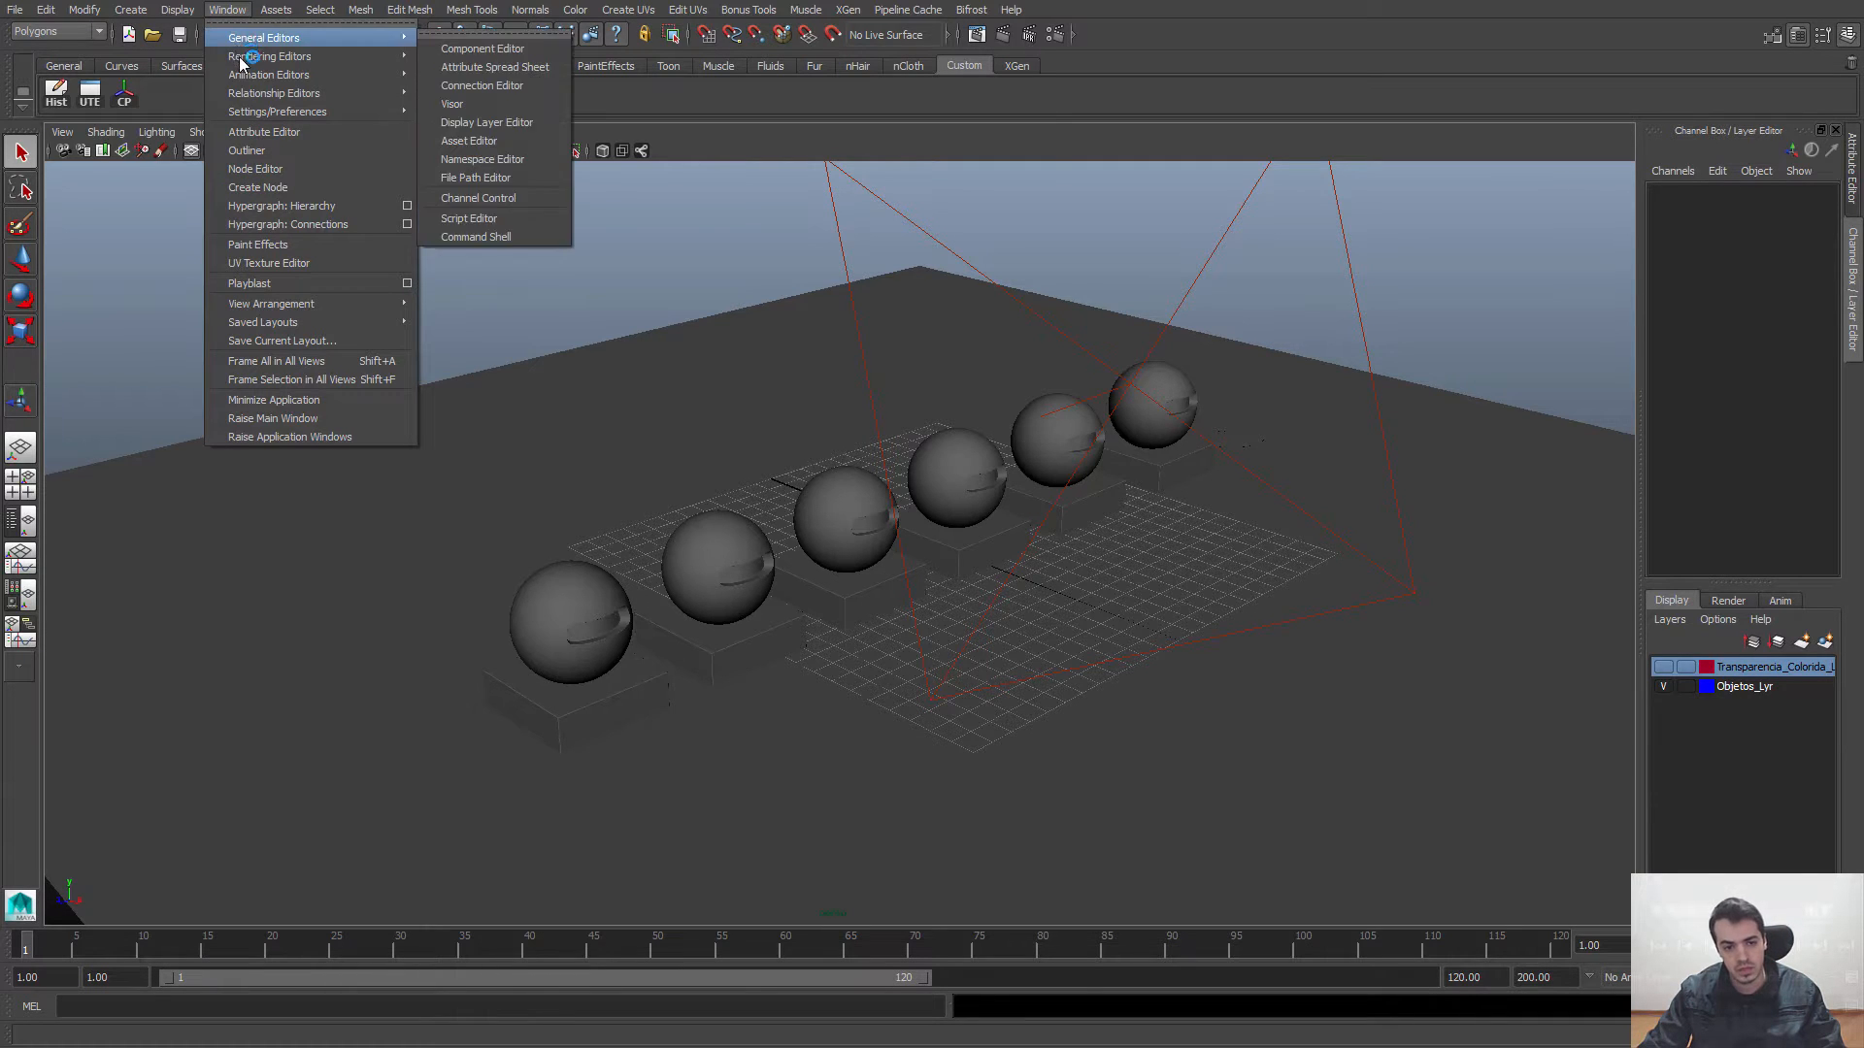
mouse_move(250, 113)
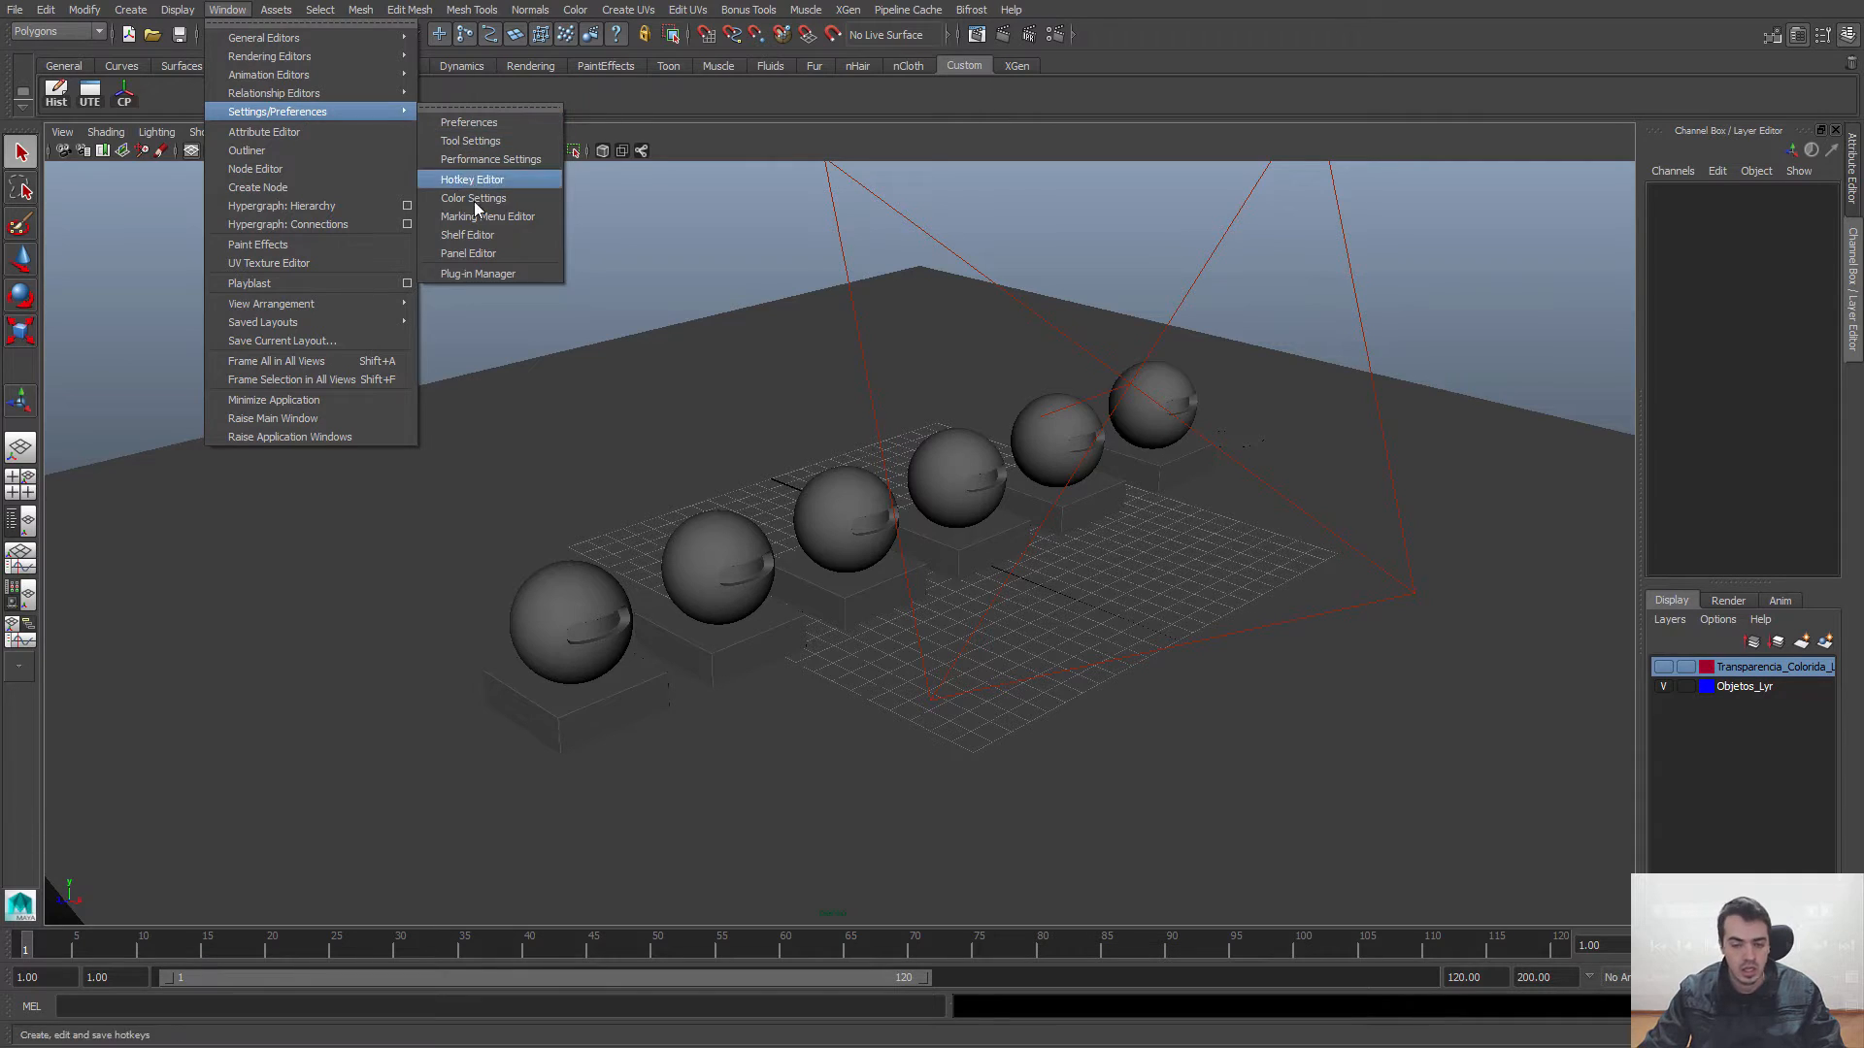
left_click(469, 276)
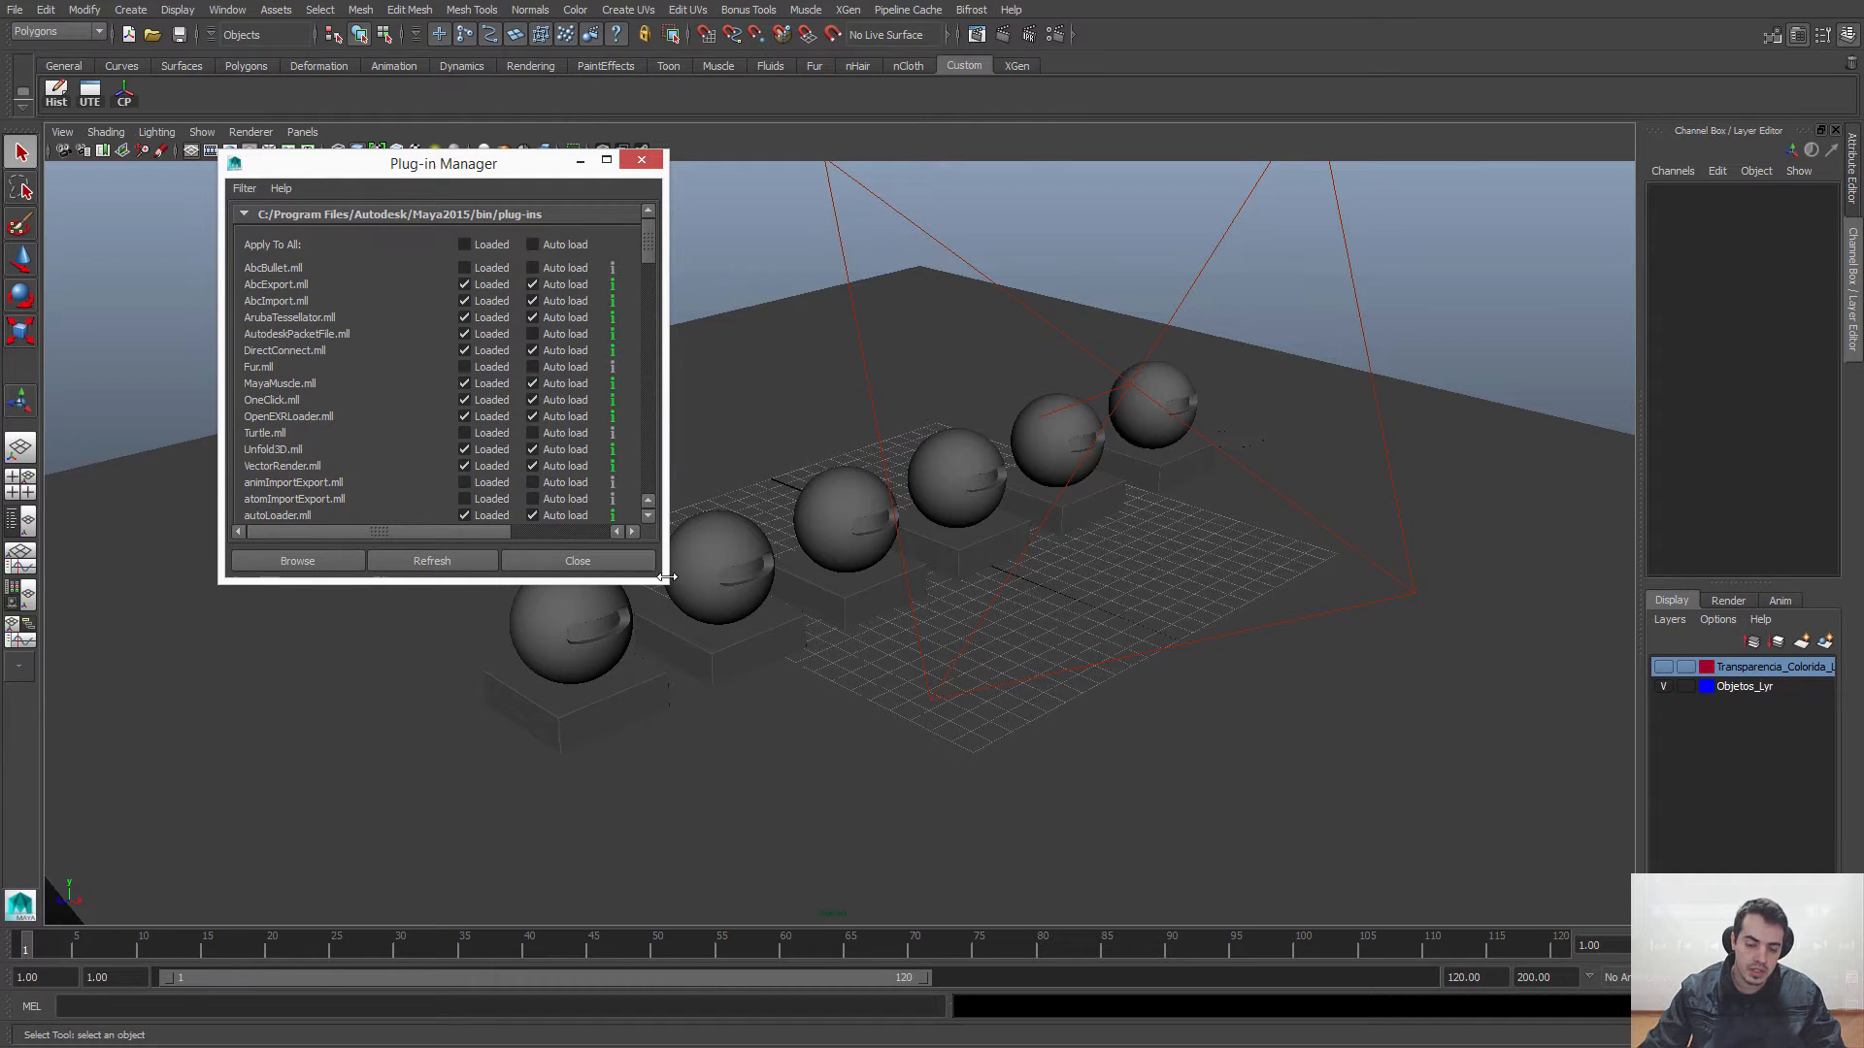
left_click_drag(665, 583, 691, 842)
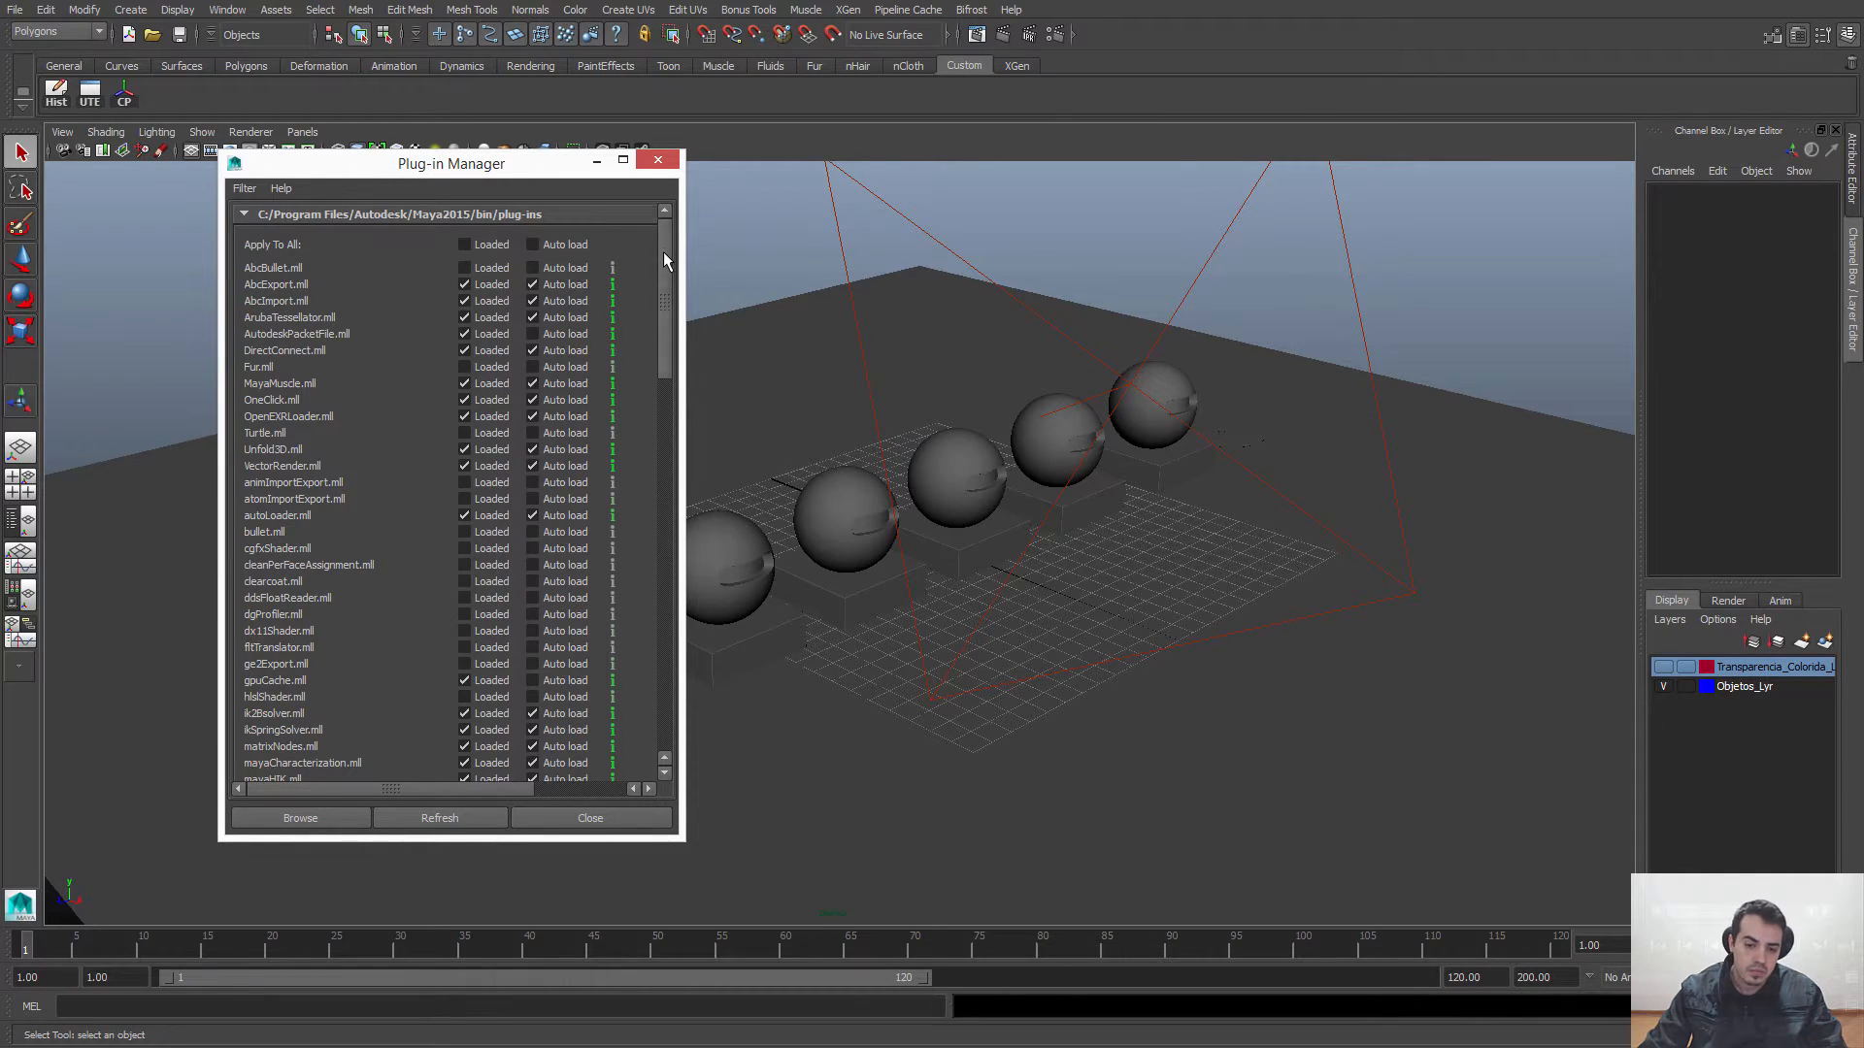
left_click_drag(662, 252, 626, 420)
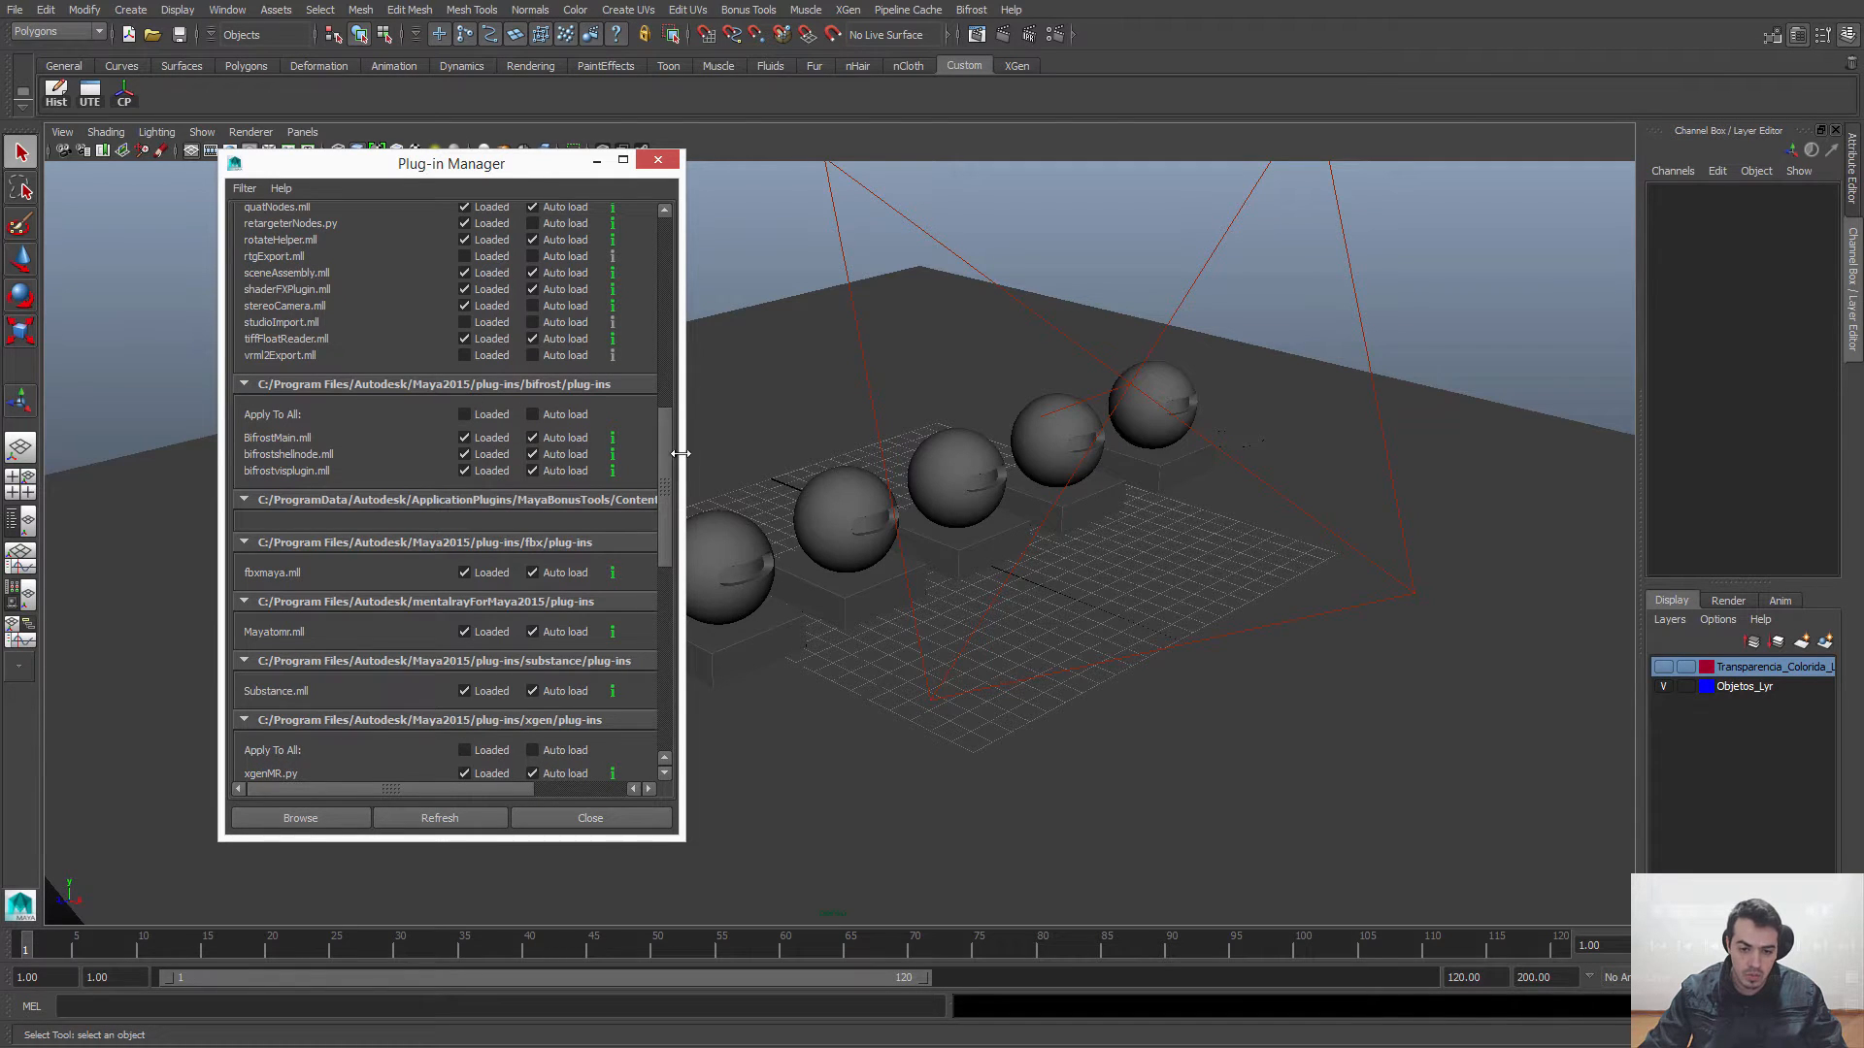
left_click_drag(682, 455, 862, 462)
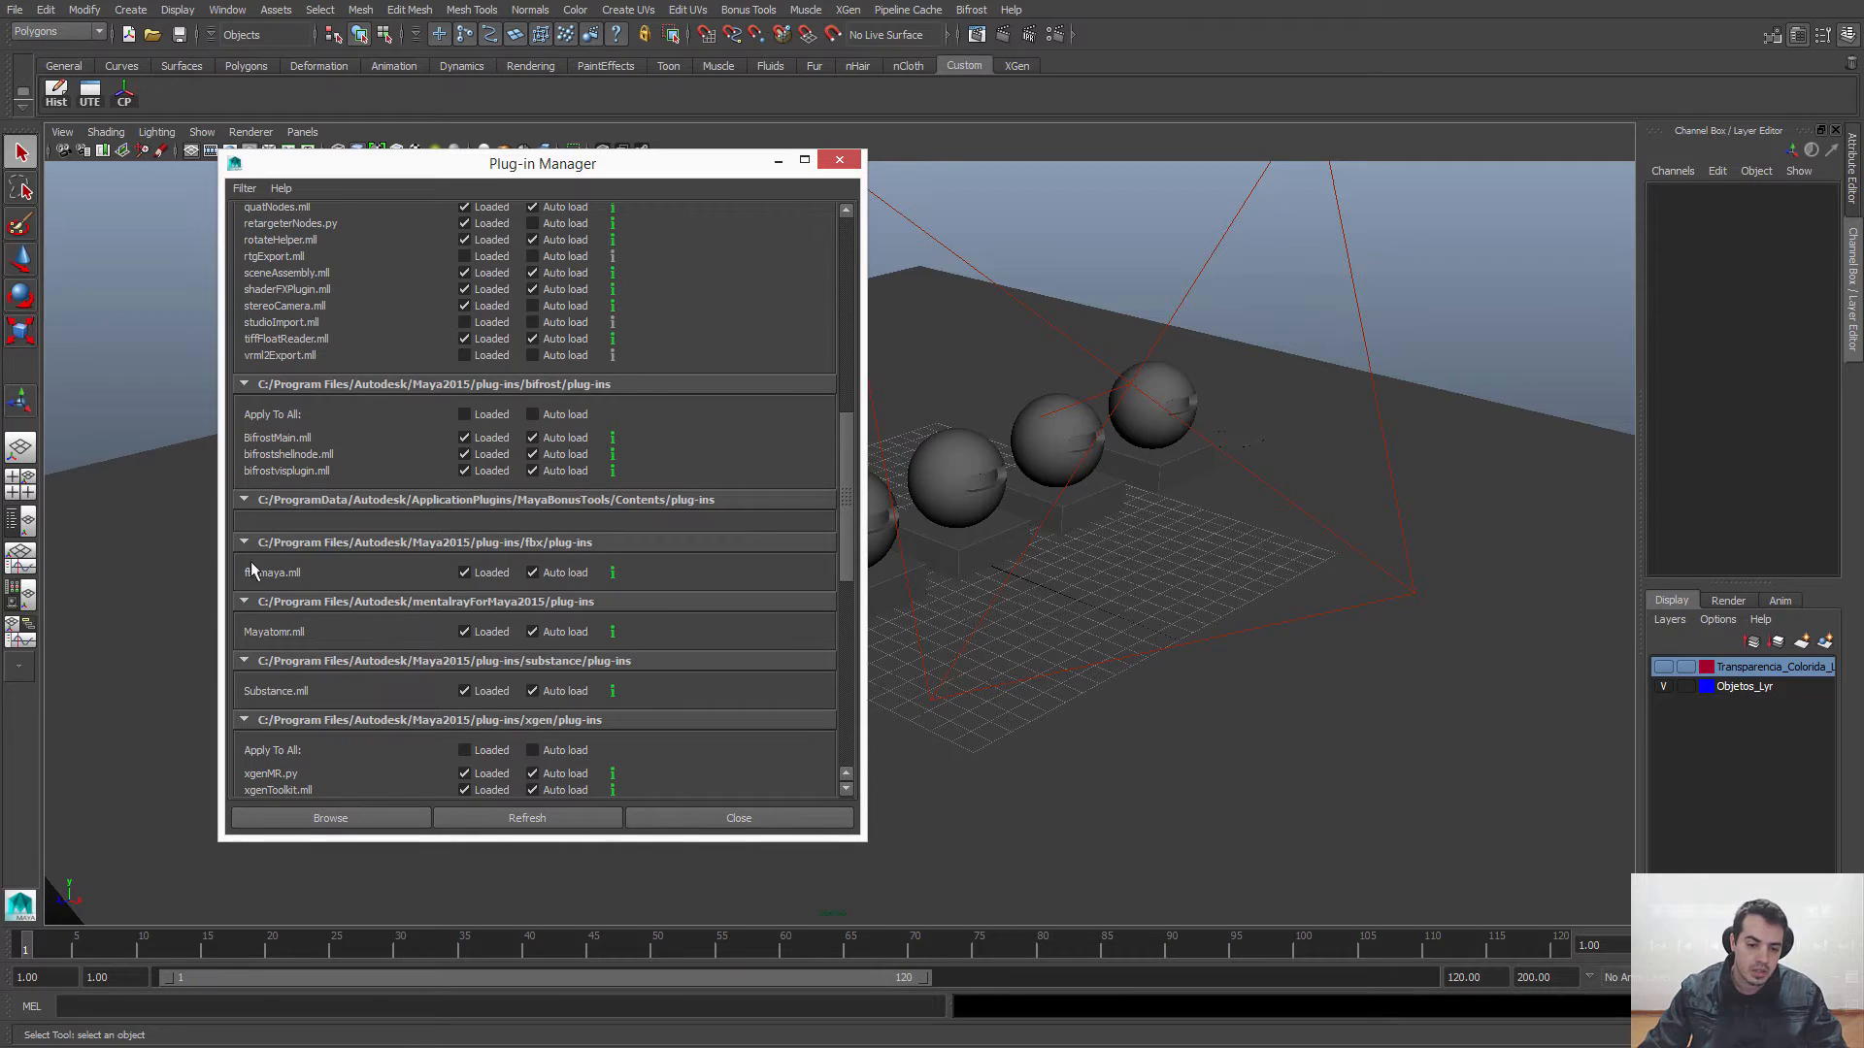
Step: Collapse the bifrost, MayaBonusTools, fbx, mentalrayForMaya2015, substance, xgen and win64-2015 plug-in groups
left_click(243, 385)
left_click(243, 404)
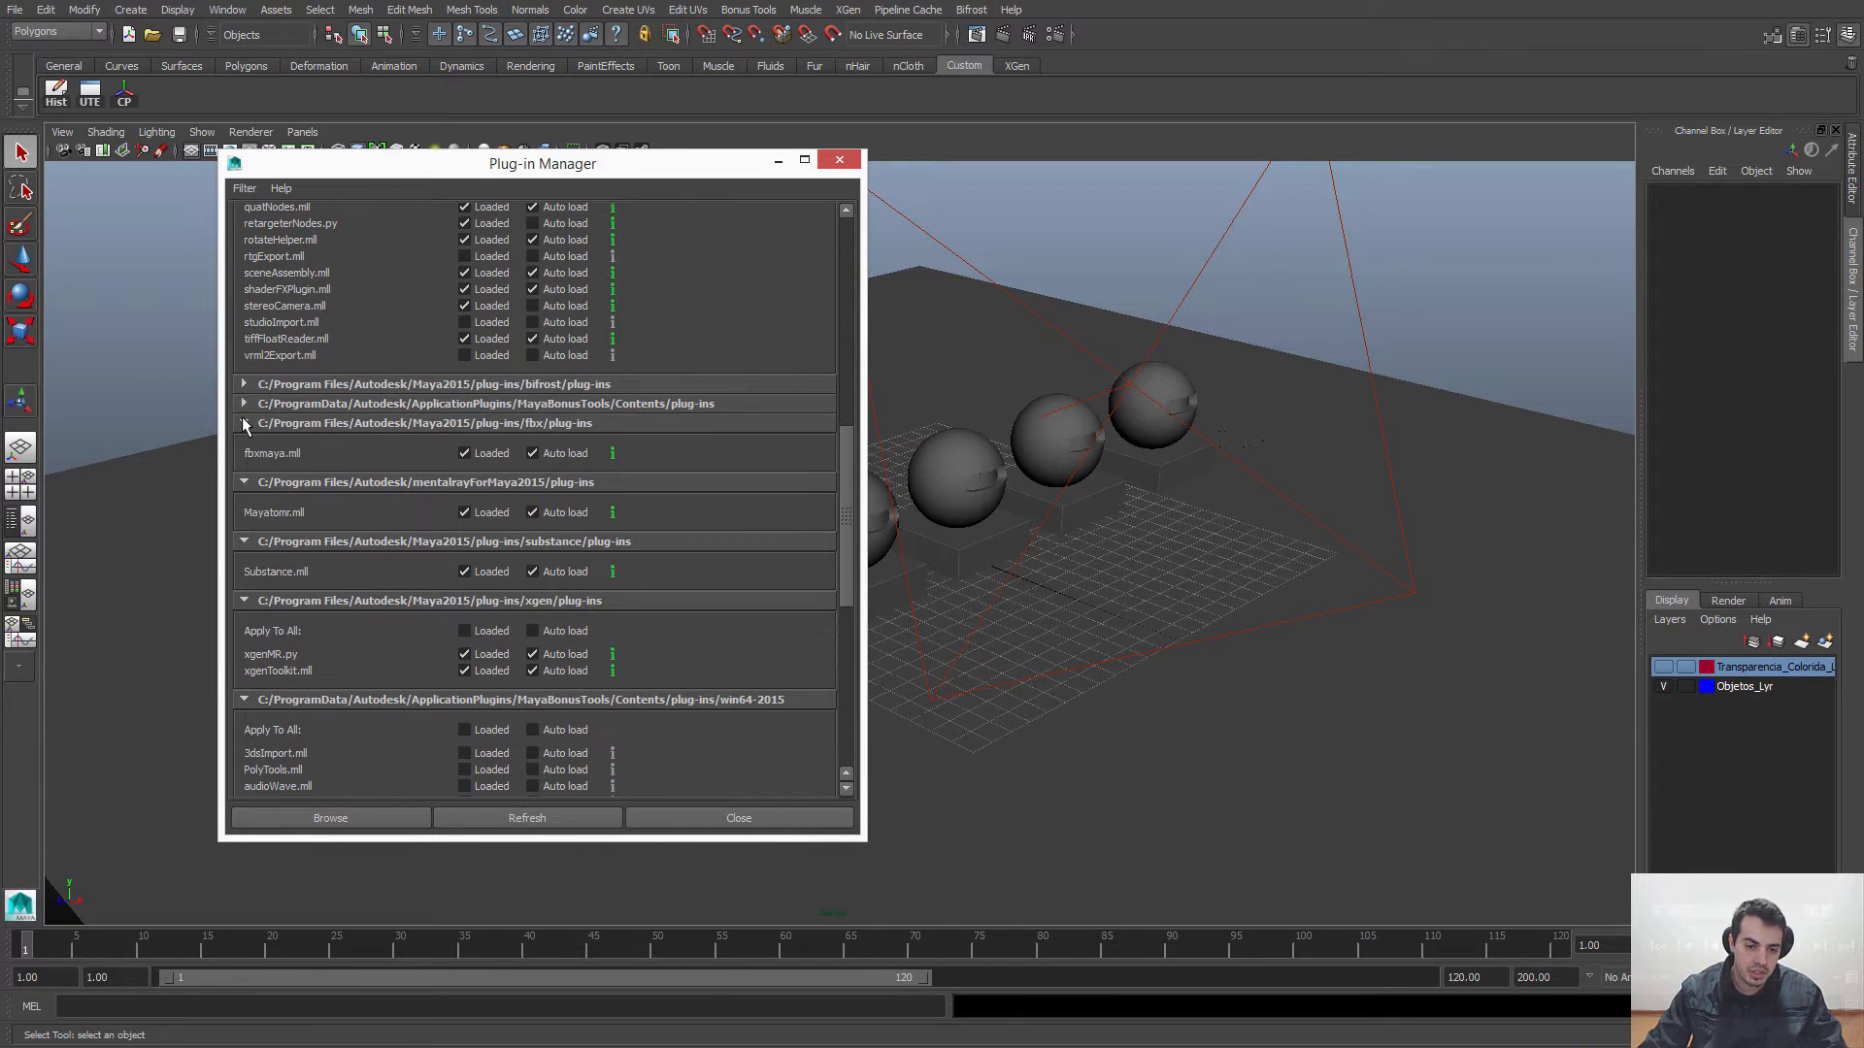
left_click(244, 423)
left_click(244, 443)
left_click(244, 462)
left_click(244, 482)
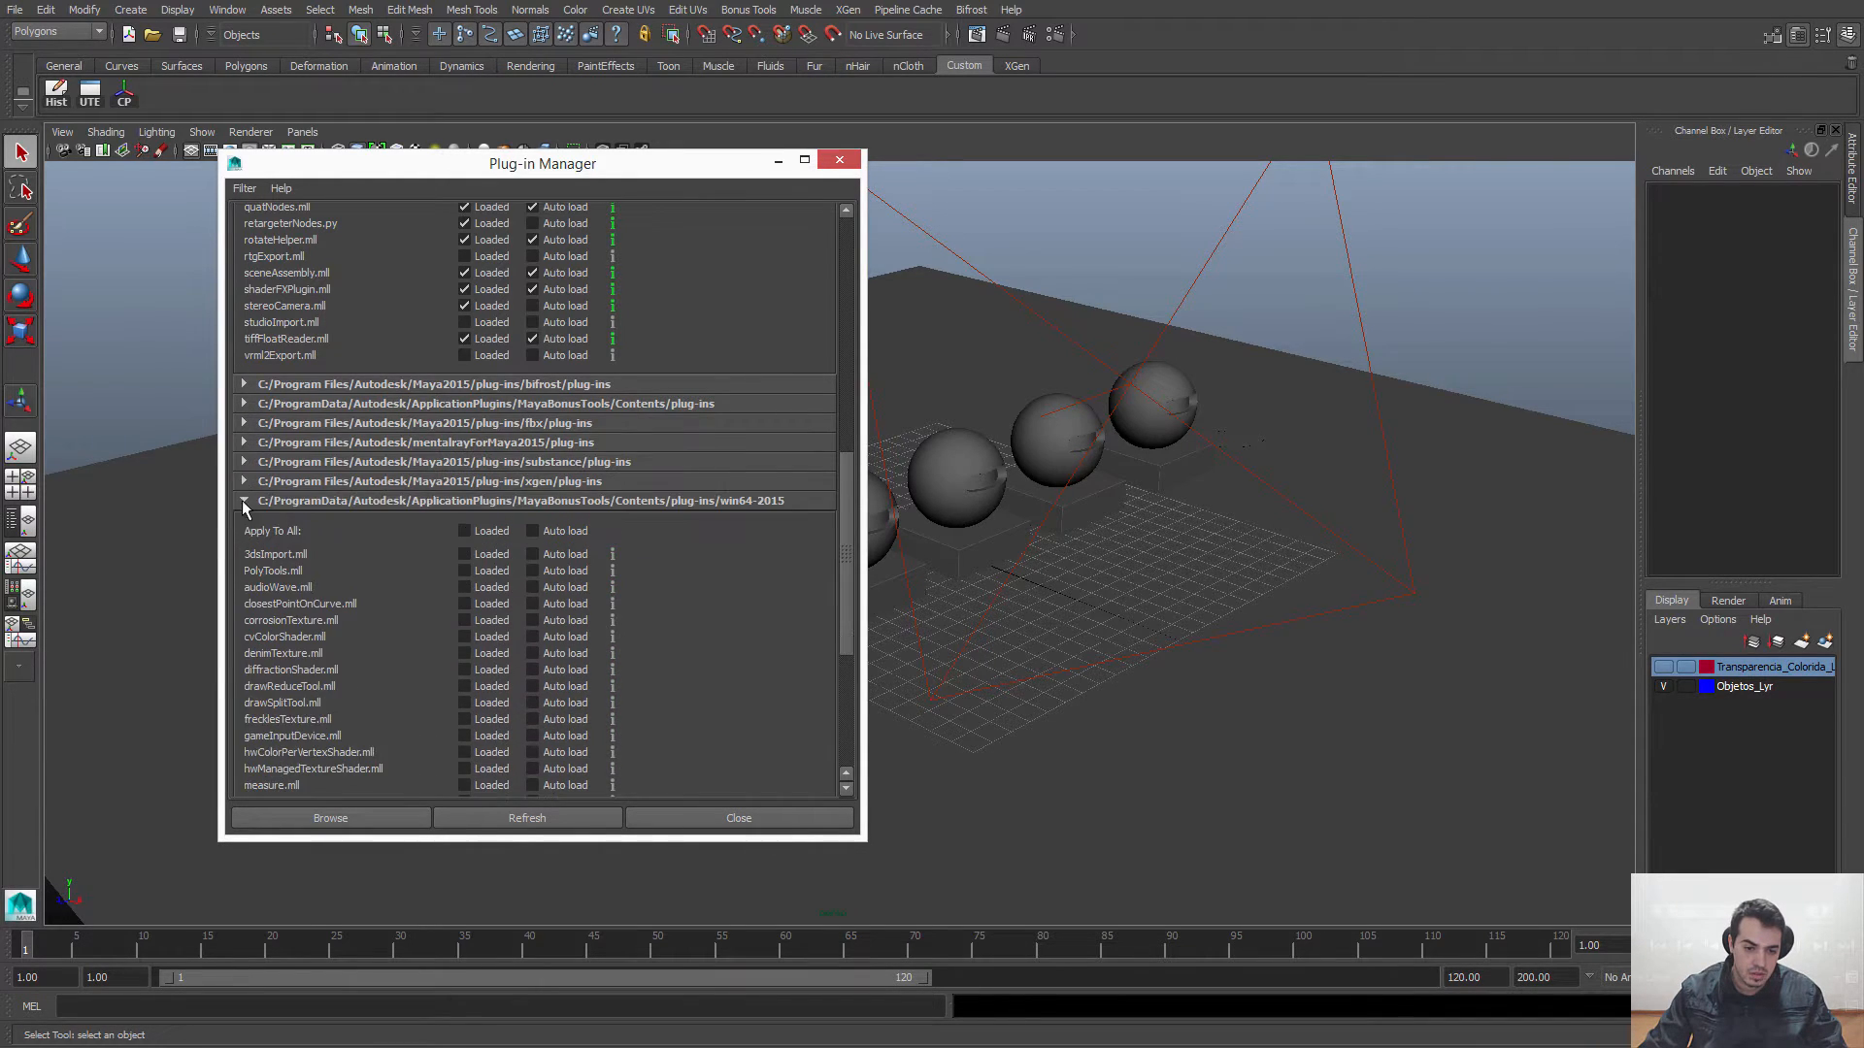
left_click(241, 499)
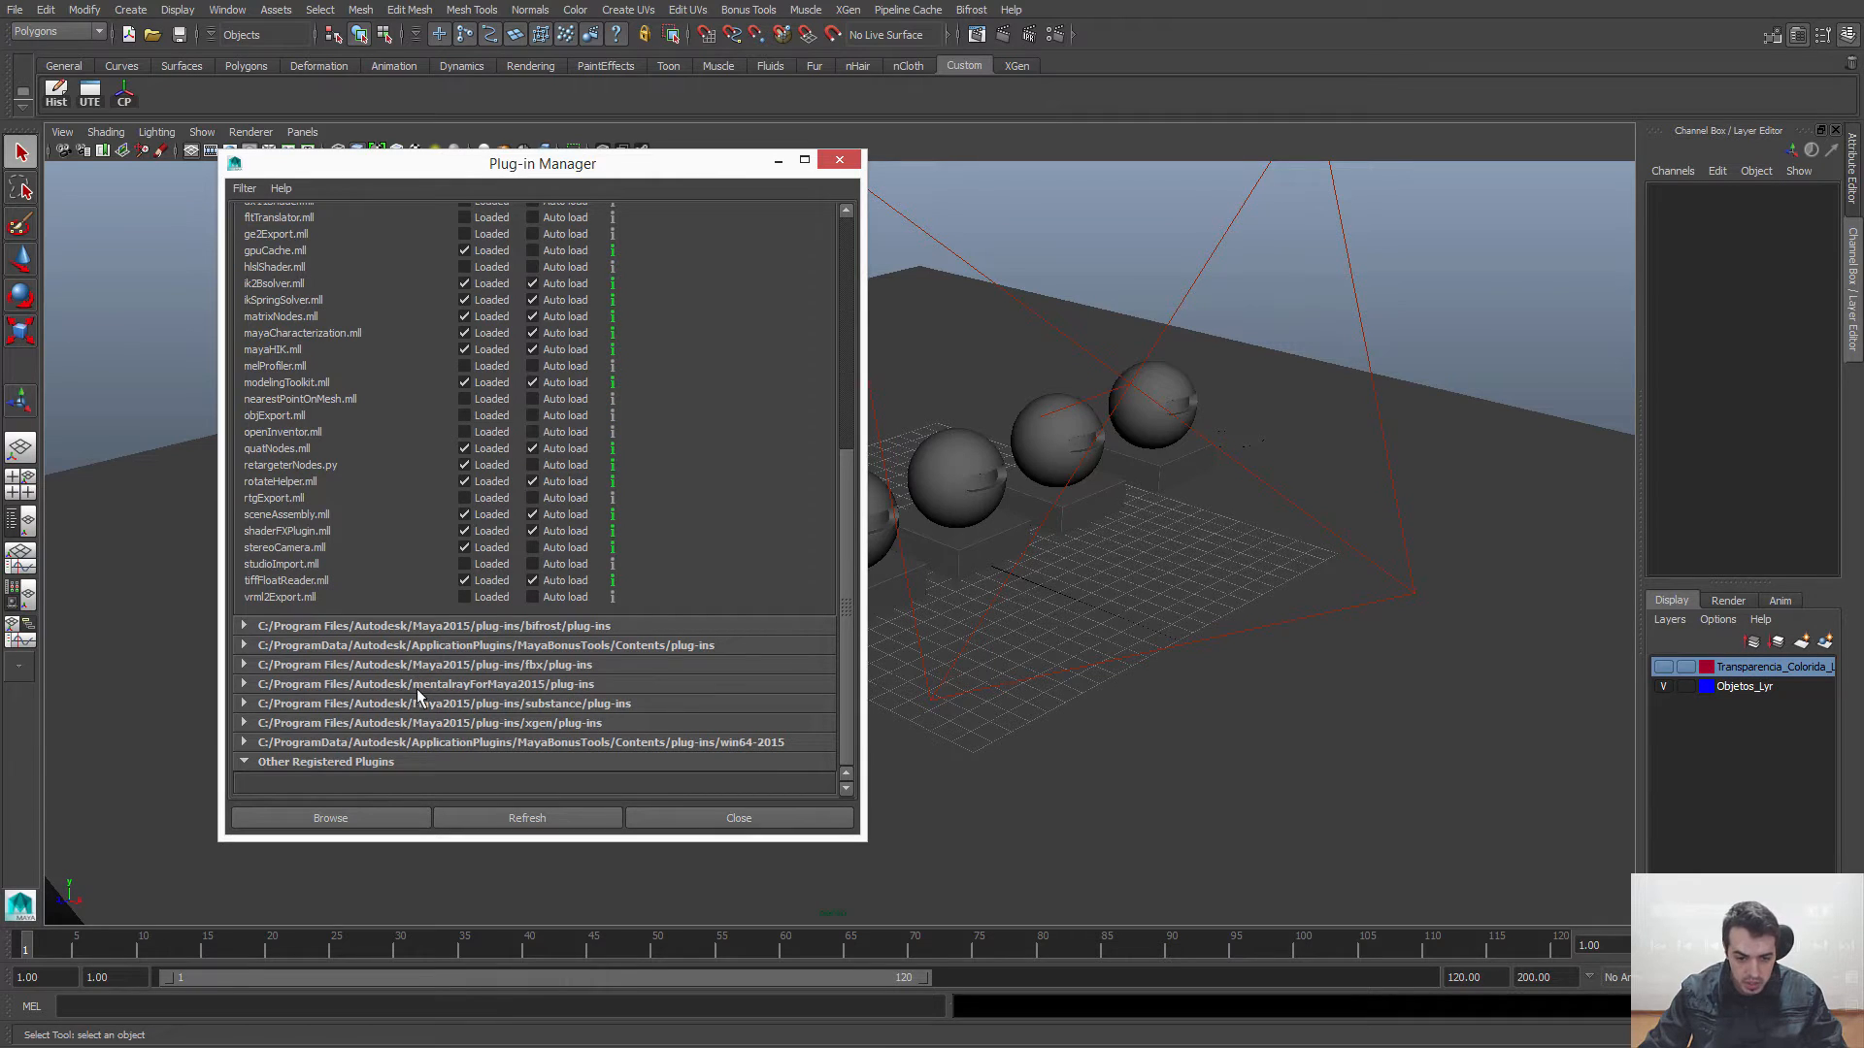
Step: Expand the mentalrayForMaya2015 group to check the load options of Mayatomr.mll, and close the Plug-in Manager
left_click(244, 686)
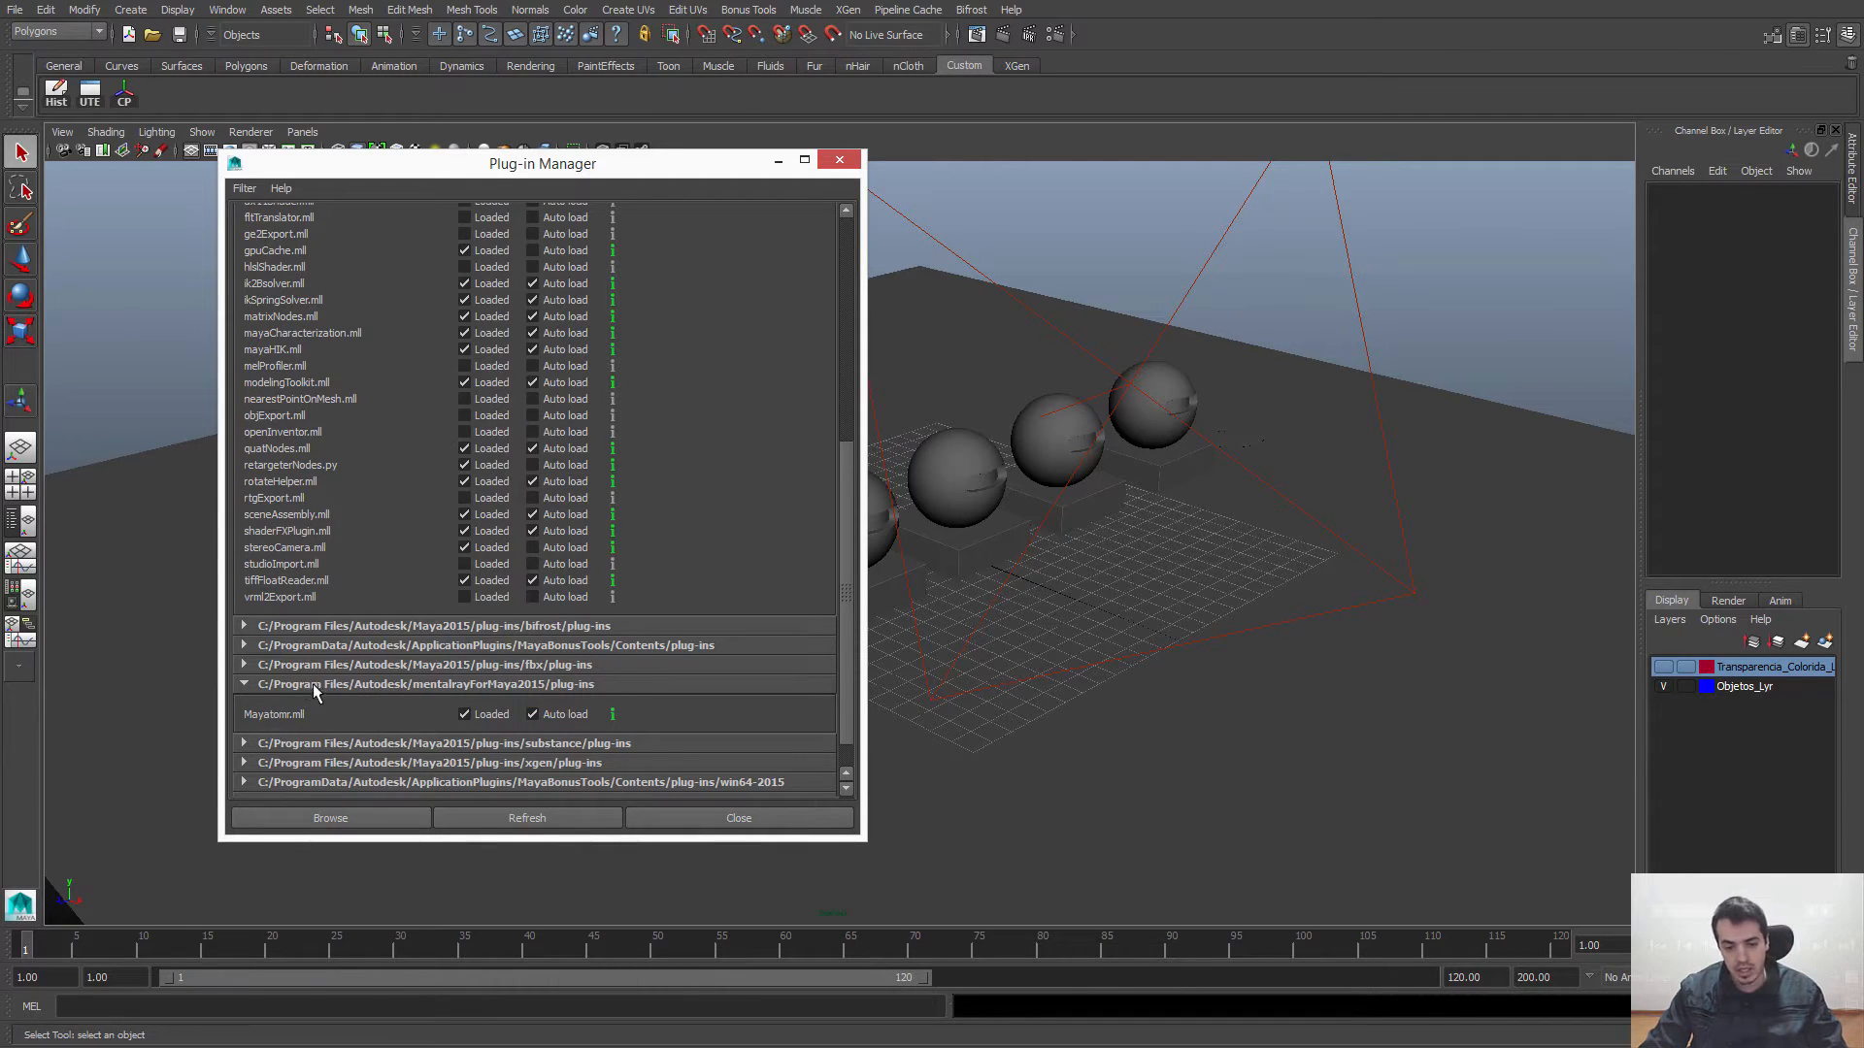
scroll(479, 638, "down", 1)
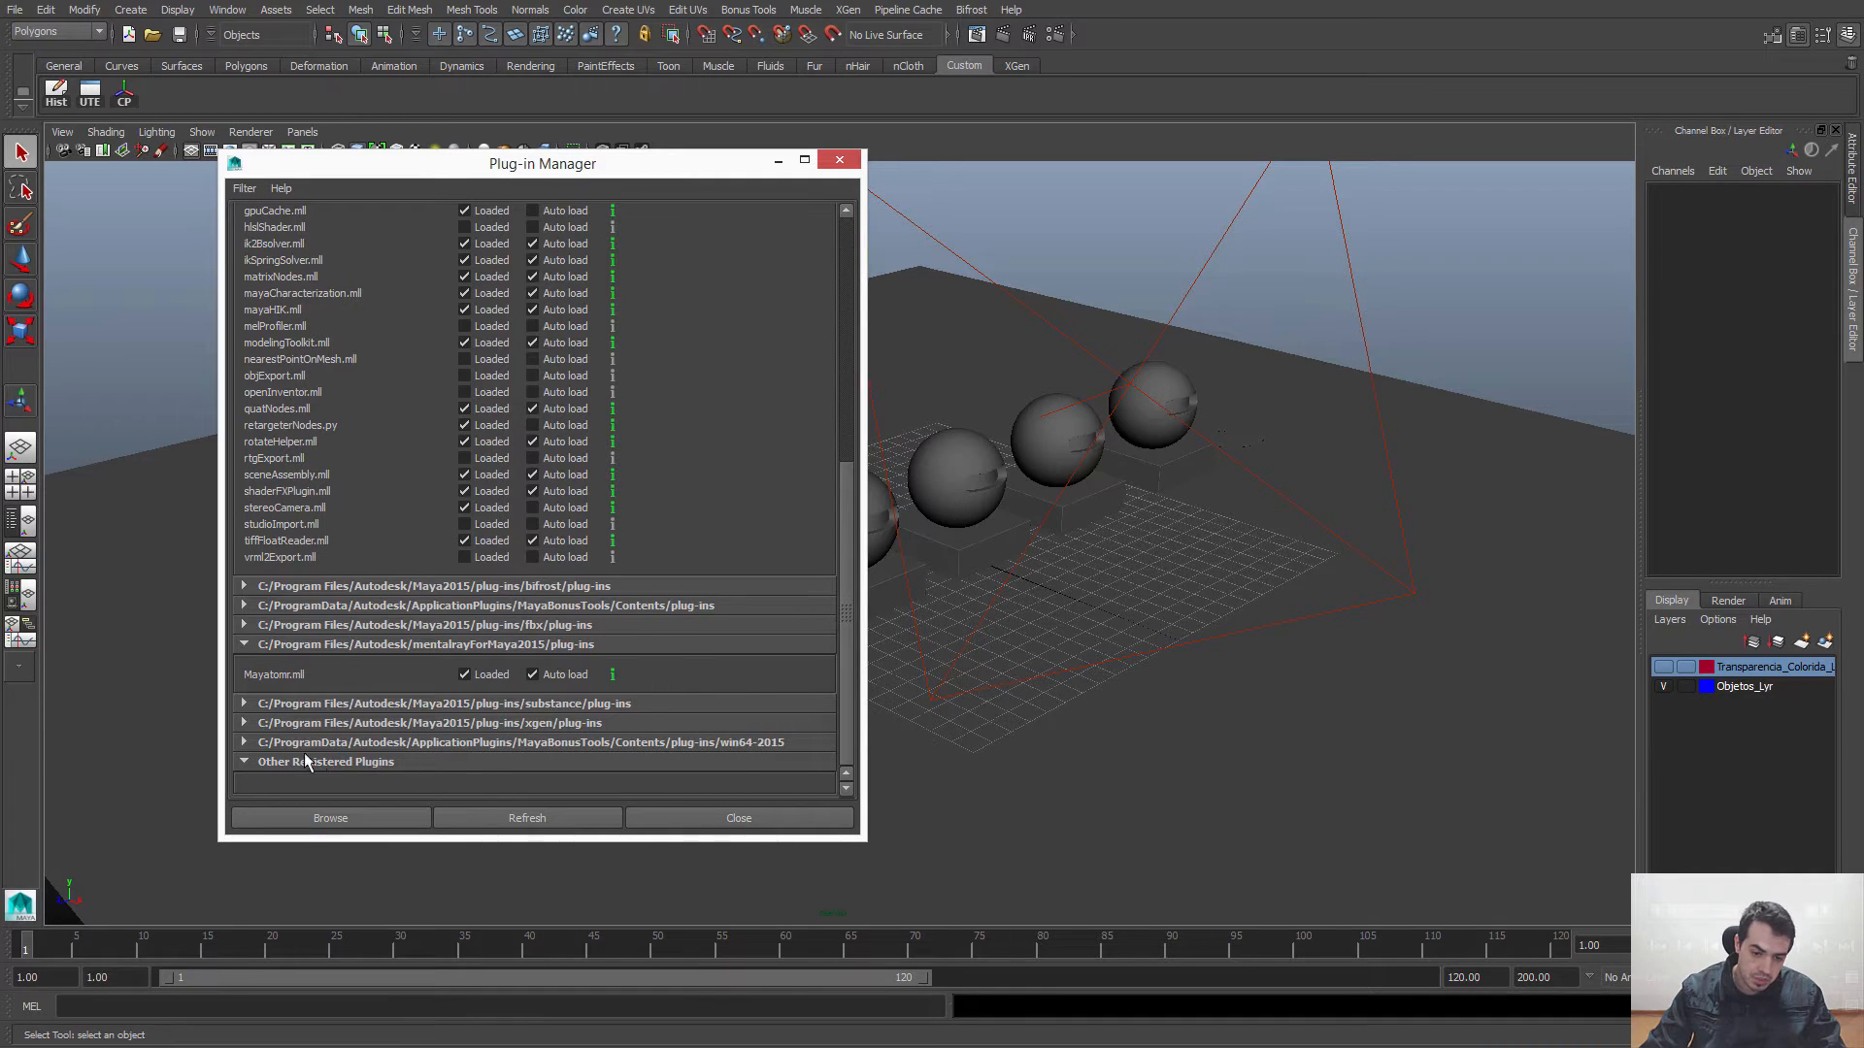
left_click_drag(853, 603, 835, 702)
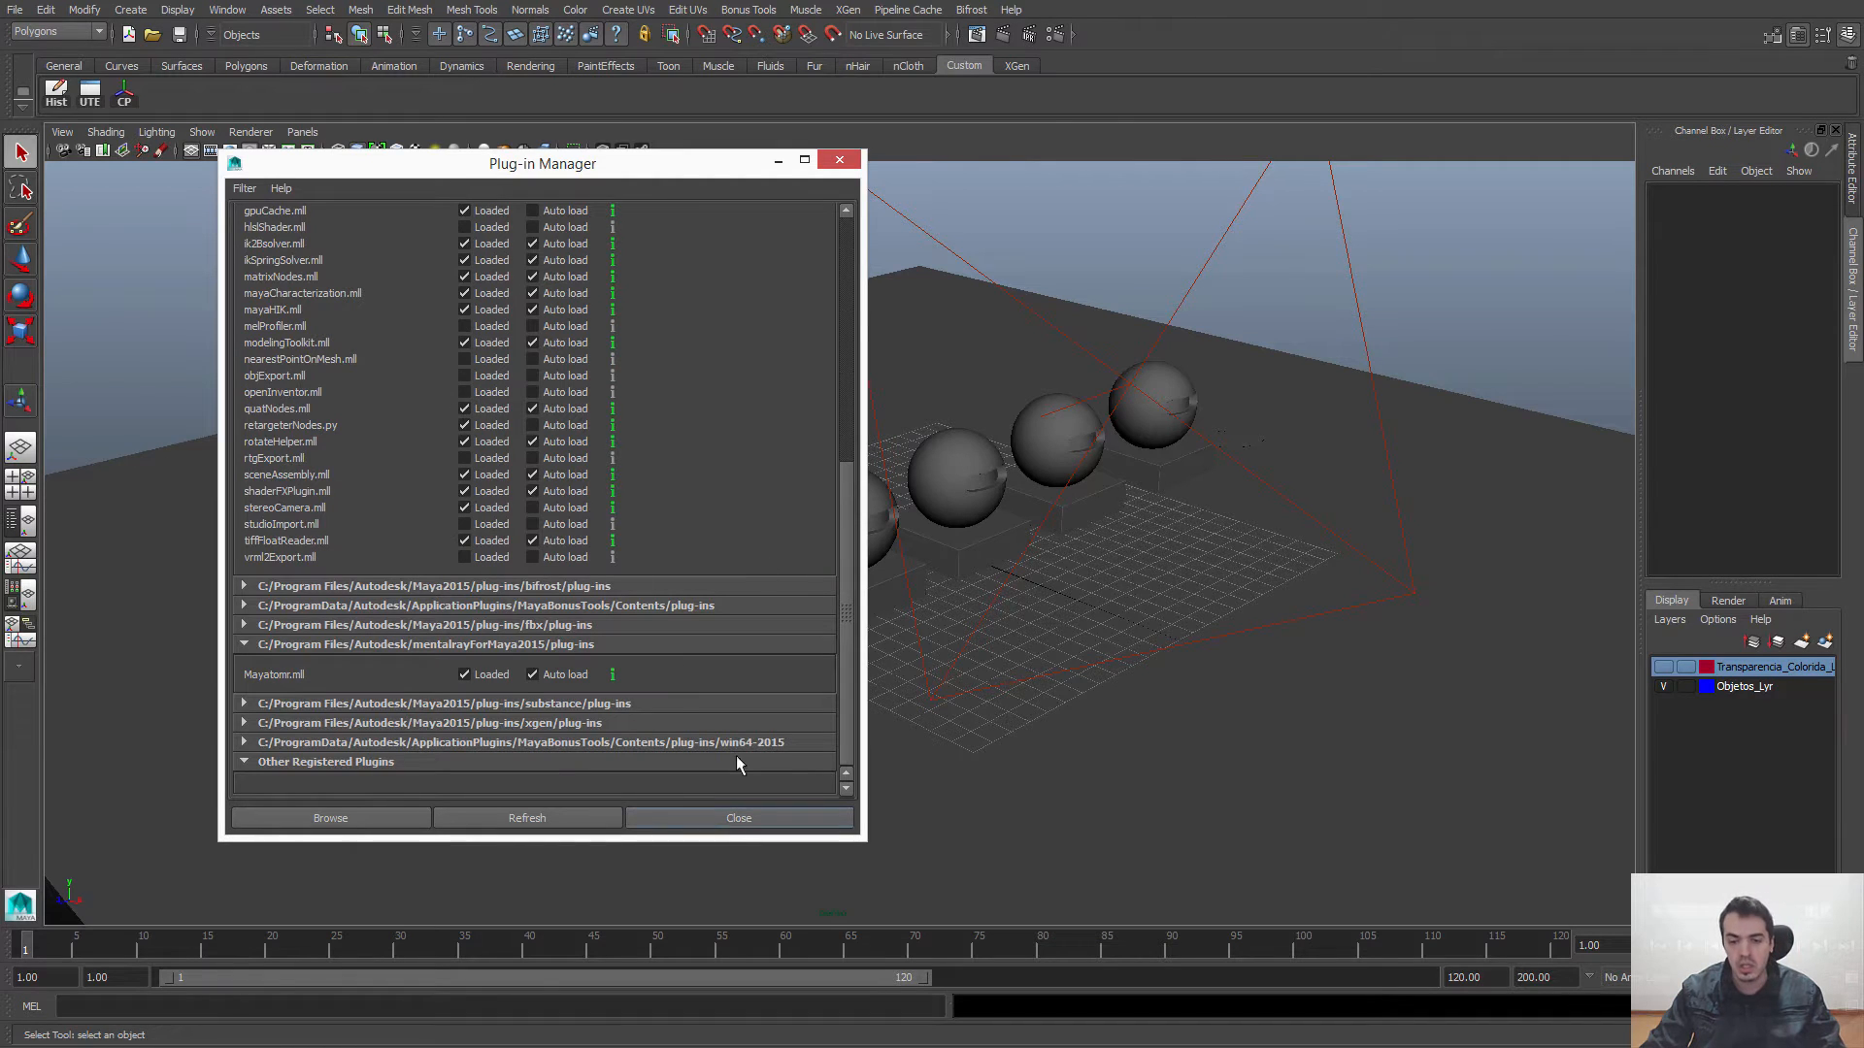
left_click(859, 160)
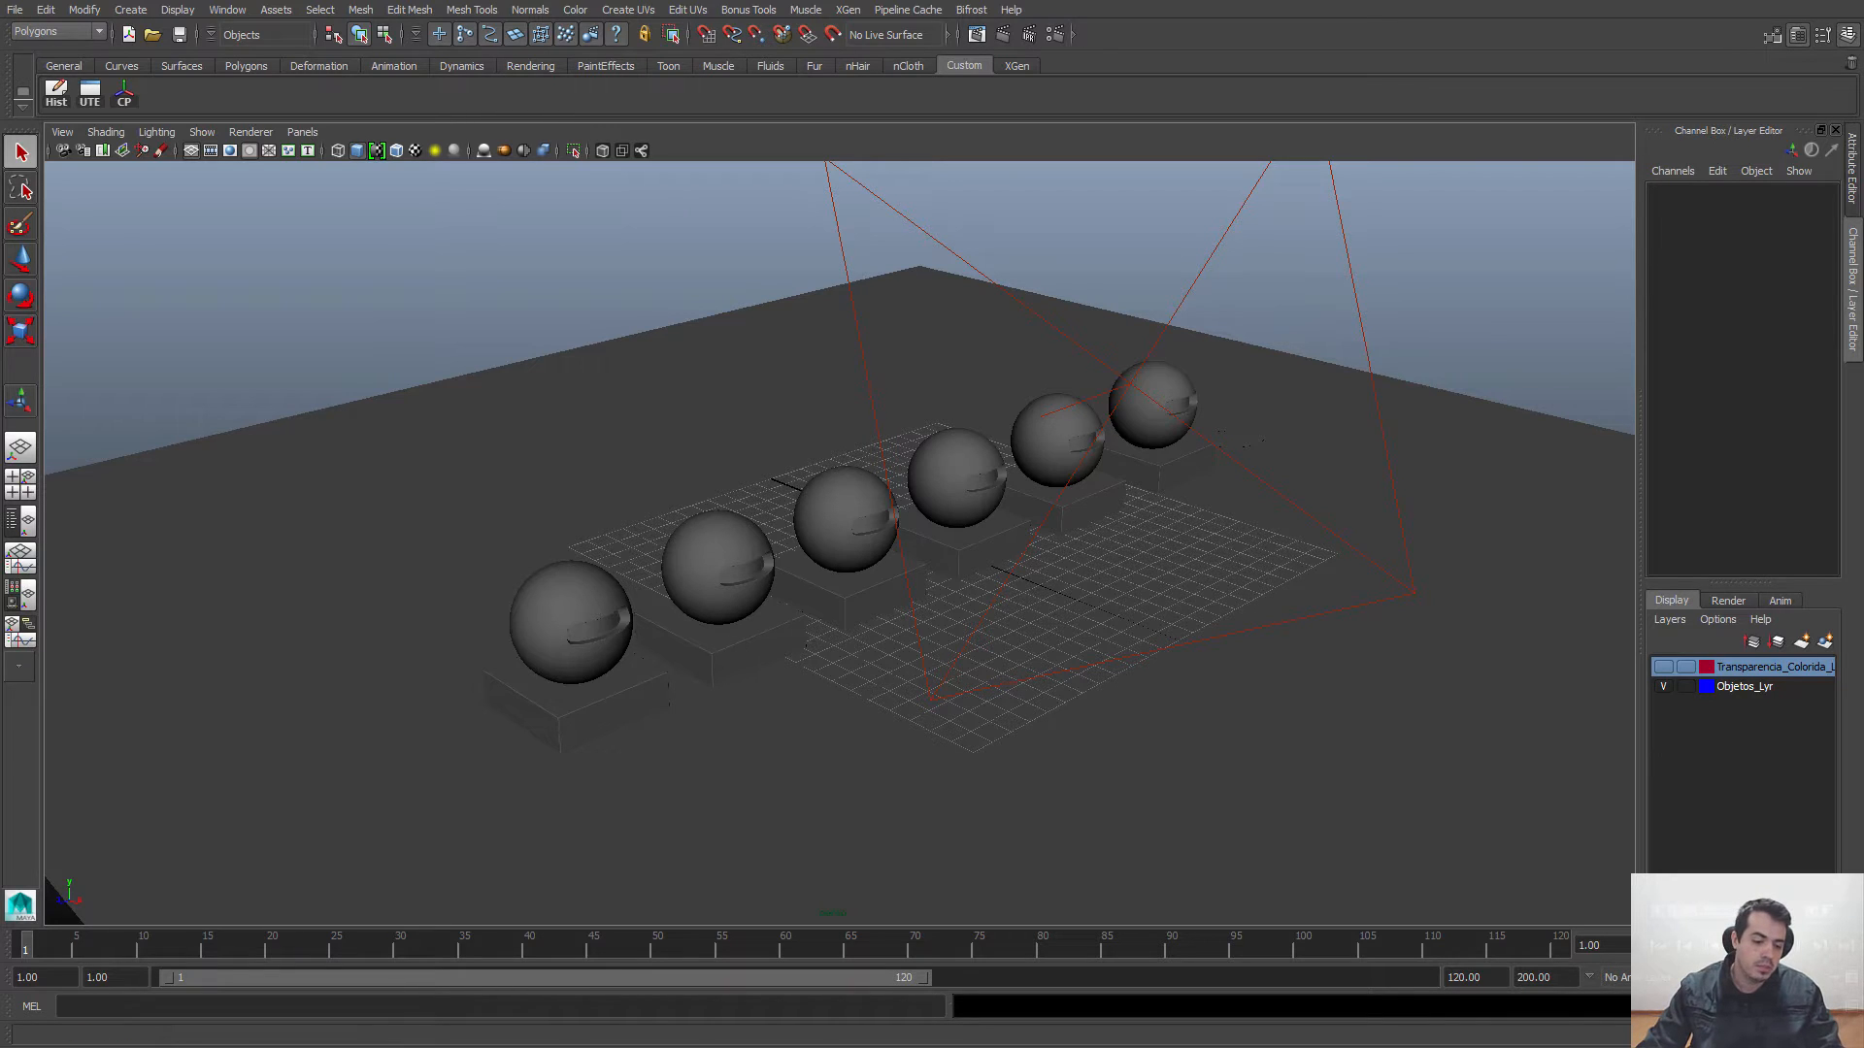
Step: Switch to the MentalRayPlugIn.rar archive in WinRAR and launch MentalRayPlugIn2015.msi from its MentalRayPlugIn folder
key("alt+Tab")
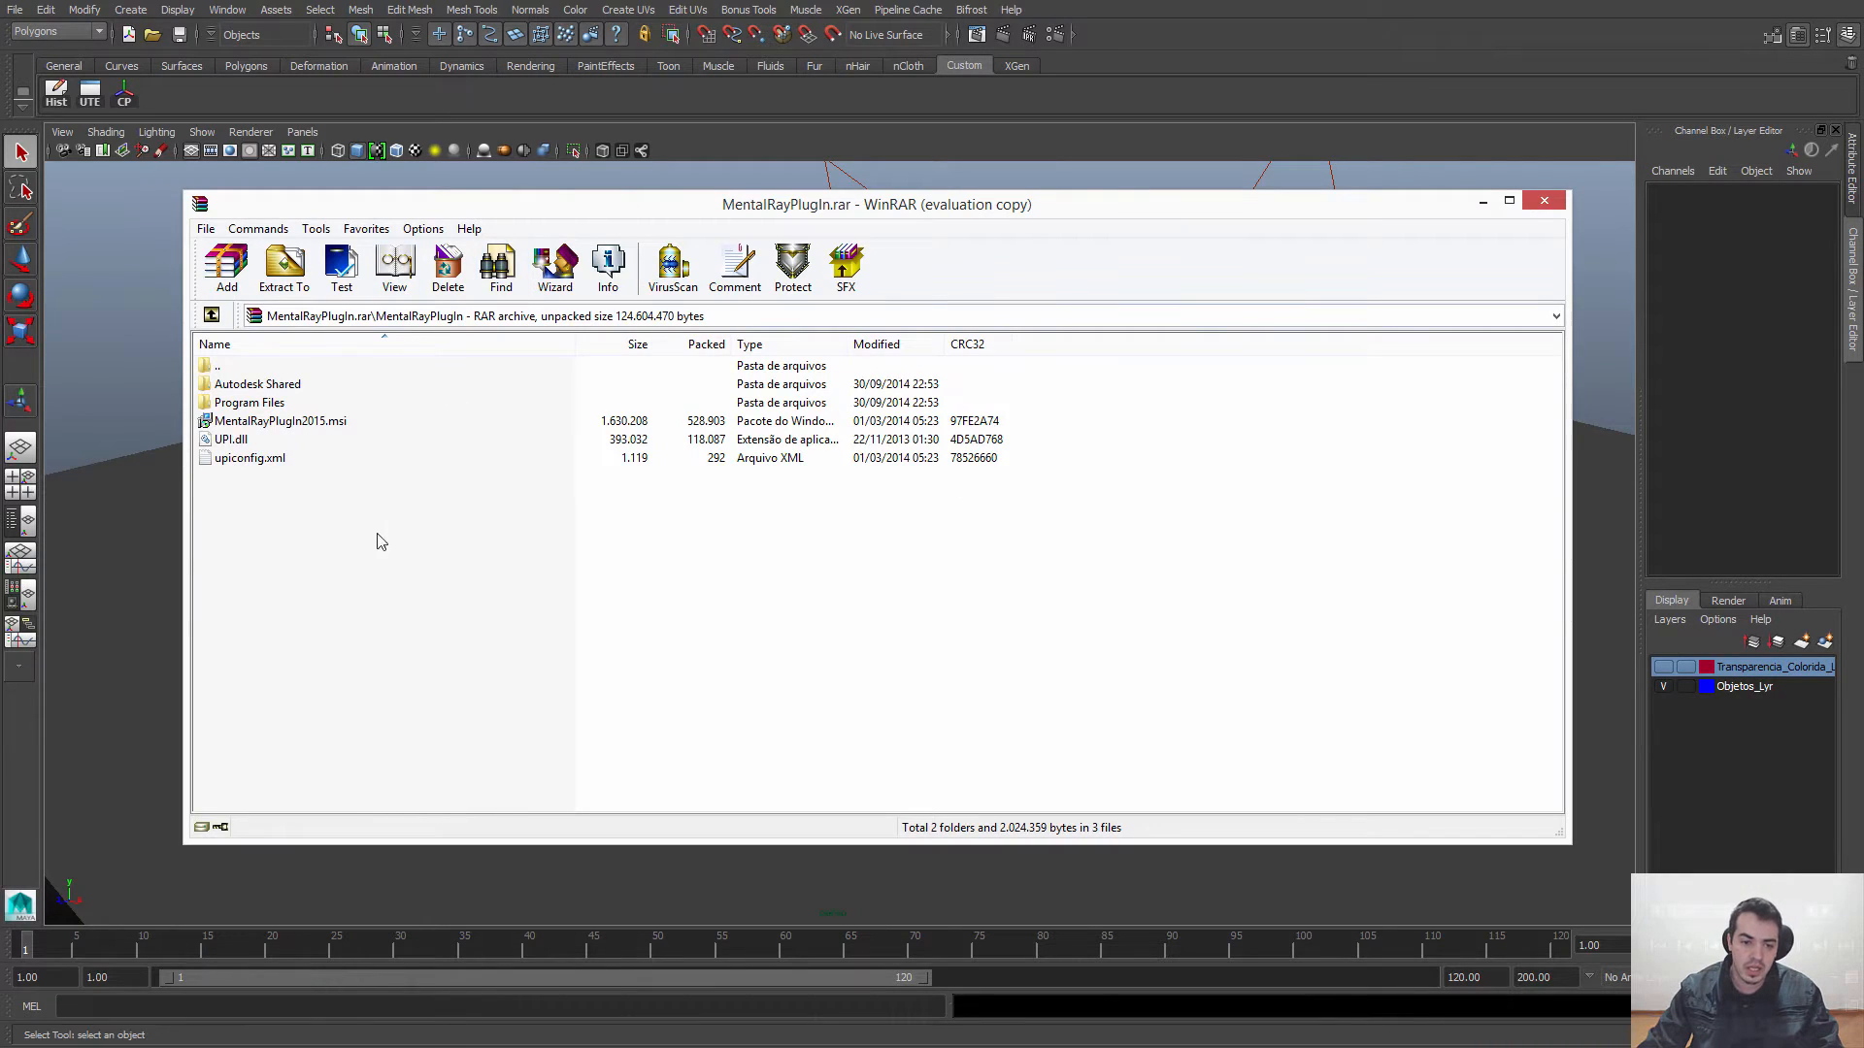
double_click(236, 367)
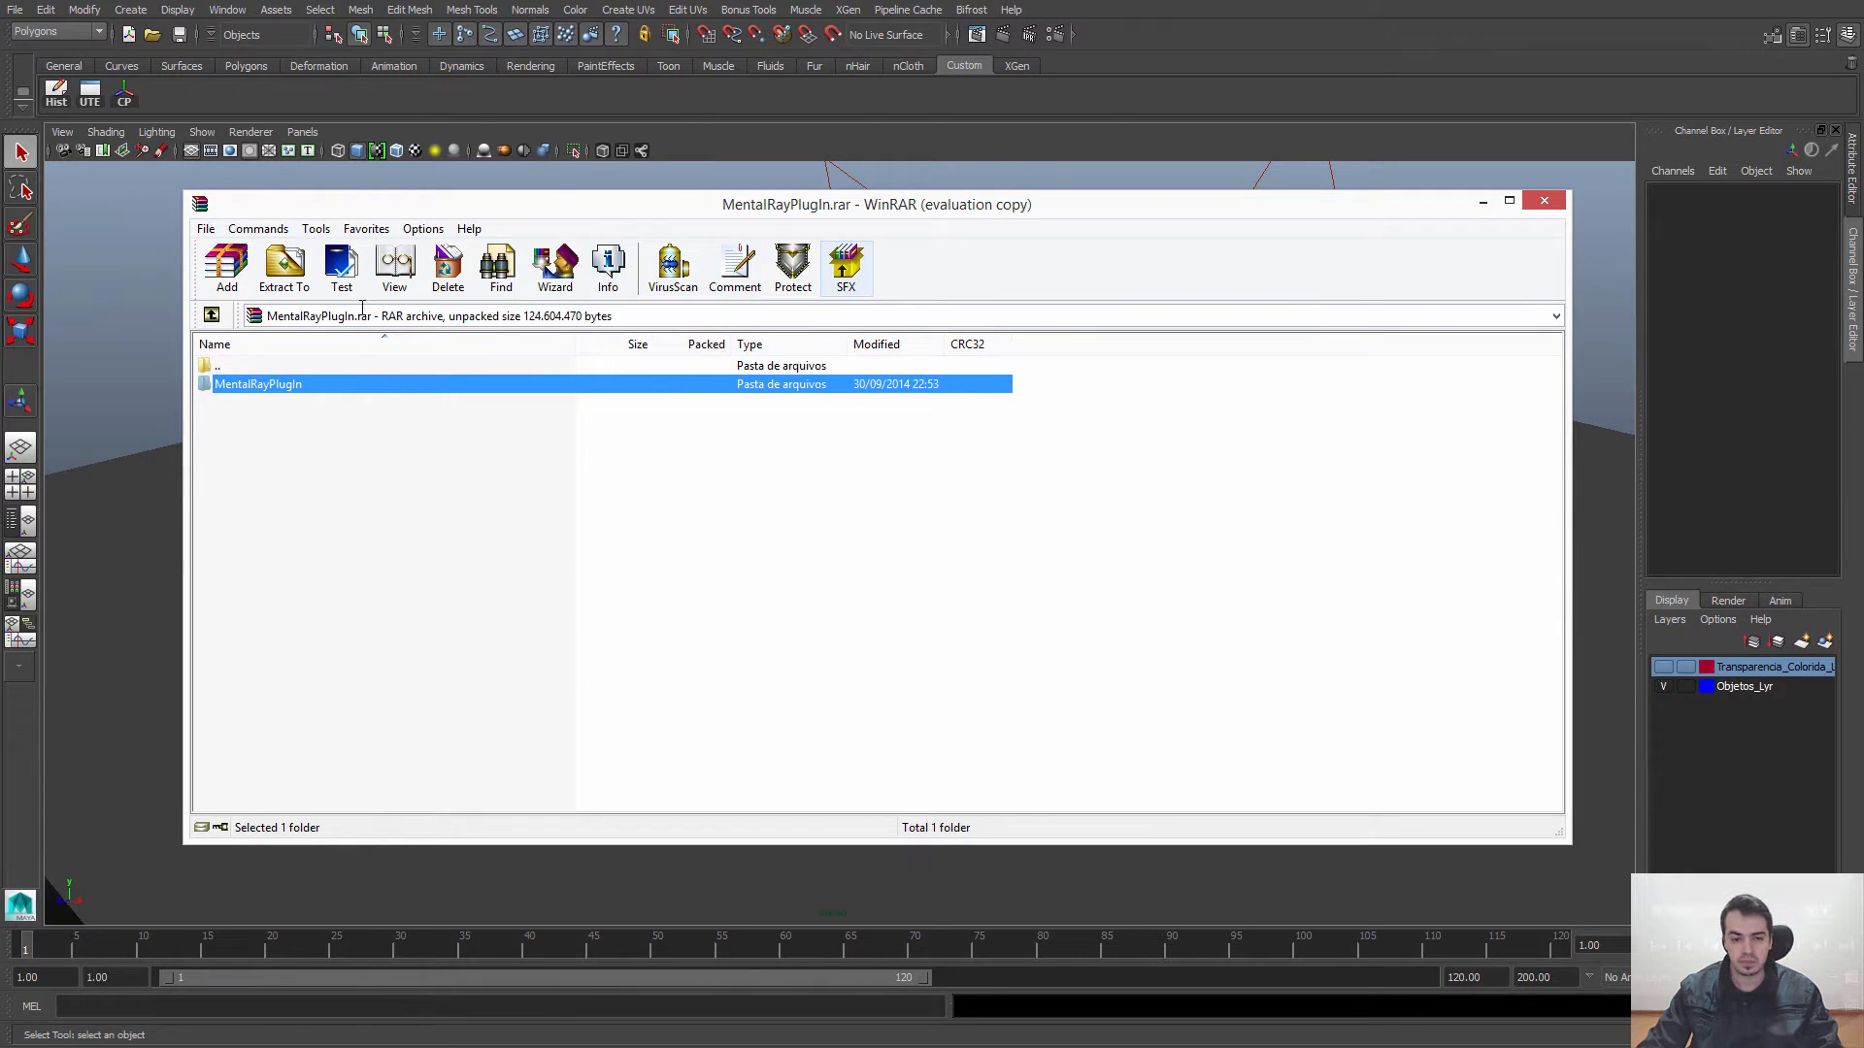
double_click(256, 386)
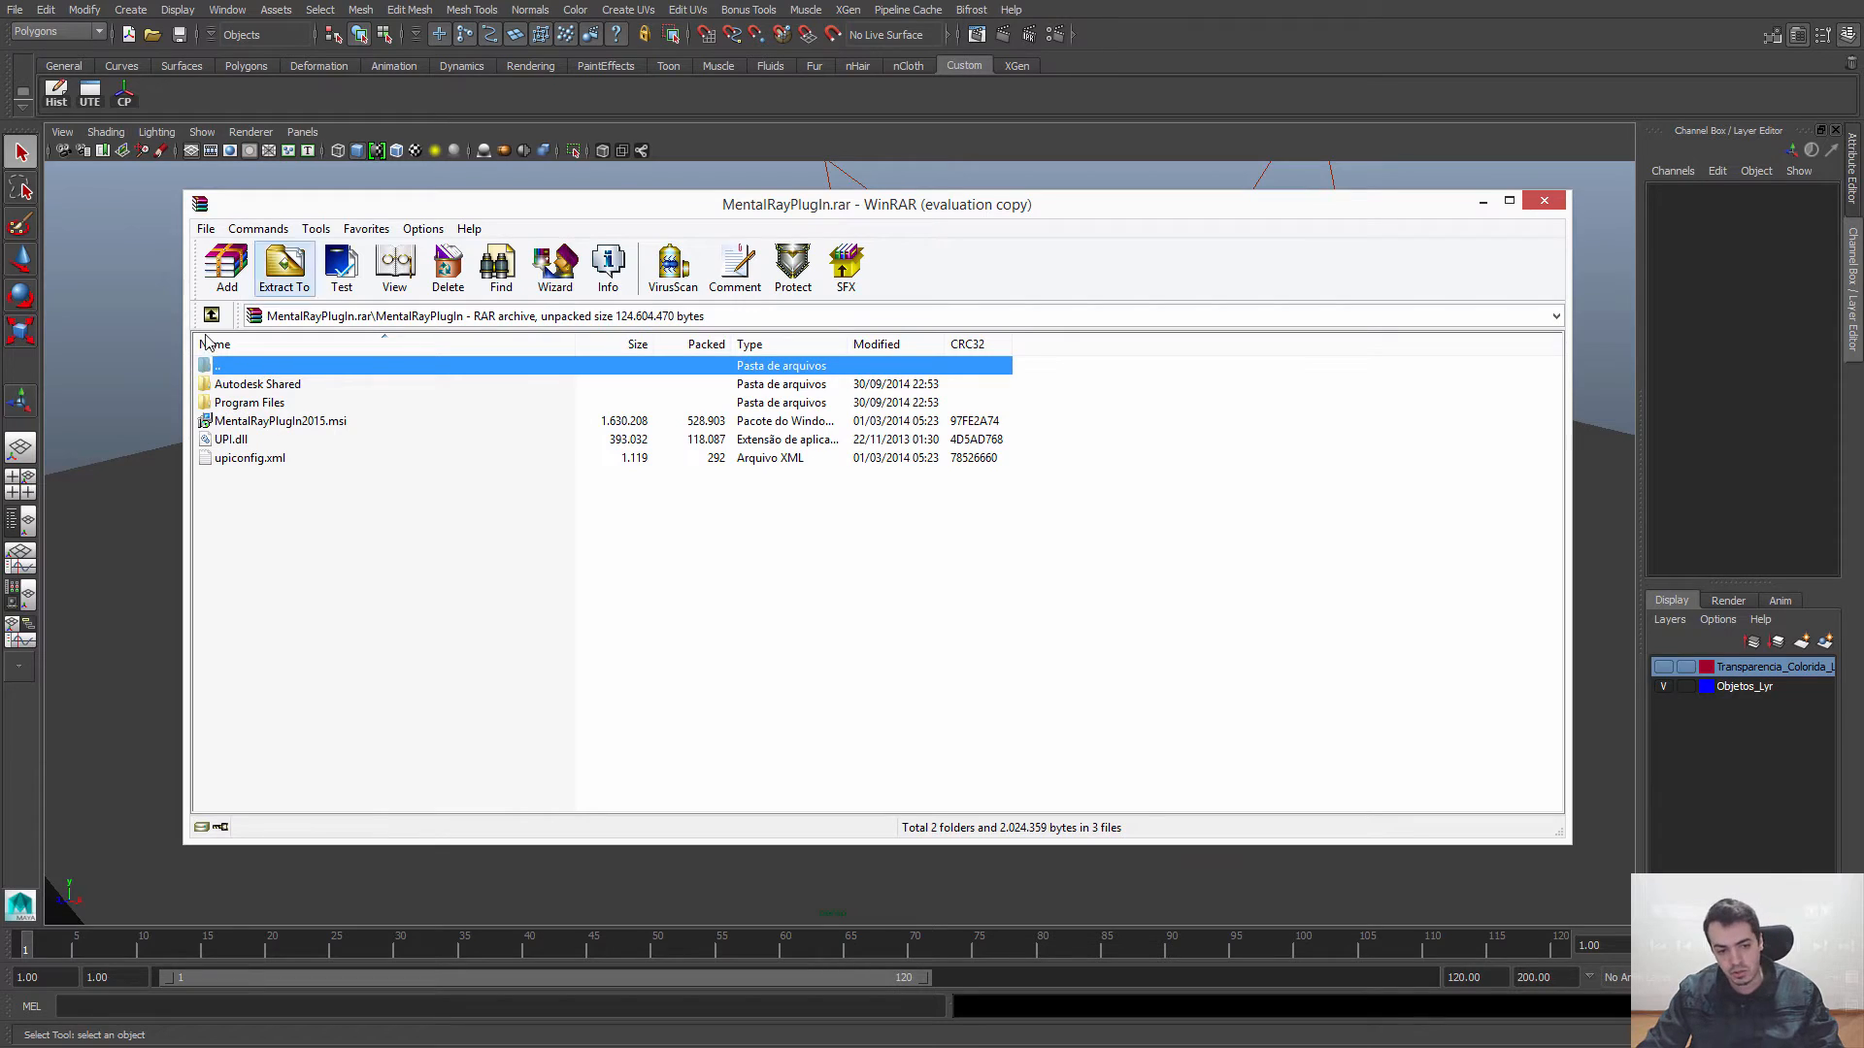
left_click(282, 423)
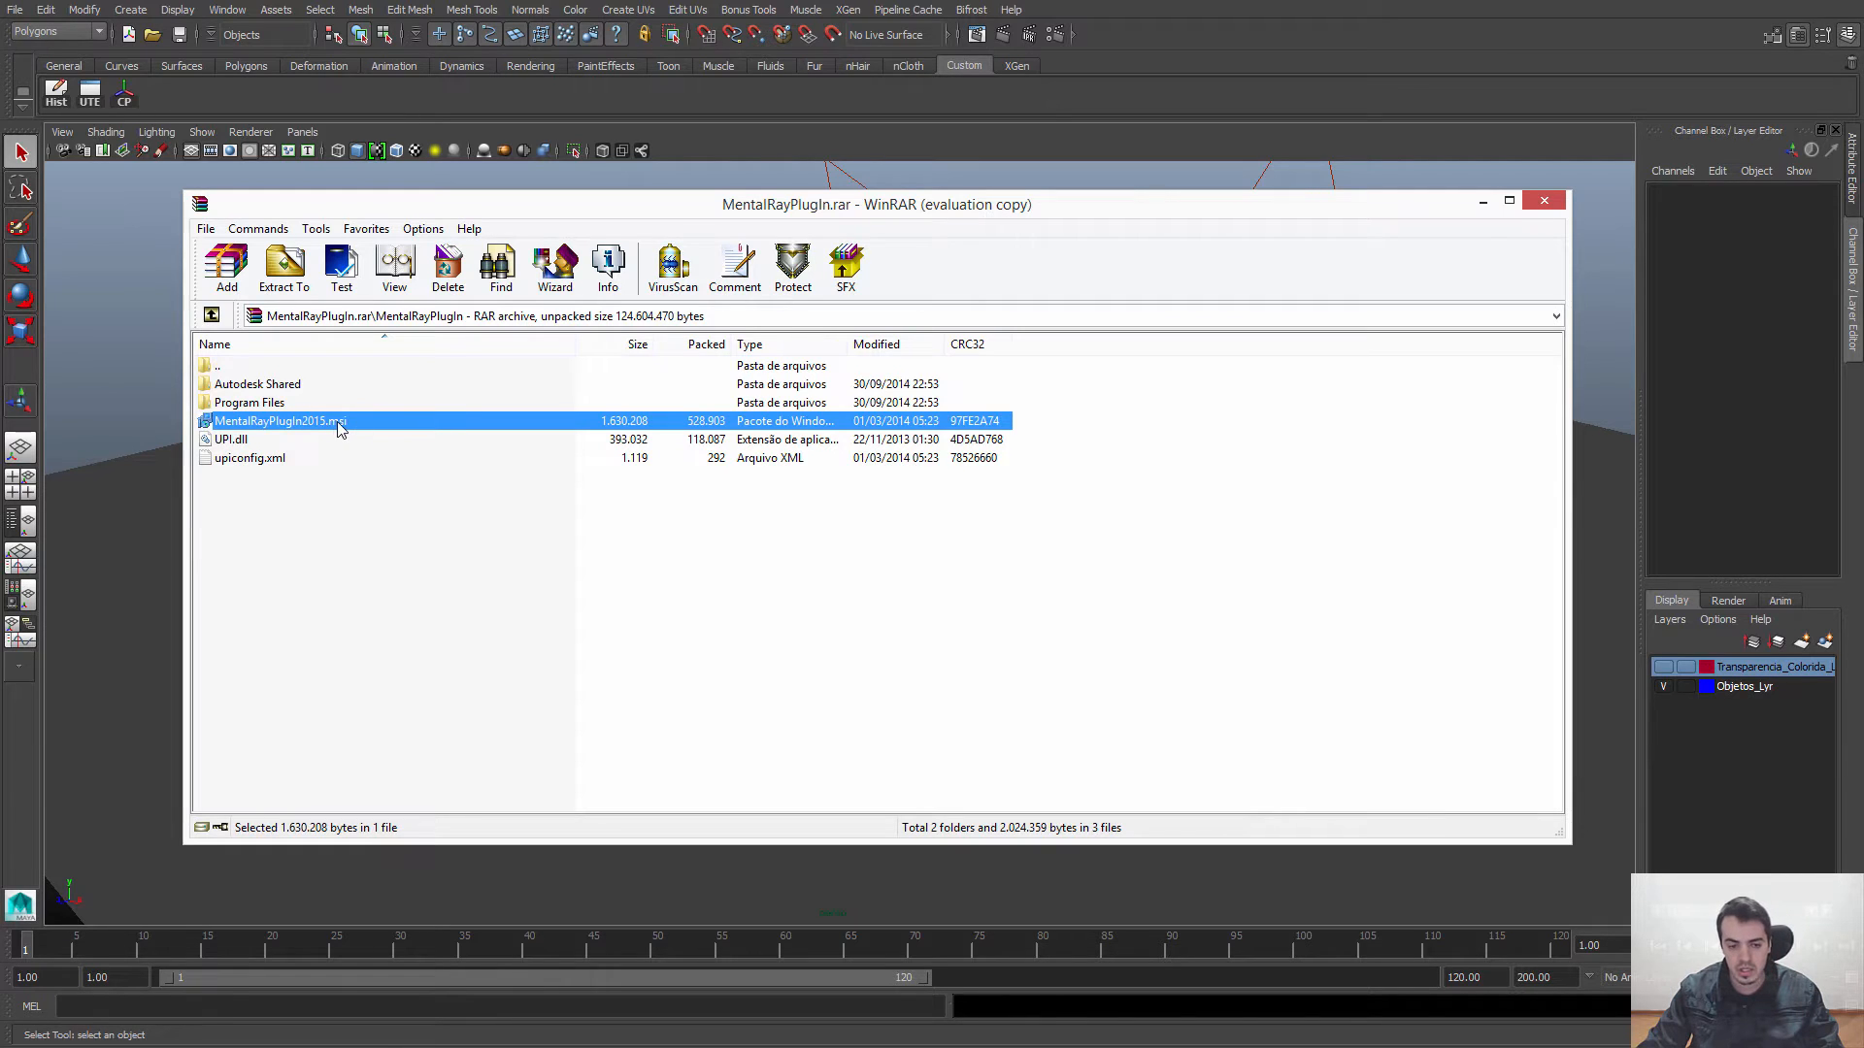
double_click(340, 425)
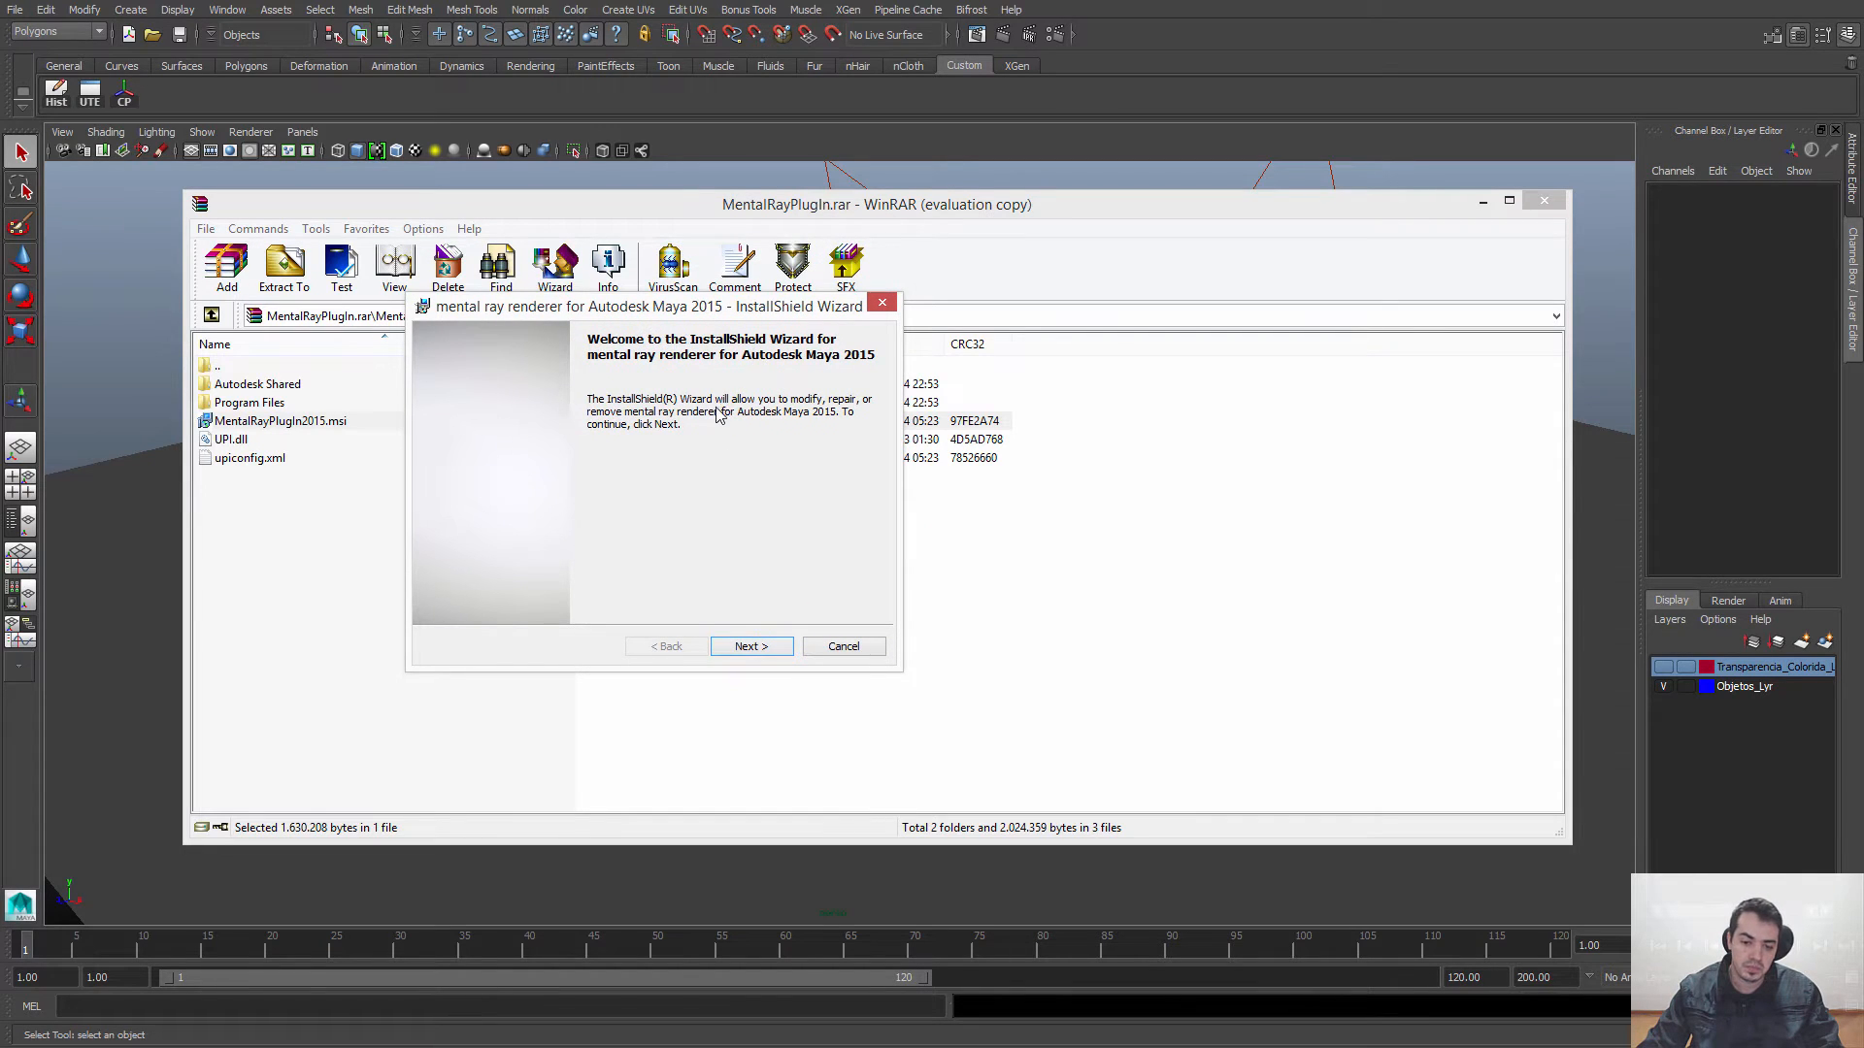
Step: View the mental ray installer's maintenance options, cancel the setup and close the archive
left_click(758, 645)
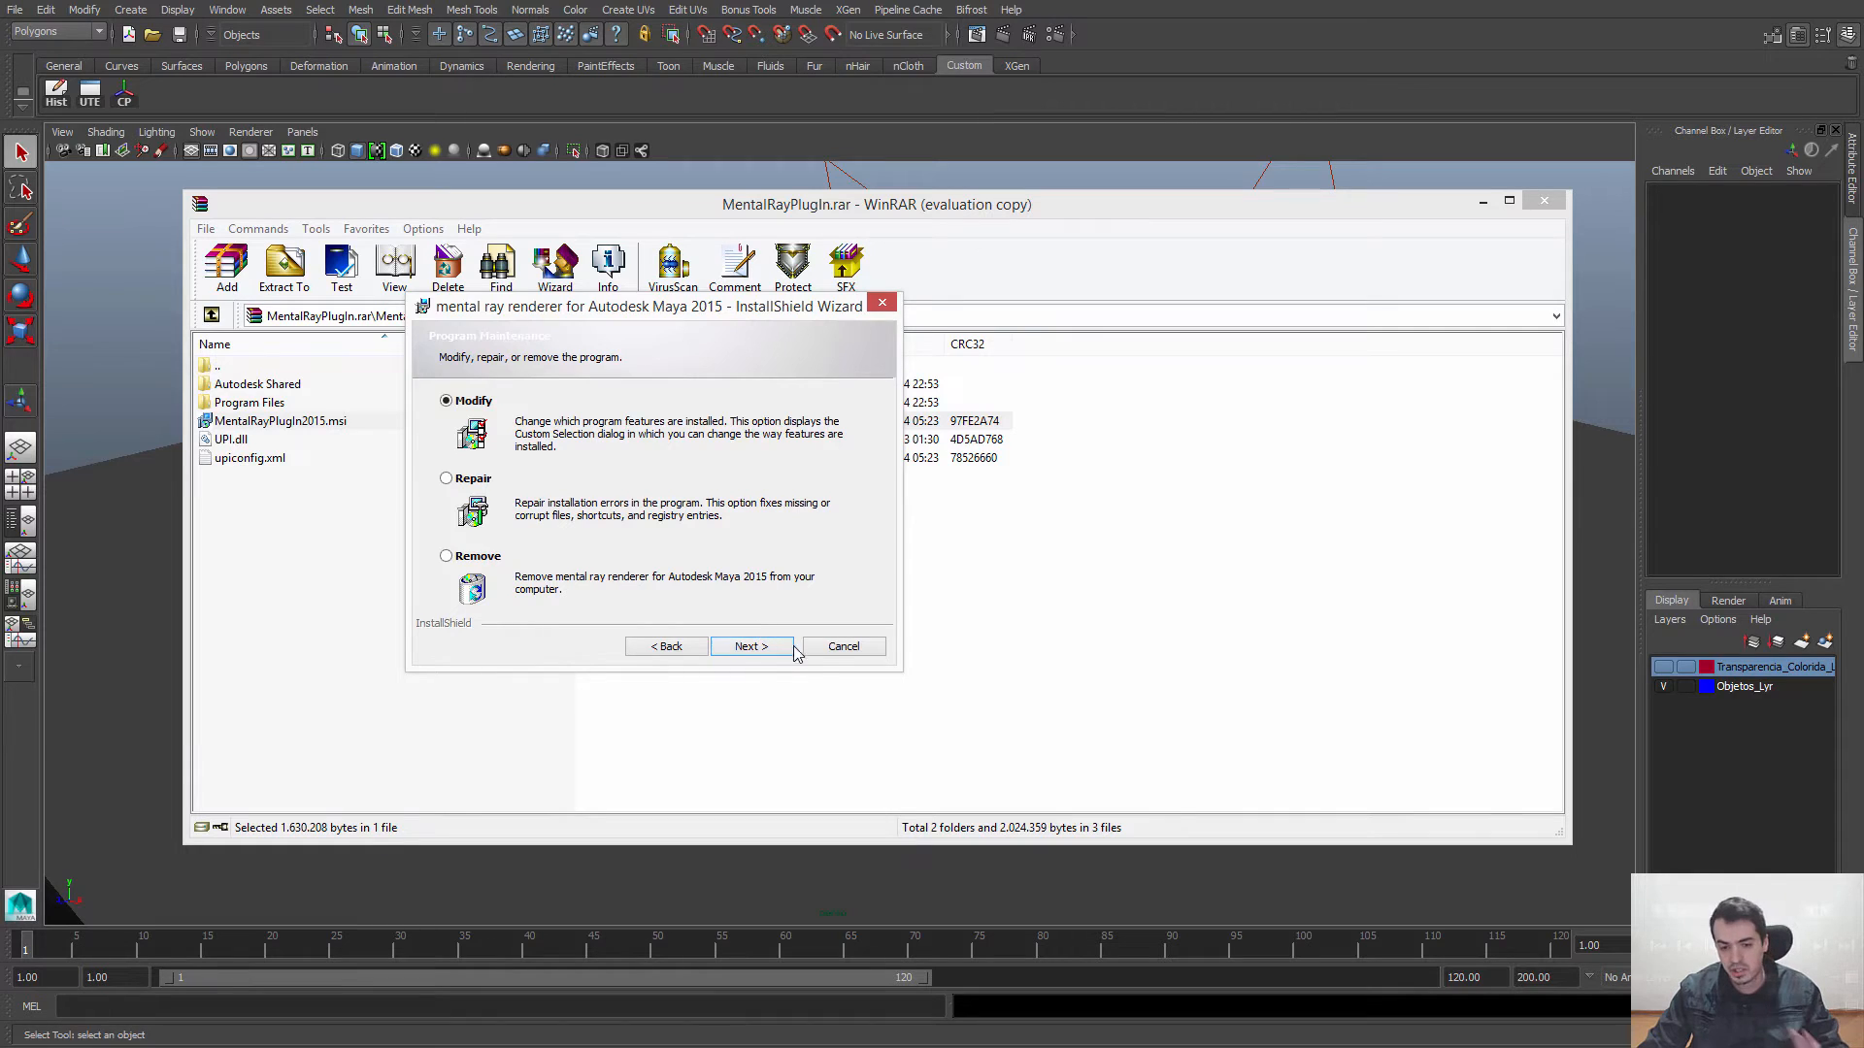
left_click(839, 646)
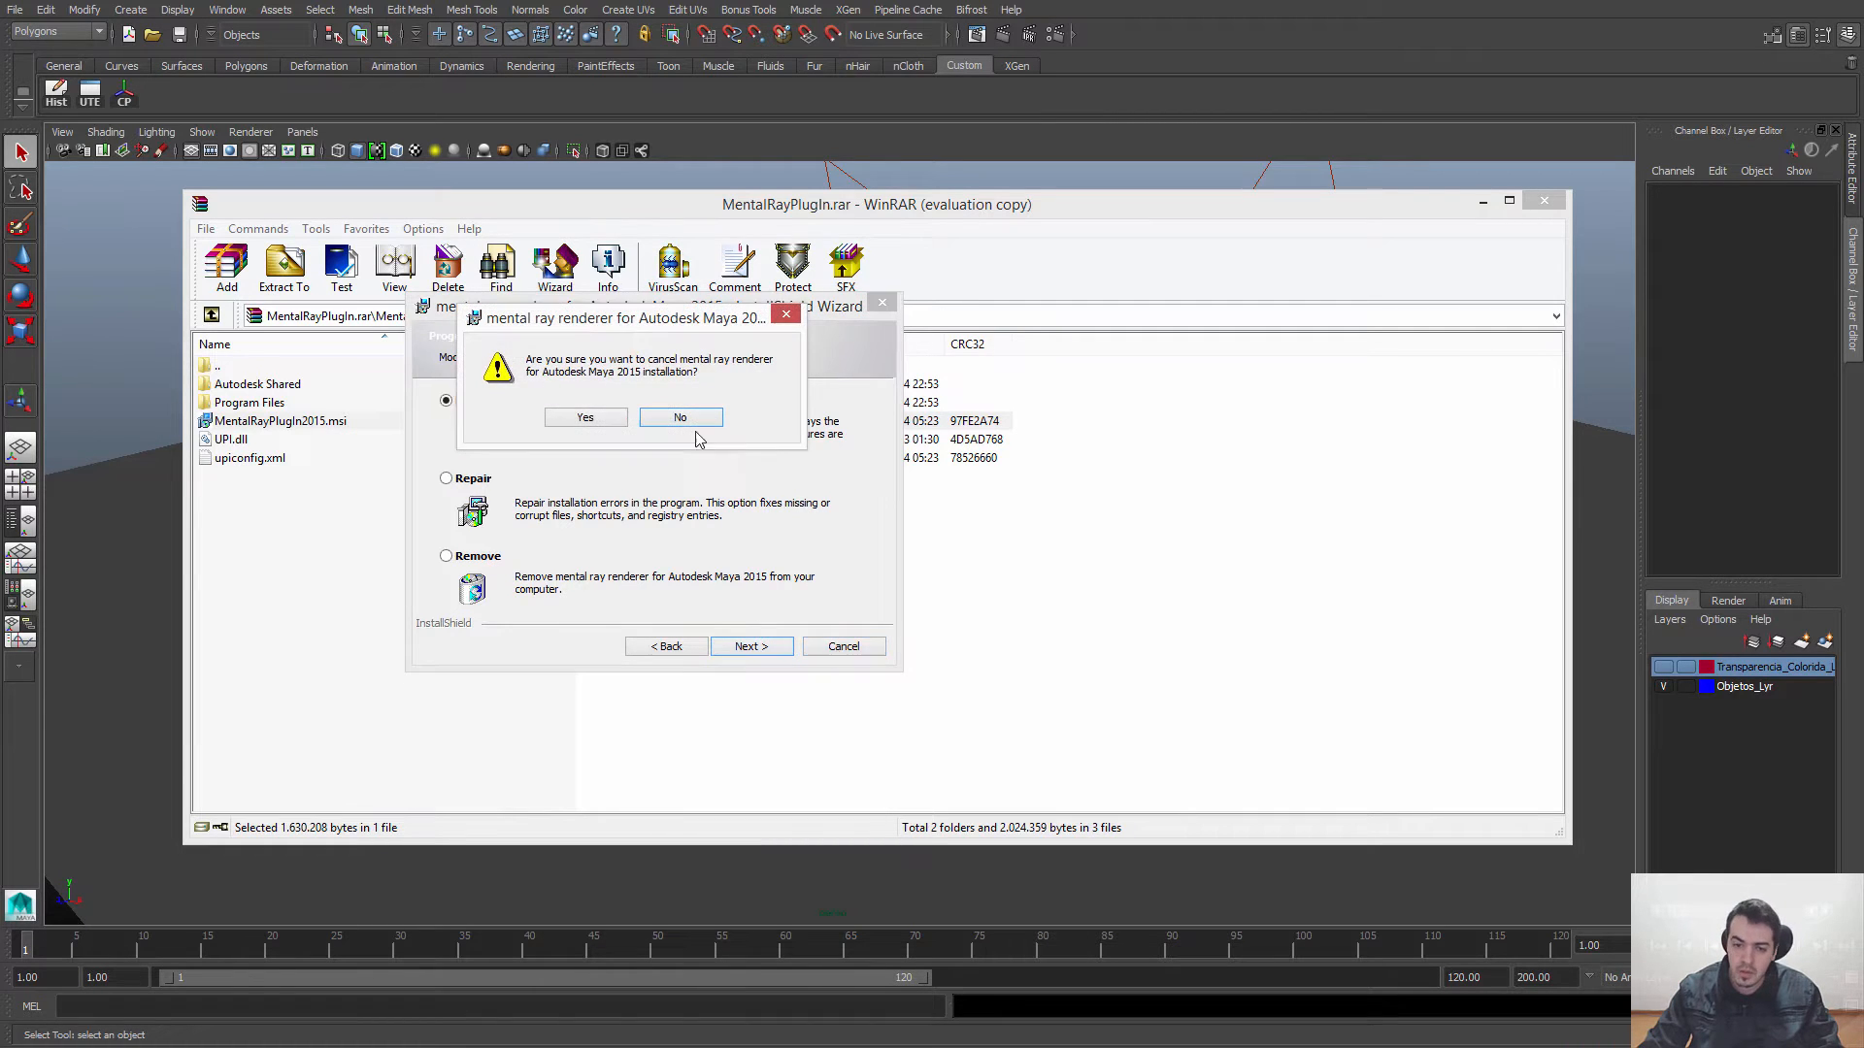
left_click(597, 414)
left_click(752, 647)
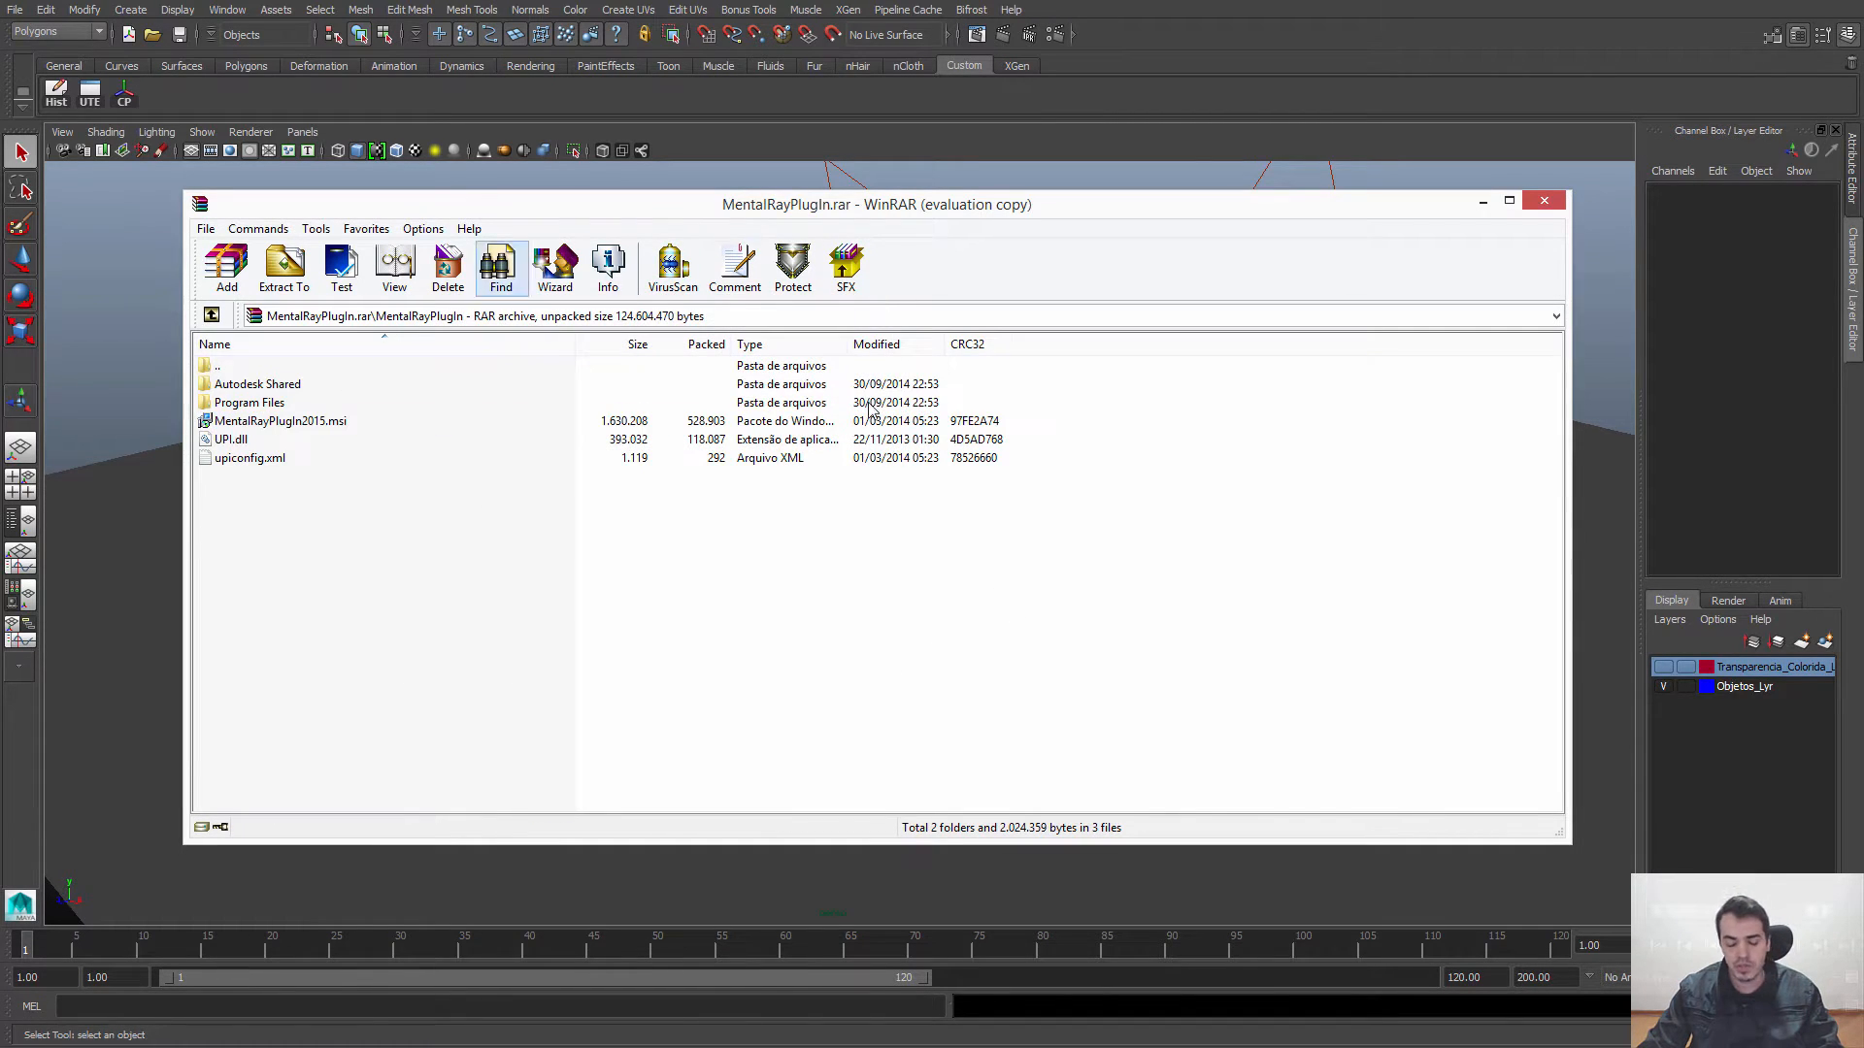
left_click(1543, 202)
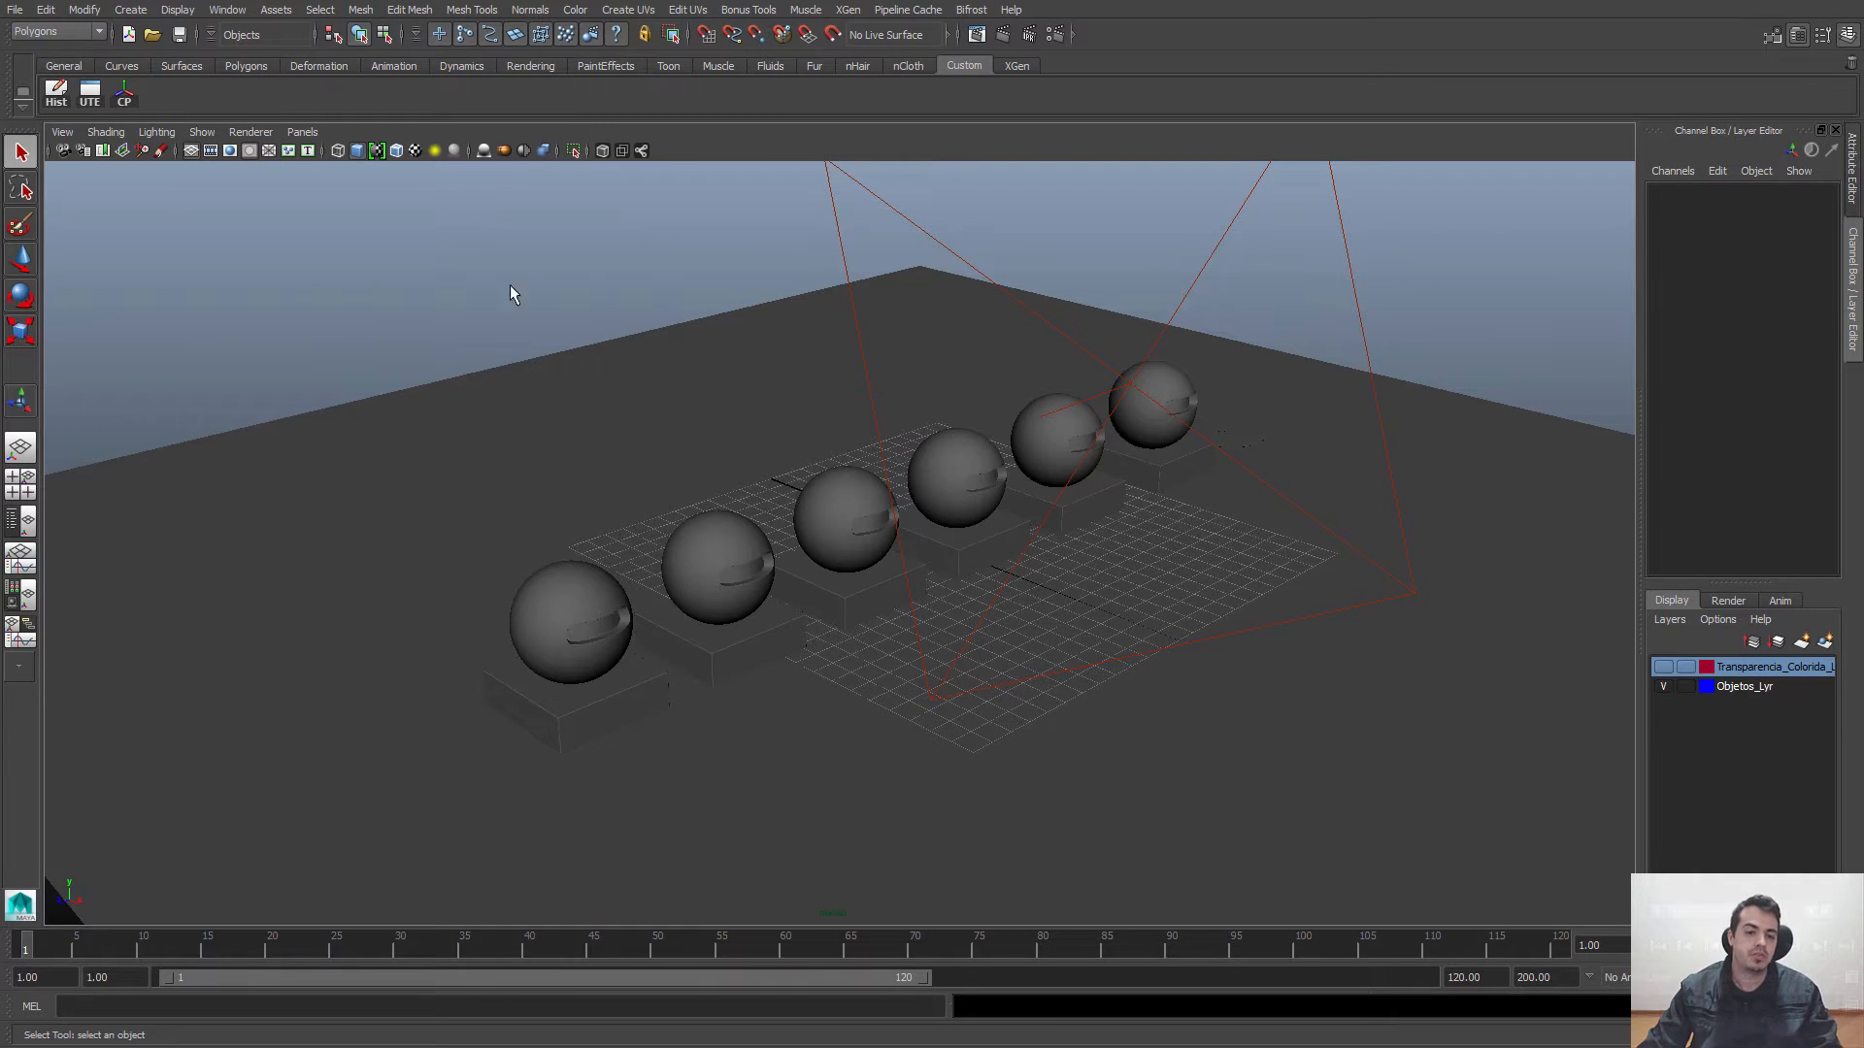
Step: Reopen the Plug-in Manager to recheck the Loaded and Auto load options of Mayatomr.mll, and close it
left_click(227, 10)
mouse_move(270, 114)
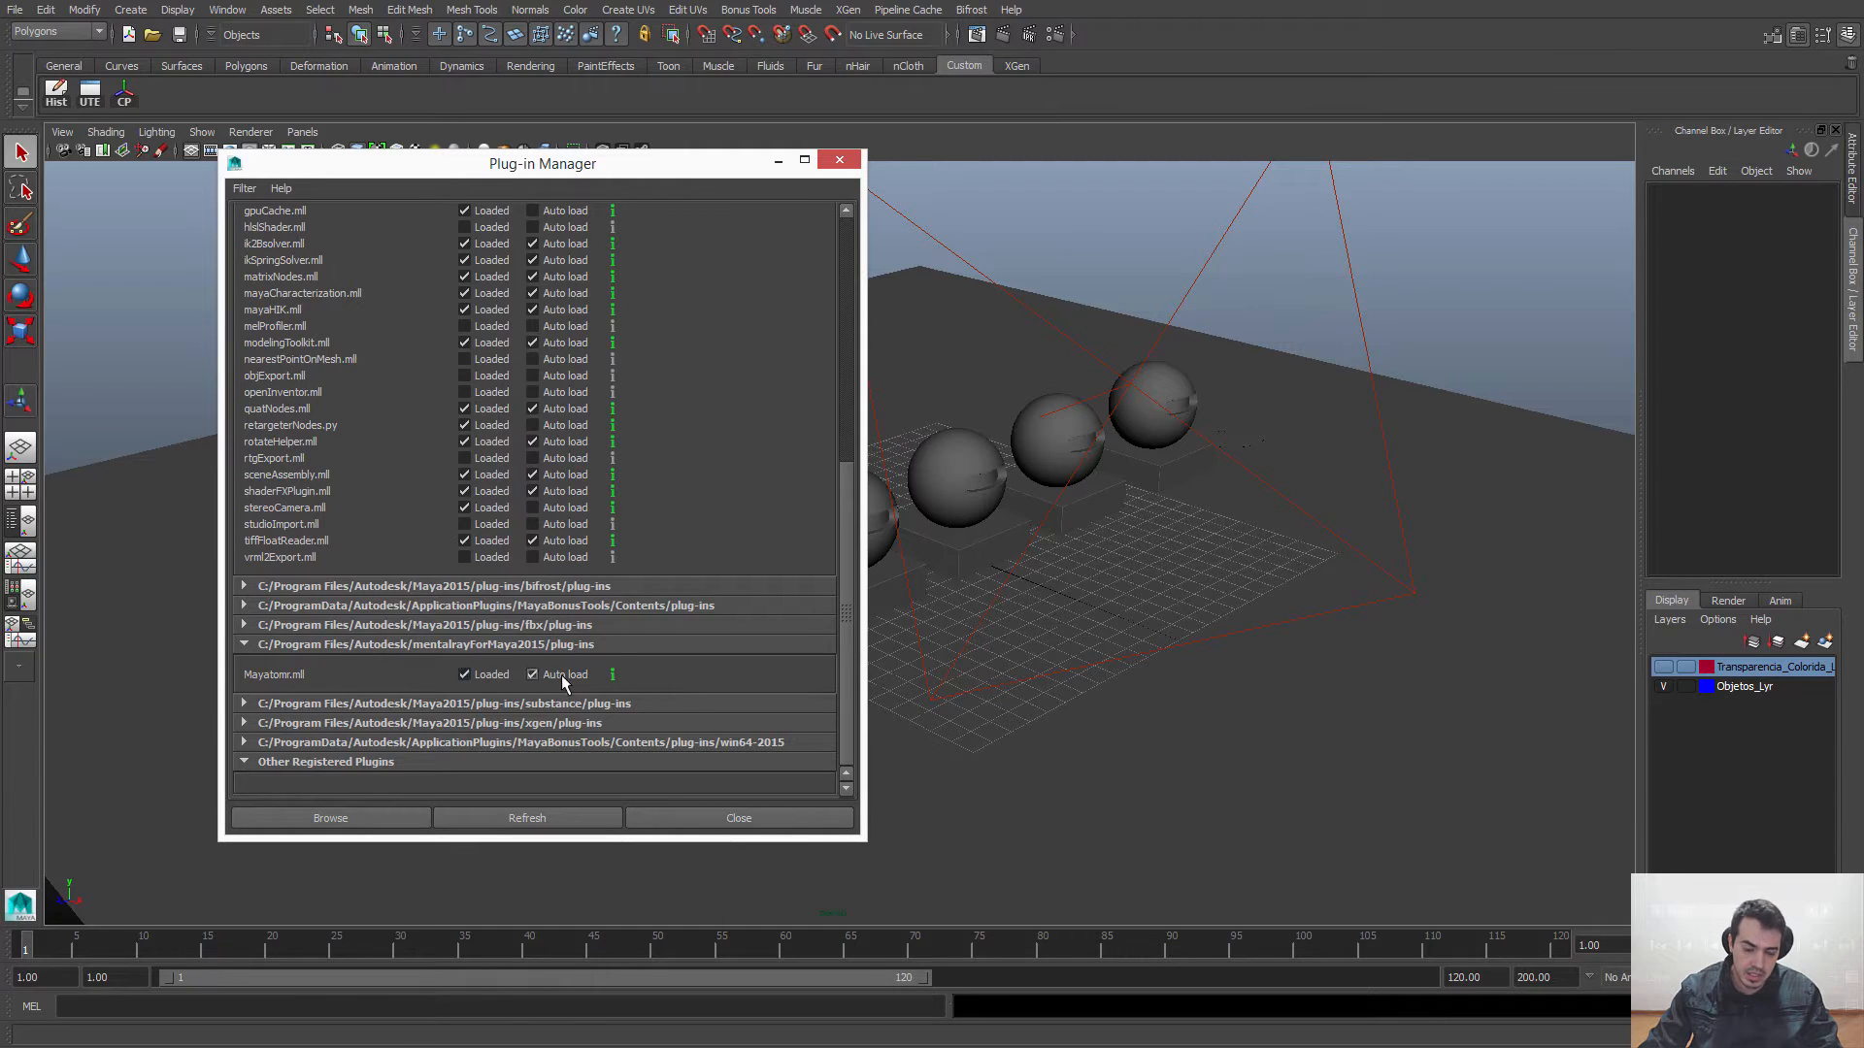
left_click(699, 820)
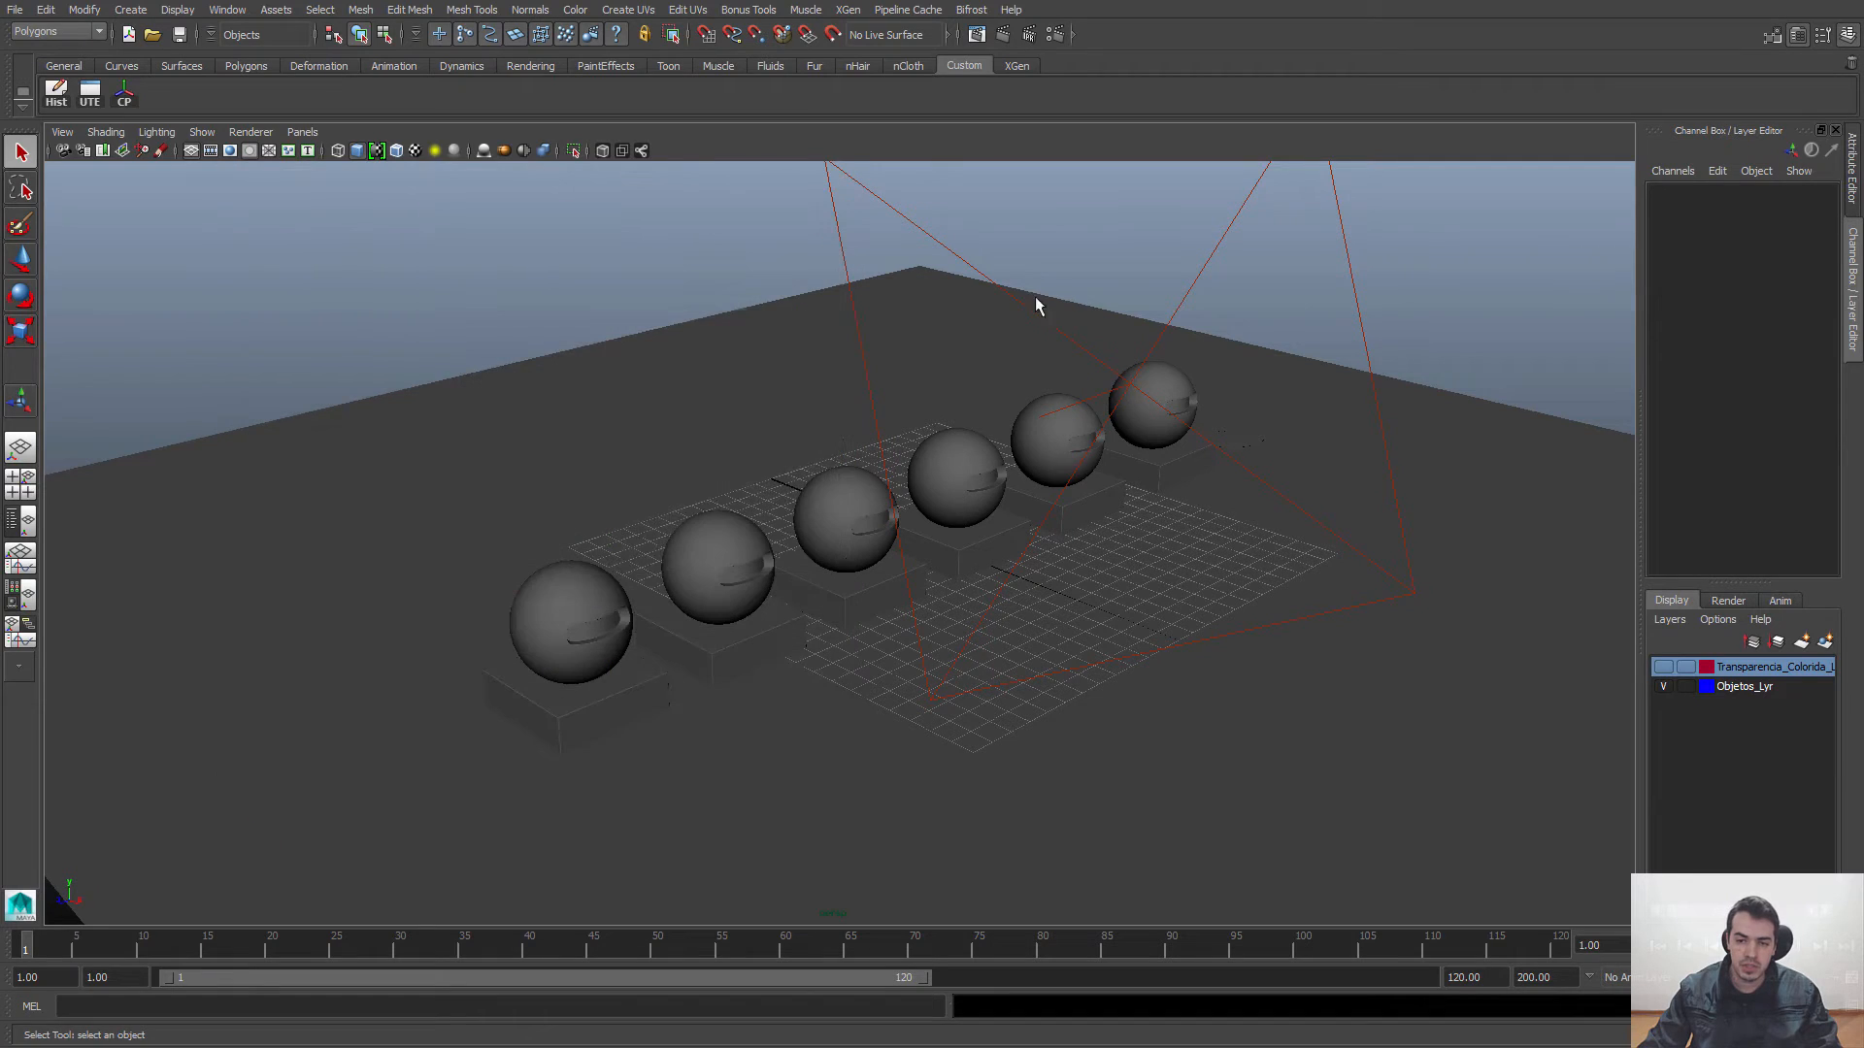
Step: Check the available renderers in the render settings, keep mental ray as the choice and close them
left_click(1055, 35)
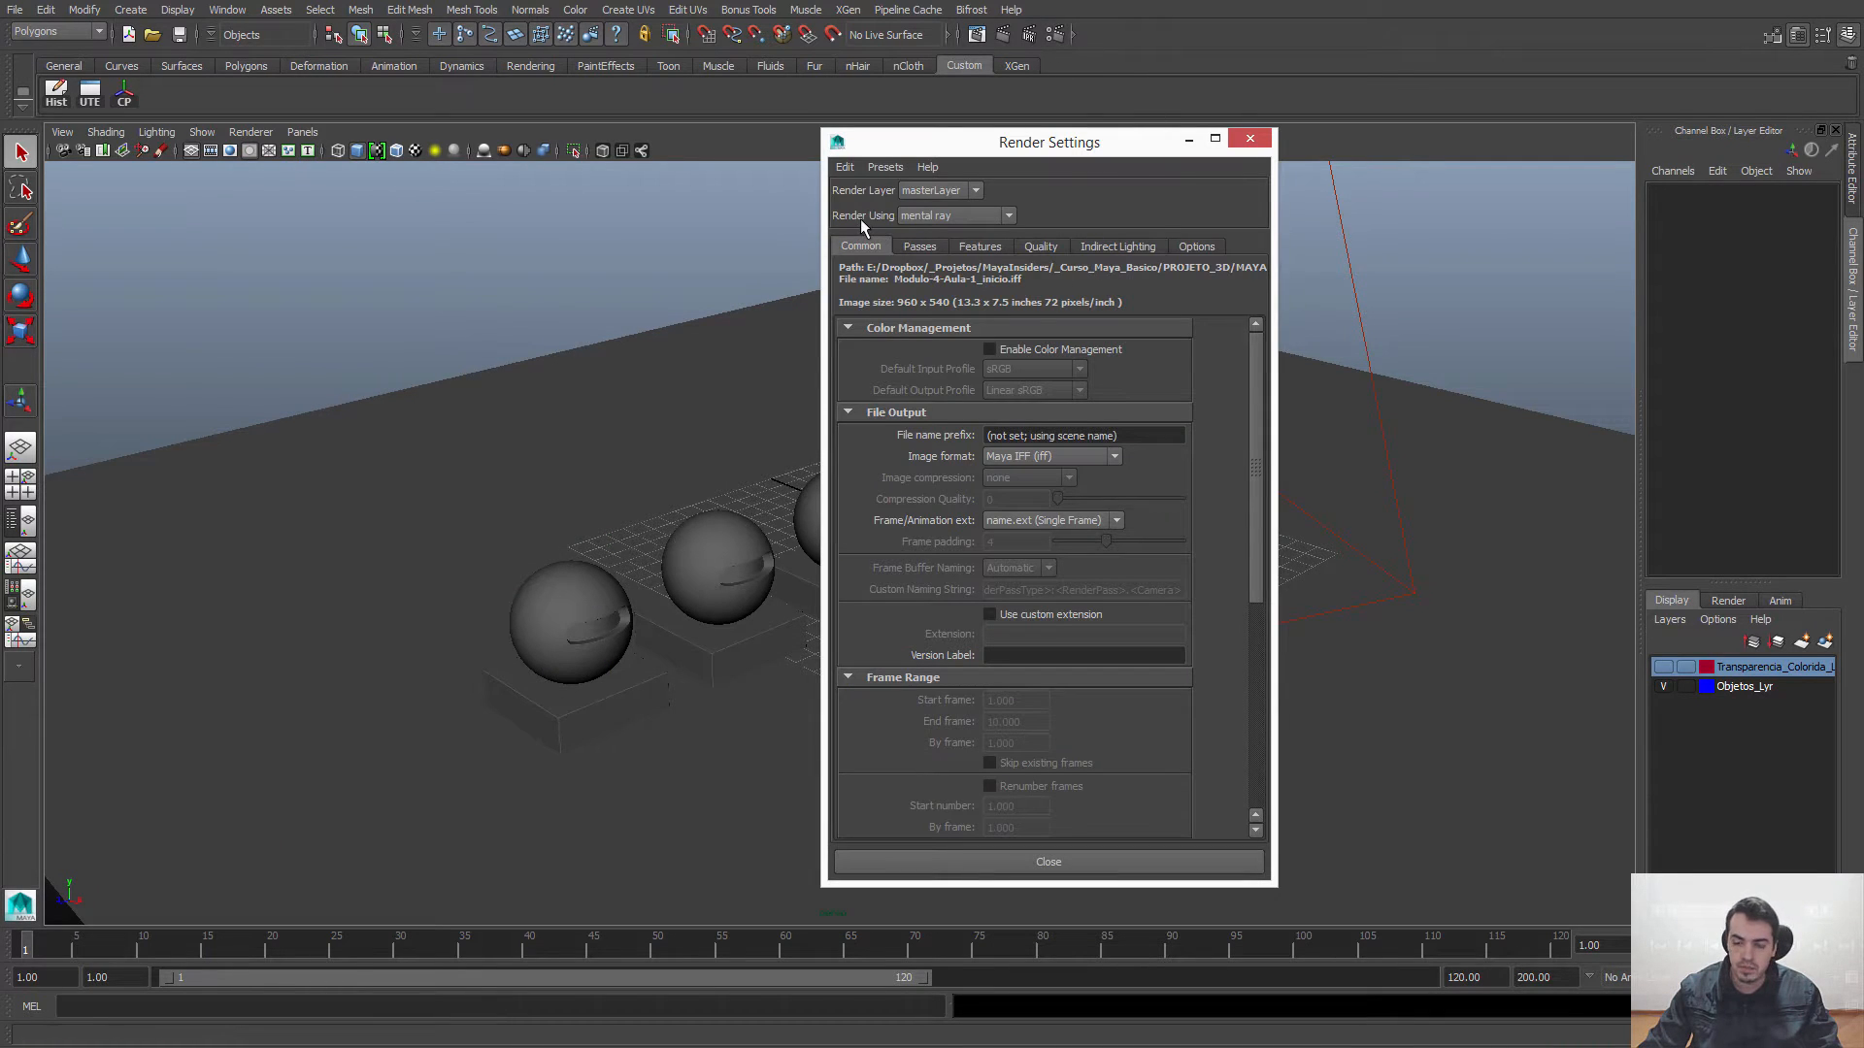
left_click(946, 216)
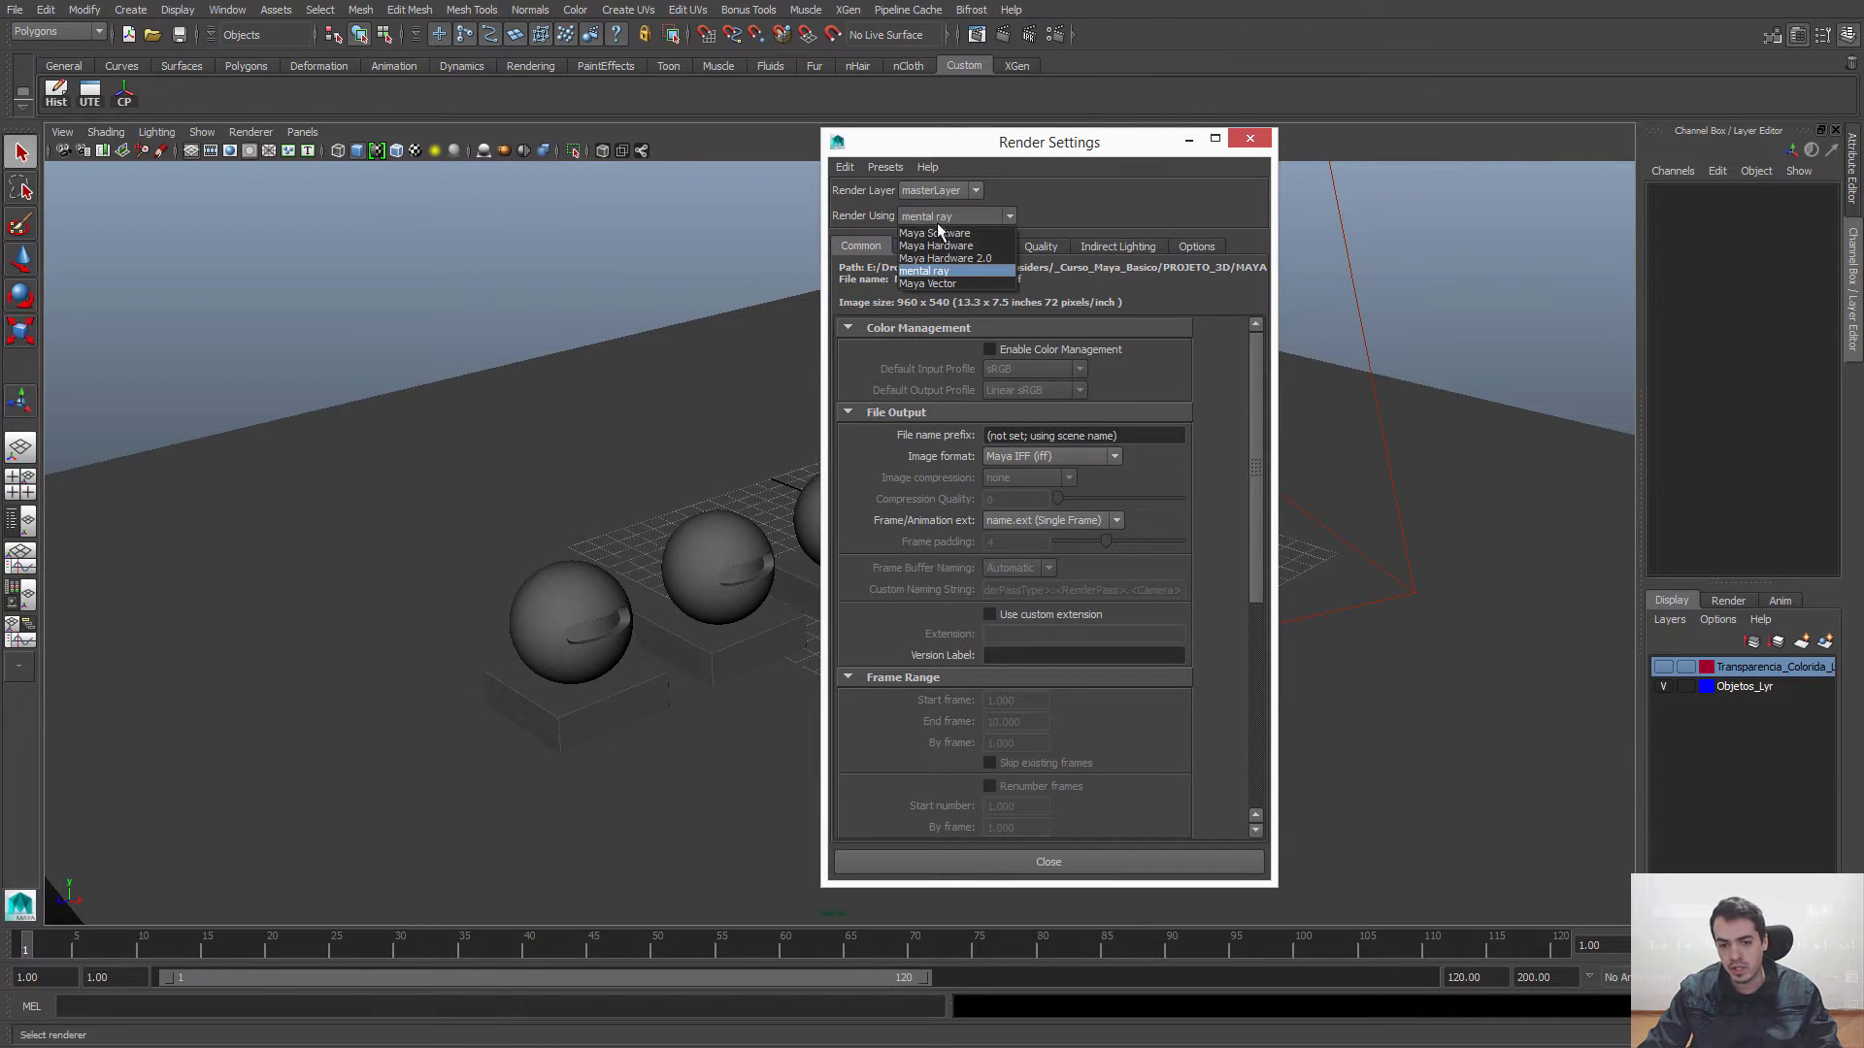
left_click(927, 272)
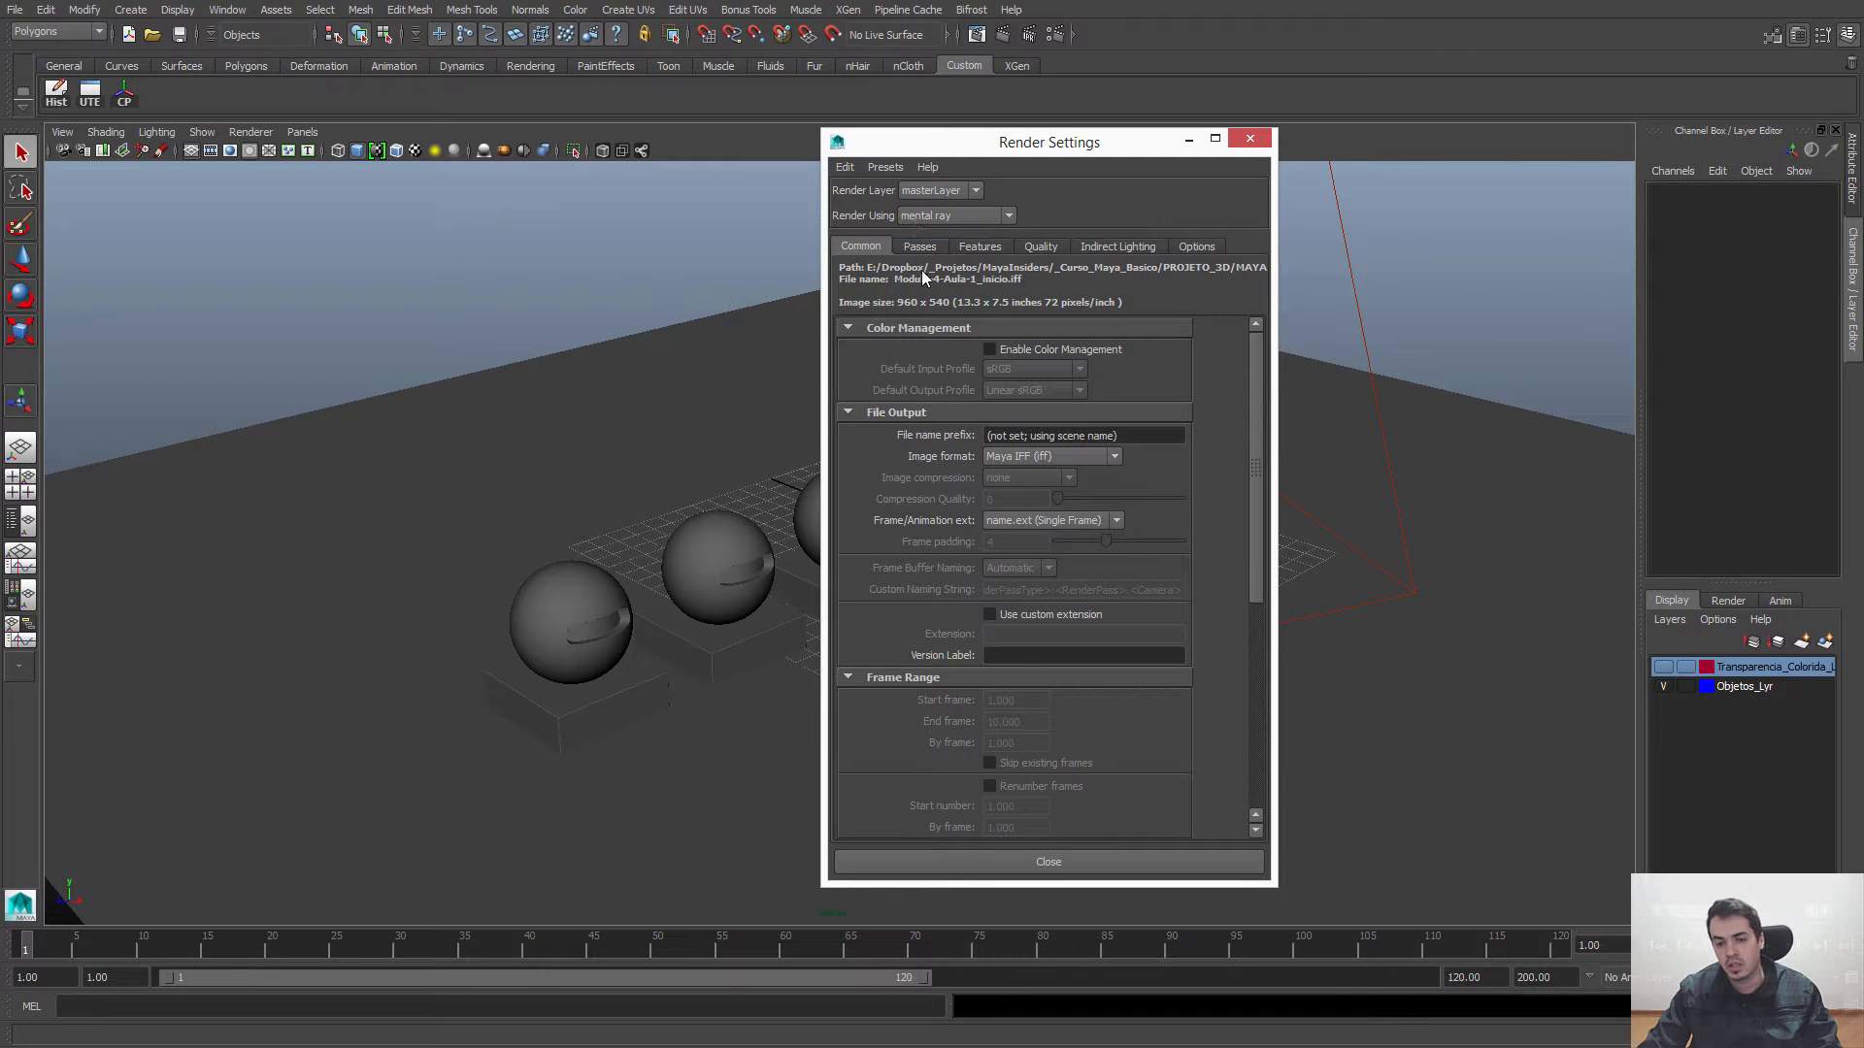
left_click(1255, 139)
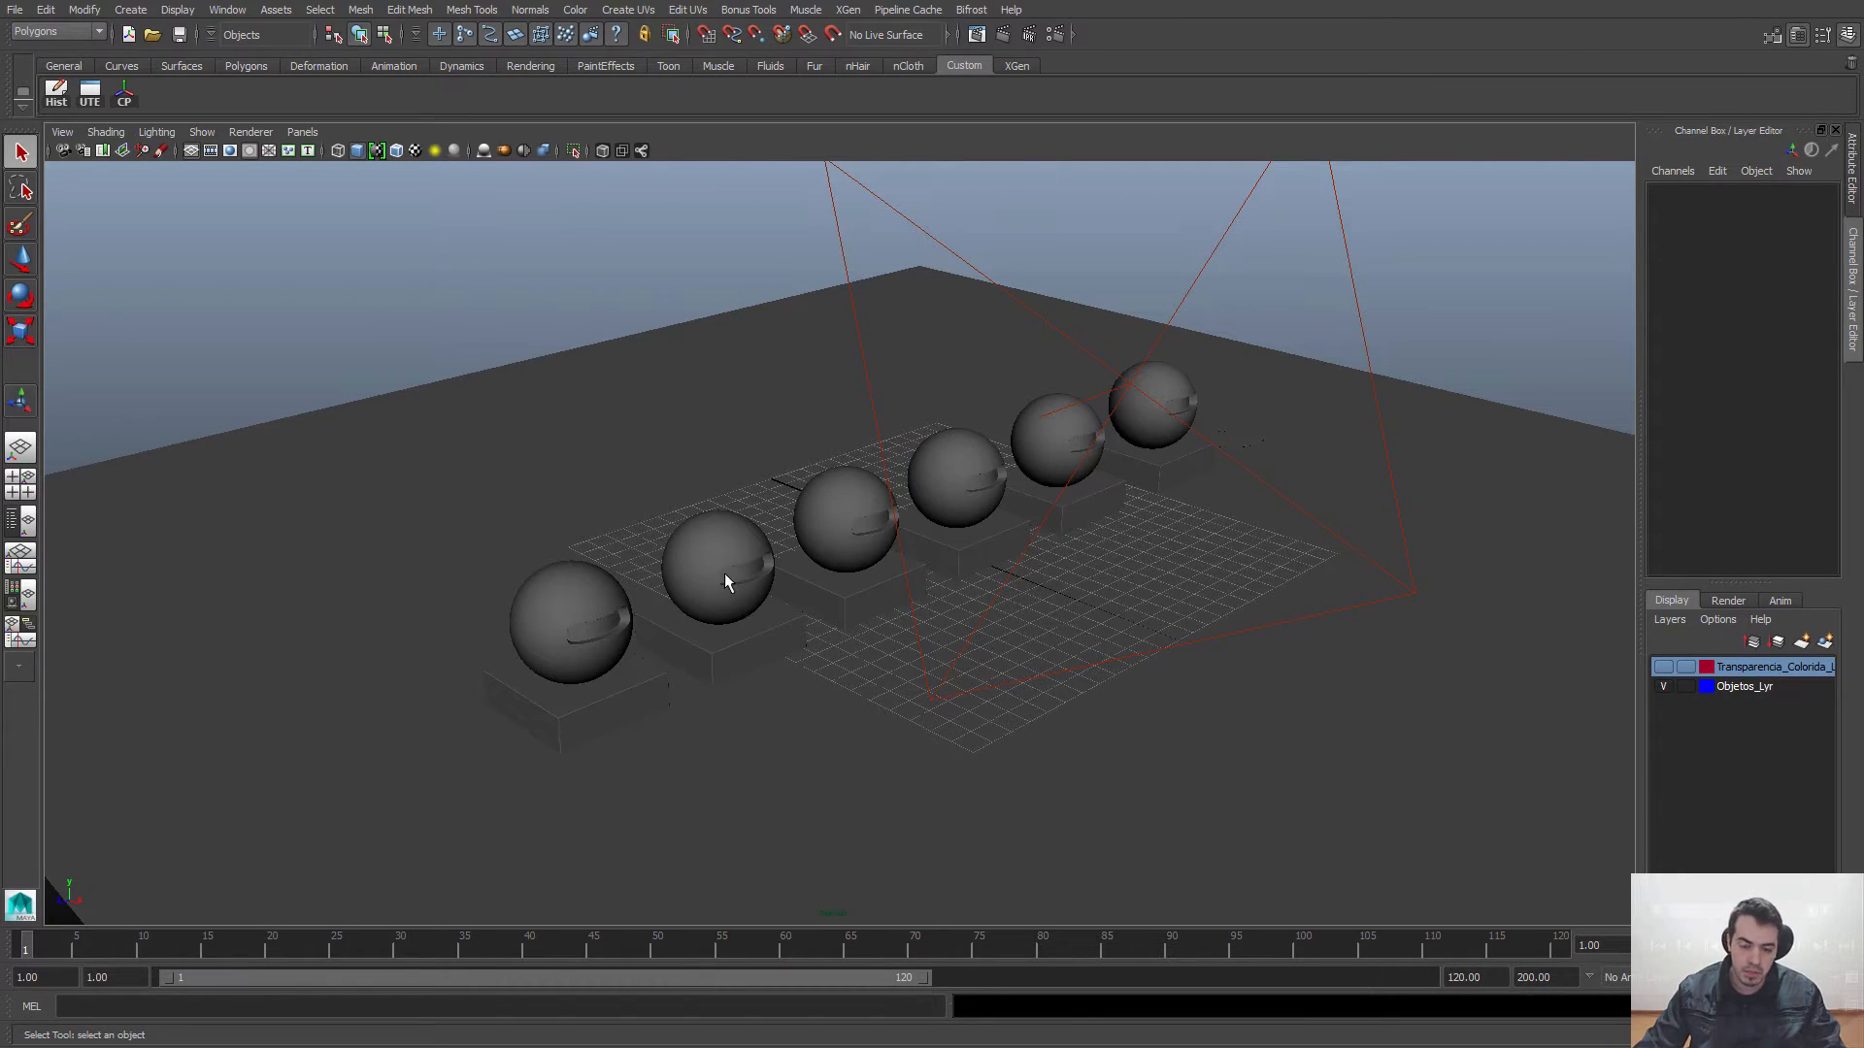
left_click_drag(725, 573, 732, 573, "alt")
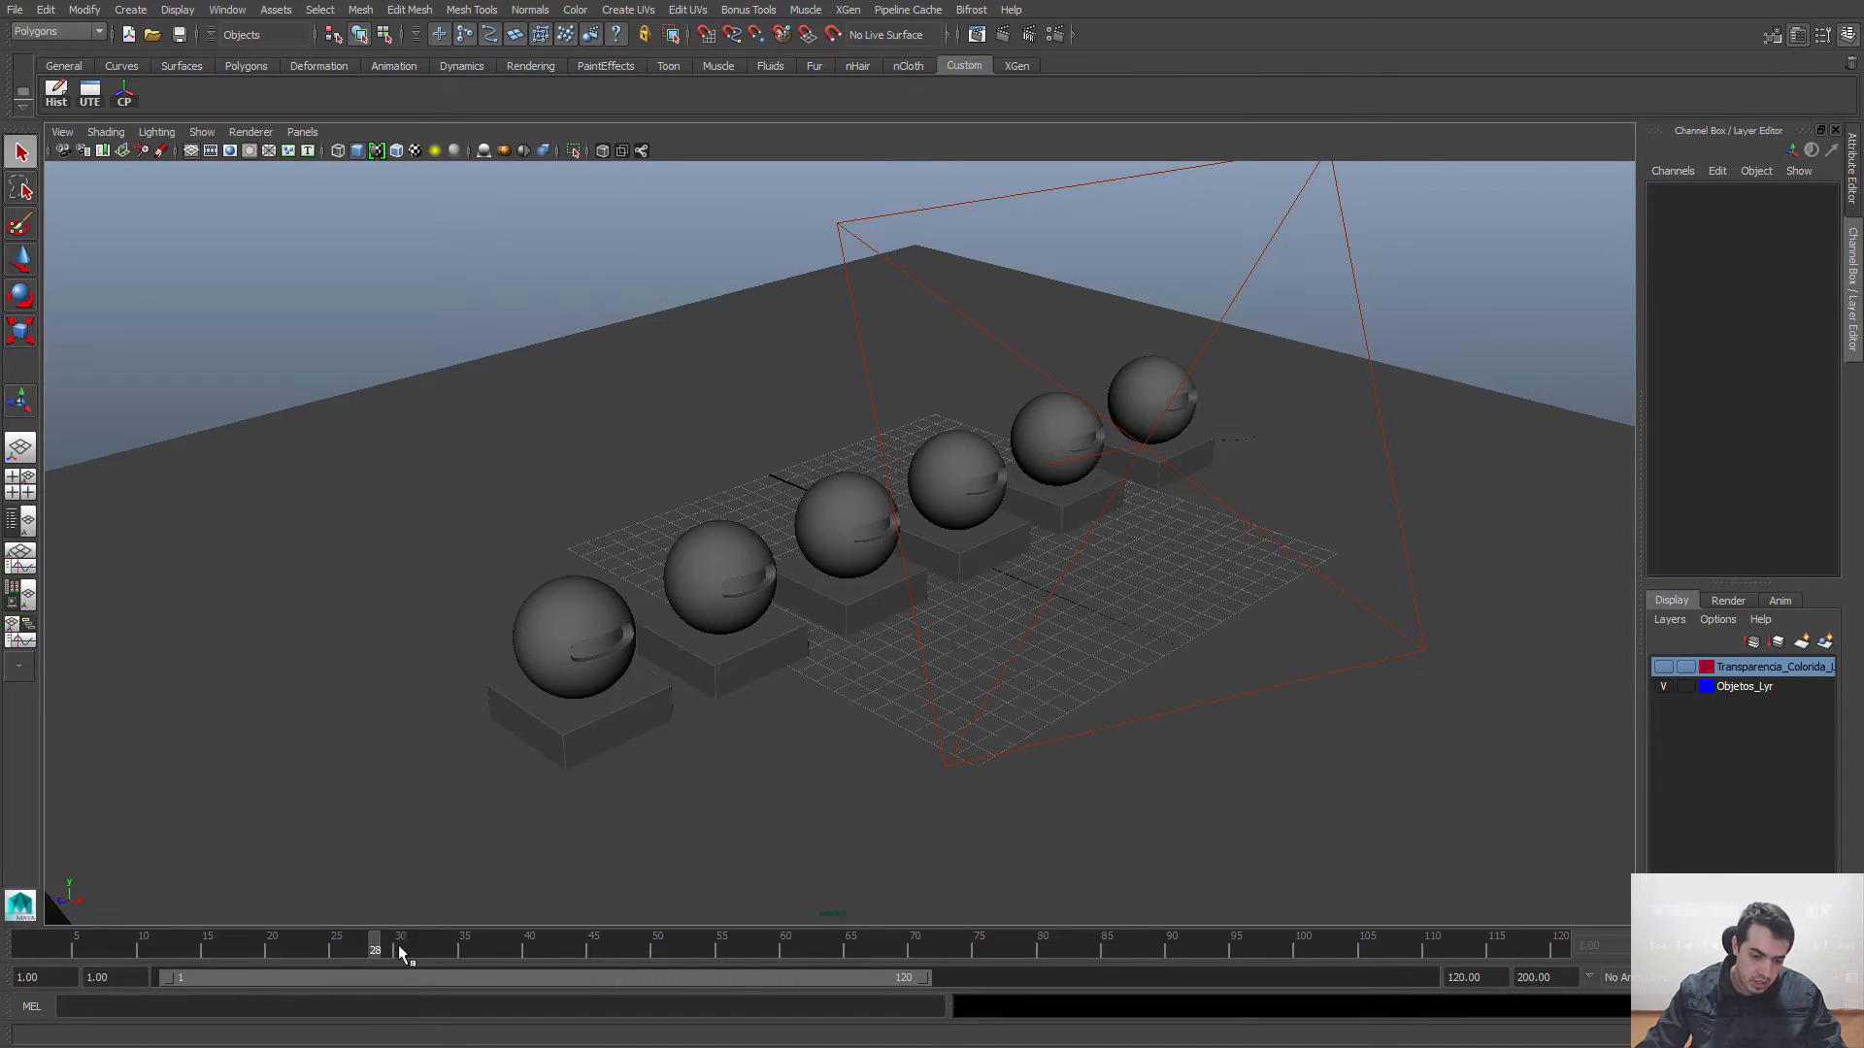
left_click(26, 946)
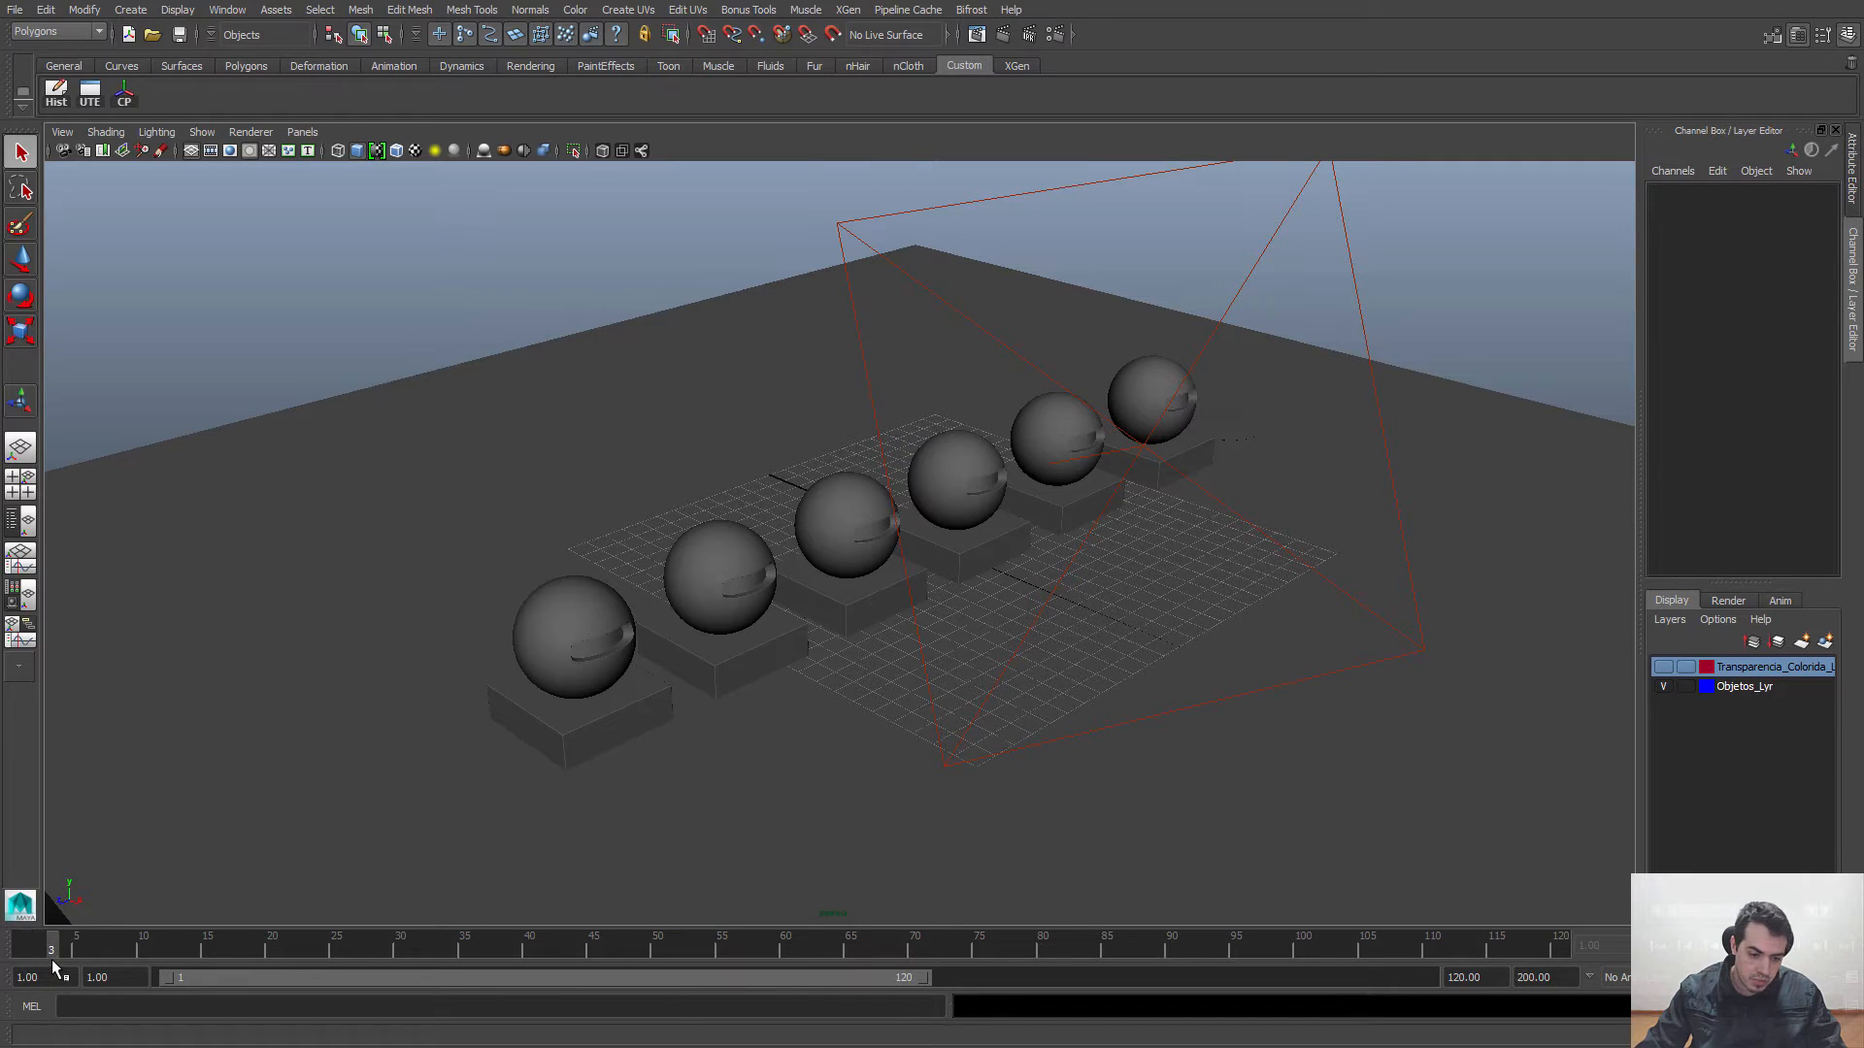
Step: Return the timeline to frame 1 and render the perspective view of the spheres with mental ray
left_click_drag(64, 960, 26, 946)
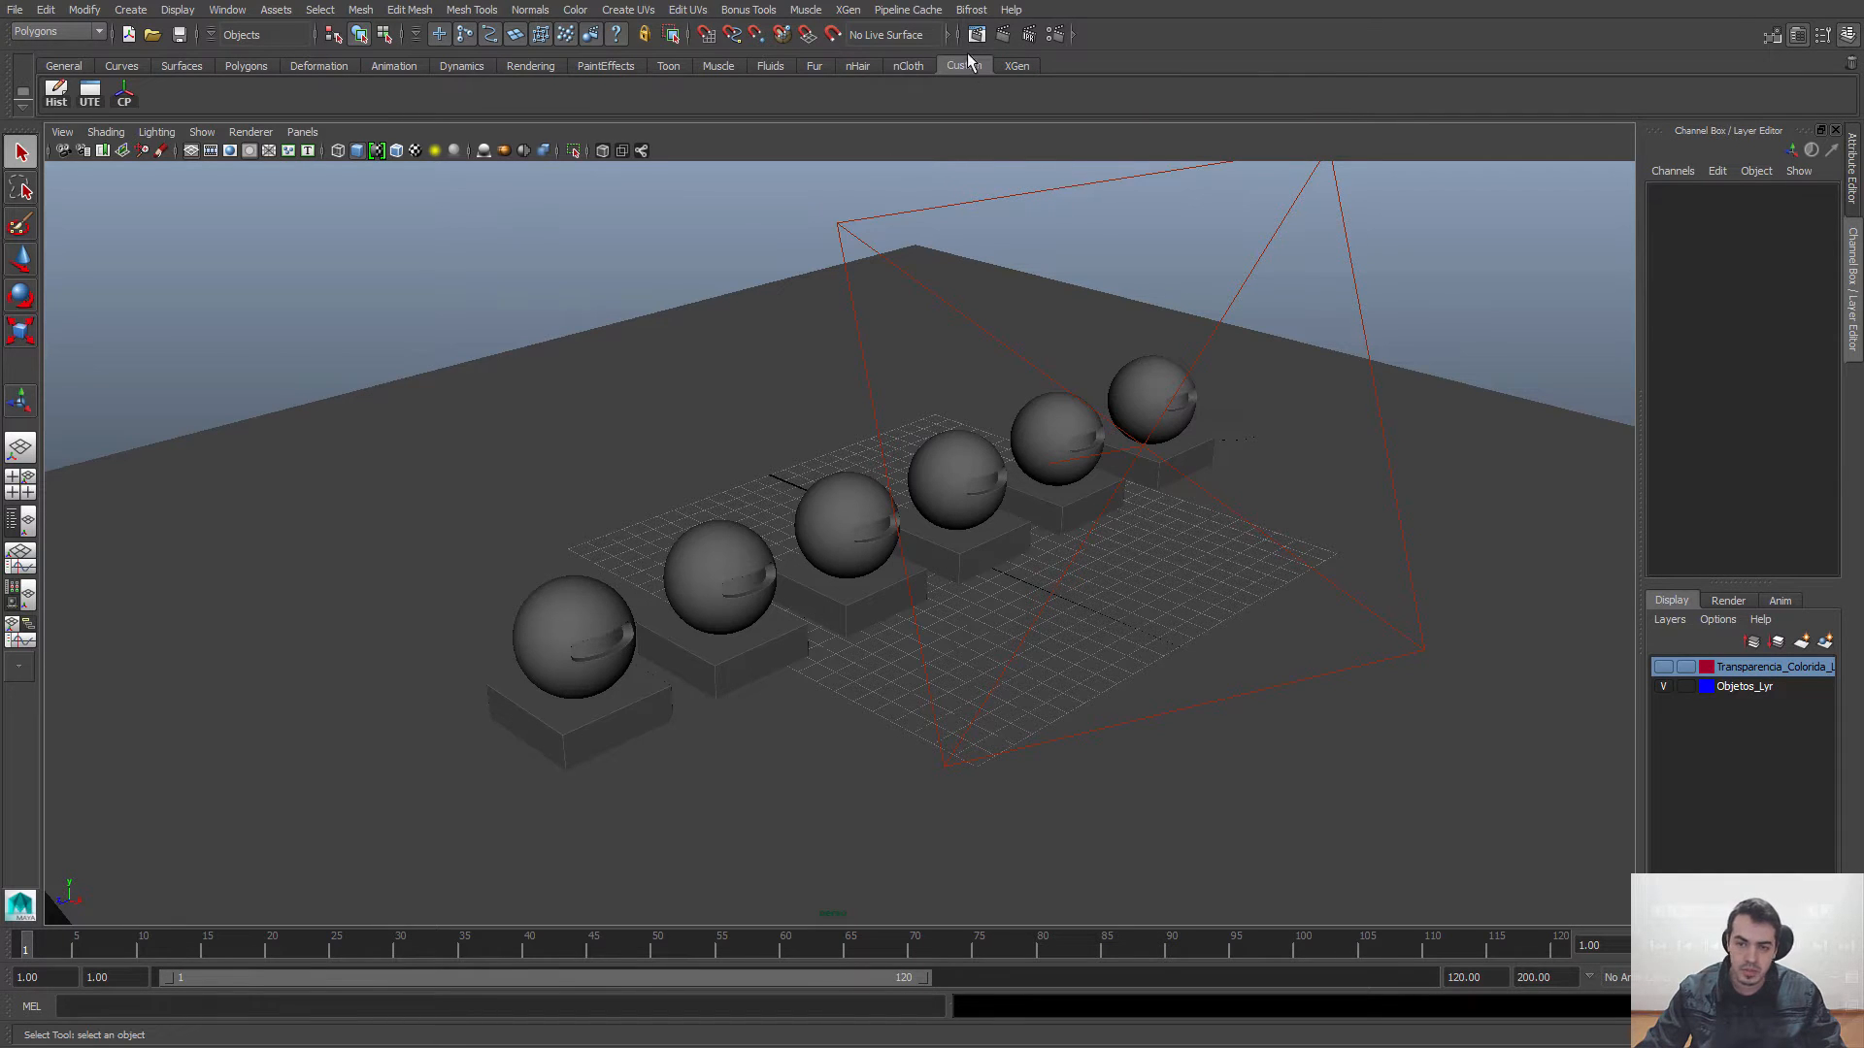
left_click(1002, 35)
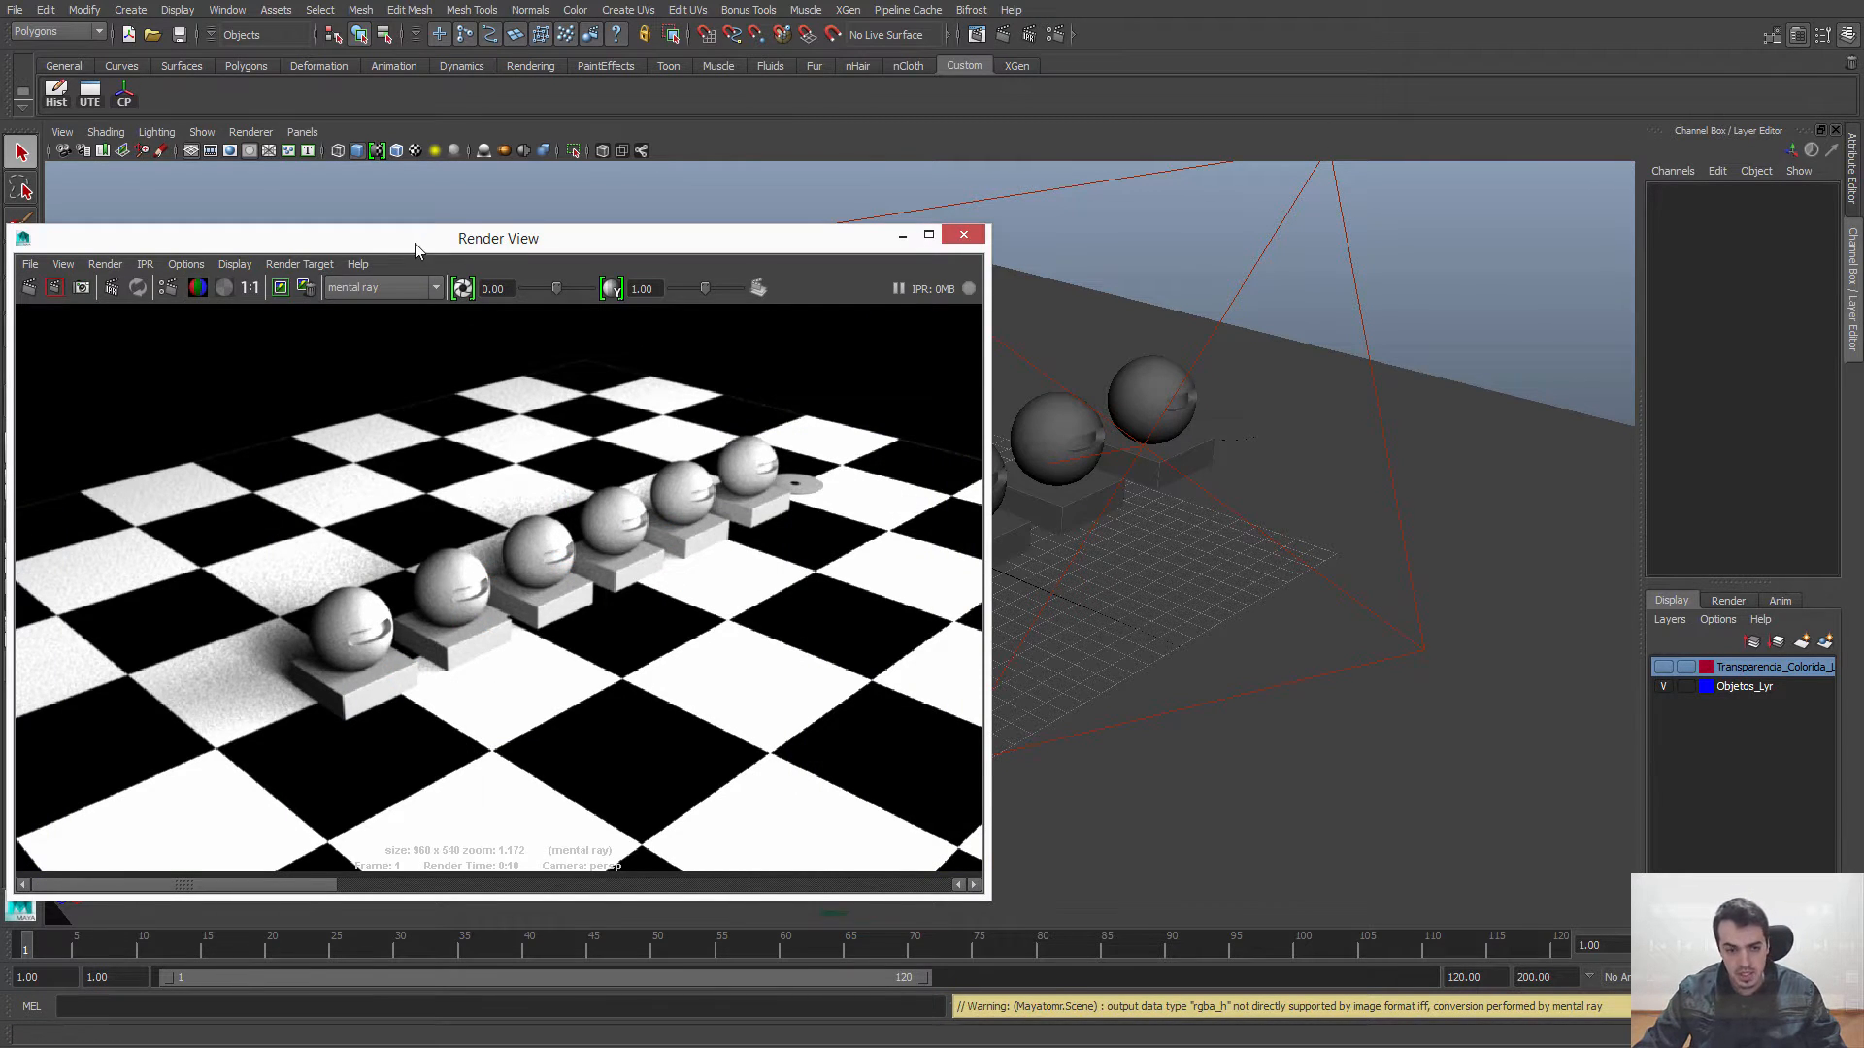
left_click_drag(415, 251, 516, 212)
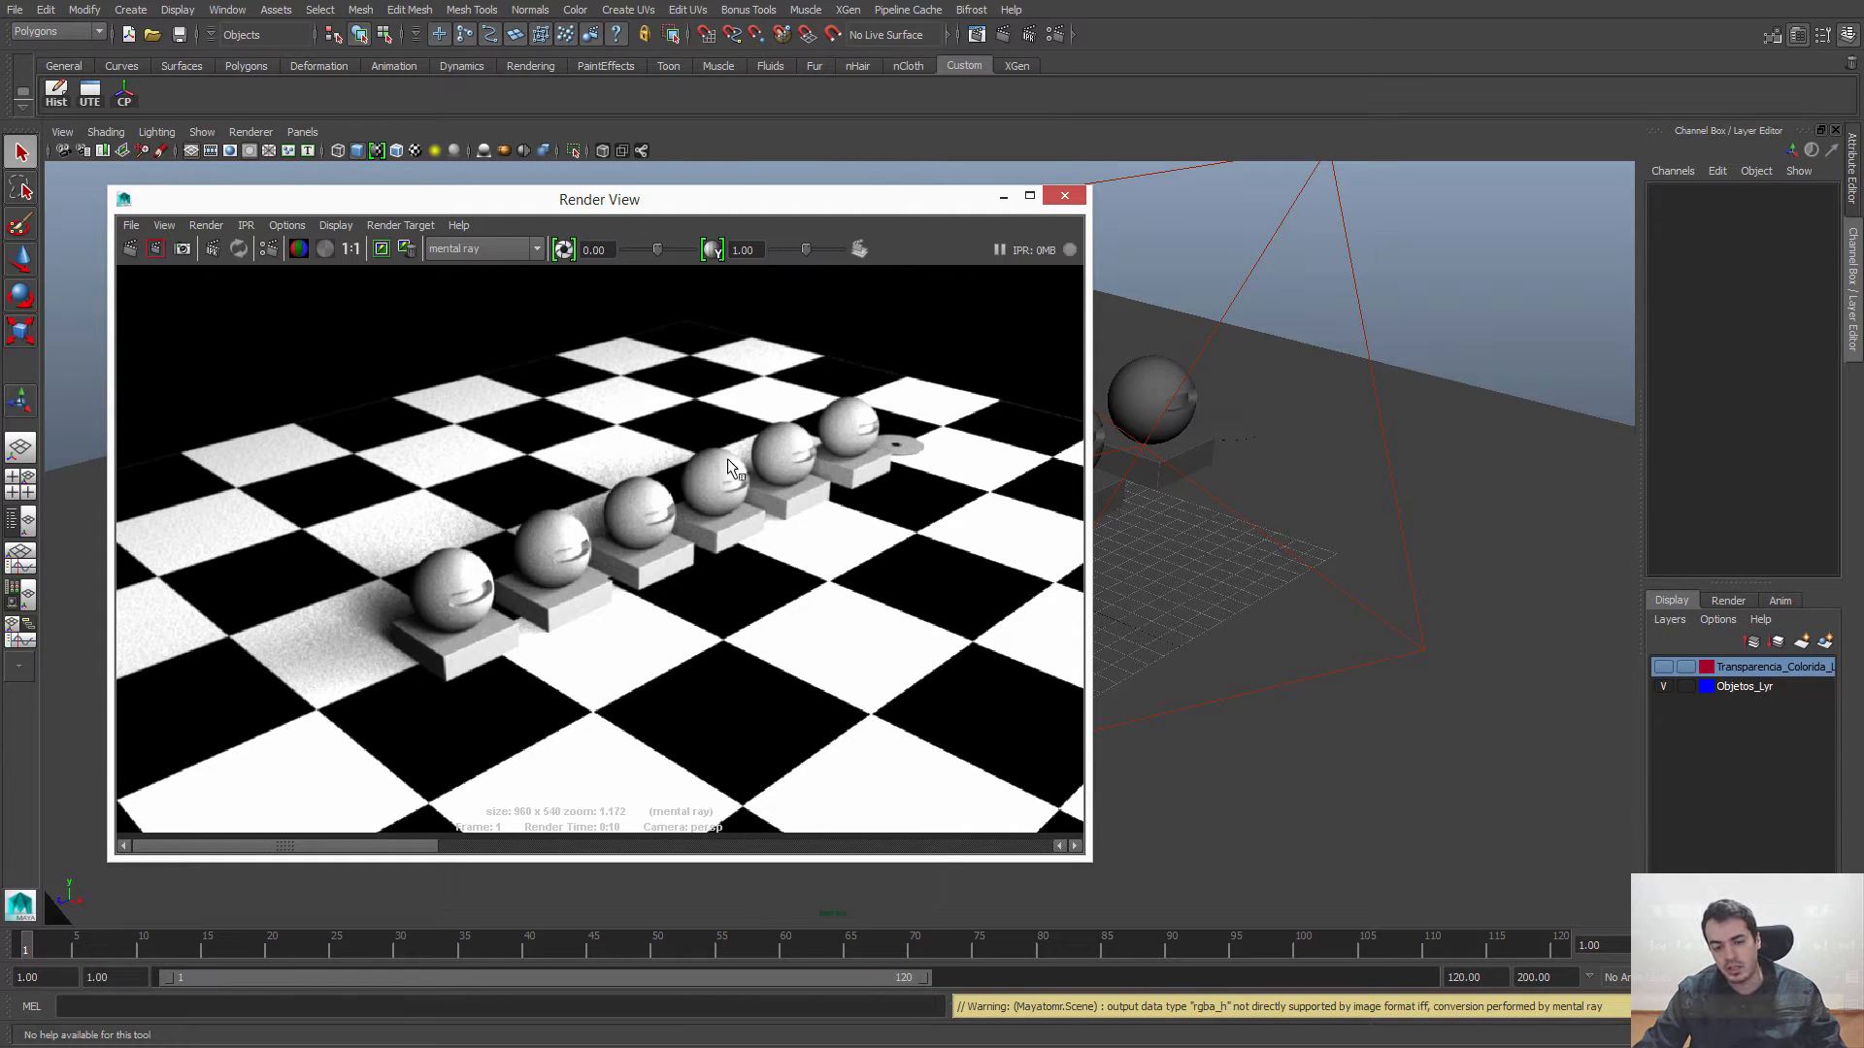
Step: Examine the mental ray render at different magnifications and at real size, and close the Render View
scroll(705, 568, "down", 3)
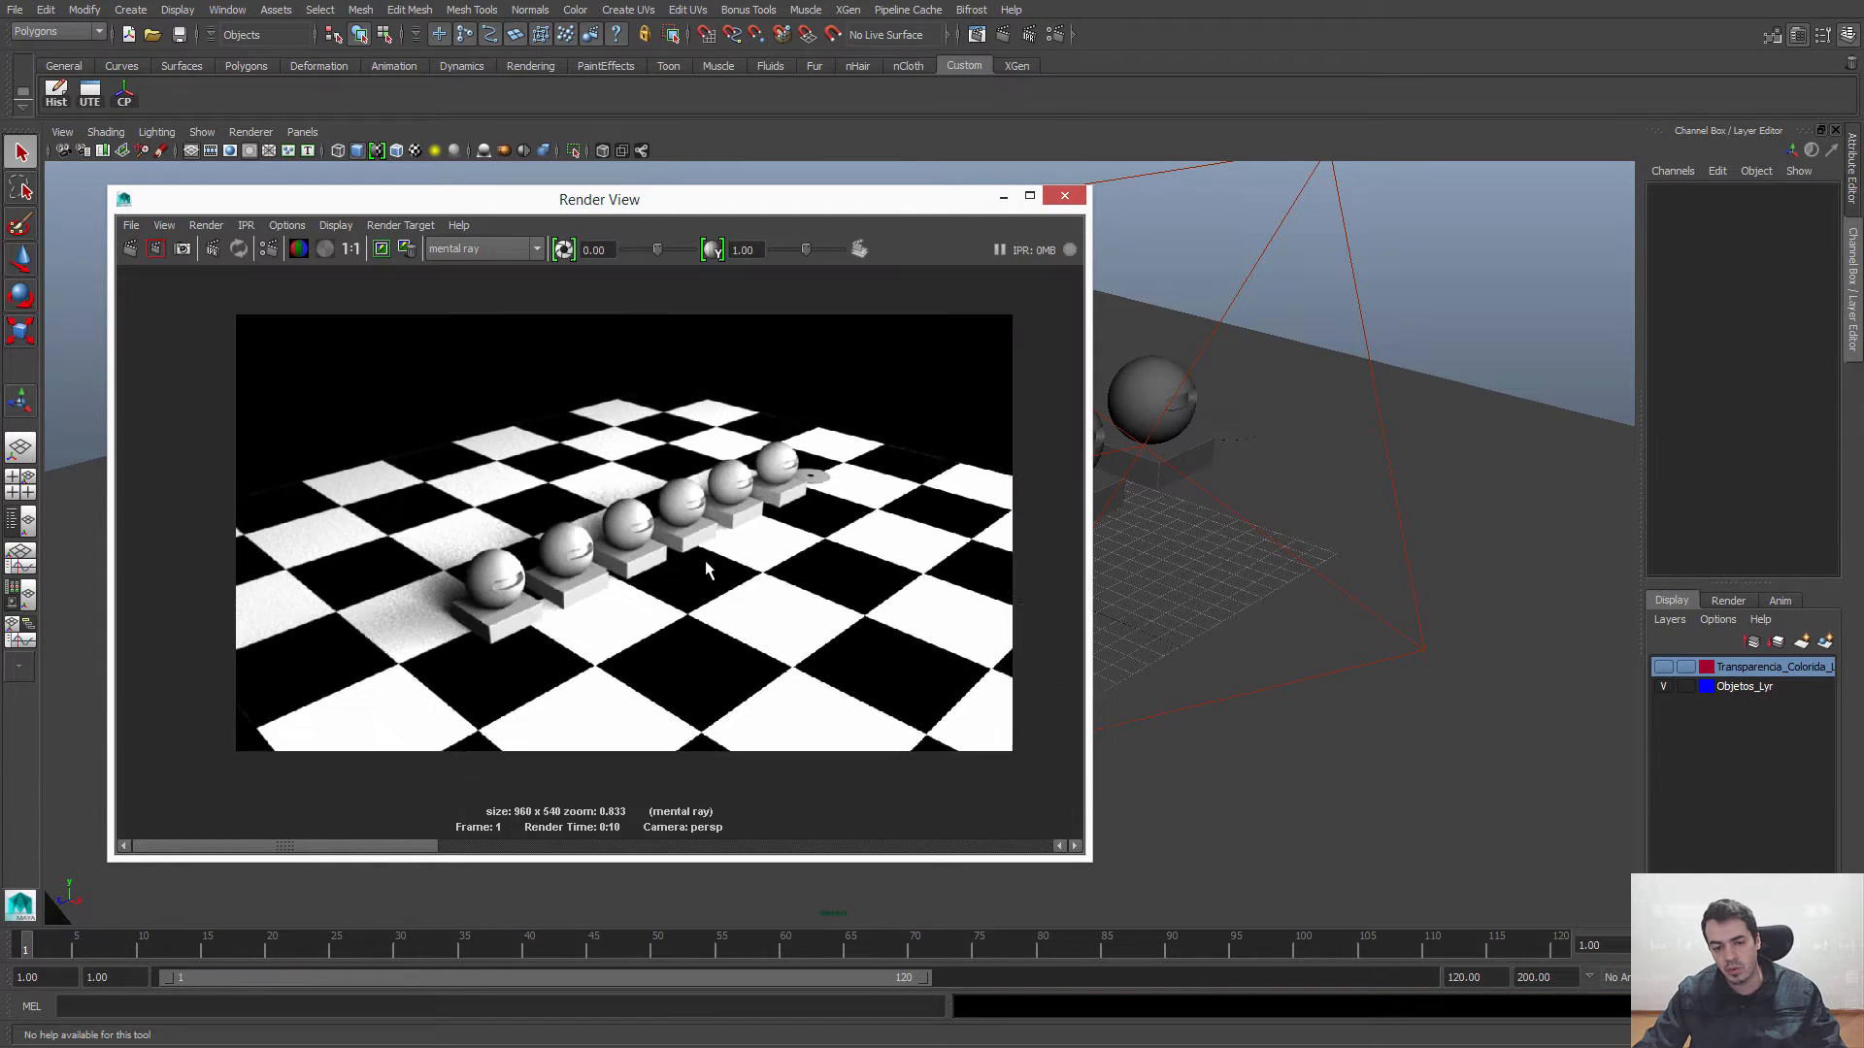
scroll(709, 574, "up", 5)
scroll(708, 575, "up", 2)
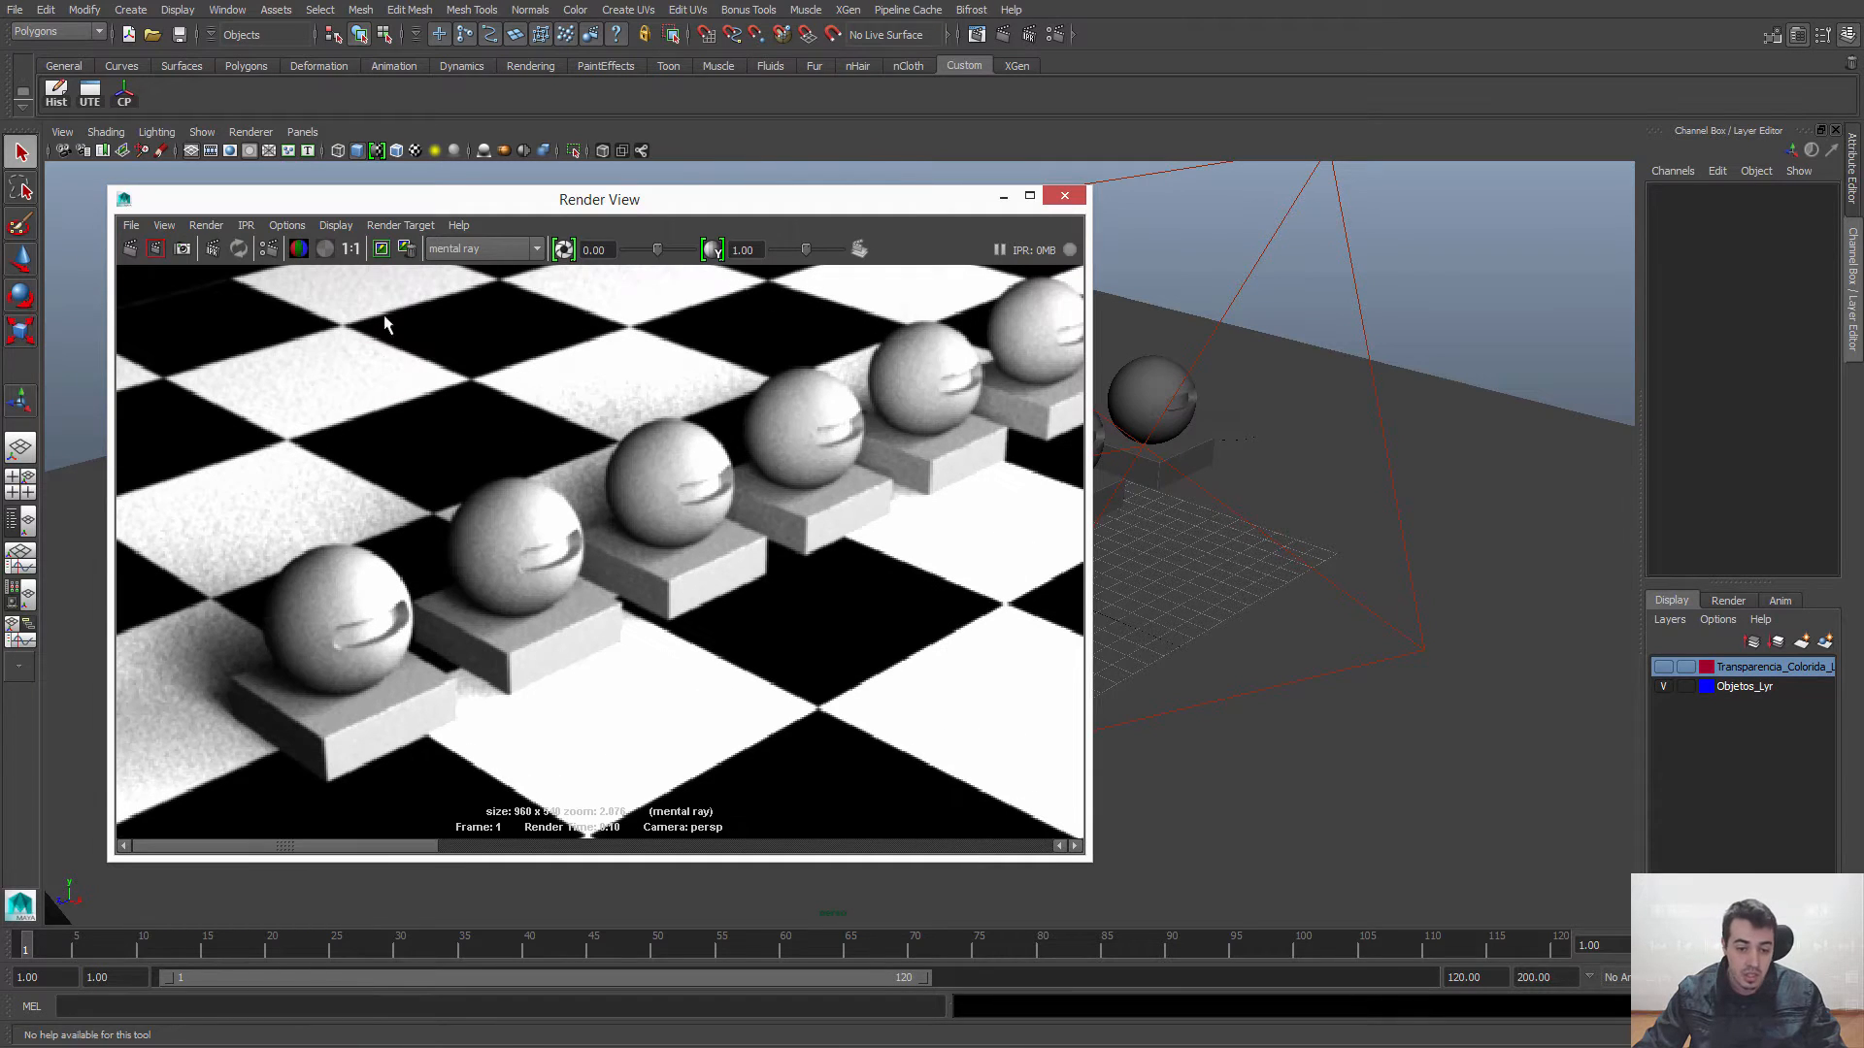
left_click(351, 249)
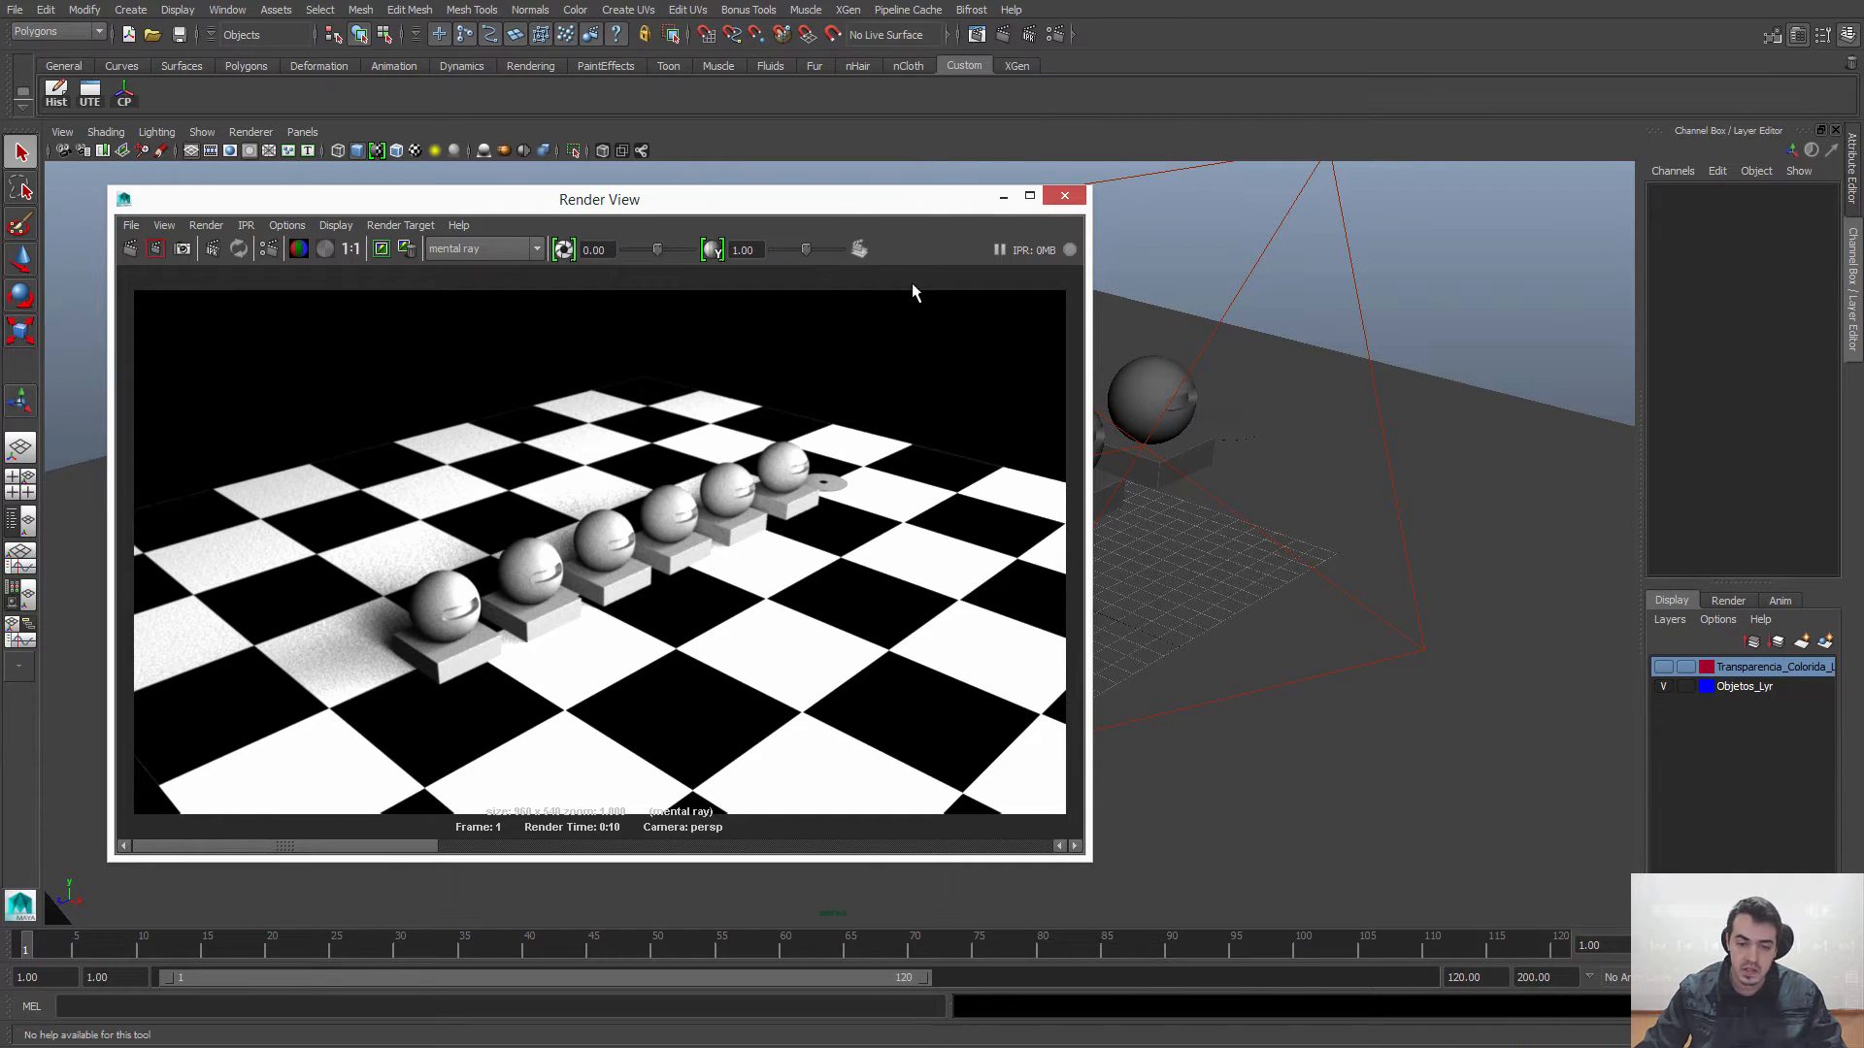
left_click(1064, 198)
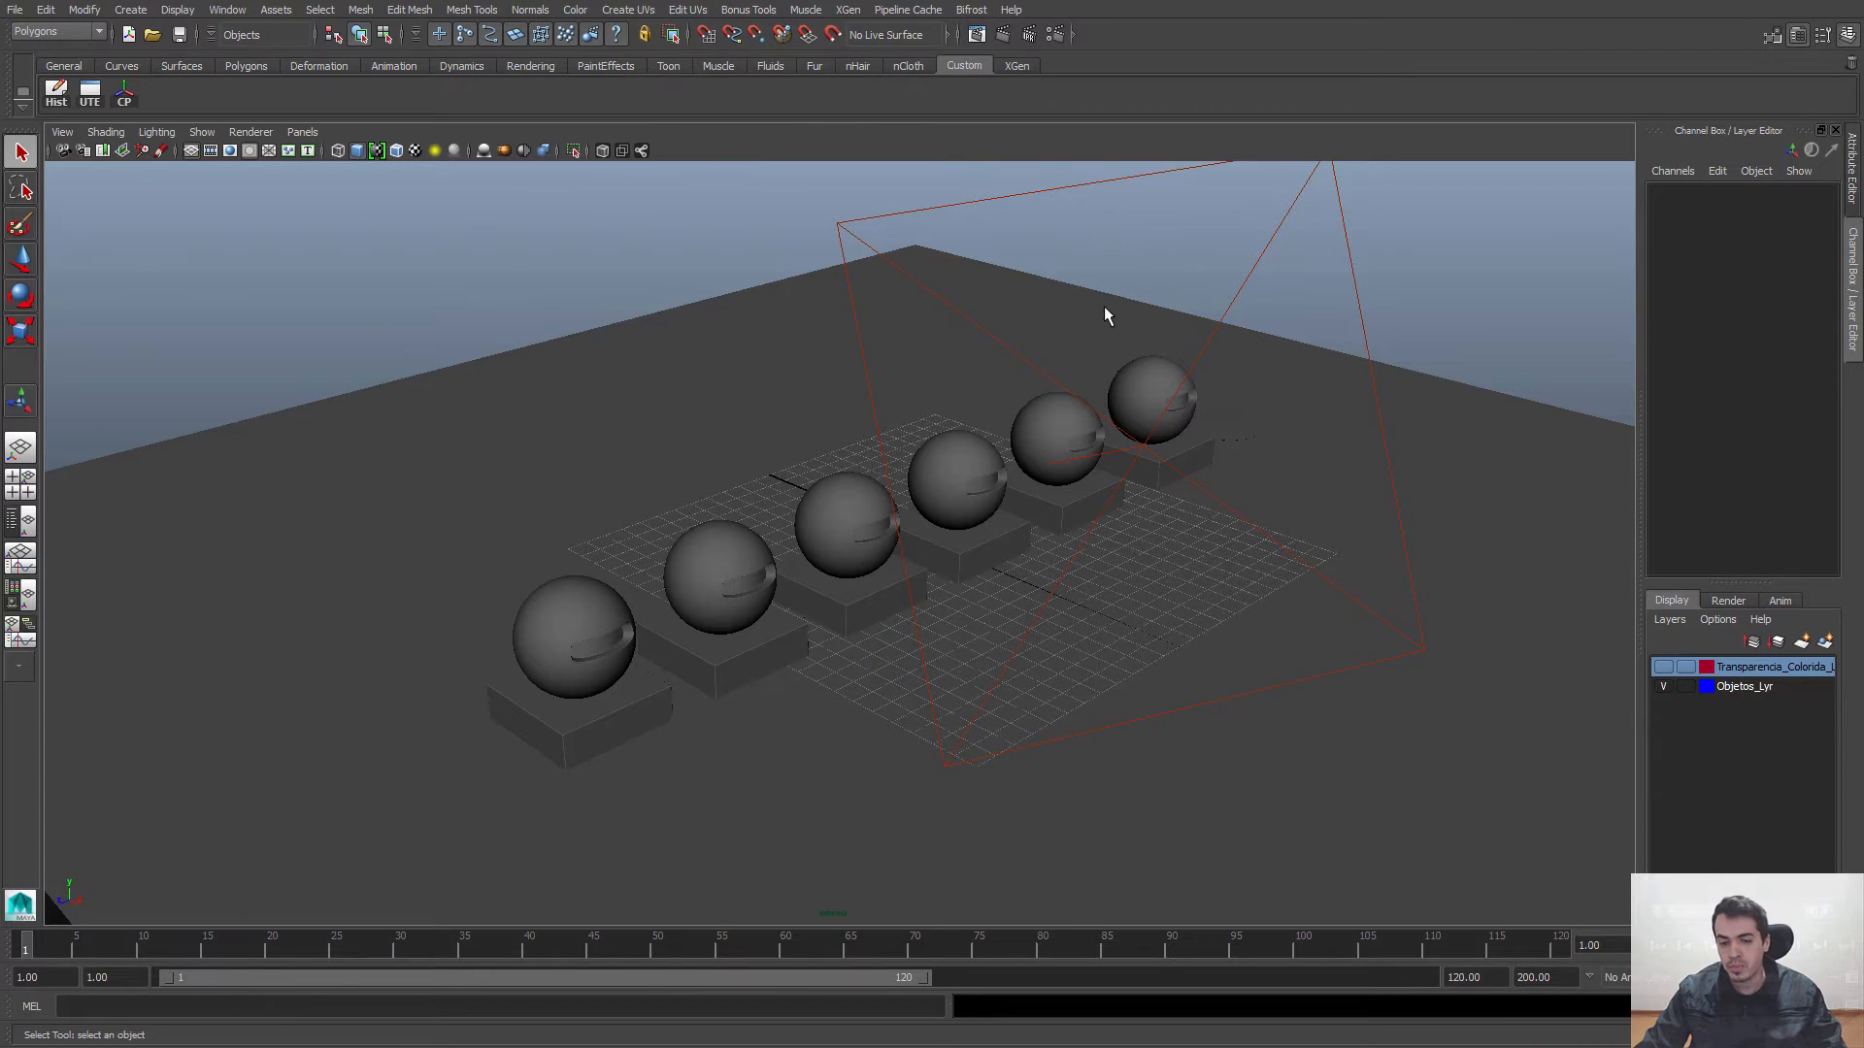
Step: Examine the row of six spheres and their bases from different angles in the perspective view
left_click_drag(1145, 594, 1252, 613, "alt")
right_click_drag(1252, 614, 936, 507, "alt")
middle_click_drag(936, 508, 874, 599, "alt")
left_click_drag(1114, 466, 878, 492, "alt")
right_click_drag(878, 492, 1109, 621, "alt")
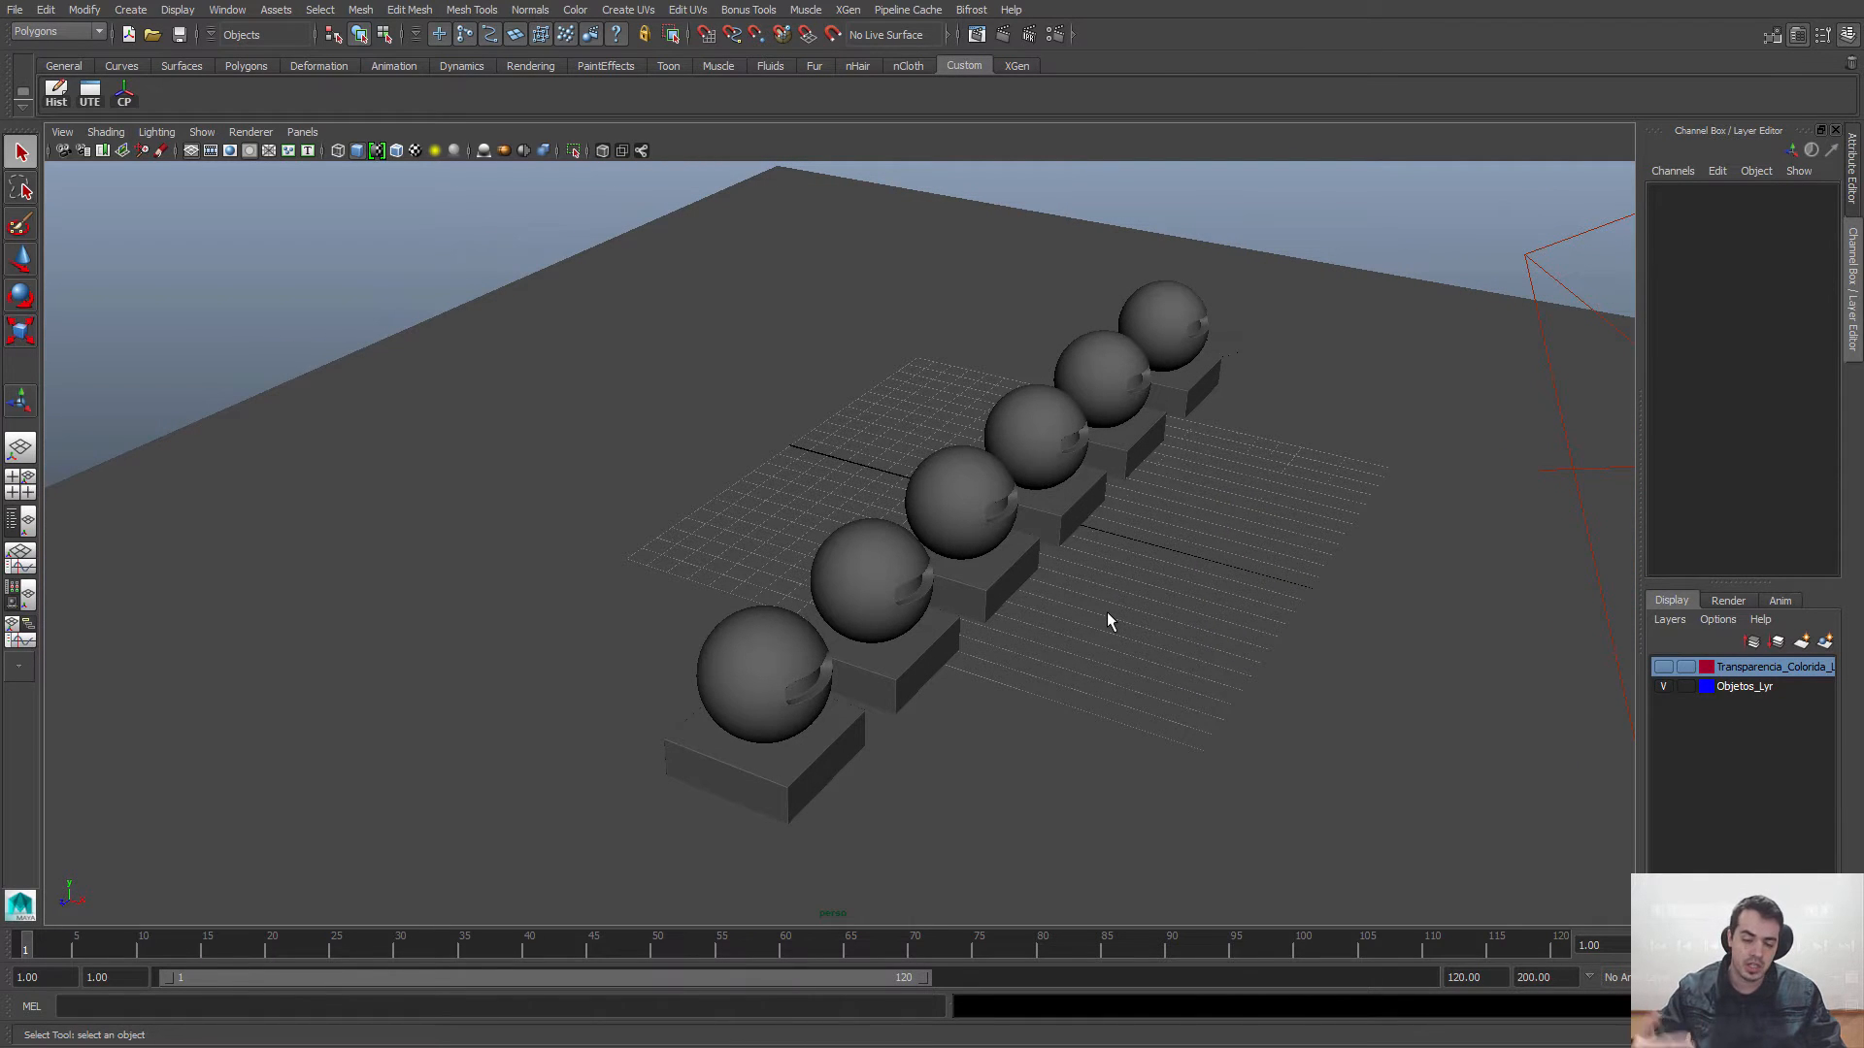
right_click_drag(1110, 621, 1091, 628, "alt")
left_click_drag(1091, 629, 1086, 570, "alt")
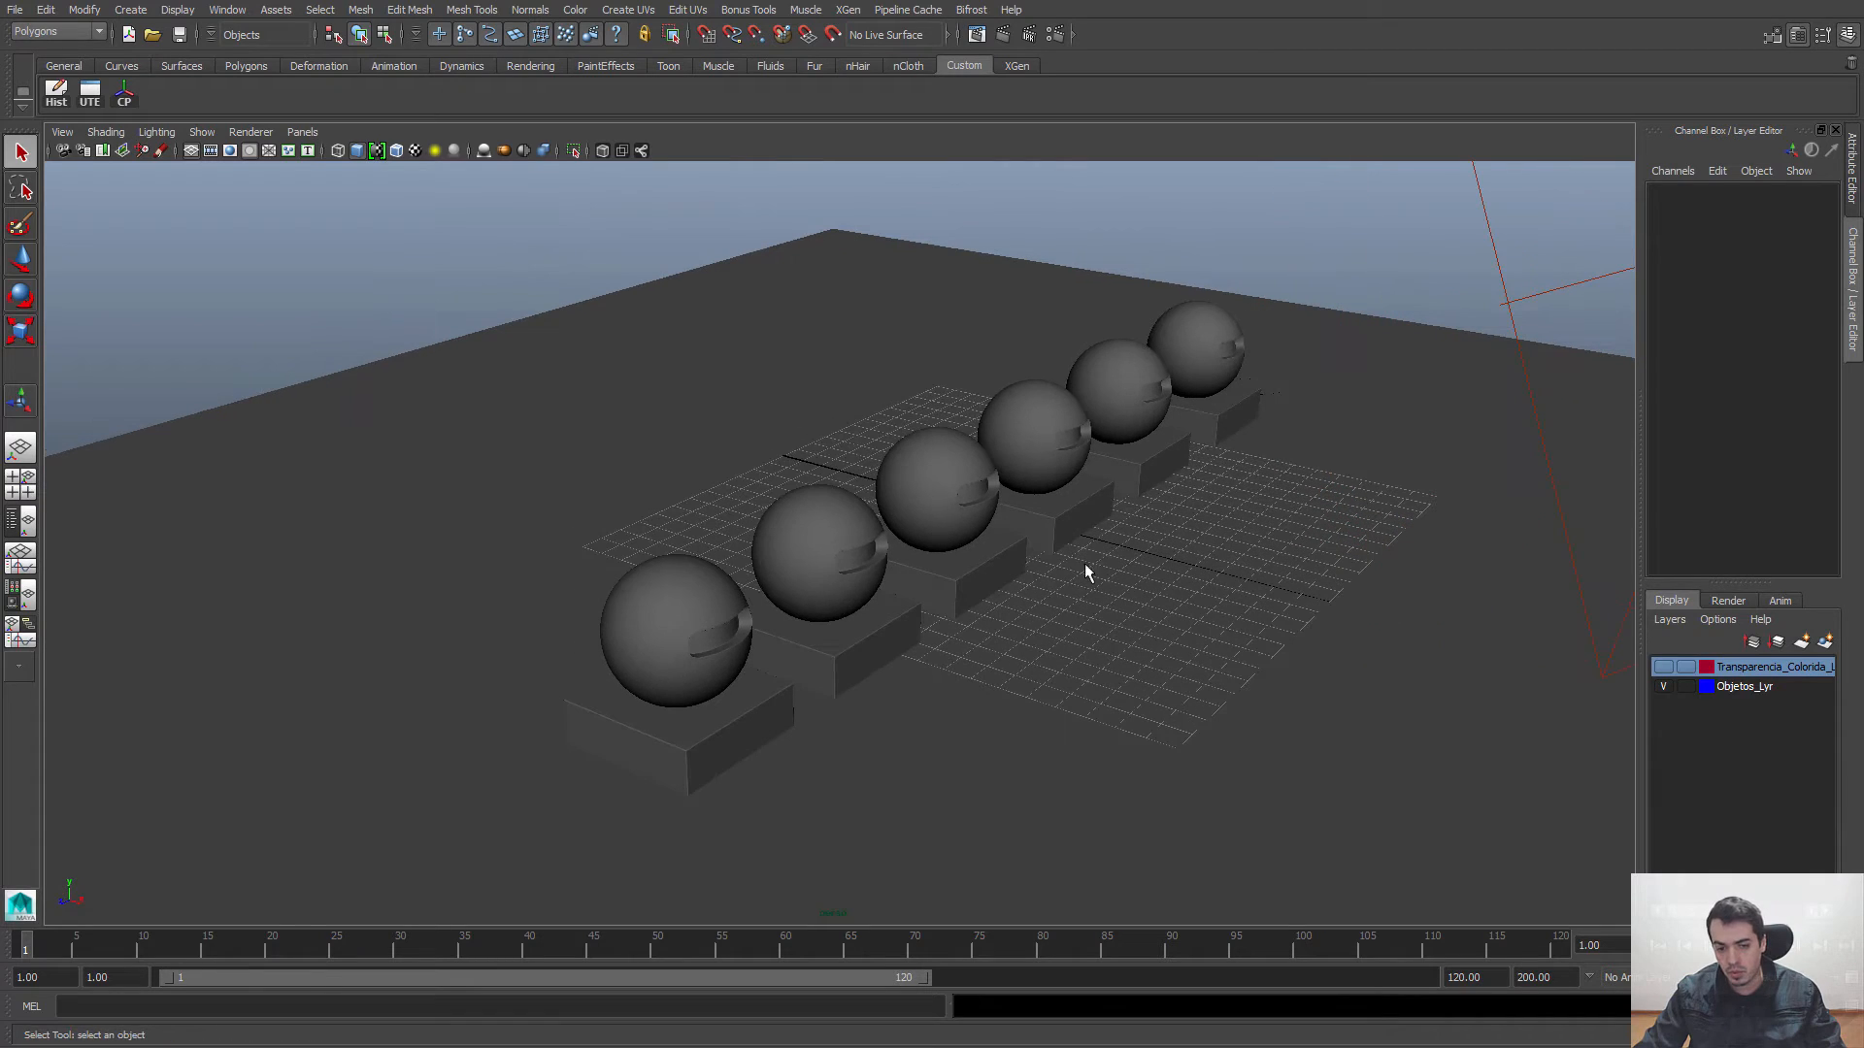
right_click_drag(1090, 291, 1114, 393, "alt")
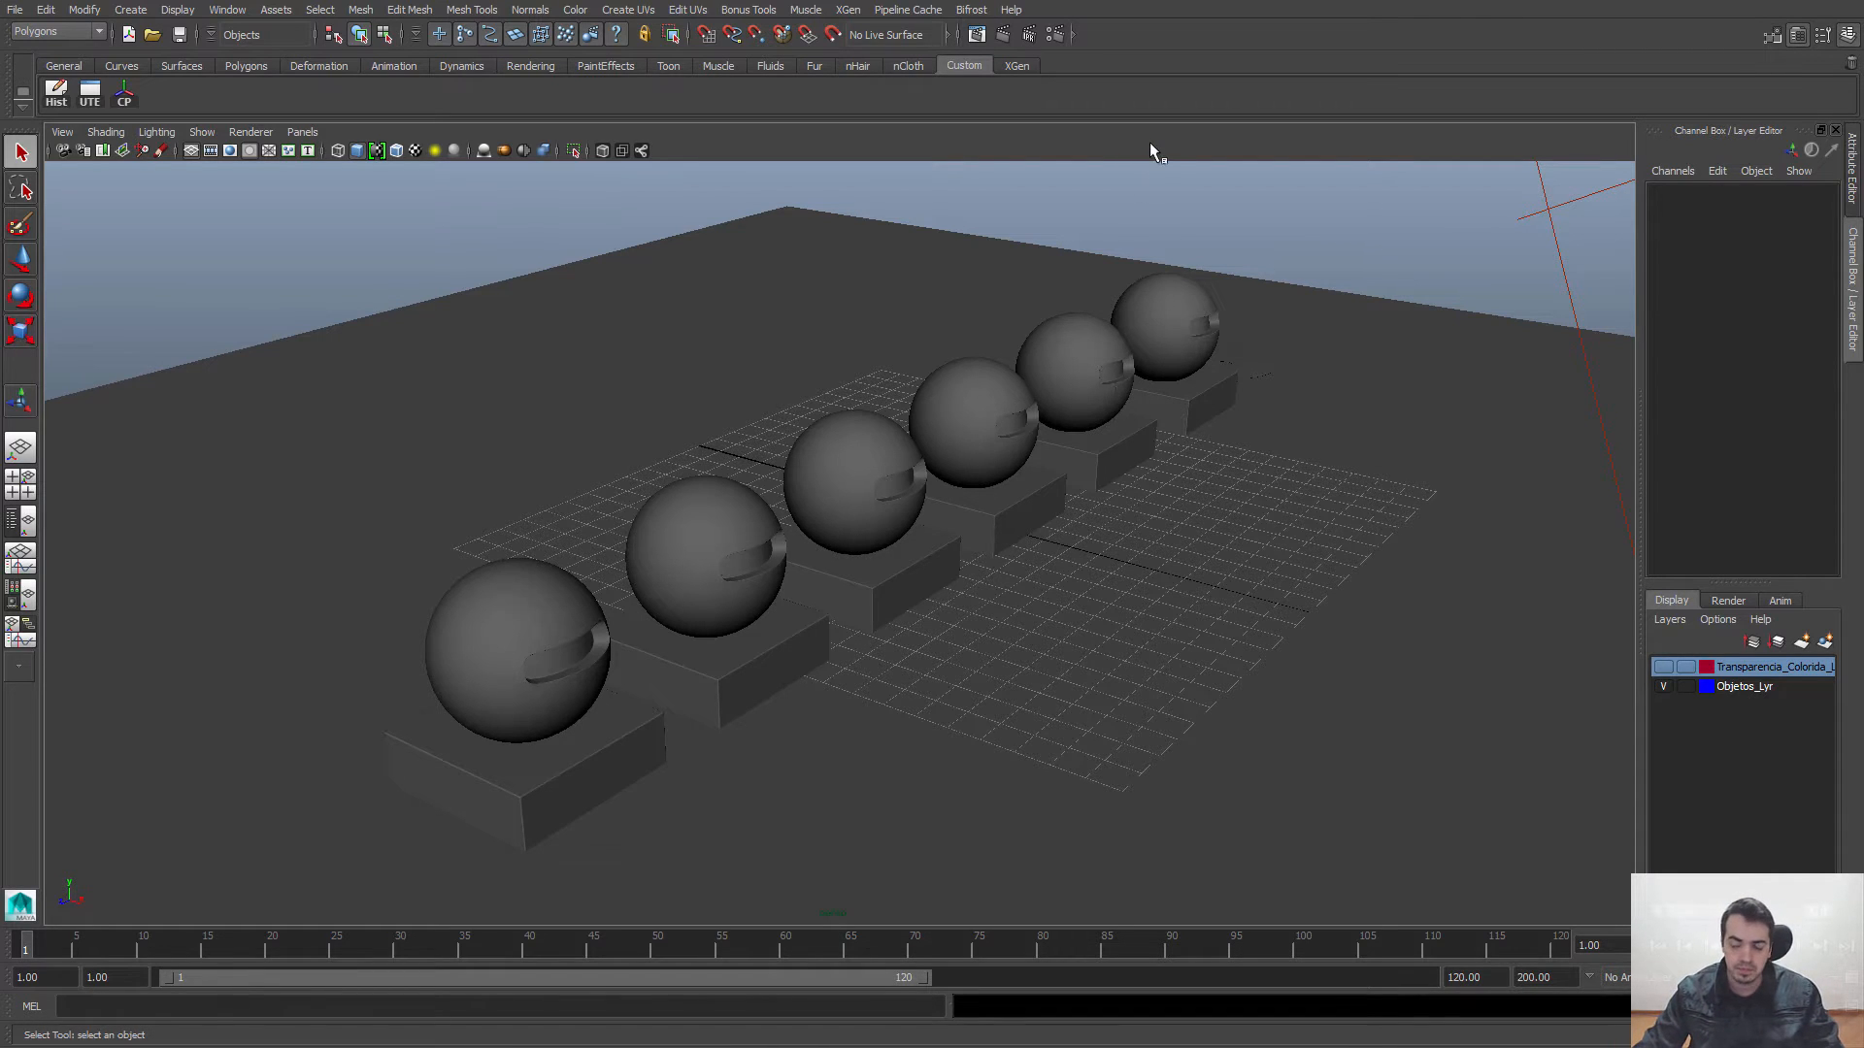
middle_click_drag(978, 601, 1067, 570, "alt")
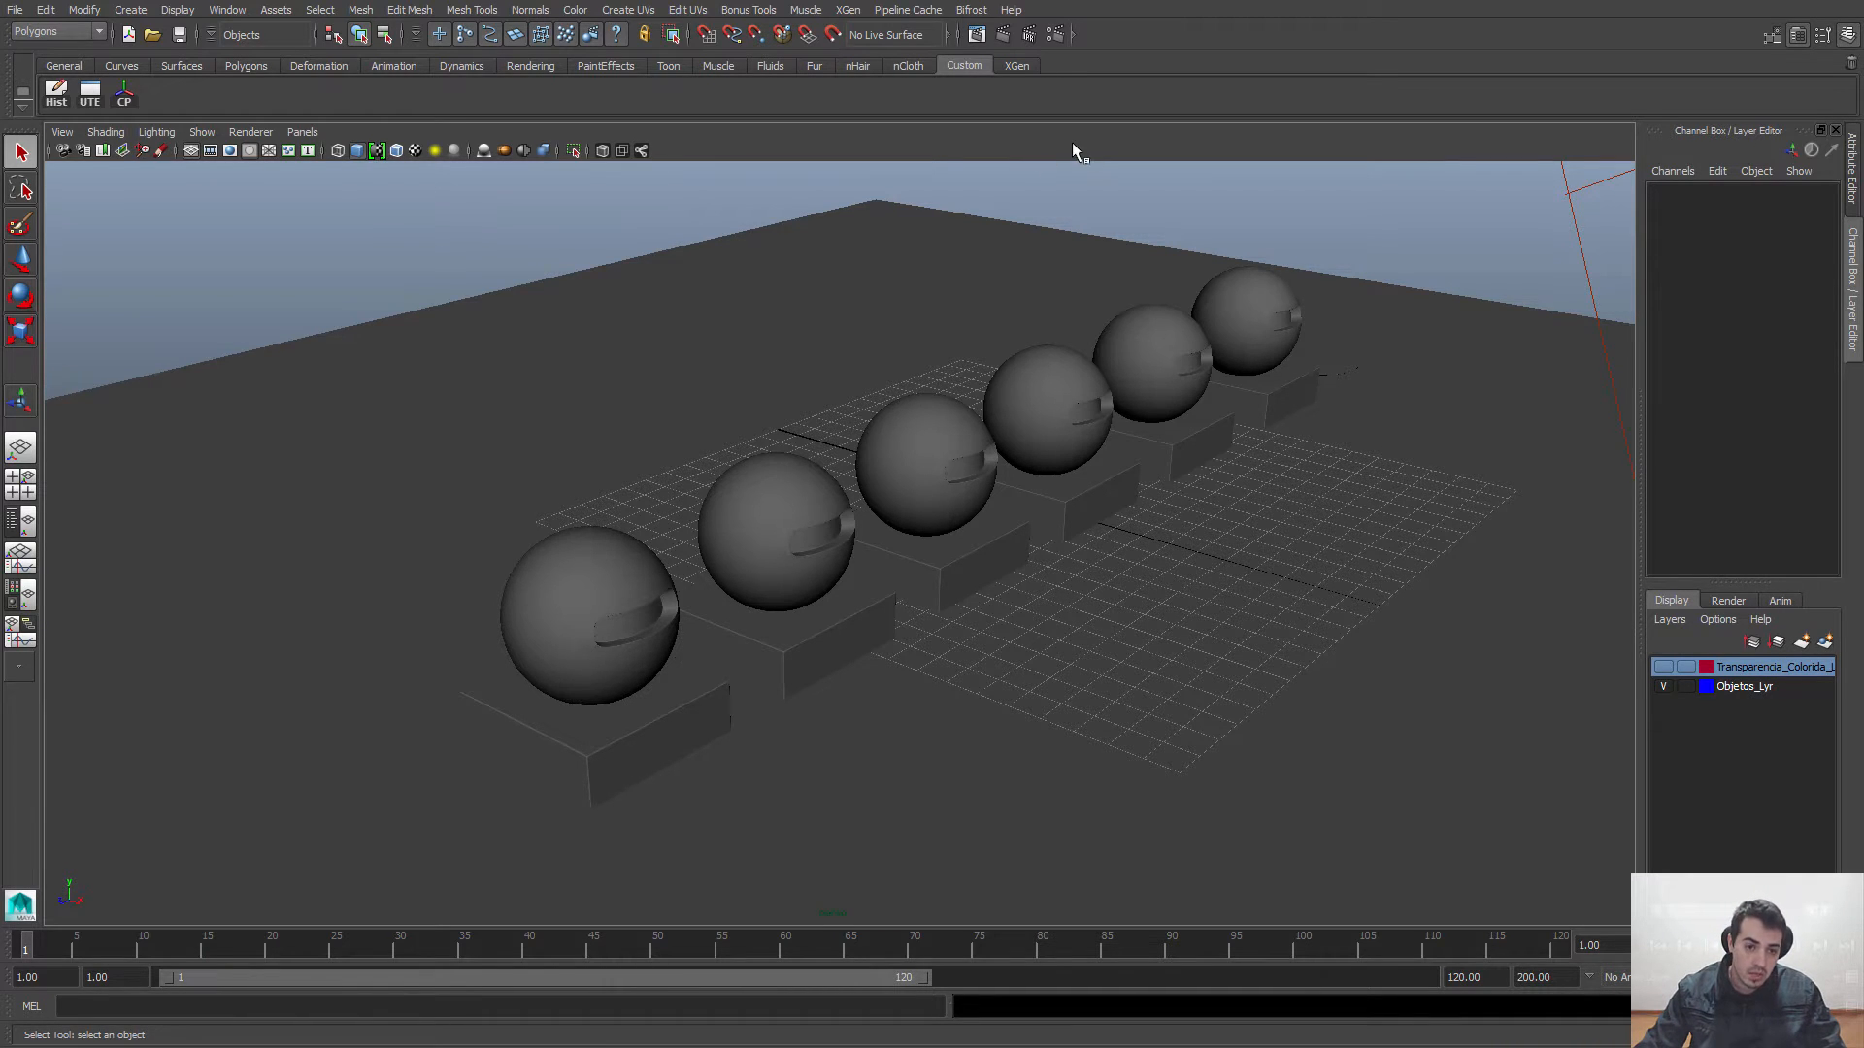
Step: Open the Hypershade, enlarge its window and place it beside the spheres in the viewport
left_click(219, 12)
mouse_move(258, 62)
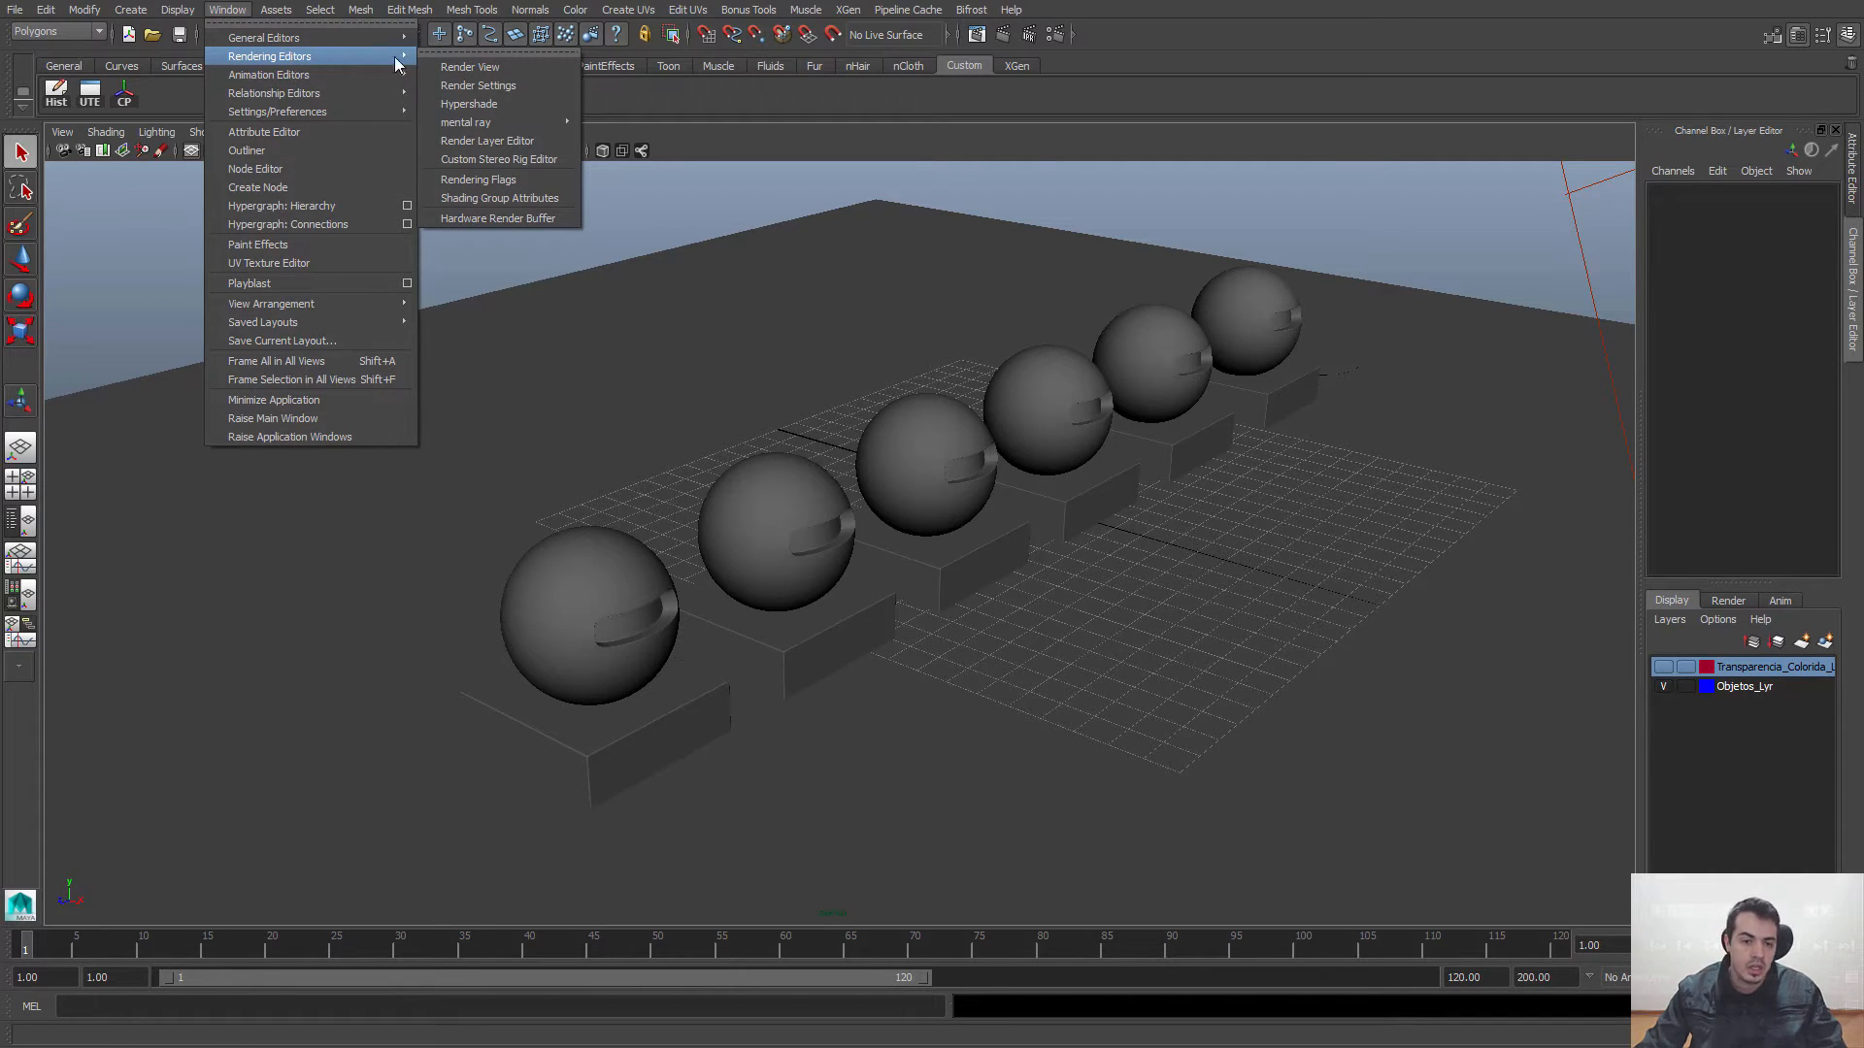
left_click(468, 104)
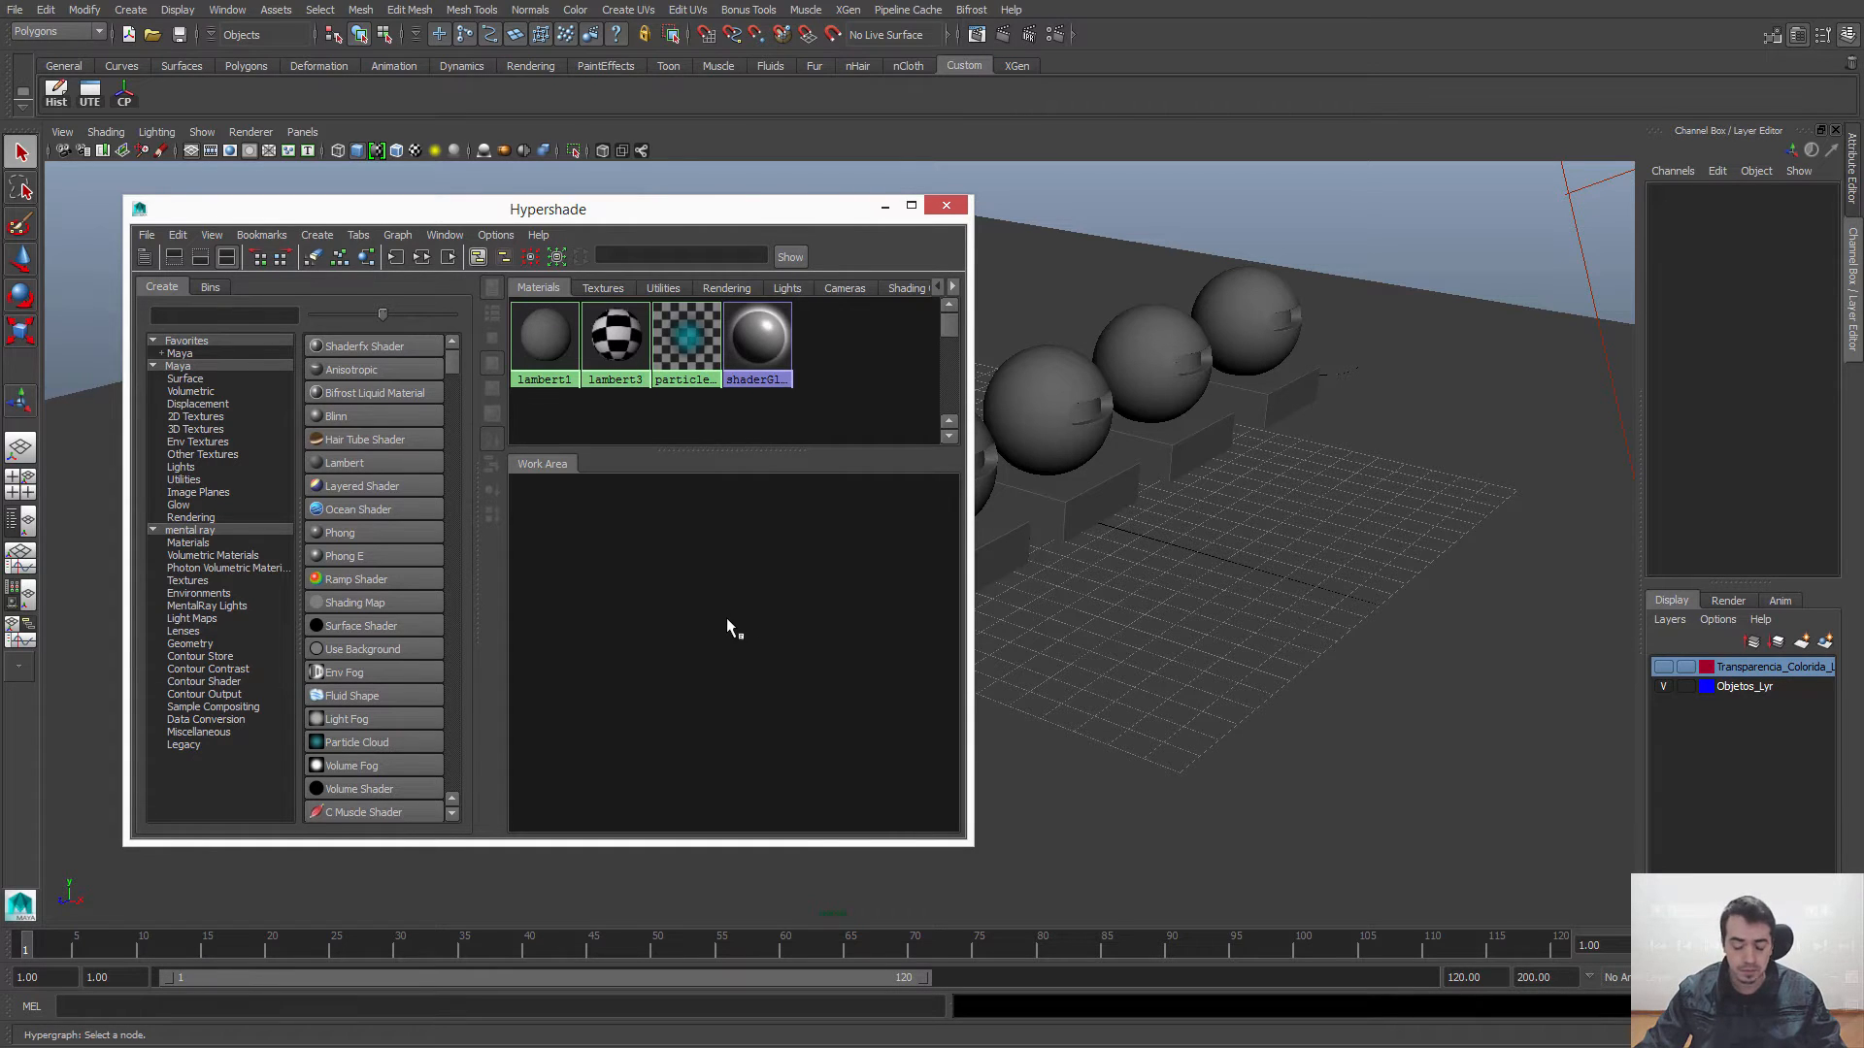
mouse_move(619, 209)
left_mouse_down()
mouse_move(602, 208)
mouse_move(649, 192)
left_mouse_up()
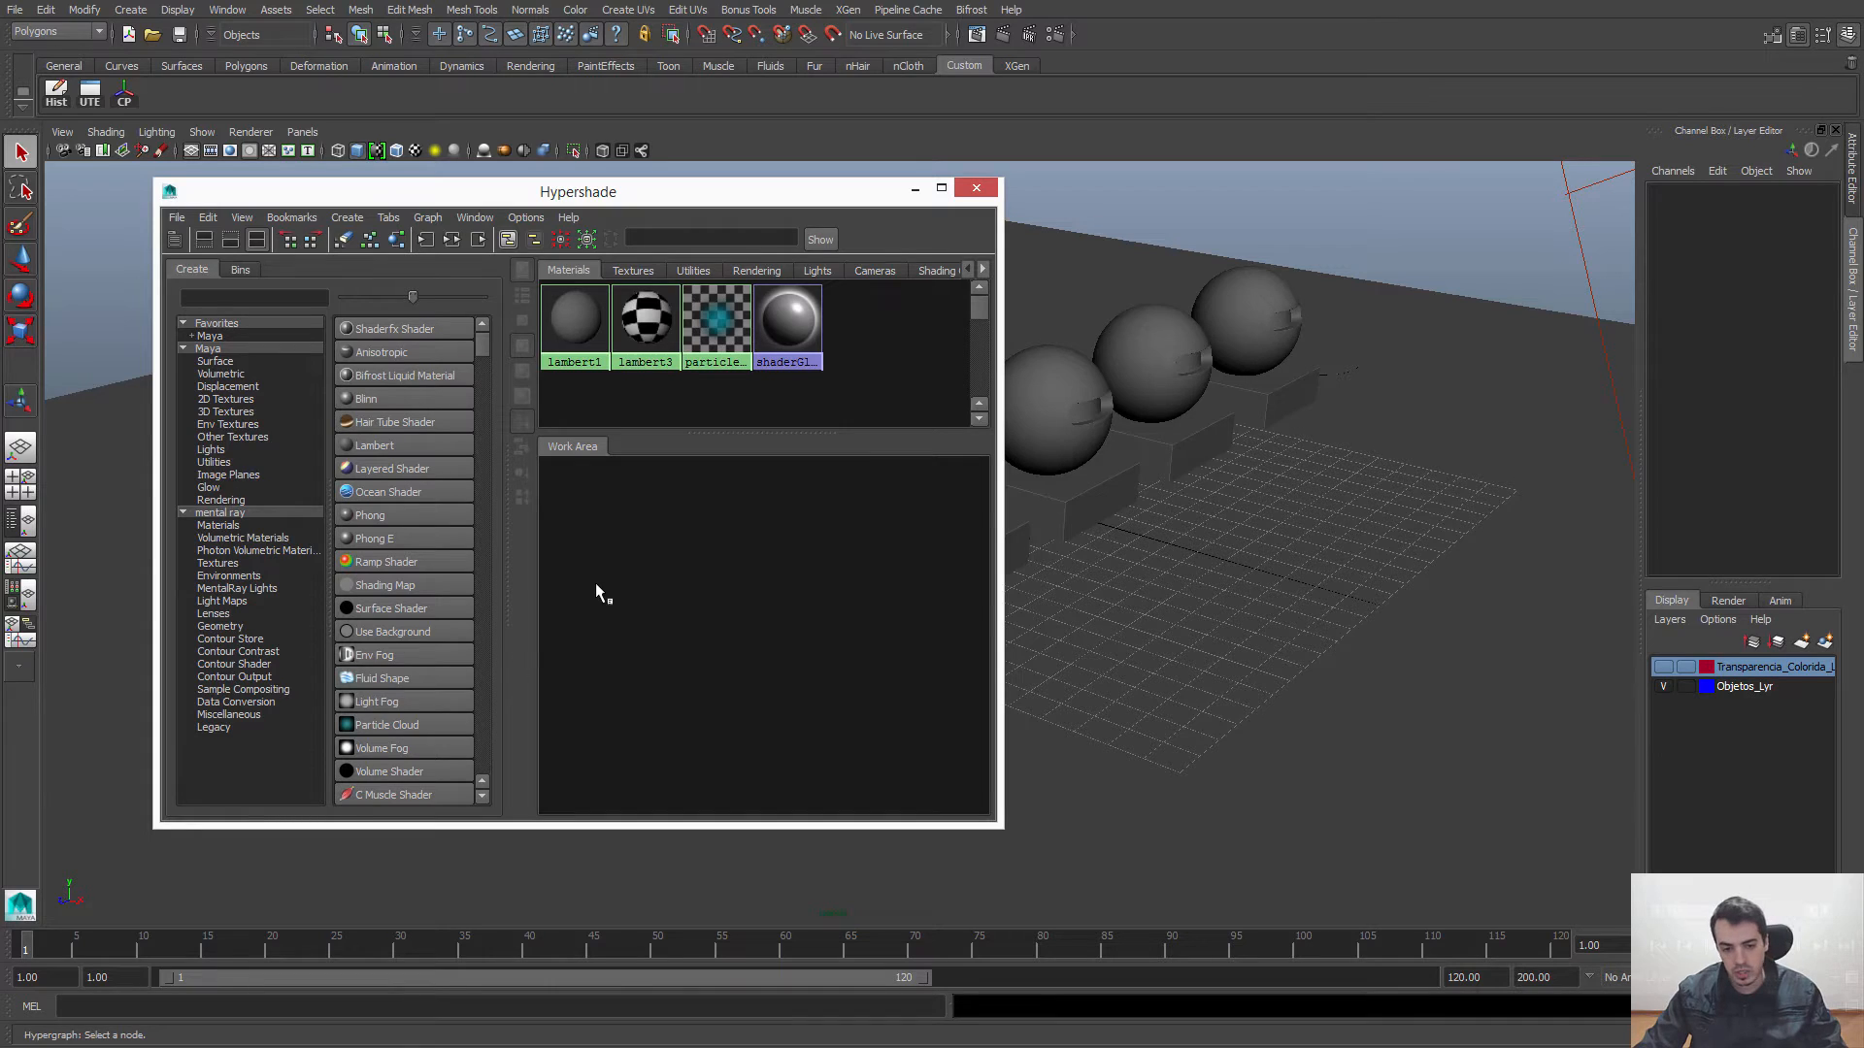
left_click_drag(995, 823, 1079, 887)
left_click_drag(736, 202, 648, 198)
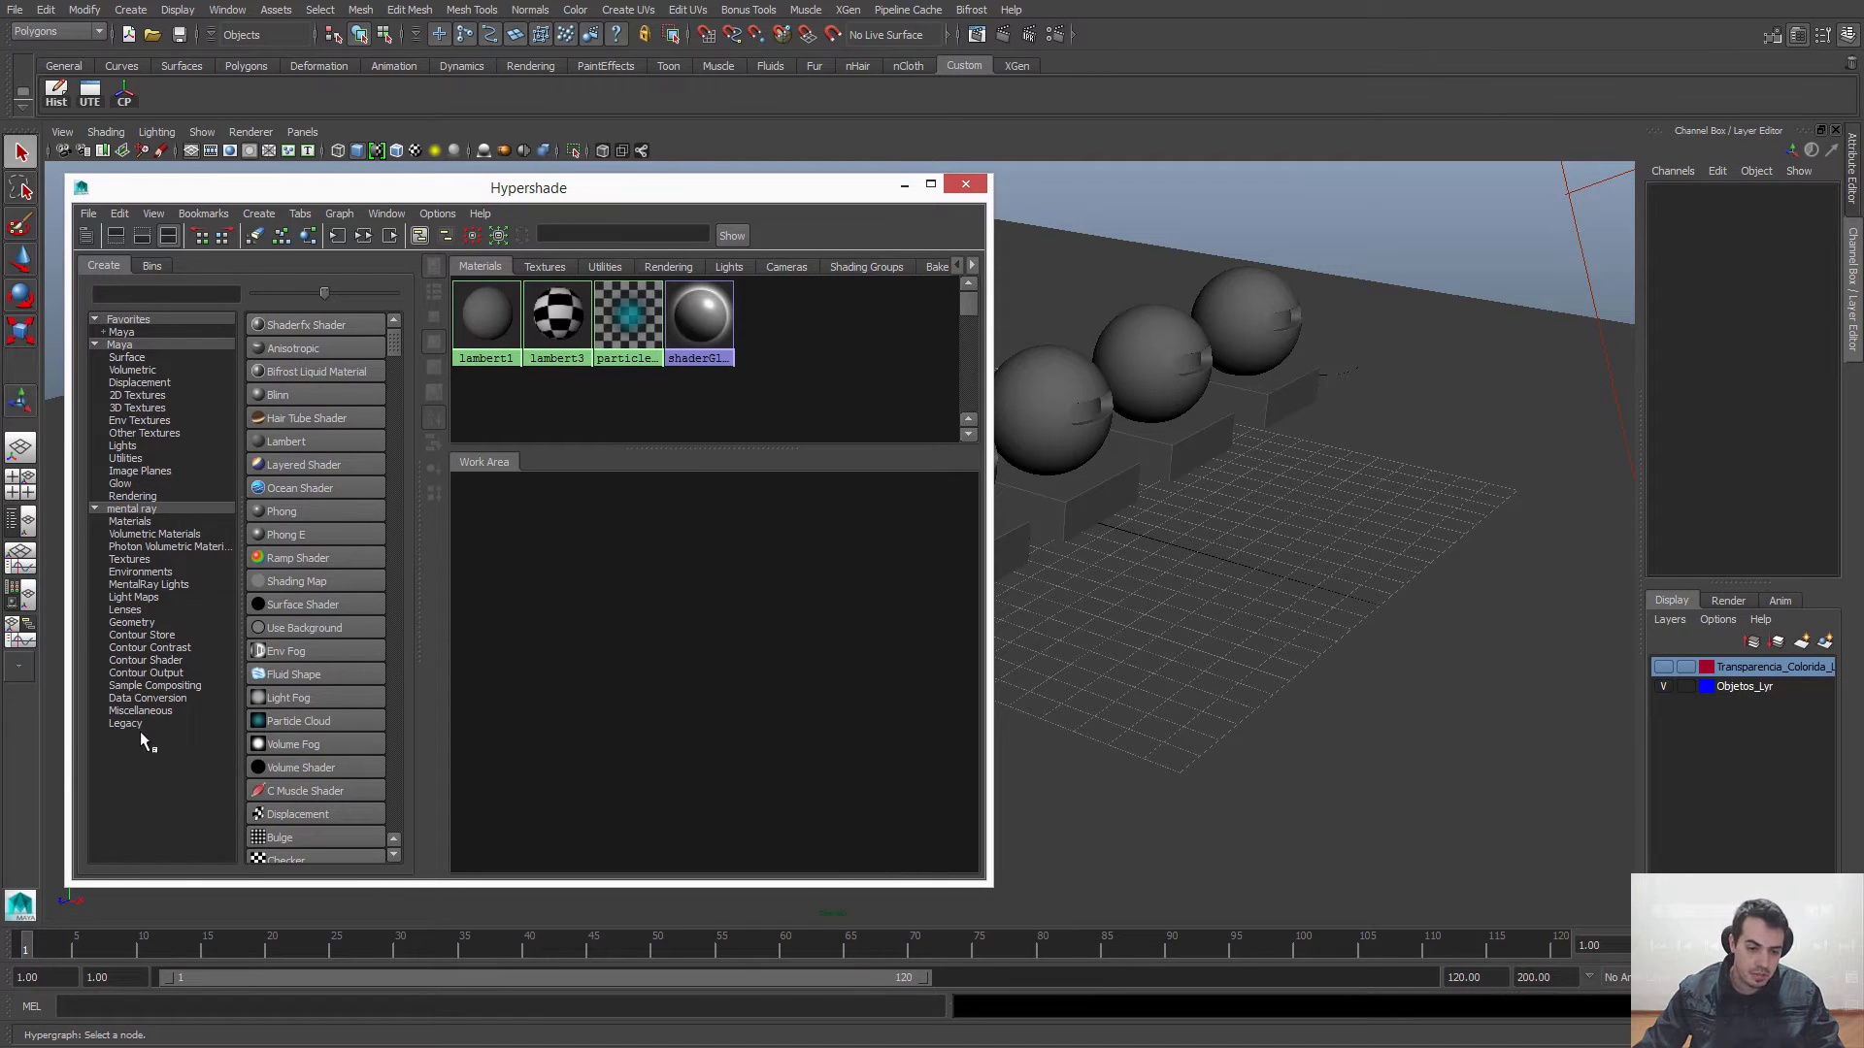
Step: Browse the Maya node categories in the Hypershade, including Surface, 2D Textures, Env Textures, Lights, Utilities and Image Planes
left_click(136, 358)
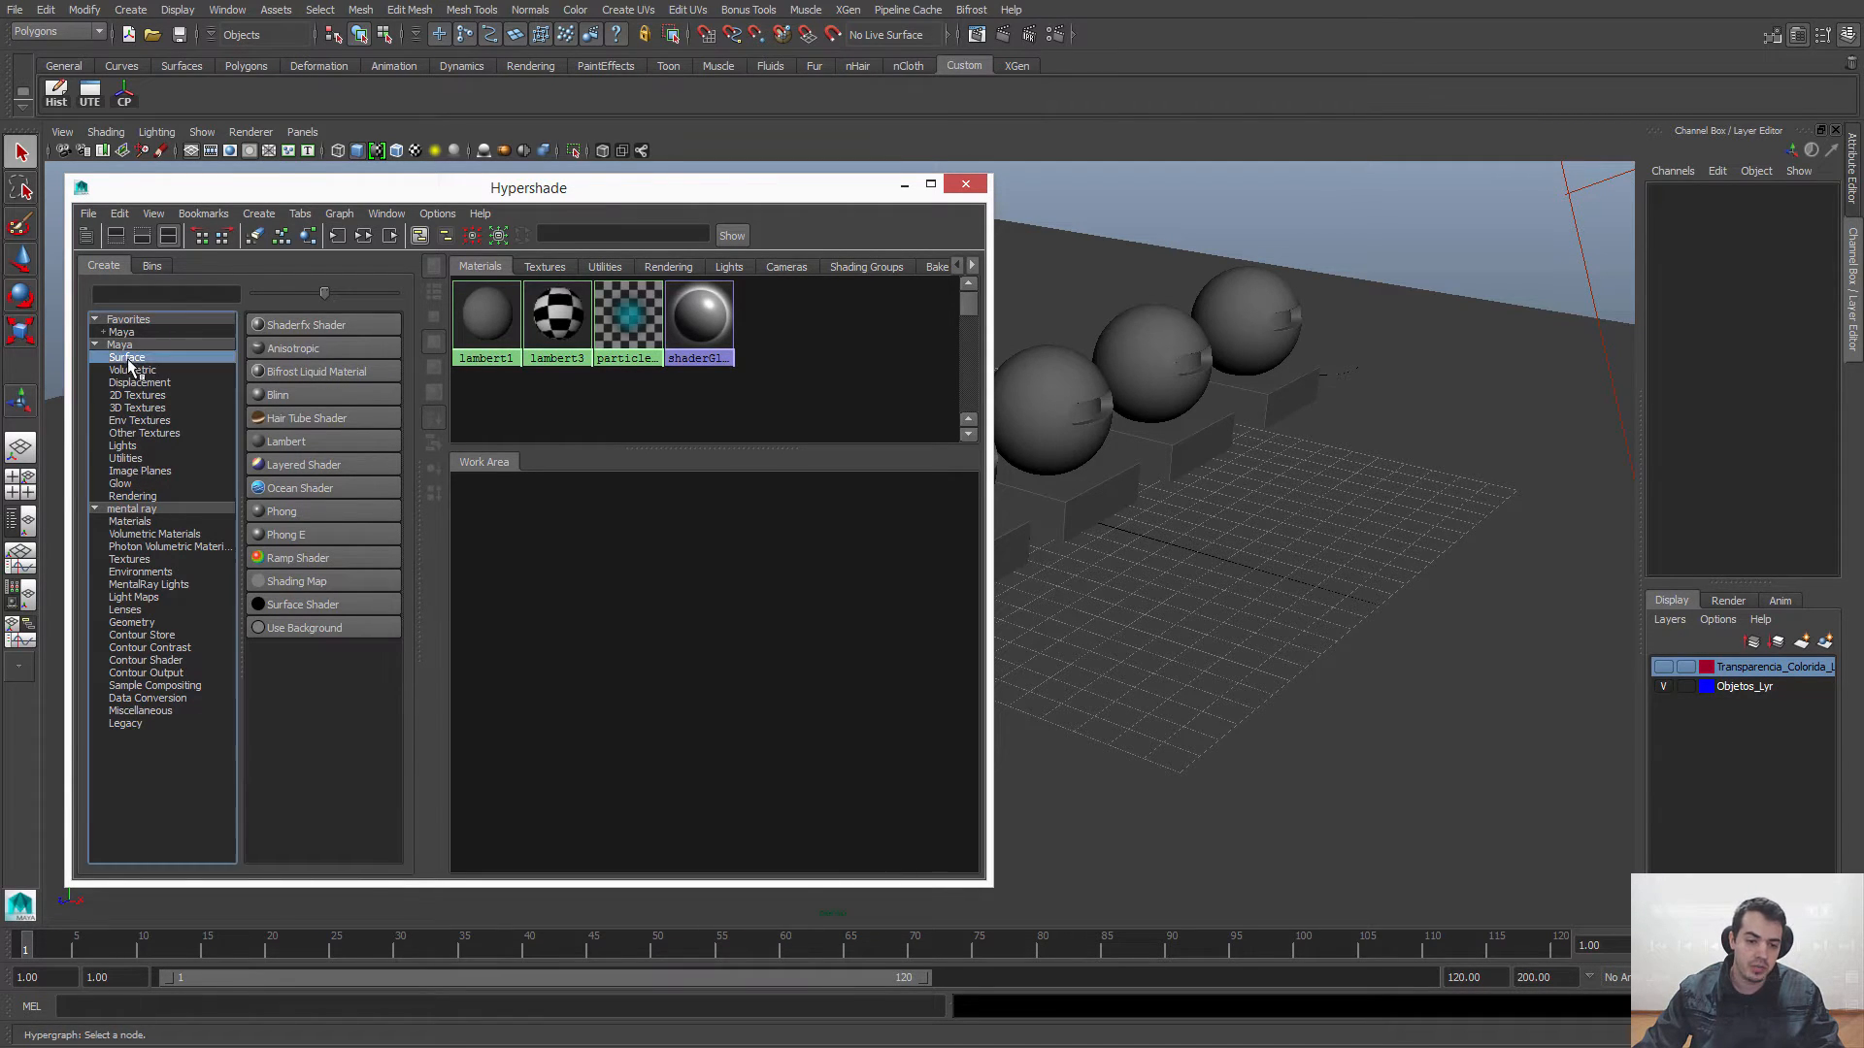
left_click(141, 370)
left_click(141, 395)
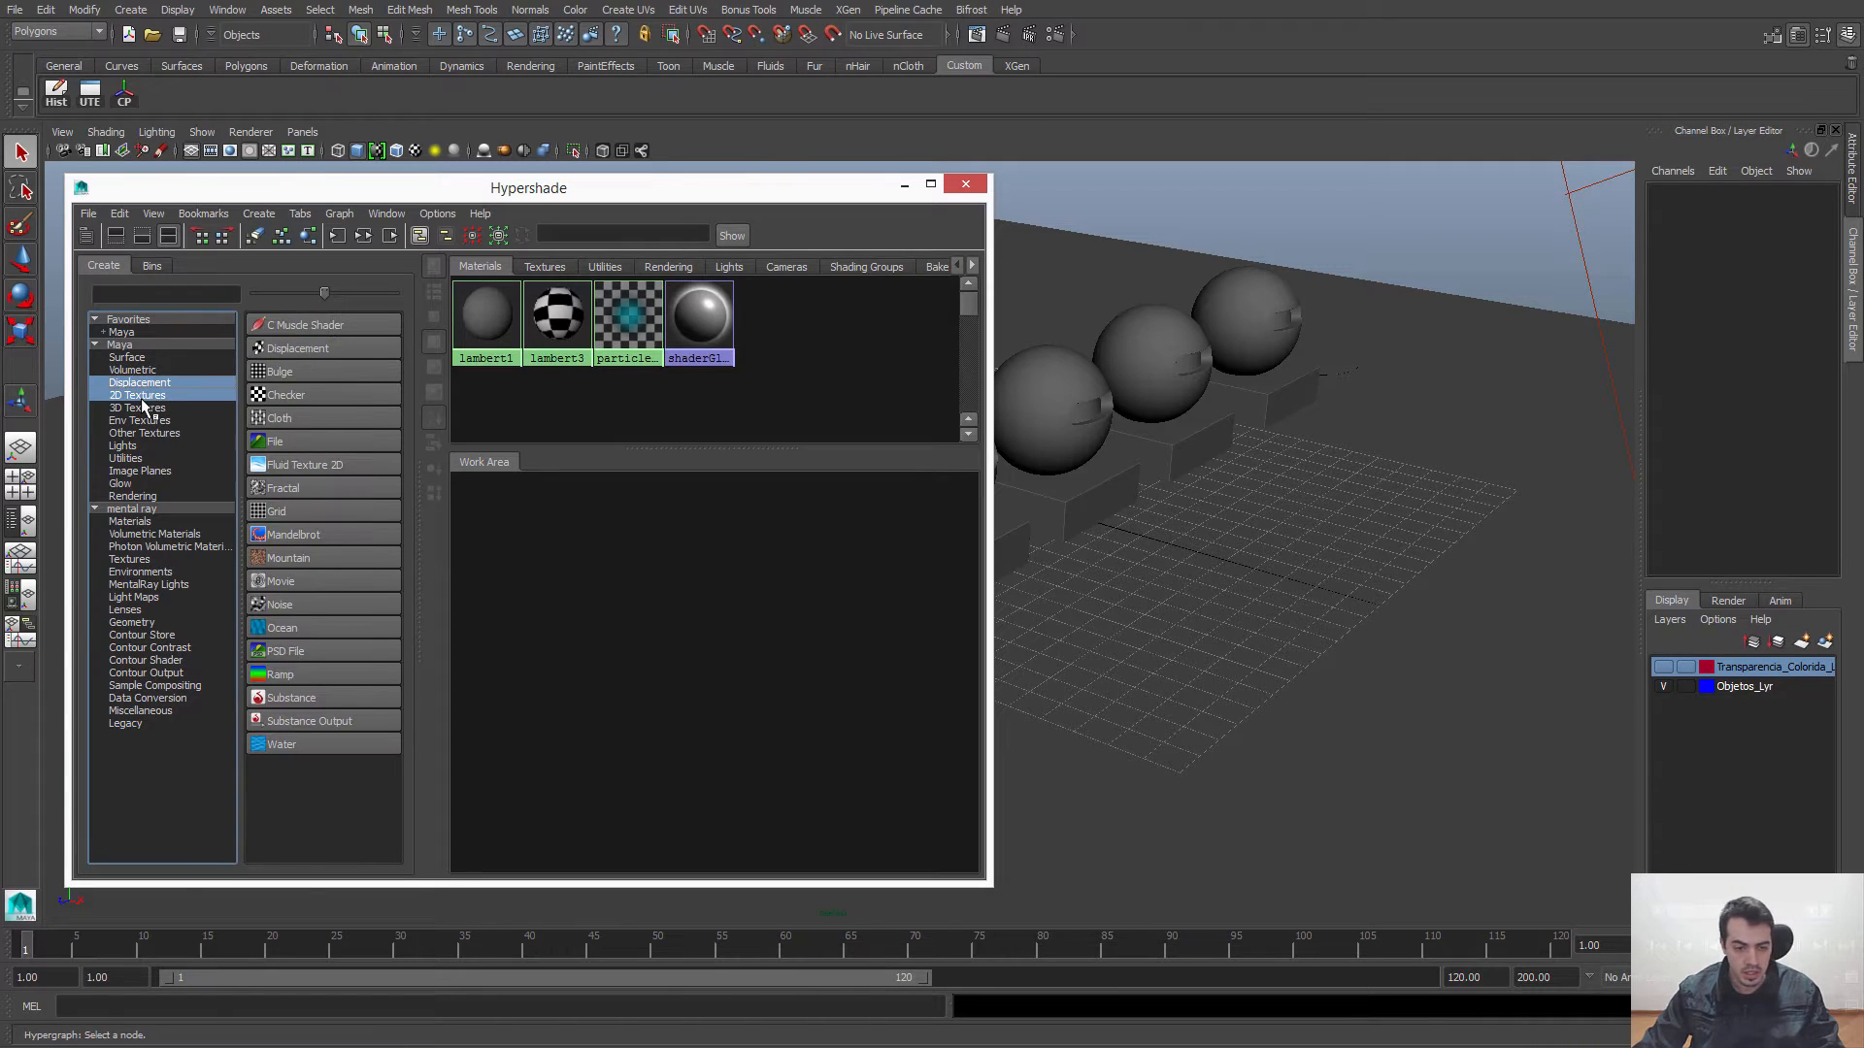
left_click(148, 421)
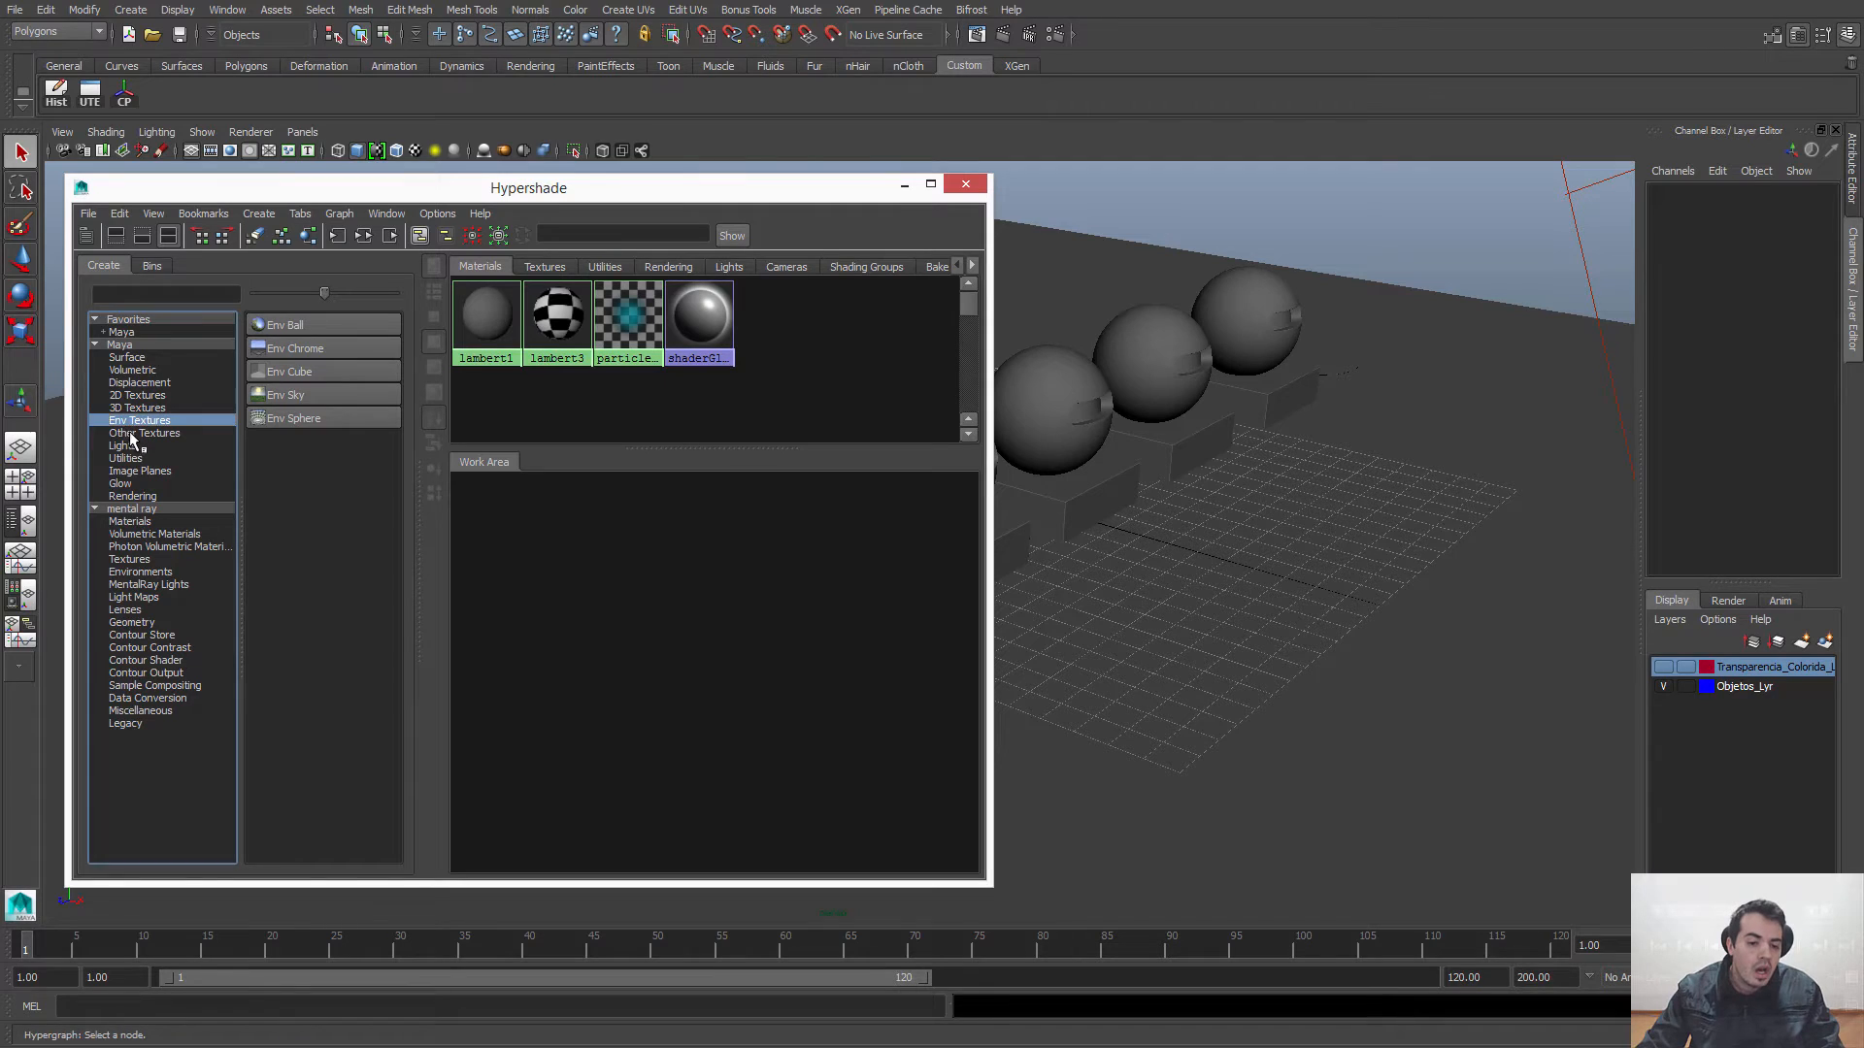
left_click(133, 434)
left_click(133, 447)
left_click(136, 458)
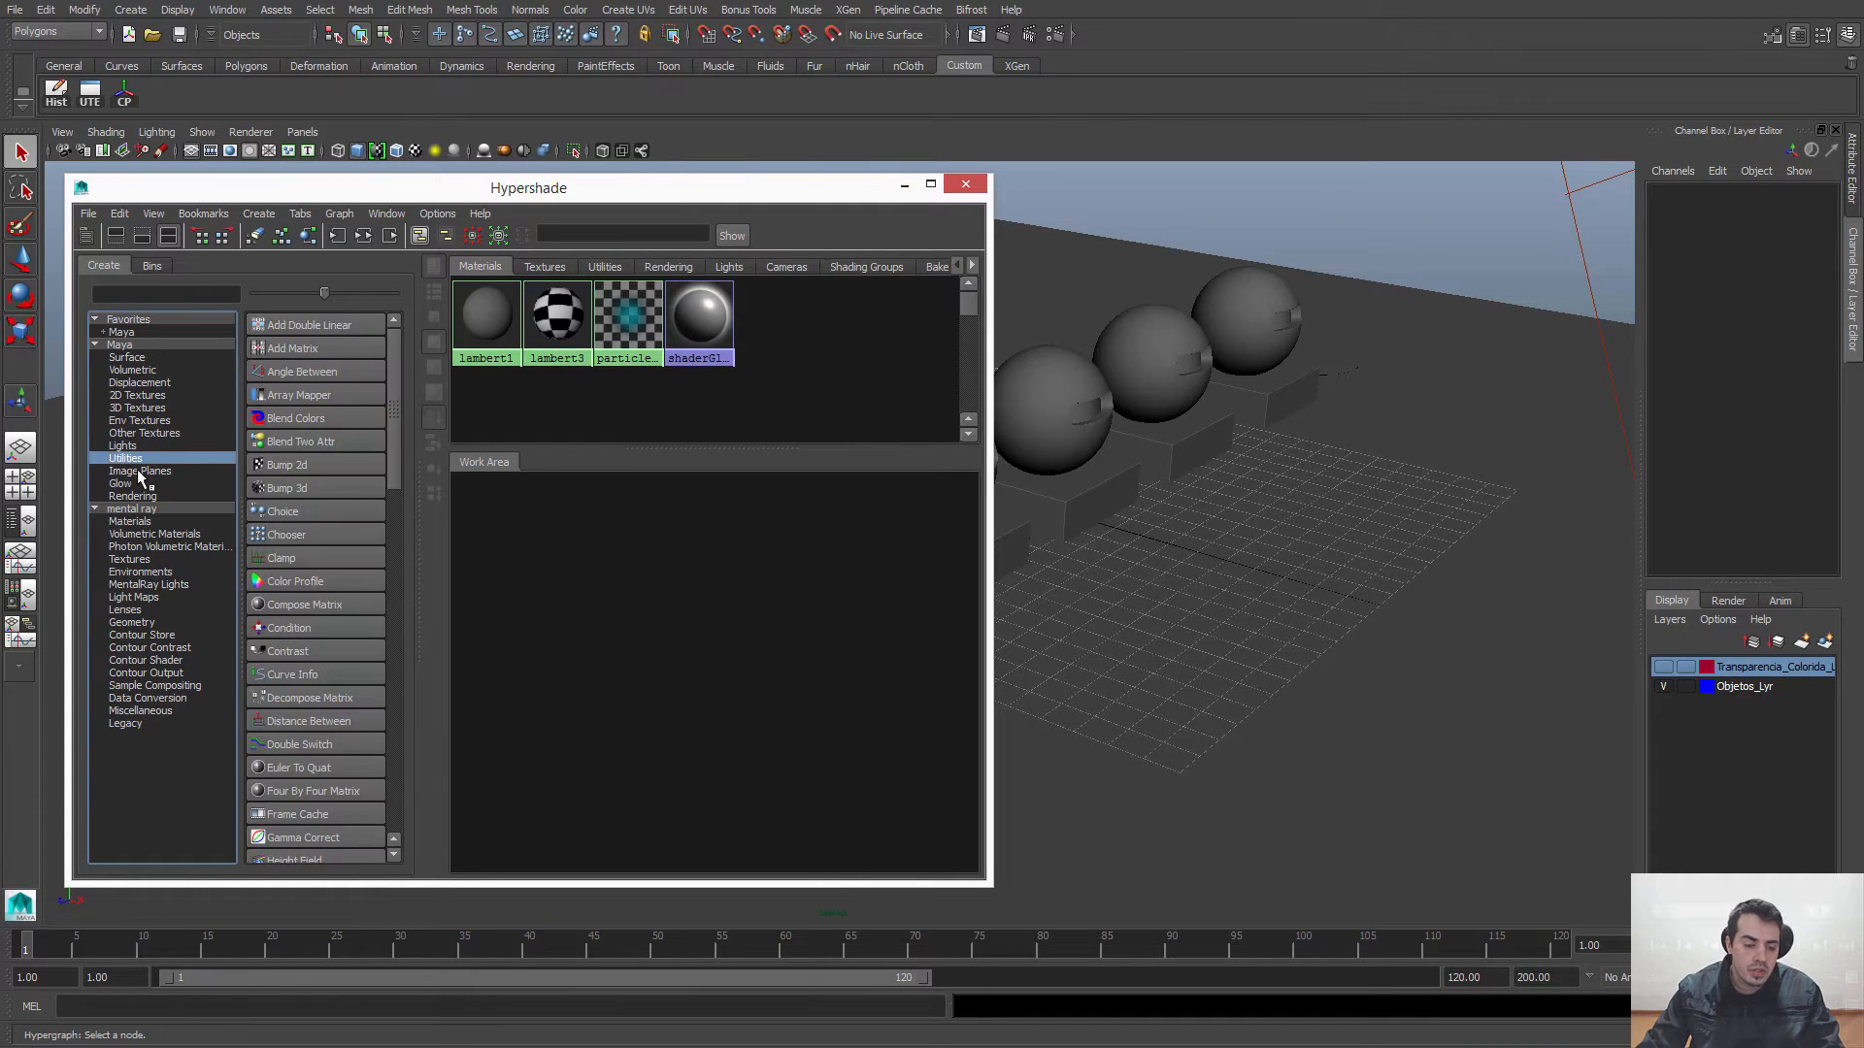
left_click(141, 435)
left_click(142, 459)
left_click(142, 471)
left_click(142, 458)
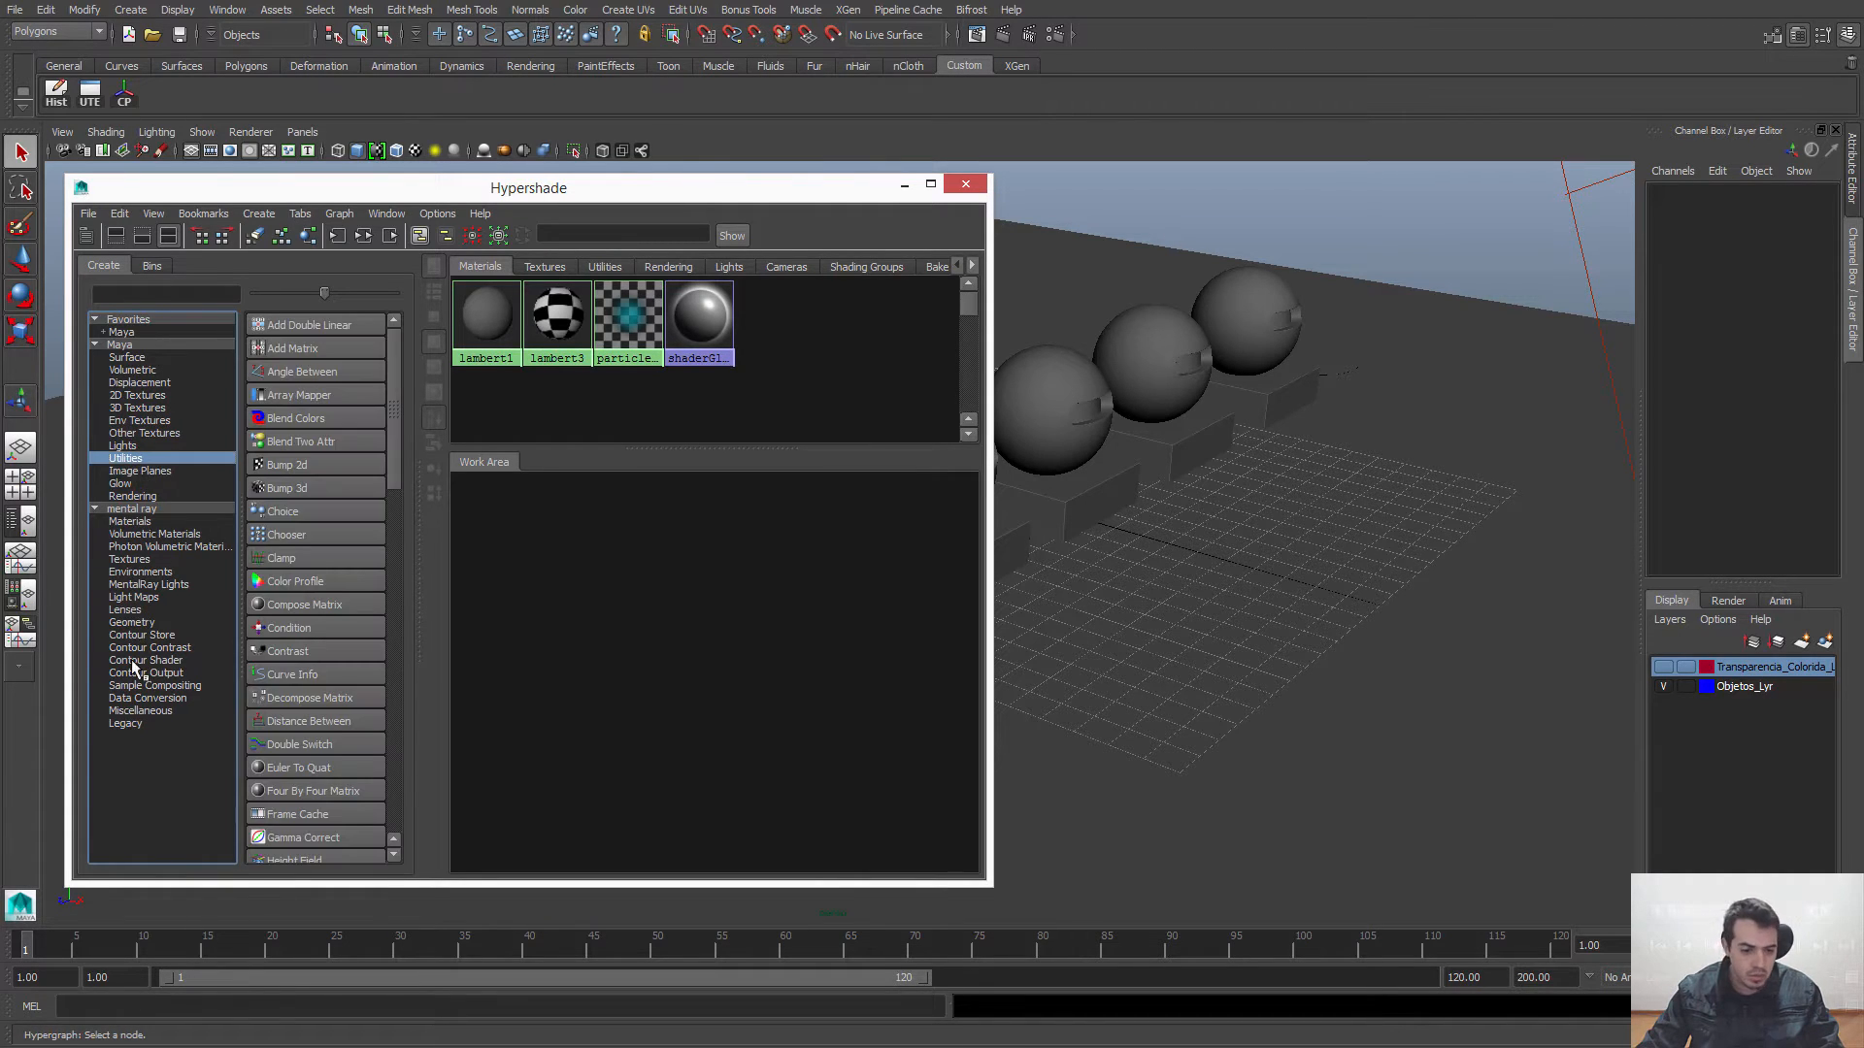
Step: Browse the mental ray node categories, including Materials, Textures, Lenses and Contour Store, and return to the full mental ray list
left_click(137, 511)
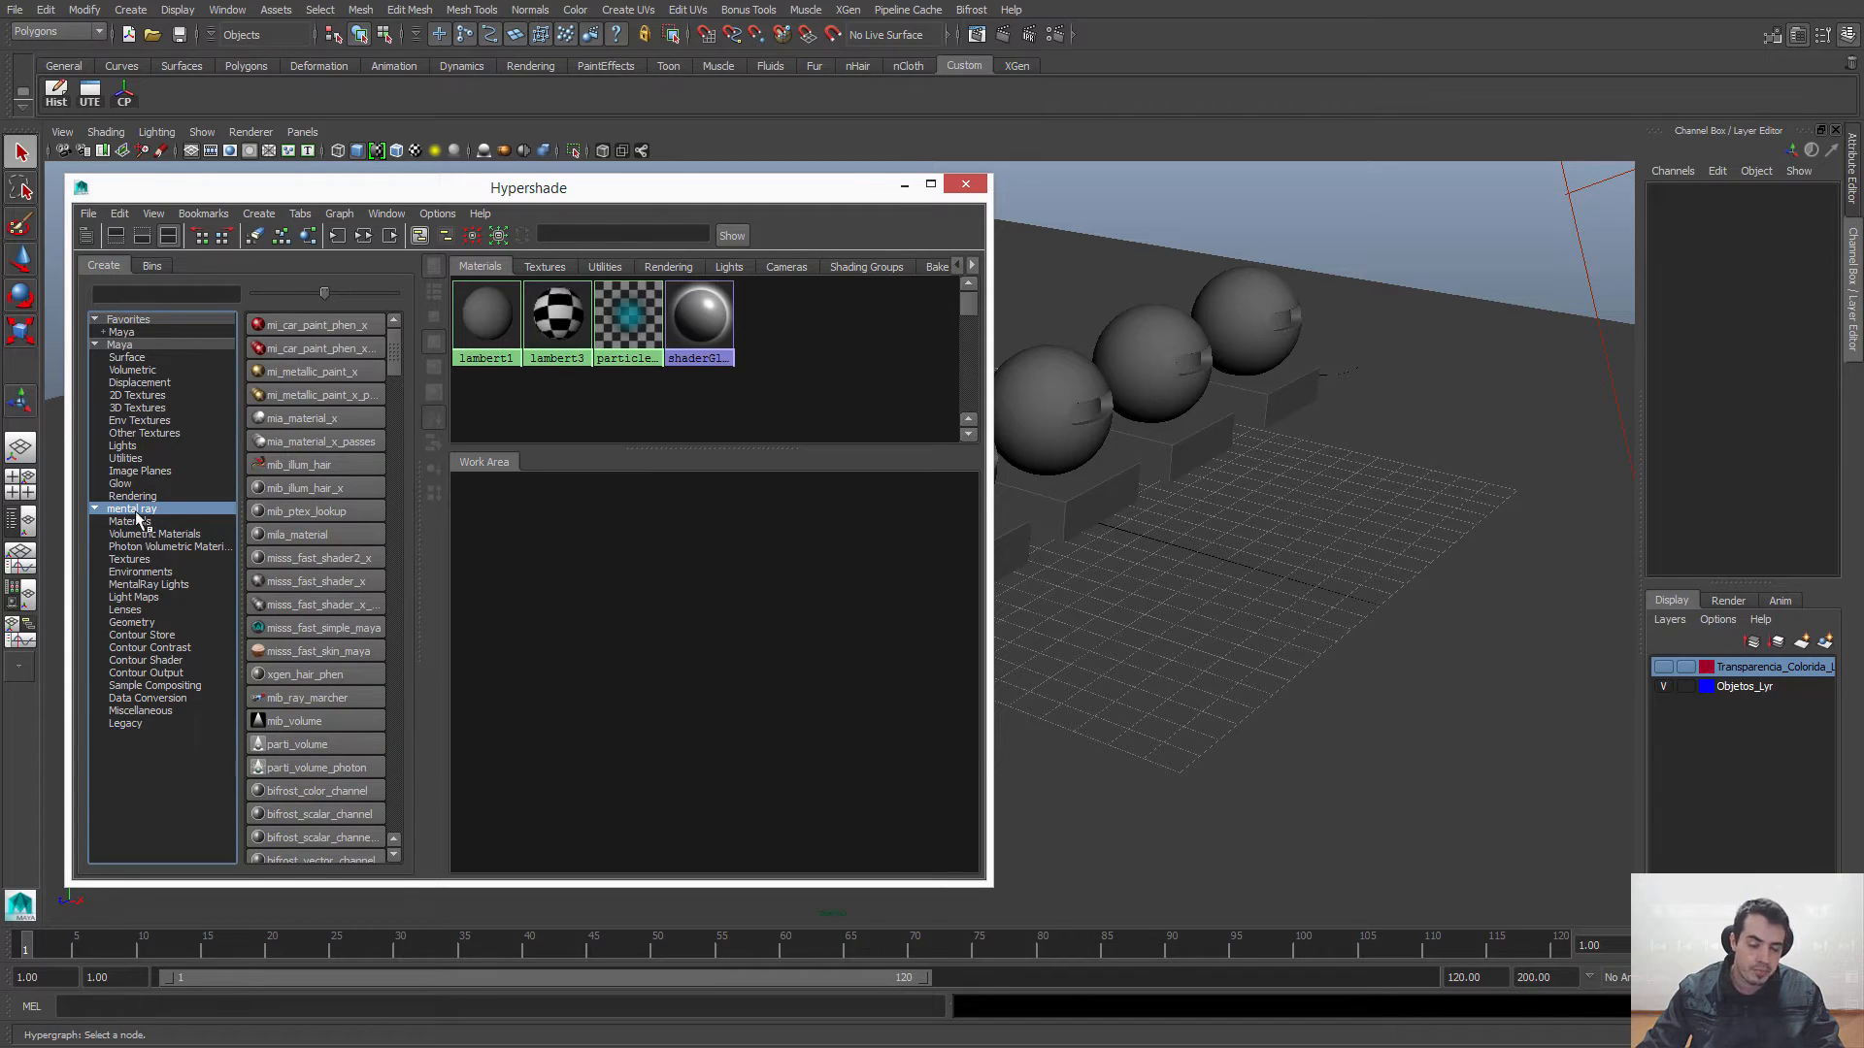
left_click(95, 510)
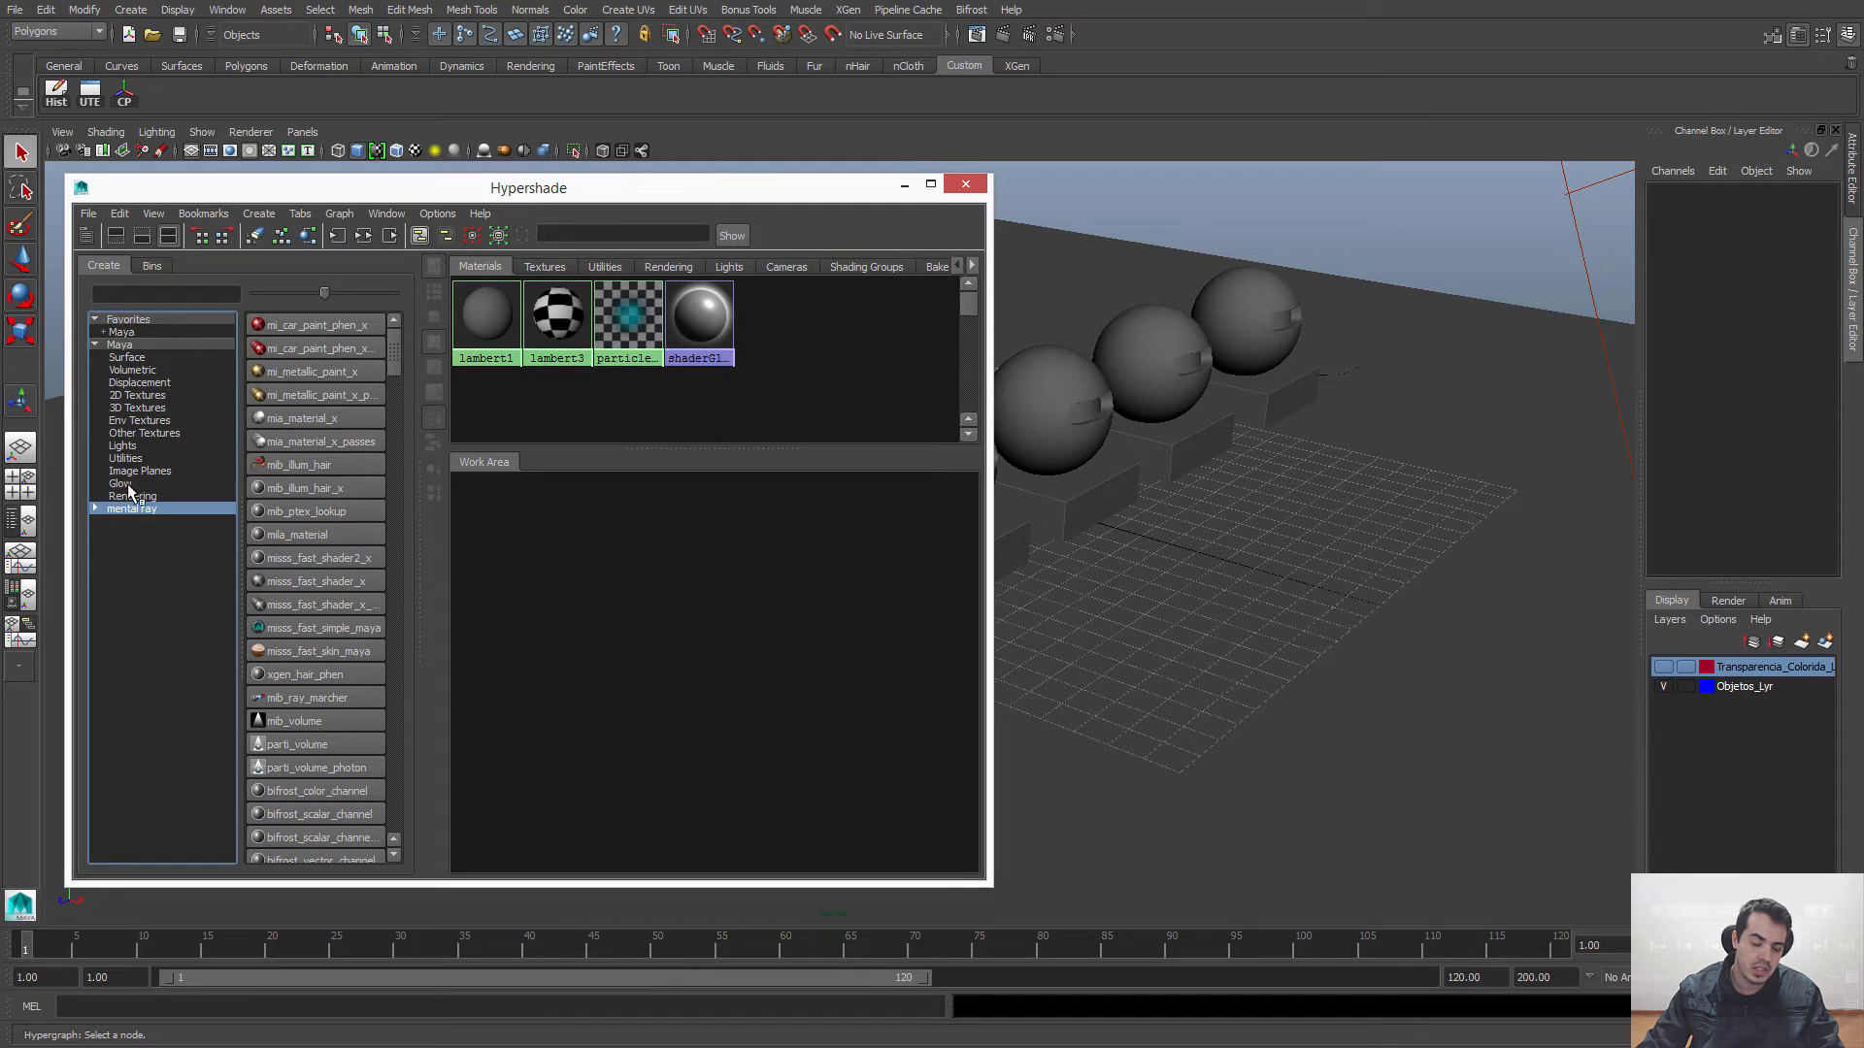
left_click(94, 507)
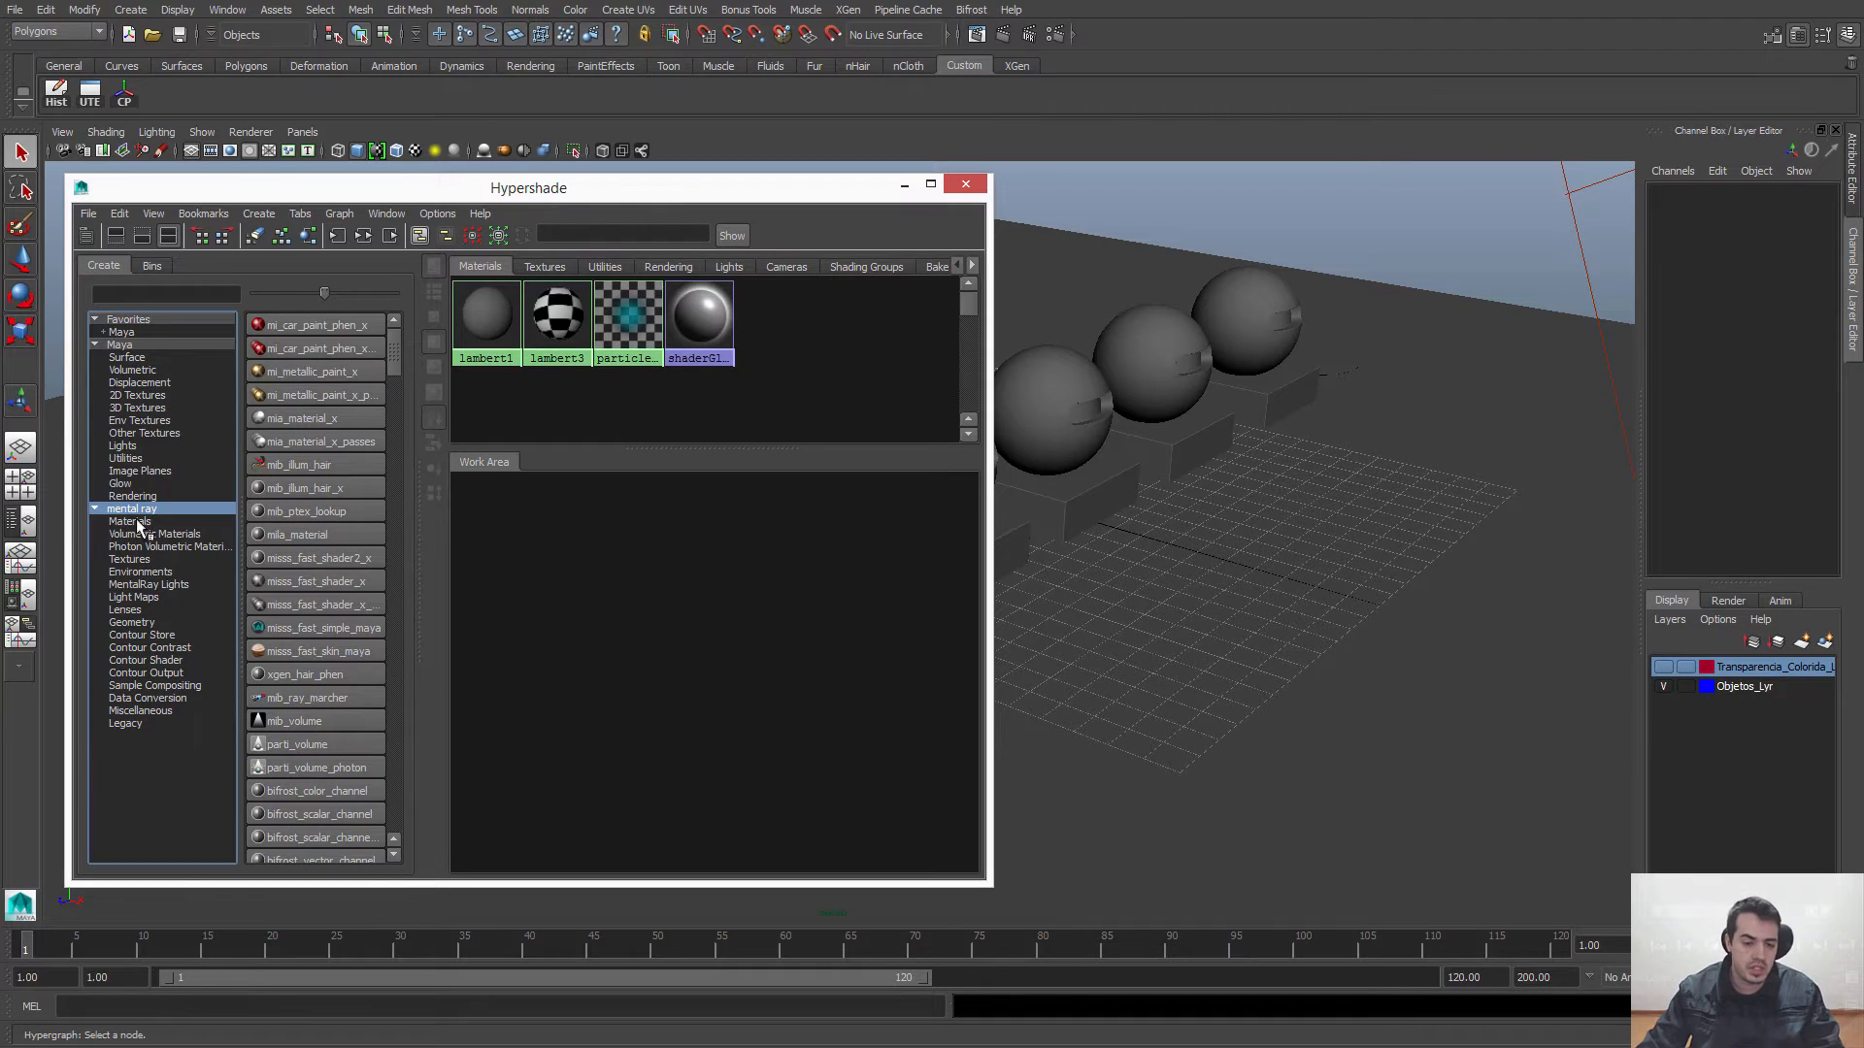
left_click(138, 526)
left_click(142, 561)
left_click(138, 609)
left_click(142, 635)
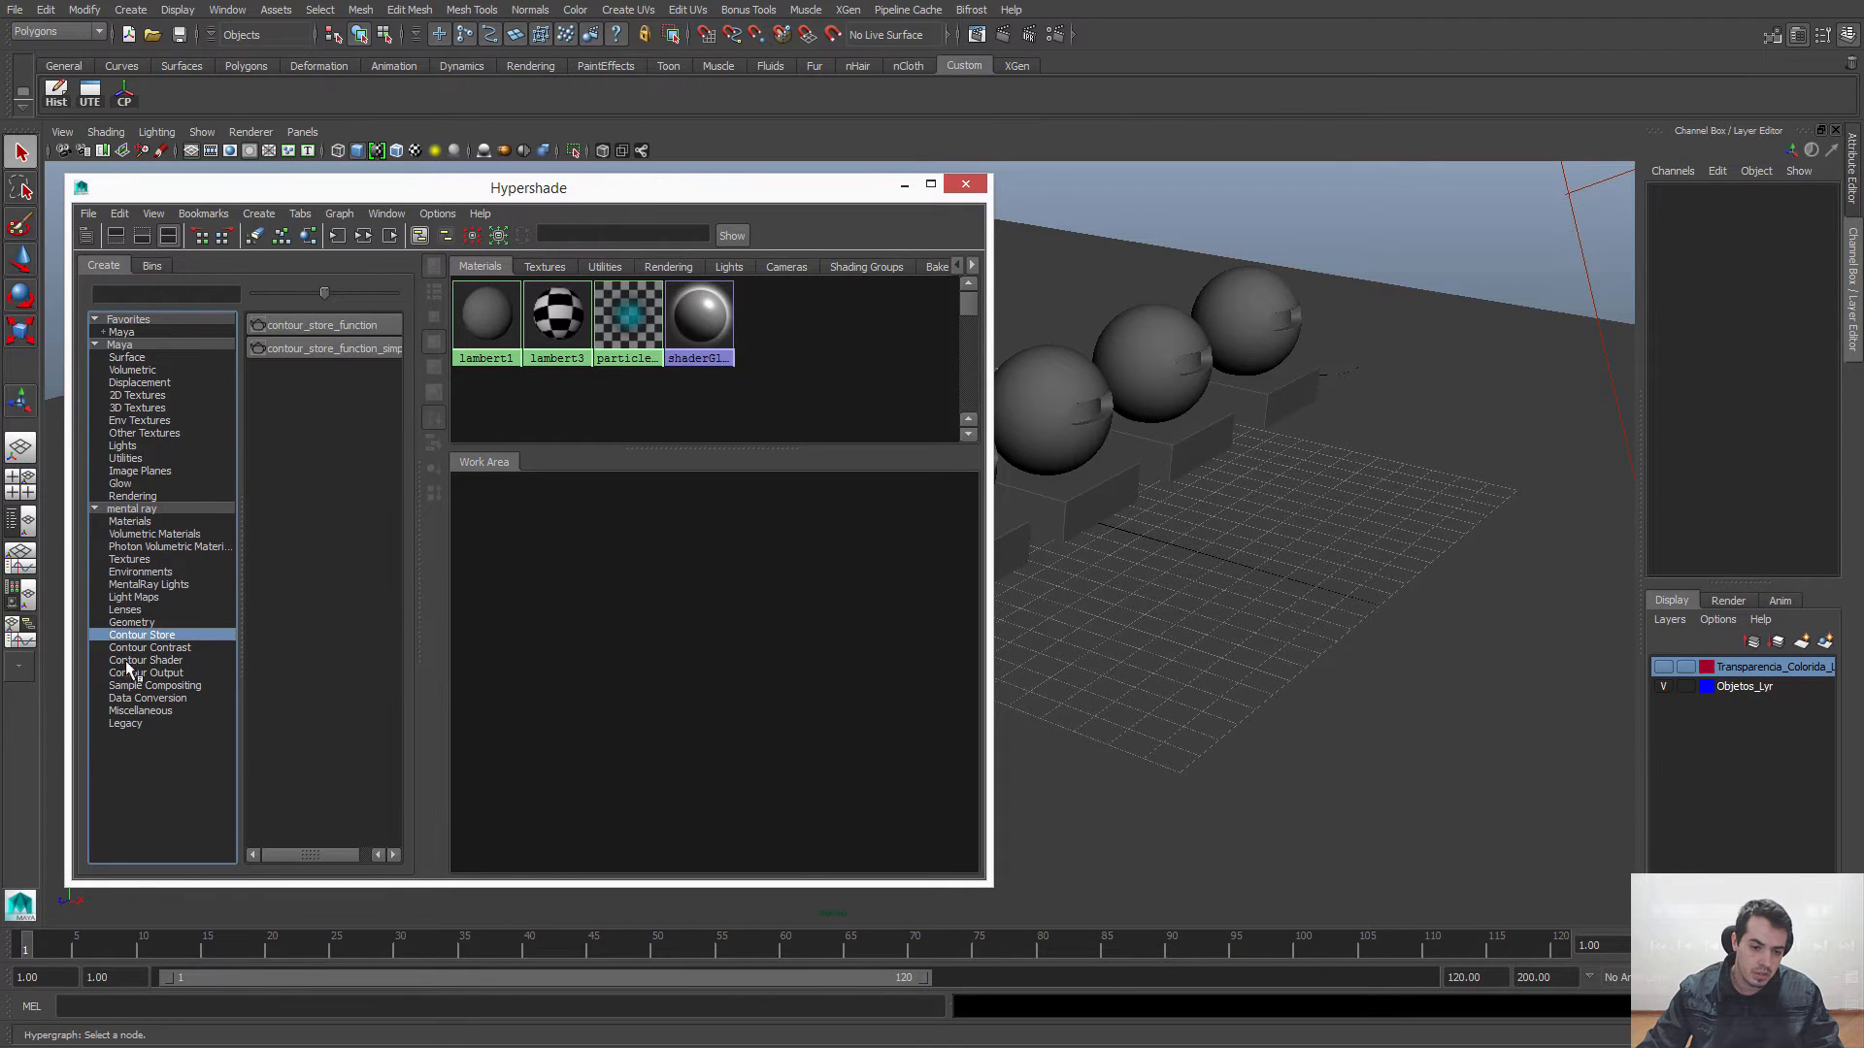
left_click(134, 521)
left_click(136, 508)
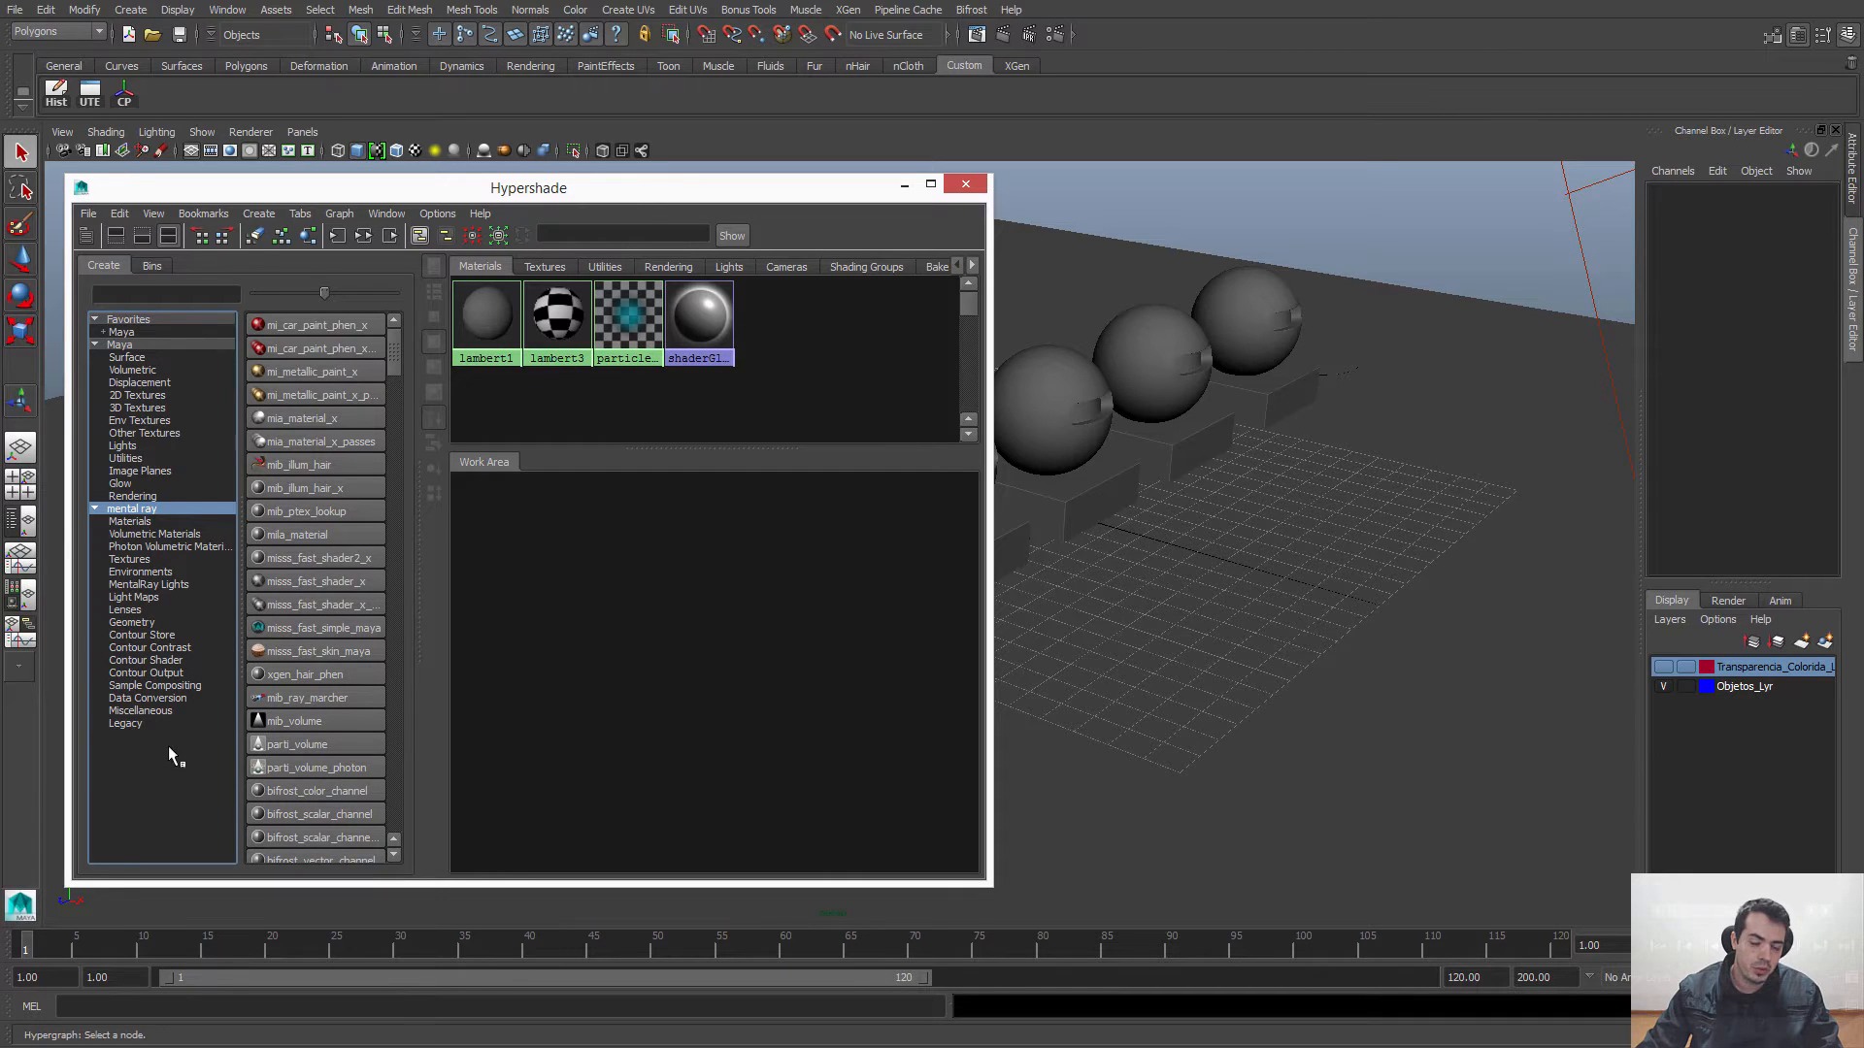
Step: Compare the unfiltered node list with the complete Maya and mental ray node lists
left_click(144, 771)
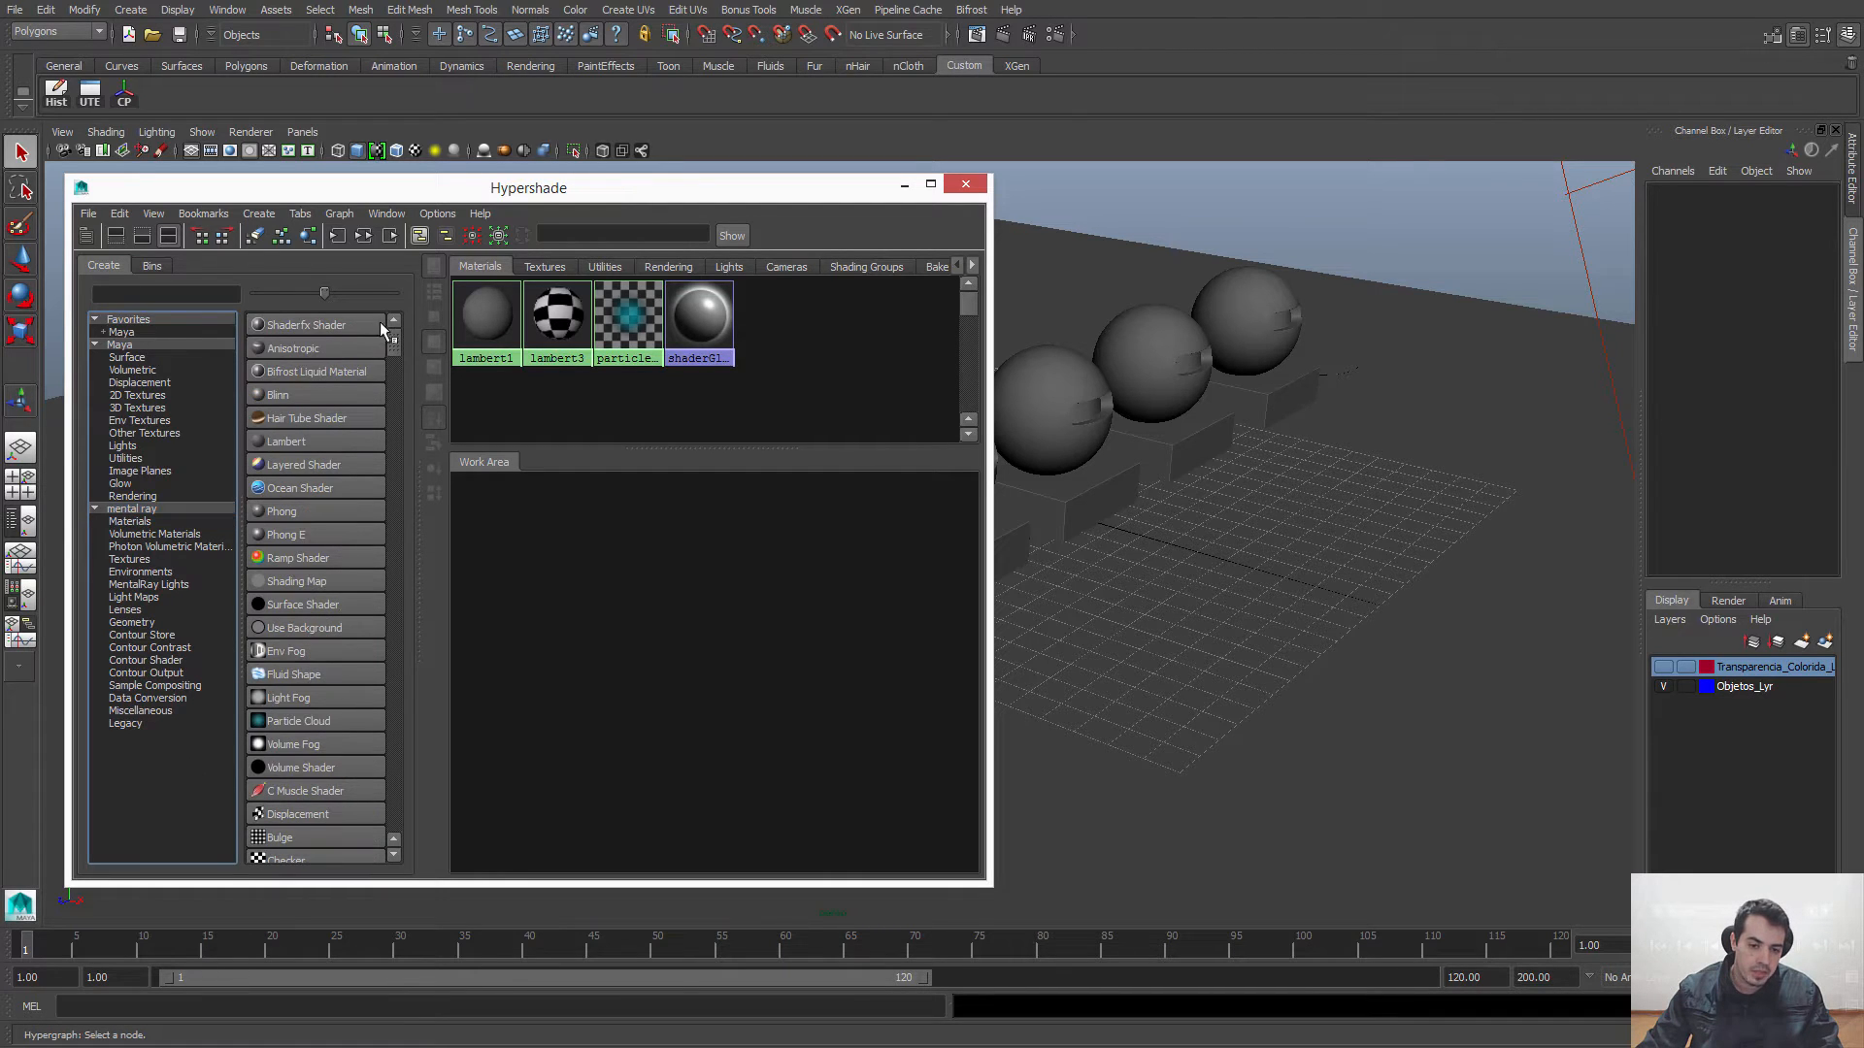
mouse_move(390, 340)
left_mouse_down()
mouse_move(390, 806)
mouse_move(399, 334)
left_mouse_up()
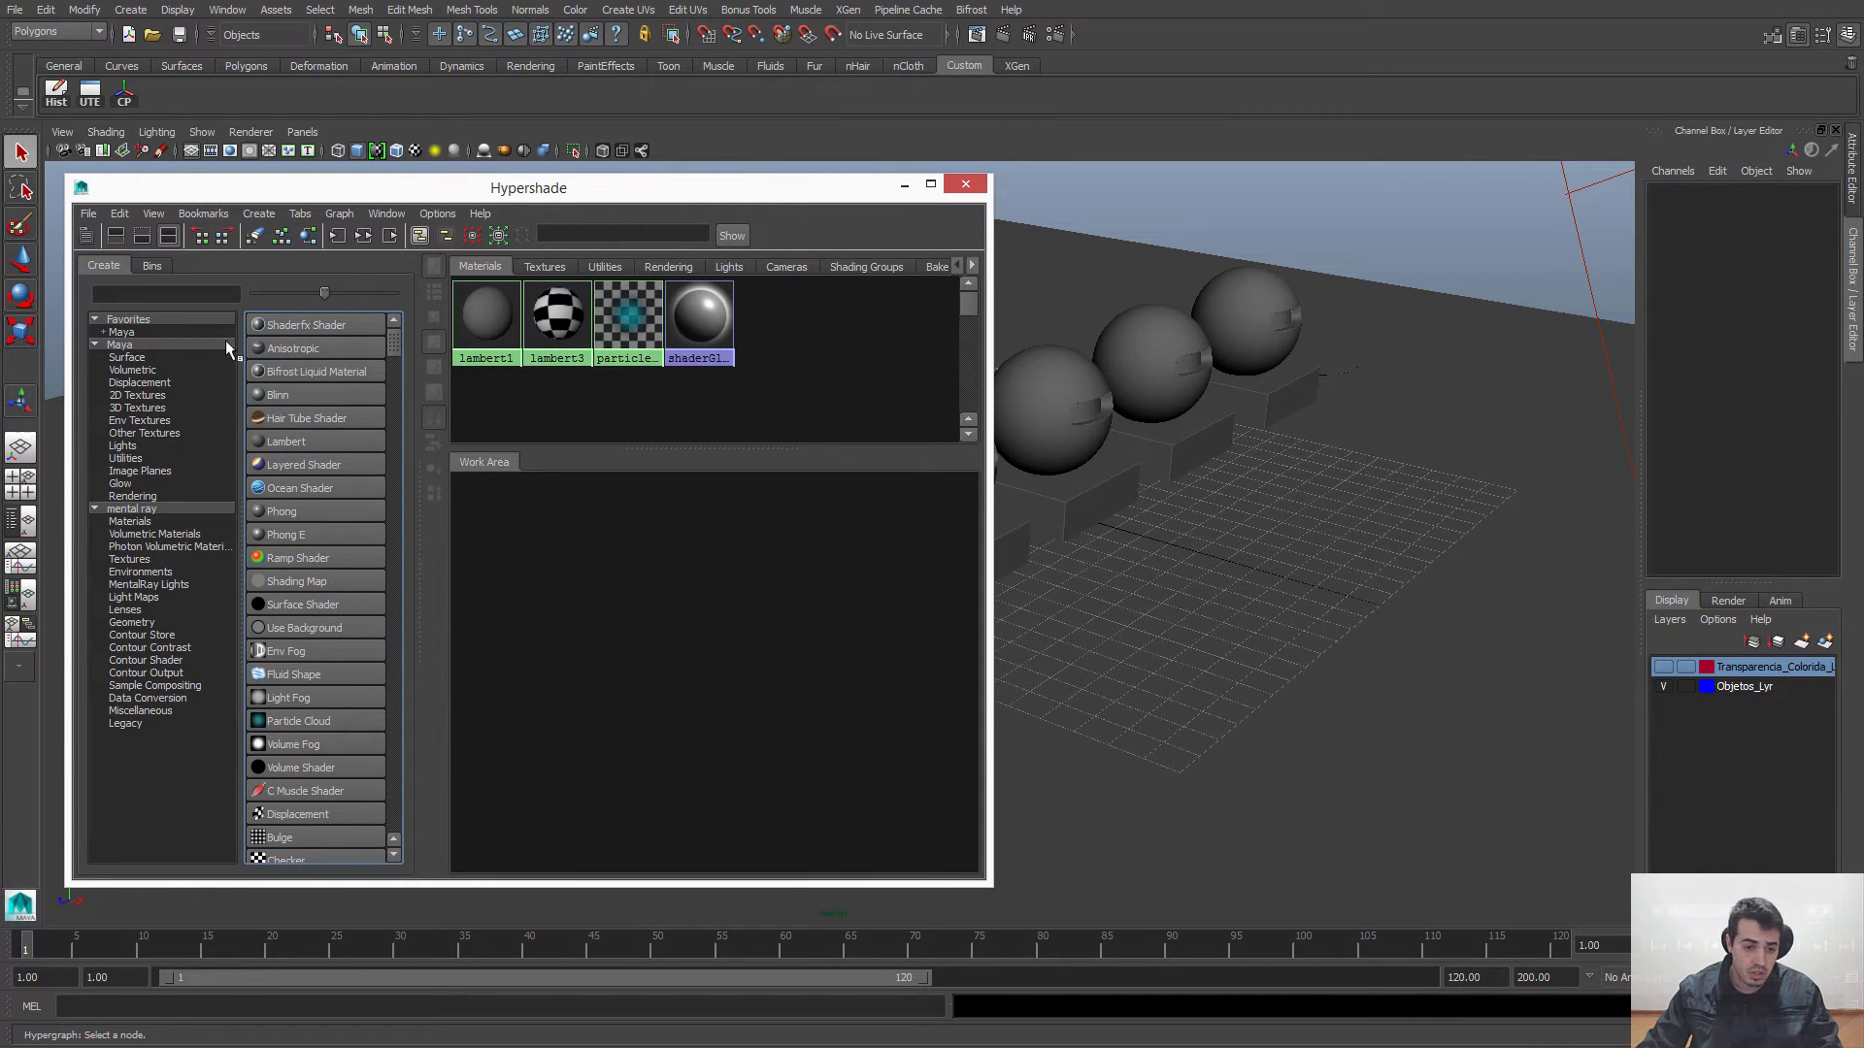
left_click(121, 345)
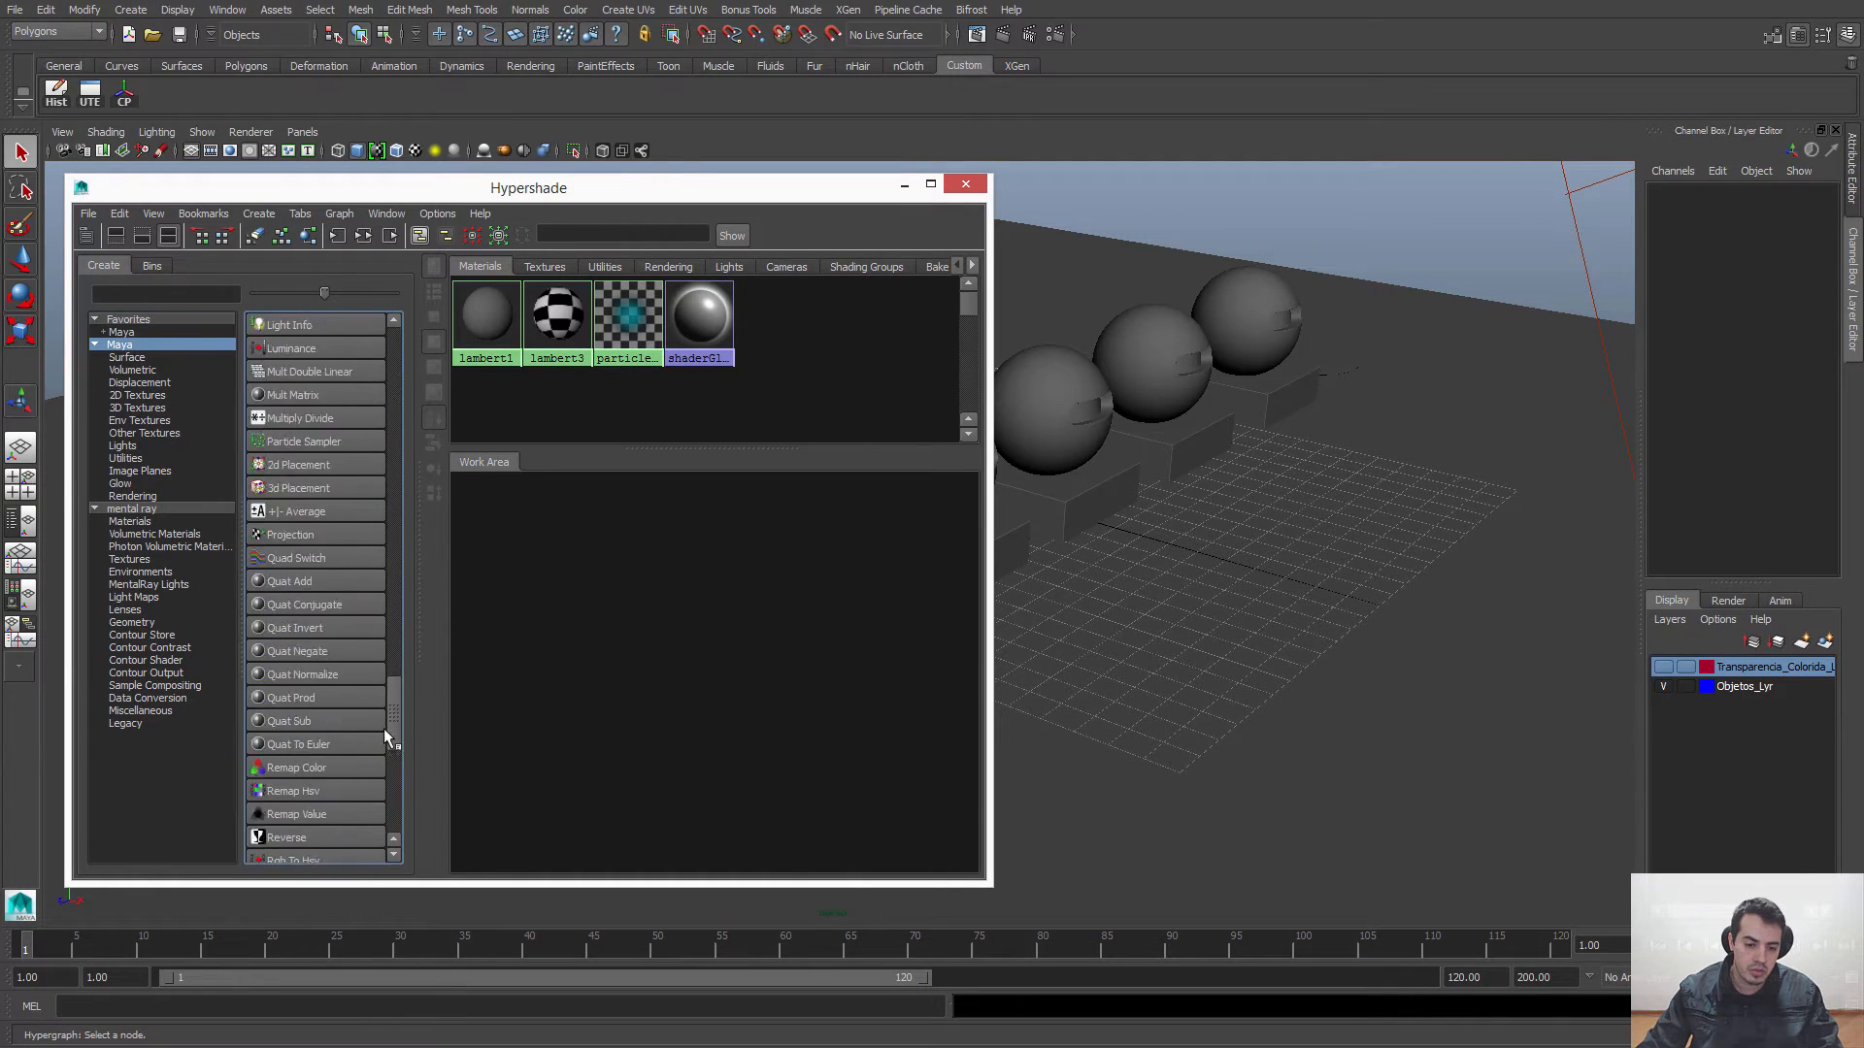
left_click(127, 505)
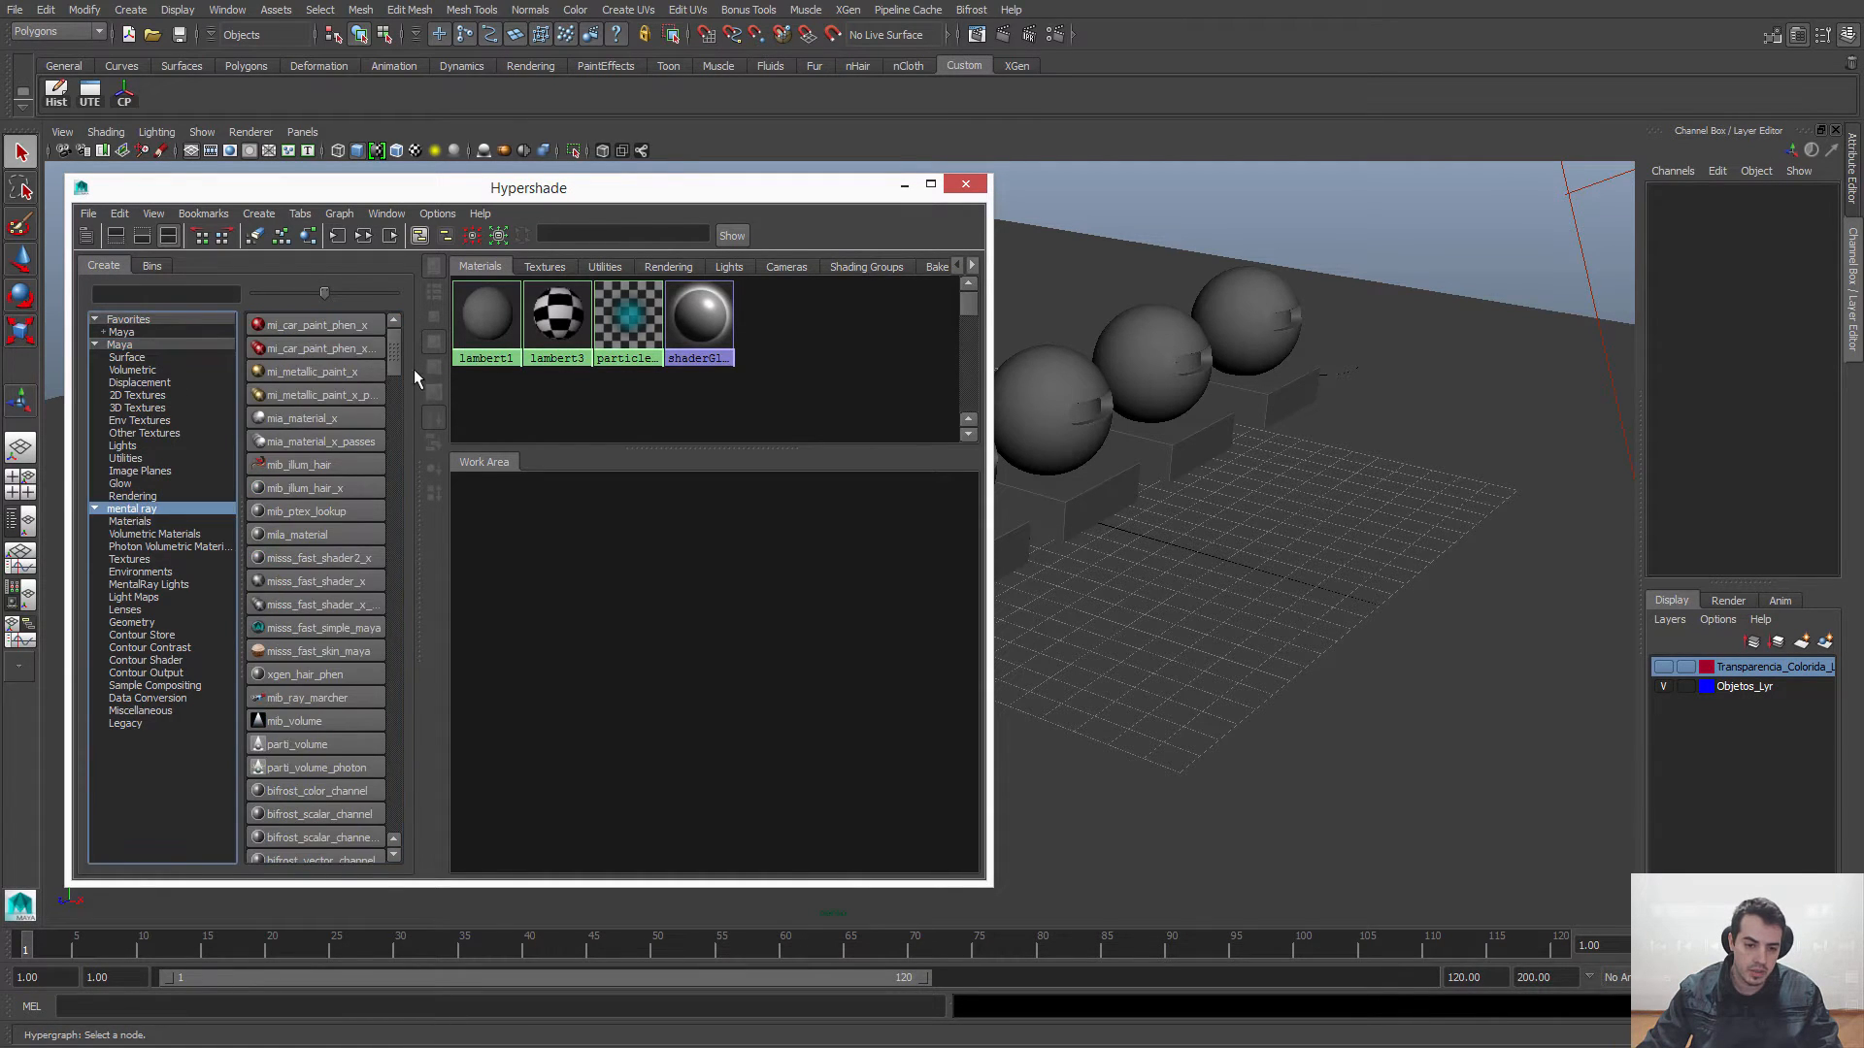
left_click_drag(395, 367, 394, 318)
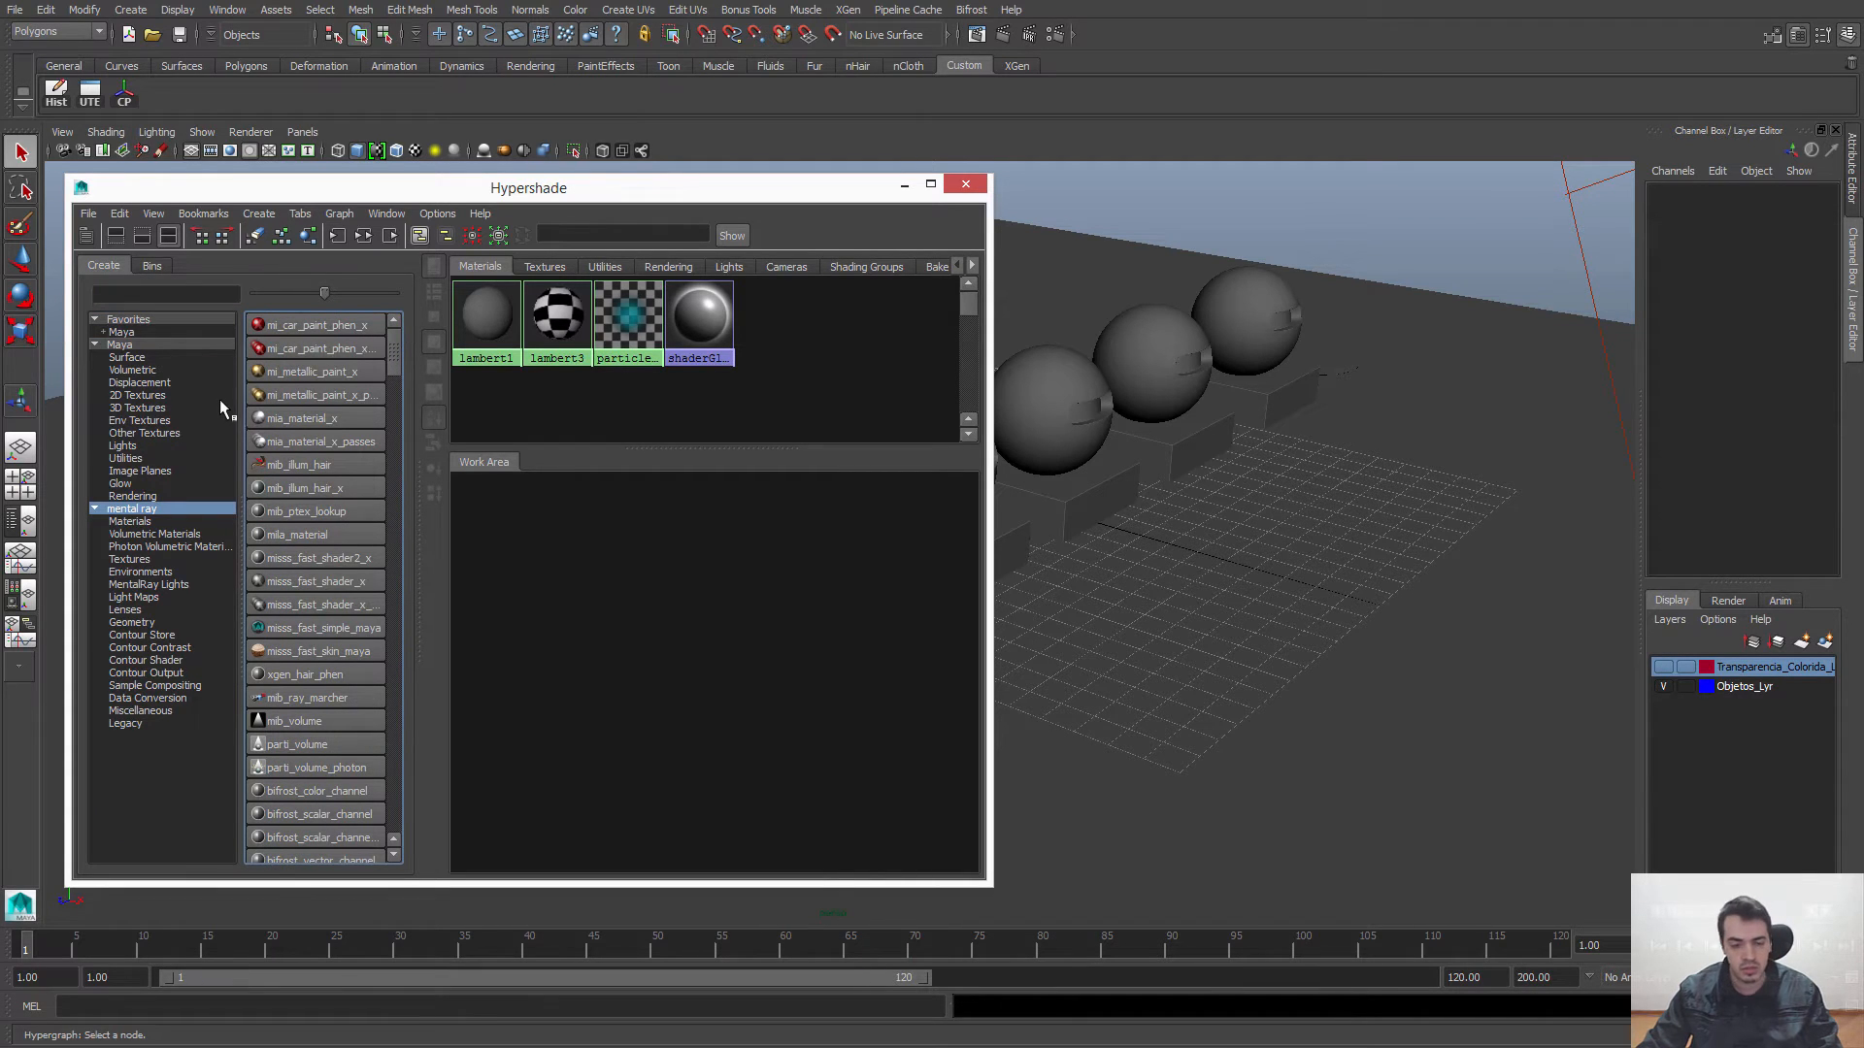
Step: Create a Surface Shader from Maya's Surface category and position its node in the work area
left_click(128, 346)
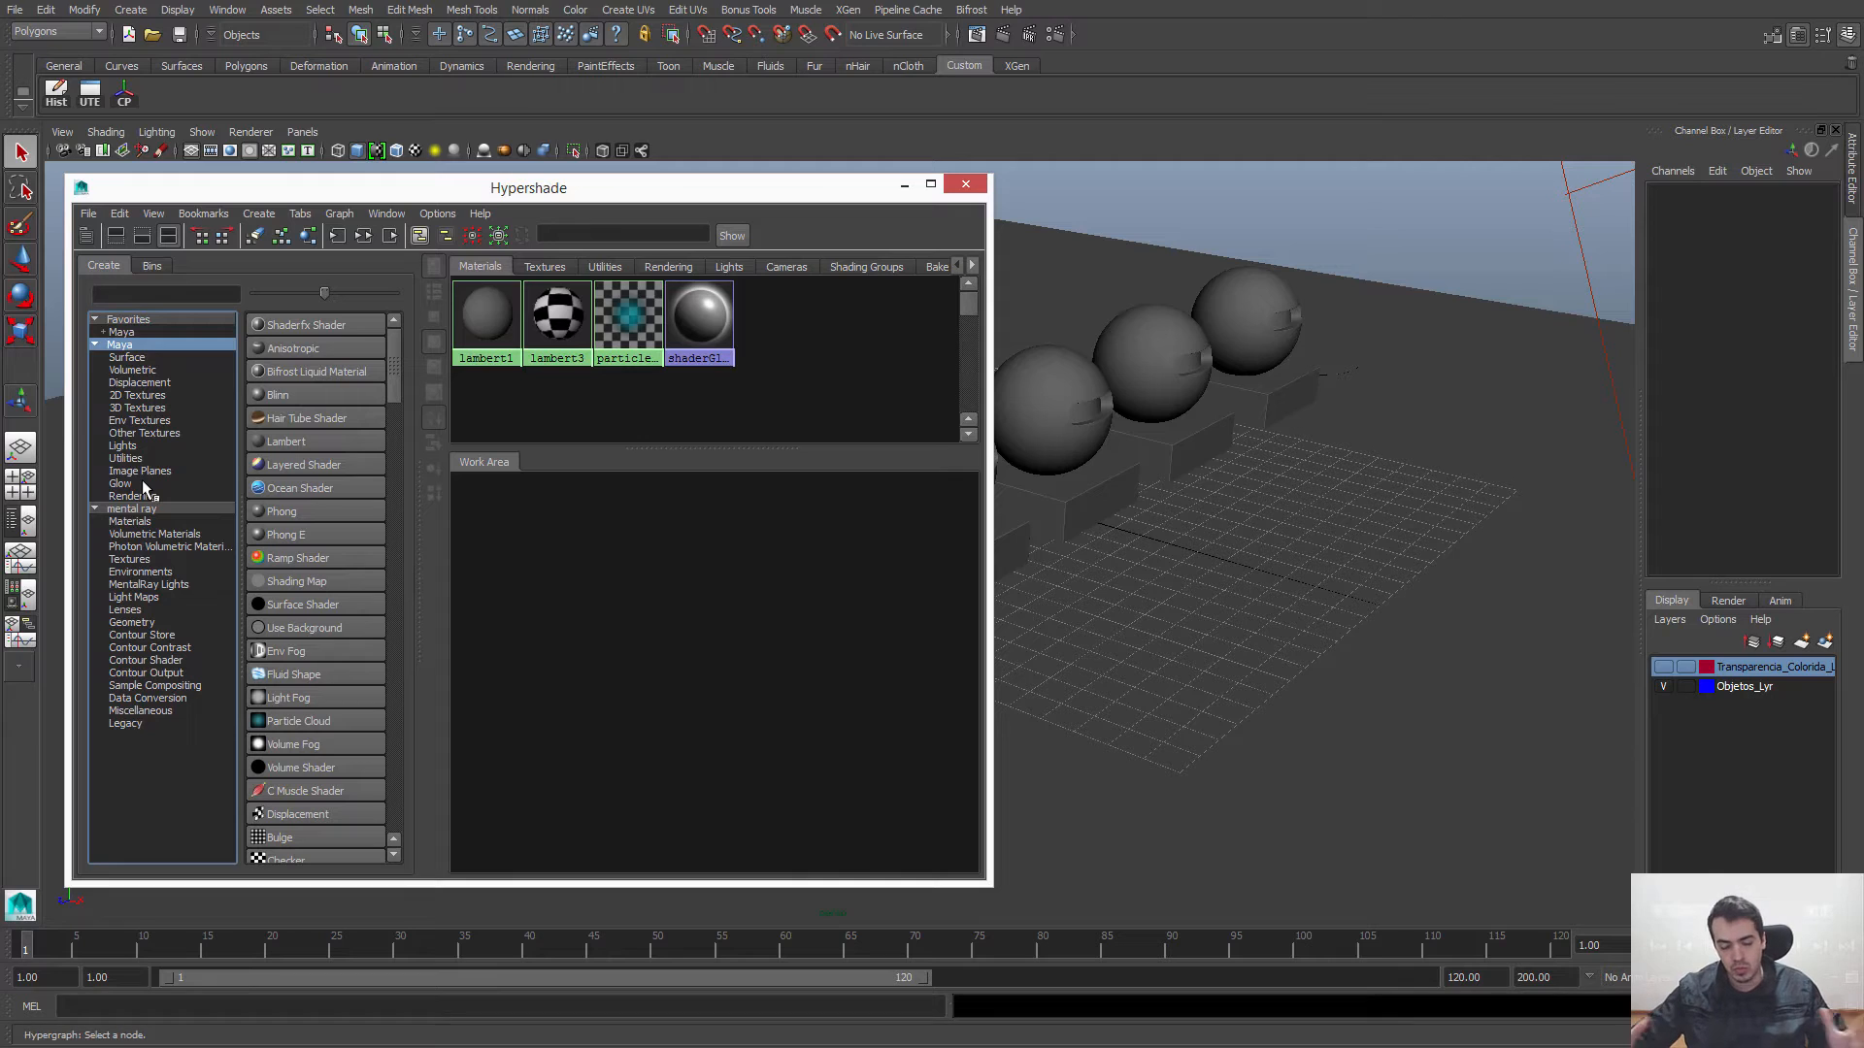
left_click(127, 358)
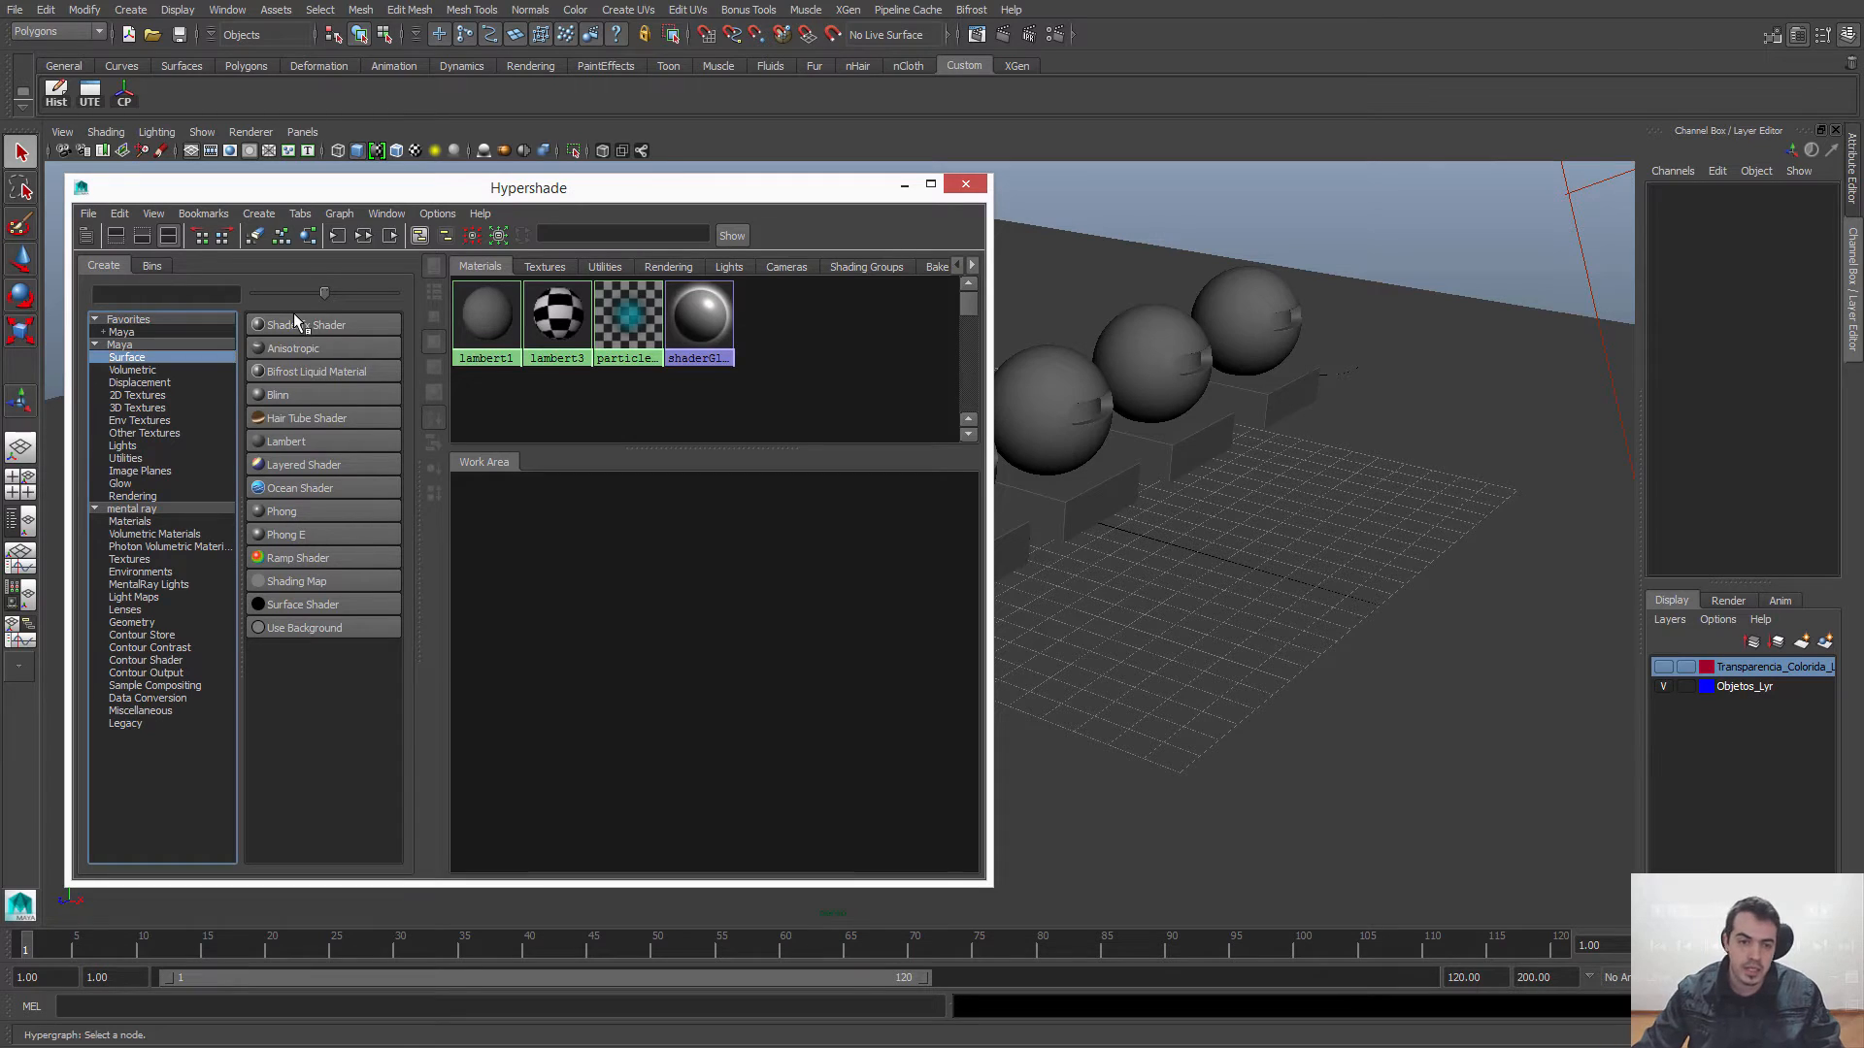
left_click_drag(469, 191, 448, 188)
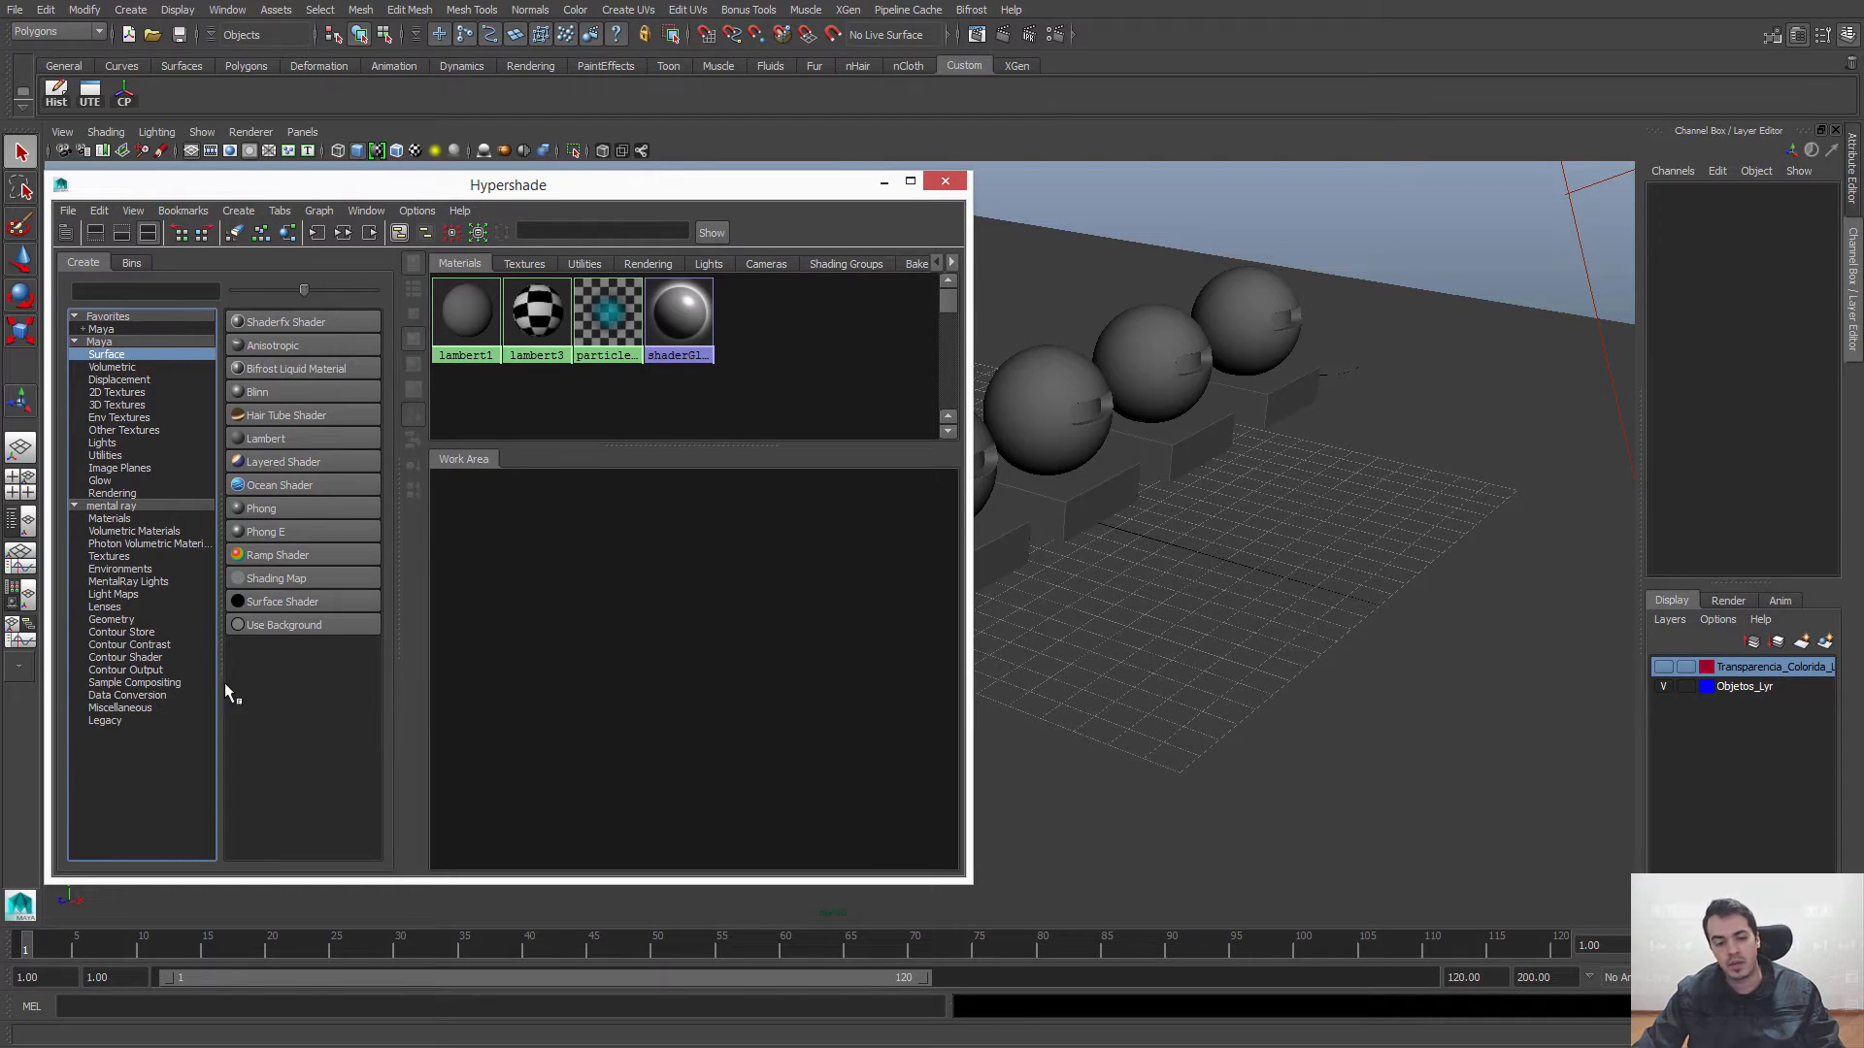
left_click(254, 601)
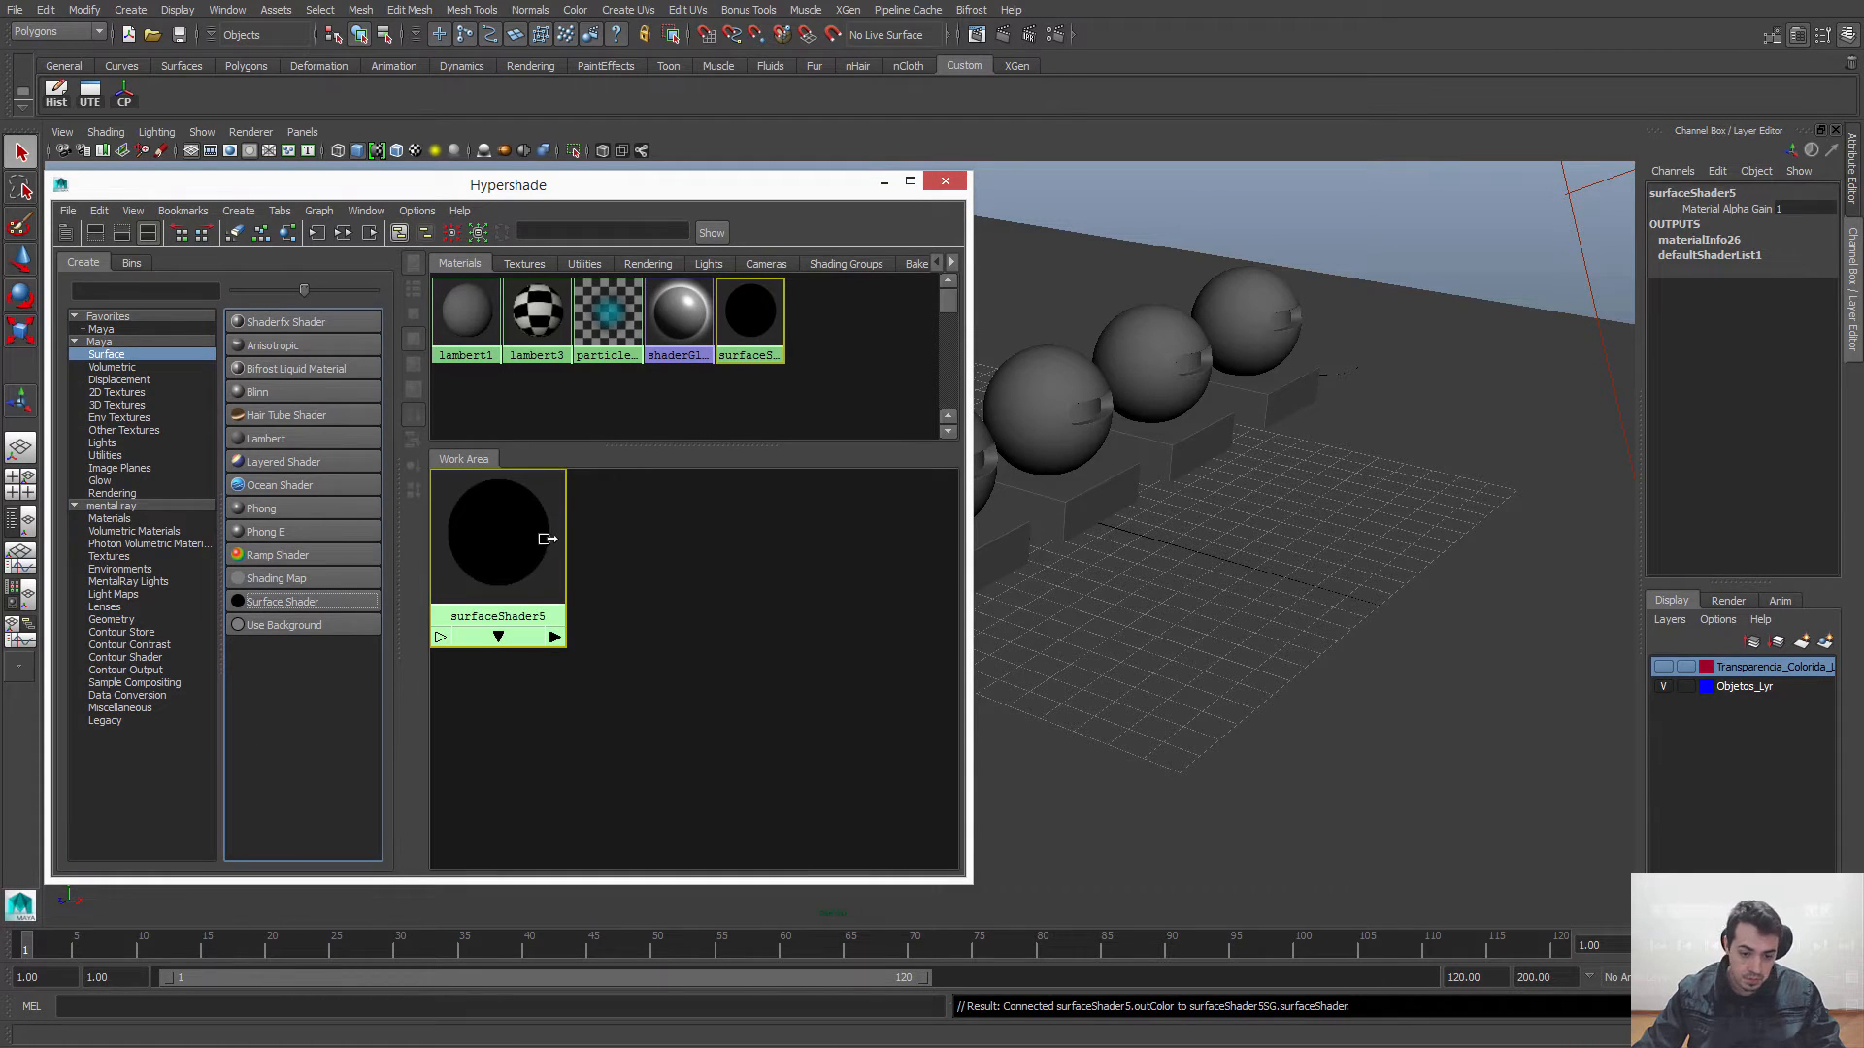
left_click_drag(505, 542, 506, 555)
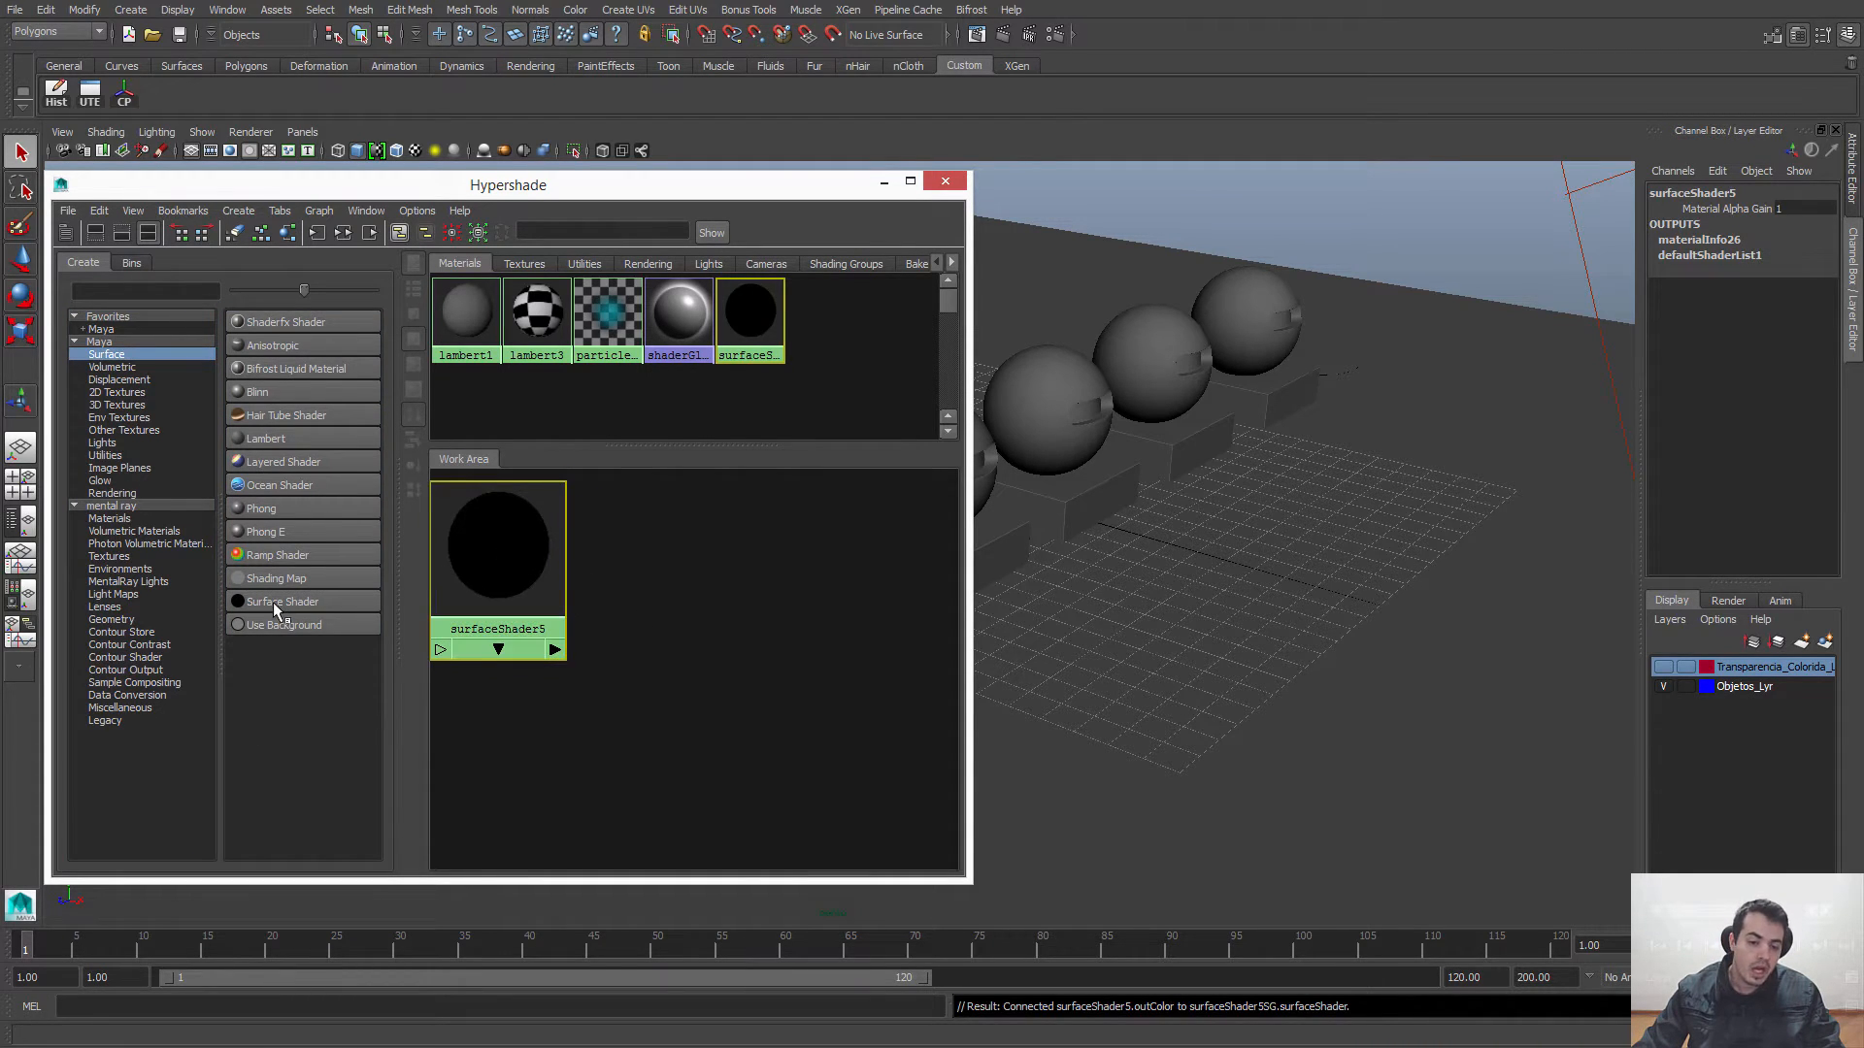
Step: Create Lambert and Blinn materials and place their nodes in a row beside the Surface Shader in the work area
left_click(243, 439)
left_click_drag(457, 719, 617, 550)
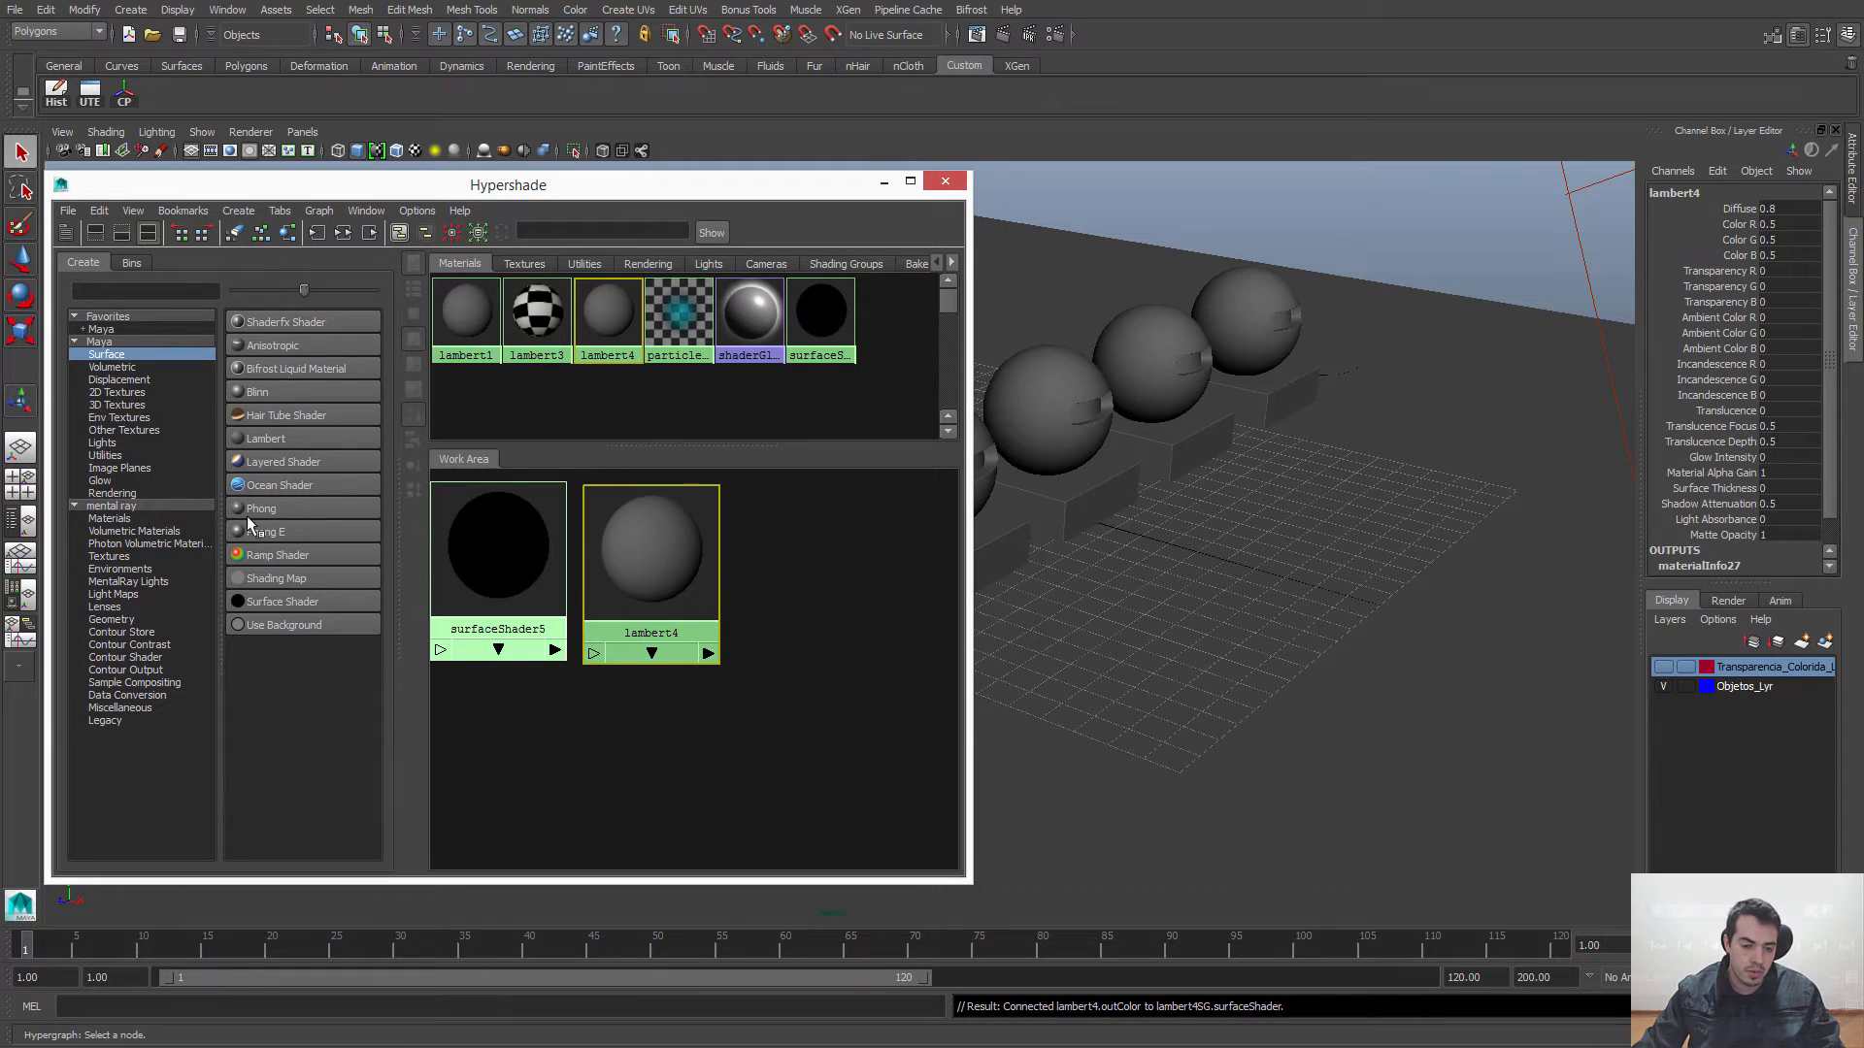
left_click(241, 392)
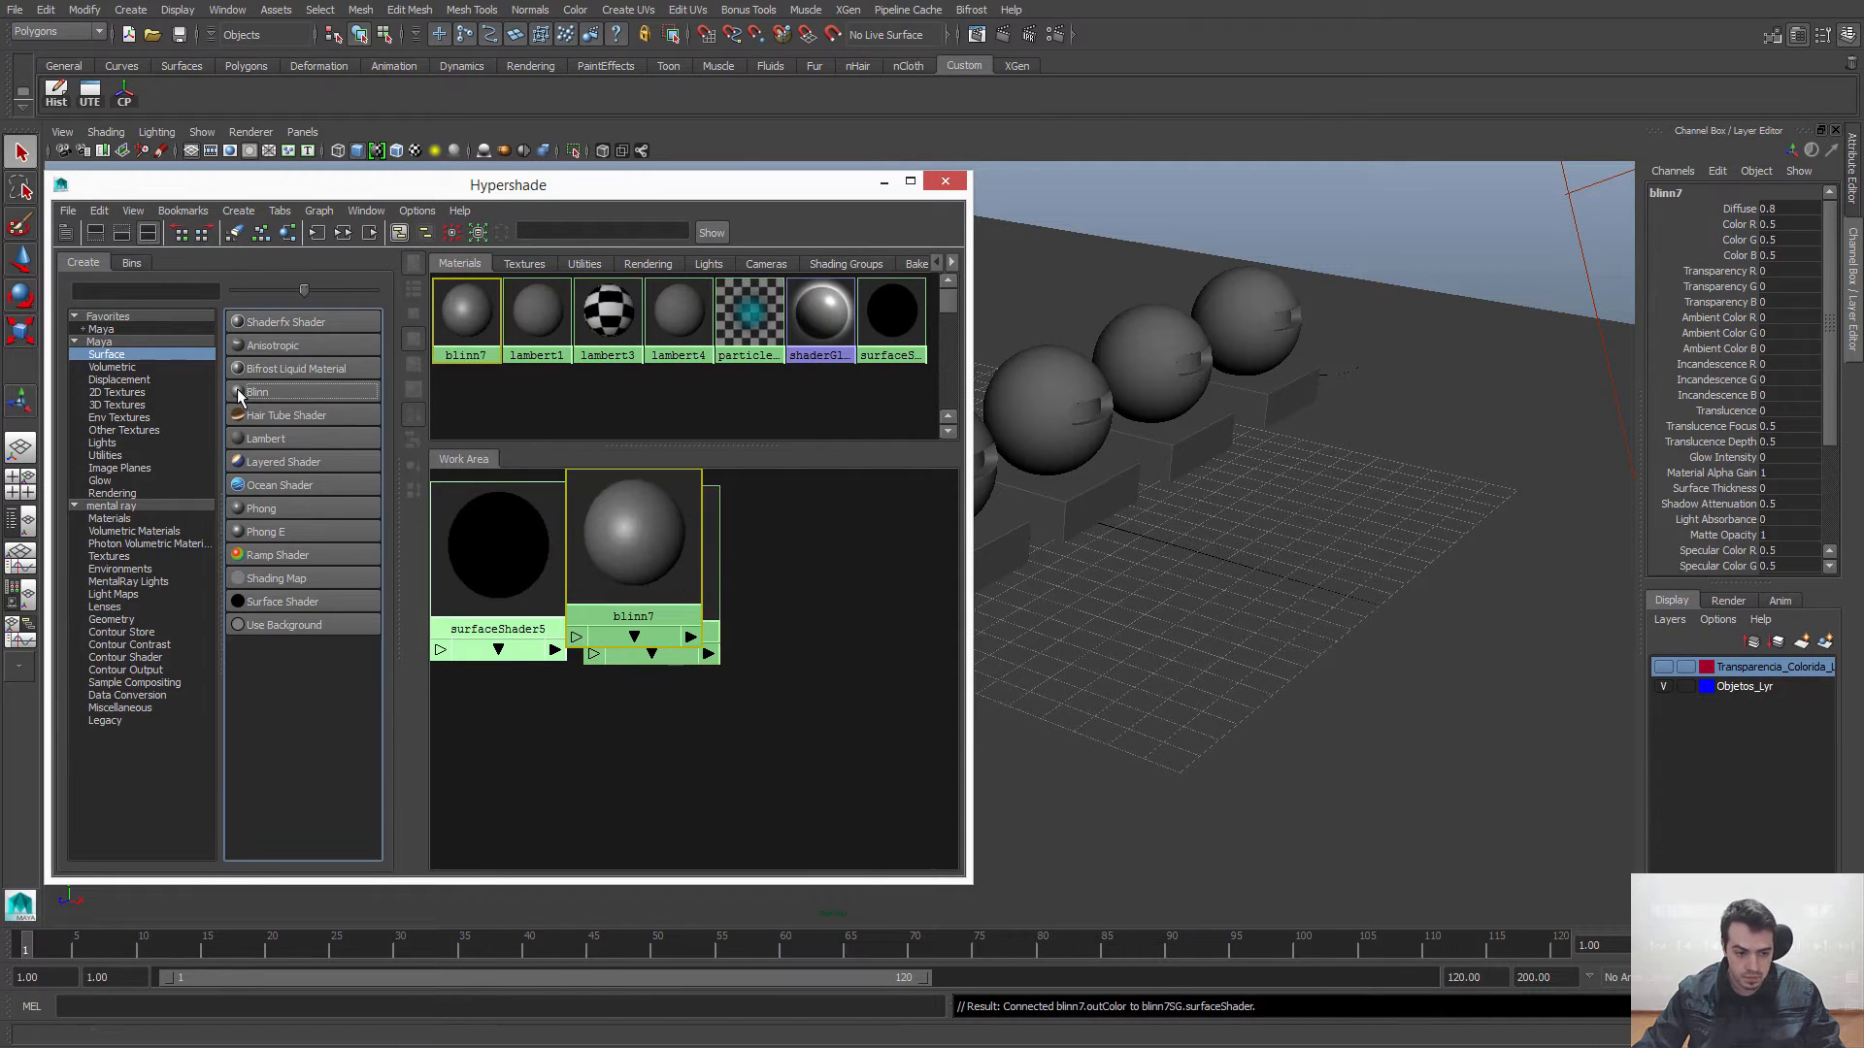
left_click_drag(641, 587, 851, 573)
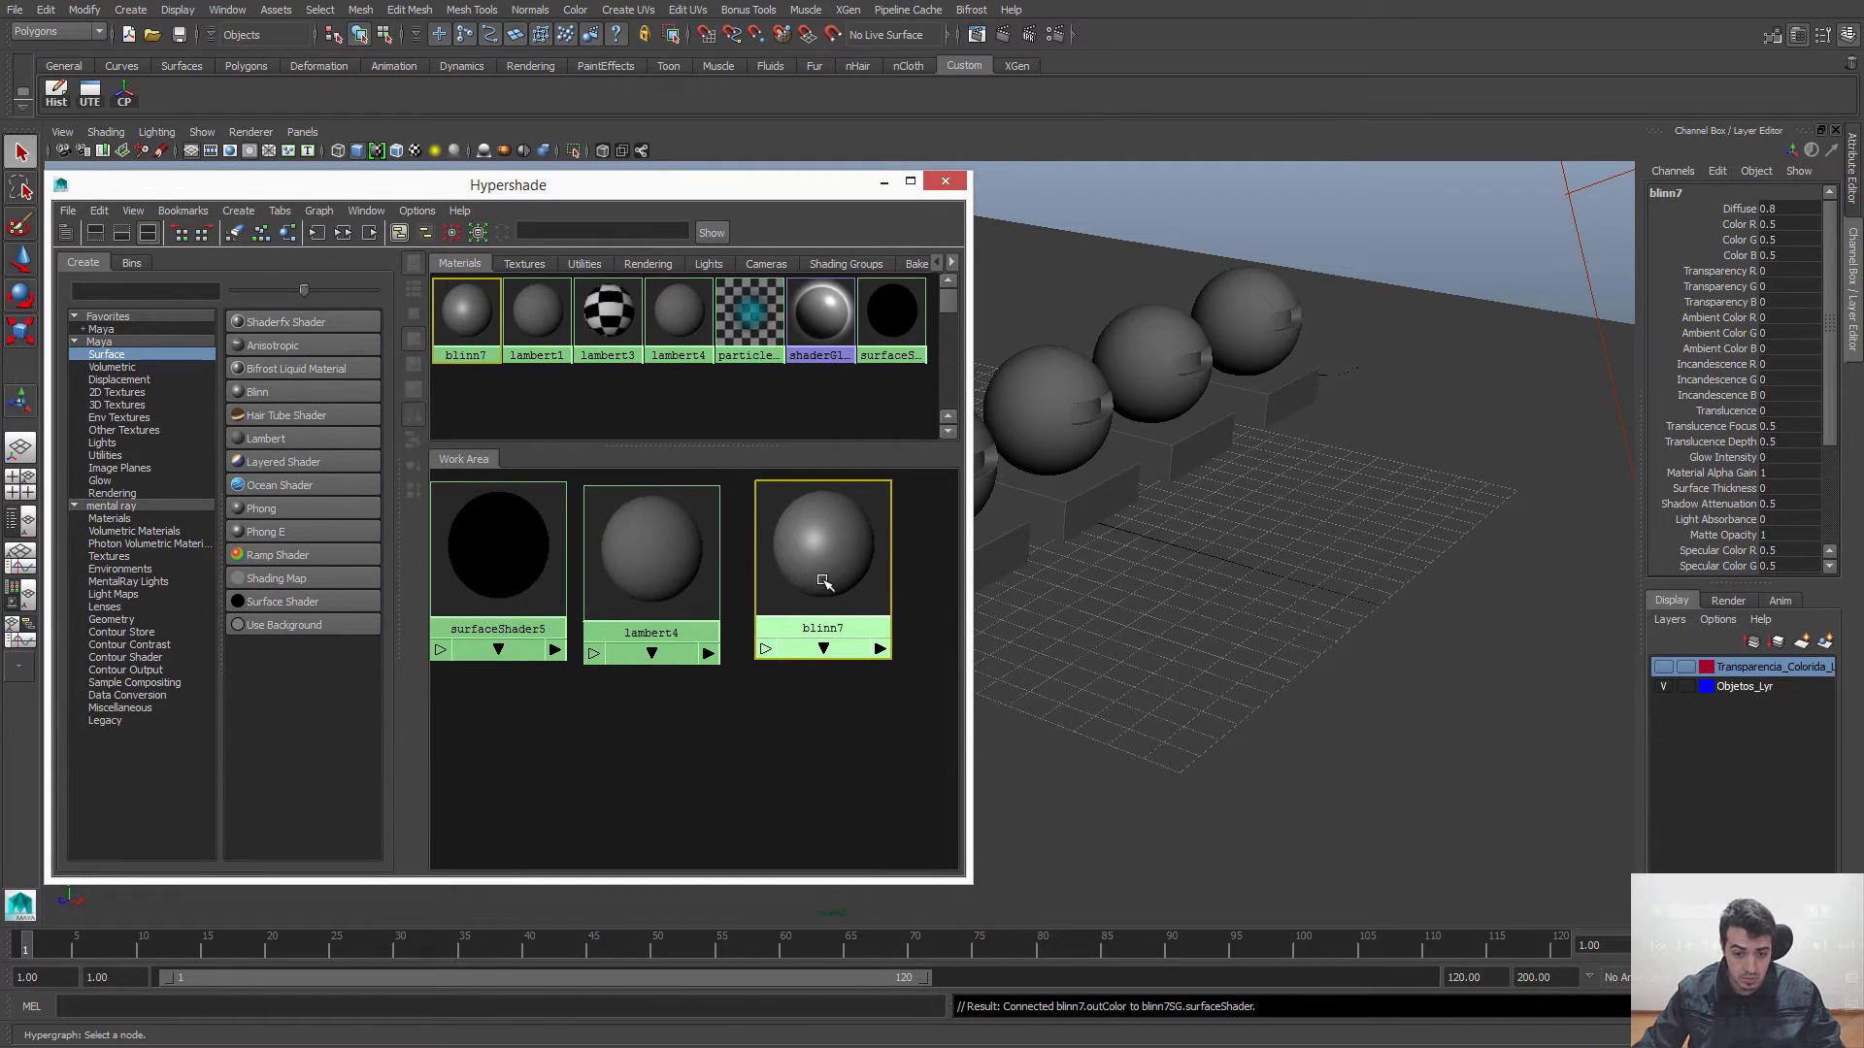
scroll(622, 694, "down", 4)
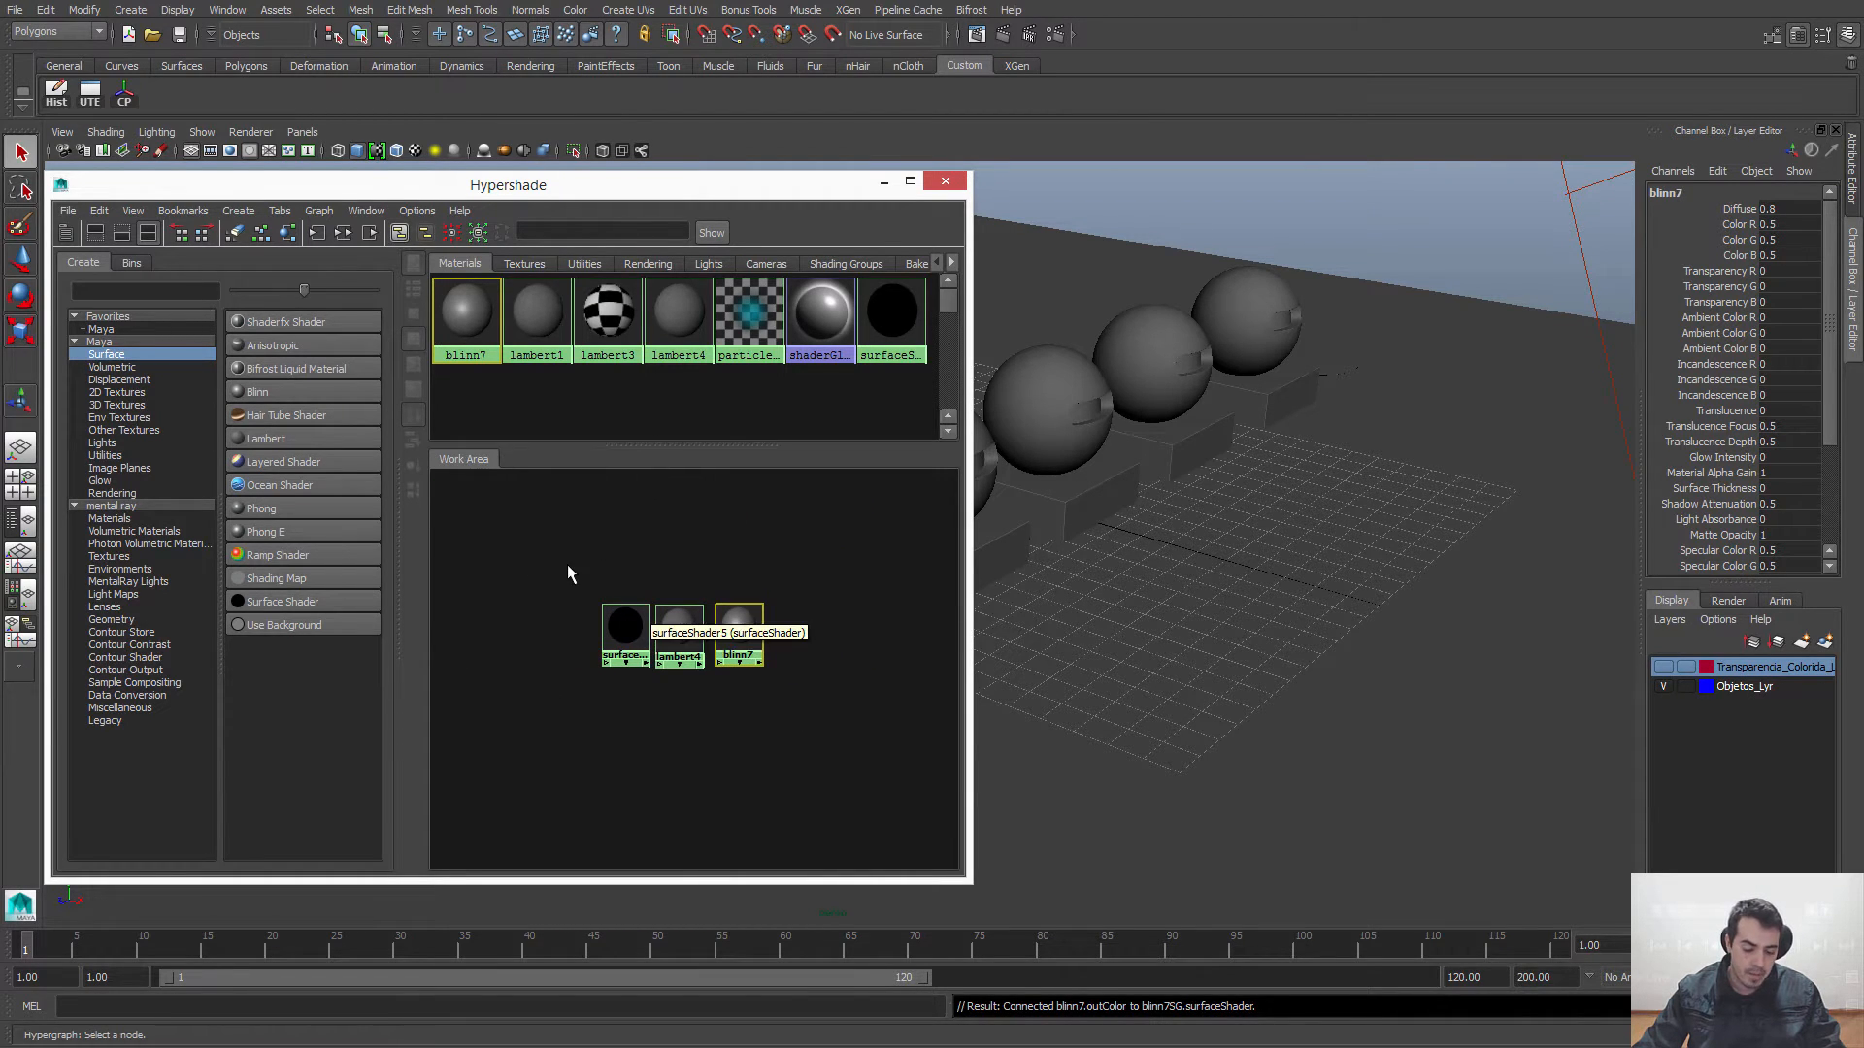
Step: Try view navigation in the perspective view and in the UV Texture Editor, and close the editor
left_click_drag(1210, 559, 1366, 600, "alt")
right_click_drag(1367, 593, 1360, 602, "alt")
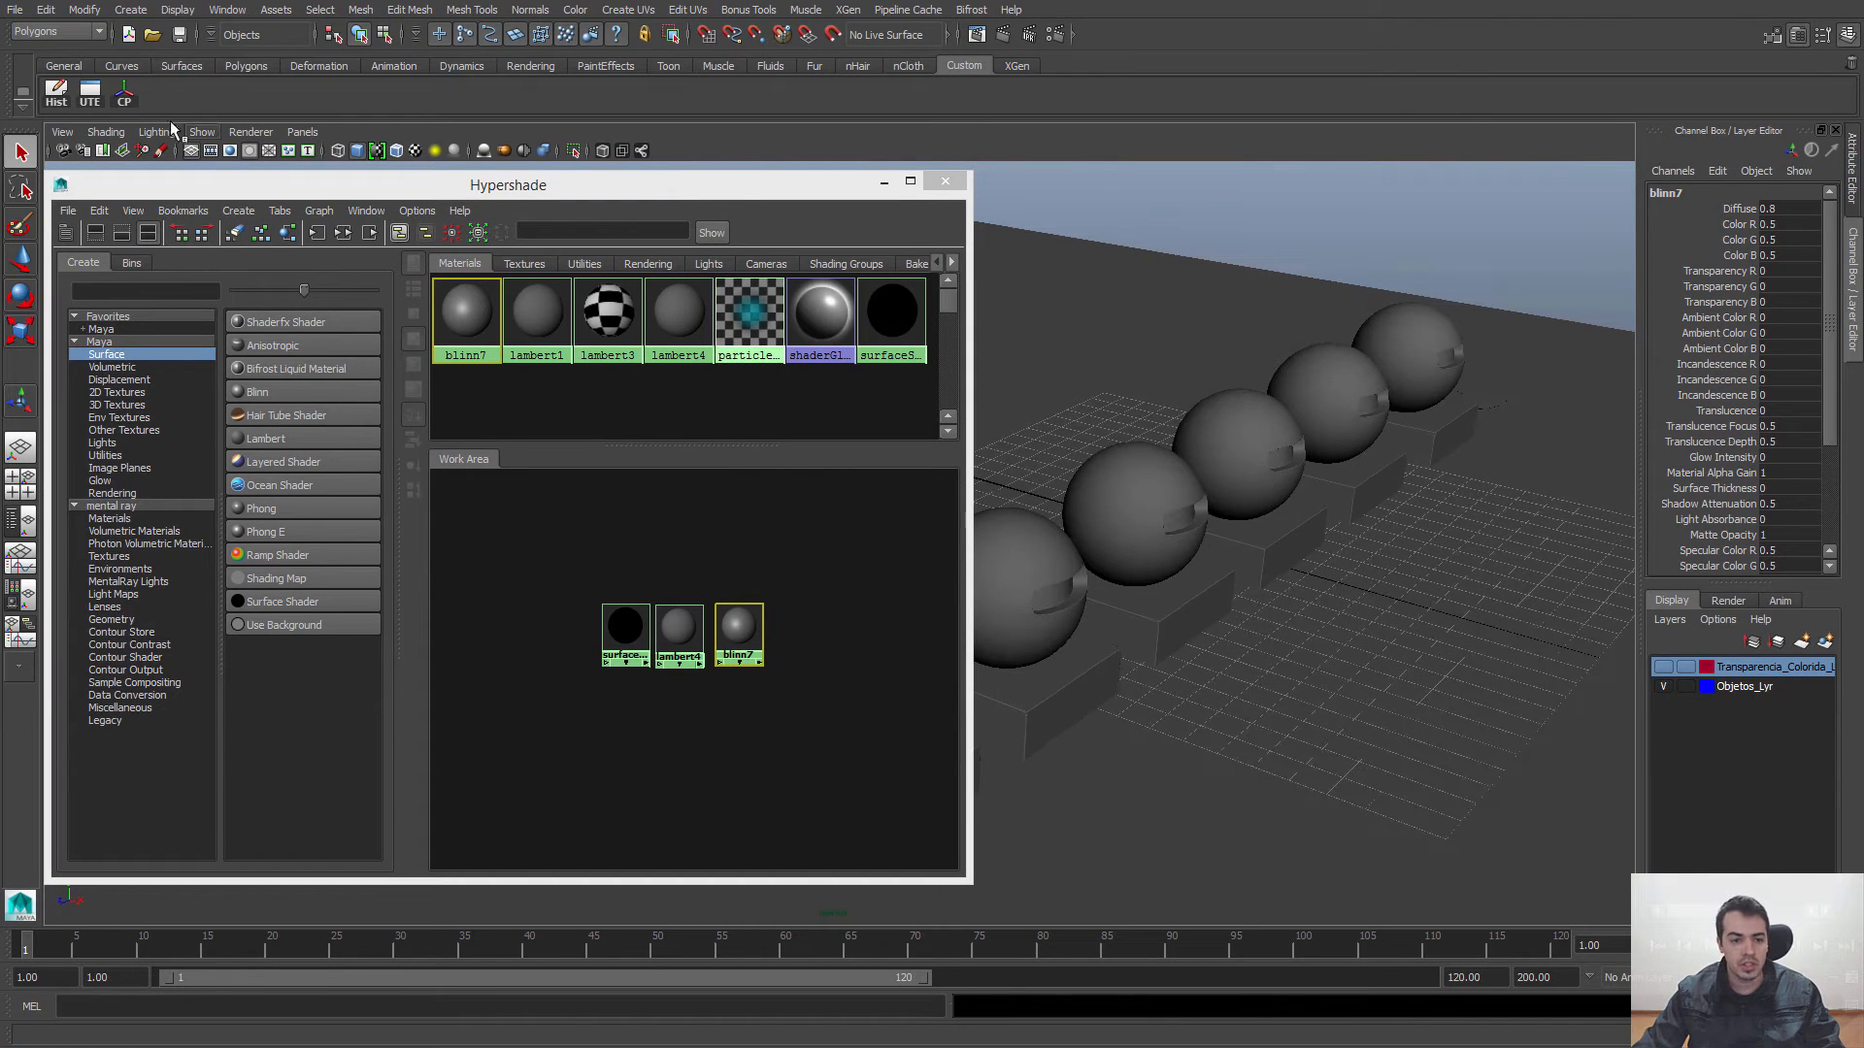
left_click(89, 95)
middle_click_drag(296, 571, 433, 540, "alt")
right_click_drag(434, 540, 362, 560, "alt")
left_click(687, 176)
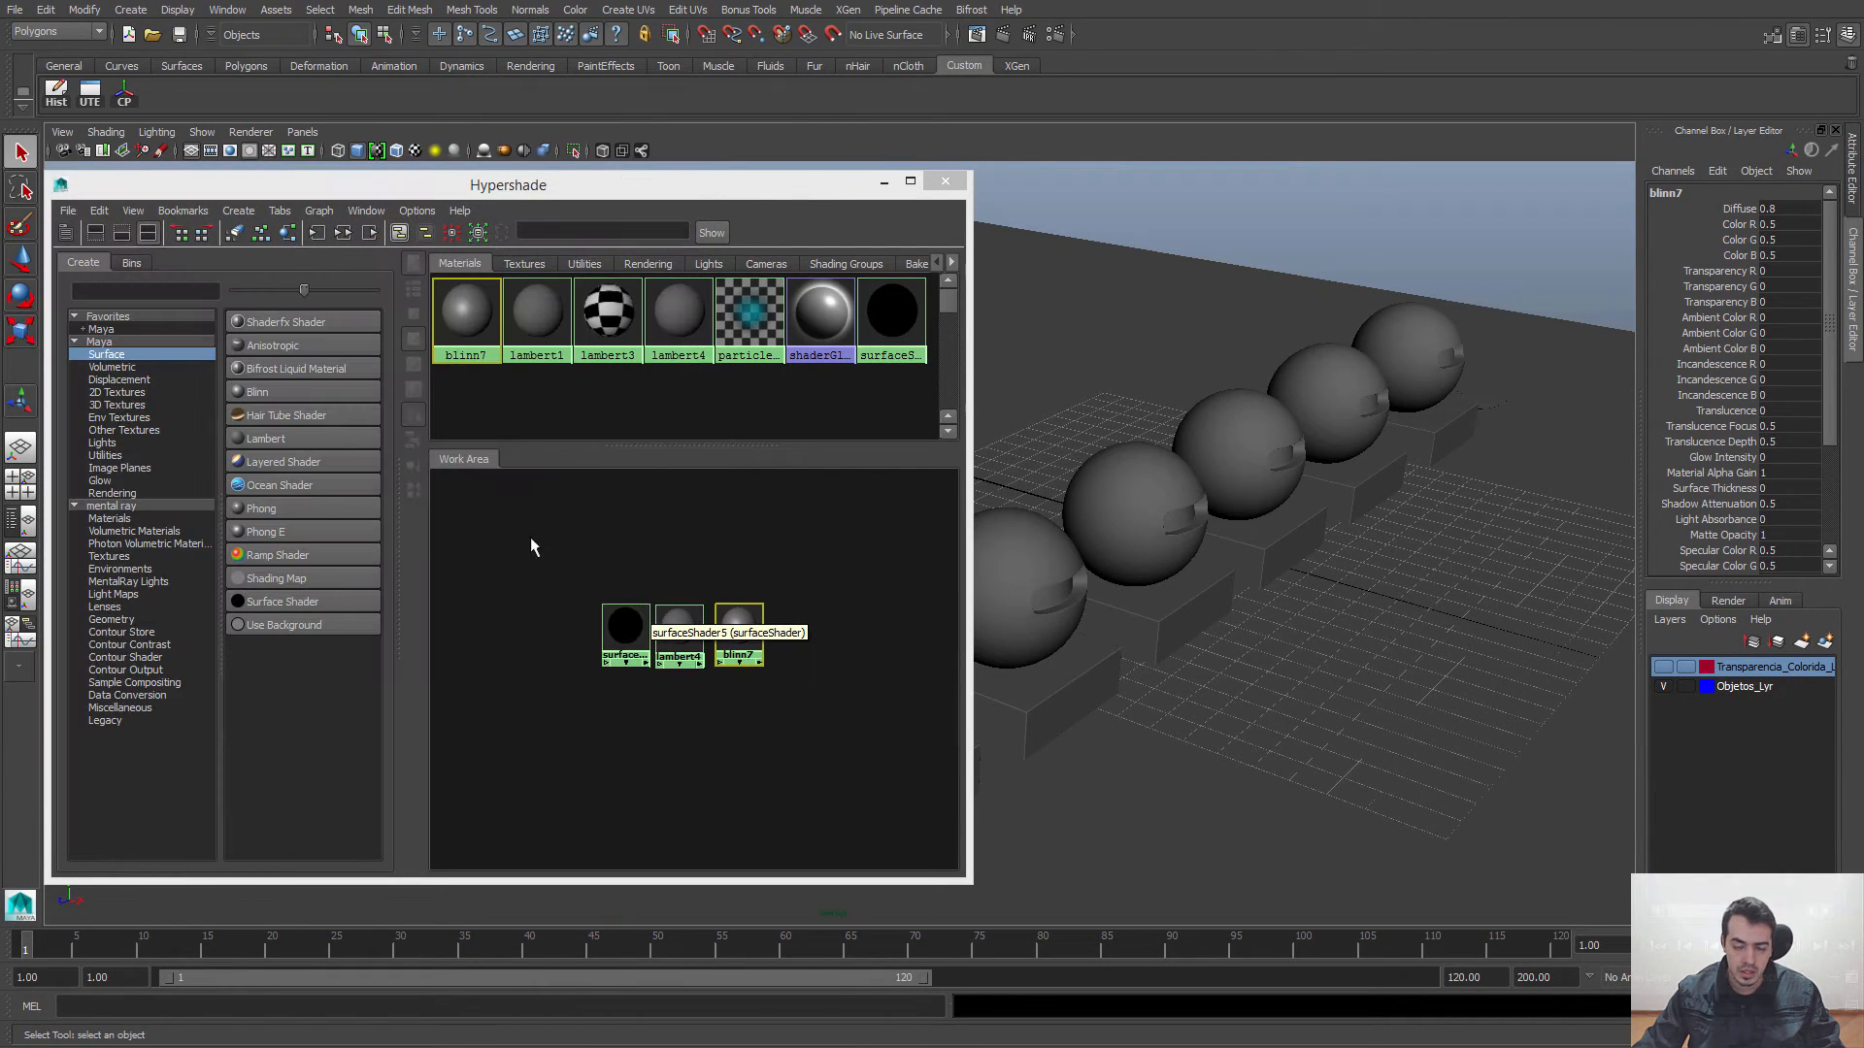
Step: Move the Blinn node closer to the Lambert node in the Hypershade work area
left_click(713, 534)
mouse_move(690, 545)
middle_mouse_down("alt")
mouse_move(583, 525)
mouse_move(658, 600)
mouse_move(684, 570)
middle_mouse_up("alt")
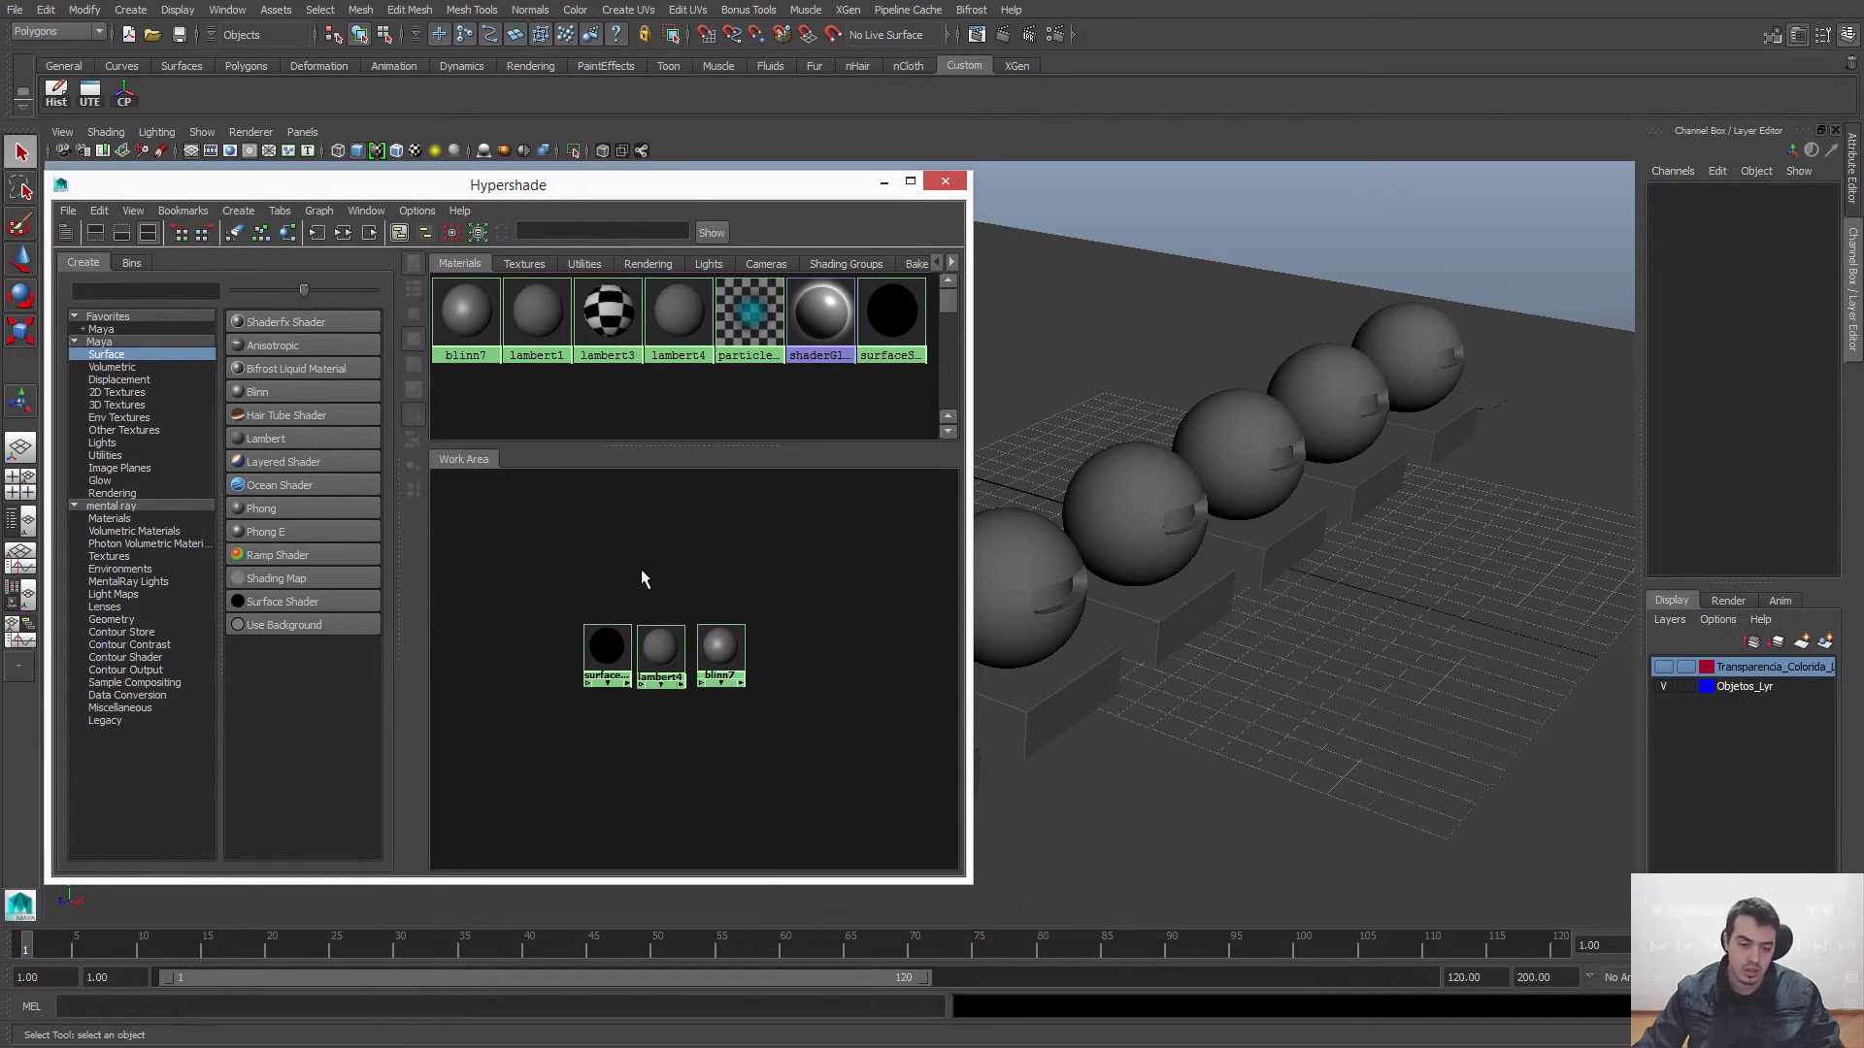
right_click_drag(642, 571, 707, 581, "alt")
middle_click_drag(707, 574, 681, 567, "alt")
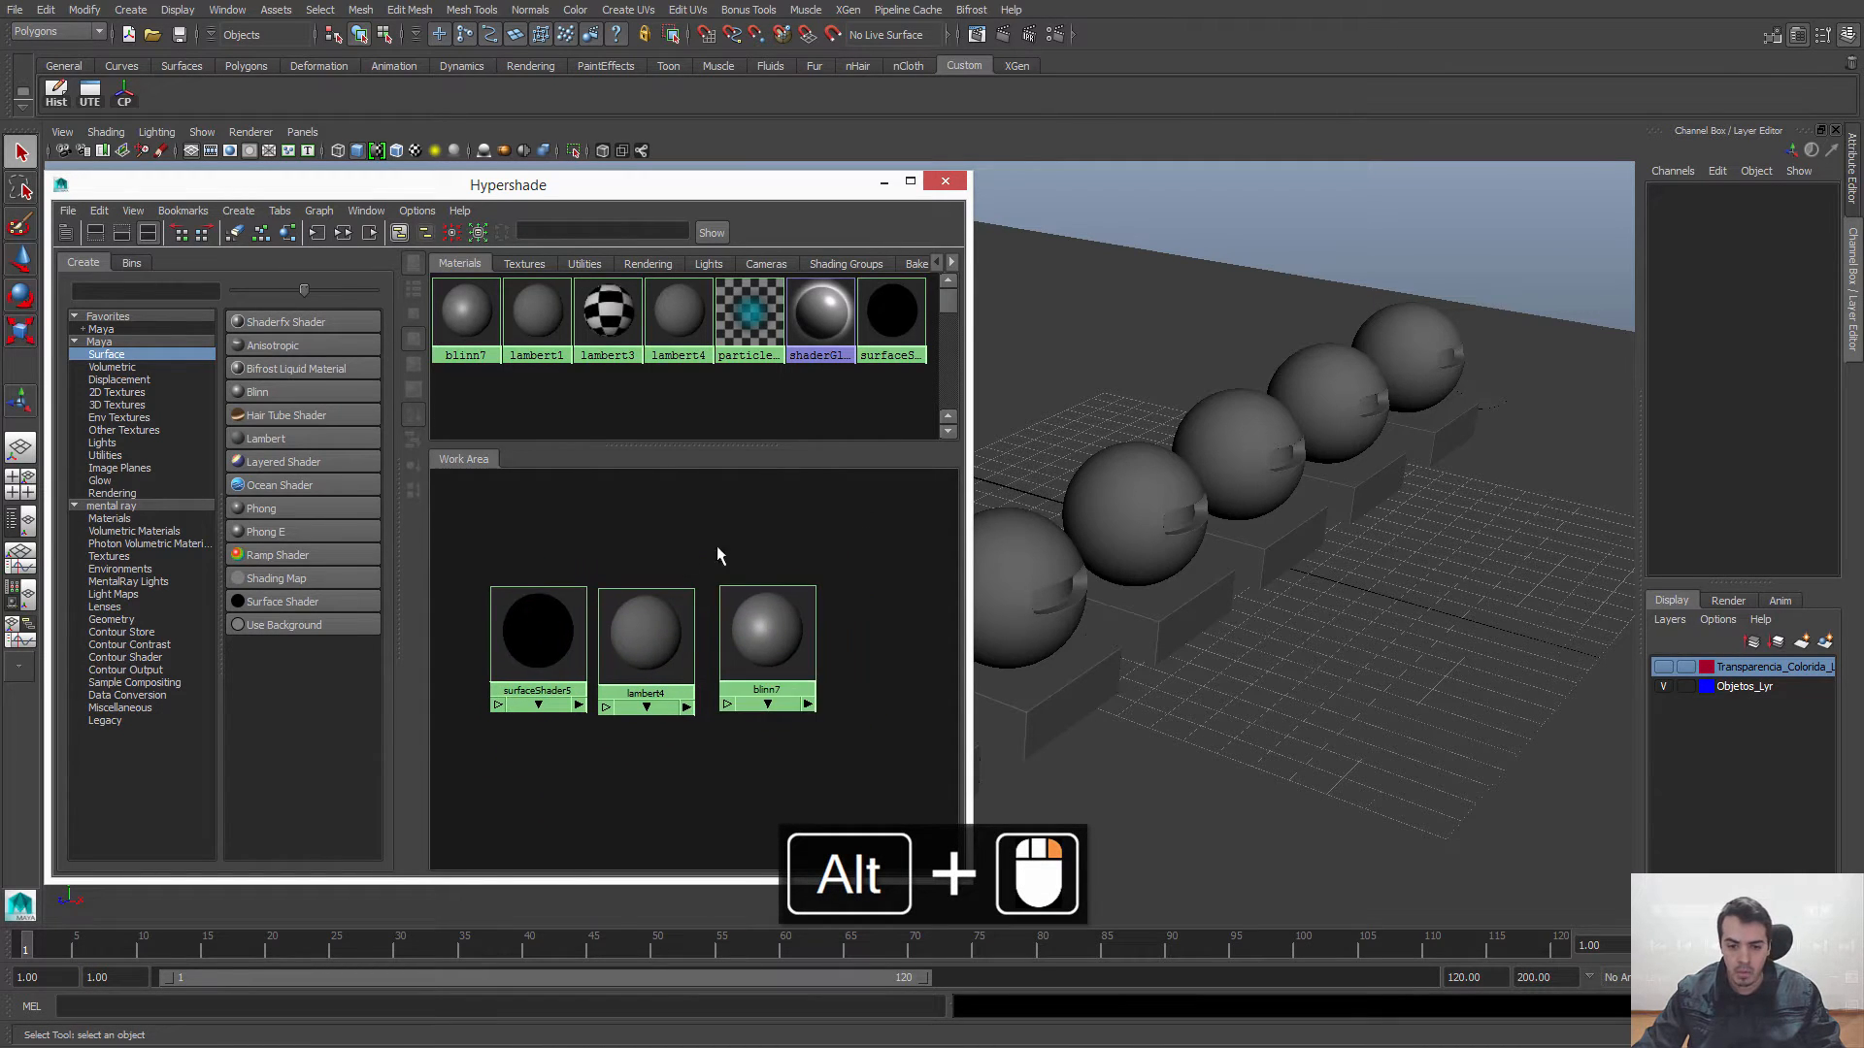
right_click_drag(737, 565, 695, 594, "alt")
left_click_drag(741, 618, 730, 622)
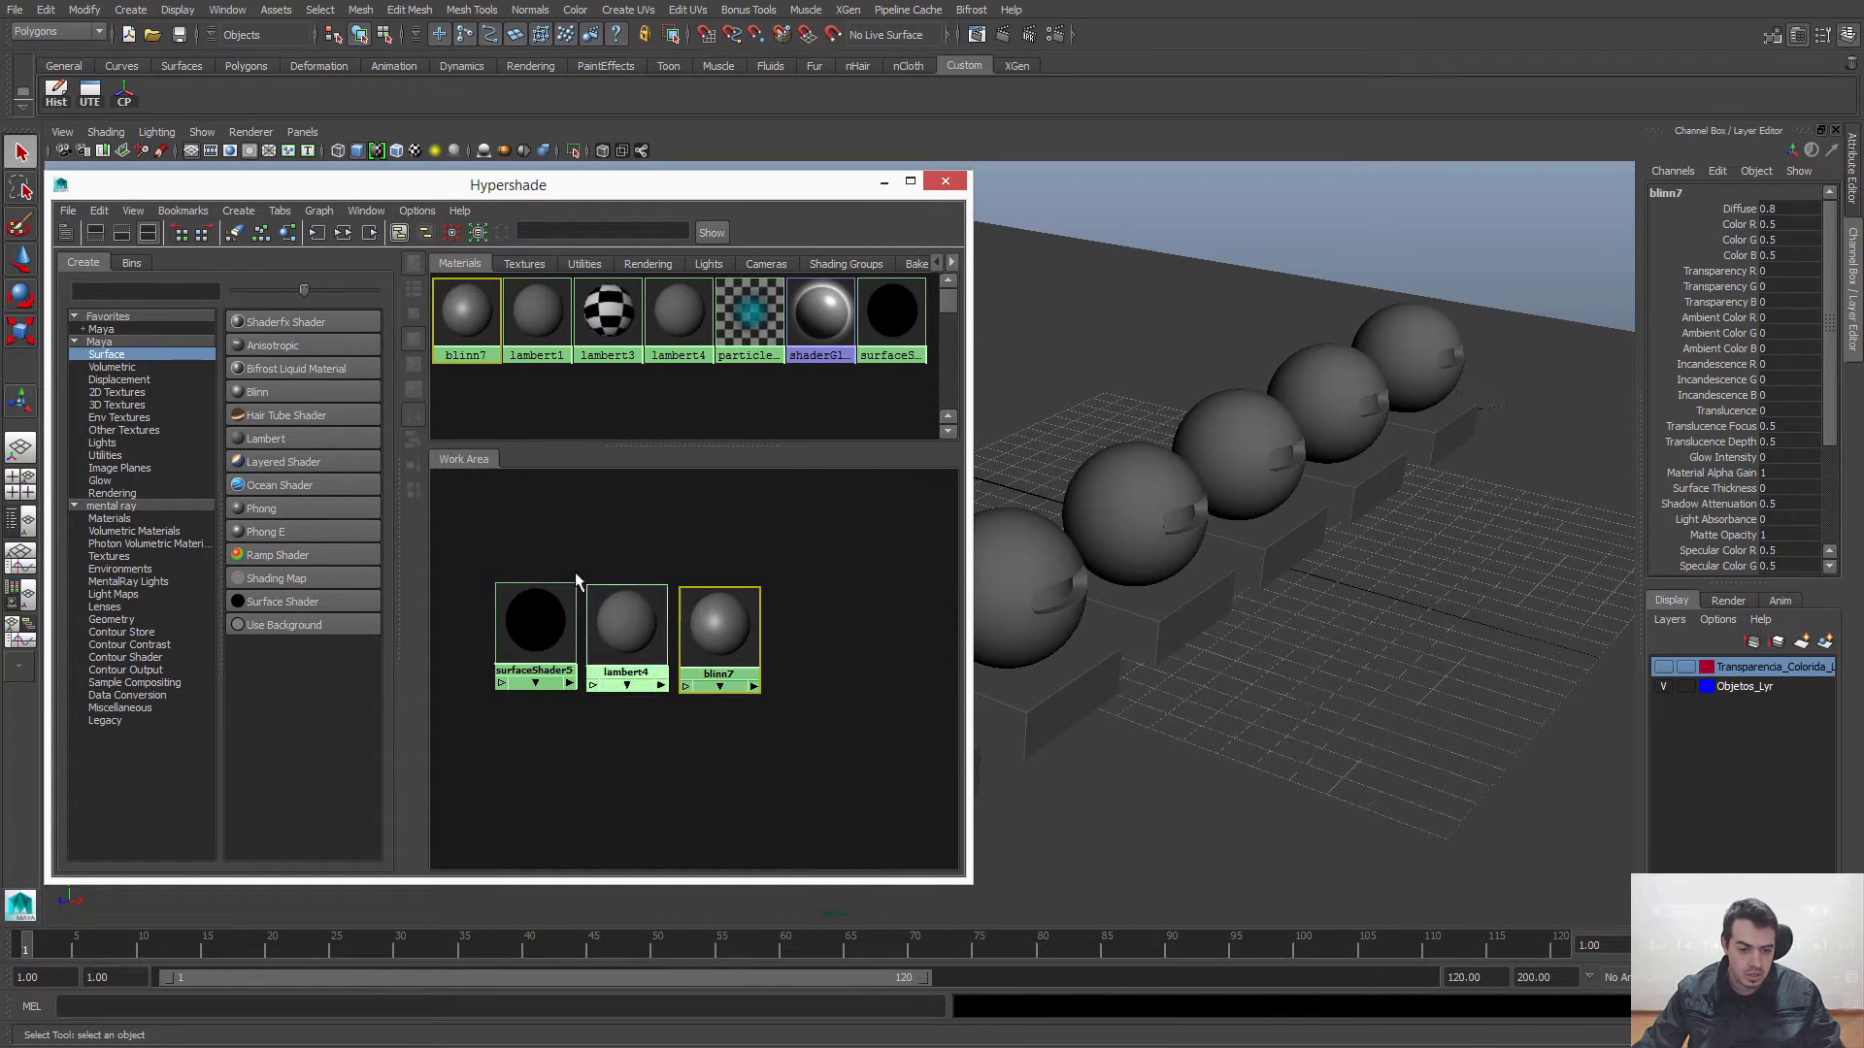
Step: Create Phong and Anisotropic materials, add their nodes to the end of the row, and frame all nodes
left_click(258, 509)
left_click_drag(621, 726, 789, 636)
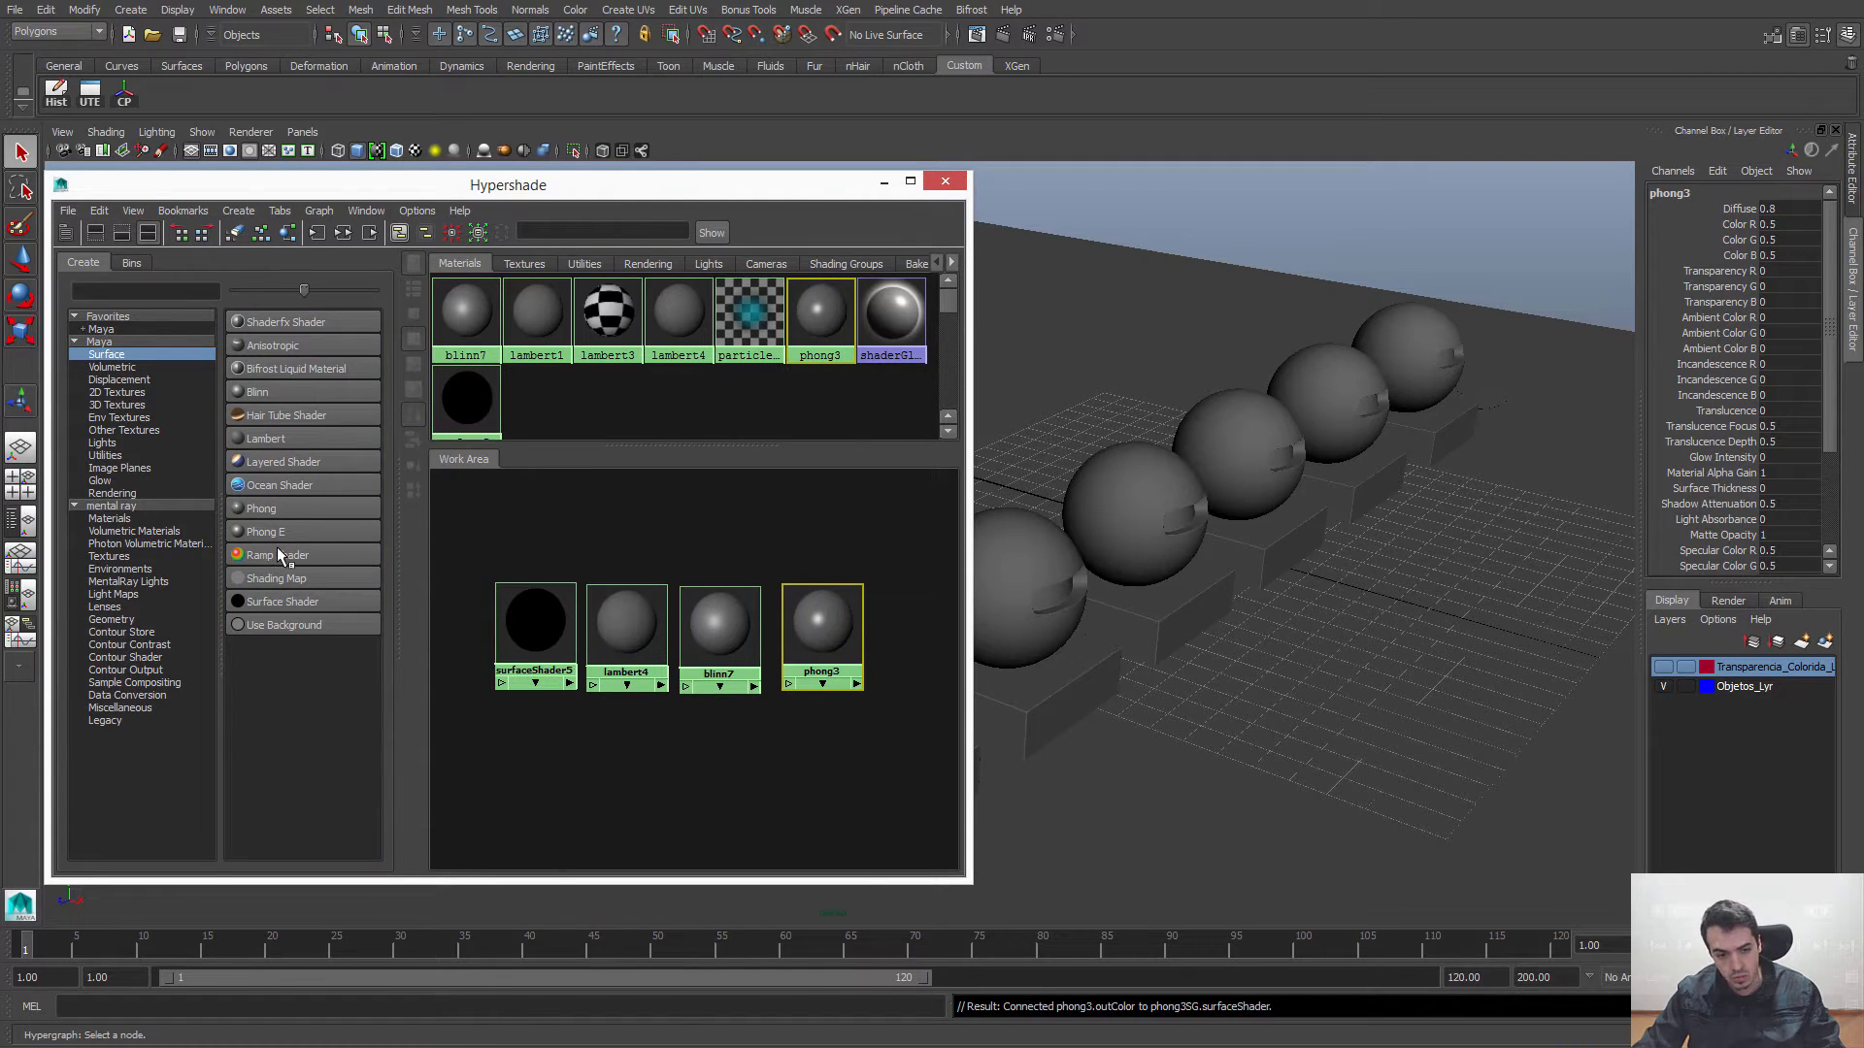
left_click(263, 347)
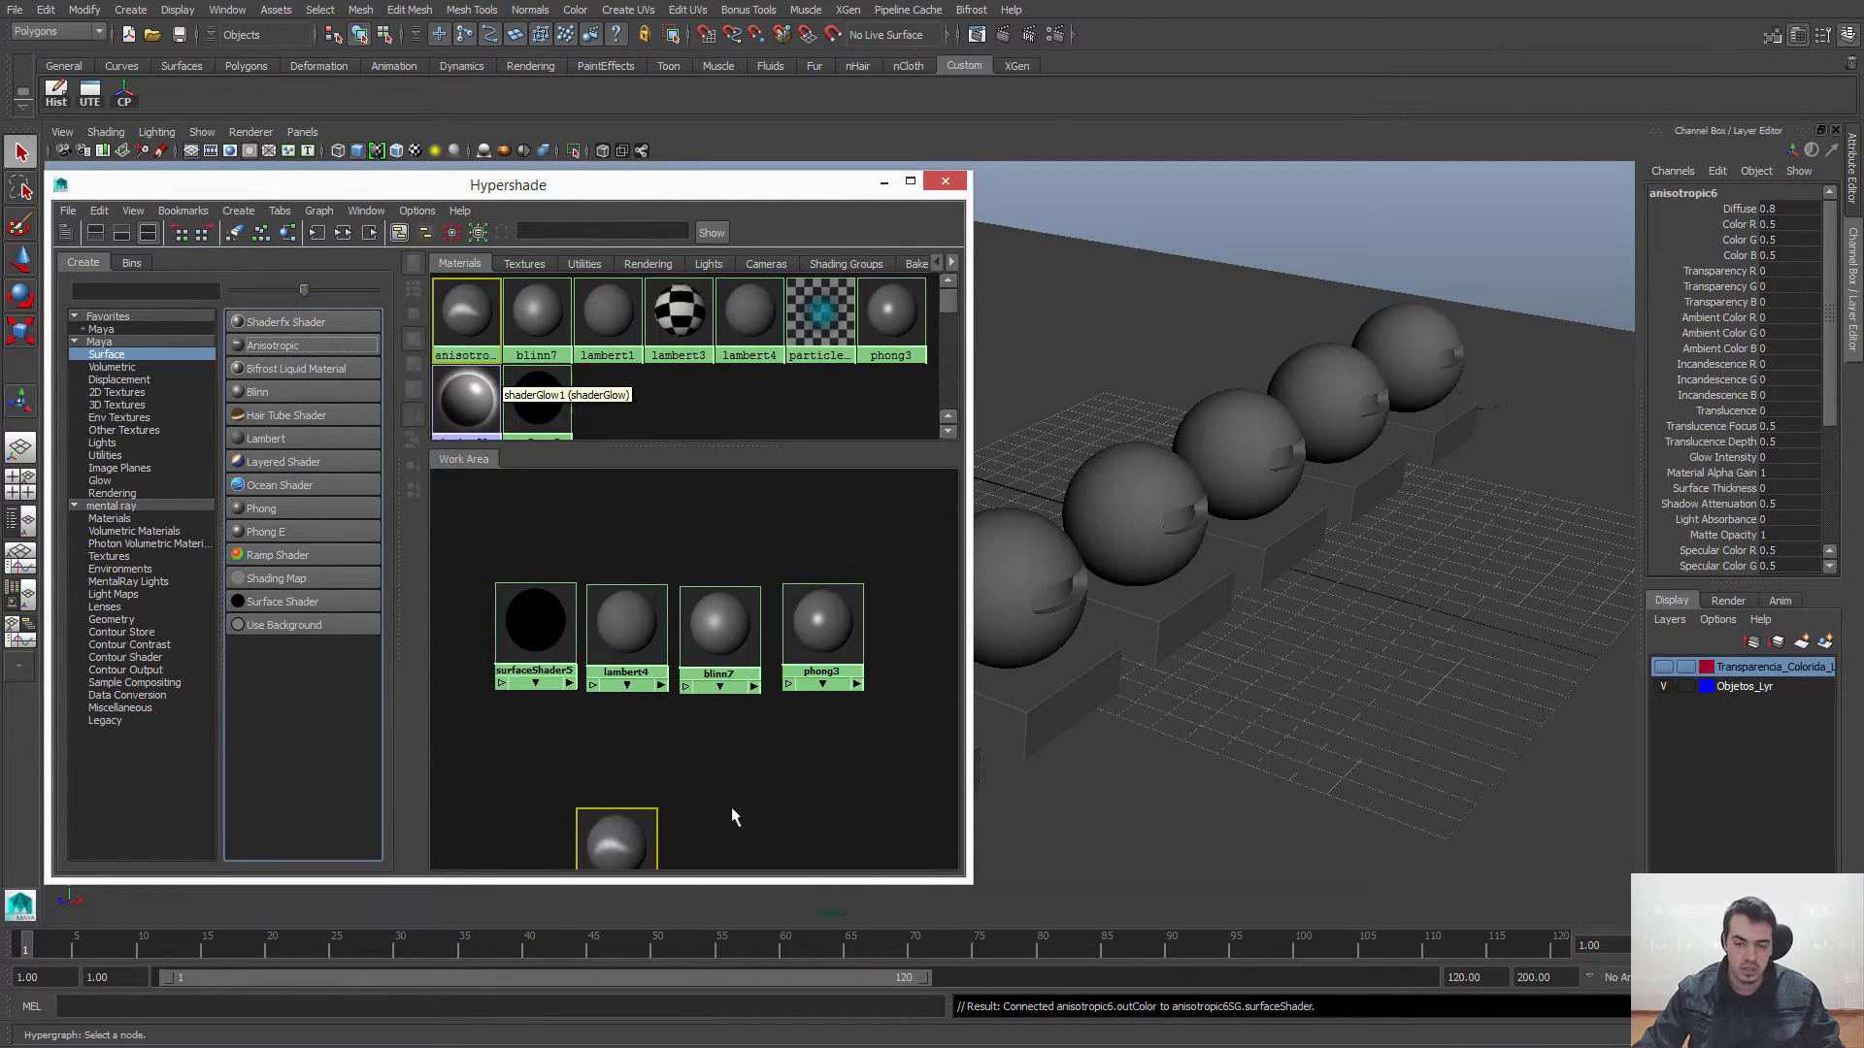
left_click_drag(615, 861, 925, 631)
key("a")
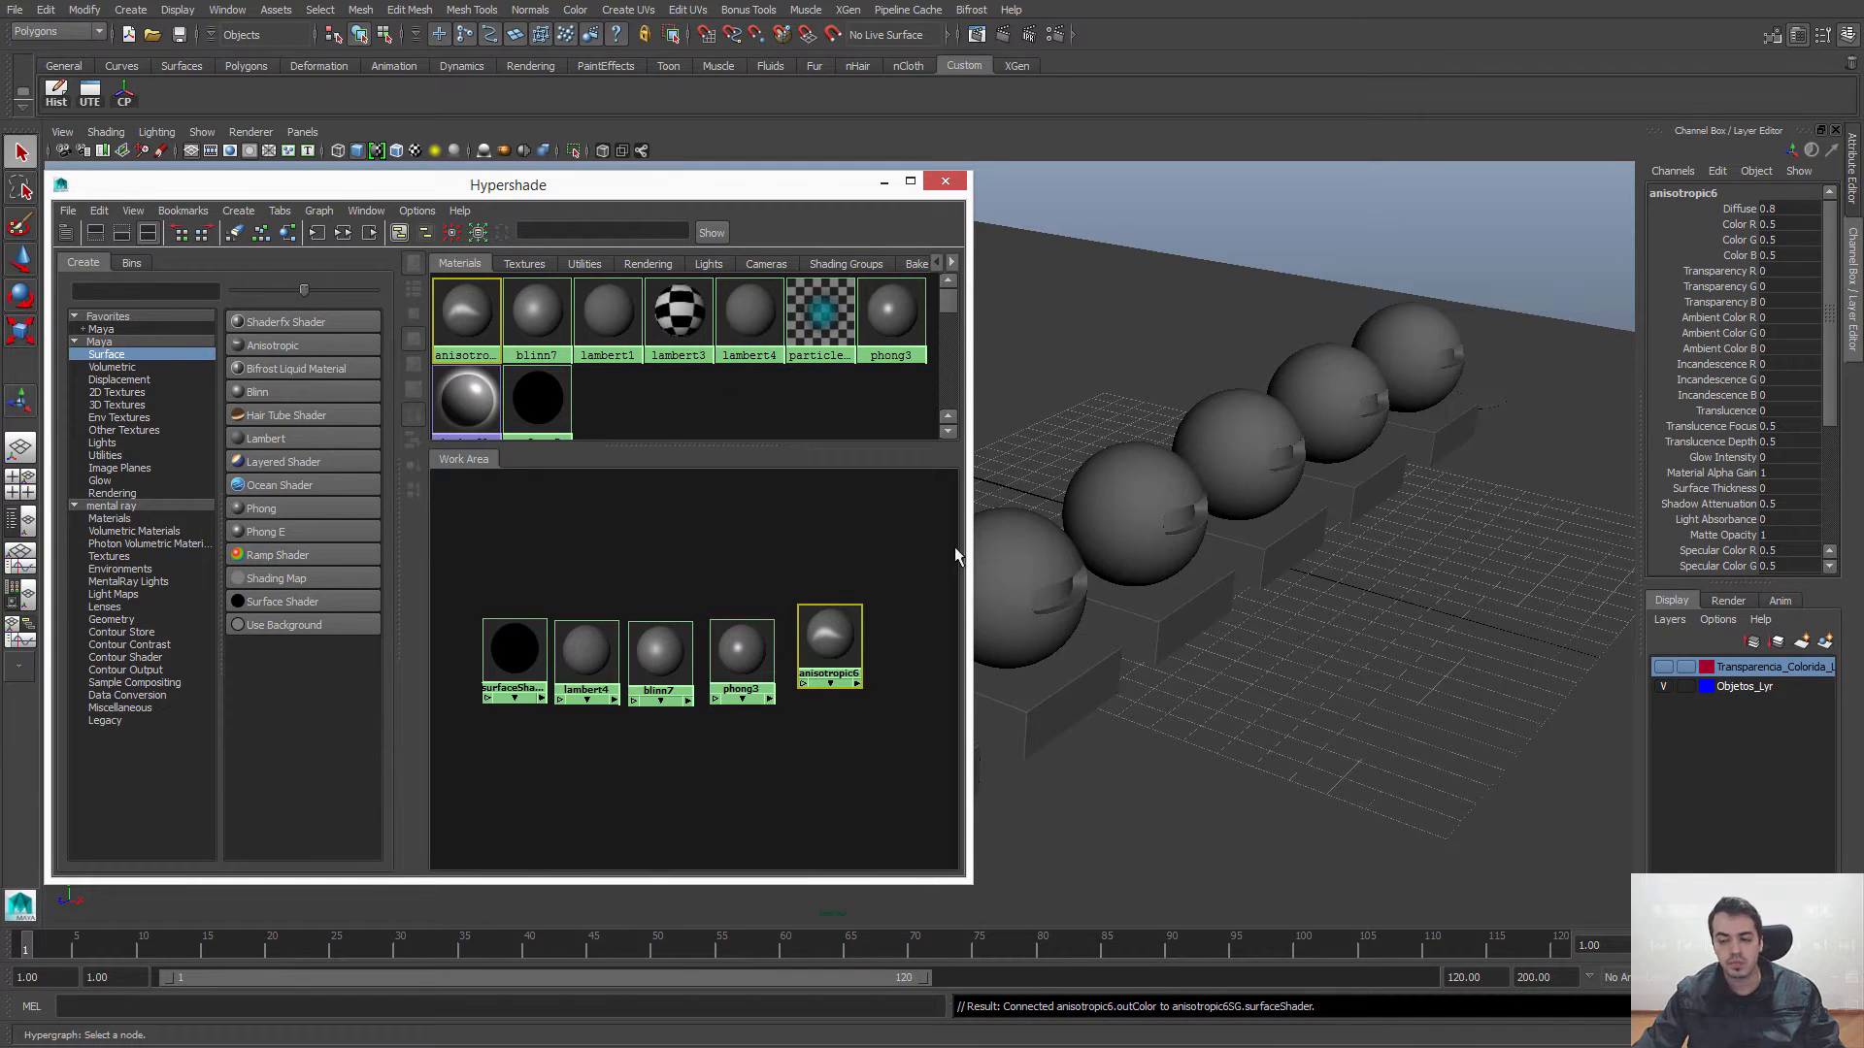
Step: Narrow the Hypershade window so the row of spheres in the perspective view is uncovered
left_click(1408, 151)
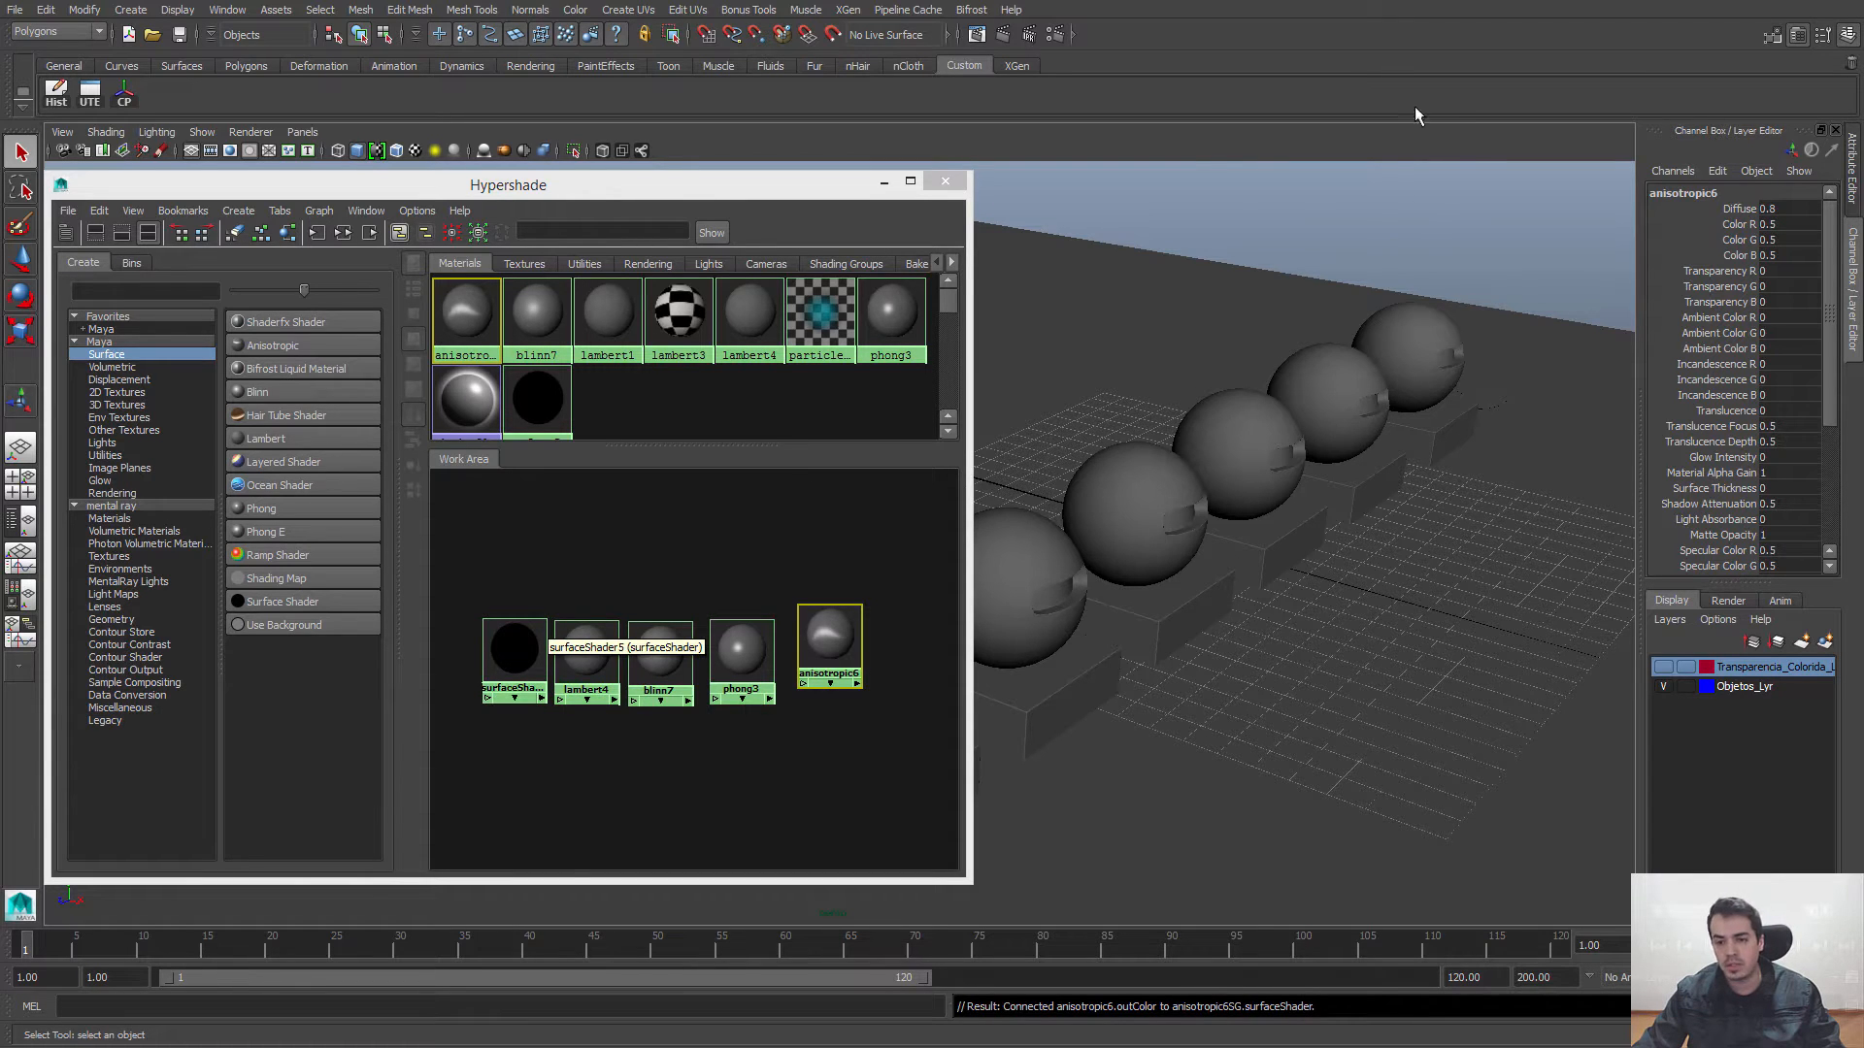
left_click_drag(1179, 437, 1267, 402, "alt")
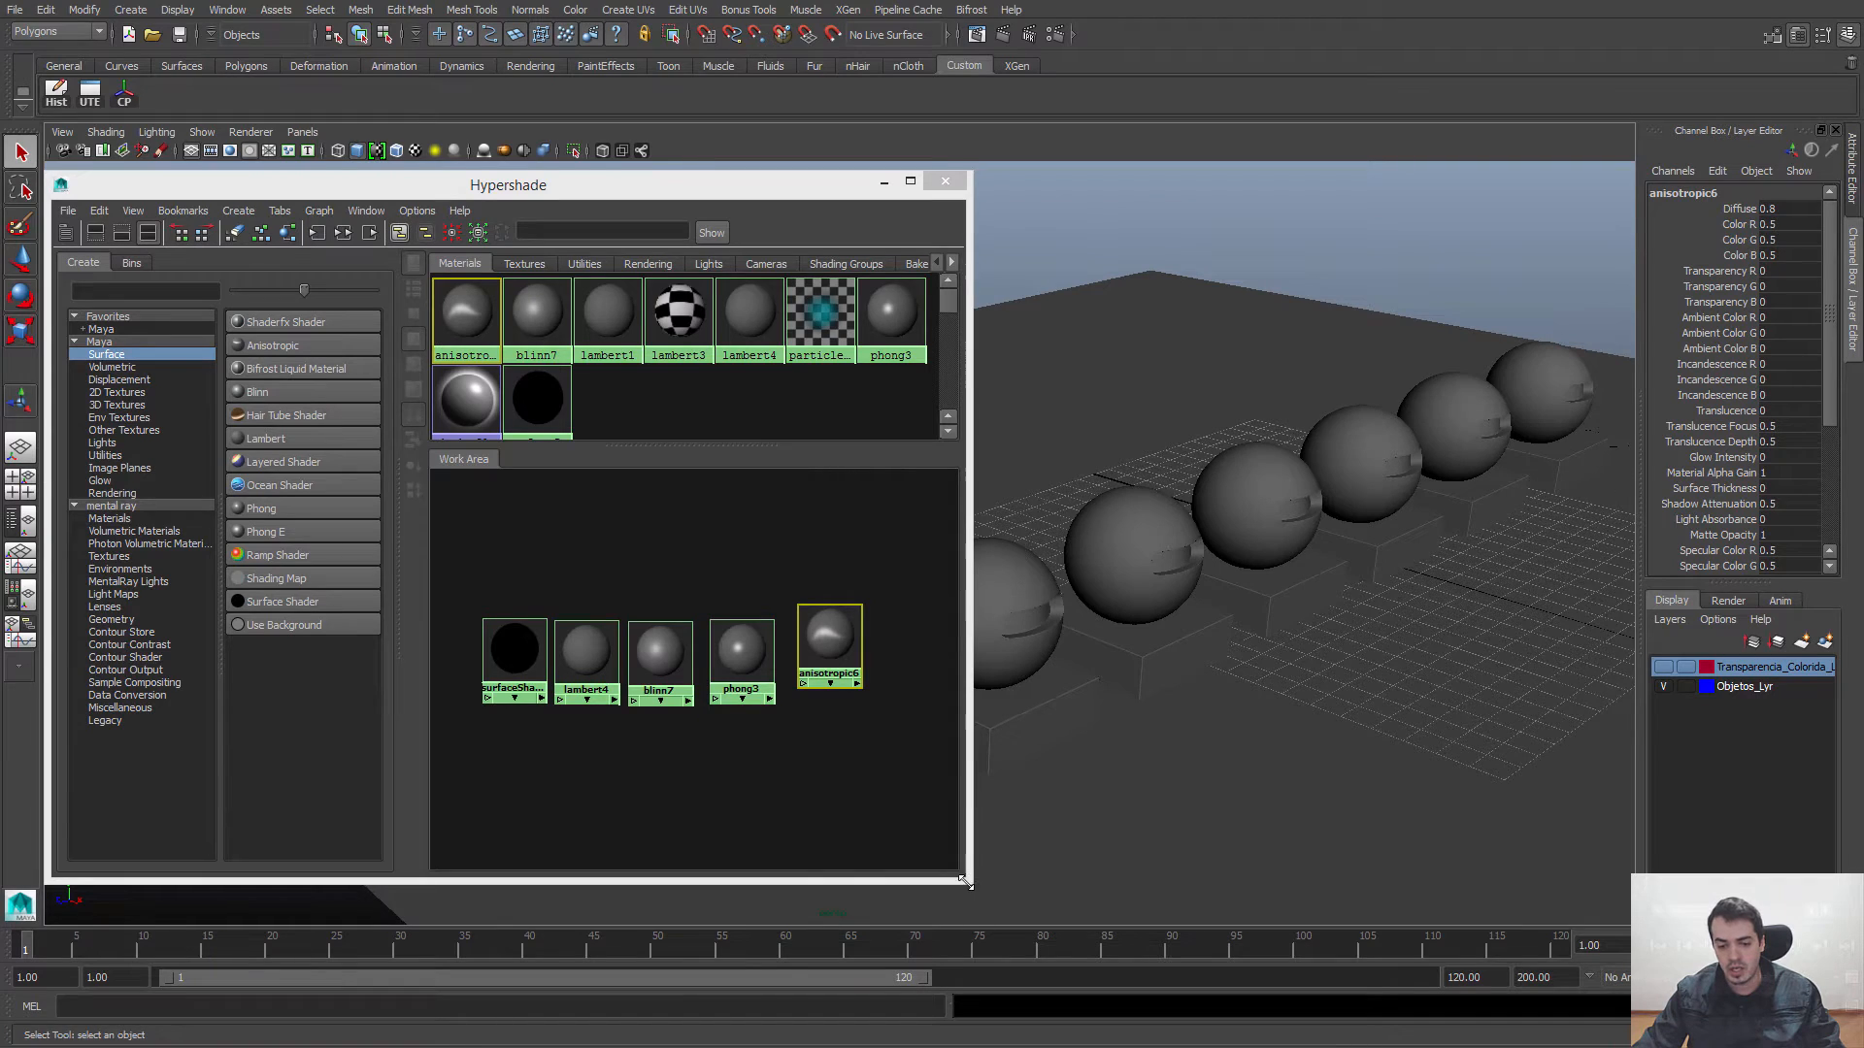
left_click_drag(966, 883, 885, 898)
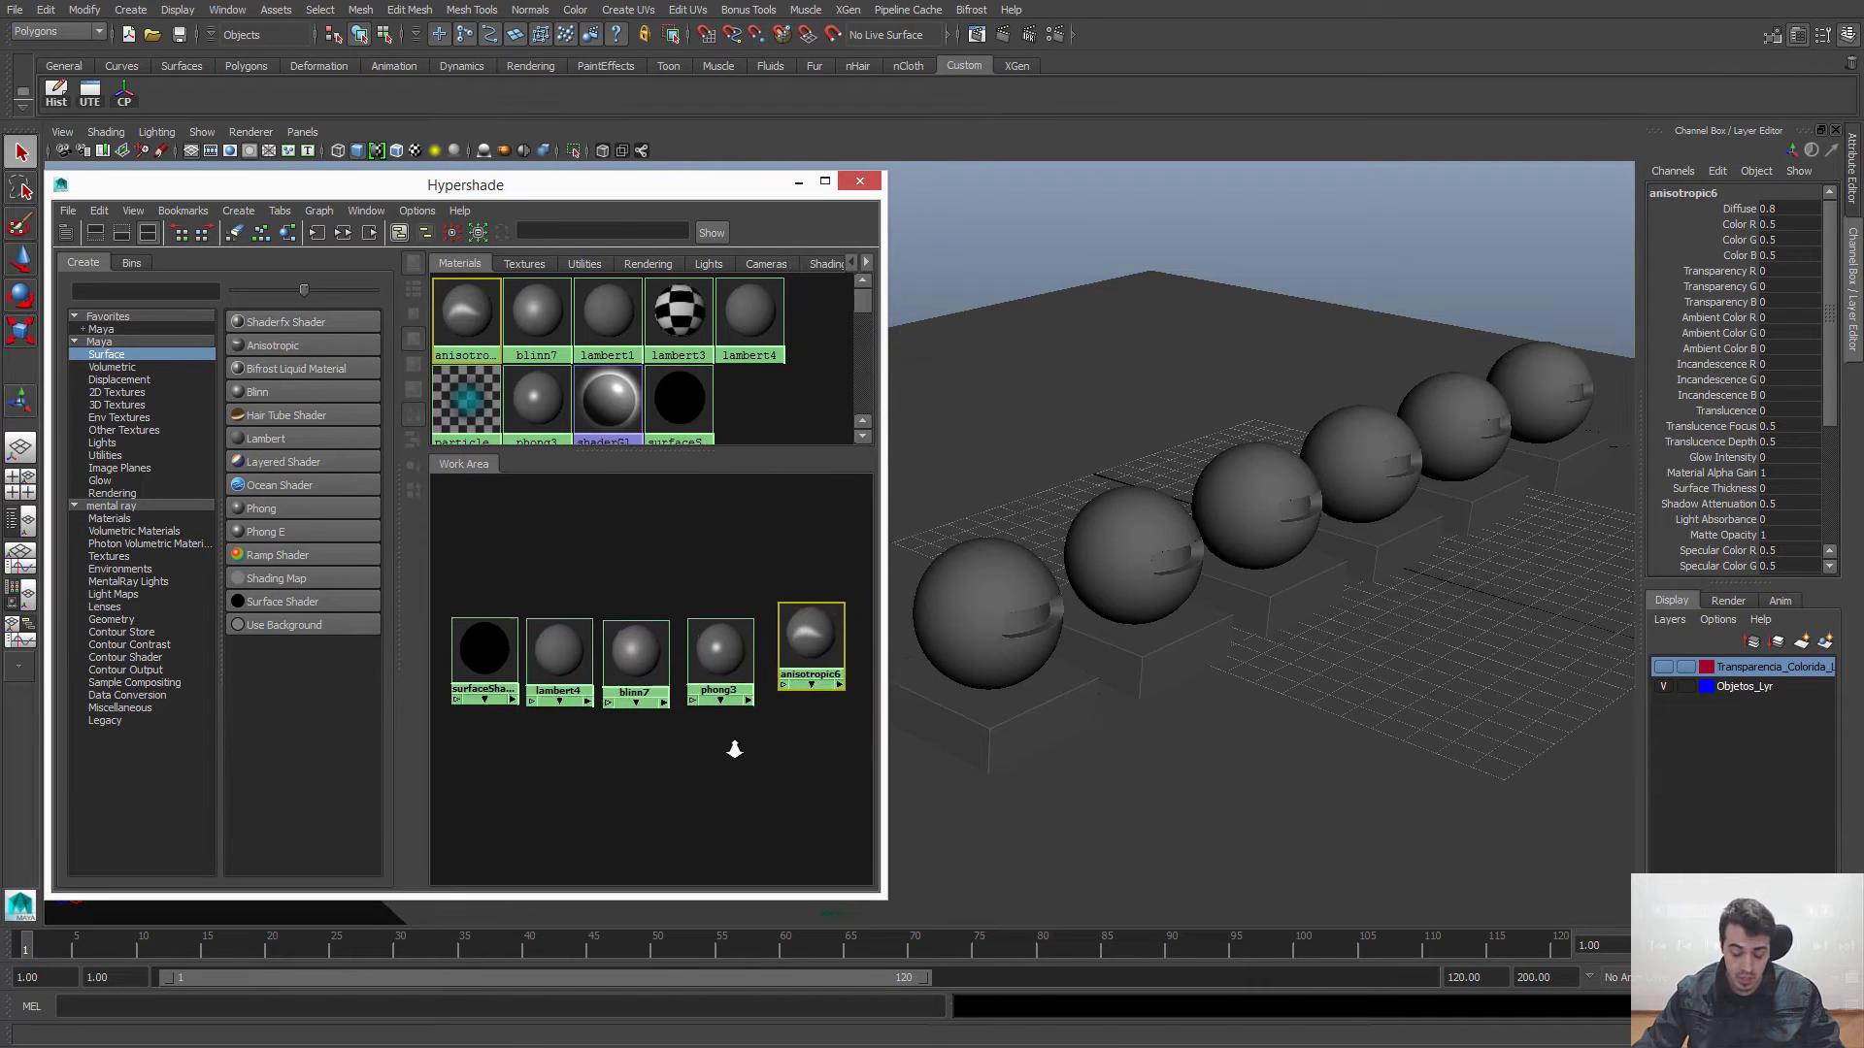
scroll(734, 749, "up", 1)
scroll(1274, 539, "up", 2)
middle_click_drag(1269, 603, 1346, 551, "alt")
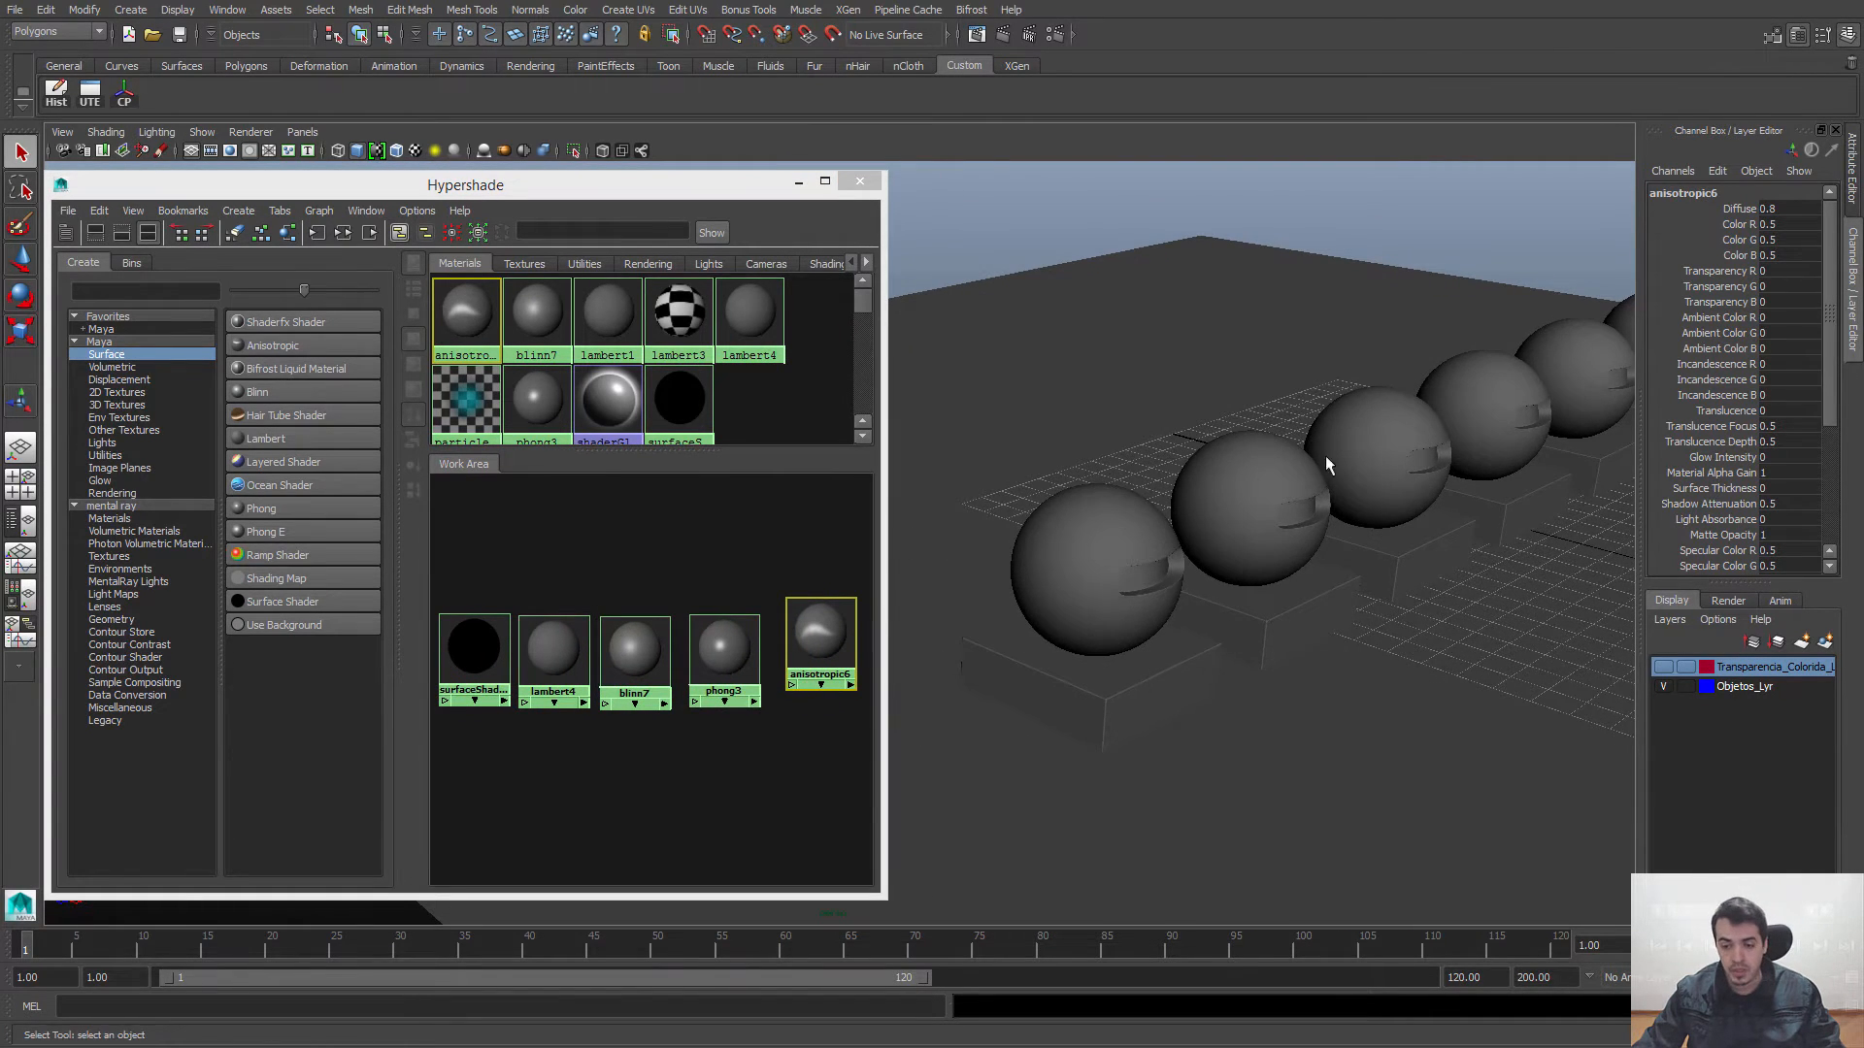
middle_click_drag(1326, 459, 1196, 491, "alt")
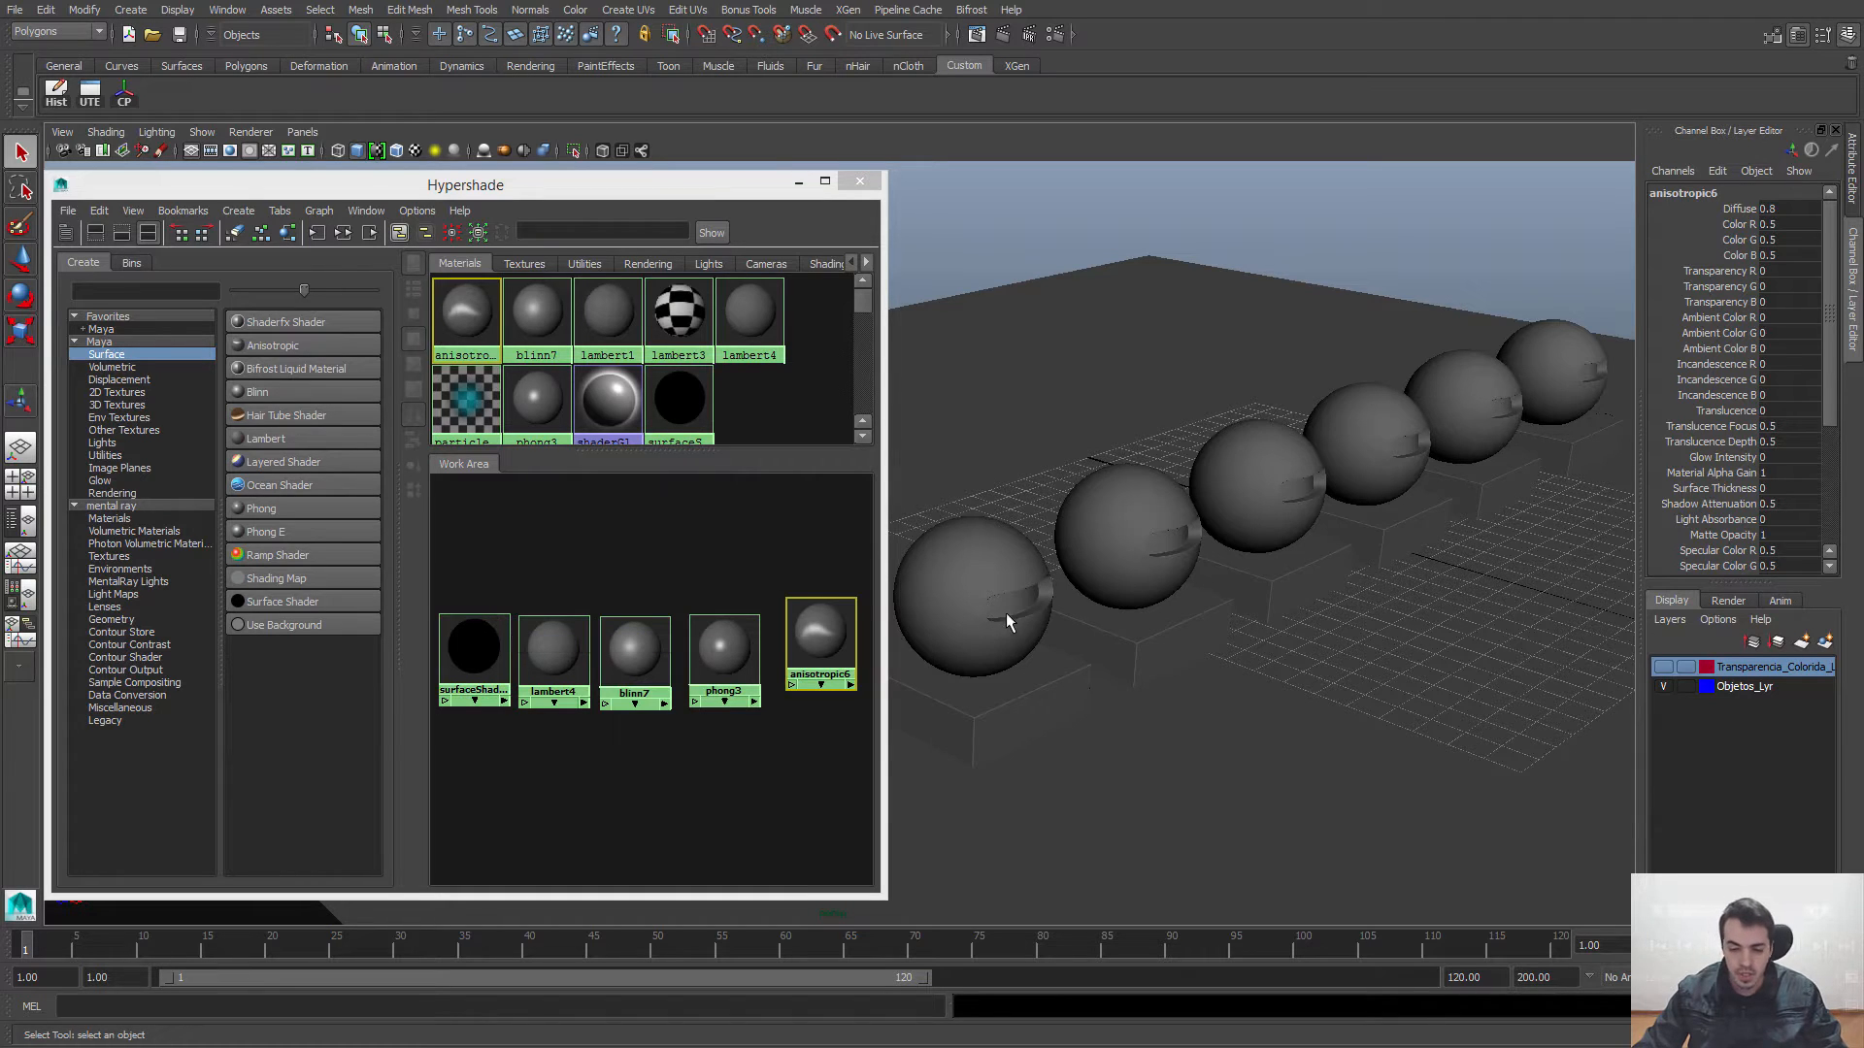
Step: Try assigning the Surface Shader to the selected nearest sphere with Assign Material To Selection, and undo the assignment
left_click(964, 555)
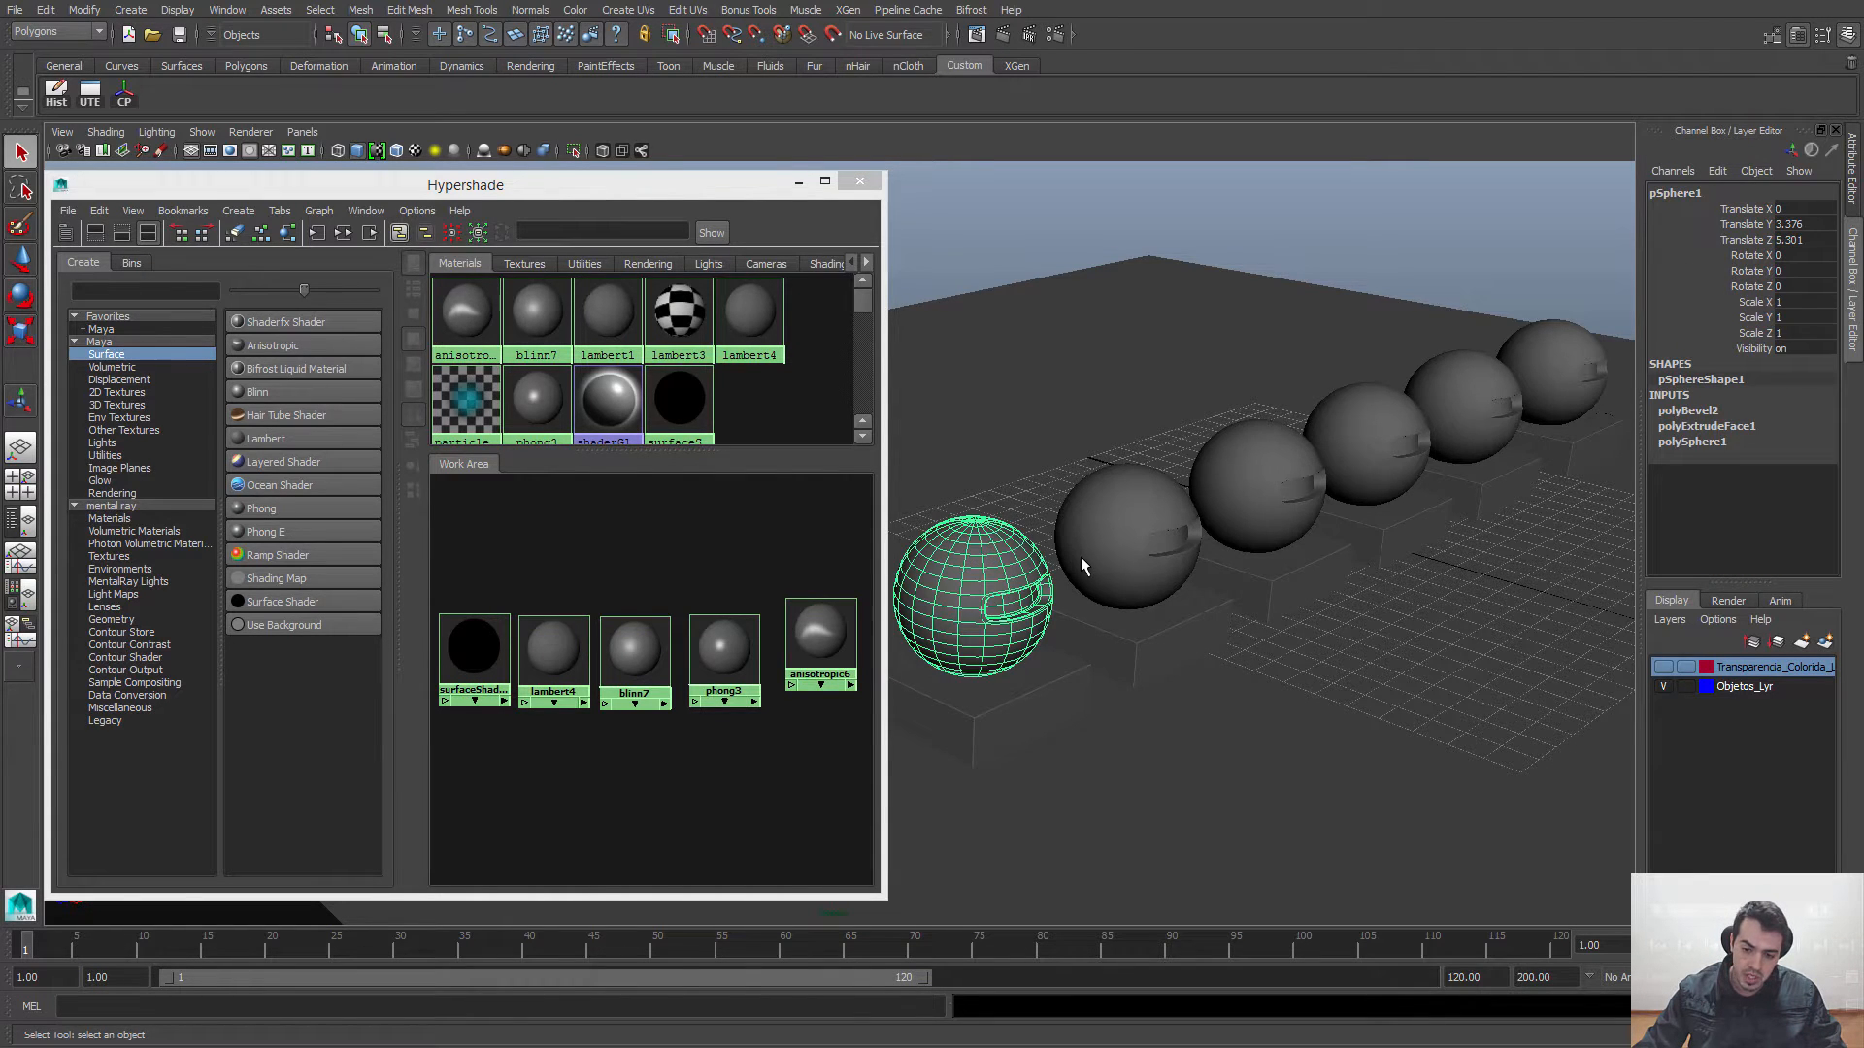
middle_click_drag(1085, 557, 1186, 548, "alt")
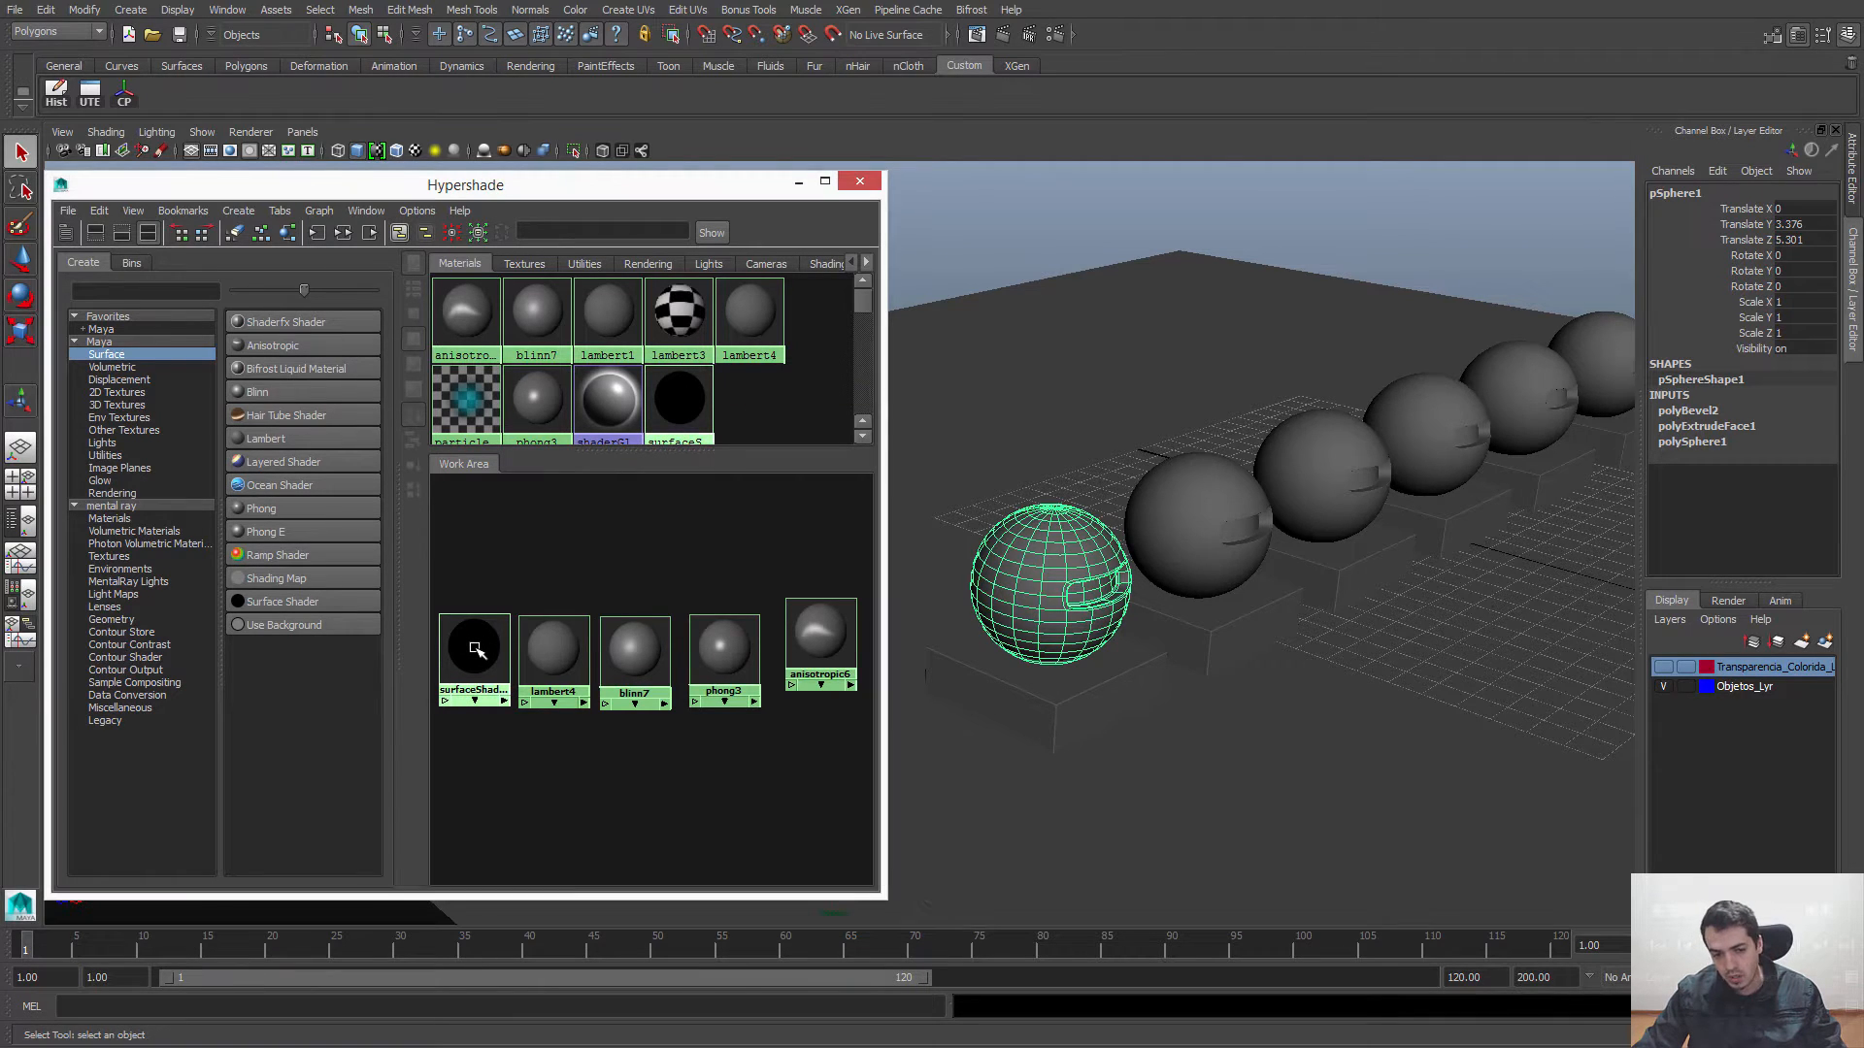
right_click(475, 649)
mouse_move(475, 649)
right_mouse_down()
mouse_move(460, 657)
mouse_move(492, 641)
mouse_move(463, 656)
mouse_move(500, 665)
mouse_move(465, 608)
mouse_move(464, 636)
mouse_move(466, 601)
mouse_move(494, 598)
right_mouse_up()
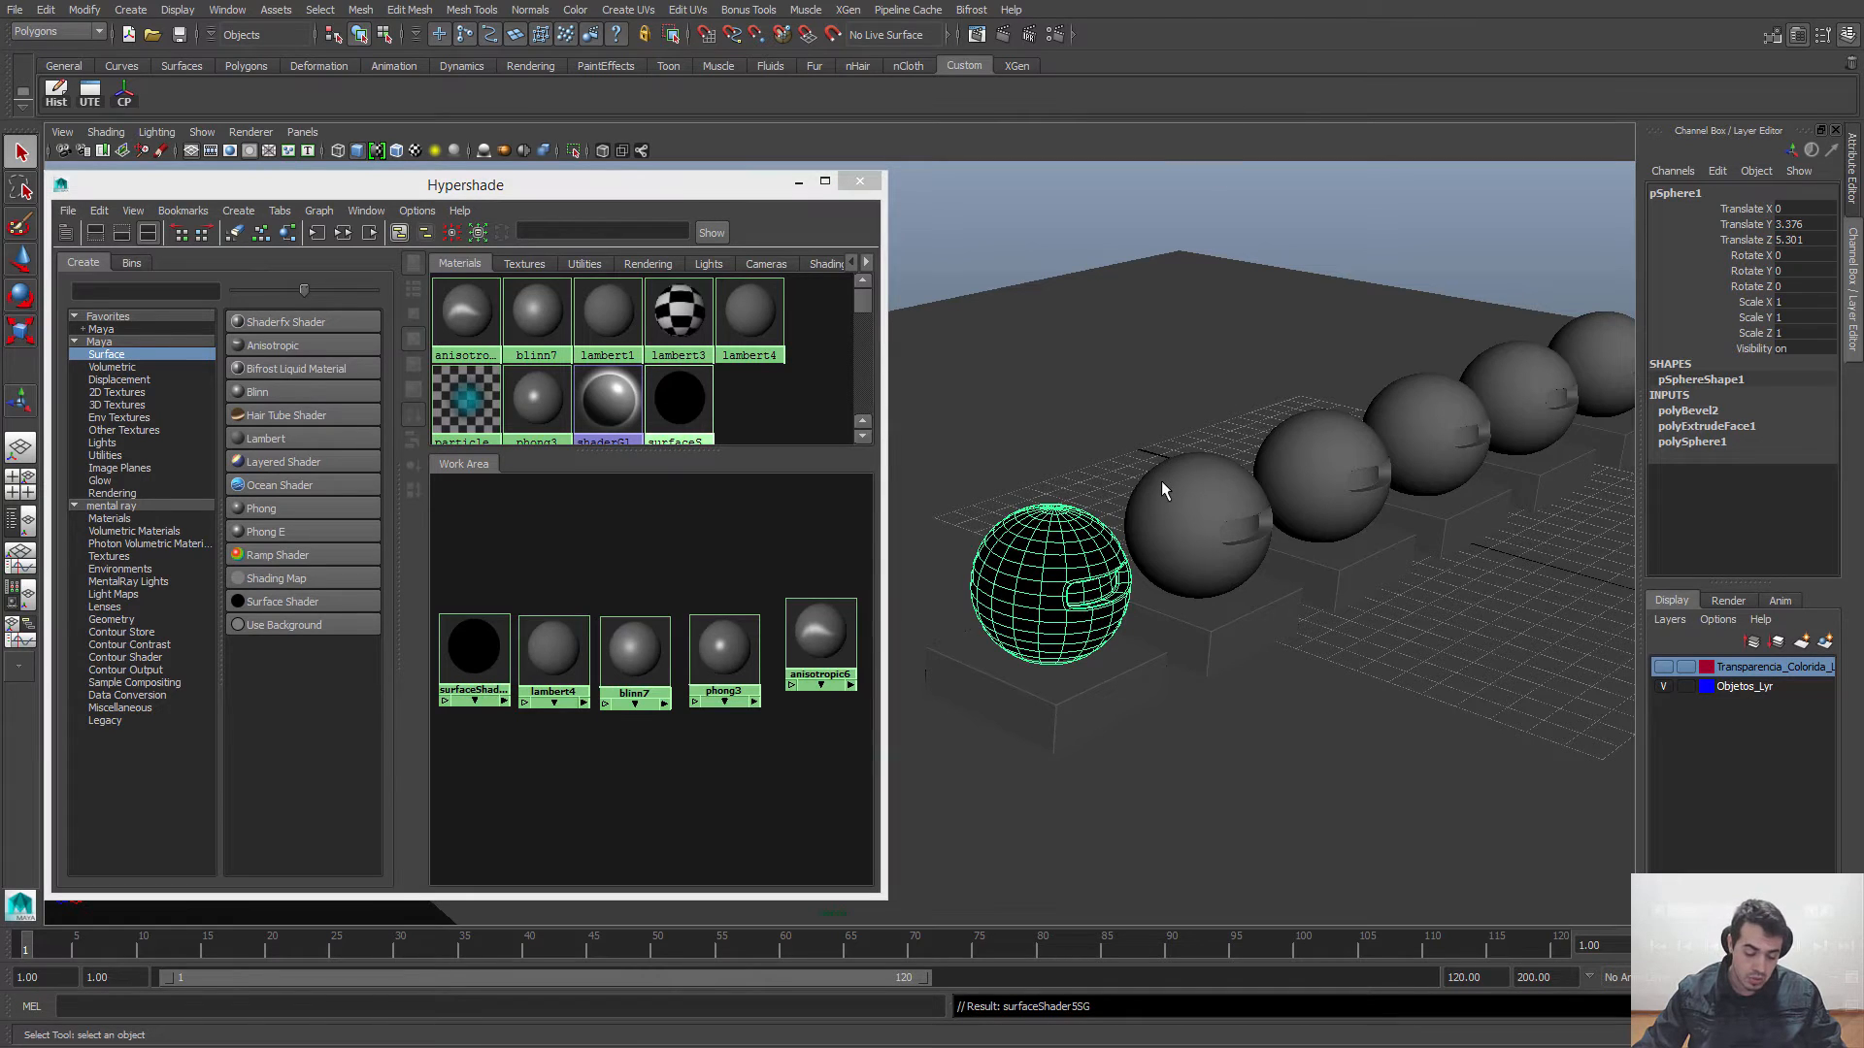
key("ctrl+z")
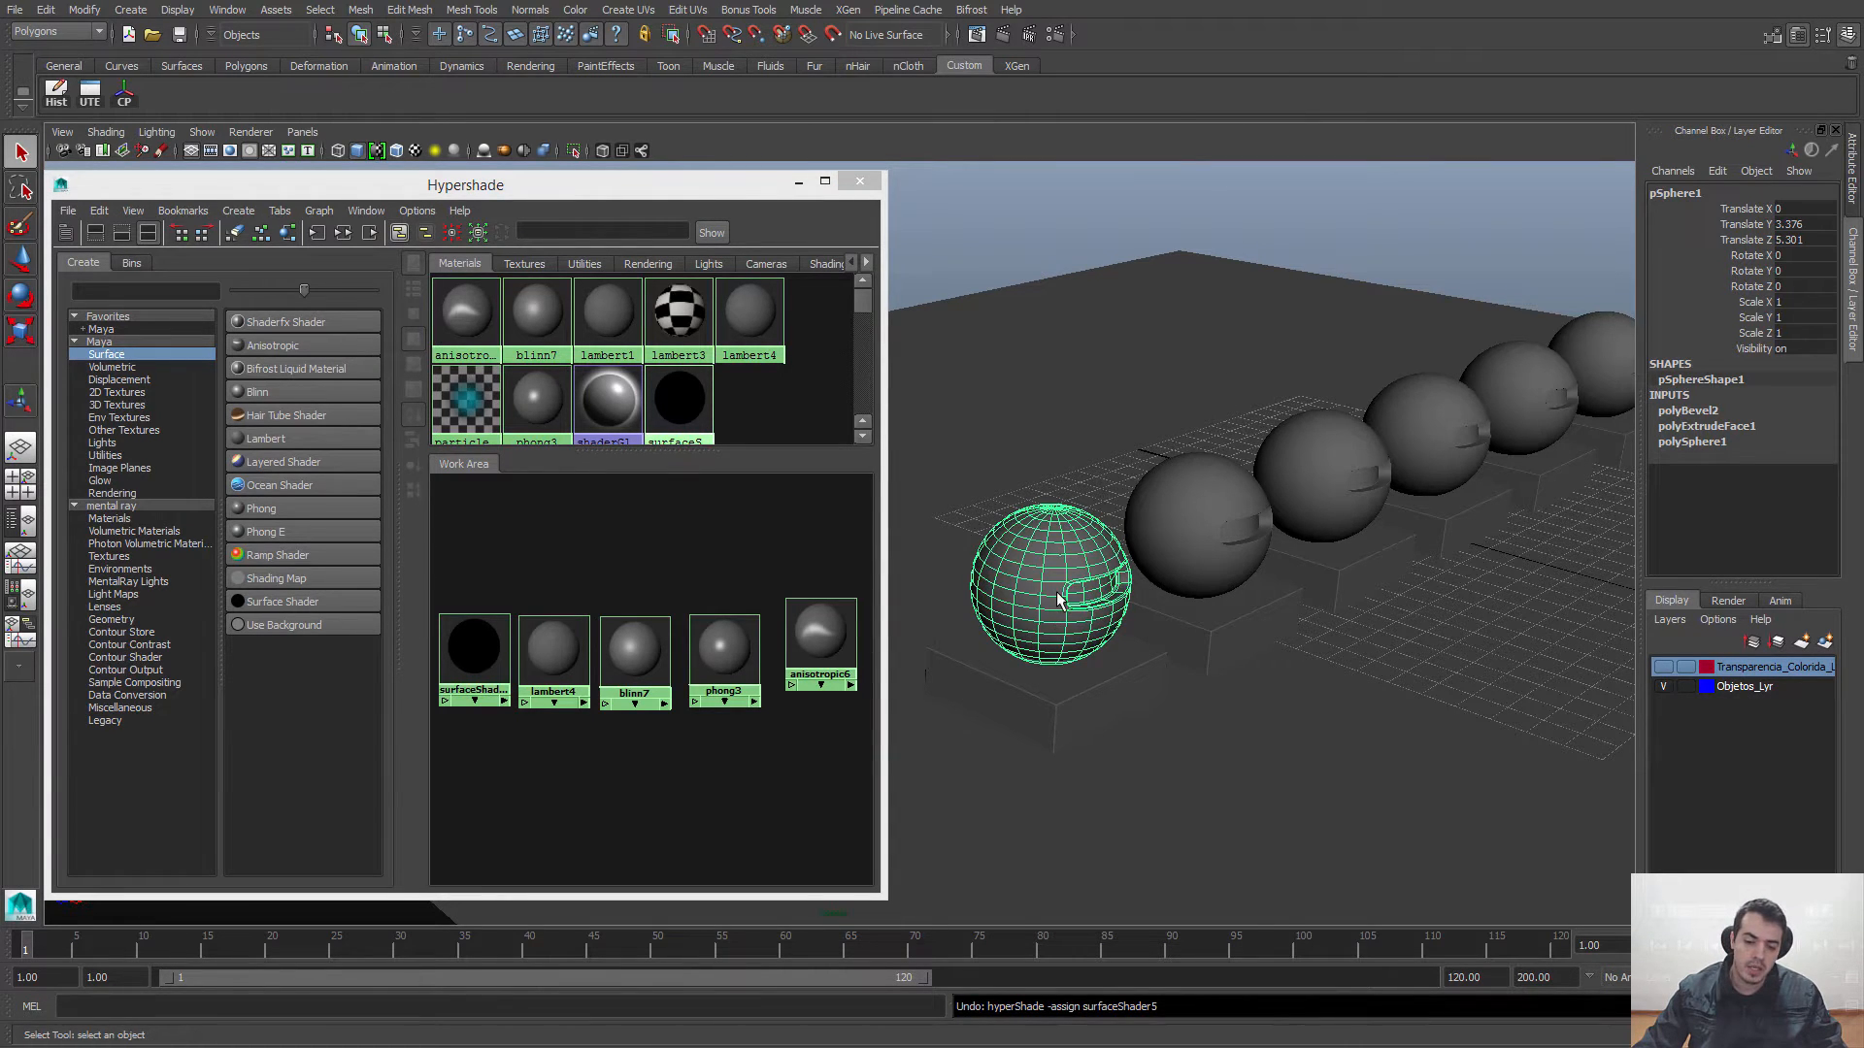
Step: Try assigning the Surface Shader to the nearest sphere and its base together with Assign Material To Selection, and undo it
left_click(1080, 660)
left_click(1054, 575)
left_click(1066, 712)
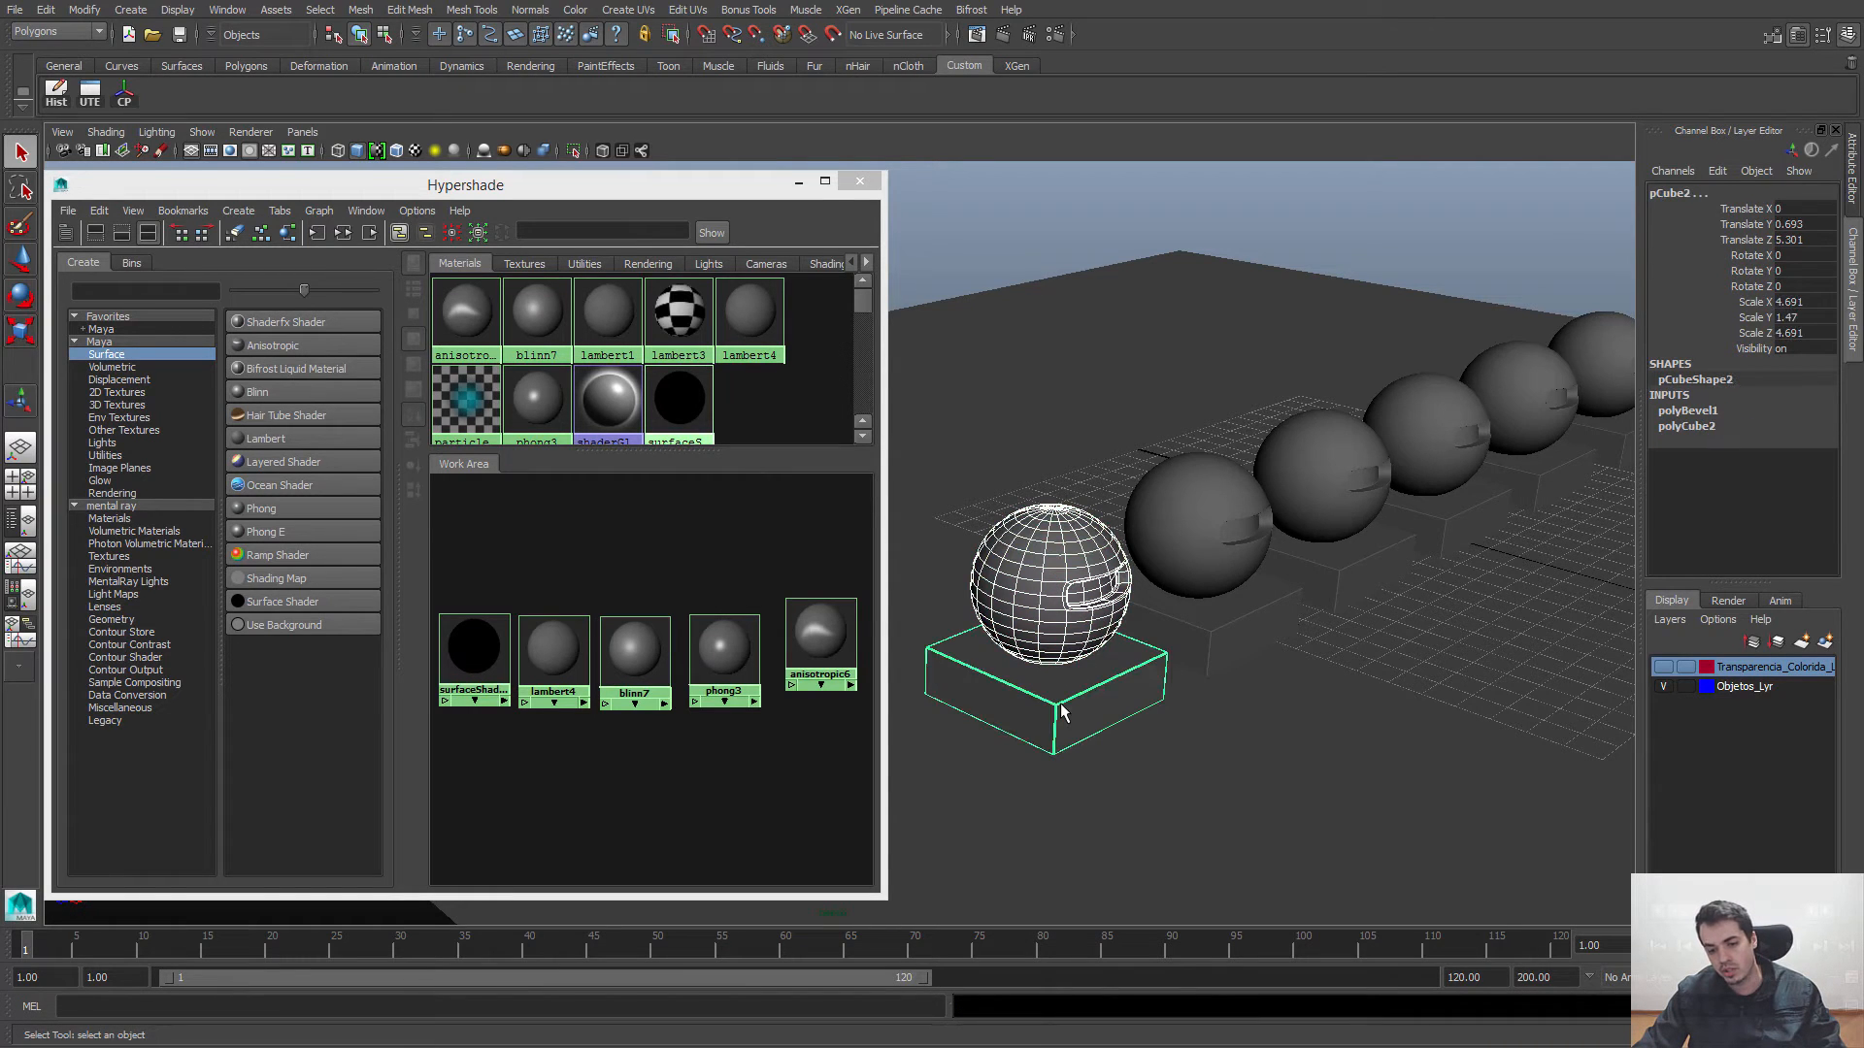
right_click(473, 645)
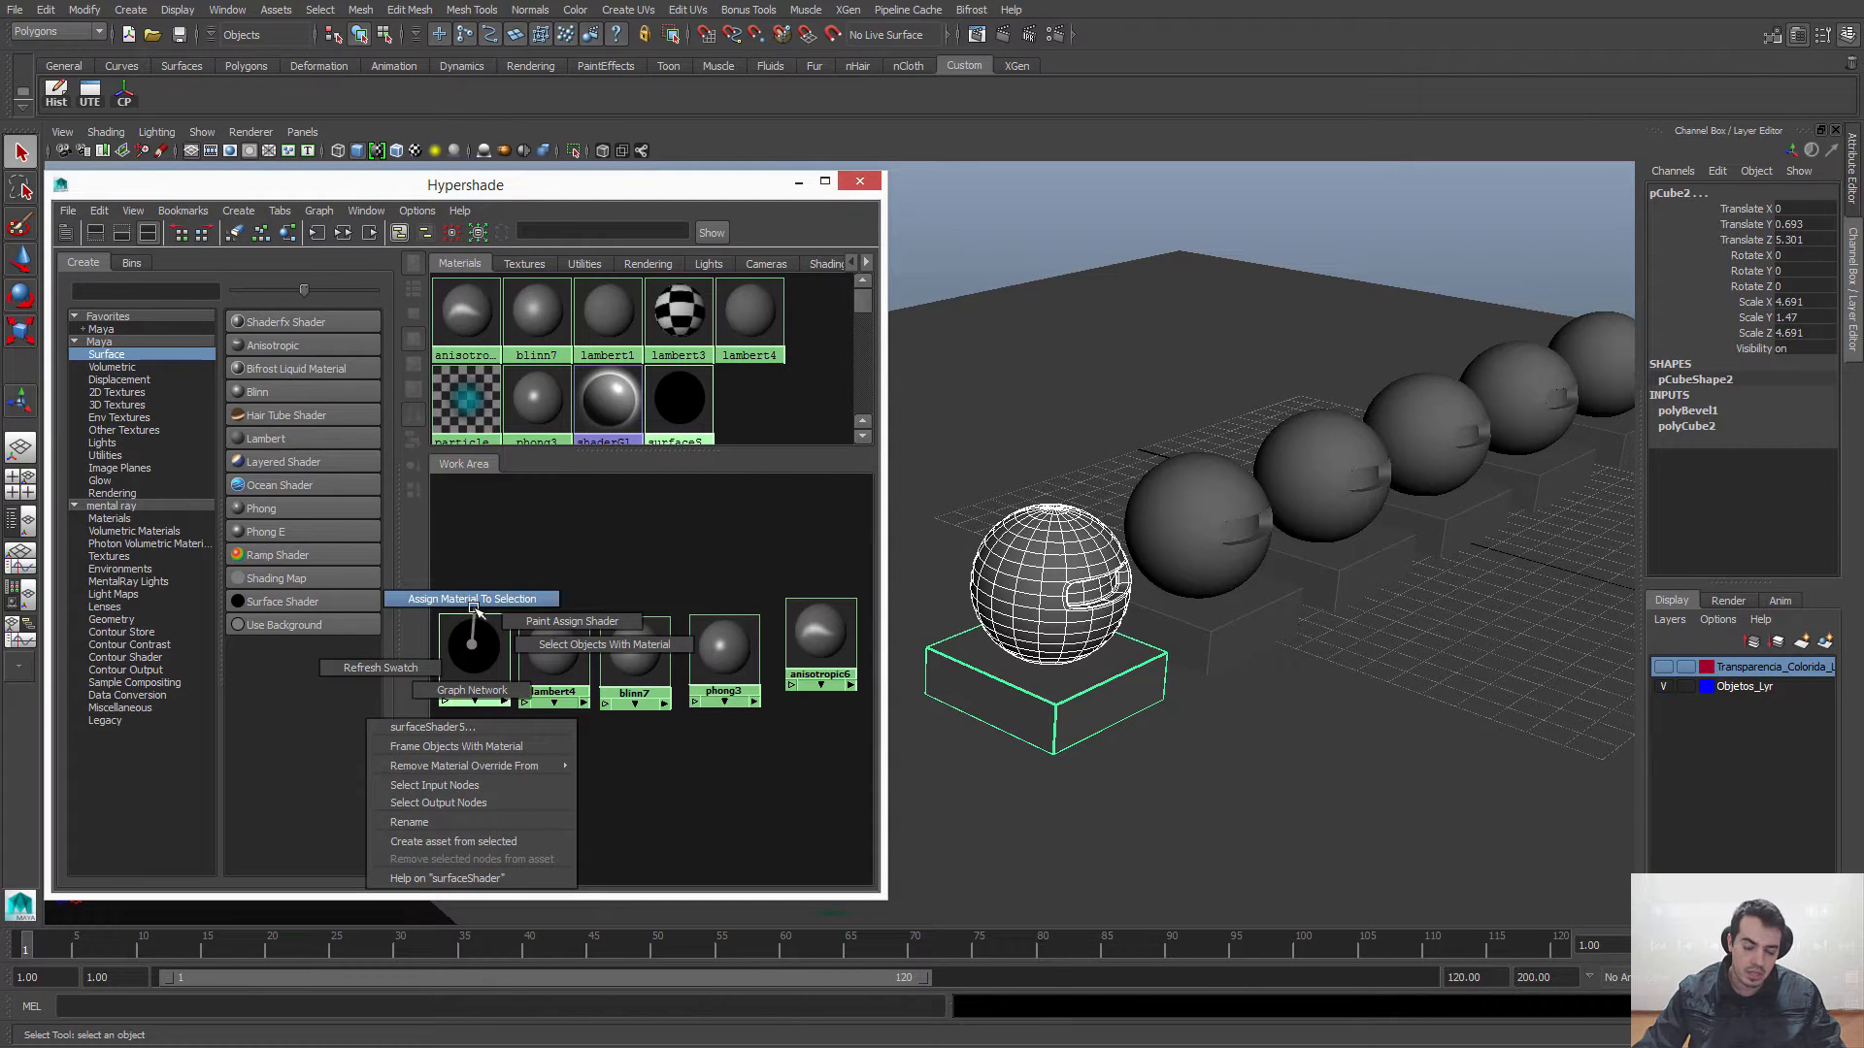
left_click(473, 600)
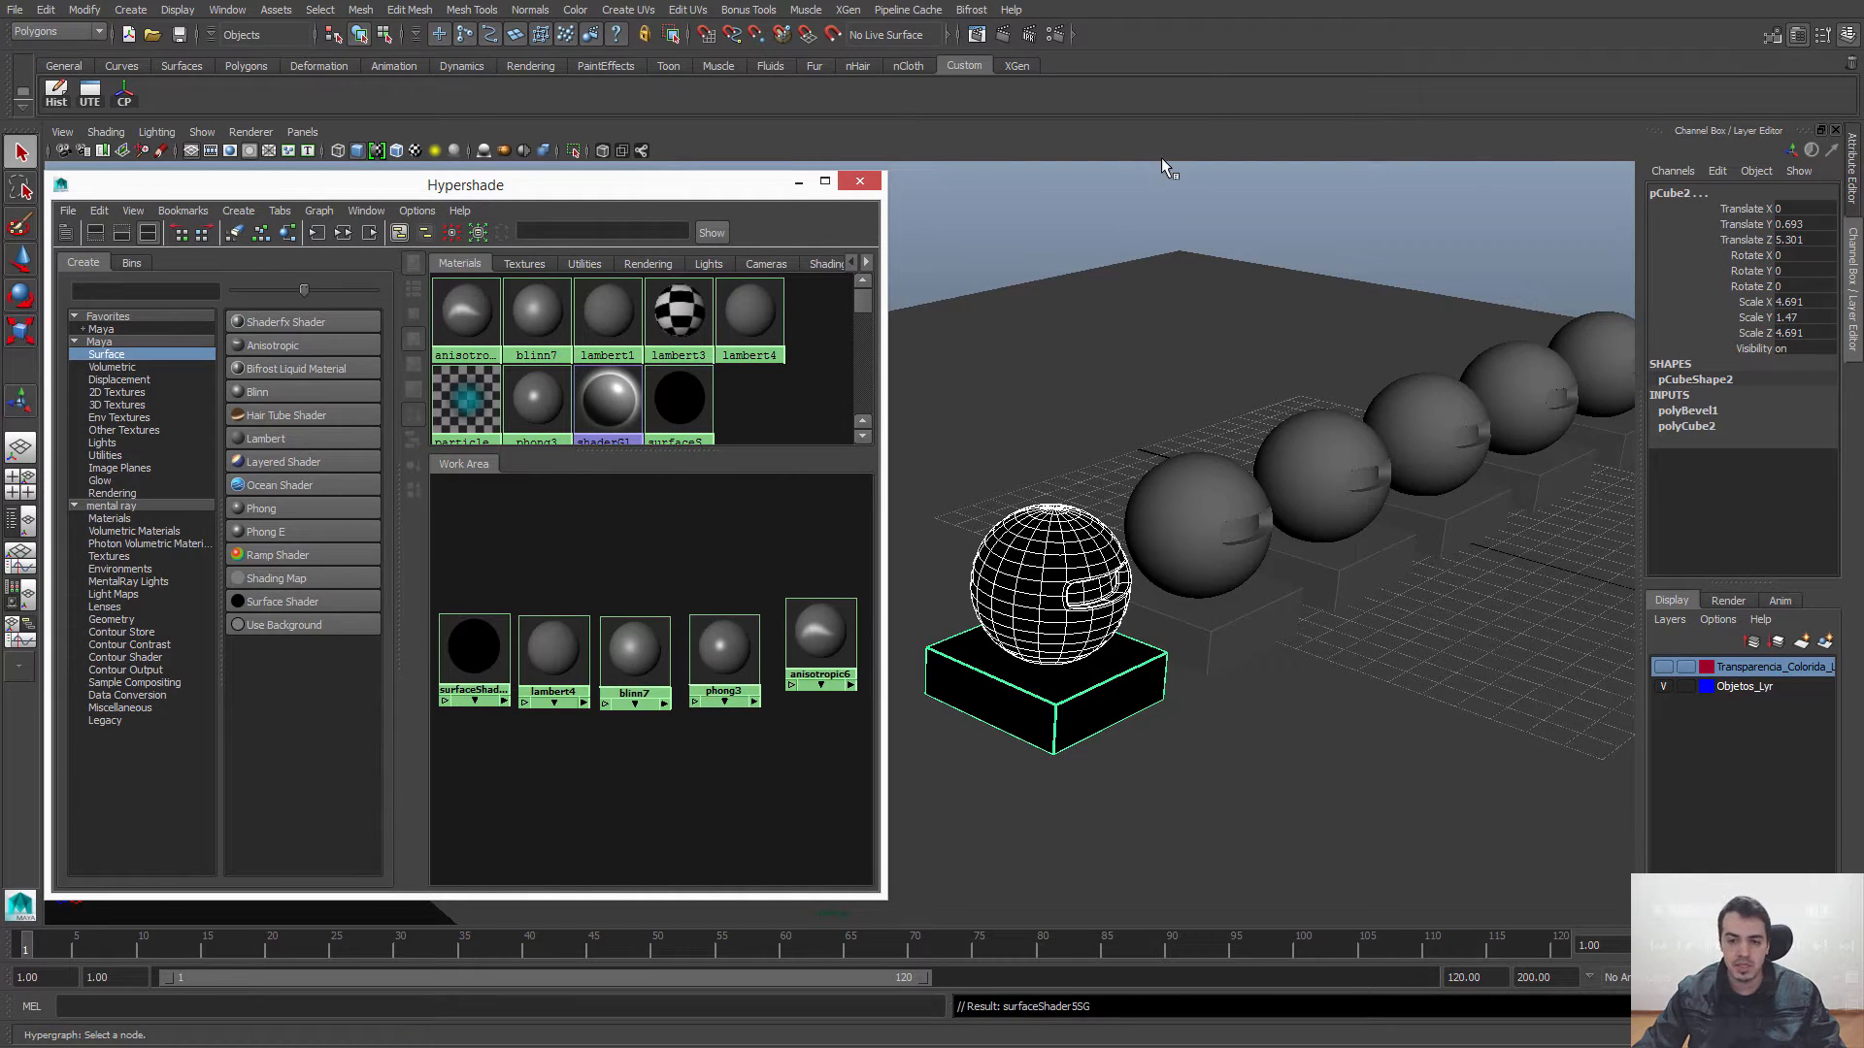
key("ctrl+z")
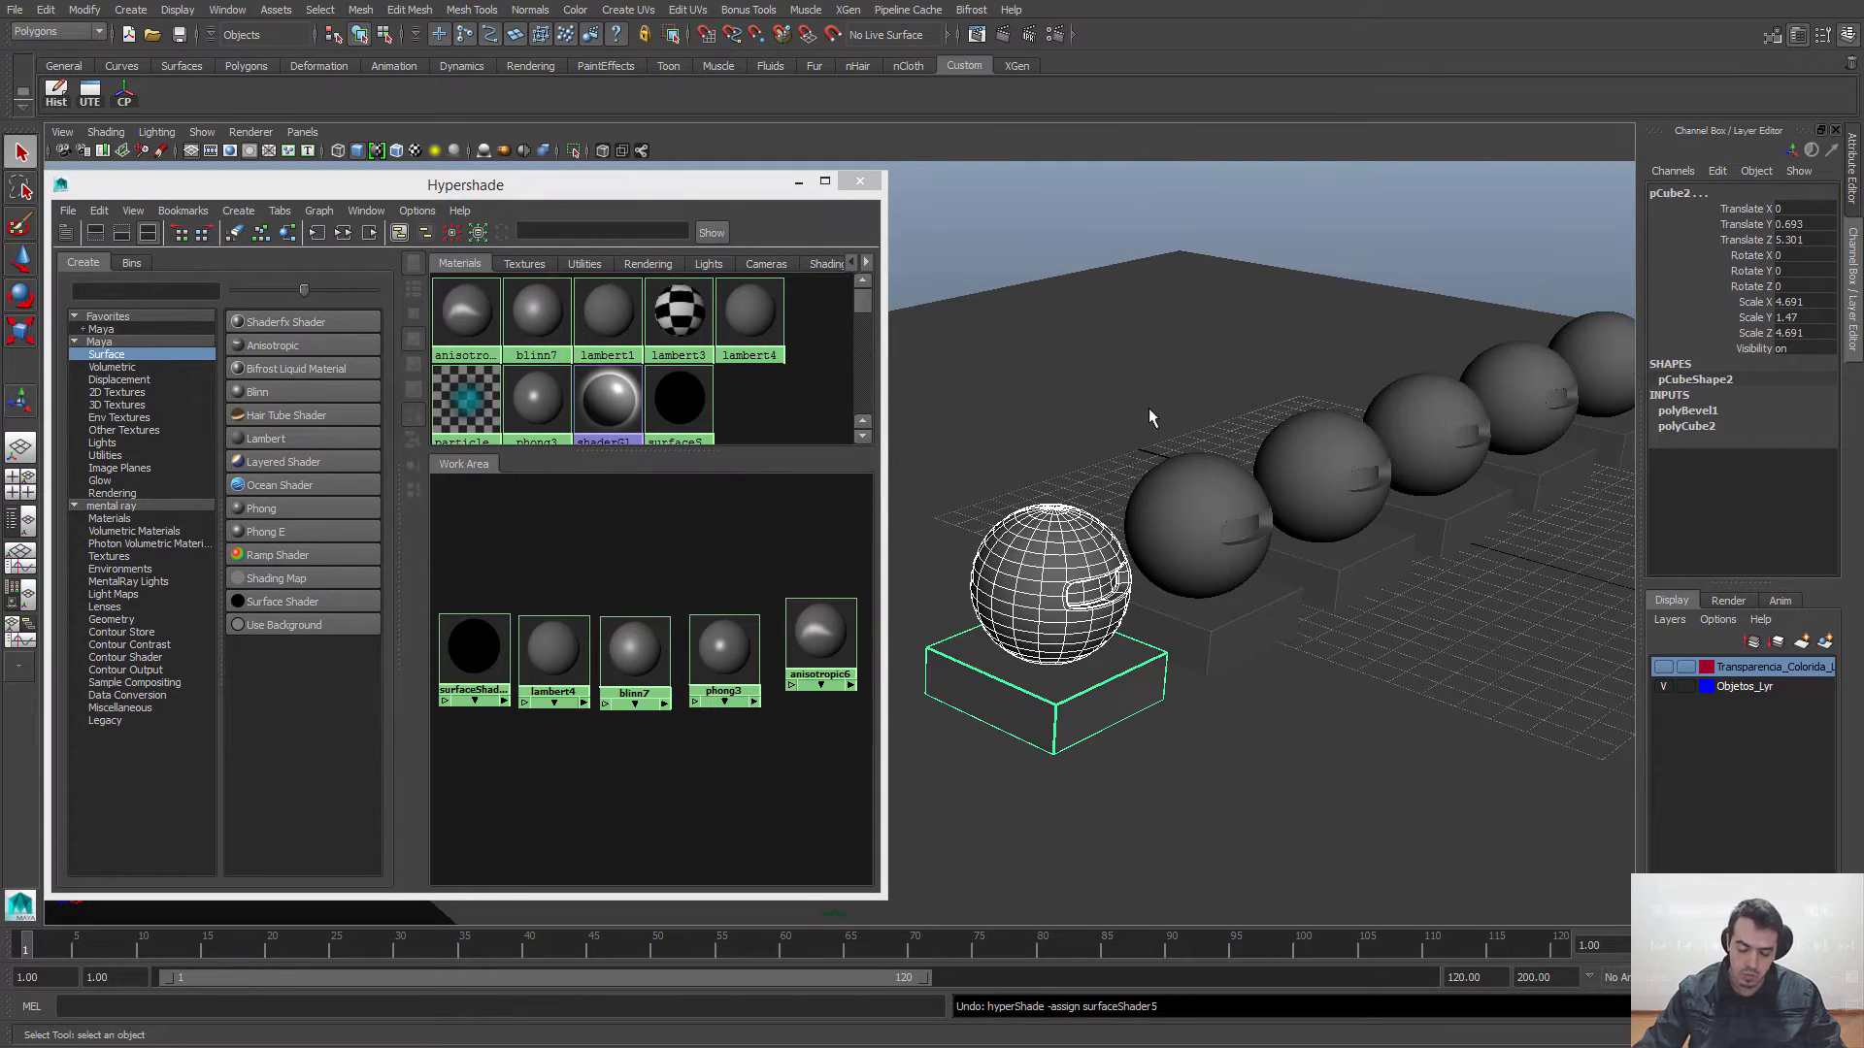
Step: With nothing selected, try dropping the Surface Shader onto the nearest sphere and its base individually, and undo both assignments
left_click(503, 529)
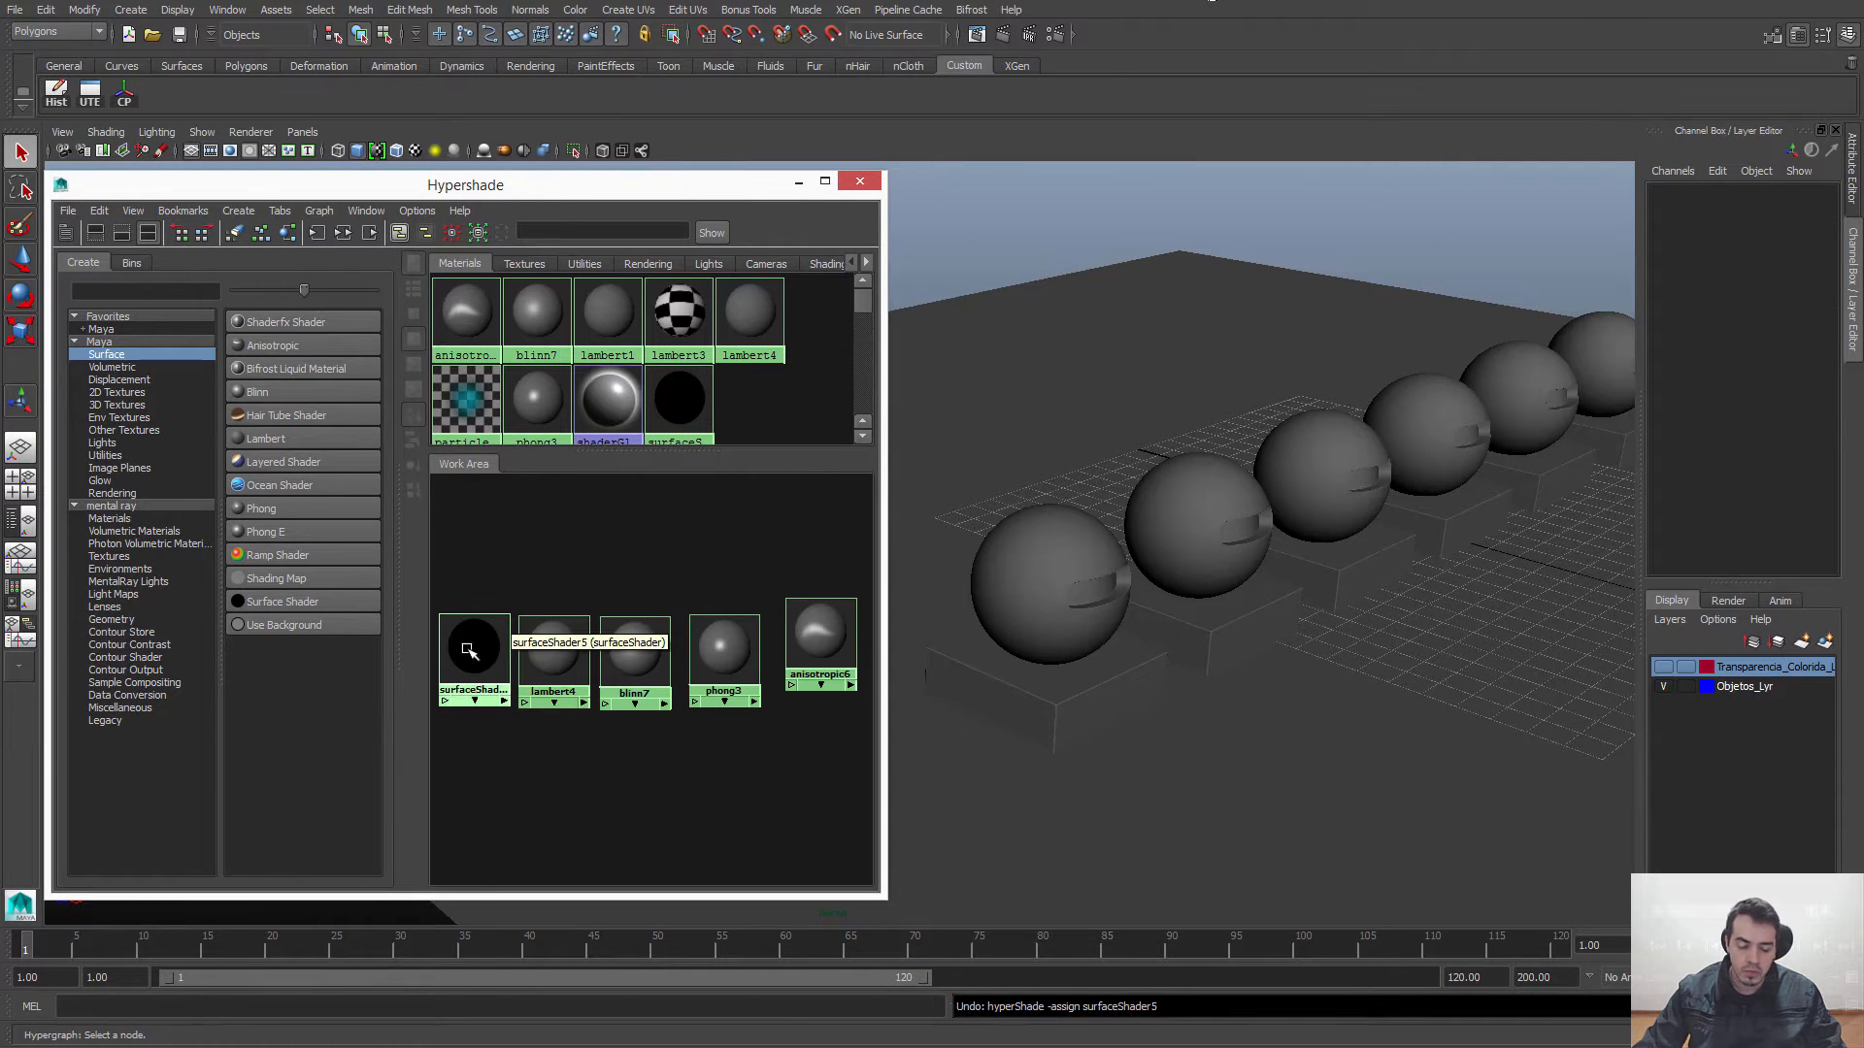
right_click(474, 645)
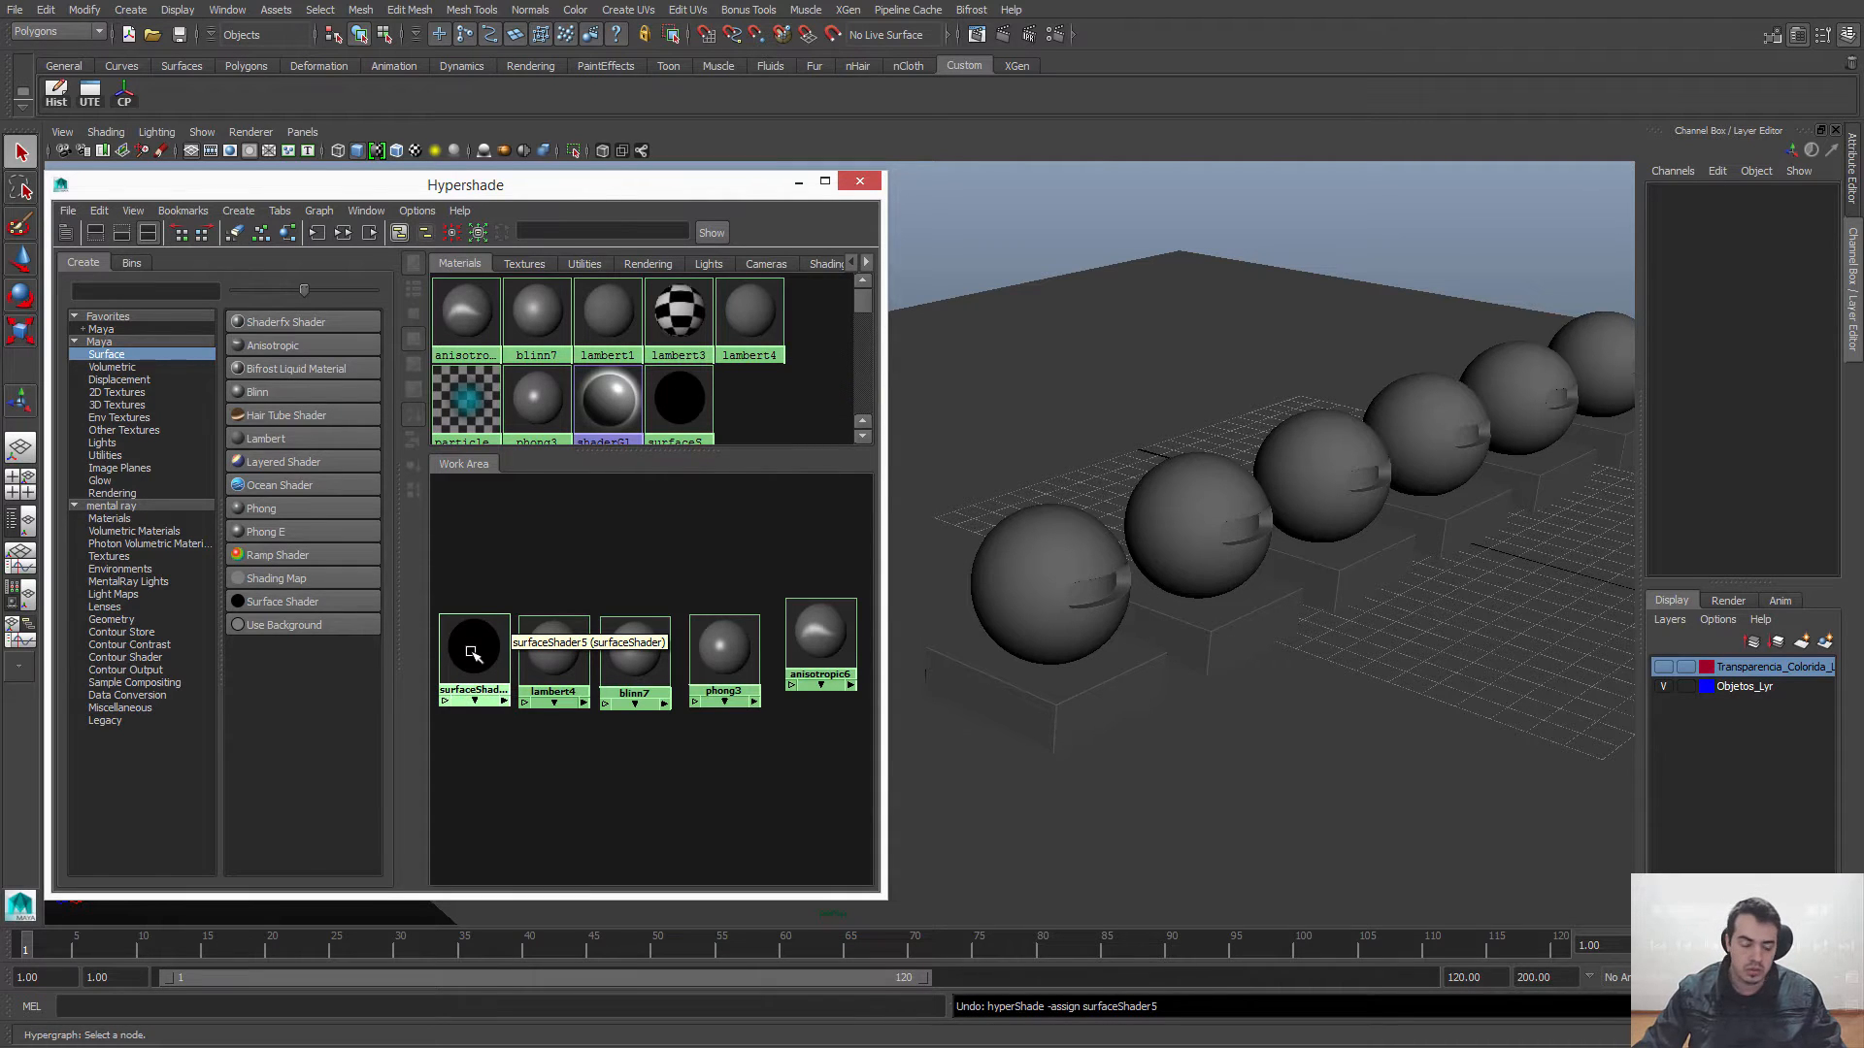
middle_click_drag(468, 646, 1040, 650)
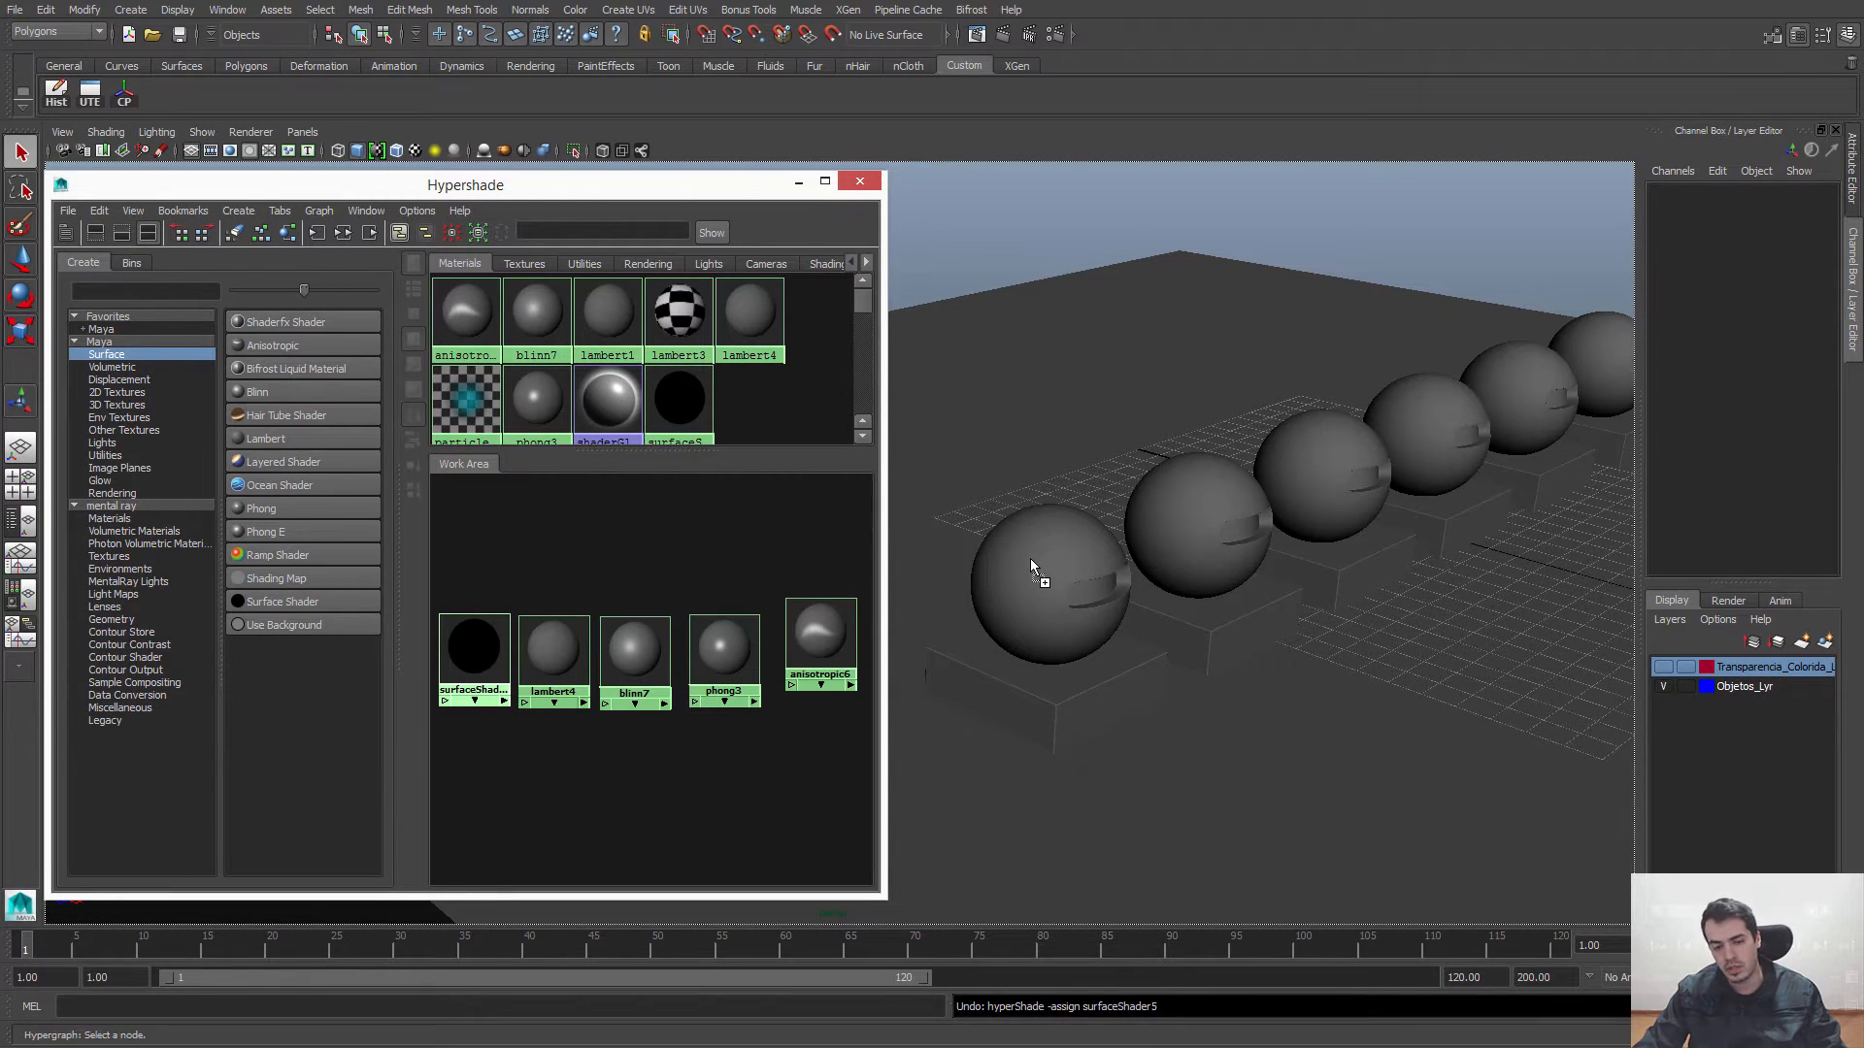
middle_click_drag(1031, 563, 1030, 565)
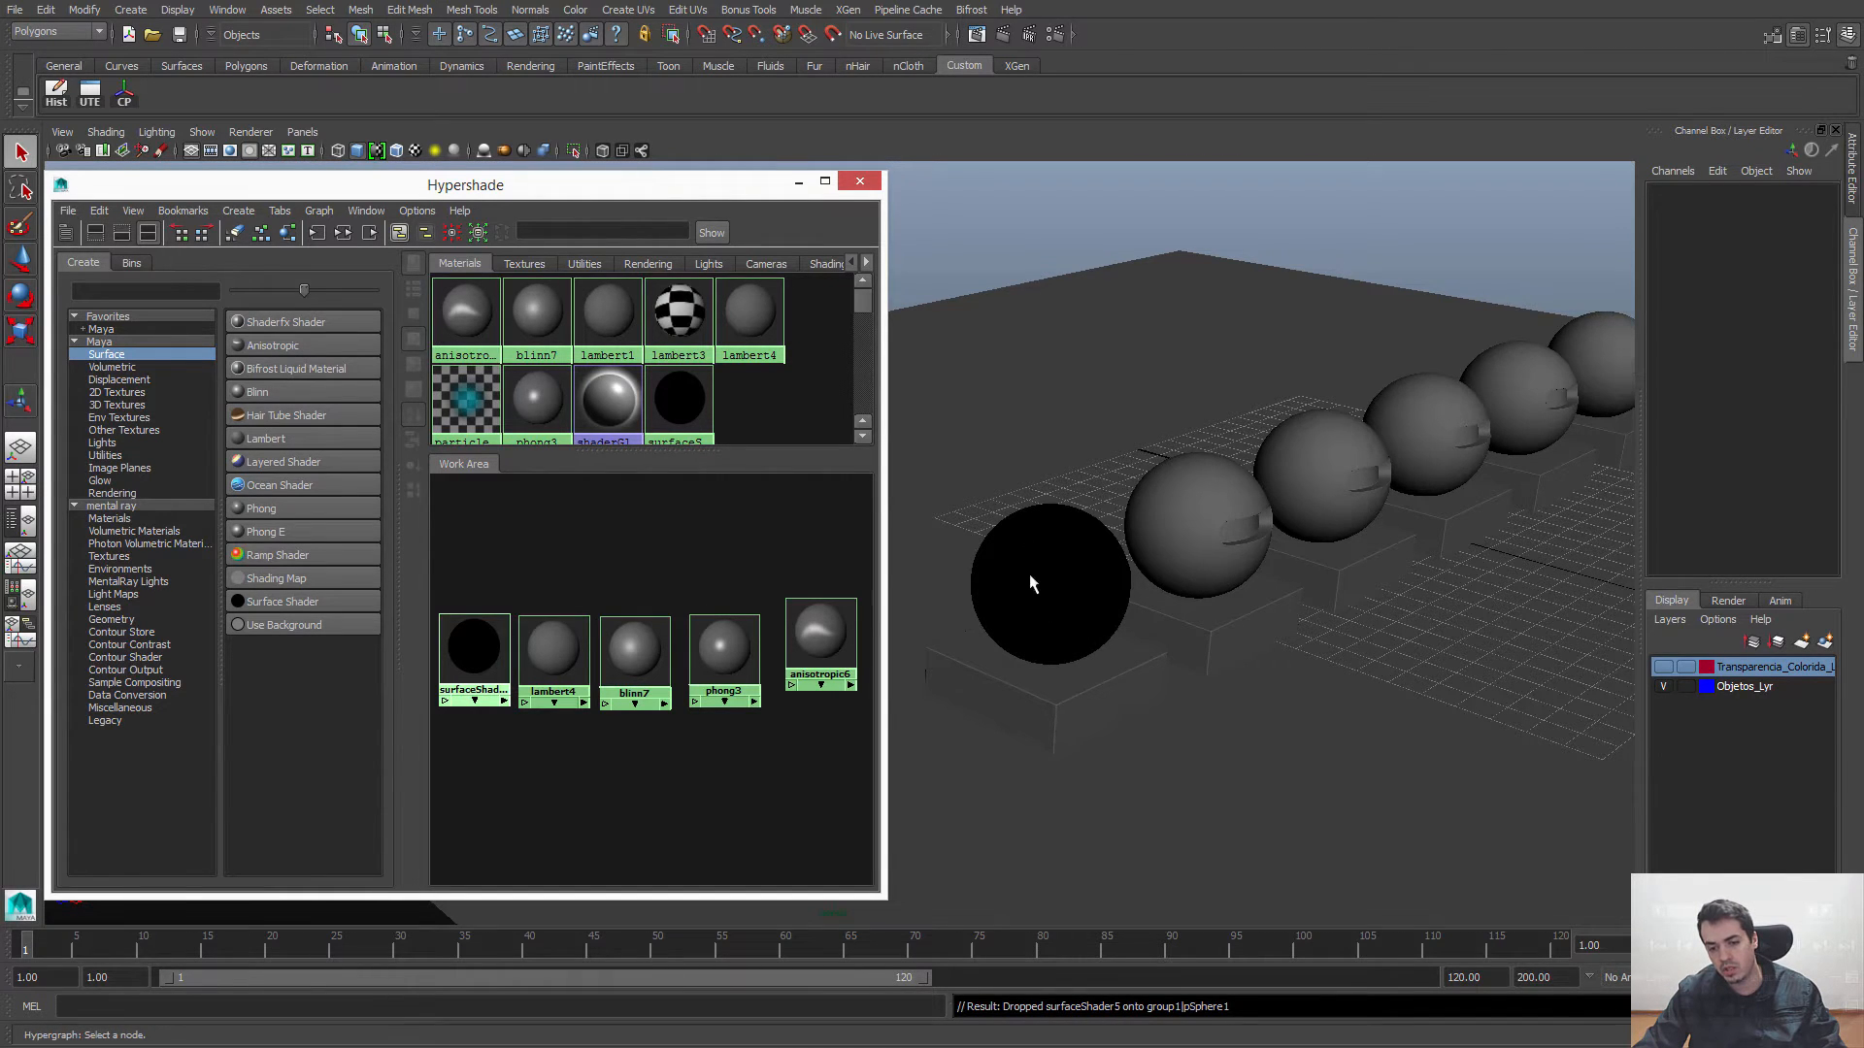
middle_click_drag(463, 646, 1058, 703)
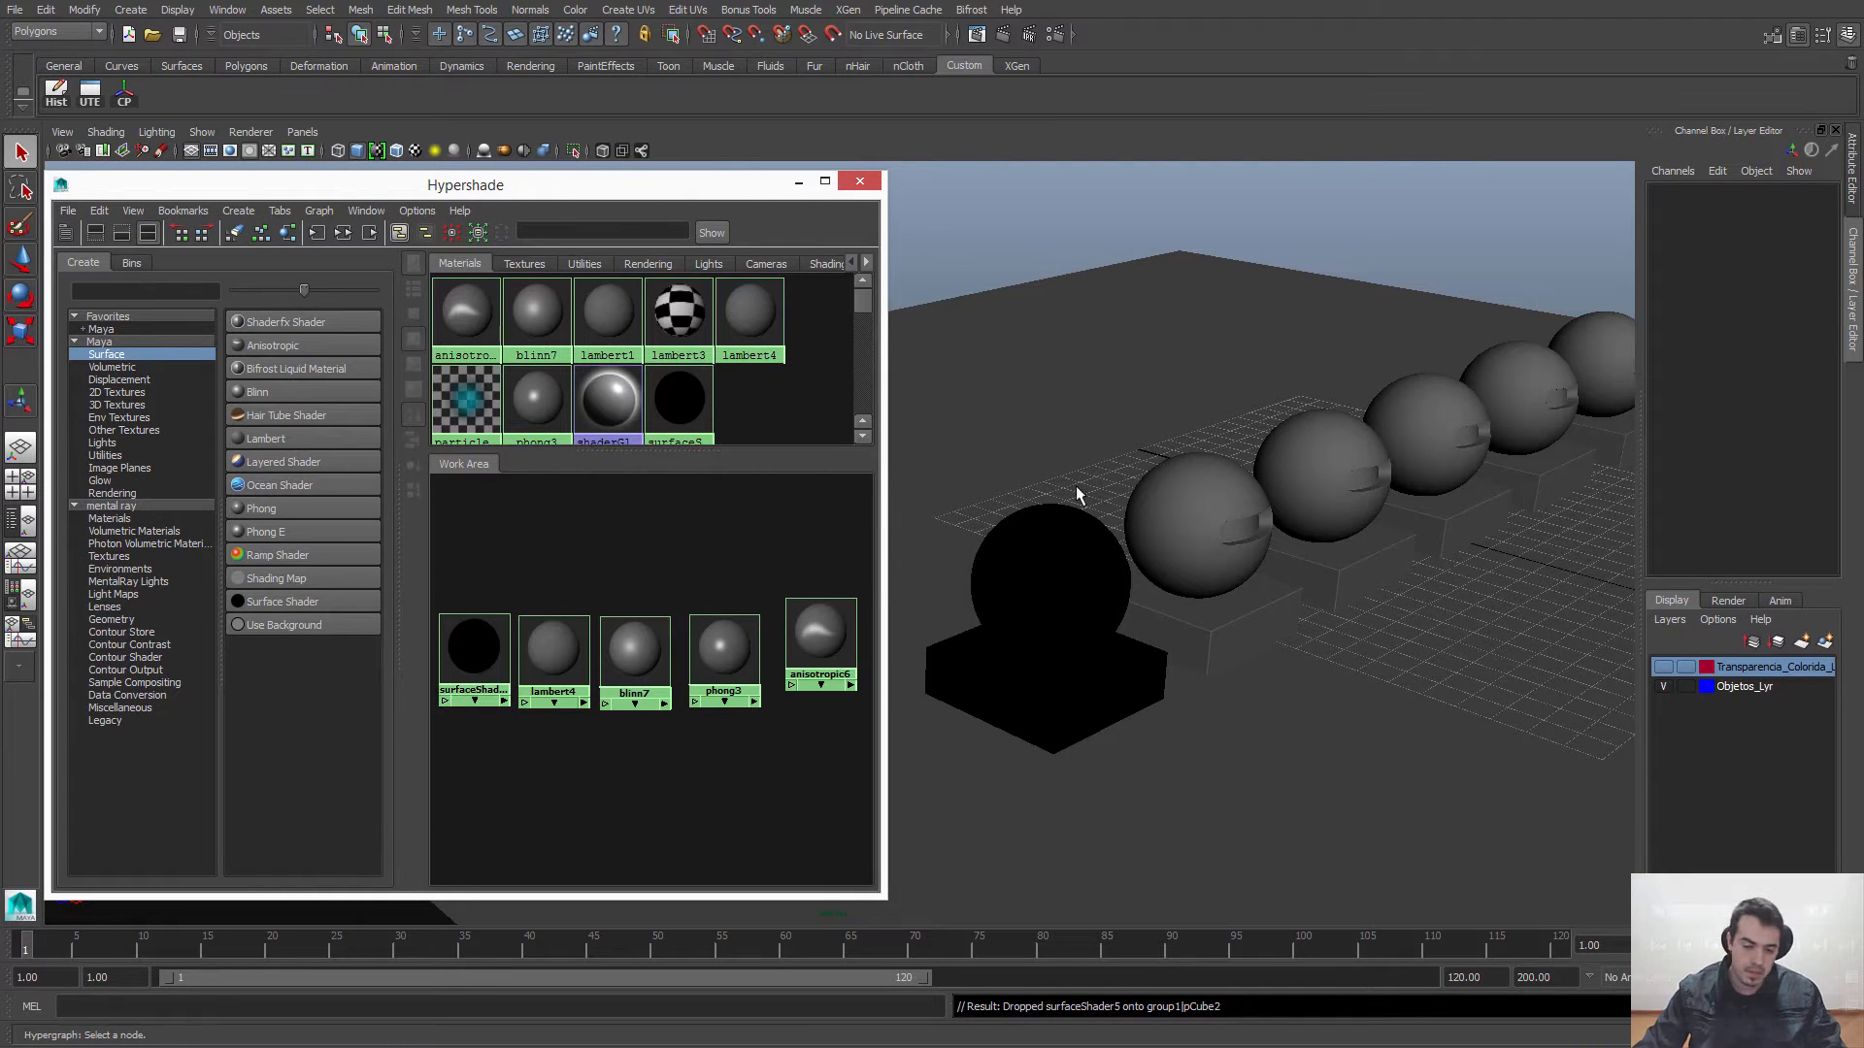
key("ctrl+z")
key("ctrl+z")
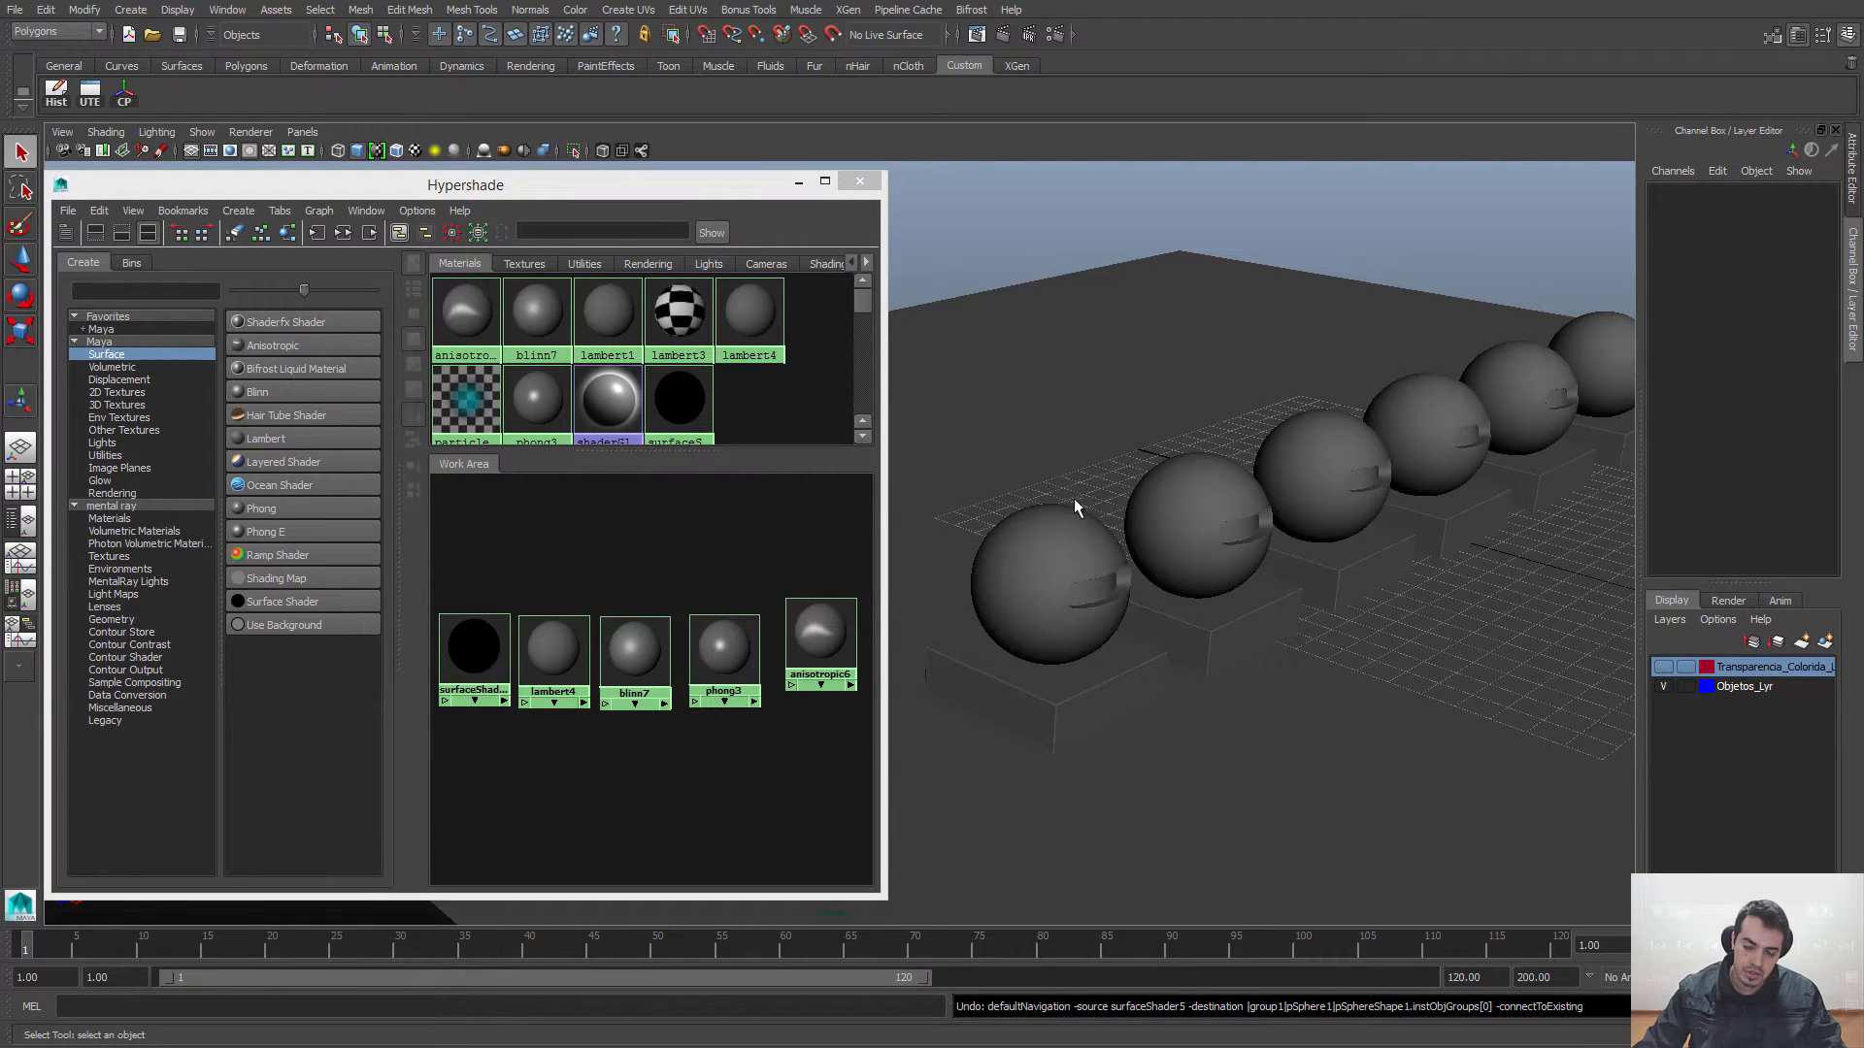
Step: Select the nearest sphere and its base, try dropping the Surface Shader onto the sphere, undo it and clear the selection
left_click(1004, 597)
left_click(1019, 727, "shift")
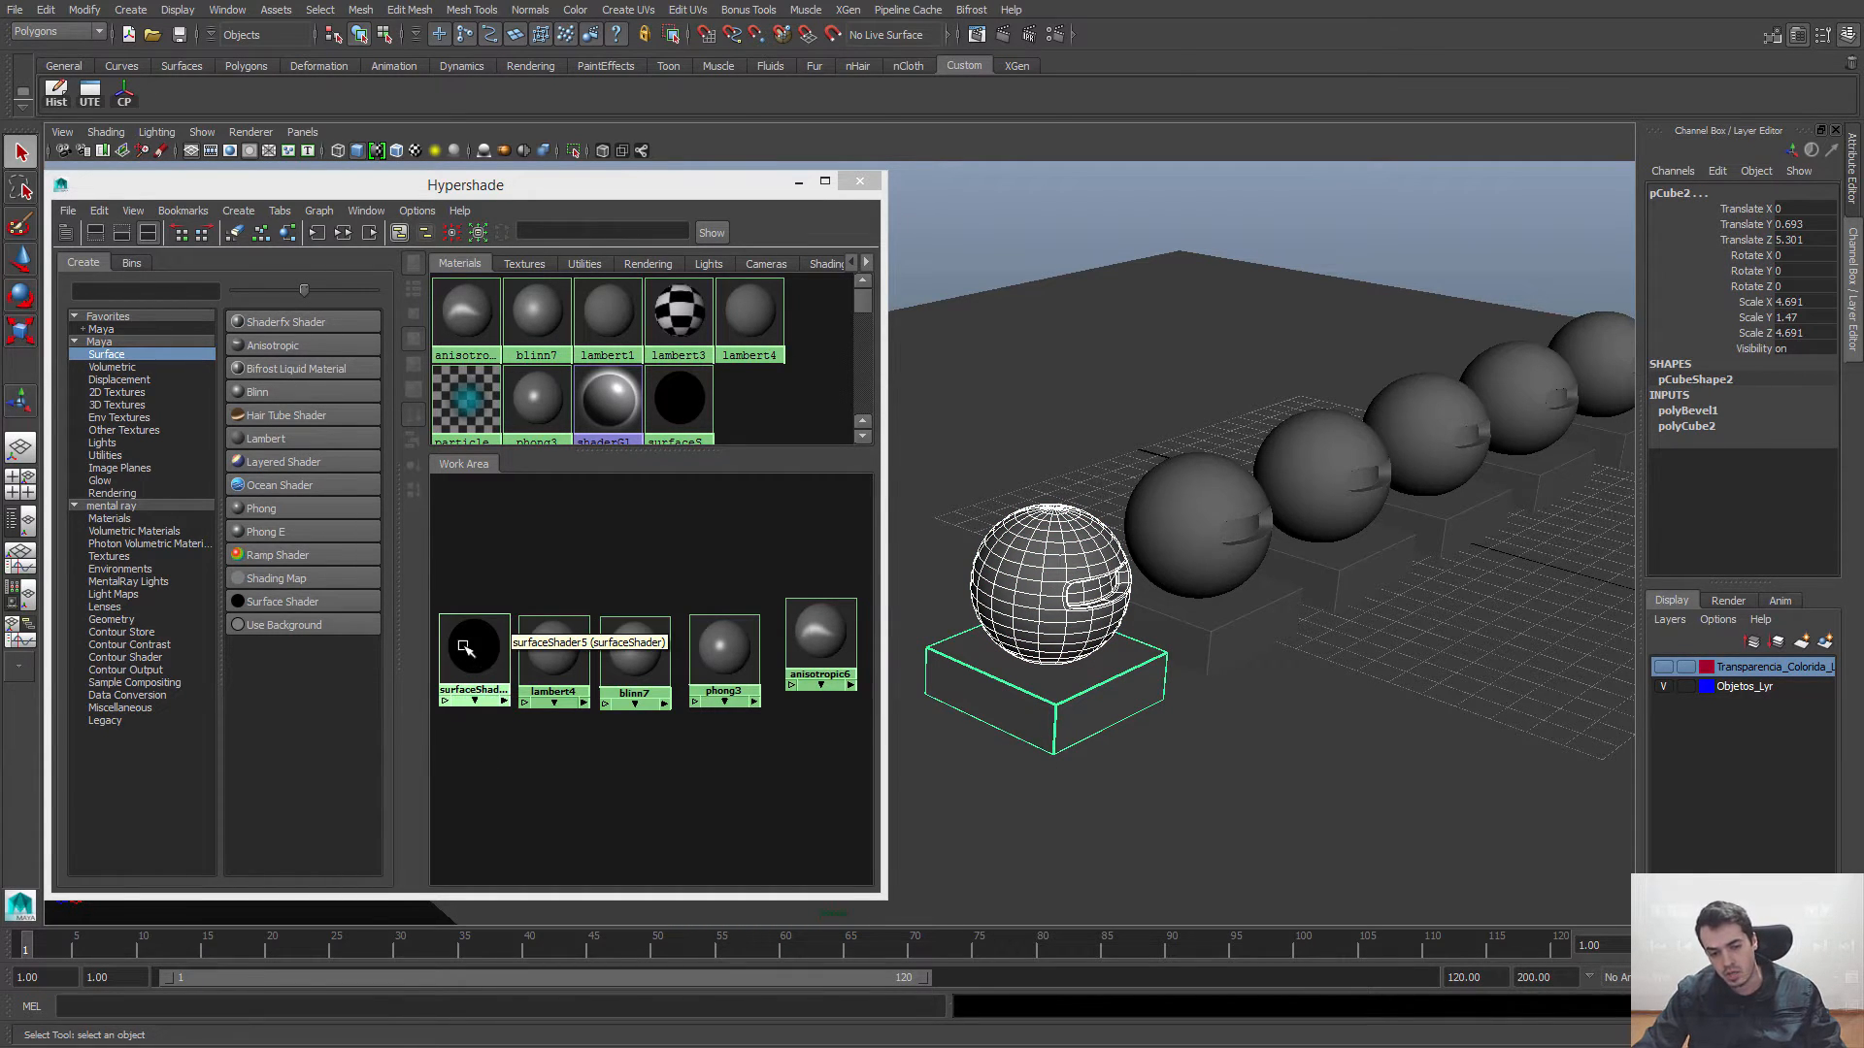
middle_click_drag(465, 647, 1055, 646)
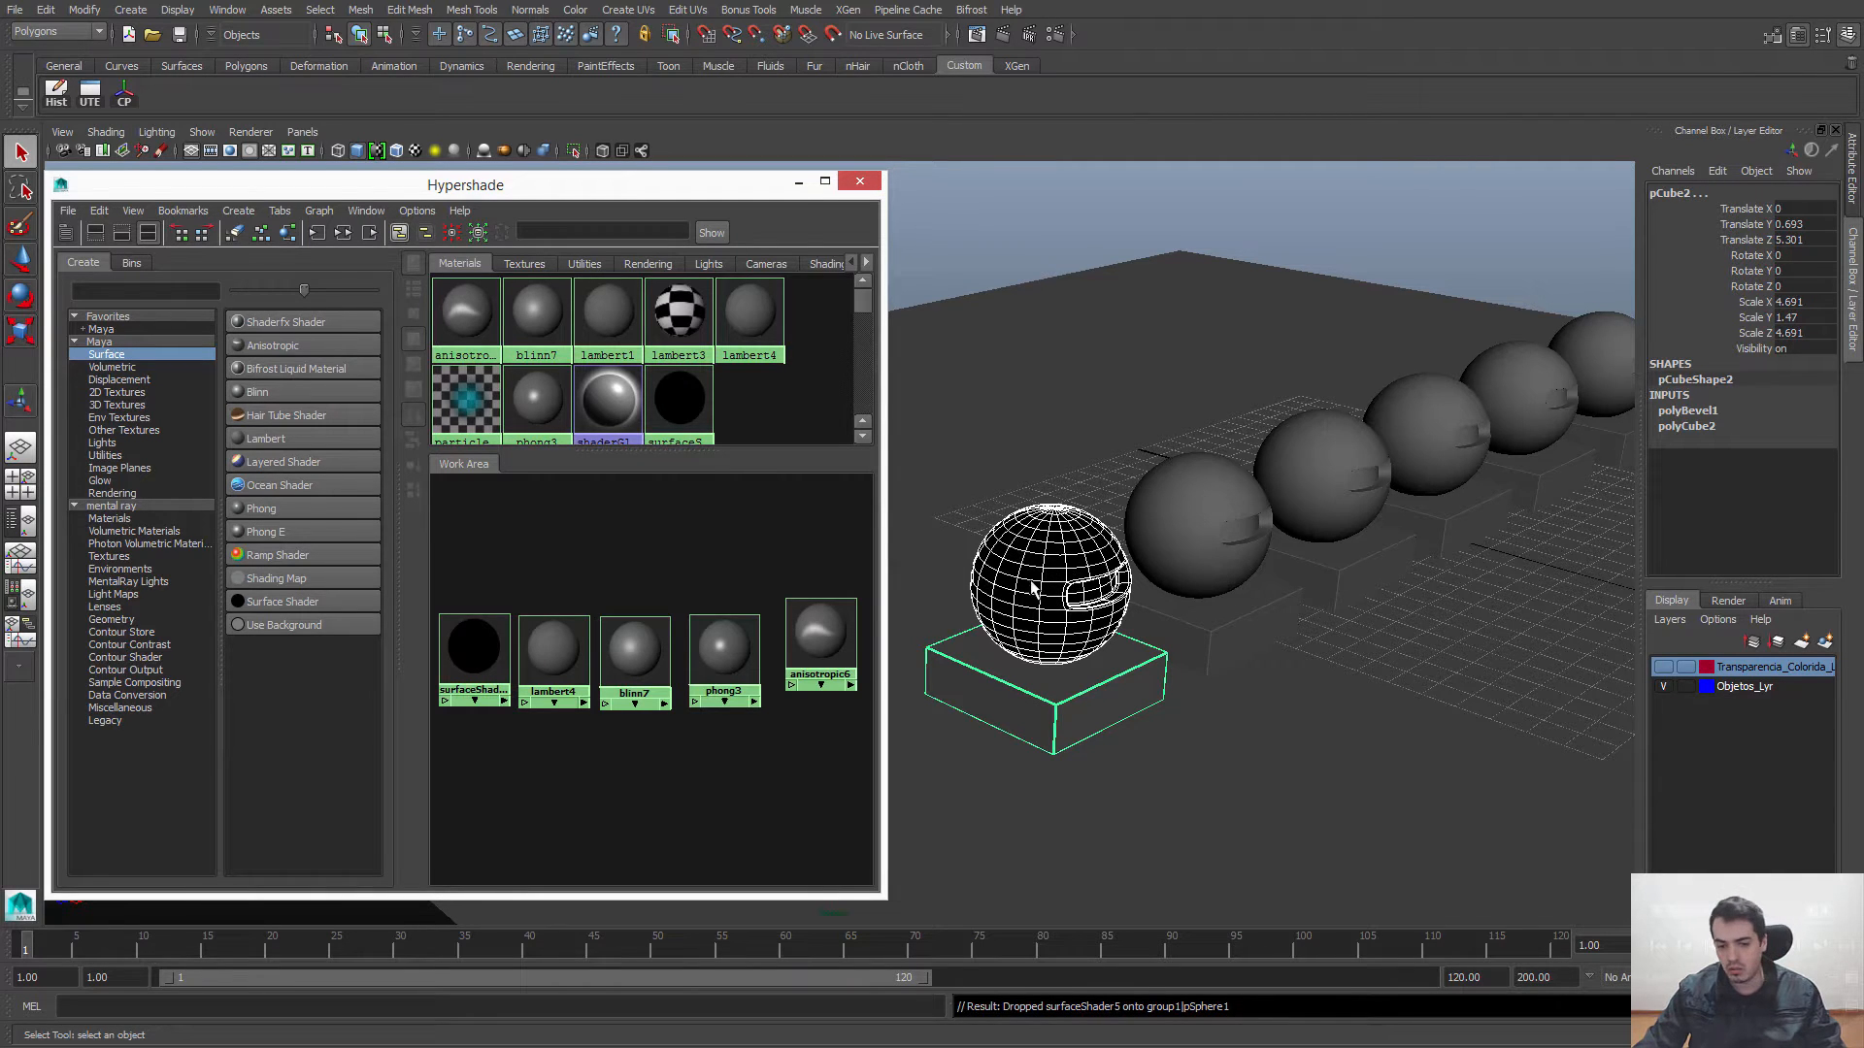
key("ctrl+z")
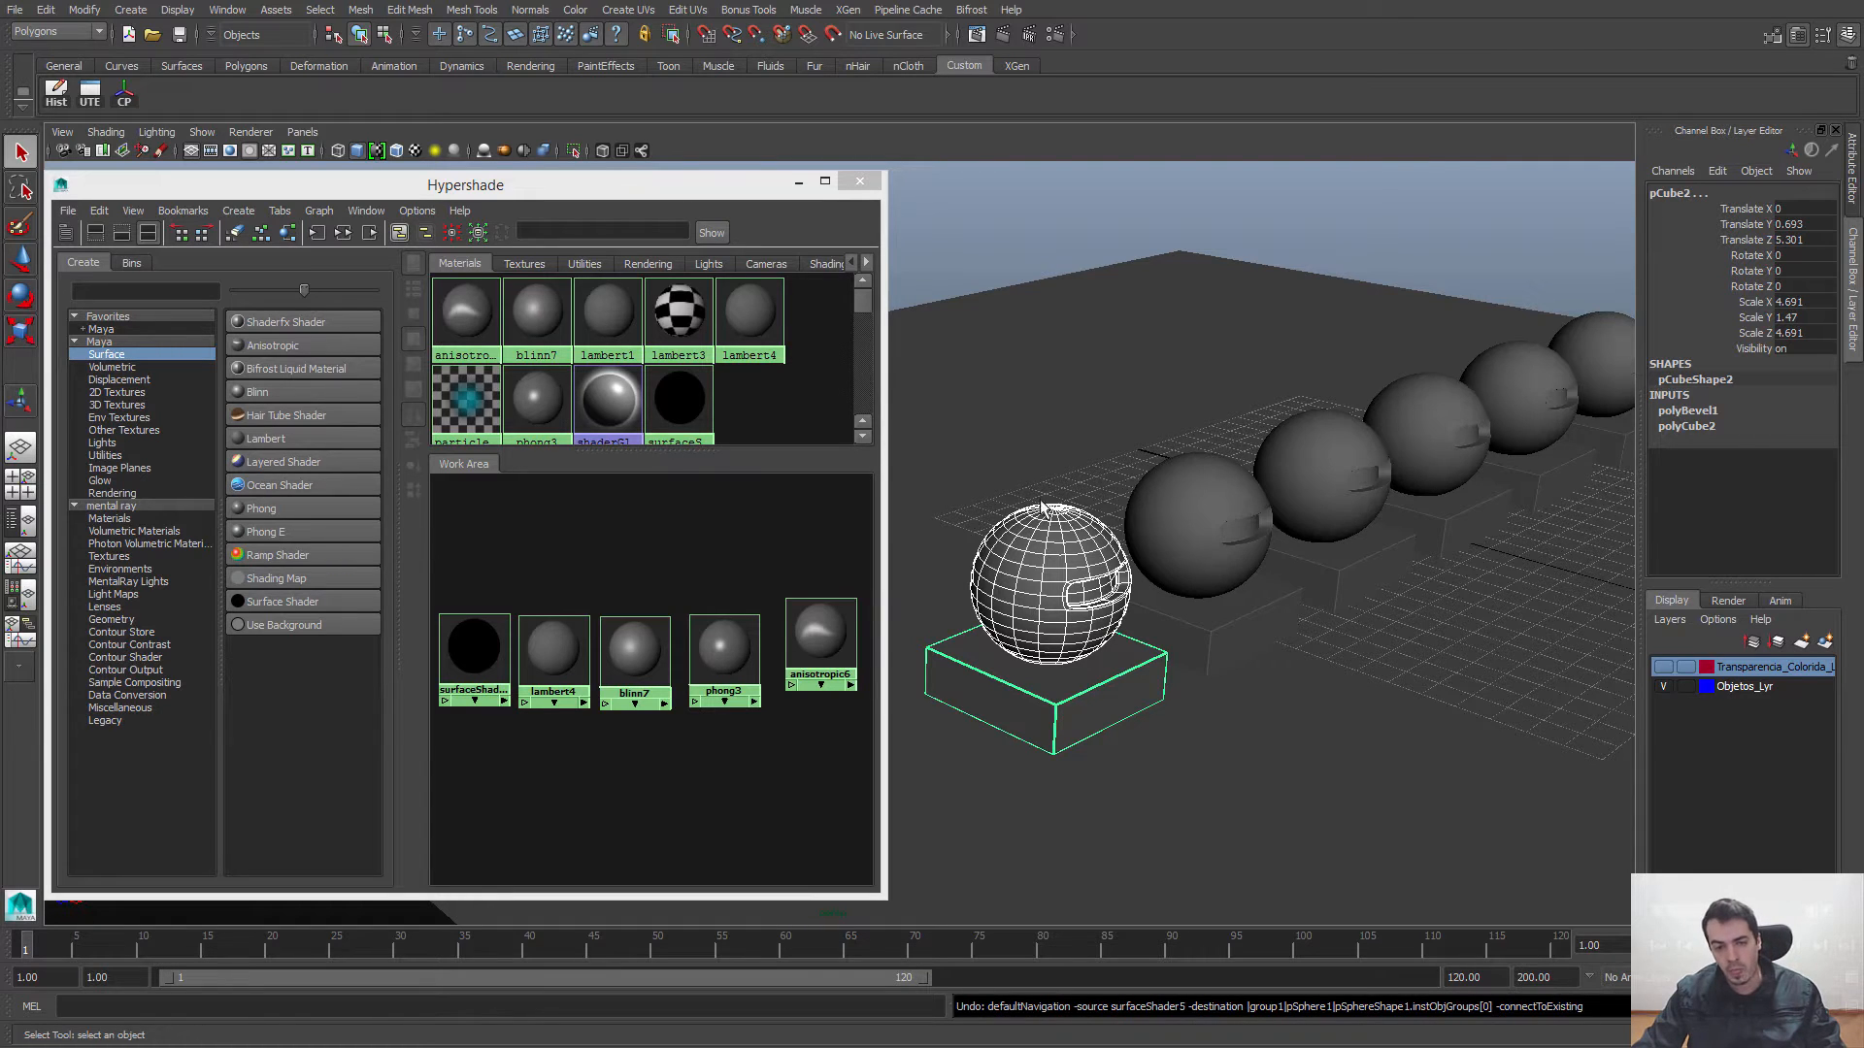
left_click(674, 522)
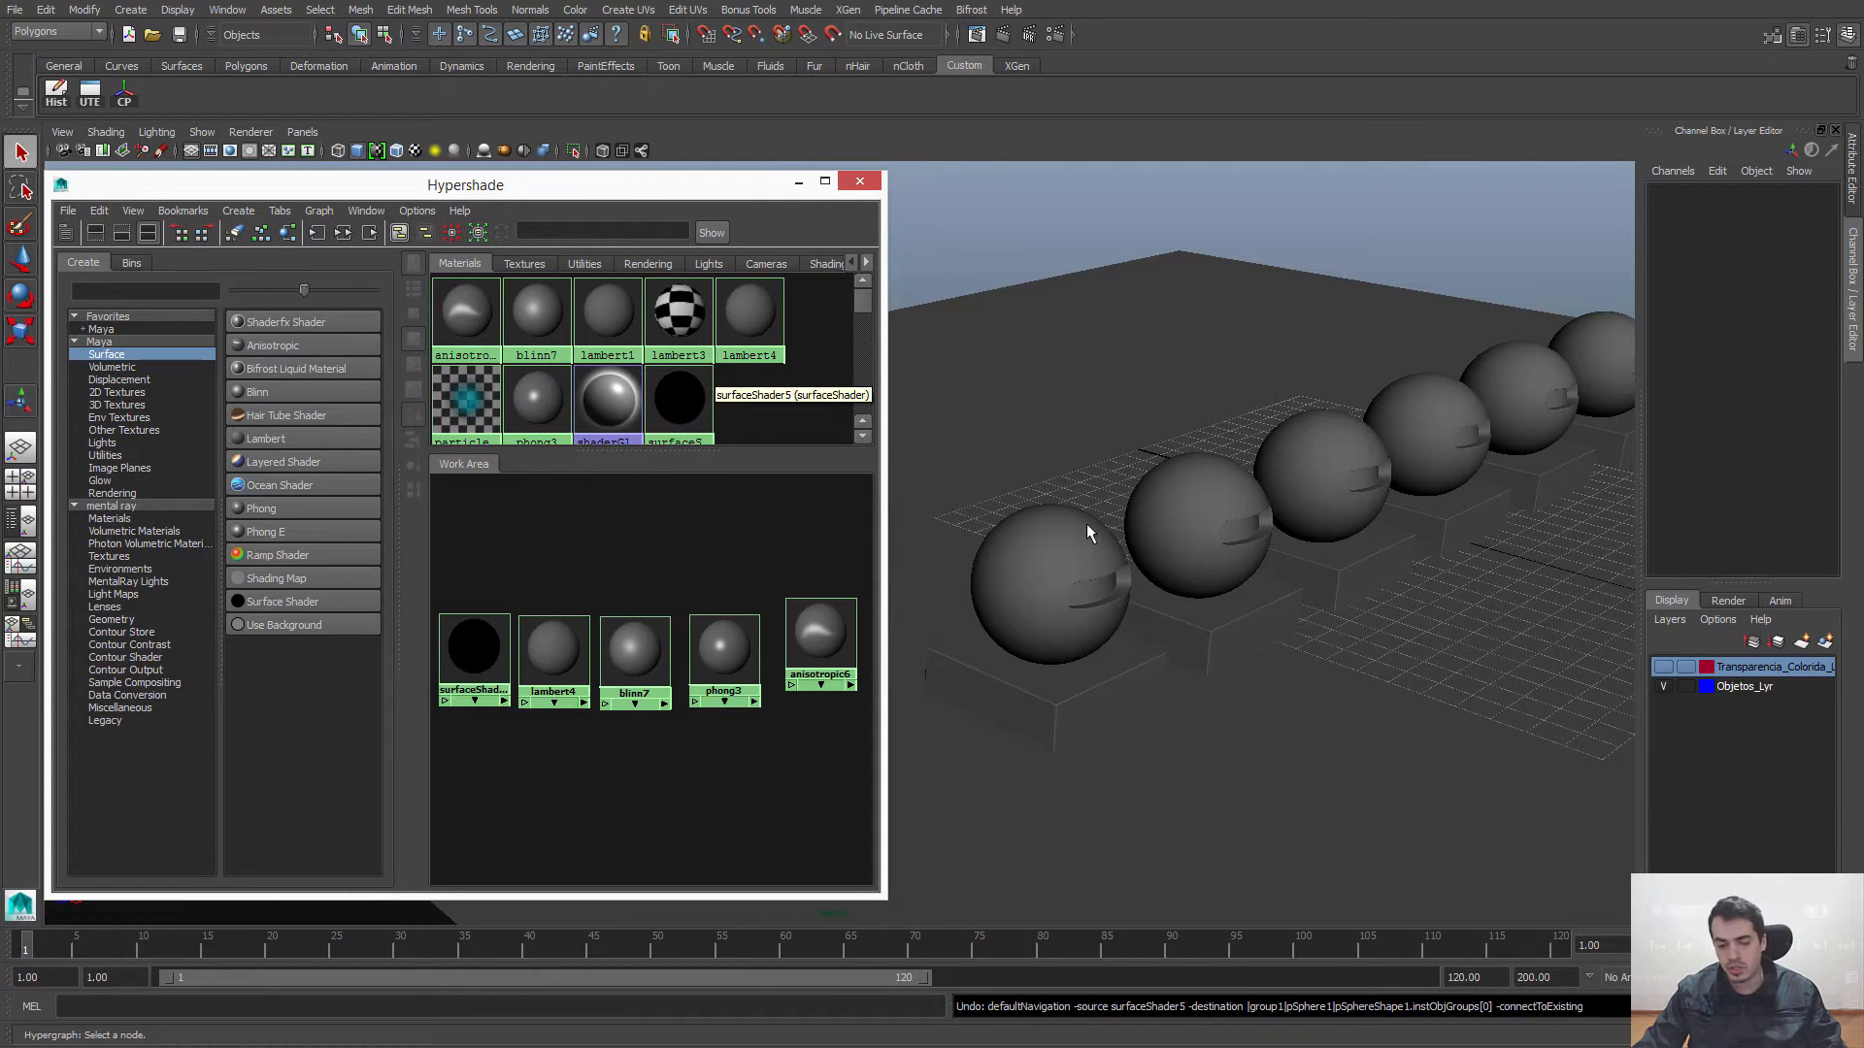
Step: Try assigning a new Lambert to the nearest sphere with Assign New Material, undo it and return to the Channel Box
left_click(1039, 551)
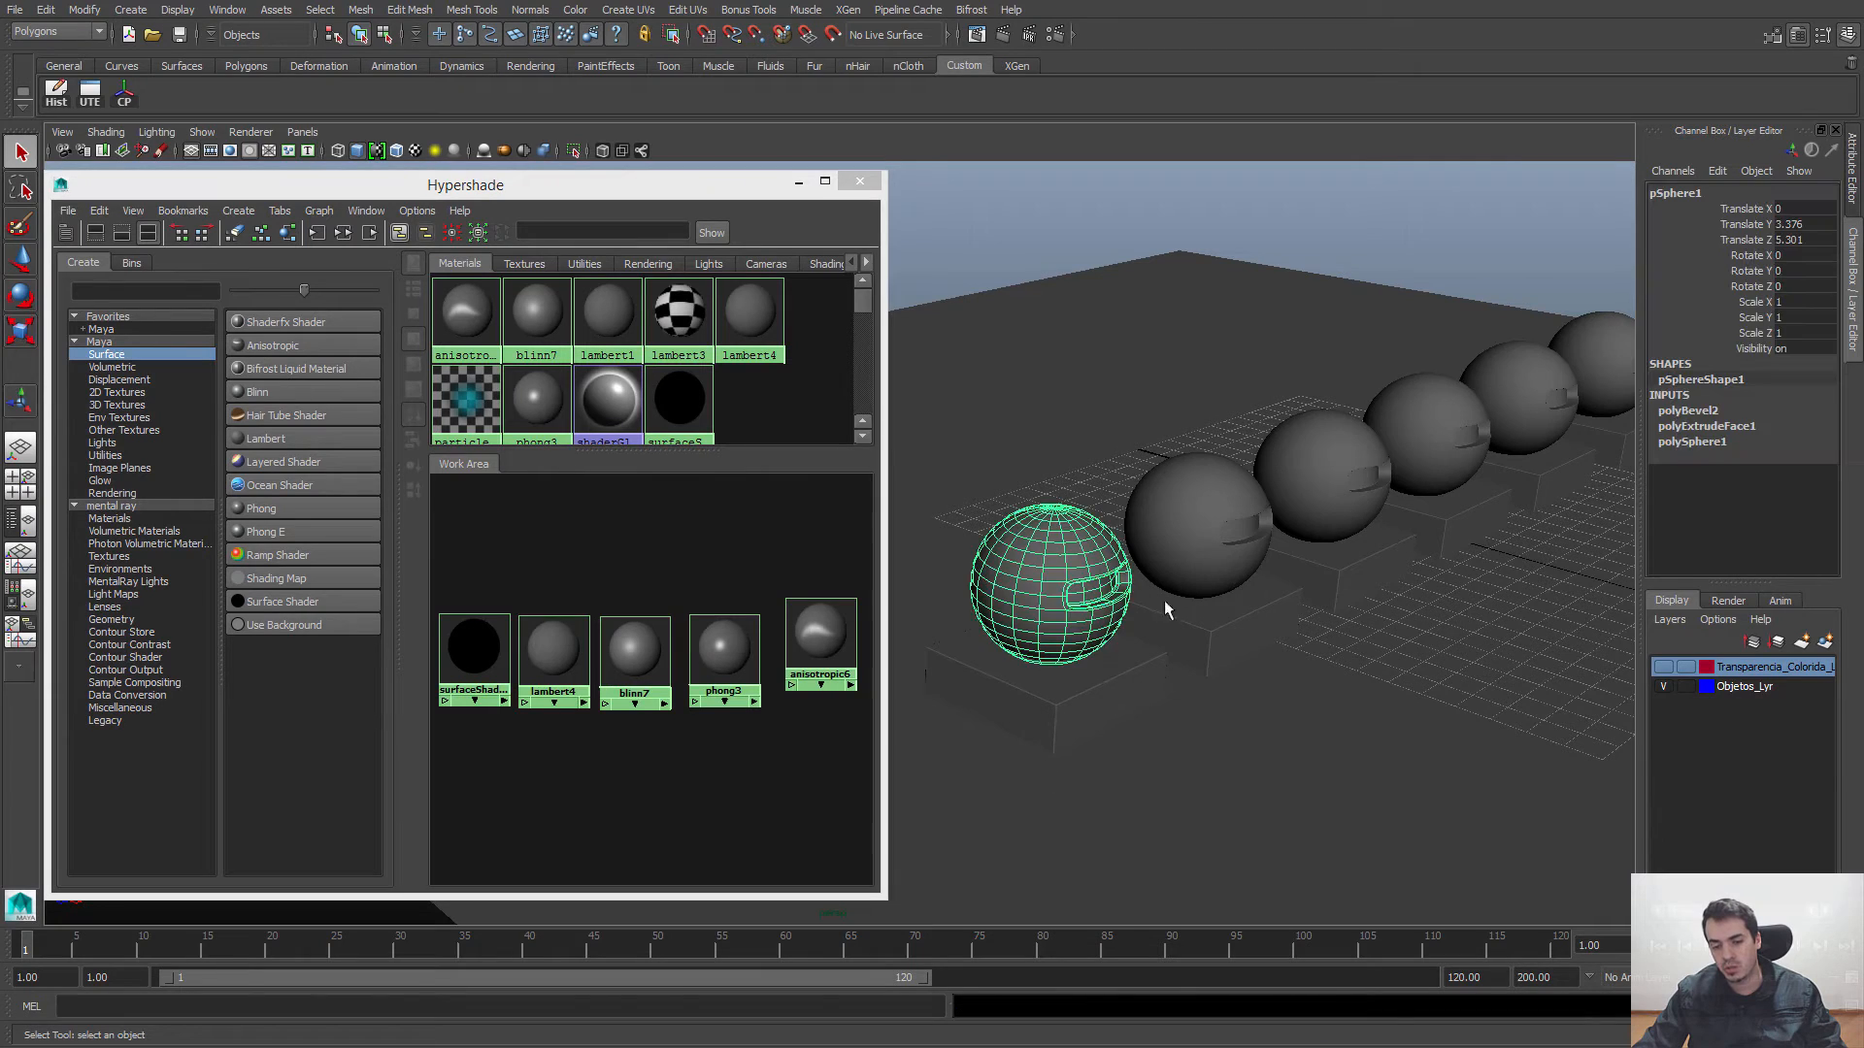
right_click(1044, 557)
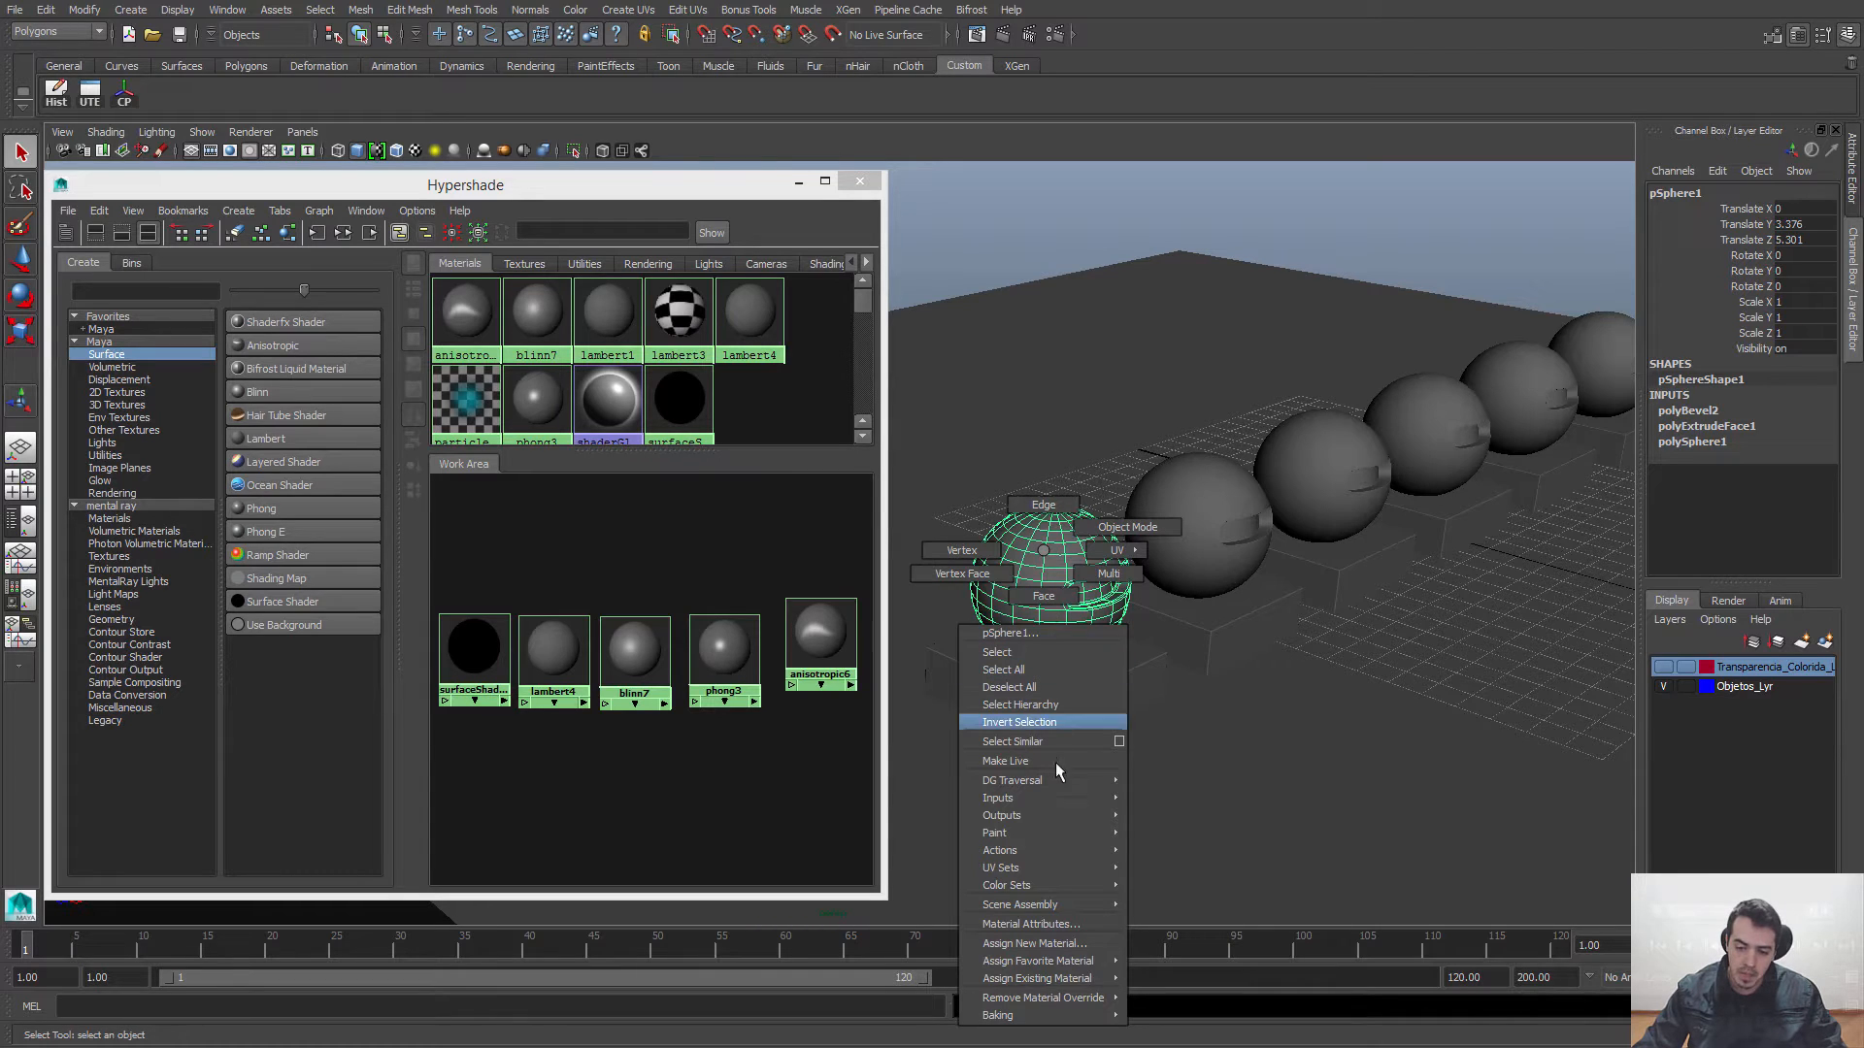
left_click(1034, 944)
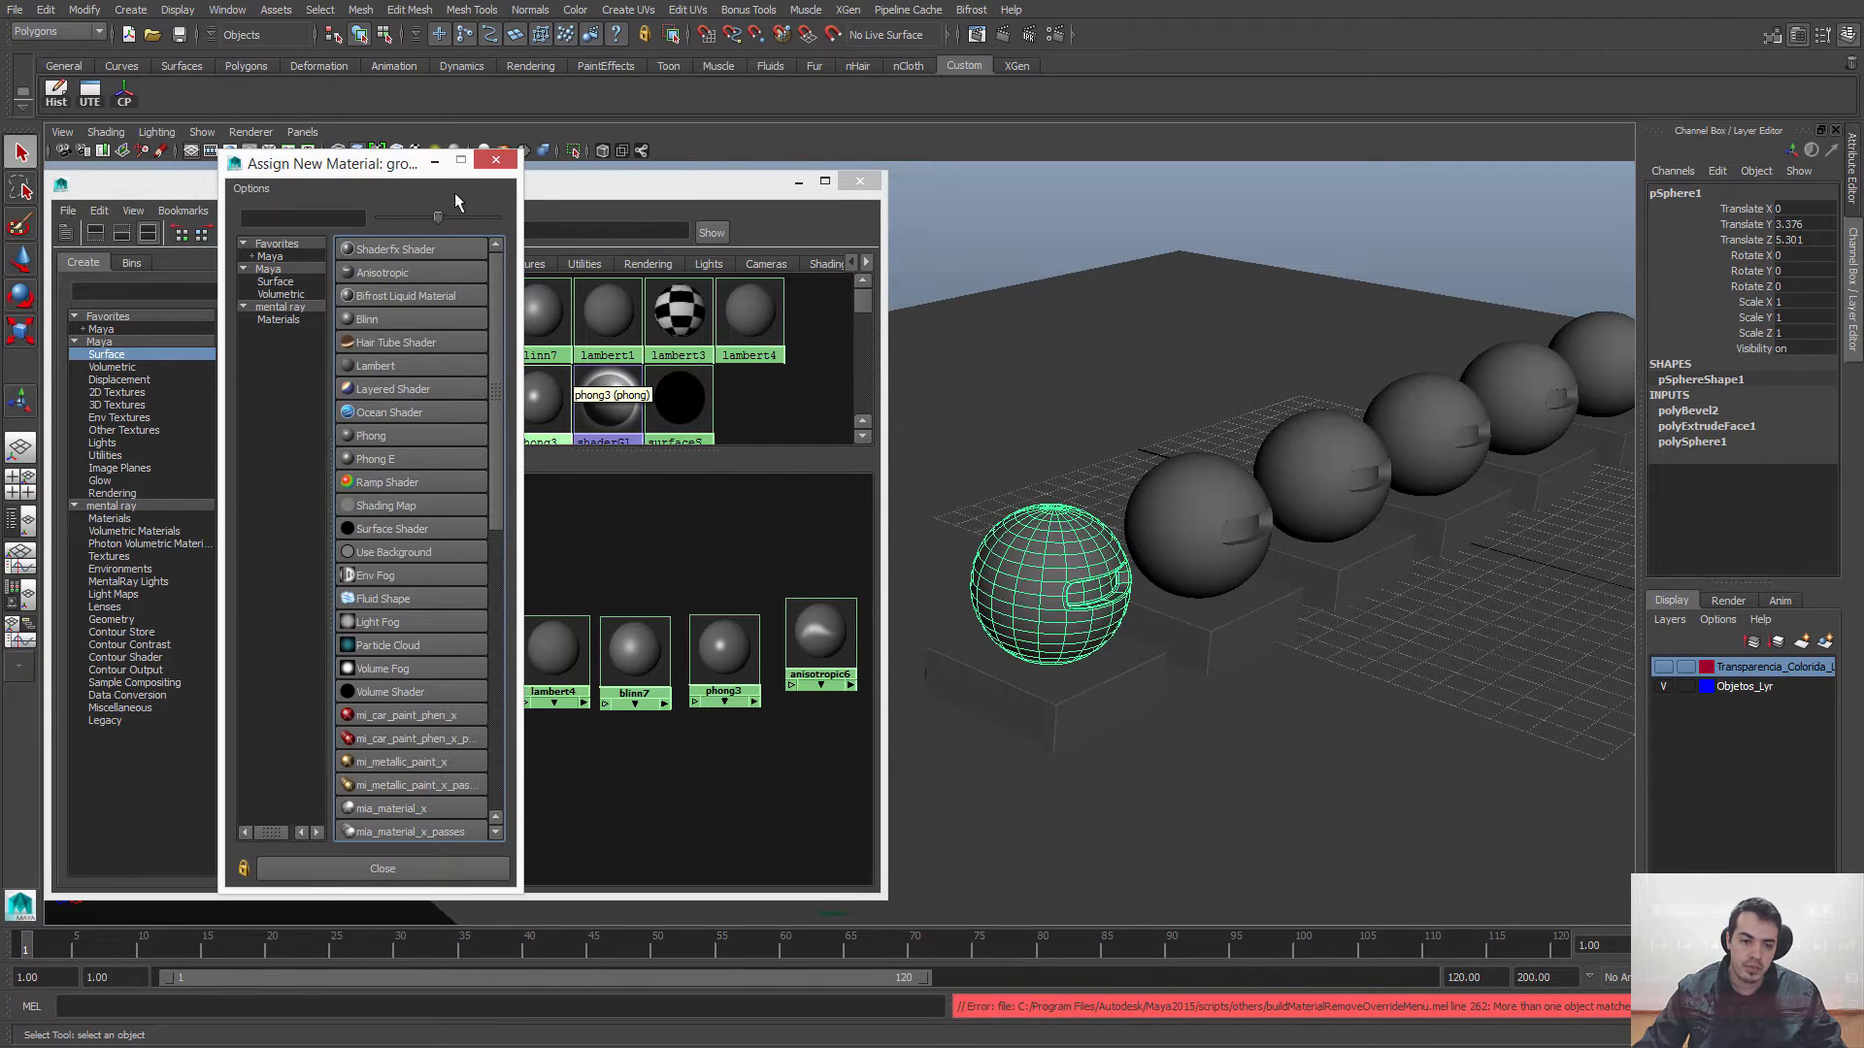
left_click_drag(455, 160, 1018, 137)
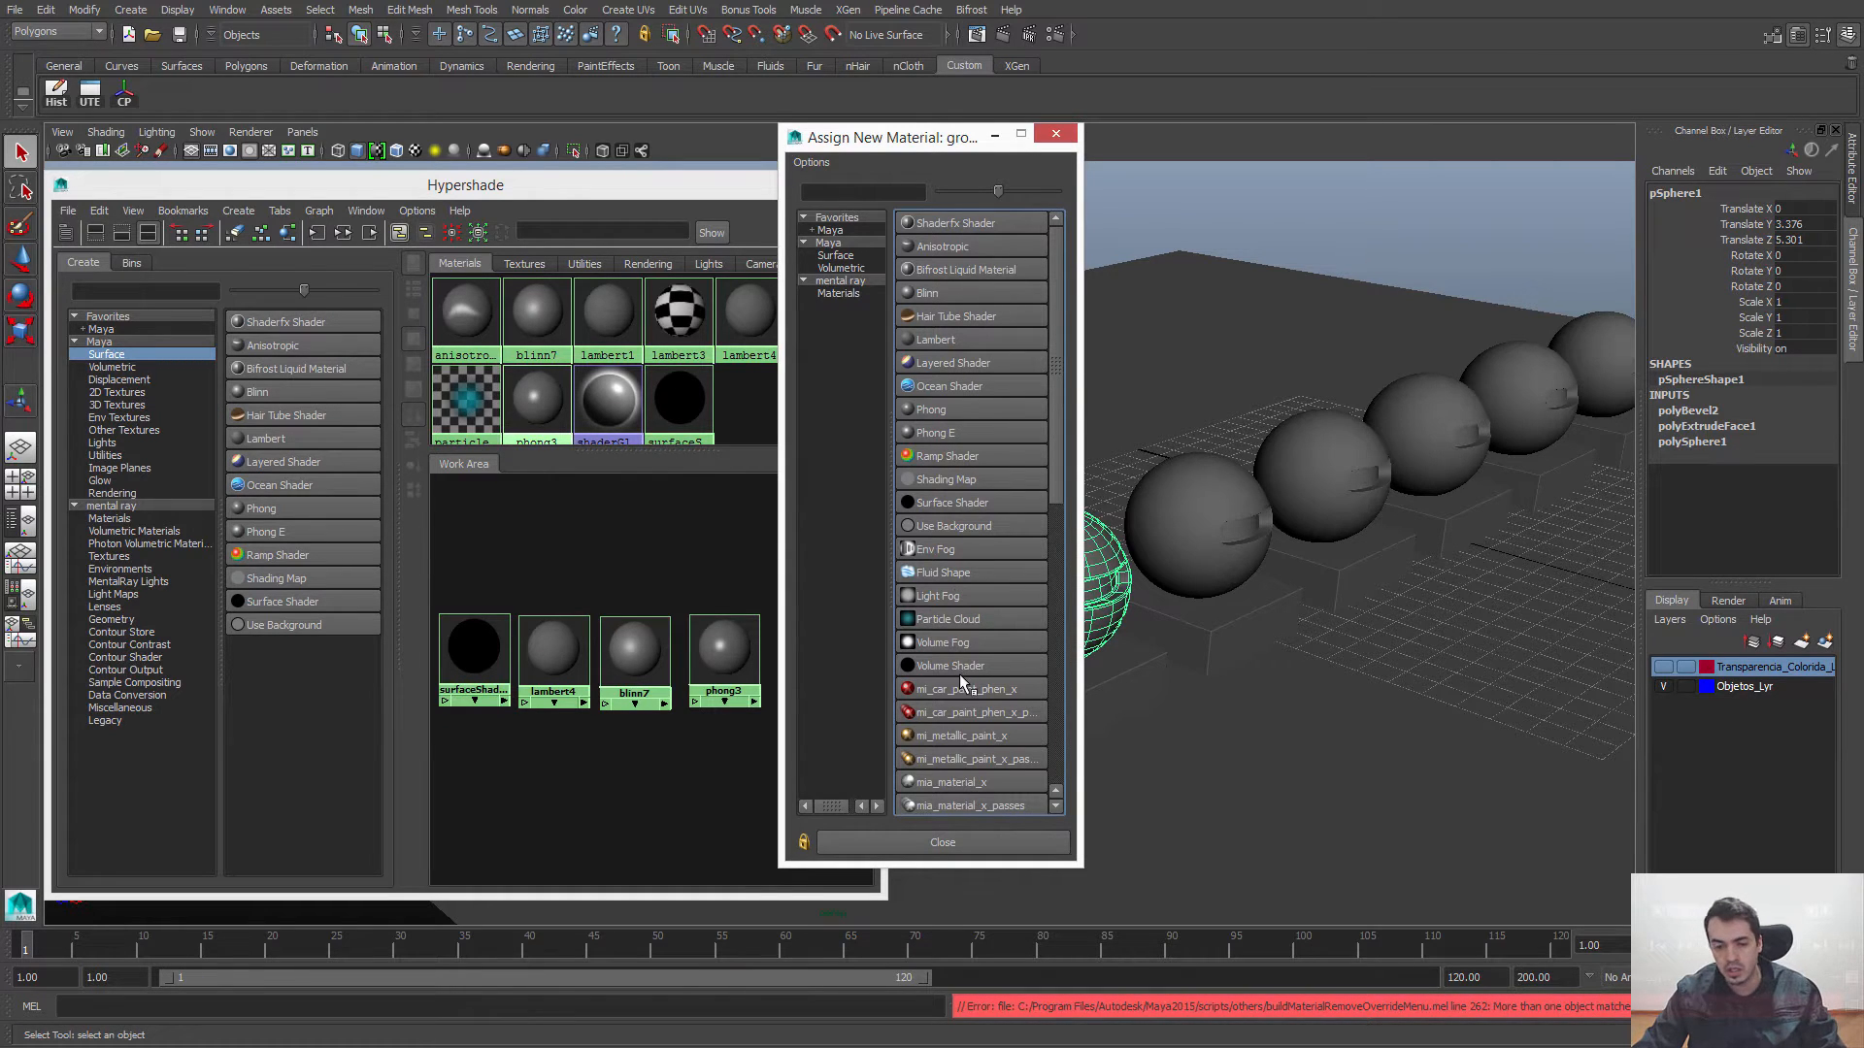
left_click(912, 340)
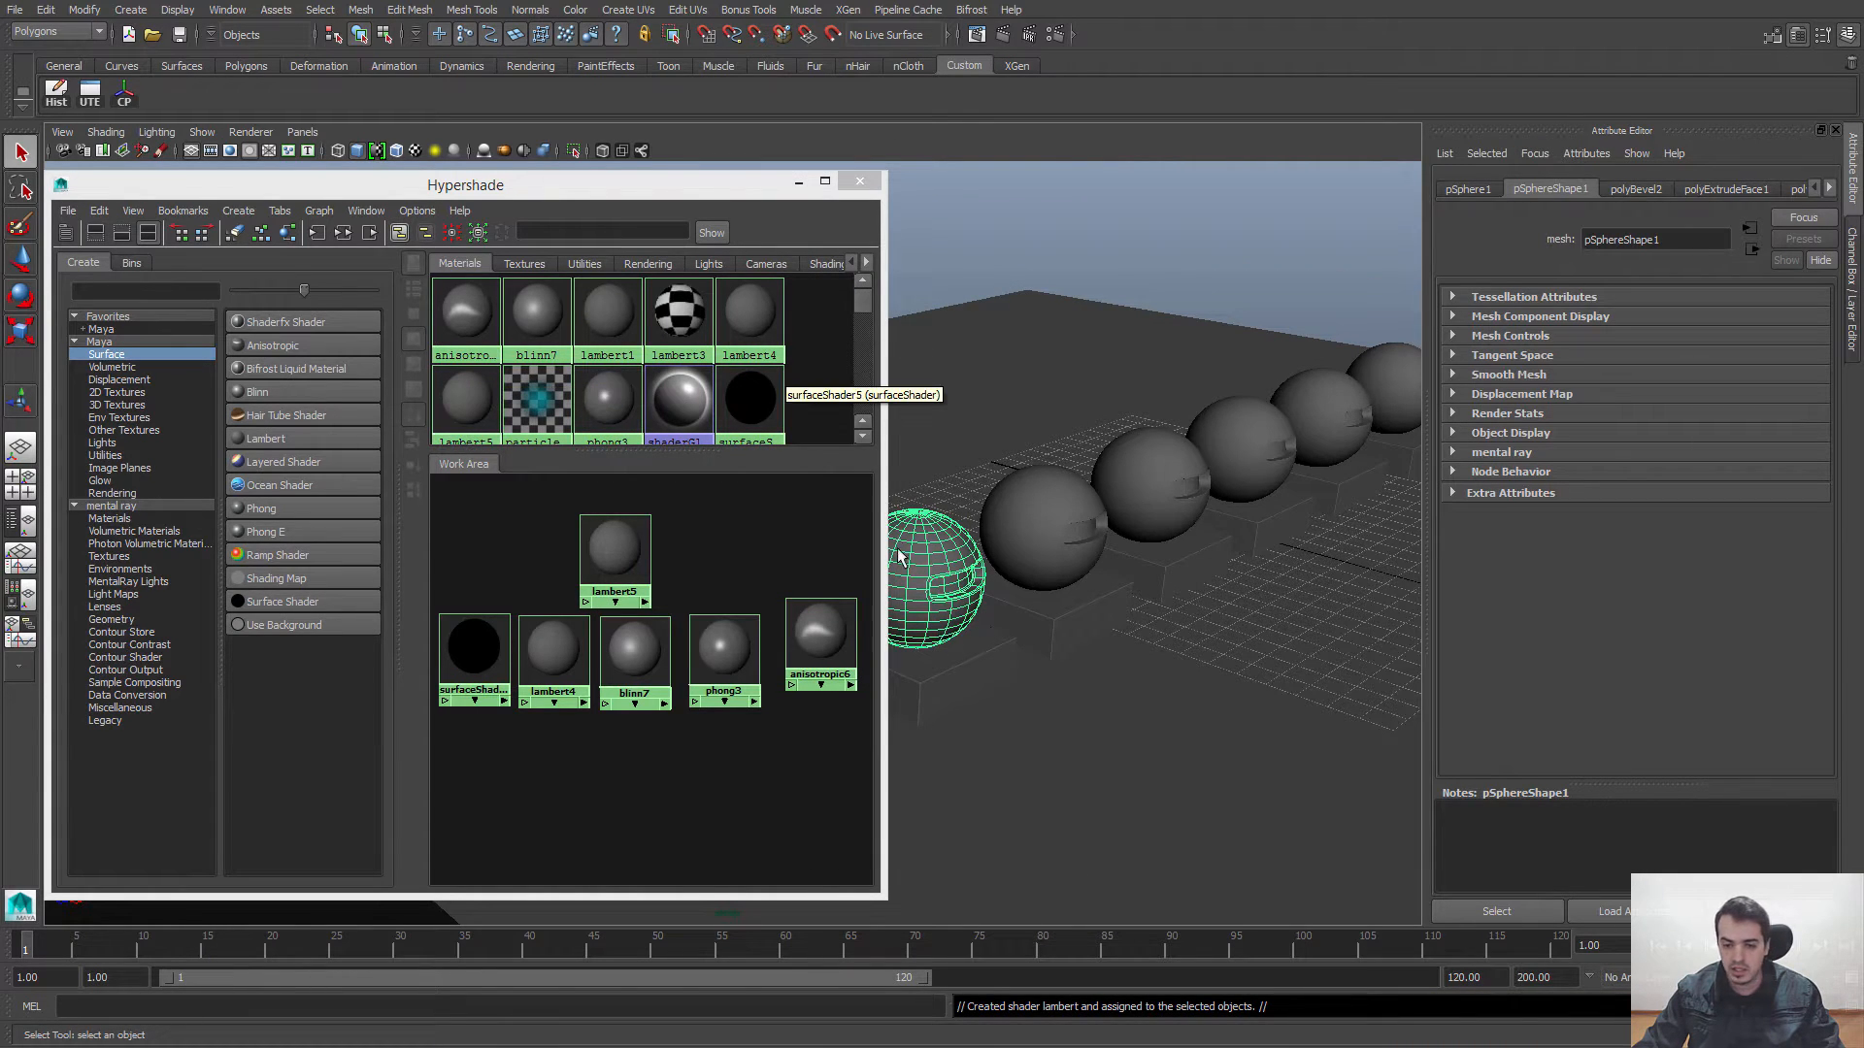
key("ctrl+z")
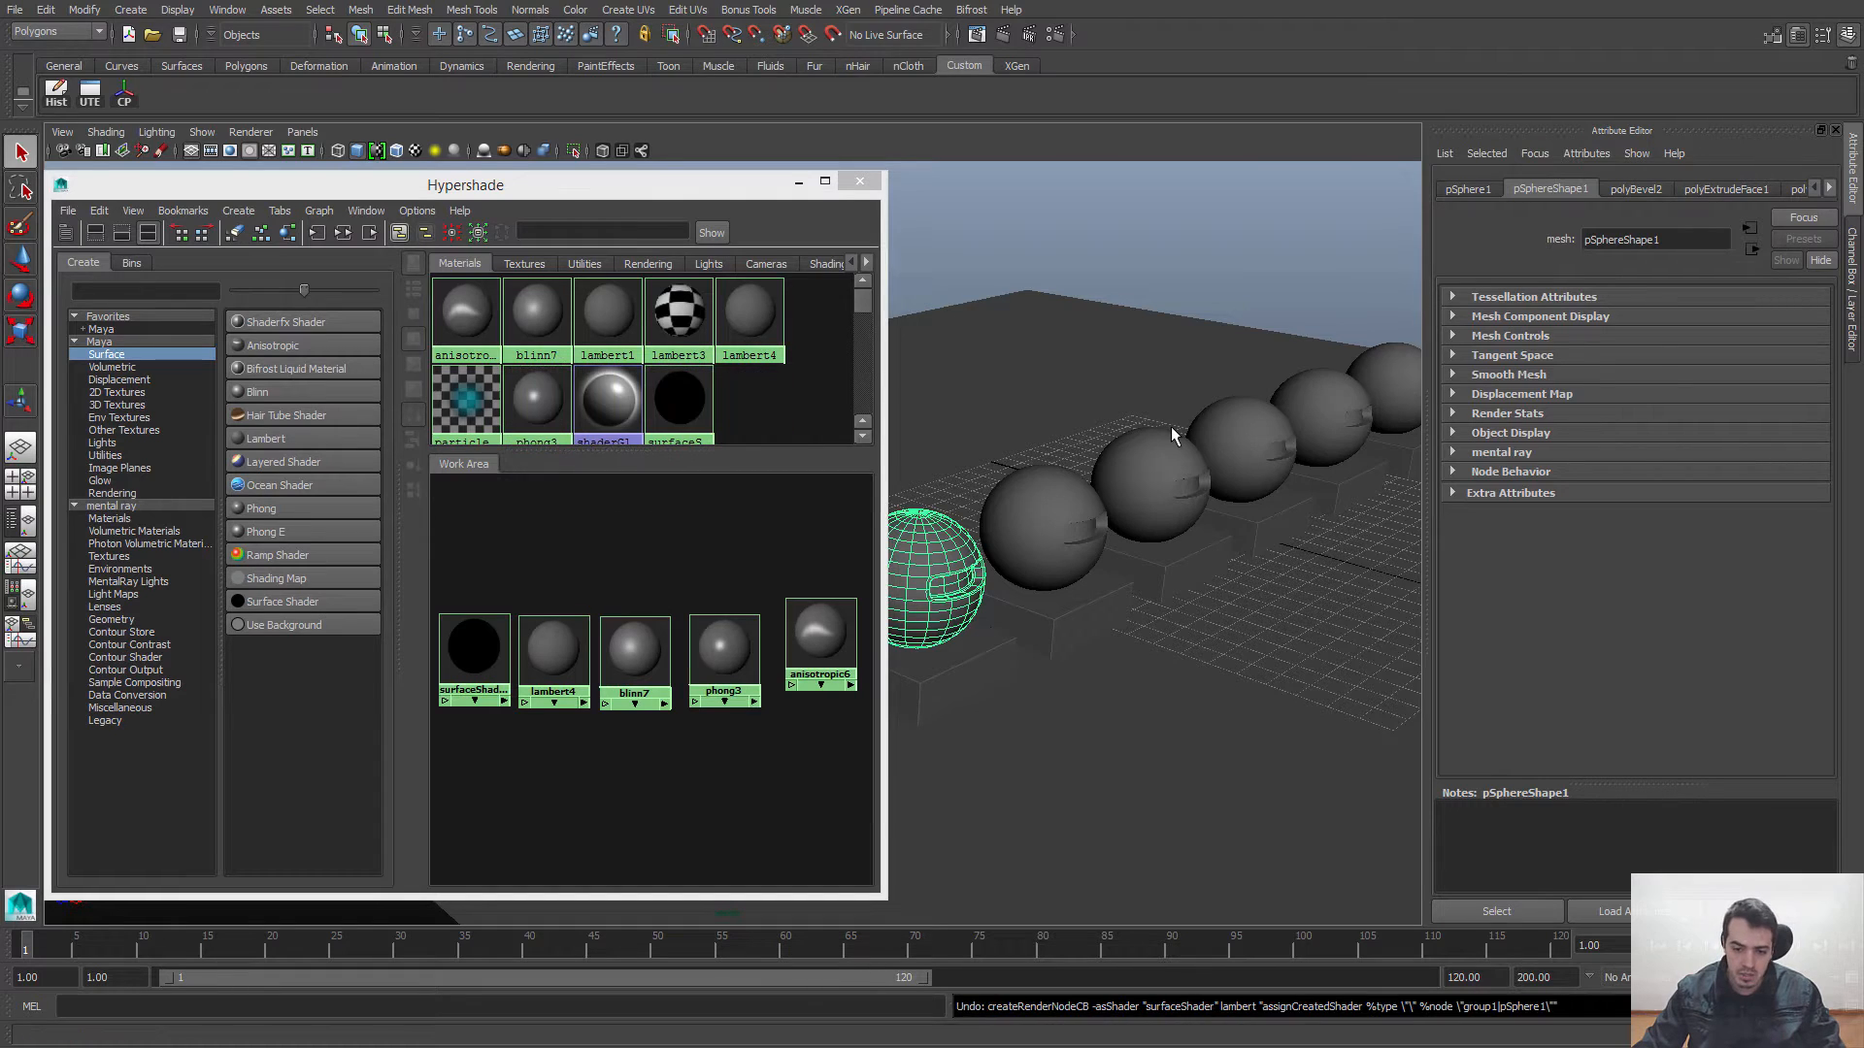
key("ctrl+a")
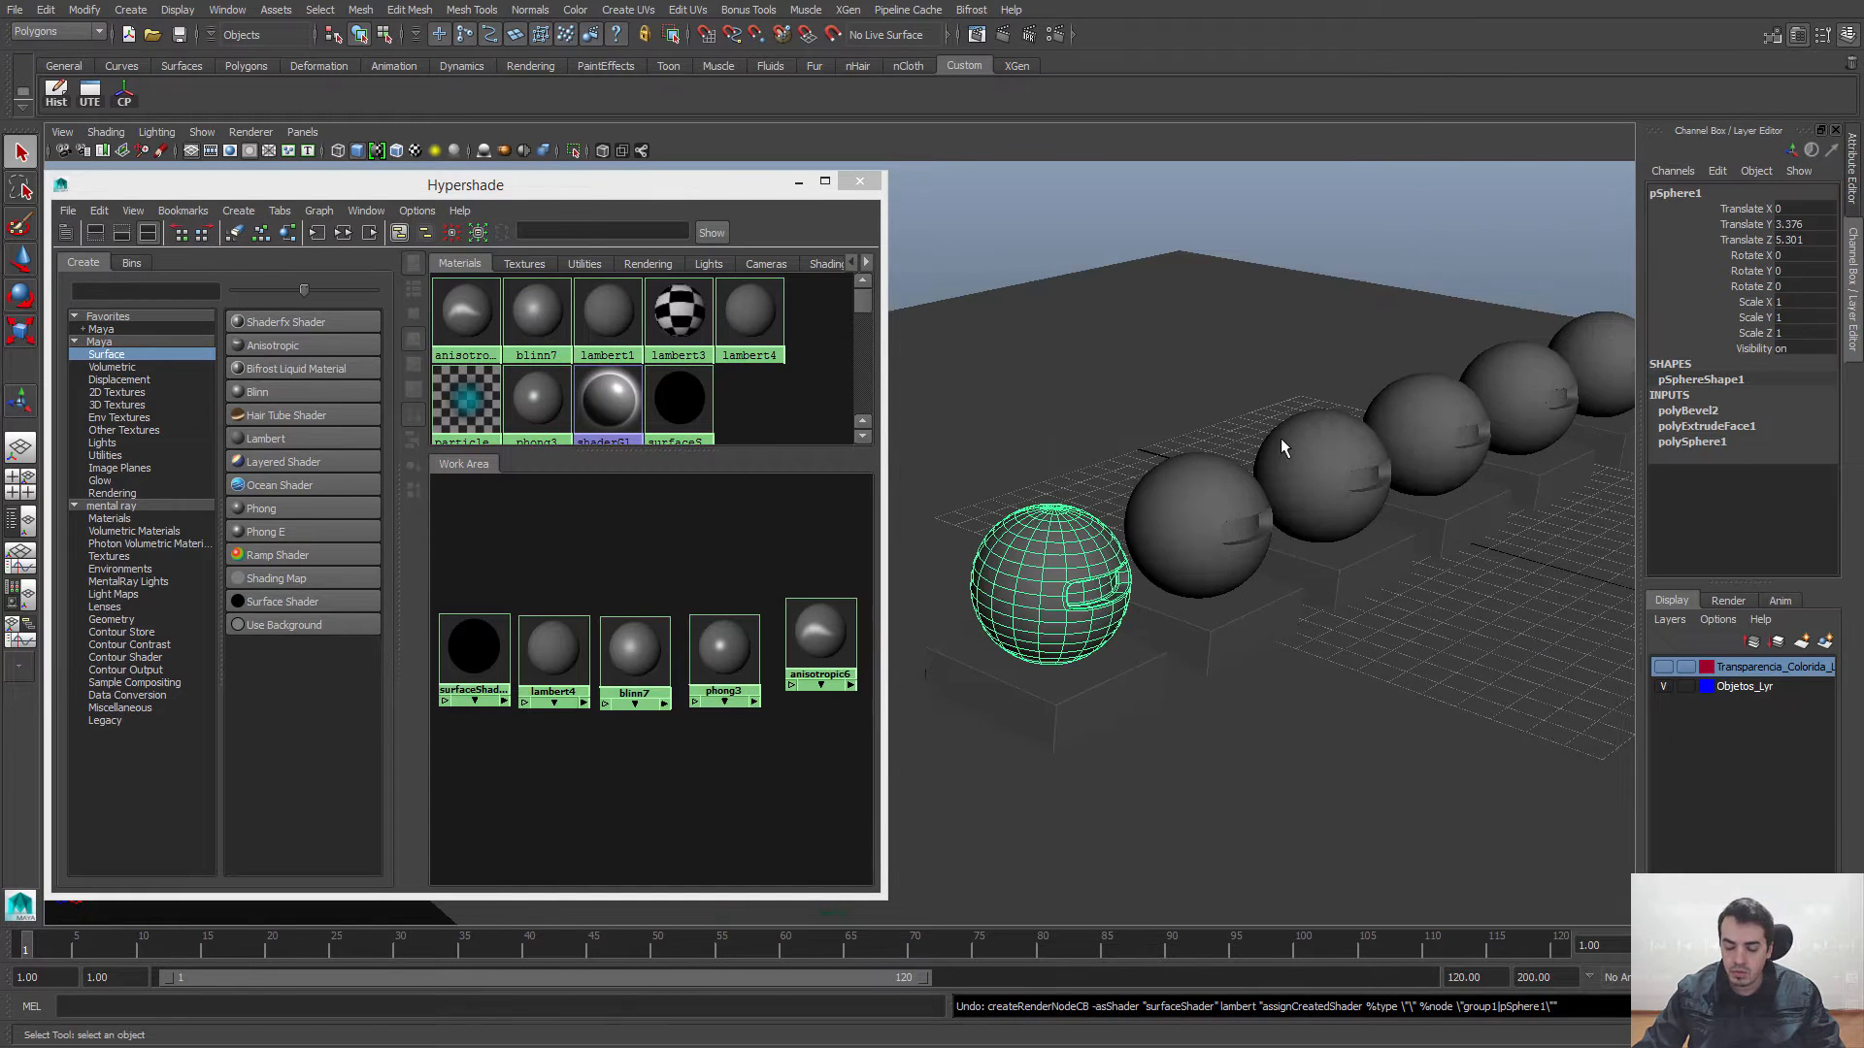
Step: Assign the existing surfaceShader5 material to the nearest sphere with Assign Existing Material
right_click(1032, 519)
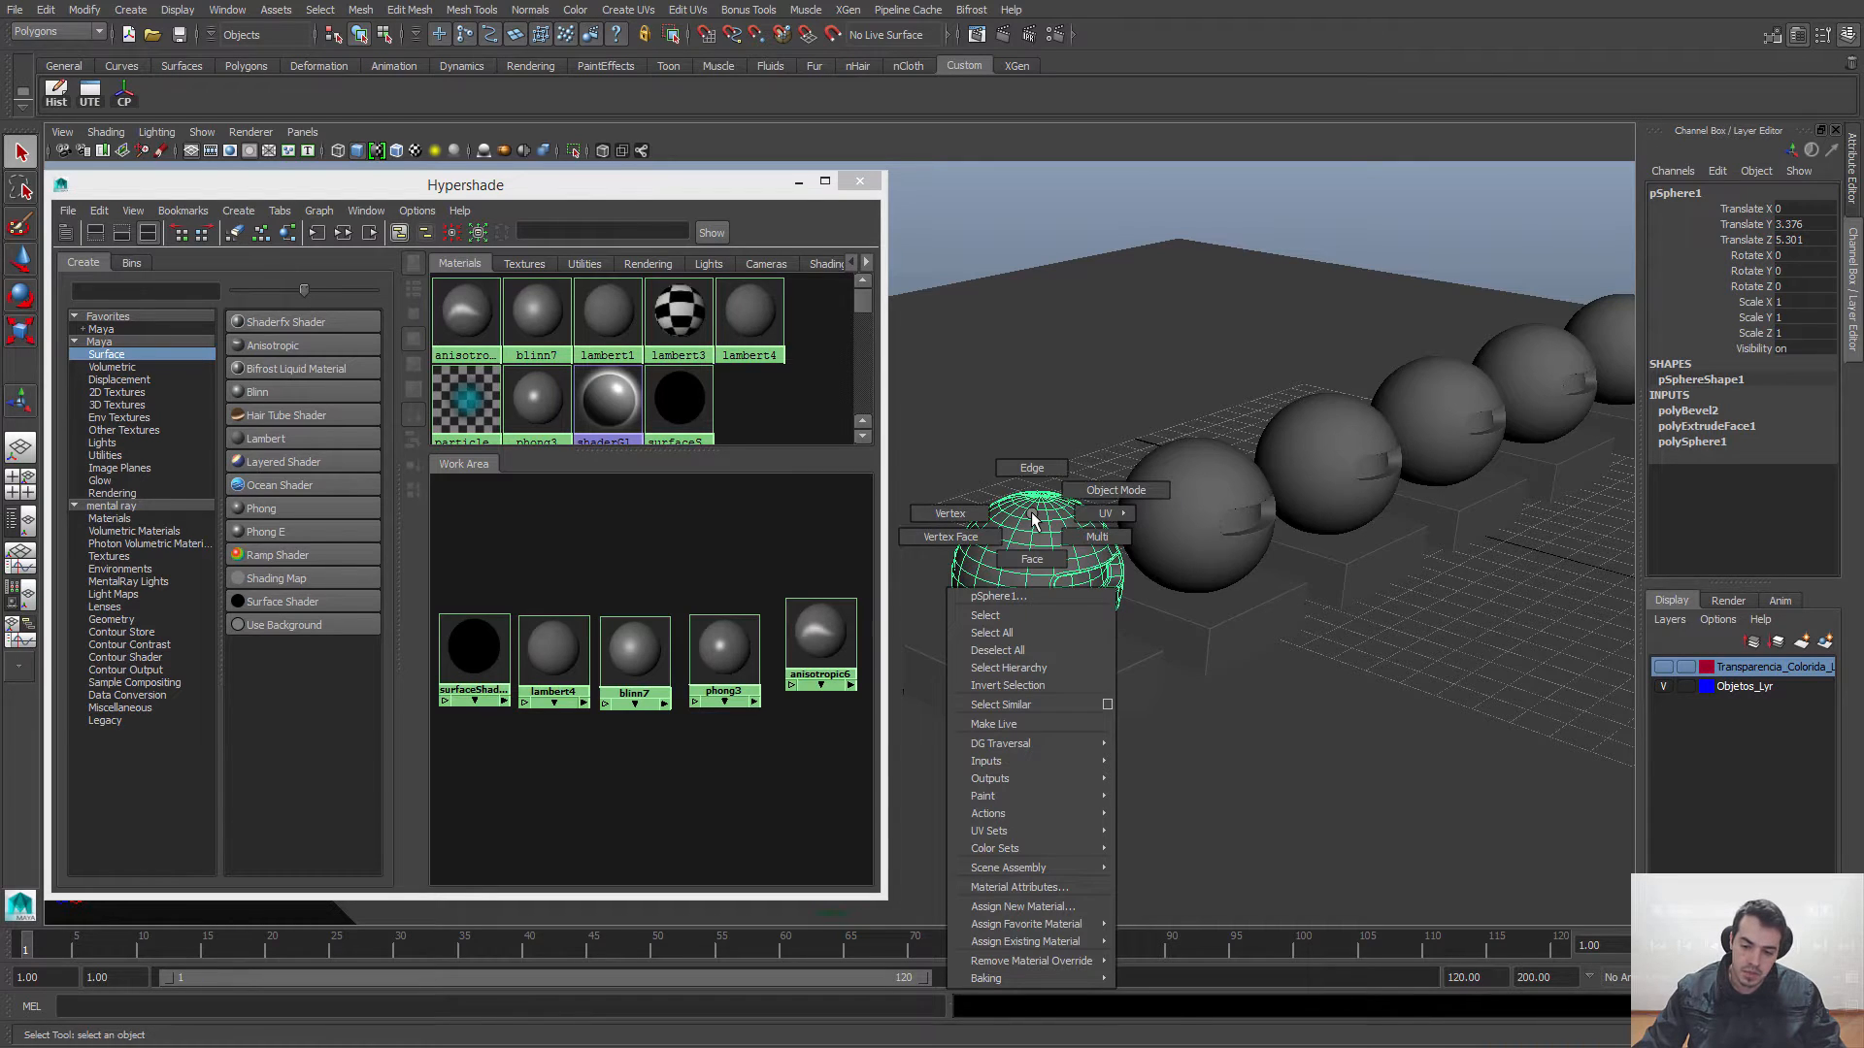
right_click(1034, 513)
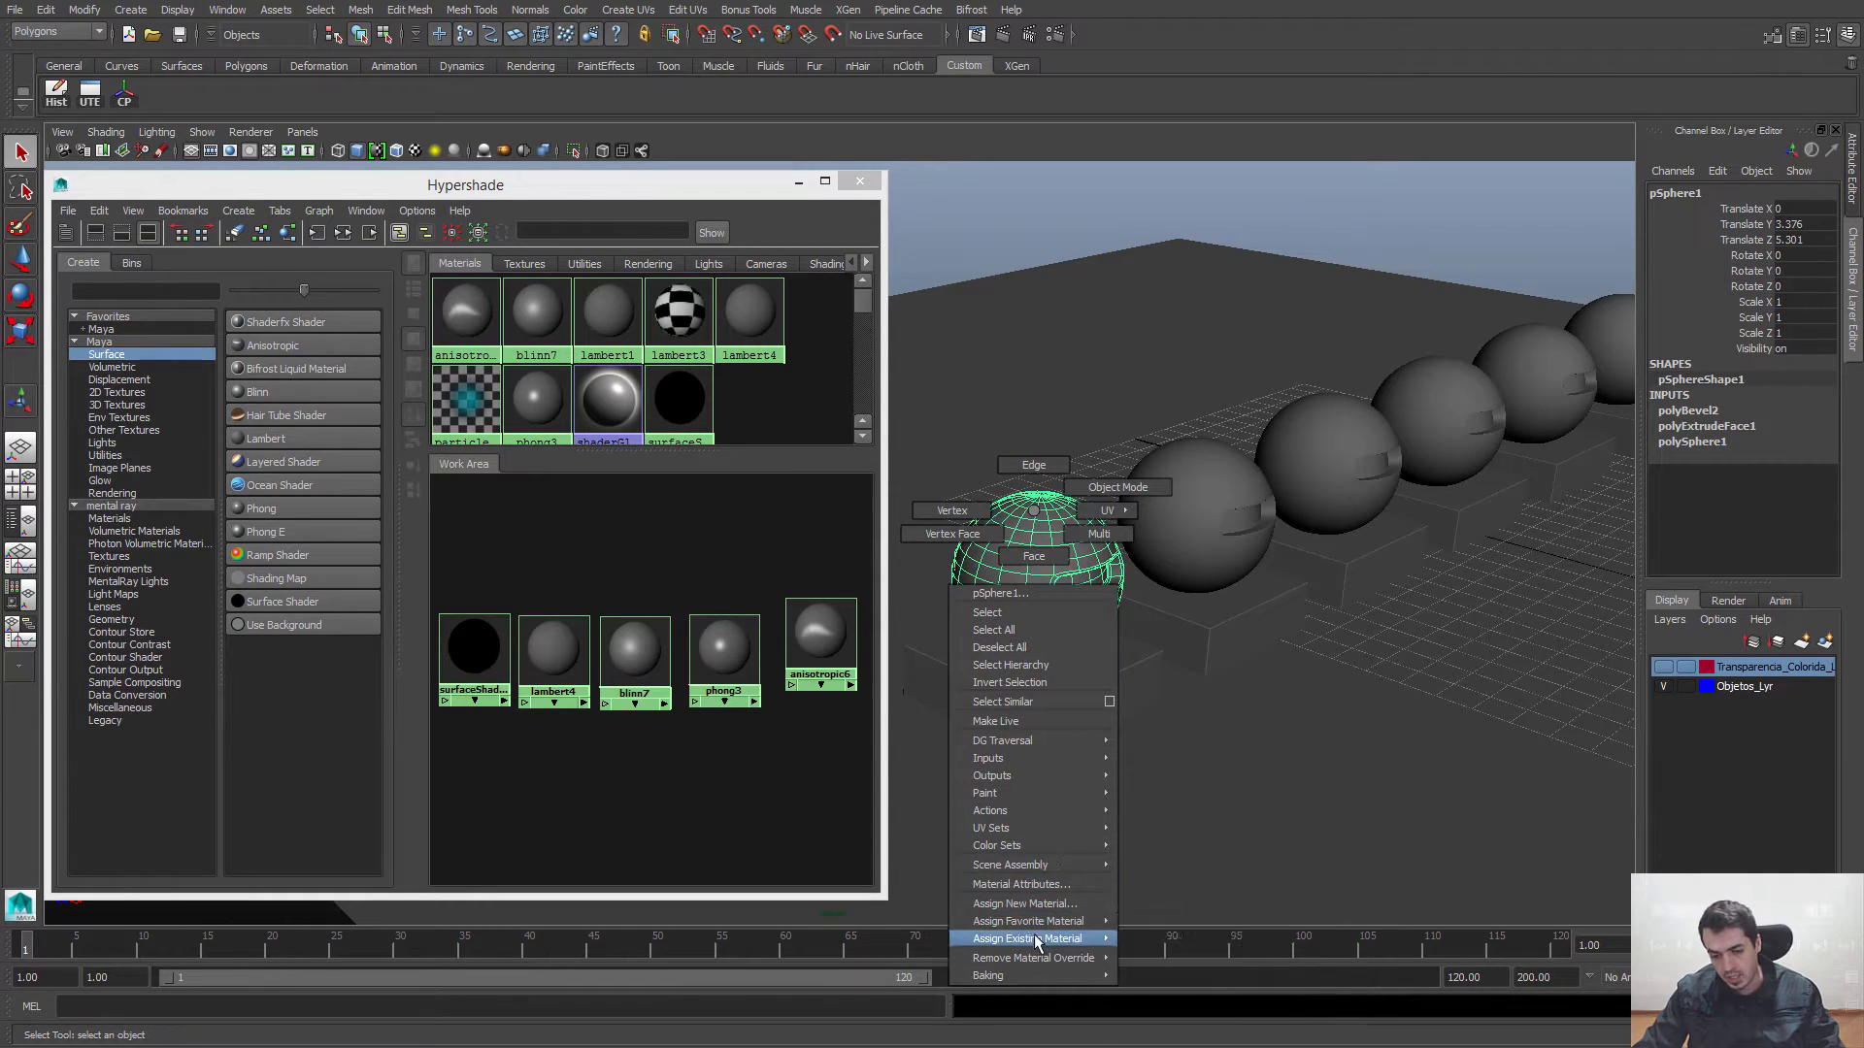
mouse_move(1029, 938)
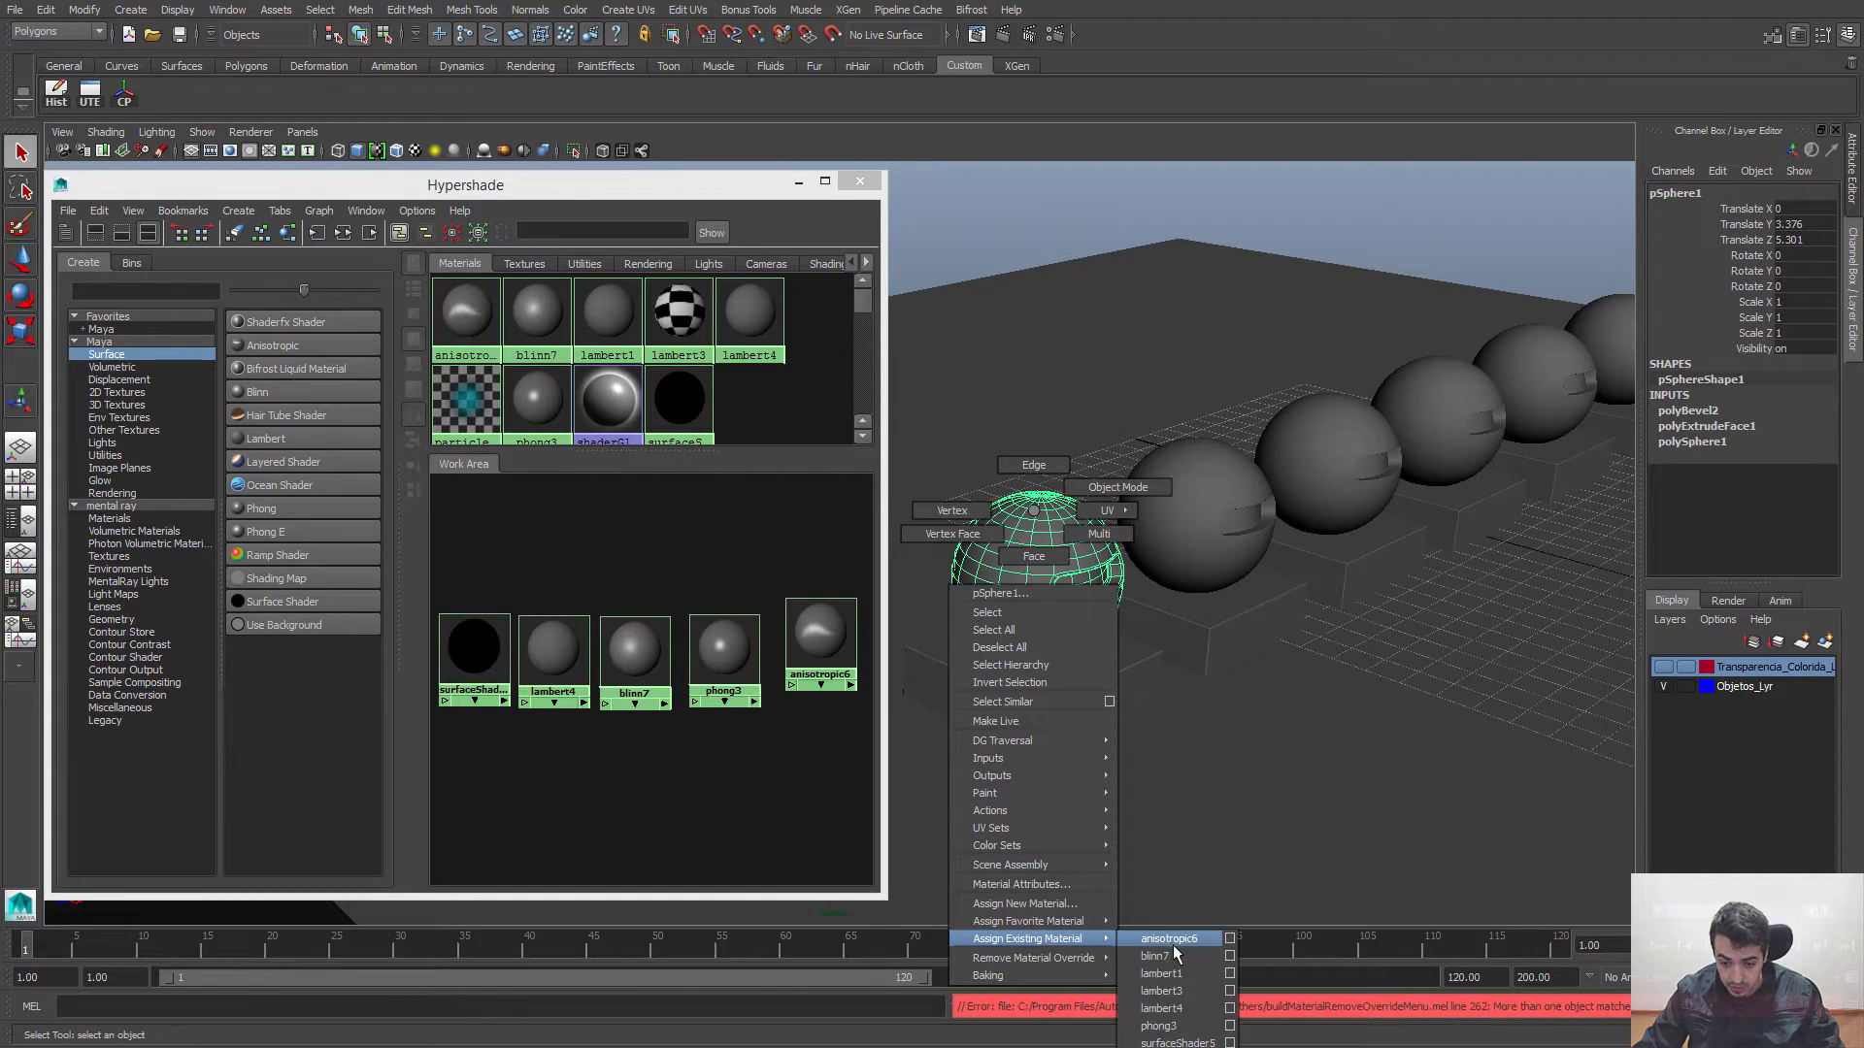
left_click(1177, 1044)
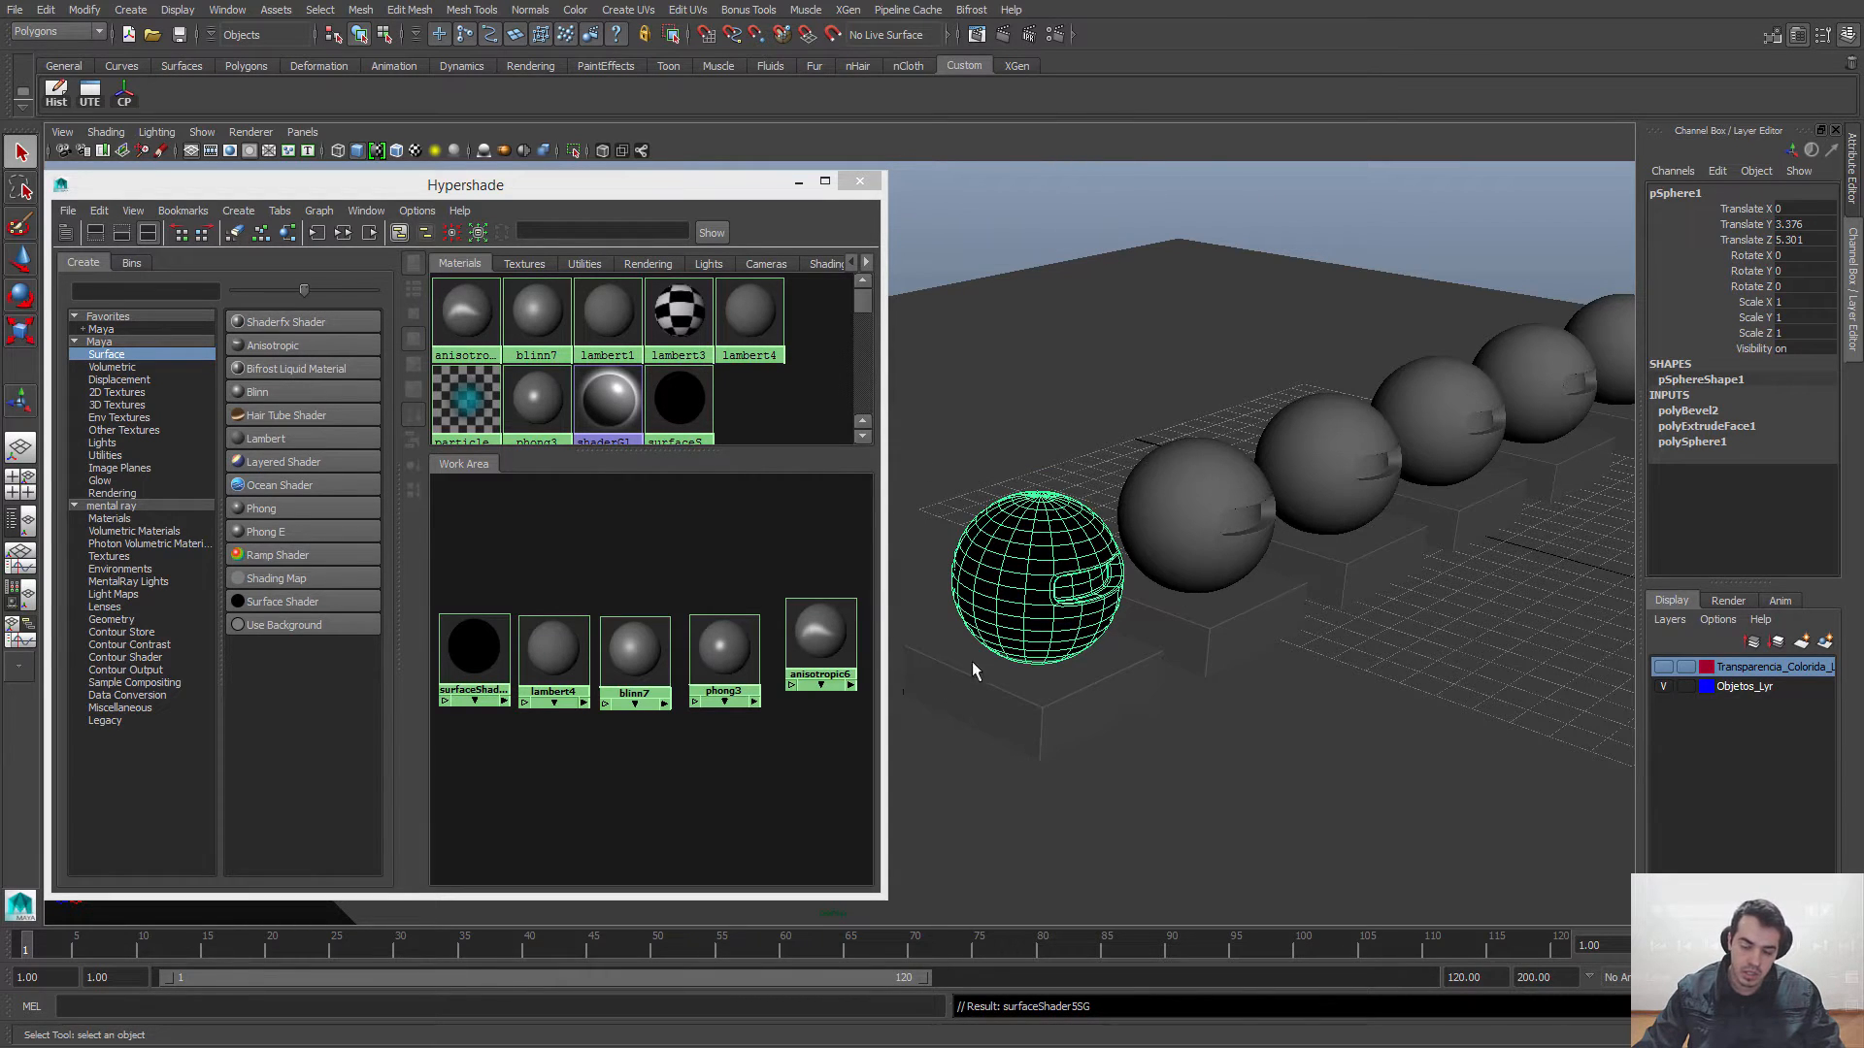
Step: Select the nearest sphere and its base together, assign the Surface Shader to the selection and clear the selection
left_click(1072, 685)
left_click(1004, 599, "shift")
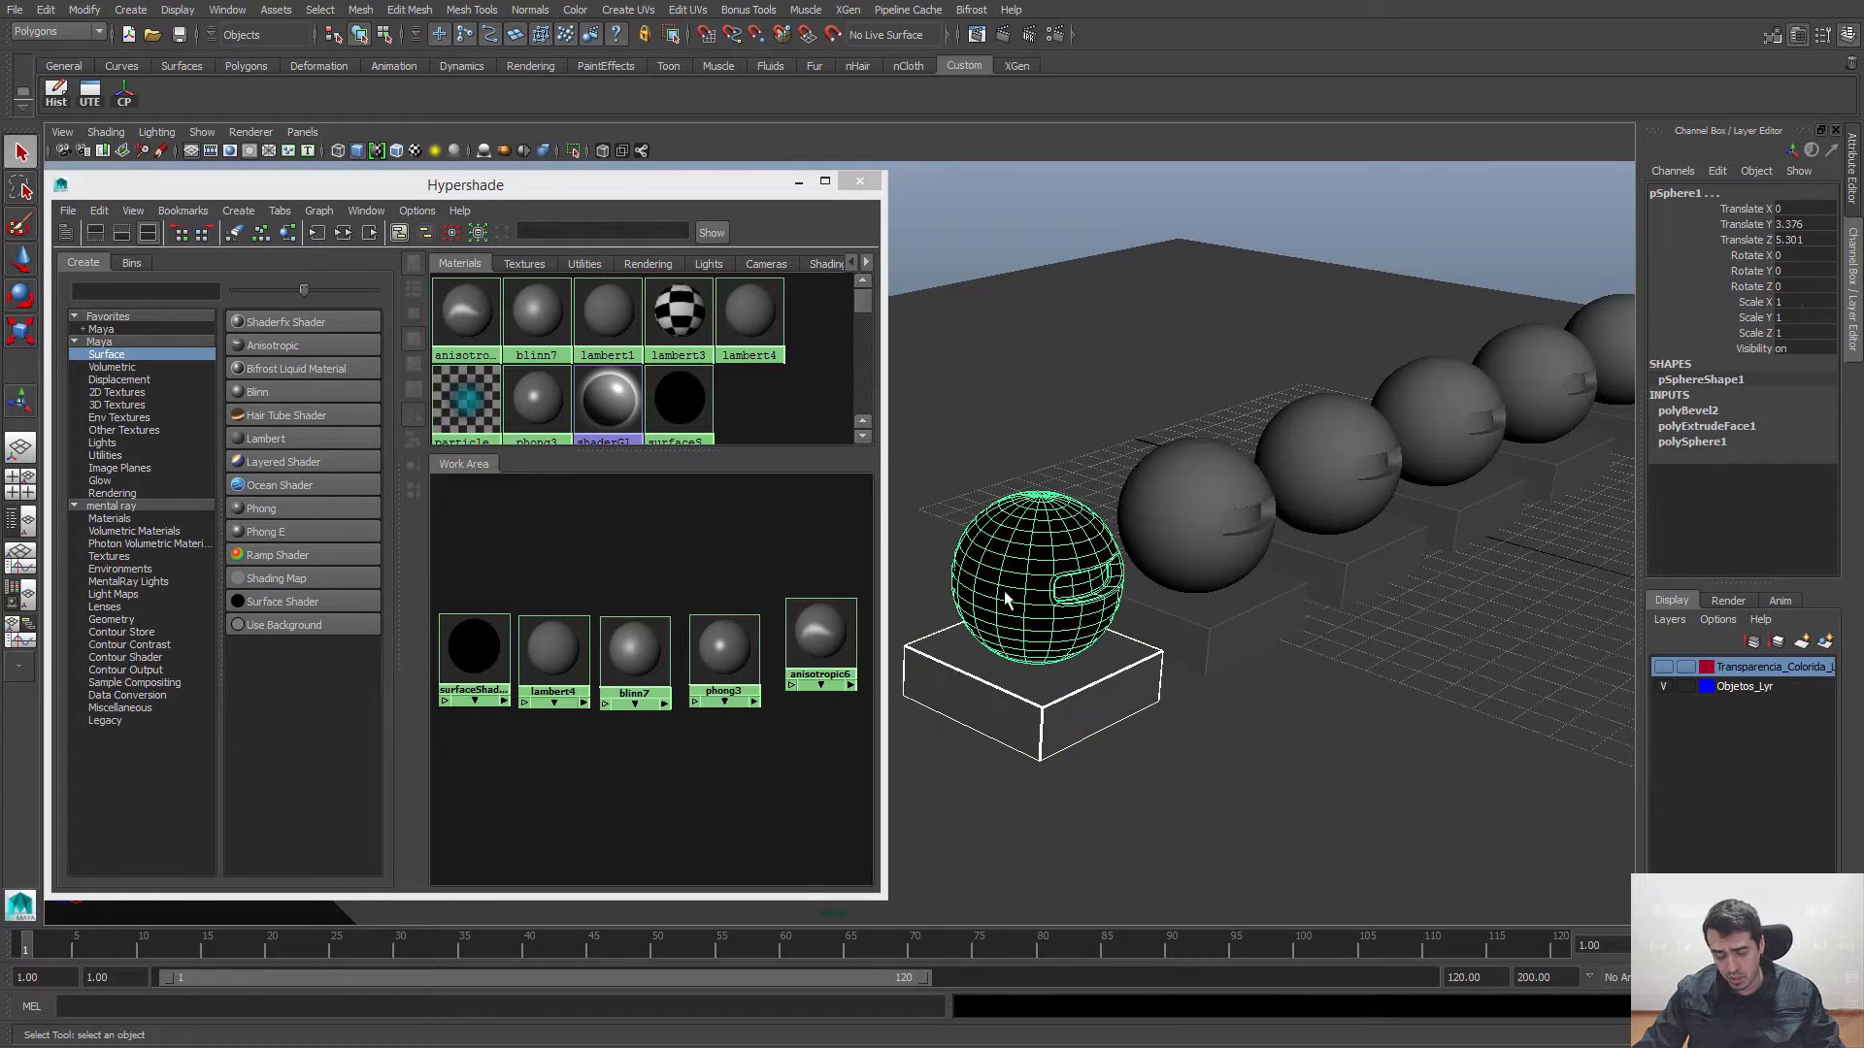
right_click_drag(470, 646, 462, 599)
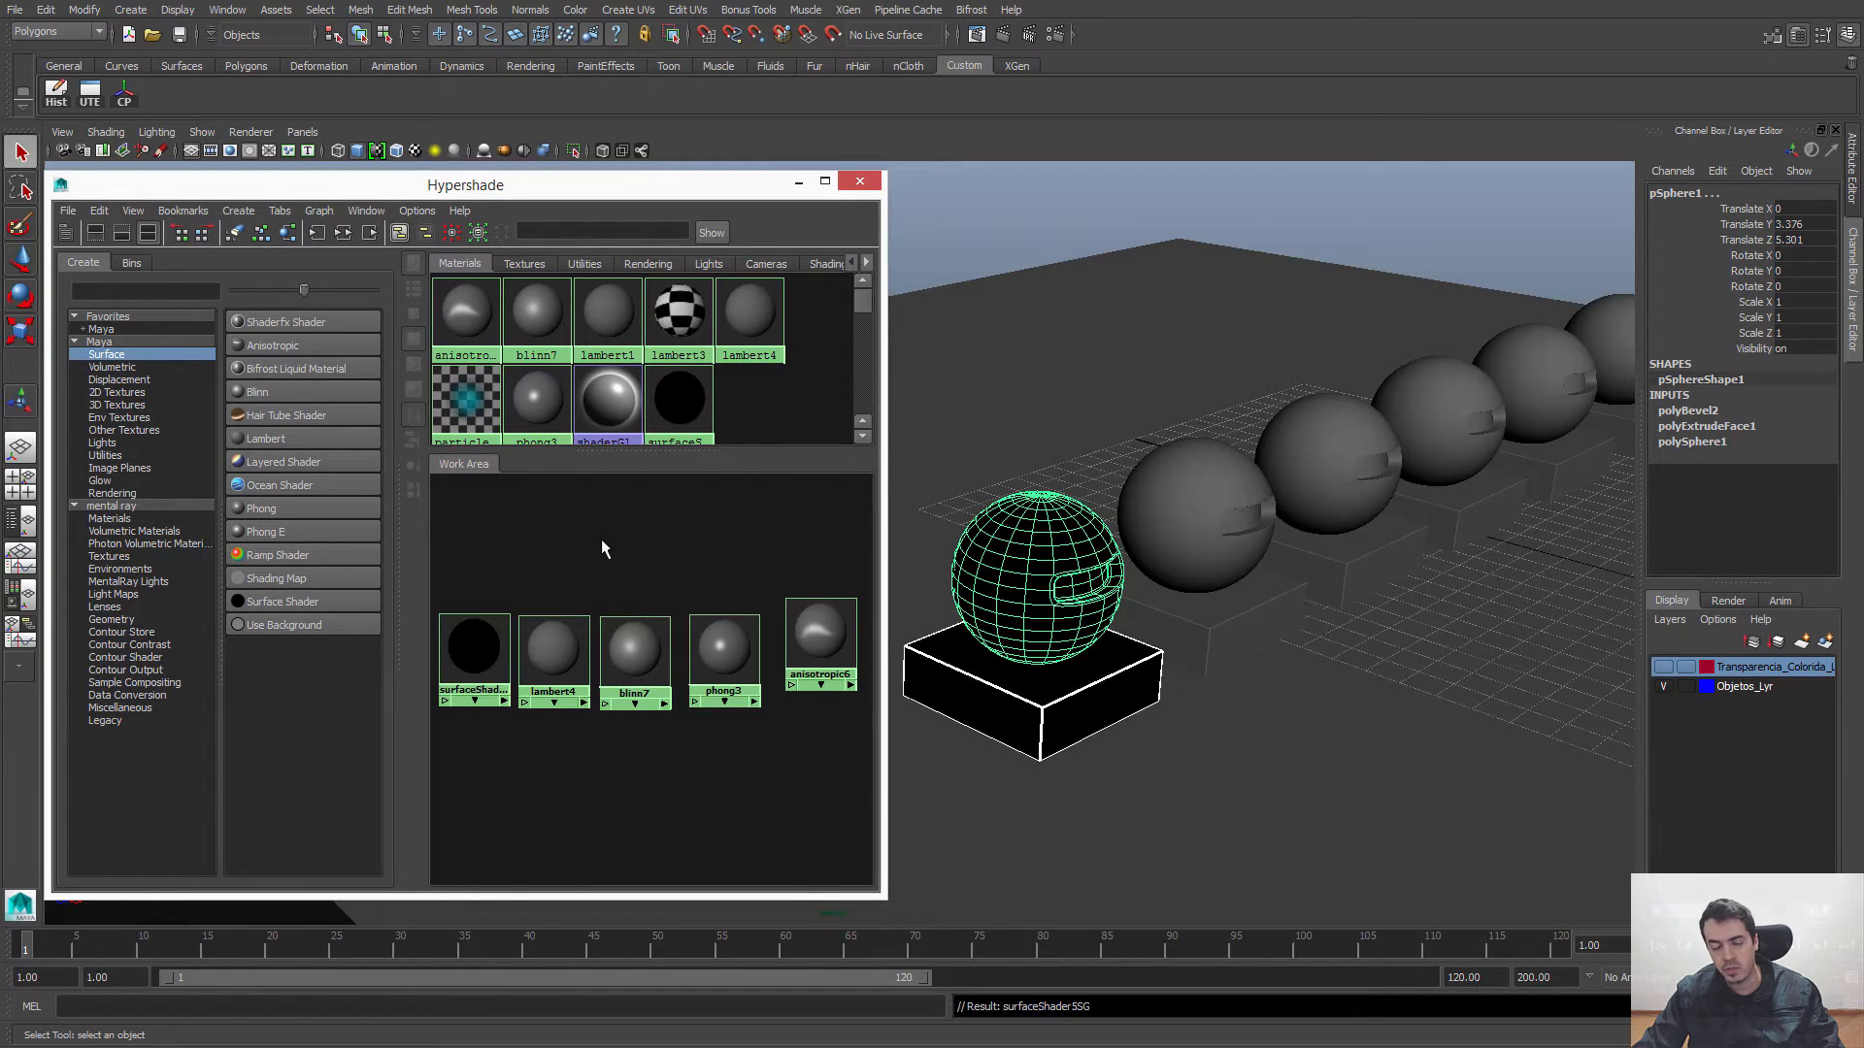
left_click(602, 539)
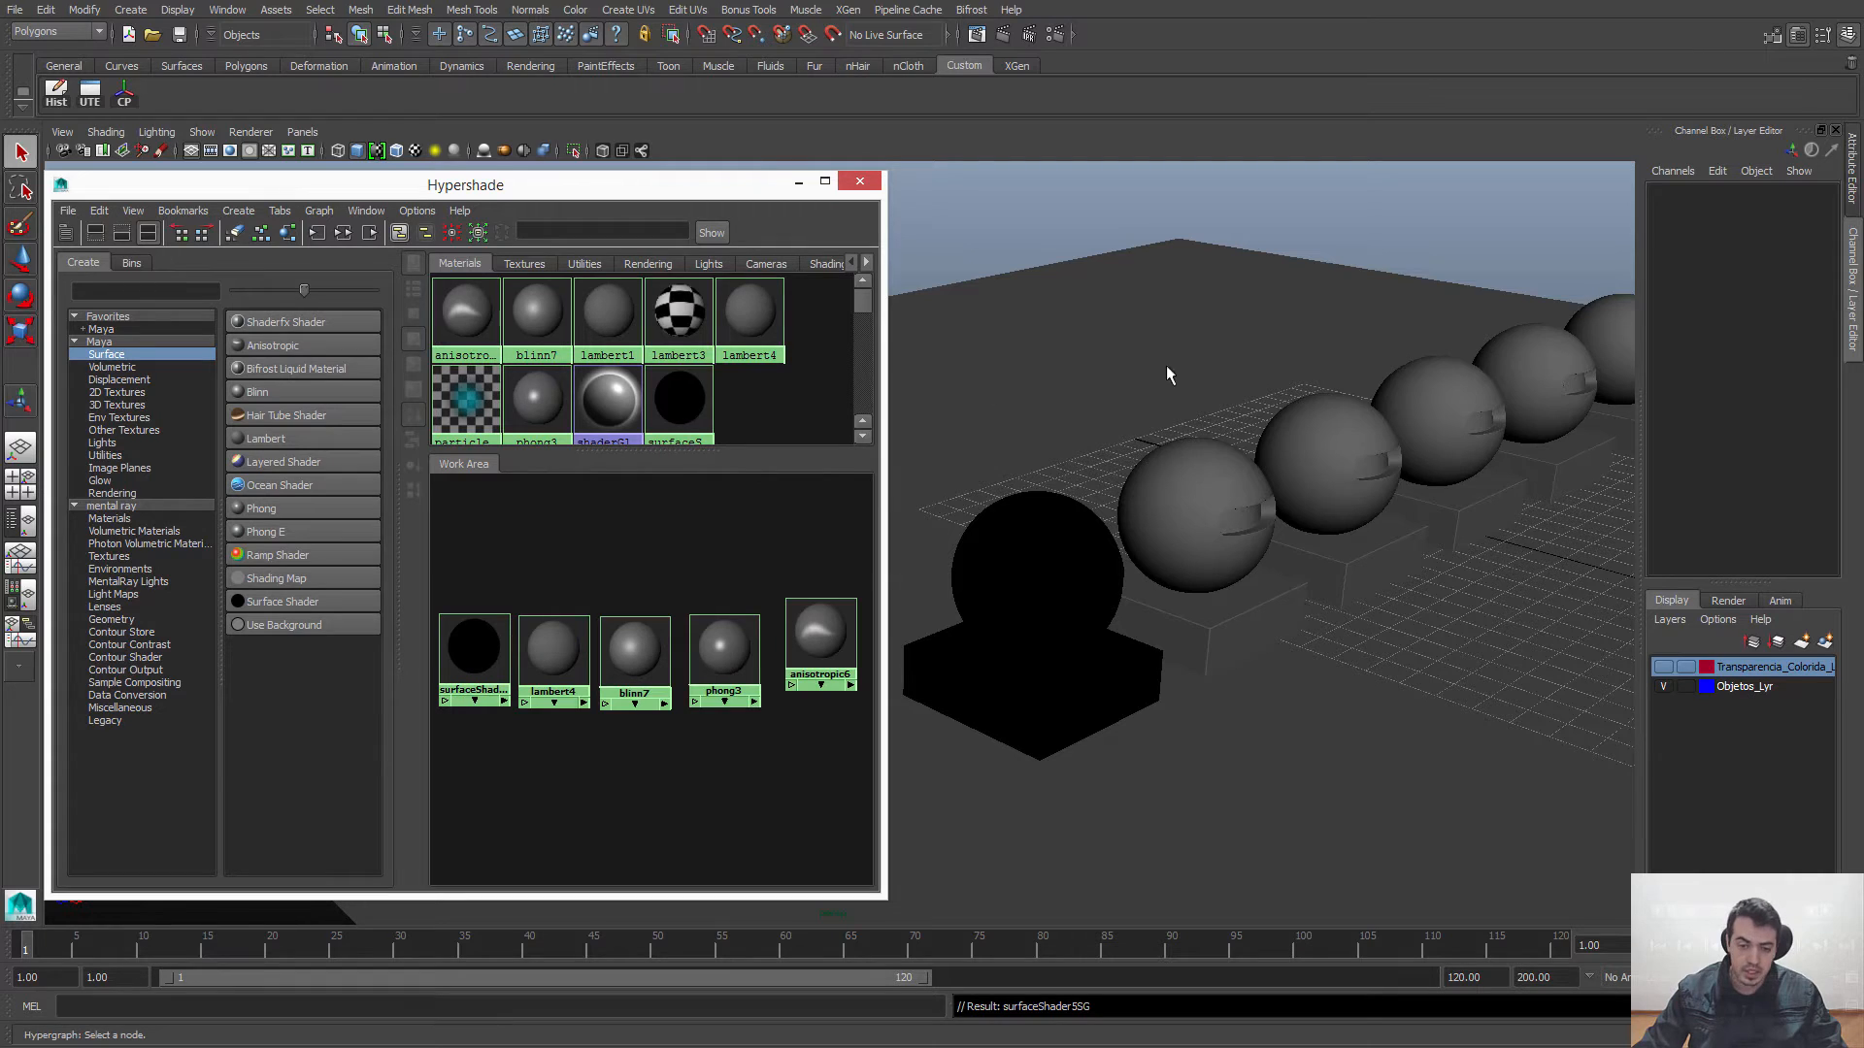
Step: View the Surface Shader's attributes from its Work Area node, clear the selection and return to the Channel Box
double_click(468, 652)
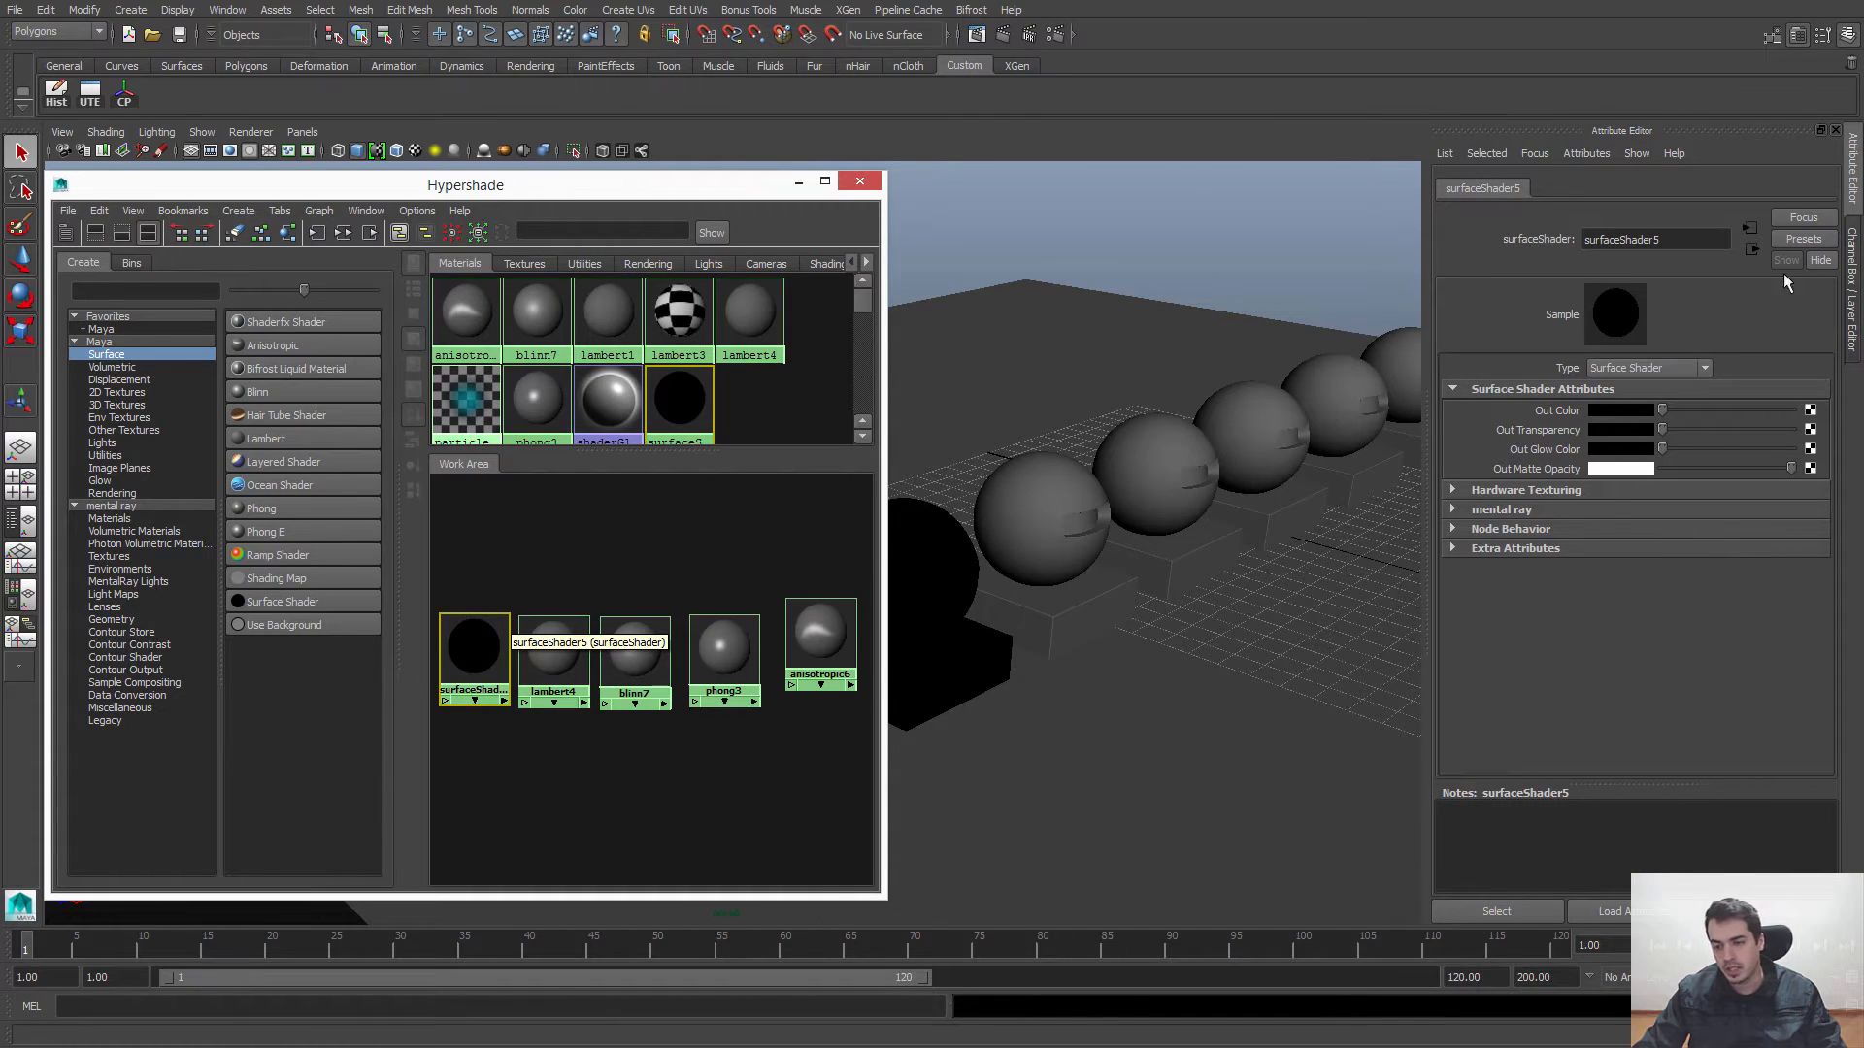
left_click(583, 575)
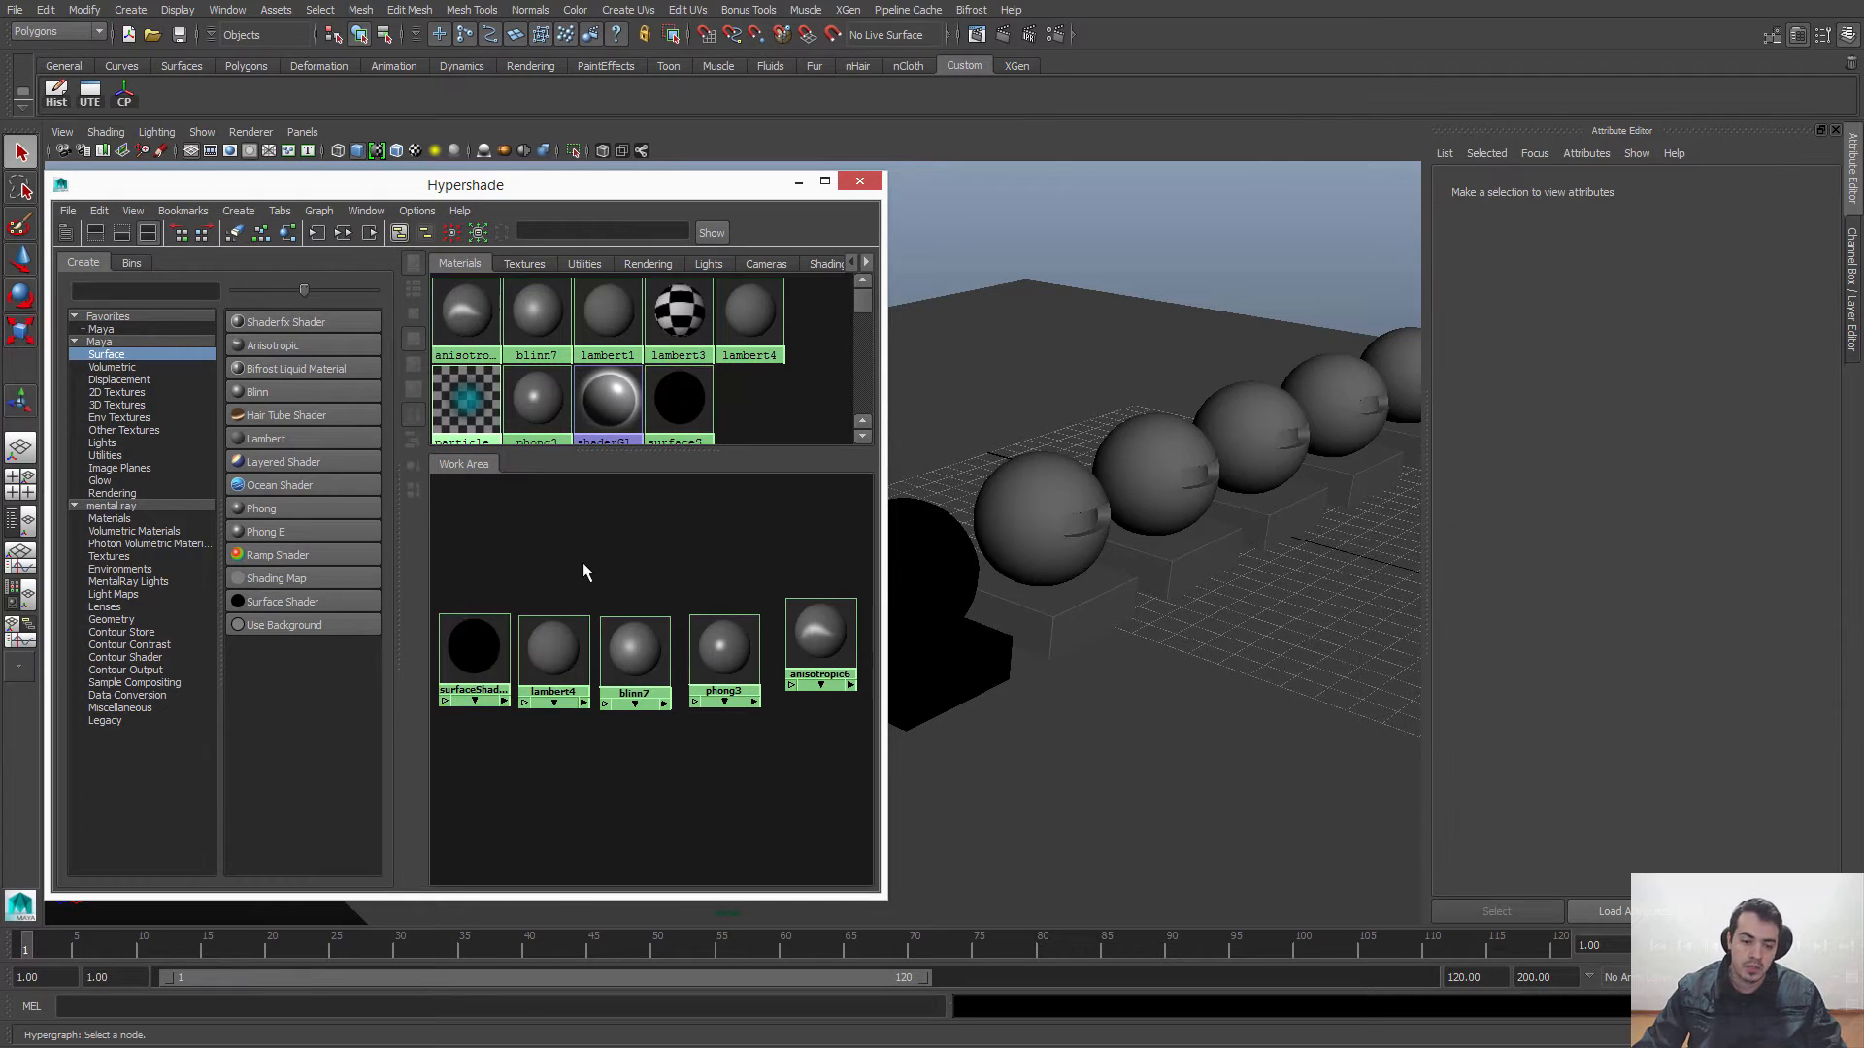
left_click(1852, 277)
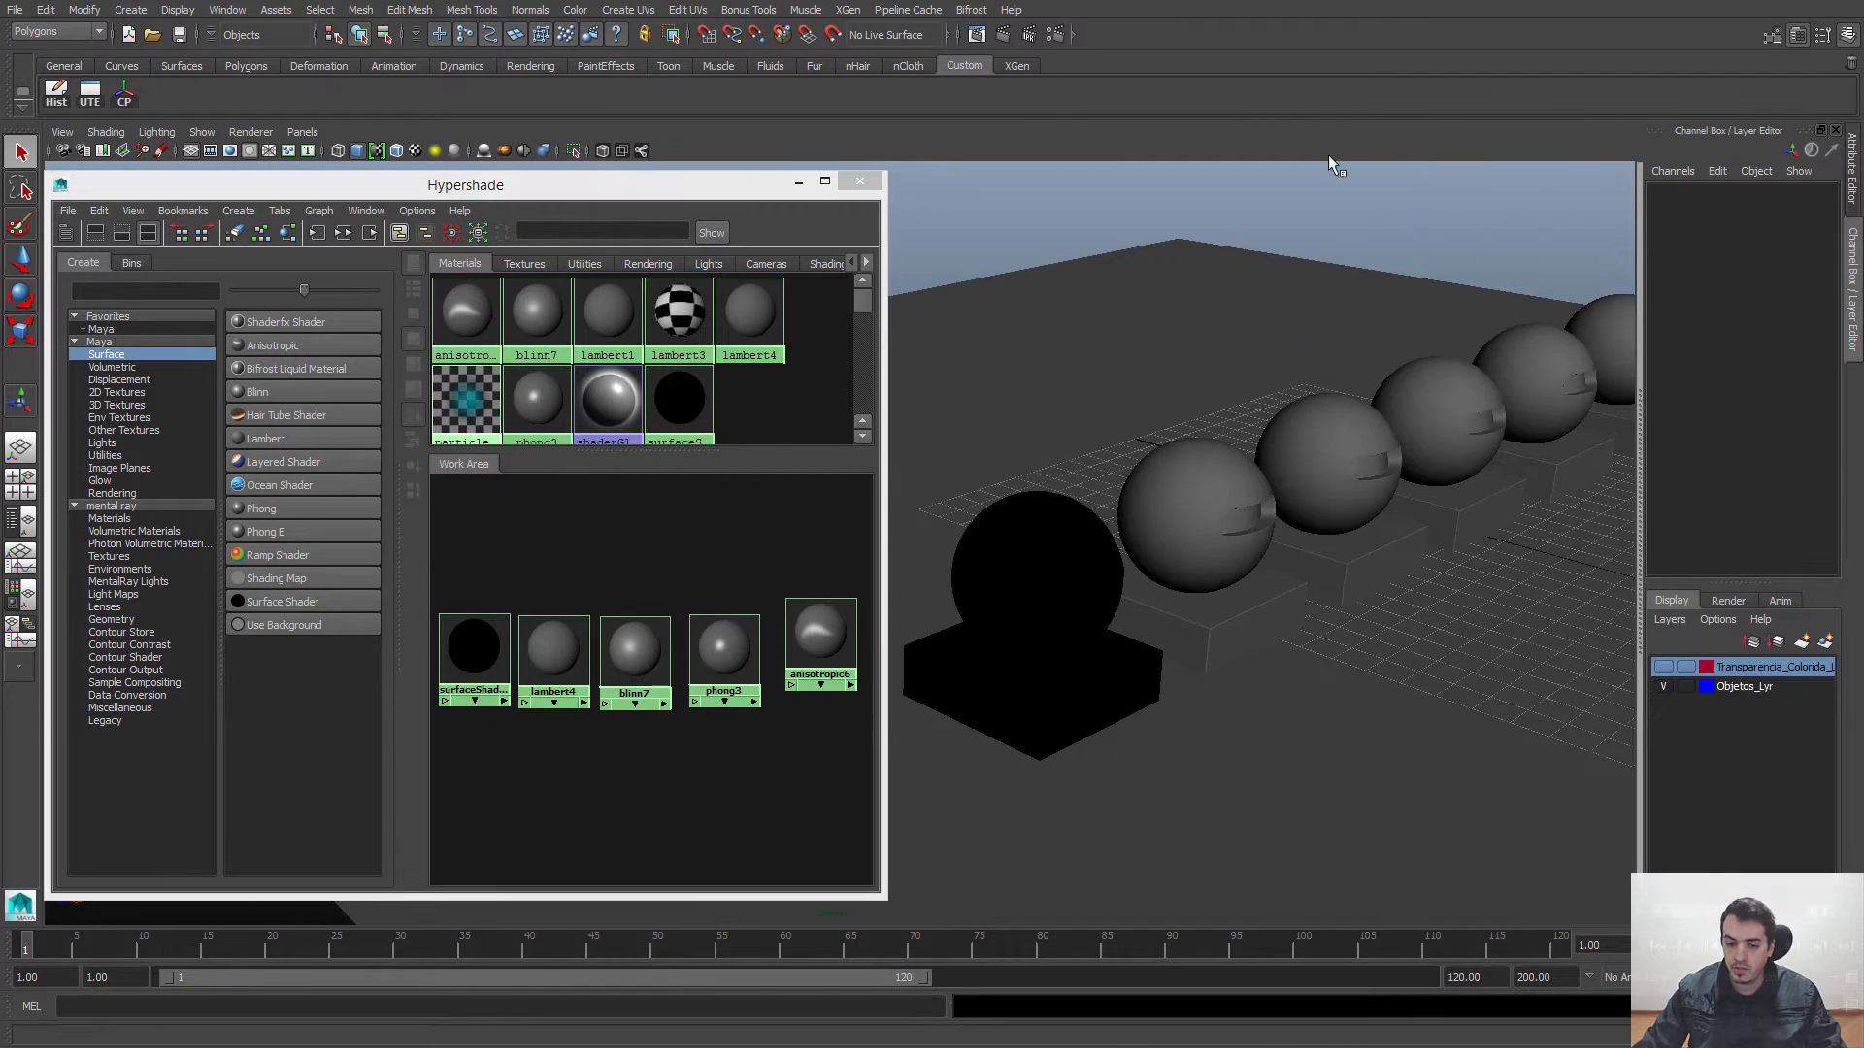
Step: With the Surface Shader node selected, switch between its Attribute Editor and Channel Box views, ending on the Channel Box
left_click(473, 656)
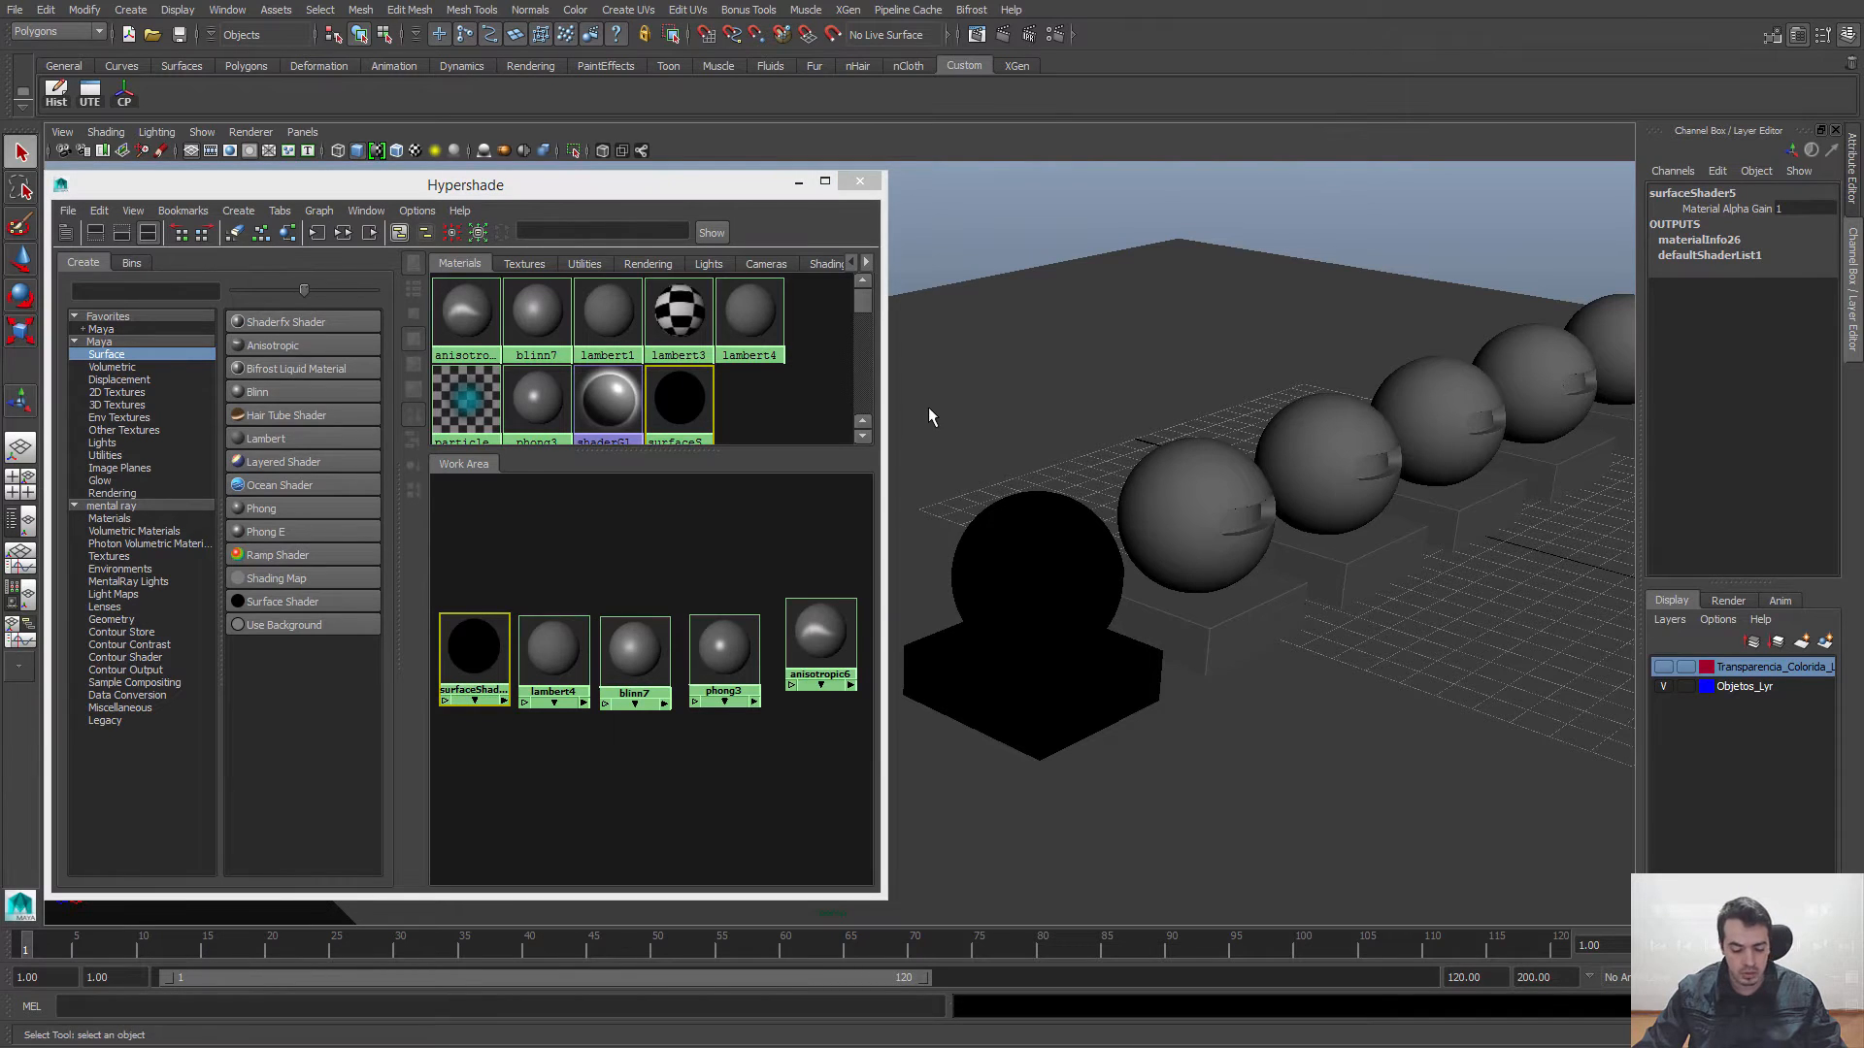
key("ctrl+a")
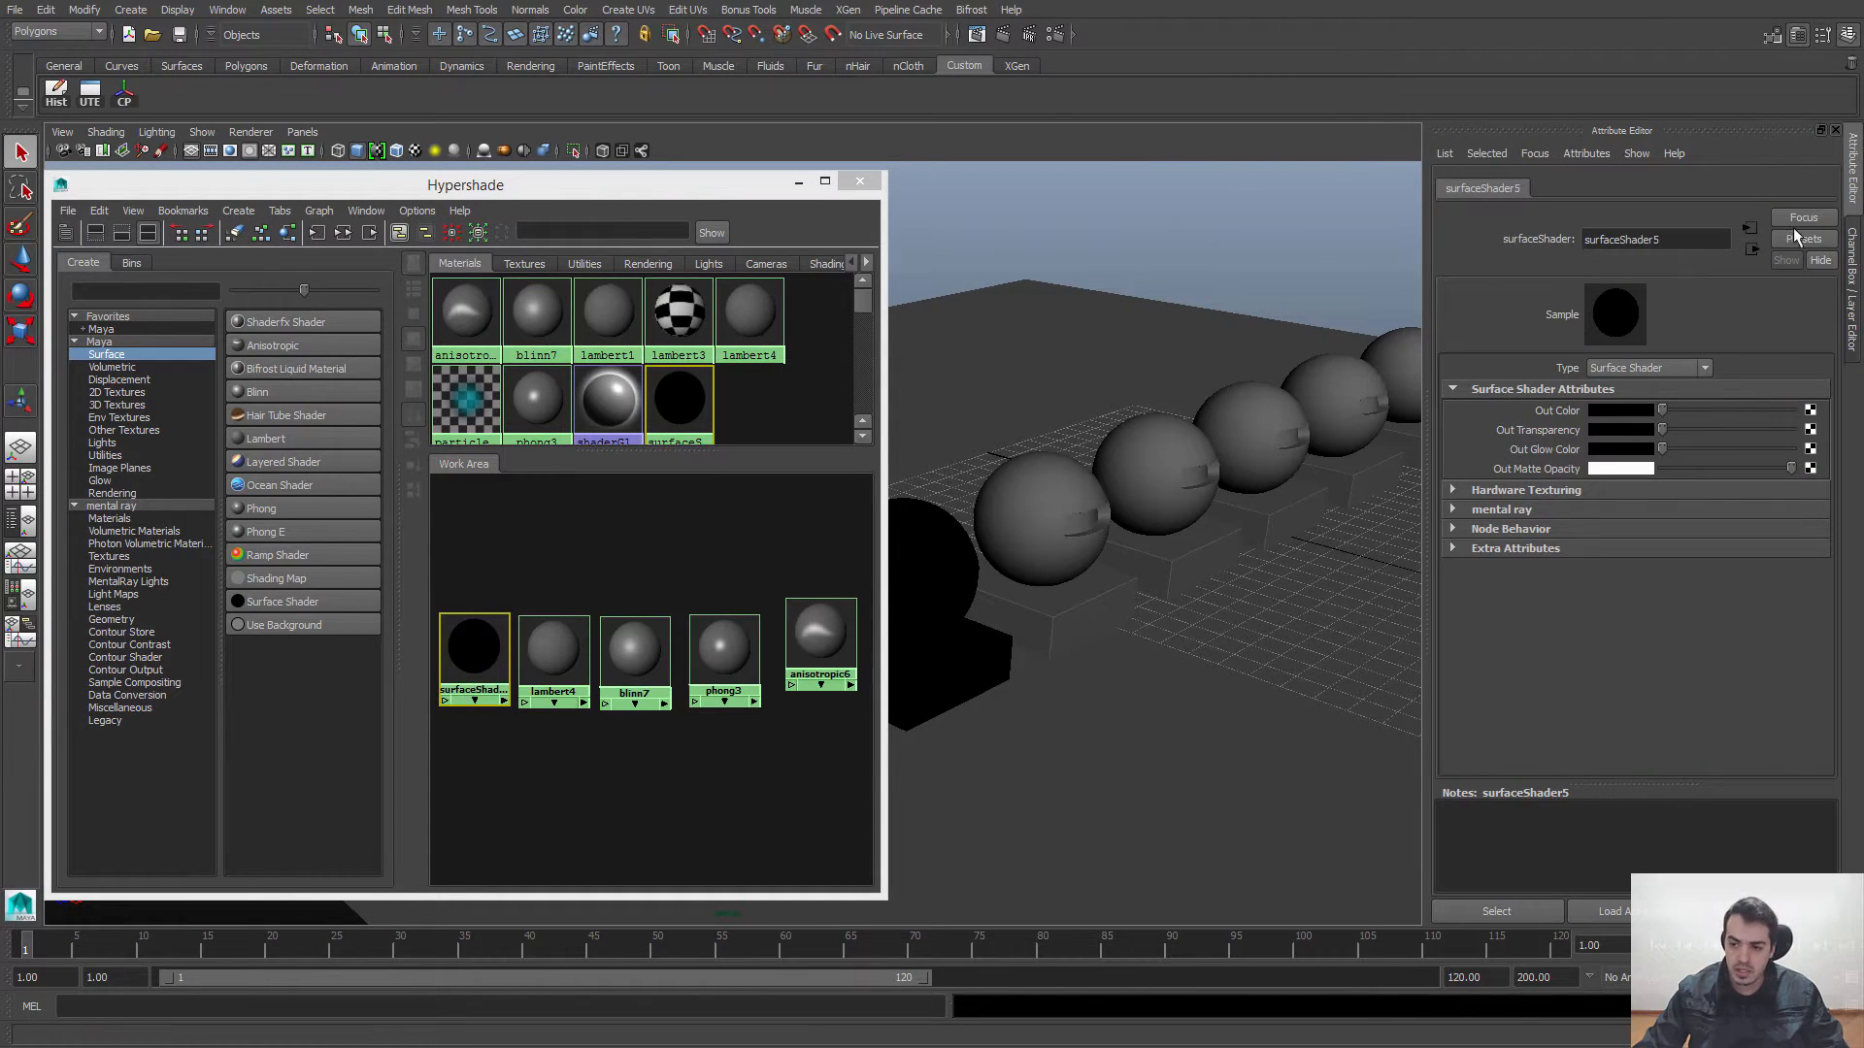
left_click(1854, 256)
double_click(491, 648)
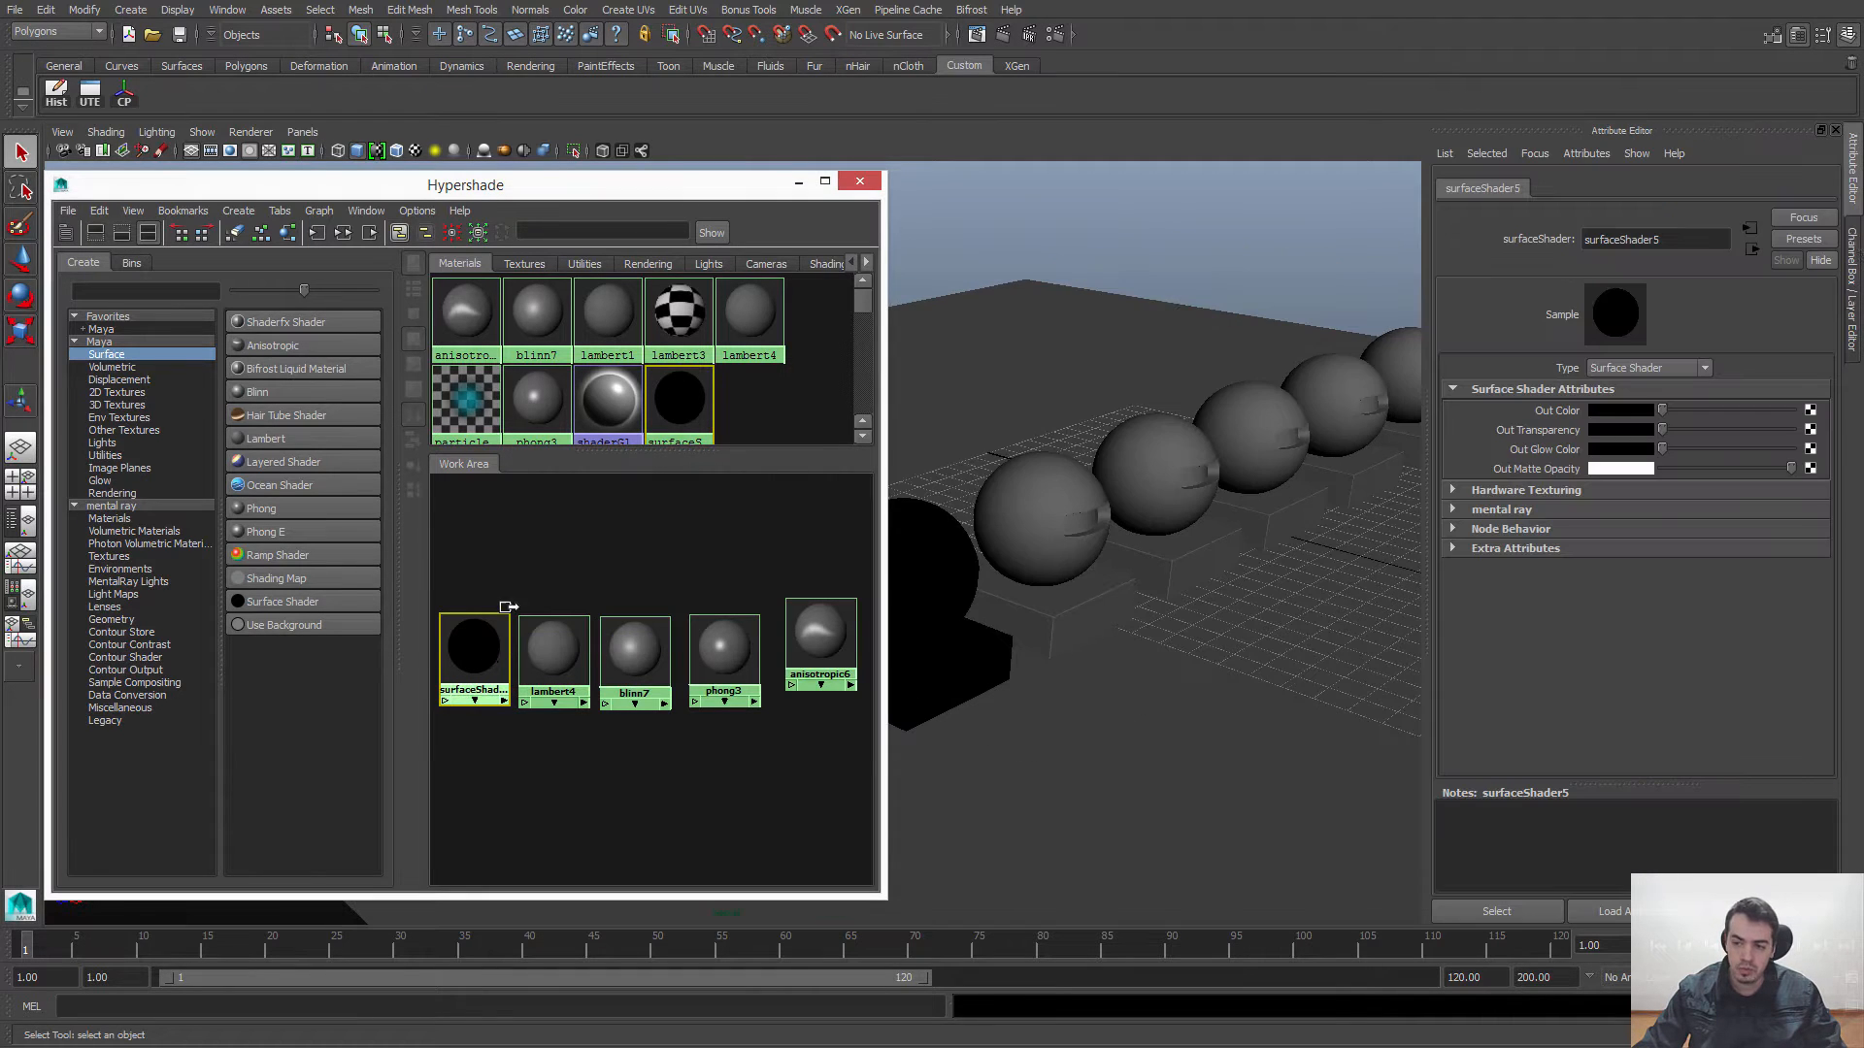
key("ctrl+a")
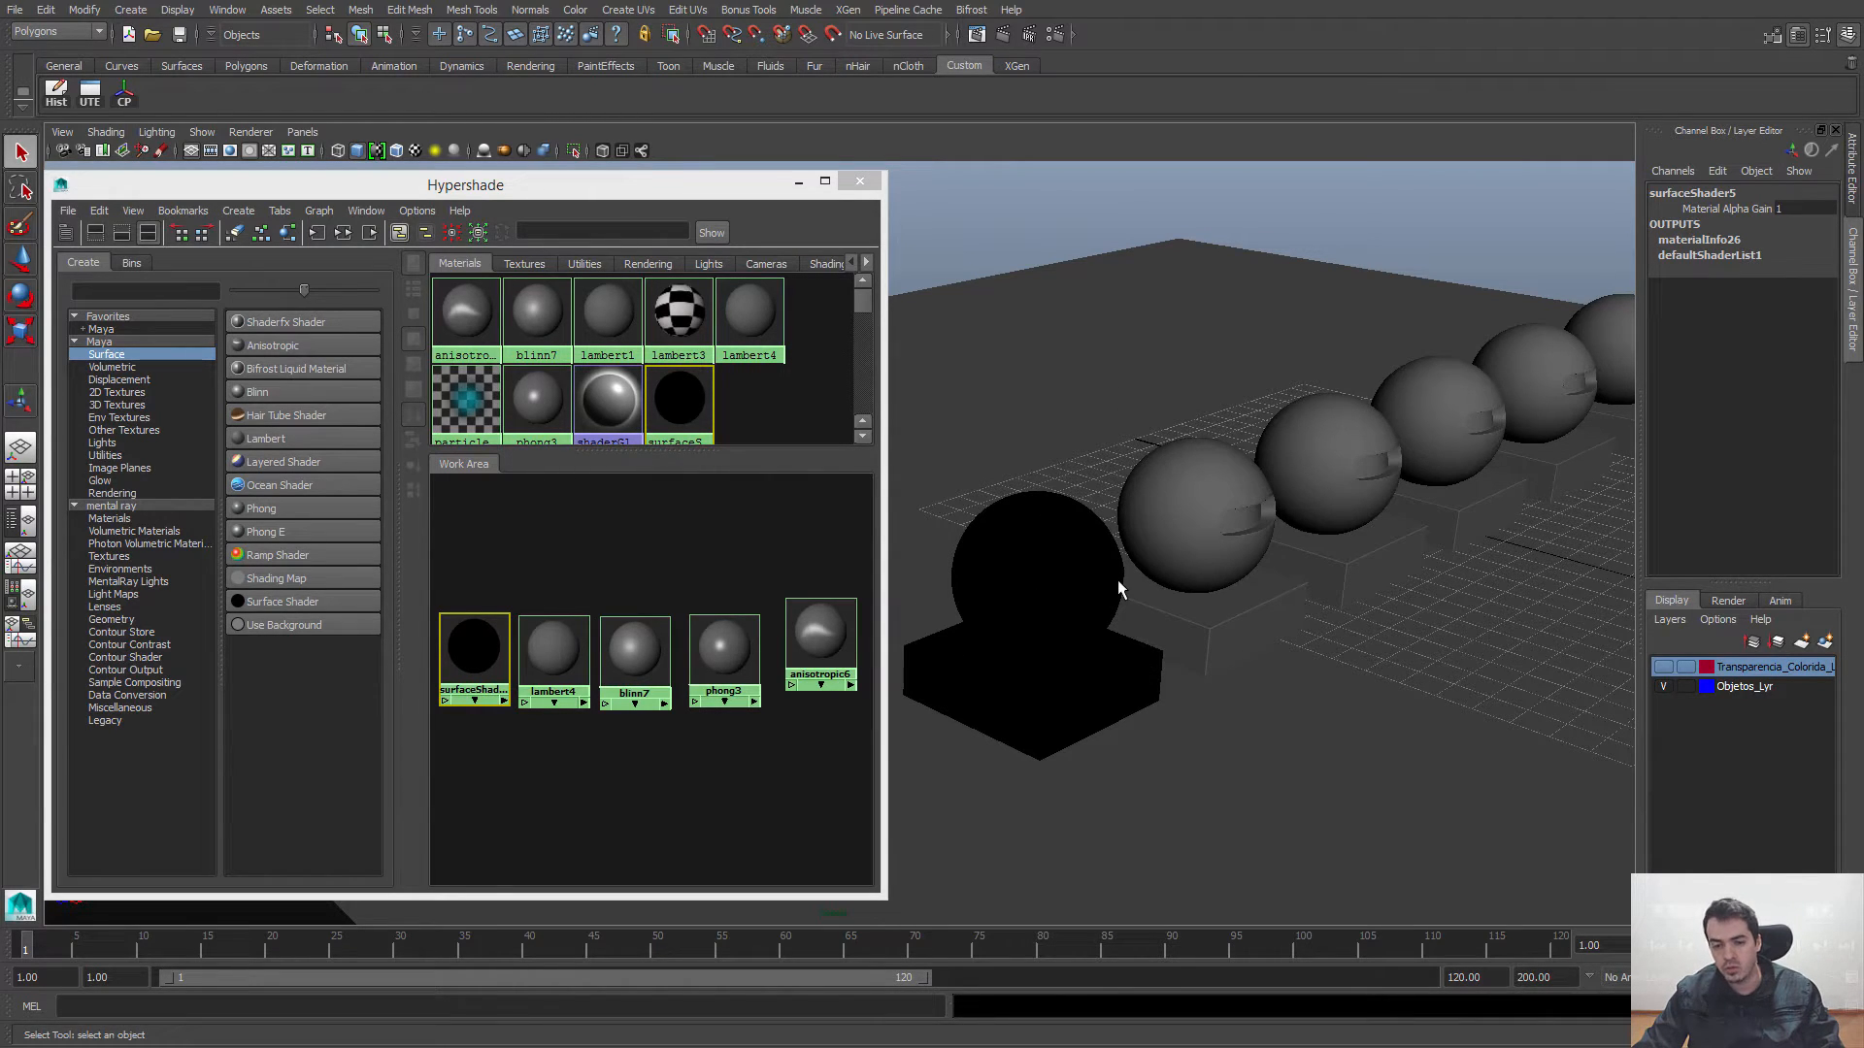
Step: Open Material Attributes from the nearest sphere and view its surfaceShader5 settings in the Attribute Editor
left_click(1029, 526)
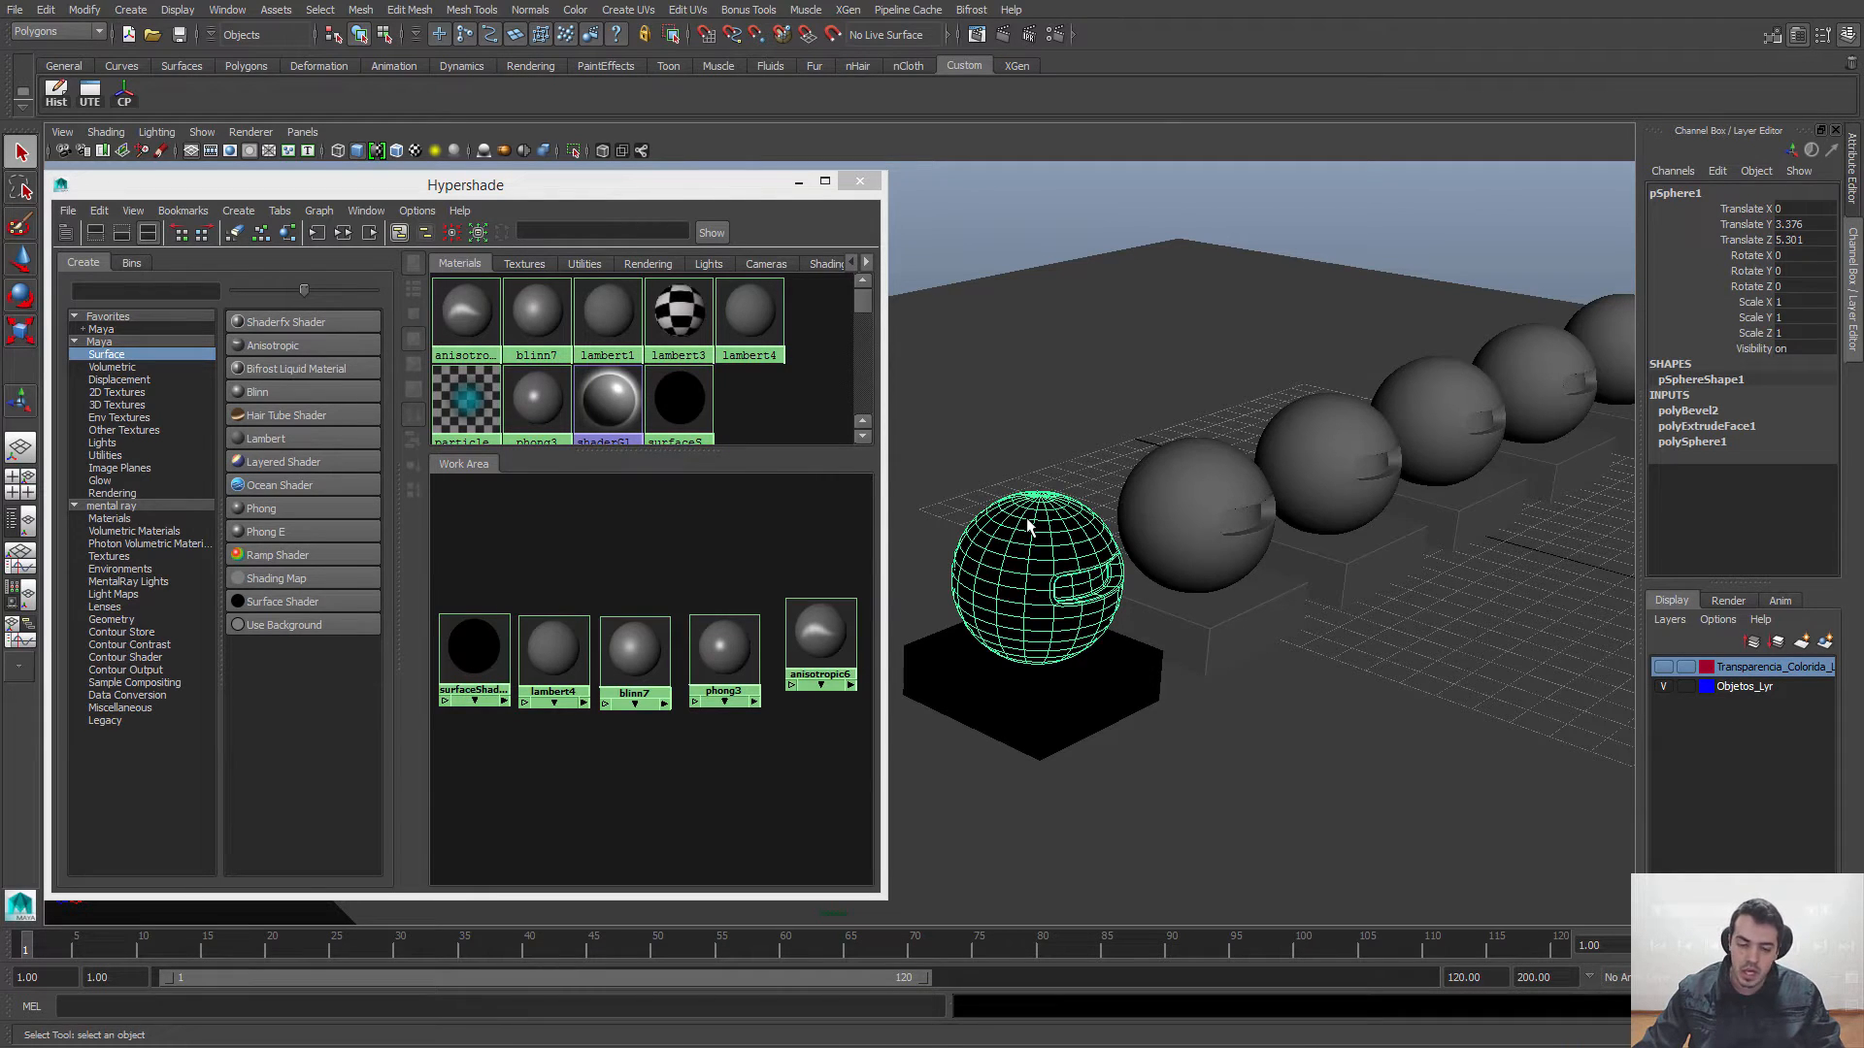
right_click(1040, 512)
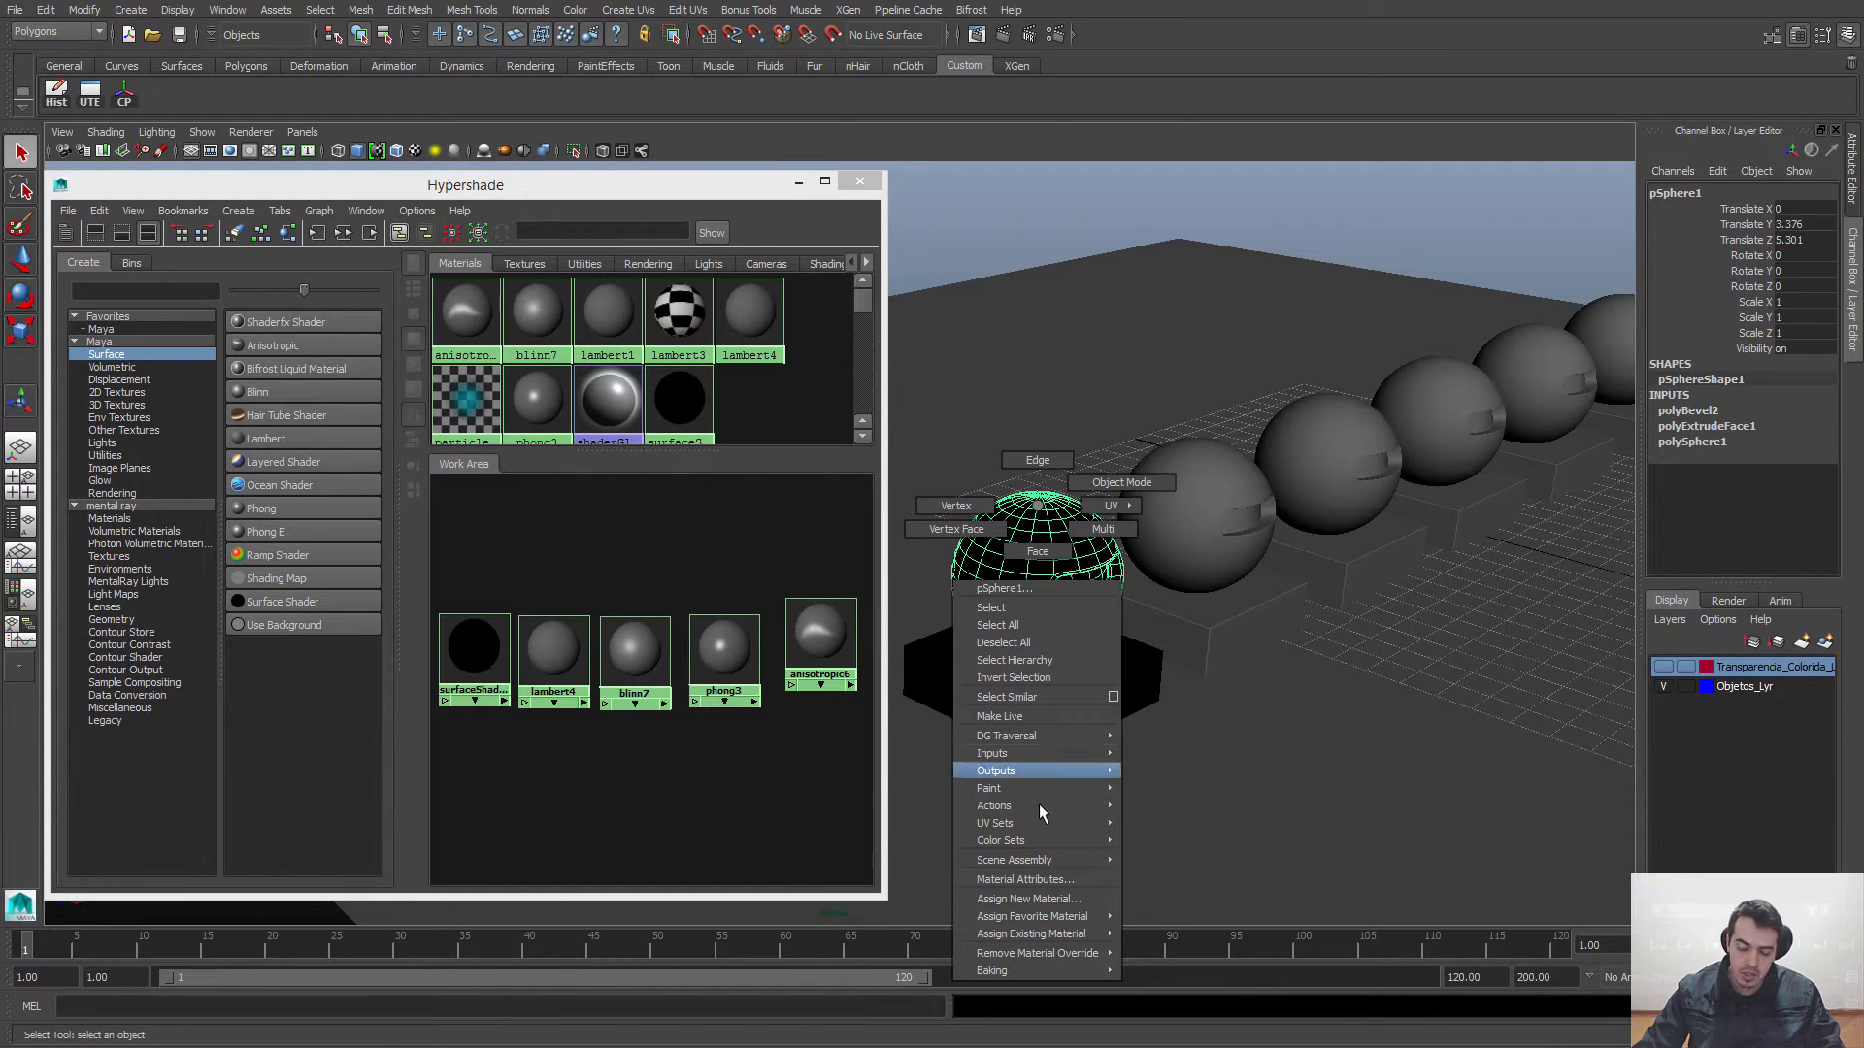
left_click(1000, 882)
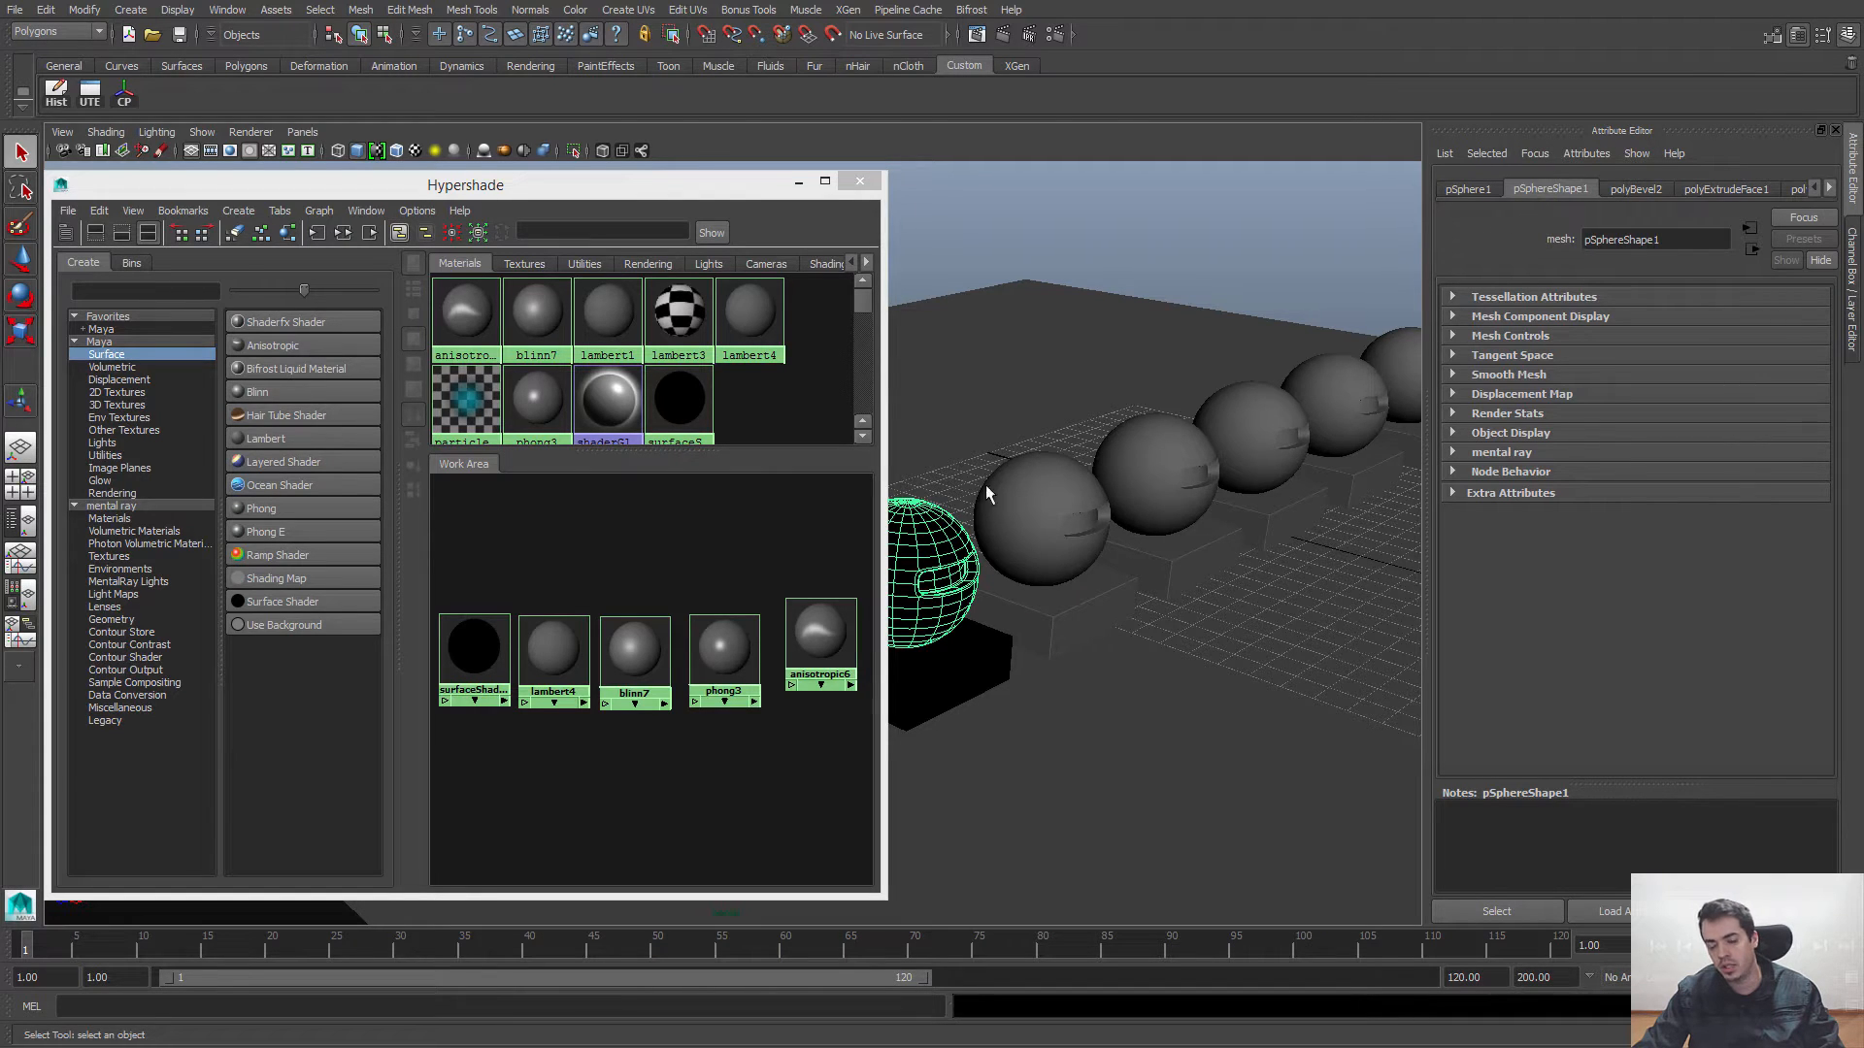
left_click(1830, 189)
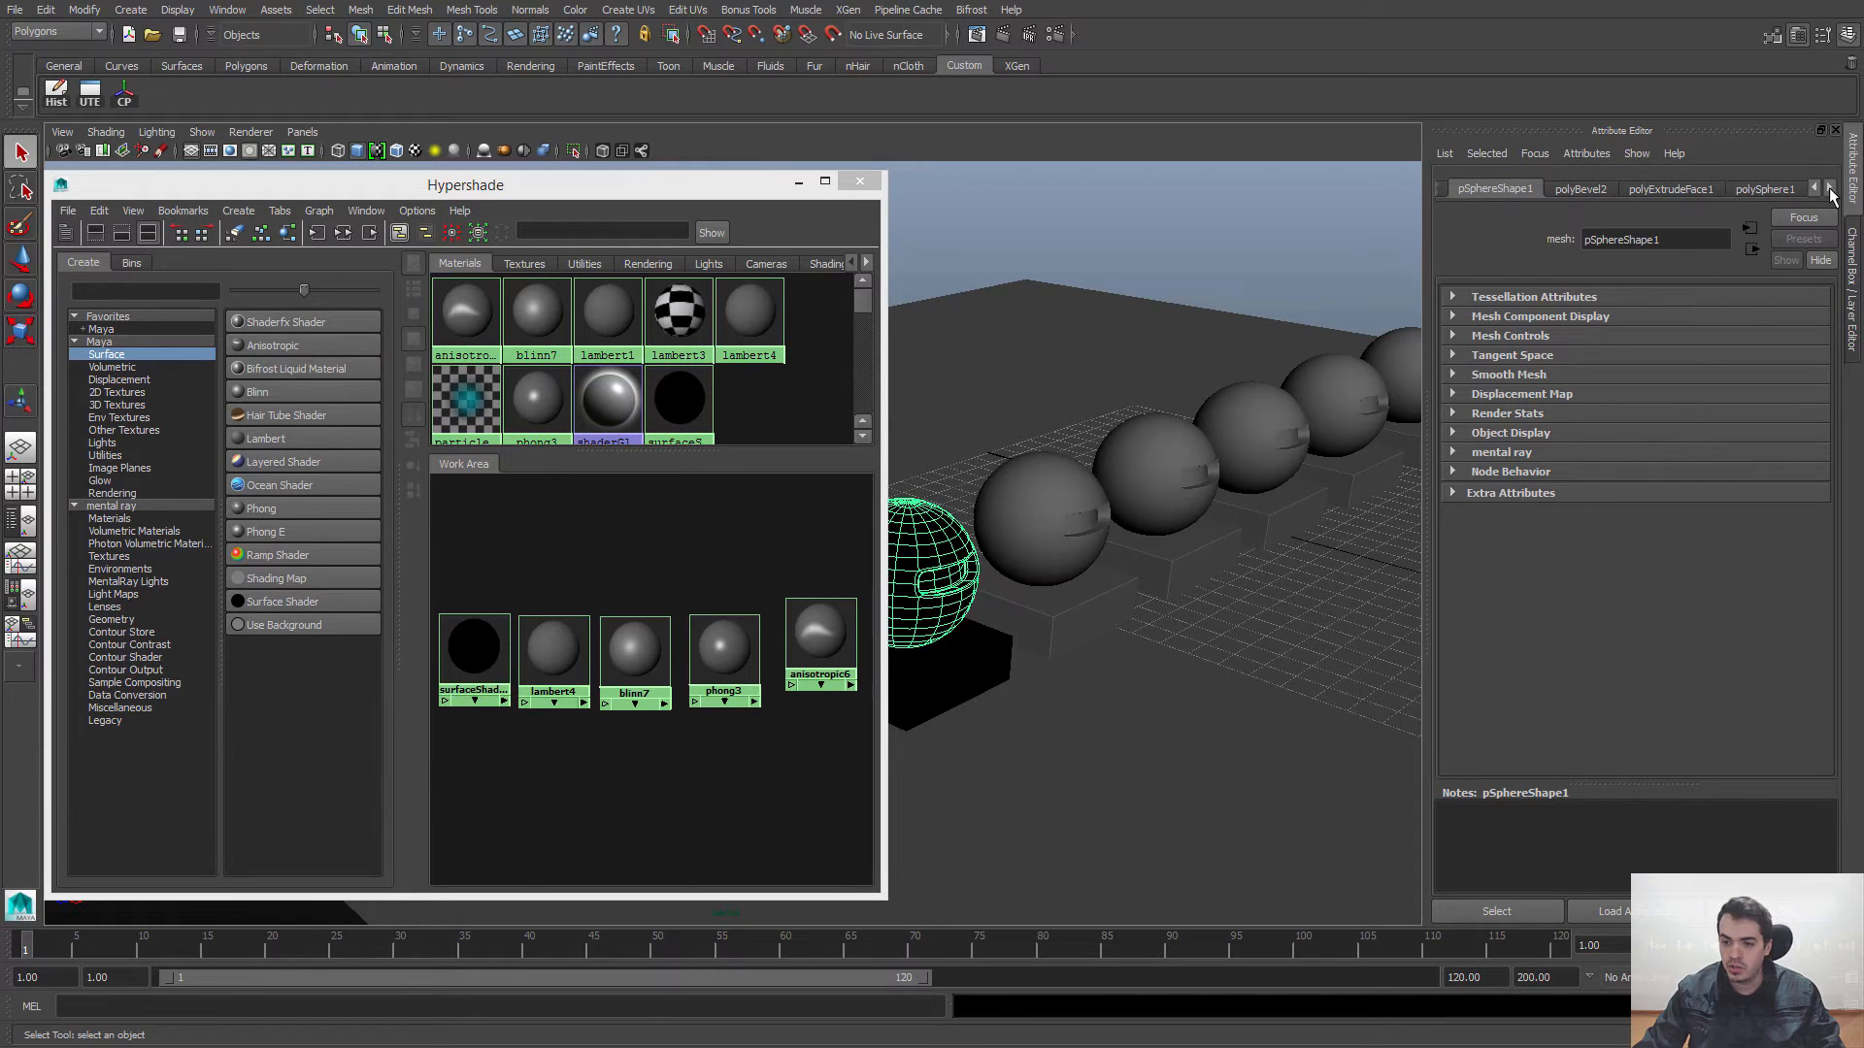
left_click(1830, 189)
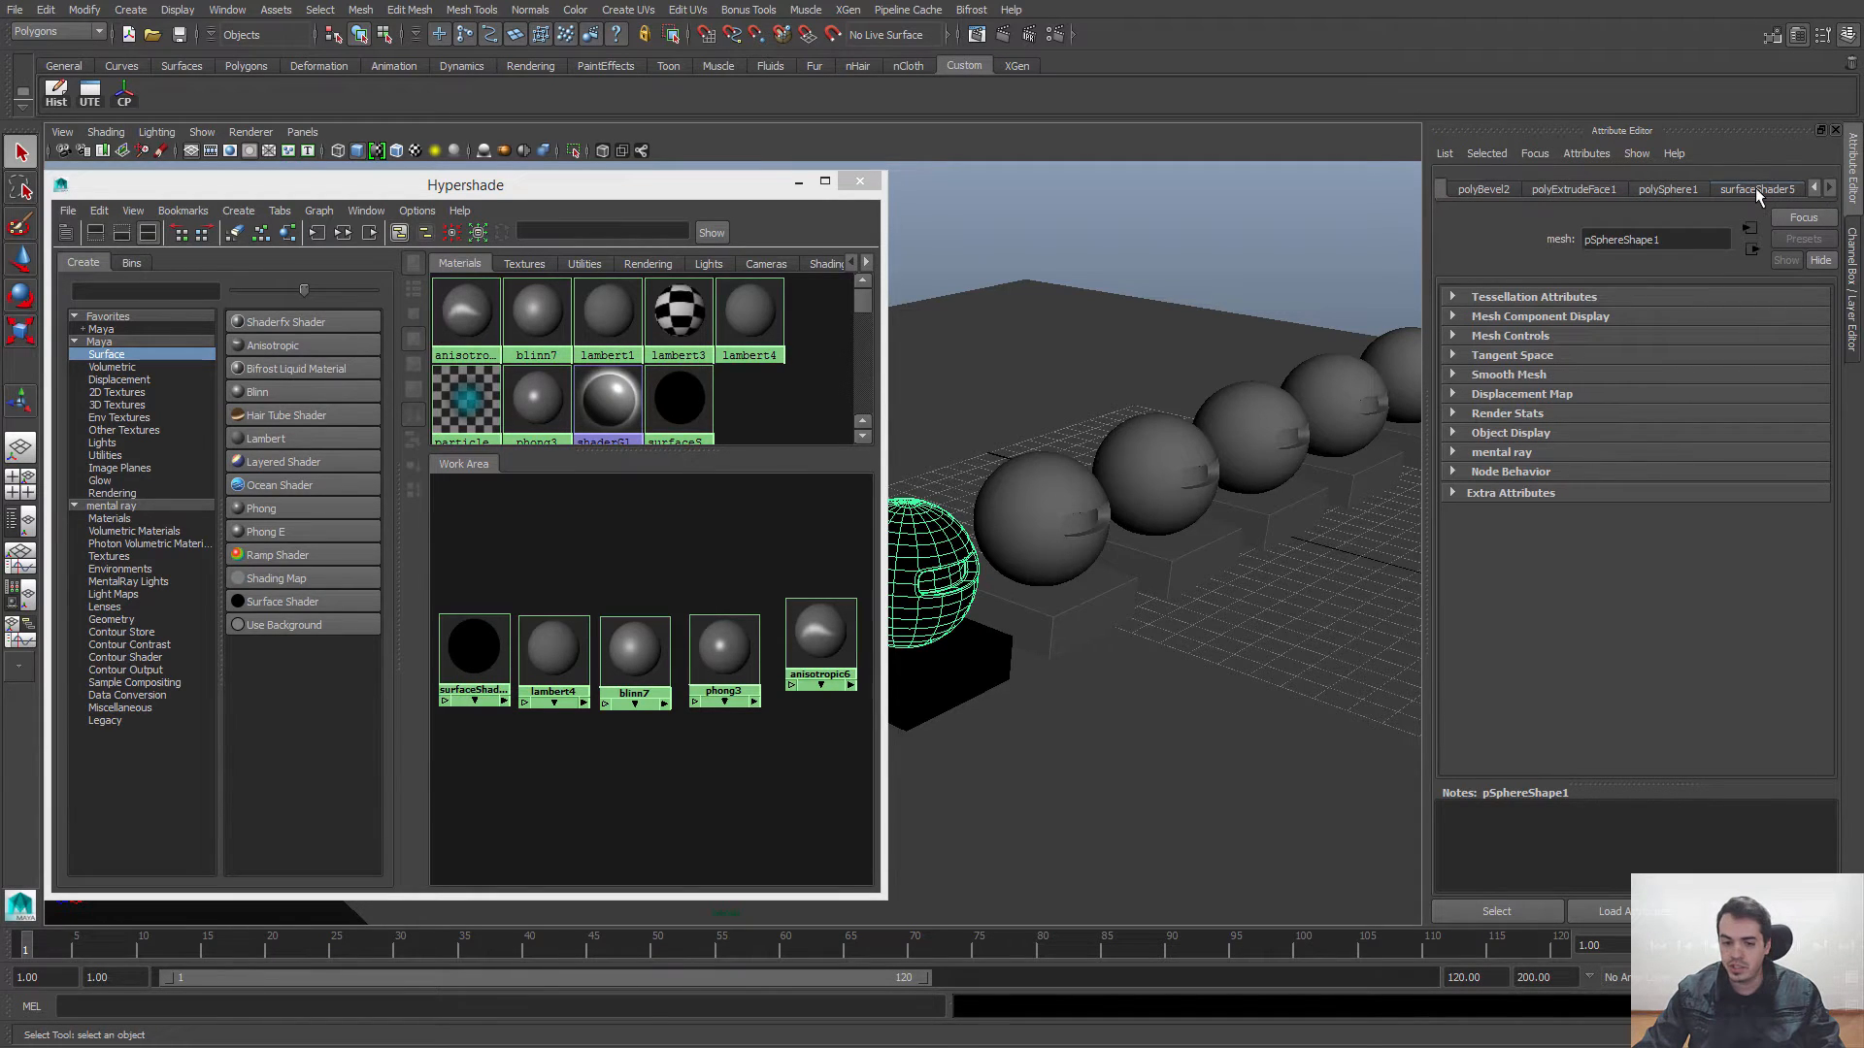
left_click(1755, 188)
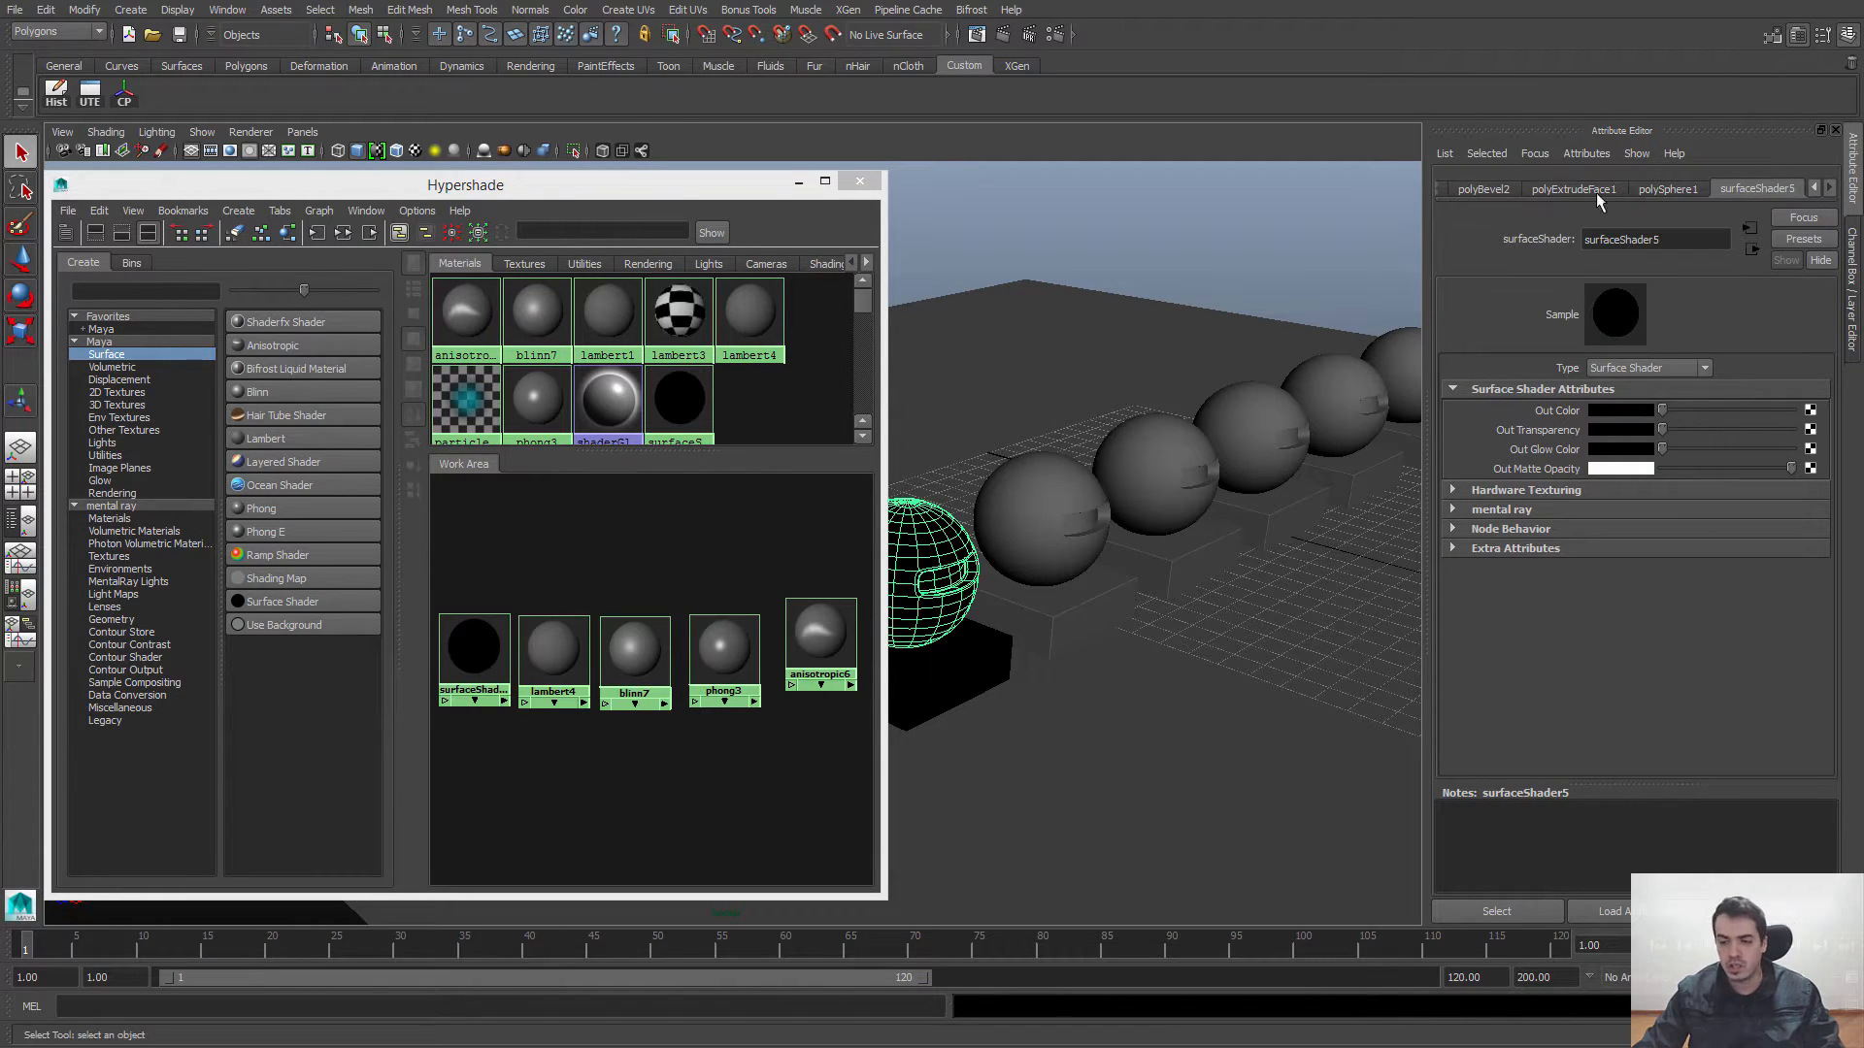
Step: Open Material Attributes from the base under the nearest sphere and return to the Channel Box
left_click(927, 668)
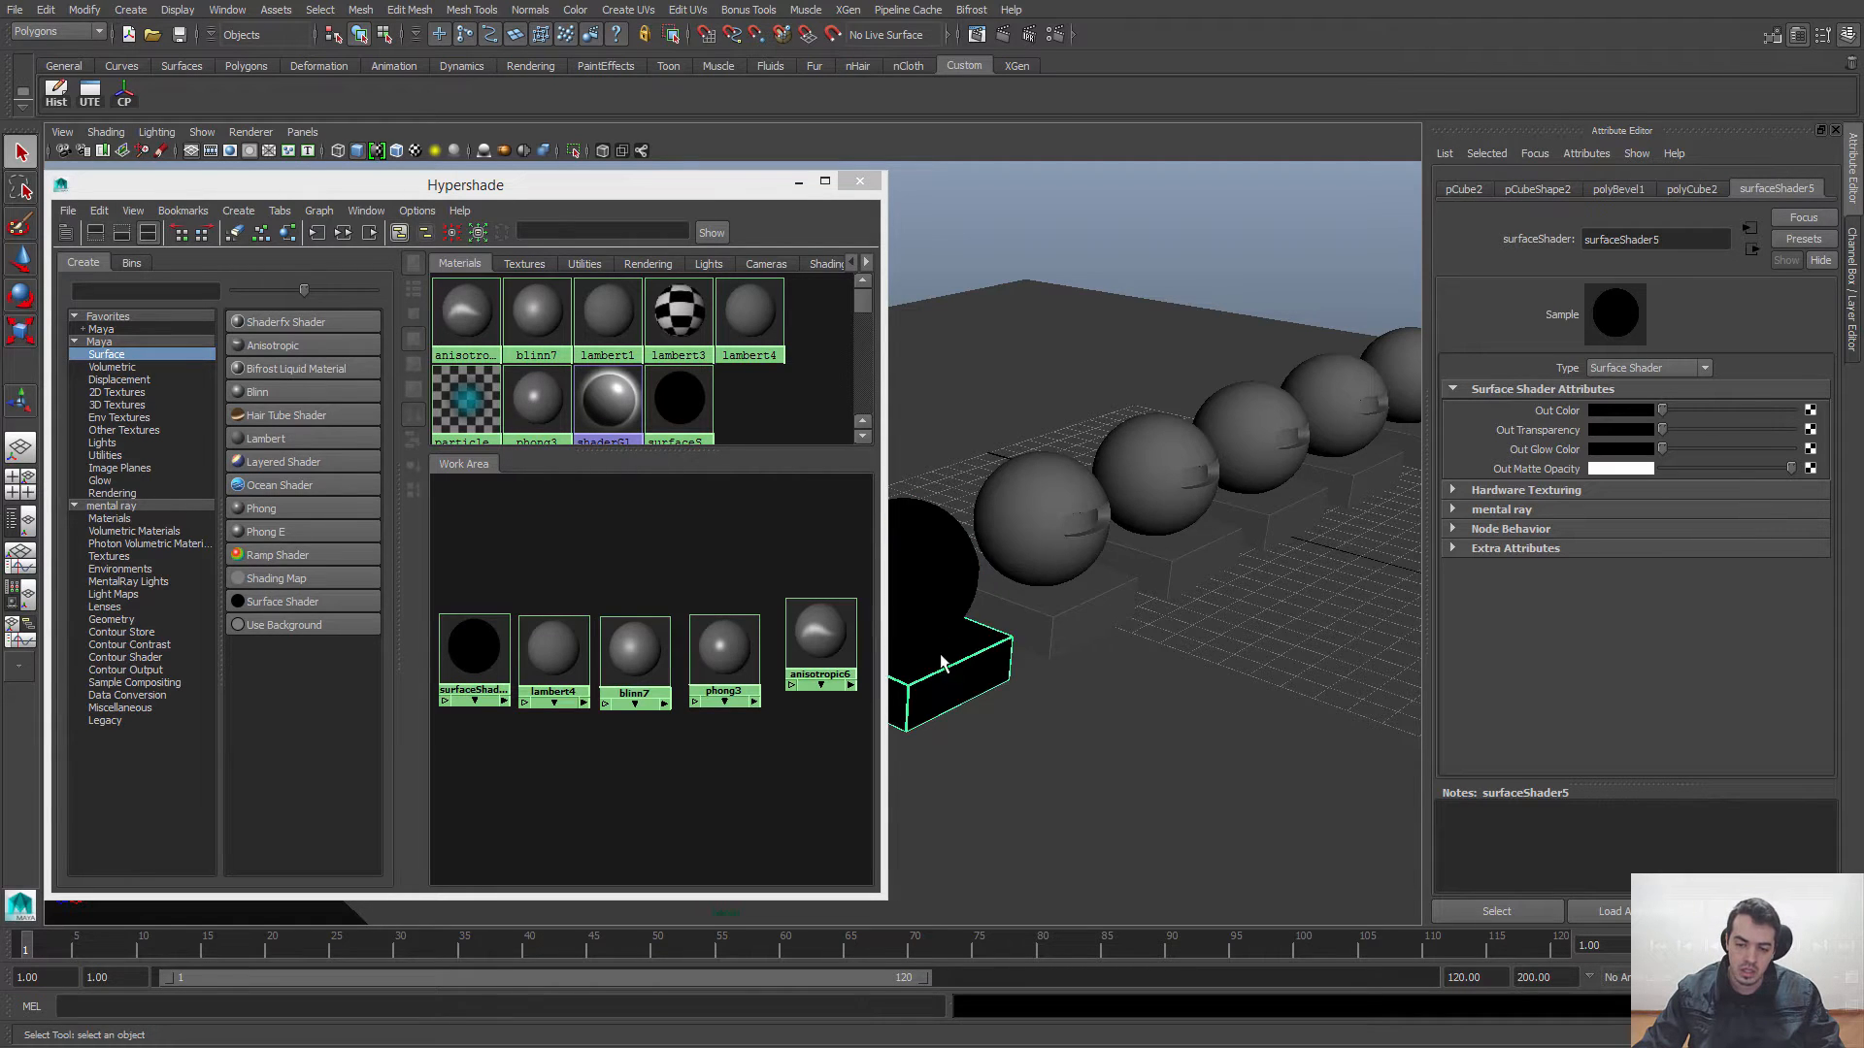
right_click(1003, 609)
left_click(989, 982)
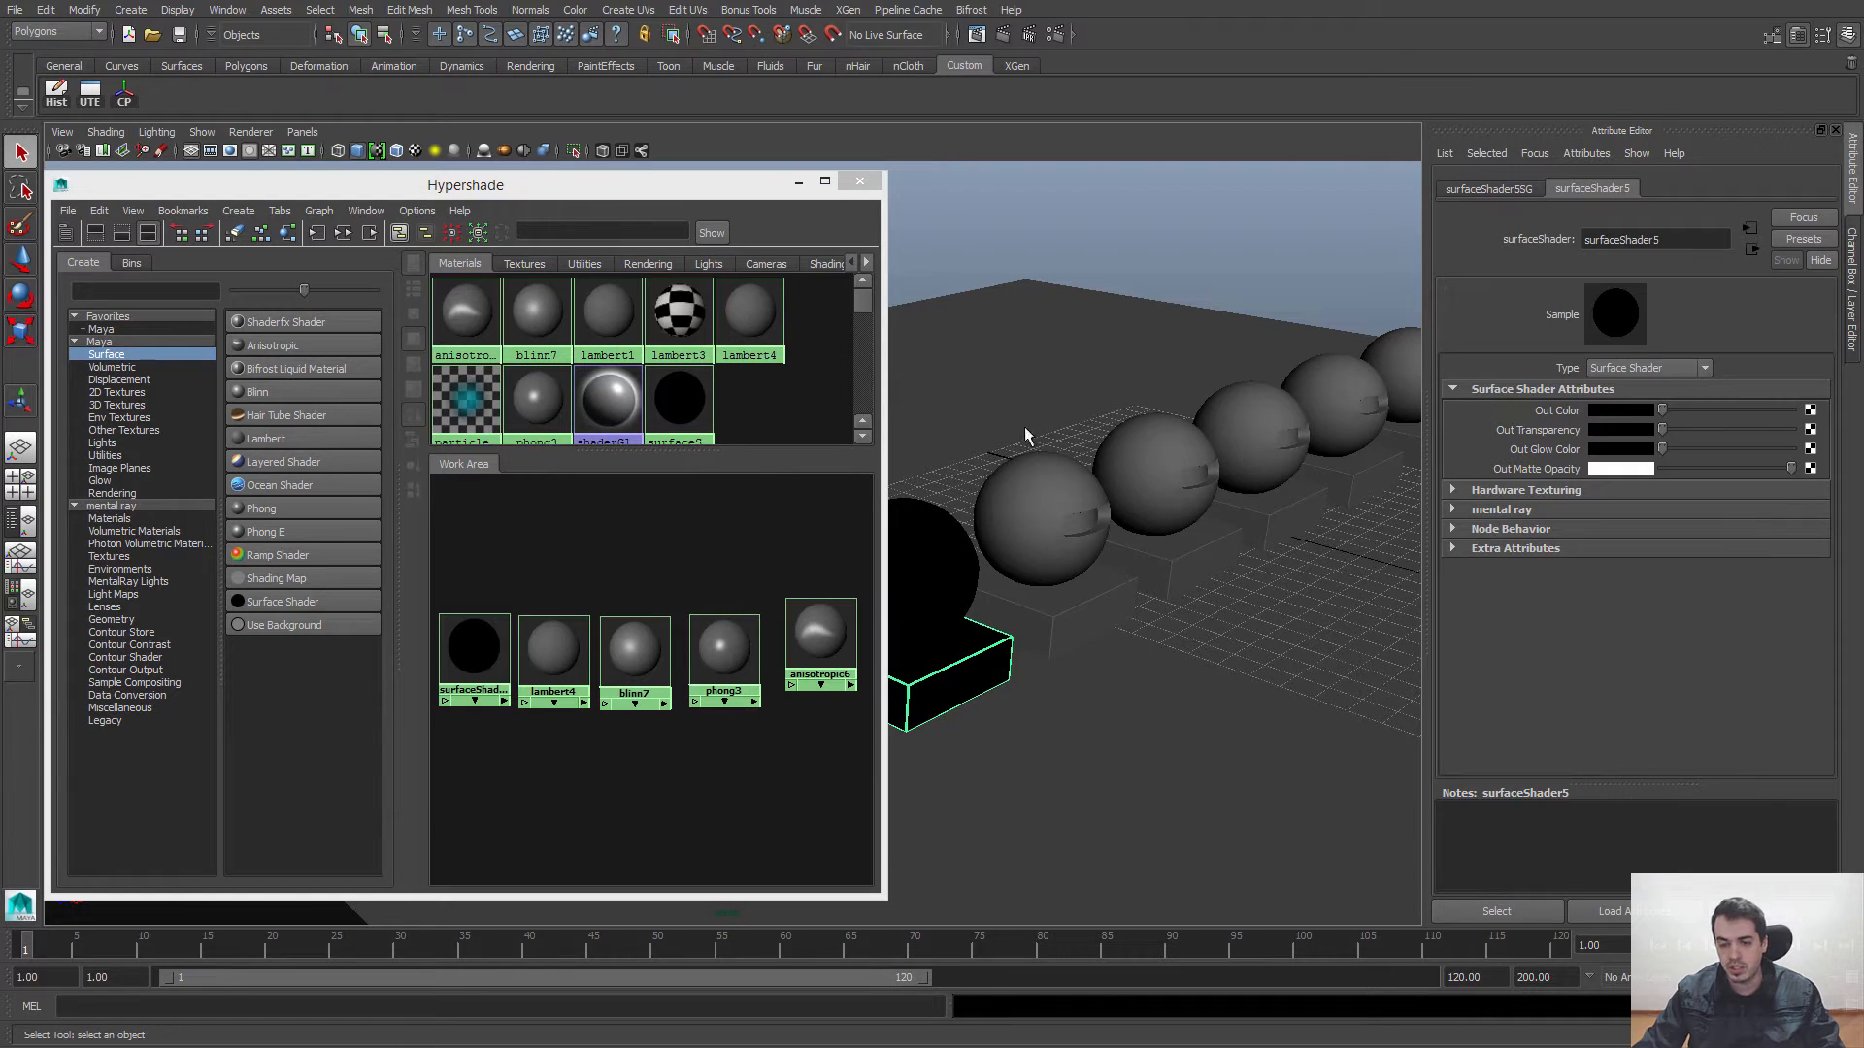
left_click(1852, 281)
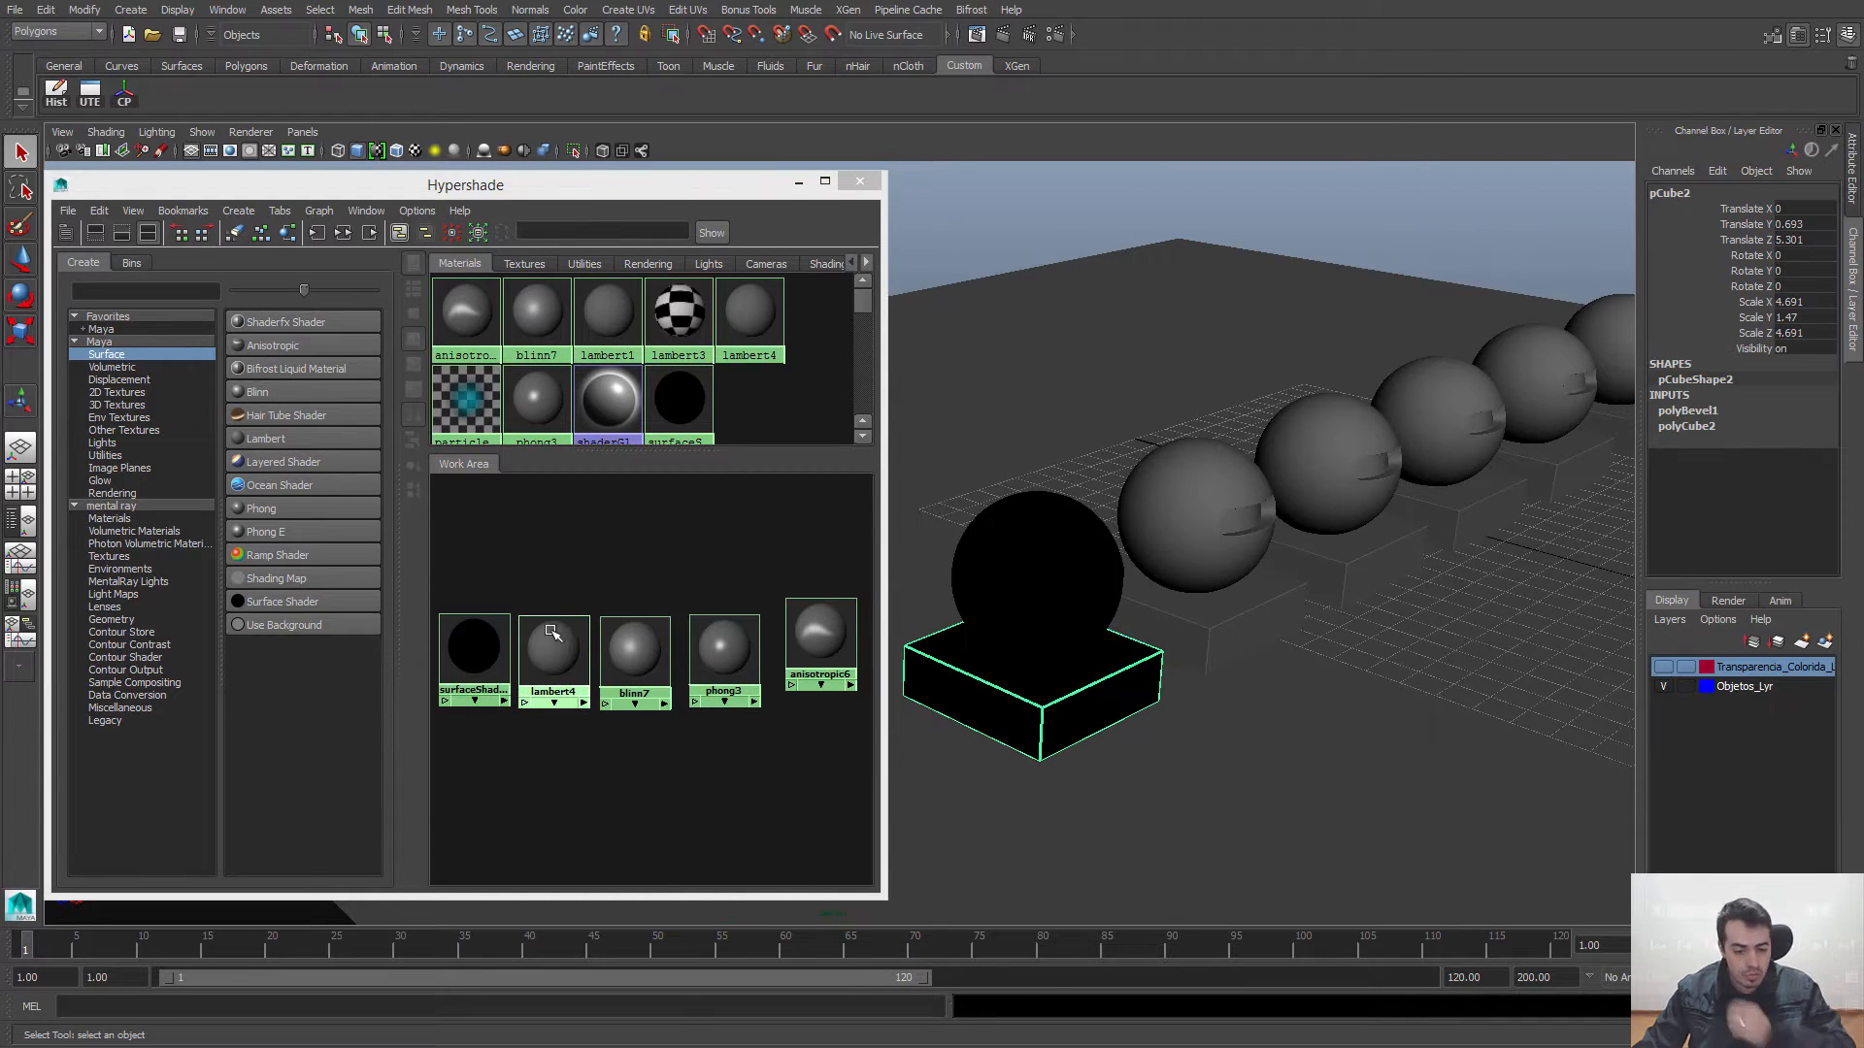
Step: Open the Surface Shader's attributes and narrow the Hypershade window to uncover the nearest sphere and its base
double_click(473, 651)
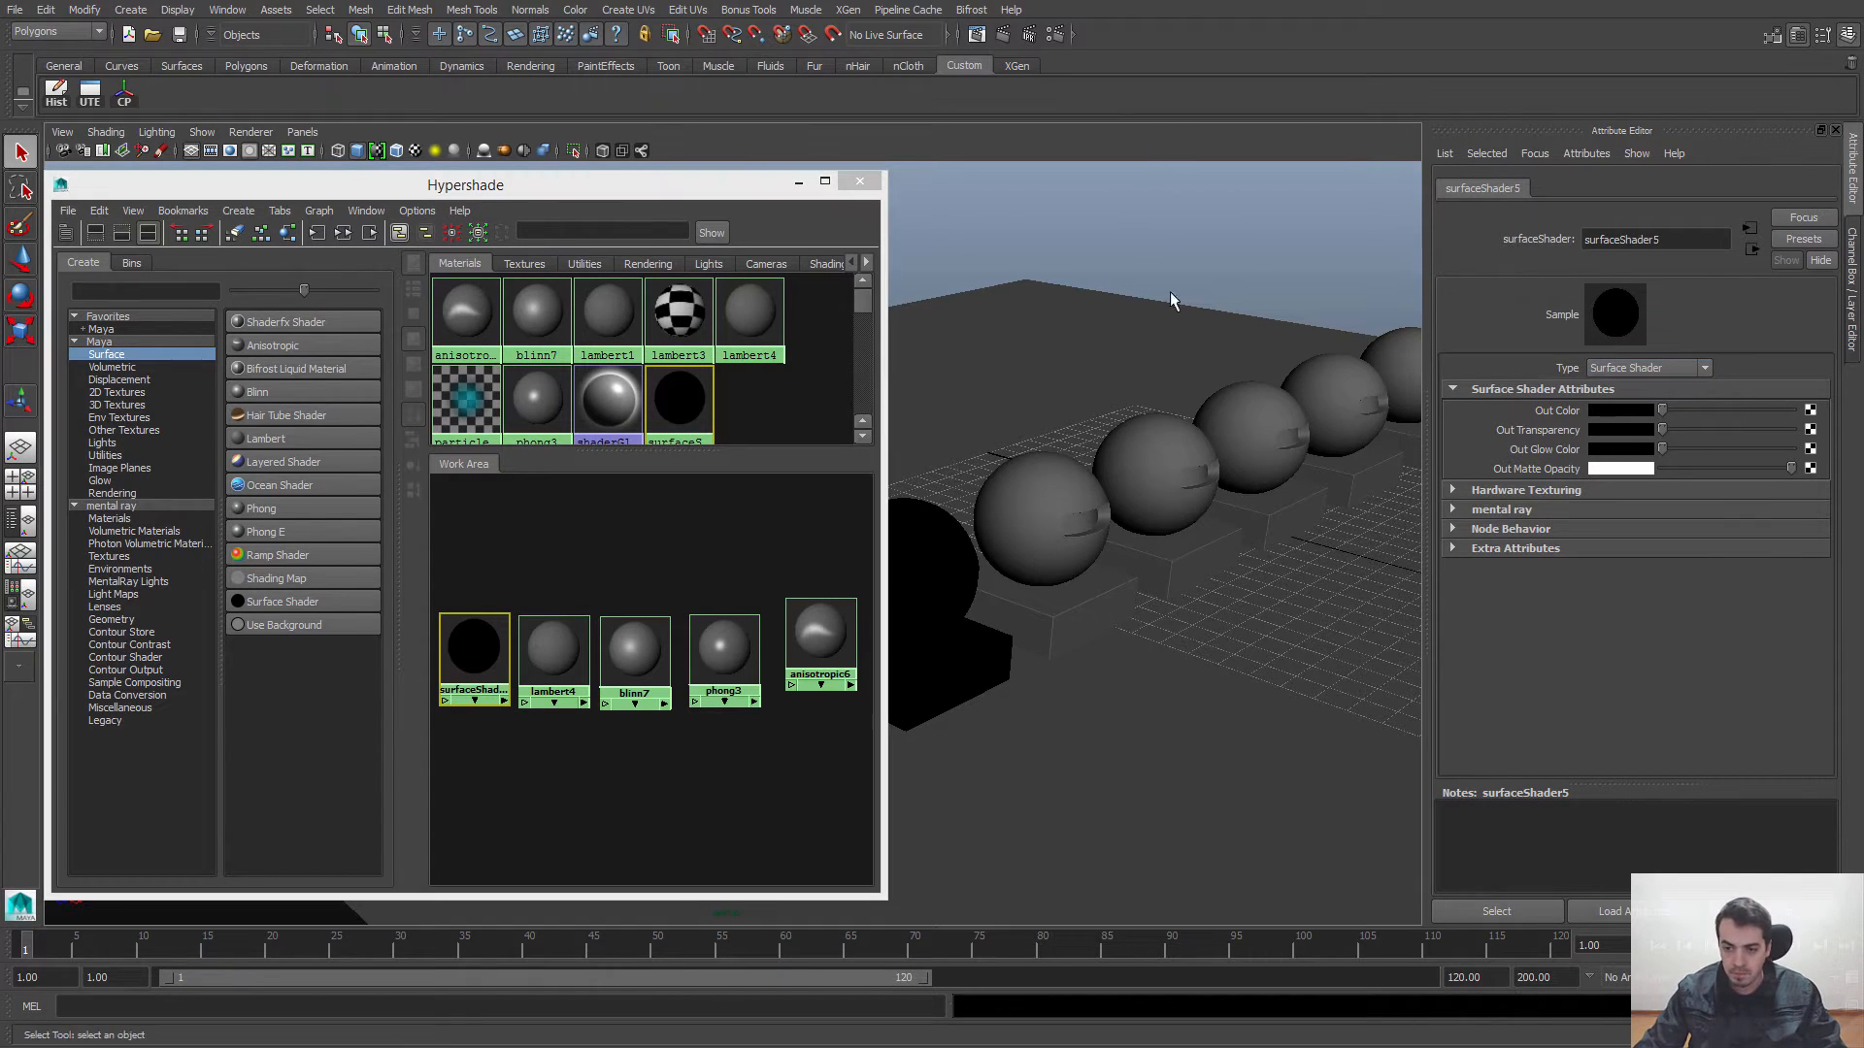
middle_click_drag(1116, 366, 1050, 375, "alt")
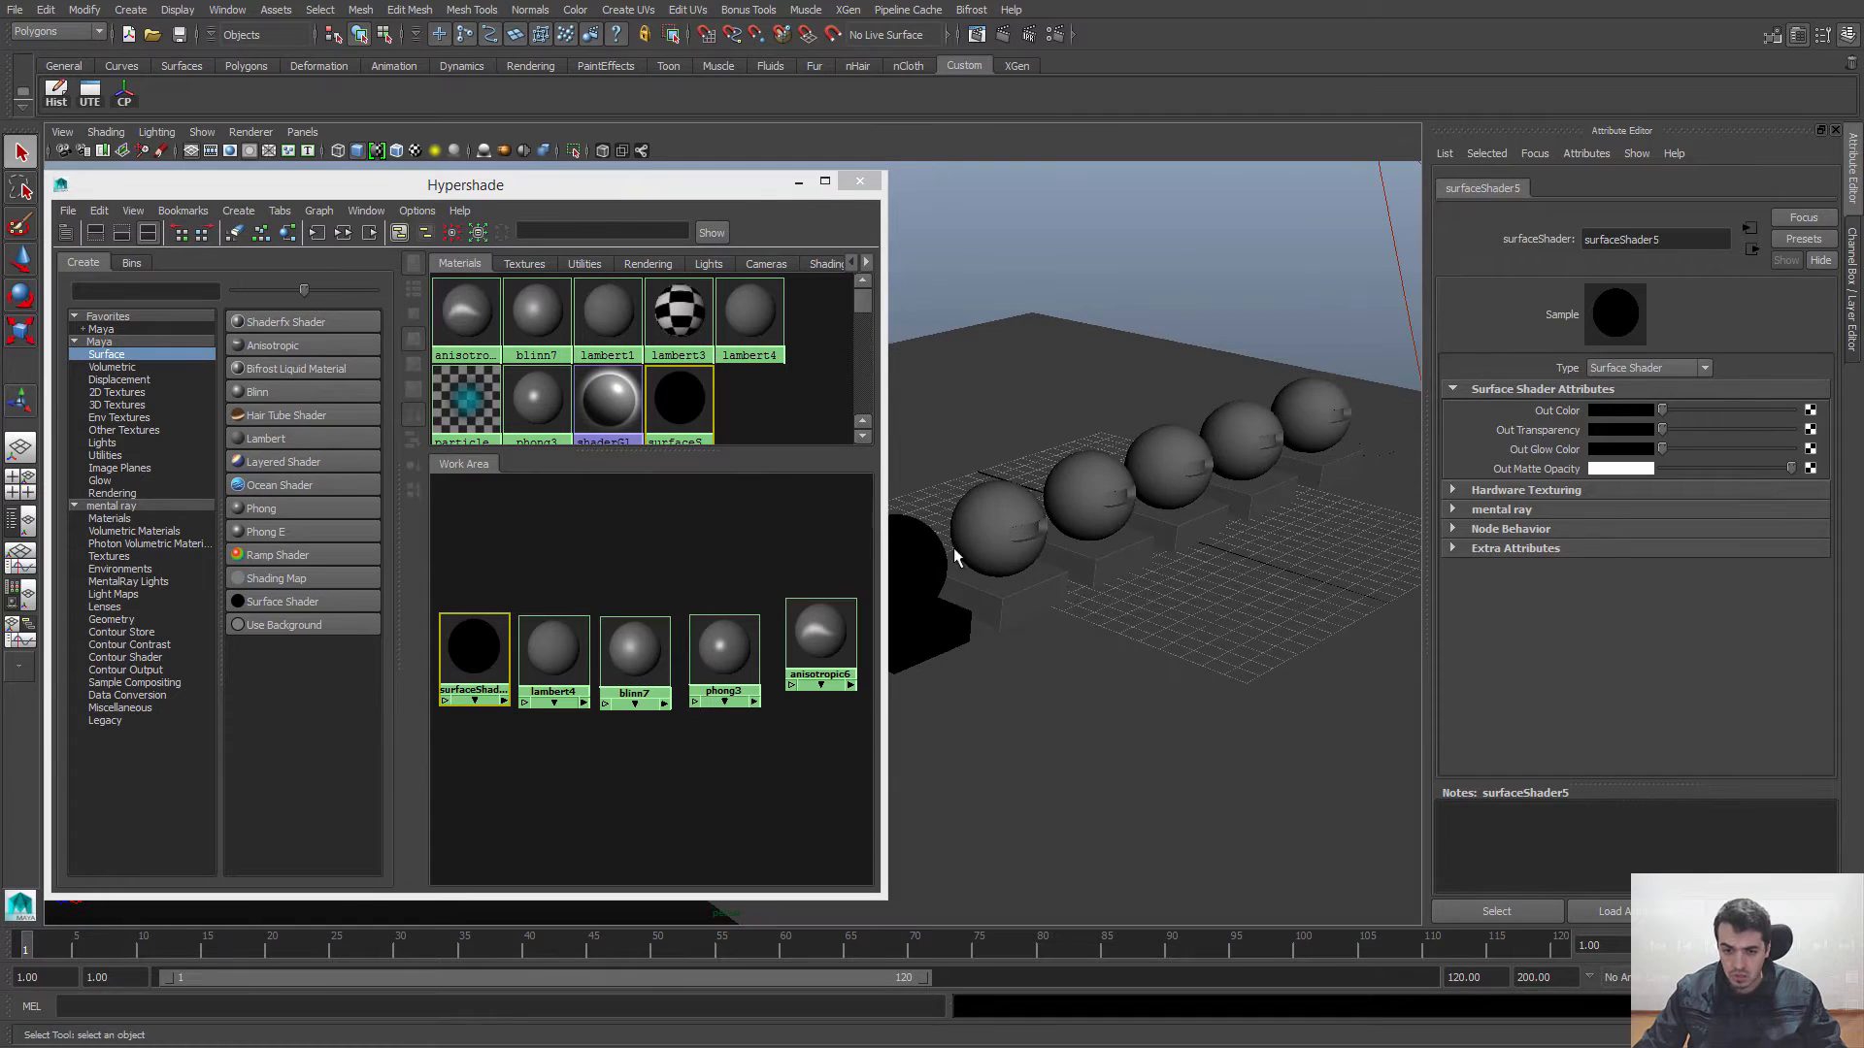
left_click_drag(887, 520, 786, 533)
right_click_drag(981, 433, 1044, 461, "alt")
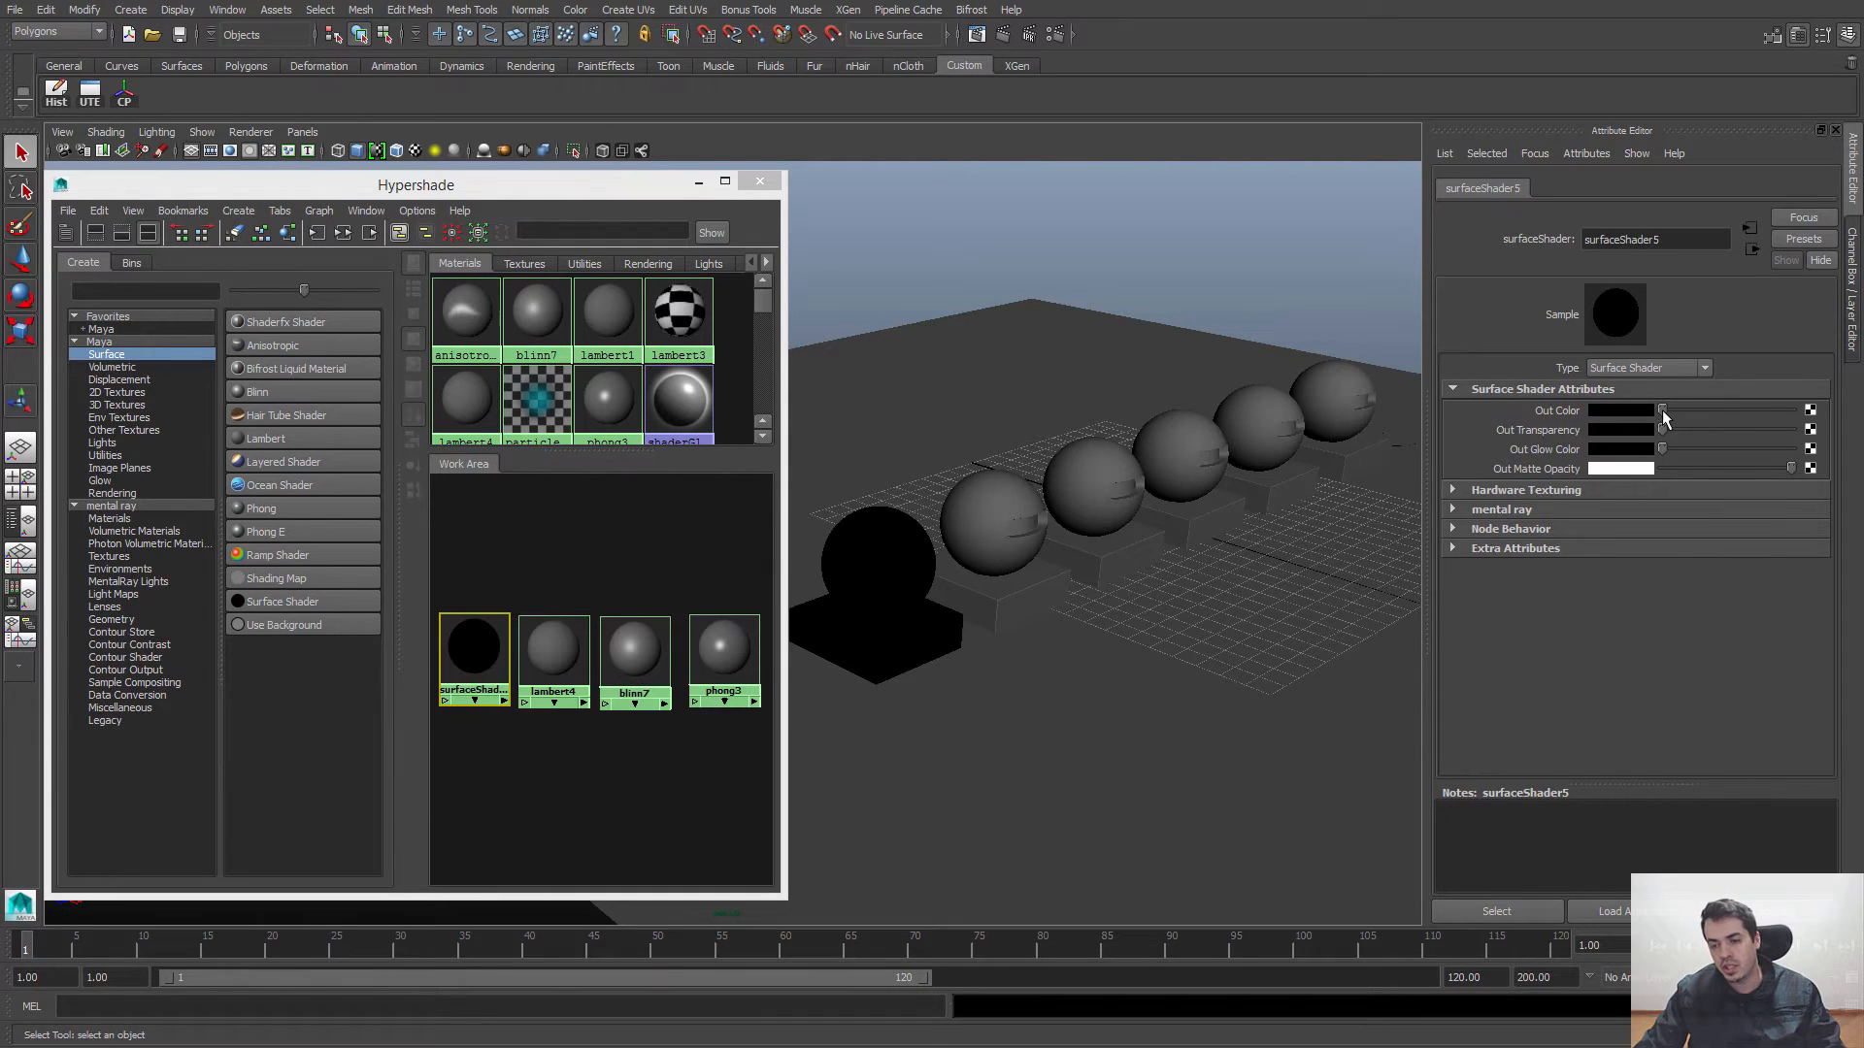
Step: Try white as the Surface Shader's Out Color and set it back to black
left_click_drag(1666, 410, 1804, 409)
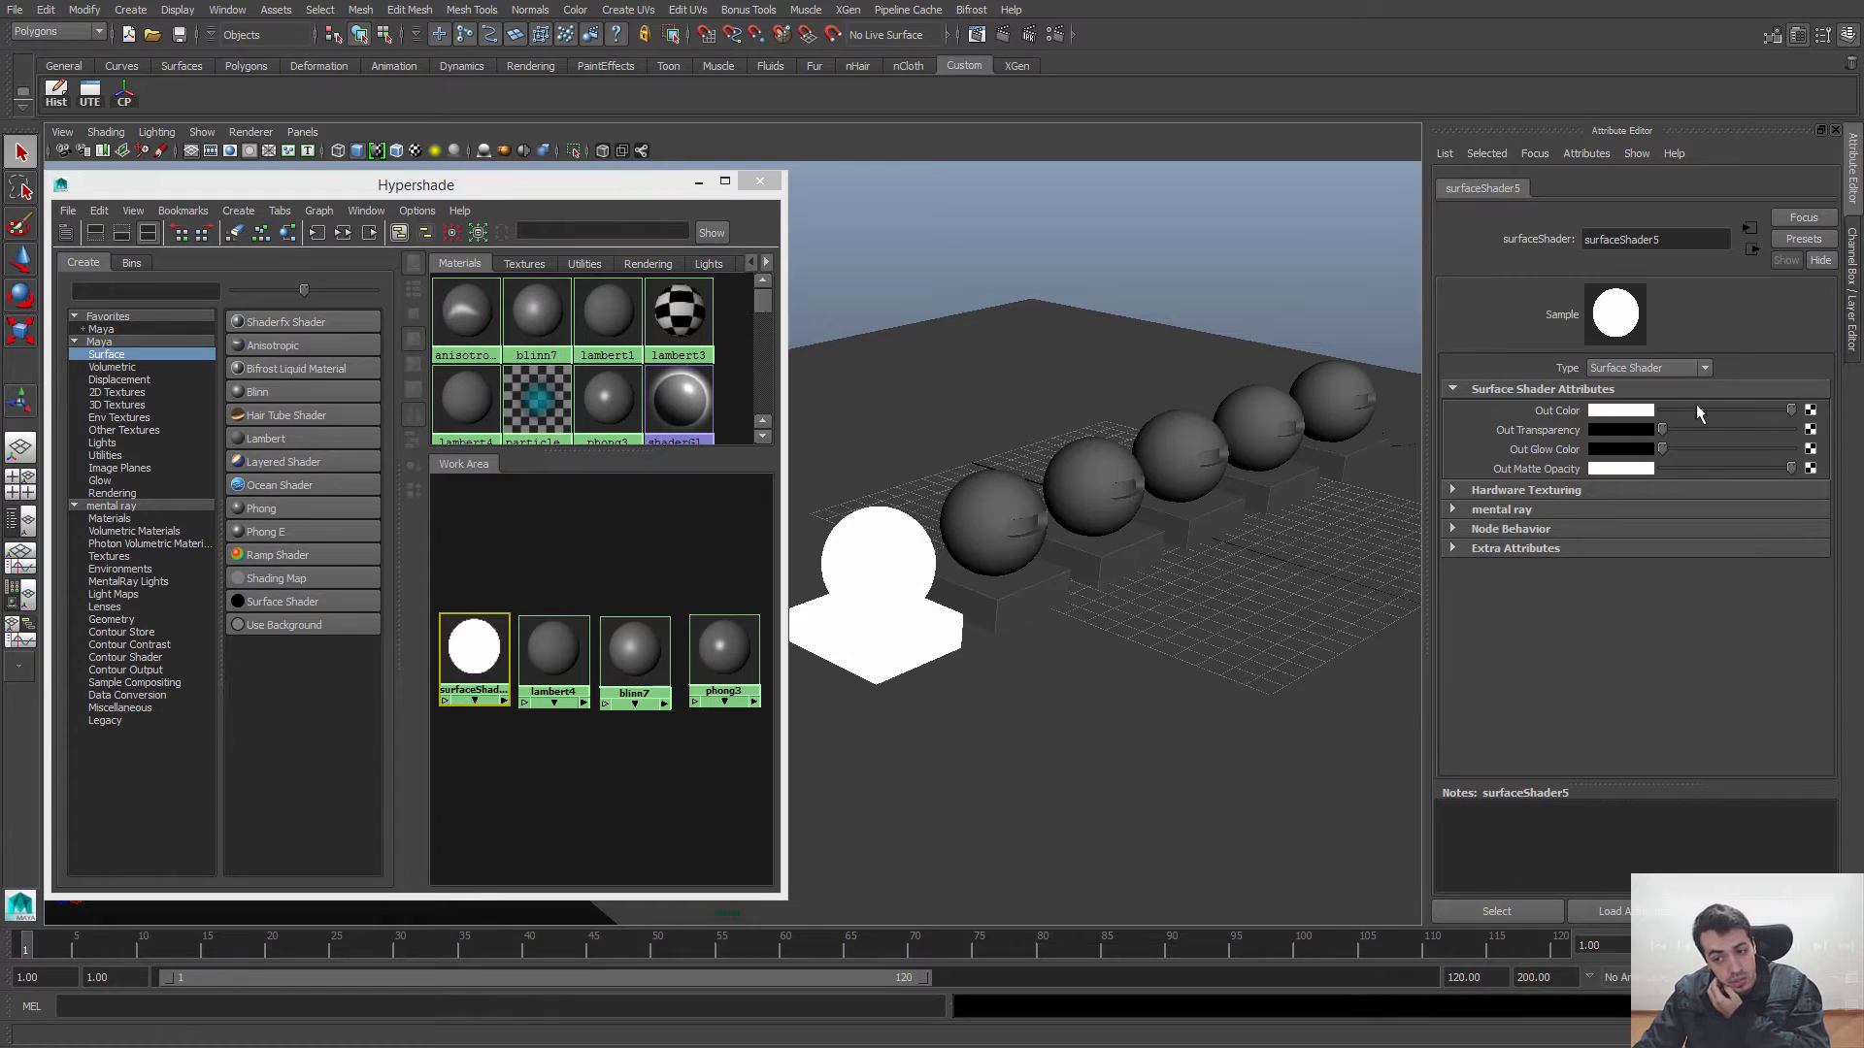
left_click_drag(1697, 410, 1638, 412)
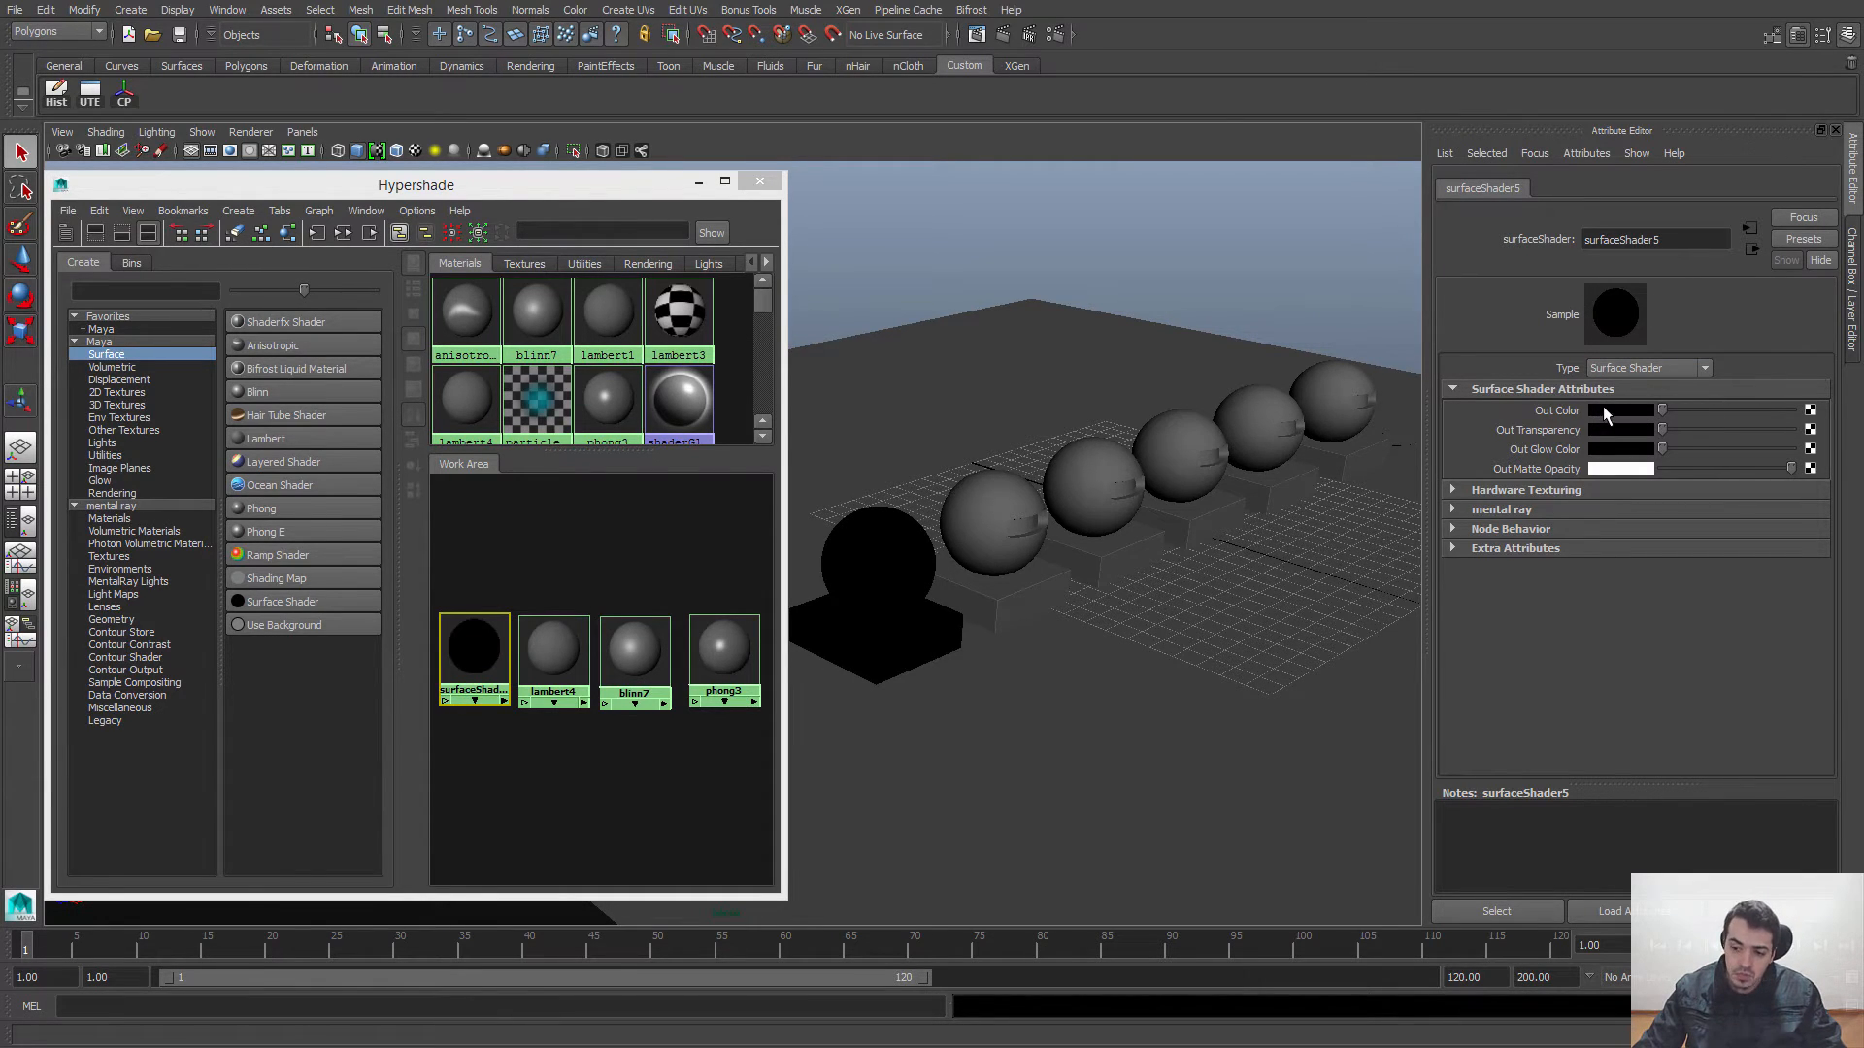
Step: Open the color picker for the Surface Shader's Out Color and try a darker green from the color wheel
left_click_drag(1564, 414, 1613, 424)
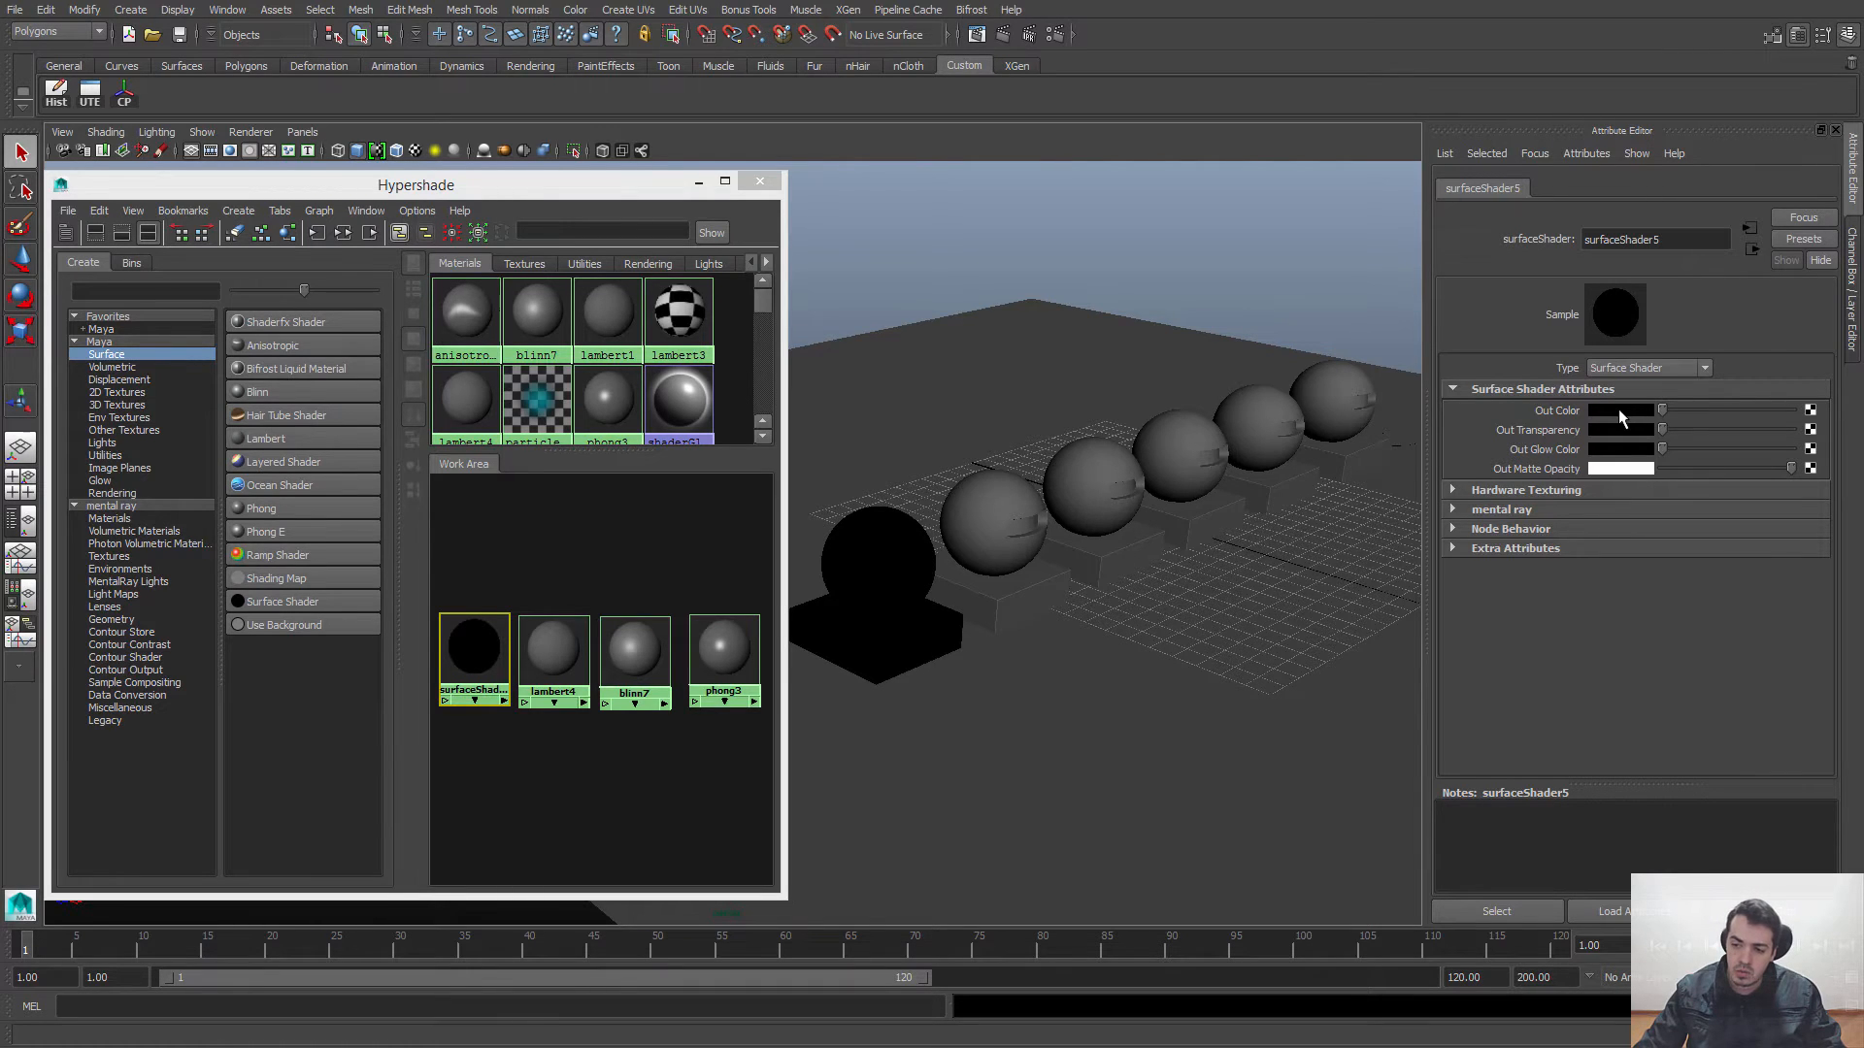
left_click(1617, 409)
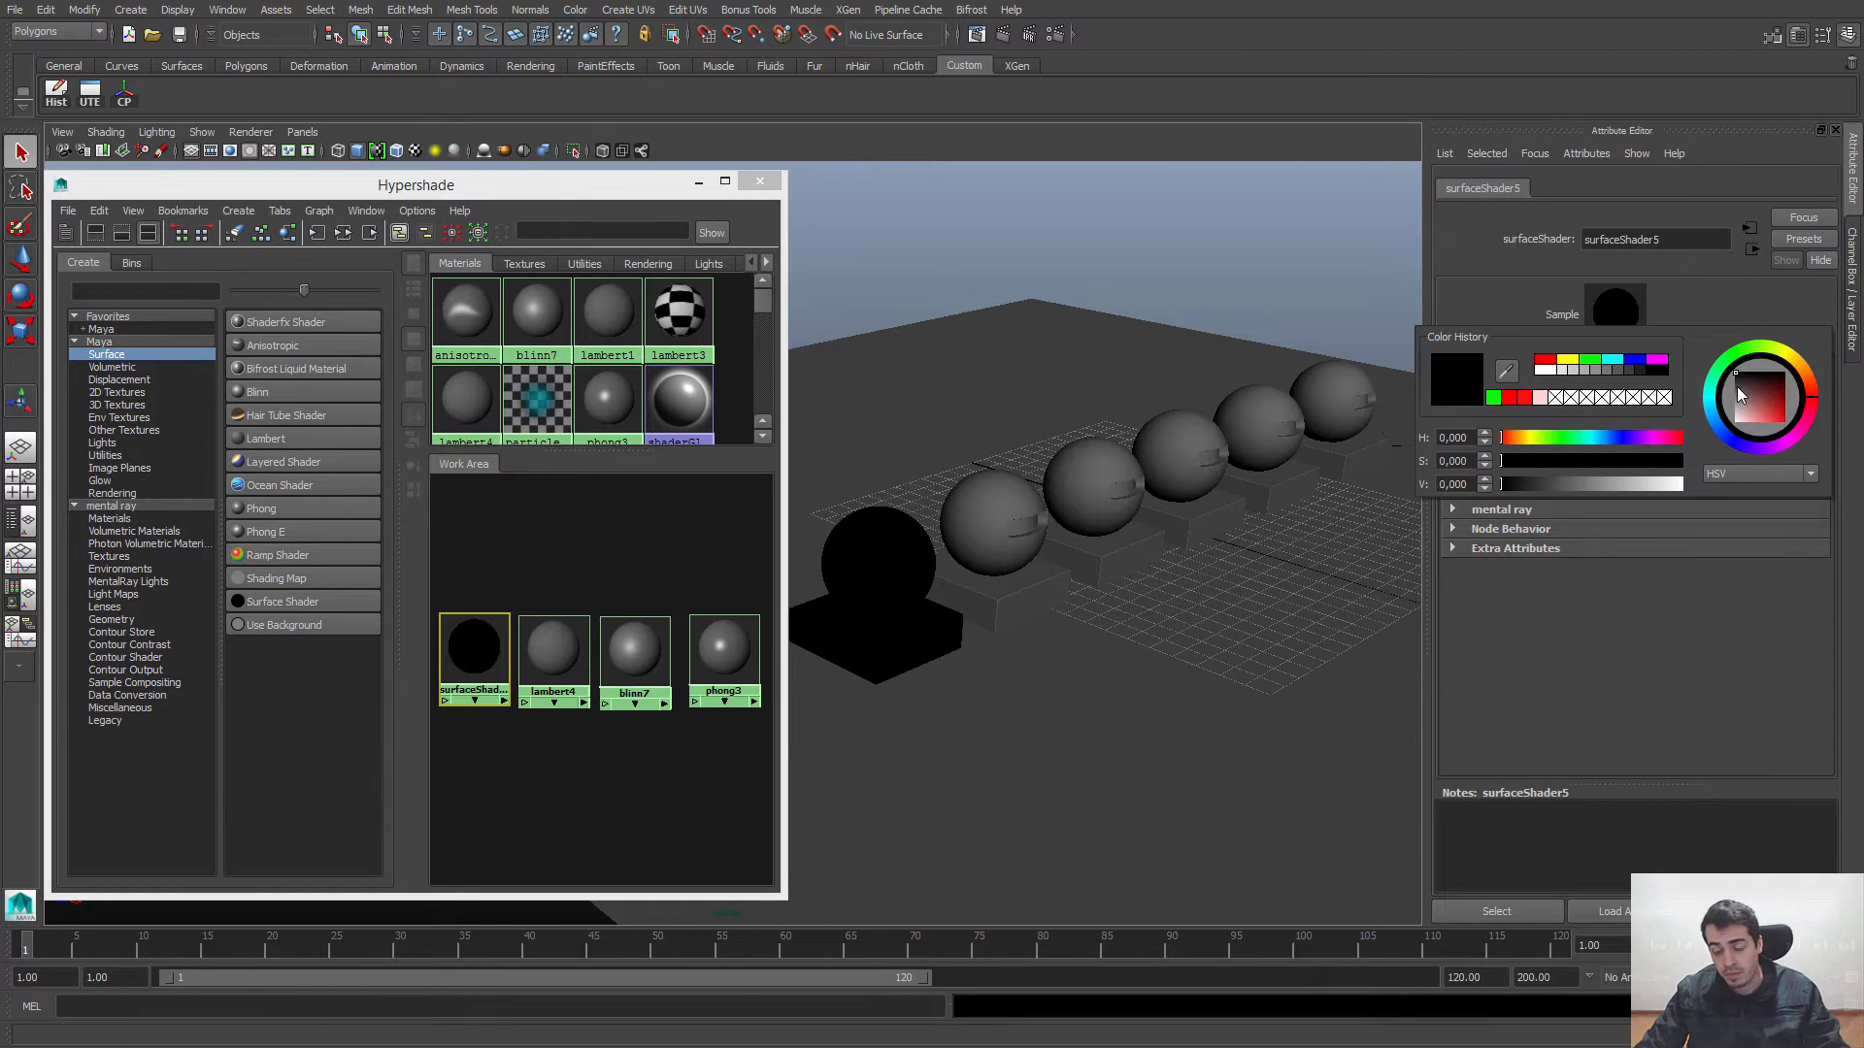
left_click(1751, 409)
left_click_drag(1751, 410, 1739, 360)
mouse_move(1753, 394)
left_mouse_down()
mouse_move(1804, 431)
mouse_move(1780, 404)
left_mouse_up()
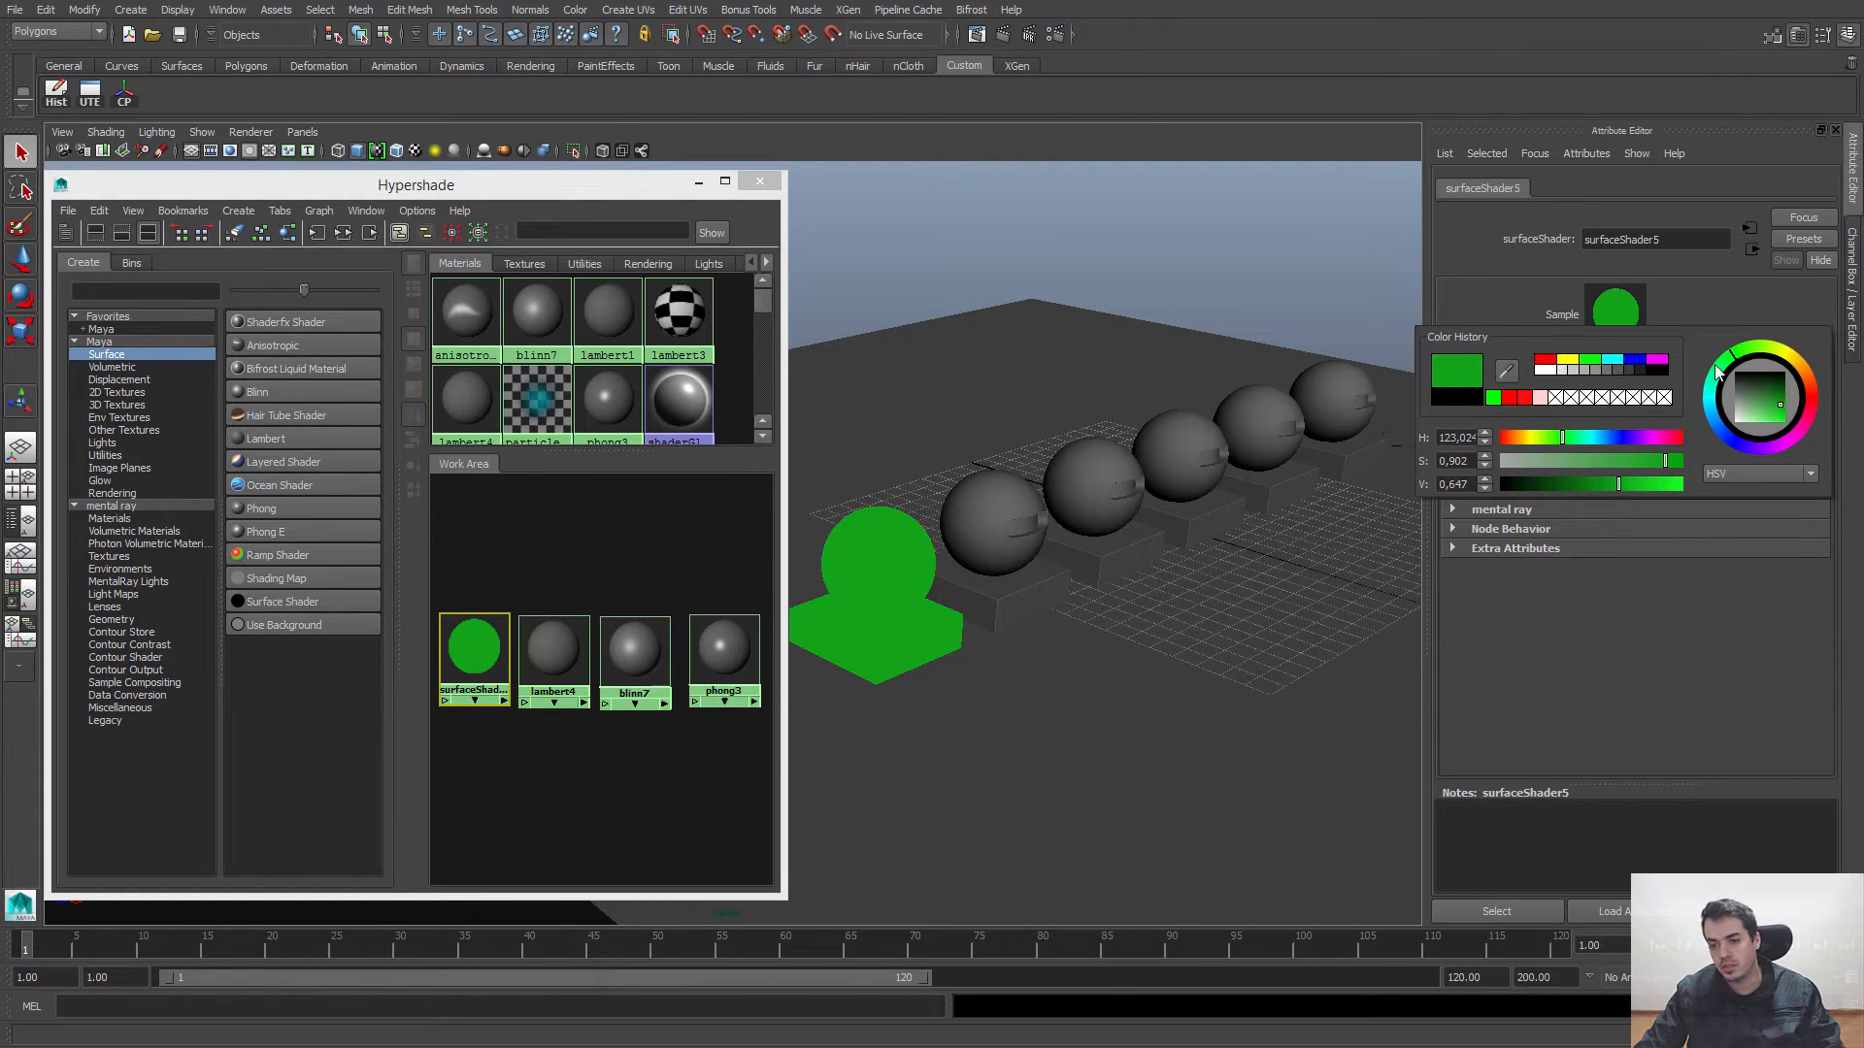
Step: Try the preset red, yellow and green swatches as the Surface Shader's Out Color
left_click(1546, 361)
left_click(1571, 361)
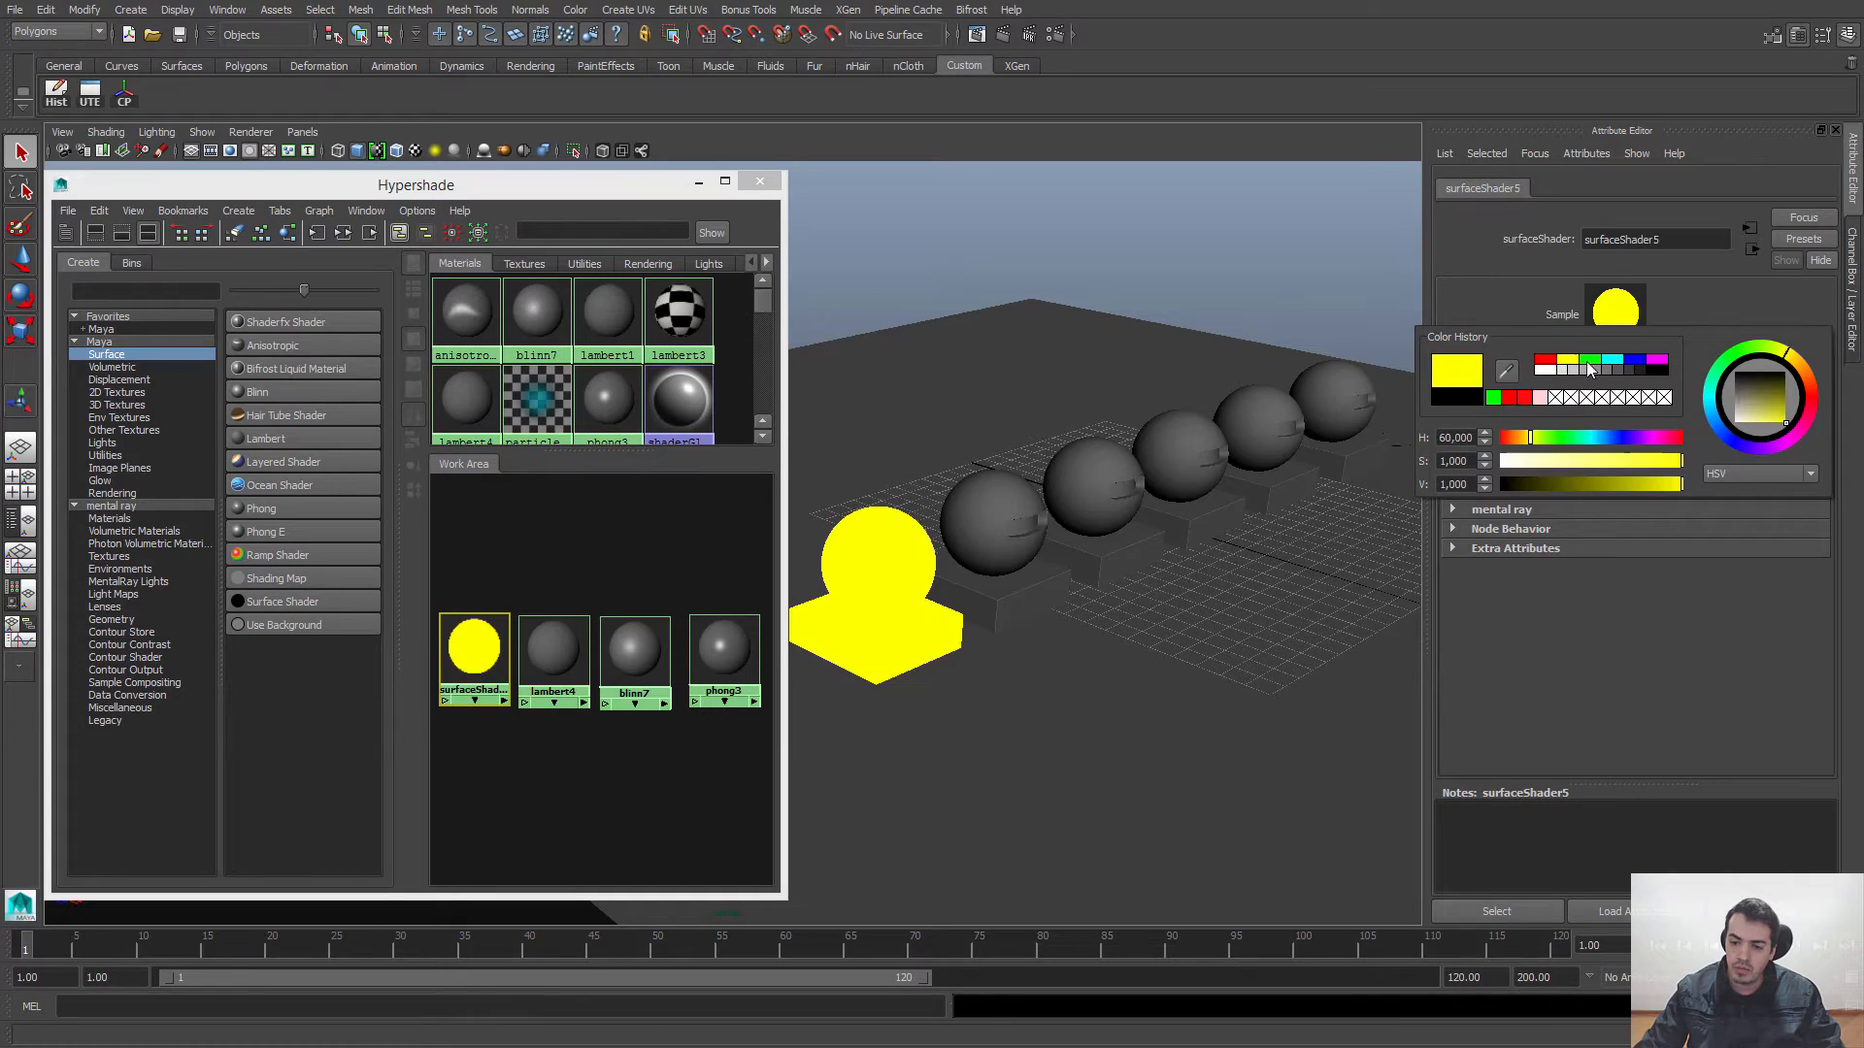
left_click(1590, 361)
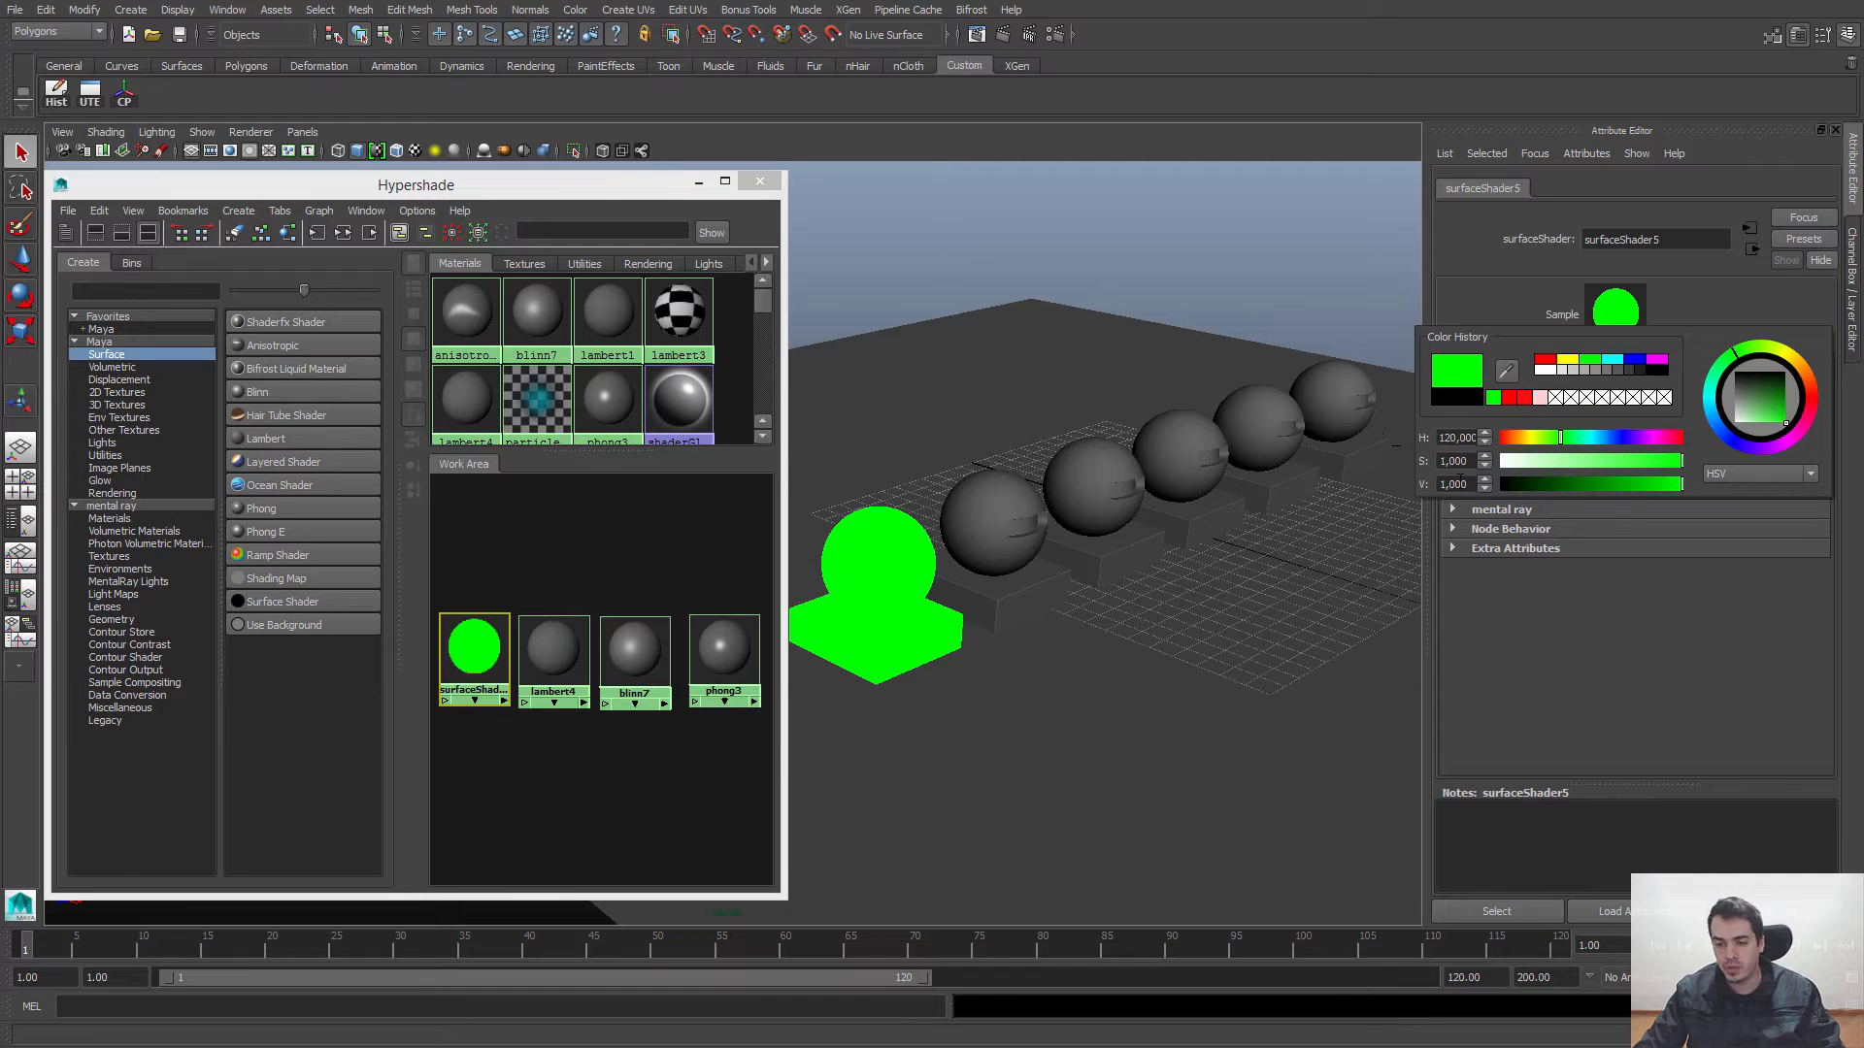
Step: Try a blue Out Color with hue about 222 and both saturation and value at 0.510
mouse_move(1563, 434)
left_mouse_down()
mouse_move(1509, 436)
mouse_move(1662, 435)
mouse_move(1571, 435)
left_mouse_up()
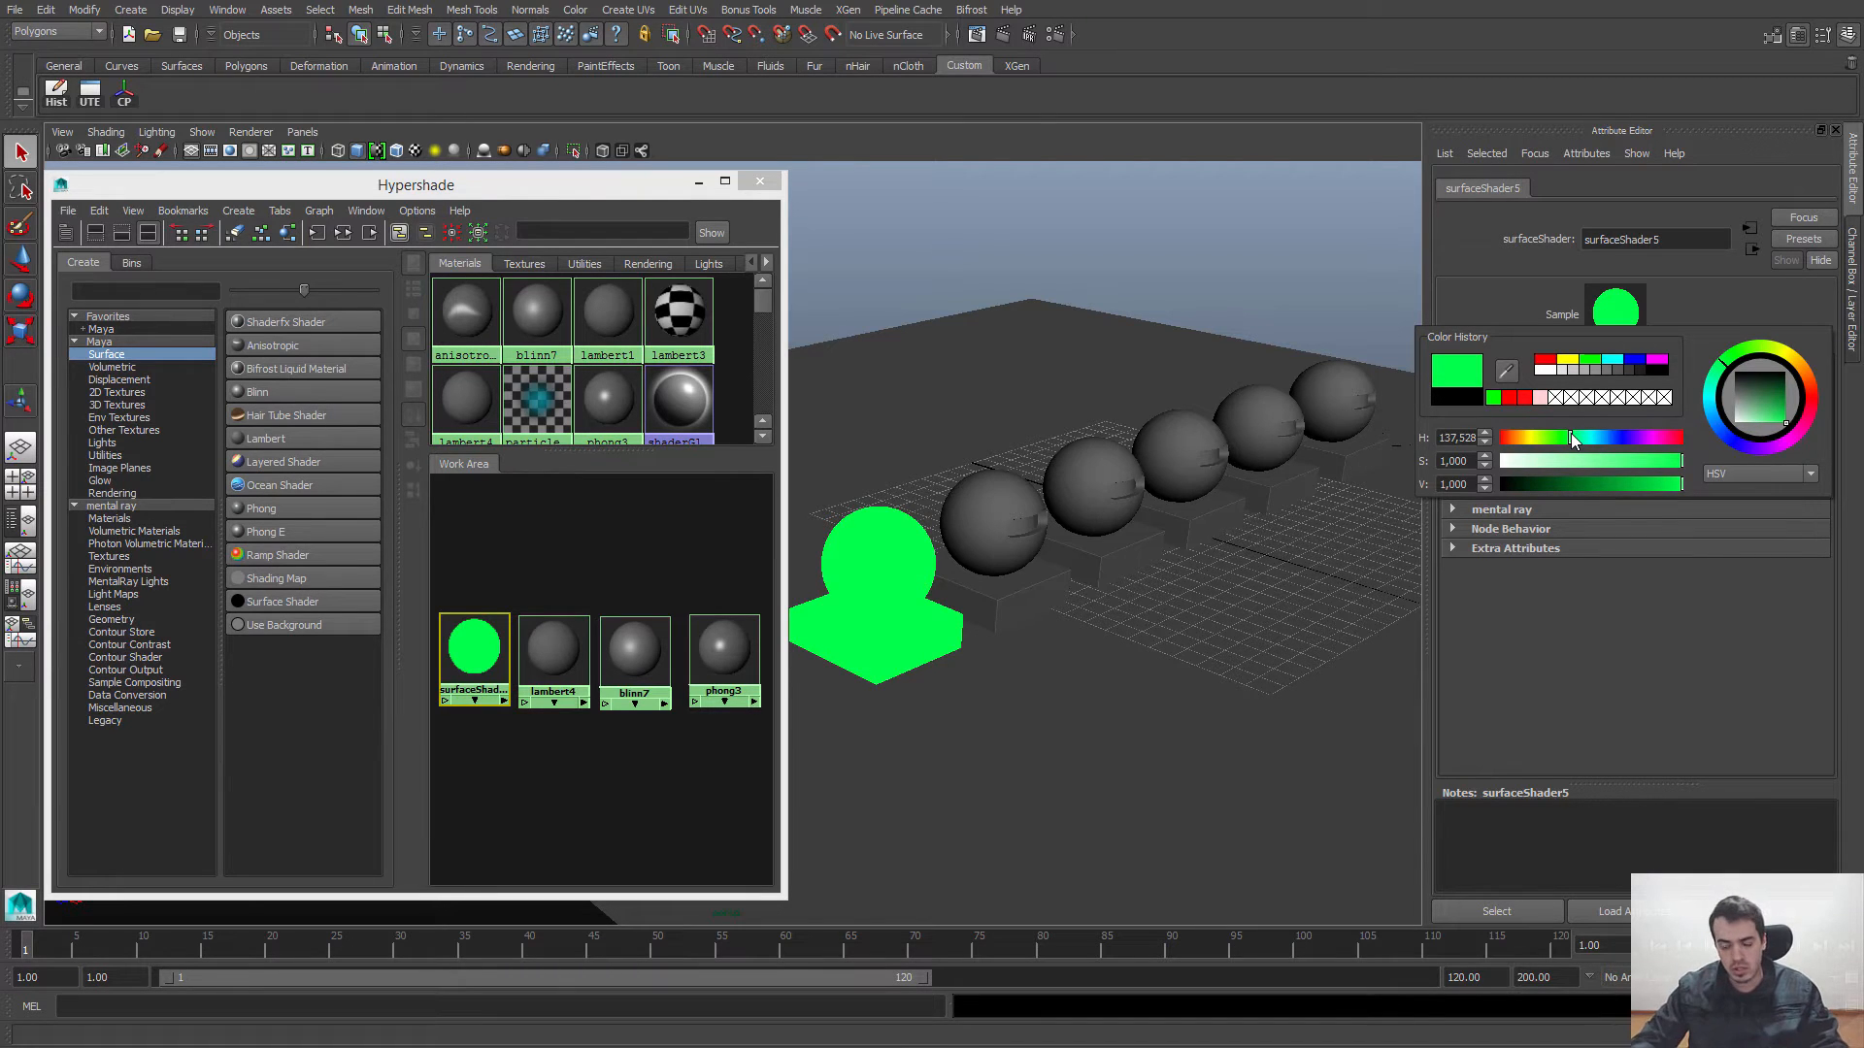
left_click_drag(1586, 433, 1763, 470)
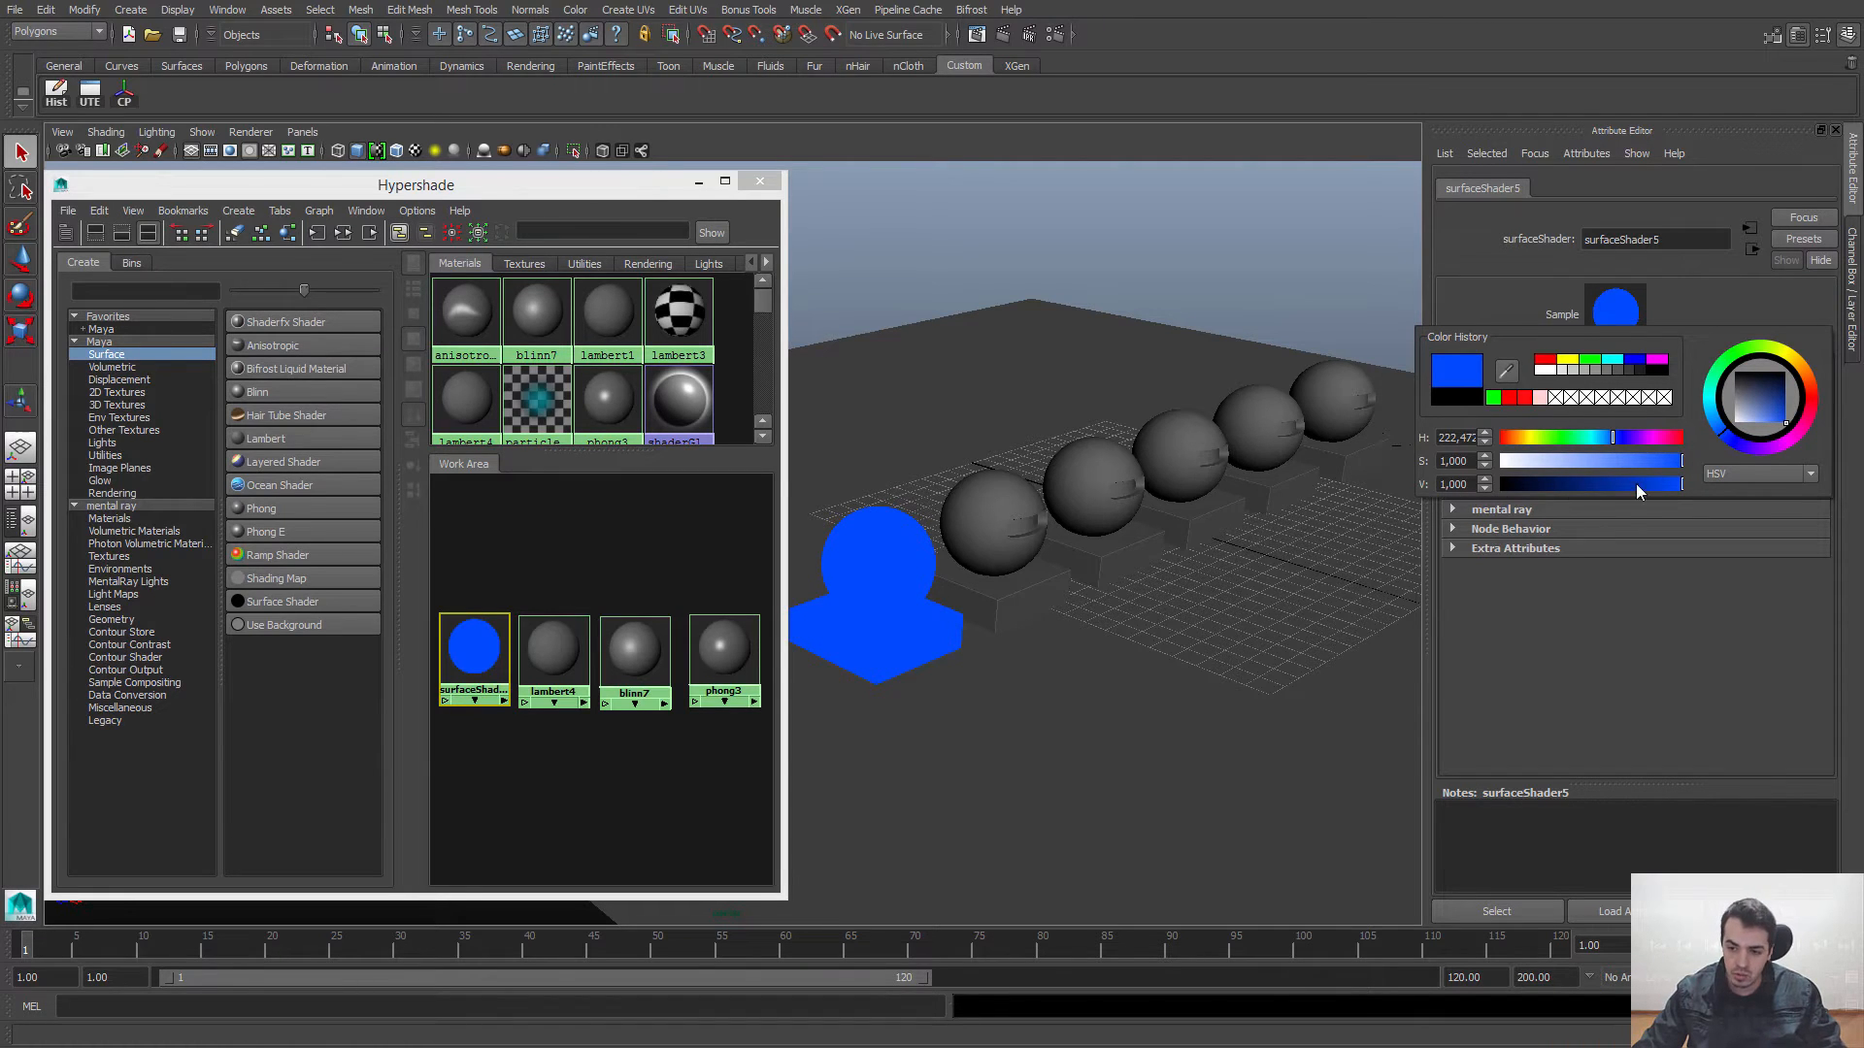
left_click_drag(1613, 485, 1685, 489)
mouse_move(1778, 424)
left_mouse_down()
mouse_move(1780, 391)
mouse_move(1753, 404)
mouse_move(1782, 424)
mouse_move(1775, 388)
mouse_move(1741, 404)
mouse_move(1801, 394)
mouse_move(1761, 398)
left_mouse_up()
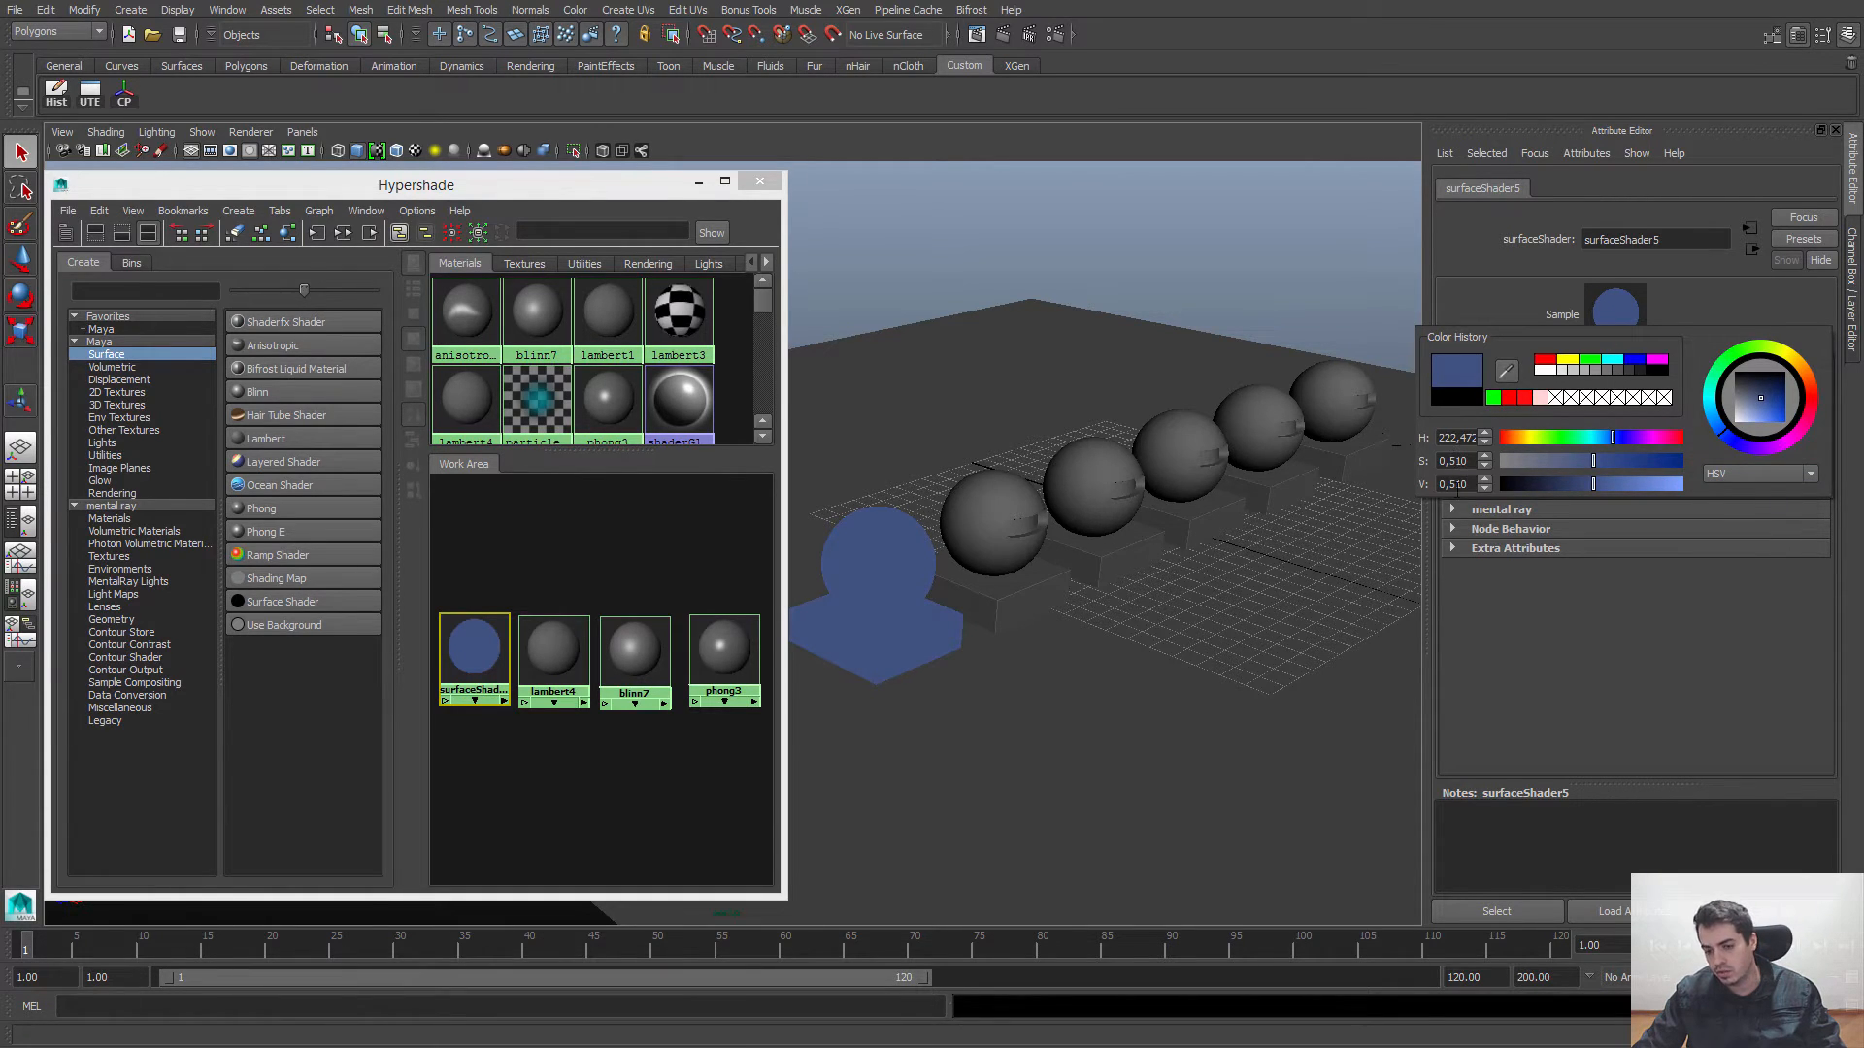
Step: Switch the color picker to RGB, 0 to 1.0 and try different channel mixes, ending at pure red (1, 0, 0)
left_click(1810, 474)
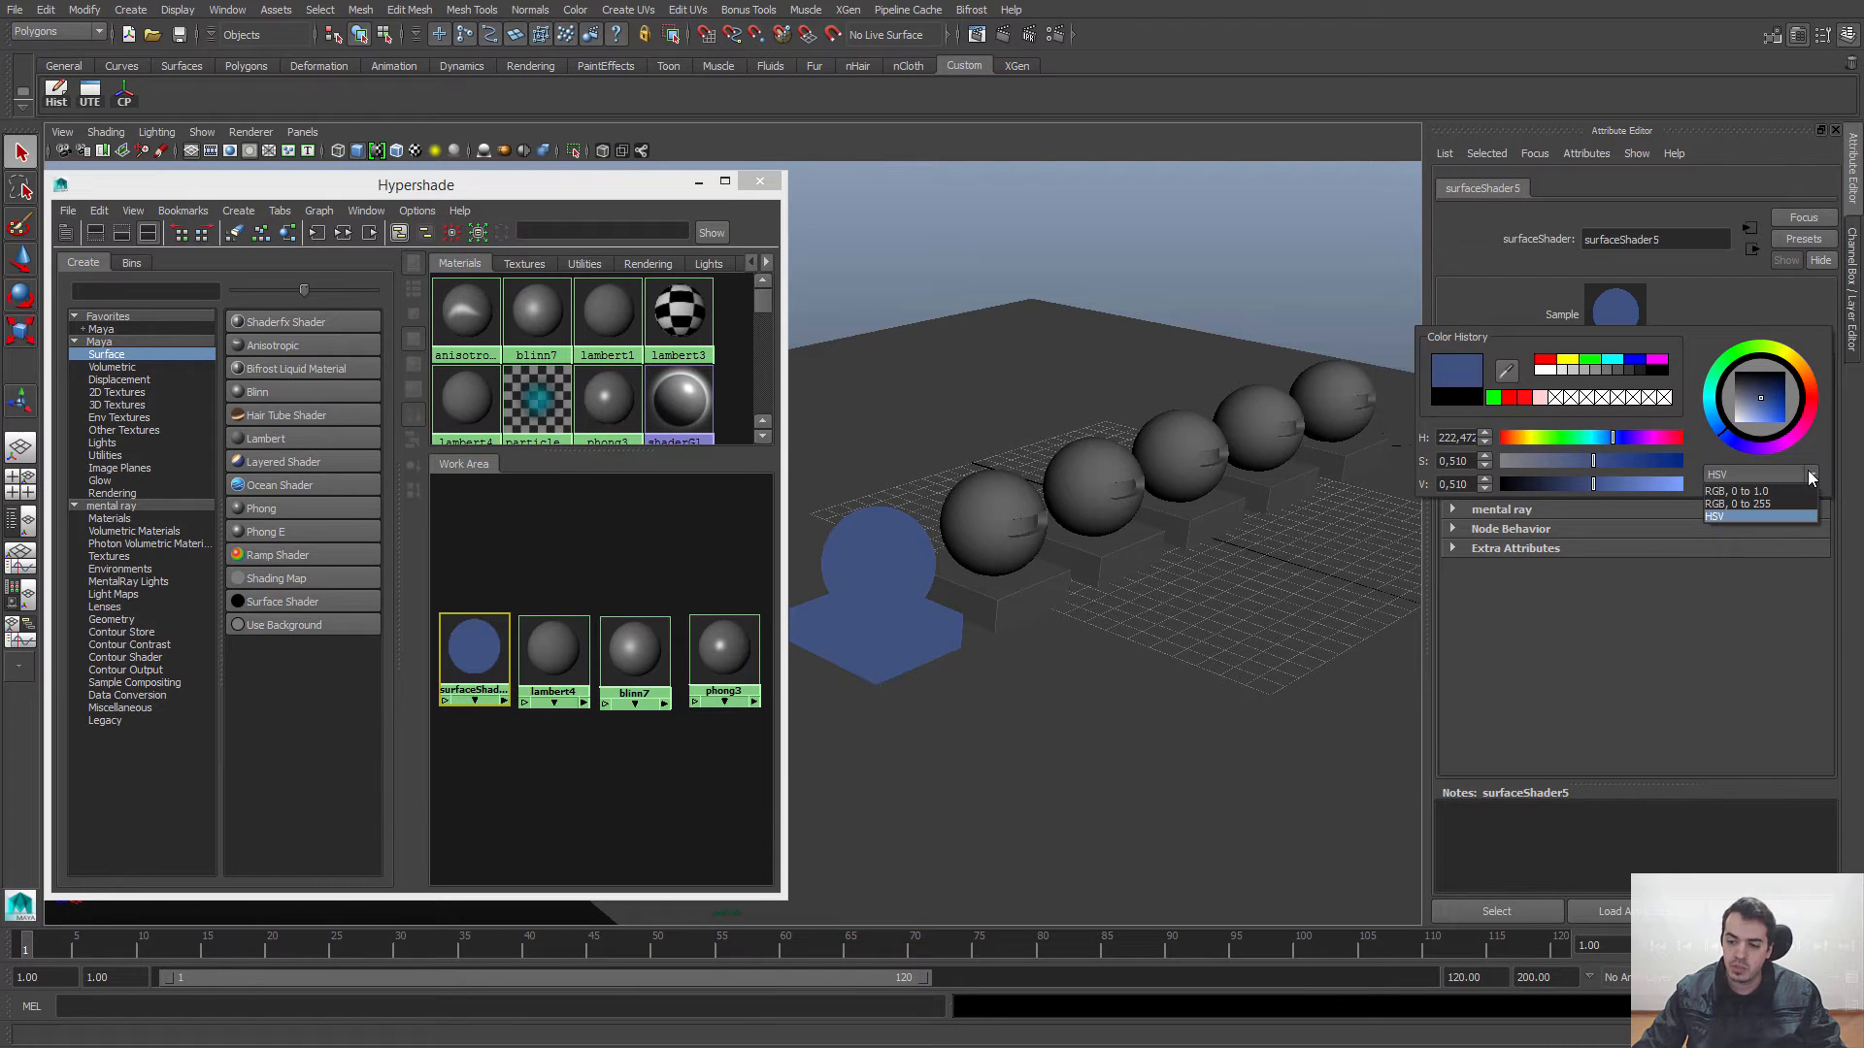
left_click(1729, 492)
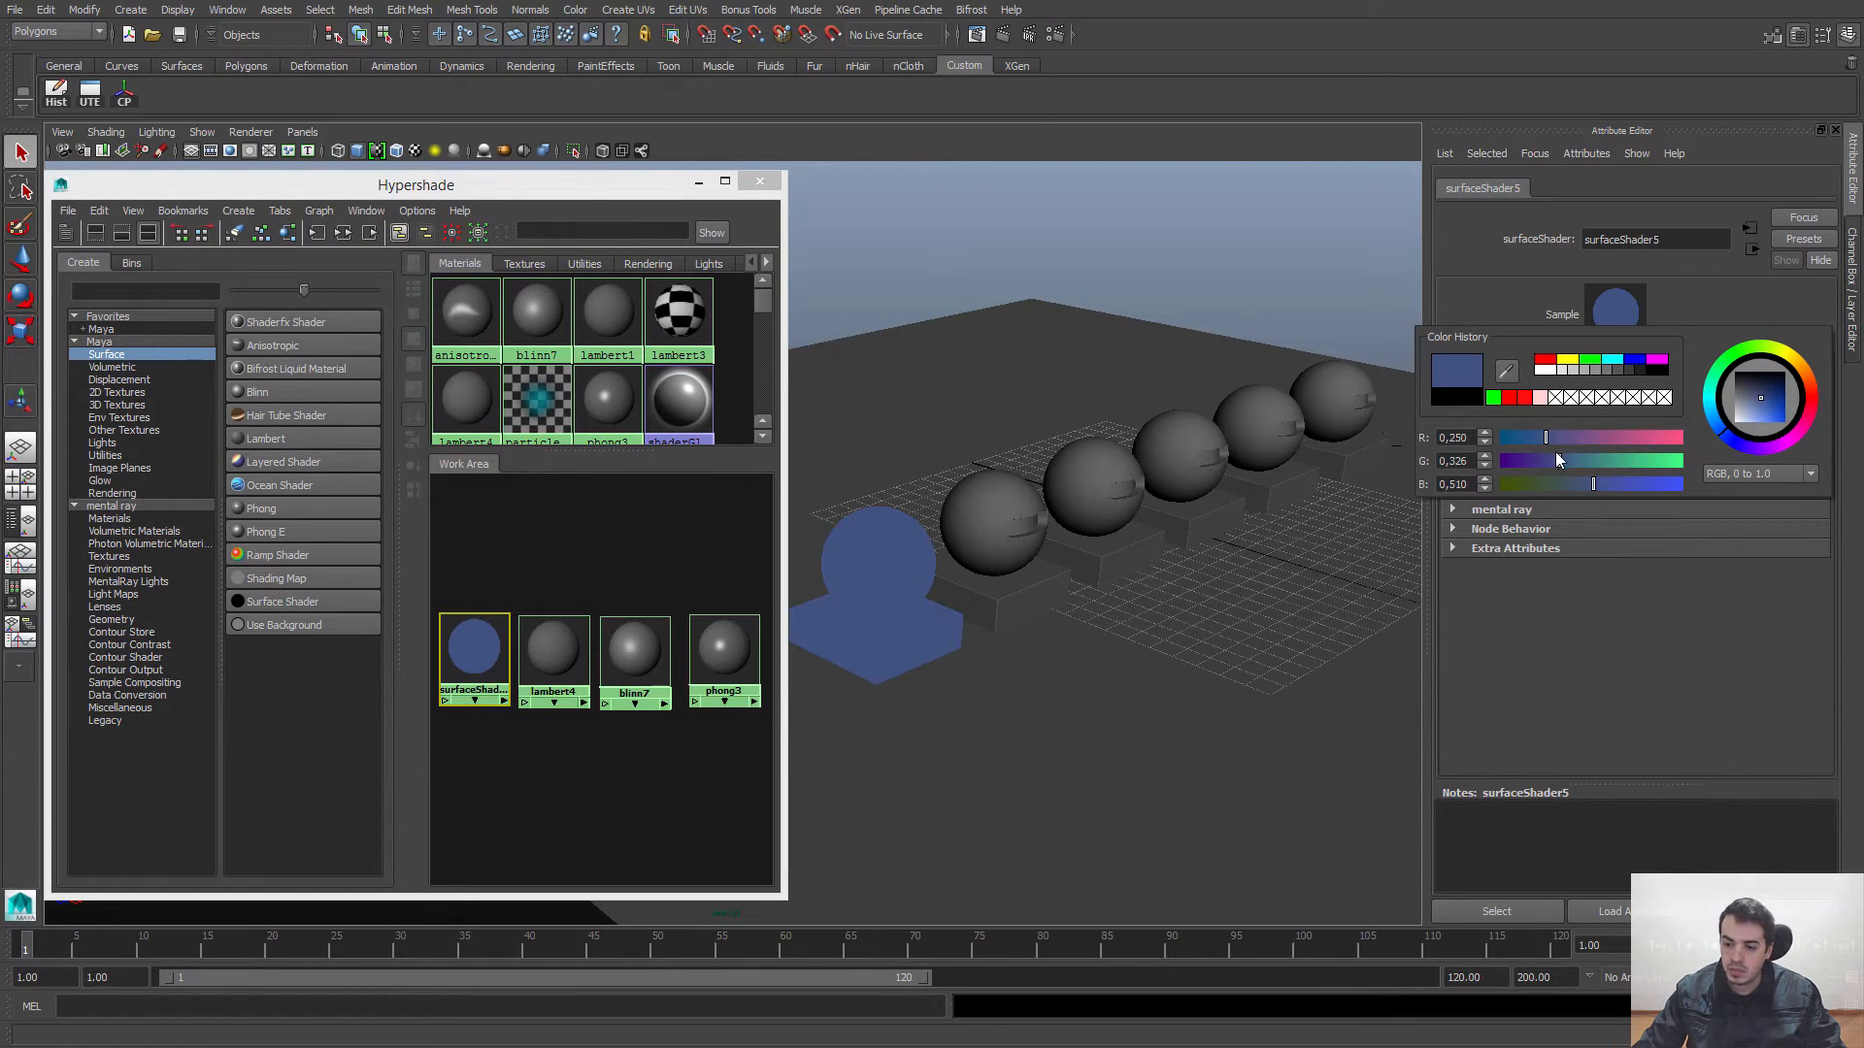
left_click_drag(1559, 460, 1682, 460)
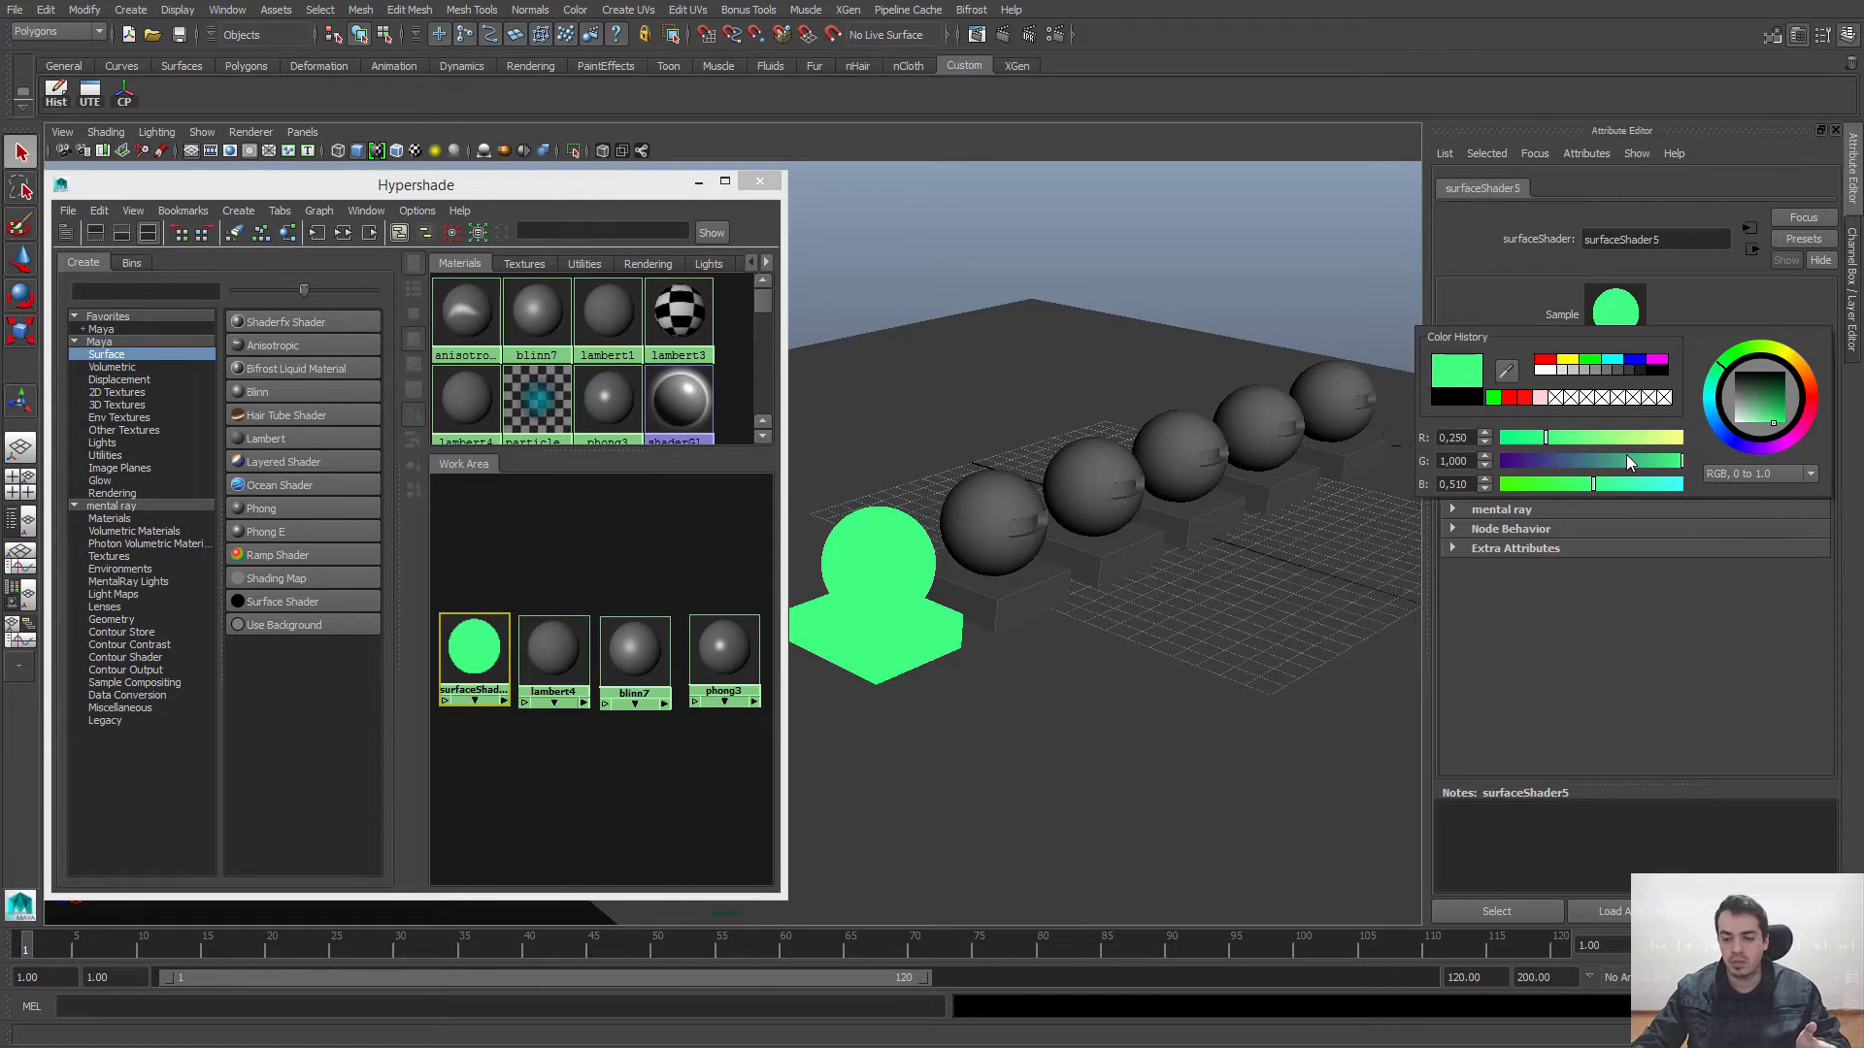
left_click_drag(1538, 441, 1490, 448)
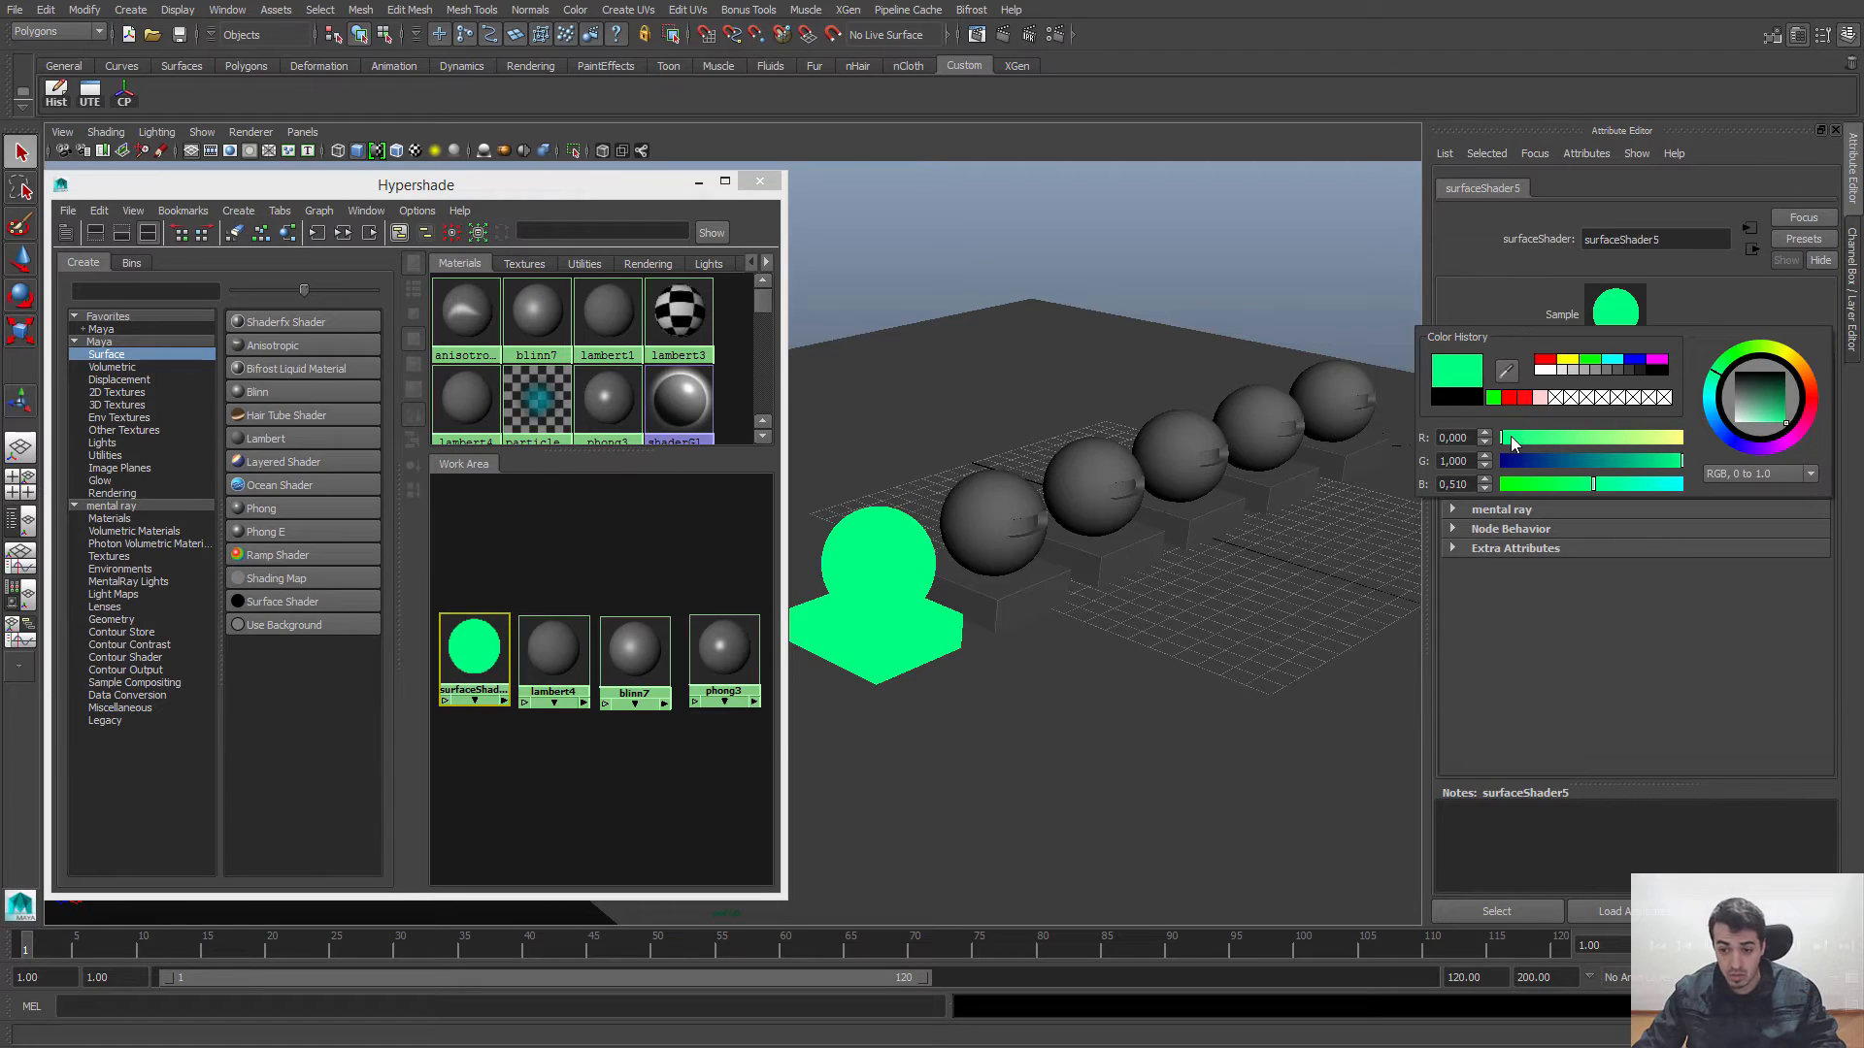
left_click_drag(1505, 438, 1778, 447)
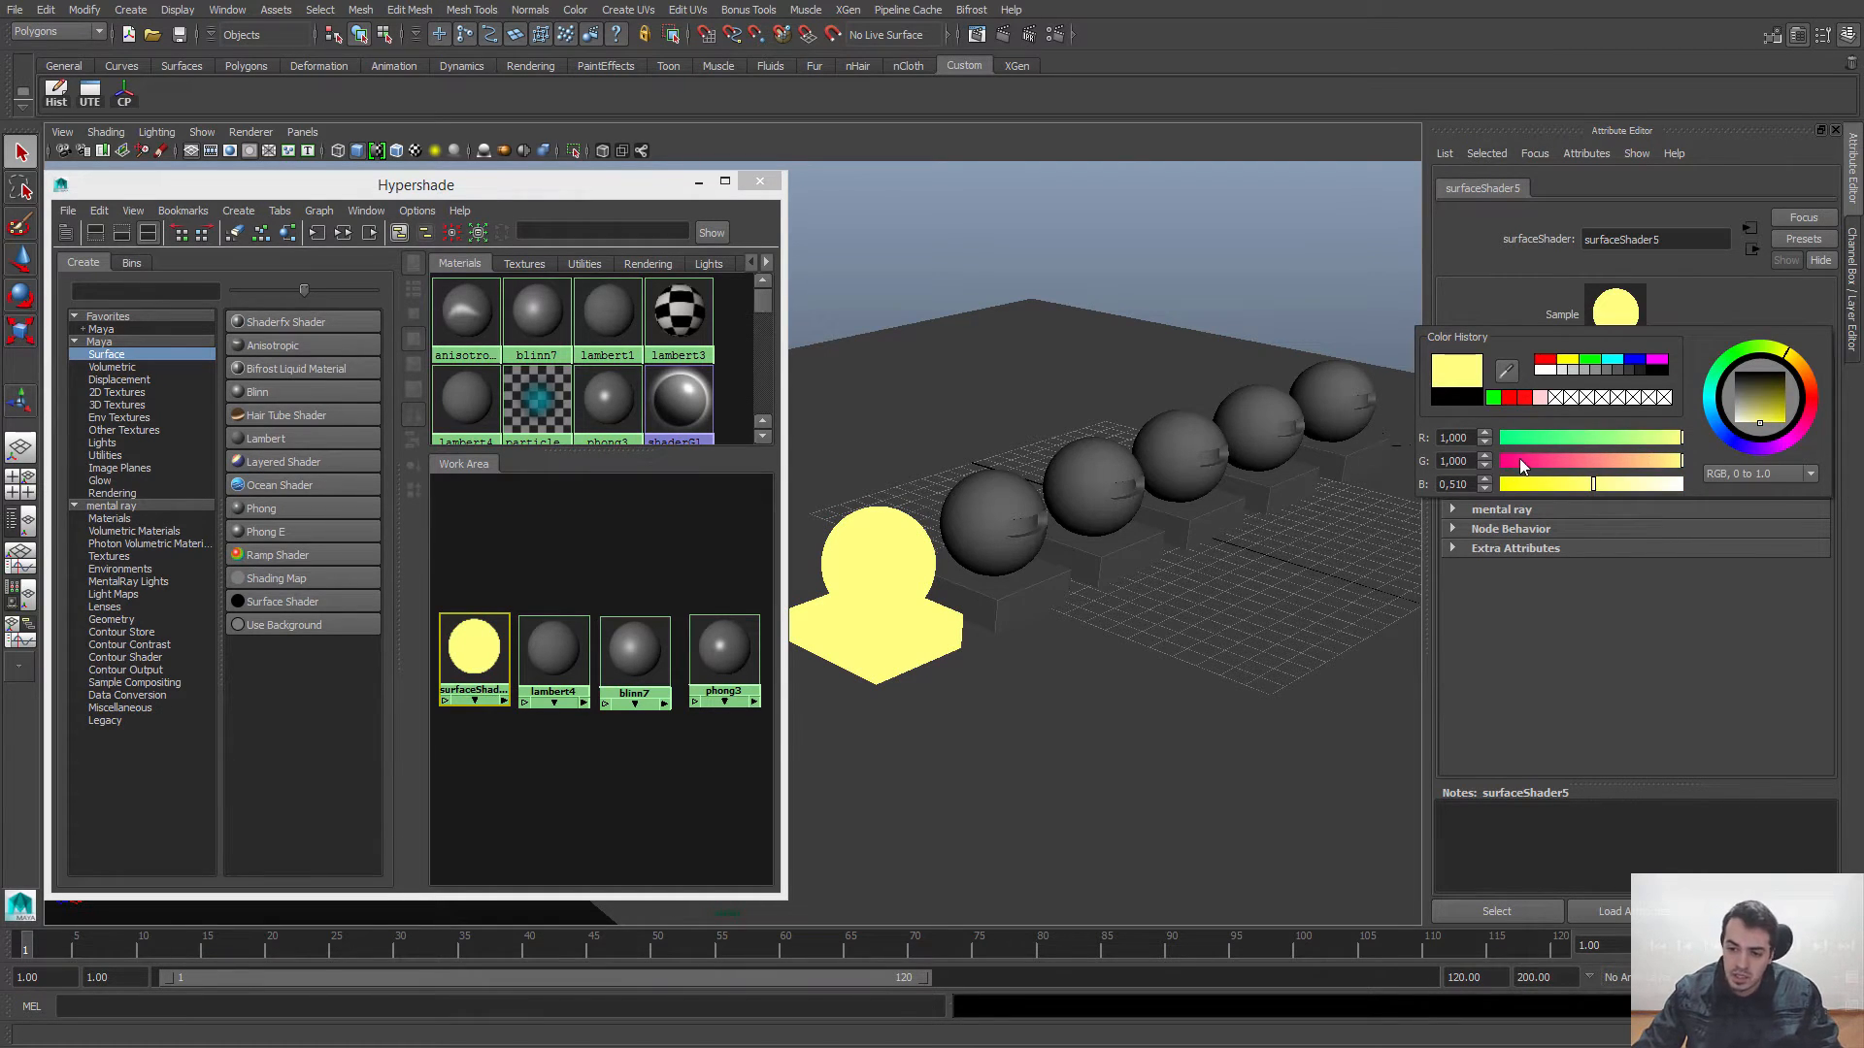
left_click_drag(1511, 468, 1685, 463)
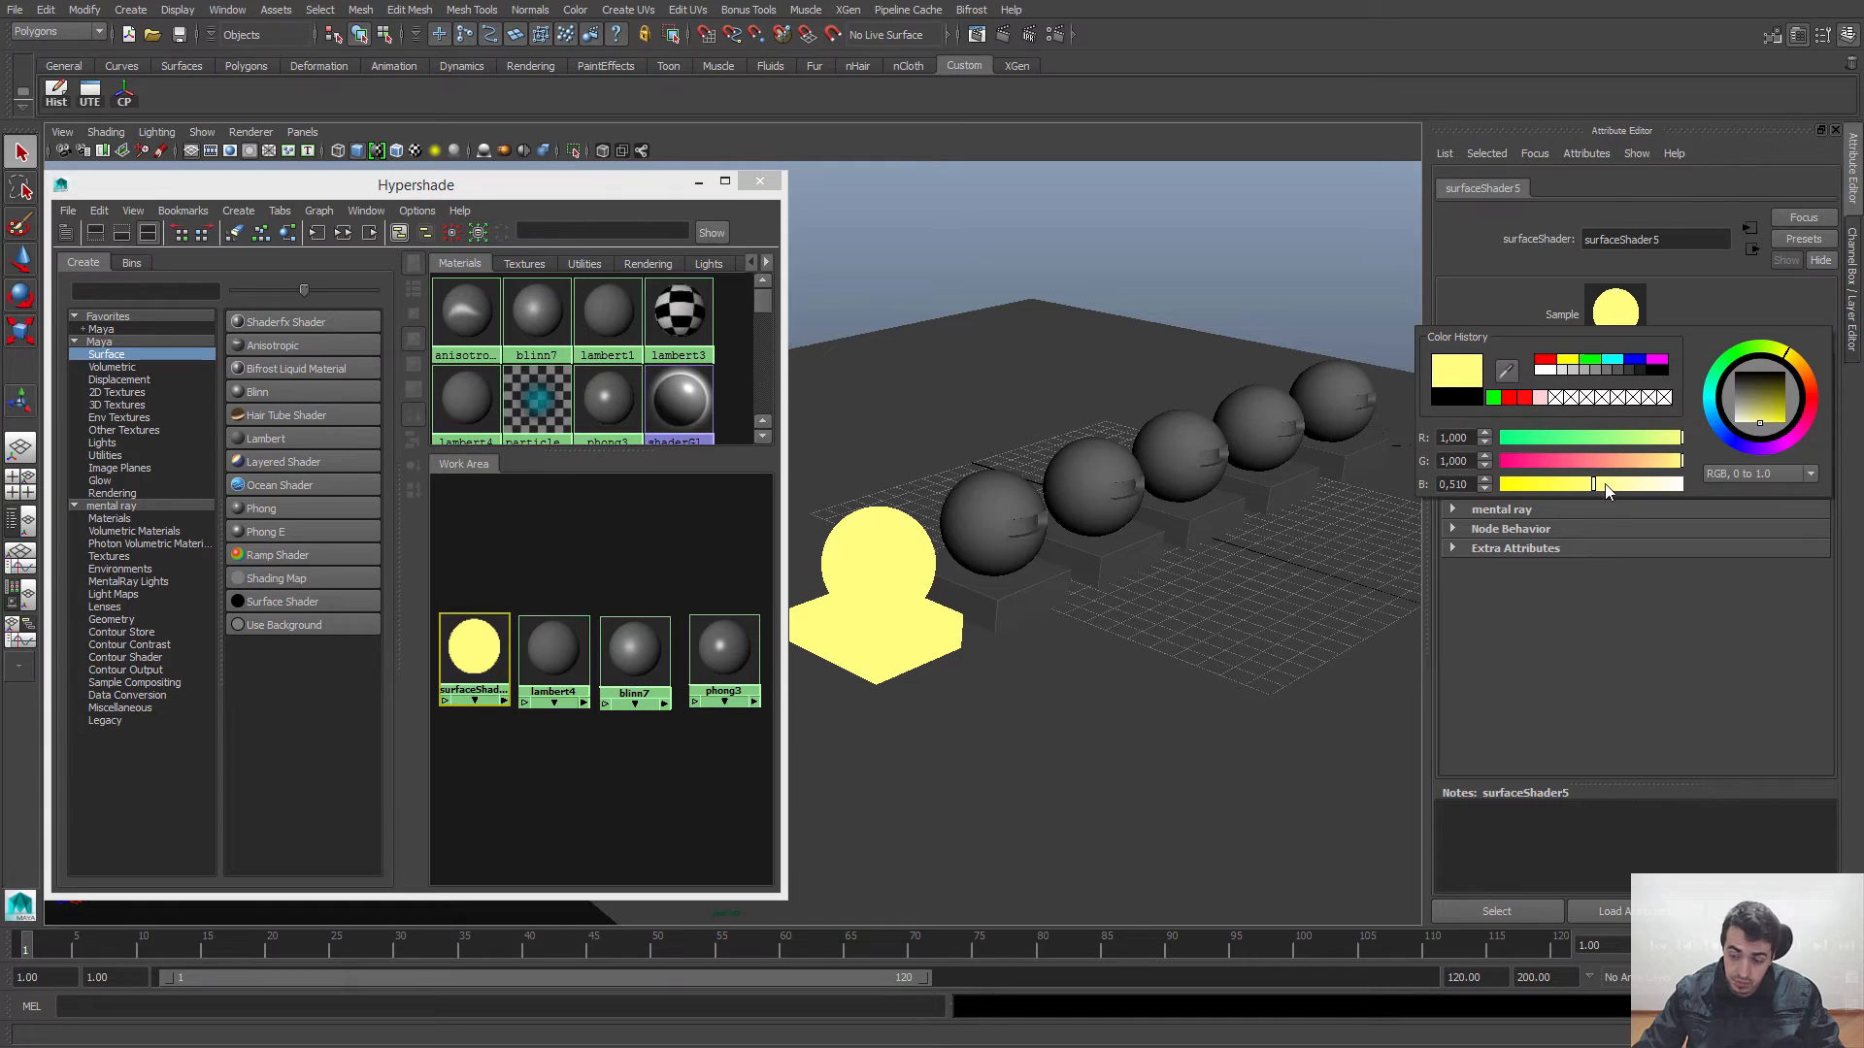
left_click_drag(1527, 462, 1710, 458)
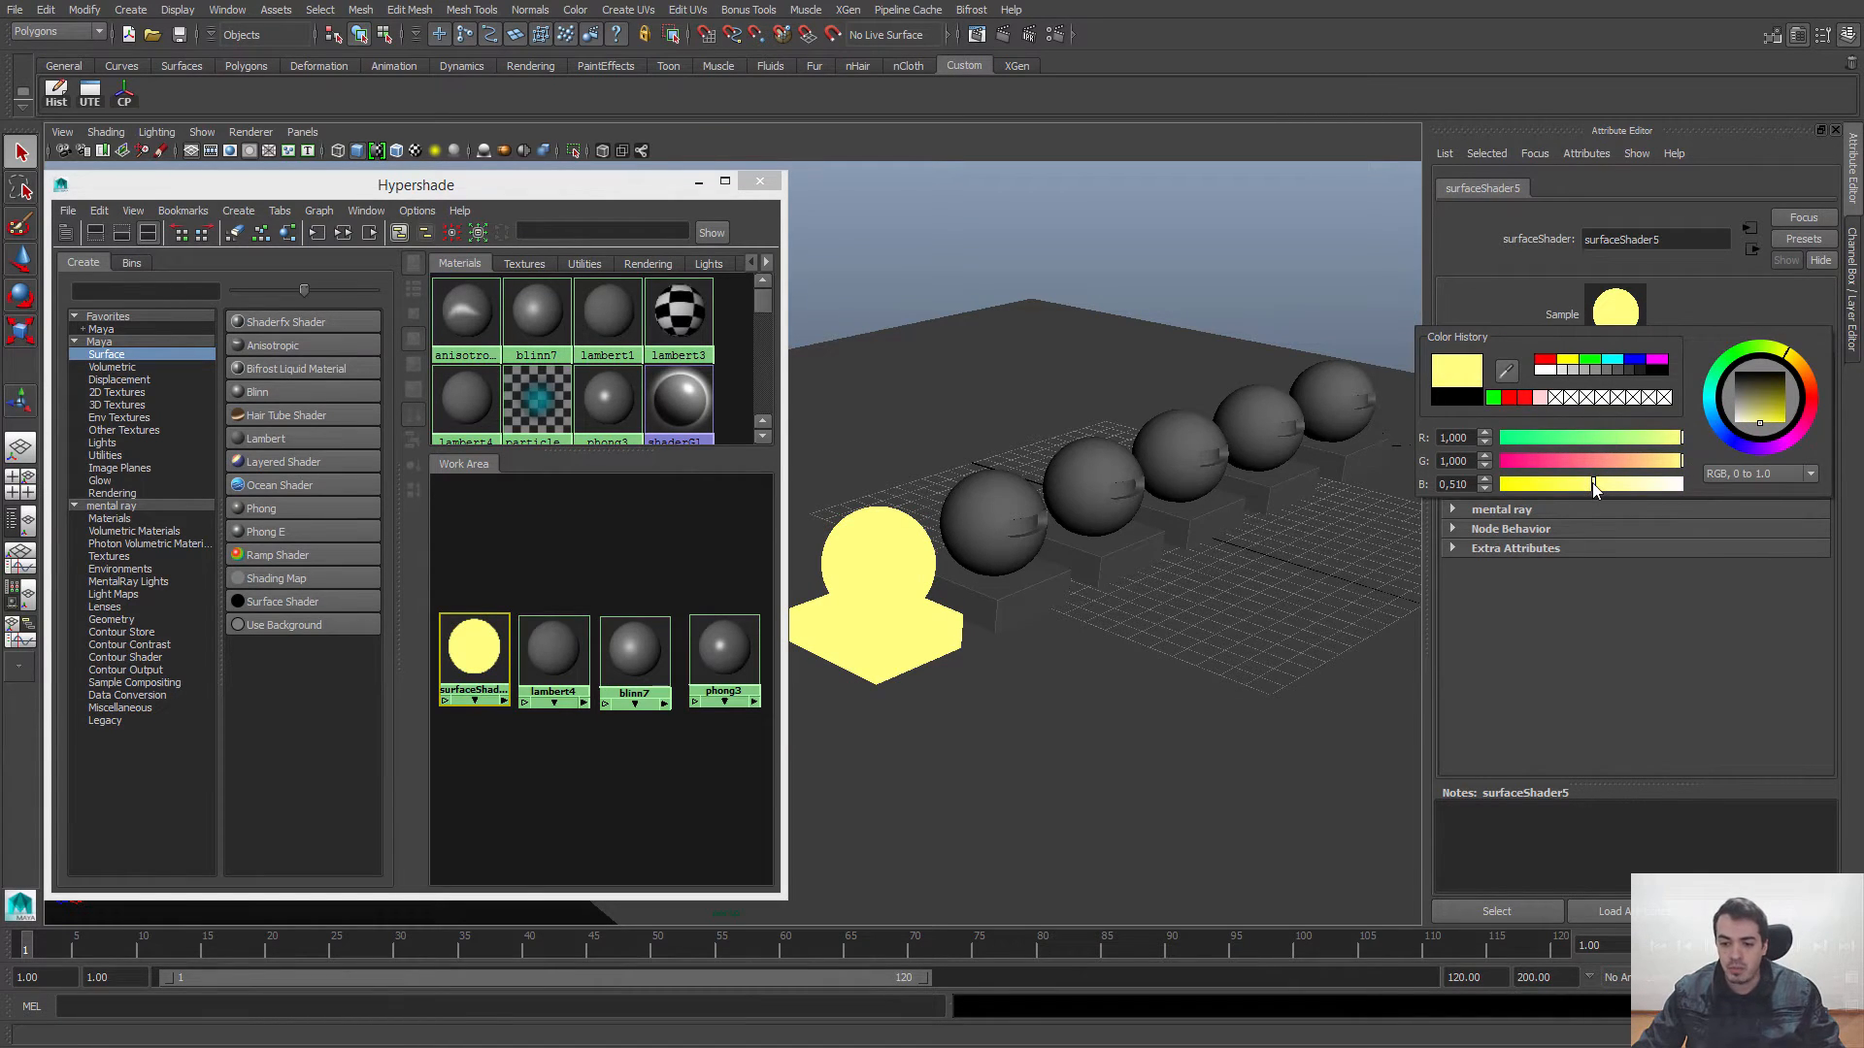
left_click_drag(1600, 482, 1448, 503)
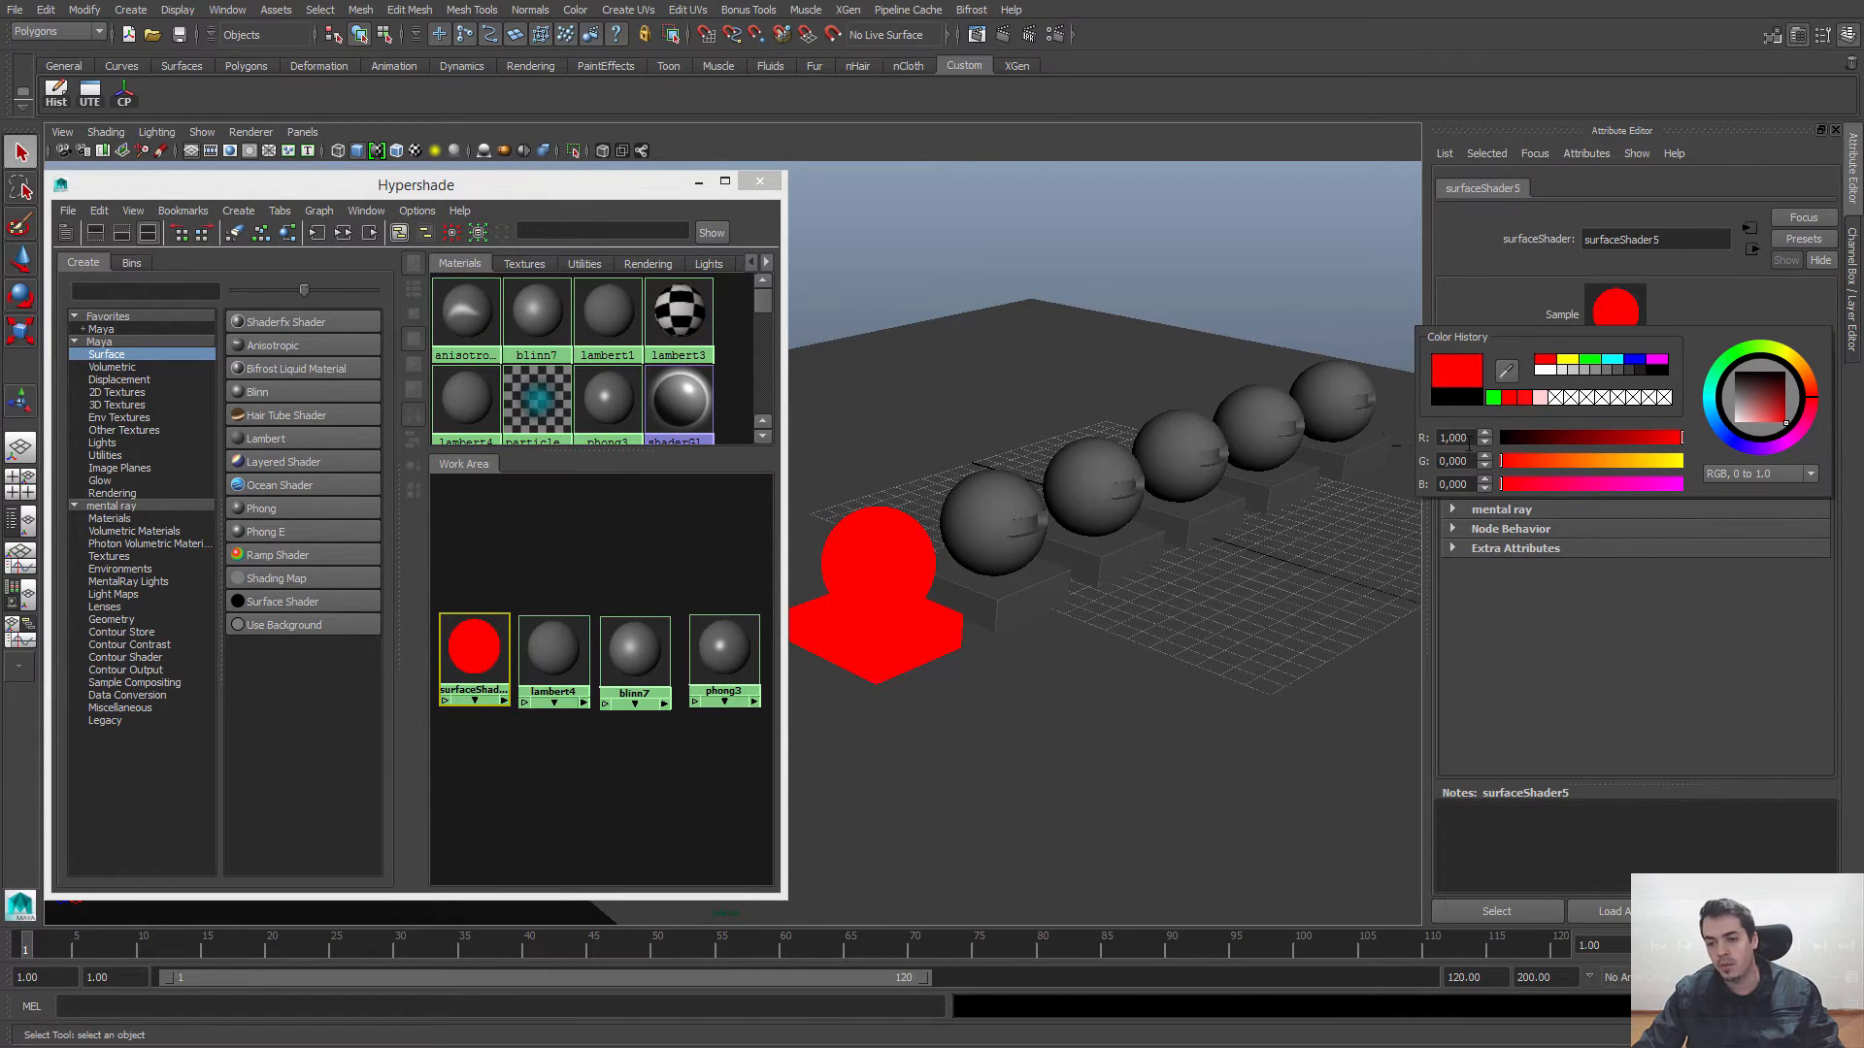
Step: Try the channels in RGB, 0 to 255 mode, ending with all at 0, and return the color picker to HSV
left_click(1772, 473)
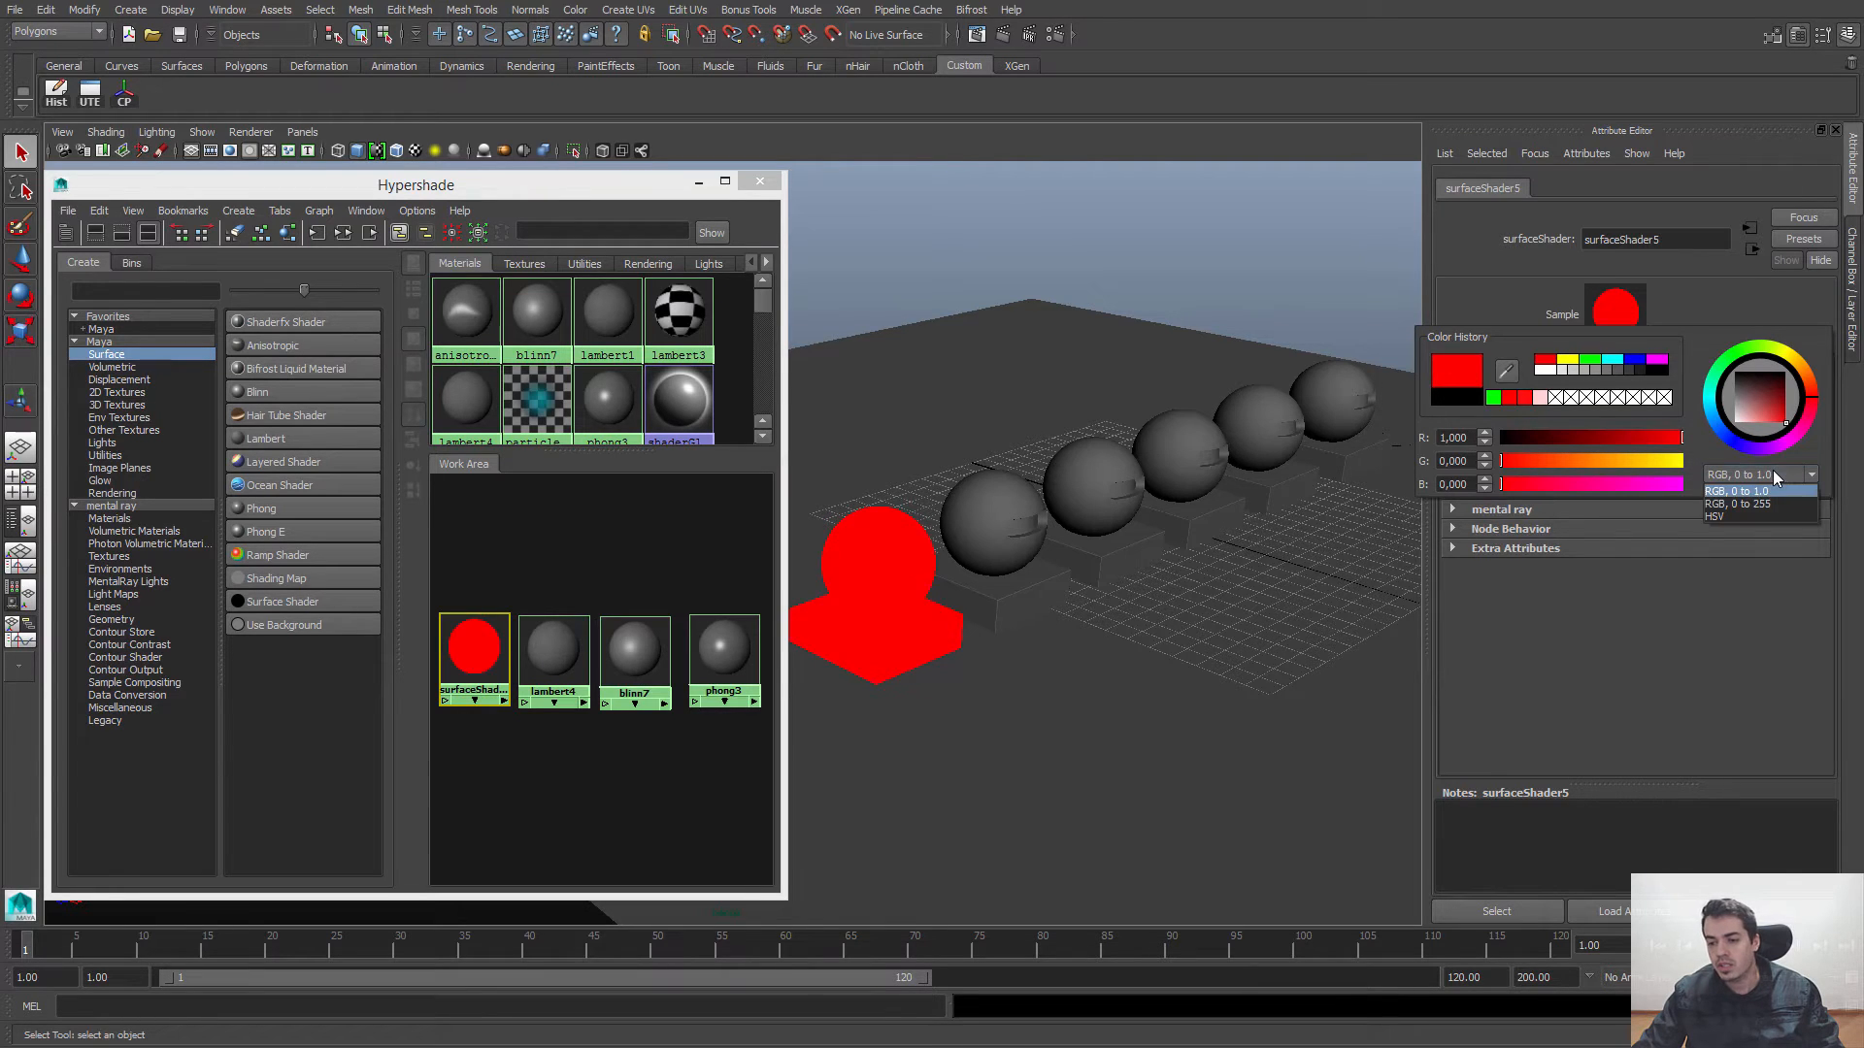
left_click(1749, 504)
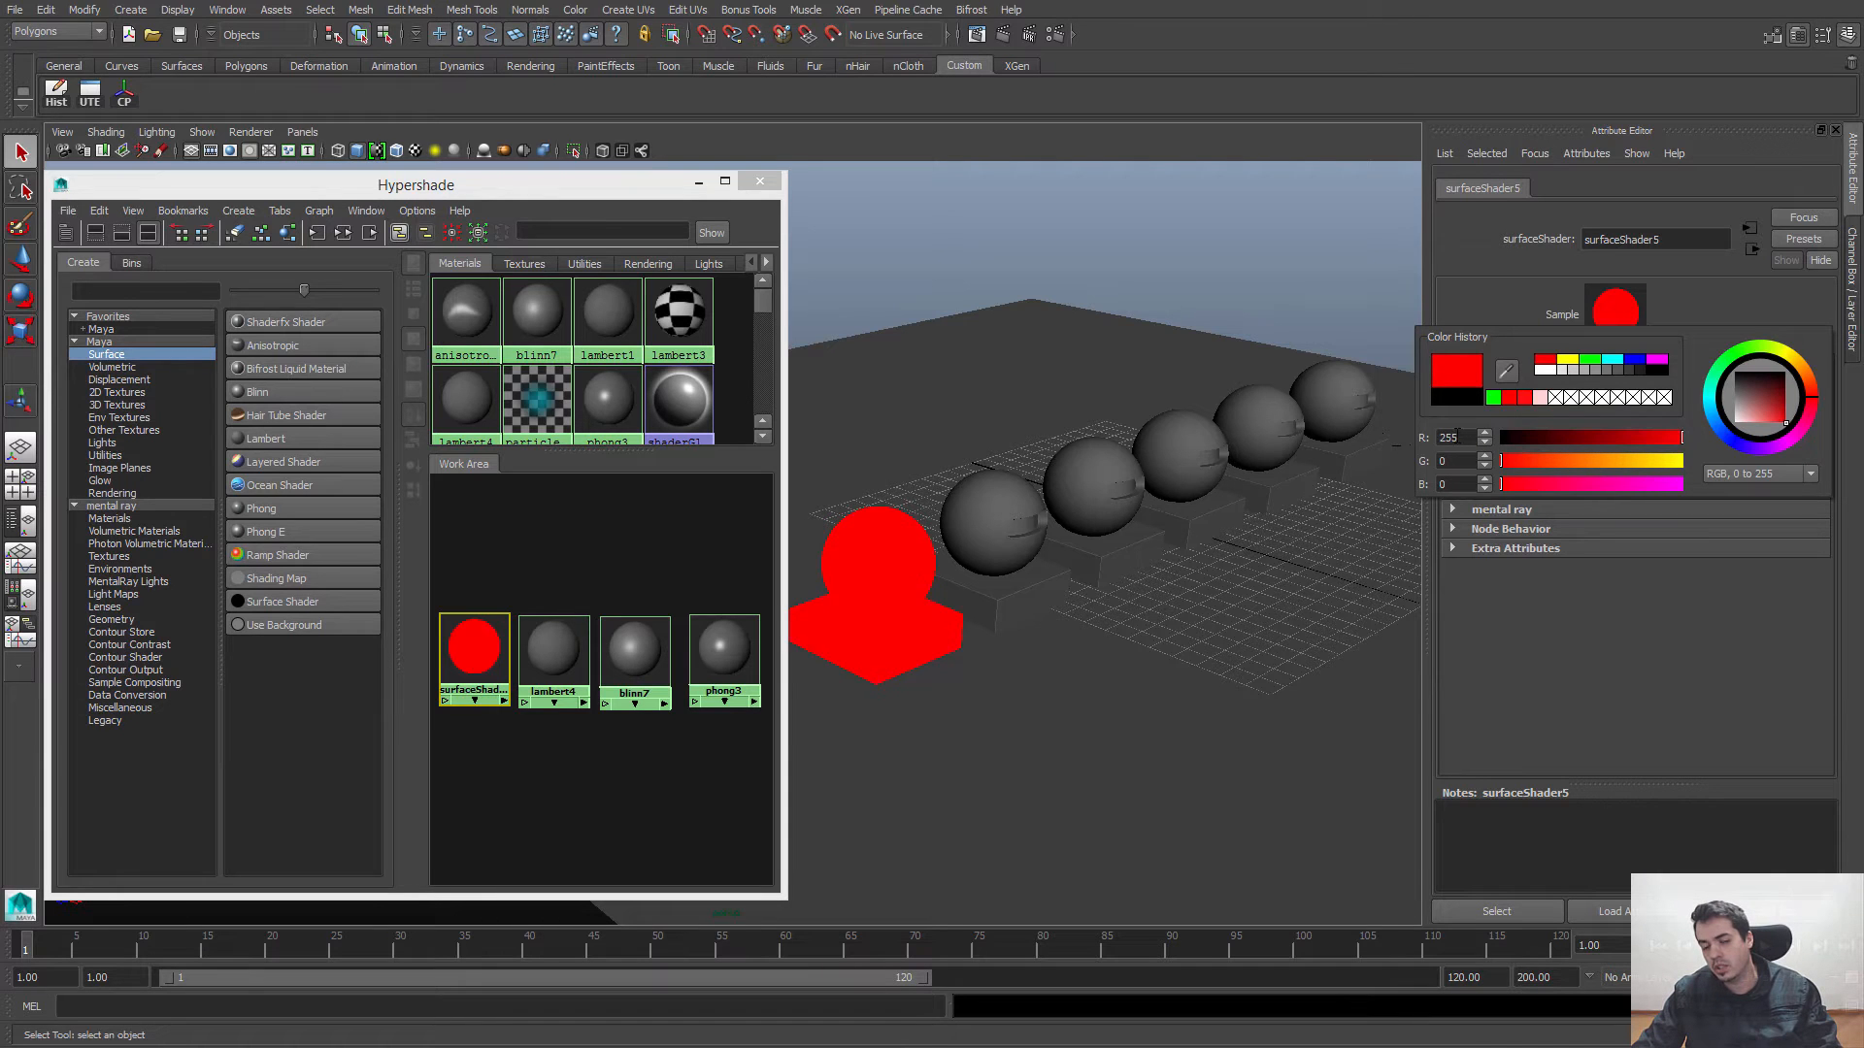
left_click_drag(1577, 438, 1685, 443)
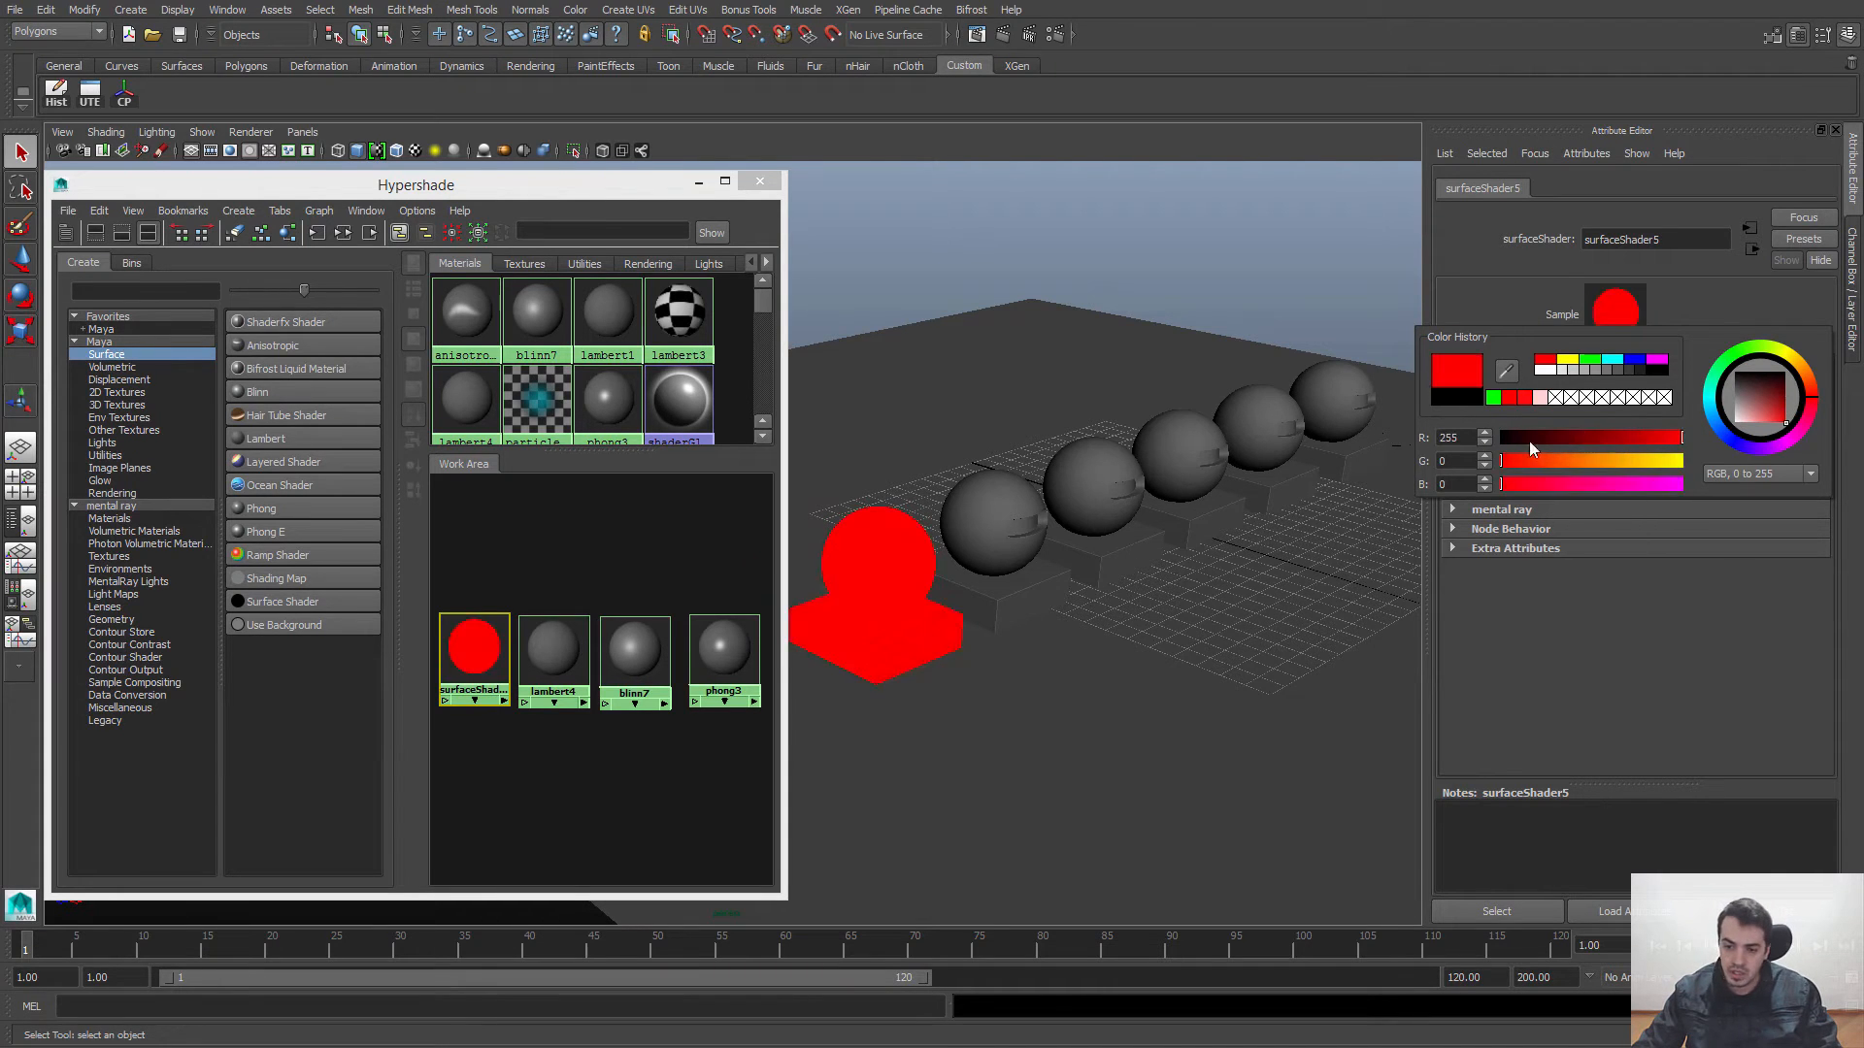
left_click_drag(1535, 441, 1689, 491)
left_click_drag(1565, 441, 1355, 441)
left_click_drag(1677, 464, 1393, 481)
left_click_drag(1553, 485, 1767, 464)
left_click_drag(1573, 440, 1775, 448)
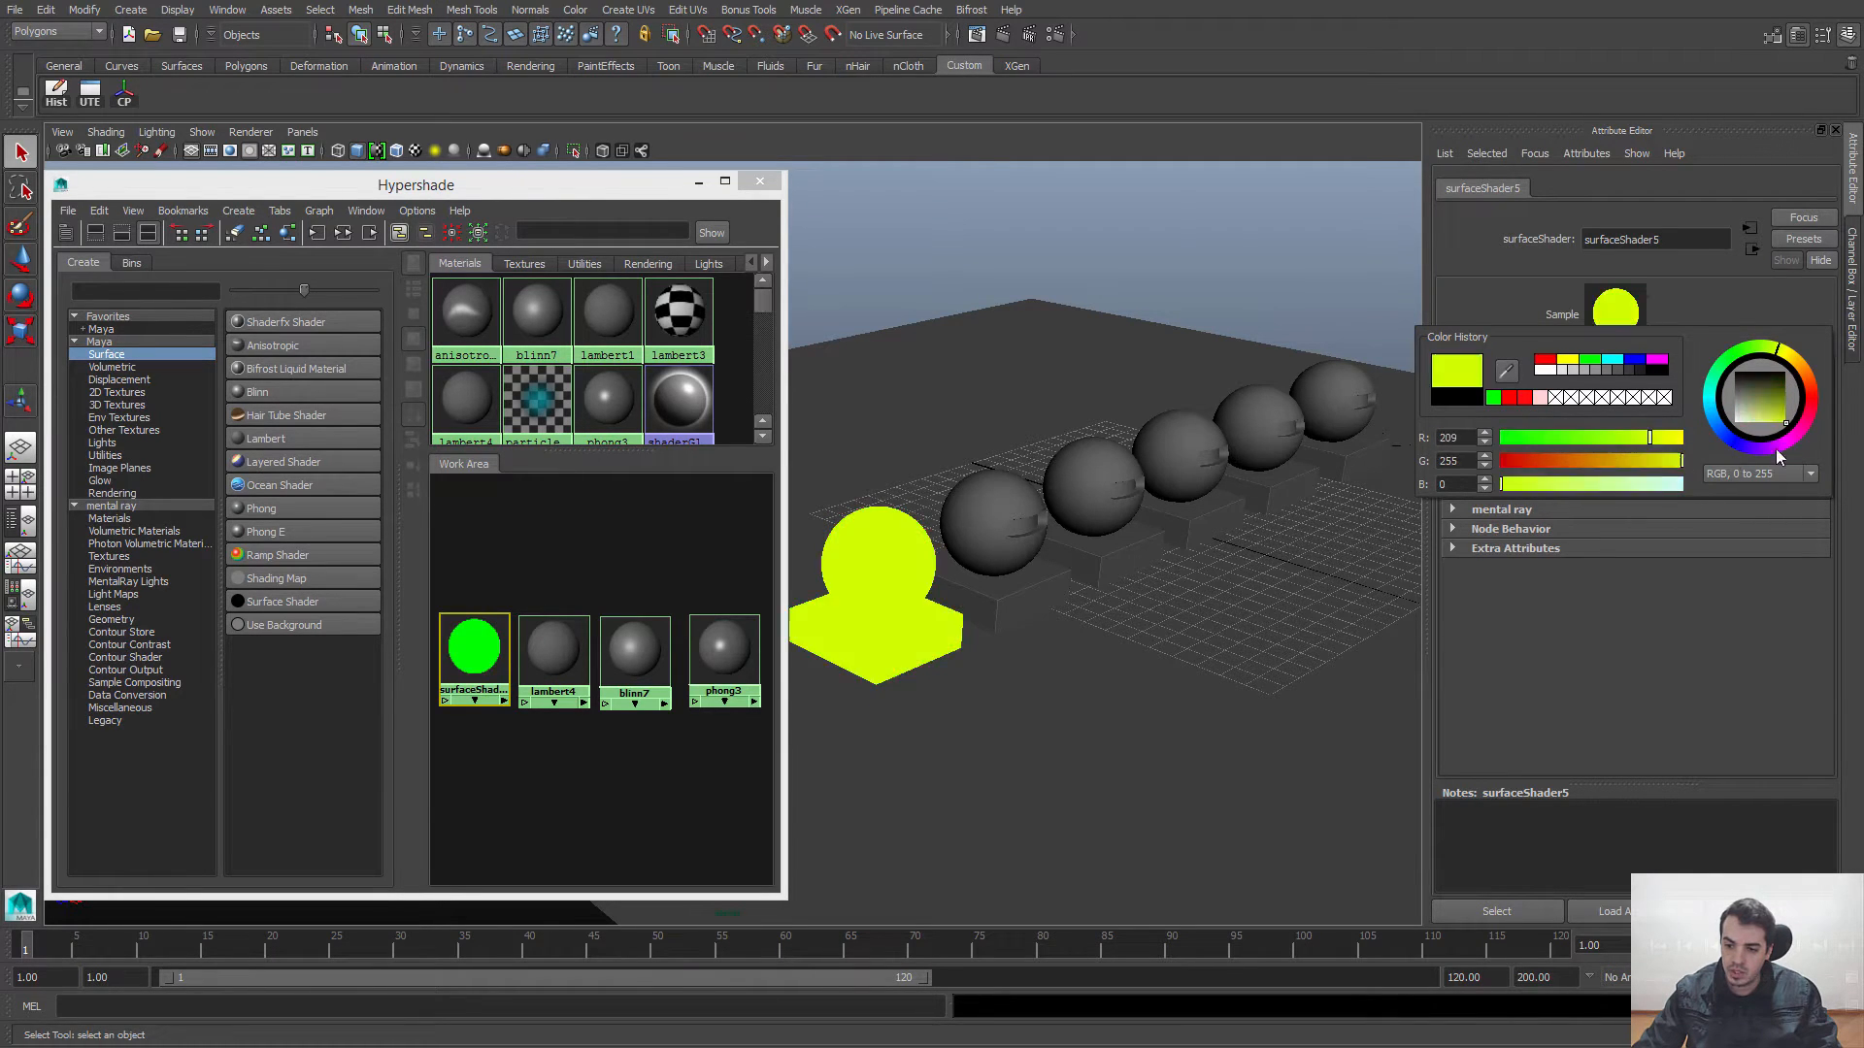
left_click_drag(1623, 437, 1437, 458)
left_click_drag(1551, 466, 1495, 464)
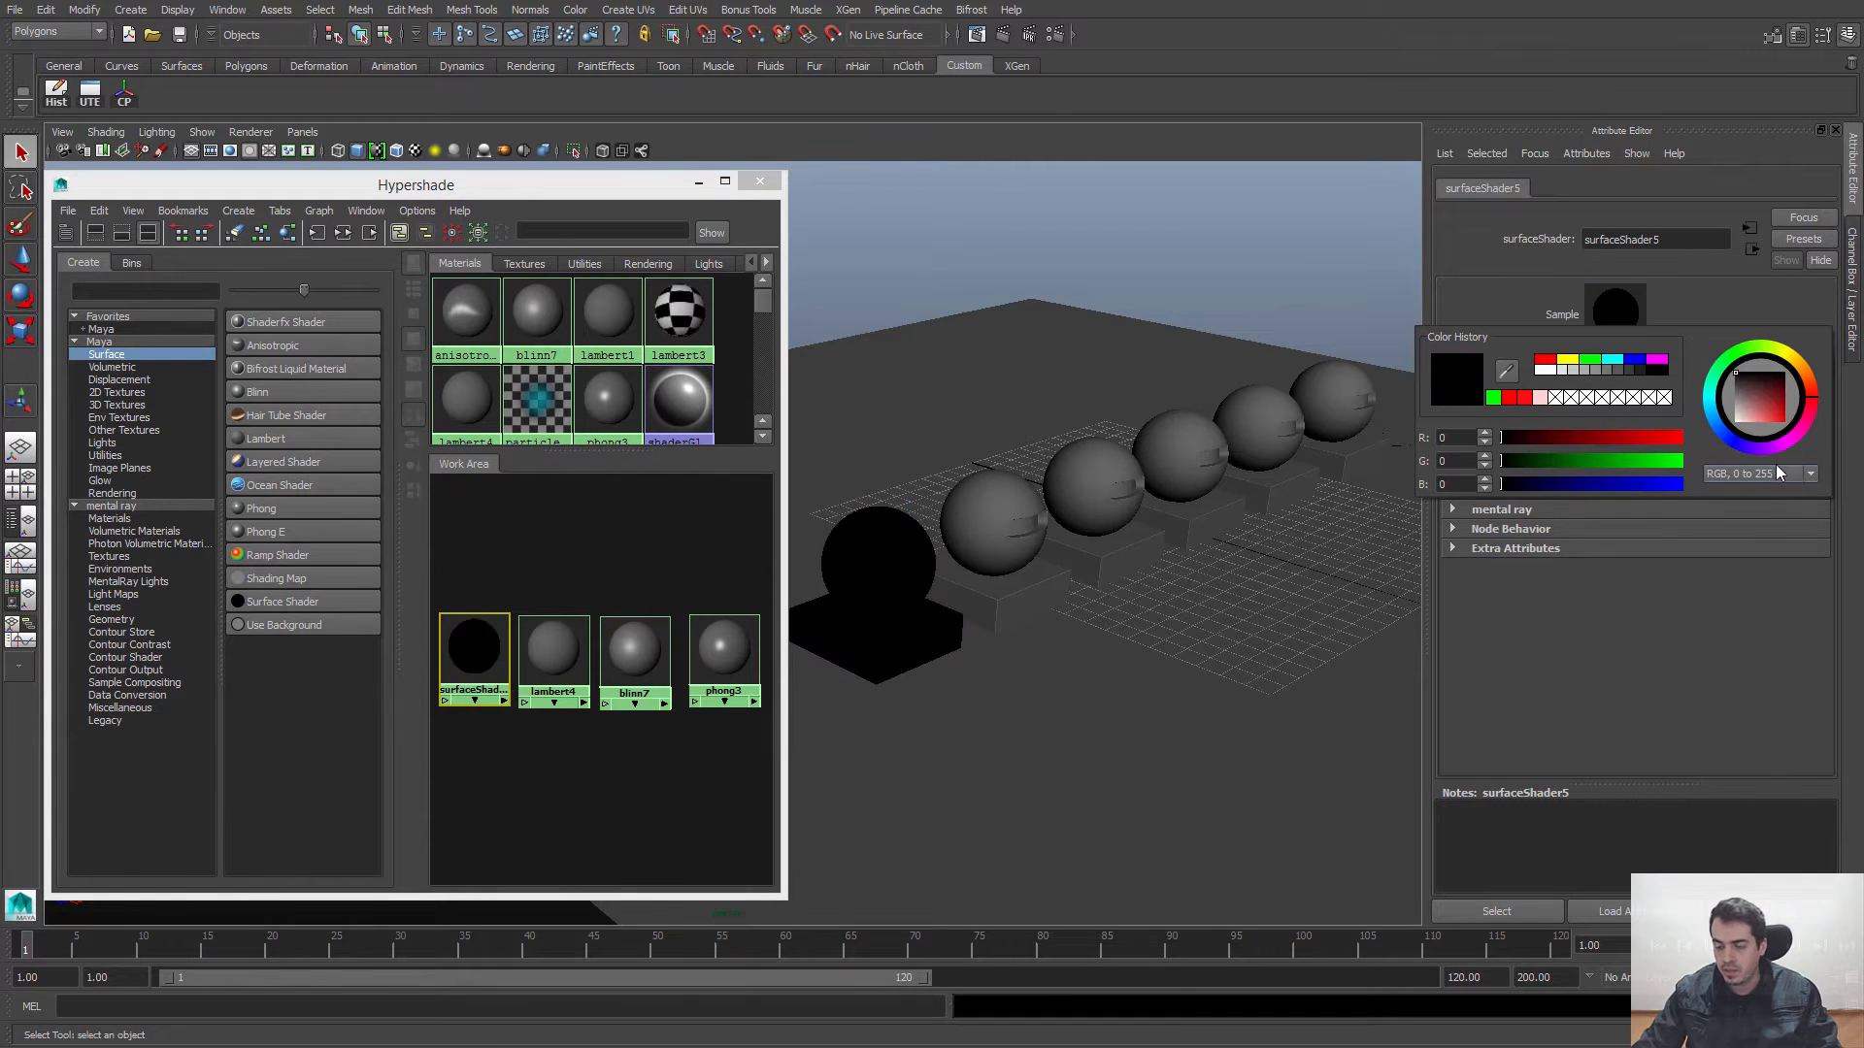
left_click(1759, 474)
left_click(1717, 514)
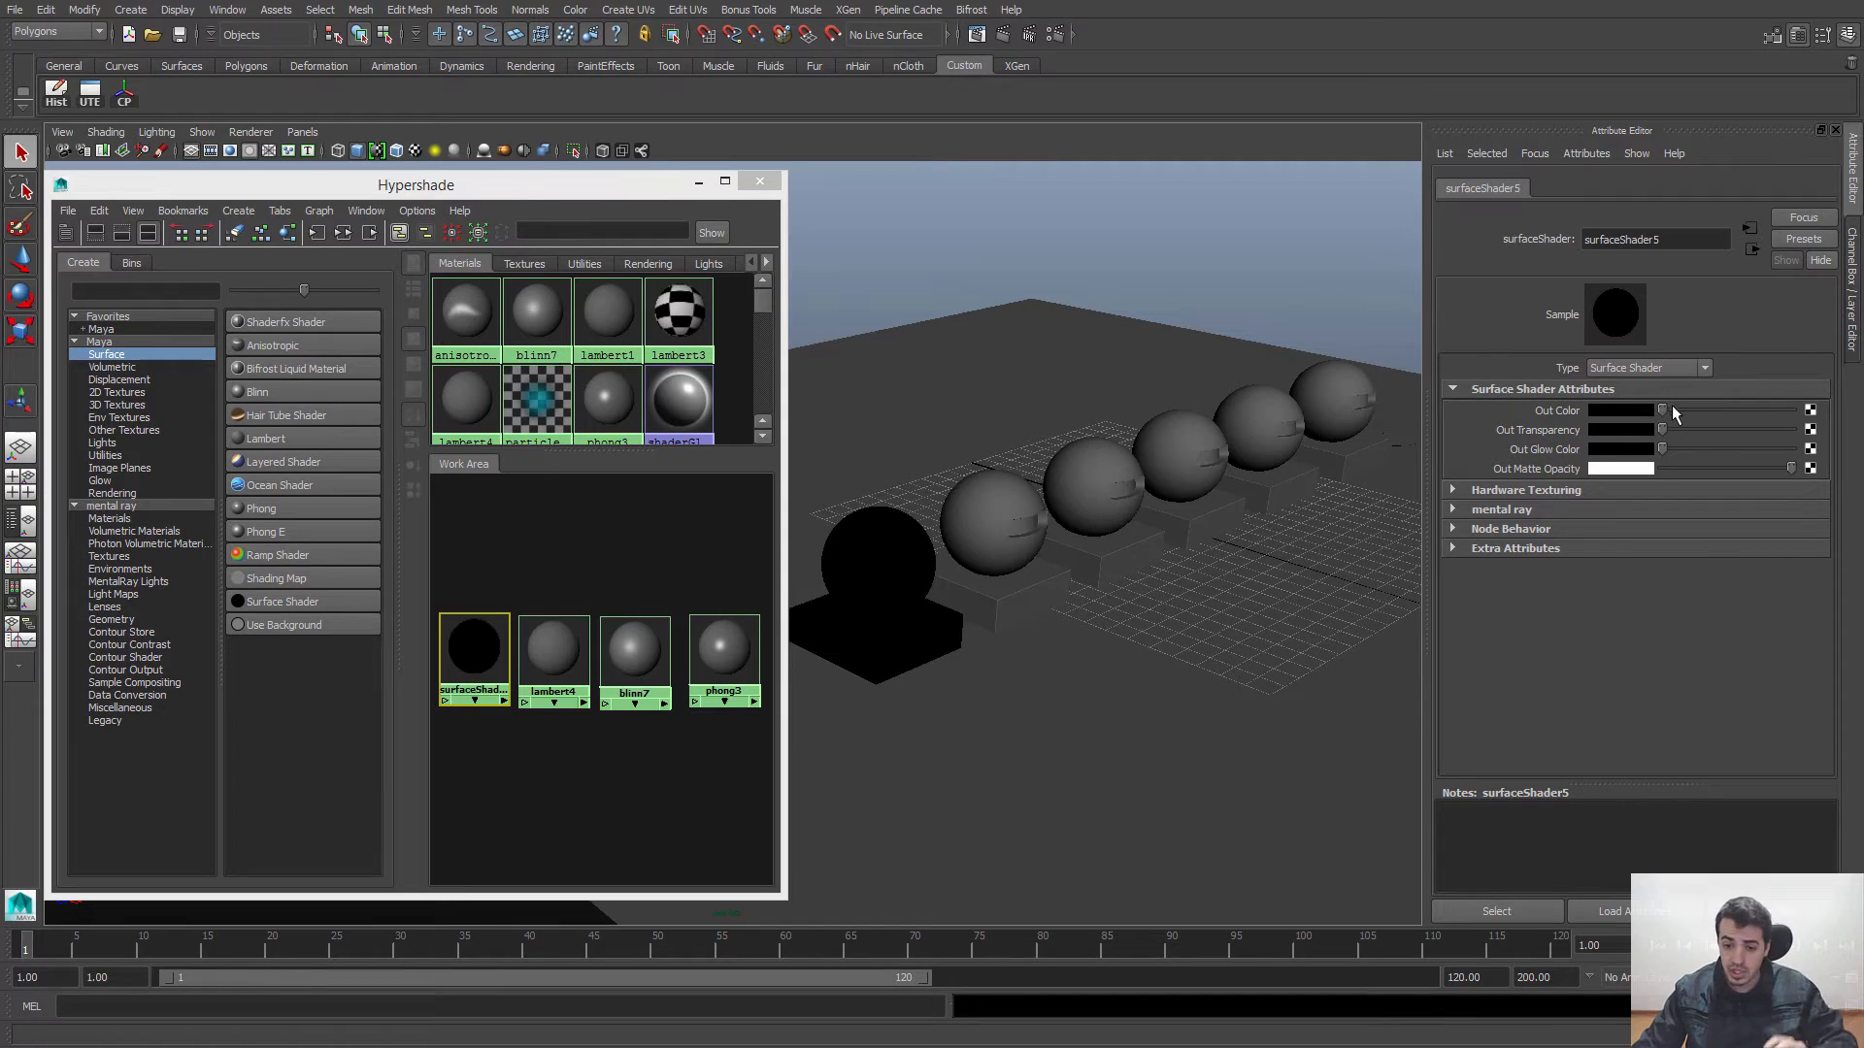
Step: Try white for the Surface Shader's Out Color and Out Transparency, and set both back to black
left_click_drag(1672, 408, 1784, 410)
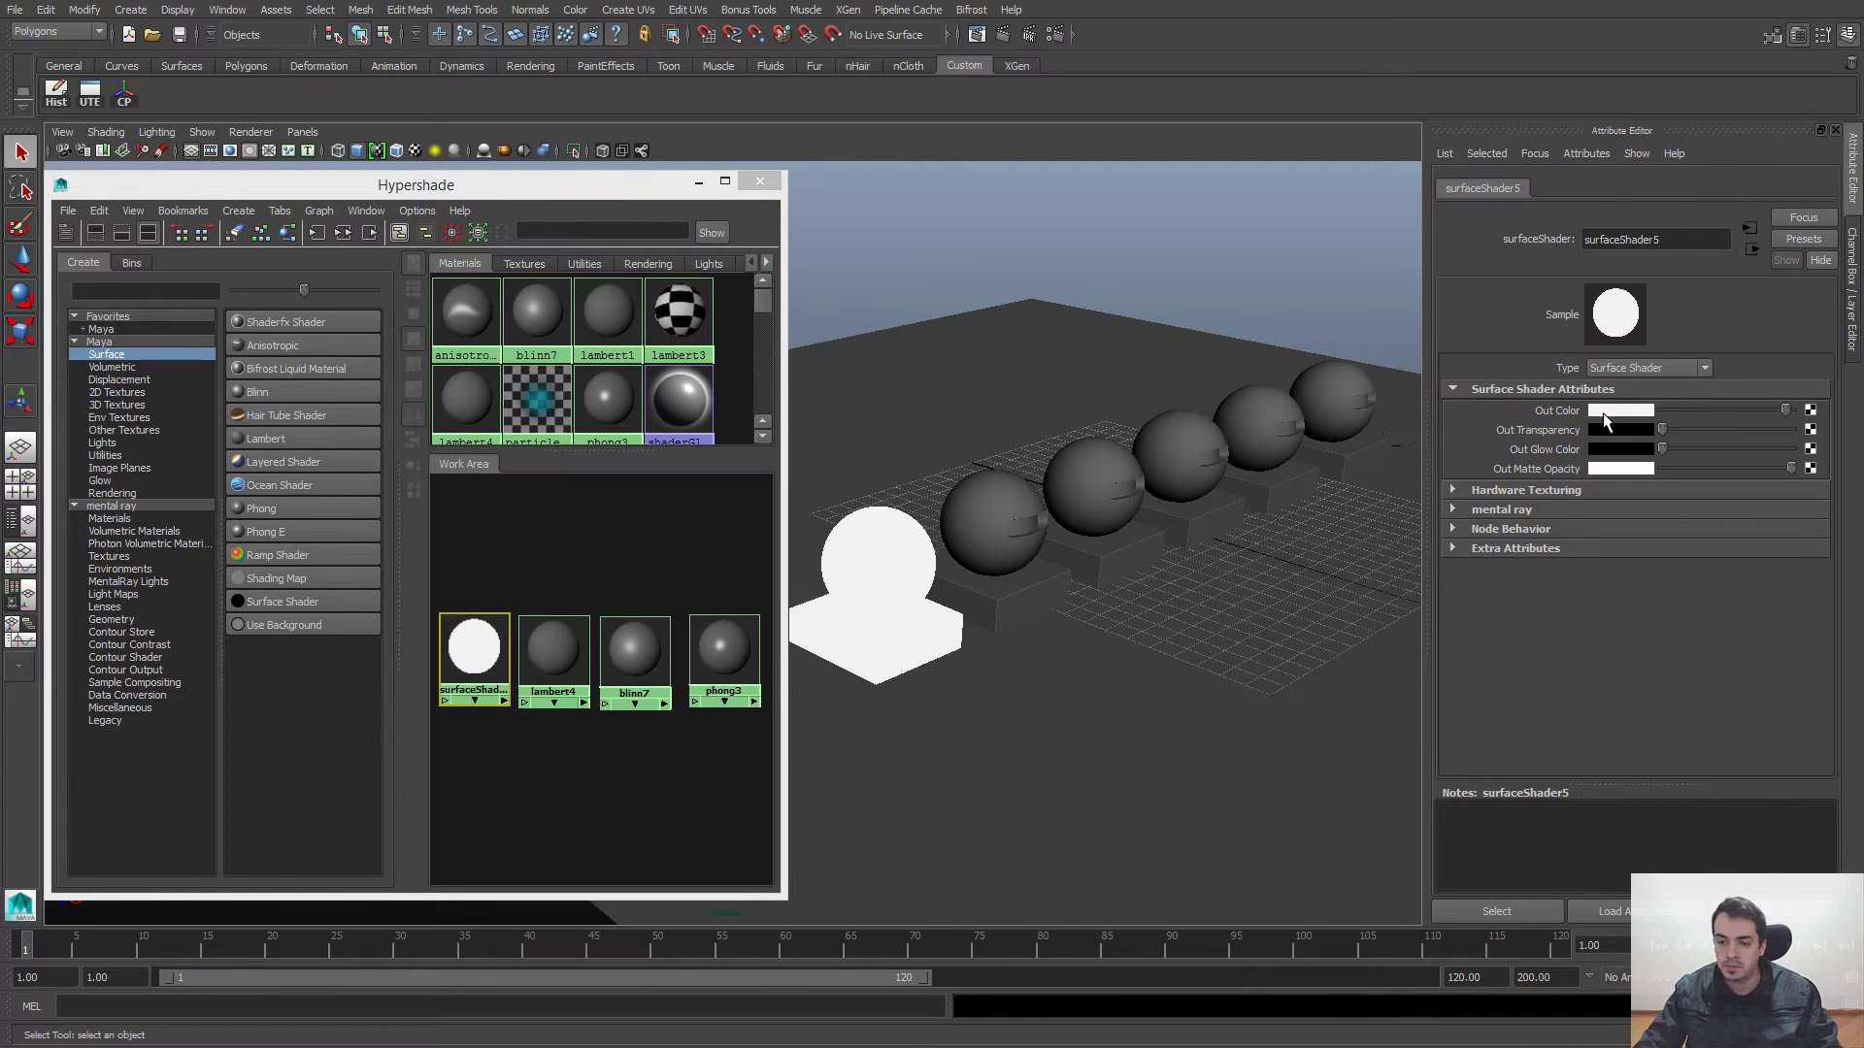
mouse_move(1786, 411)
left_mouse_down()
mouse_move(1629, 415)
mouse_move(1821, 406)
left_mouse_up()
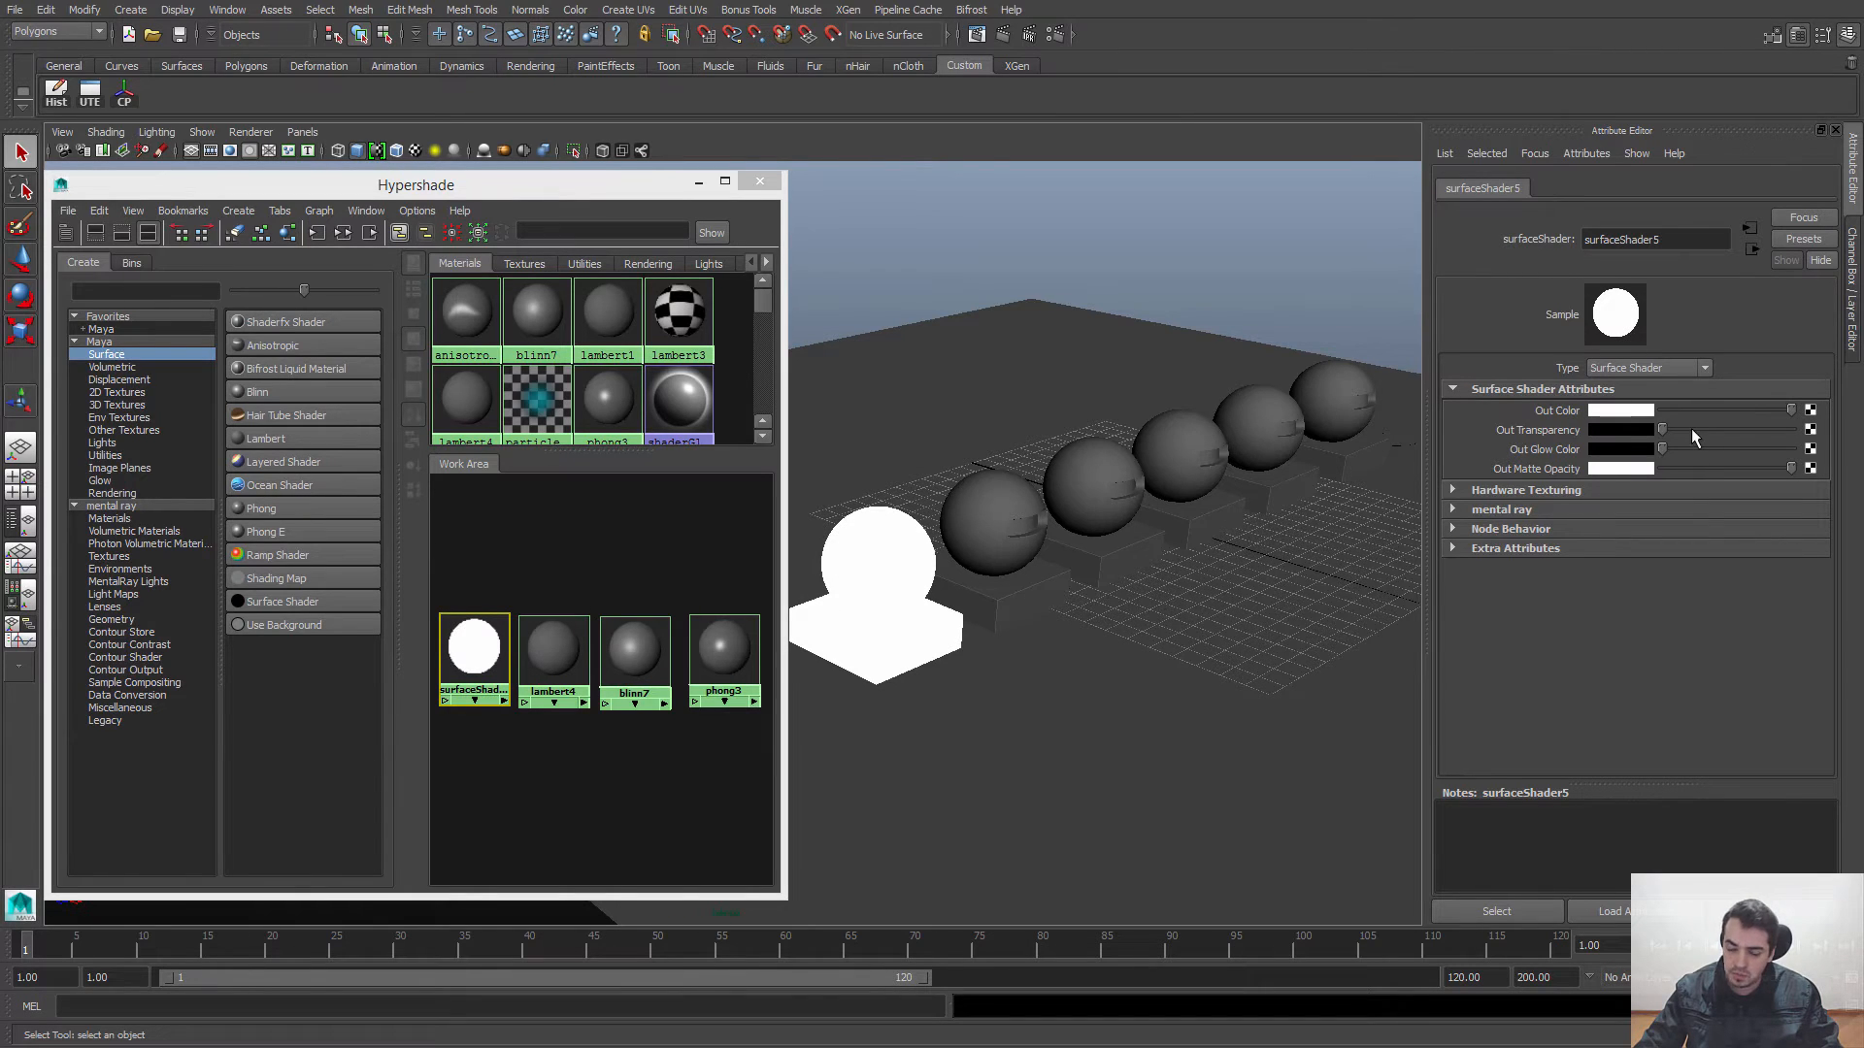
left_click_drag(1696, 413, 1859, 434)
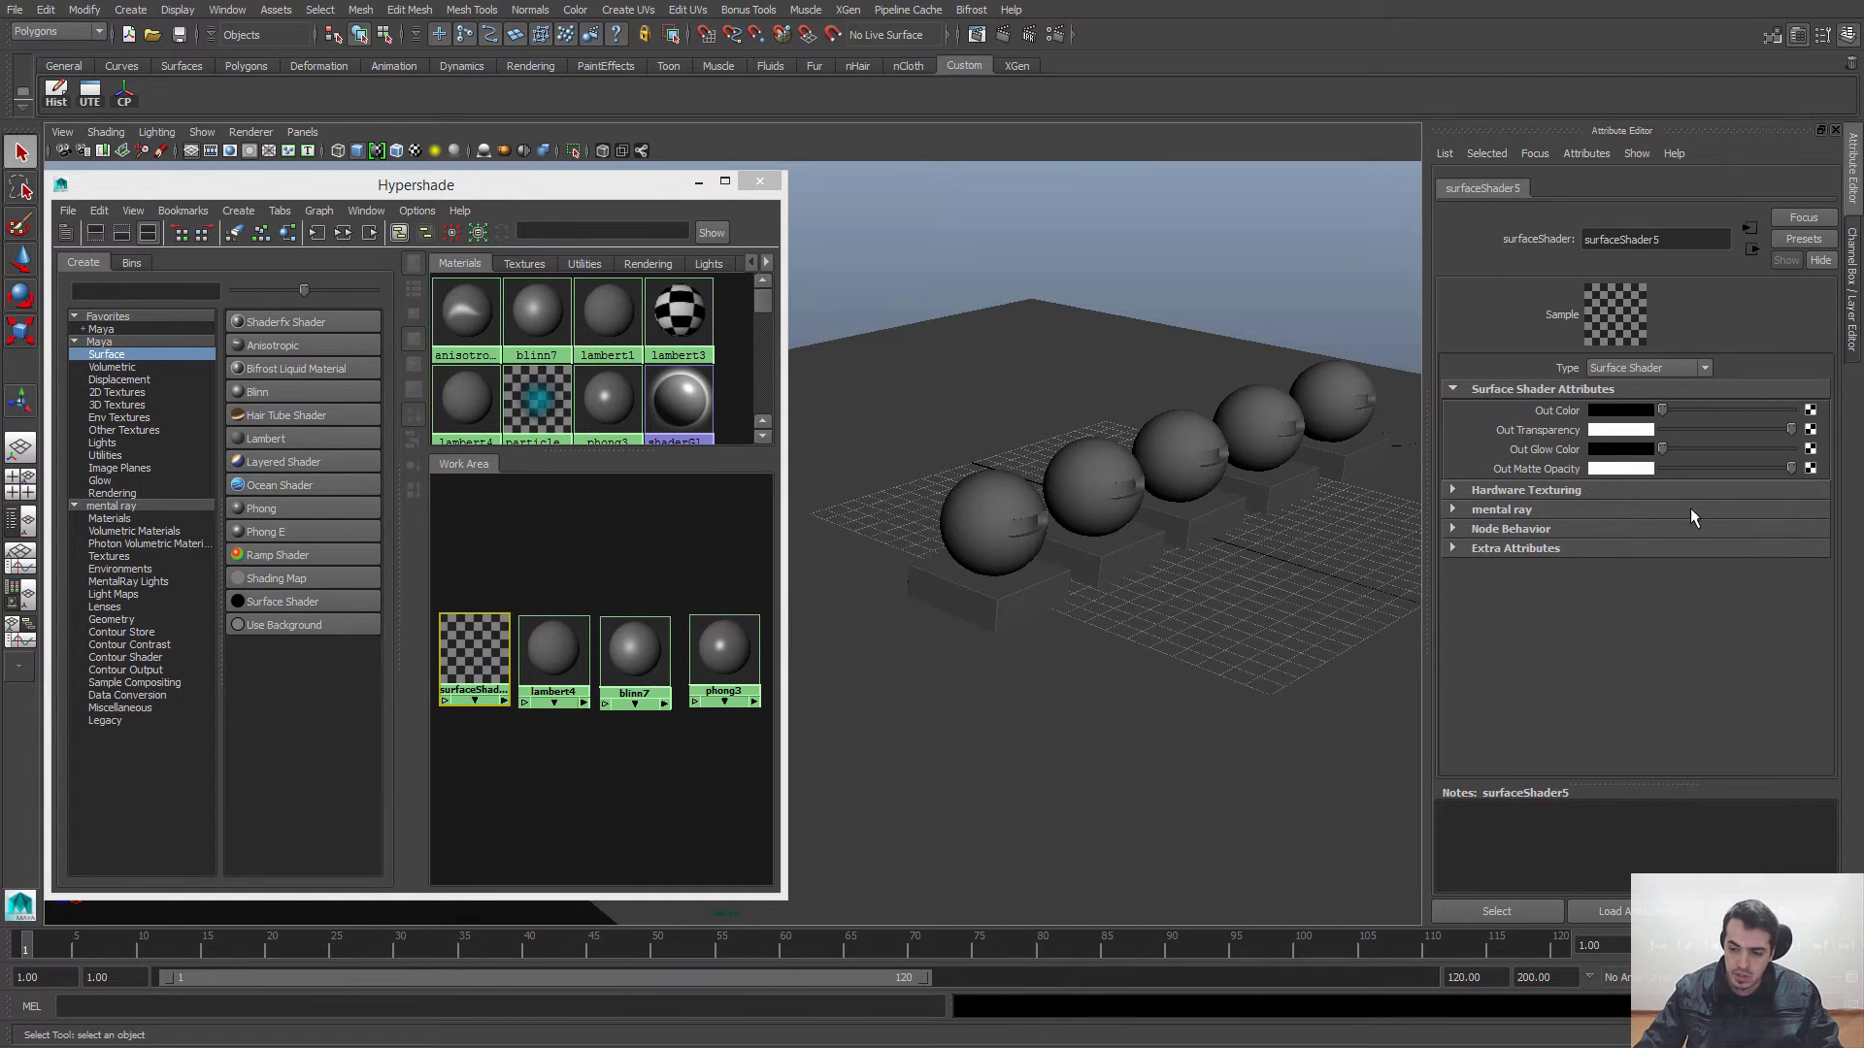
left_click_drag(1710, 423, 1633, 433)
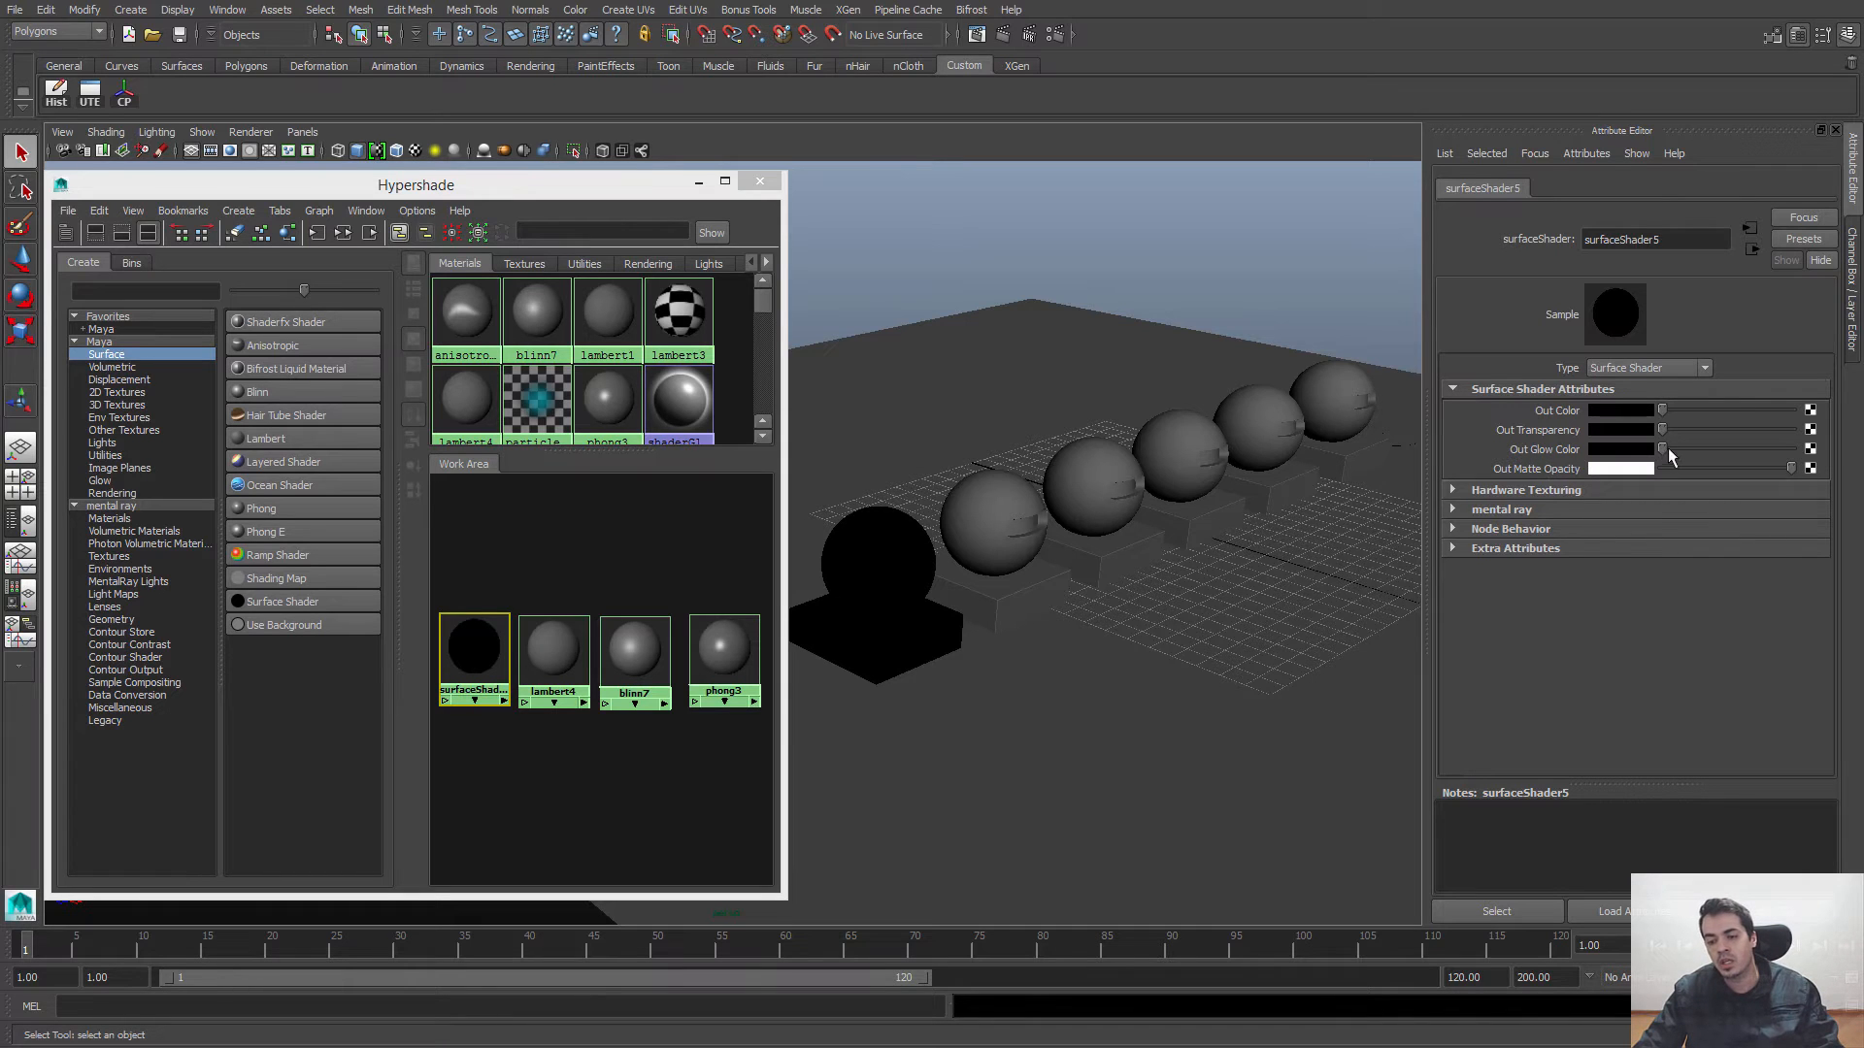
Step: Try the Surface Shader's Out Glow Color slider and a black Out Matte Opacity, and restore the opacity to white
mouse_move(1667, 448)
left_mouse_down()
mouse_move(1707, 447)
mouse_move(1659, 450)
left_mouse_up()
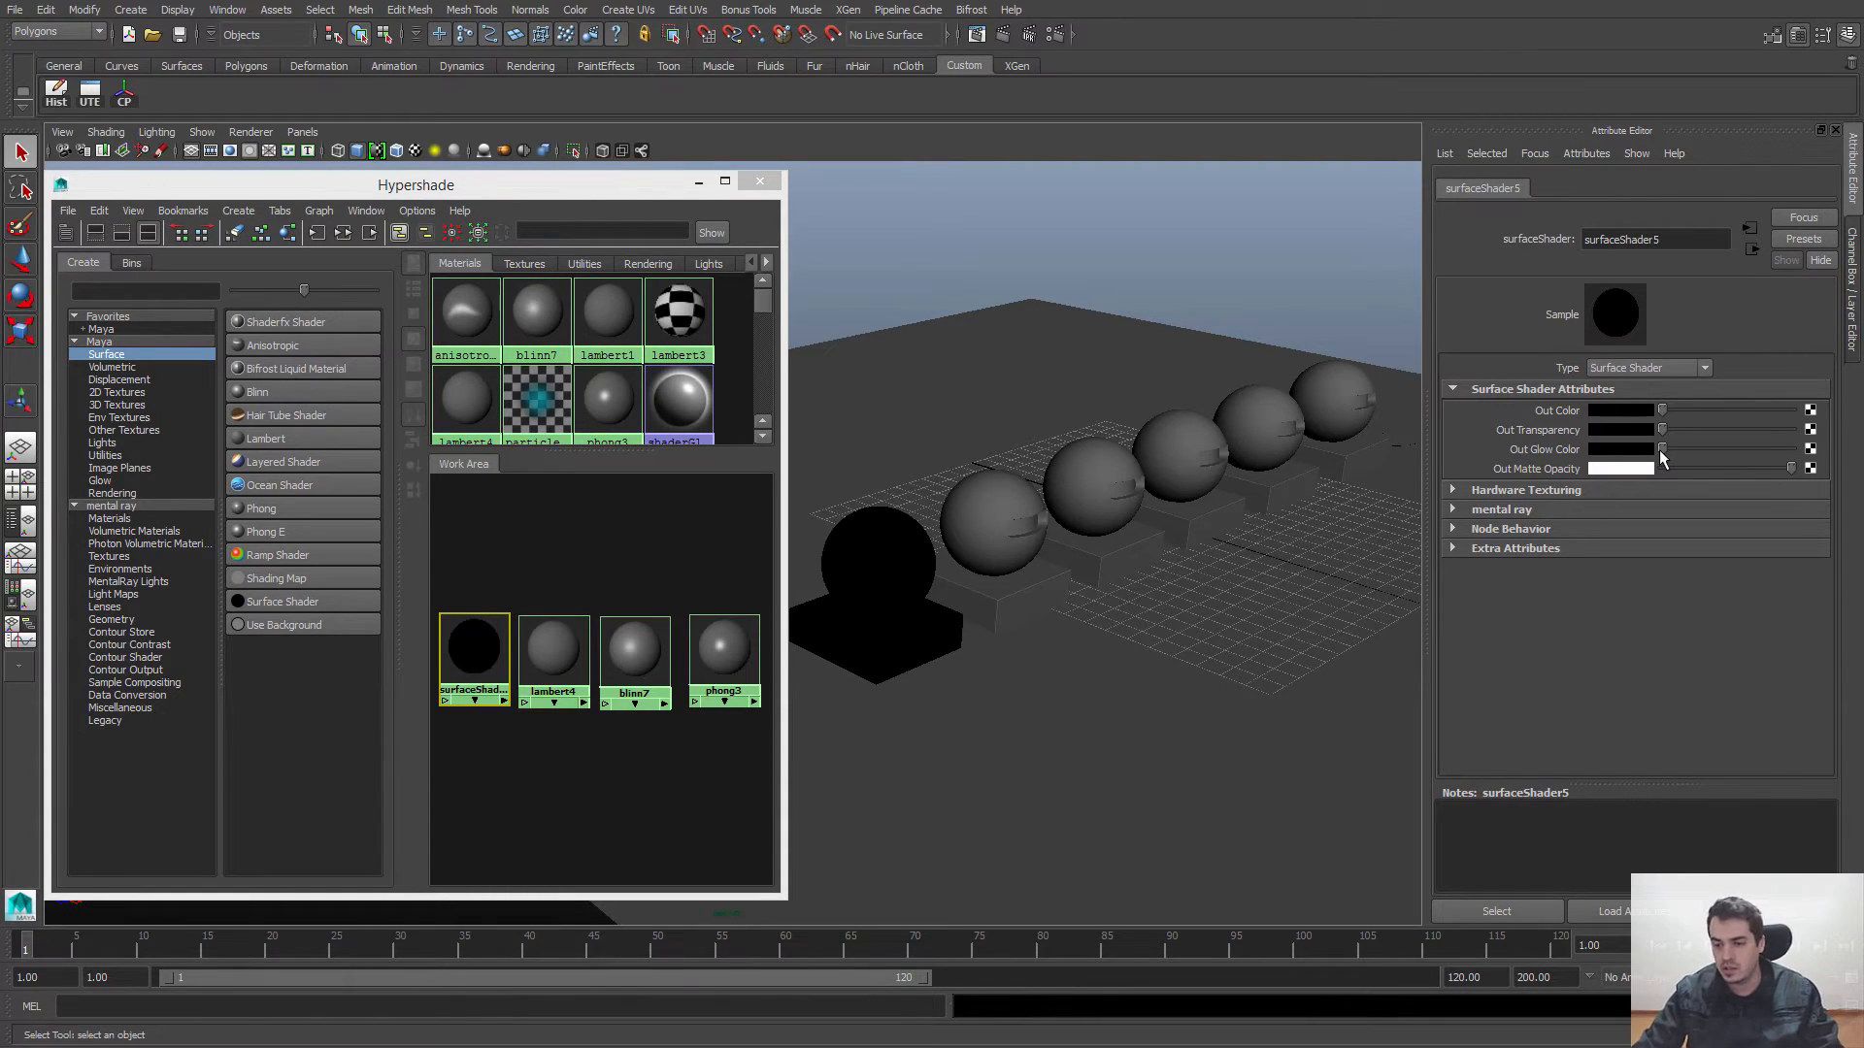
left_click_drag(1779, 468, 1623, 470)
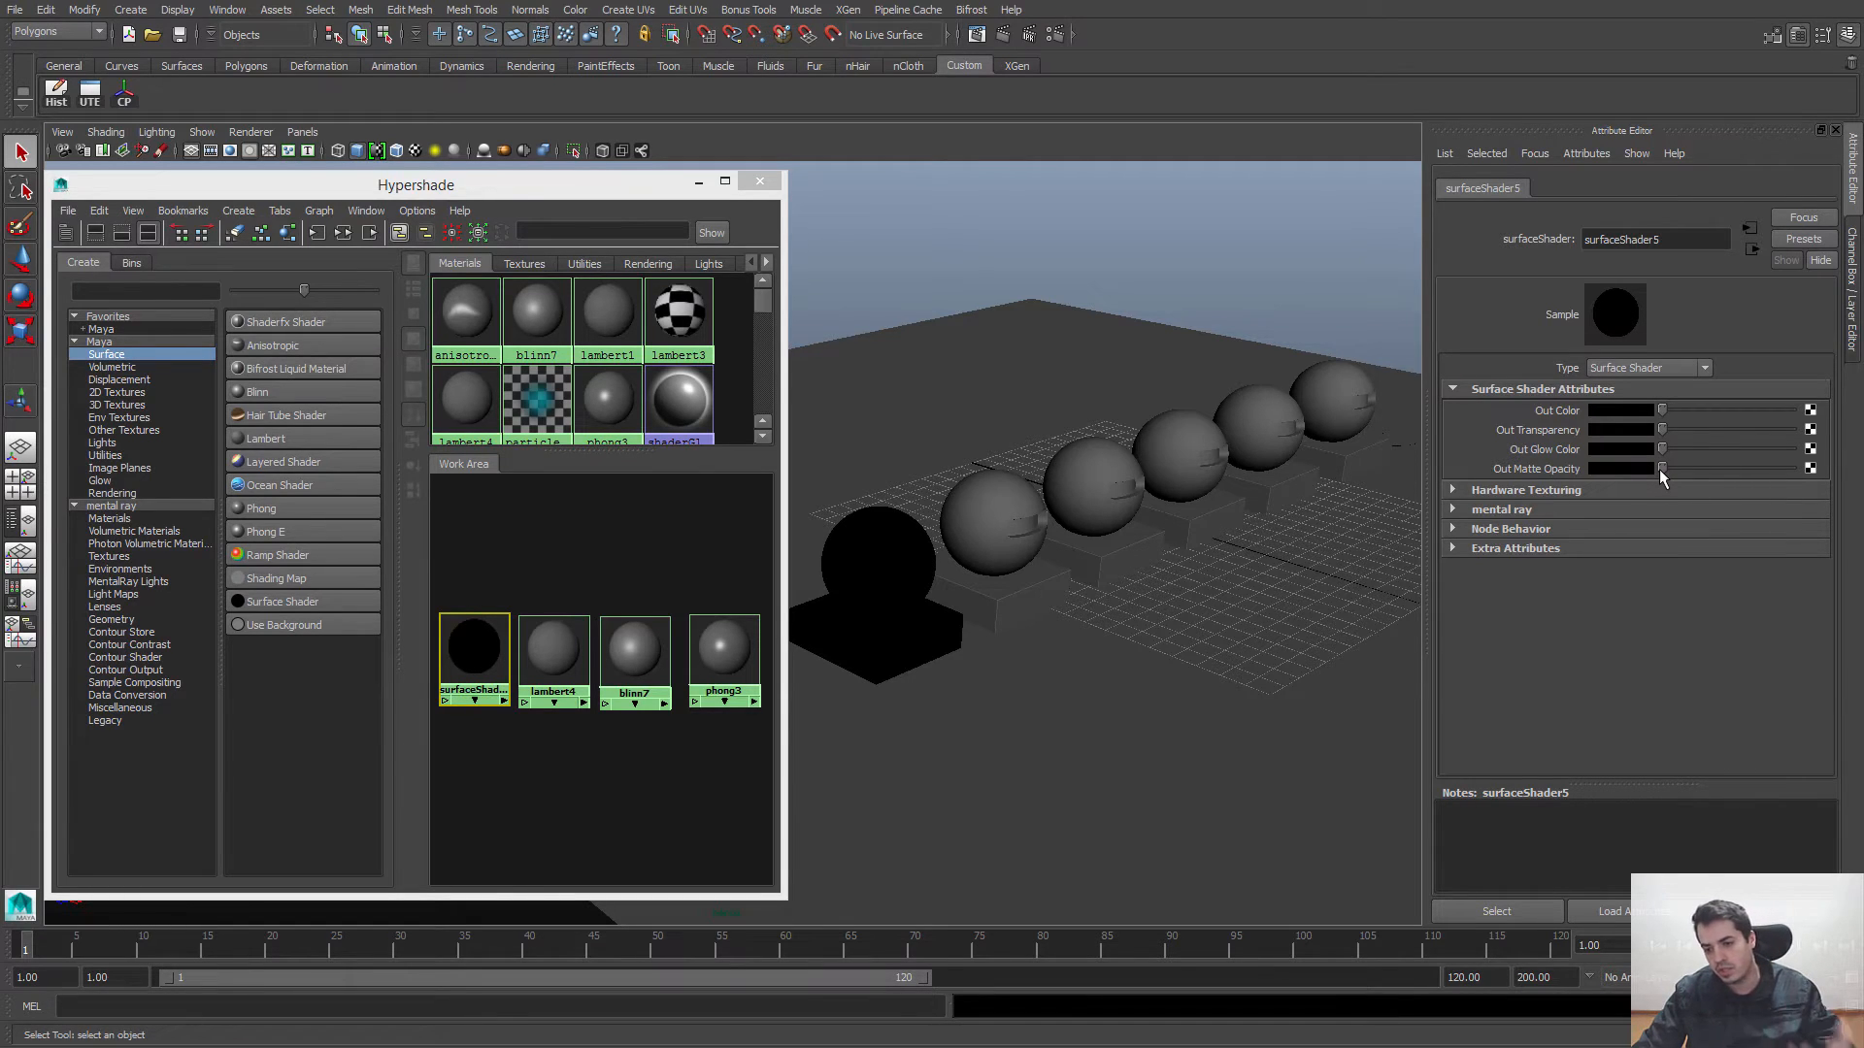
left_click_drag(1669, 467, 1786, 467)
Step: Brighten the Surface Shader's Out Color fully and set it to pure green
mouse_move(1684, 411)
left_mouse_down()
mouse_move(1708, 414)
mouse_move(1693, 412)
left_mouse_up()
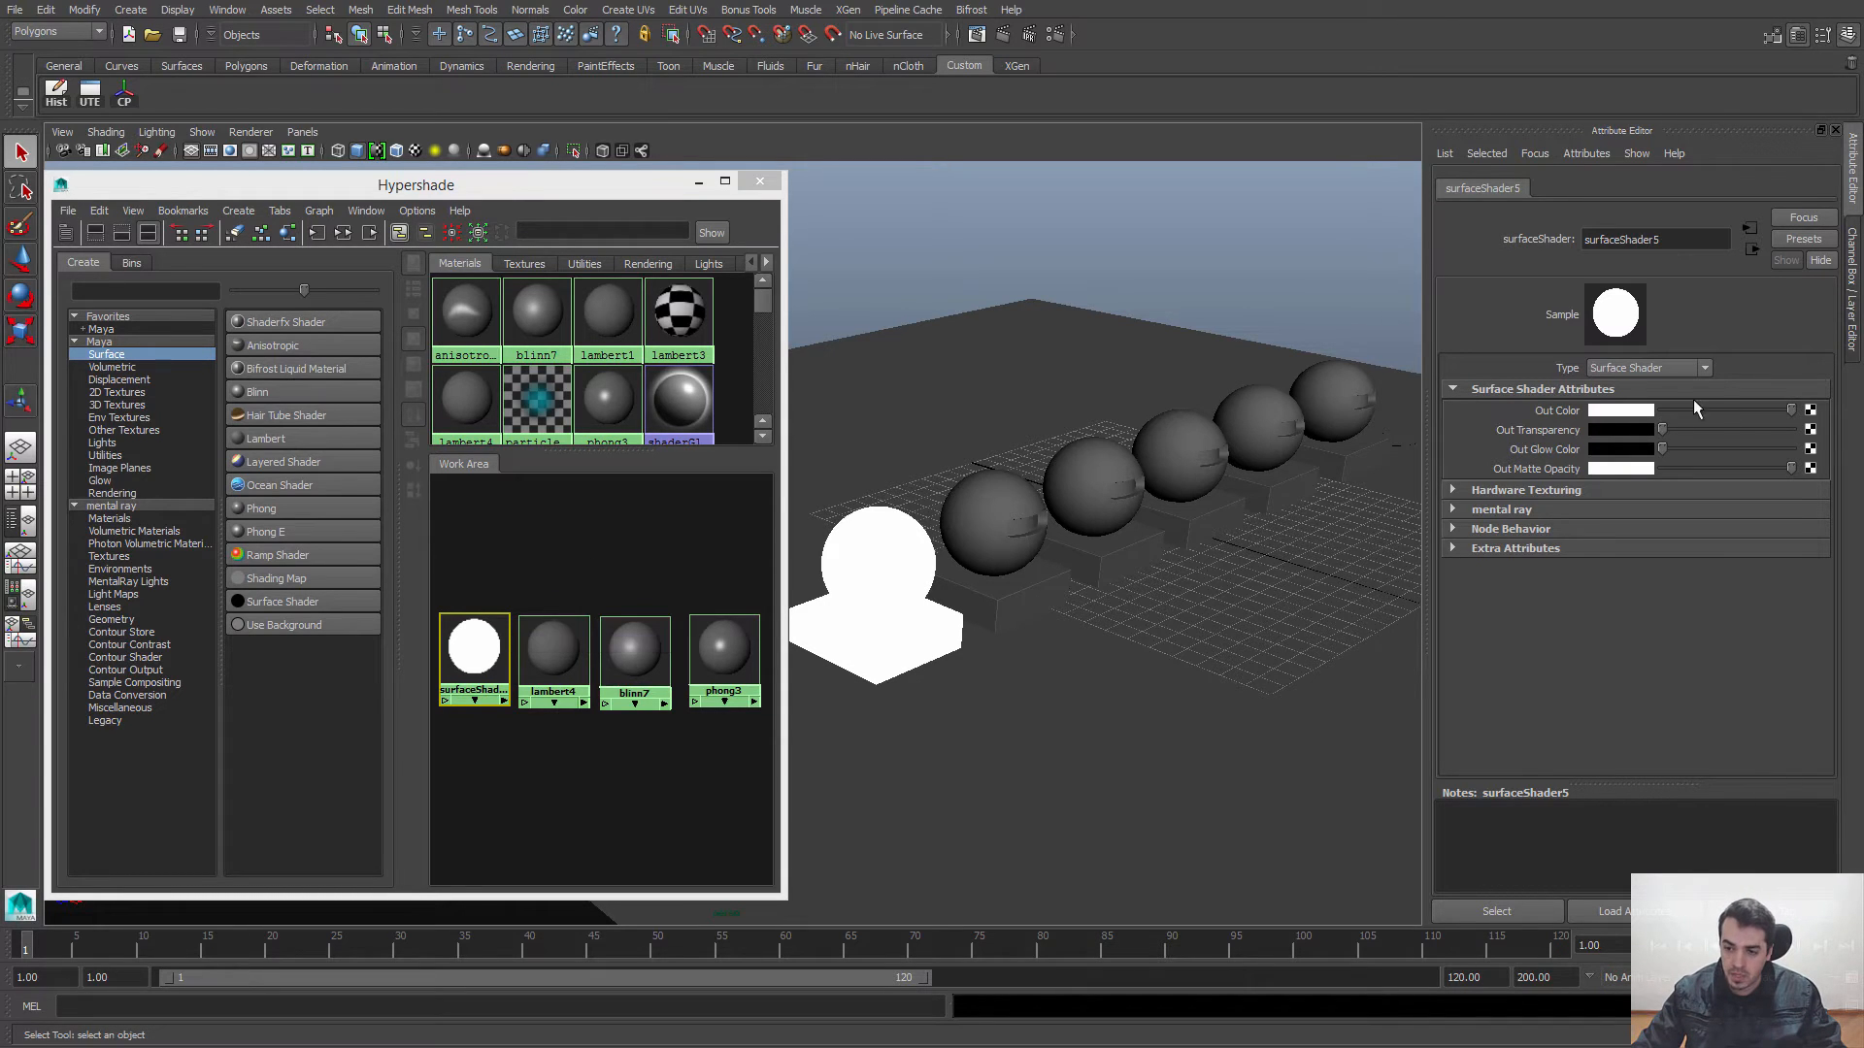
left_click(1631, 411)
left_click(1609, 369)
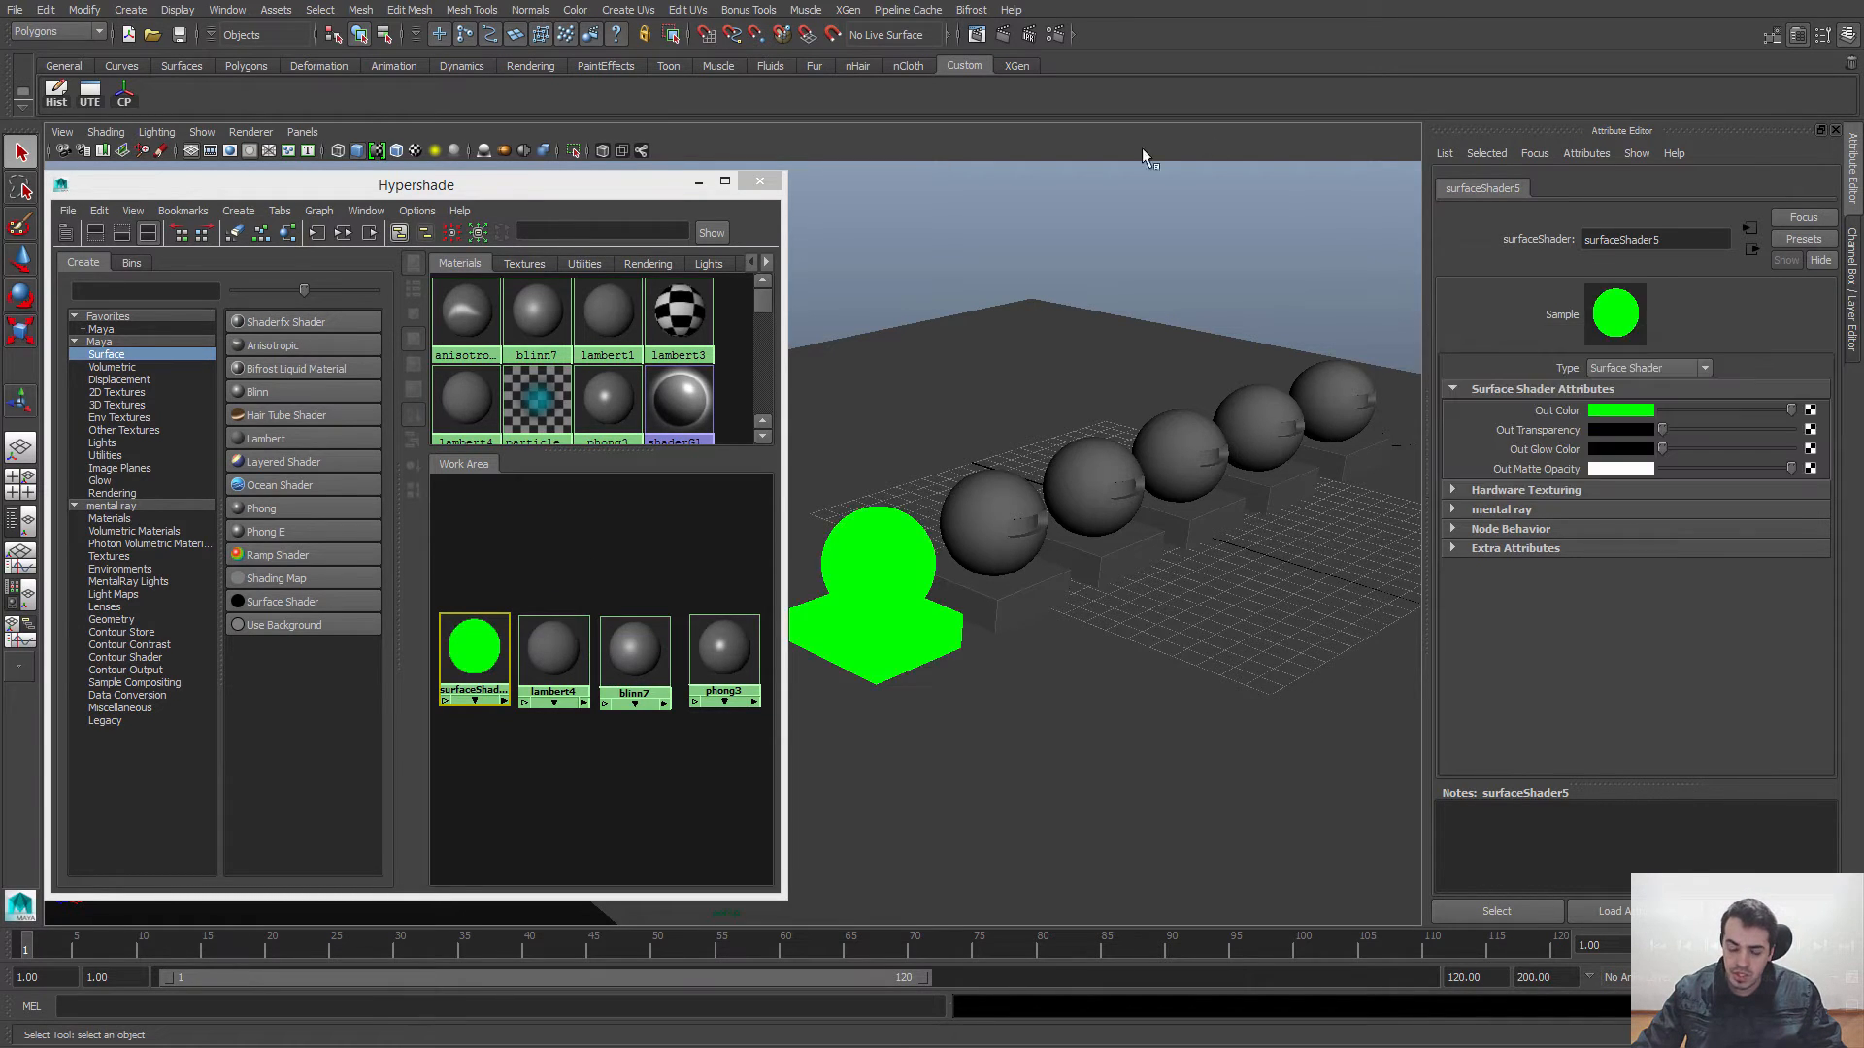
Step: Select the second sphere together with its base and assign the lambert4 material to them
left_click(599, 548)
right_click_drag(1060, 557, 1080, 730, "alt")
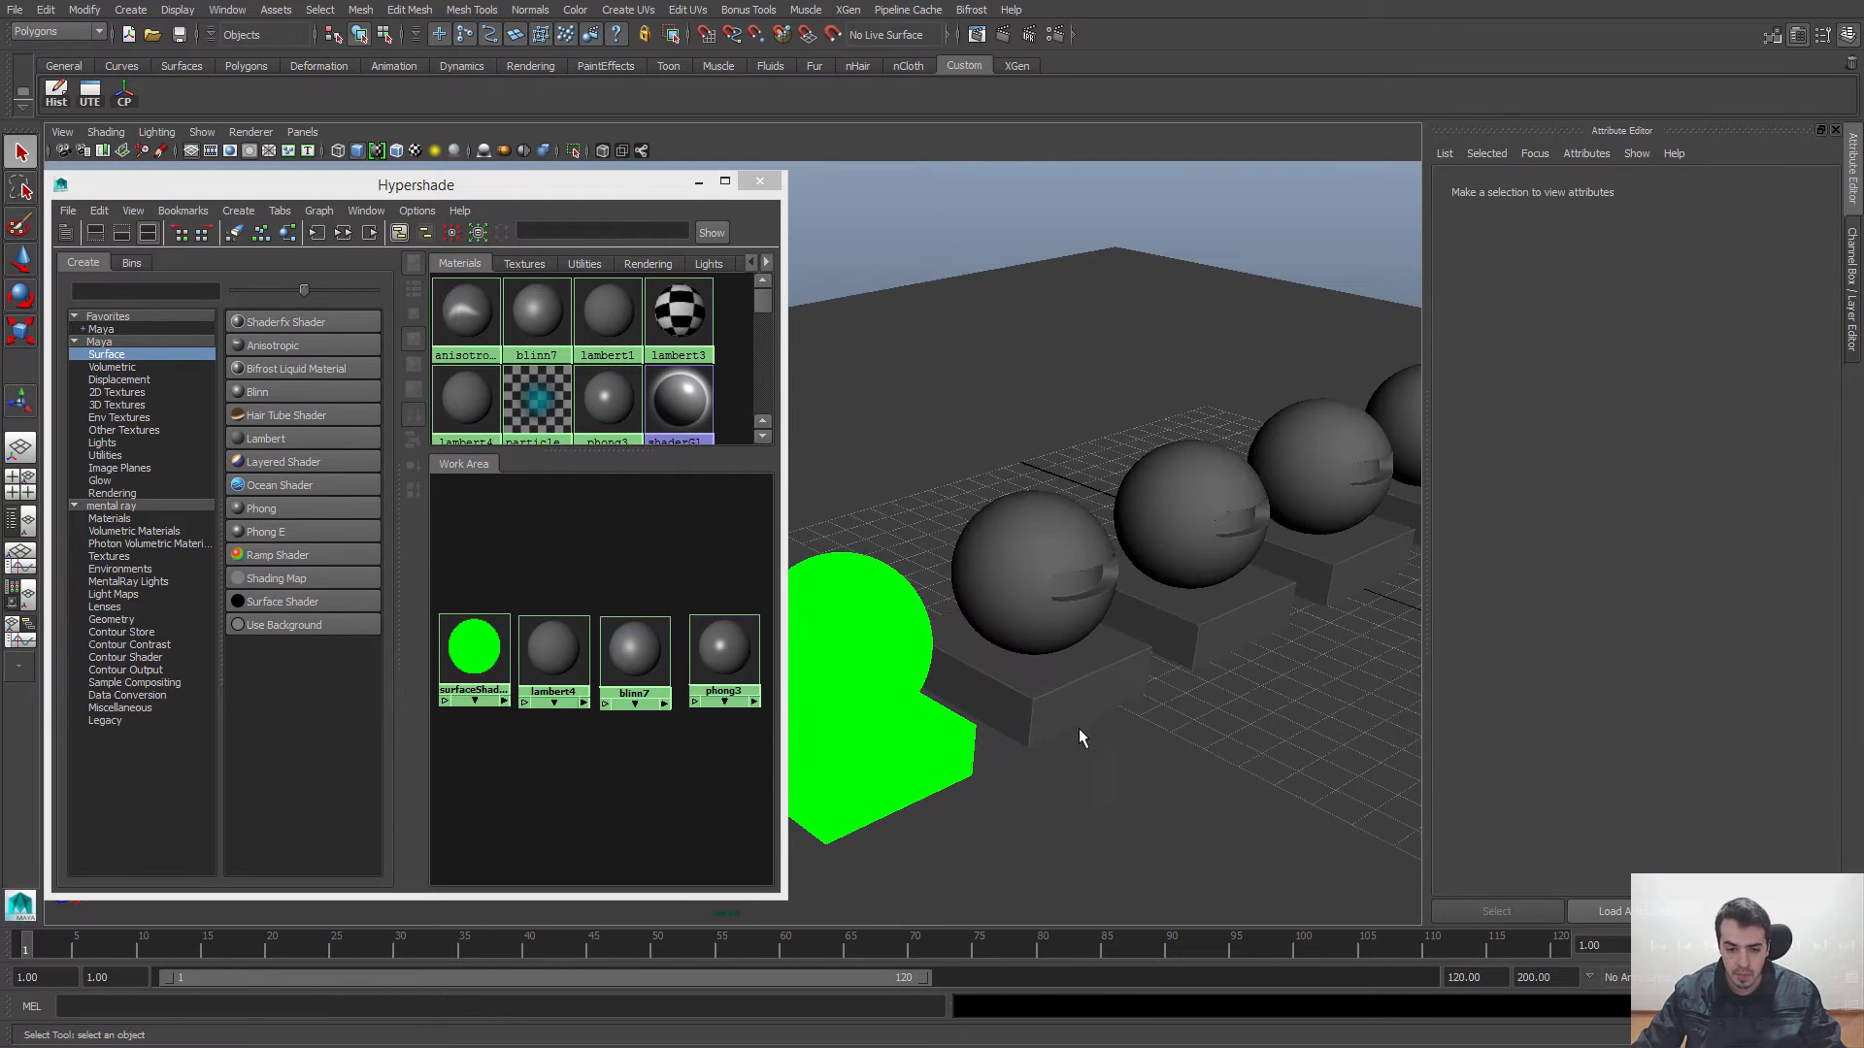
right_click_drag(1065, 636, 1028, 541, "alt")
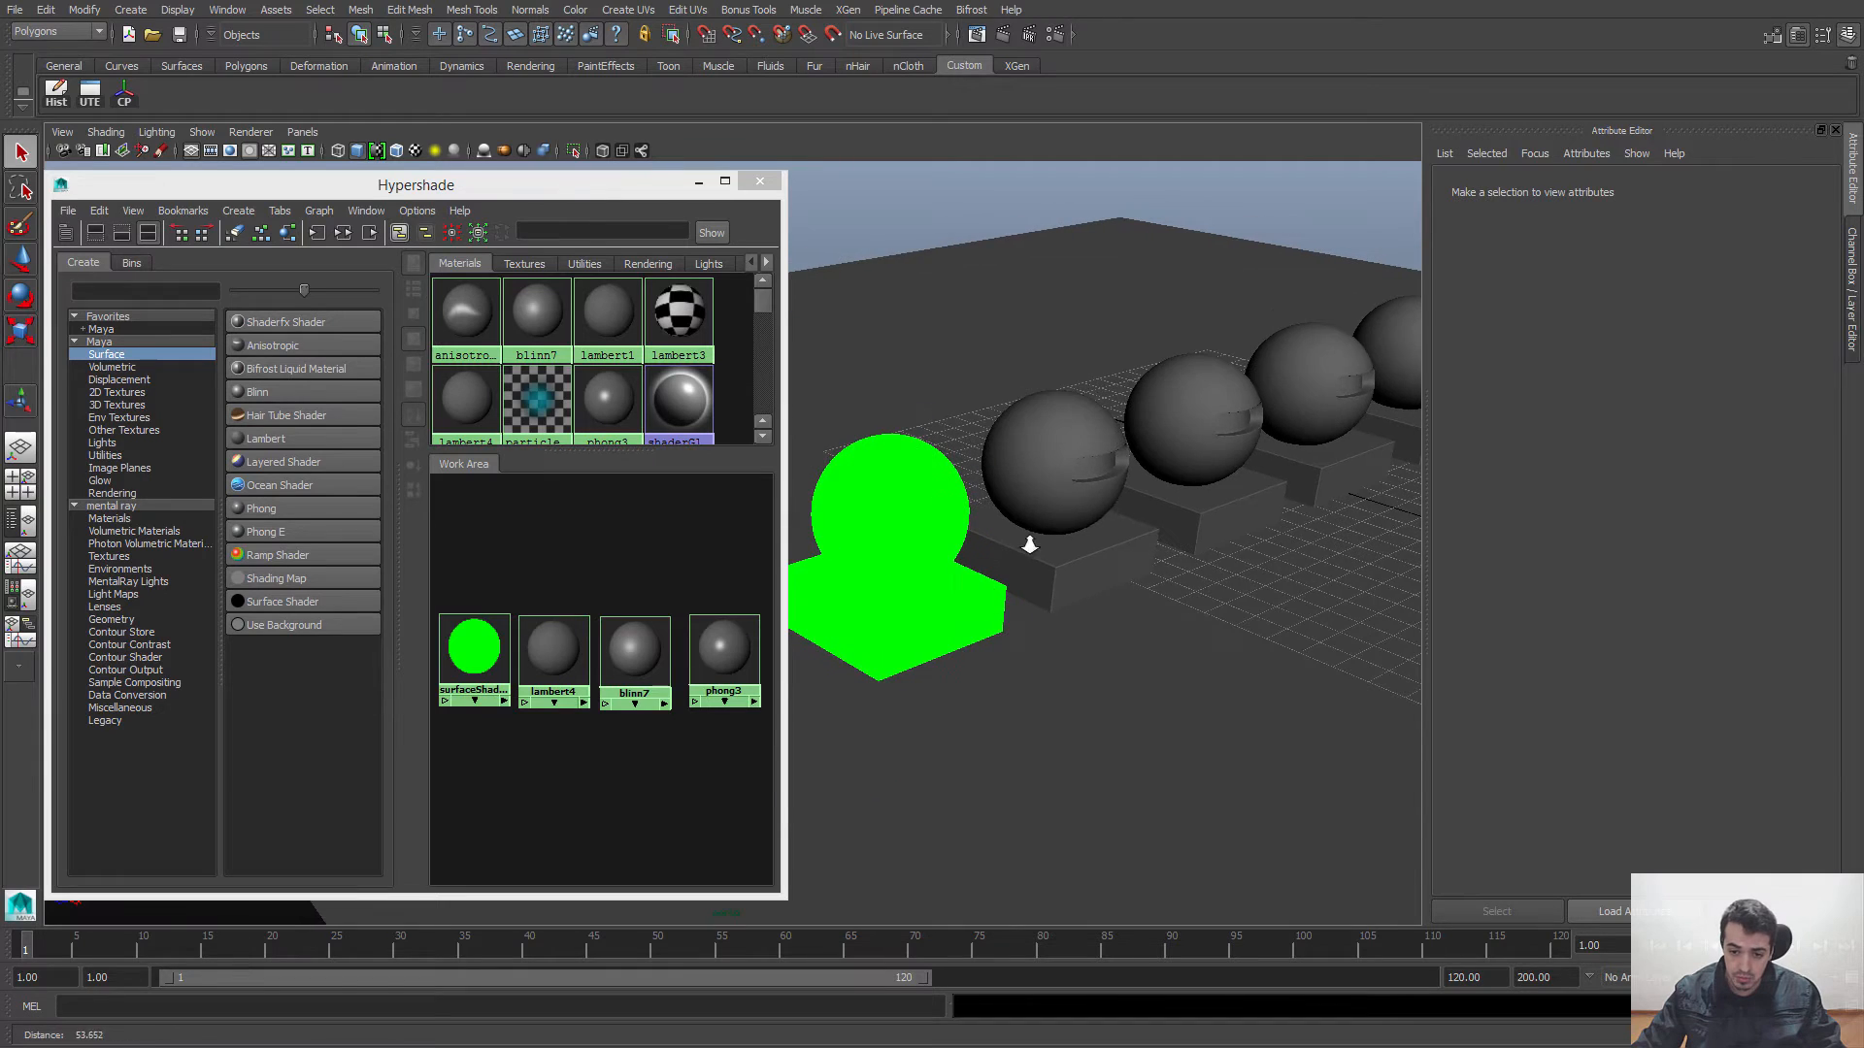
left_click(1070, 492)
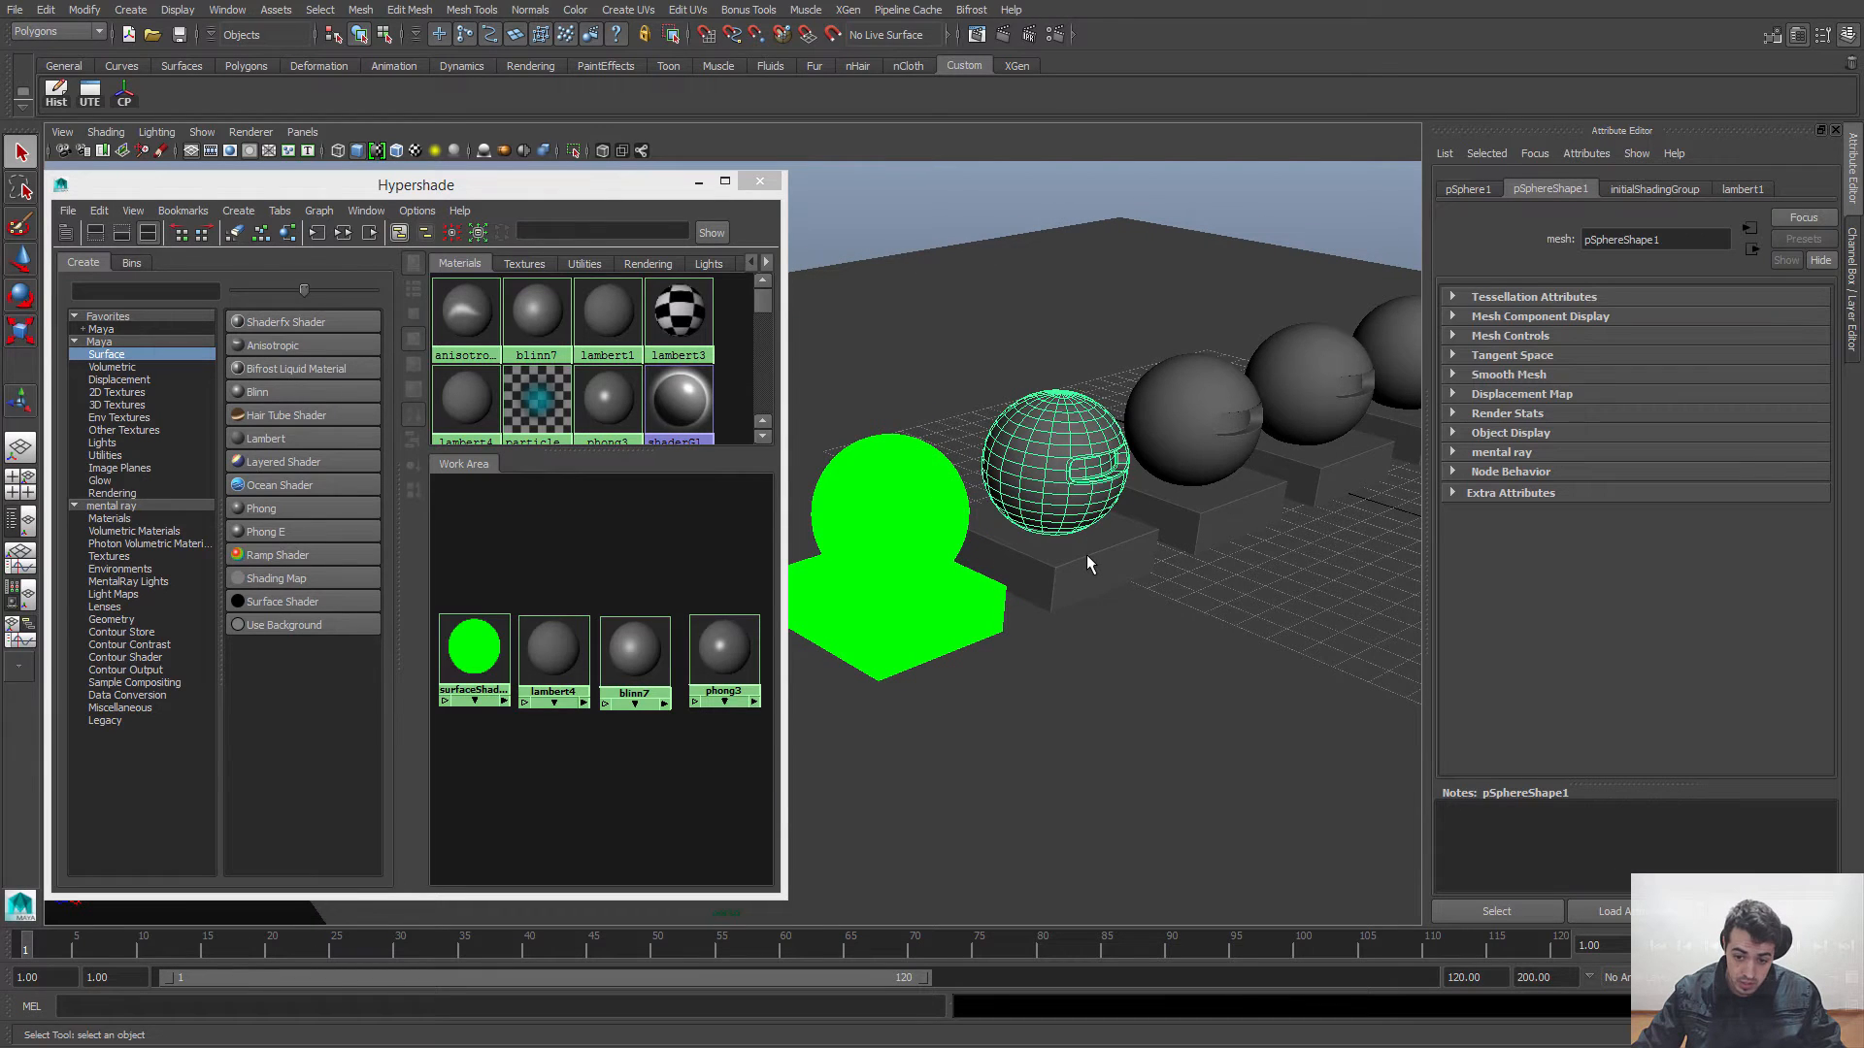
right_click(552, 646)
right_click_drag(553, 647, 549, 583)
left_click(550, 538)
Step: Bring the second sphere into closer view and open the lambert4 material's attributes
right_click_drag(1103, 396, 1093, 489, "alt")
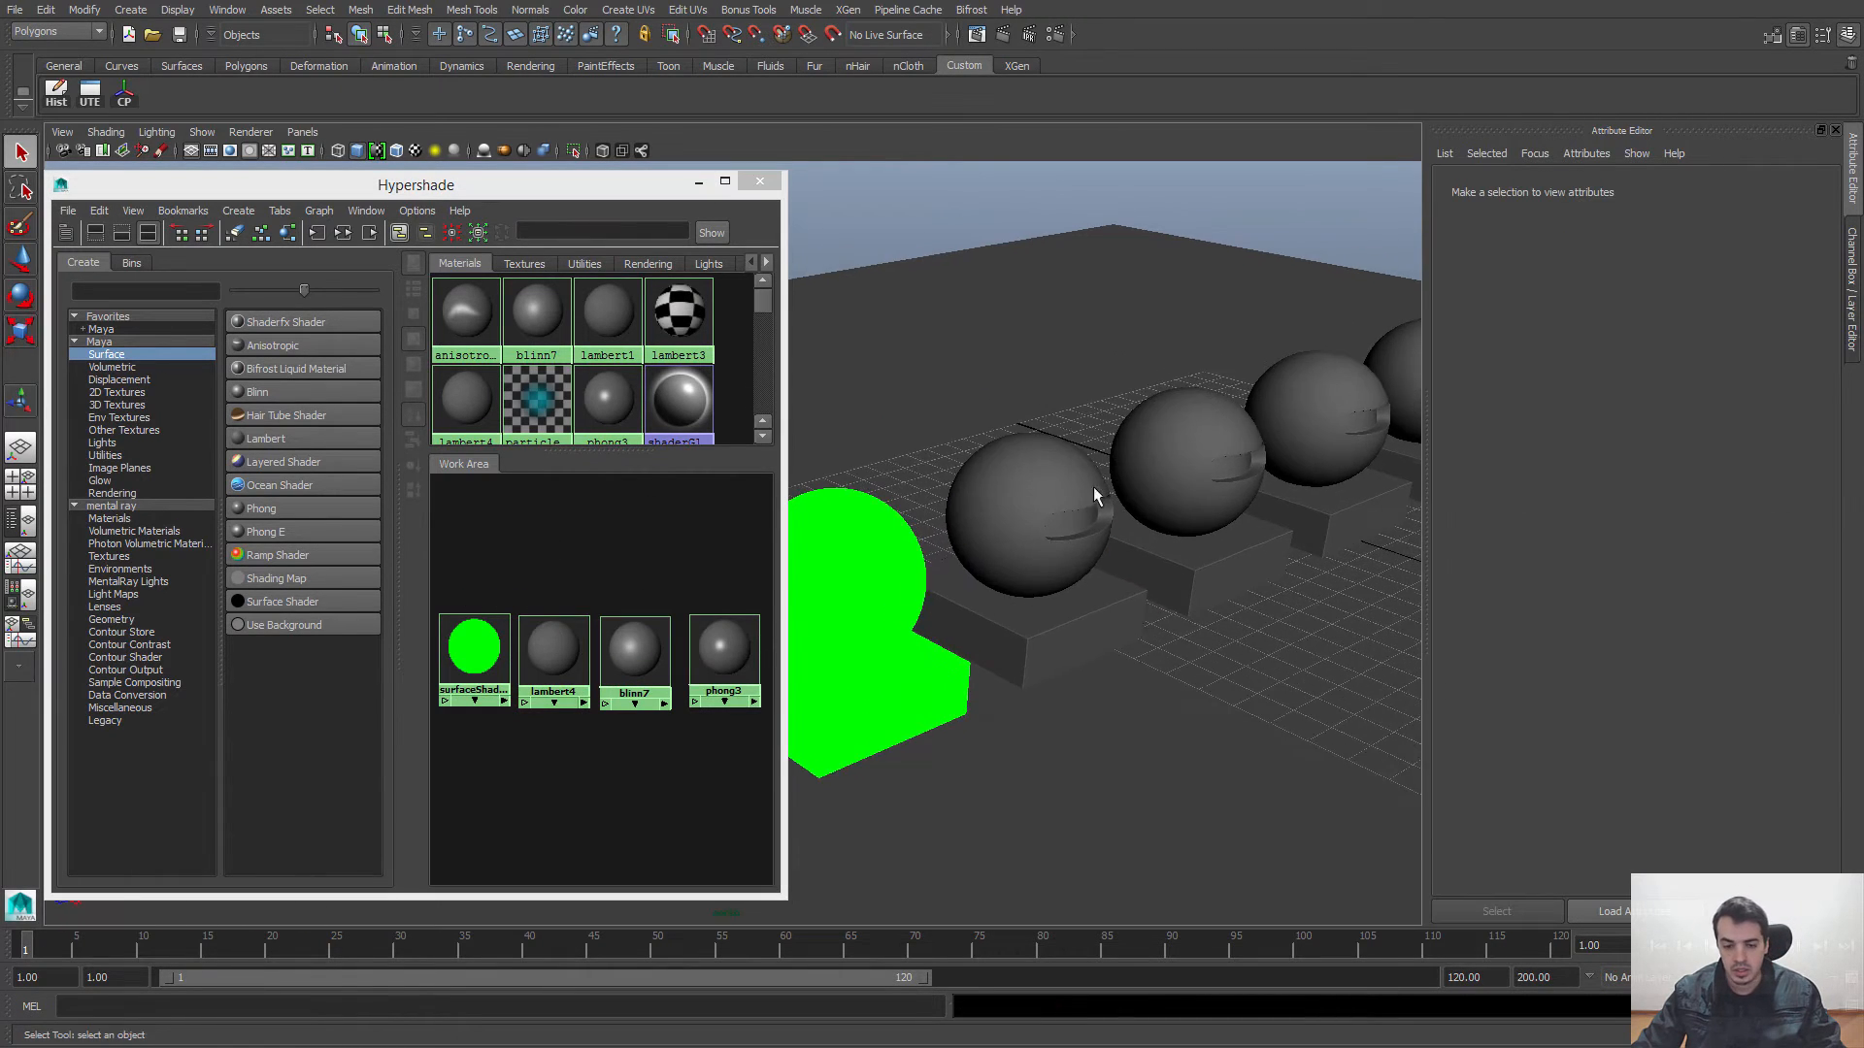
left_click(561, 647)
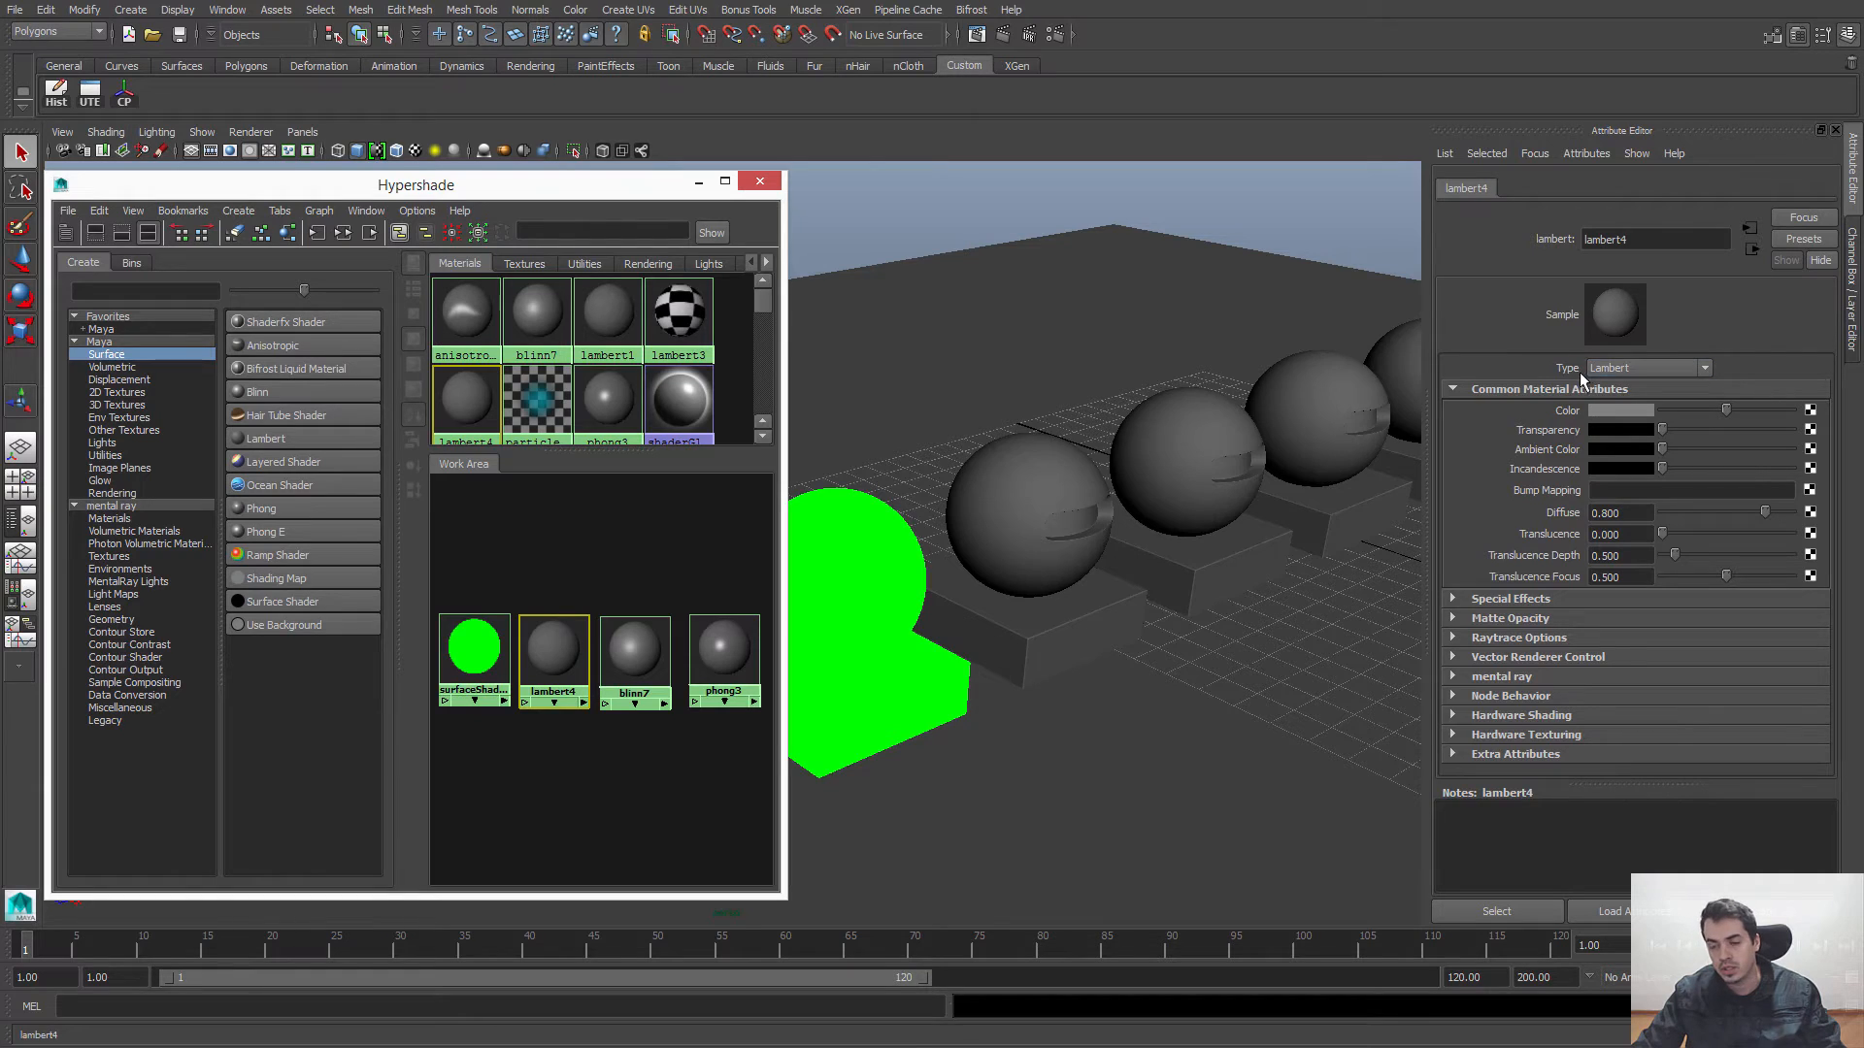
Step: Review the material types available for lambert4 and its name field without changing either
left_click(1646, 367)
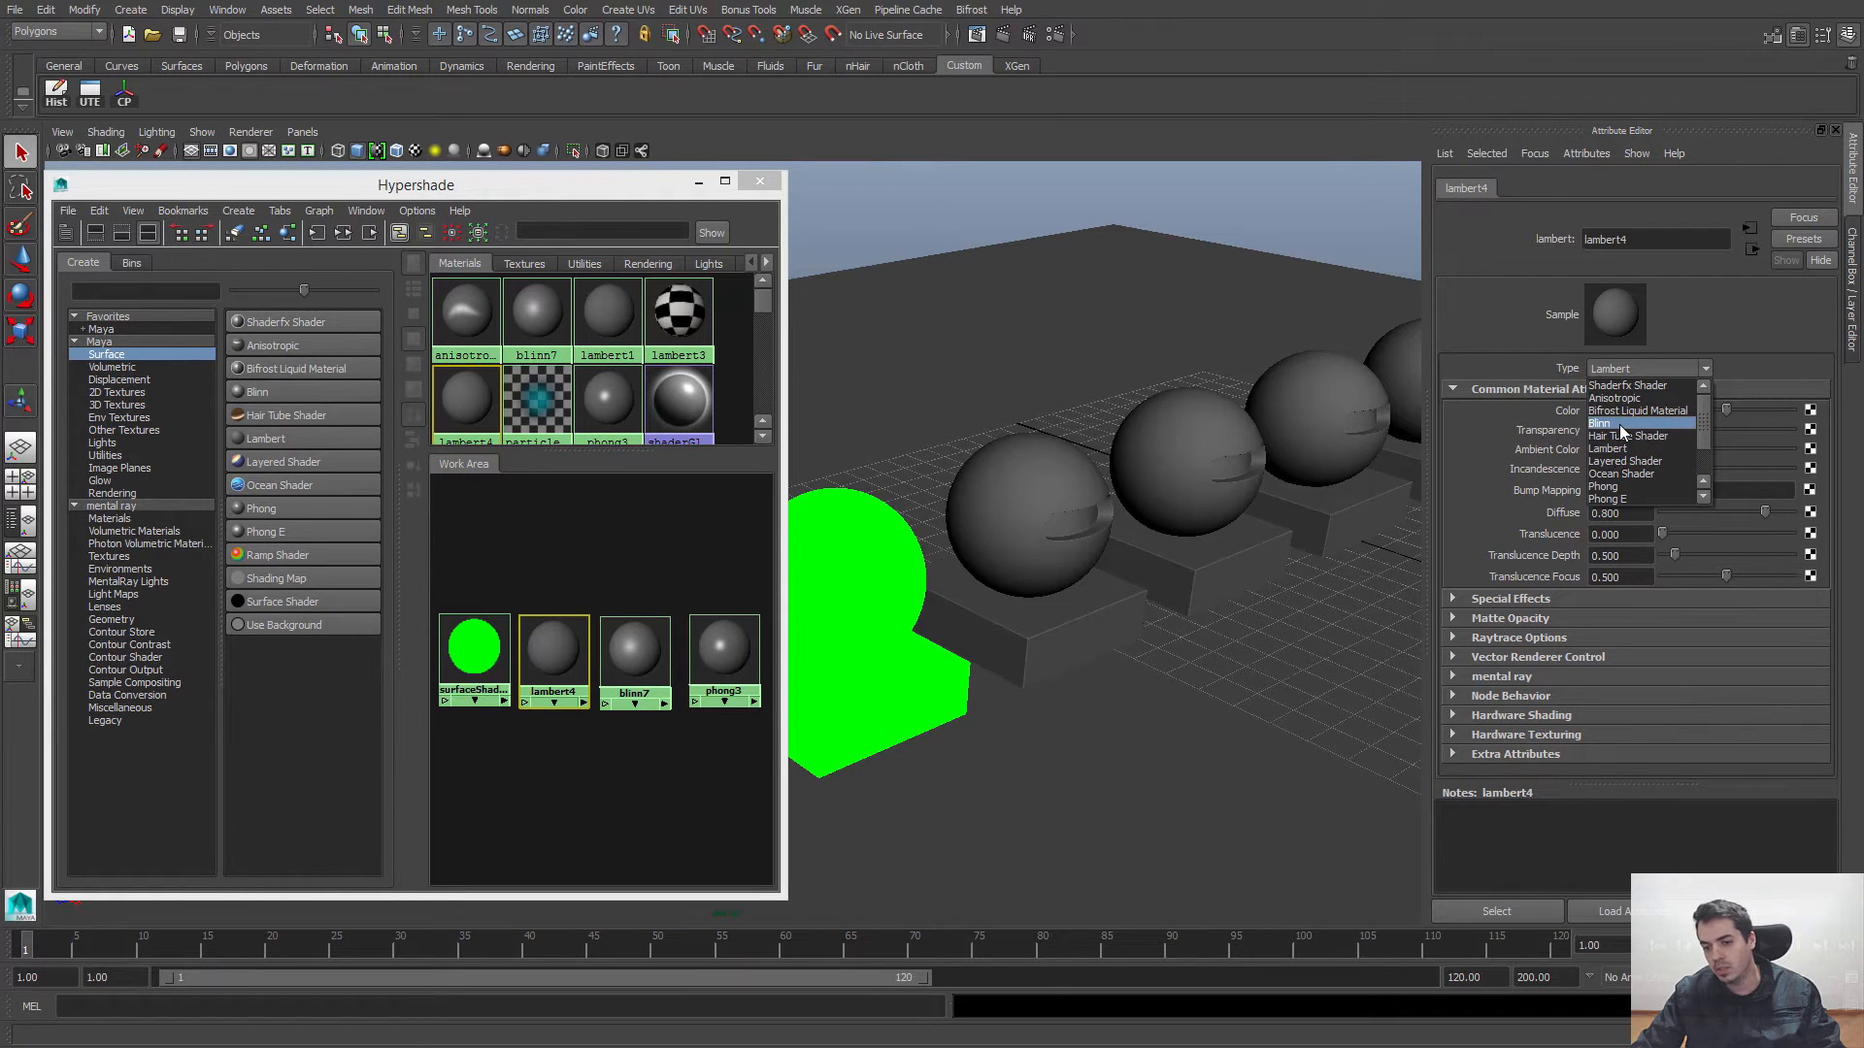
left_click(1493, 326)
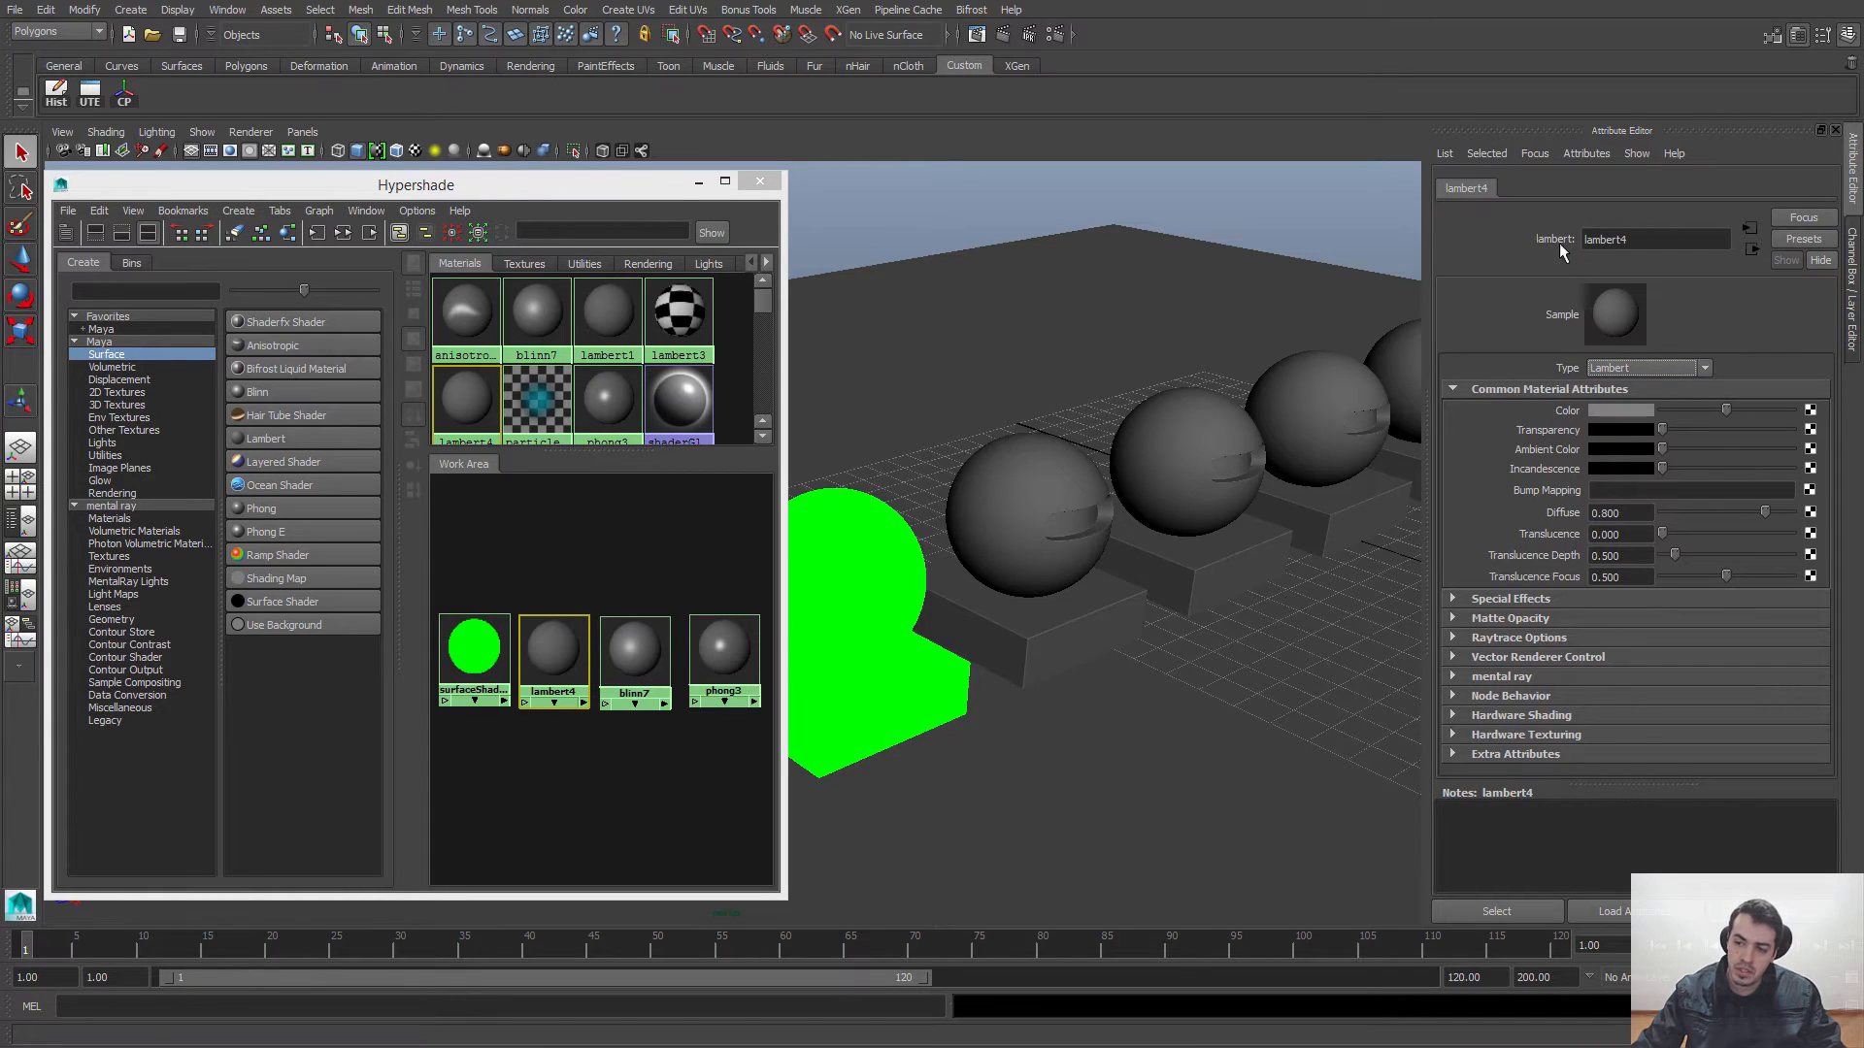
double_click(1645, 239)
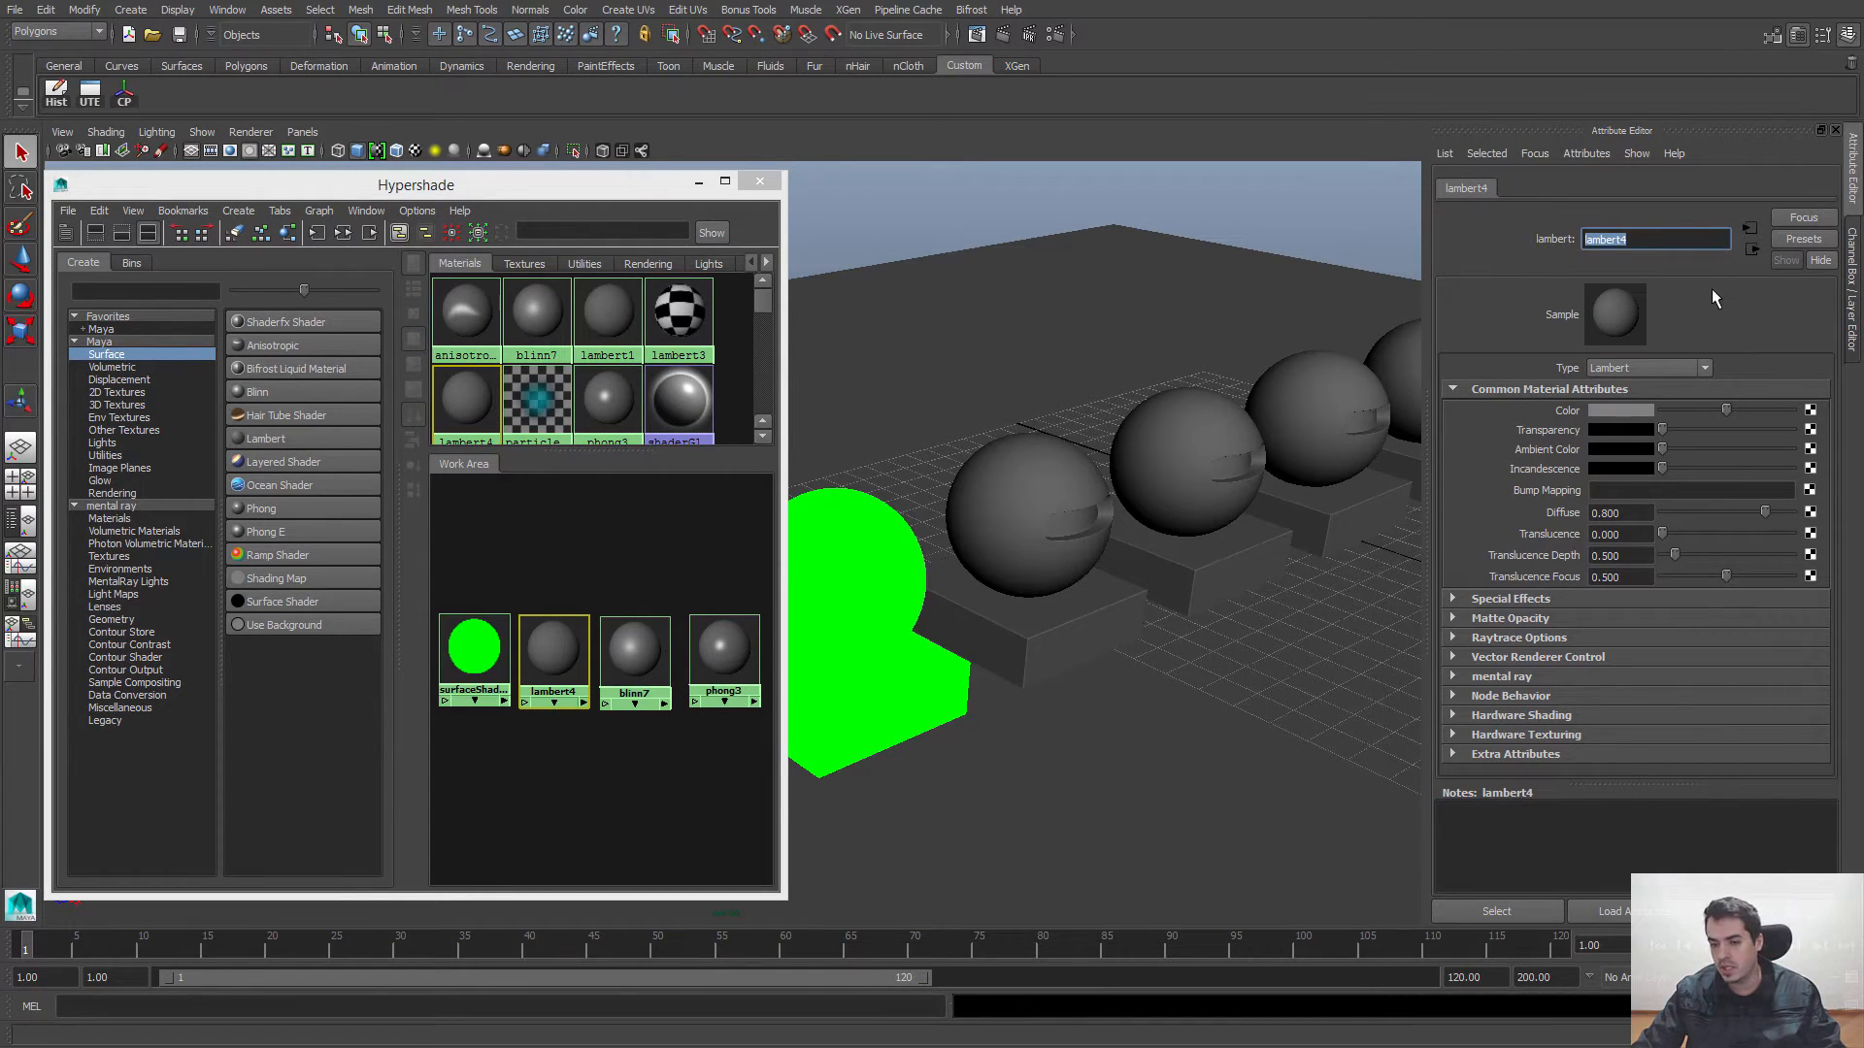
key("Right")
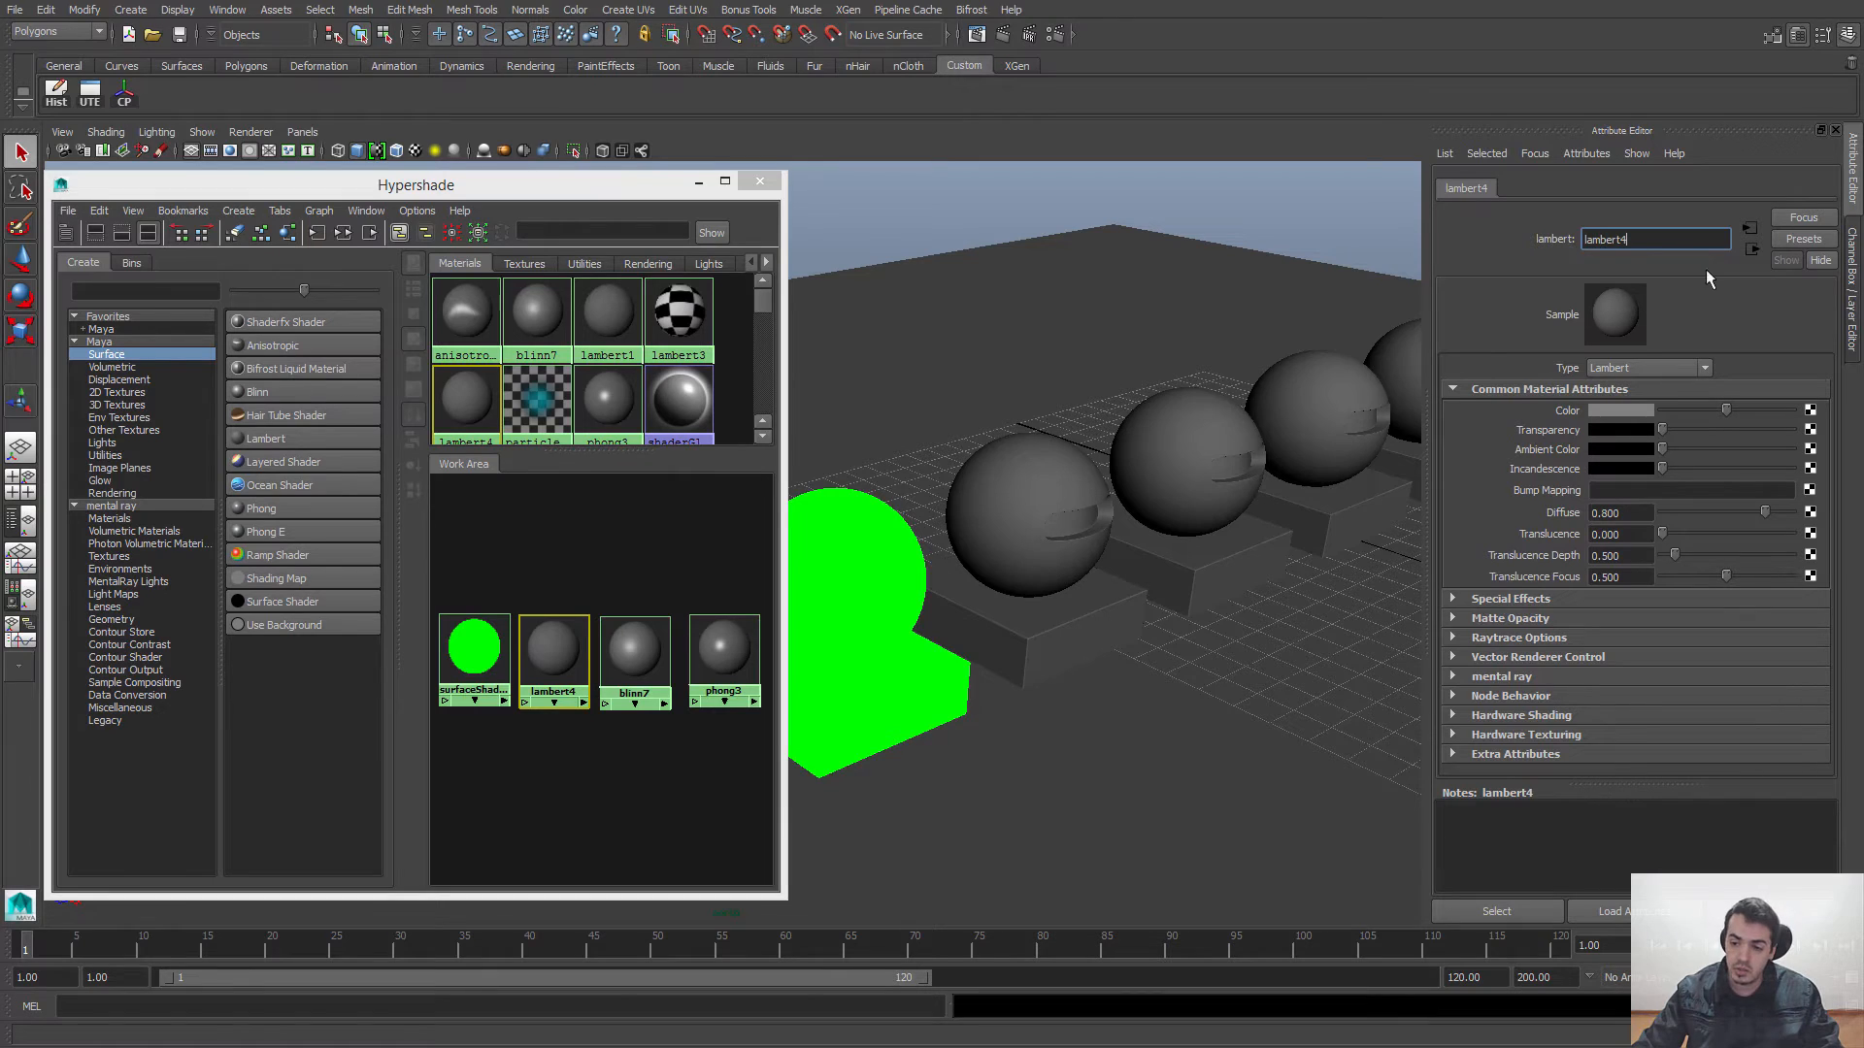
Step: Set lambert4's Color to pure green and narrow the Hypershade window to uncover more of the viewport
left_click(1639, 409)
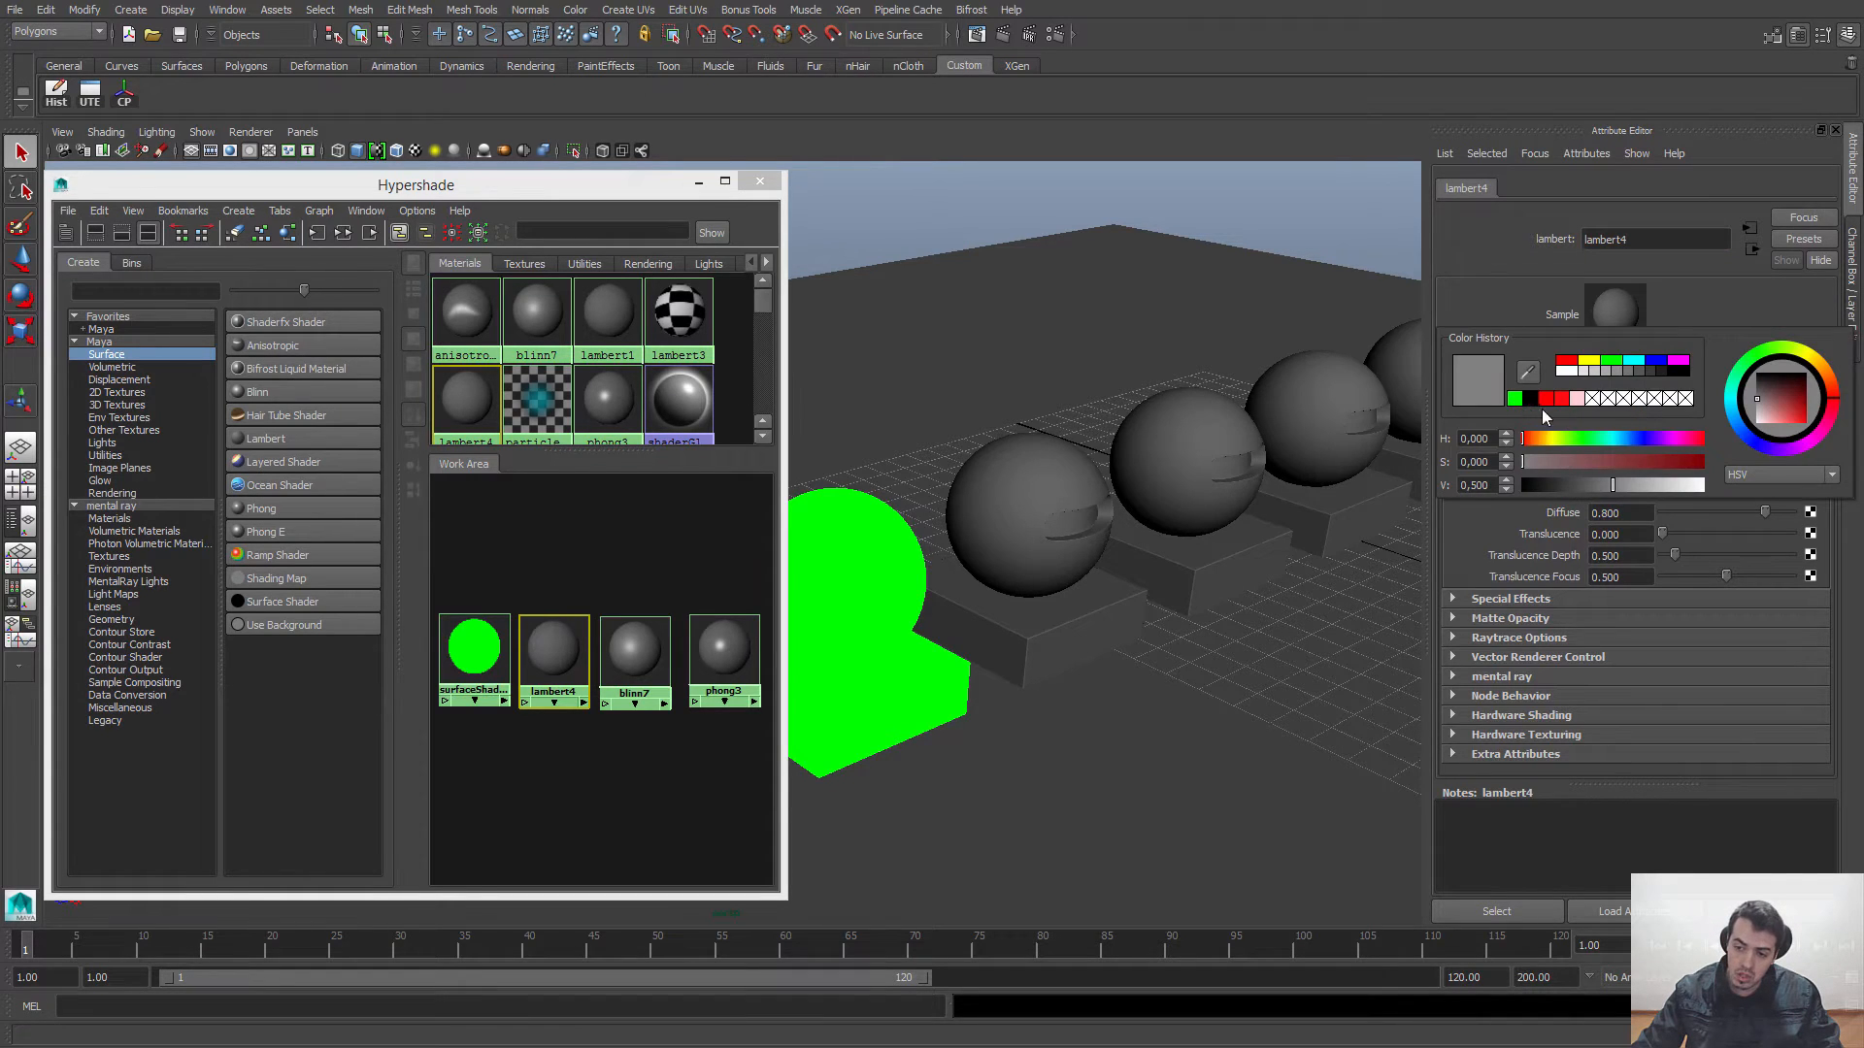
left_click(1515, 399)
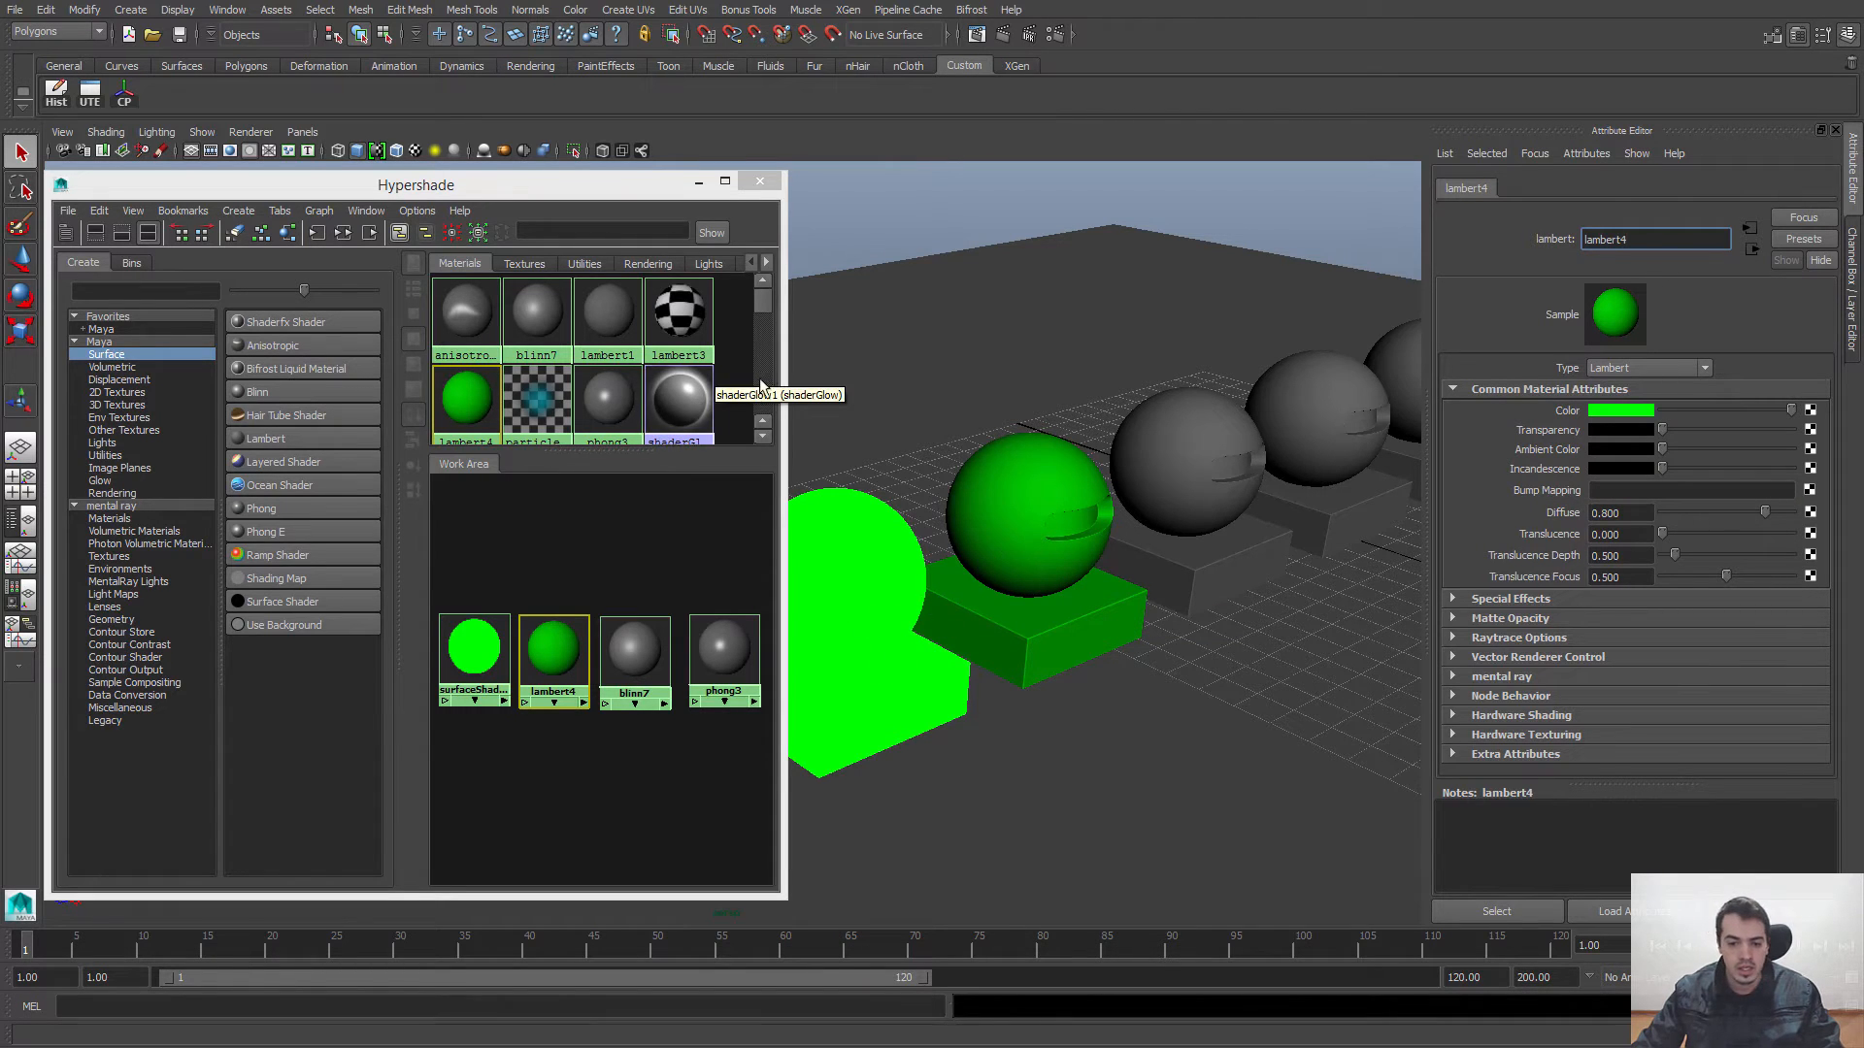
left_click_drag(786, 388, 715, 388)
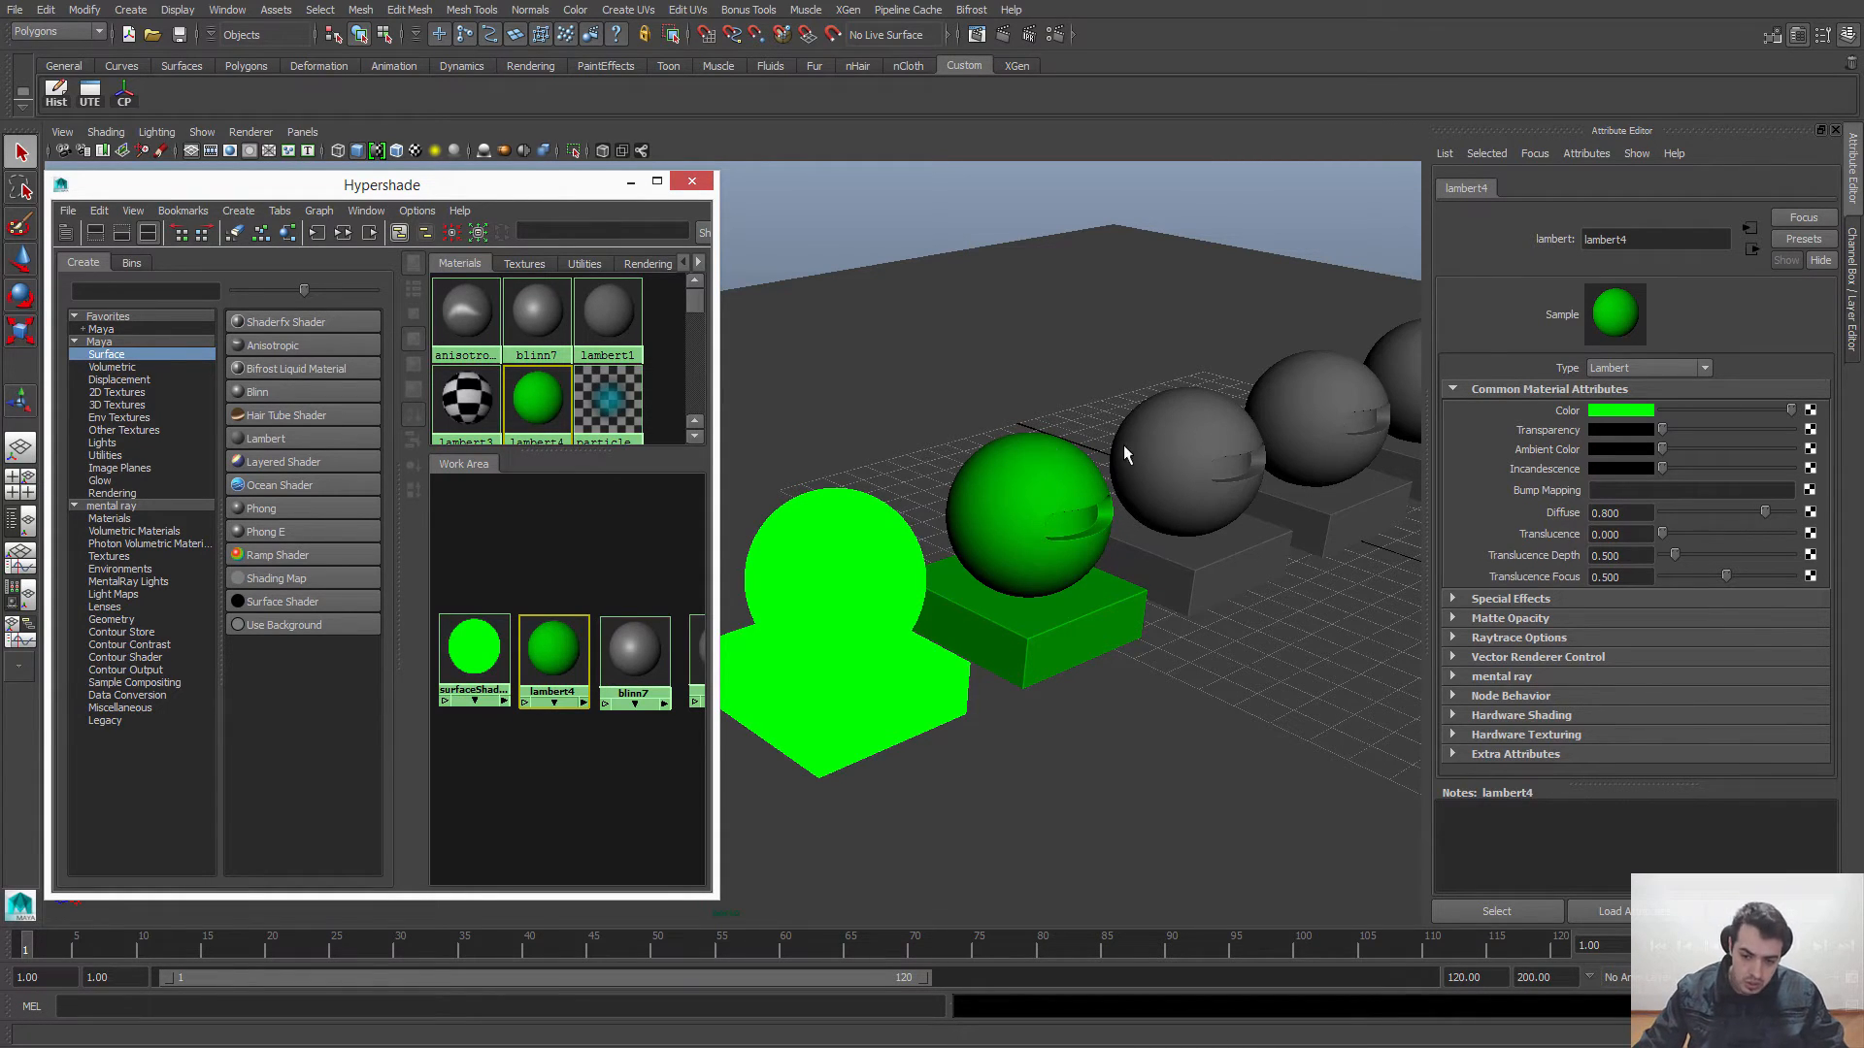
Step: Try viewing the spheres with Use No Lights to compare Surface Shader and Lambert, and restore the default lighting
left_click_drag(1139, 584, 899, 439, "alt")
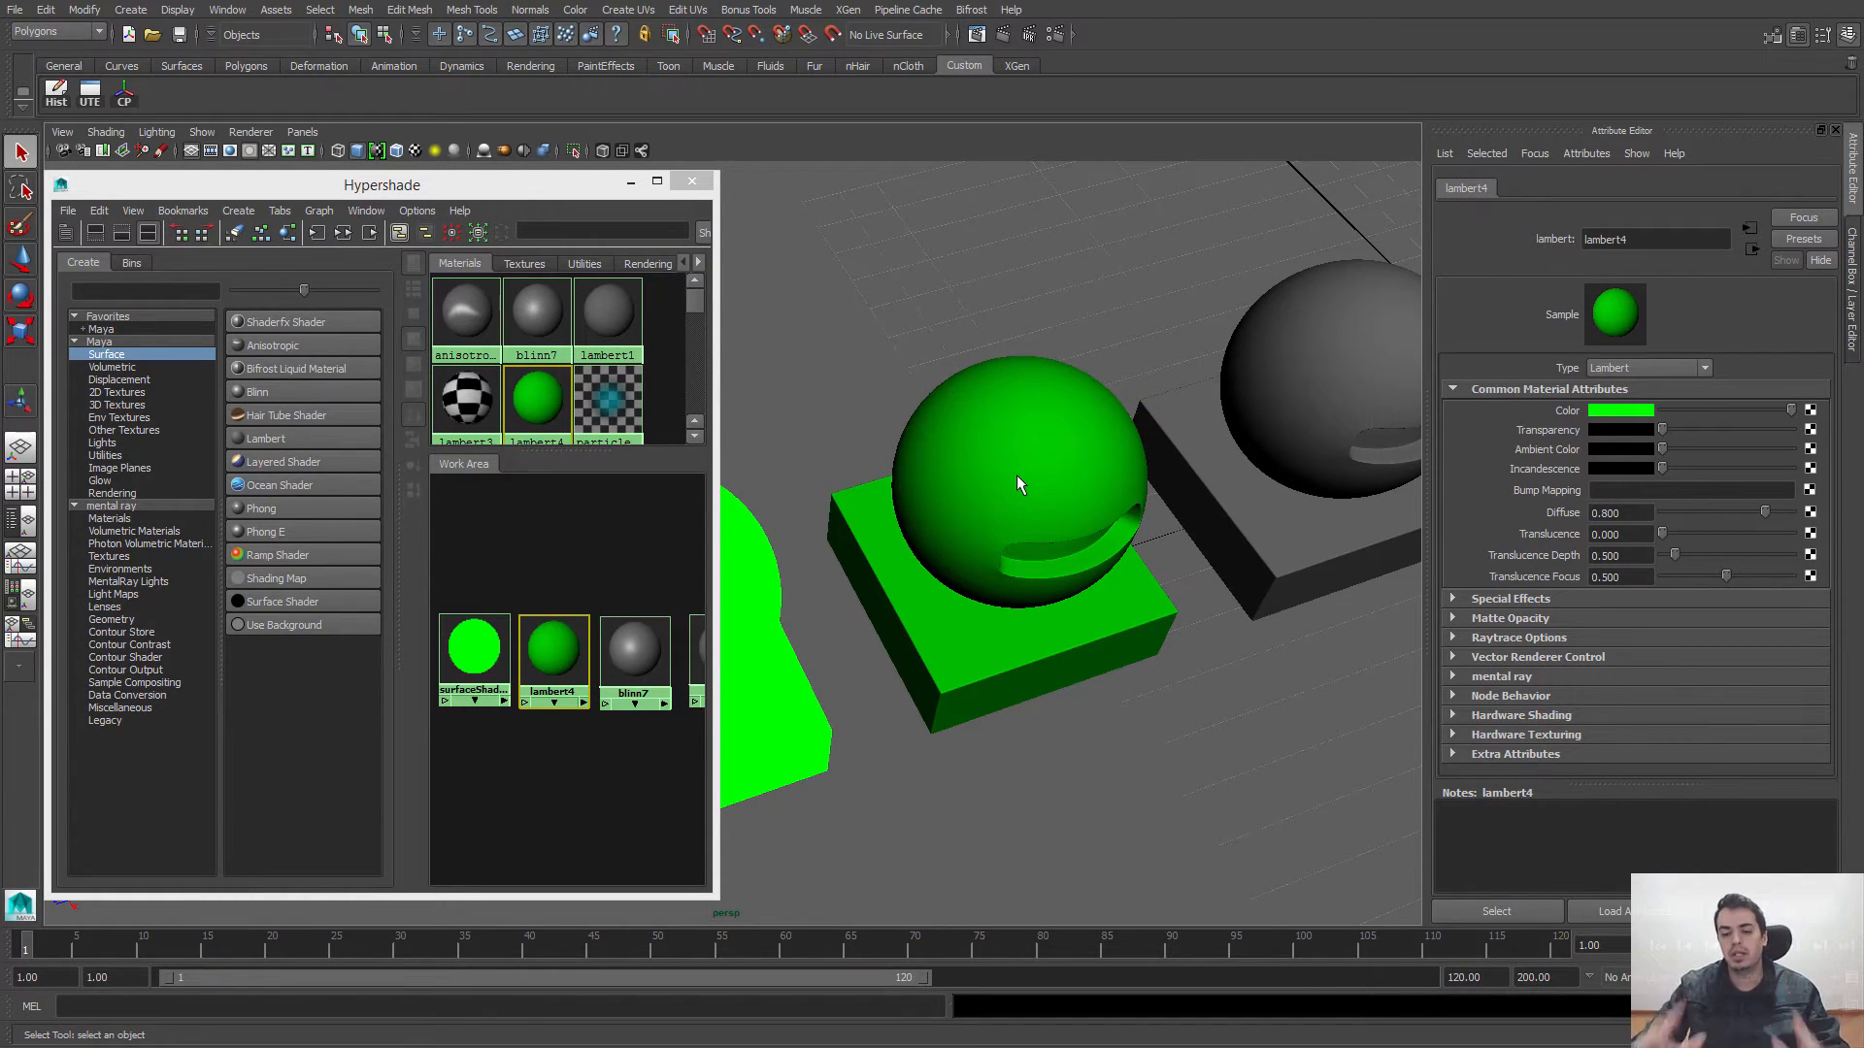
right_click_drag(1085, 423, 949, 408, "alt")
left_click_drag(950, 409, 971, 549, "alt")
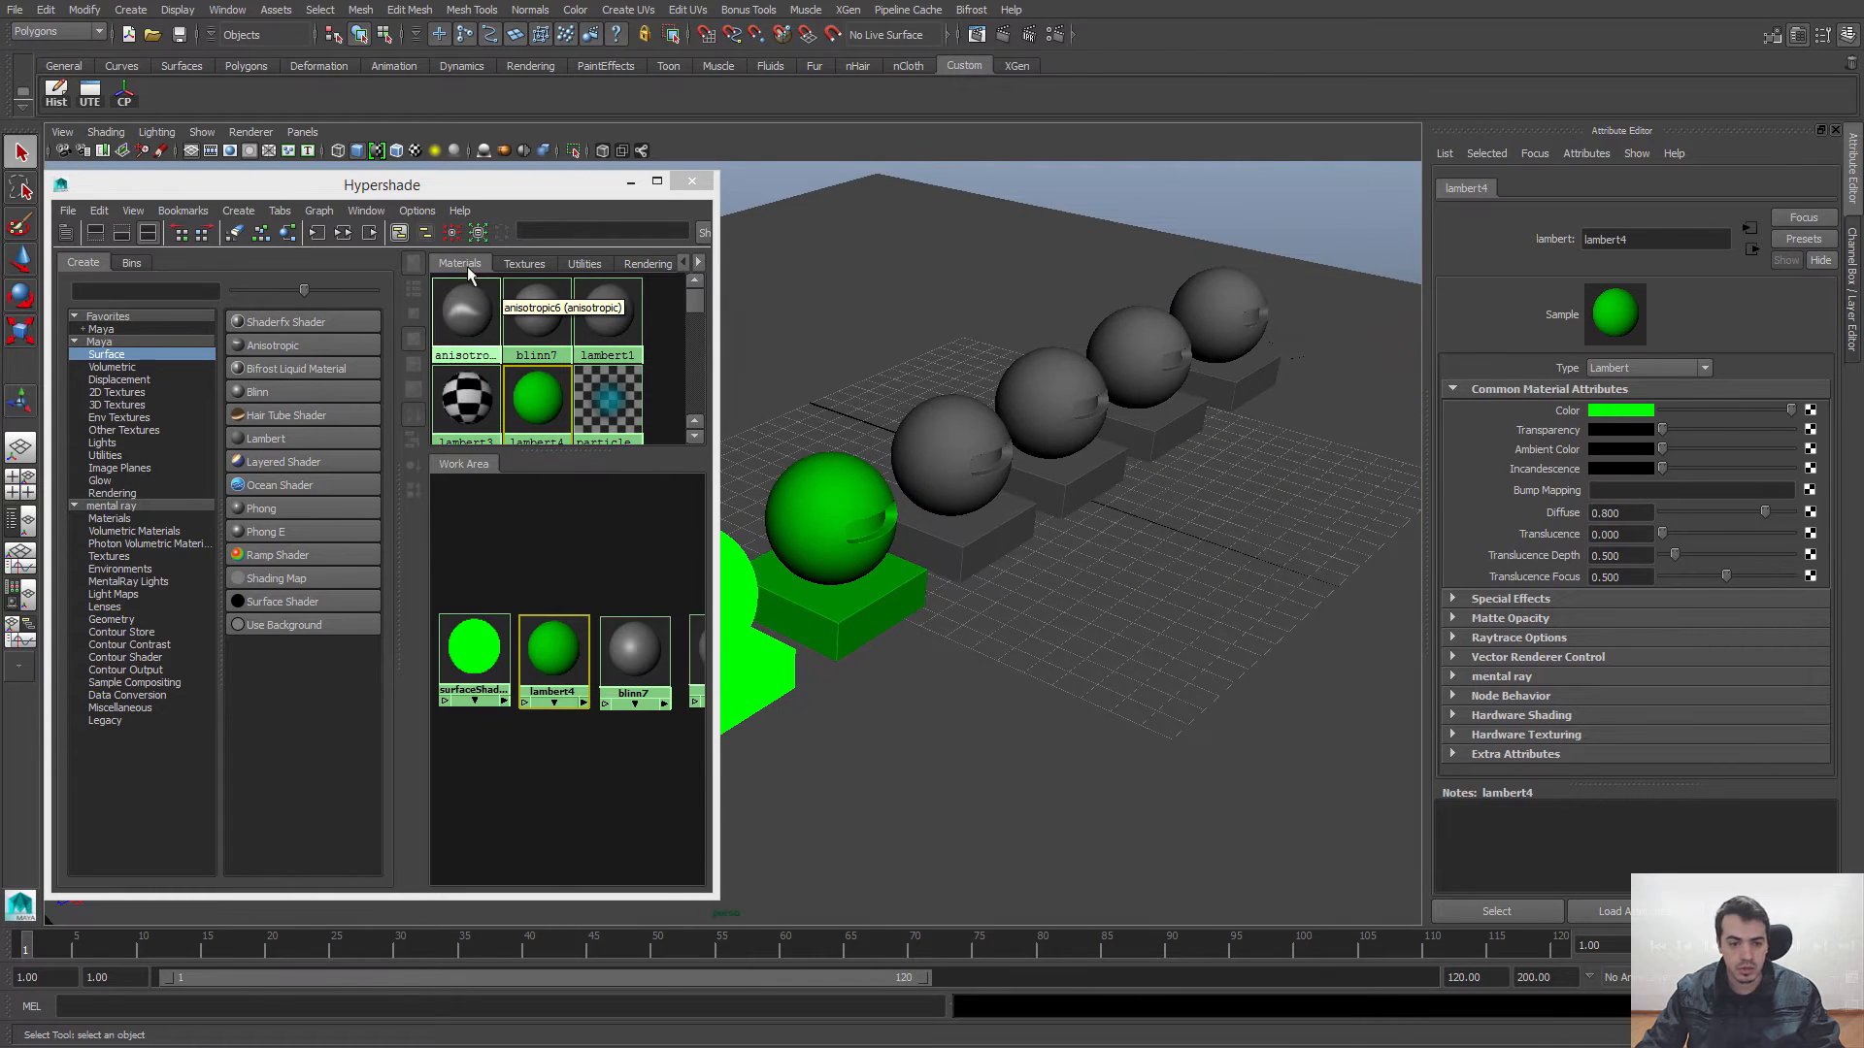
left_click(153, 133)
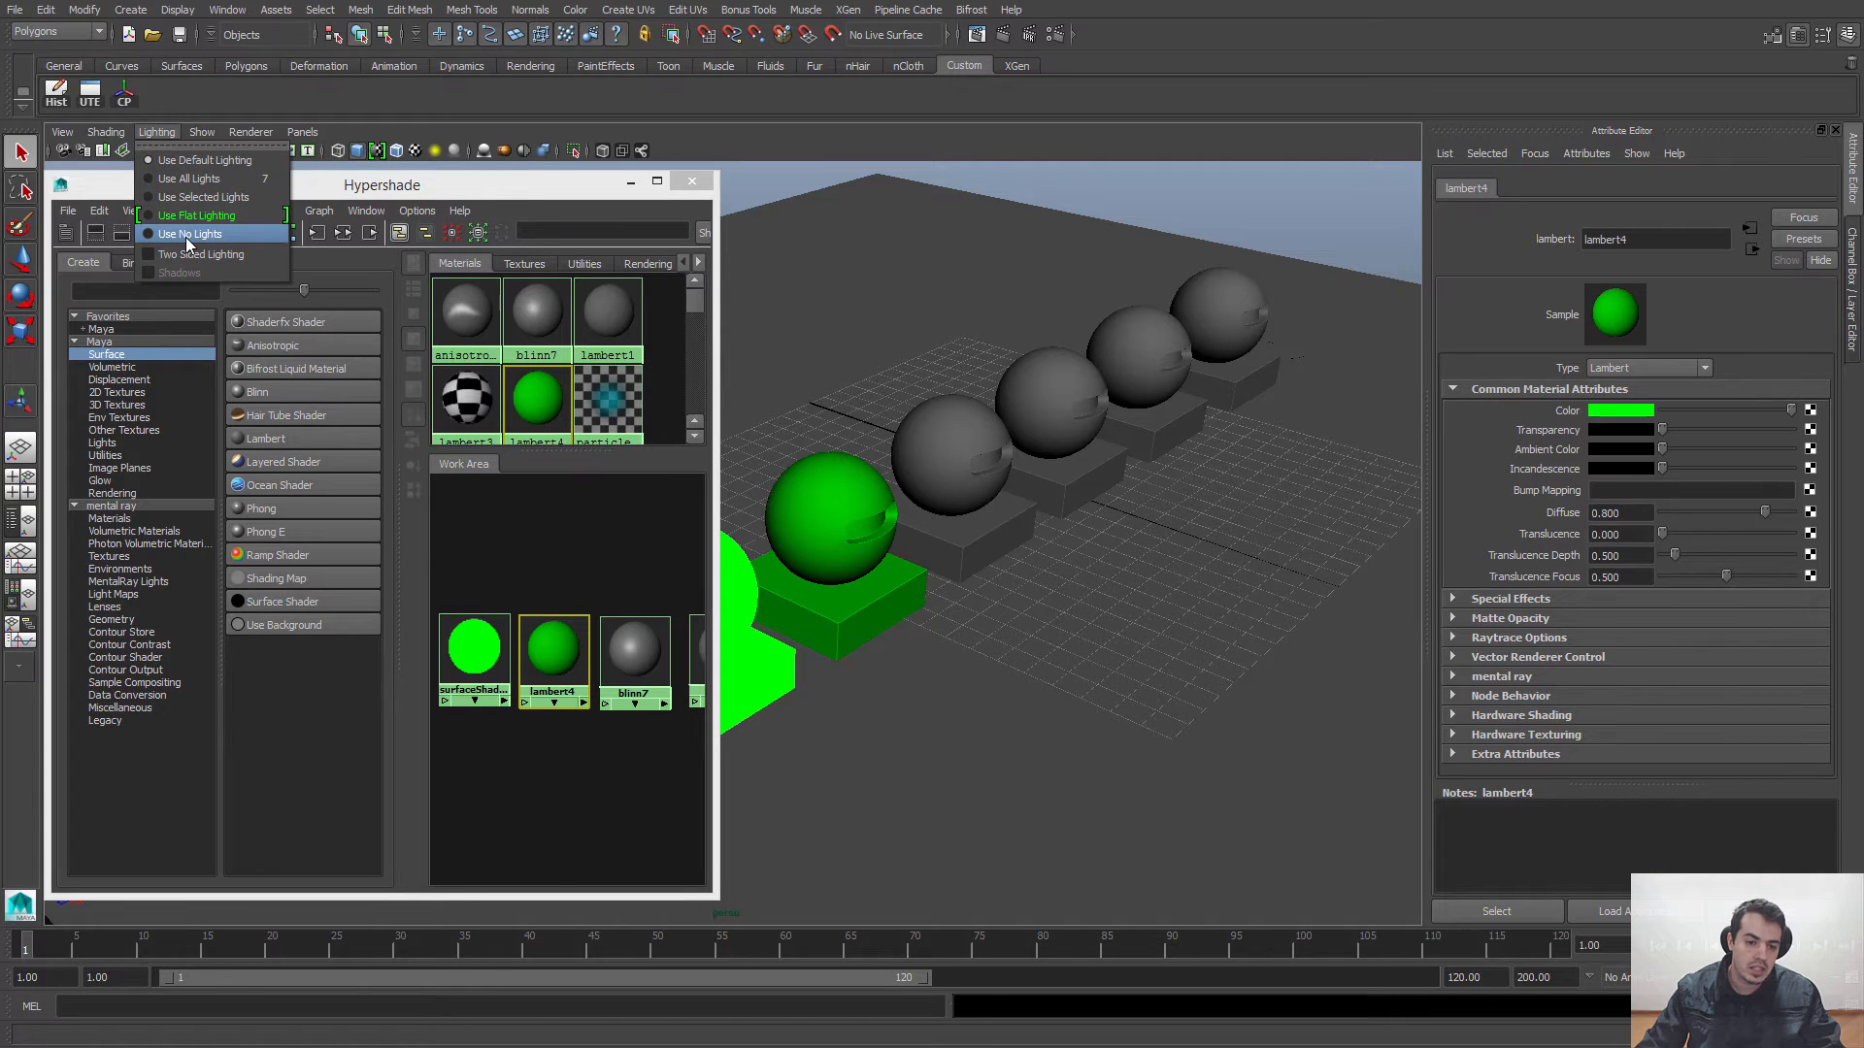
left_click(308, 215)
left_click_drag(969, 466, 1217, 381, "alt")
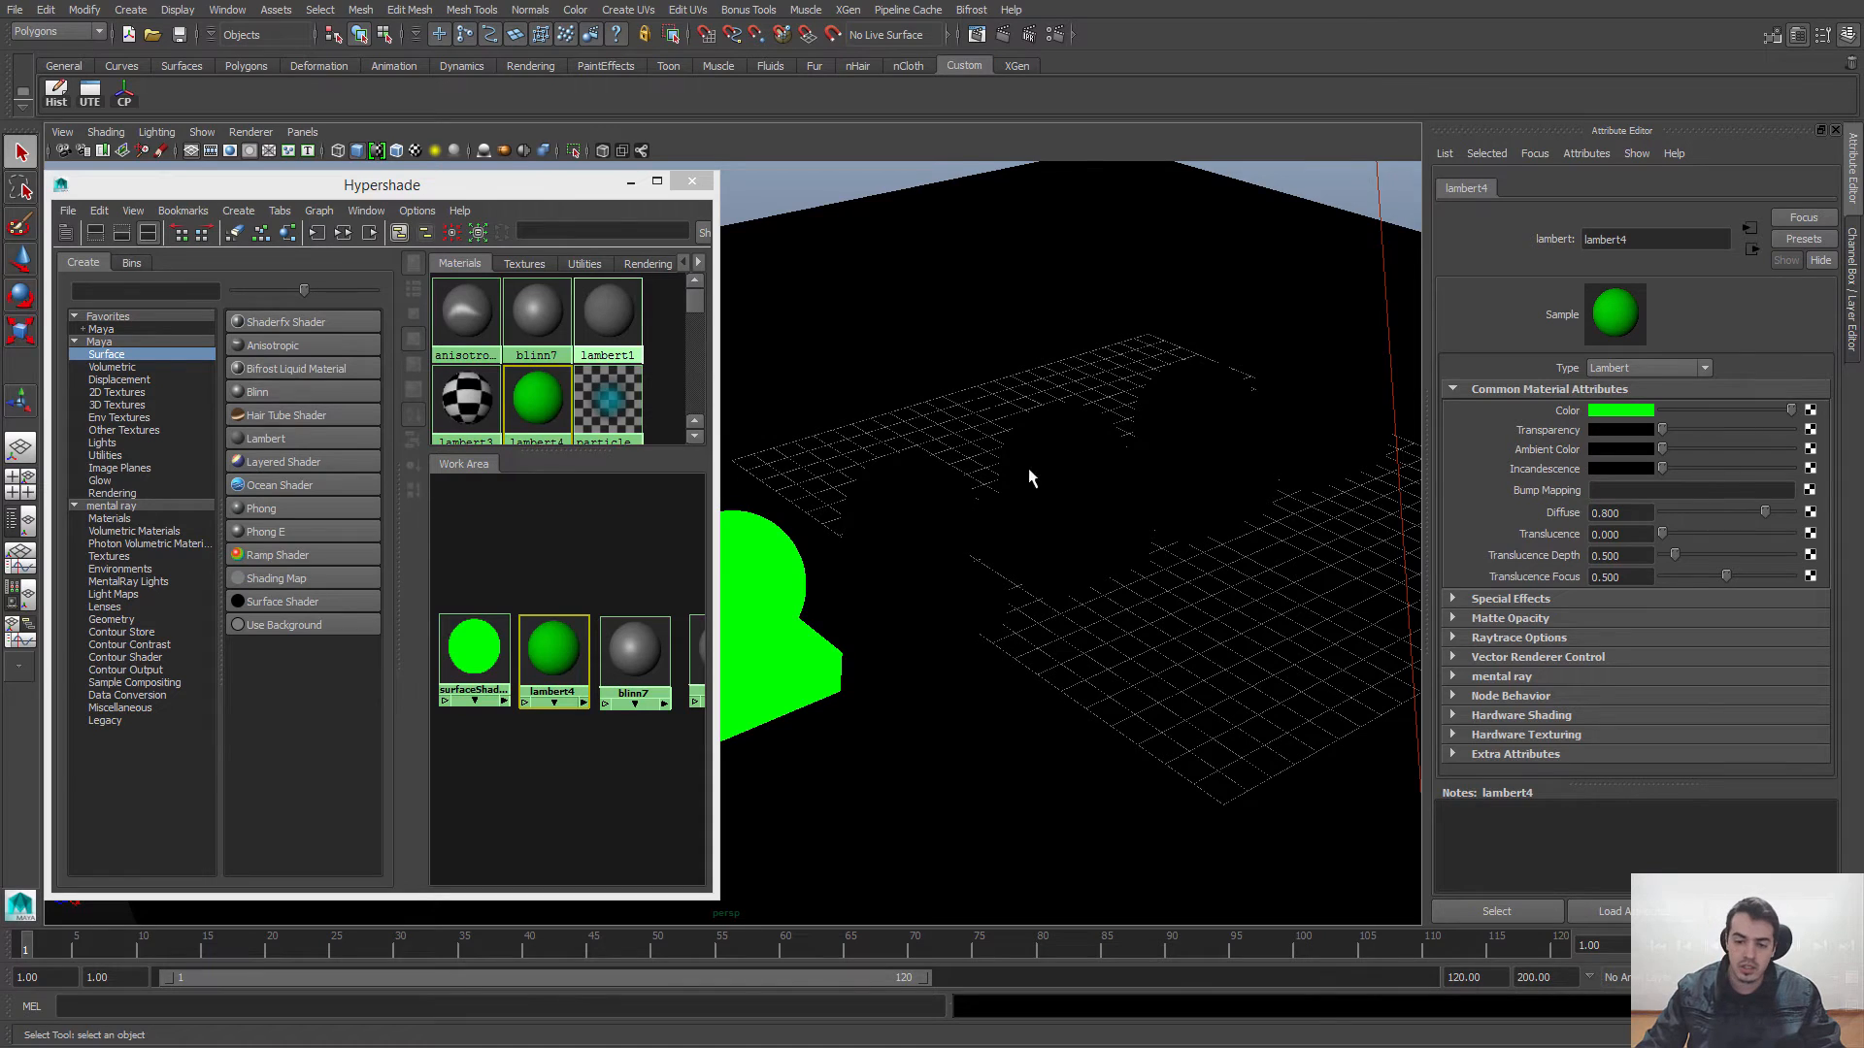
left_click_drag(1028, 470, 985, 473, "alt")
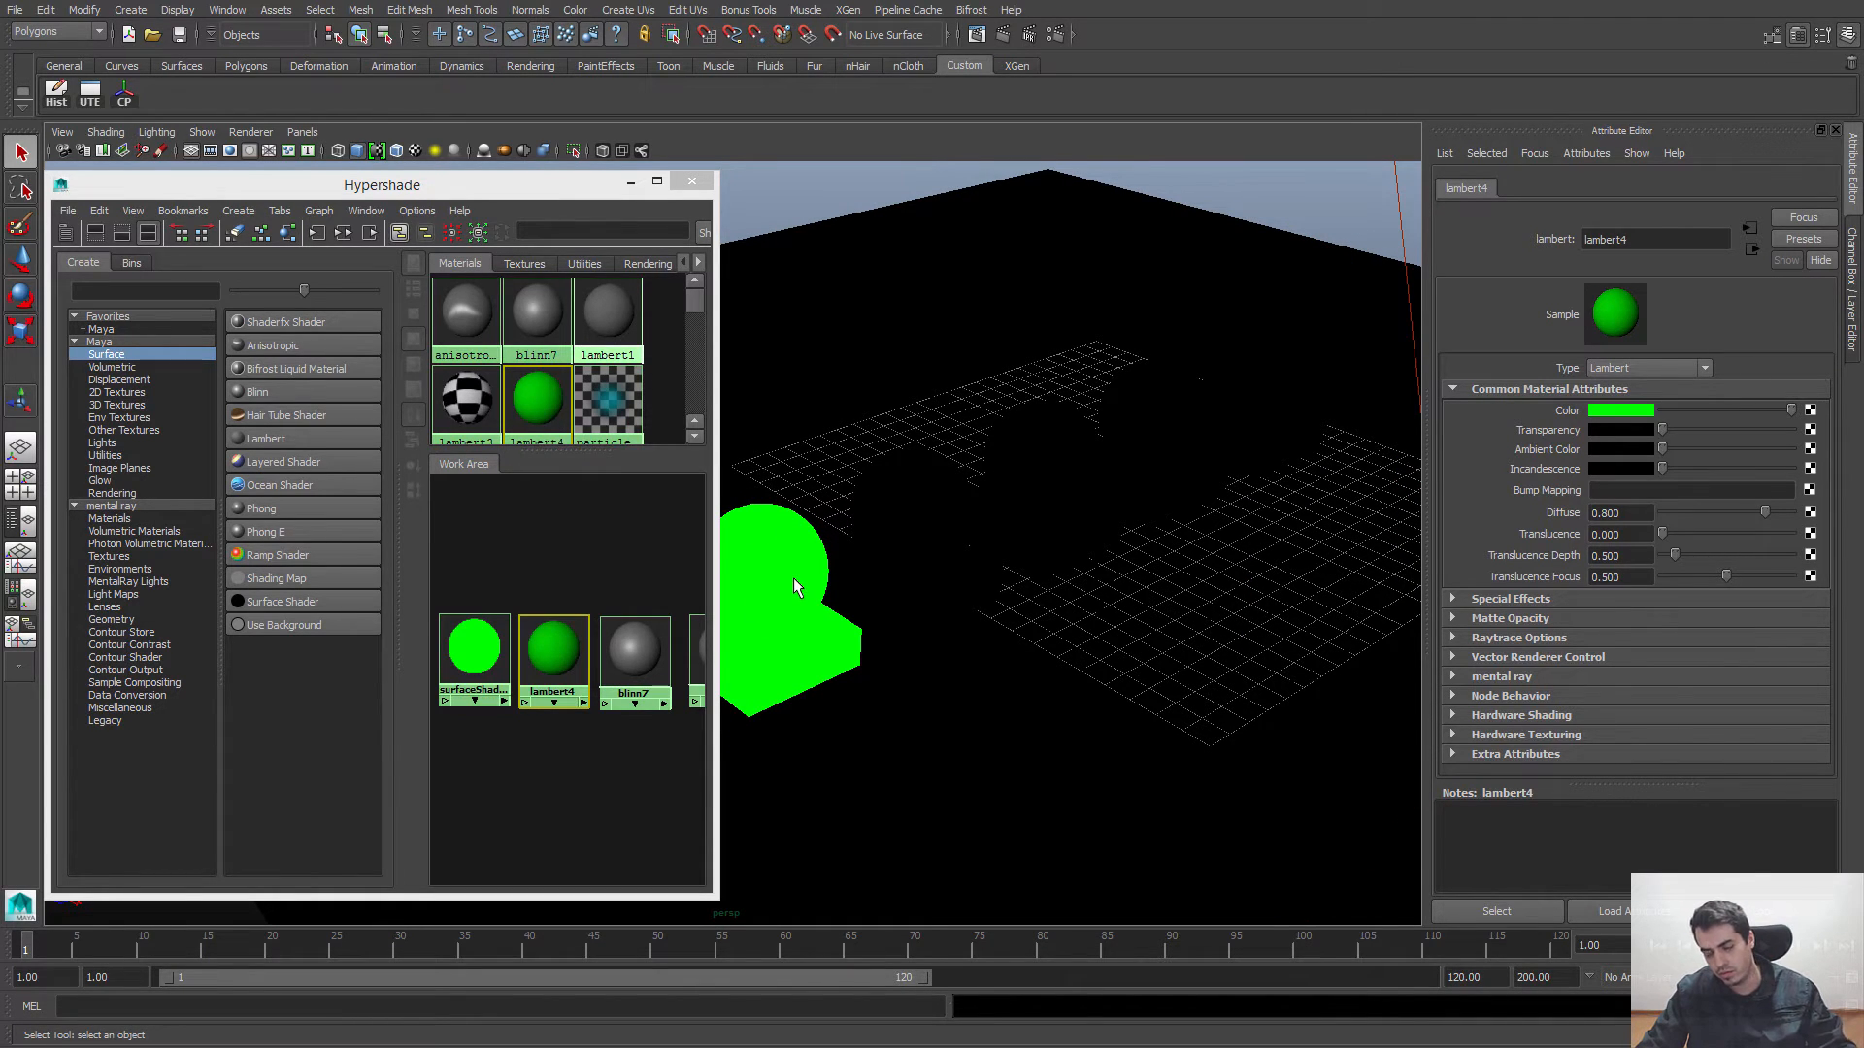
left_click_drag(1112, 424, 1140, 528, "alt")
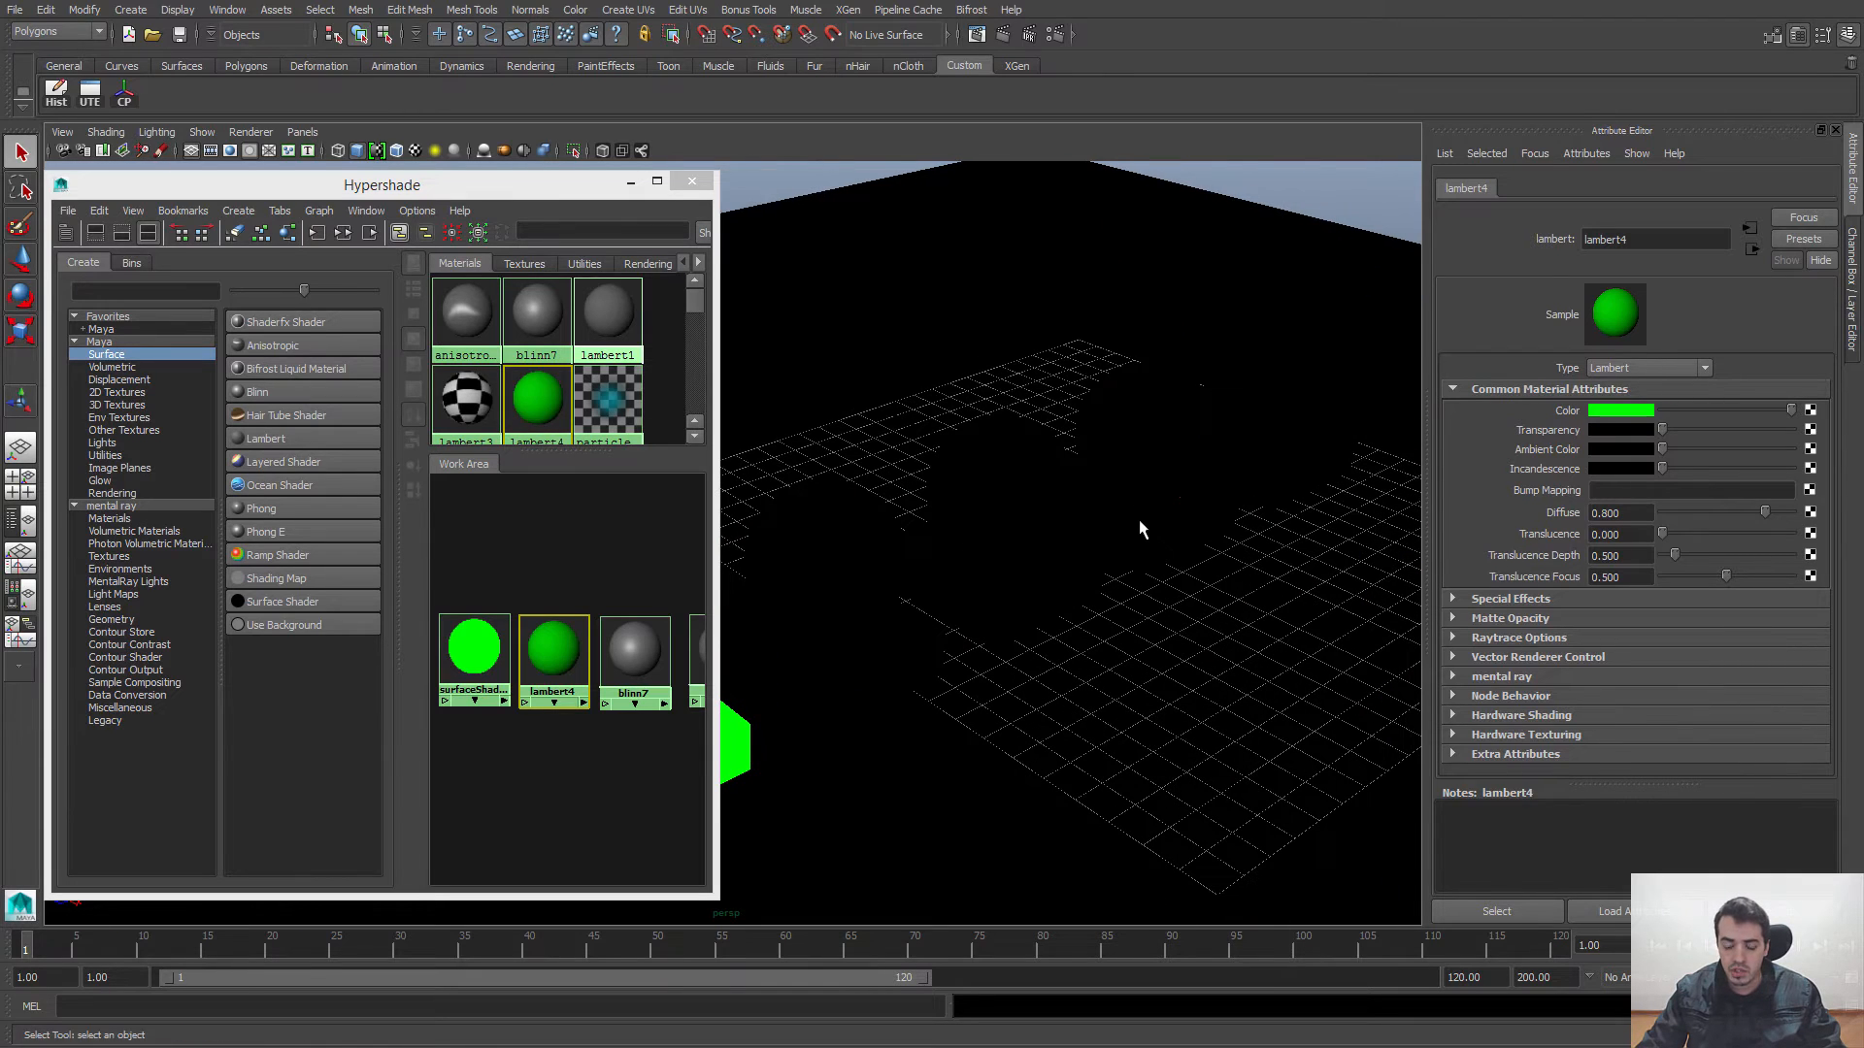
left_click(153, 132)
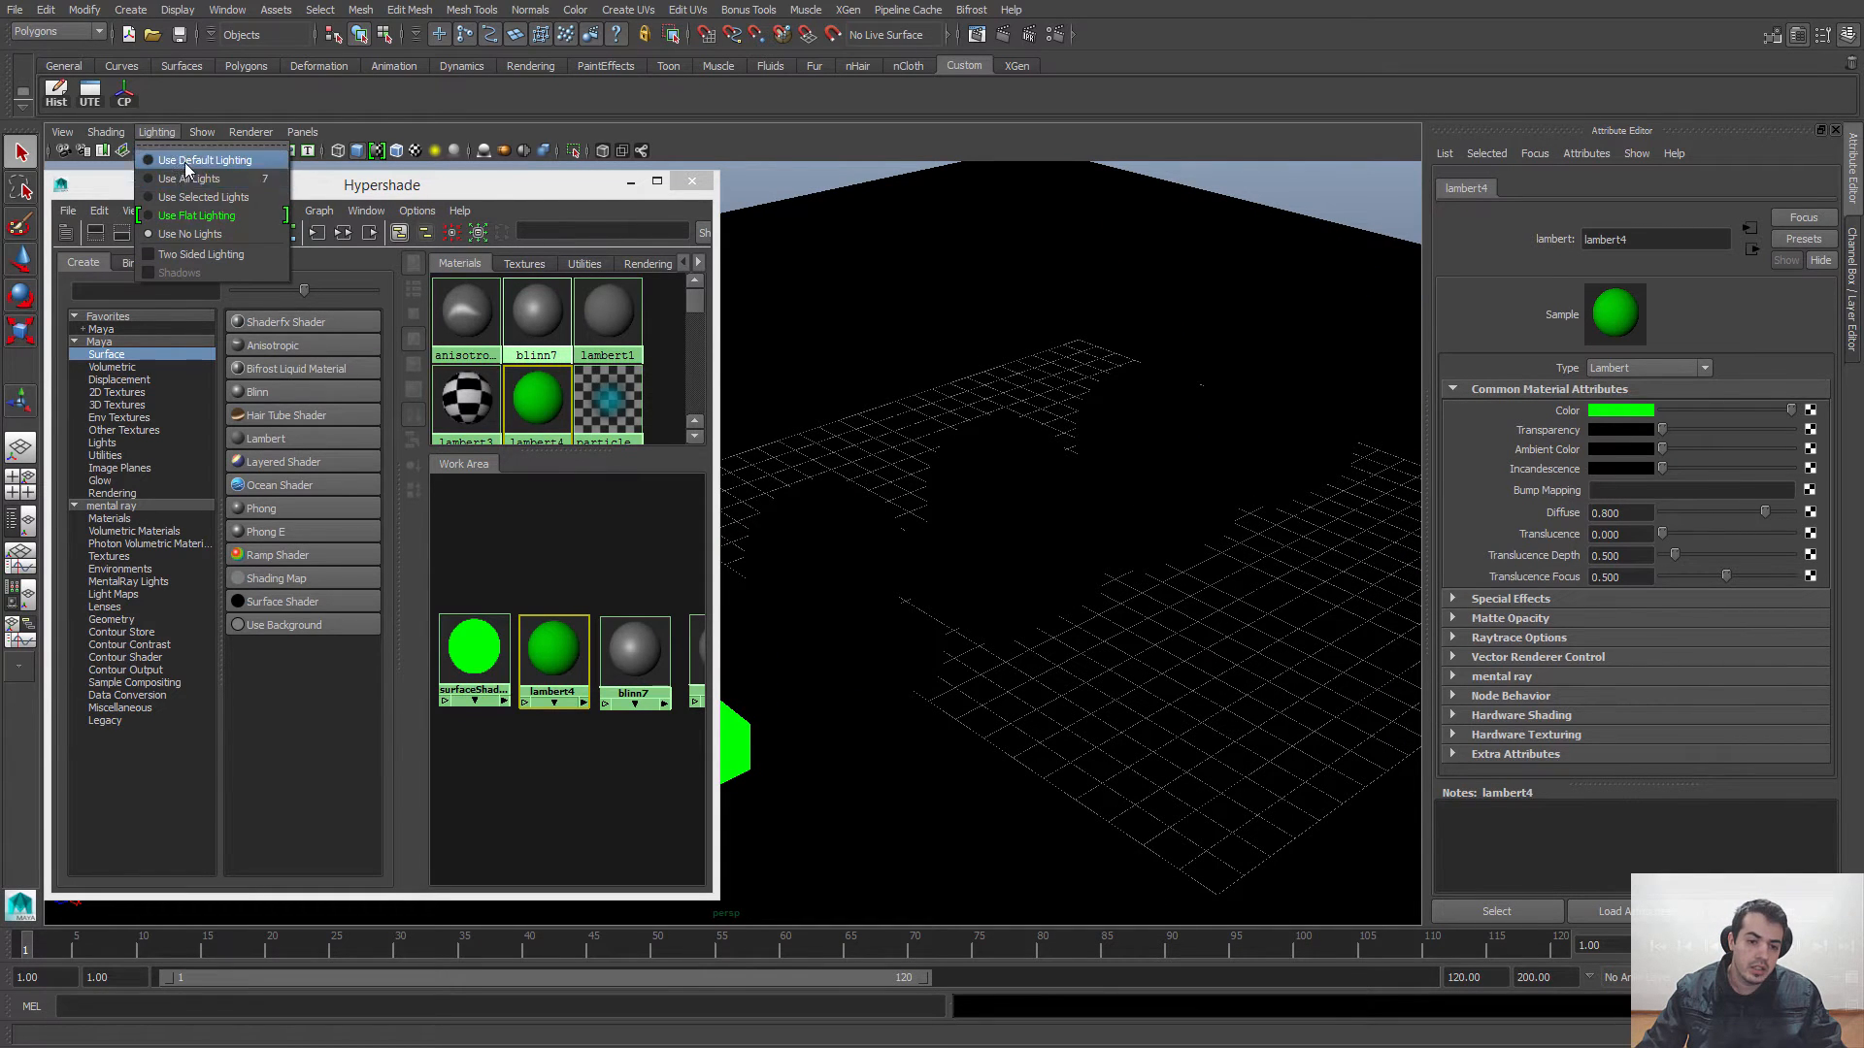
left_click(185, 161)
Step: Examine the green Lambert sphere's shading from several angles and up close, comparing it with the neighbouring spheres
left_click_drag(1149, 468, 1120, 398, "alt")
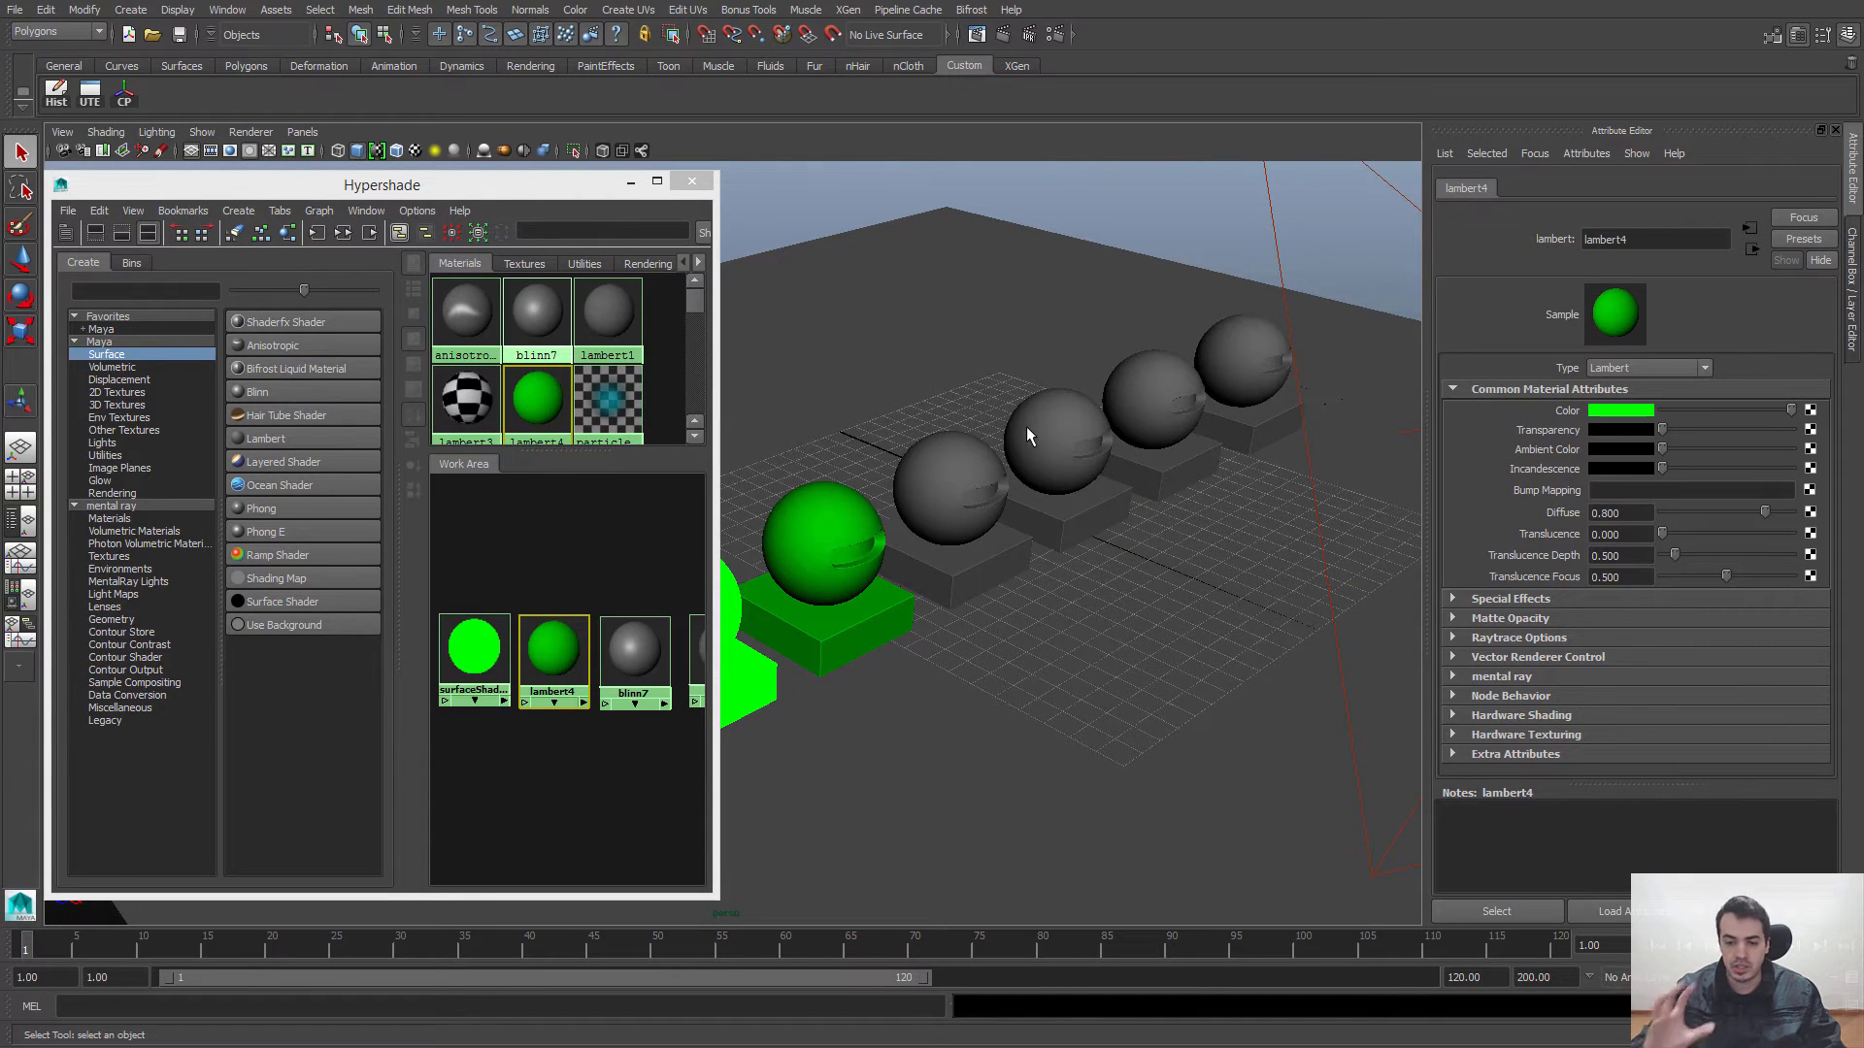
left_click_drag(1027, 430, 977, 433, "alt")
right_click_drag(977, 433, 1023, 532, "alt")
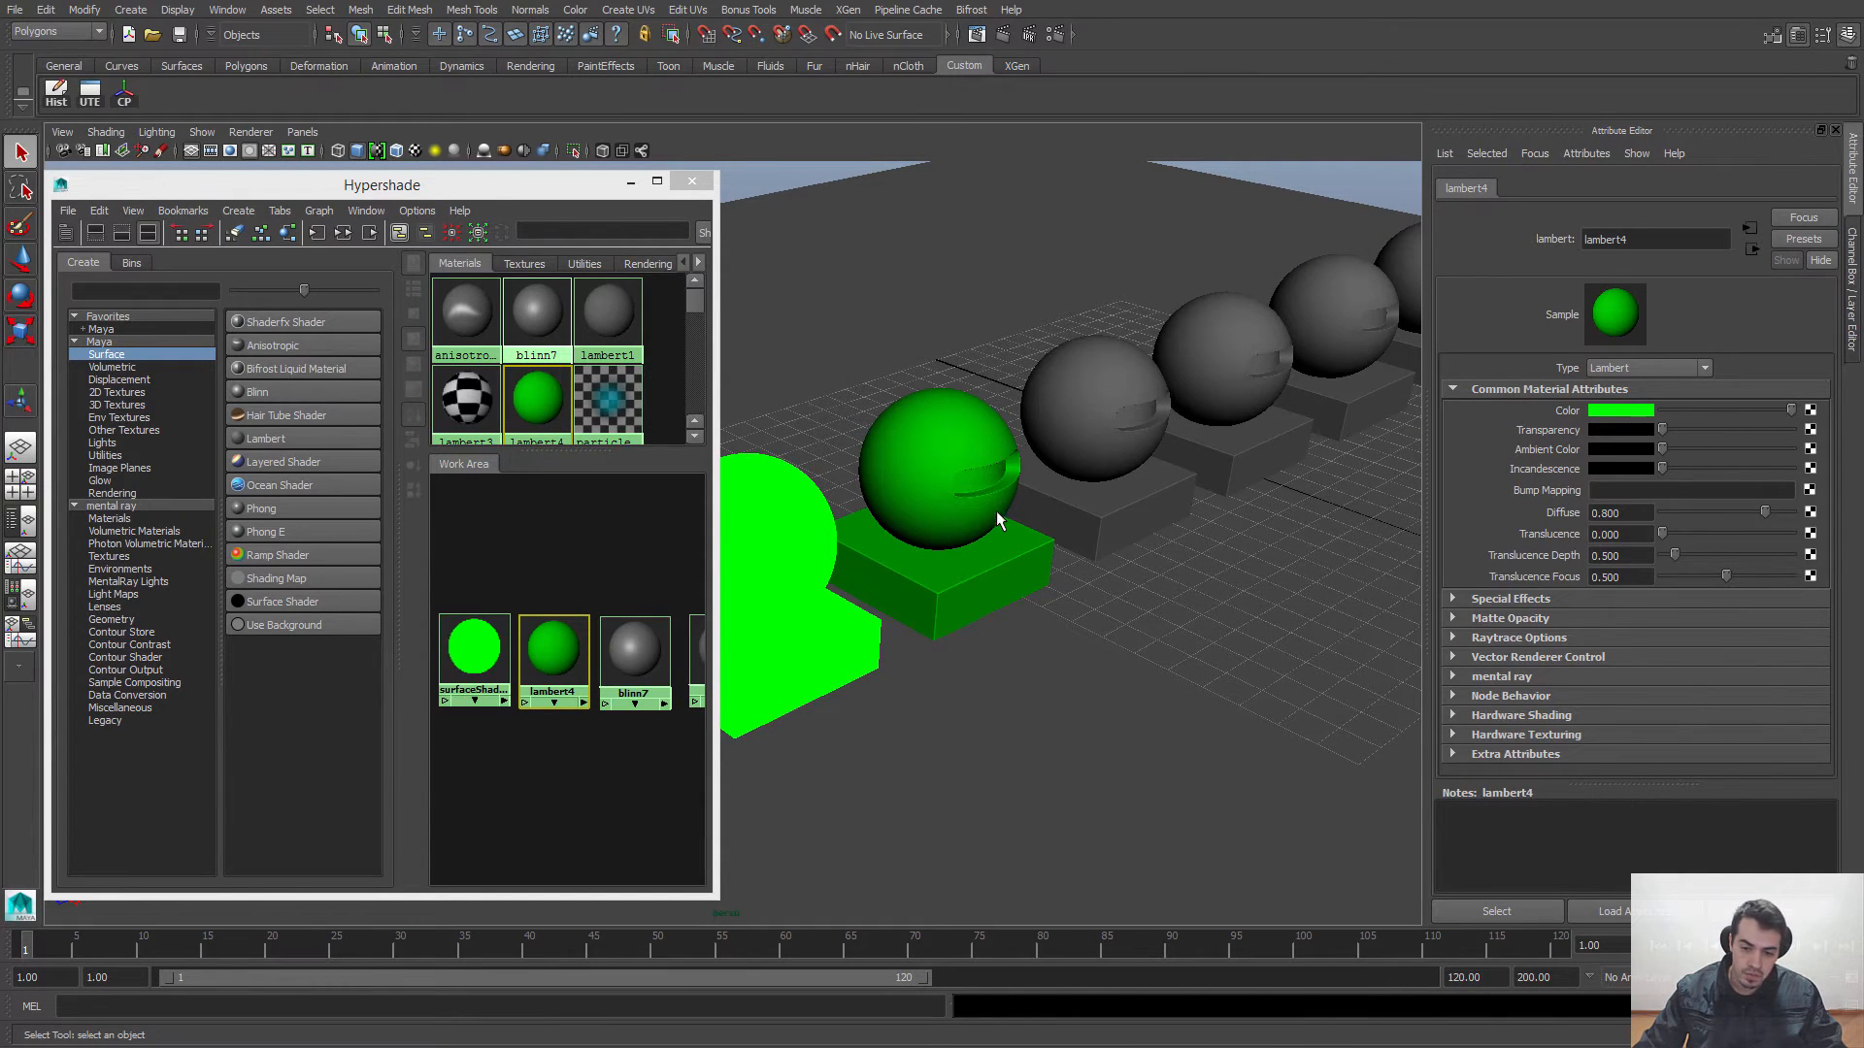
left_click_drag(1021, 491, 979, 515, "alt")
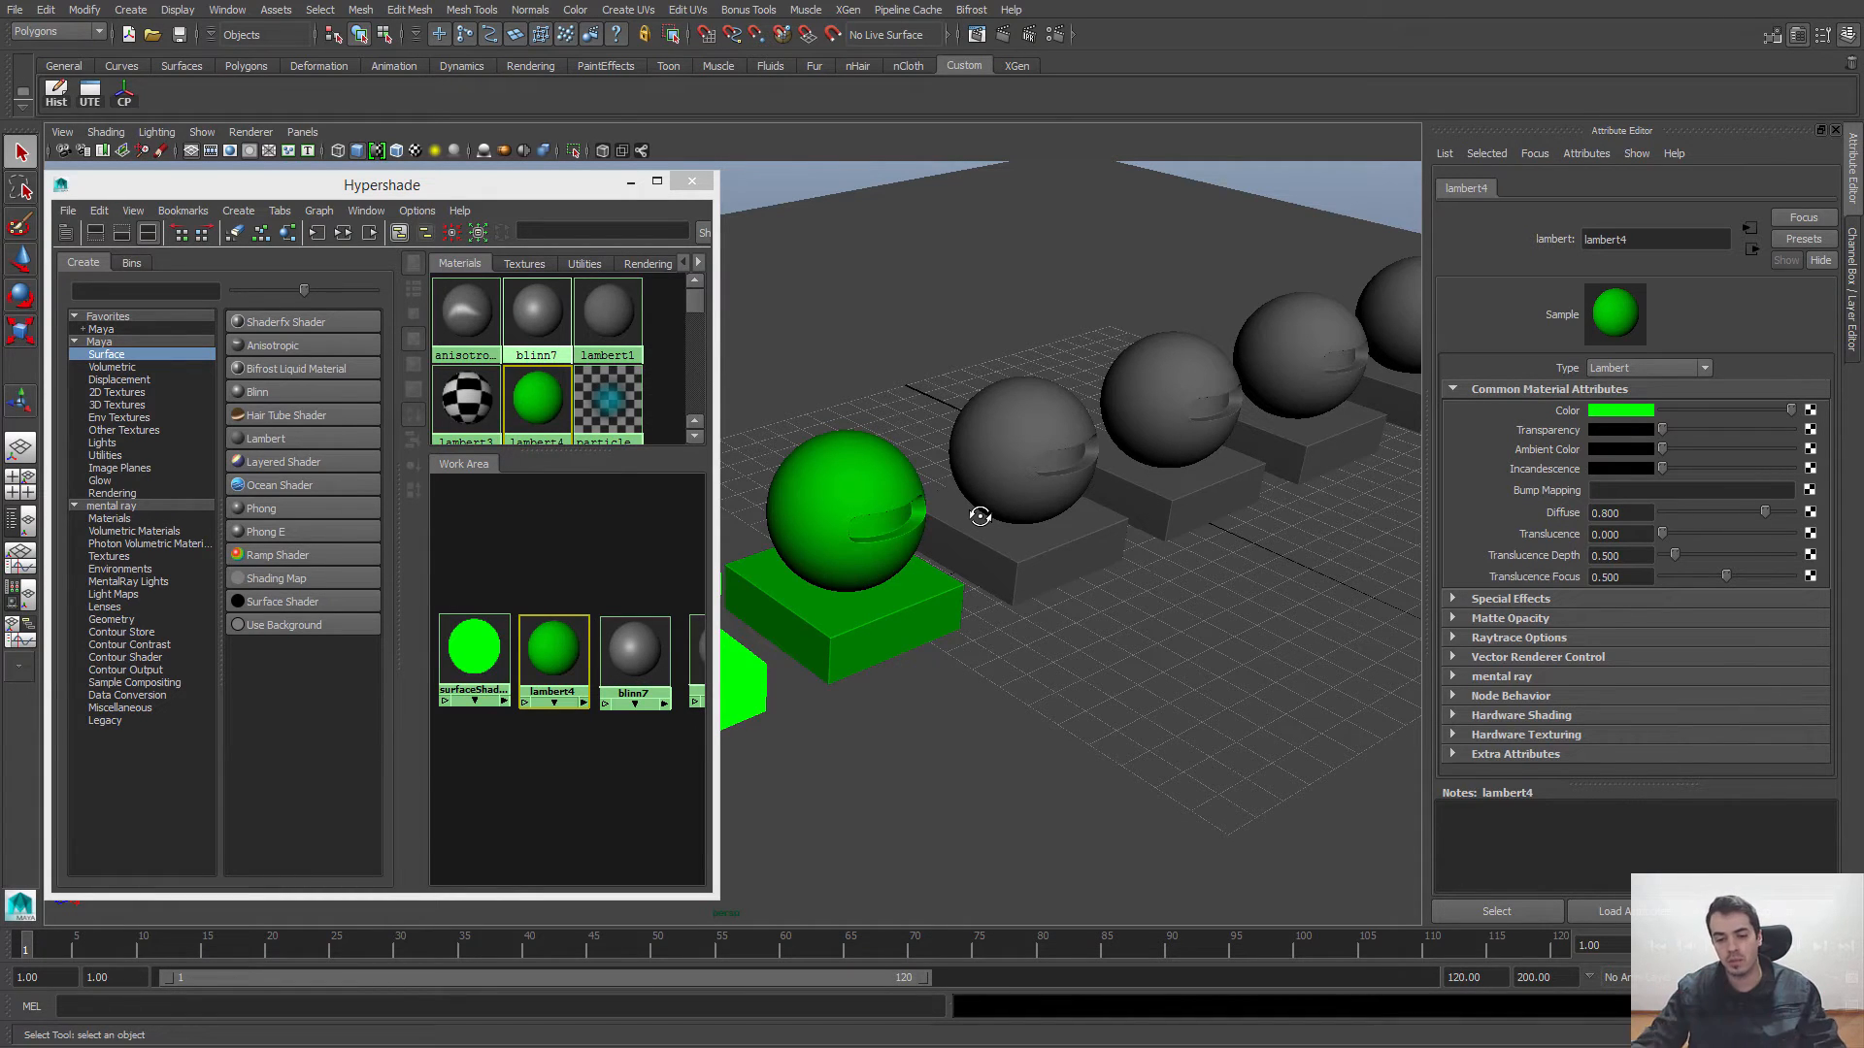
left_click_drag(980, 515, 1054, 516, "alt")
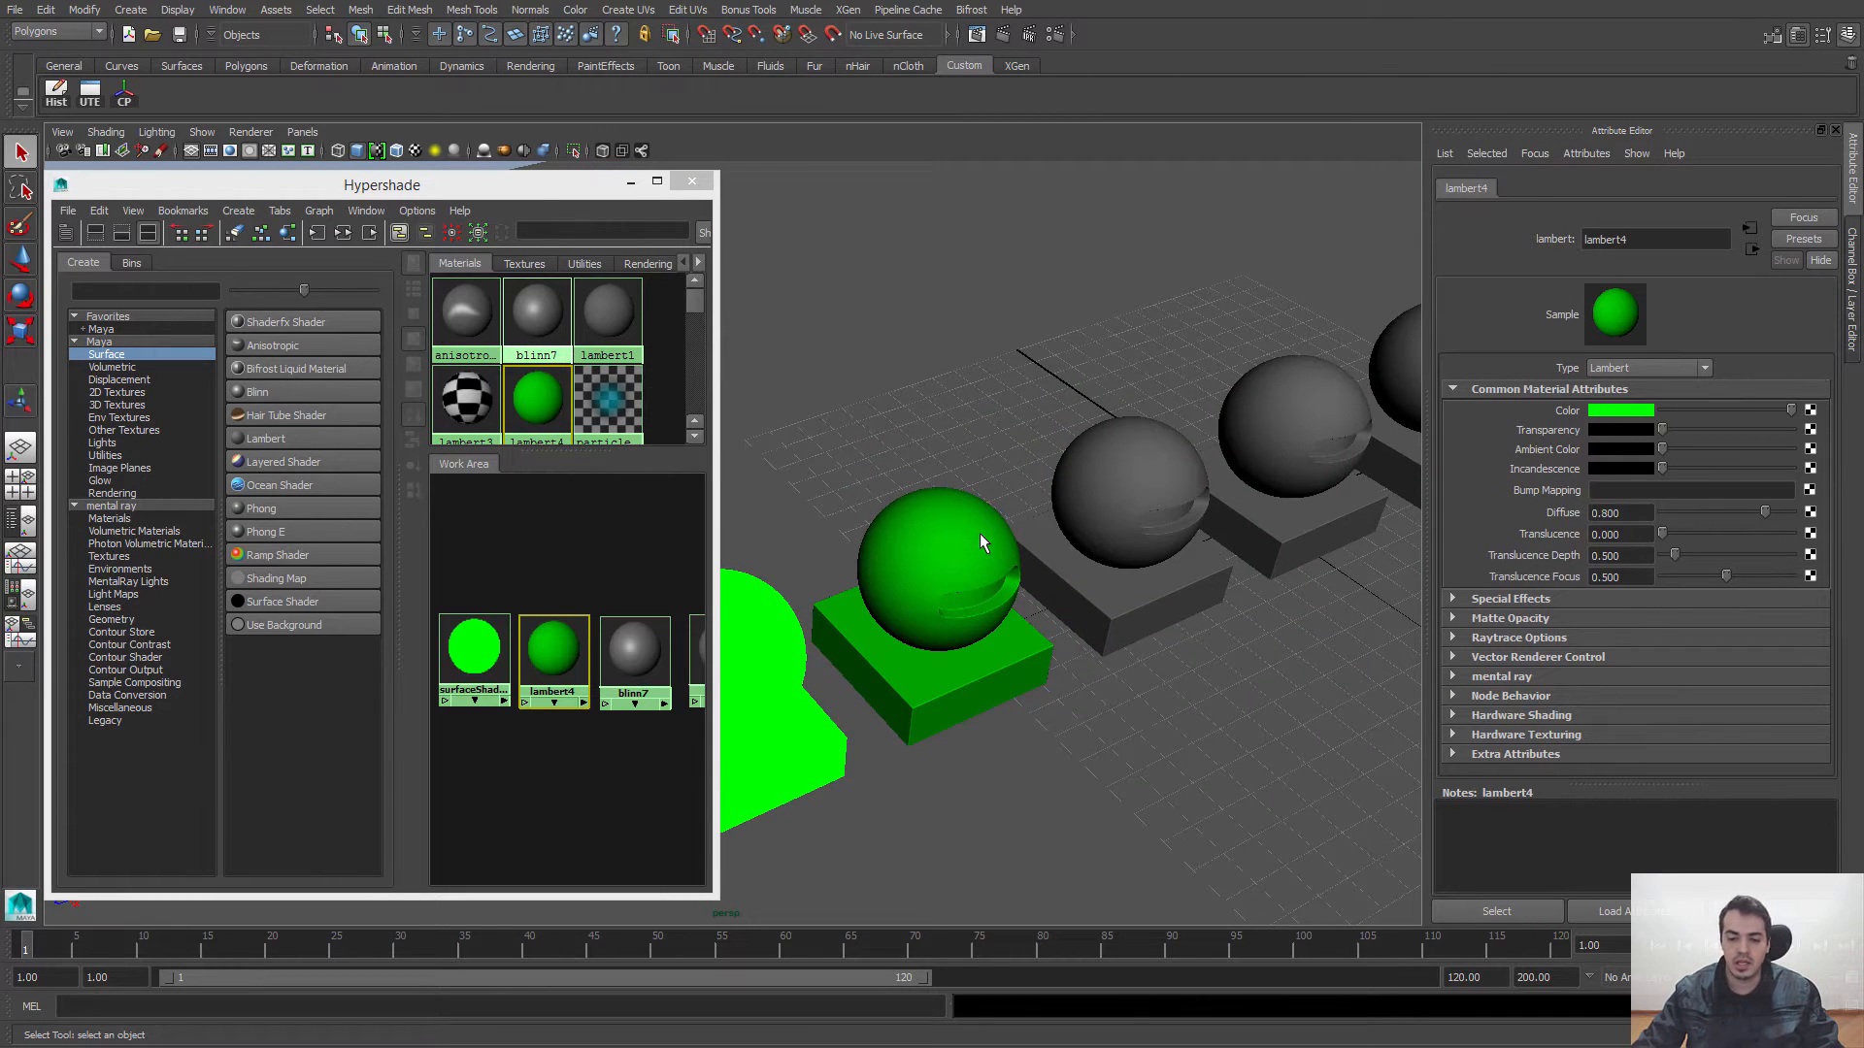
right_click_drag(980, 533, 1086, 560, "alt")
middle_click_drag(1085, 559, 993, 509, "alt")
left_click_drag(992, 509, 1015, 501, "alt")
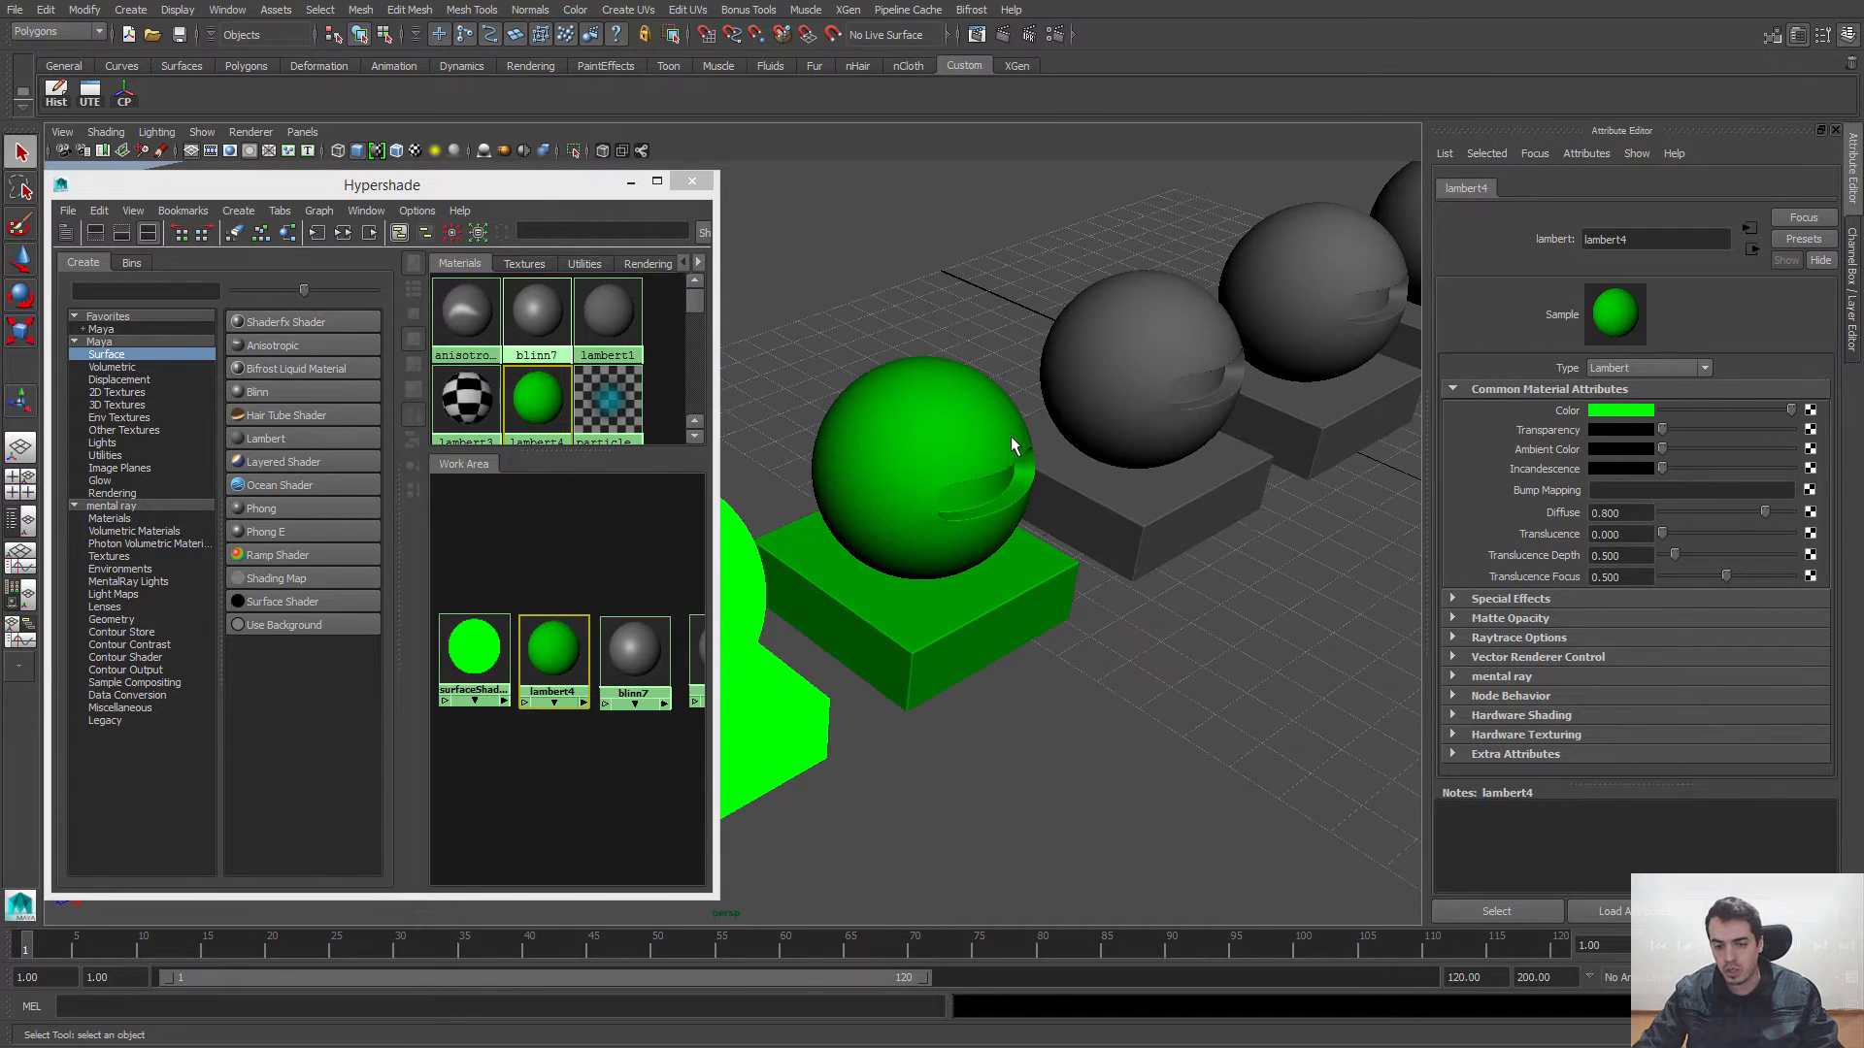
middle_click_drag(1019, 439, 957, 466, "alt")
right_click_drag(925, 505, 1111, 517, "alt")
middle_click_drag(1111, 518, 1042, 618, "alt")
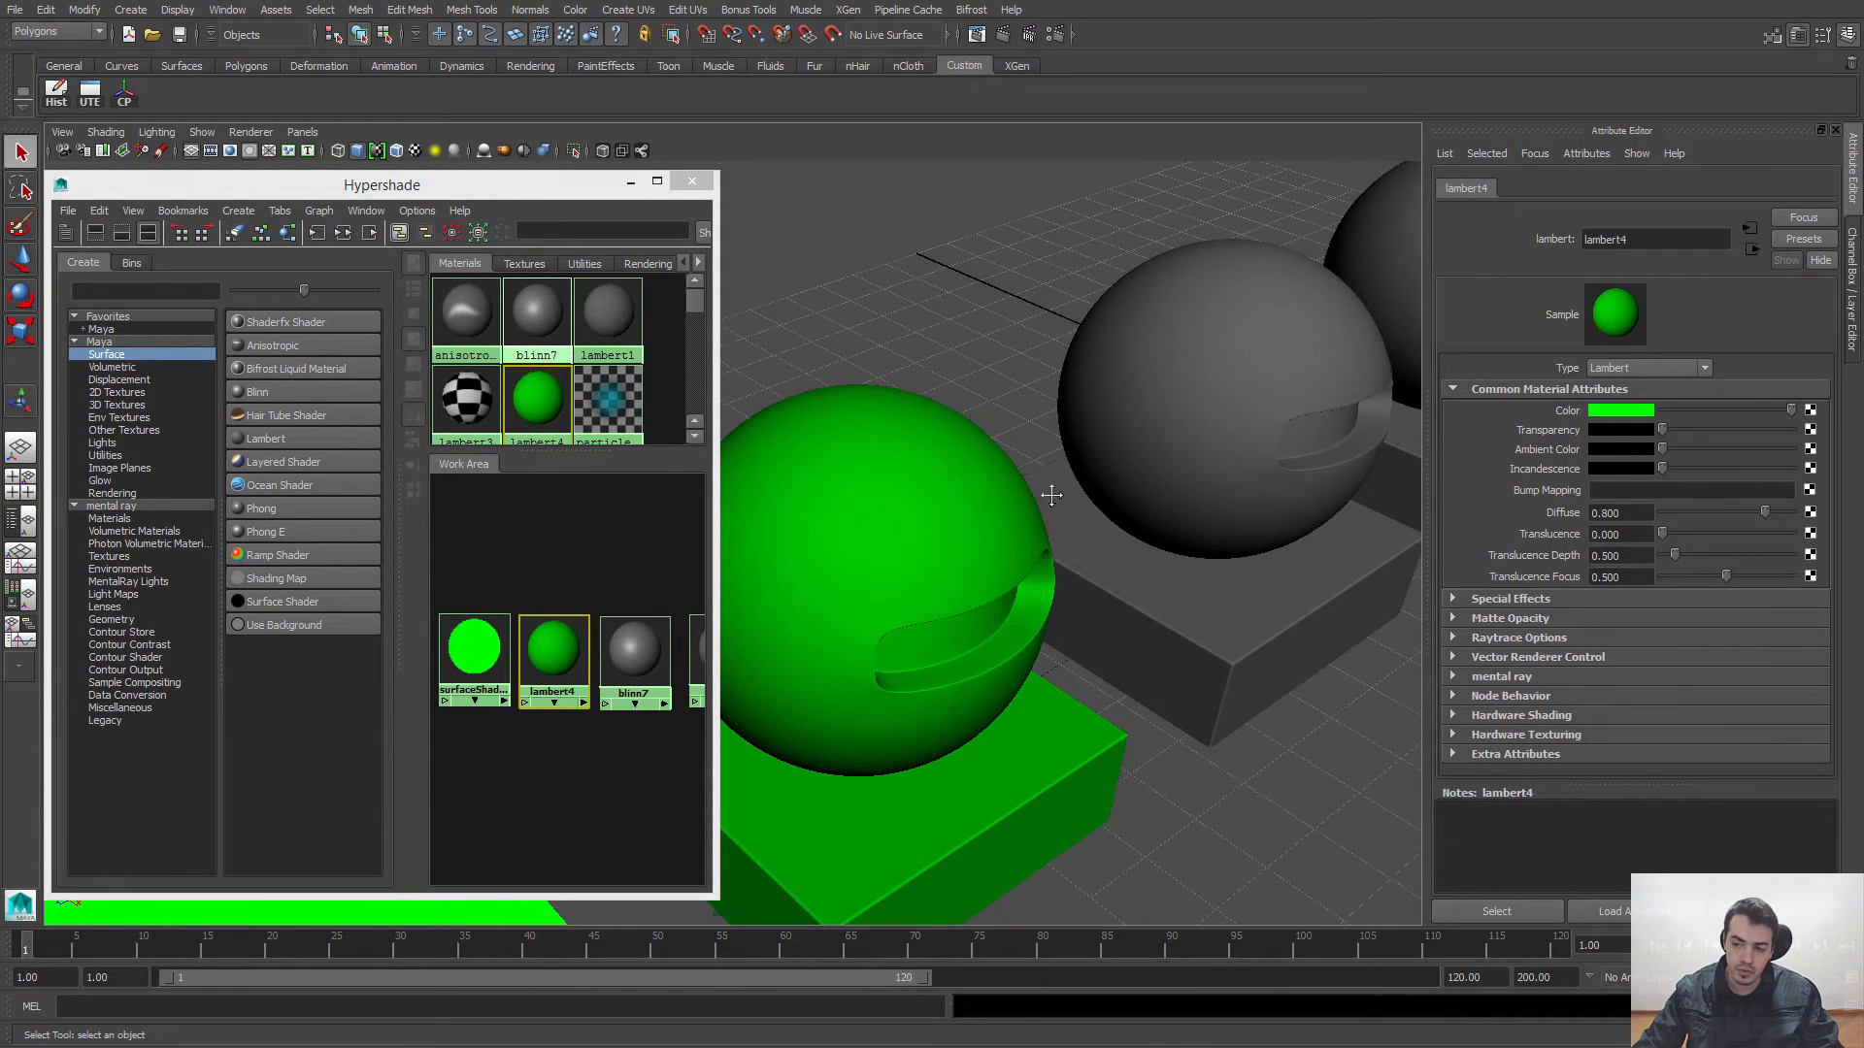
left_click_drag(1053, 490, 1102, 432, "alt")
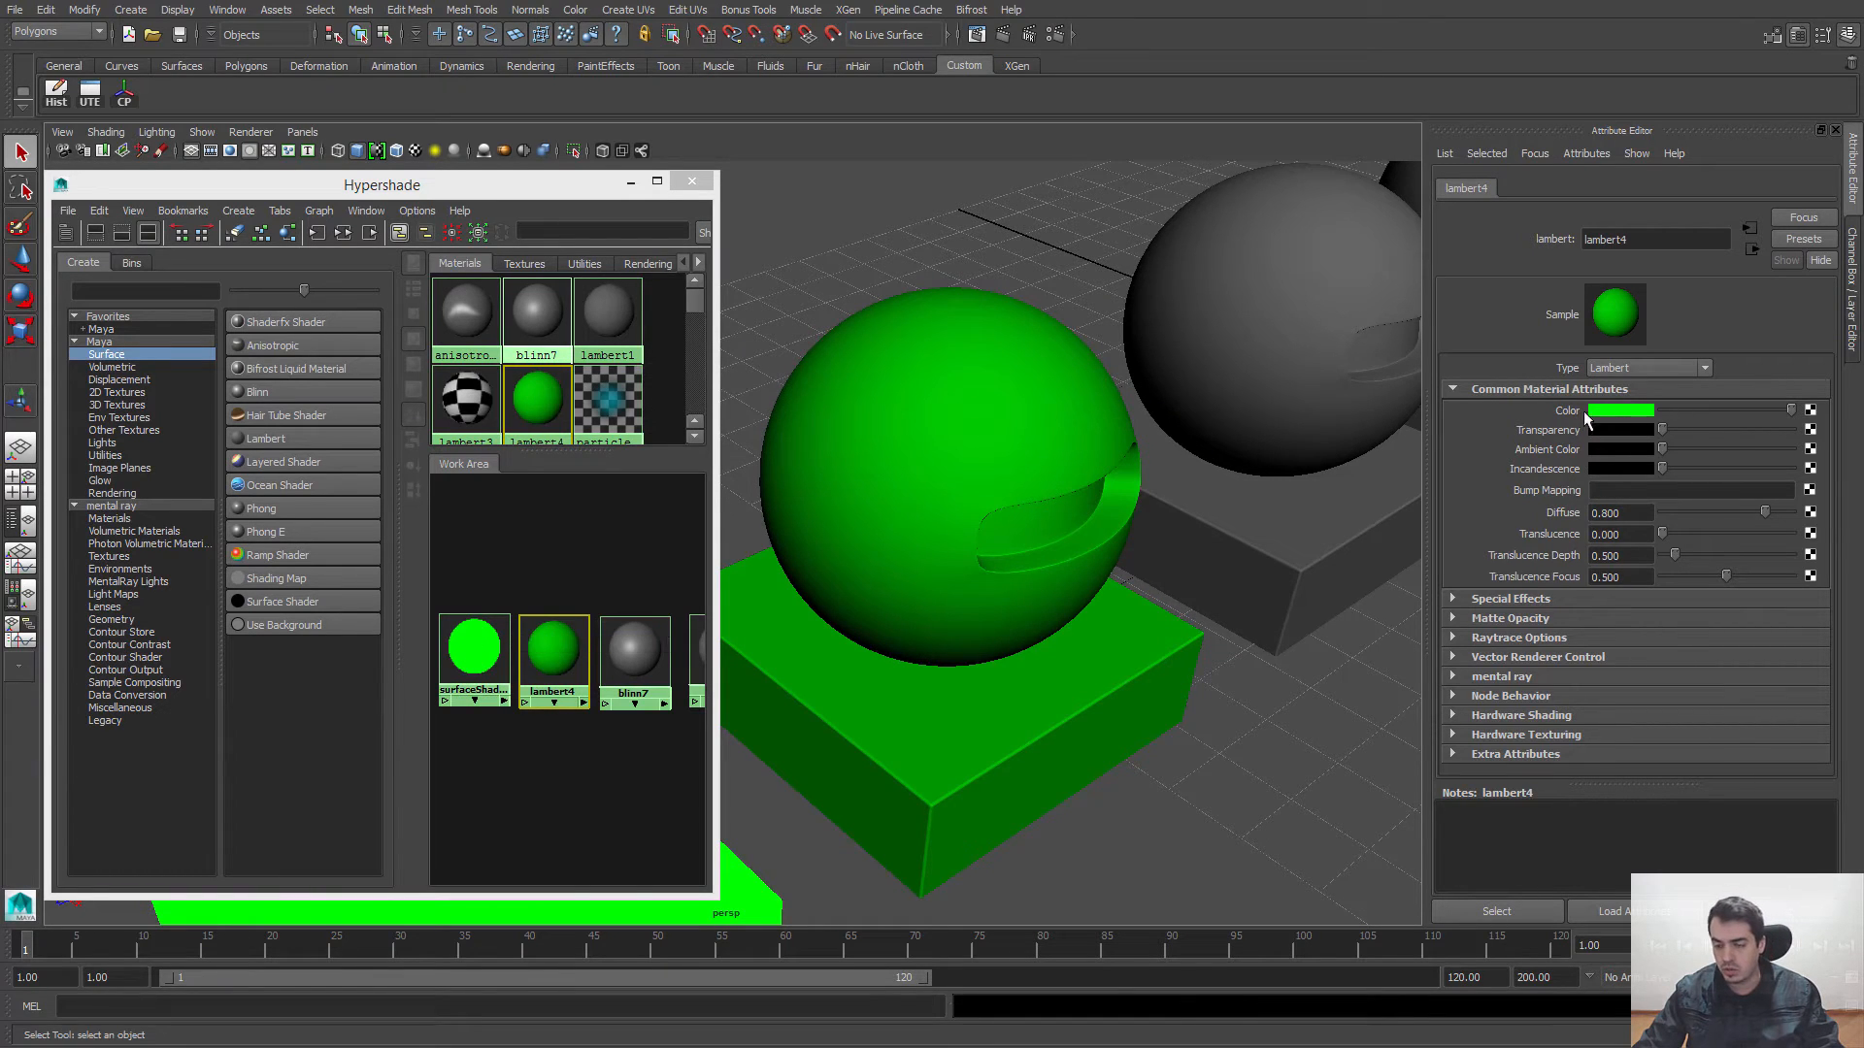
Step: Try a light grey and a pure green Transparency on lambert4, and restore it to black
left_click_drag(1652, 427, 1758, 429)
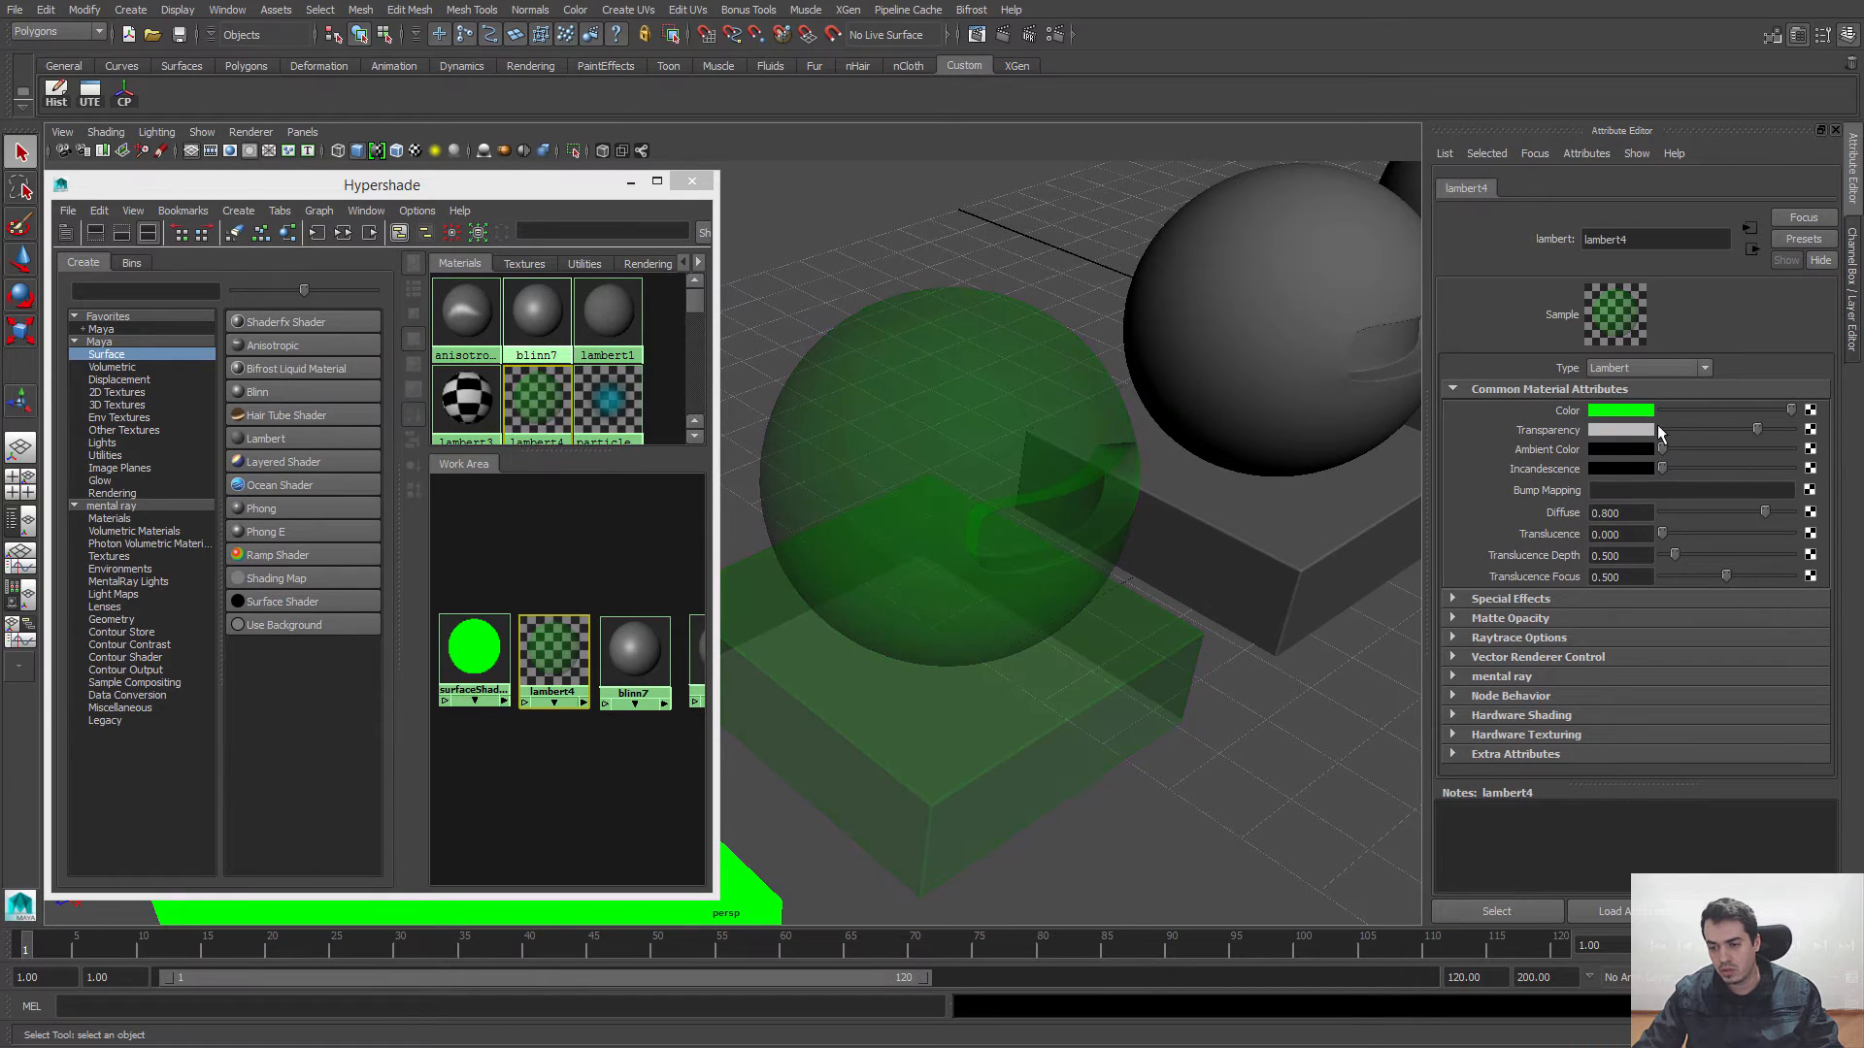
left_click(1621, 430)
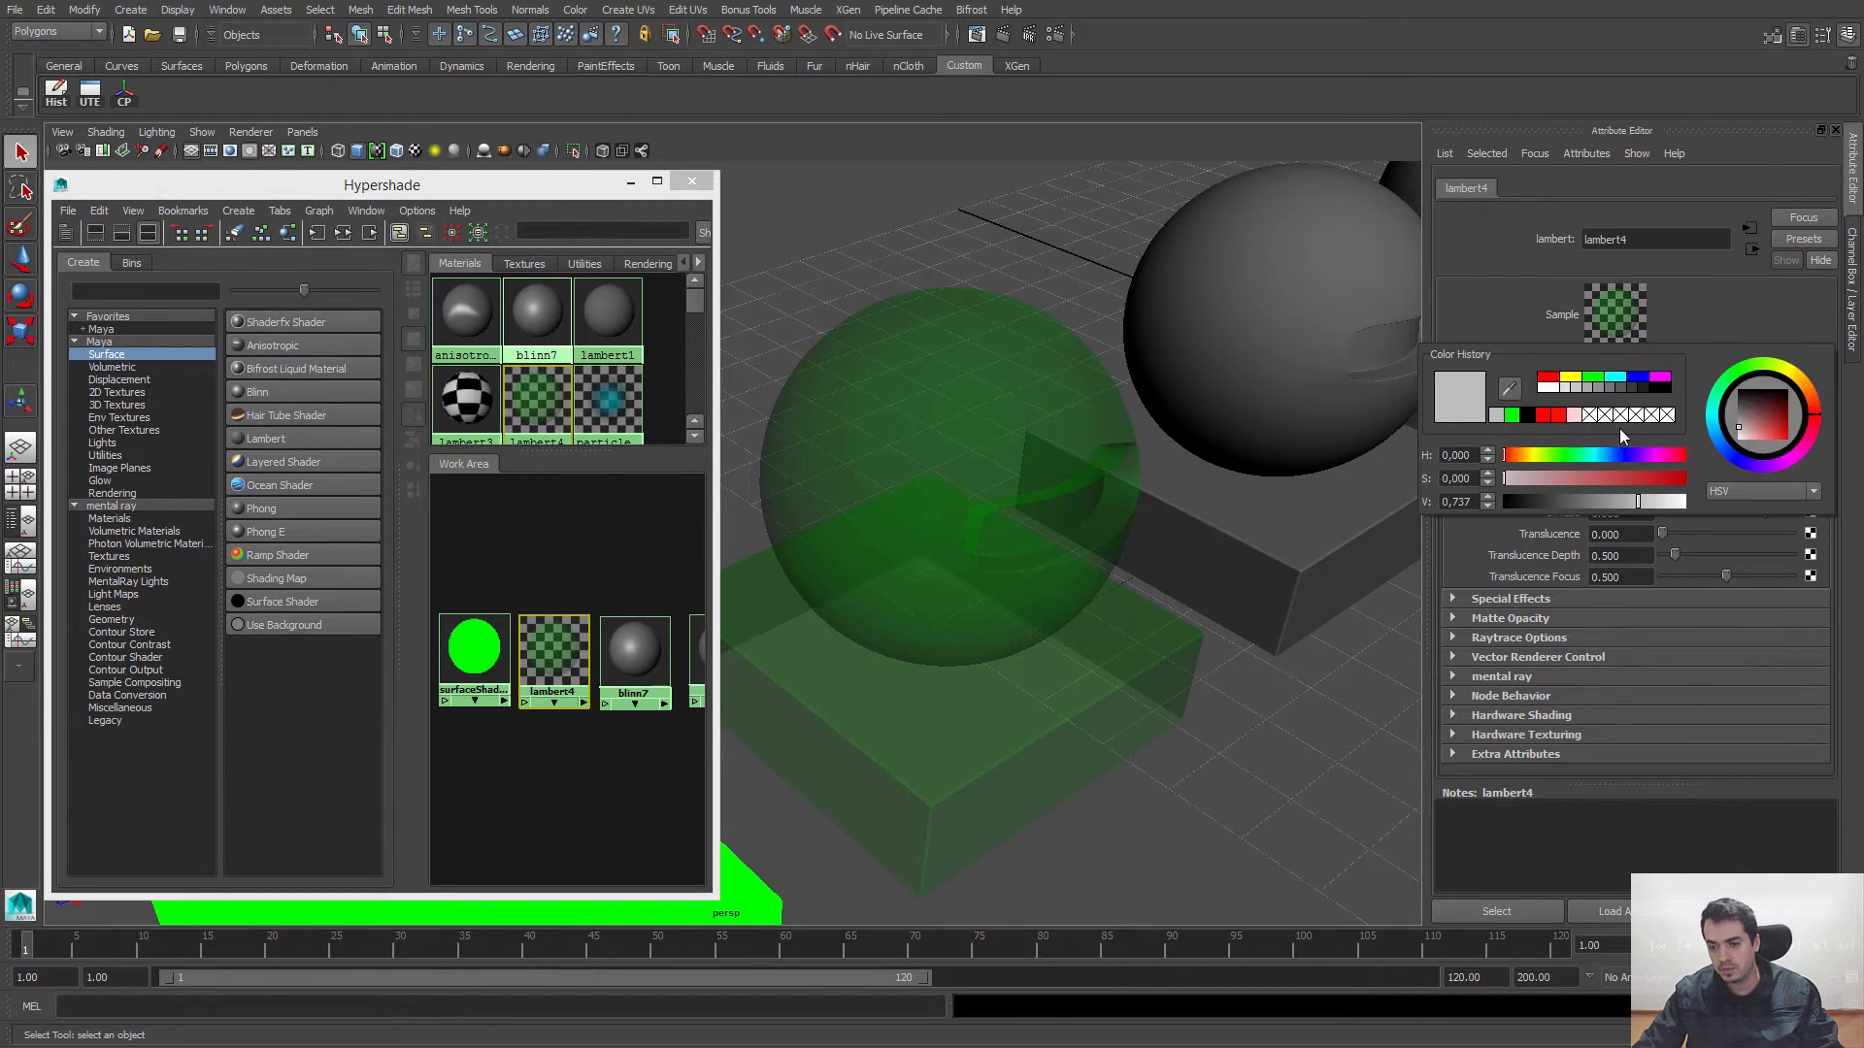
left_click(1516, 415)
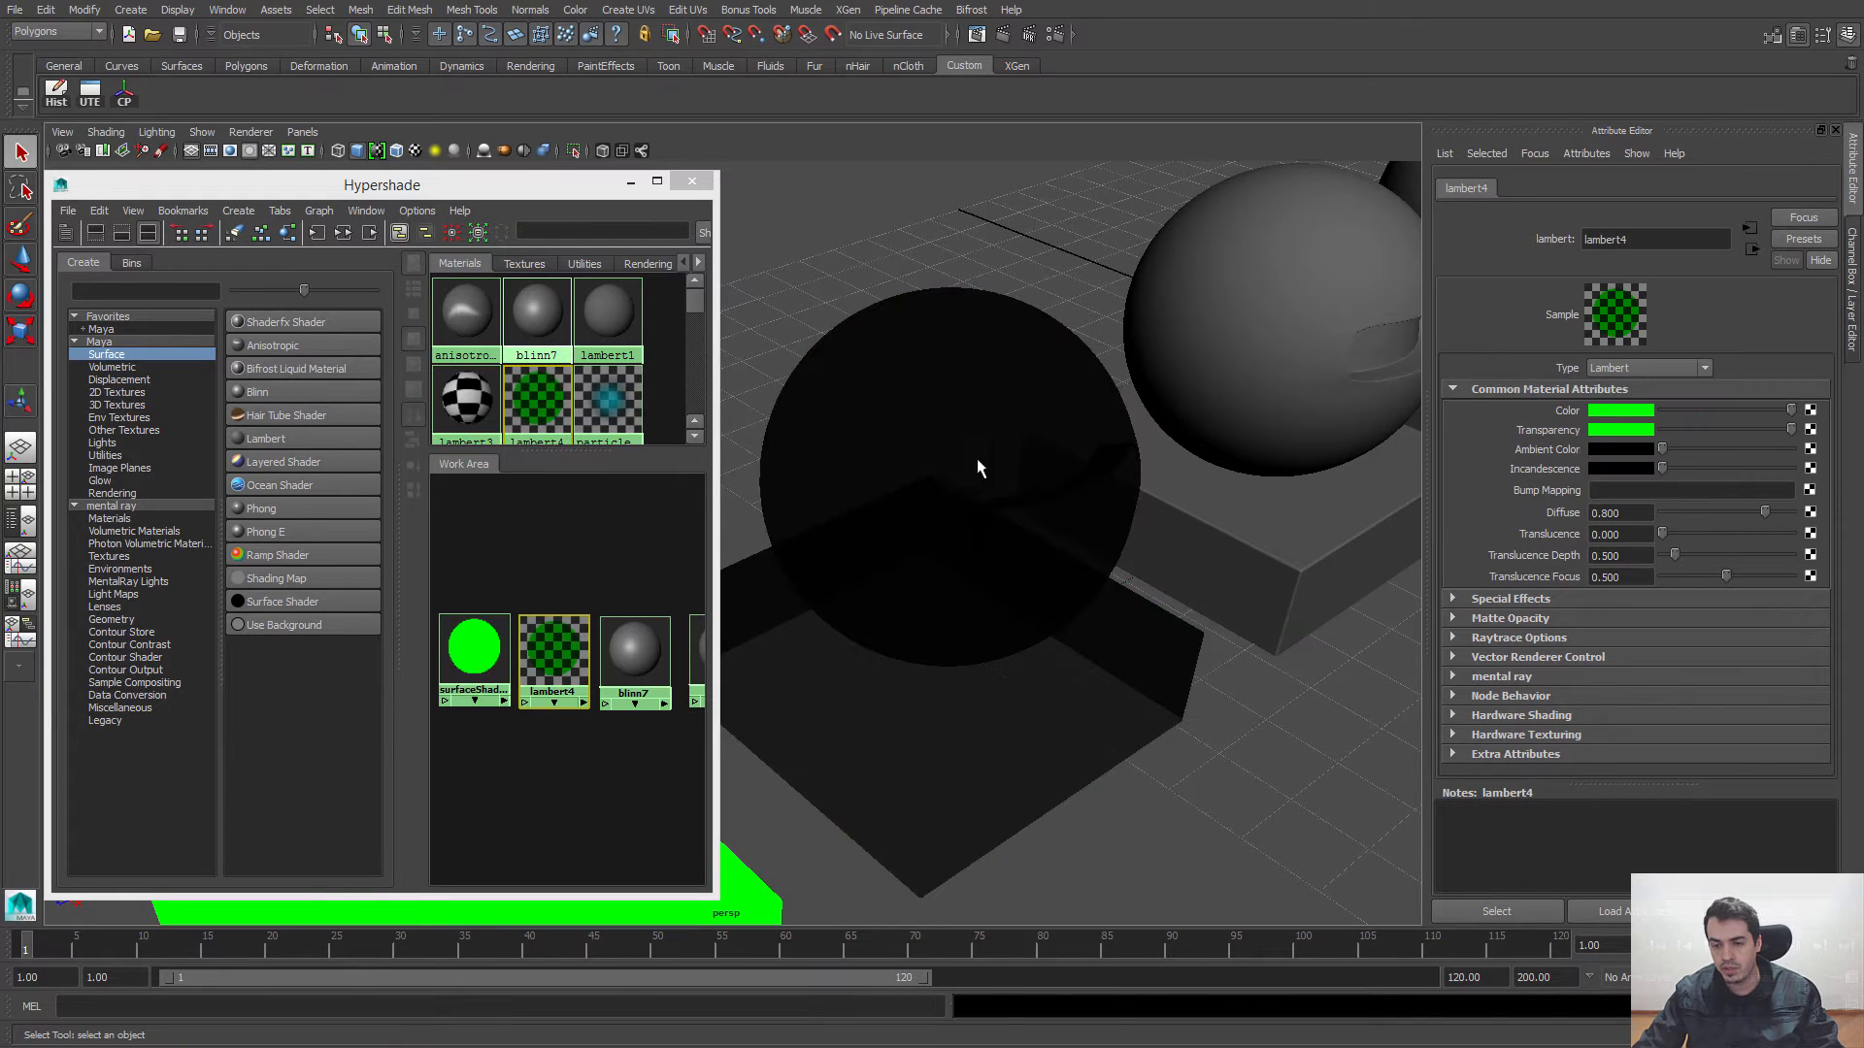
left_click_drag(1698, 435, 1641, 427)
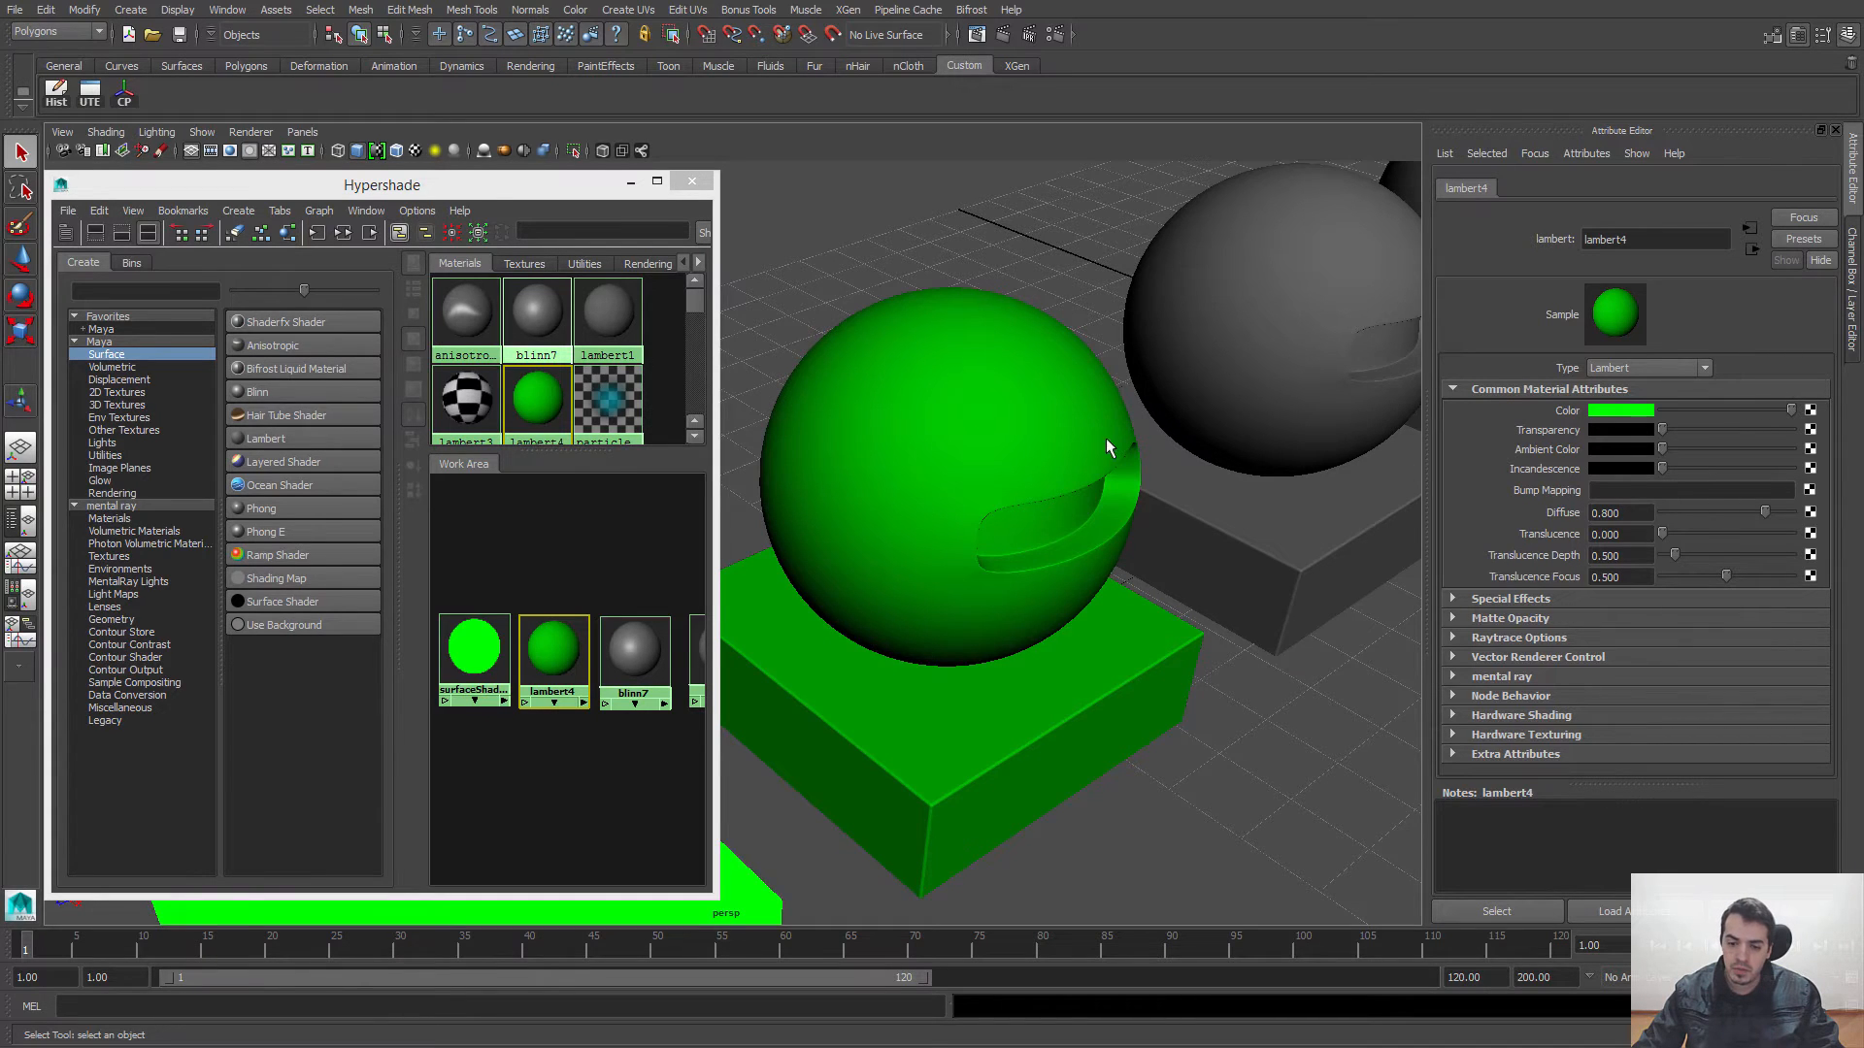
Step: Set lambert4's Color to a neutral grey, and try a grey and a bluish Ambient Color before restoring the ambient to black
left_click_drag(1128, 449, 1107, 415, "alt")
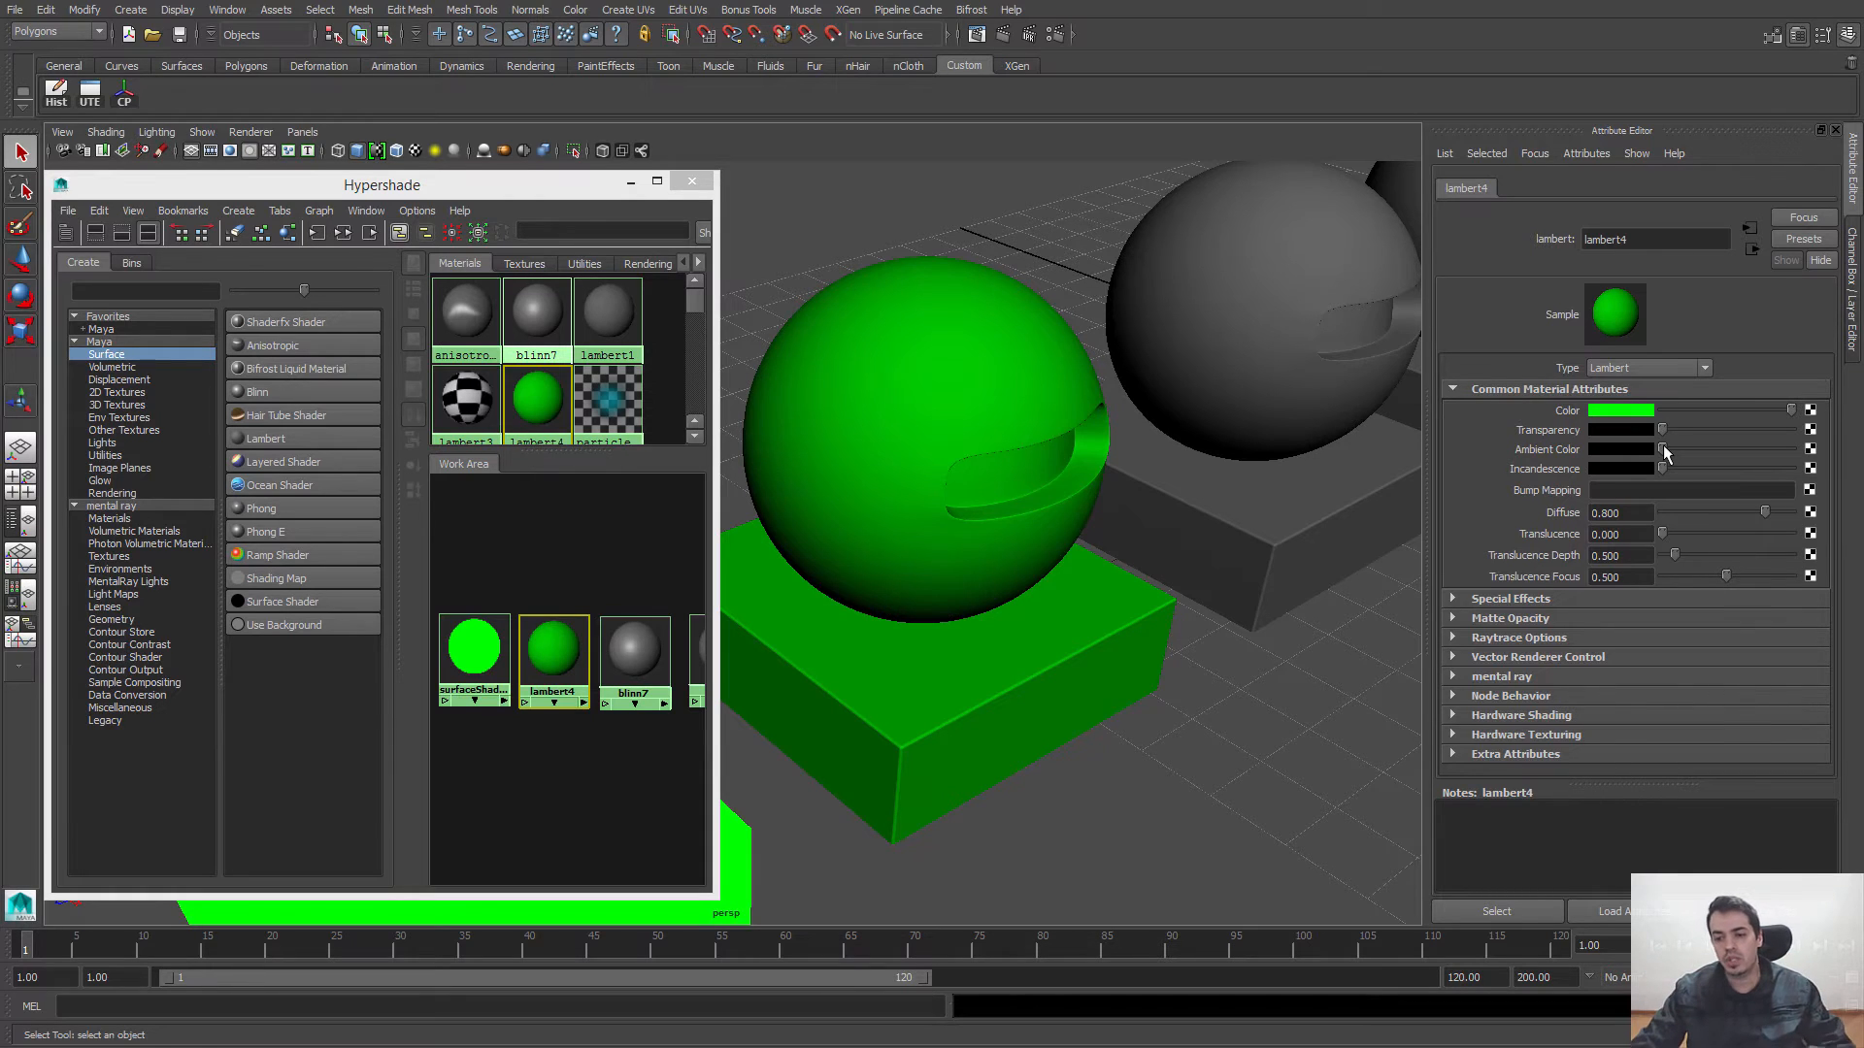
left_click_drag(1684, 411, 1738, 413)
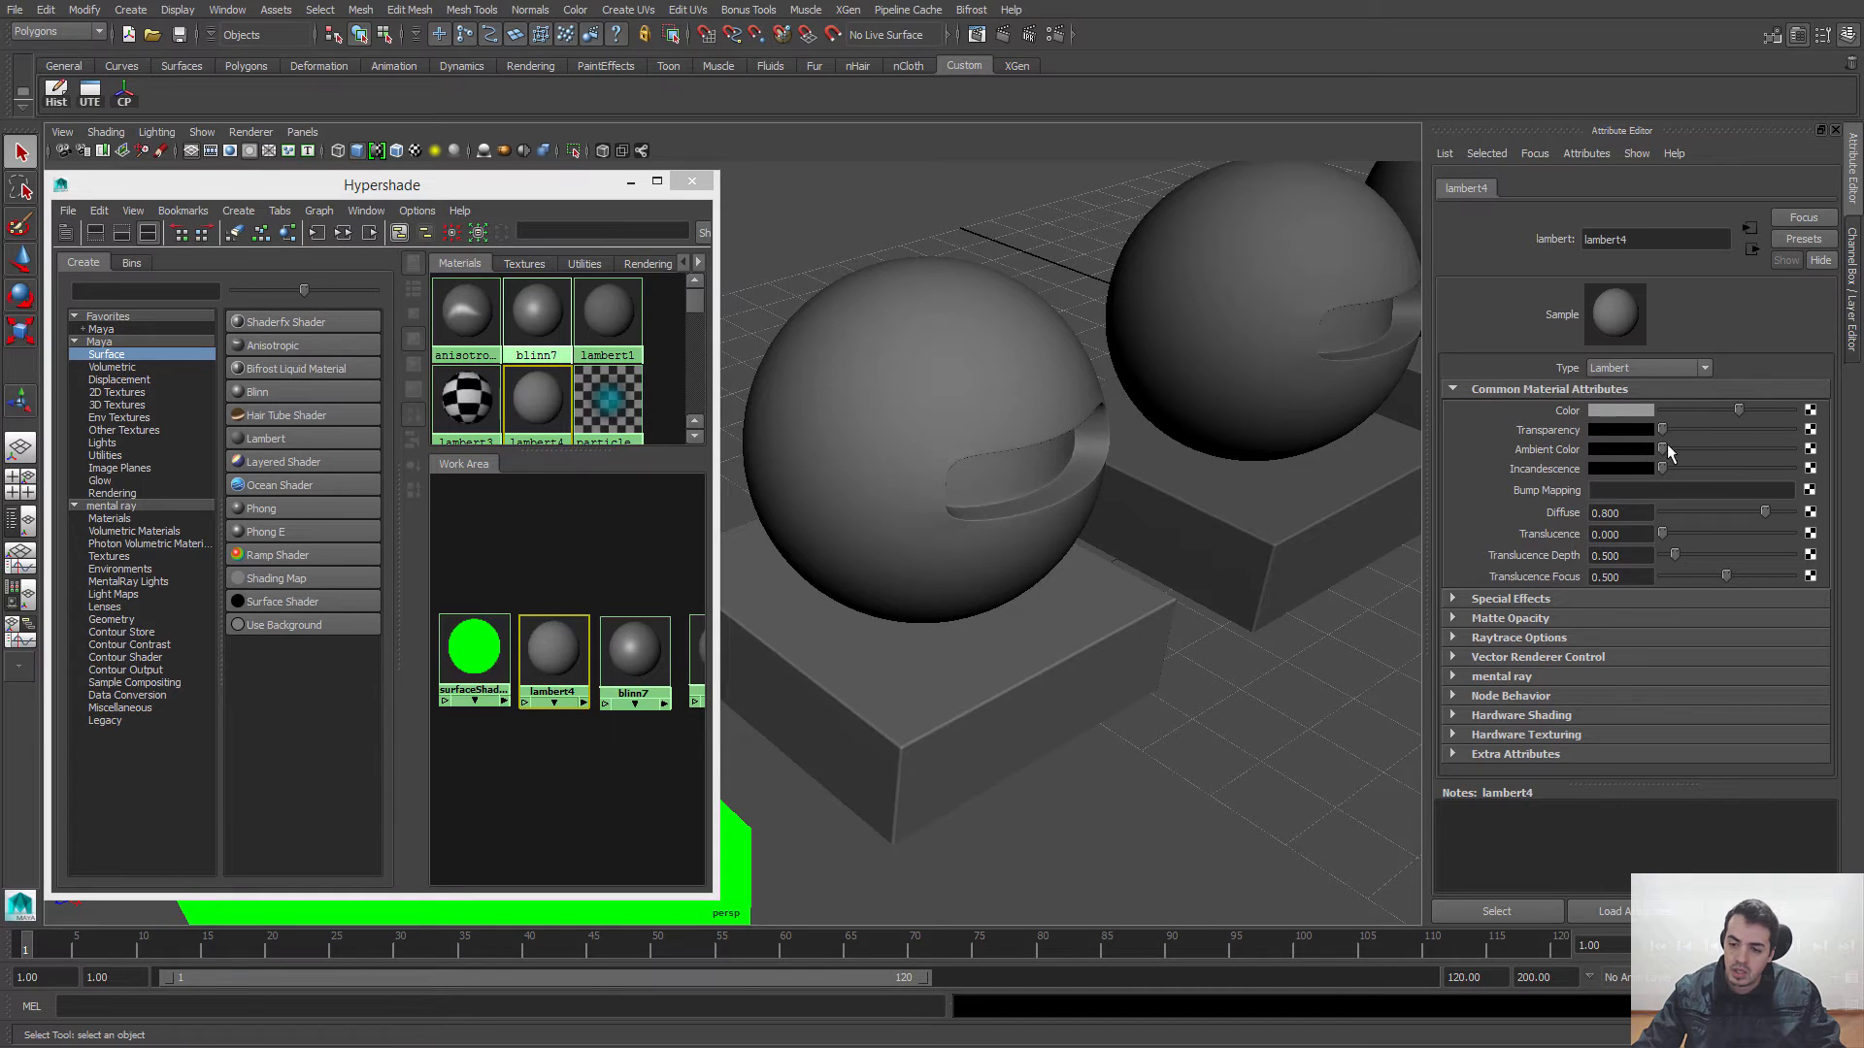
left_click_drag(1668, 446, 1732, 445)
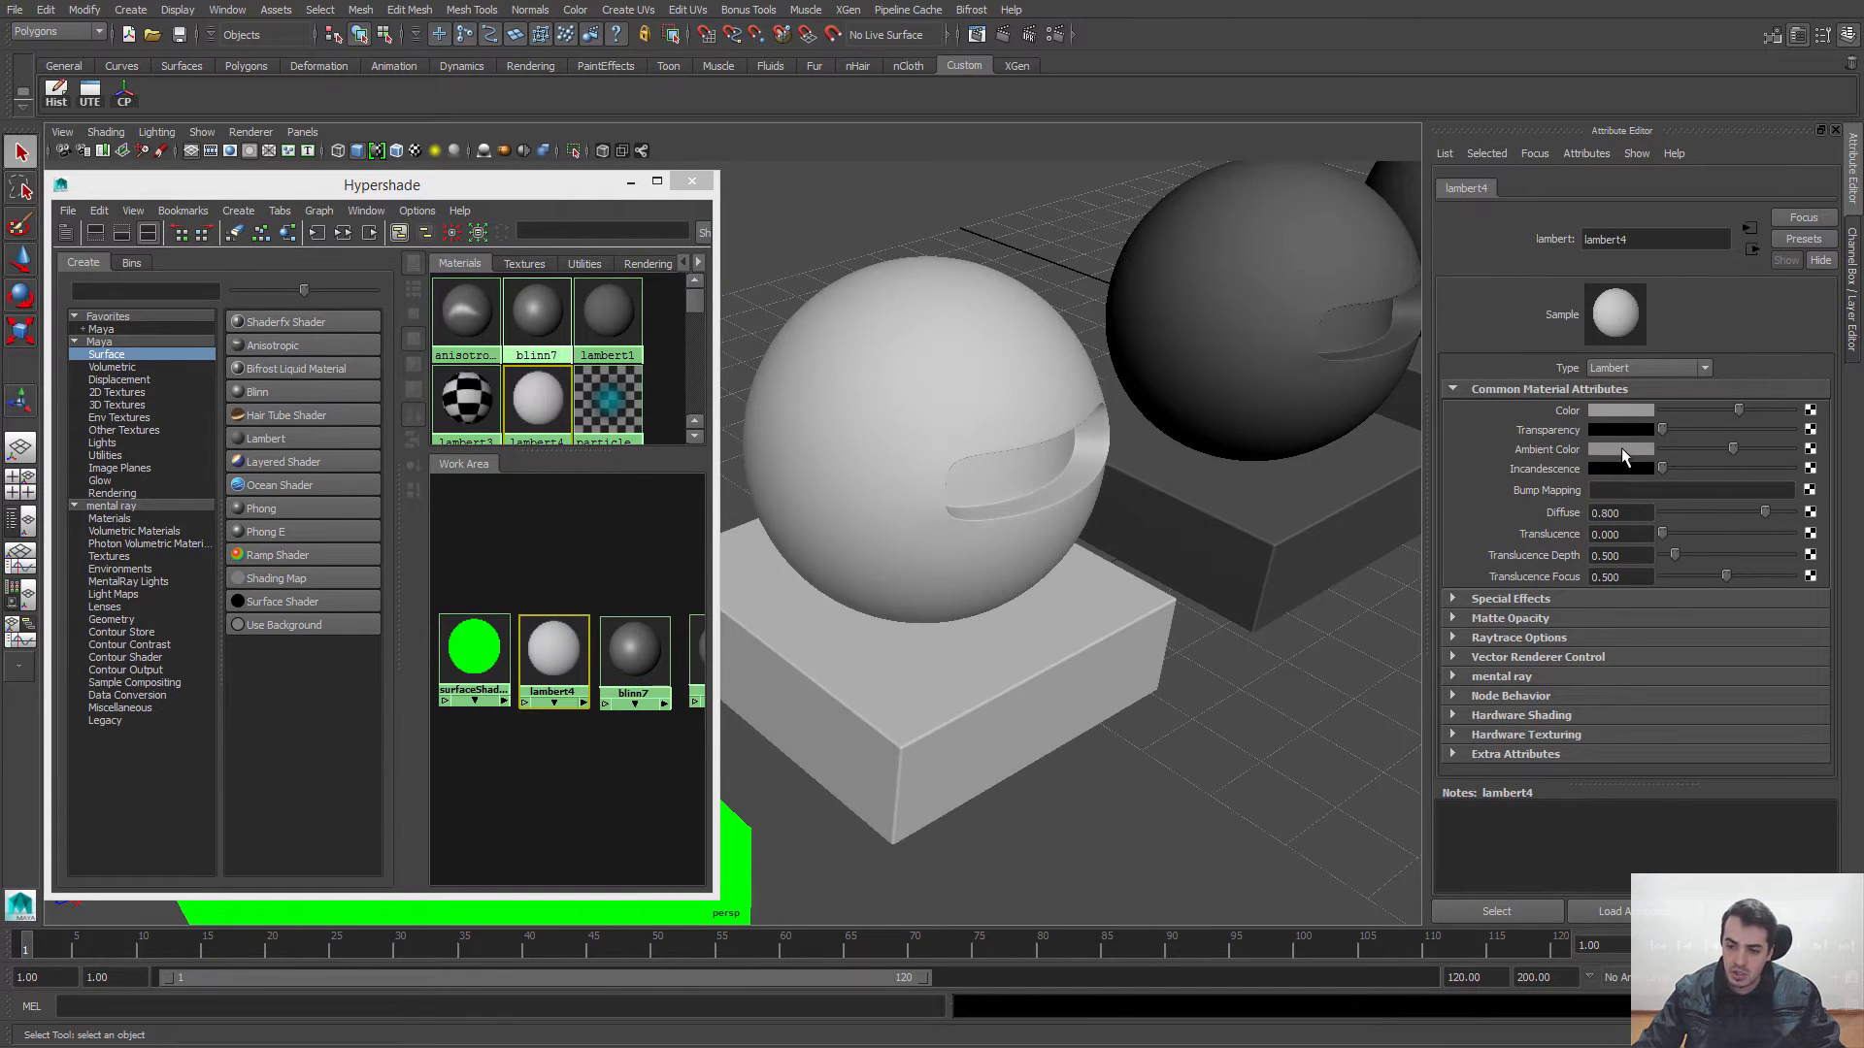
left_click(1623, 447)
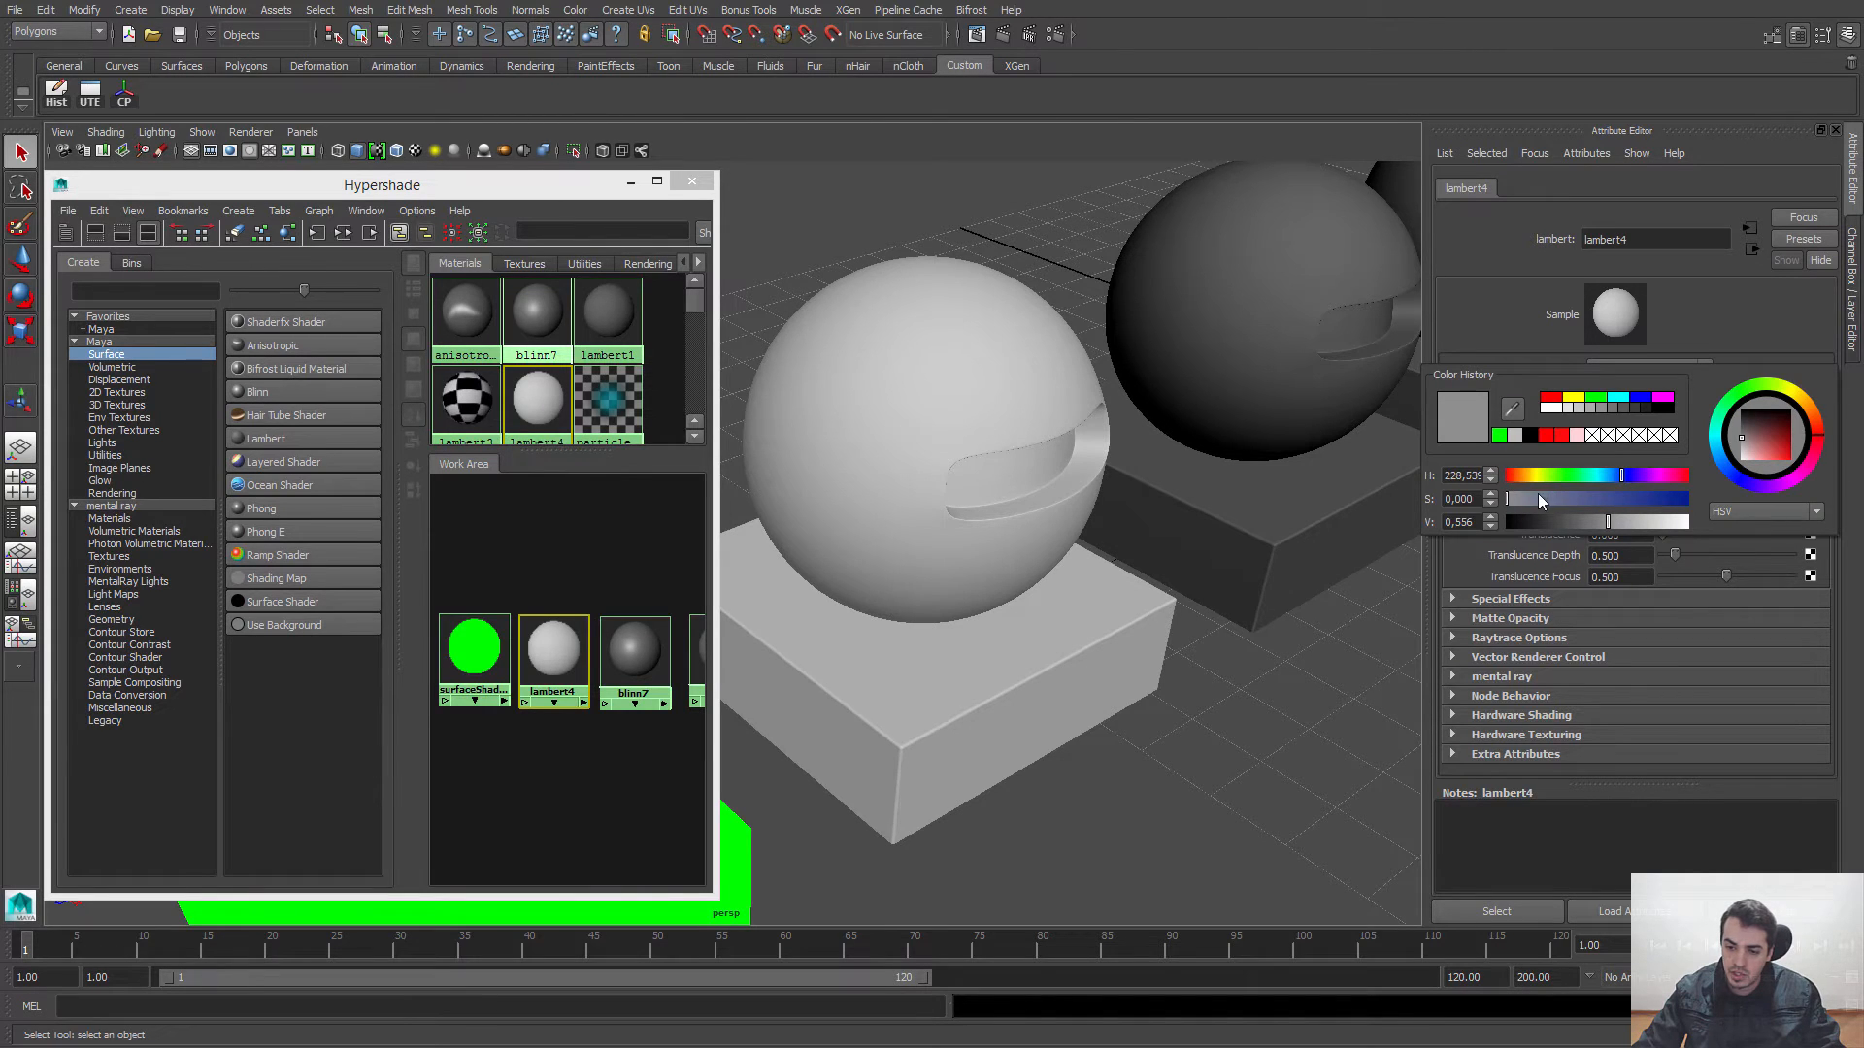
left_click_drag(1538, 493, 1612, 476)
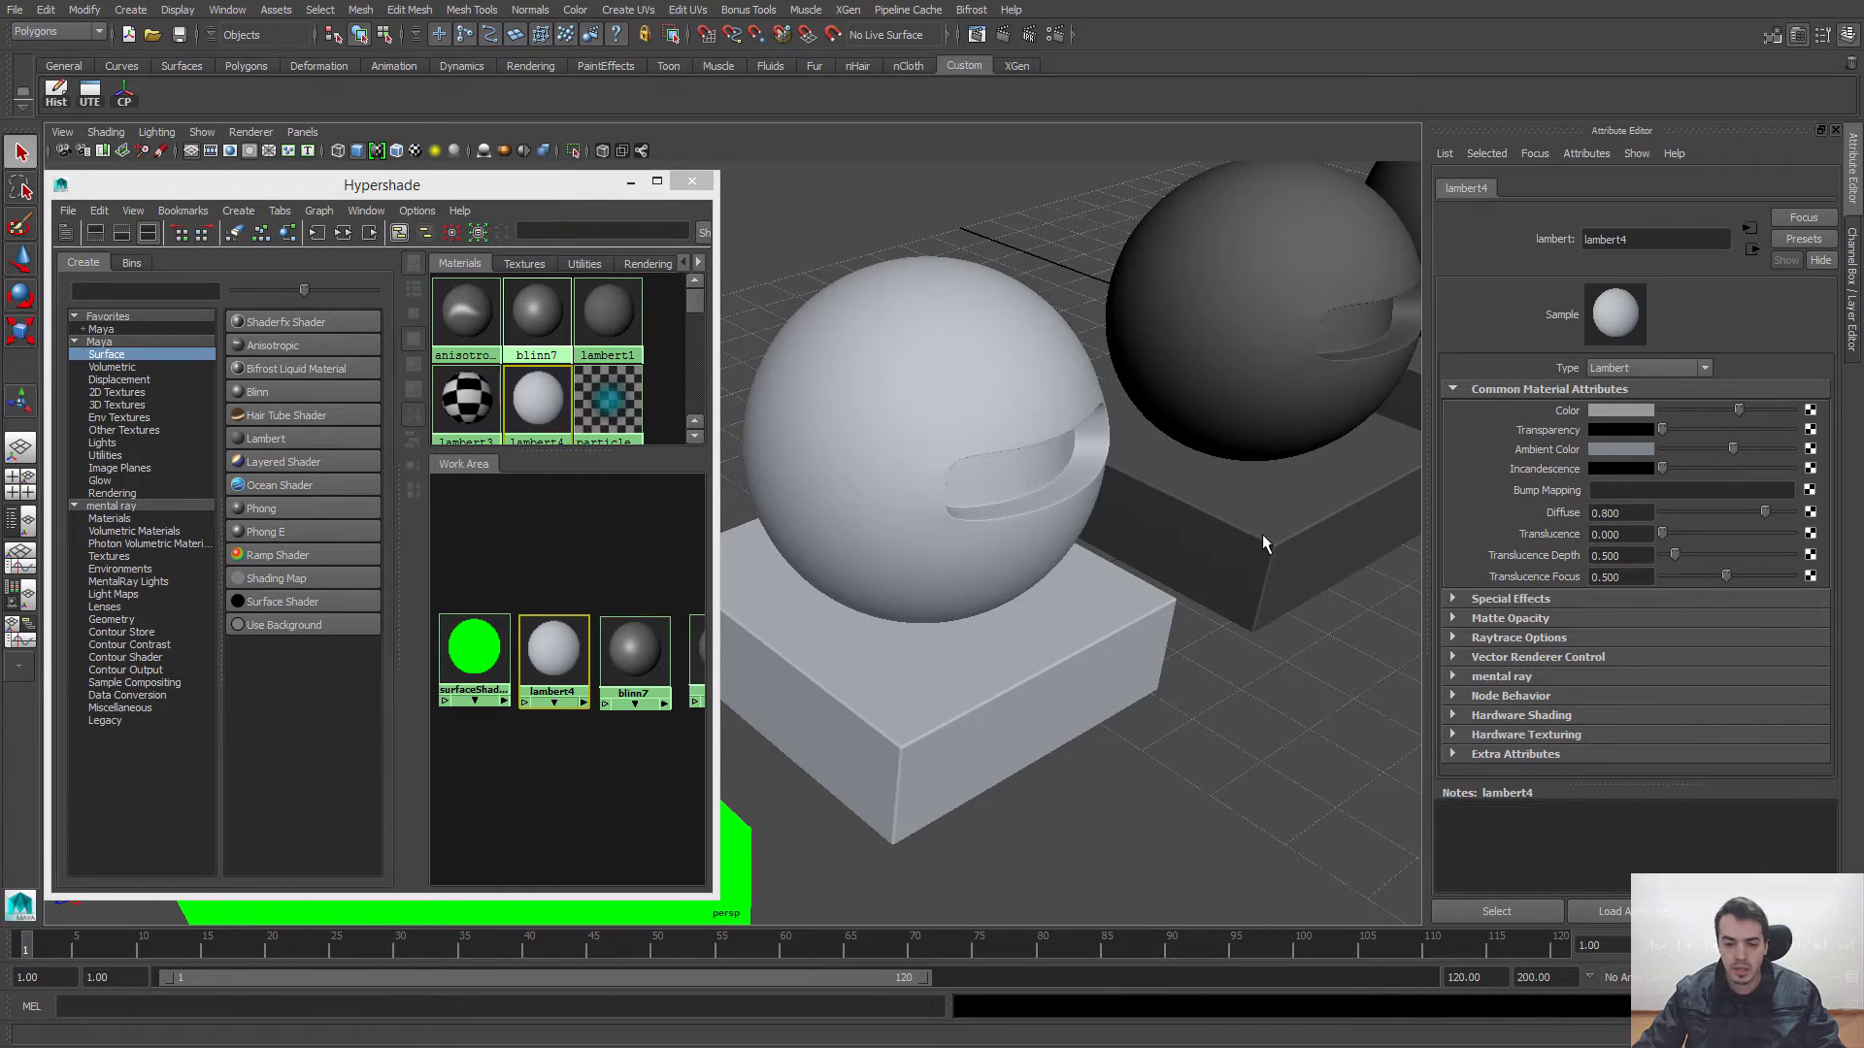
scroll(972, 464, "down", 4)
left_click_drag(965, 433, 1028, 550, "alt")
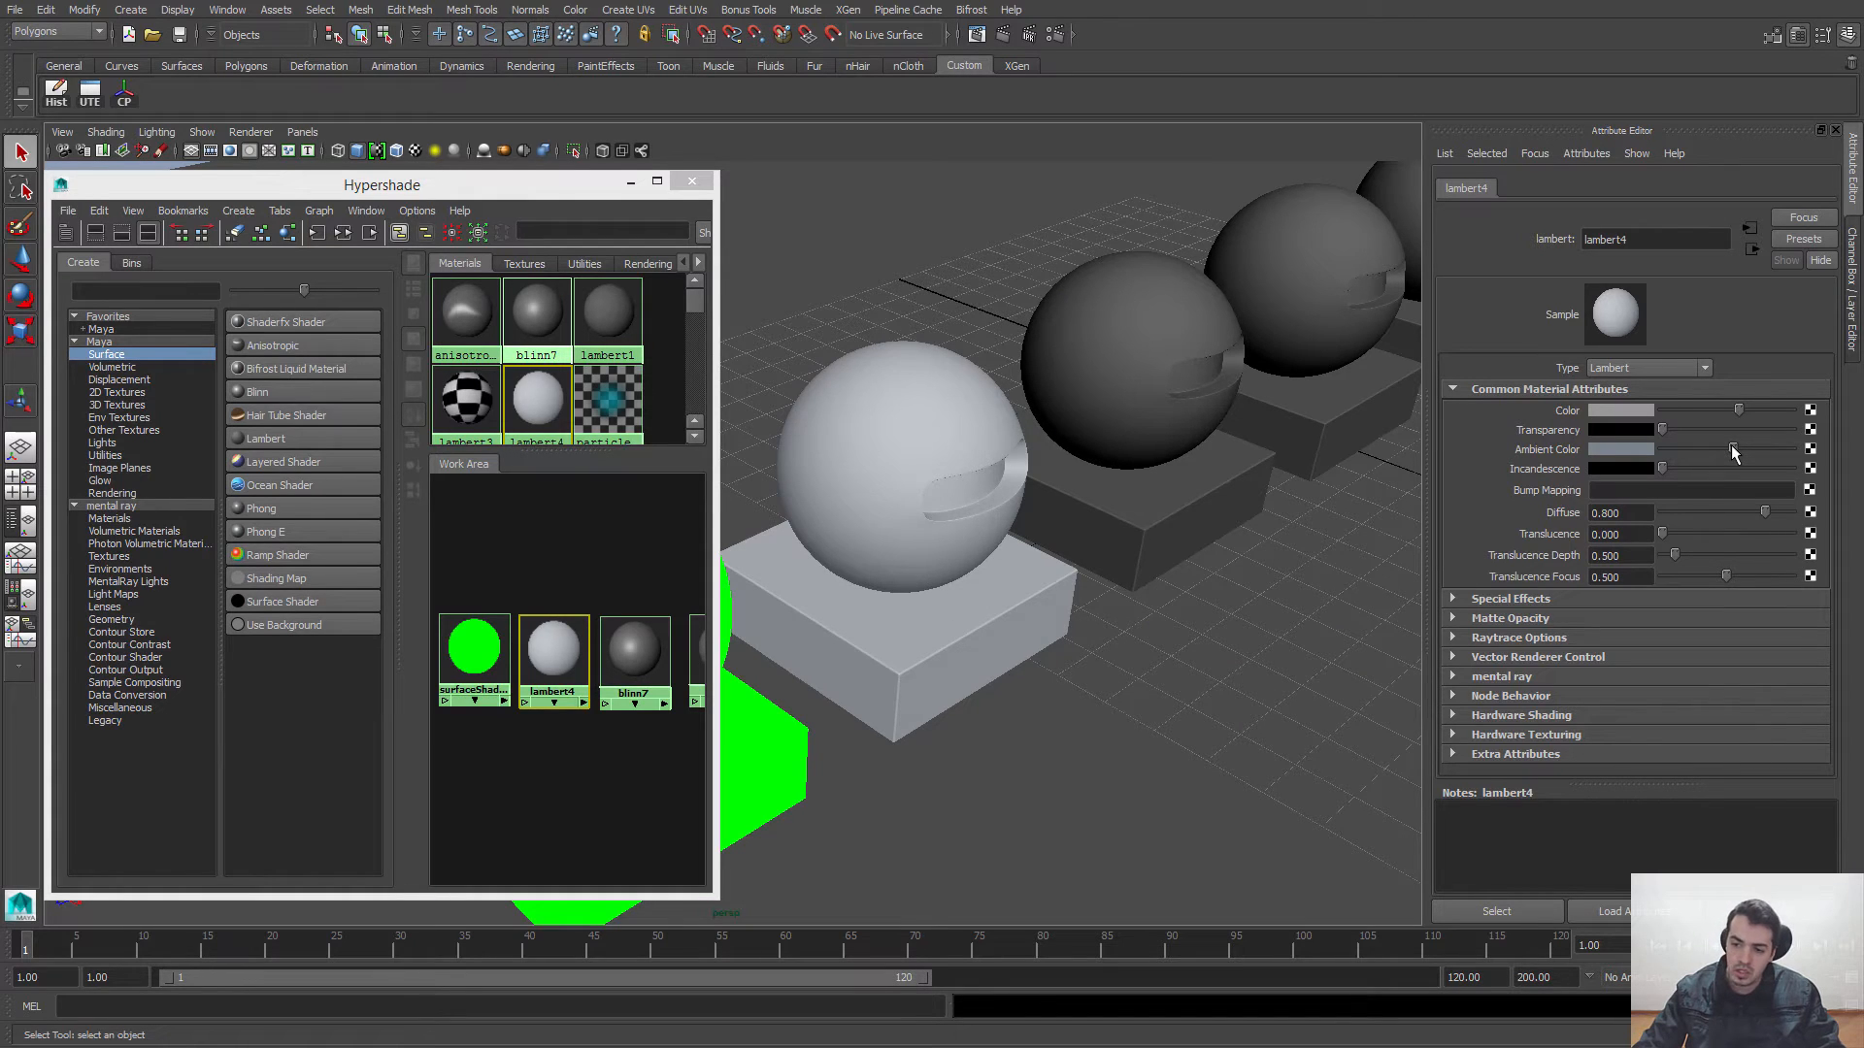
left_click_drag(1732, 444, 1650, 451)
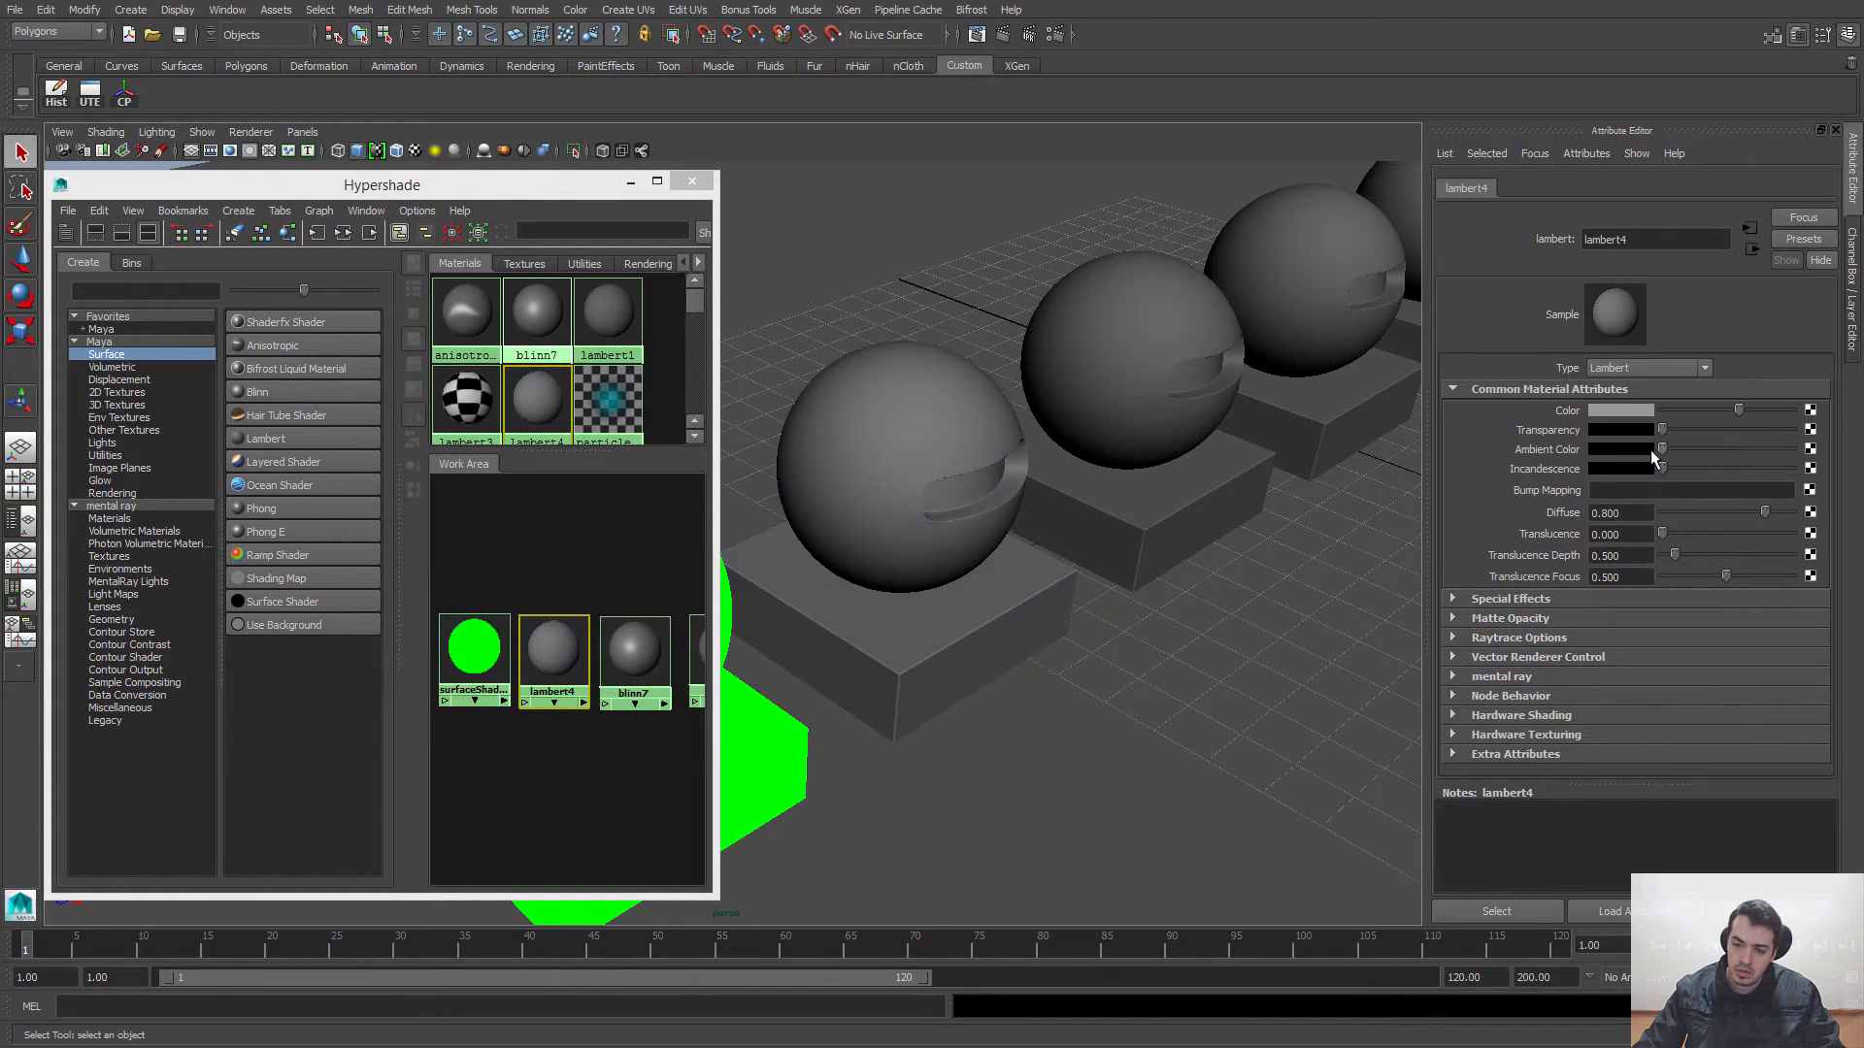
Step: Look over the texture nodes that can be mapped to lambert4's Color, and close the list without choosing one
left_click(1809, 411)
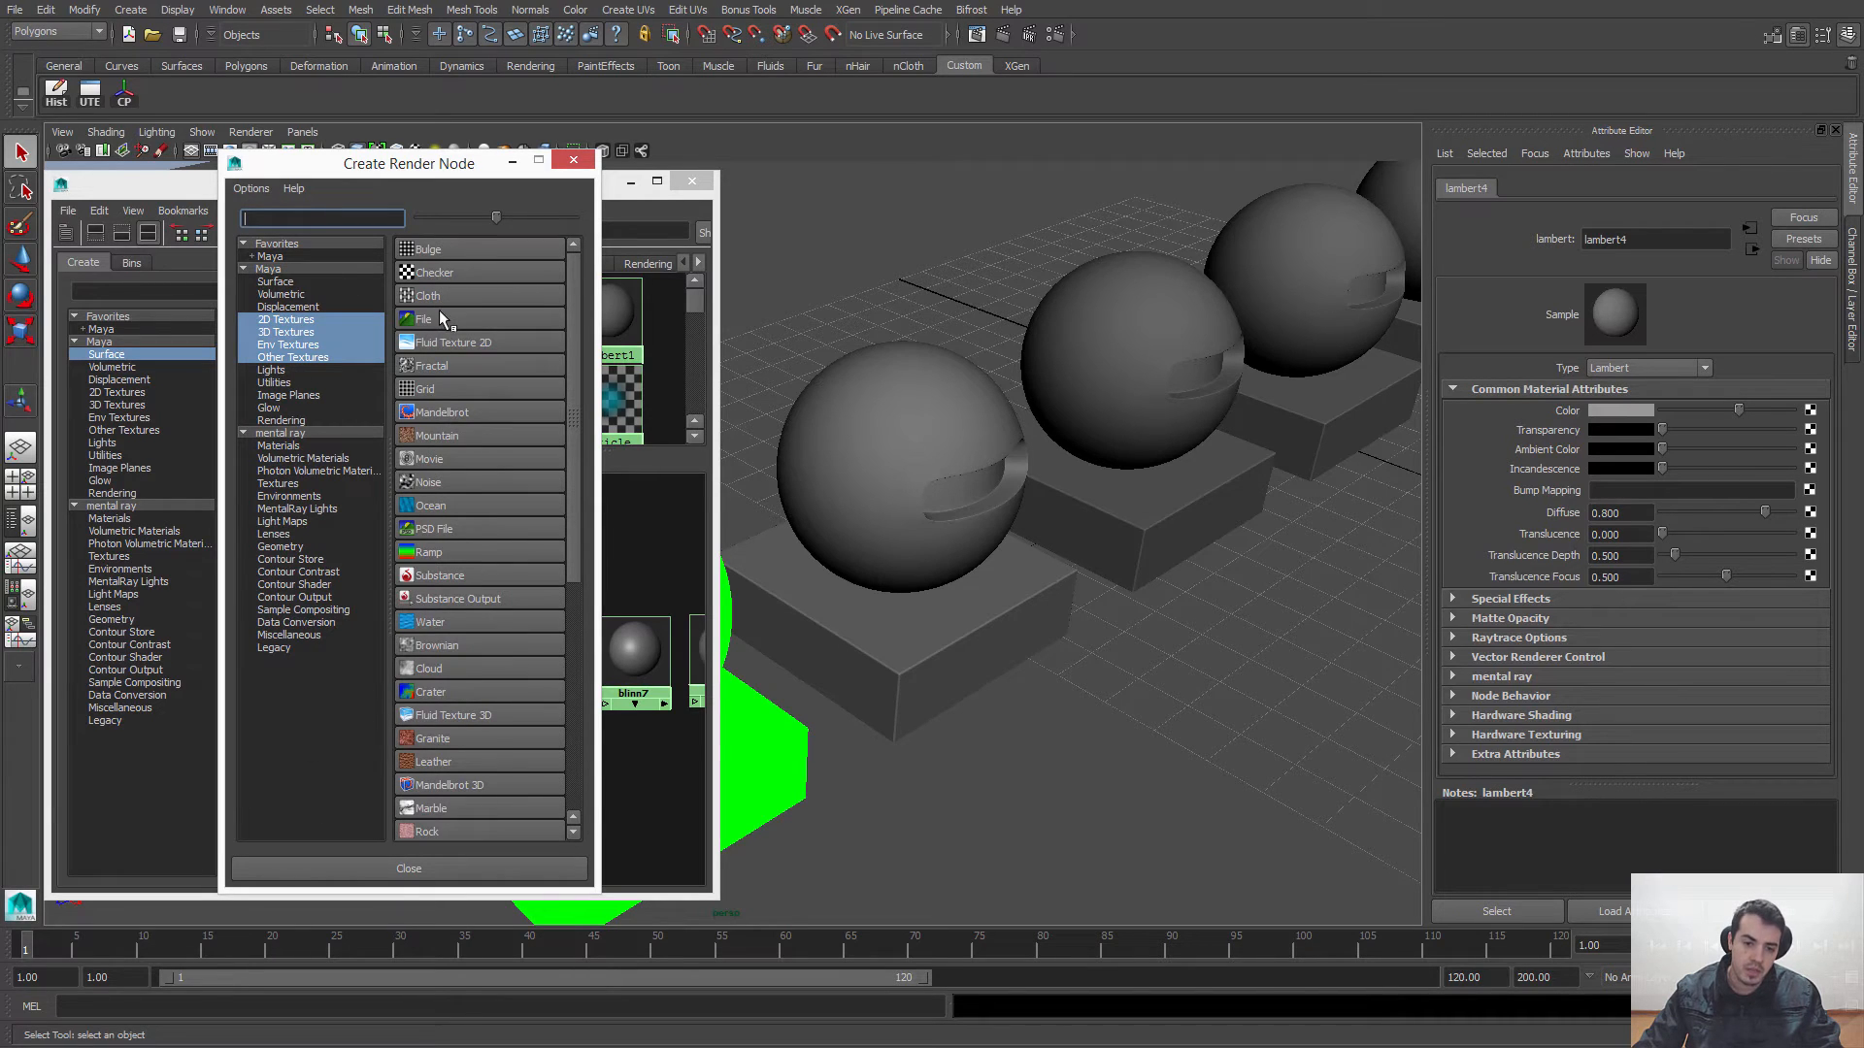
left_click(572, 161)
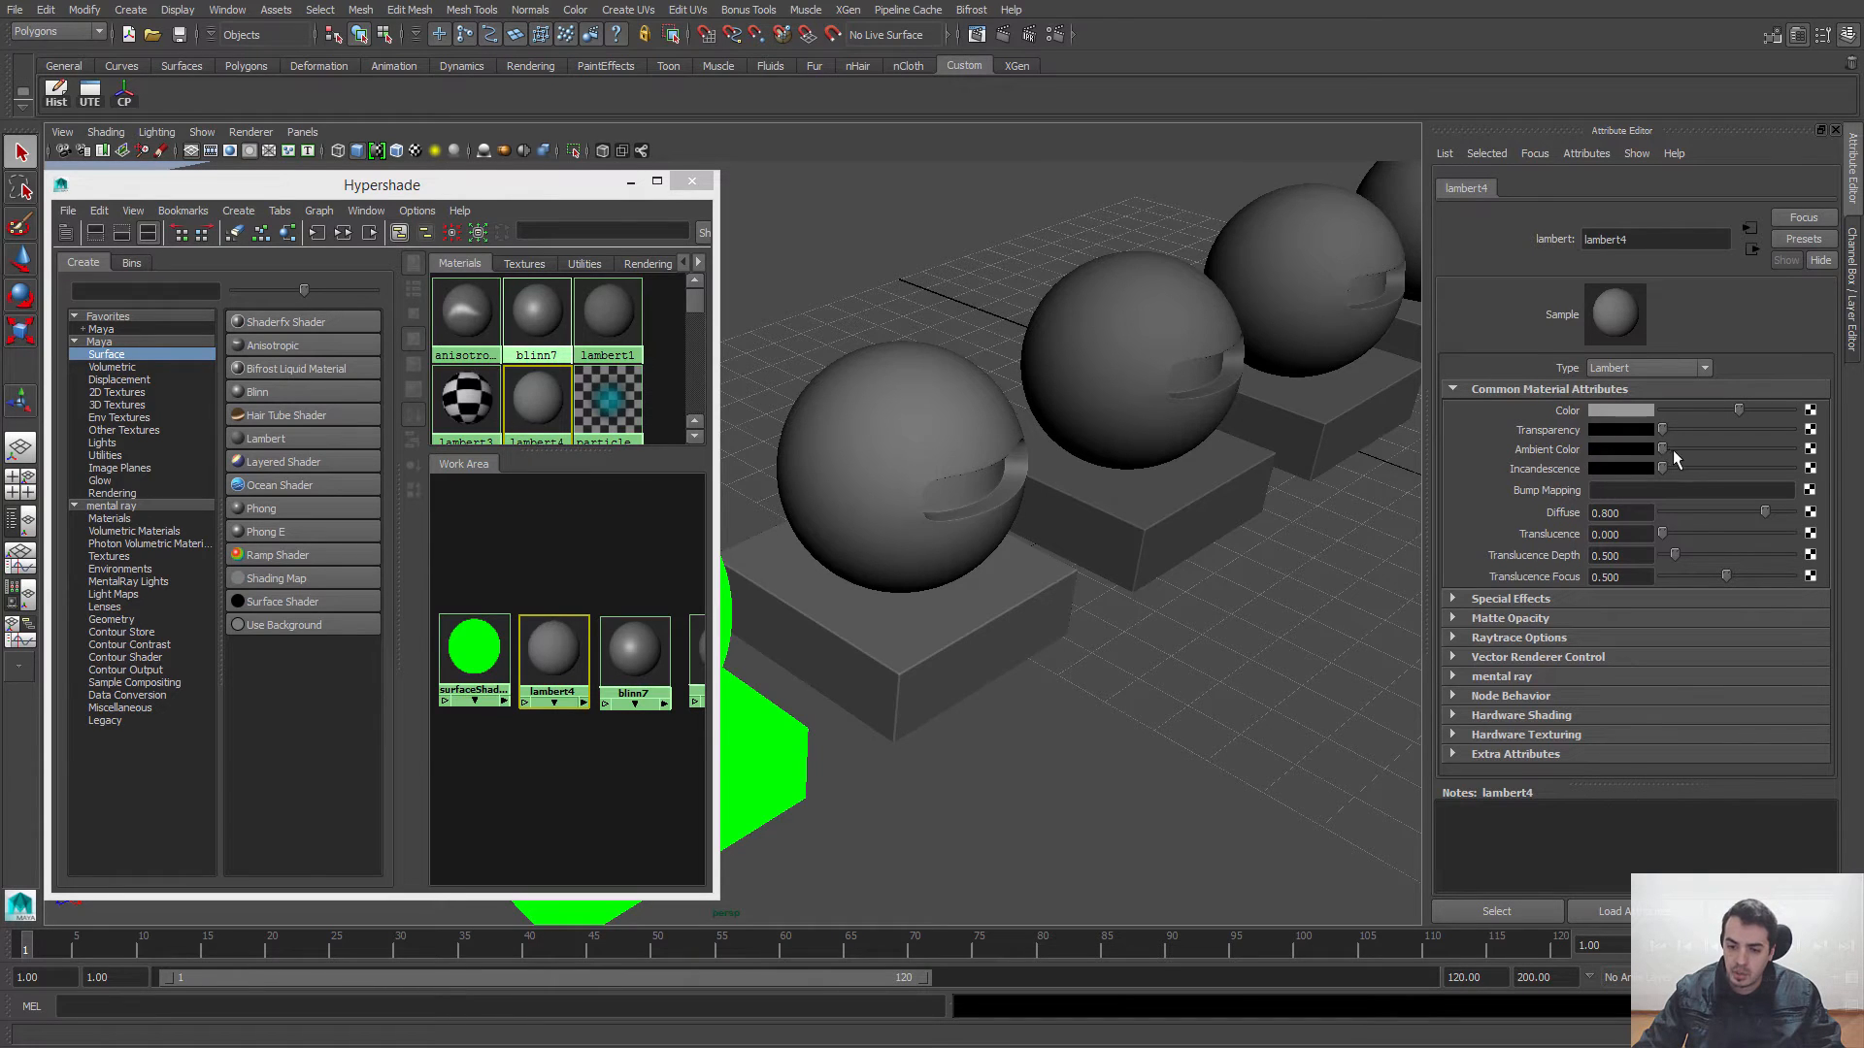
mouse_move(1673, 451)
left_mouse_down()
mouse_move(1750, 449)
mouse_move(1662, 450)
left_mouse_up()
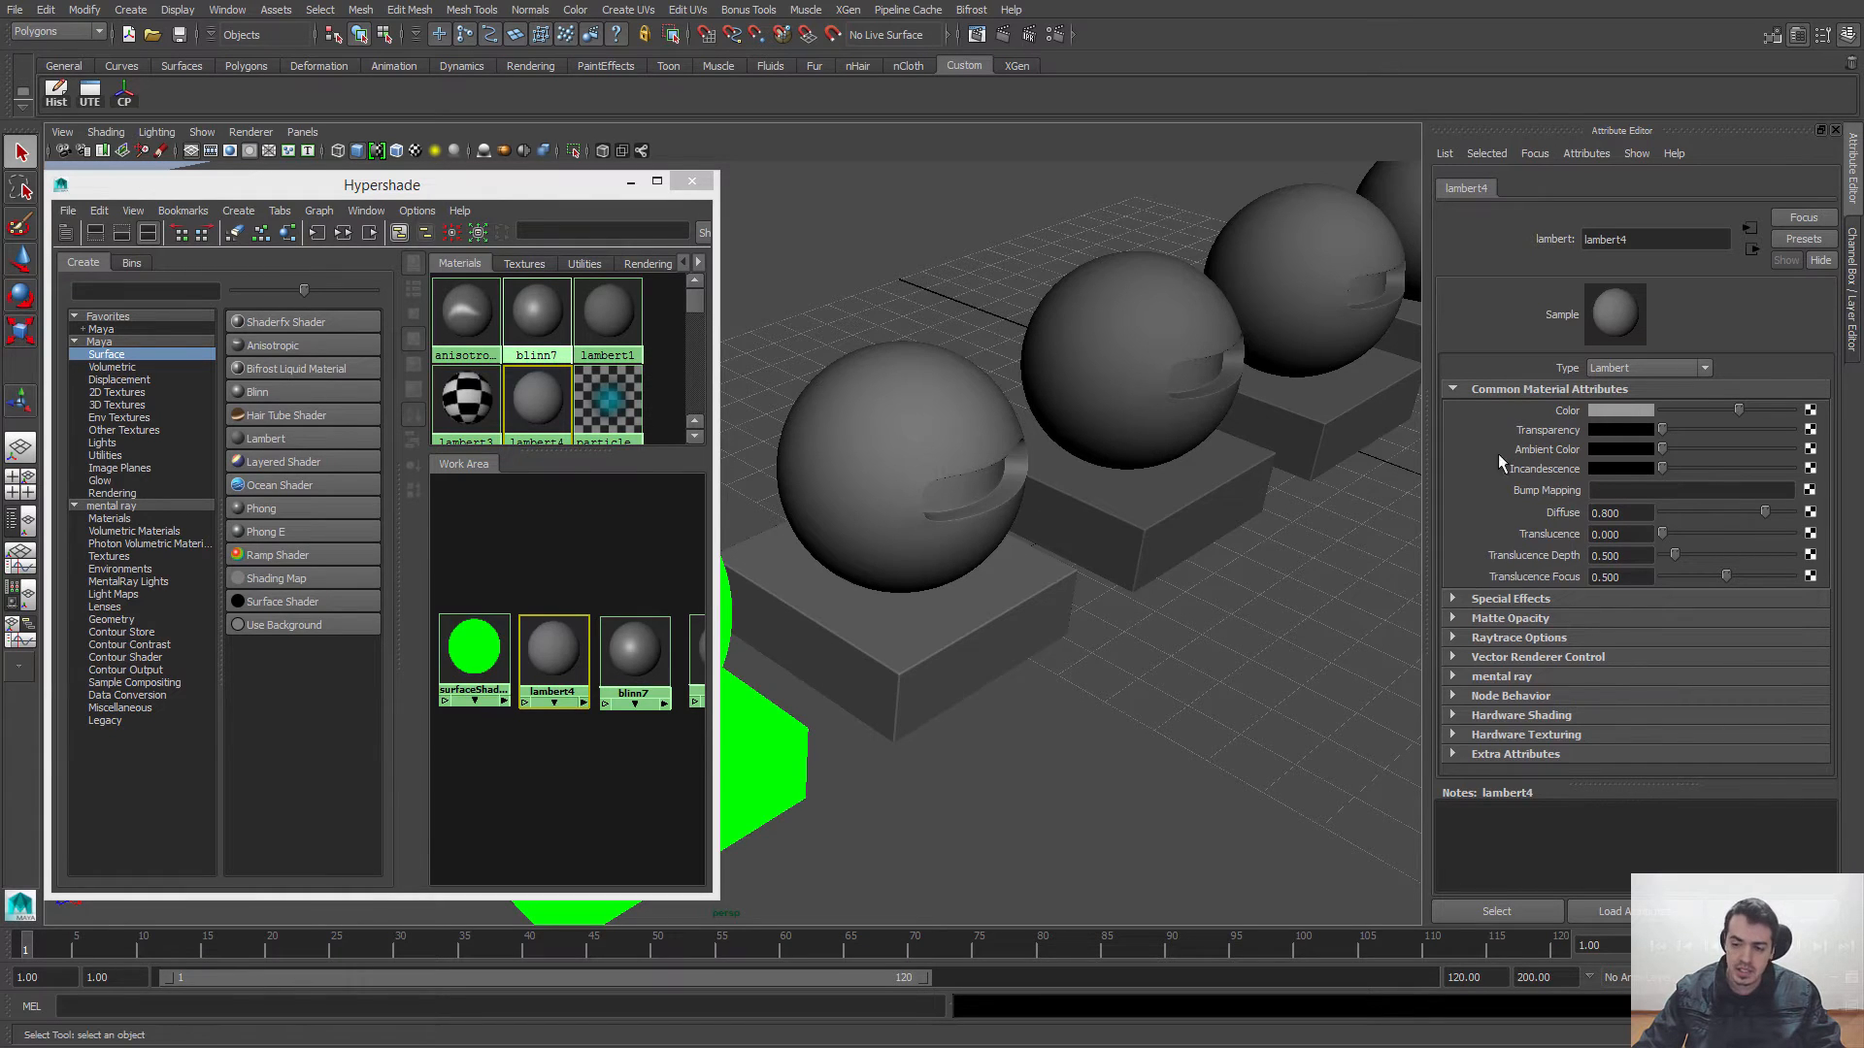
Step: Try brighter grey and pure red Incandescence colors on lambert4, and restore the incandescence to black
mouse_move(1664, 468)
left_mouse_down()
mouse_move(1809, 471)
mouse_move(1649, 479)
left_mouse_up()
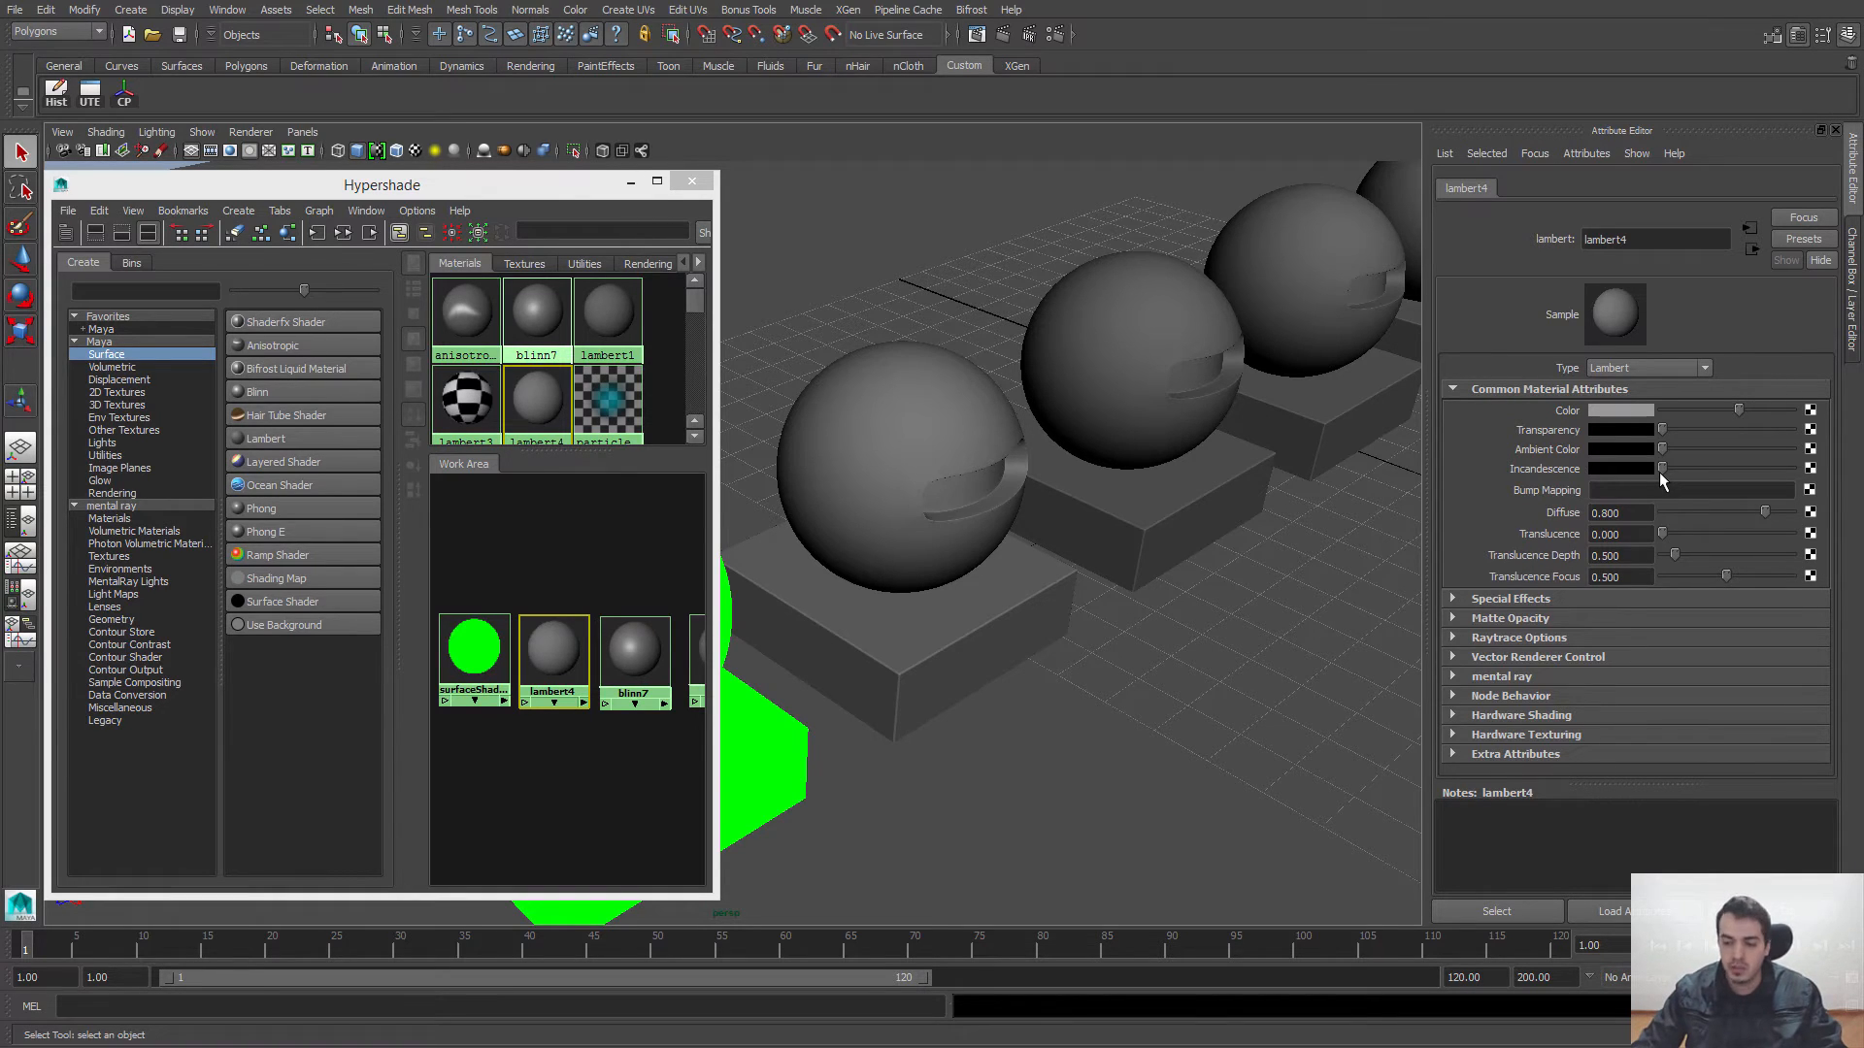
left_click_drag(1662, 469, 1718, 471)
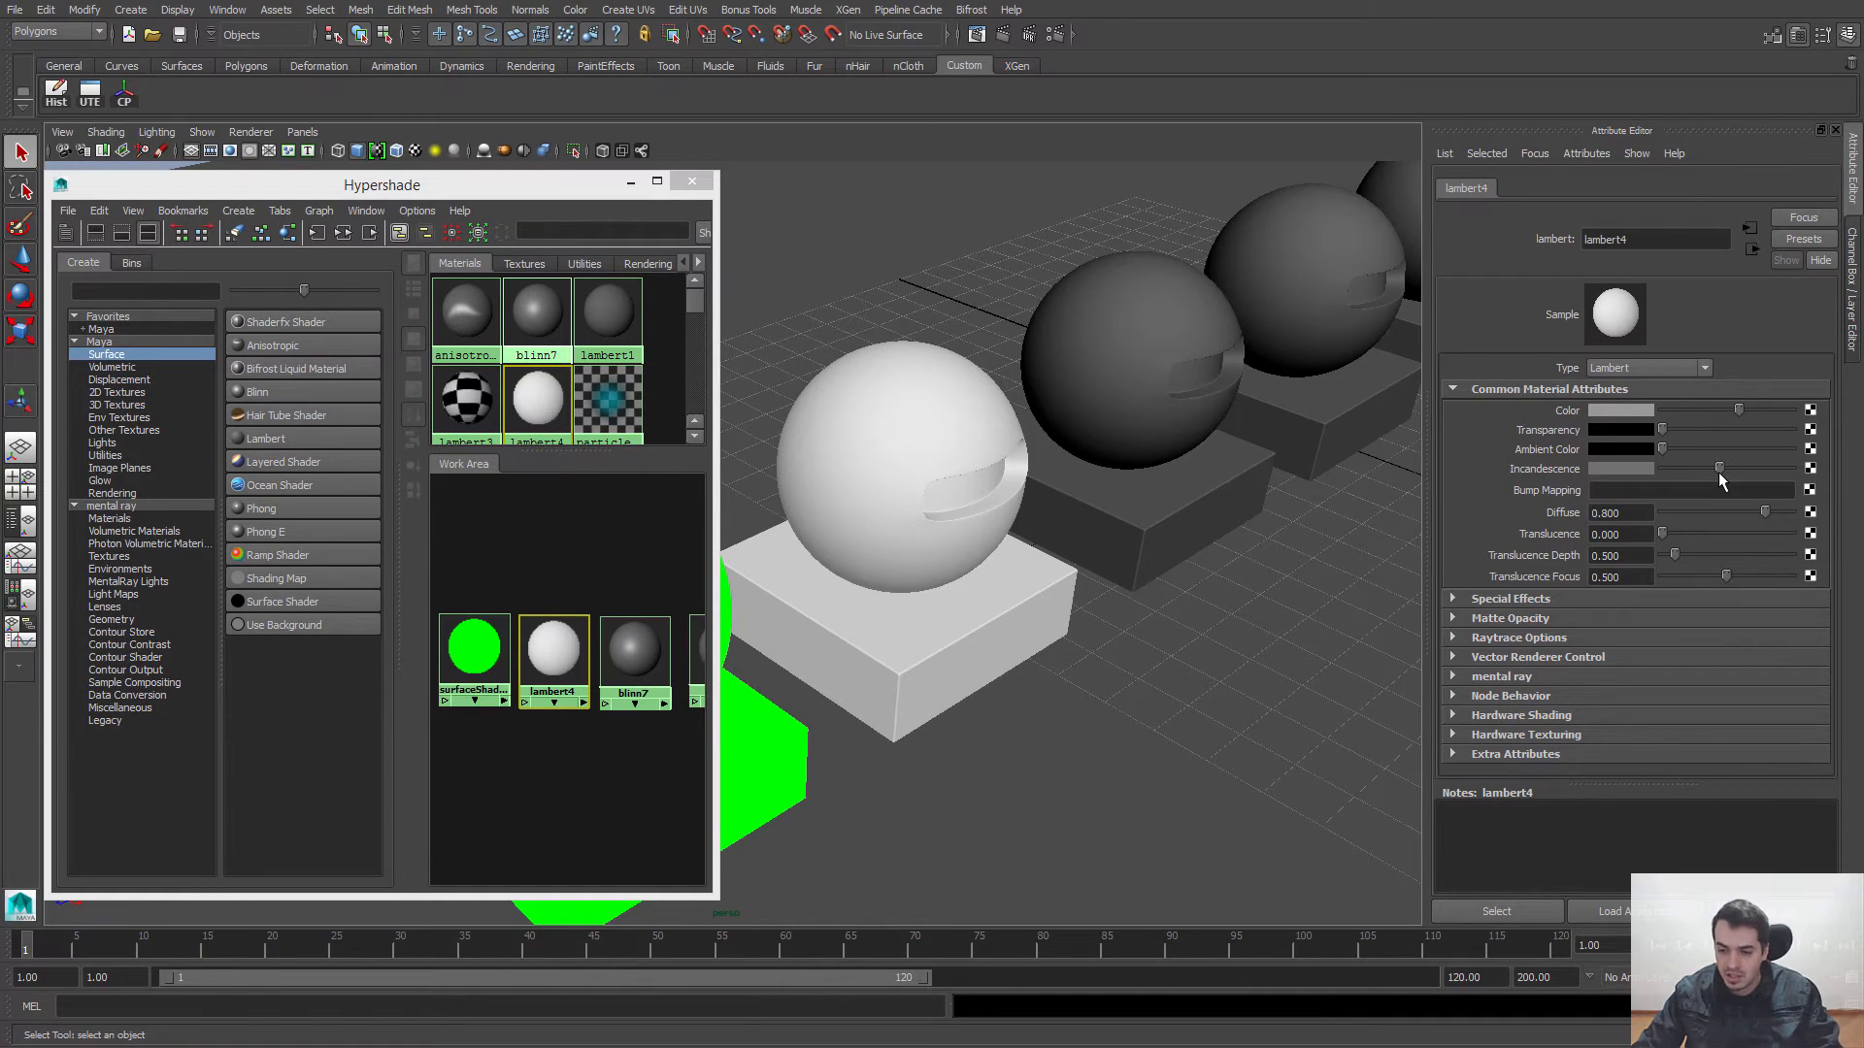
mouse_move(1720, 469)
left_mouse_down()
mouse_move(1796, 464)
mouse_move(1732, 453)
left_mouse_up()
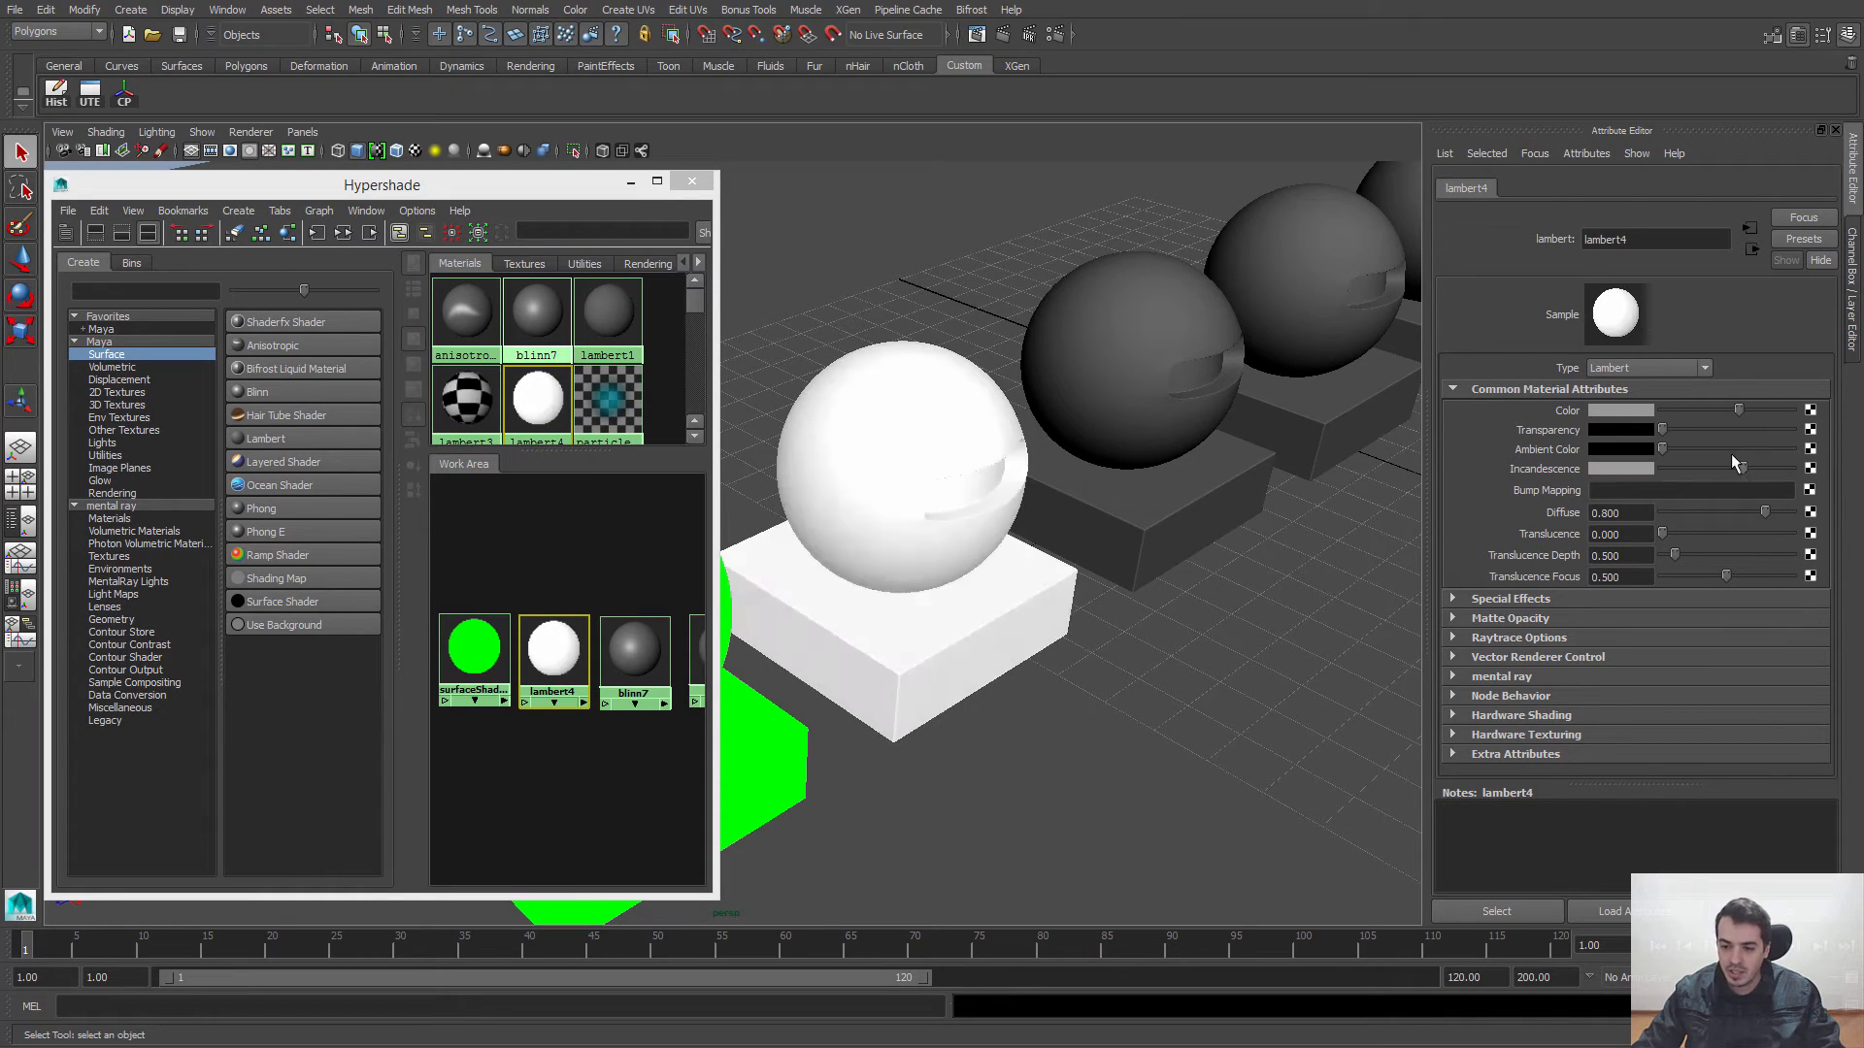
left_click(1631, 464)
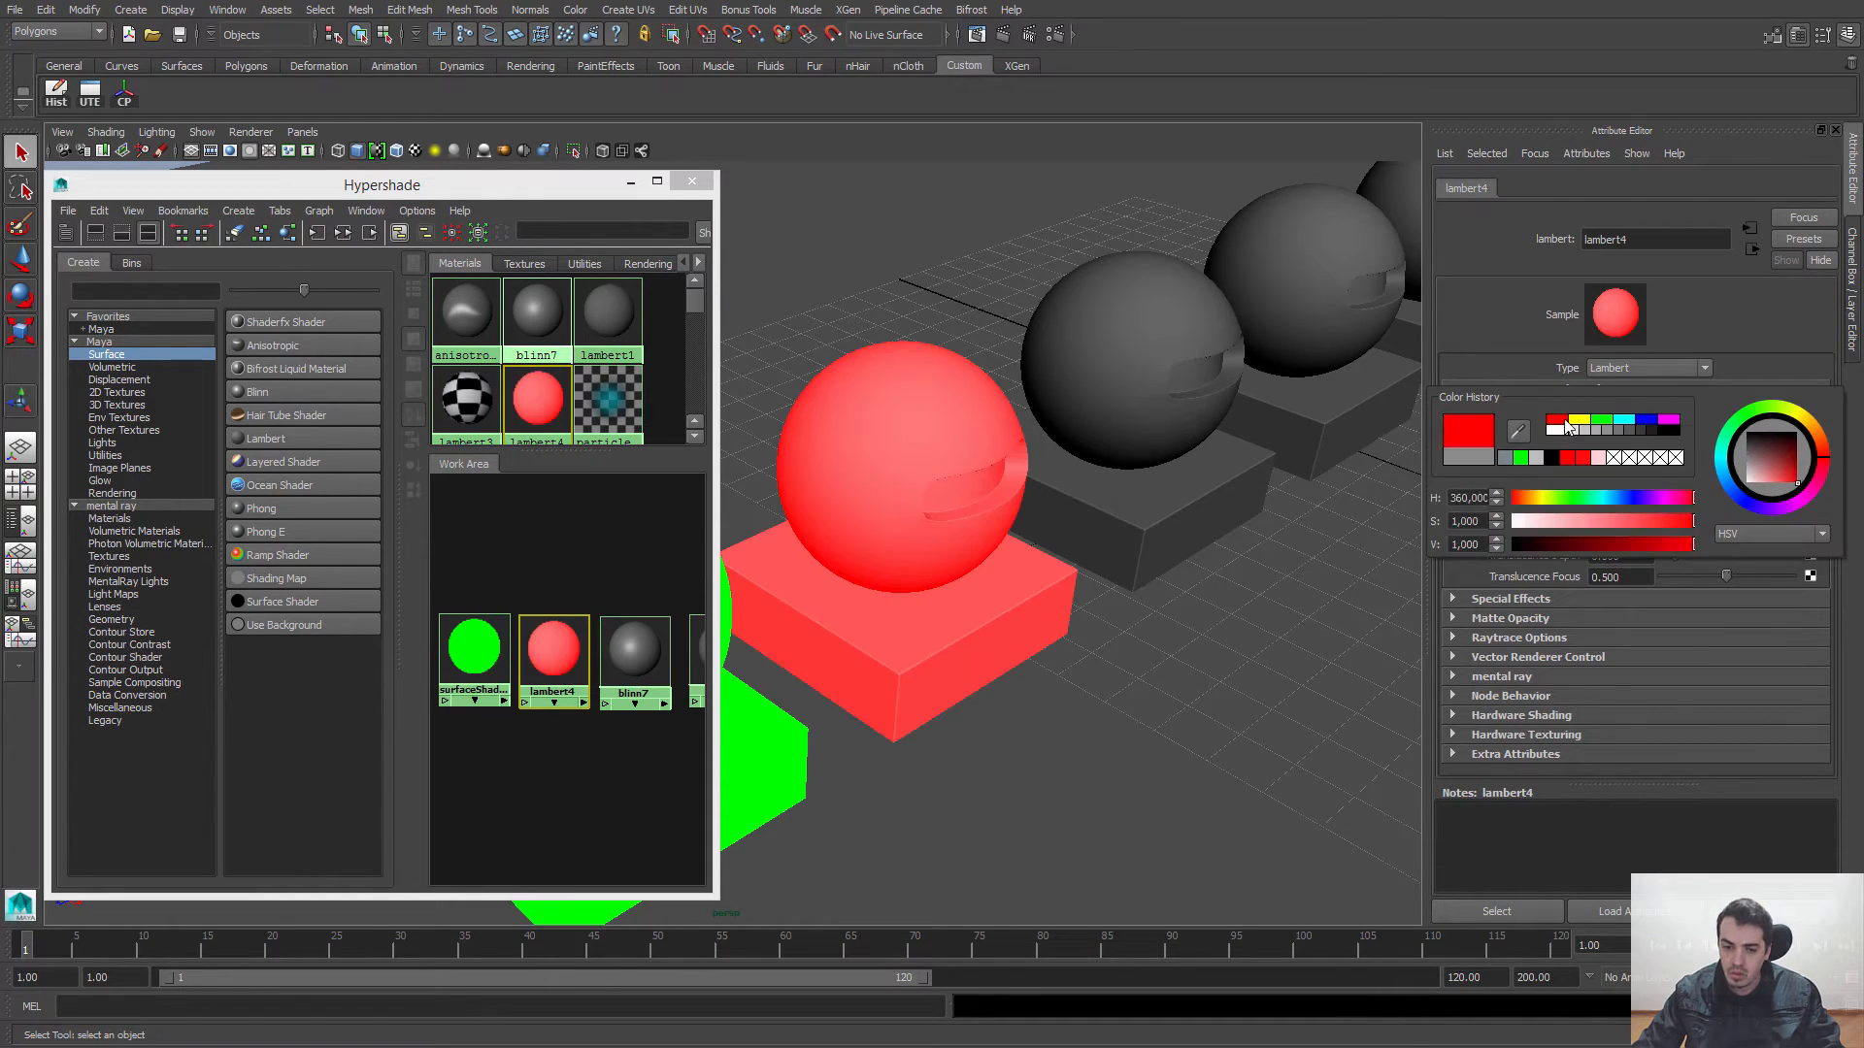
left_click(1566, 458)
left_click_drag(1724, 469, 1605, 470)
Step: Activate lambert4's Bump Mapping field
left_click(1607, 491)
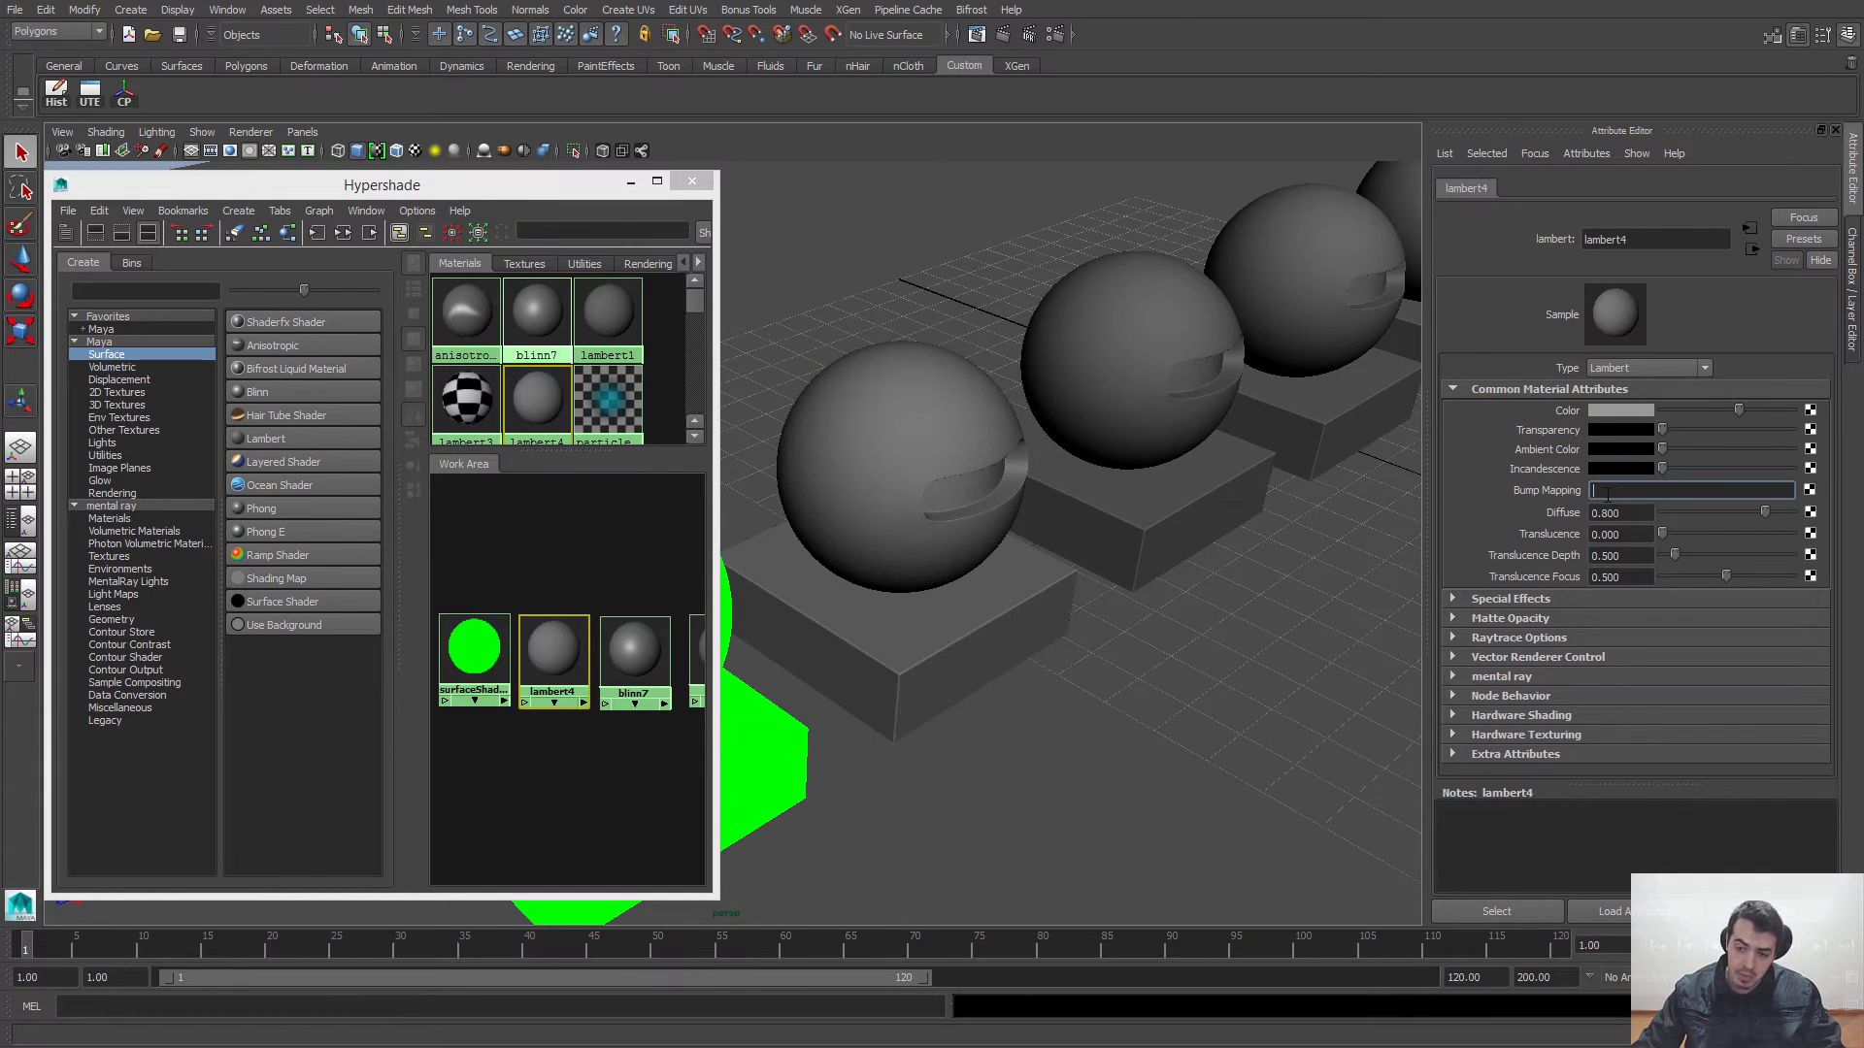
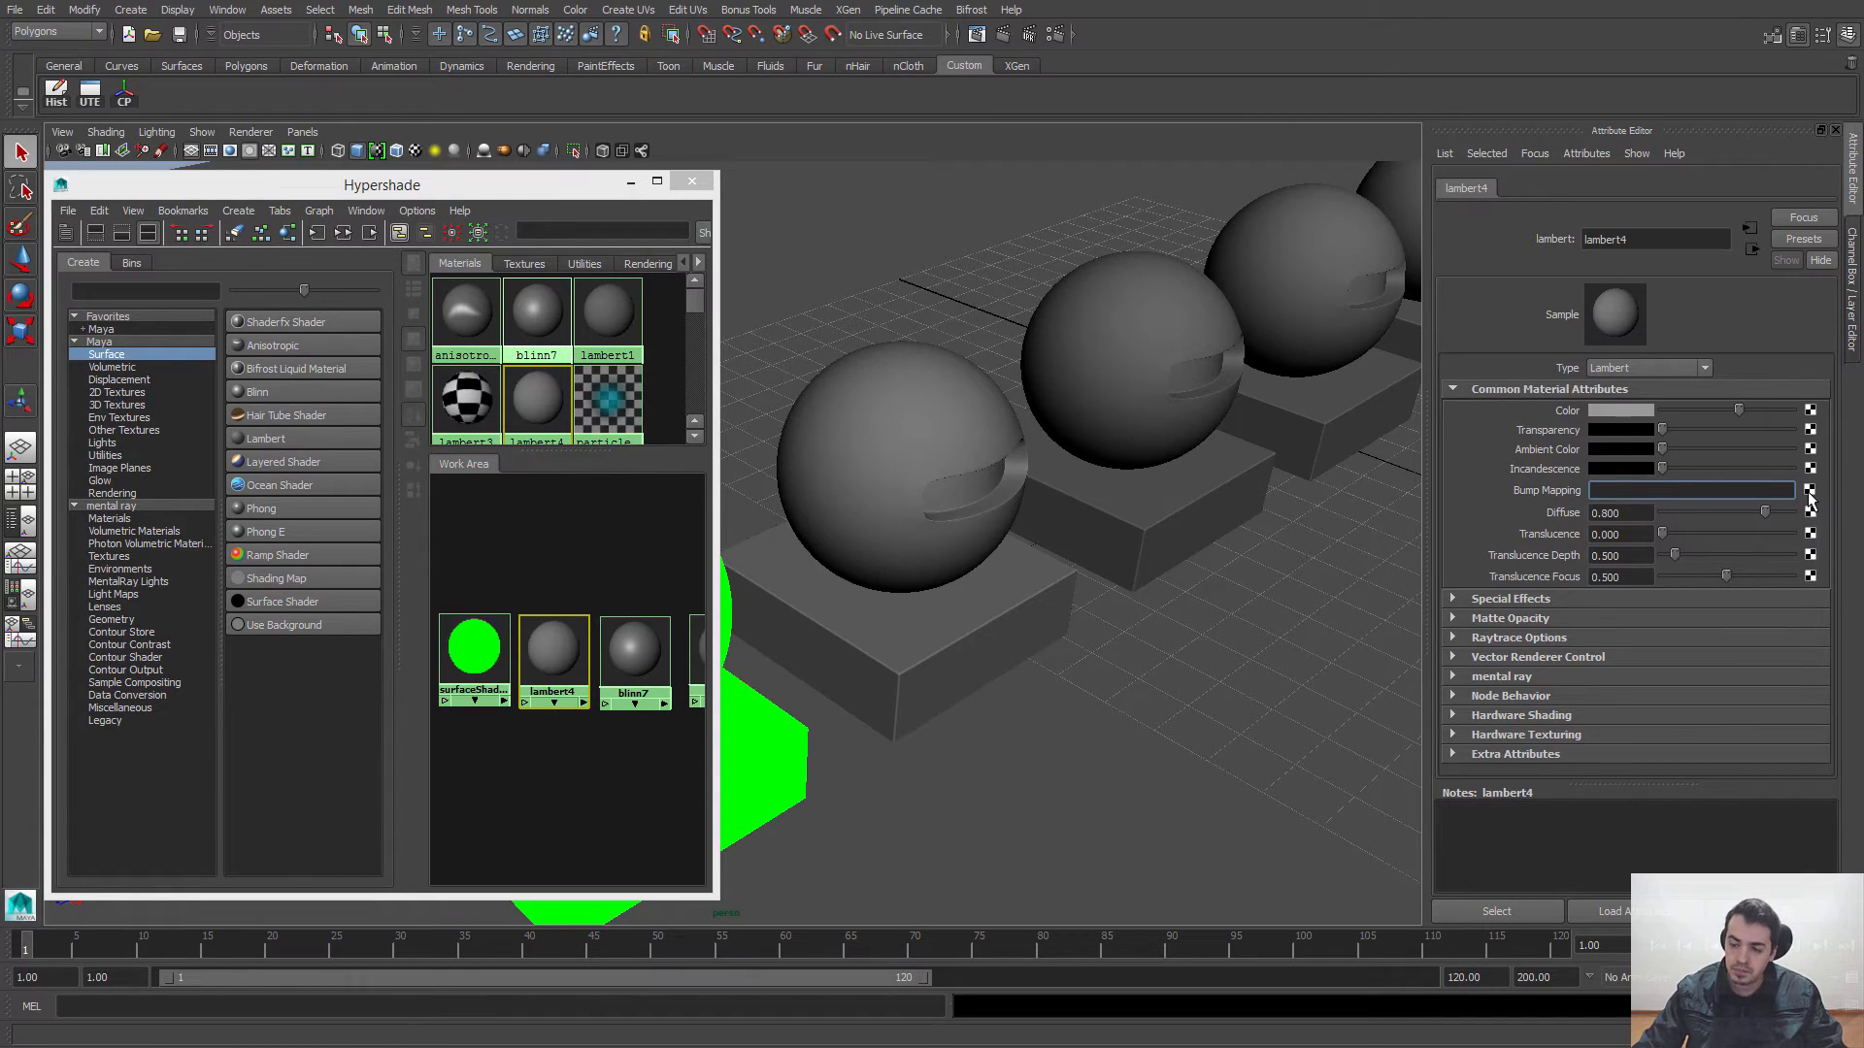
Step: Switch the perspective viewport to textured display and look over the row of spheres on the checkered floor
left_click(1107, 141)
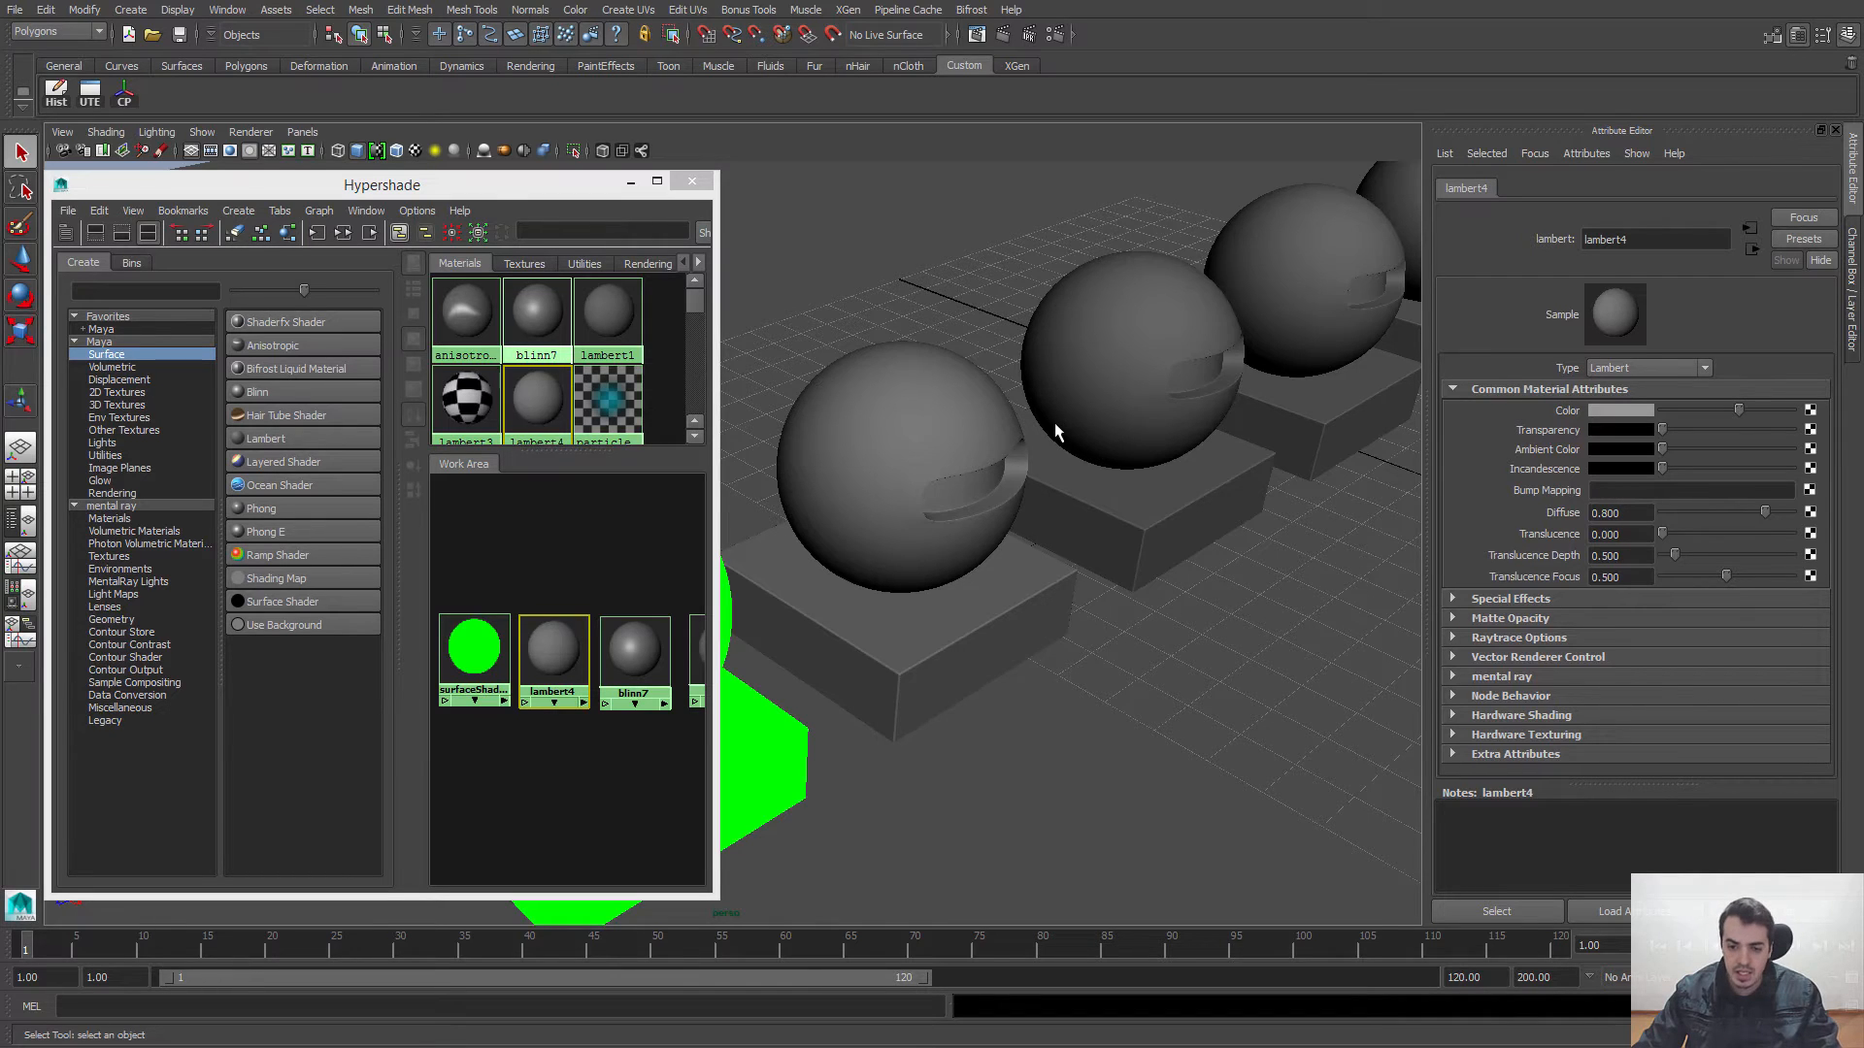
key("6")
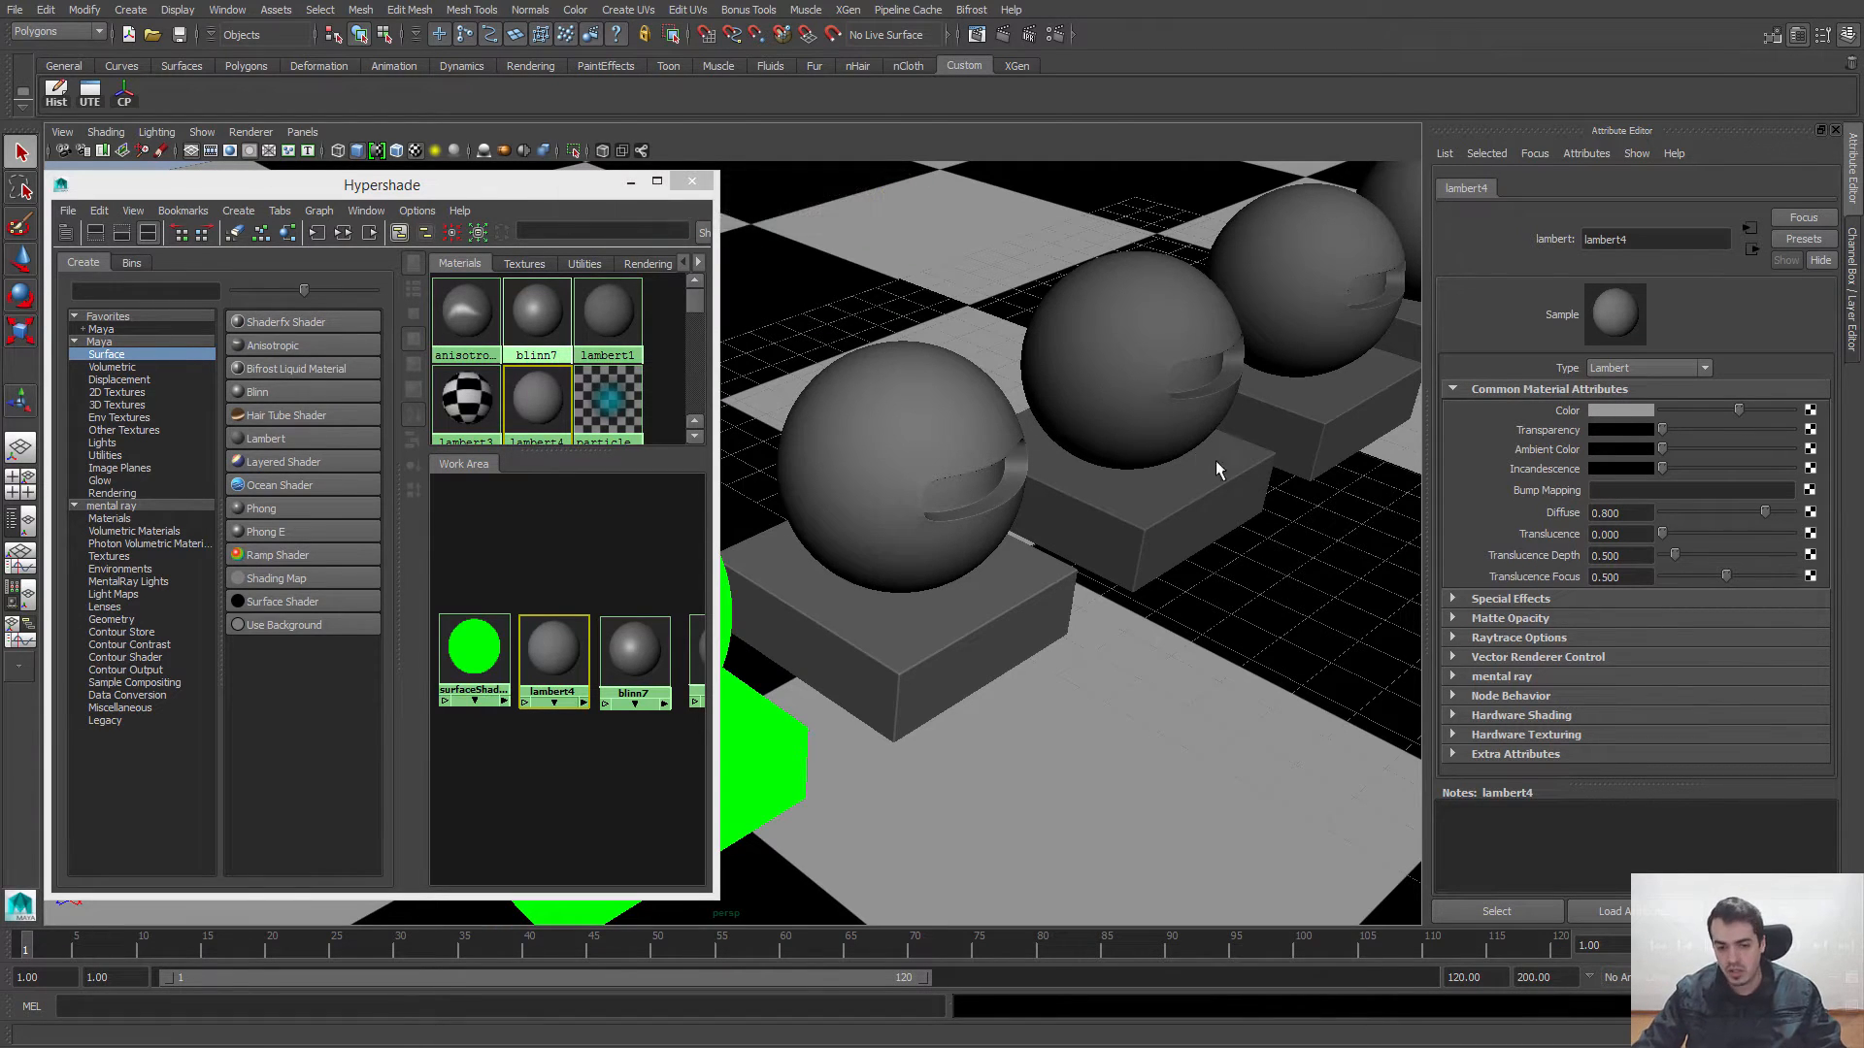
right_click_drag(1215, 460, 774, 694, "alt")
middle_click_drag(773, 701, 891, 705, "alt")
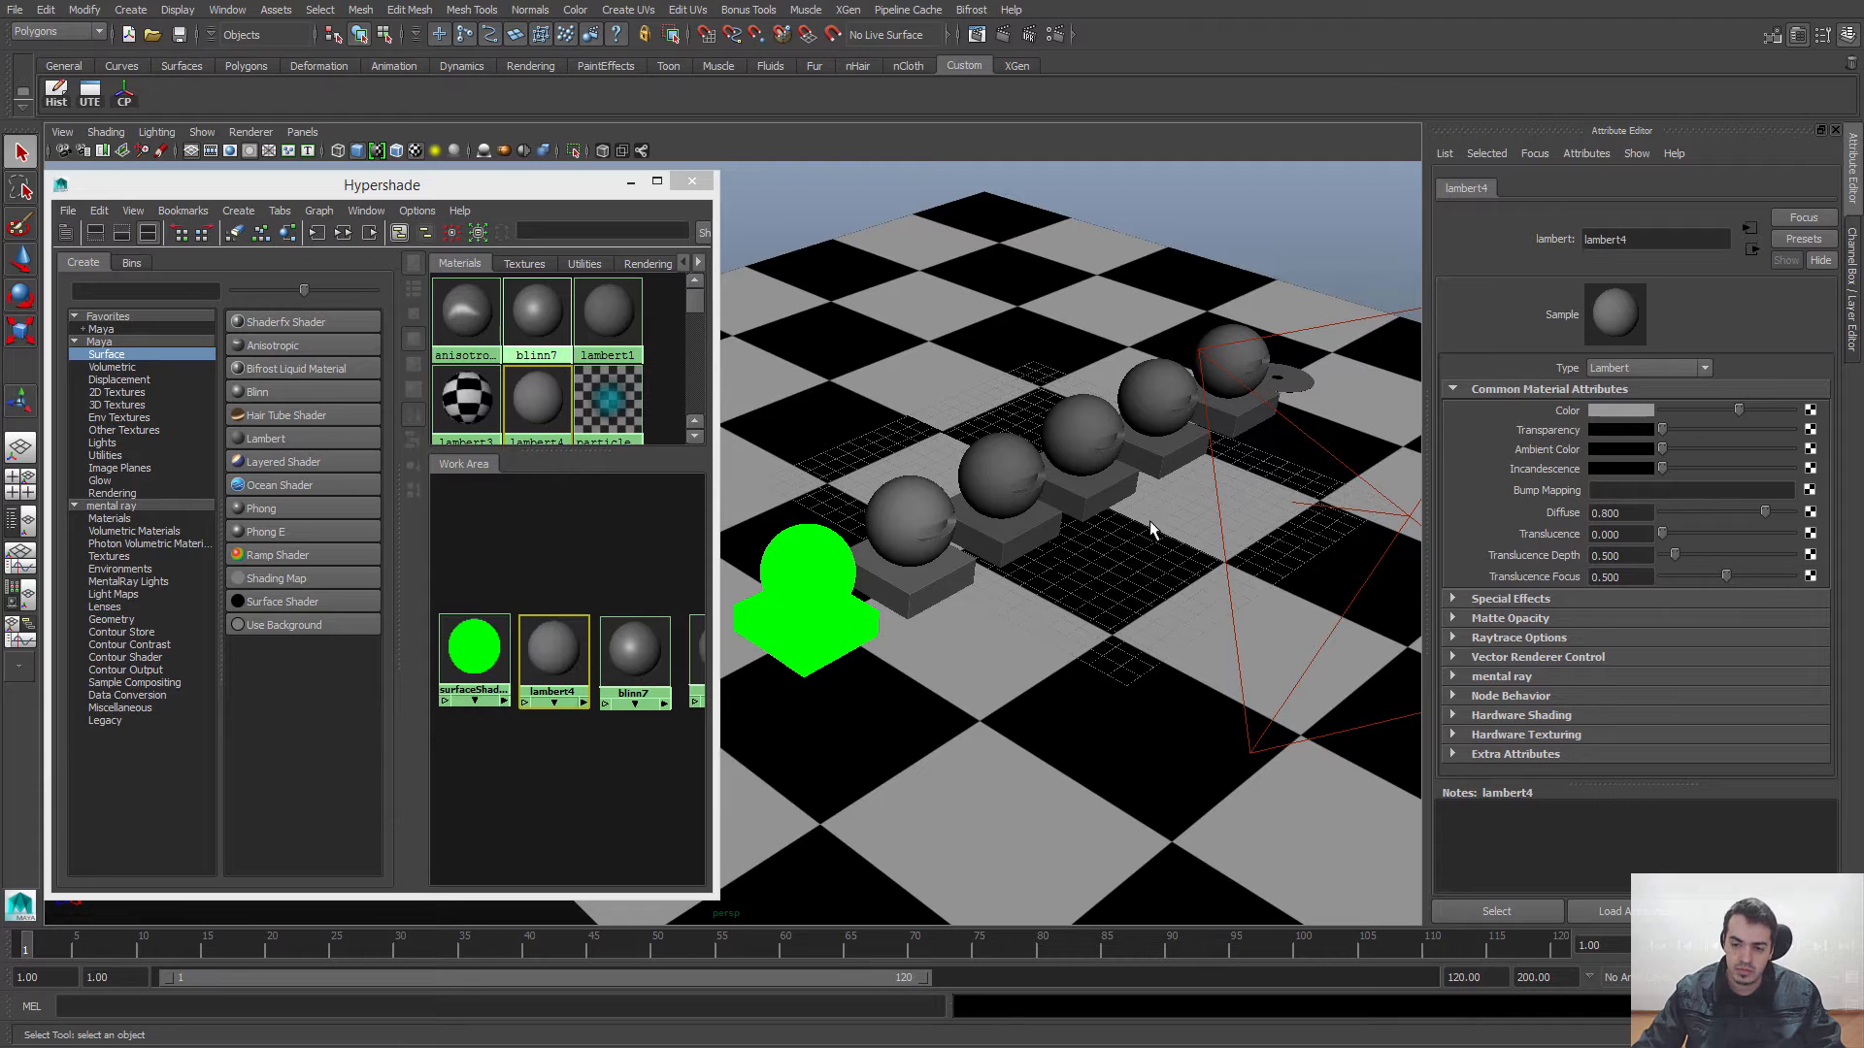
middle_click_drag(1055, 594, 961, 633, "alt")
right_click_drag(961, 633, 1214, 706, "alt")
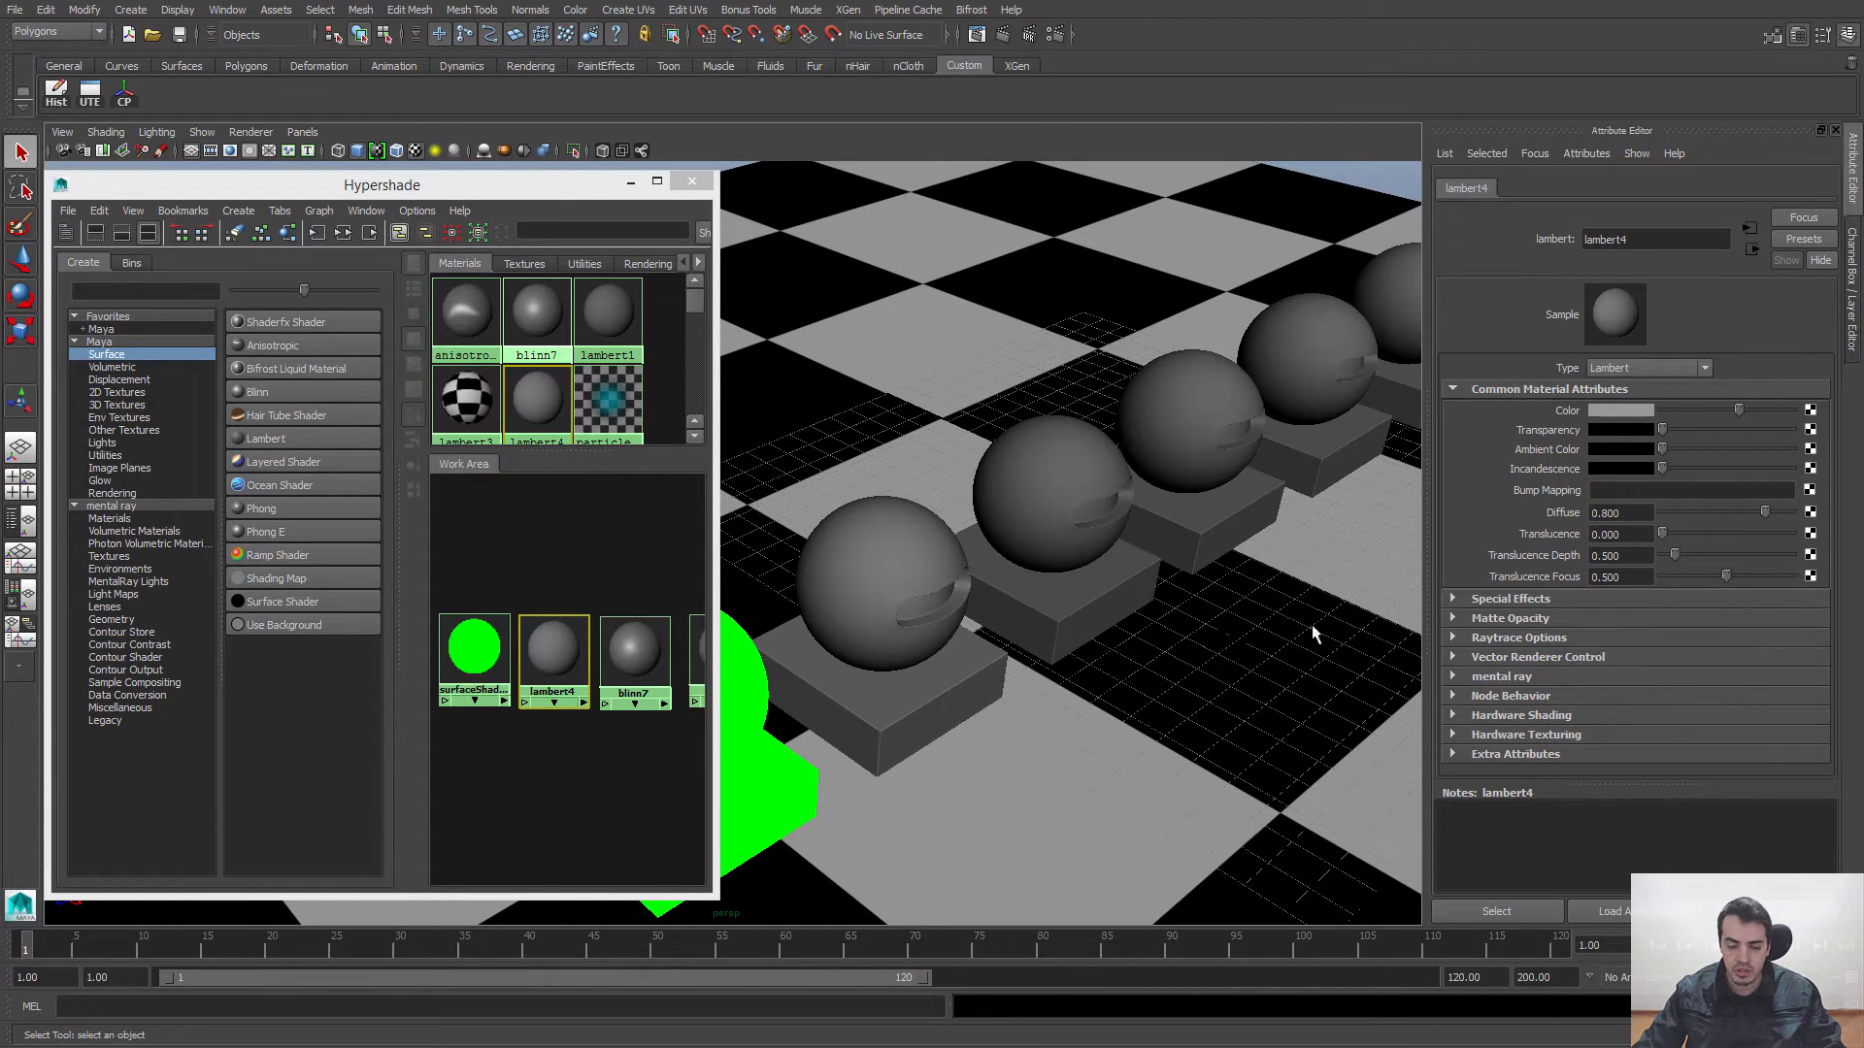
middle_click_drag(1041, 652, 1048, 554, "alt")
right_click_drag(1048, 554, 1098, 592, "alt")
middle_click_drag(1098, 592, 1088, 604, "alt")
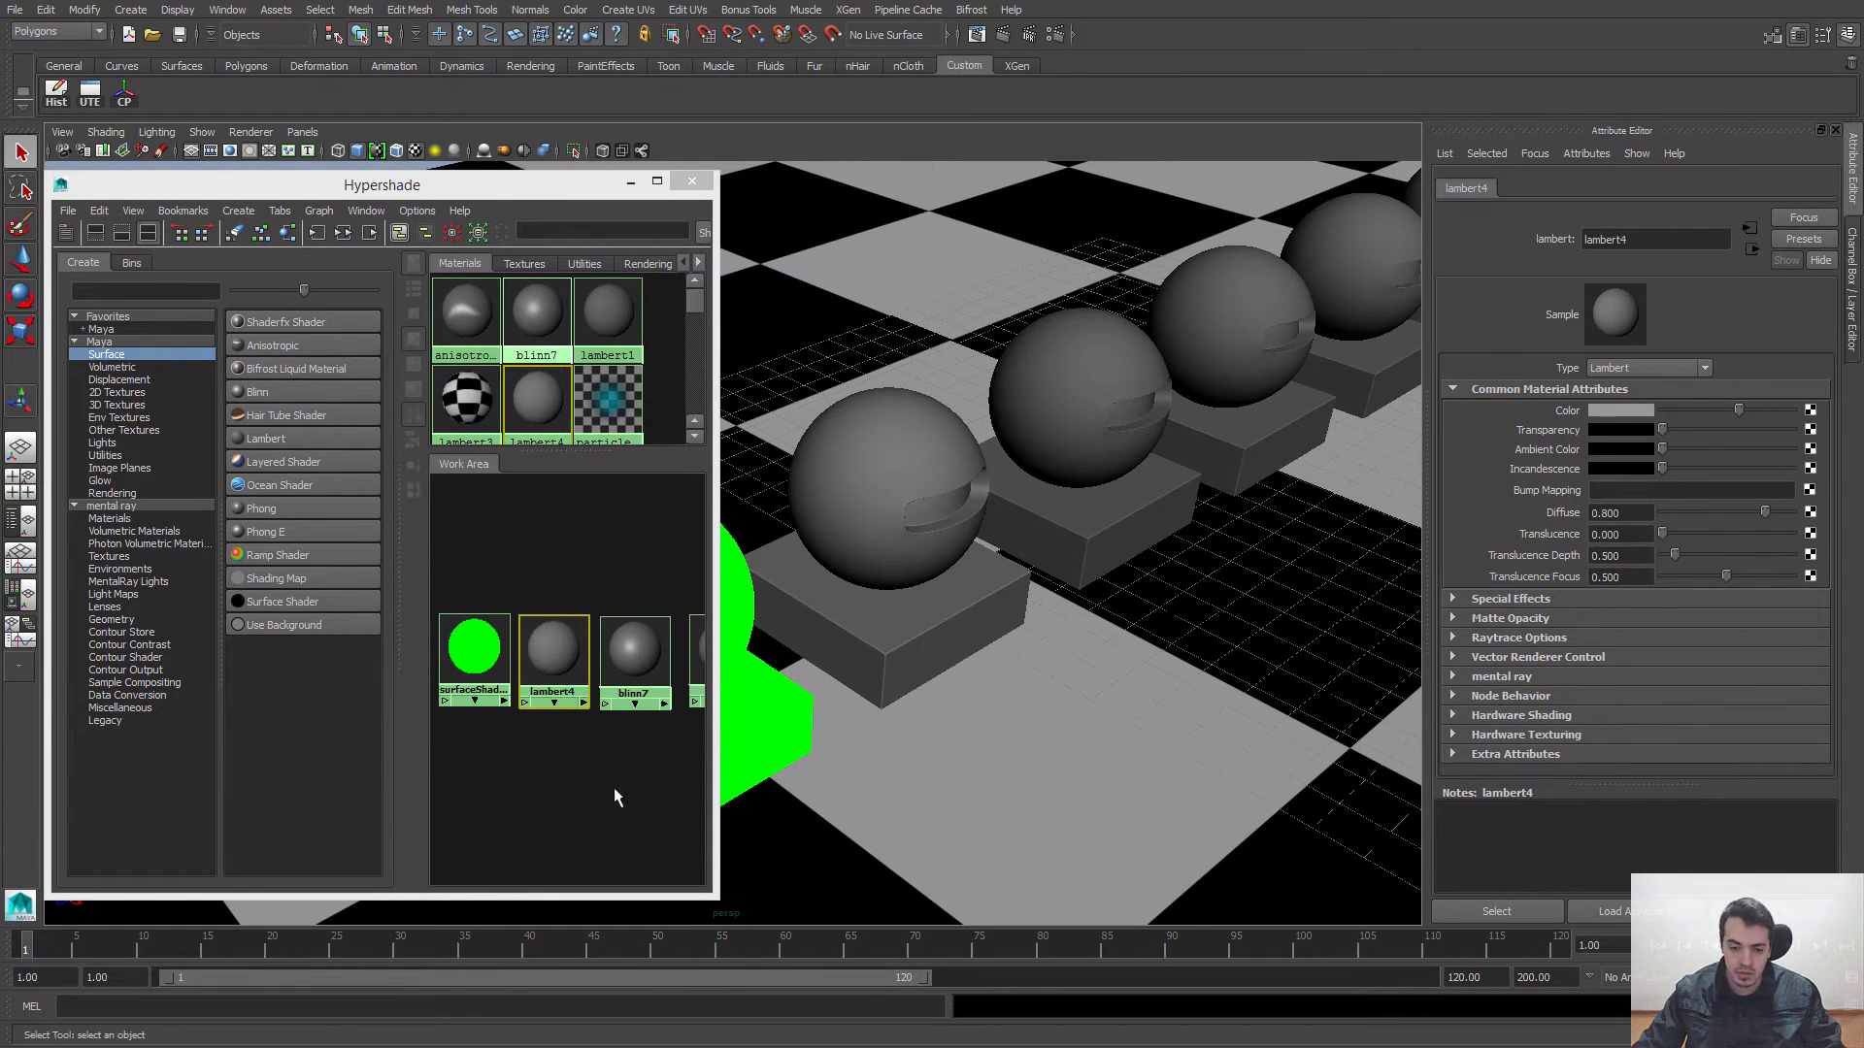
Step: Map a Fractal texture to lambert4's Bump Mapping attribute
left_click(550, 660)
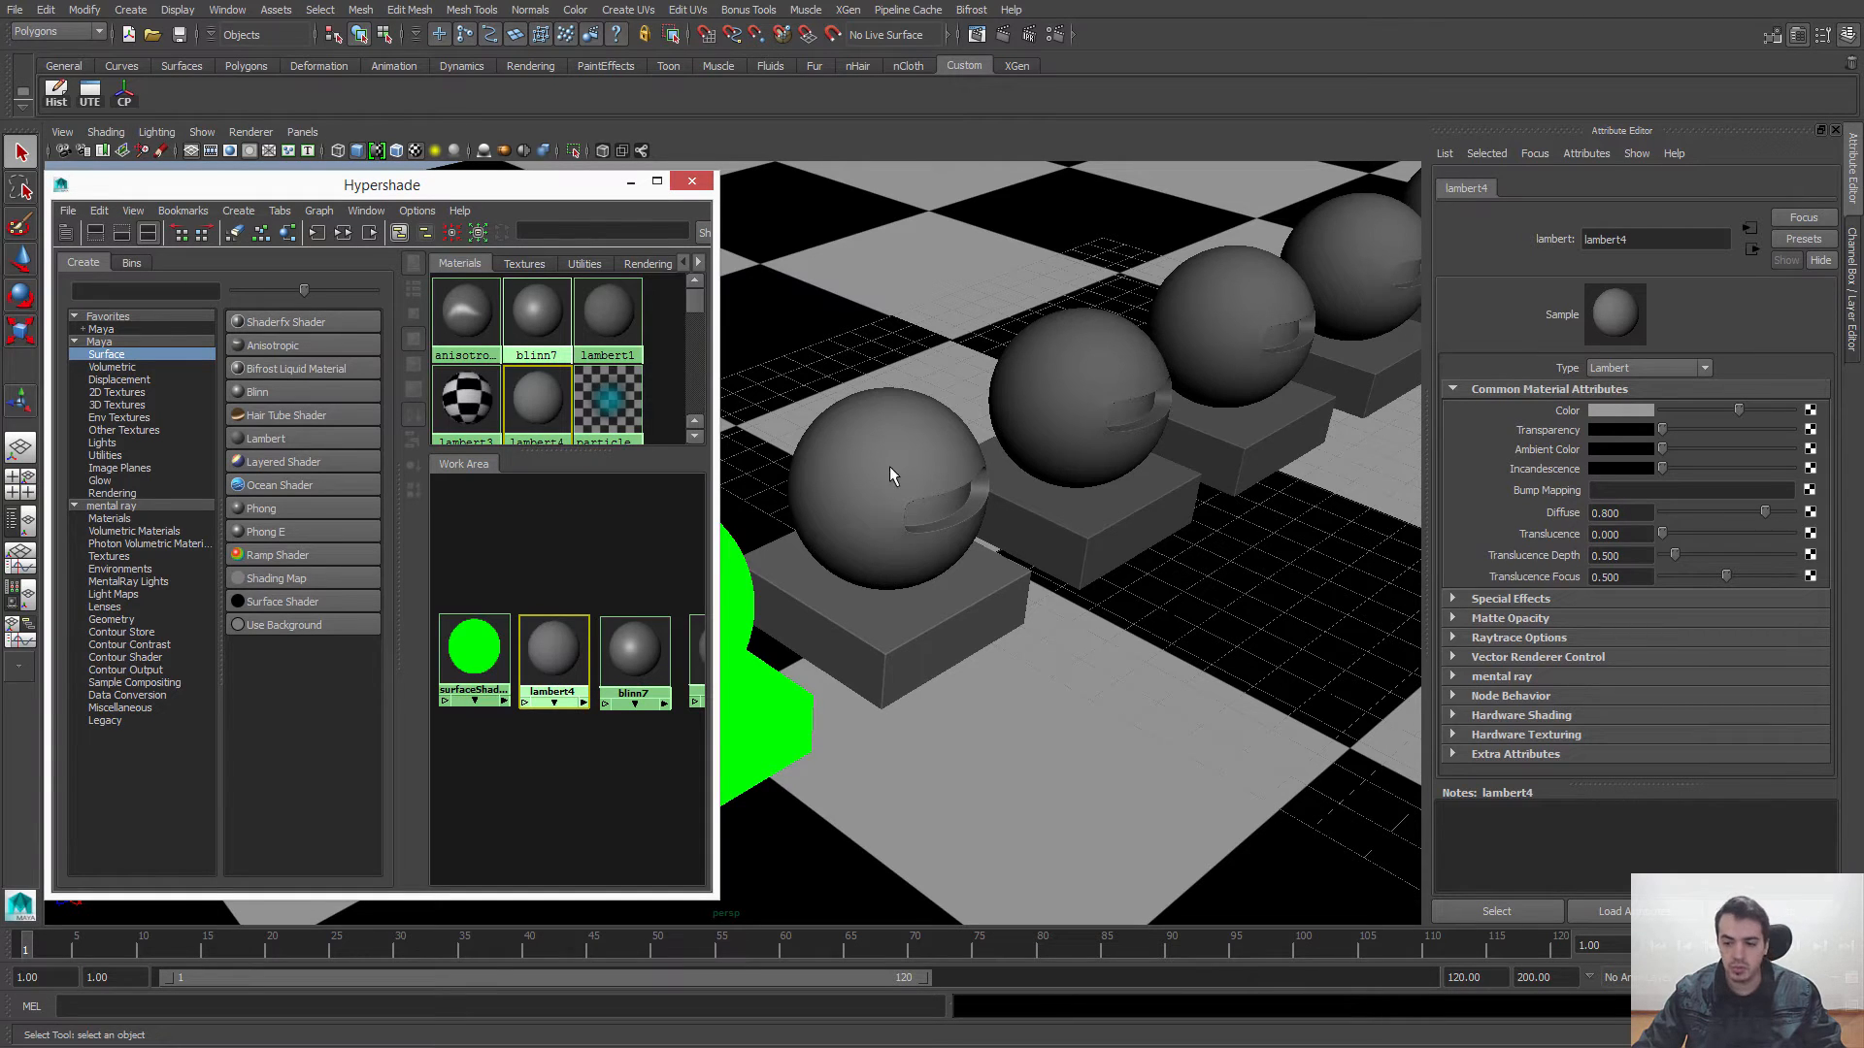
left_click(1599, 493)
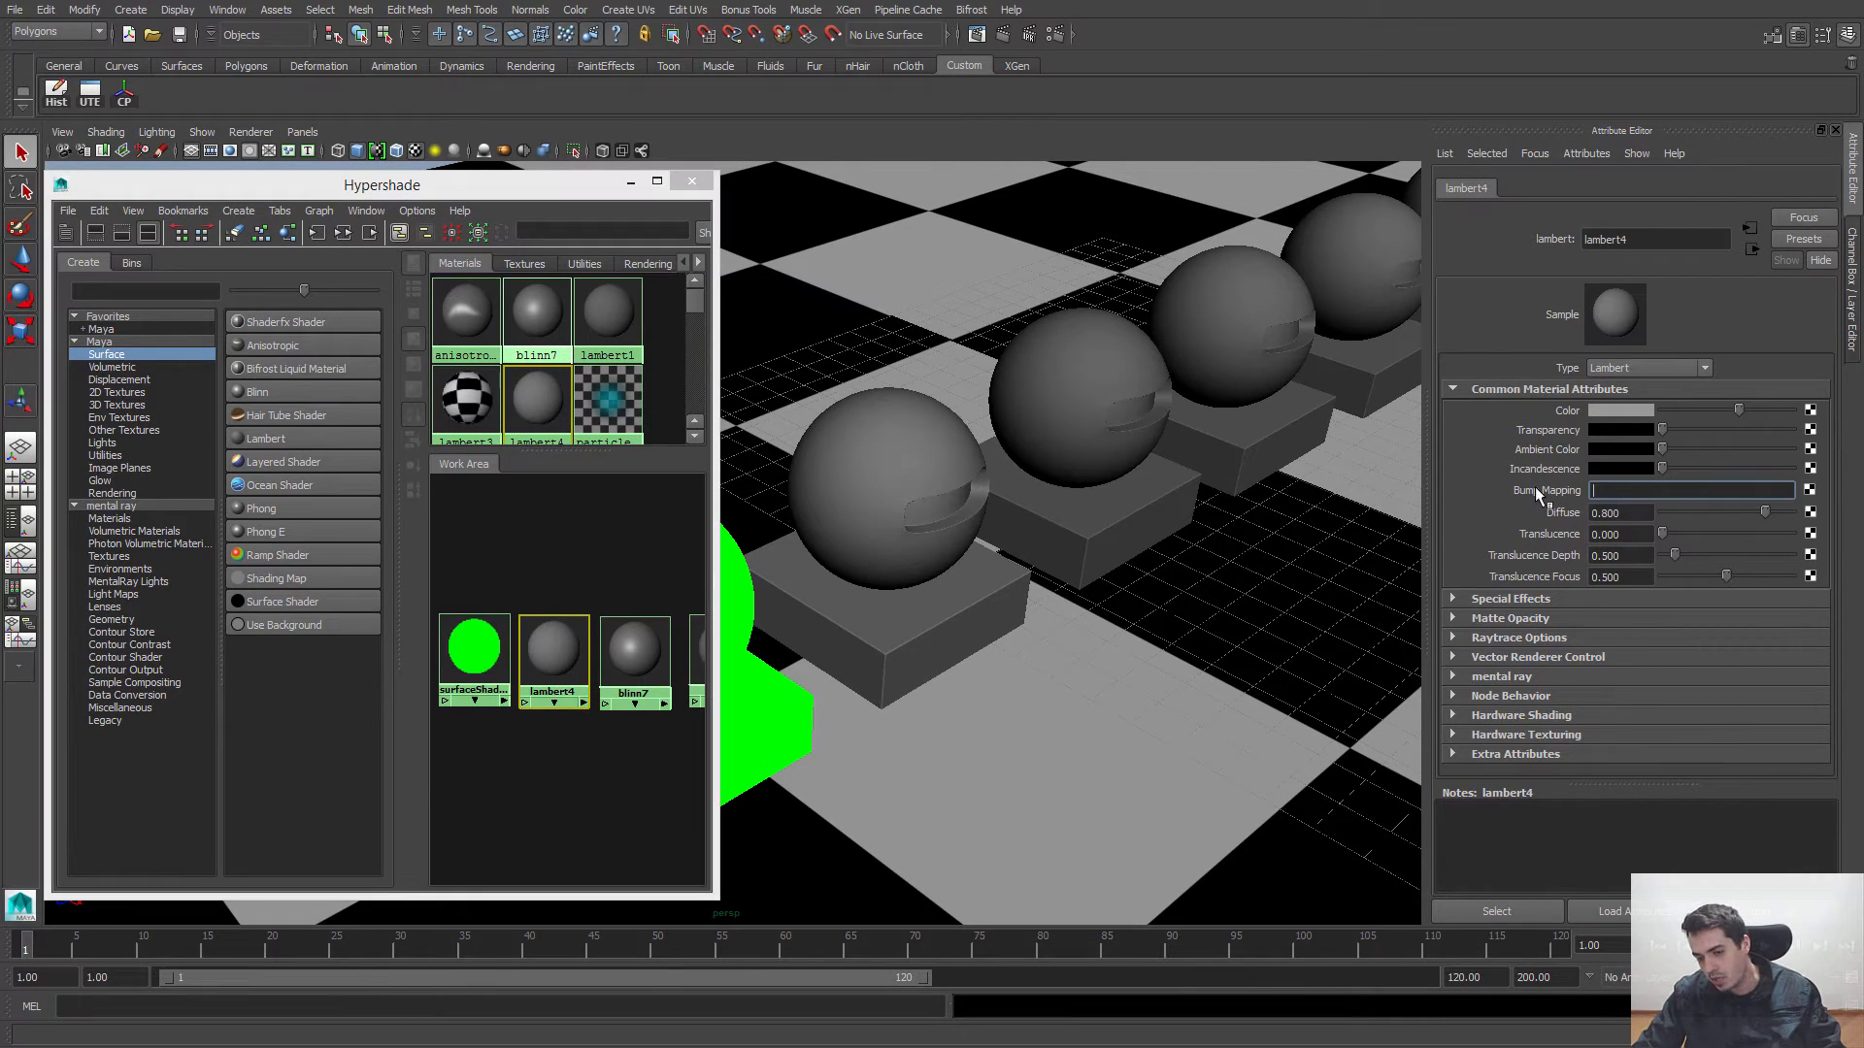
left_click(1810, 491)
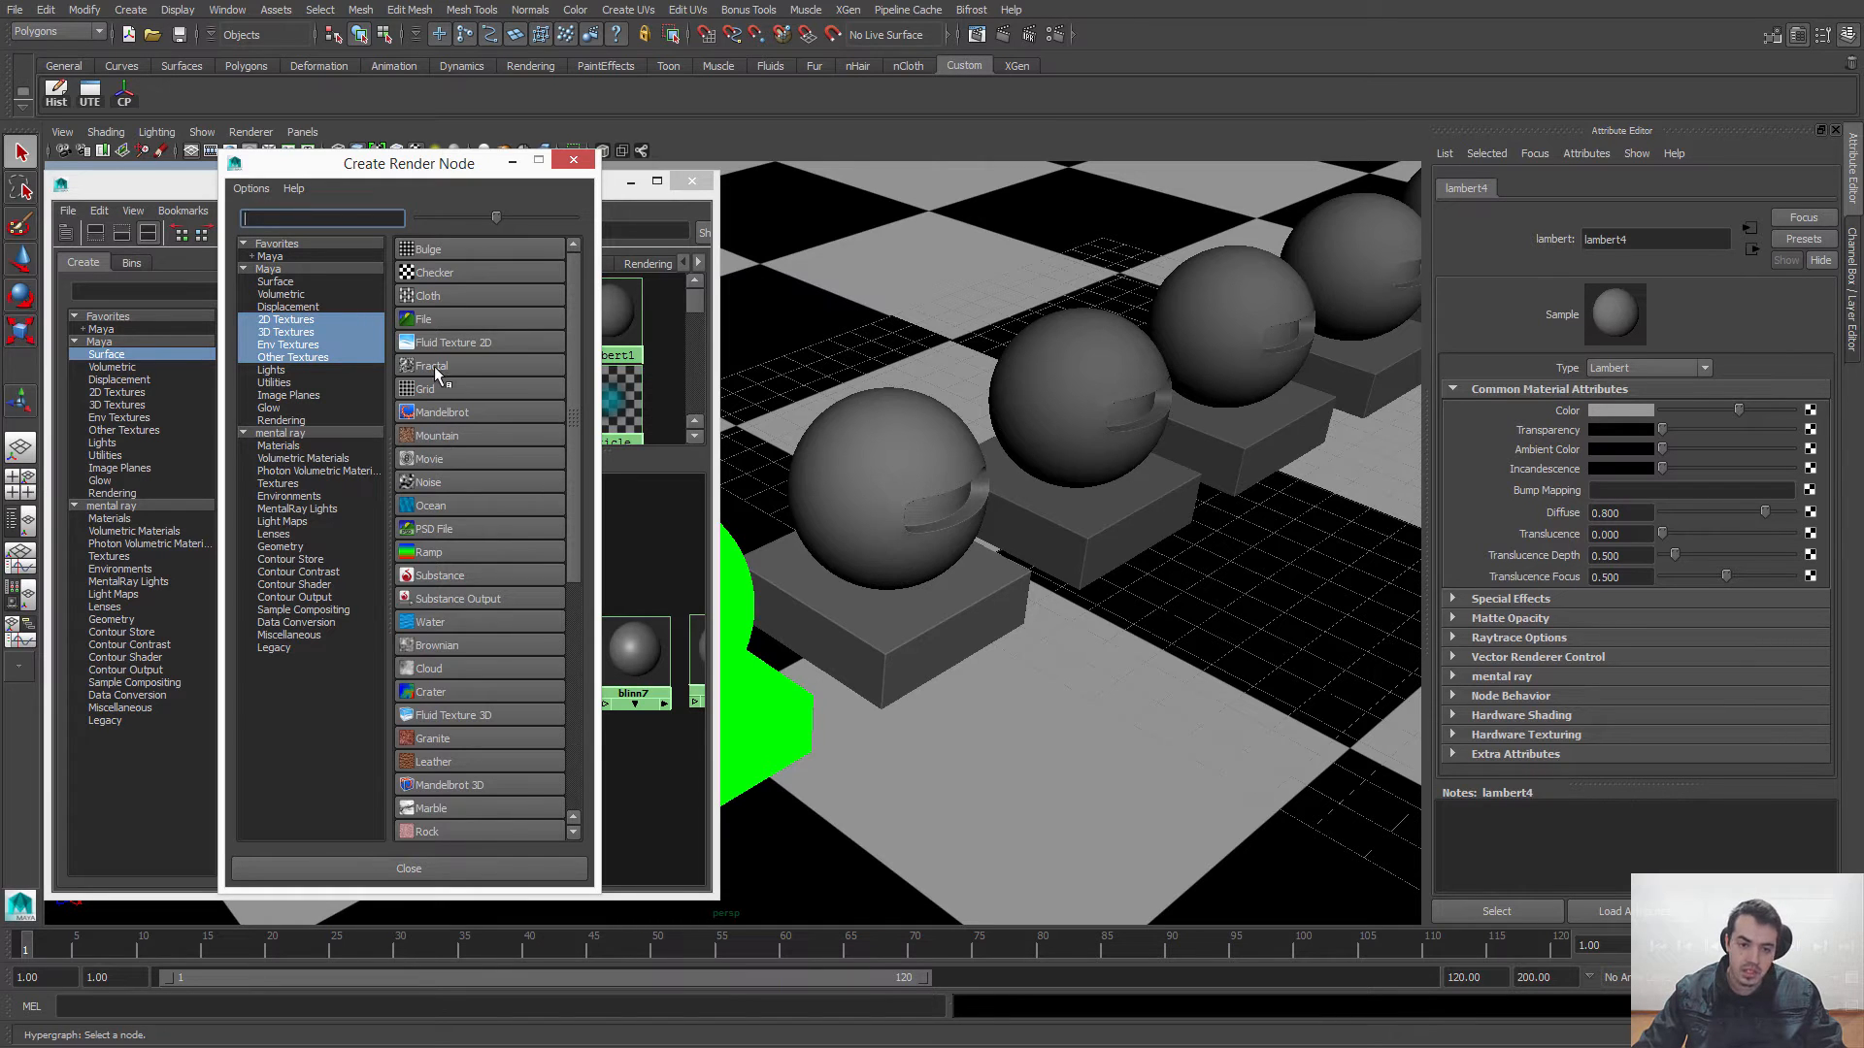
left_click(423, 365)
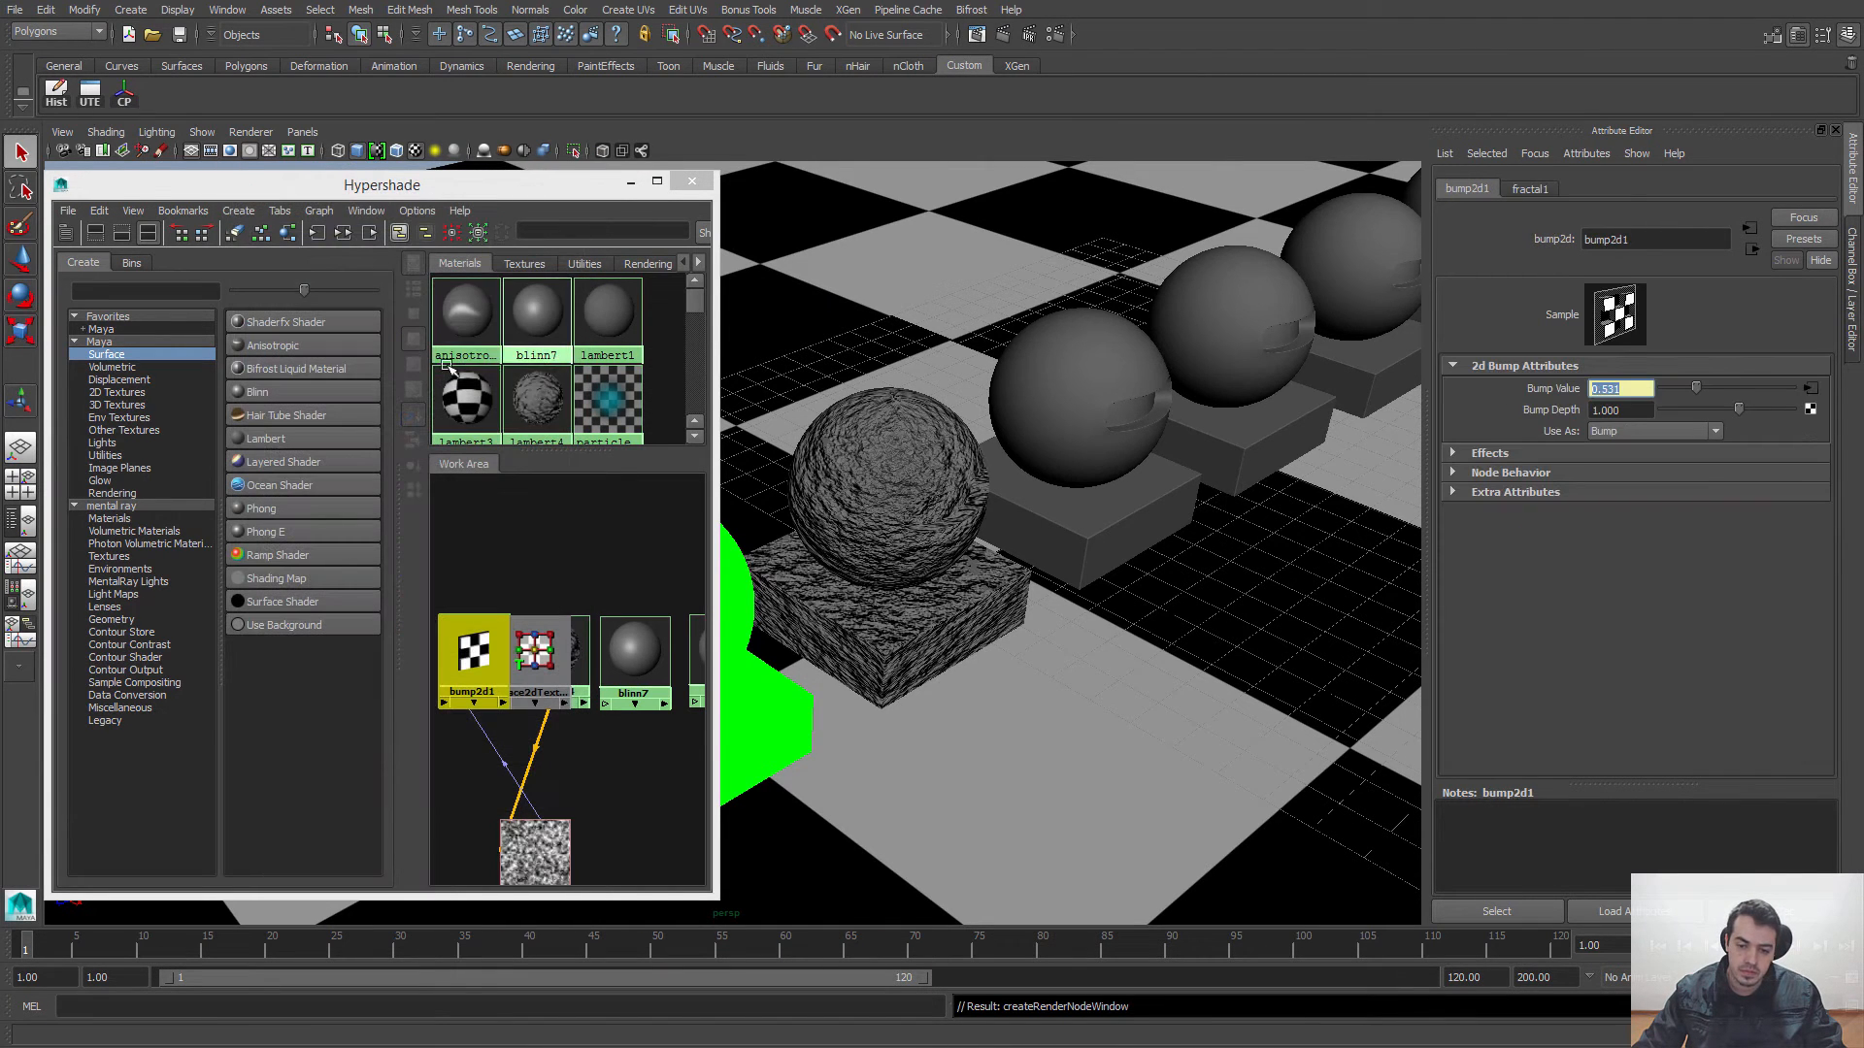
Step: Inspect the bumped sphere up close and reduce the bump2d1 node's Bump Depth to 0.188
scroll(909, 480, "up", 6)
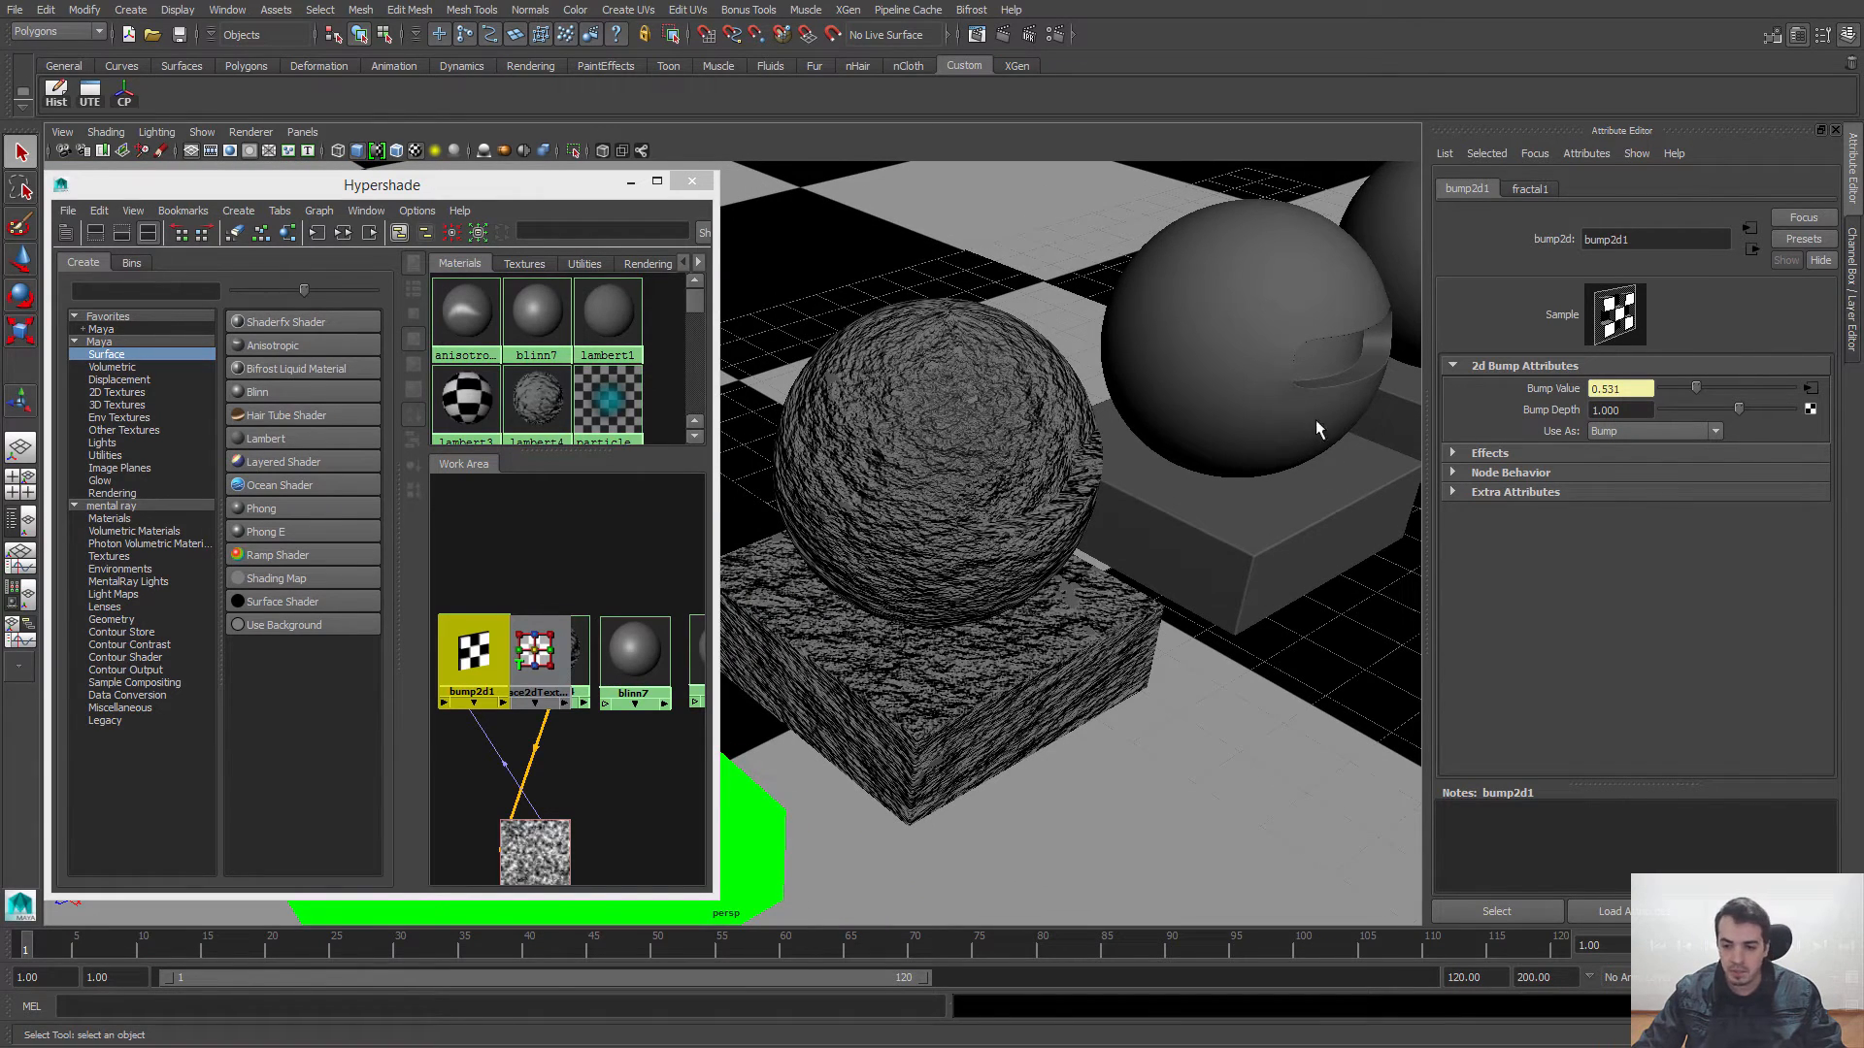
left_click_drag(958, 431, 1010, 441, "alt")
middle_click_drag(873, 497, 903, 488, "alt")
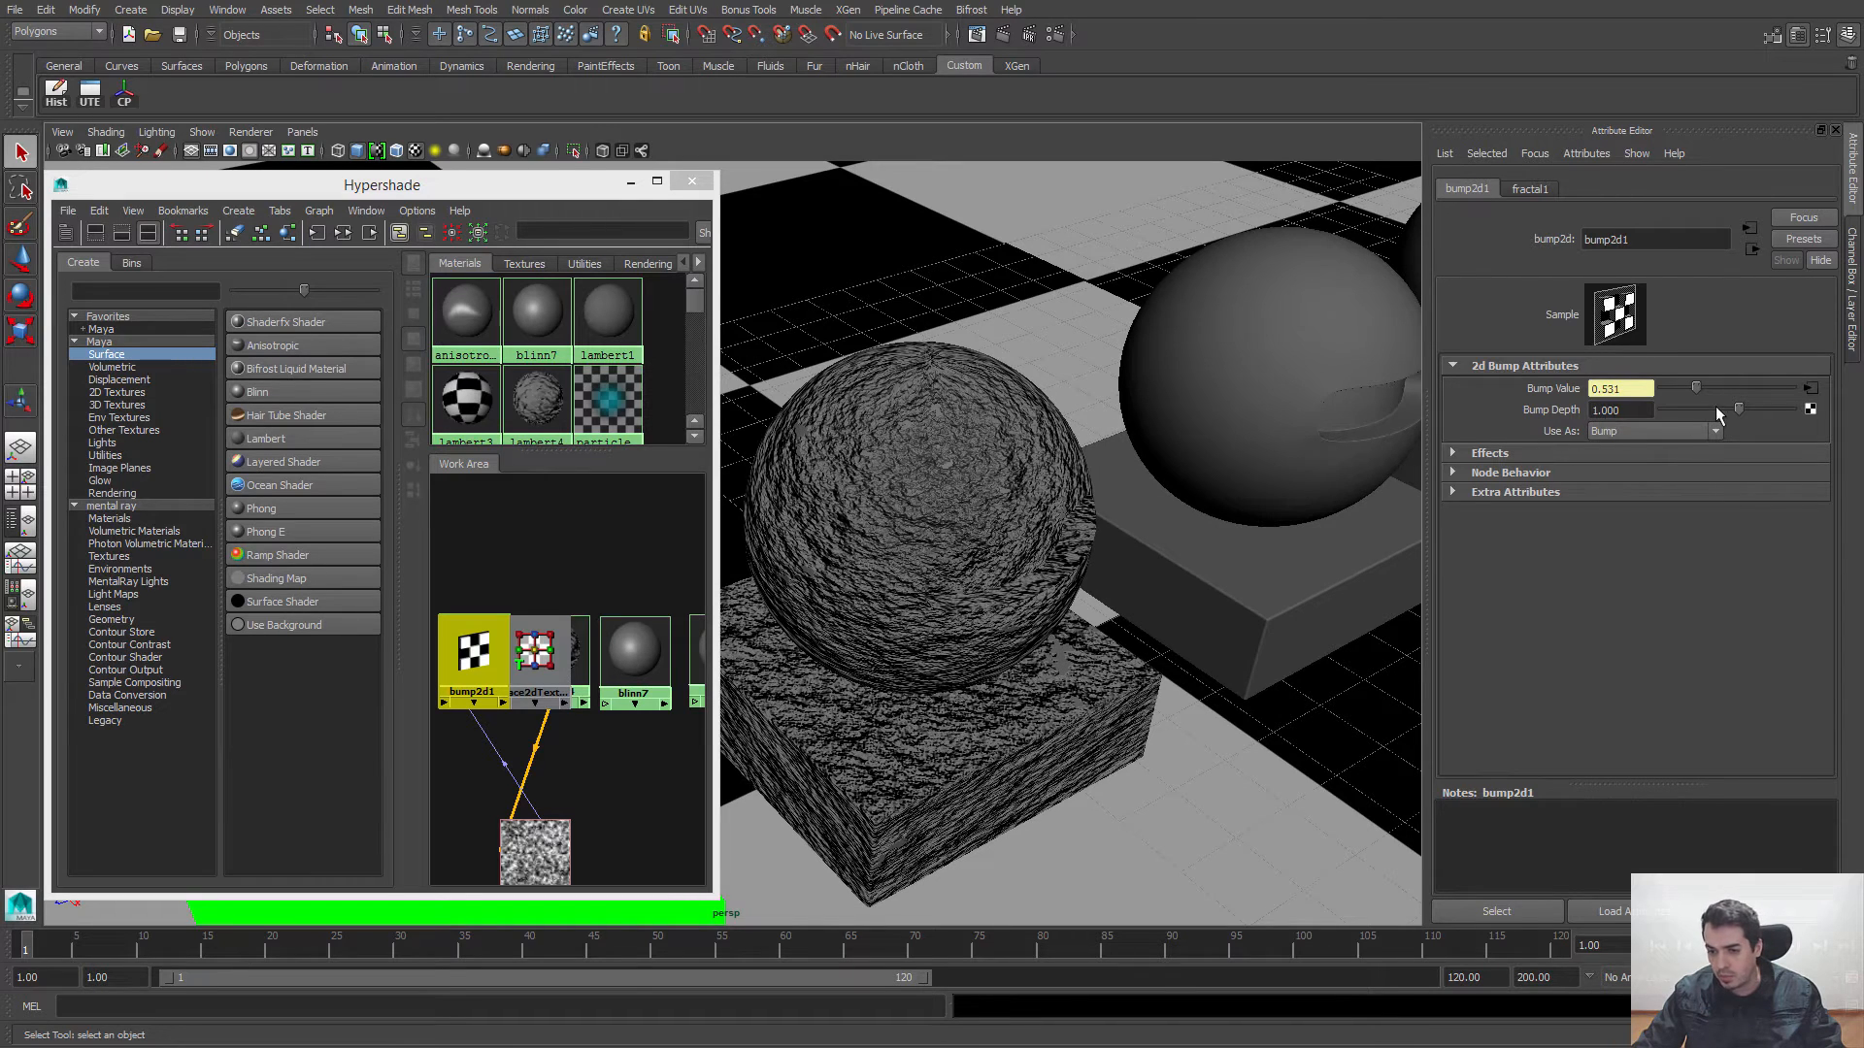
left_click_drag(1738, 415, 1734, 418)
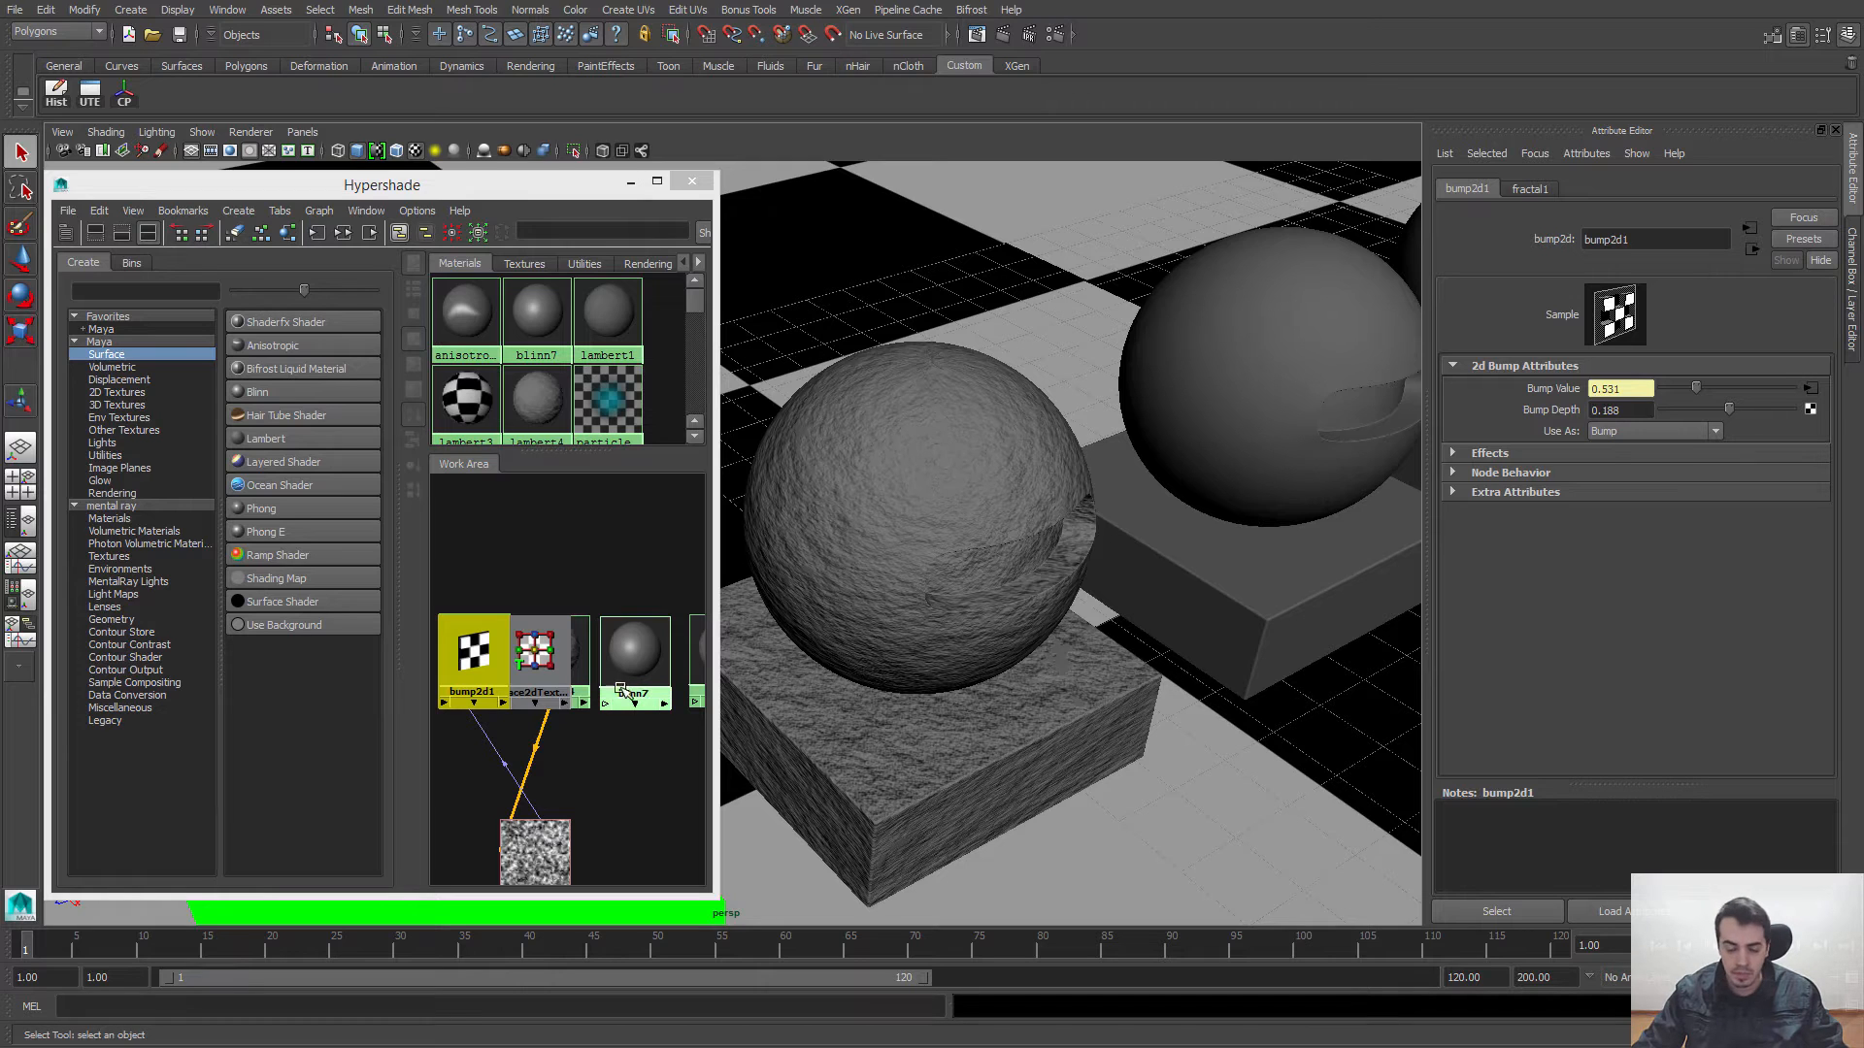
Step: Undo the Bump Depth change and the Fractal bump mapping on lambert4
key("ctrl+z")
key("ctrl+z")
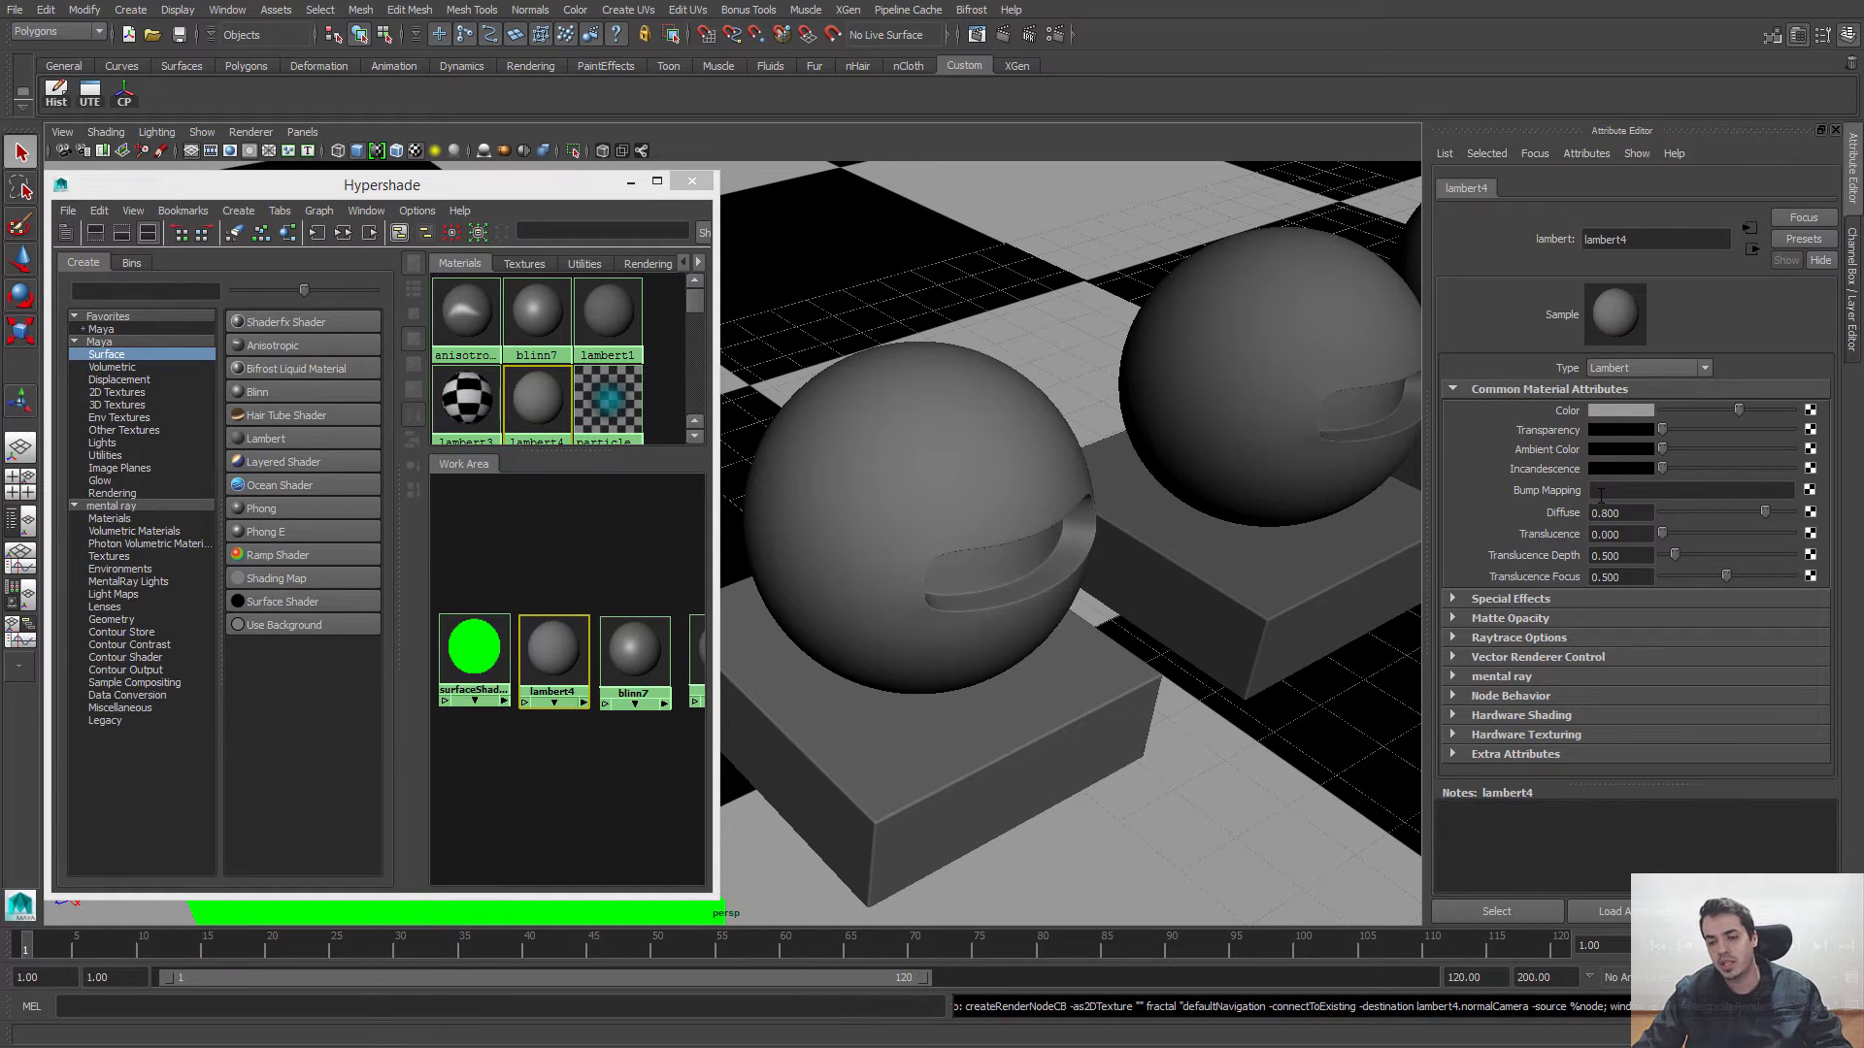
left_click(1598, 491)
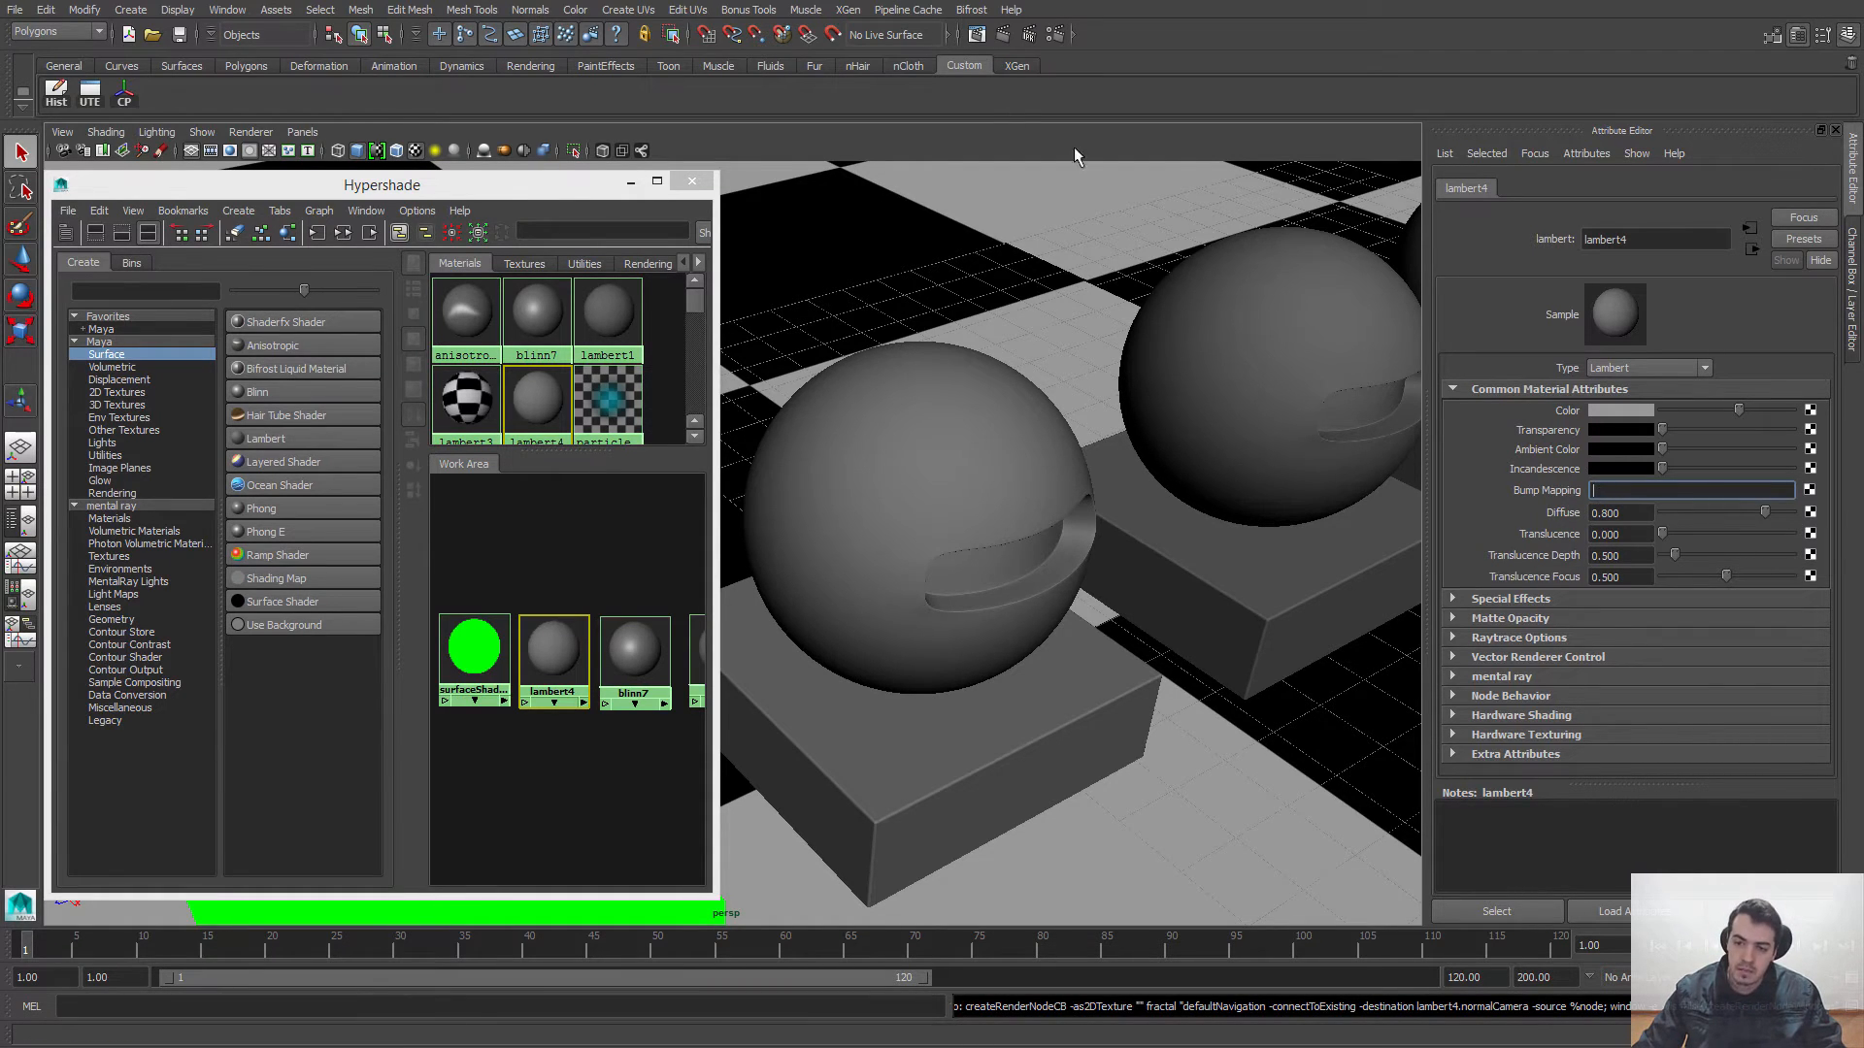
left_click(1011, 134)
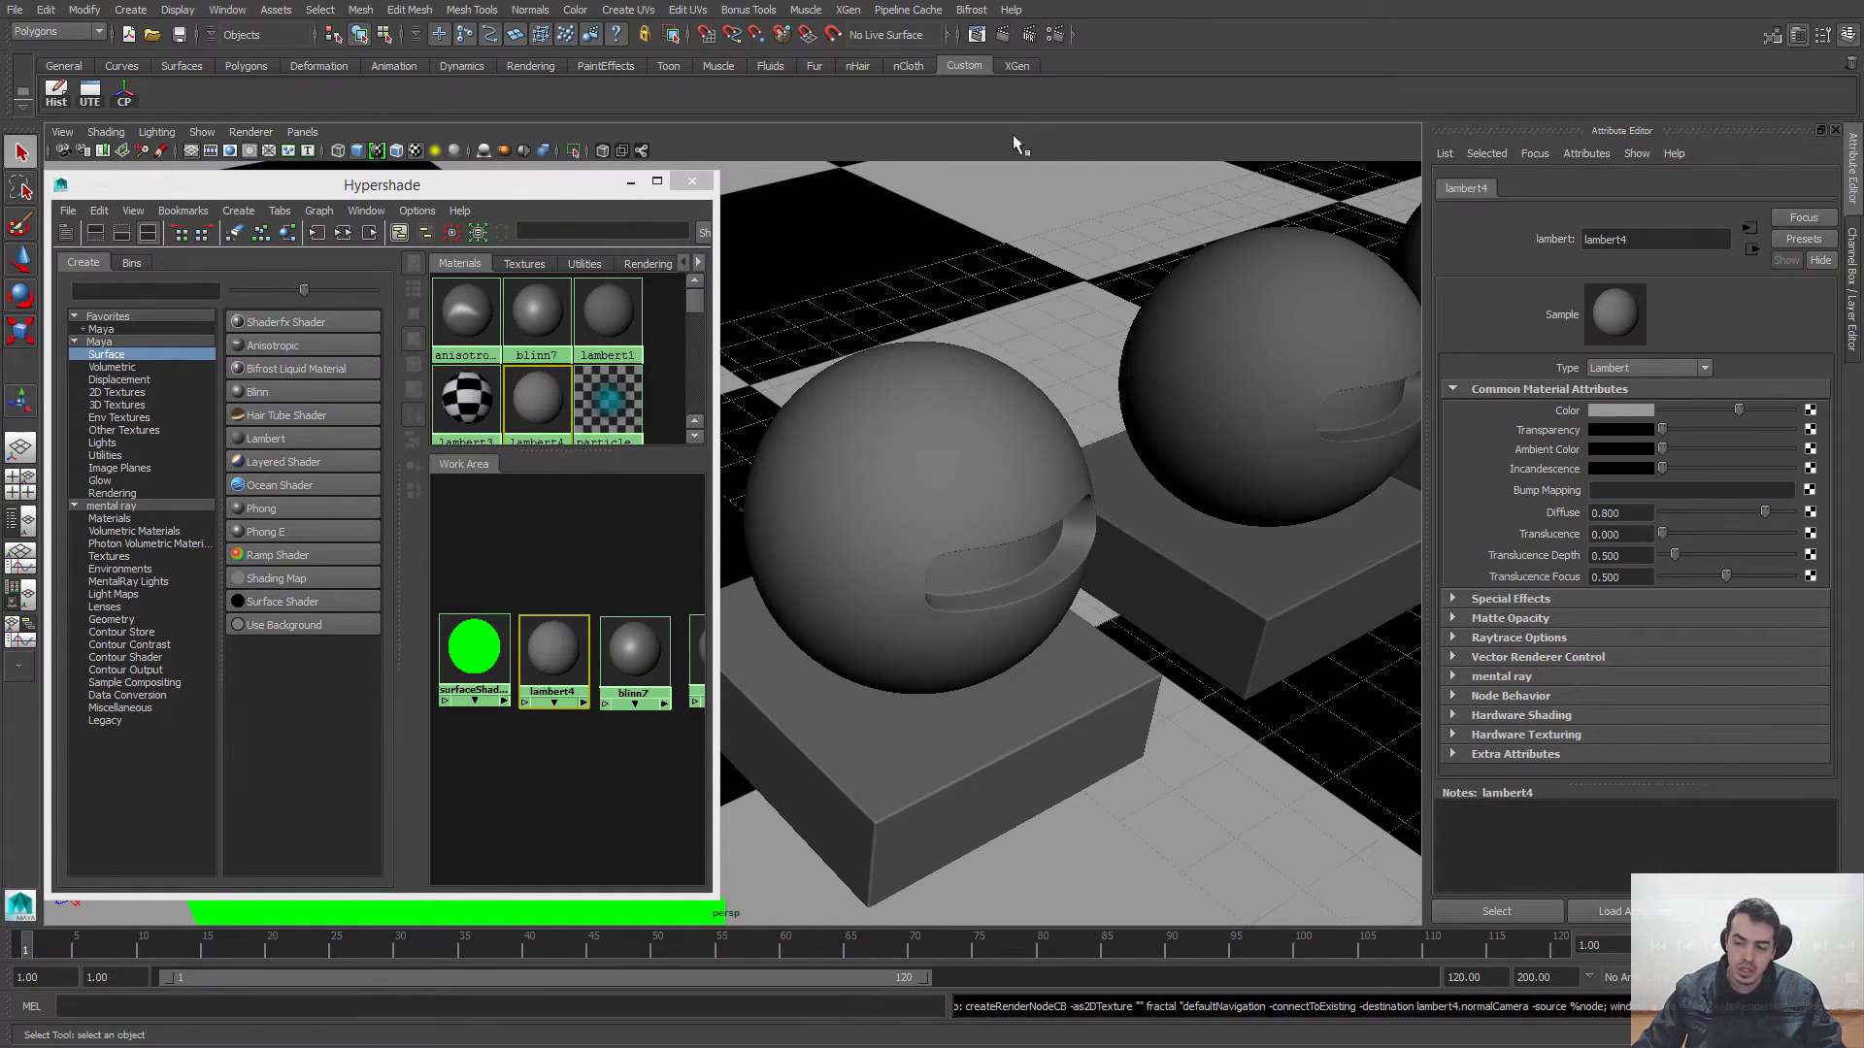
Step: Shift the Hypershade window slightly aside, try a Diffuse of 0 on lambert4, and restore it to 0.8
left_click(1623, 514)
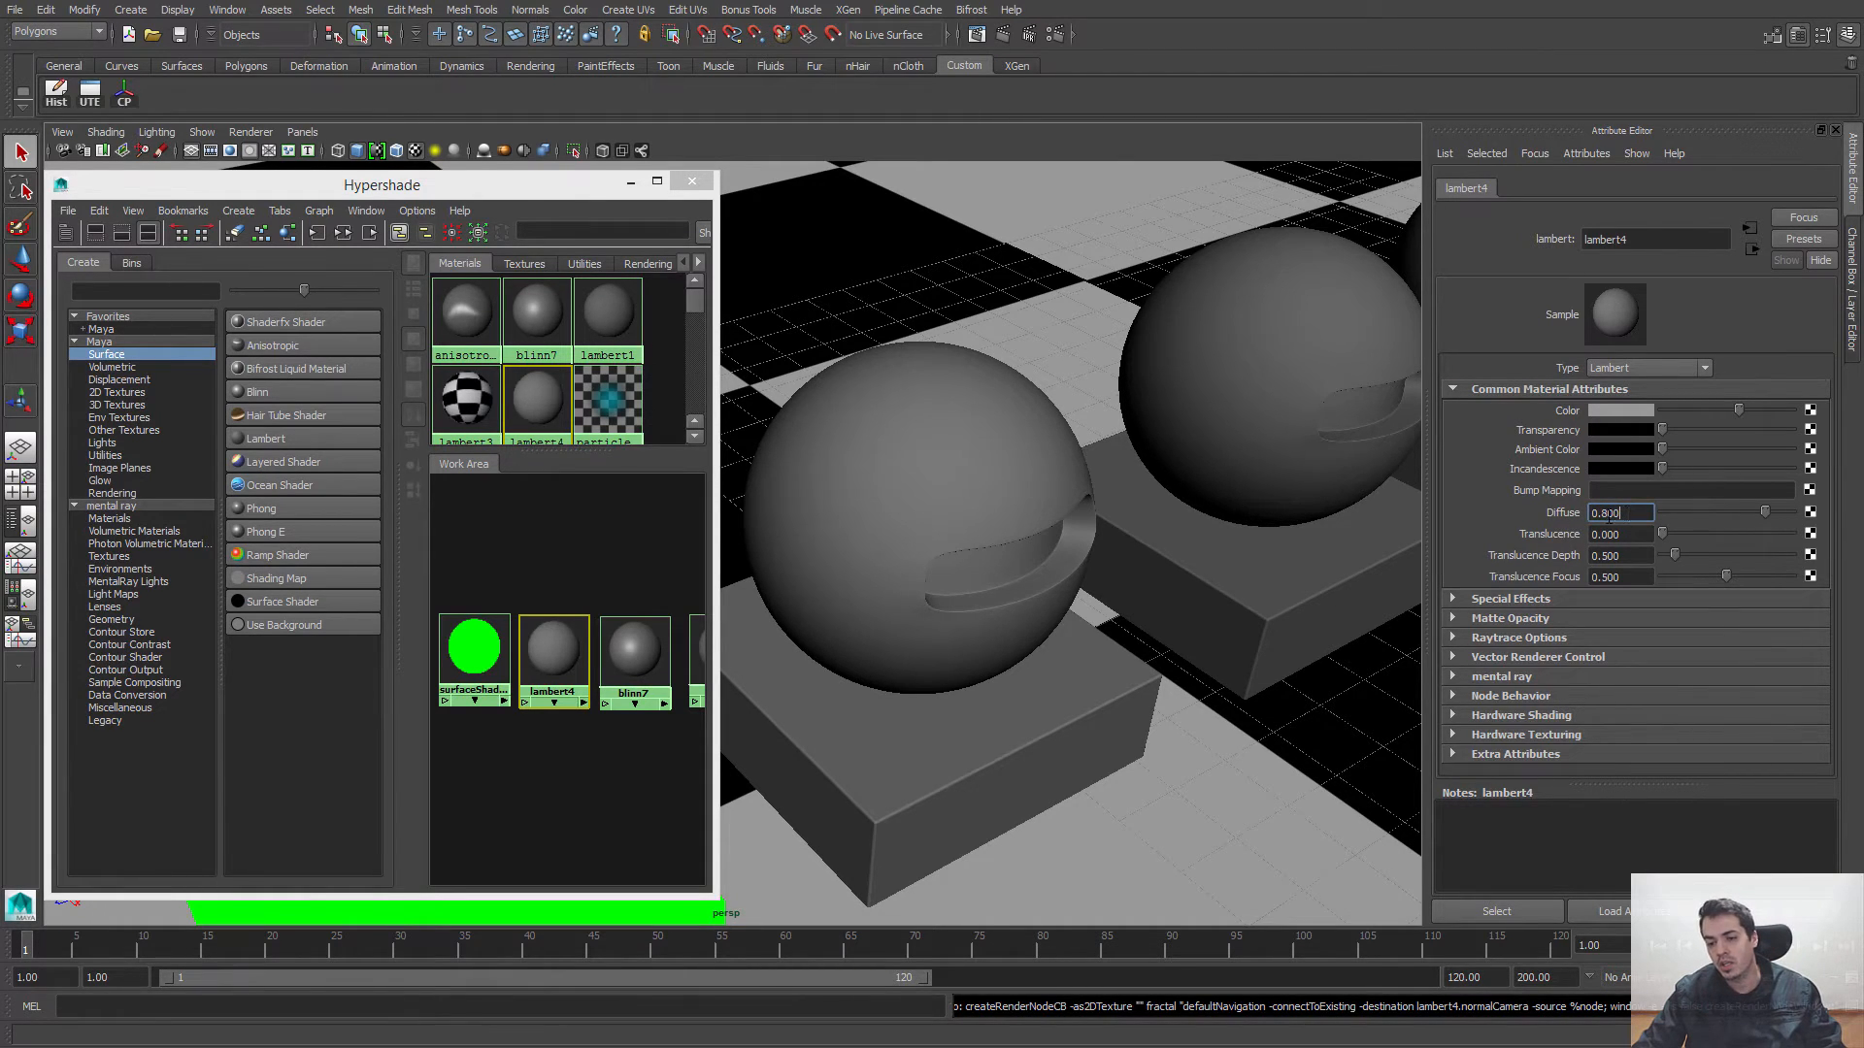
left_click_drag(476, 178, 456, 168)
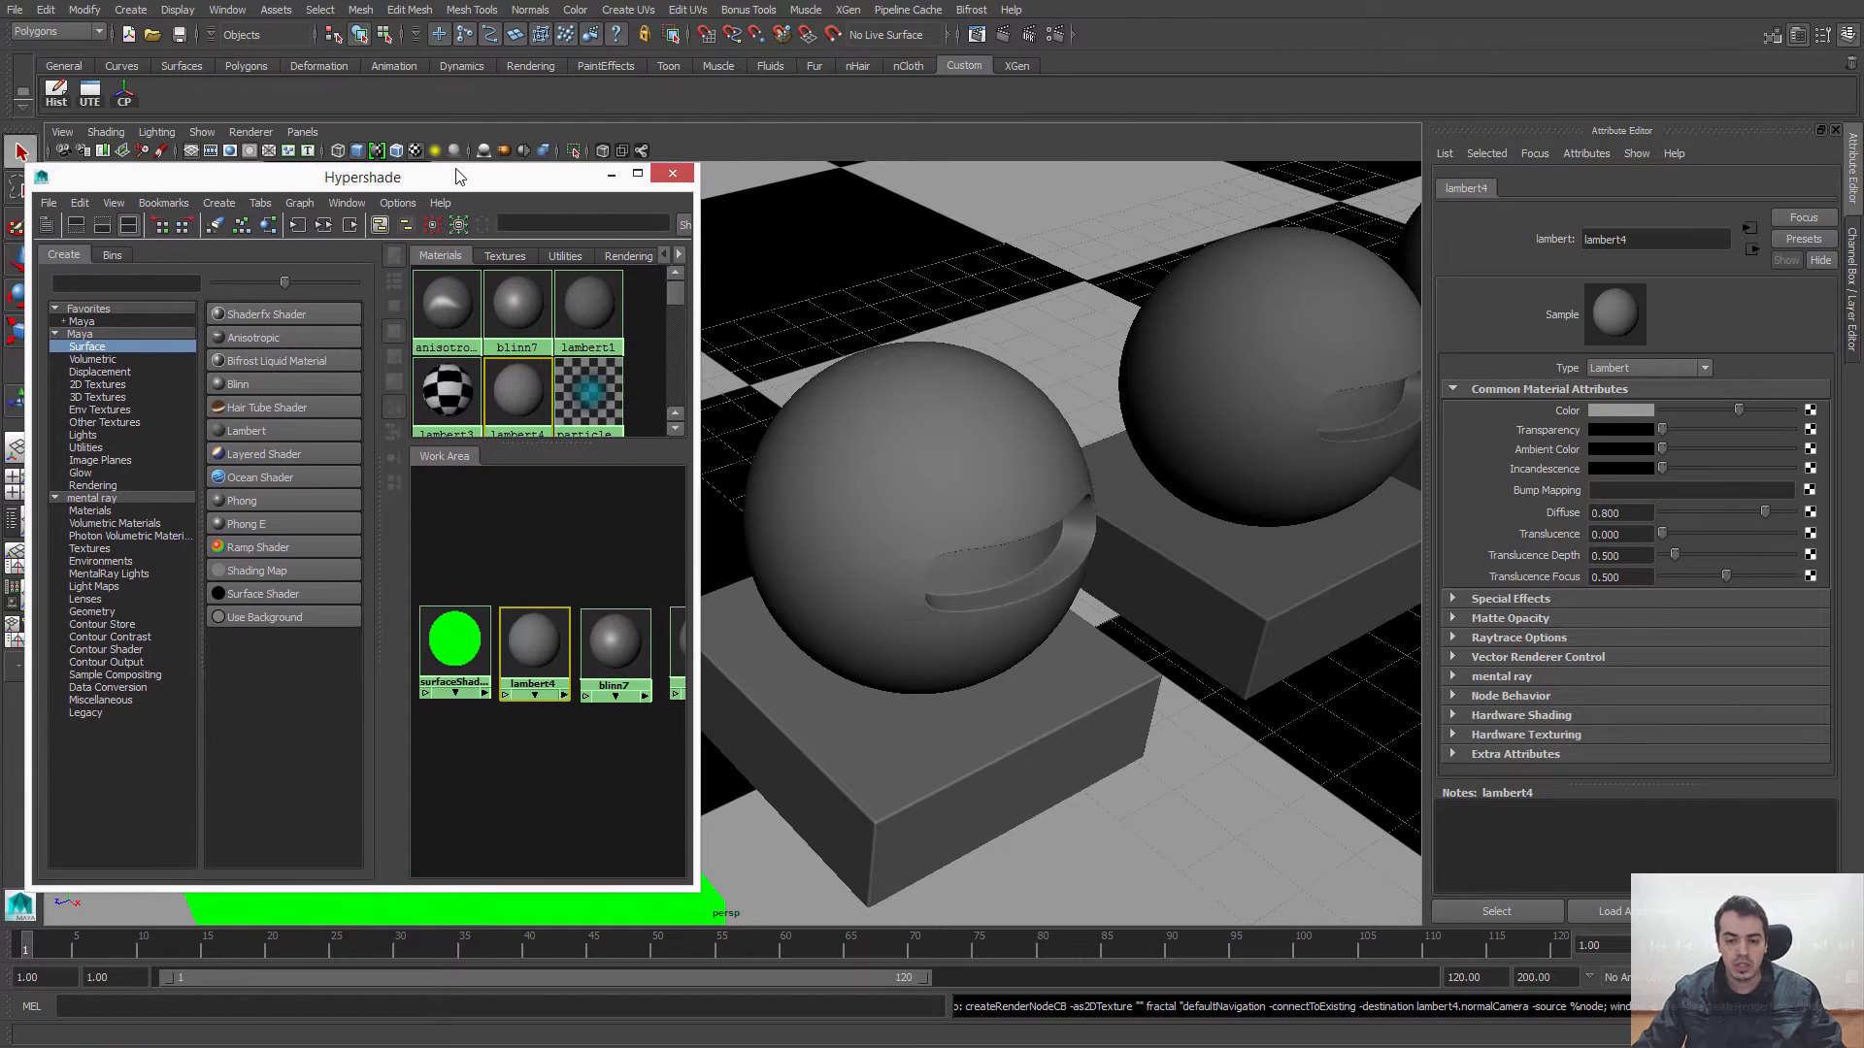
left_click(1055, 133)
right_click_drag(915, 511, 899, 441, "alt")
left_click_drag(899, 441, 918, 476, "alt")
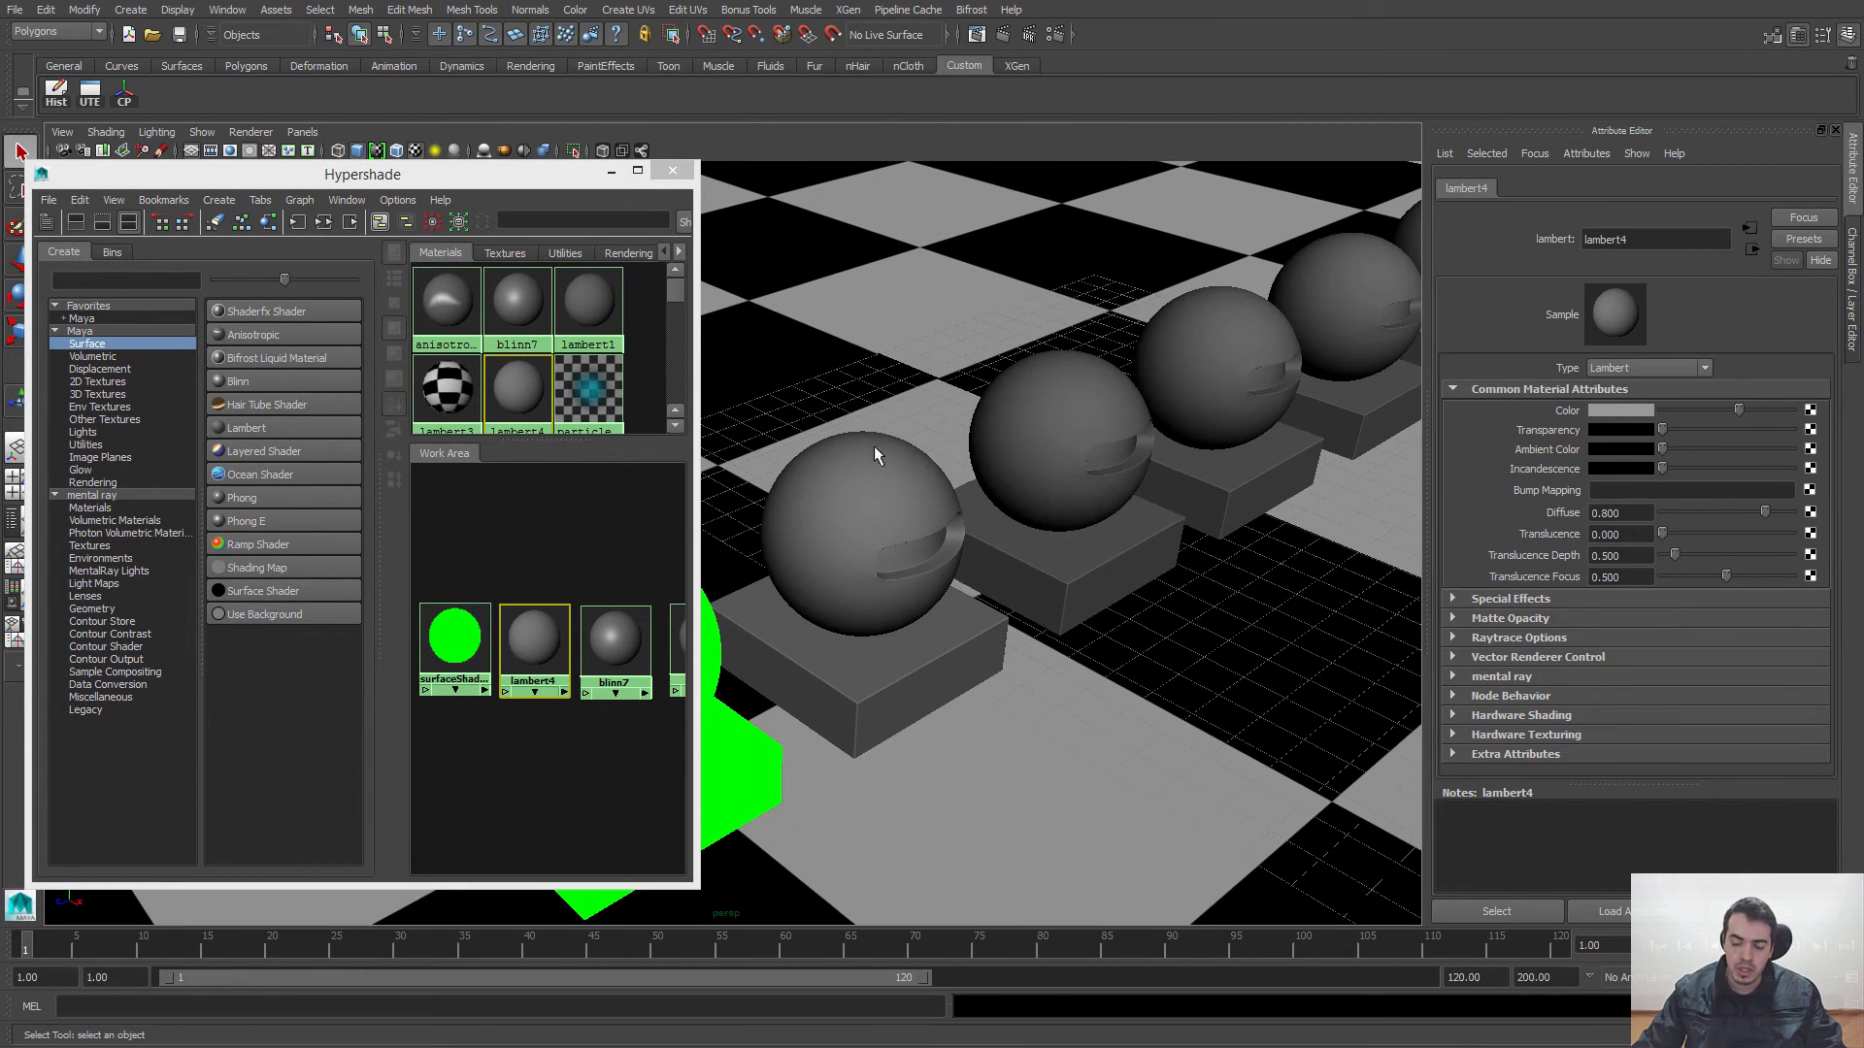
middle_click_drag(996, 462, 1068, 432, "alt")
left_click_drag(1759, 515, 1661, 521)
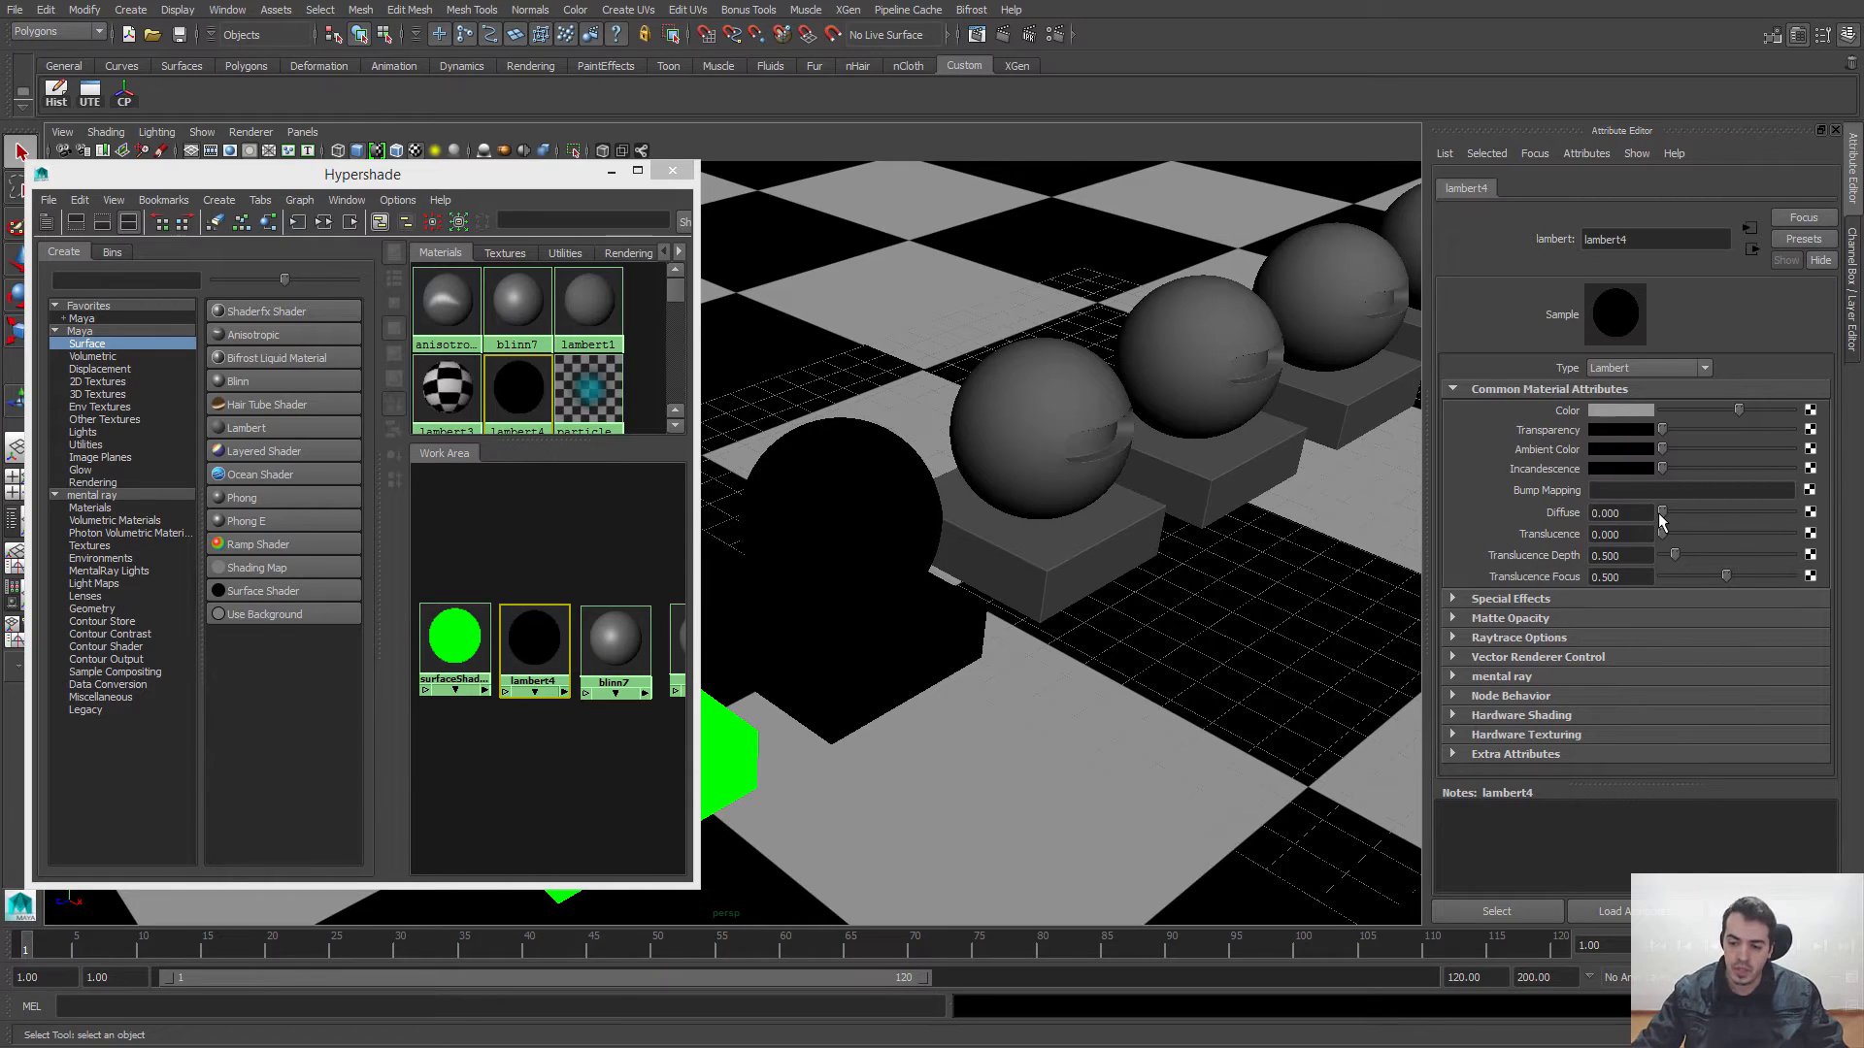
left_click_drag(1660, 519, 1760, 515)
type("0.8")
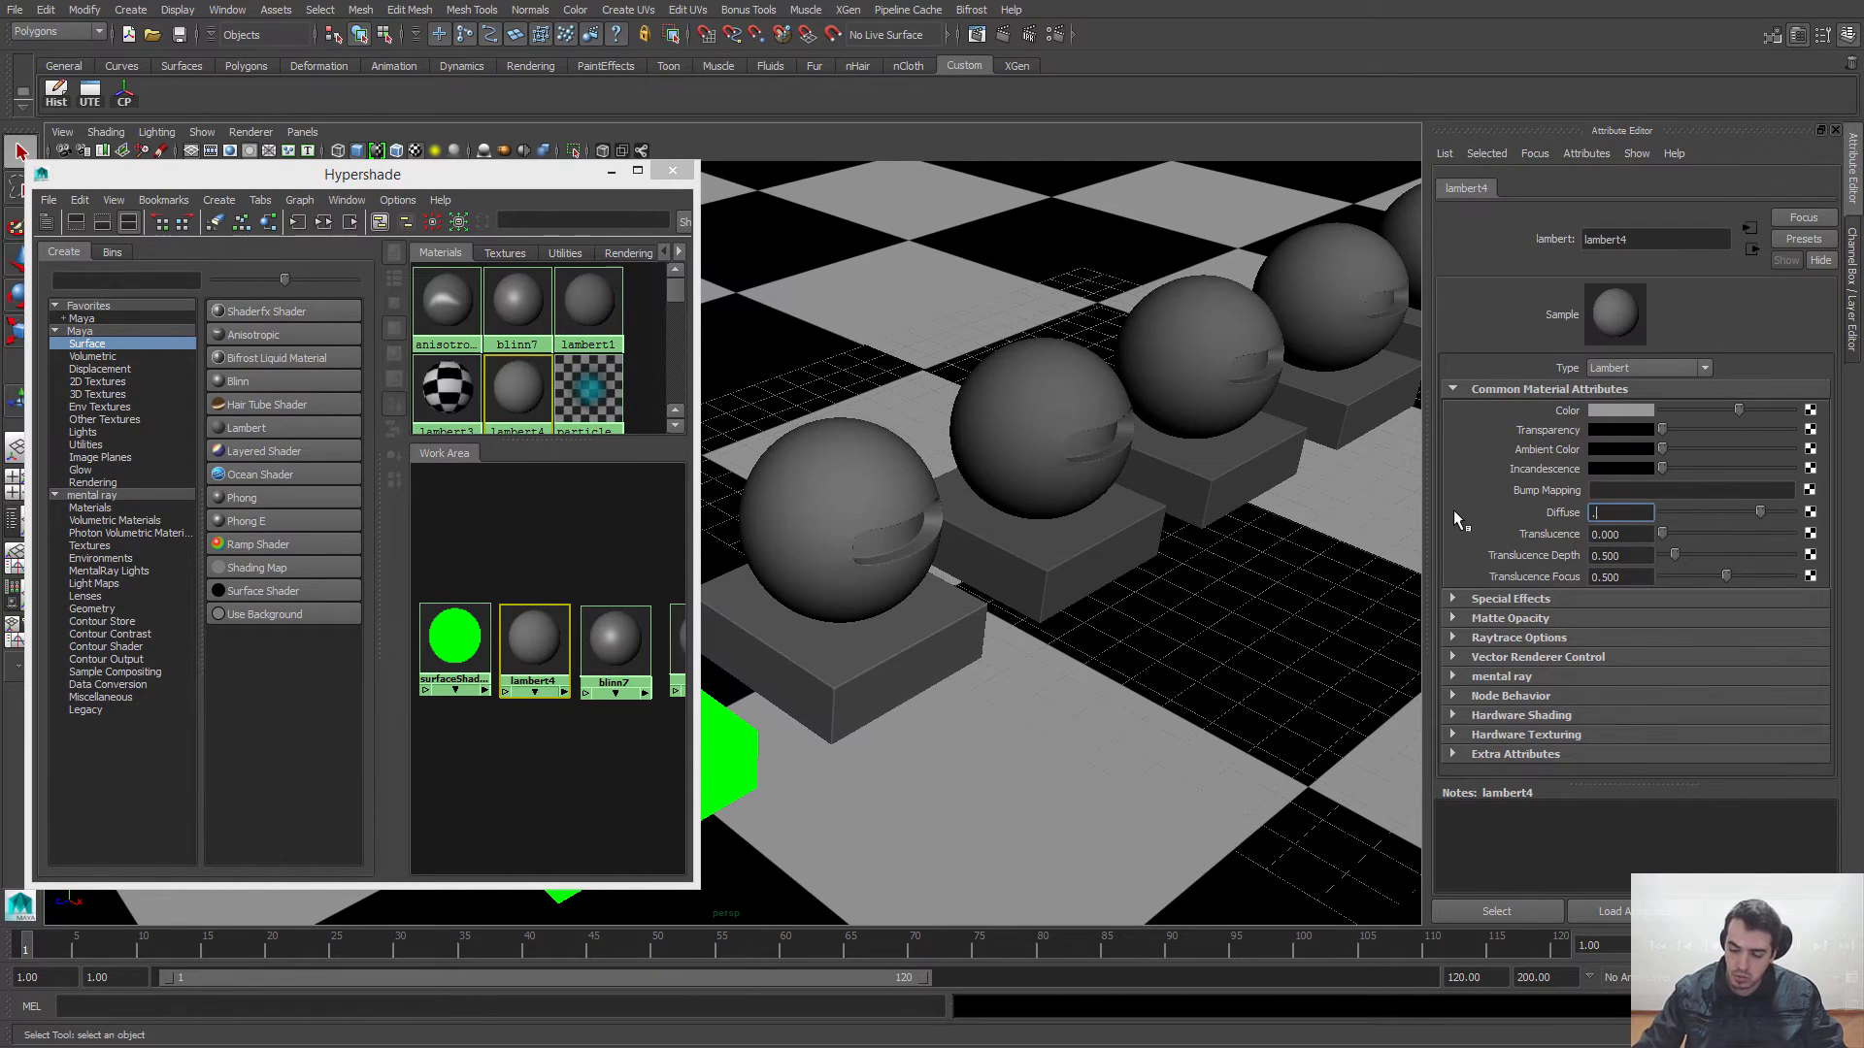
key("Return")
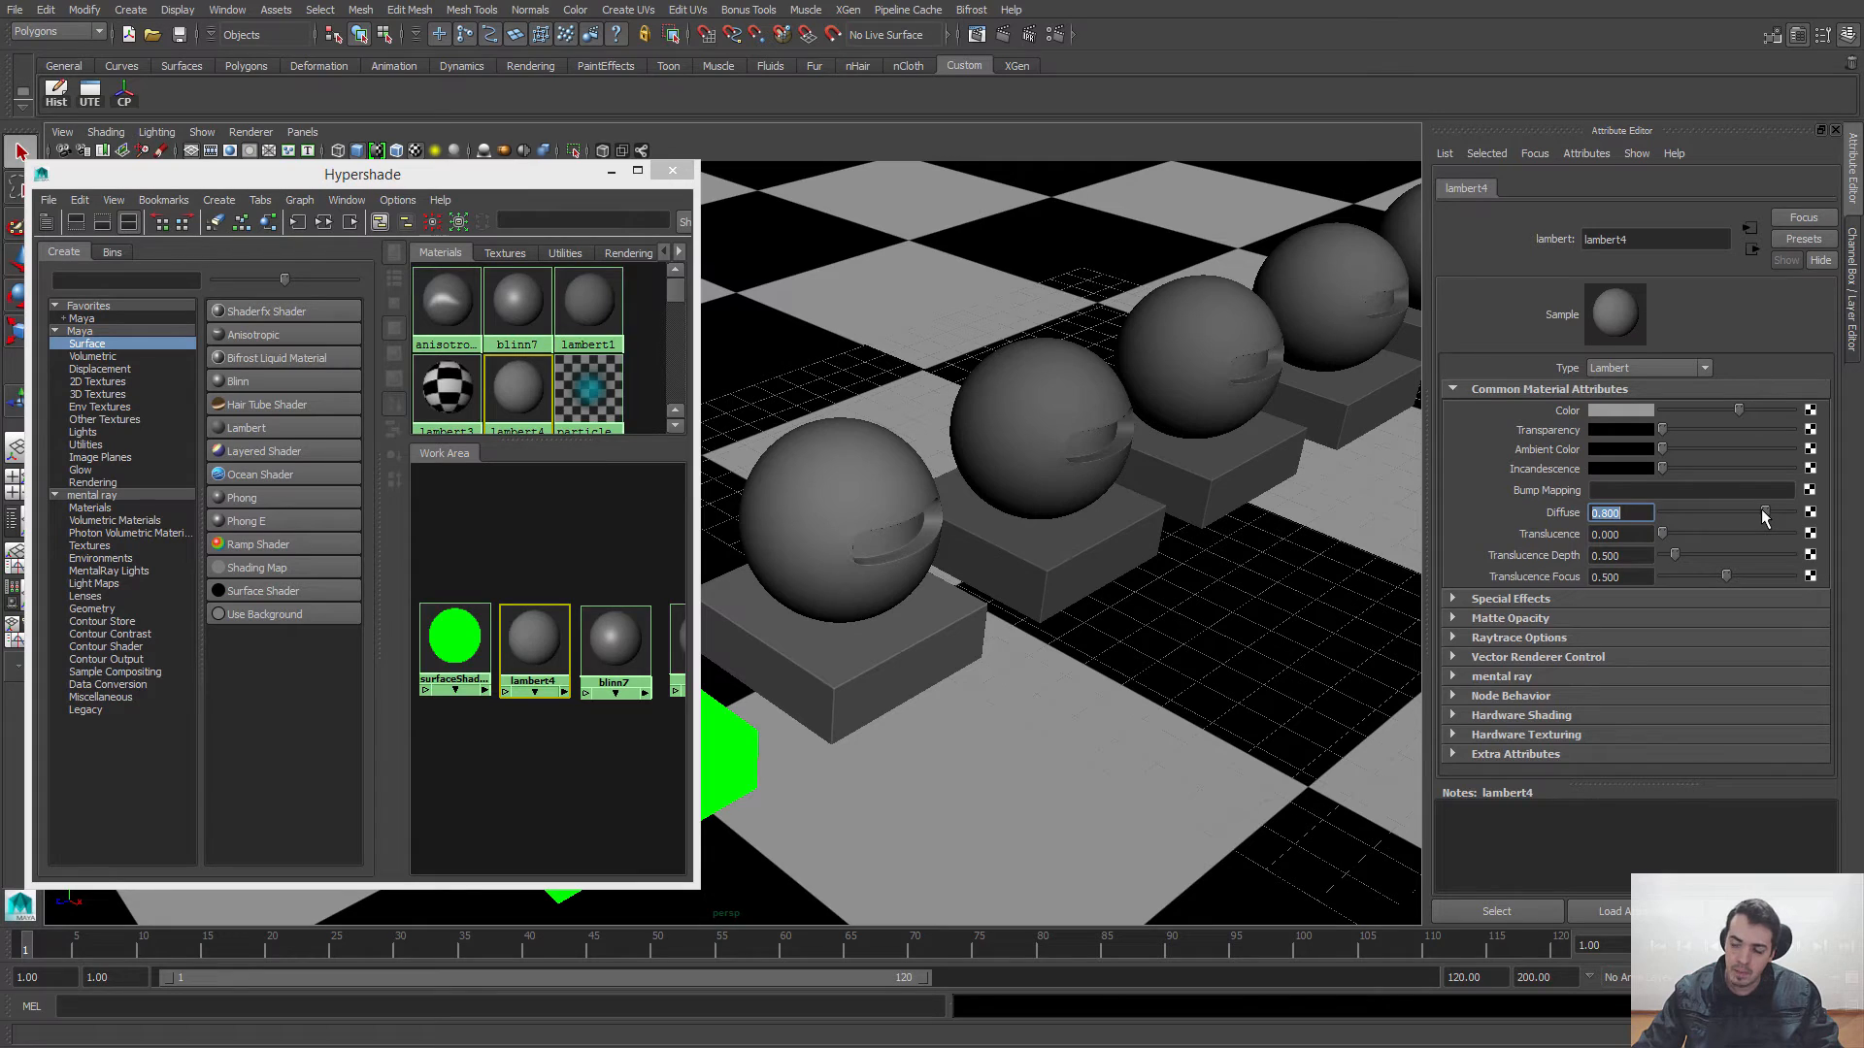
Step: Try a Diffuse of 1 on lambert4, and set it back to 0.8
mouse_move(1758, 512)
left_mouse_down()
mouse_move(1627, 524)
mouse_move(1769, 521)
left_mouse_up()
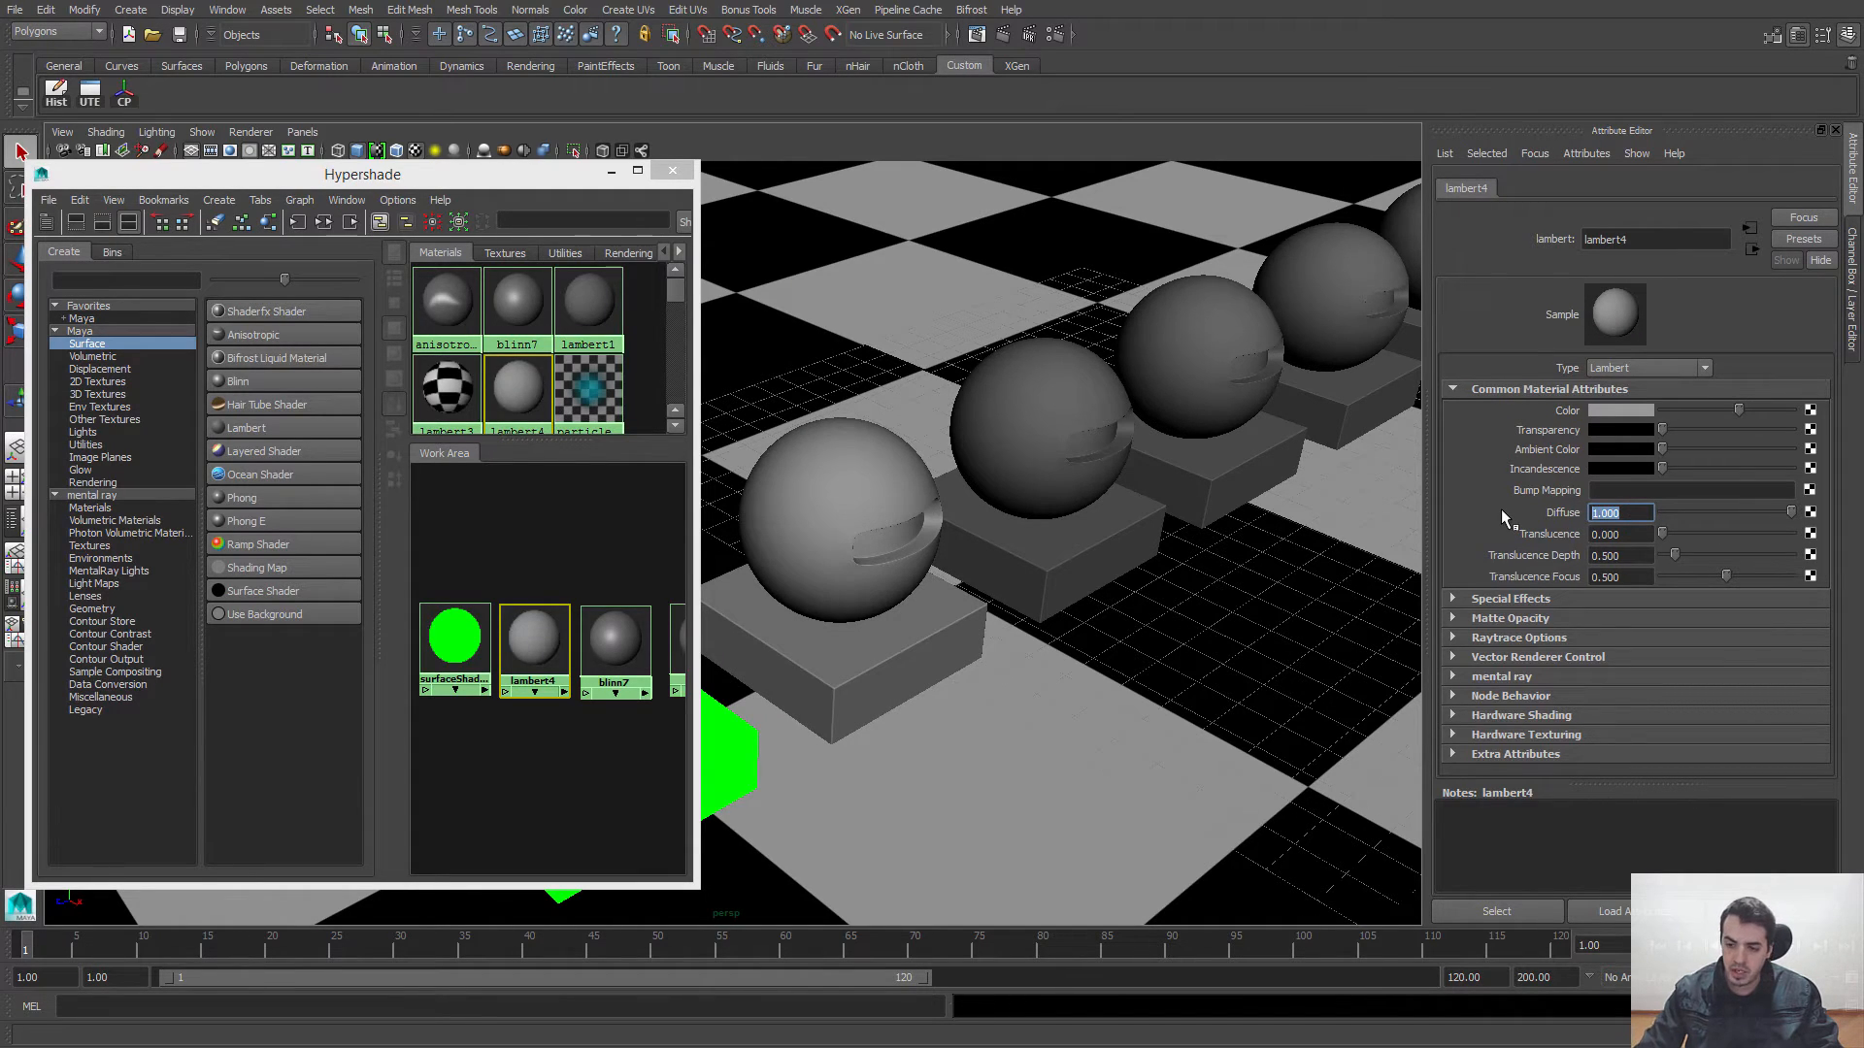
type("0.8")
key("Return")
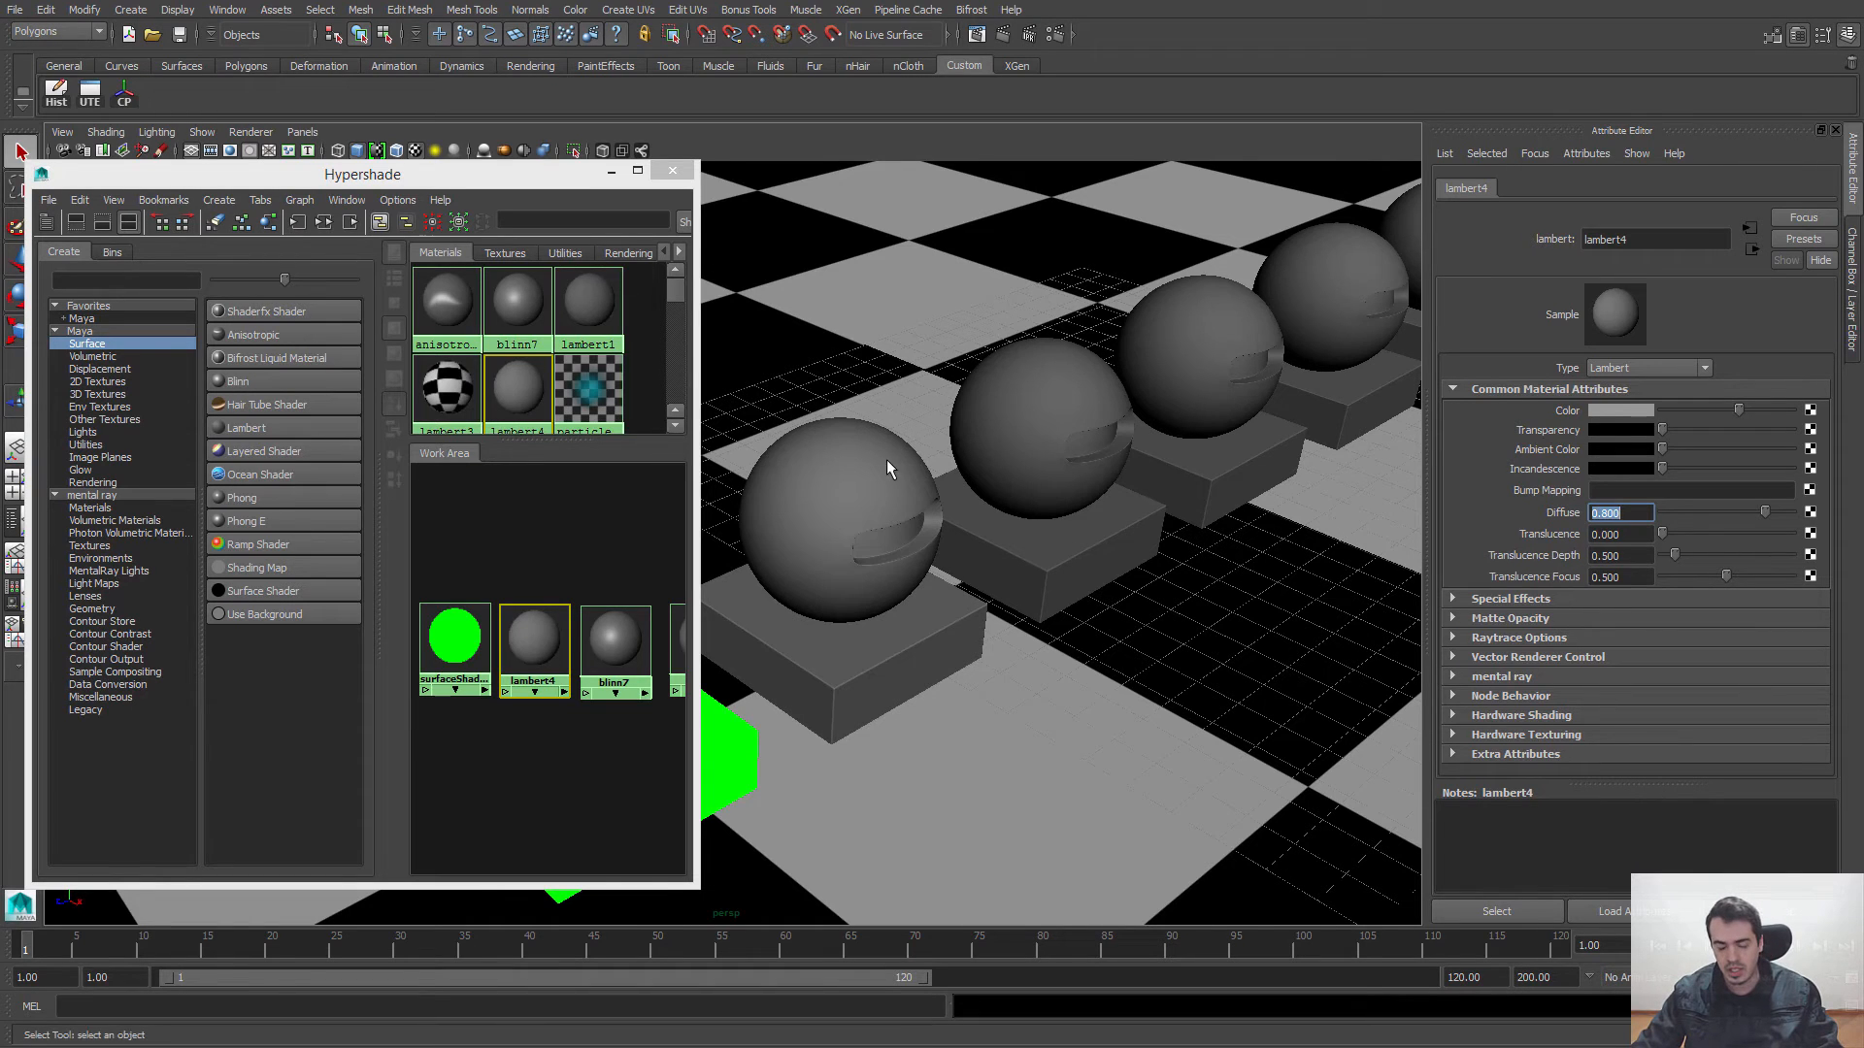
Step: Try a raised Translucence on lambert4 while watching its sphere, and return the value to 0
left_click_drag(887, 461, 1020, 495, "alt")
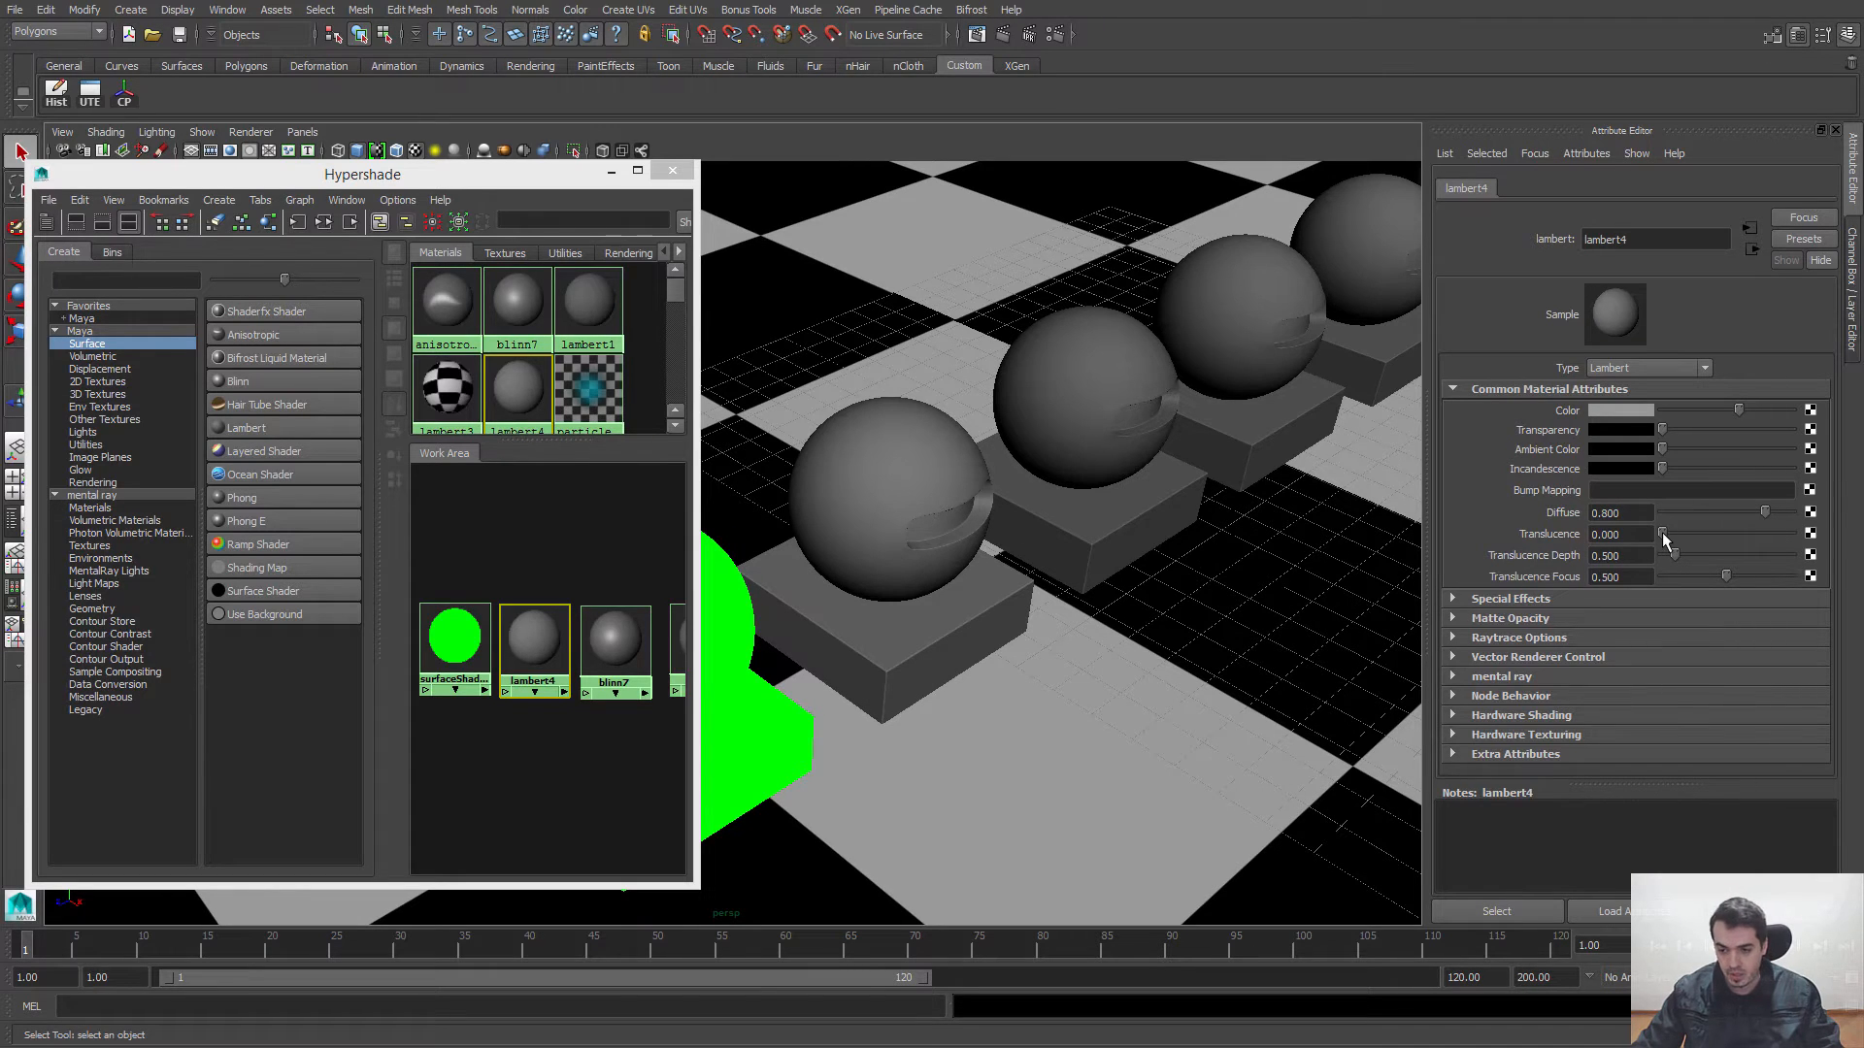
left_click_drag(1663, 532, 1763, 533)
left_click_drag(1735, 536, 1645, 548)
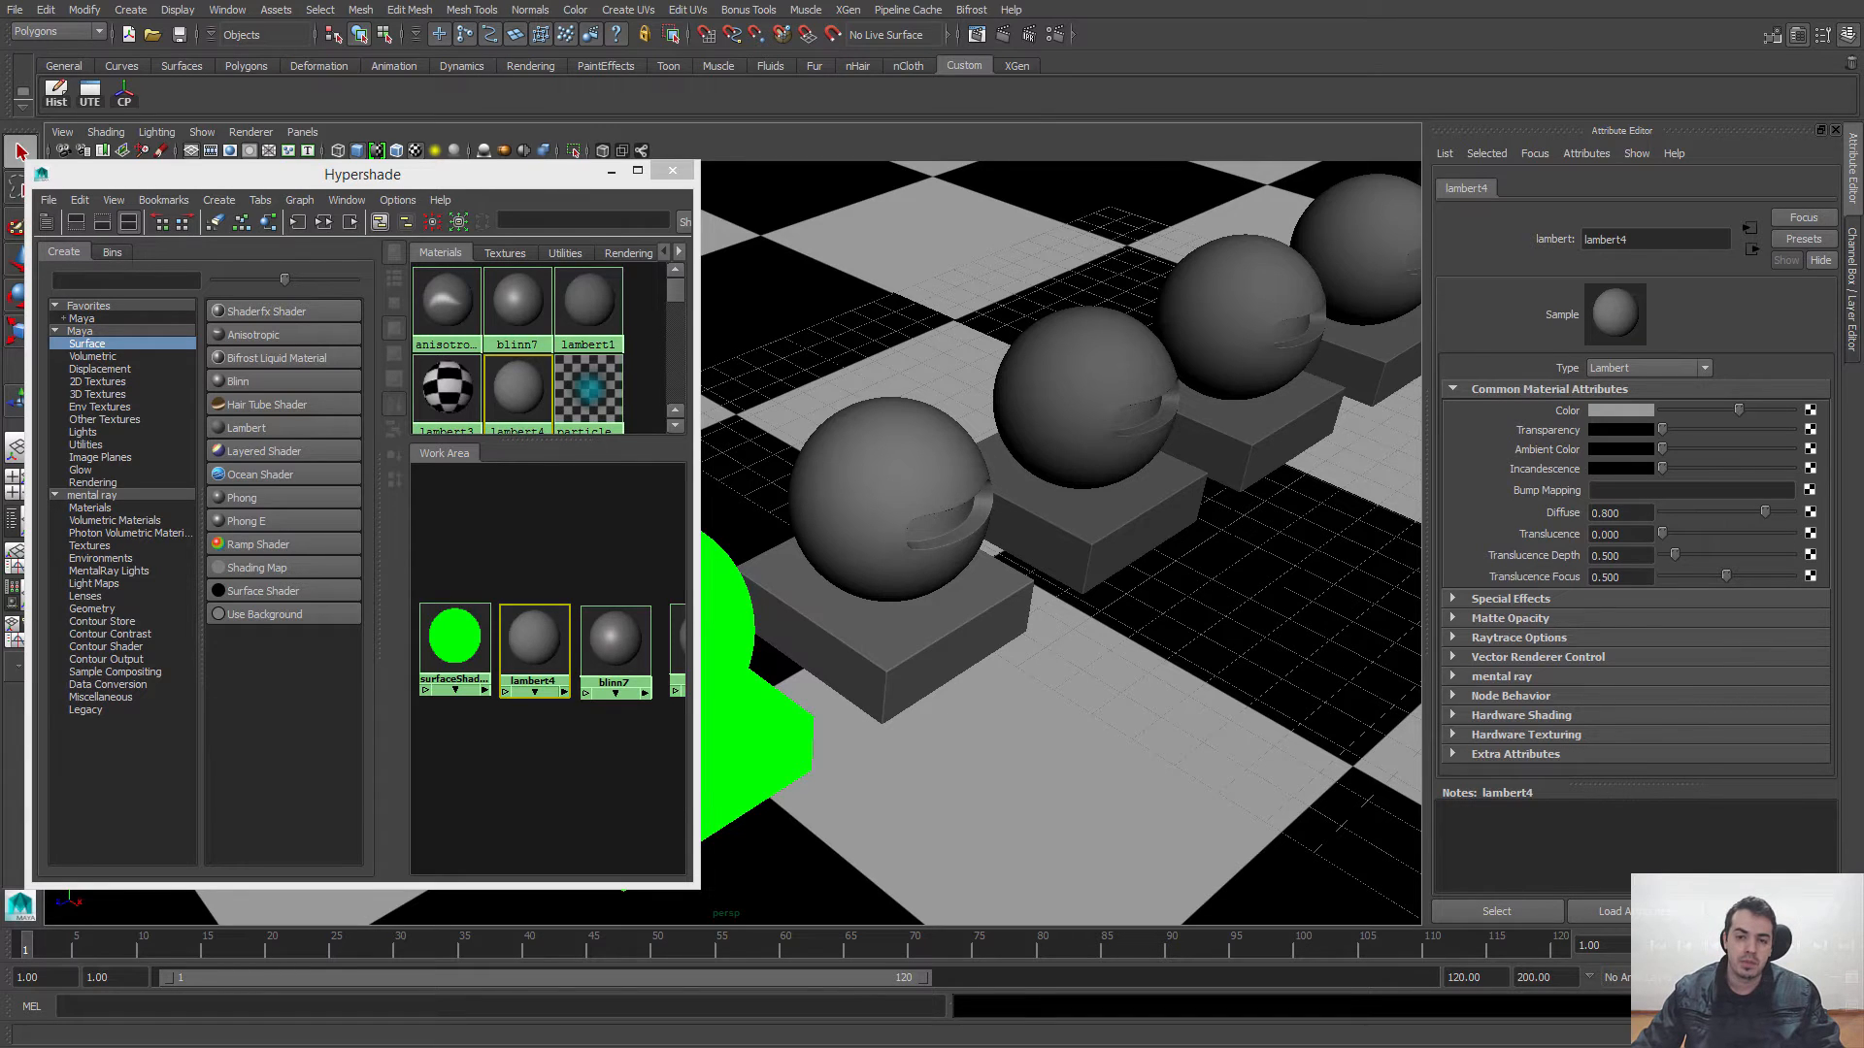
Step: Switch to Windows Photo Viewer, look through the reference photos of translucent stone, leaf, hand silhouette and frosted glass, and minimize the viewer
left_click_drag(1018, 0, 853, 335)
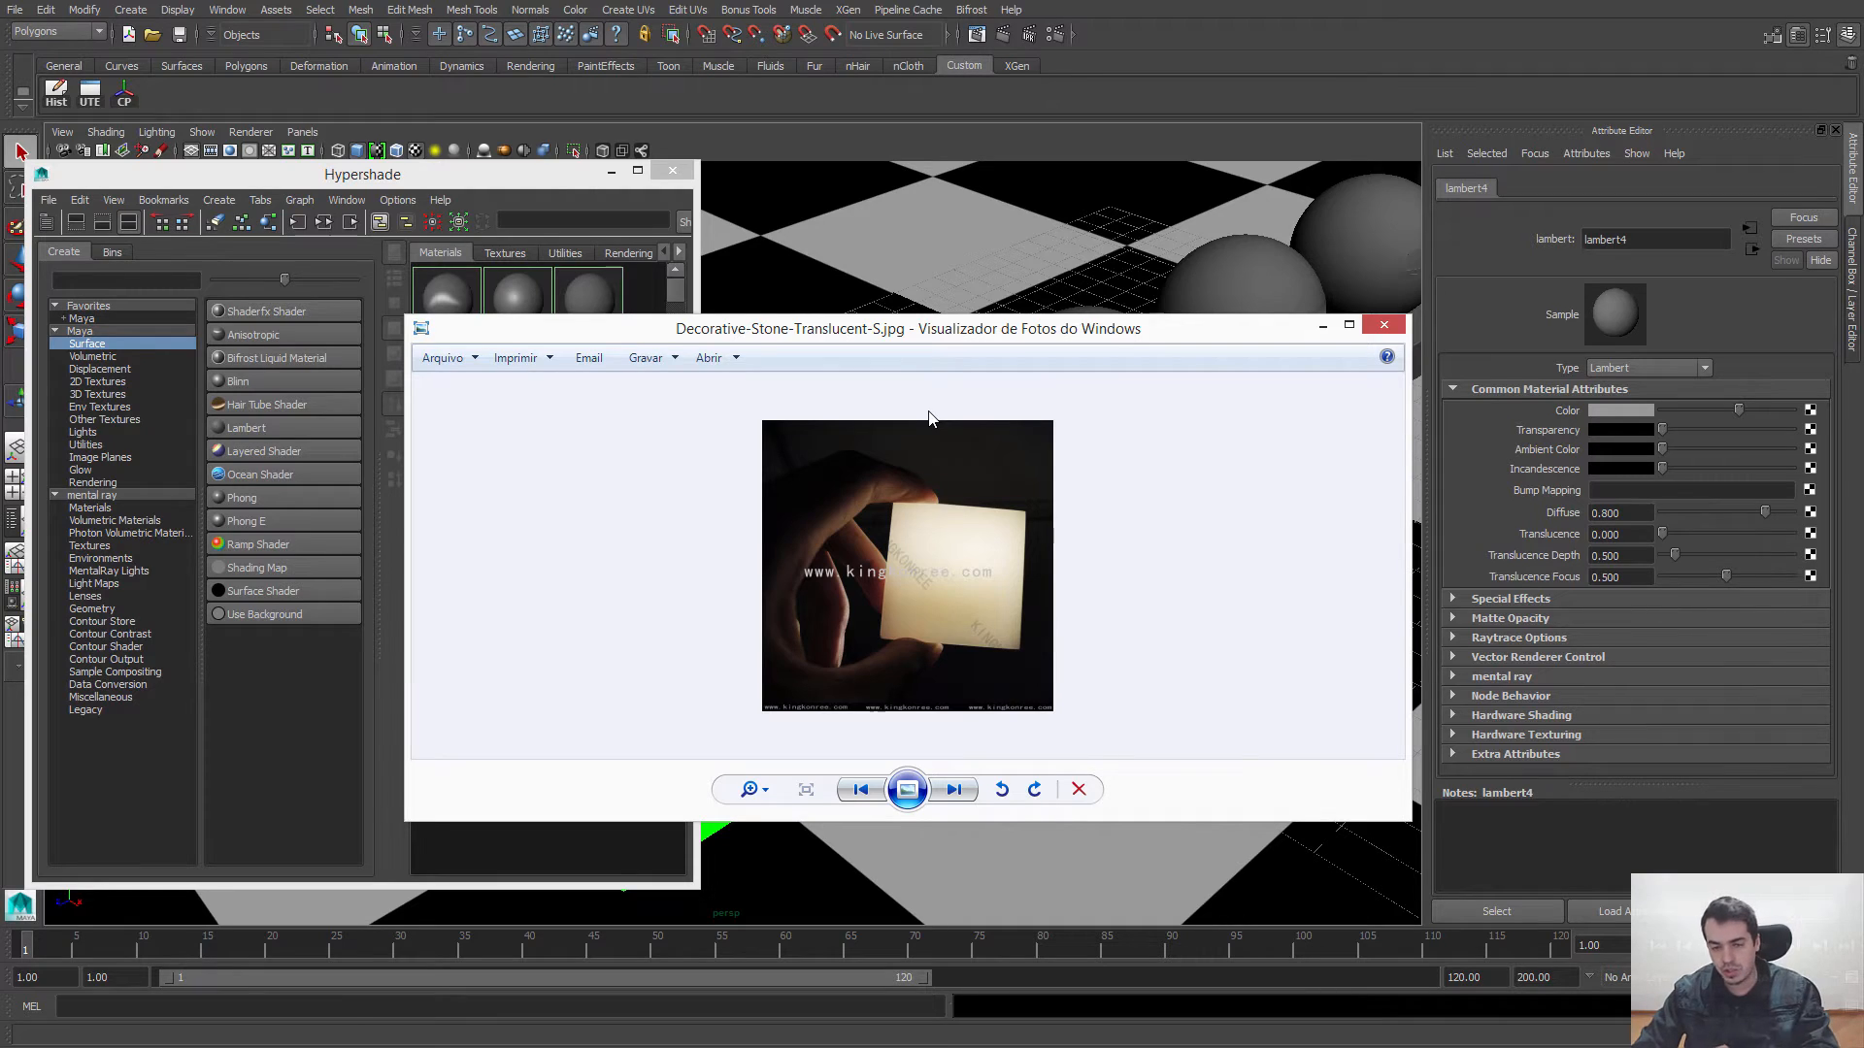
key("Right")
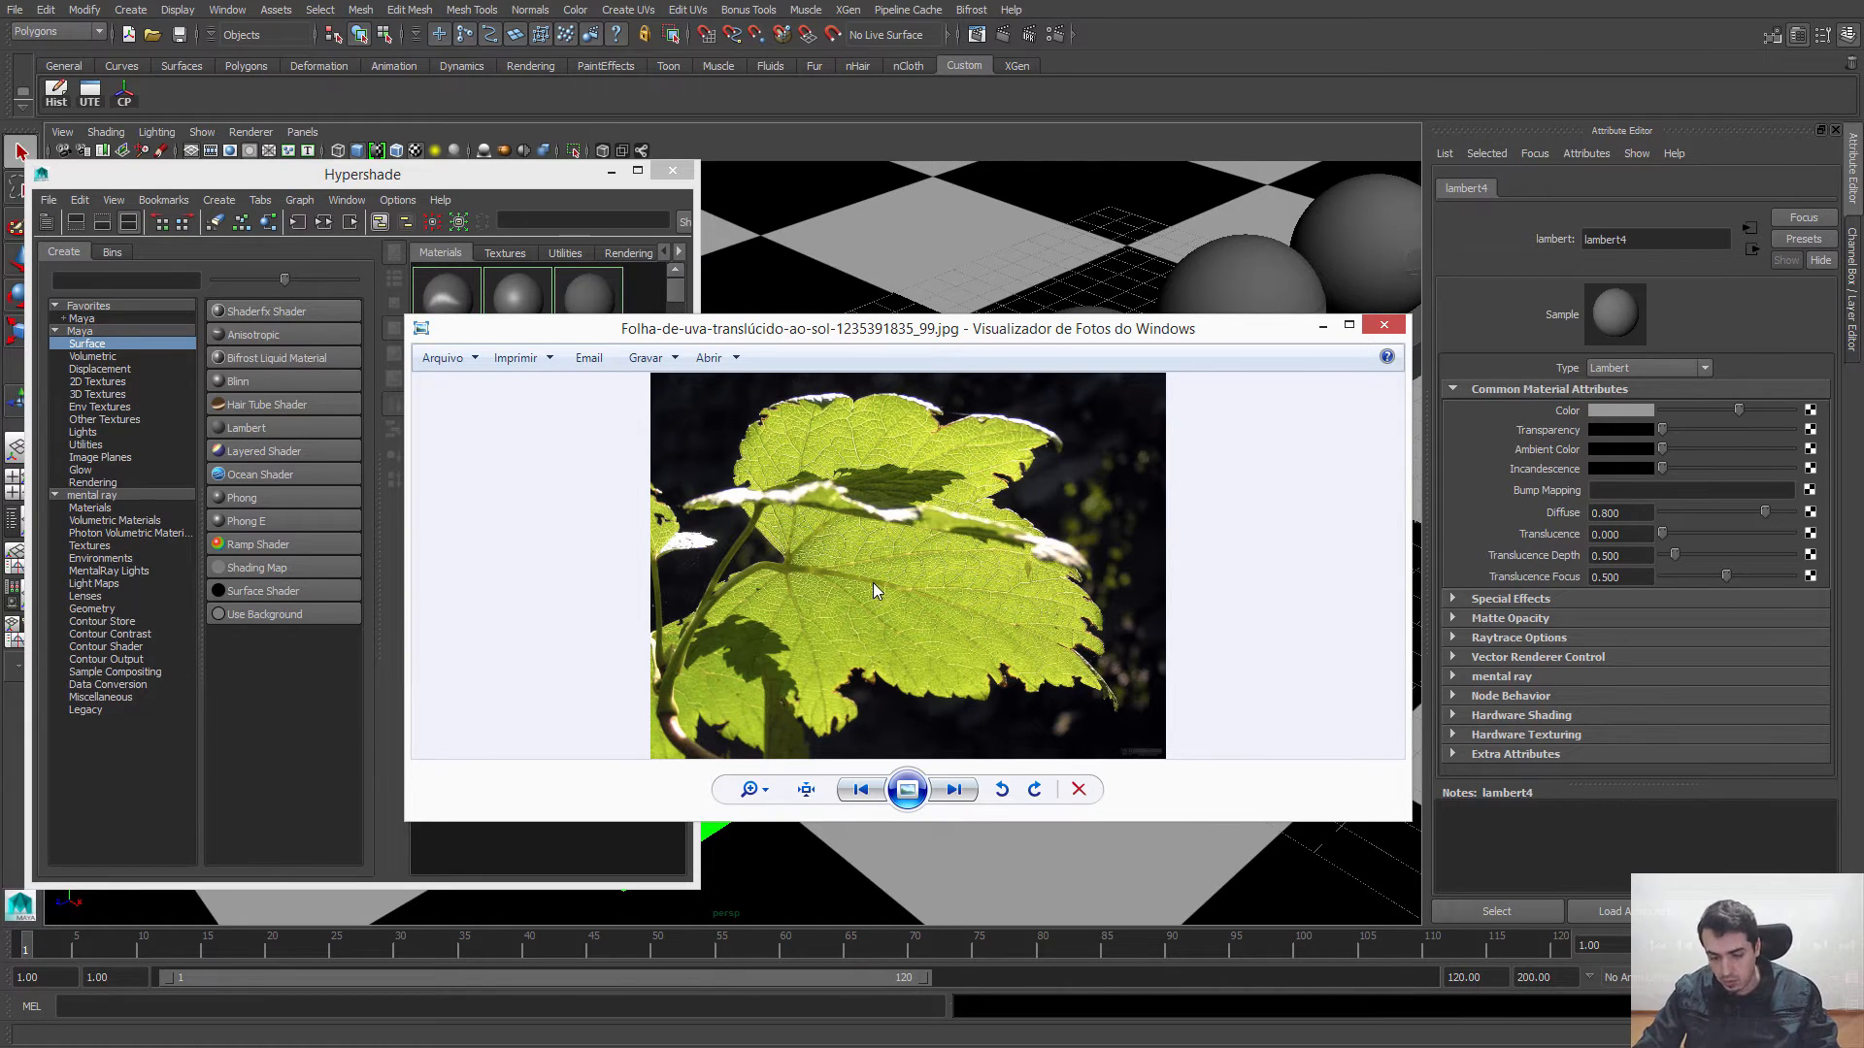
key("Right")
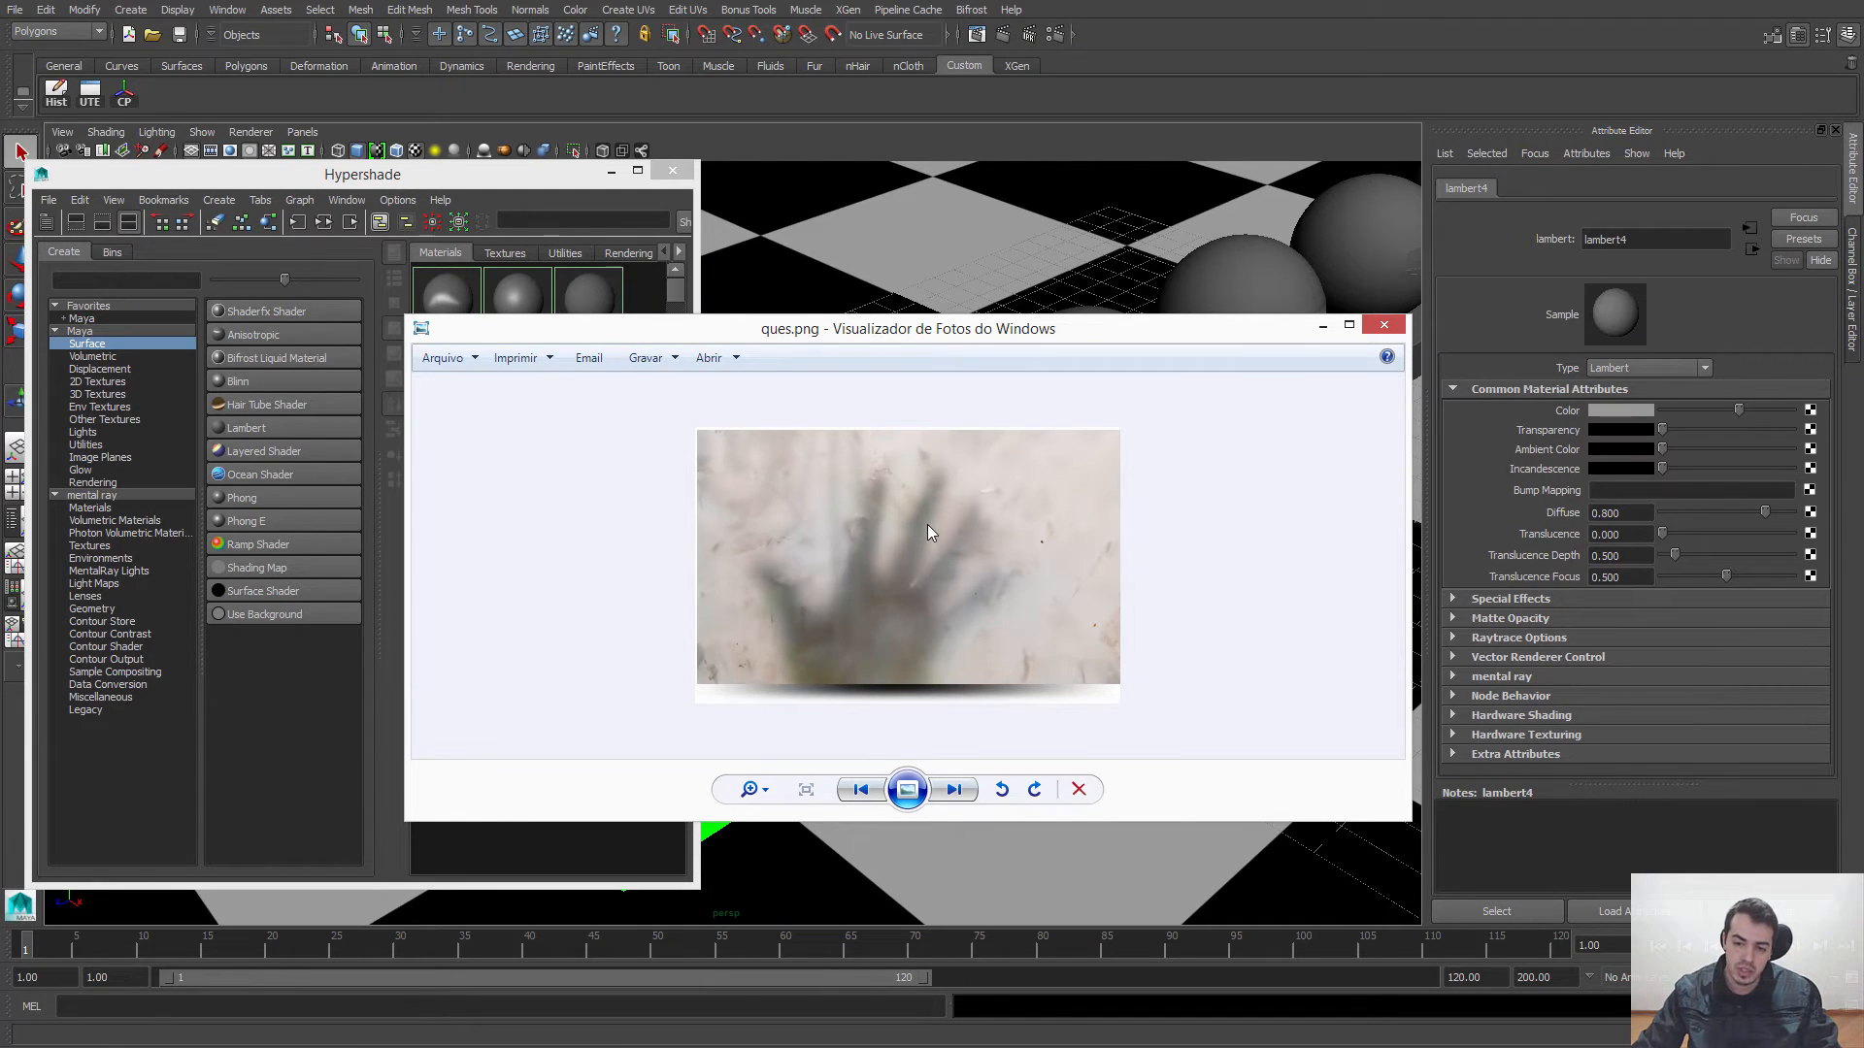
key("Right")
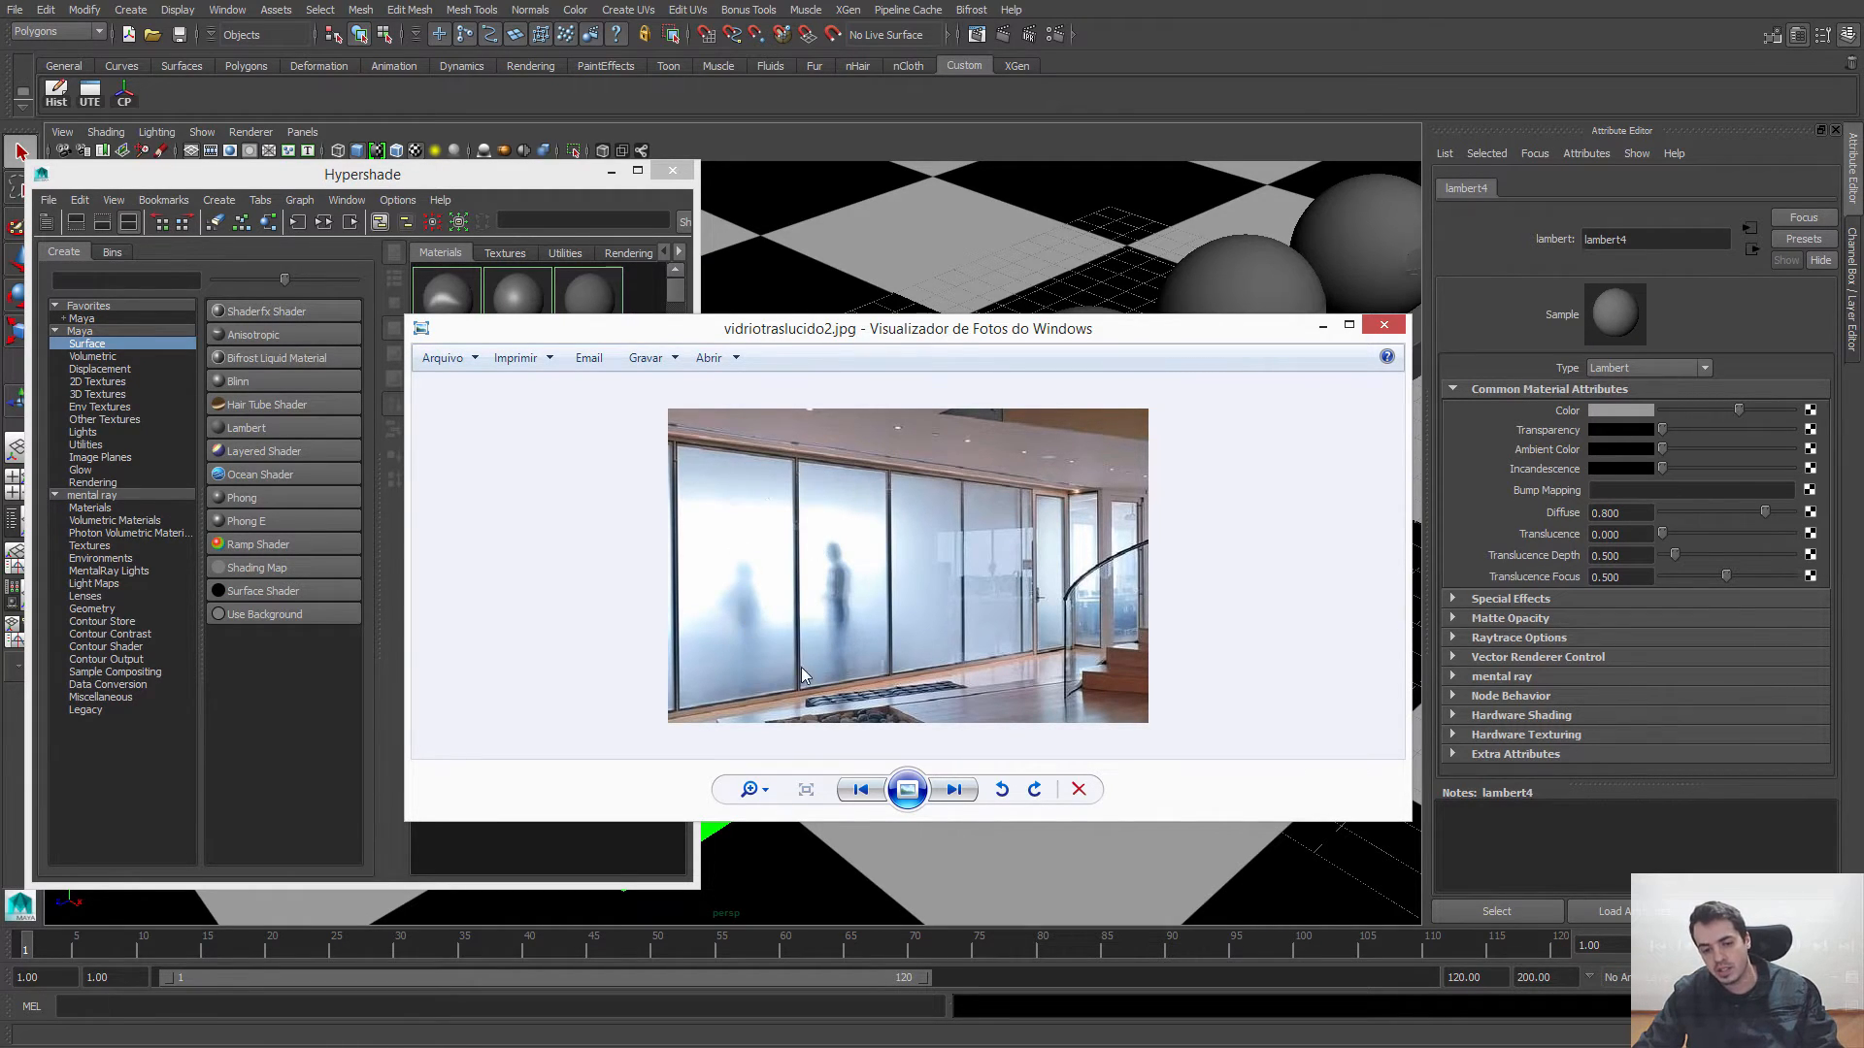
key("Right")
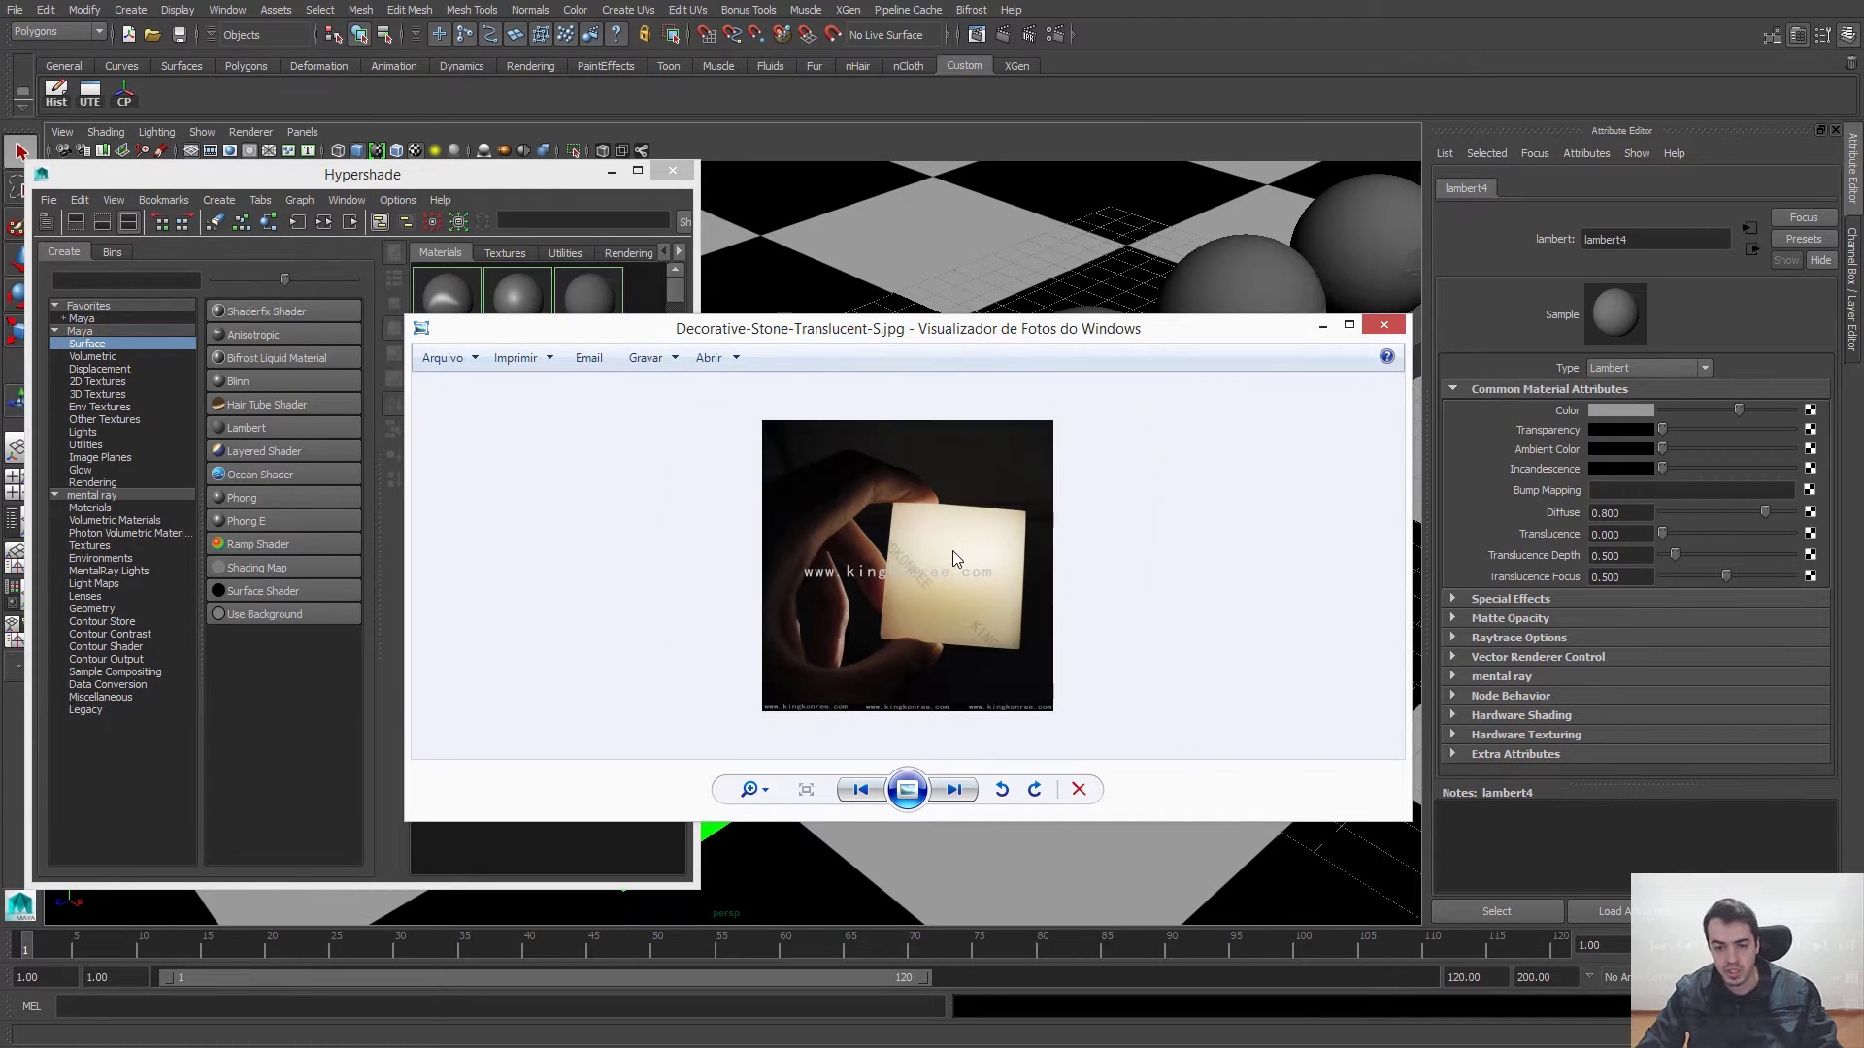
key("Left")
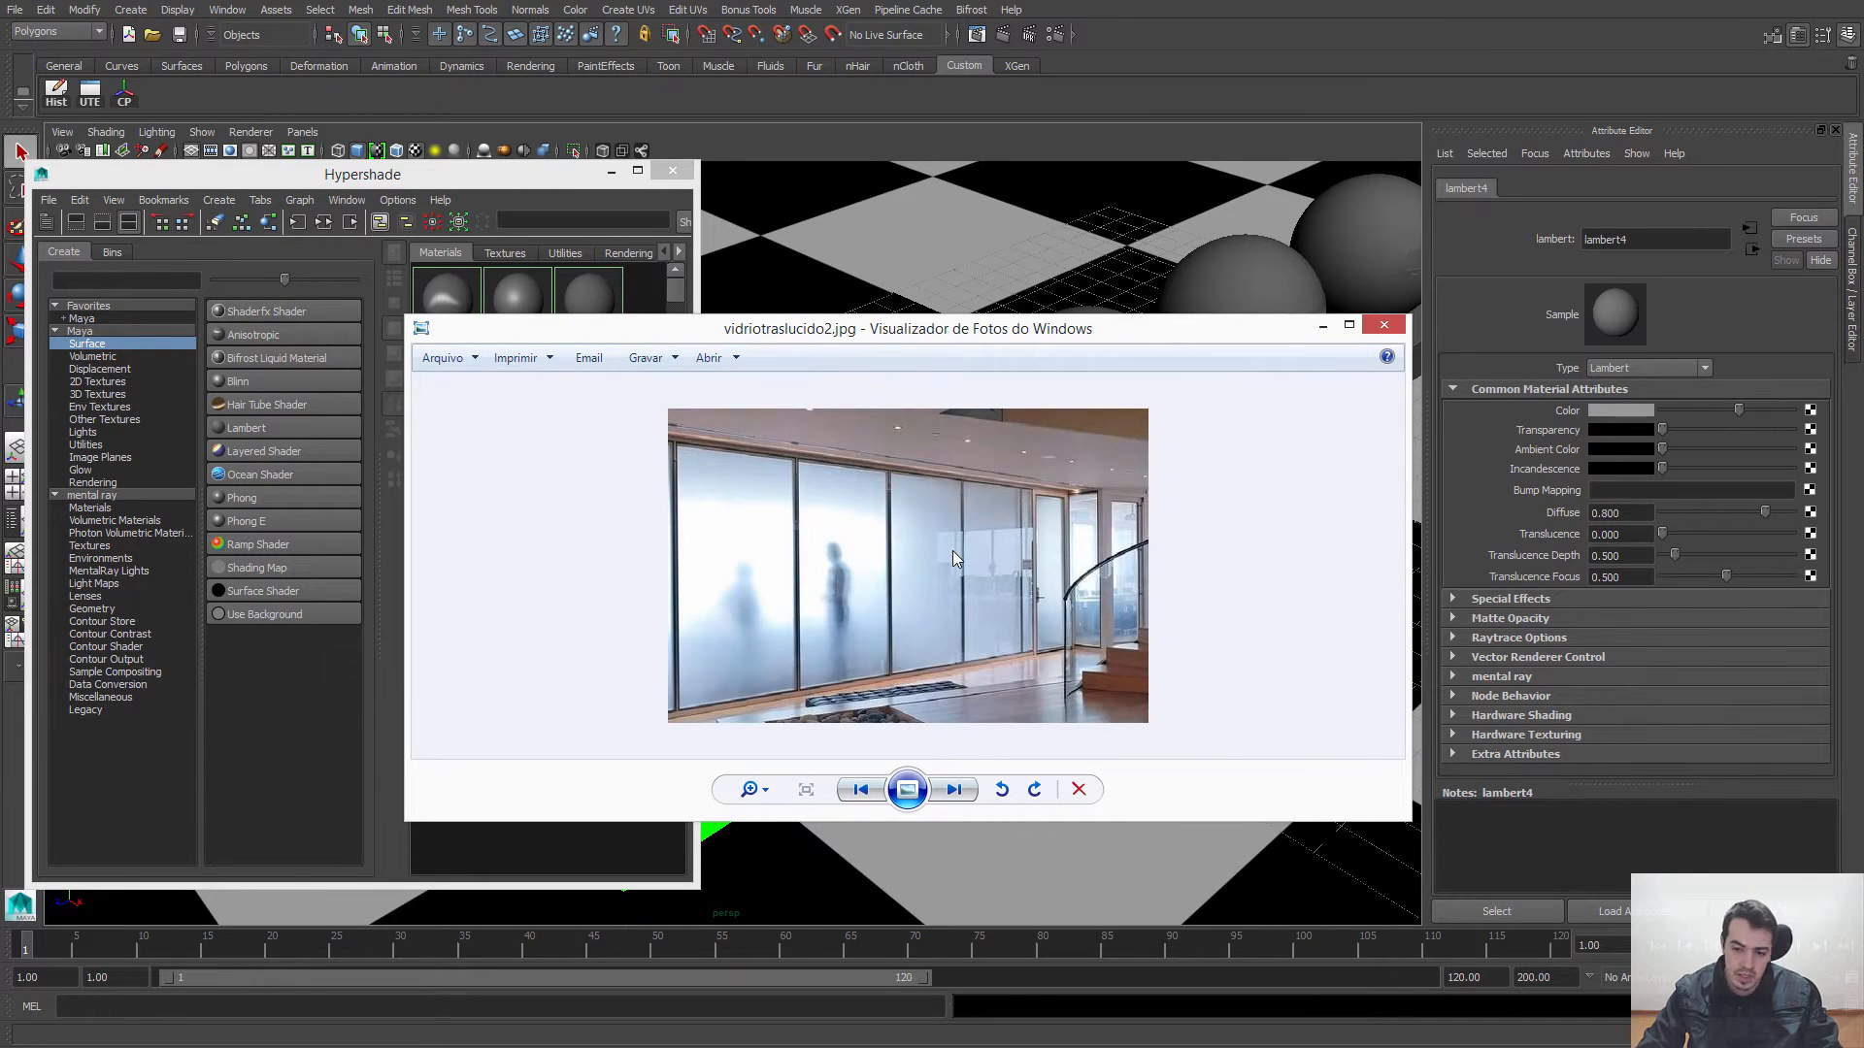
left_click(1322, 326)
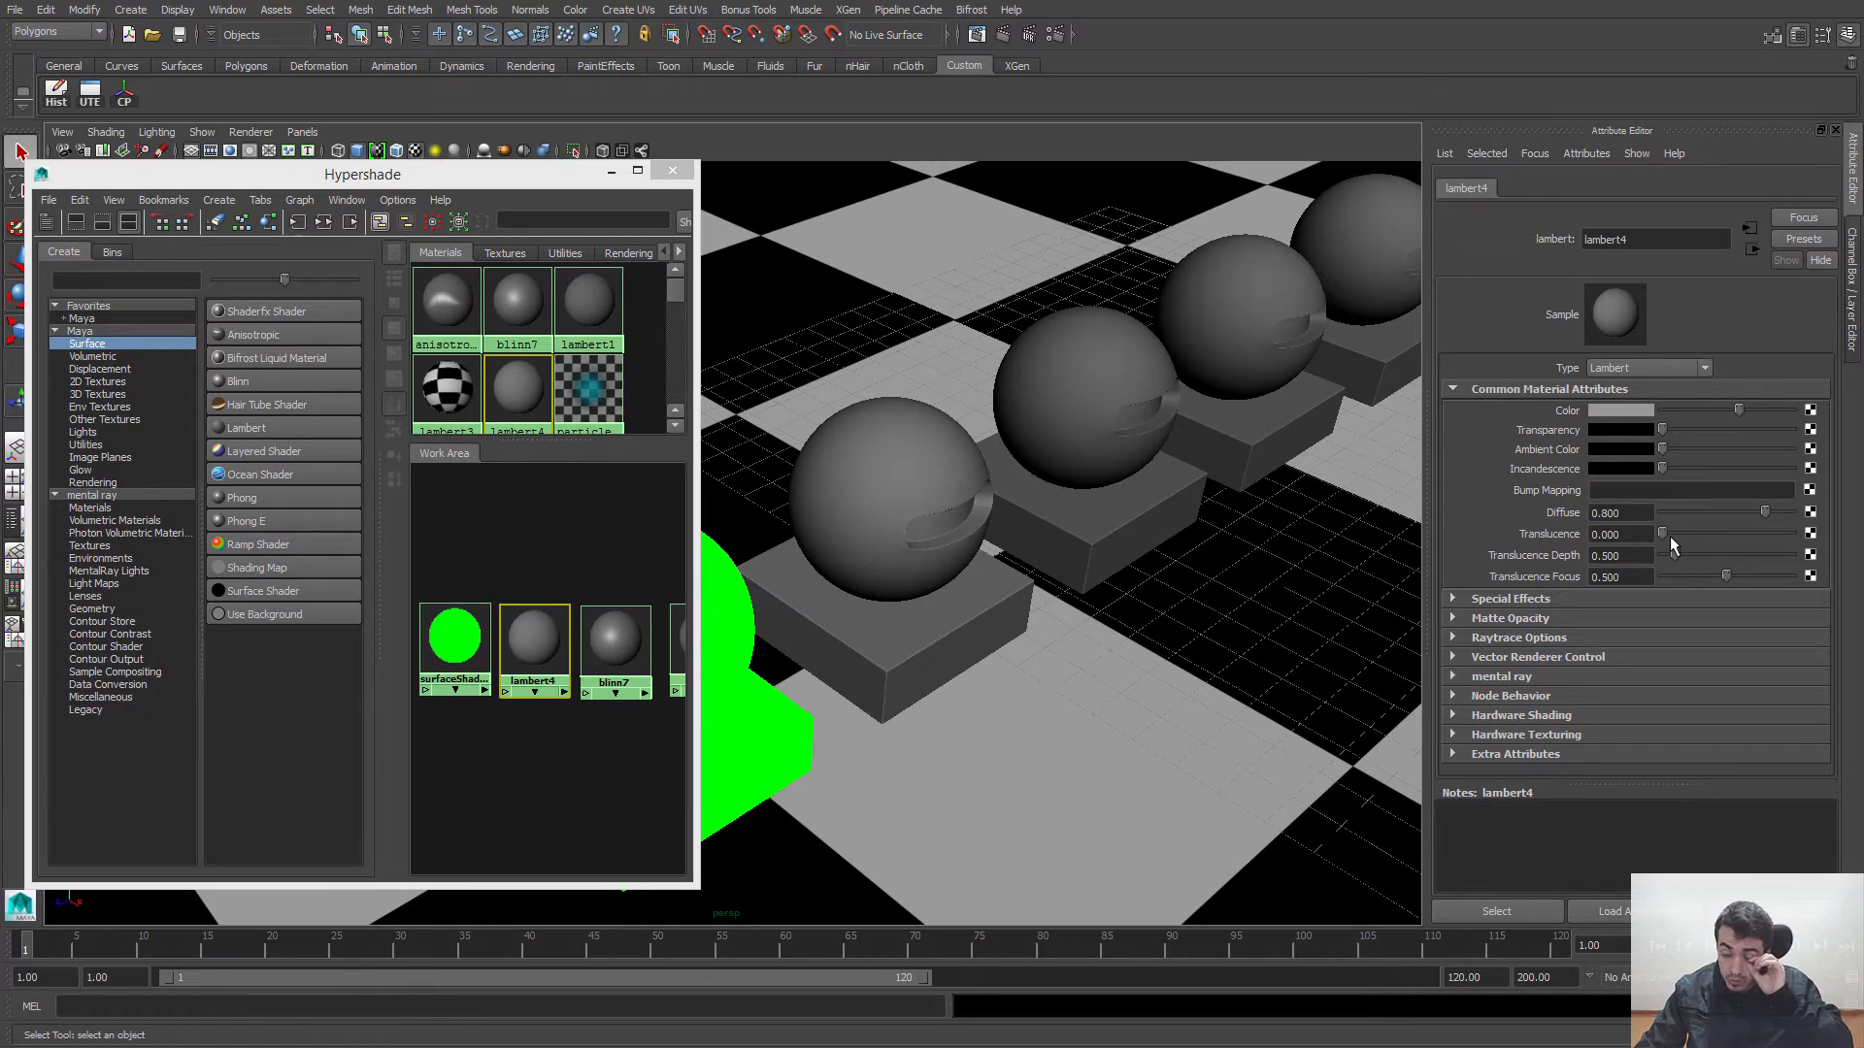
Step: Try Translucence values of 0.376 and 0.654 on lambert4, and restore the value to 0
left_click_drag(1662, 533, 1711, 536)
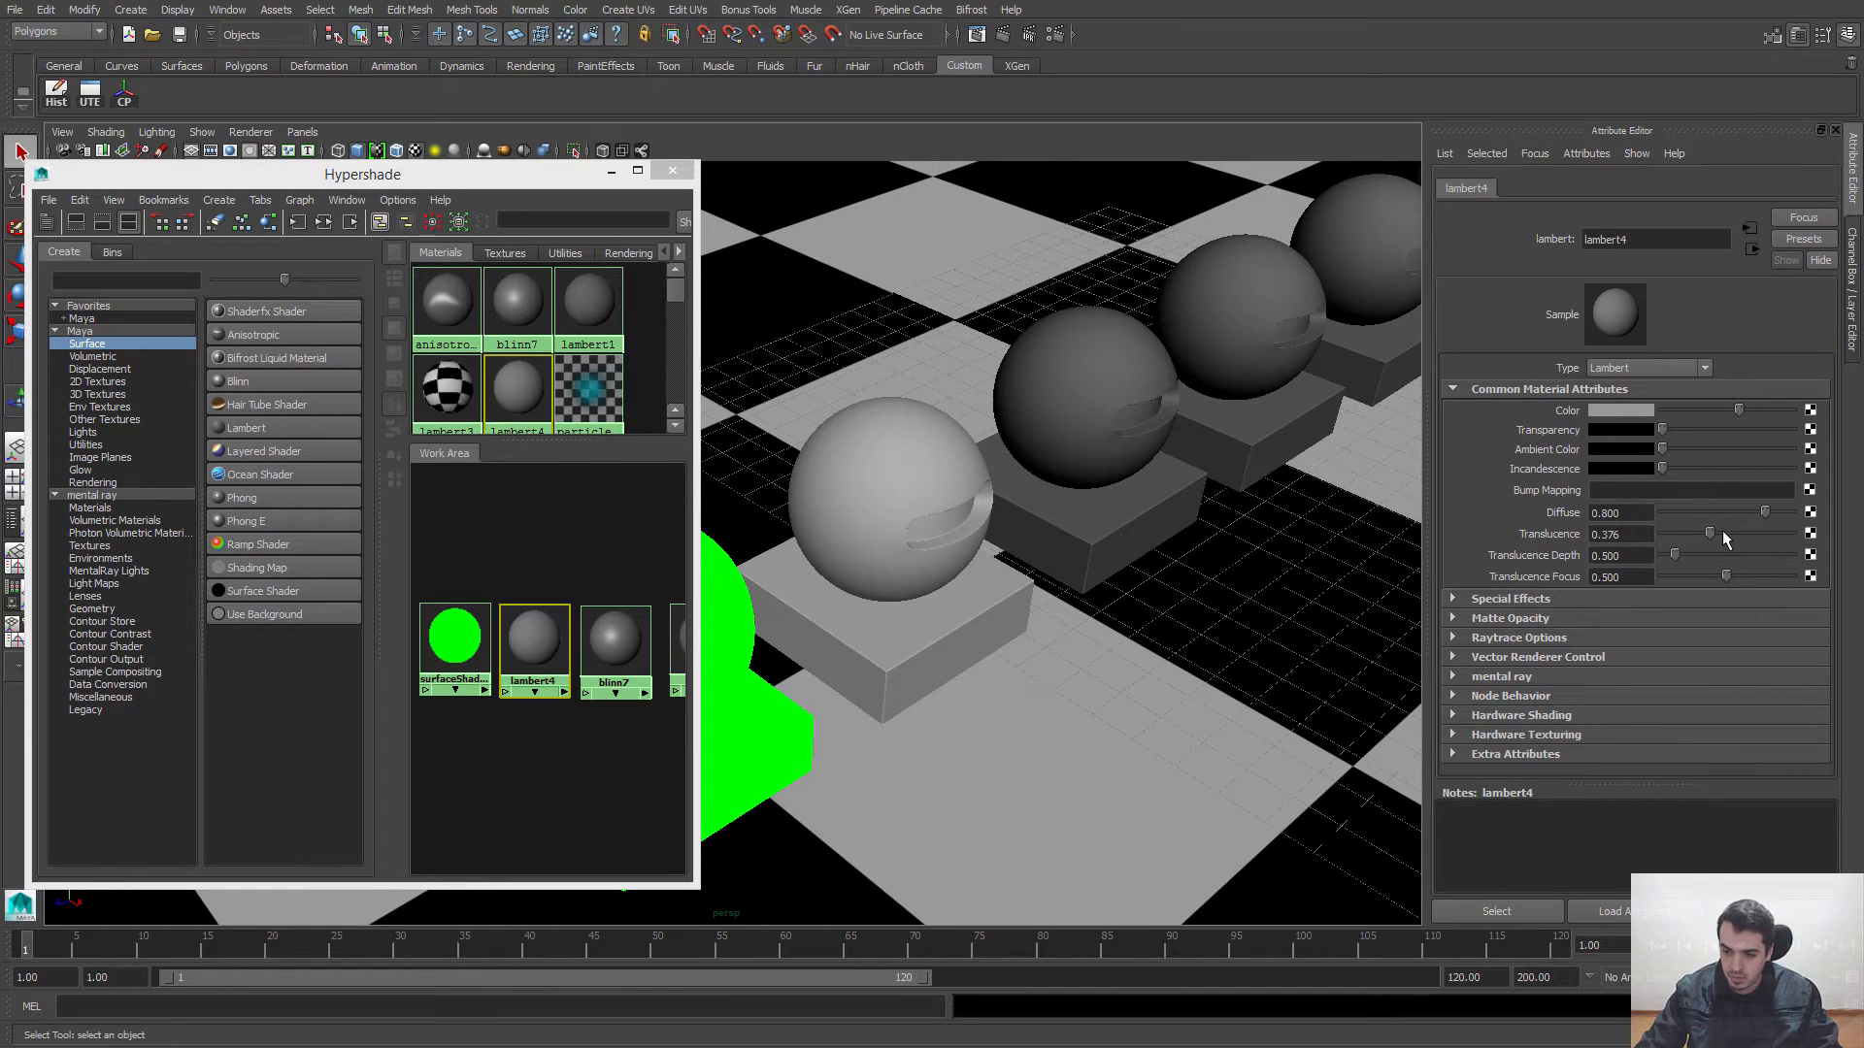
mouse_move(1722, 530)
left_mouse_down()
mouse_move(1762, 534)
mouse_move(1744, 555)
left_mouse_up()
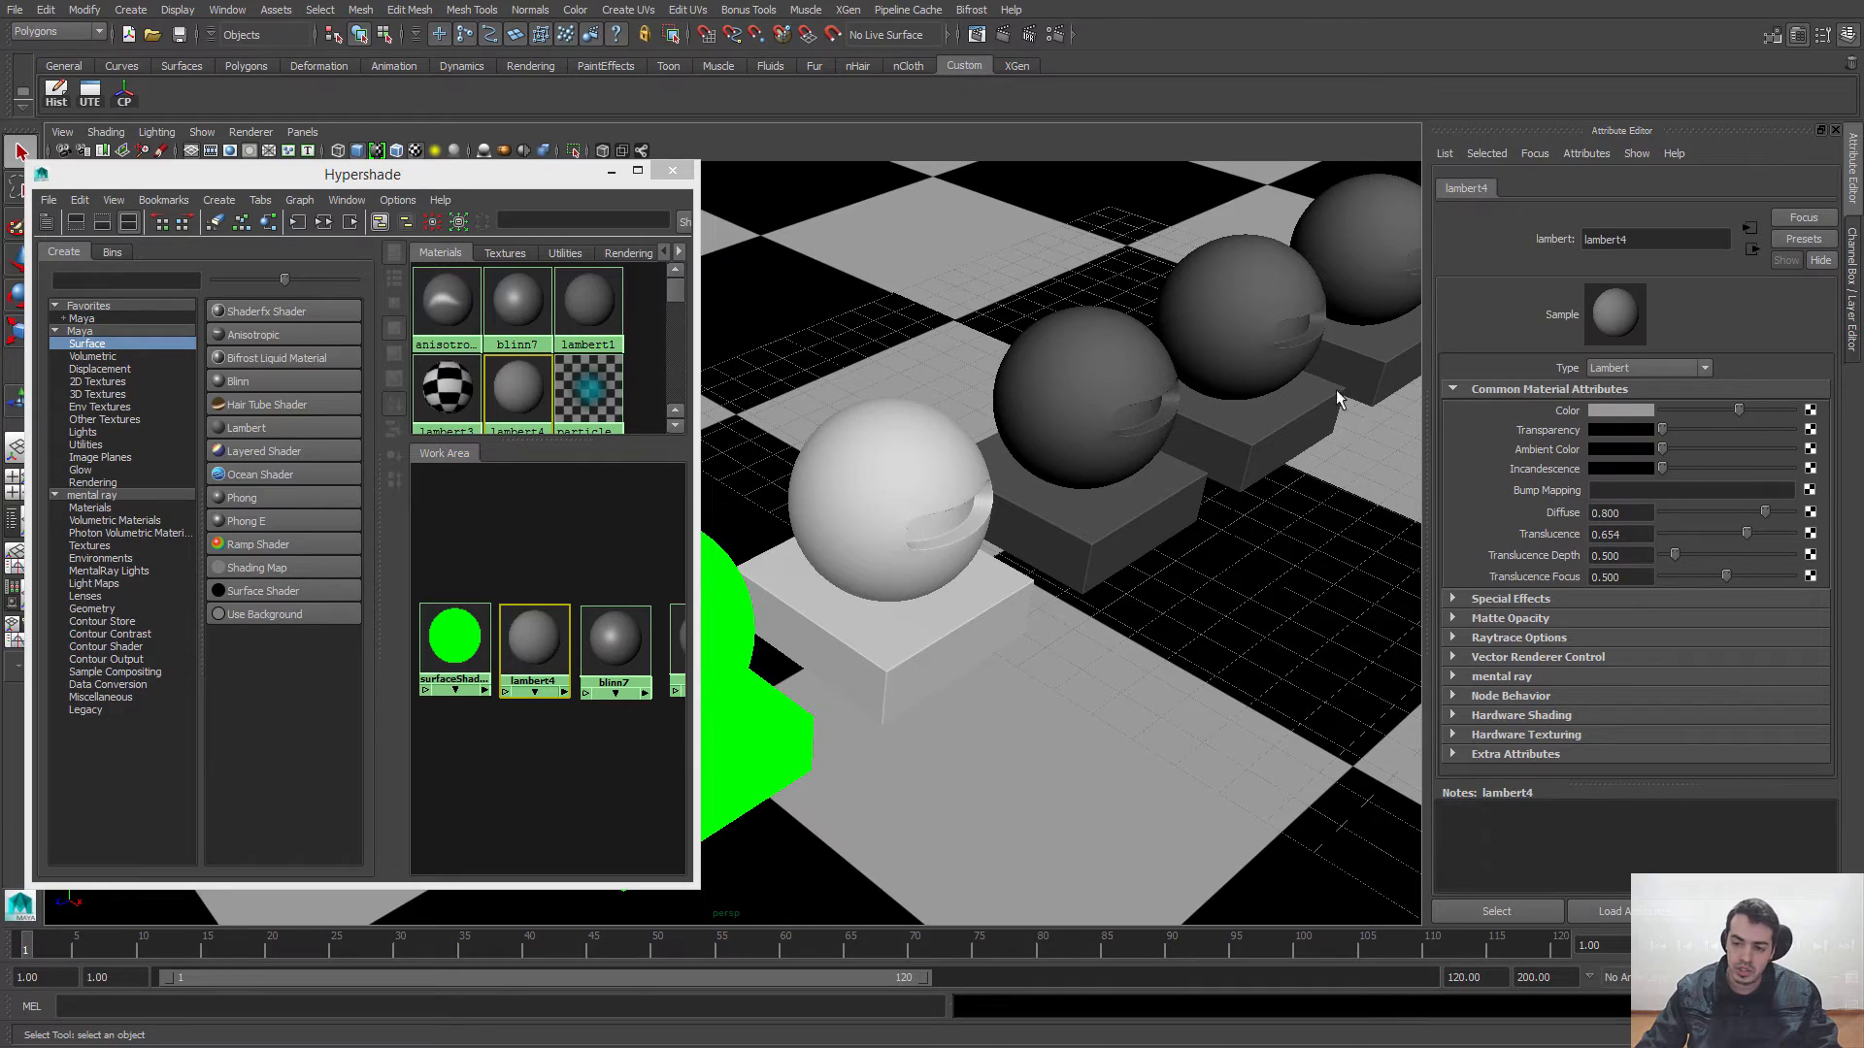
left_click_drag(1724, 534, 1645, 545)
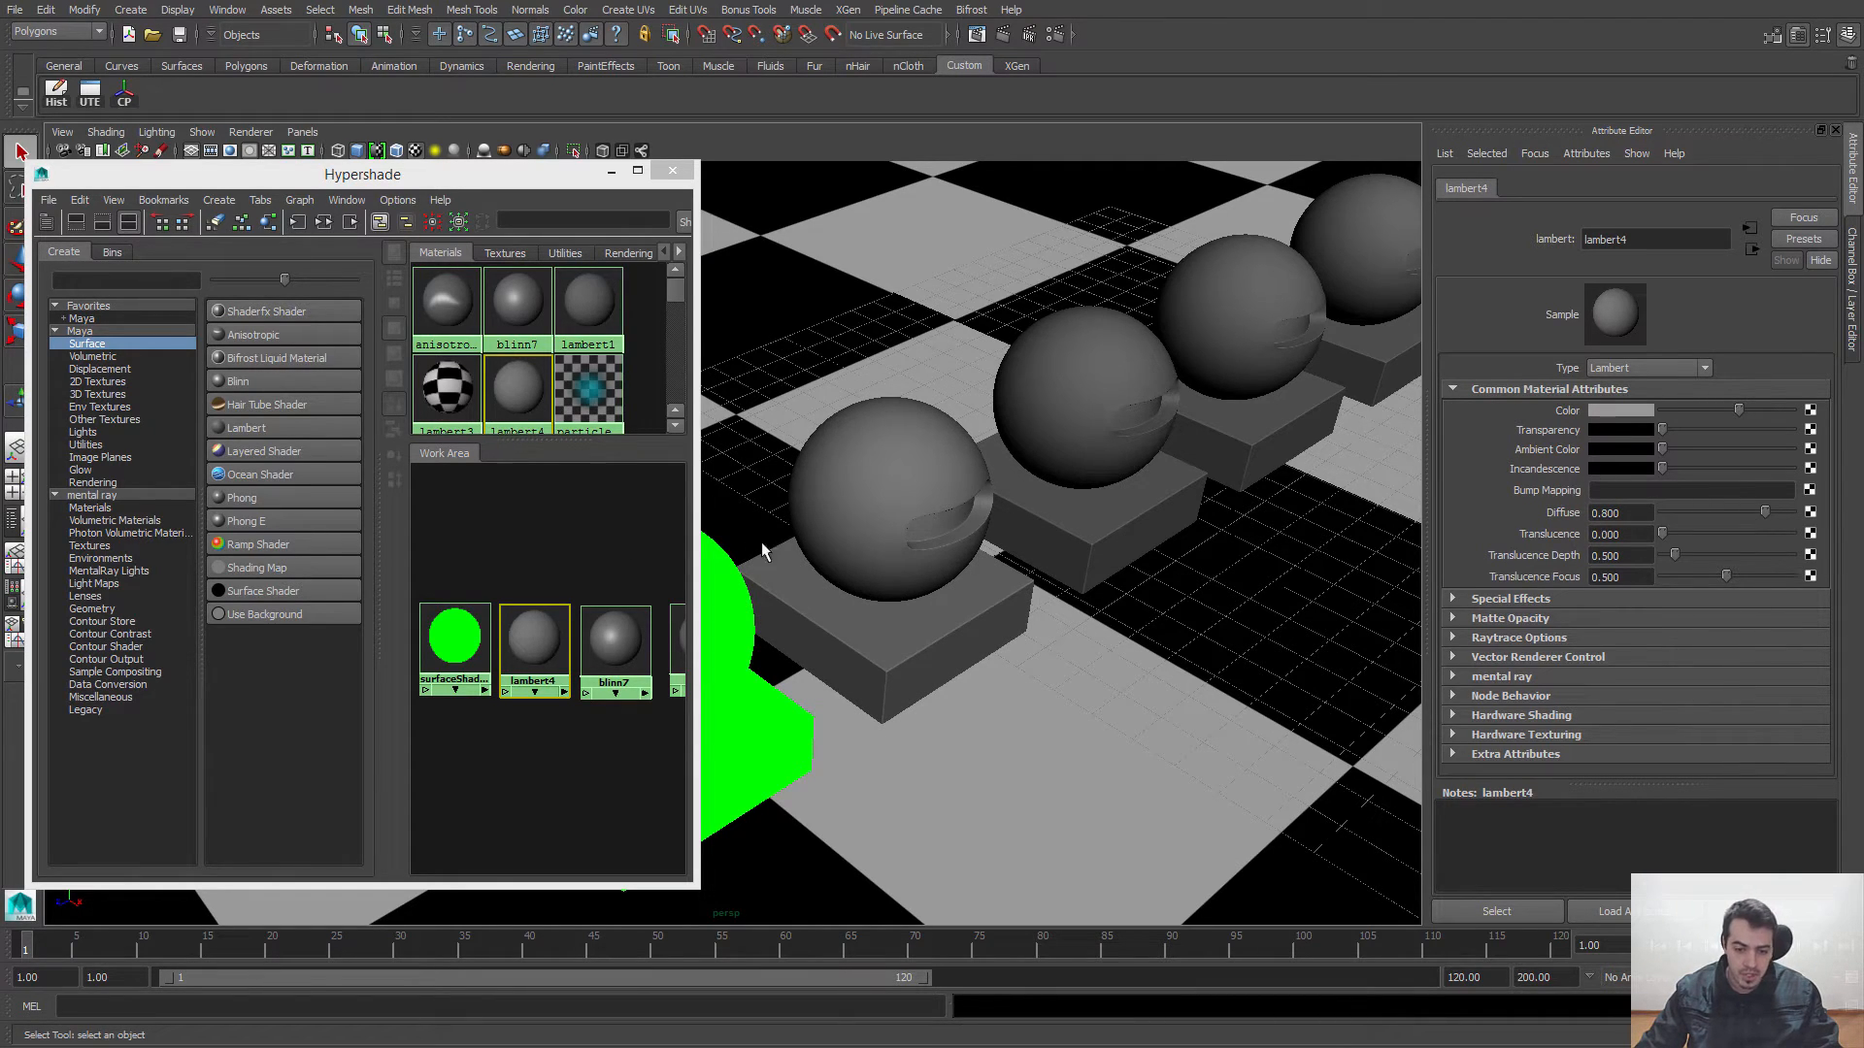
Step: Assign the blinn7 material to the third sphere in the row and its base, and clear the selection
middle_click_drag(1123, 586, 1215, 580, "alt")
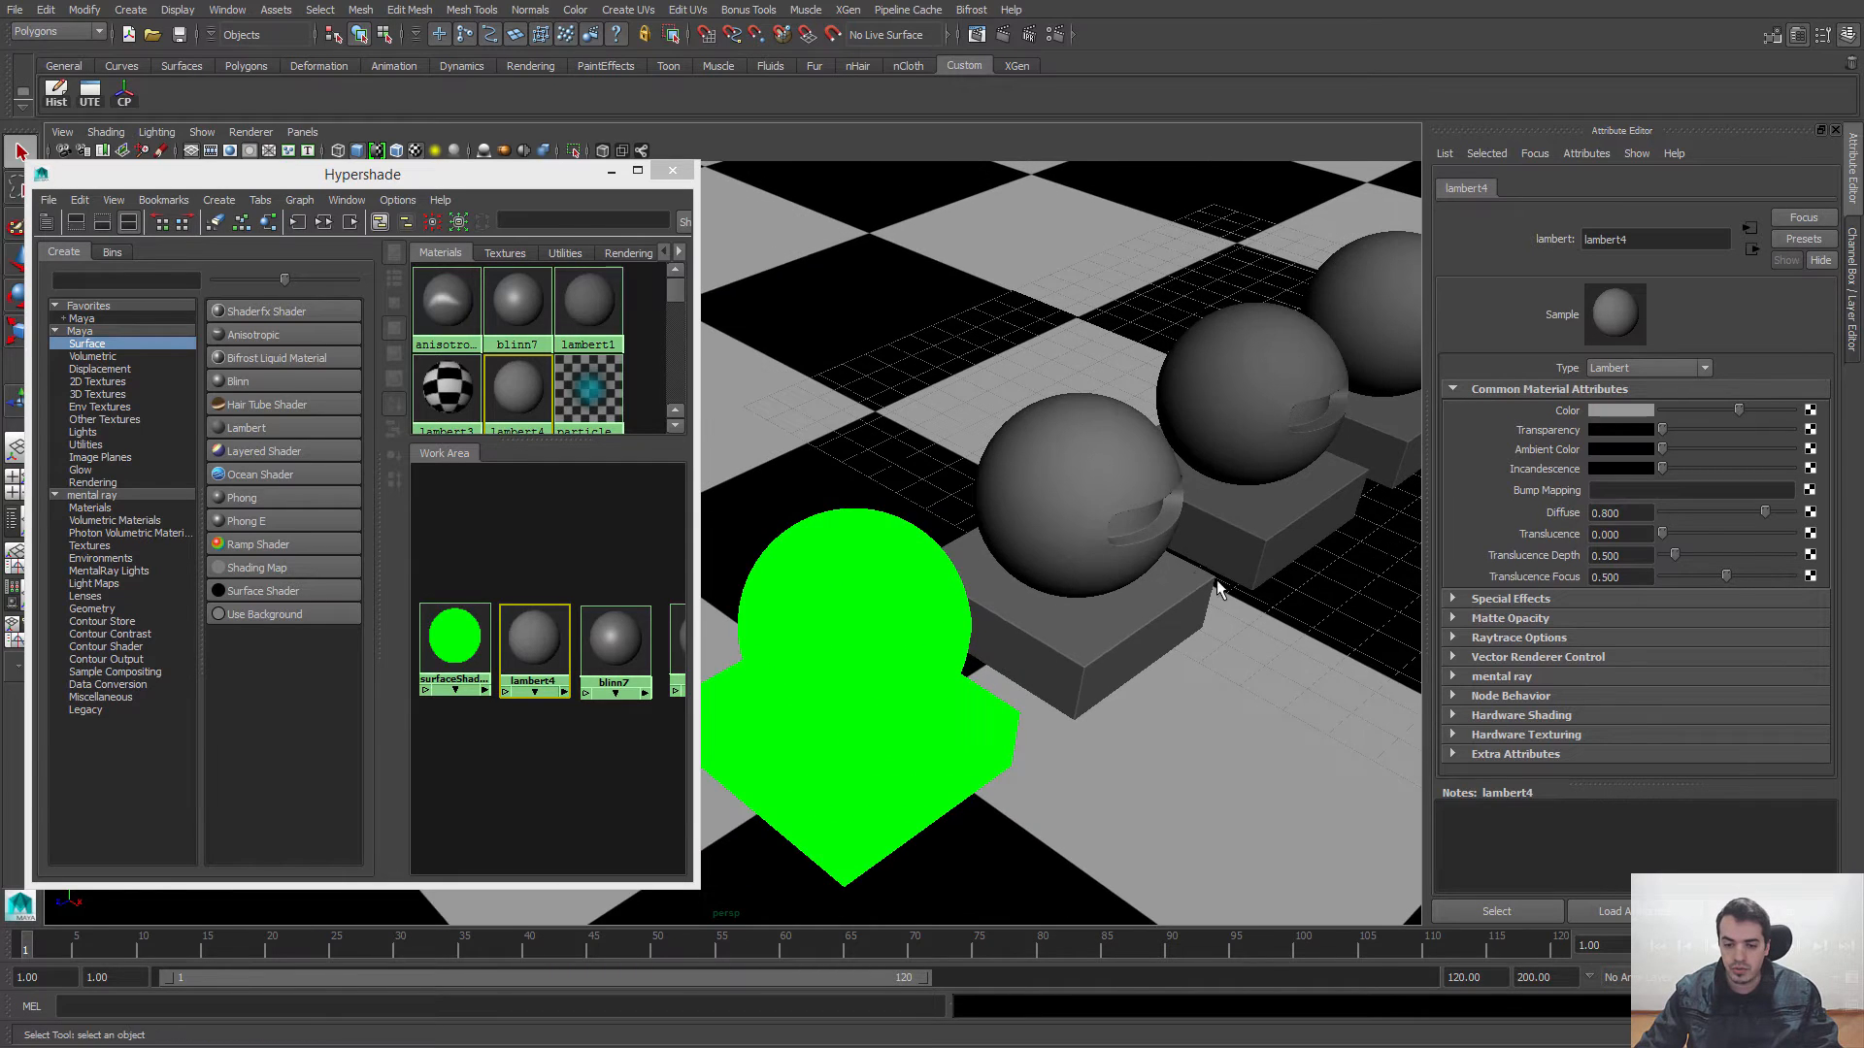
right_click_drag(1215, 580, 1045, 566, "alt")
left_click_drag(1044, 566, 1052, 546, "alt")
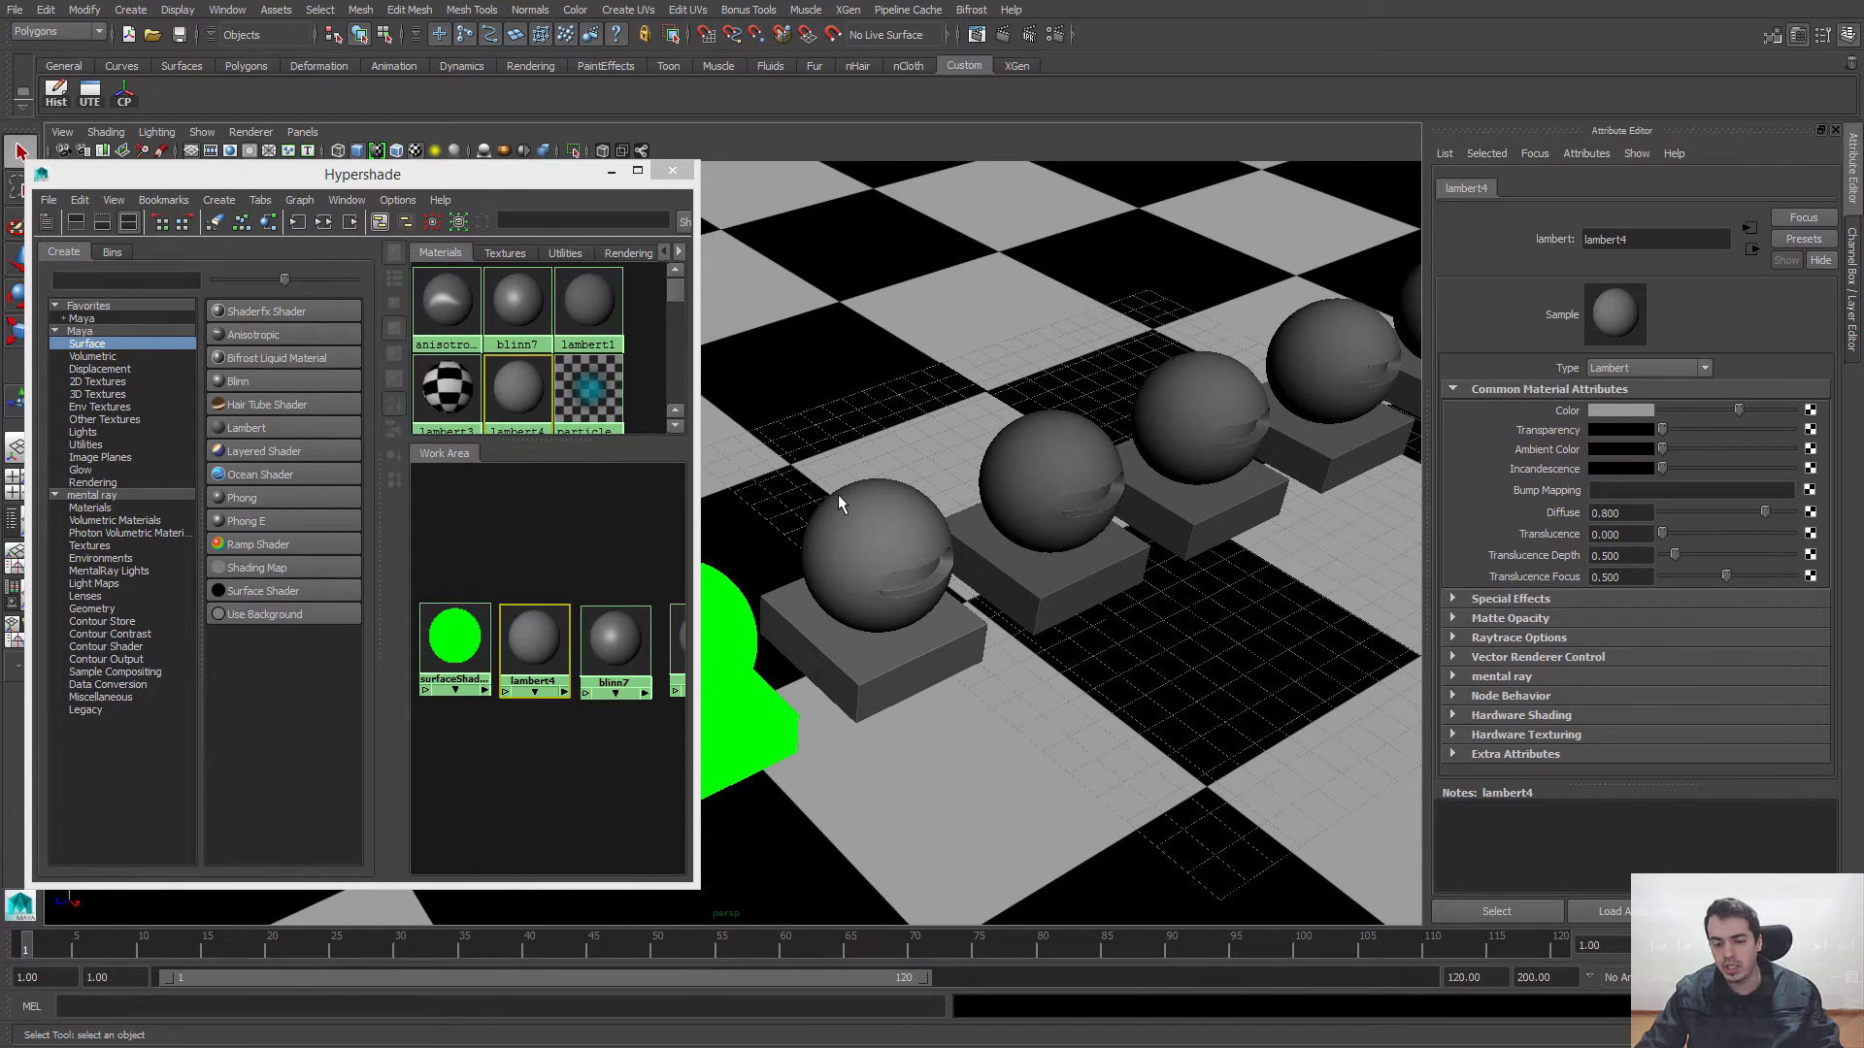
left_click_drag(1173, 449, 1142, 536, "alt")
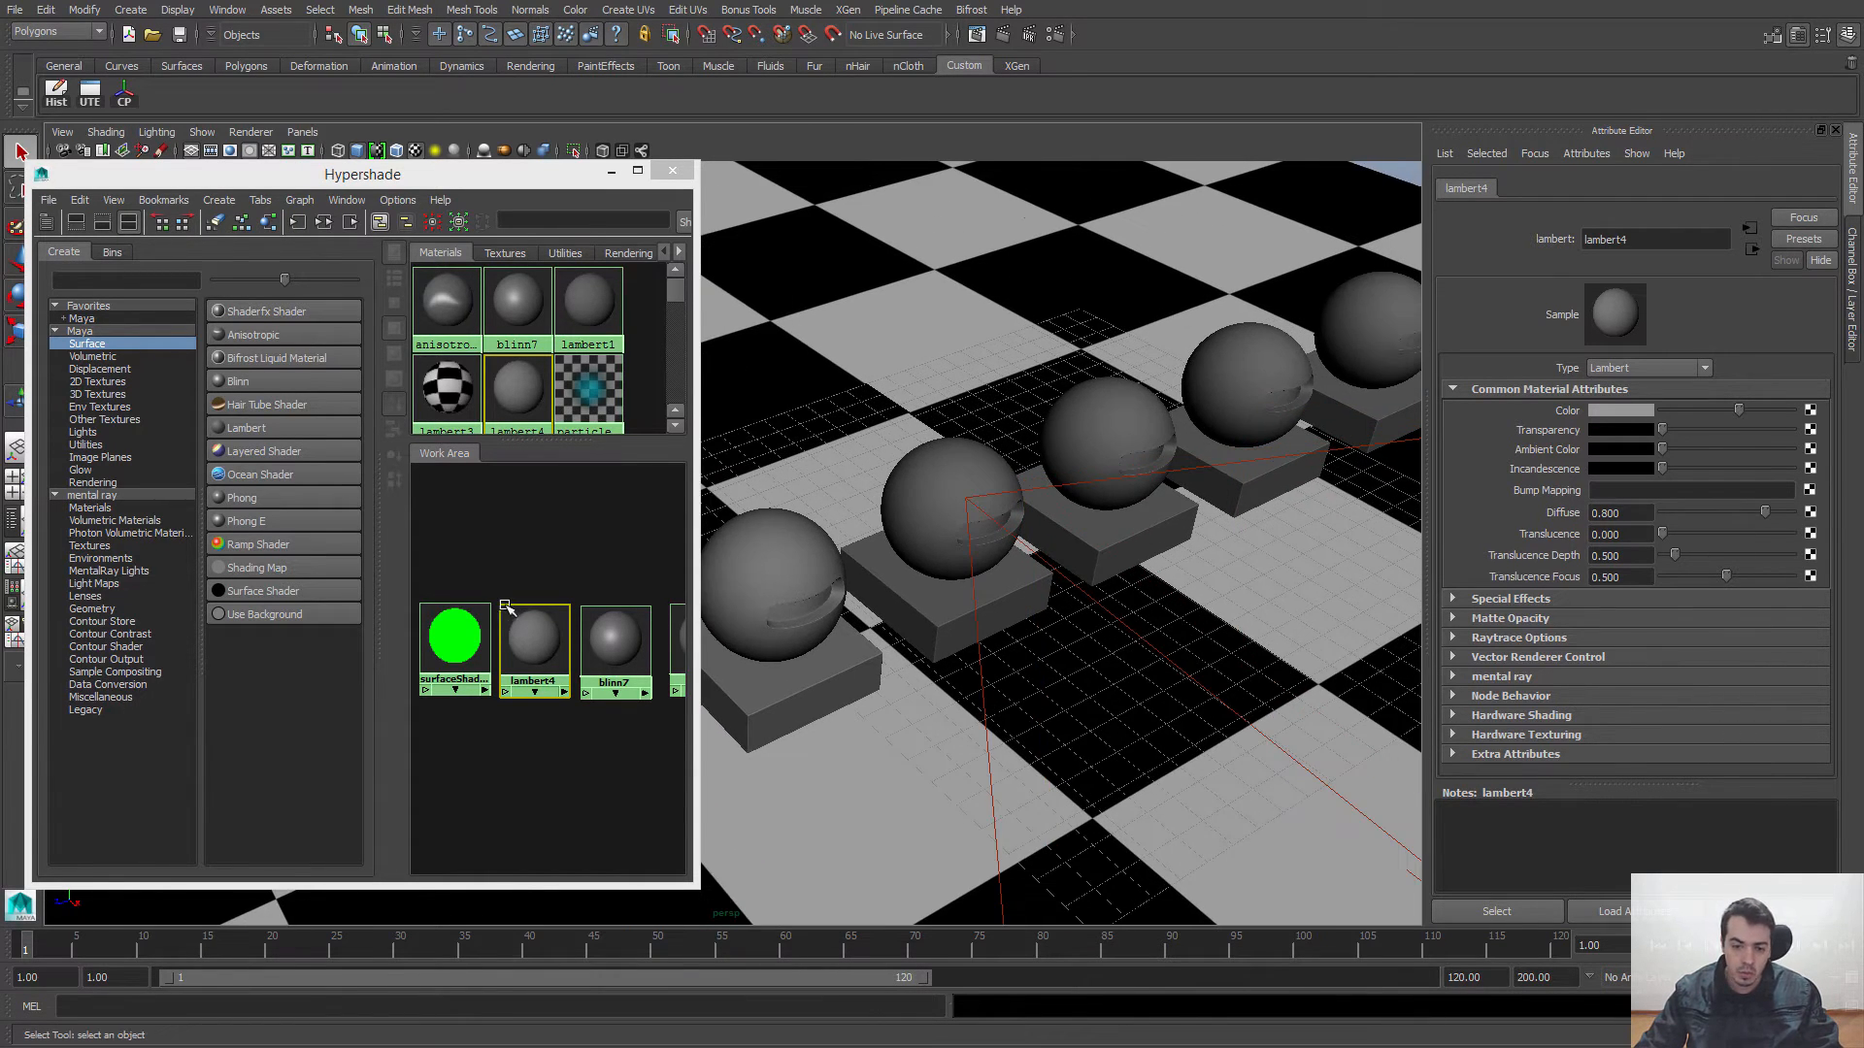
left_click(614, 642)
middle_click_drag(615, 645, 491, 626, "alt")
right_click_drag(491, 626, 549, 653, "alt")
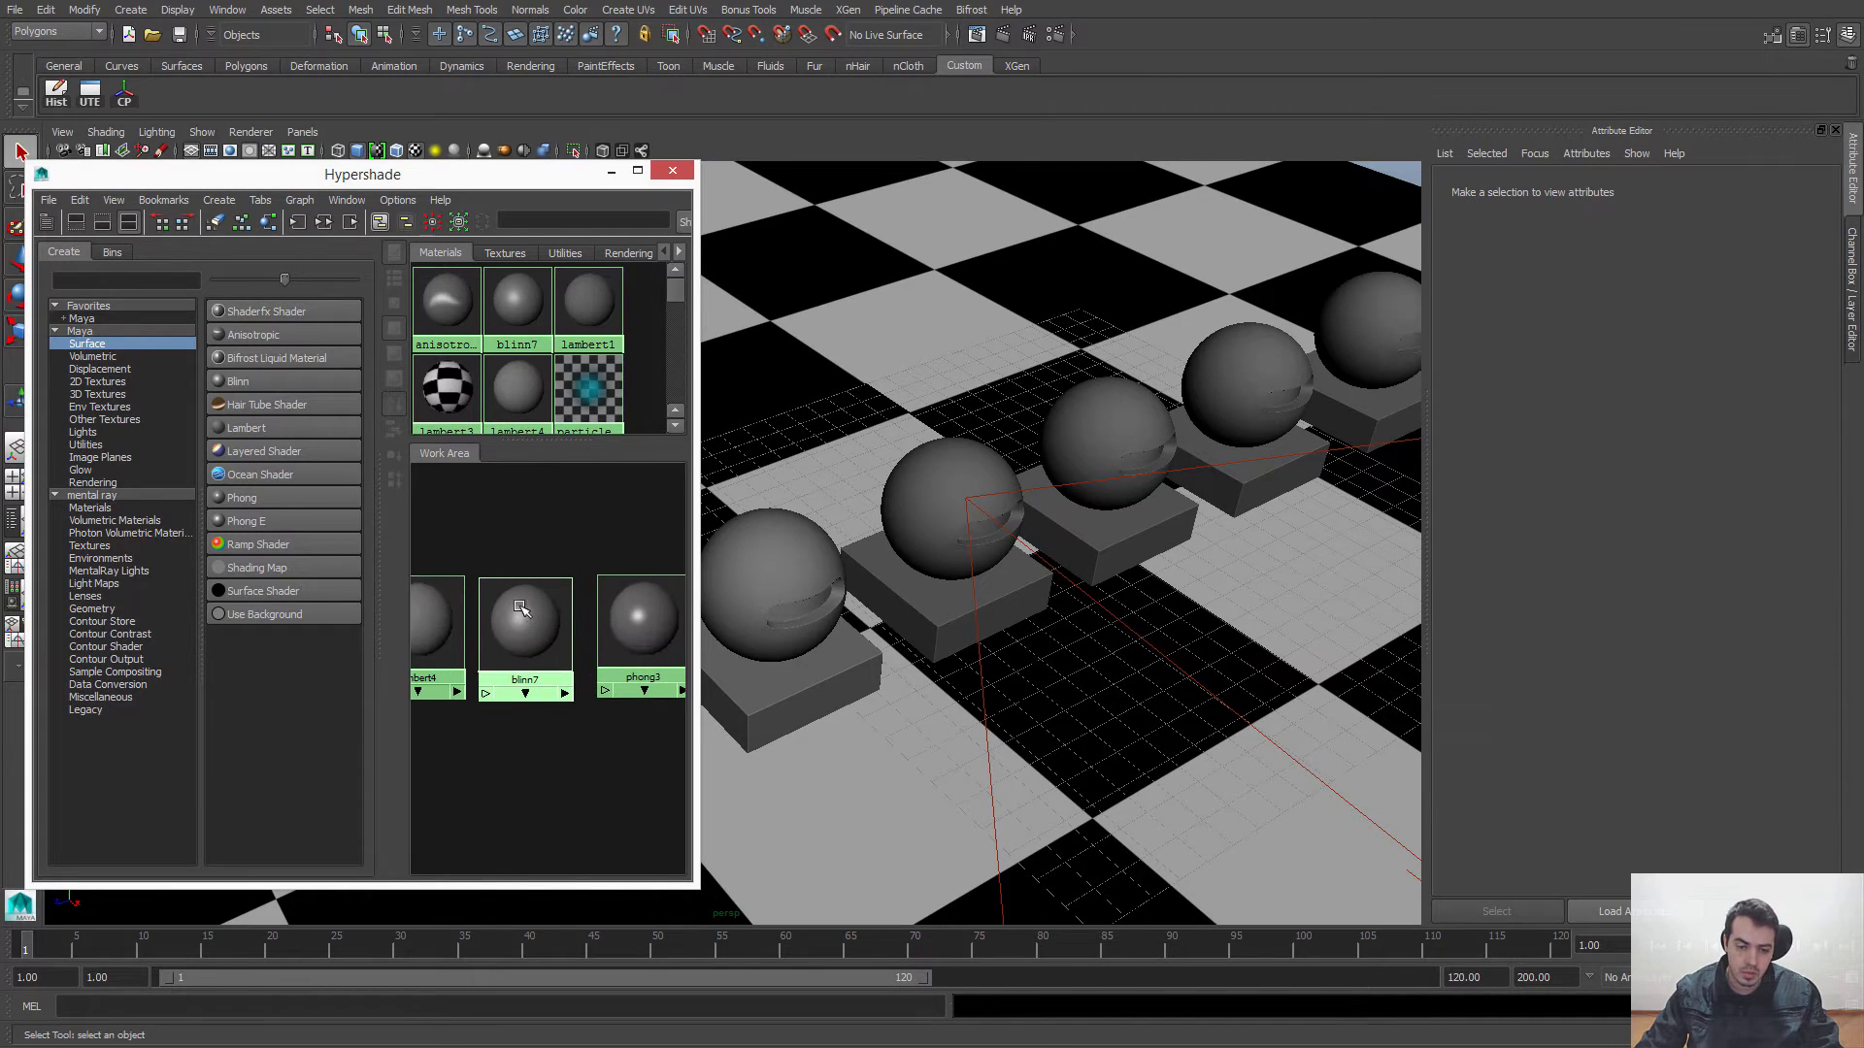
left_click_drag(1036, 542, 1139, 576, "alt")
middle_click_drag(1140, 577, 1098, 633, "alt")
left_click(1021, 485)
left_click(1031, 573)
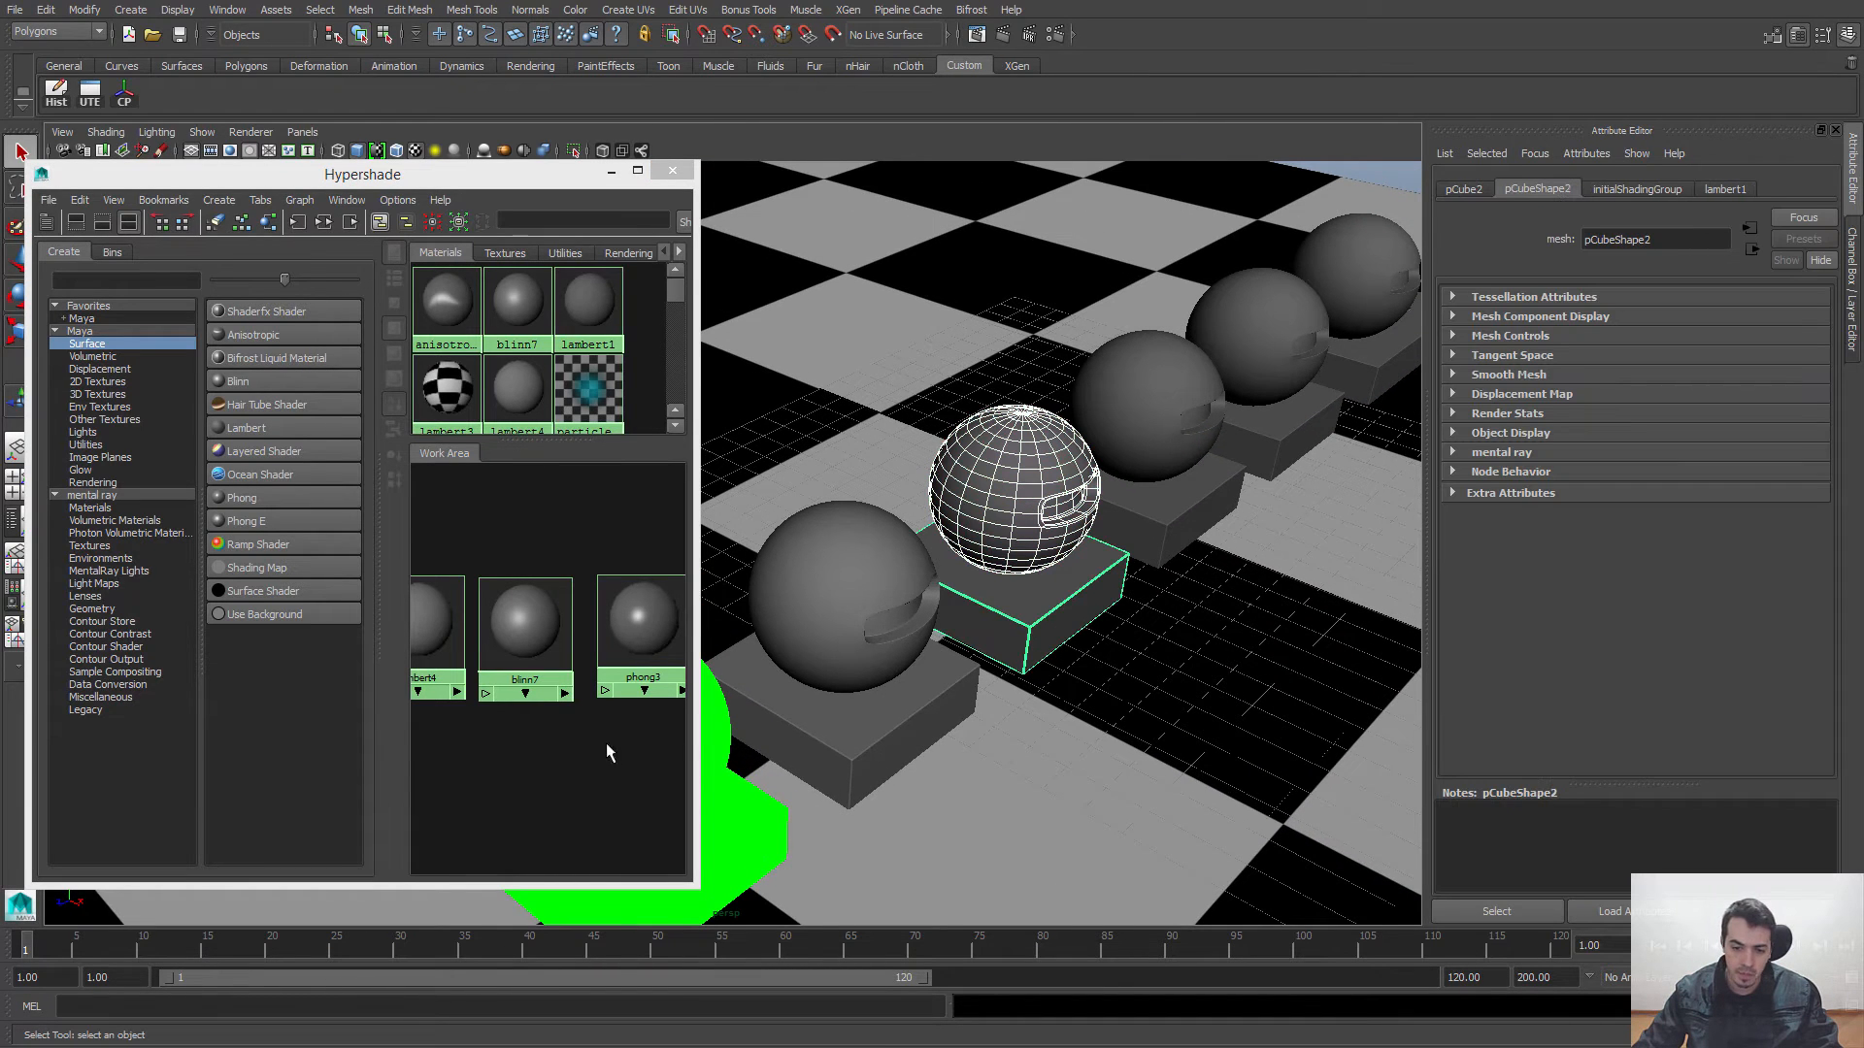
right_click(524, 618)
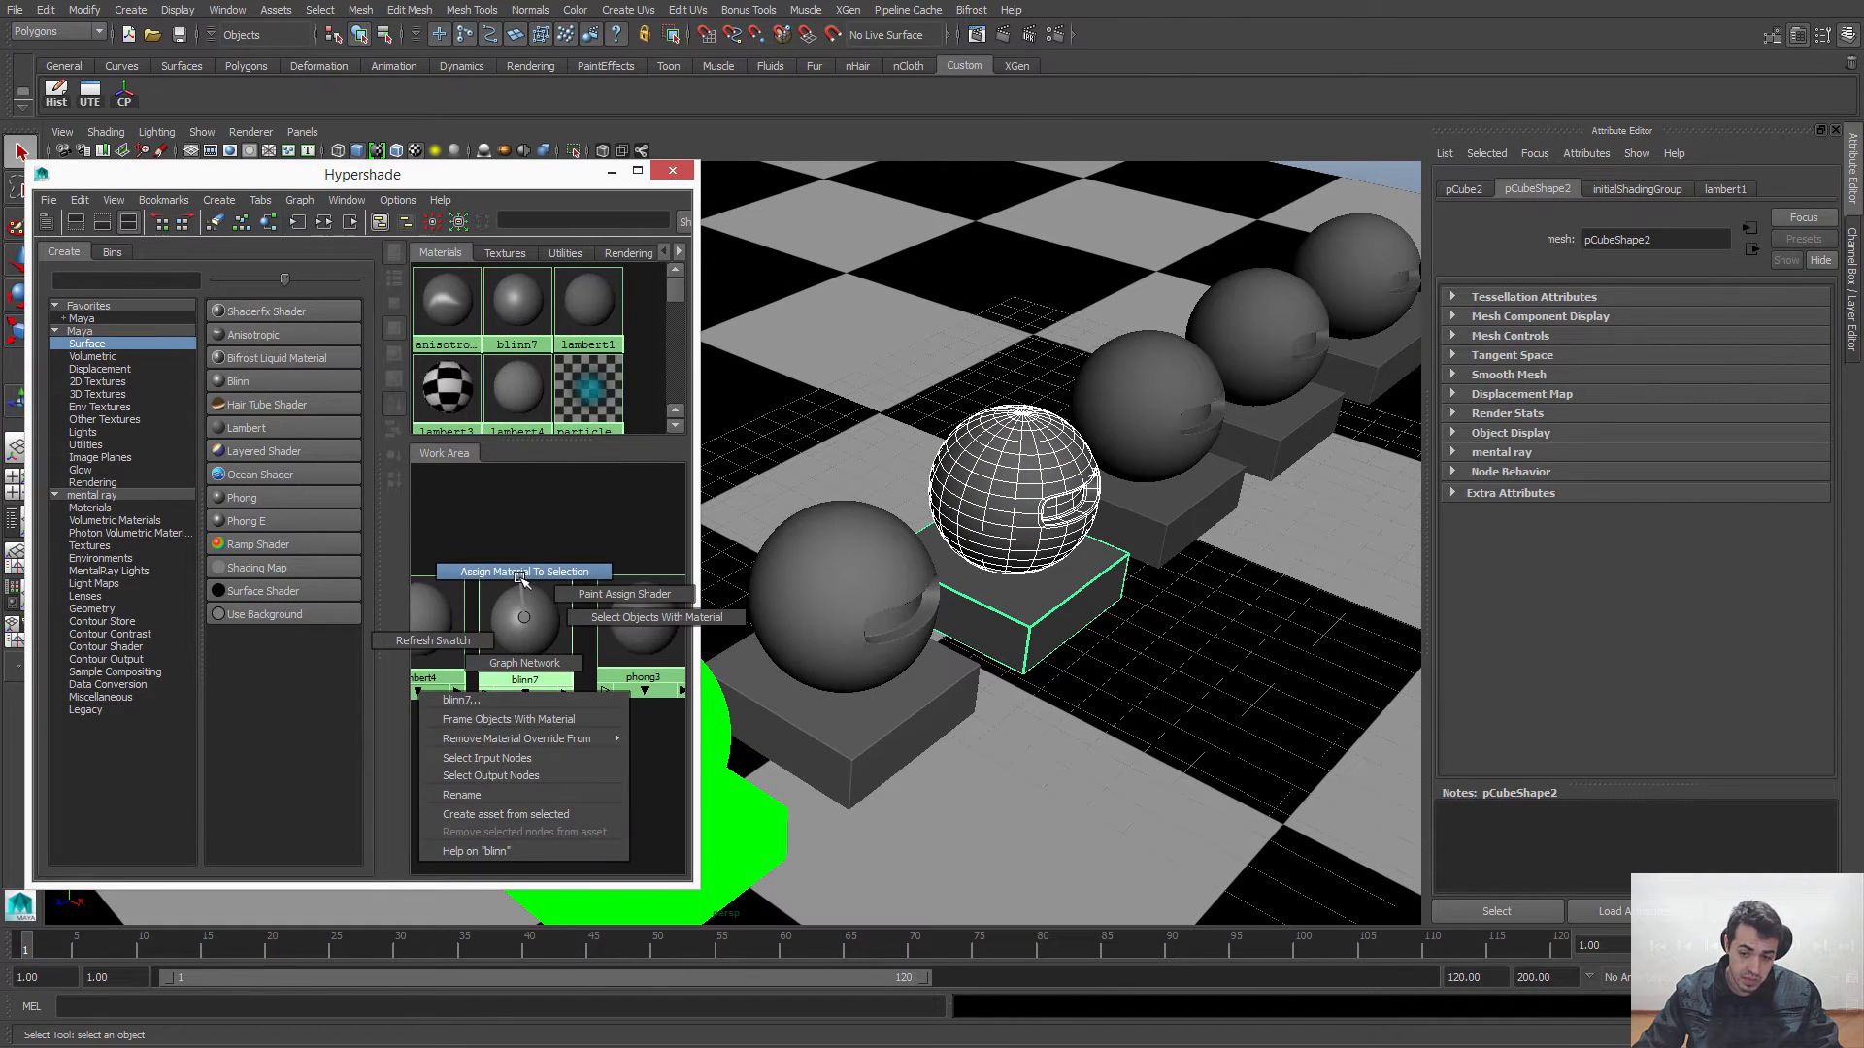
left_click(525, 572)
left_click(523, 508)
Step: Look at the third sphere's new Blinn surface, and display blinn7's attributes
left_click_drag(1151, 536, 1111, 596, "alt")
mouse_move(1110, 597)
middle_mouse_down("alt")
mouse_move(1145, 626)
mouse_move(1125, 568)
middle_mouse_up("alt")
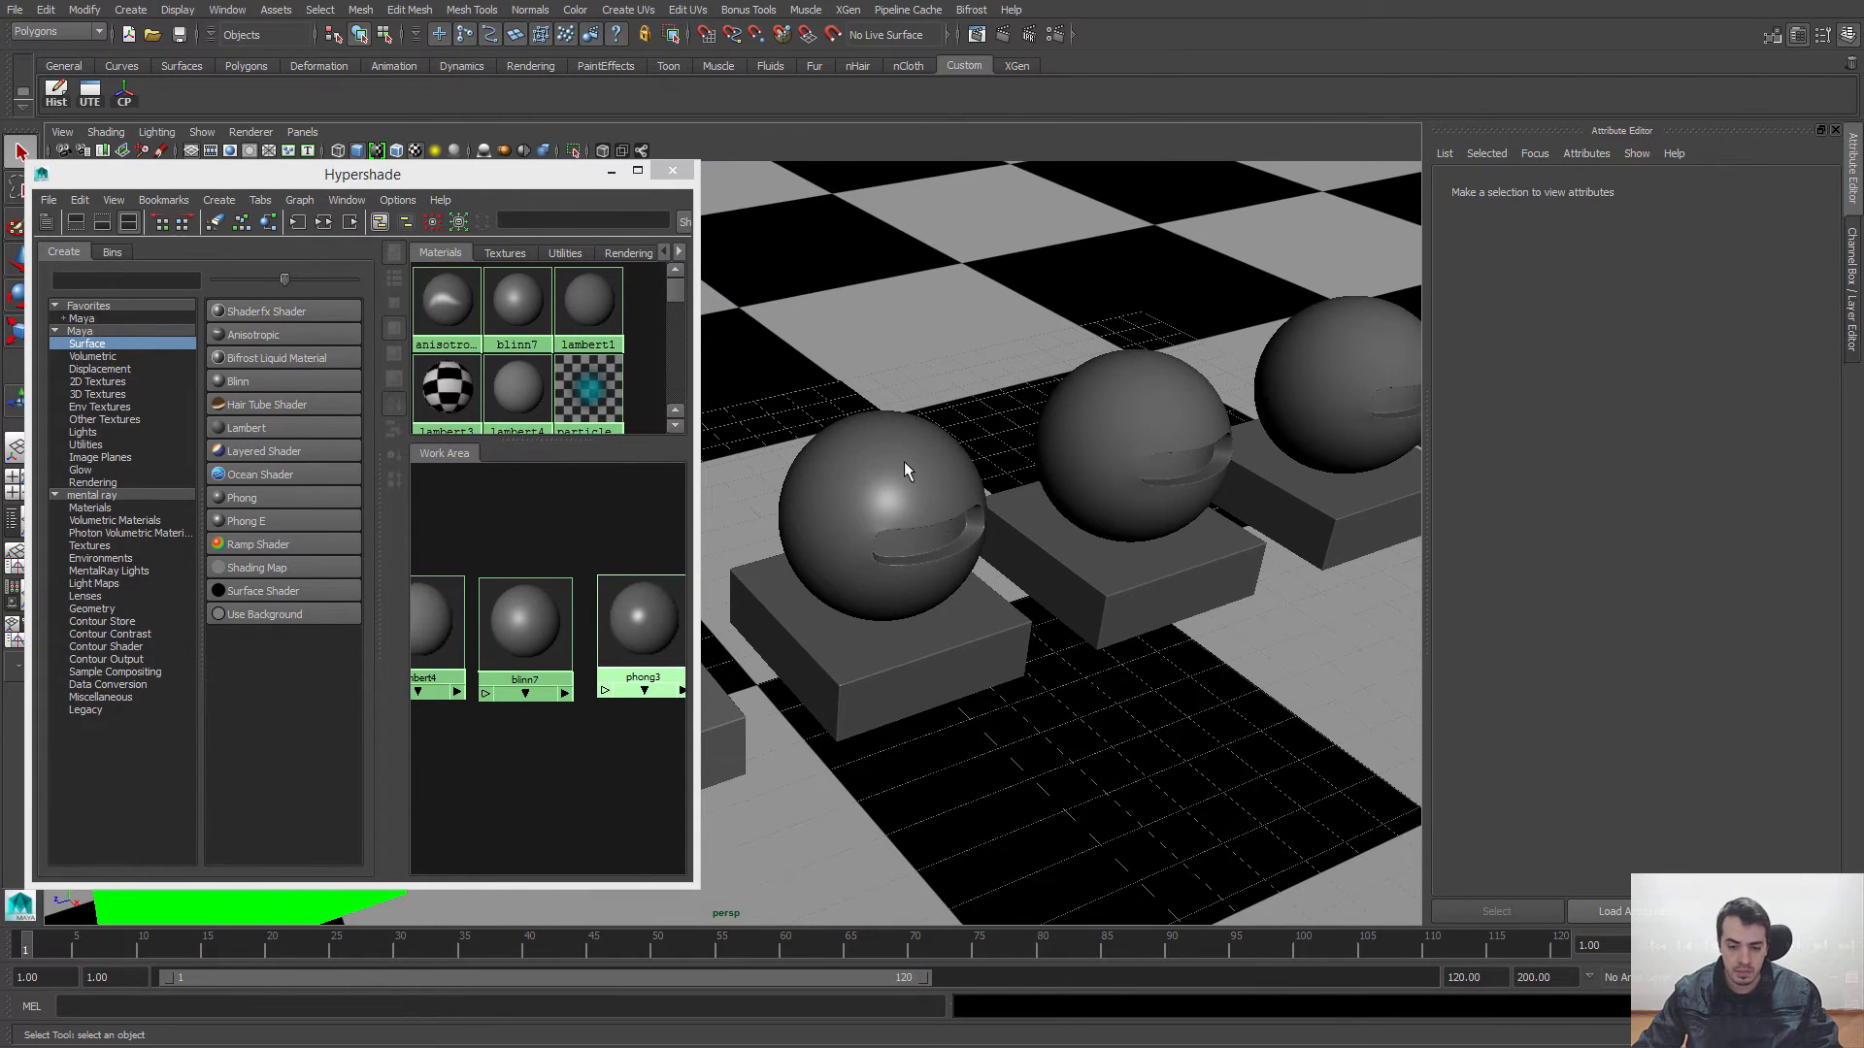
middle_click_drag(938, 530, 1078, 512, "alt")
mouse_move(1078, 512)
left_mouse_down("alt")
mouse_move(1099, 507)
mouse_move(977, 541)
mouse_move(1090, 479)
left_mouse_up("alt")
left_click(546, 614)
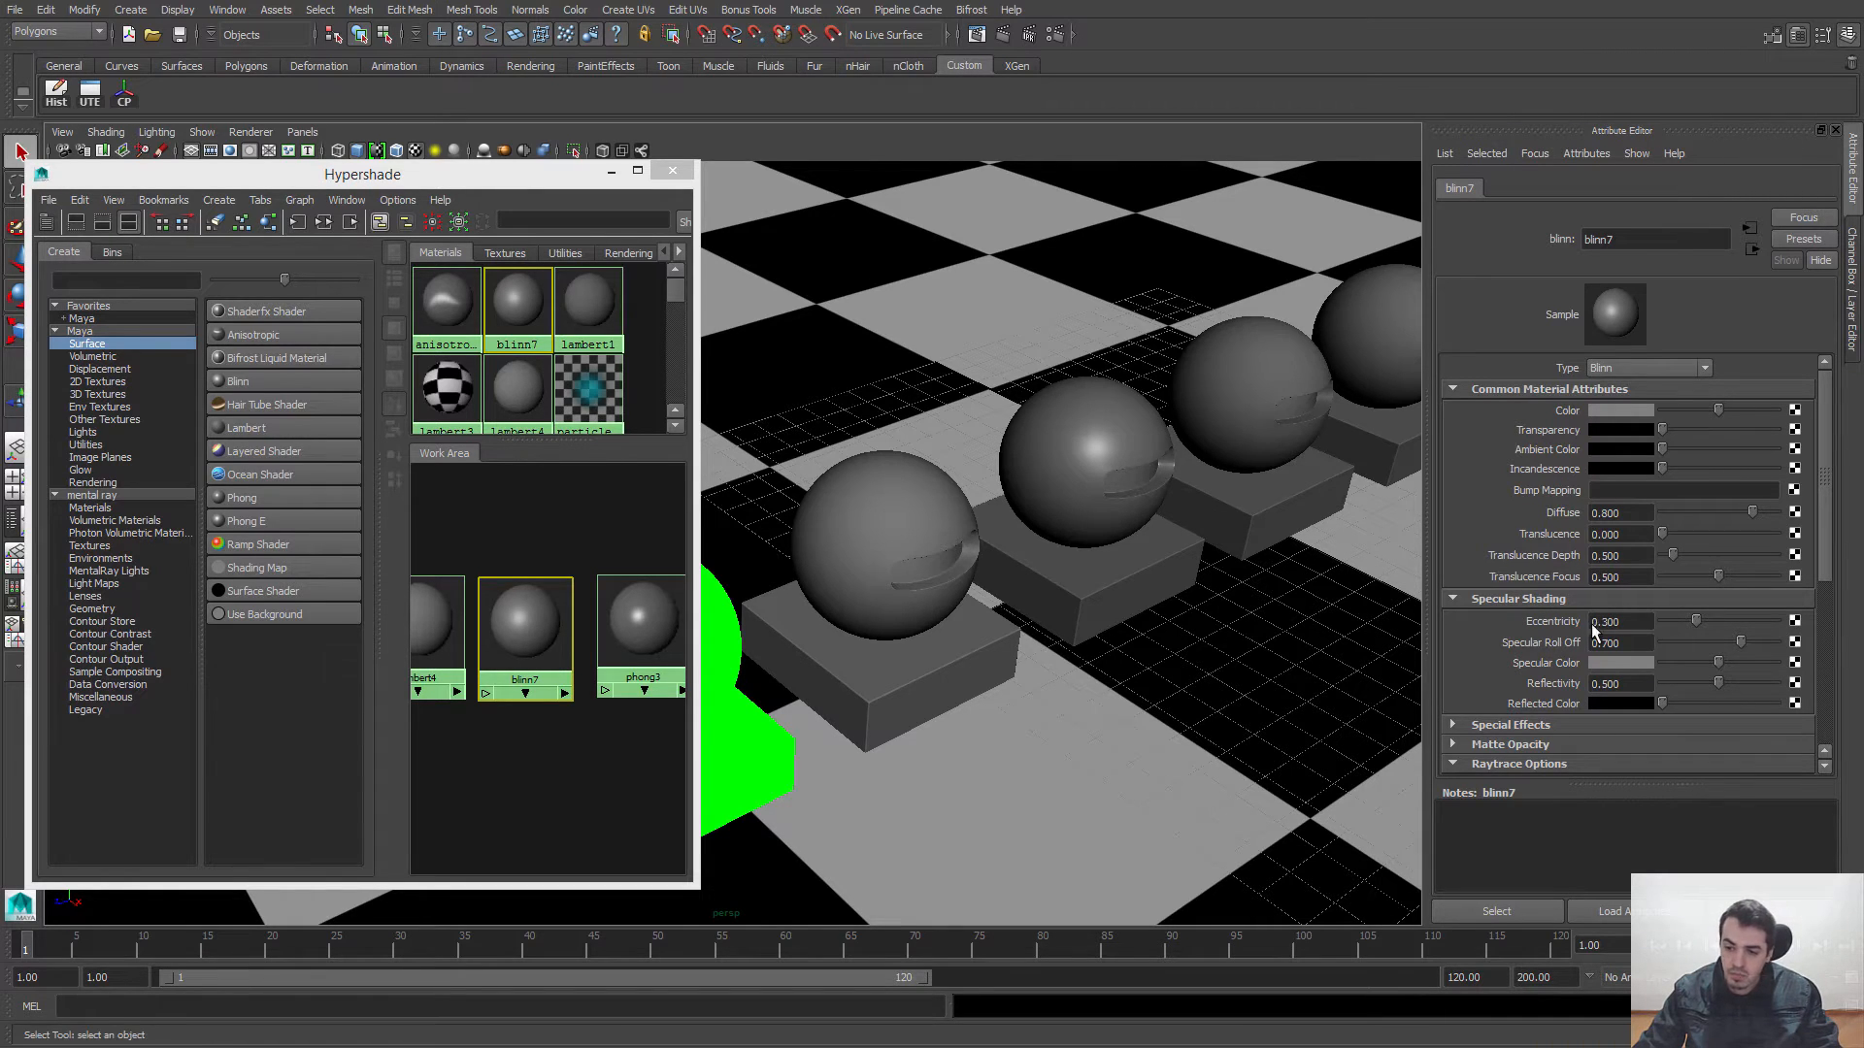
Step: Examine the specular highlight on the blinn7 sphere from above, from a distance, from a low angle and up close
left_click_drag(995, 491, 931, 485, "alt")
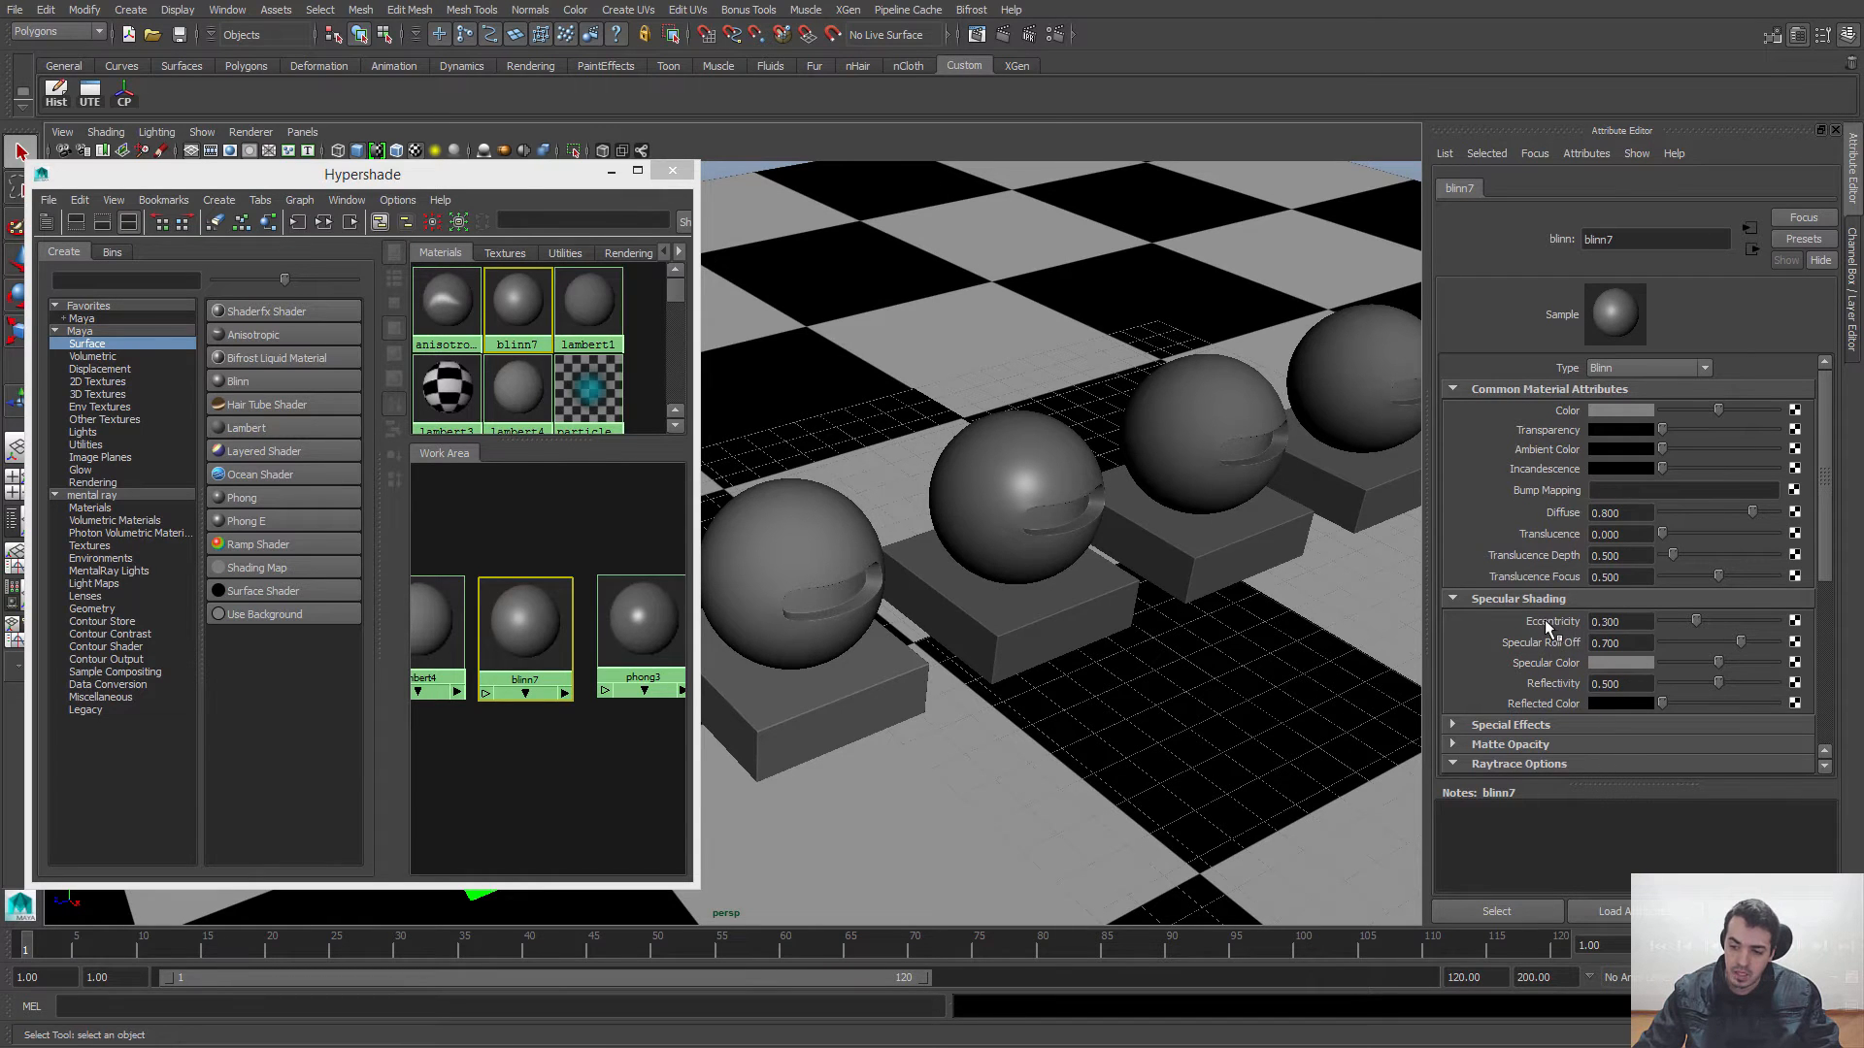
left_click_drag(1066, 544, 1029, 486, "alt")
left_click_drag(1129, 566, 1101, 516, "alt")
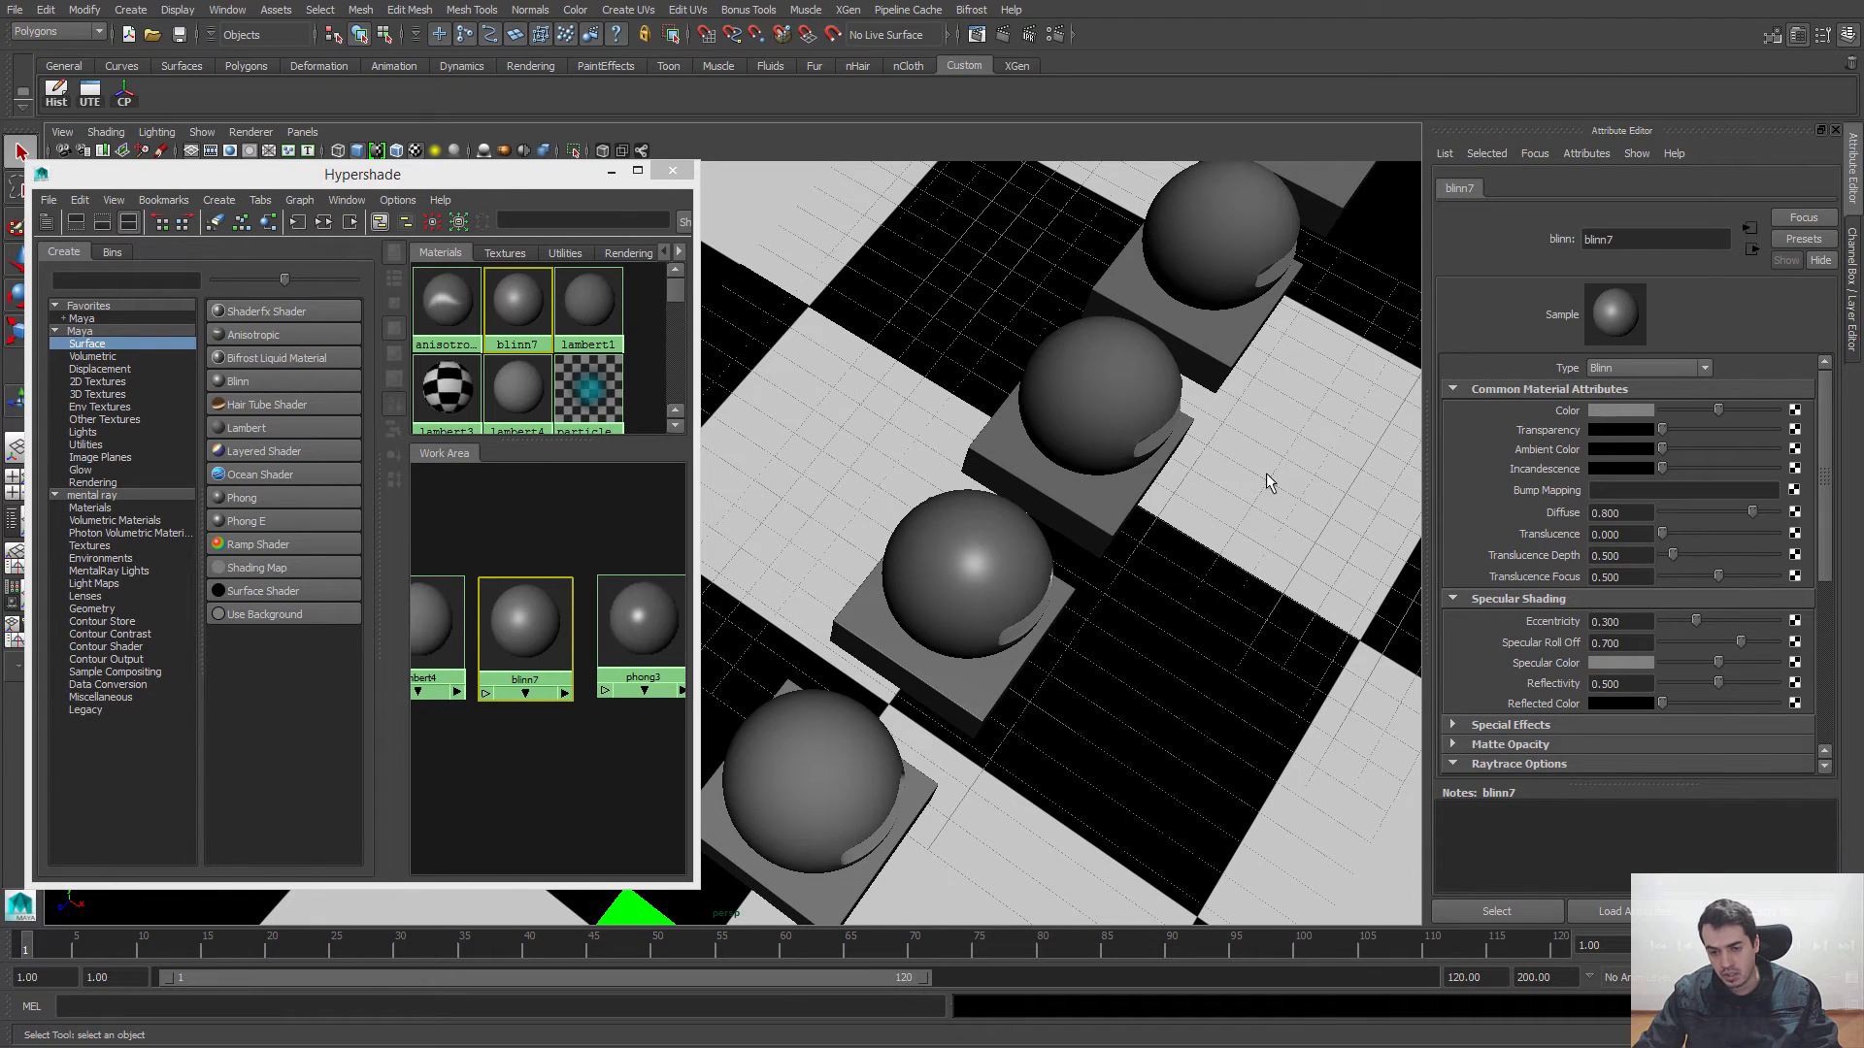
key("a")
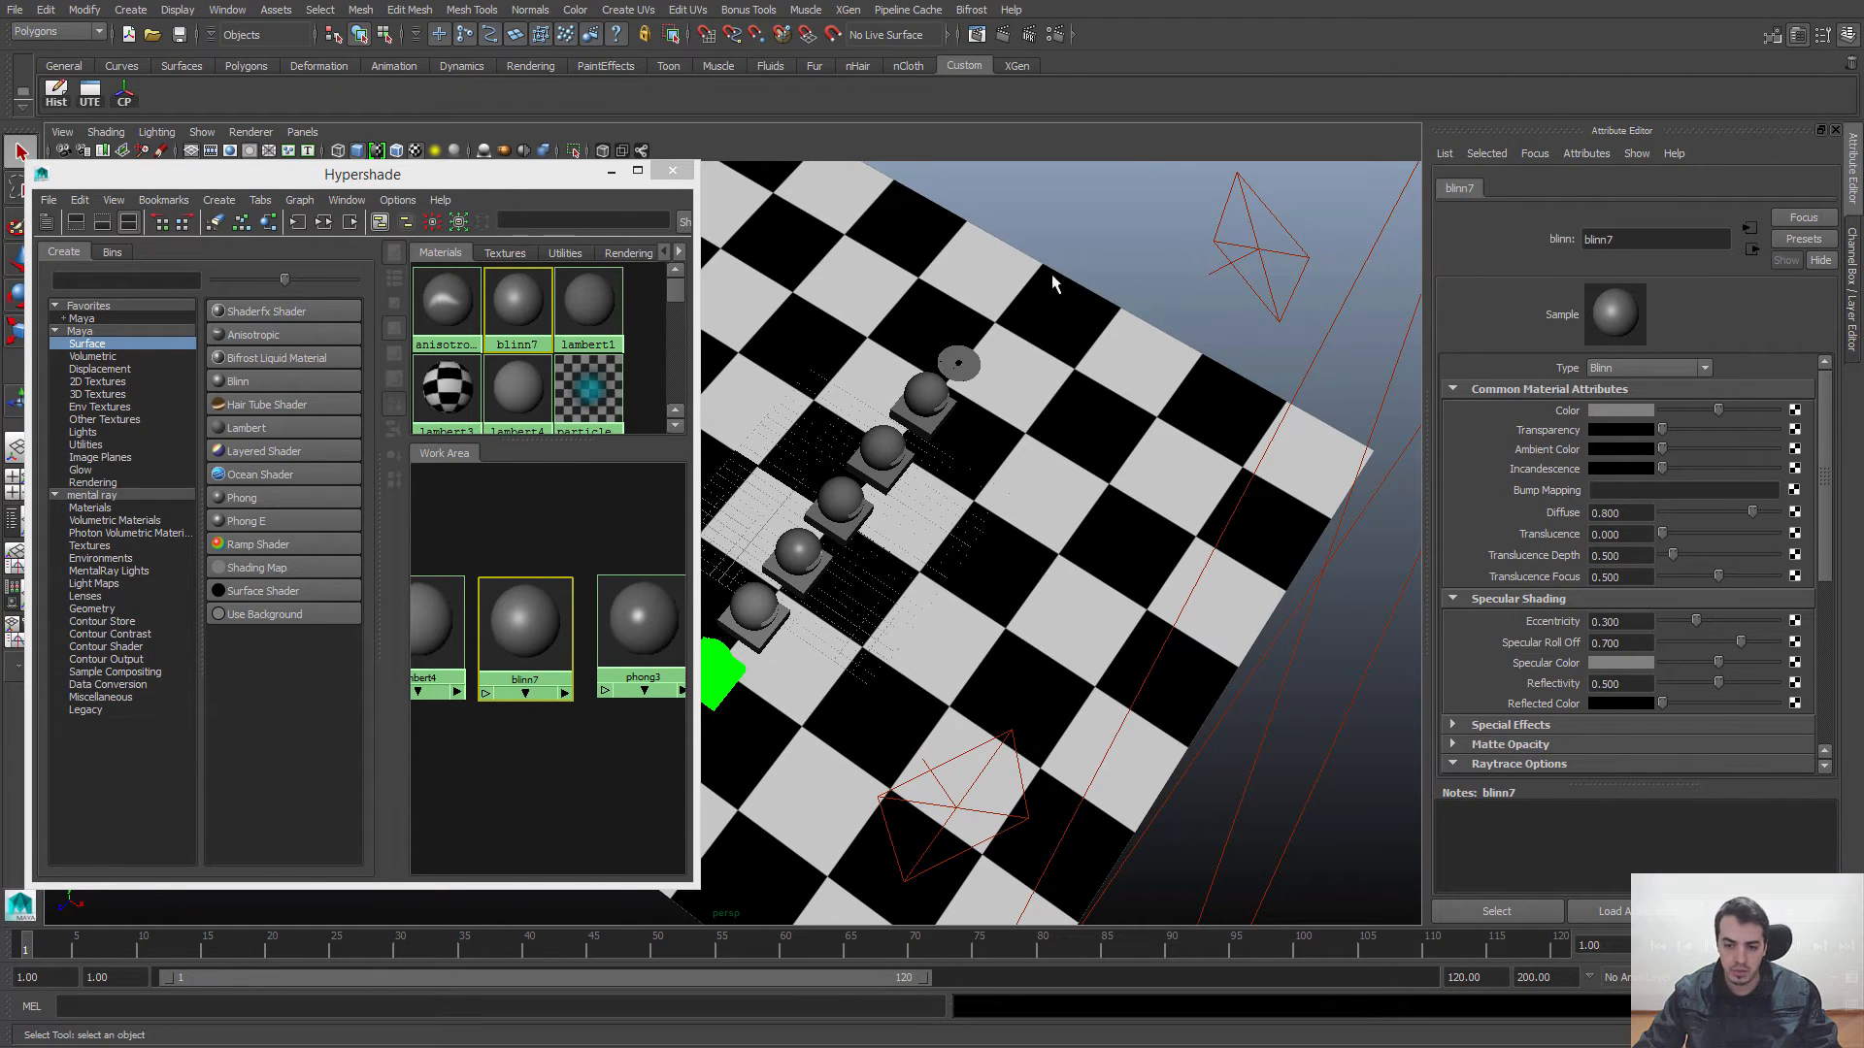
right_click_drag(829, 456, 1278, 586, "alt")
left_click_drag(1124, 568, 1077, 556, "alt")
right_click_drag(1078, 556, 1145, 603, "alt")
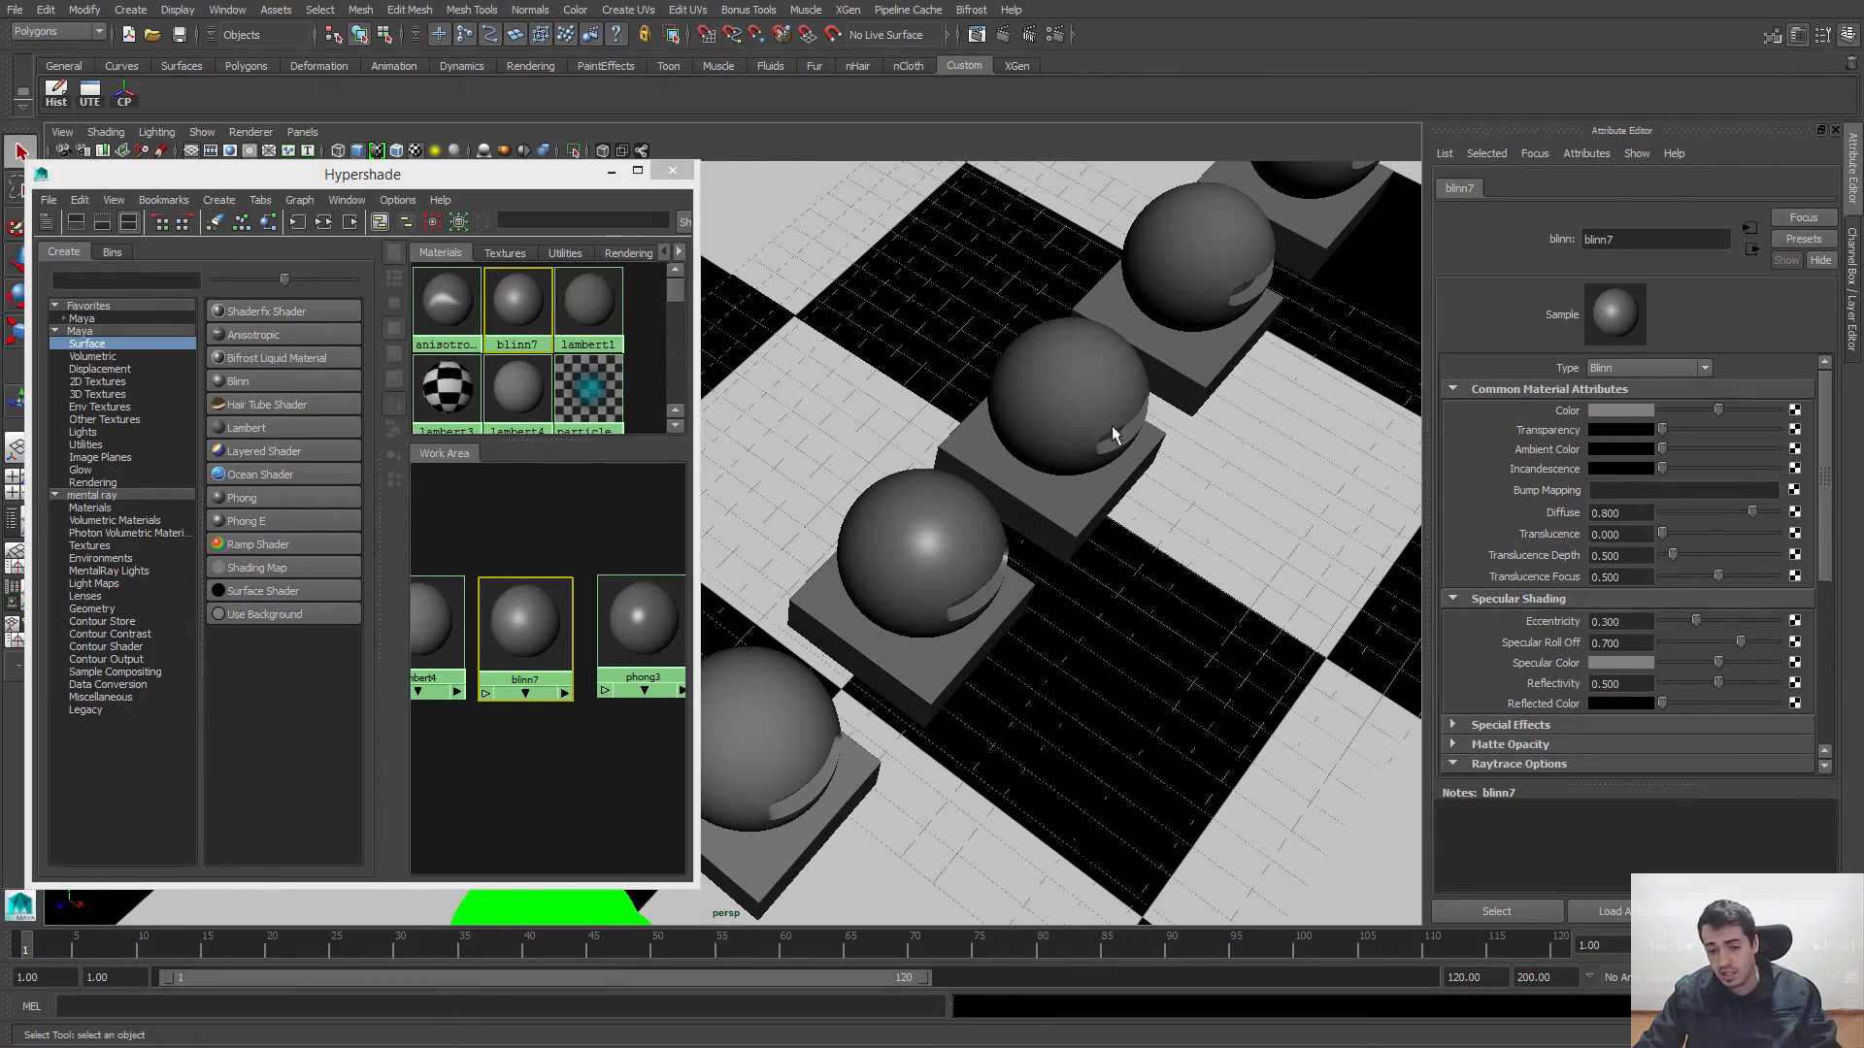
left_click_drag(982, 555, 872, 502, "alt")
left_click_drag(1084, 631, 1093, 480, "alt")
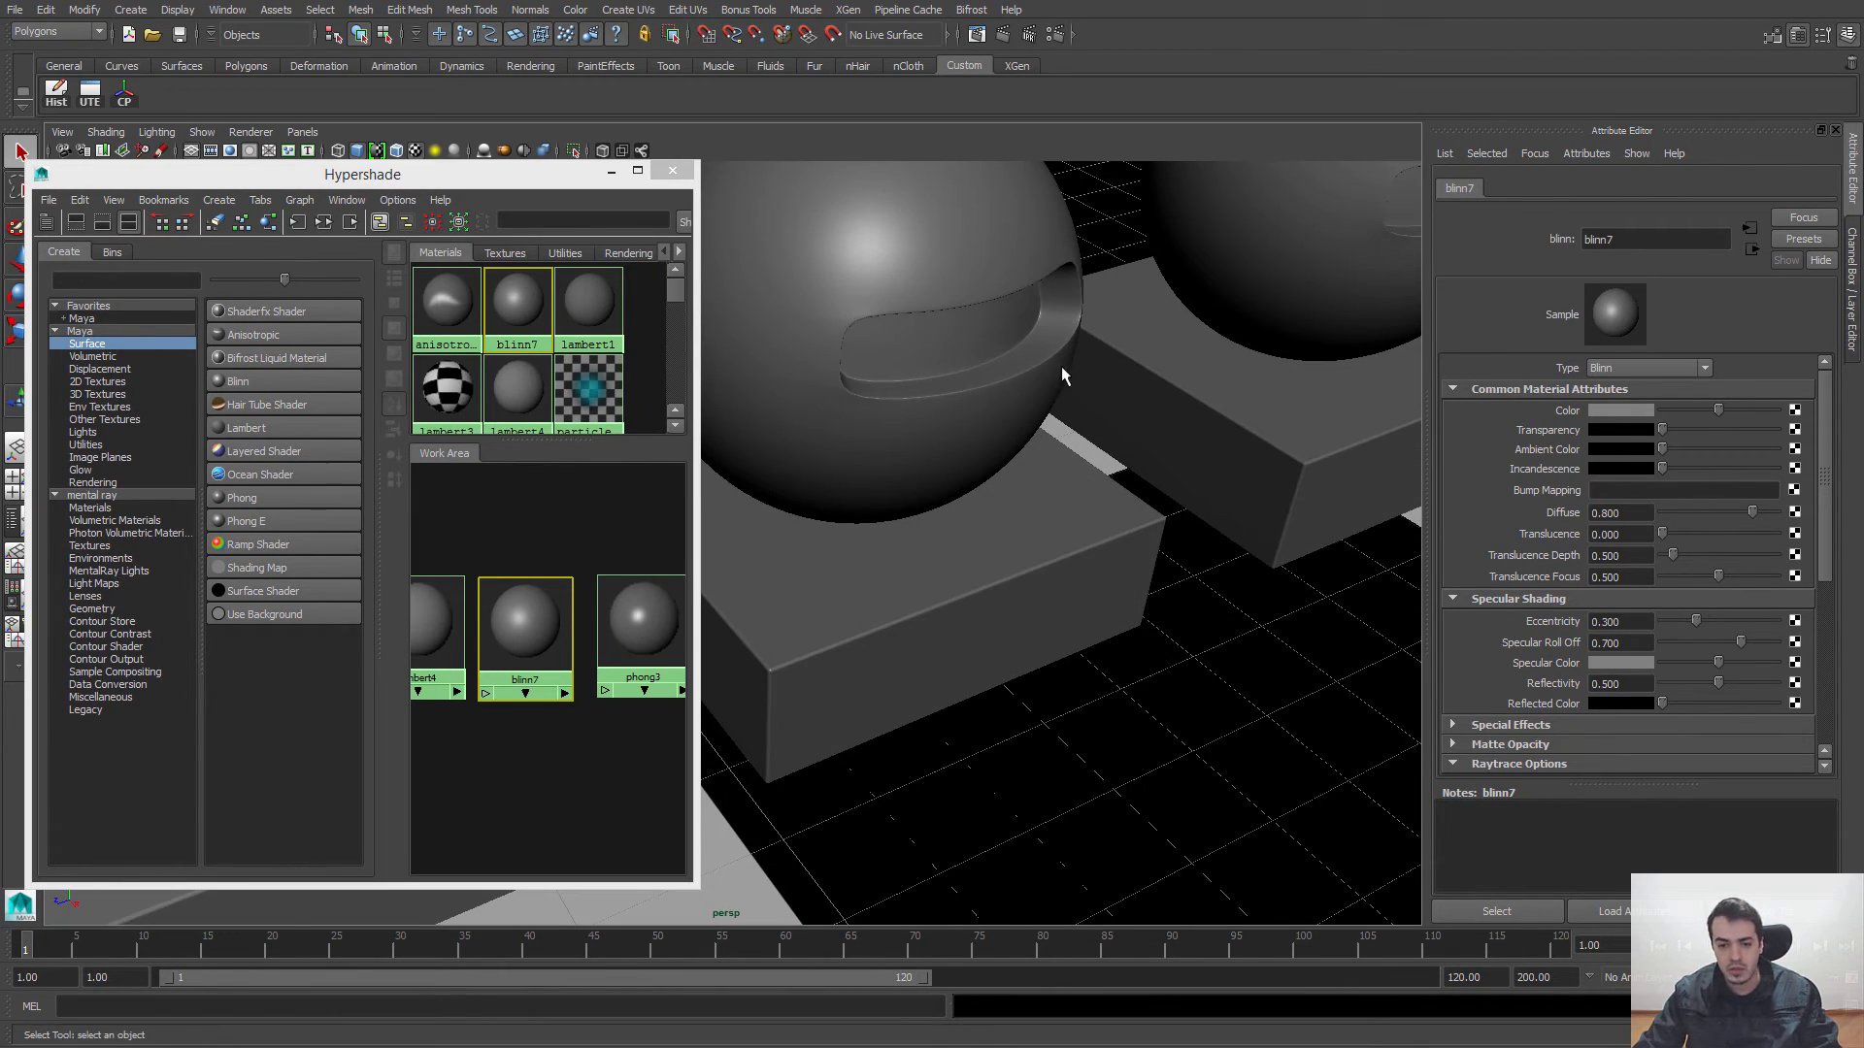
left_click_drag(1062, 375, 1056, 447, "alt")
middle_click_drag(1169, 384, 1063, 512, "alt")
left_click_drag(1063, 512, 1126, 511, "alt")
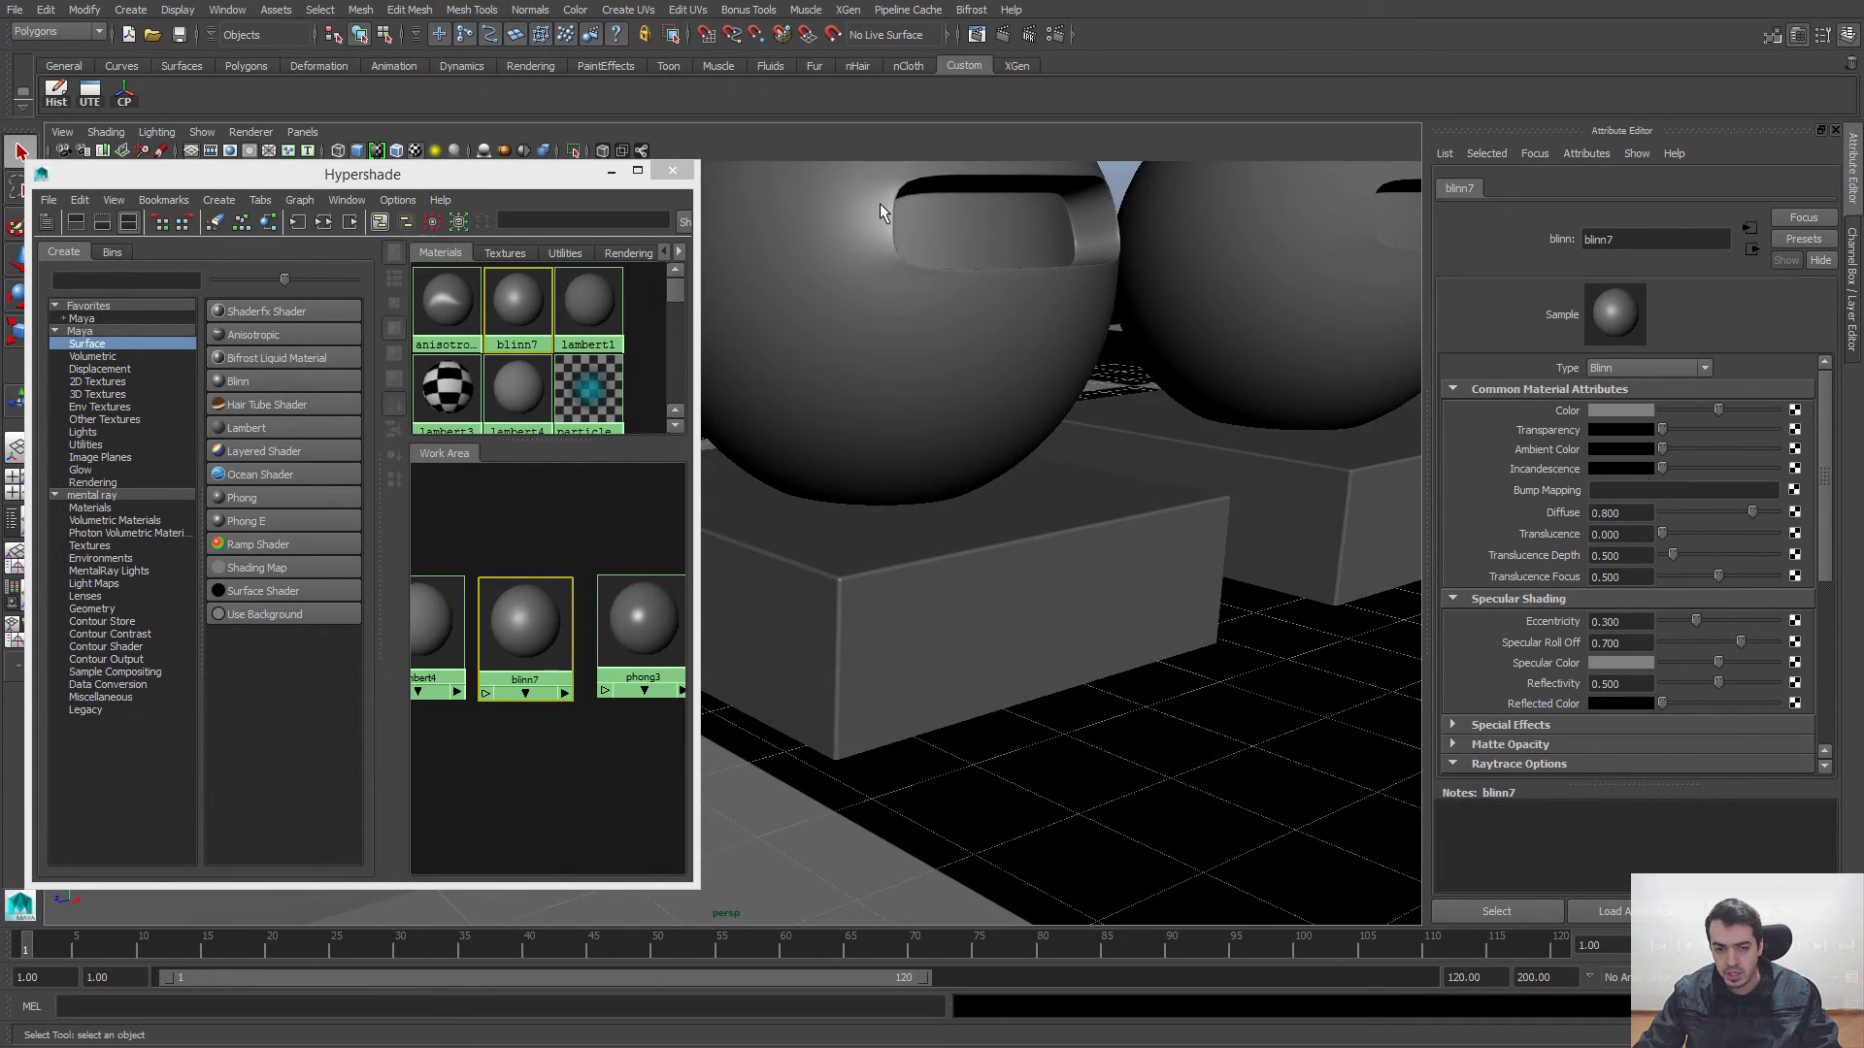
left_click_drag(874, 199, 859, 301, "alt")
right_click_drag(917, 316, 874, 301, "alt")
middle_click_drag(874, 301, 1057, 381, "alt")
left_click_drag(1055, 376, 1120, 425, "alt")
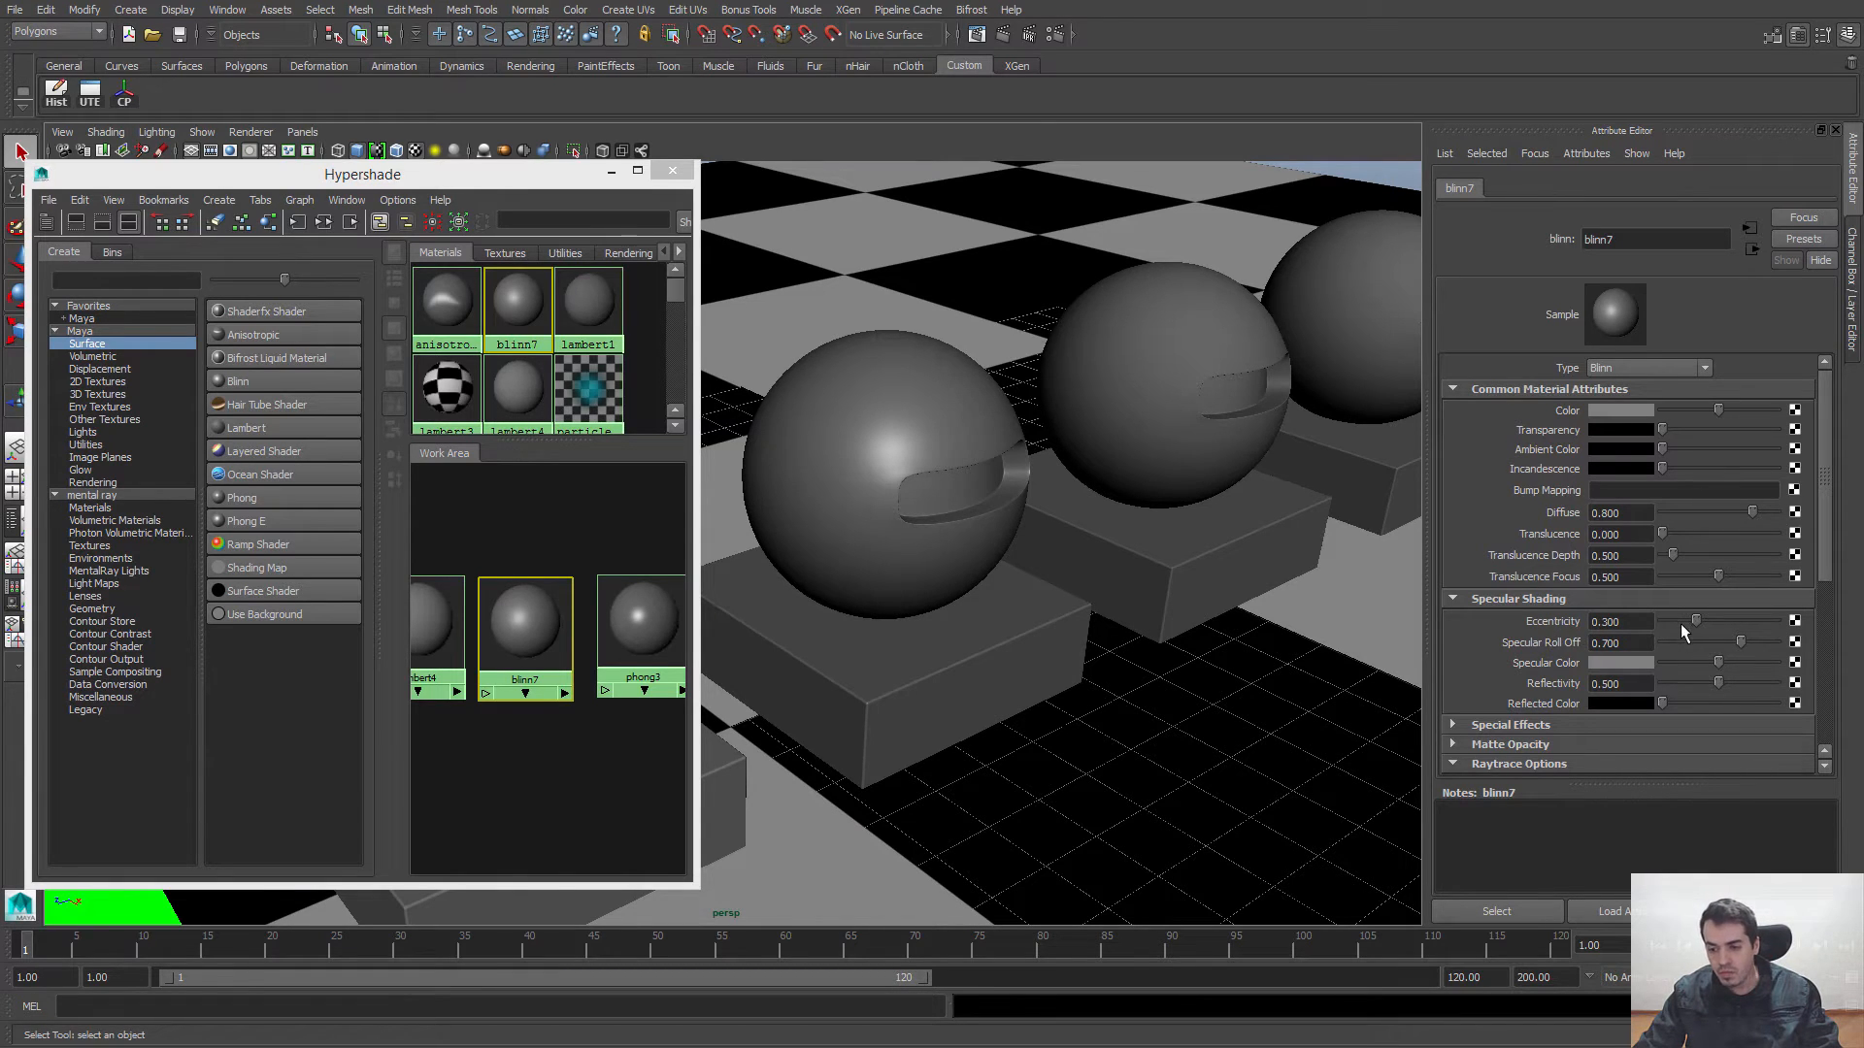
Step: Try an Eccentricity of 0.179 on blinn7 while checking its highlight, and raise the value to 0.308
mouse_move(1693, 618)
left_mouse_down()
mouse_move(1670, 618)
mouse_move(1711, 616)
mouse_move(1682, 619)
left_mouse_up()
left_click_drag(1022, 537, 953, 410, "alt")
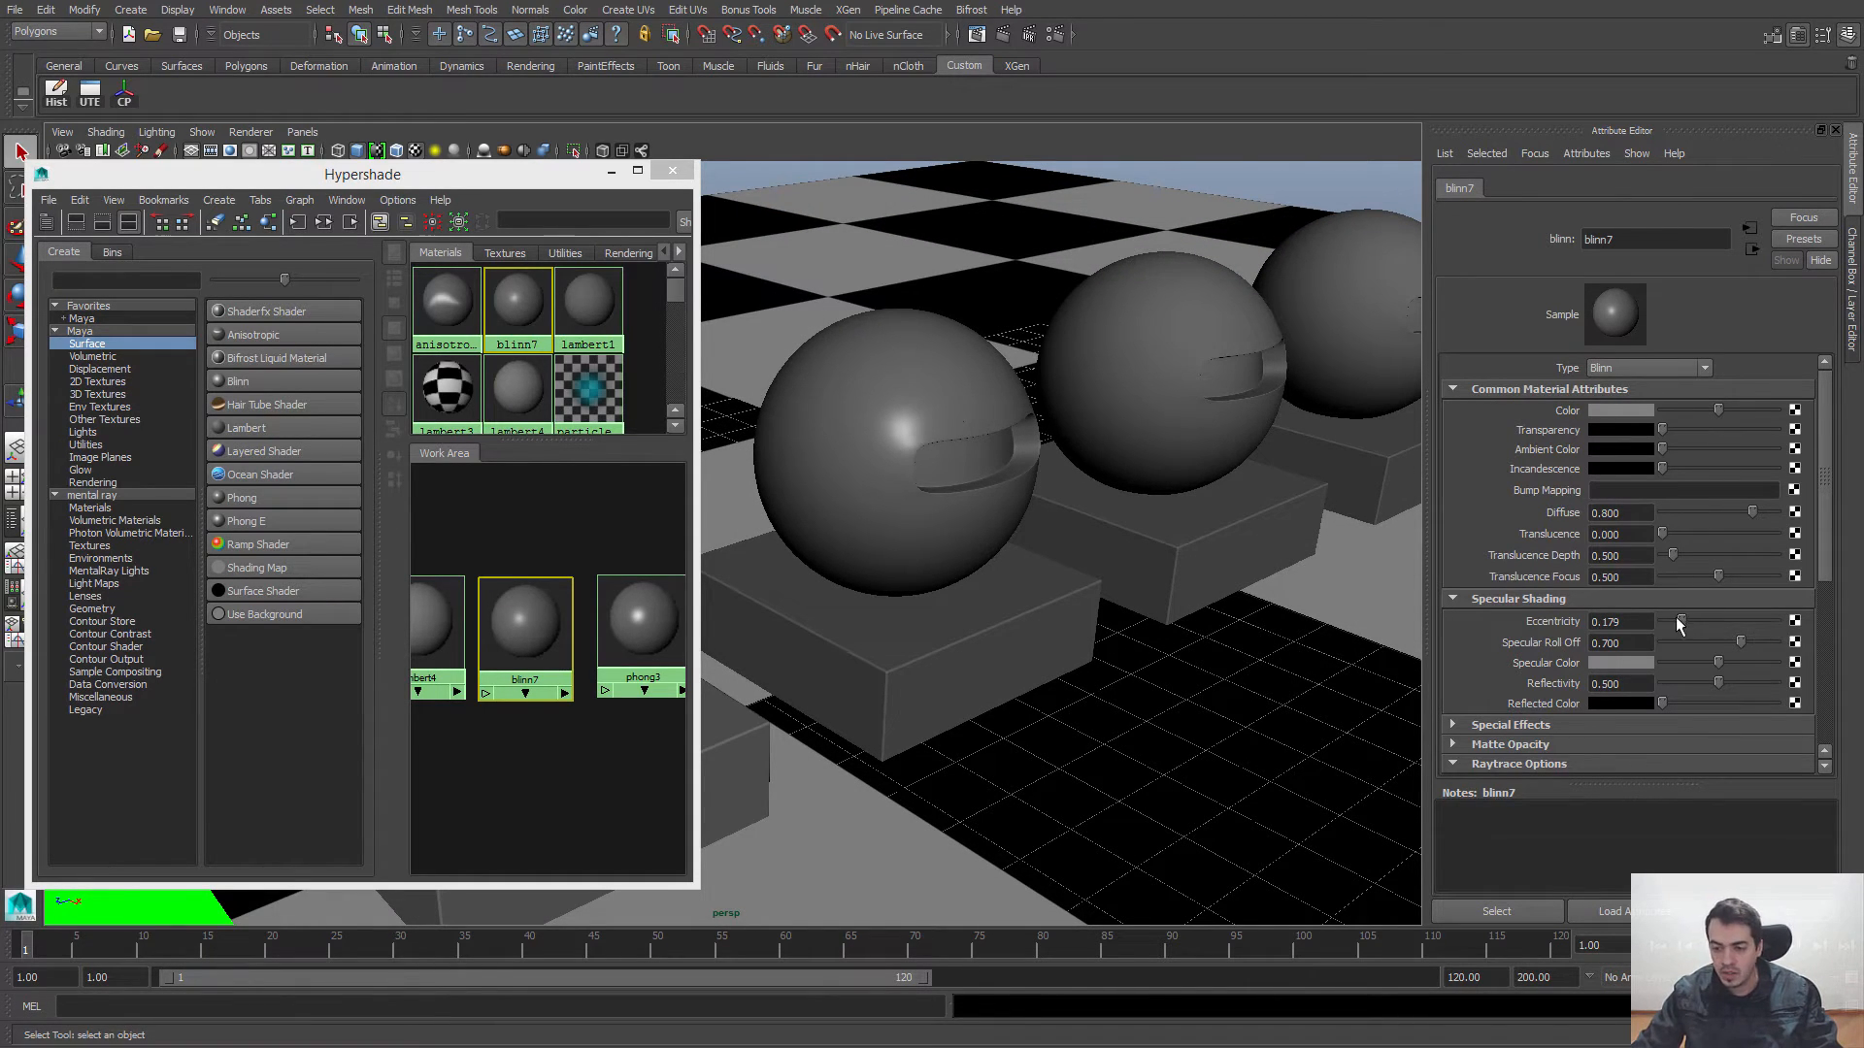
mouse_move(1678, 618)
left_mouse_down()
mouse_move(1750, 617)
mouse_move(1696, 622)
left_mouse_up()
left_click_drag(1130, 573, 1119, 579, "alt")
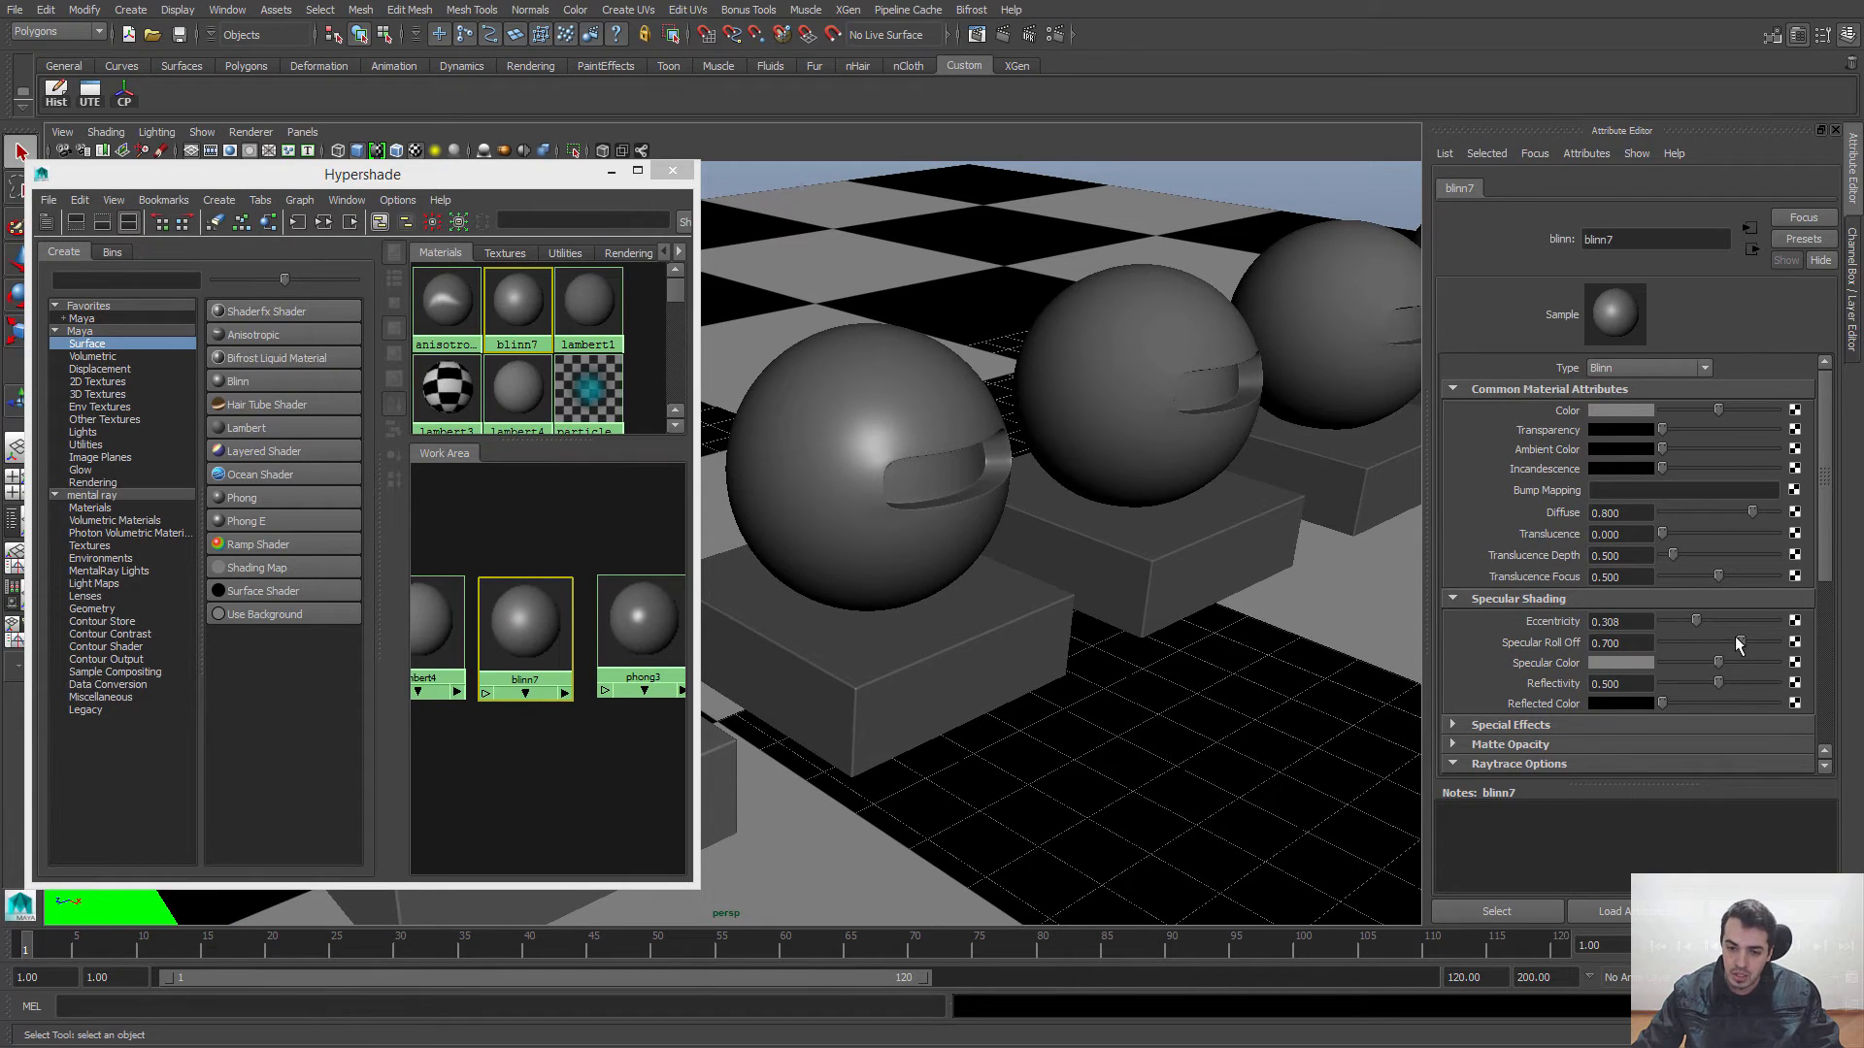
Step: Set blinn7's Specular Roll Off to 1 and check the highlight on its sphere
left_click_drag(1735, 640, 1781, 646)
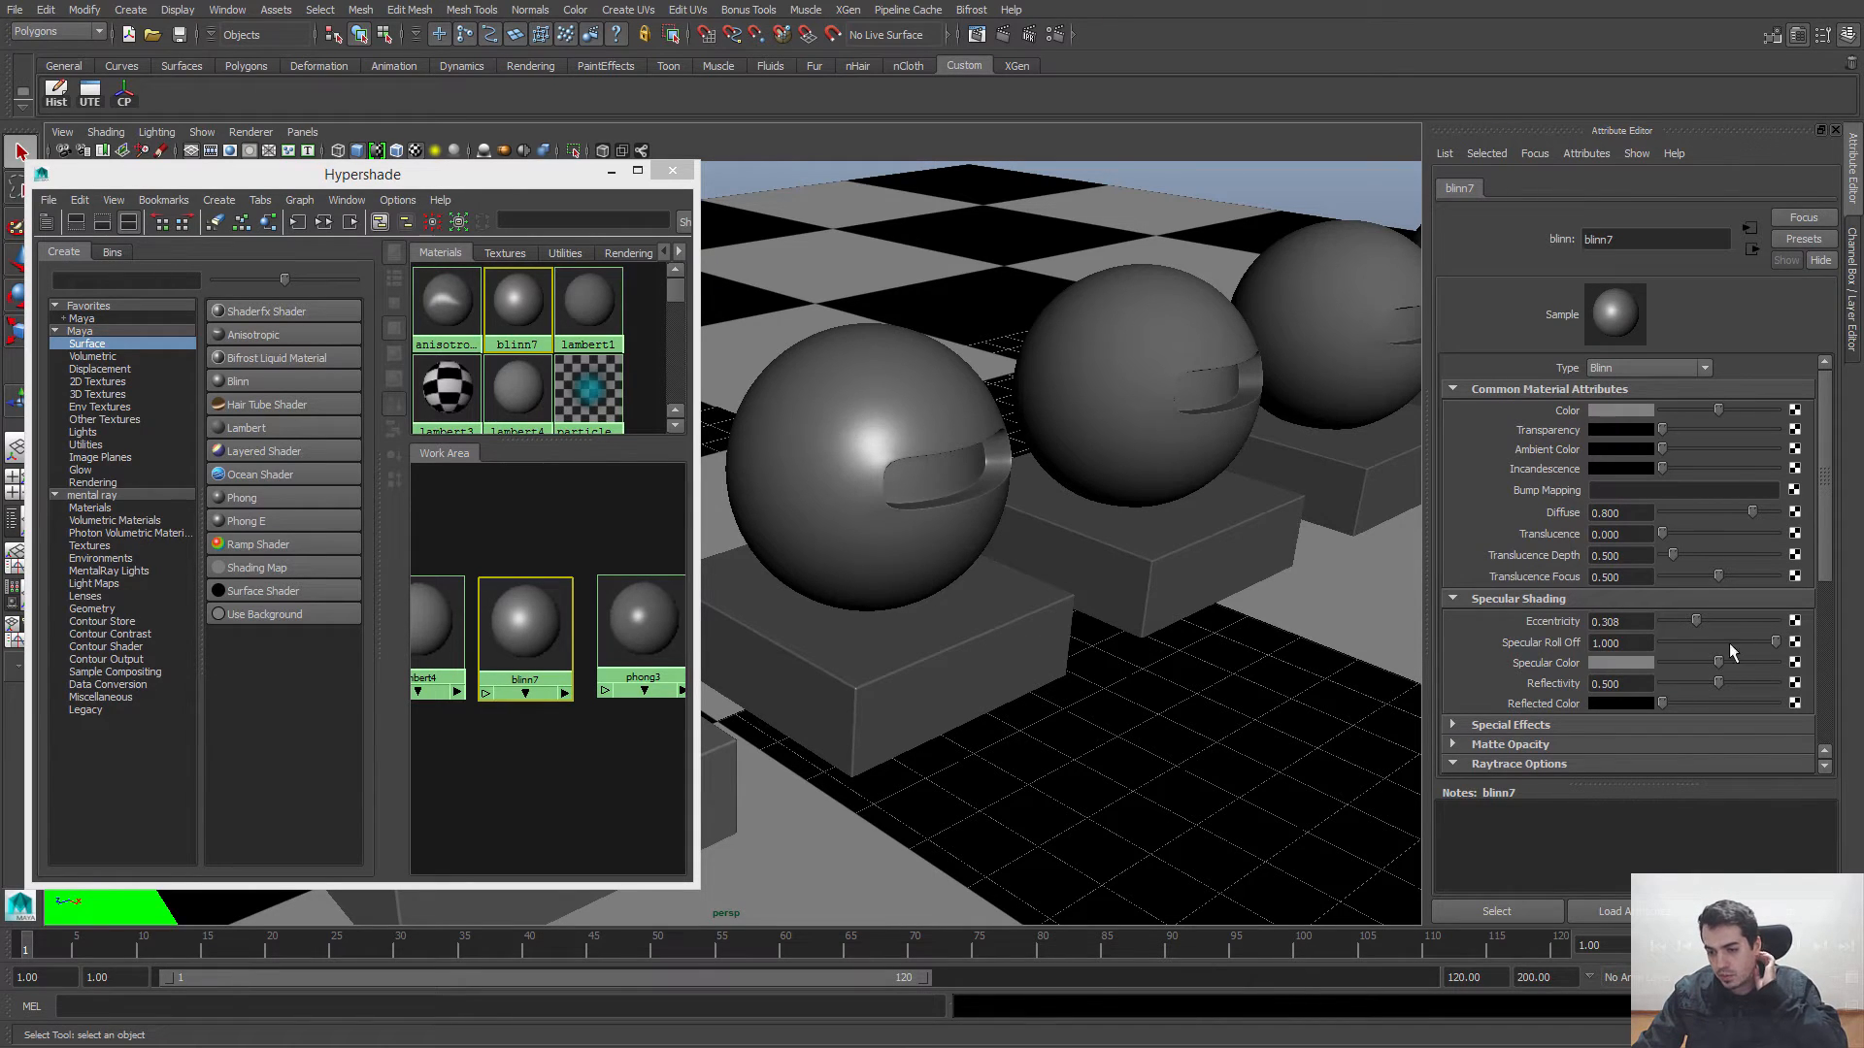
left_click_drag(1750, 641, 1804, 645)
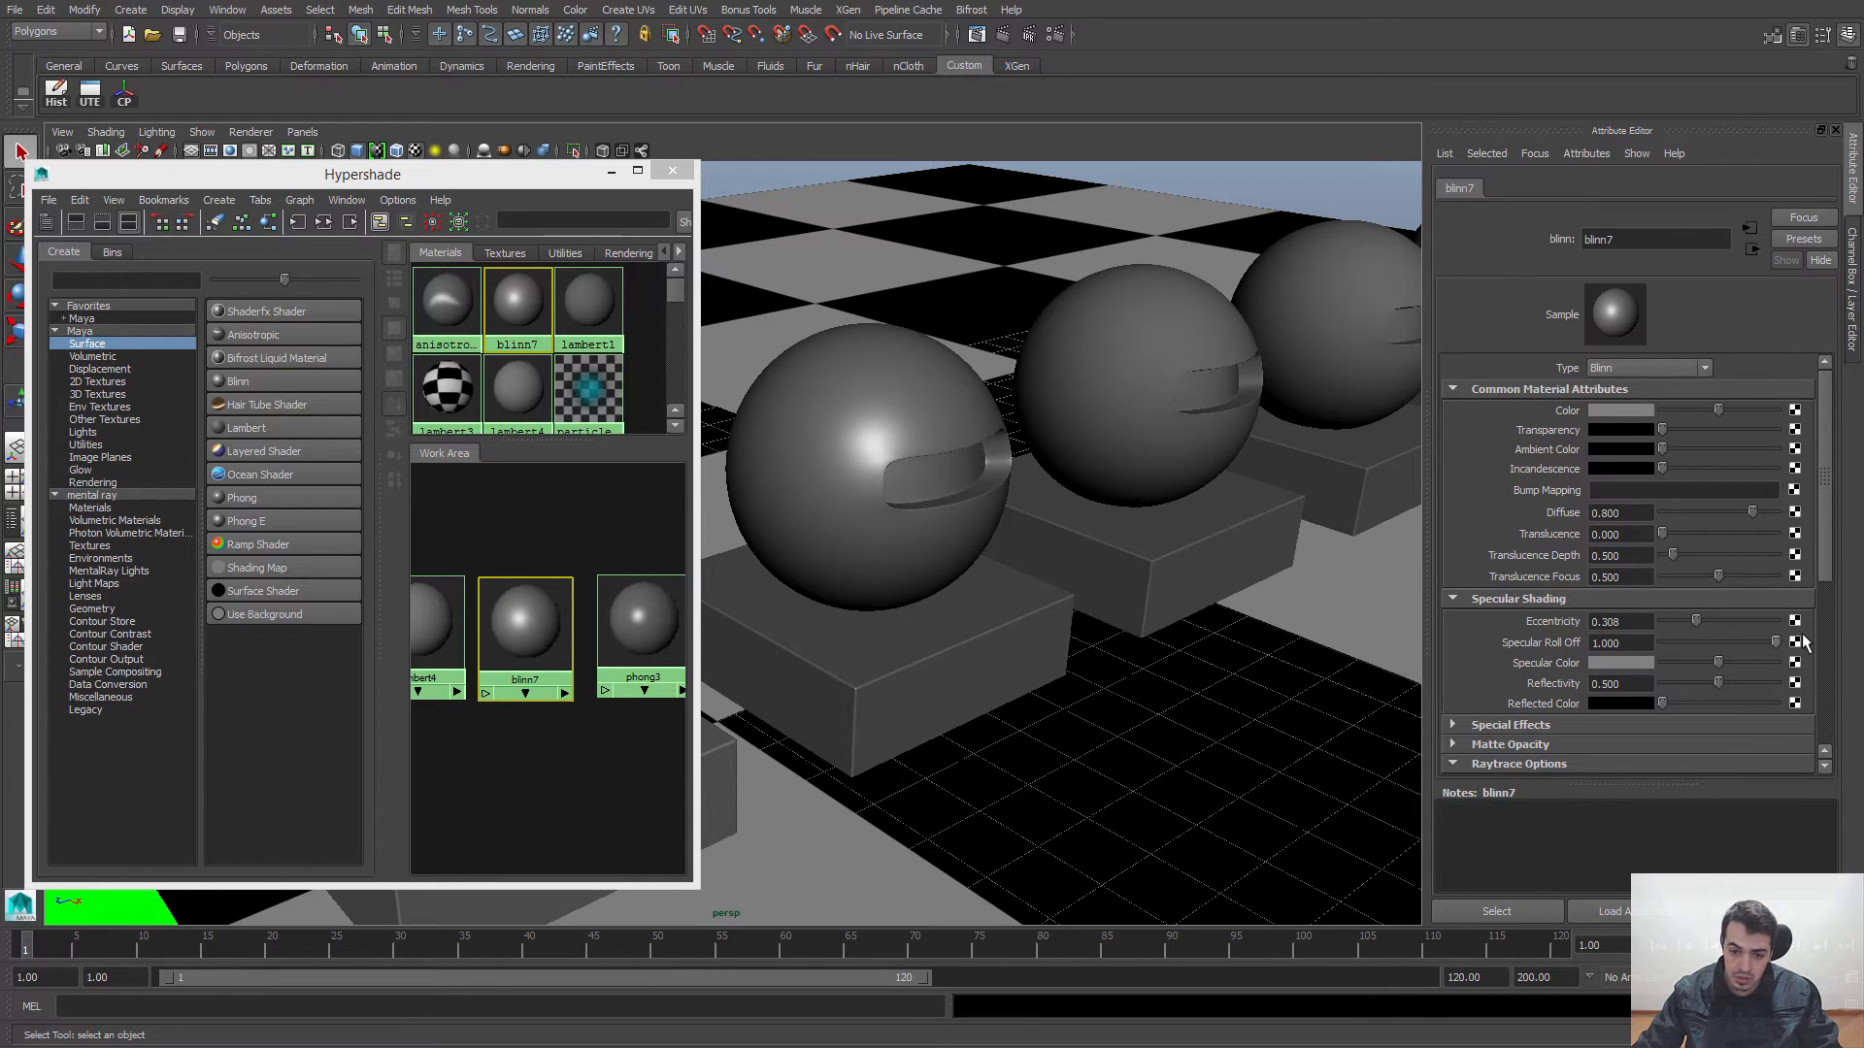
mouse_move(1047, 577)
left_mouse_down("alt")
mouse_move(1119, 591)
mouse_move(1075, 590)
left_mouse_up("alt")
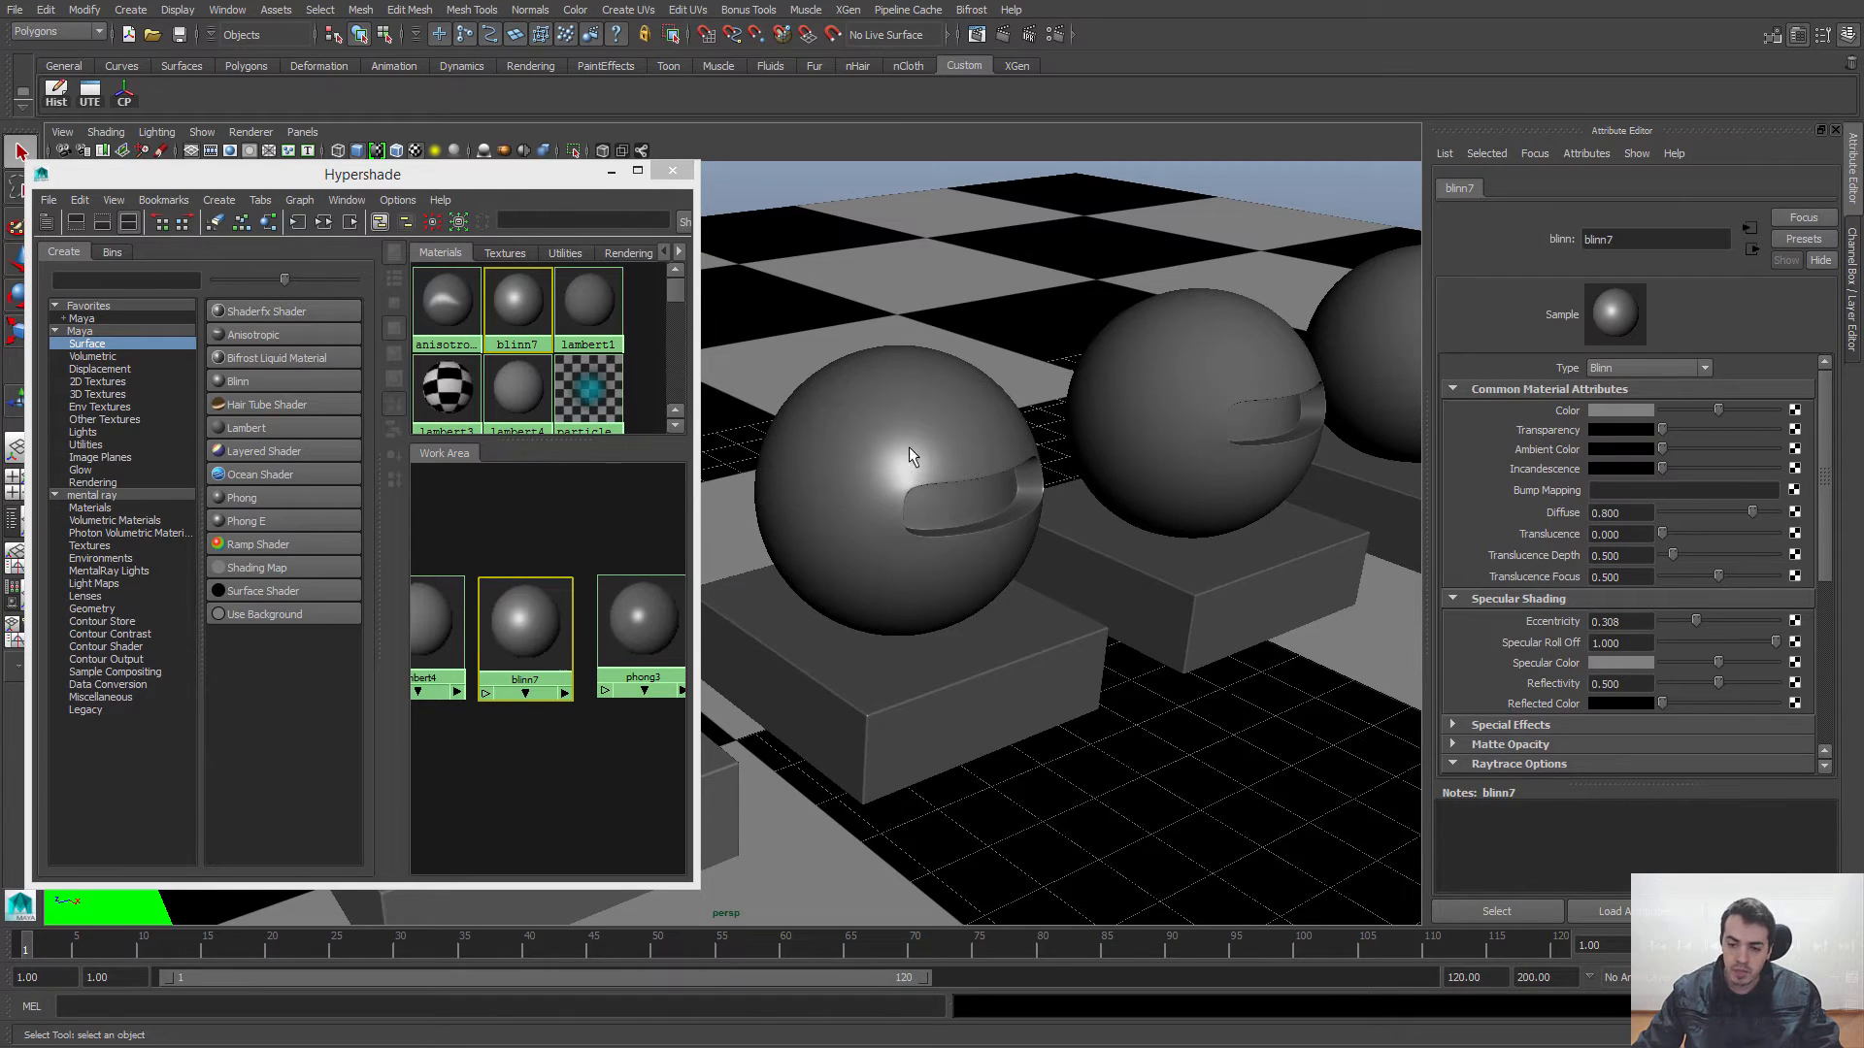
Step: Brighten blinn7's Specular Color to a value of 0.735, trying a yellow tint with hue 56.629 and saturation 0.281 before returning it to neutral grey
mouse_move(1718, 668)
left_mouse_down()
mouse_move(1740, 663)
mouse_move(1641, 674)
mouse_move(1762, 673)
mouse_move(1718, 674)
mouse_move(1738, 676)
left_mouse_up()
left_click(1621, 662)
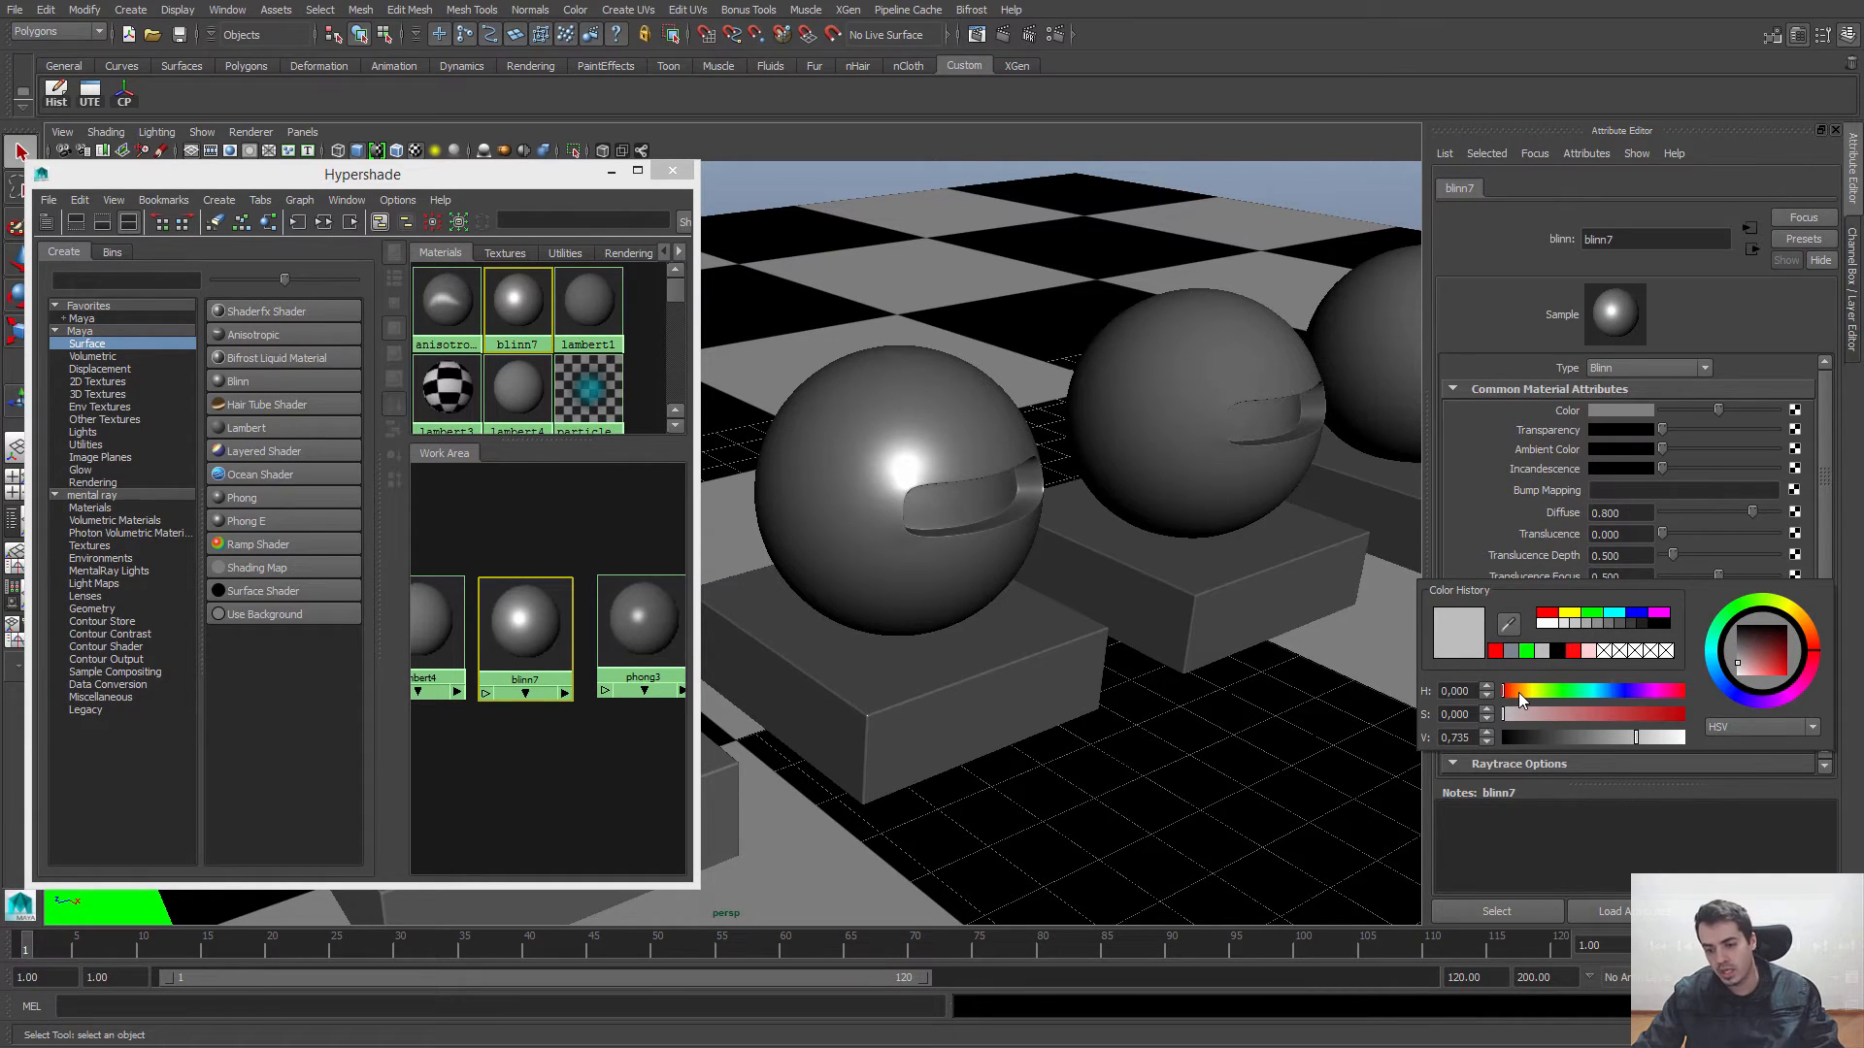
left_click_drag(1518, 691, 1531, 695)
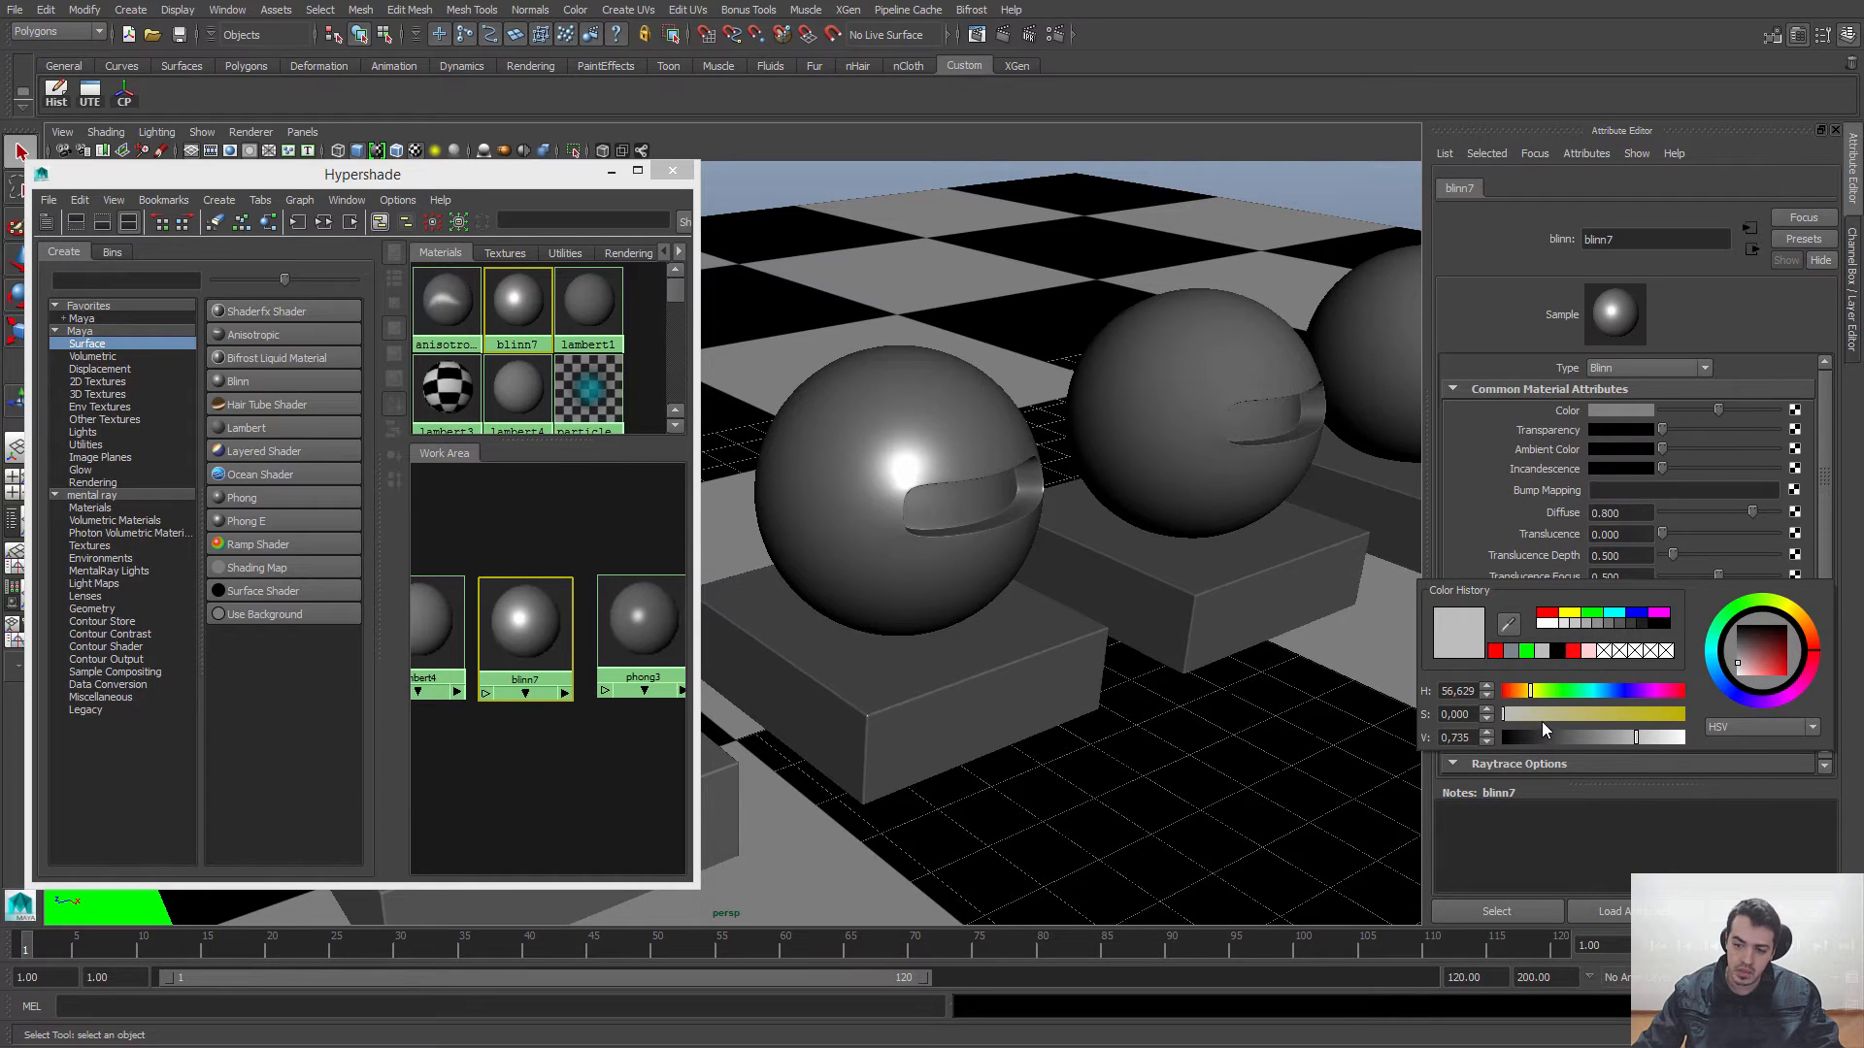
left_click(1536, 715)
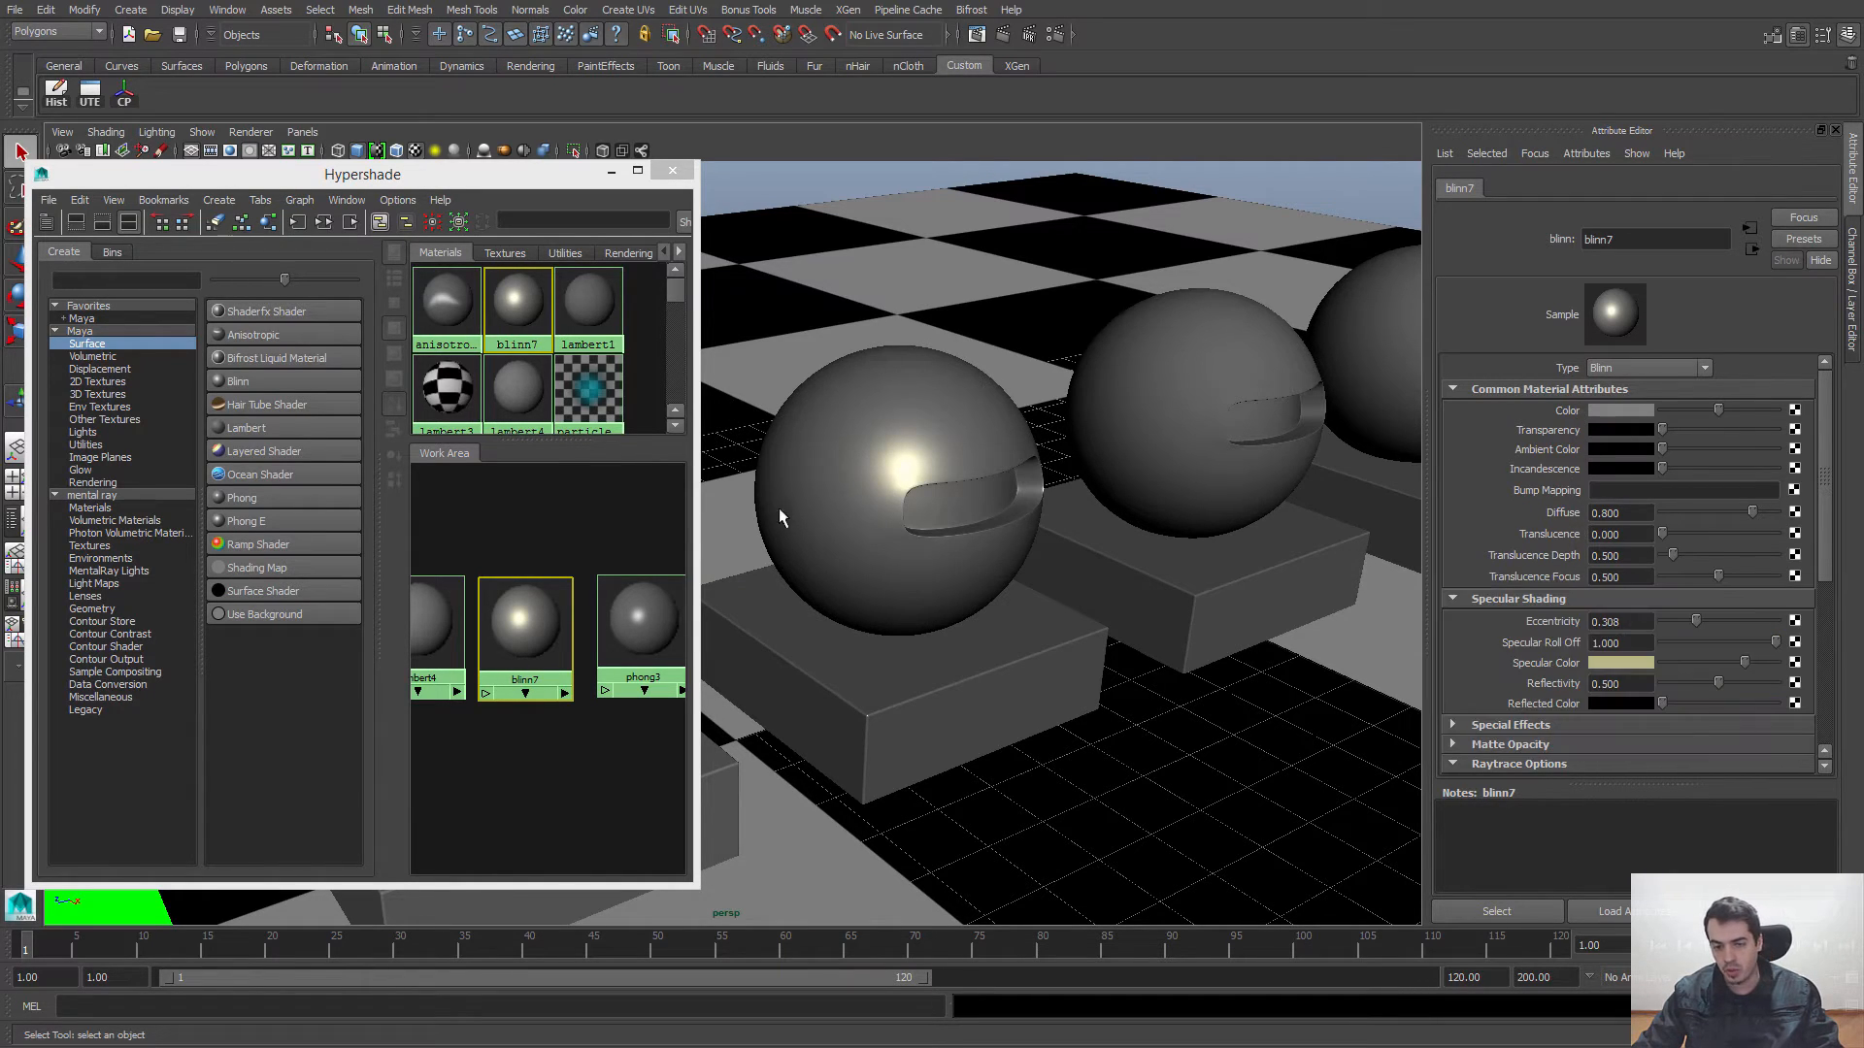
left_click(1619, 664)
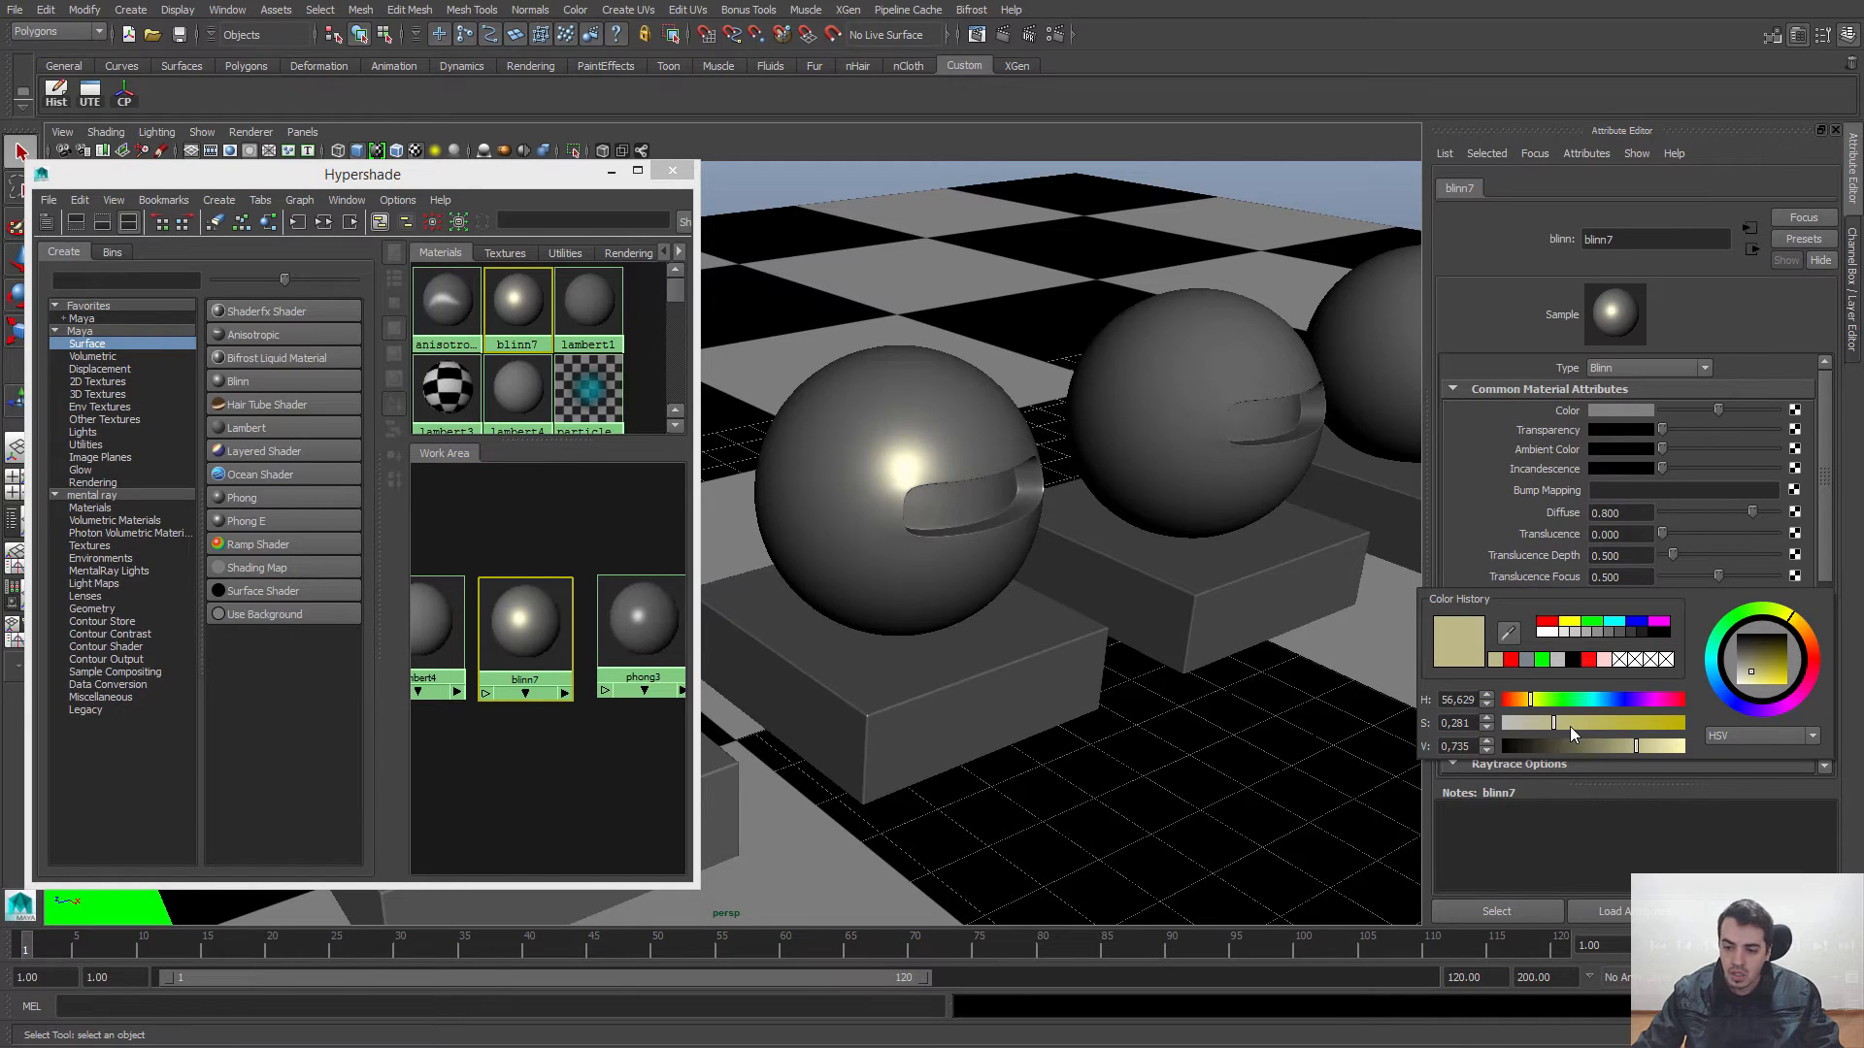
left_click_drag(1544, 724, 1494, 726)
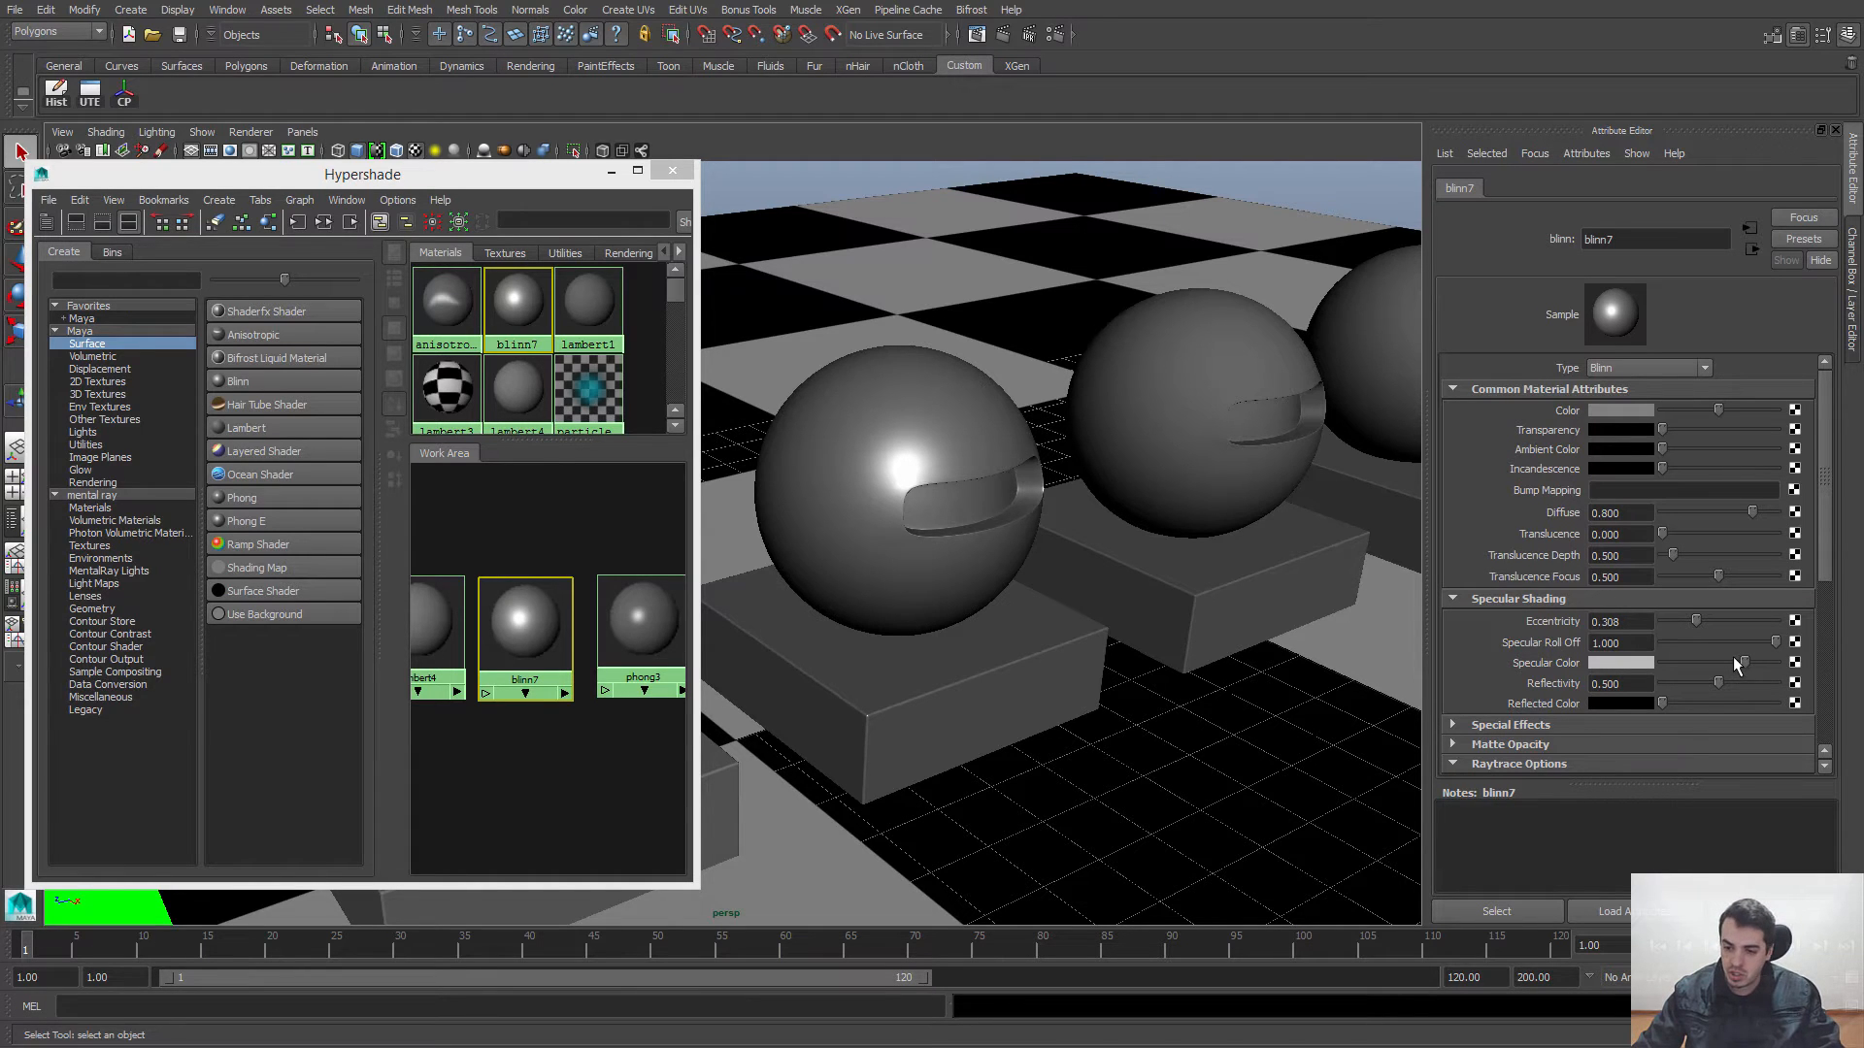
Step: Frame the row of spheres in the perspective view and render it with mental ray
left_click_drag(993, 423, 1023, 449, "alt")
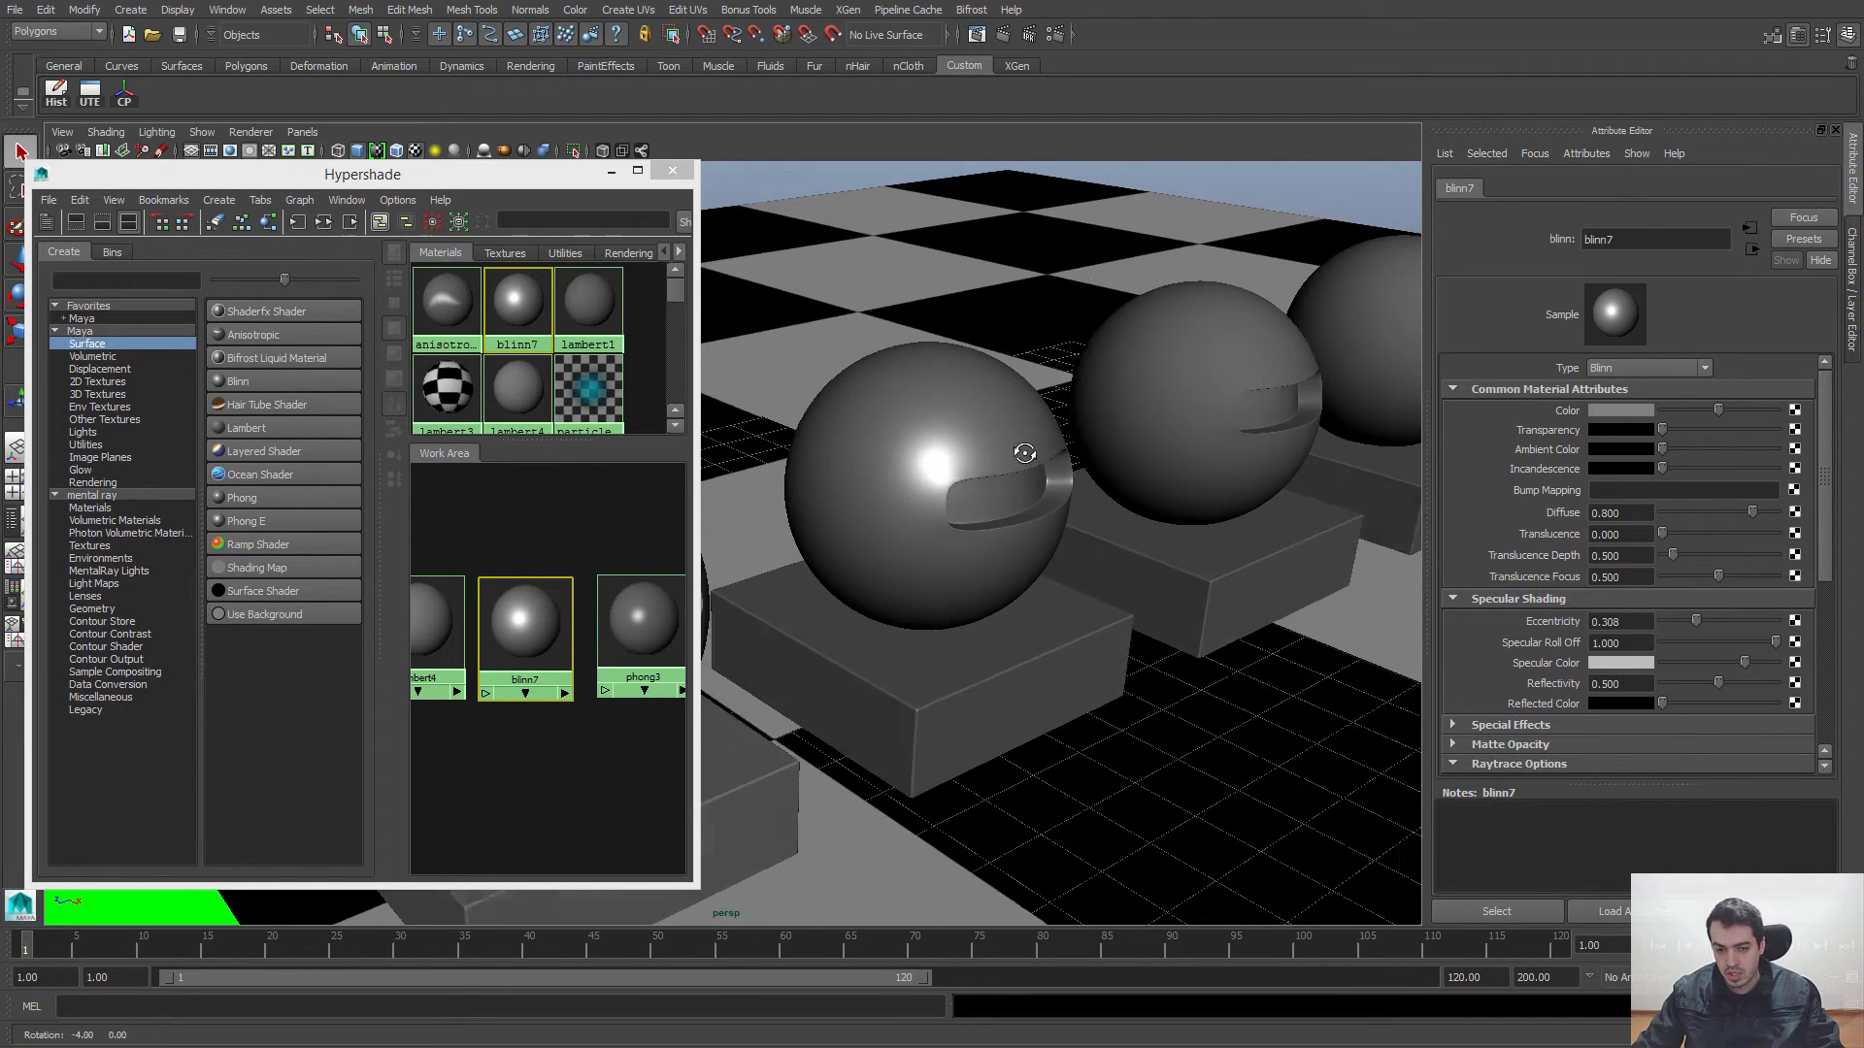
right_click_drag(1023, 449, 841, 404, "alt")
middle_click_drag(826, 402, 981, 379, "alt")
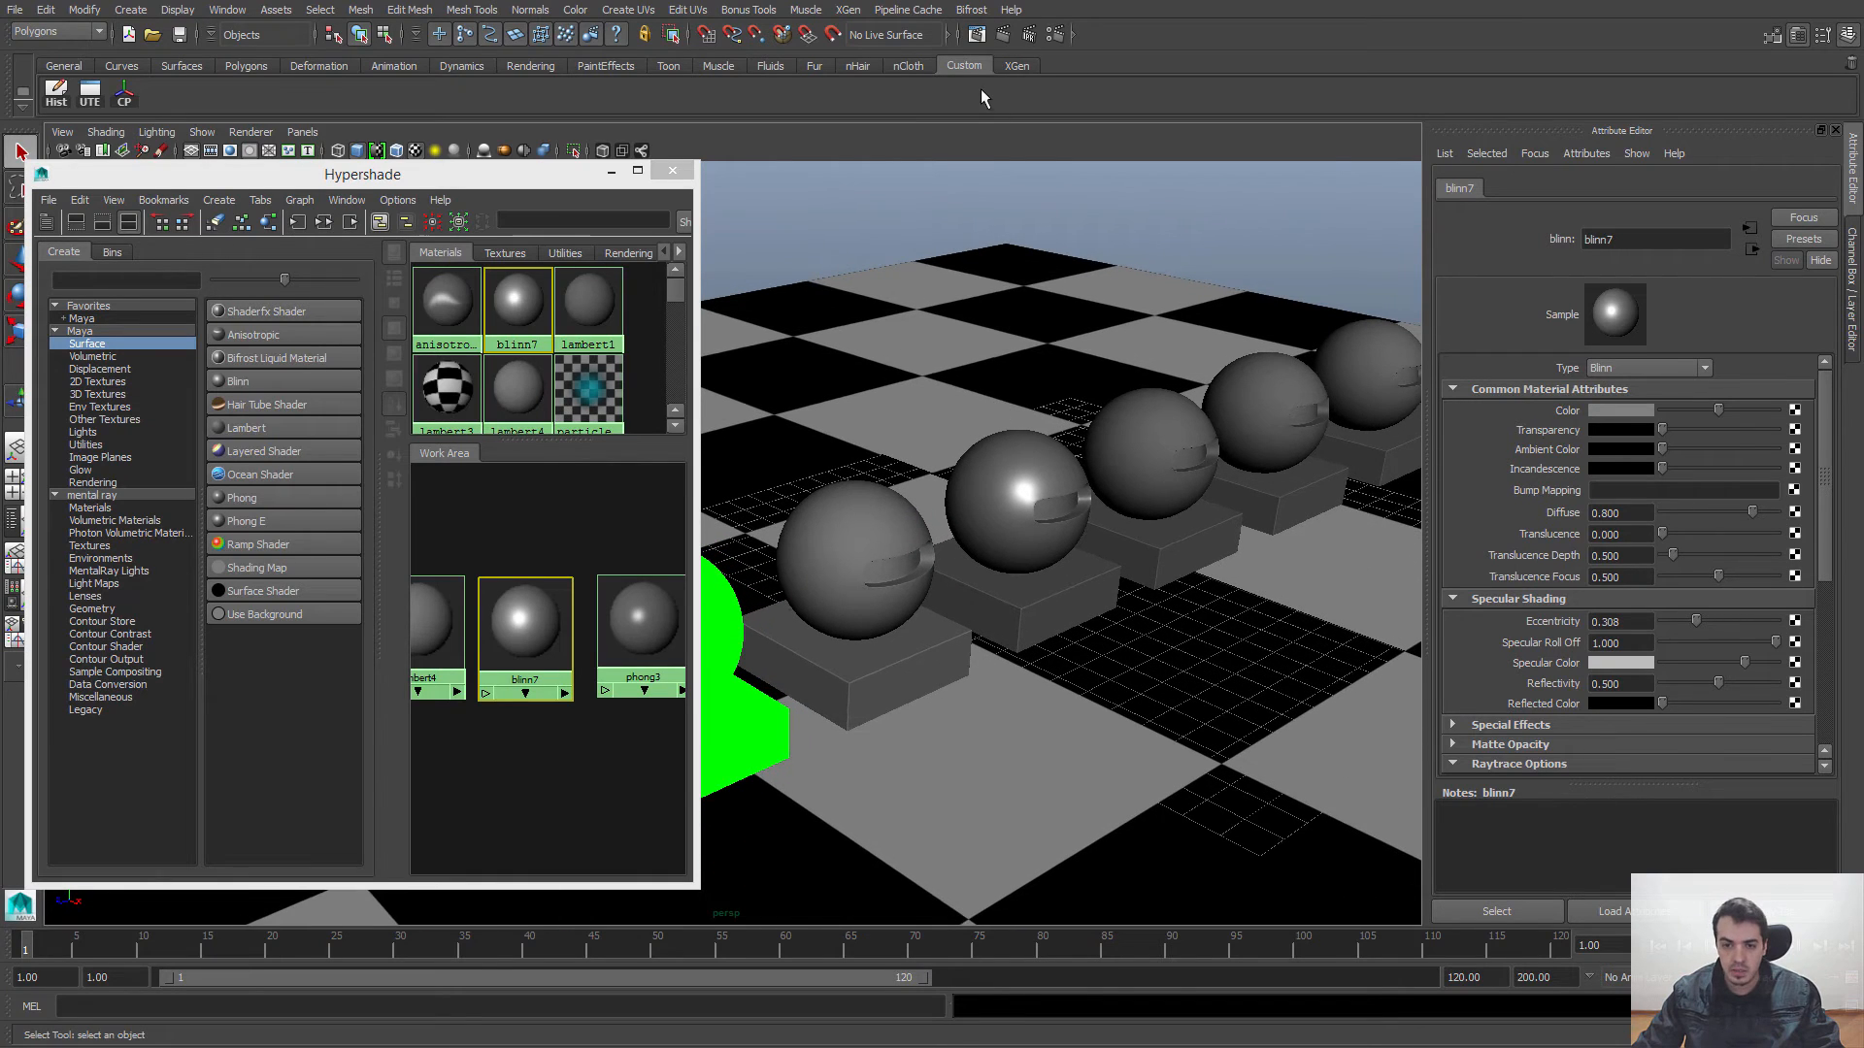
left_click_drag(1117, 415, 1075, 433, "alt")
right_click_drag(1075, 433, 1128, 447, "alt")
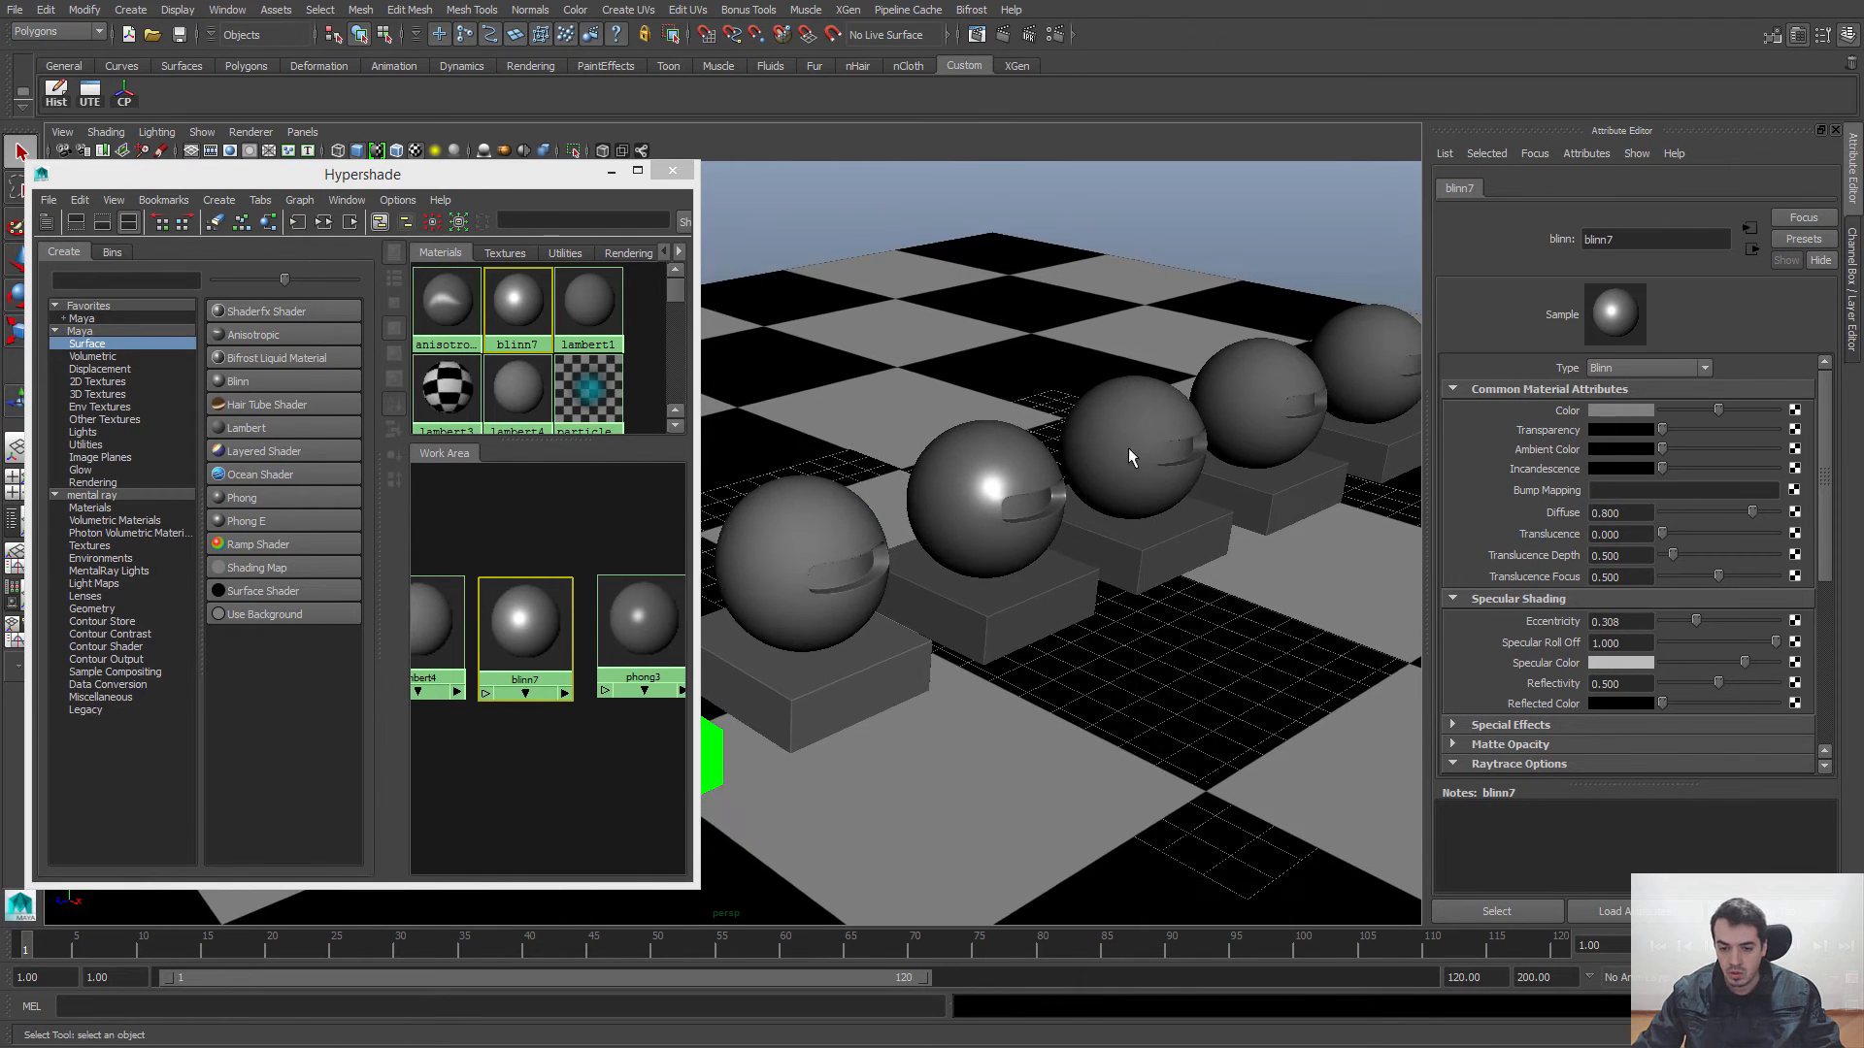
middle_click_drag(1128, 447, 1114, 467, "alt")
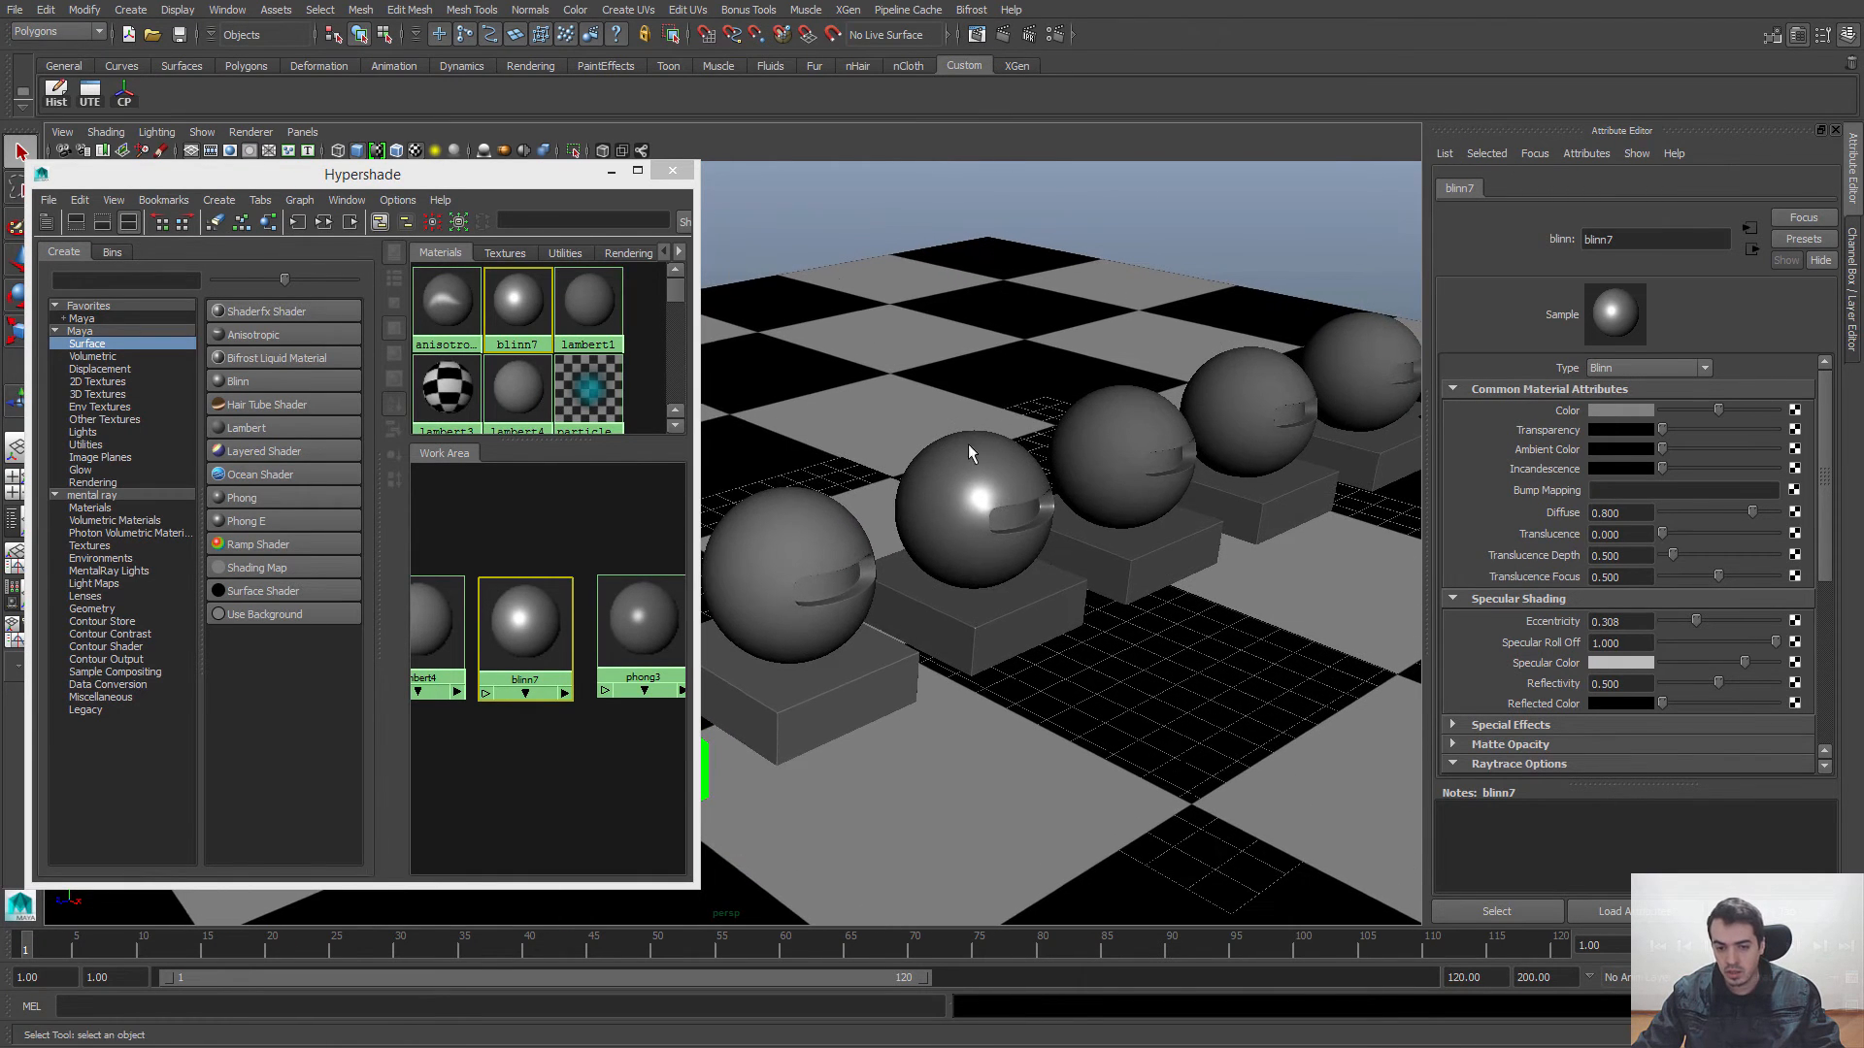
left_click(982, 36)
left_click(130, 249)
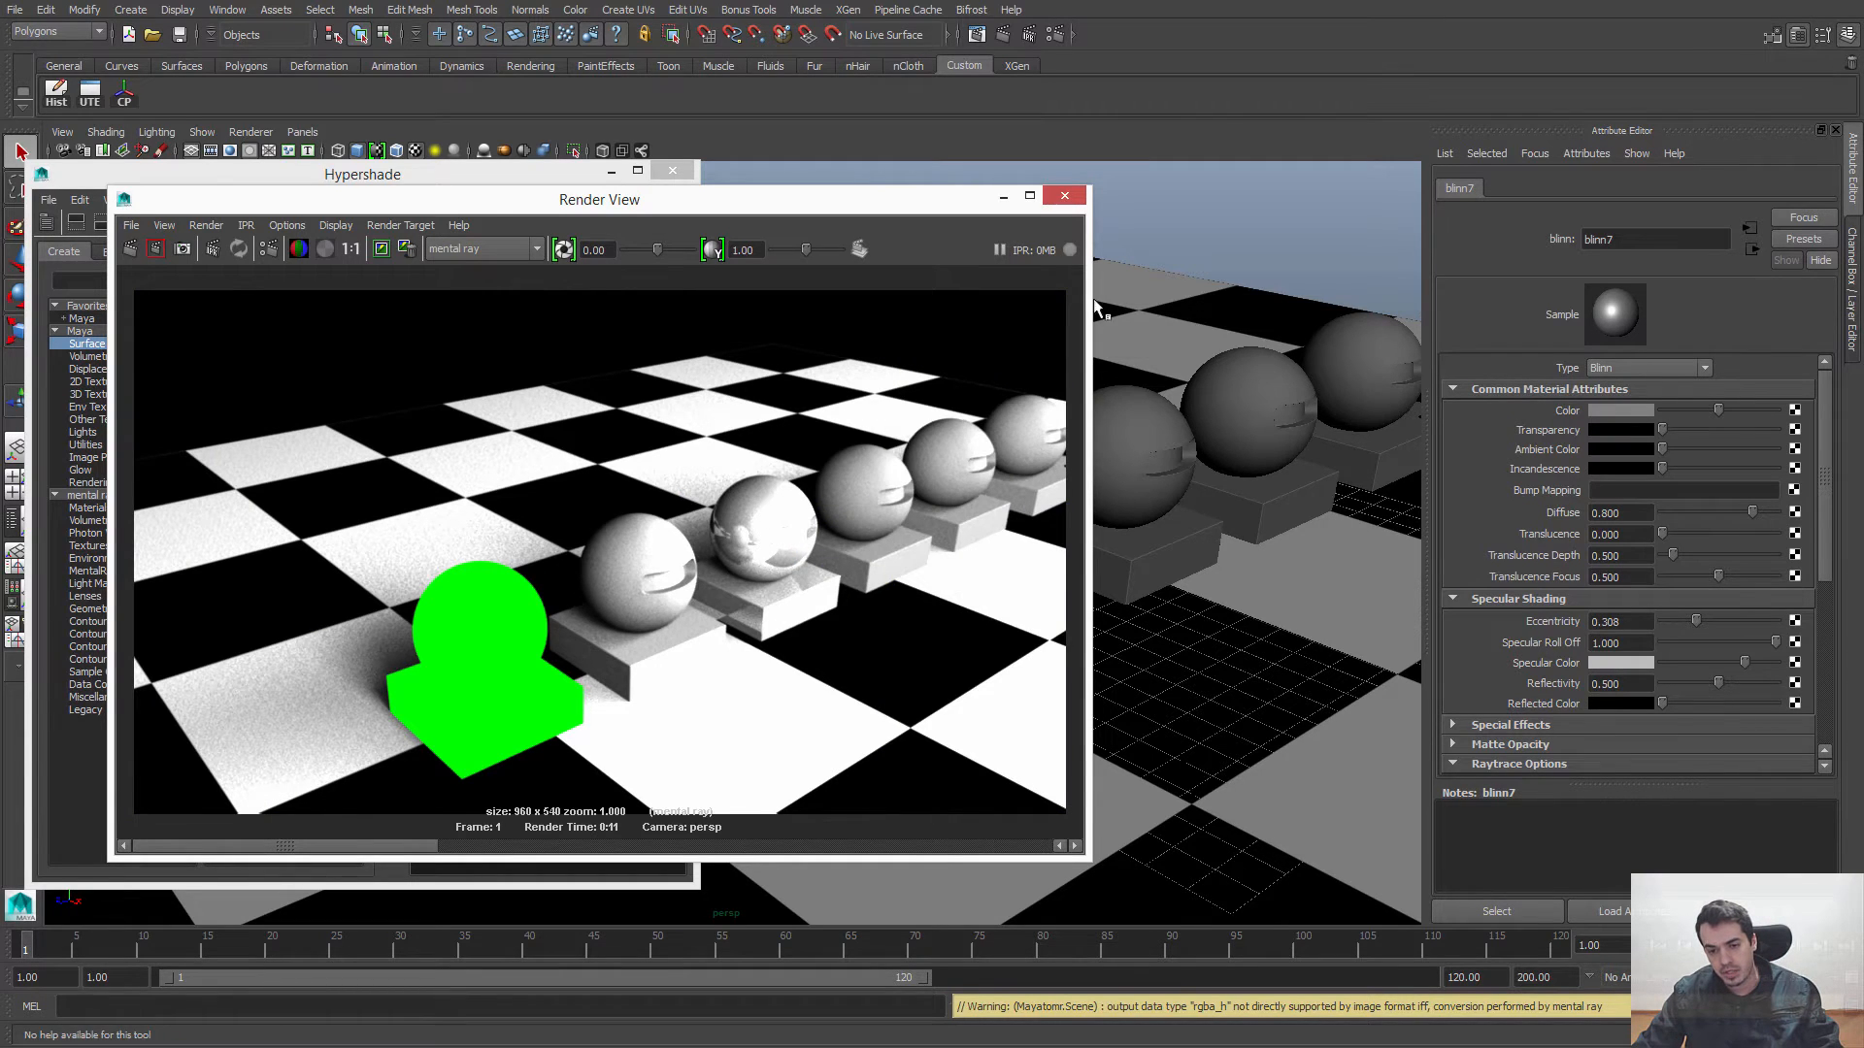
Step: Examine the reflections on the blinn7 sphere in the render up close, return the image to actual size, and close the render window
left_click_drag(971, 206, 870, 195)
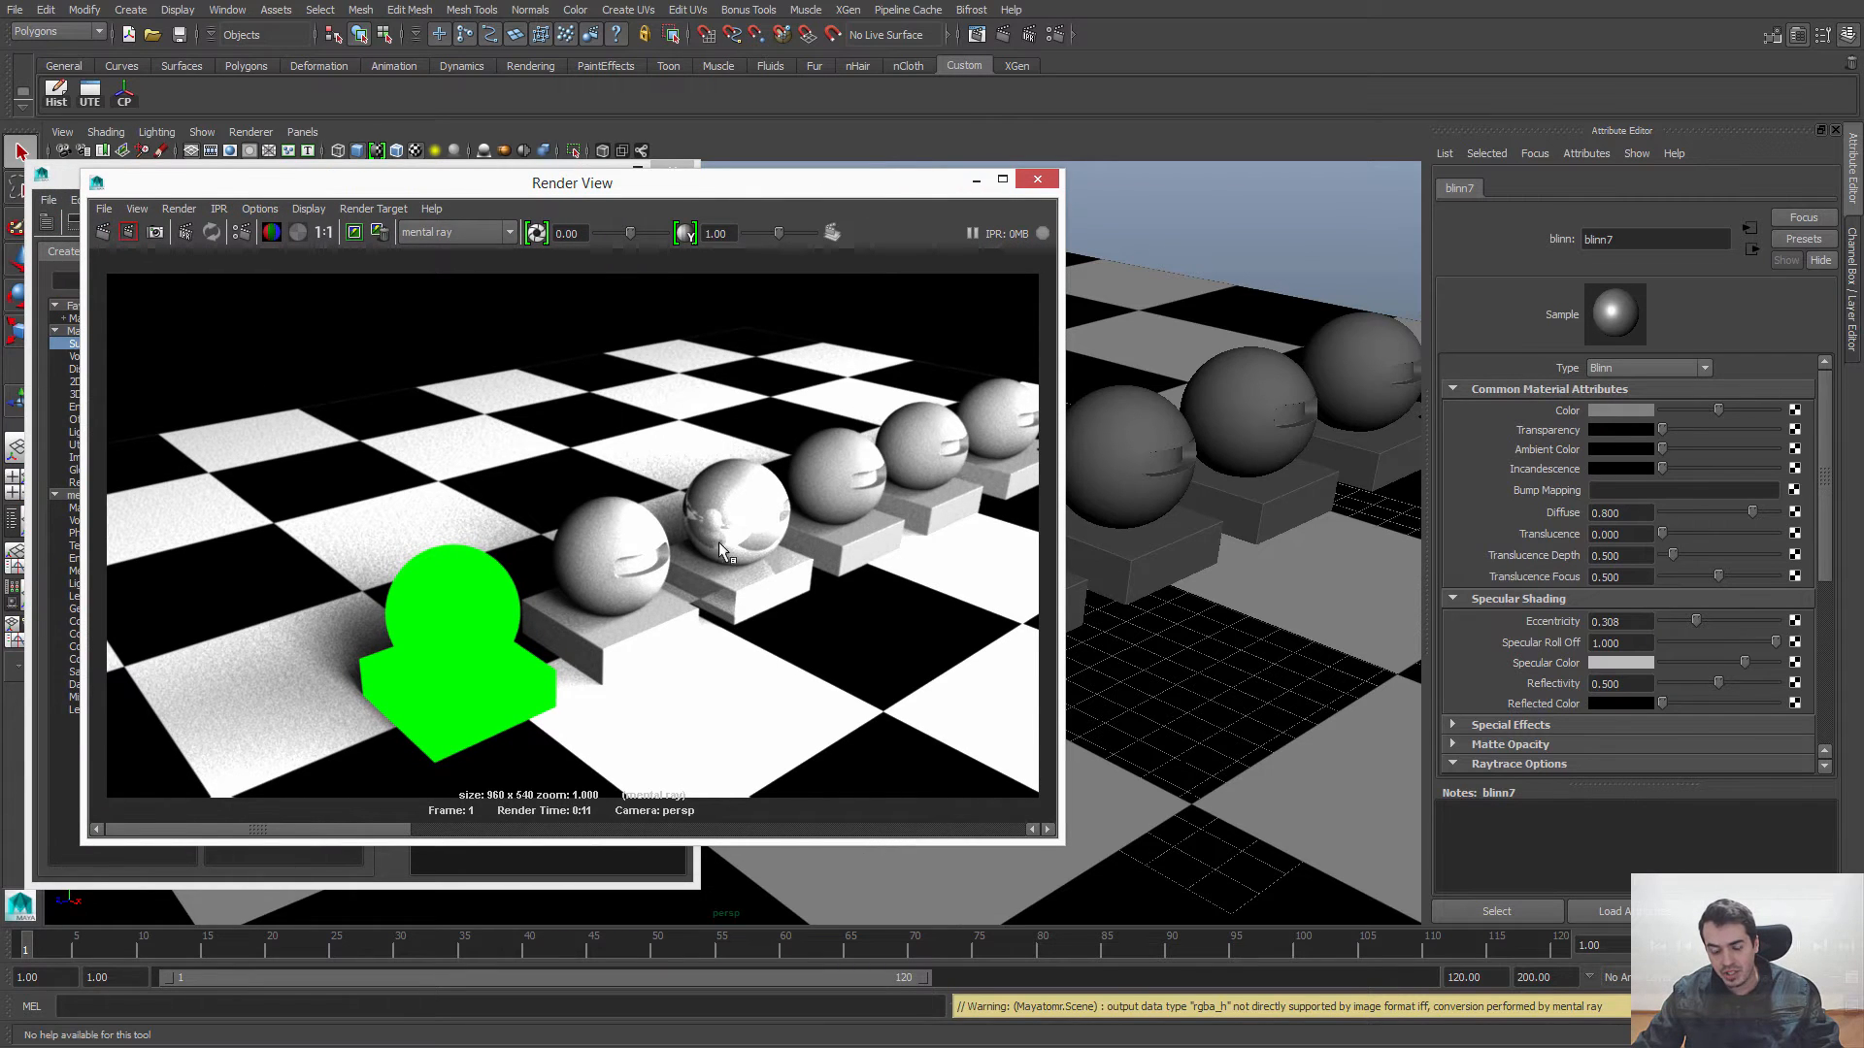
middle_click_drag(734, 531, 680, 533, "alt")
right_click_drag(589, 527, 971, 675, "alt")
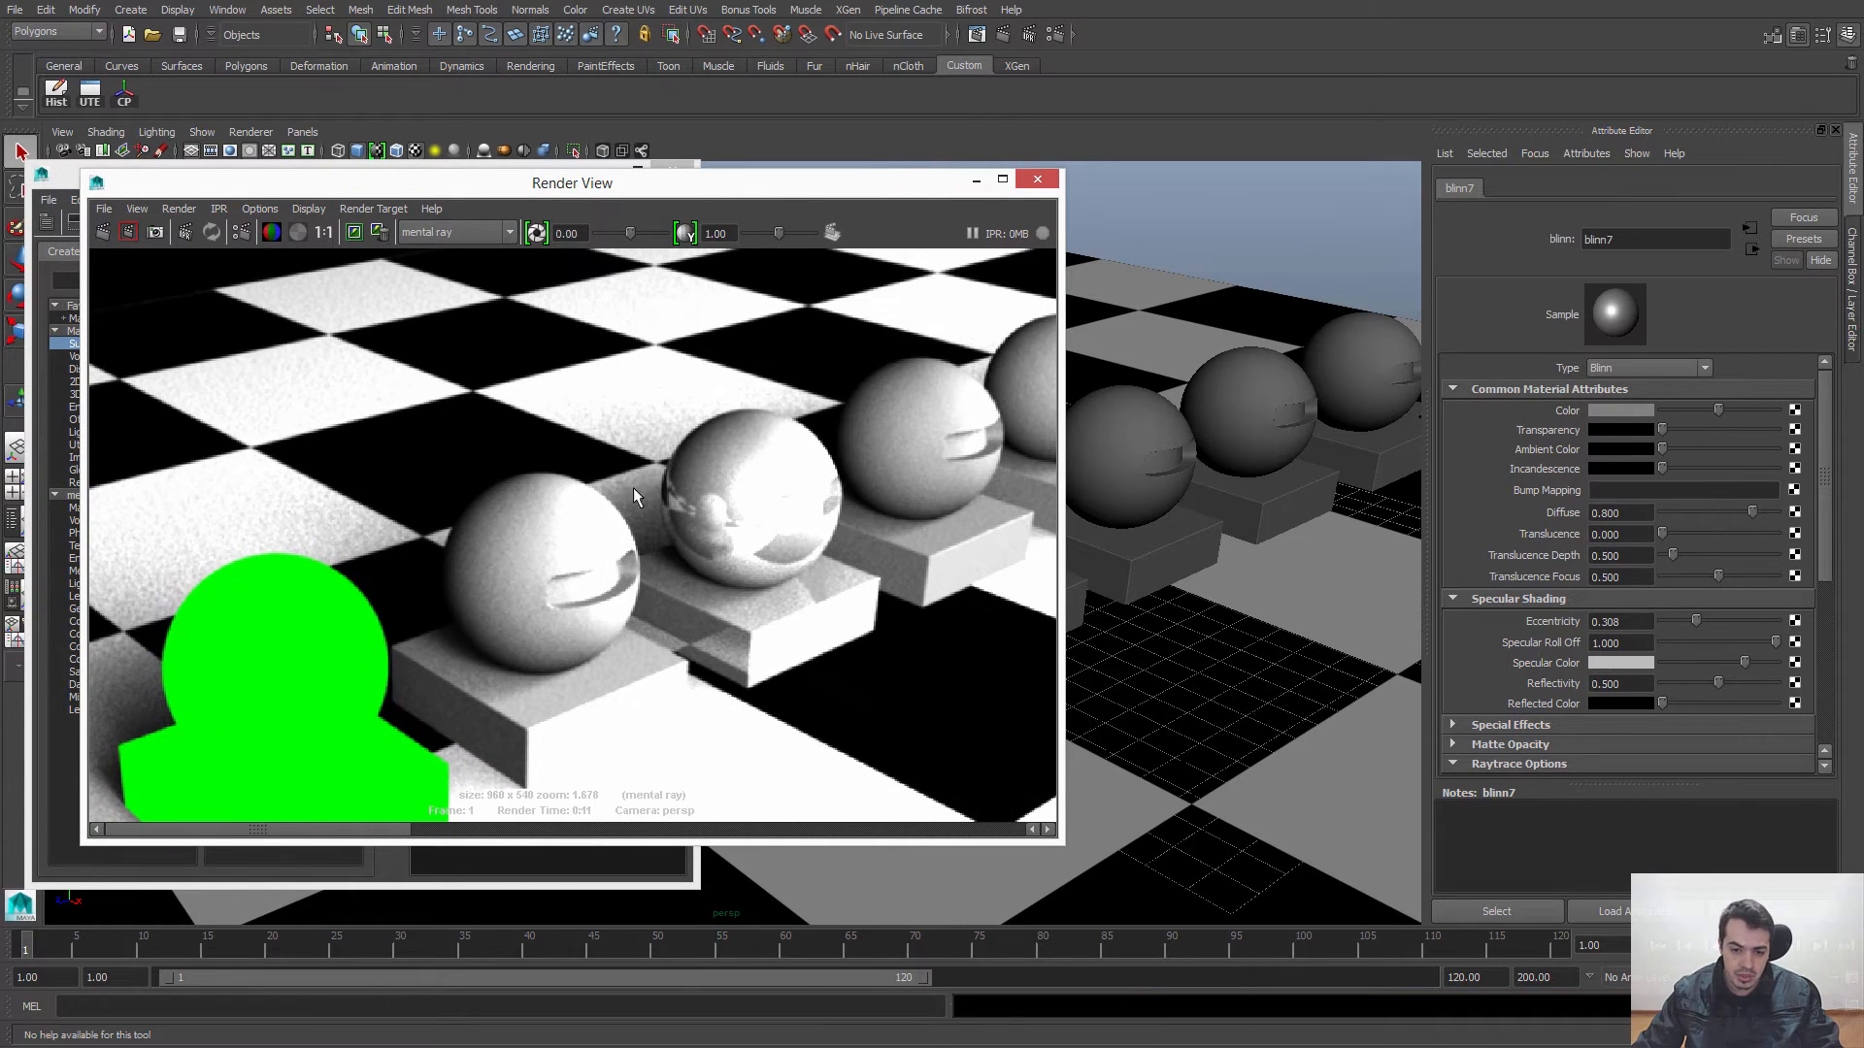
left_click(323, 233)
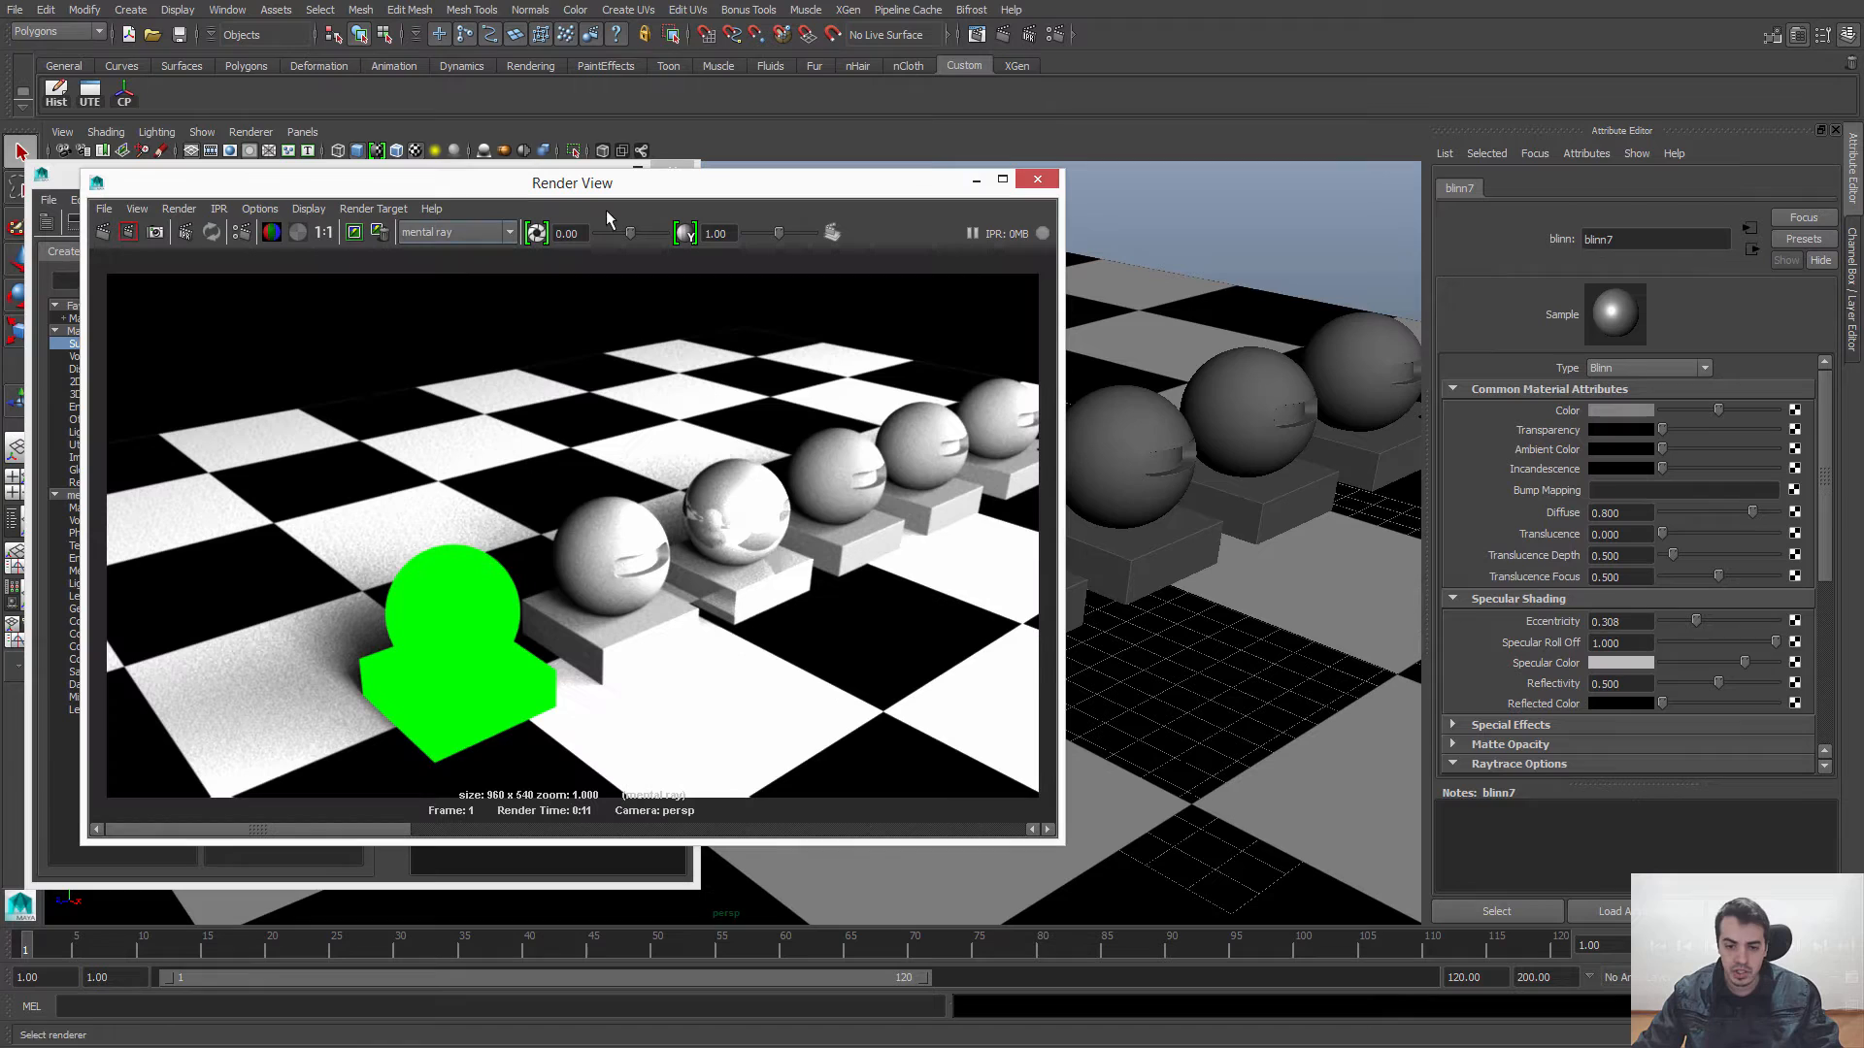
left_click(1038, 181)
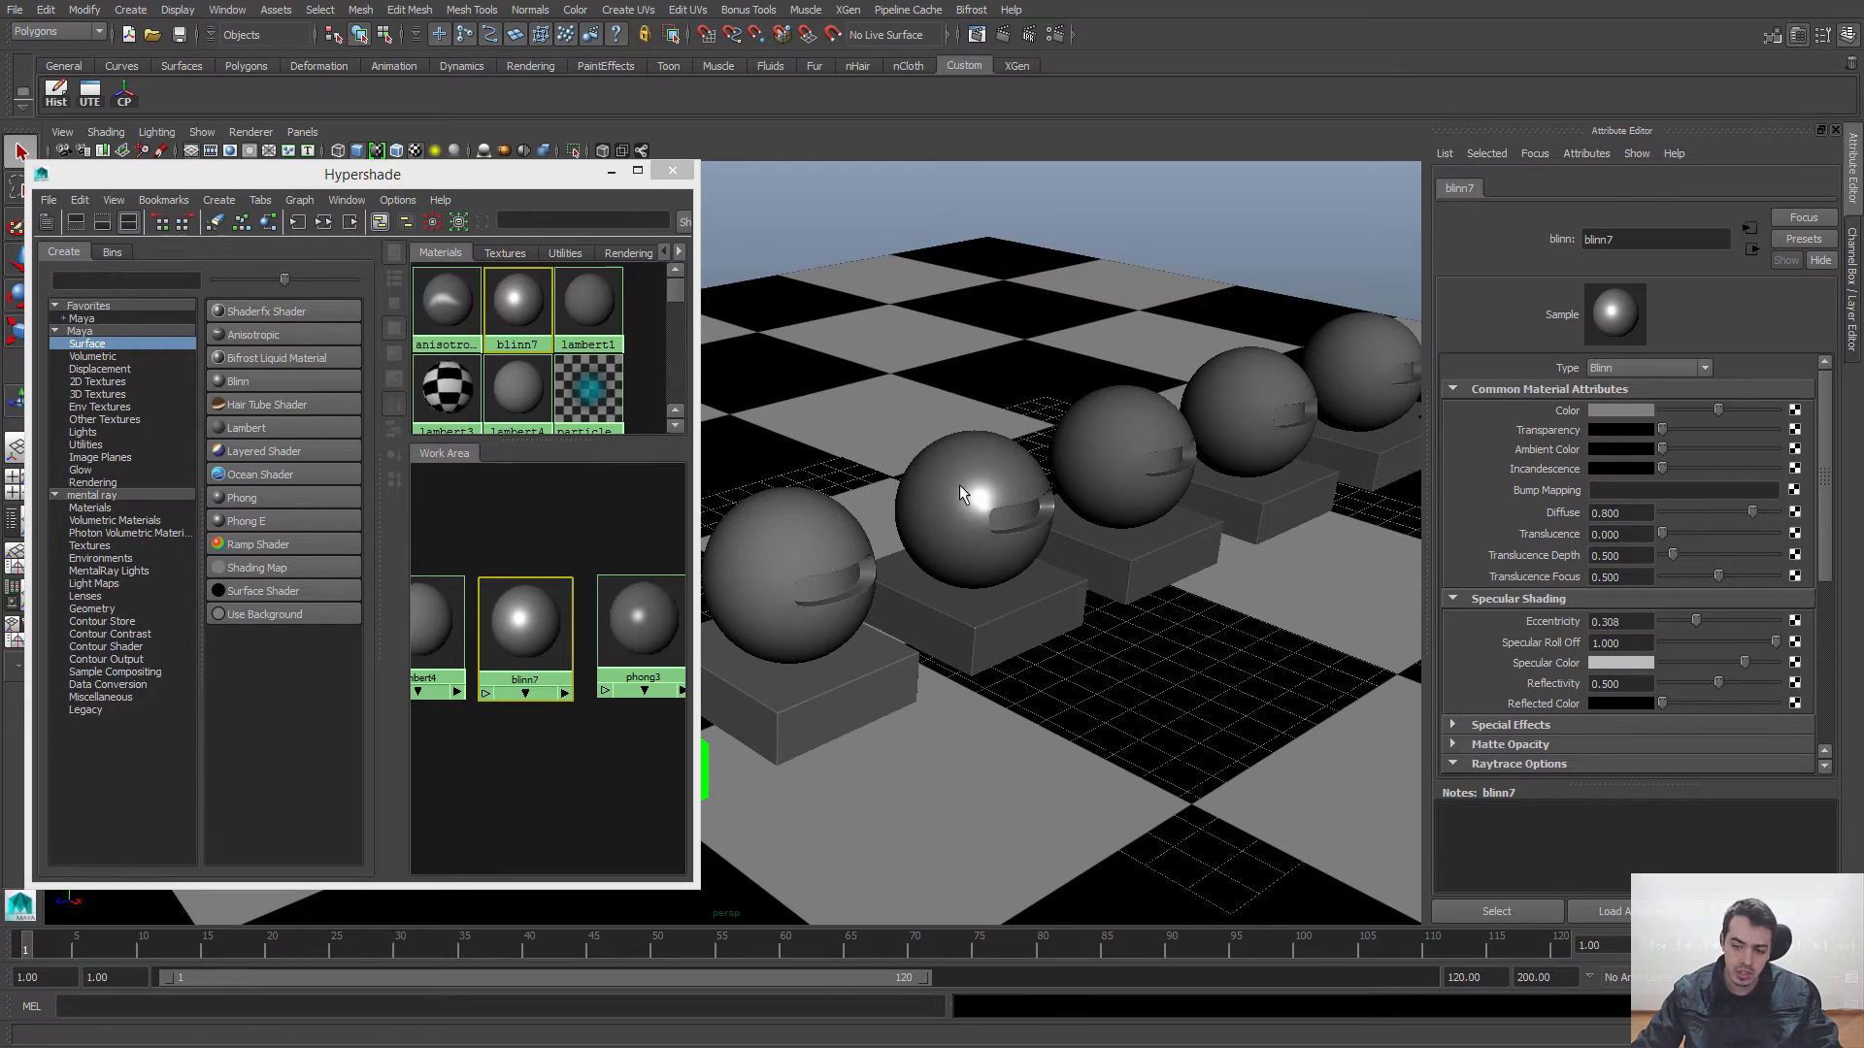
Step: Set blinn7's Reflectivity to 0
left_click_drag(1715, 682, 1623, 686)
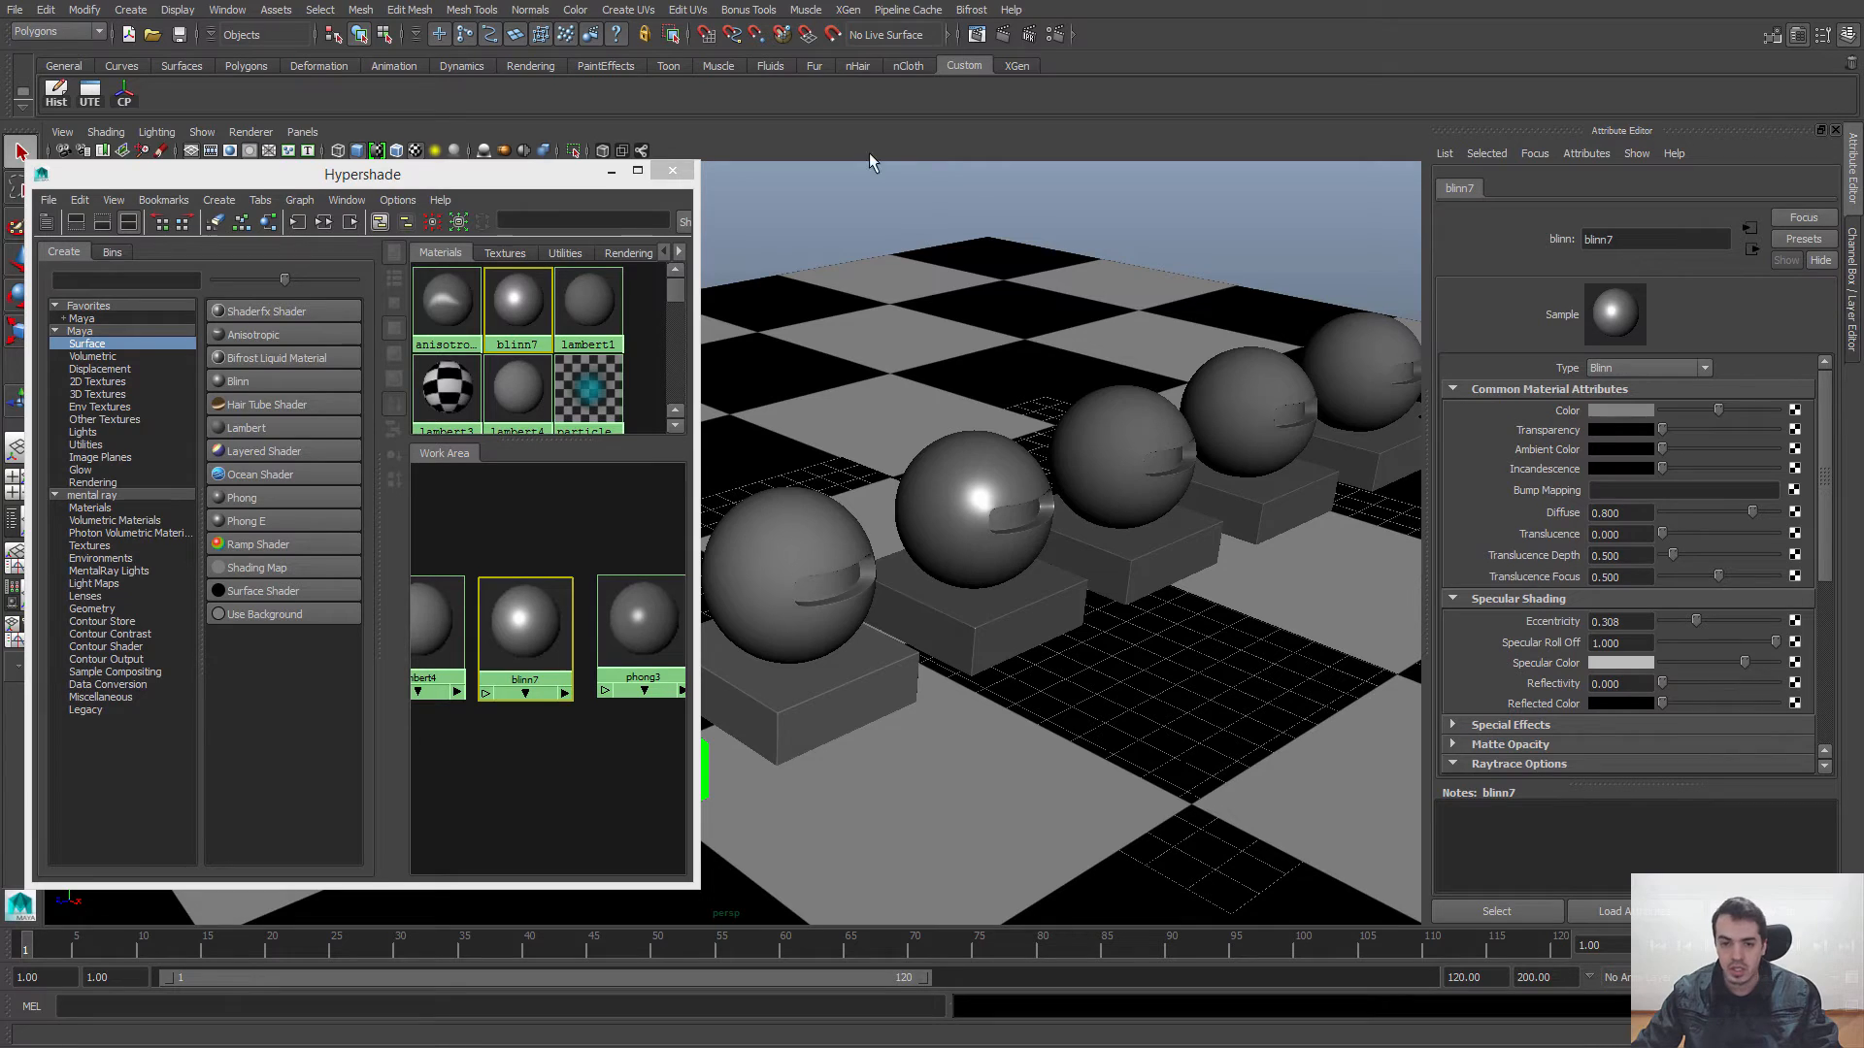
Step: Reopen the last render and re-render only a region around the blinn7 sphere with the current reflectivity
left_click(976, 35)
middle_click_drag(726, 439, 644, 465, "alt")
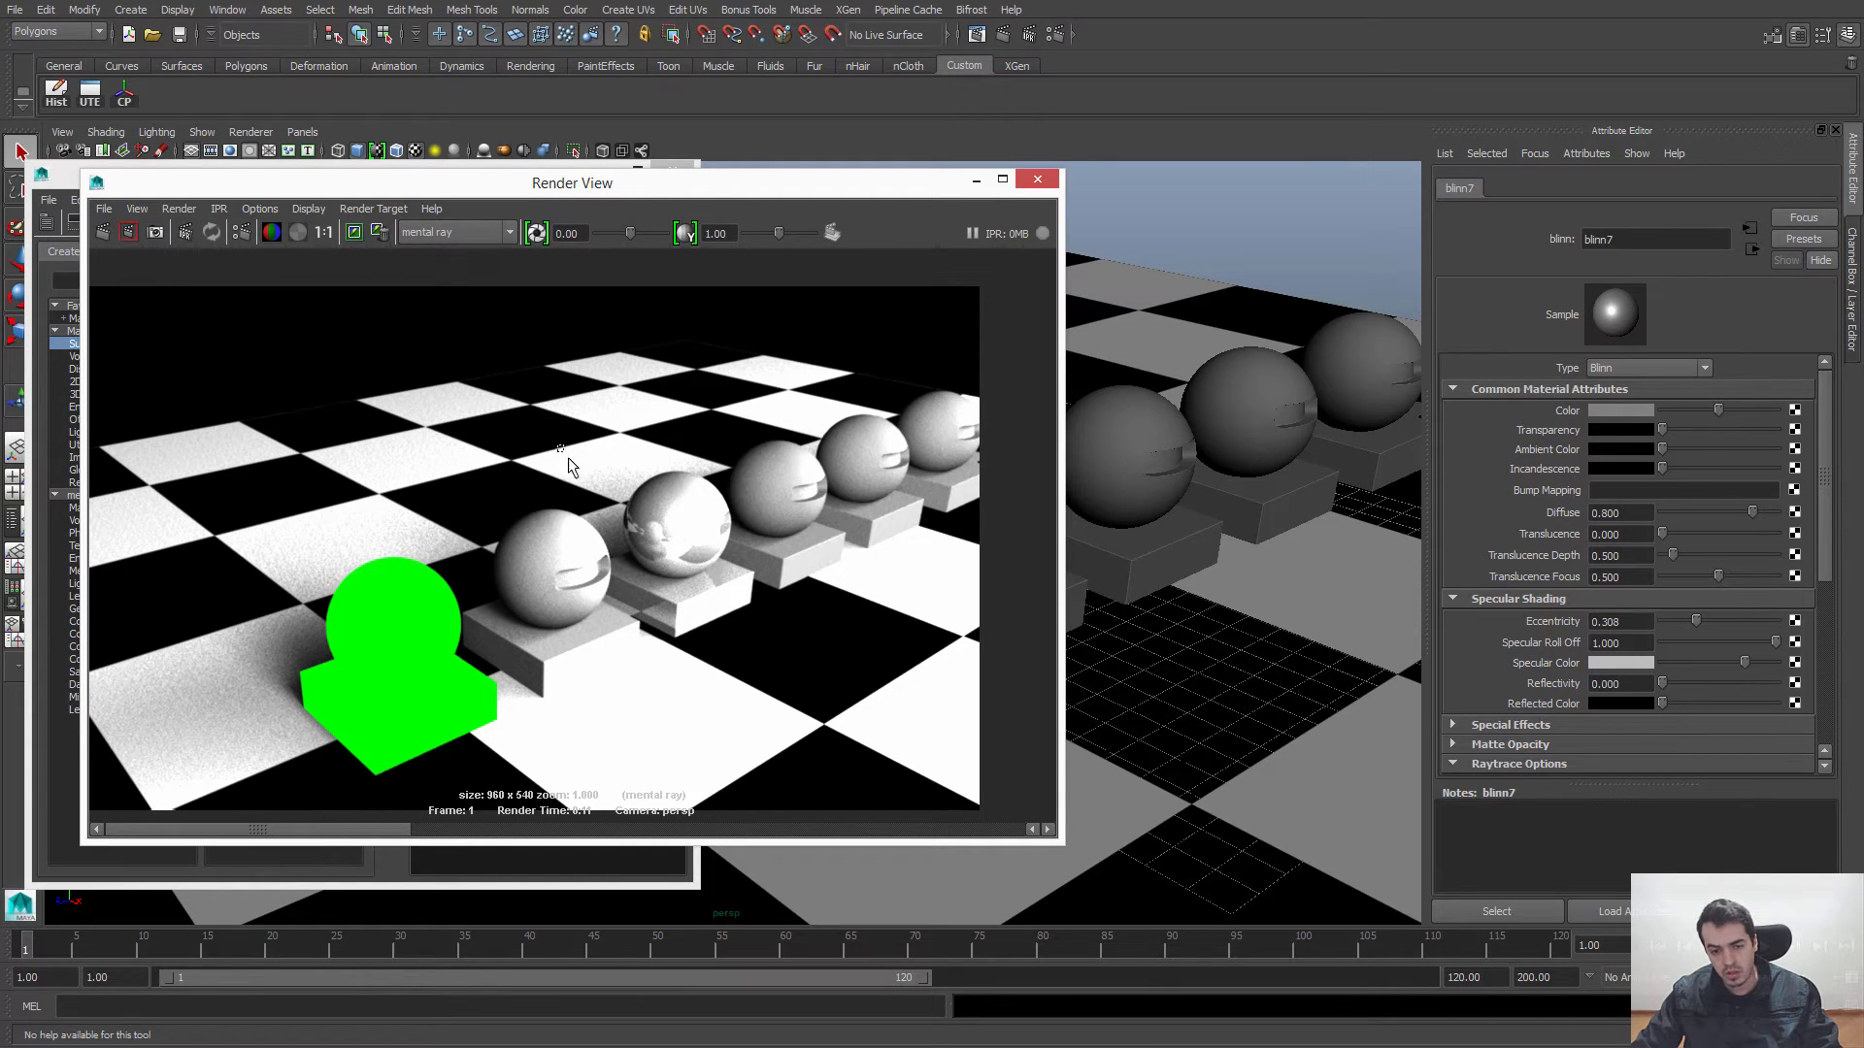
left_click_drag(625, 505, 782, 672)
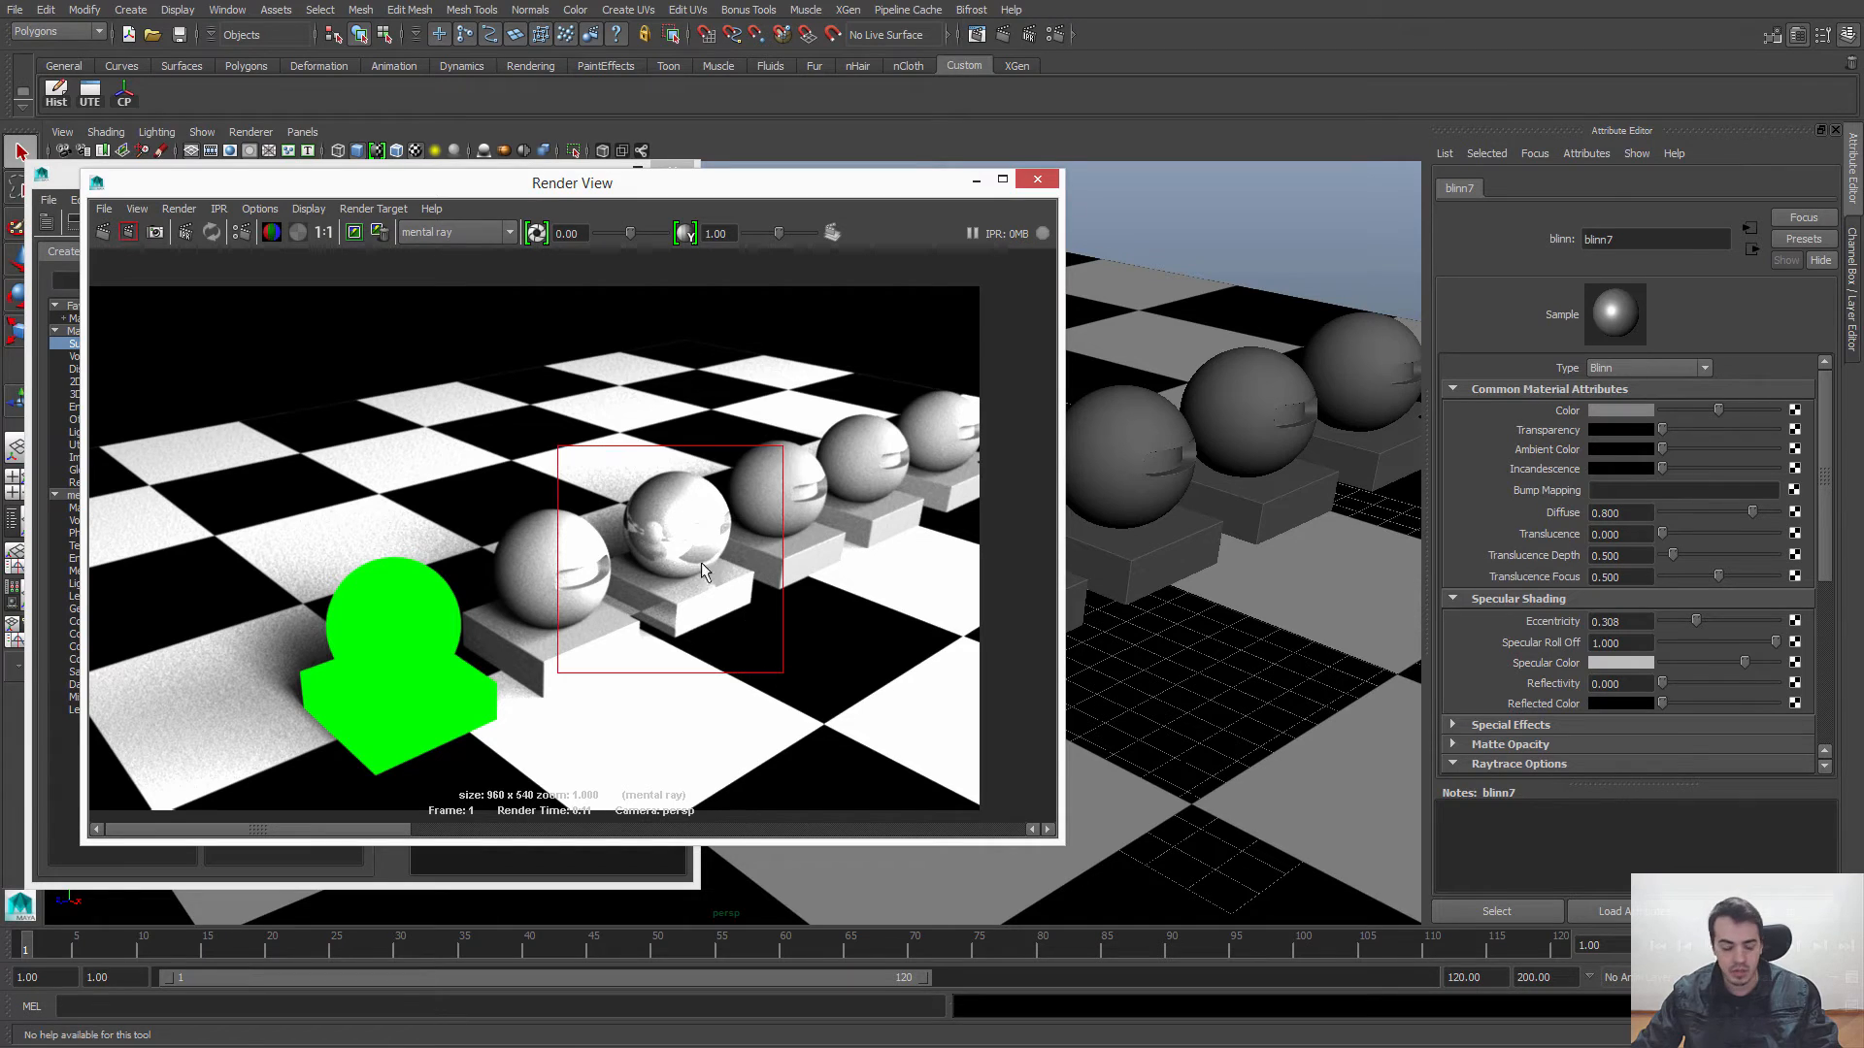
left_click(128, 238)
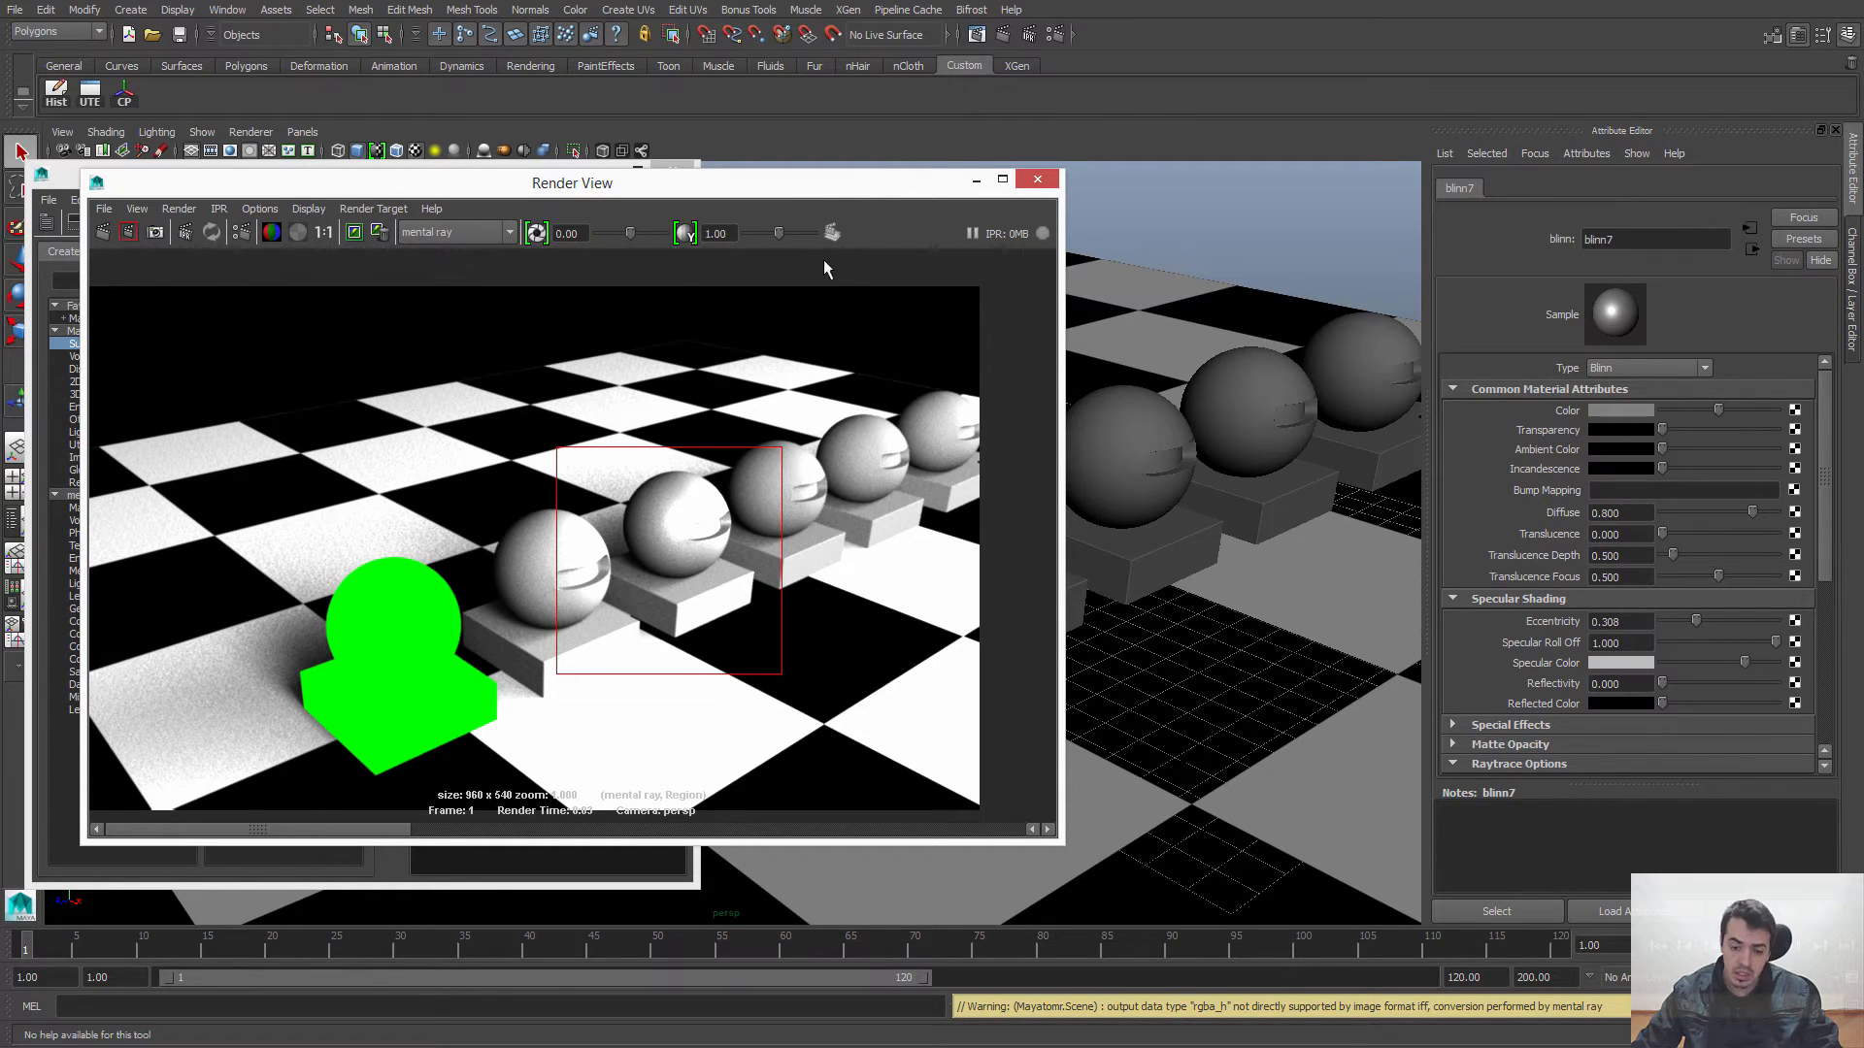
Step: Darken blinn7's Specular Color to a mid-dark grey, render the full frame from a closer angle and inspect the sphere up close
left_click_drag(737, 192, 632, 193)
left_click_drag(992, 546, 1080, 541, "alt")
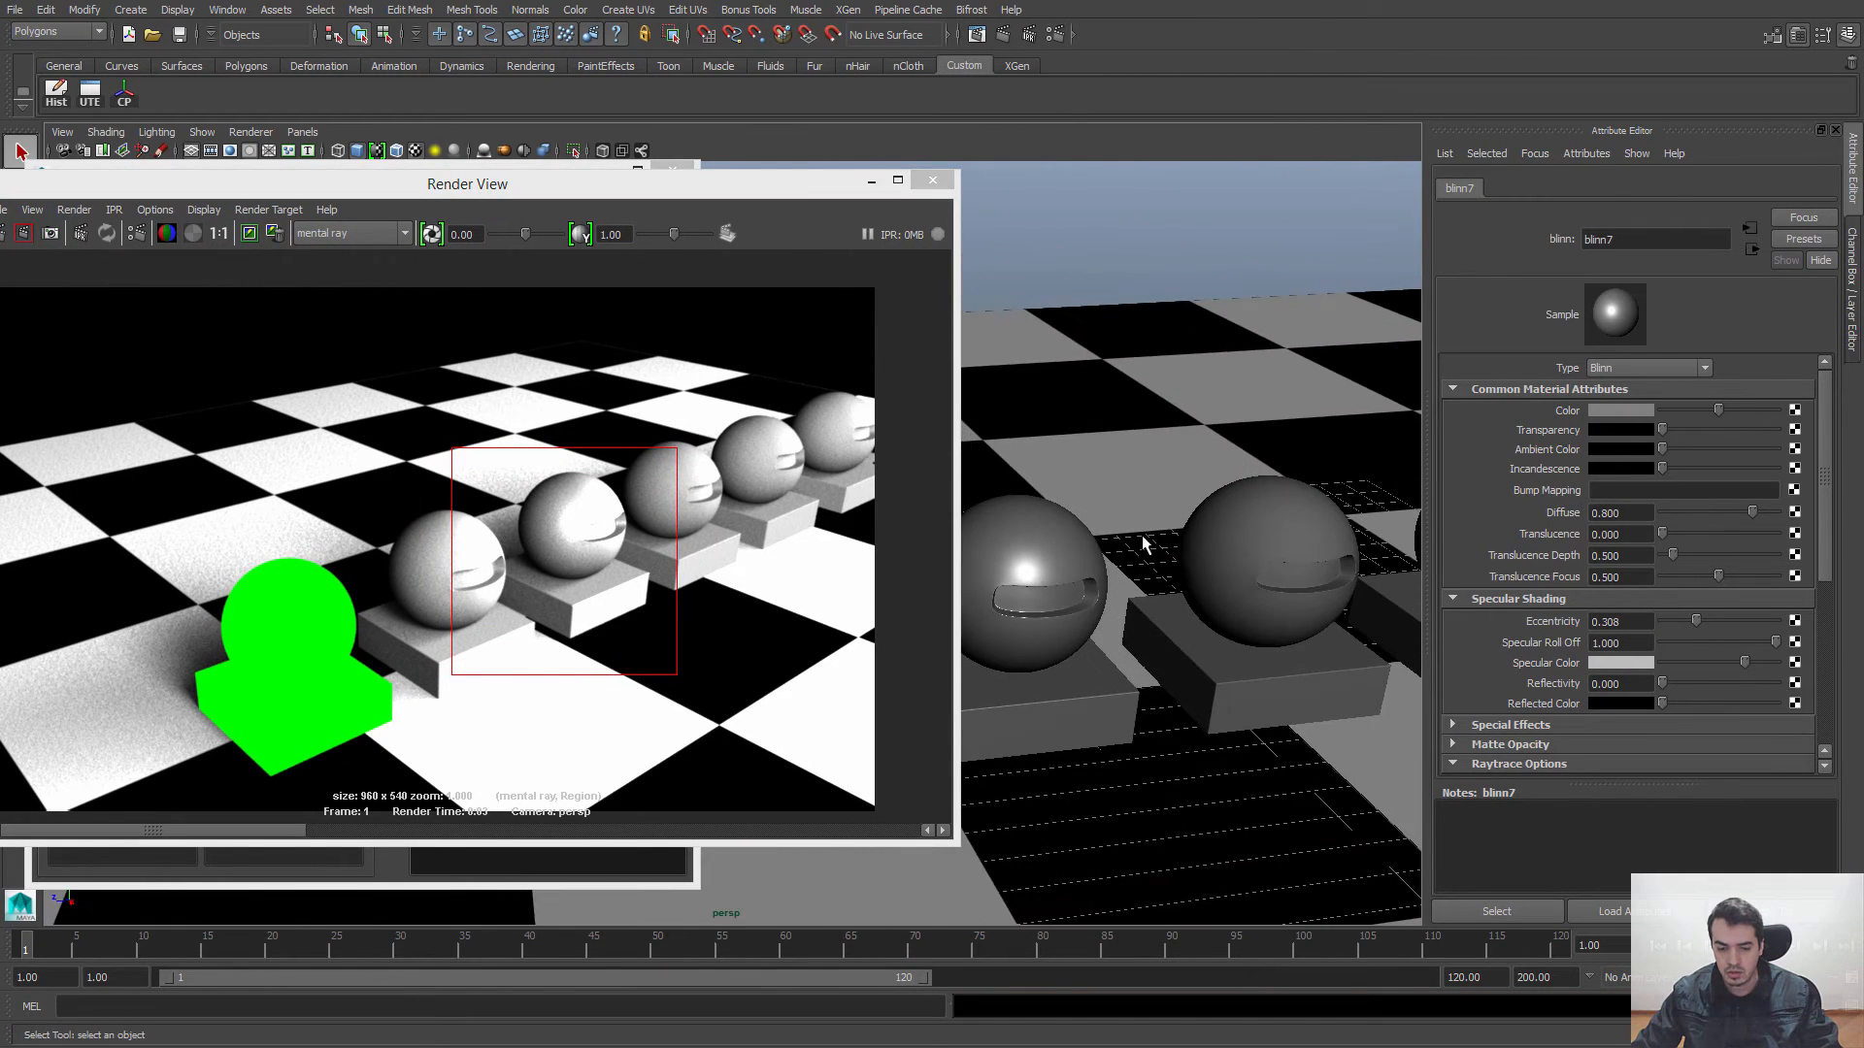
middle_click_drag(1145, 544, 1119, 533, "alt")
right_click_drag(1119, 533, 1124, 604, "alt")
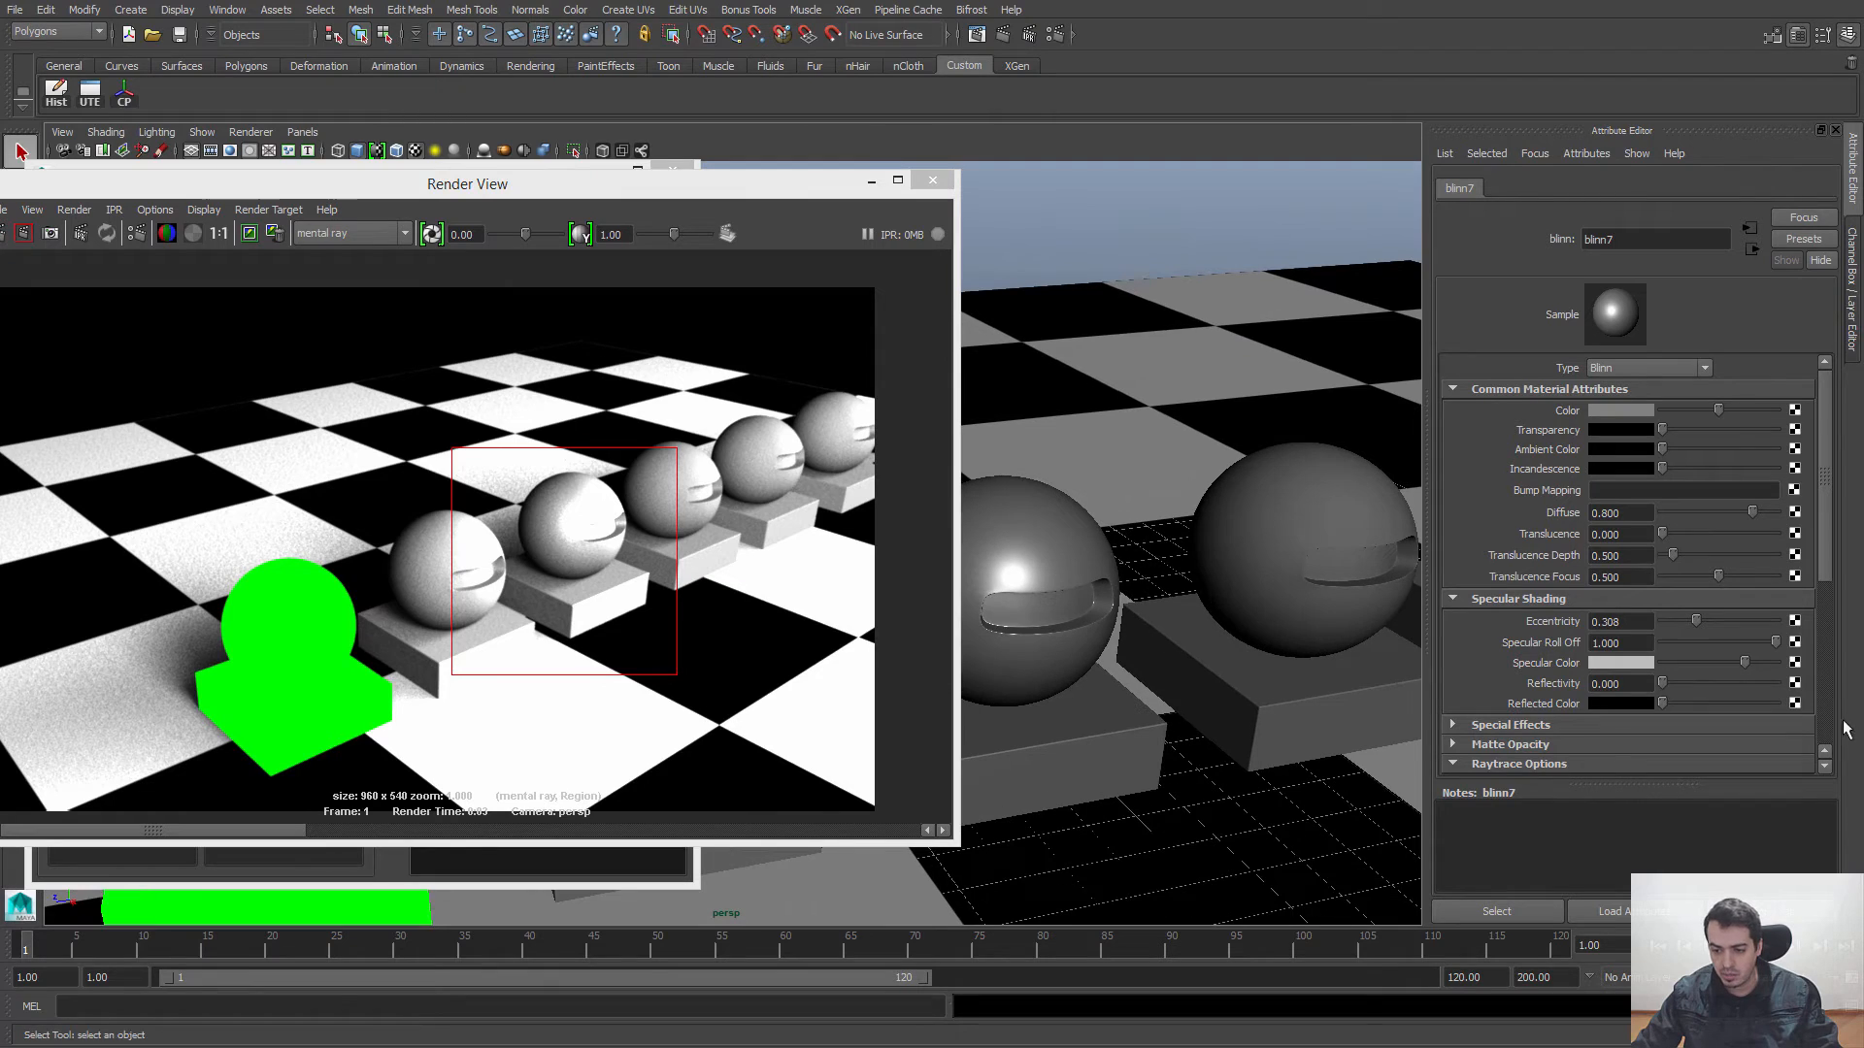
left_click_drag(1744, 663, 1709, 665)
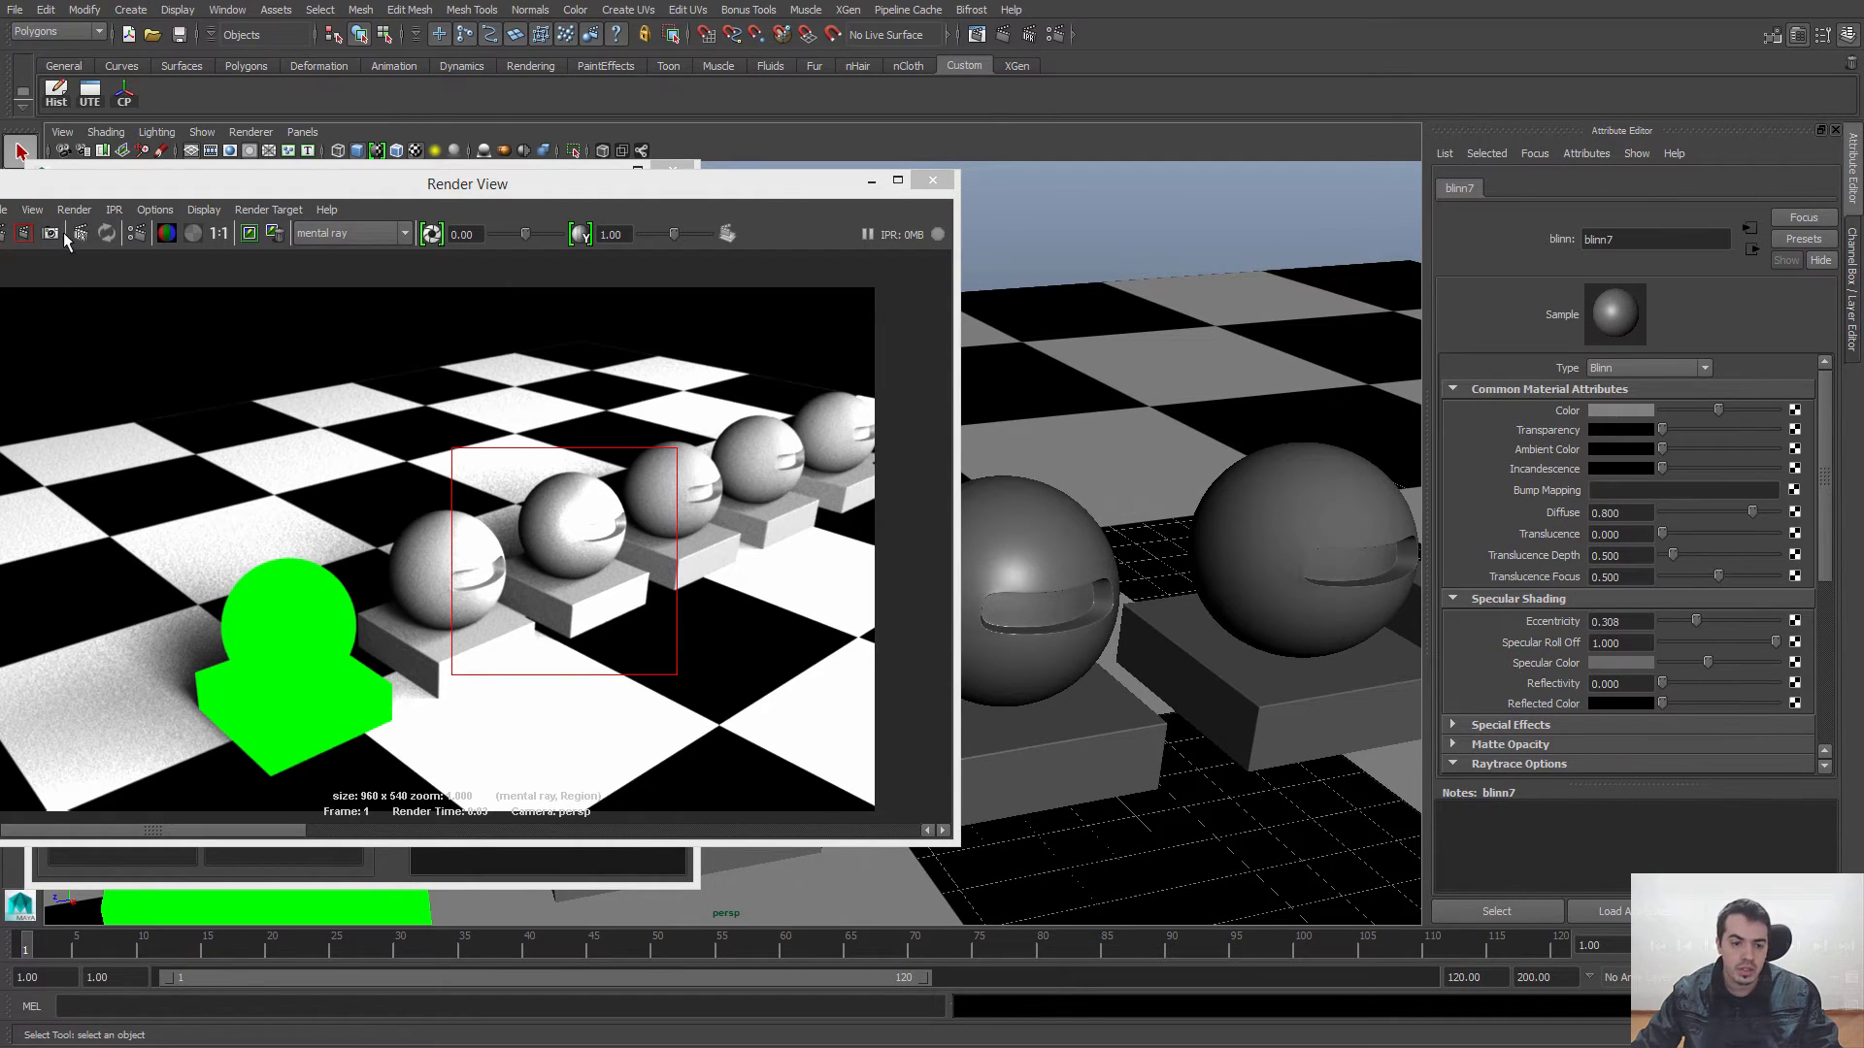
left_click_drag(80, 186, 132, 185)
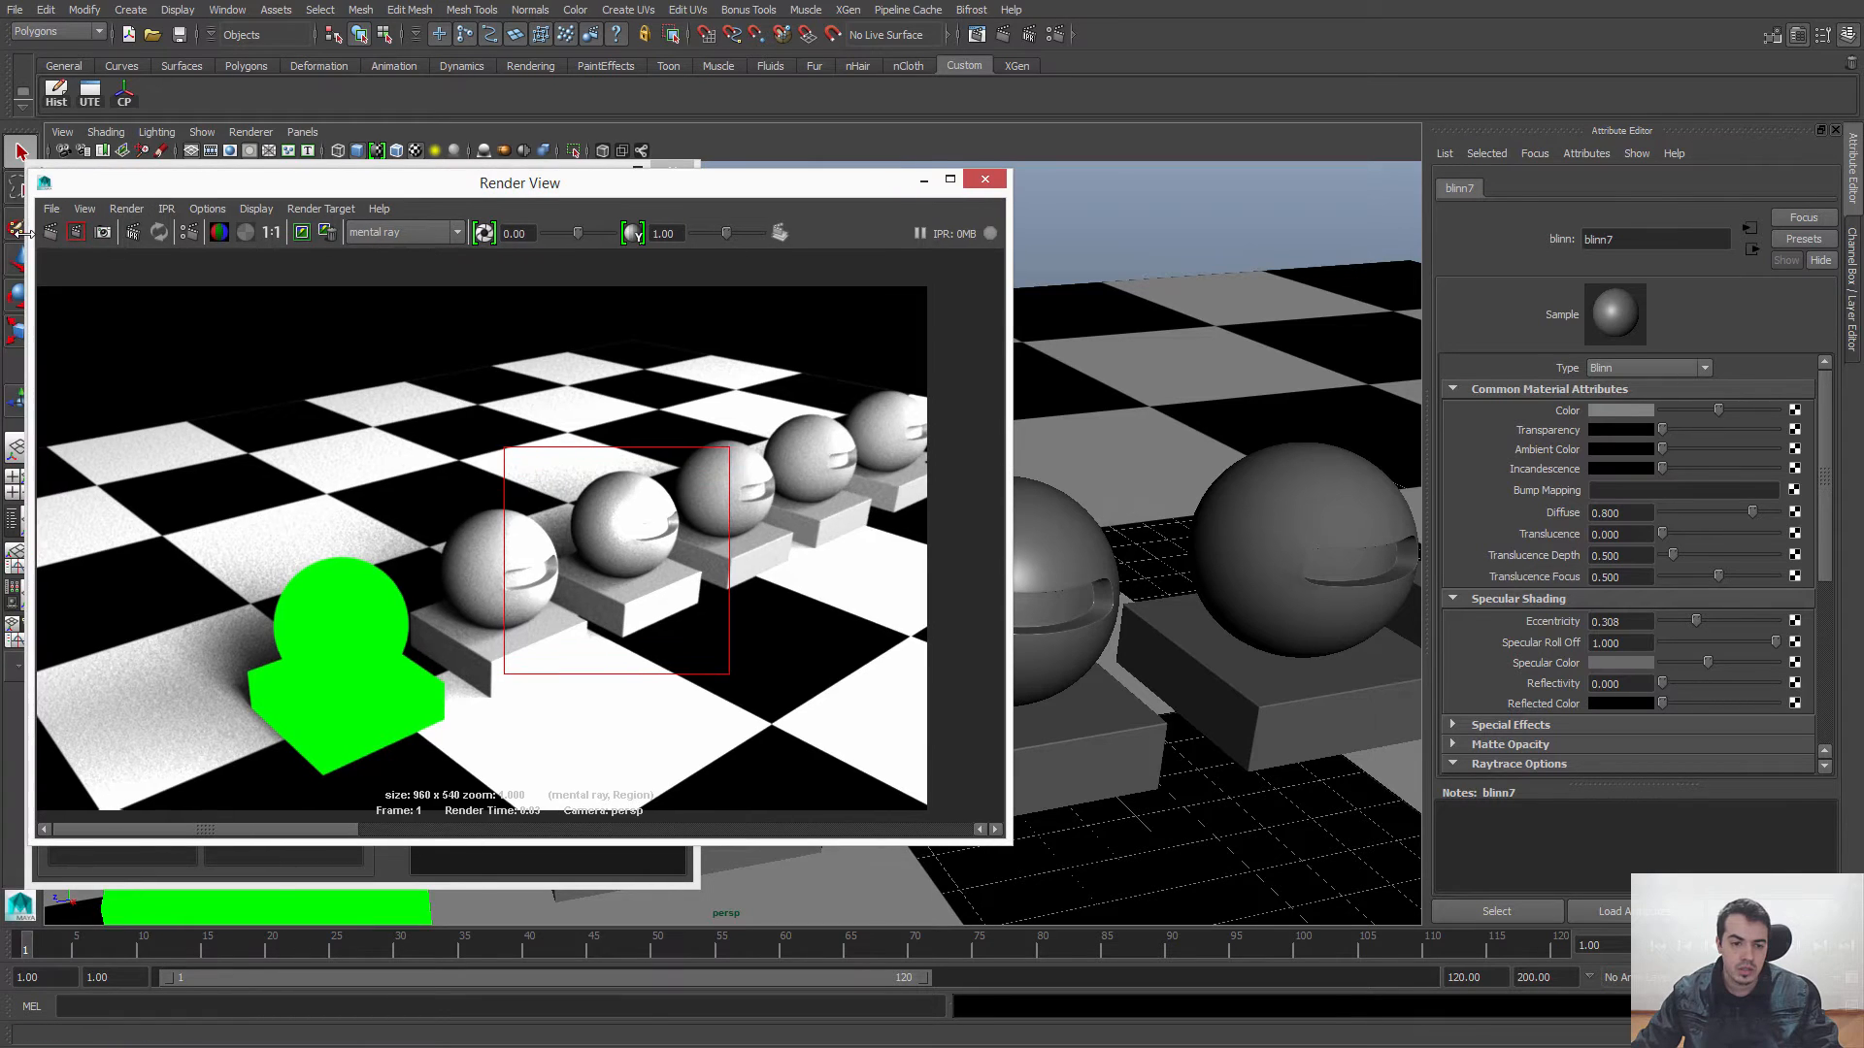
left_click(51, 232)
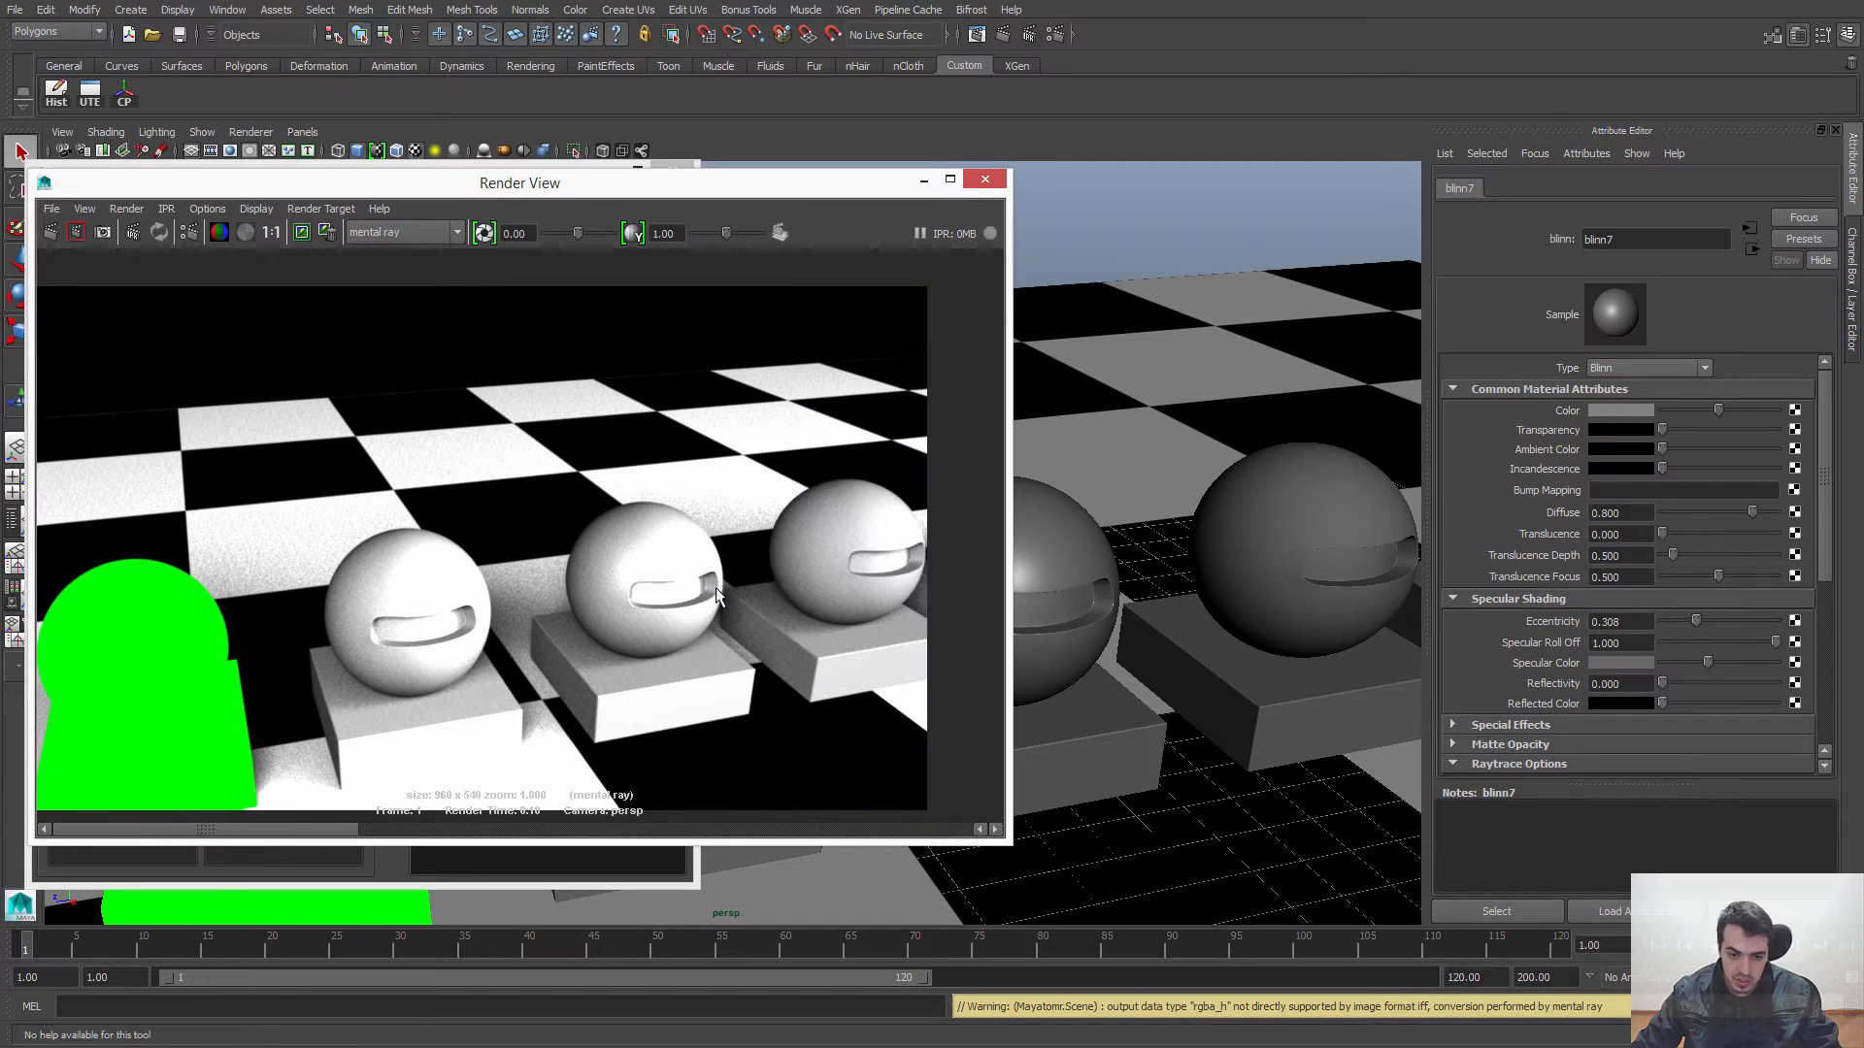
scroll(708, 588, "up", 4)
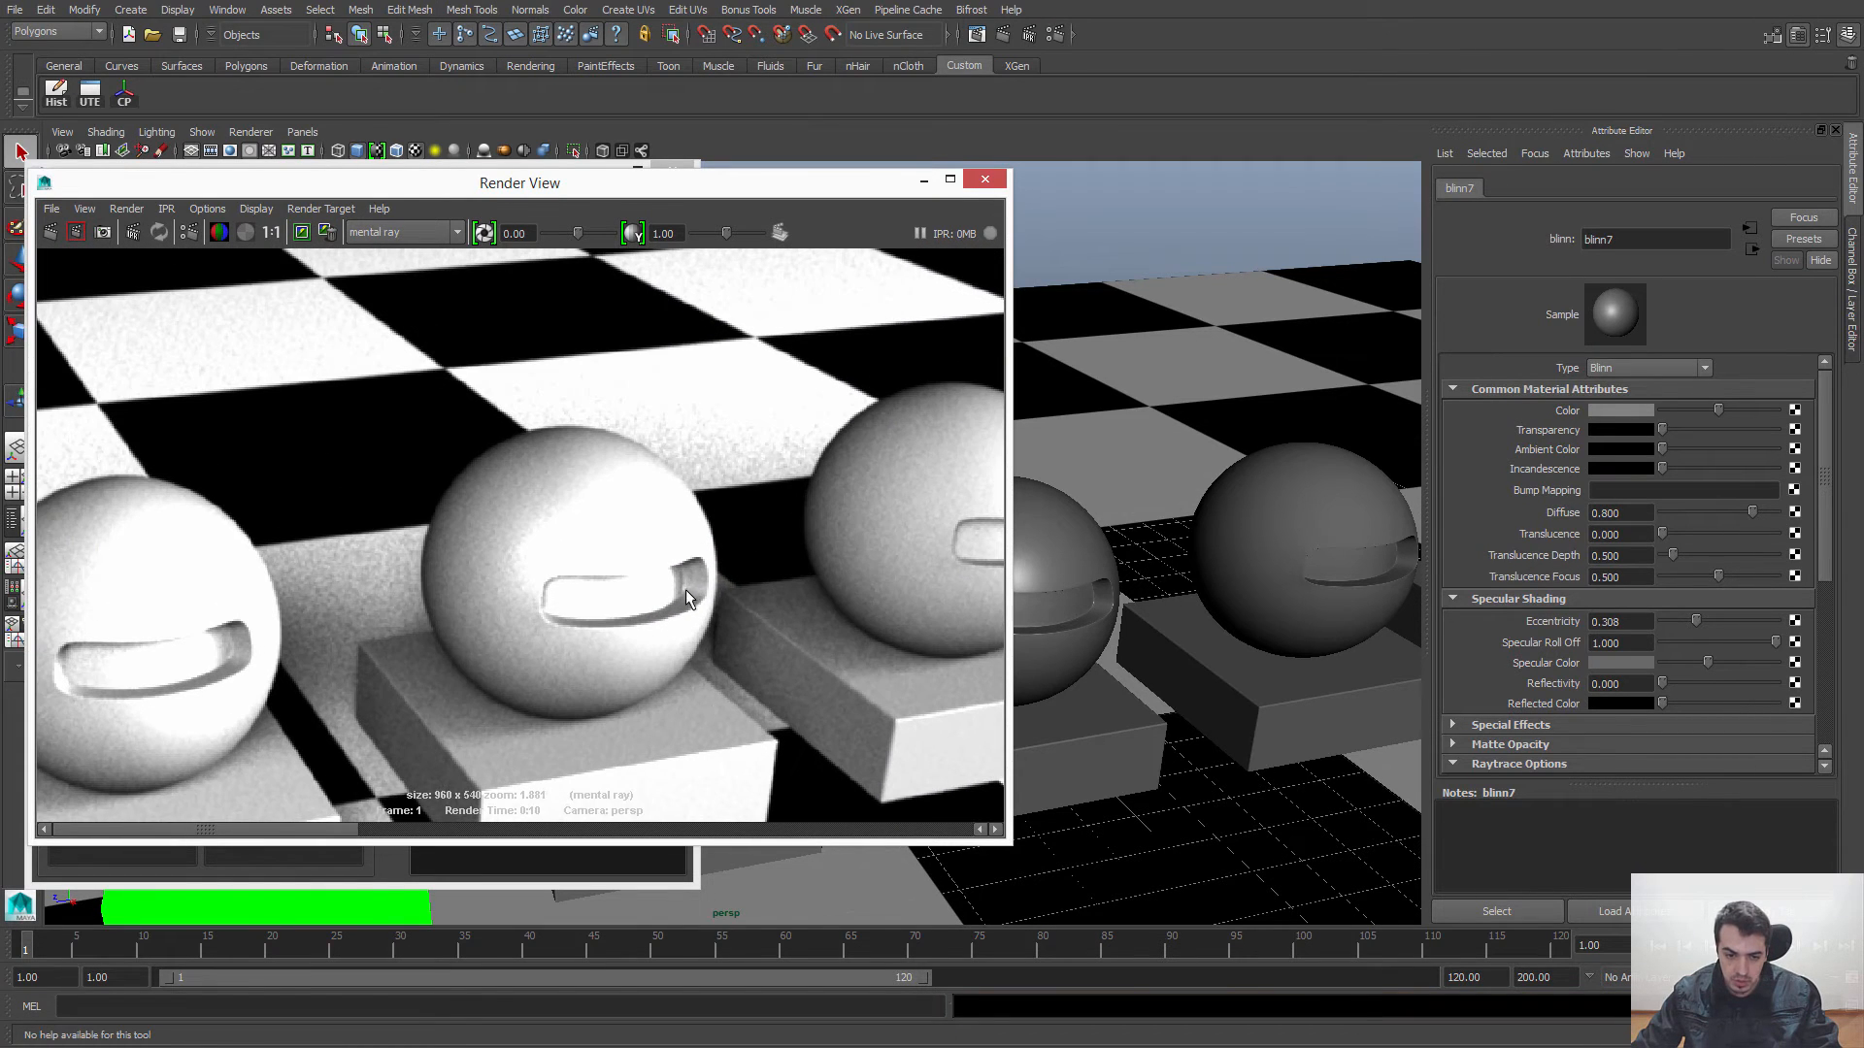
scroll(756, 624, "down", 4)
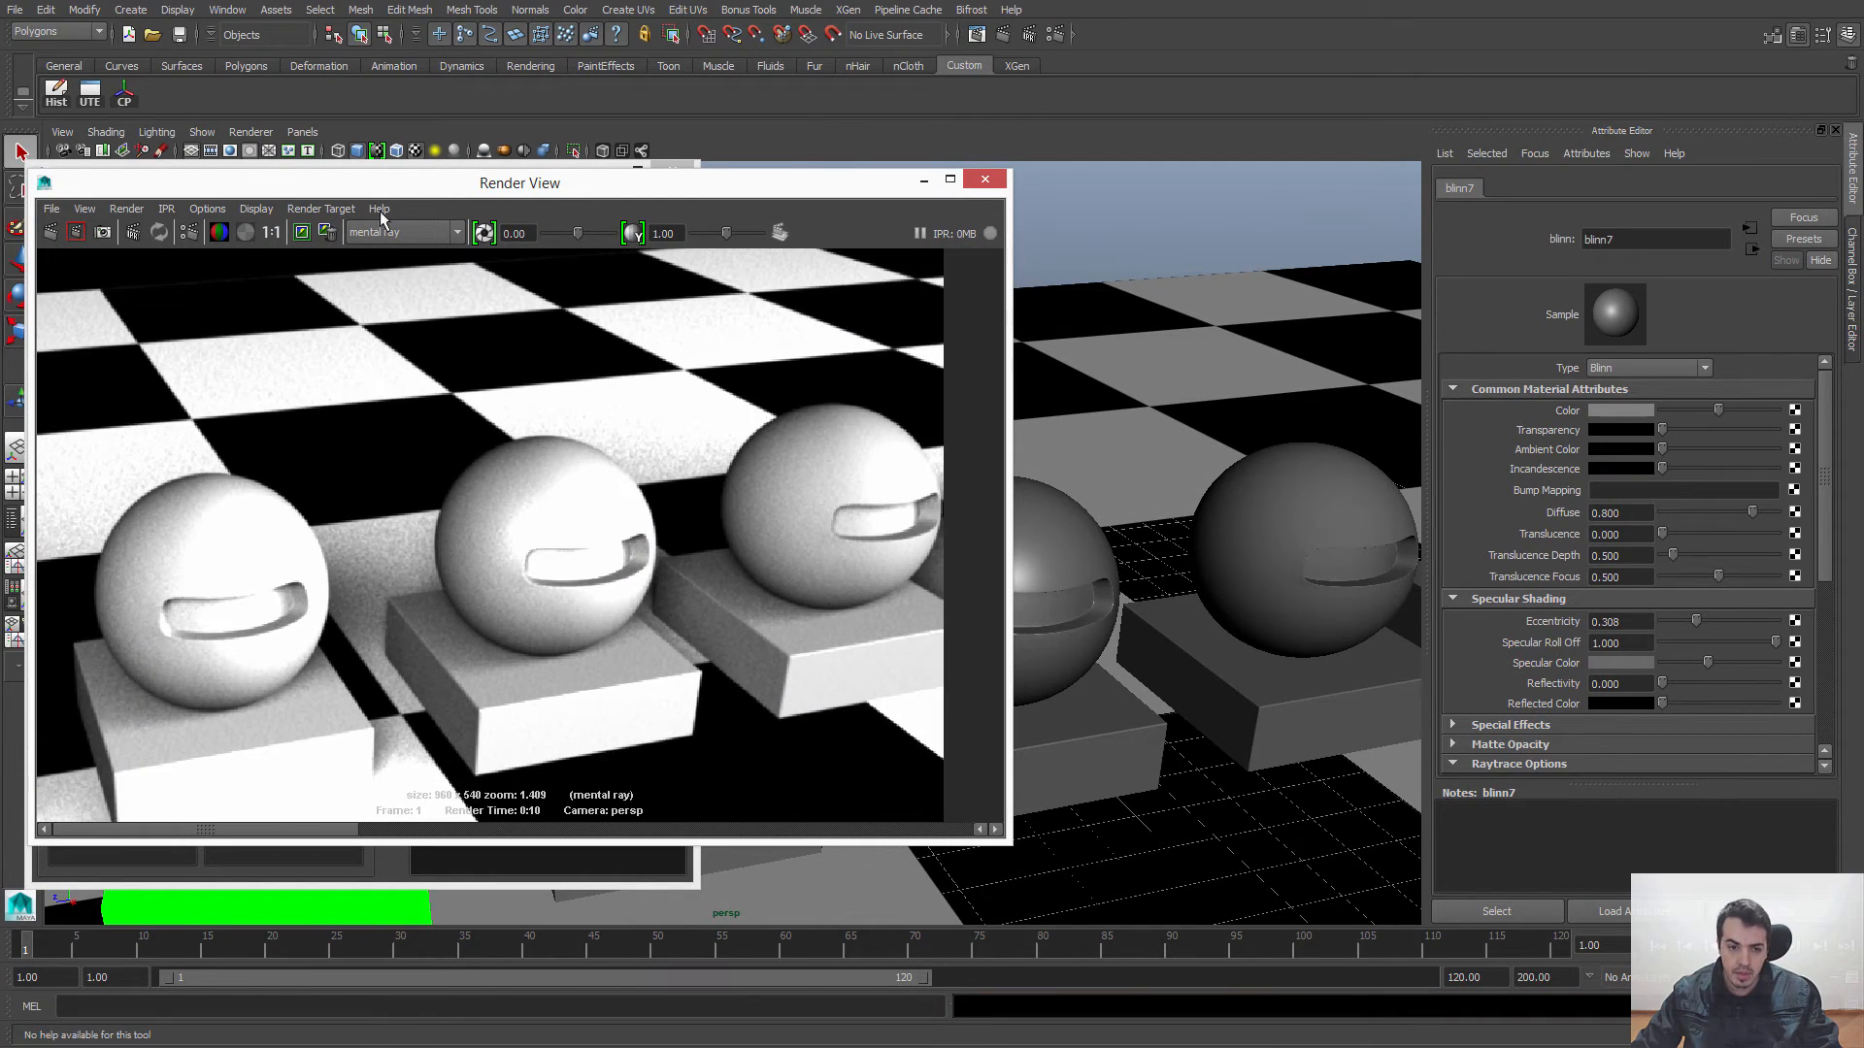
Step: Set blinn7's Reflectivity to 1 and re-render a region enclosing its sphere and base
left_click_drag(1301, 551, 1117, 485, "alt")
left_click_drag(762, 194, 730, 199)
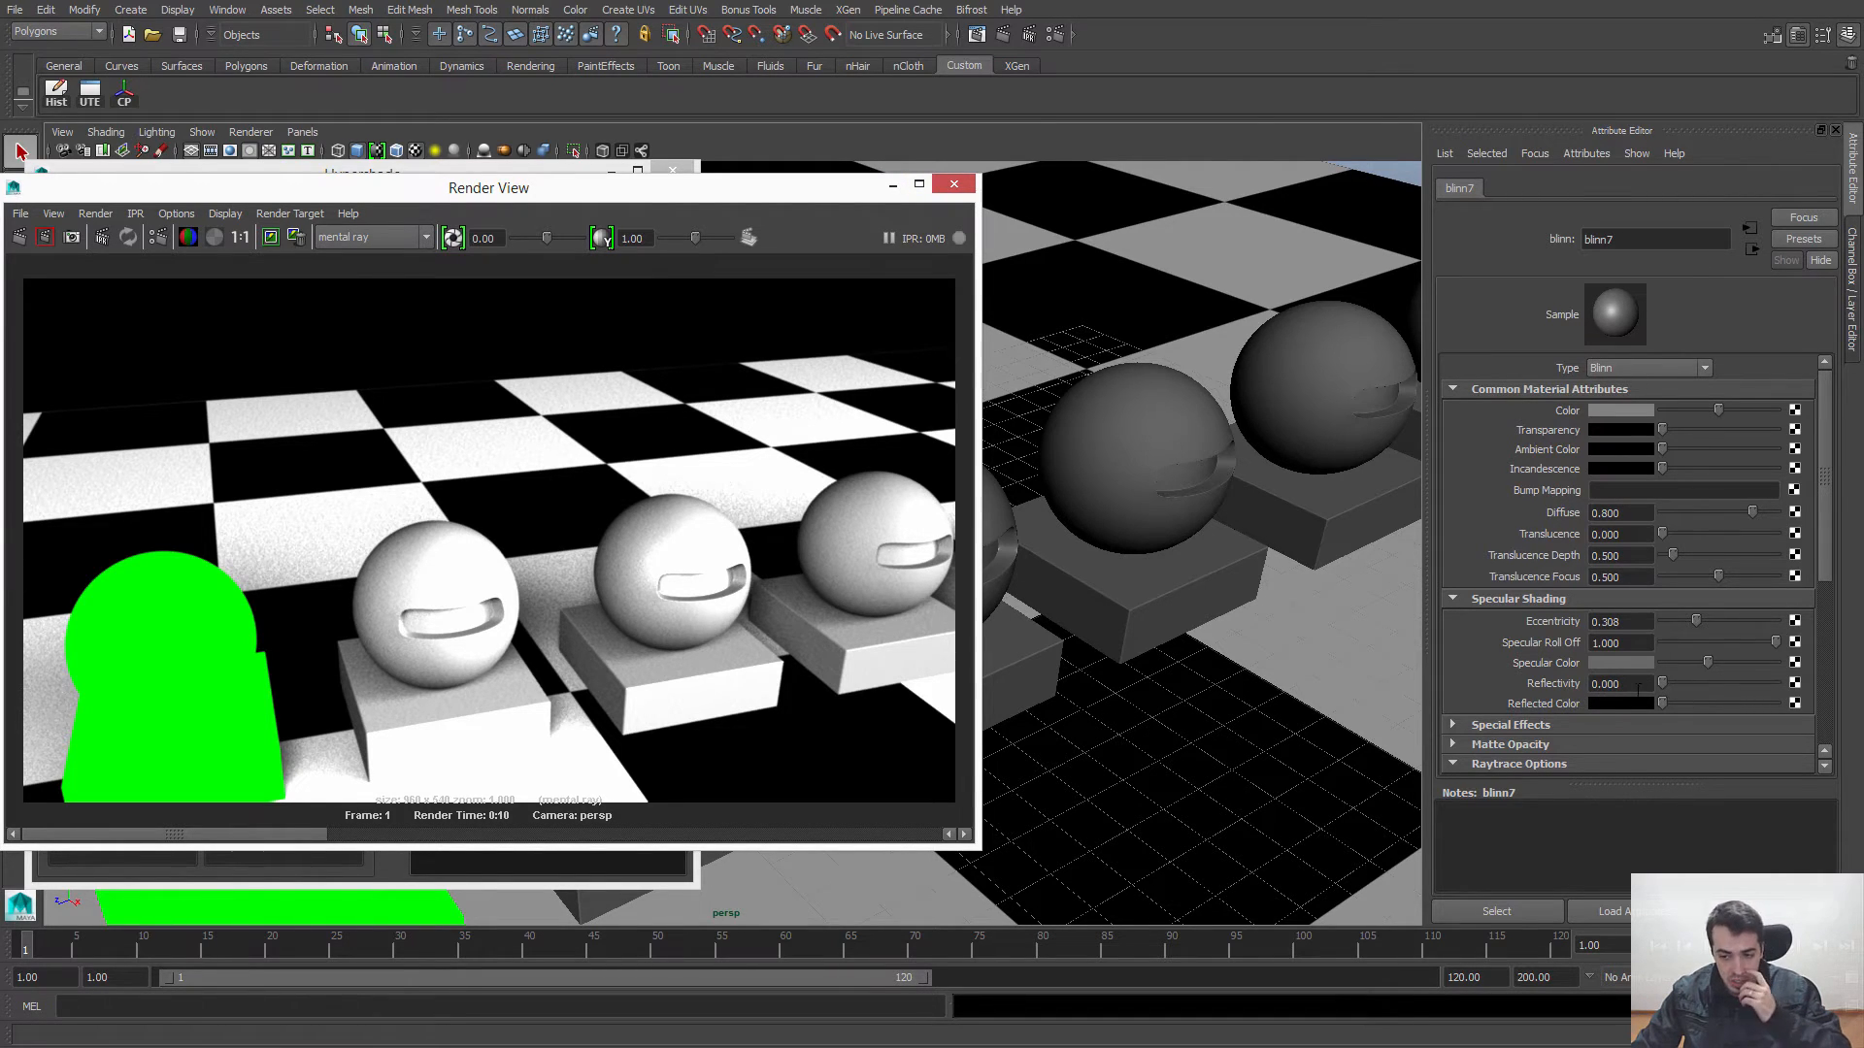
left_click_drag(1662, 683, 1774, 691)
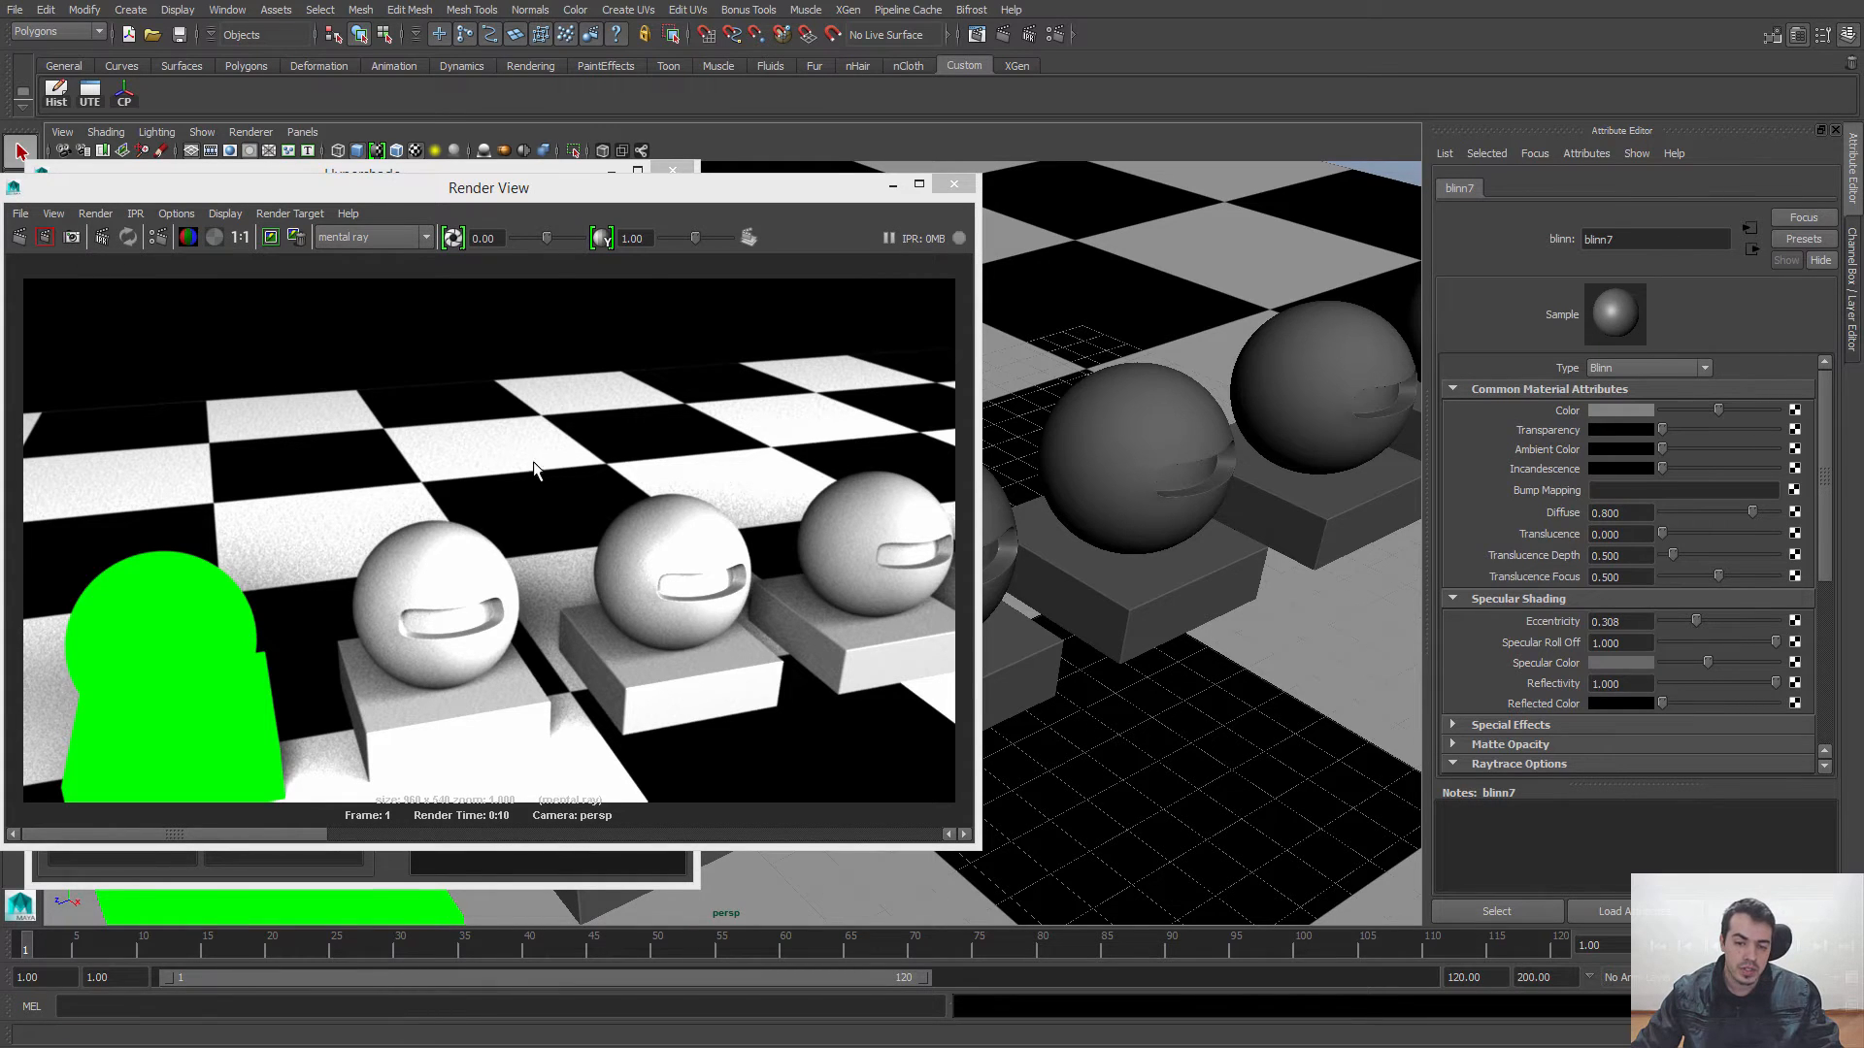
left_click_drag(529, 456, 796, 783)
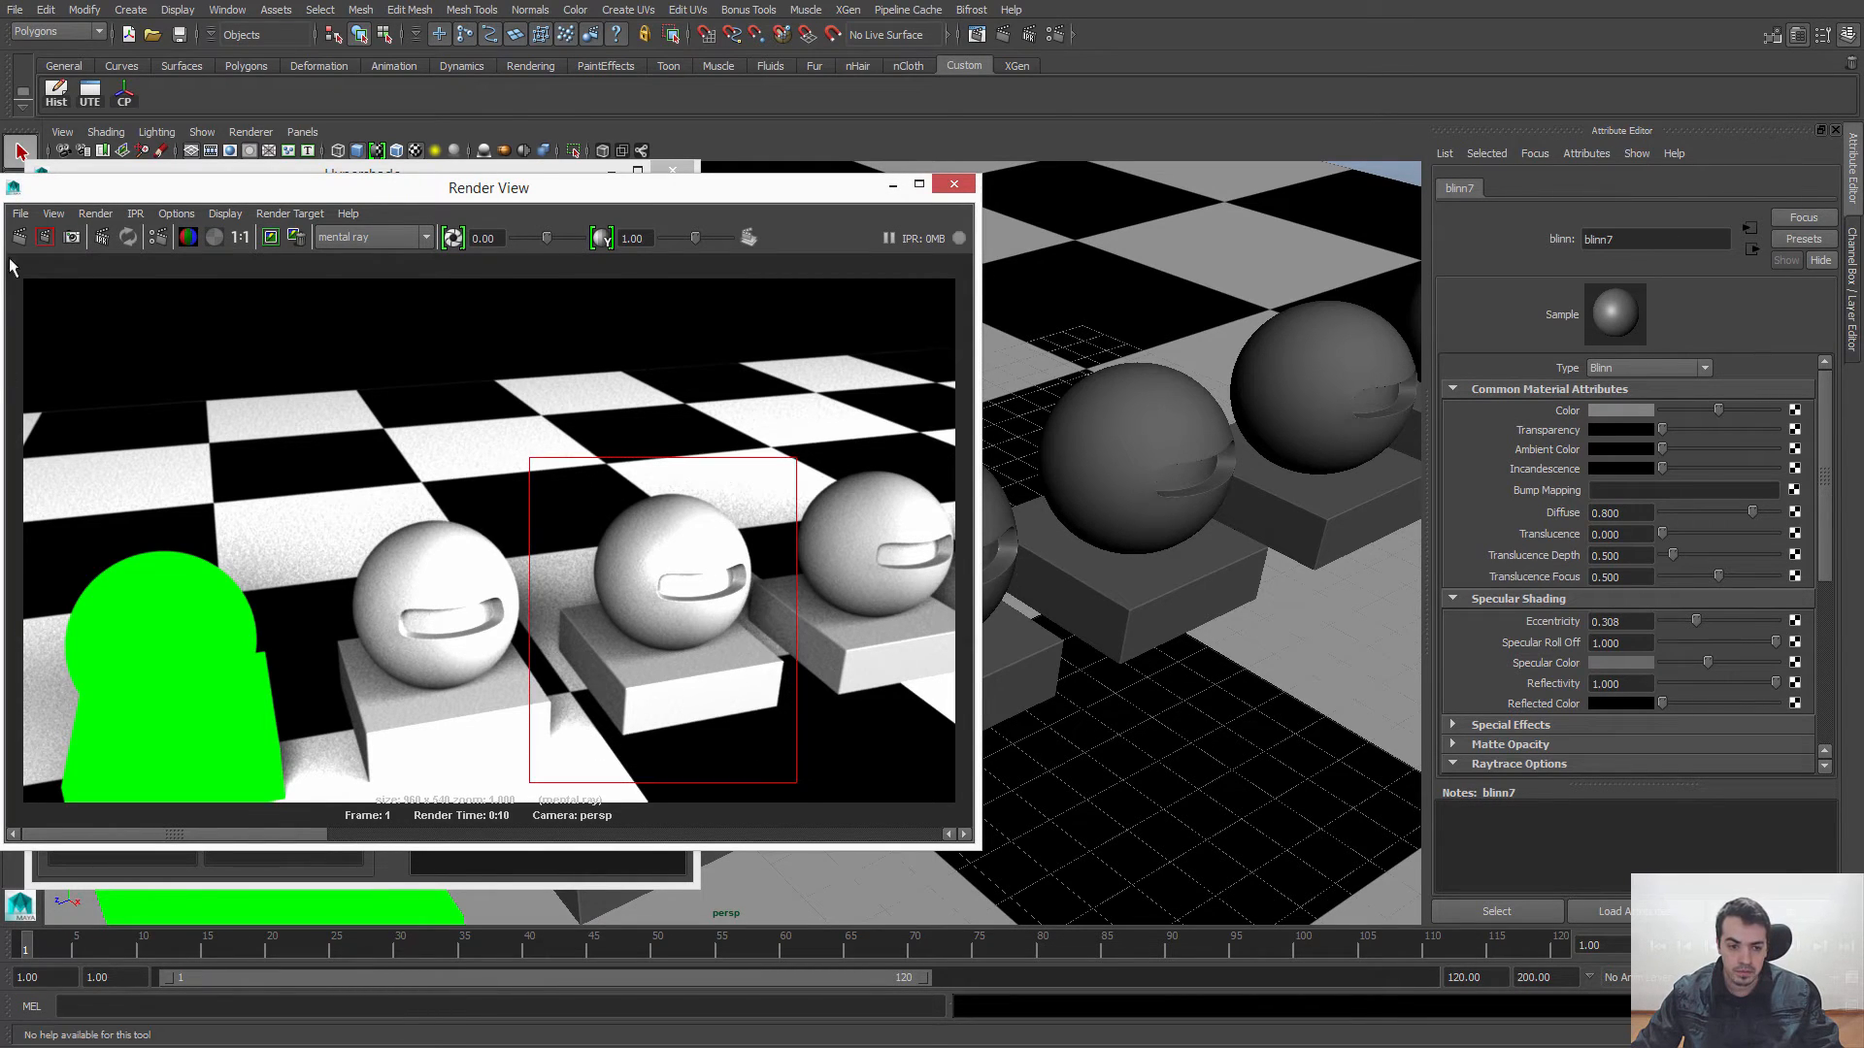
left_click(45, 237)
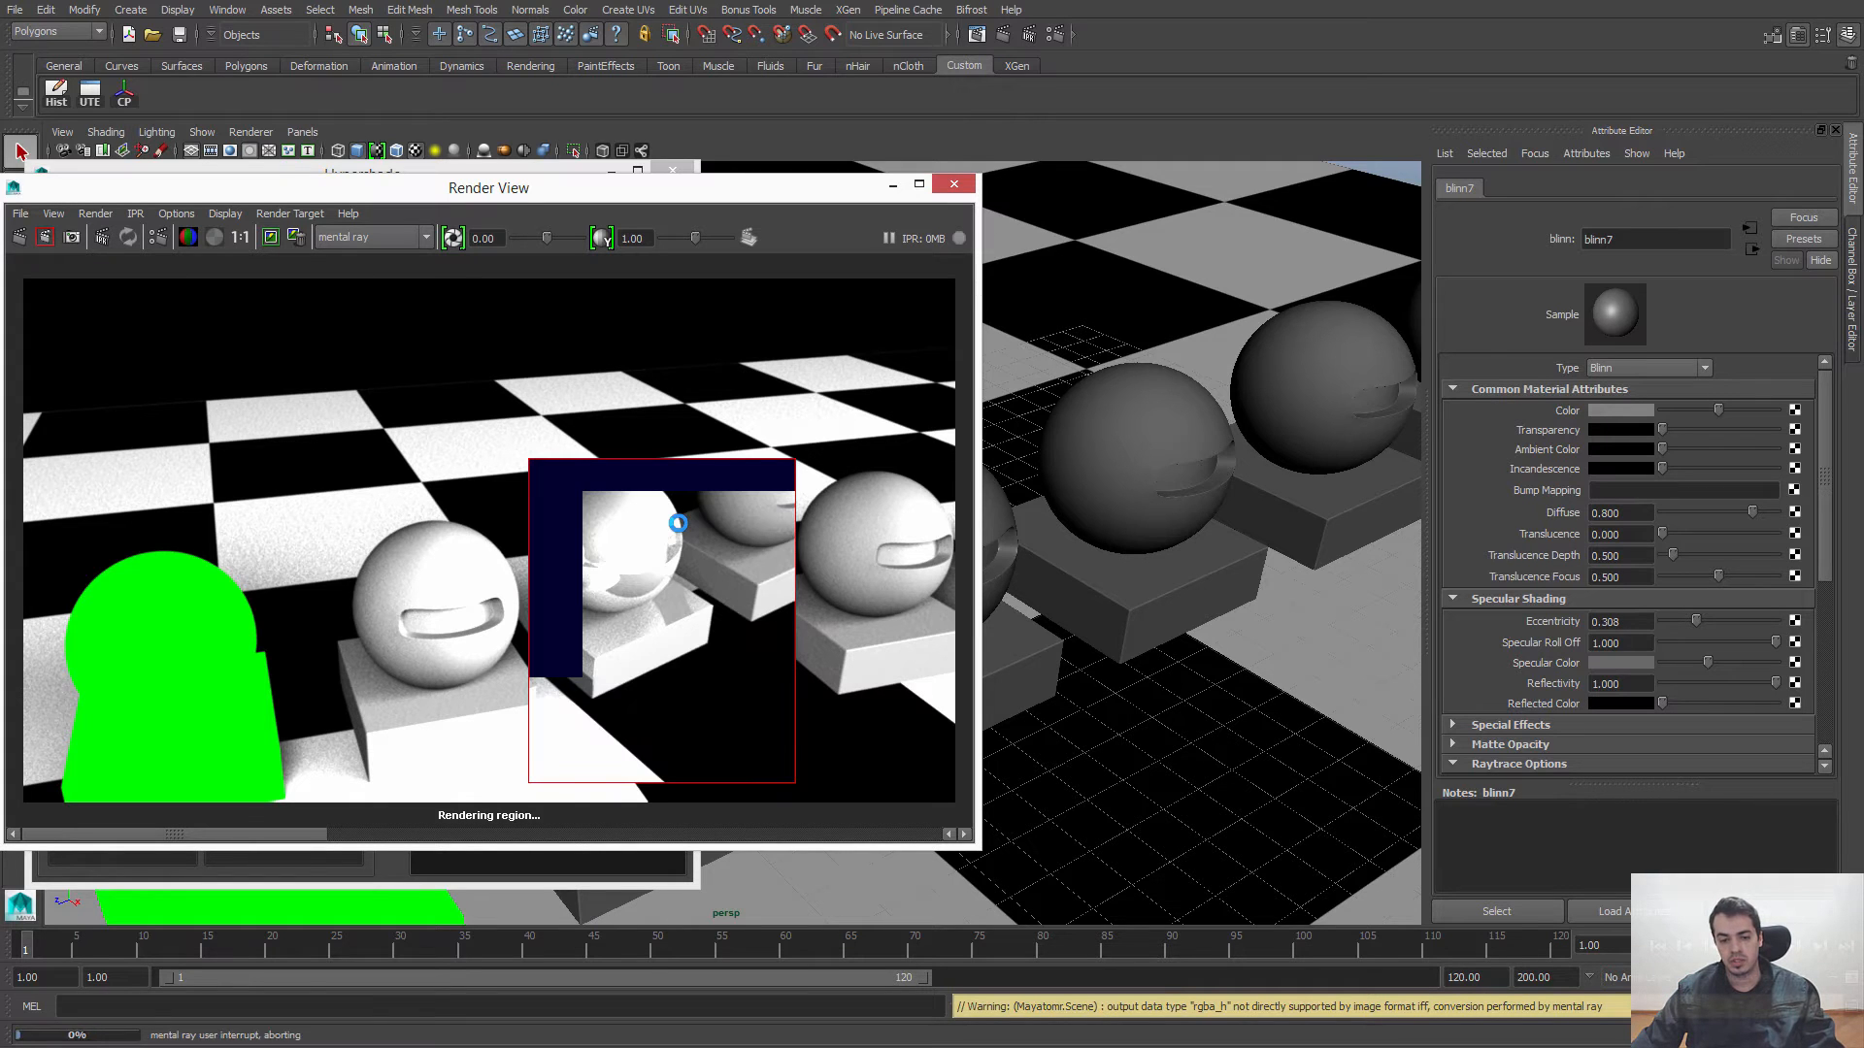
left_click_drag(484, 419, 777, 748)
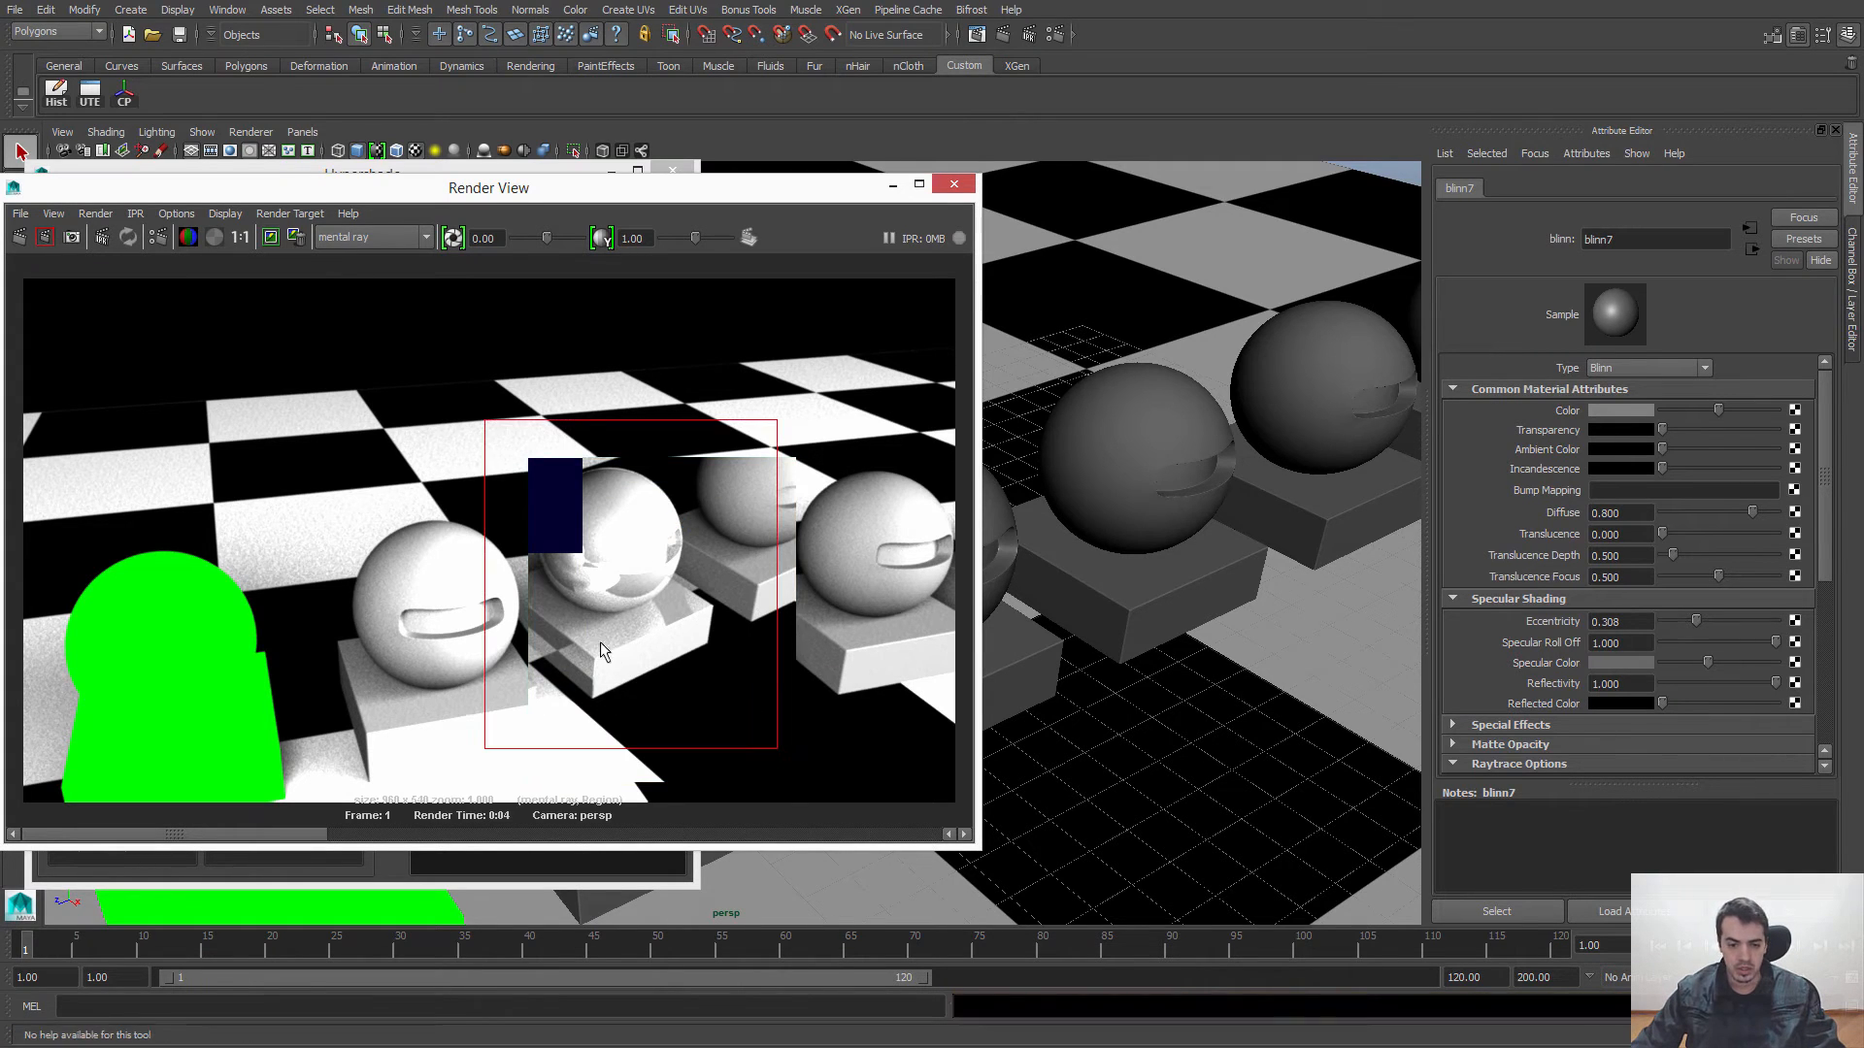
left_click(22, 237)
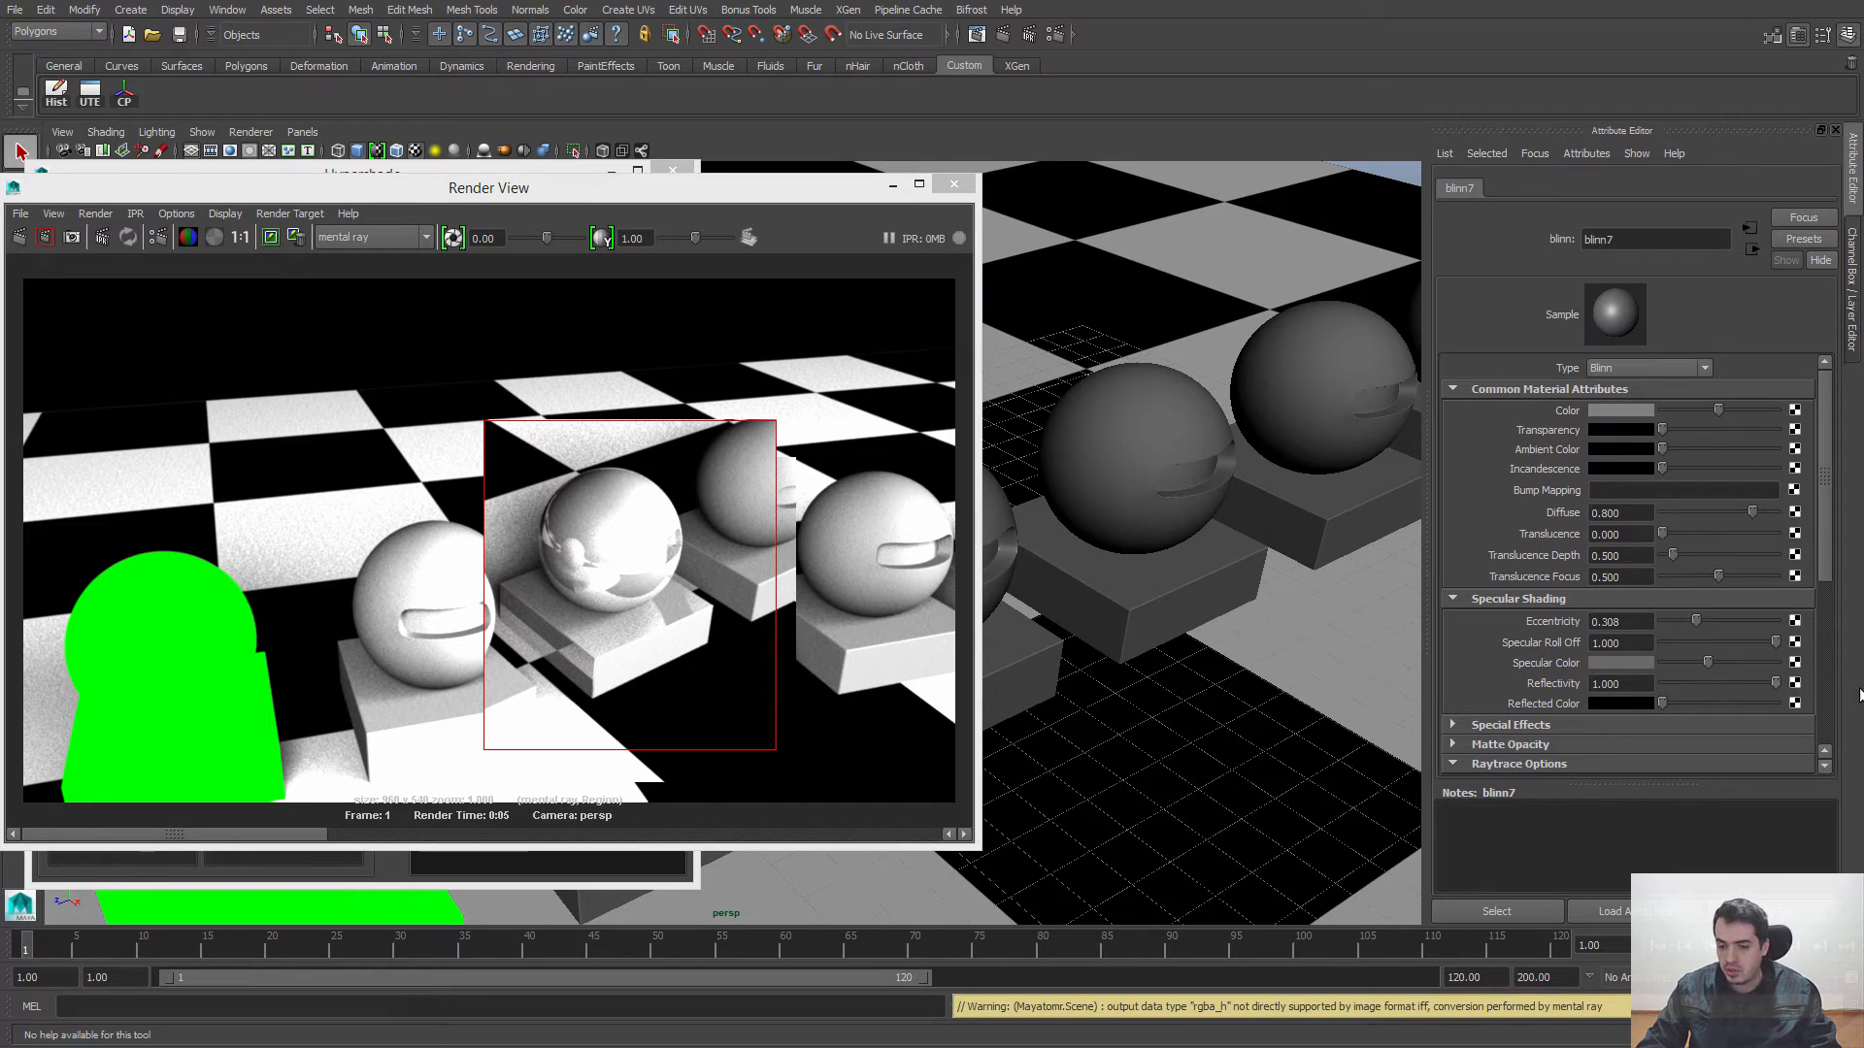
Step: Set blinn7's Color to black and Diffuse to 0, and re-render the marked region
left_click(1625, 682)
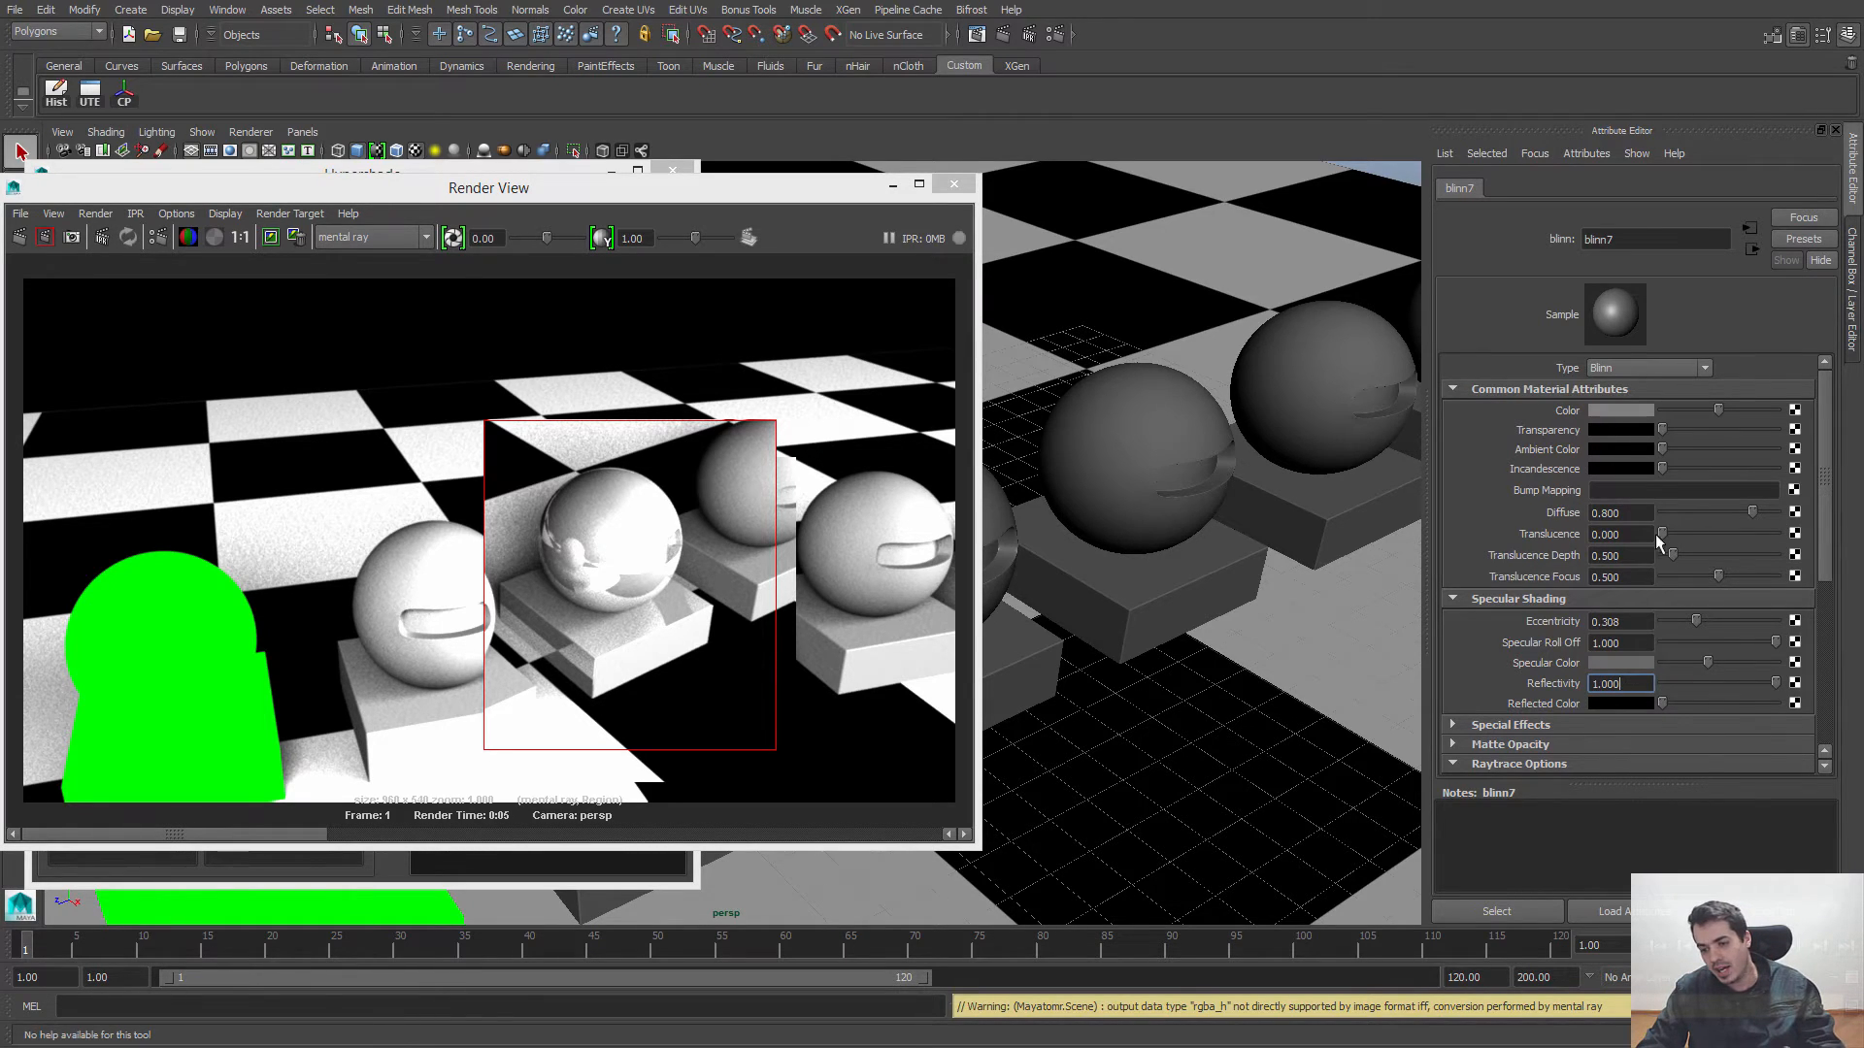
left_click_drag(1636, 512, 1577, 519)
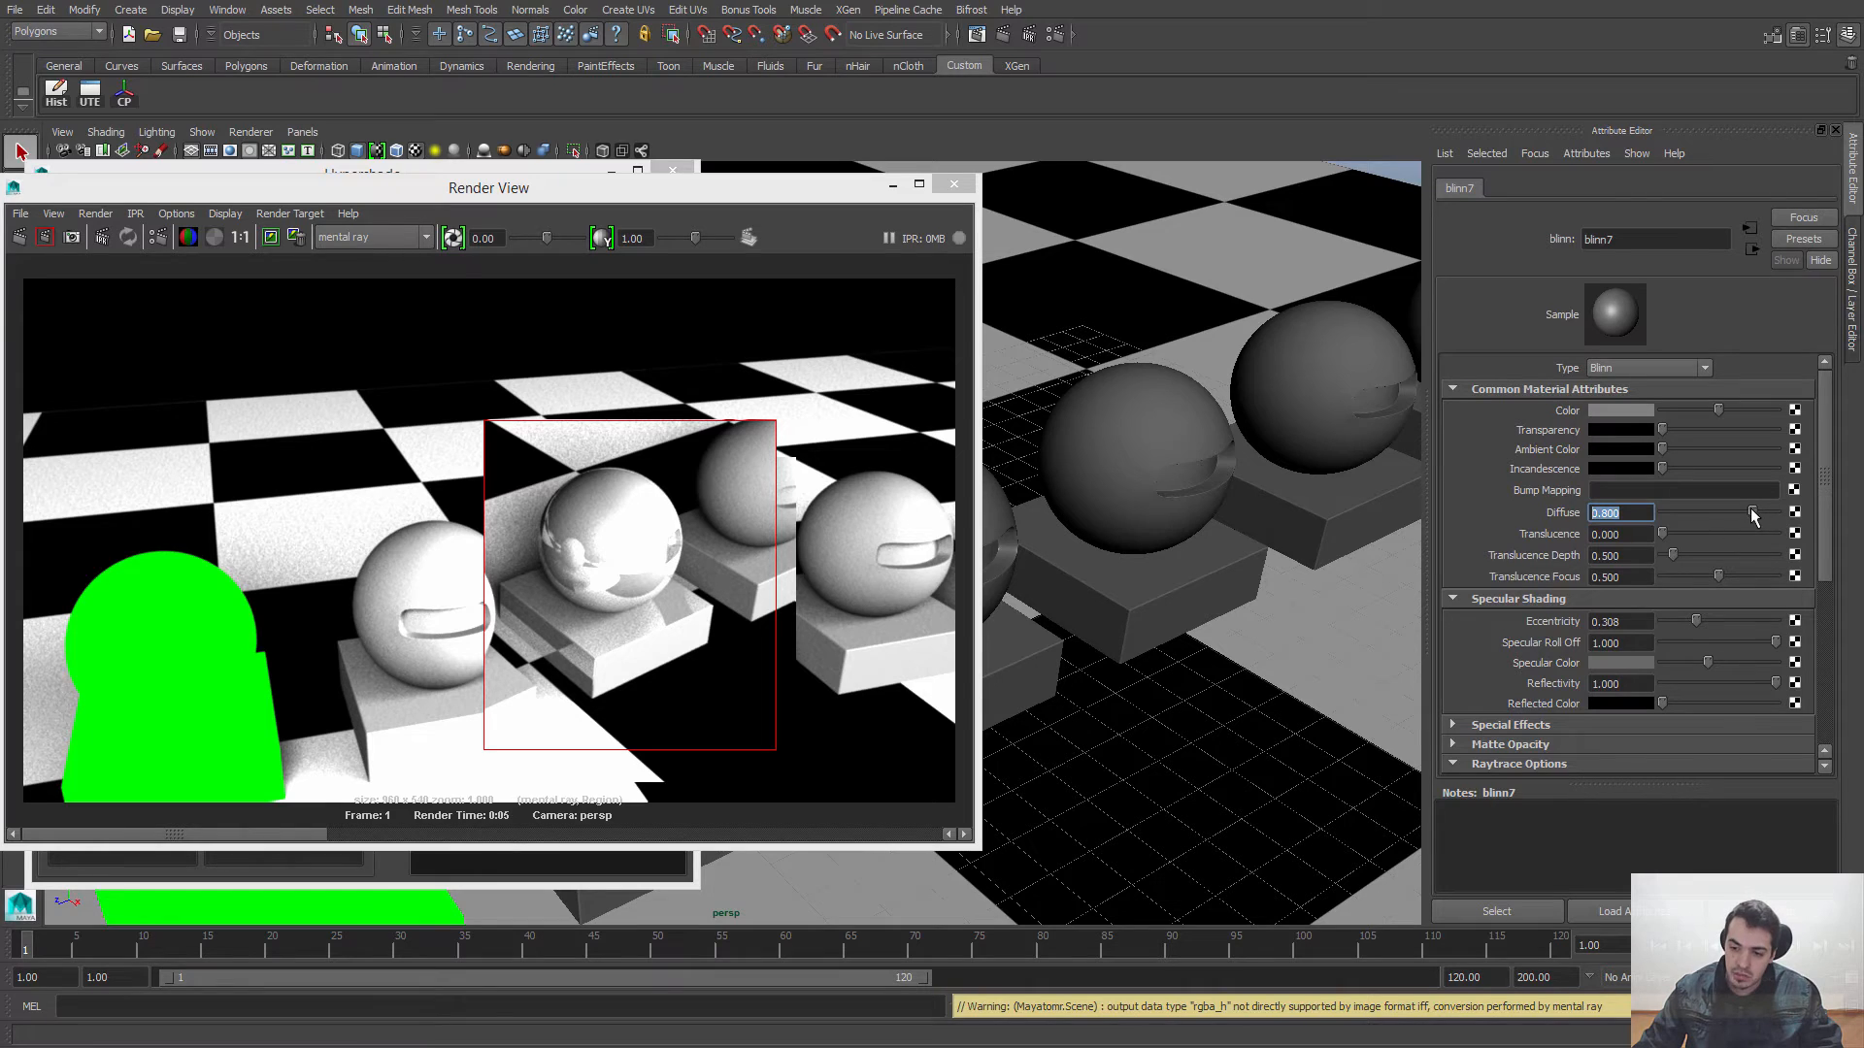
type("0")
key("Return")
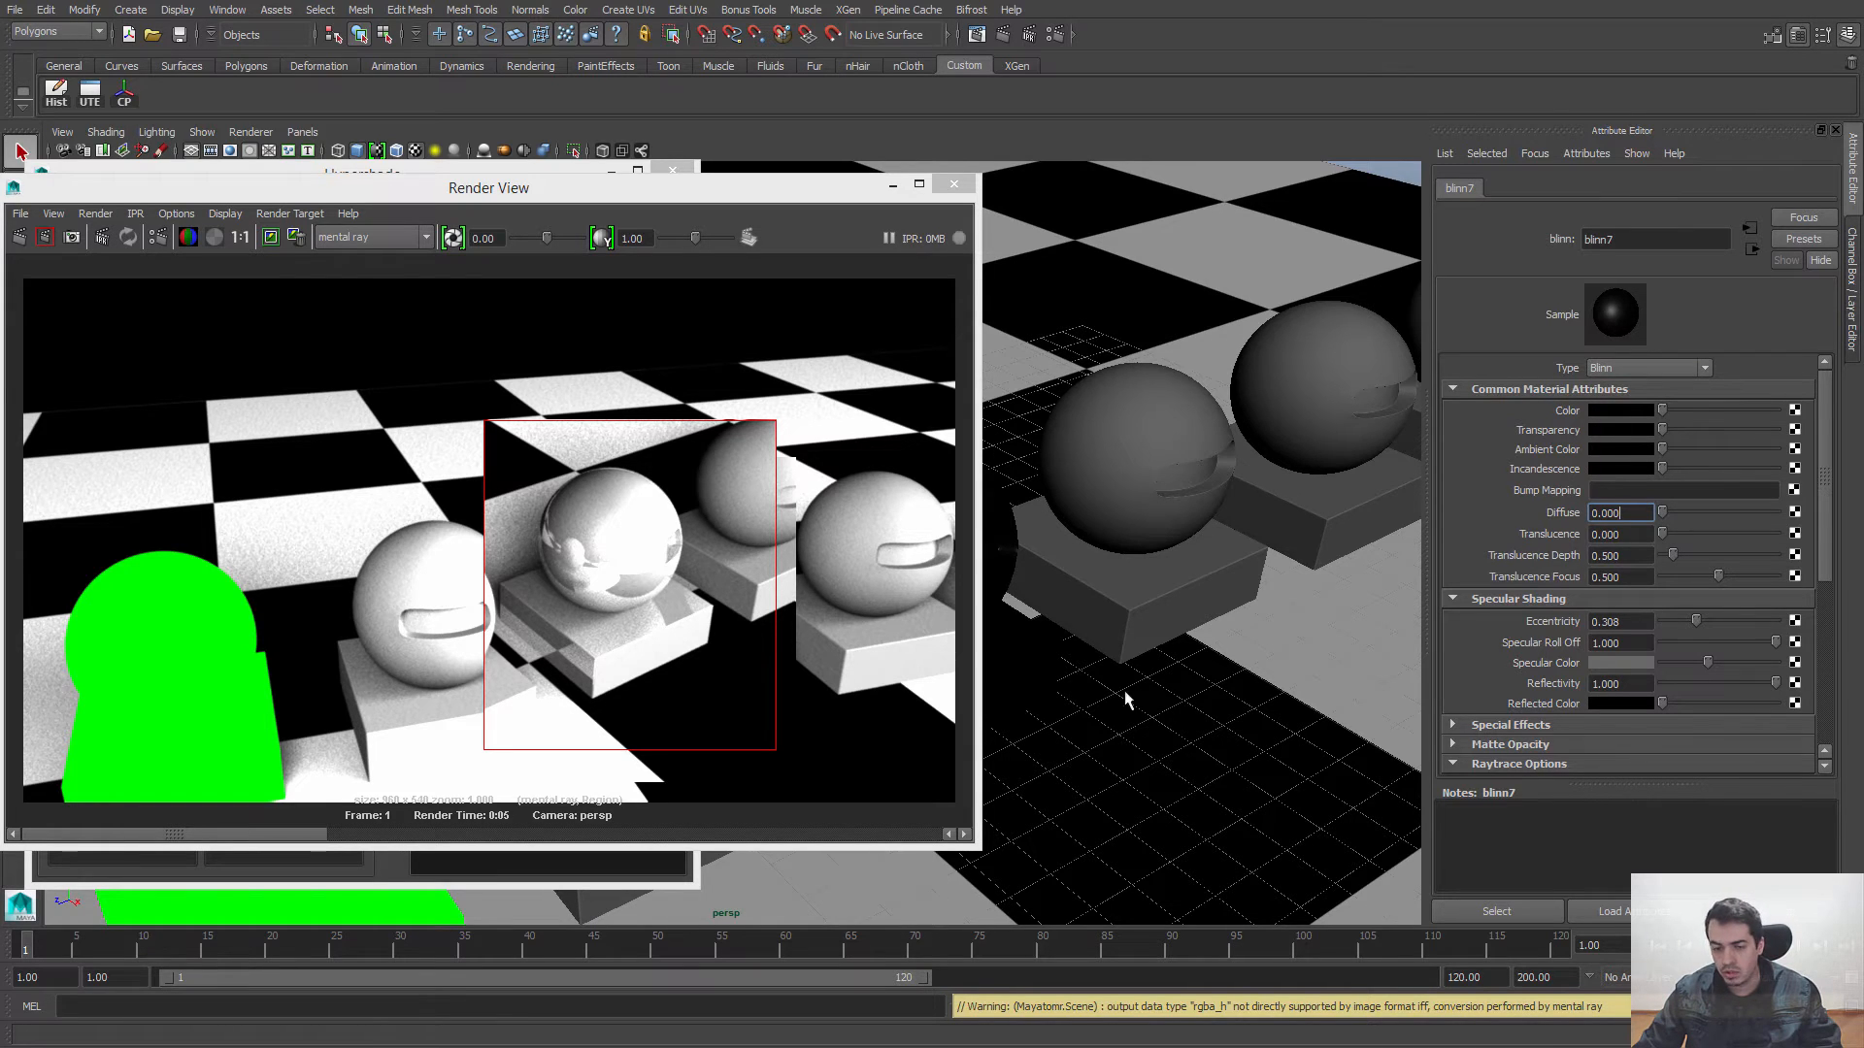
left_click(45, 237)
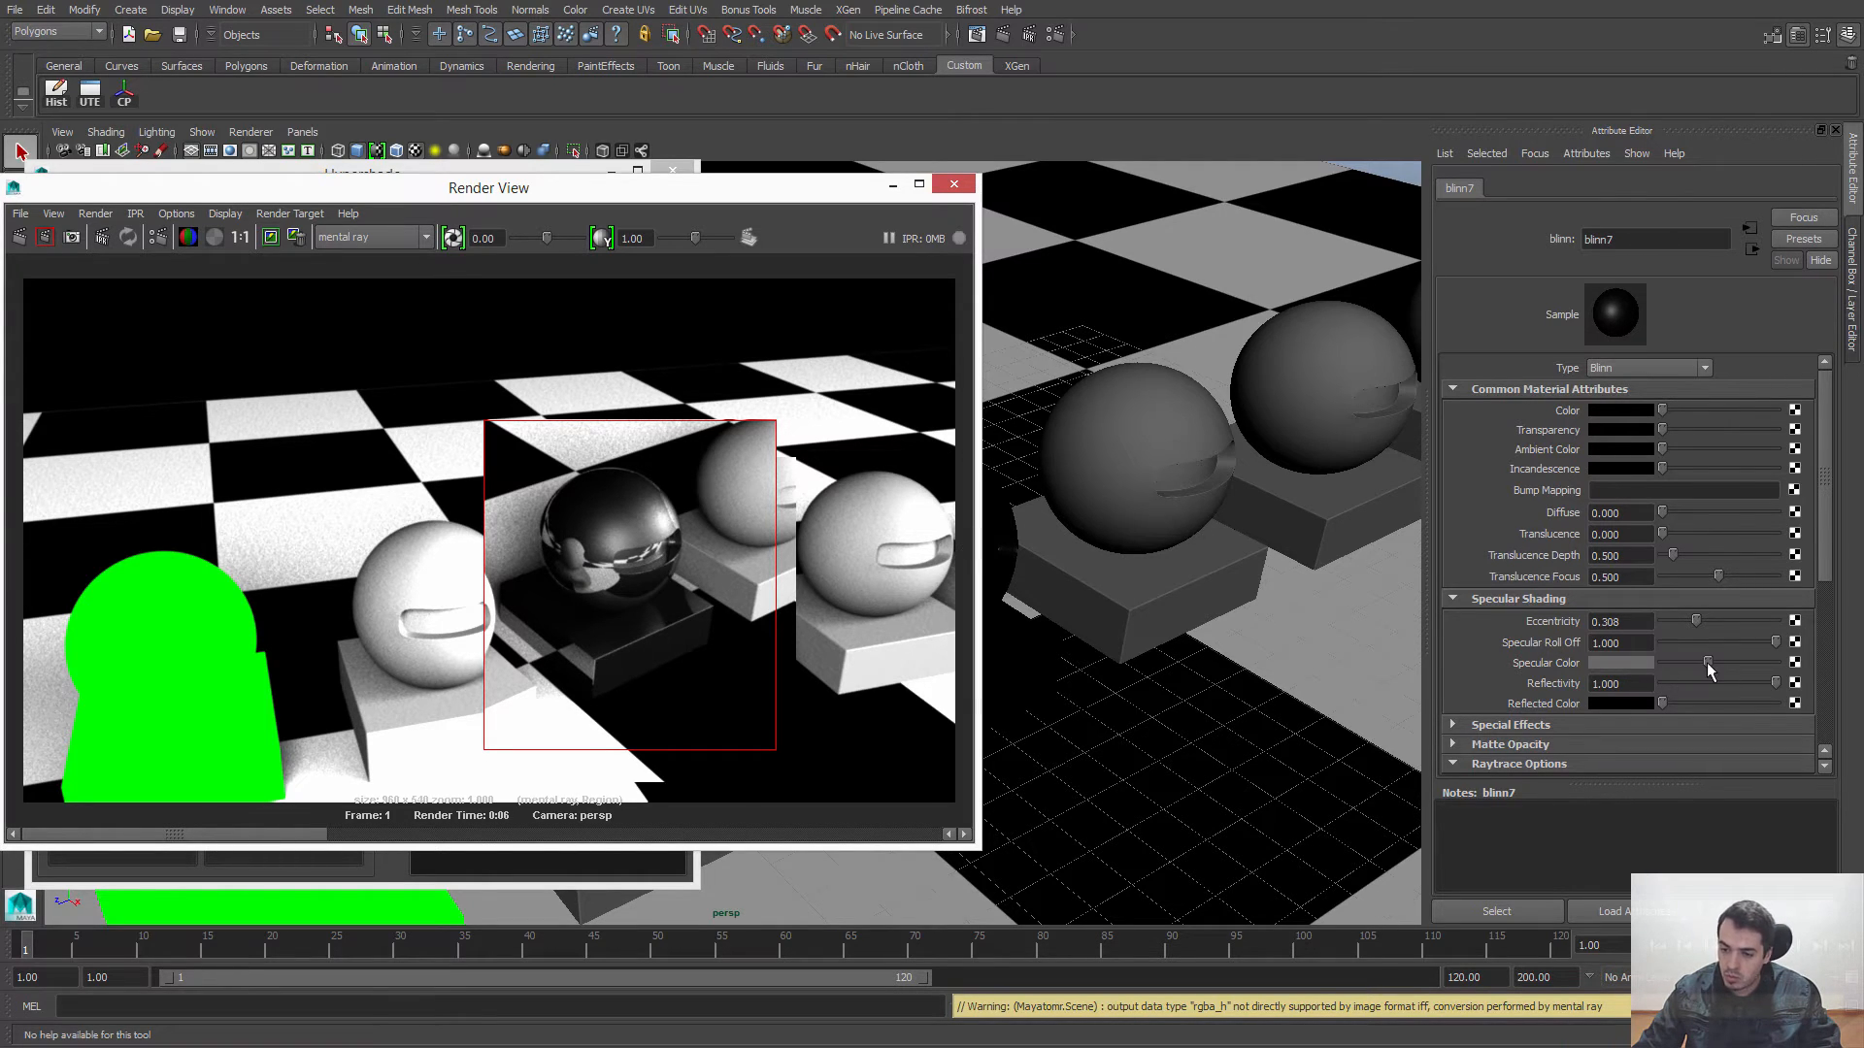
Step: Set blinn7's Specular Color to white and Eccentricity to 0.137, re-render the region and close the render window
left_click_drag(1708, 669, 1777, 664)
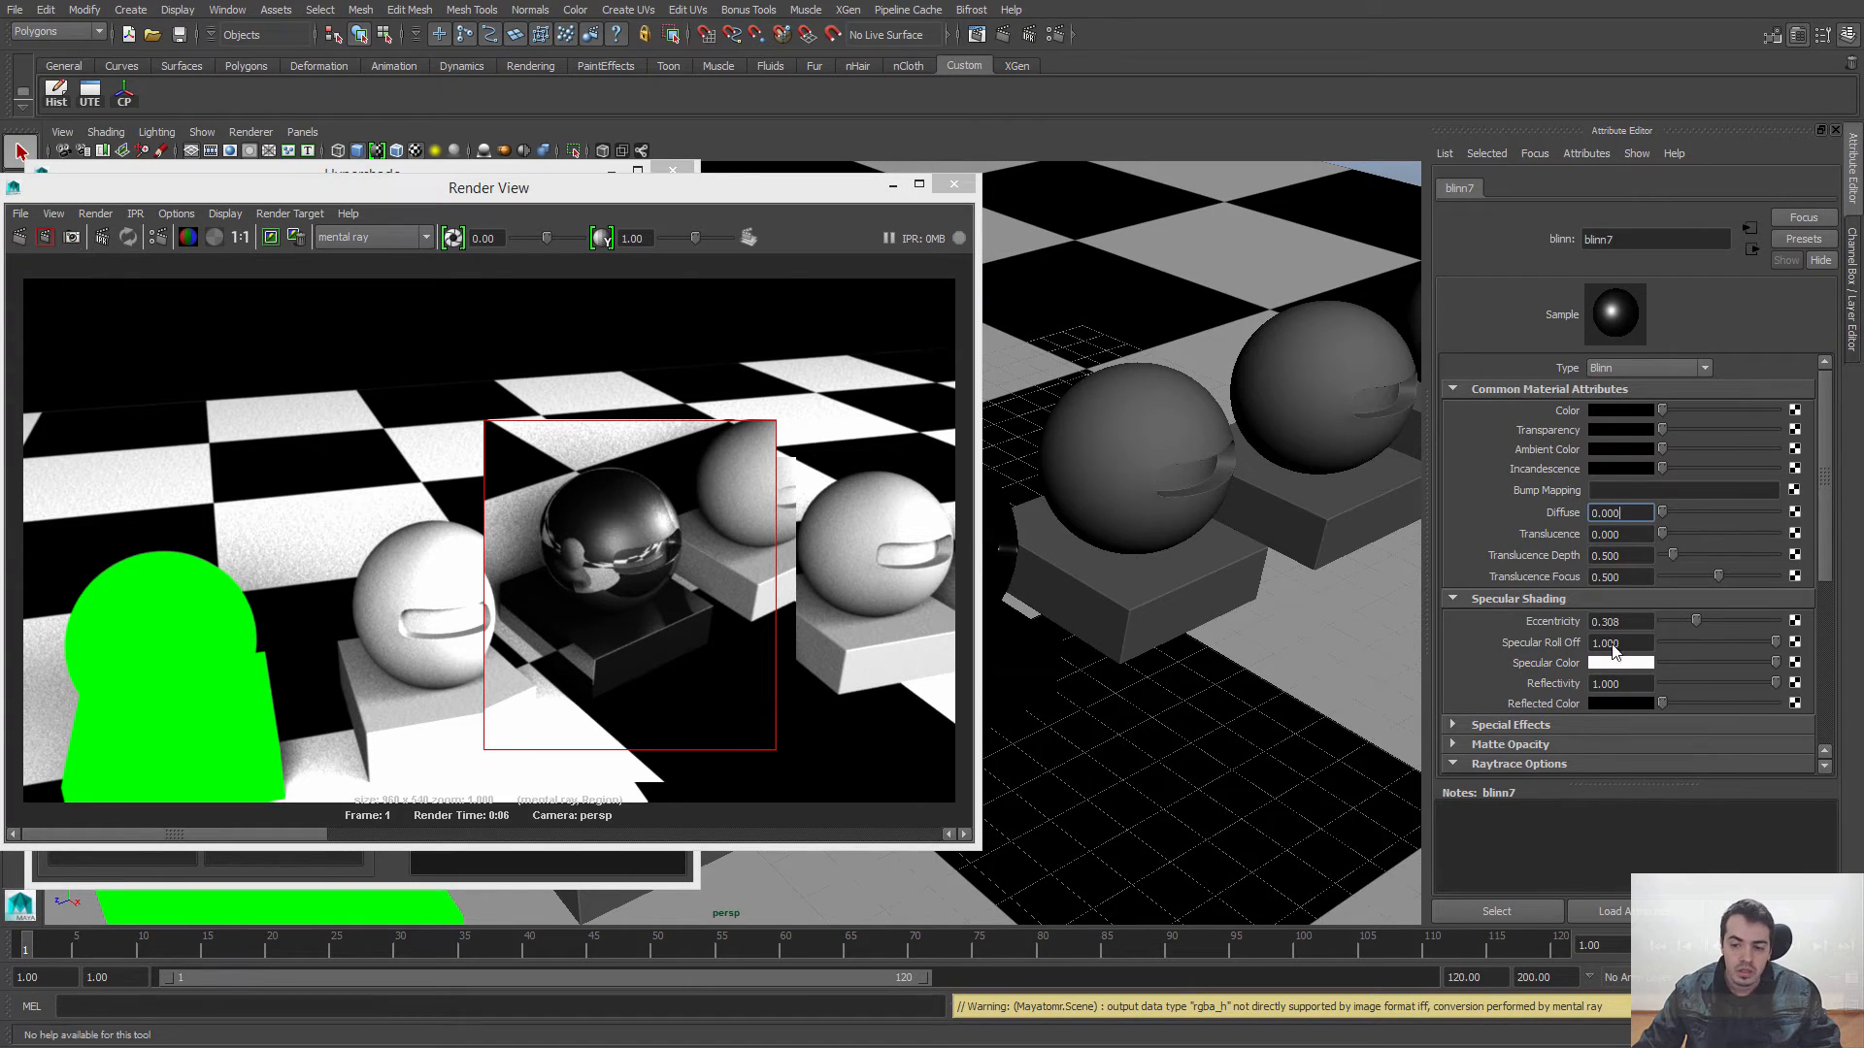
left_click_drag(1694, 619, 1677, 619)
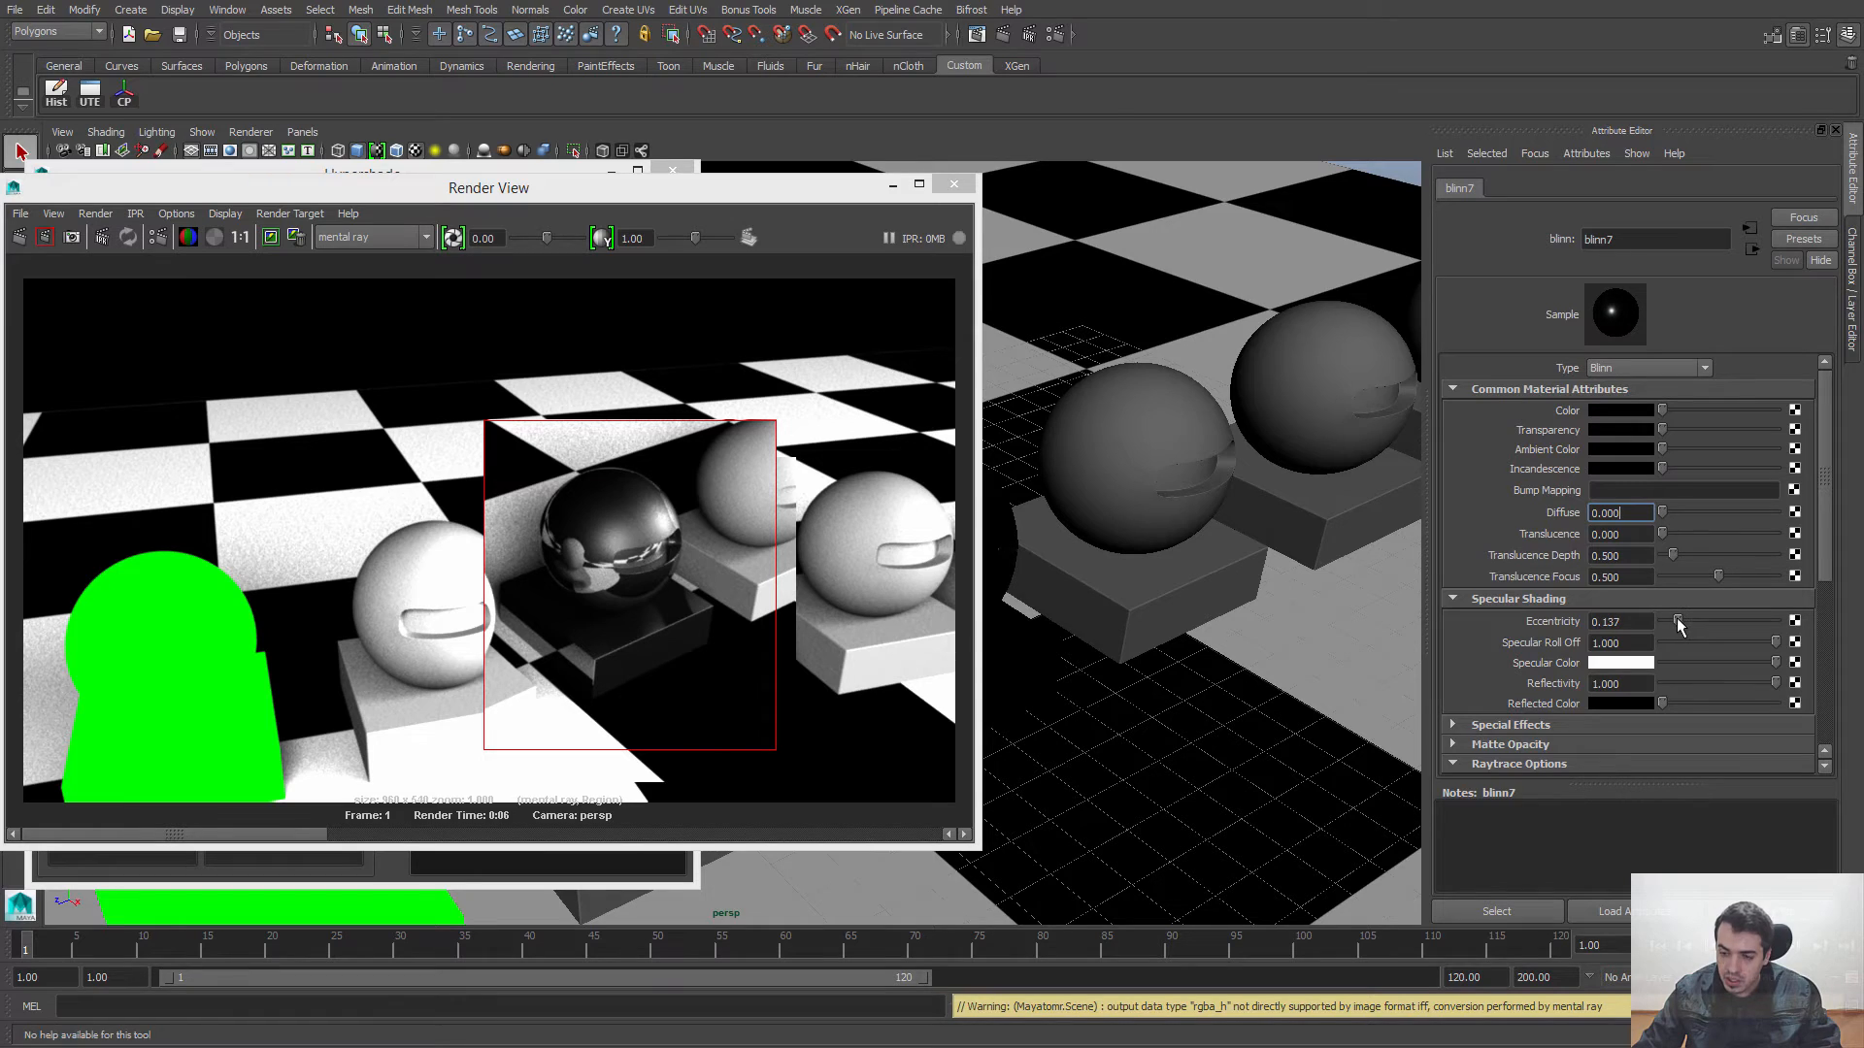
left_click(45, 237)
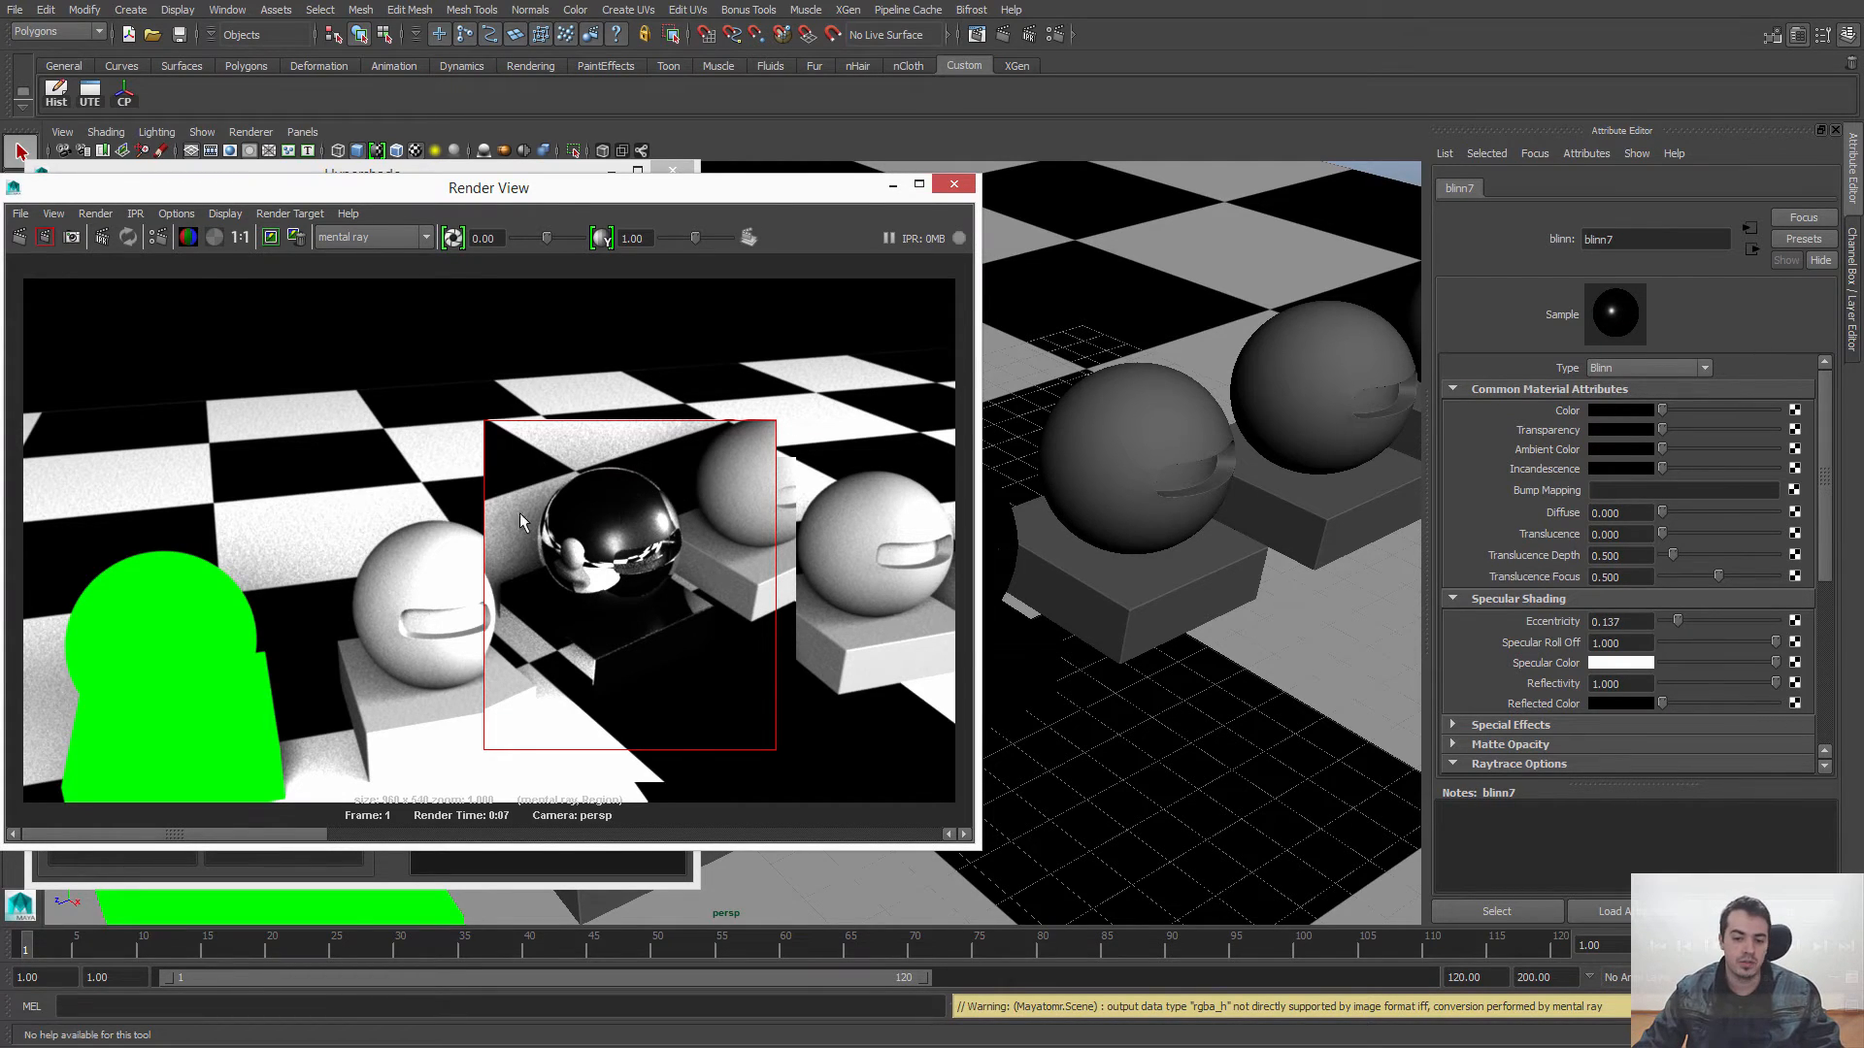
left_click(379, 461)
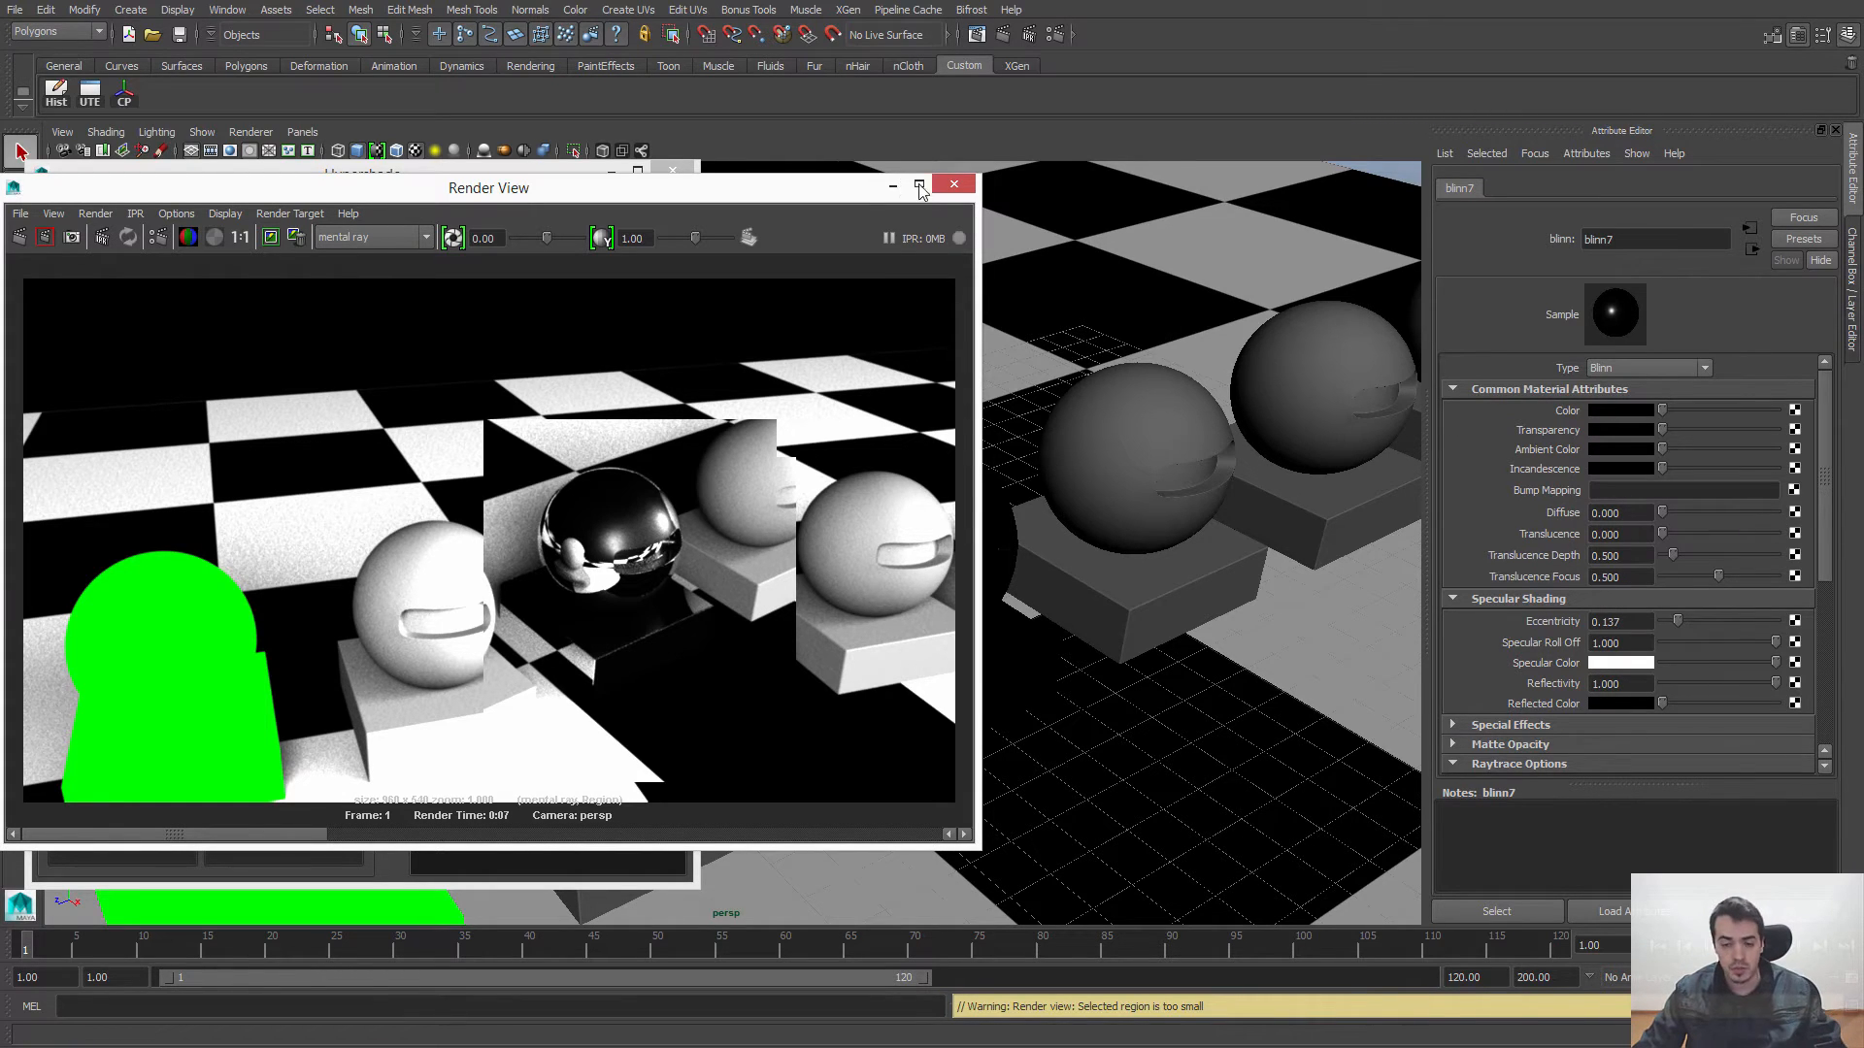
left_click(951, 185)
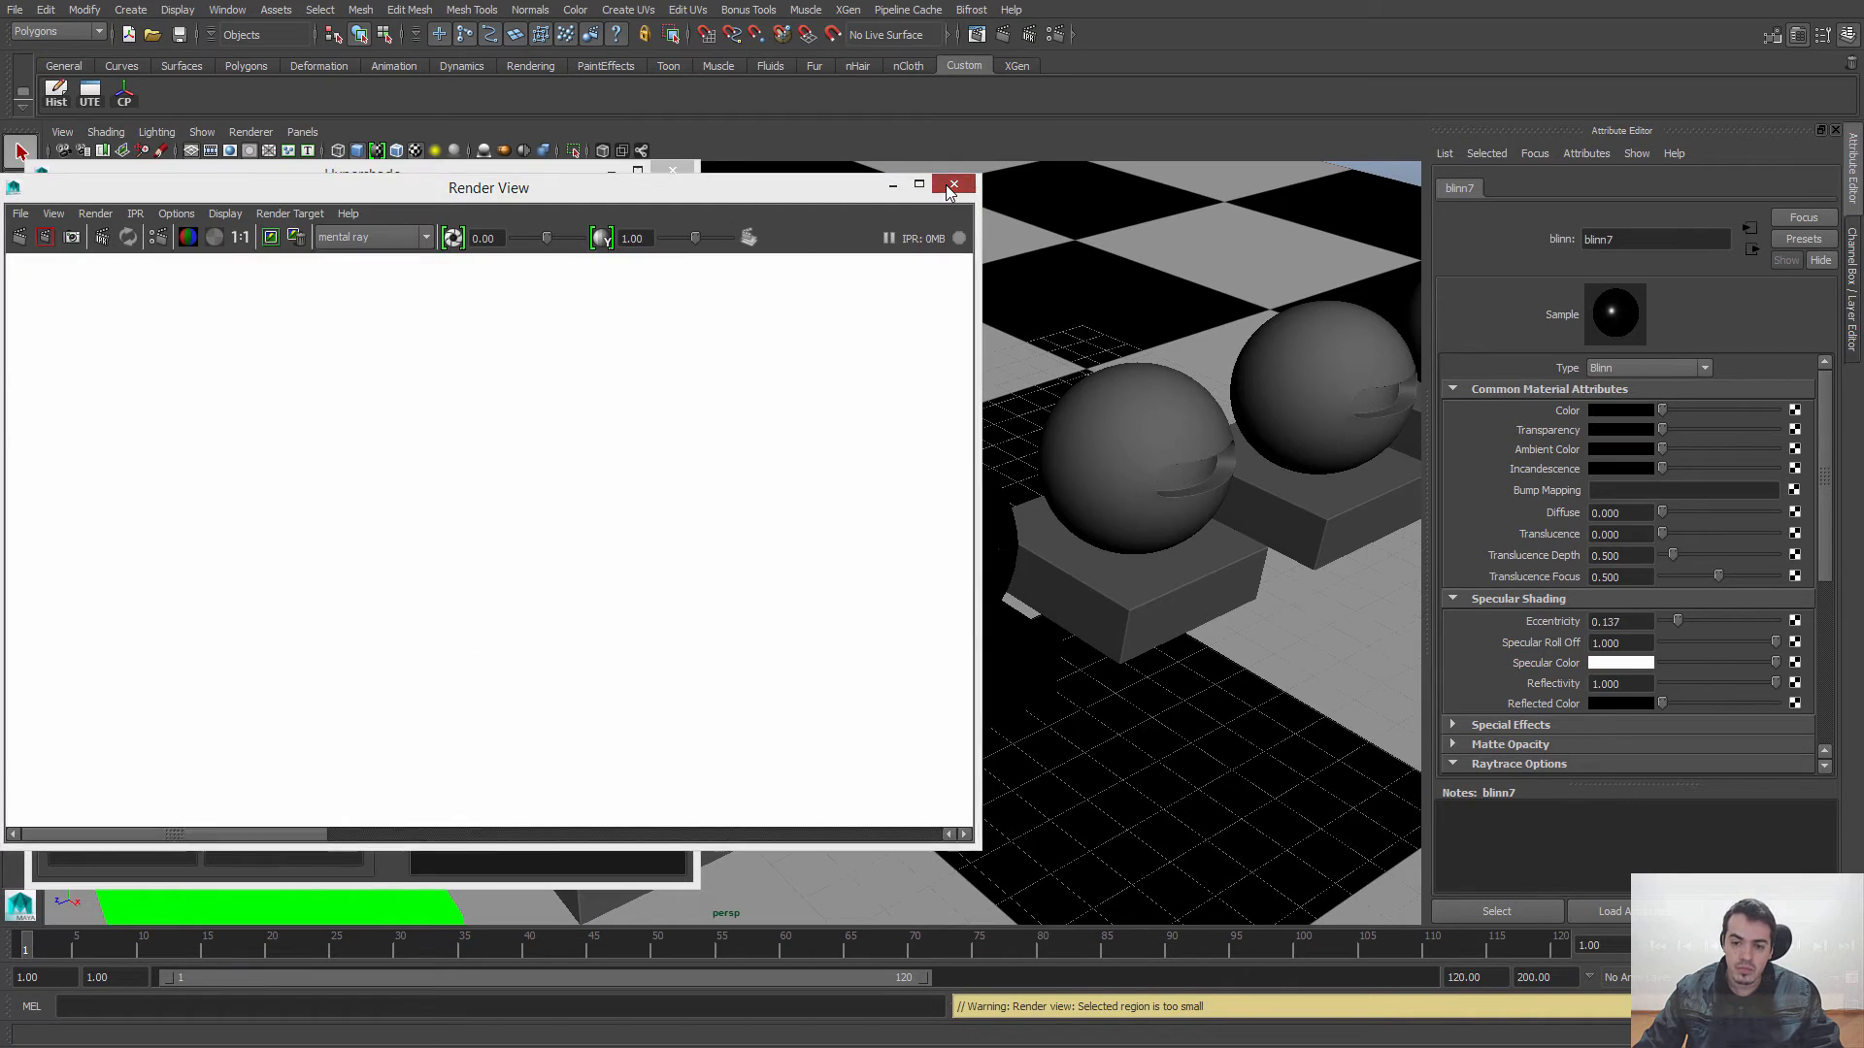
Step: Create a second Blinn material in the Hypershade and assign it to the grey sphere and base beside the black one
left_click(567, 535)
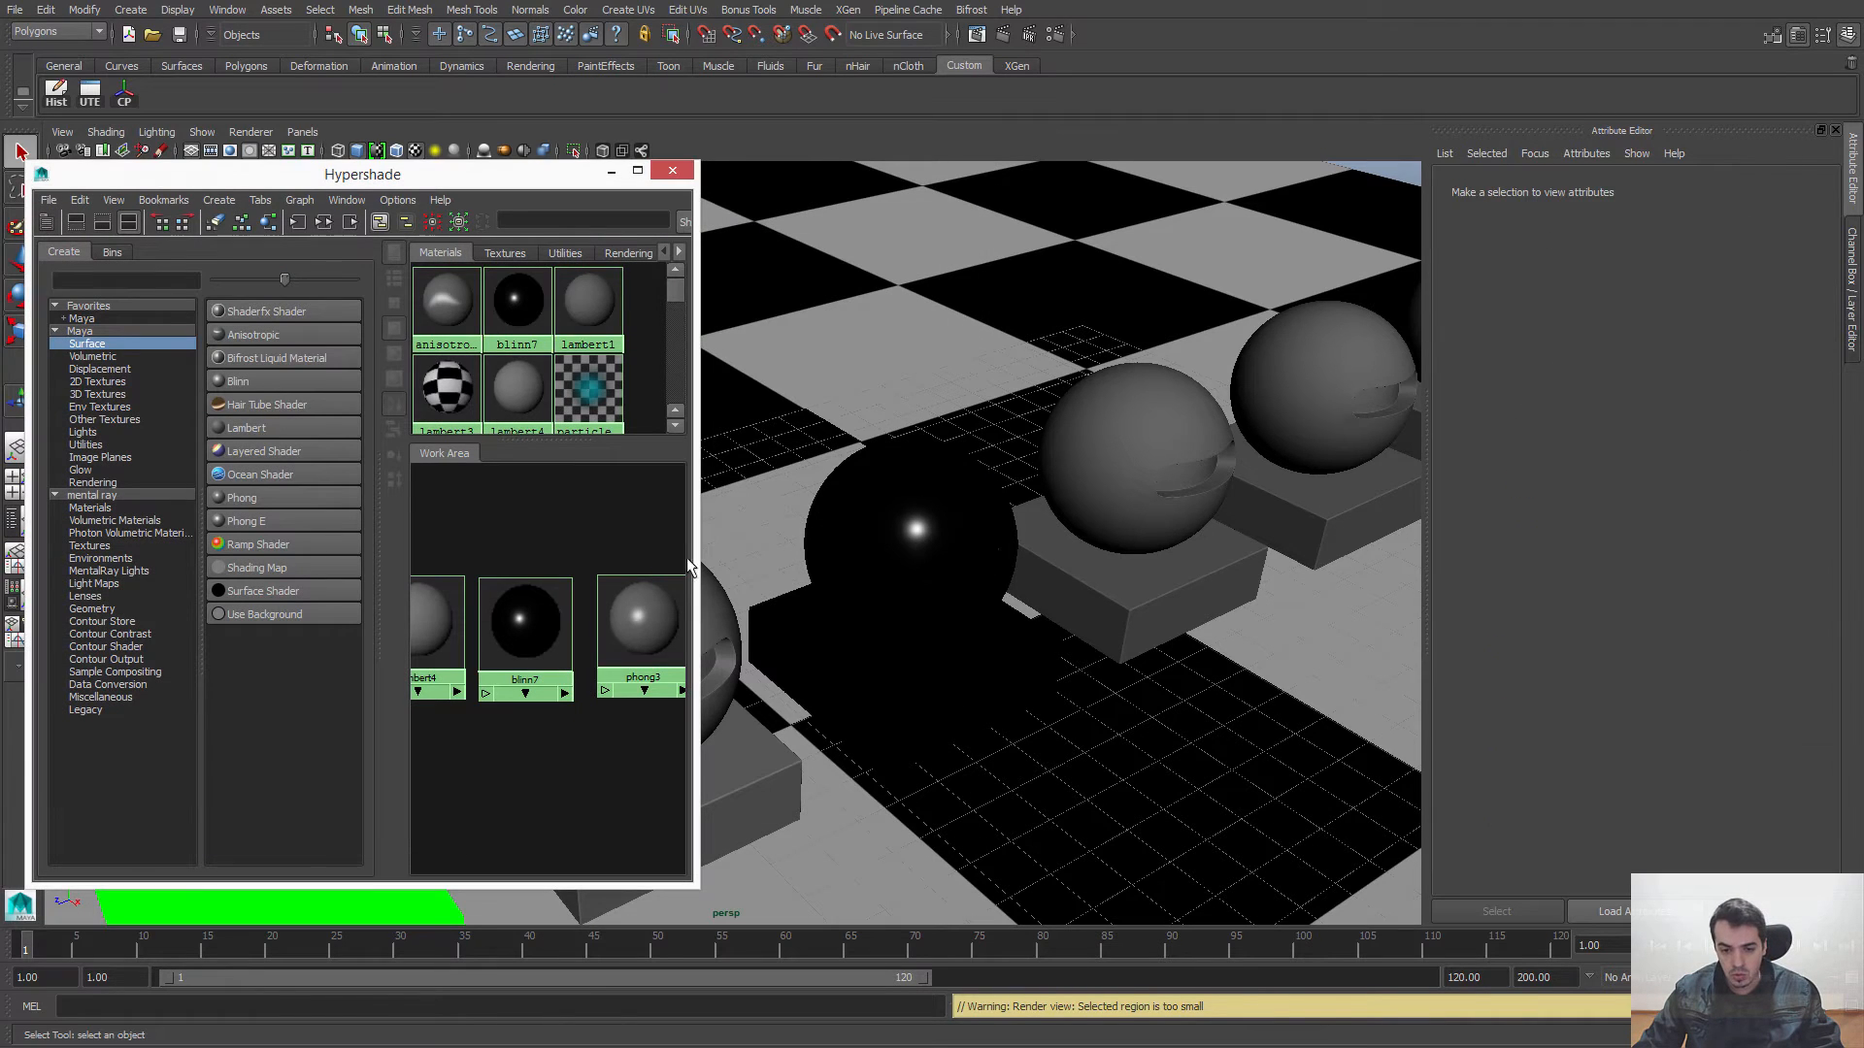
left_click_drag(697, 559, 807, 559)
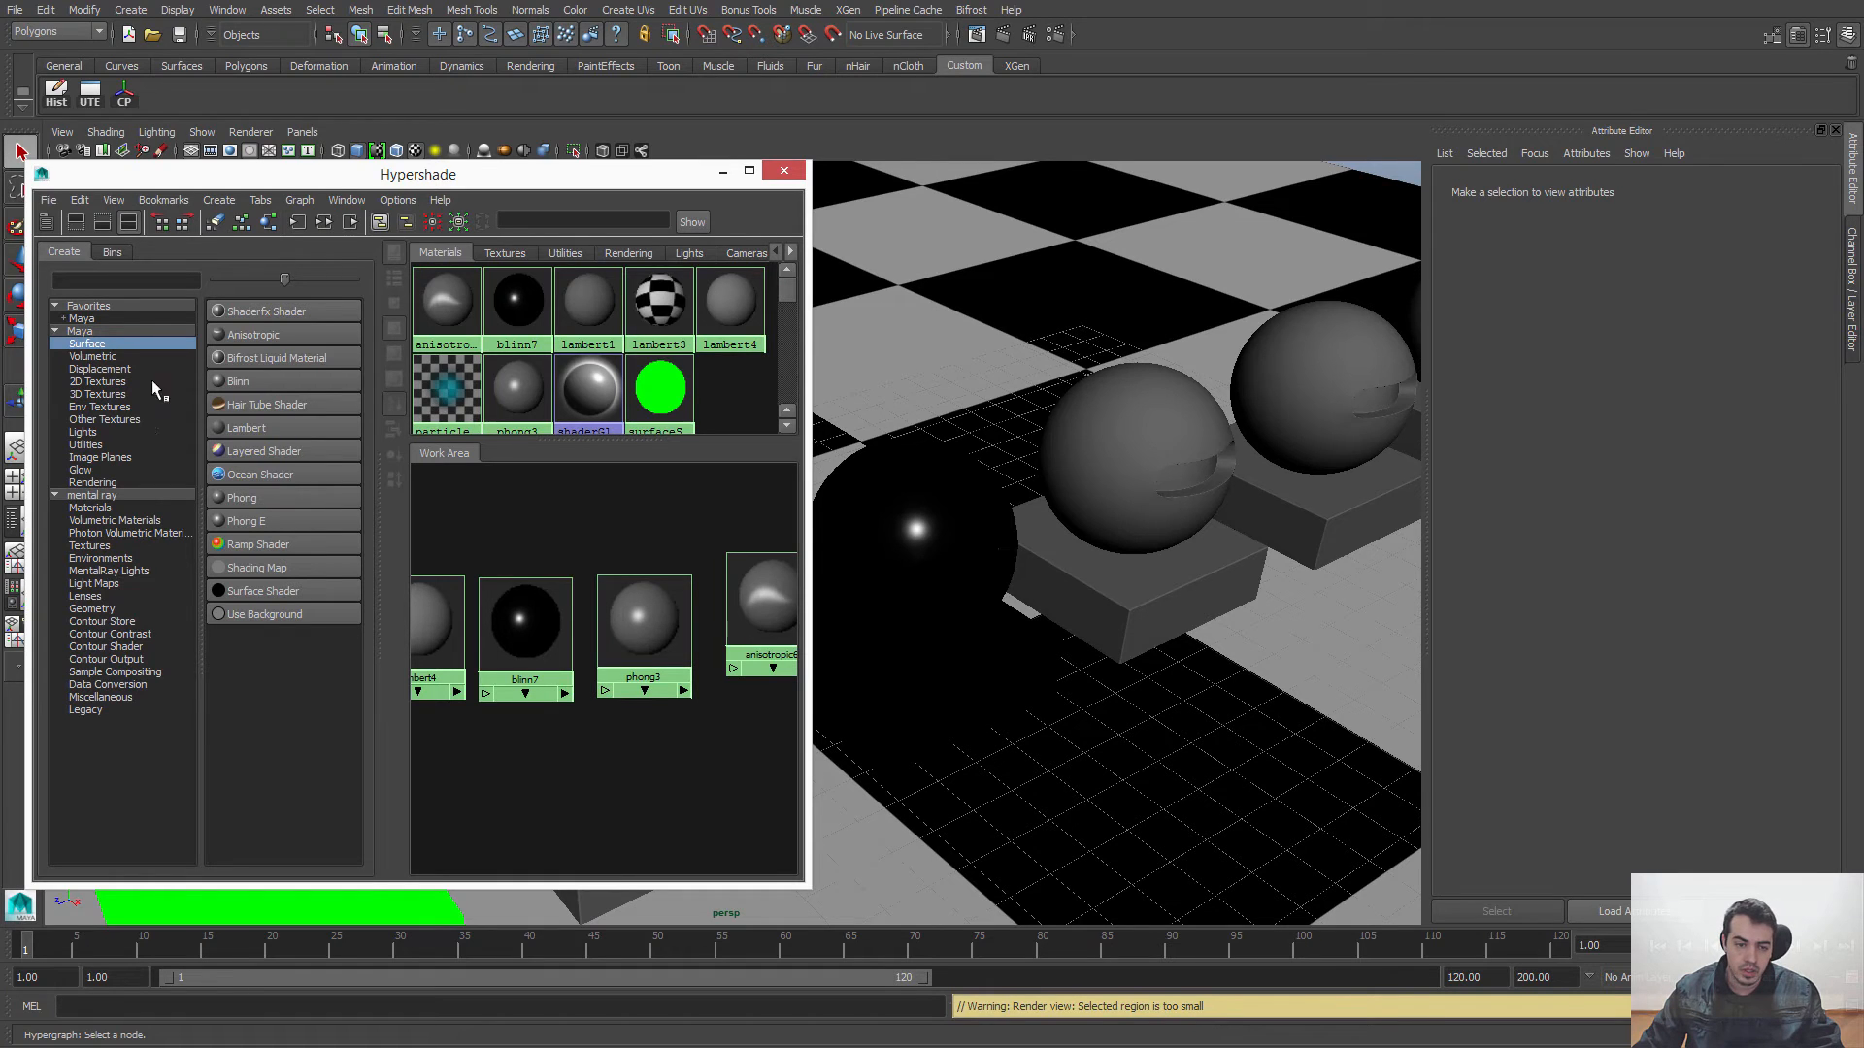
left_click(239, 380)
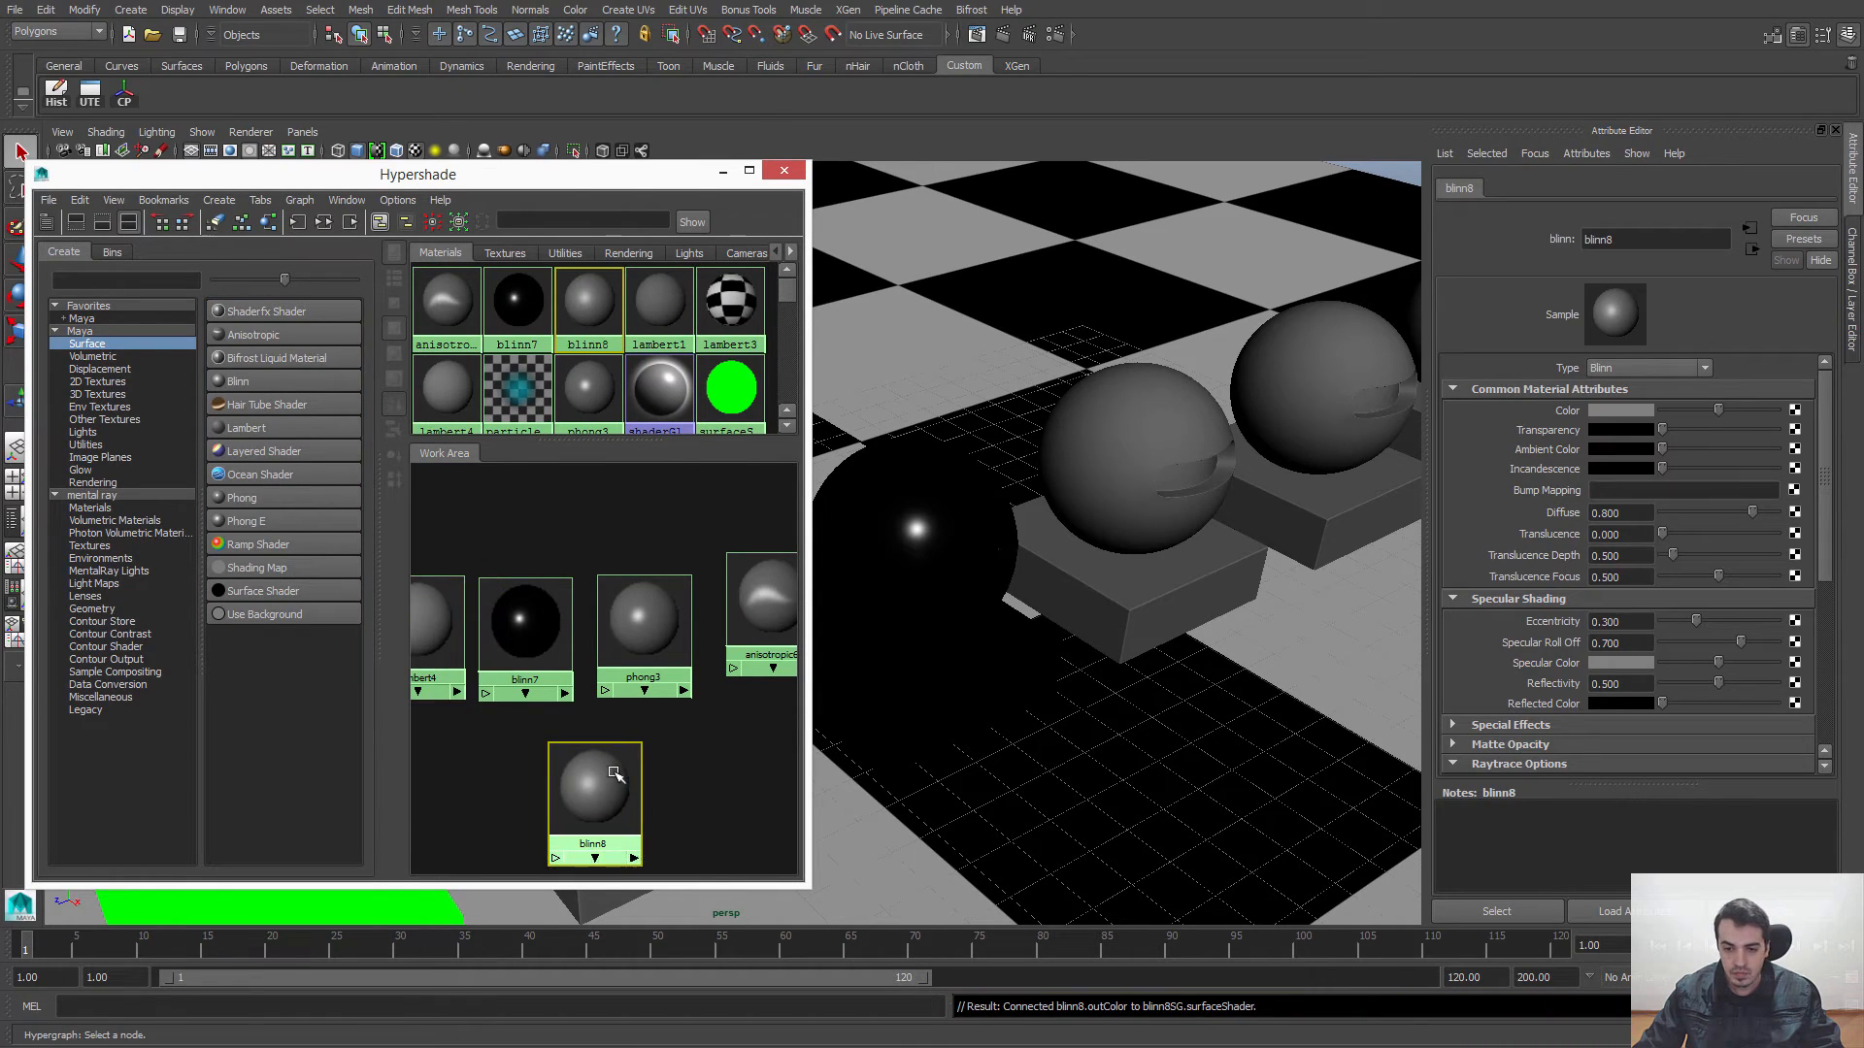
scroll(1124, 569, "down", 5)
left_click(1124, 569)
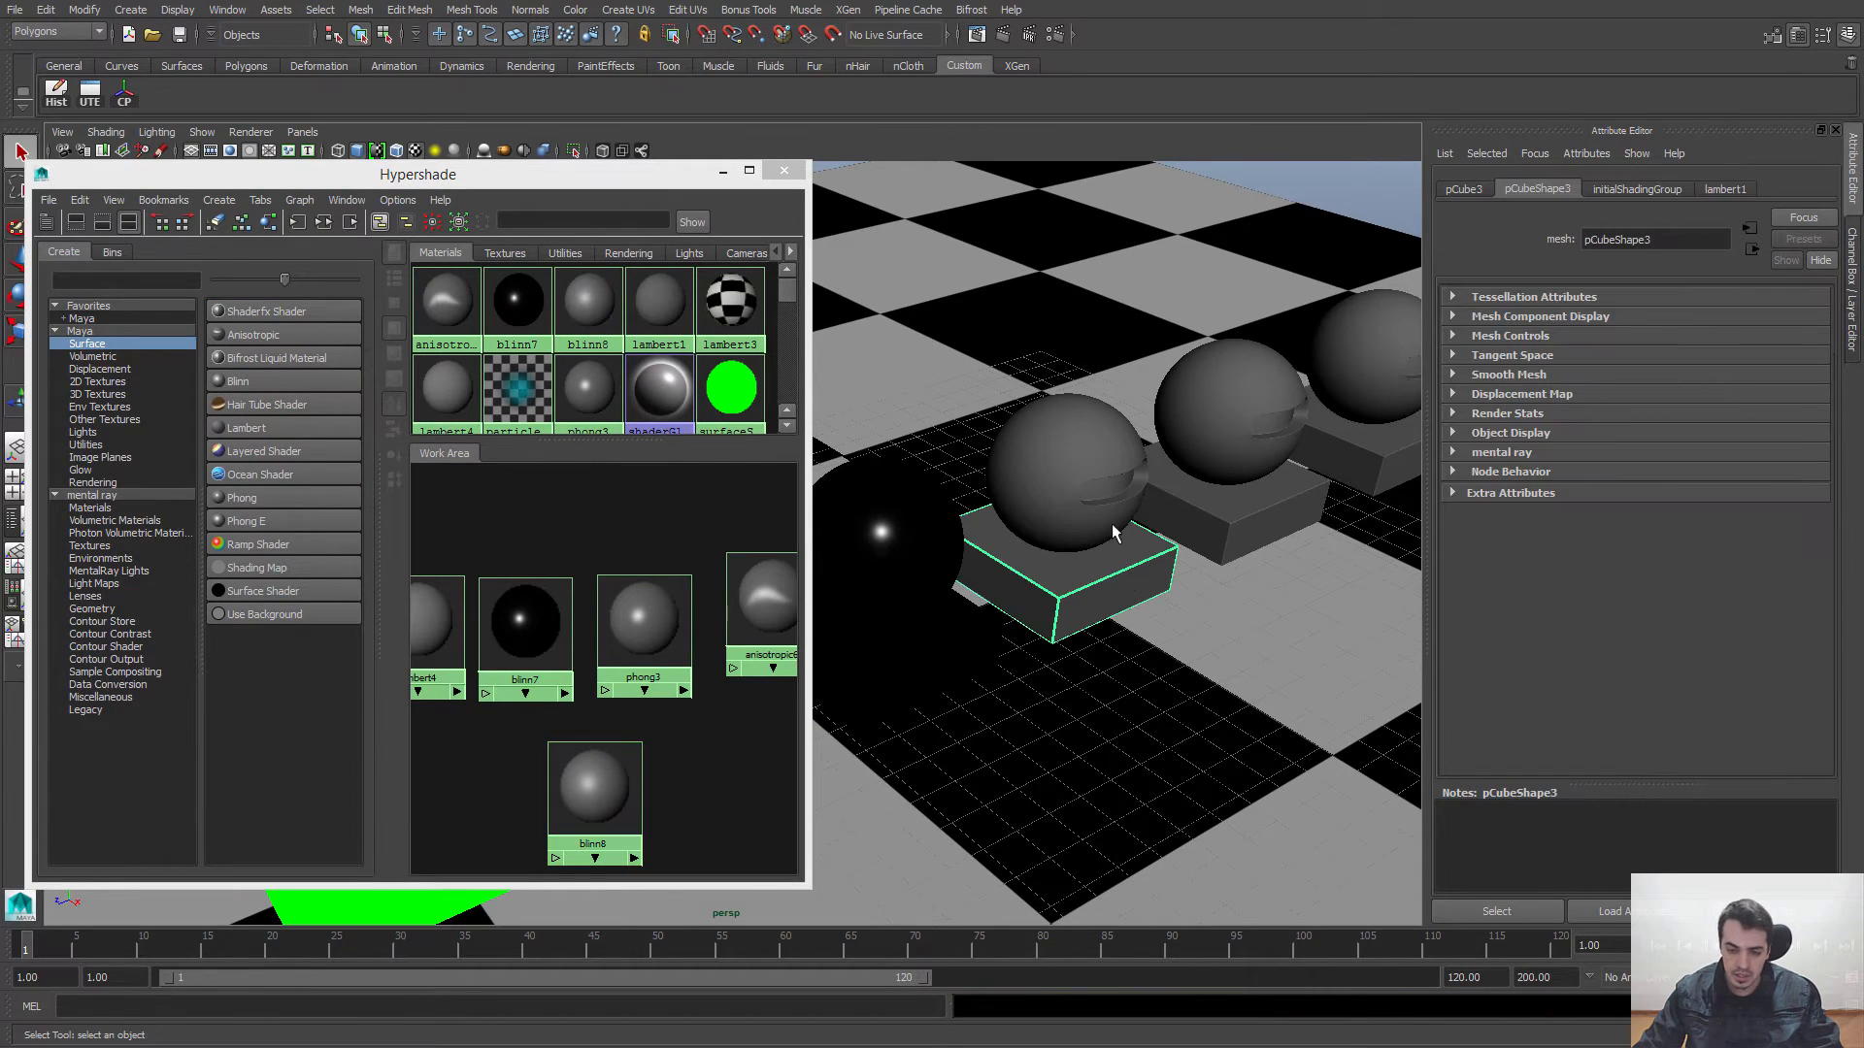
left_click(1075, 445, "shift")
right_click_drag(602, 781, 599, 734)
left_click(657, 727)
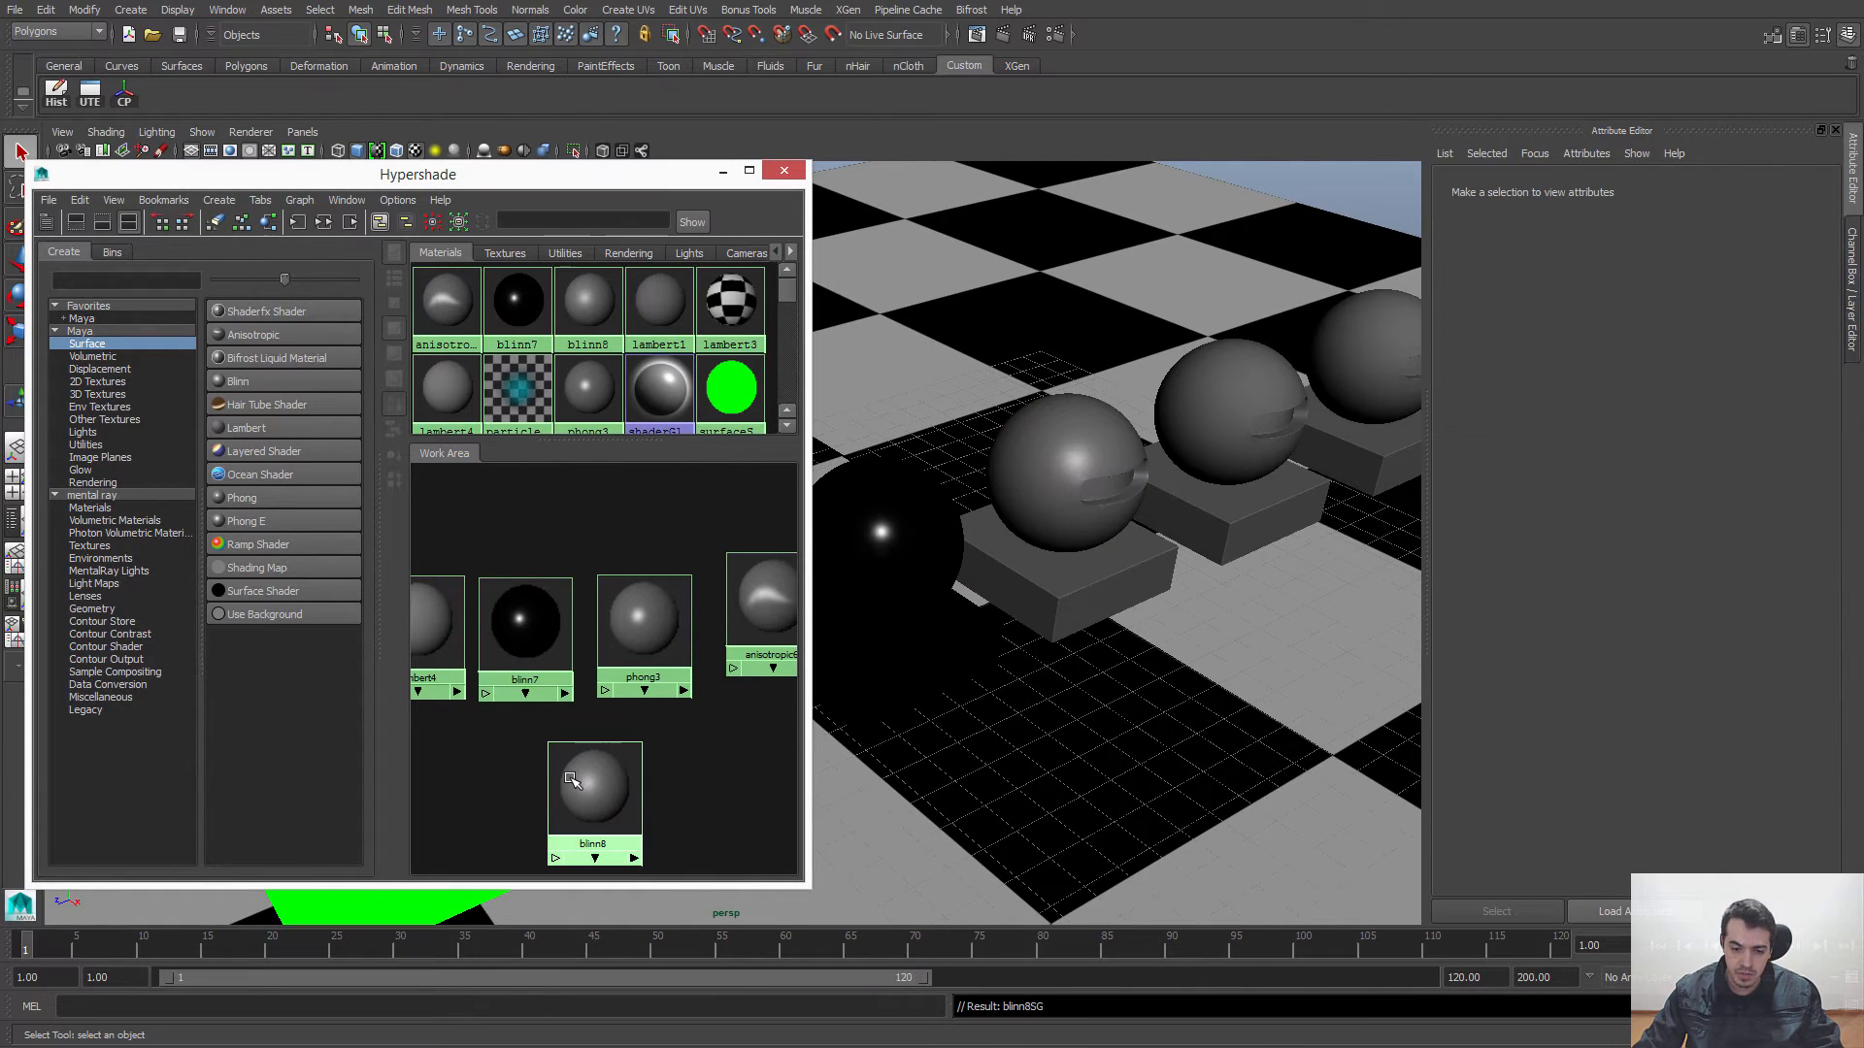
Step: Set blinn8's Color to black and its Diffuse to 0
left_click(573, 781)
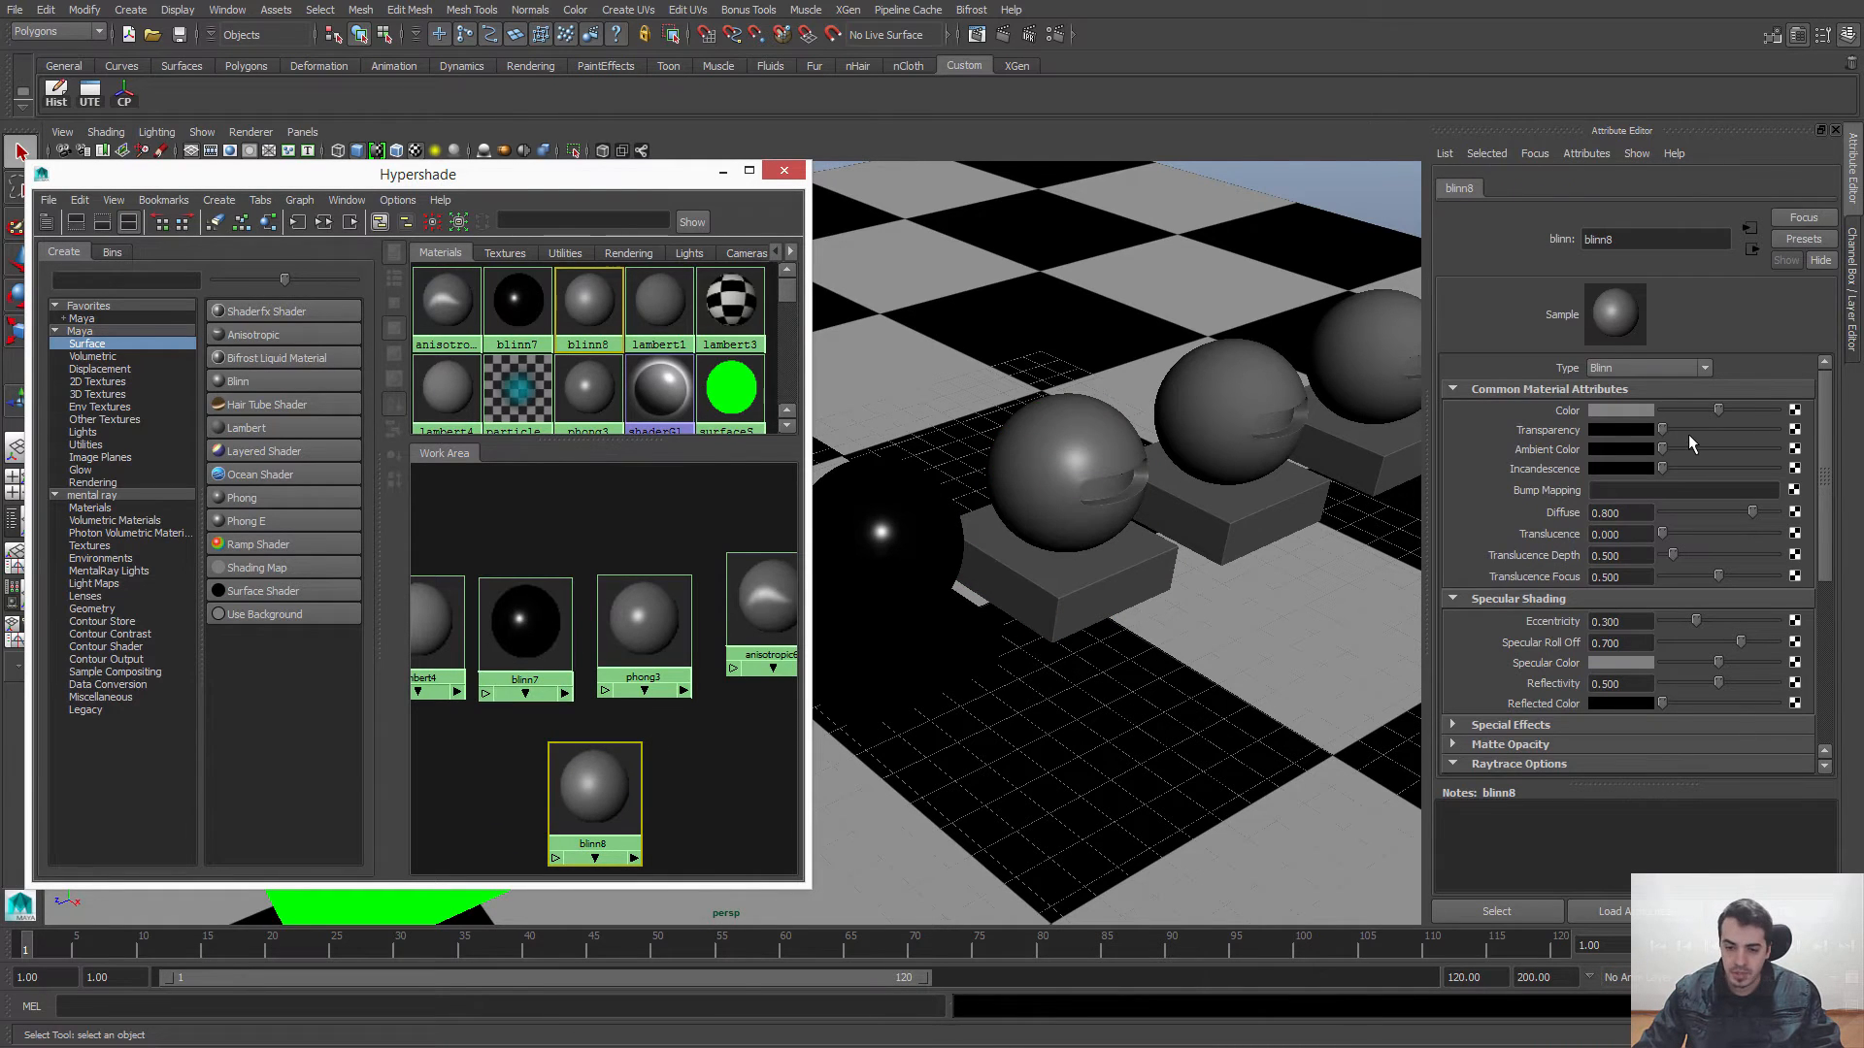
left_click_drag(1718, 410, 1627, 410)
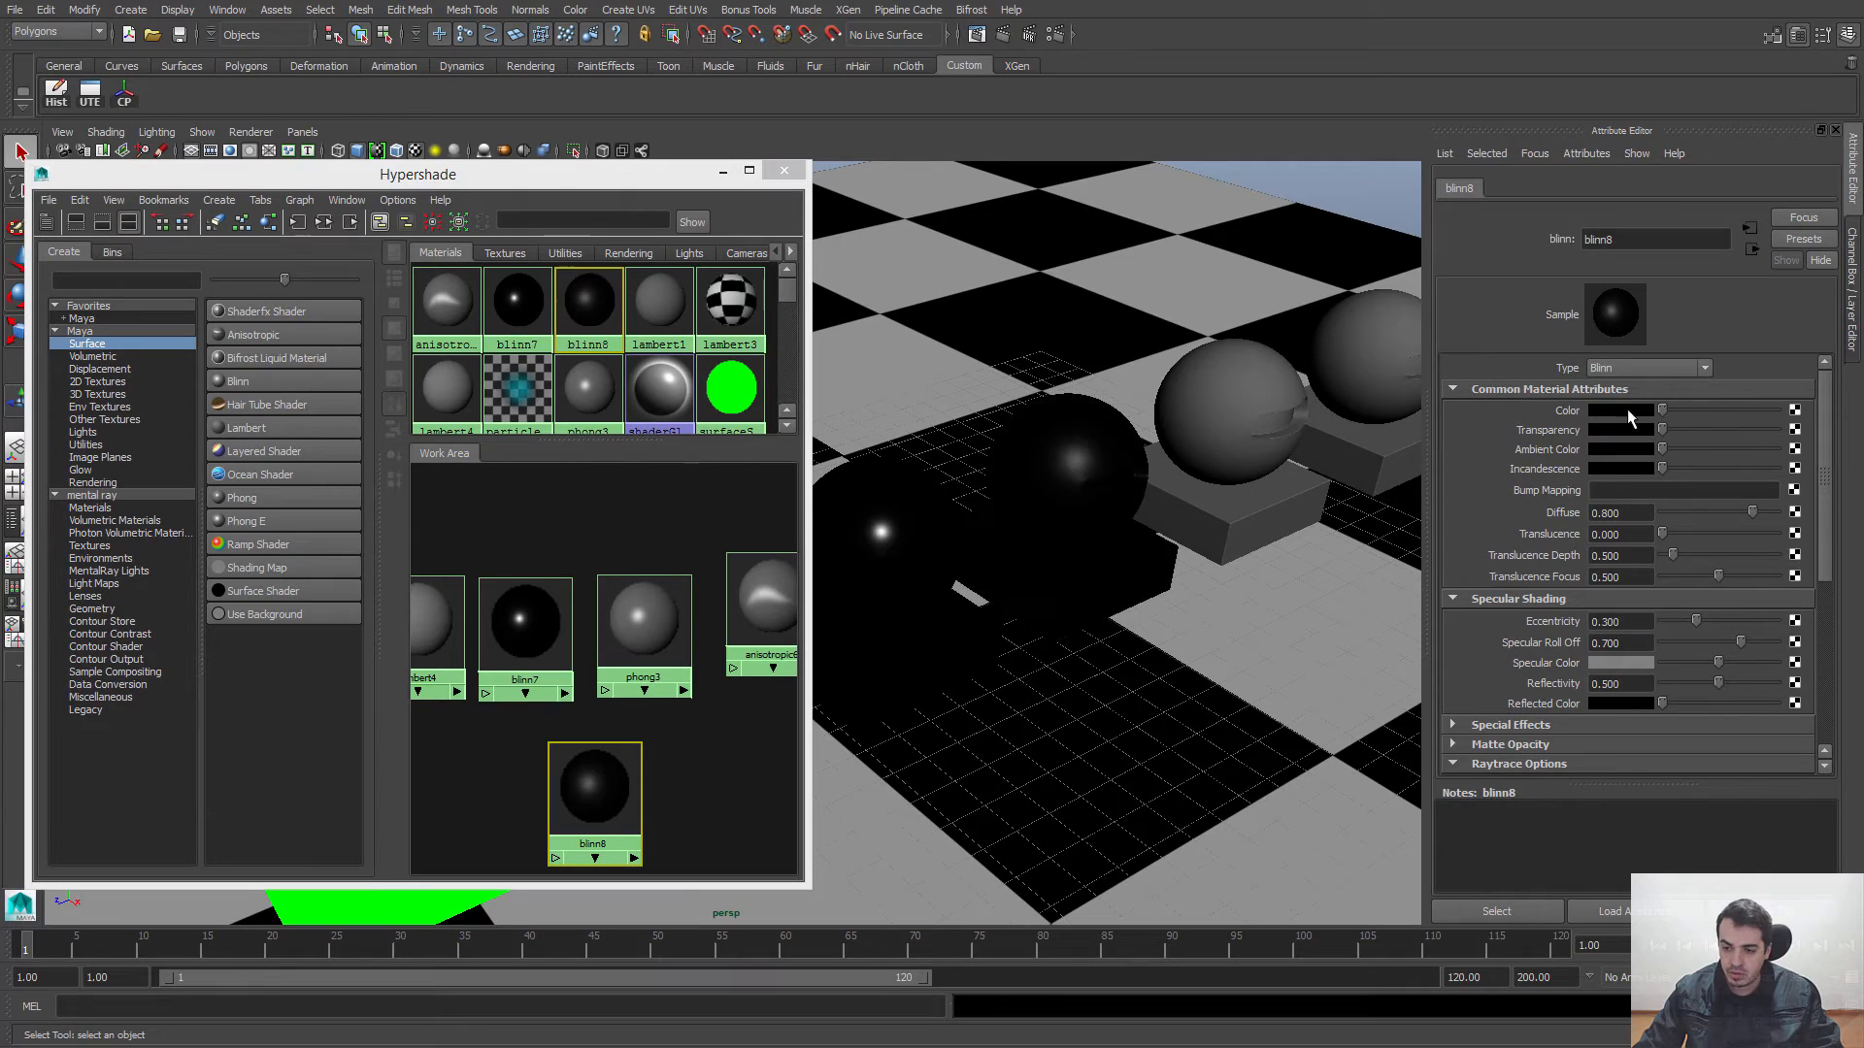
left_click_drag(1752, 513, 1627, 514)
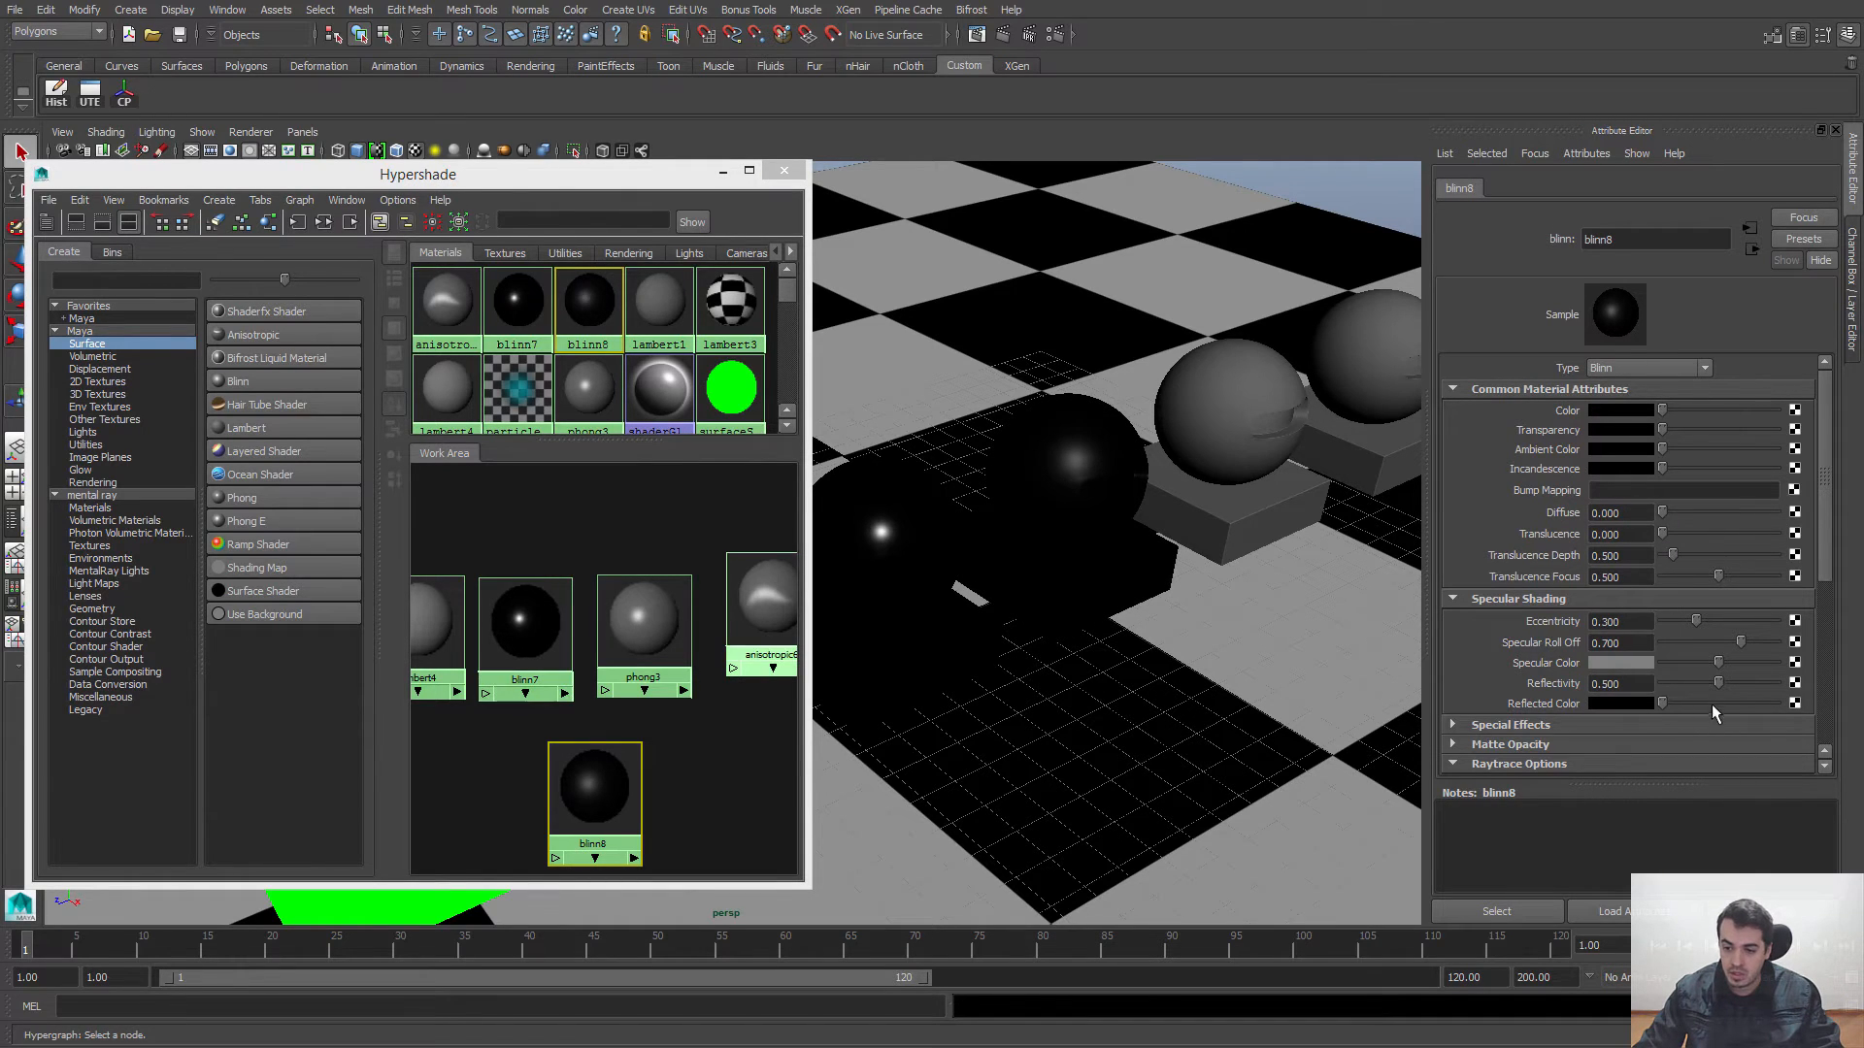
Step: Set blinn8's Reflectivity and Specular Roll Off to 1, Specular Color to white and Eccentricity to 0.154
left_click_drag(1719, 684, 1781, 684)
left_click_drag(1699, 626, 1761, 652)
left_click_drag(1719, 663, 1775, 663)
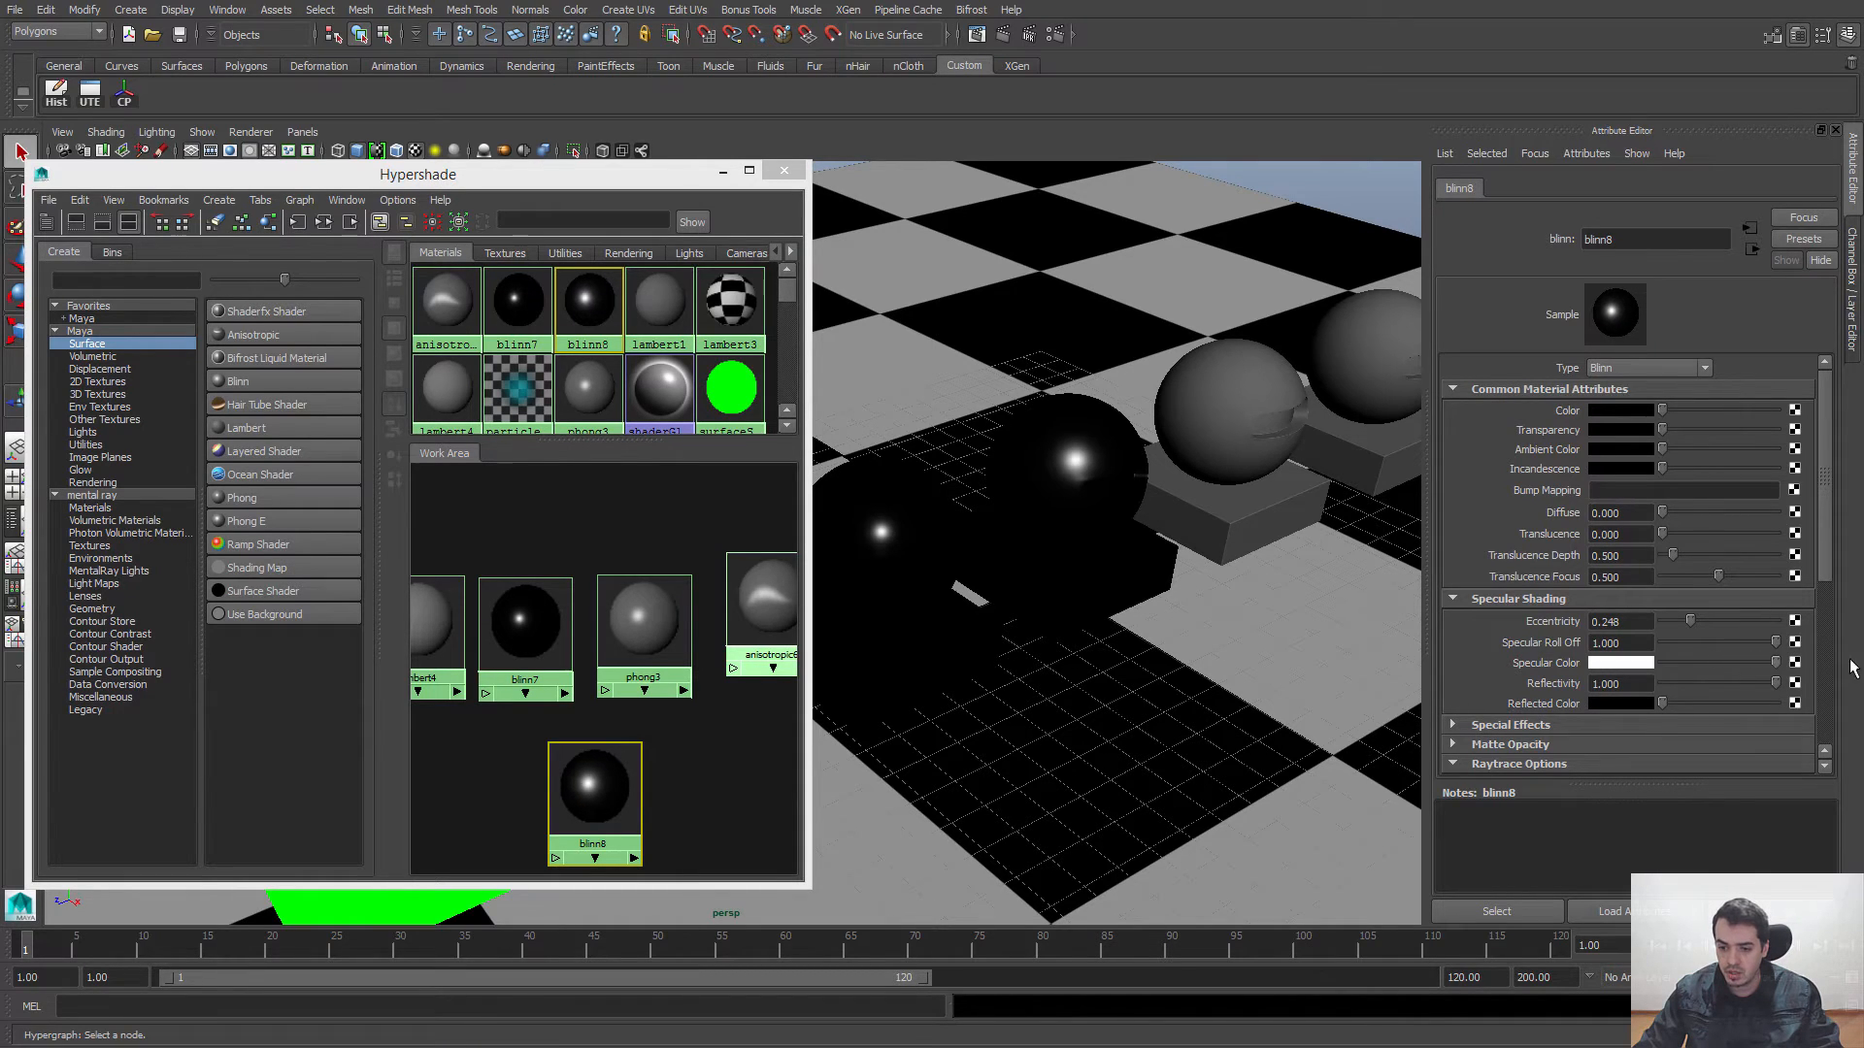
left_click(1686, 622)
left_click_drag(1686, 623, 1680, 629)
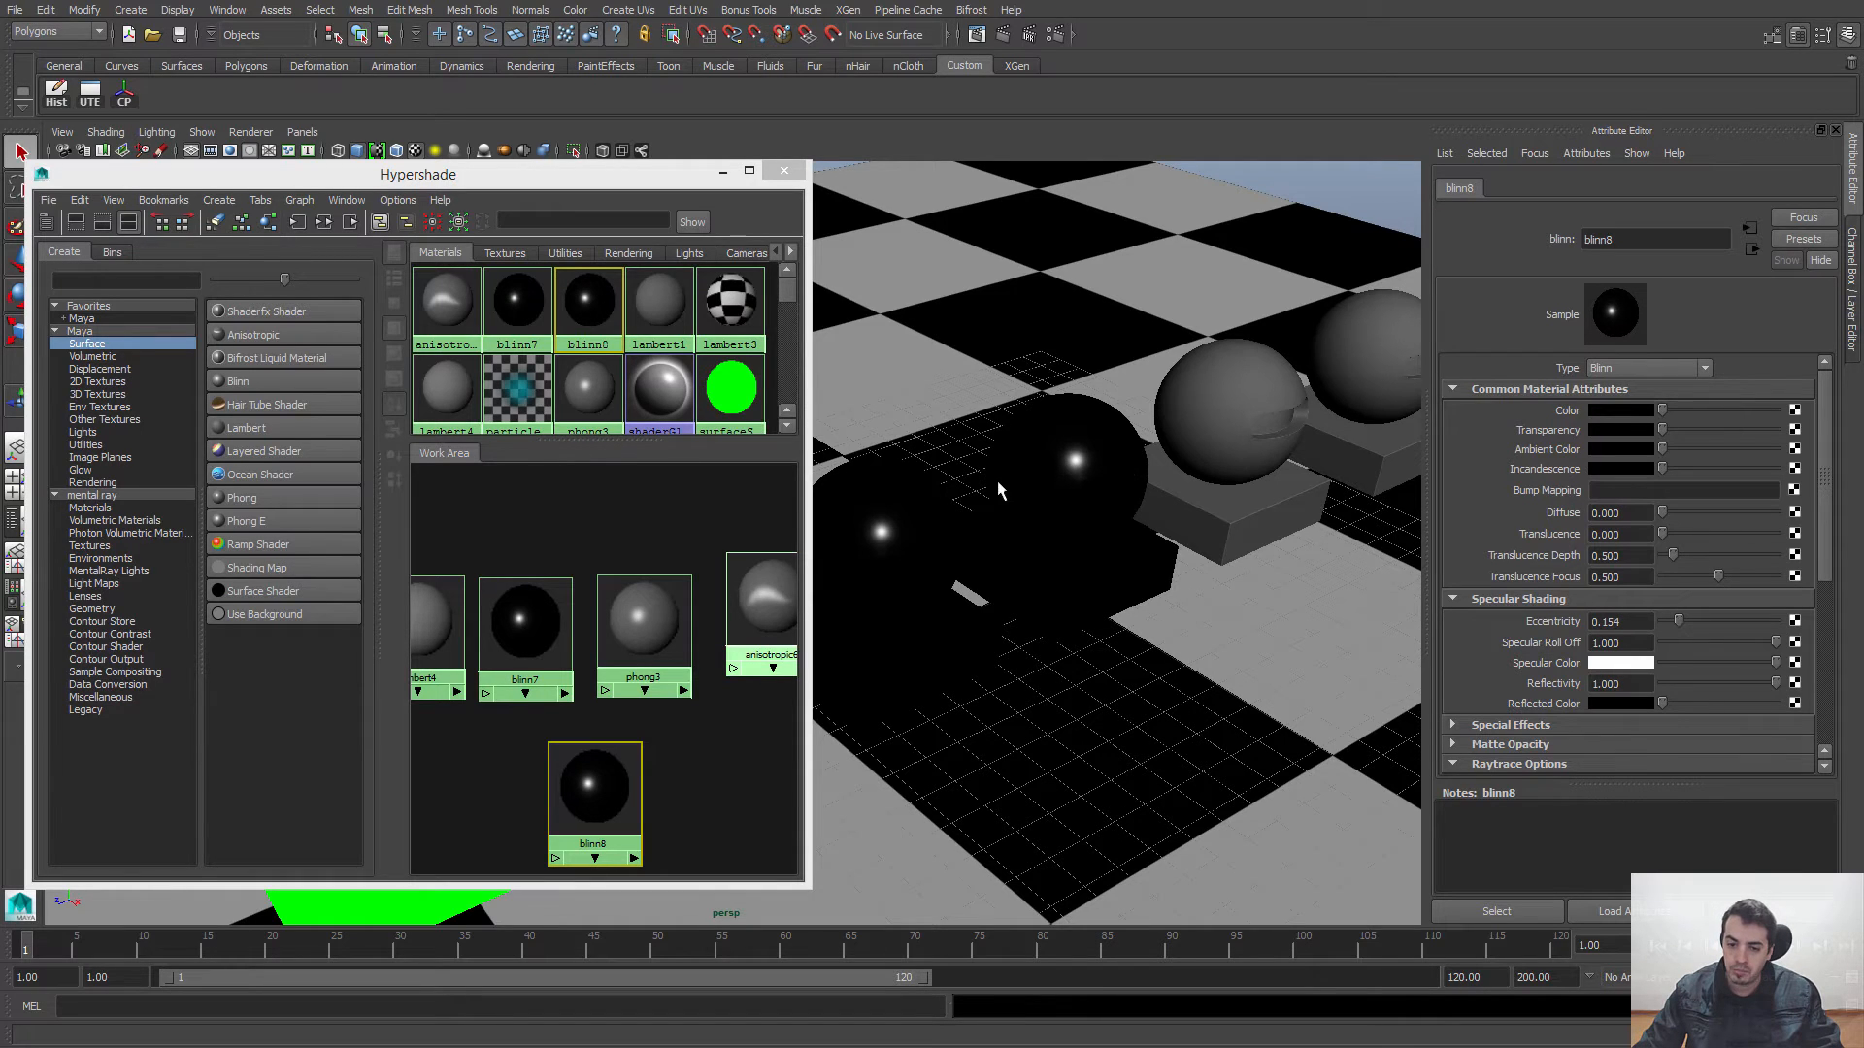
Step: Reframe the viewport on the two black Blinn spheres, then re-render the existing region with mental ray
left_click(1082, 479, "alt")
middle_click_drag(1154, 495, 1142, 492, "alt")
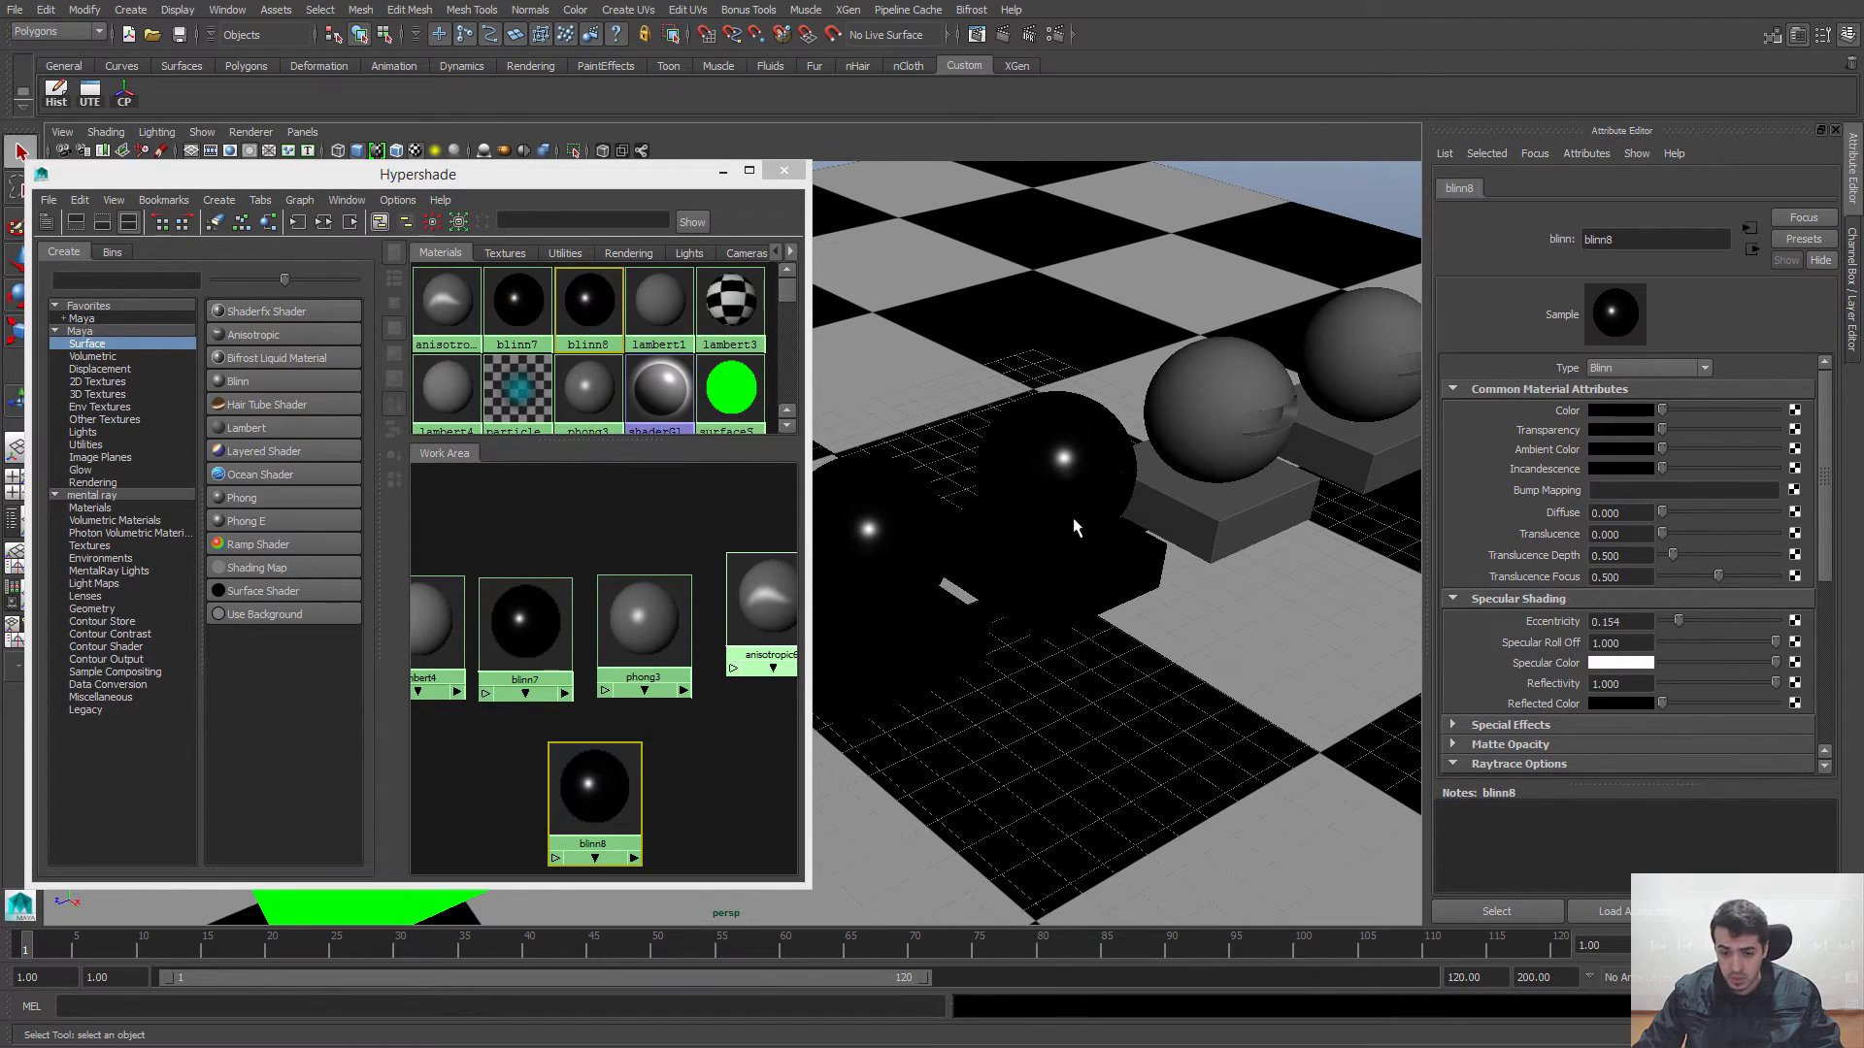
left_click(976, 35)
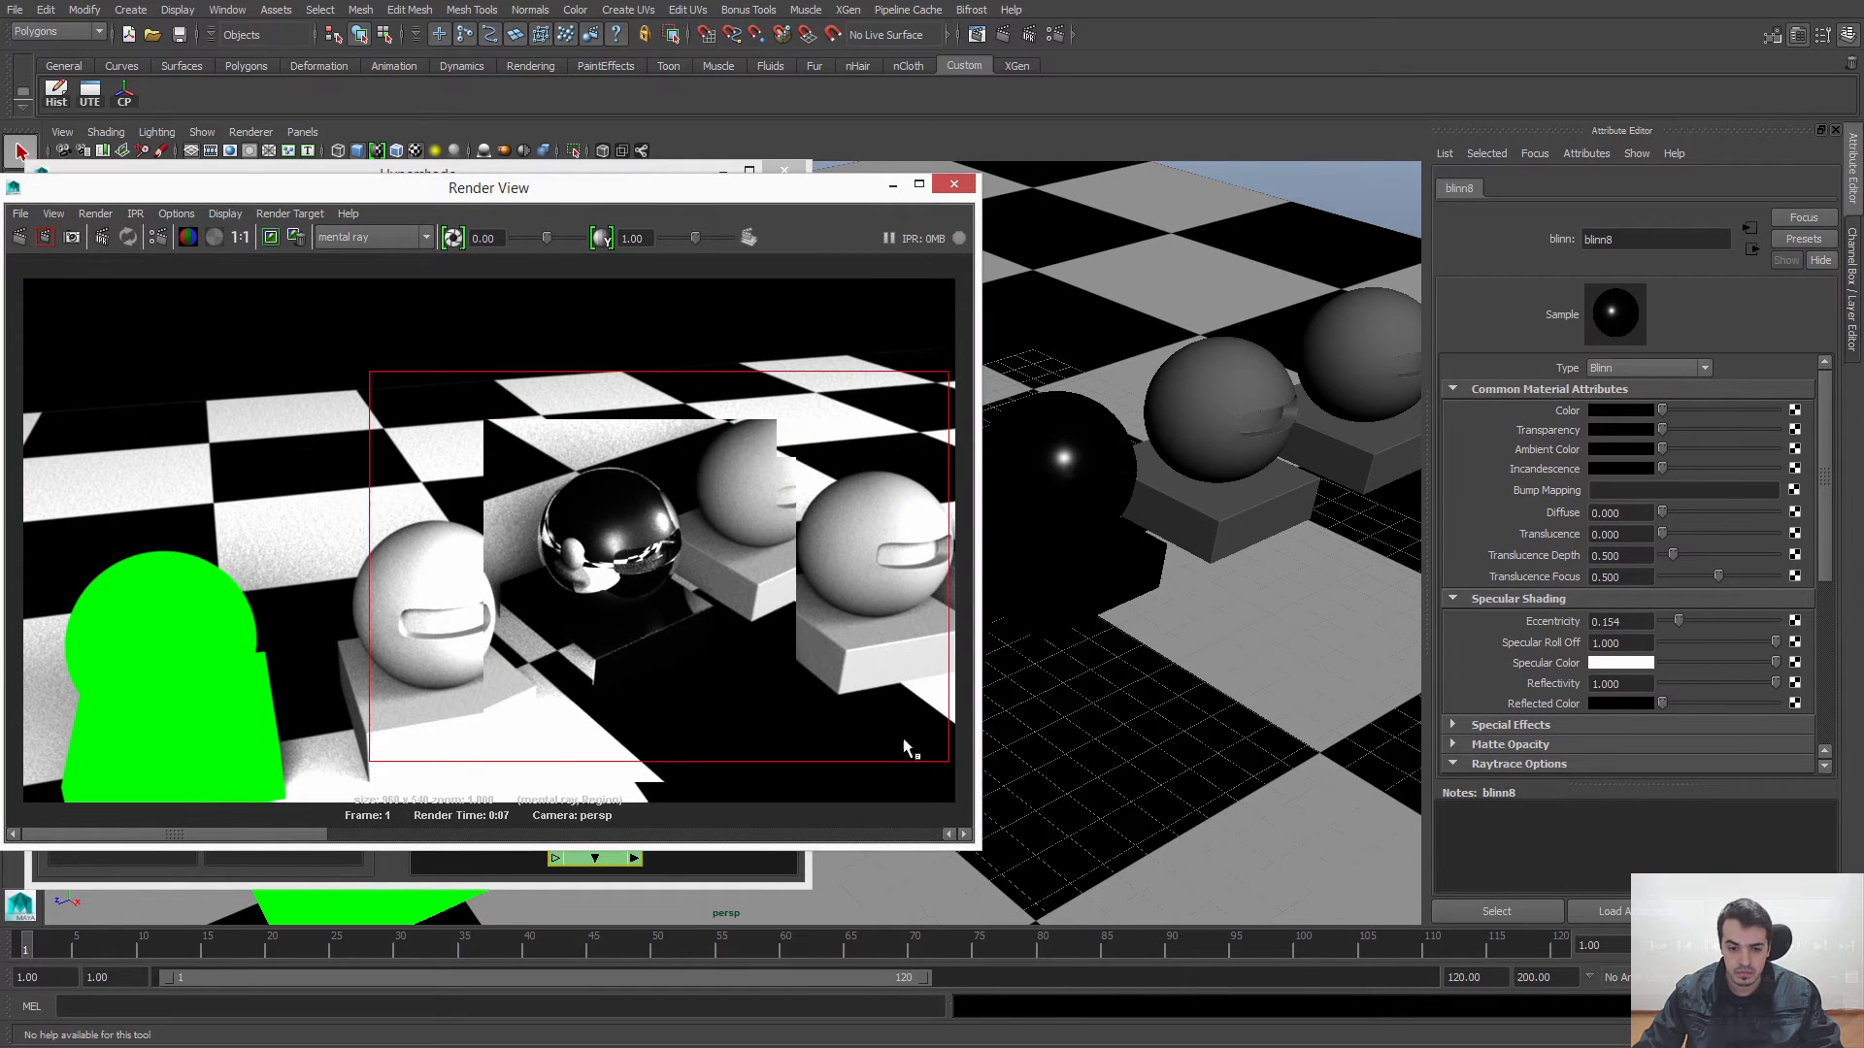
left_click(45, 237)
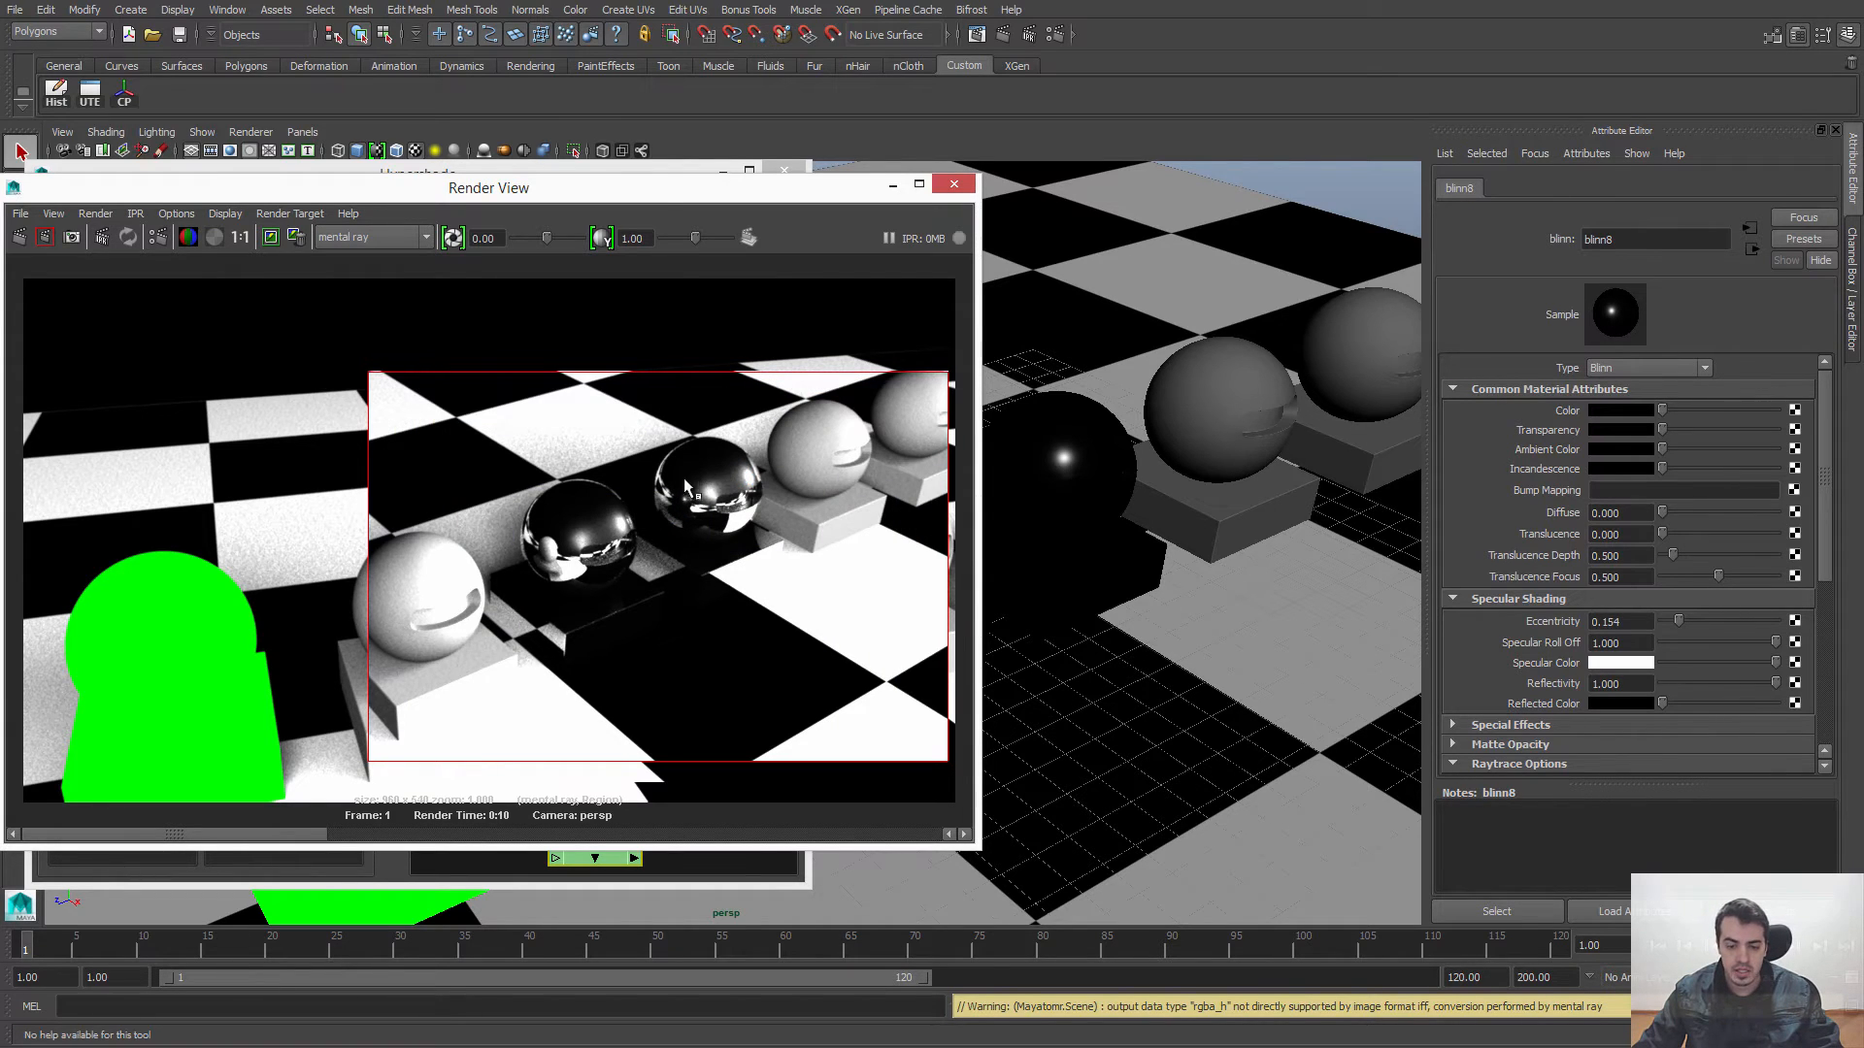
left_click_drag(670, 188, 723, 168)
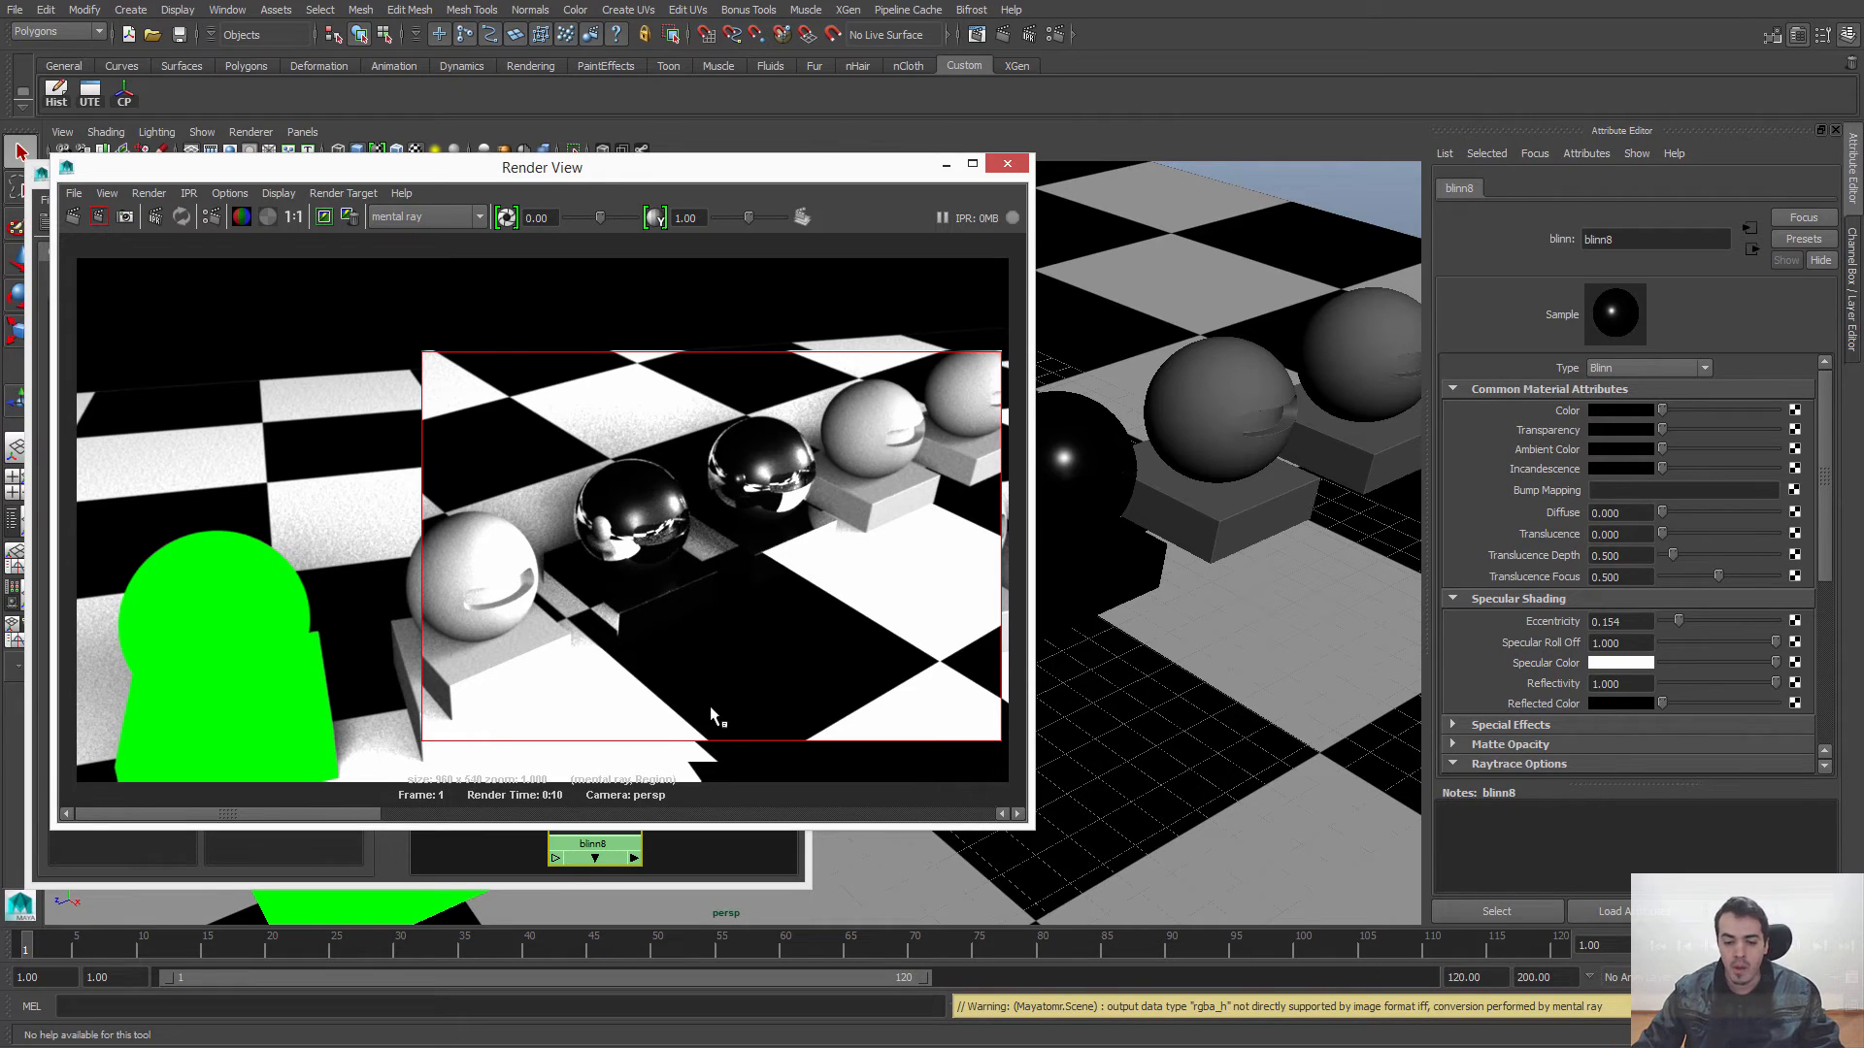
Step: Bring the Hypershade back in front of the render and select the blinn8 material in its work area
left_click(704, 849)
middle_click_drag(583, 783, 586, 787)
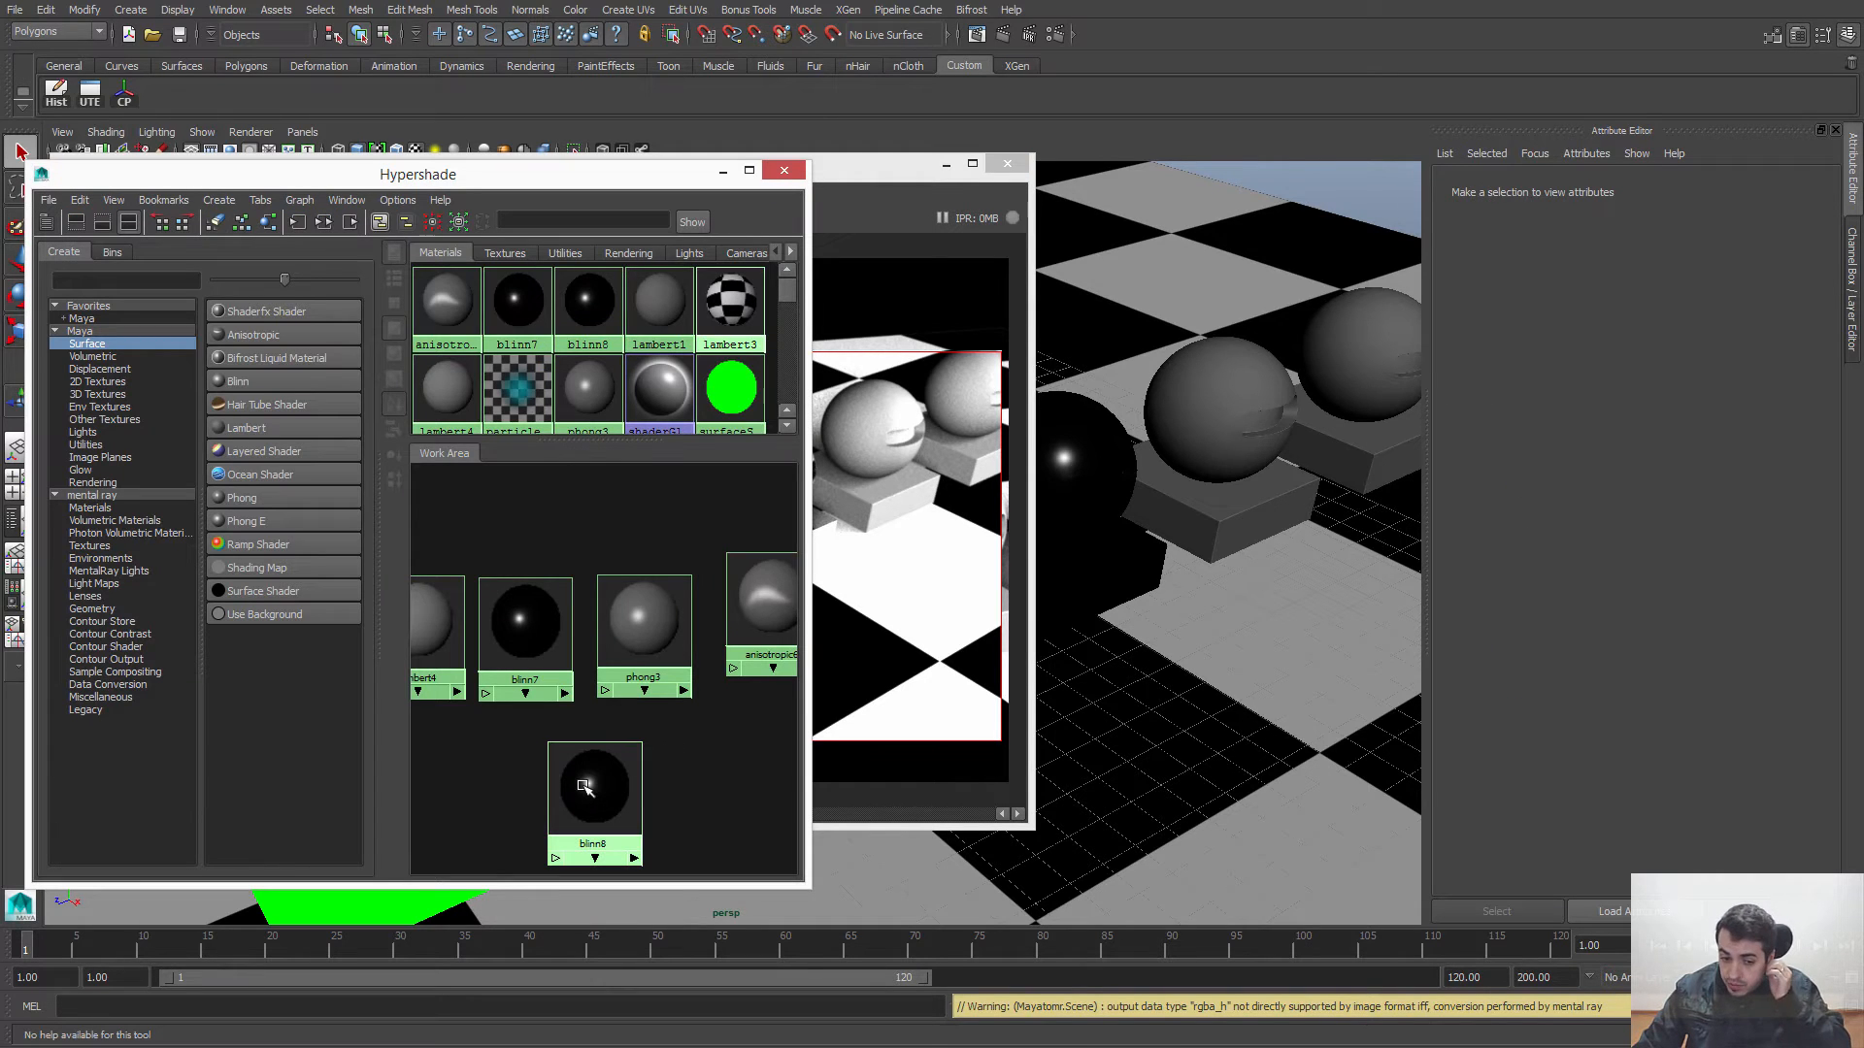
left_click_drag(583, 784, 593, 780)
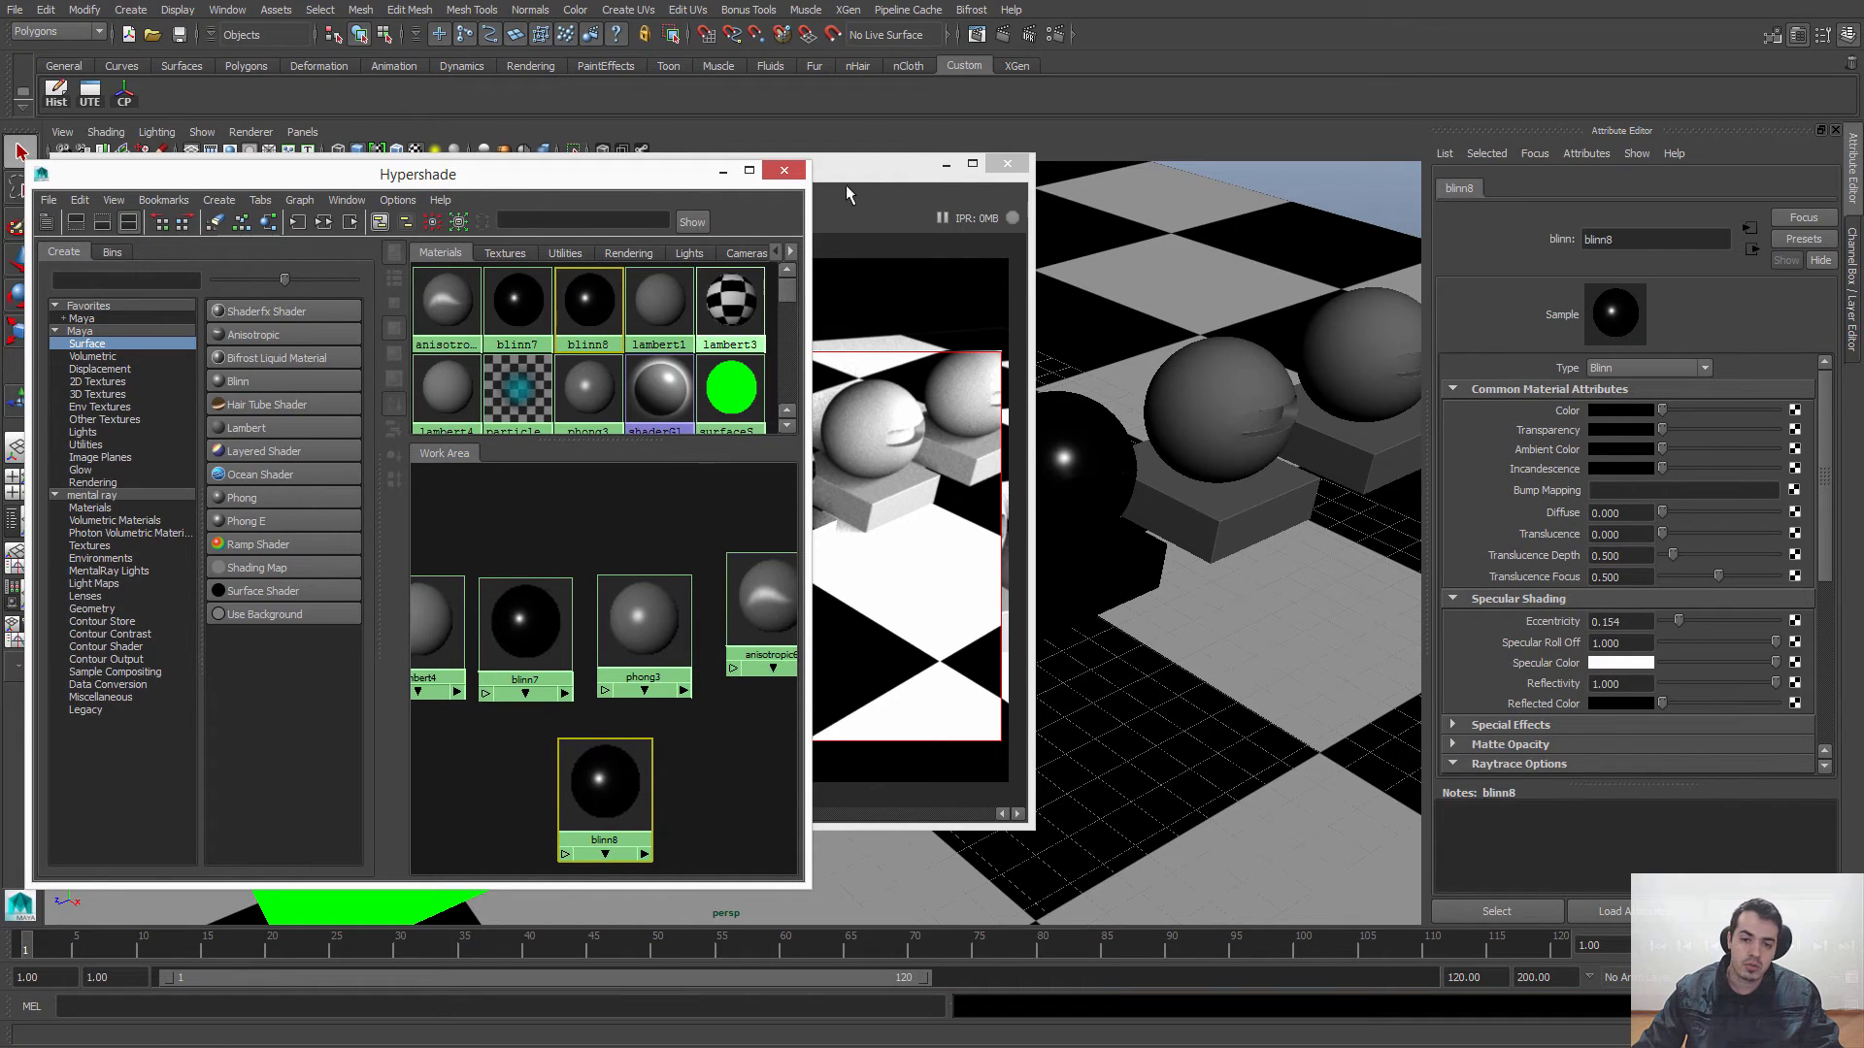
left_click(817, 200)
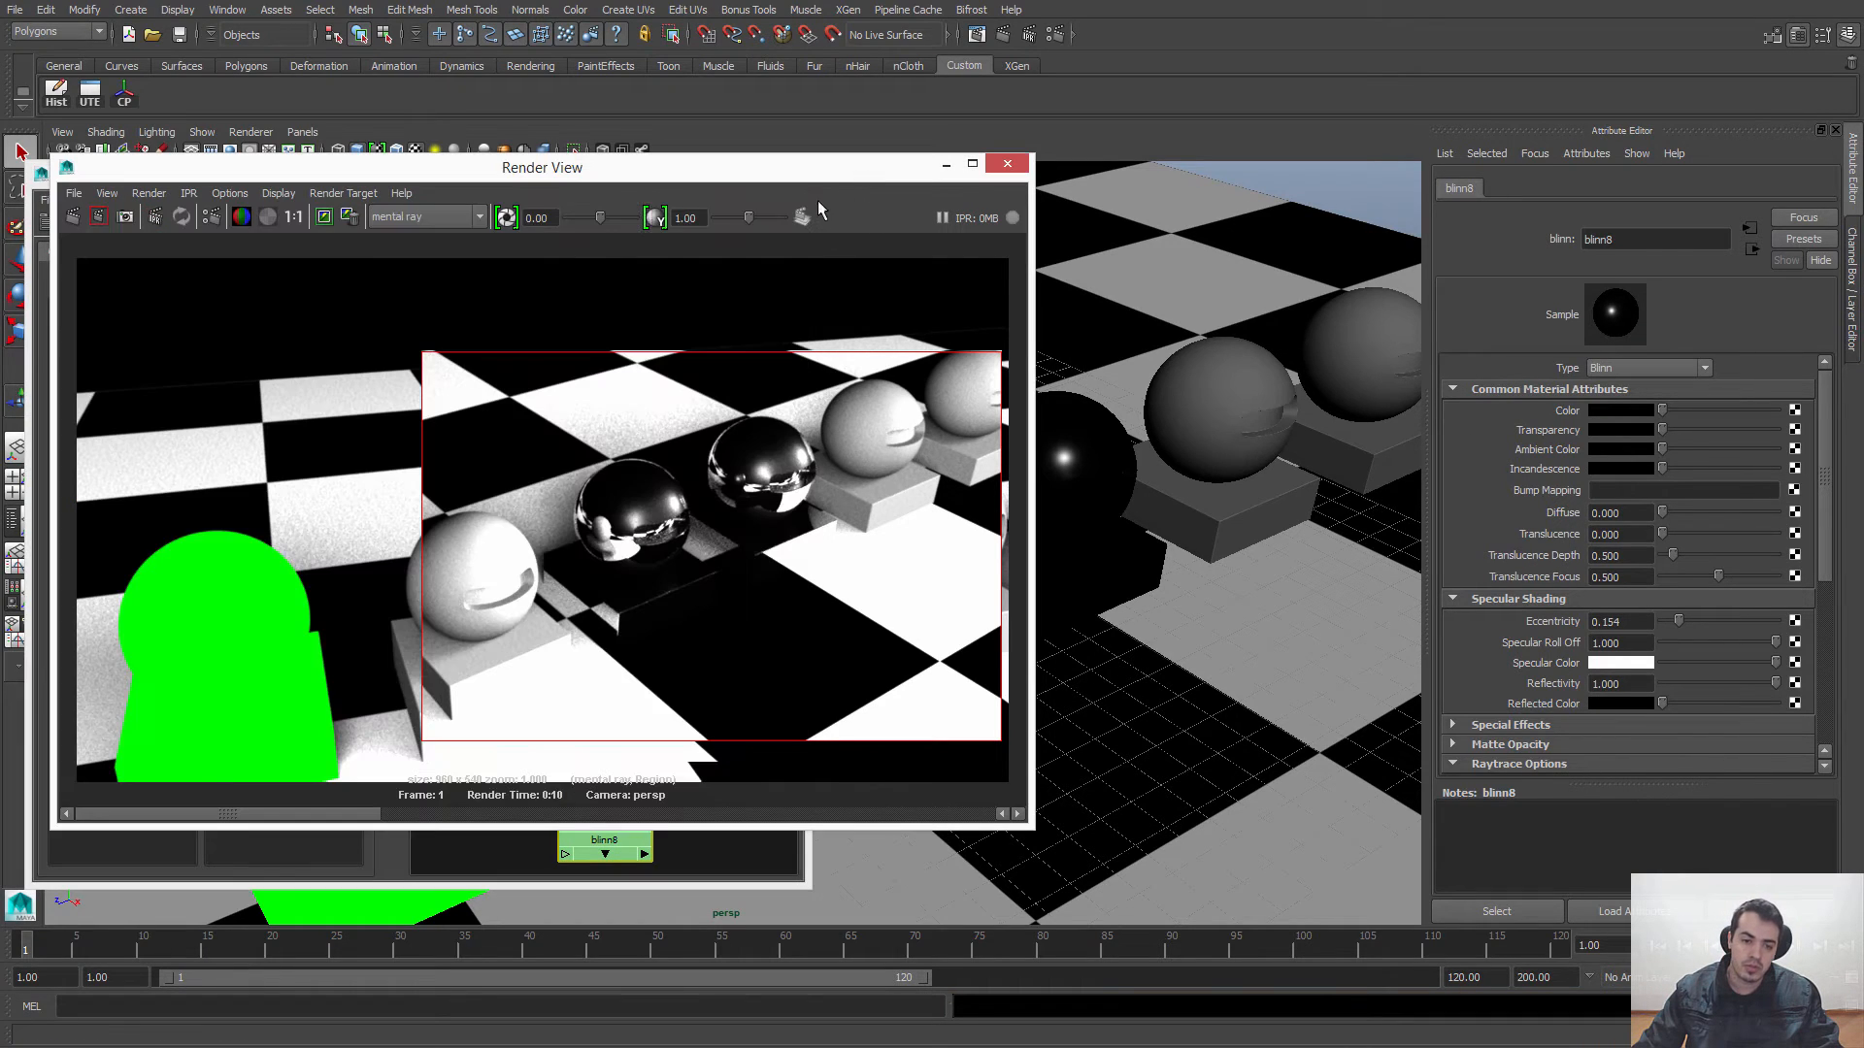
left_click(684, 839)
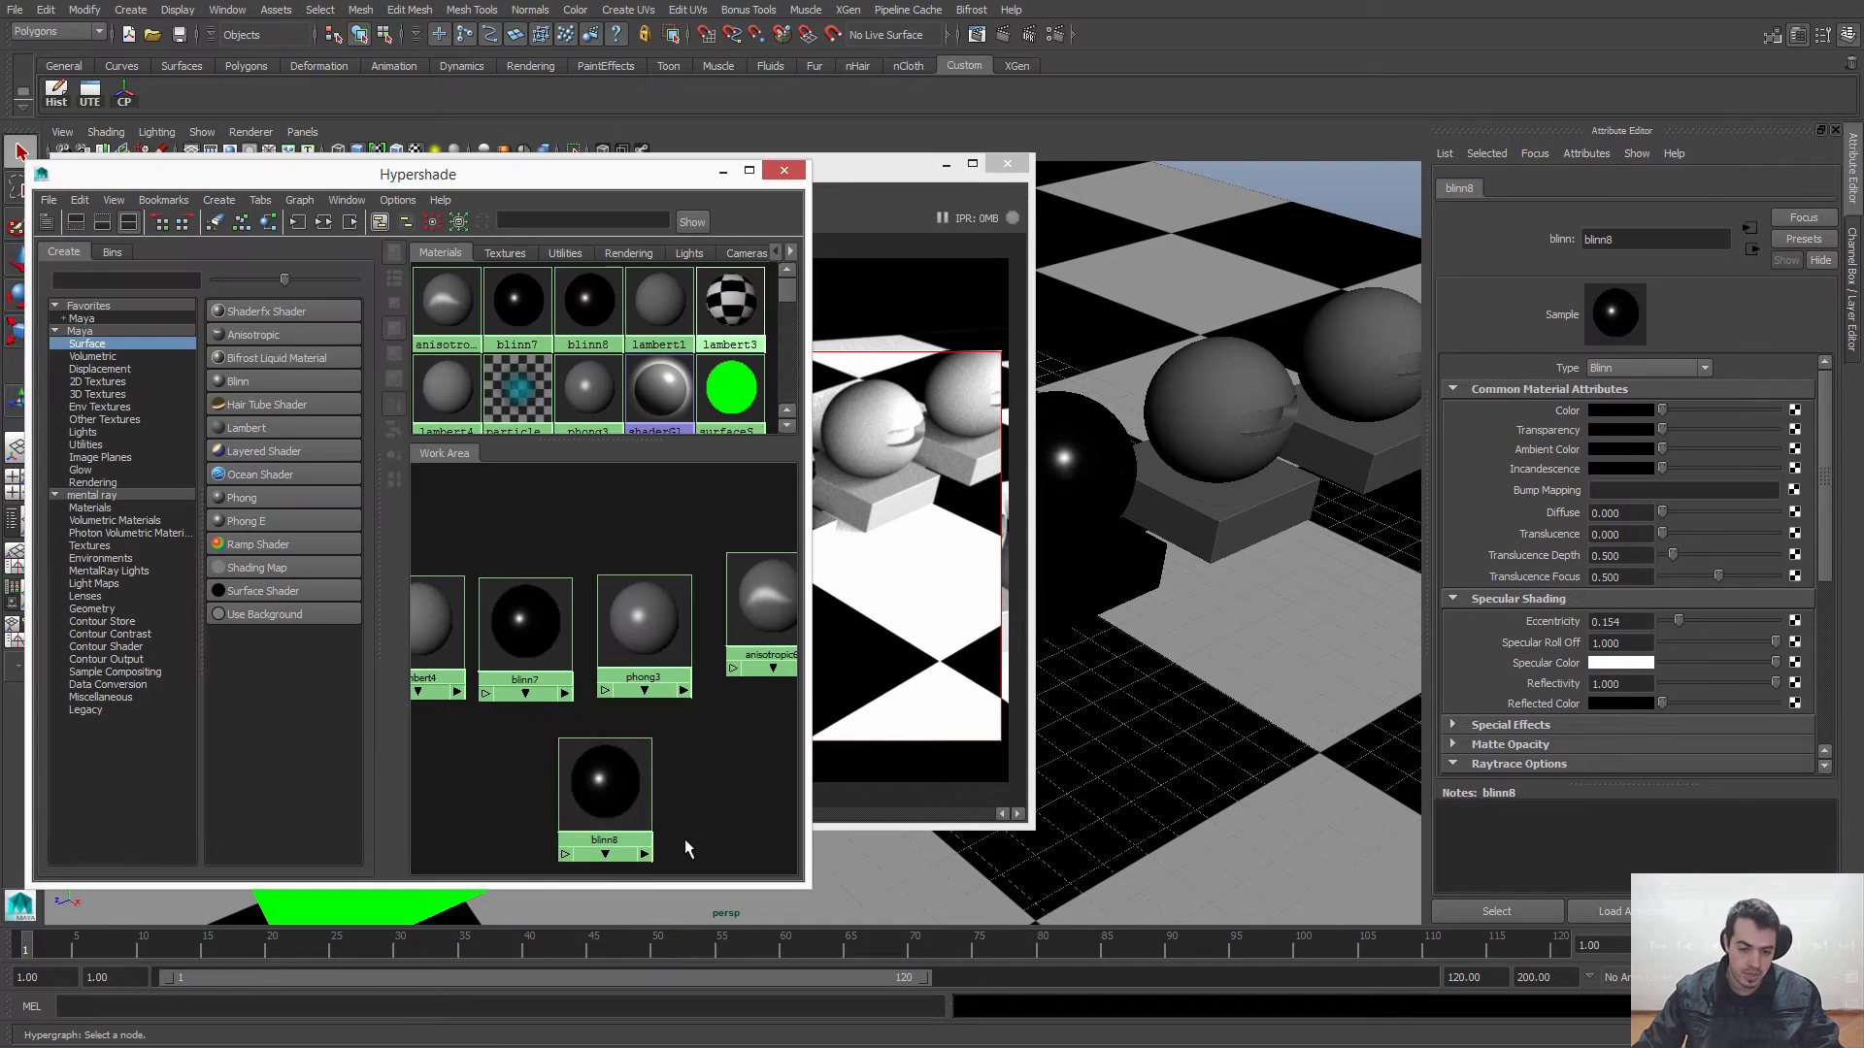
left_click(623, 791)
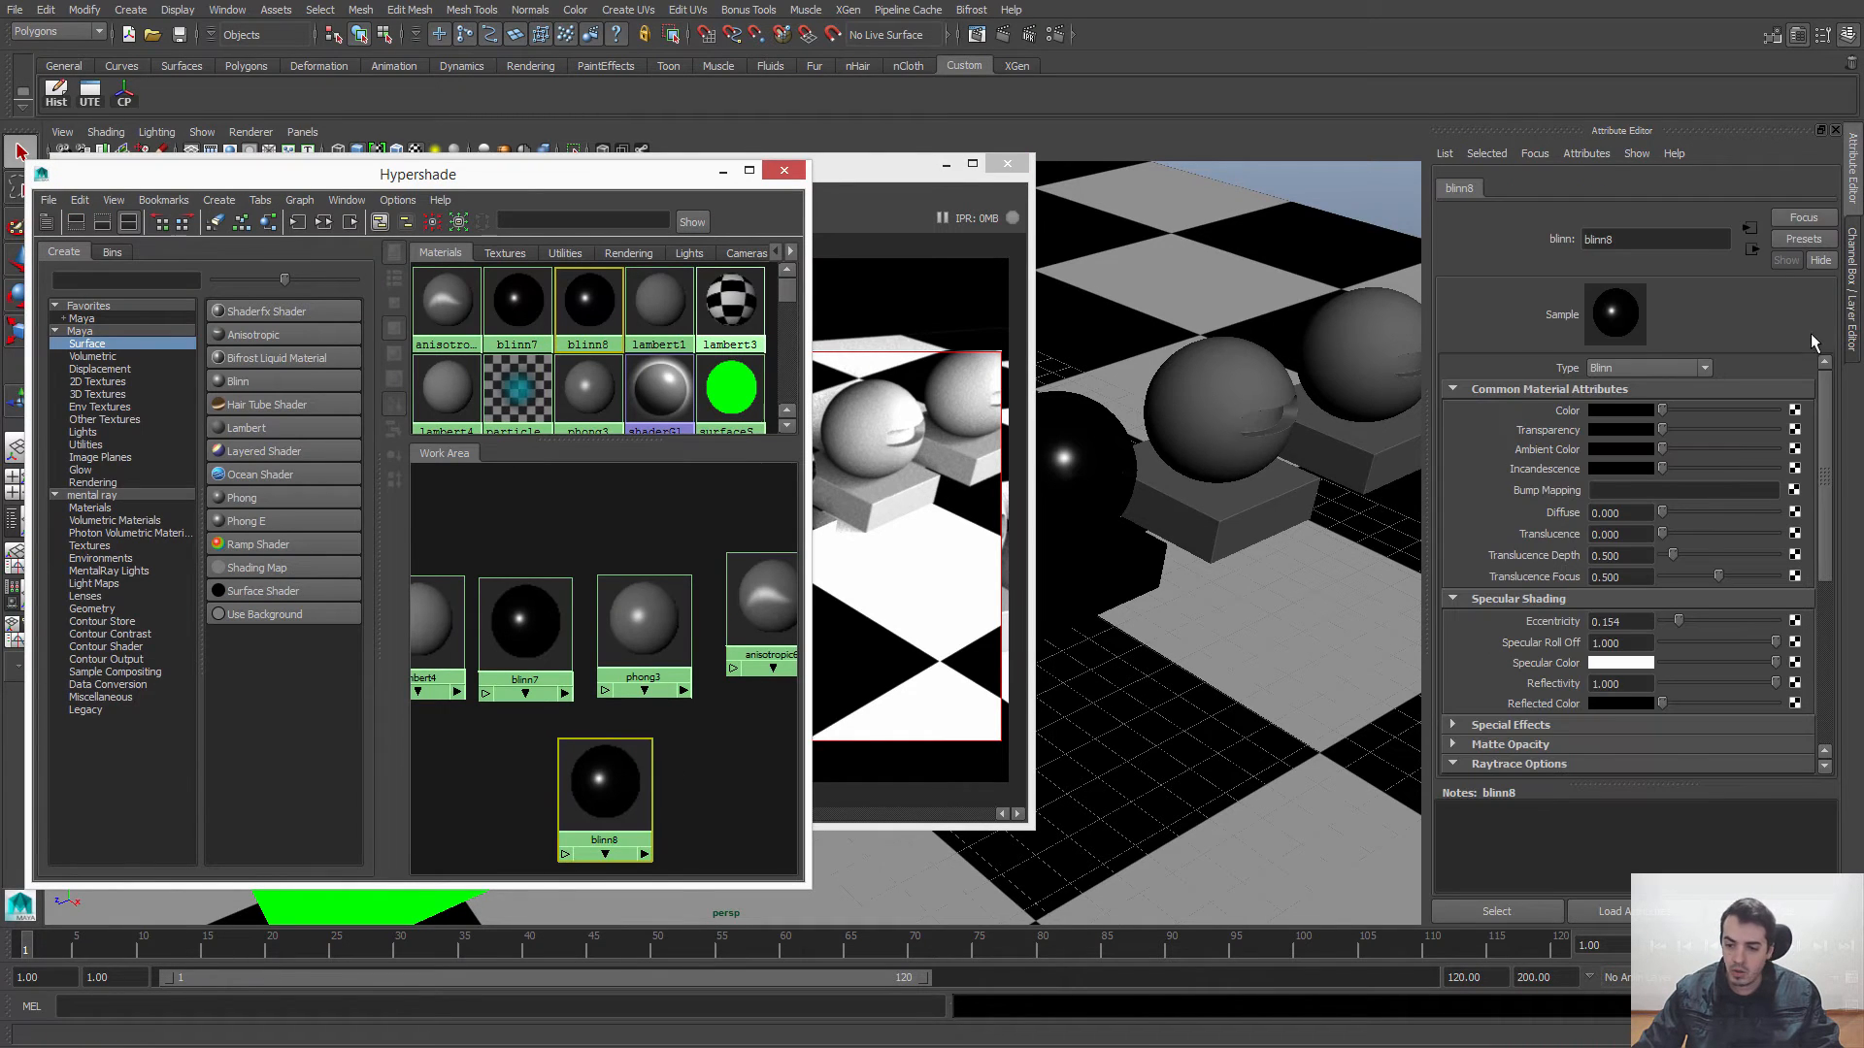
Step: Expand blinn8's mental ray attributes and set Mi Reflection Blur to 5
left_click_drag(1826, 393, 1825, 532)
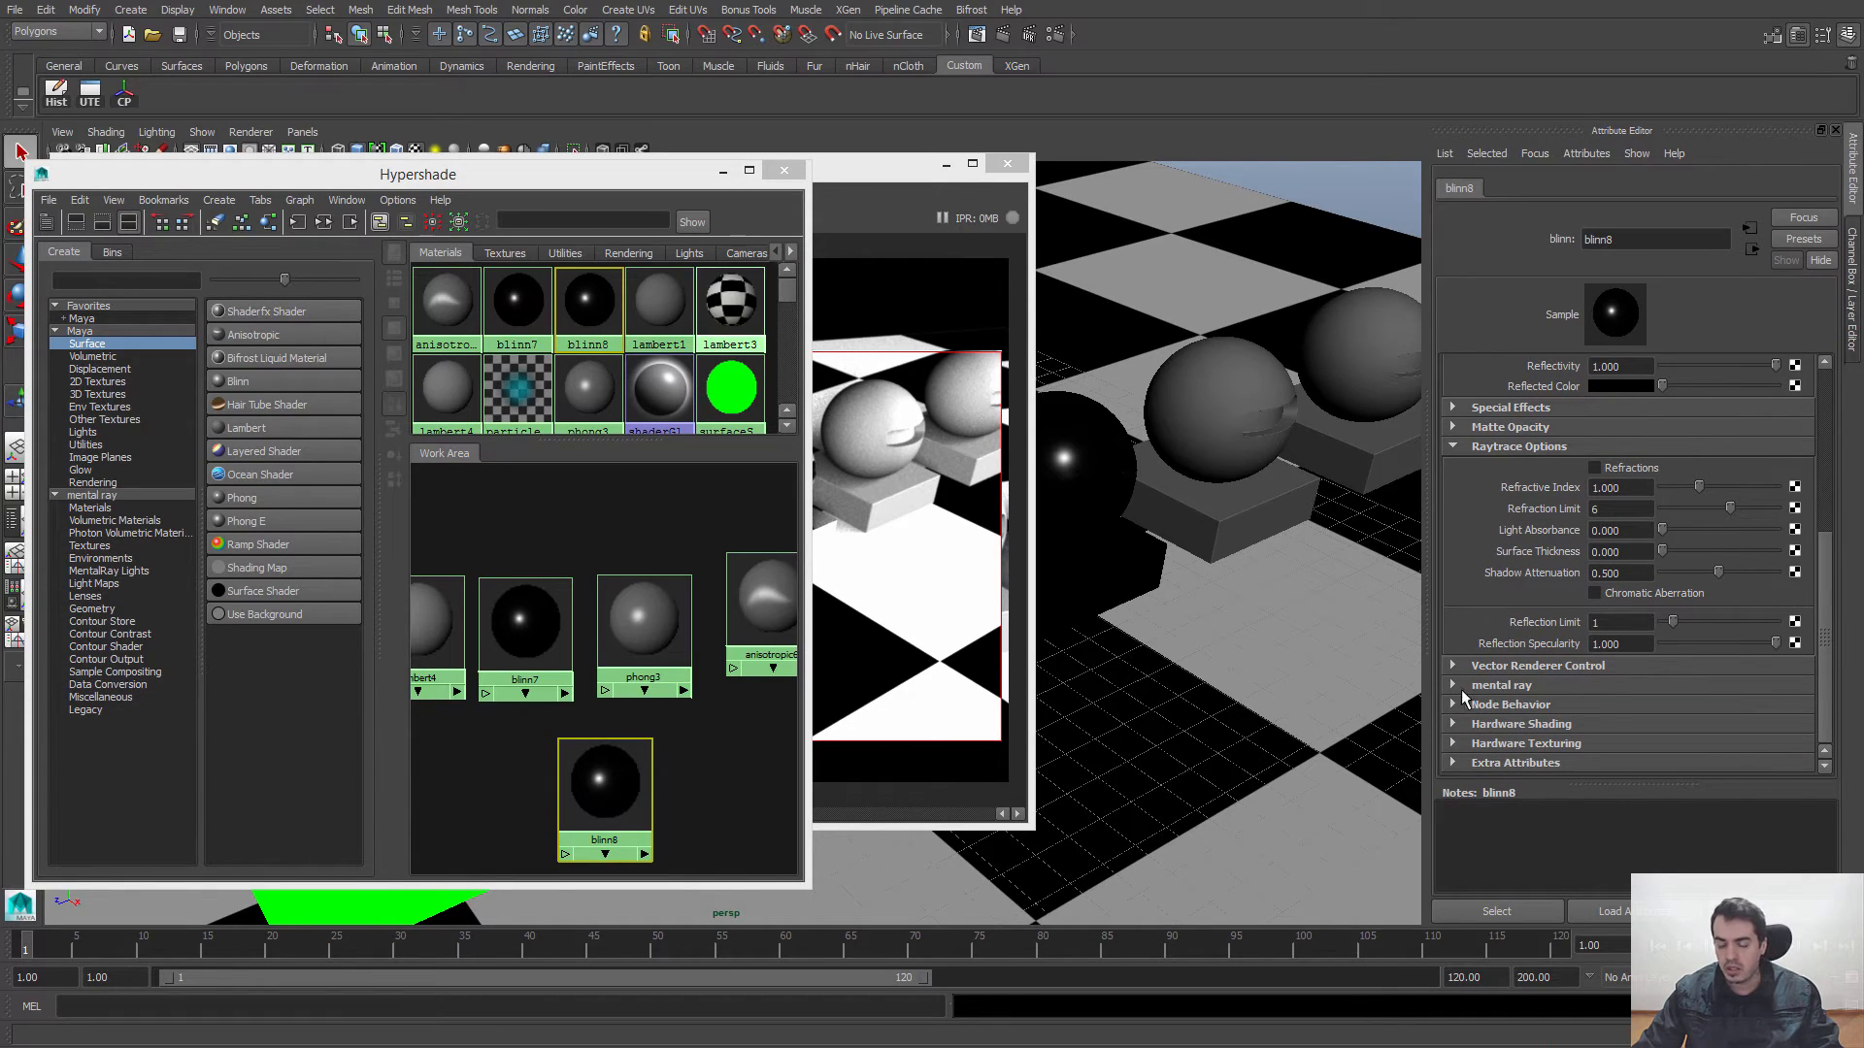
left_click(1454, 686)
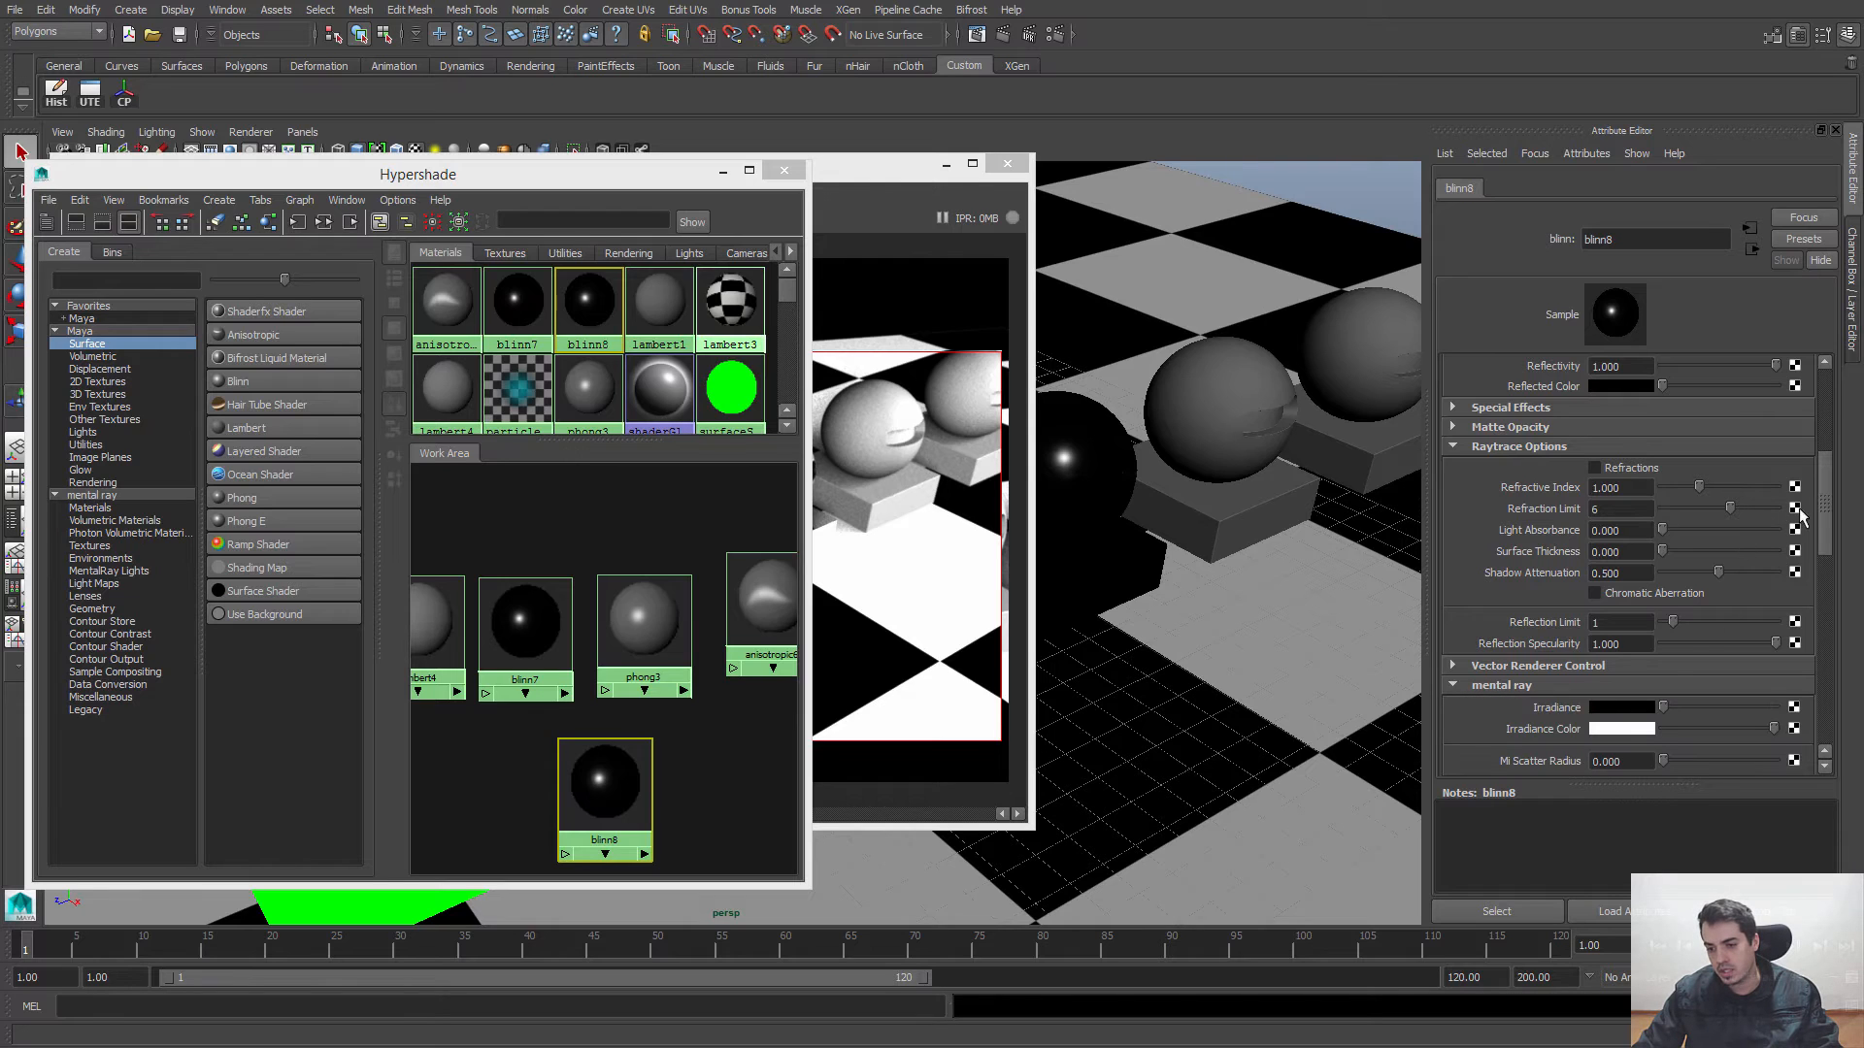
left_click_drag(1823, 504, 1826, 552)
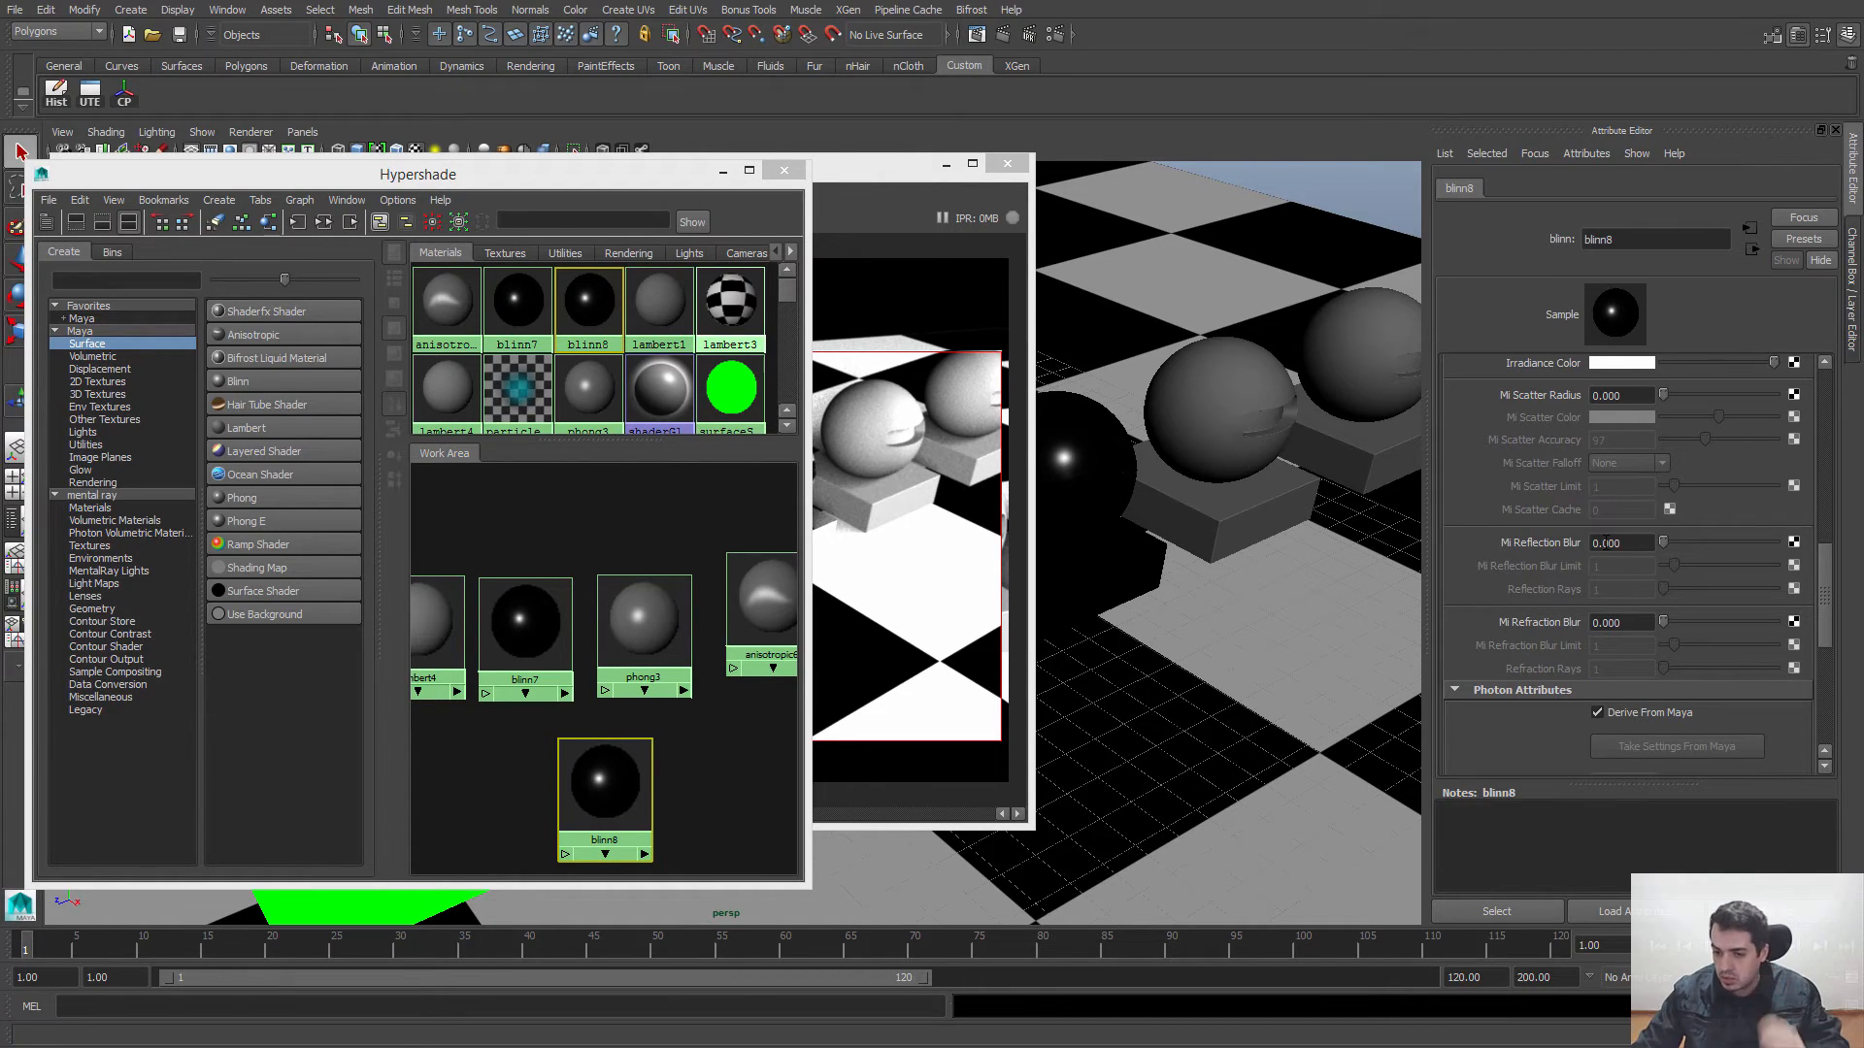
left_click(1637, 542)
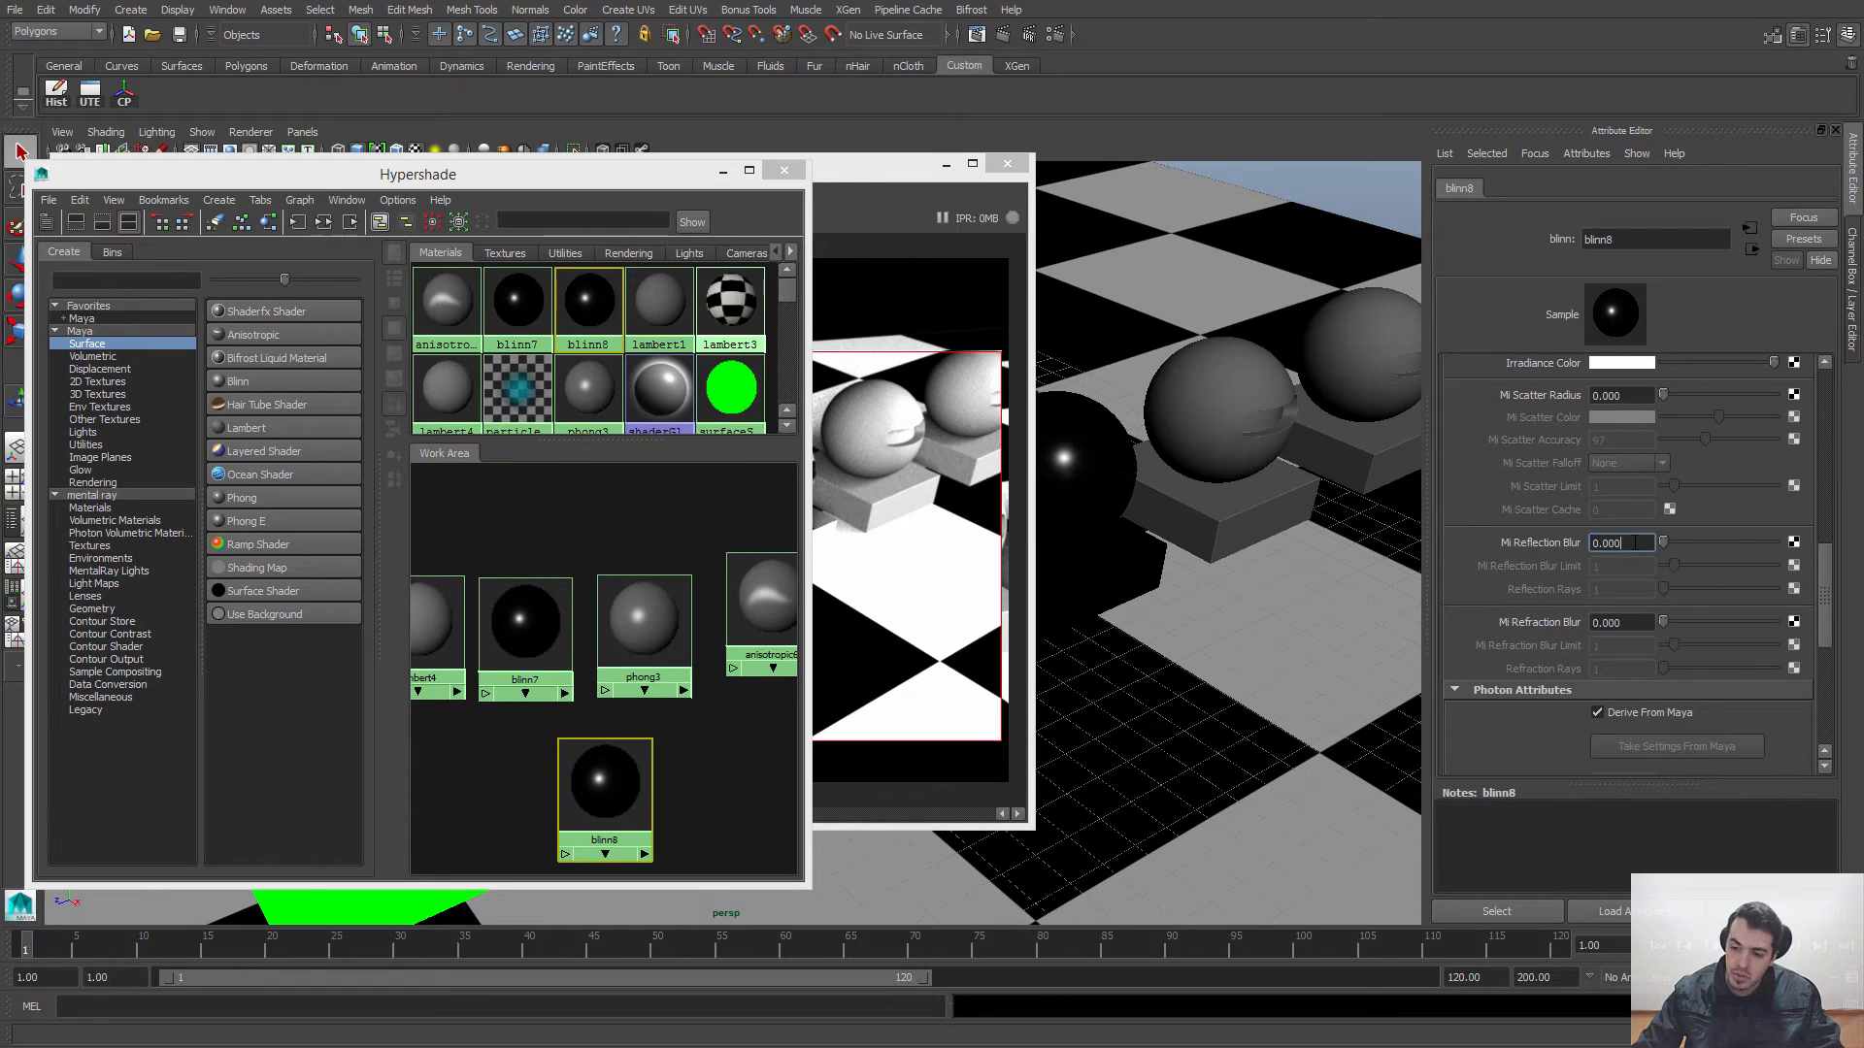
left_click_drag(1637, 543, 1555, 548)
type("5")
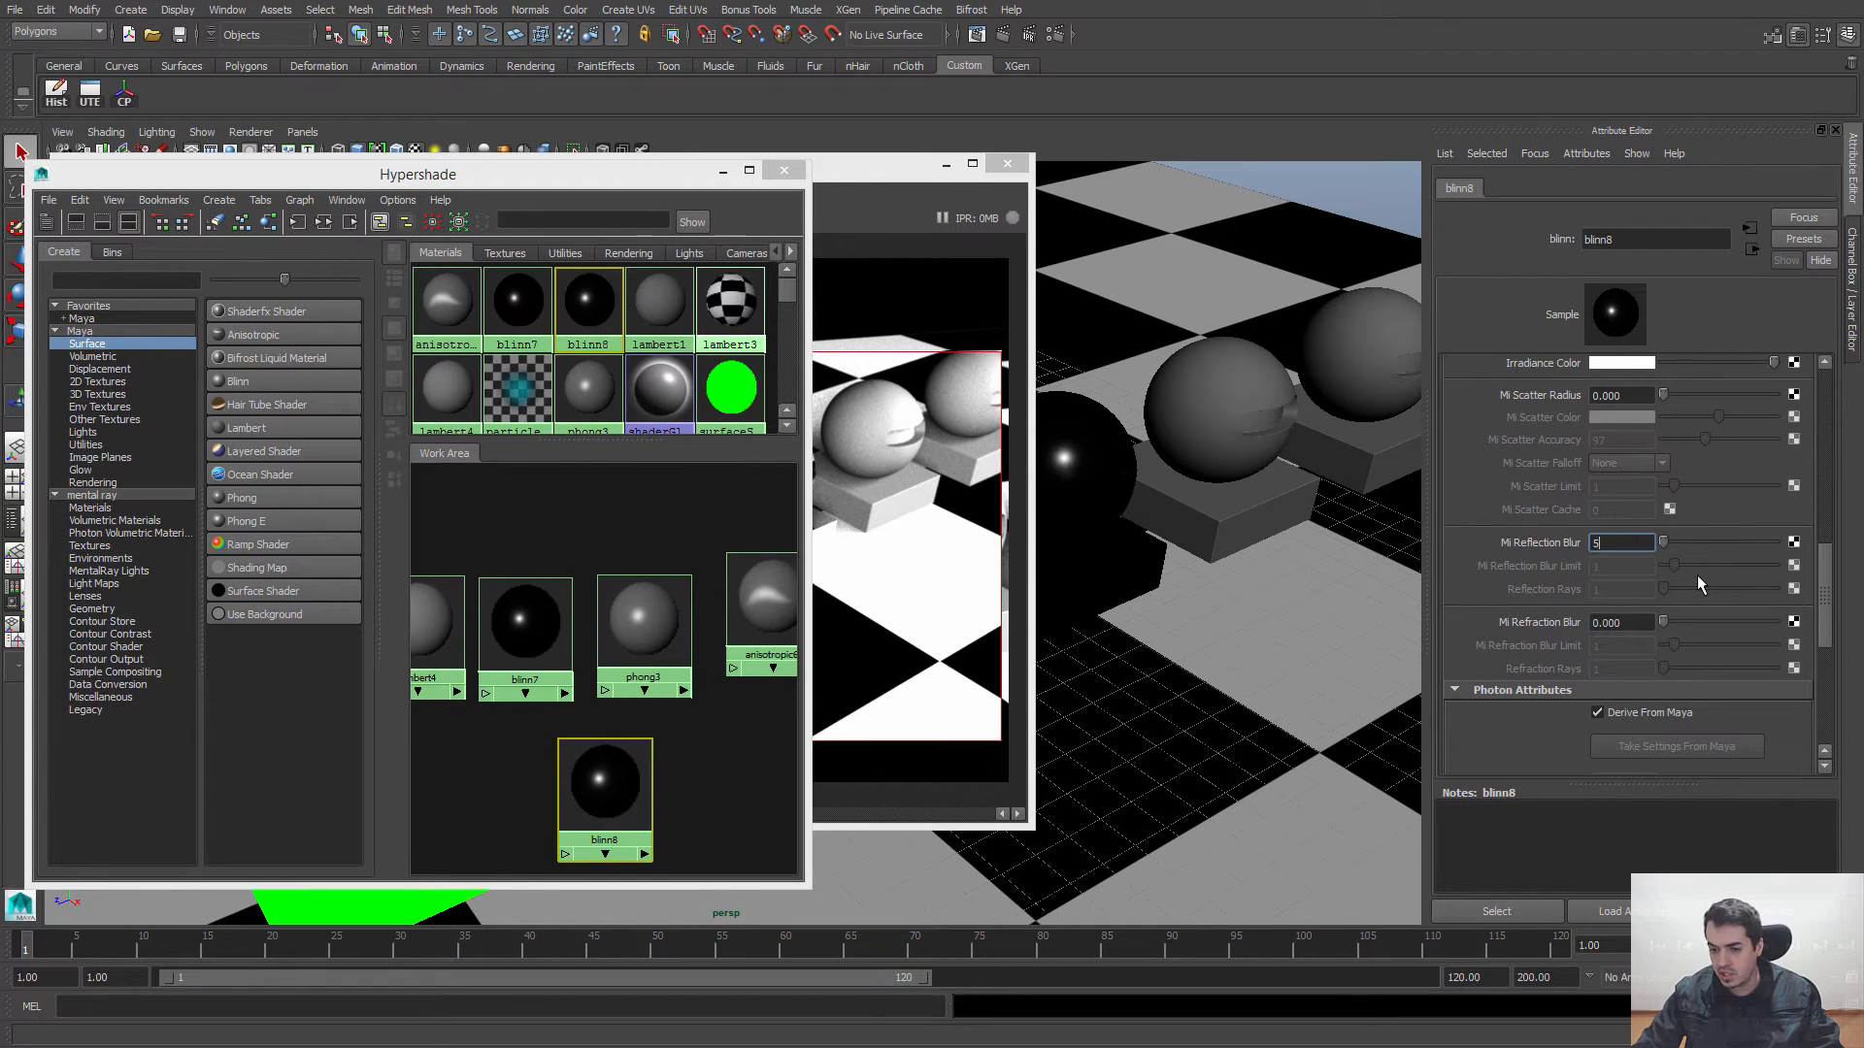
key("Return")
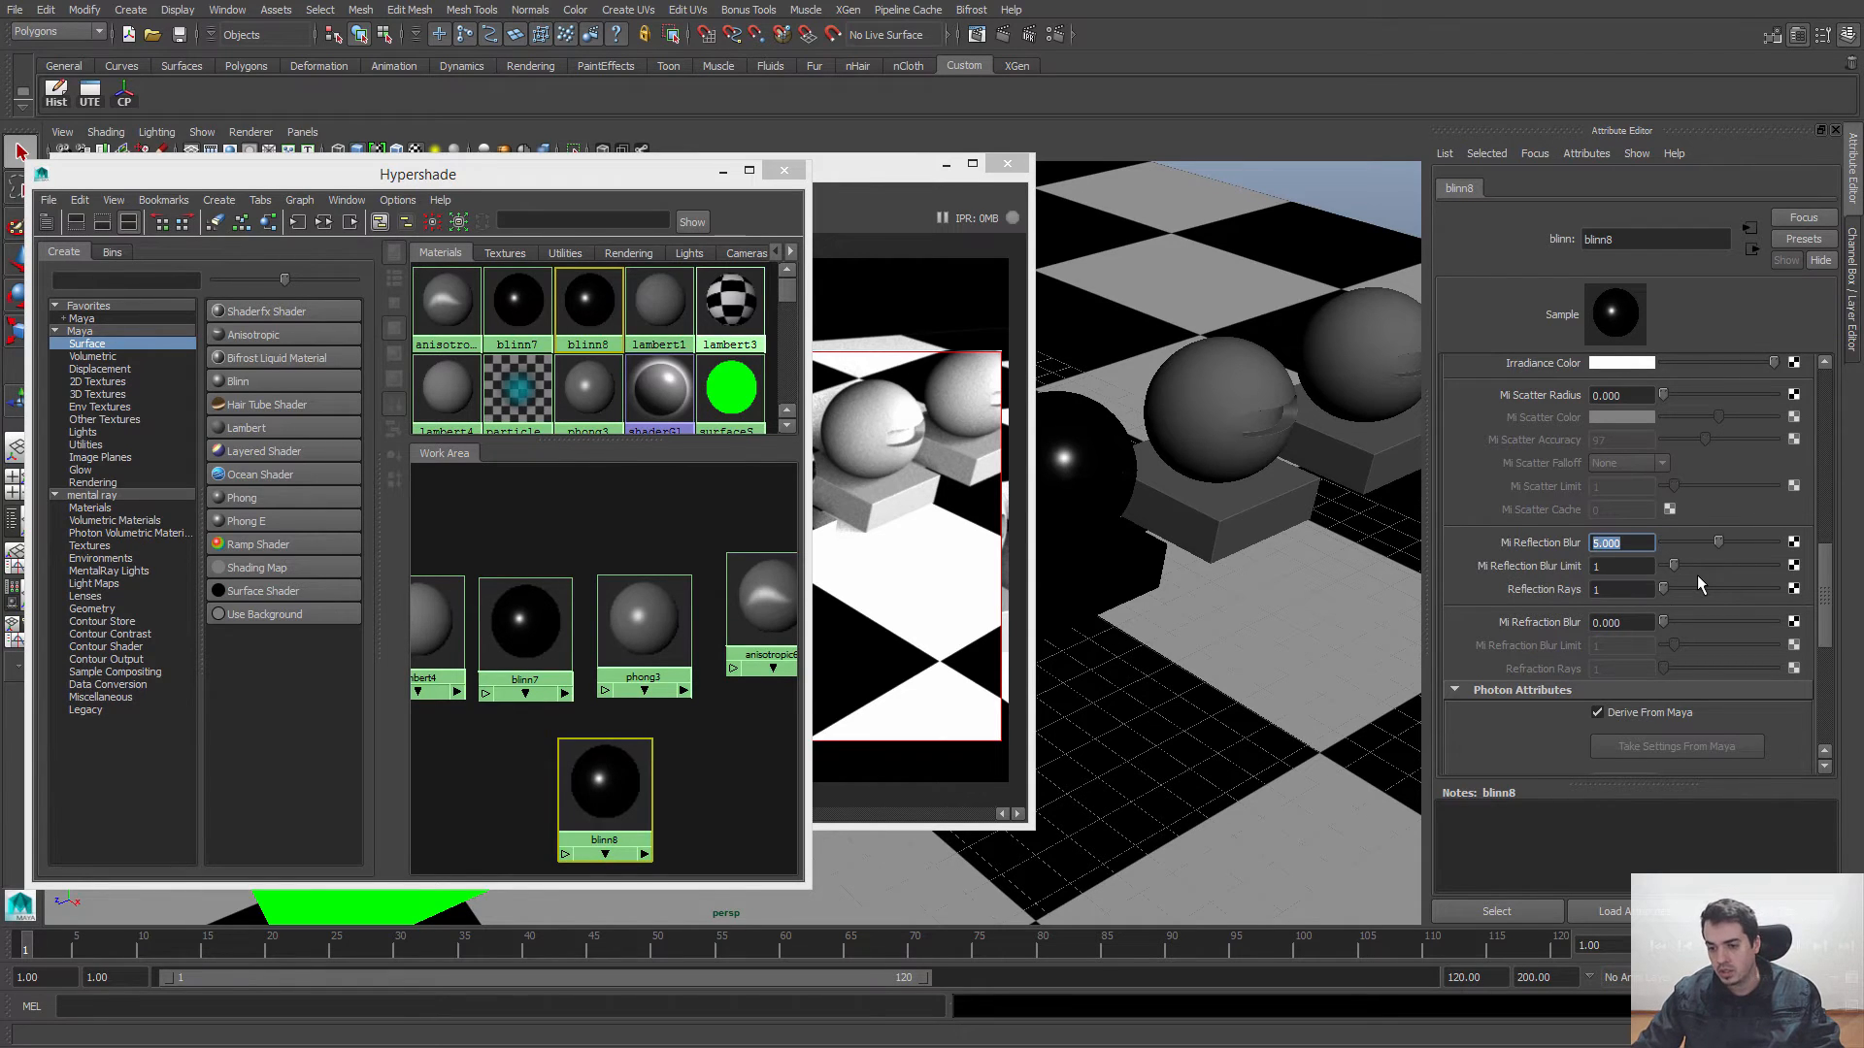
Step: Re-render the region and compare the reflections on the two black spheres up close
left_click(864, 177)
left_click(98, 216)
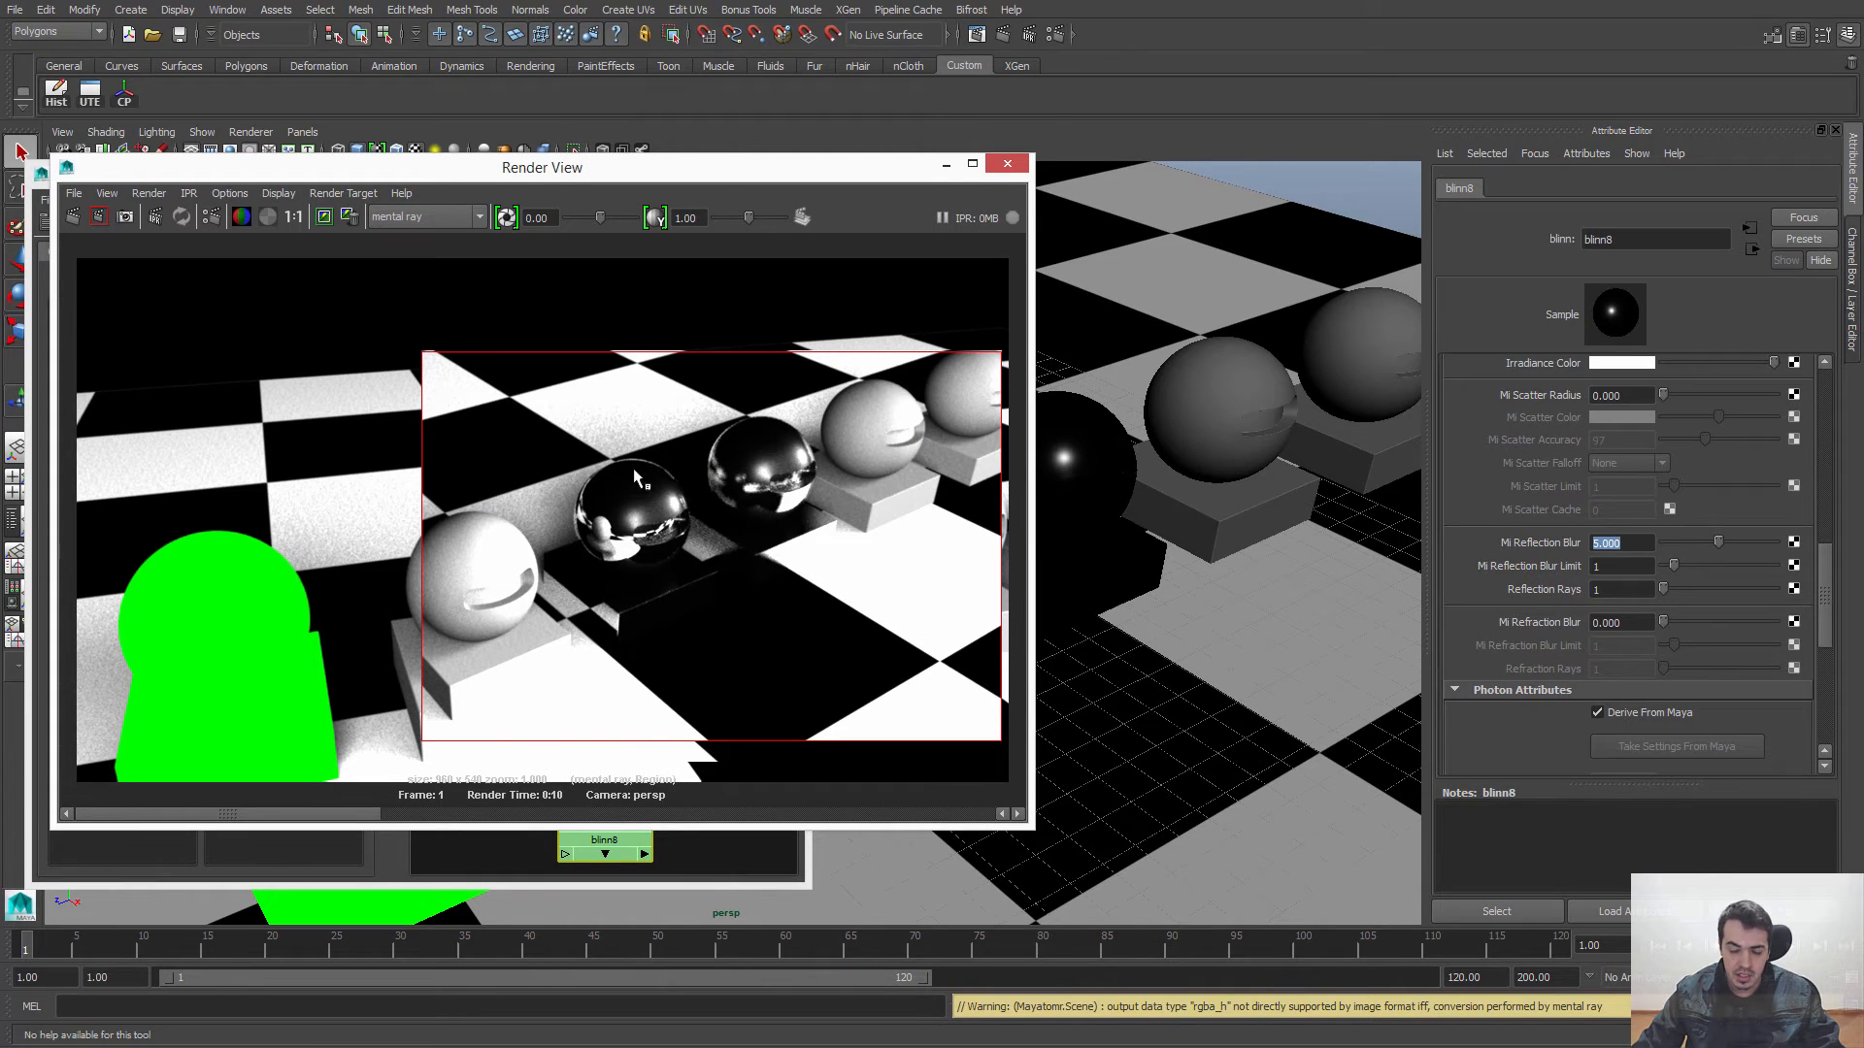
scroll(602, 457, "up", 2)
middle_click_drag(823, 516, 782, 521)
scroll(707, 484, "up", 3)
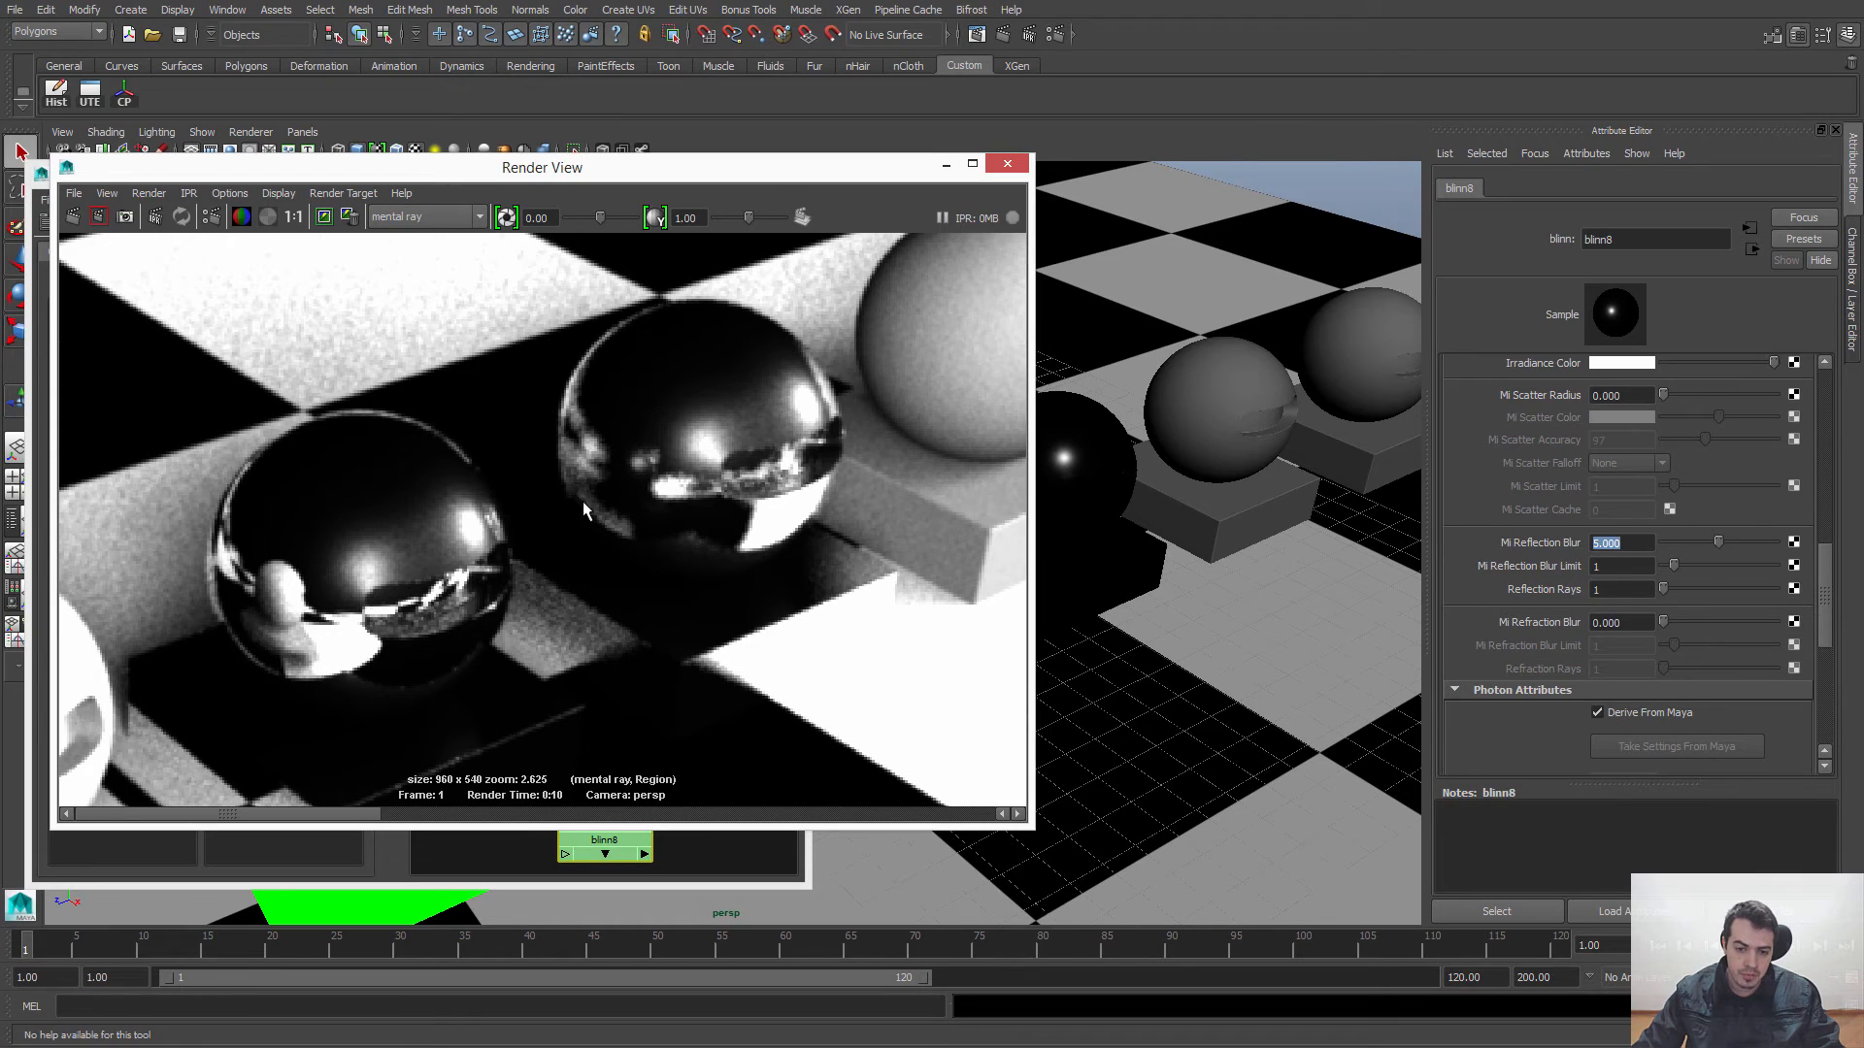
left_click(295, 217)
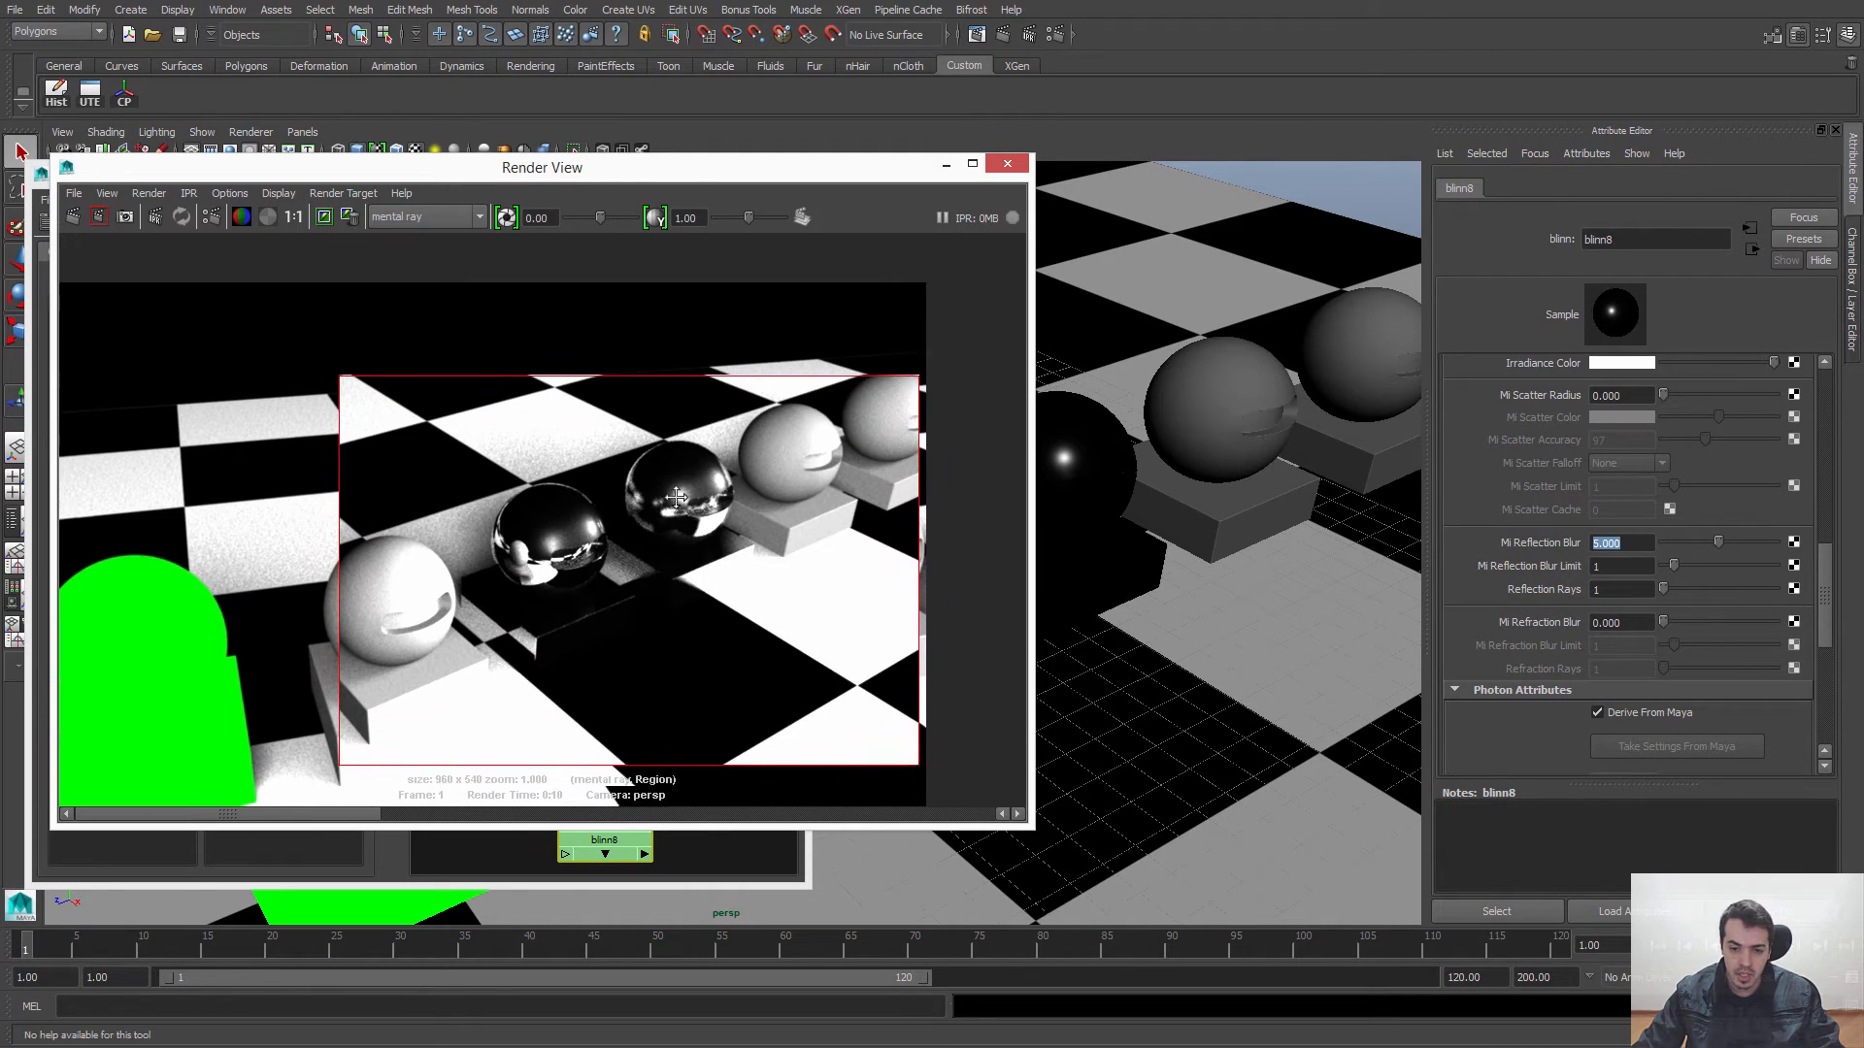
middle_click_drag(677, 497, 675, 498, "alt")
Step: Set blinn8's Mi Reflection Blur to 15 and Reflection Rays to 5
left_click(1619, 542)
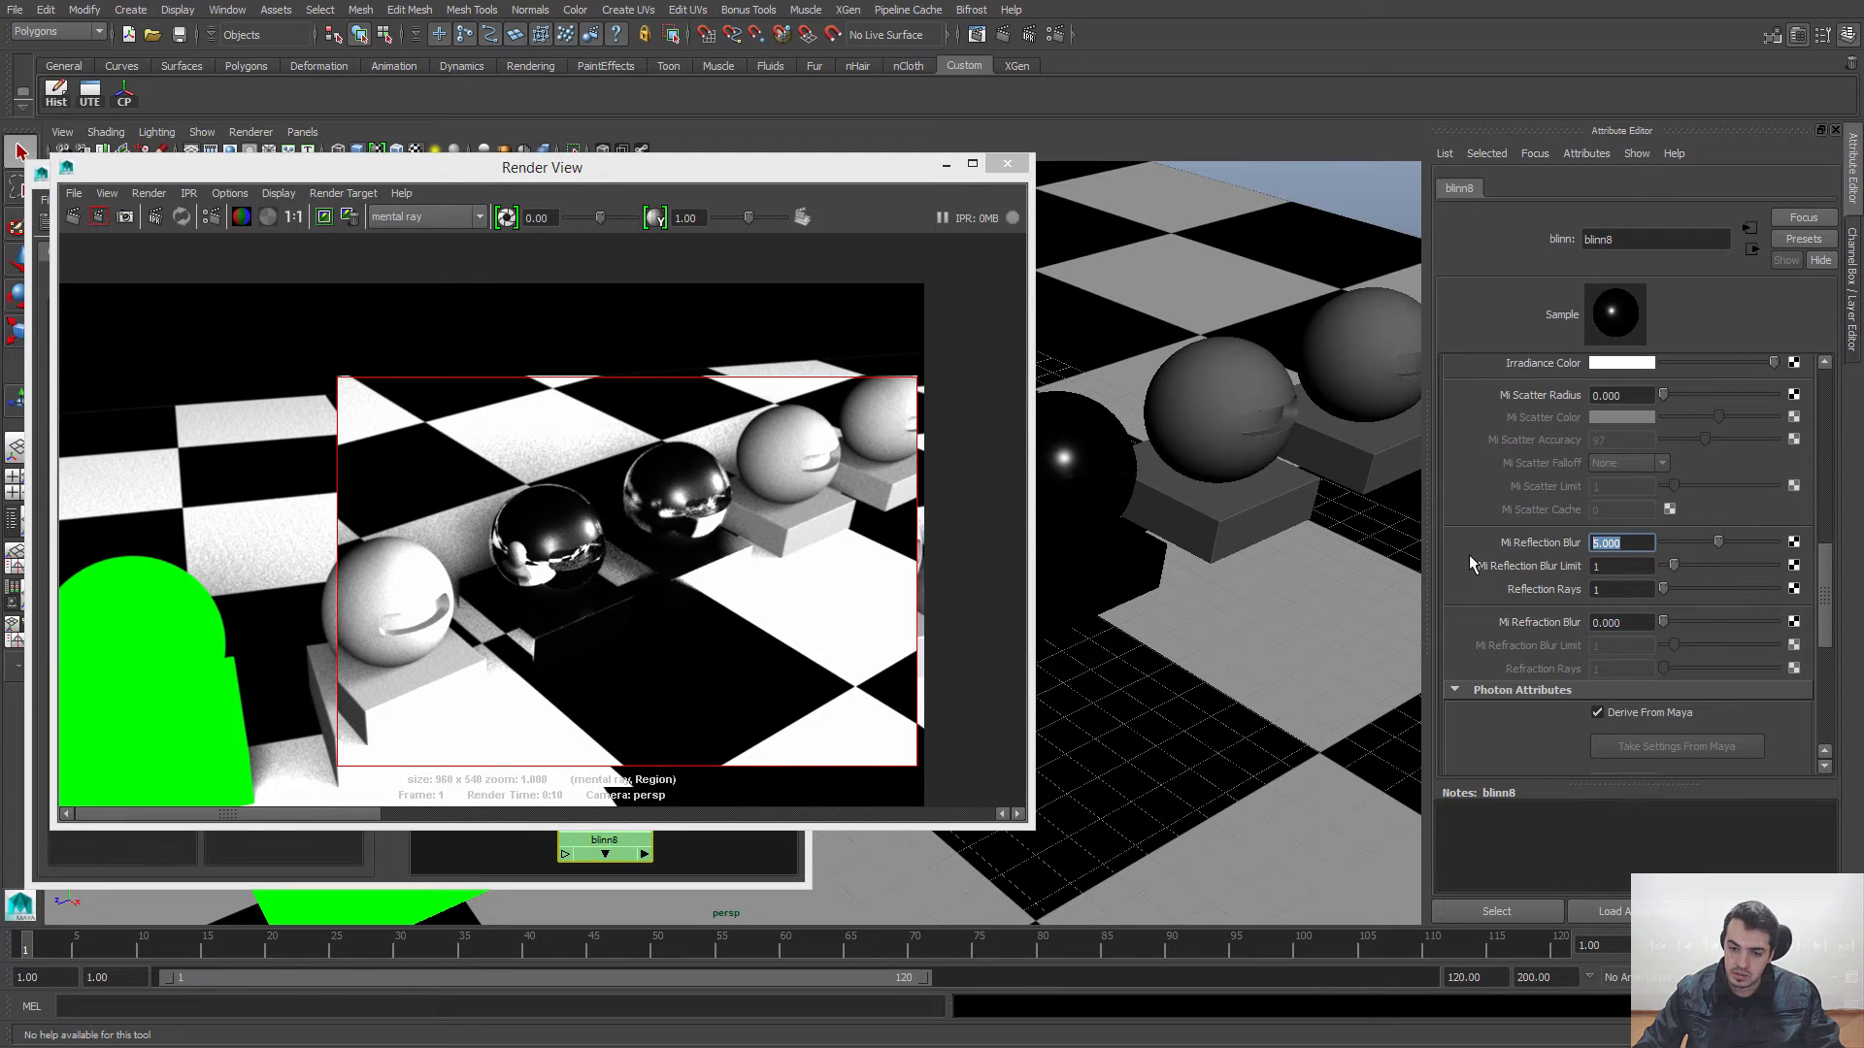
type("15")
key("Return")
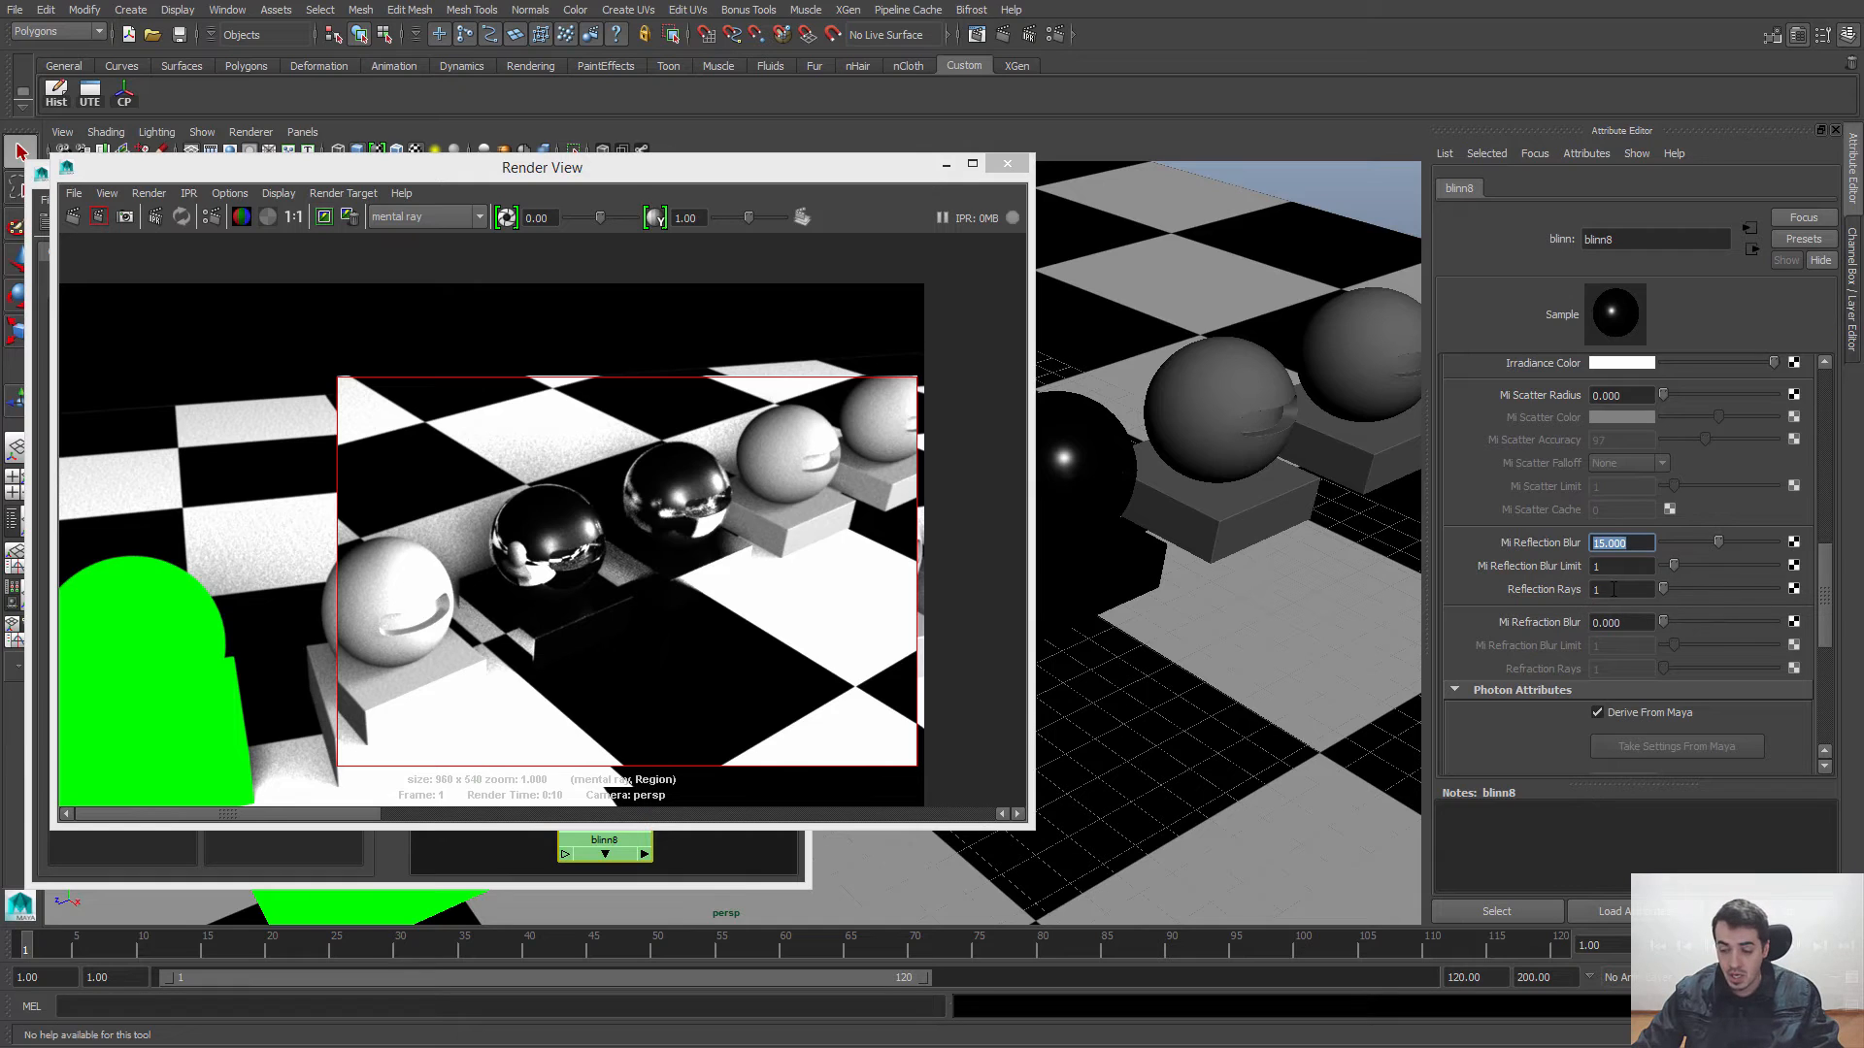
left_click(1597, 590)
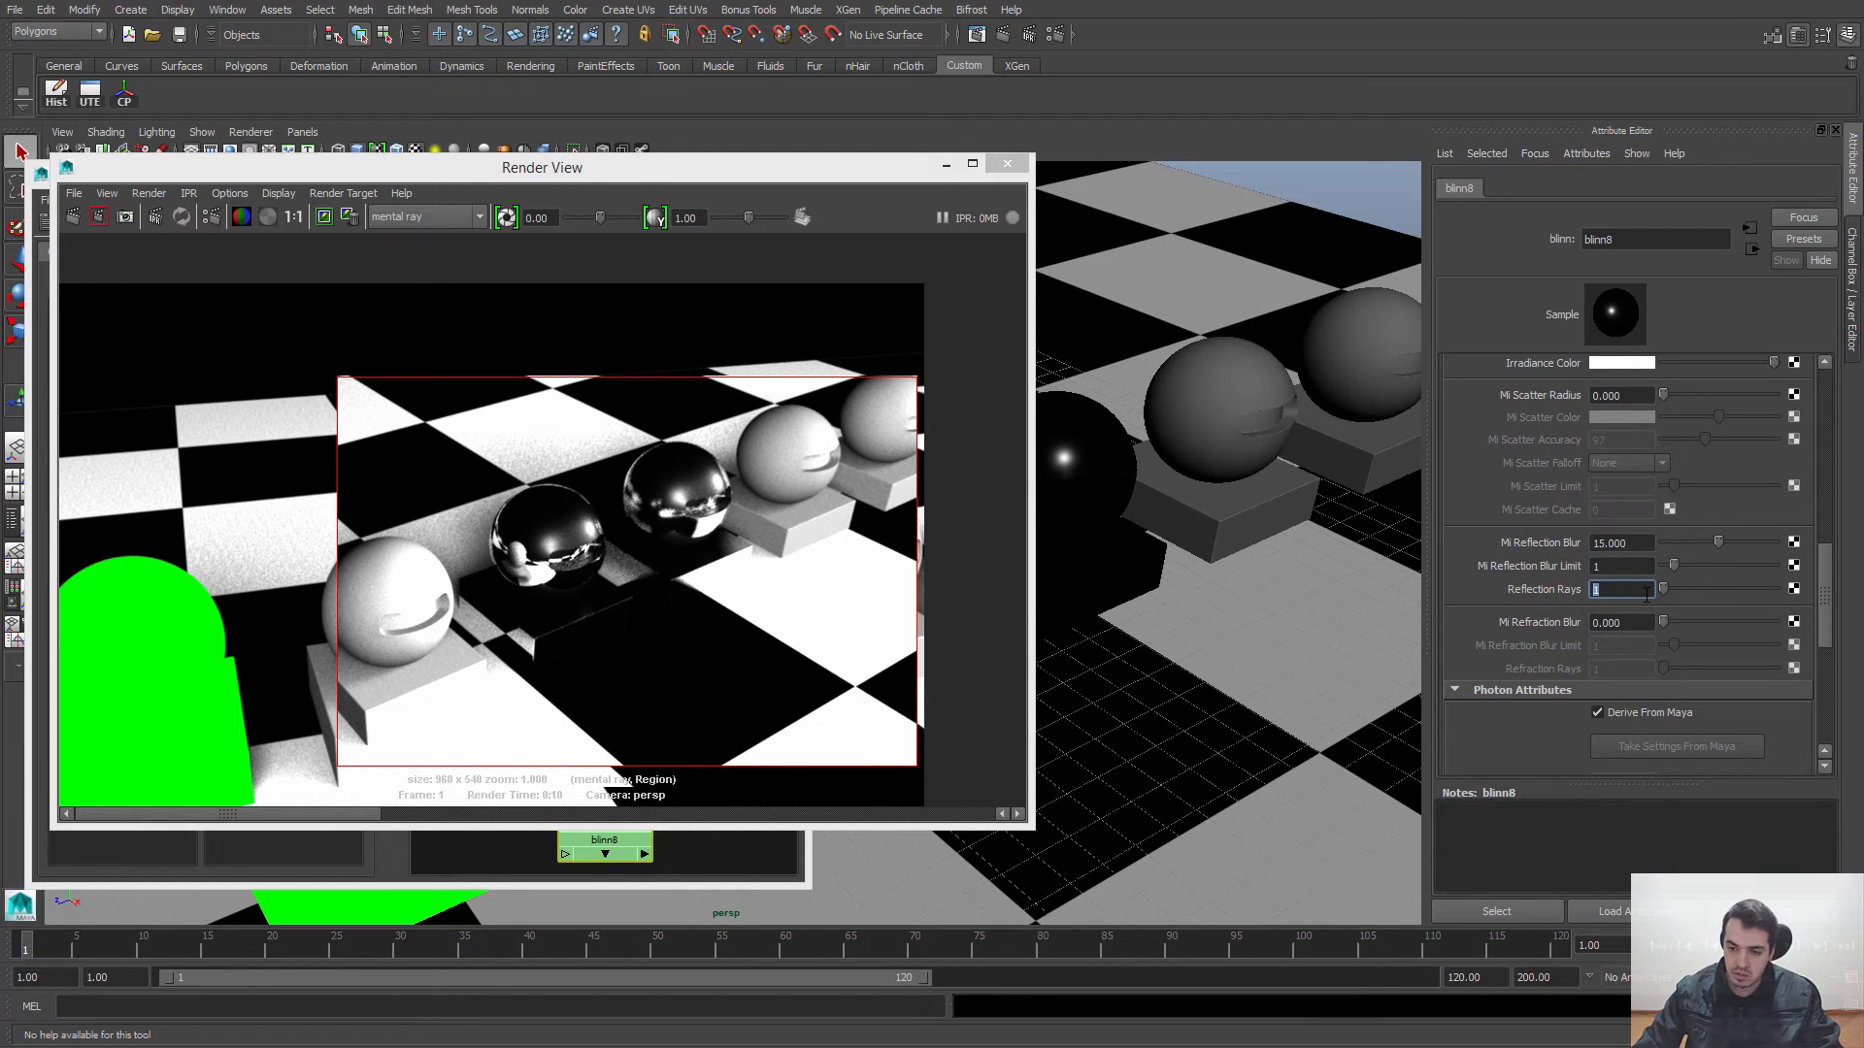
type("5")
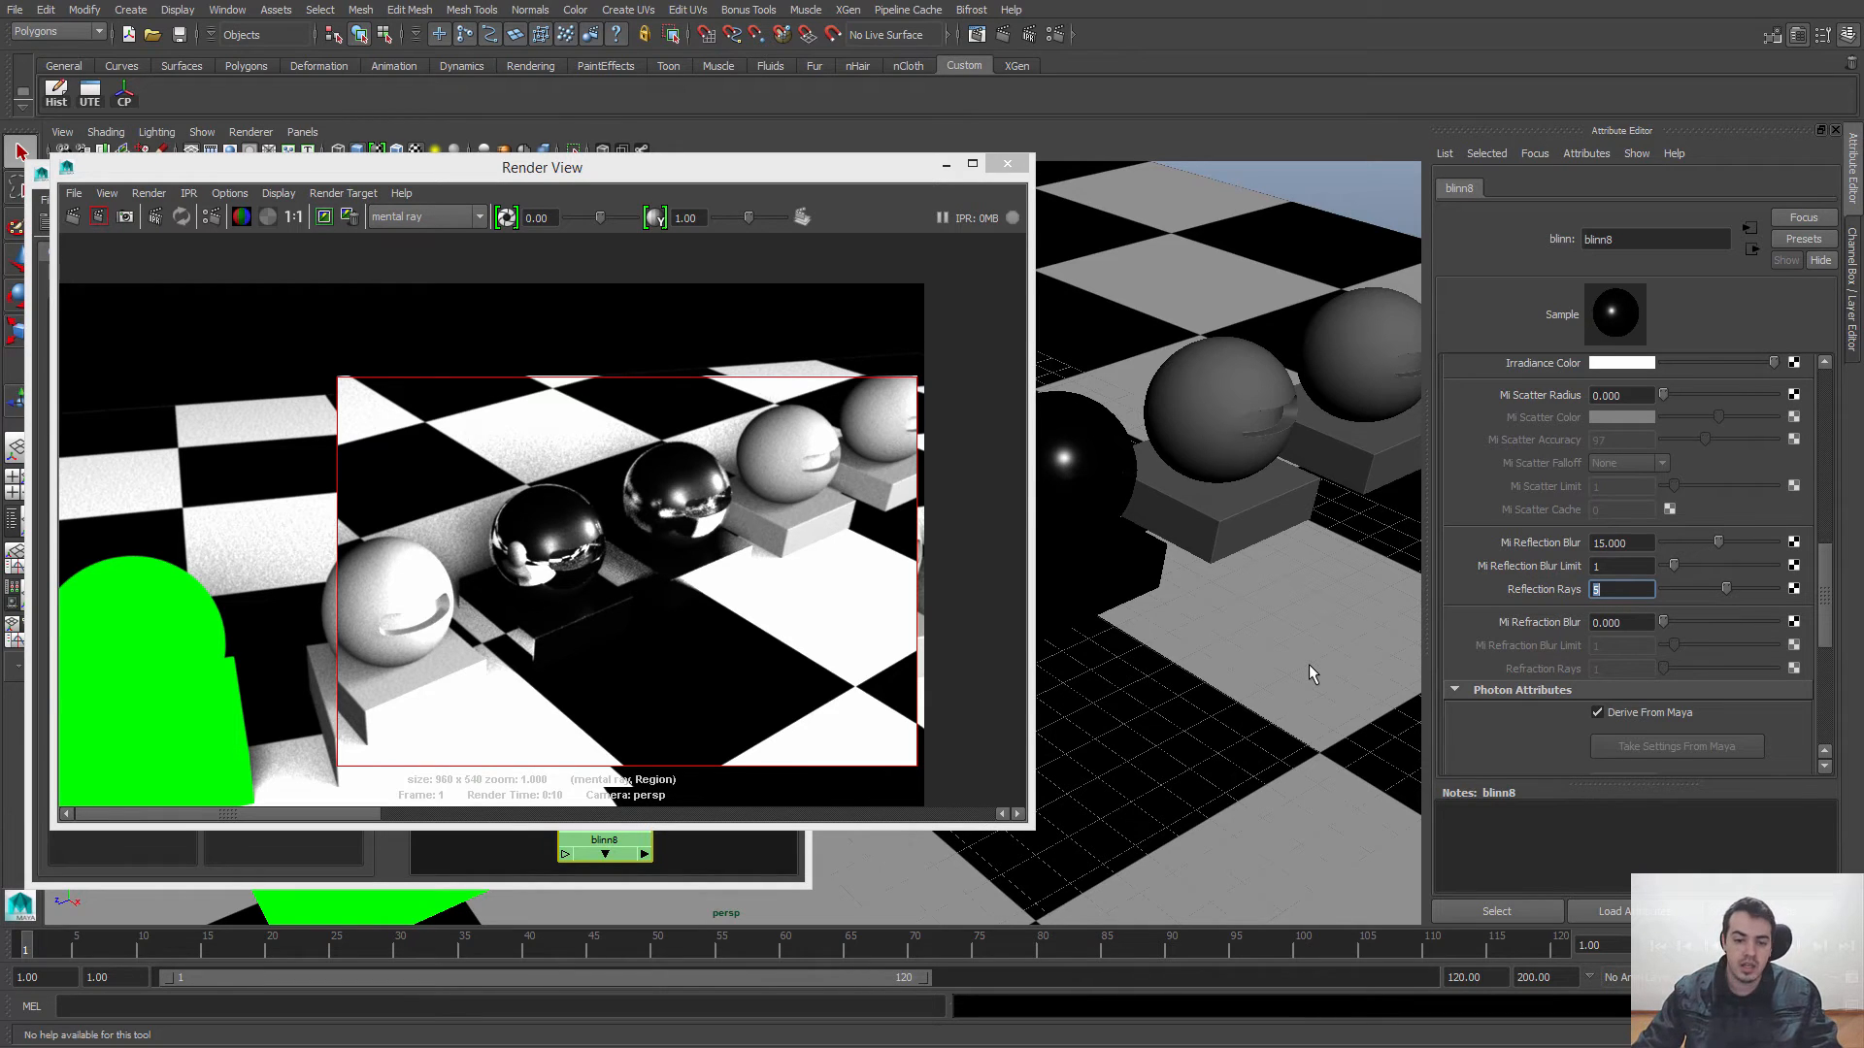
Step: Render a smaller region tightly around the blinn8 sphere to check its blurred reflections
right_click_drag(678, 490, 1103, 713, "alt")
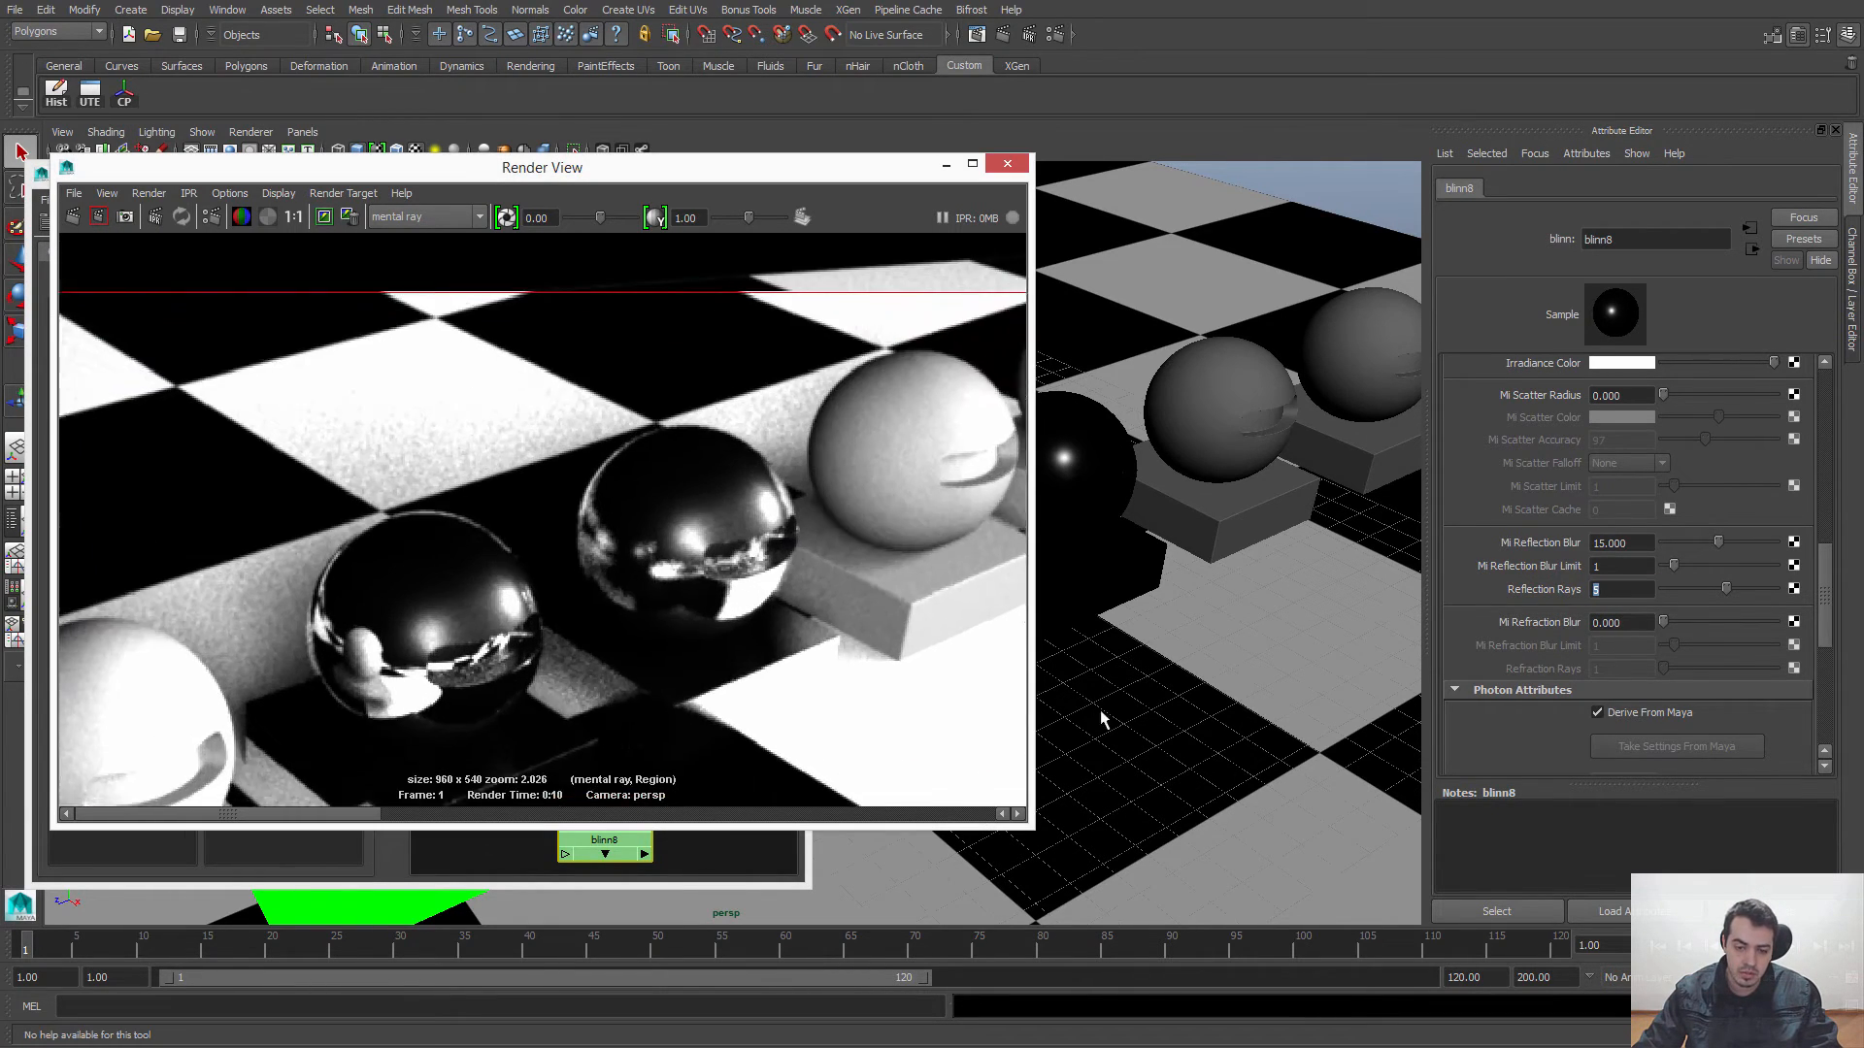
right_click_drag(546, 443, 859, 520, "alt")
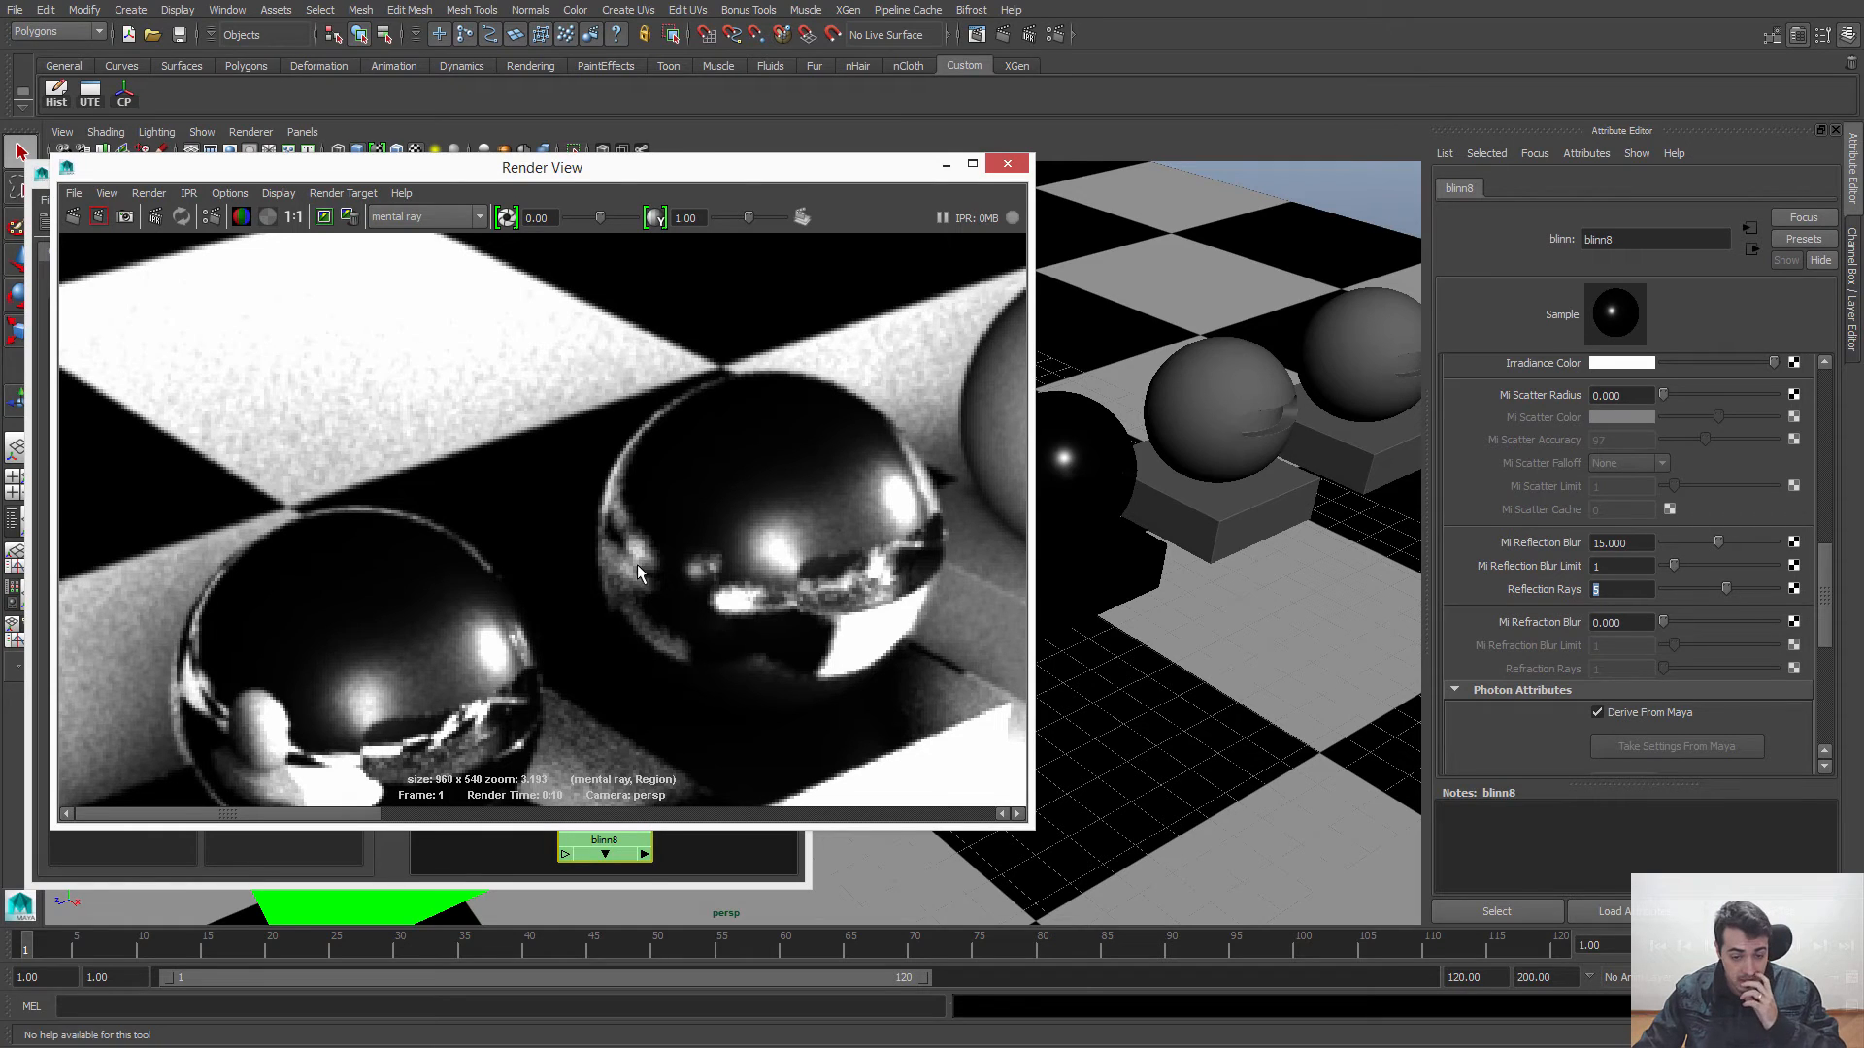
left_click(293, 217)
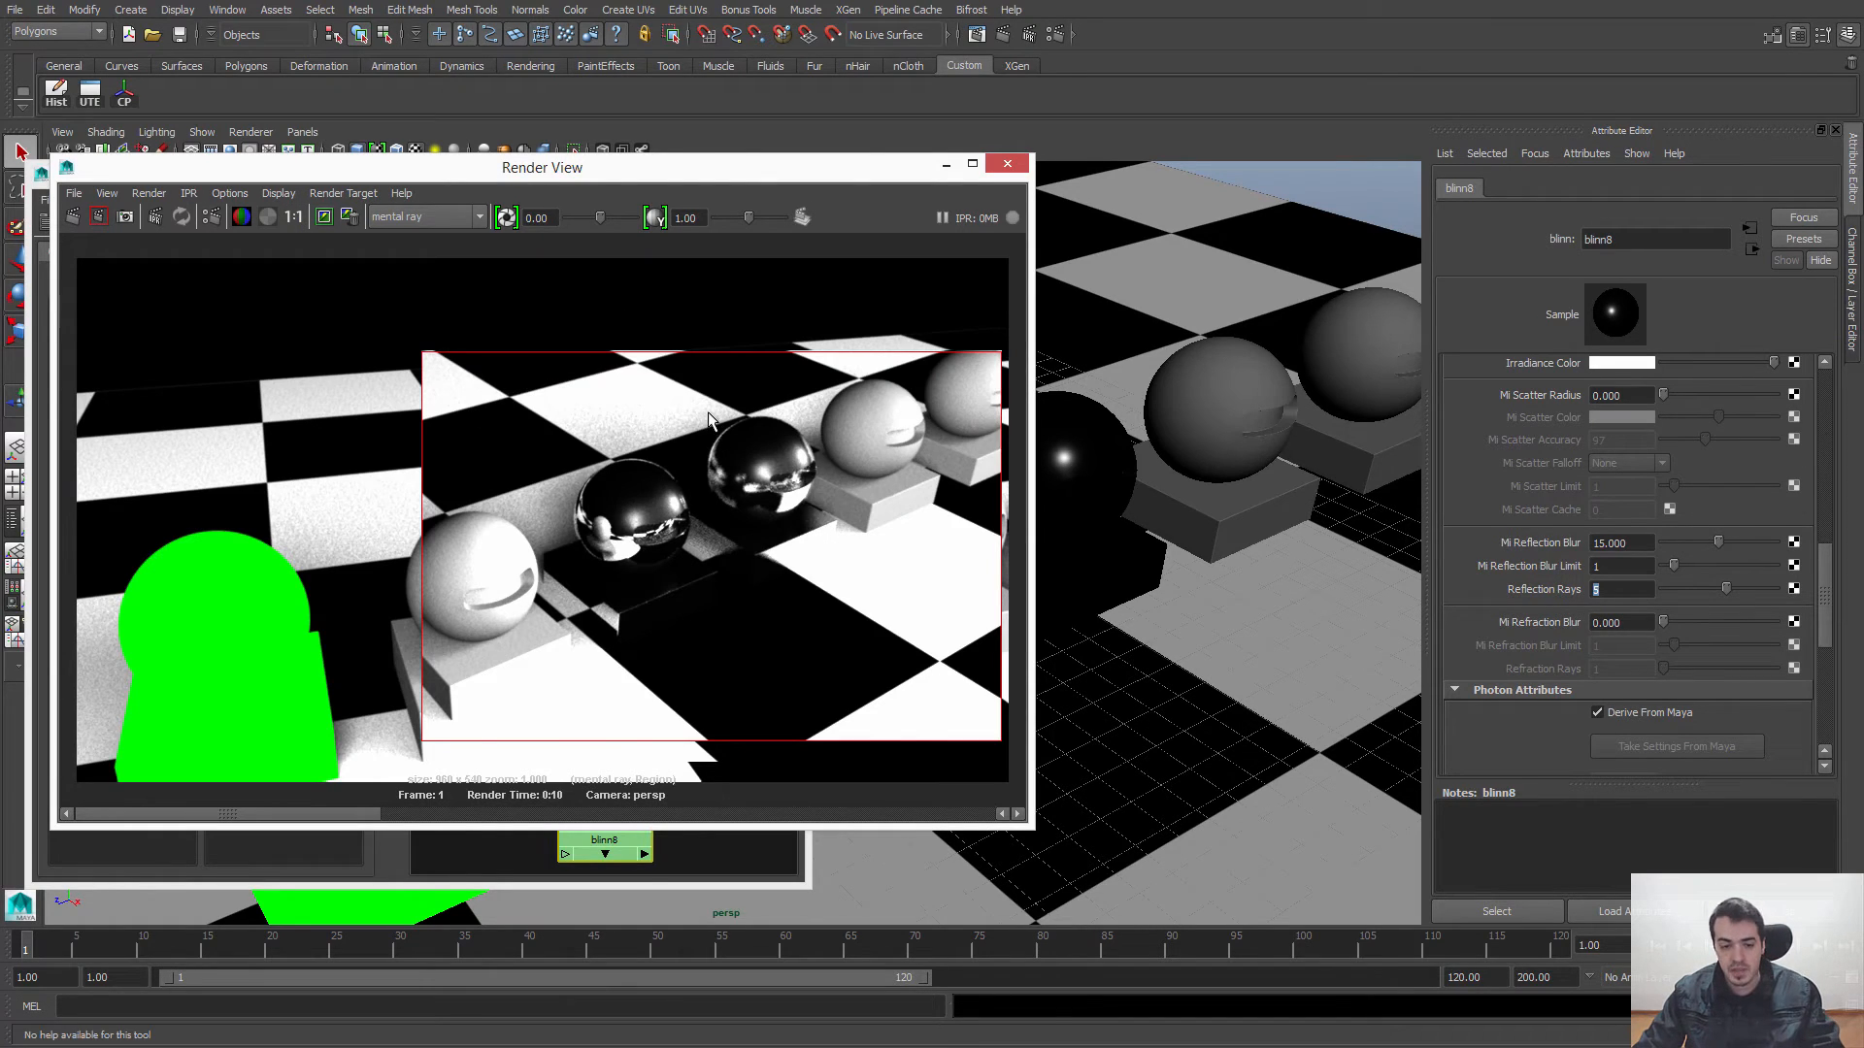
left_click_drag(702, 401, 853, 540)
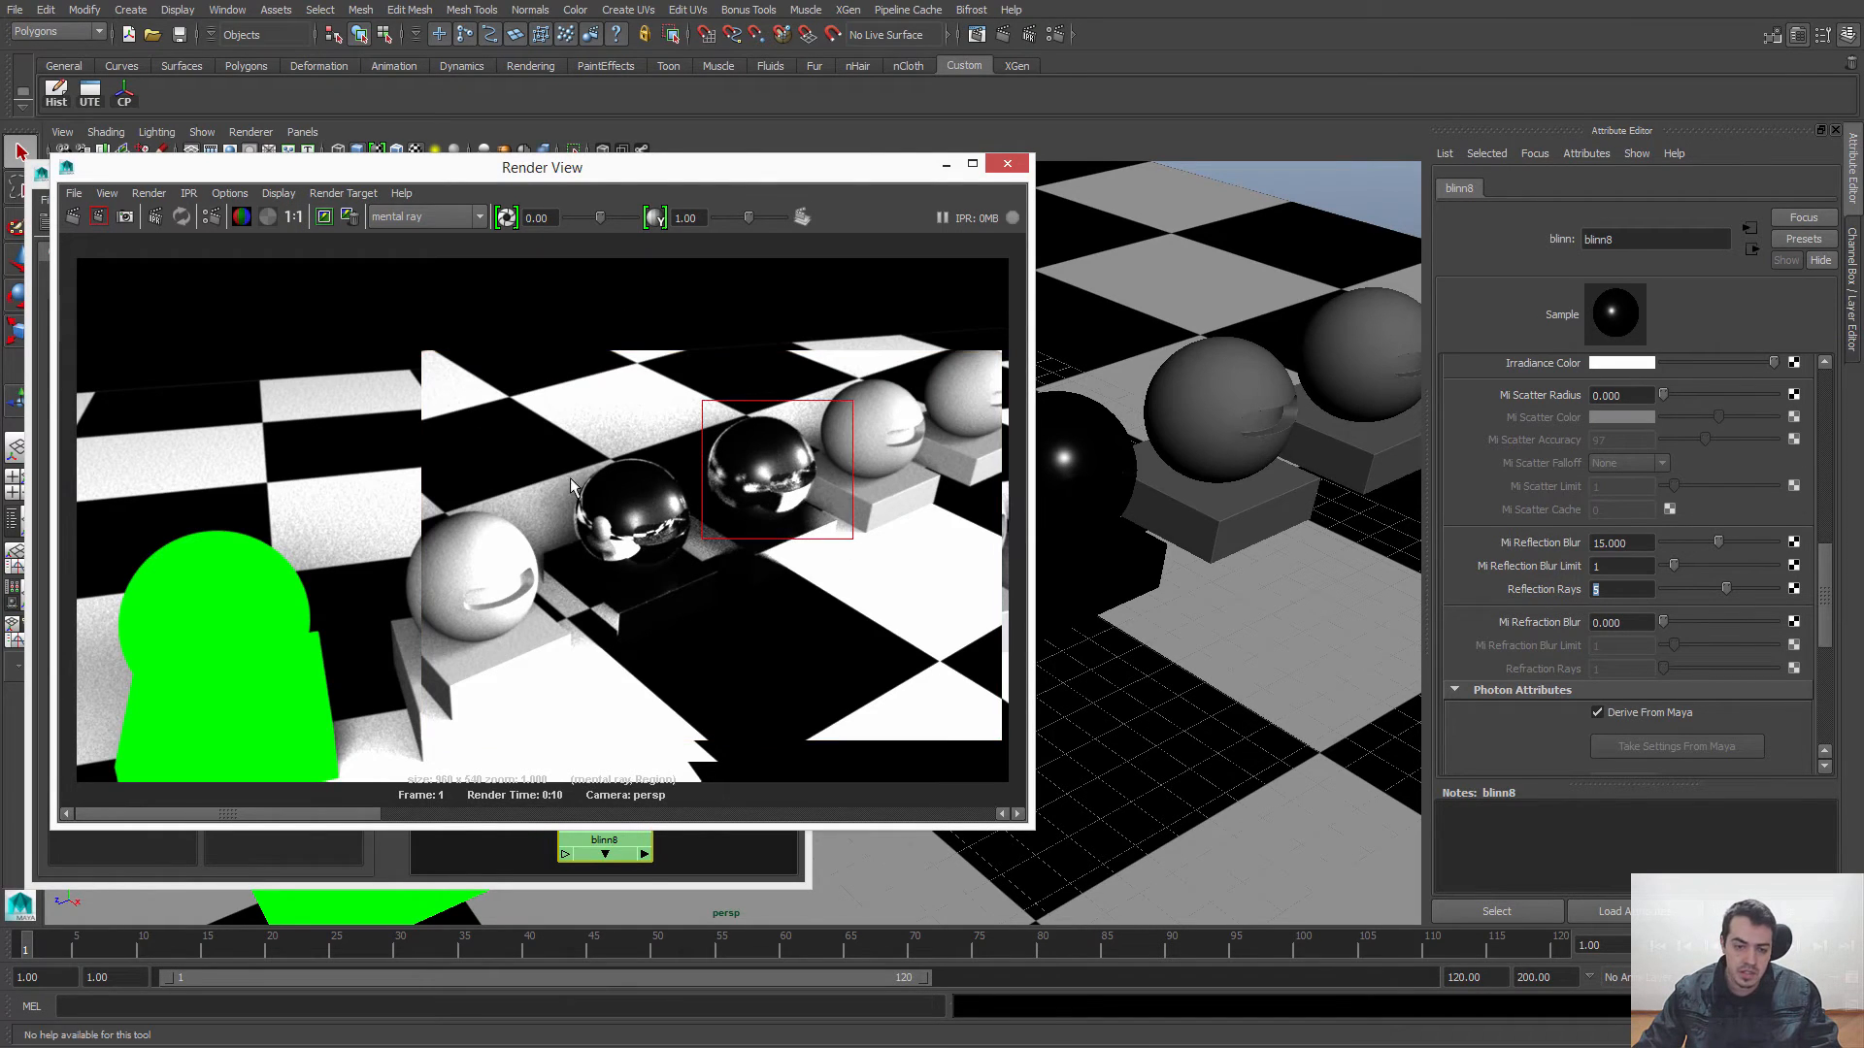
left_click(99, 217)
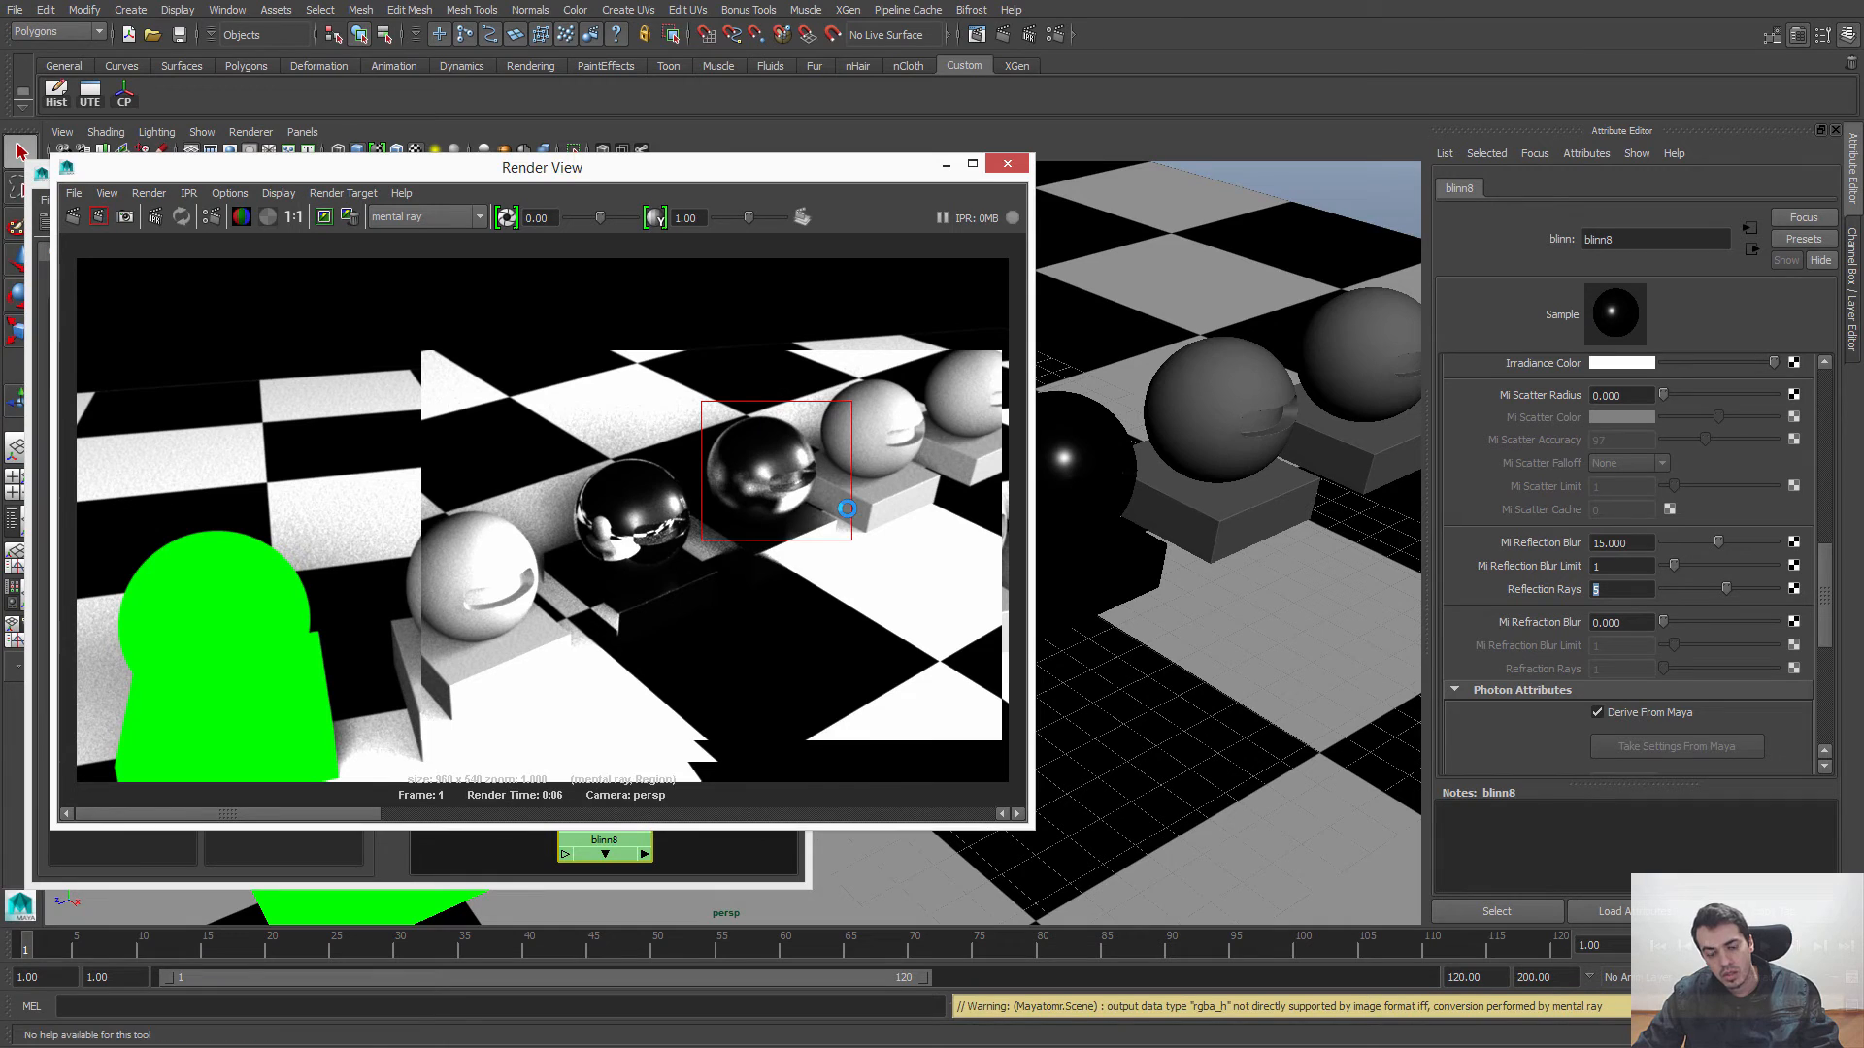
left_click(768, 469)
middle_click_drag(769, 467, 673, 493, "alt")
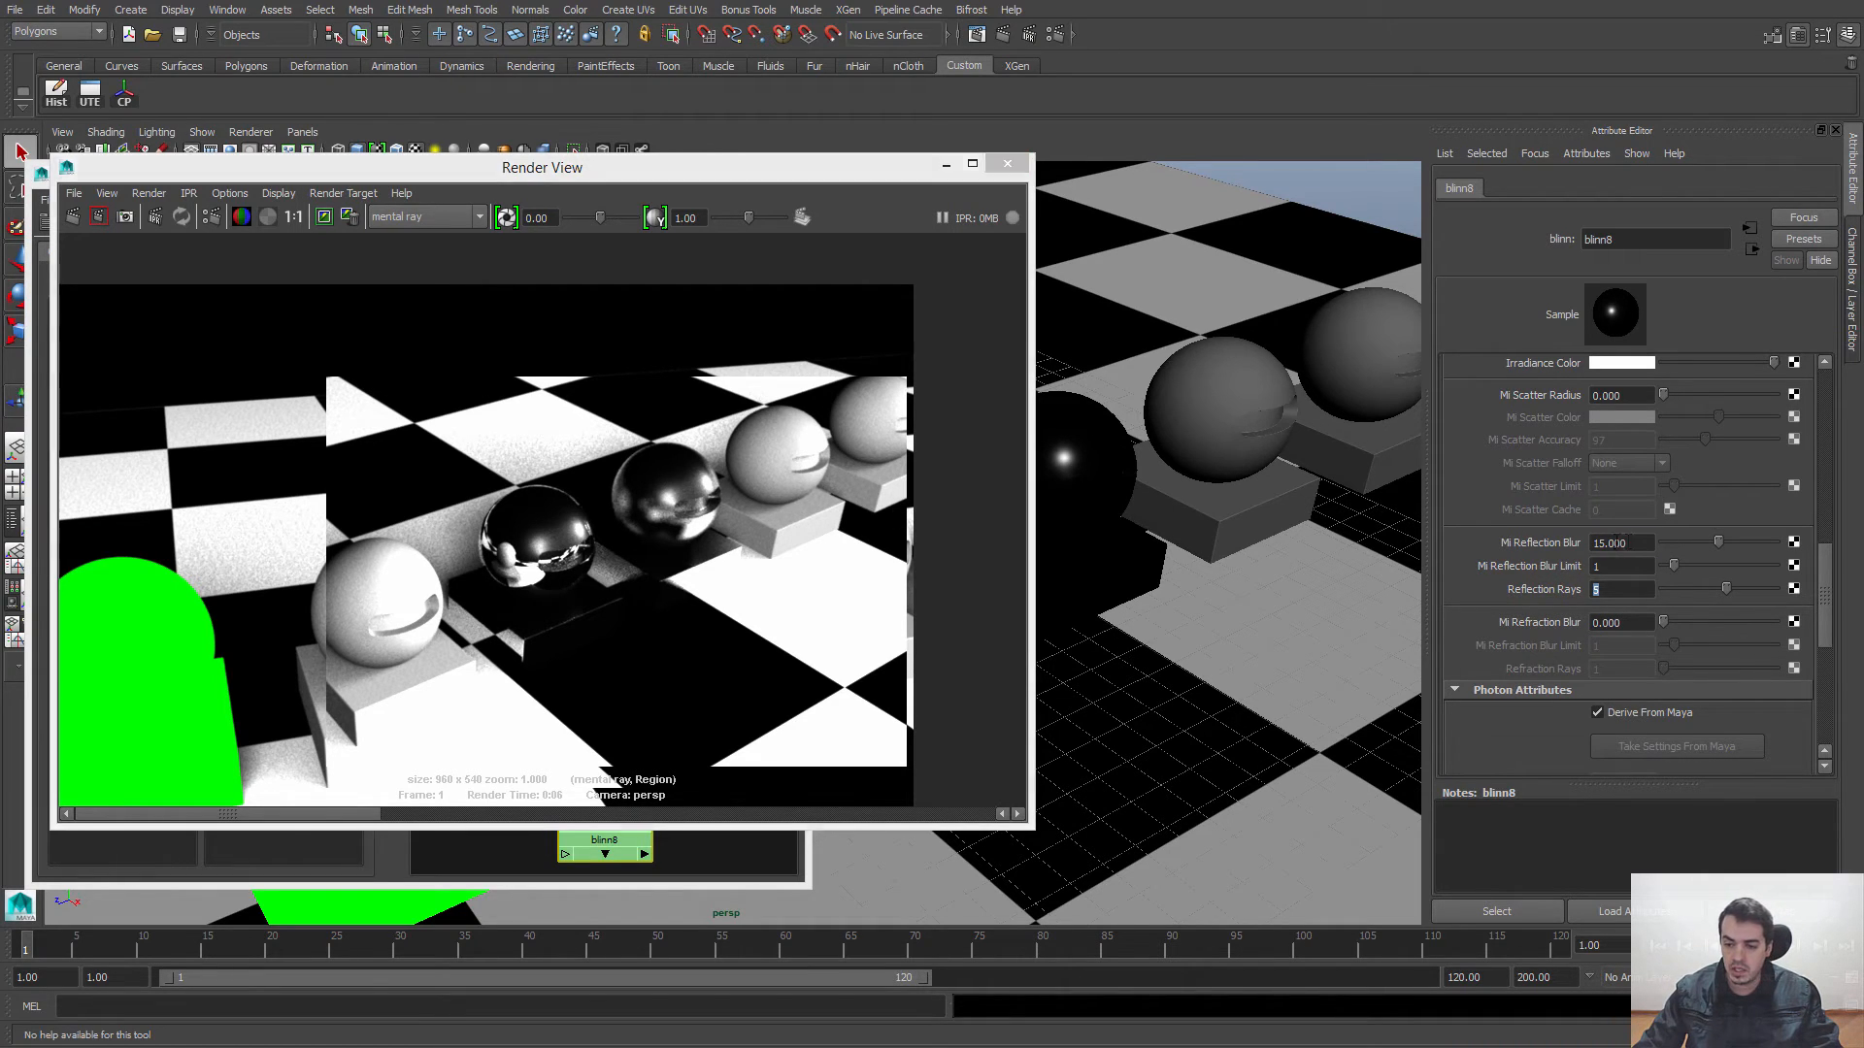
Step: Set blinn8's Mi Reflection Blur to 90
double_click(1620, 541)
left_click(1618, 543)
double_click(1613, 545)
left_click(1621, 545)
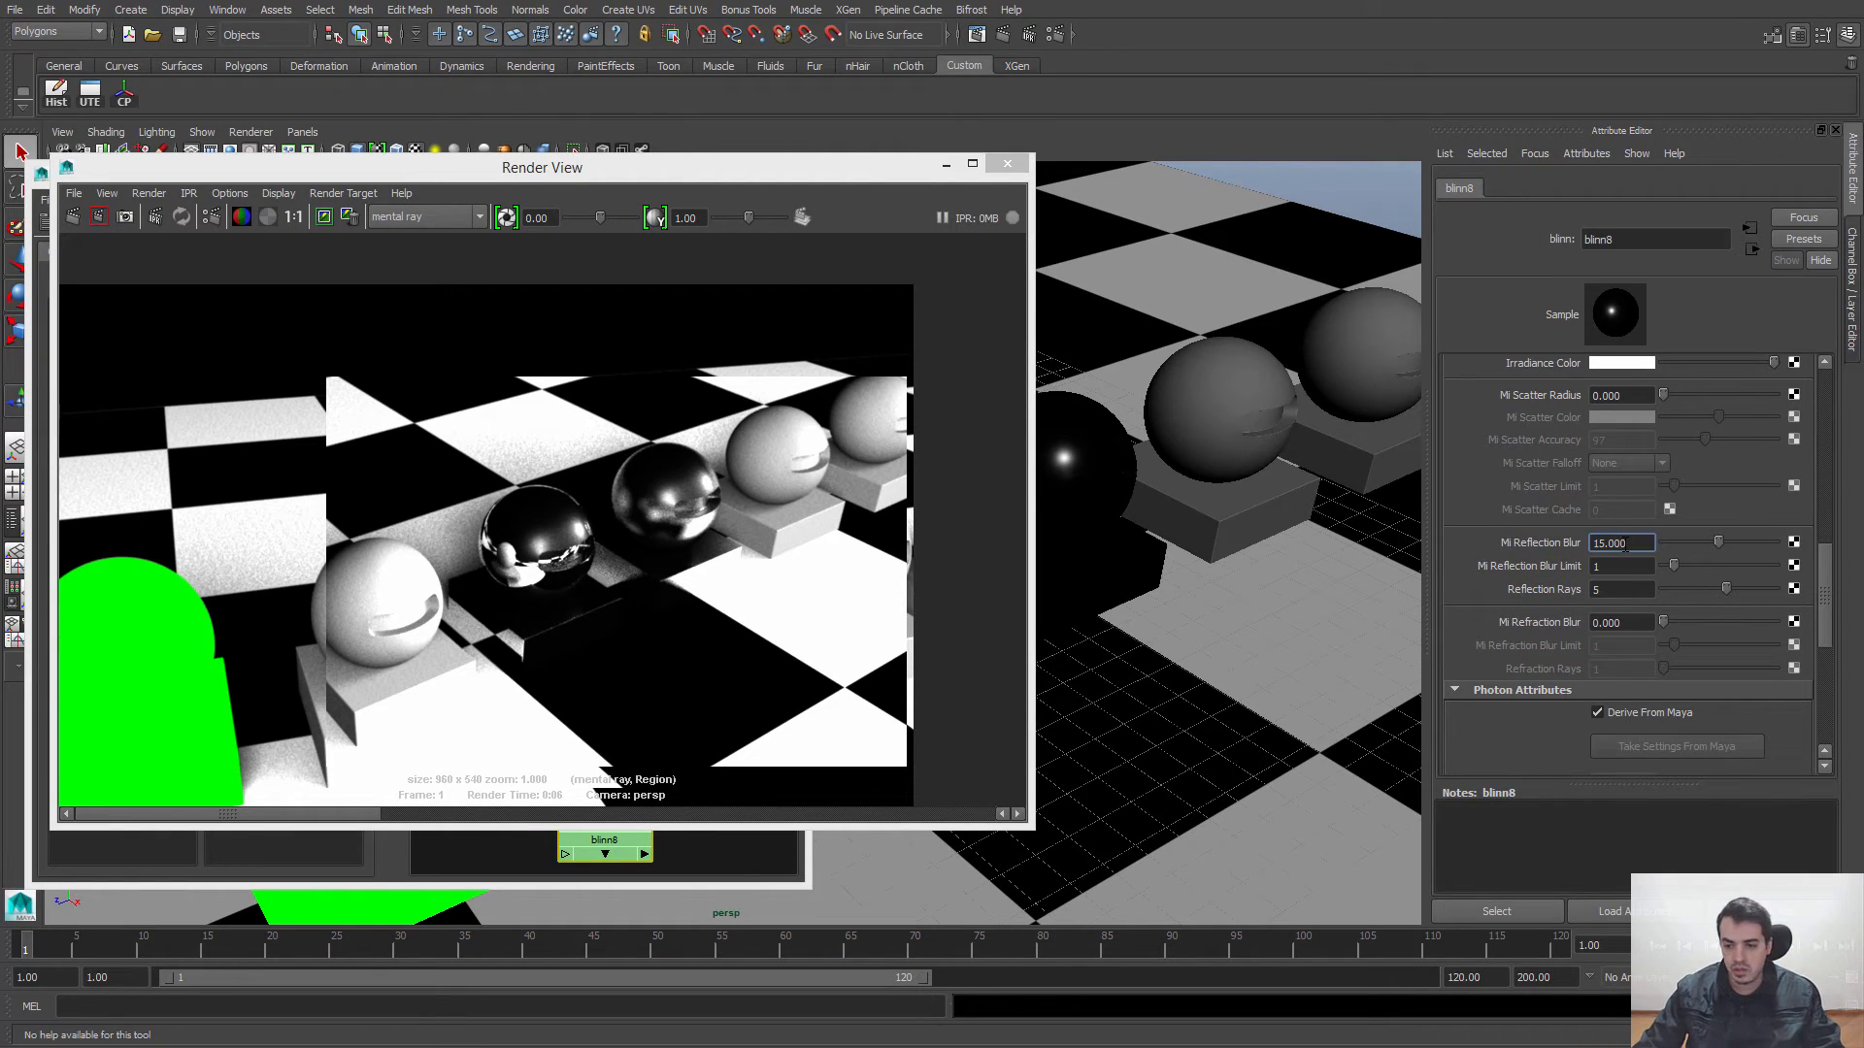
left_click_drag(1624, 545, 1589, 547)
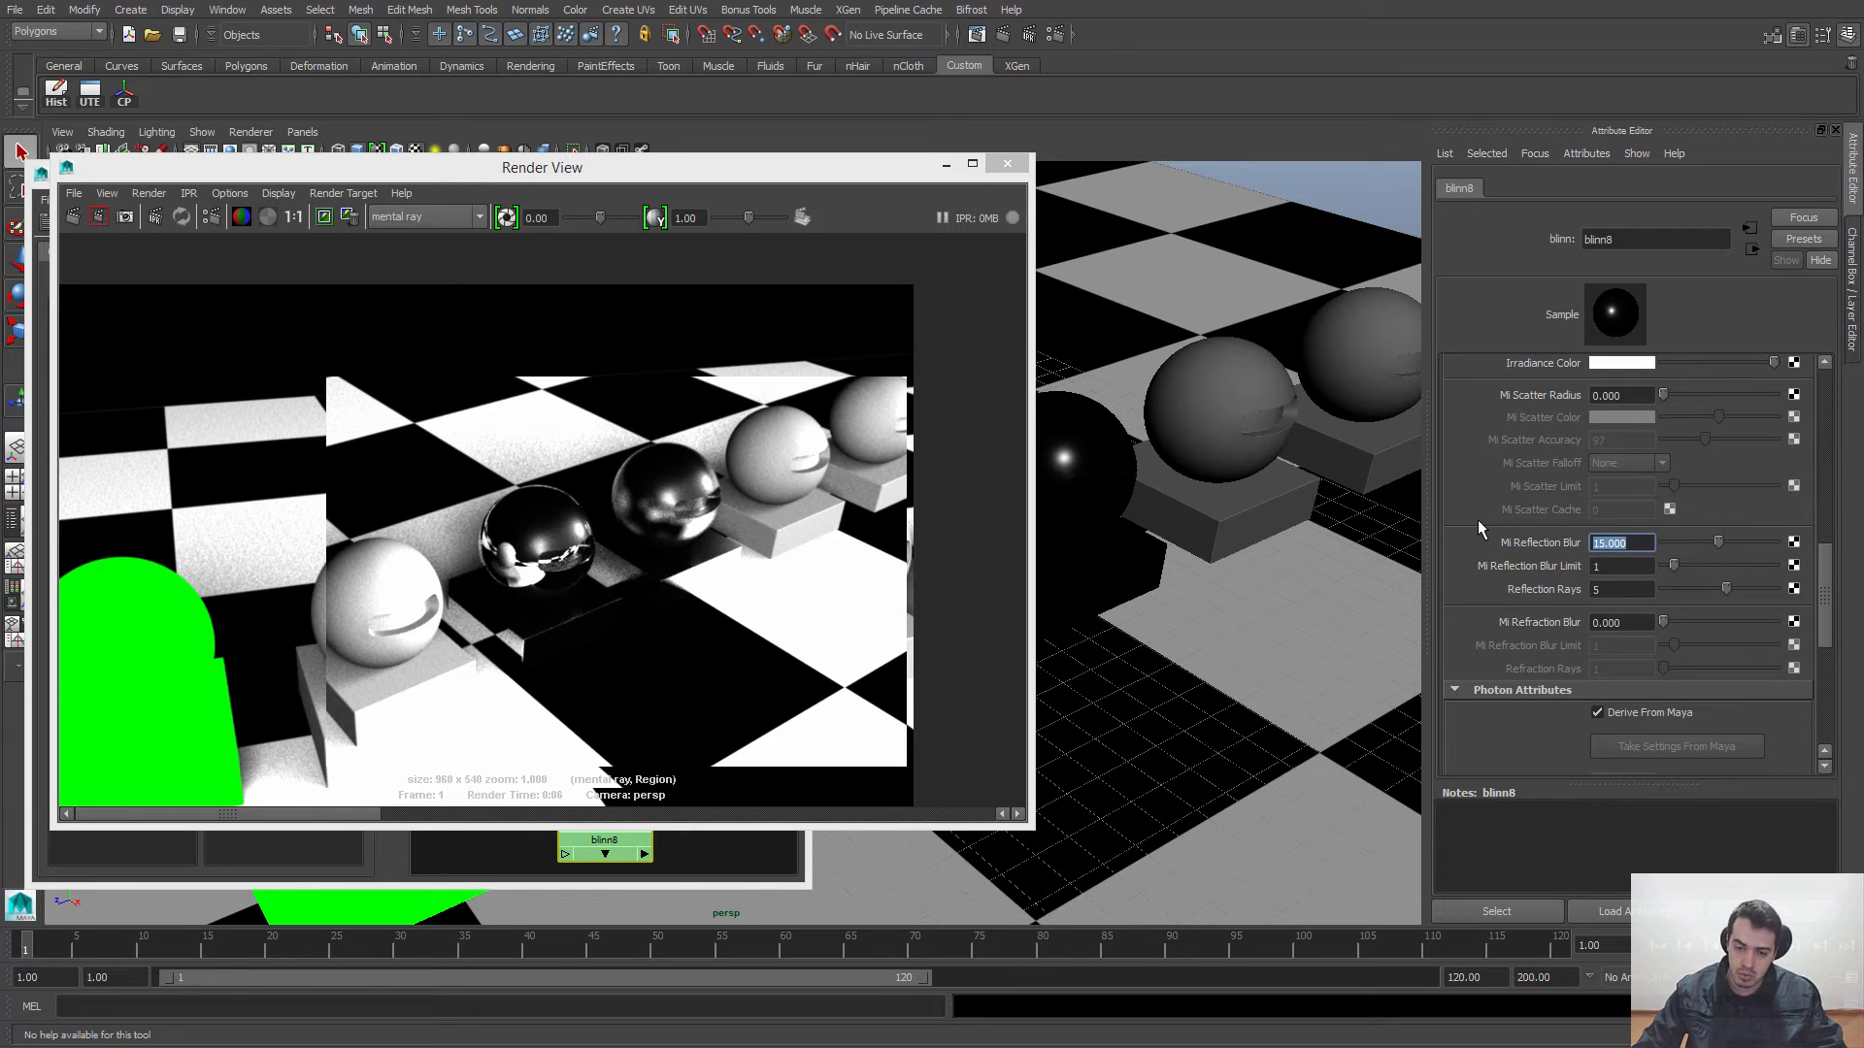
type("90")
key("Return")
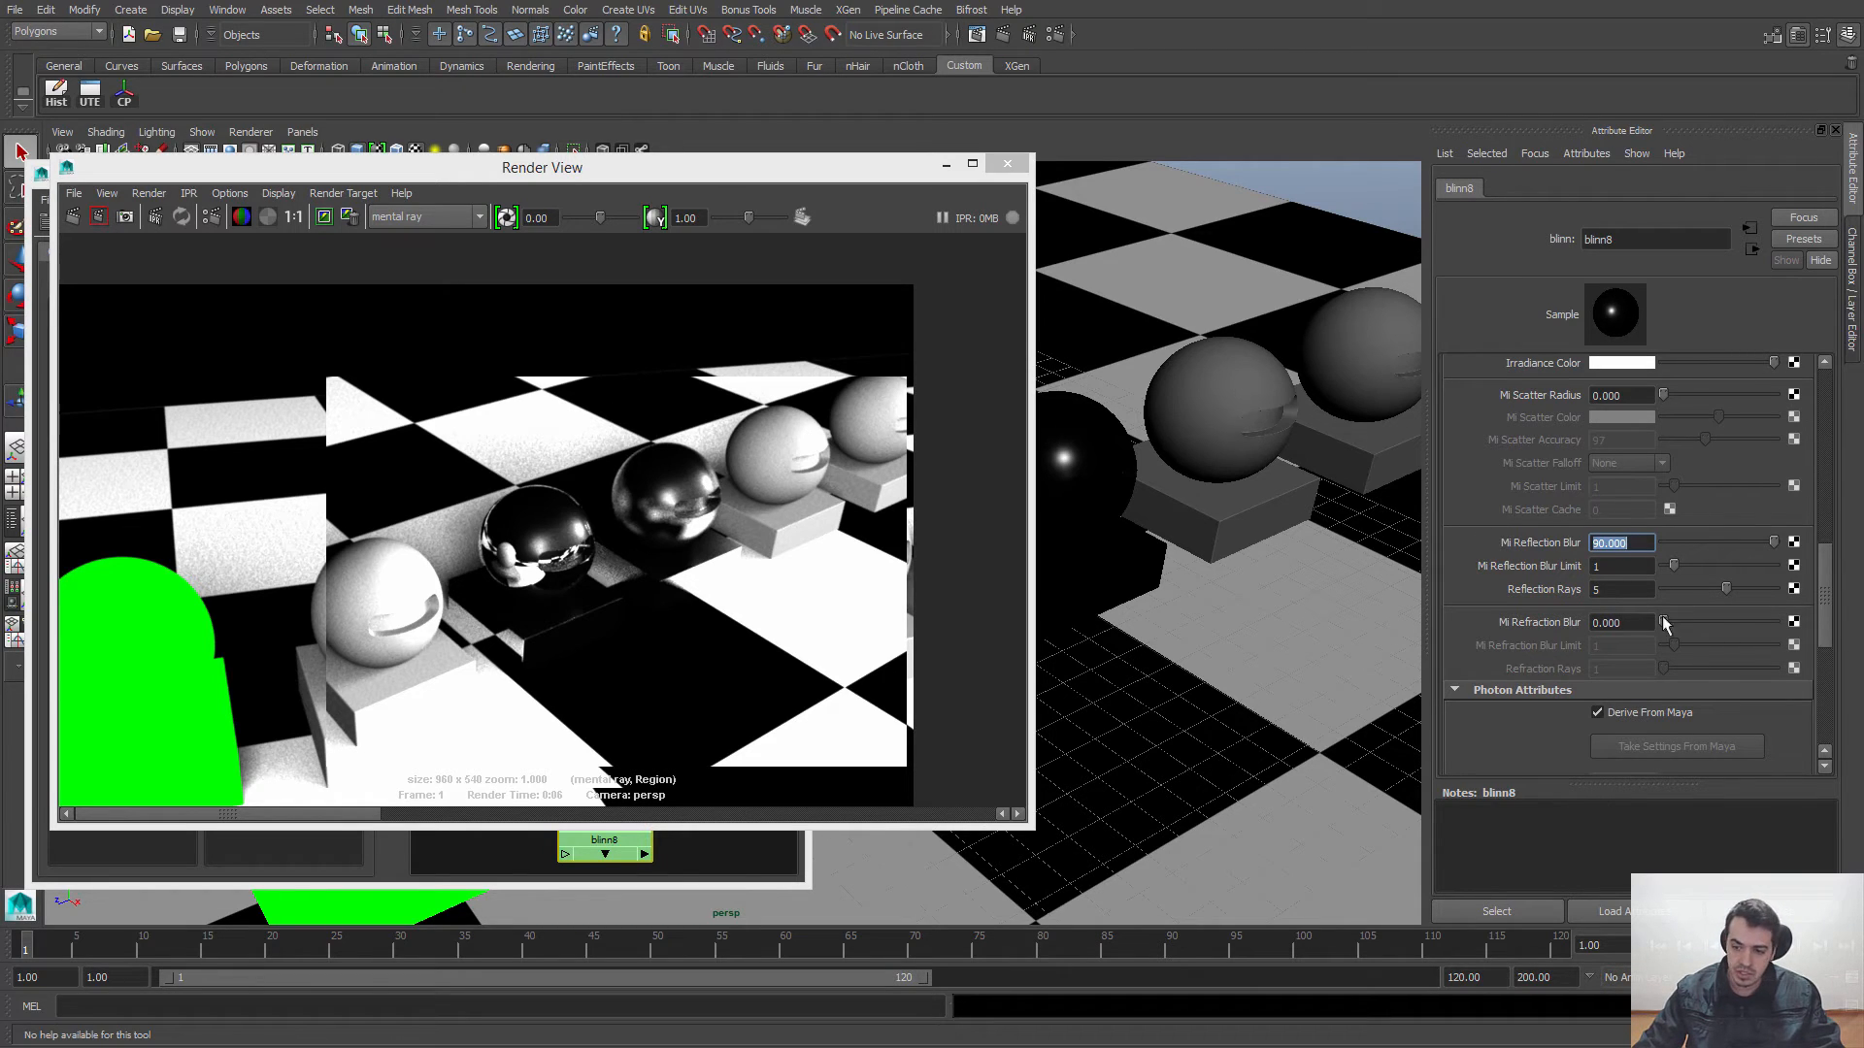
Step: Render a new region around the blinn8 sphere to check the stronger blur, then clear the region selection
left_click_drag(586, 432, 778, 588)
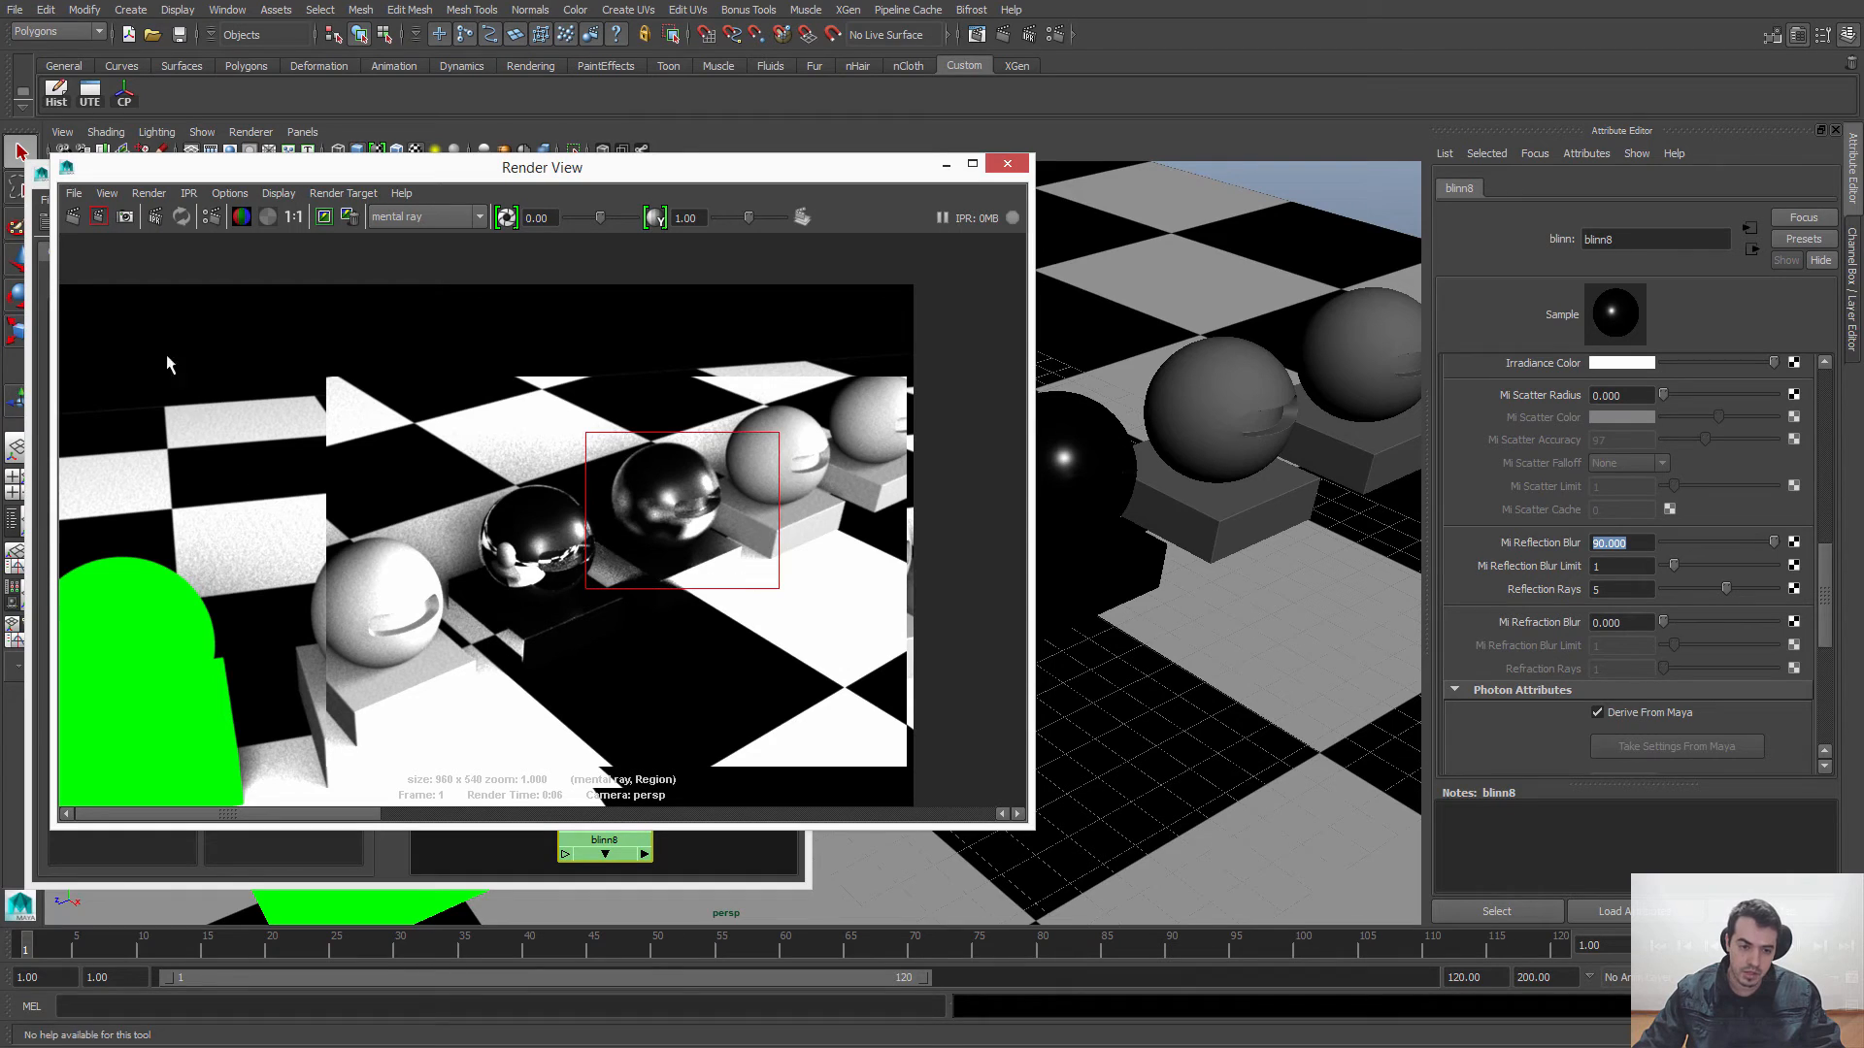
left_click(87, 217)
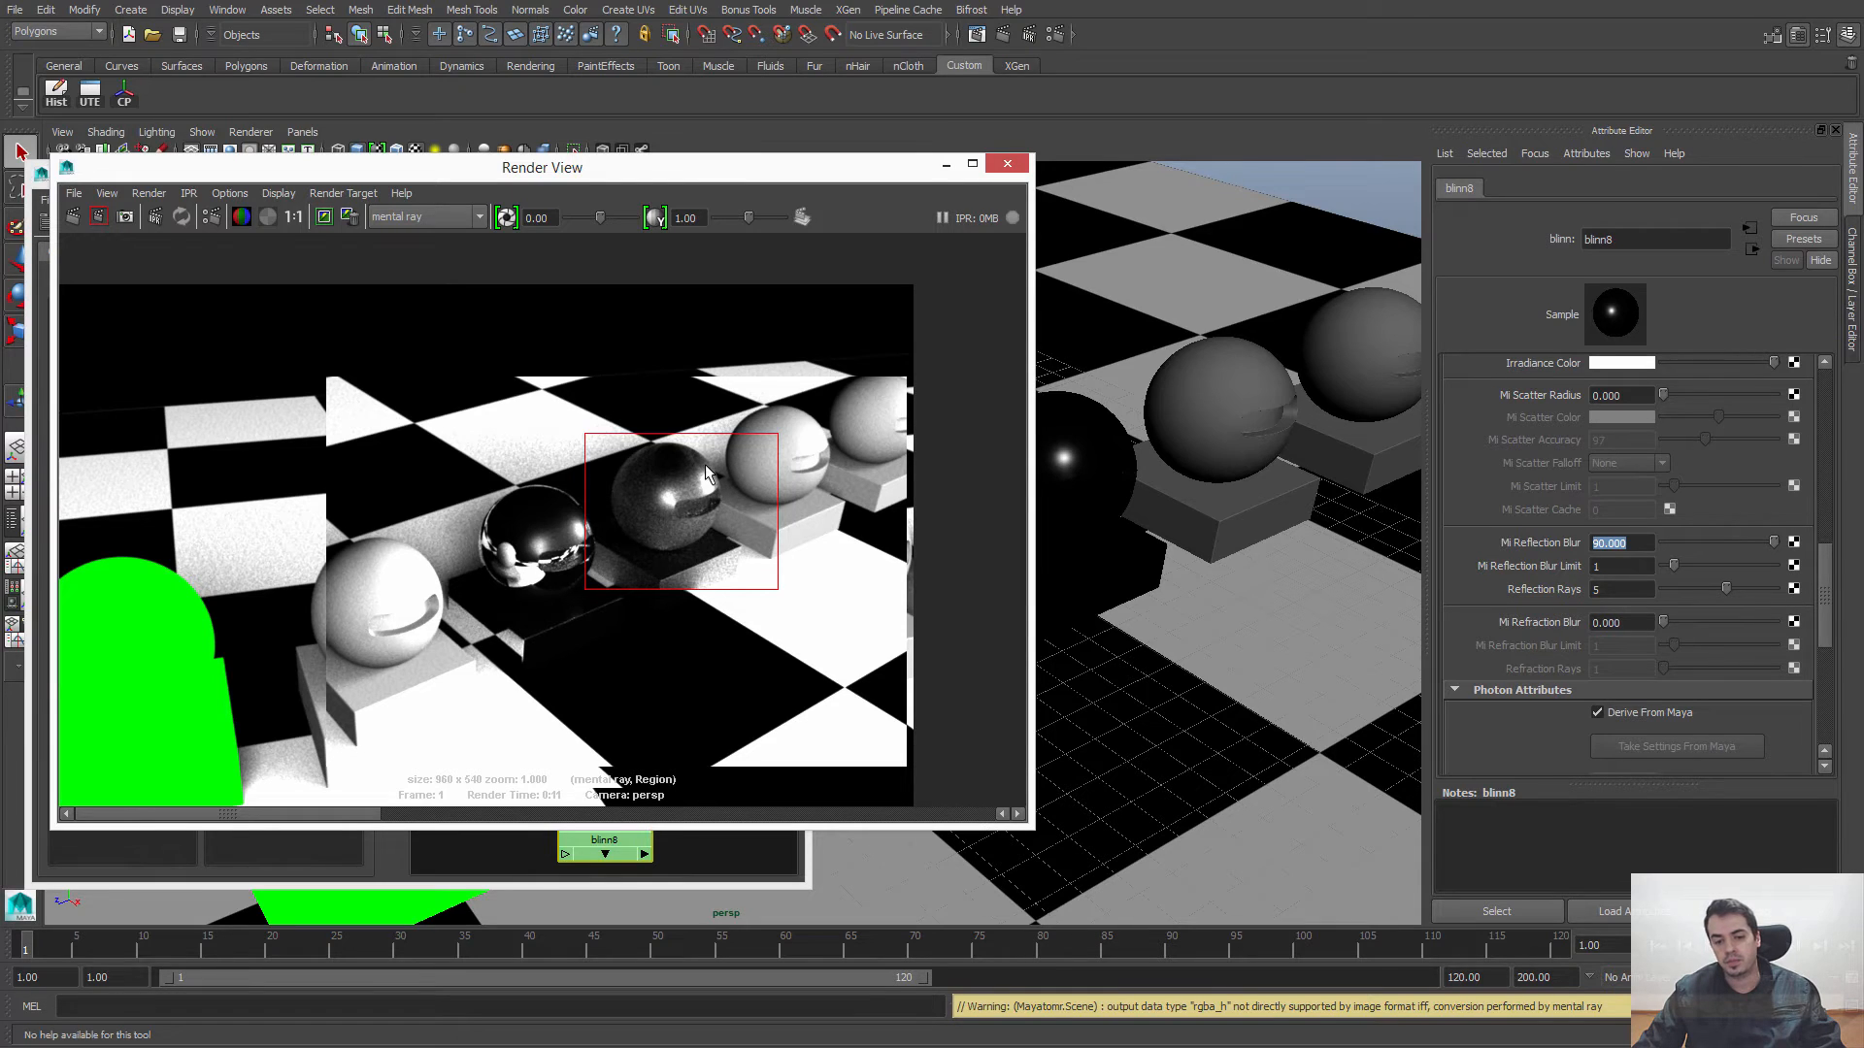
left_click(653, 497)
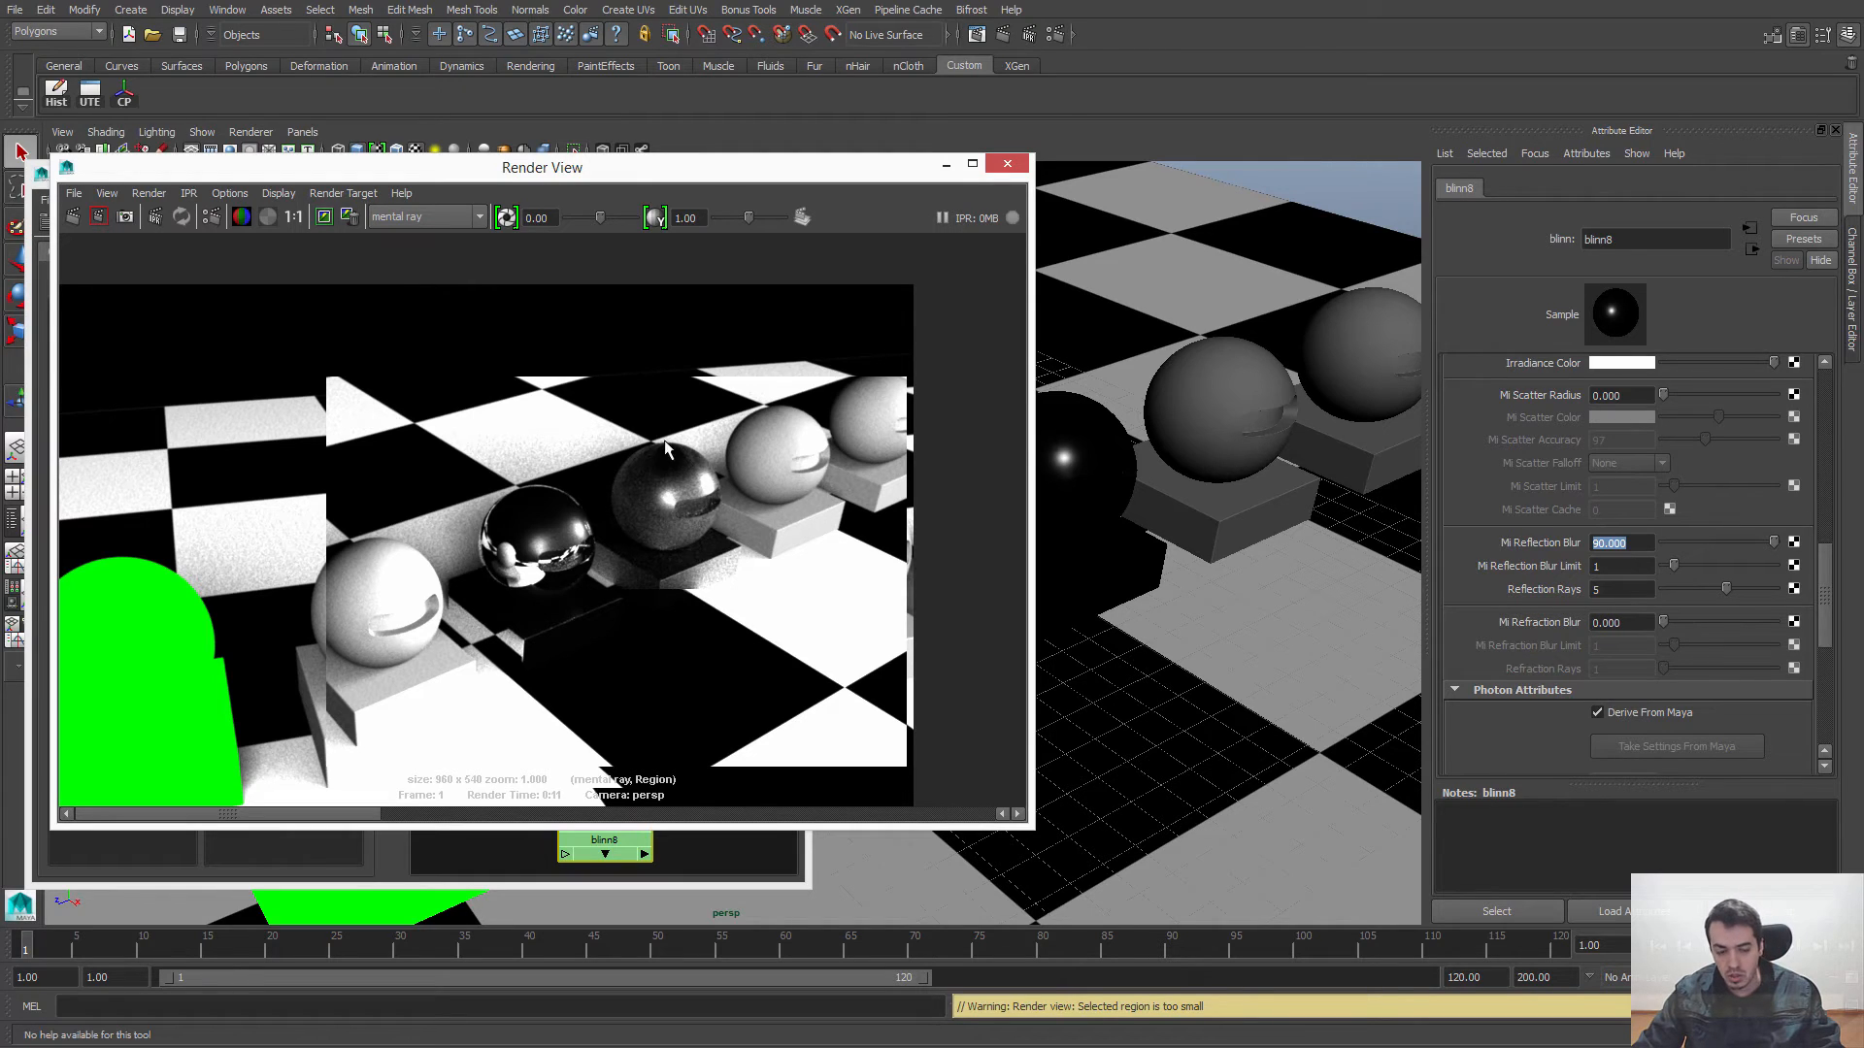
Step: Set blinn8's Mi Reflection Blur to 15 and close the Render View
left_click(1610, 543)
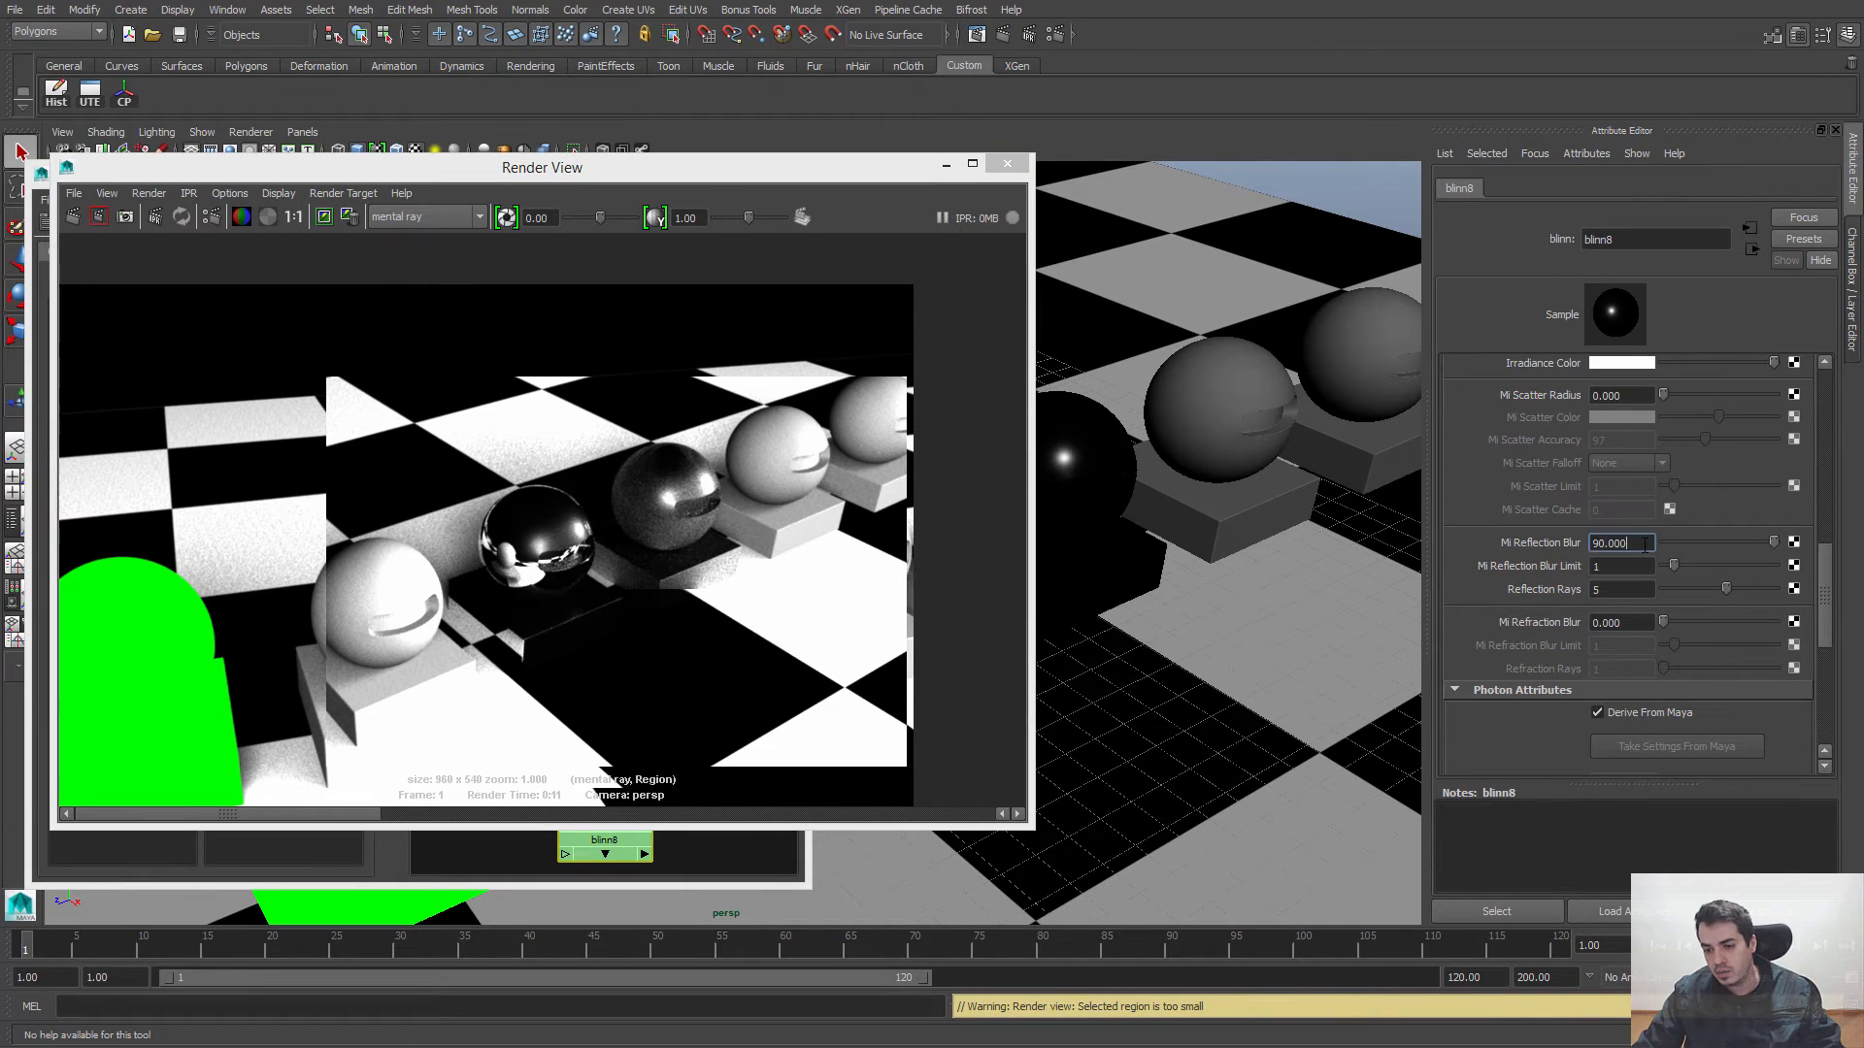
left_click_drag(1643, 540, 1581, 555)
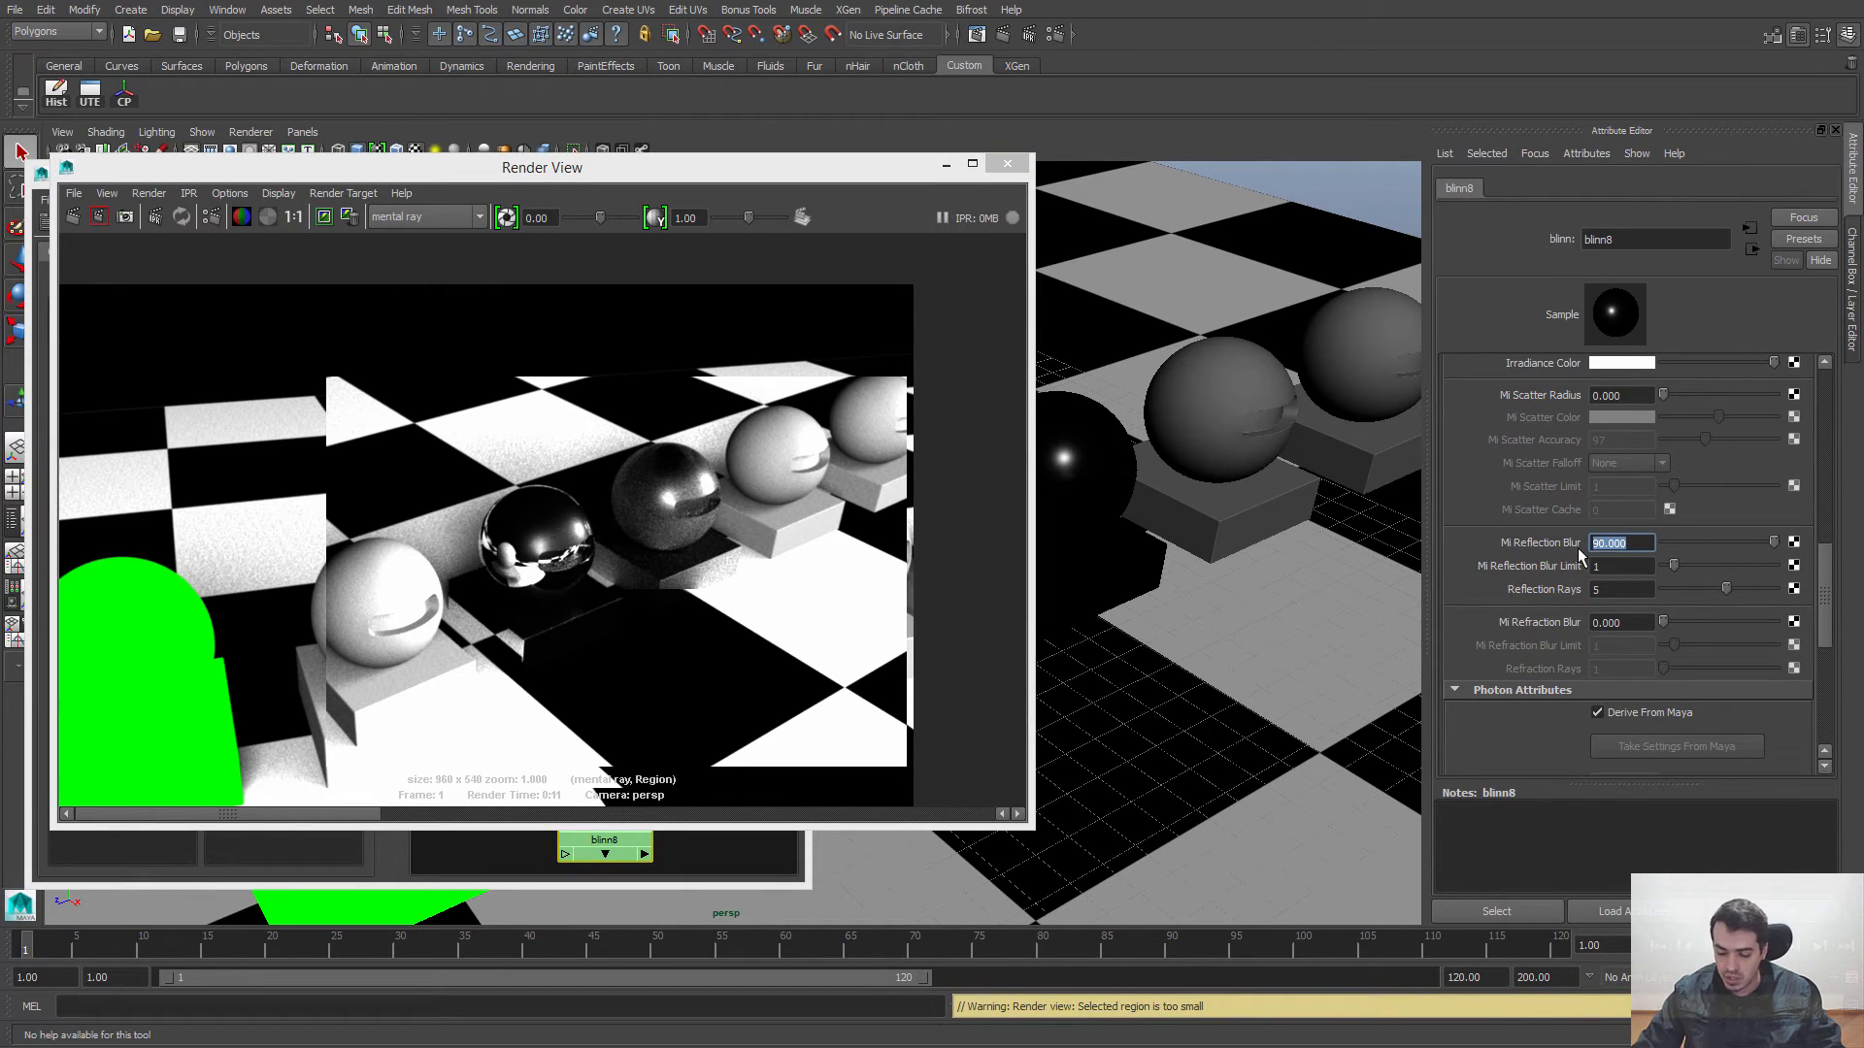
type("15")
key("Return")
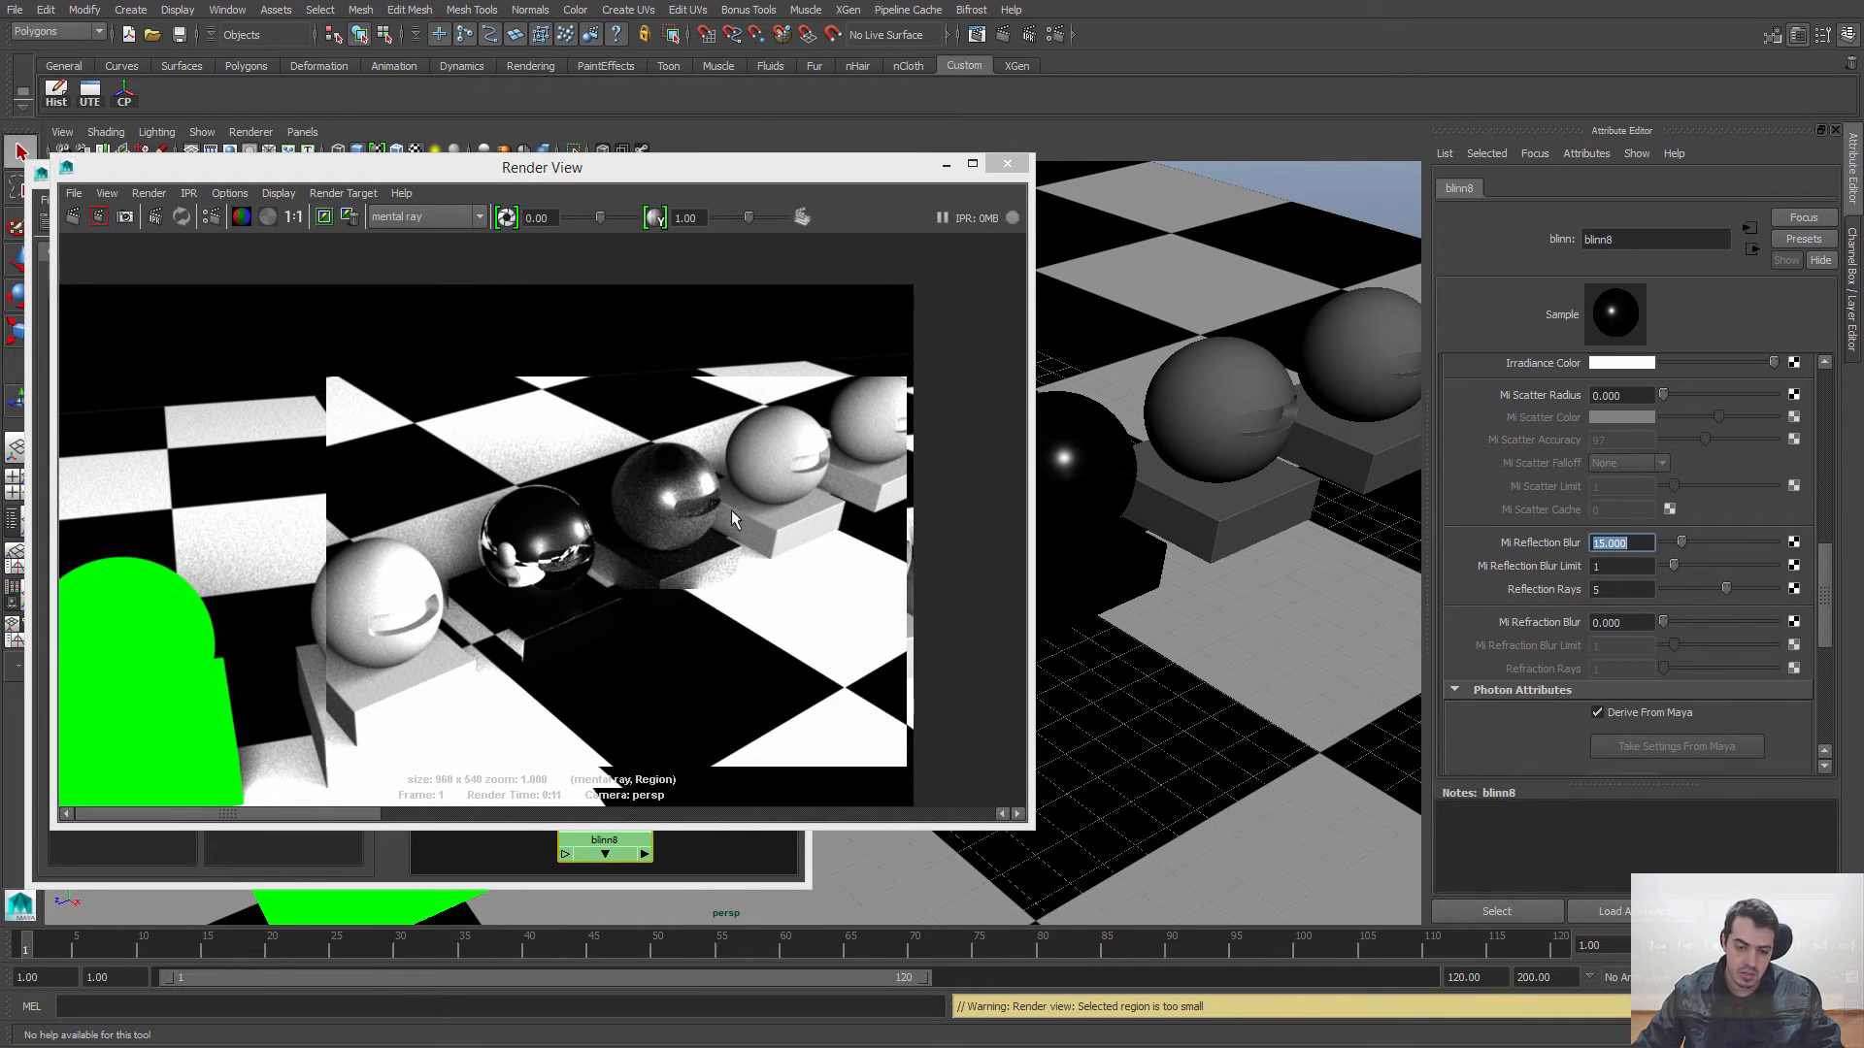
left_click_drag(747, 175, 766, 174)
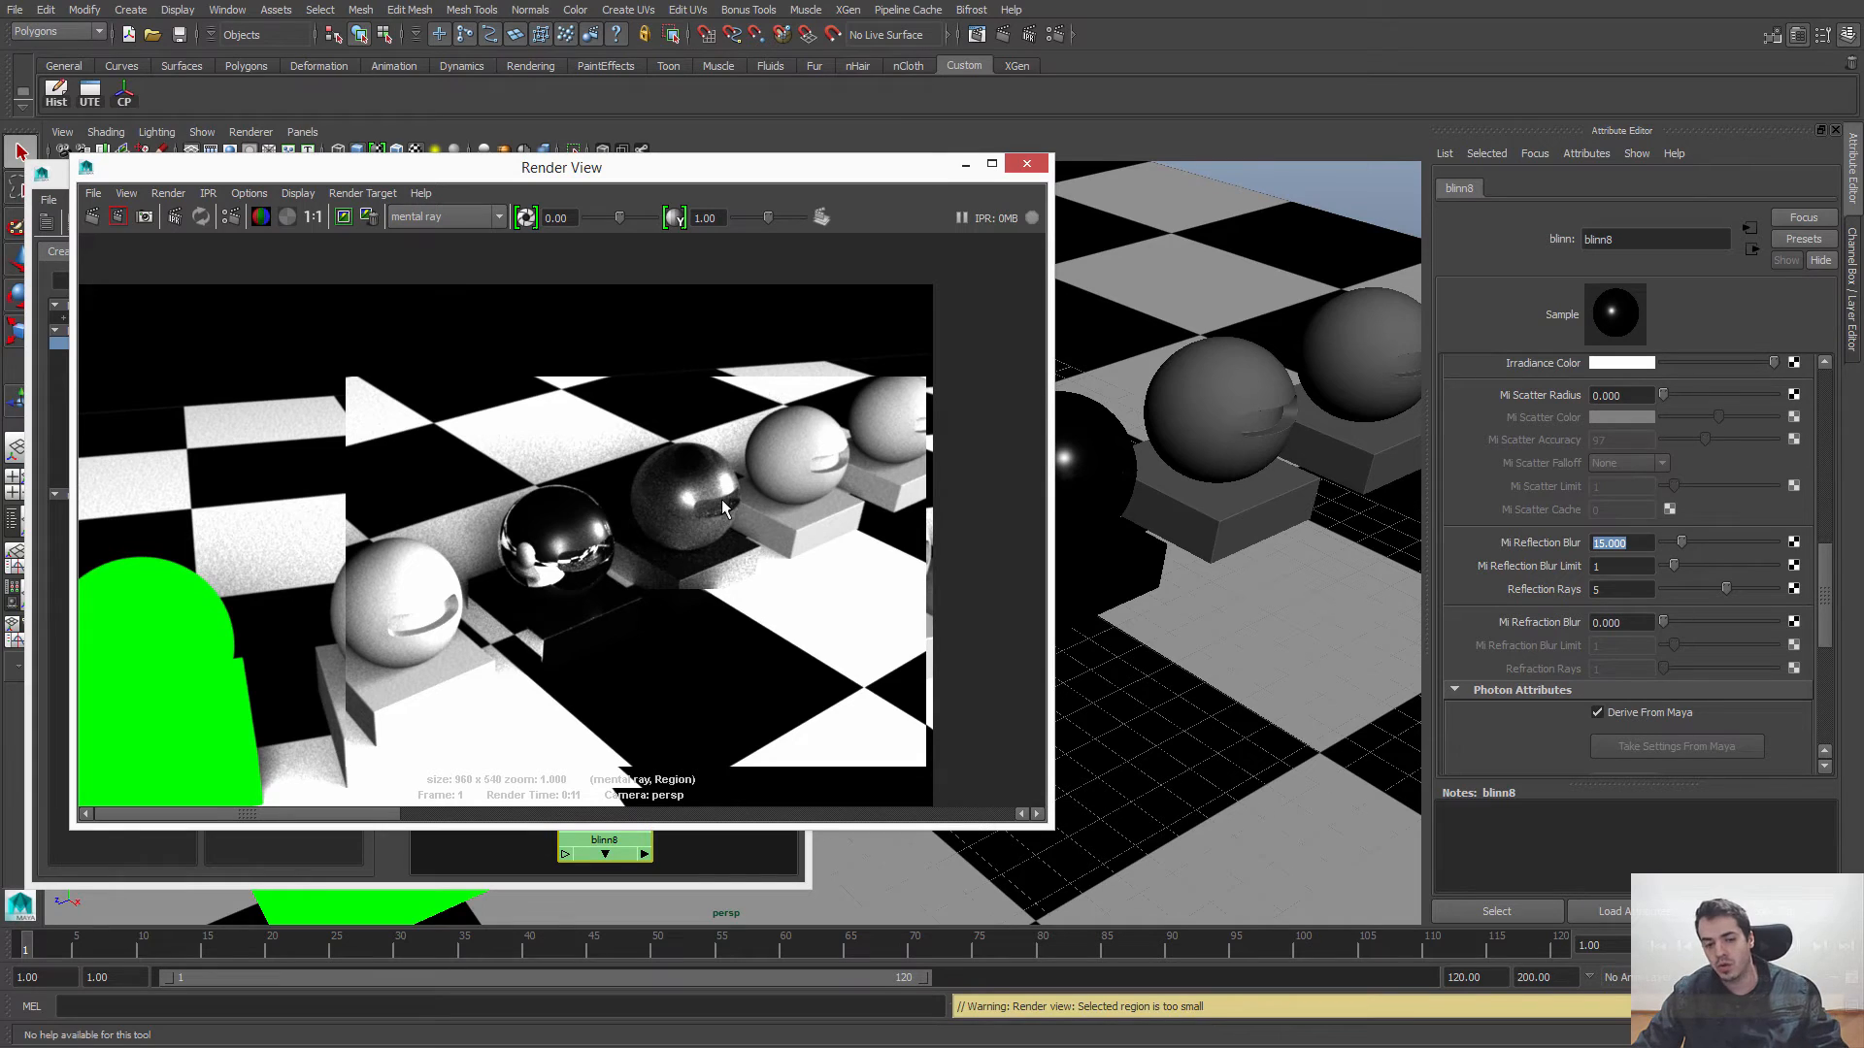
left_click_drag(849, 182, 861, 217)
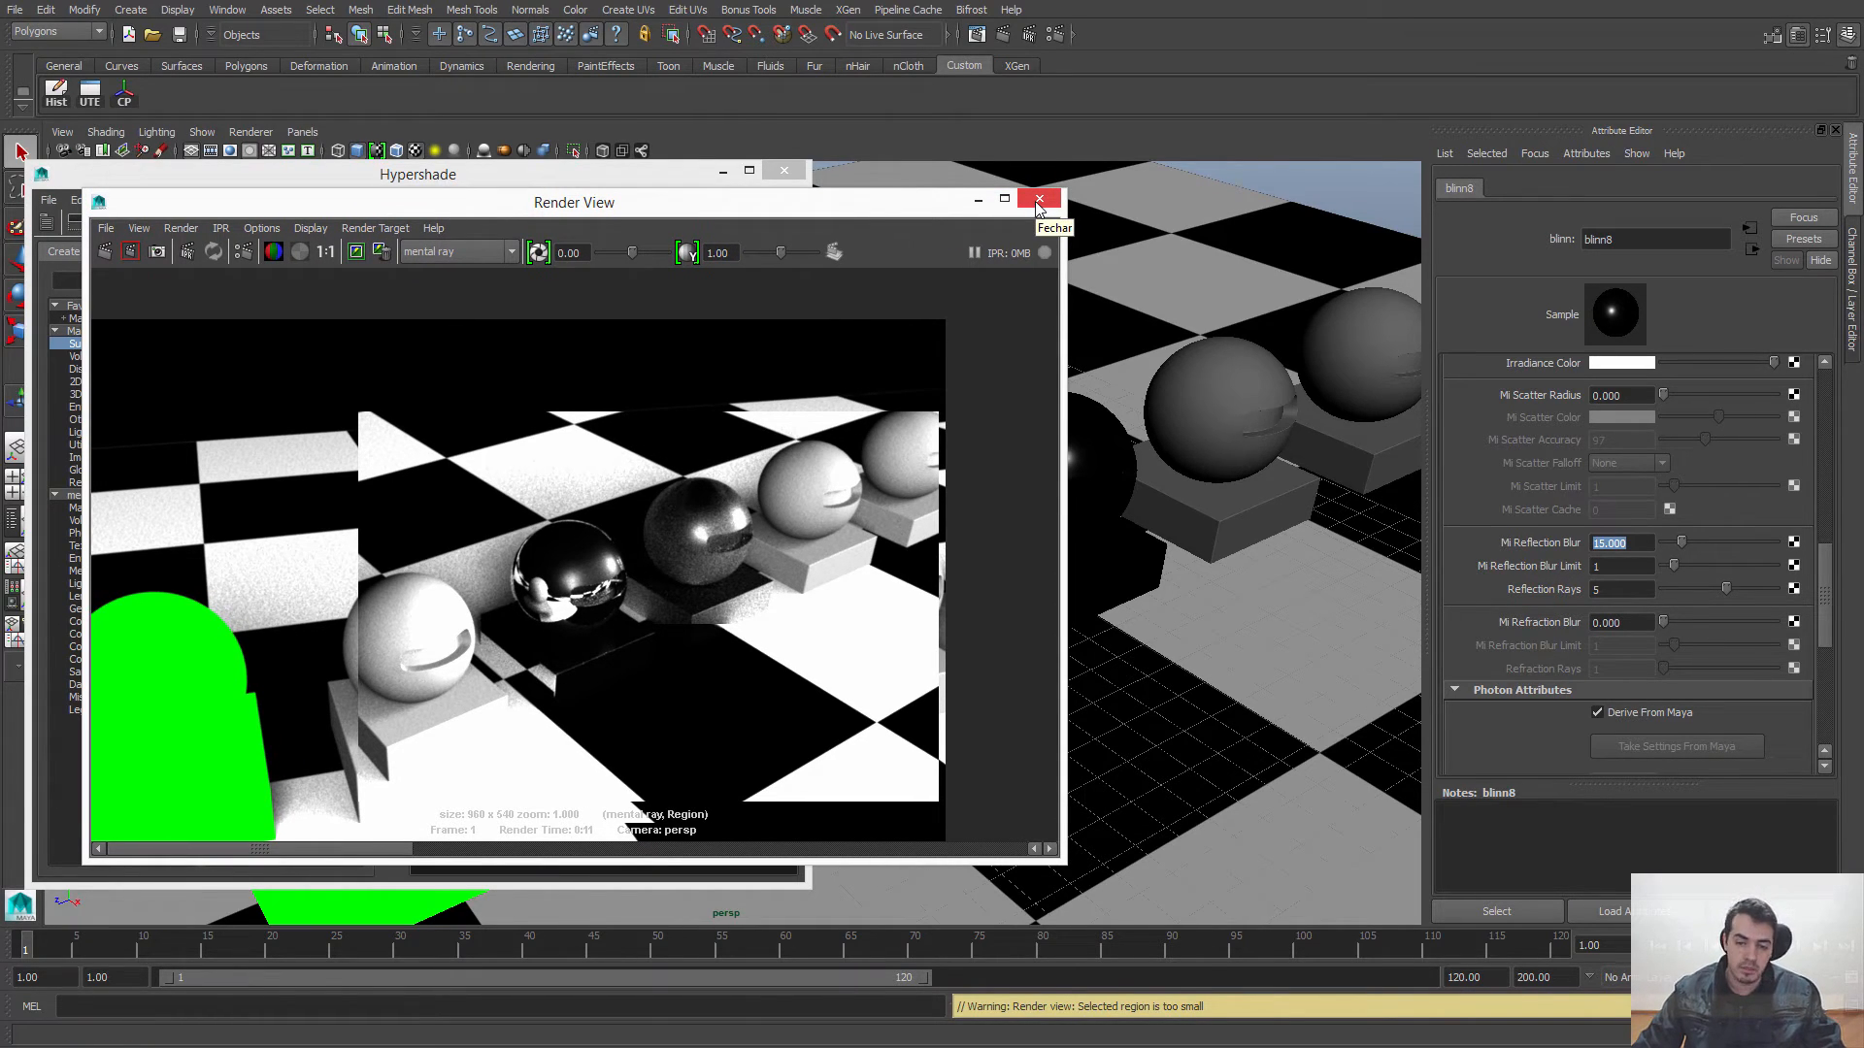
left_click_drag(905, 206, 922, 195)
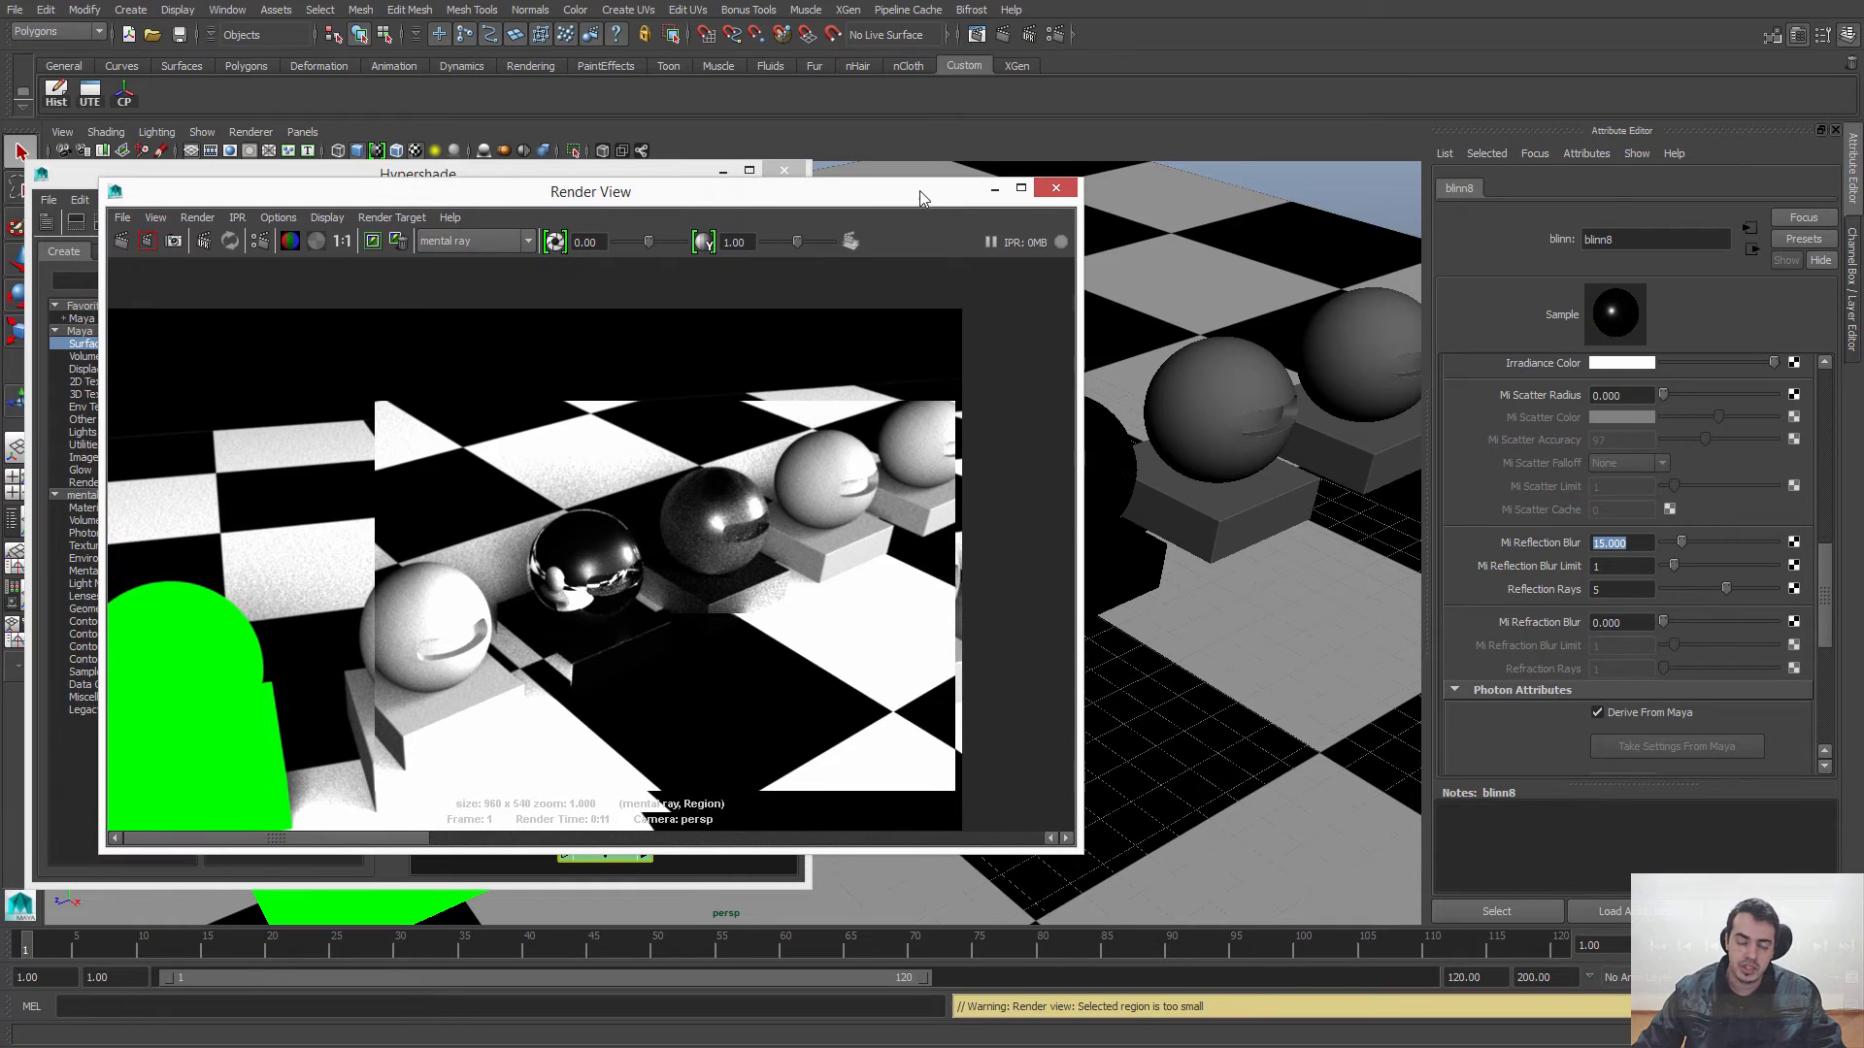
left_click(1056, 191)
Step: Create a new Blinn surface material and place its node in the empty work area beside blinn8
left_click(684, 567)
middle_click_drag(685, 562, 632, 512, "alt")
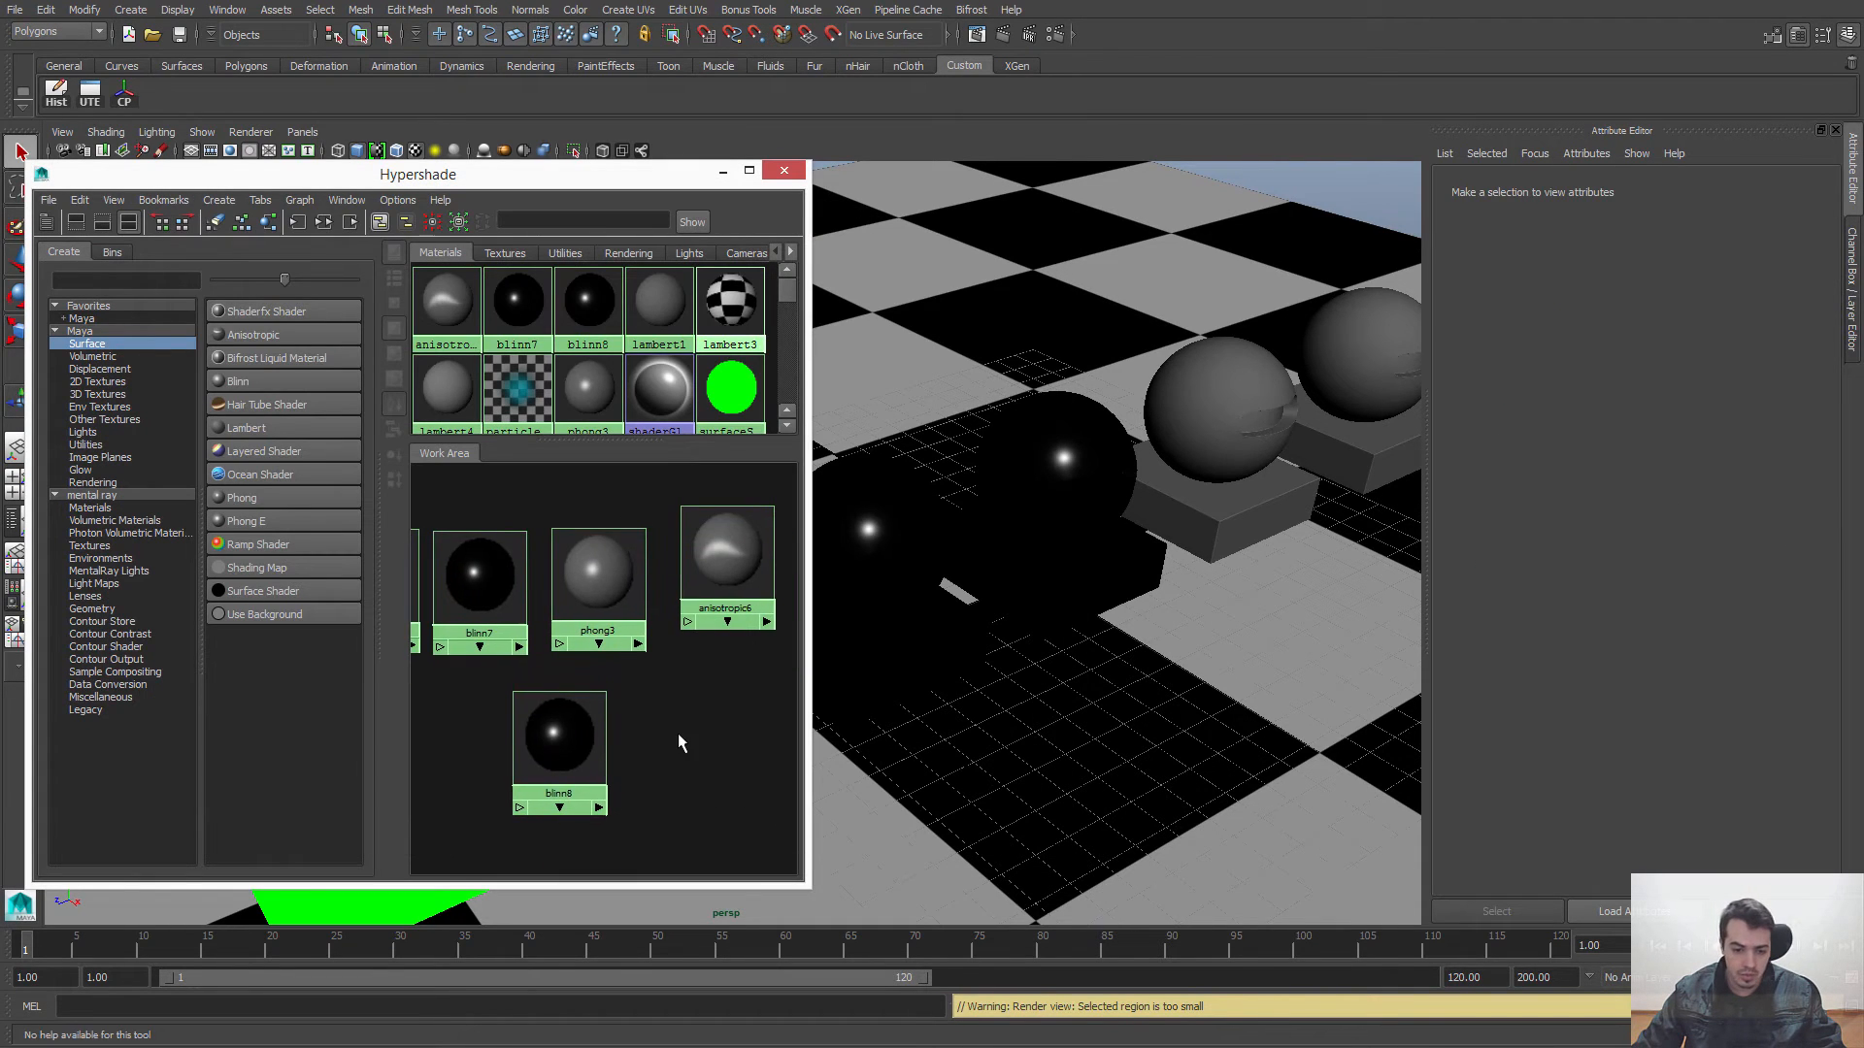
left_click(225, 381)
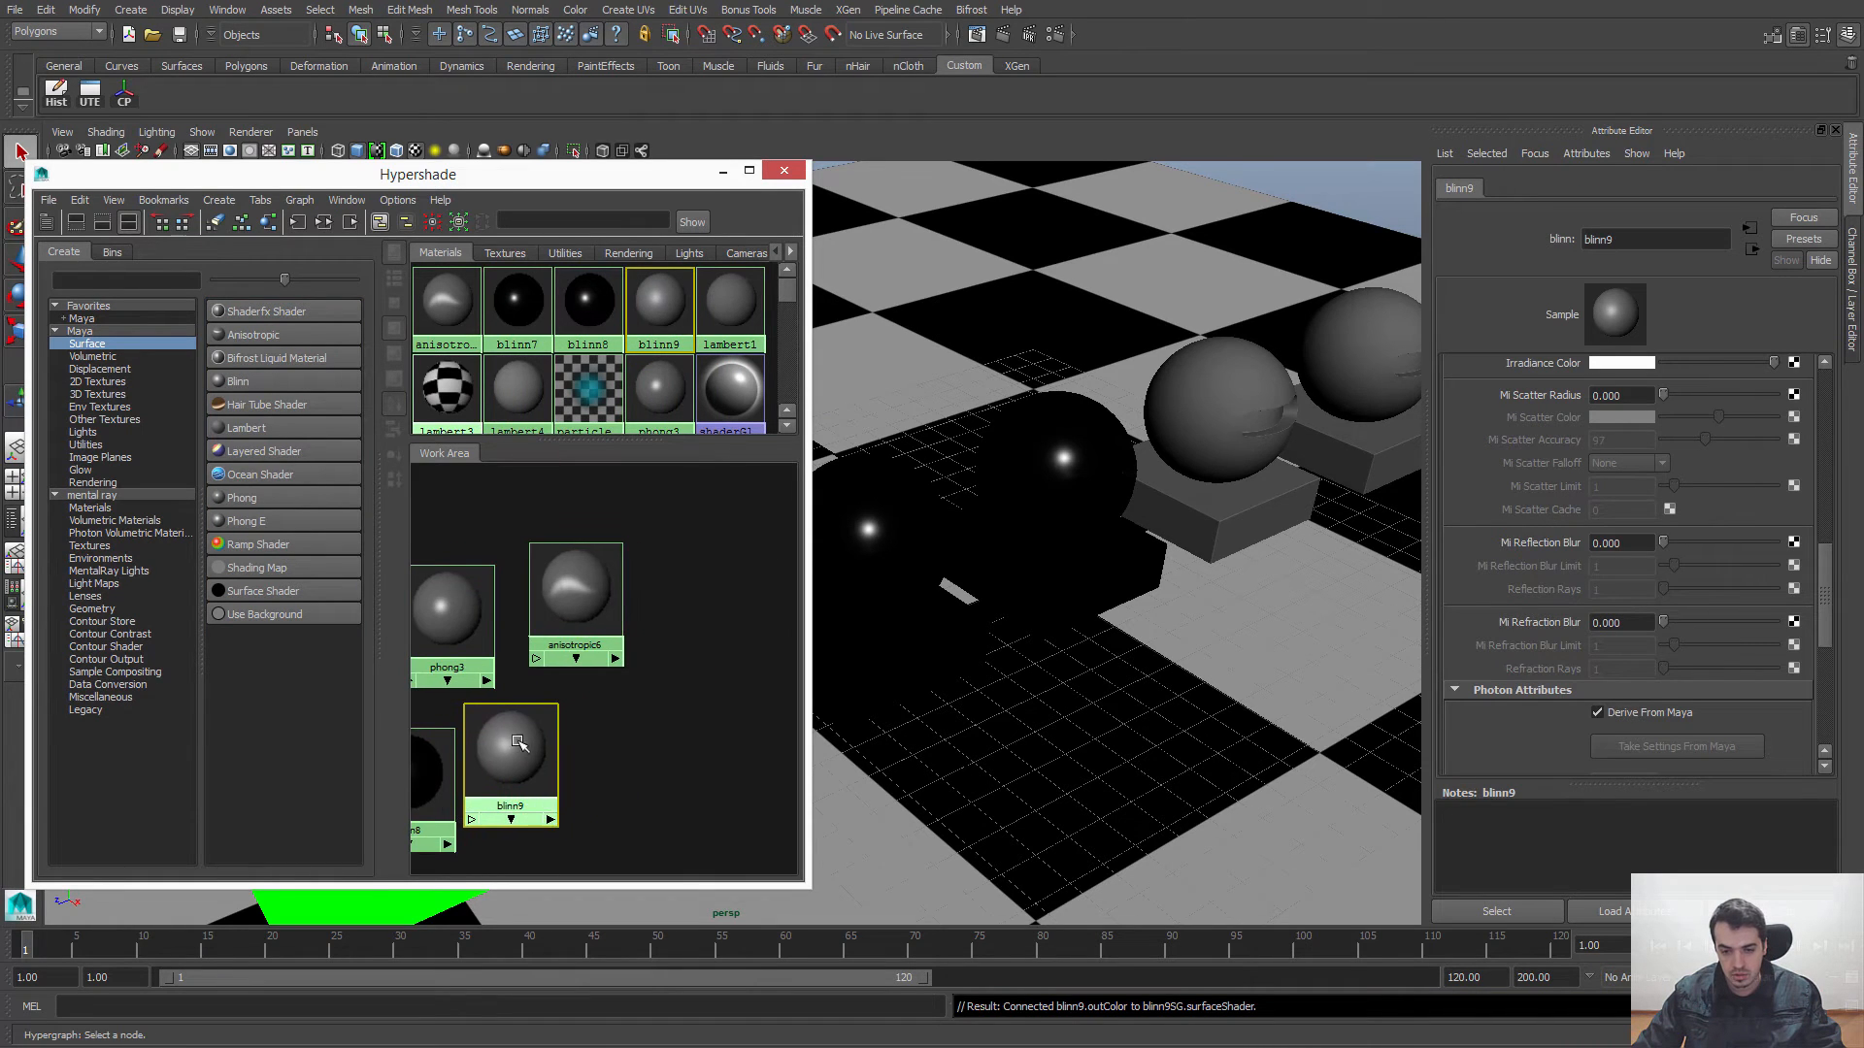
left_click_drag(516, 740, 602, 755)
Step: Assign blinn9 to the gray sphere next to the black spheres and to its cube base
left_click(1209, 408)
left_click(1231, 529, "shift")
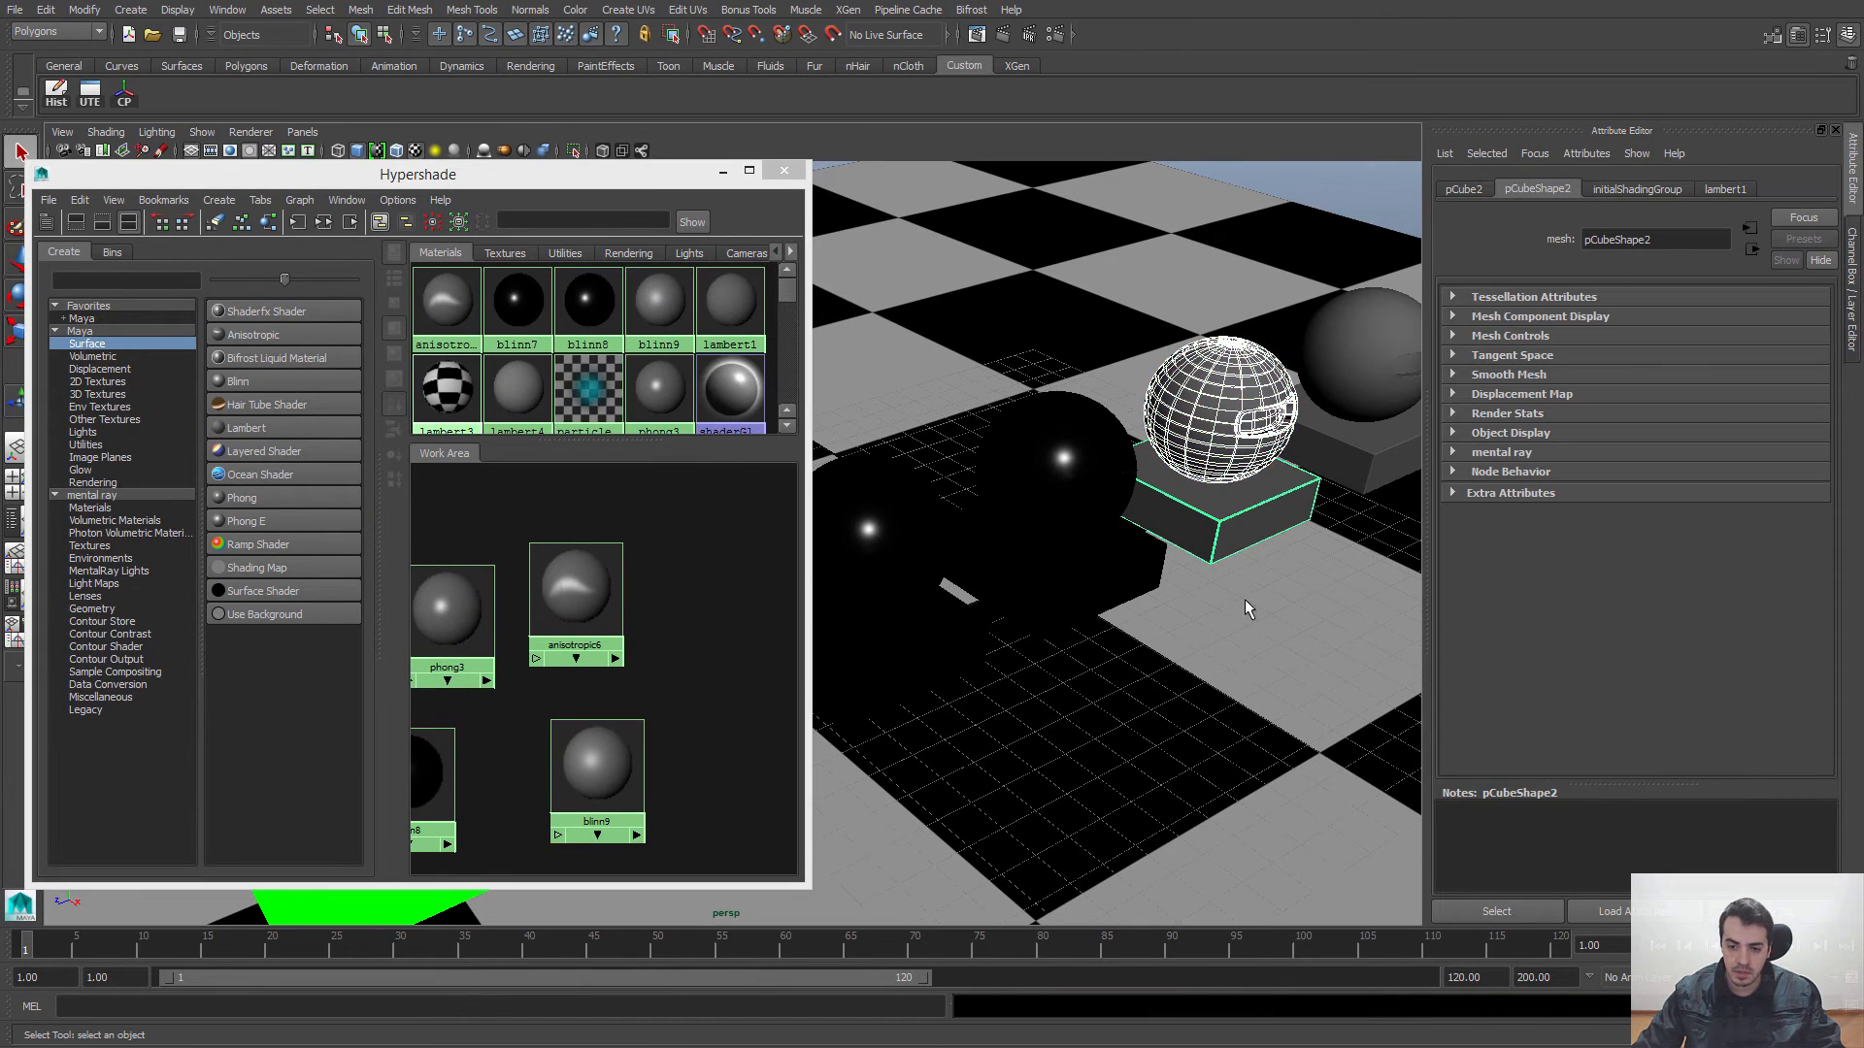
left_click_drag(1246, 602, 1184, 604, "alt")
right_click_drag(586, 765, 577, 722)
left_click(576, 707)
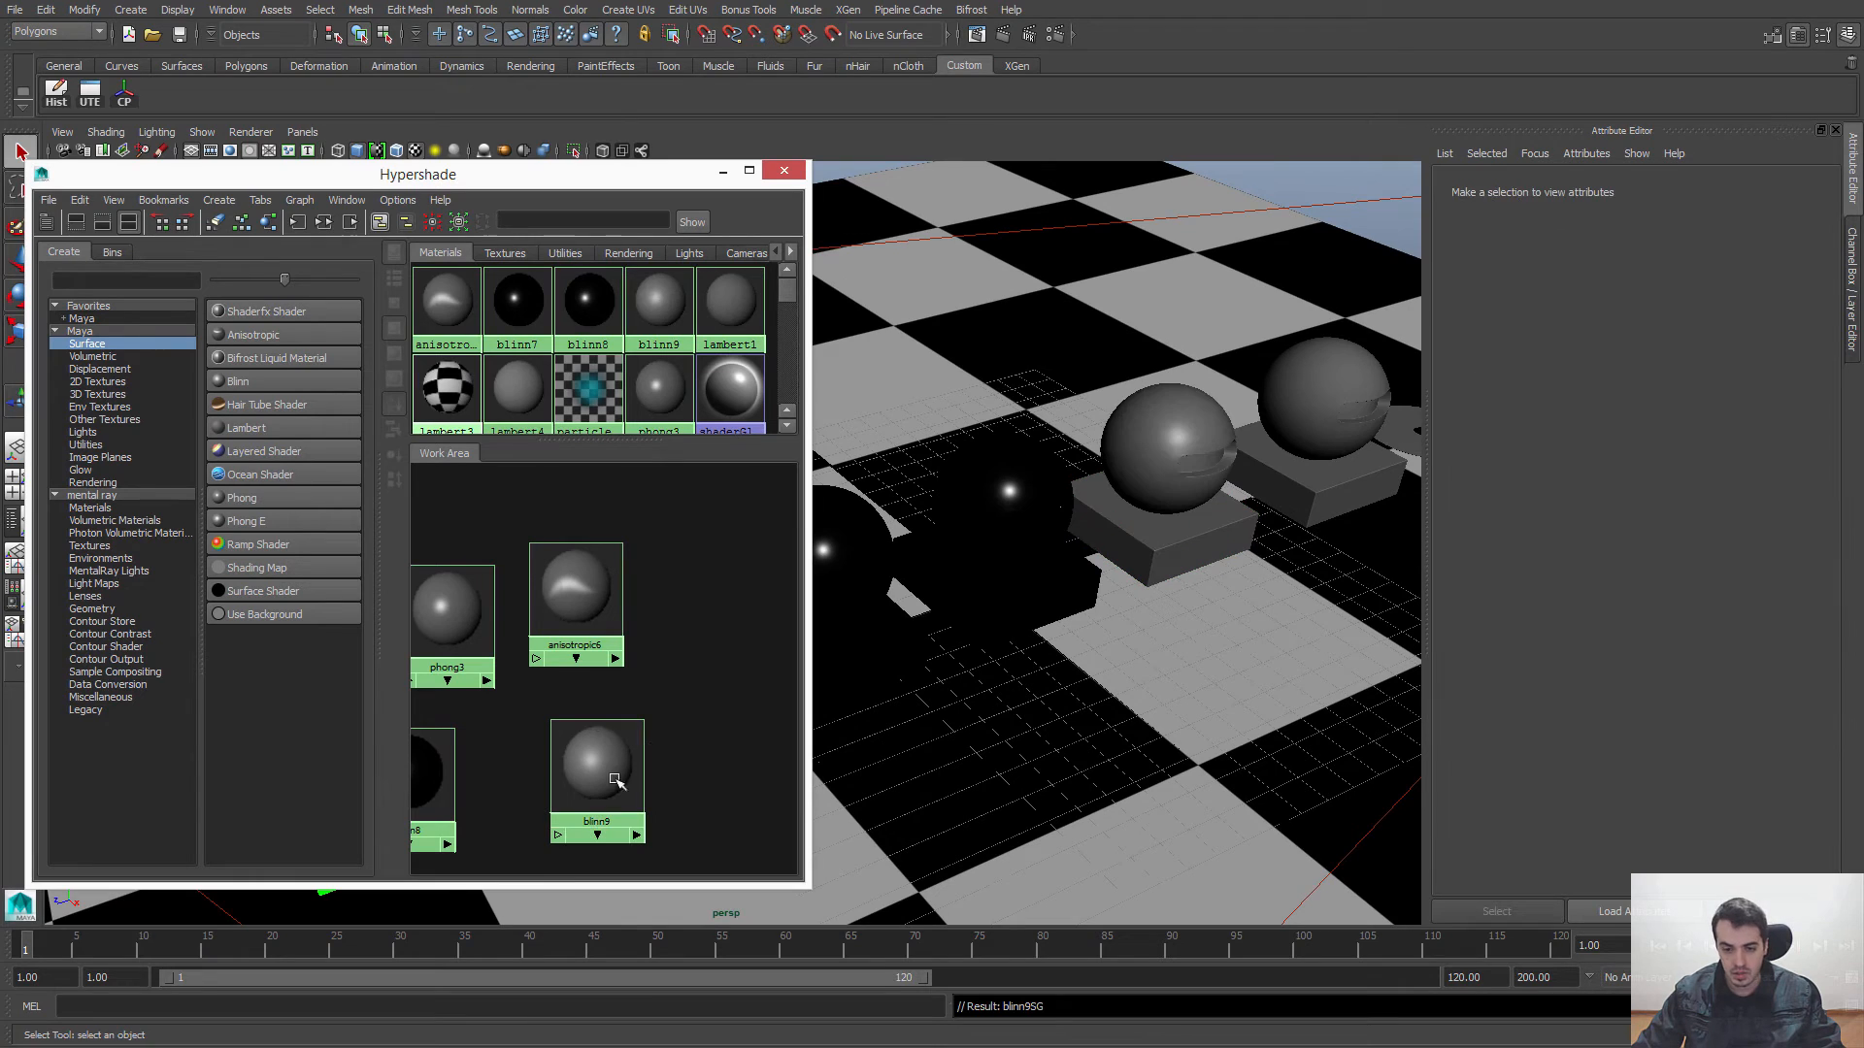
Step: Set blinn9's Color to black and its Diffuse to 0
left_click(614, 780)
scroll(1809, 567, "down", 5)
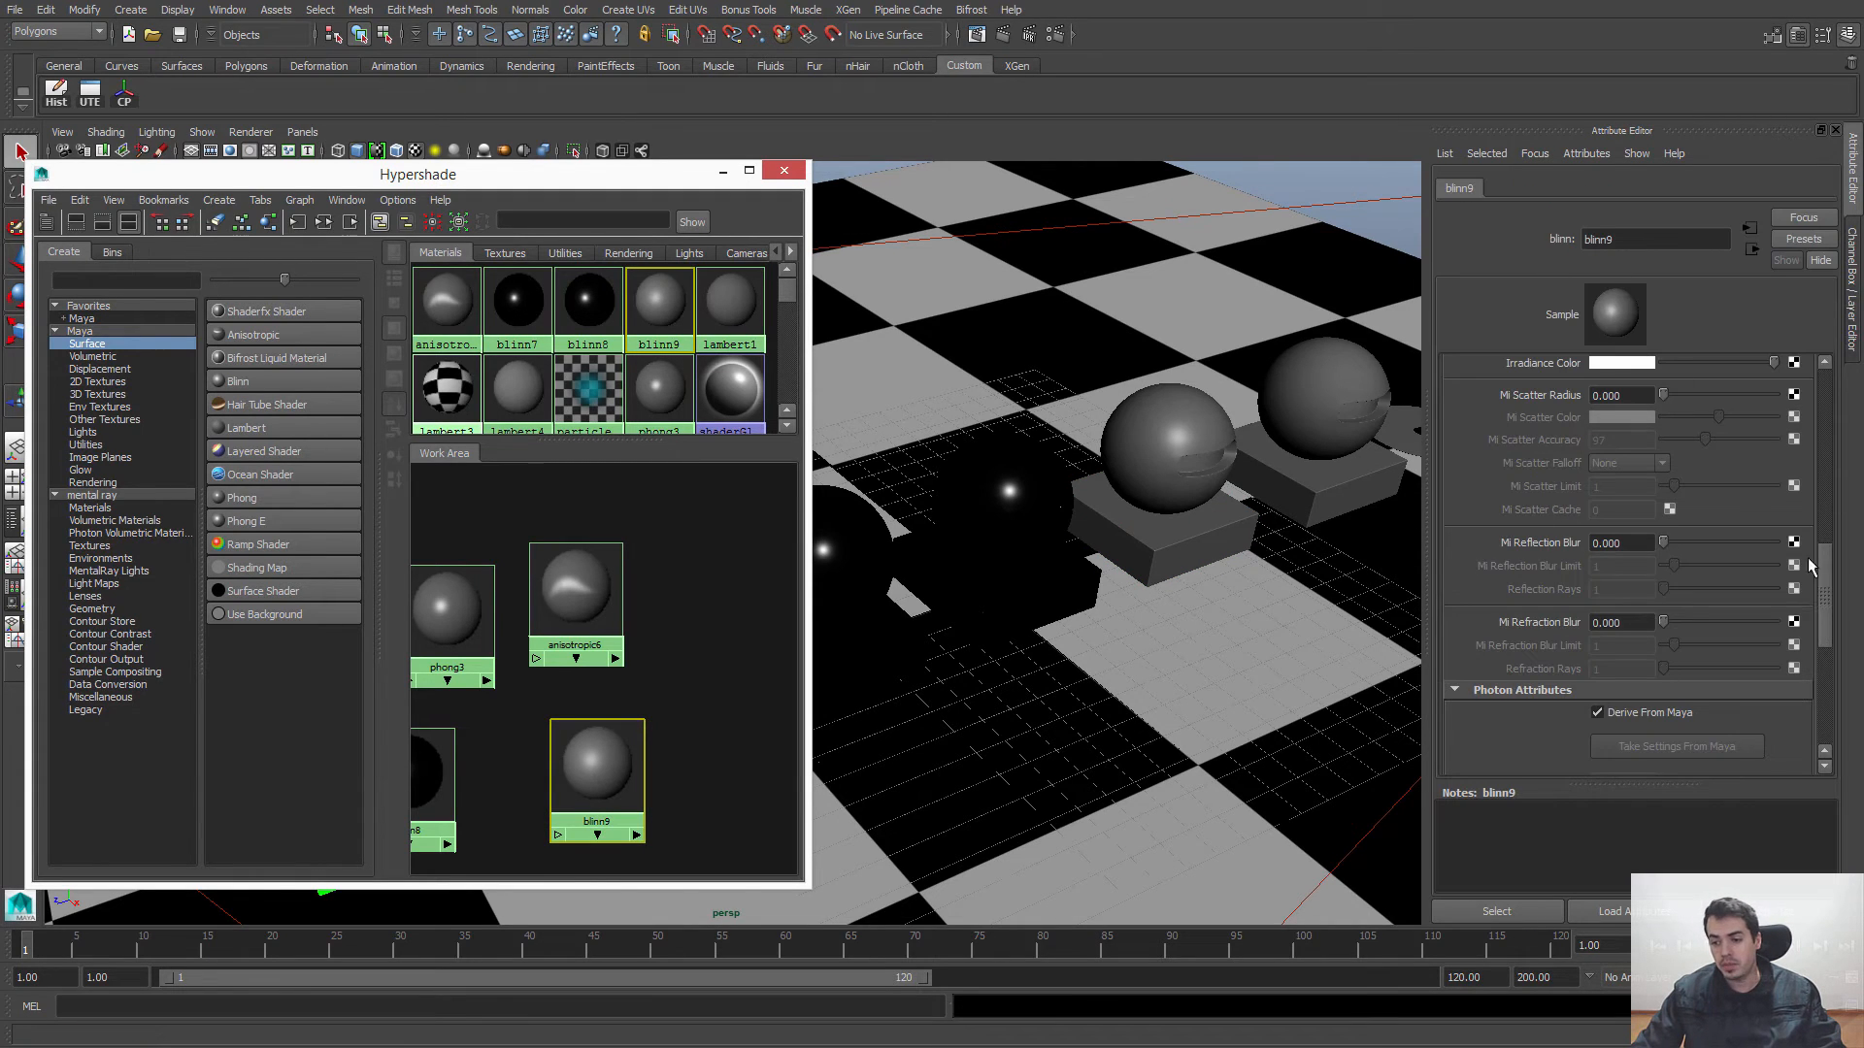
scroll(1809, 568, "up", 5)
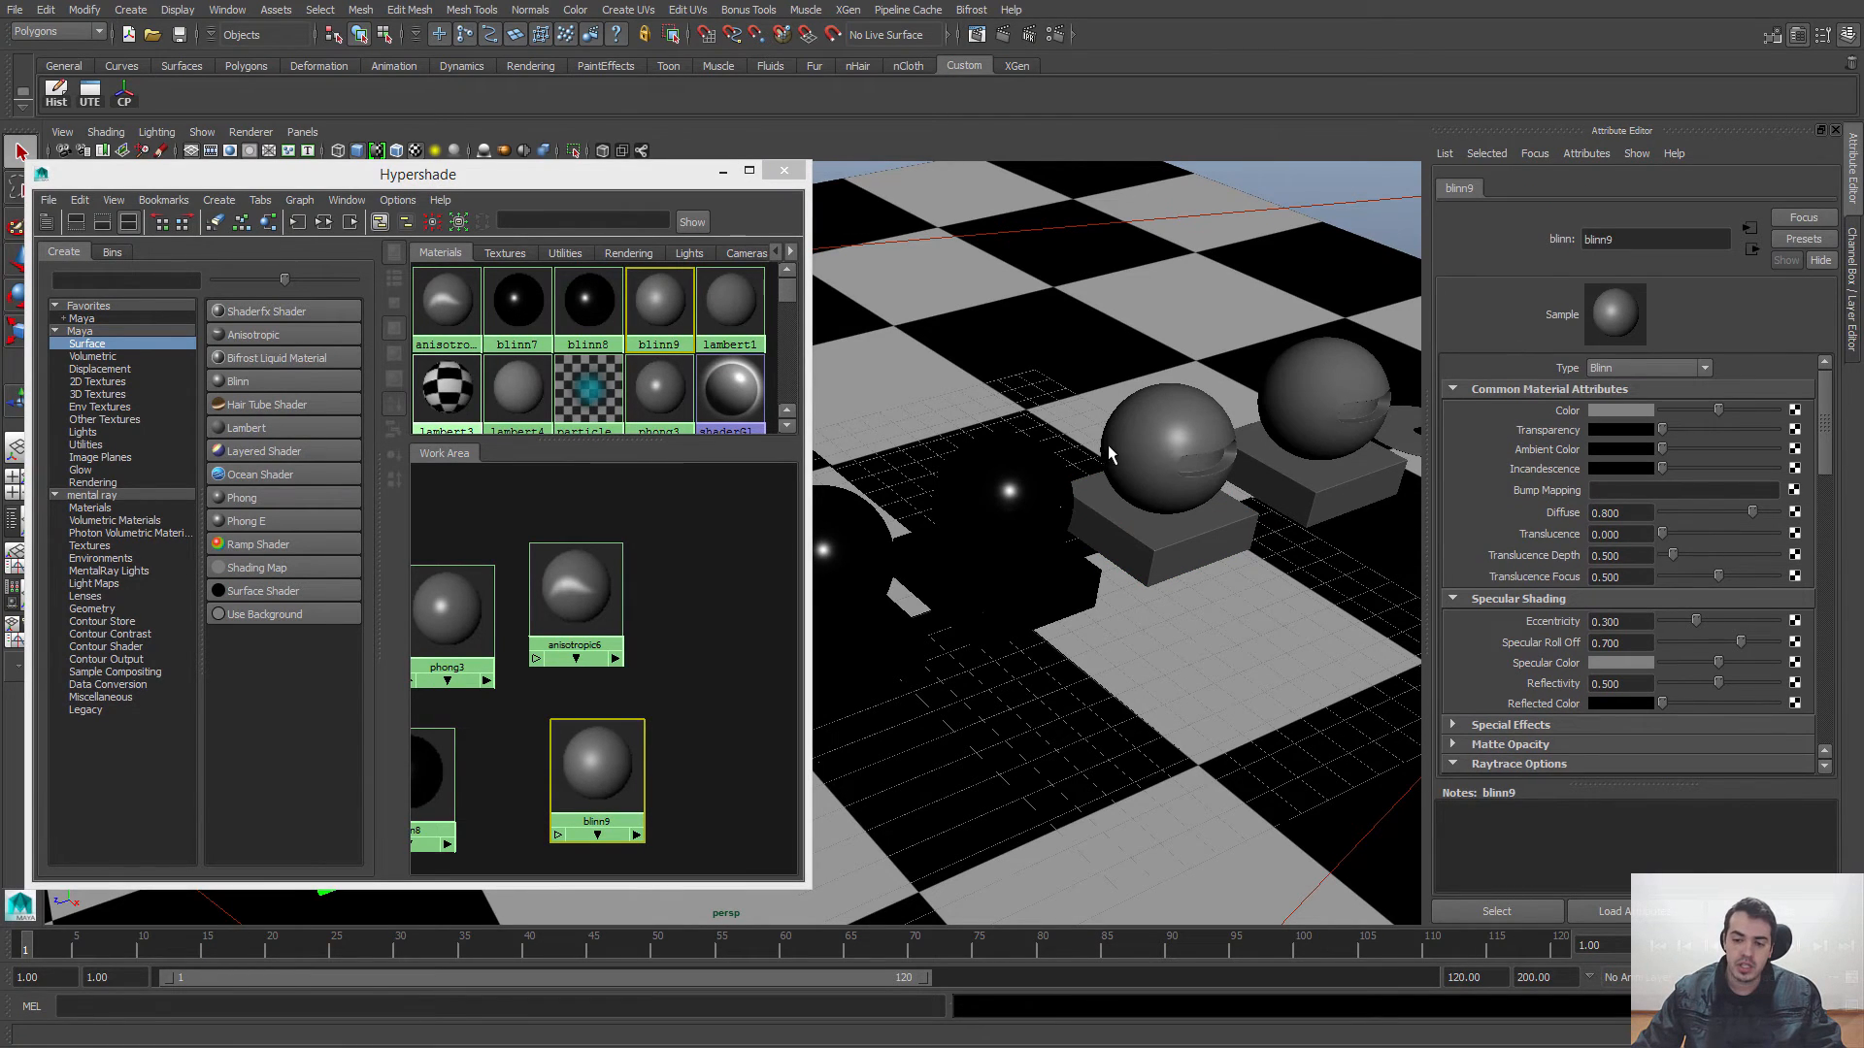
left_click_drag(1110, 455, 1091, 542, "alt")
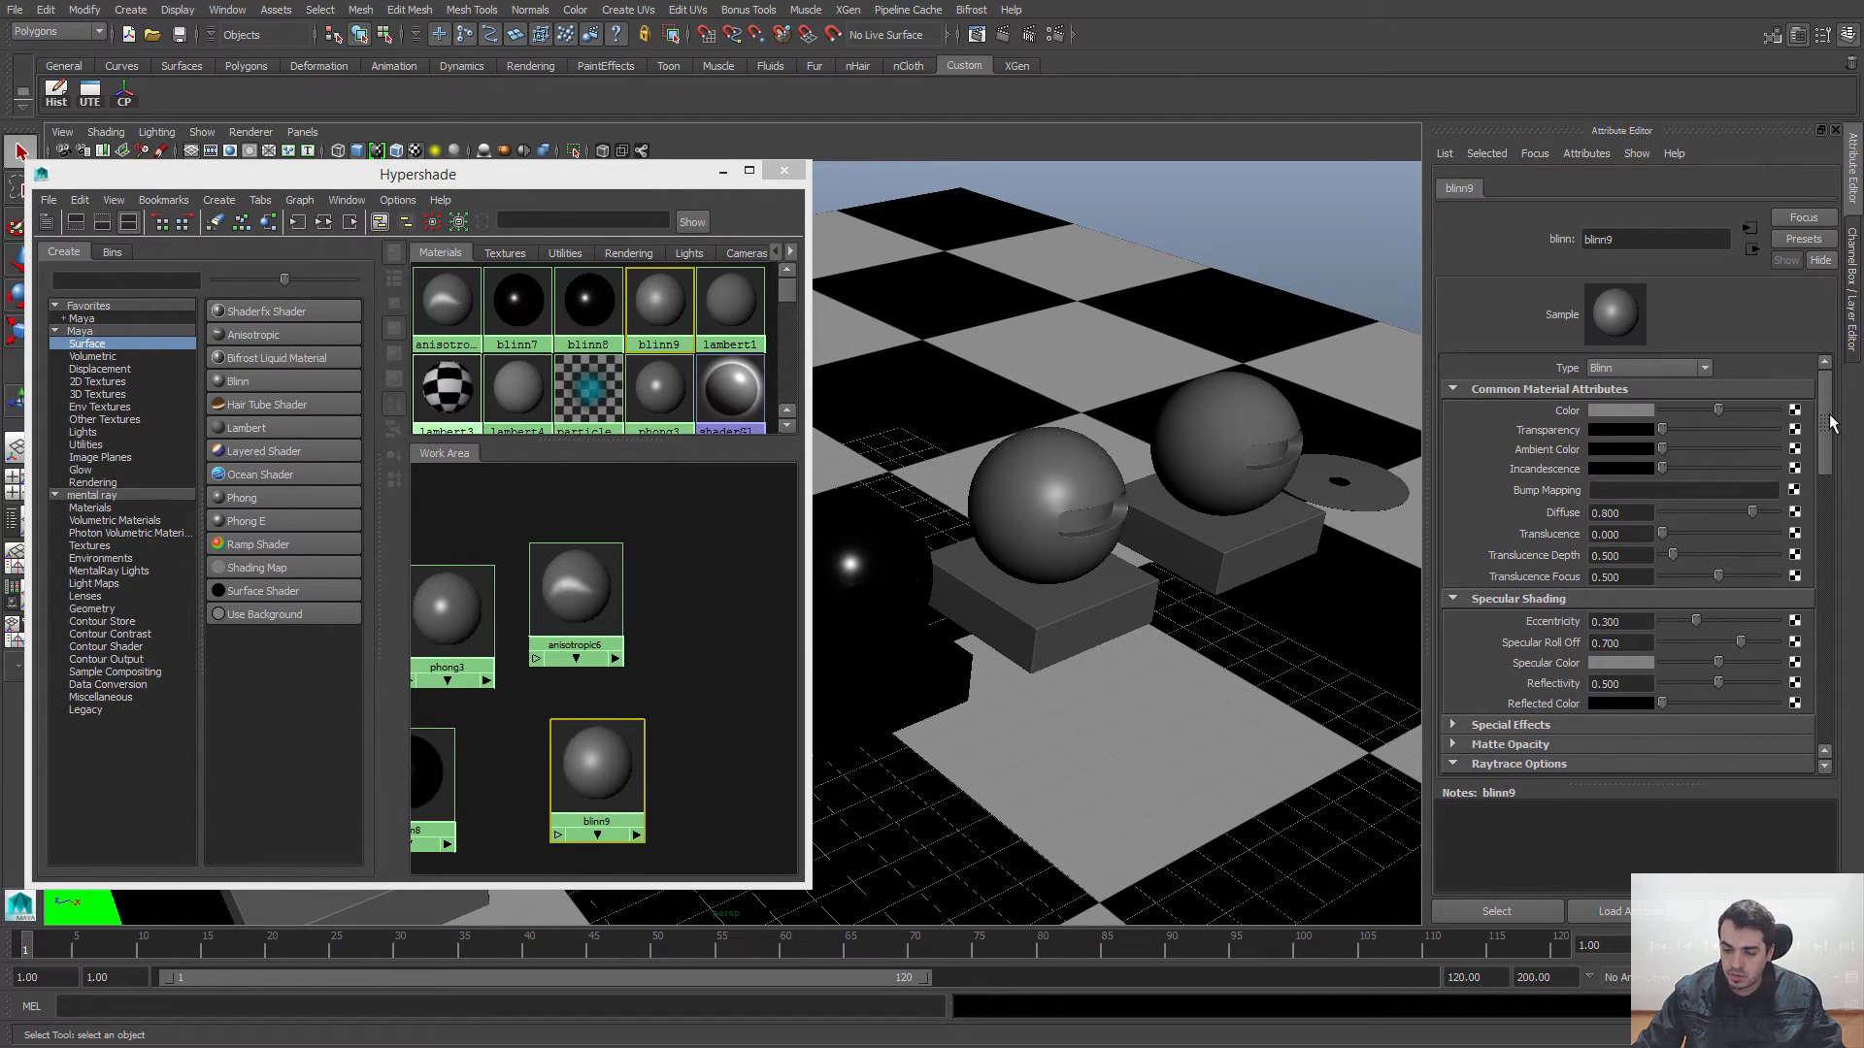
scroll(1831, 427, "down", 1)
scroll(1827, 447, "up", 1)
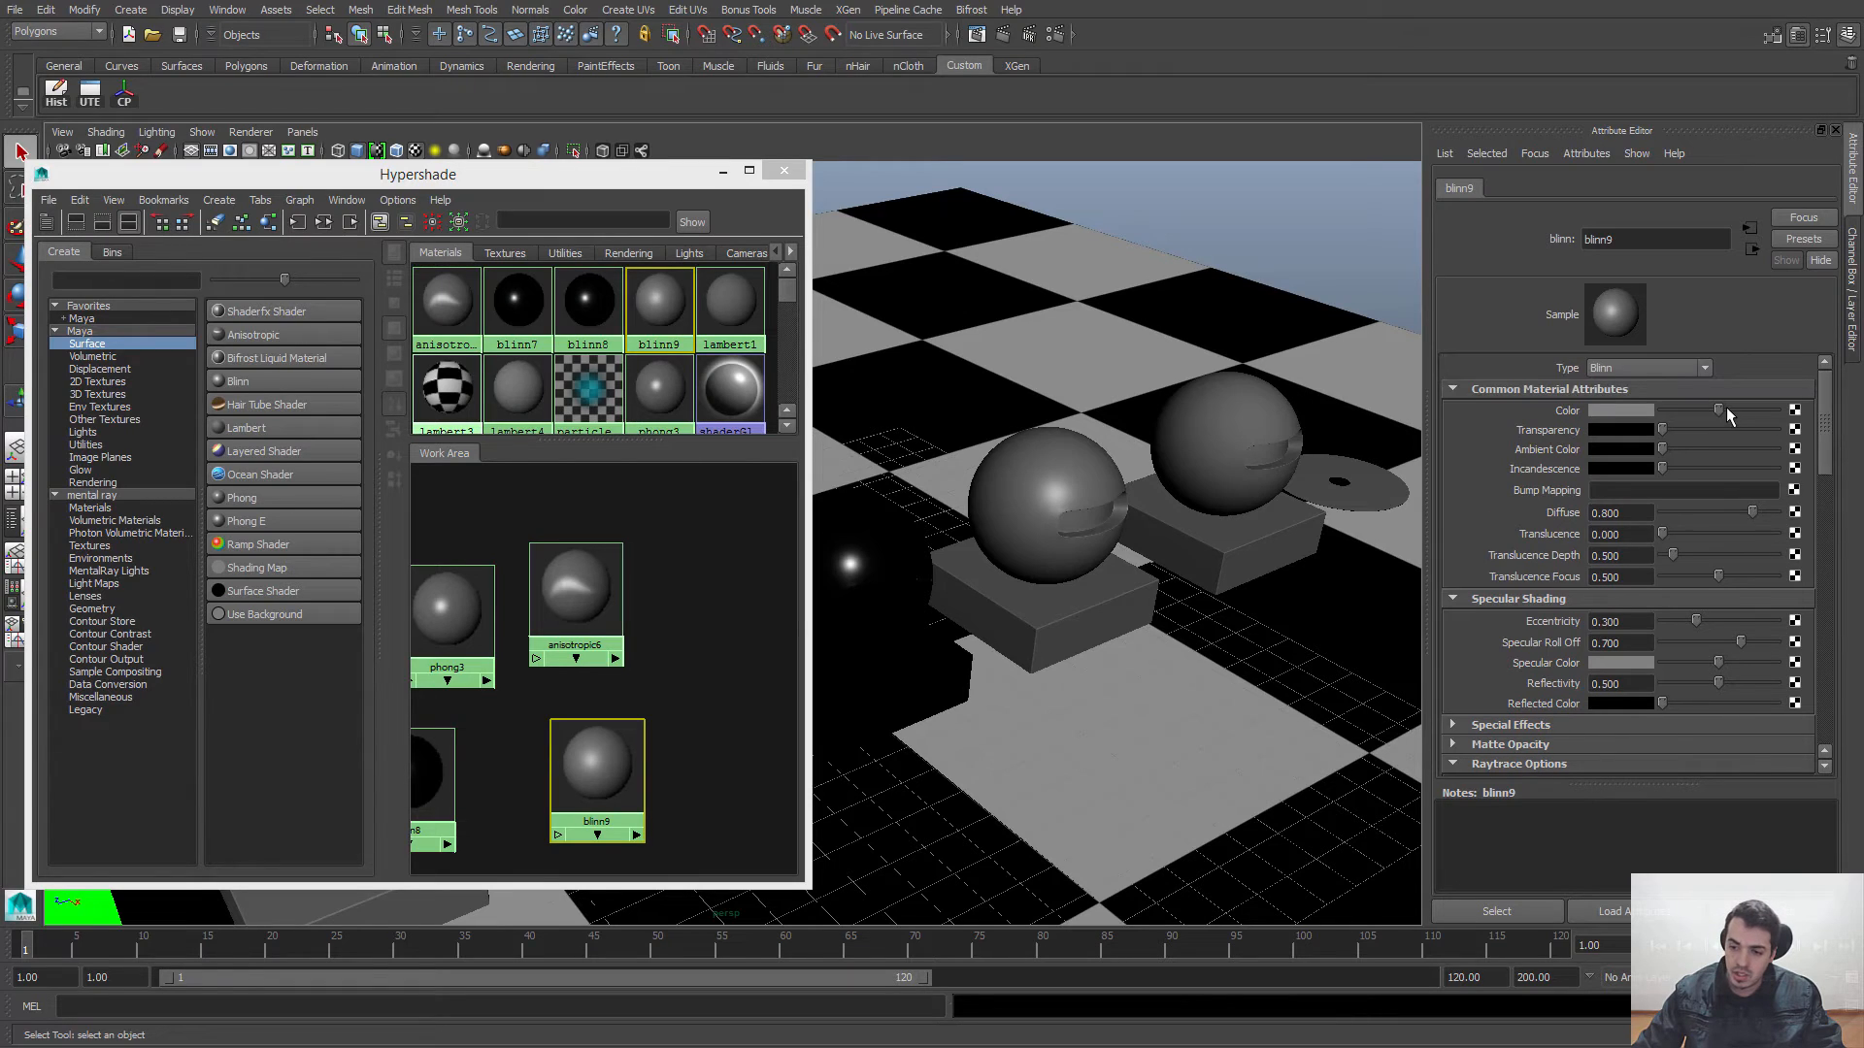
left_click_drag(1724, 411, 1662, 411)
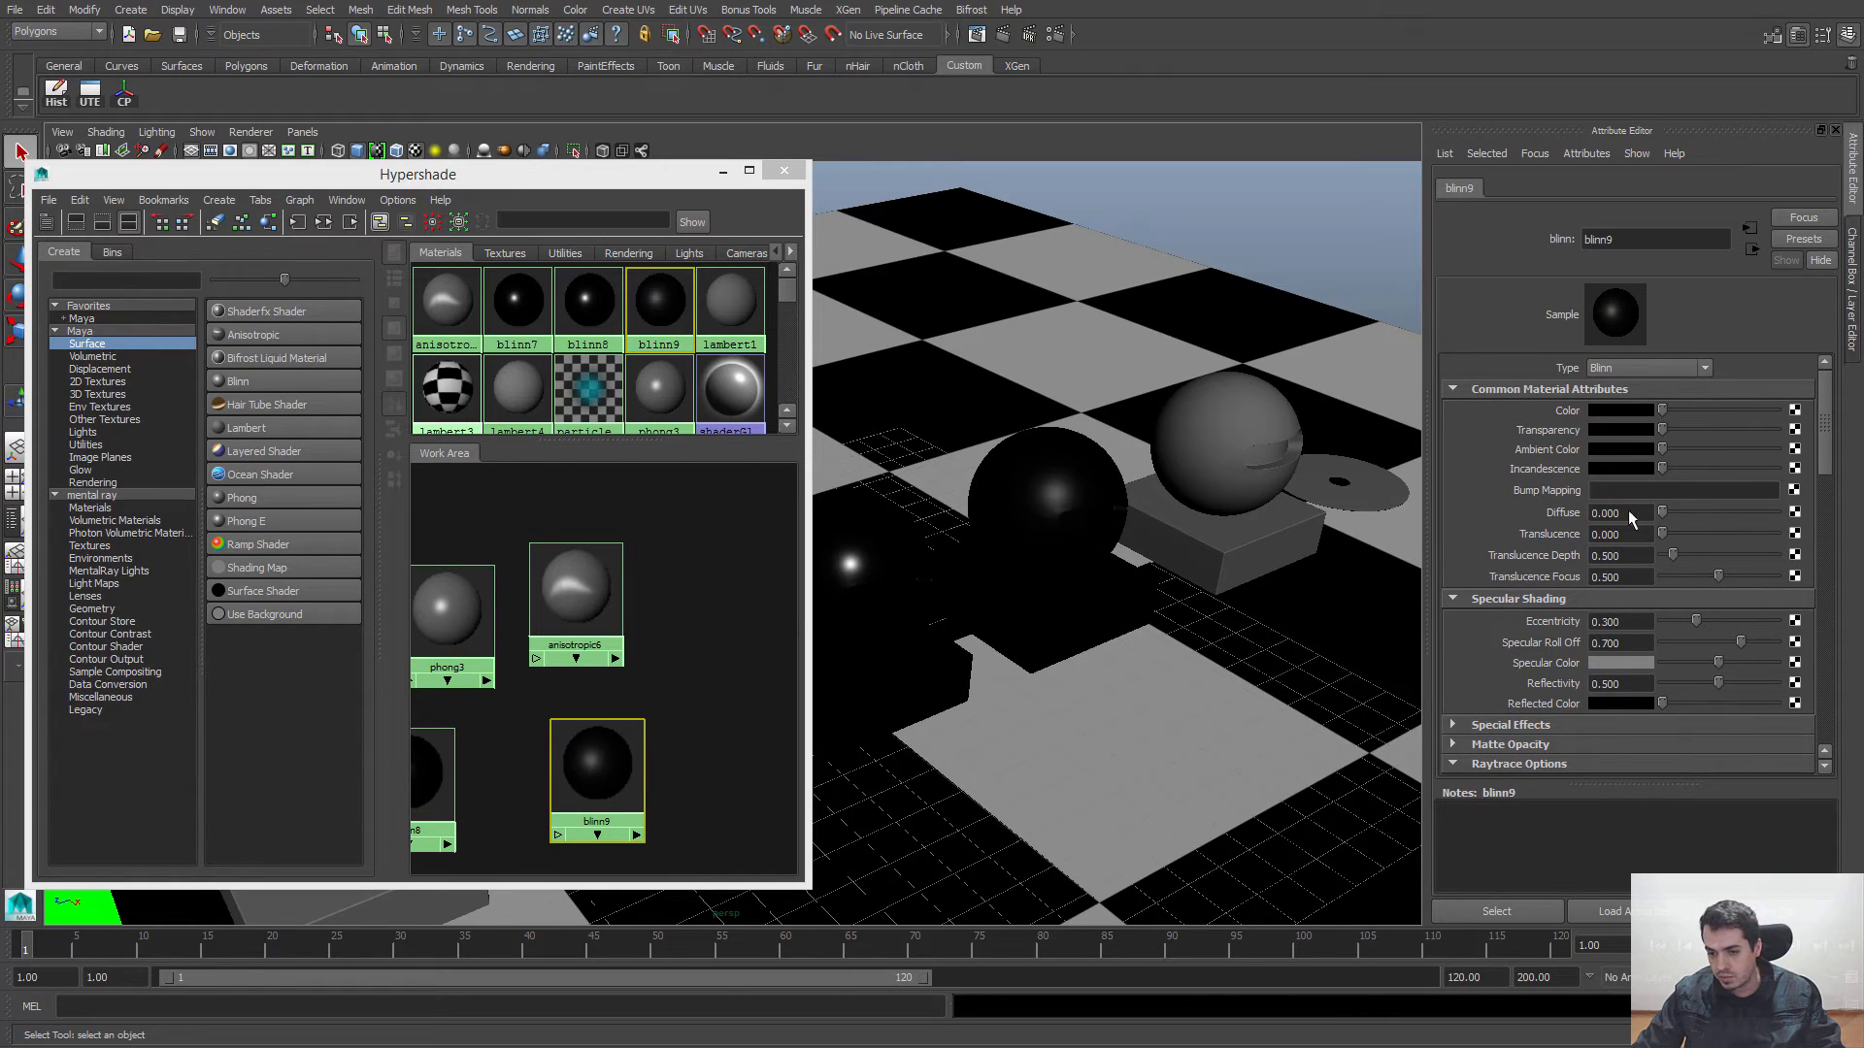
Step: Set blinn9's Reflectivity to 0.1, Eccentricity to about 0.179, Specular Color to light gray and Transparency to white
left_click(1620, 683)
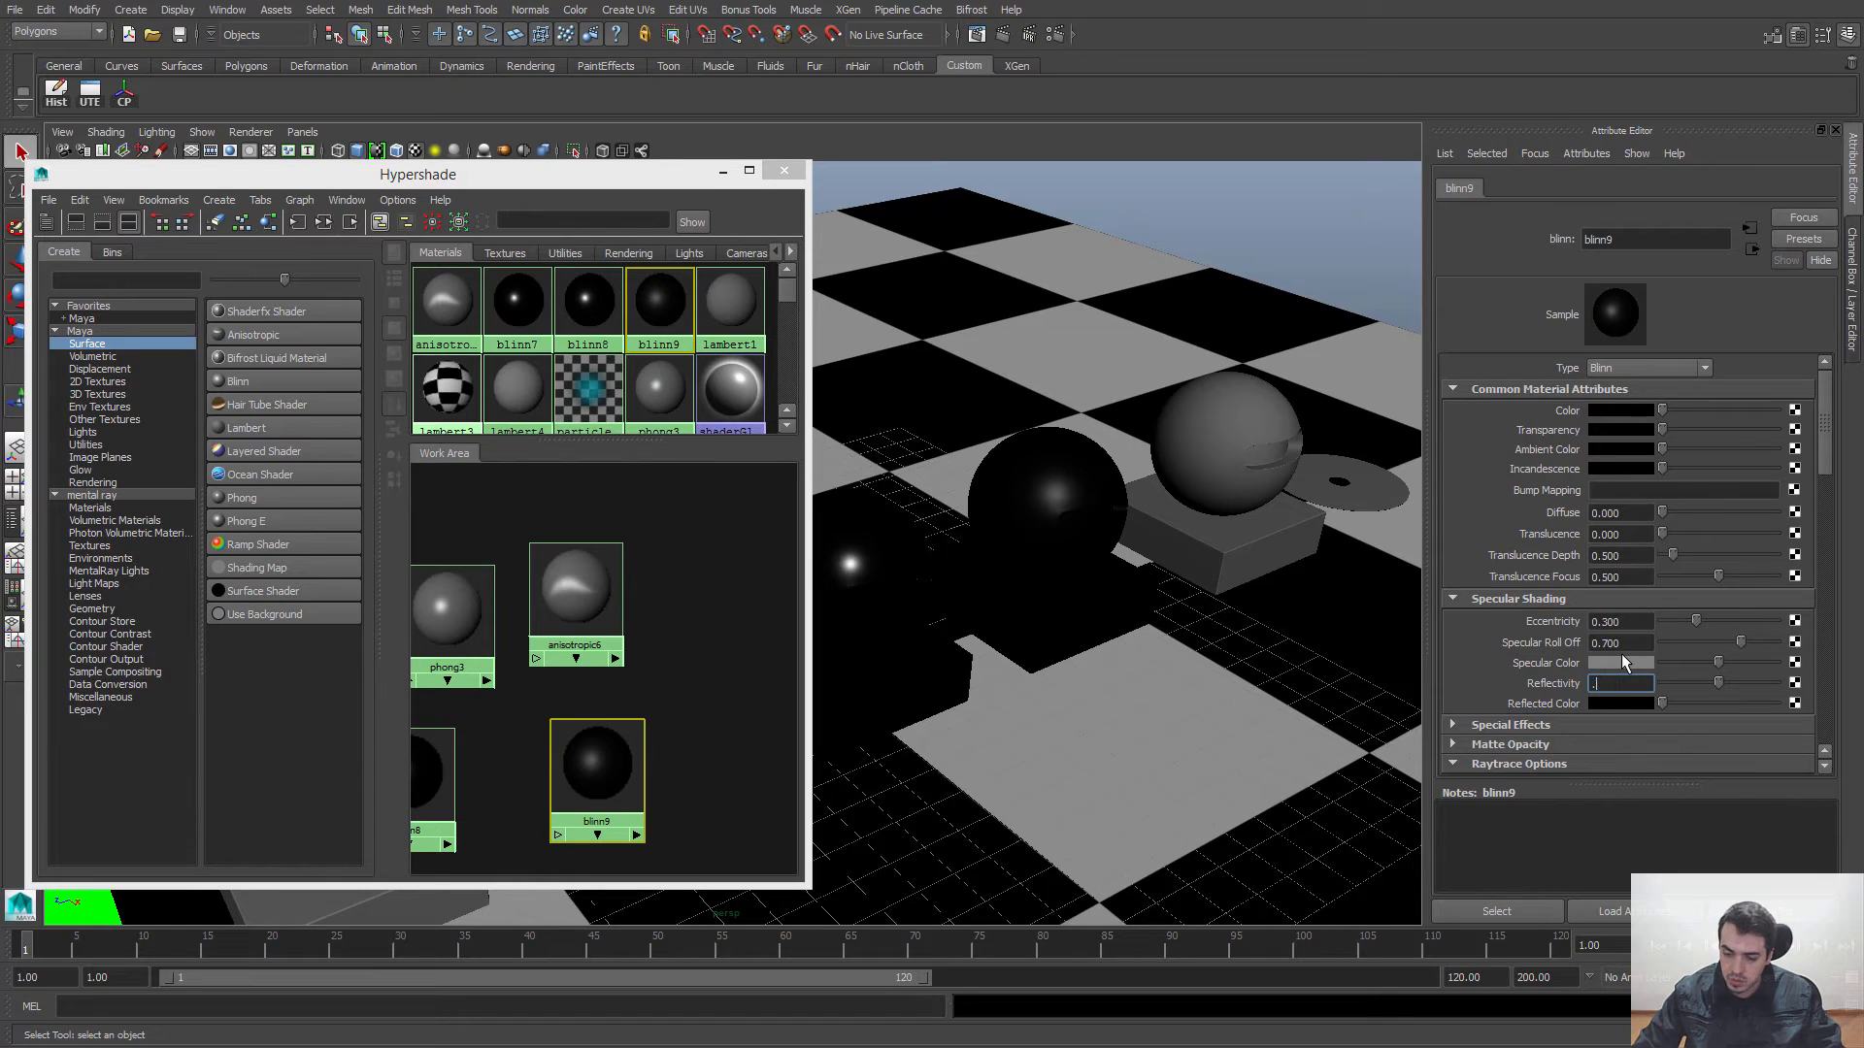
key("Return")
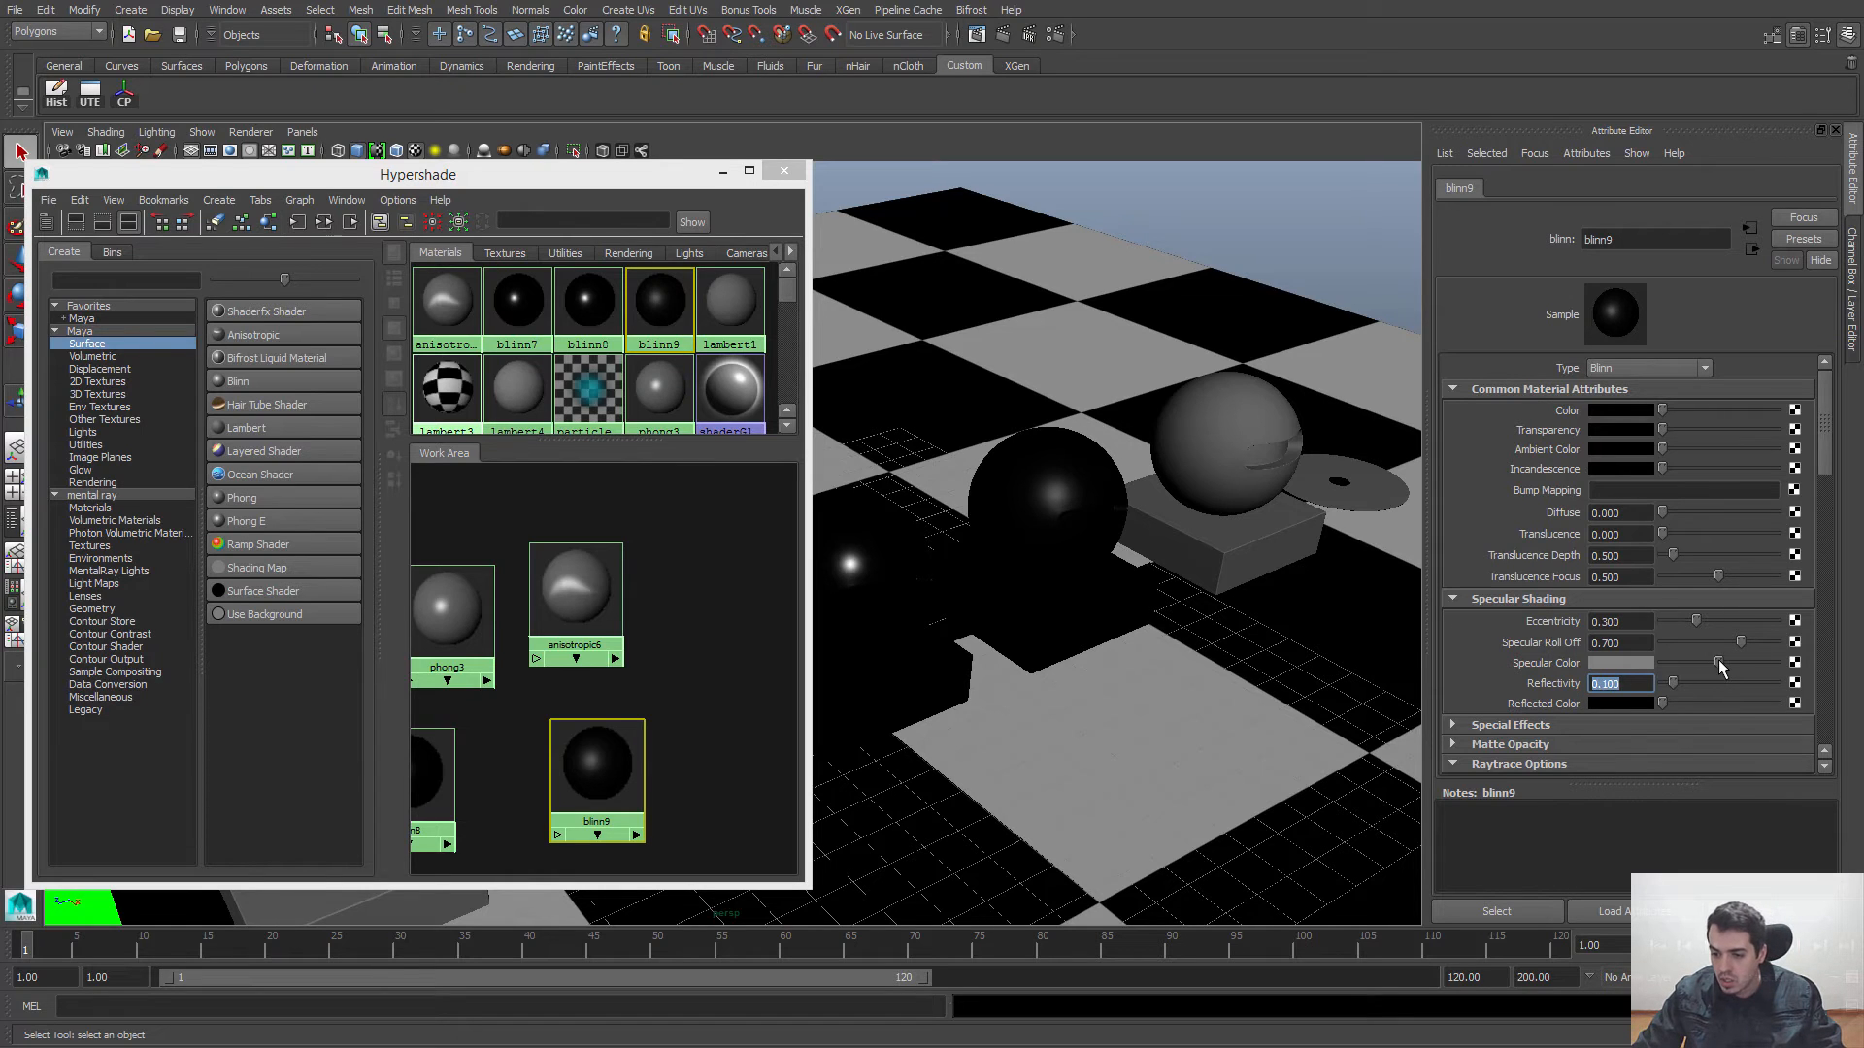
left_click_drag(1718, 660, 1681, 619)
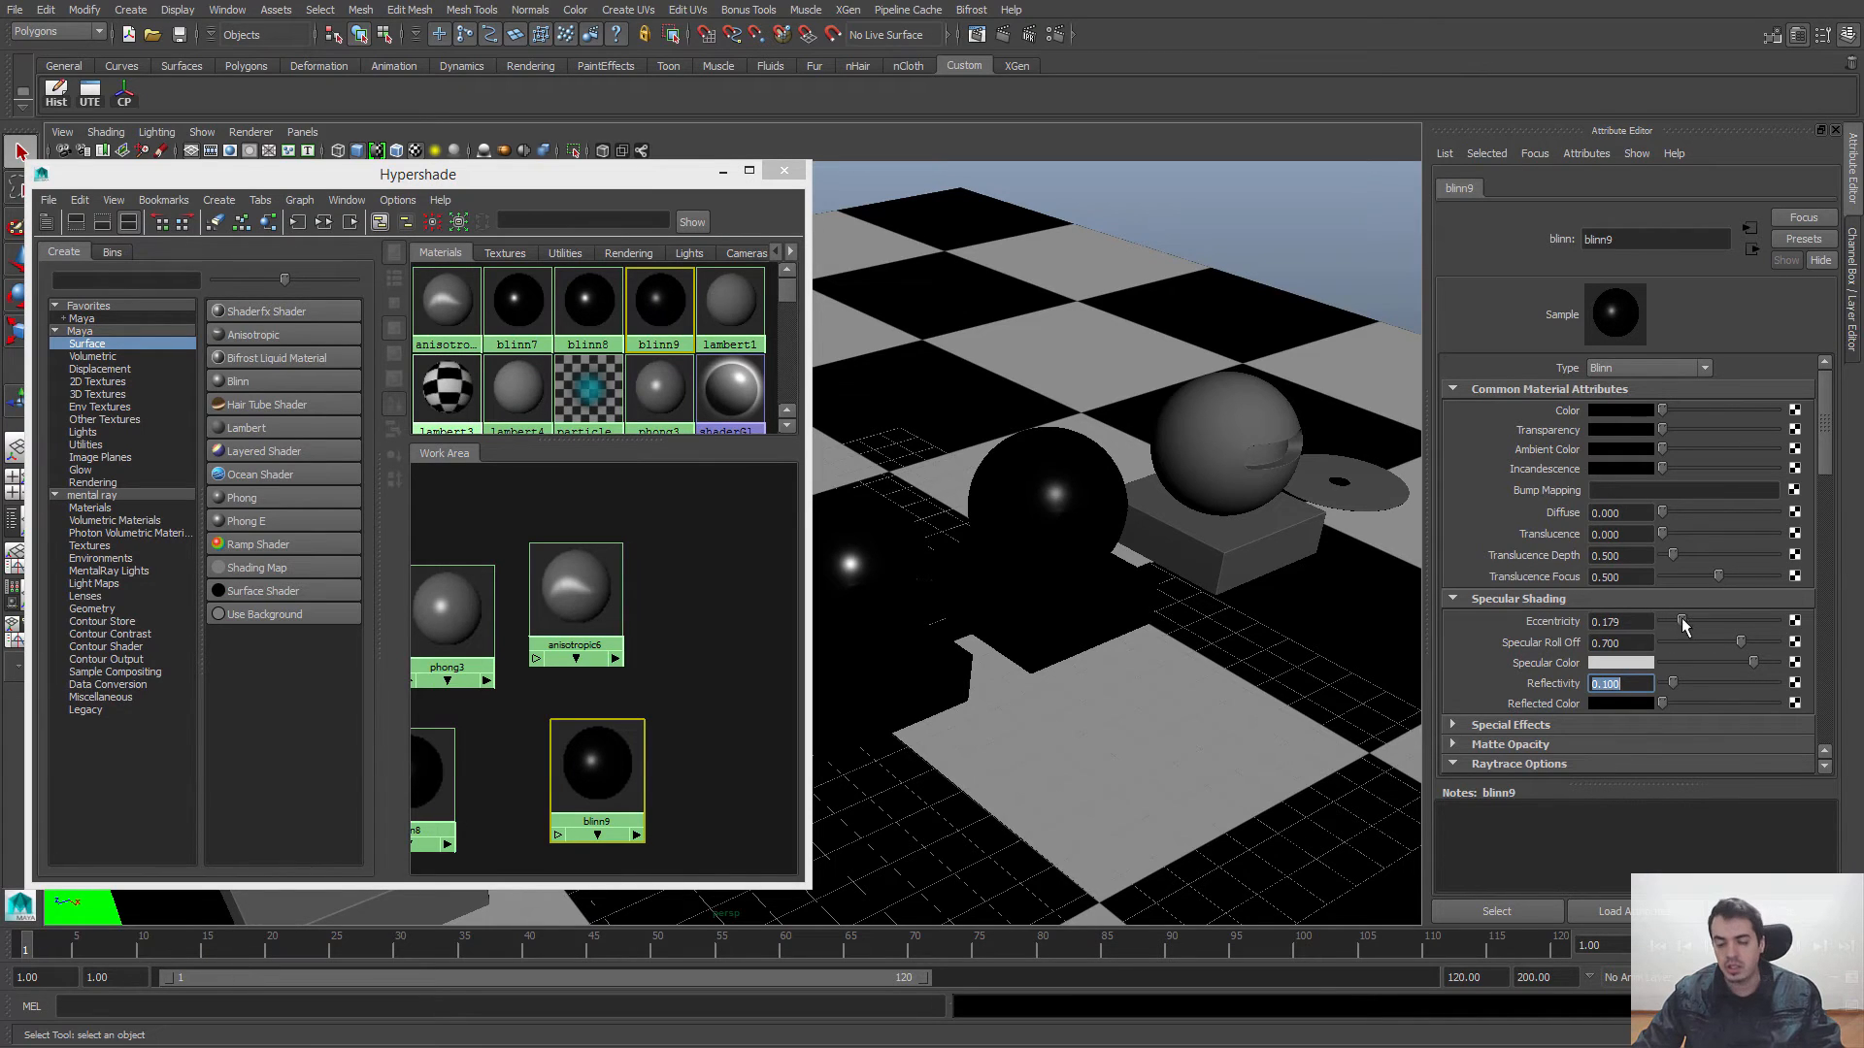
left_click(1669, 428)
left_click_drag(1669, 427, 1835, 430)
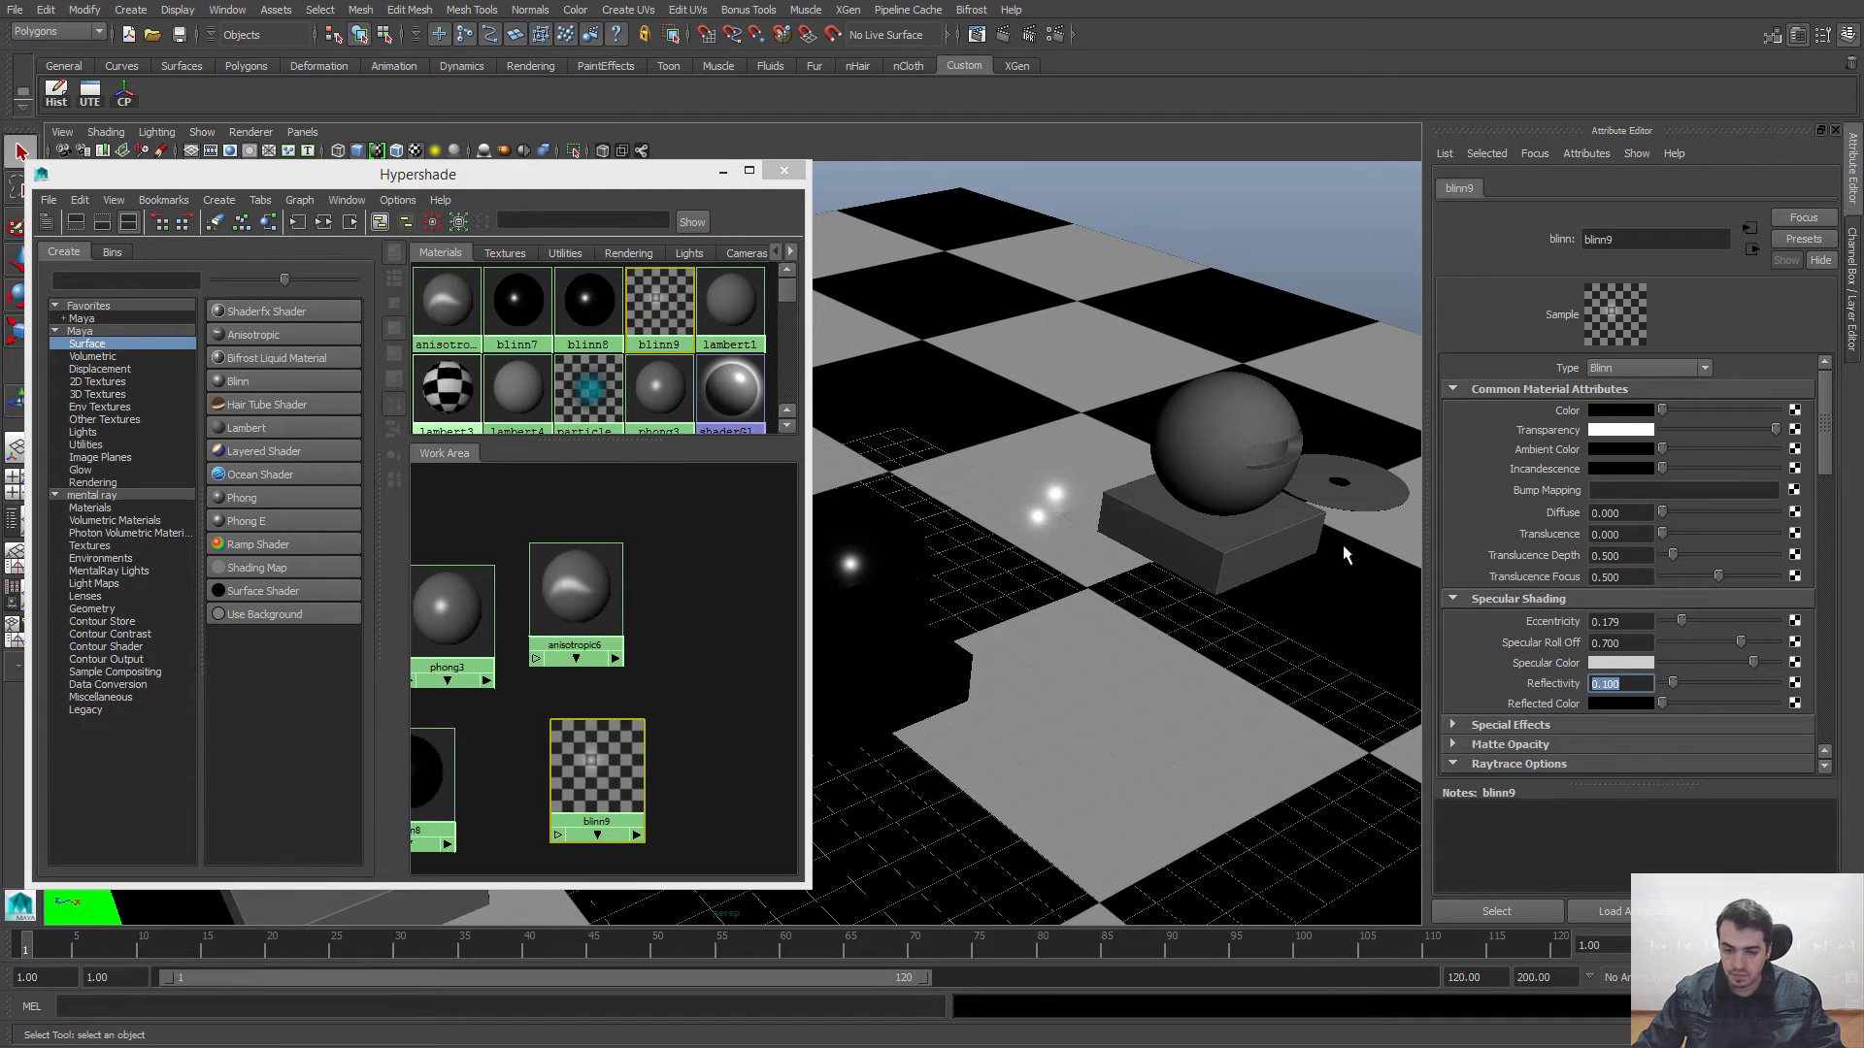
Step: Render the full perspective view with mental ray and examine the transparent blinn9 sphere up close
left_click(977, 35)
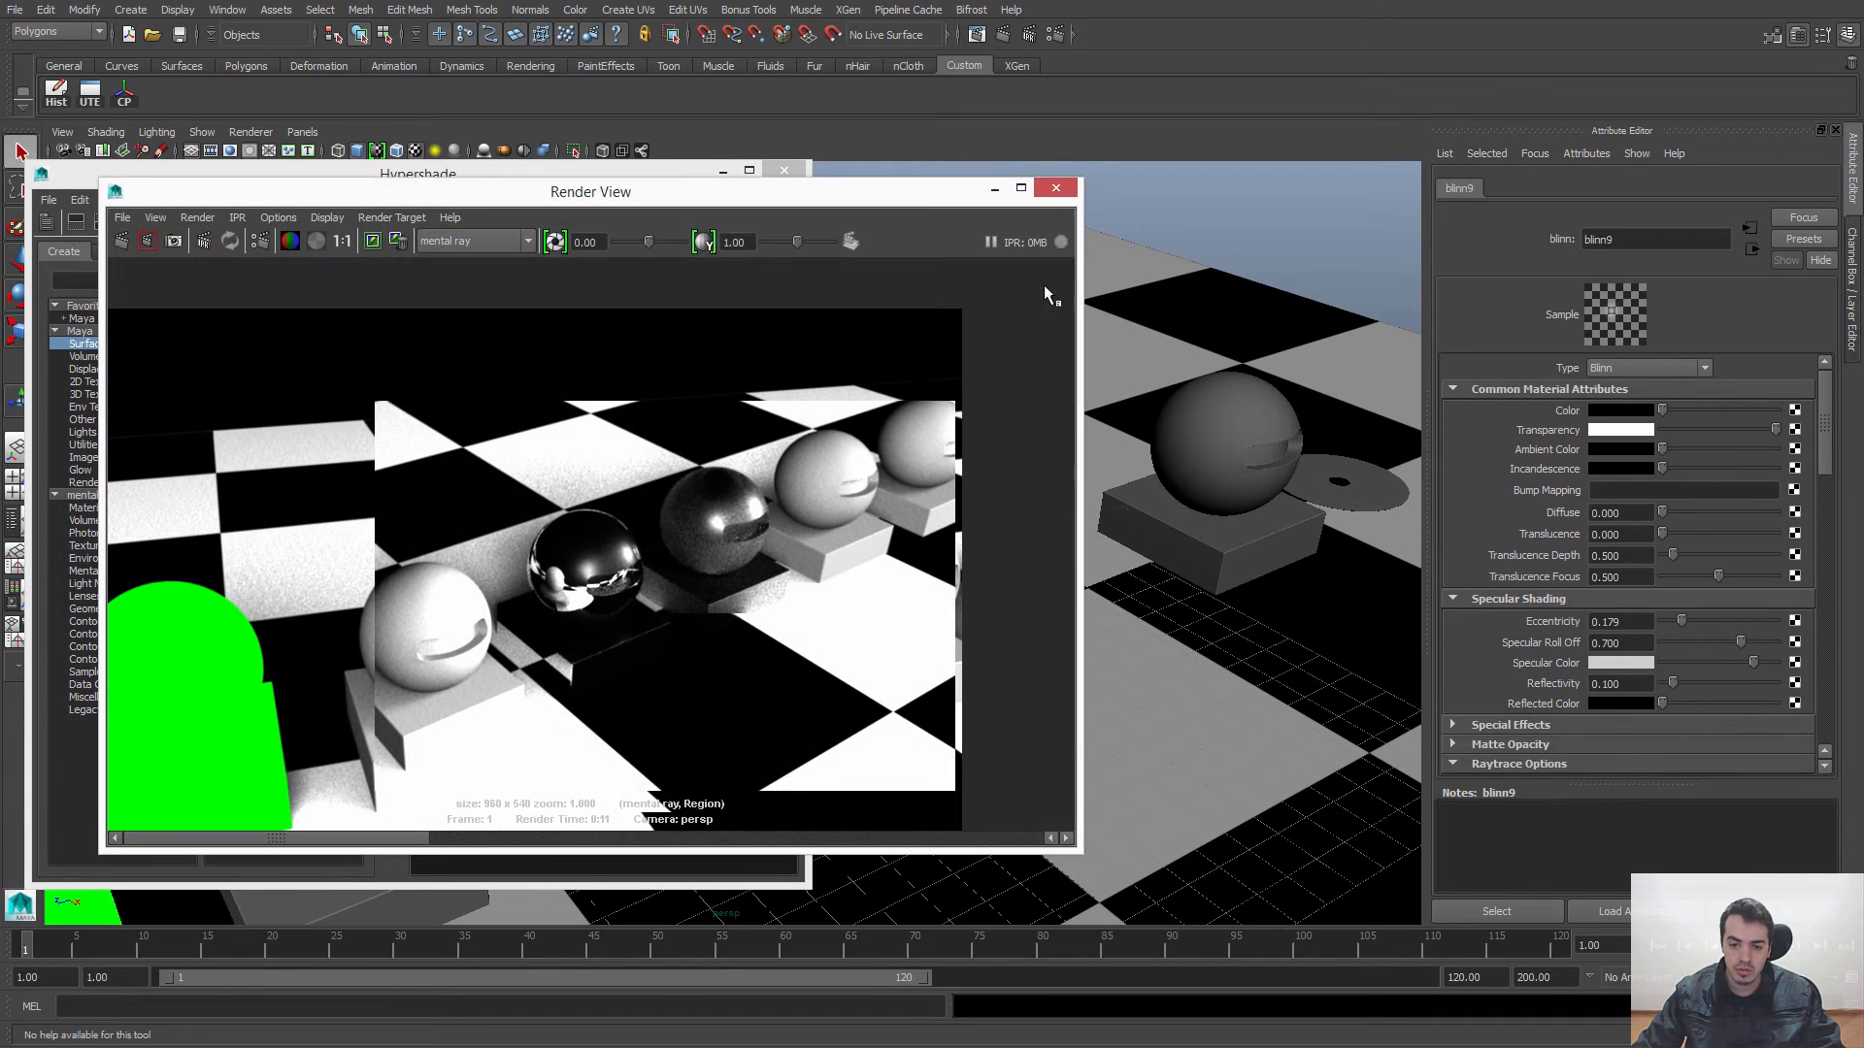
left_click(121, 241)
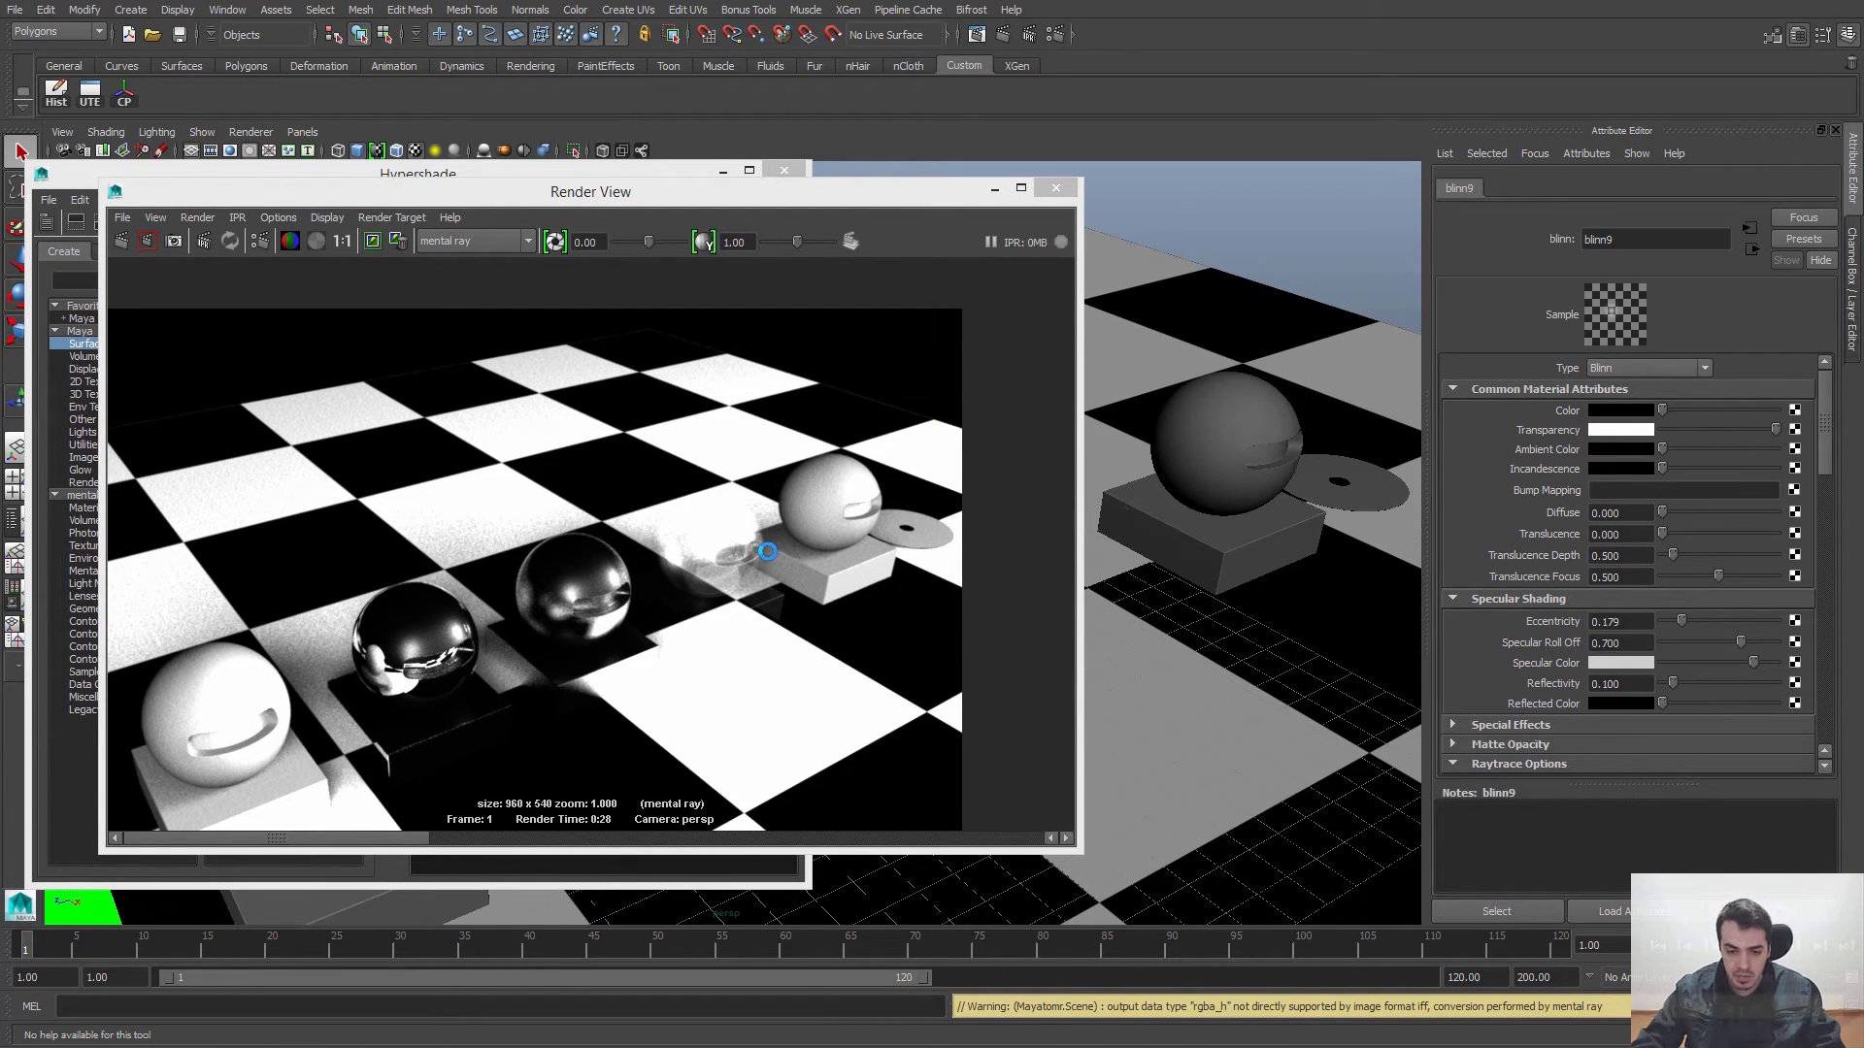
left_click(341, 243)
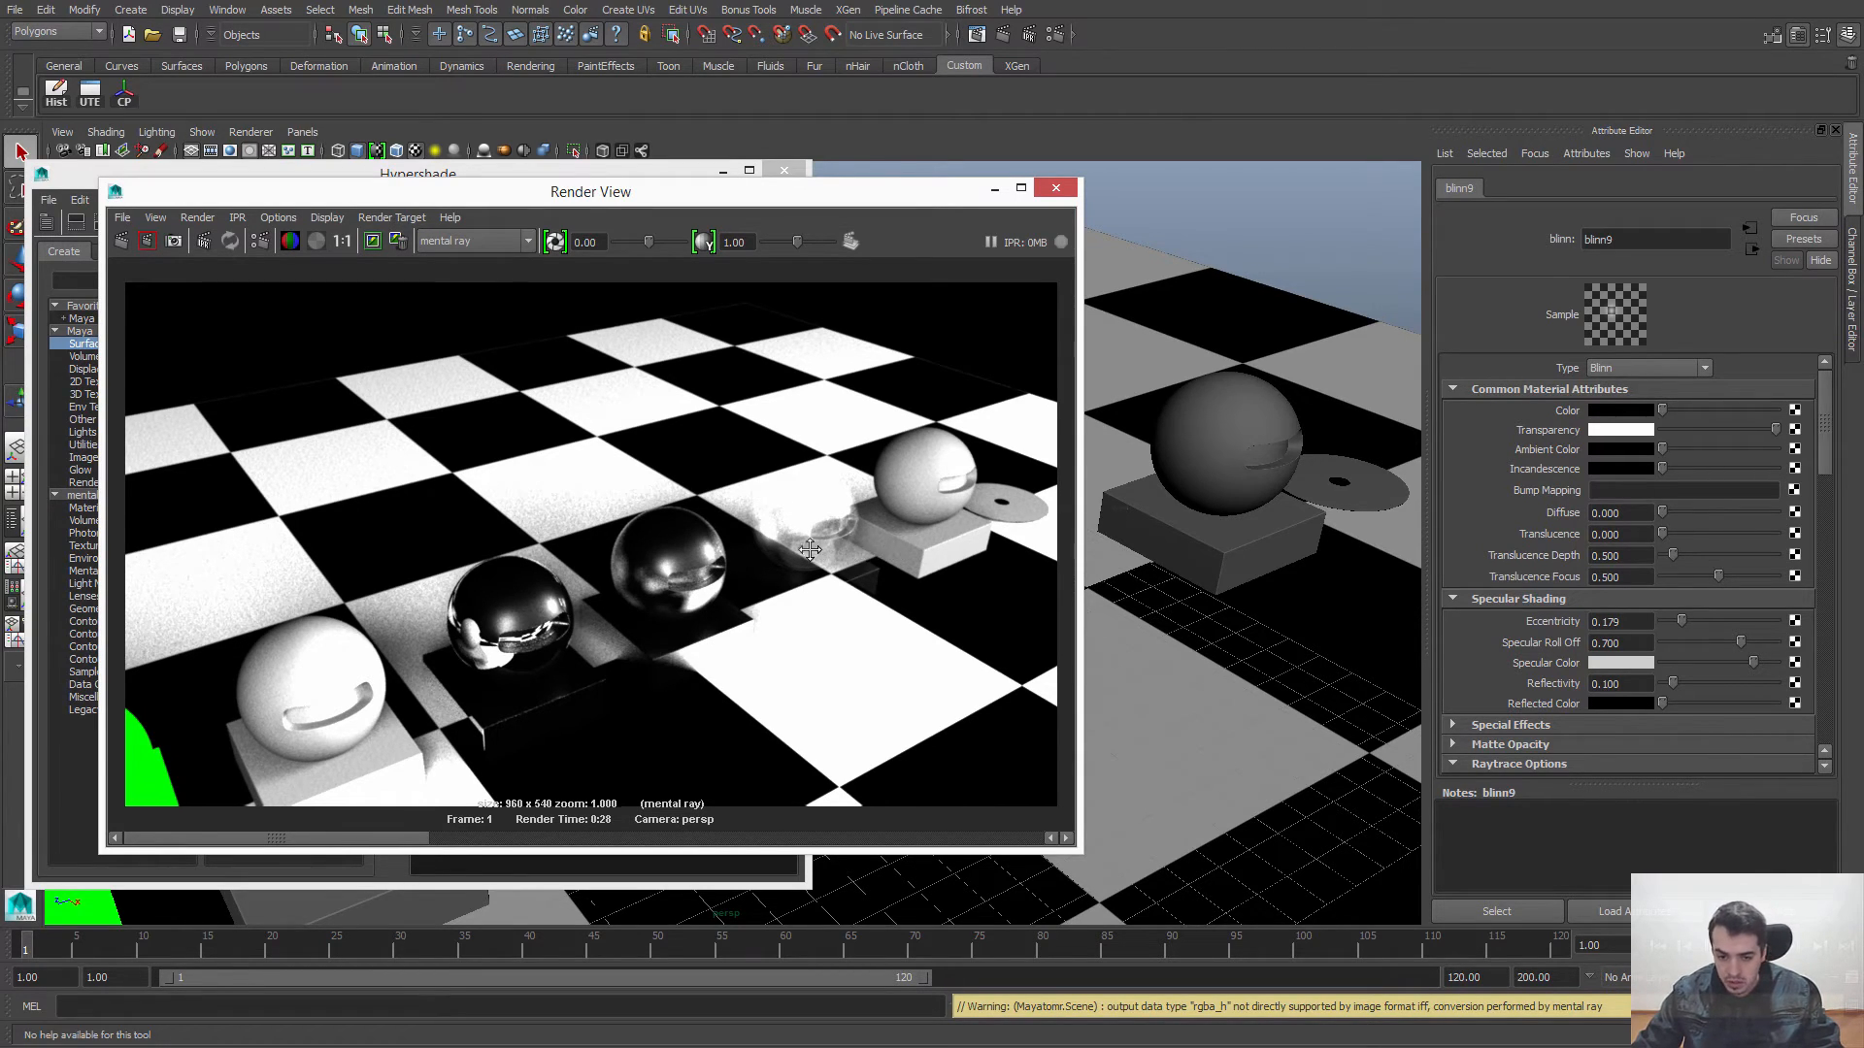
middle_click_drag(816, 549, 757, 556, "alt")
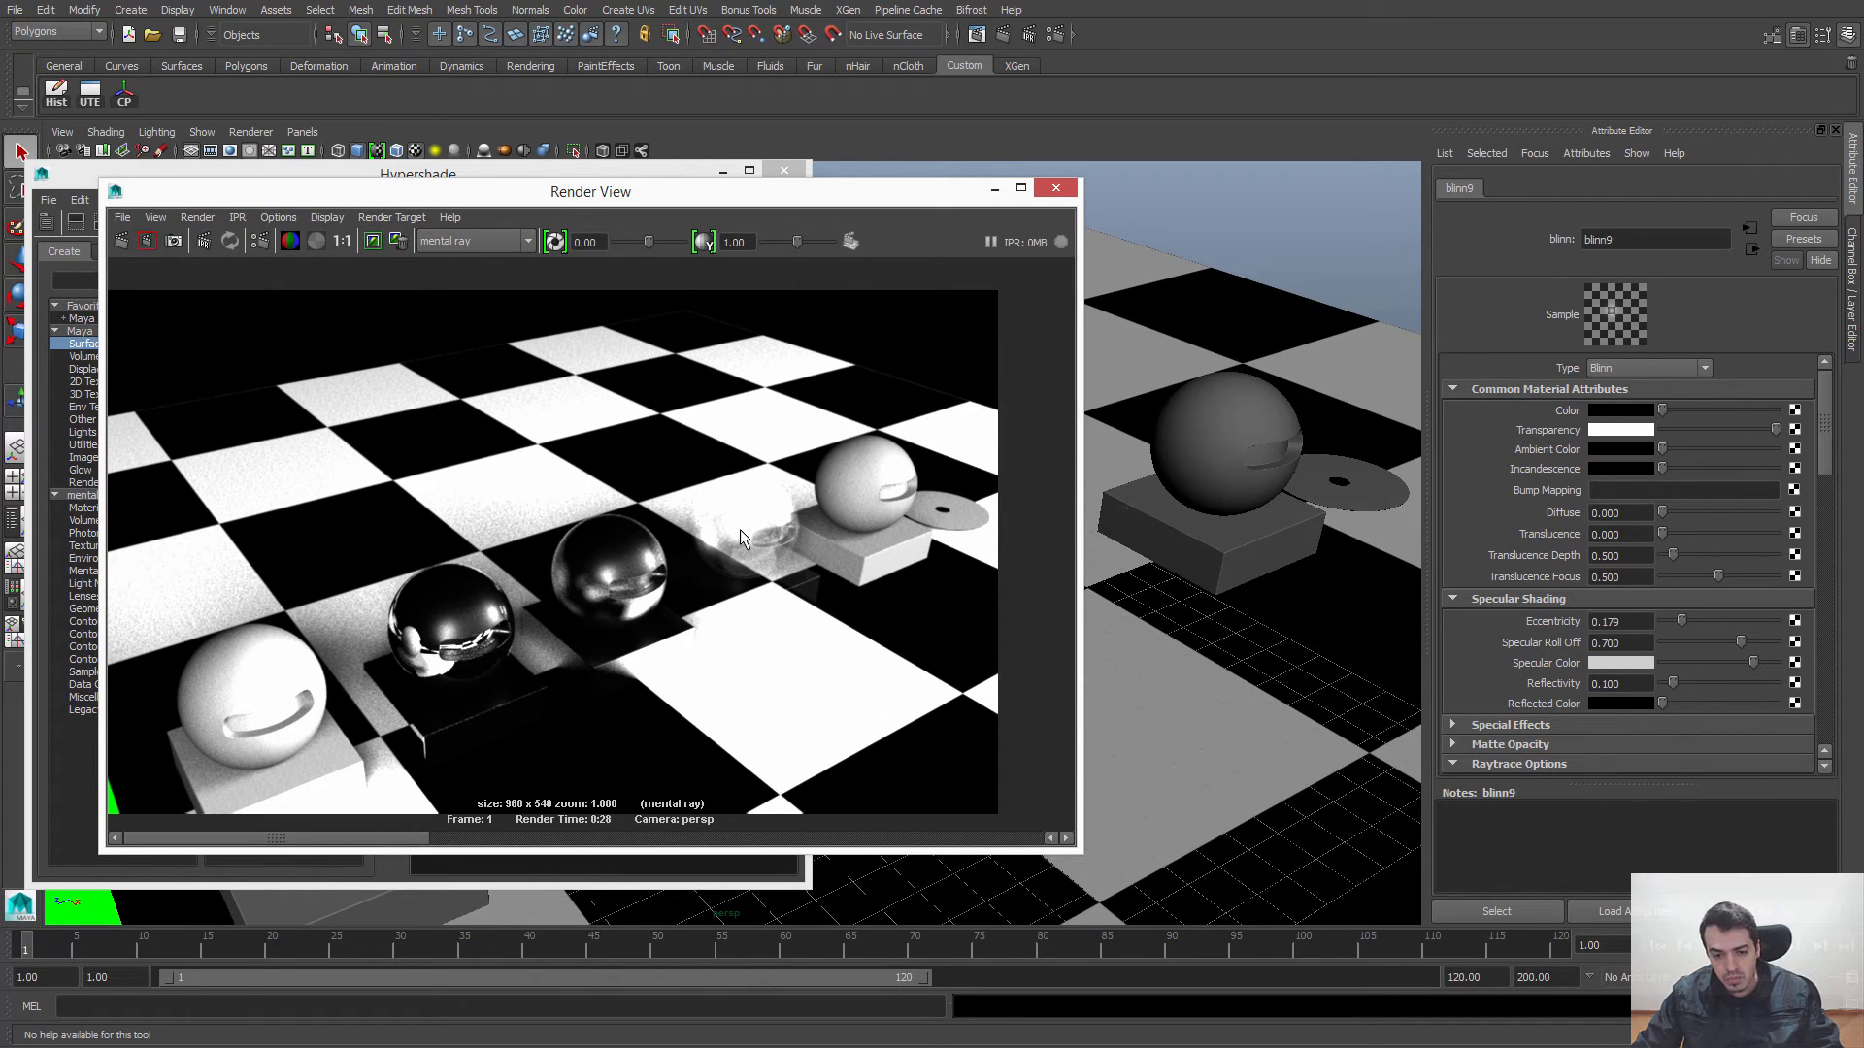
scroll(740, 530, "up", 3)
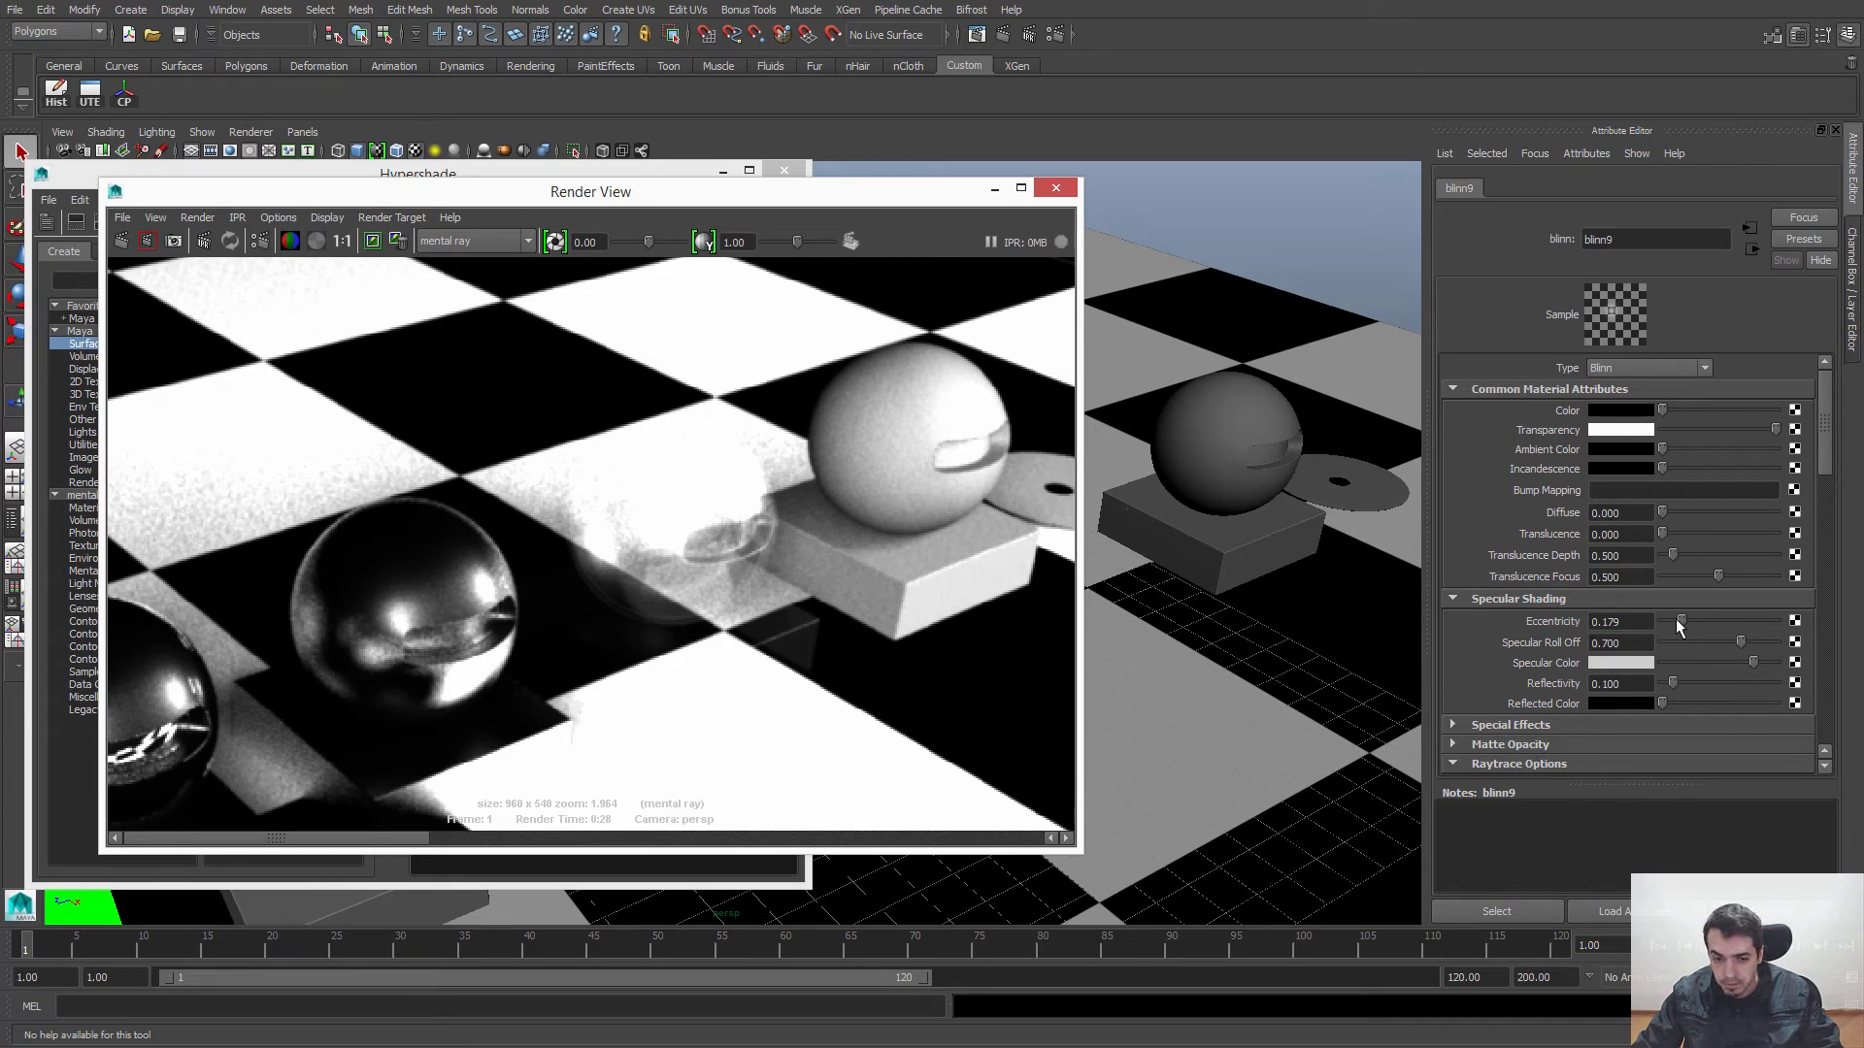
middle_click_drag(773, 527, 689, 556, "alt")
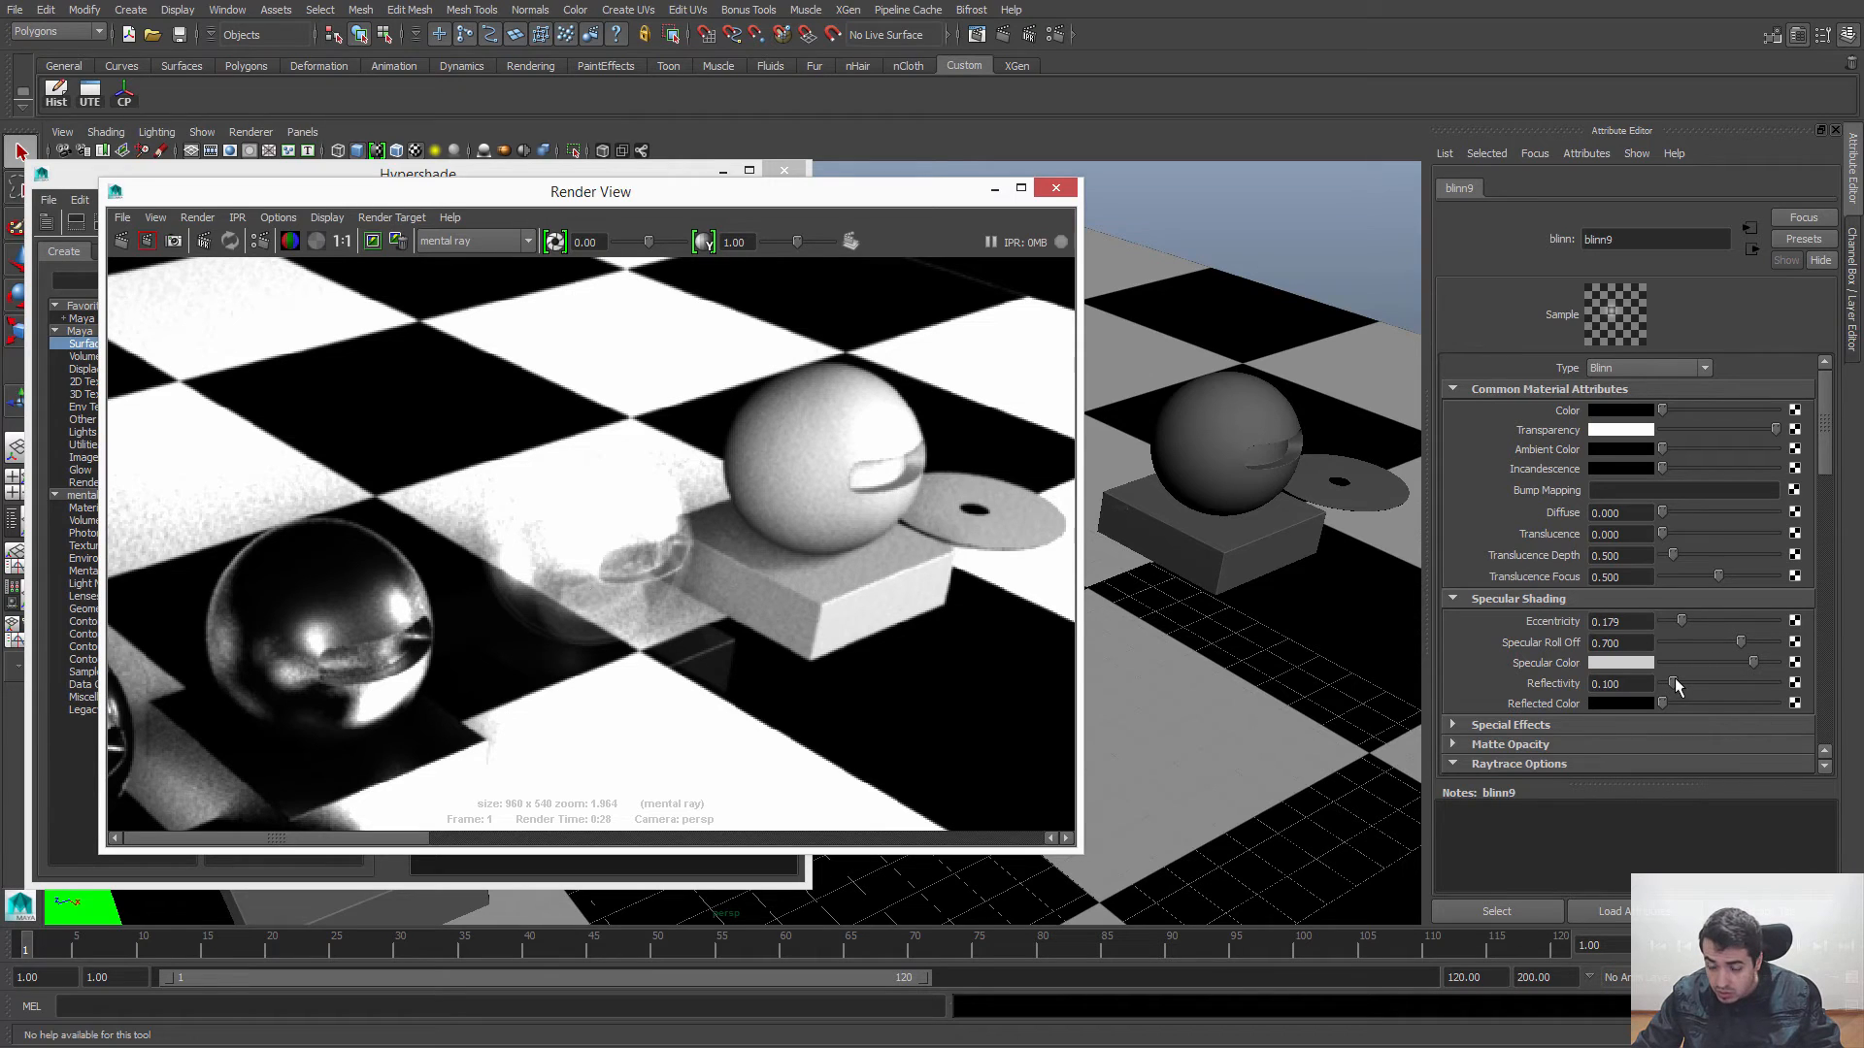
Step: Lower blinn9's Reflectivity to about 0.043 and inspect its sphere in the current render at high zoom
left_click_drag(1674, 684, 1667, 685)
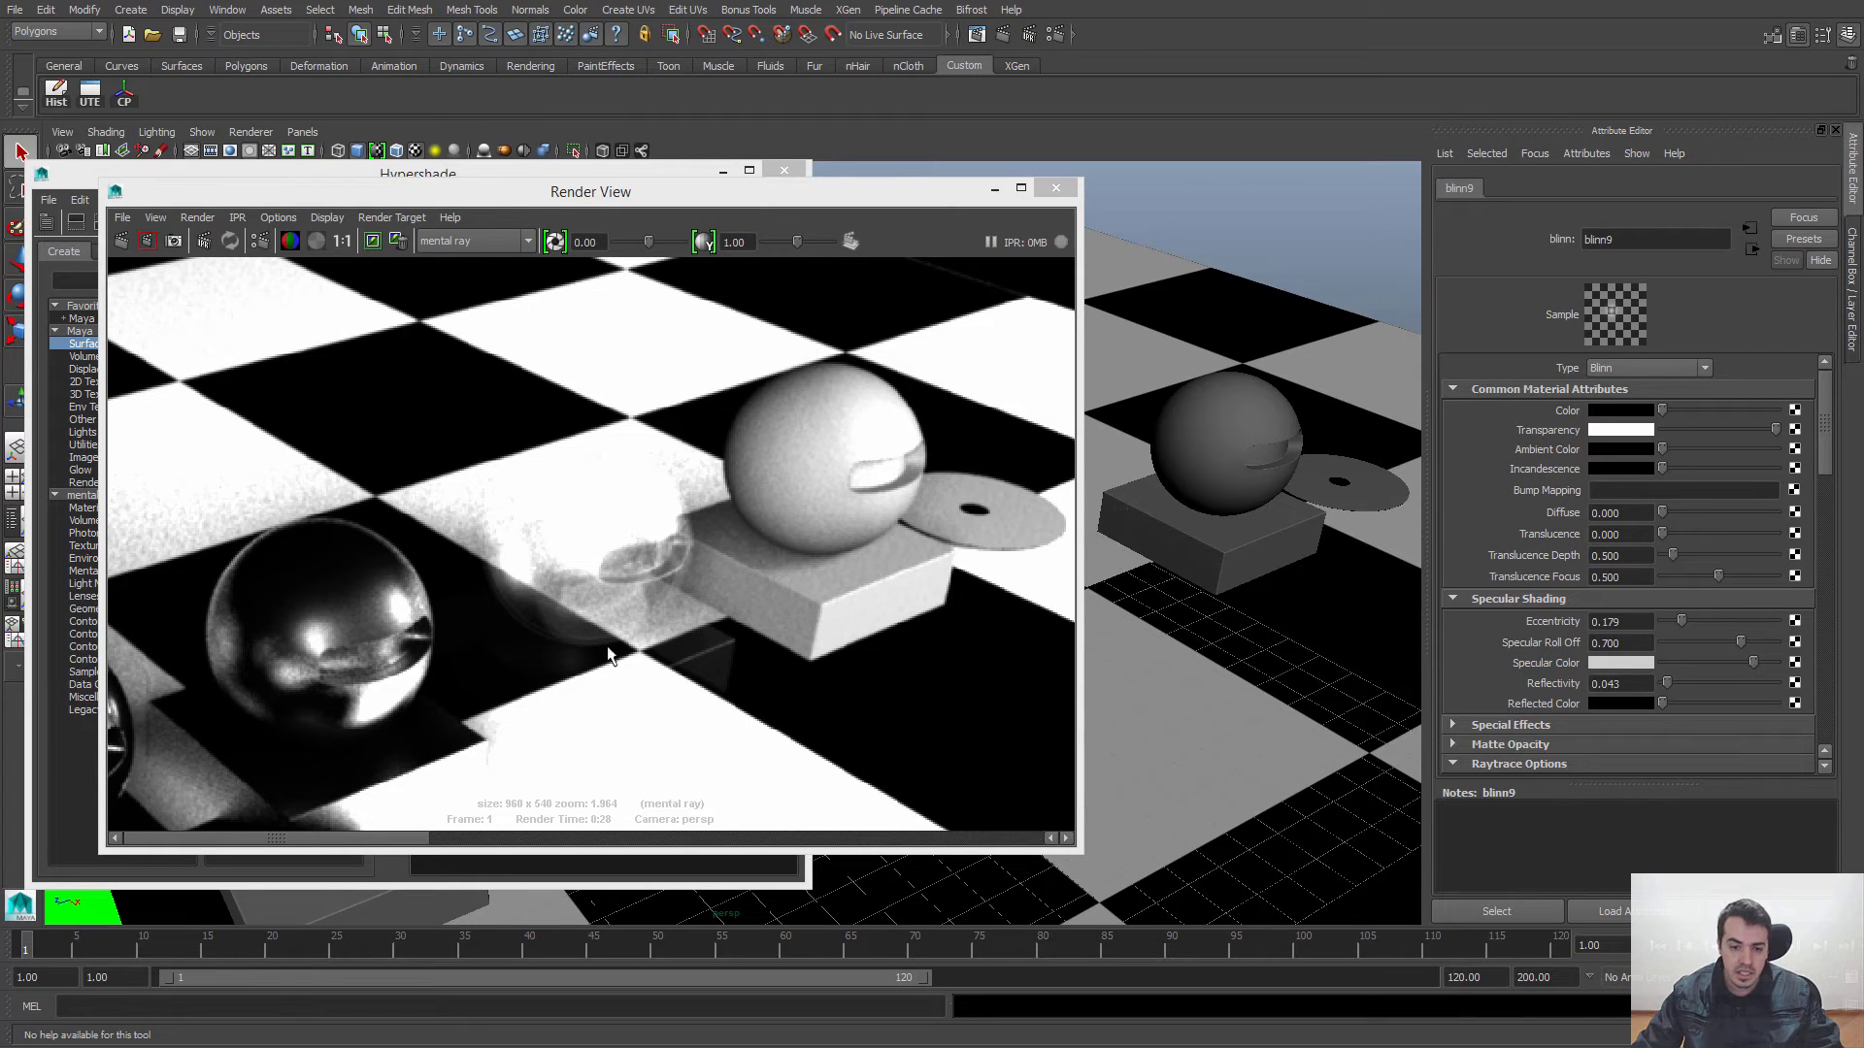
middle_click_drag(477, 522, 446, 407, "alt")
right_click_drag(446, 407, 708, 612, "alt")
middle_click_drag(400, 418, 633, 658, "alt")
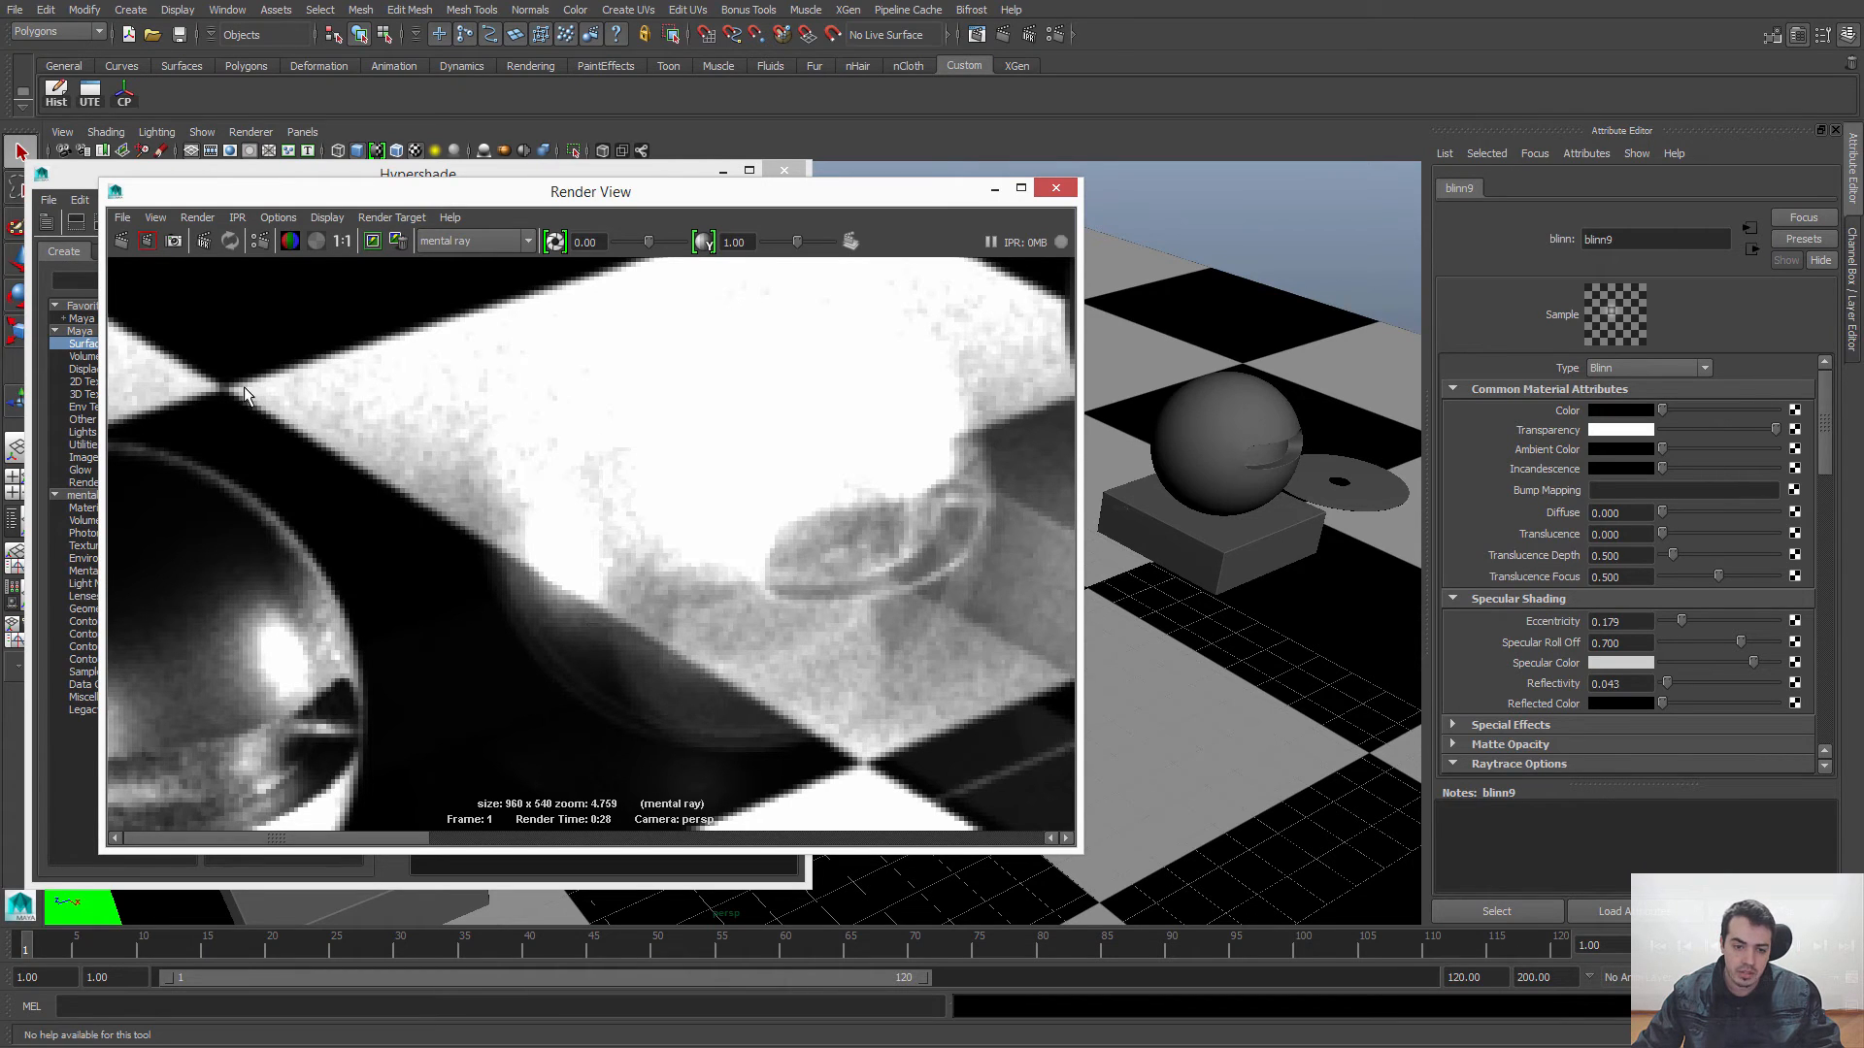
right_click_drag(907, 616, 679, 476, "alt")
middle_click_drag(679, 476, 642, 406, "alt")
left_click(343, 241)
middle_click_drag(843, 577, 648, 602, "alt")
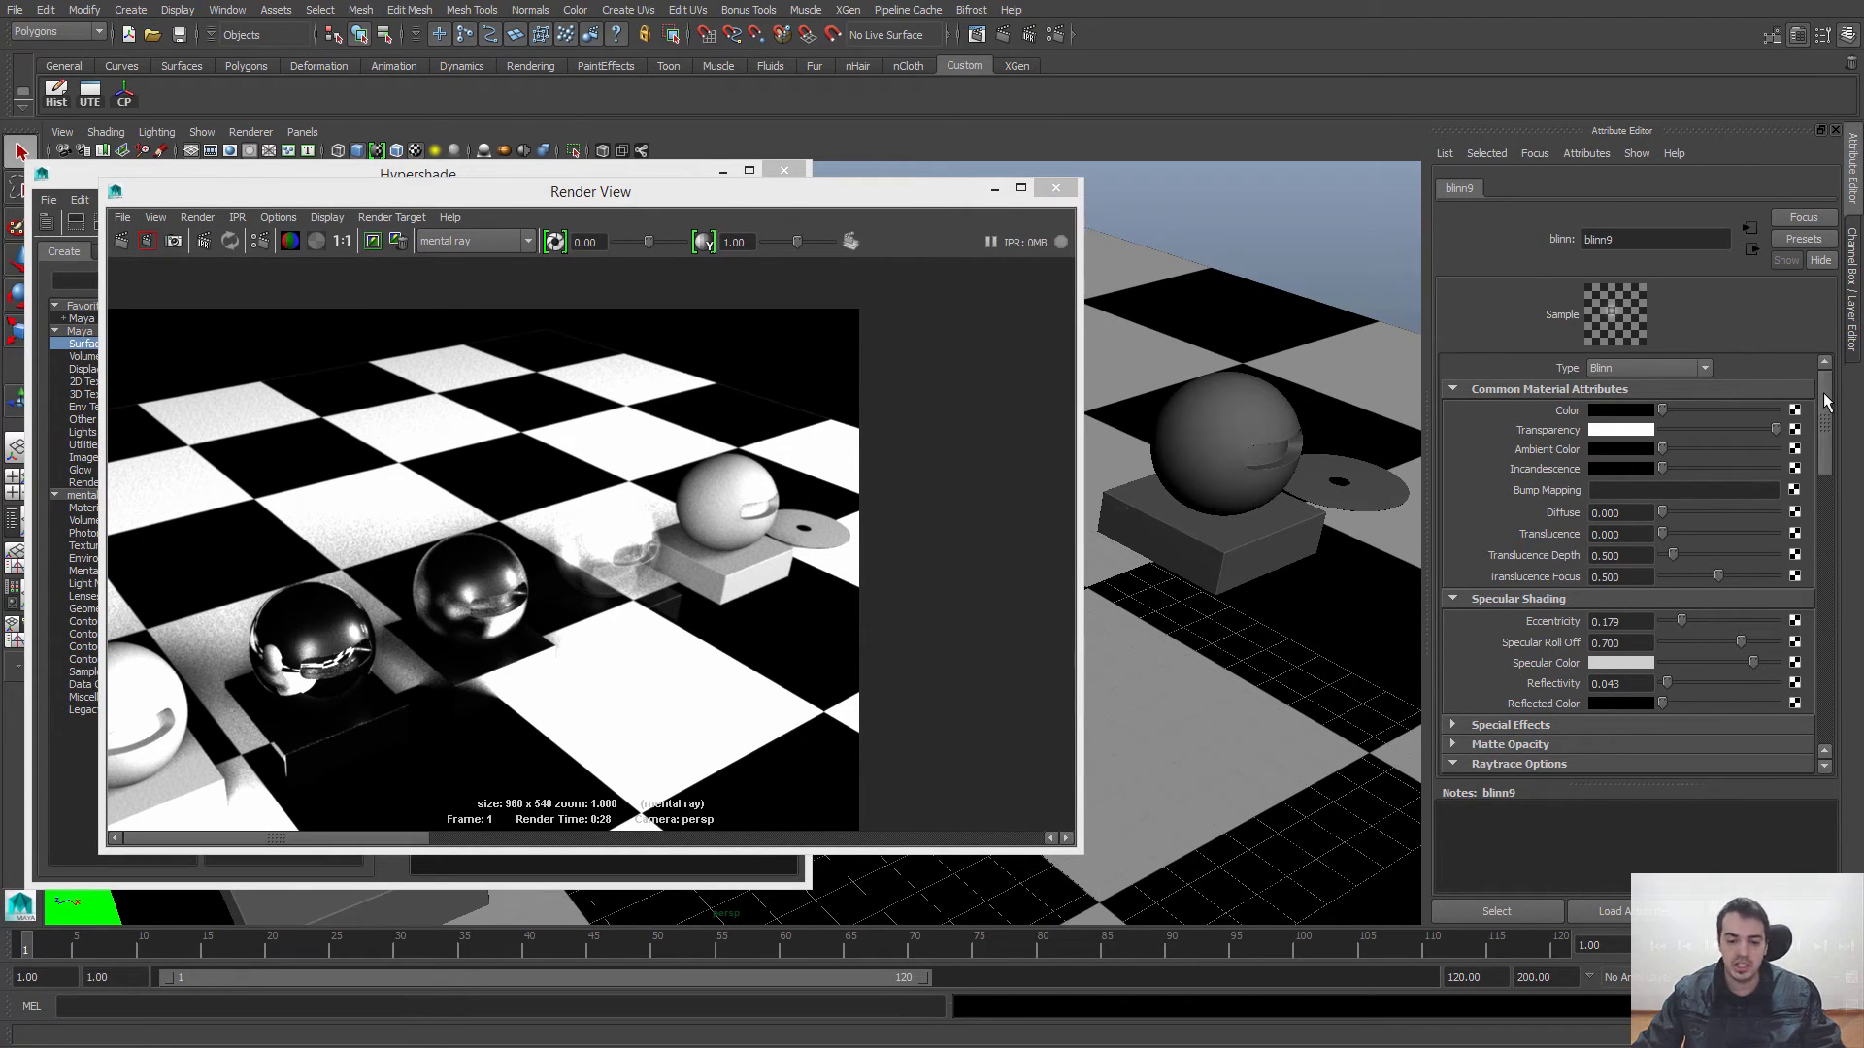
Step: Enable Refractions in blinn9's Raytrace Options and render a region around its sphere to check the effect
left_click_drag(1825, 402, 1834, 485)
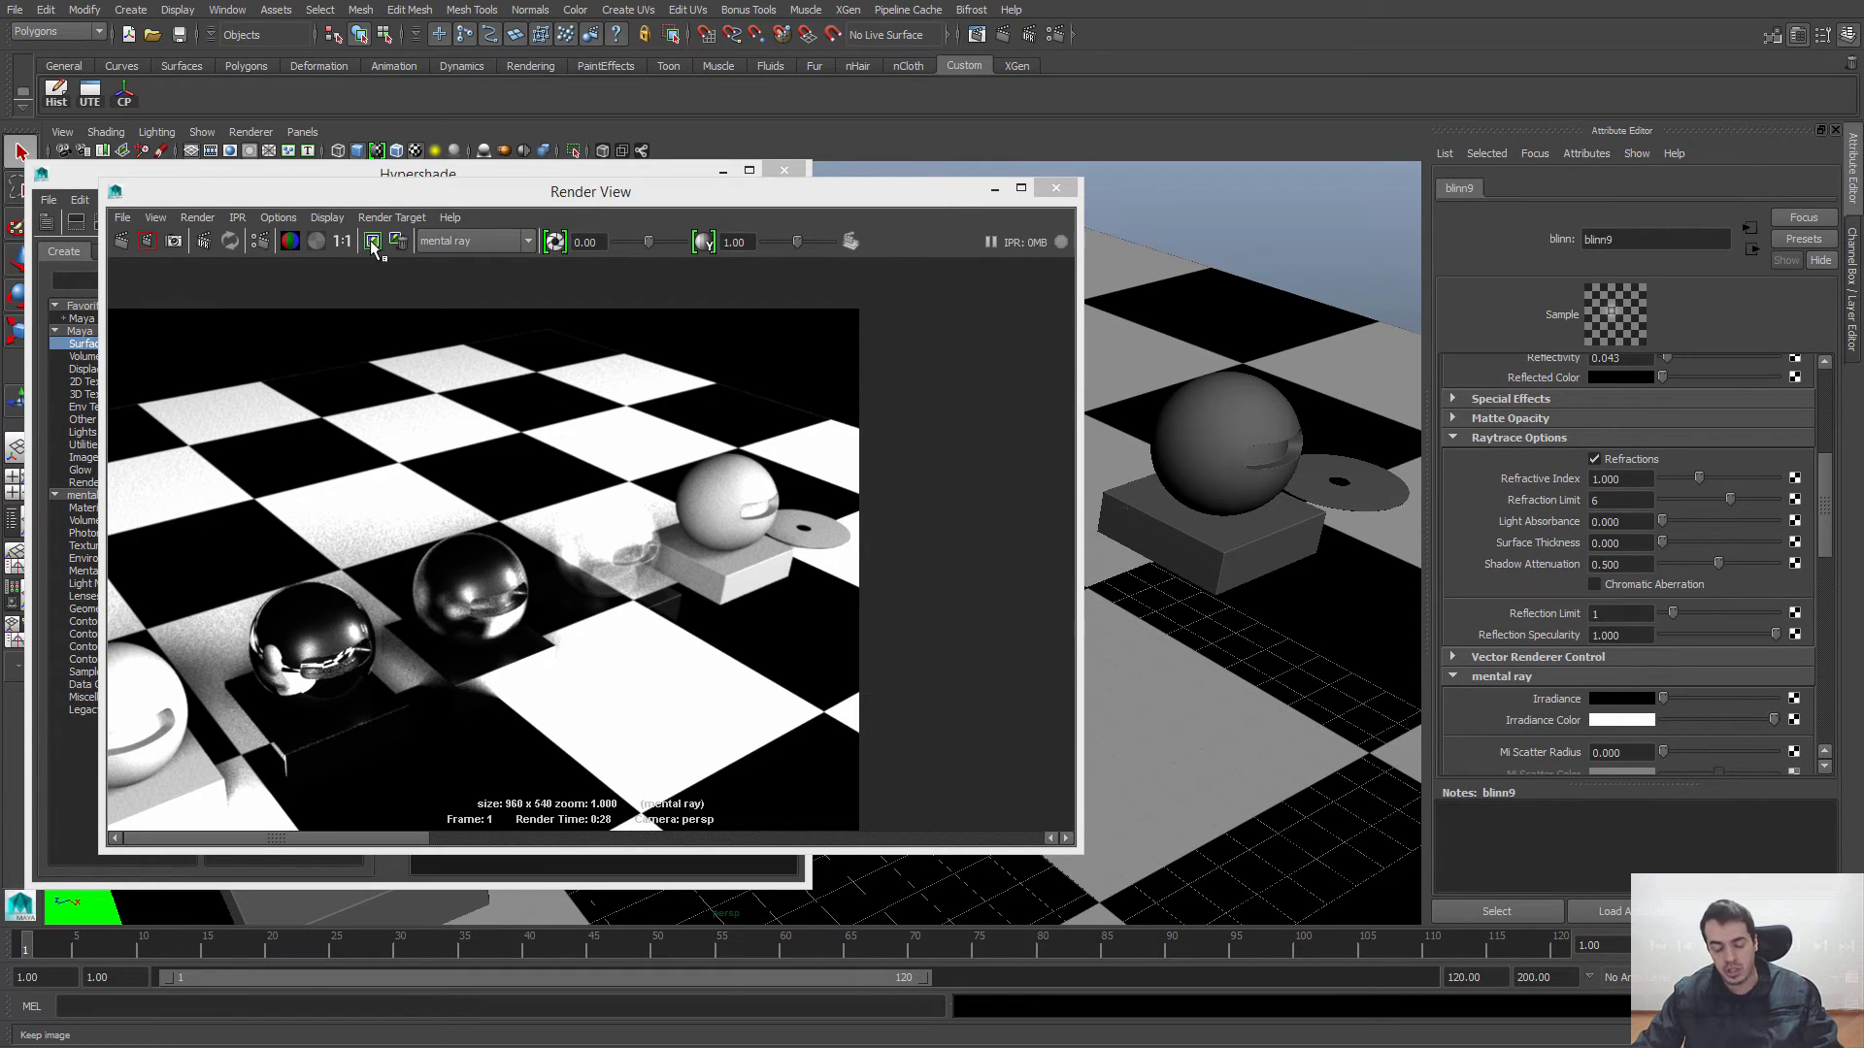
mouse_move(527, 463)
left_mouse_down()
mouse_move(629, 519)
mouse_move(680, 712)
mouse_move(712, 657)
left_mouse_up()
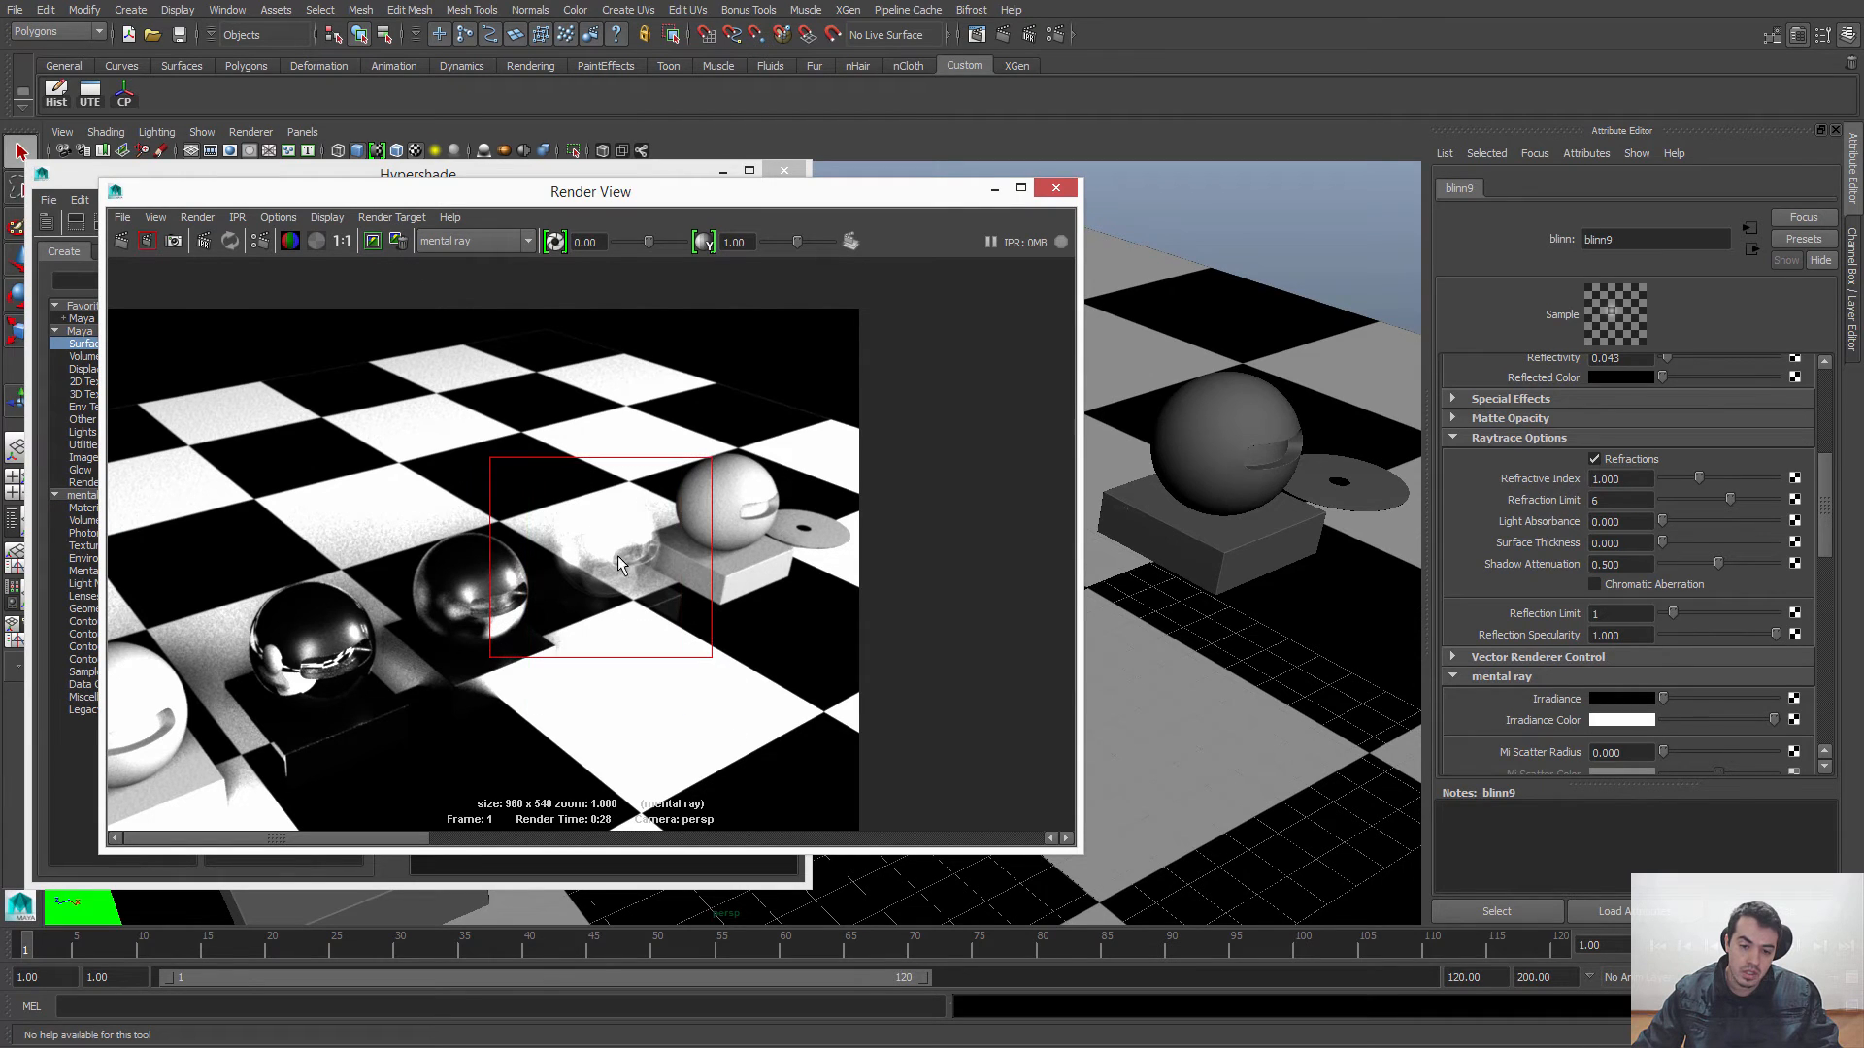
left_click_drag(518, 457, 702, 674)
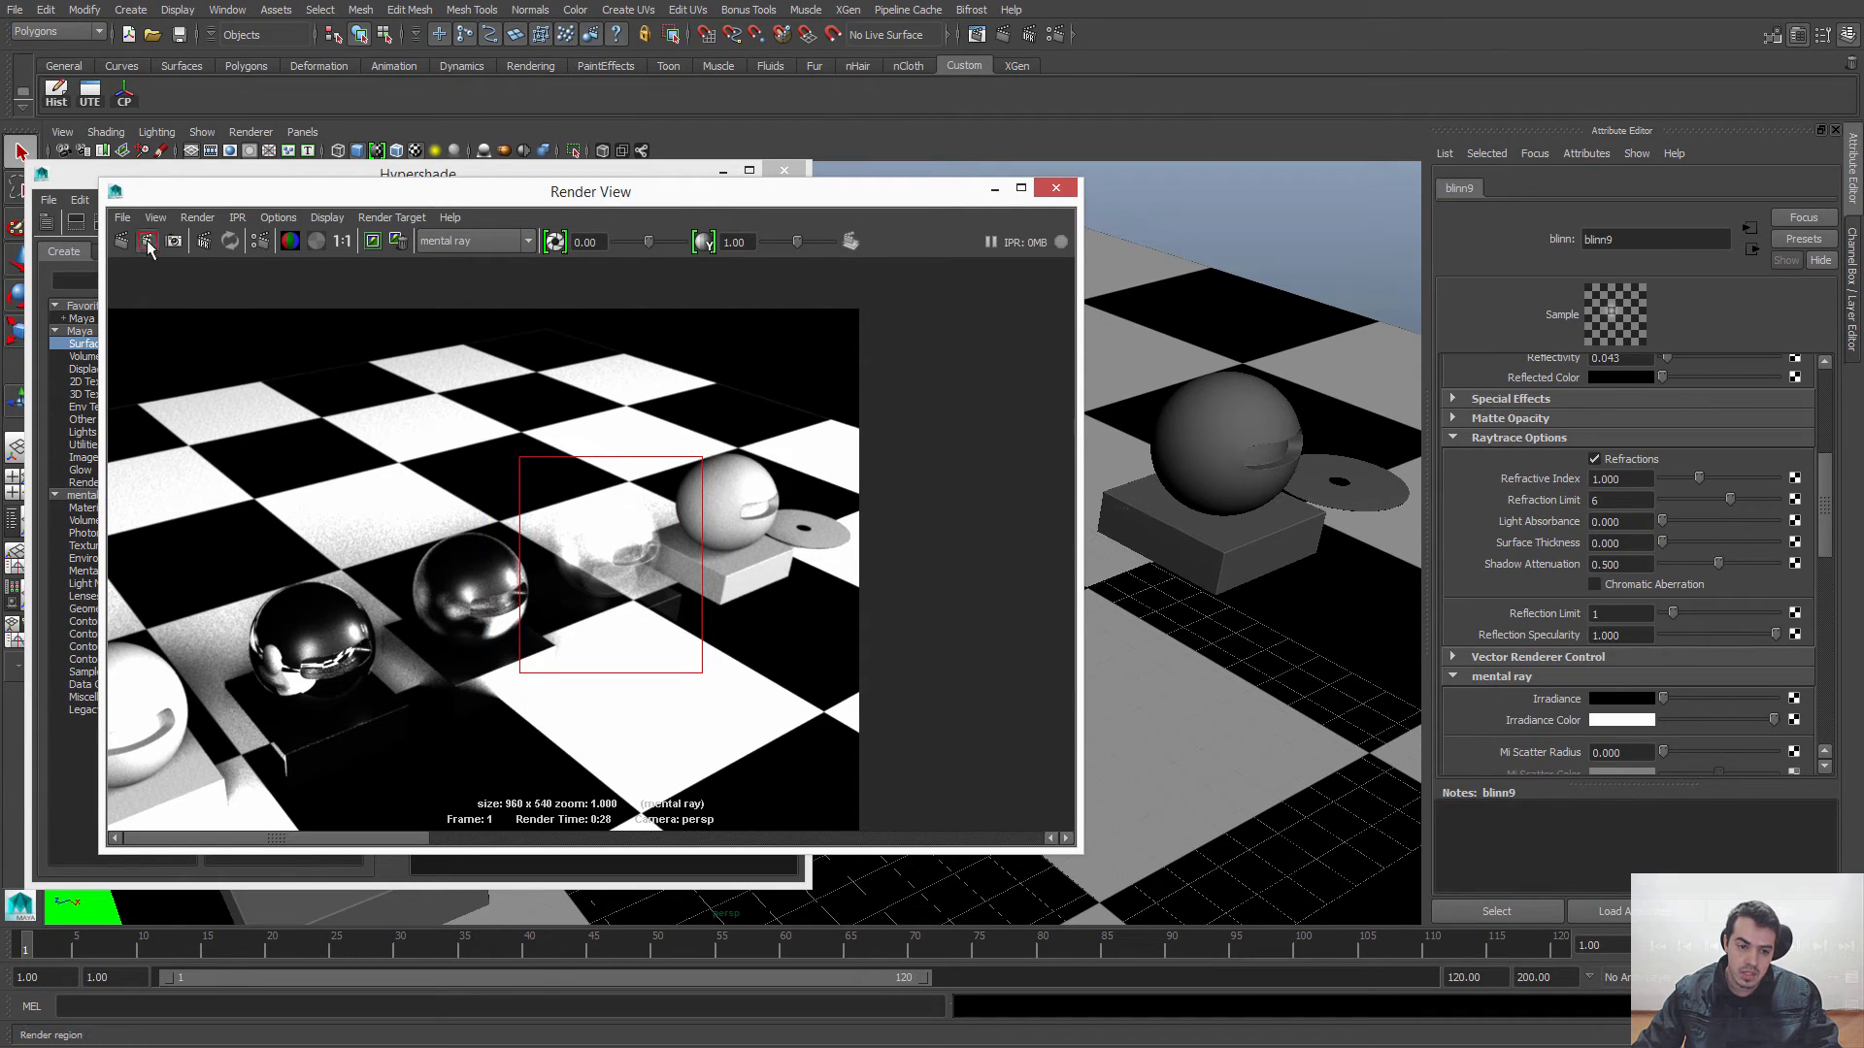
left_click(147, 241)
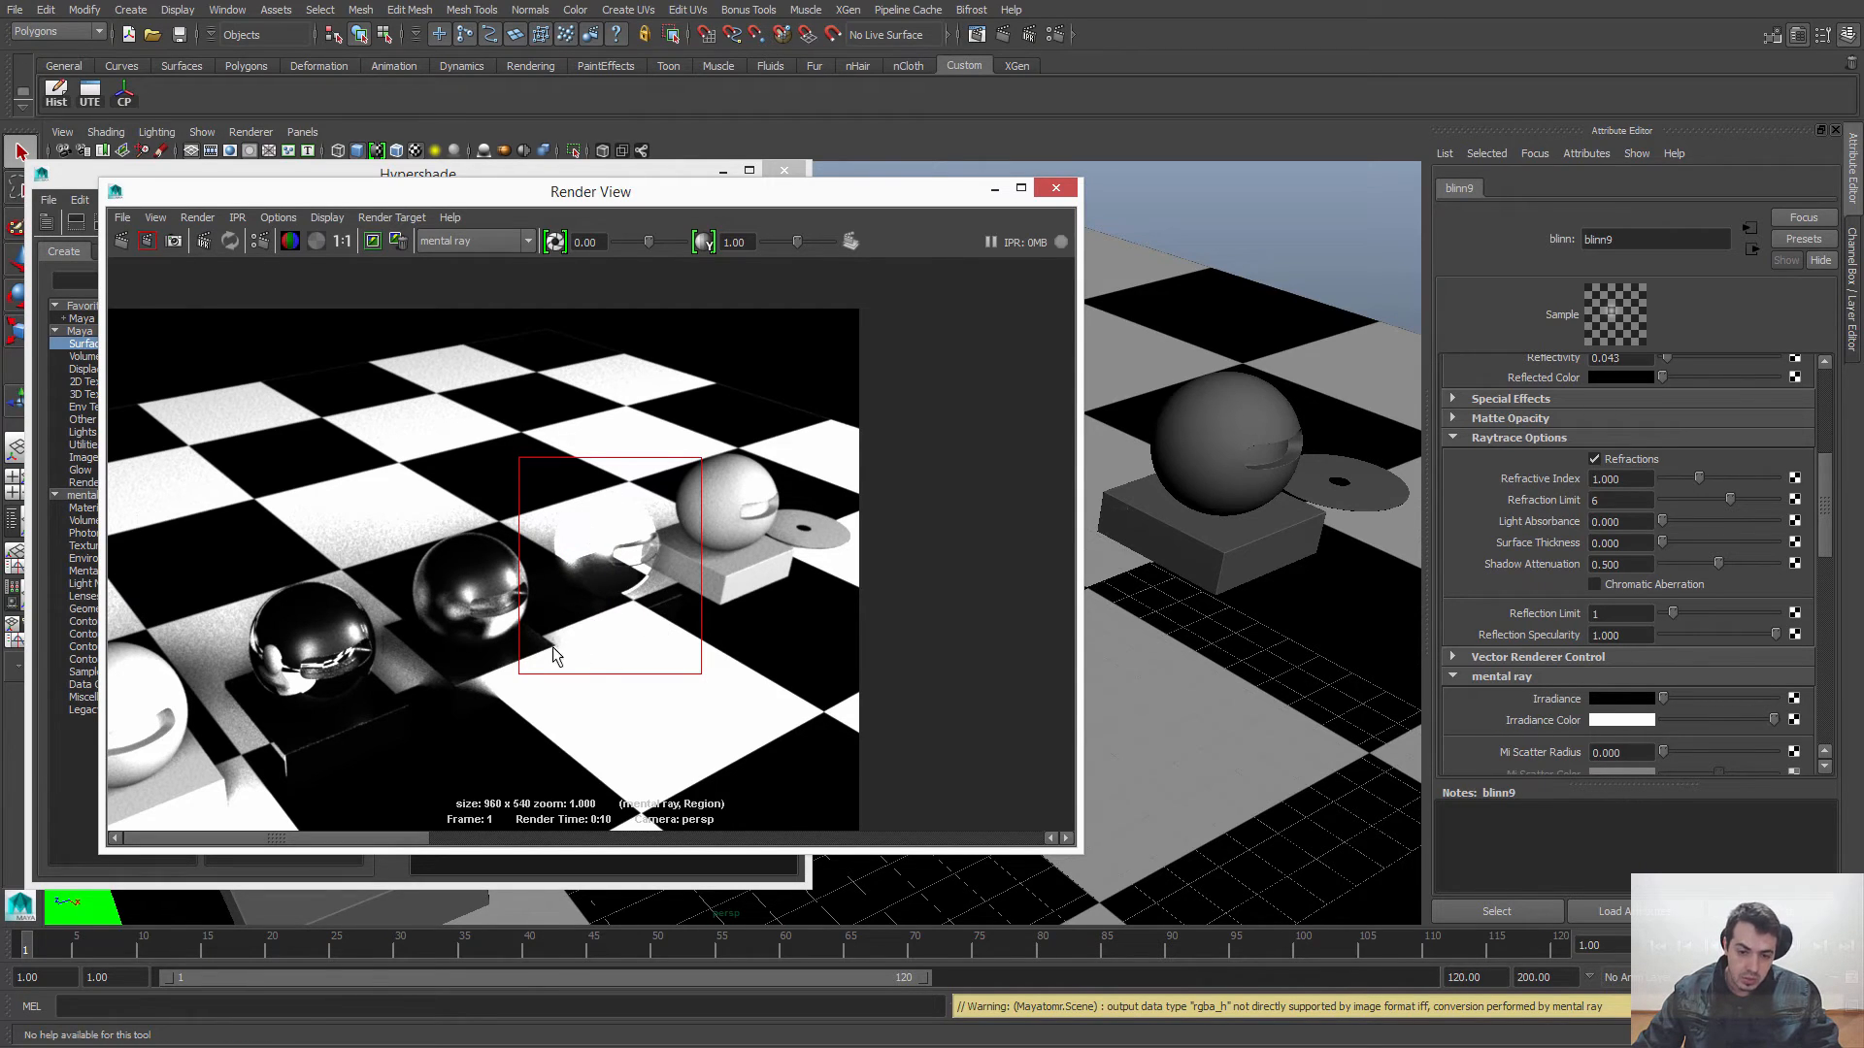
left_click(342, 240)
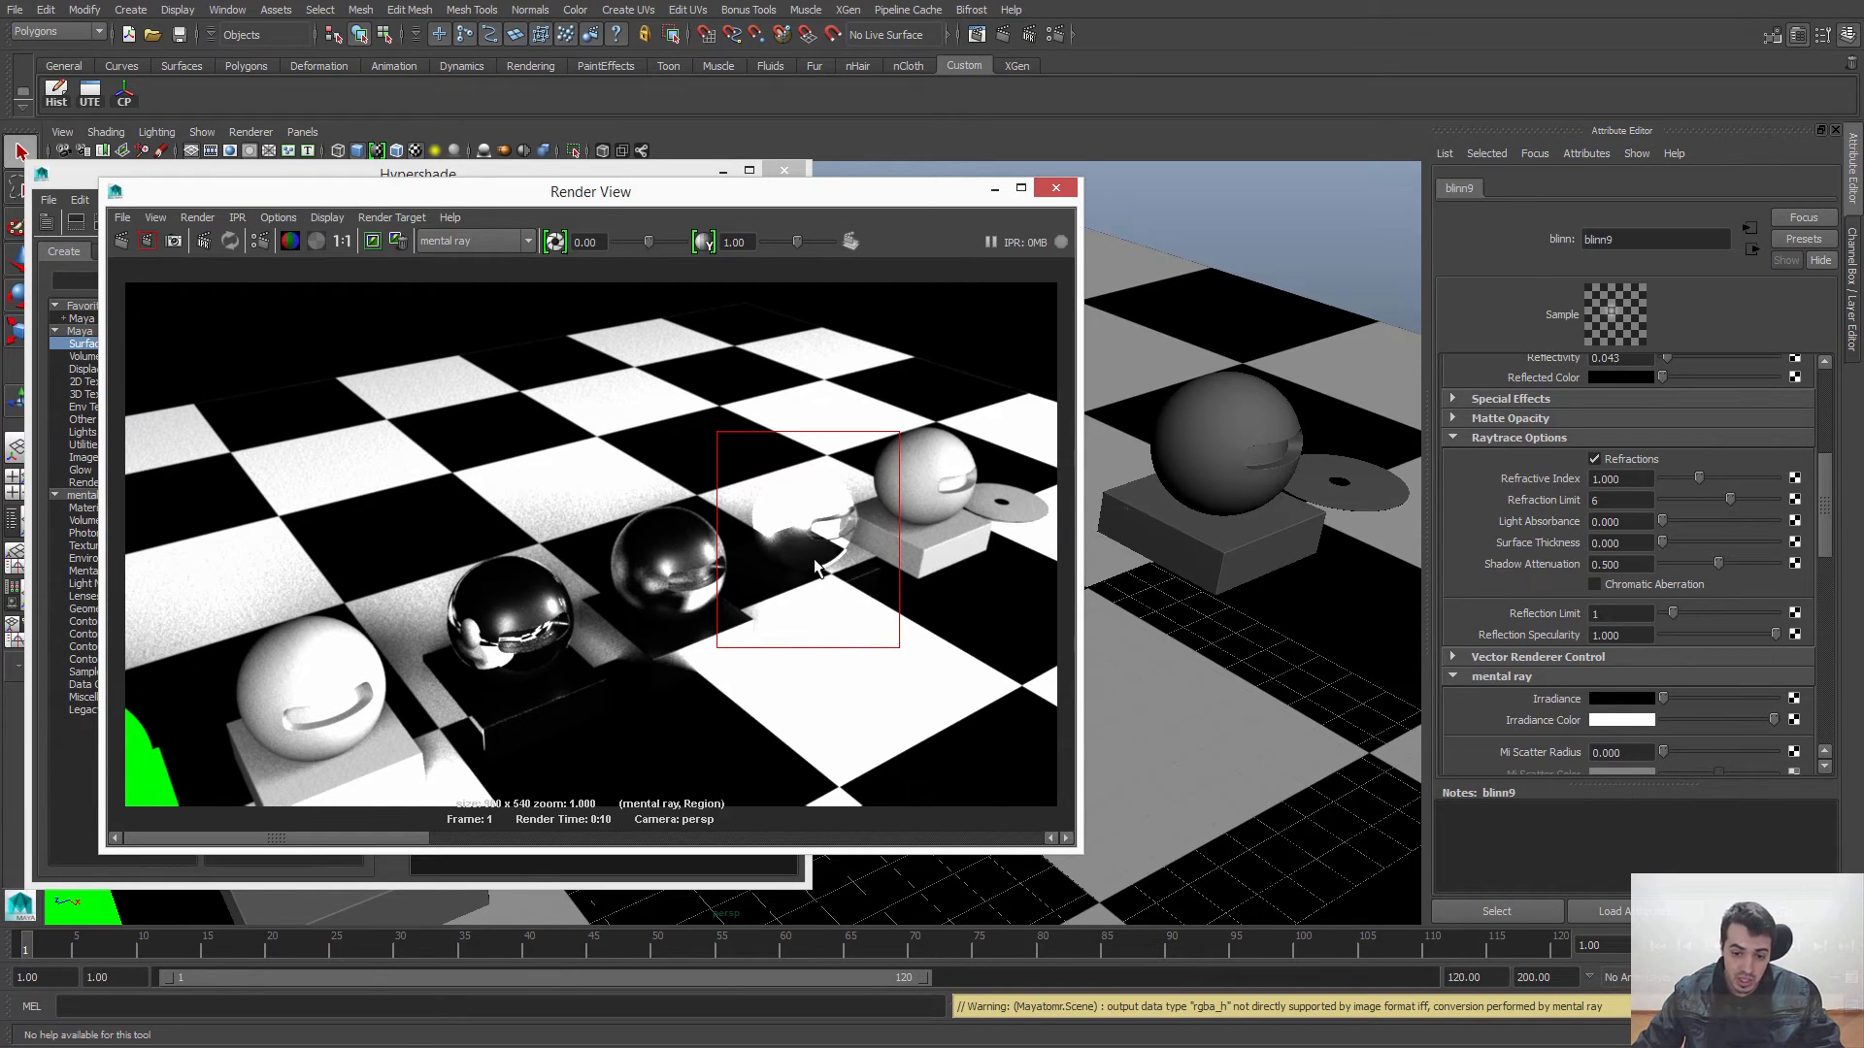
middle_click_drag(815, 560, 768, 546, "alt")
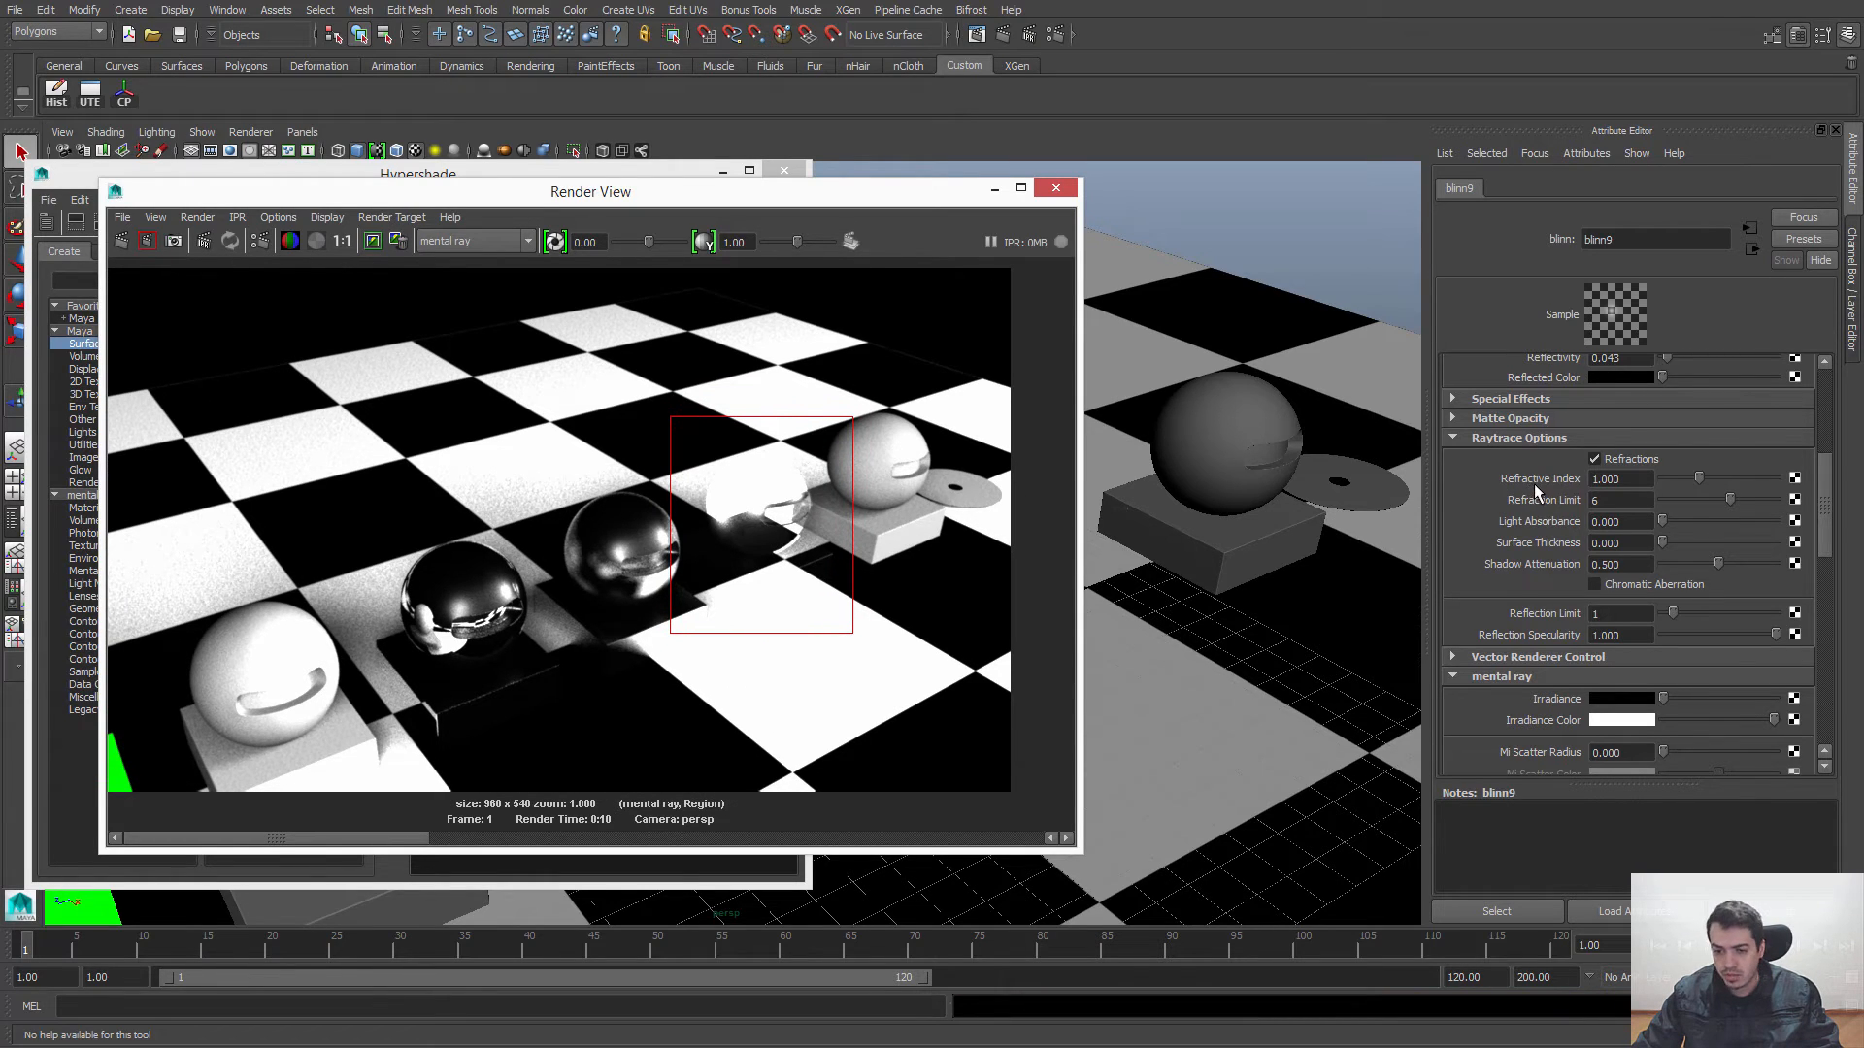
Step: Switch to Chrome and search Google for "index refraction glass"
left_click(1628, 479)
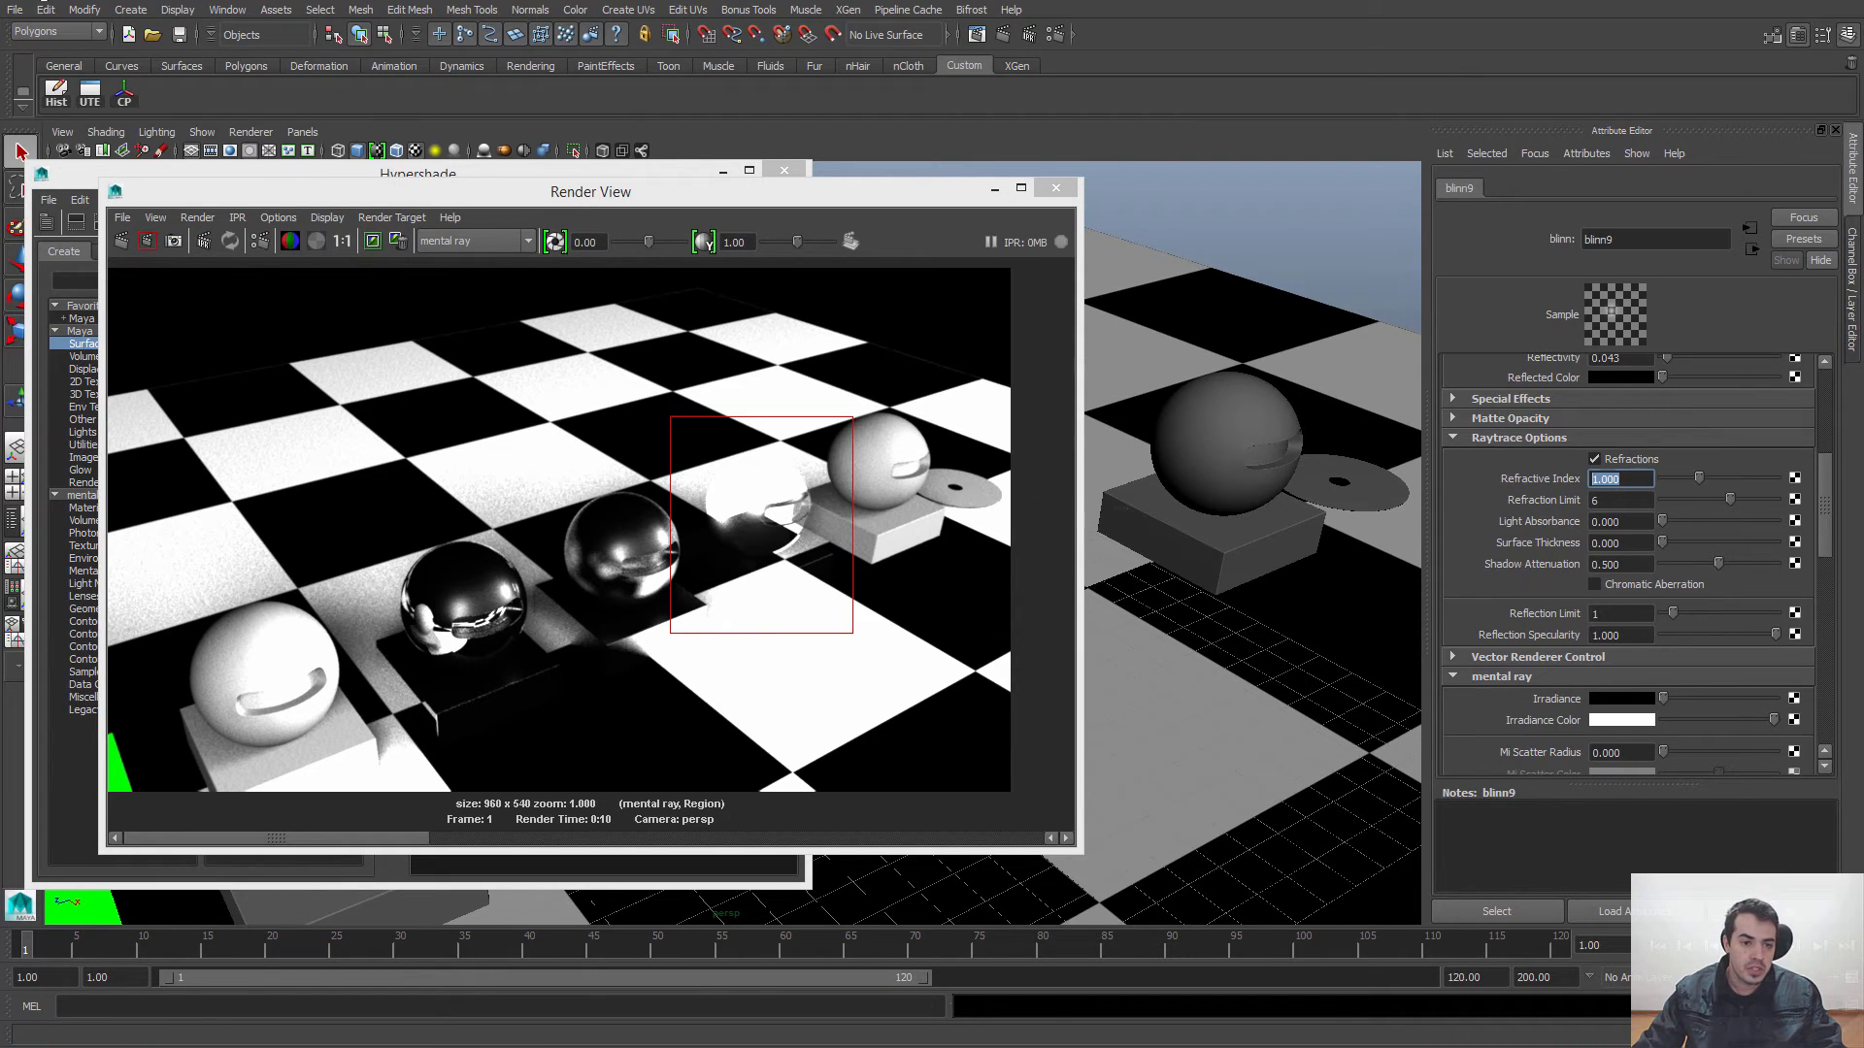
left_click_drag(0, 0, 704, 14)
left_click_drag(303, 1, 0, 449)
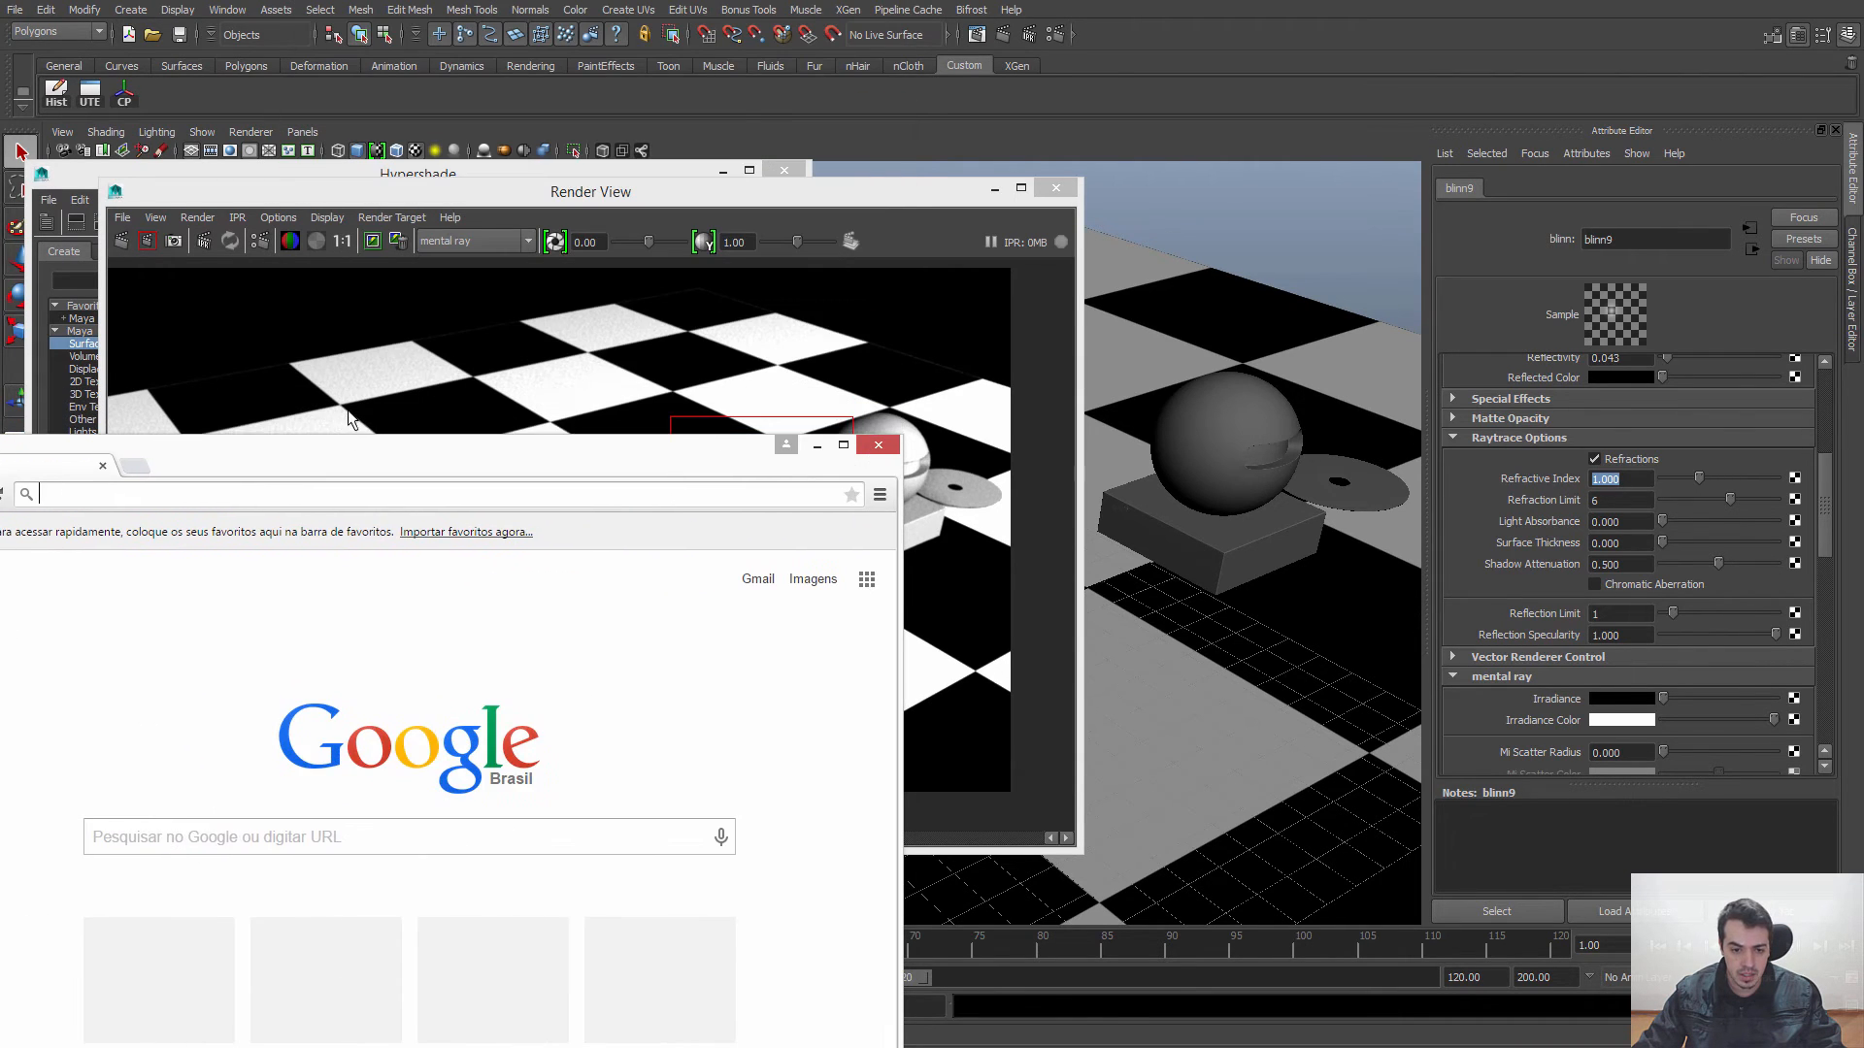
left_click_drag(356, 452, 758, 113)
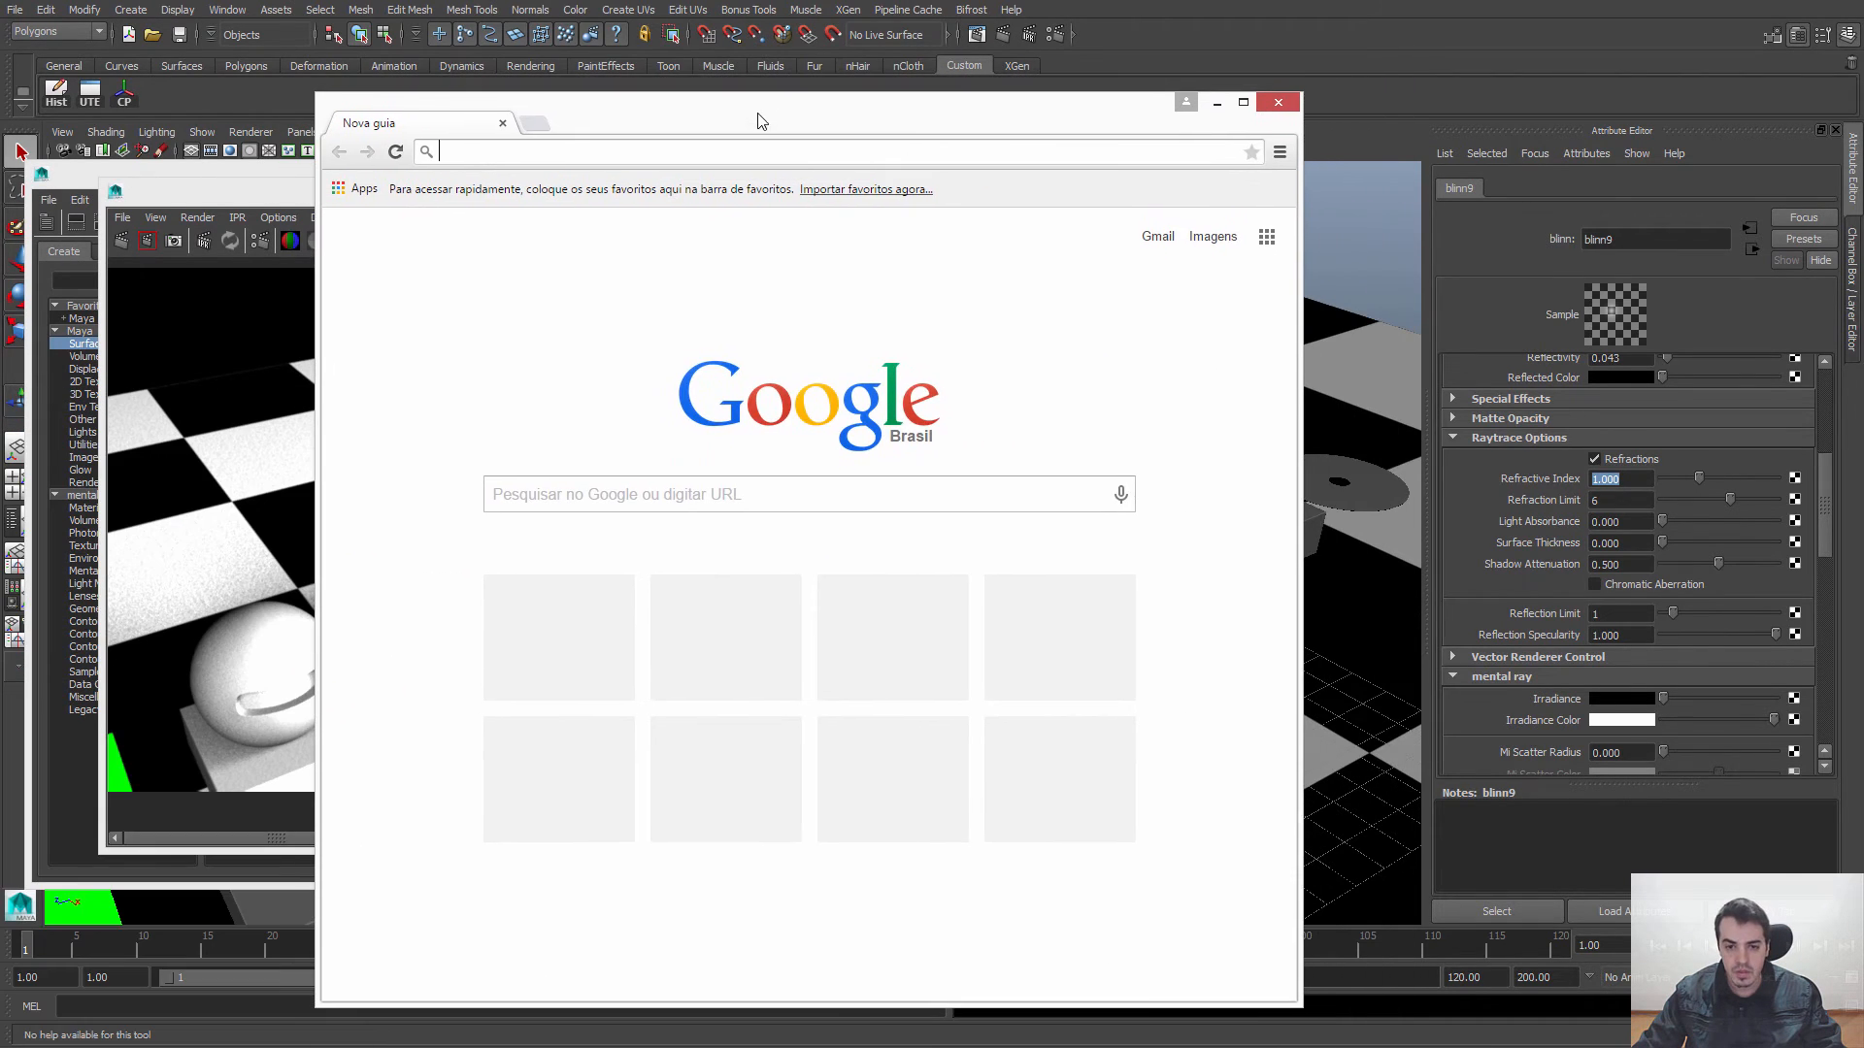
left_click(619, 496)
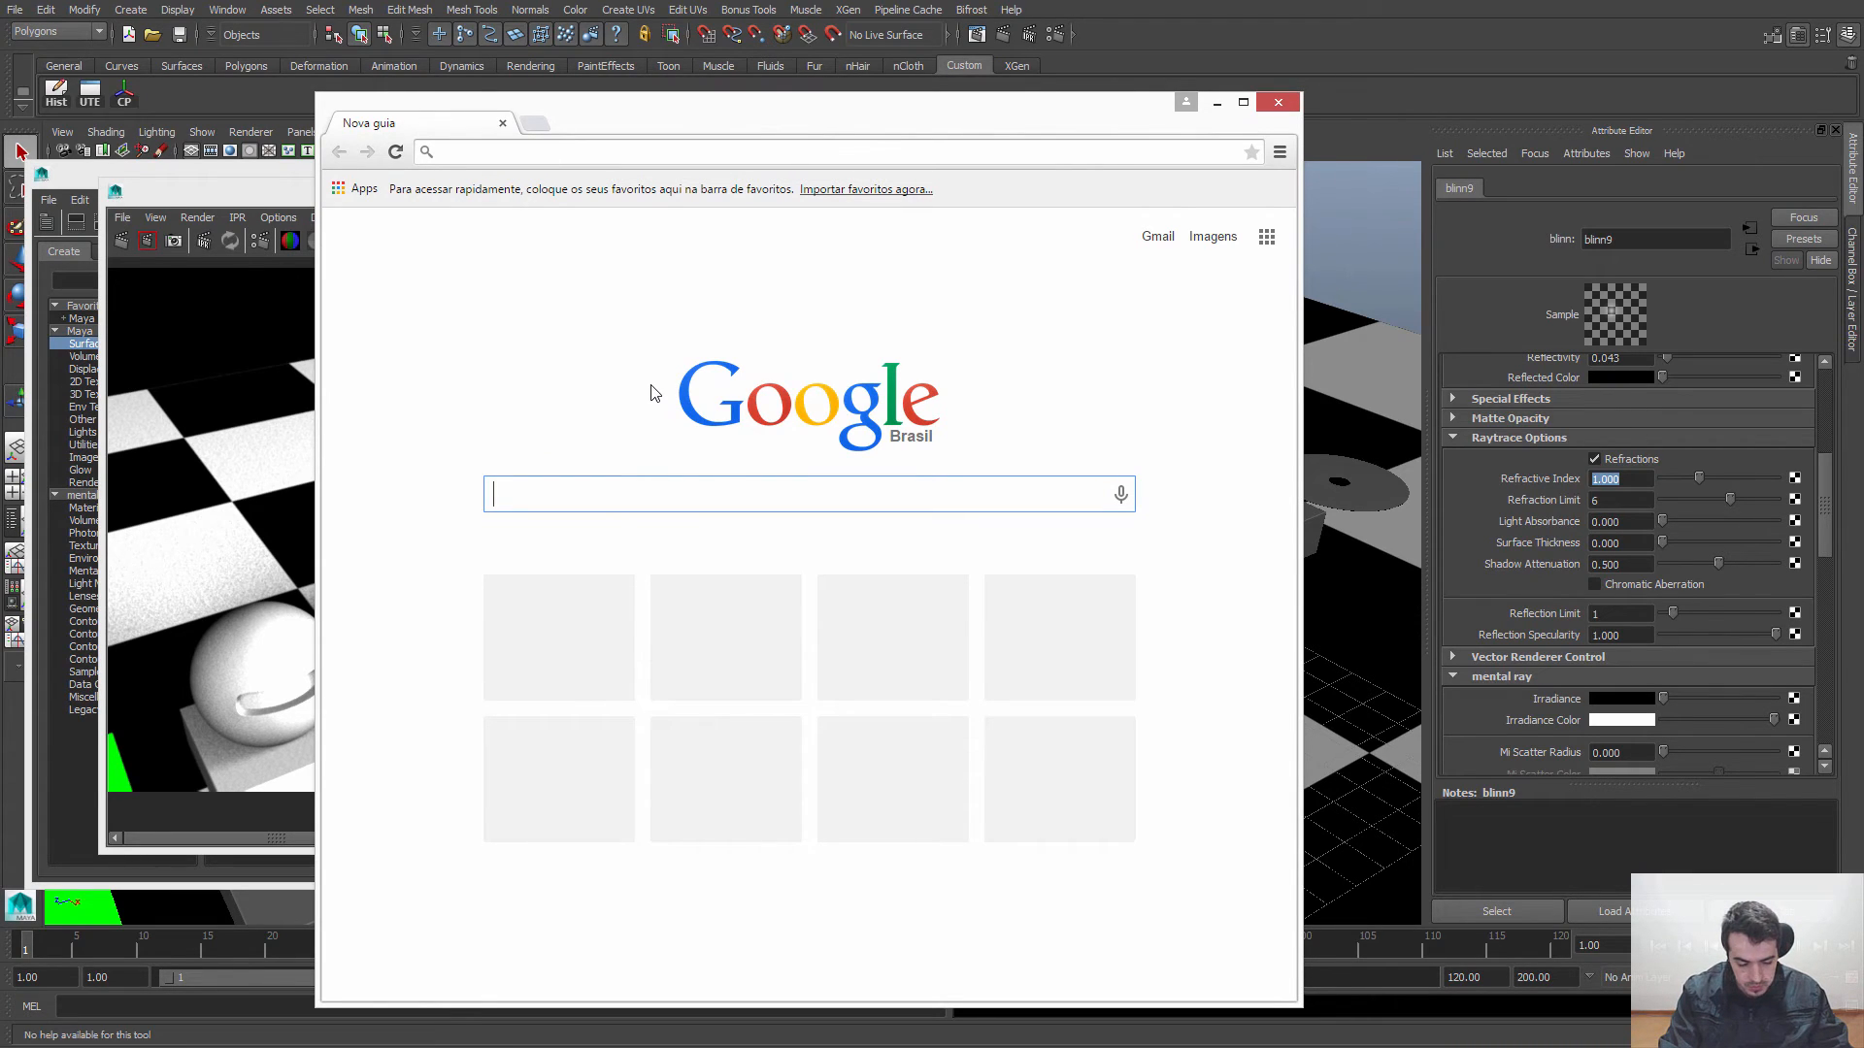
type("index re")
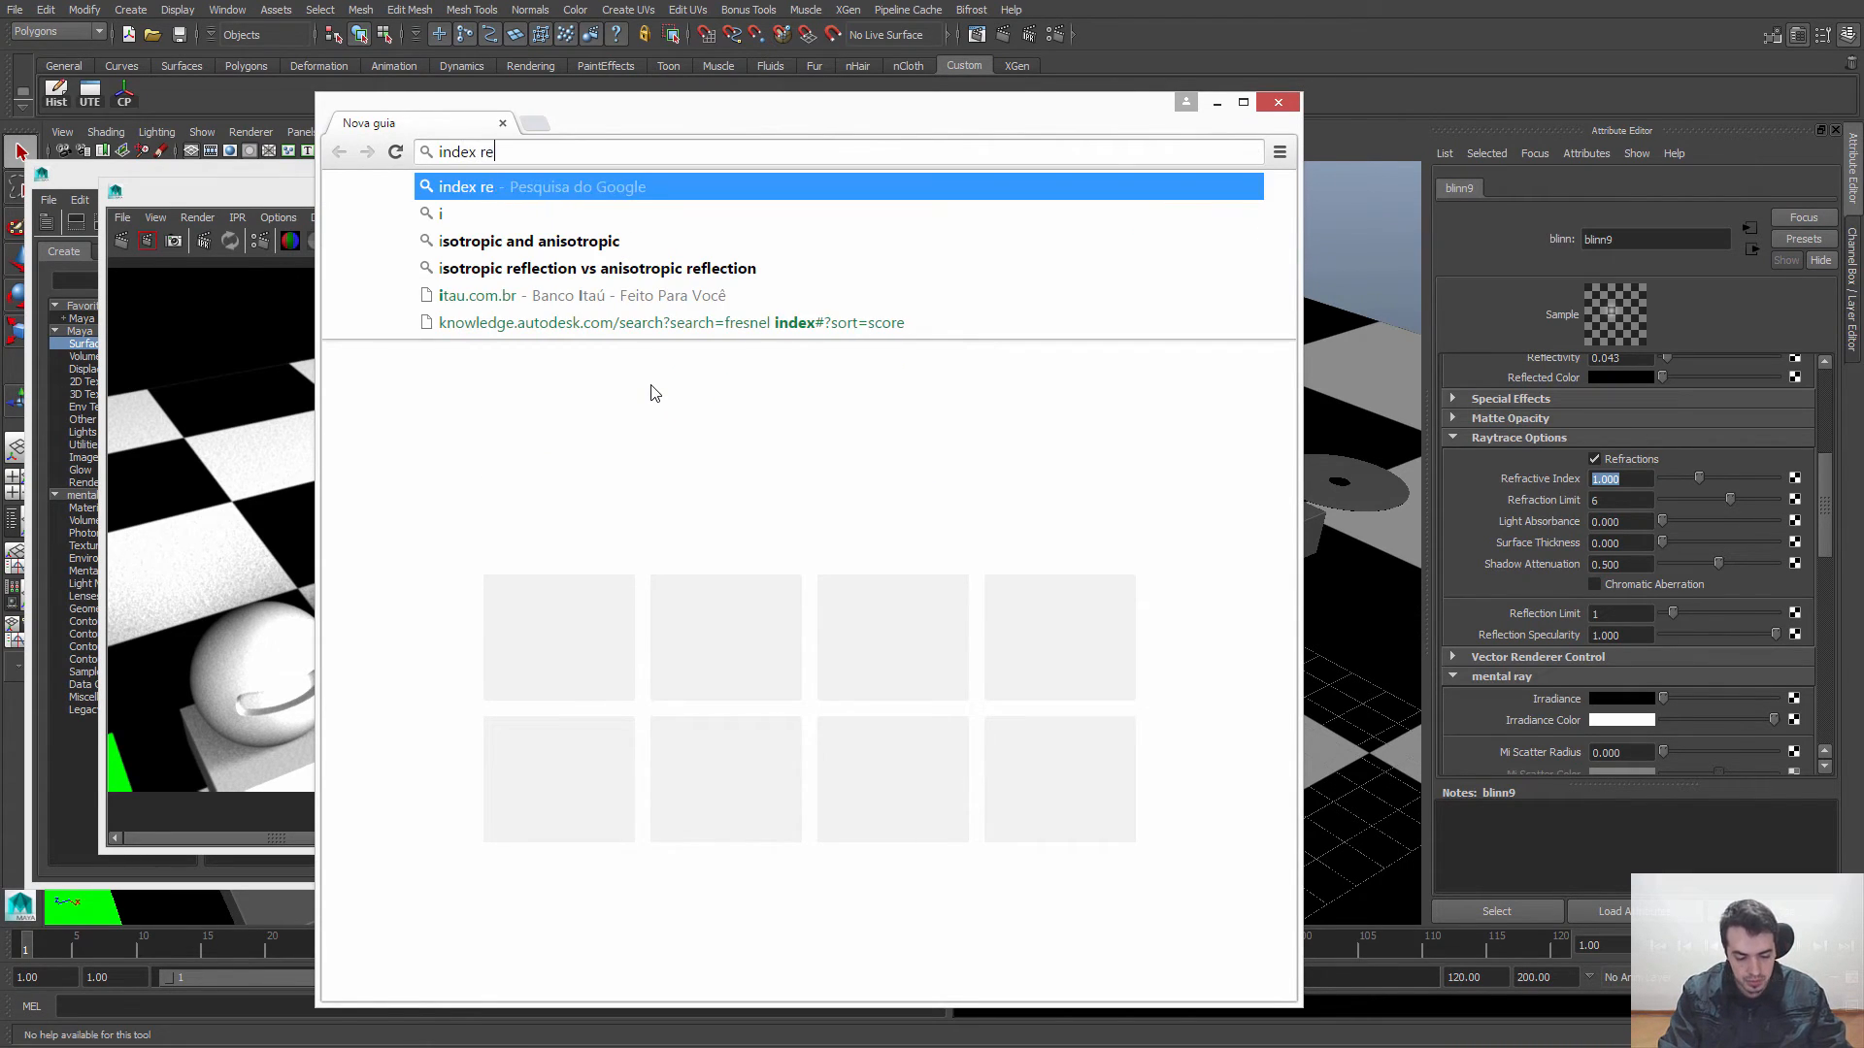
type("fraction")
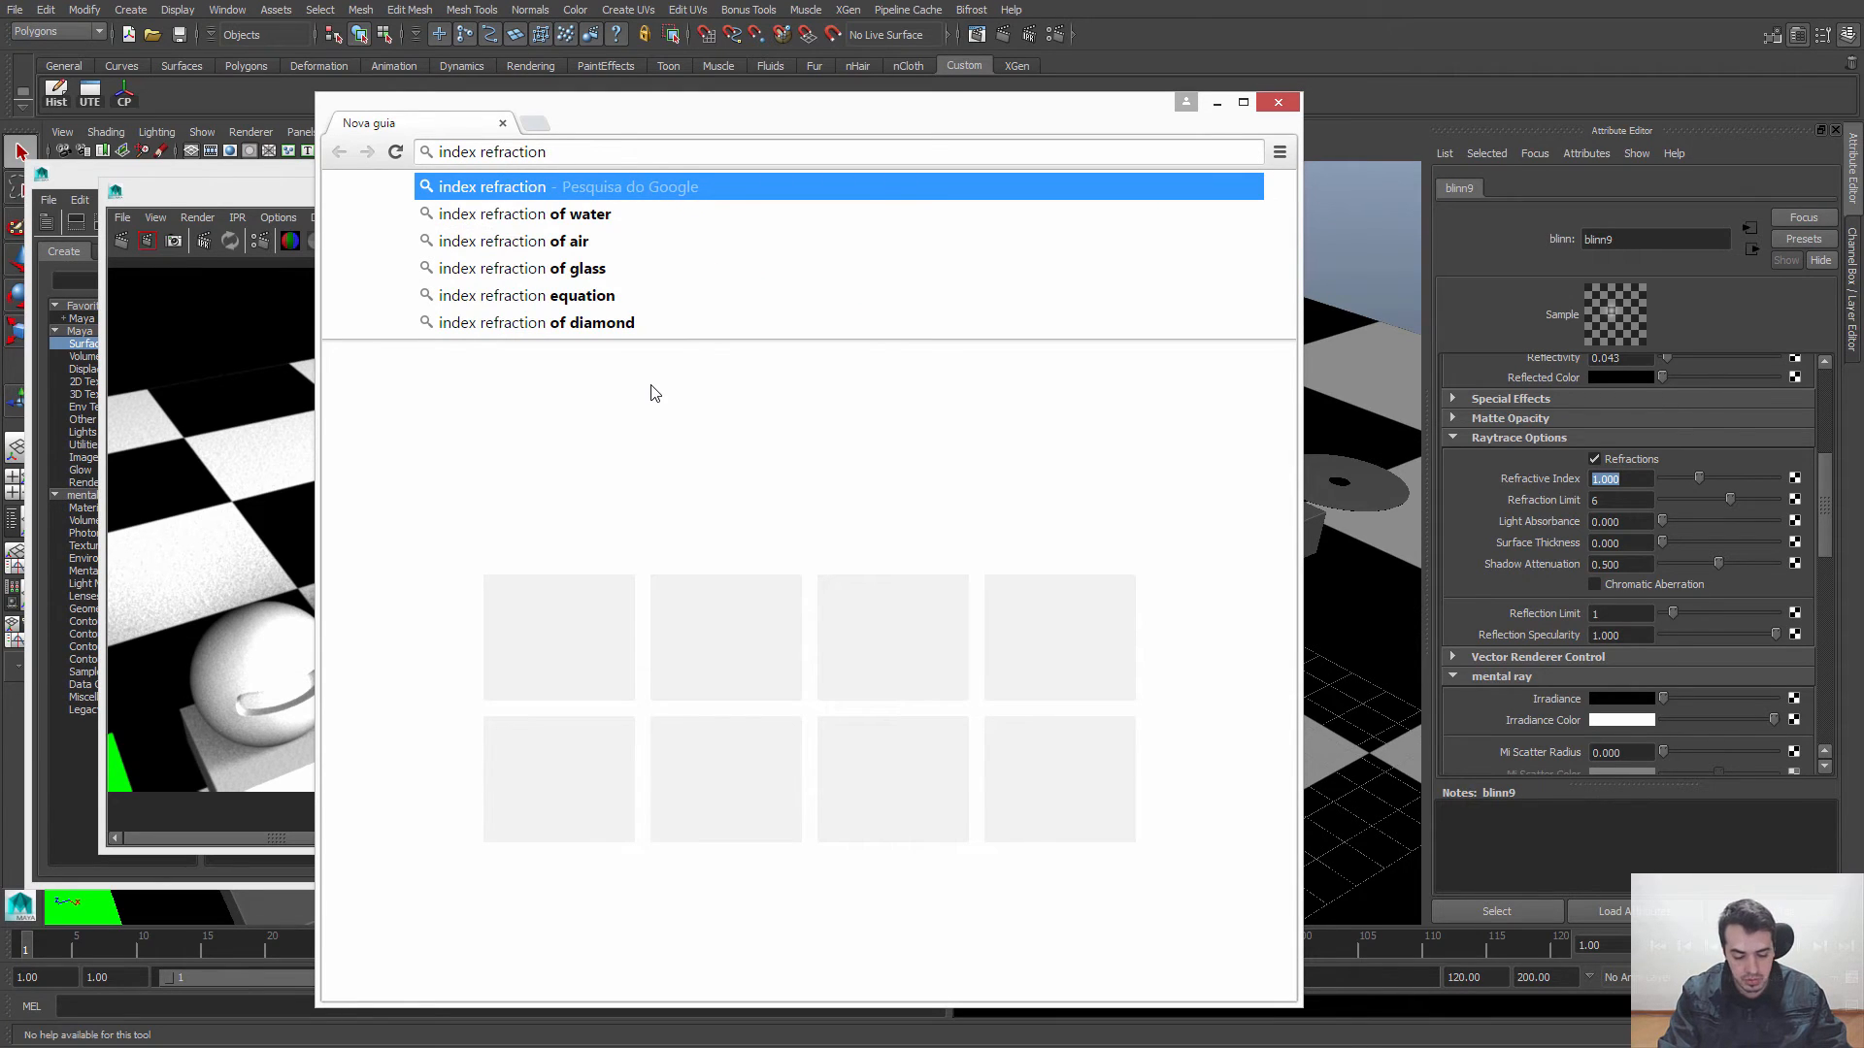
type(" wa")
key("BackSpace")
key("BackSpace")
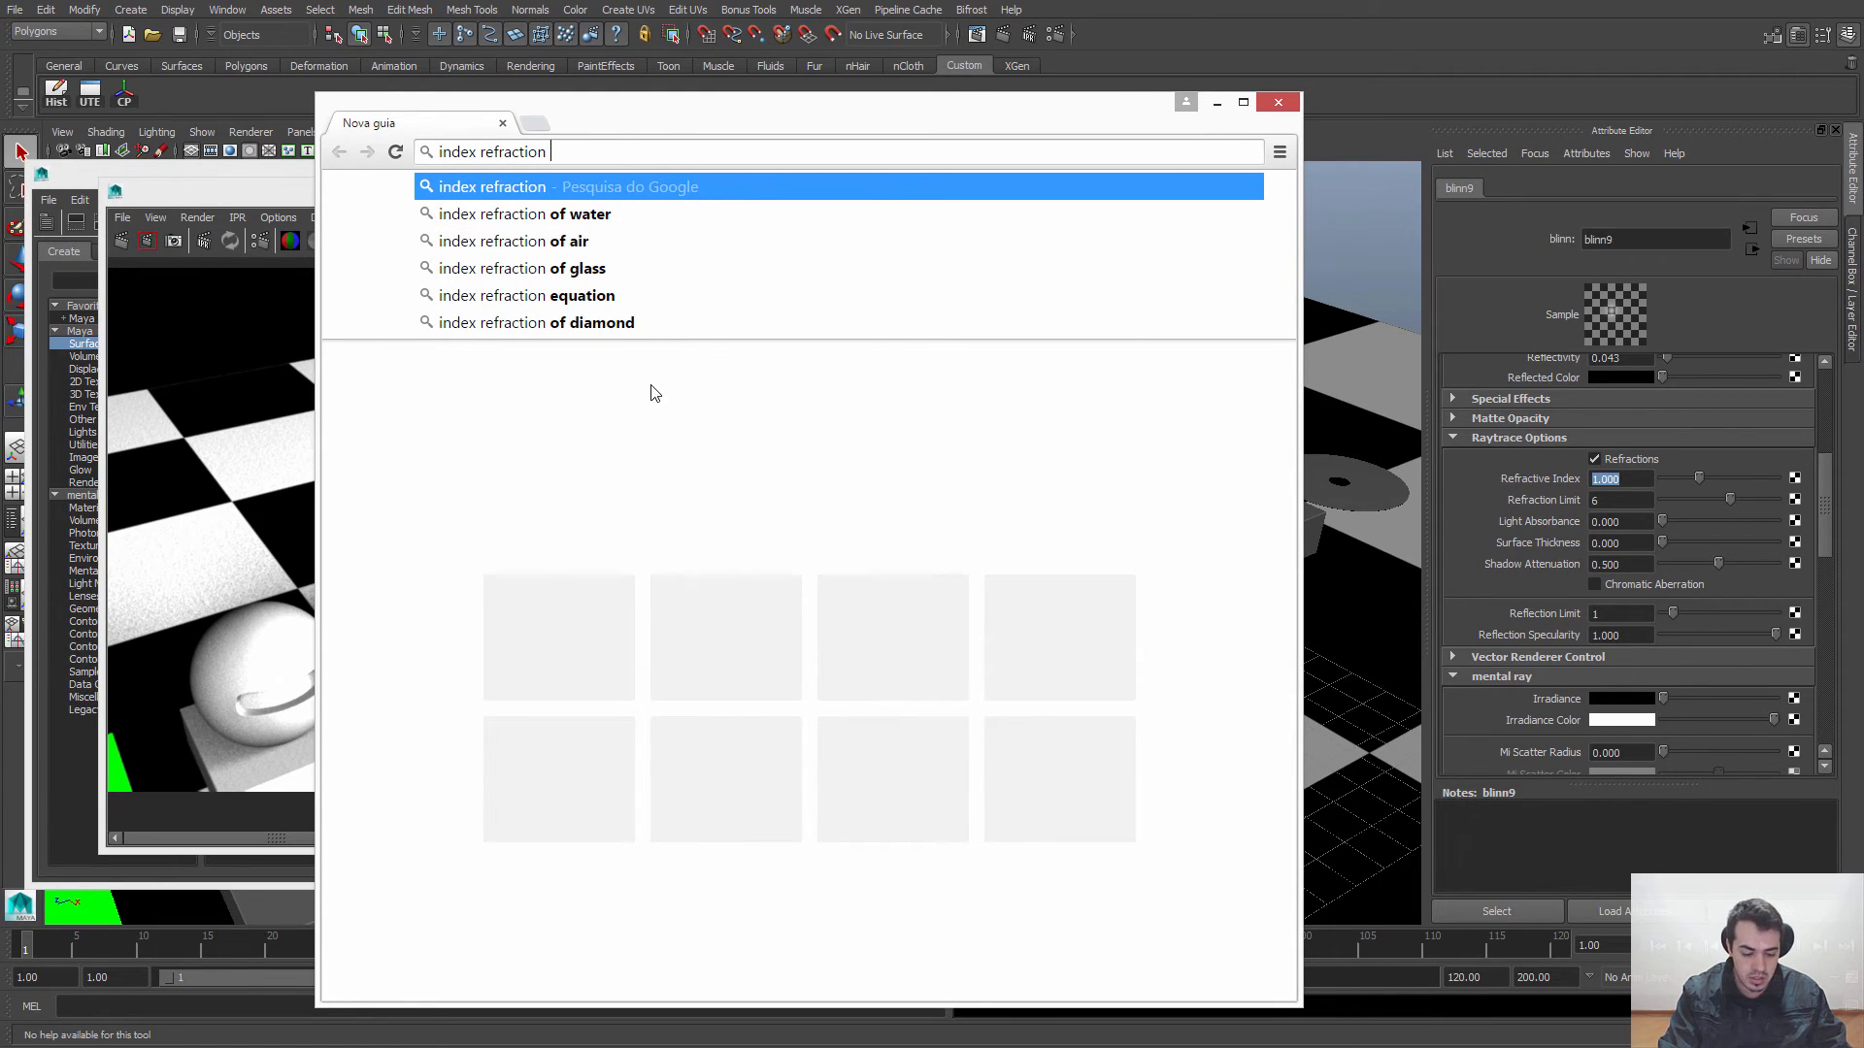
type("glass")
key("Return")
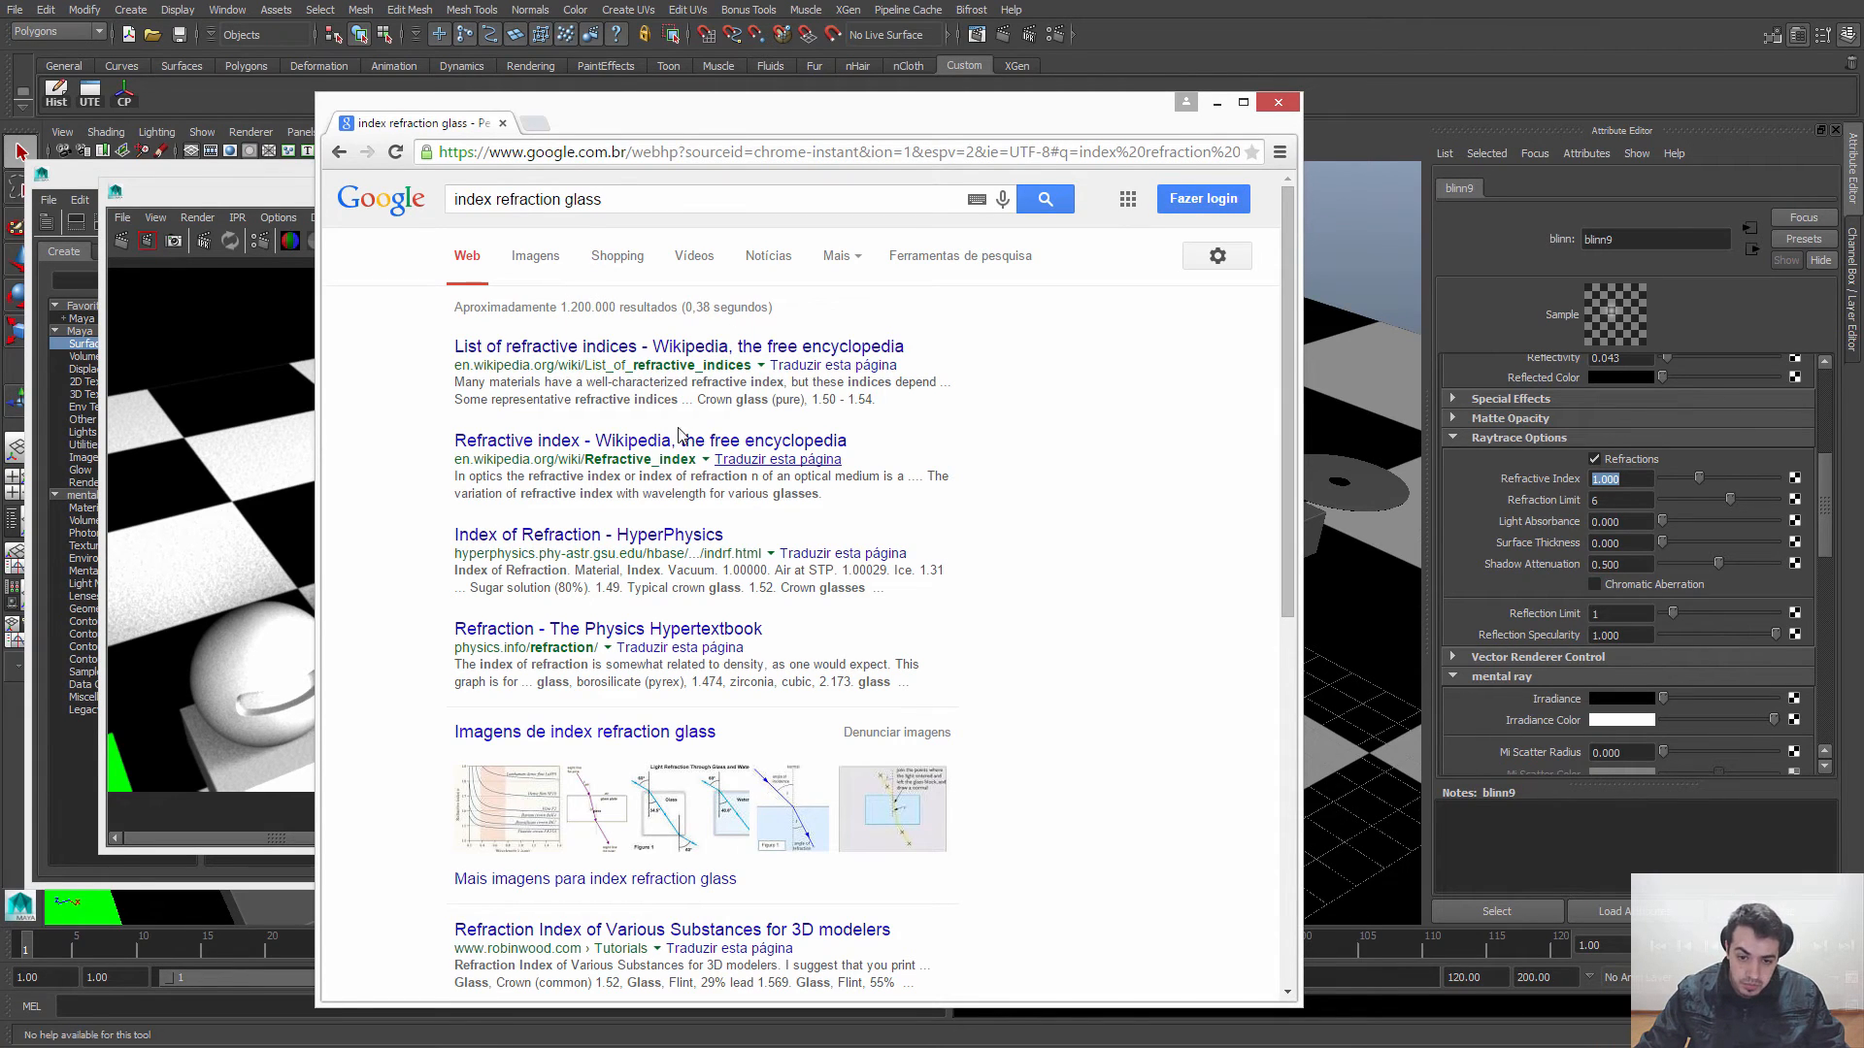
Step: Open Wikipedia's "List of refractive indices" article, read through the materials table and search the page for "glass"
left_click(626, 350)
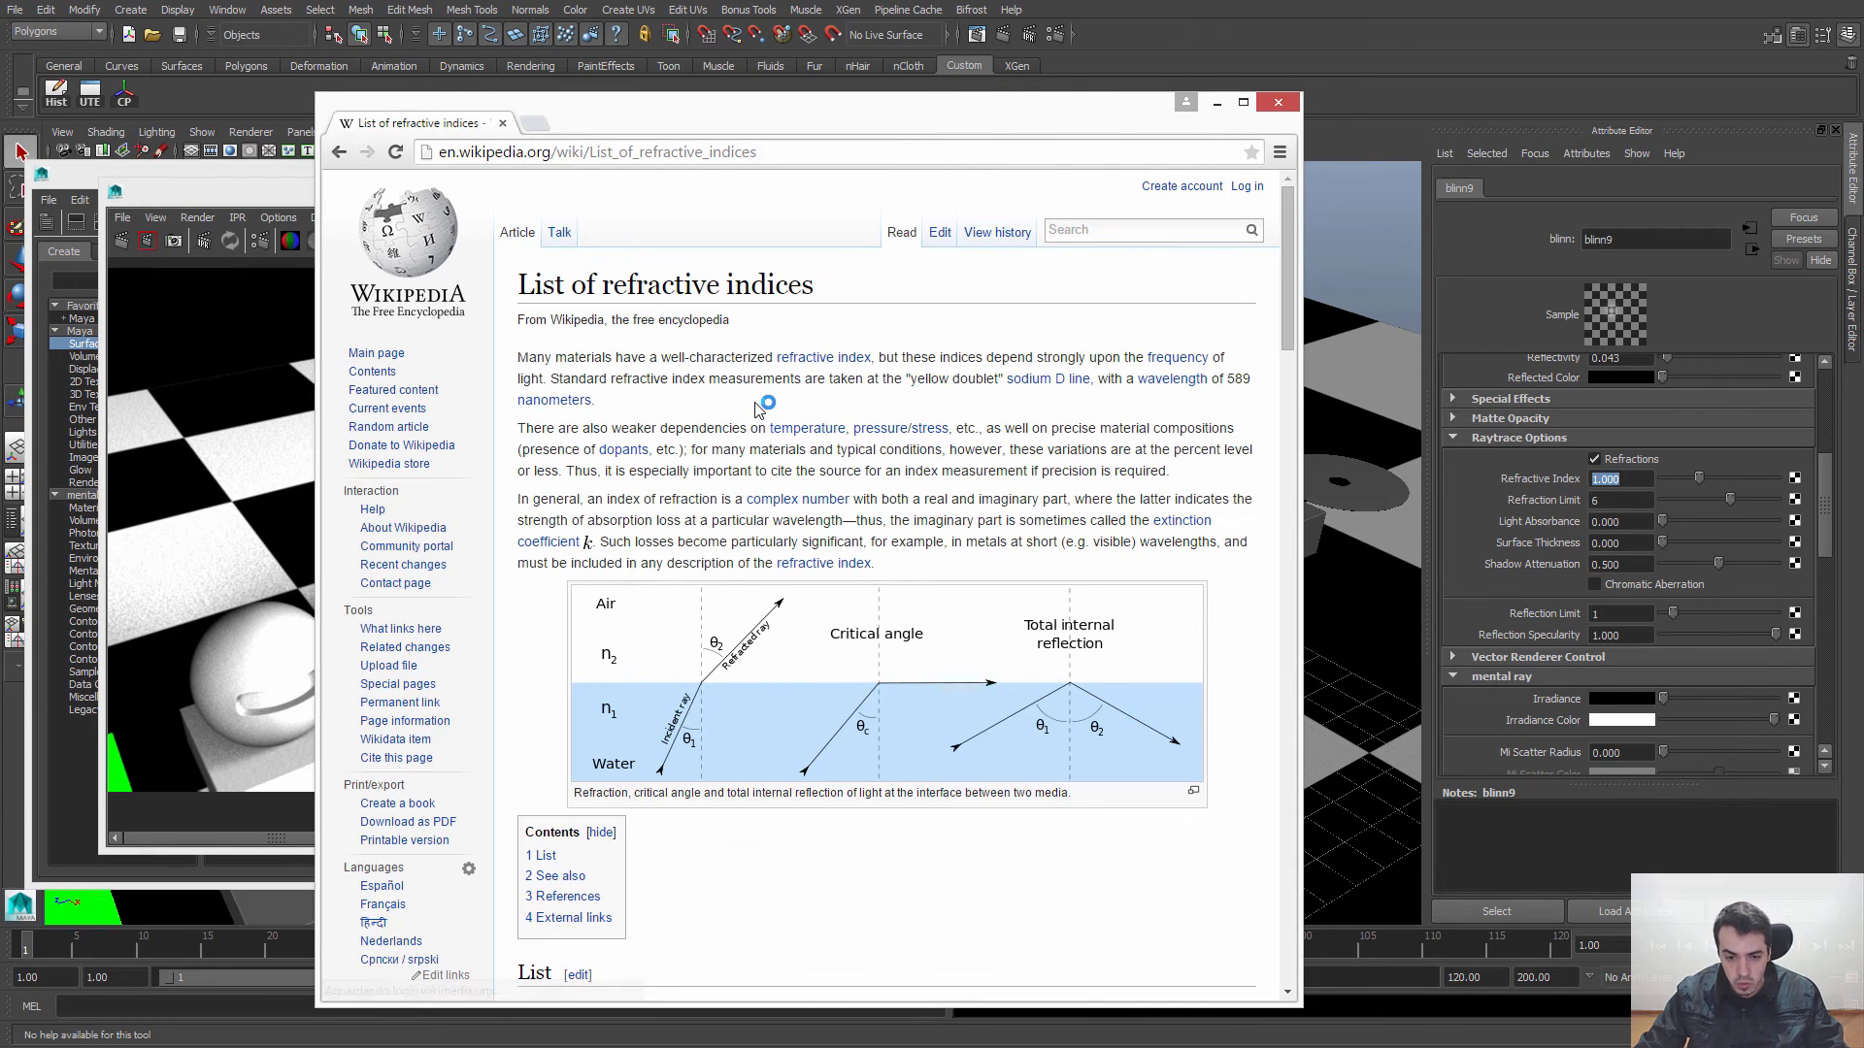
scroll(761, 521, "down", 4)
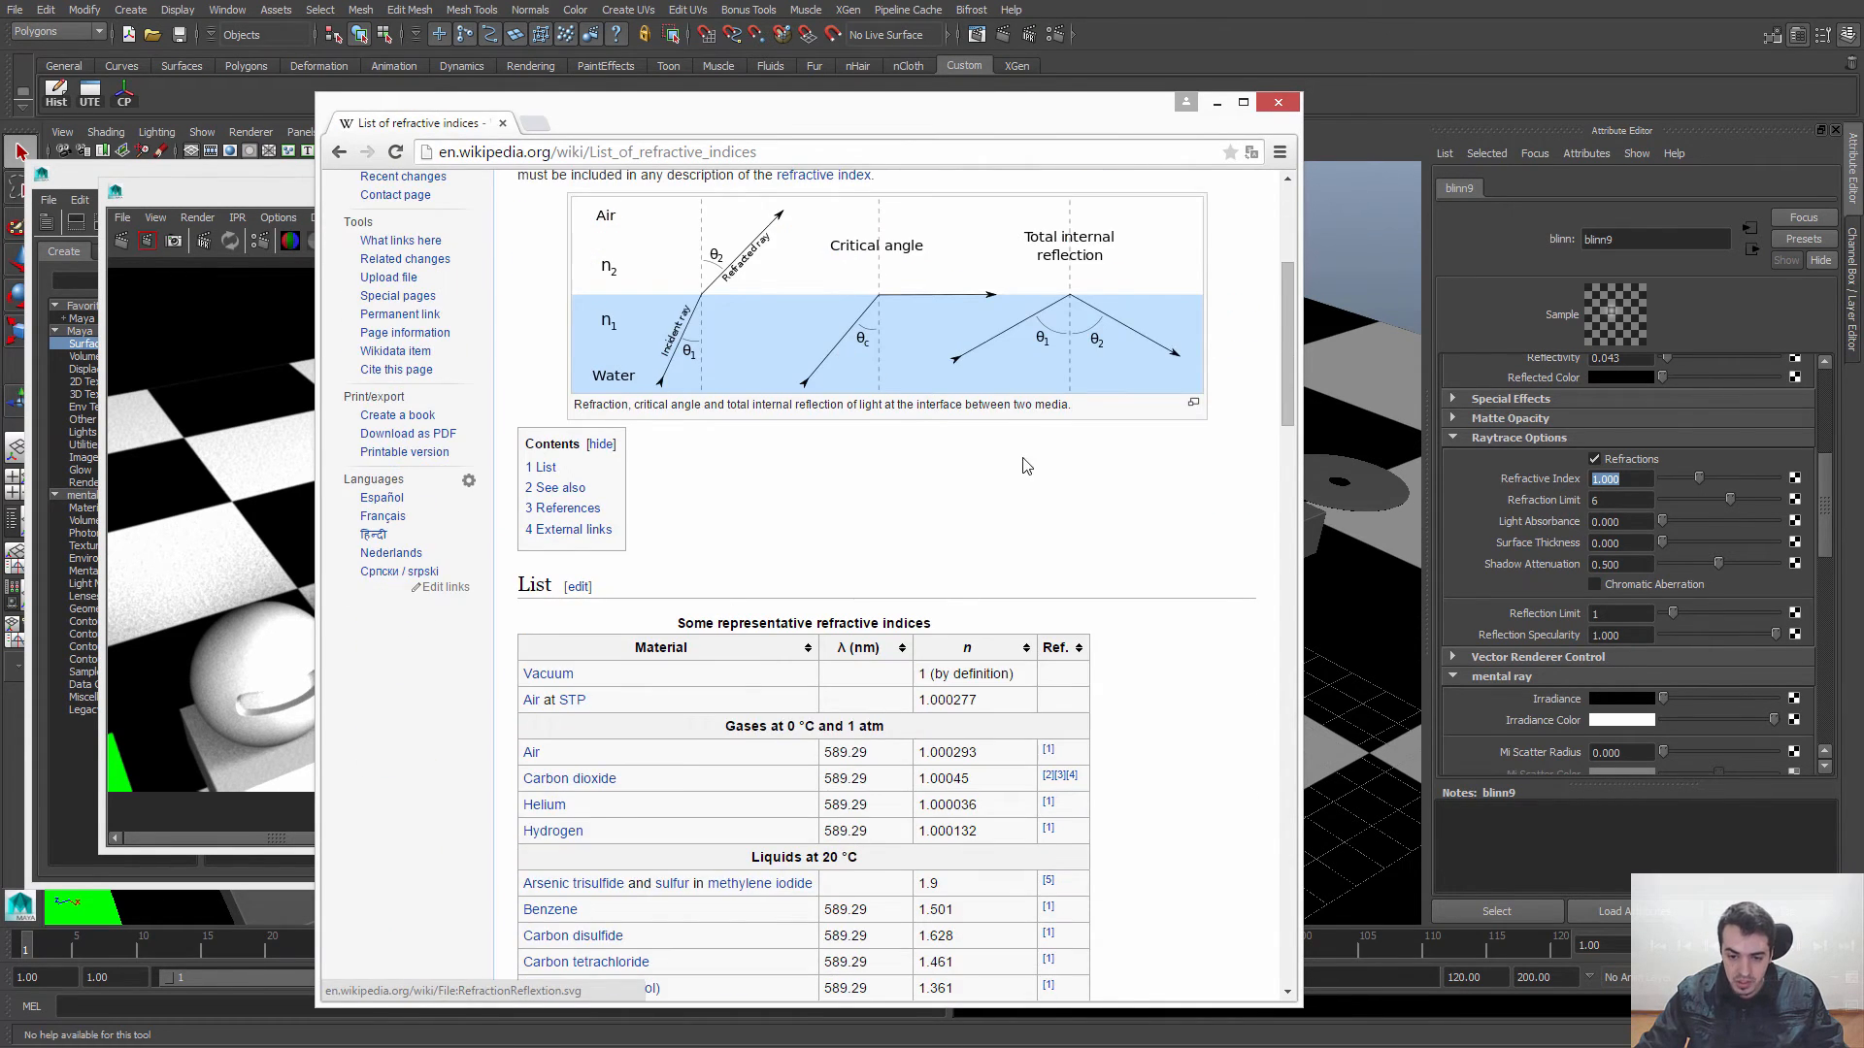
scroll(1019, 470, "down", 4)
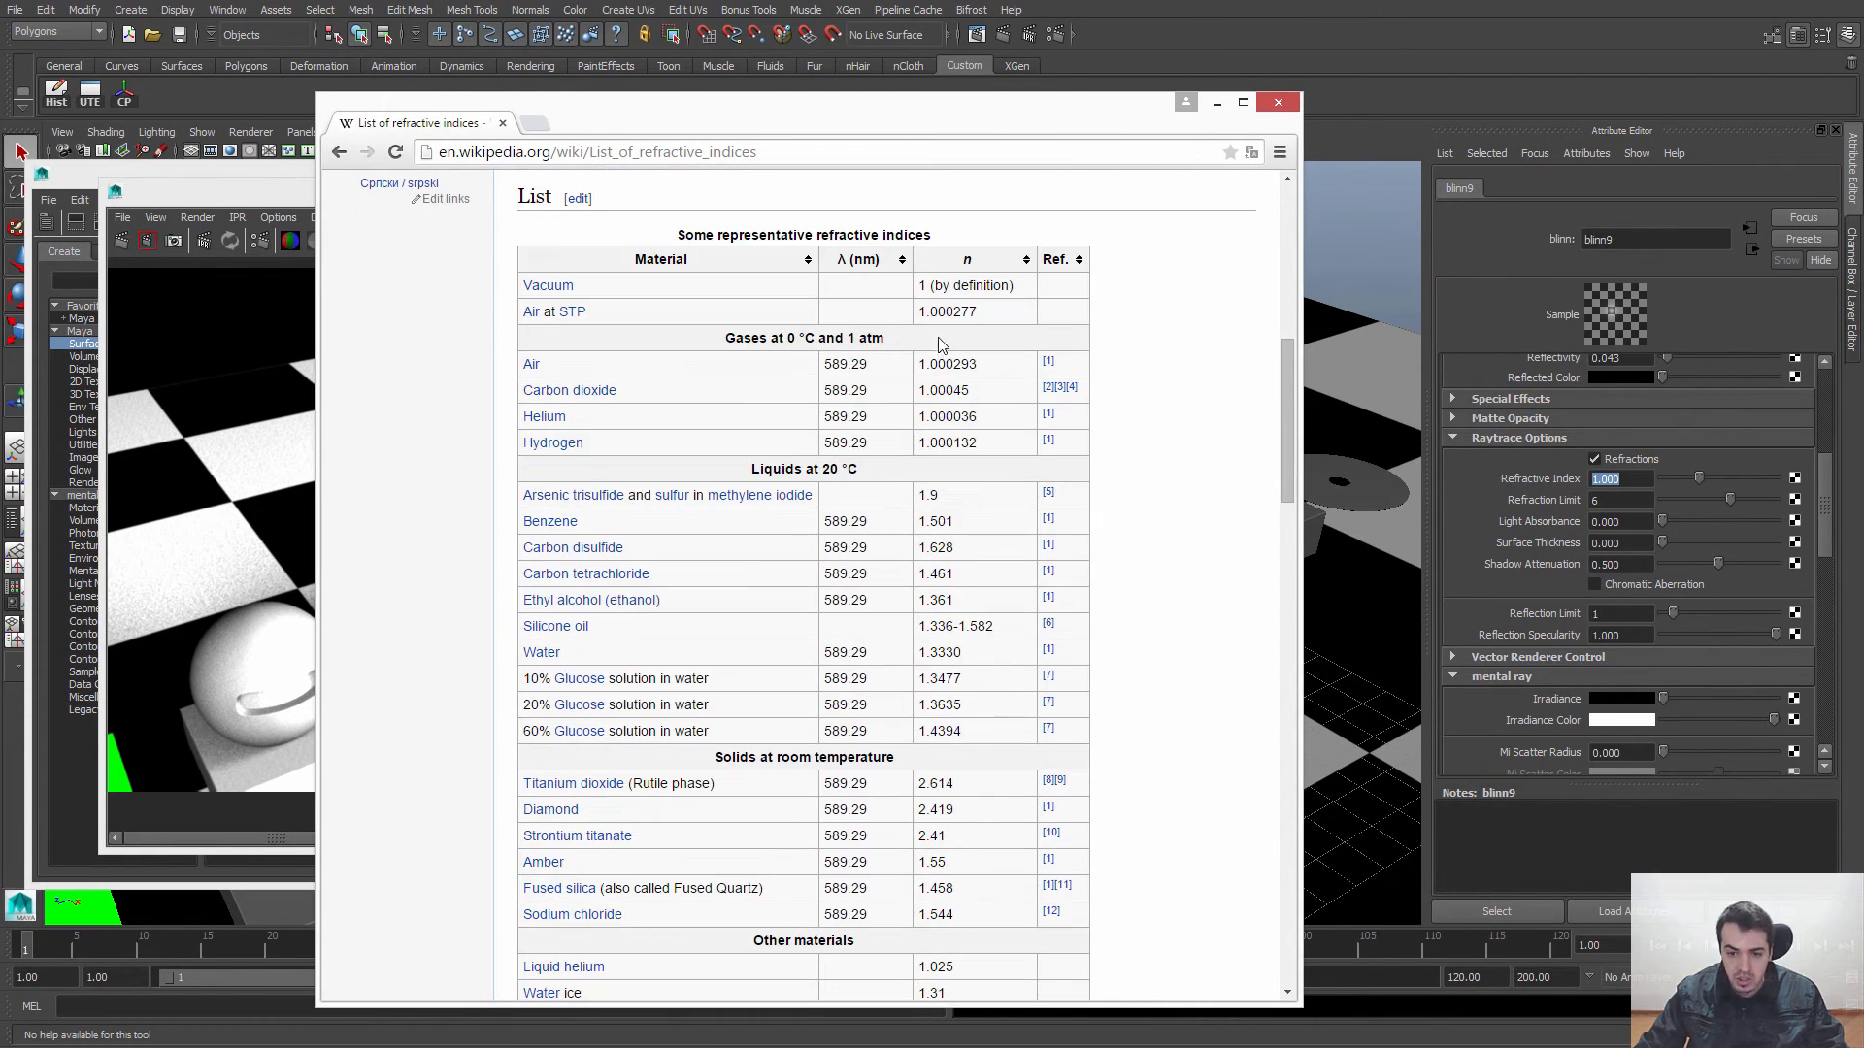
left_click_drag(918, 575, 959, 576)
left_click(959, 560)
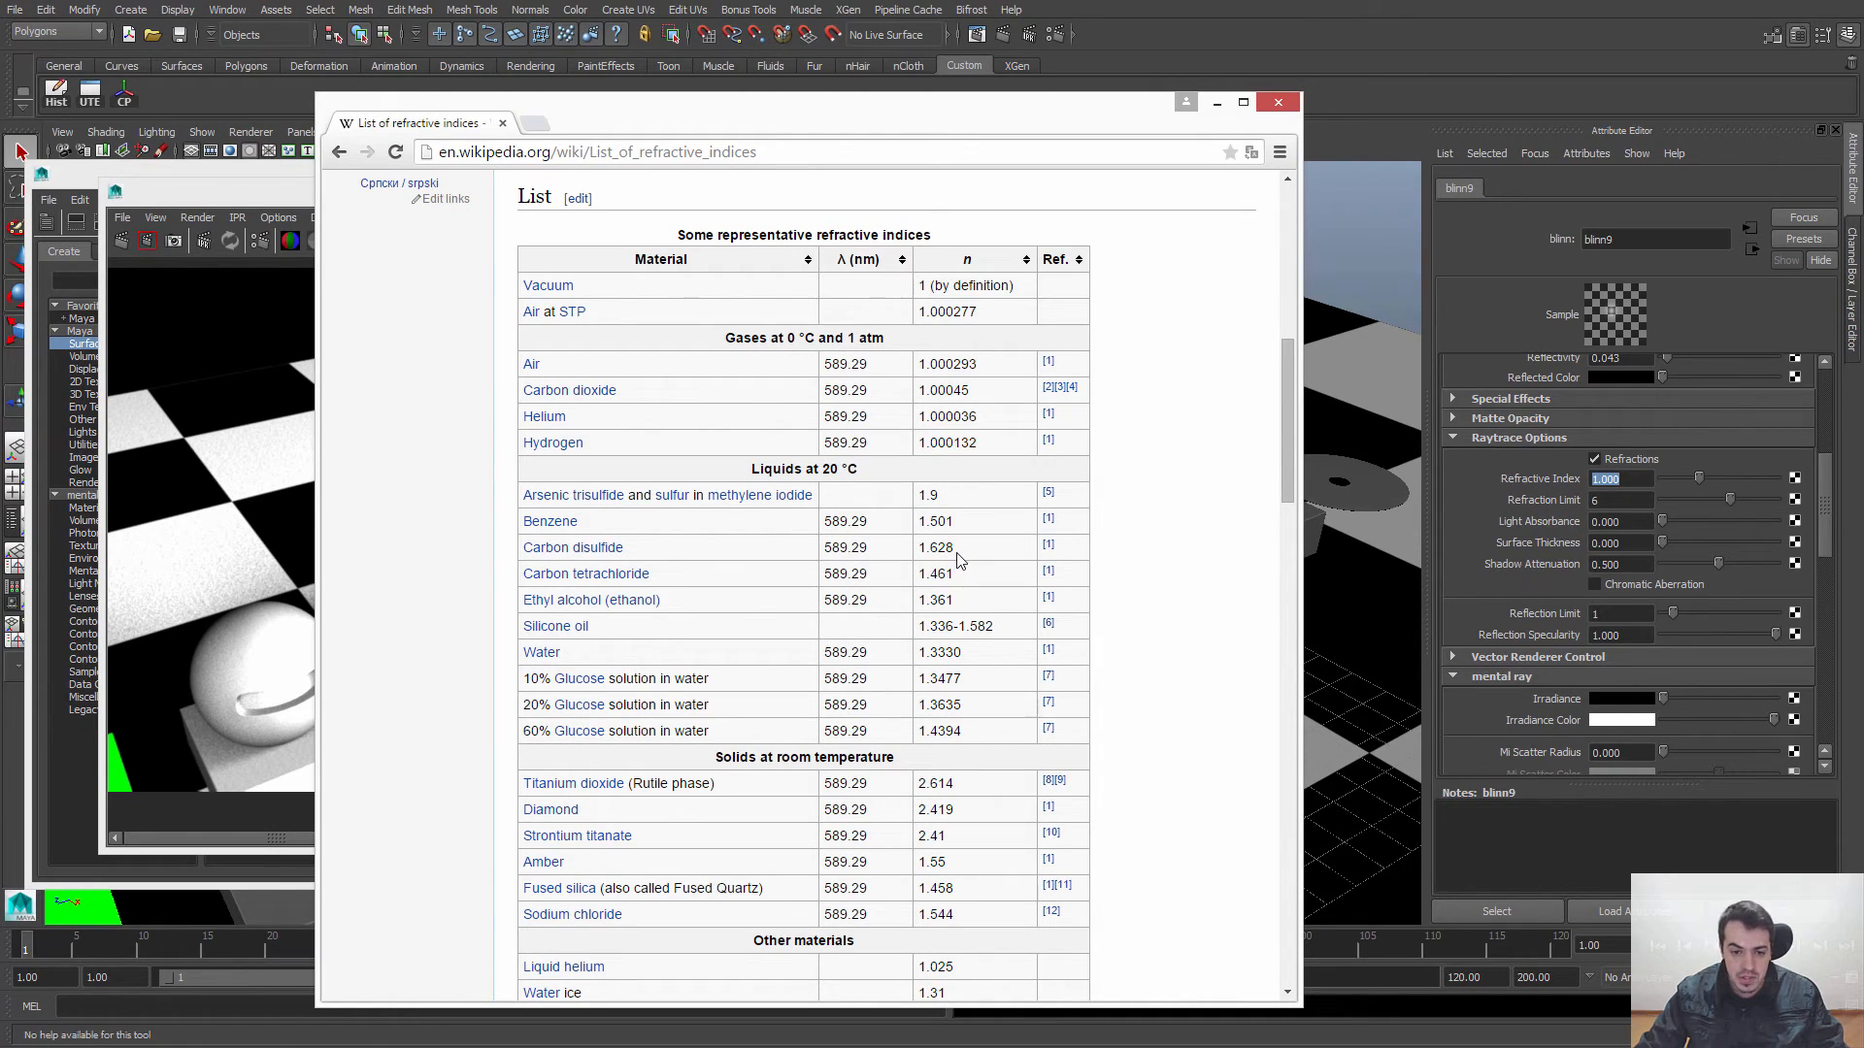
scroll(1029, 567, "down", 1)
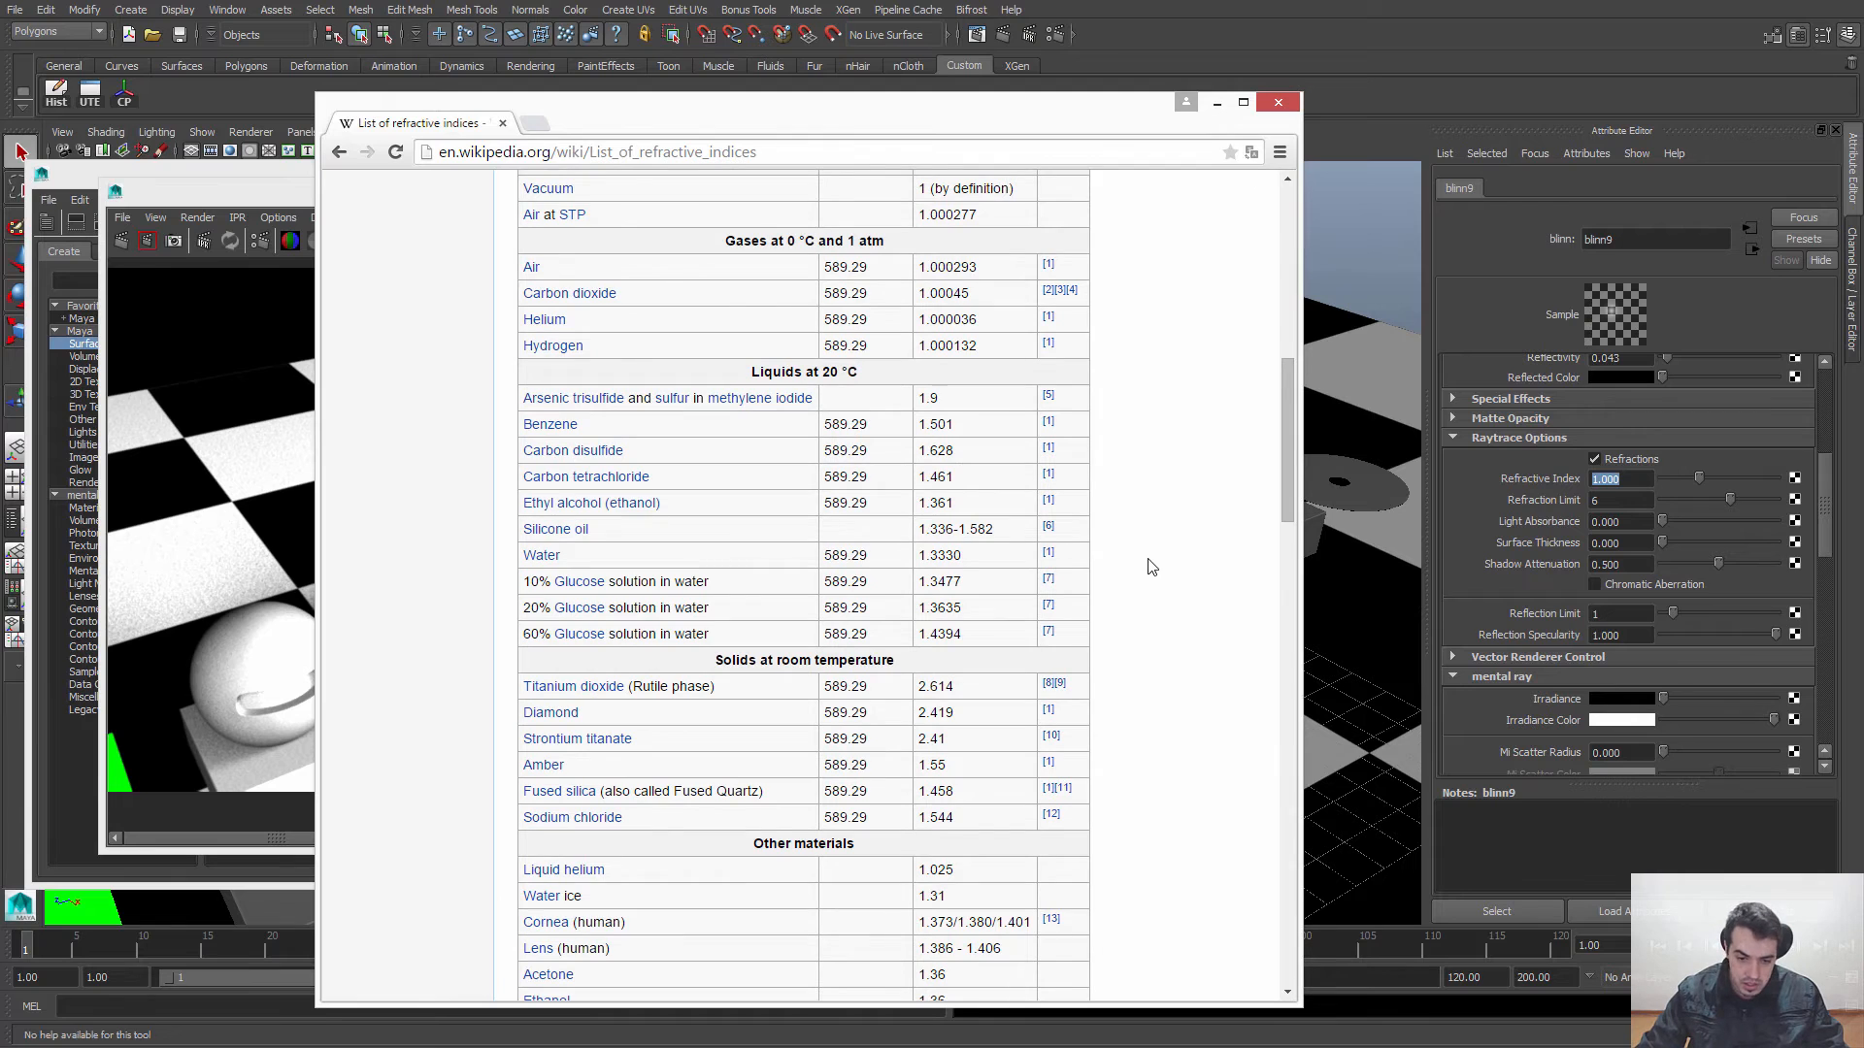
scroll(811, 670, "down", 1)
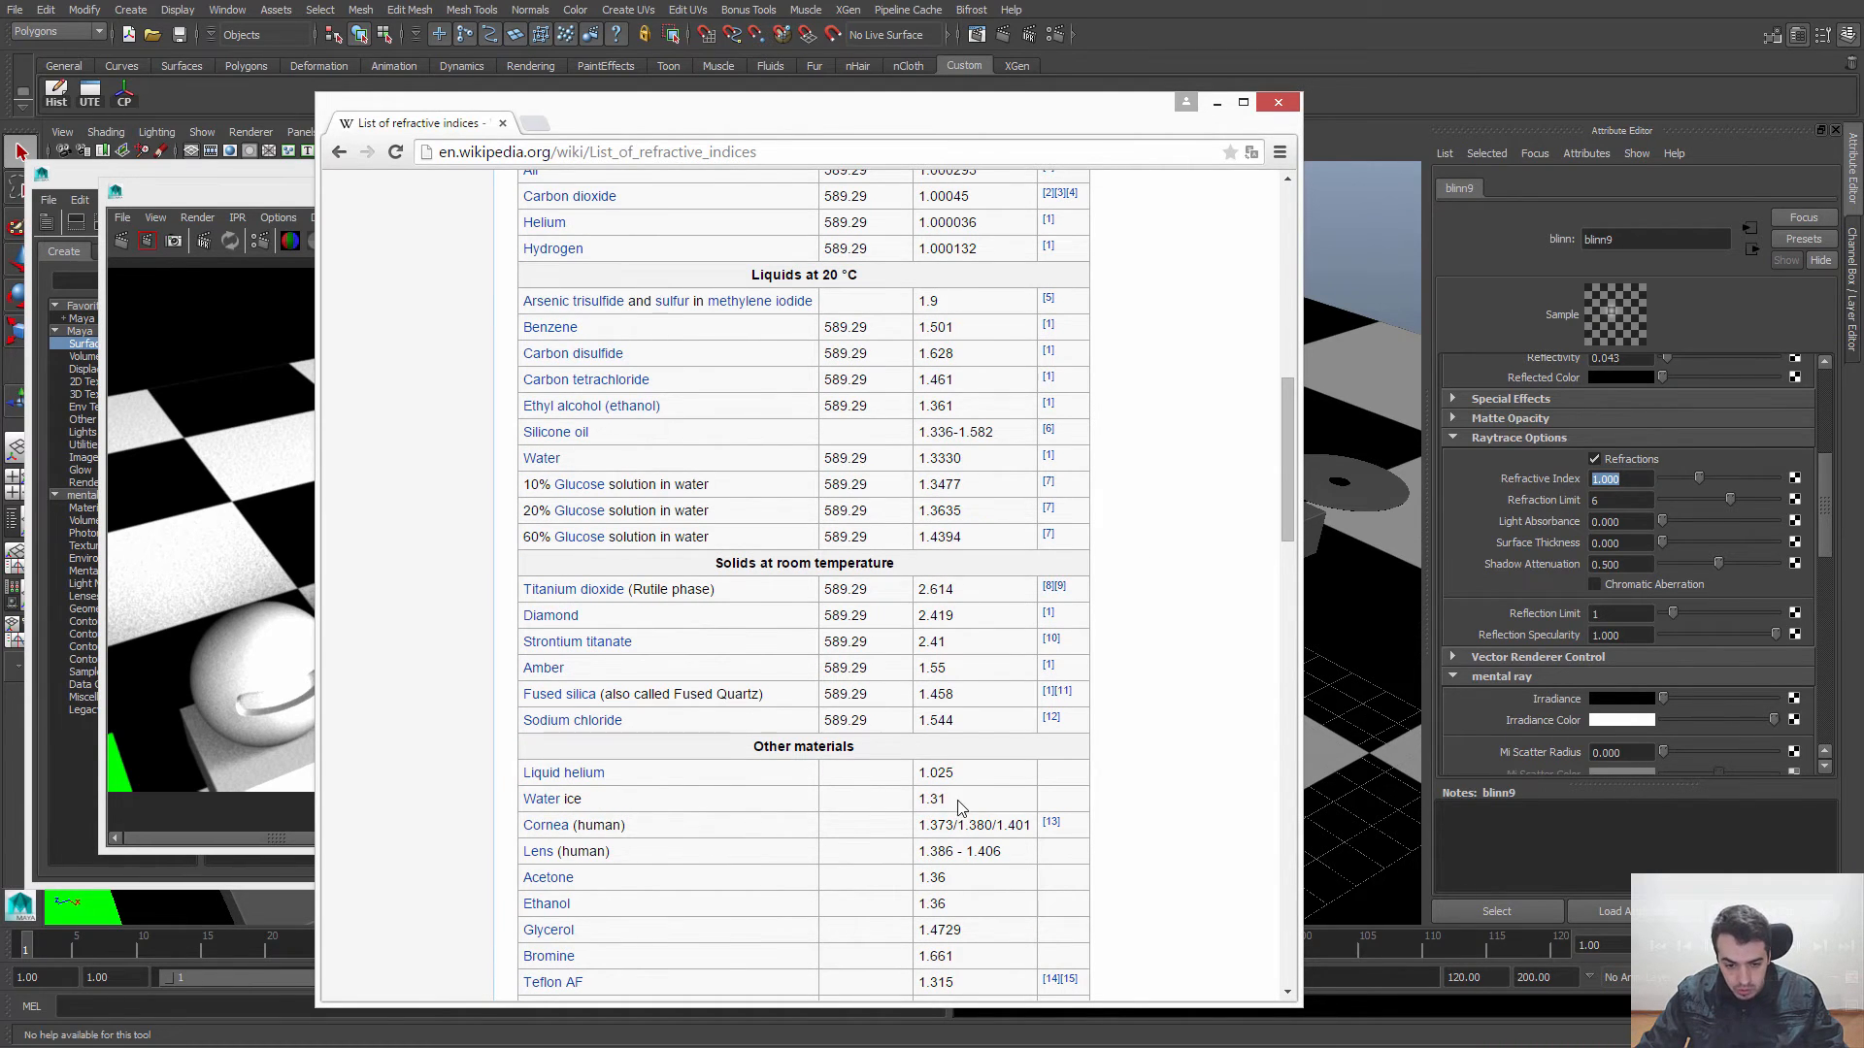
scroll(957, 807, "down", 8)
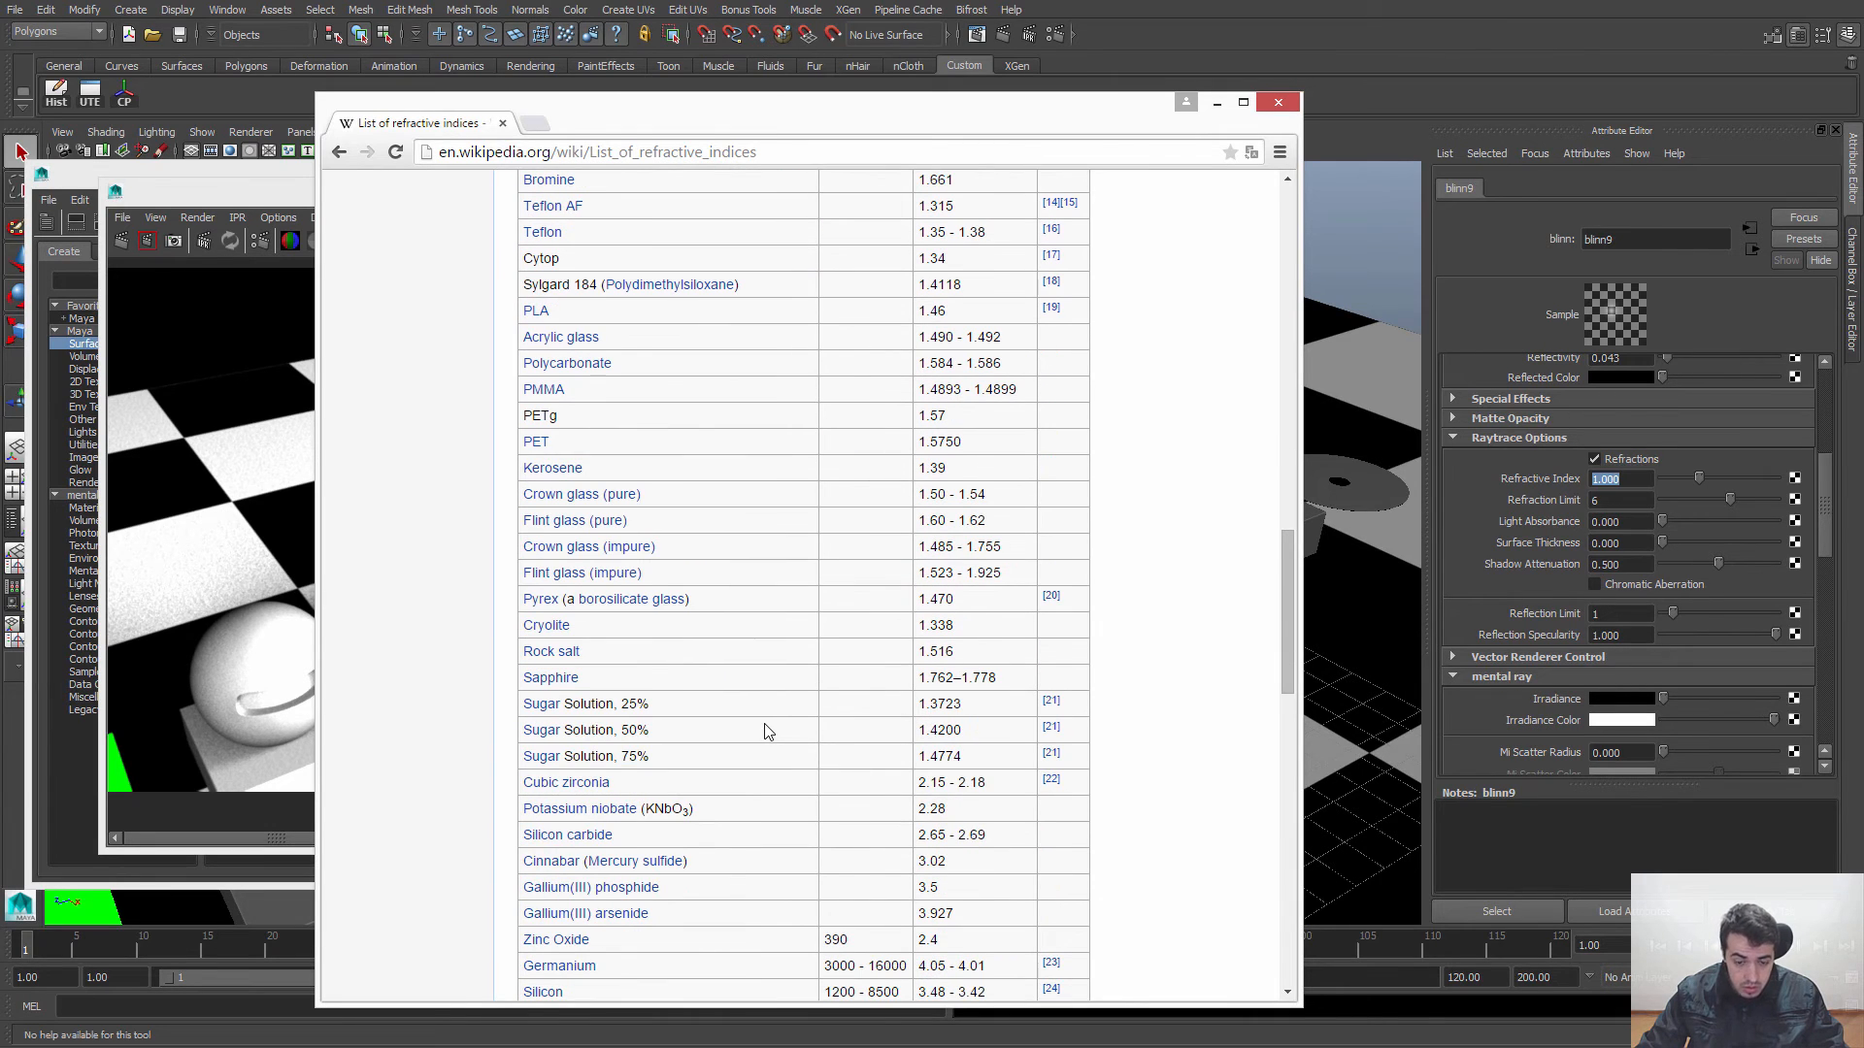
key("ctrl+f")
type("glass")
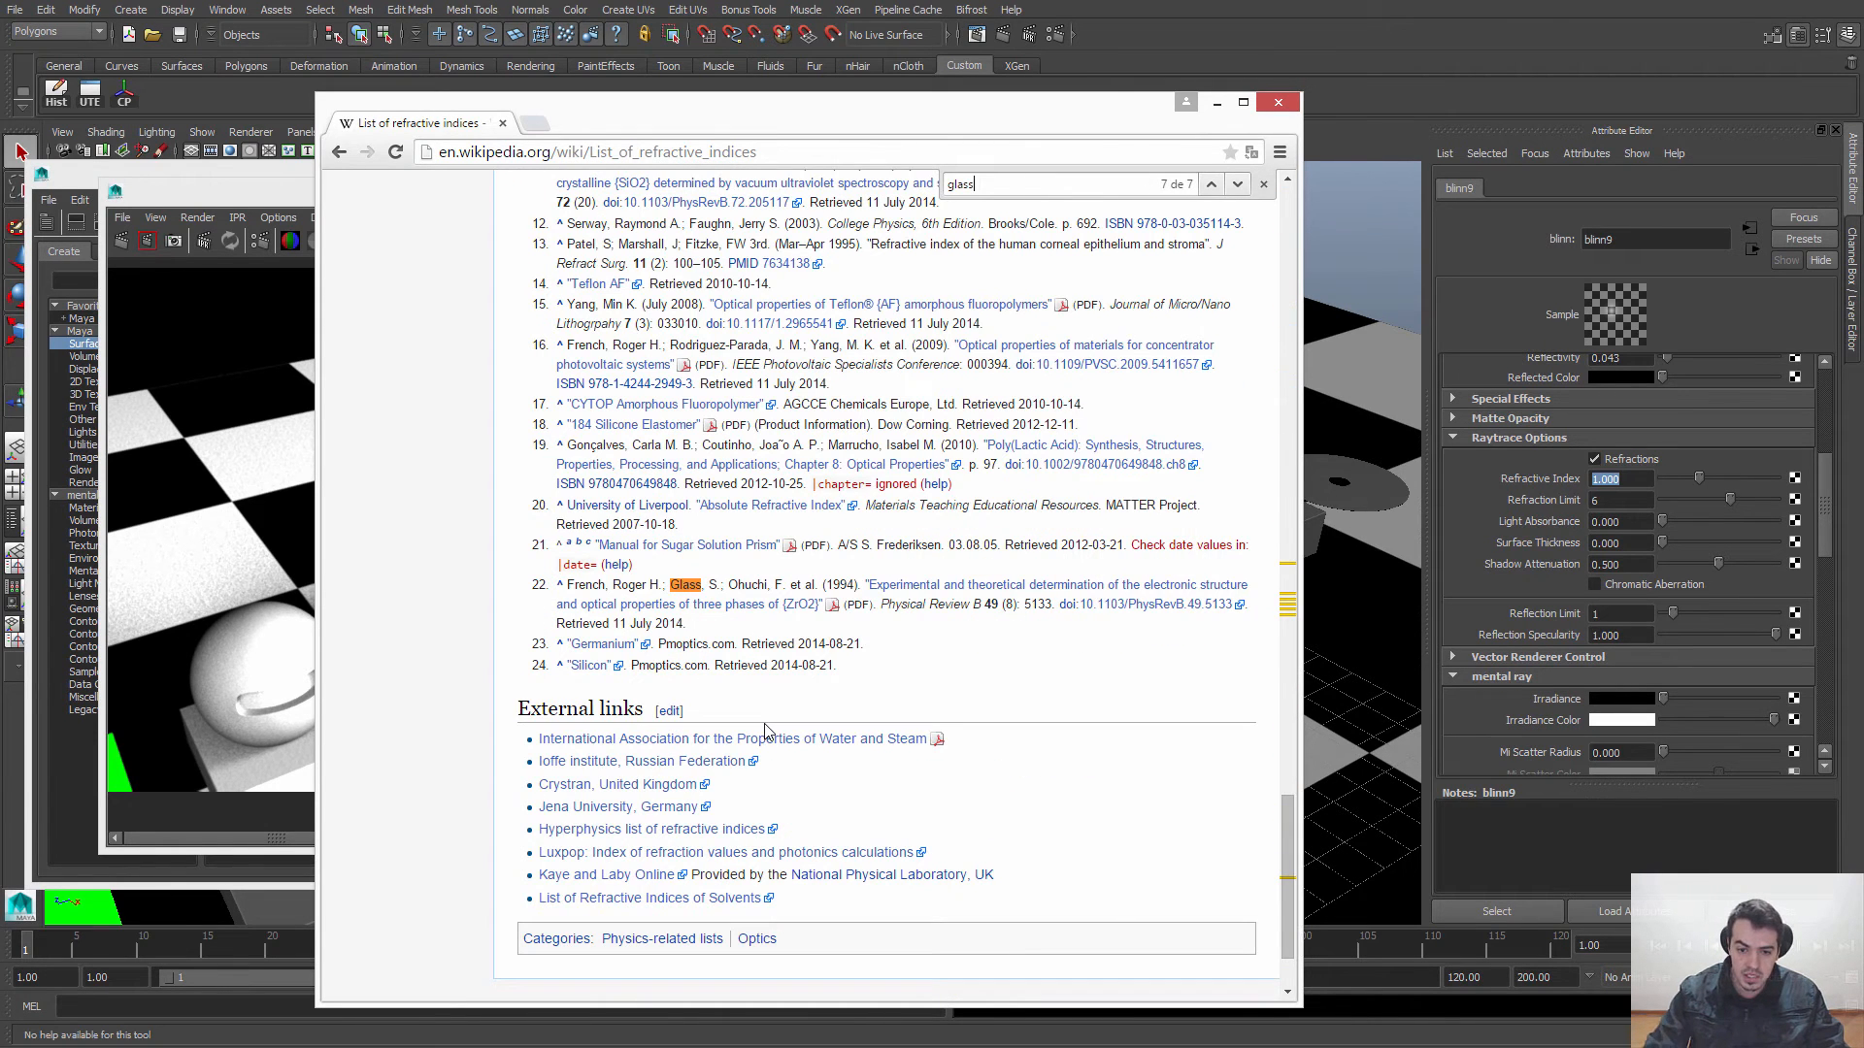
Step: Return to the Google results and search for "tabela de indice de refracao" instead
left_click(341, 152)
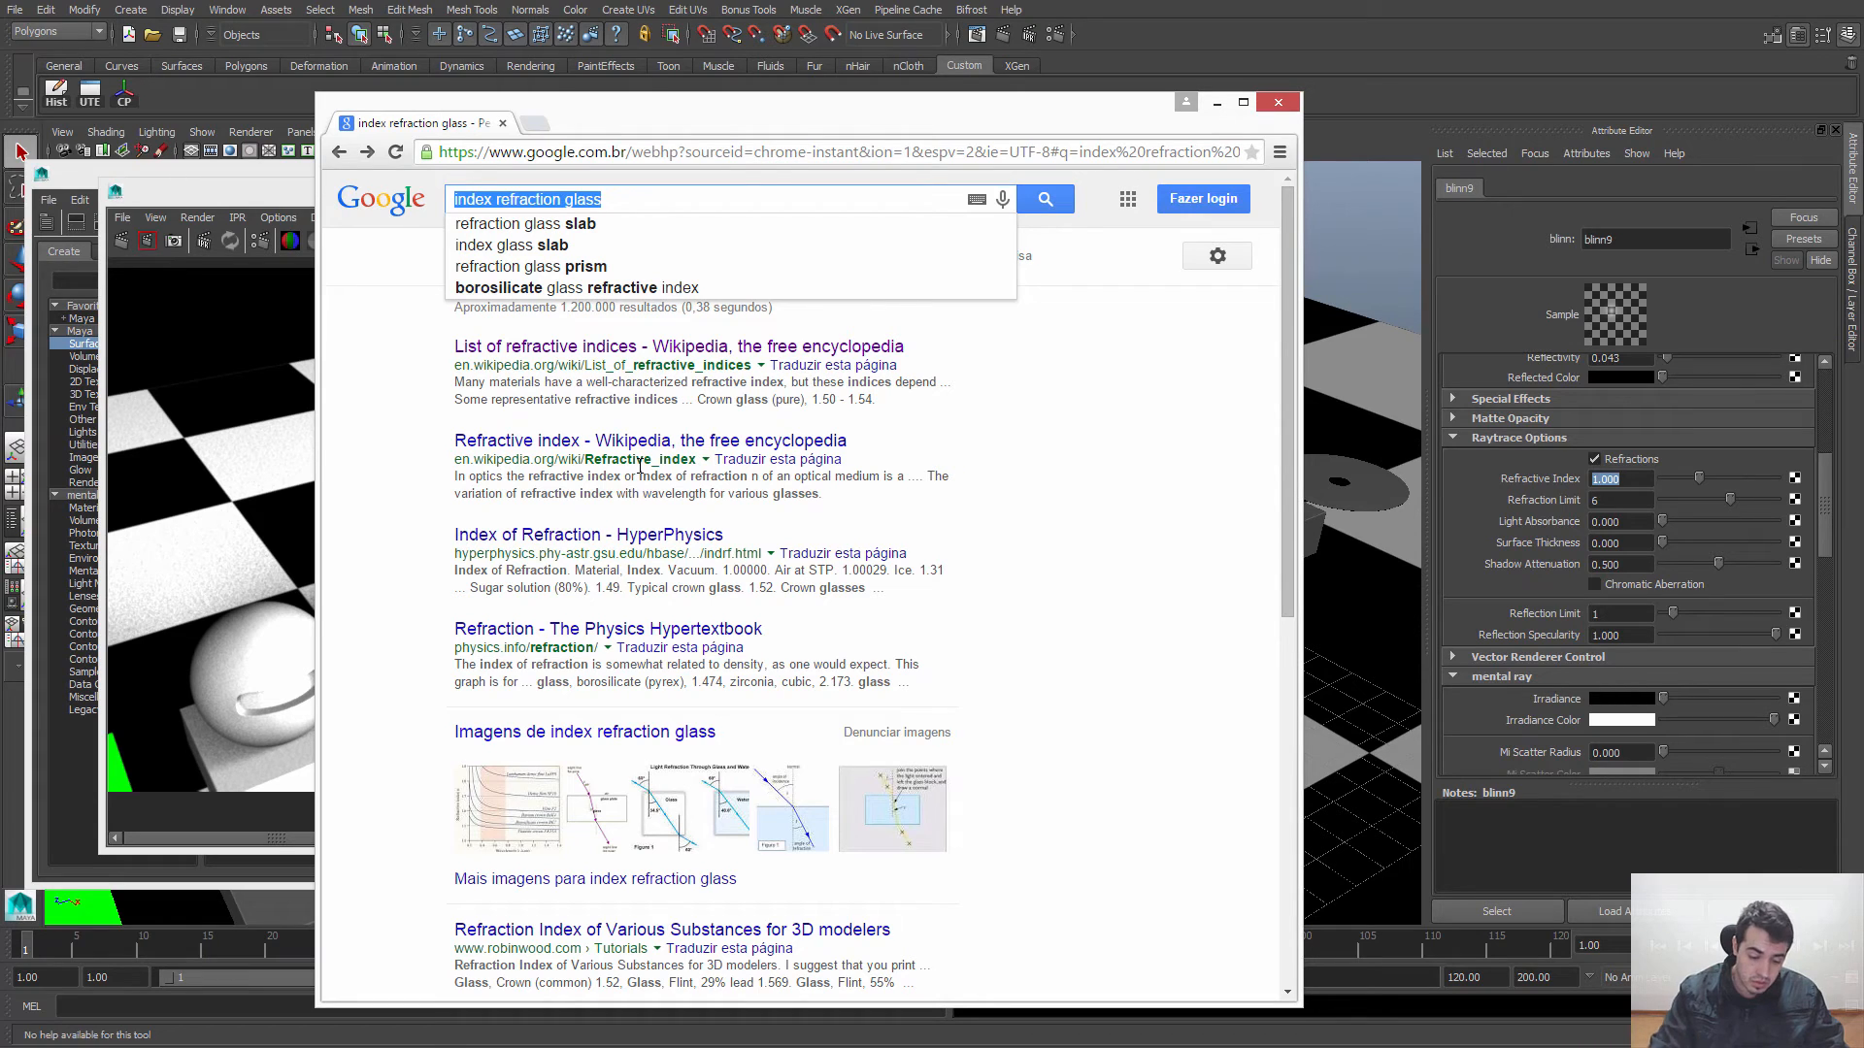
type("tabela ")
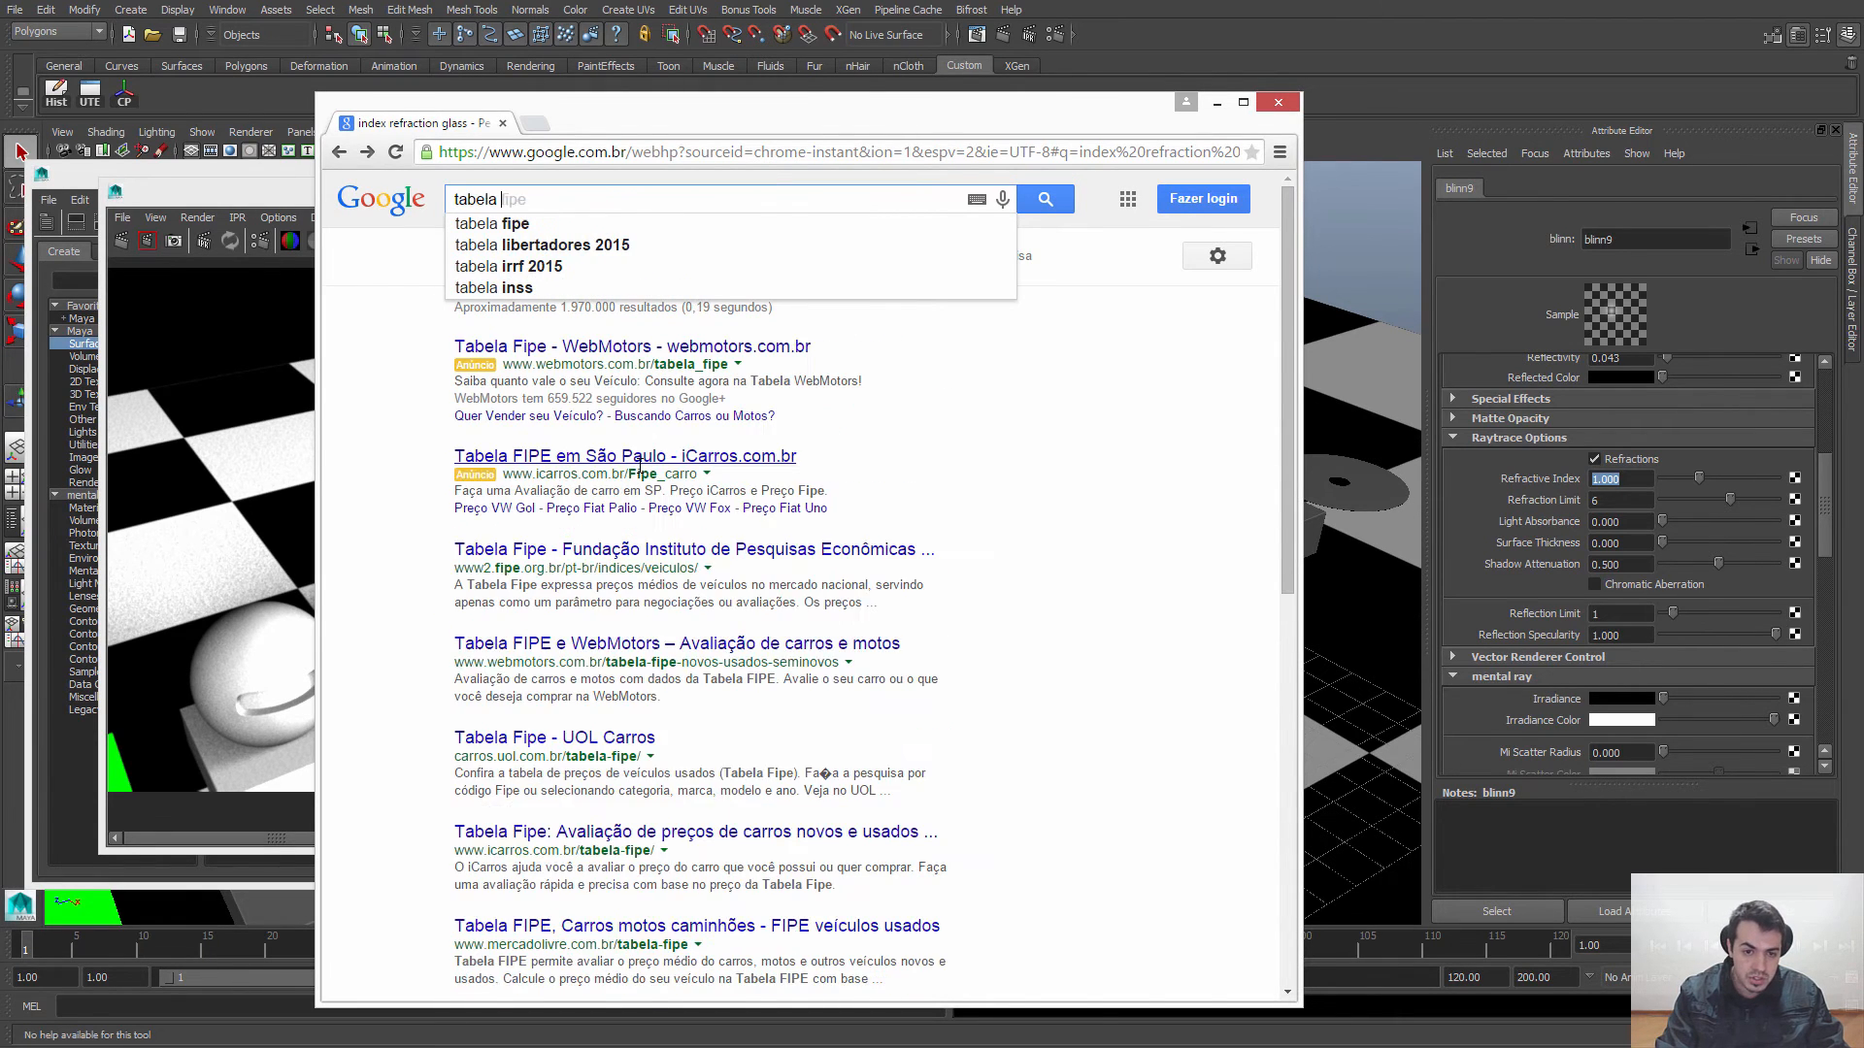
type("de refracao")
key("ctrl+BackSpace")
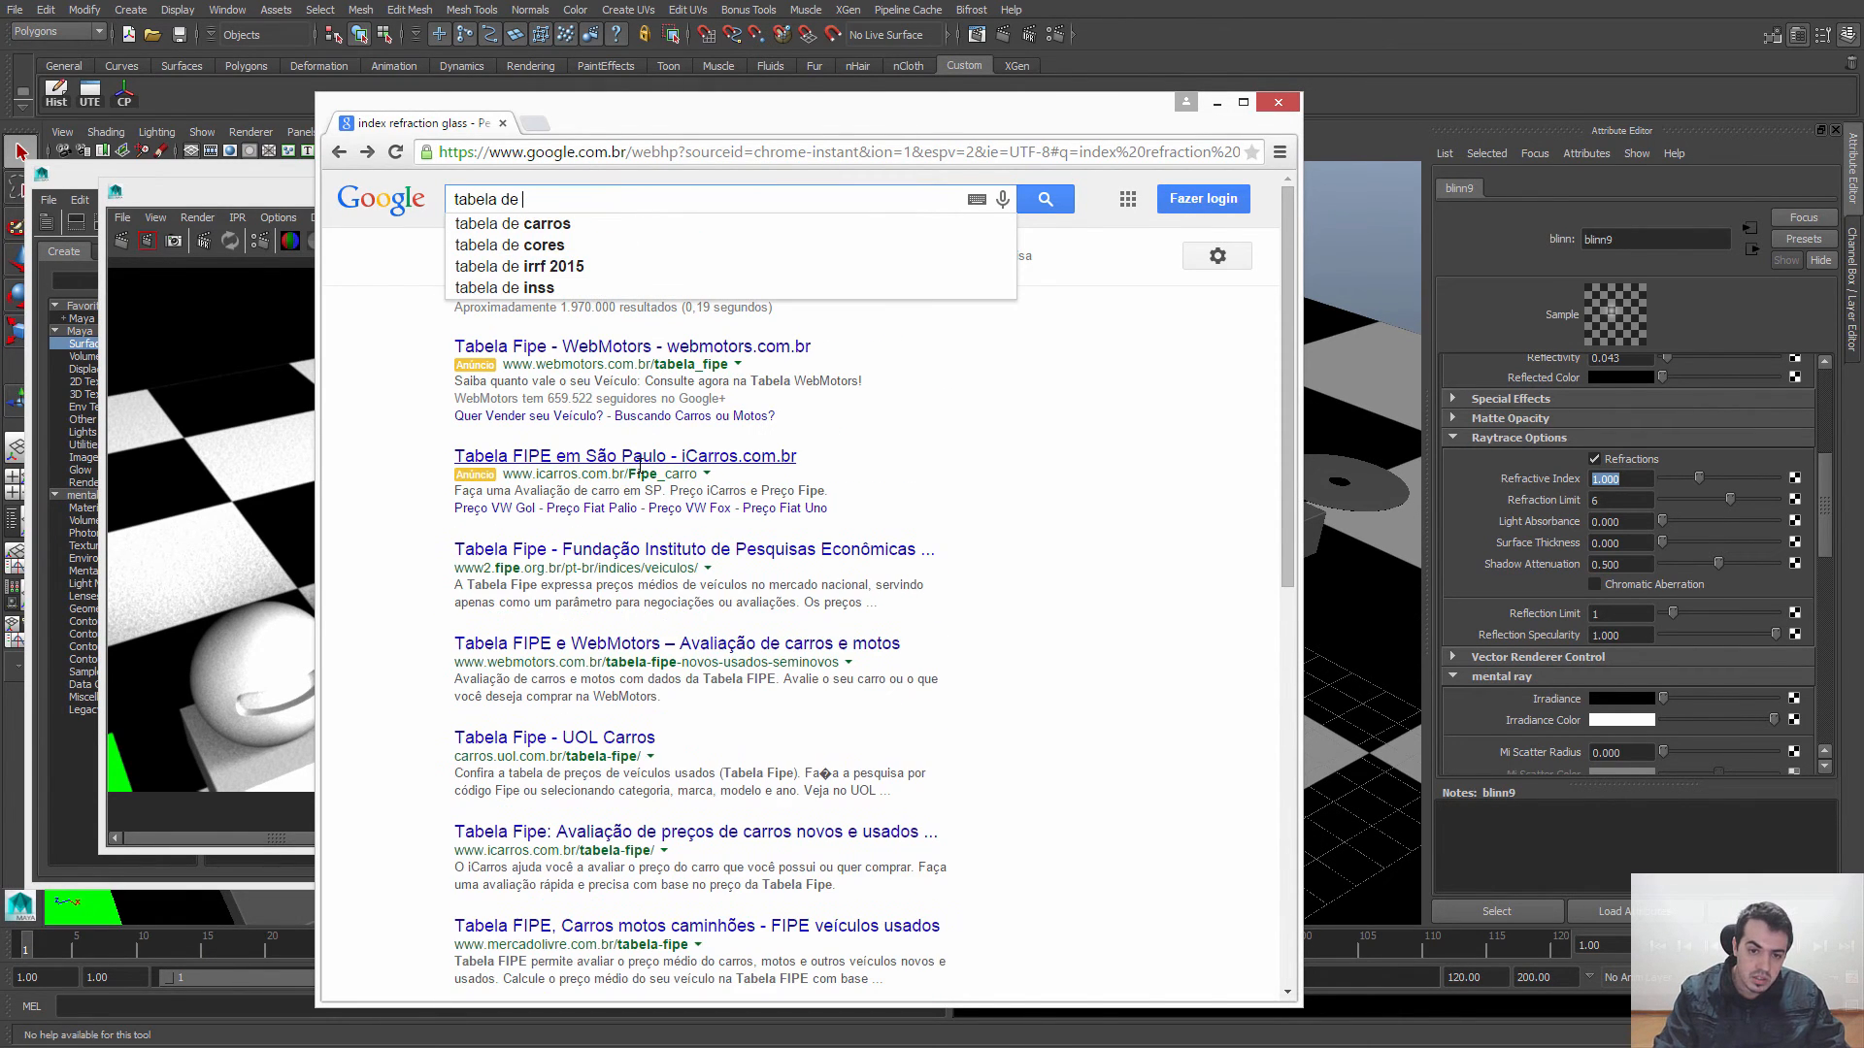
type("inde")
type("x")
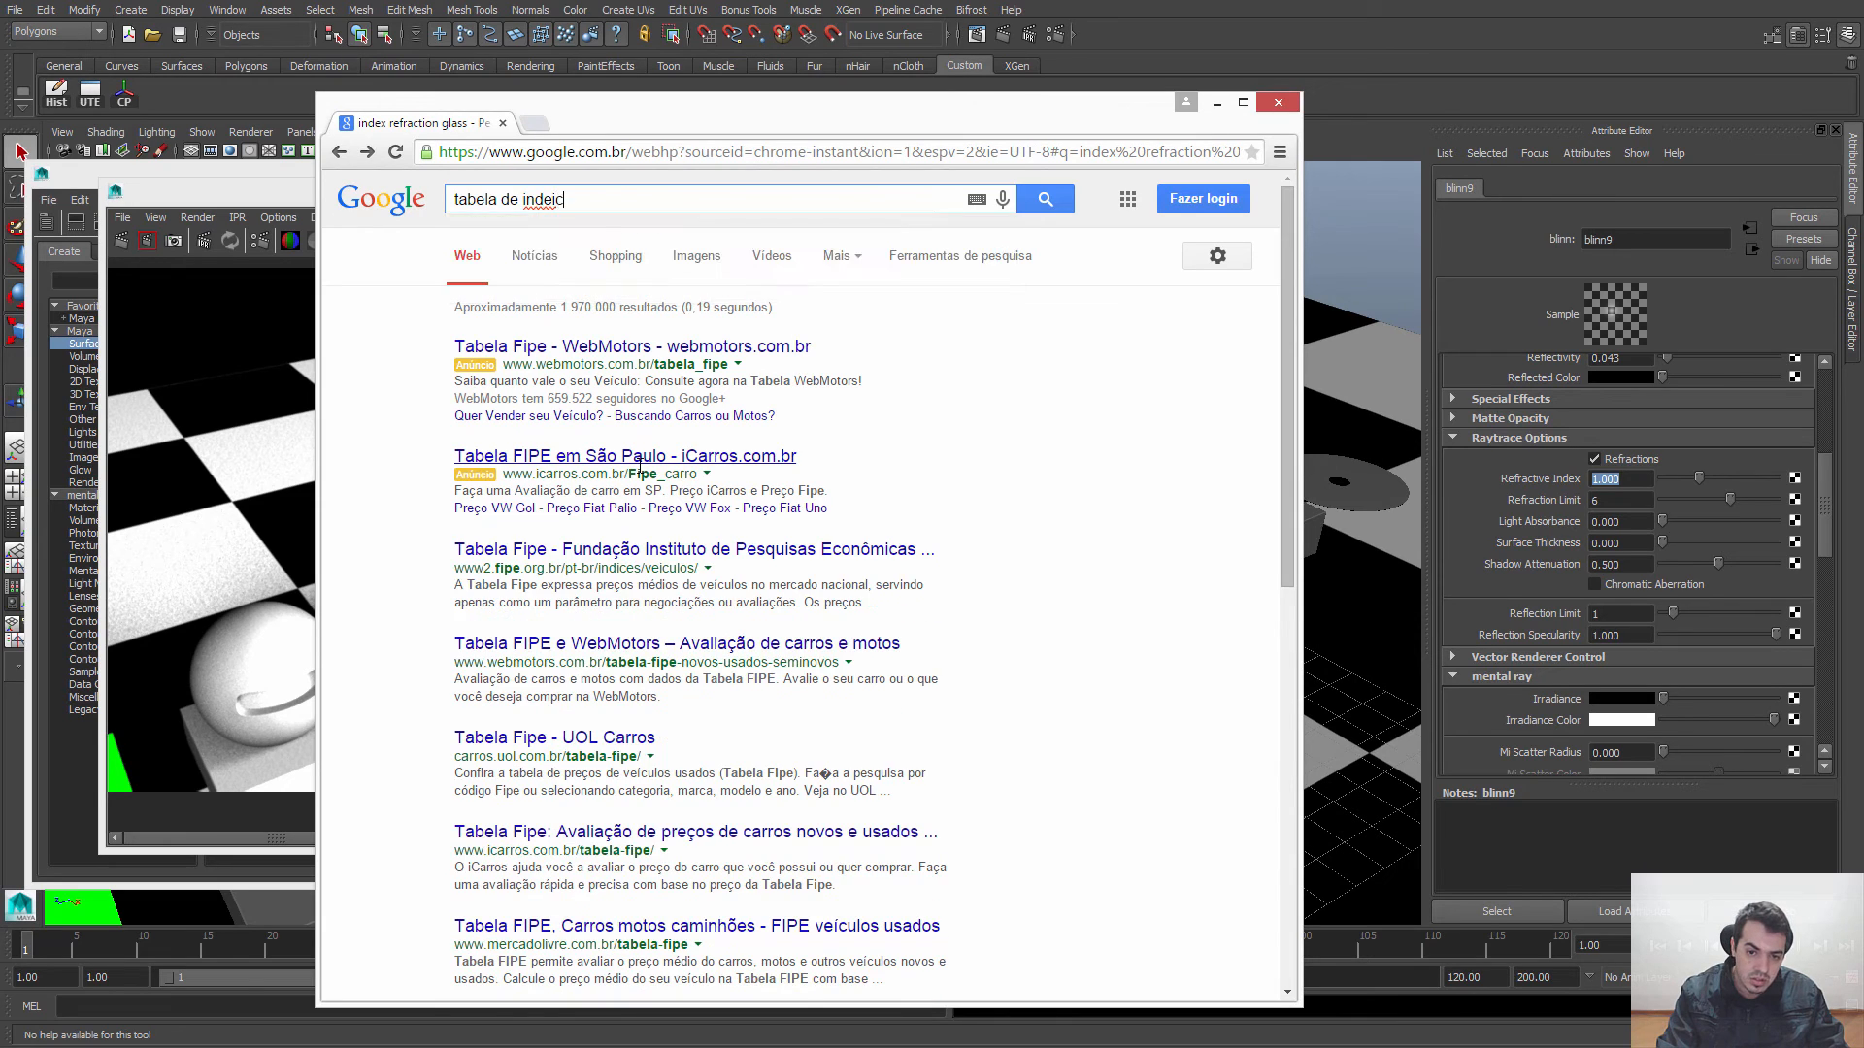
key("BackSpace")
key("BackSpace")
type("ice de r")
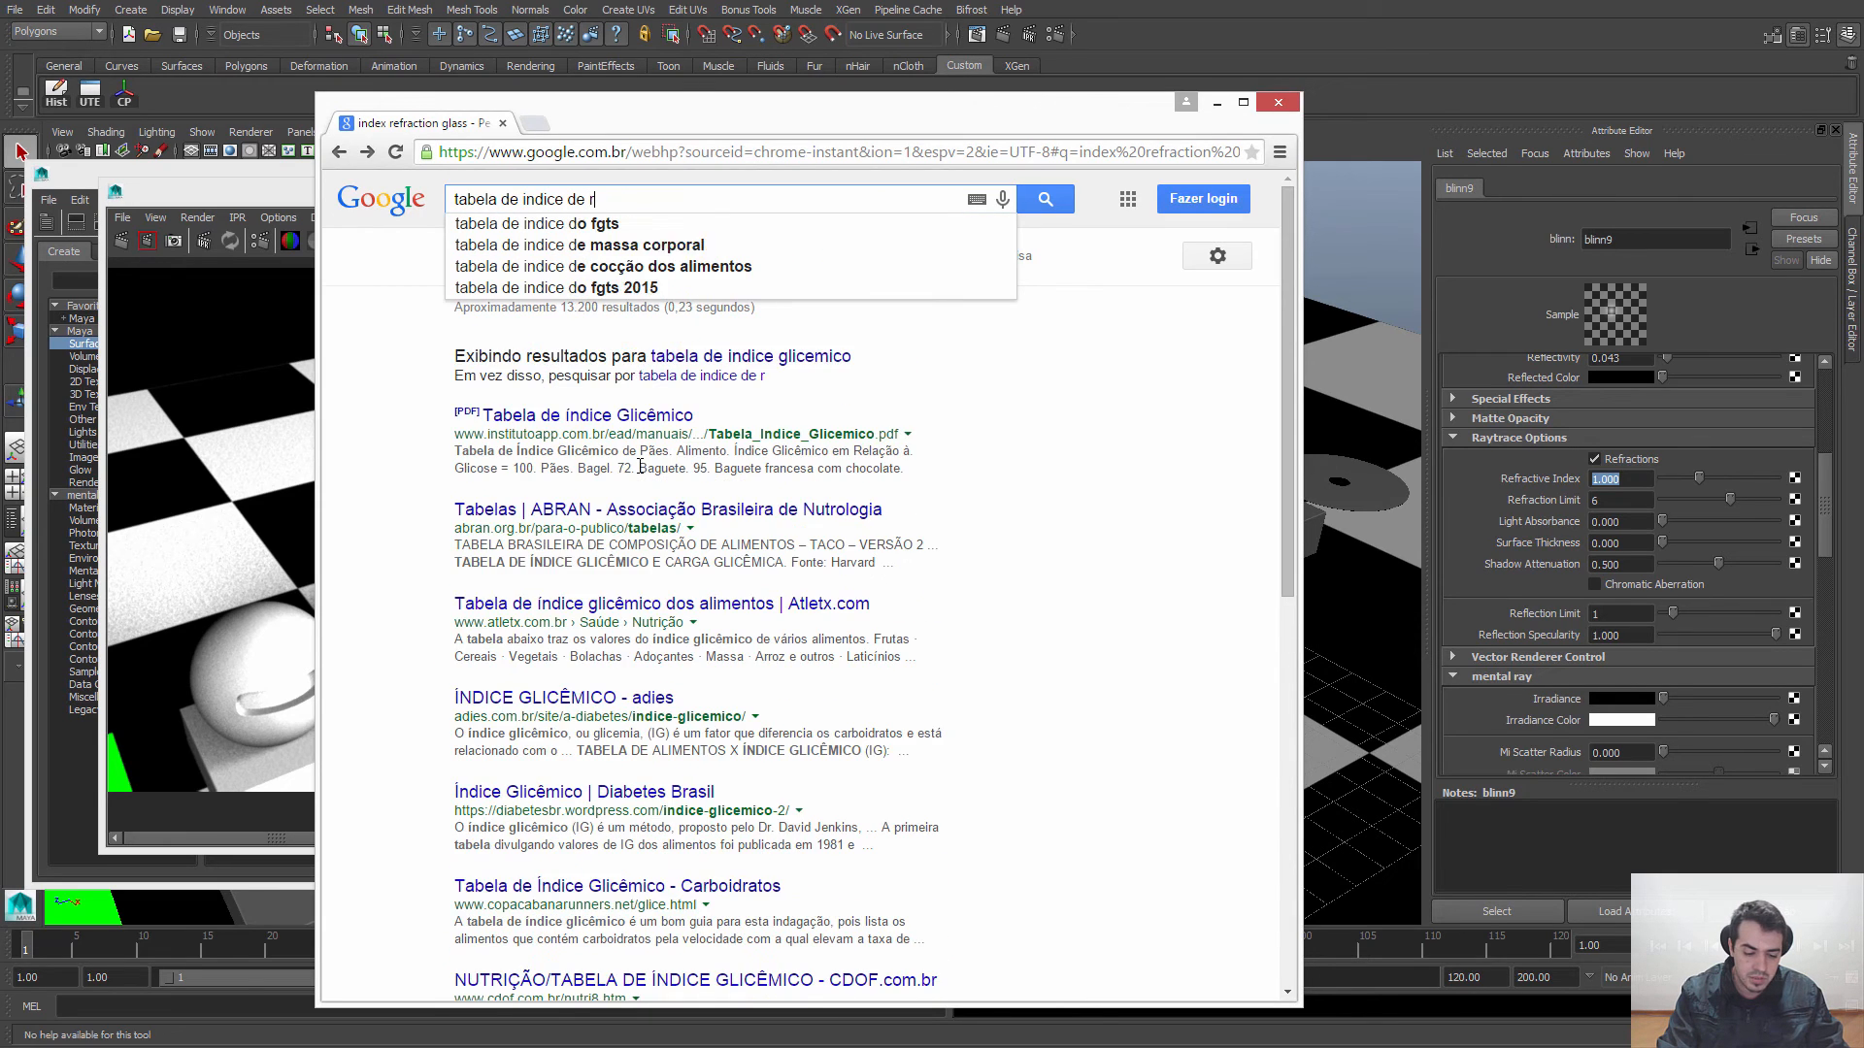
type("efracao")
key("Return")
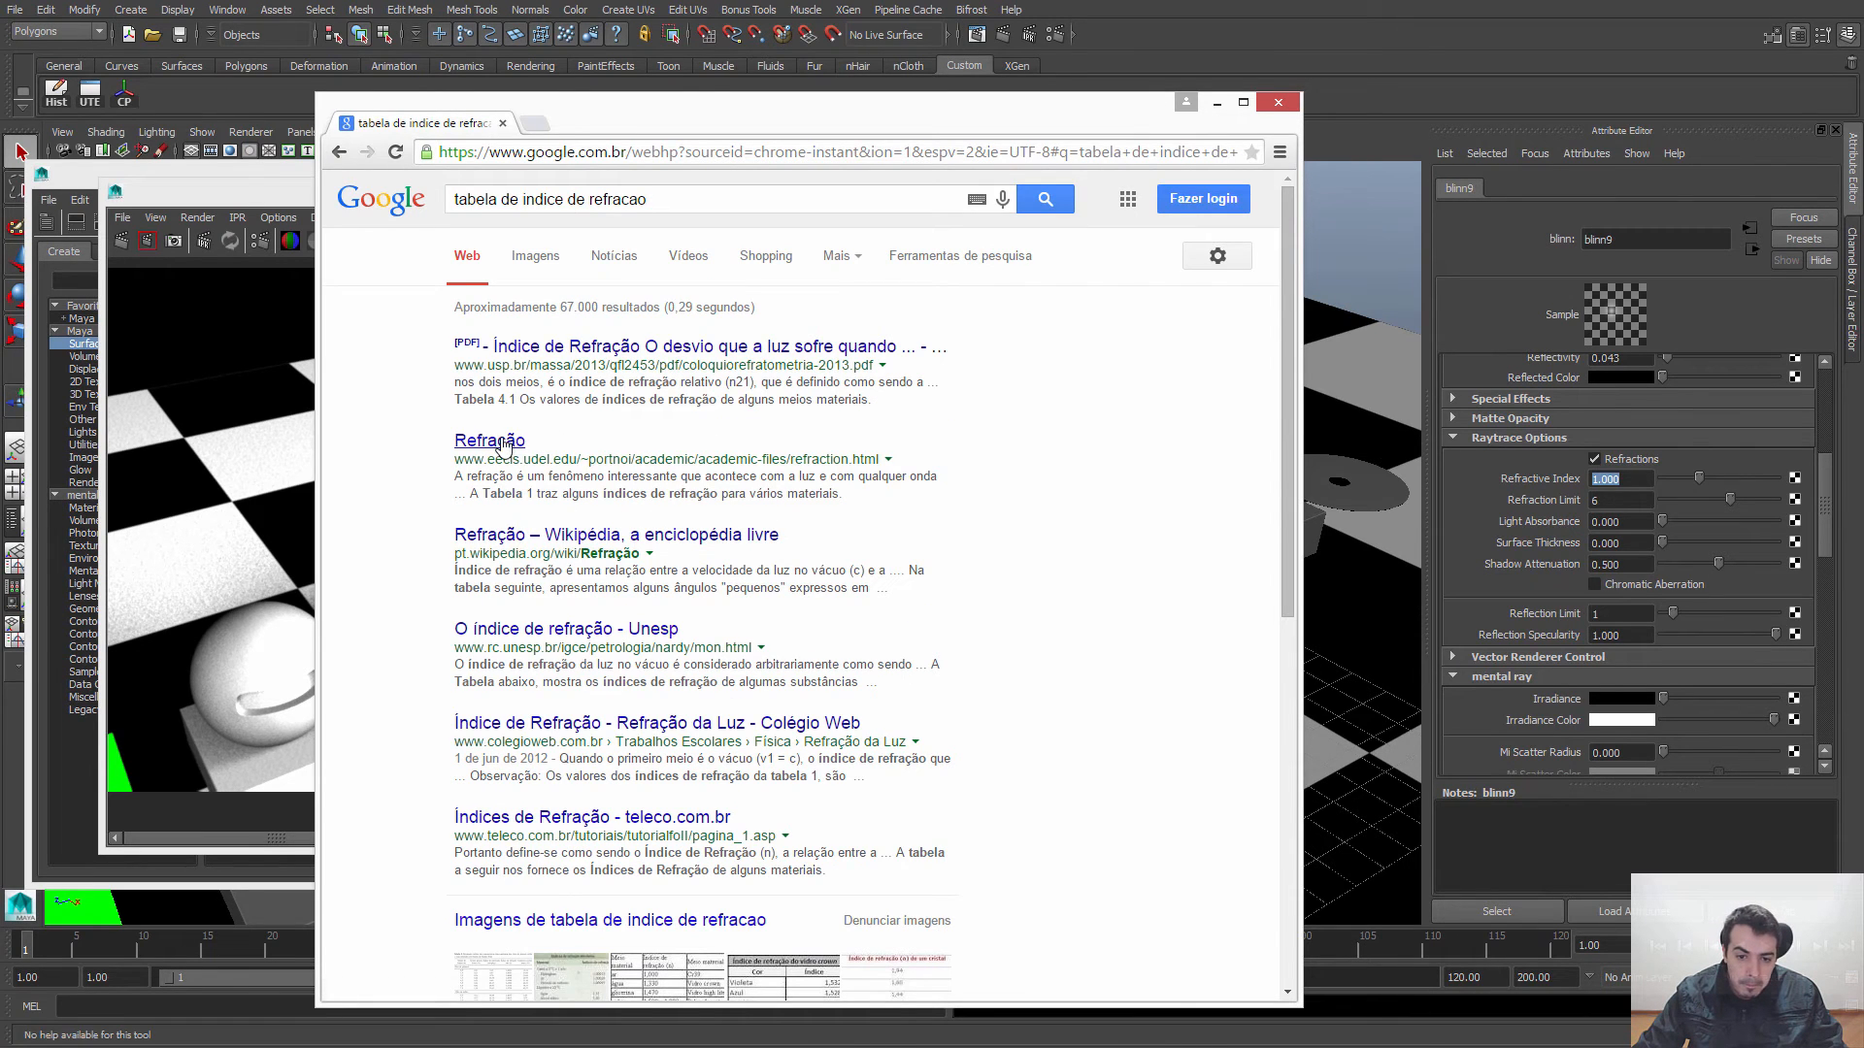
Step: Open the Portuguese Wikipedia article "Refração" and look up the refractive indices of glass (Vidro) and water (Água)
left_click(515, 533)
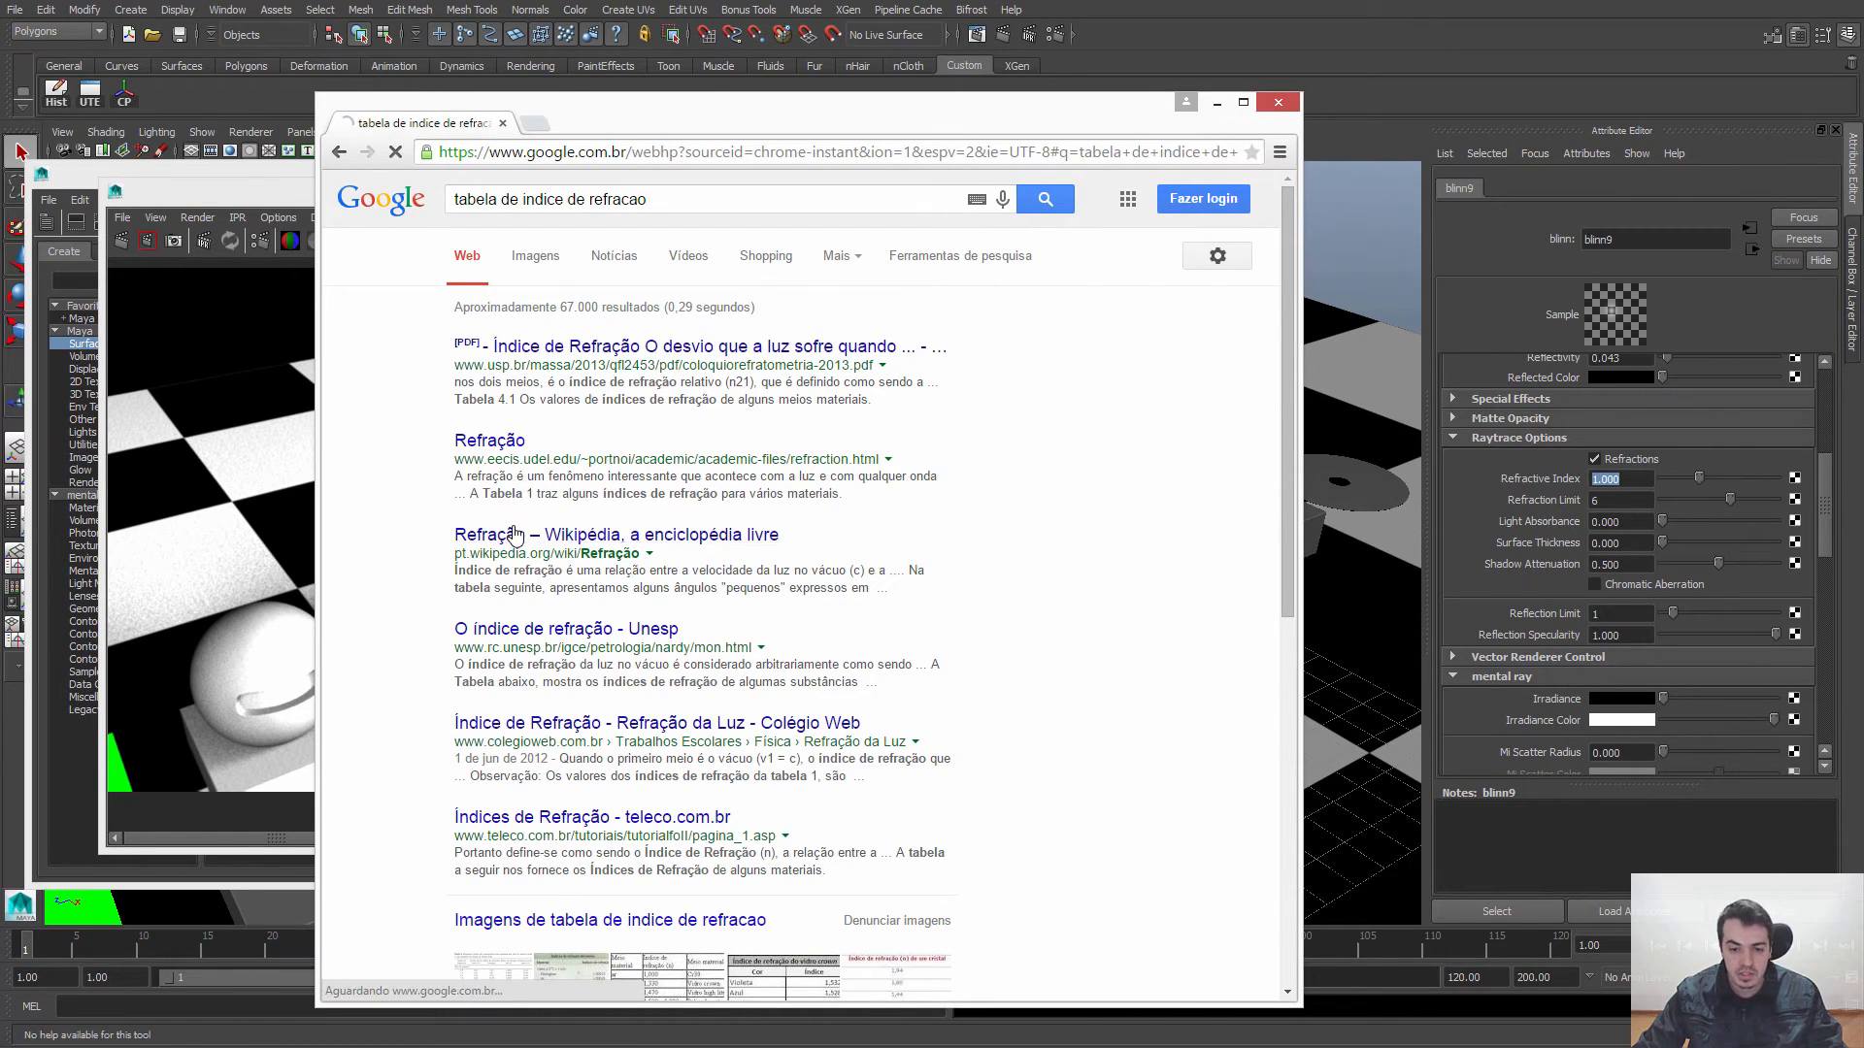
scroll(719, 519, "down", 5)
scroll(724, 521, "down", 5)
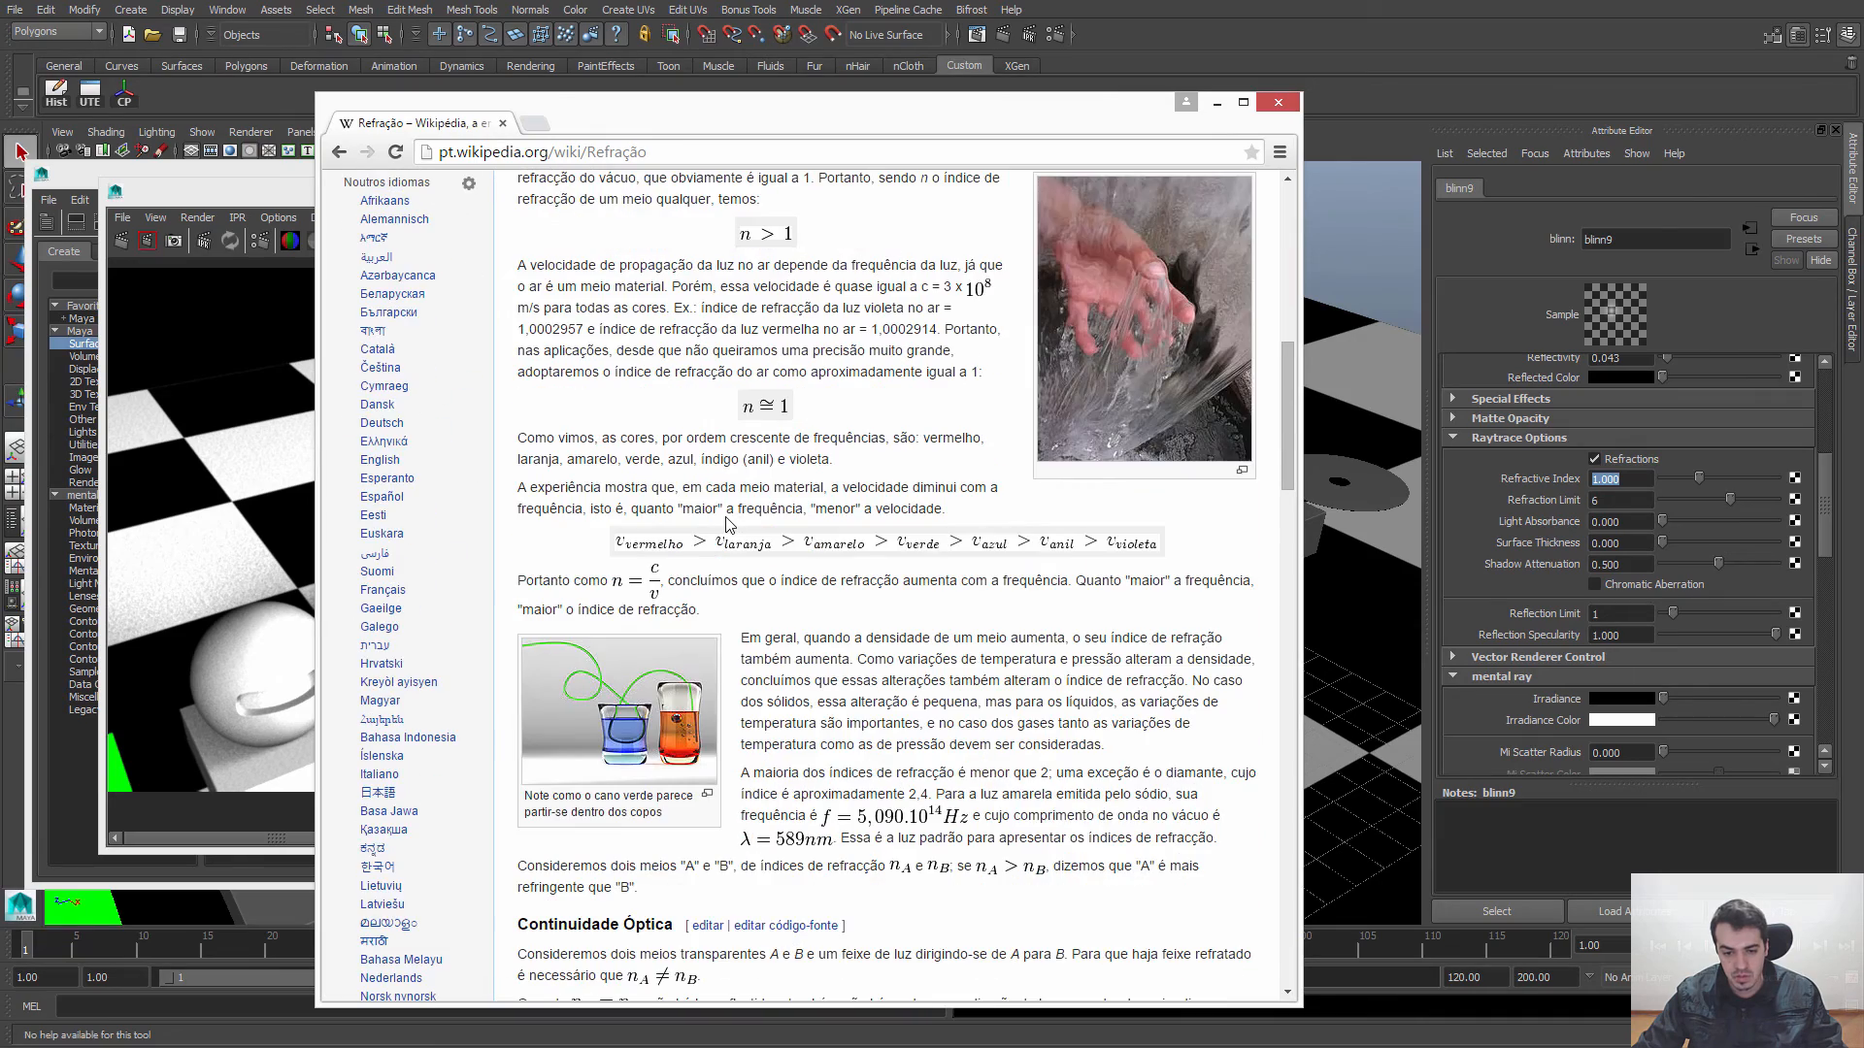
scroll(727, 516, "down", 5)
scroll(727, 520, "down", 15)
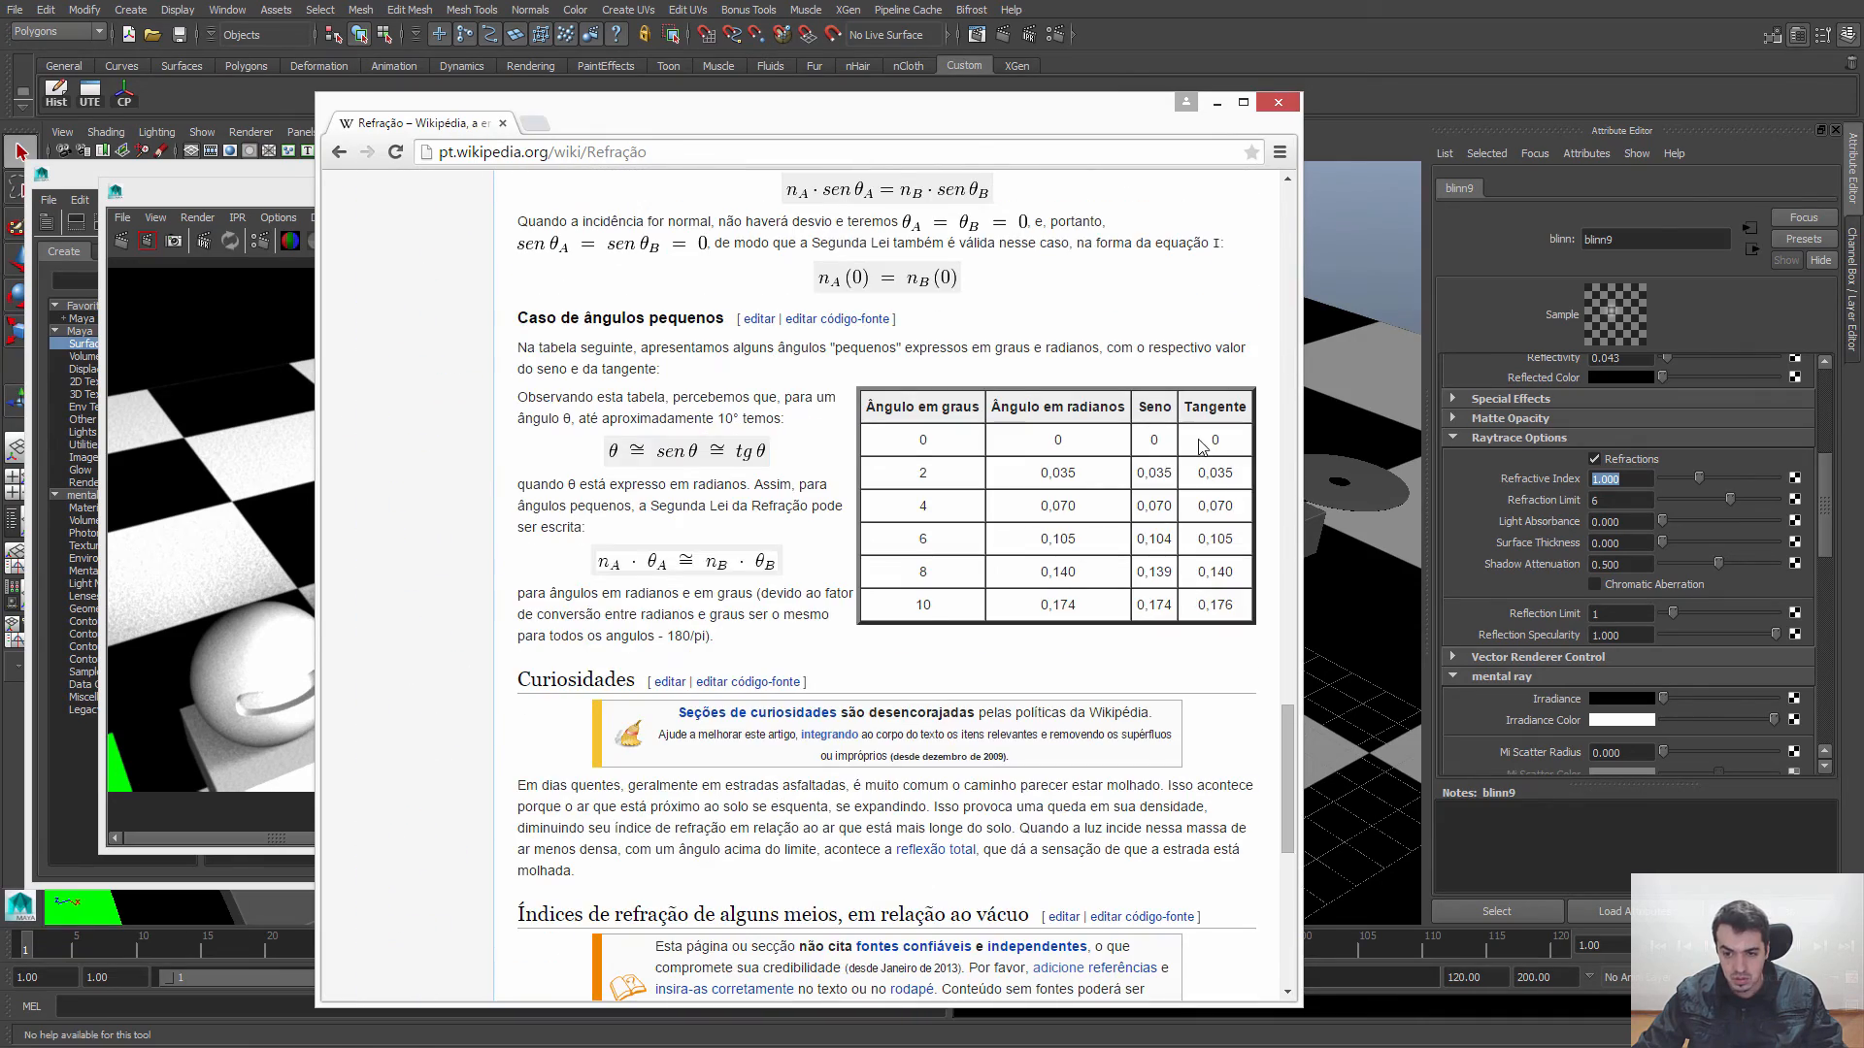
scroll(923, 454, "down", 5)
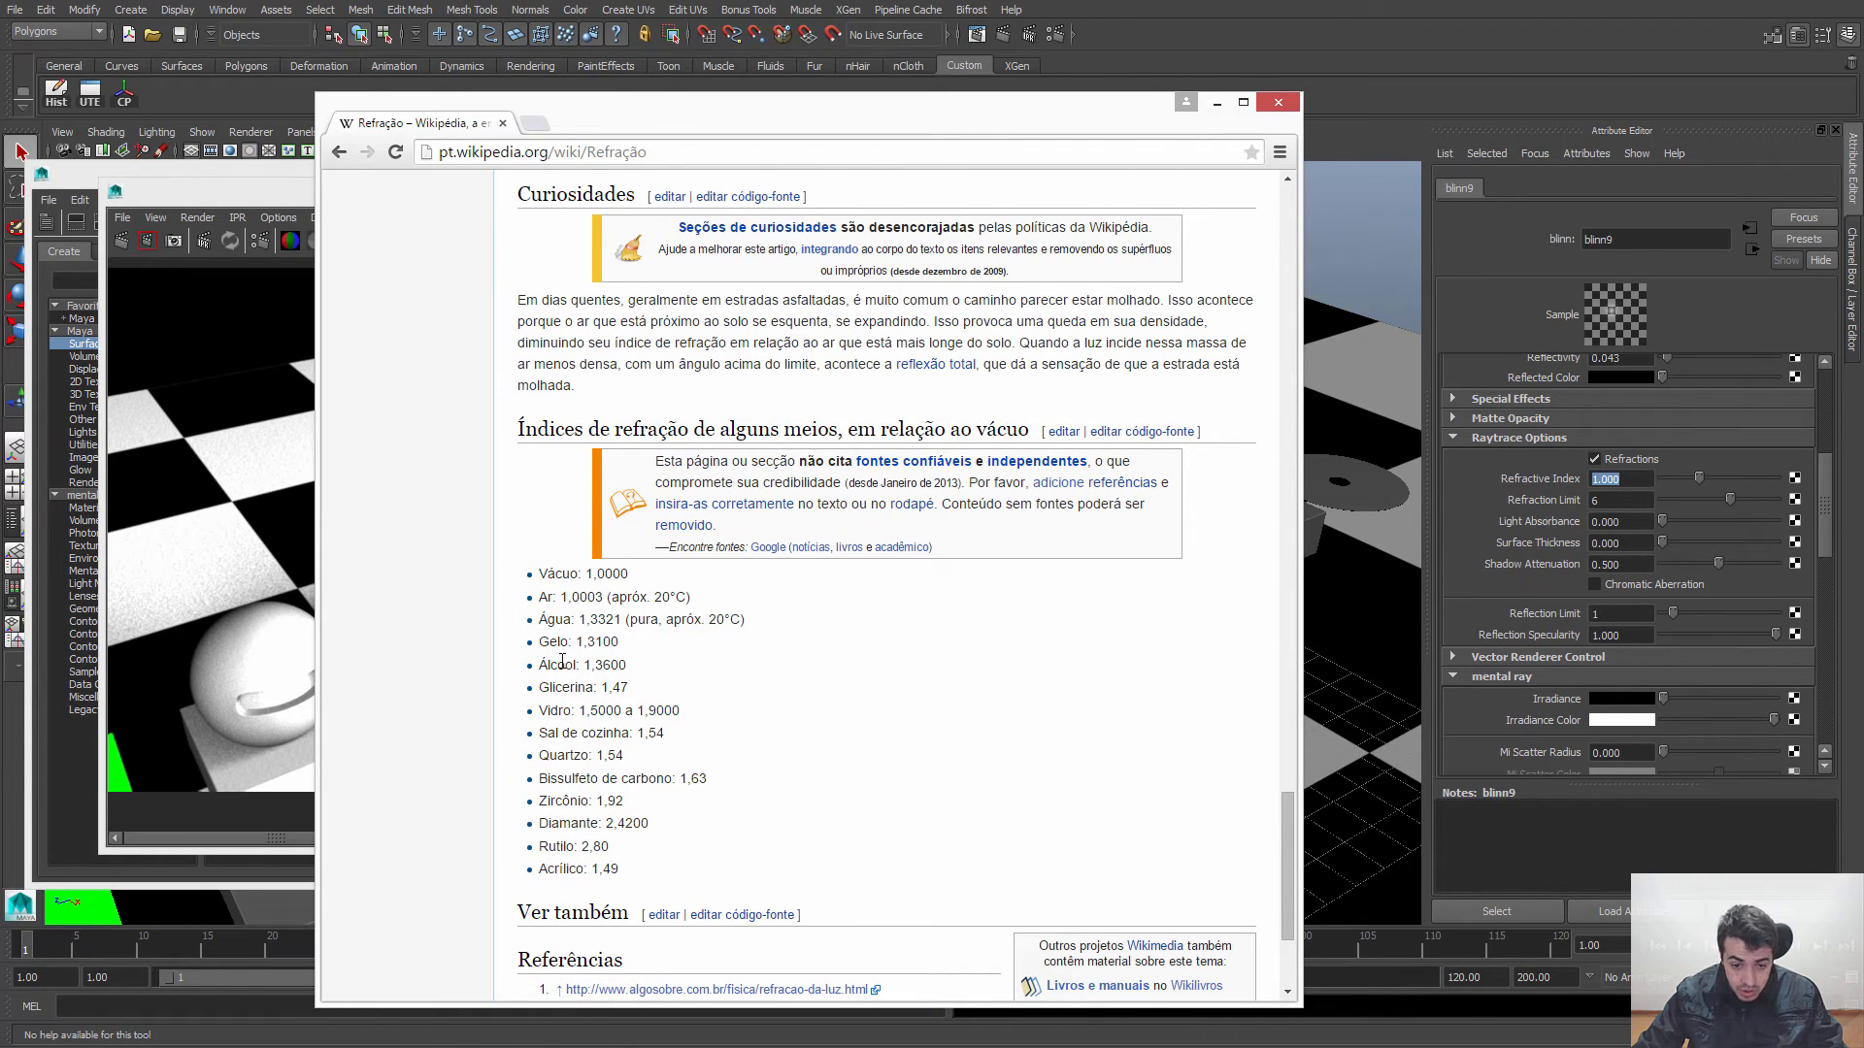
left_click_drag(632, 709, 675, 709)
left_click(606, 718)
double_click(608, 712)
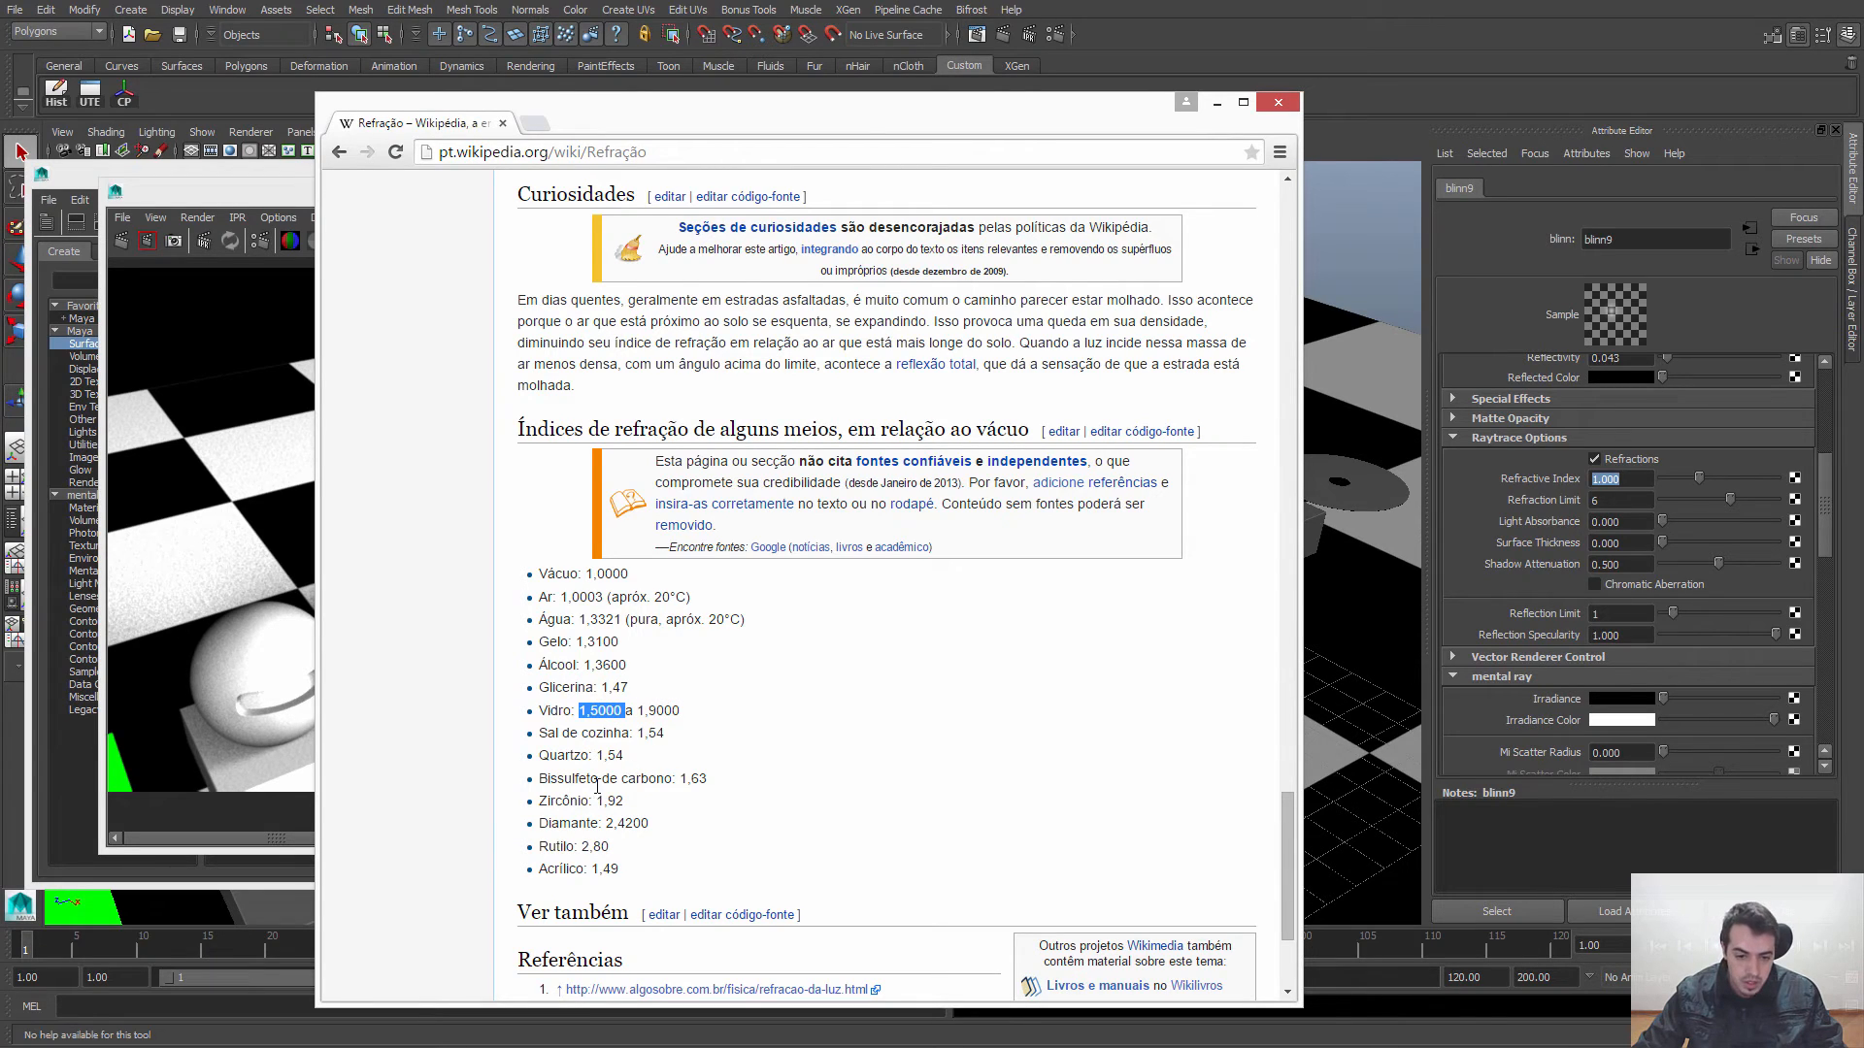
left_click(621, 622)
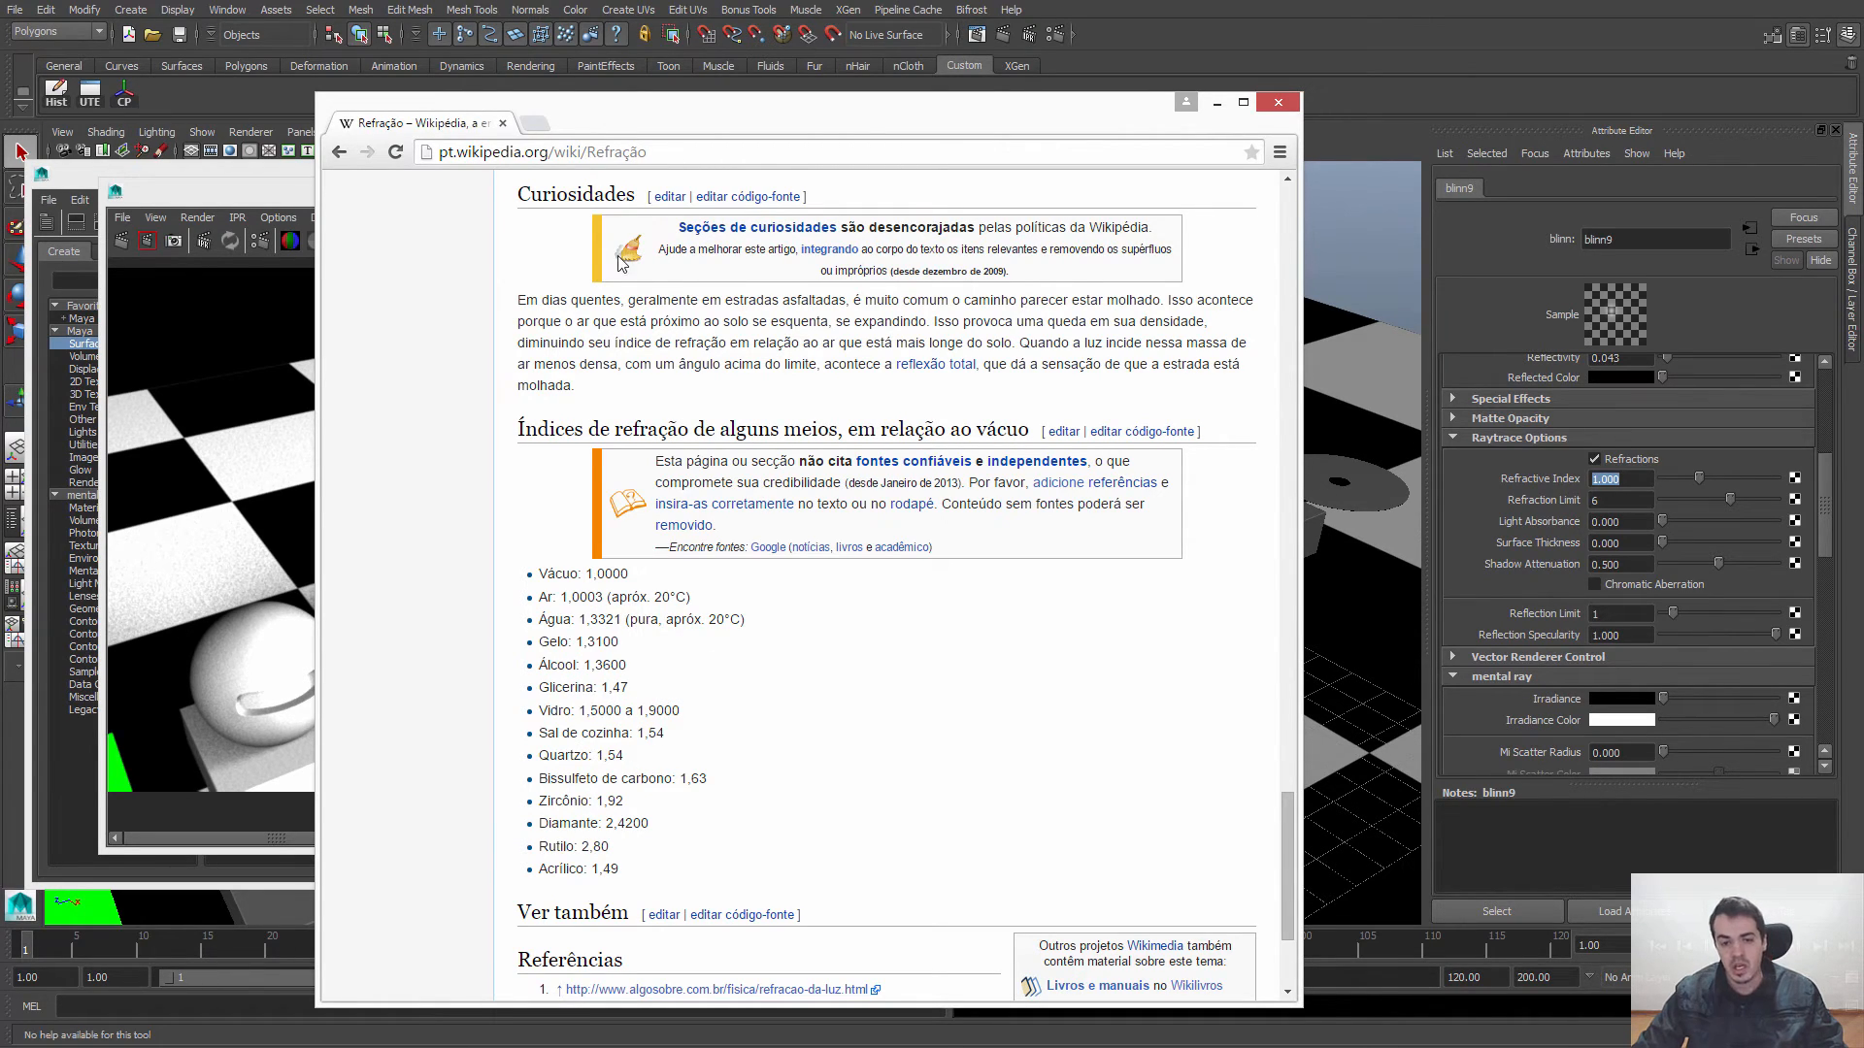
Step: Switch back to Maya, set blinn9's Refractive Index to 1.5 and re-render the region around its sphere
left_click(1217, 103)
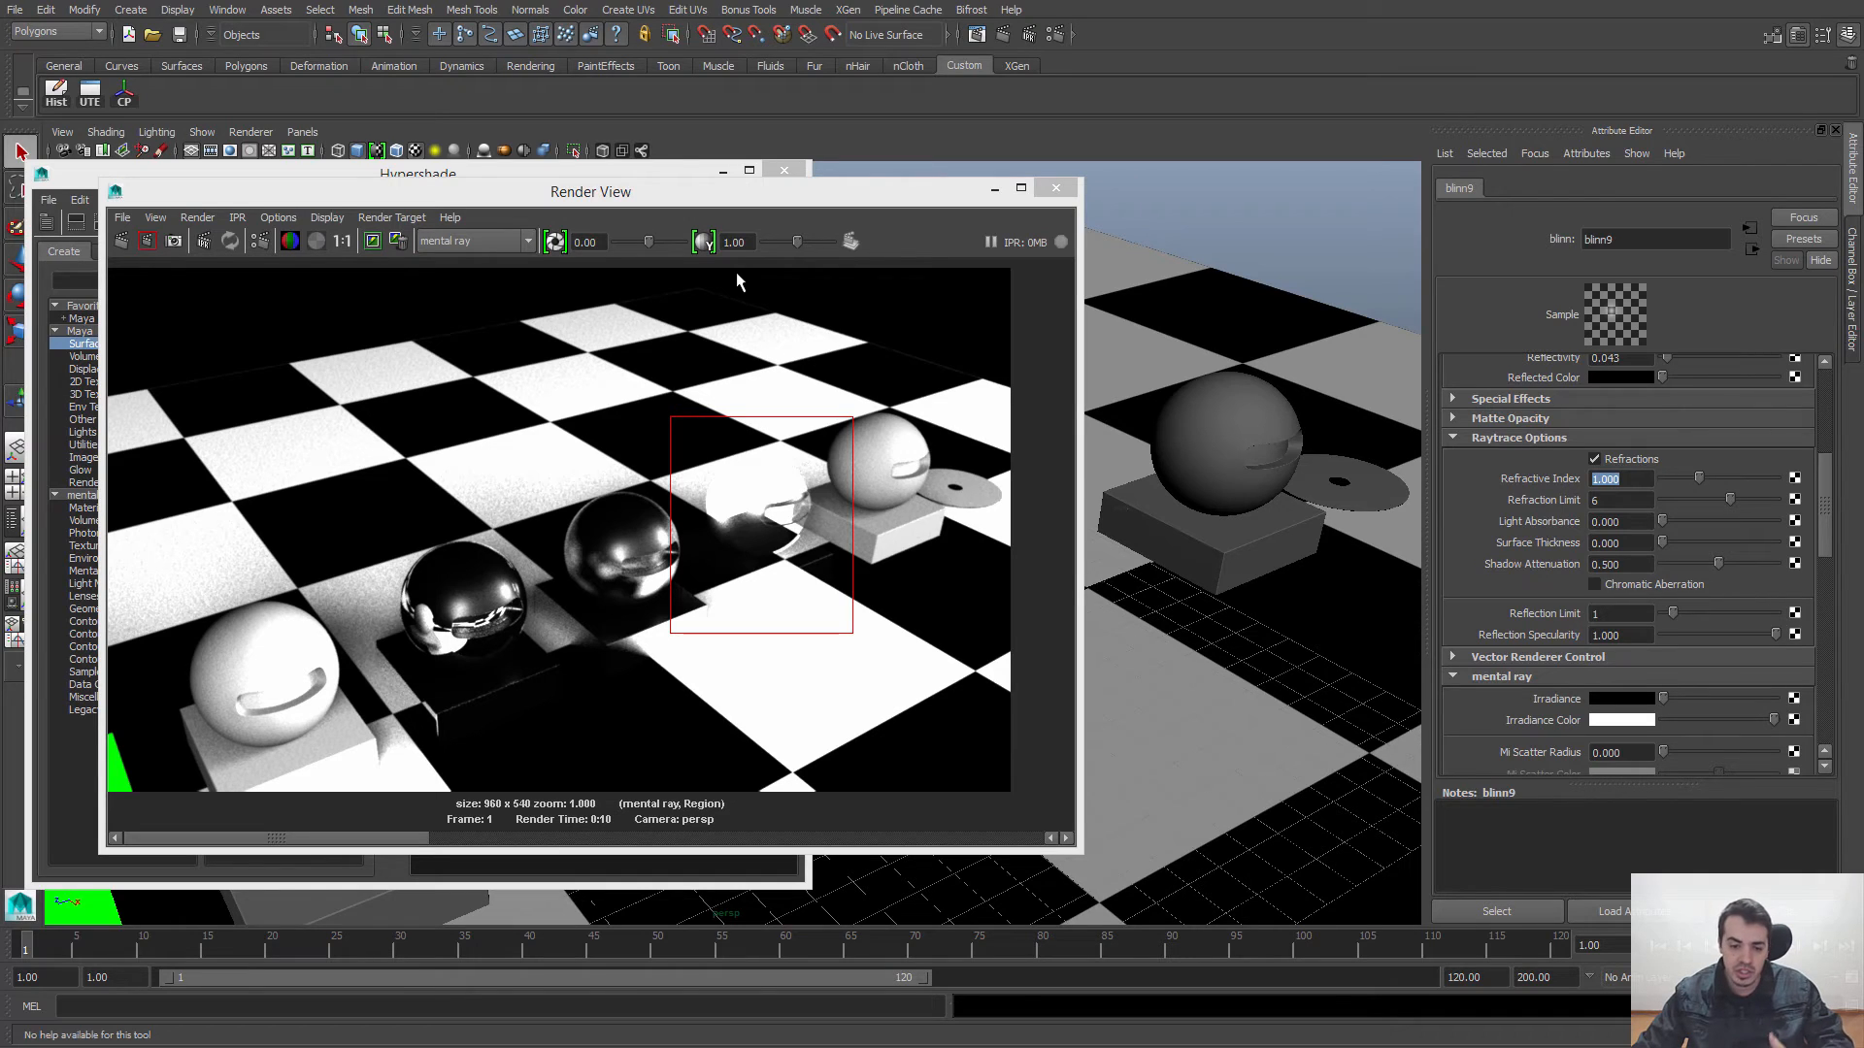
type("1")
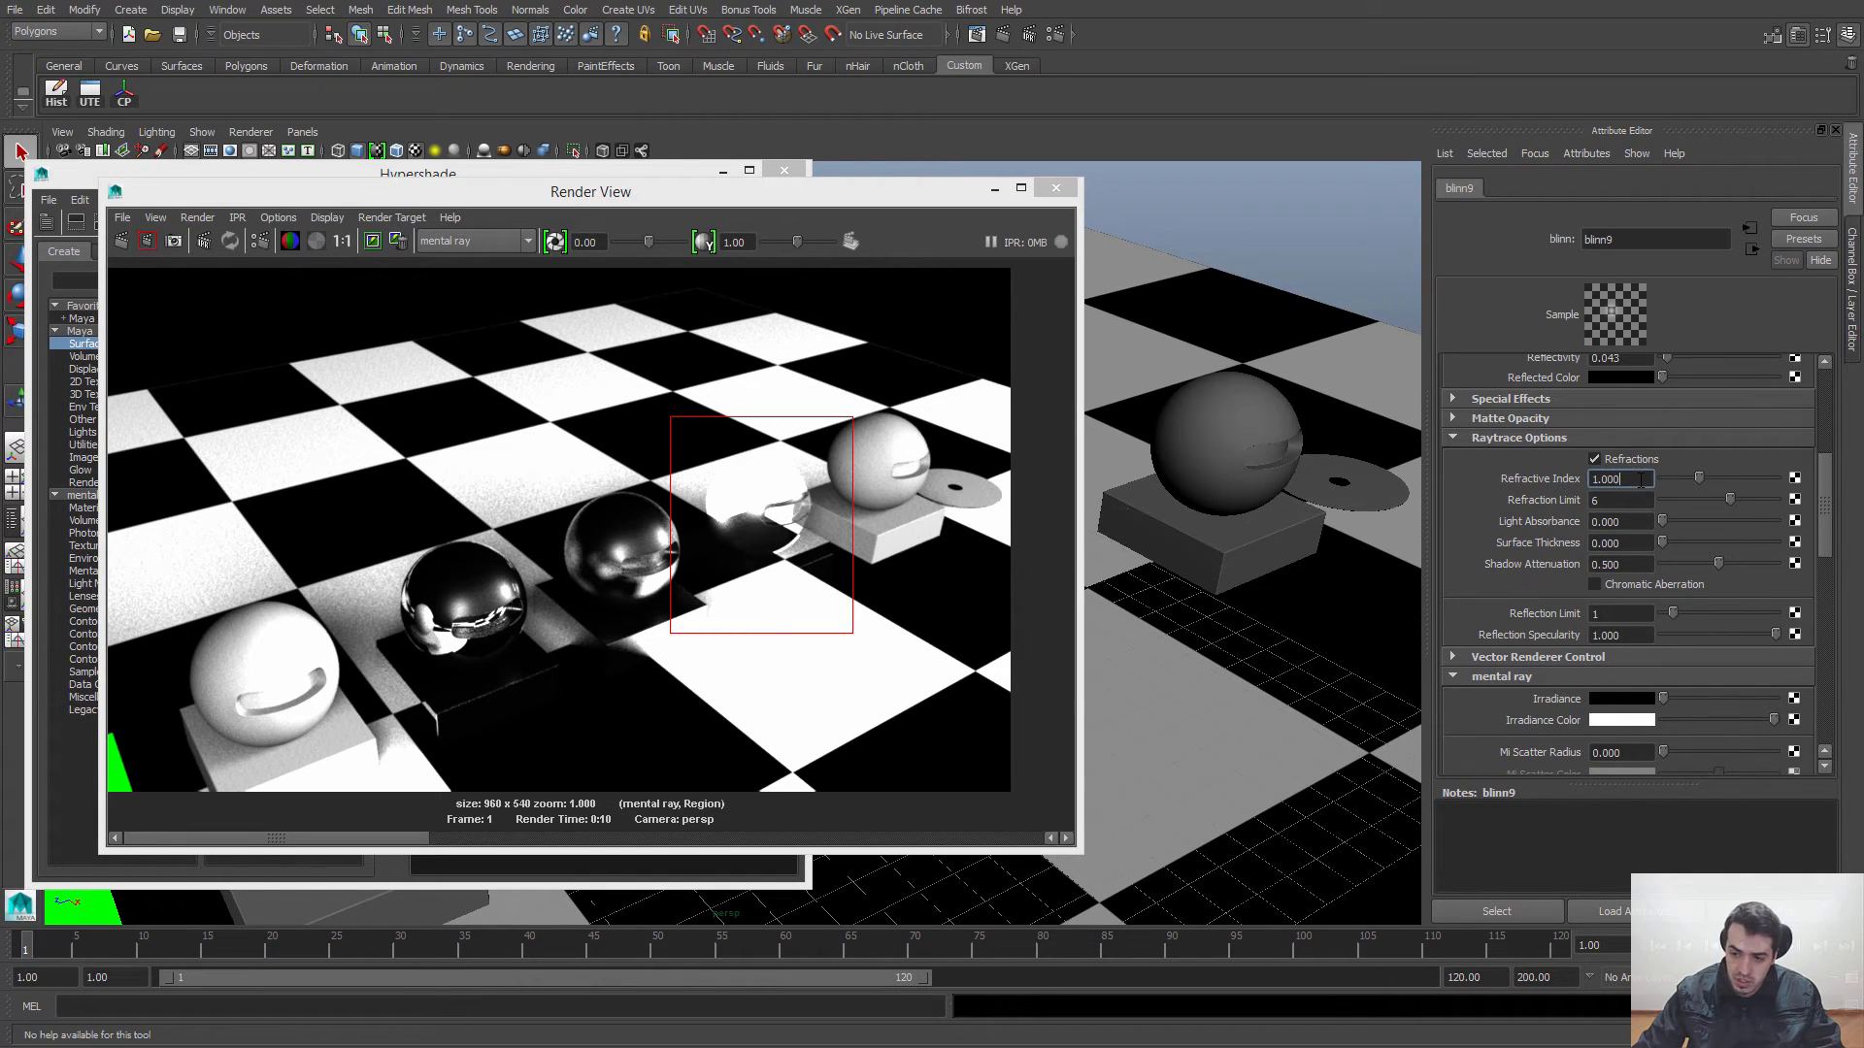
type(".5")
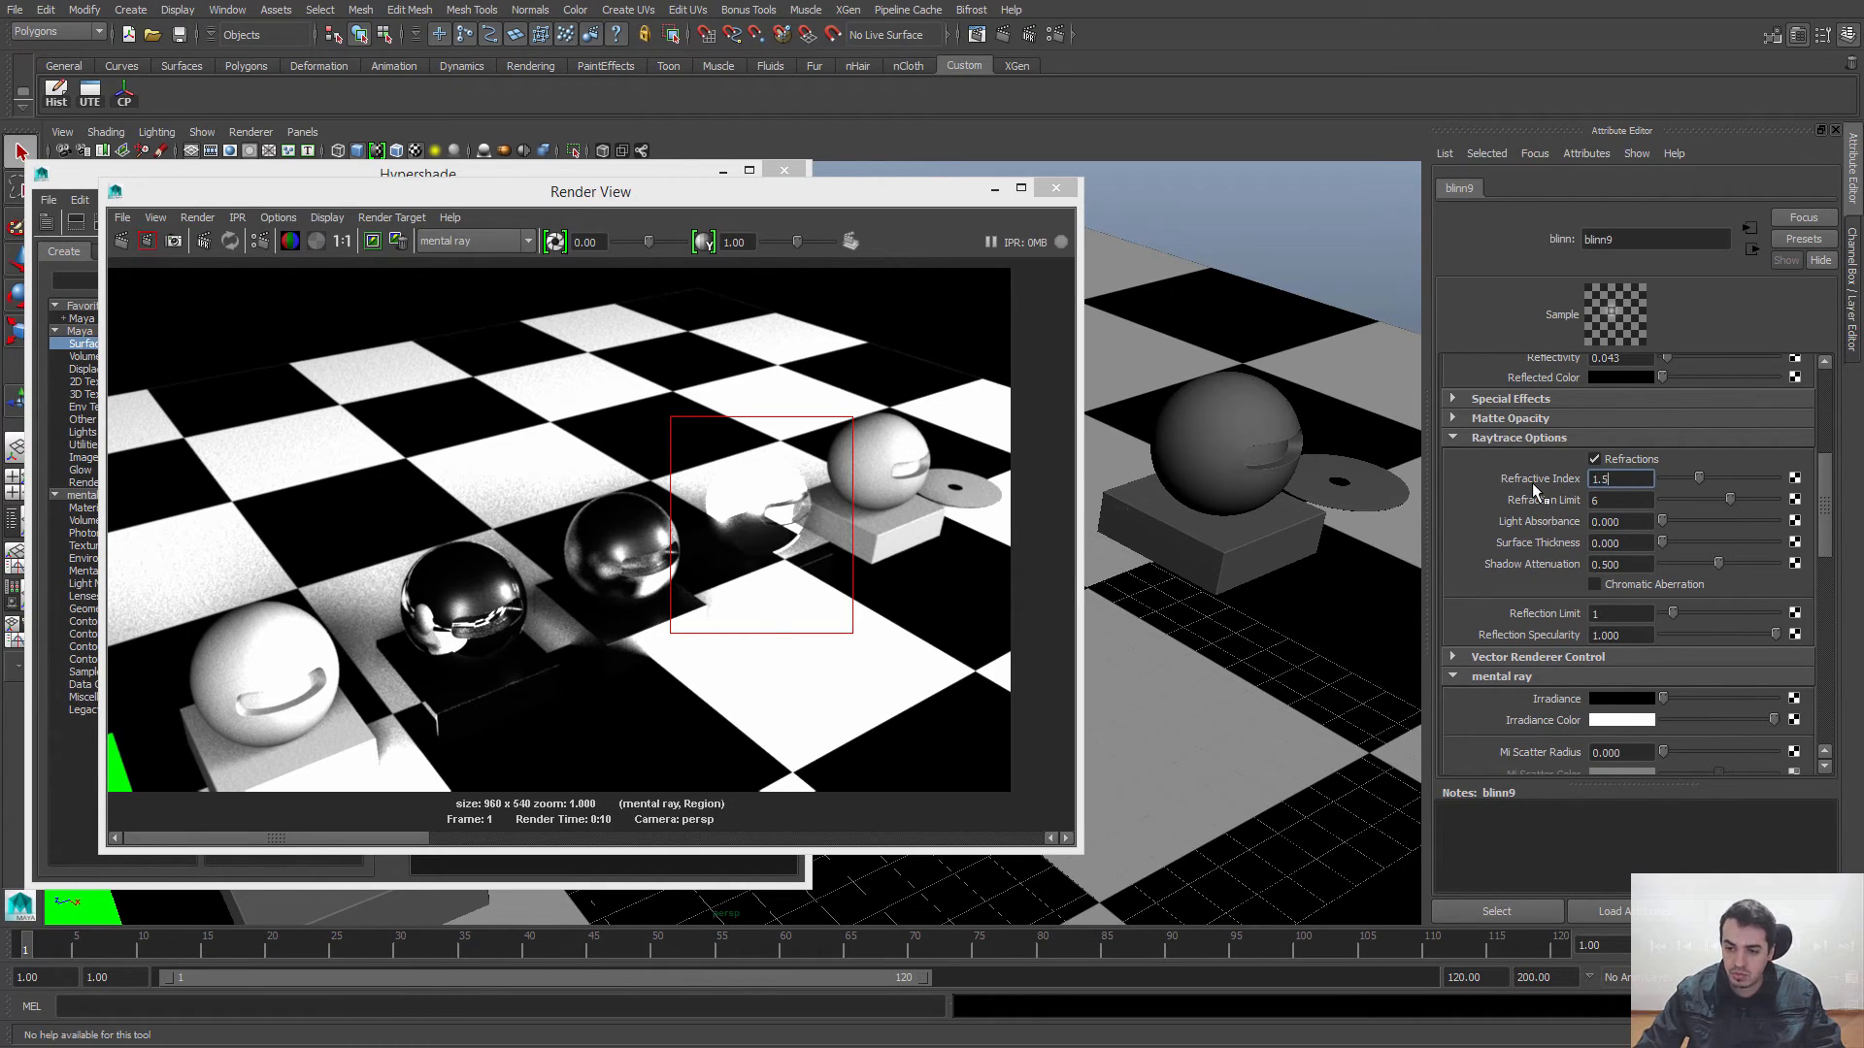
key("Return")
left_click(148, 242)
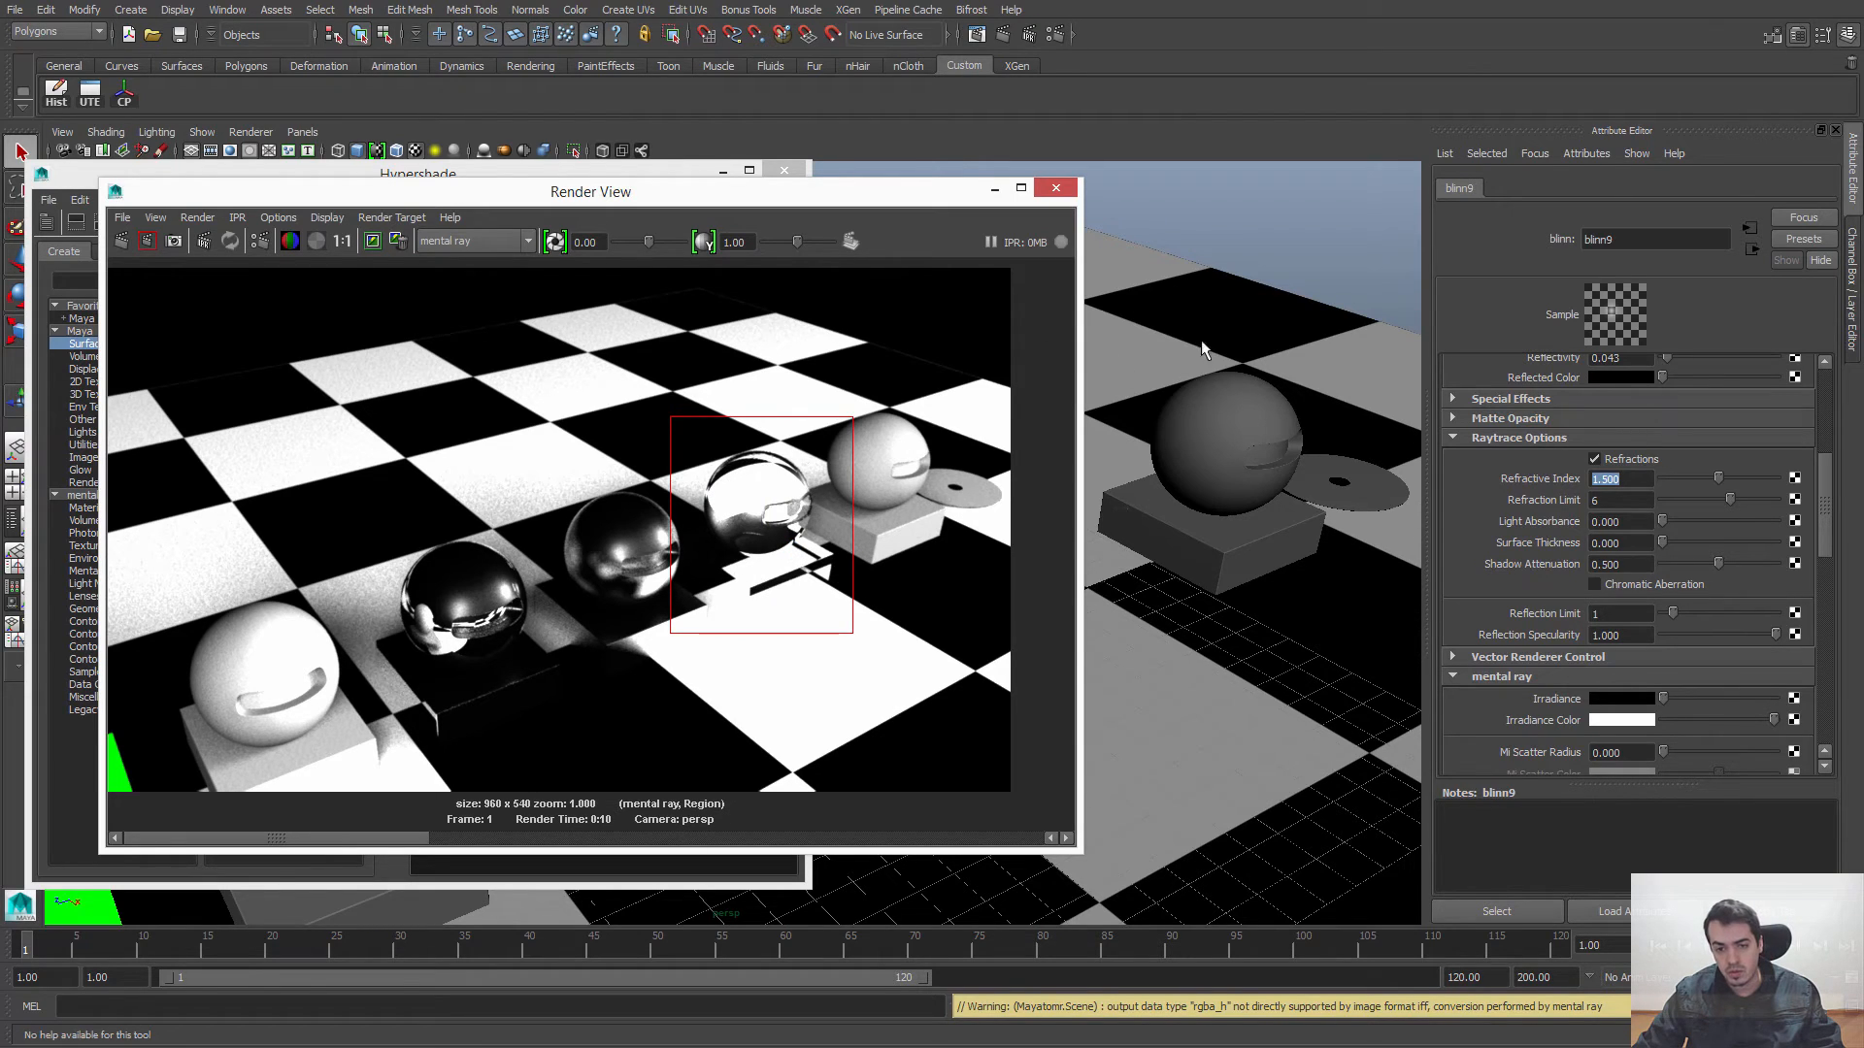
Step: Bring the perspective camera closer to the spheres and render the full frame with mental ray
left_click_drag(951, 200, 903, 200)
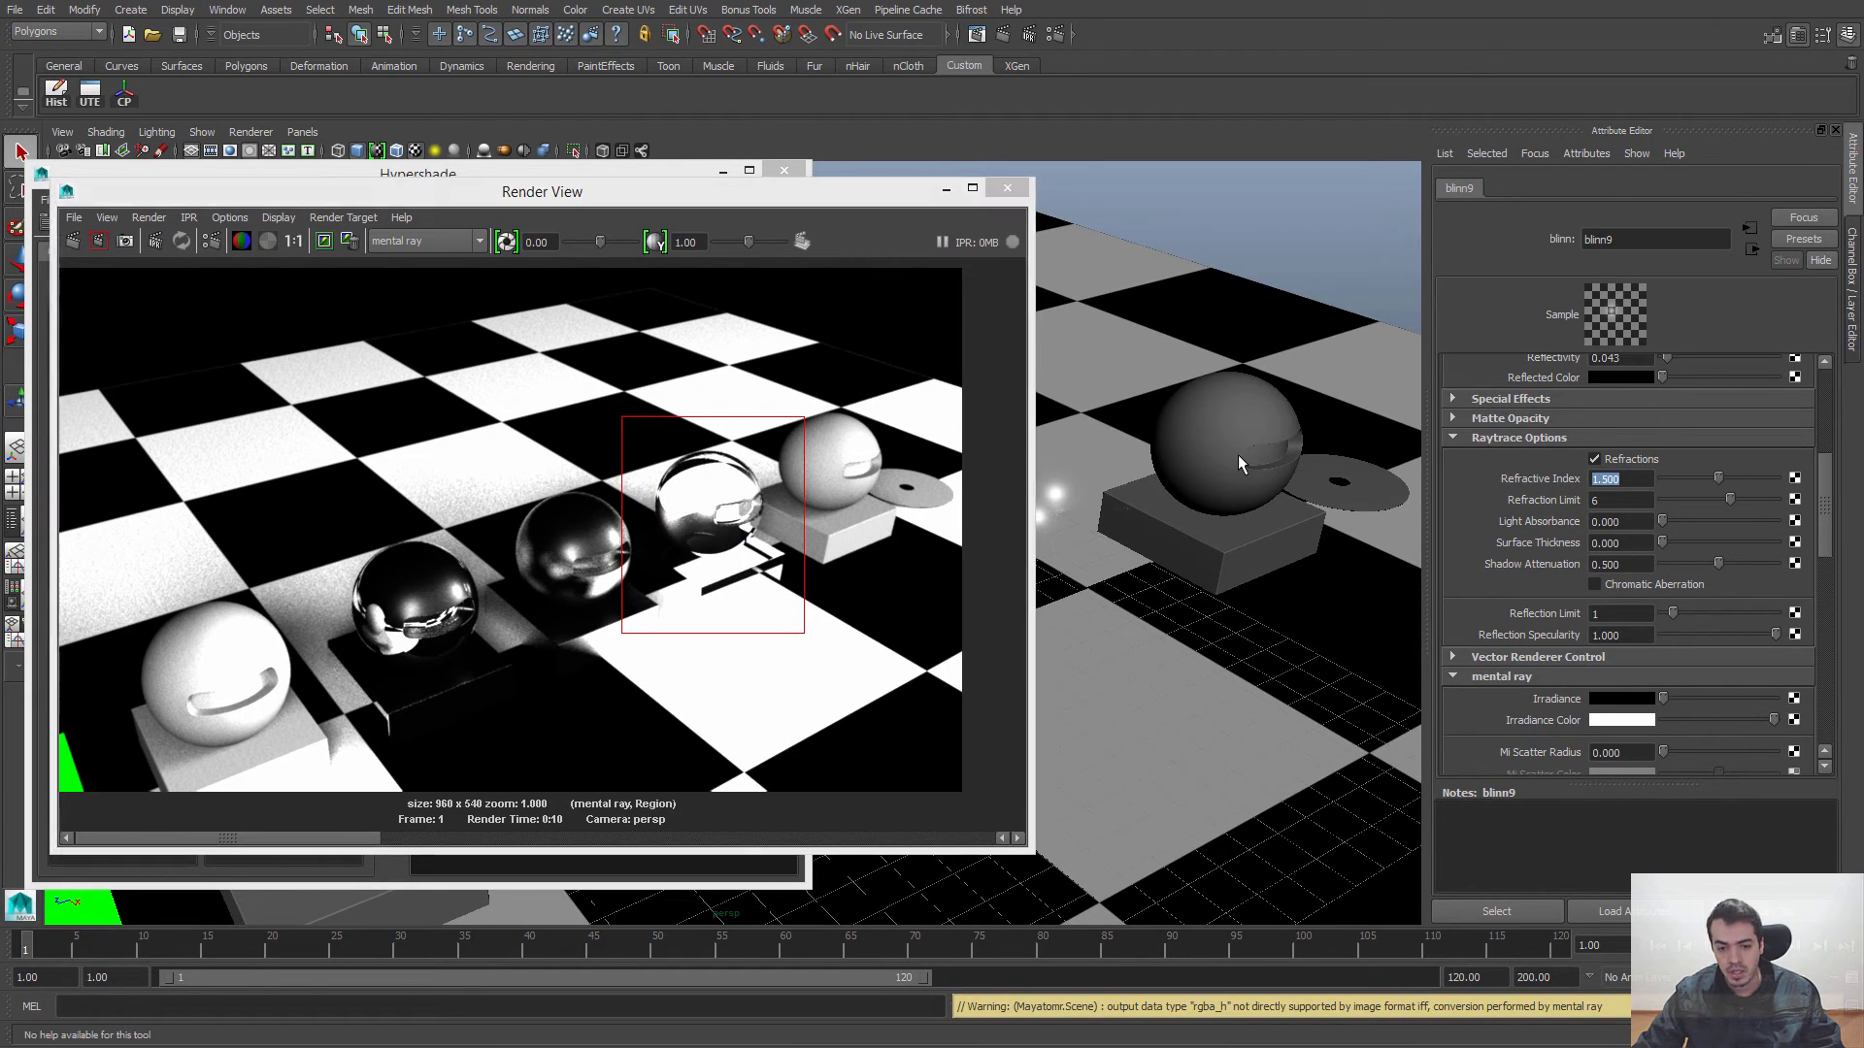
left_click_drag(1237, 460, 1248, 459, "alt")
right_click_drag(1248, 459, 1265, 624, "alt")
mouse_move(1264, 624)
left_mouse_down("alt")
mouse_move(1253, 575)
mouse_move(1276, 621)
mouse_move(1265, 654)
mouse_move(1250, 646)
left_mouse_up("alt")
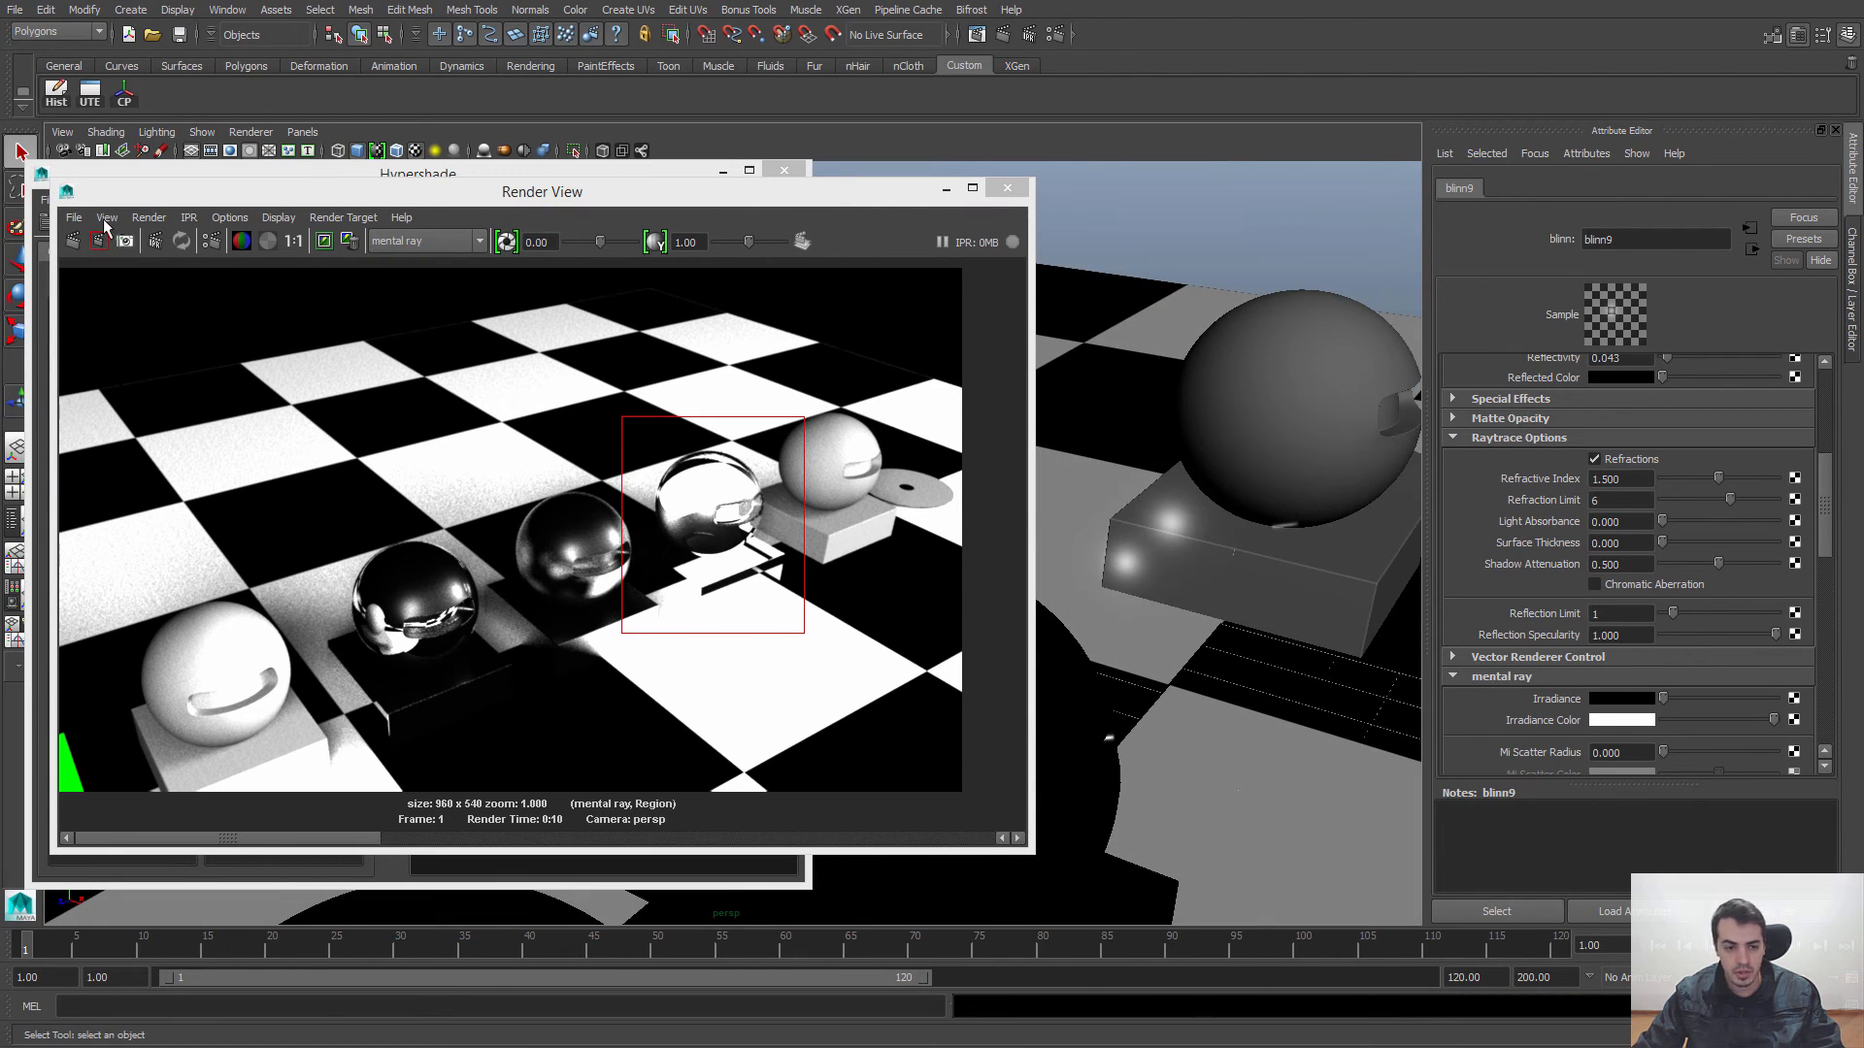
left_click(71, 242)
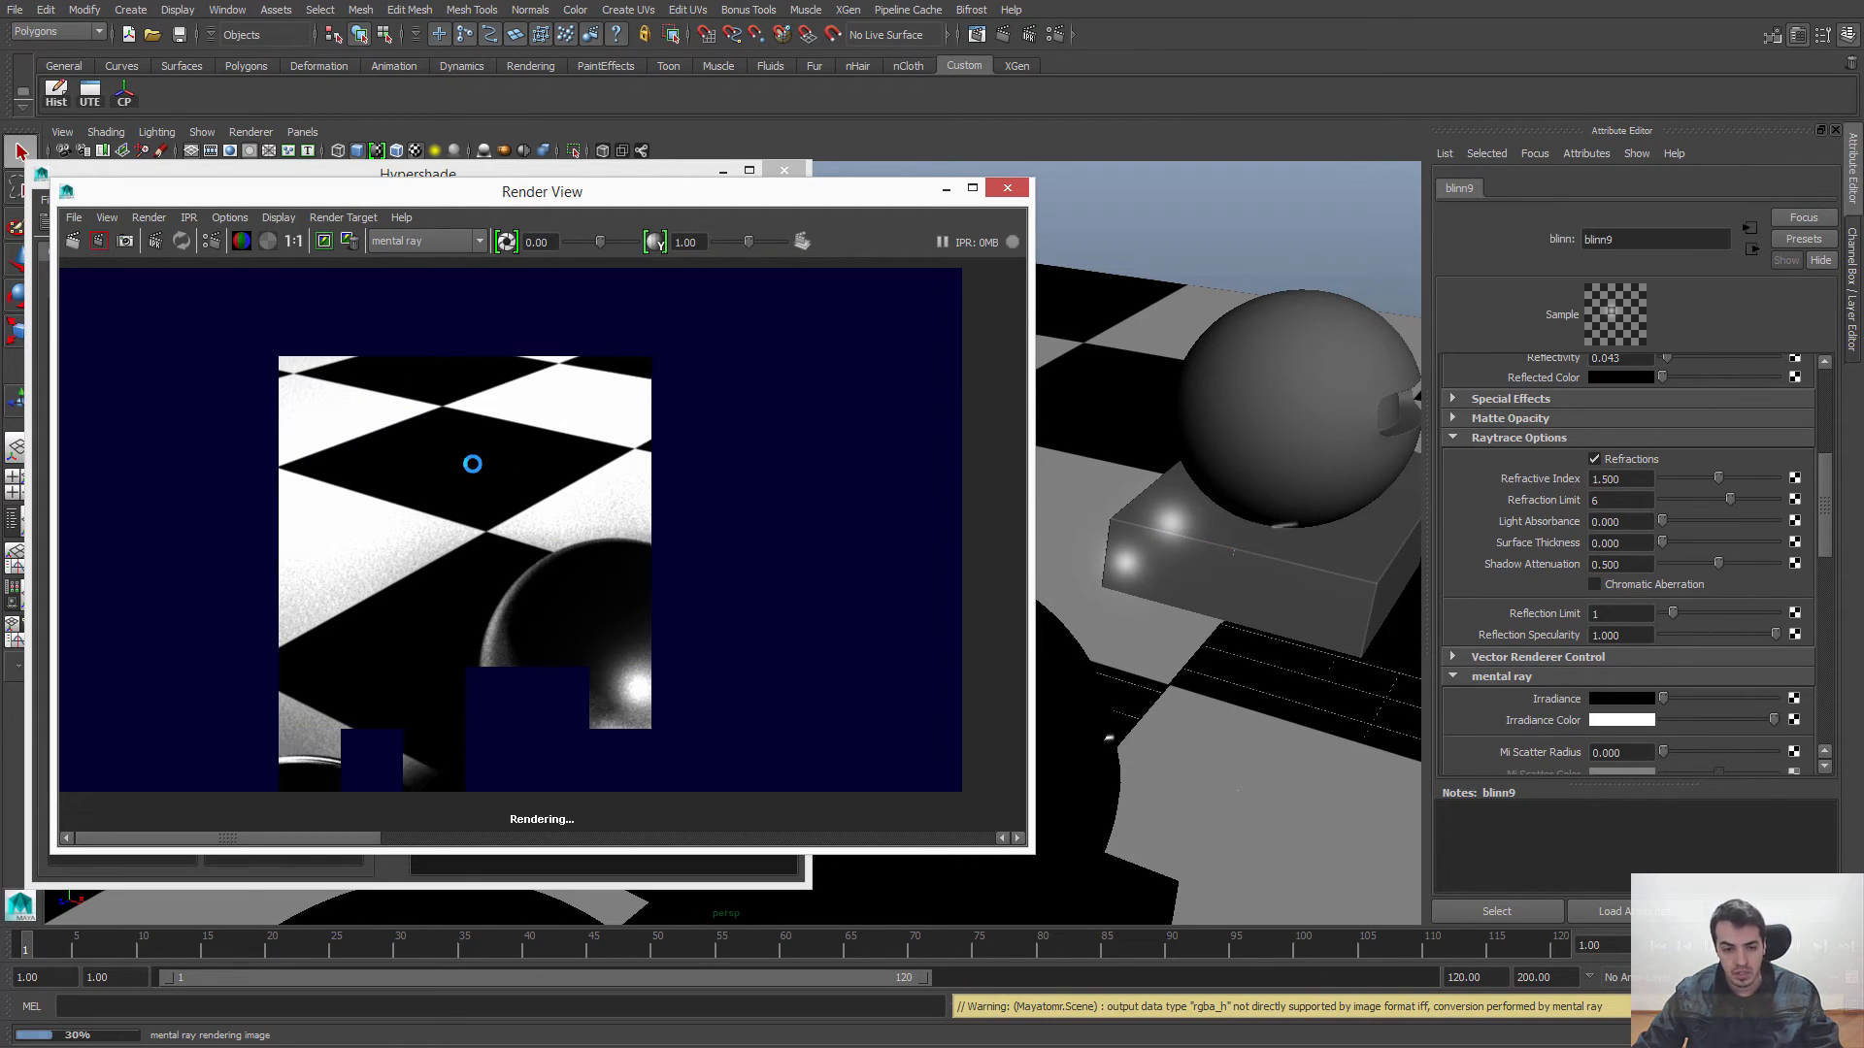
Step: Render the region covering the spheres with mental ray and inspect the glass sphere's refraction up close, then restore actual size
left_click_drag(563, 272, 1168, 927)
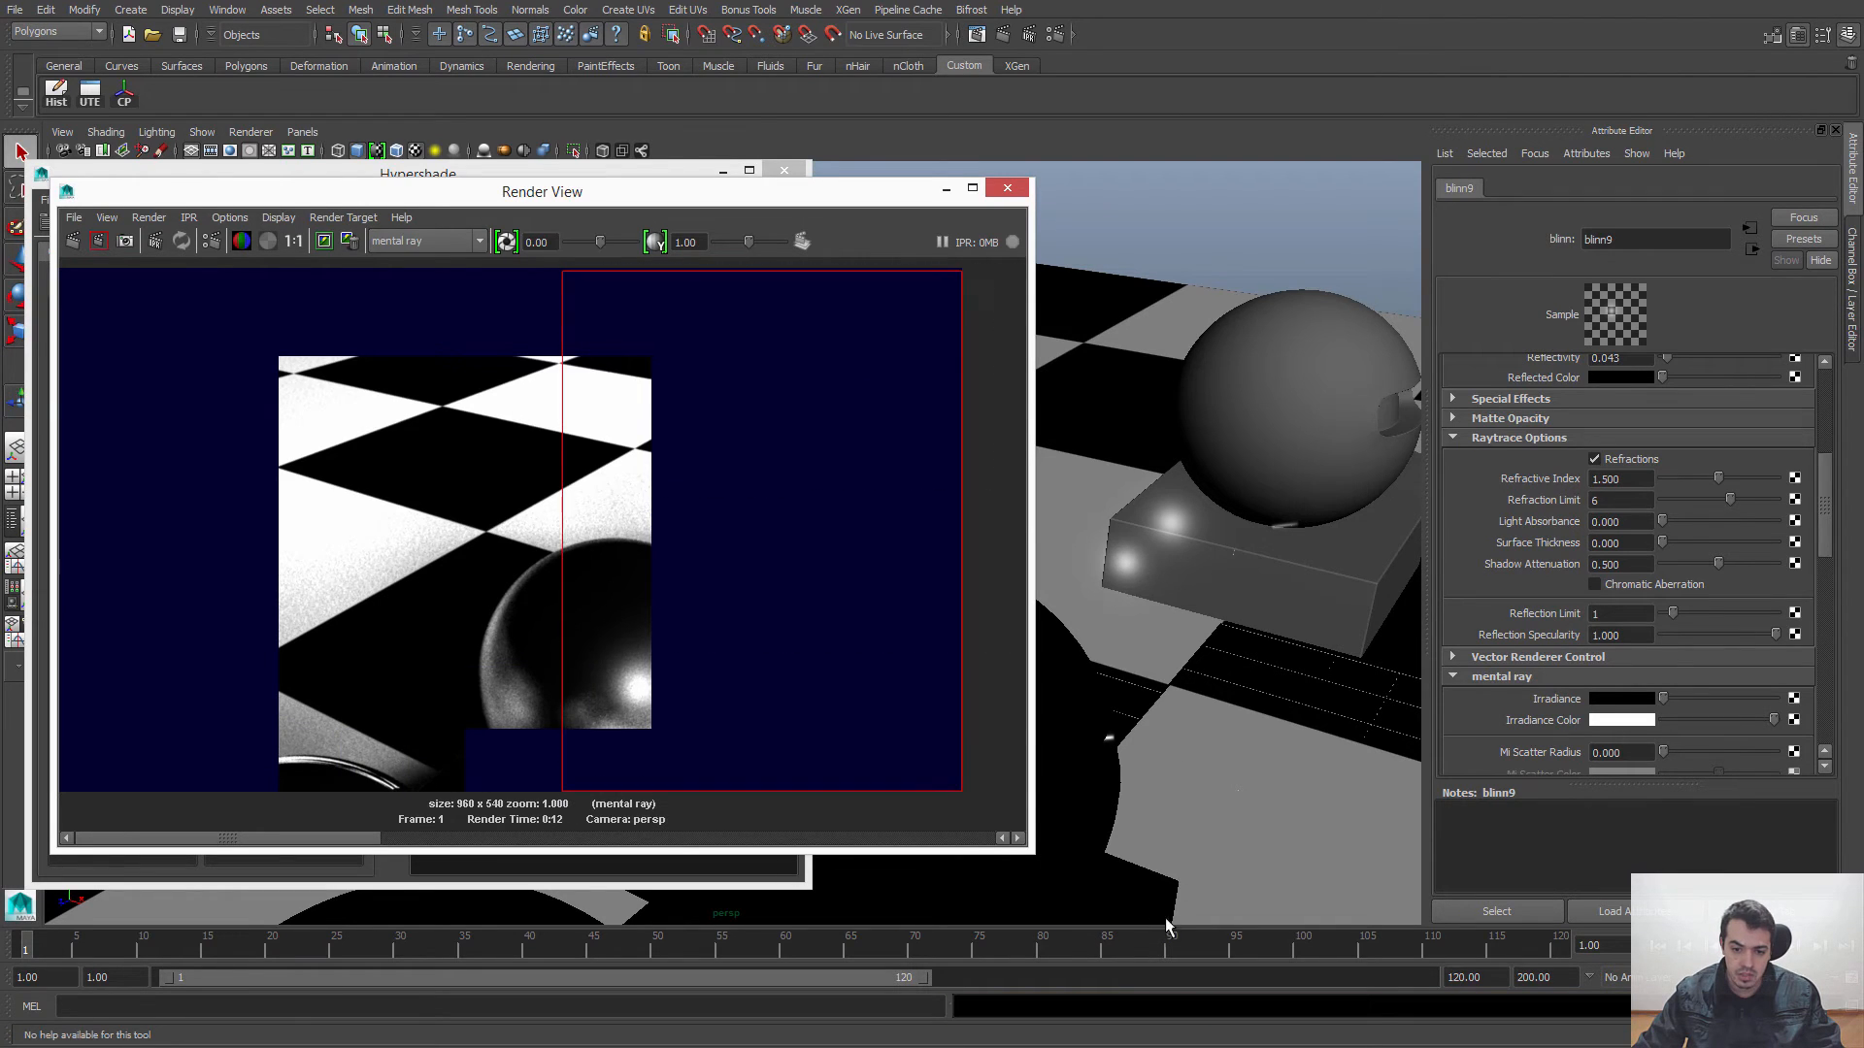
left_click(99, 242)
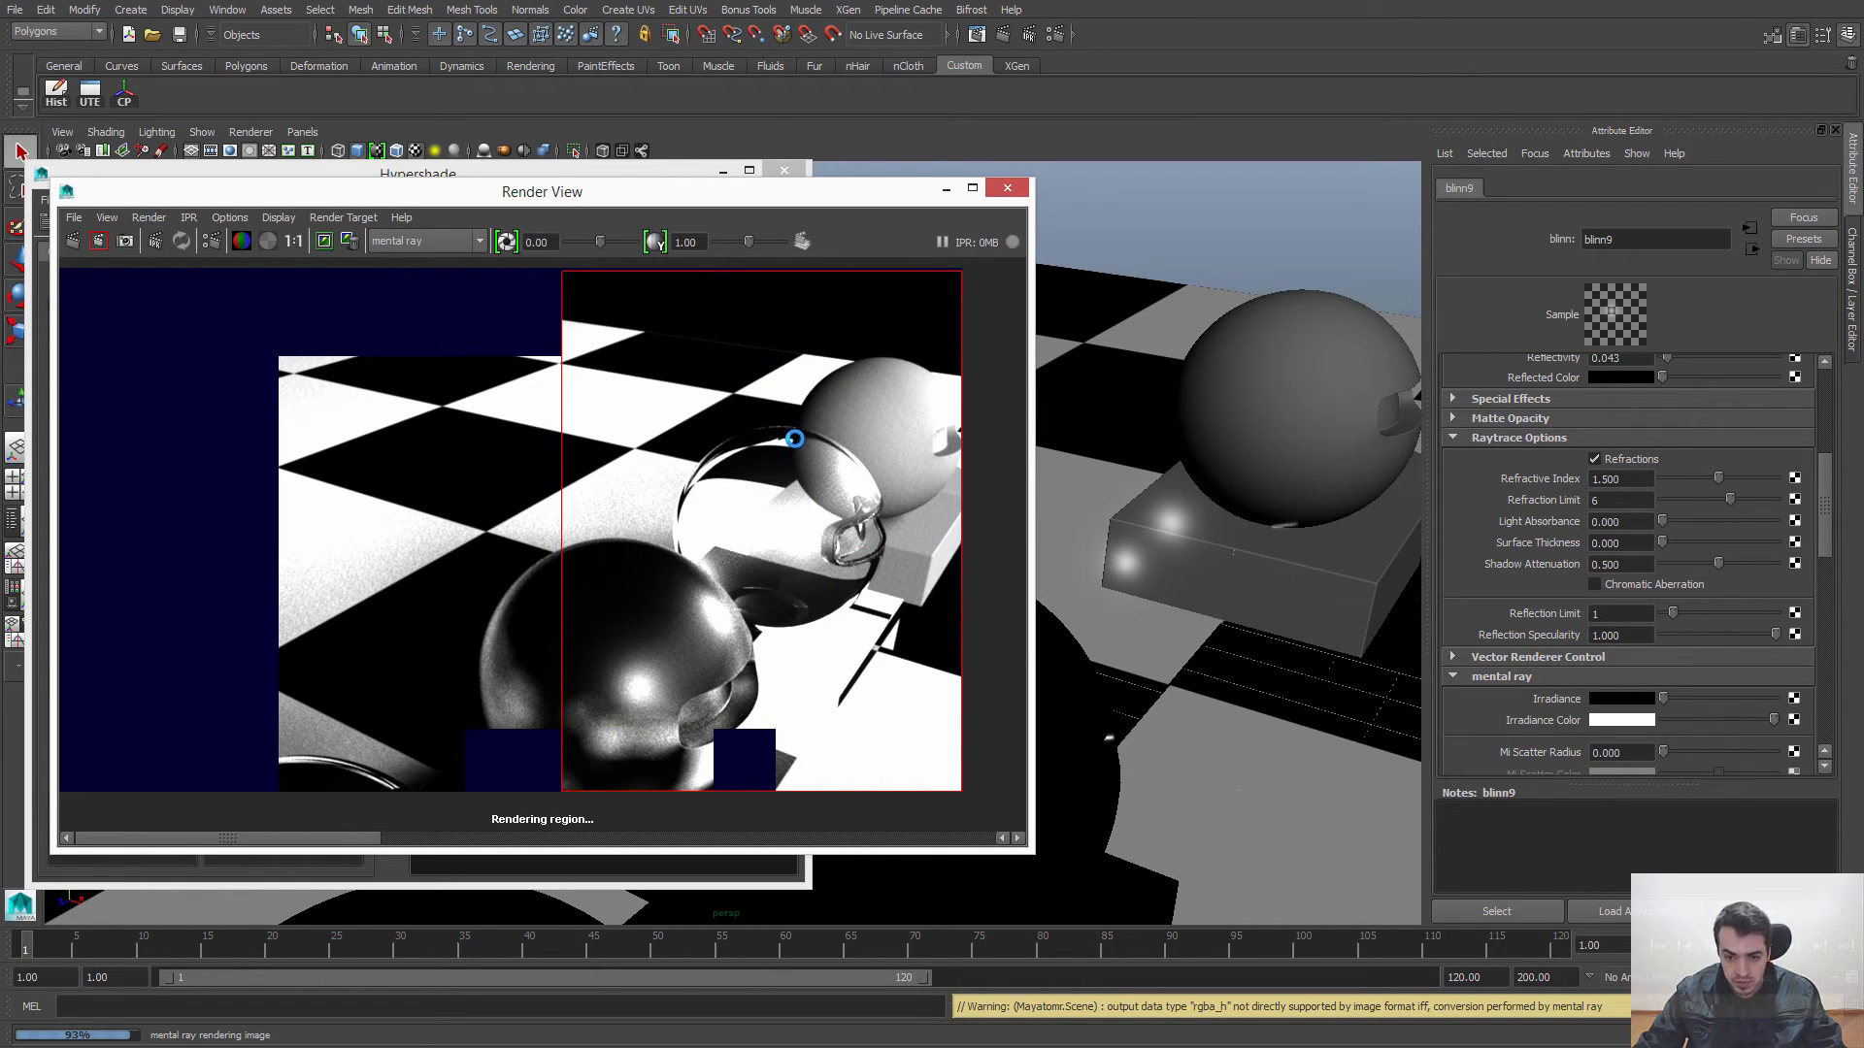
scroll(819, 503, "up", 6)
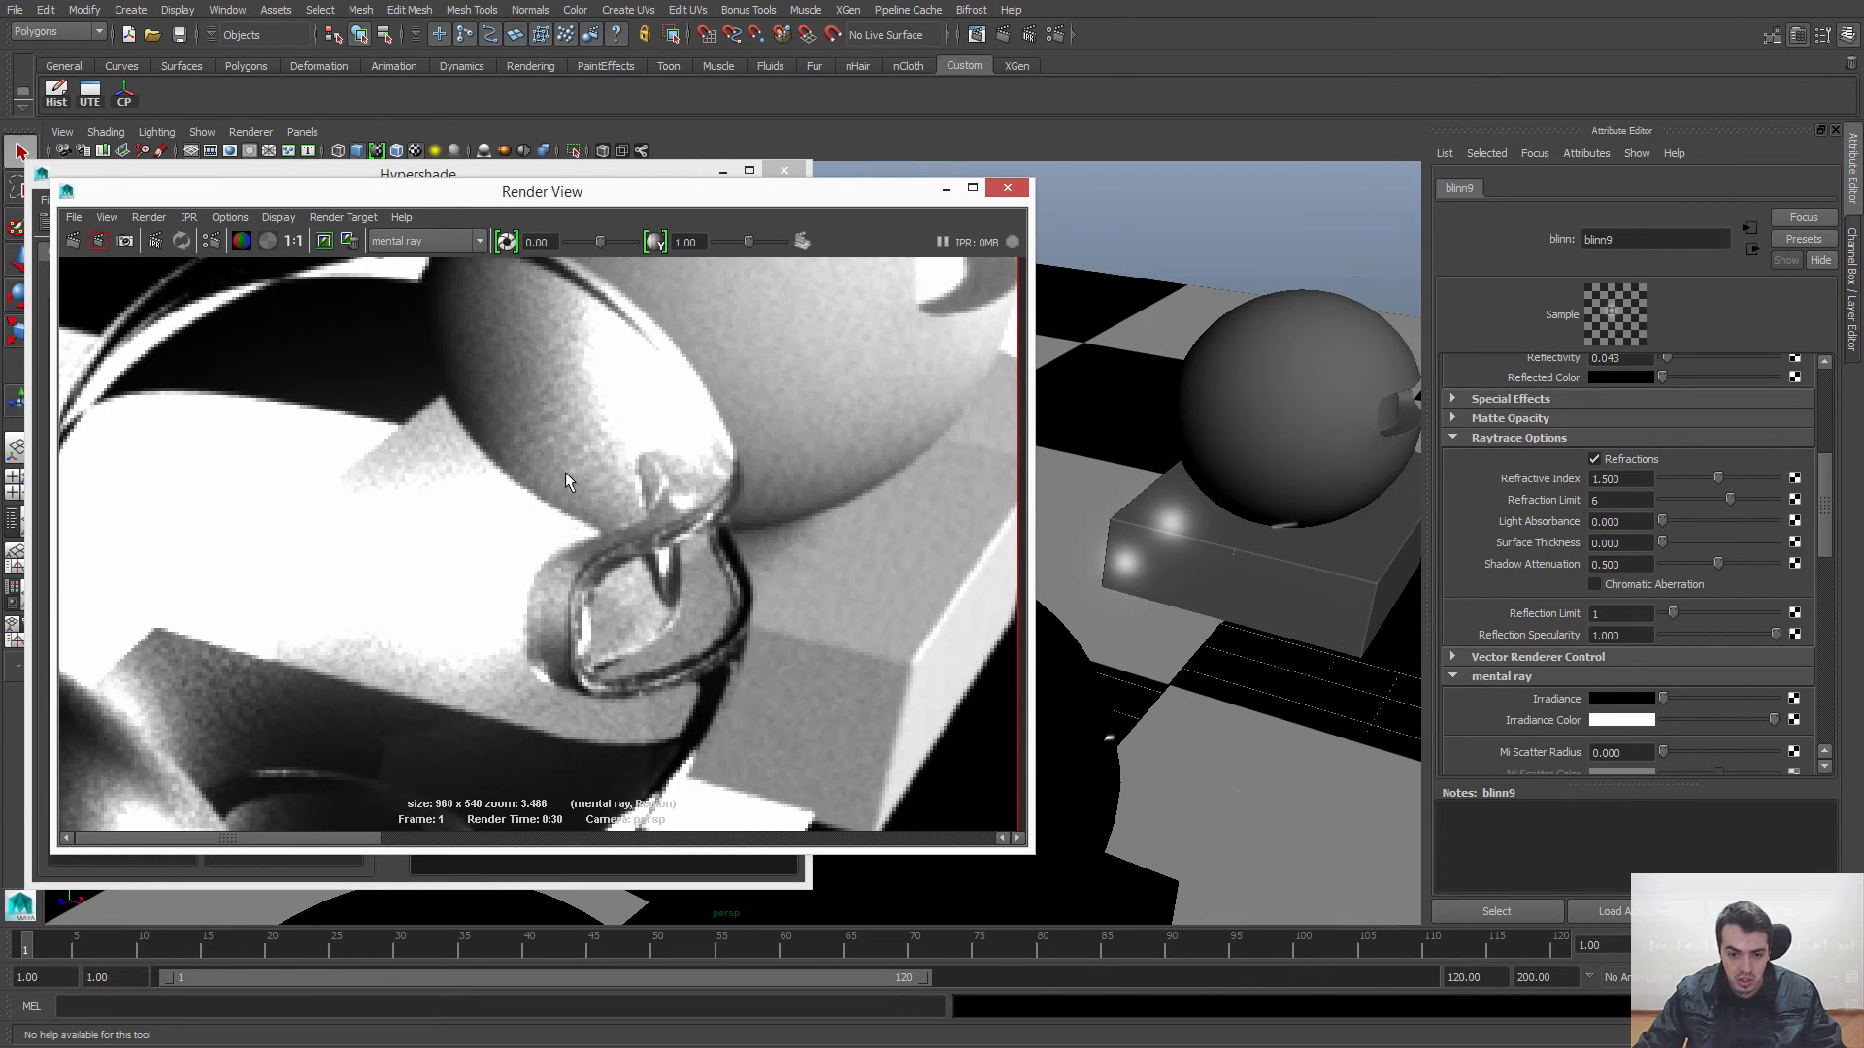
middle_click_drag(437, 430, 595, 433, "alt")
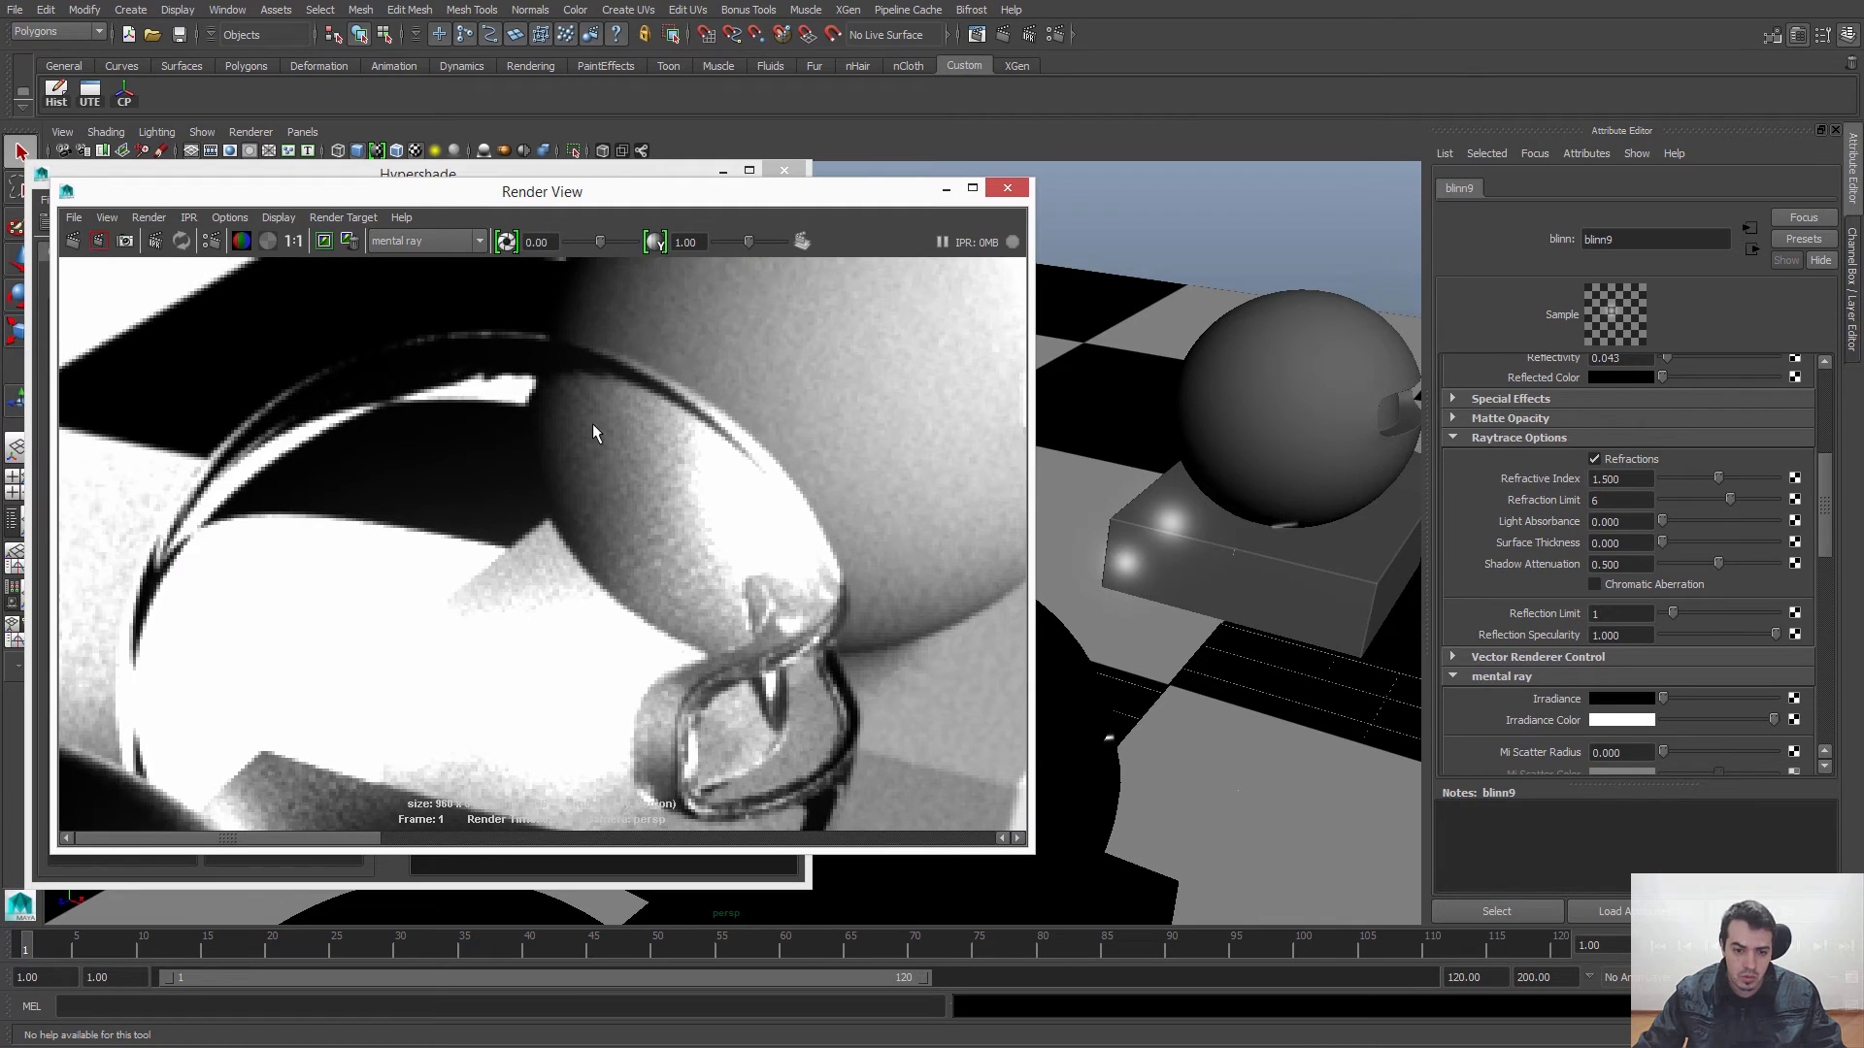
right_click_drag(567, 374, 243, 388, "alt")
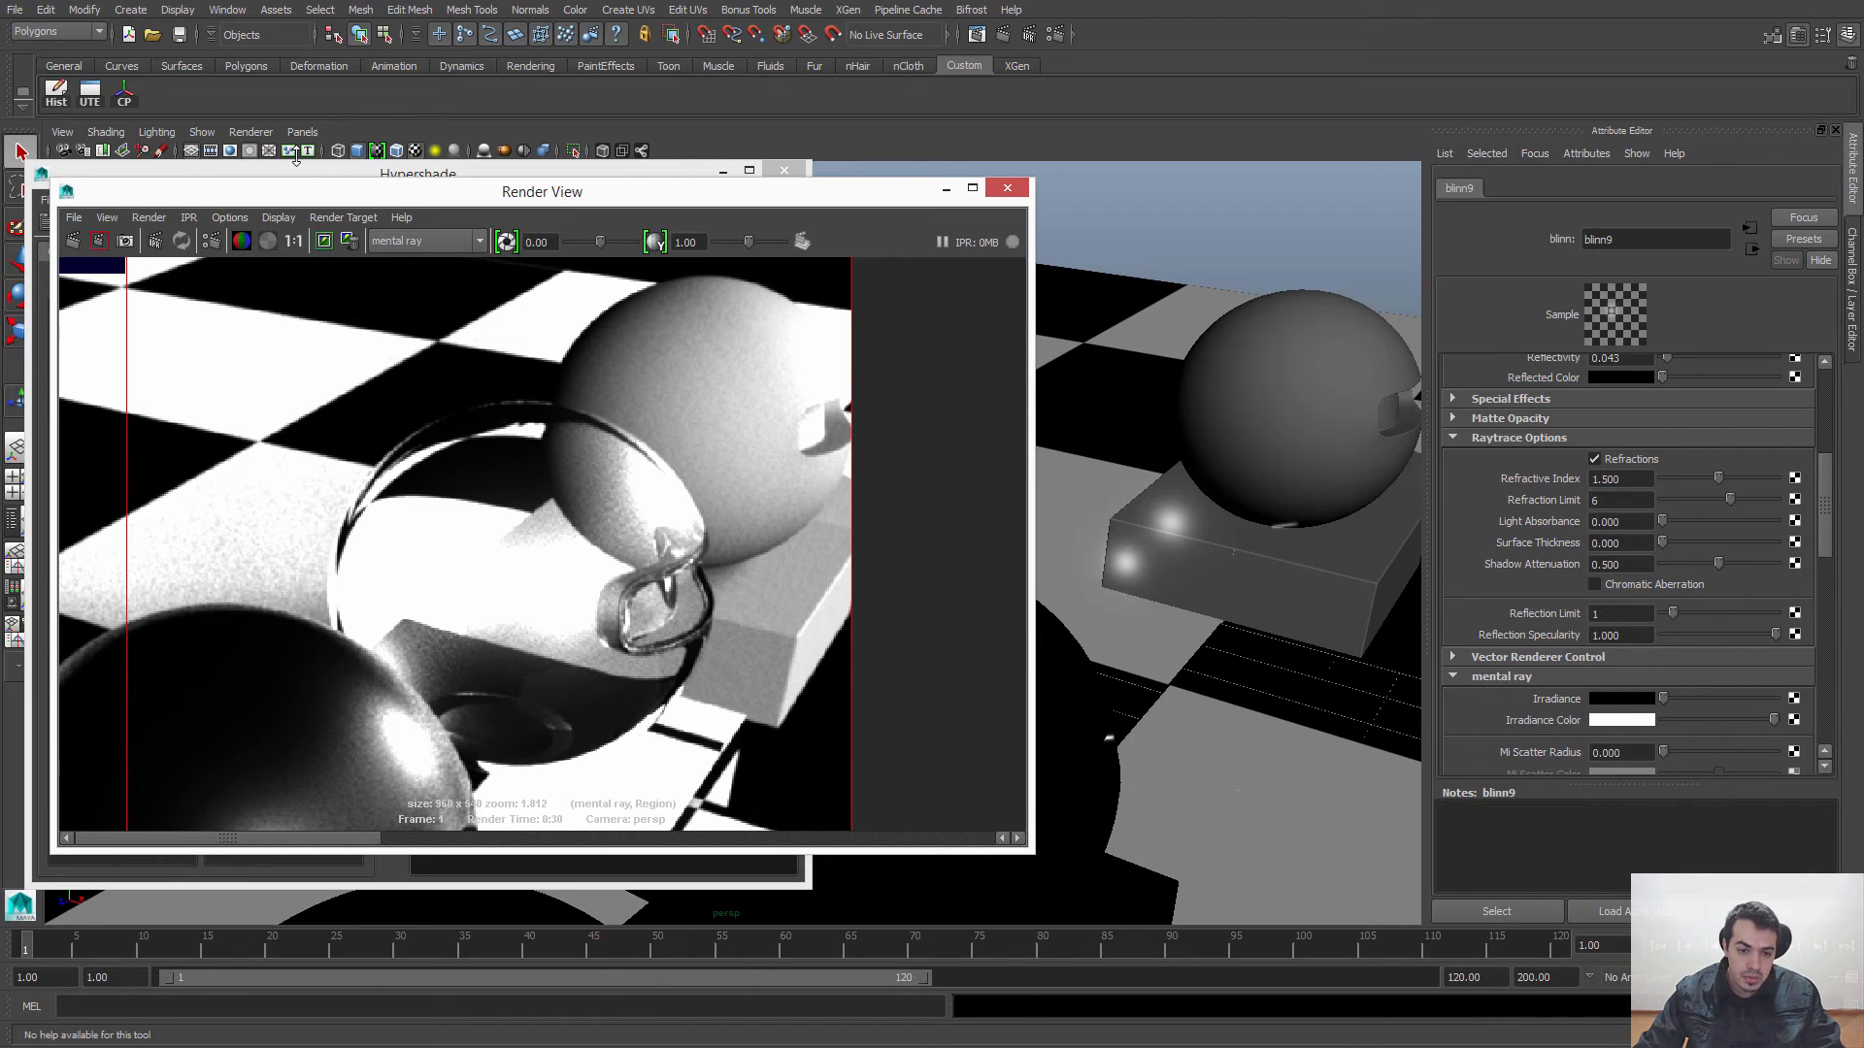
left_click(292, 240)
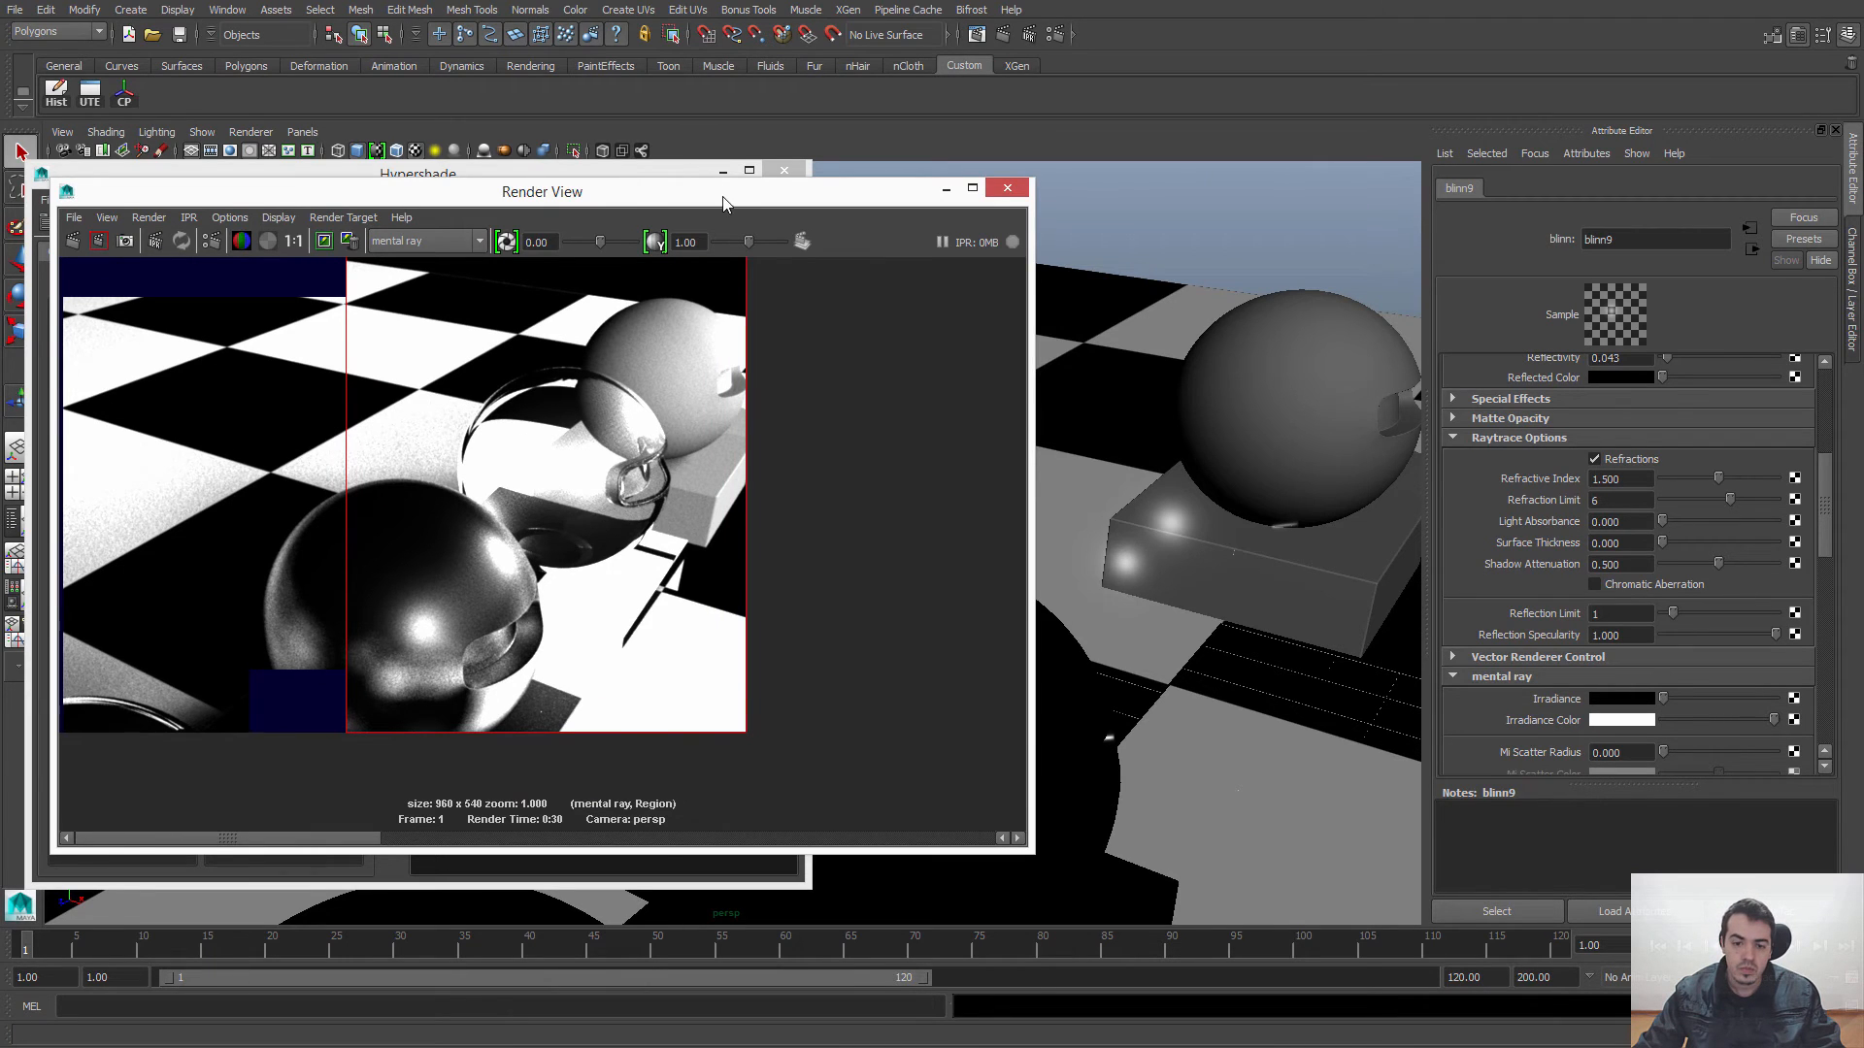
Step: Close the Render View and select the transparent sphere and its base in the perspective view
left_click_drag(723, 202, 808, 278)
middle_click_drag(1332, 427, 1215, 395, "alt")
left_click(1092, 264)
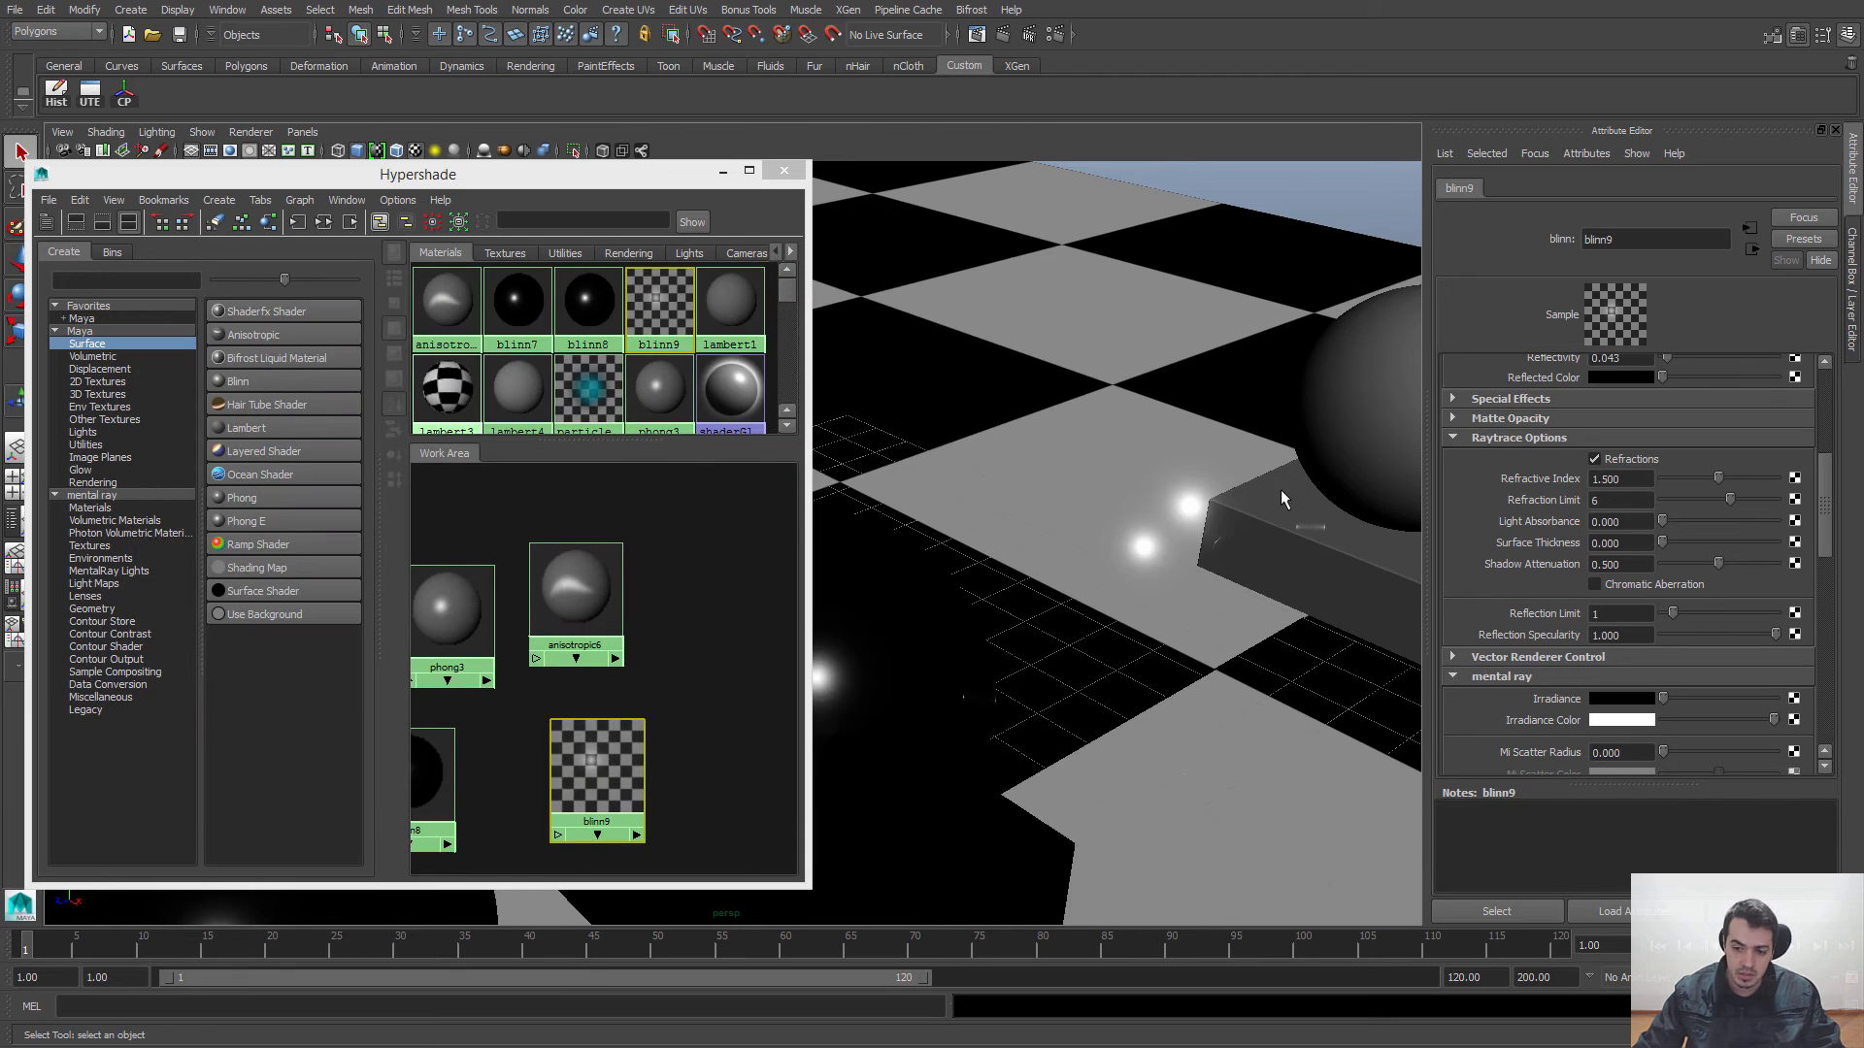
left_click_drag(1279, 489, 1126, 579, "alt")
left_click(946, 440)
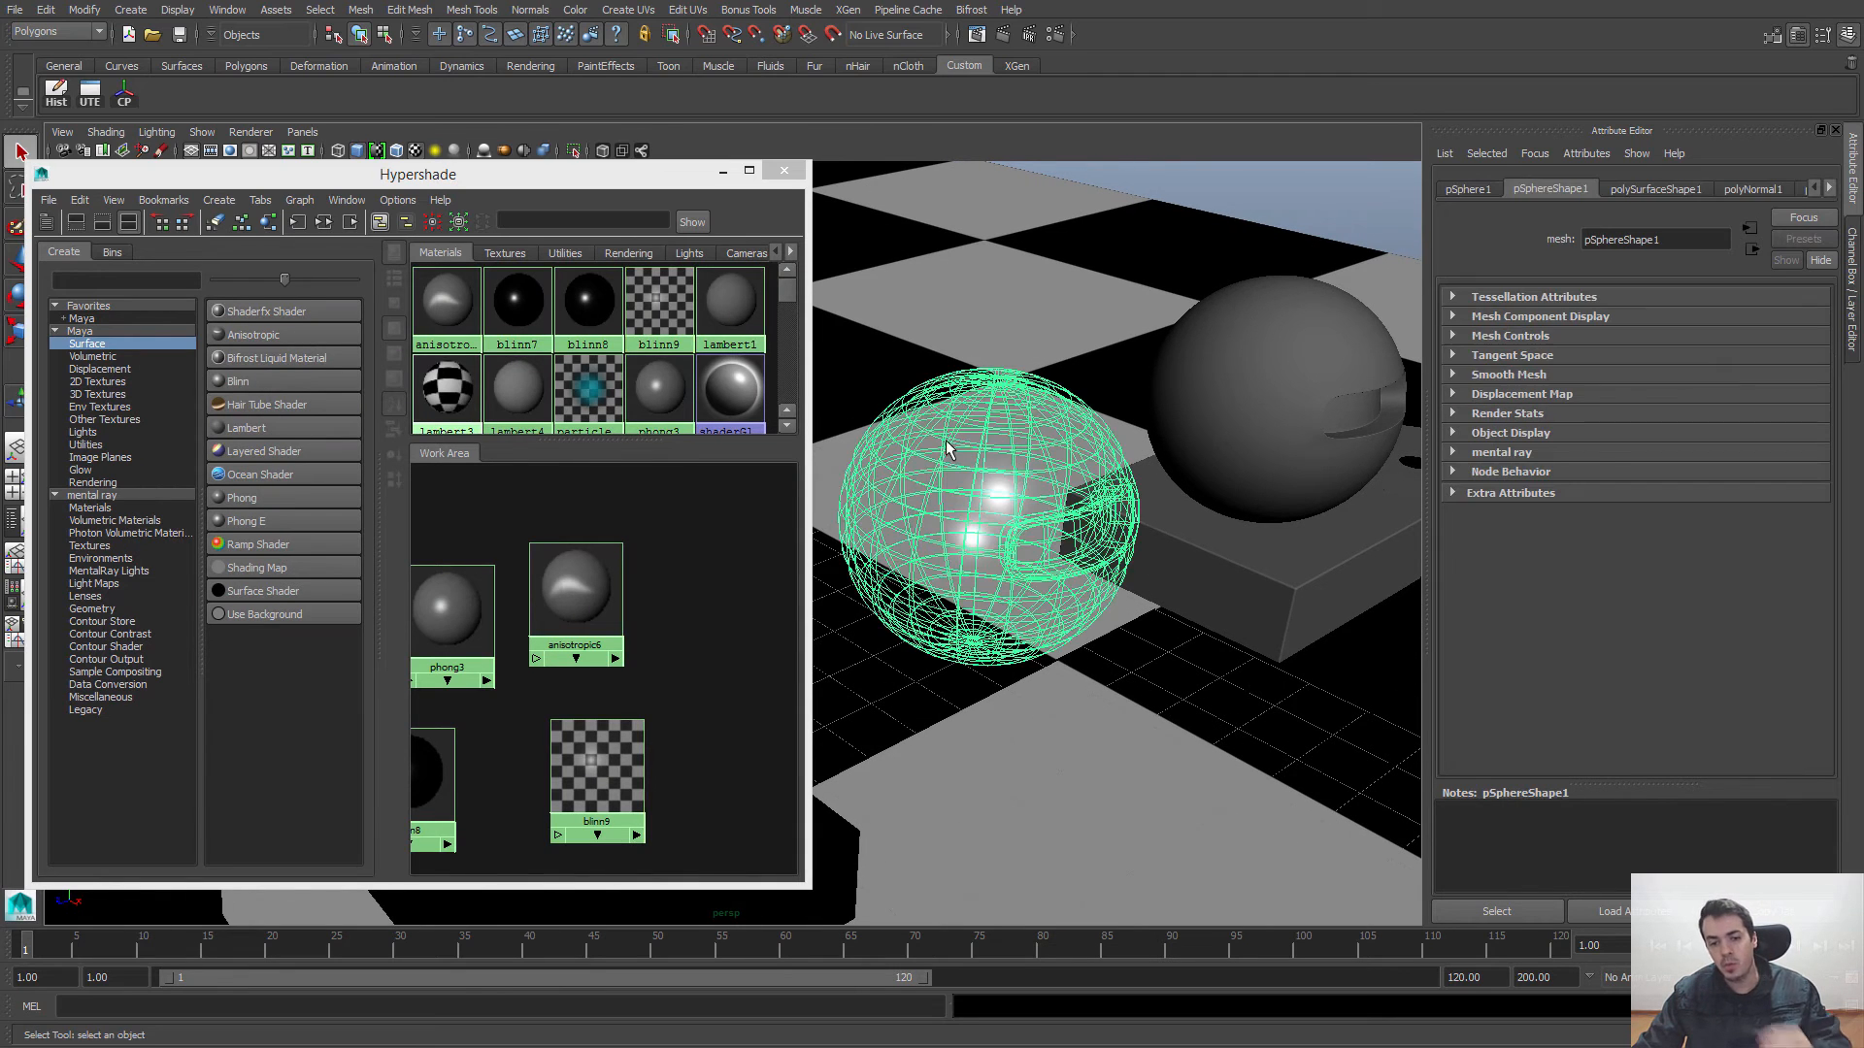
left_click(1034, 682)
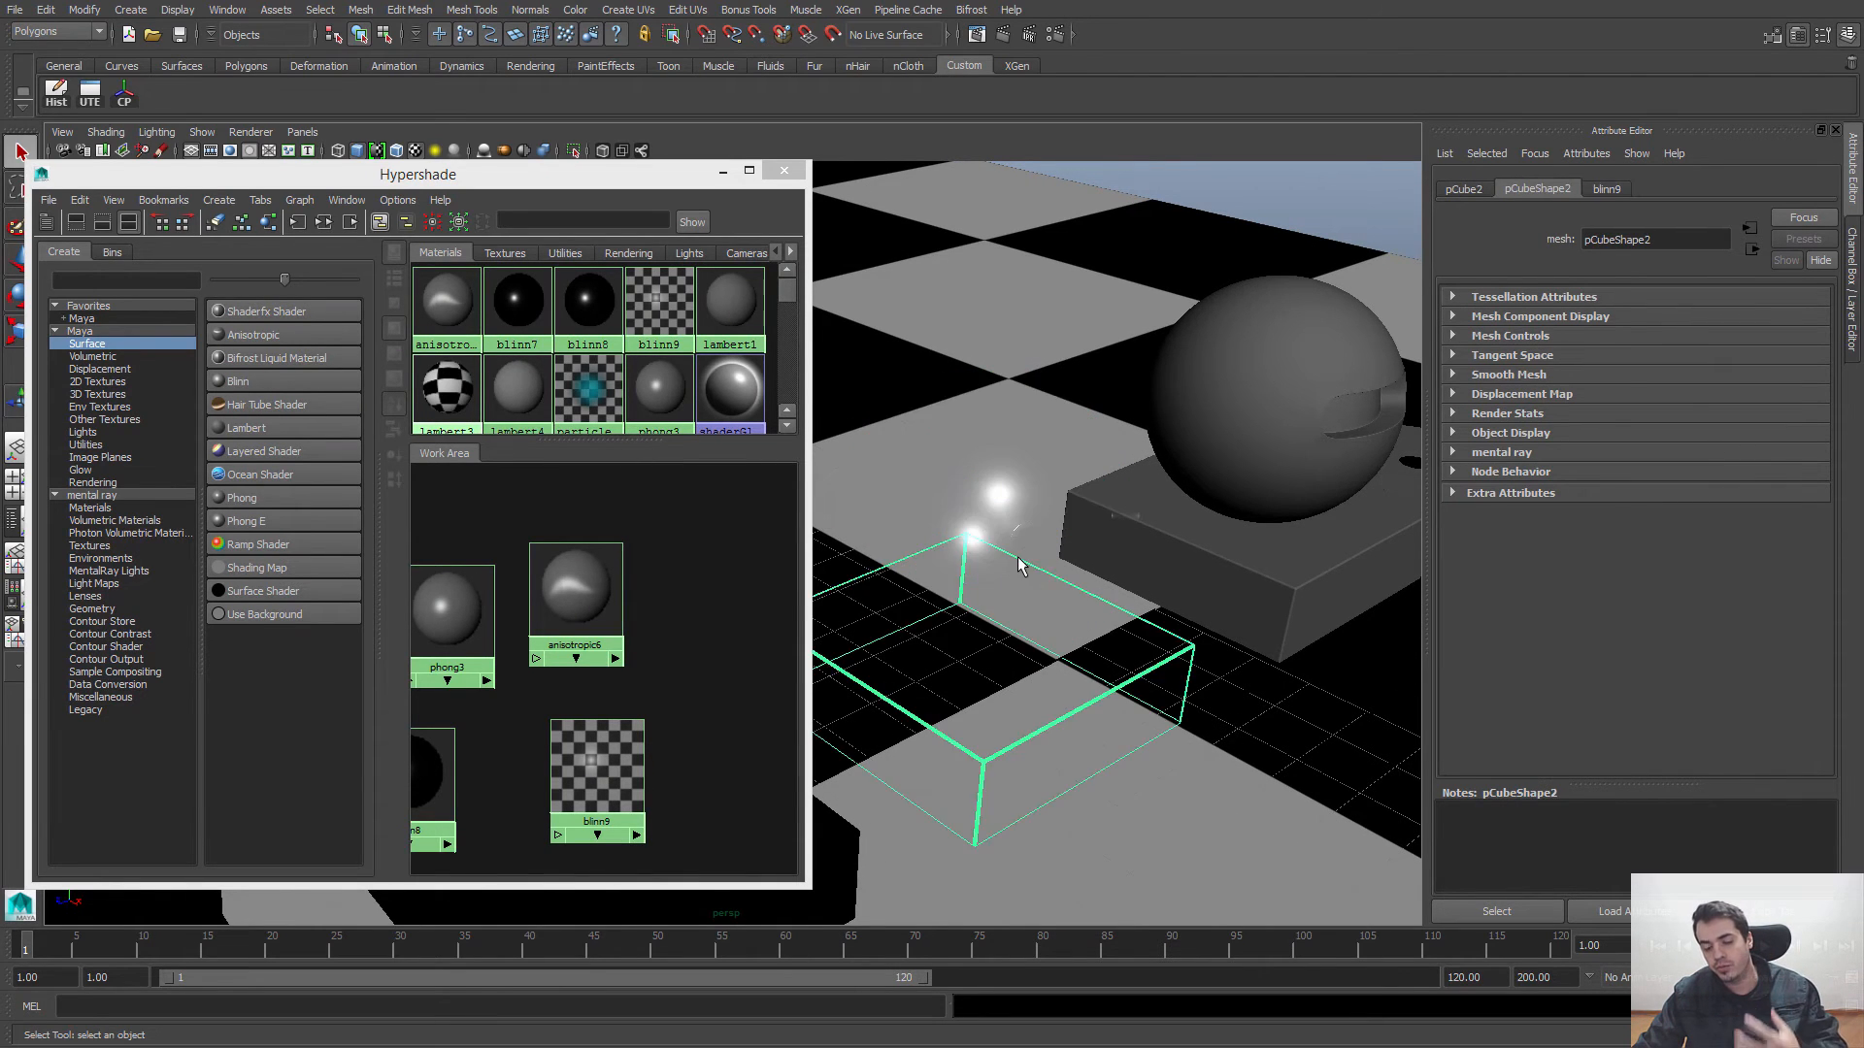
left_click(1022, 567)
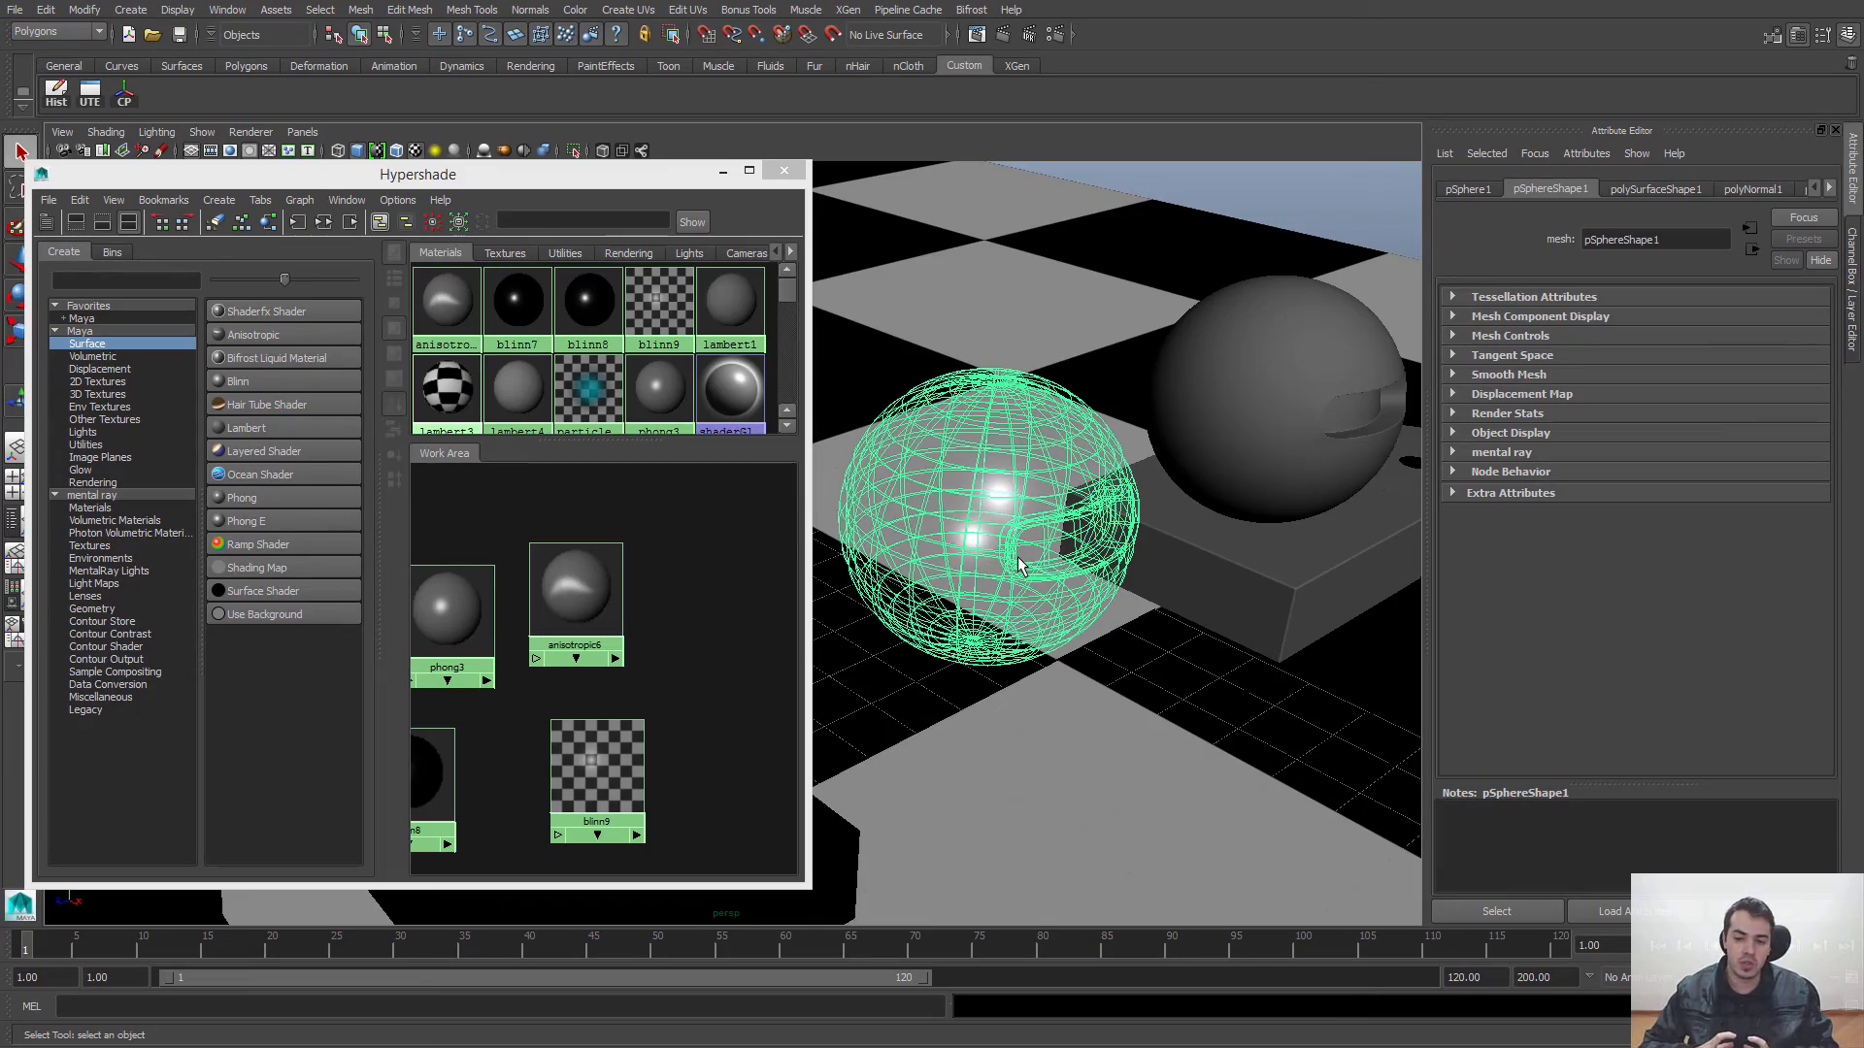
Step: Examine the transparent sphere's mesh surface up close against the checkered floor
middle_click_drag(1020, 568, 943, 474, "alt")
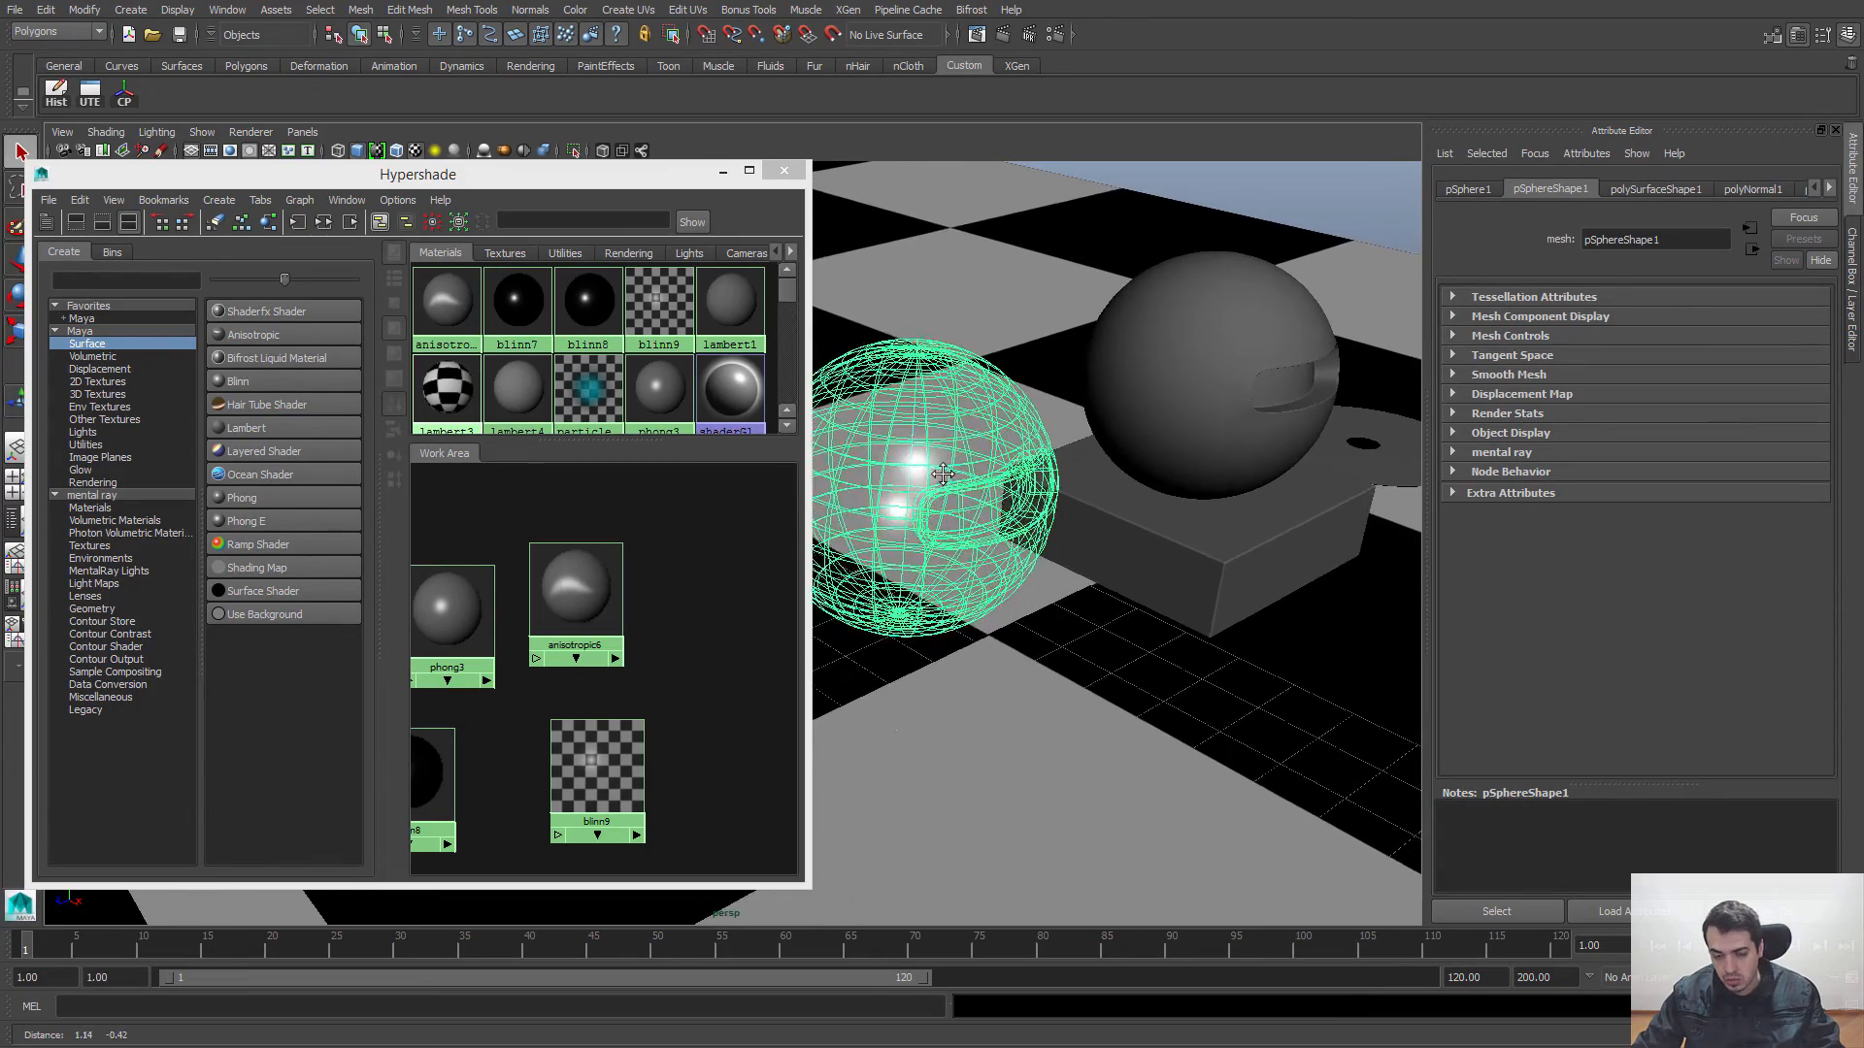
scroll(943, 474, "up", 8)
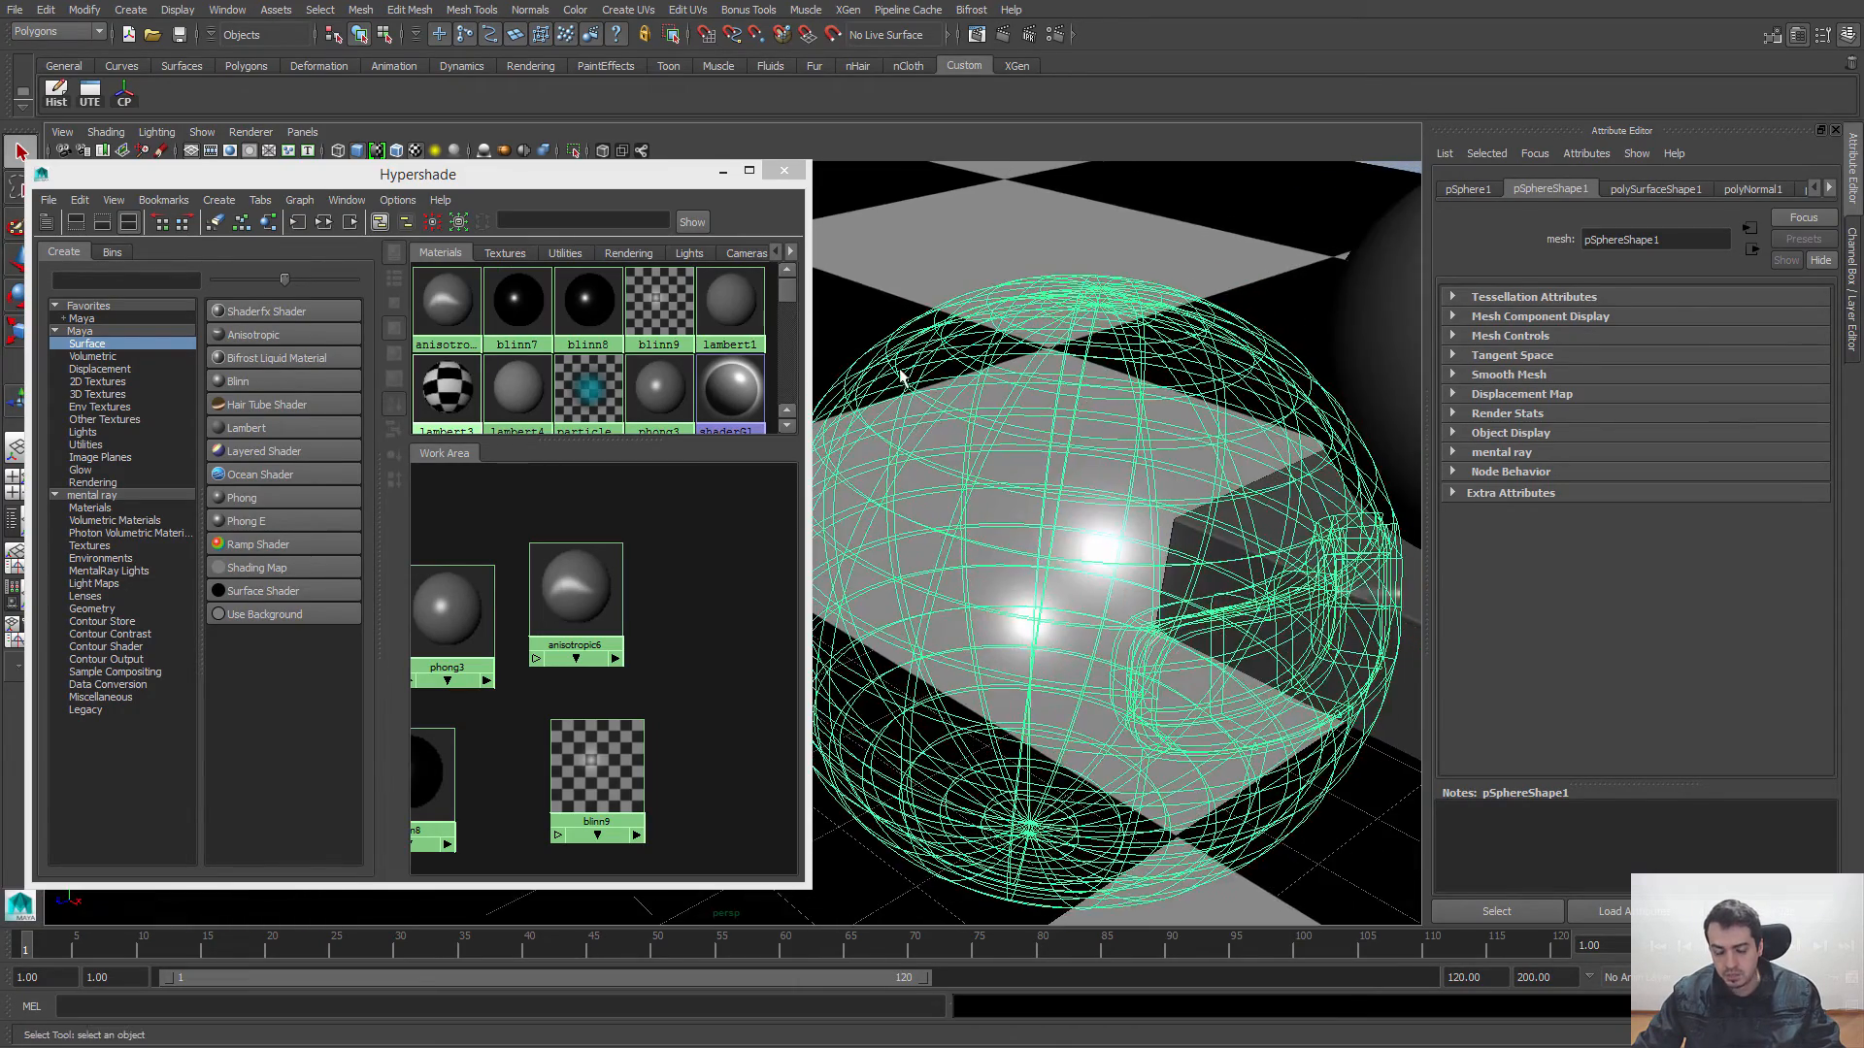
scroll(916, 377, "up", 5)
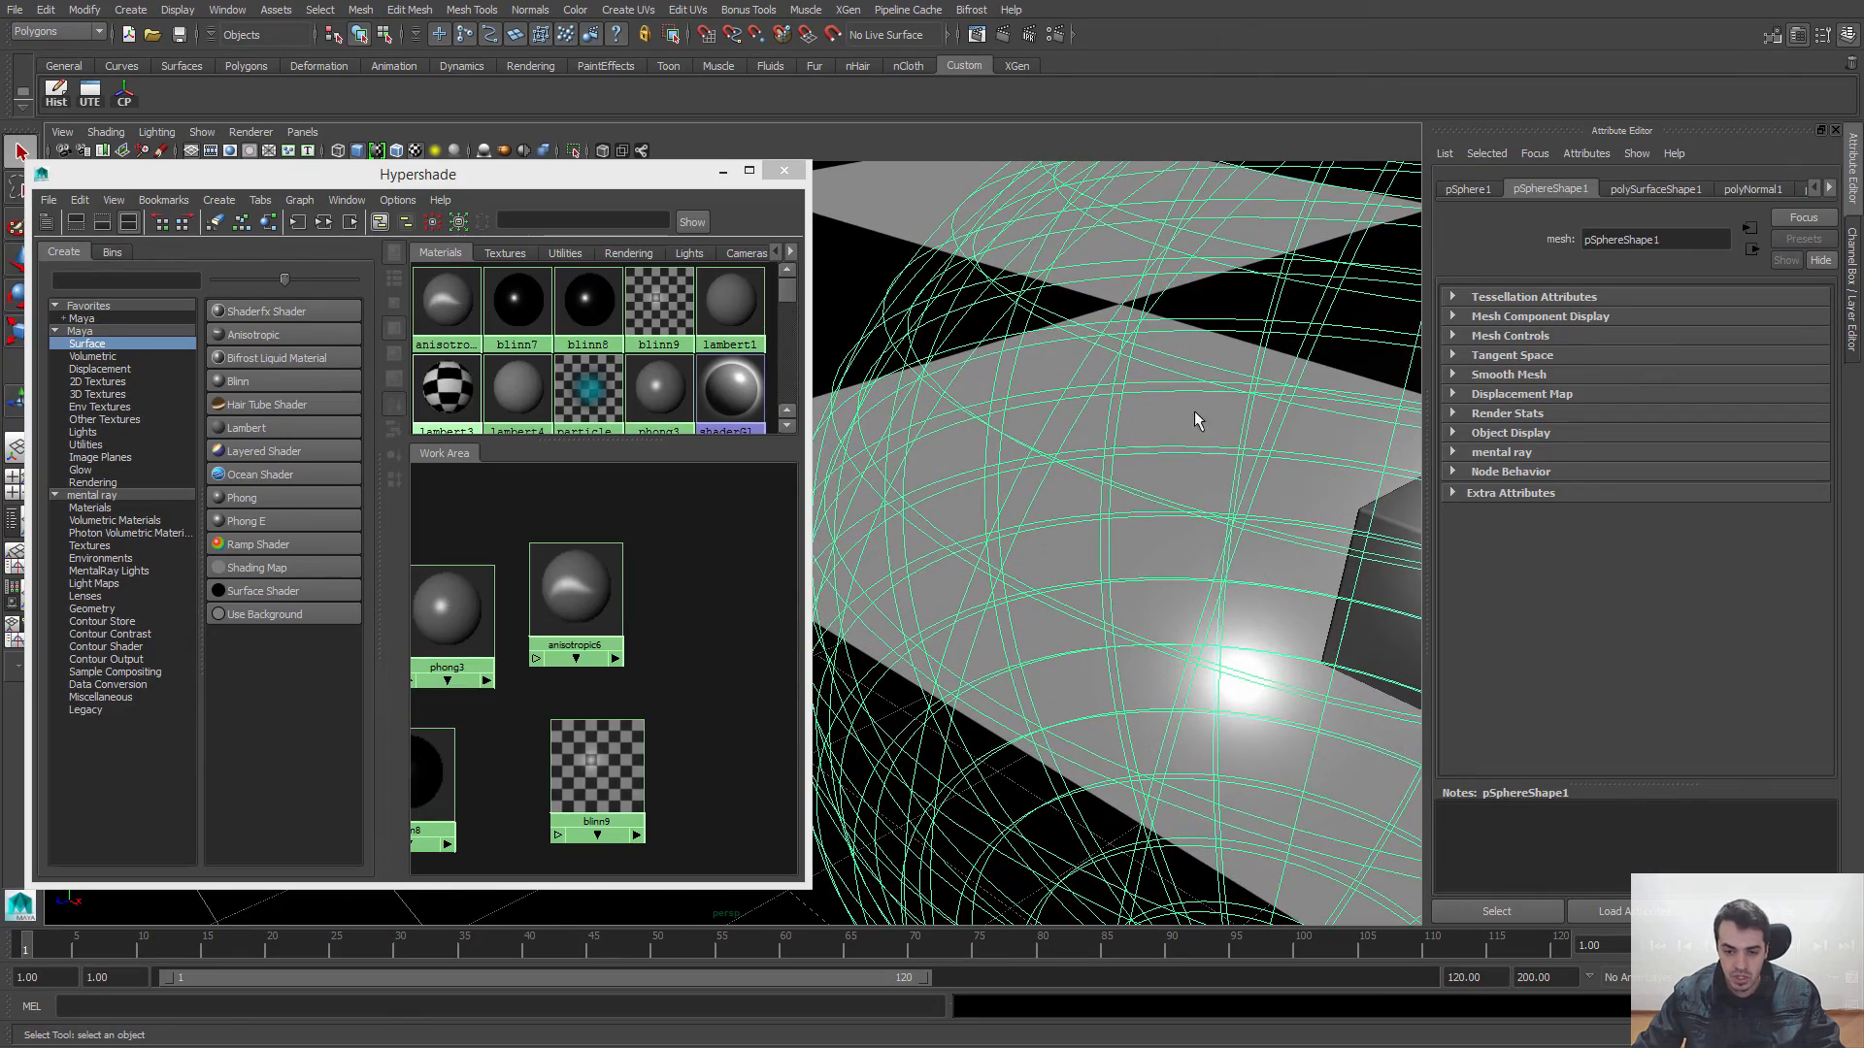
scroll(923, 366, "up", 4)
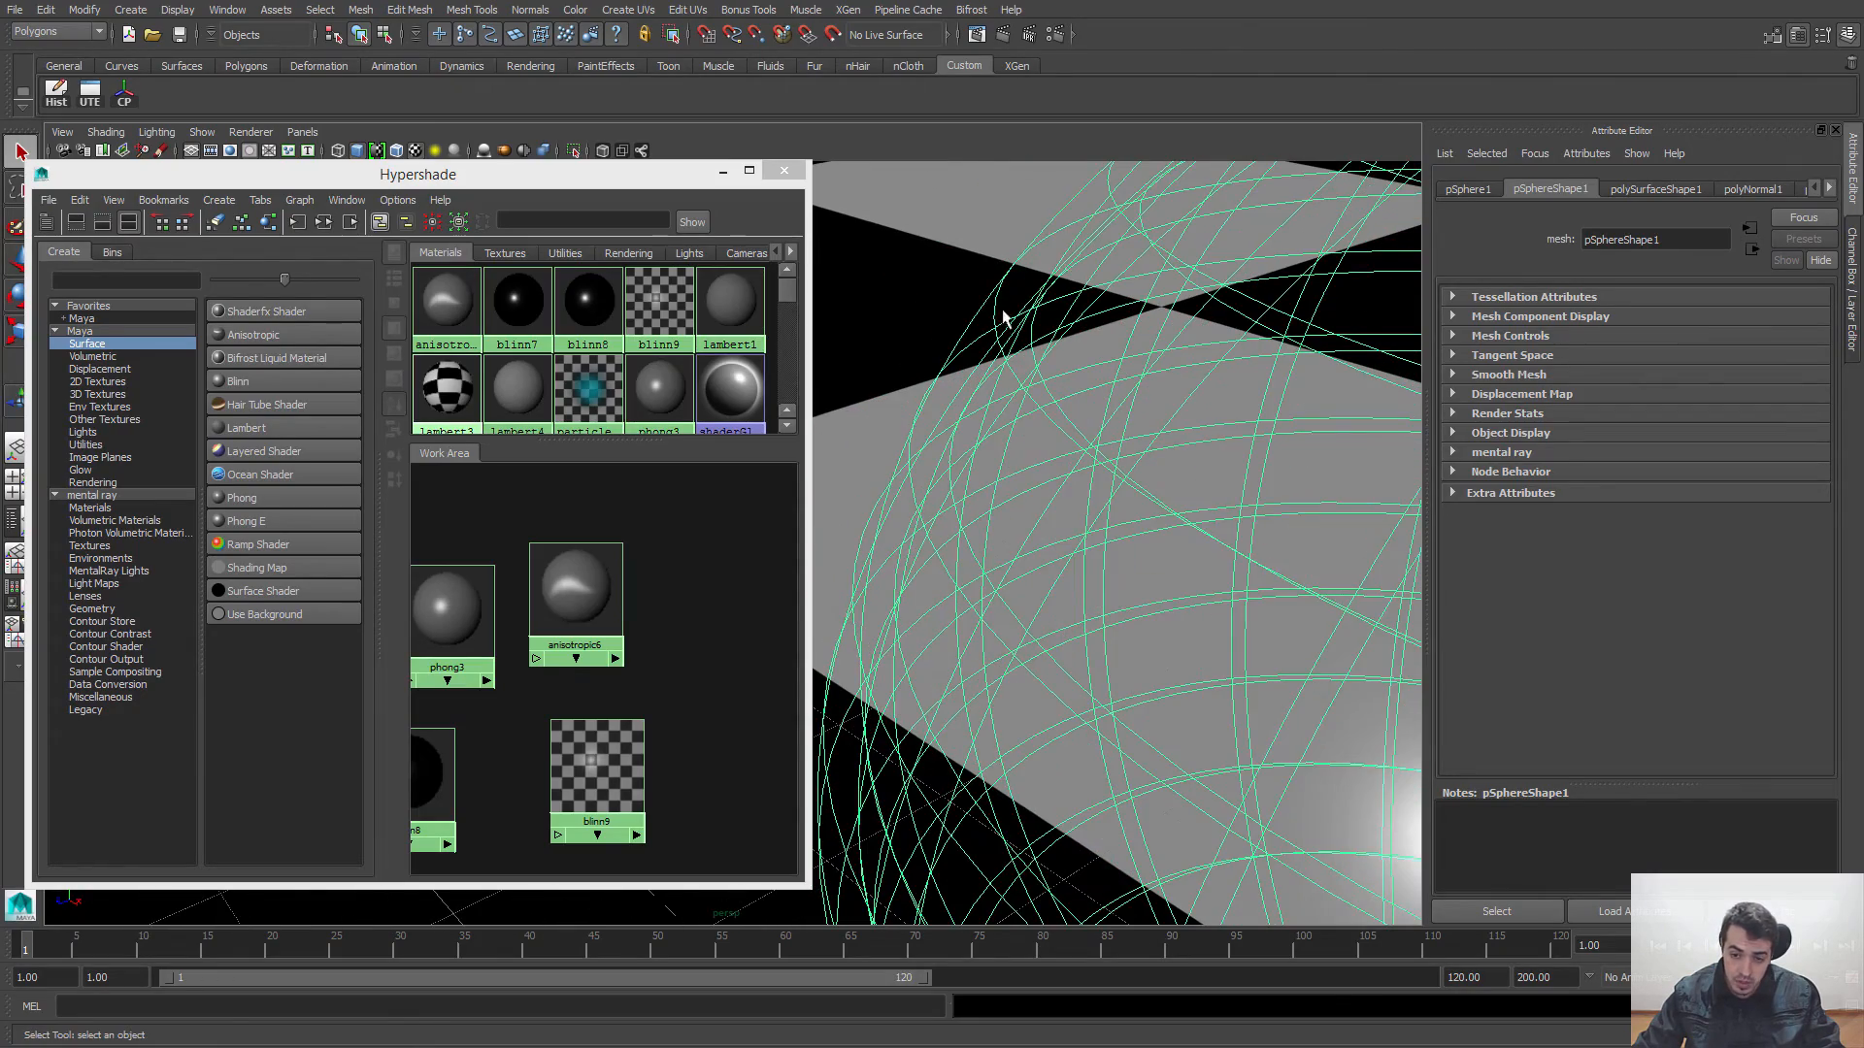
scroll(1164, 427, "down", 10)
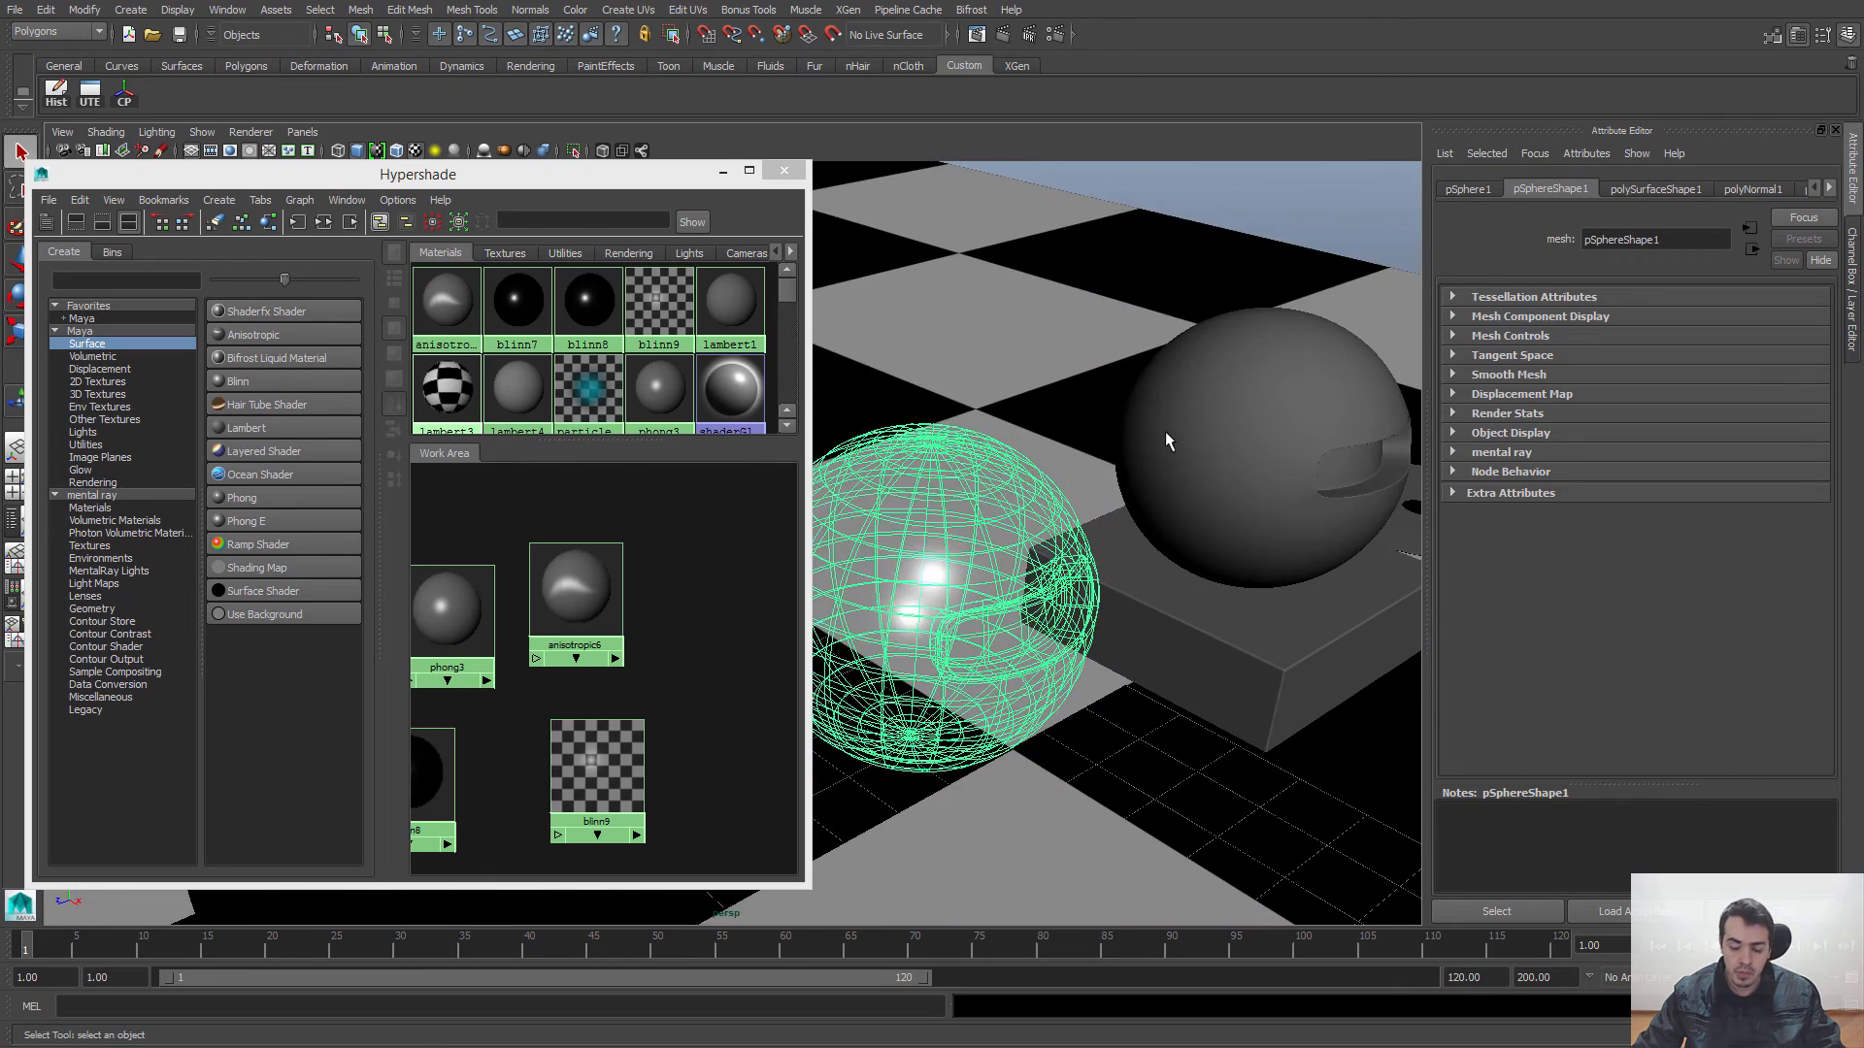
middle_click_drag(1165, 440, 1153, 396, "alt")
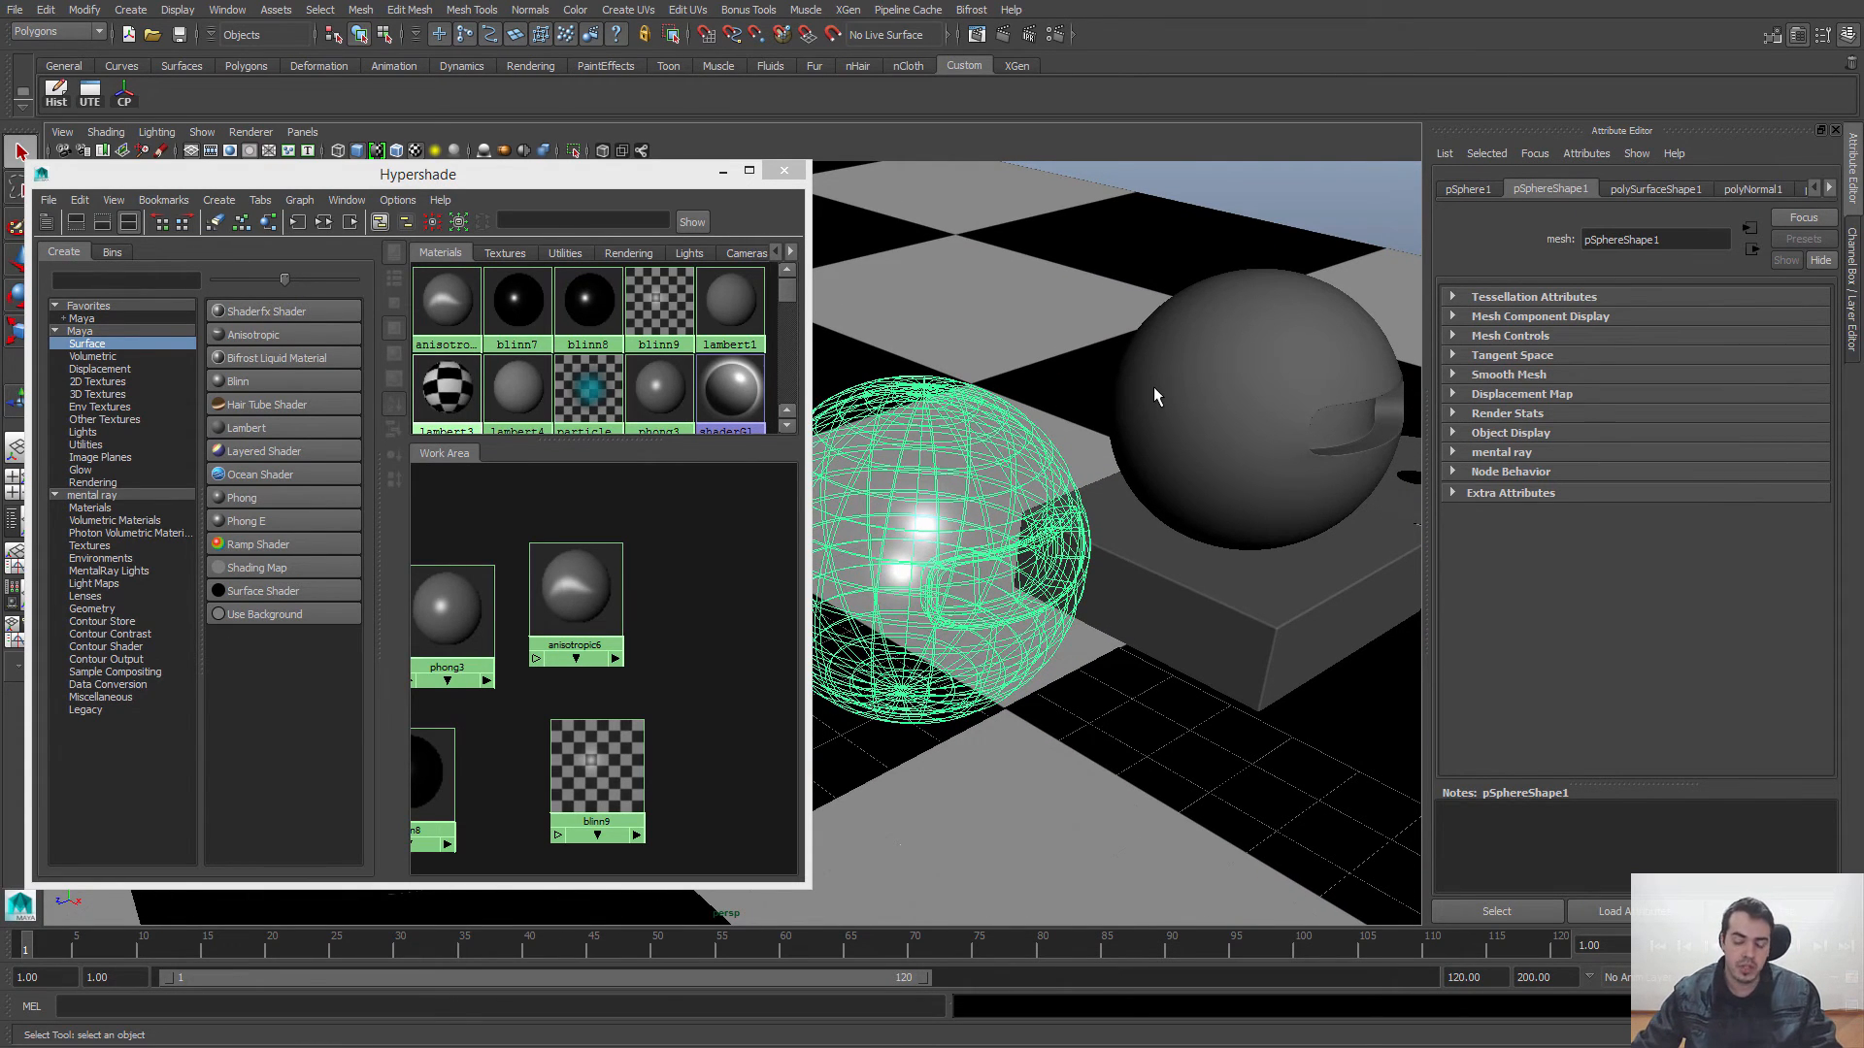
Step: Narrow the Hypershade window to uncover more of the viewport and switch the viewport to shaded display without textures
middle_click_drag(967, 534, 1077, 567, "alt")
left_click_drag(809, 610, 683, 619)
middle_click_drag(1031, 522, 1192, 497, "alt")
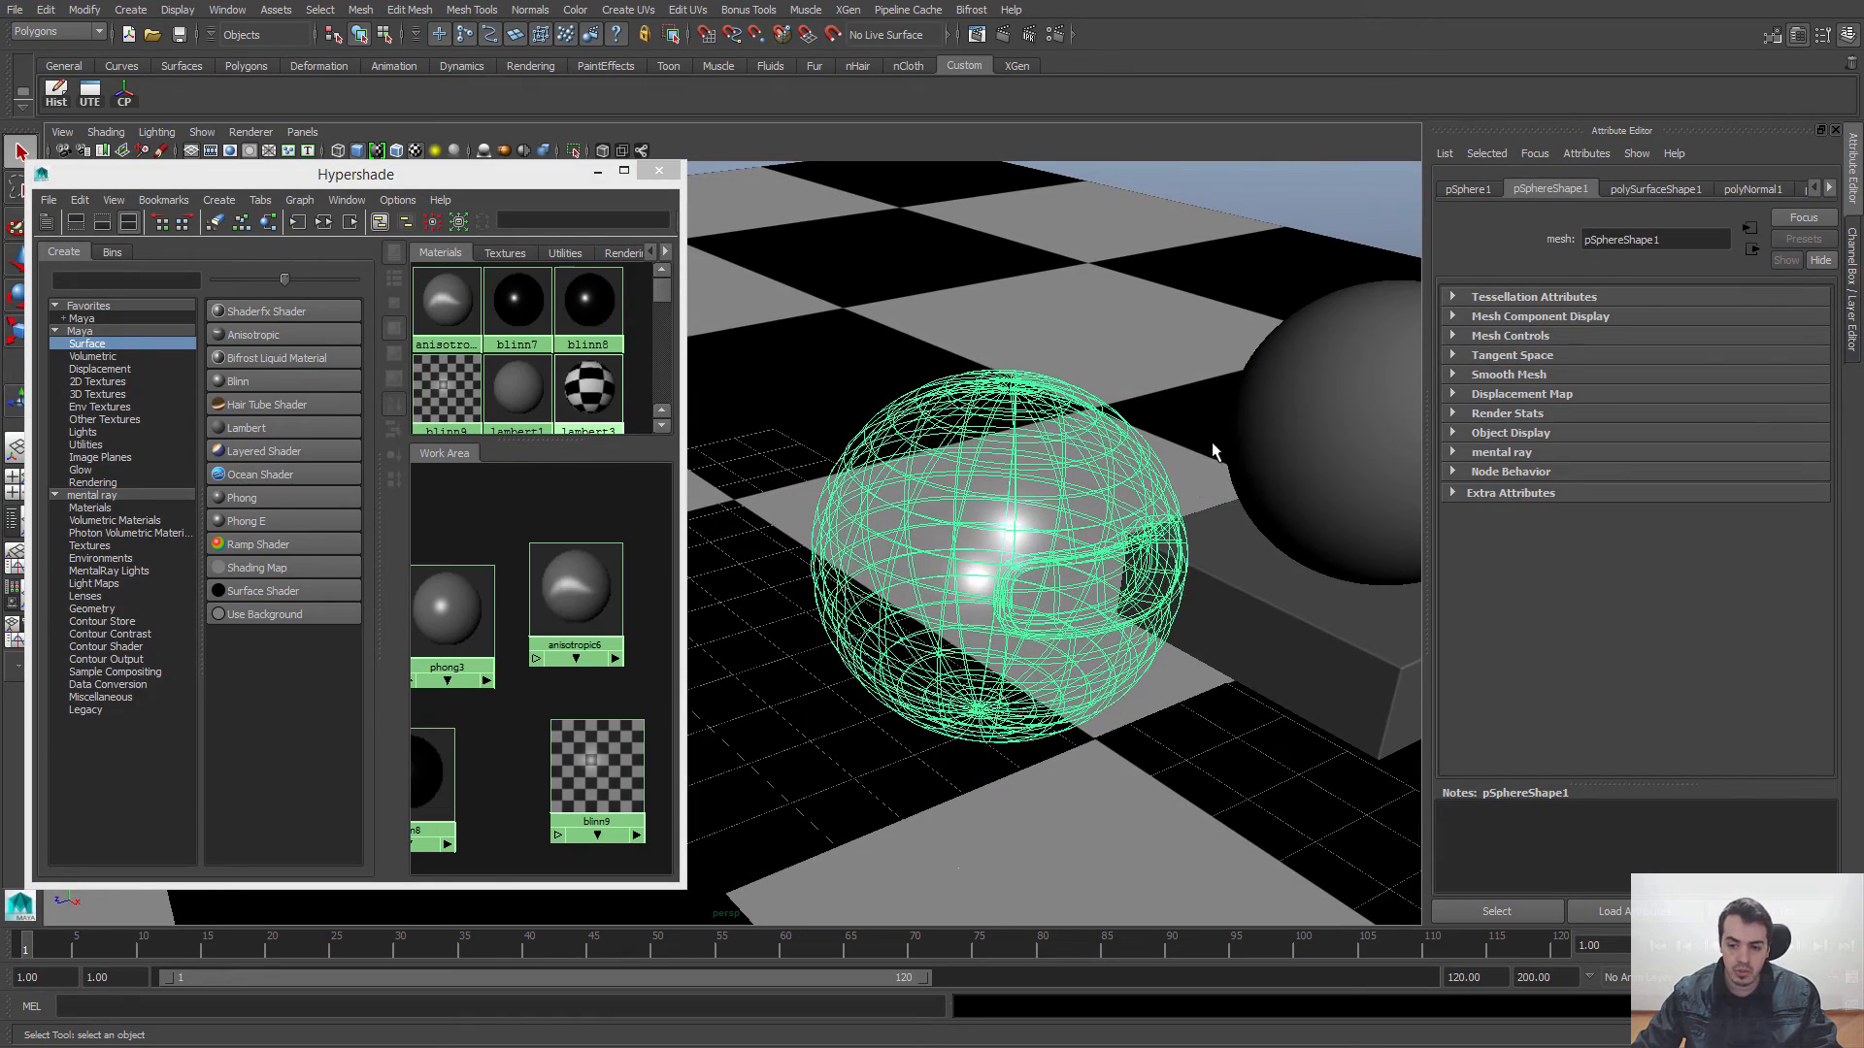
key("5")
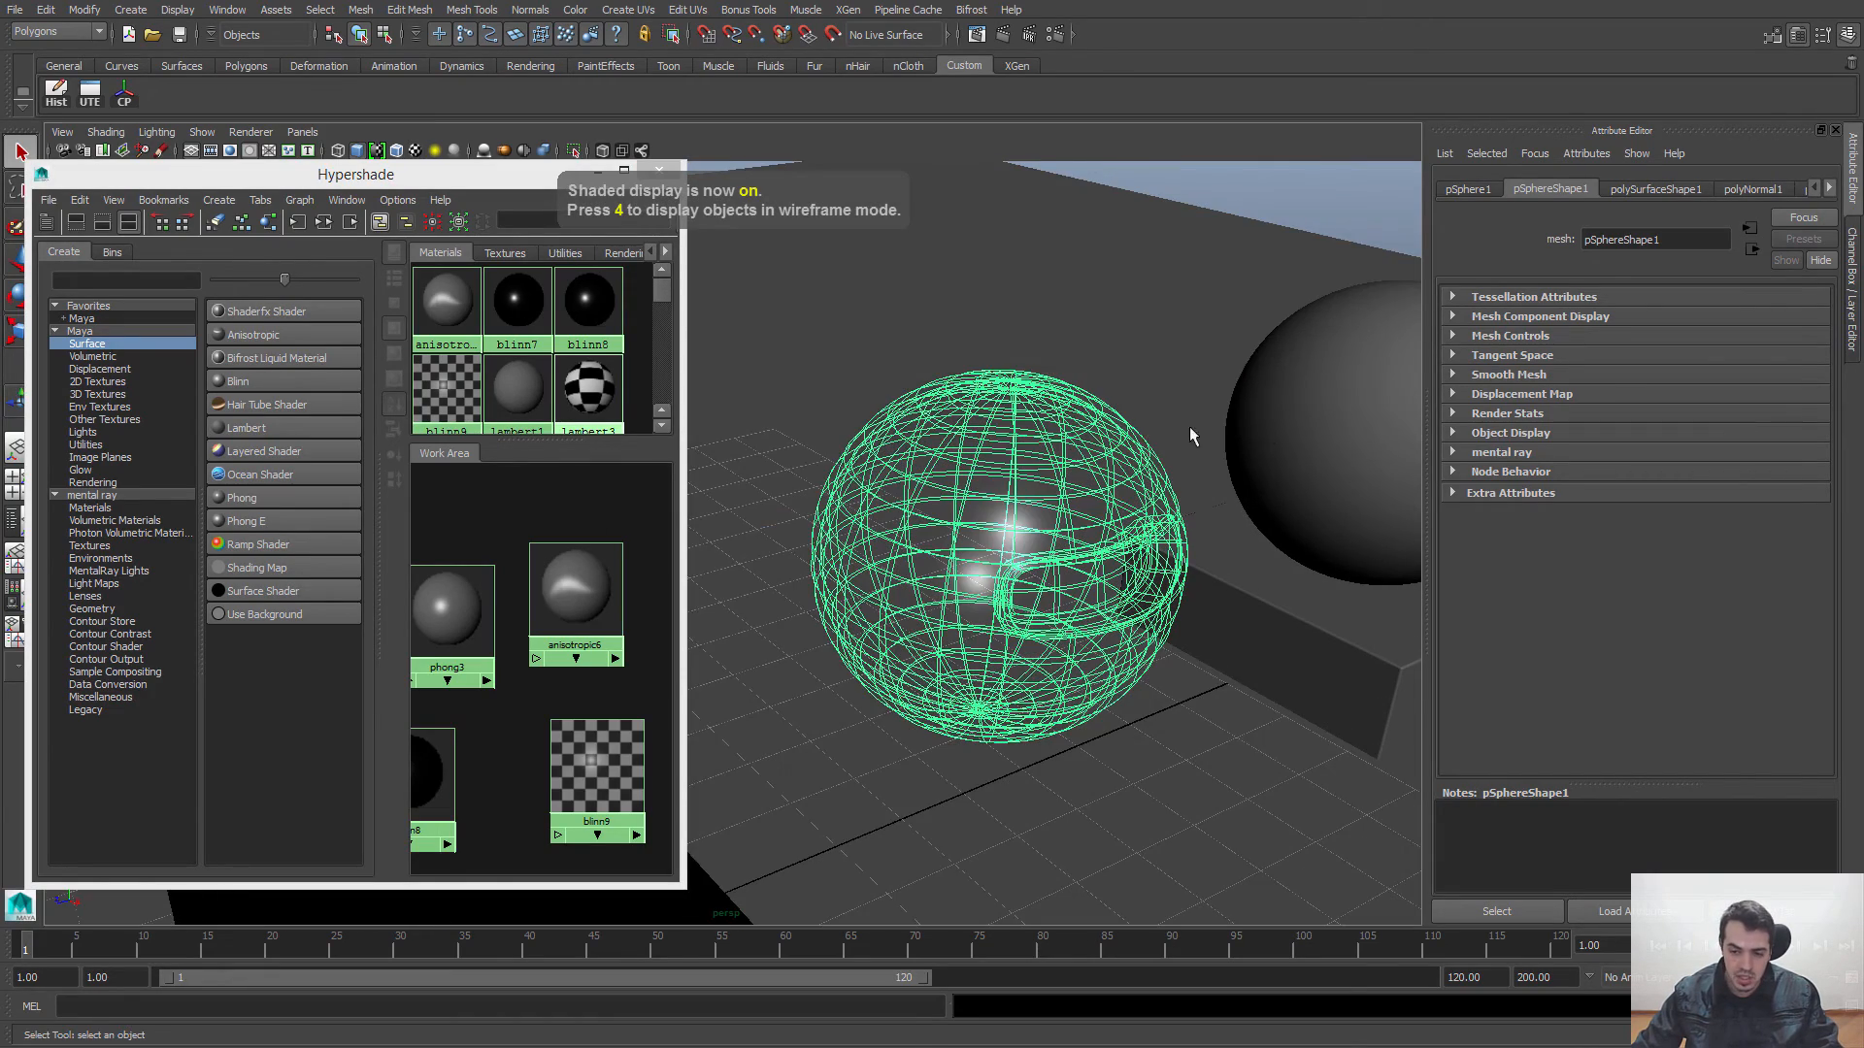
Step: Create a polygon sphere at the grid centre and raise it to about 17.4 cm in Y, above the floor
middle_click_drag(1251, 433, 1213, 486, "alt")
right_click_drag(1058, 460, 1097, 215, "alt")
middle_click_drag(1097, 216, 1154, 346, "alt")
left_click(1153, 346)
key("space")
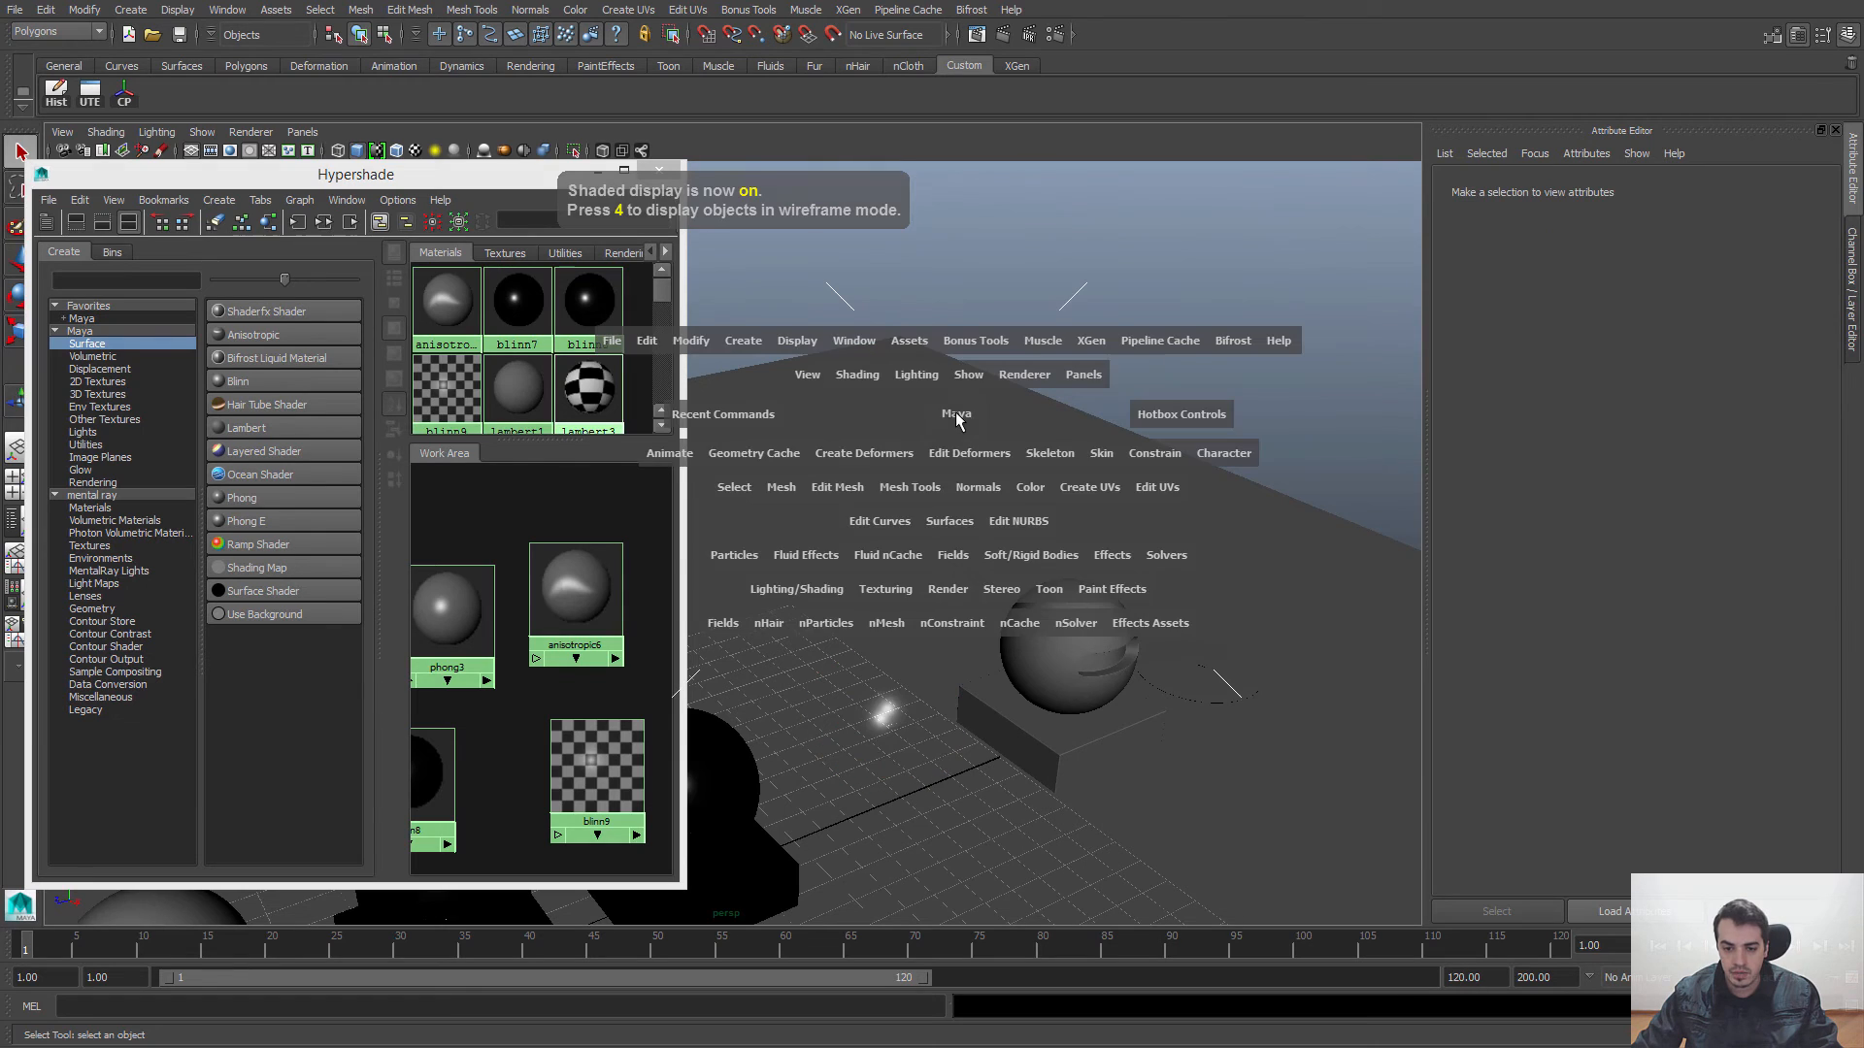
left_click(742, 341)
mouse_move(825, 386)
left_click(981, 408)
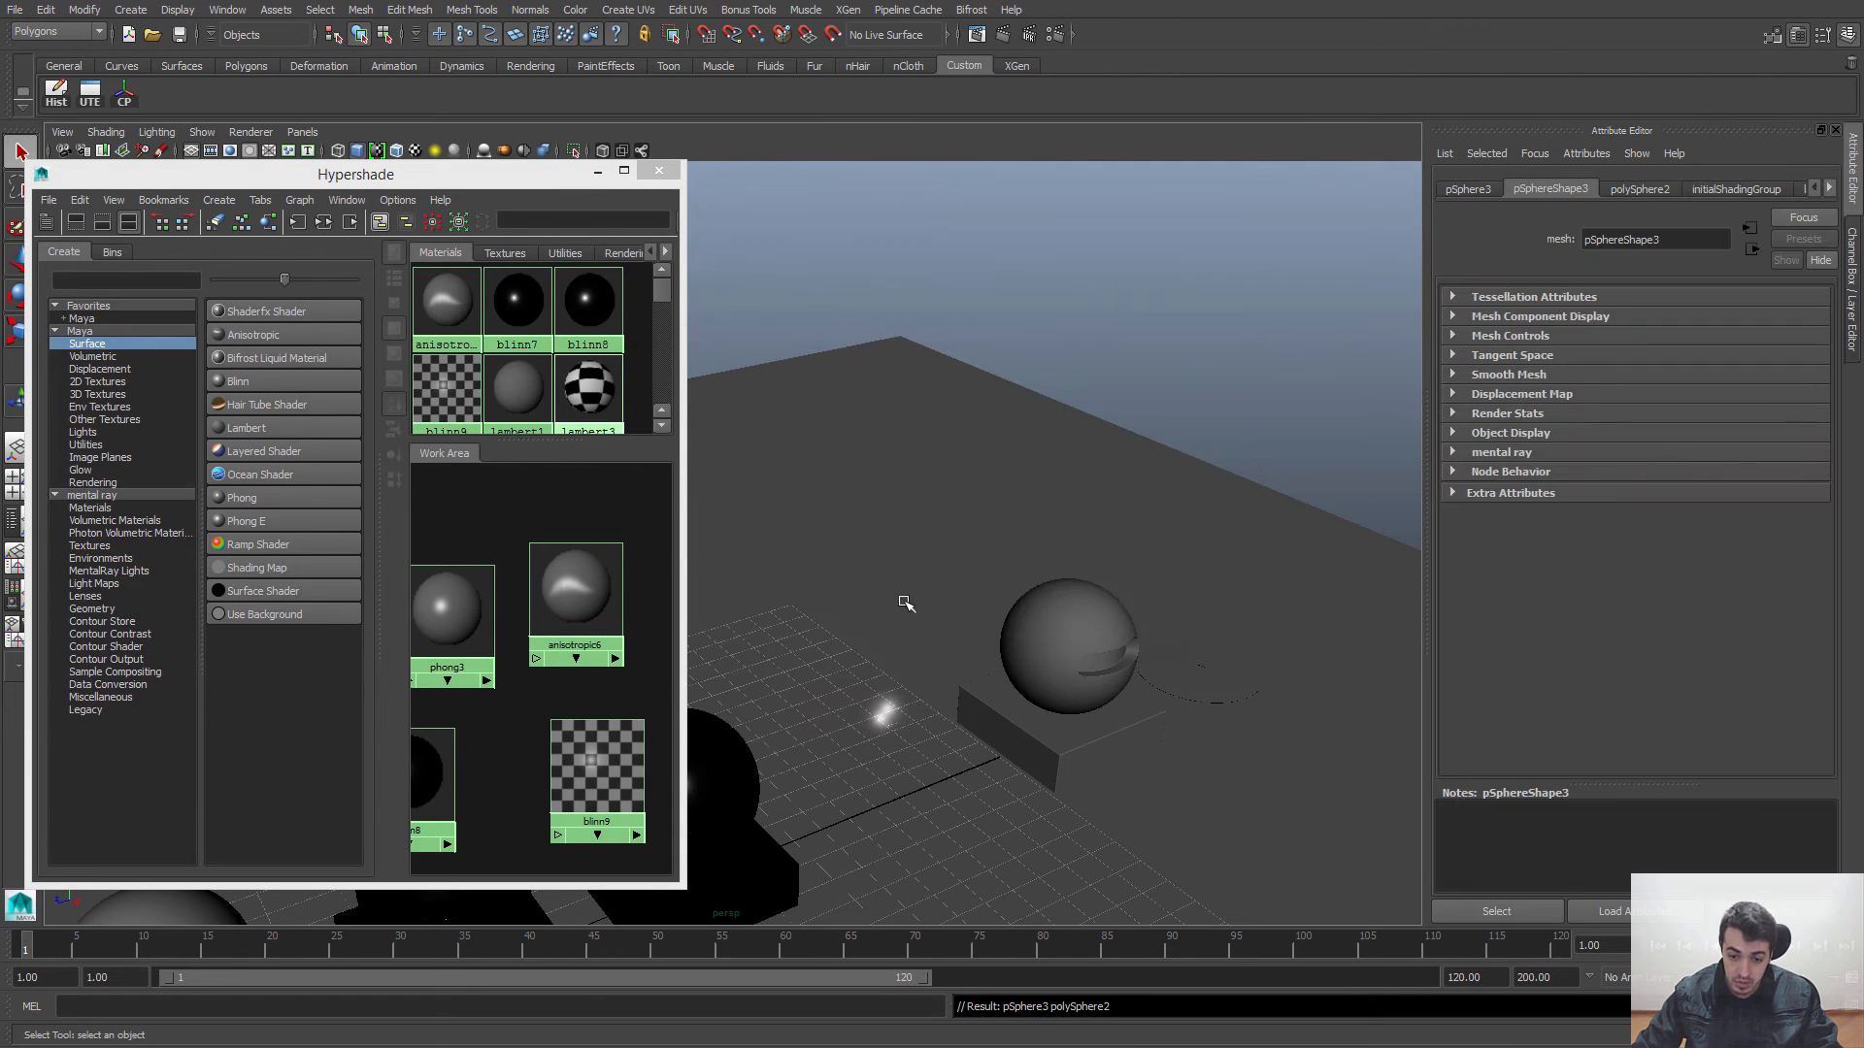
key("w")
middle_click_drag(749, 799, 836, 754, "alt")
left_click_drag(896, 743, 1085, 118)
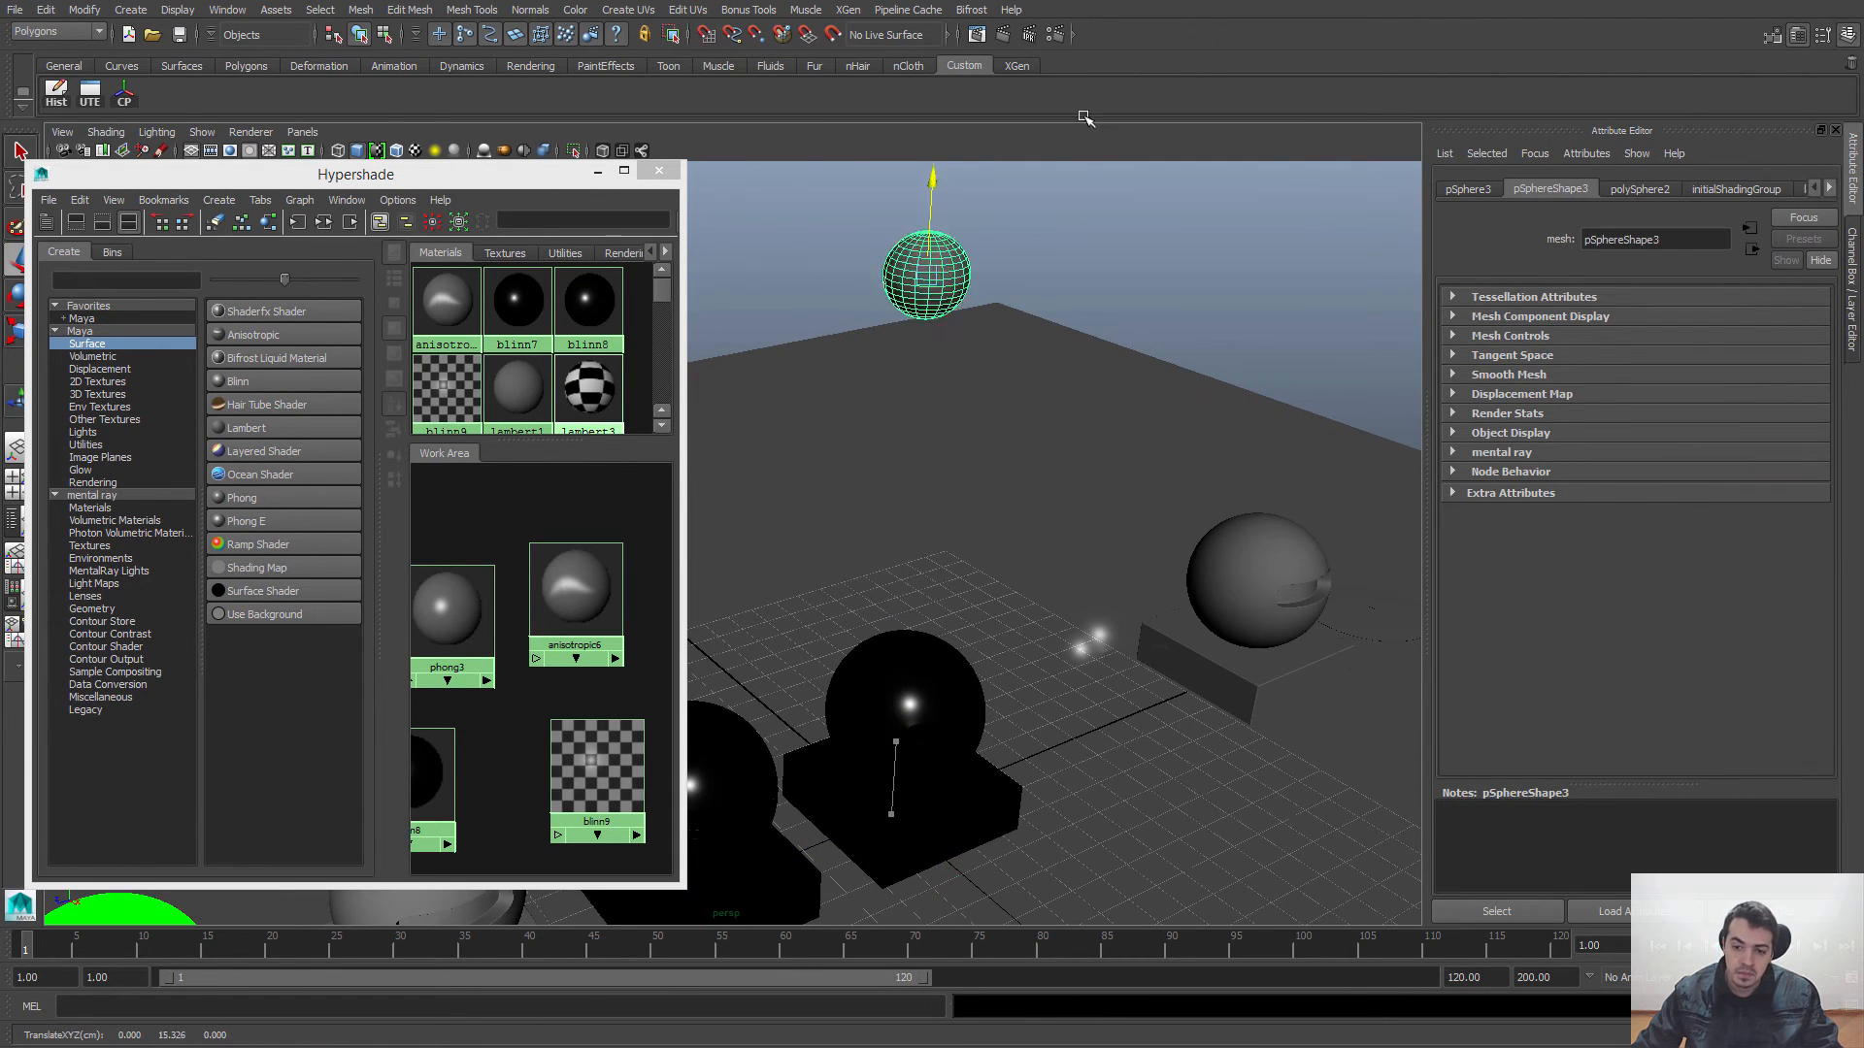
Step: Select all faces of the new polygon sphere and extrude them outward by about 0.054 in local Z
middle_click_drag(1097, 404, 1052, 521, "alt")
right_click_drag(1052, 520, 1090, 391, "alt")
middle_click_drag(1090, 392, 1070, 473, "alt")
left_click_drag(1070, 473, 1003, 388, "alt")
middle_click_drag(1003, 388, 980, 461, "alt")
key("q")
right_click_drag(903, 225, 859, 233)
left_click_drag(763, 169, 1029, 439)
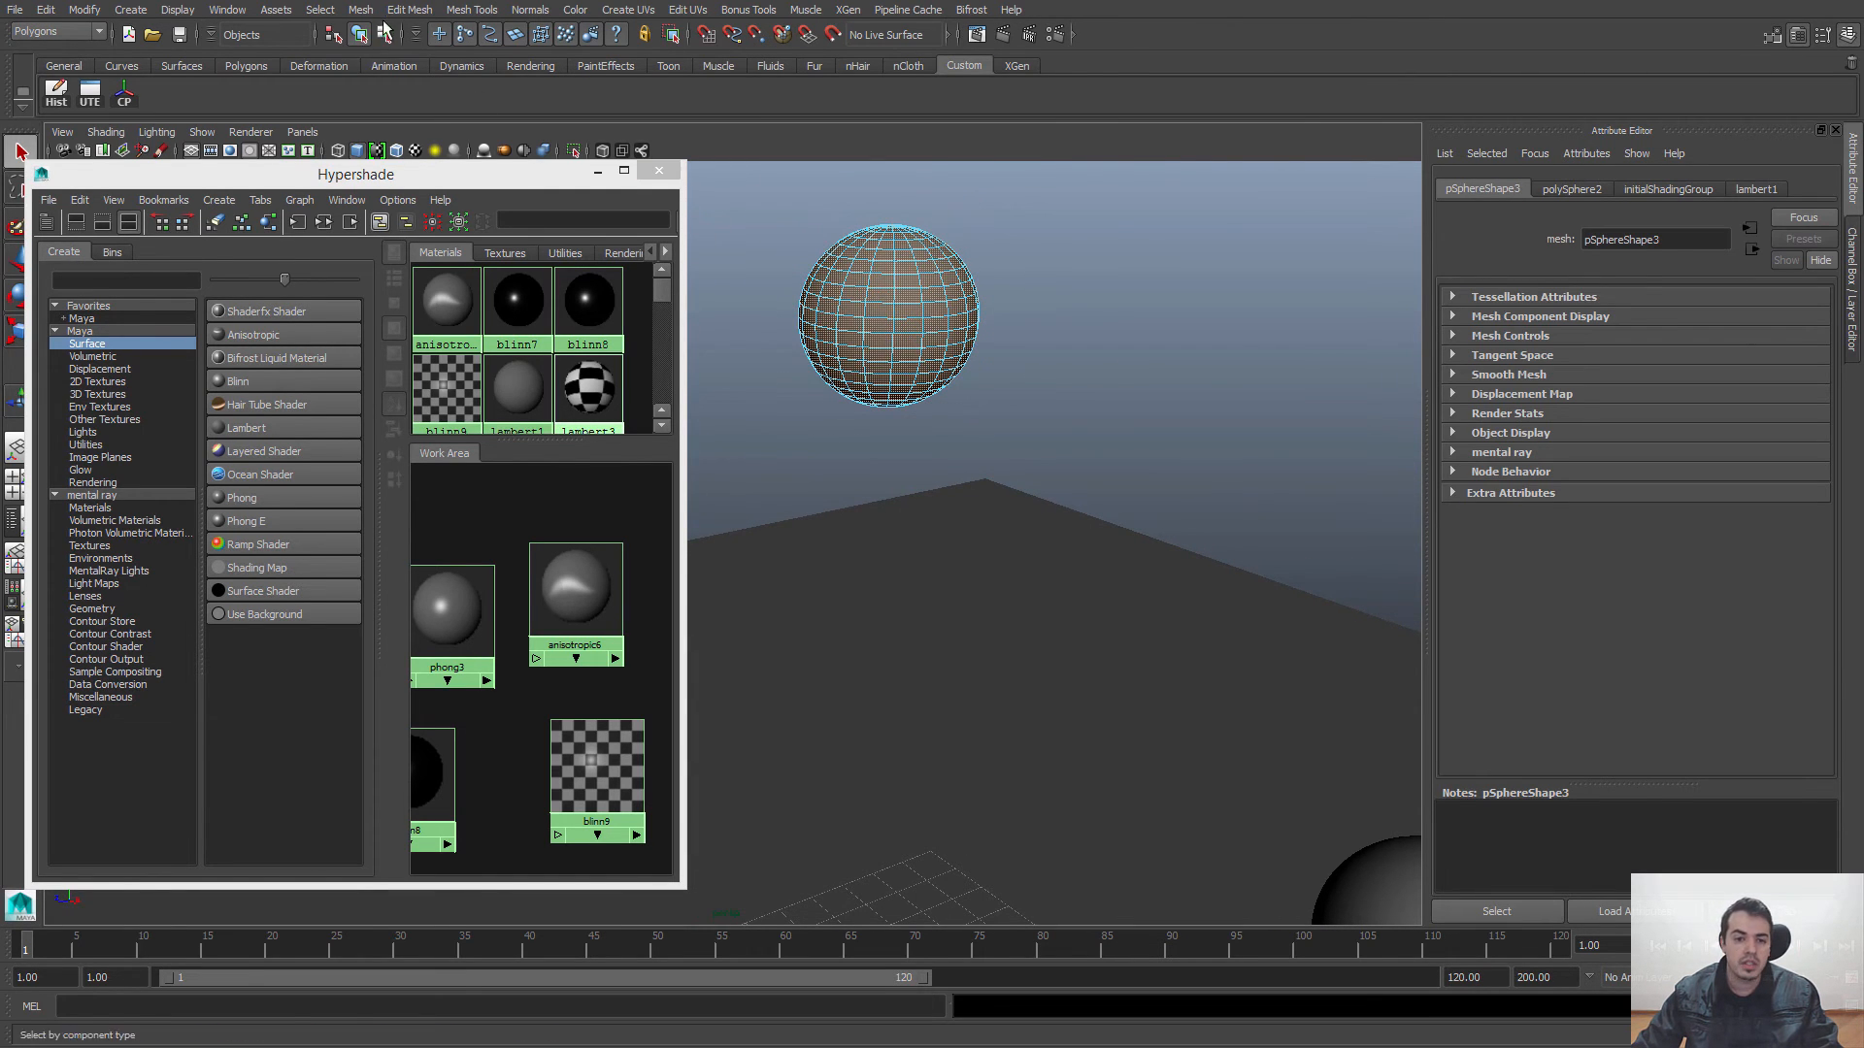
left_click(407, 10)
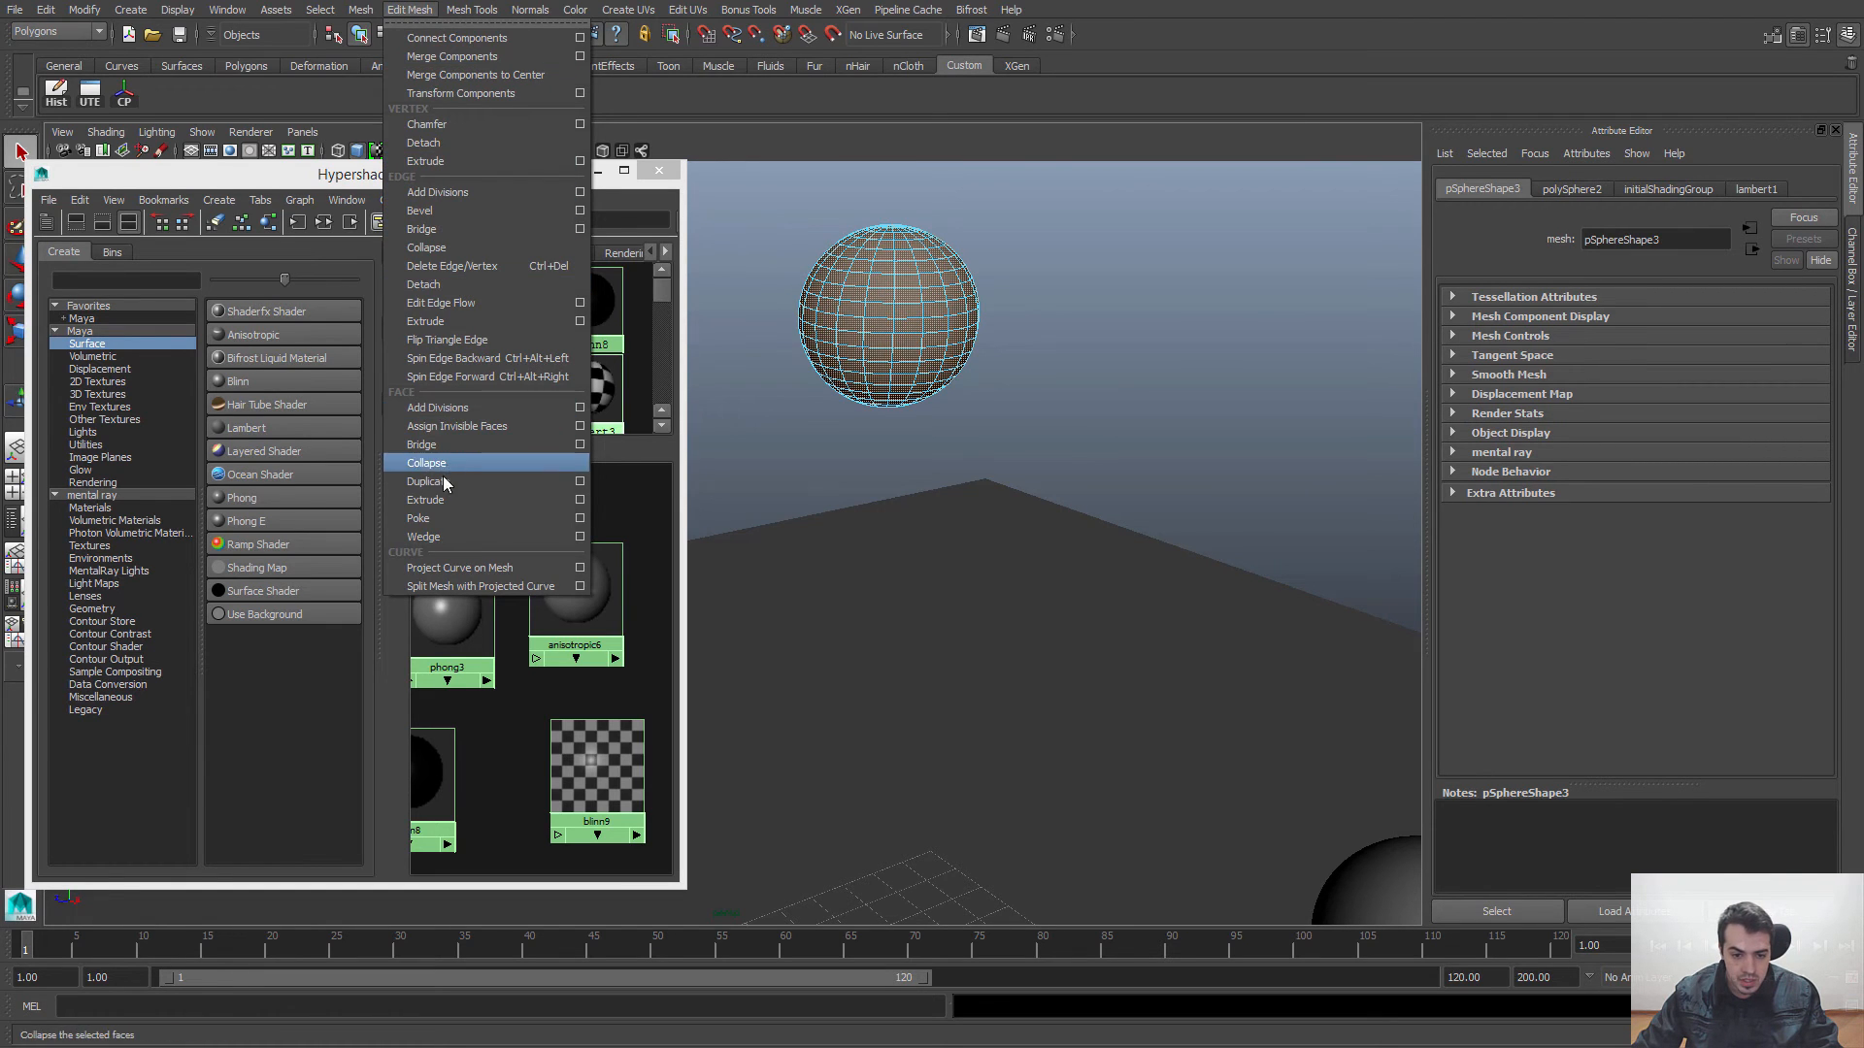
left_click(427, 499)
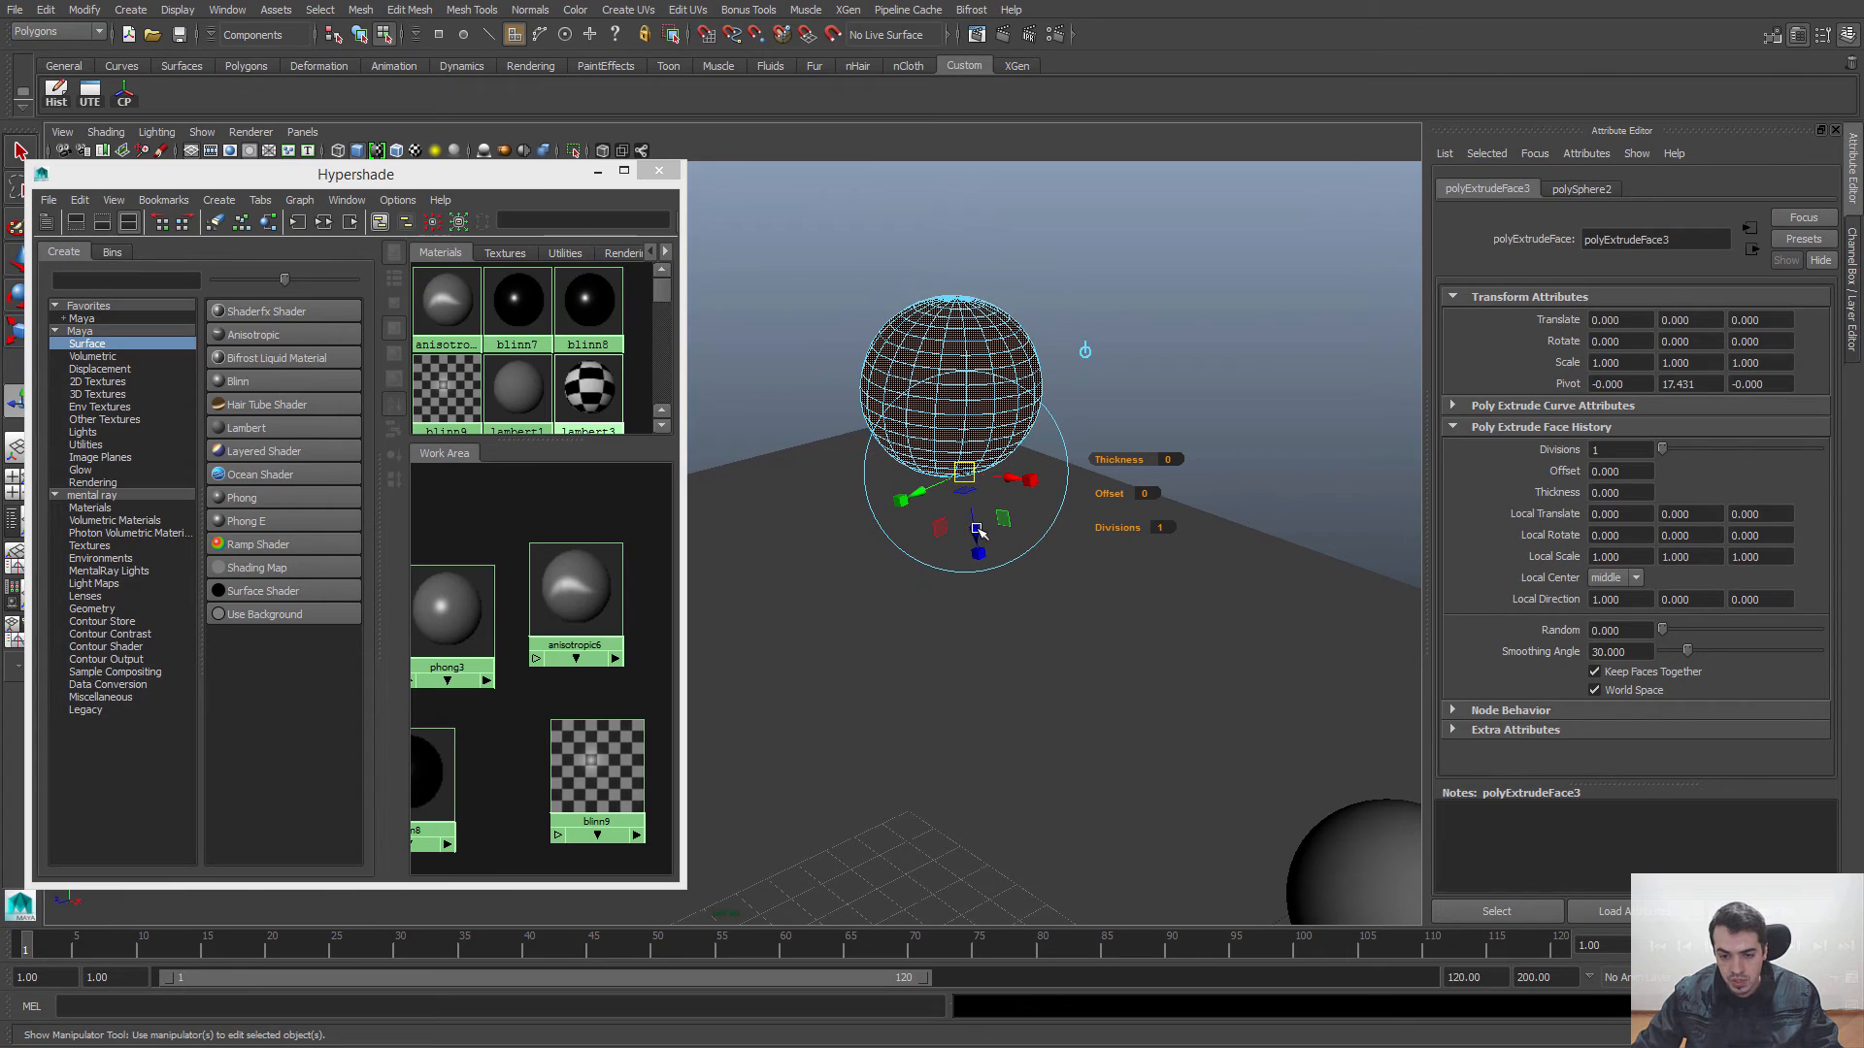
left_click_drag(974, 528, 986, 533)
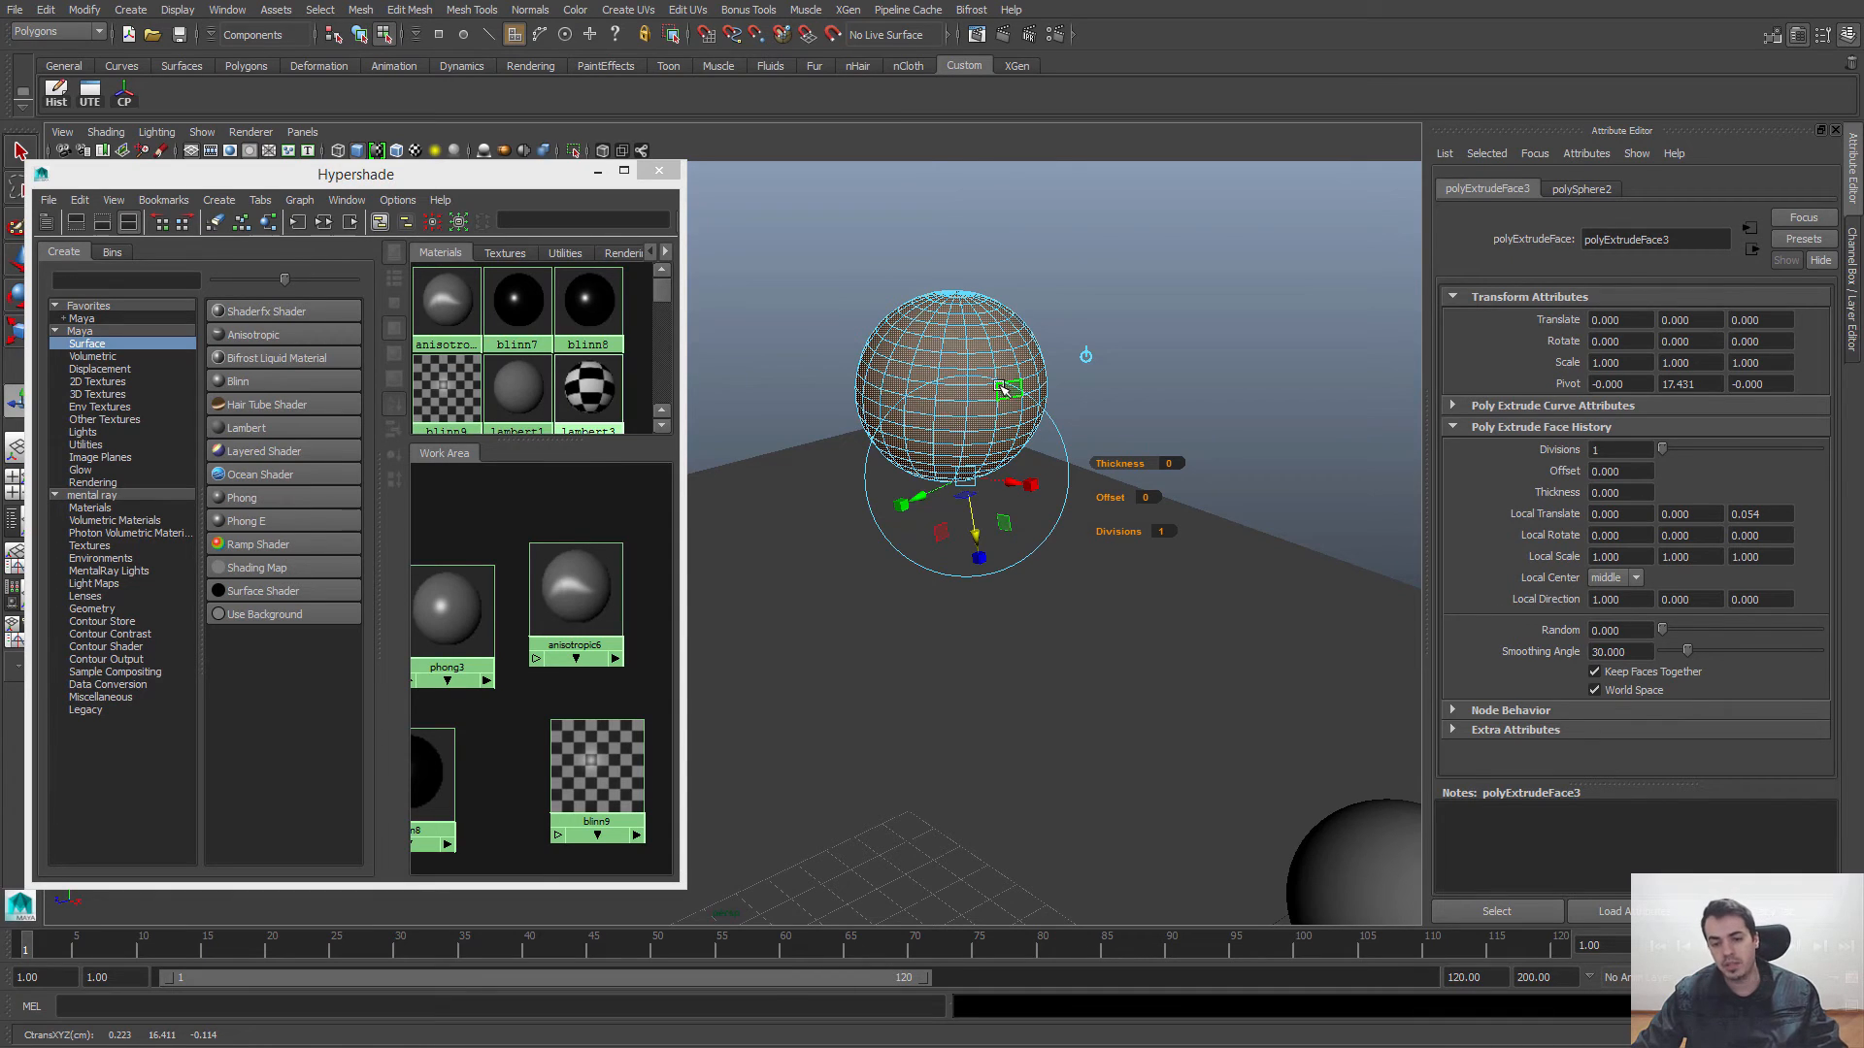
Step: Return to object selection and delete the extruded demonstration sphere
key("q")
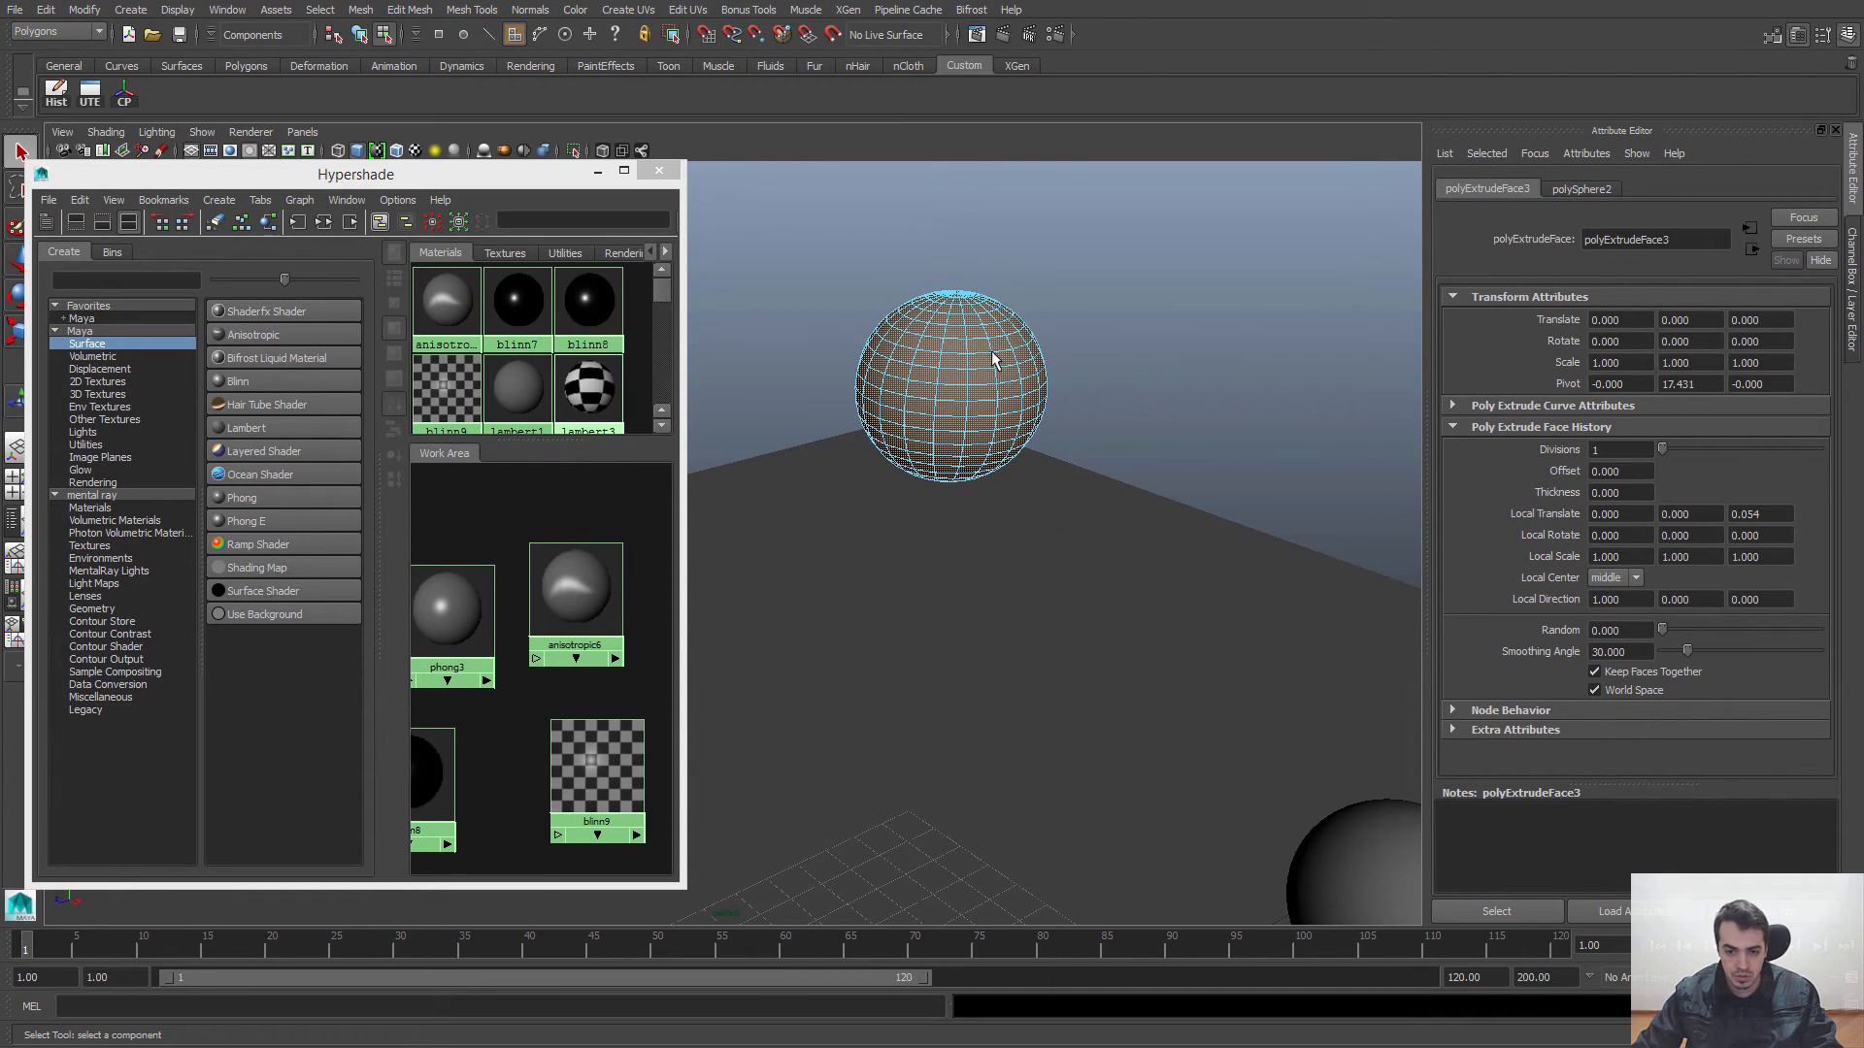
right_click_drag(993, 363, 1056, 335)
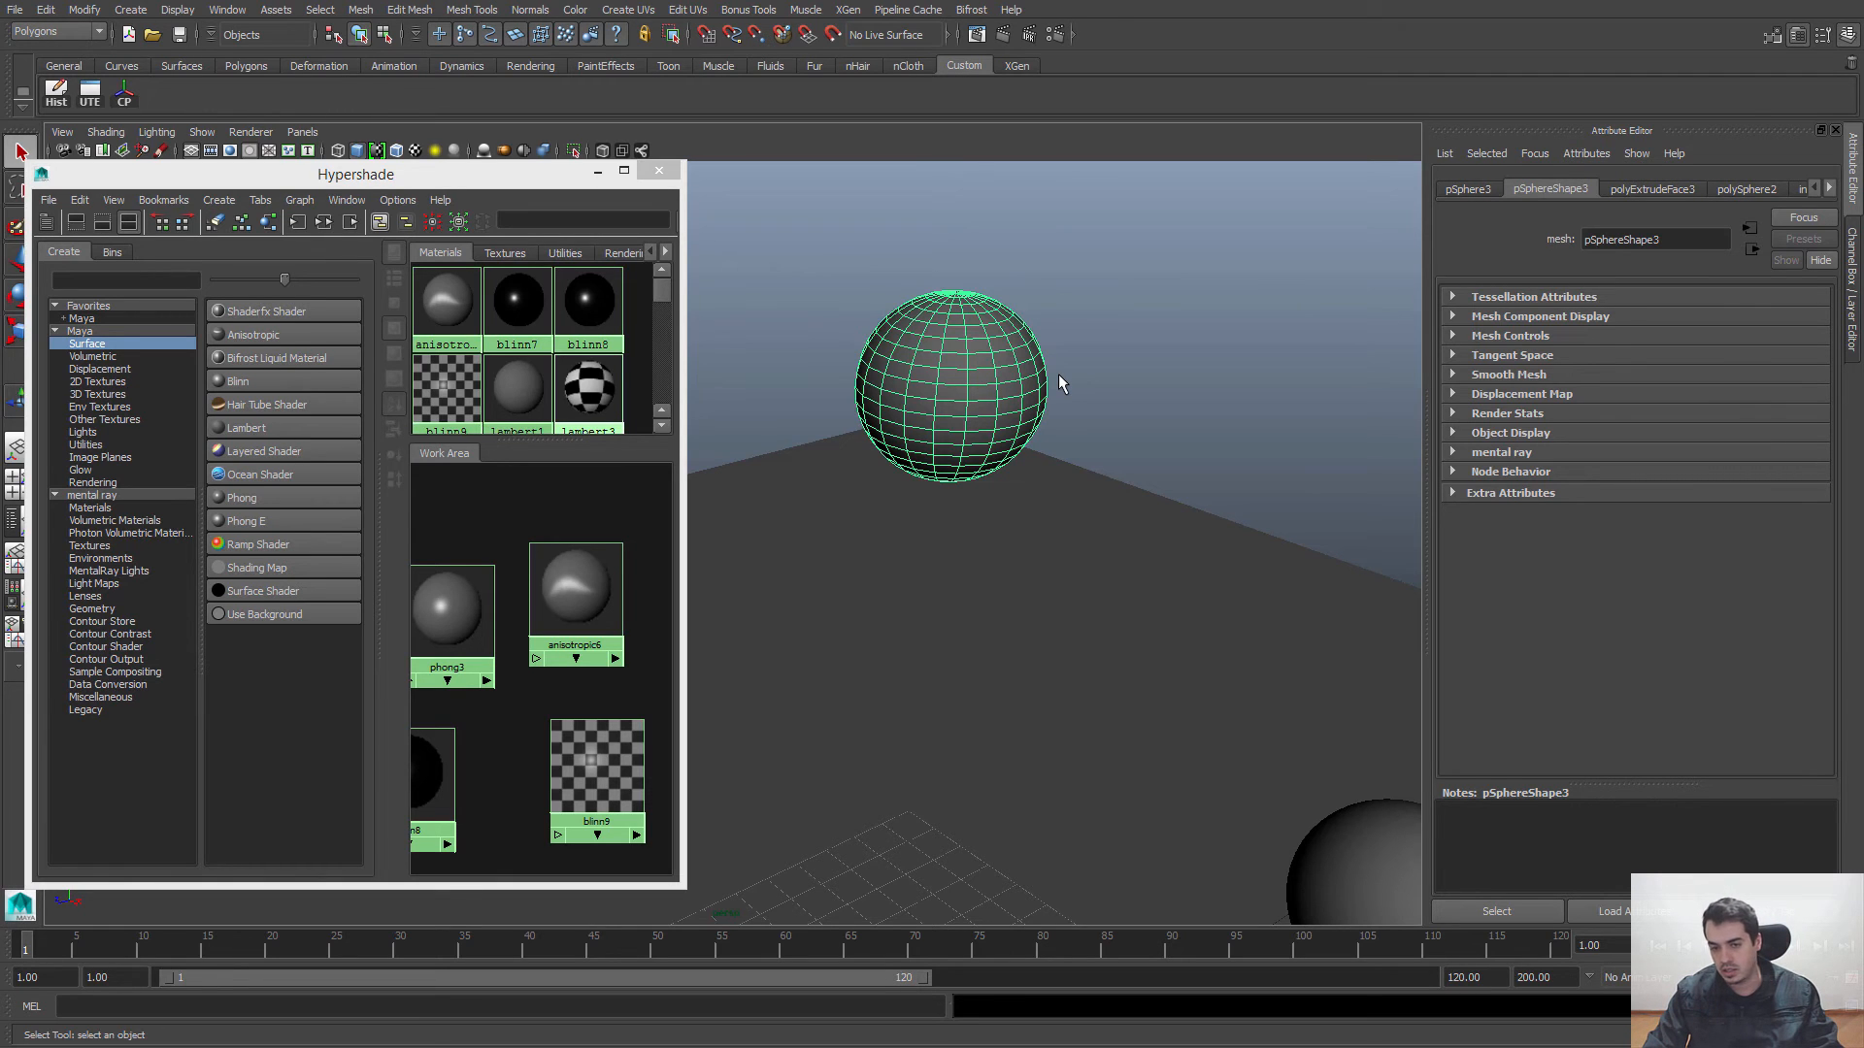
key("Delete")
Step: Select the transparent sphere and examine its geometry beside the grey sphere
right_click_drag(1058, 375, 718, 475, "alt")
middle_click_drag(1121, 495, 1046, 306, "alt")
left_click(876, 590)
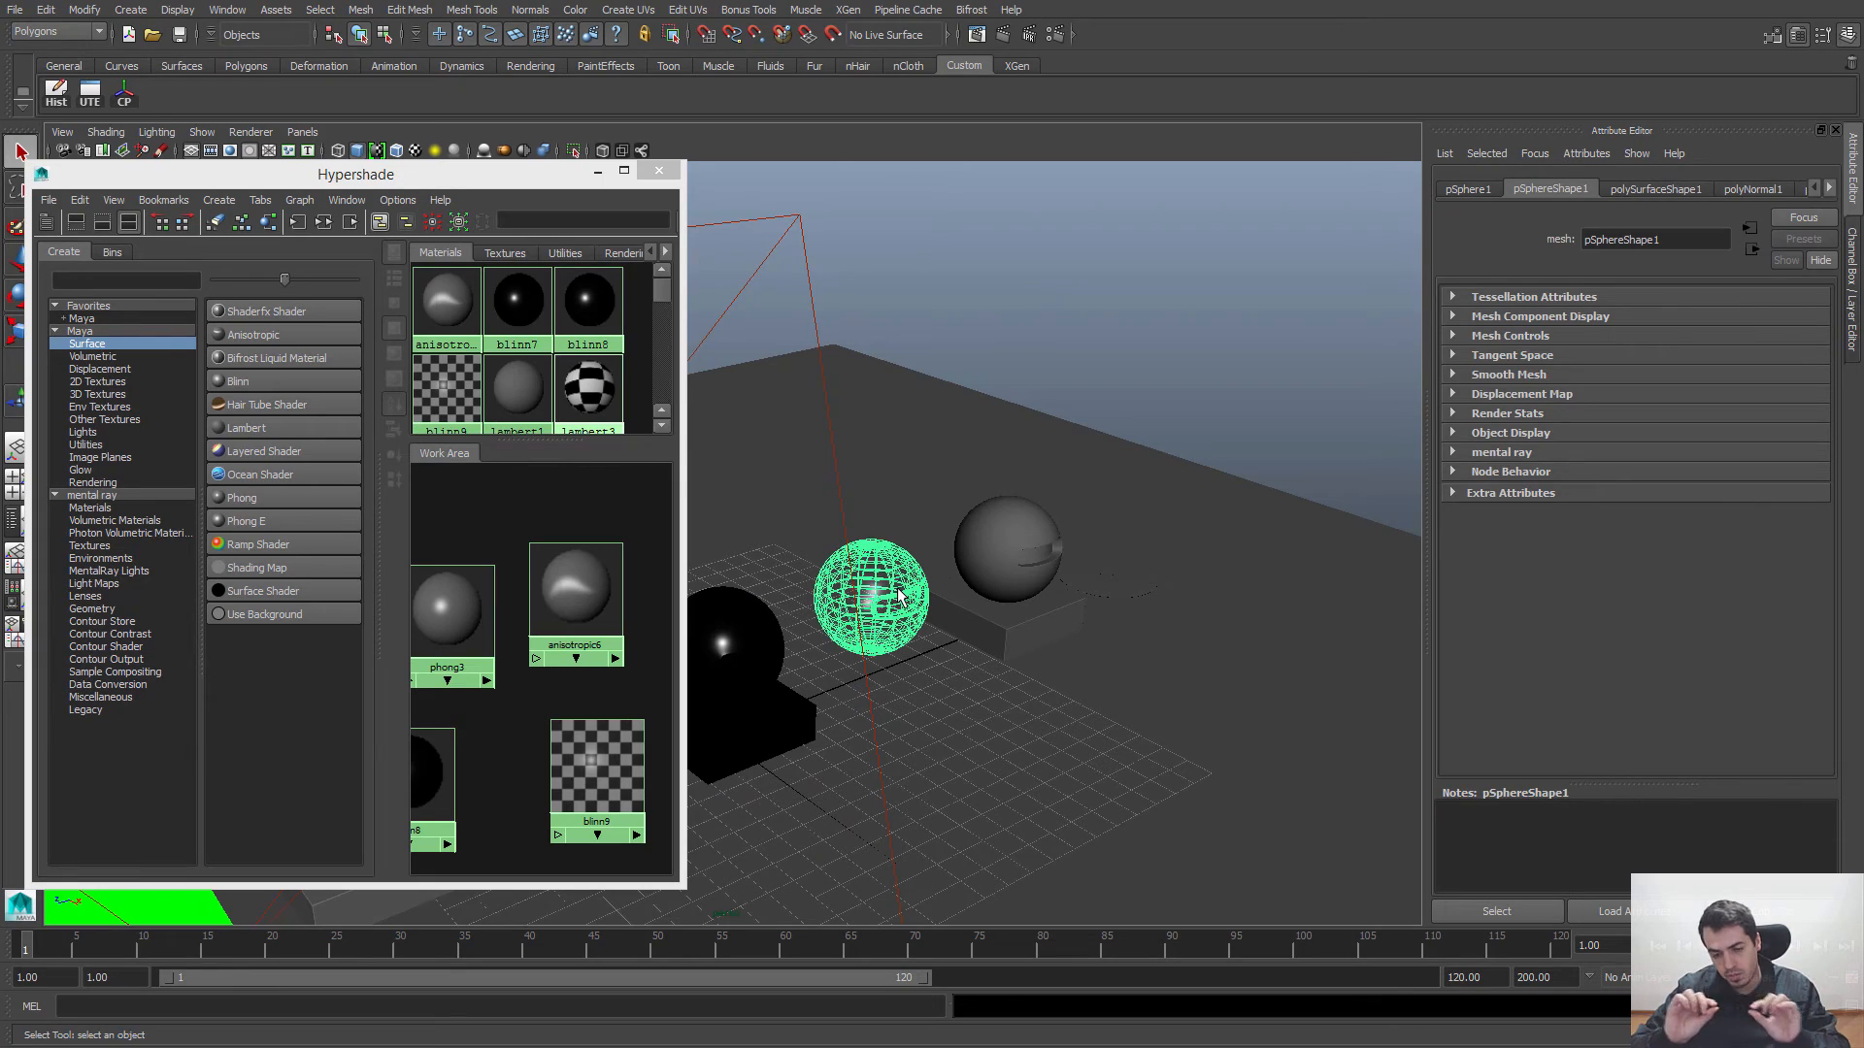
middle_click_drag(873, 570, 880, 543, "alt")
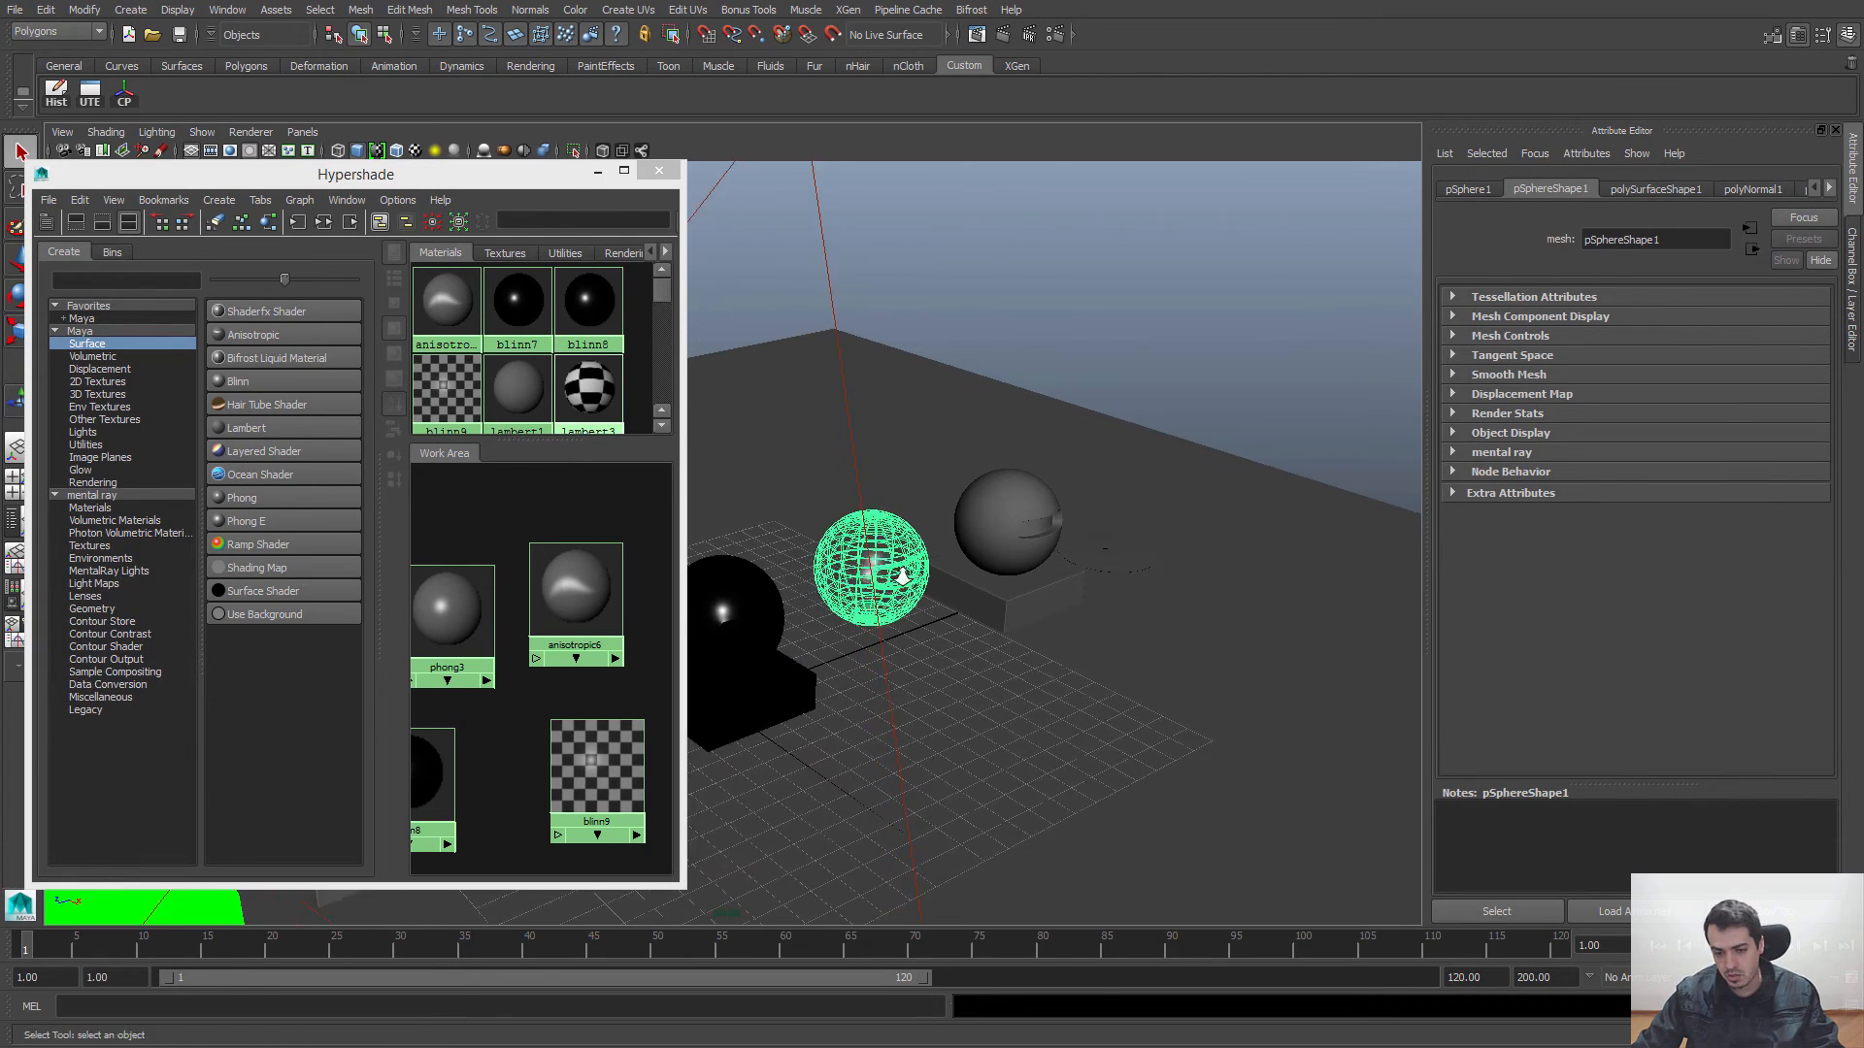
right_click_drag(880, 544, 1048, 641, "alt")
middle_click_drag(1048, 641, 891, 577, "alt")
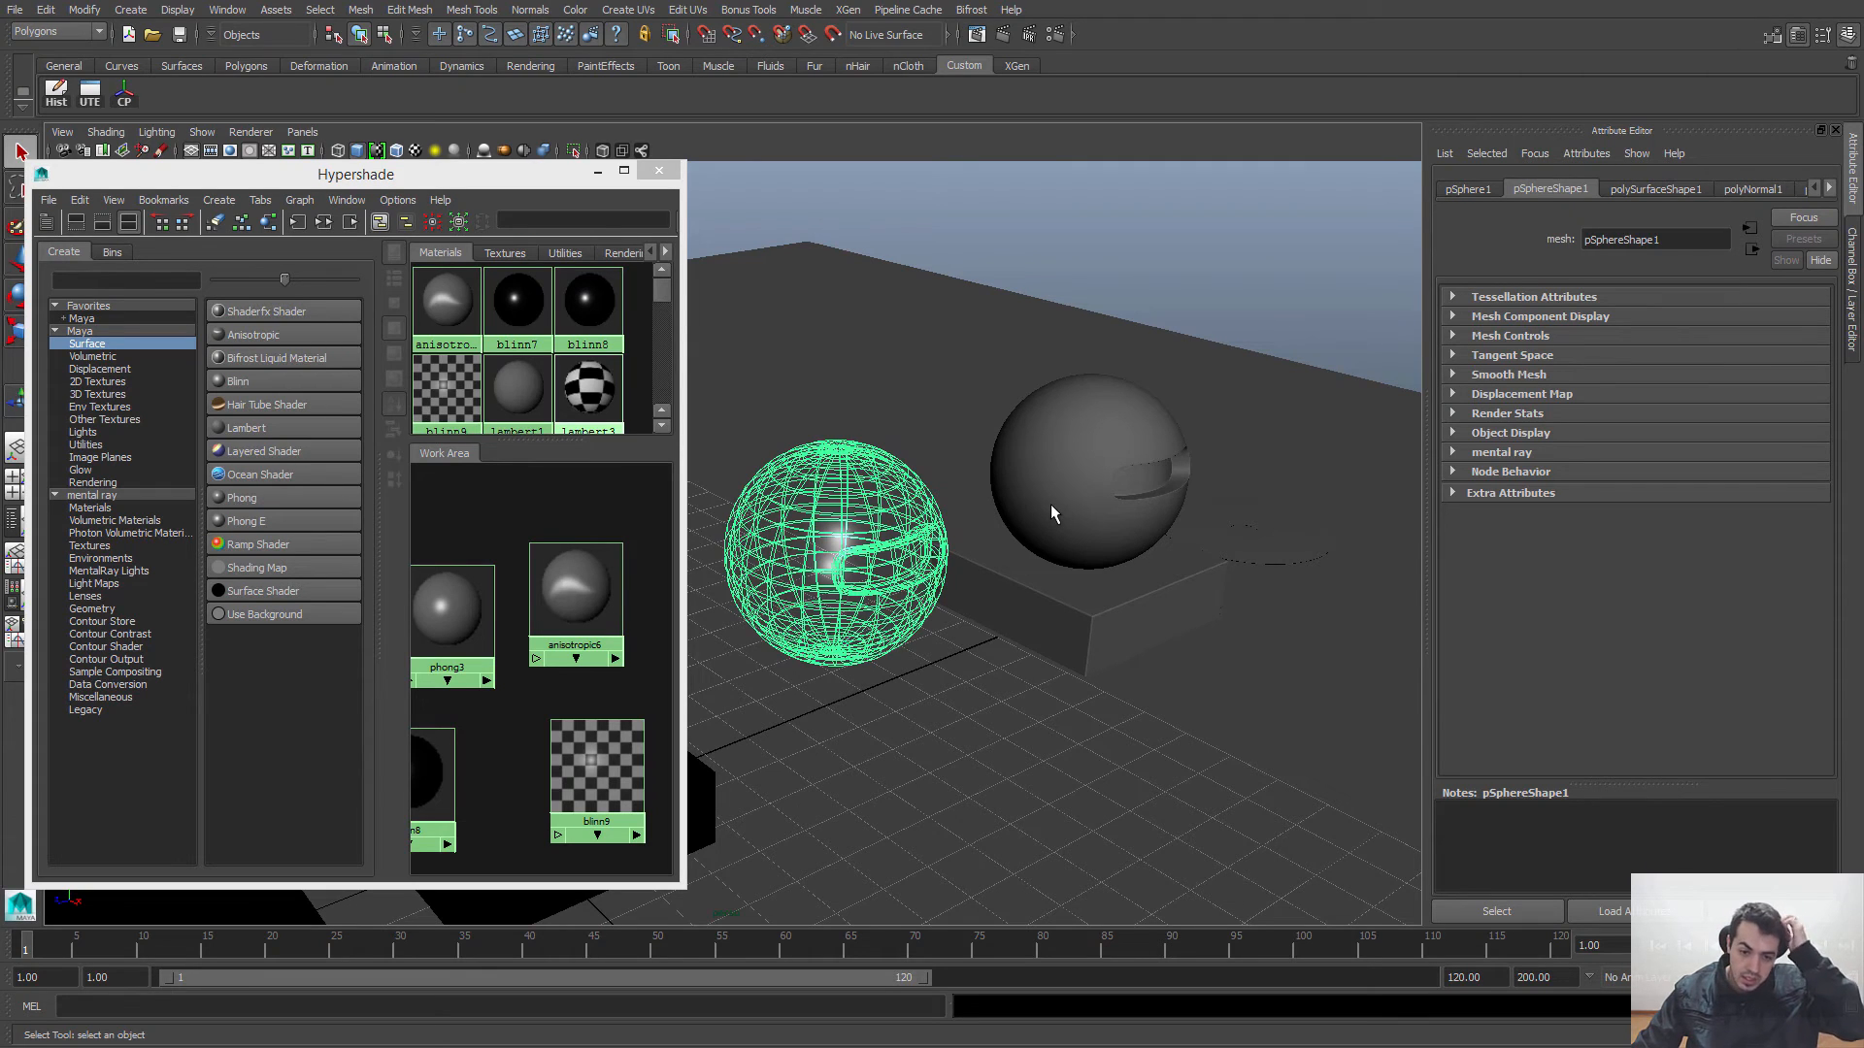
Step: Check the objects of the opaque grey model by selecting its base and its sphere
left_click_drag(1133, 527, 1145, 642, "alt")
left_click(1130, 503)
left_click(1116, 625)
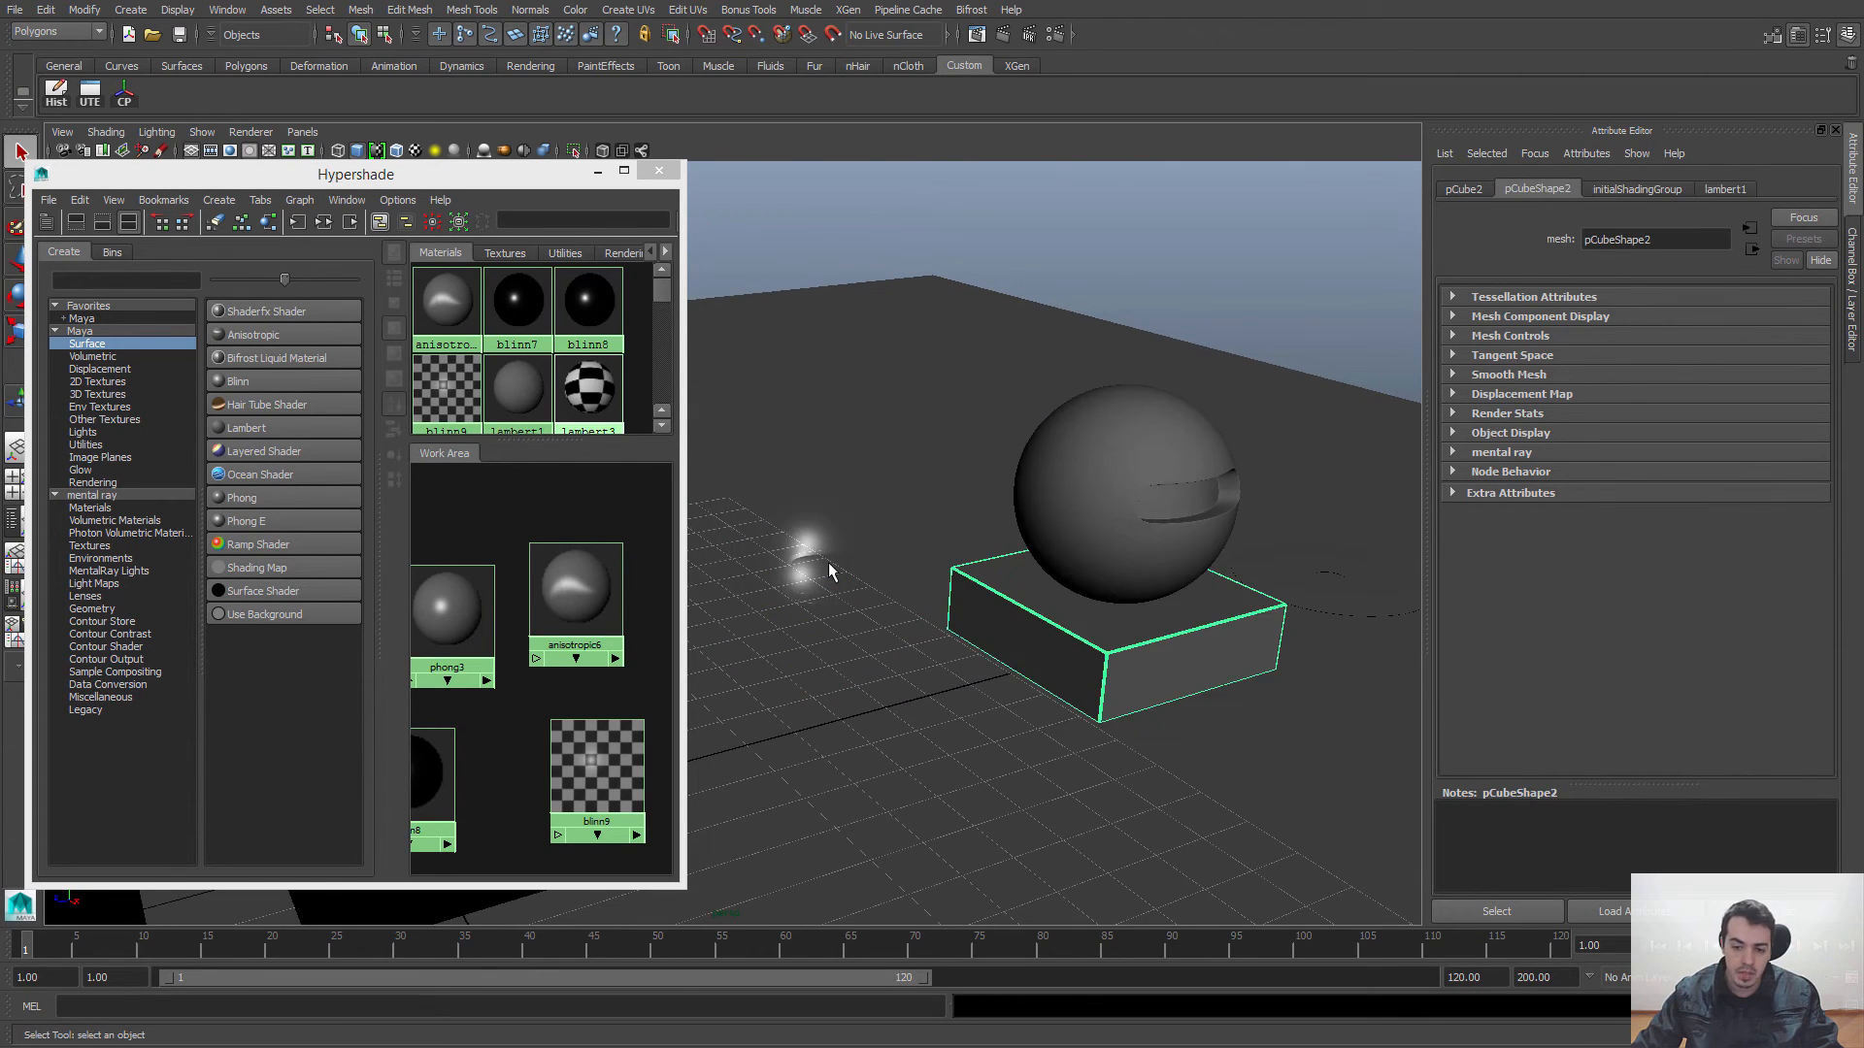
left_click(829, 562)
left_click(1092, 588)
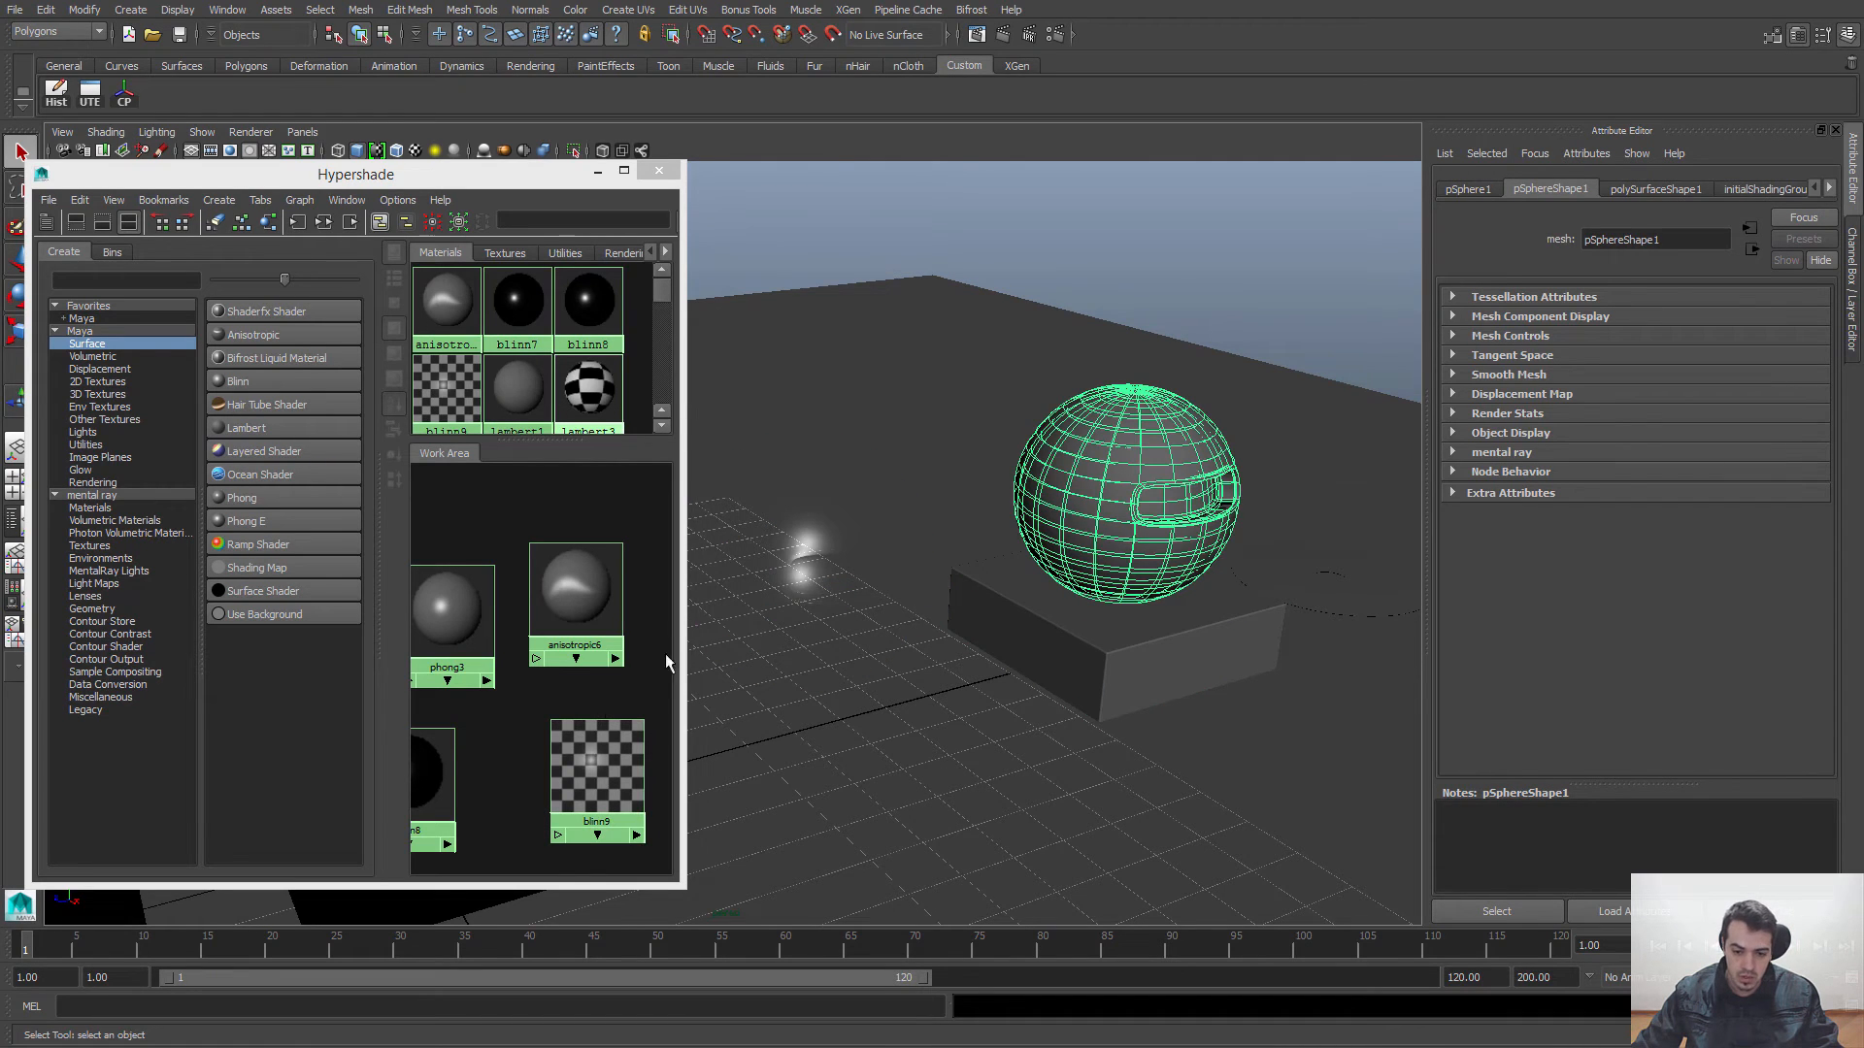
Step: Widen the Hypershade window and move the blinn9 node away from the other materials in the Work Area
left_click_drag(684, 646, 846, 641)
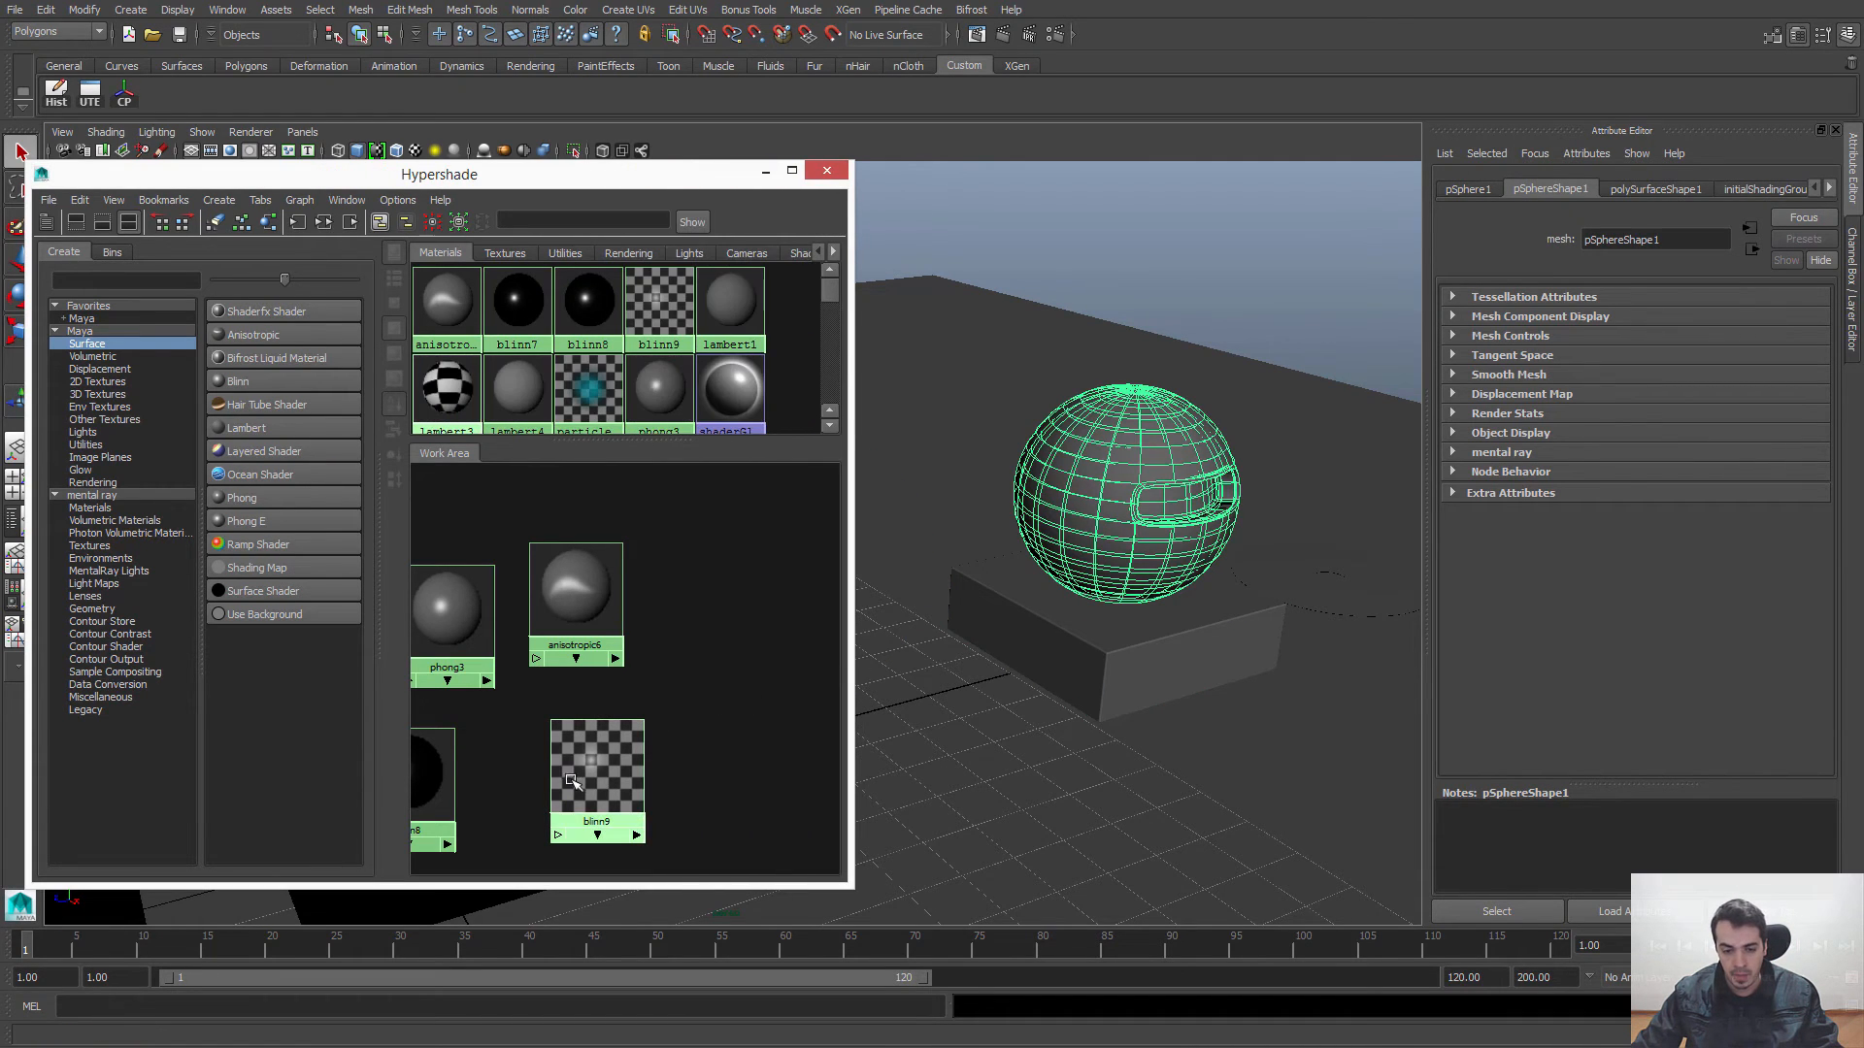
scroll(672, 684, "down", 3)
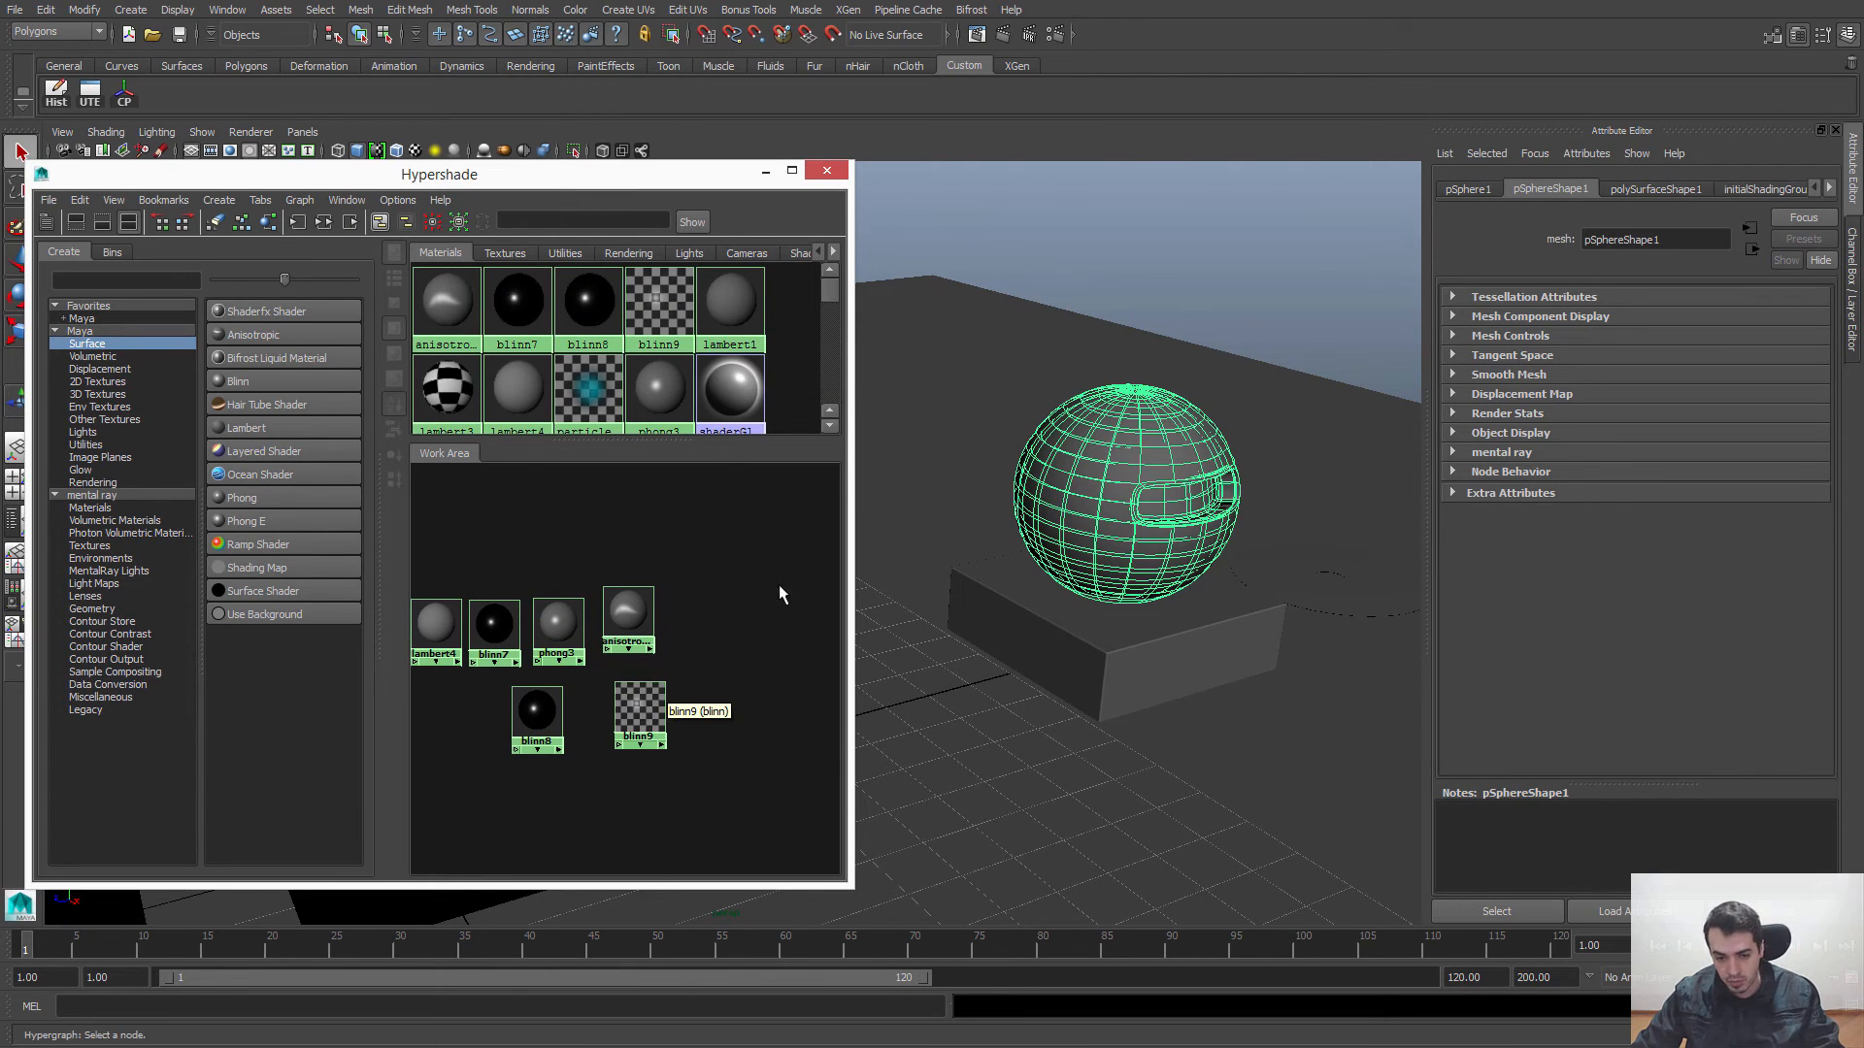
left_click_drag(631, 713, 680, 717)
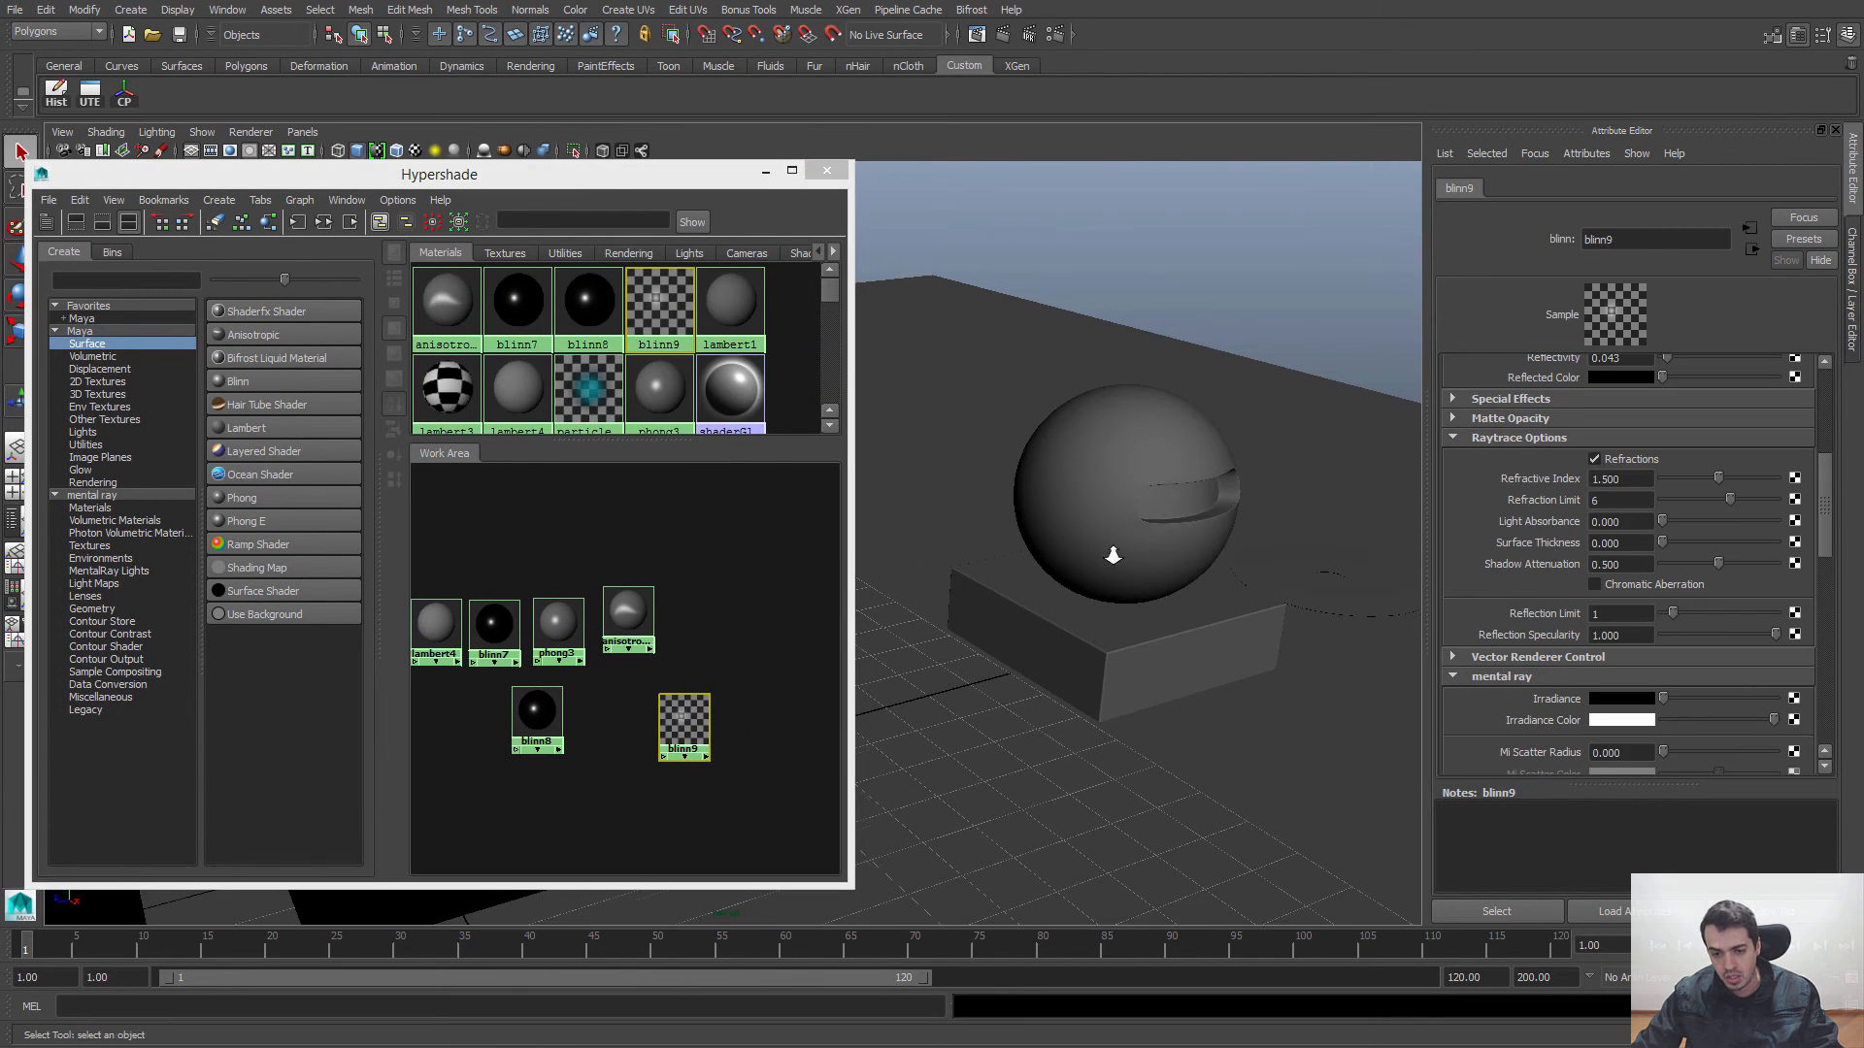
Step: Duplicate the blinn9 material with its shading network and place the copy apart from the other nodes in the Work Area
scroll(1110, 553, "down", 1)
middle_click_drag(1111, 553, 1312, 580, "alt")
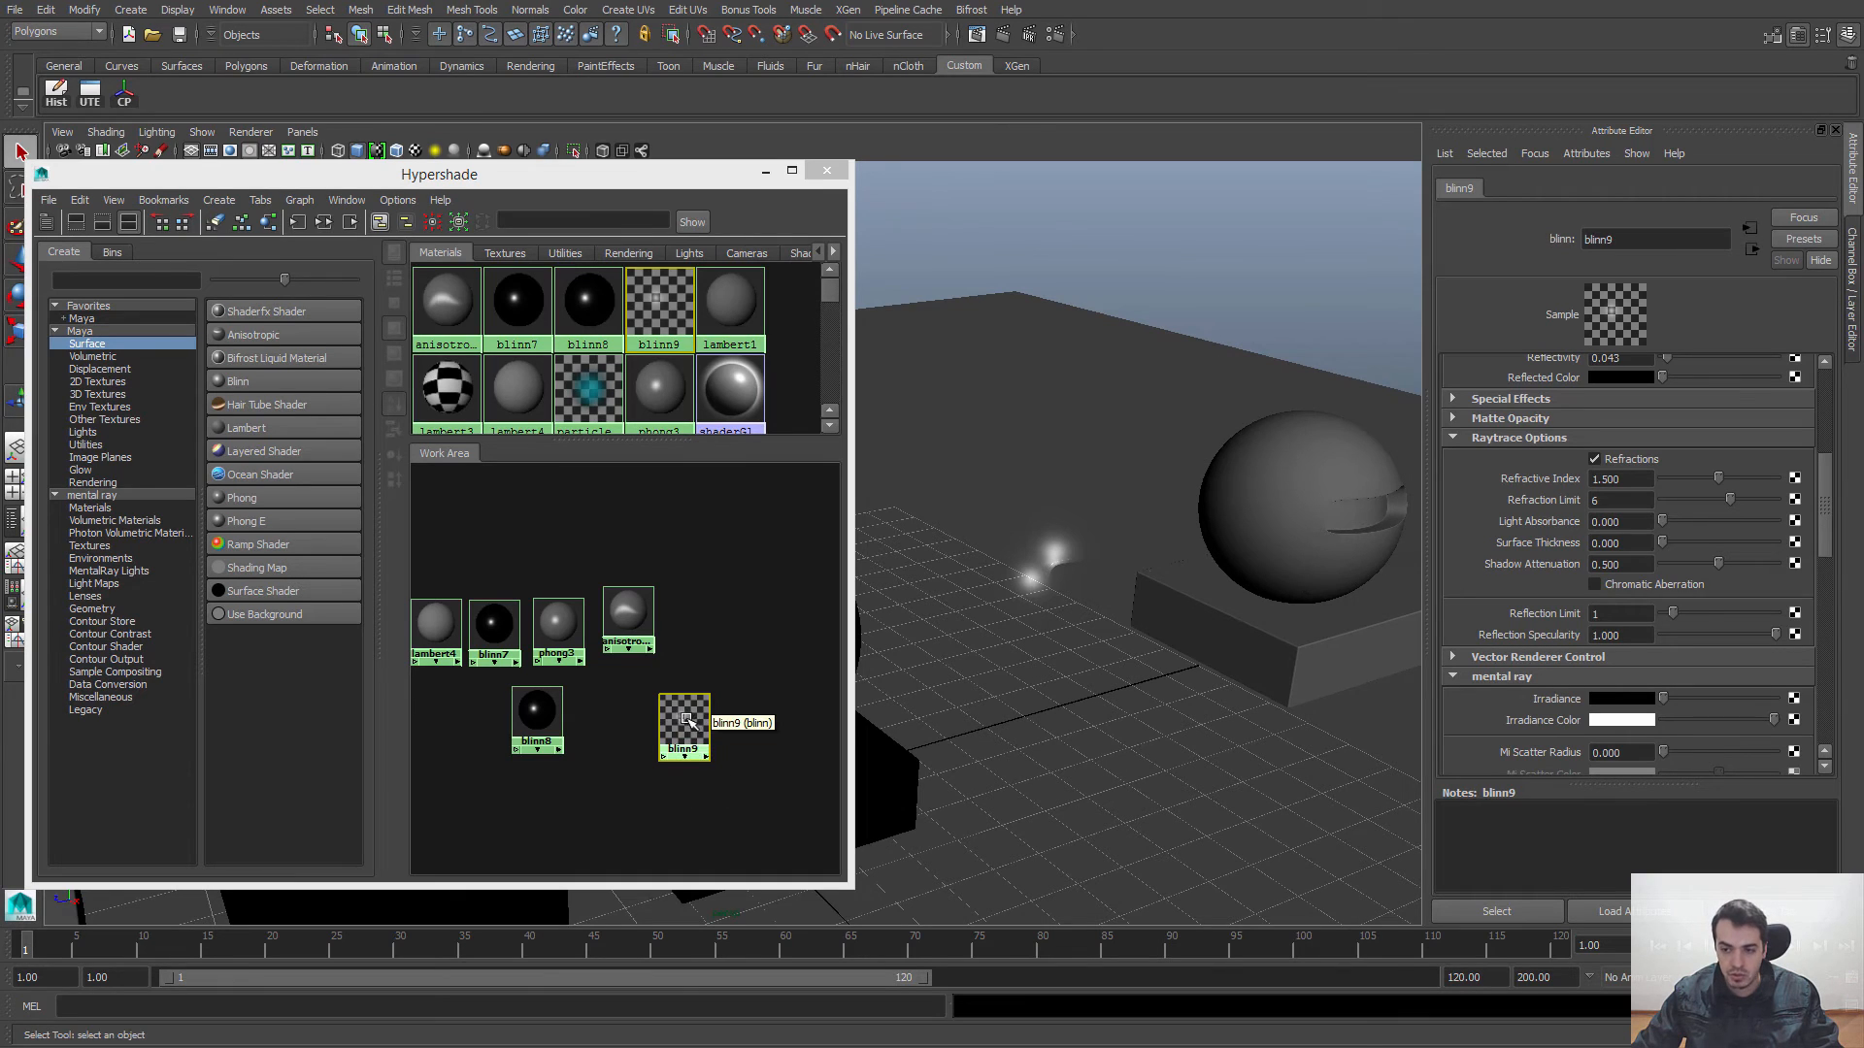
left_click_drag(686, 719, 679, 722)
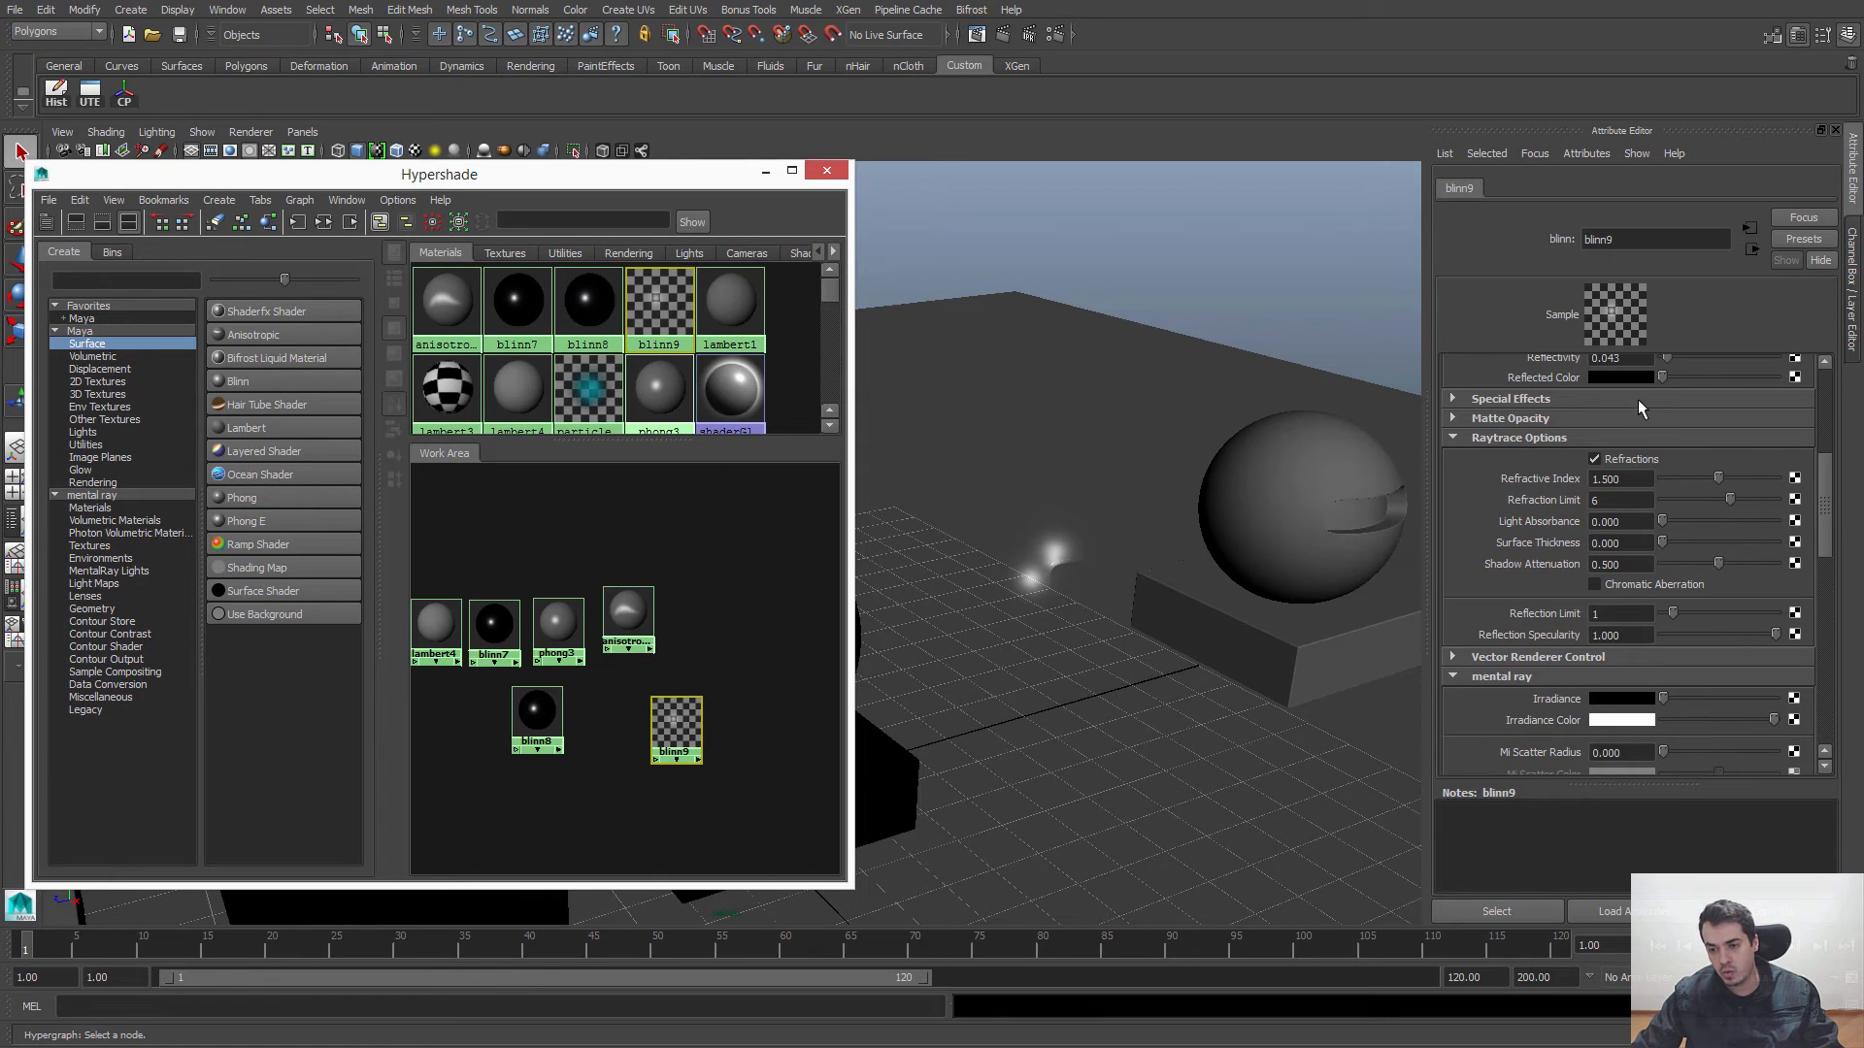
left_click(693, 677)
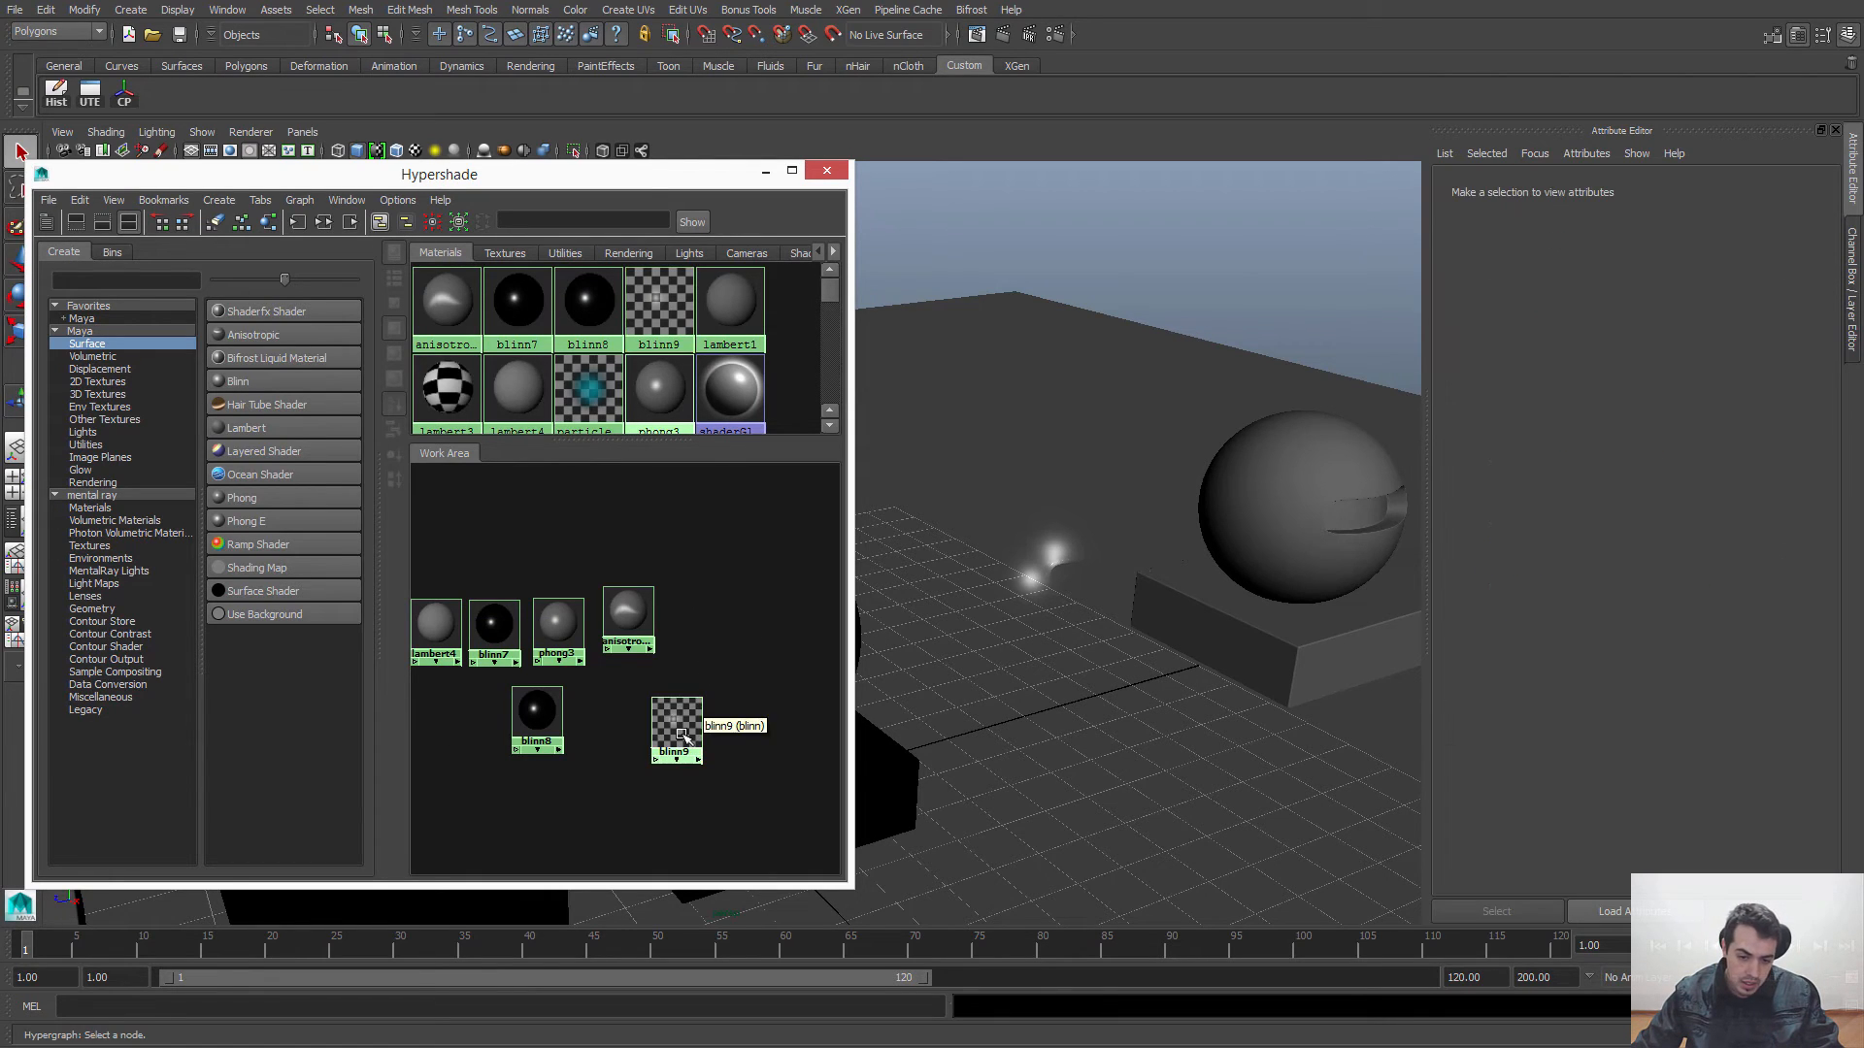
left_click(682, 735)
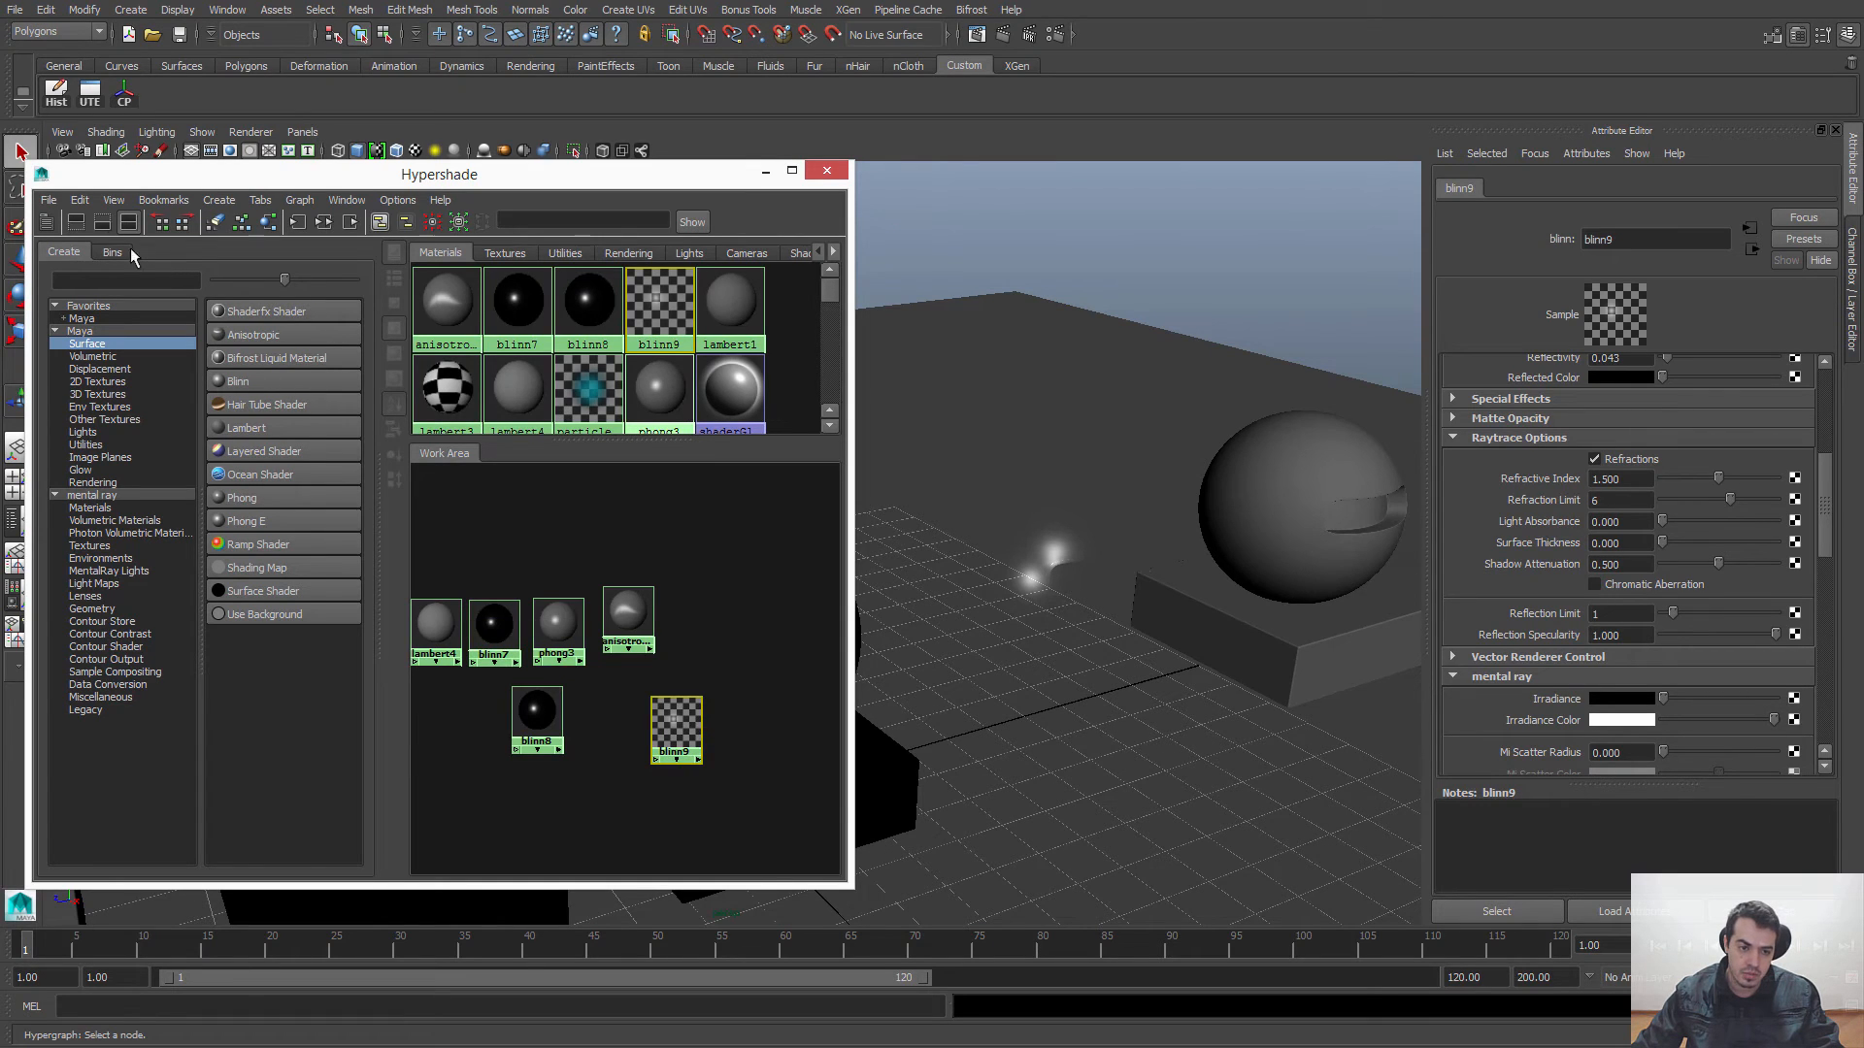
left_click(79, 200)
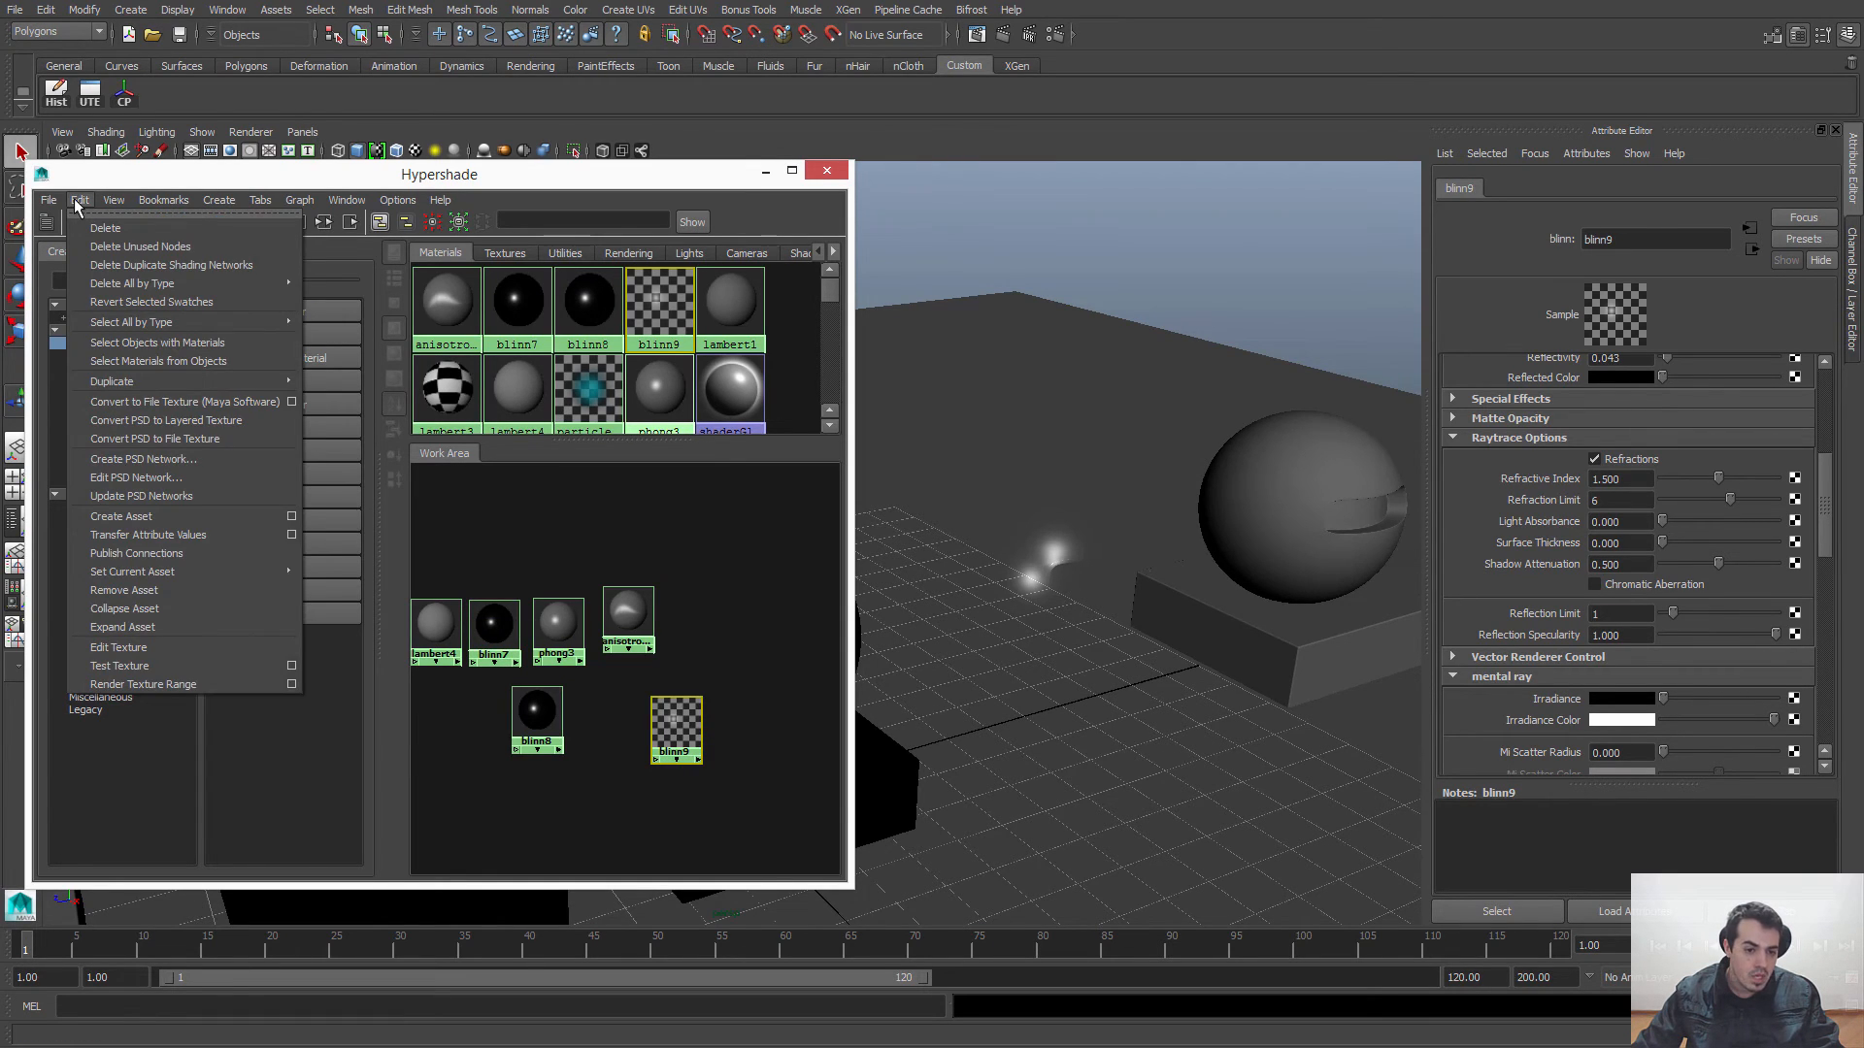
mouse_move(146, 385)
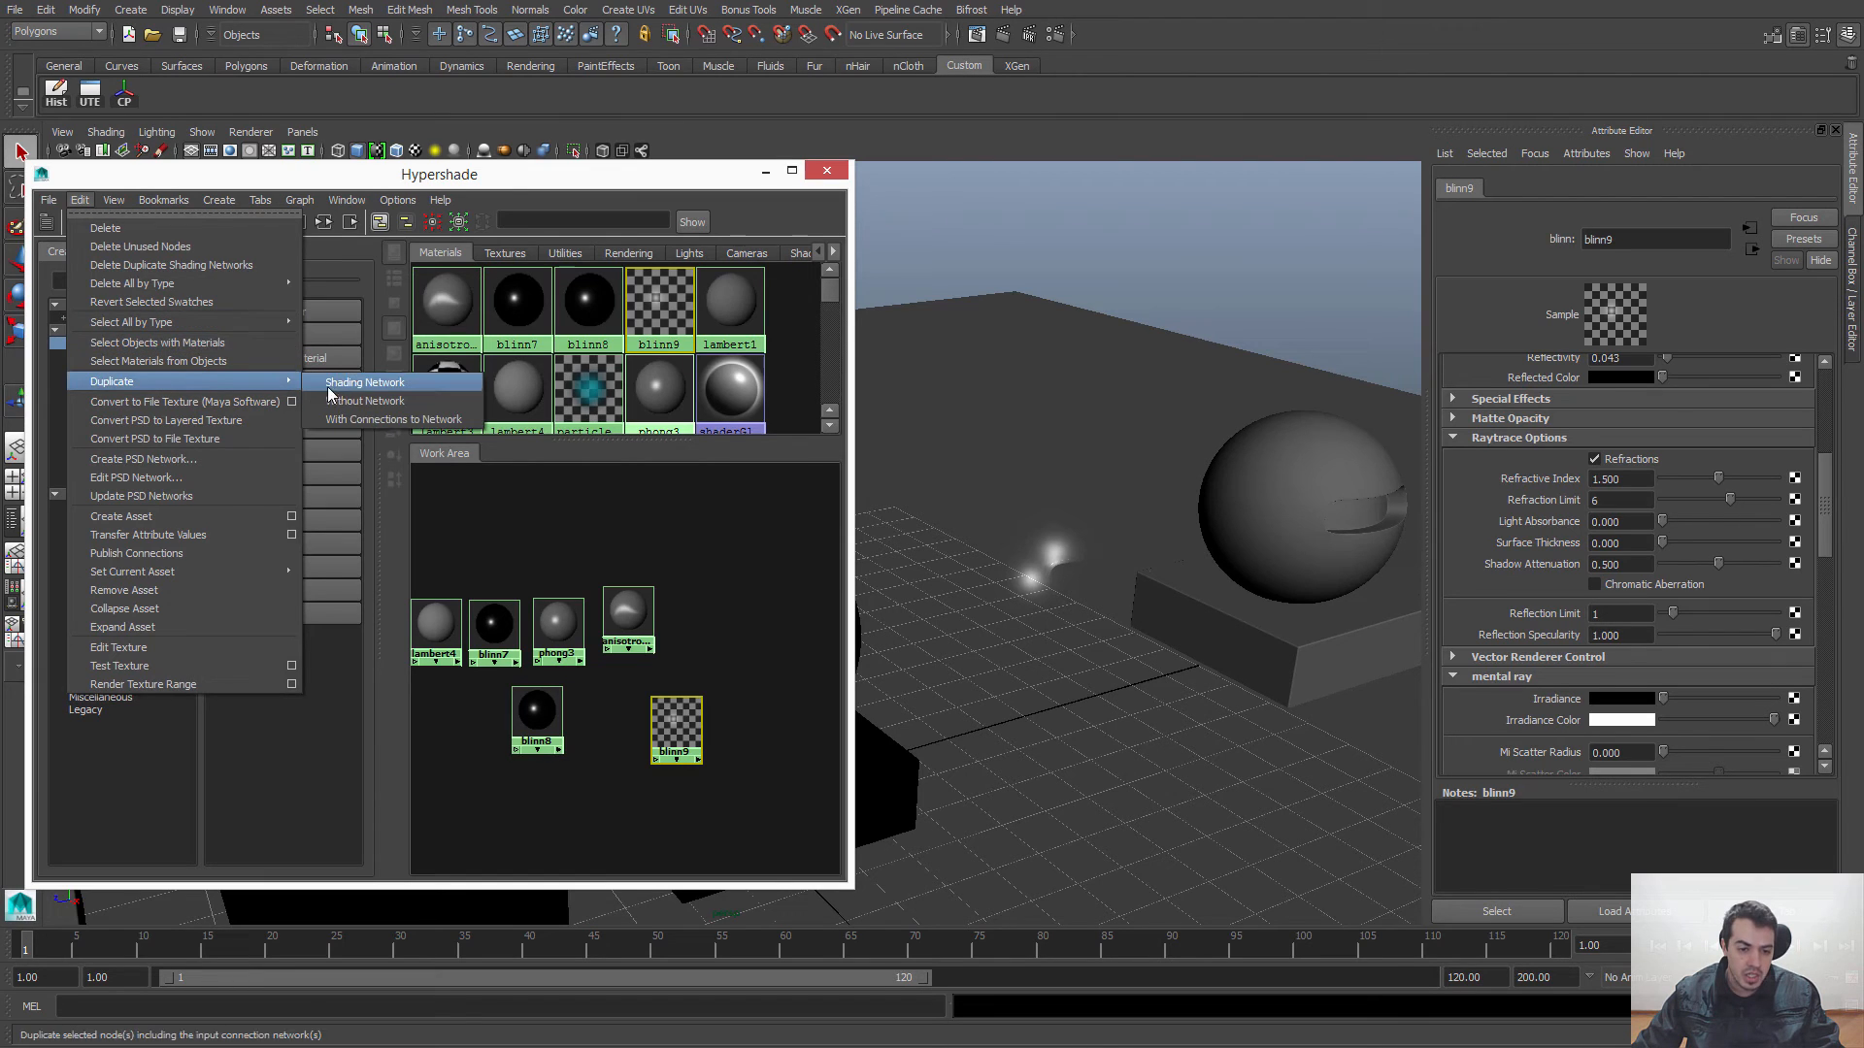
left_click(357, 386)
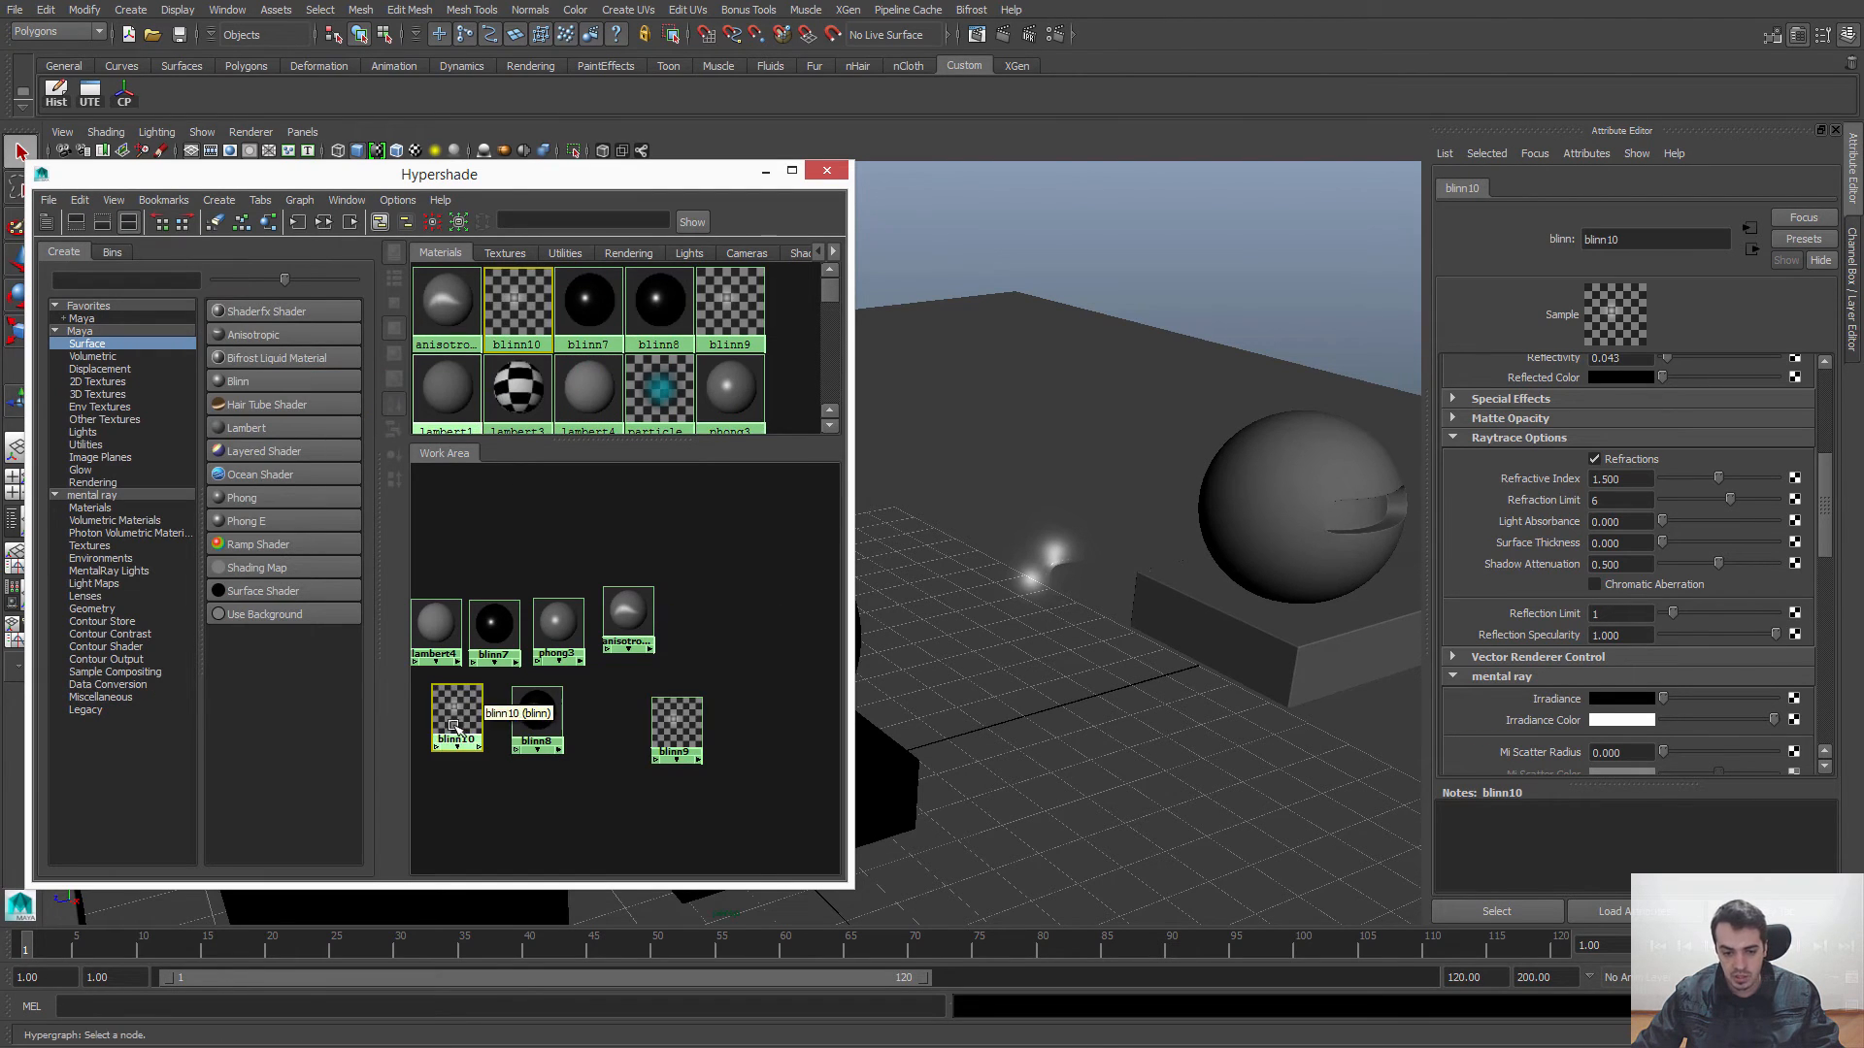
left_click_drag(709, 636, 666, 632, "alt")
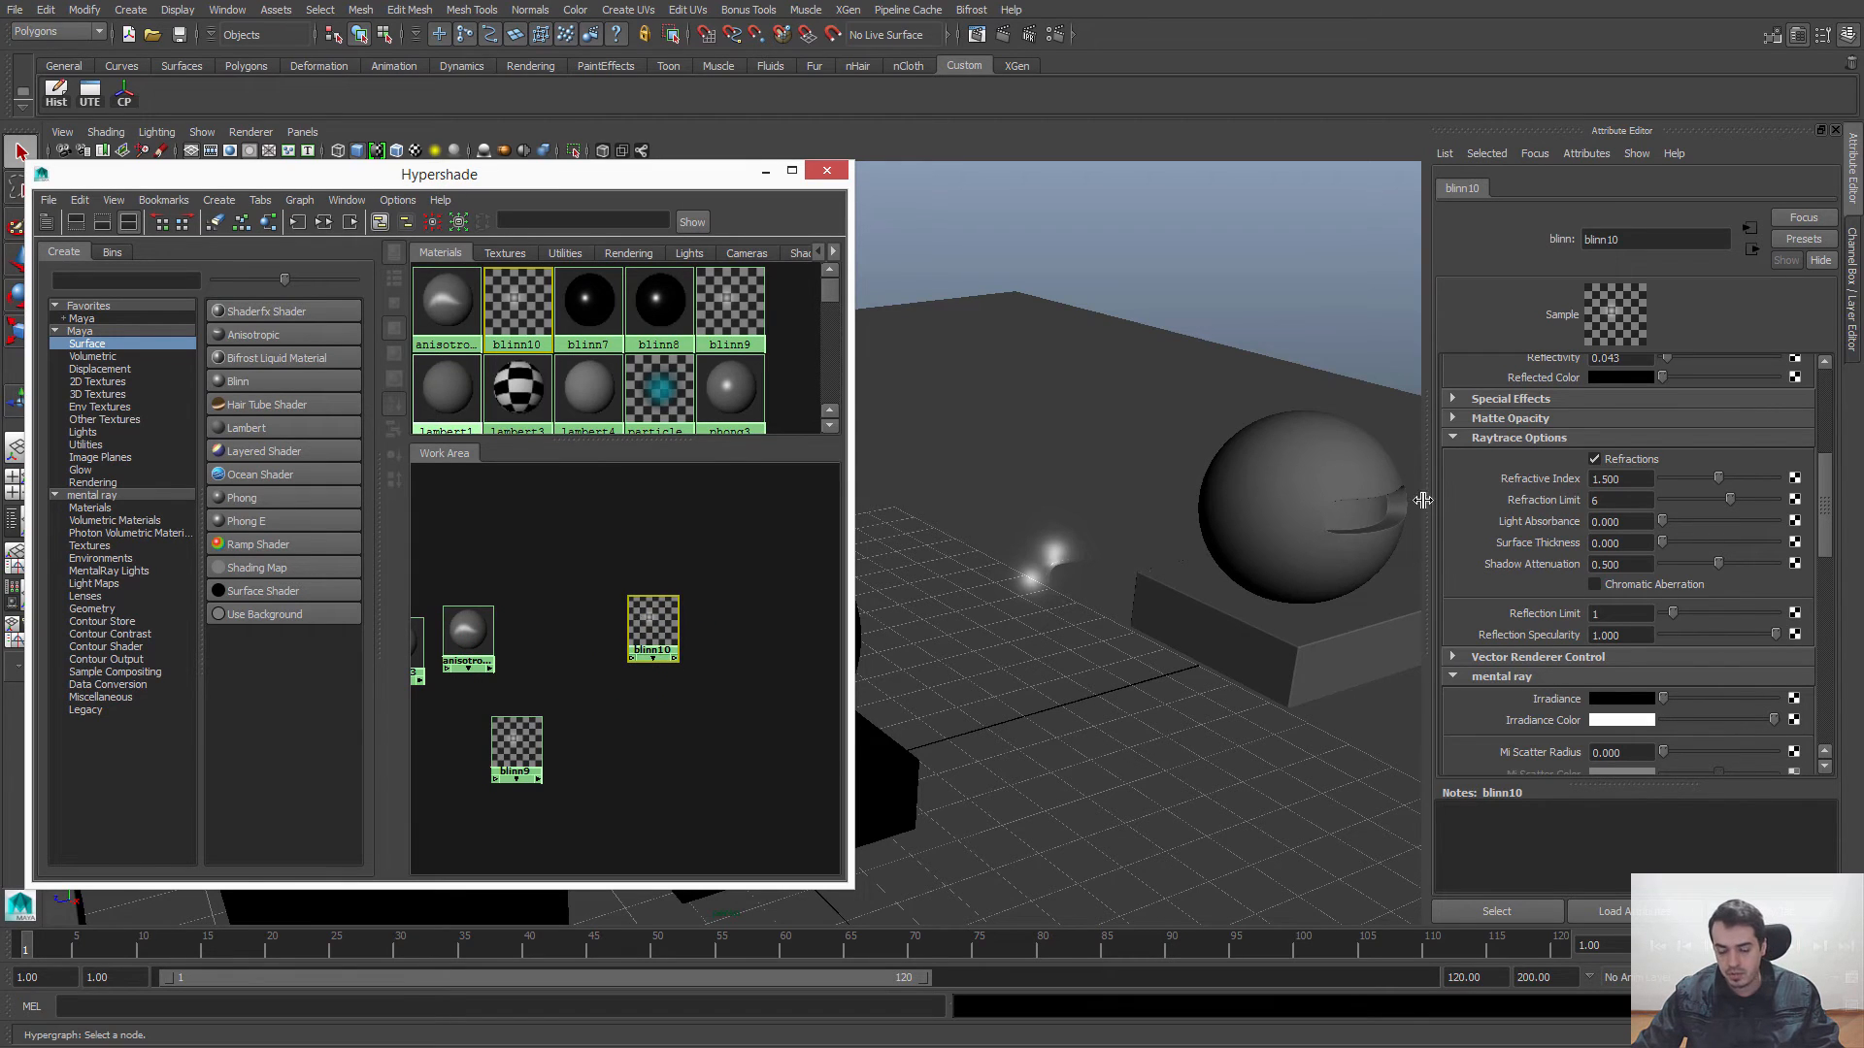
Step: Assign the blinn10 material to the grey sphere and its base, and select blinn10 for editing
left_click(1279, 468)
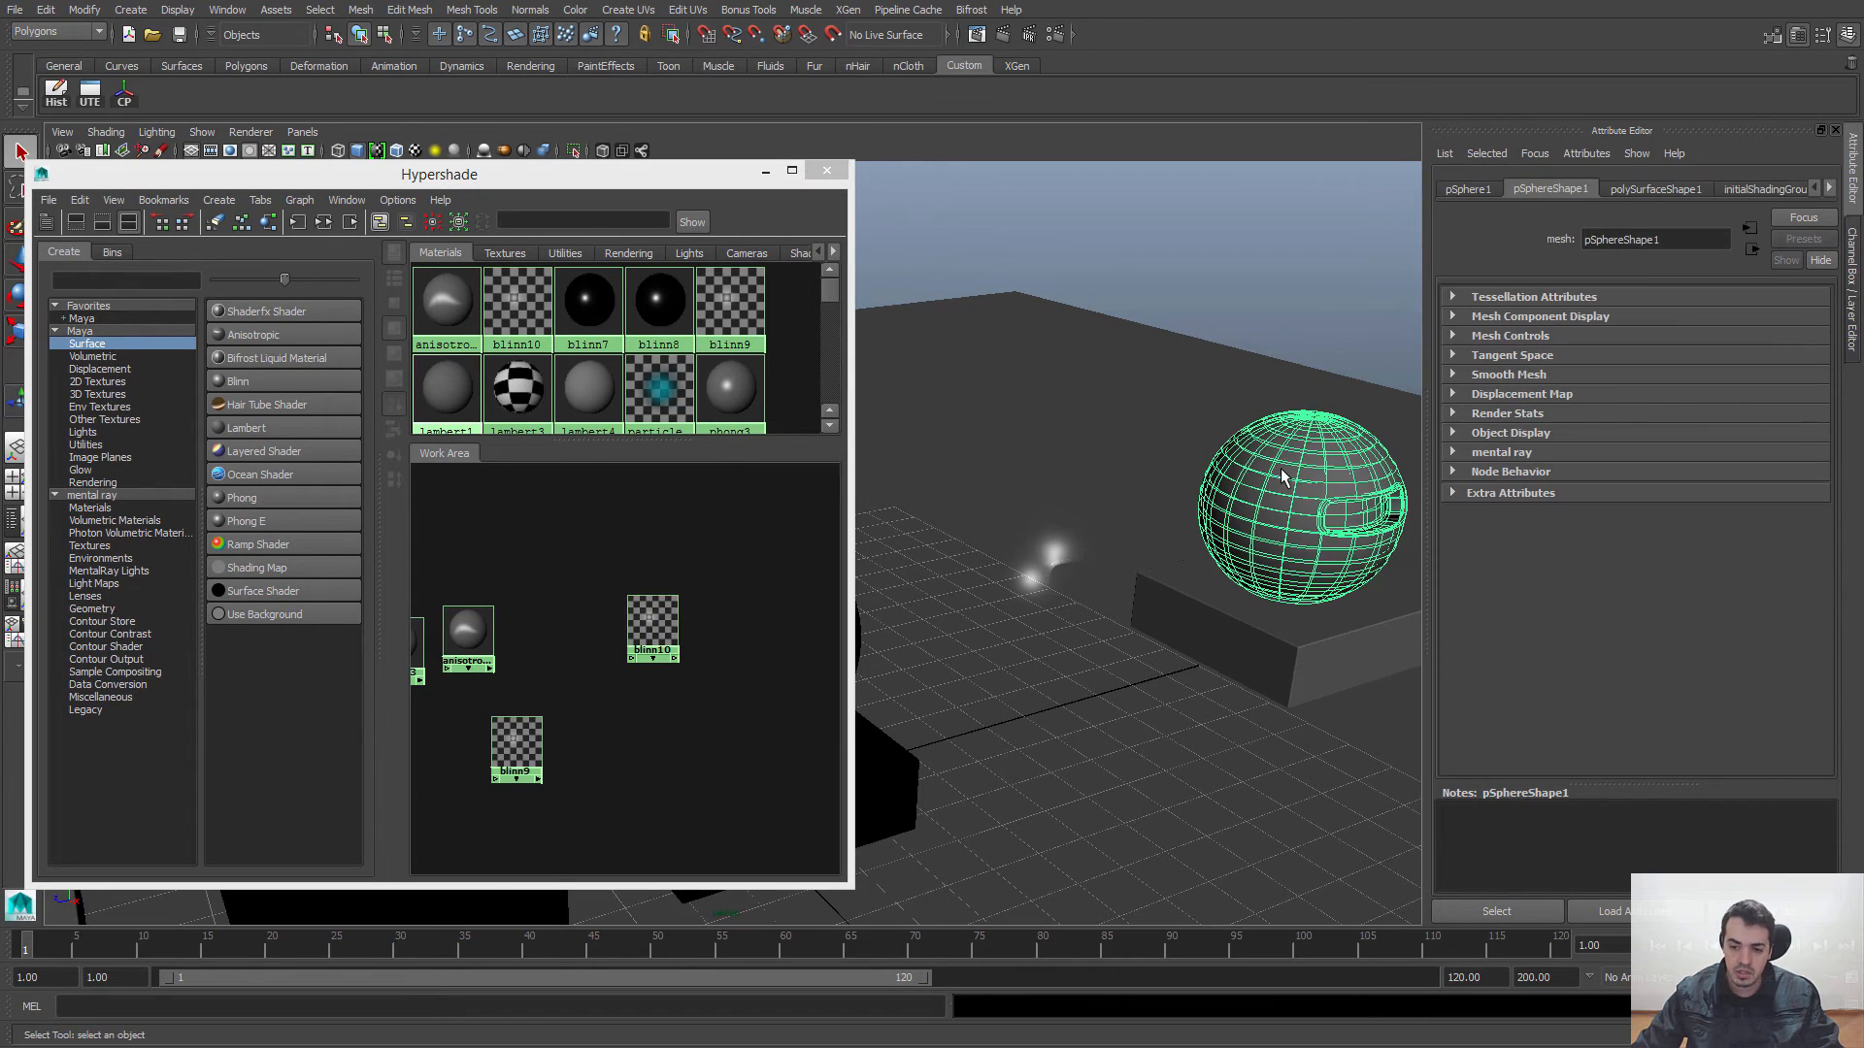
left_click(1250, 631)
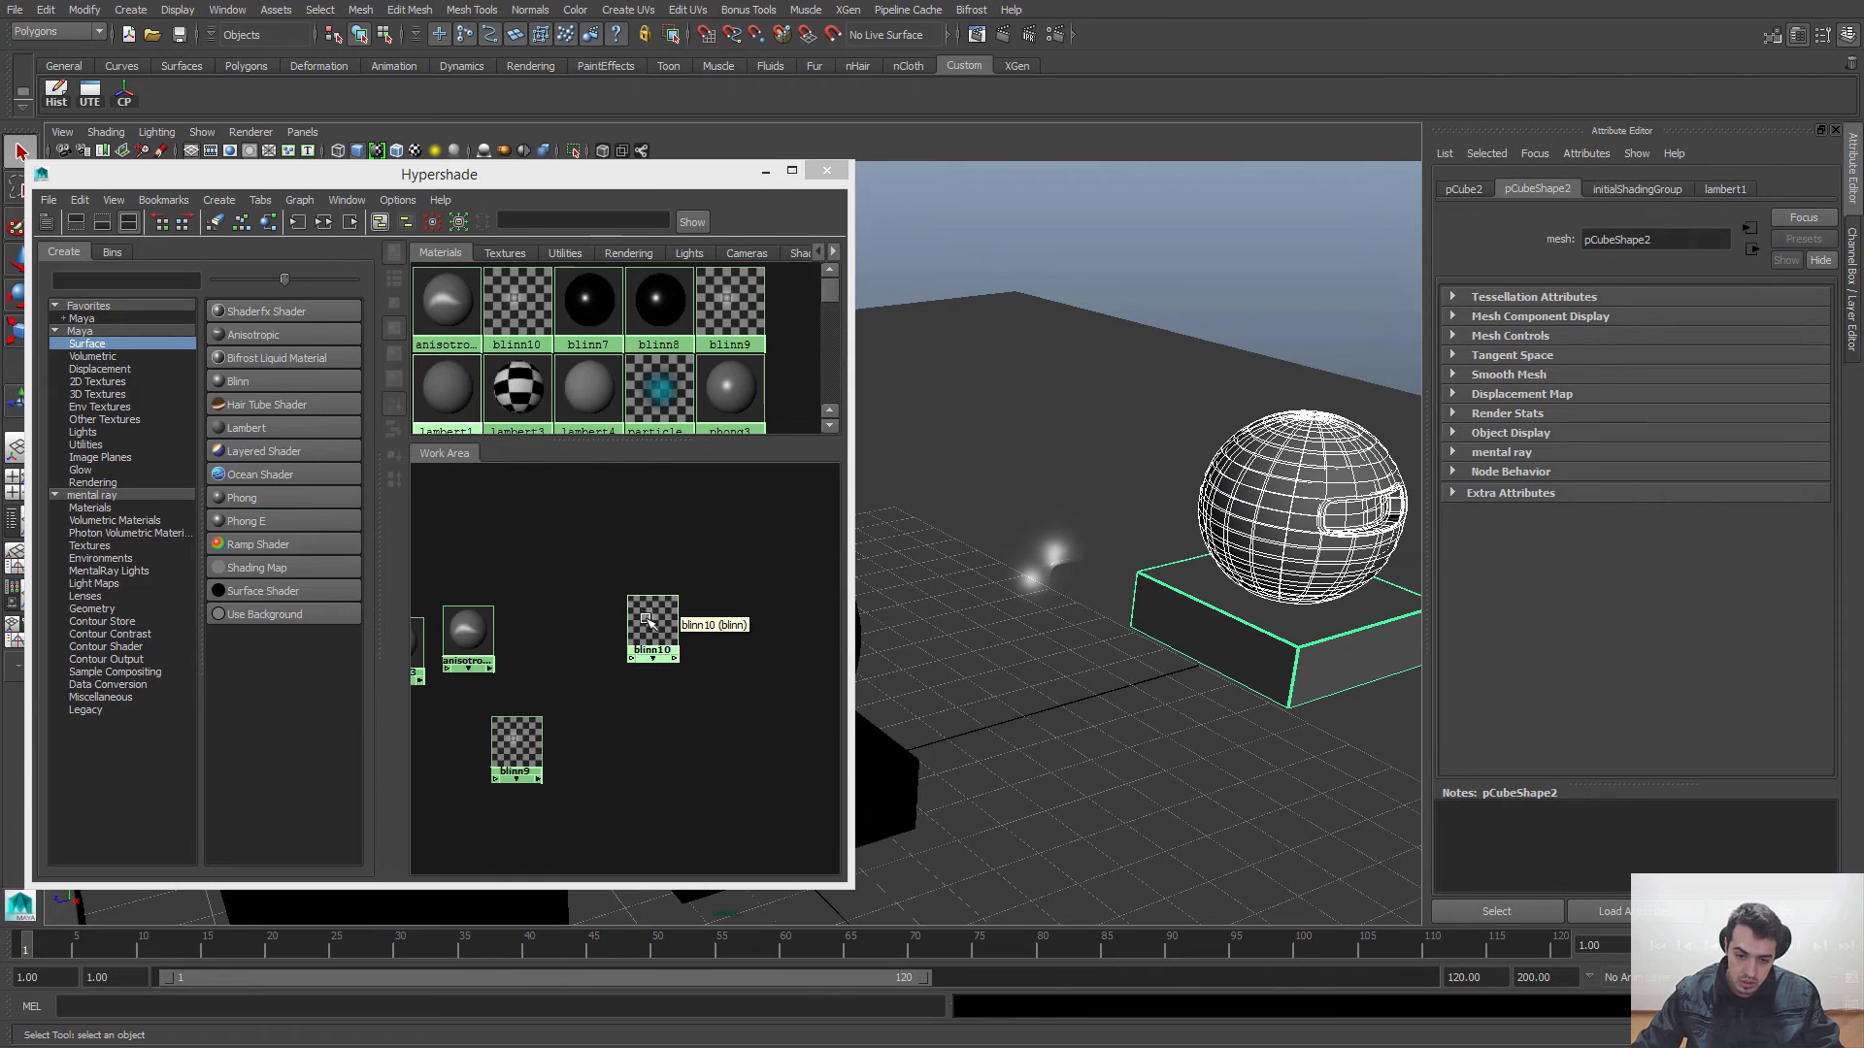
right_click_drag(647, 621, 643, 577)
left_click(638, 537)
left_click_drag(1203, 521, 1068, 608, "alt")
left_click(652, 626)
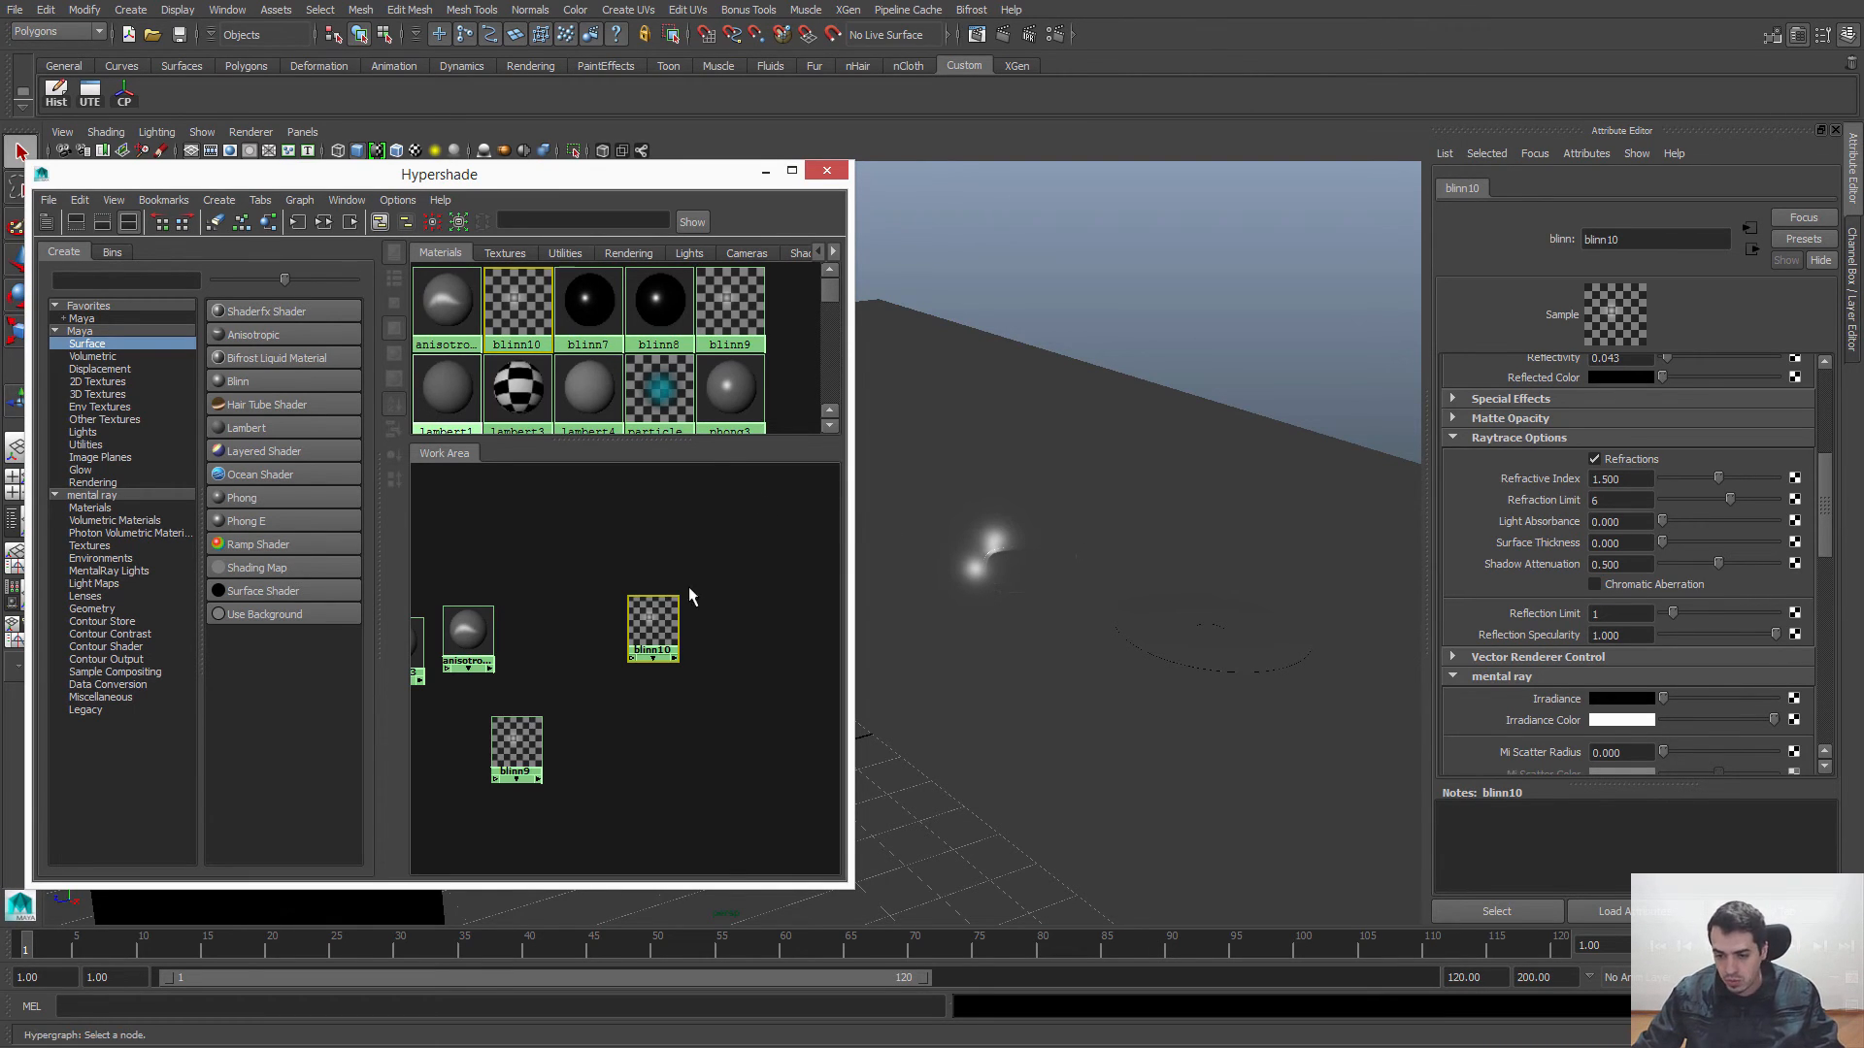
Step: Set blinn10's Mi Refraction Blur to 15 and its Refraction Rays to 5 in the mental ray attributes
left_click_drag(1053, 560, 1098, 615, "alt")
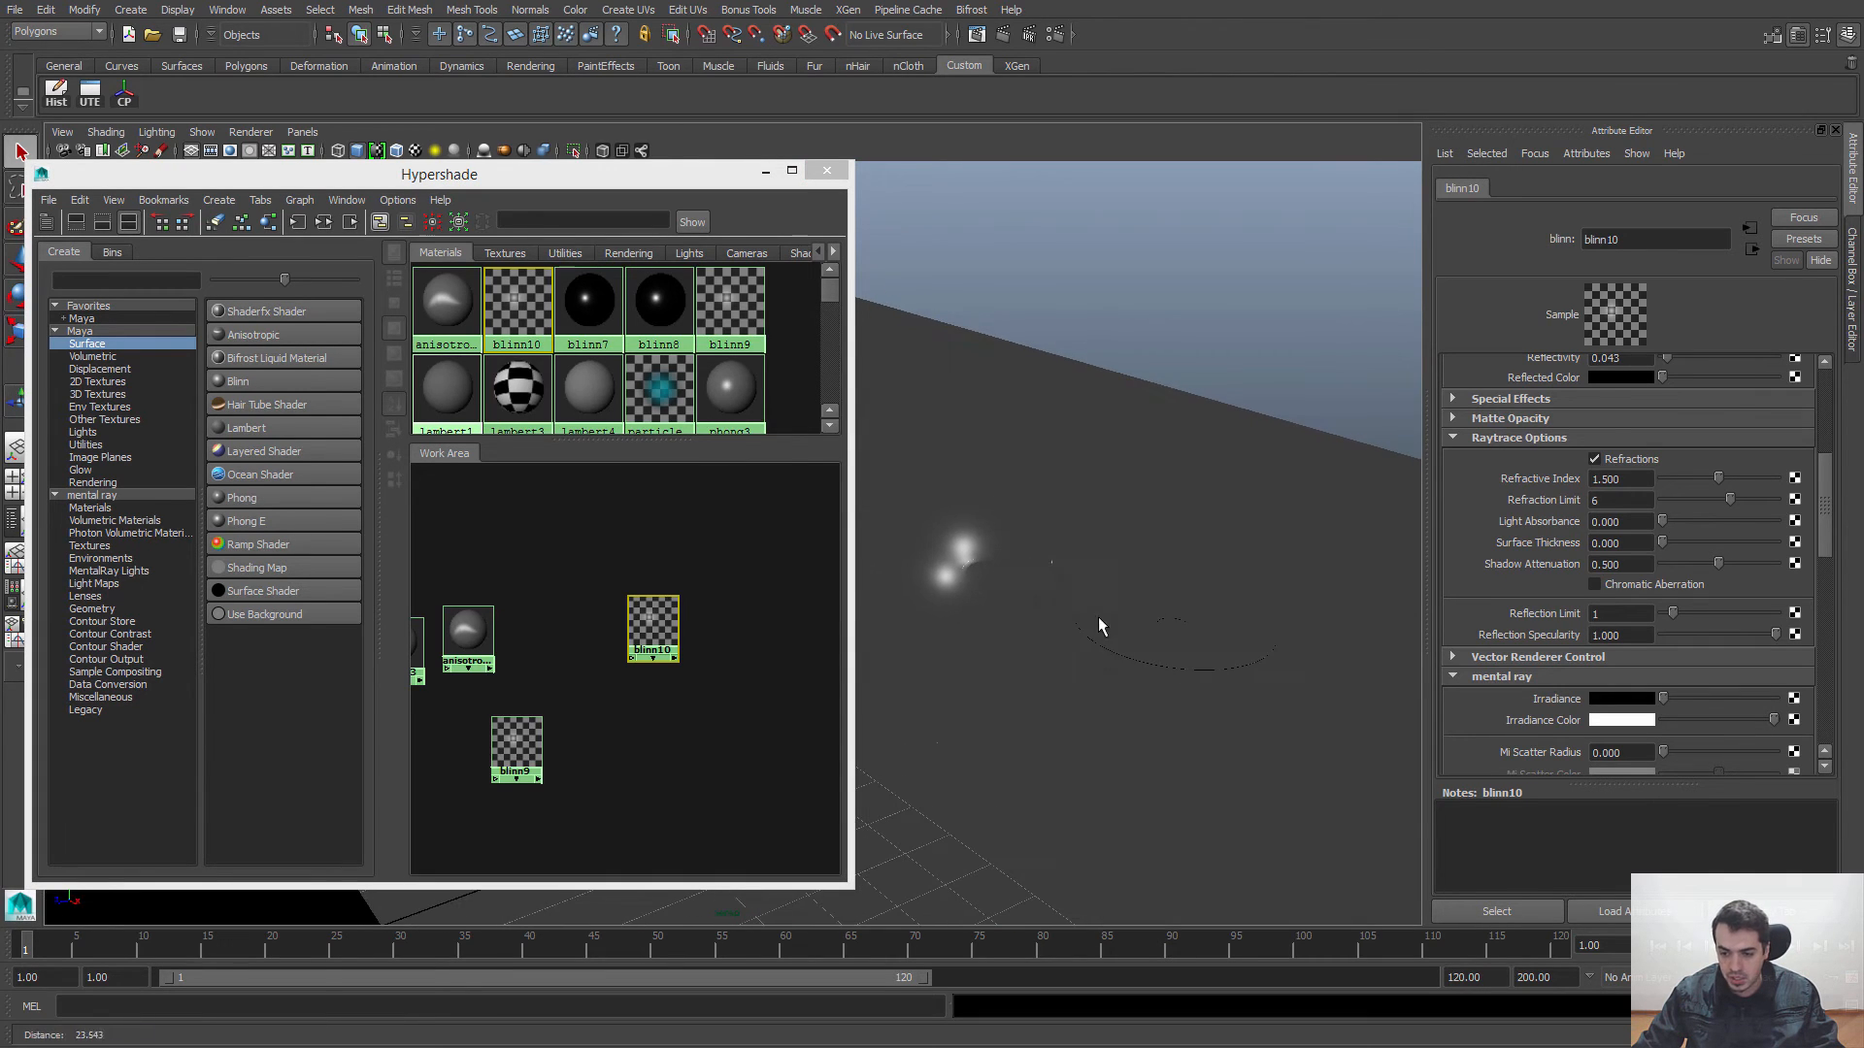
left_click_drag(1829, 464, 1823, 570)
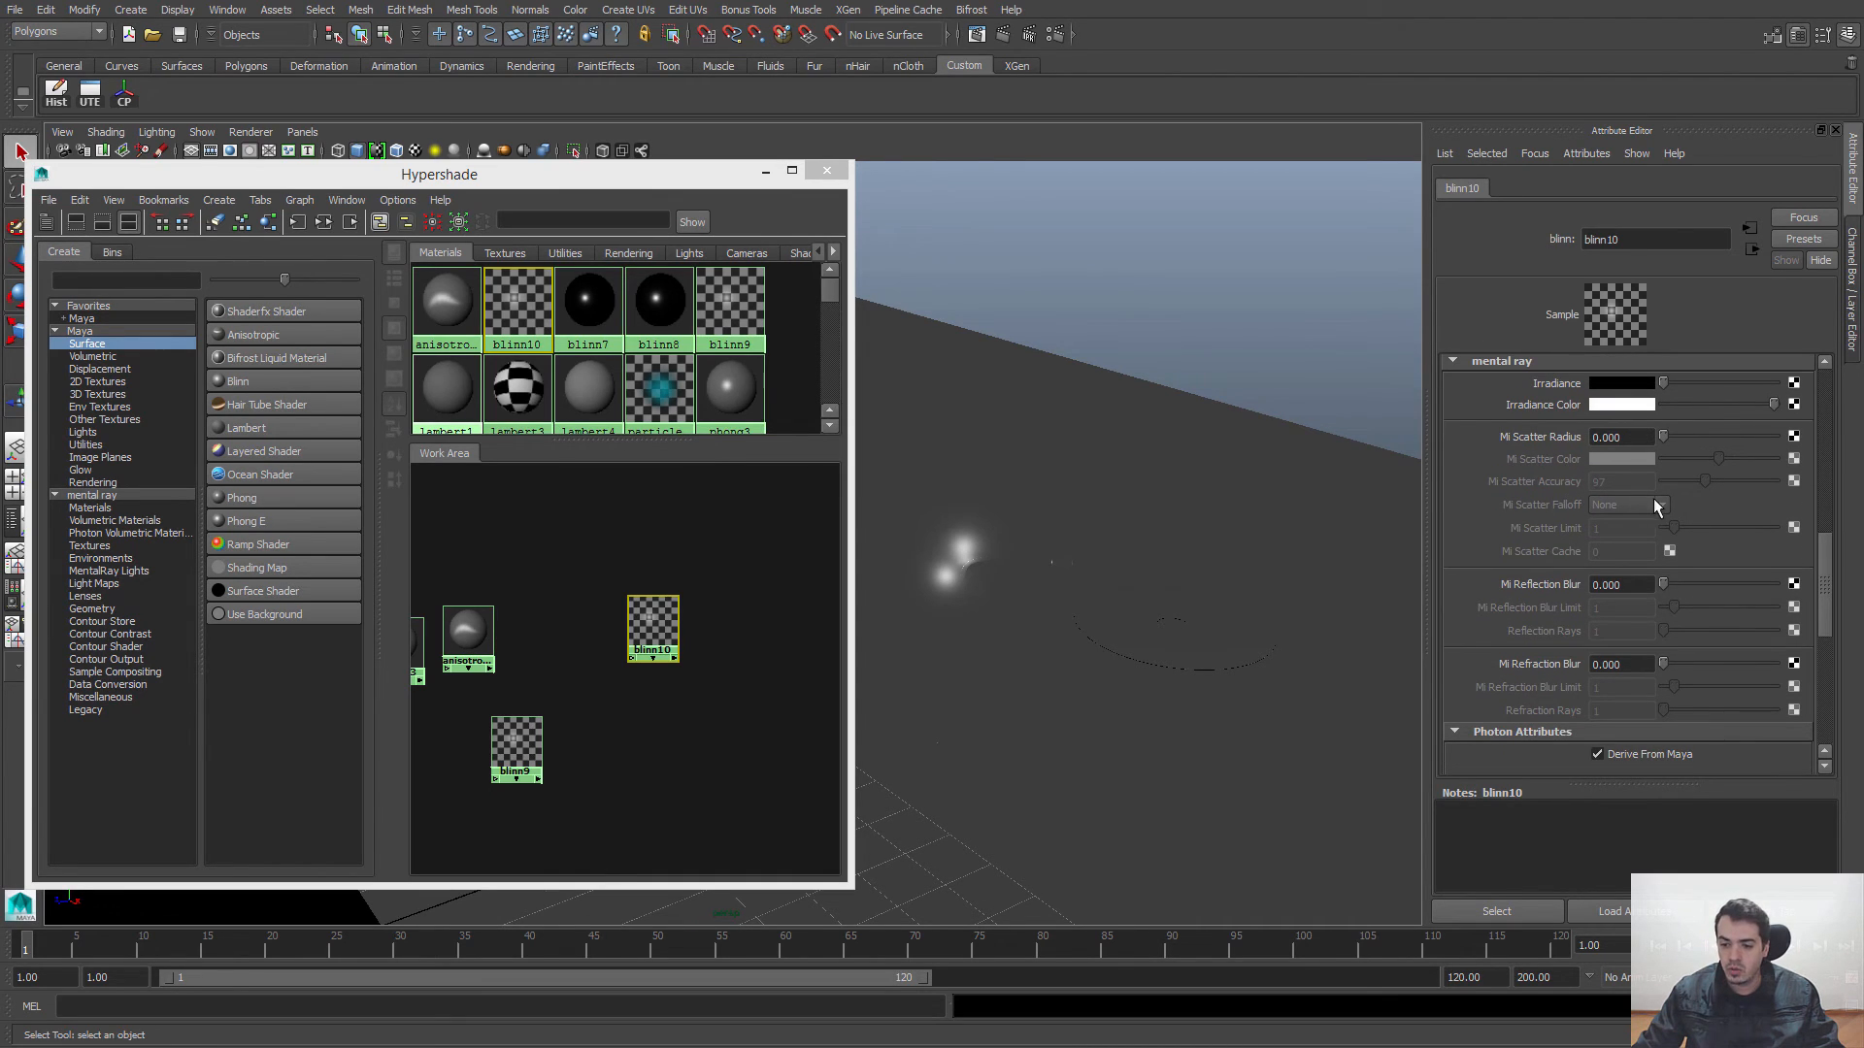
left_click_drag(1824, 575, 1832, 573)
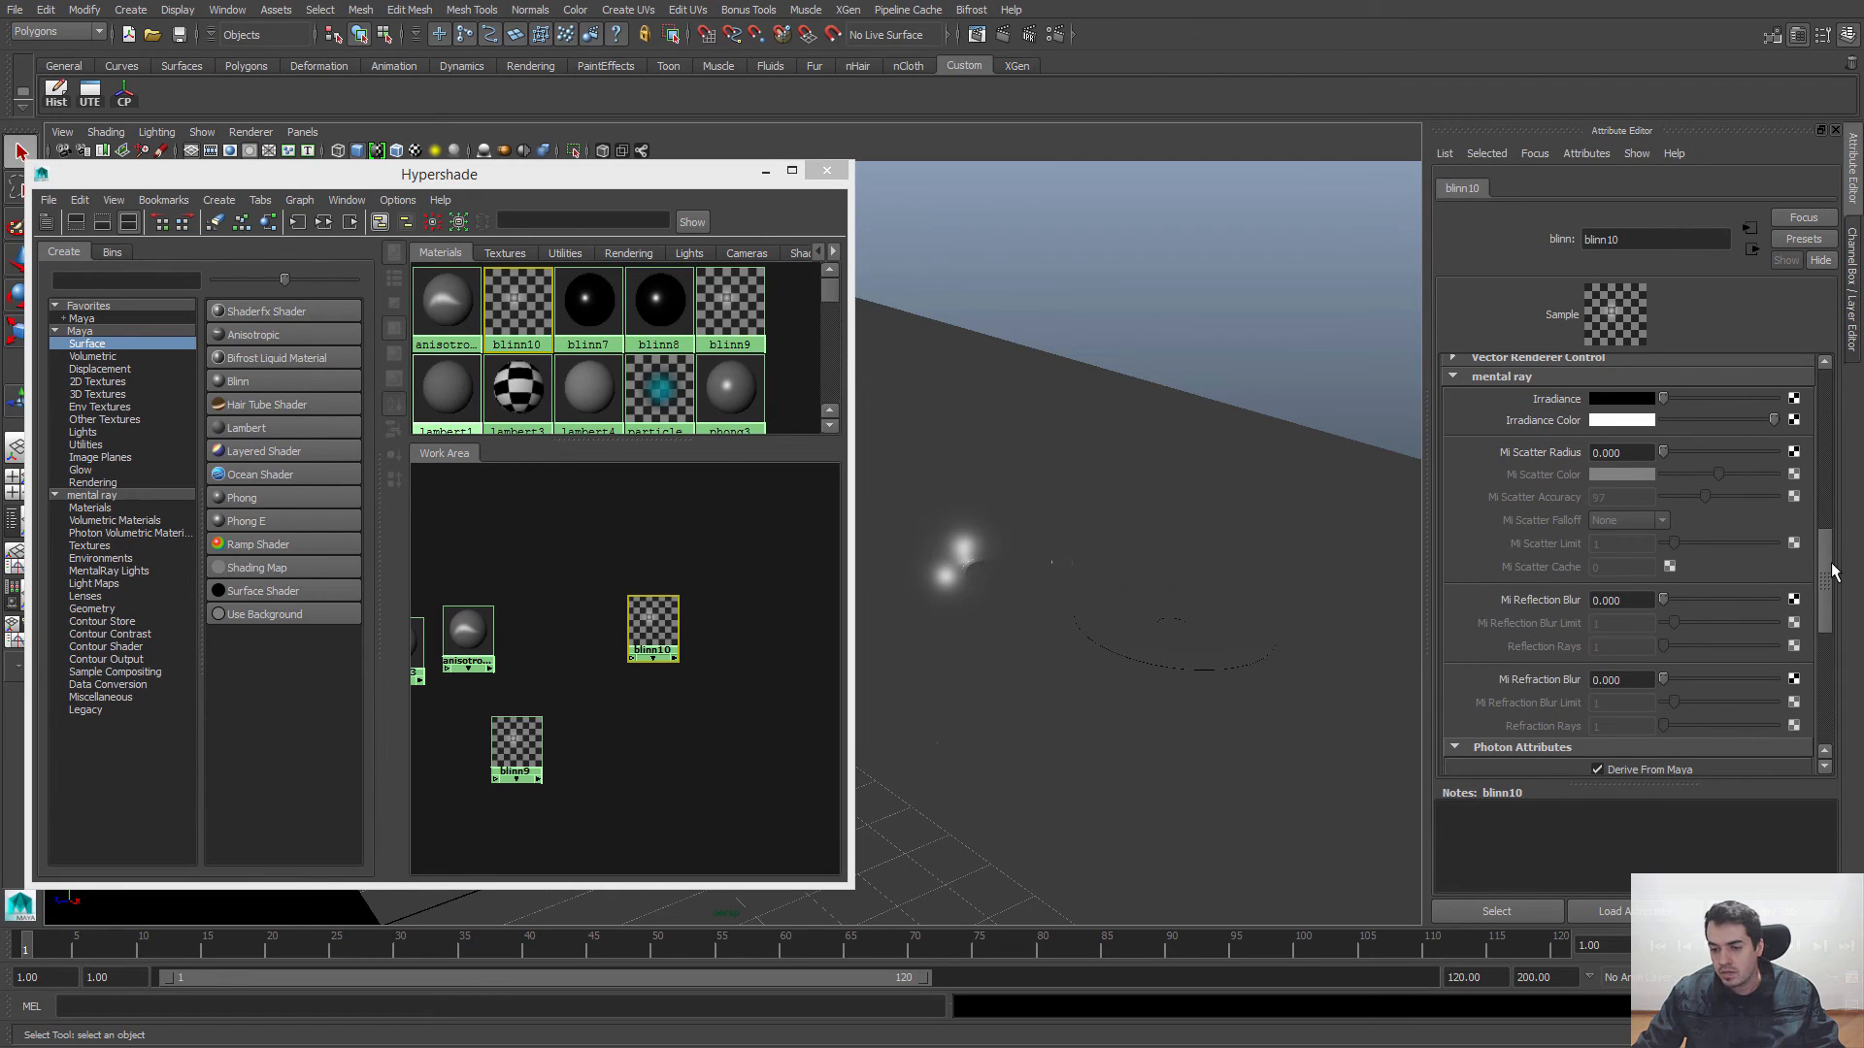
scroll(1565, 573, "down", 2)
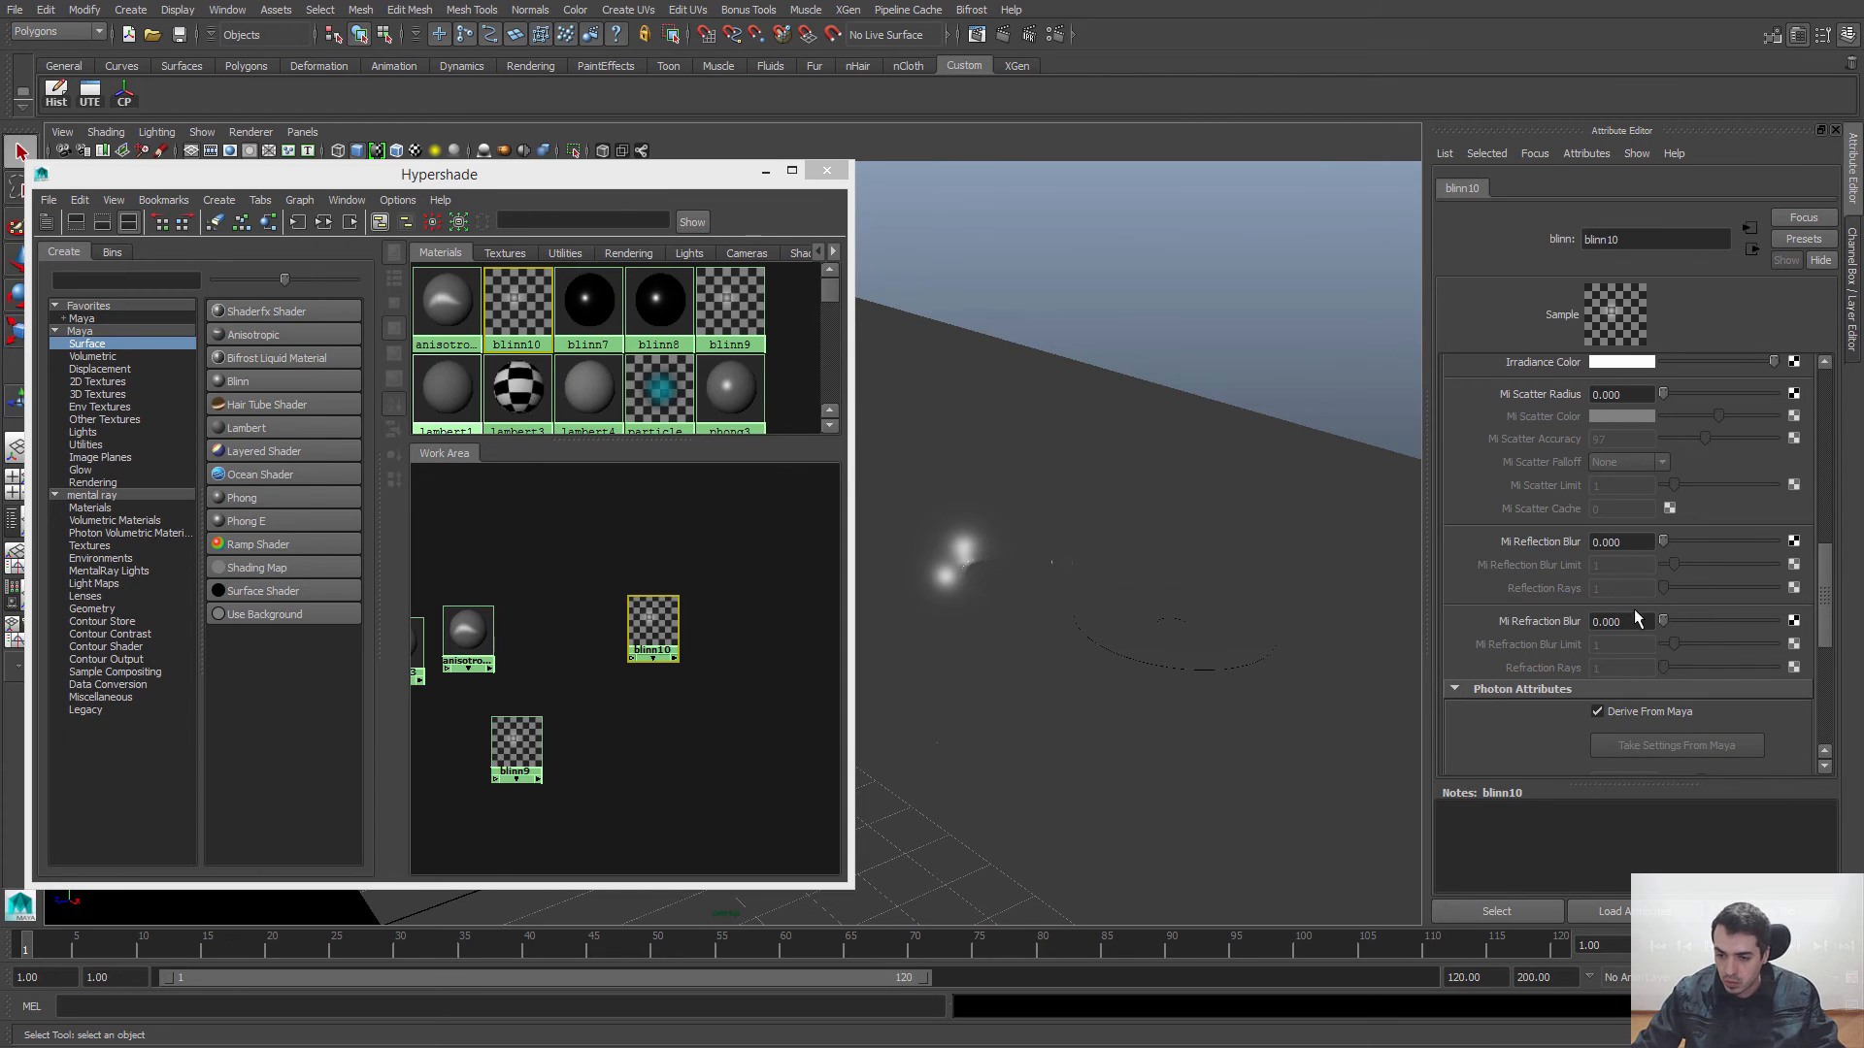
left_click_drag(1624, 623, 1532, 629)
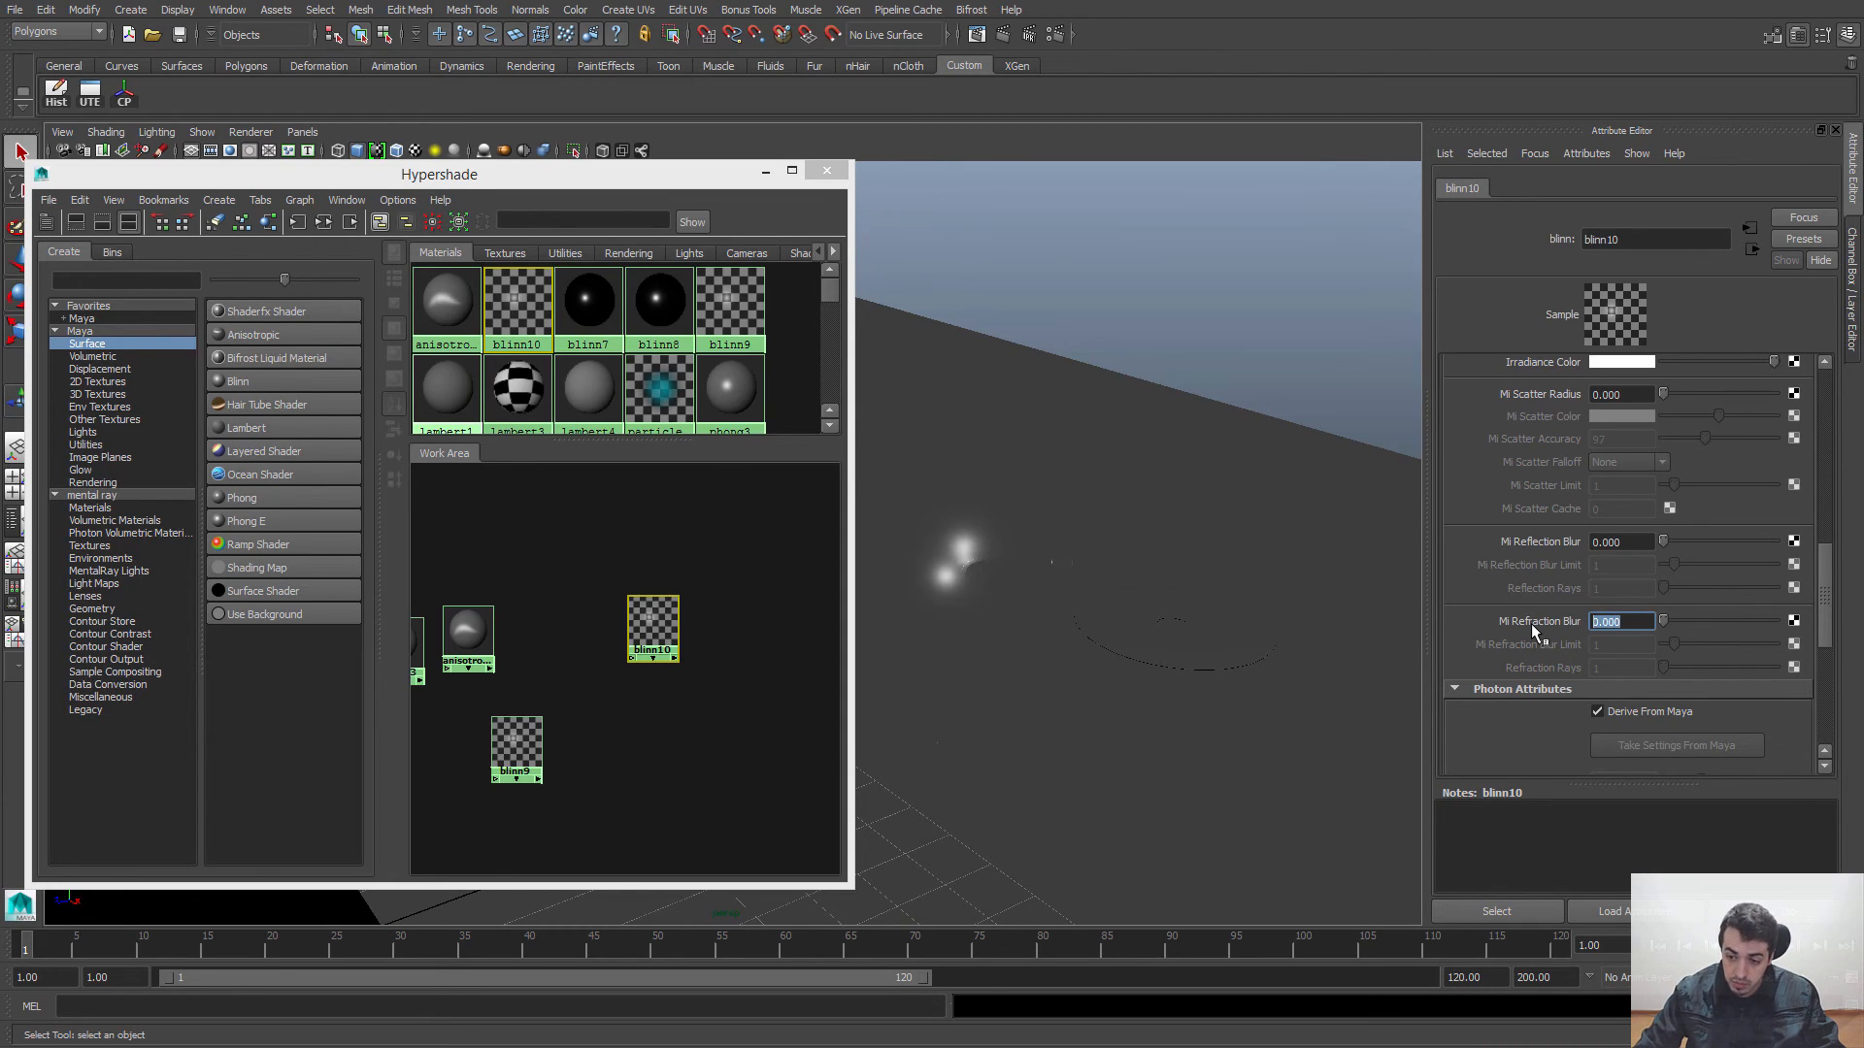
type("15")
key("Return")
key("Tab")
key("Tab")
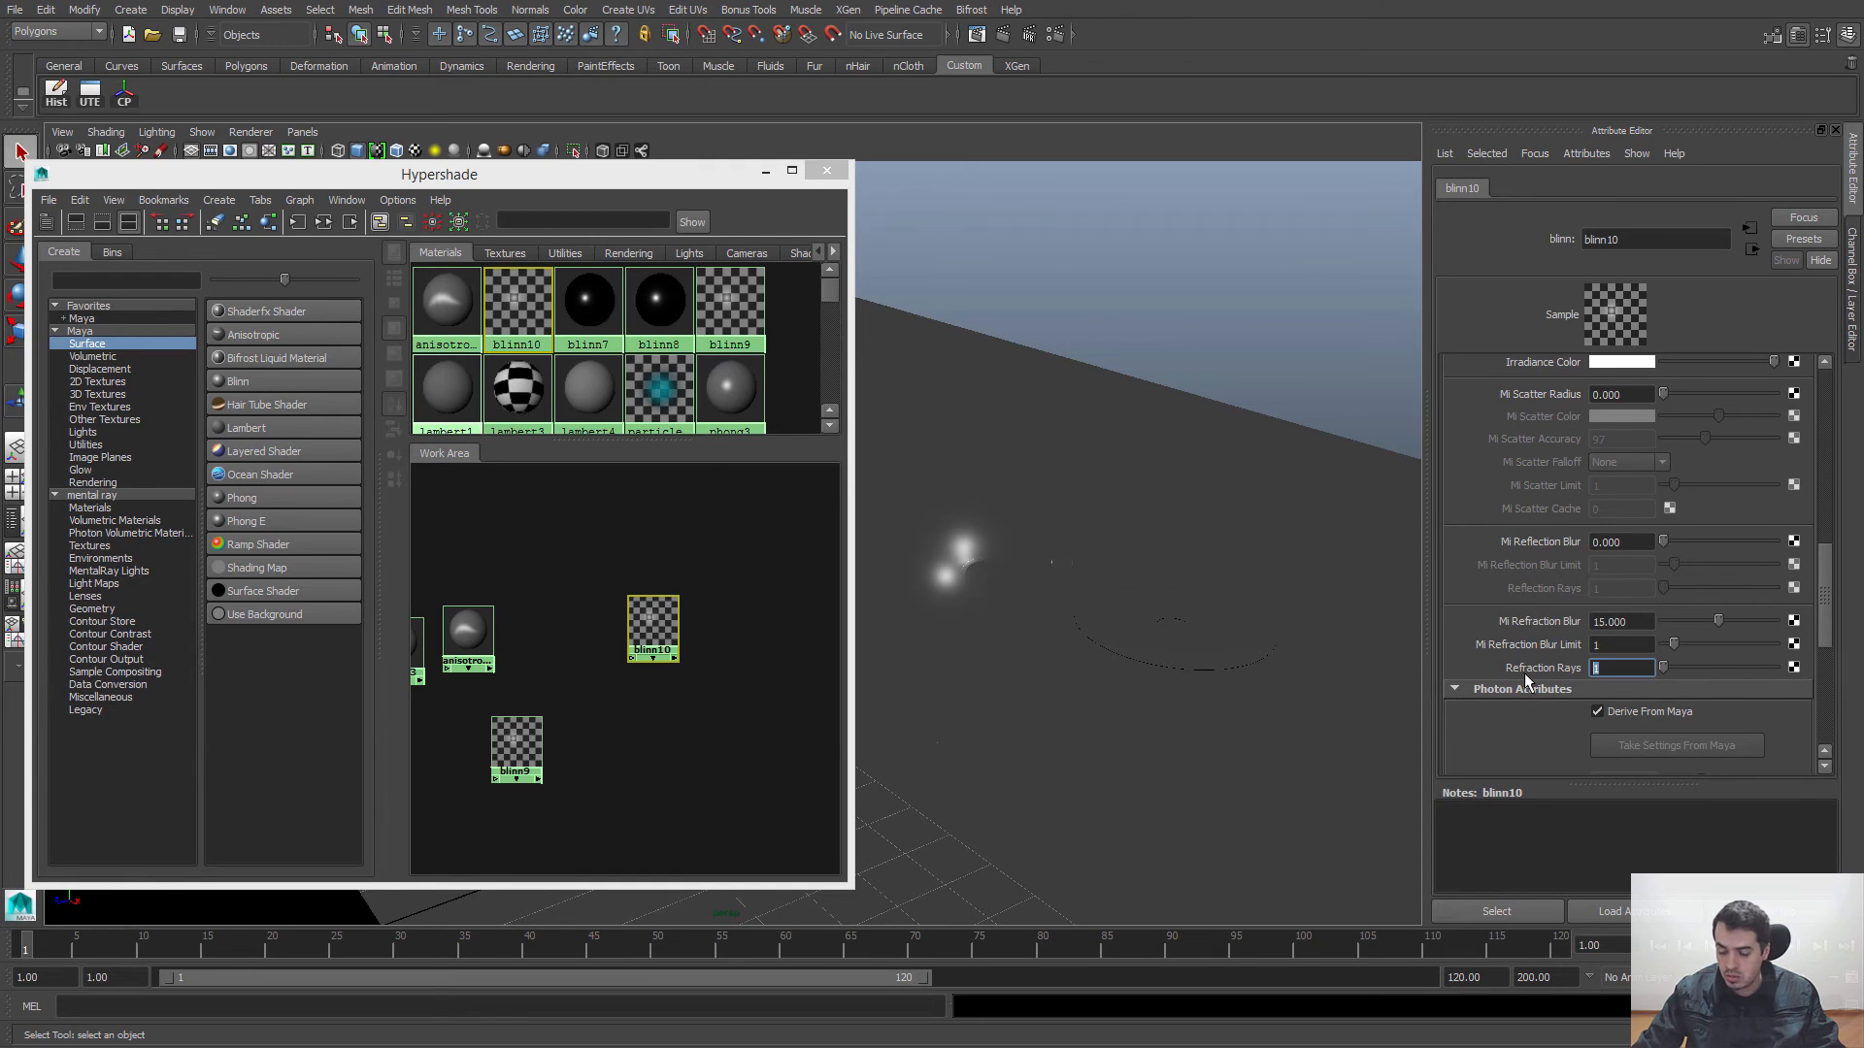
type("5")
key("Return")
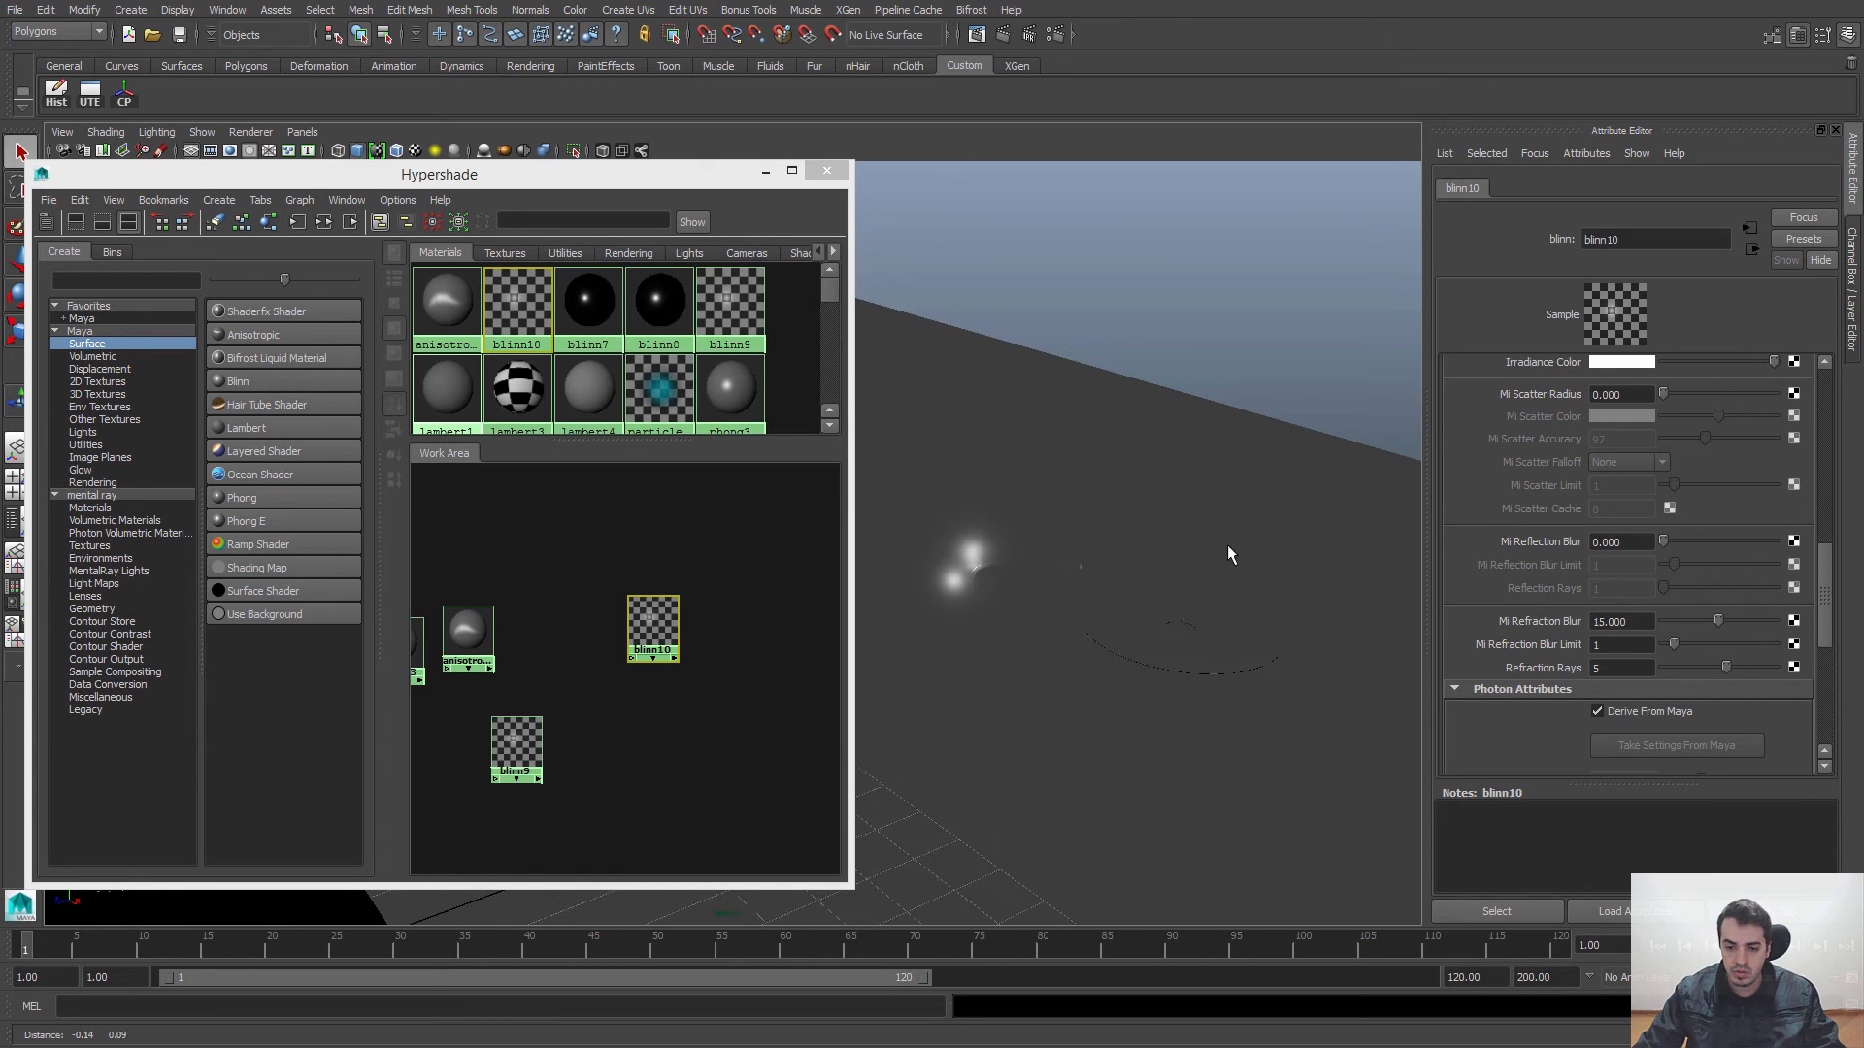
Step: Render the full frame with mental ray in the Render View and inspect the blurred glass model at actual size
left_click(977, 35)
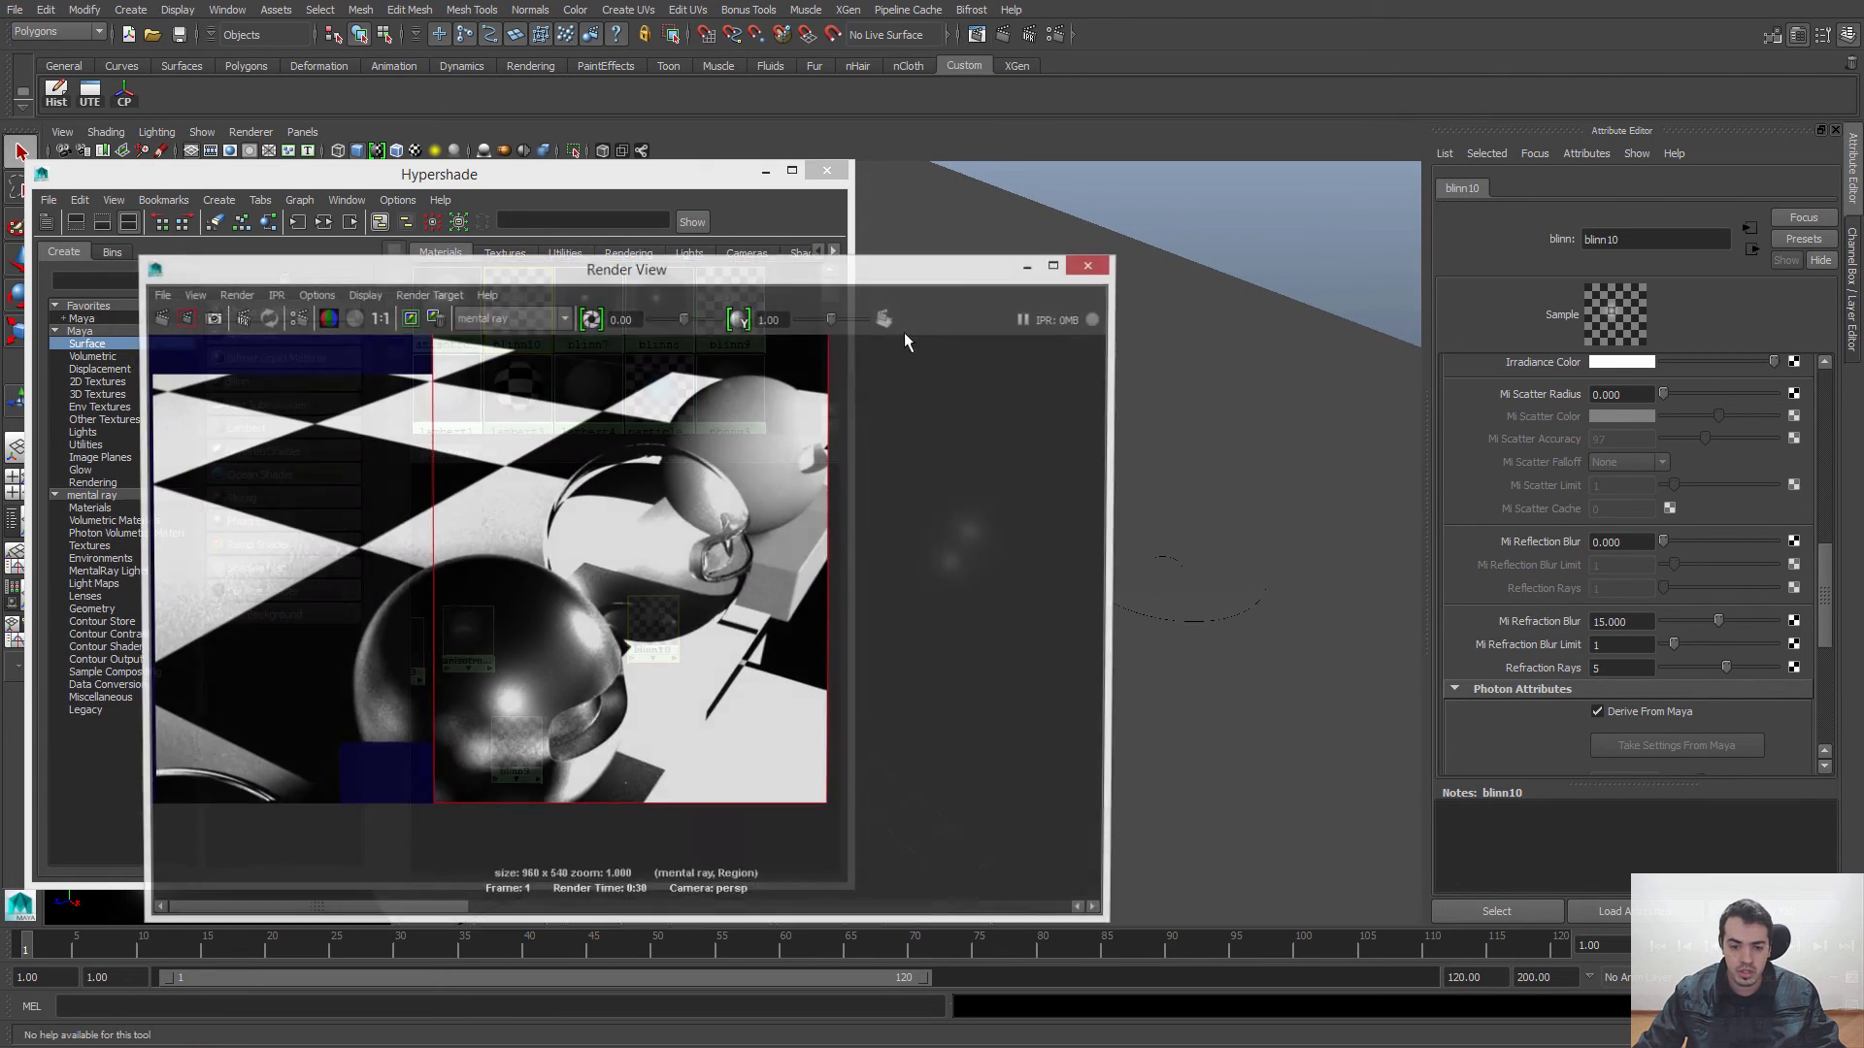
scroll(733, 575, "down", 2)
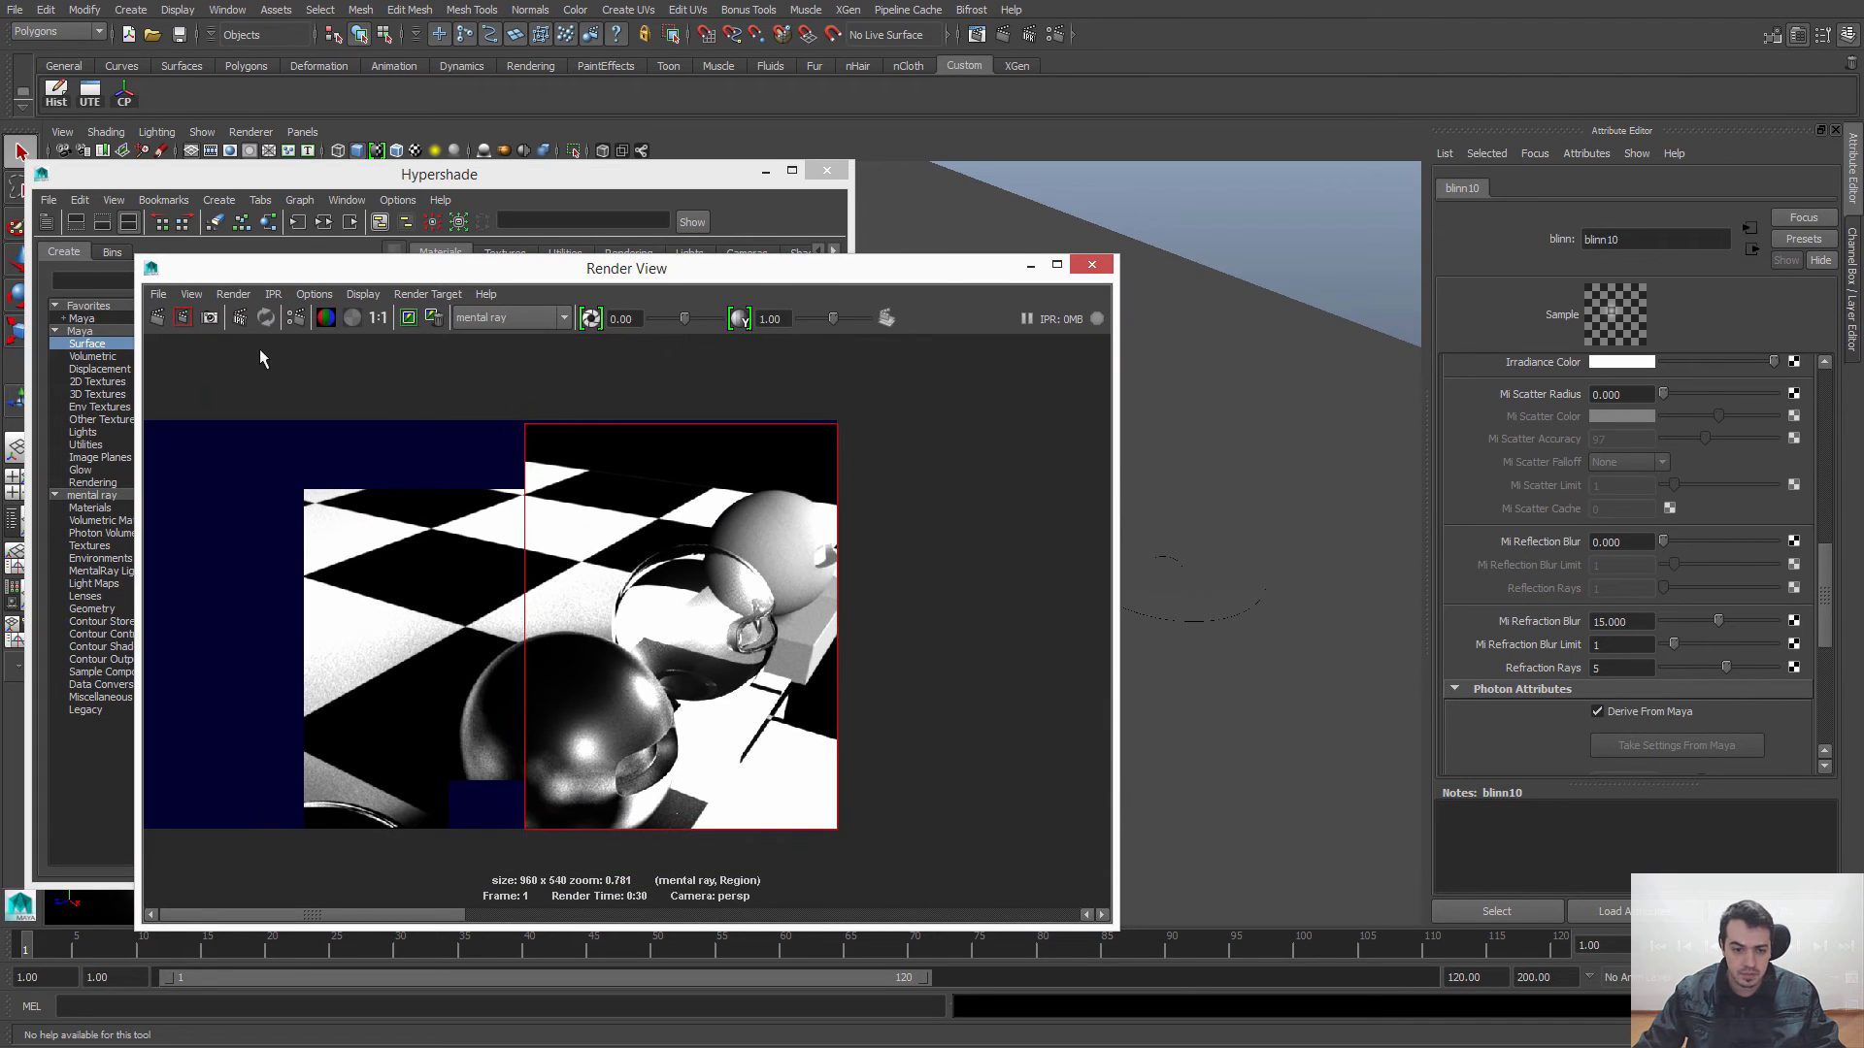
left_click(157, 318)
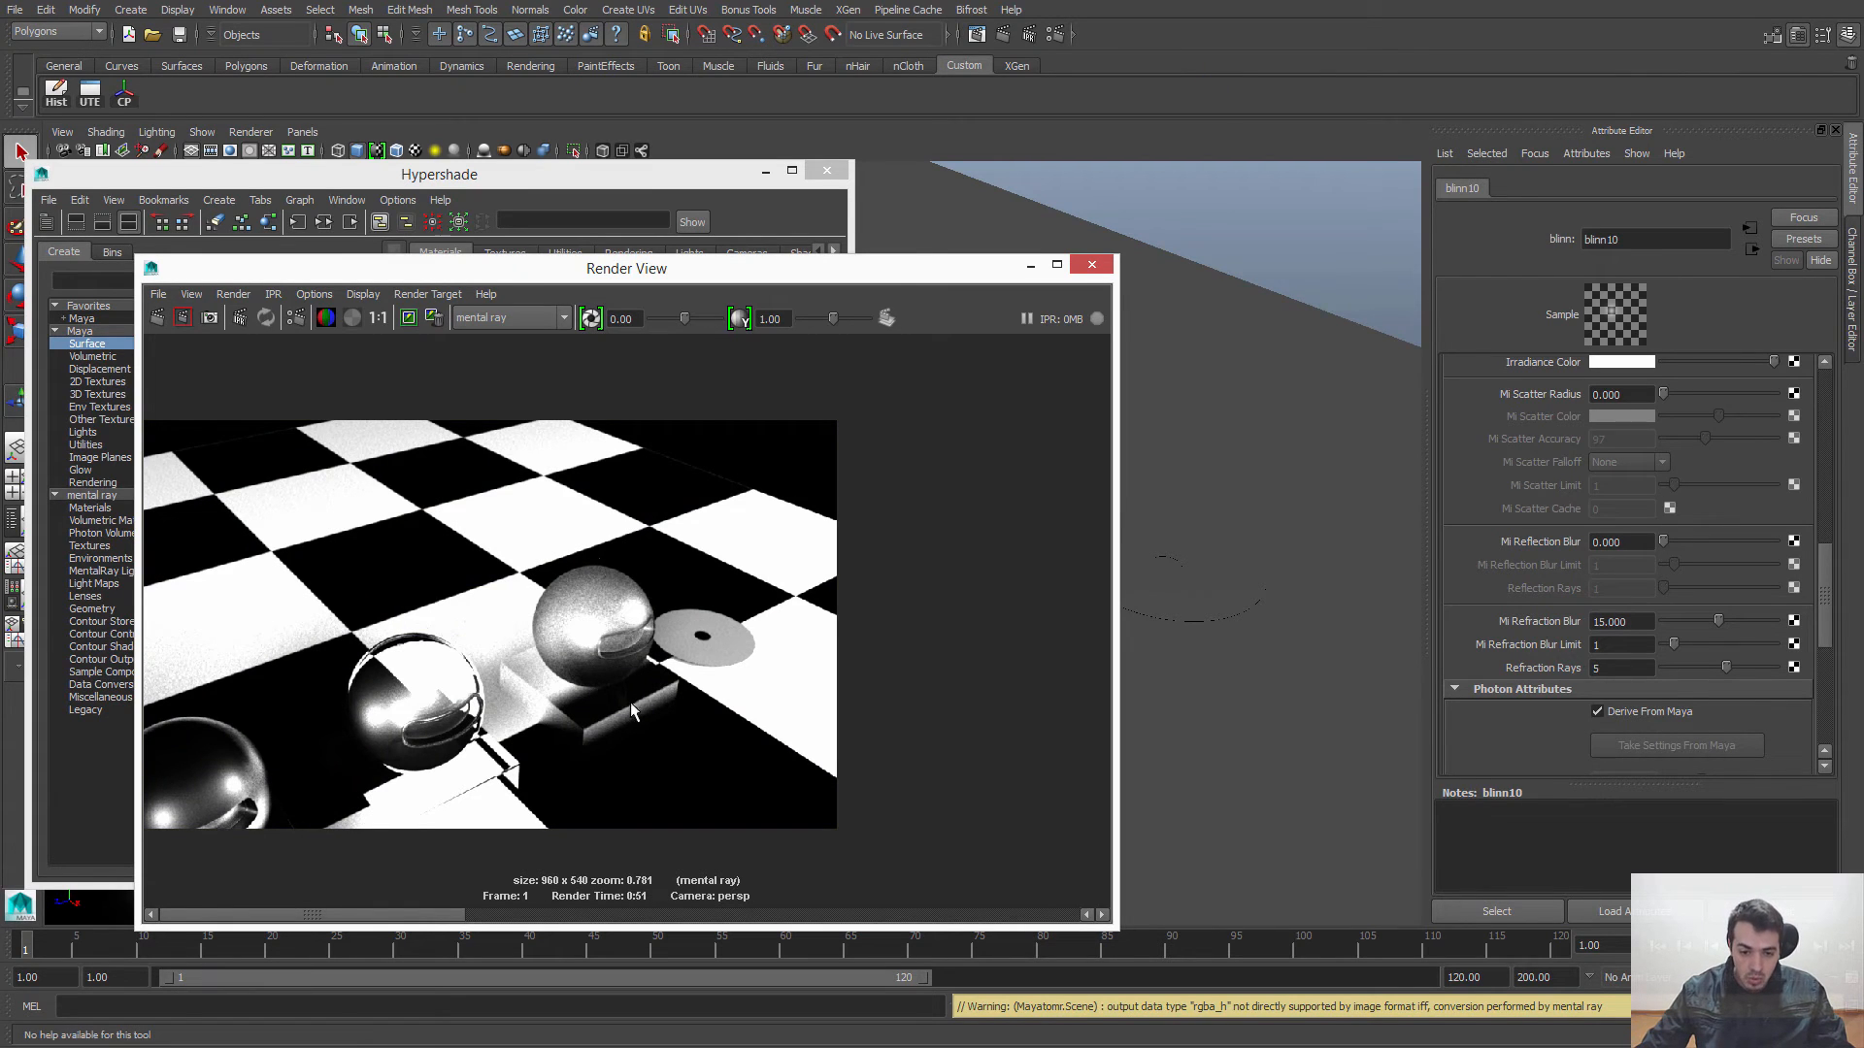
left_click(378, 318)
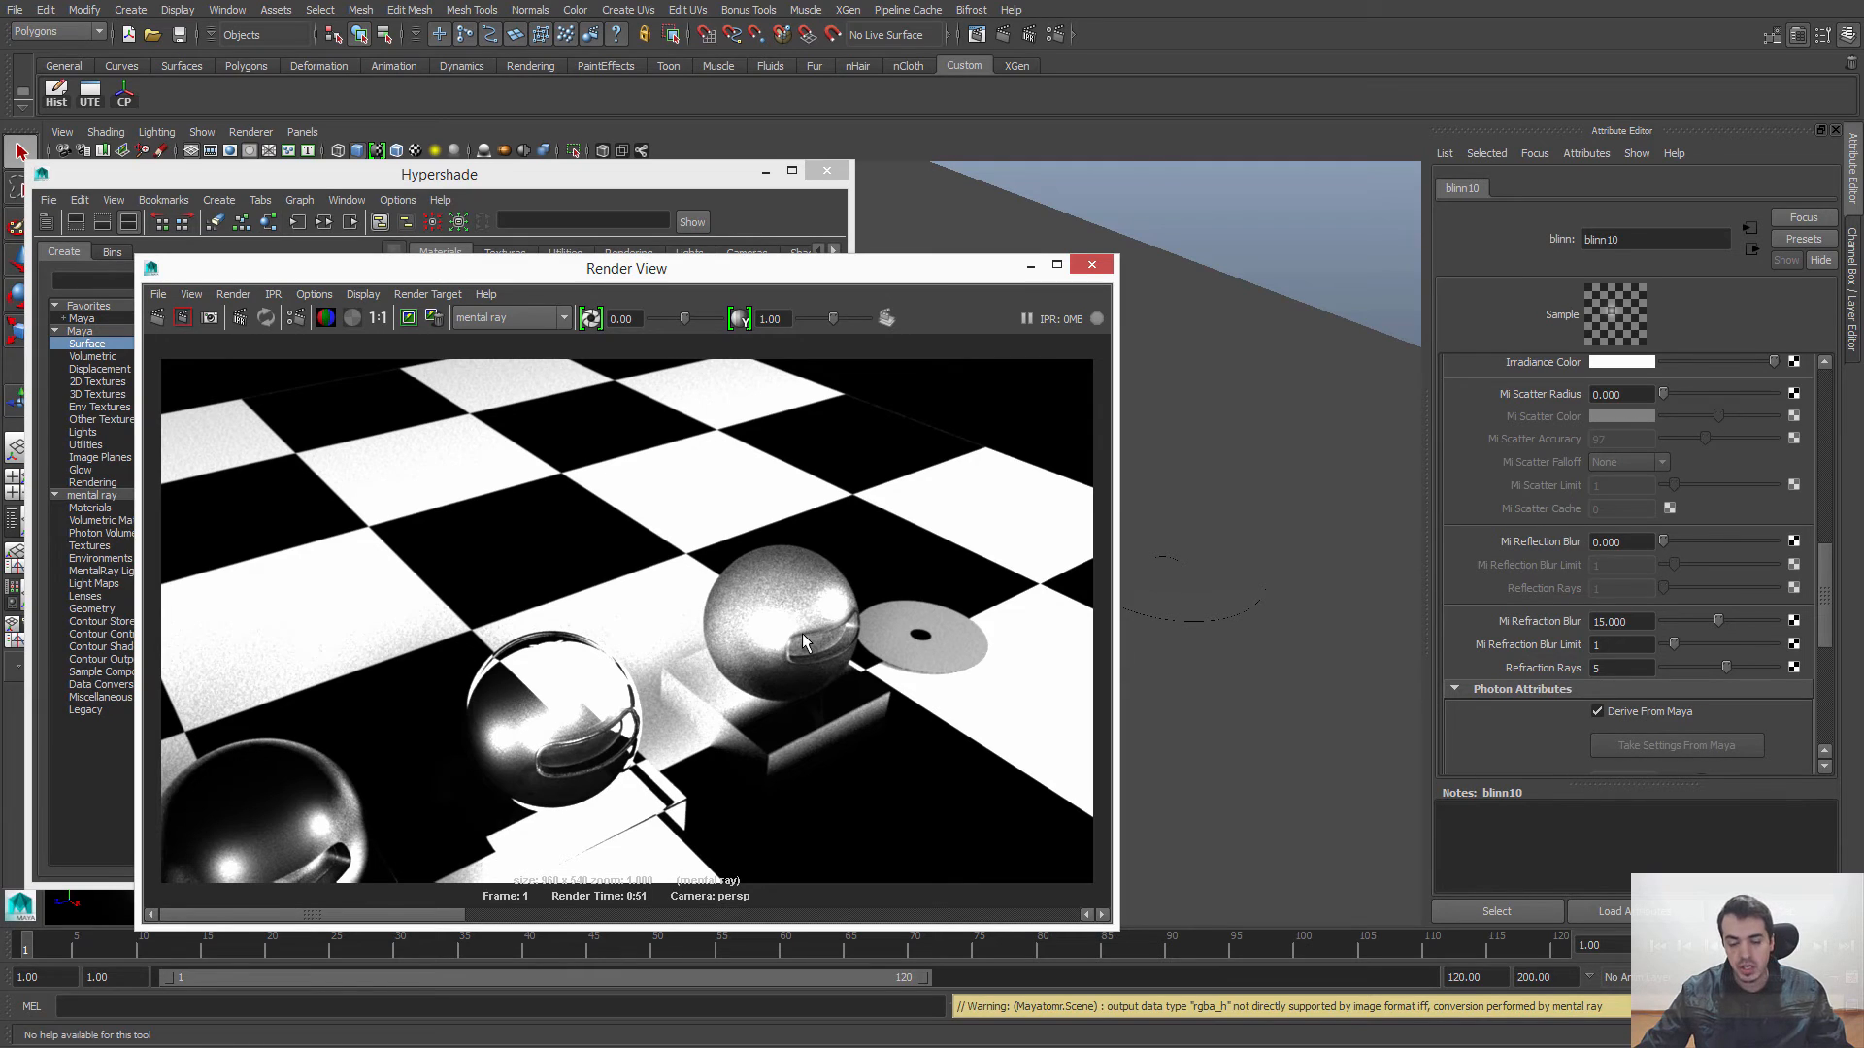
middle_click_drag(773, 629, 758, 592, "alt")
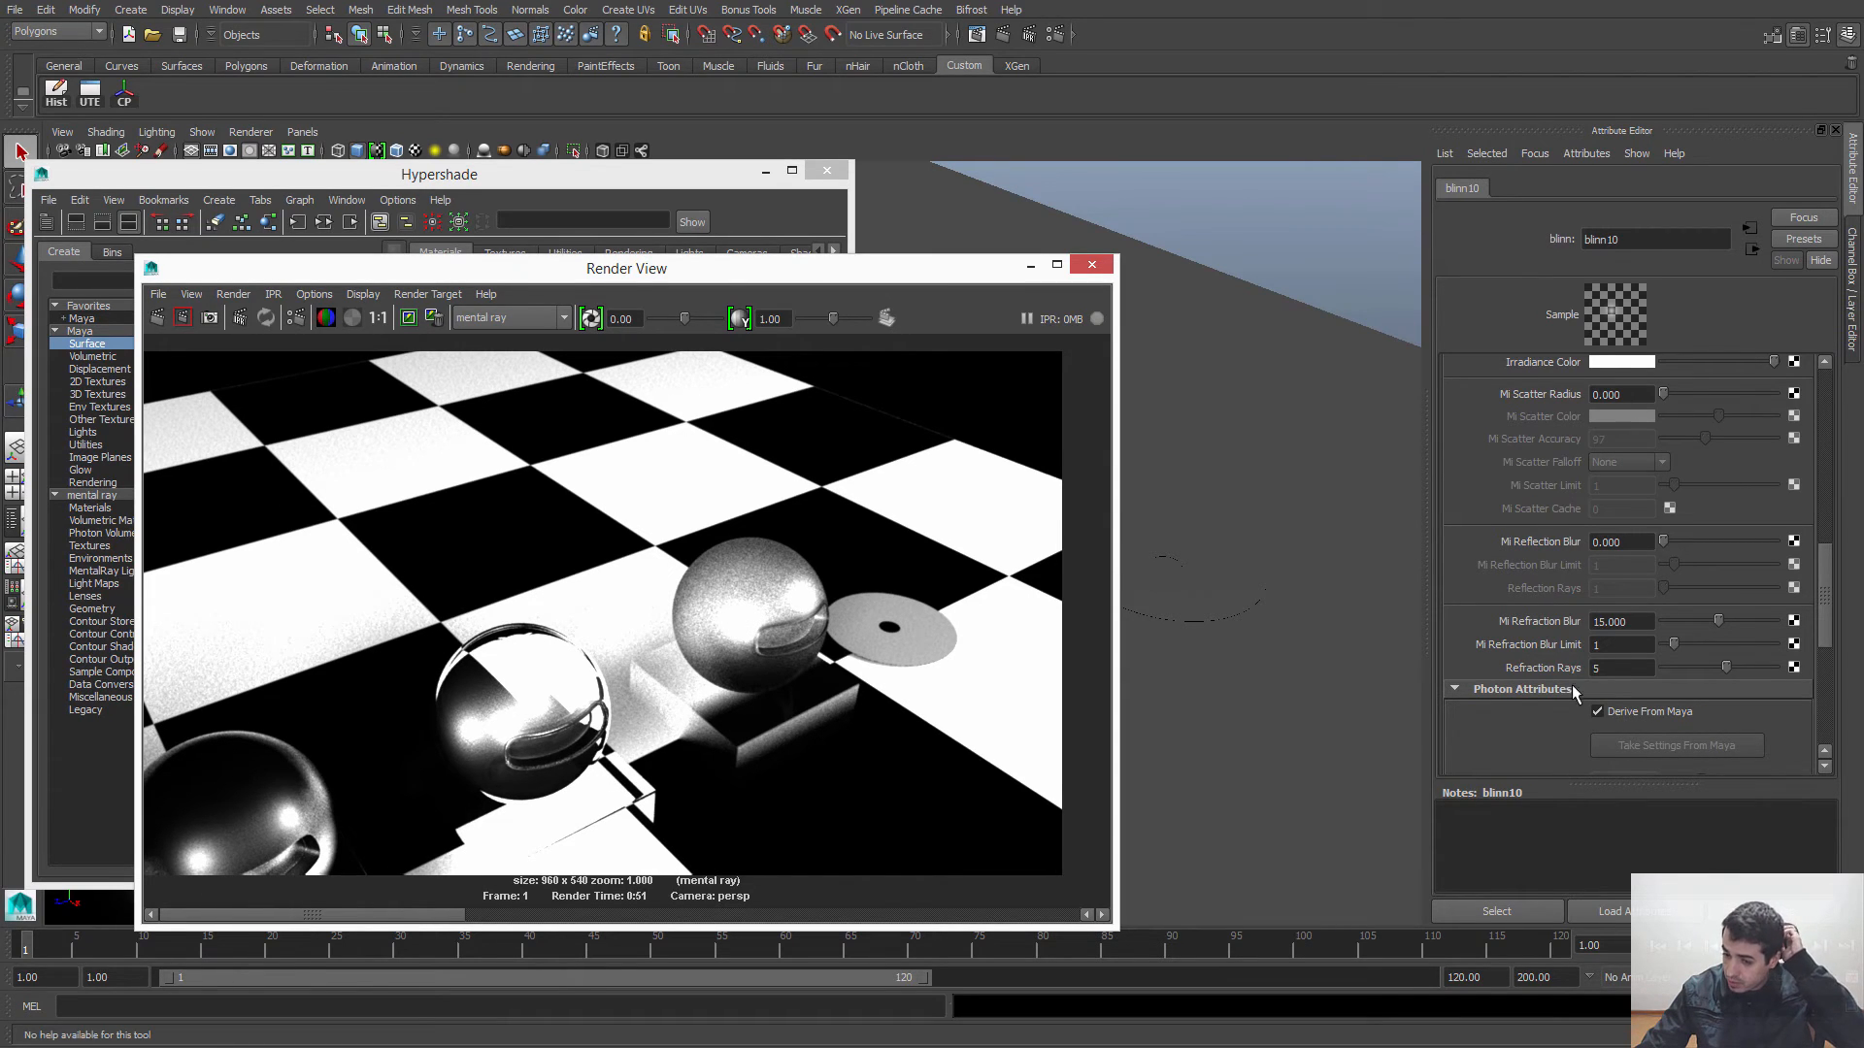
Step: Set blinn10's Mi Refraction Blur to 7 and re-render only the region around the blurred glass model
left_click(1615, 622)
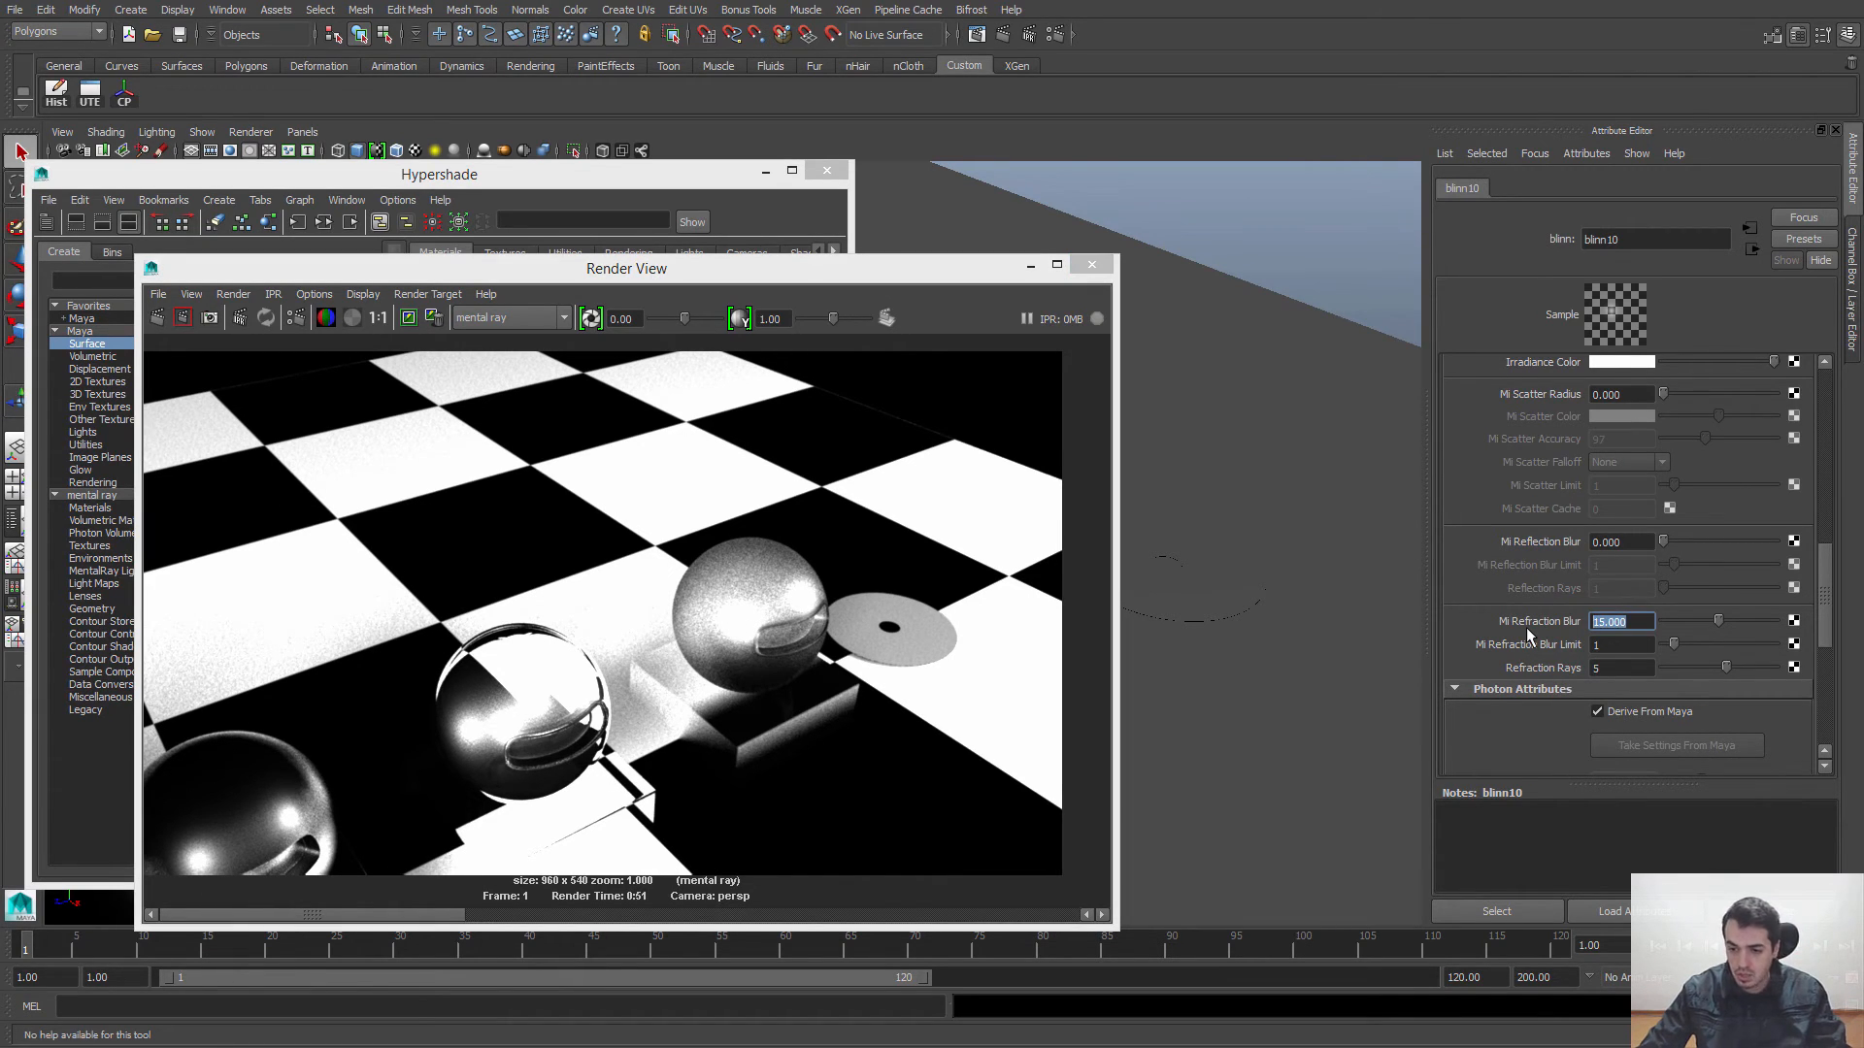
type("7")
key("Return")
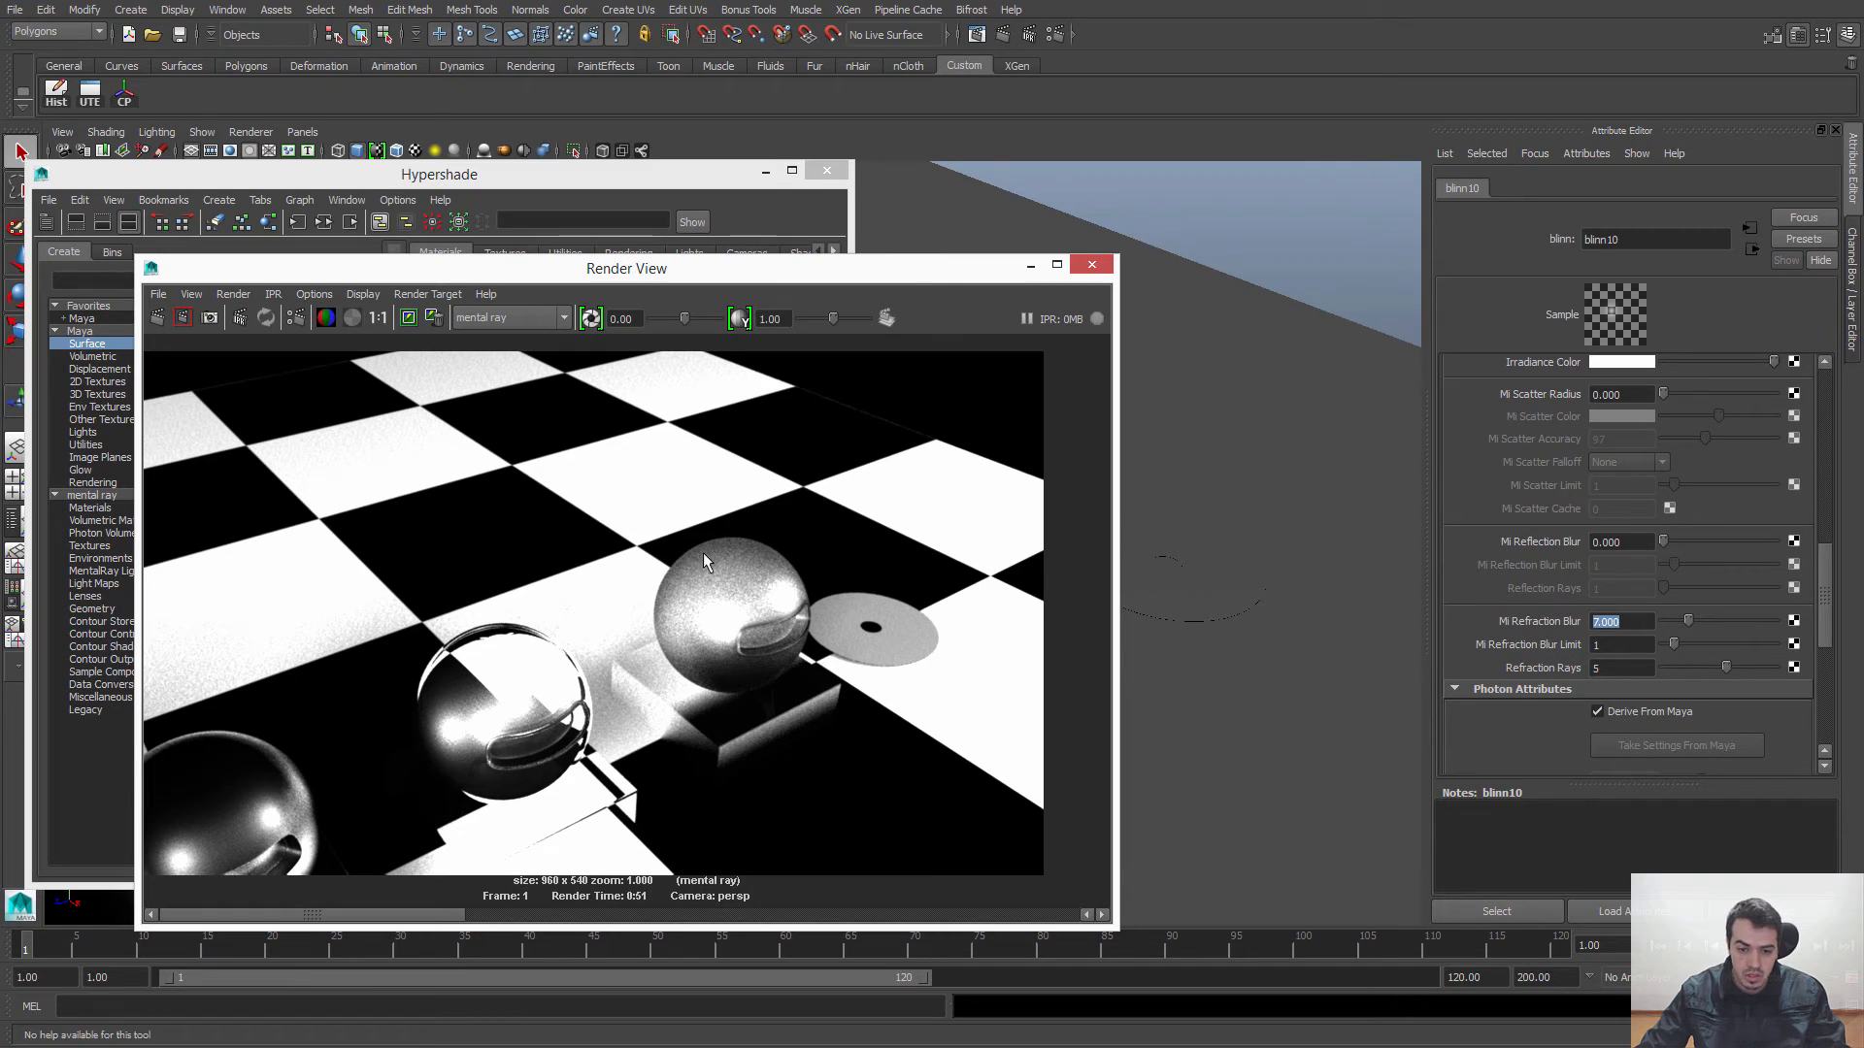
left_click_drag(617, 504, 855, 793)
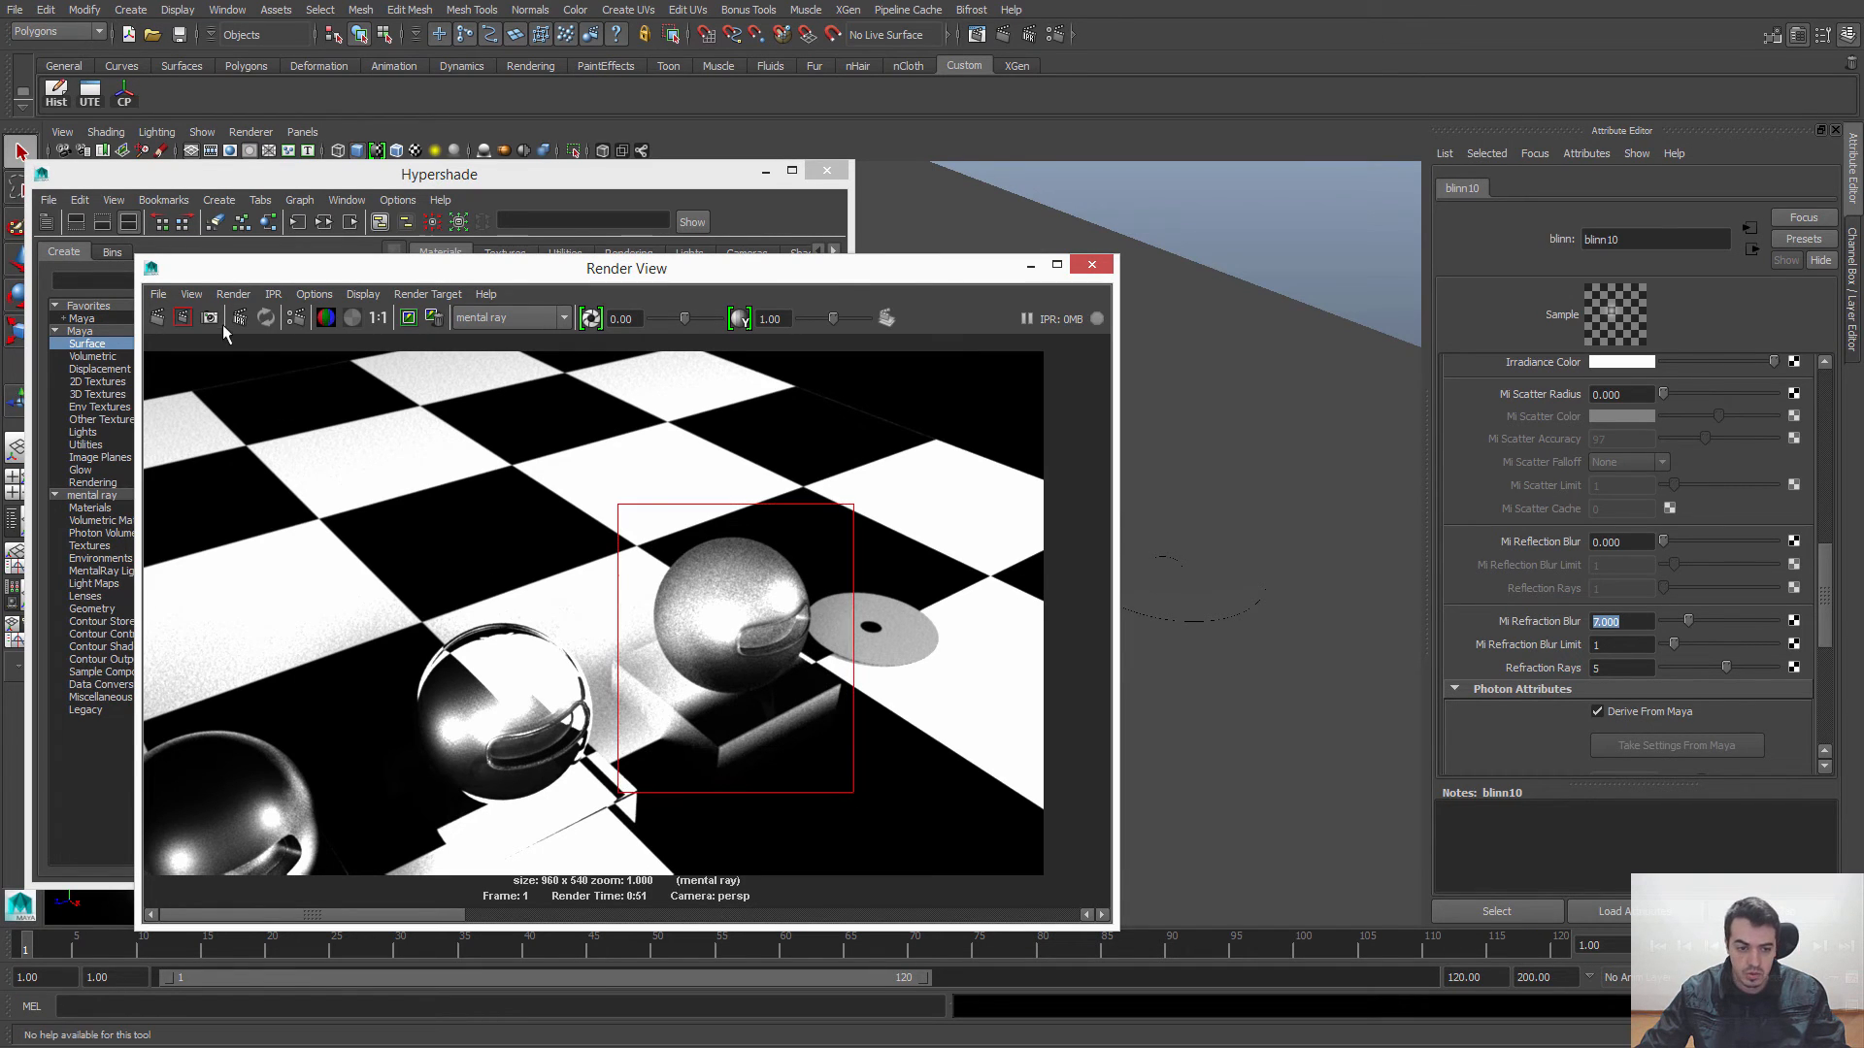
left_click(183, 318)
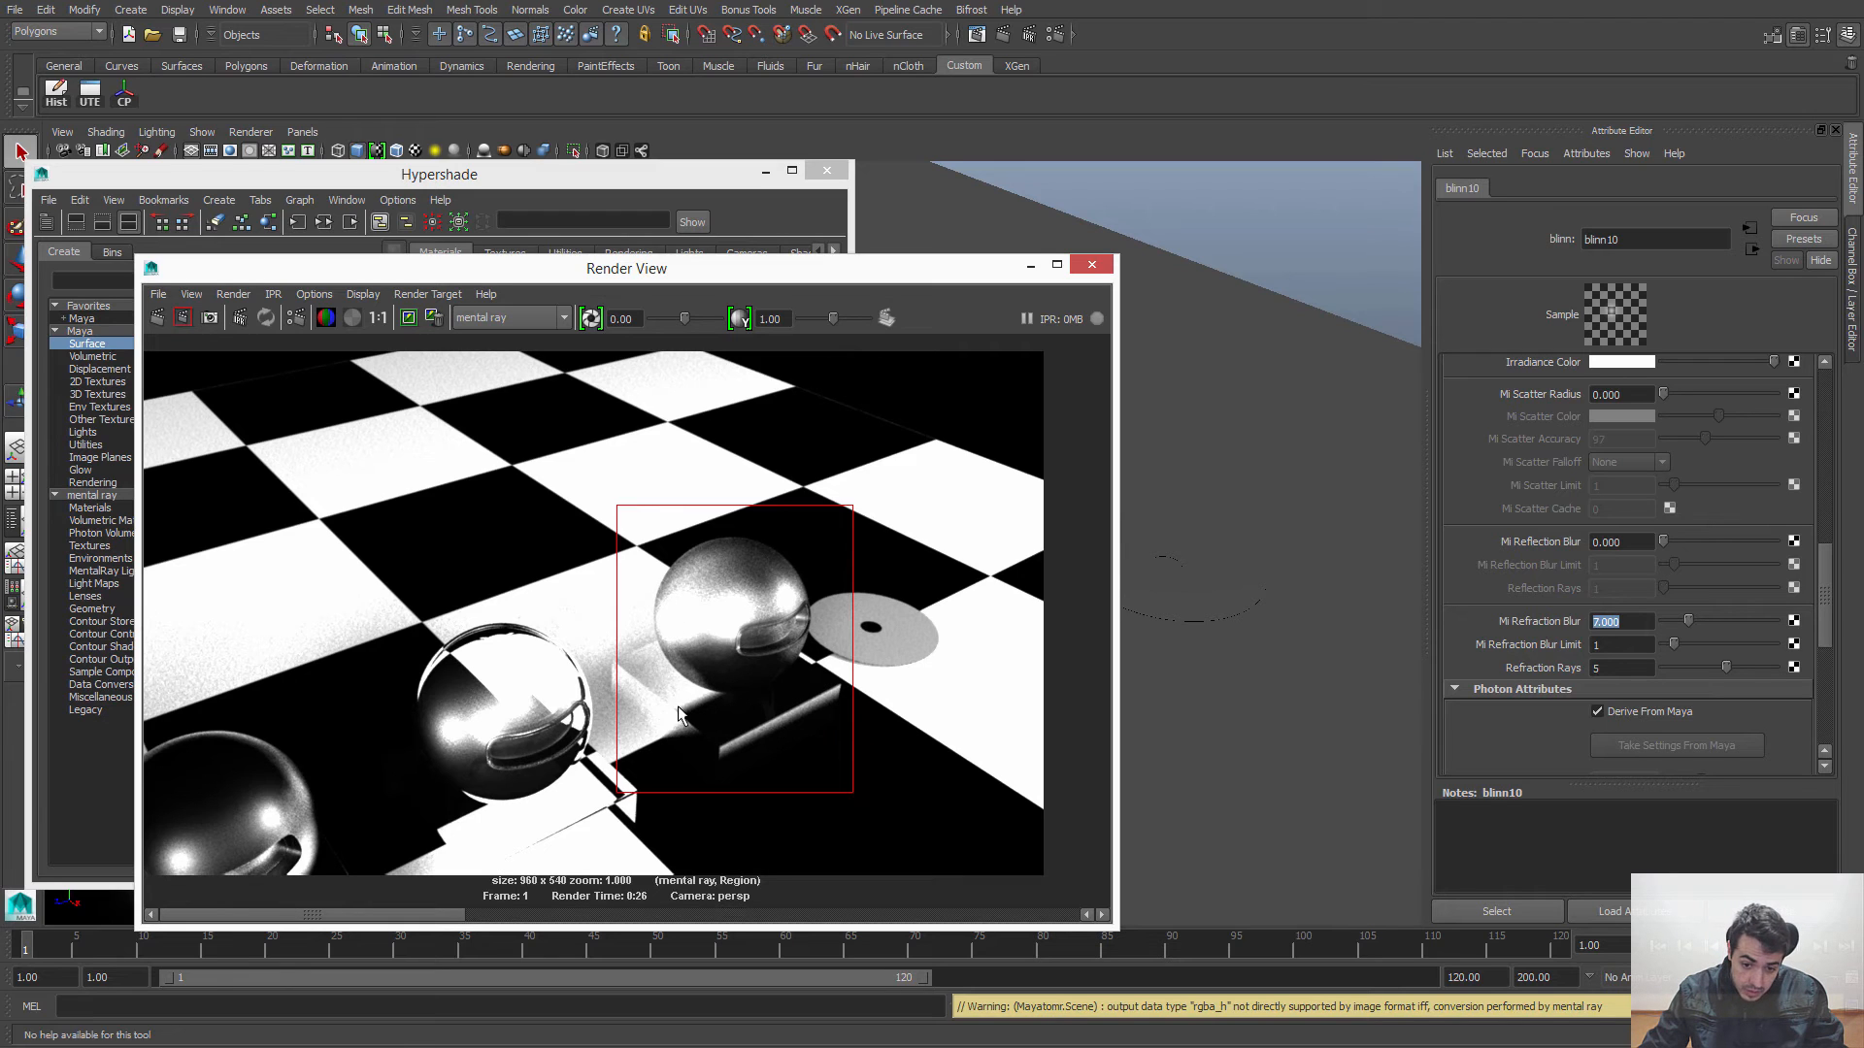
Step: Examine the re-rendered blurred glass sphere up close and at actual size, and close the Render View
scroll(685, 718, "up", 4)
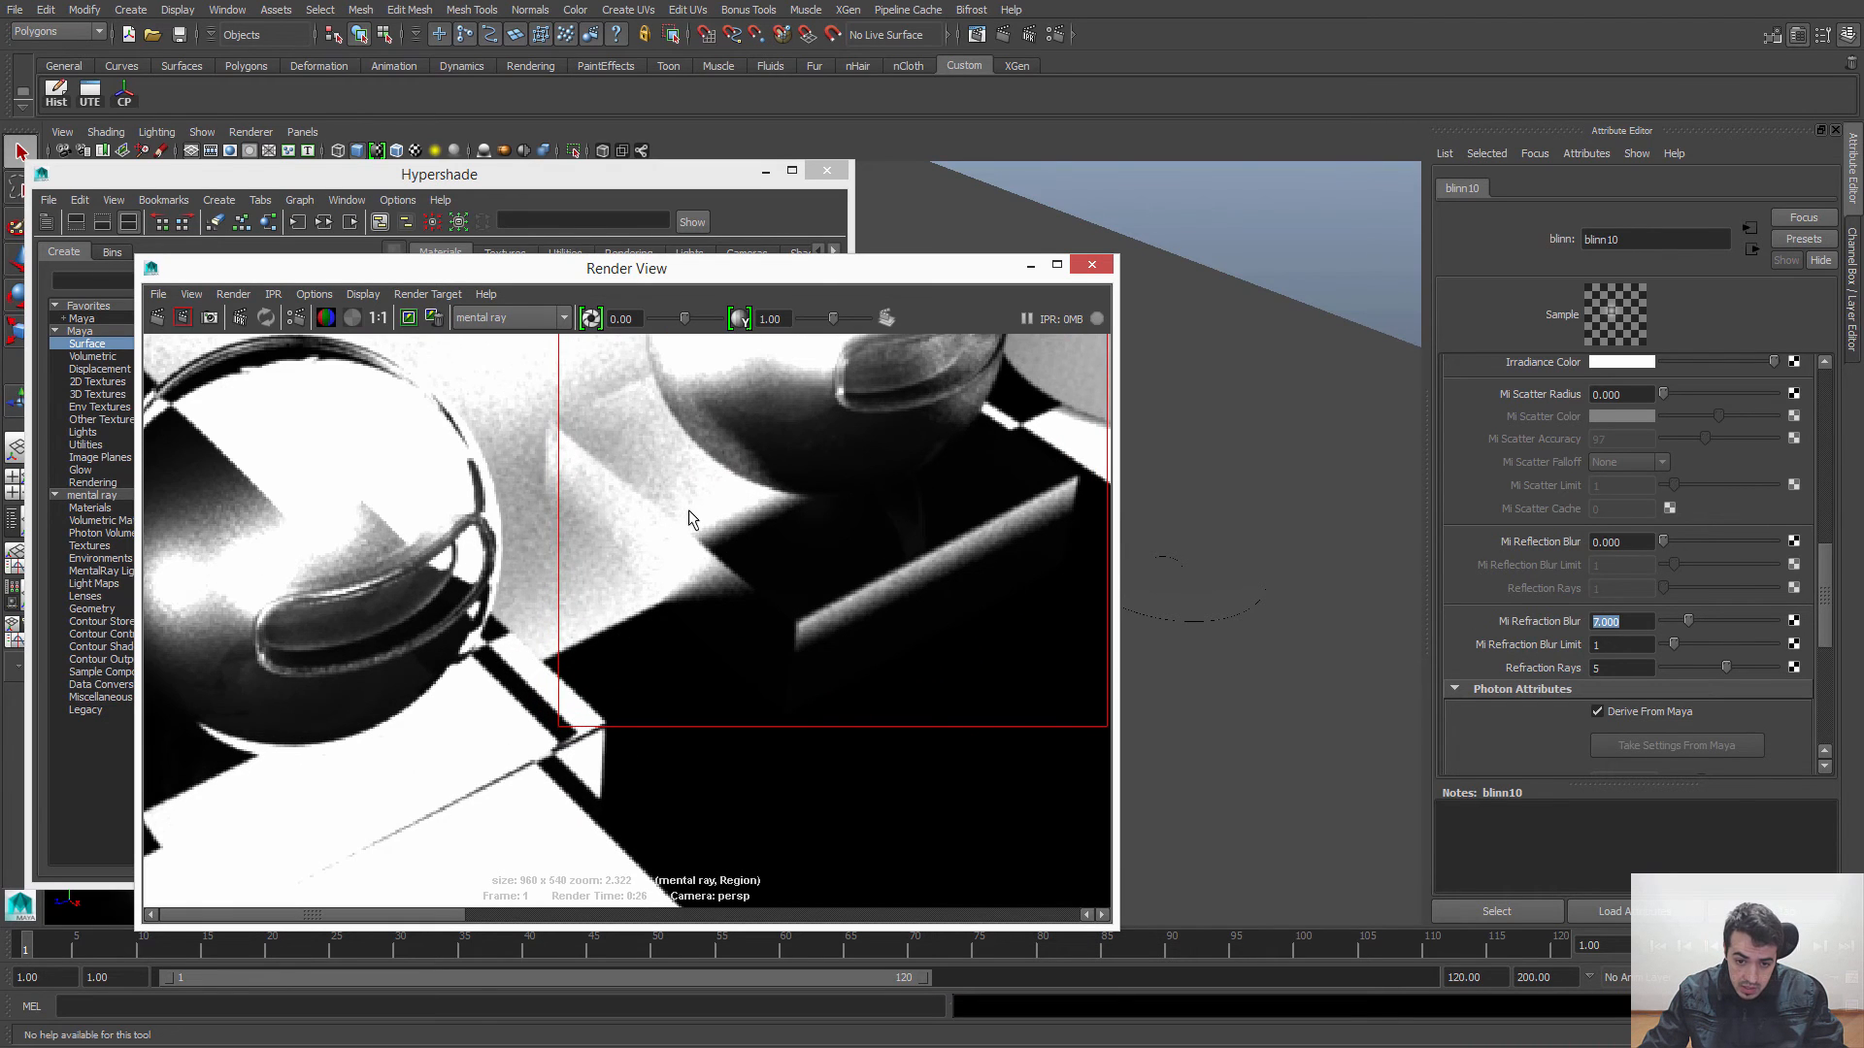
left_click(377, 317)
left_click(729, 714)
middle_click_drag(726, 708, 738, 625, "alt")
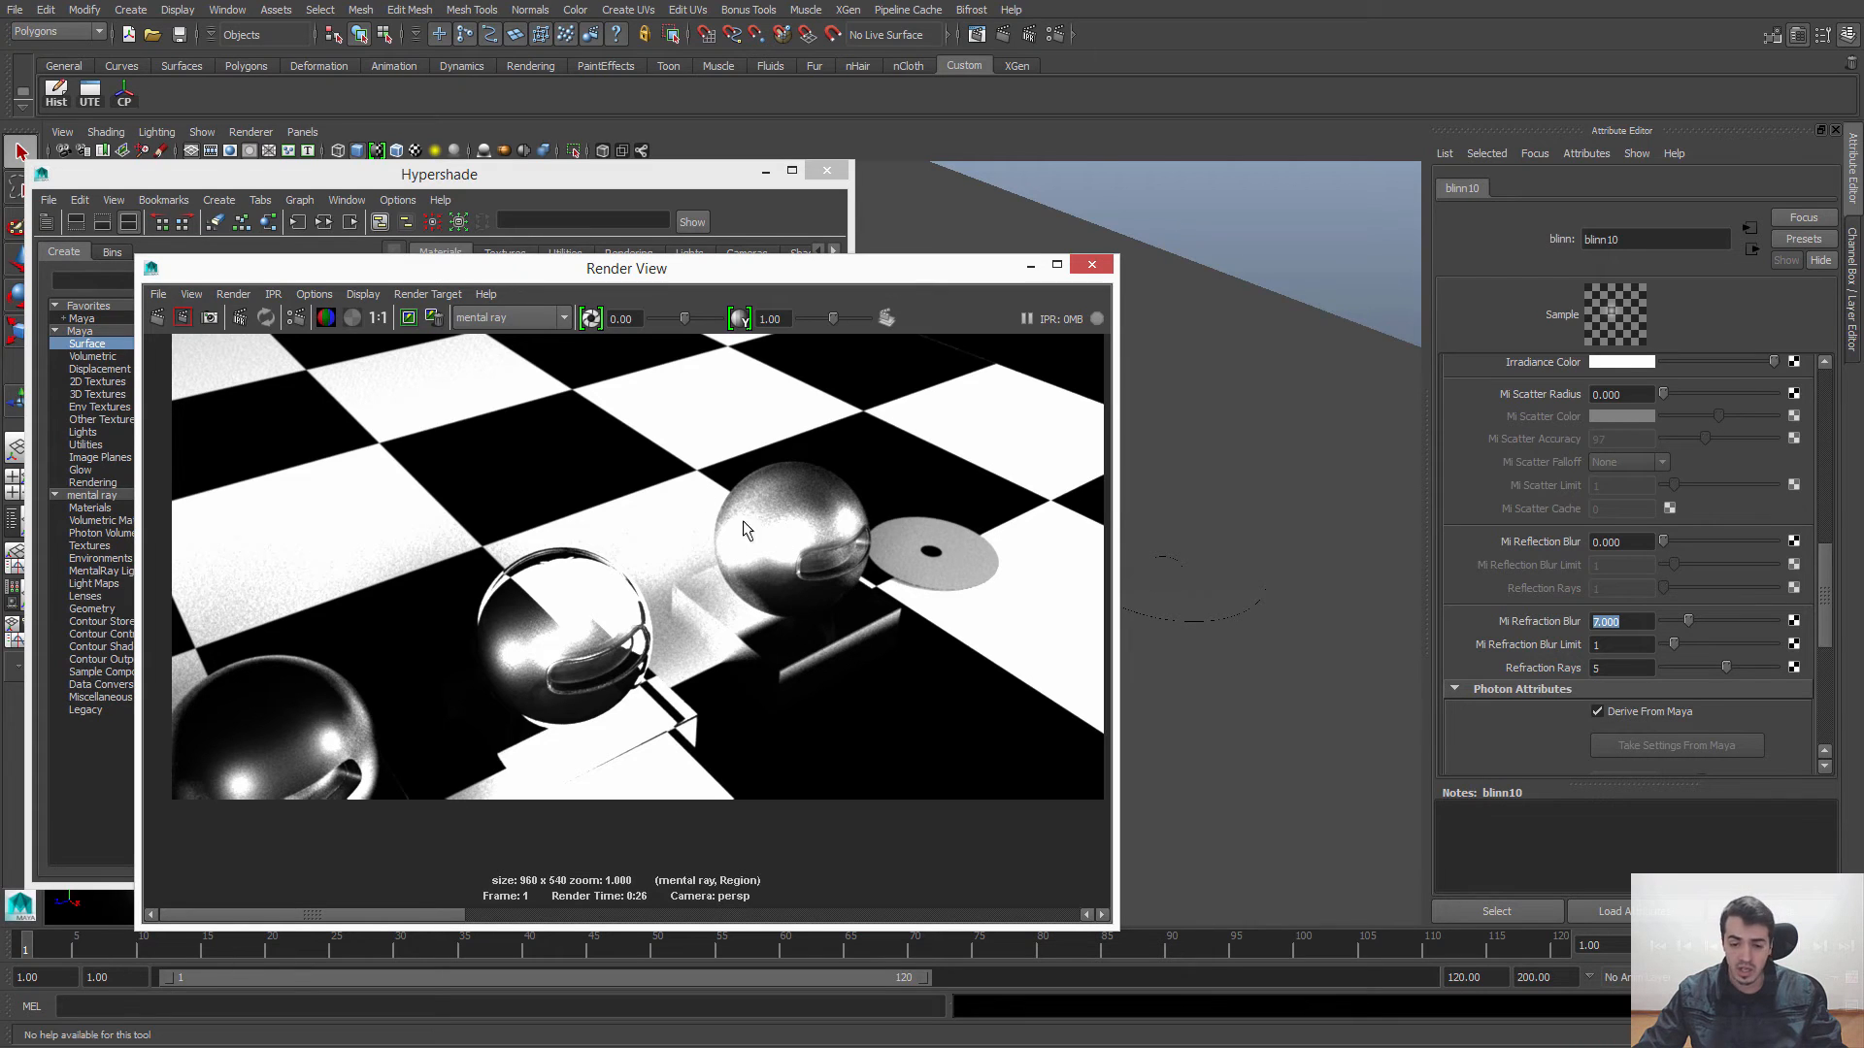
middle_click_drag(832, 525, 831, 586, "alt")
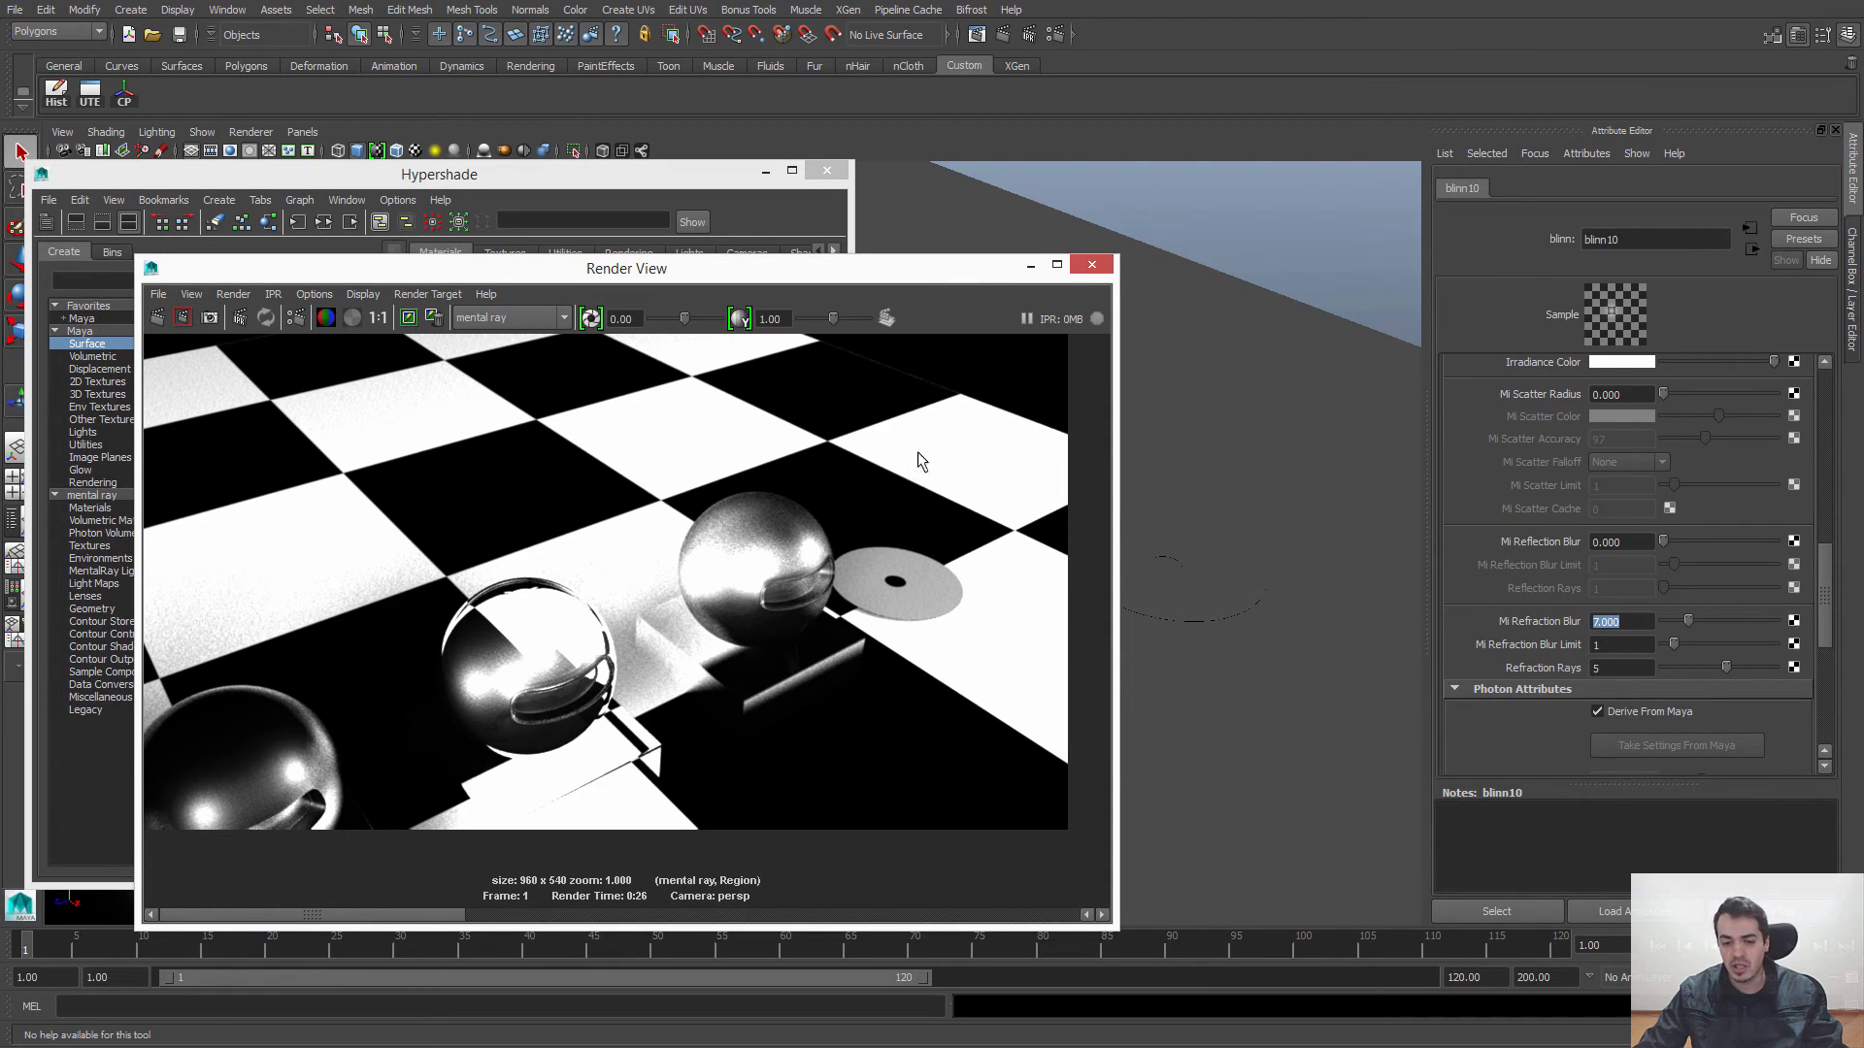
middle_click_drag(933, 435, 930, 461, "alt")
left_click(1095, 265)
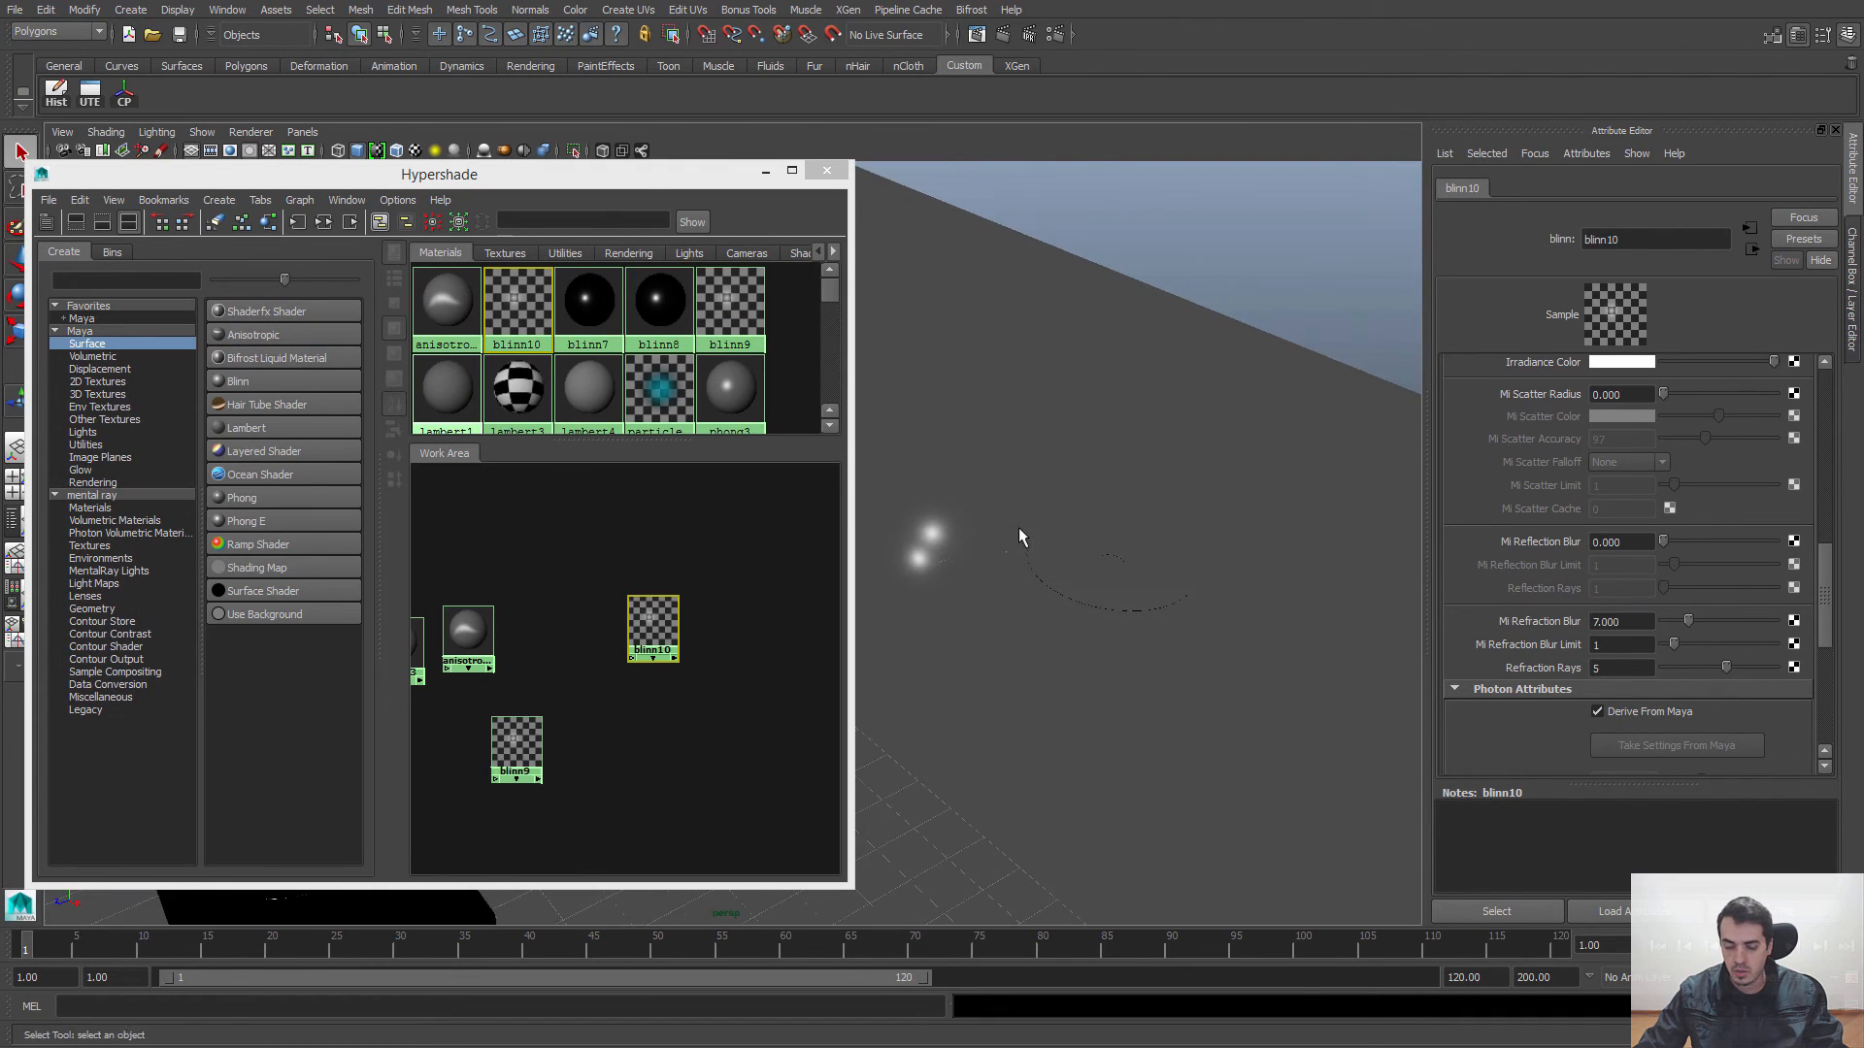
Step: Move the phong3 and blinn7 nodes above the other materials in the Work Area to space the shaders out
left_click_drag(1020, 530, 1311, 466, "alt")
scroll(1310, 466, "down", 1)
left_click(633, 766)
middle_click_drag(552, 697, 713, 671, "alt")
left_click_drag(566, 617, 690, 510)
middle_click_drag(723, 550, 534, 652, "alt")
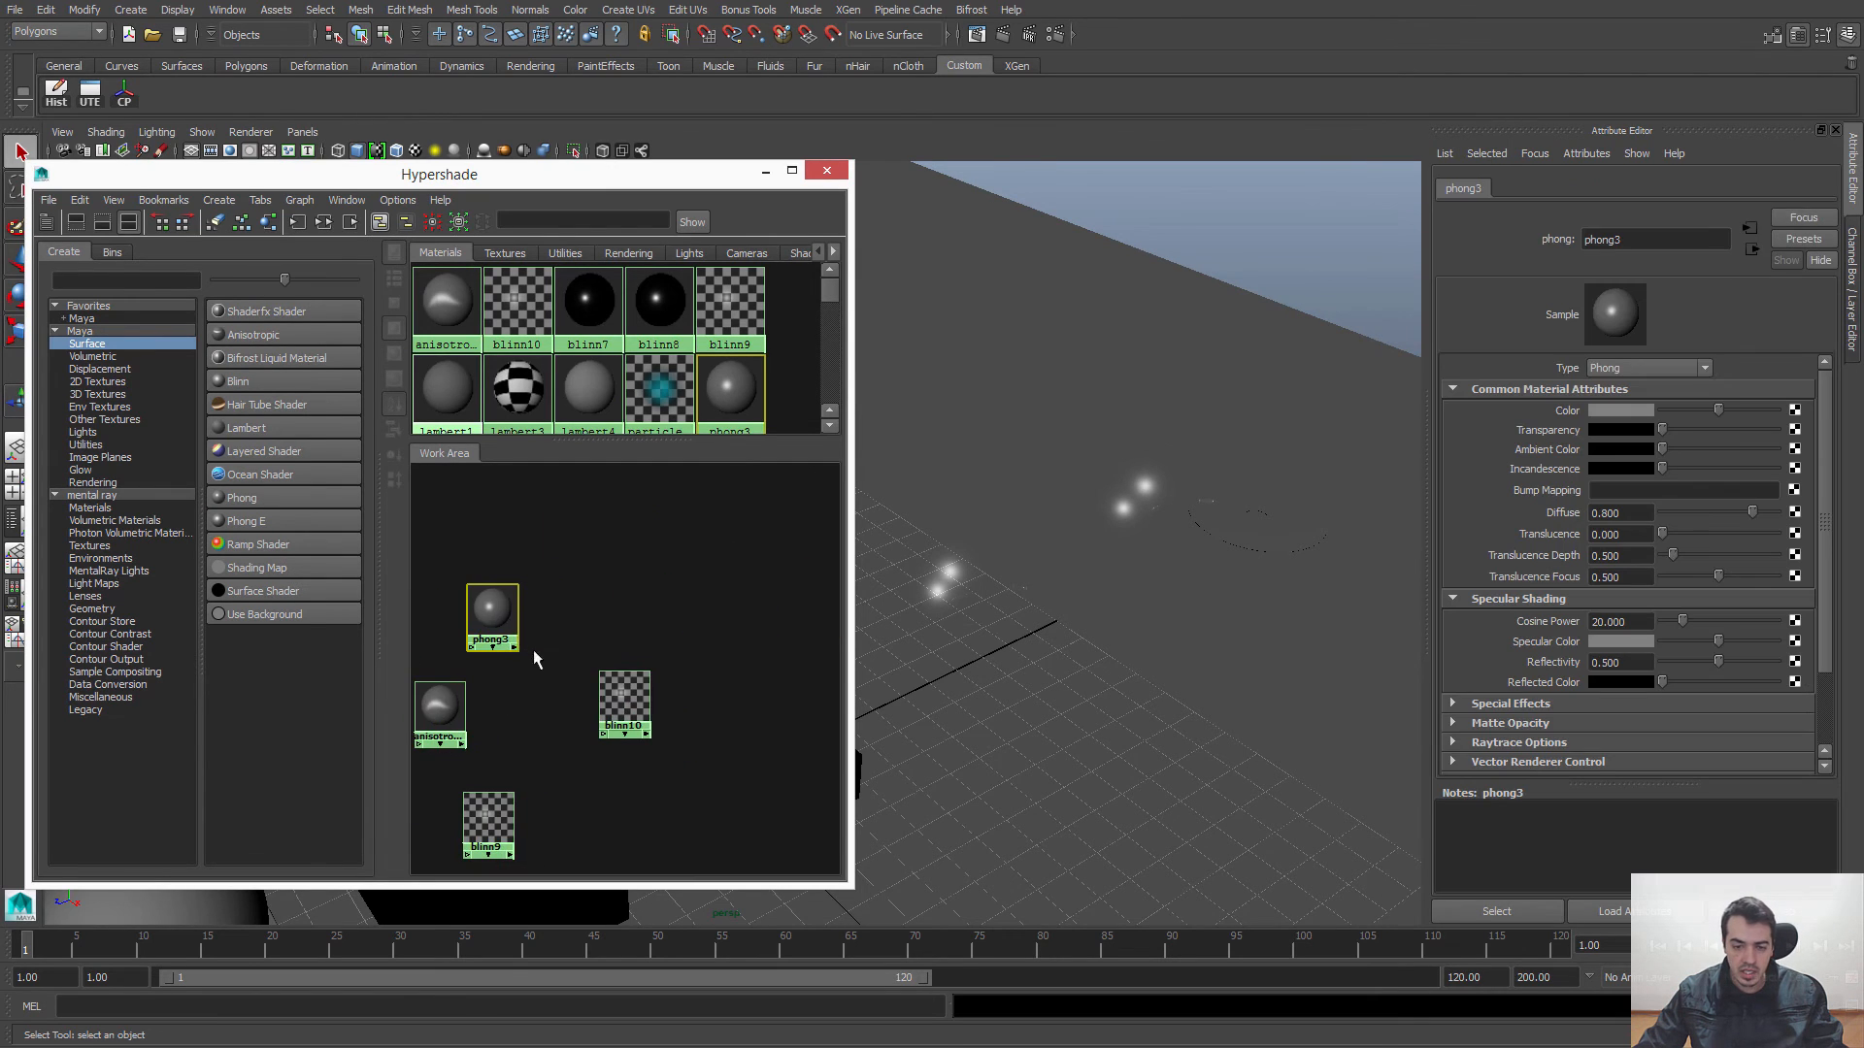
left_click_drag(497, 611, 598, 590)
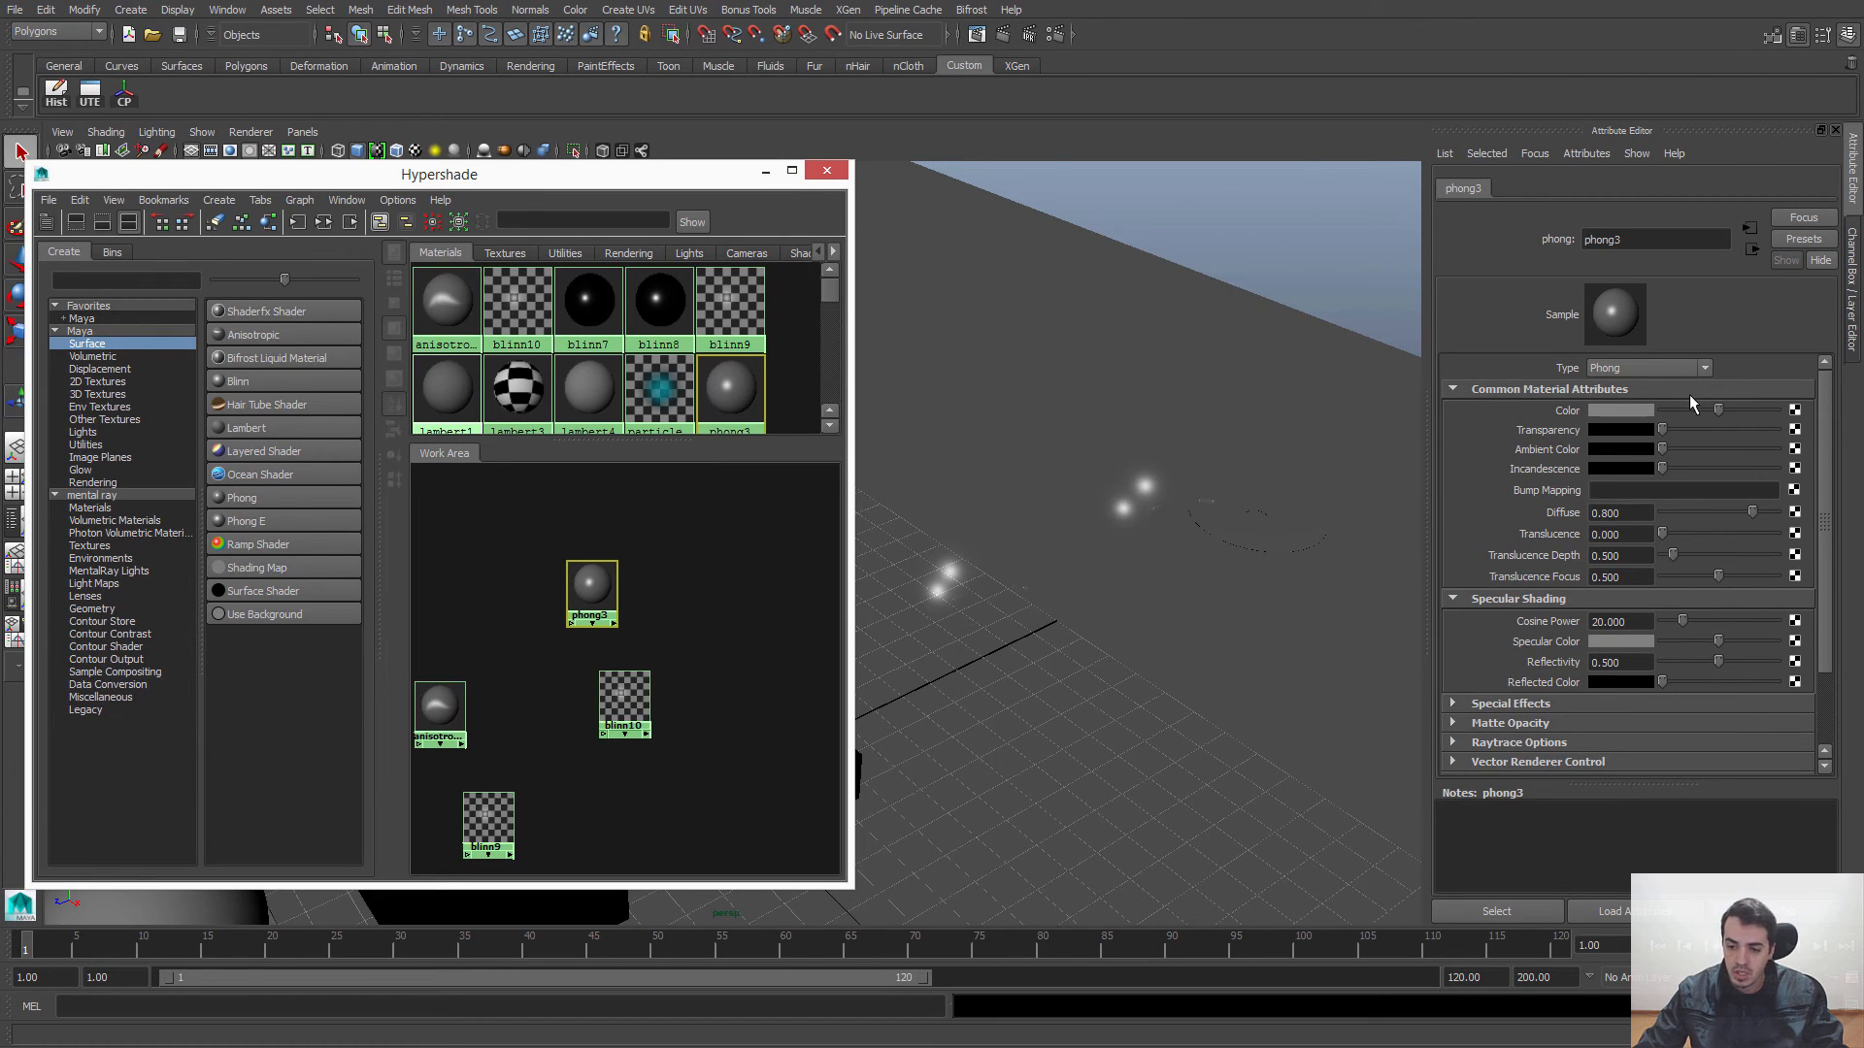
middle_click_drag(484, 615, 603, 590, "alt")
left_click_drag(473, 677, 658, 543)
Step: Select the blinn7 material and review its common material and specular shading attributes
scroll(574, 589, "down", 6)
scroll(625, 678, "up", 4)
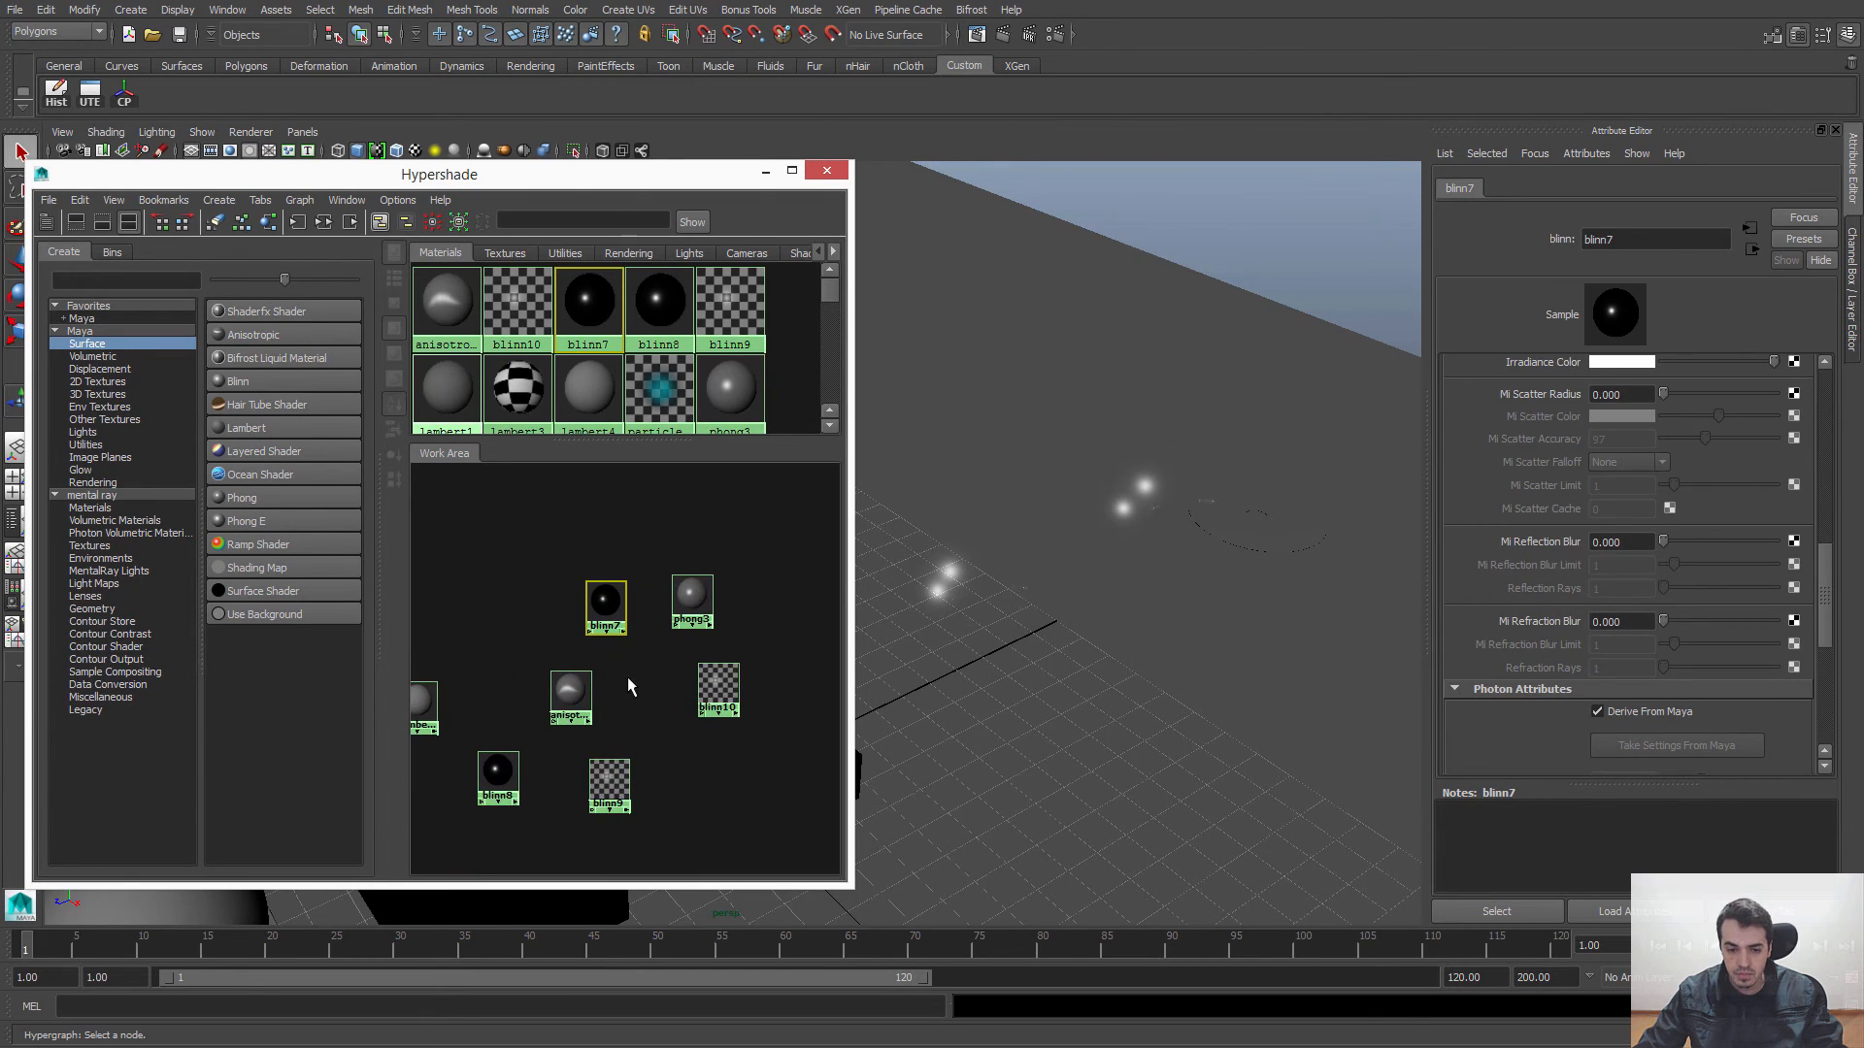
left_click(610, 616)
left_click_drag(1824, 582, 1856, 389)
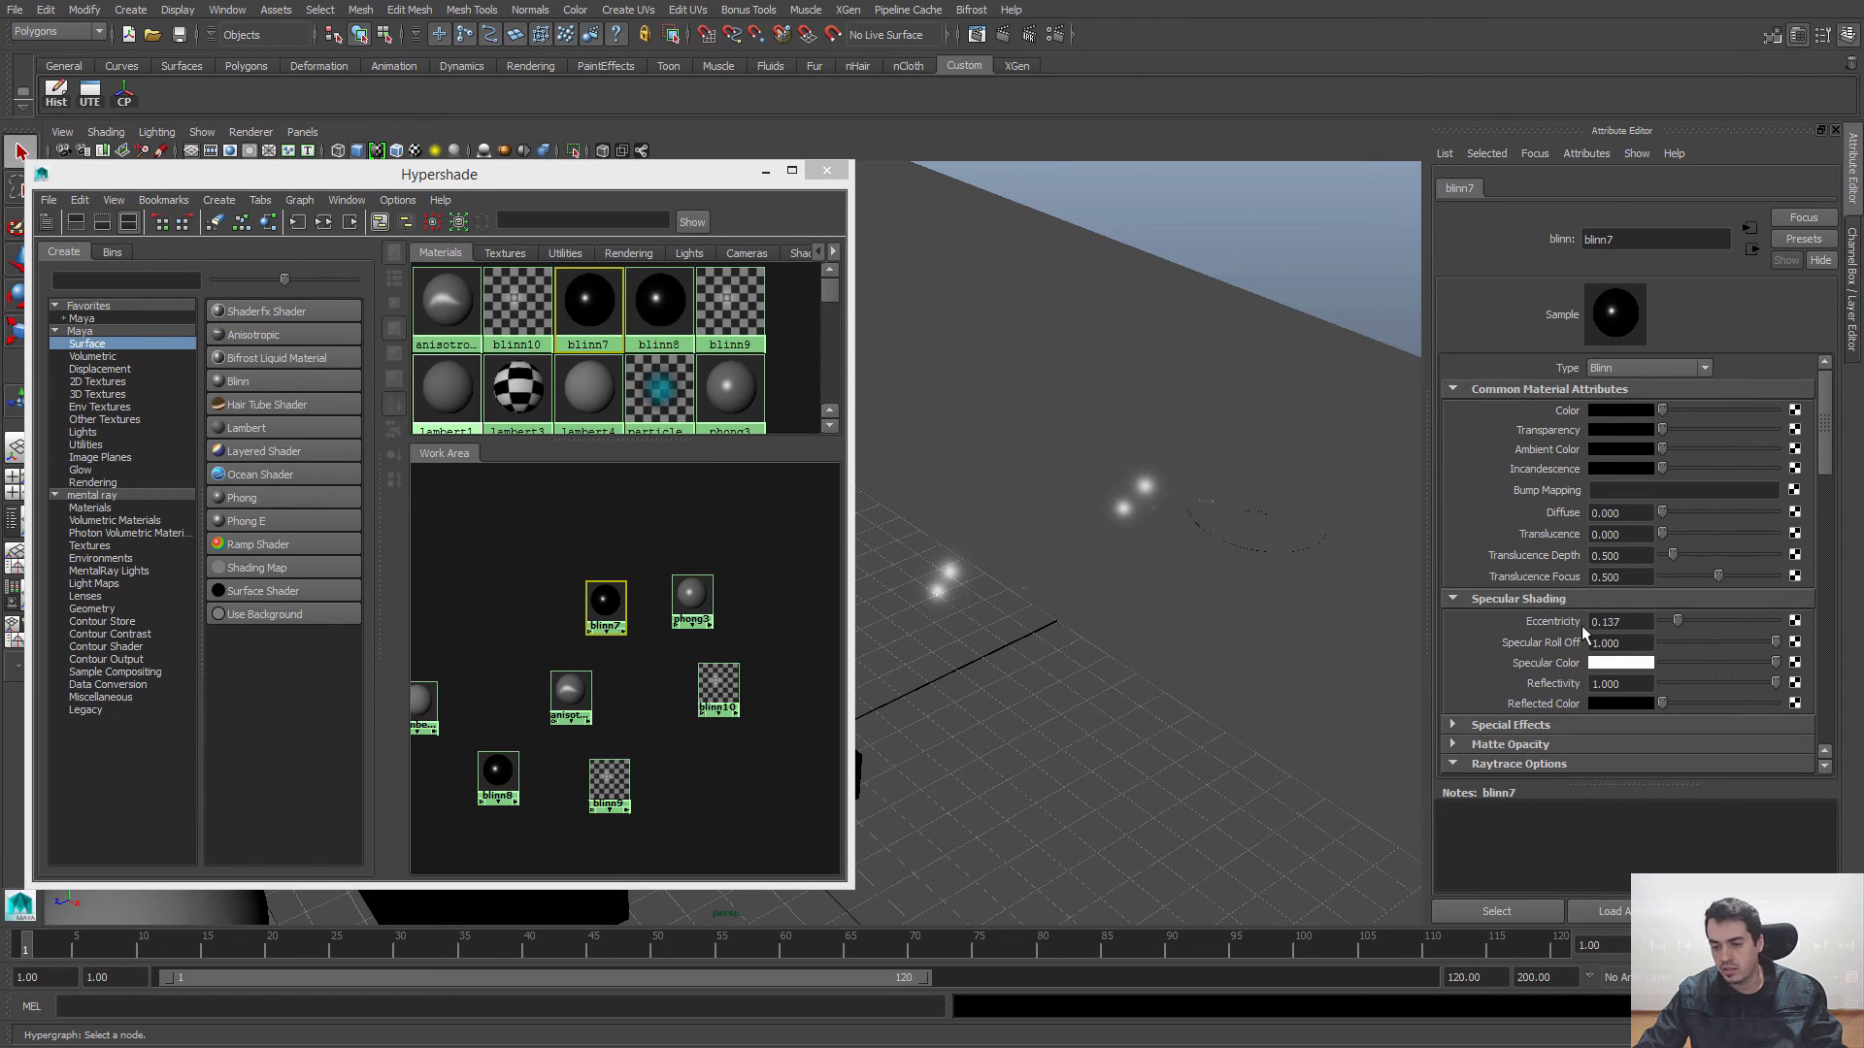
Step: Broaden the highlights by setting blinn7's Eccentricity to about 0.444 and phong3's Cosine Power to about 5.35, then clear the selection
left_click_drag(1679, 626, 1721, 629)
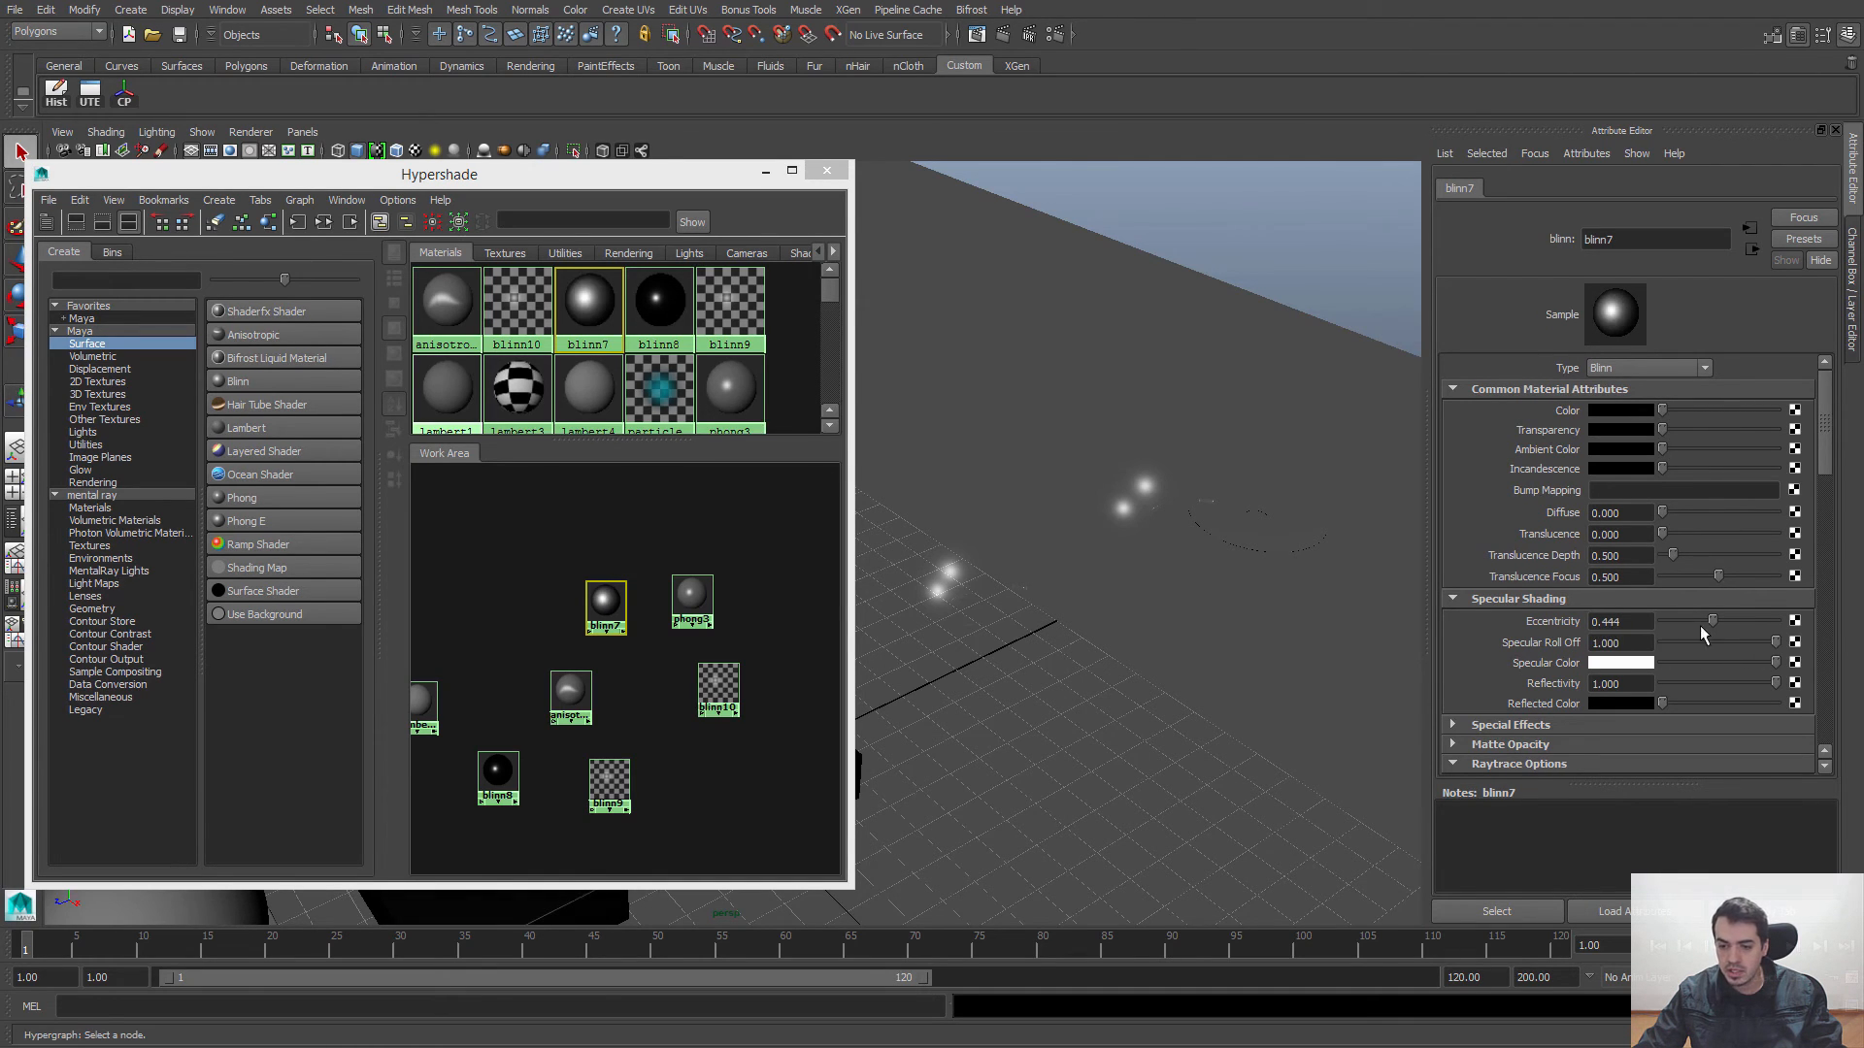
left_click(685, 608)
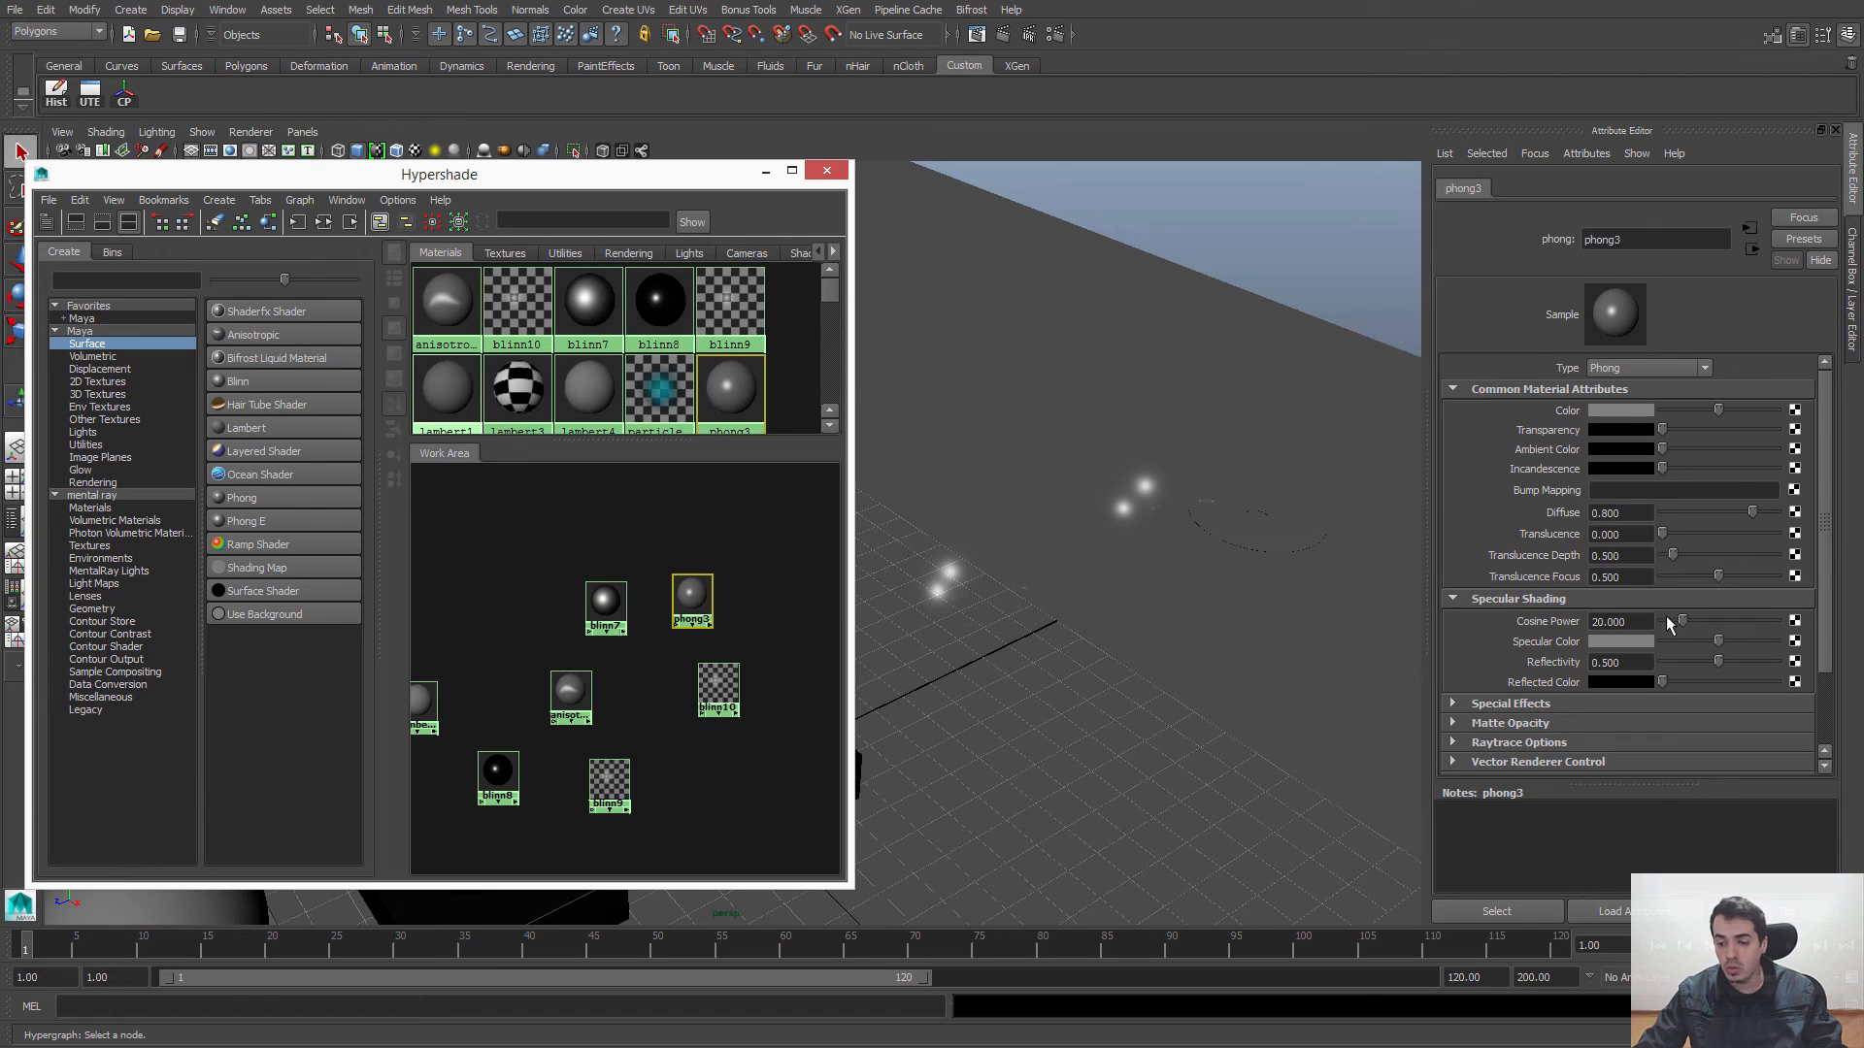
mouse_move(1682, 622)
left_mouse_down()
mouse_move(1747, 624)
mouse_move(1670, 625)
left_mouse_up()
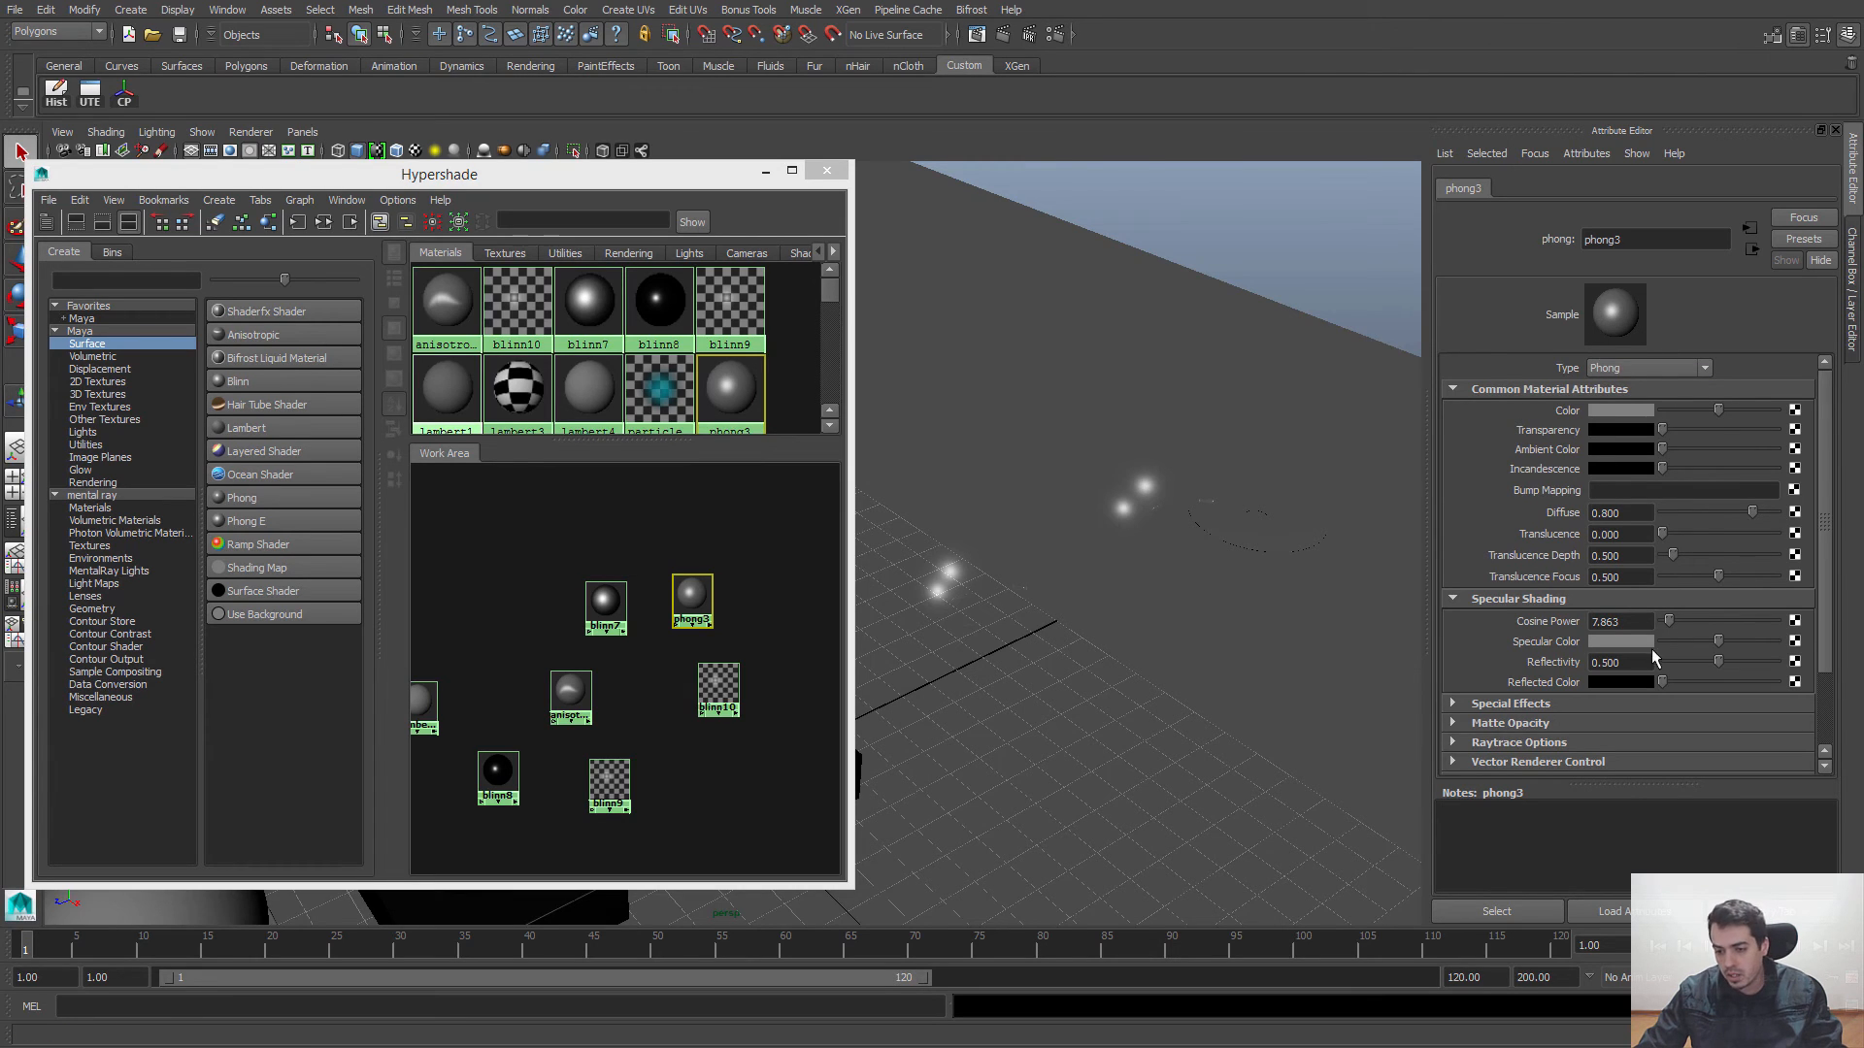
mouse_move(1670, 624)
left_mouse_down()
mouse_move(1706, 628)
mouse_move(1664, 627)
left_mouse_up()
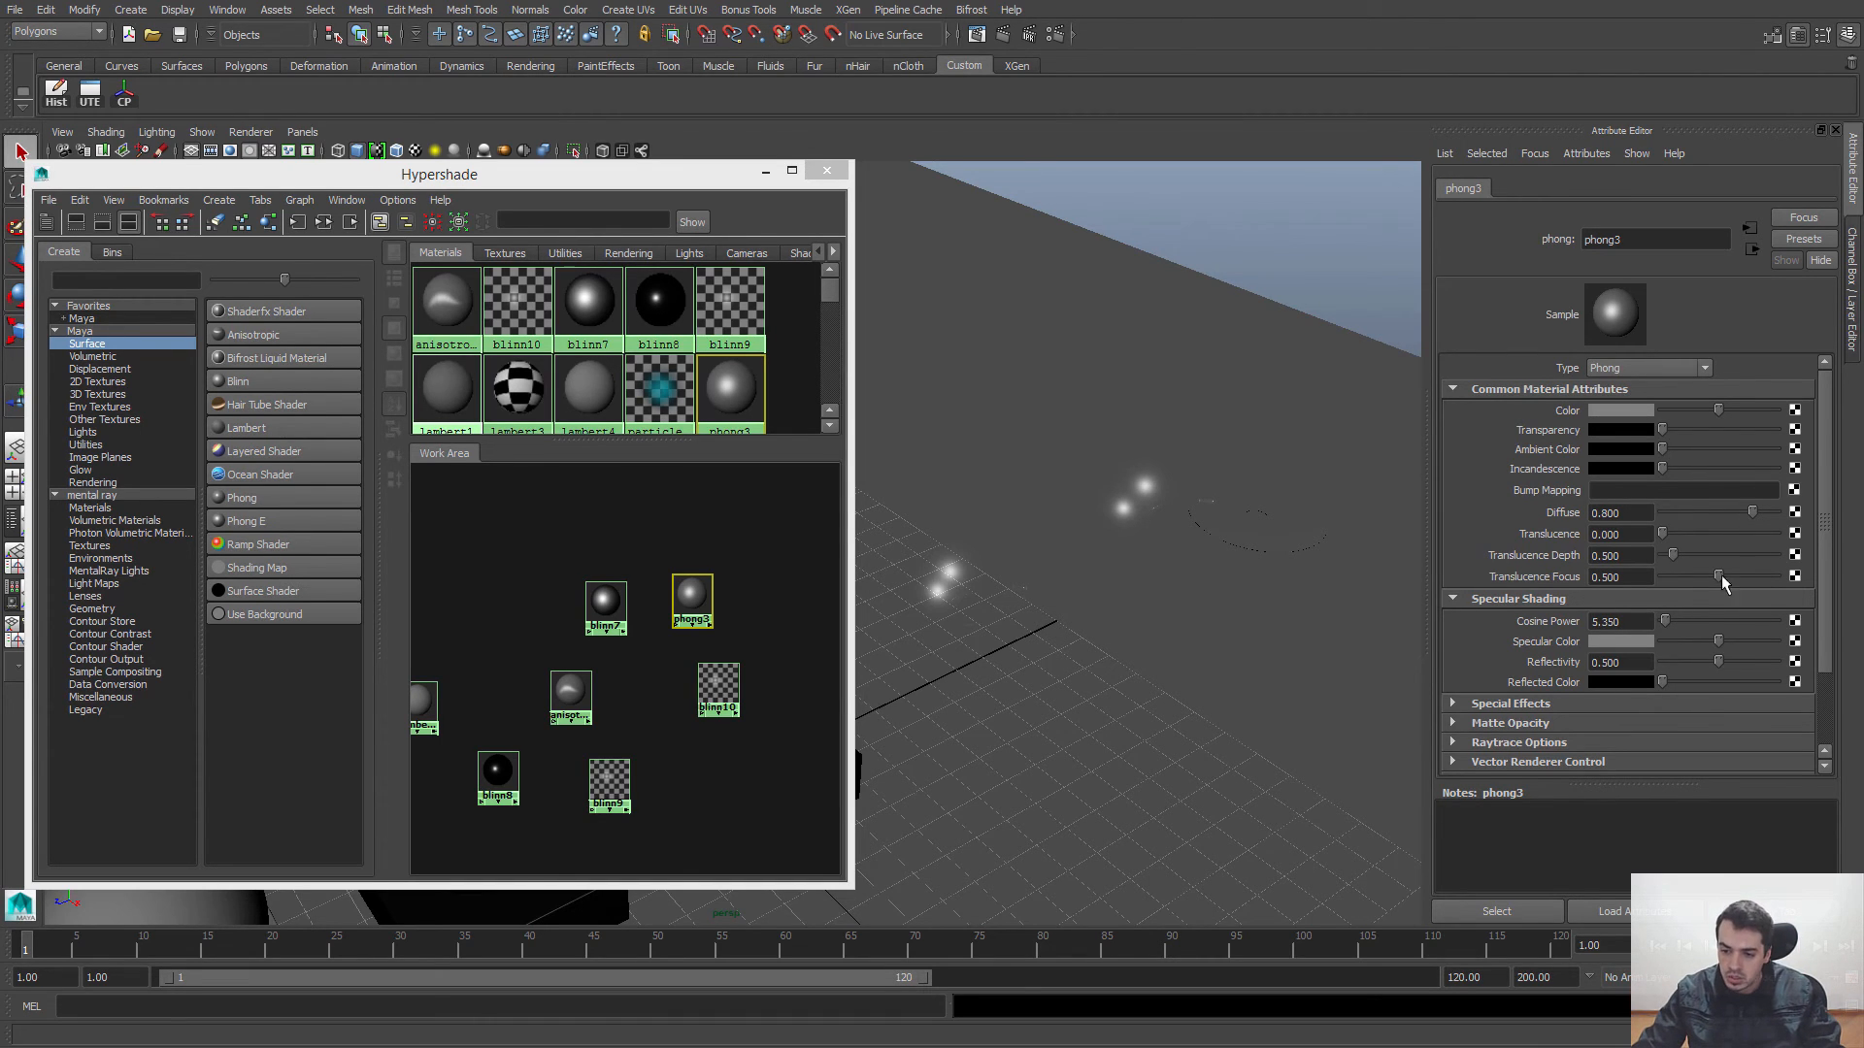
mouse_move(1663, 626)
left_mouse_down()
mouse_move(1765, 631)
mouse_move(1664, 642)
left_mouse_up()
left_click(507, 552)
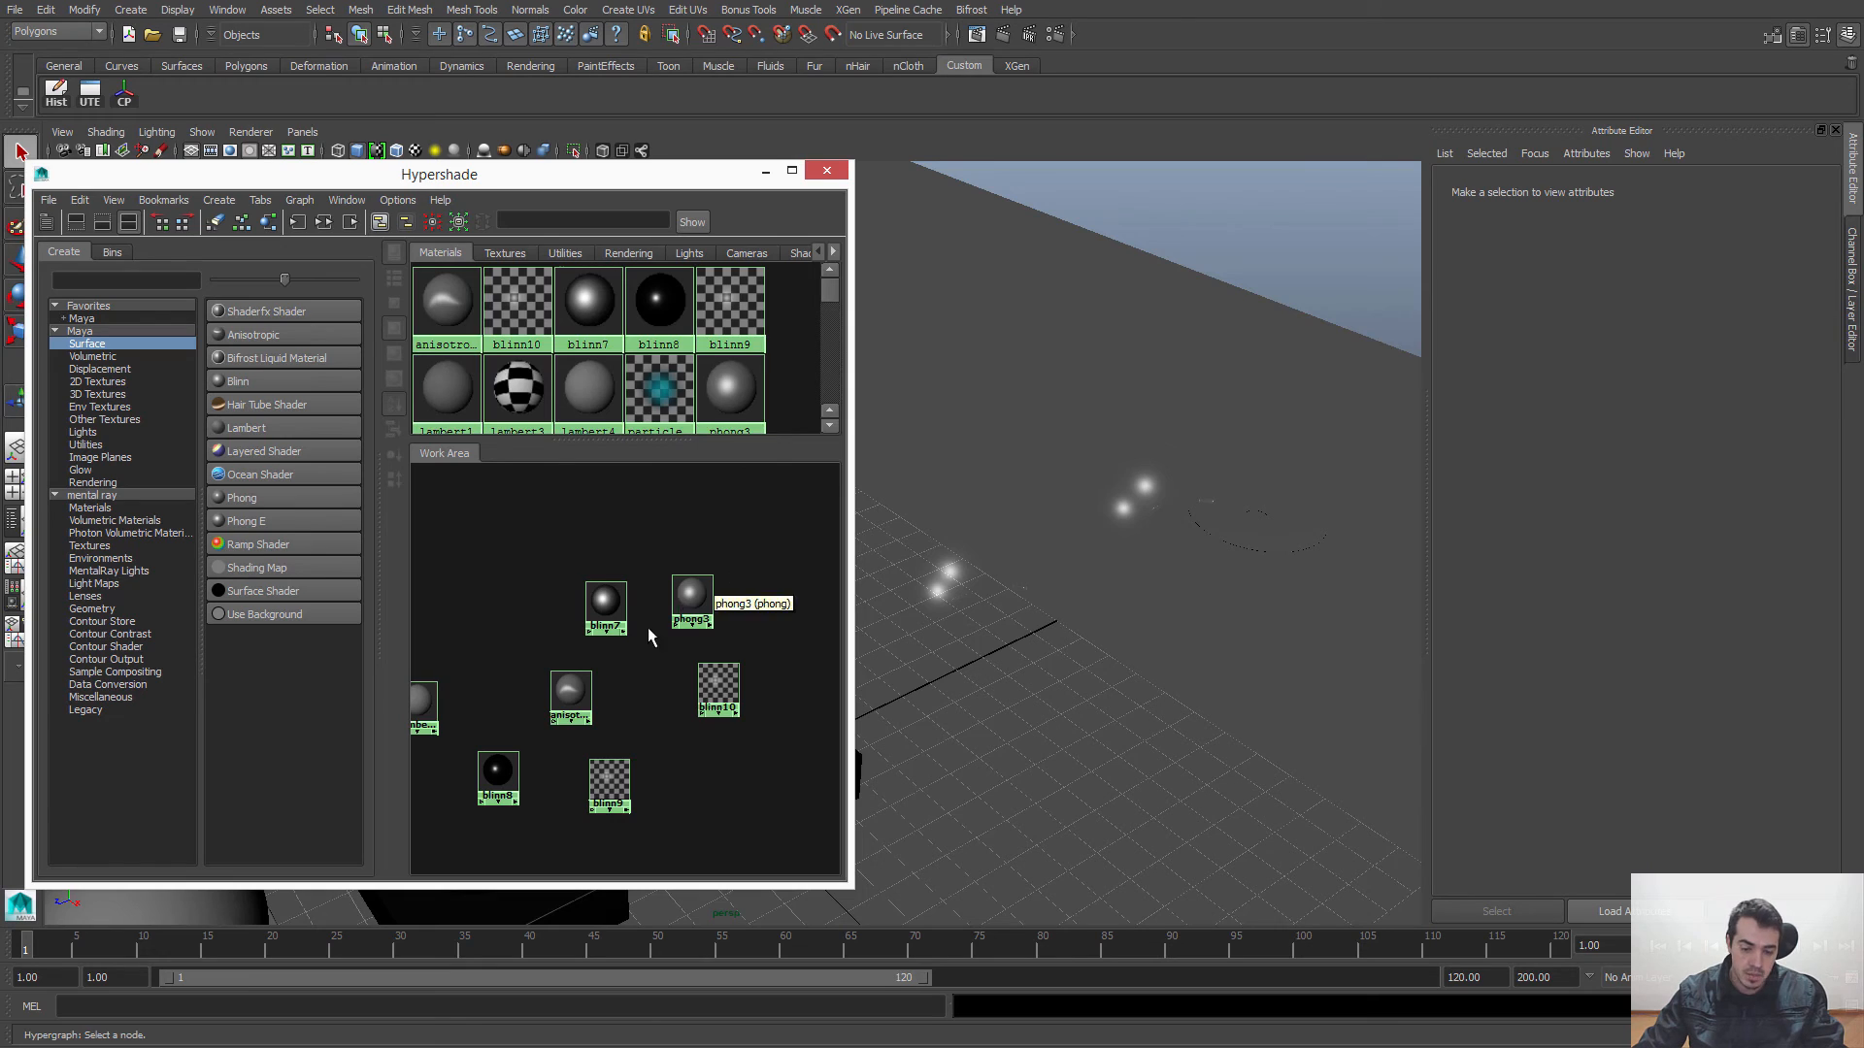
Step: Move the anisotropic6 node away from the other materials into an empty part of the Work Area, keeping it selected
scroll(622, 568, "down", 1)
mouse_move(534, 564)
middle_mouse_down("alt")
mouse_move(661, 555)
mouse_move(560, 579)
middle_mouse_up("alt")
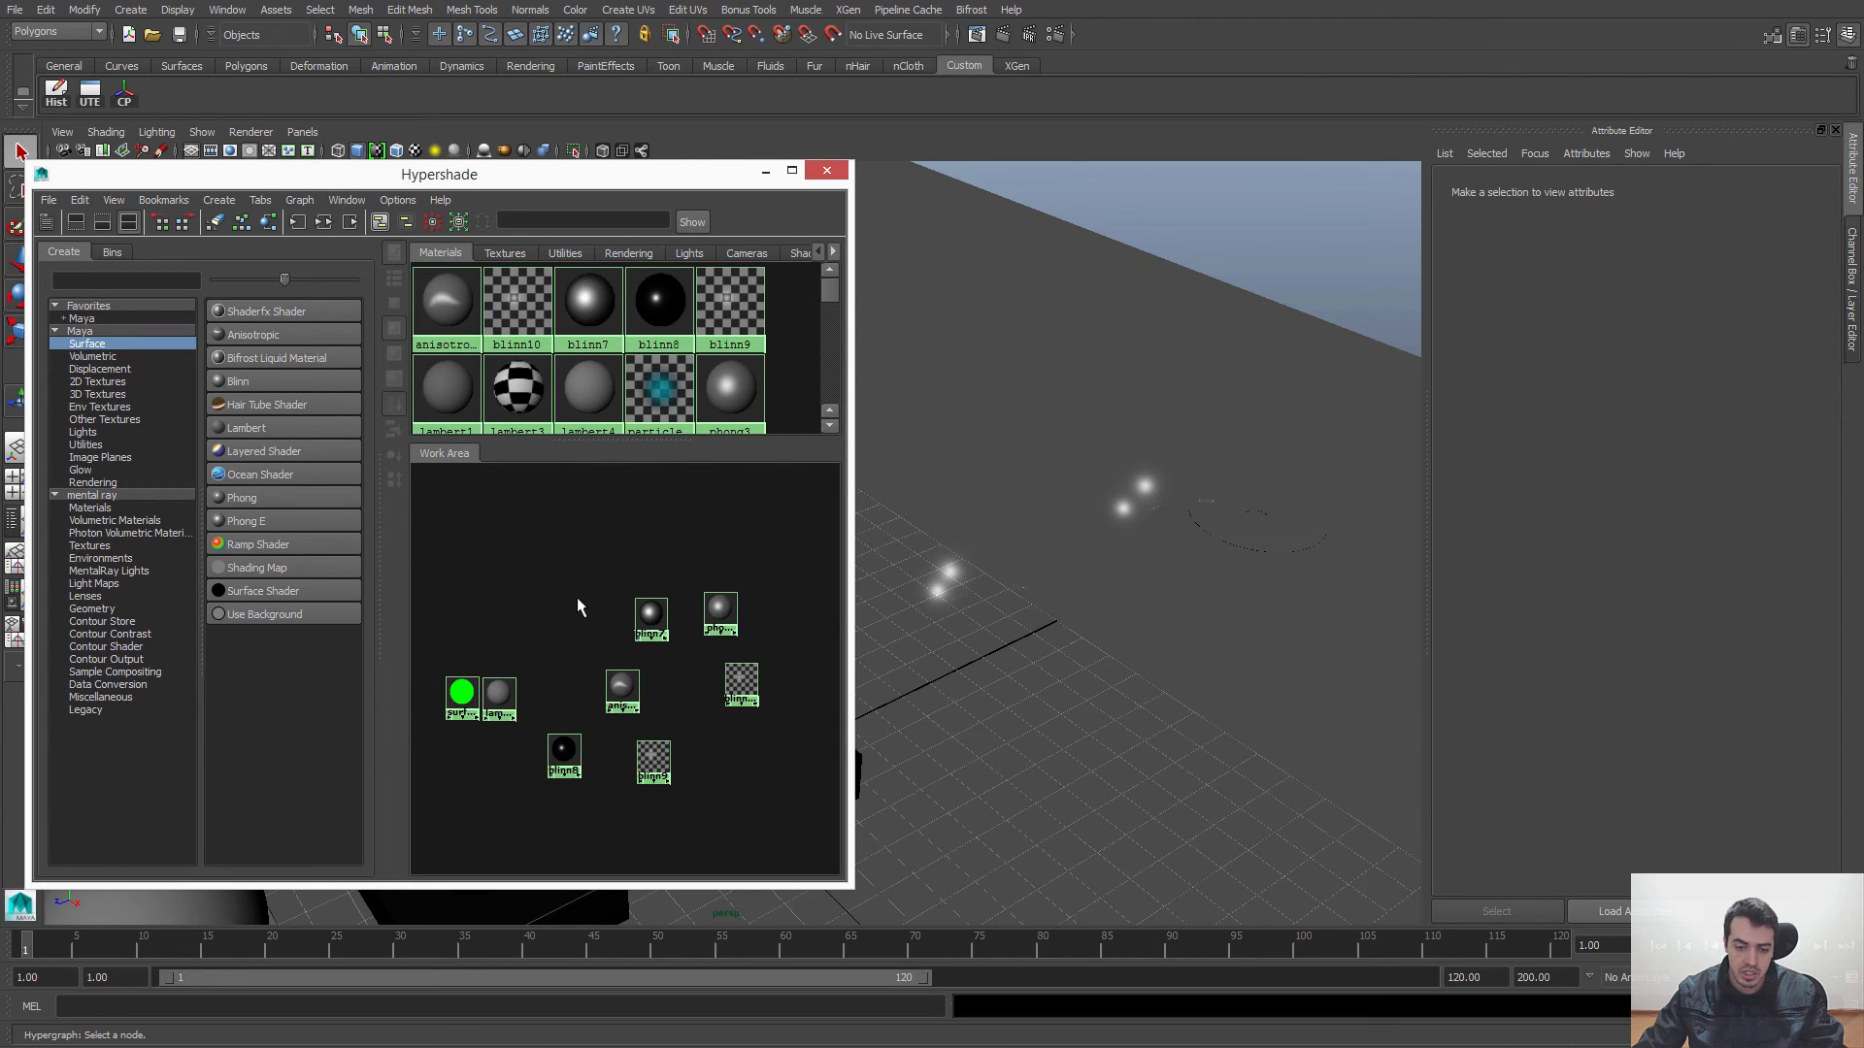
left_click_drag(625, 696, 796, 600)
middle_click_drag(794, 675, 537, 659, "alt")
left_click_drag(534, 594, 625, 636)
left_click(608, 721)
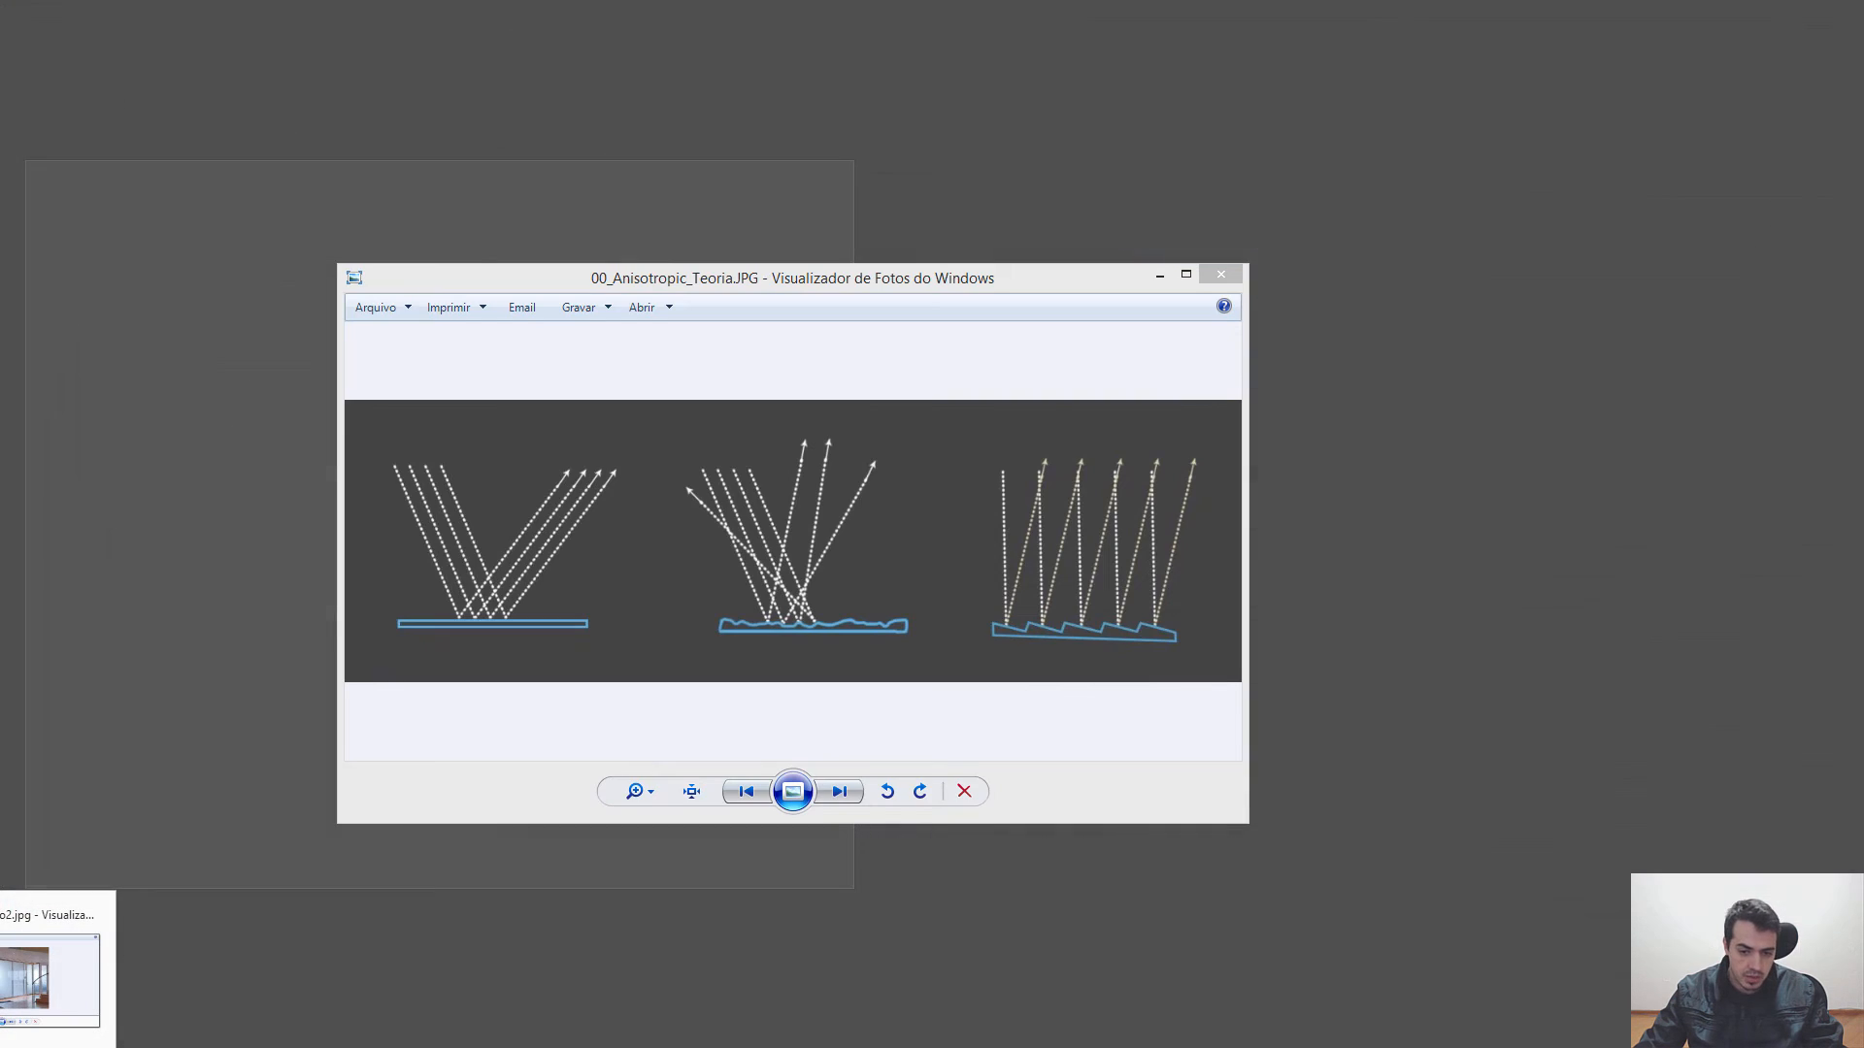
Step: Switch to Windows Photo Viewer and place the 00_Anisotropic_Teoria.JPG light-reflection diagram over the Hypershade for viewing
left_click(49, 978)
left_click_drag(982, 288, 1056, 284)
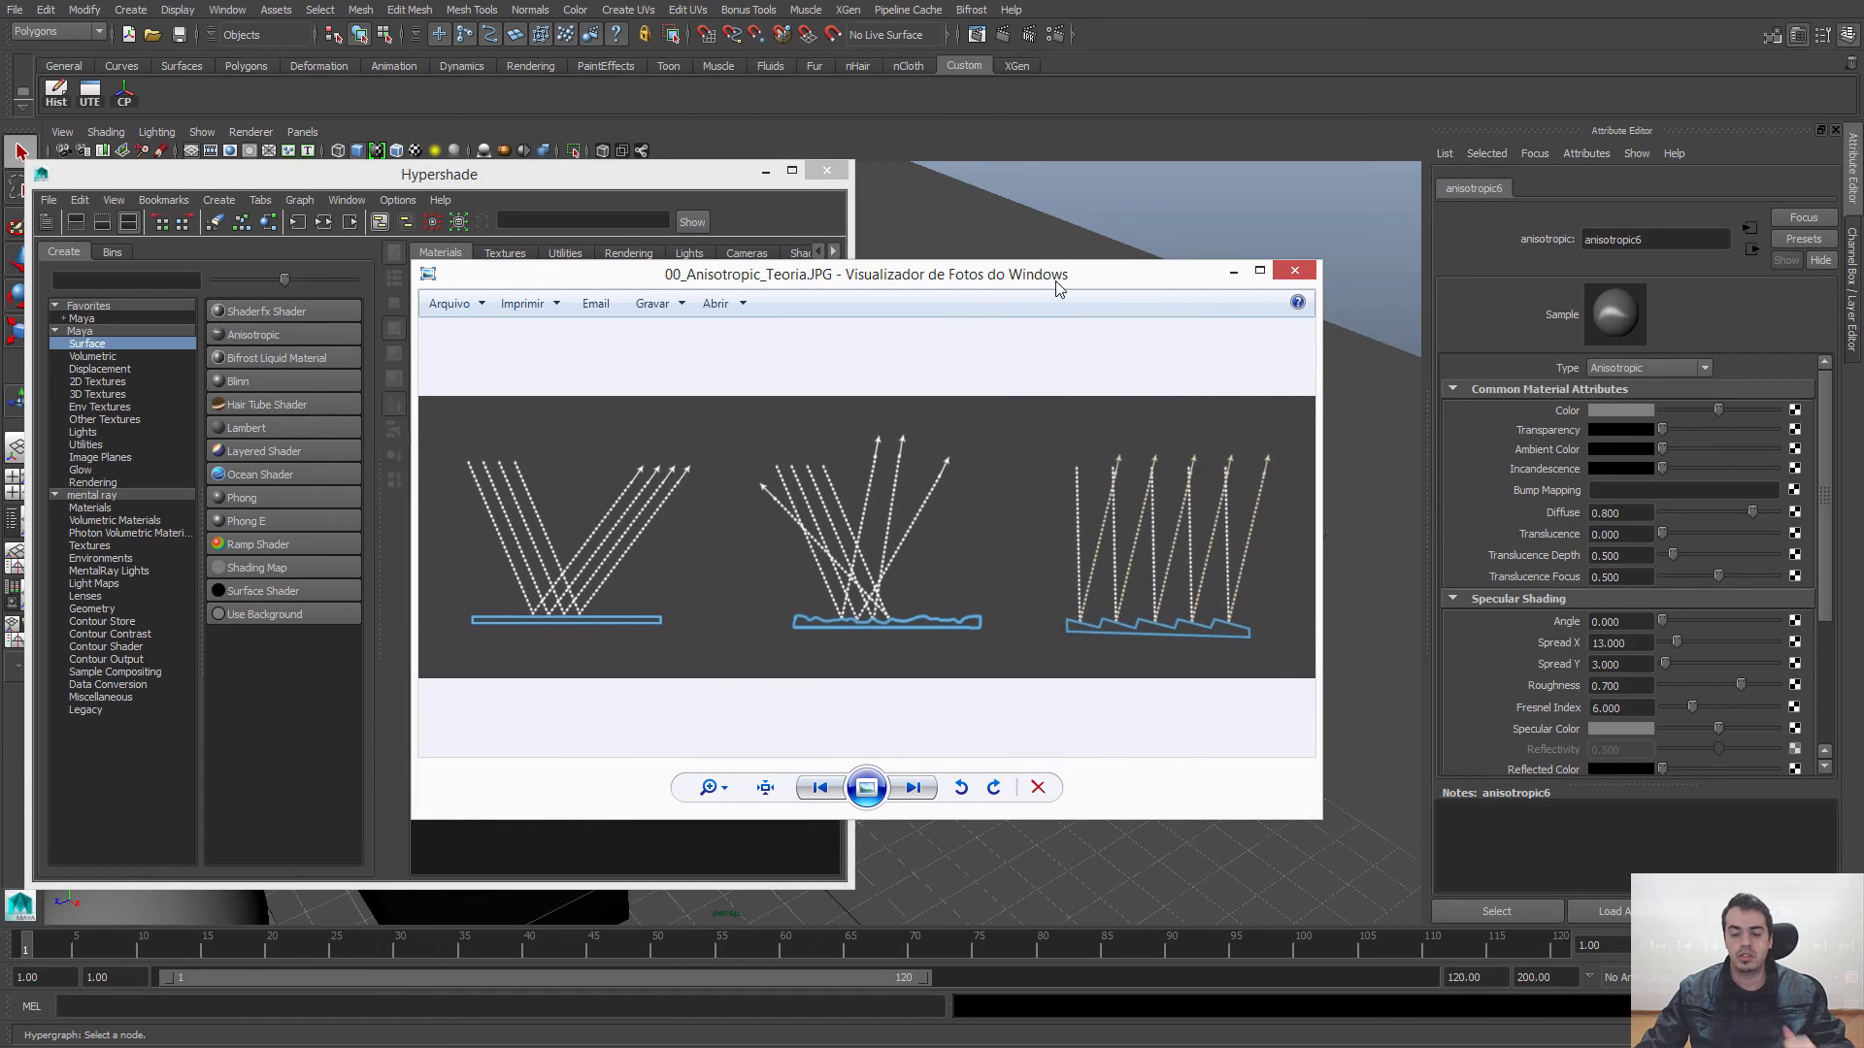
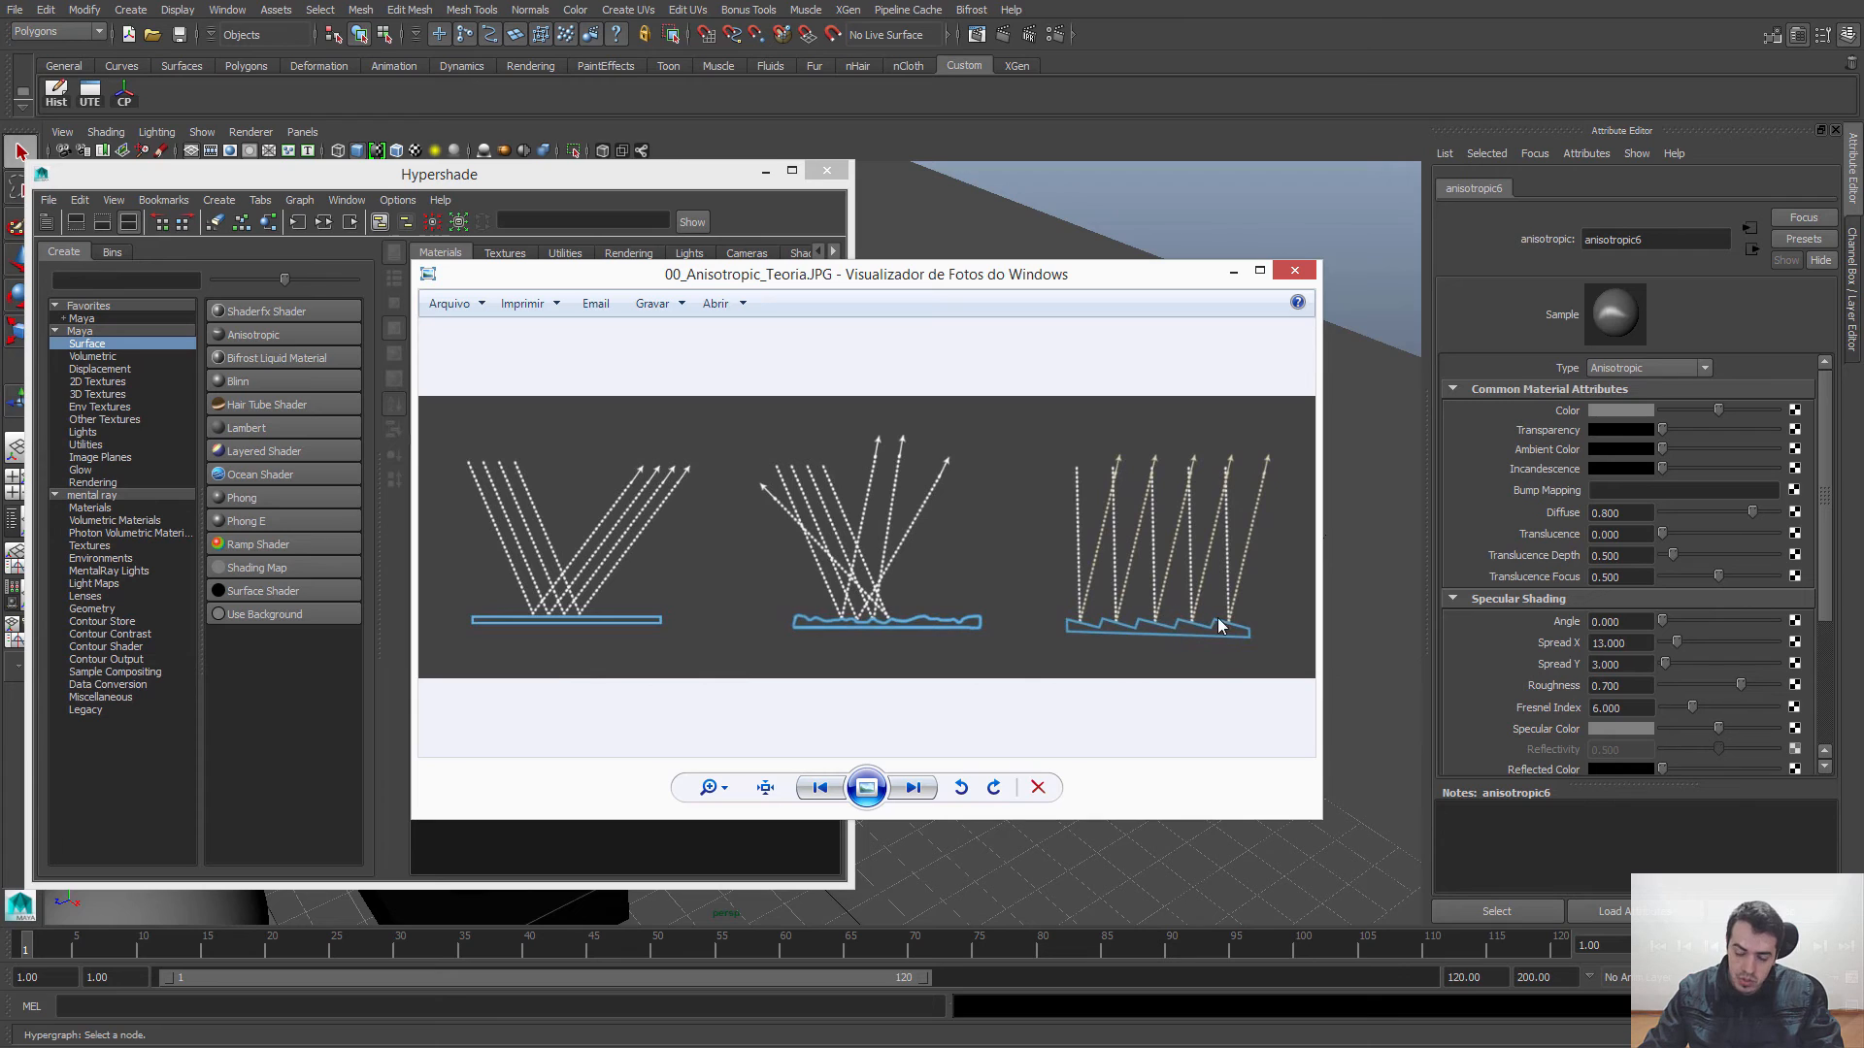
Step: Examine the sawtooth surface in the light-reflection diagram and the radial reflections on the disc in 01_unwritten cd.jpg
scroll(1078, 621, "up", 3)
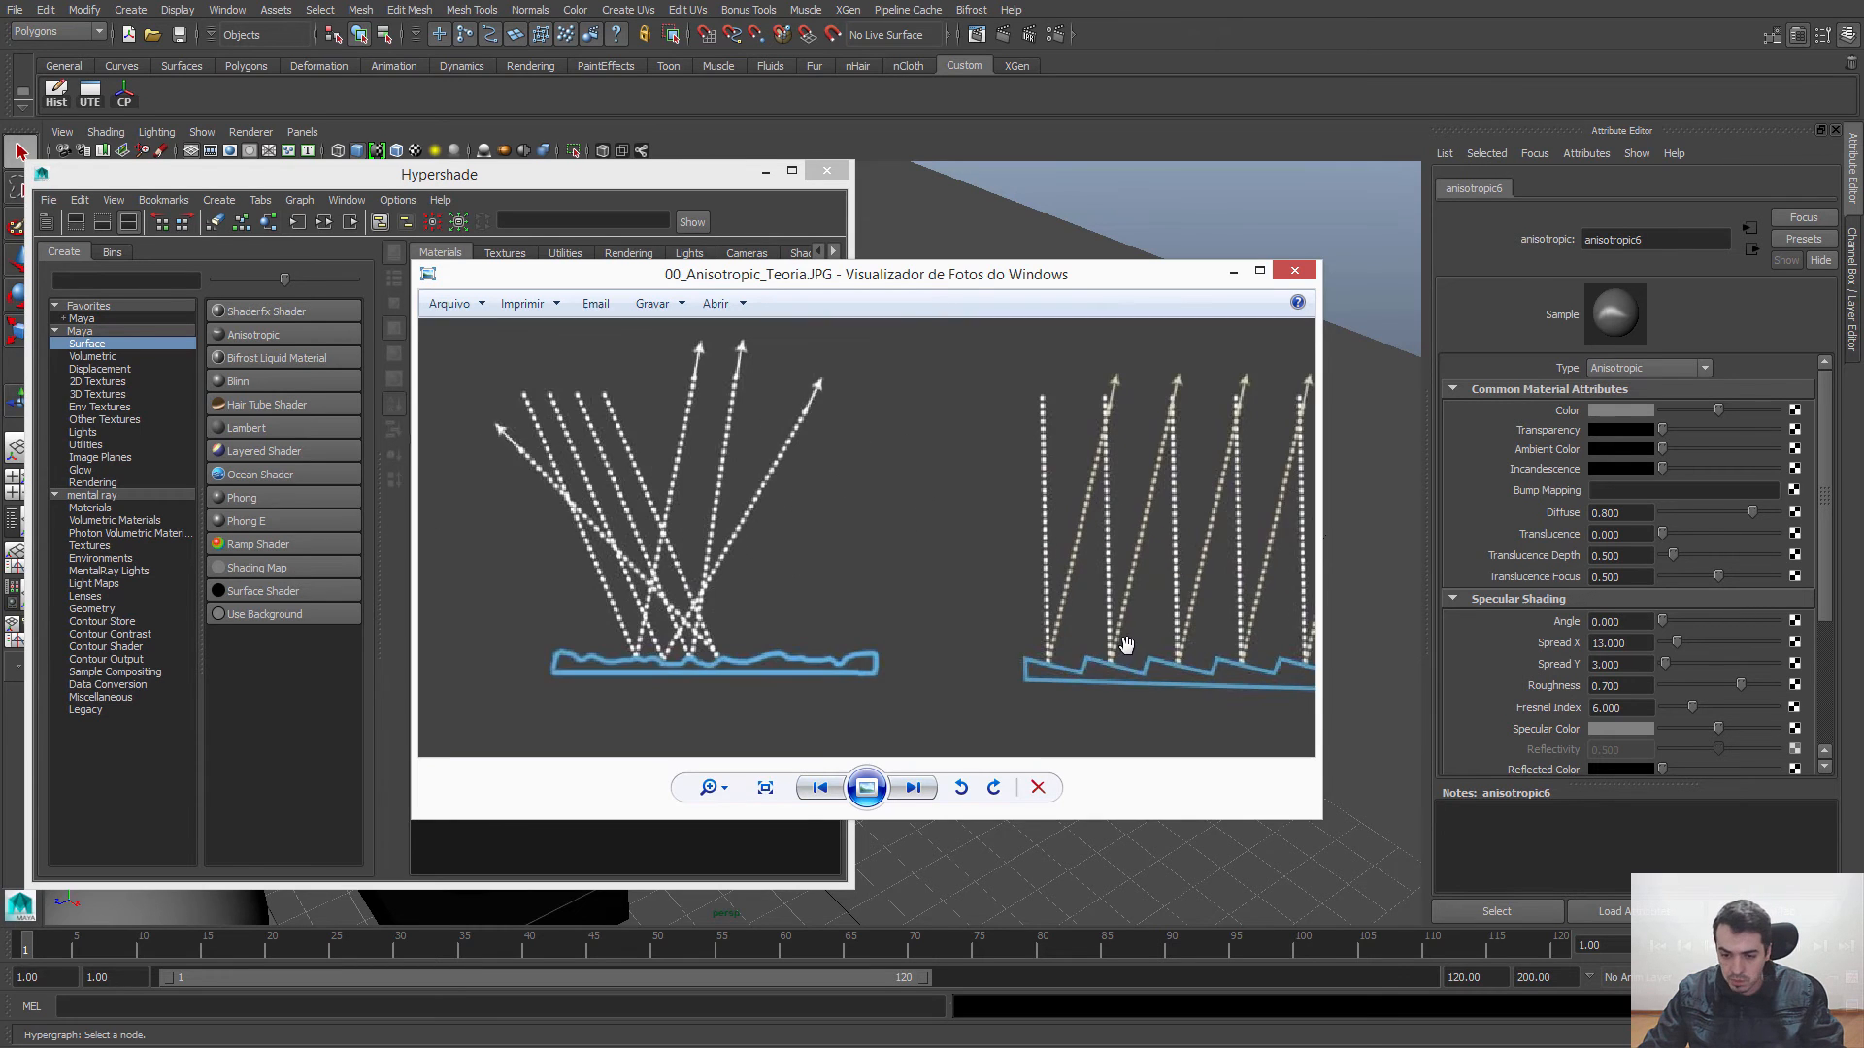
scroll(1123, 645, "down", 1)
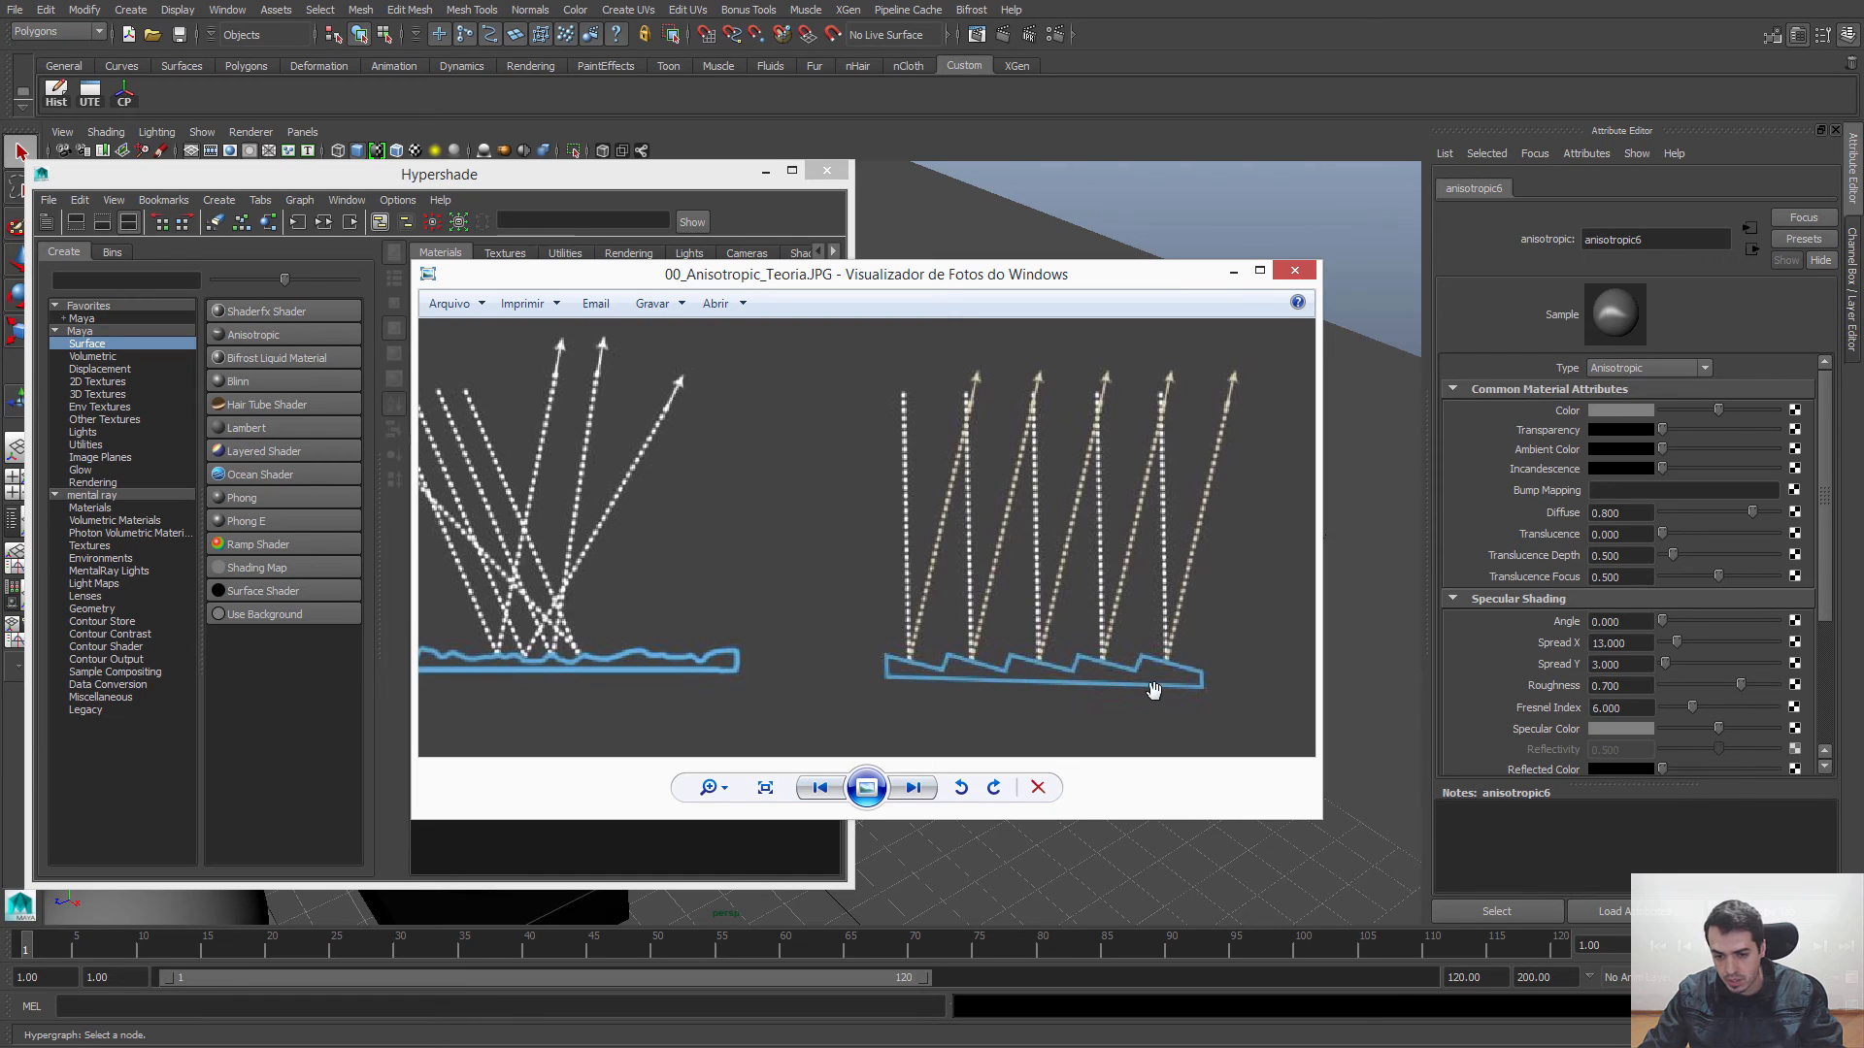
scroll(1085, 631, "down", 3)
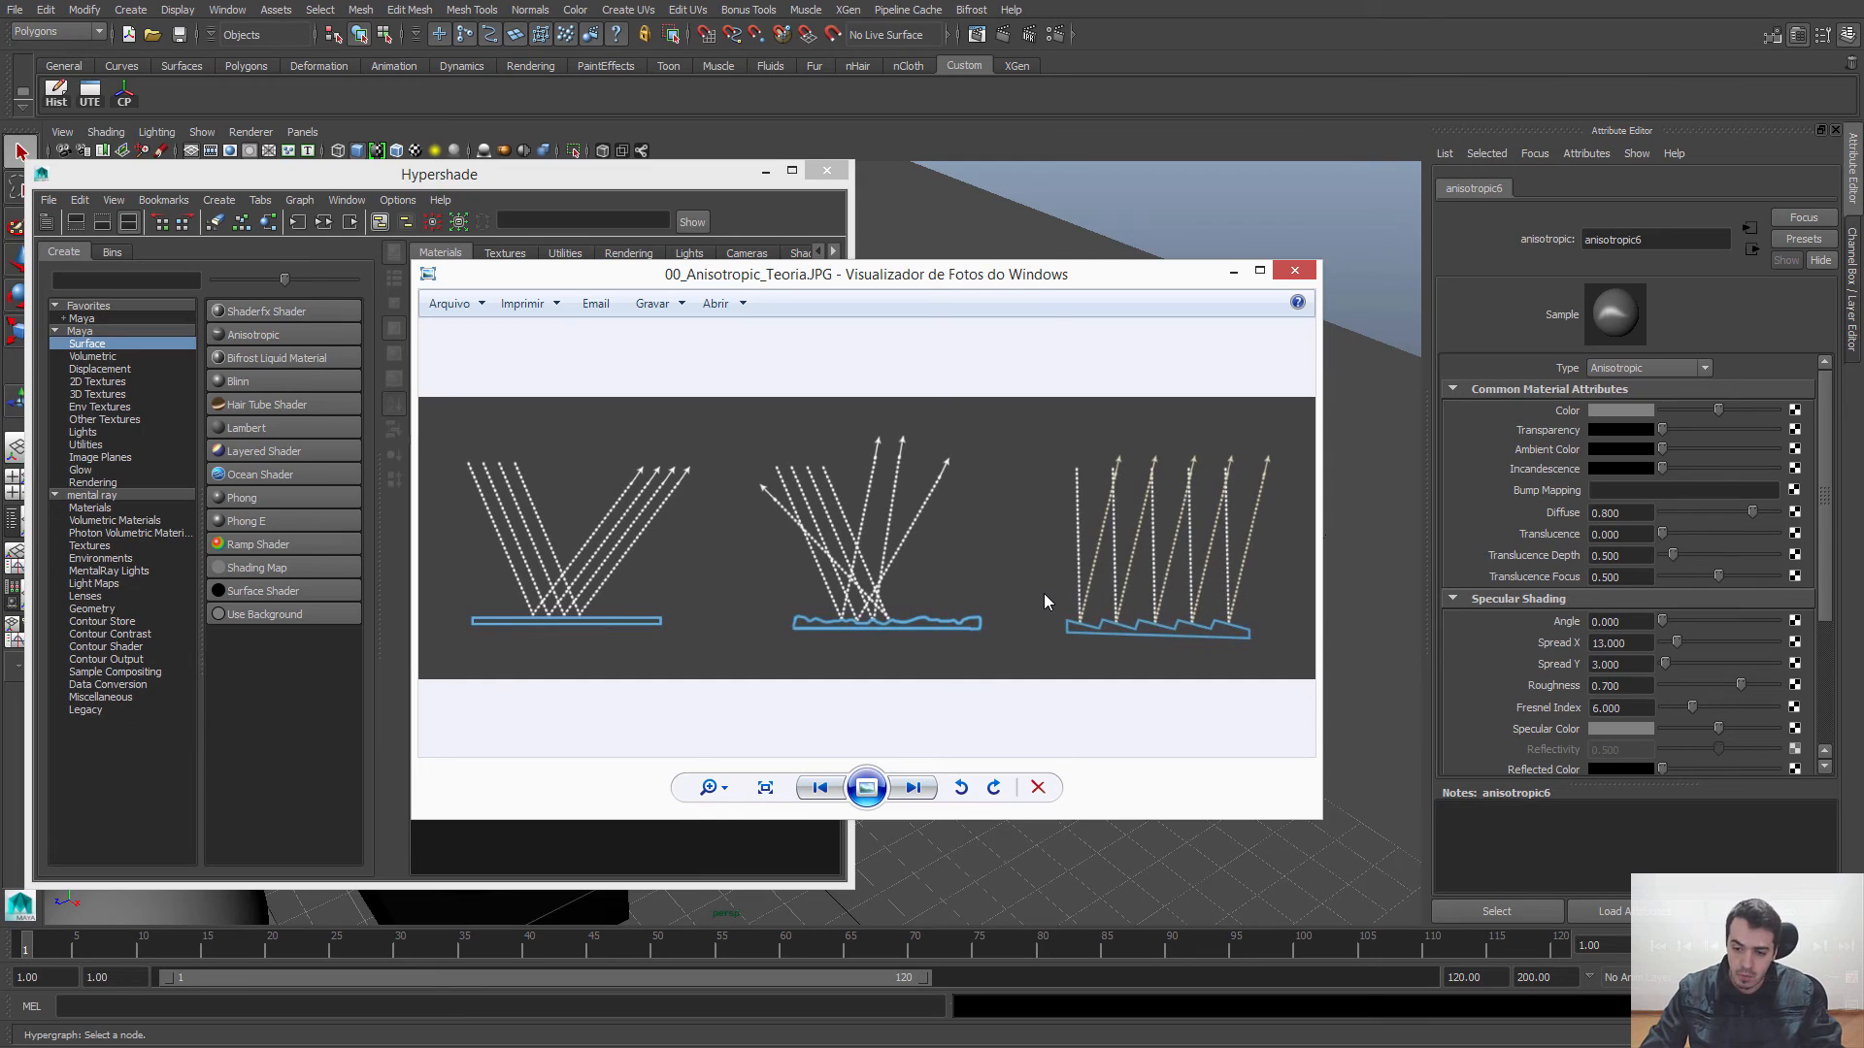
key("Right")
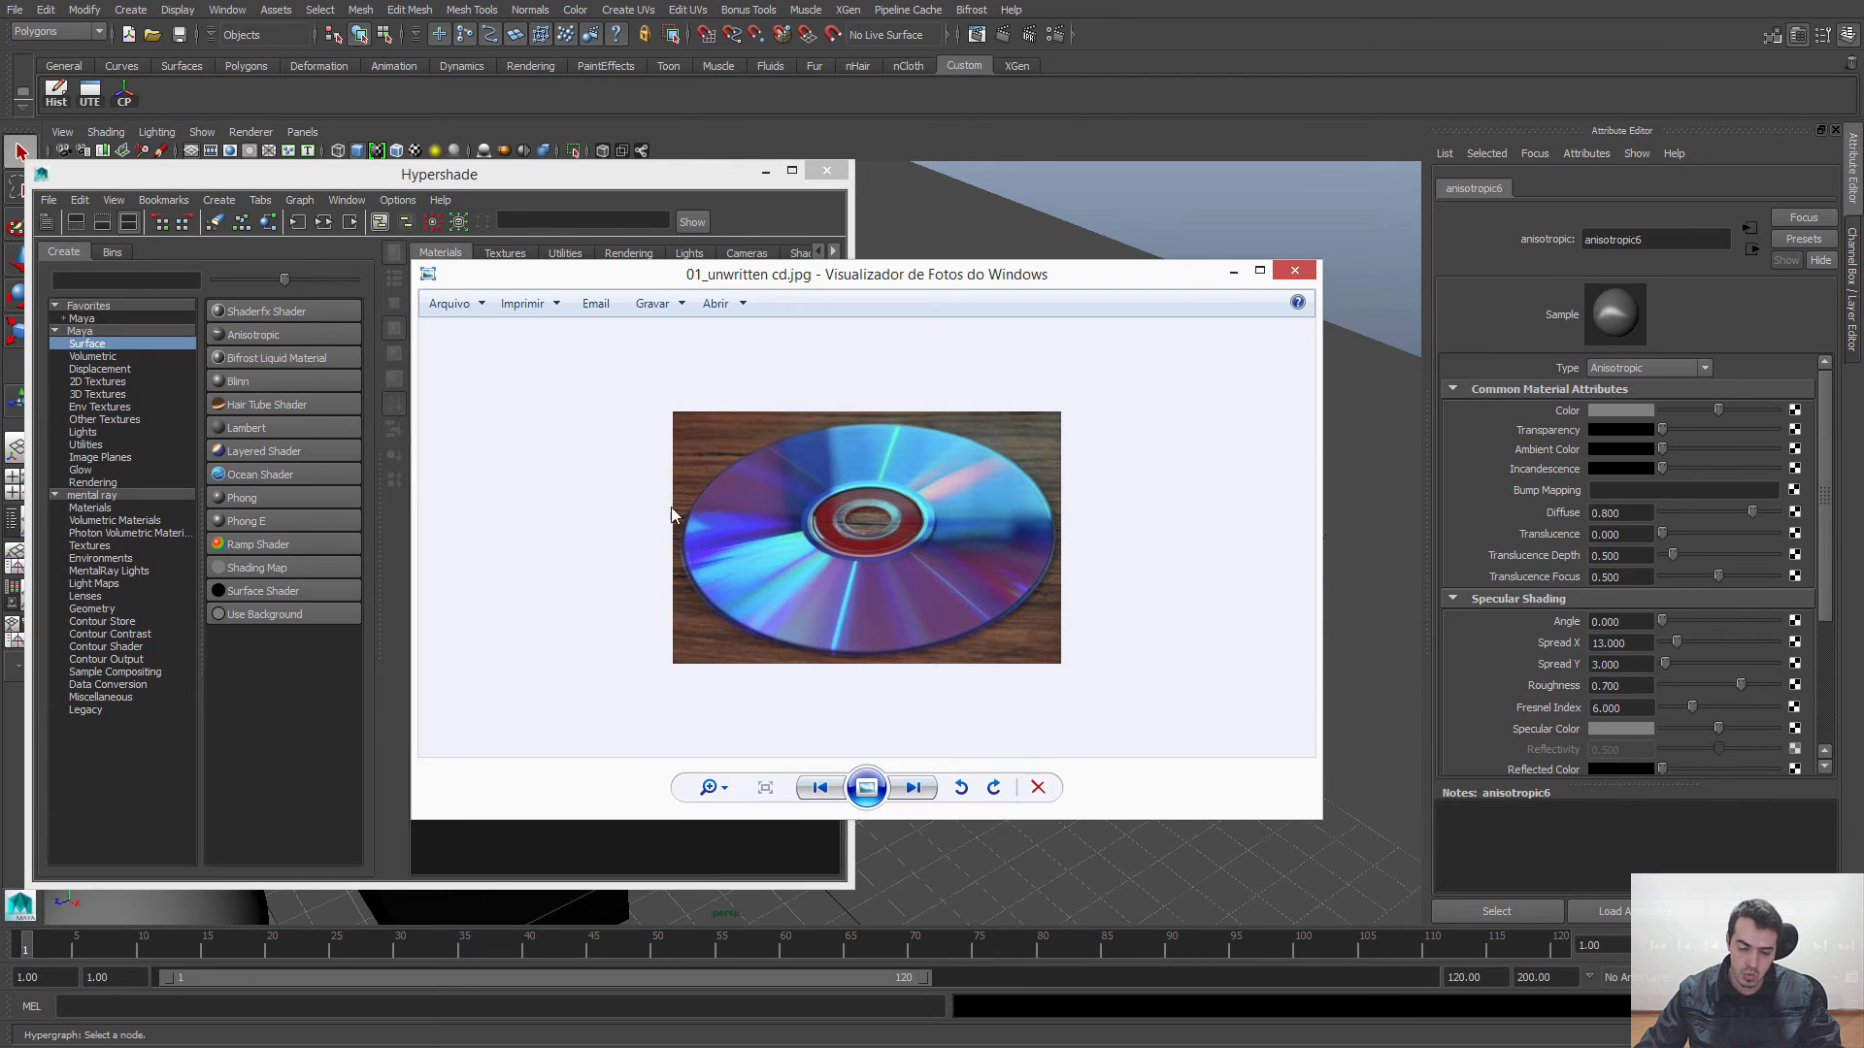
scroll(848, 555, "up", 4)
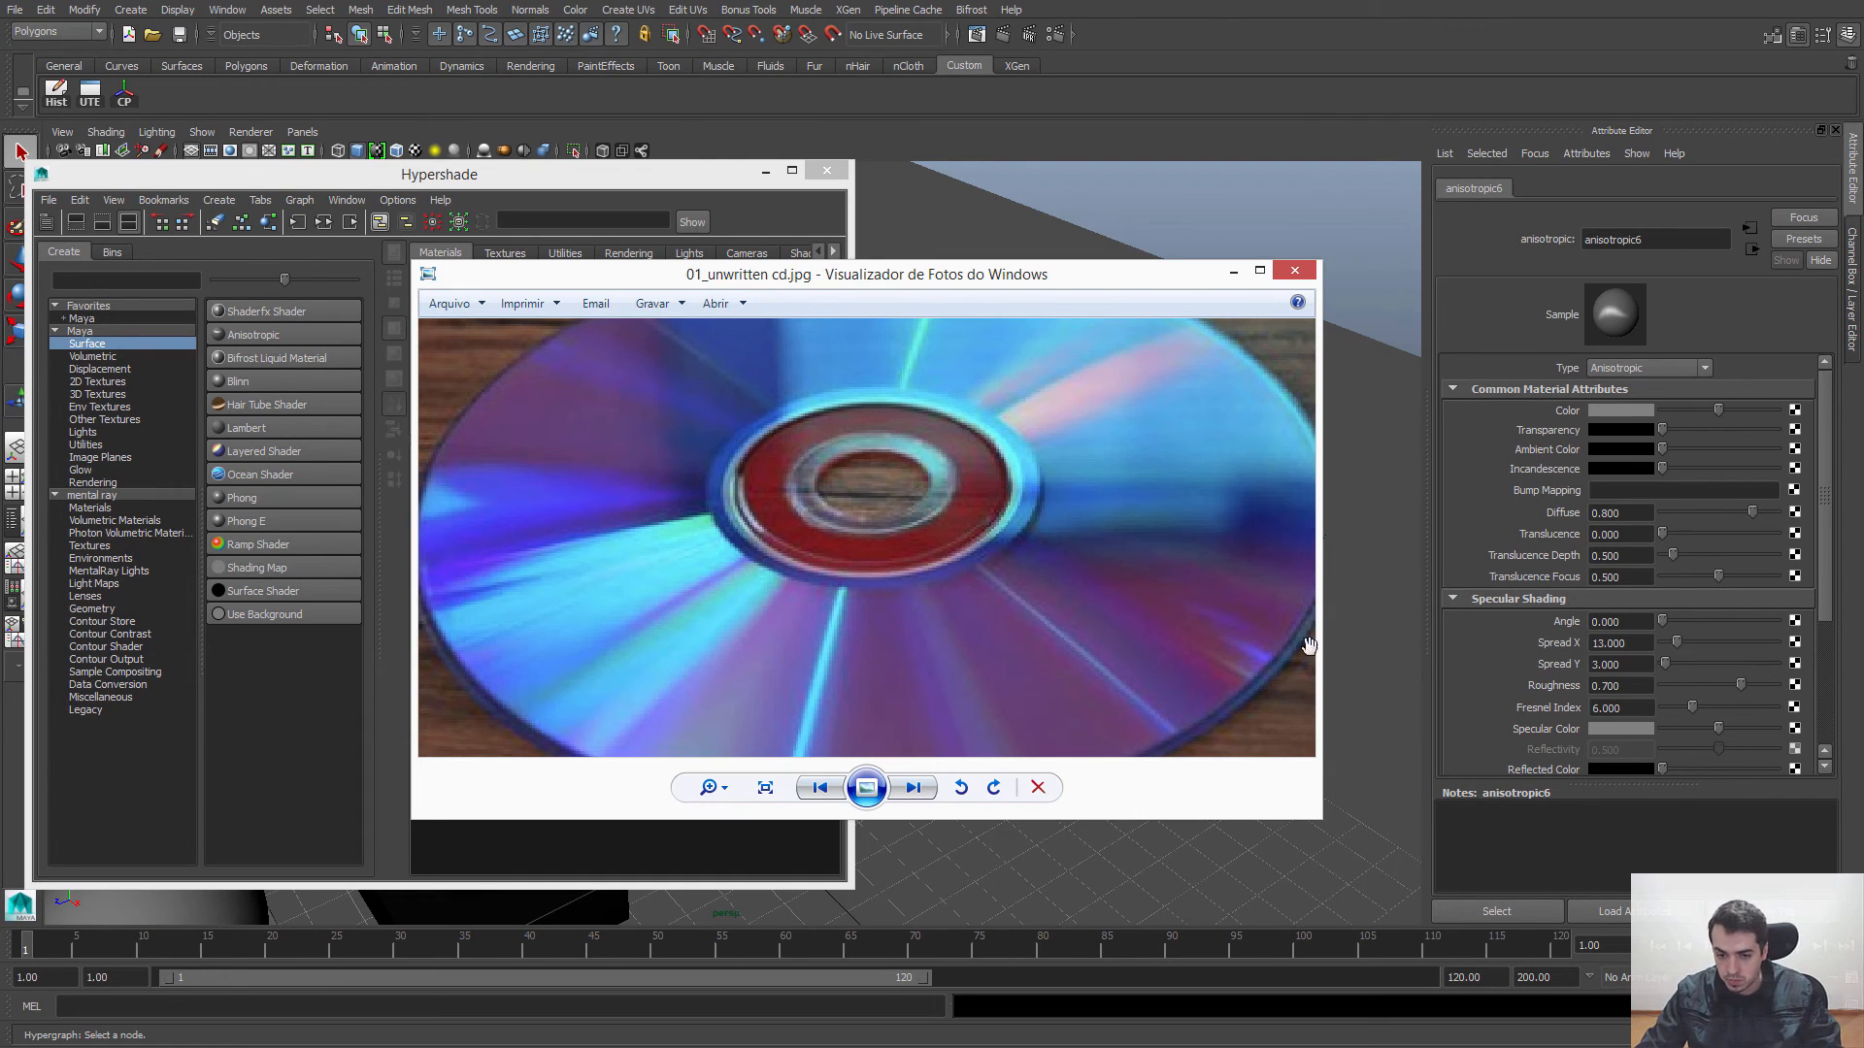
scroll(1063, 504, "down", 3)
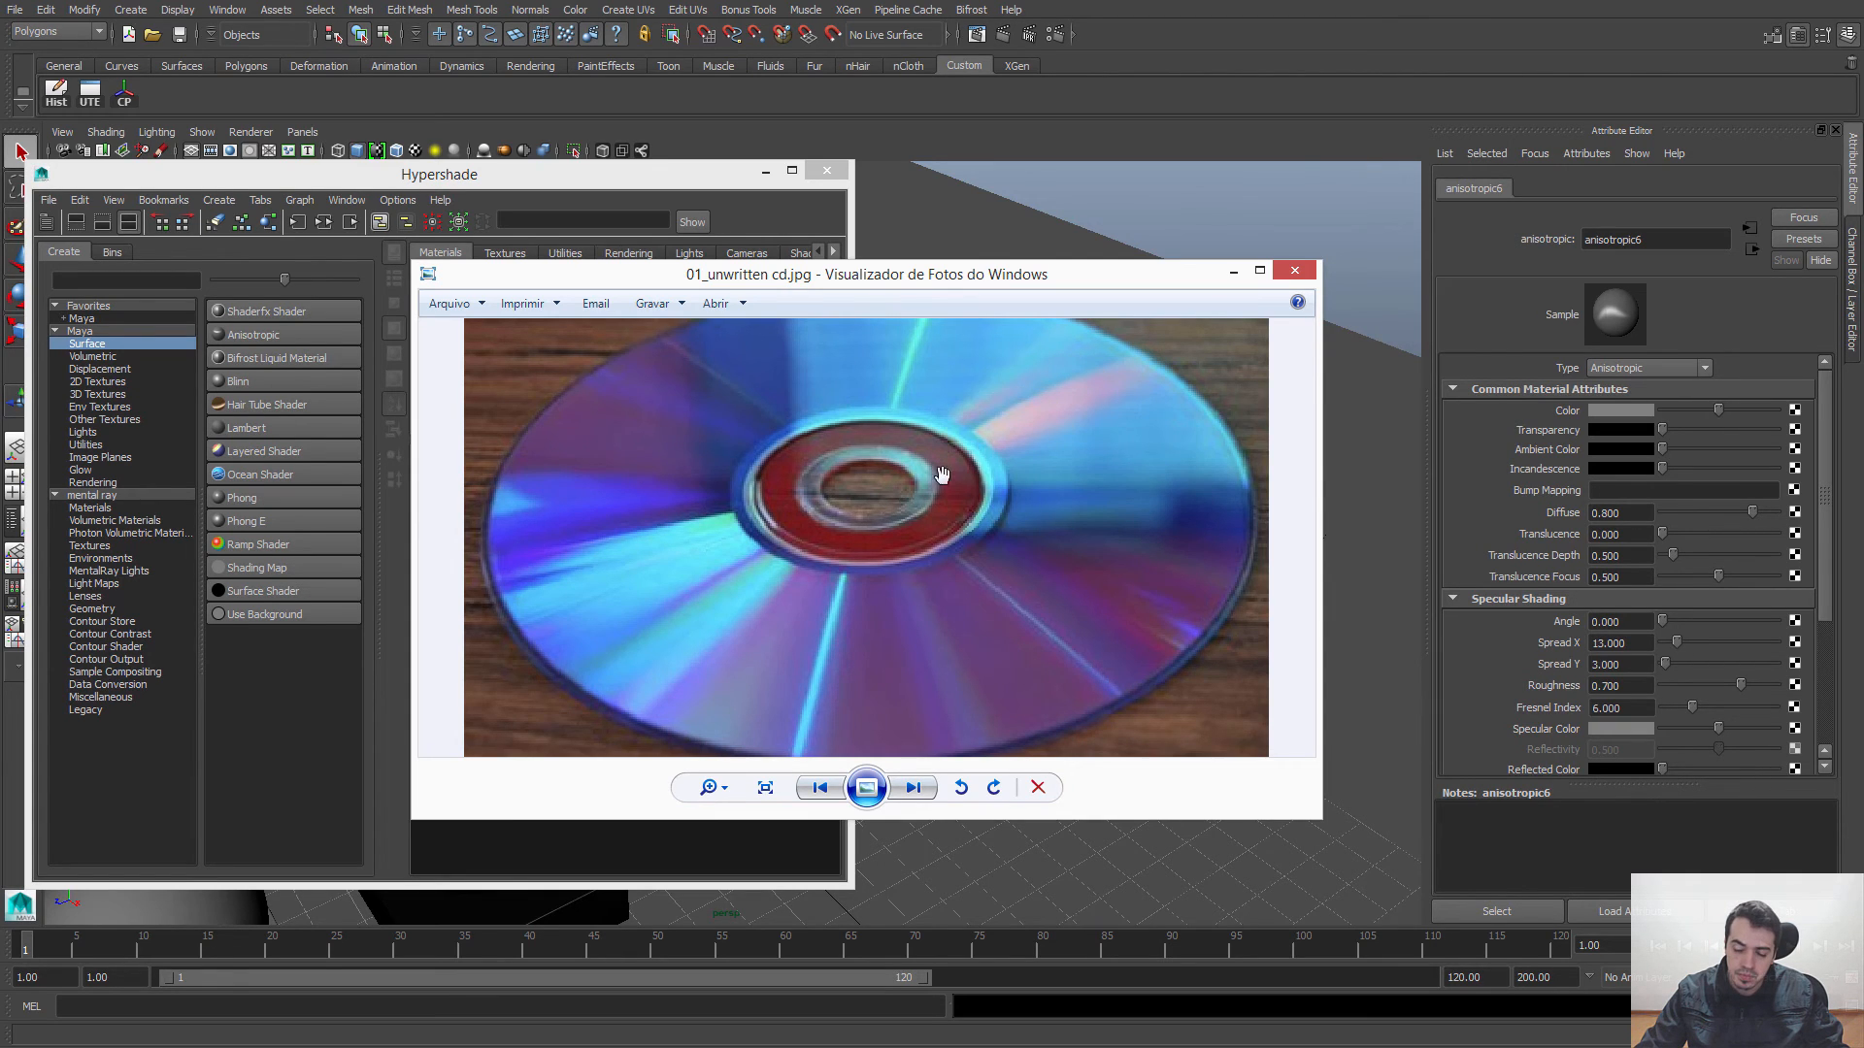
scroll(932, 486, "down", 1)
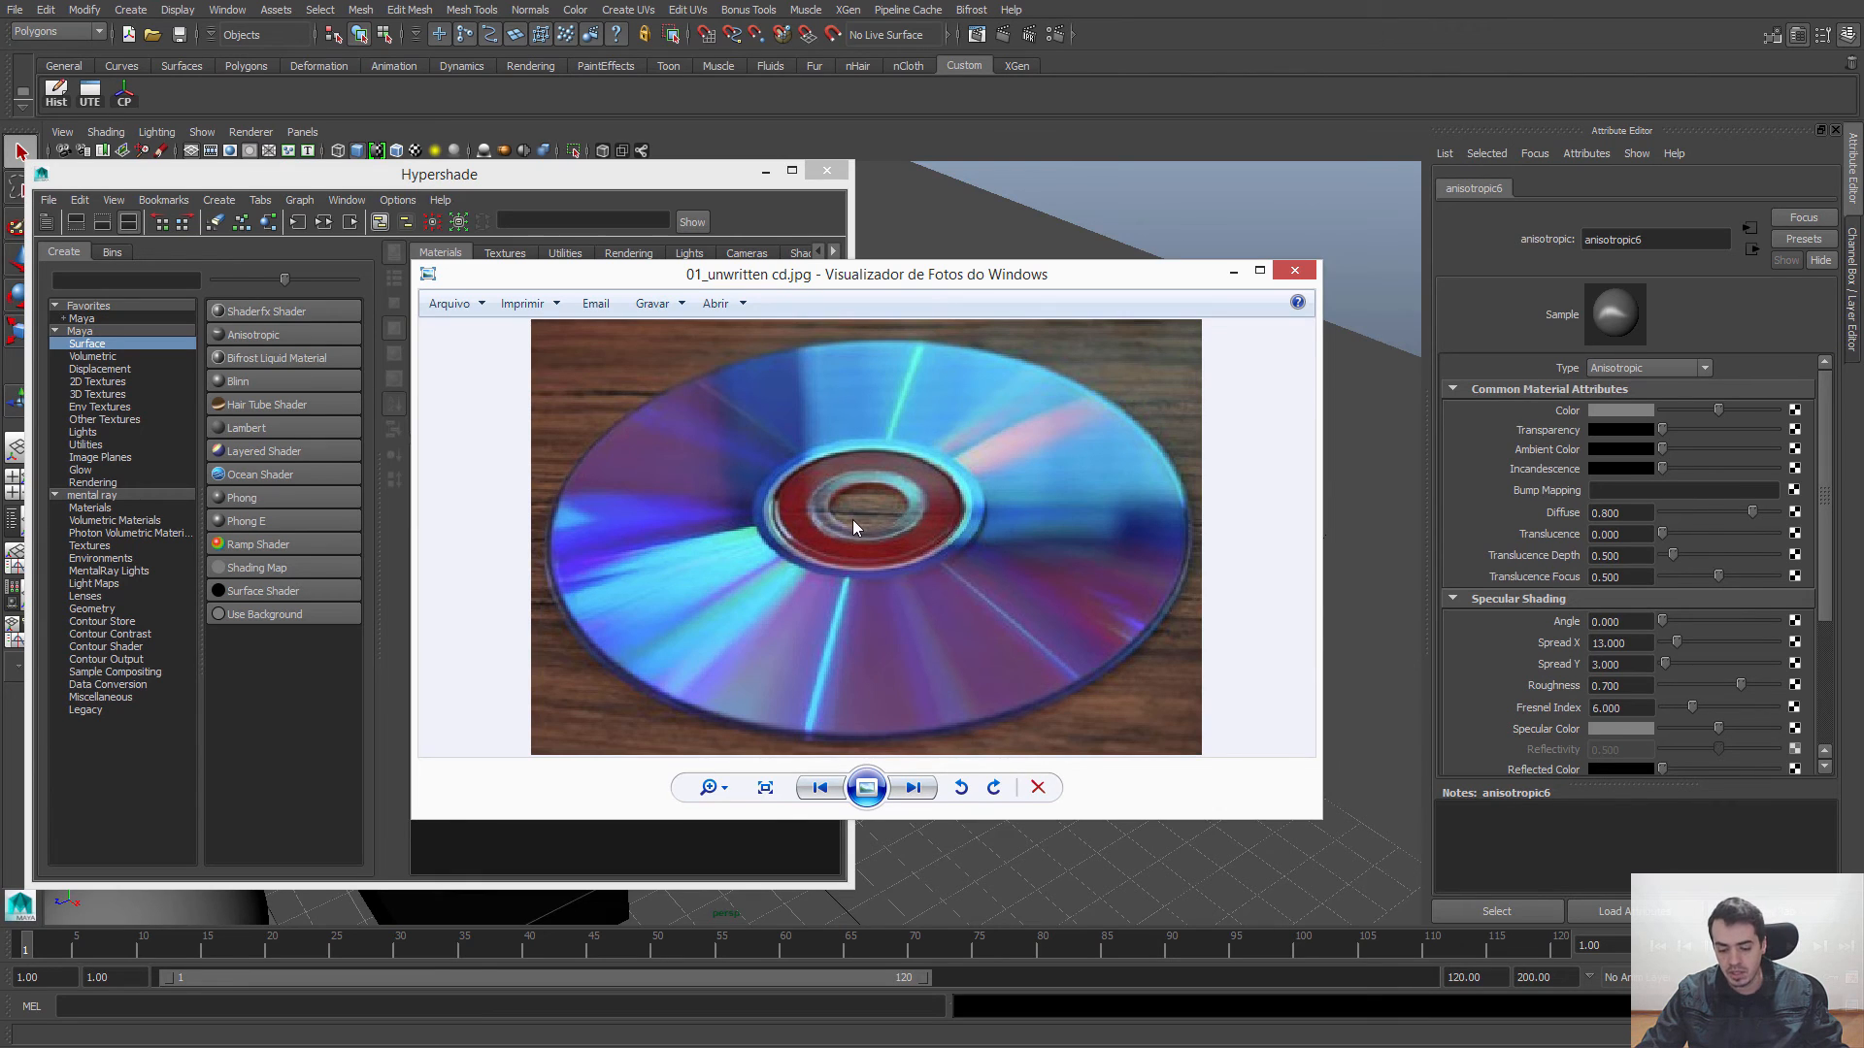
scroll(852, 521, "down", 1)
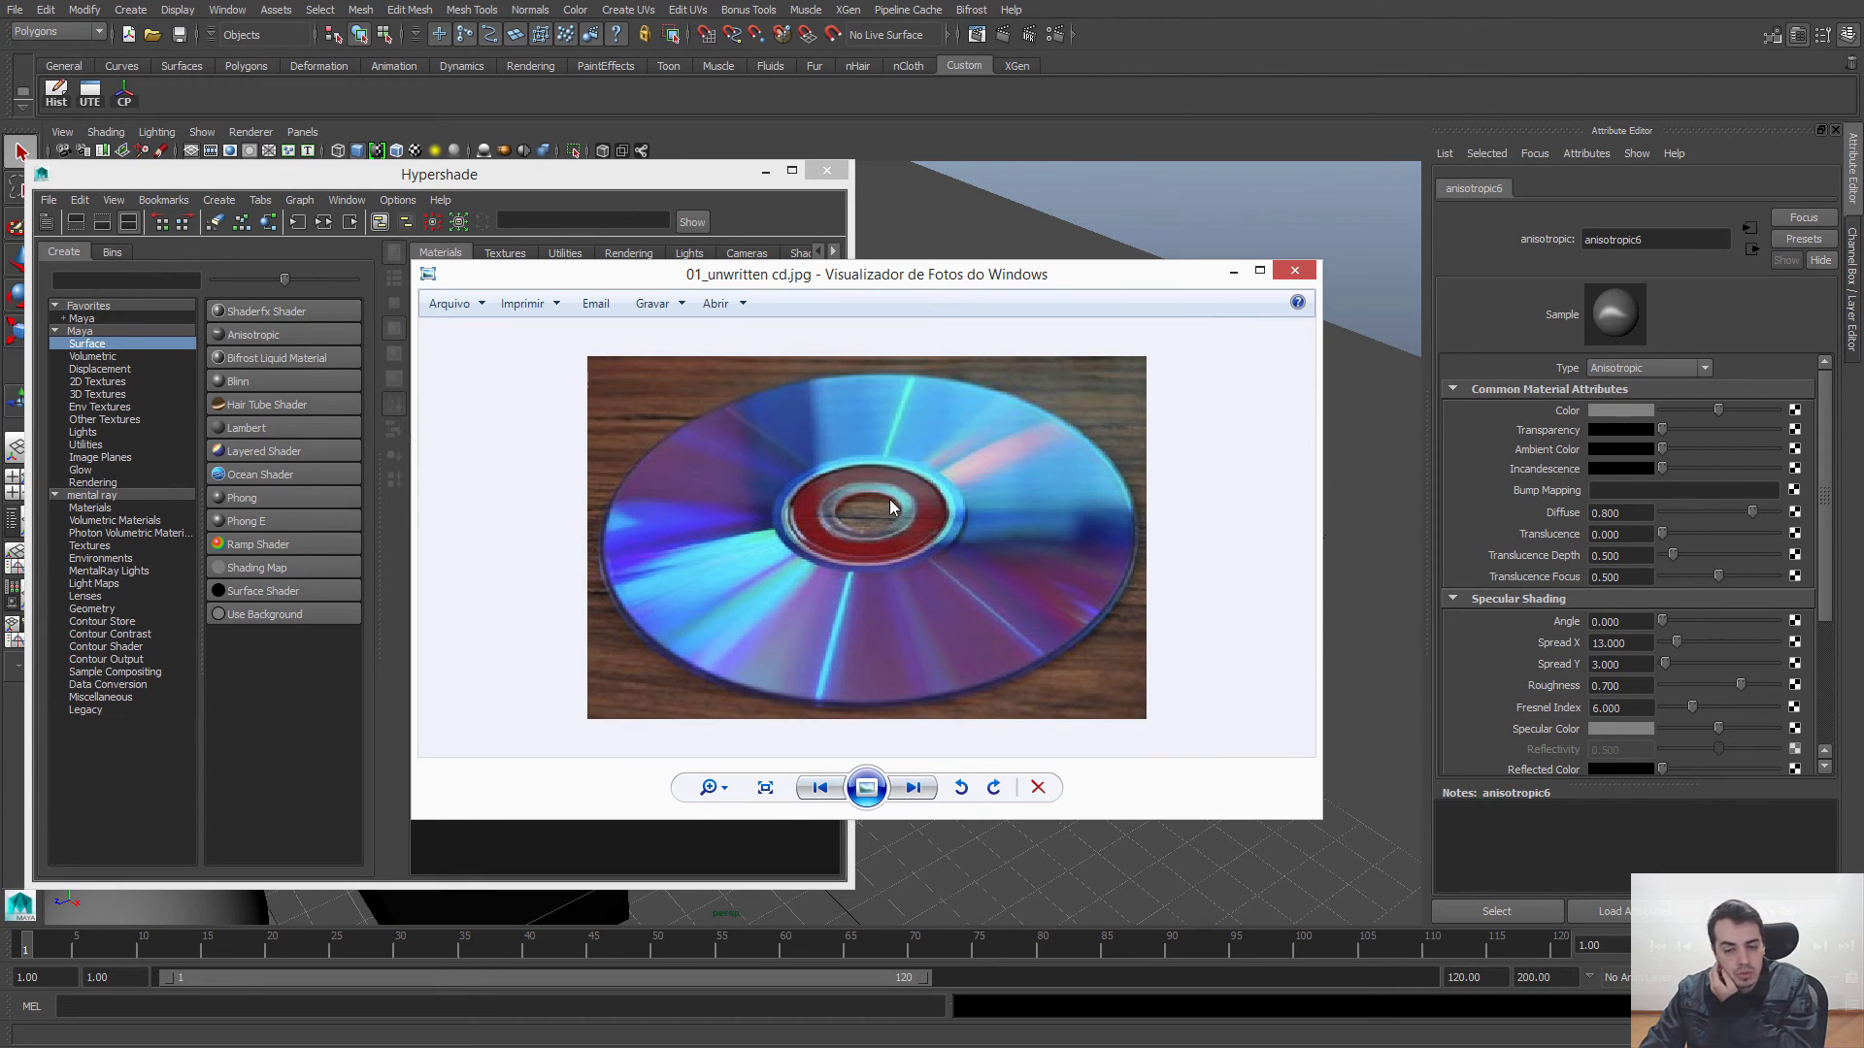
Step: Open 02_anisotropic_shader.jpg and examine the brushed-metal highlights on the pan's base and the sides of the pots
key("Right")
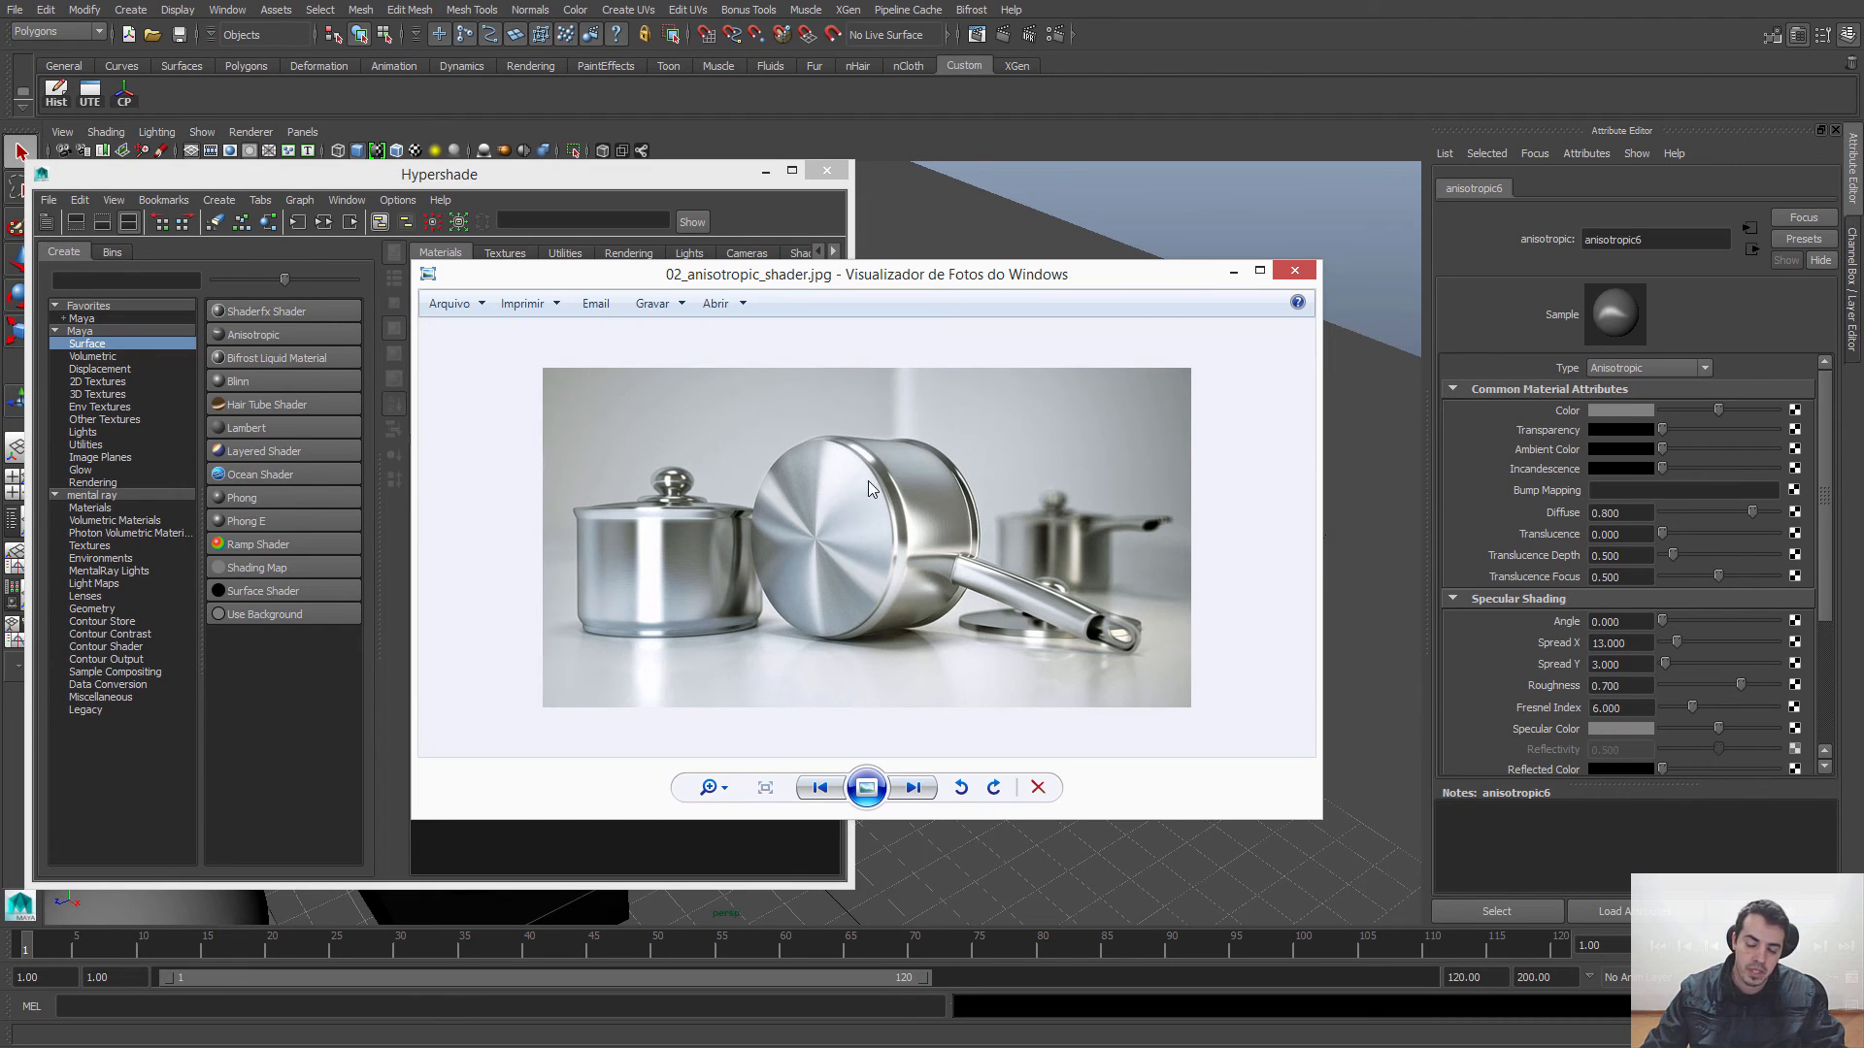
scroll(846, 495, "up", 5)
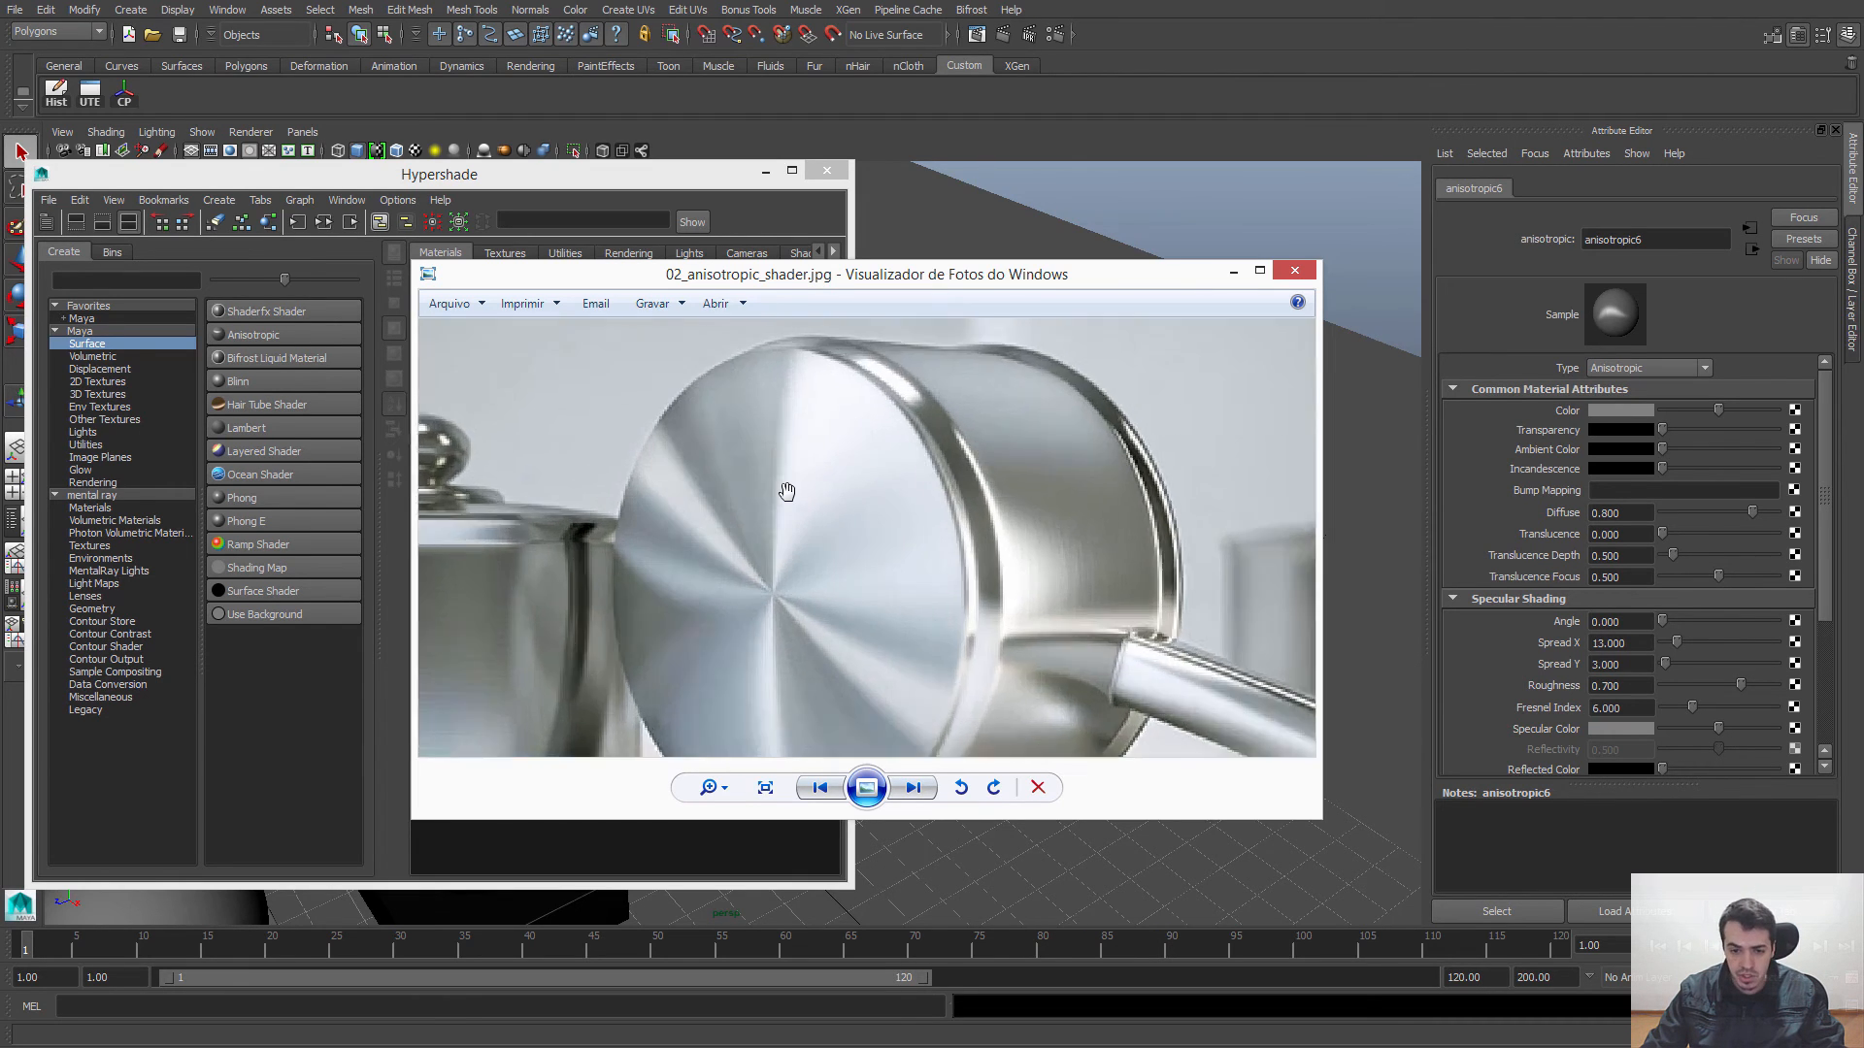
scroll(770, 420, "down", 1)
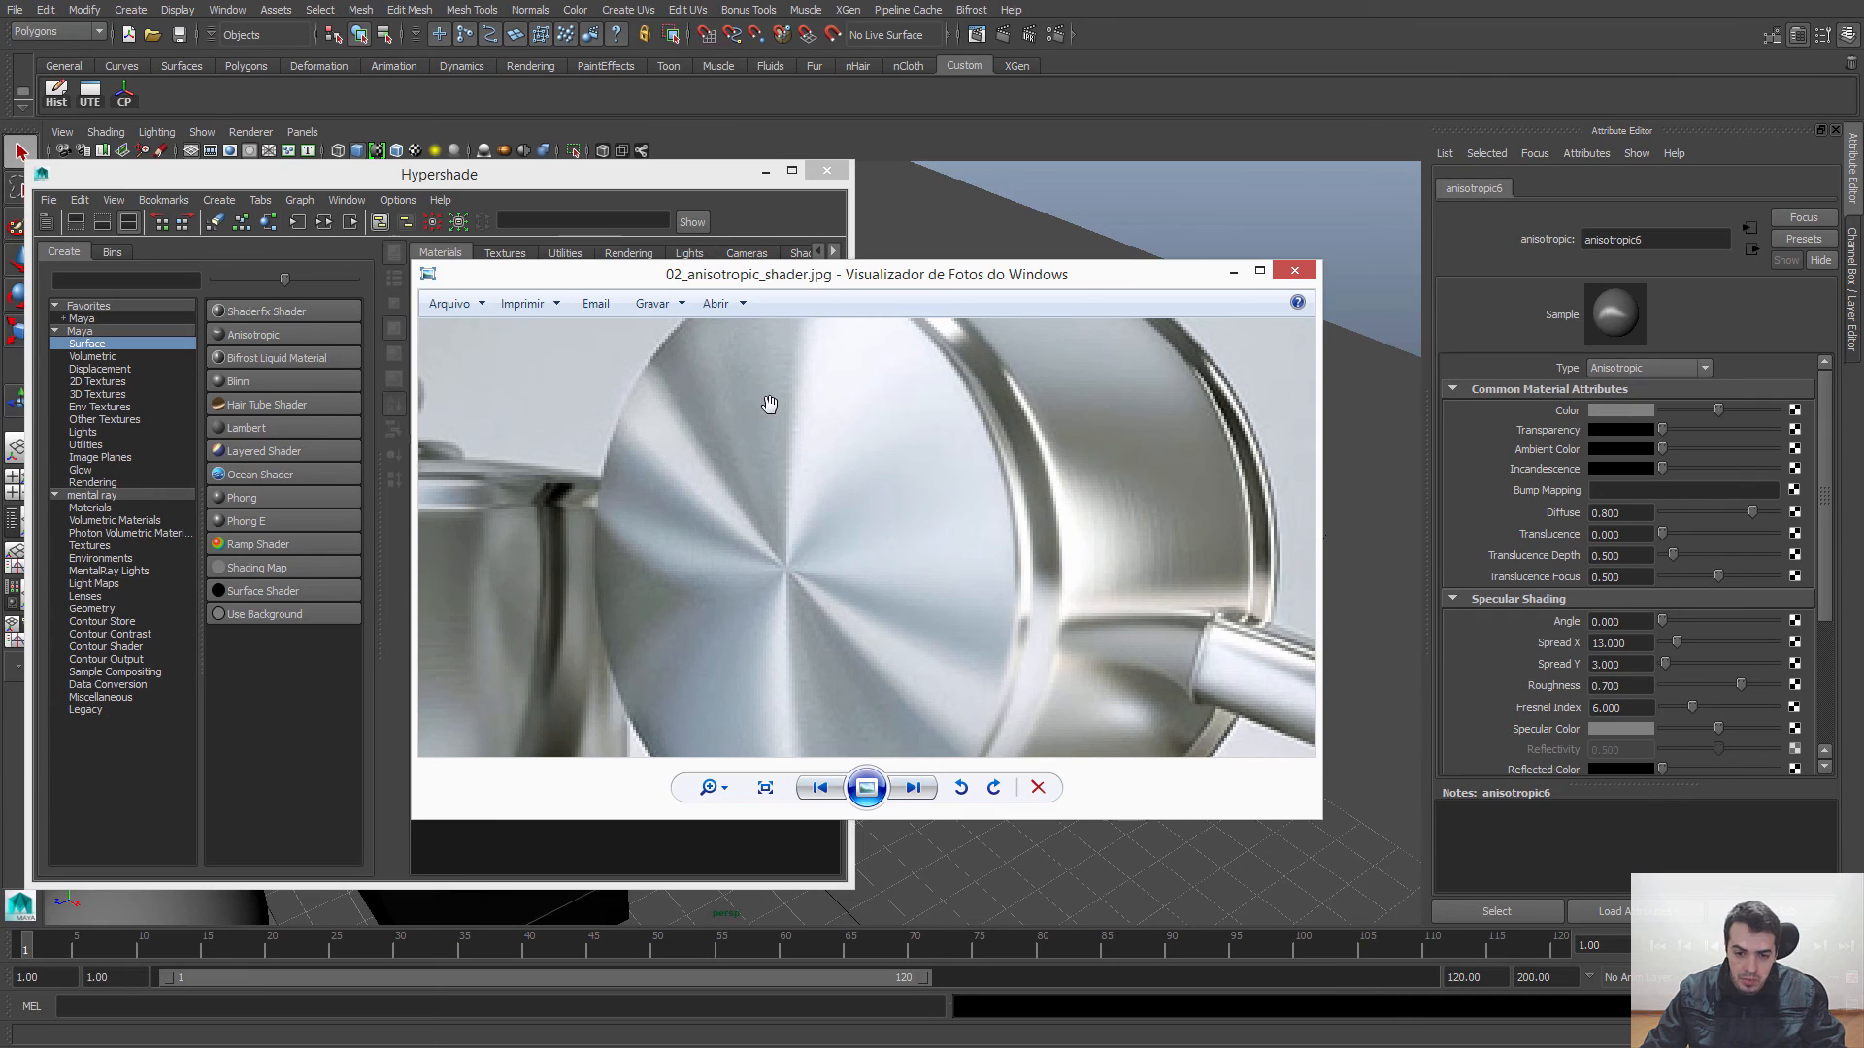
scroll(769, 403, "down", 1)
scroll(801, 413, "up", 3)
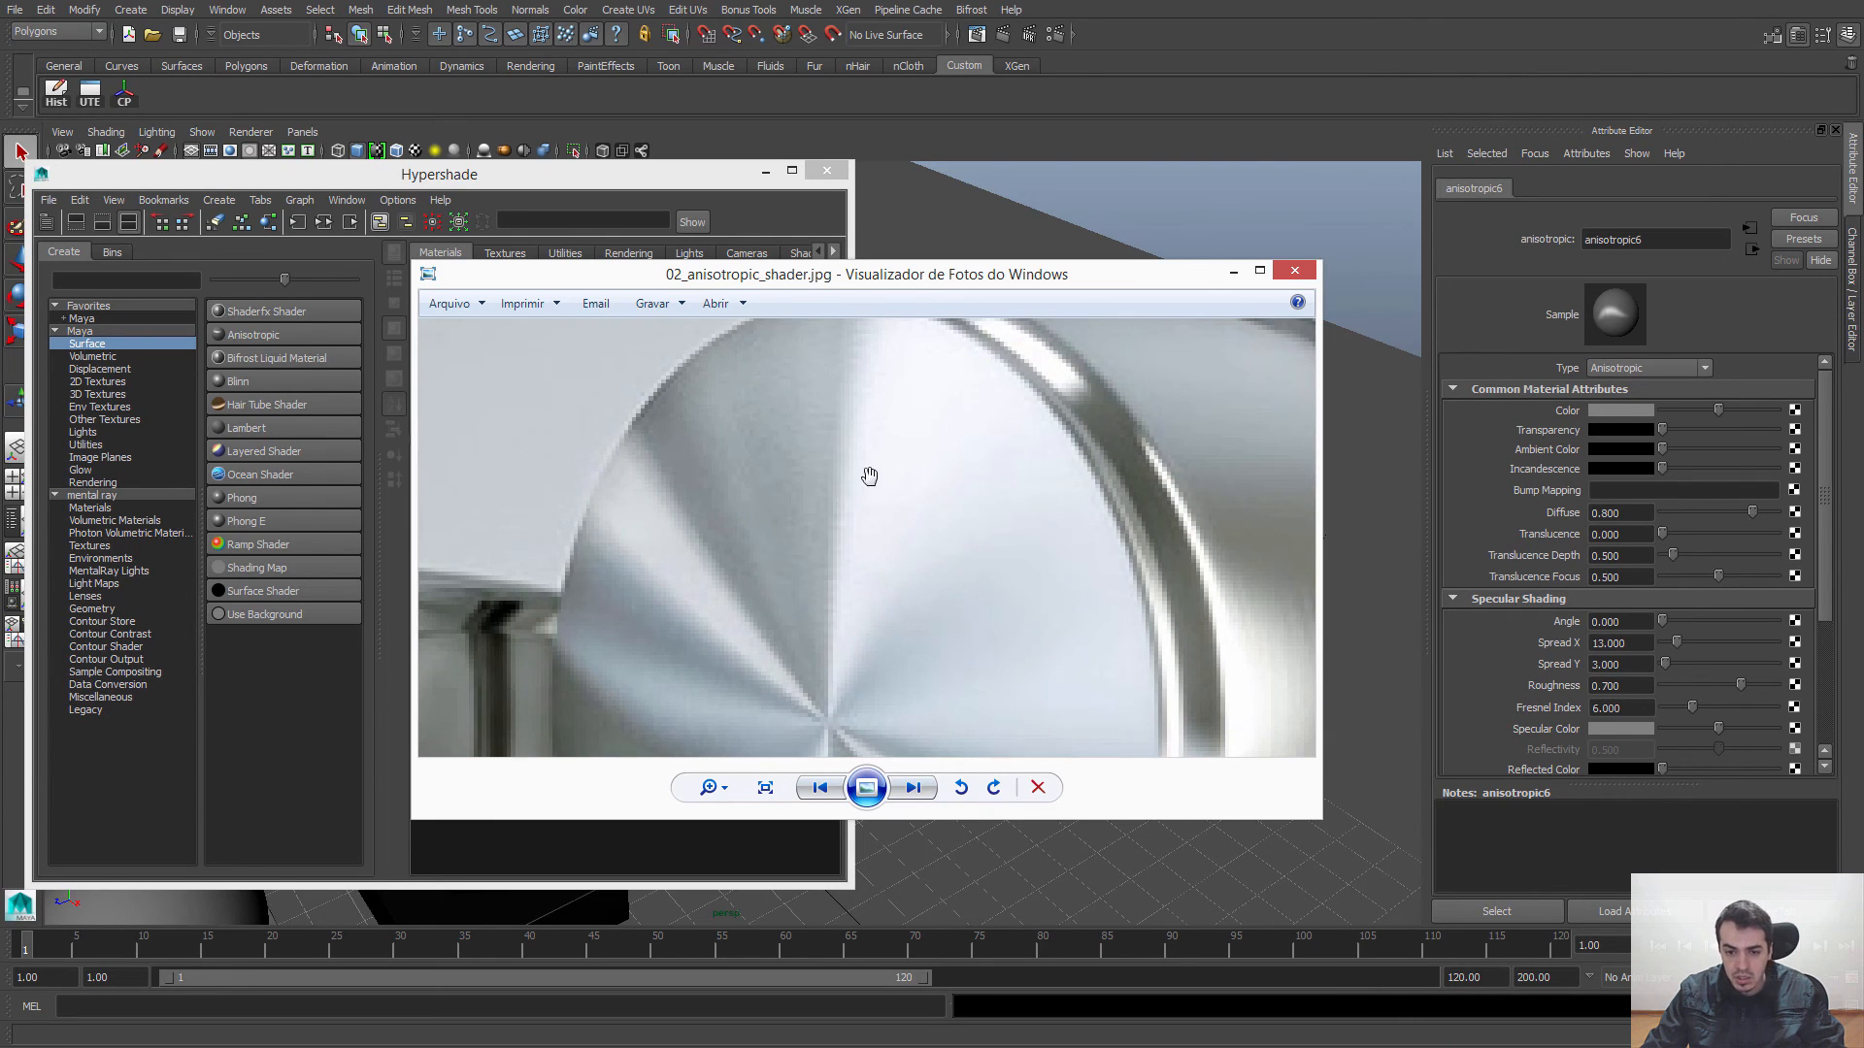
left_click_drag(828, 499, 906, 469)
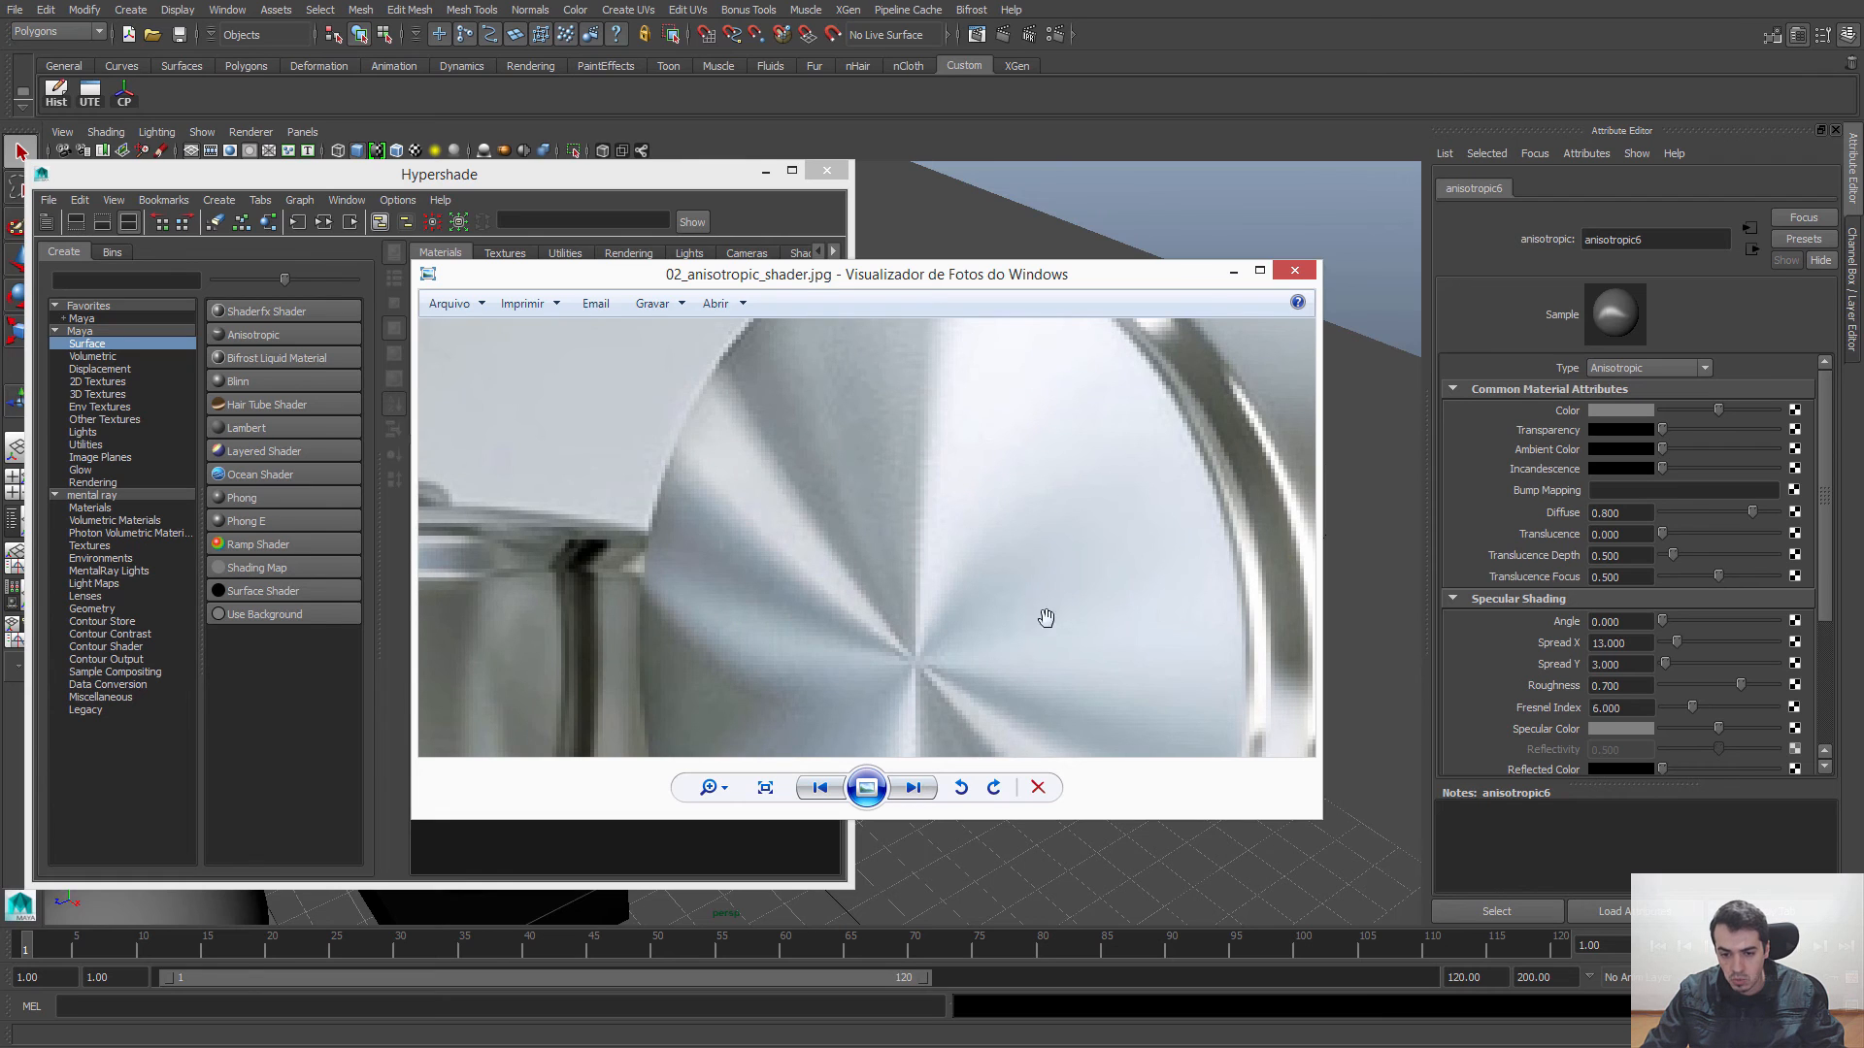
scroll(1010, 570, "down", 1)
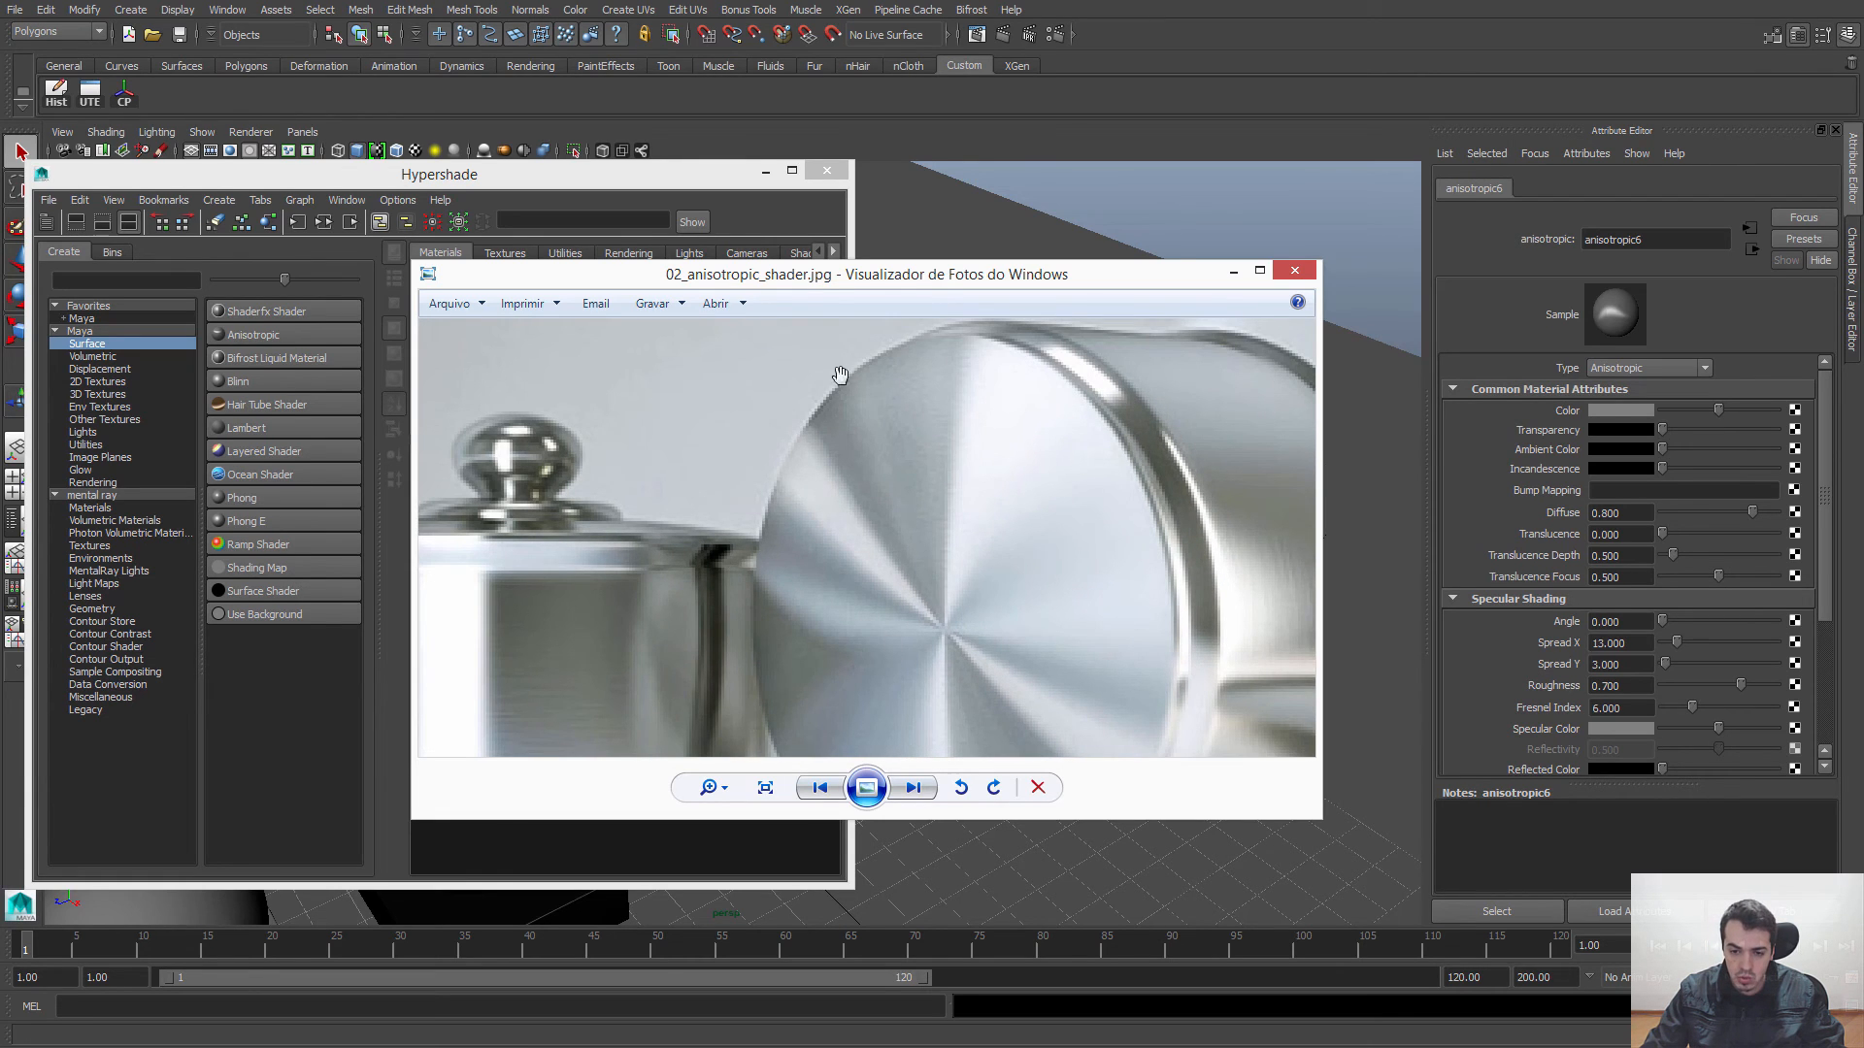
left_click_drag(966, 549, 909, 440)
scroll(990, 458, "down", 1)
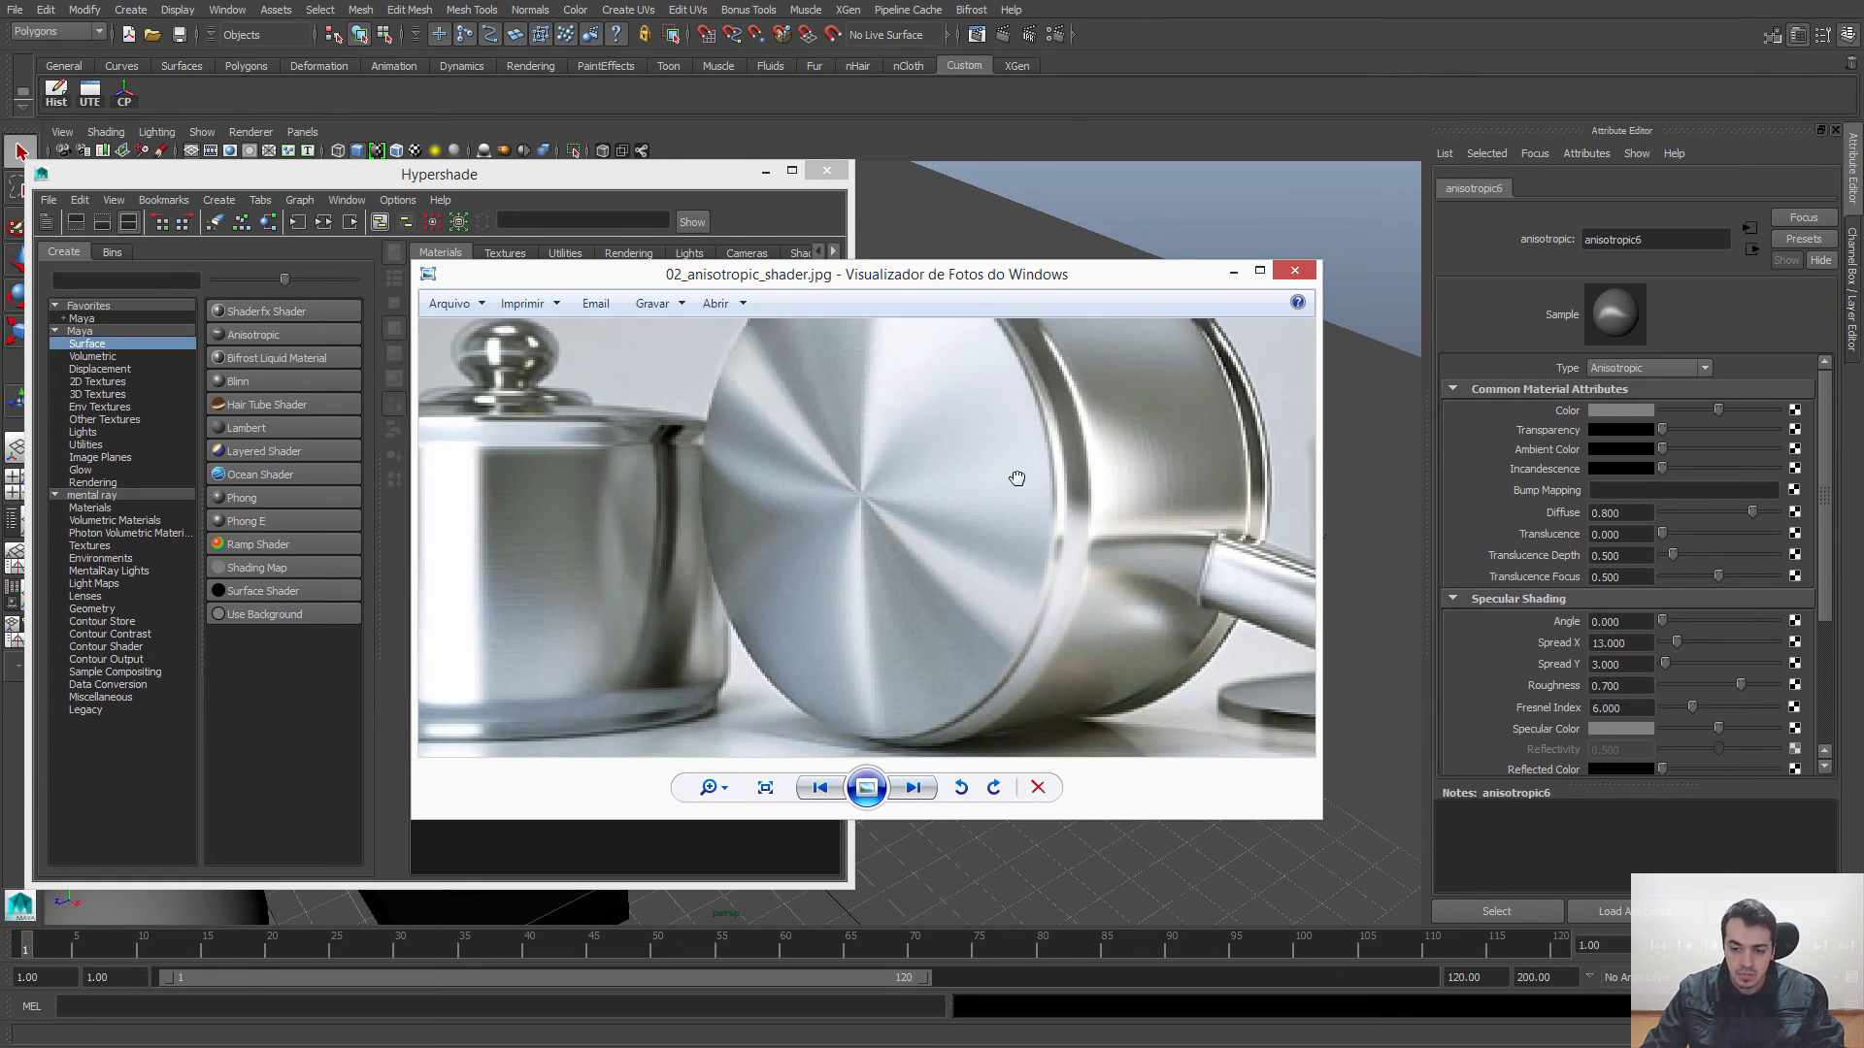
left_click_drag(1016, 478, 949, 495)
scroll(912, 551, "down", 1)
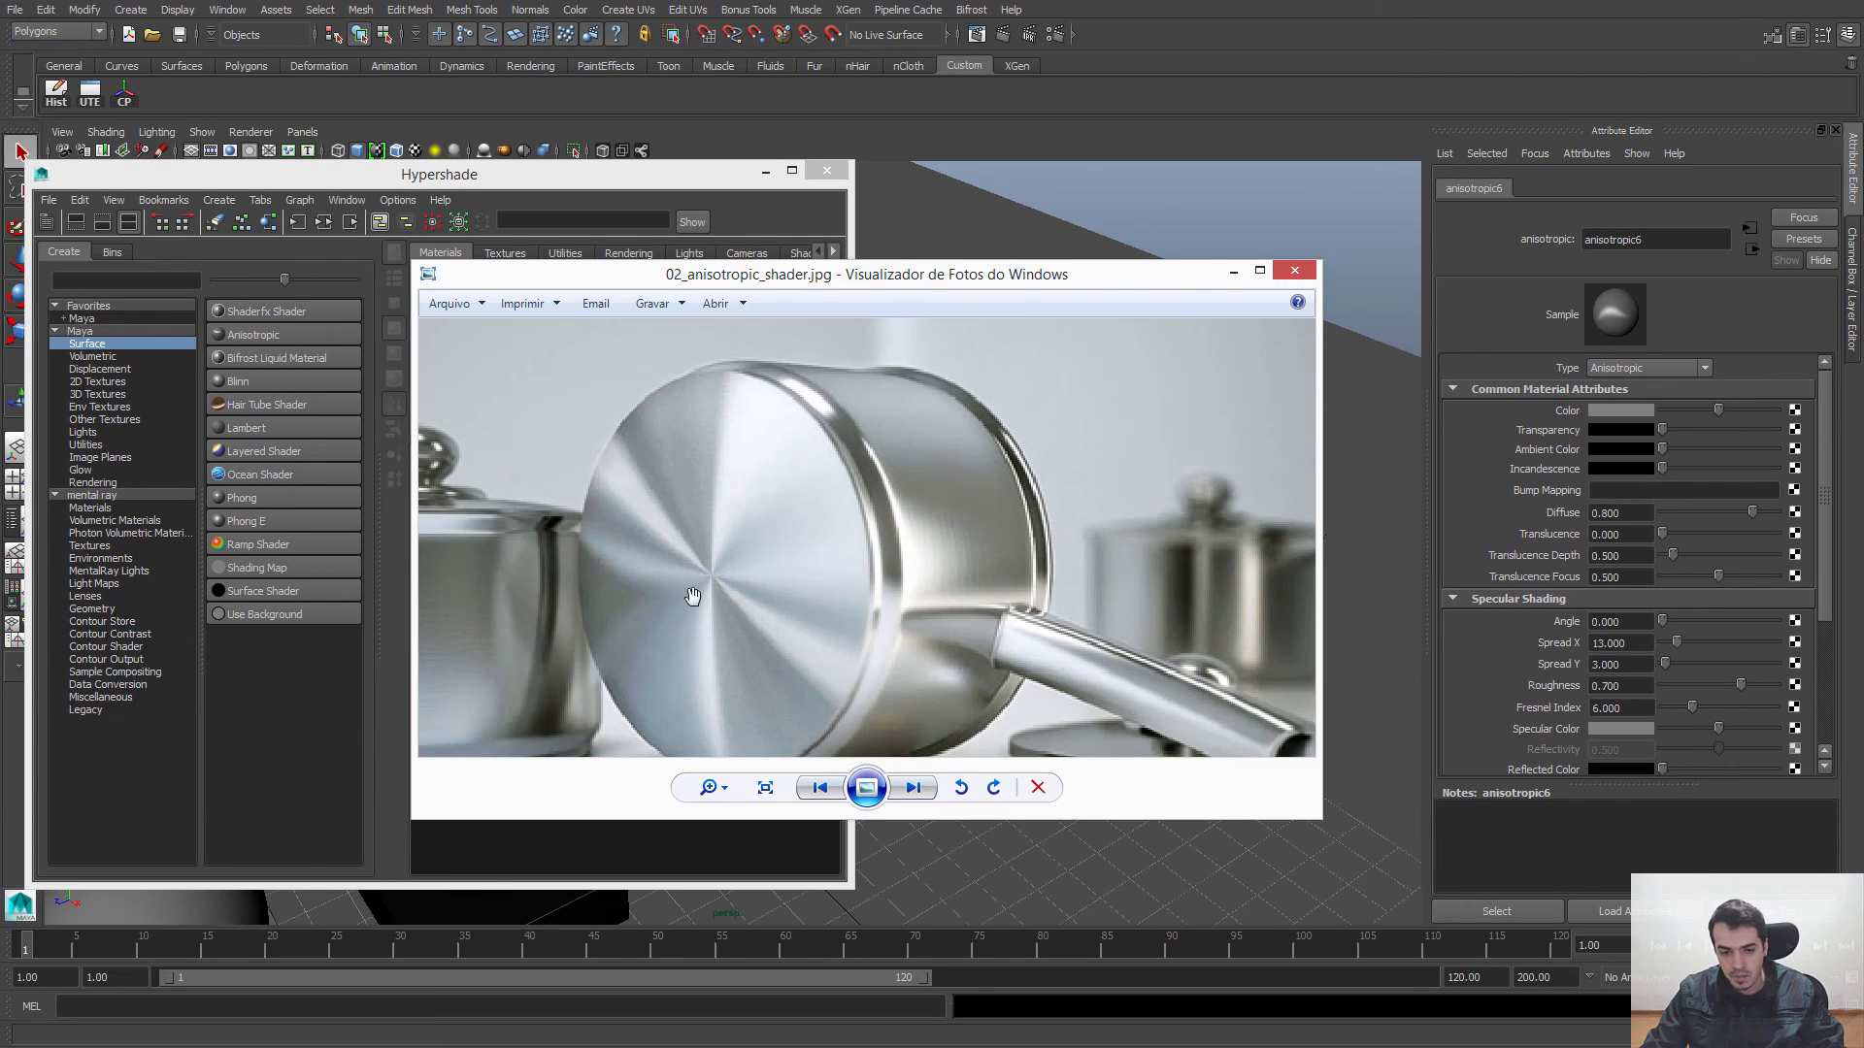
left_click_drag(690, 595, 961, 487)
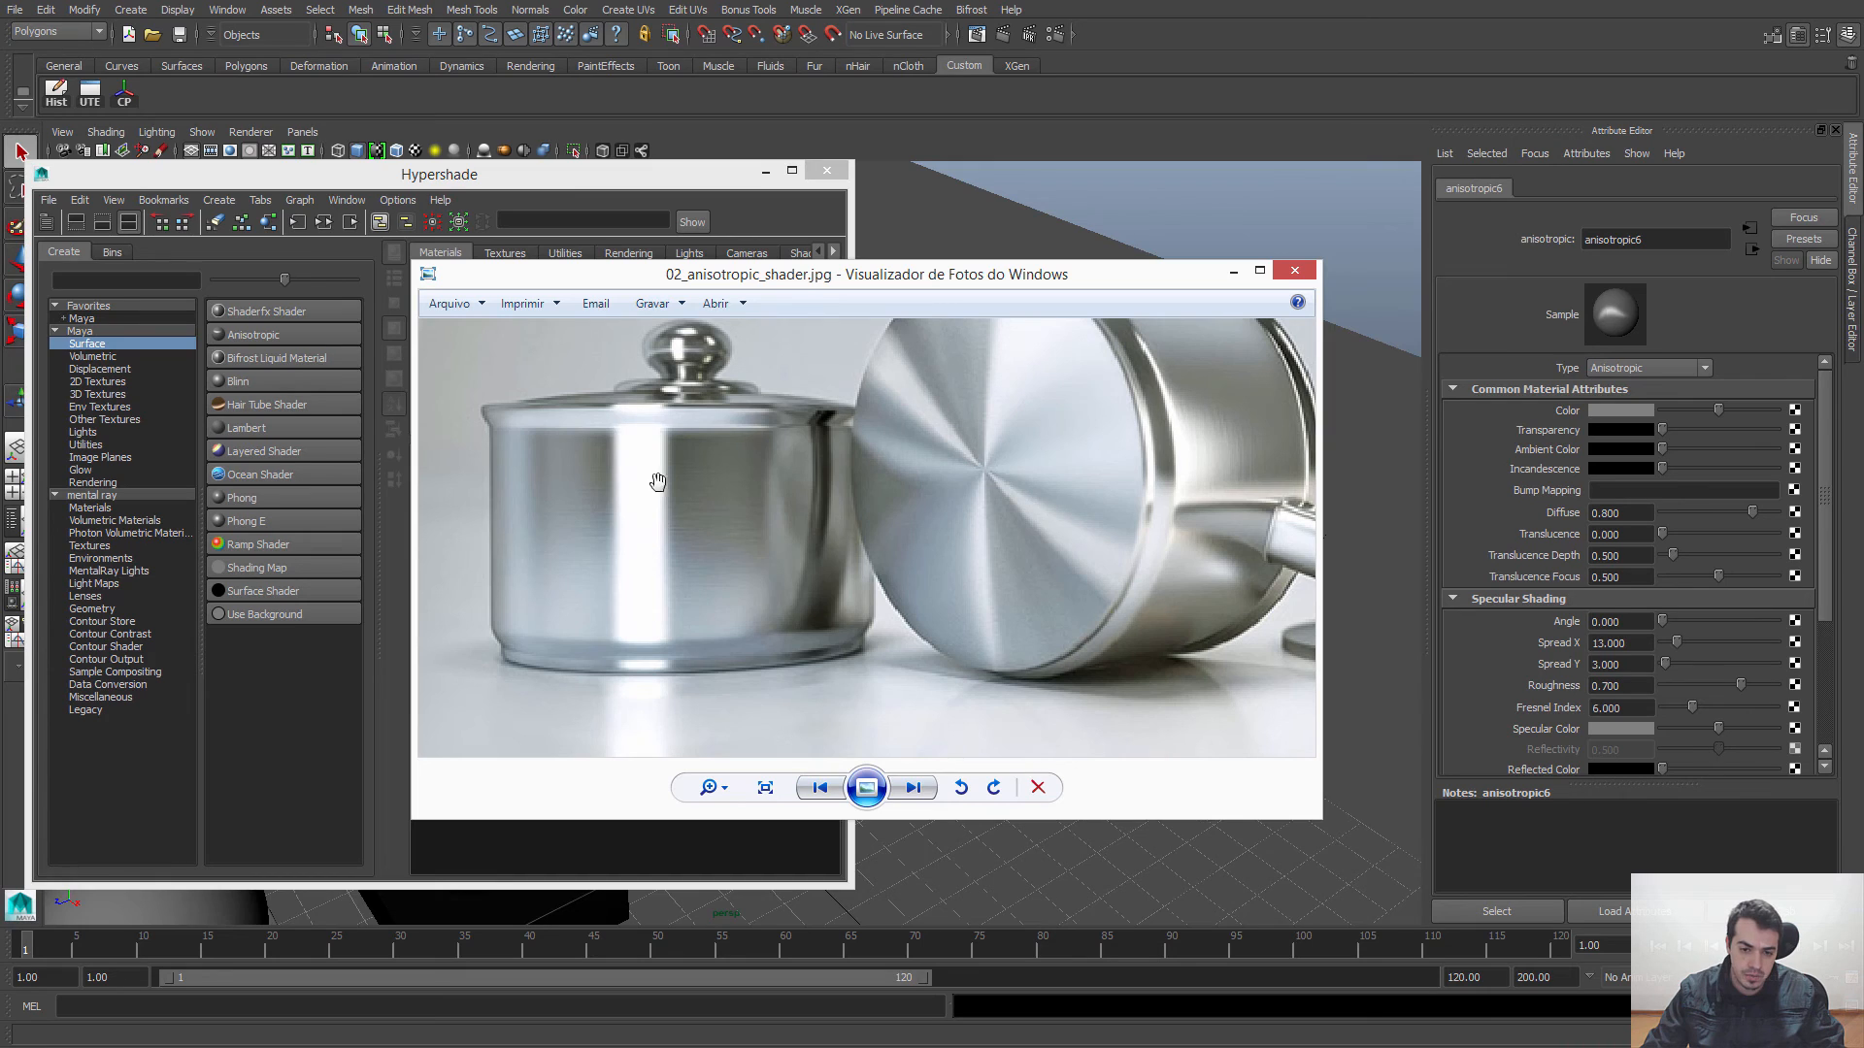
scroll(941, 451, "down", 1)
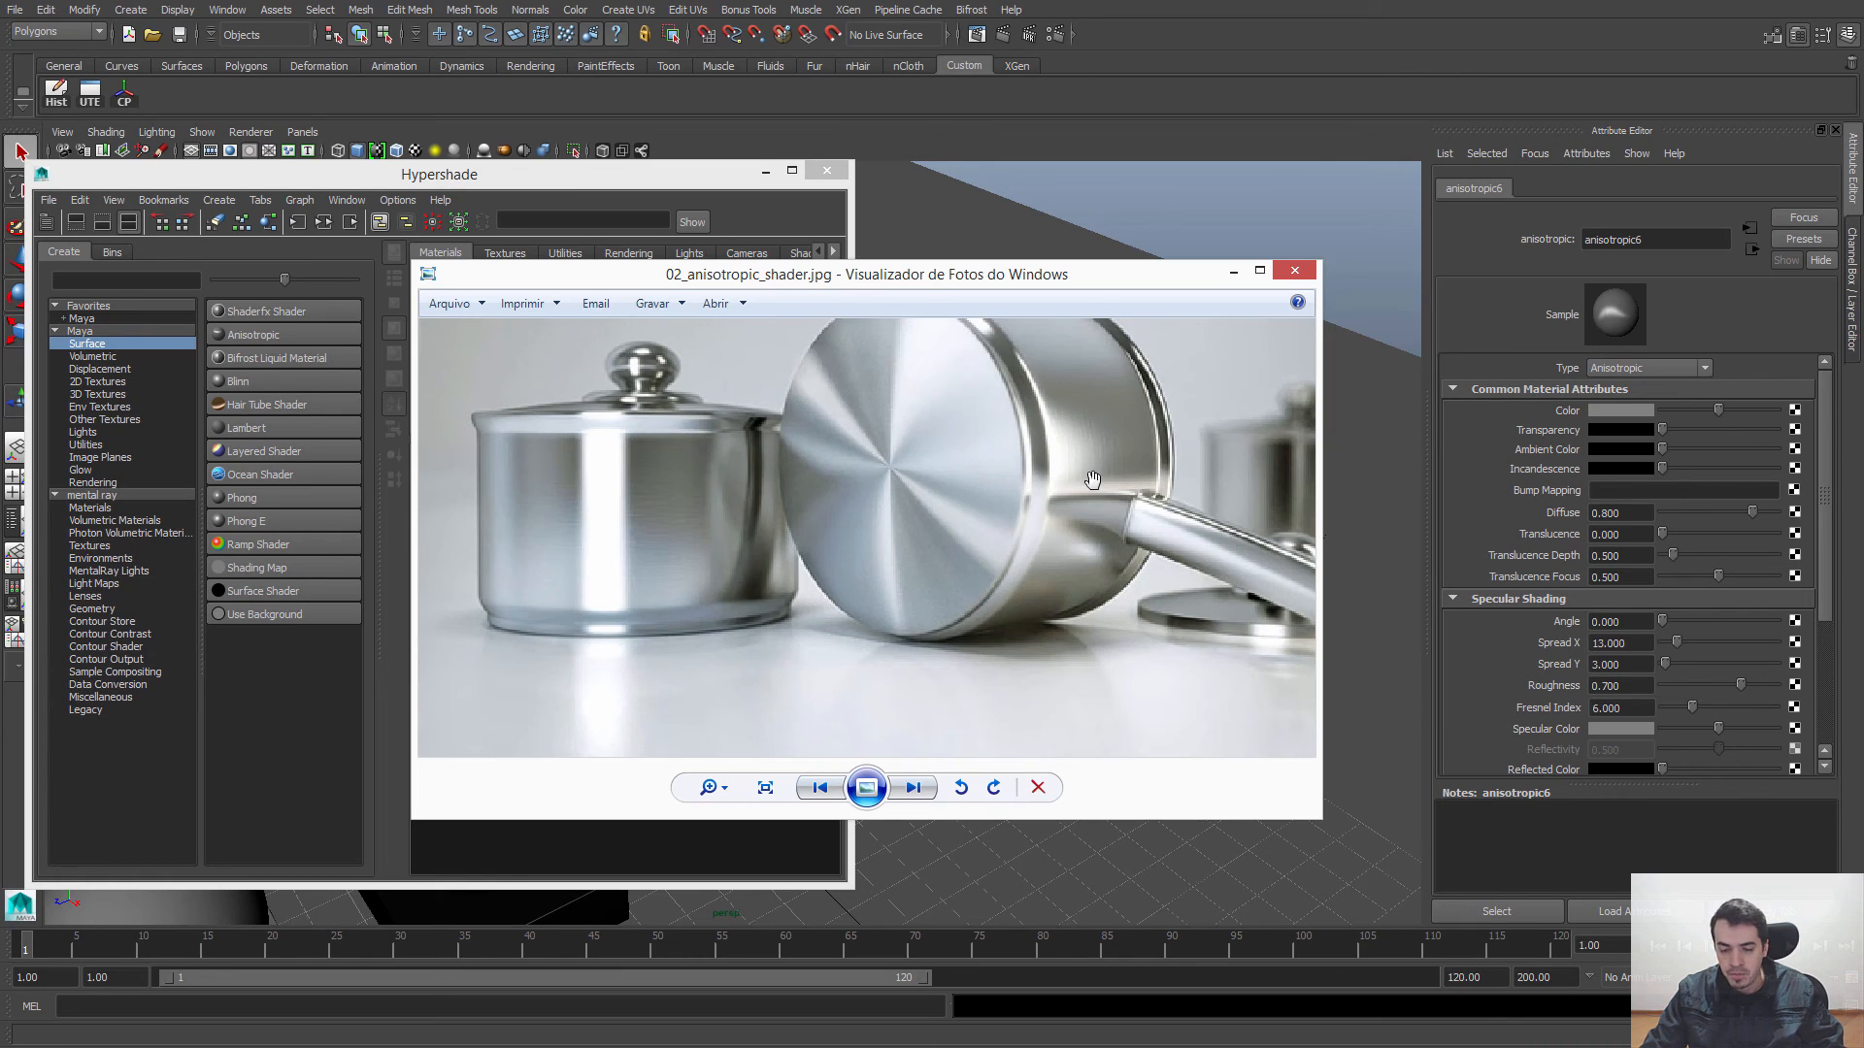
scroll(1092, 479, "down", 1)
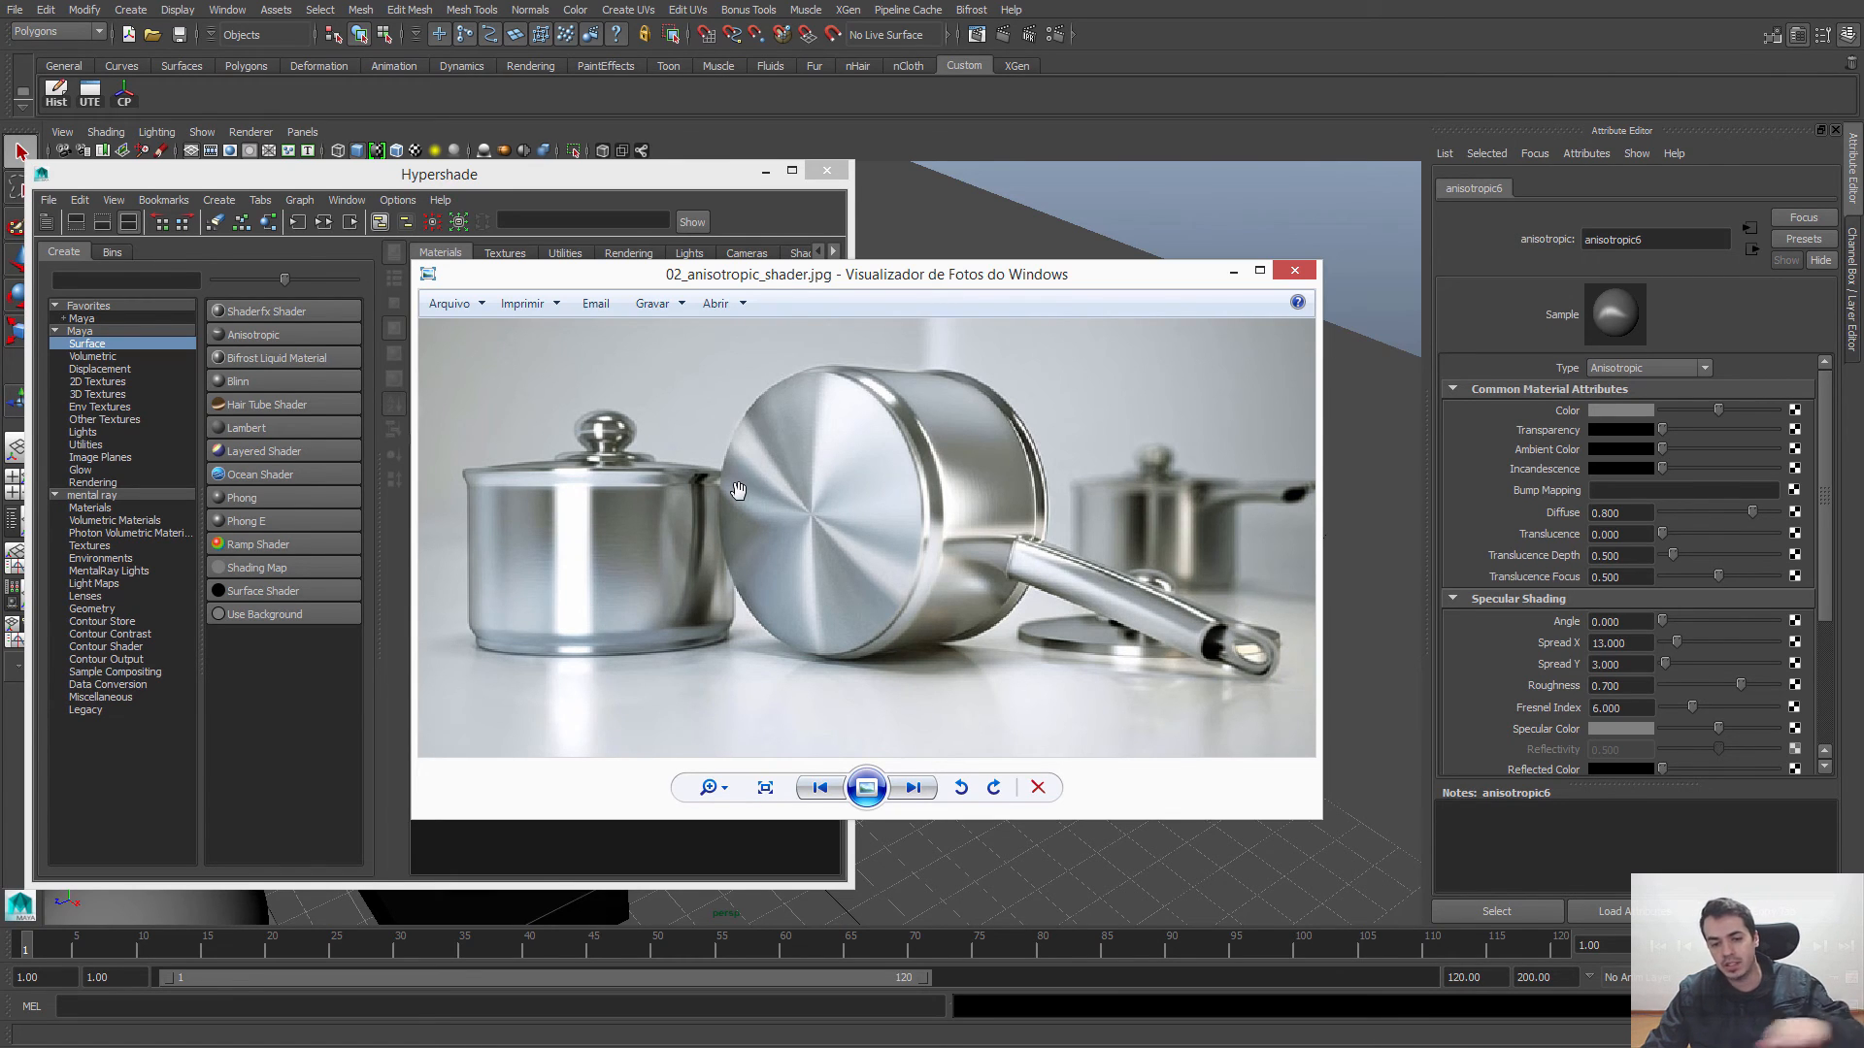
Step: Open 03_introduction_01.jpg and examine the anisotropic highlights on the volume knob and the camcorder's brushed panel
key("Right")
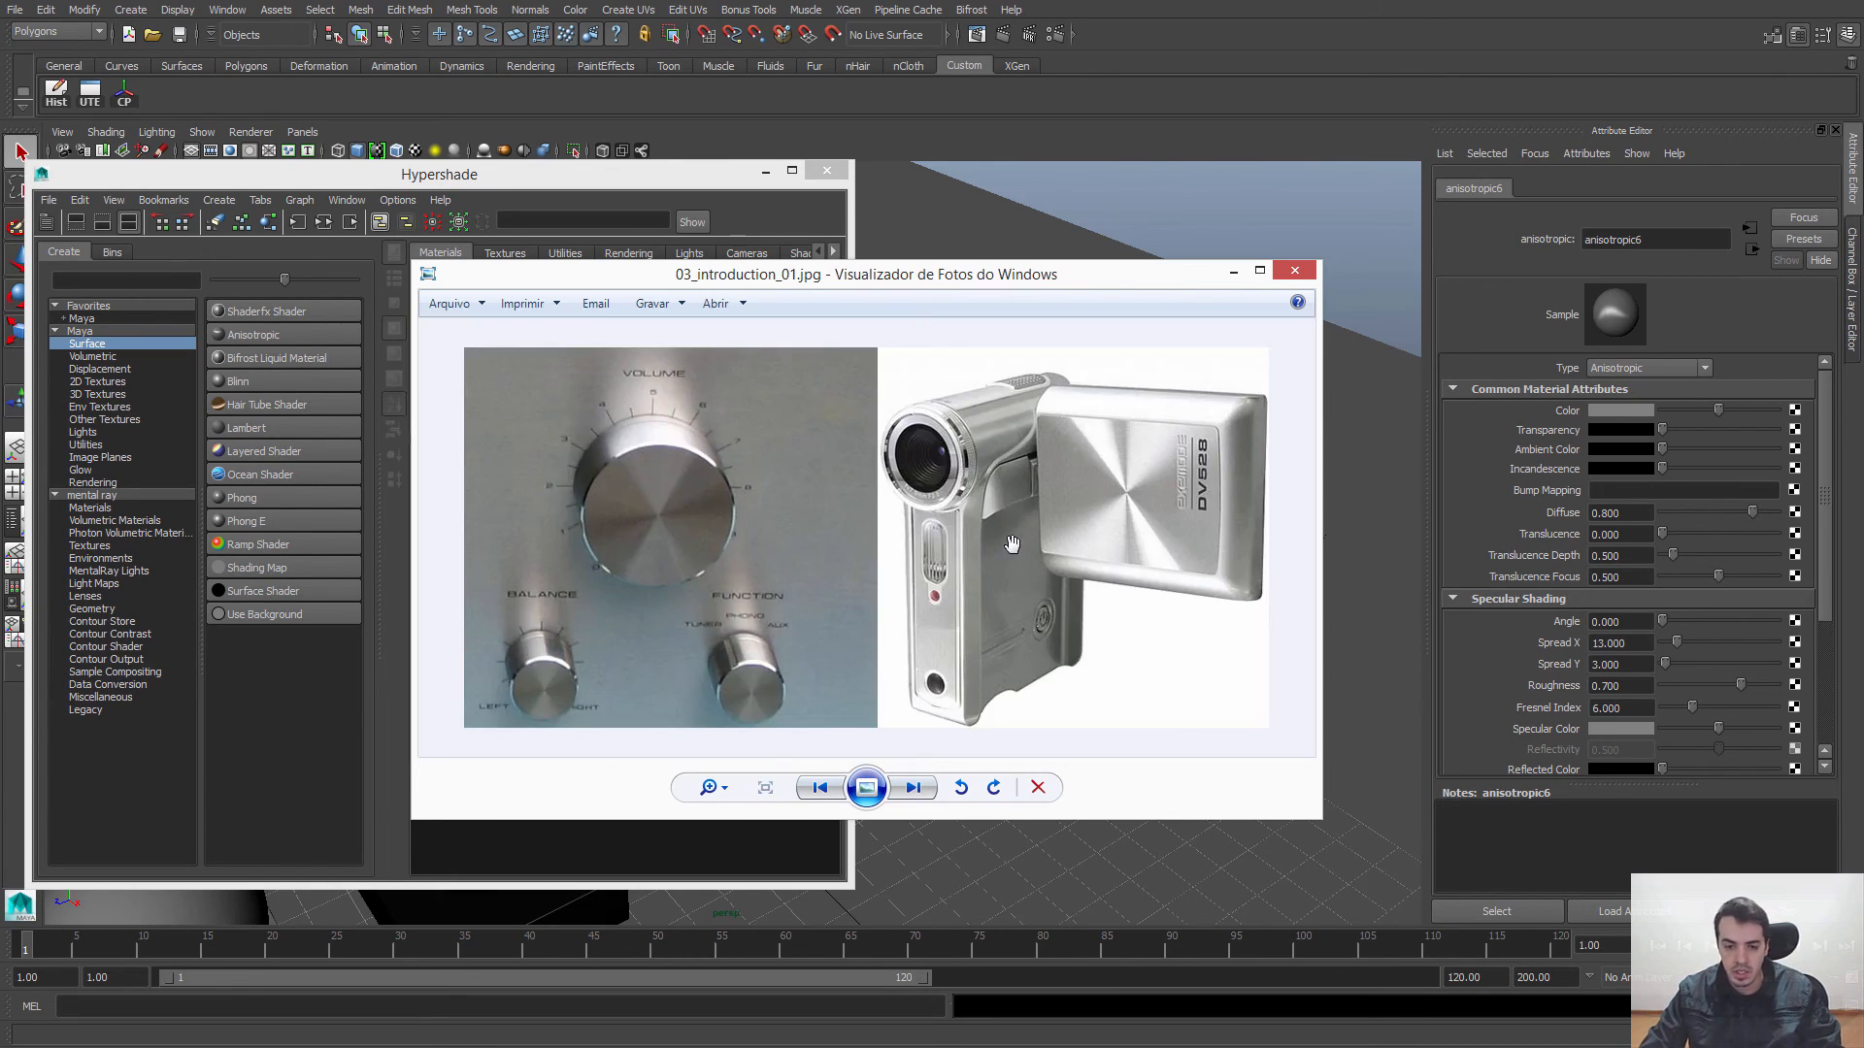
scroll(627, 434, "up", 2)
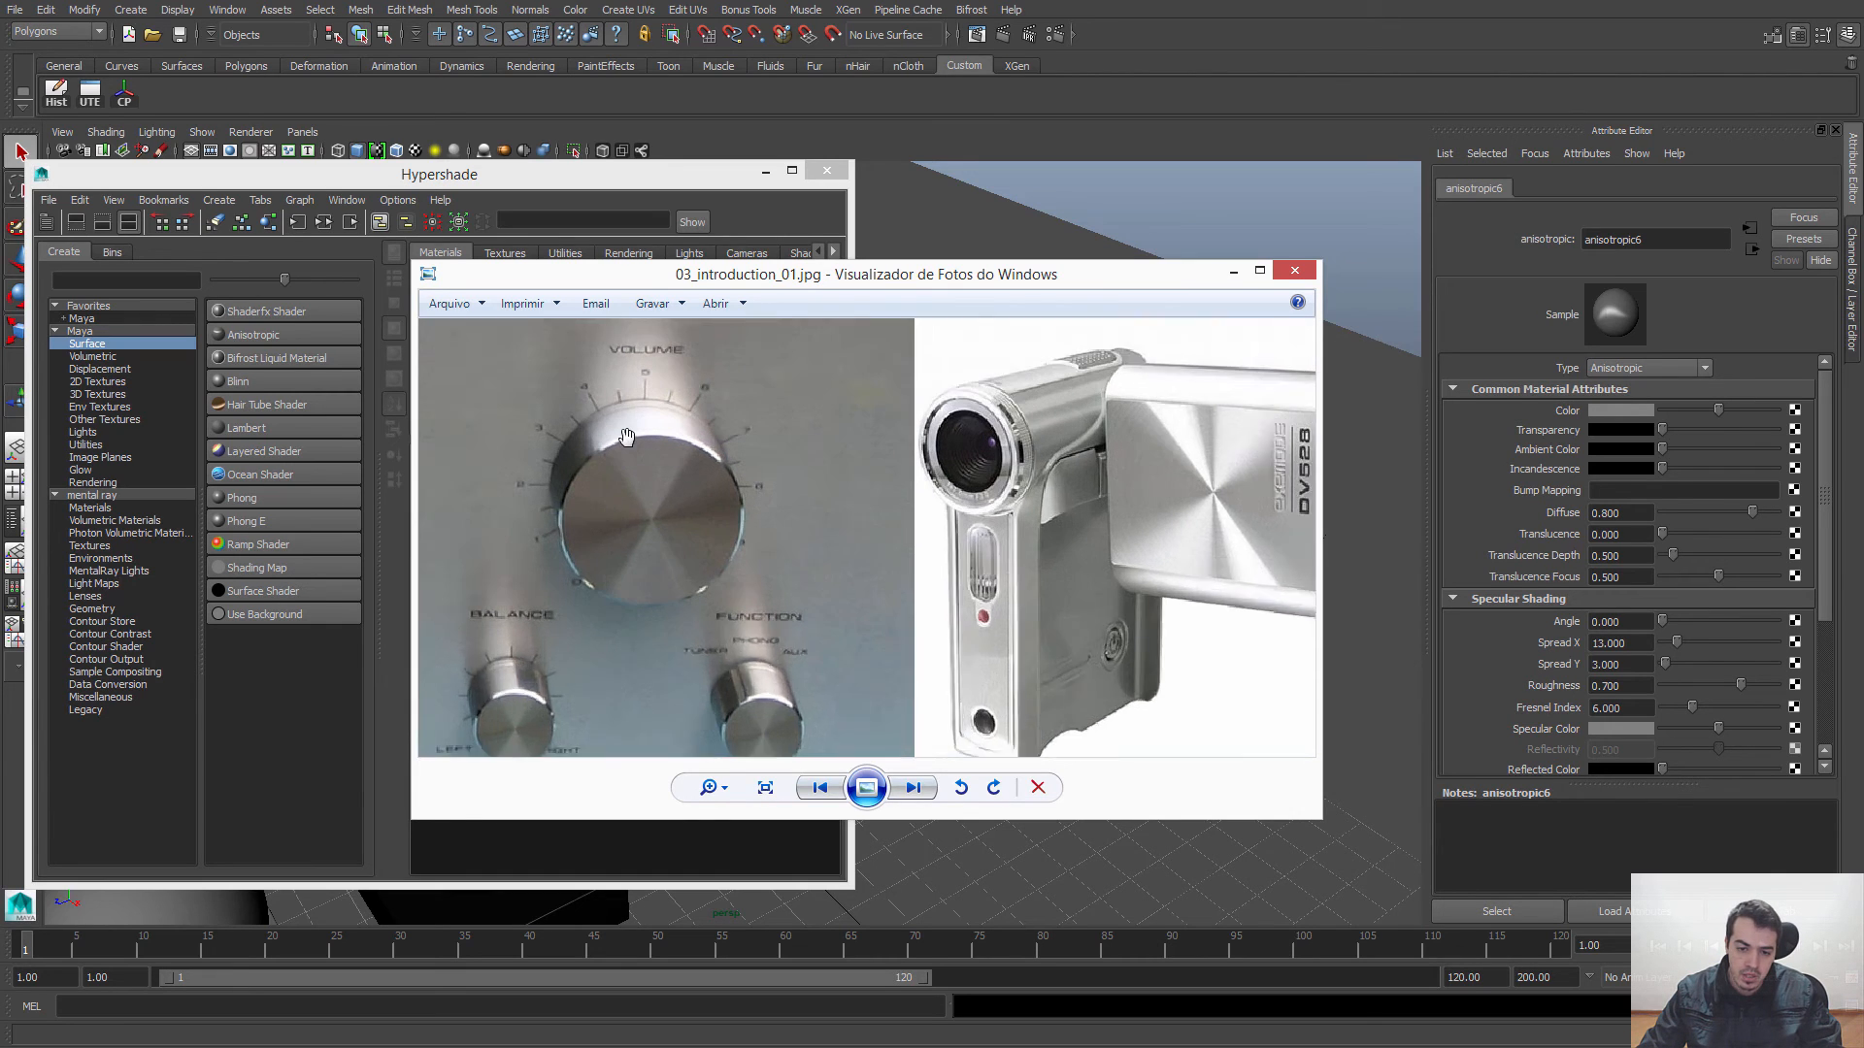
scroll(657, 638, "up", 1)
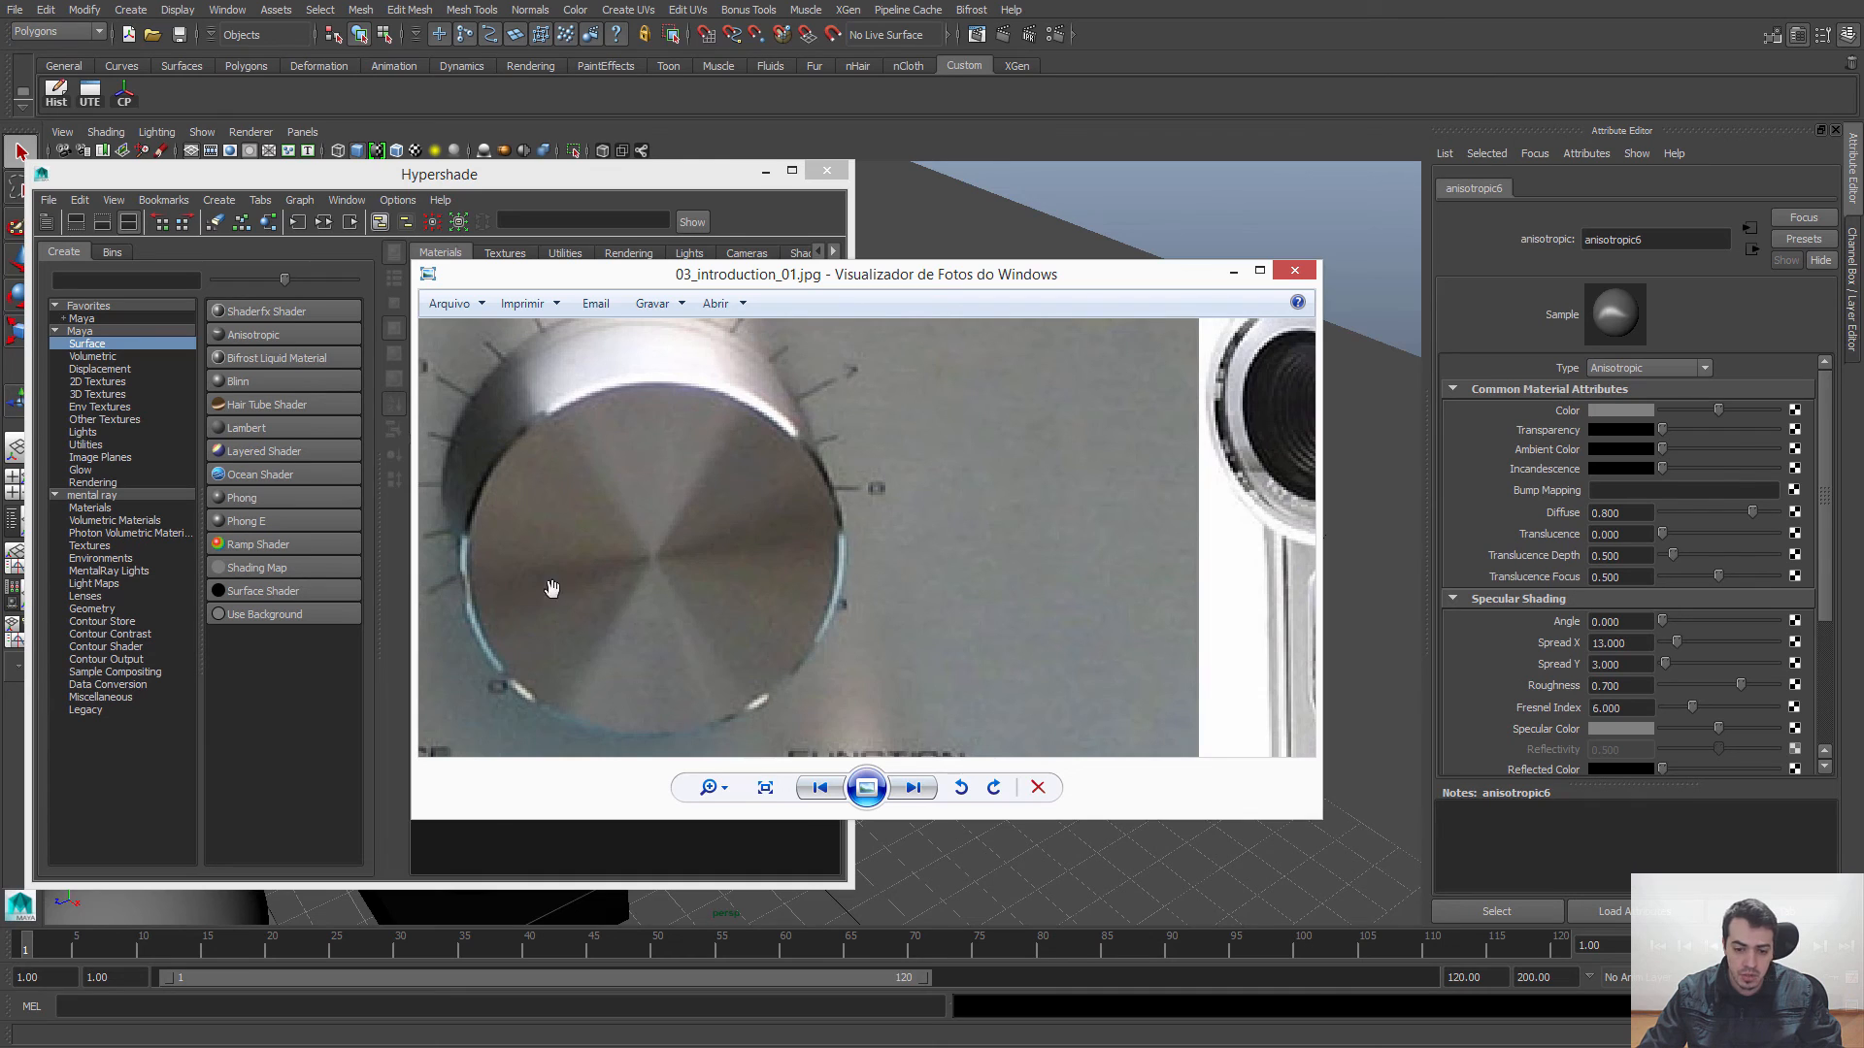
scroll(912, 519, "down", 1)
scroll(1204, 496, "up", 1)
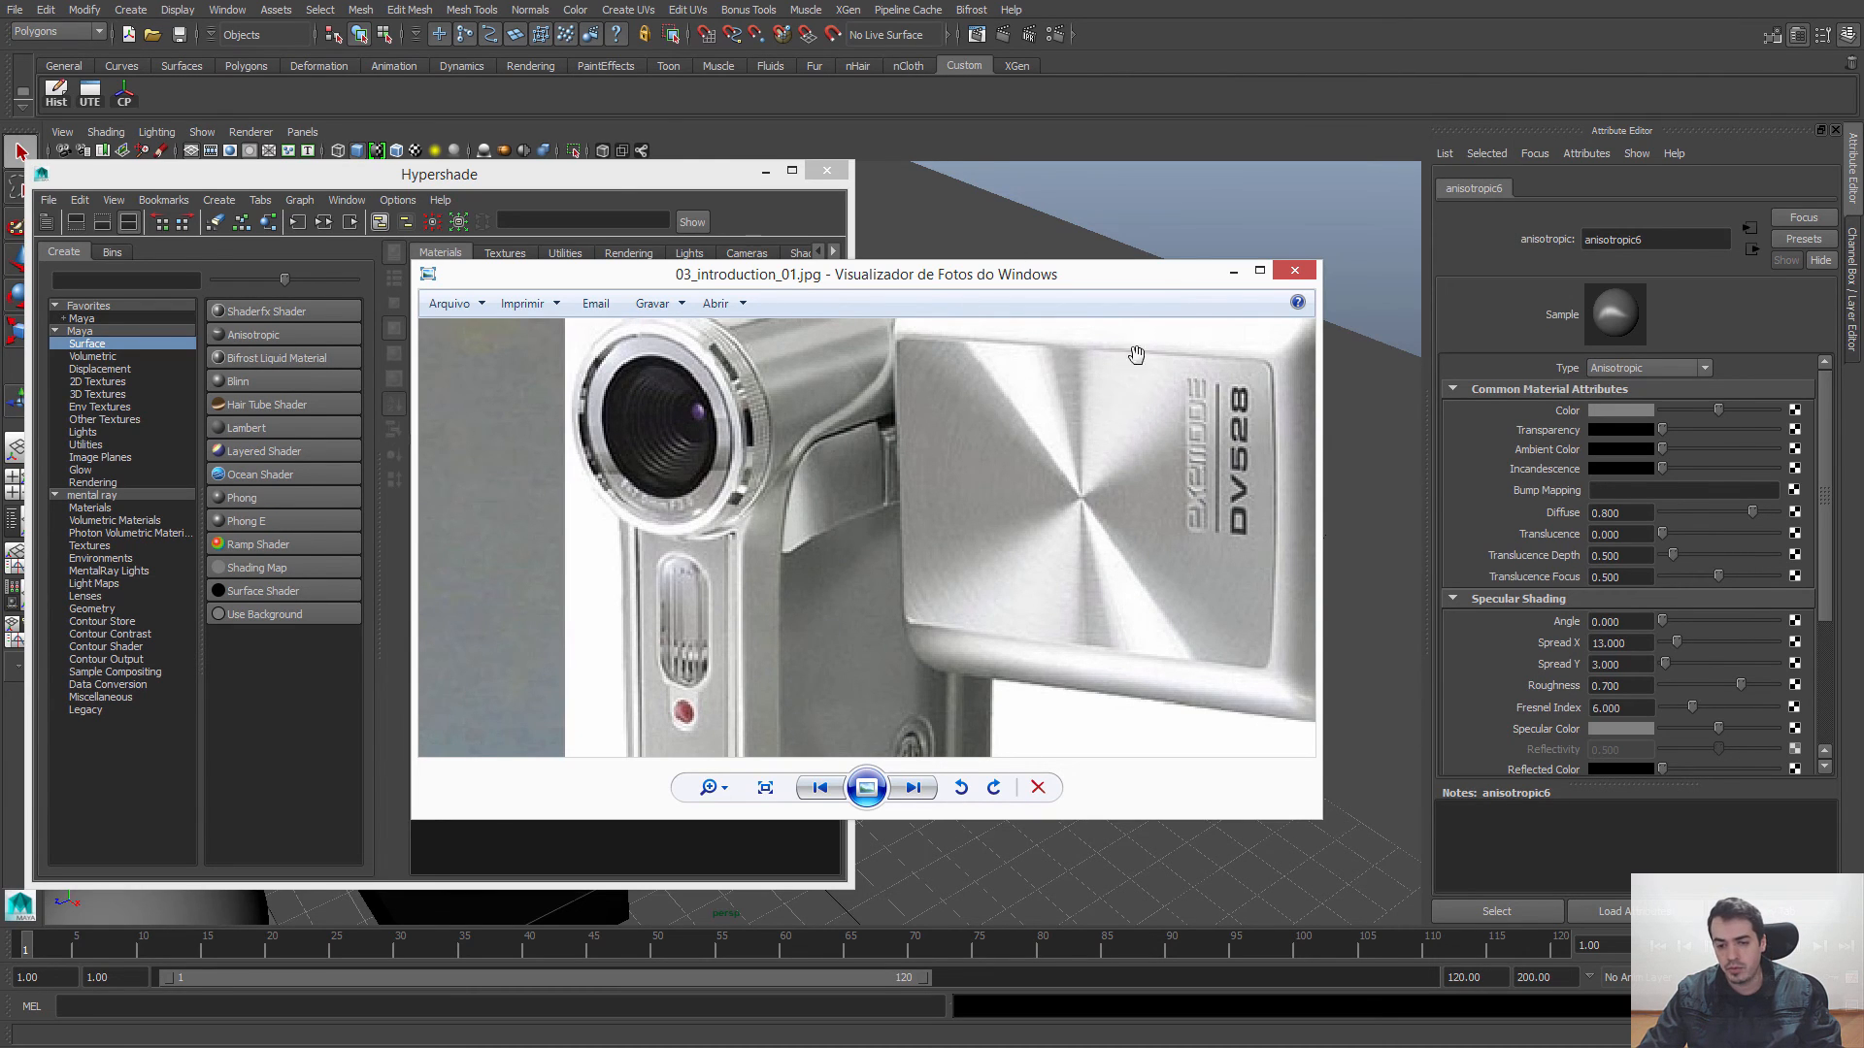
scroll(1127, 508, "down", 5)
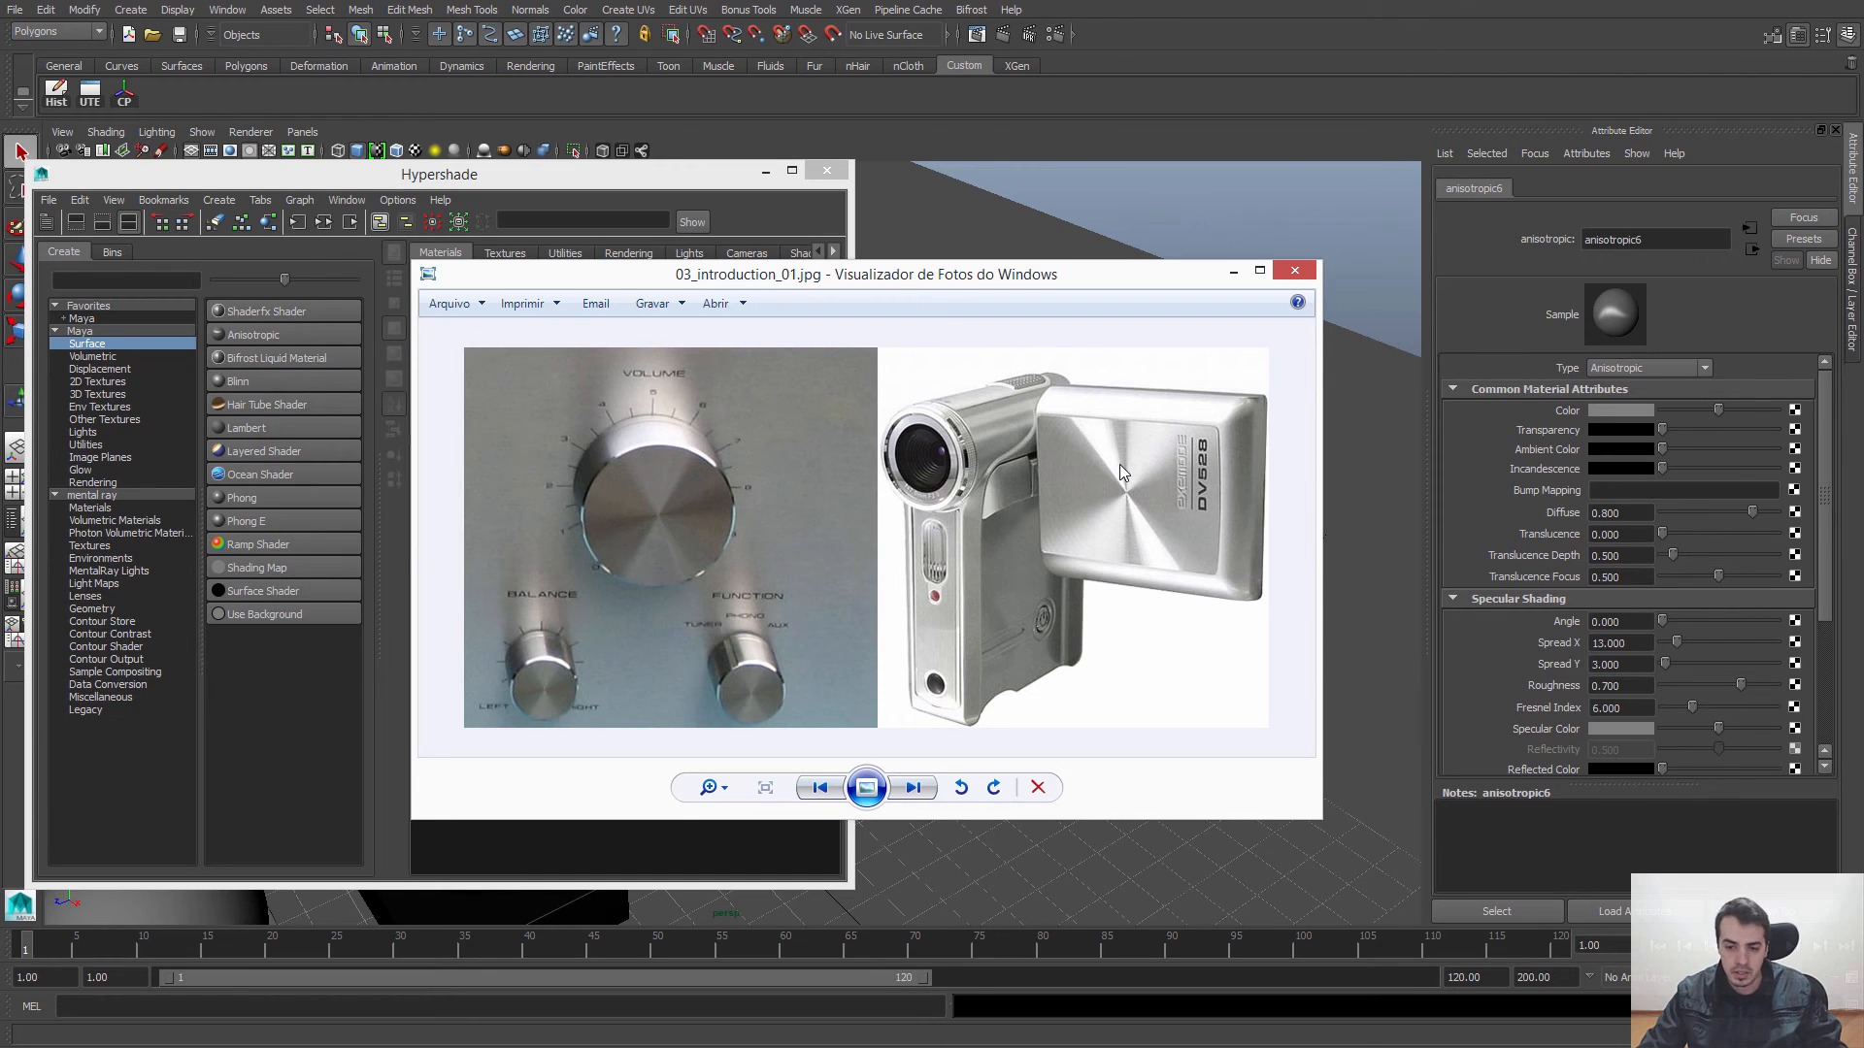
Step: View the reference images 04_refmap_aniso4.jpg, cabelo.jpg and human_hair_nise.jpg, and return to the reflection diagram
key("Right")
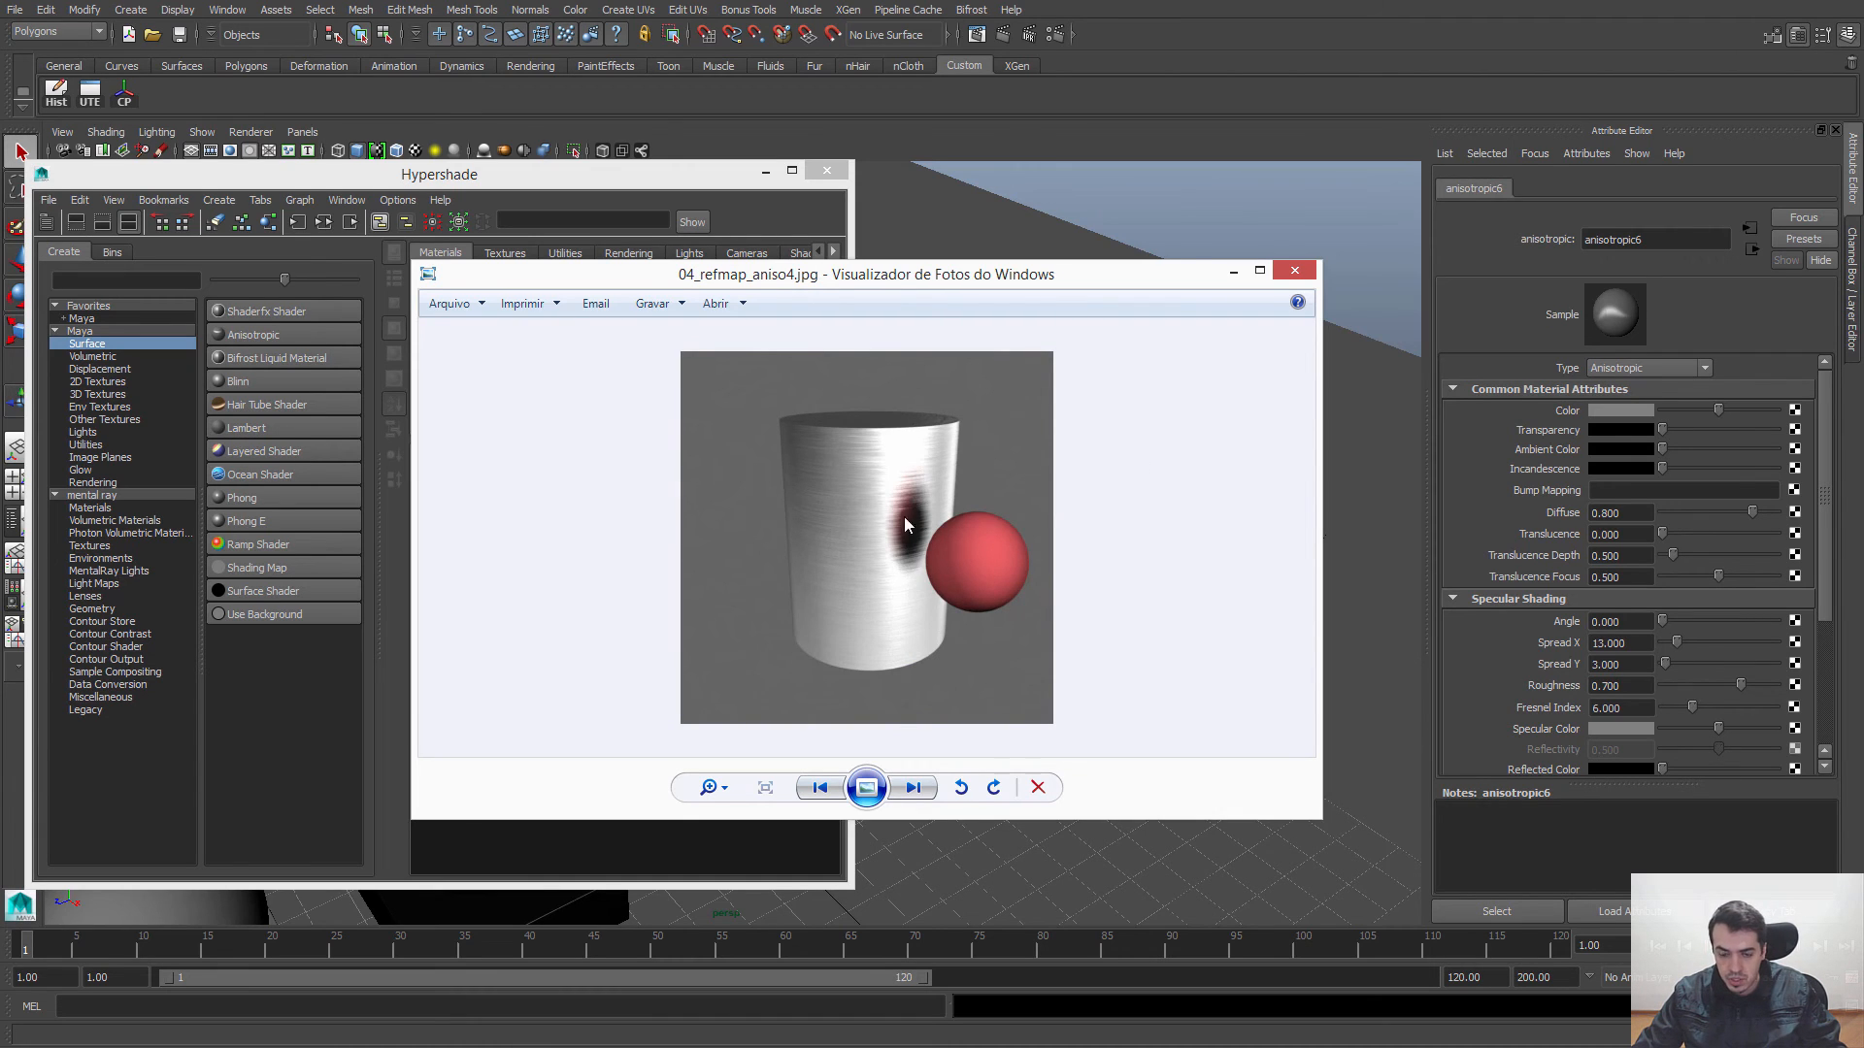
key("Right")
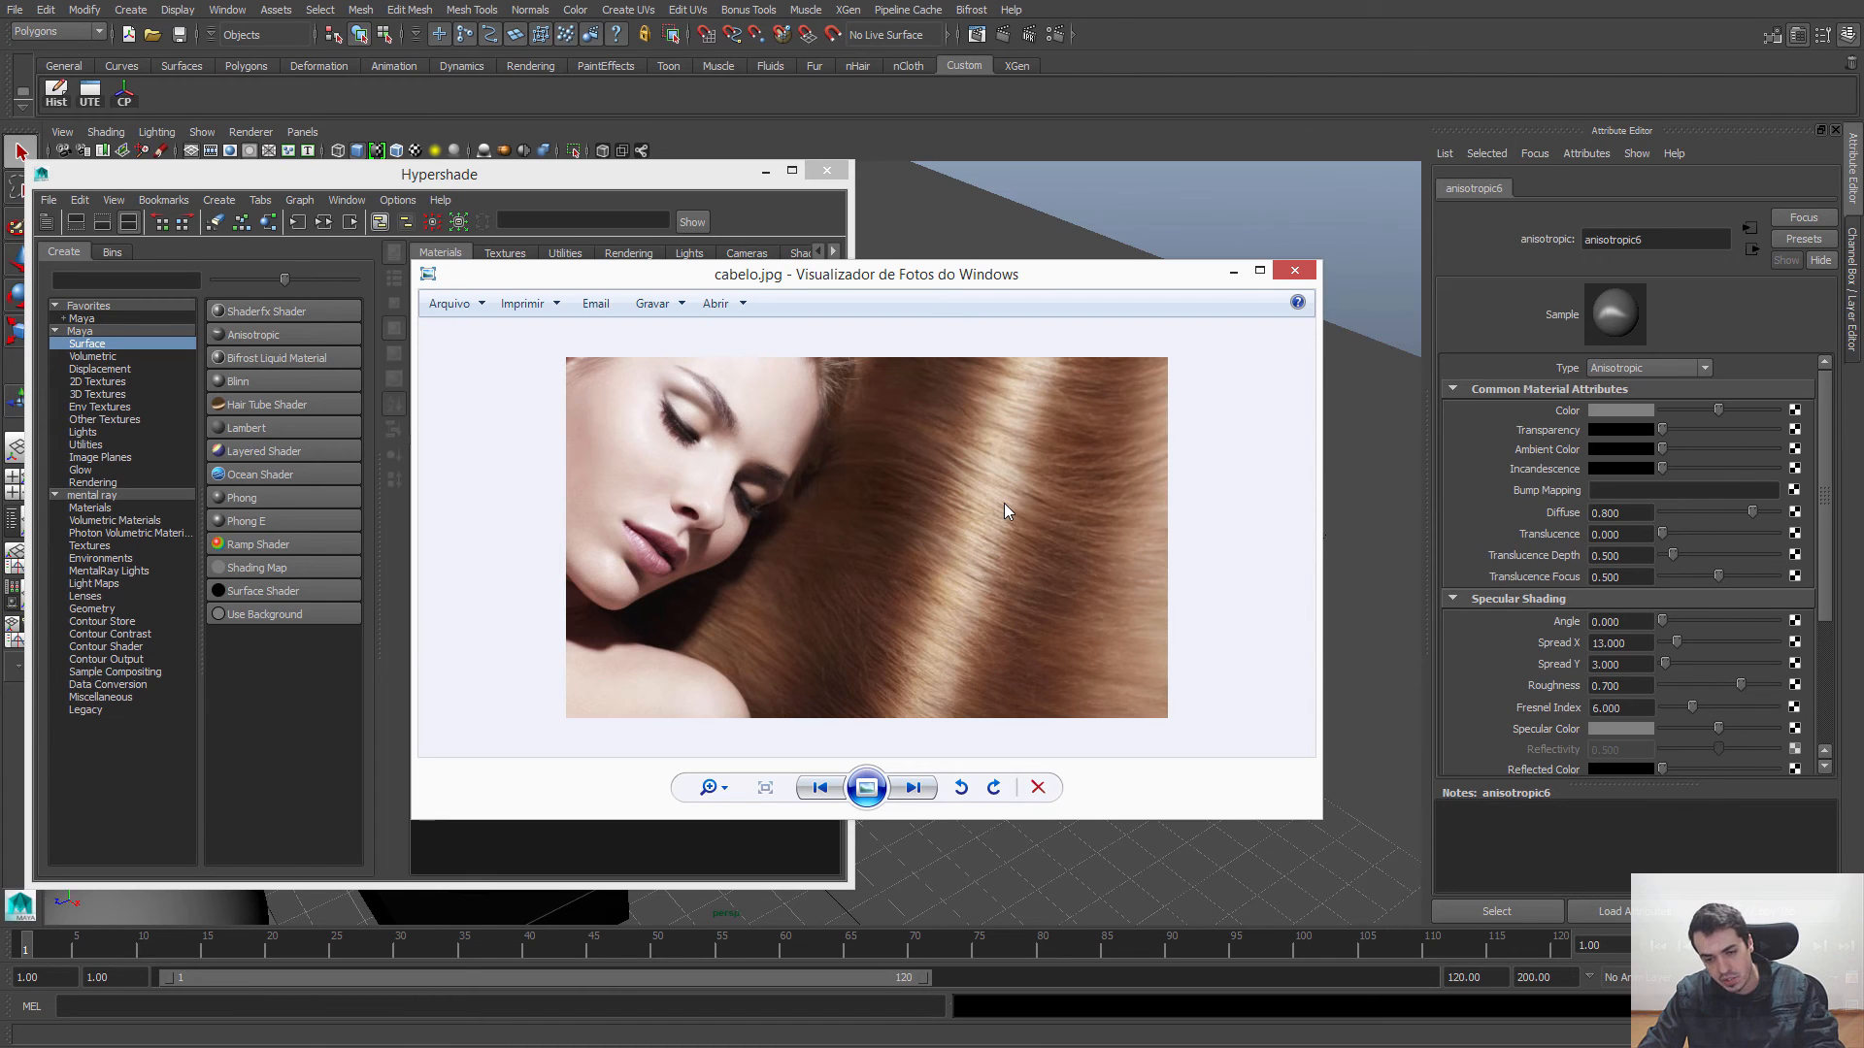
key("Right")
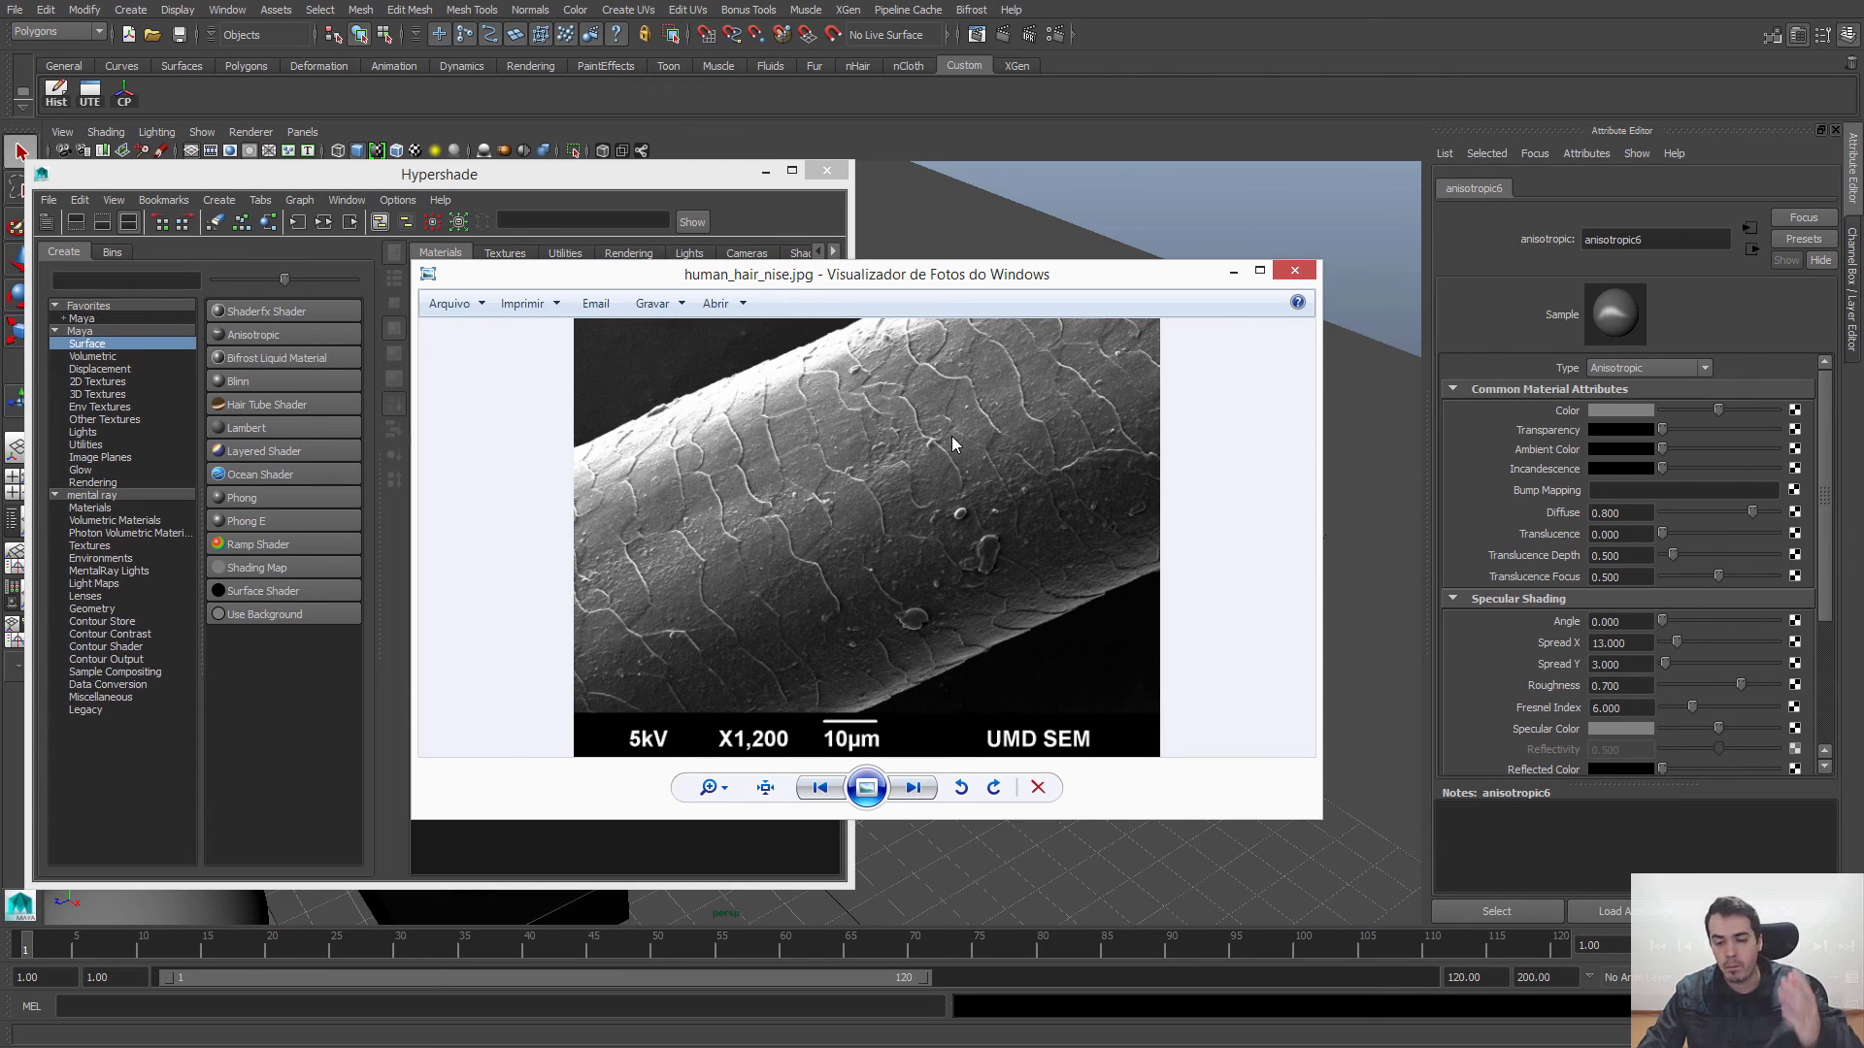
key("Right")
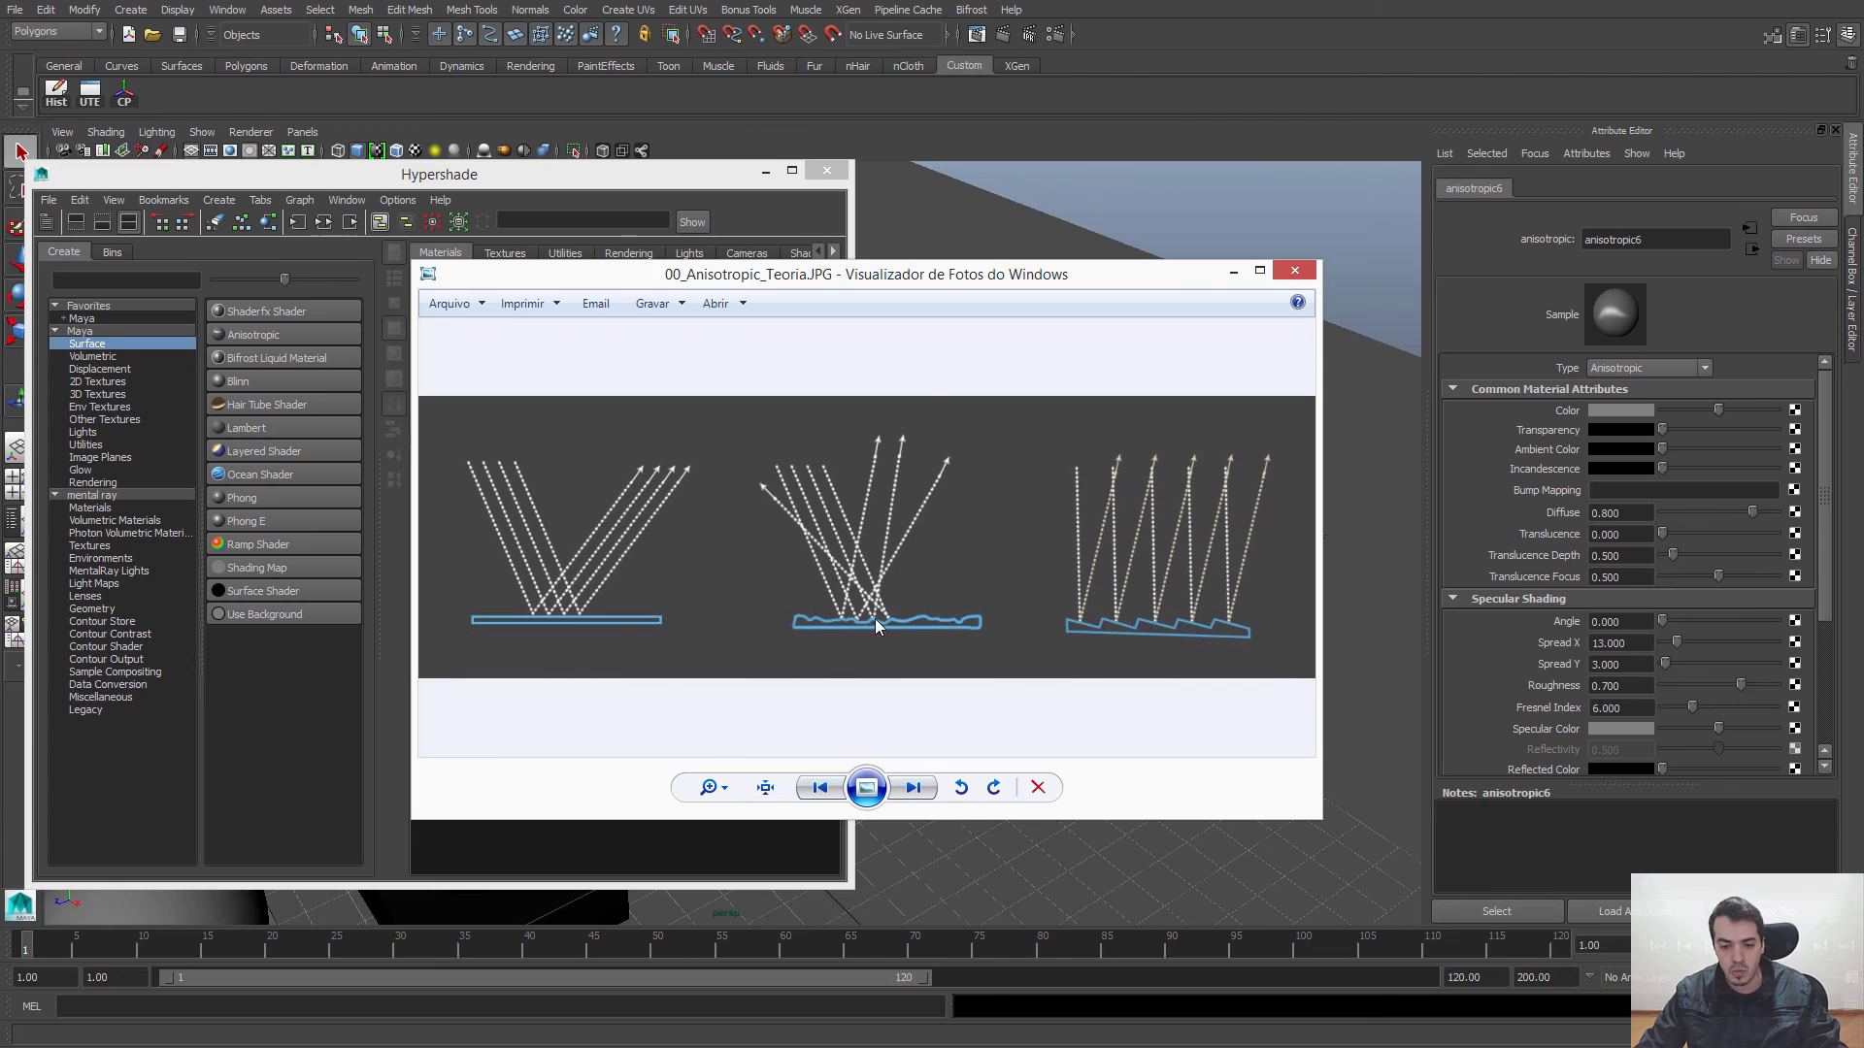
Step: Switch back to Maya by minimizing the photo viewer, then select the flat disc pPipe1 and frame it beside the Hypershade
left_click(1233, 272)
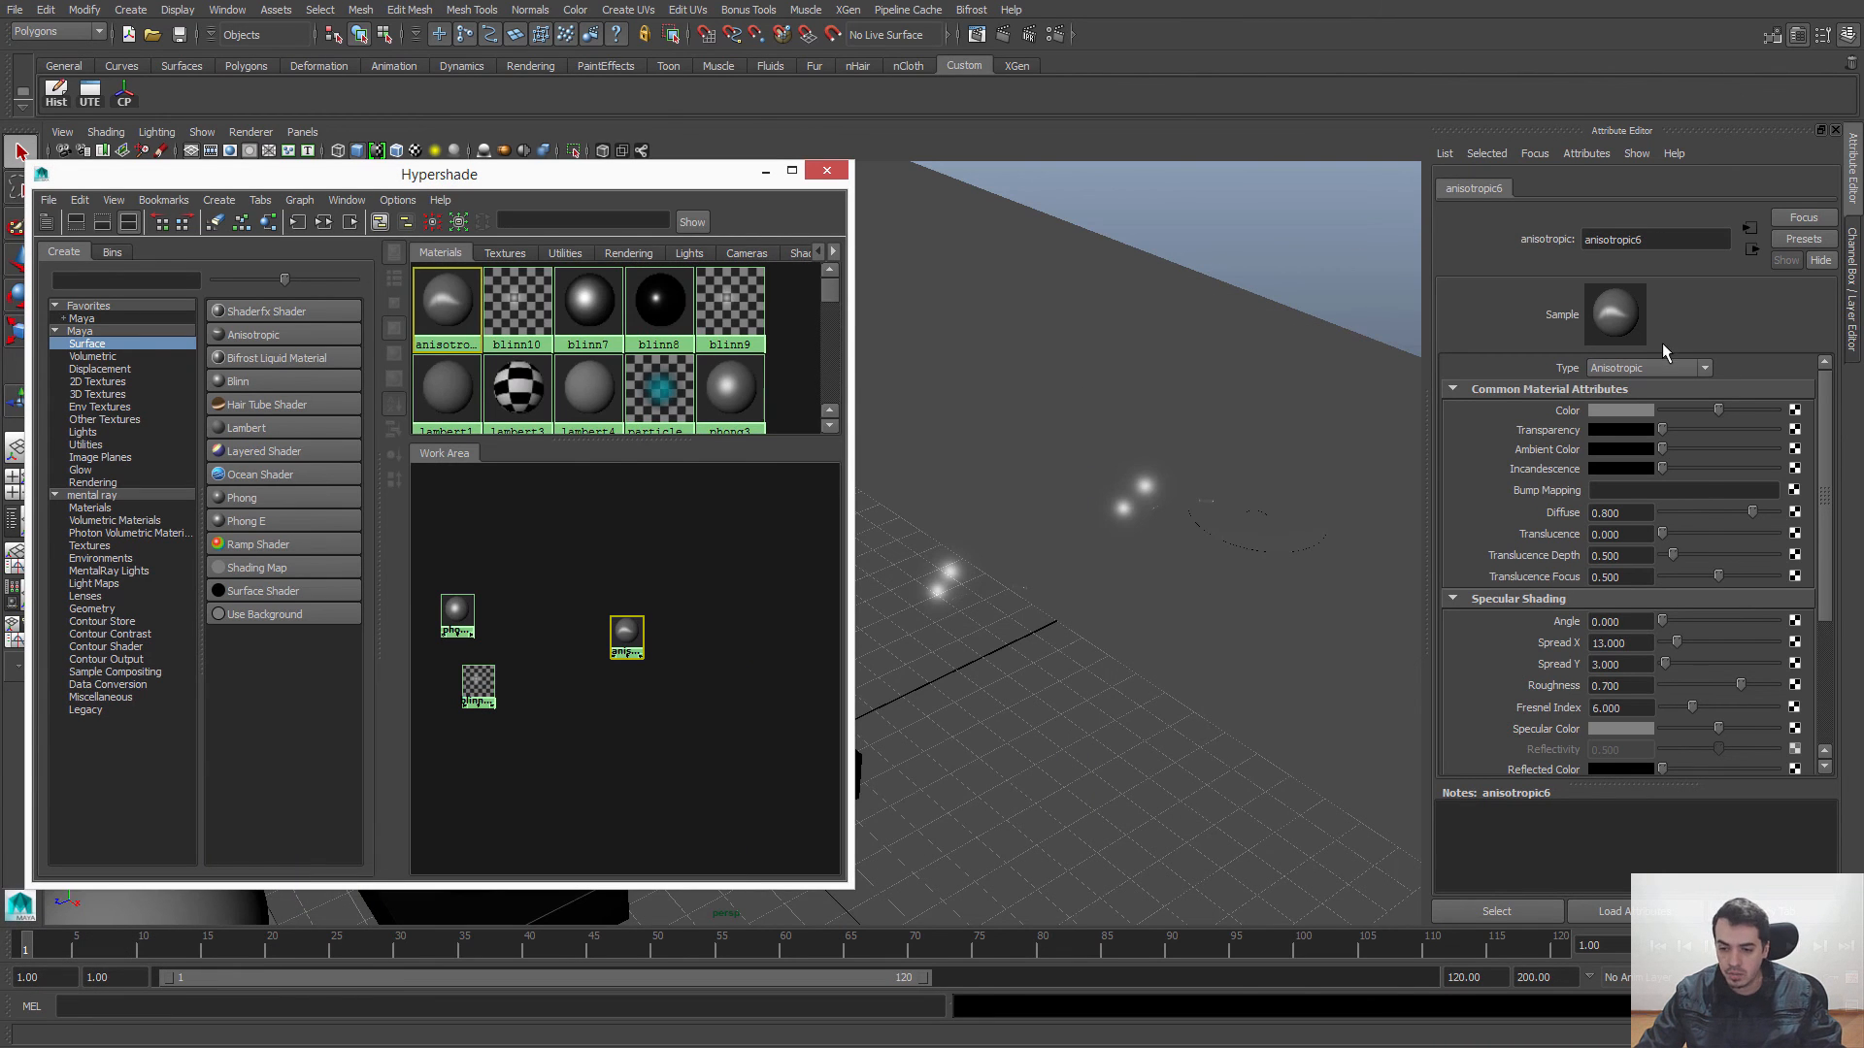
left_click(1011, 133)
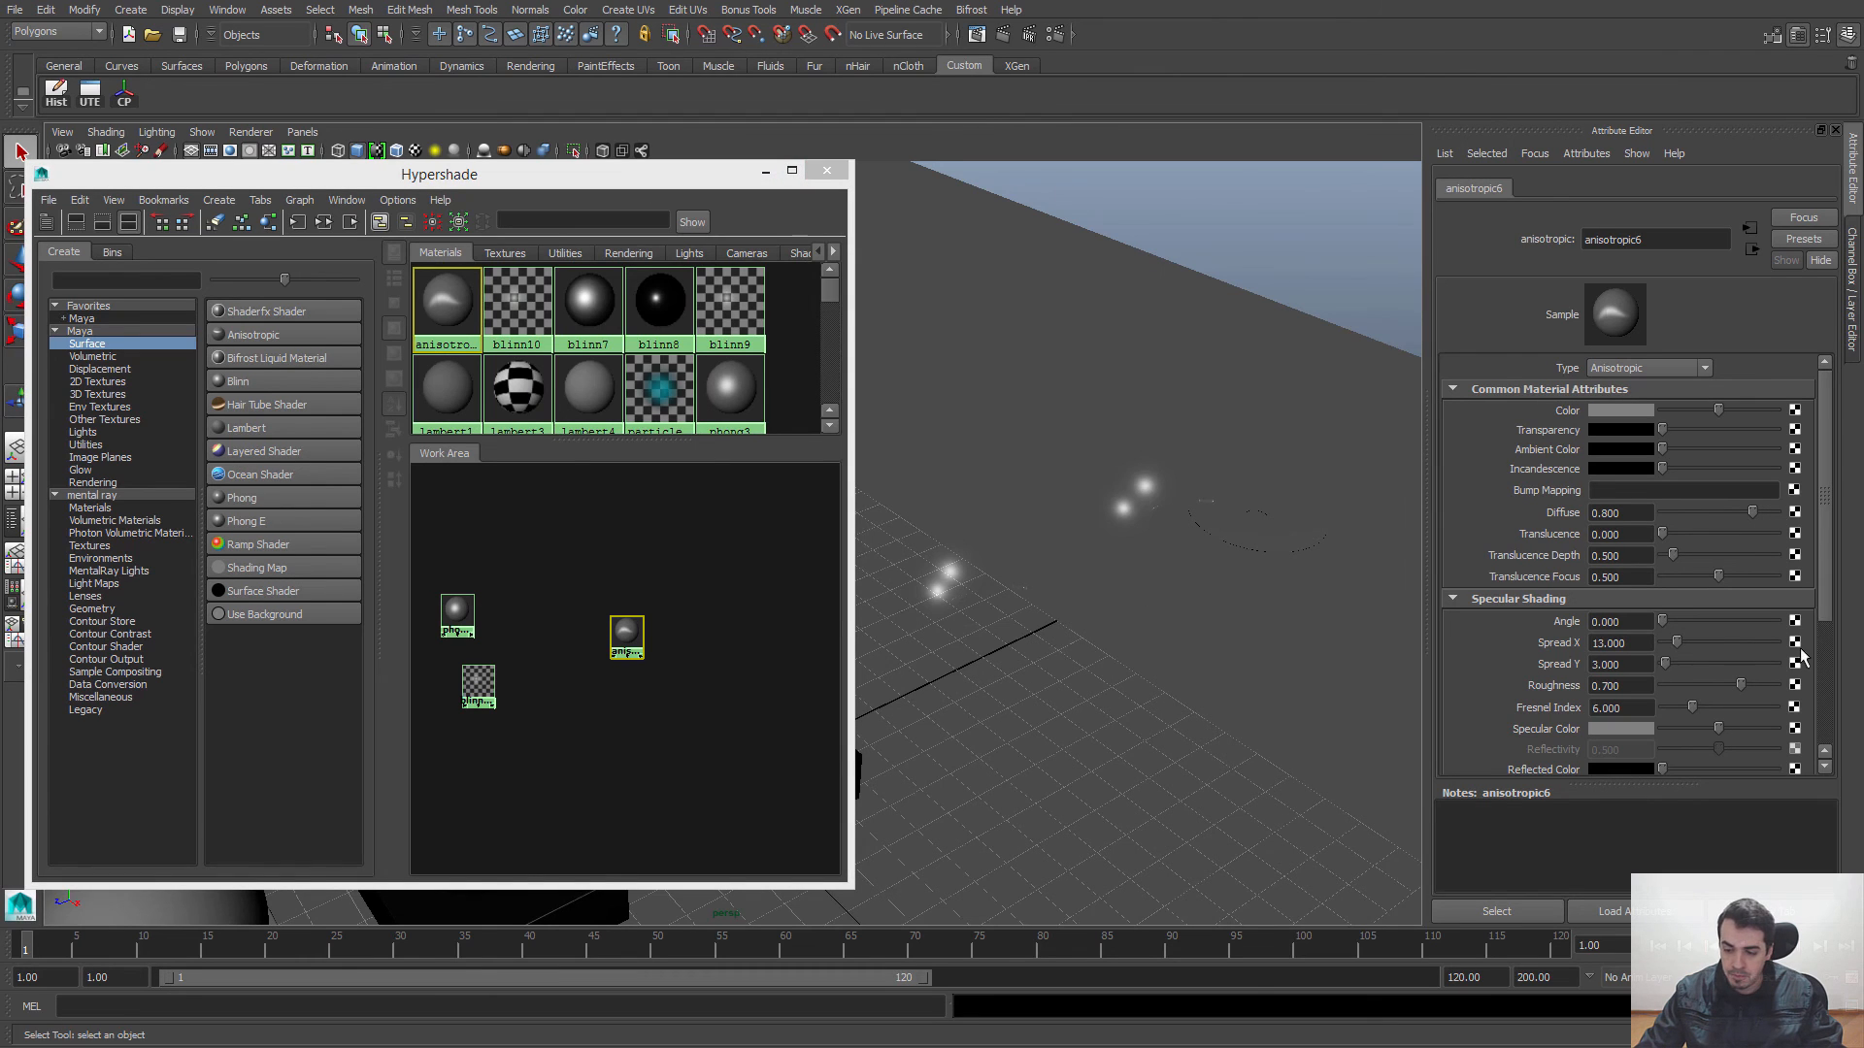
middle_click_drag(1050, 573, 1190, 575, "alt")
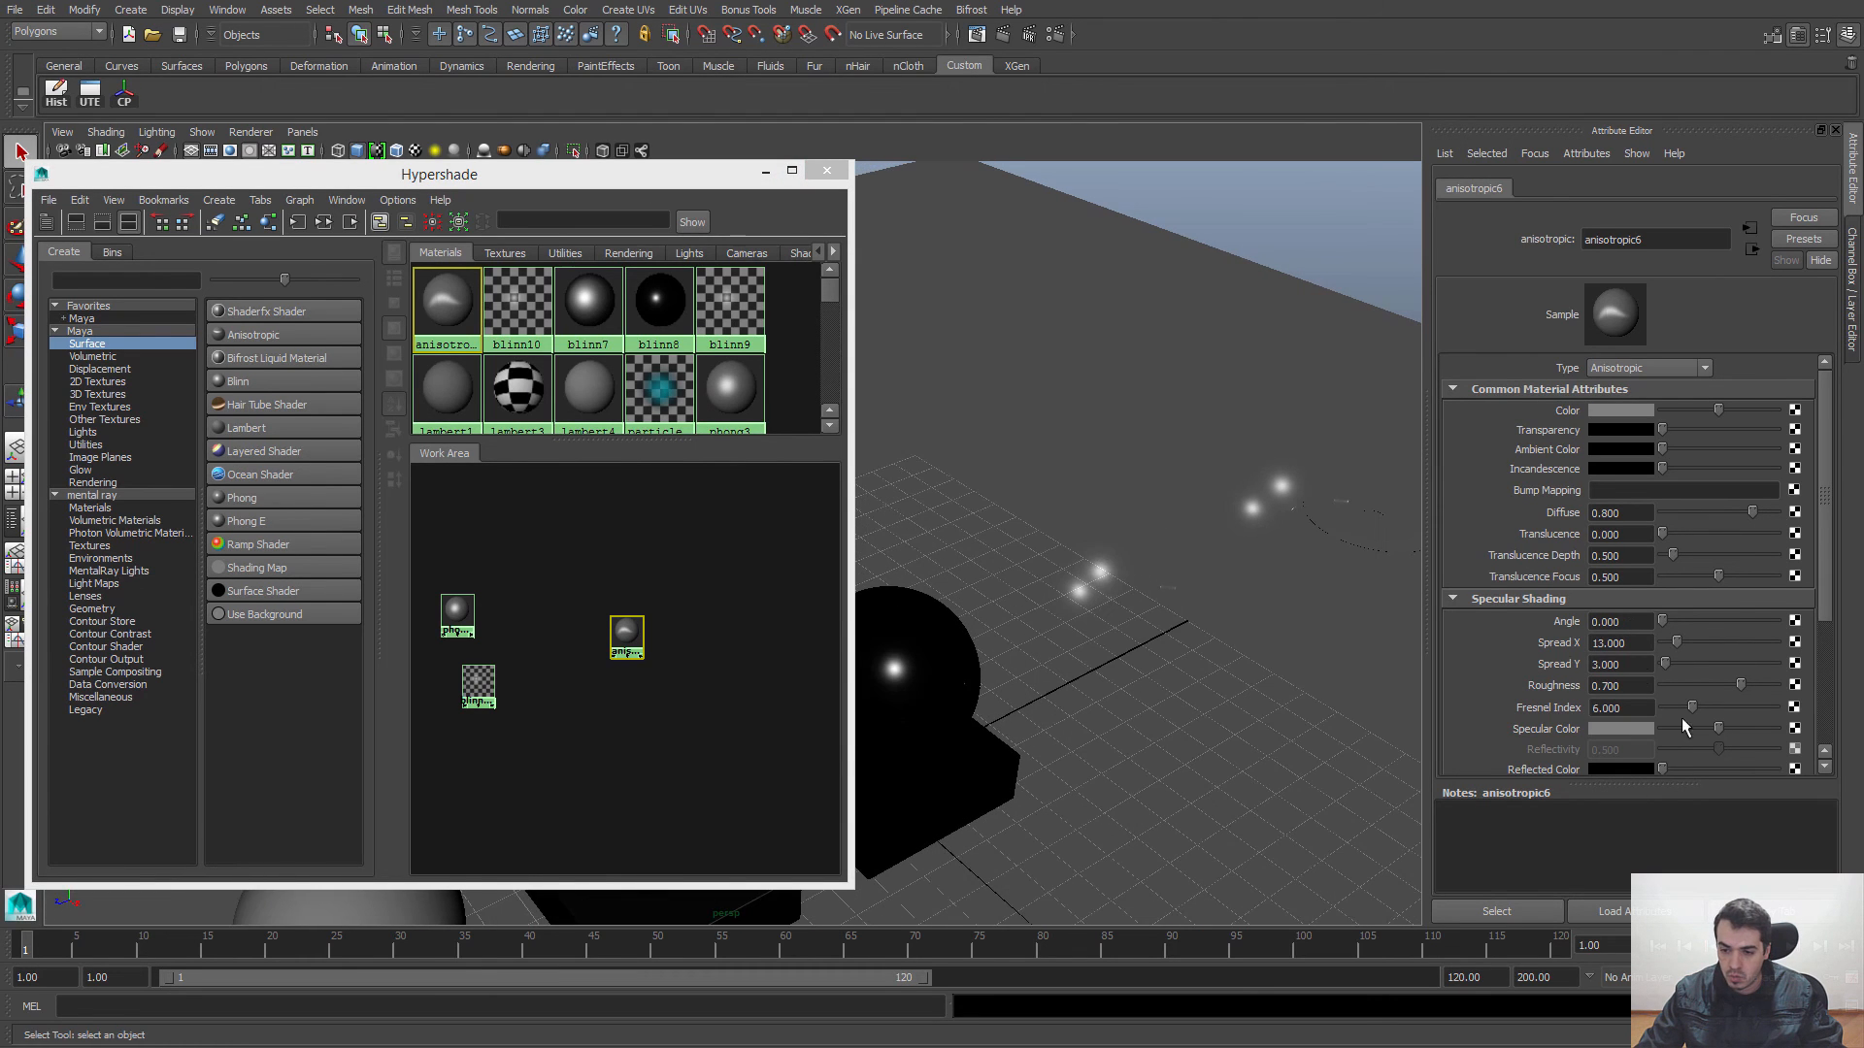
left_click_drag(1173, 369, 1029, 466, "alt")
middle_click_drag(1115, 611, 971, 573, "alt")
left_click(1031, 636)
key("f")
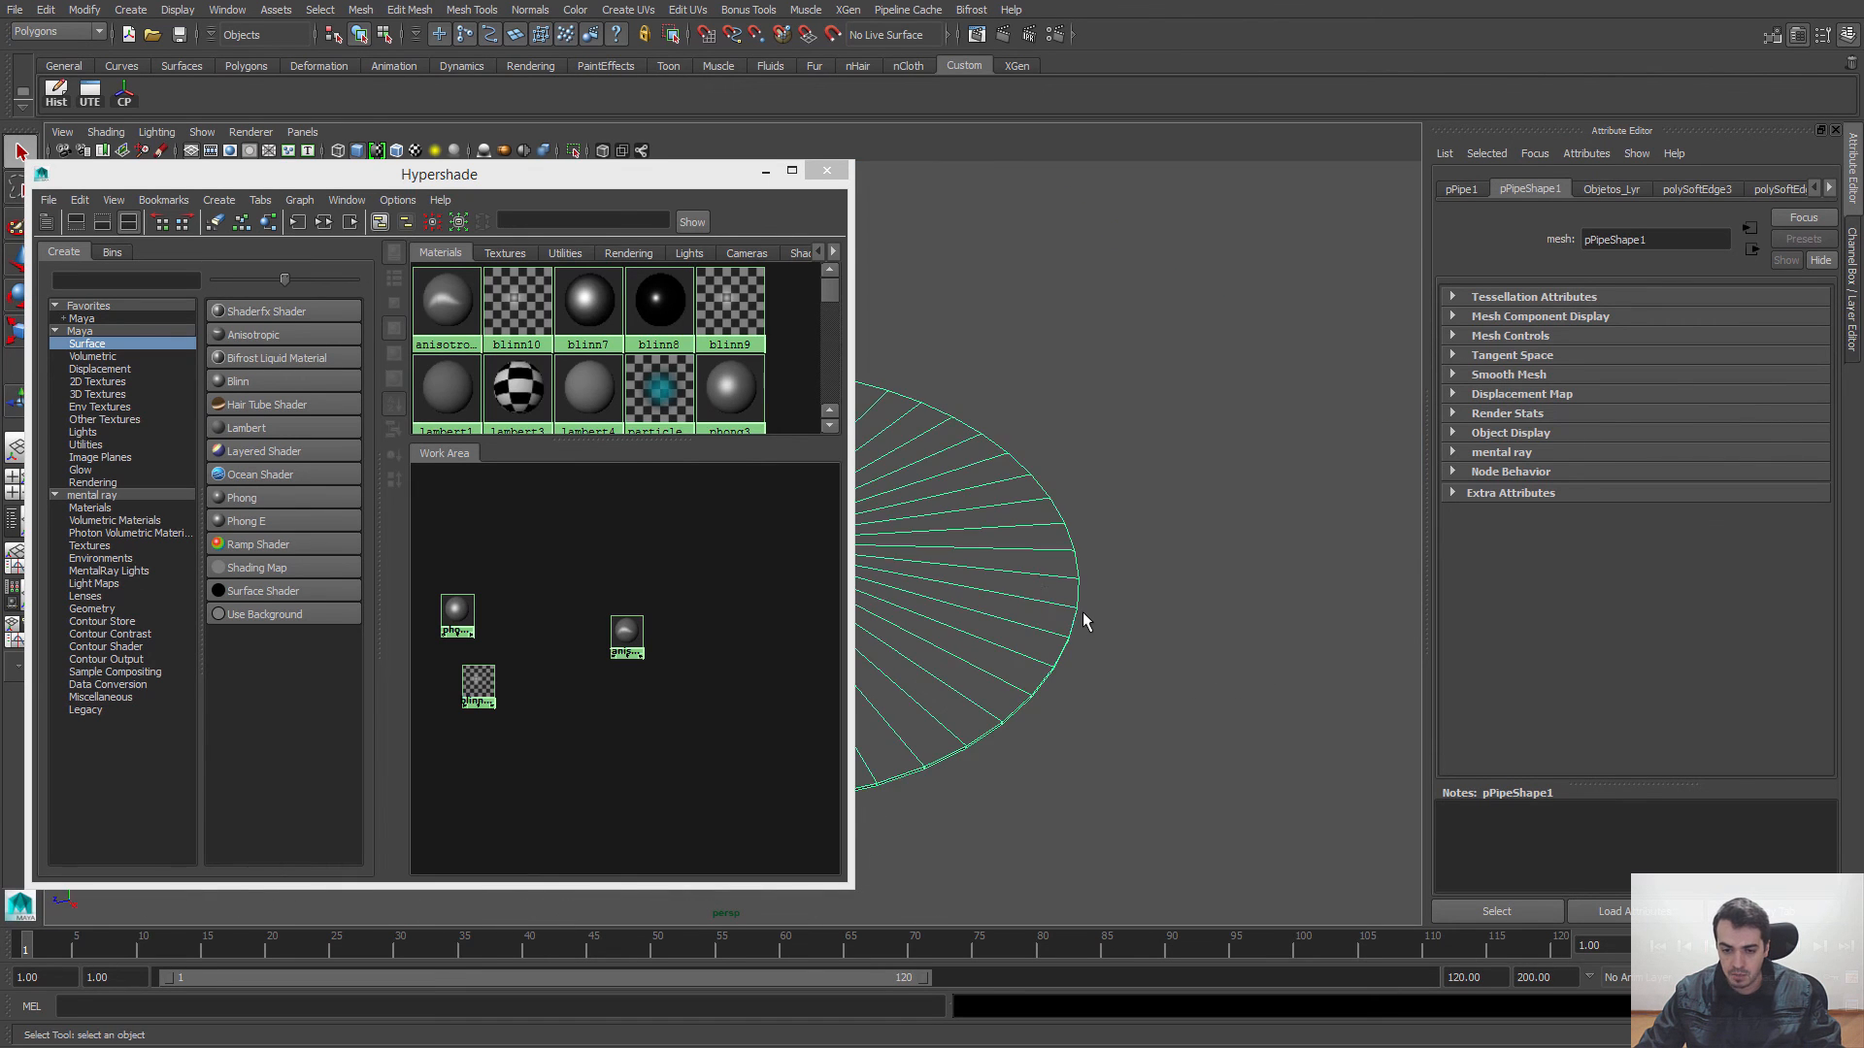
left_click_drag(1081, 614, 1098, 612, "alt")
middle_click_drag(912, 593, 1103, 574, "alt")
left_click_drag(1103, 574, 1148, 491, "alt")
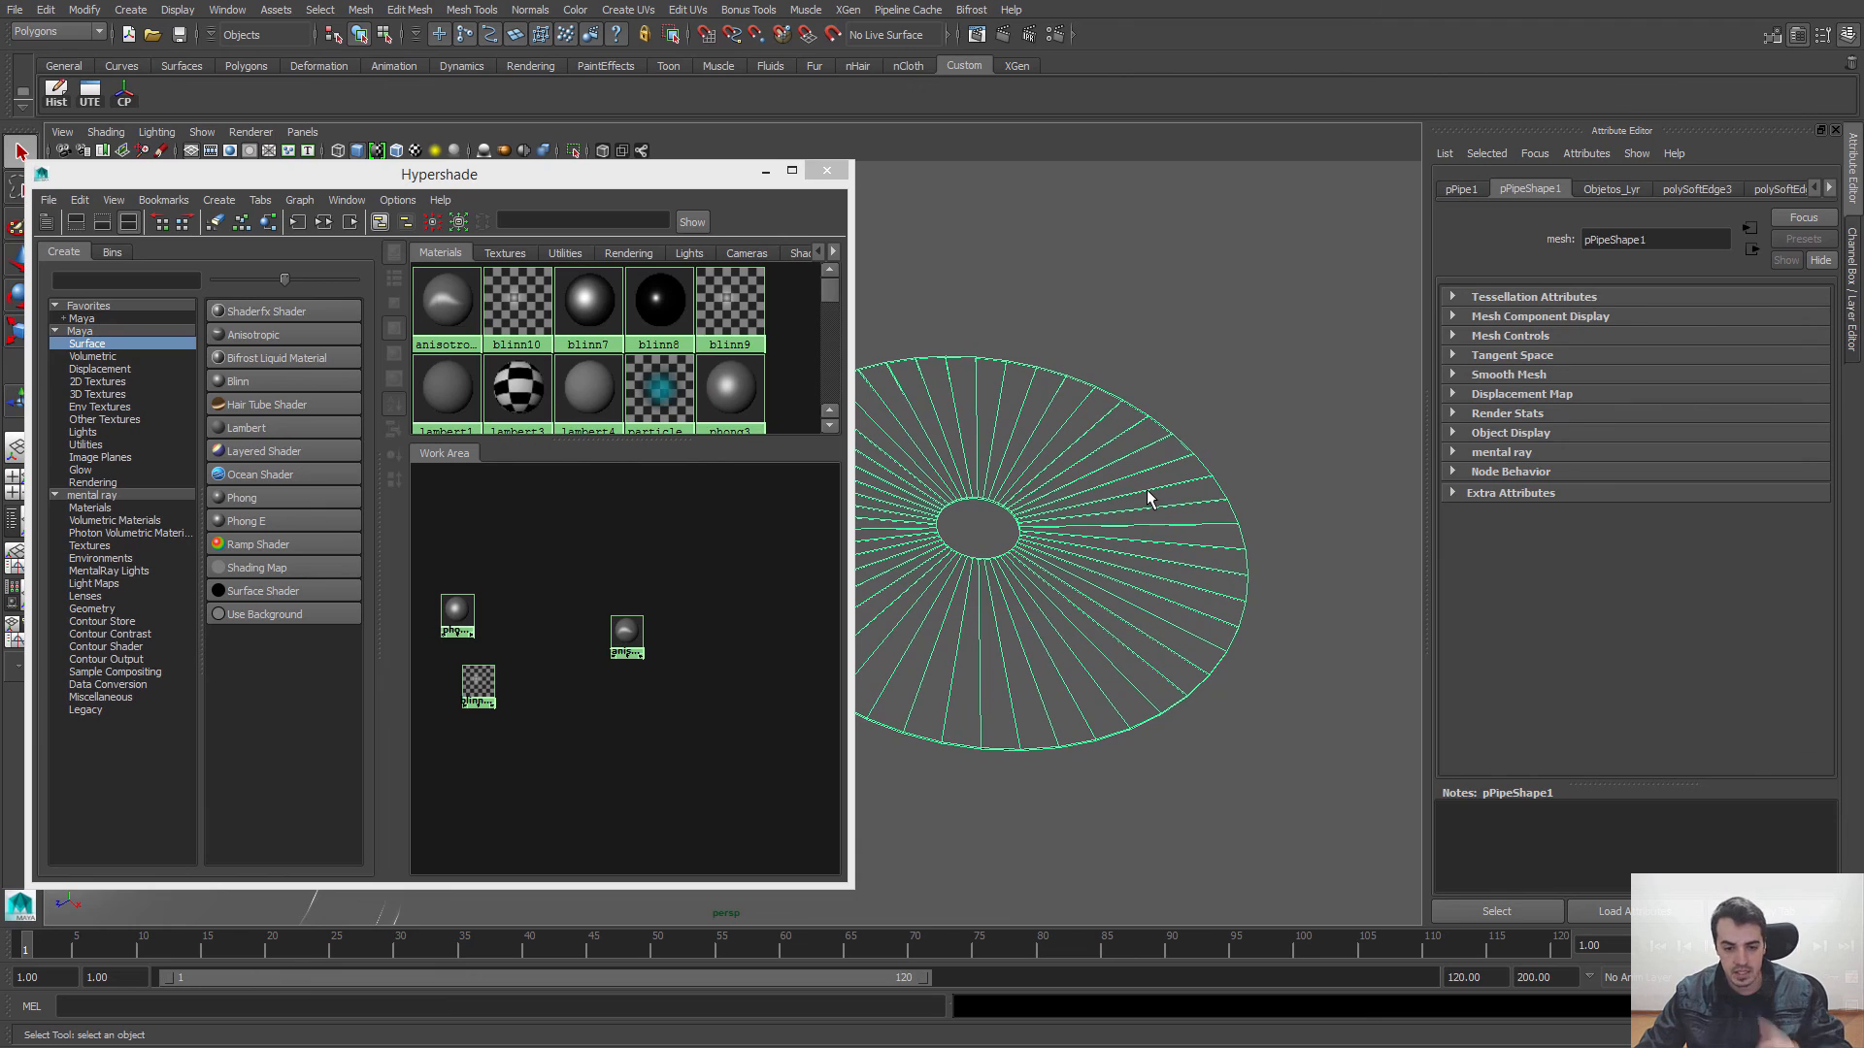
Step: Create a new Blinn material and place its node in the empty space above the other materials in the Work Area
middle_click_drag(571, 544, 613, 555, "alt")
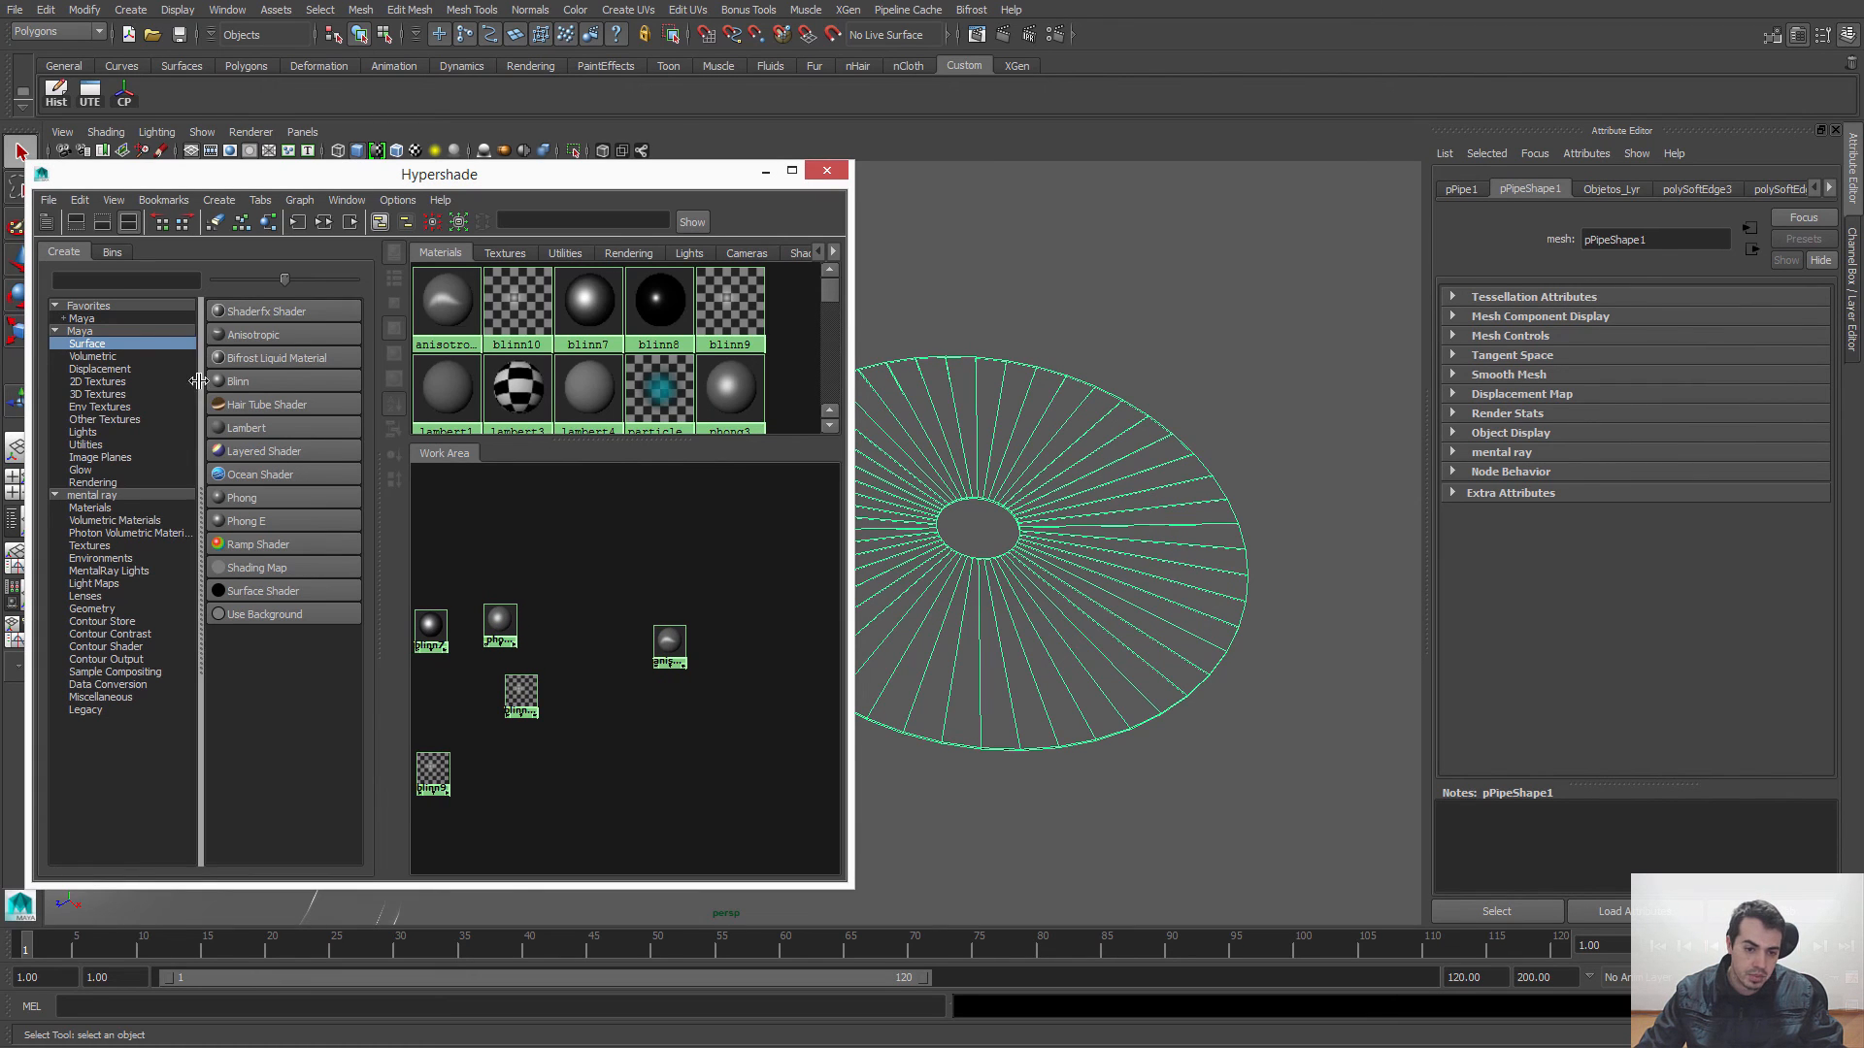
left_click(238, 381)
left_click_drag(446, 486, 599, 518)
left_click(913, 578)
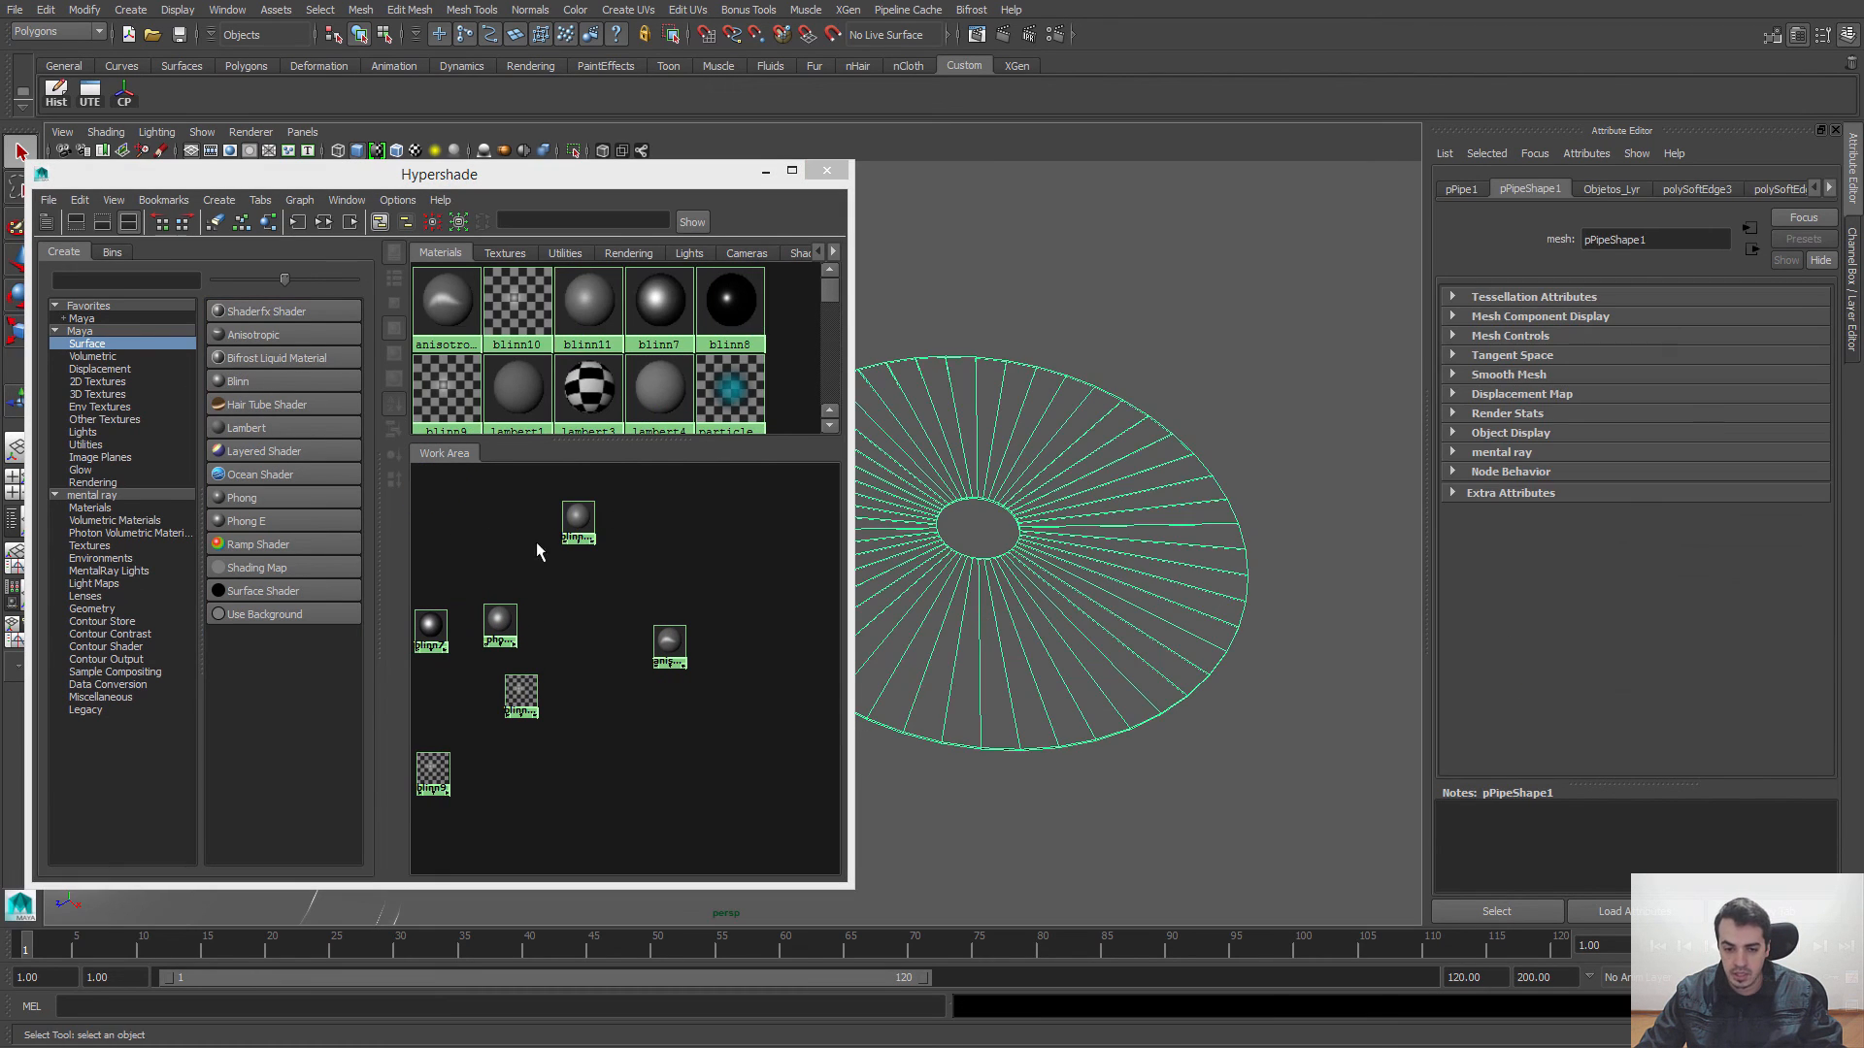
Step: Assign the new Blinn material to the flat disc and examine its shading from several angles
right_click_drag(572, 511, 569, 482)
left_click(1022, 557)
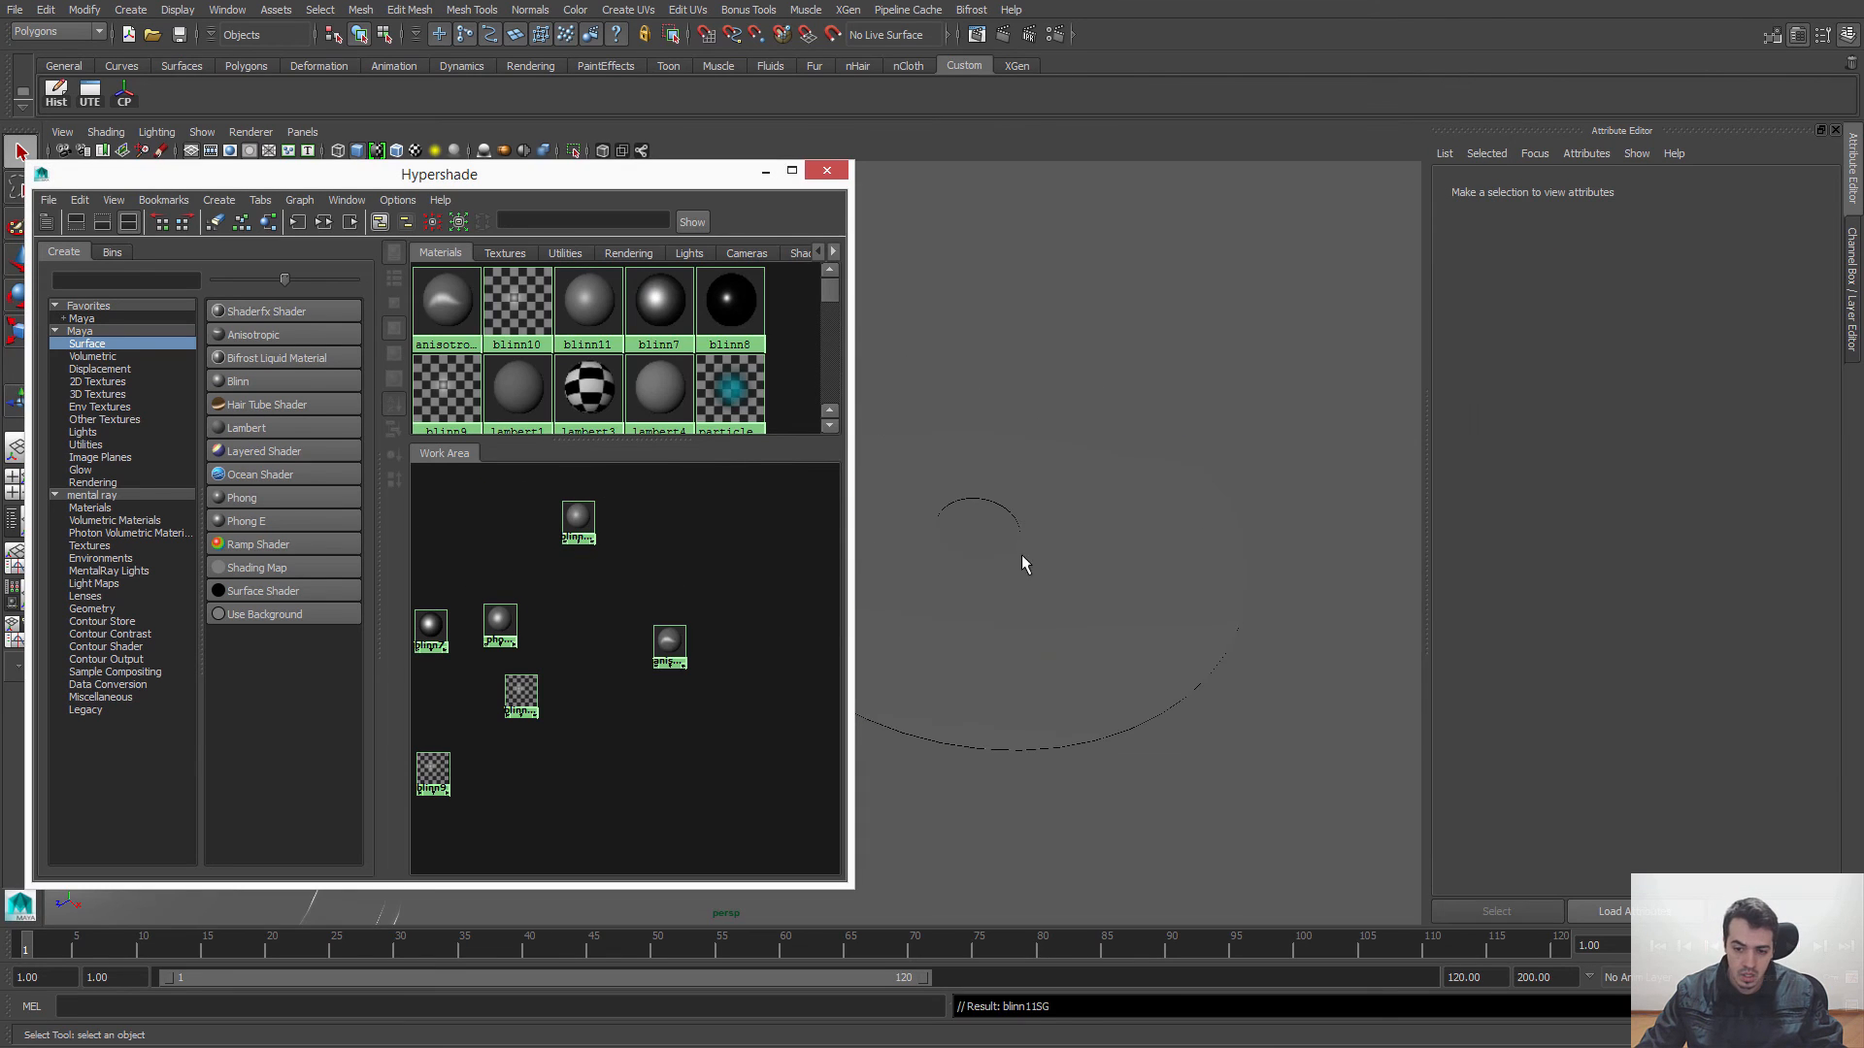
left_click_drag(1226, 591, 1186, 521, "alt")
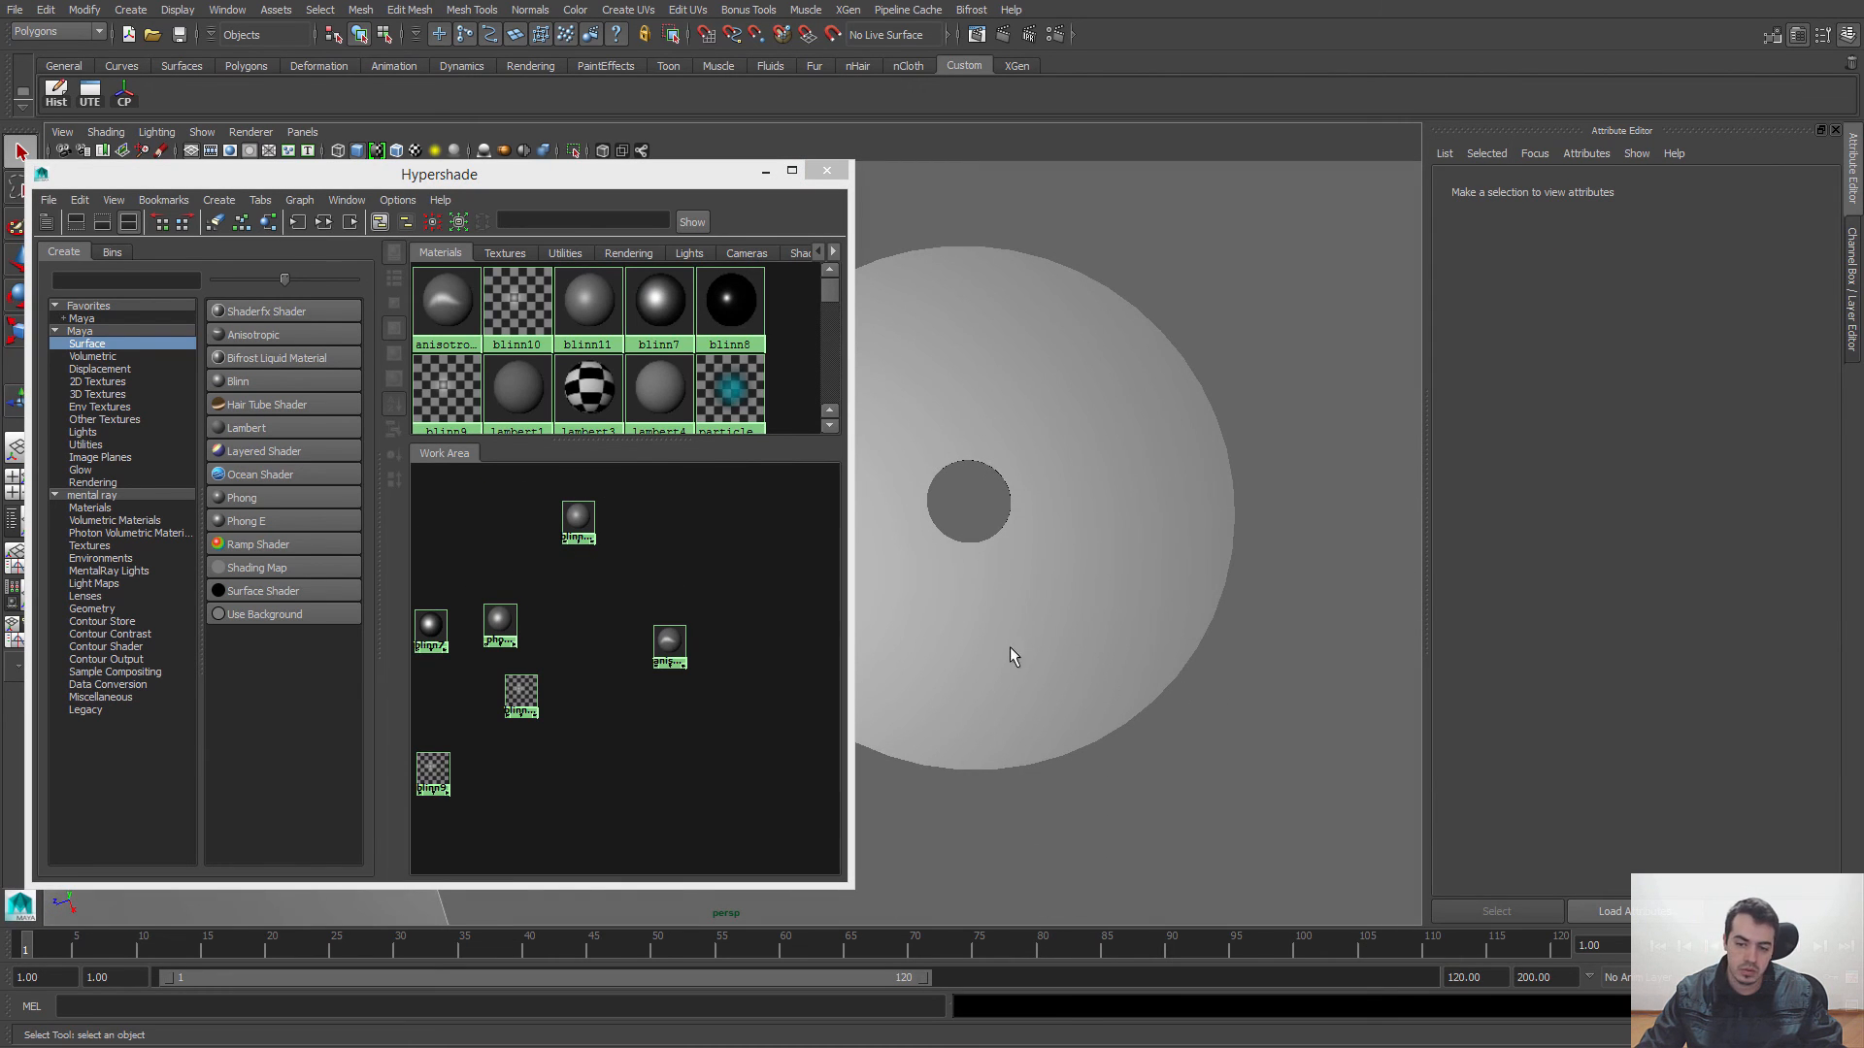
left_click_drag(1073, 590, 1071, 551, "alt")
right_click_drag(1071, 550, 1130, 685, "alt")
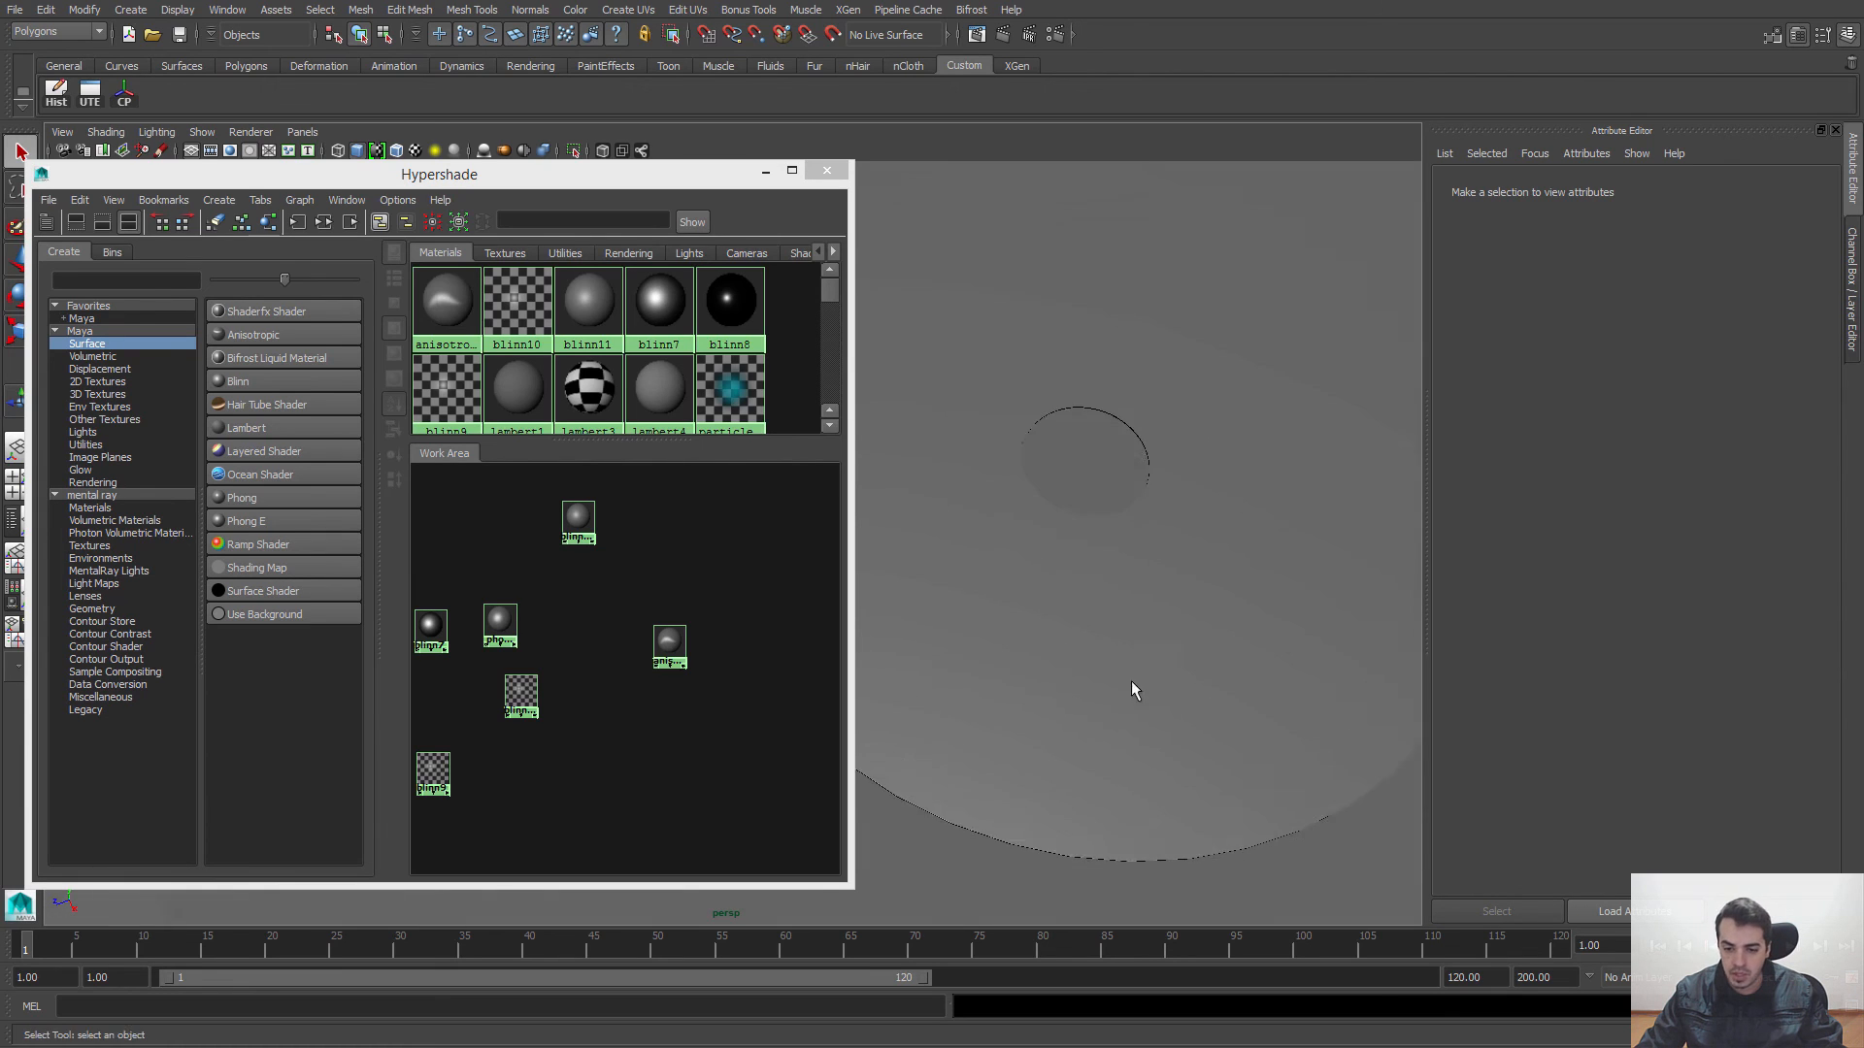
left_click_drag(1130, 685, 1049, 627, "alt")
left_click(1041, 618)
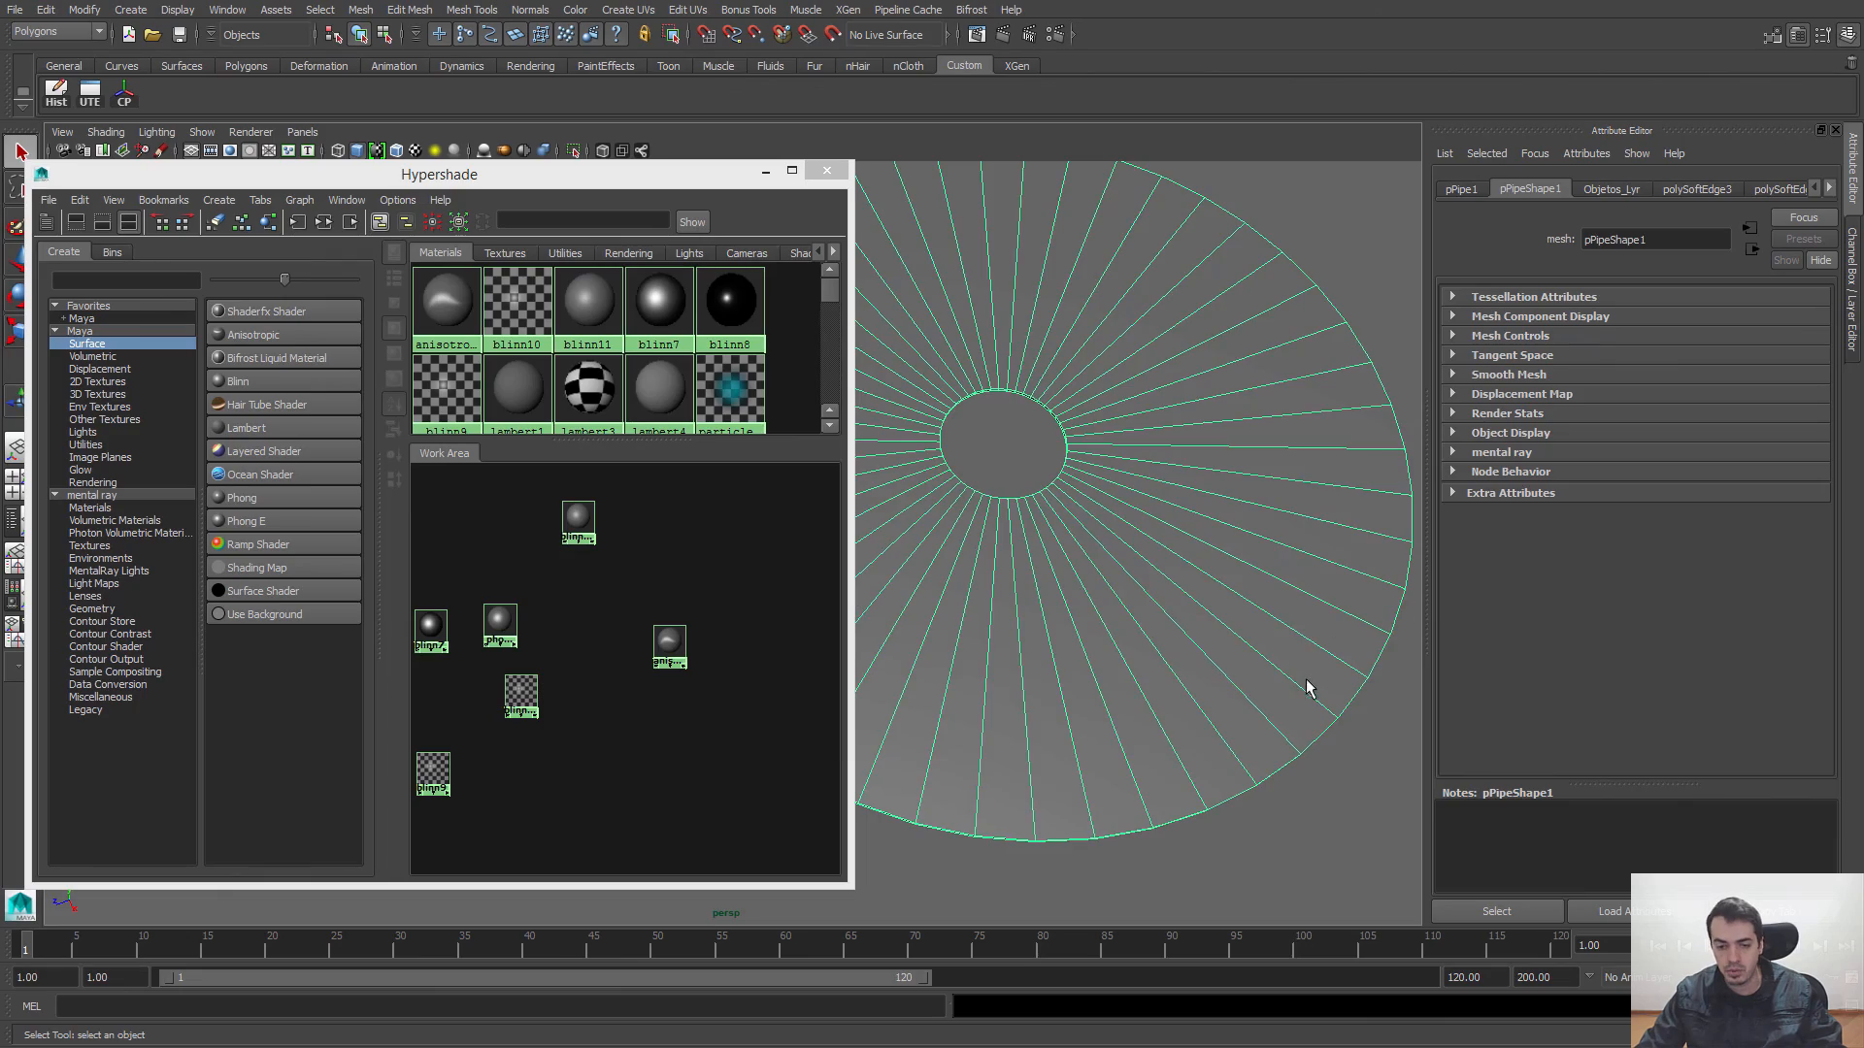
left_click_drag(1307, 687, 1077, 750, "alt")
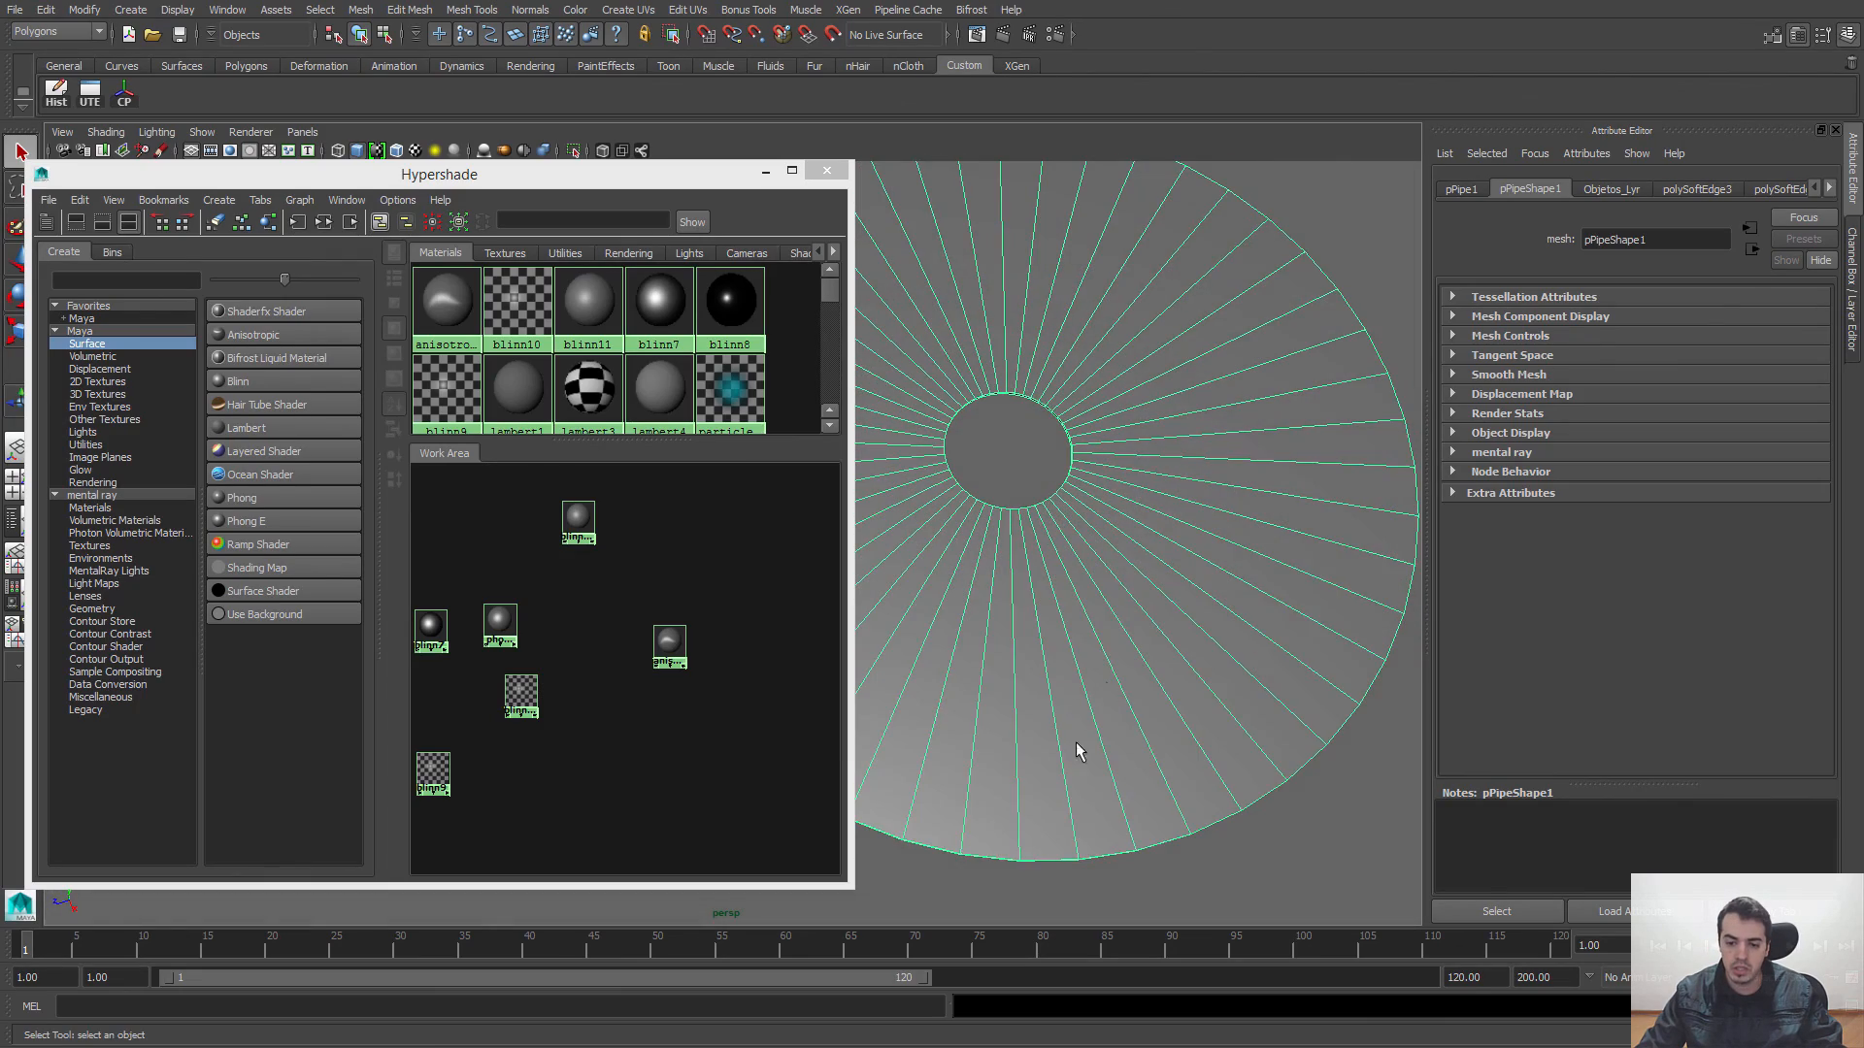
right_click_drag(1260, 620, 1115, 621, "alt")
left_click_drag(1116, 621, 1058, 633, "alt")
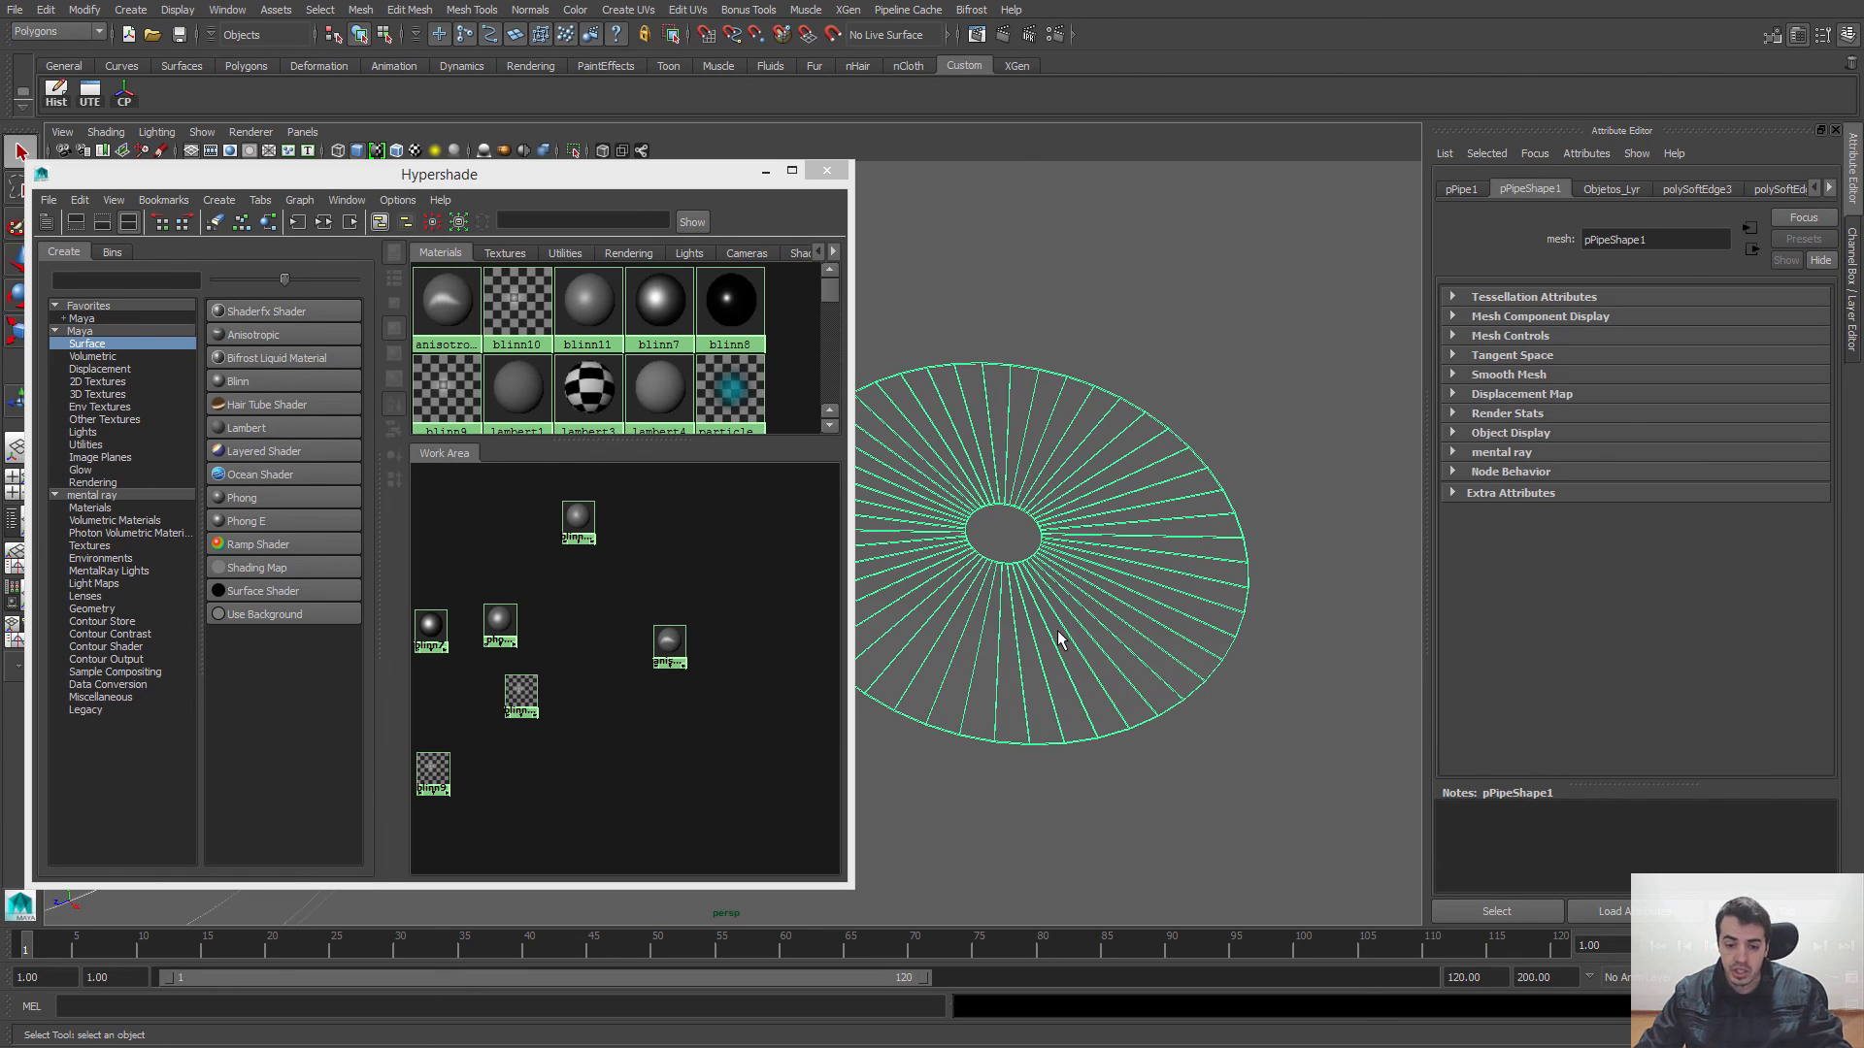
left_click(968, 492)
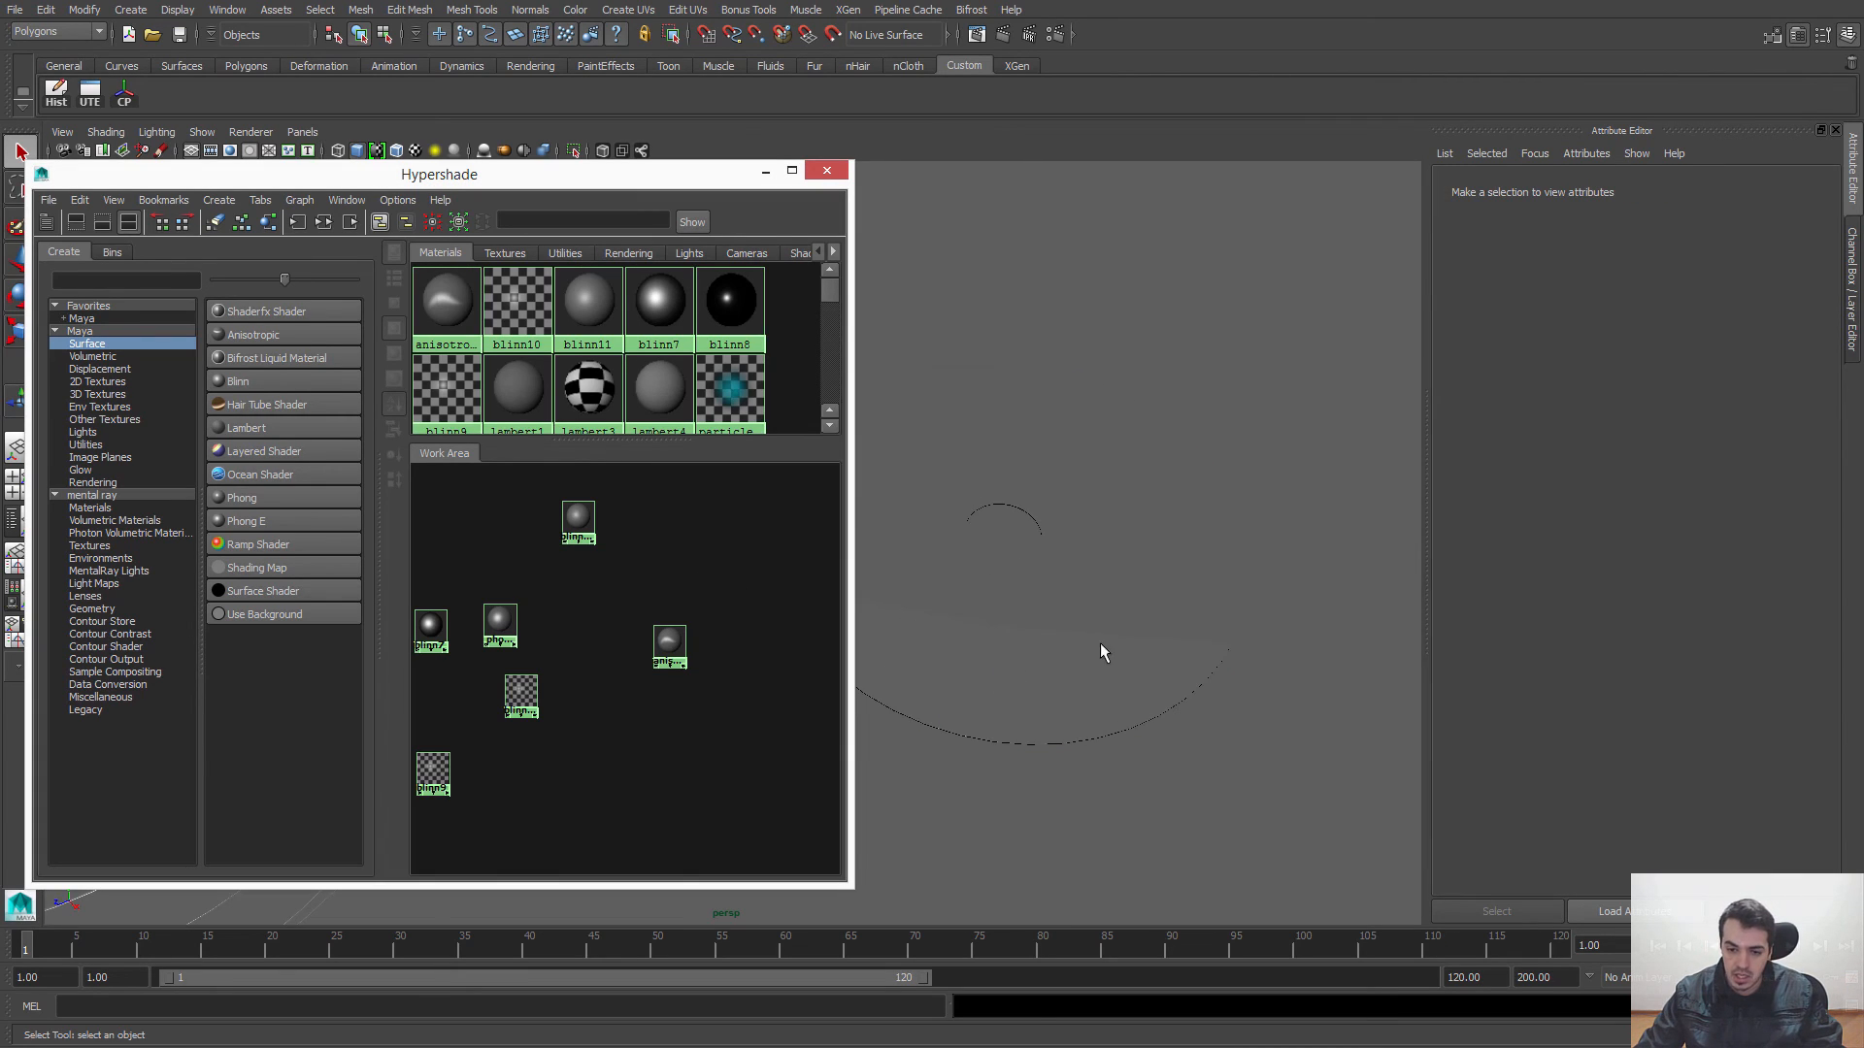
Step: Assign the anisotropic6 material to the flat disc and examine its highlight in the viewport
left_click(1058, 721)
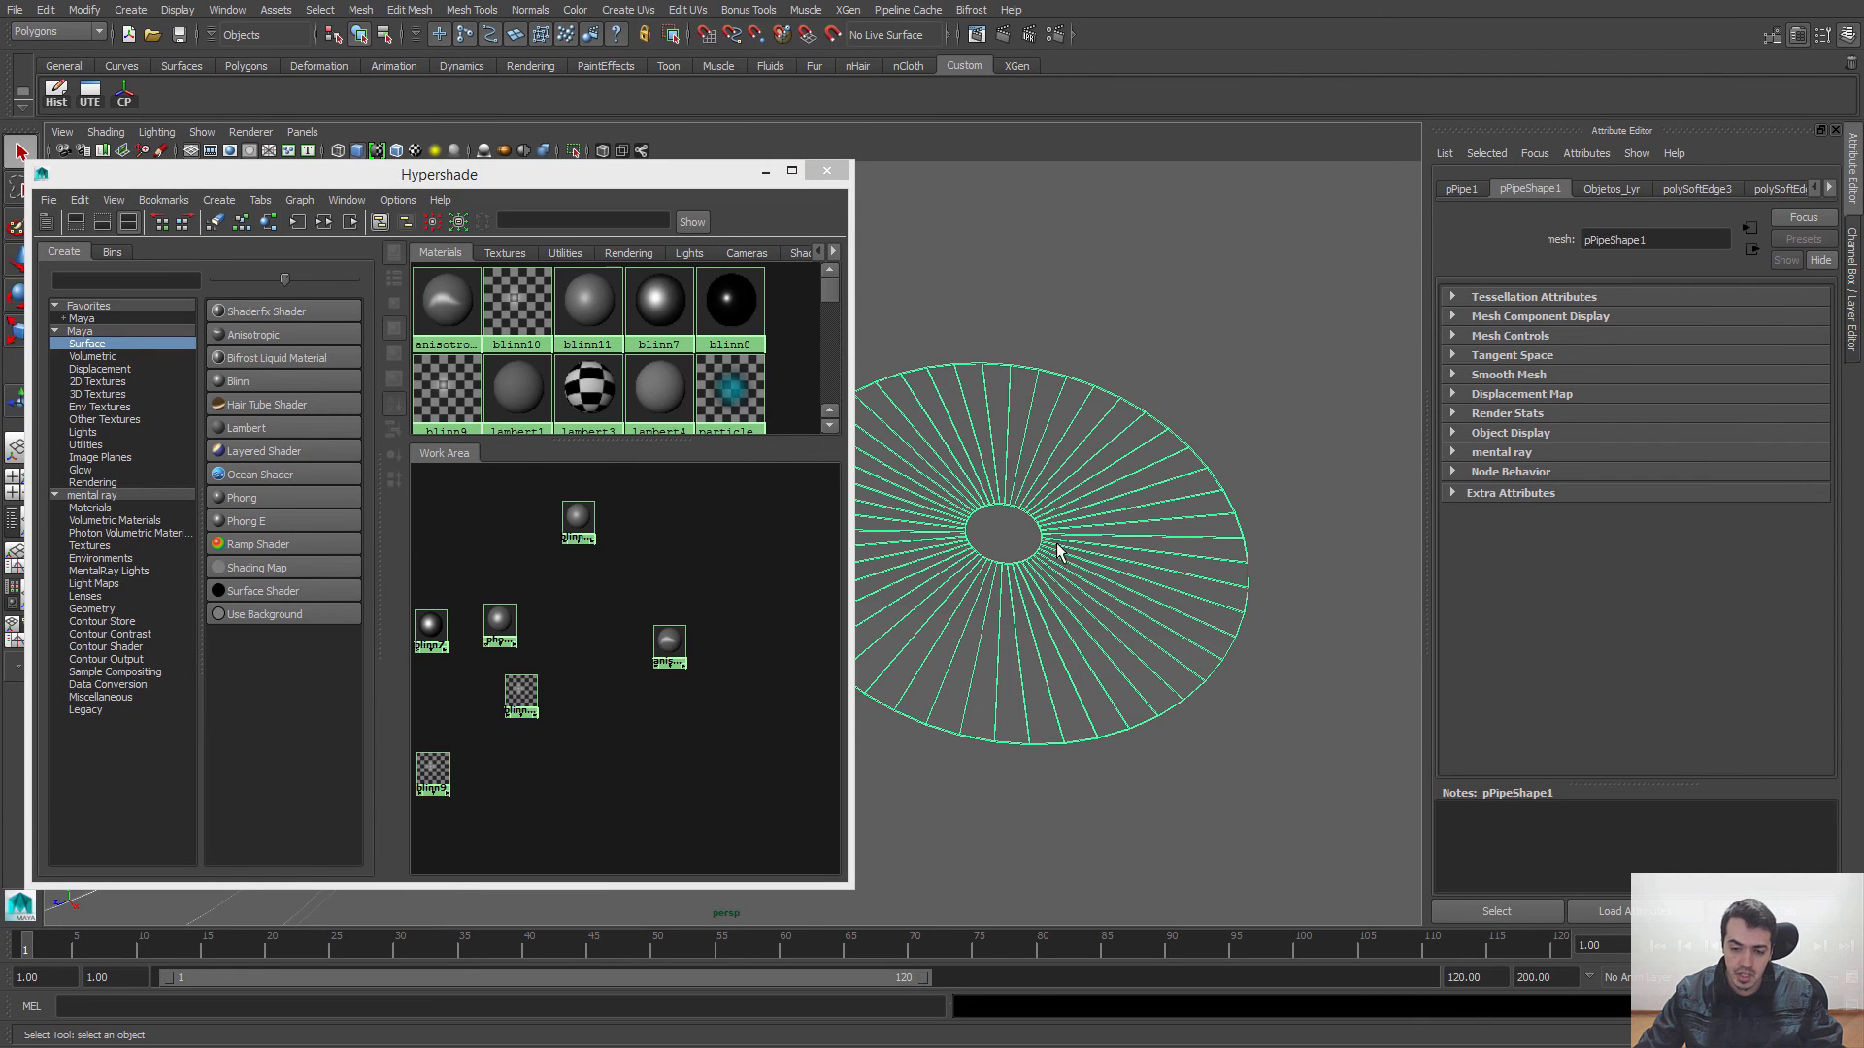
left_click(669, 643)
key("f")
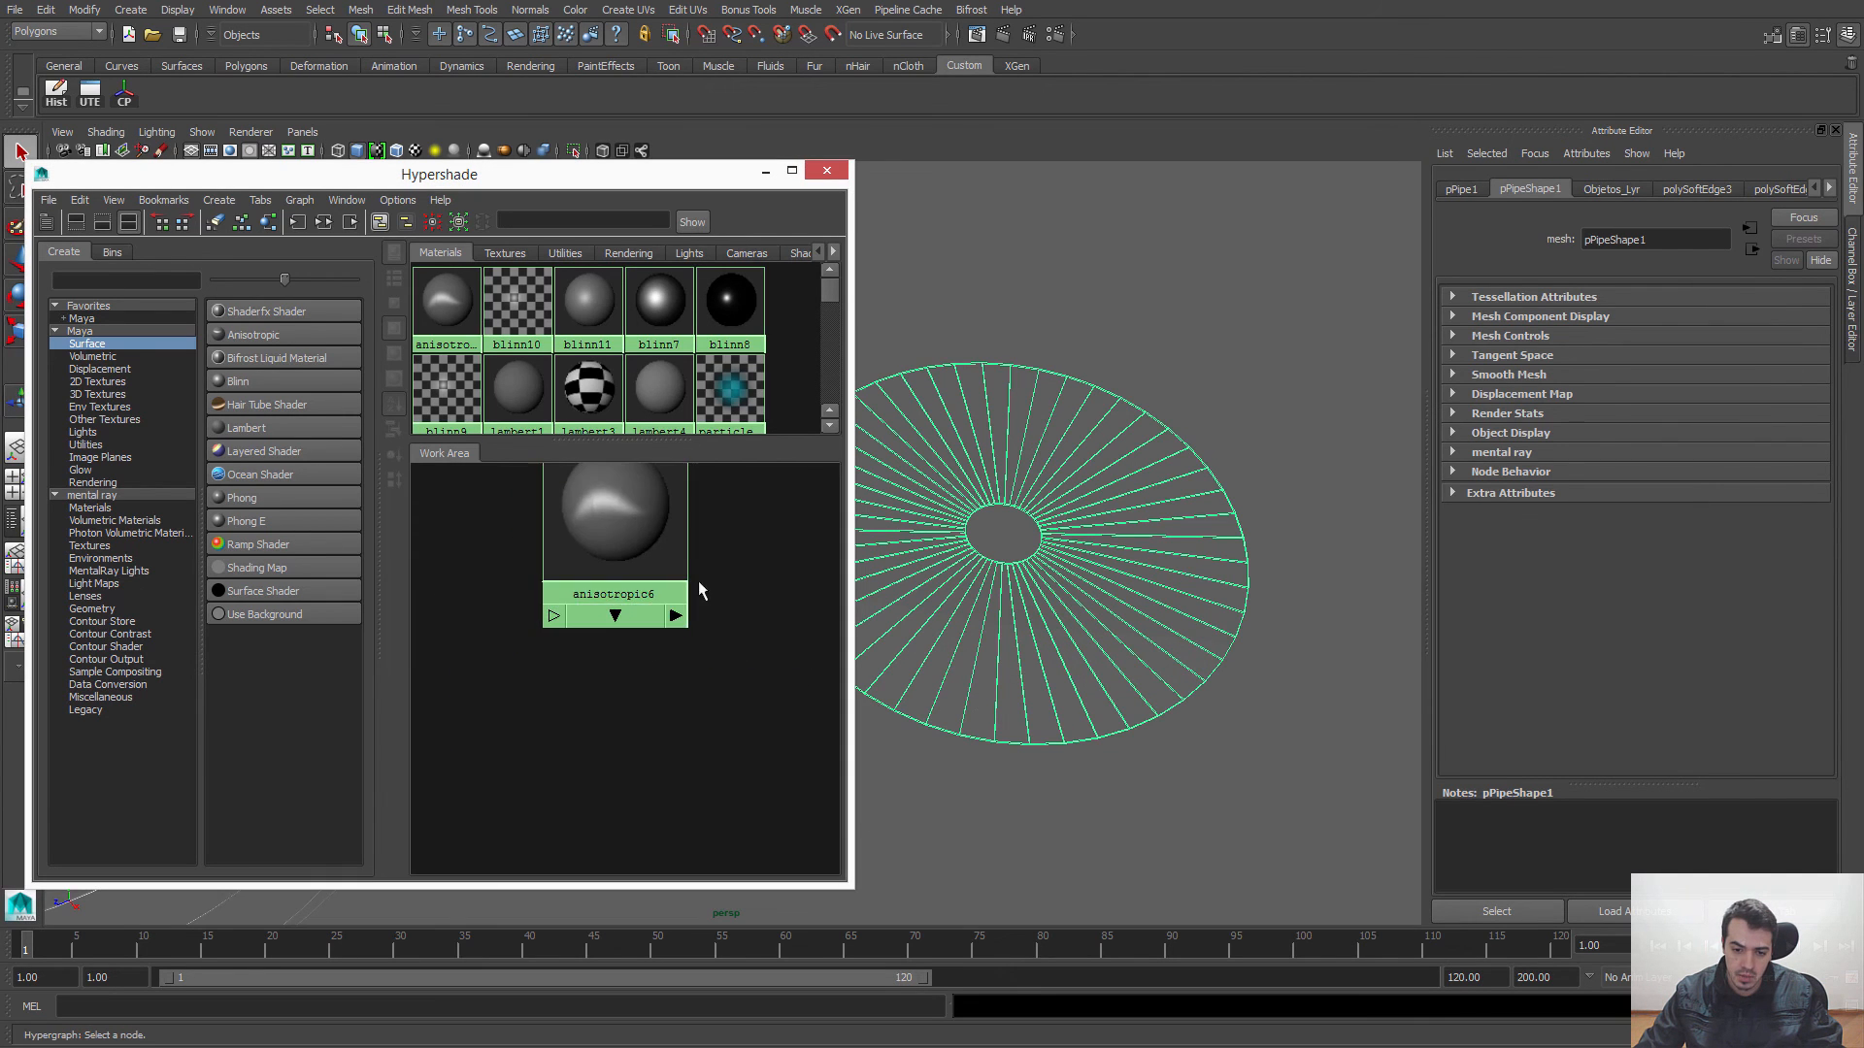
right_click_drag(682, 635, 679, 591)
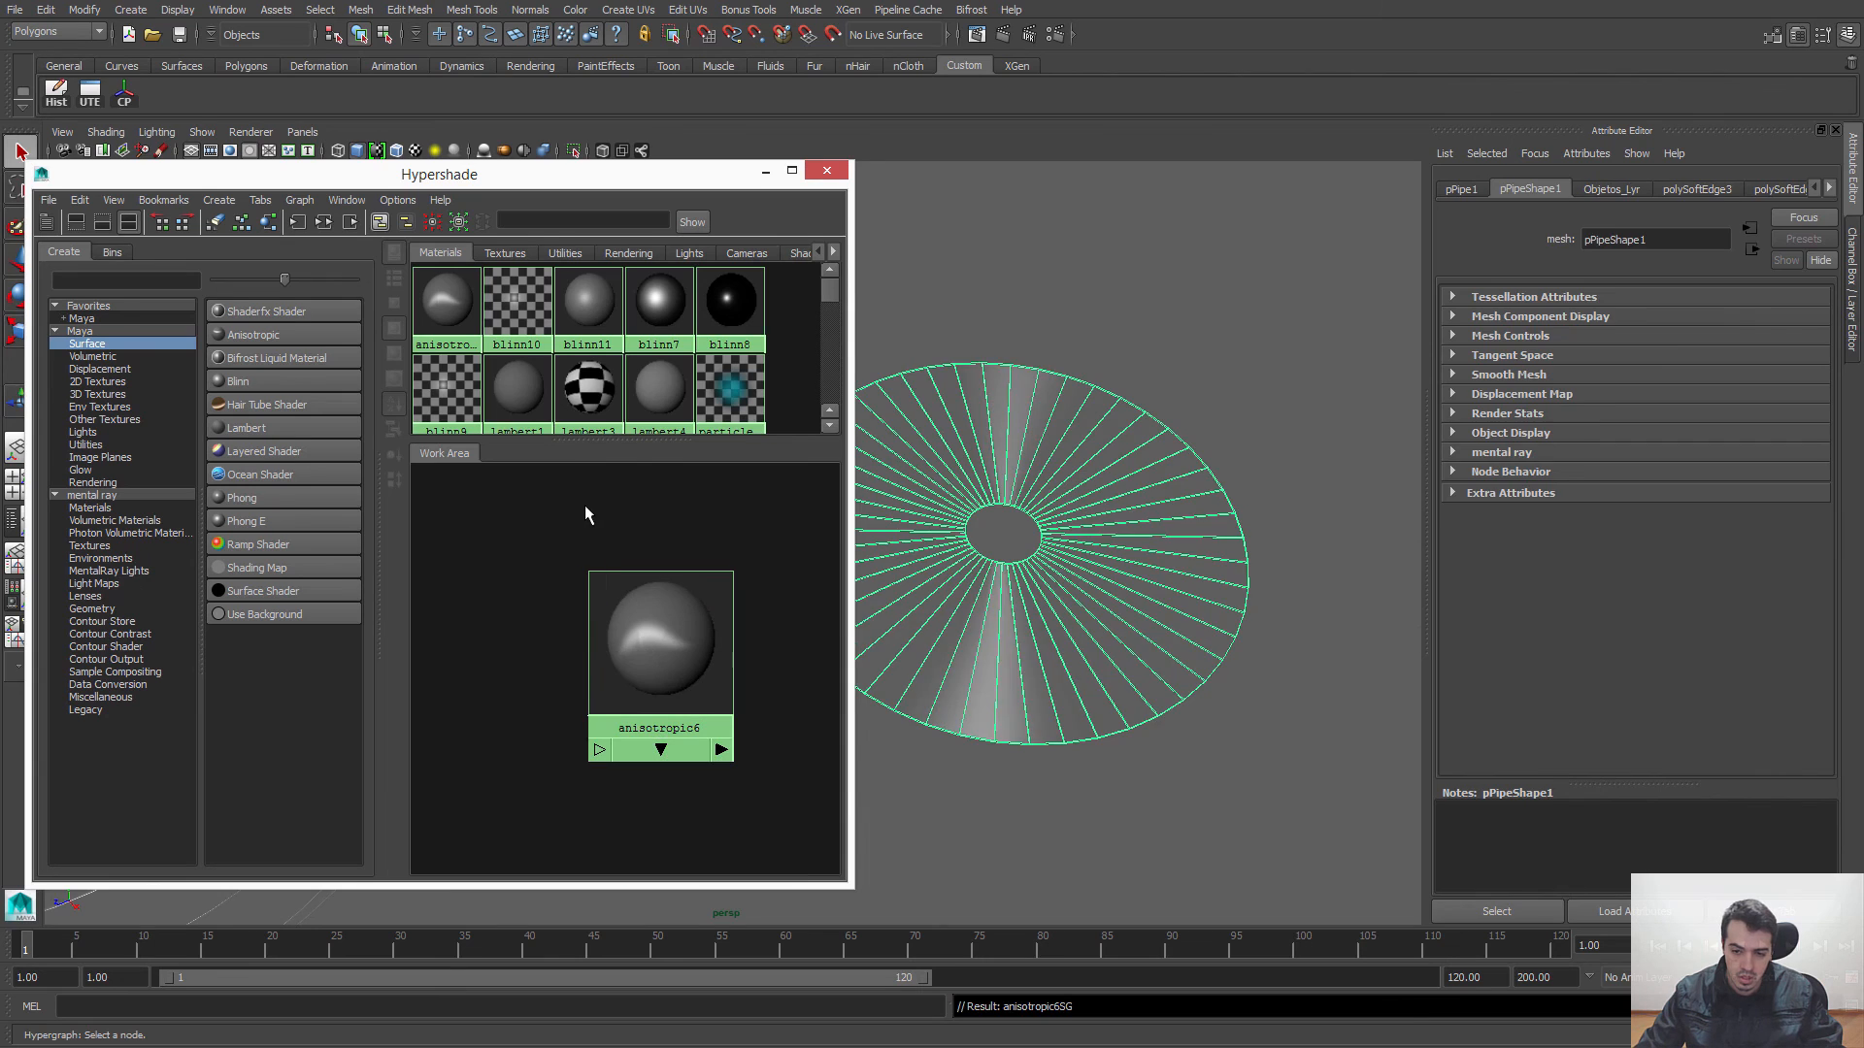
left_click(584, 505)
mouse_move(1077, 666)
left_mouse_down("alt")
mouse_move(990, 654)
mouse_move(1026, 691)
mouse_move(1016, 753)
mouse_move(1039, 679)
mouse_move(1065, 666)
left_mouse_up("alt")
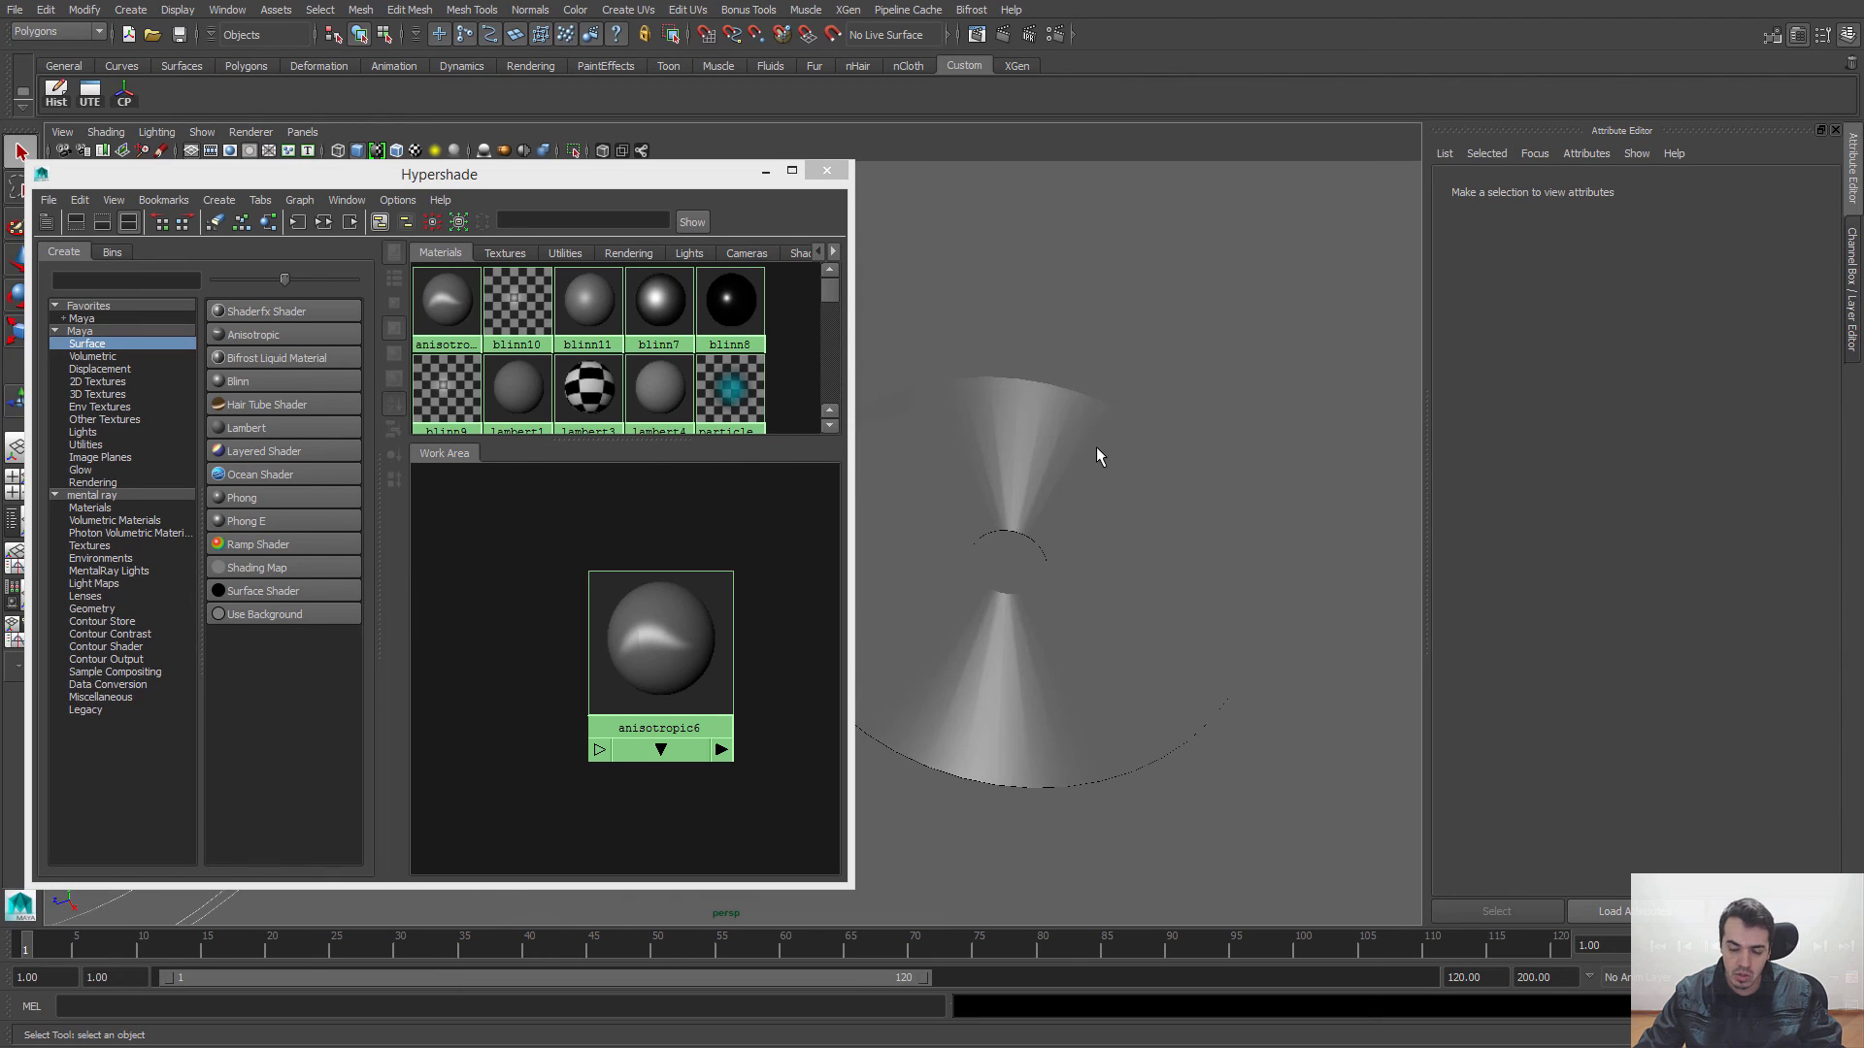
left_click_drag(1119, 589, 1156, 607, "alt")
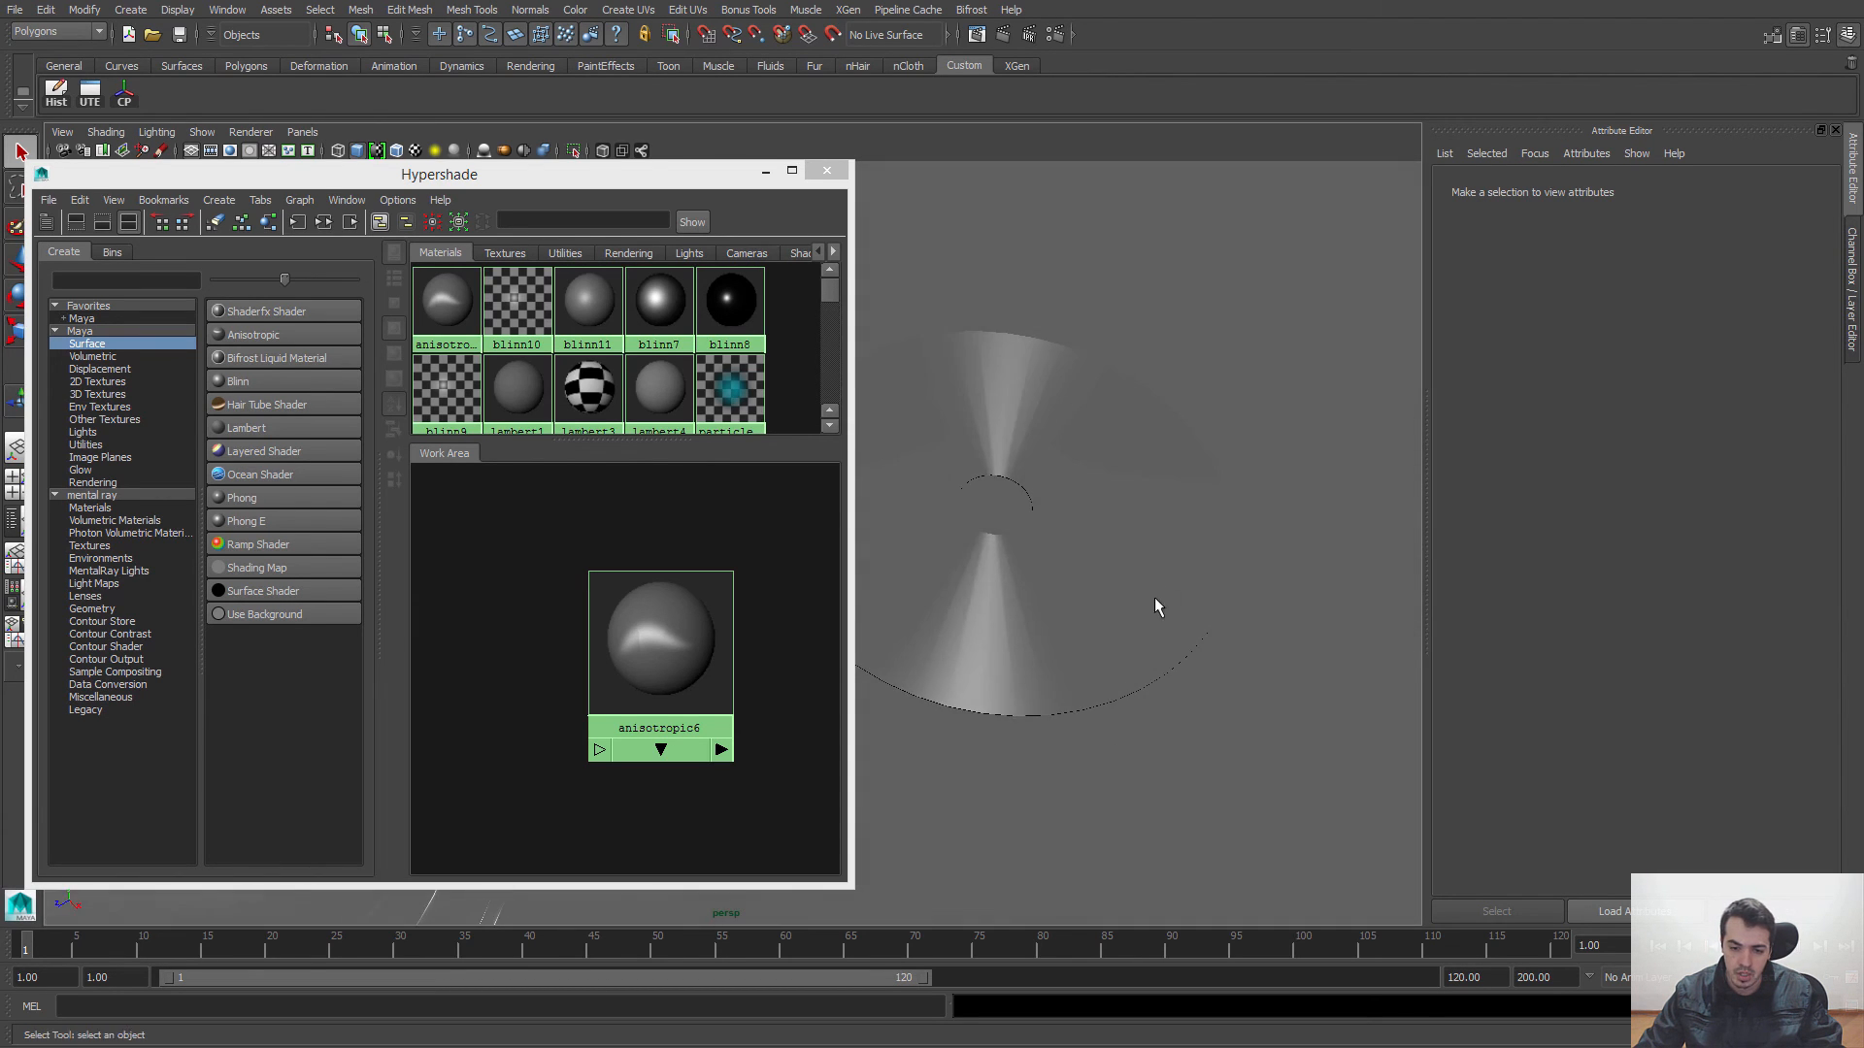
Step: Set the anisotropic6 material's Spread X to 12.908 and Spread Y to 1.808, and check the highlight on the disc
left_click(660, 640)
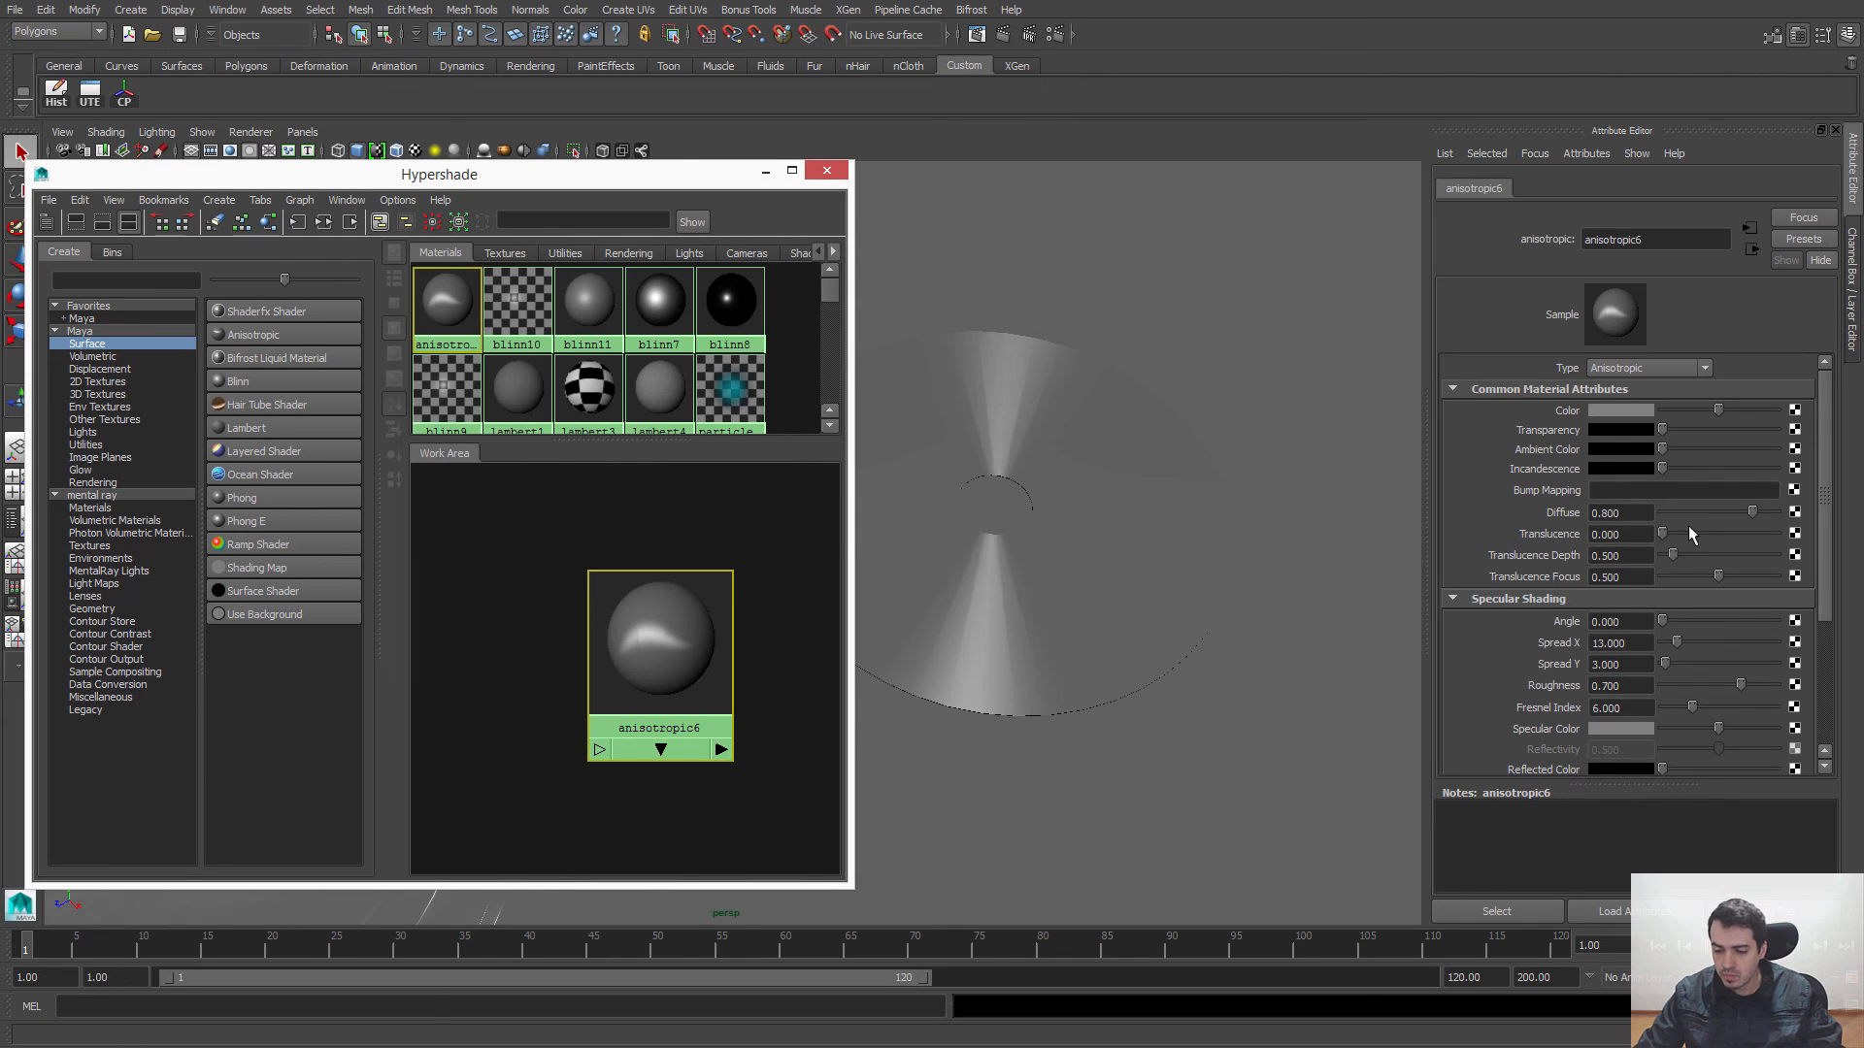
scroll(1641, 625, "down", 2)
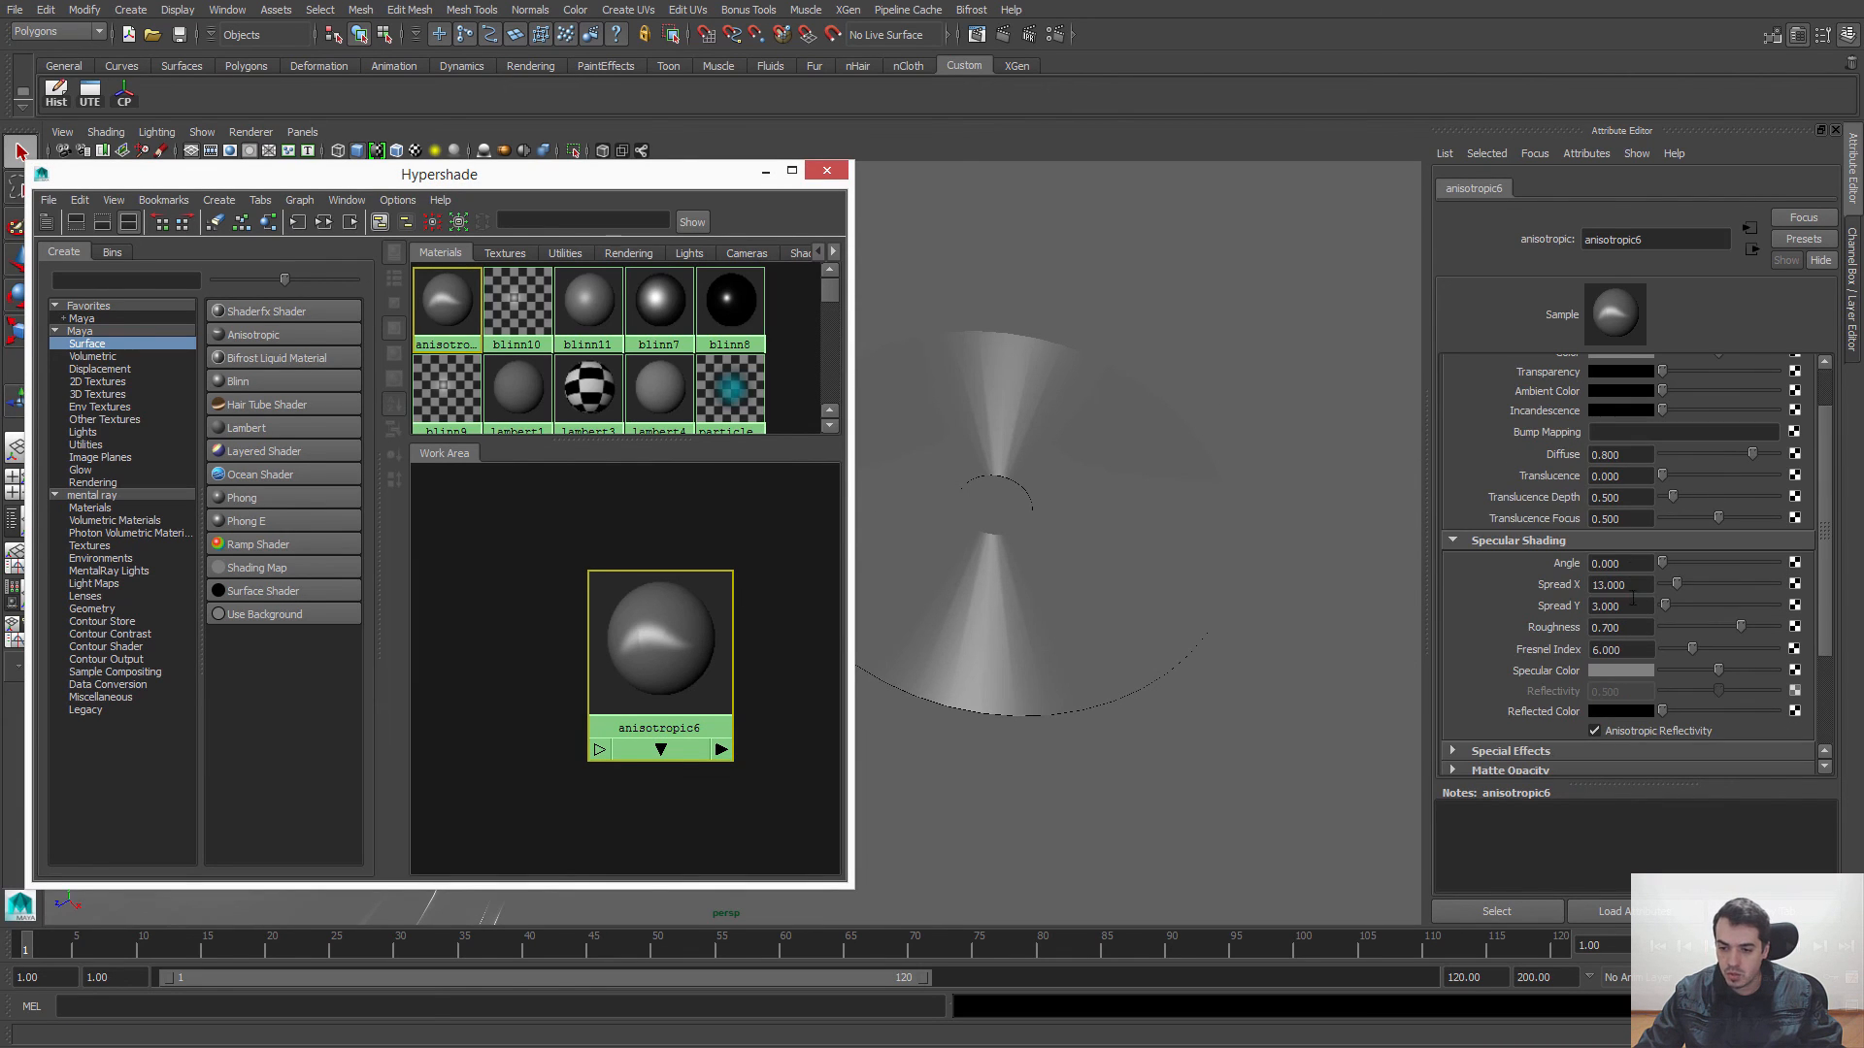
mouse_move(1668, 571)
left_mouse_down()
mouse_move(1743, 563)
mouse_move(1662, 566)
mouse_move(1724, 581)
mouse_move(1664, 586)
mouse_move(1689, 585)
mouse_move(1670, 607)
left_mouse_up()
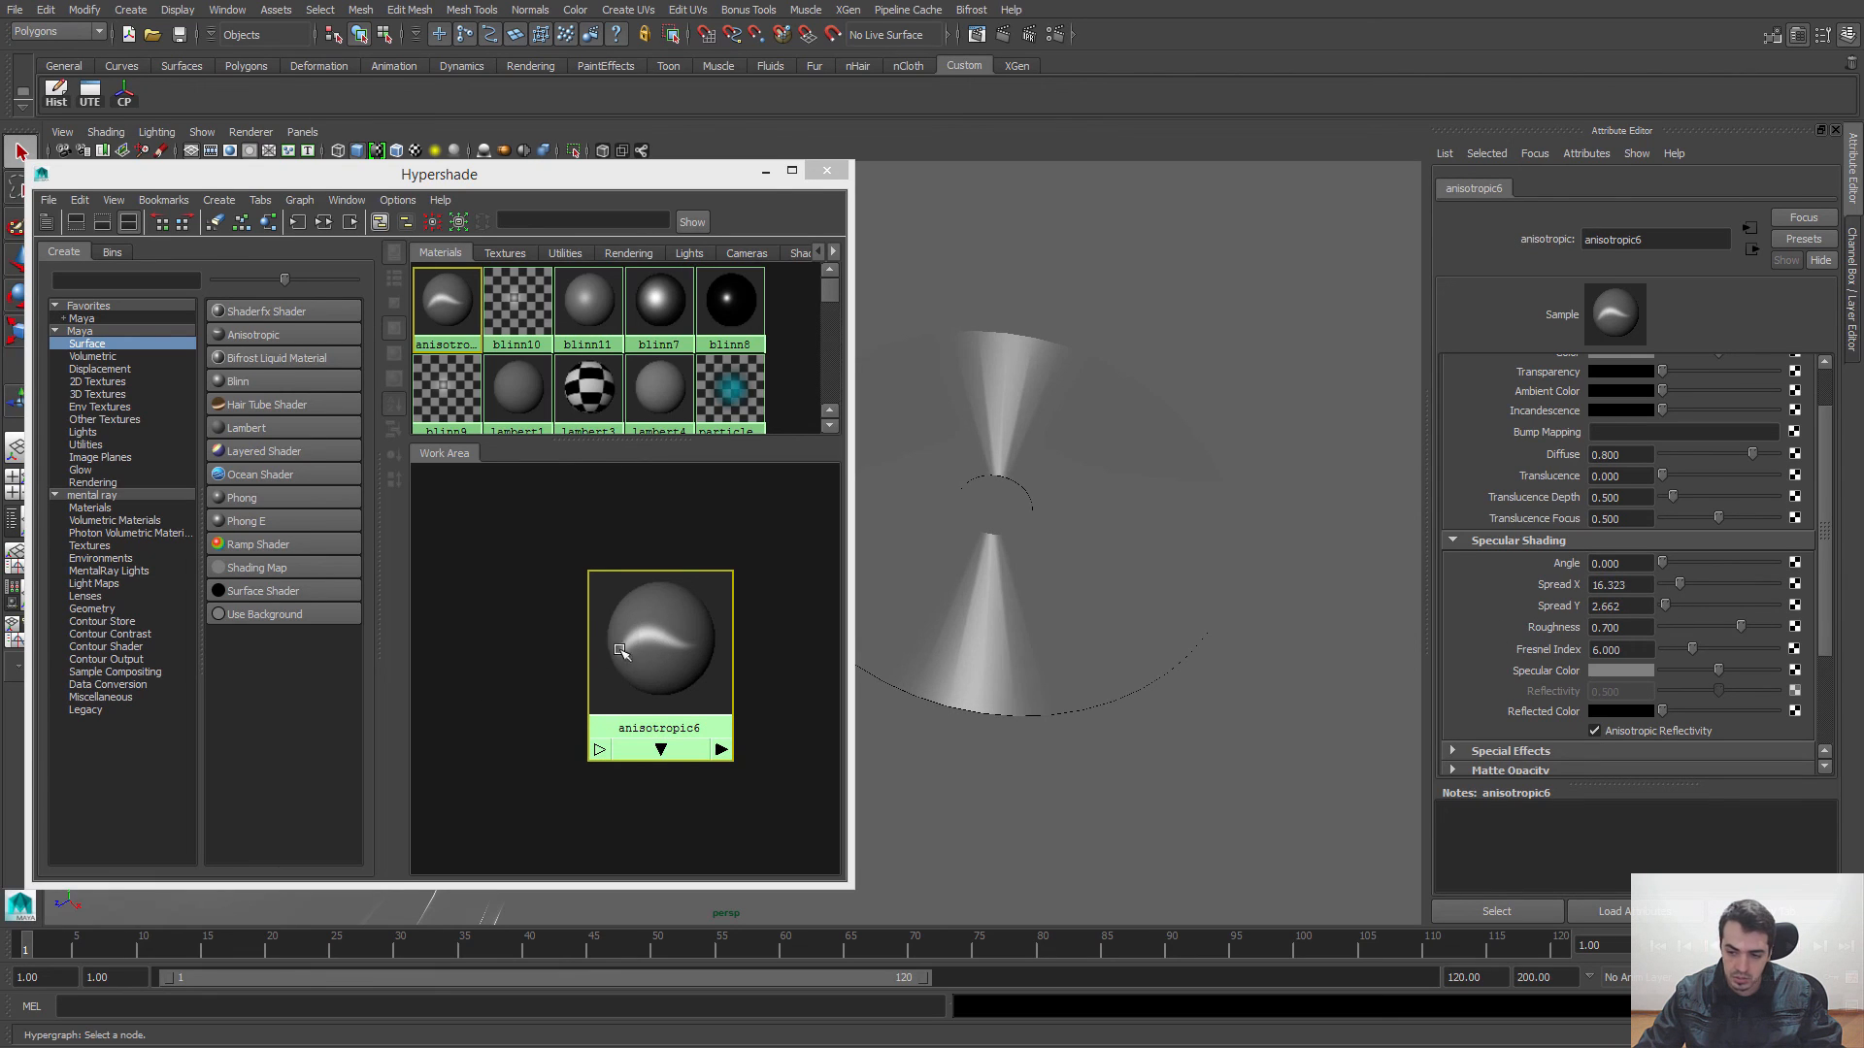
mouse_move(1680, 584)
left_mouse_down()
mouse_move(1683, 612)
mouse_move(1660, 611)
mouse_move(1679, 589)
left_mouse_up()
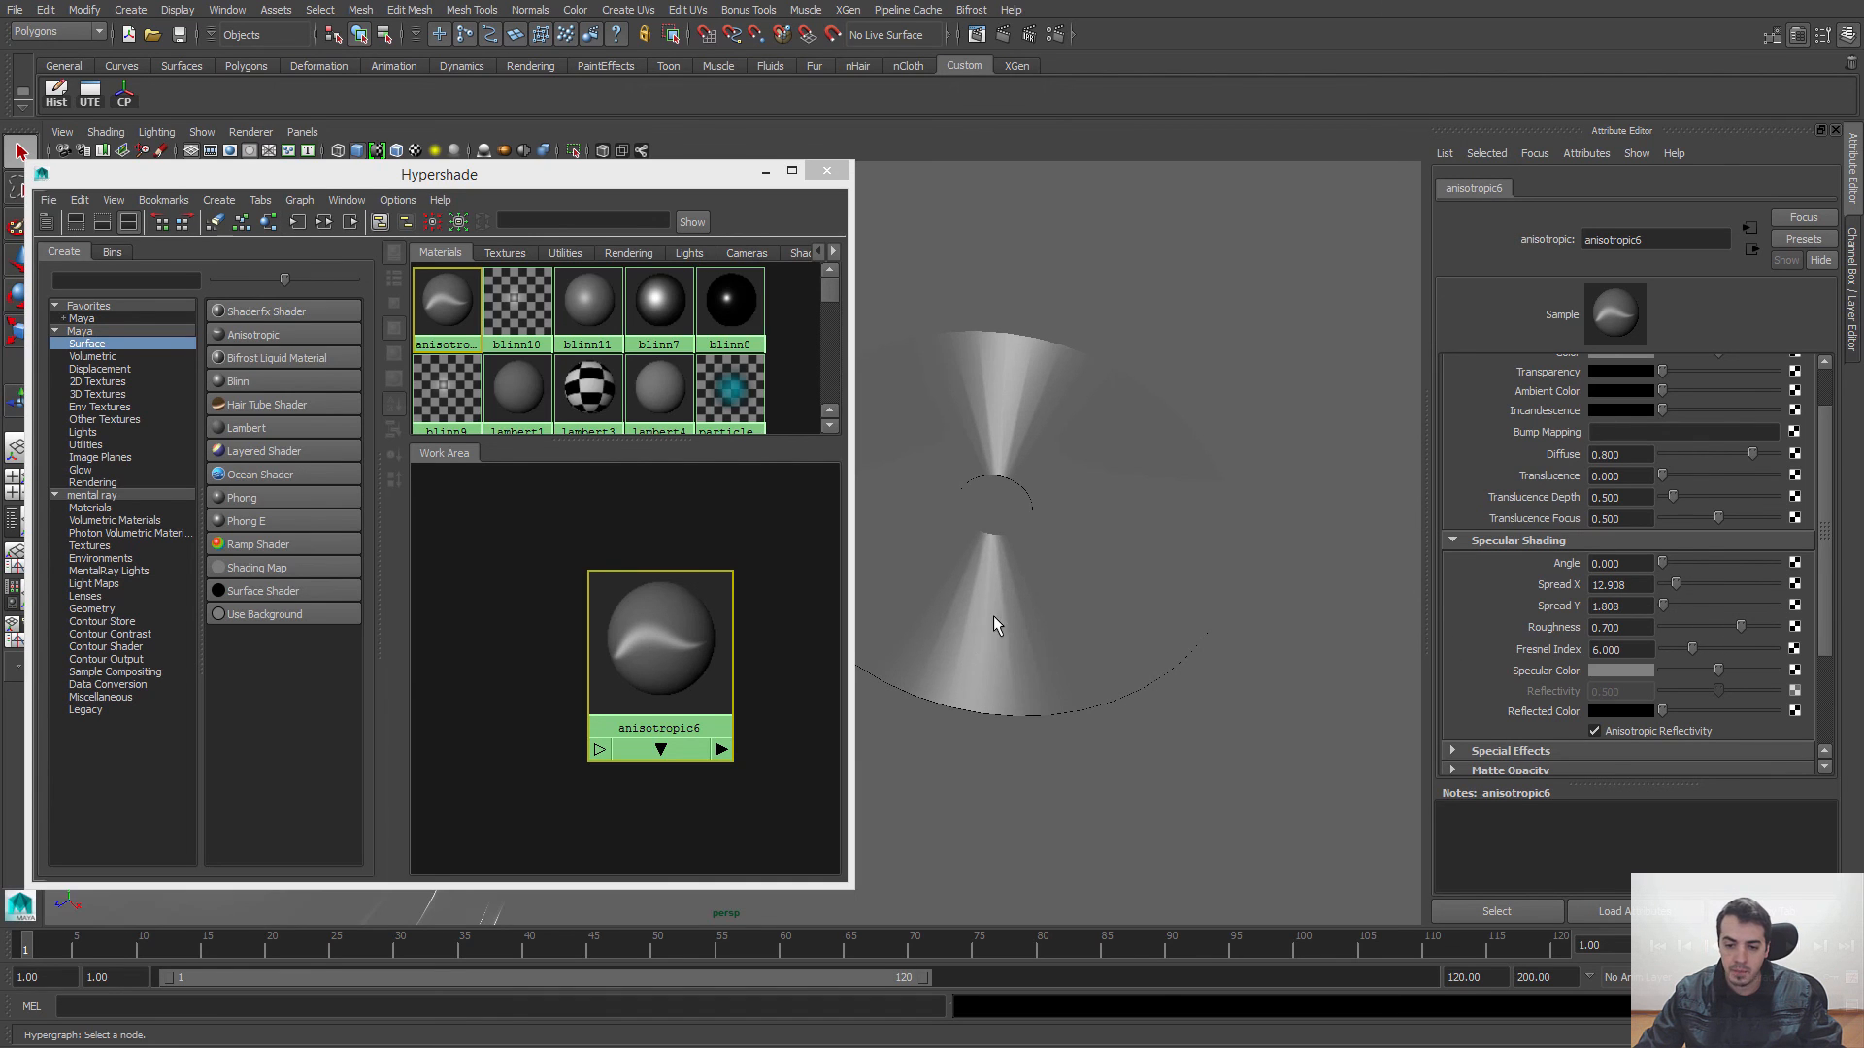
mouse_move(994, 625)
left_mouse_down("alt")
mouse_move(1007, 657)
mouse_move(1007, 607)
left_mouse_up("alt")
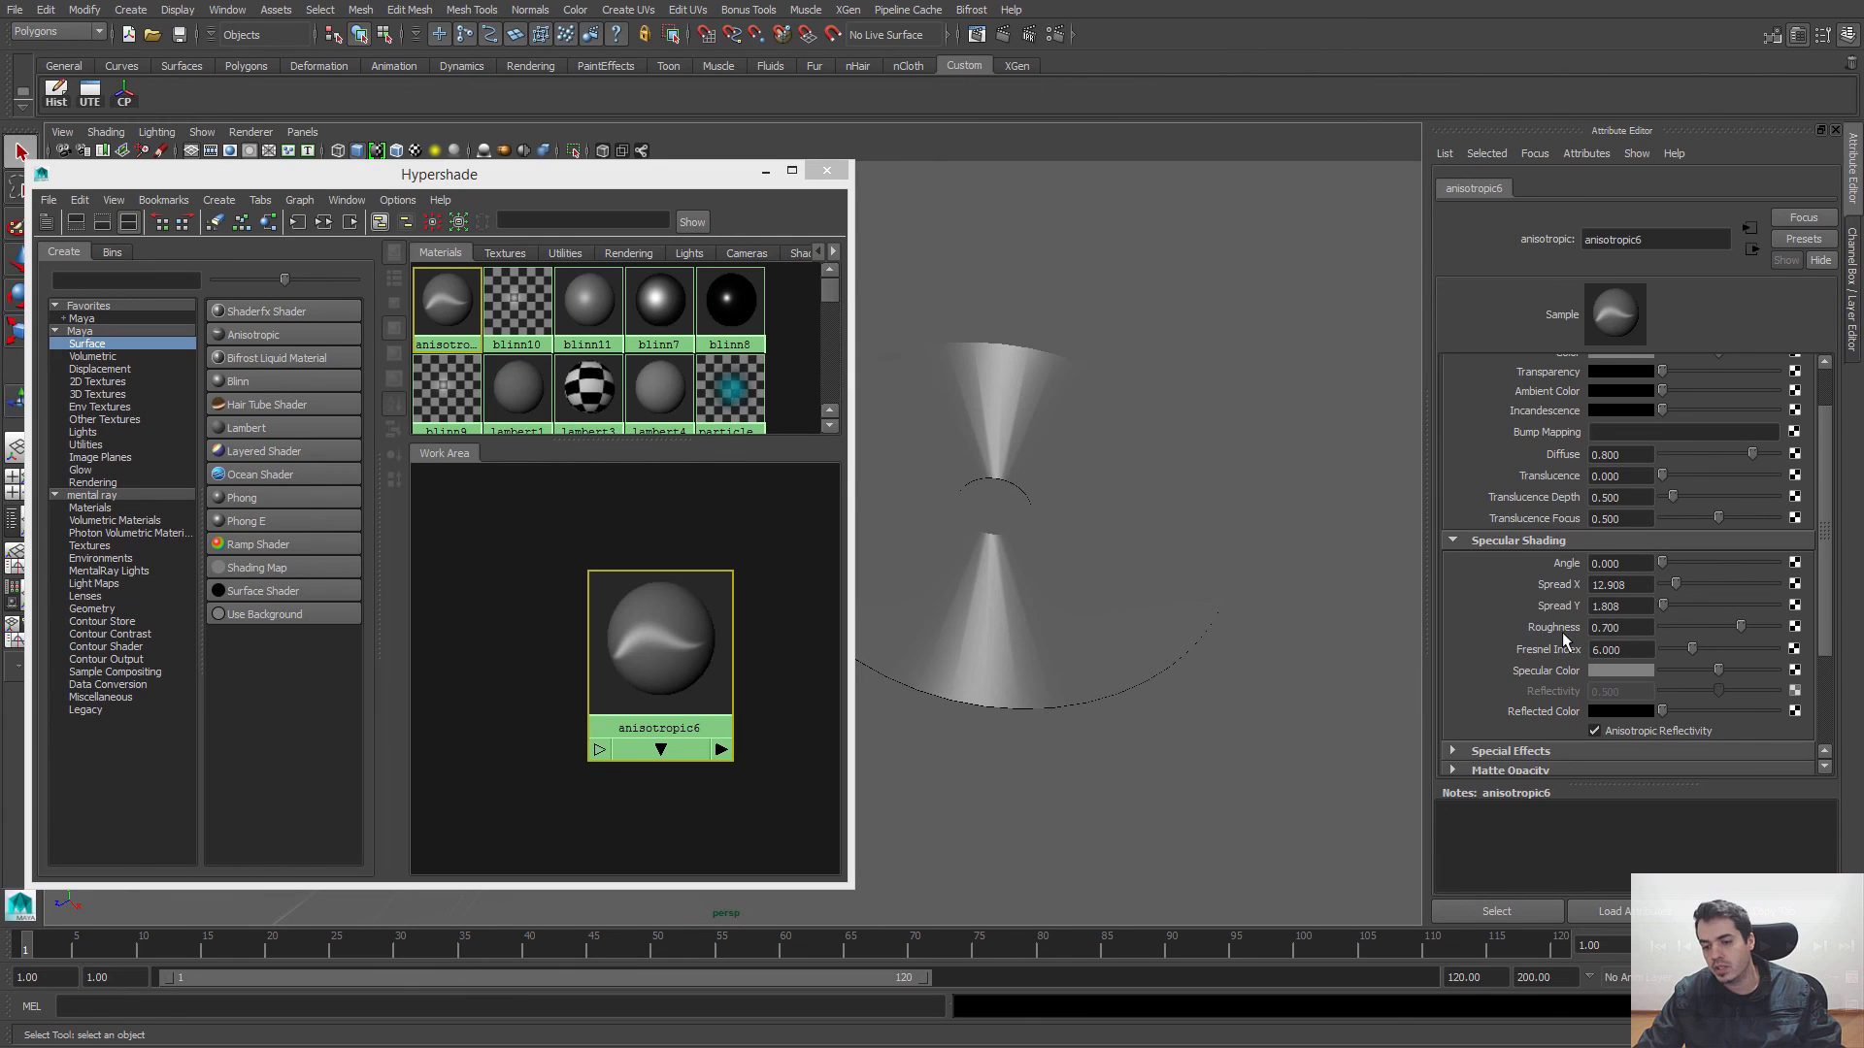
left_click_drag(1180, 677, 1248, 689, "alt")
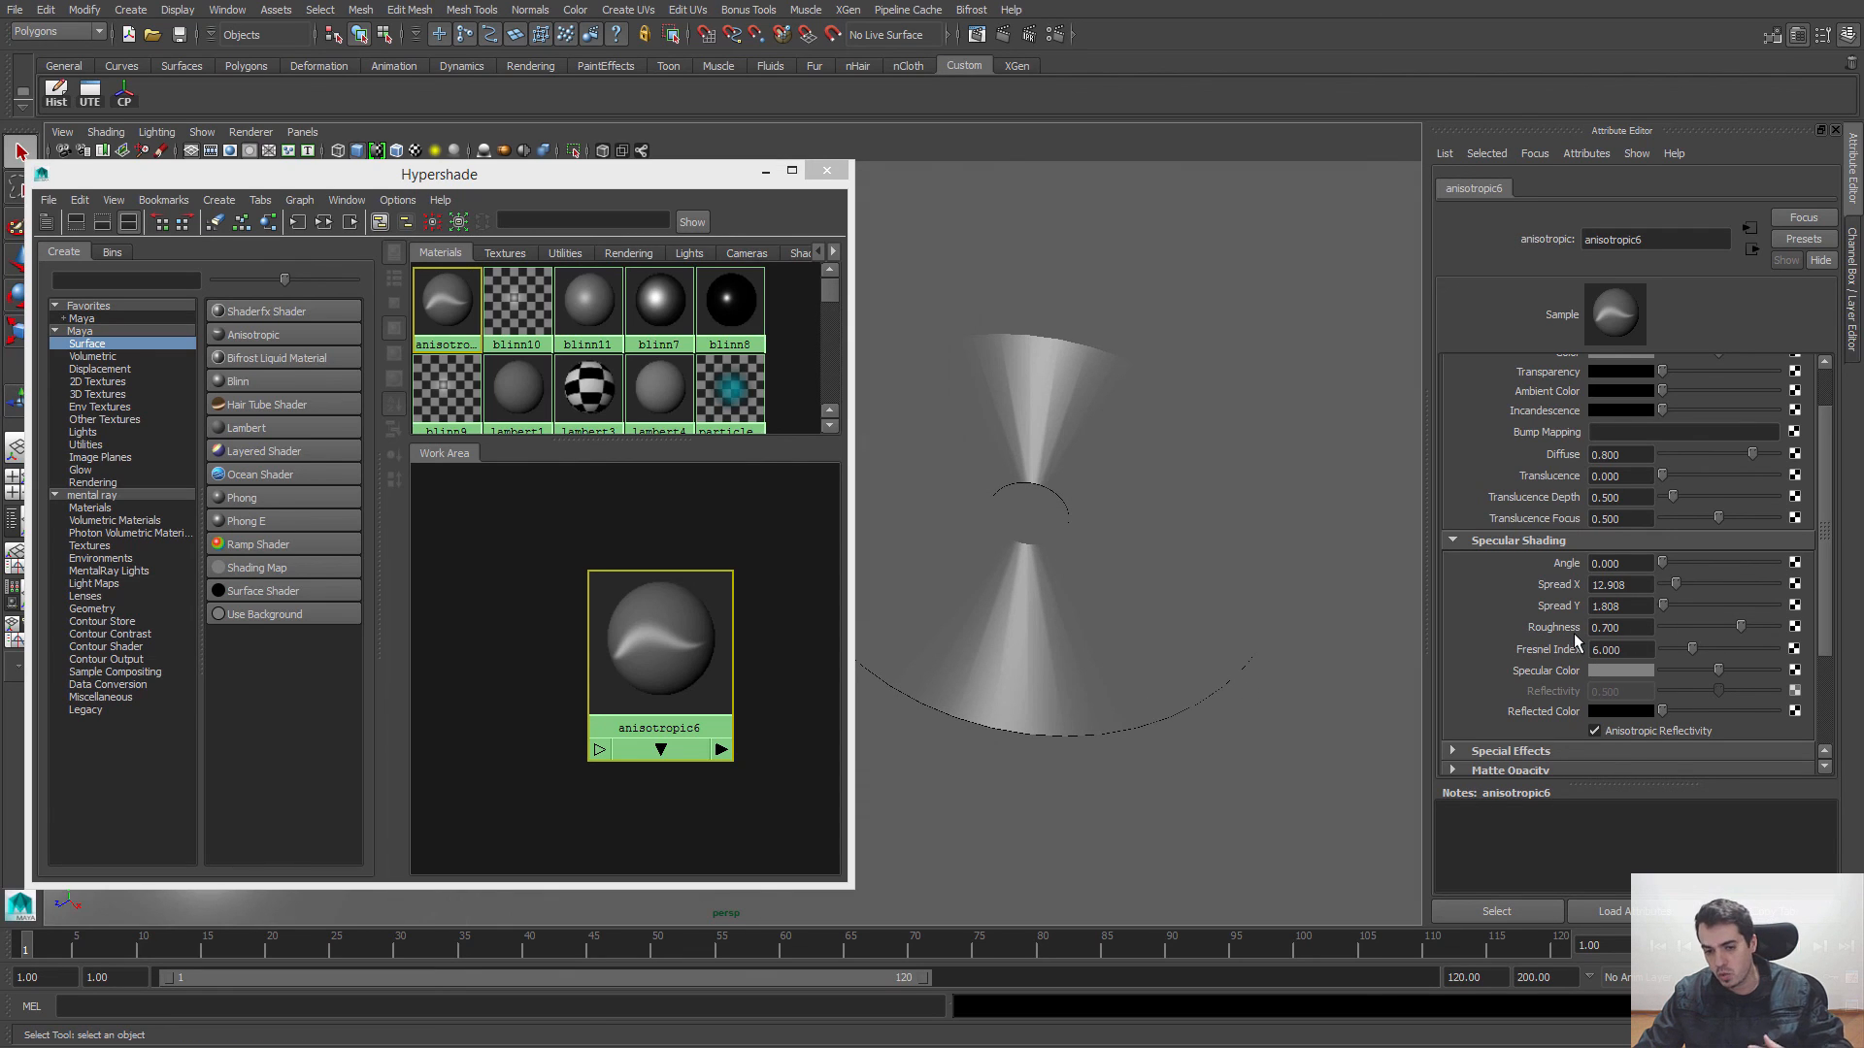
Step: Try a Roughness of 1.000 on anisotropic6, set it to 0.365 instead, and brighten the Specular Color to a lighter grey
left_click_drag(1737, 629, 1795, 629)
left_click_drag(1223, 595, 1215, 599, "alt")
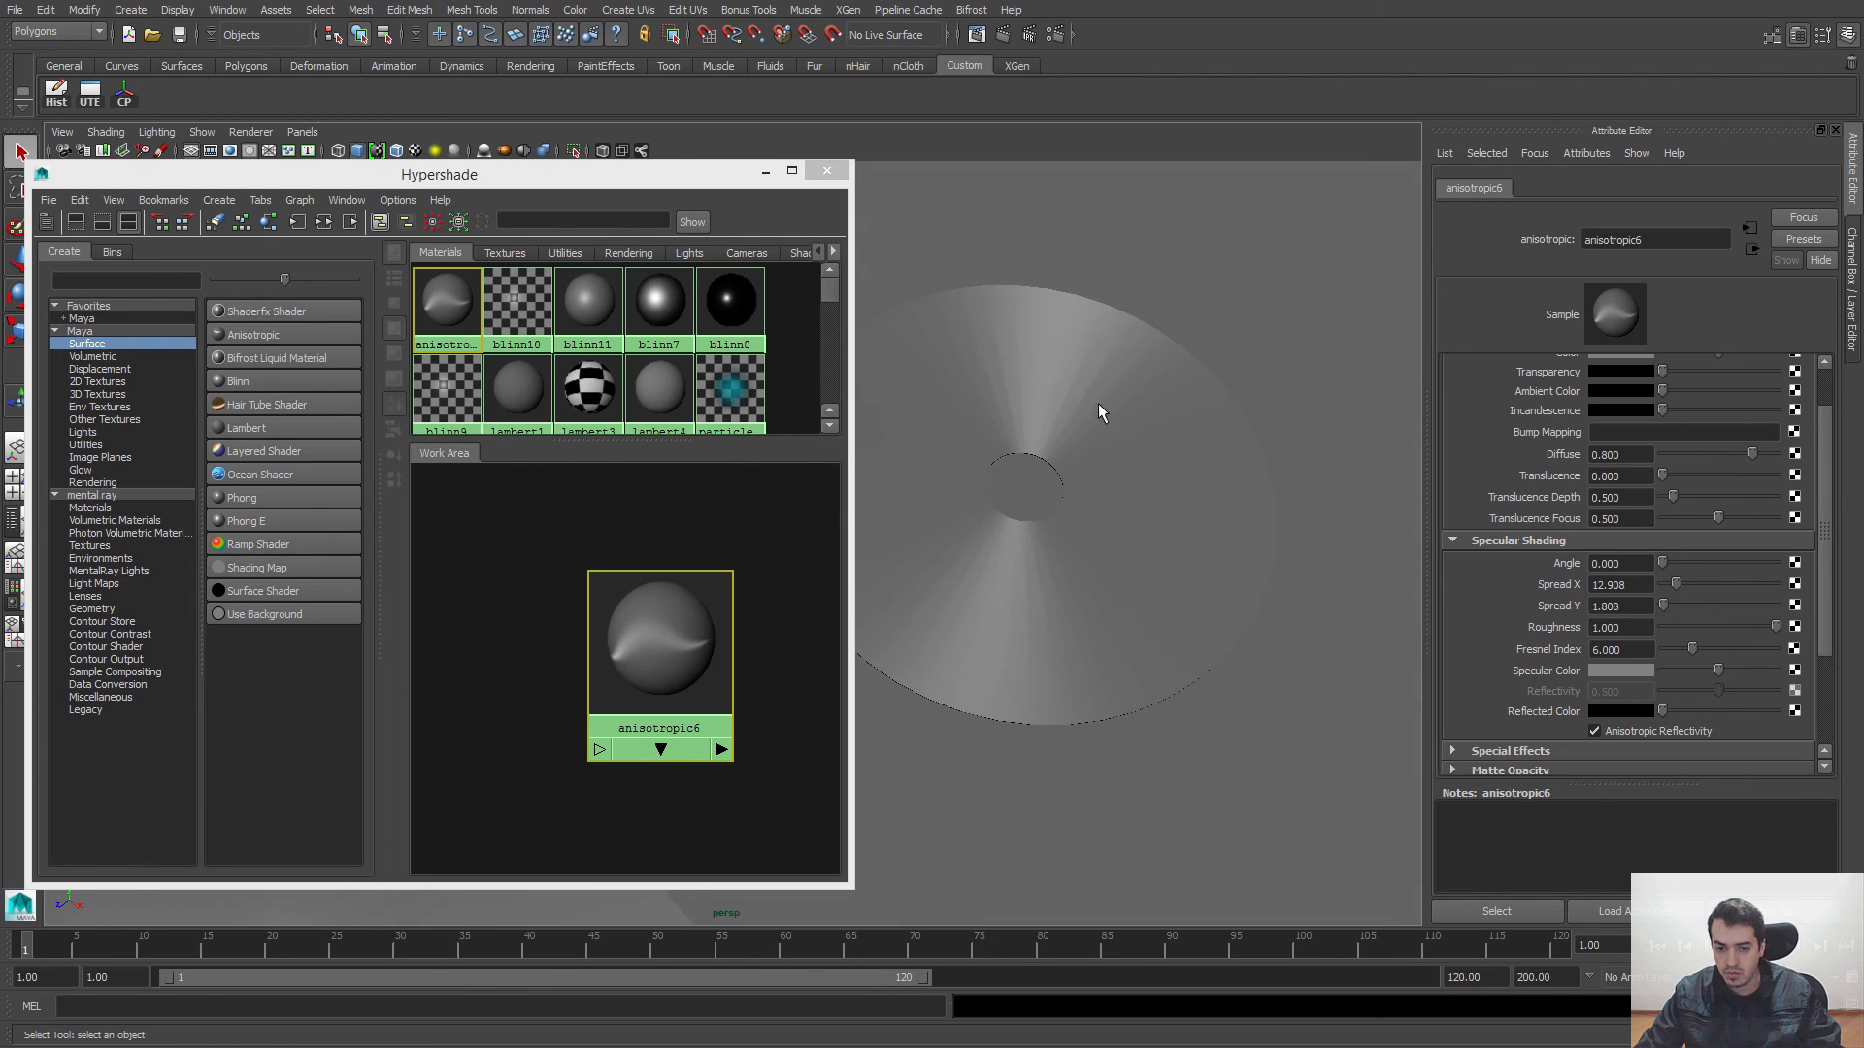
left_click_drag(1775, 627, 1707, 638)
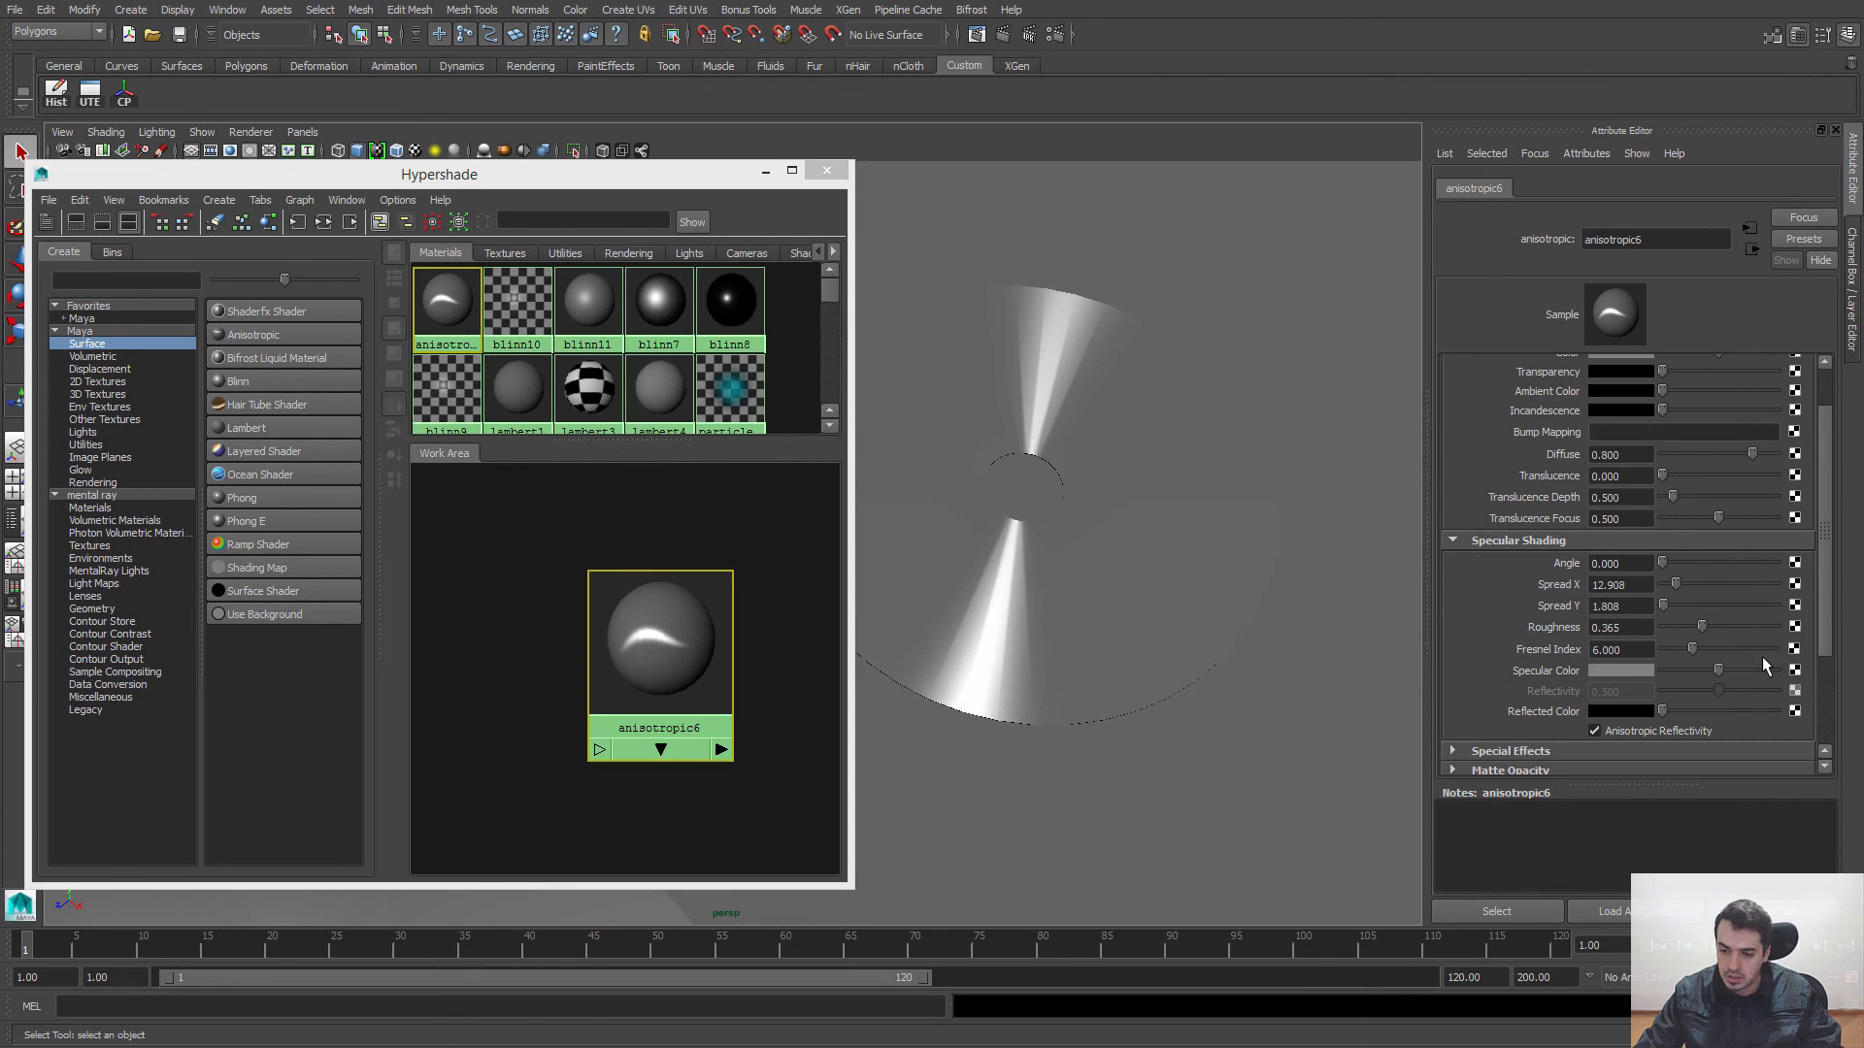
mouse_move(1727, 668)
left_mouse_down()
mouse_move(1664, 674)
mouse_move(1736, 685)
left_mouse_up()
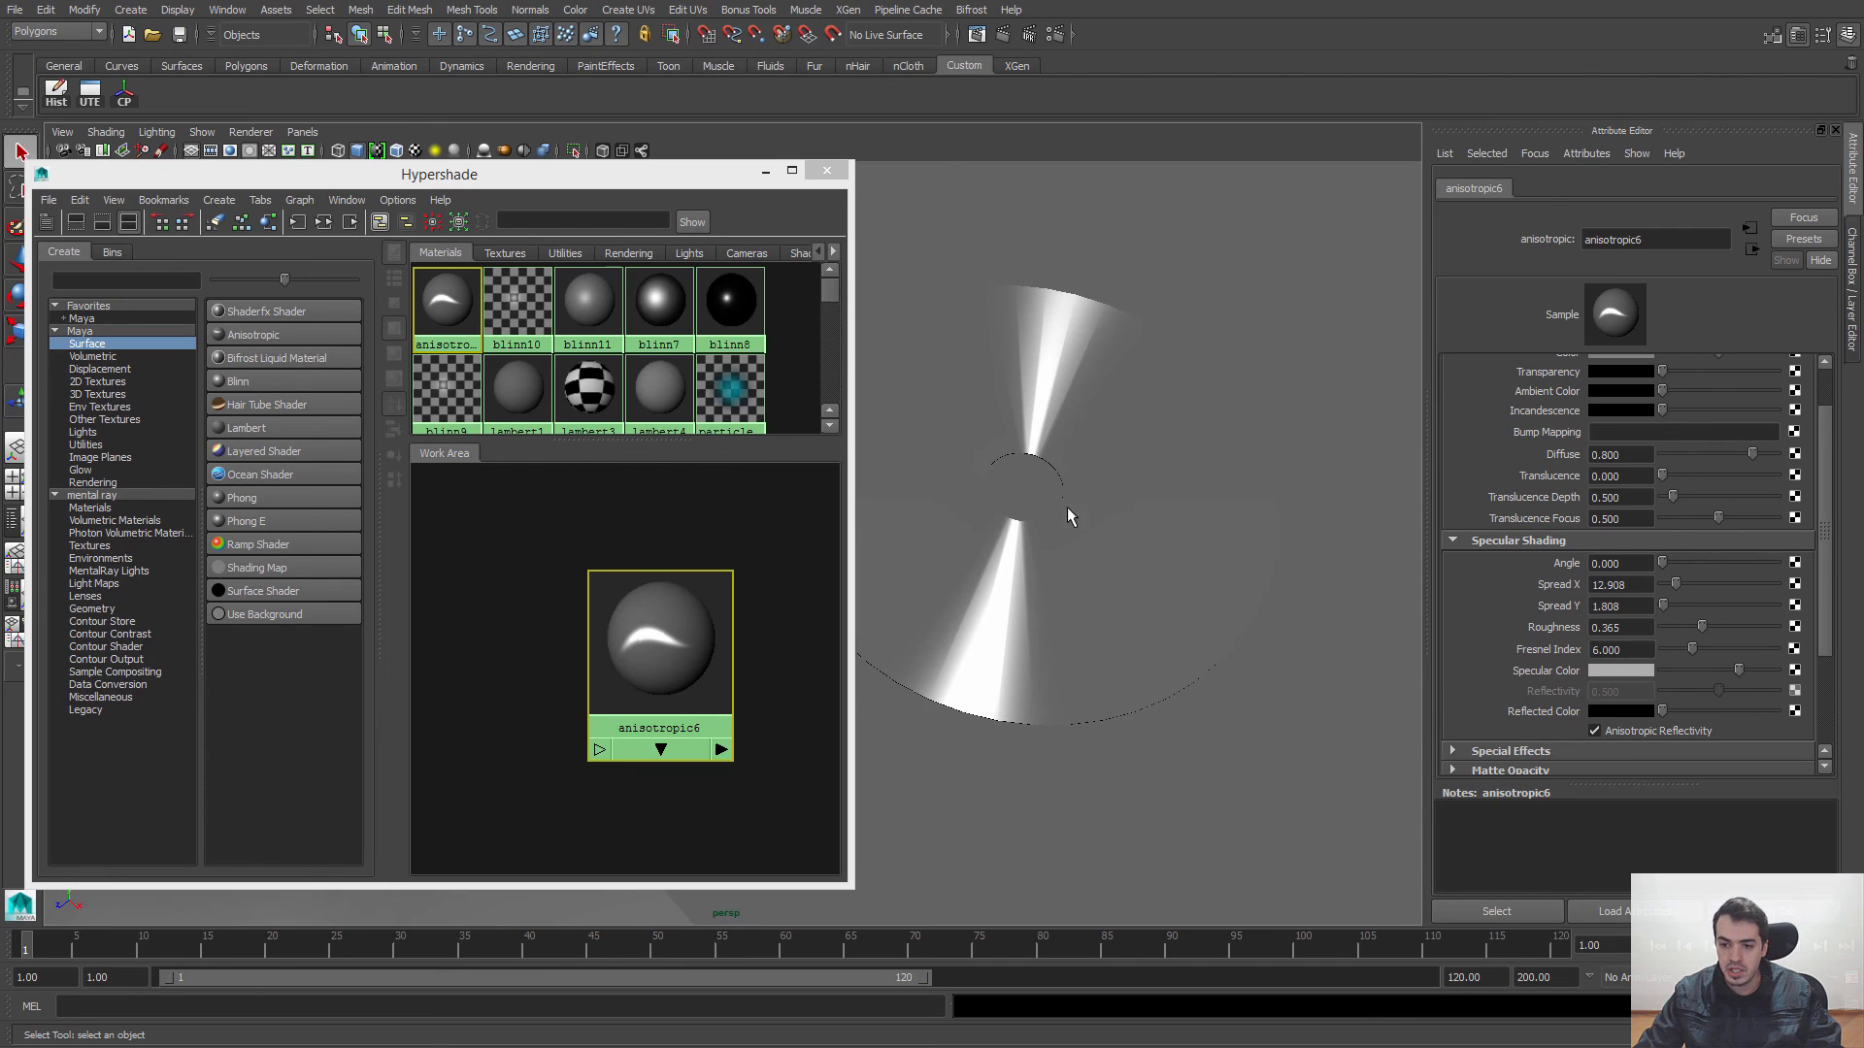
Step: Examine how the anisotropic highlight moves across the disc from different viewing angles
left_click_drag(1101, 625, 1072, 406, "alt")
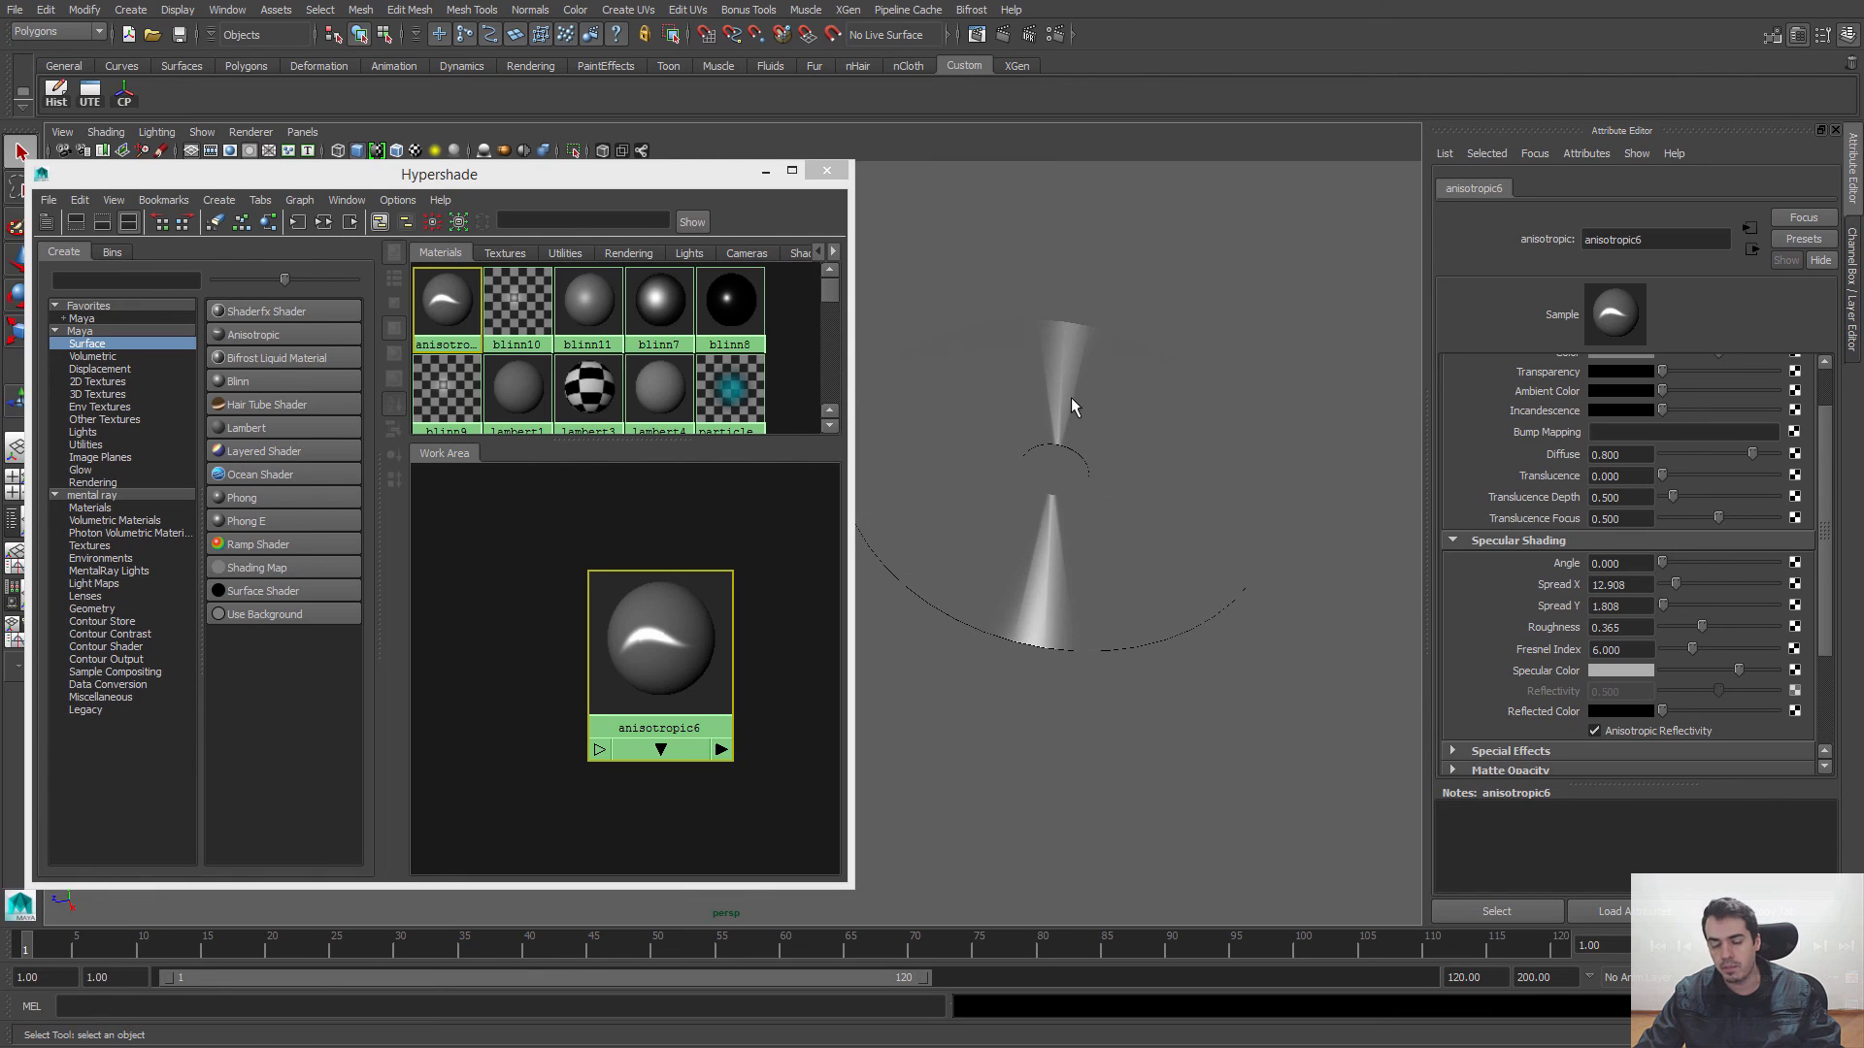
left_click_drag(1140, 504, 1035, 677, "alt")
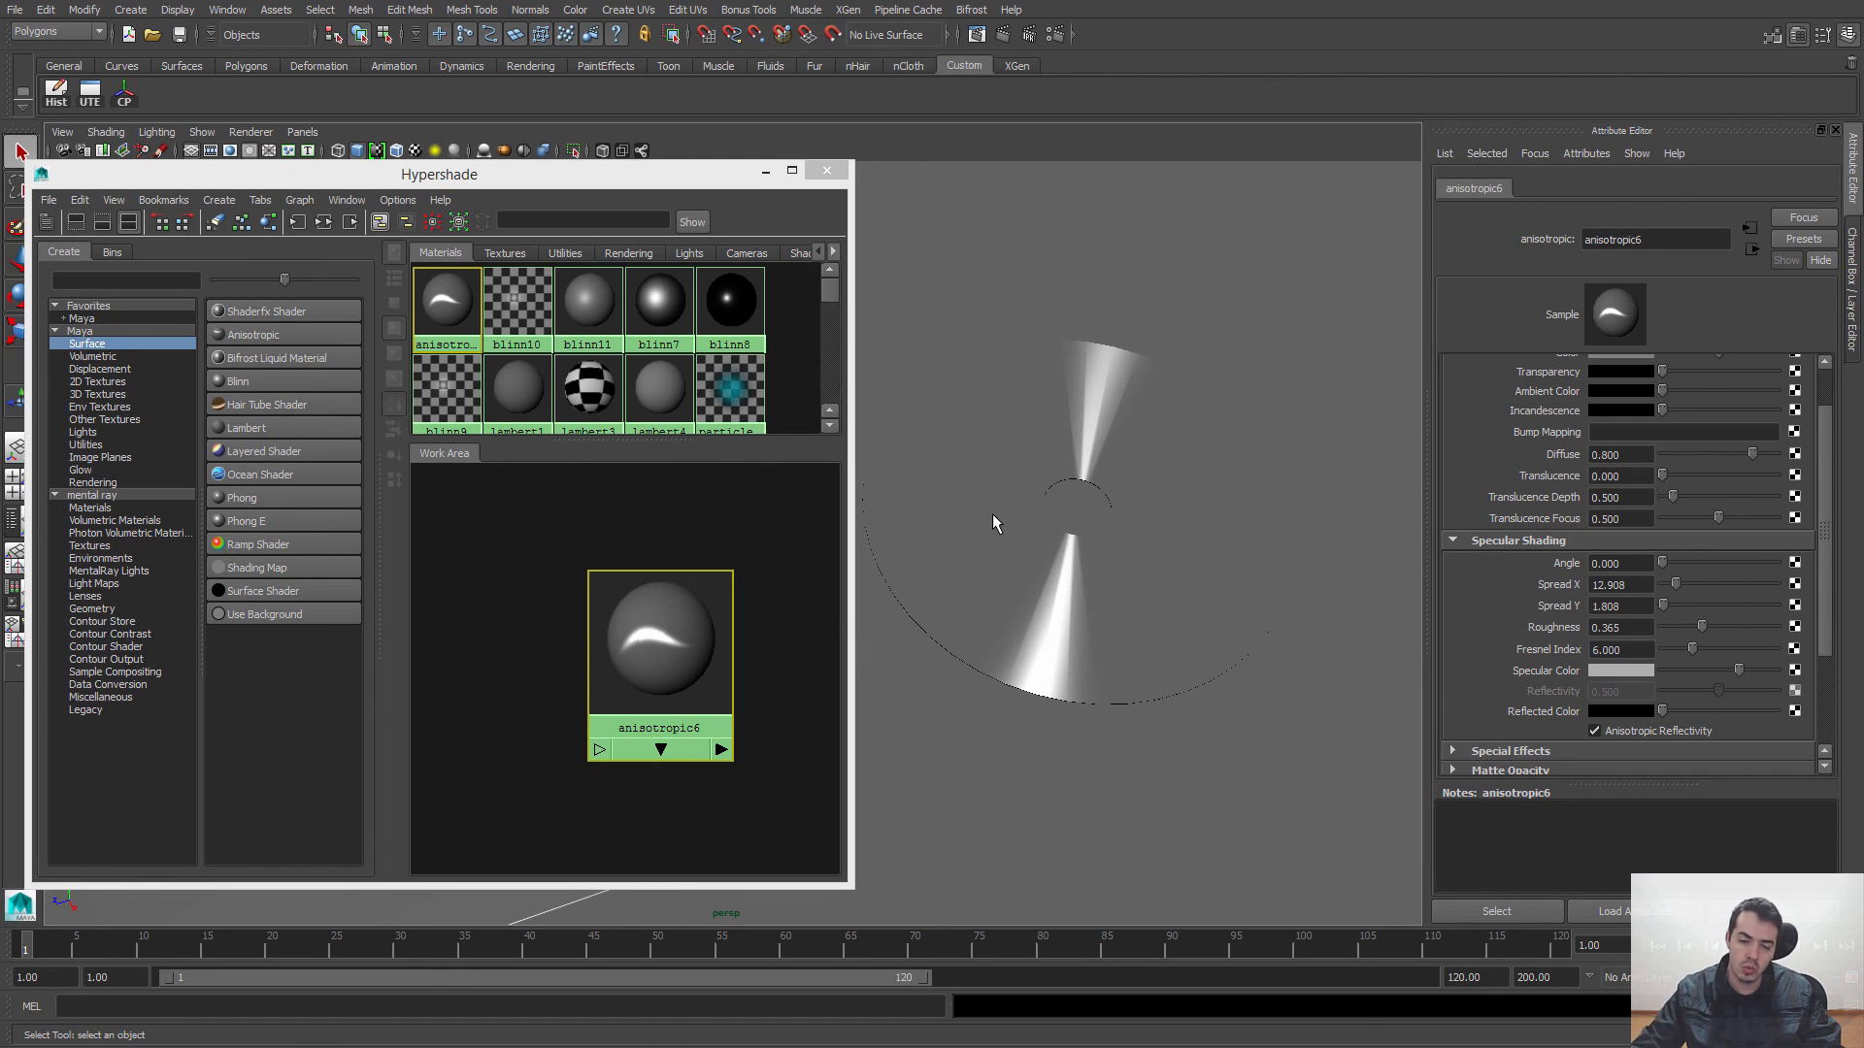
left_click_drag(992, 514, 1119, 508, "alt")
scroll(1094, 551, "down", 1)
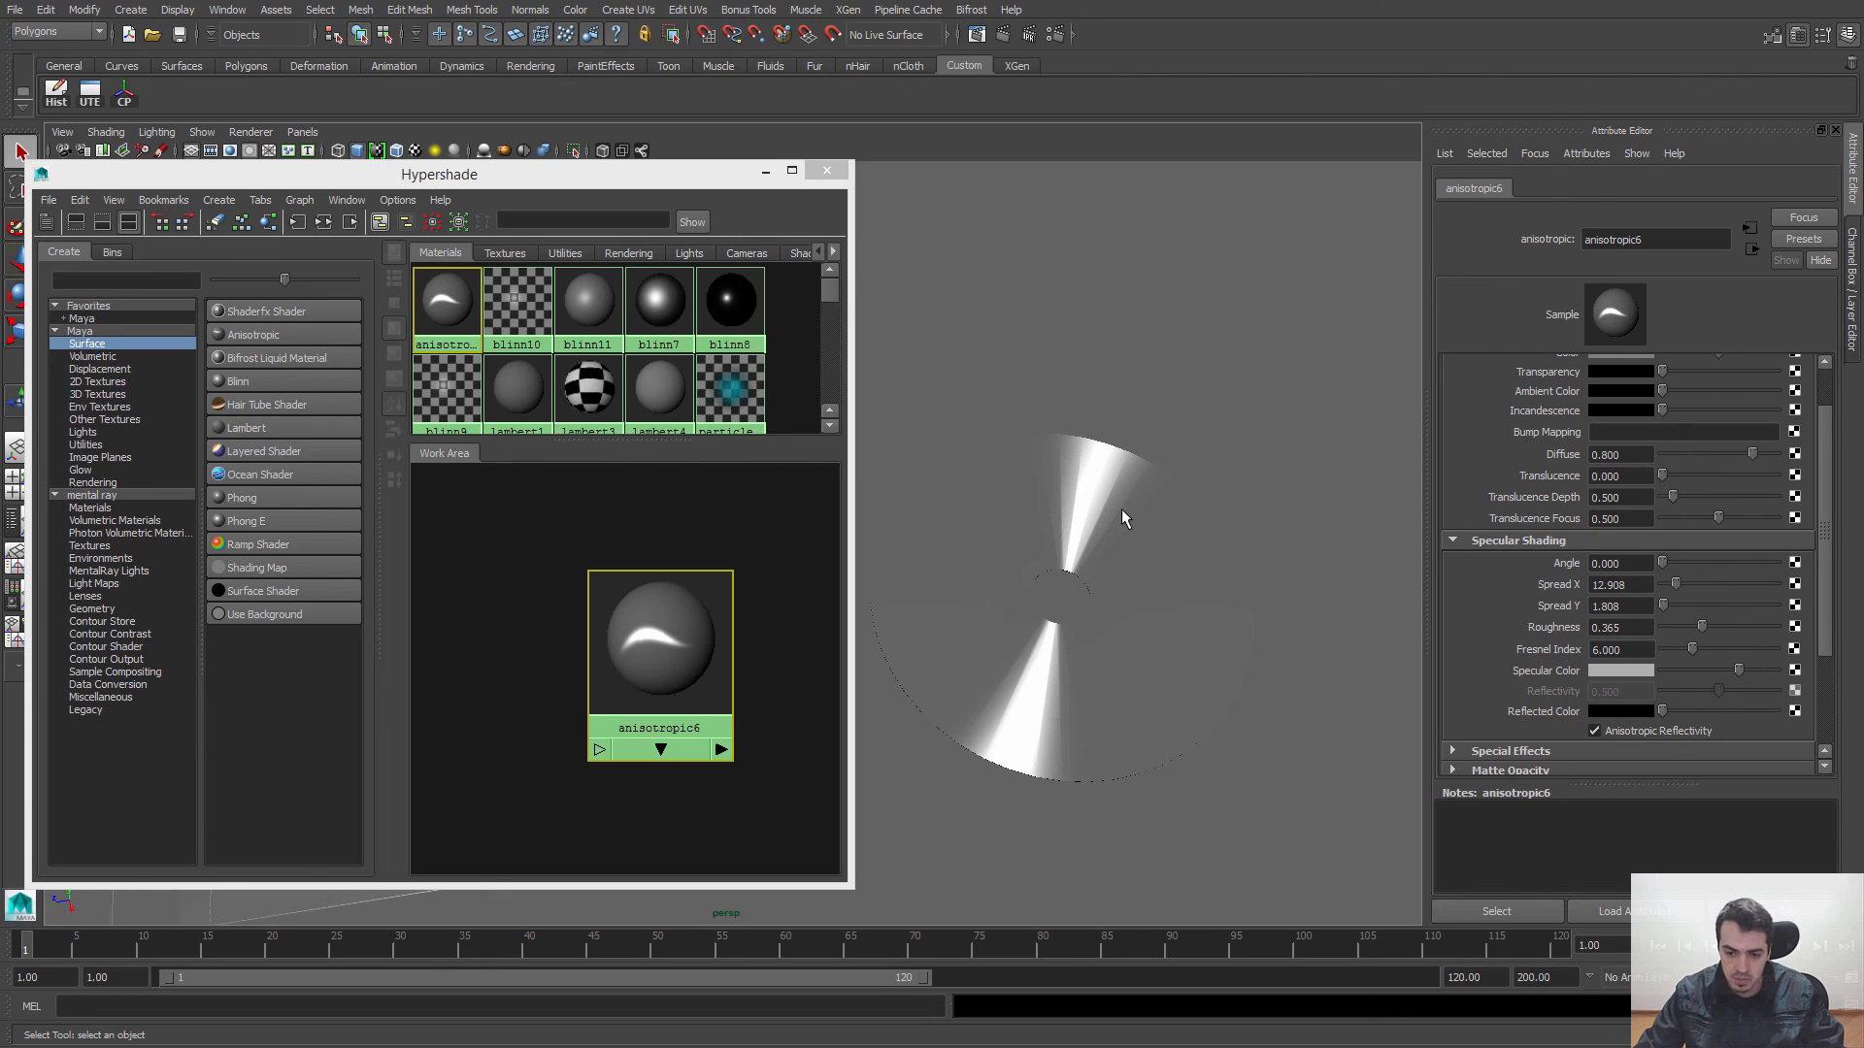
left_click_drag(1122, 510, 1058, 550, "alt")
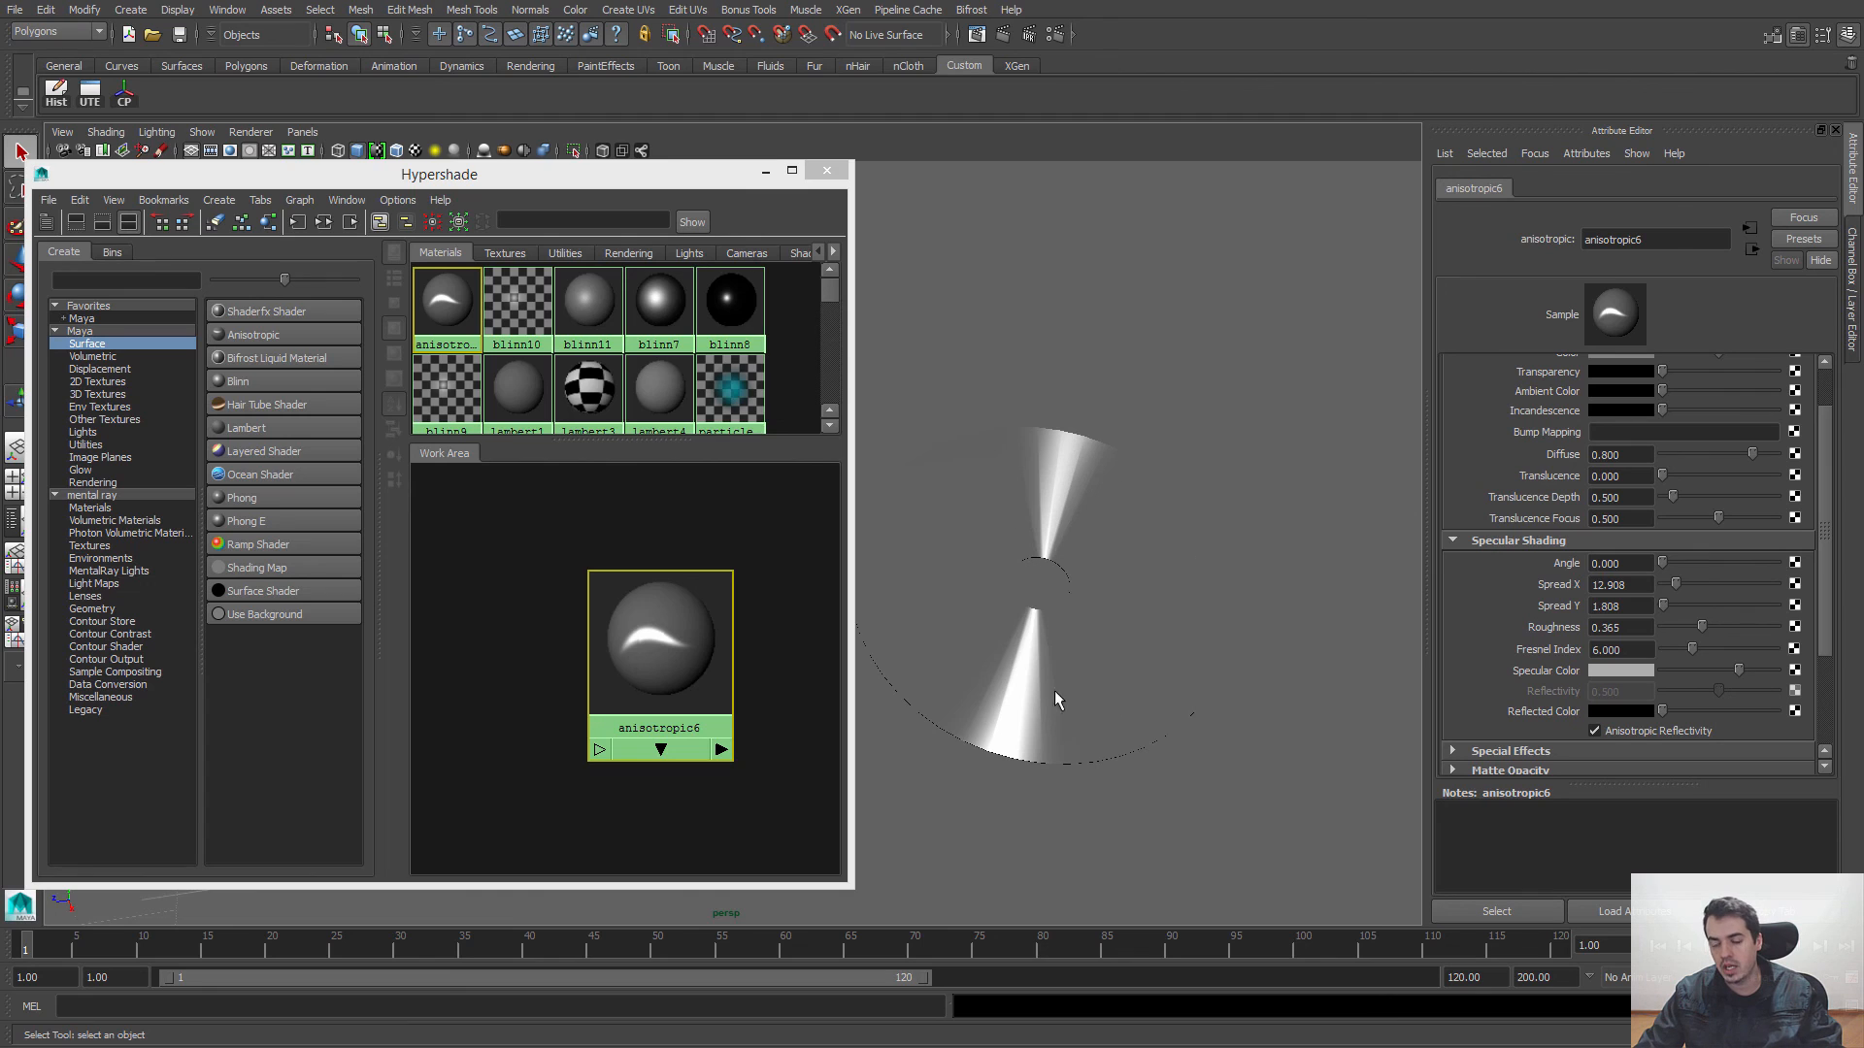
left_click_drag(1238, 569, 1052, 621, "alt")
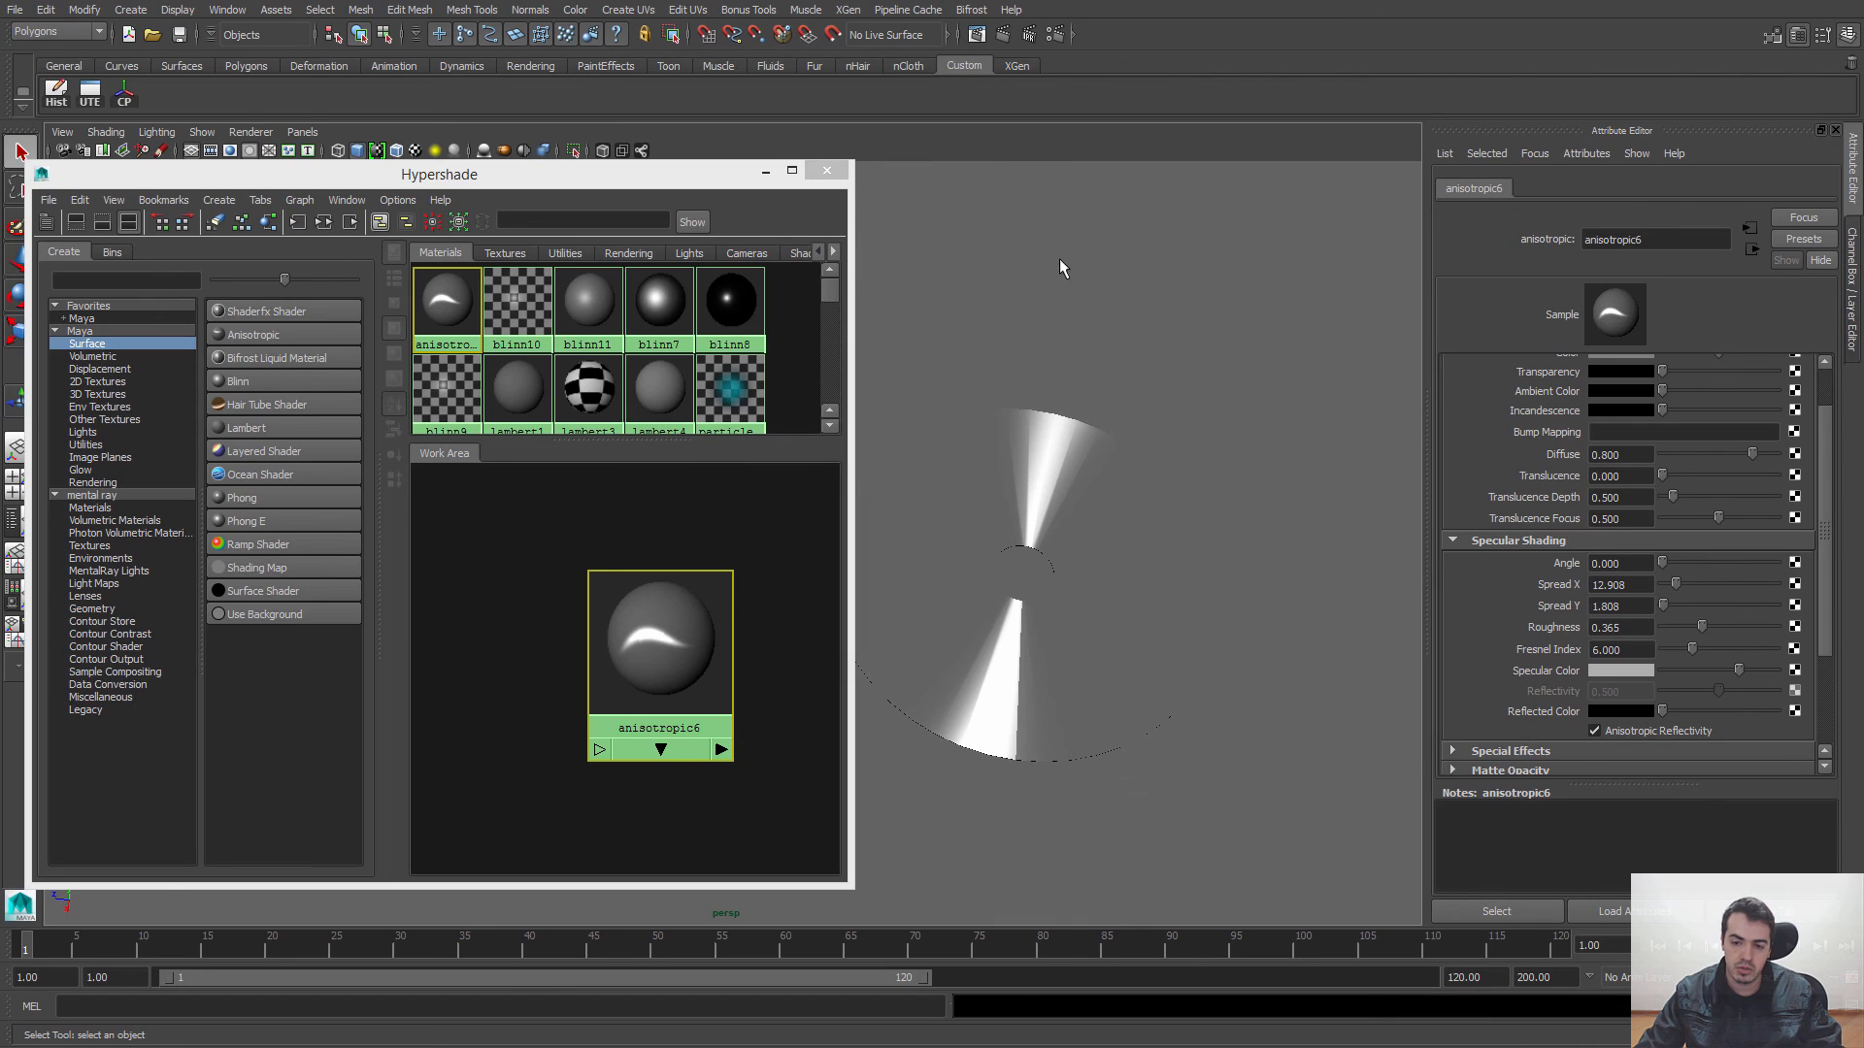
left_click_drag(1102, 611, 1157, 670, "alt")
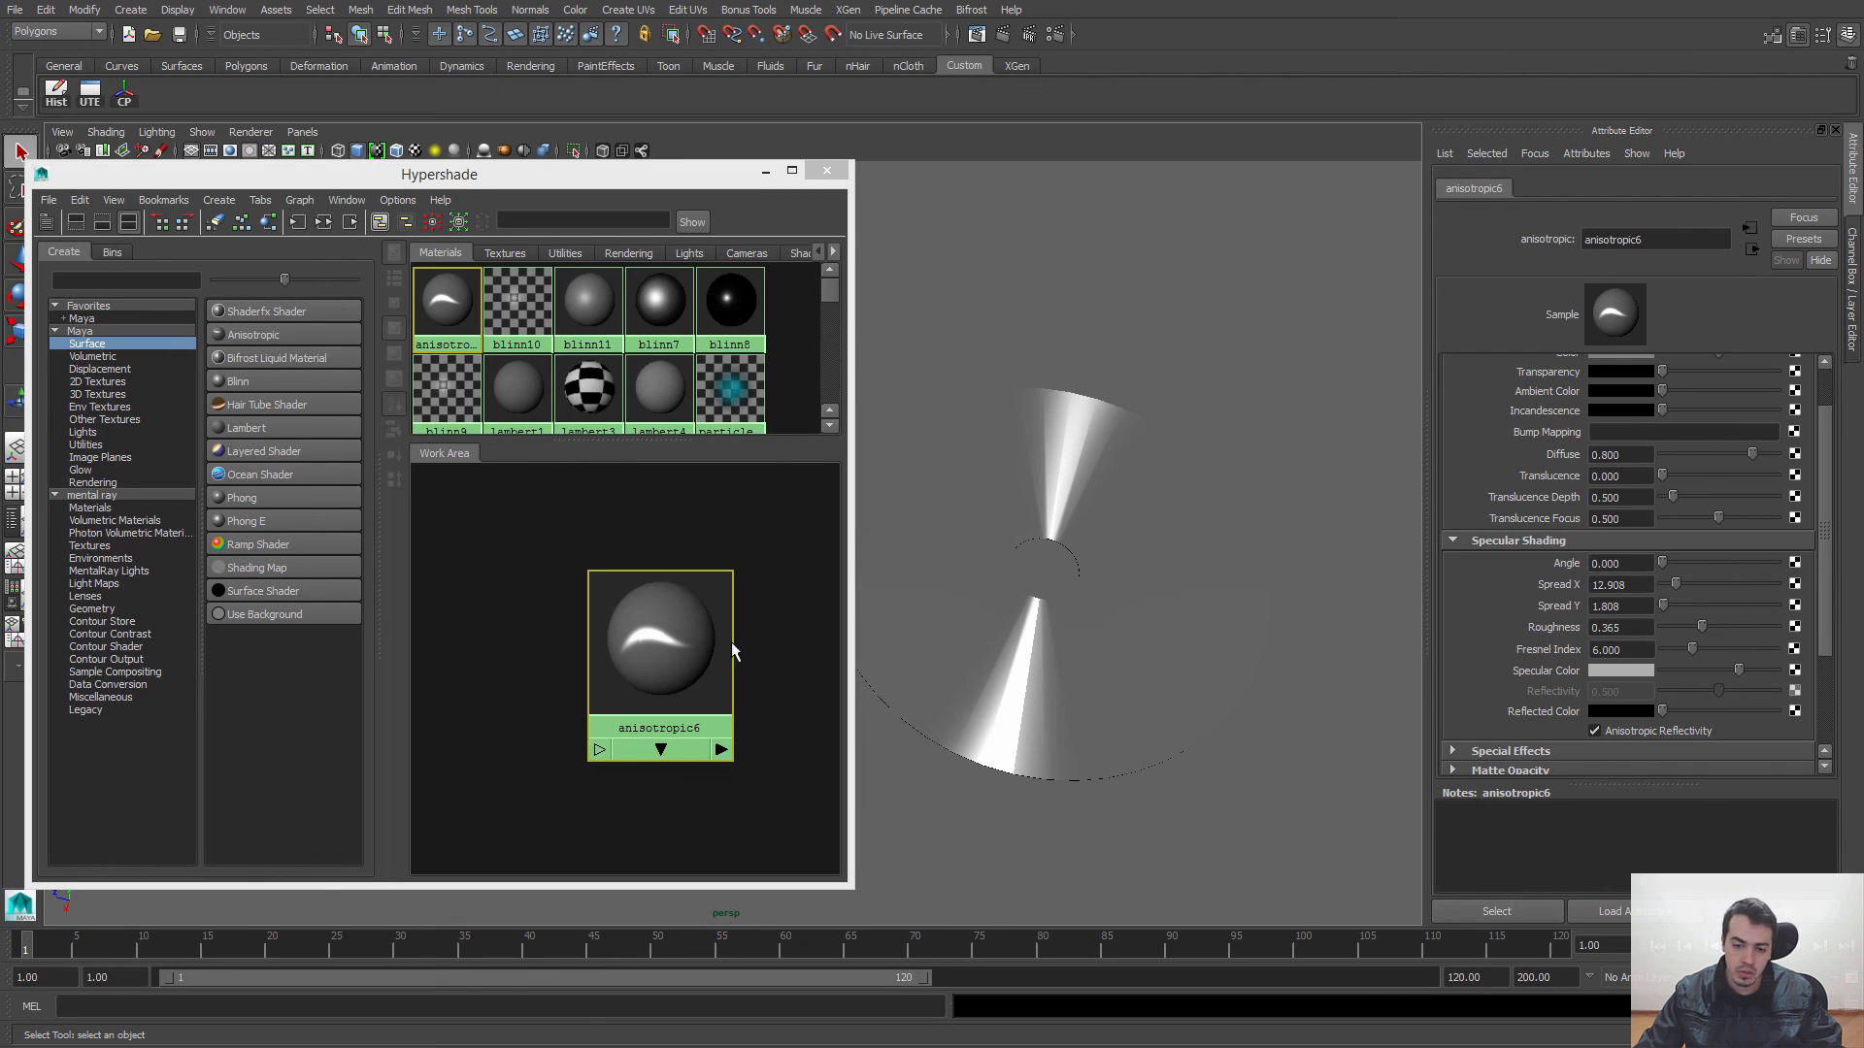
left_click_drag(1104, 457, 1126, 544, "alt")
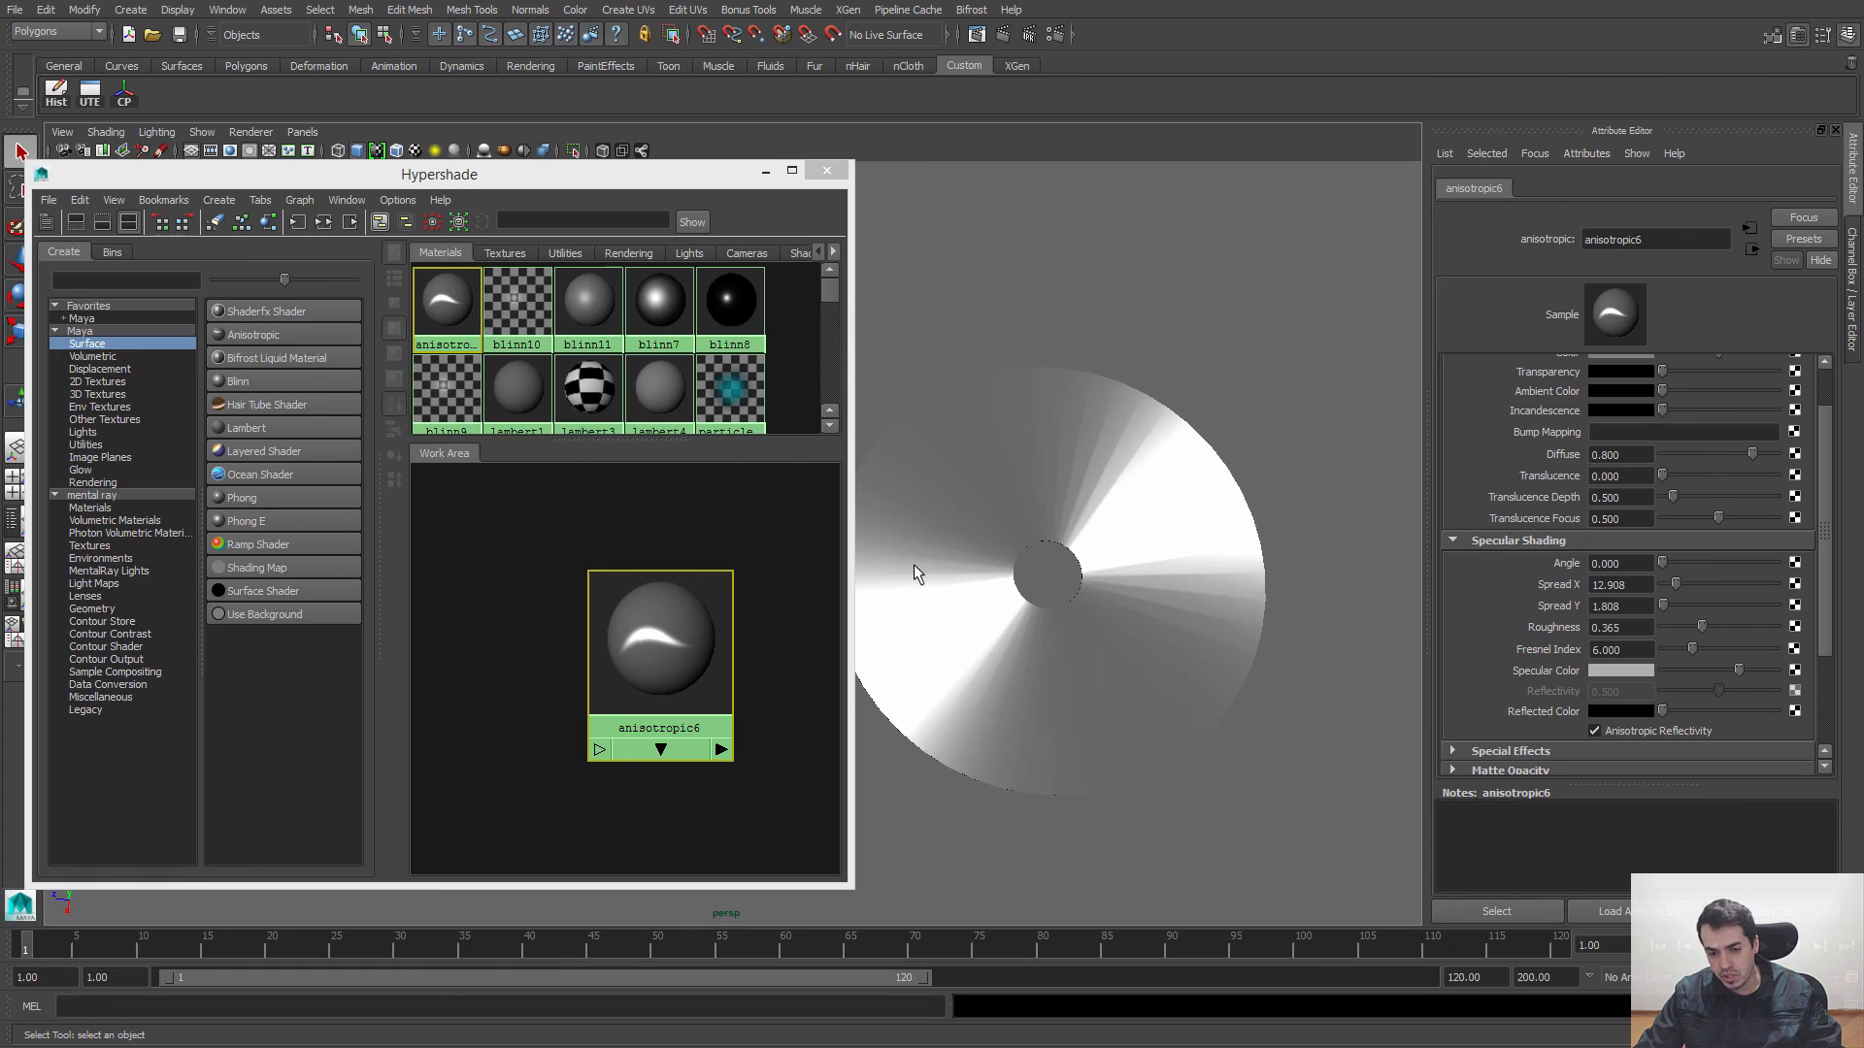
Step: Open the UV Texture Editor for the disc pPipe1 and select all of its UVs
left_click(1101, 476)
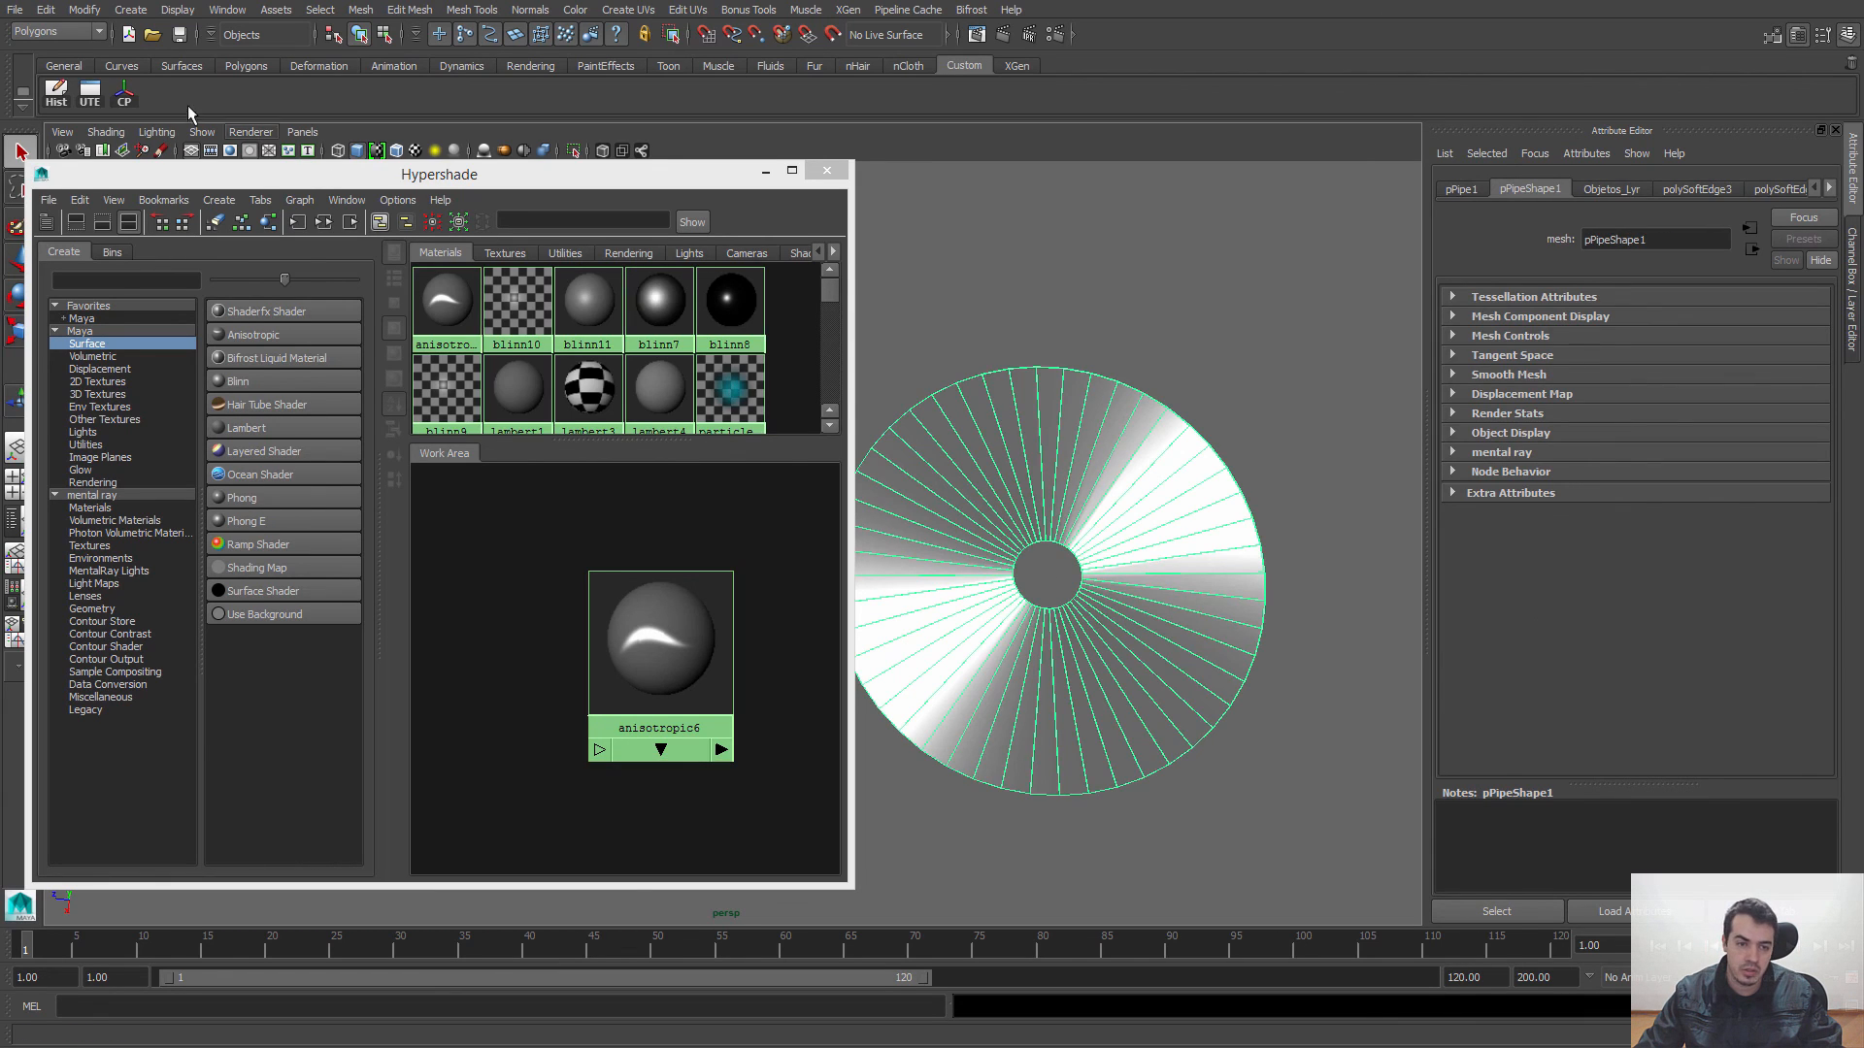
left_click(90, 97)
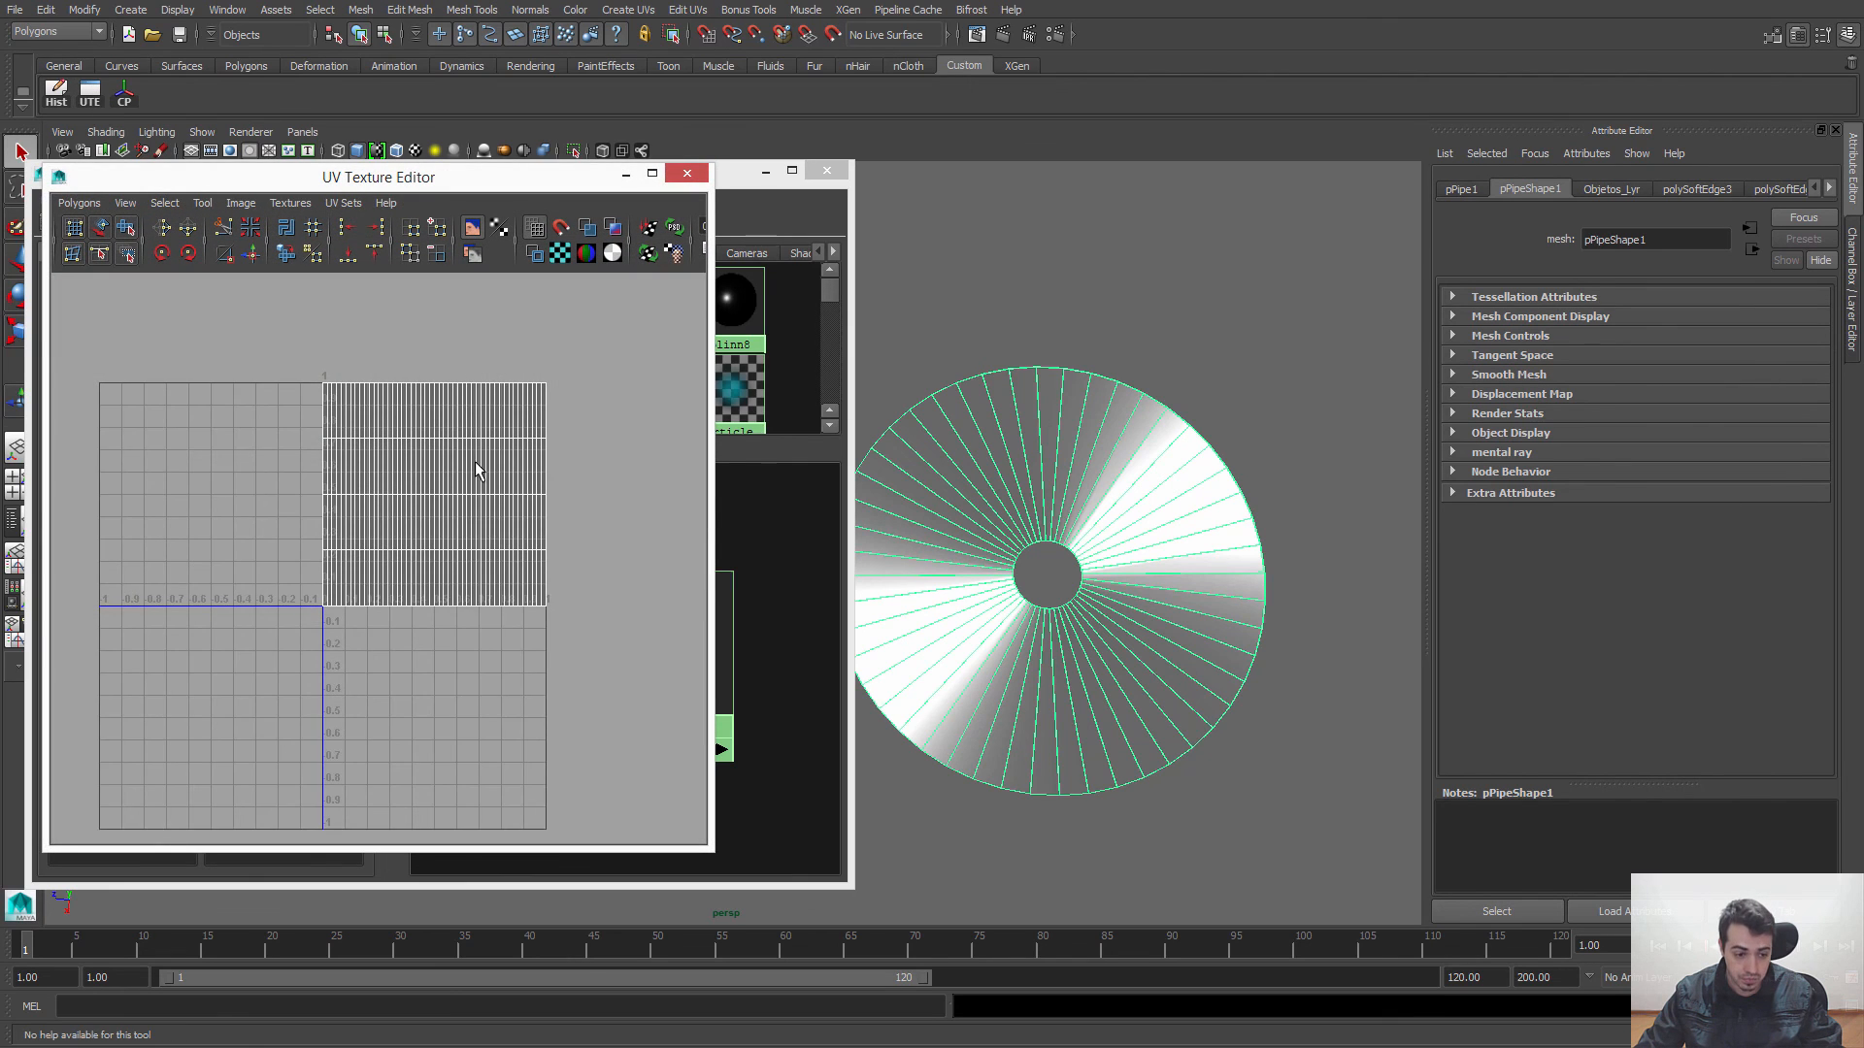
middle_click_drag(476, 463, 456, 491, "alt")
right_click_drag(456, 491, 495, 490, "alt")
right_click_drag(374, 436, 449, 428)
left_click_drag(632, 743, 633, 745)
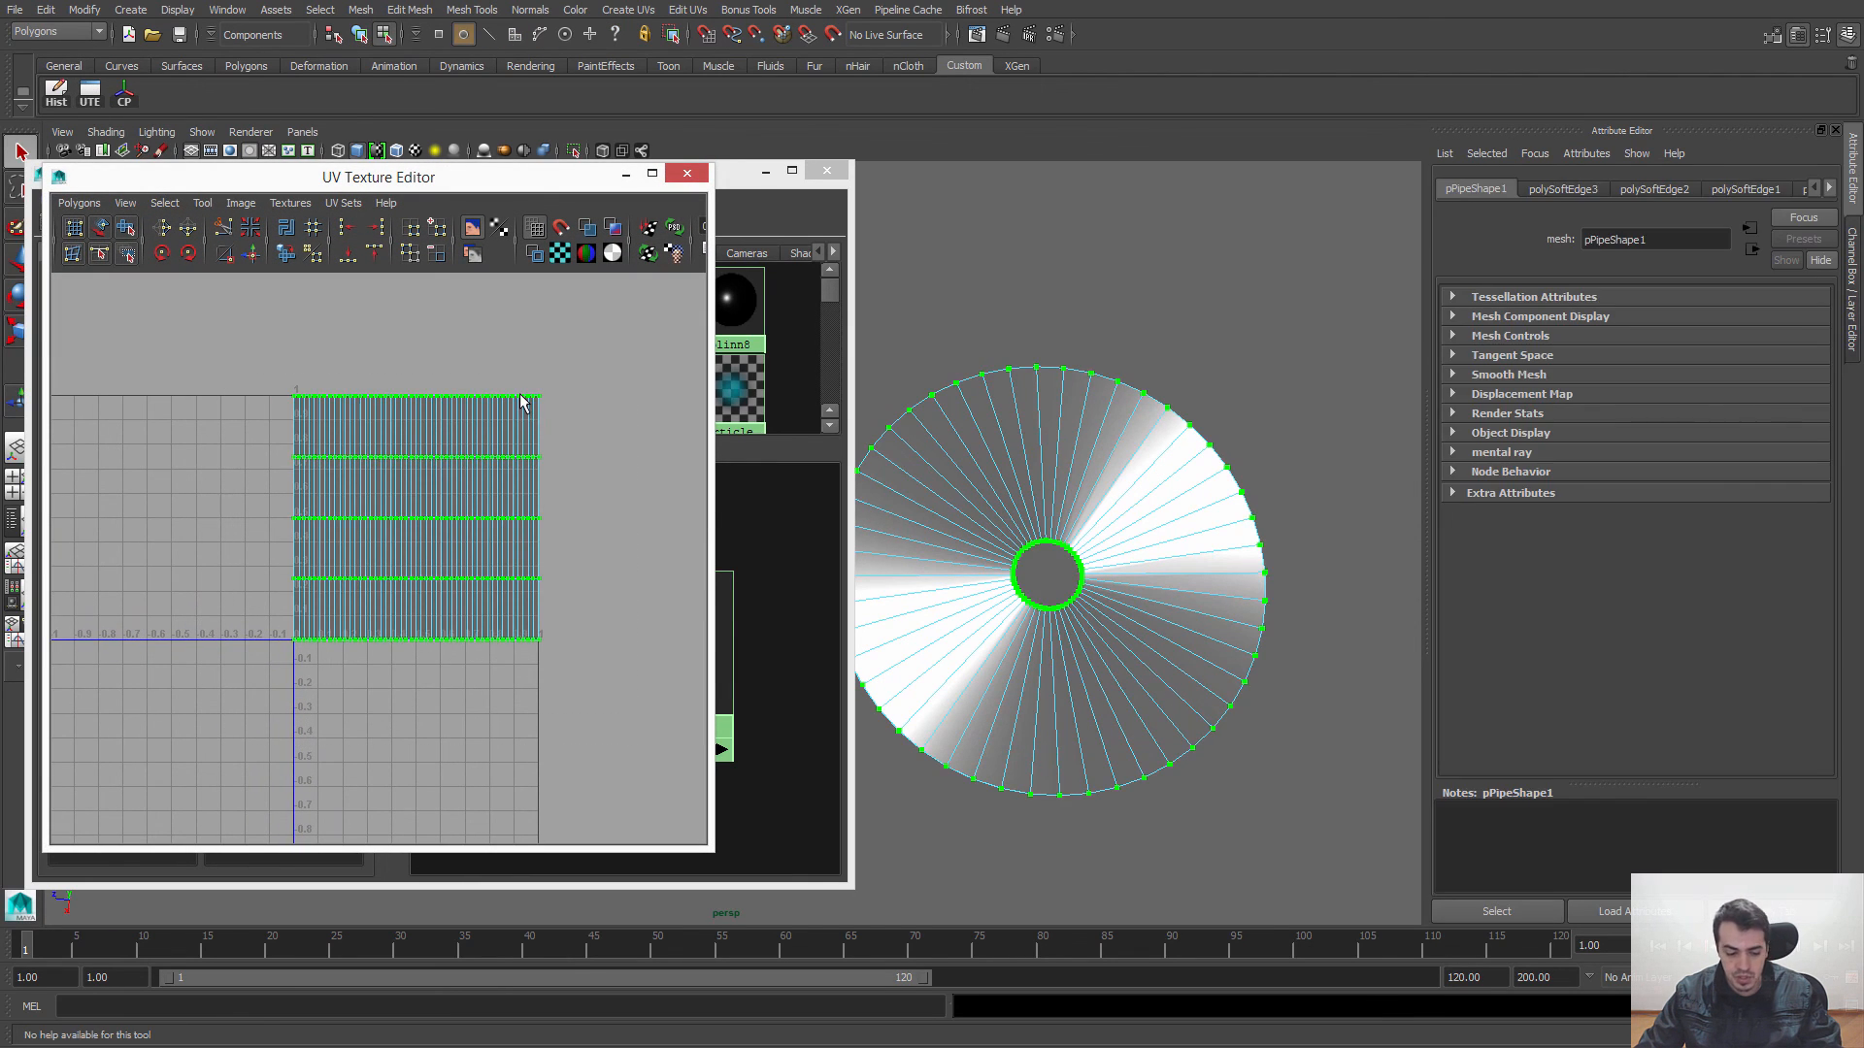
Step: Try rotating all of the disc's UVs roughly a quarter turn to redirect the highlight, and undo the rotation
key("e")
mouse_move(481, 437)
left_mouse_down()
mouse_move(500, 505)
mouse_move(482, 574)
mouse_move(876, 504)
left_mouse_up()
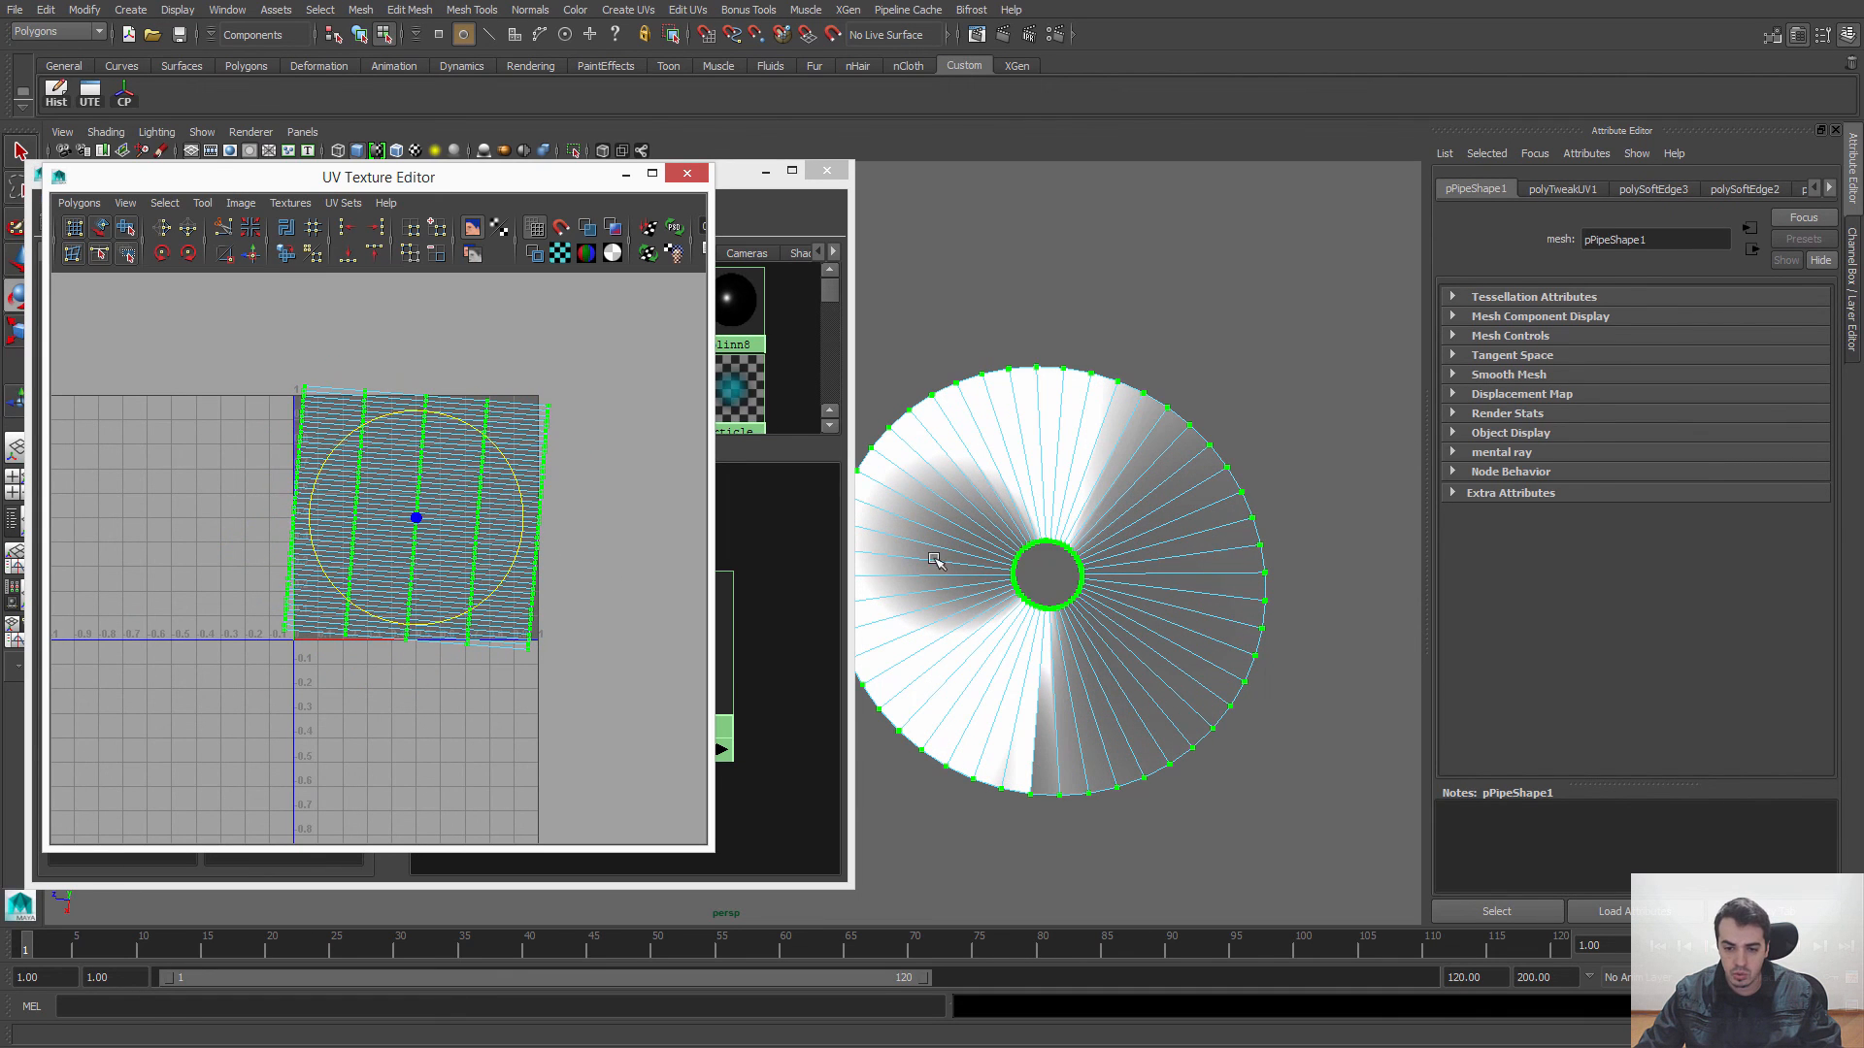
key("ctrl+z")
key("q")
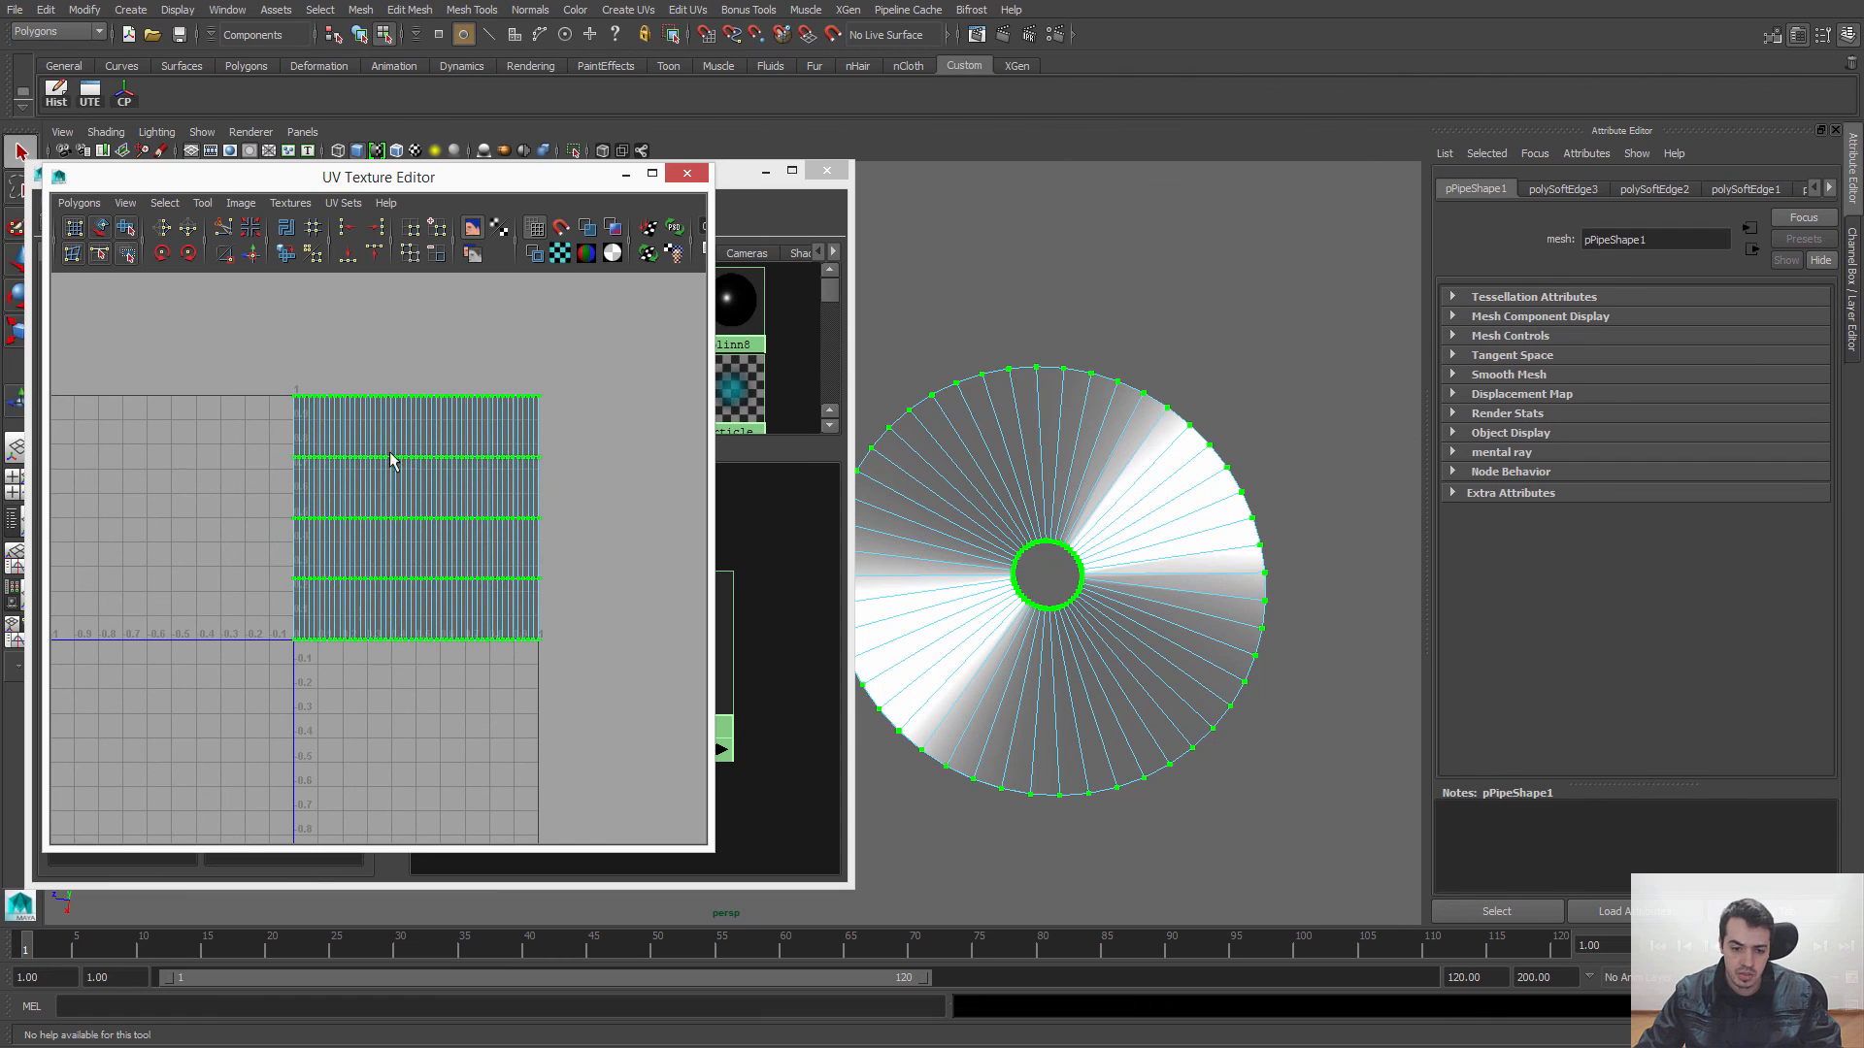
Step: Try moving a central block of the disc's UVs, undo the moves, and leave UV editing by closing the UV Texture Editor
left_click_drag(389, 453, 515, 603)
key("w")
left_click_drag(443, 520, 515, 591)
key("ctrl+z")
mouse_move(428, 520)
left_mouse_down()
mouse_move(366, 521)
mouse_move(403, 473)
left_mouse_up()
key("ctrl+z")
key("ctrl+z")
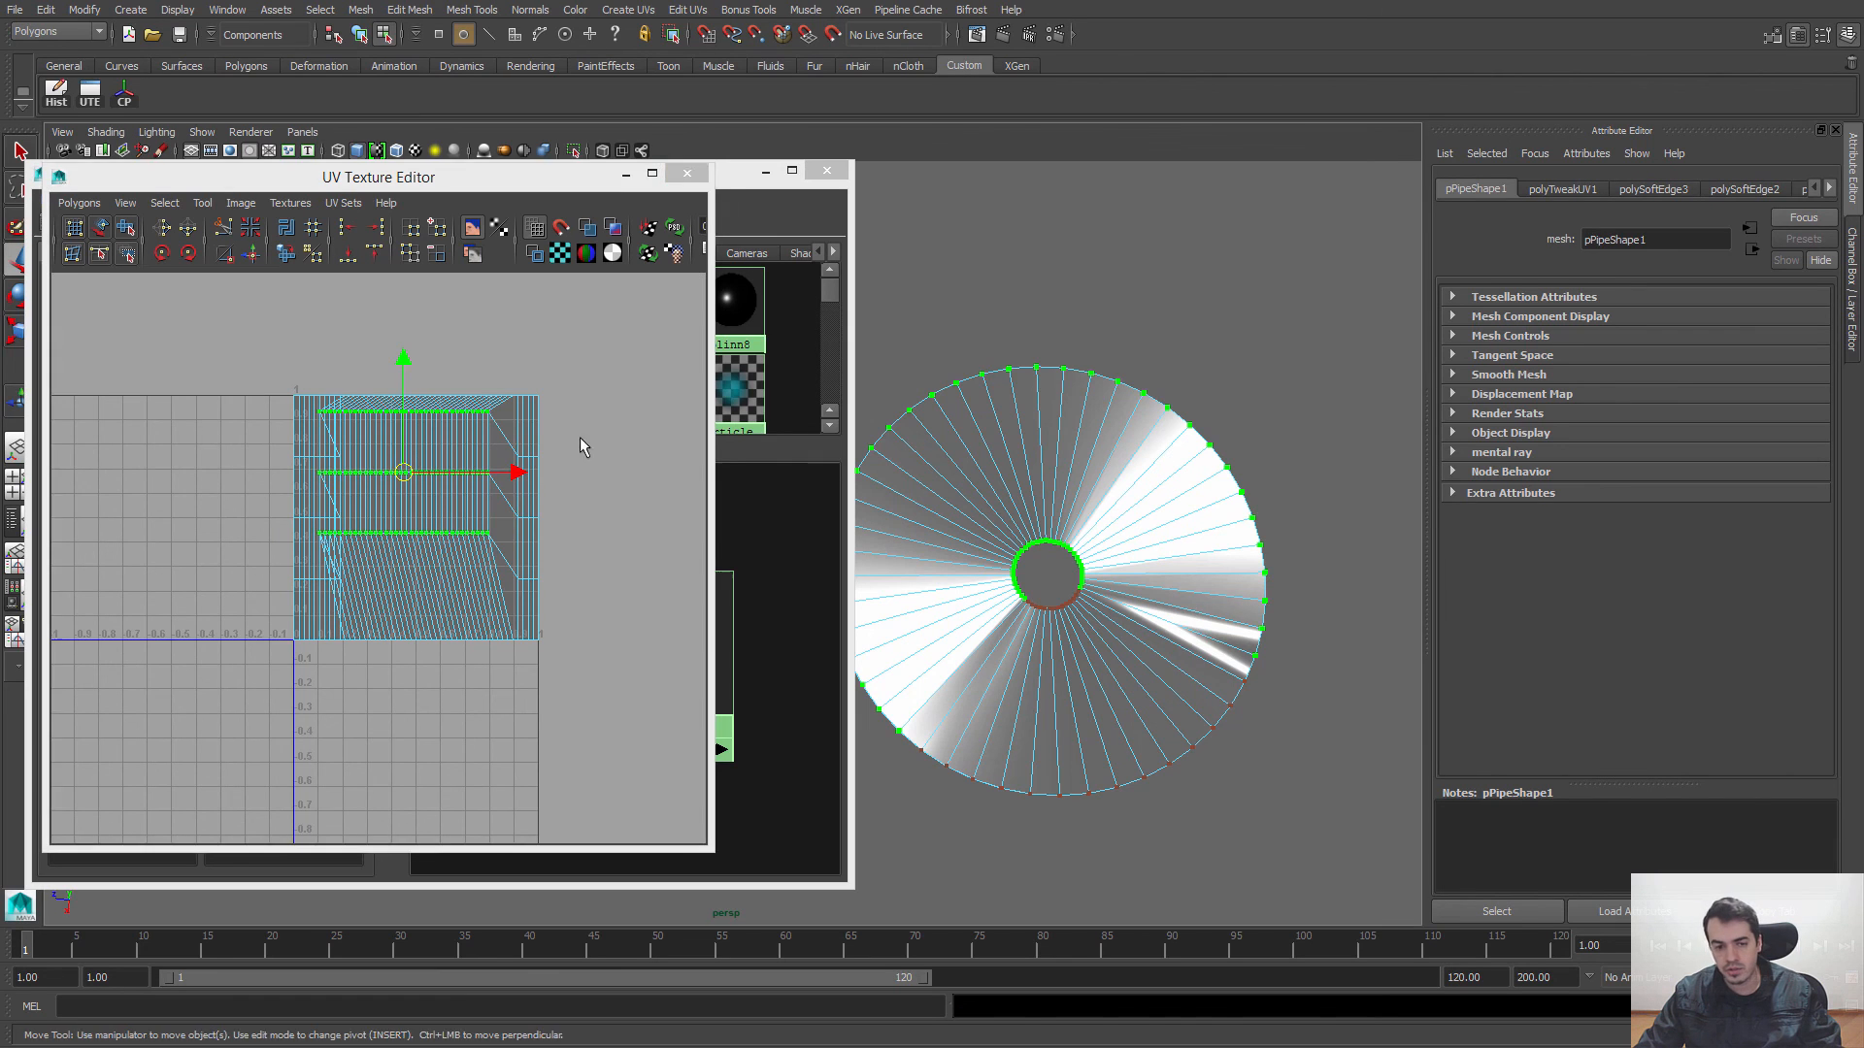
left_click(689, 174)
key("F8")
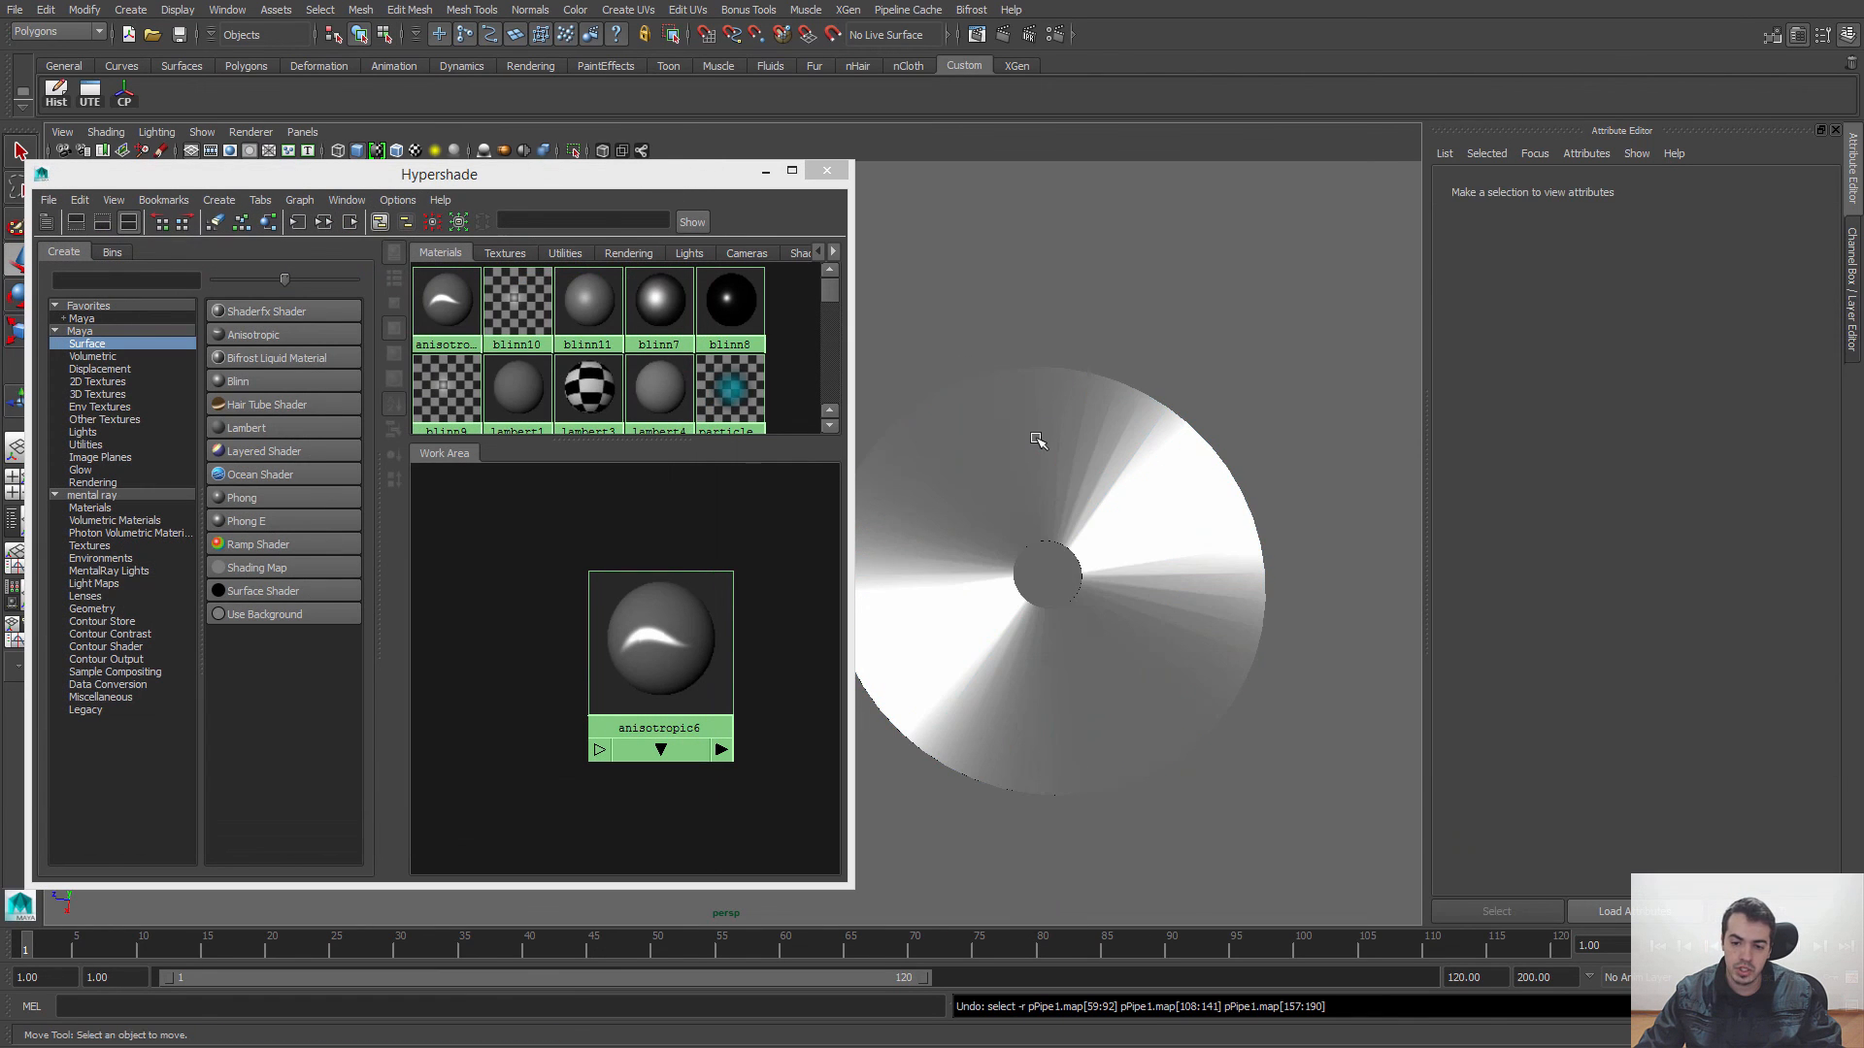
Step: Return to the Select tool and examine the disc's anisotropic highlight again while orbiting around it
left_click(1036, 433)
left_click(1173, 378)
key("q")
left_click(1177, 505)
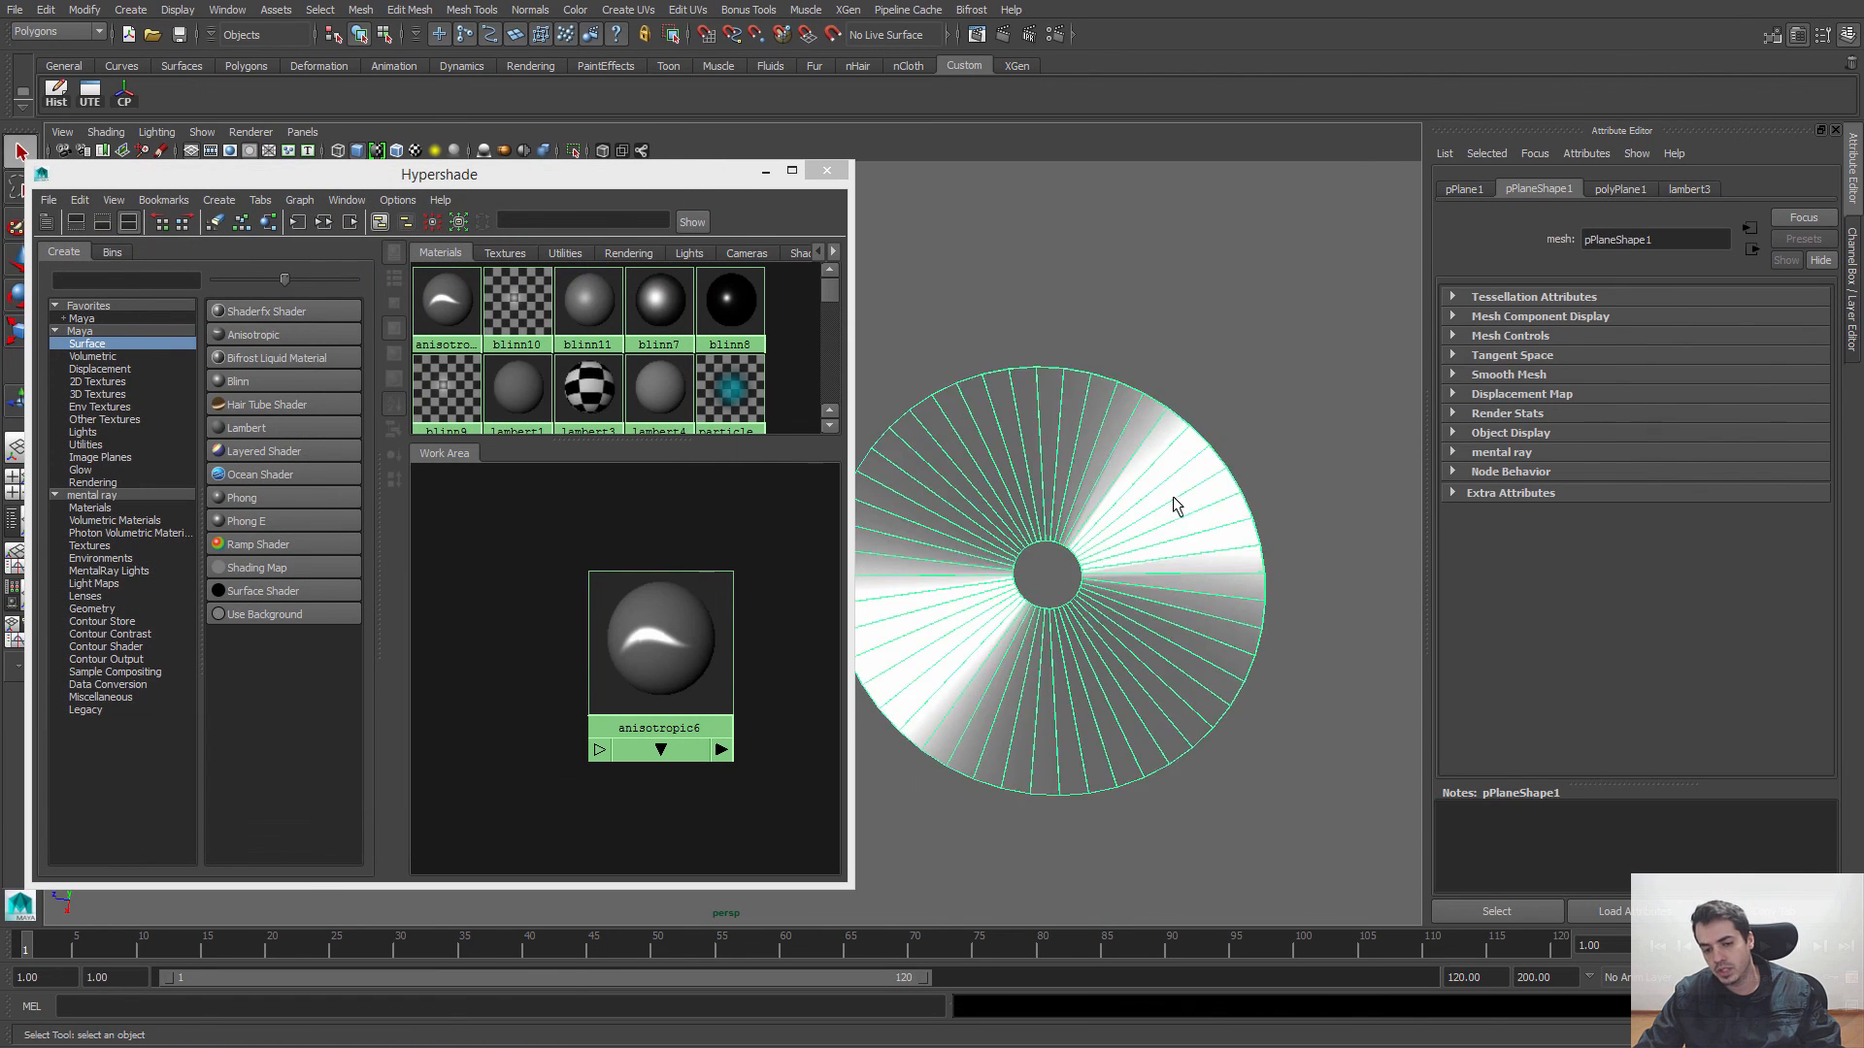
left_click_drag(1178, 505, 1195, 478, "alt")
right_click_drag(1194, 478, 1069, 491, "alt")
middle_click_drag(1069, 491, 1234, 525, "alt")
left_click_drag(1234, 527, 1225, 561, "alt")
Step: Display the attributes of the anisotropic6 material and view the disc's highlight from further angles
left_click_drag(640, 641, 532, 588)
left_click(672, 656)
left_click(518, 574)
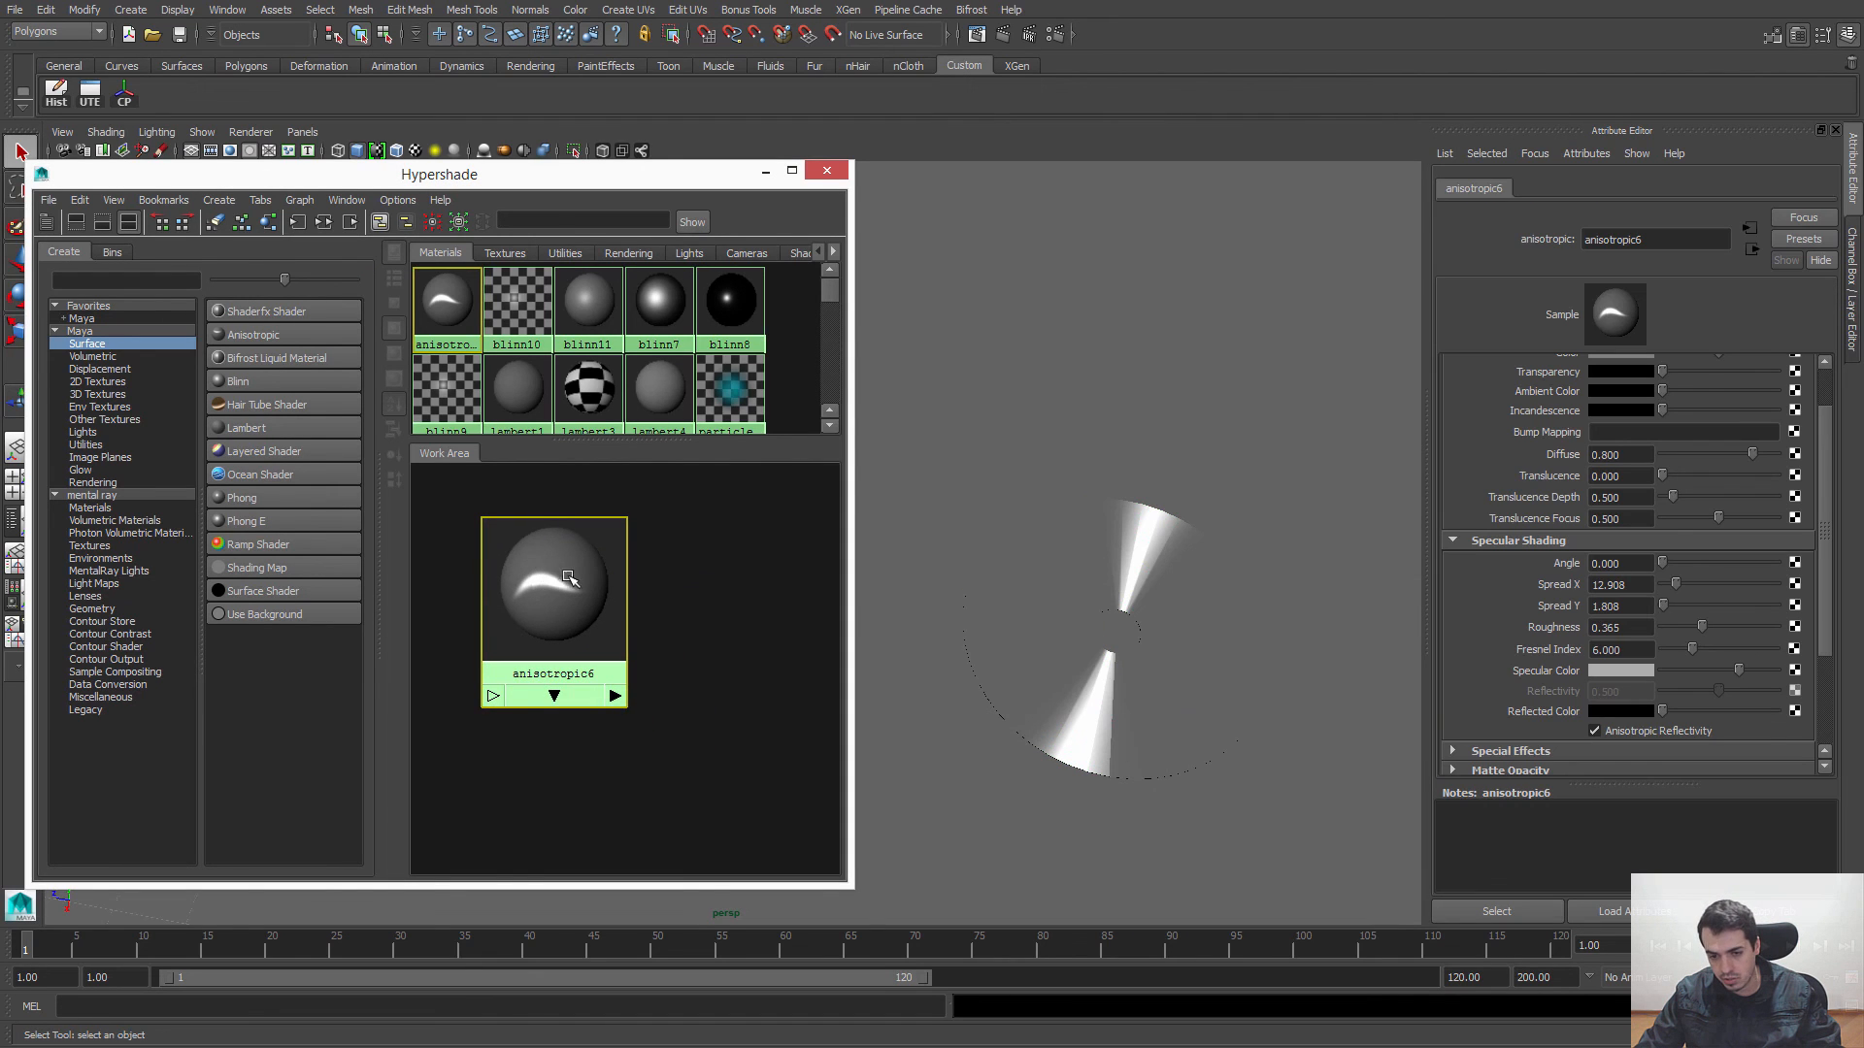
left_click_drag(1293, 538, 1194, 596, "alt")
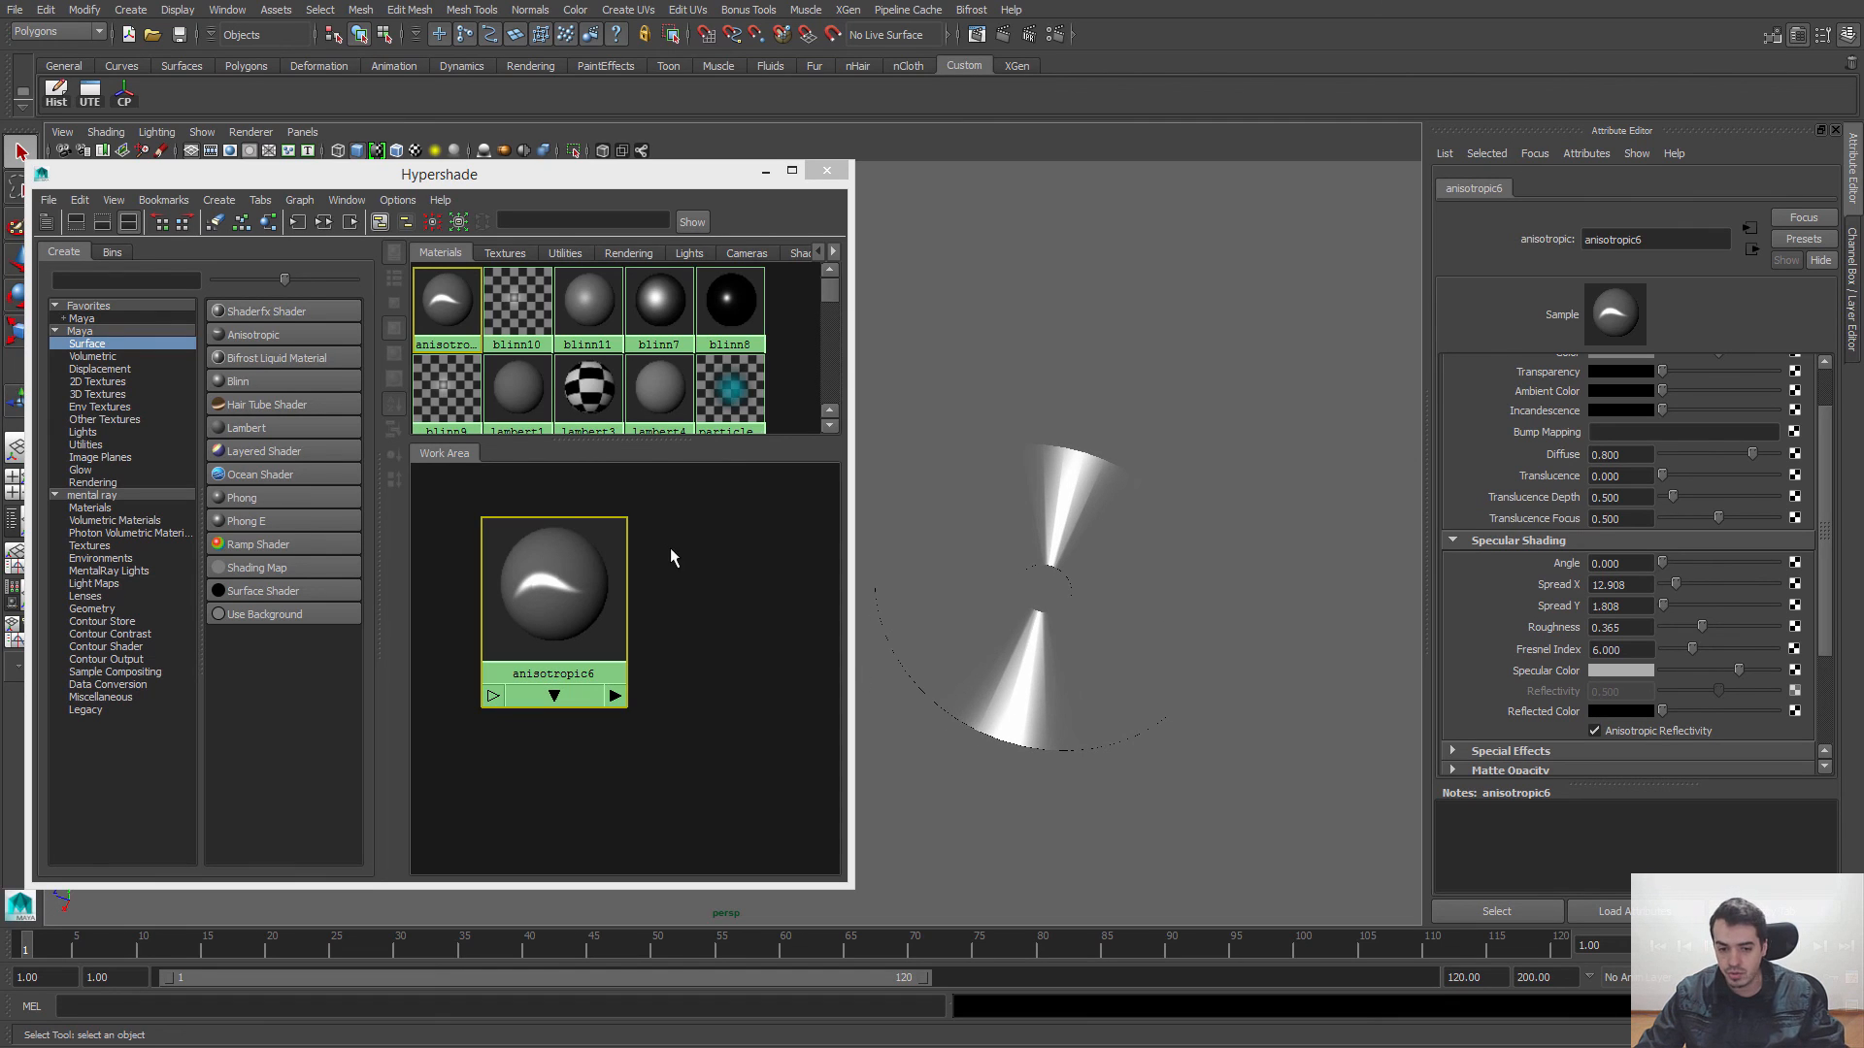
middle_click_drag(1090, 542, 1274, 536, "alt")
right_click_drag(1275, 535, 758, 439, "alt")
middle_click_drag(757, 438, 888, 449, "alt")
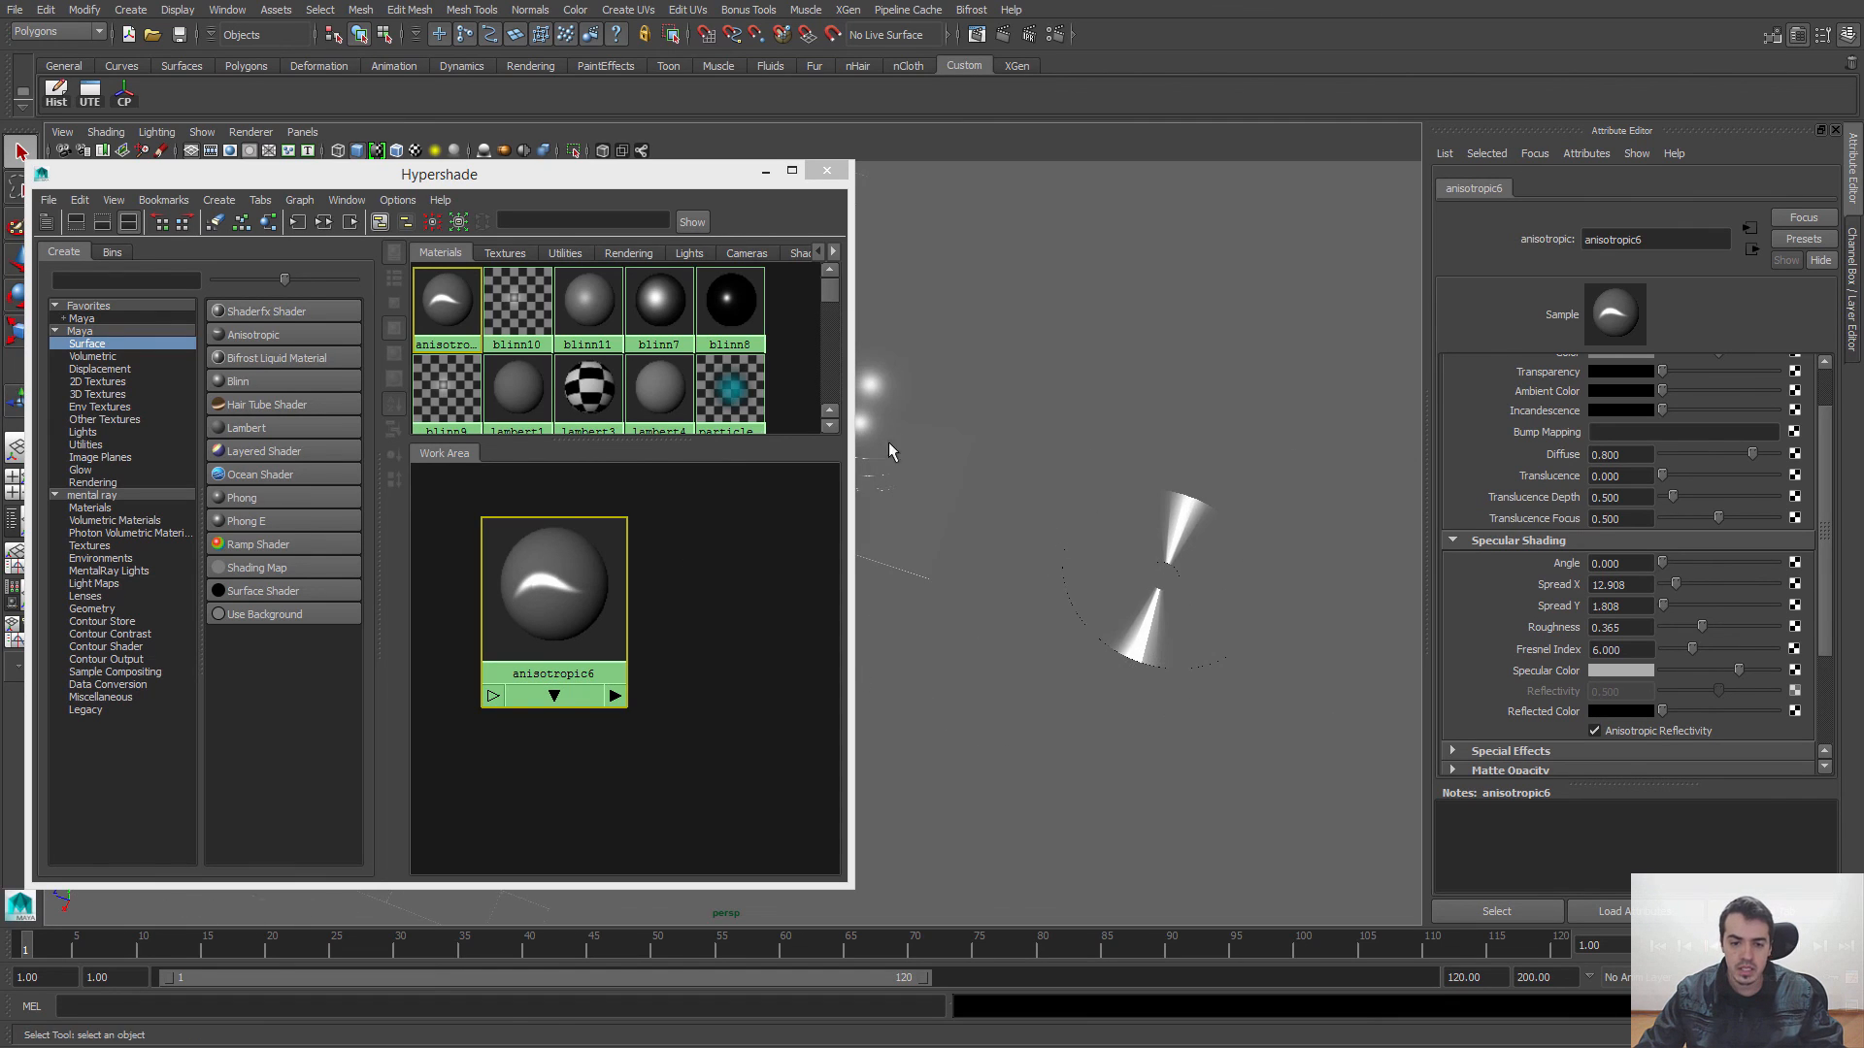
Step: Look over the material nodes in the Hypershade work area, then minimise the Hypershade
right_click_drag(735, 628, 518, 587, "alt")
middle_click_drag(517, 587, 639, 584, "alt")
right_click_drag(686, 681, 554, 654, "alt")
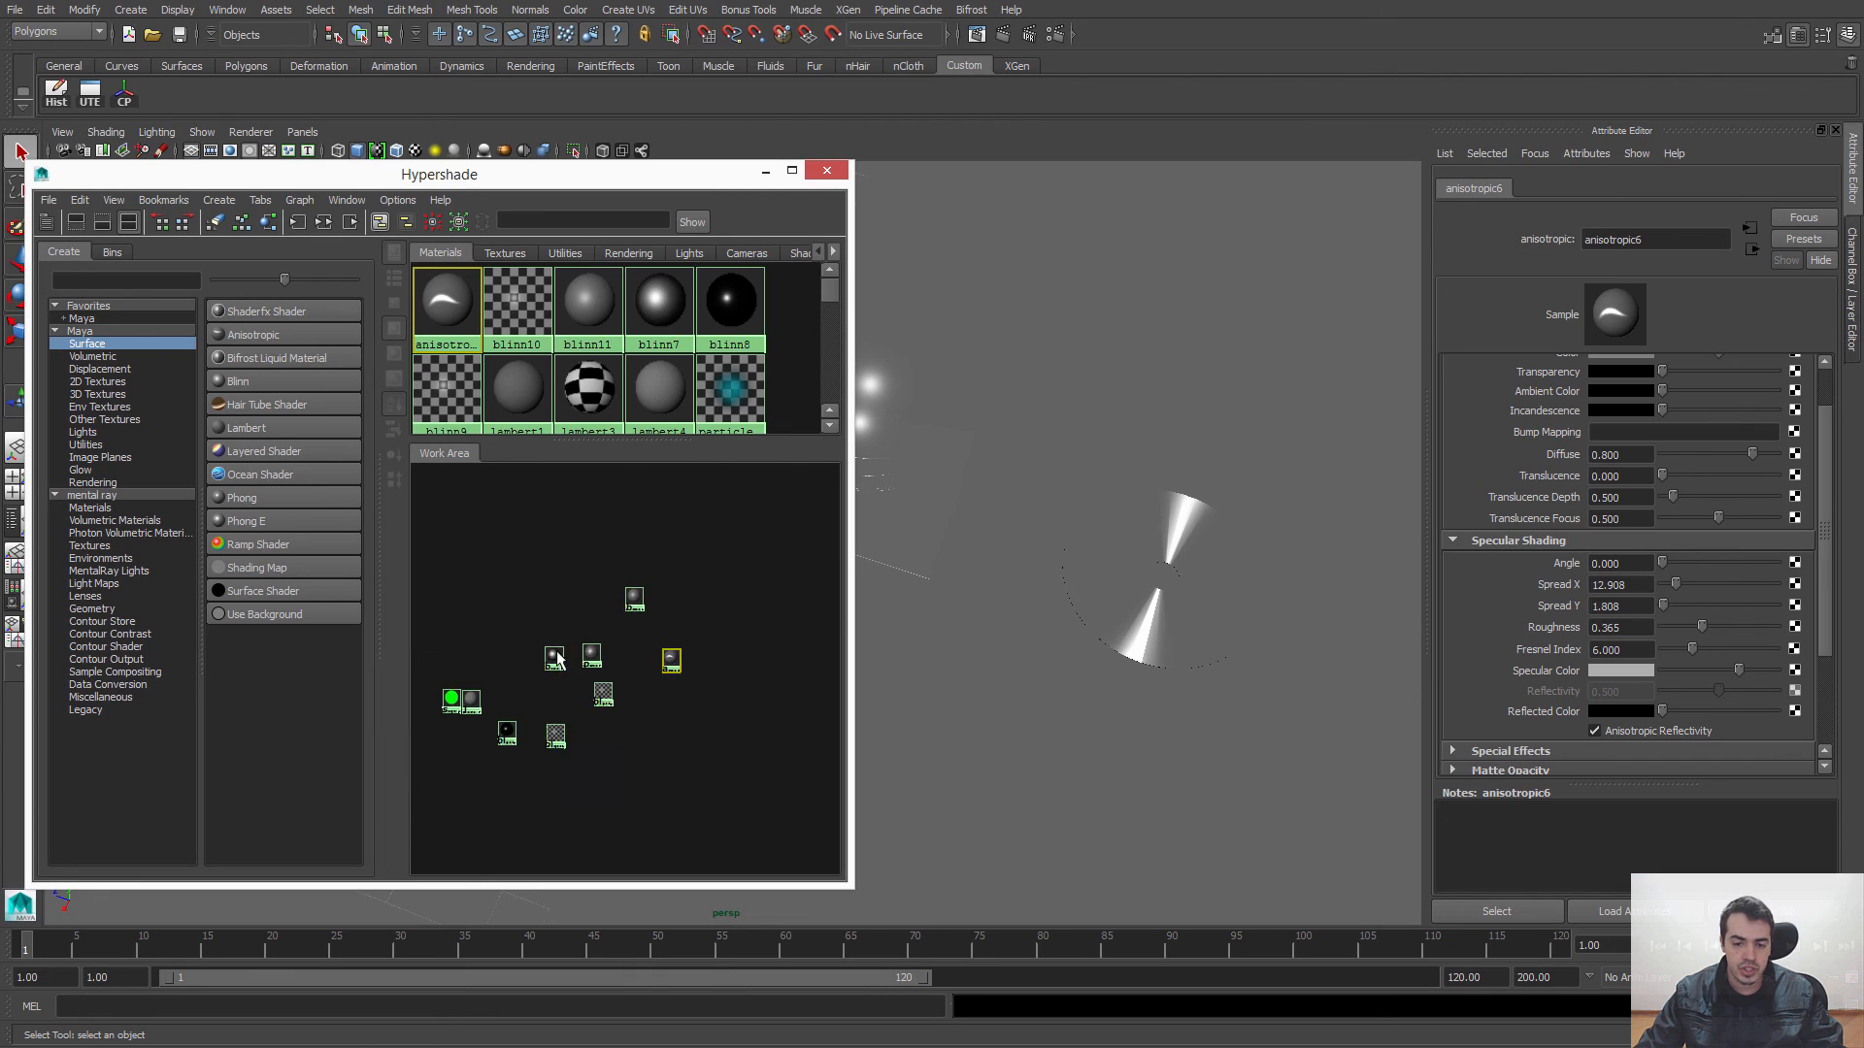
mouse_move(554, 653)
middle_mouse_down("alt")
mouse_move(631, 637)
mouse_move(582, 646)
middle_mouse_up("alt")
right_click_drag(583, 647, 654, 679, "alt")
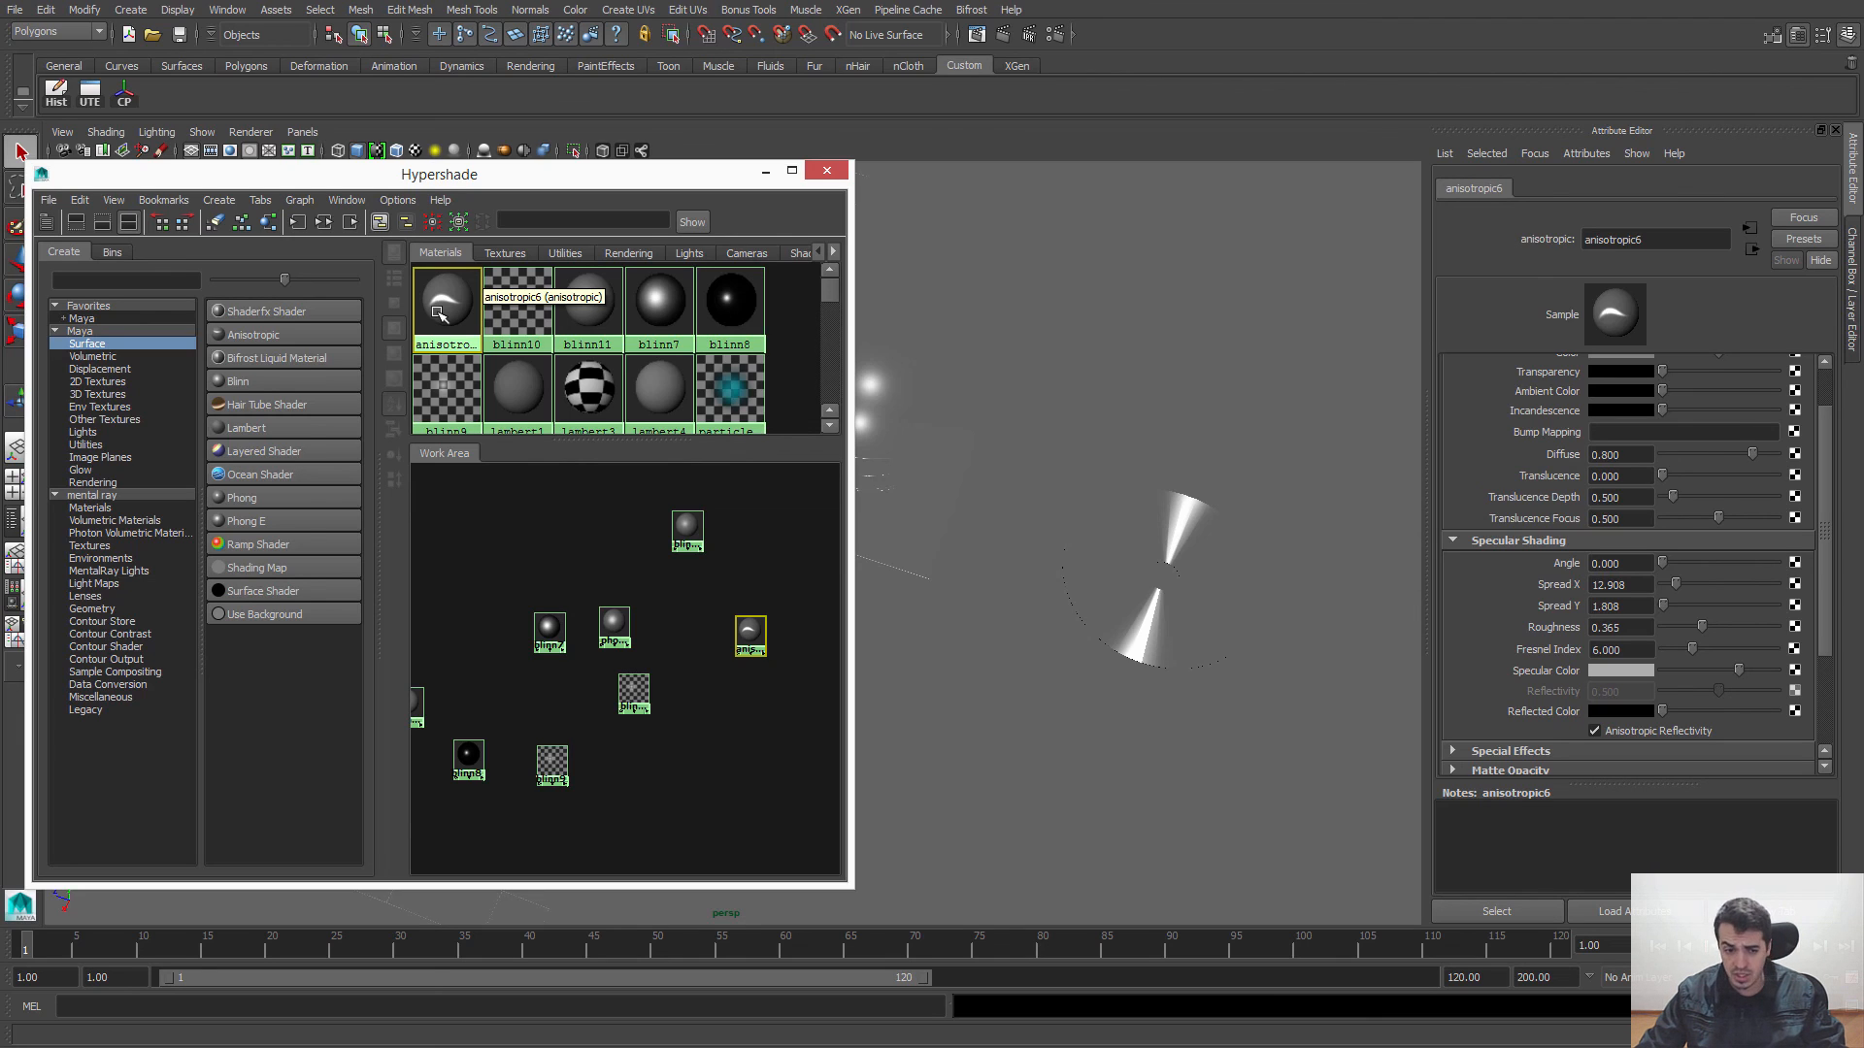
left_click(584, 511)
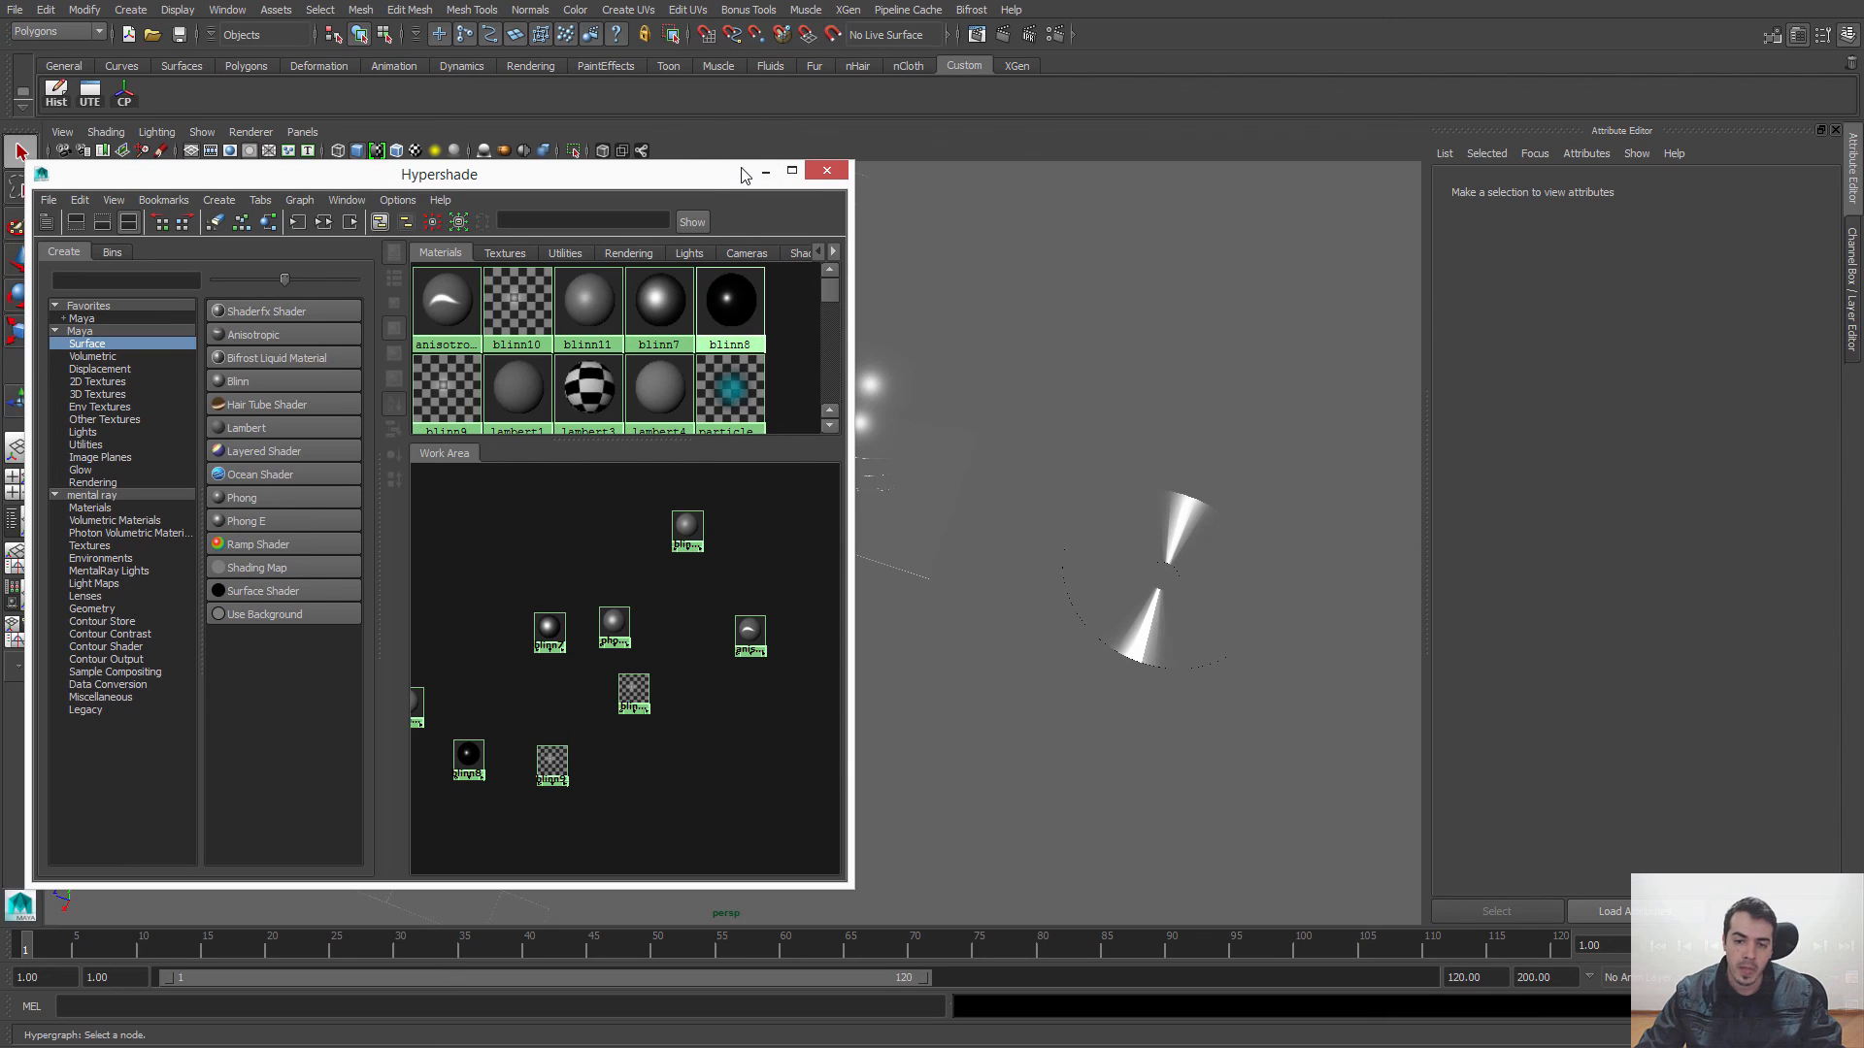
left_click_drag(733, 177, 762, 178)
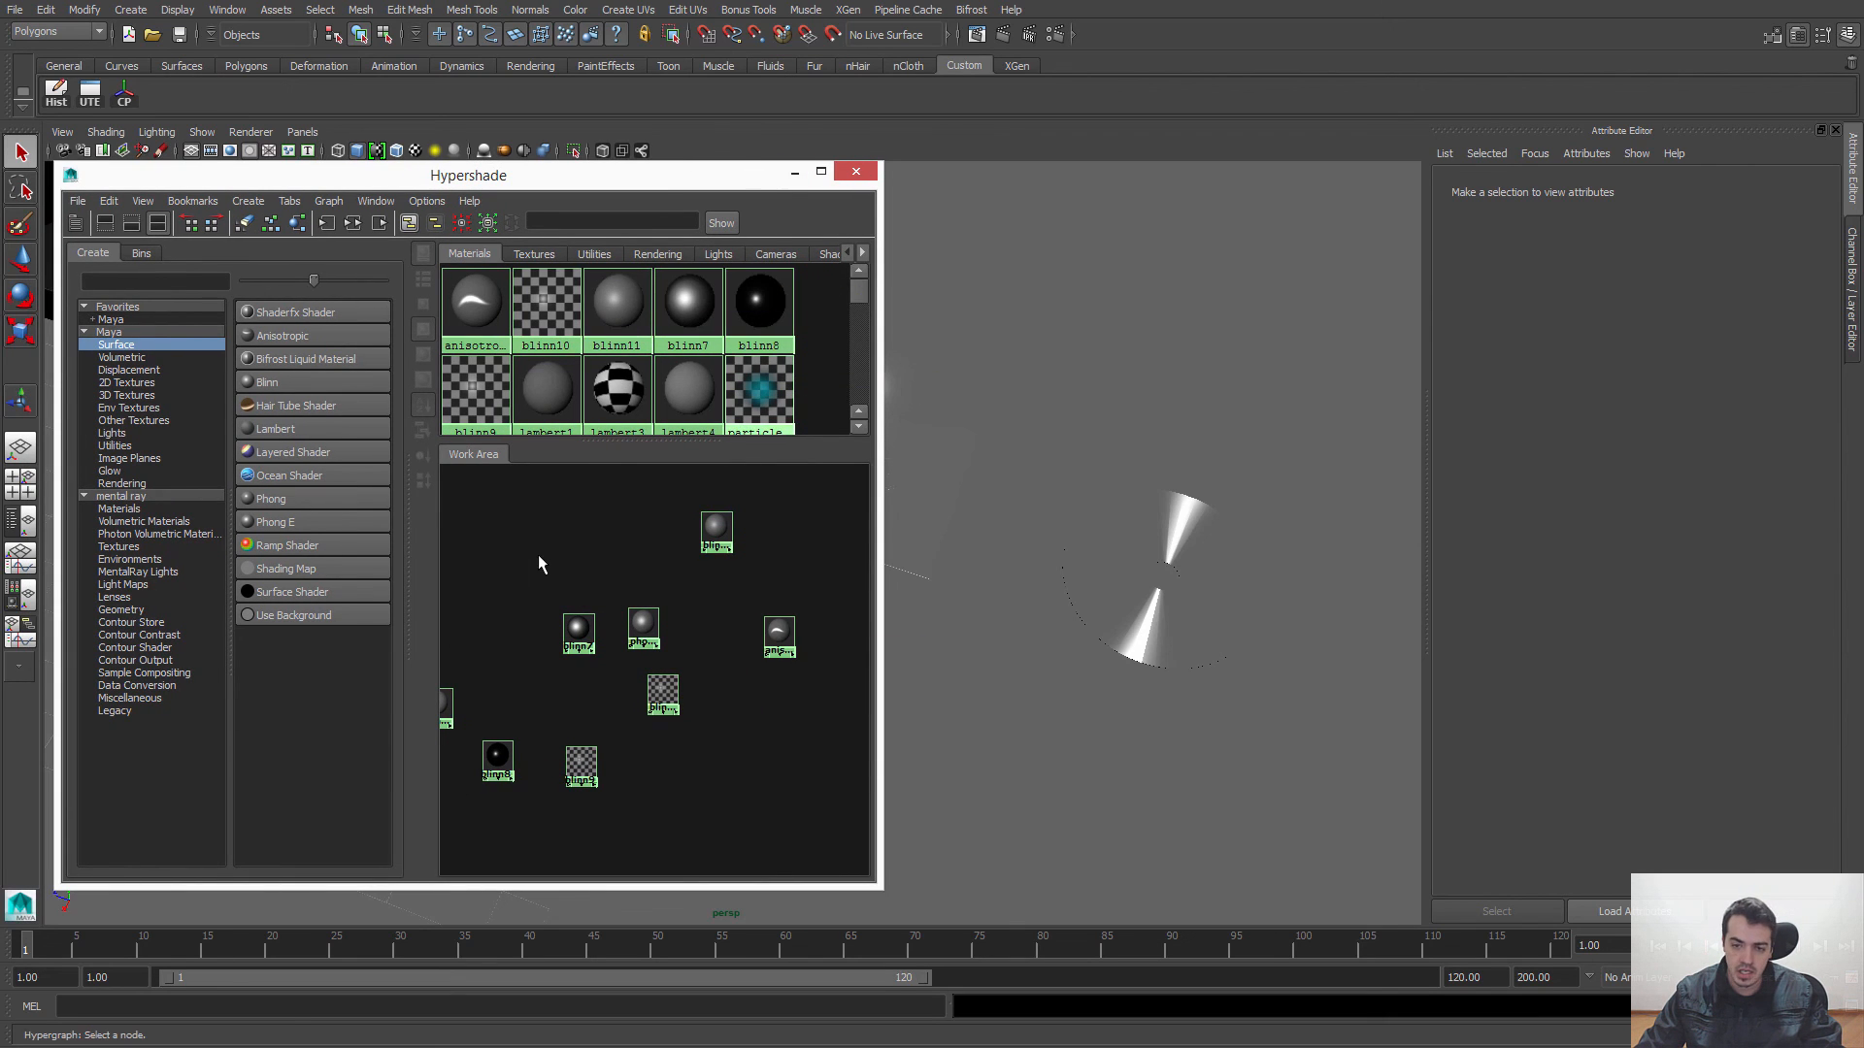
left_click(795, 173)
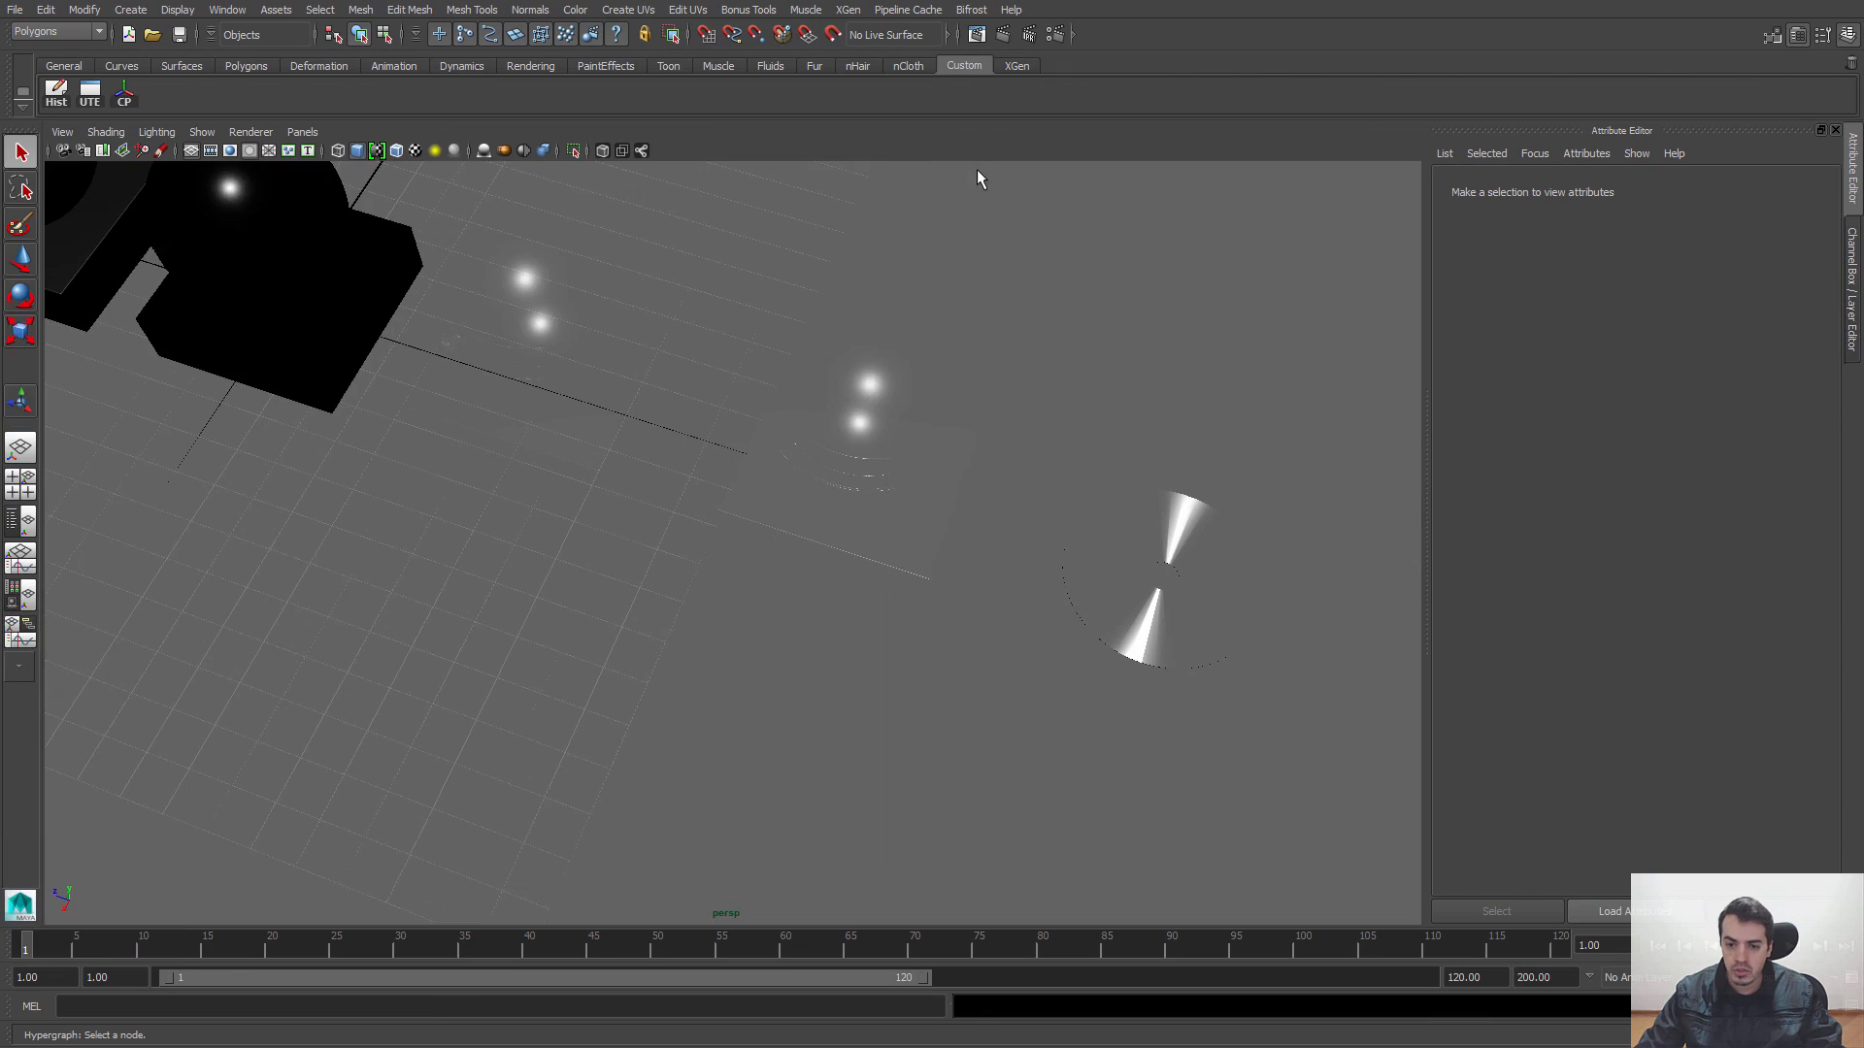
Step: Show the Transparencia_Colorida display layer and hide the Objetos_Lyr layer
middle_click_drag(189, 340, 471, 417, "alt")
scroll(471, 418, "down", 7)
left_click_drag(562, 383, 1010, 404, "alt")
left_click(1851, 287)
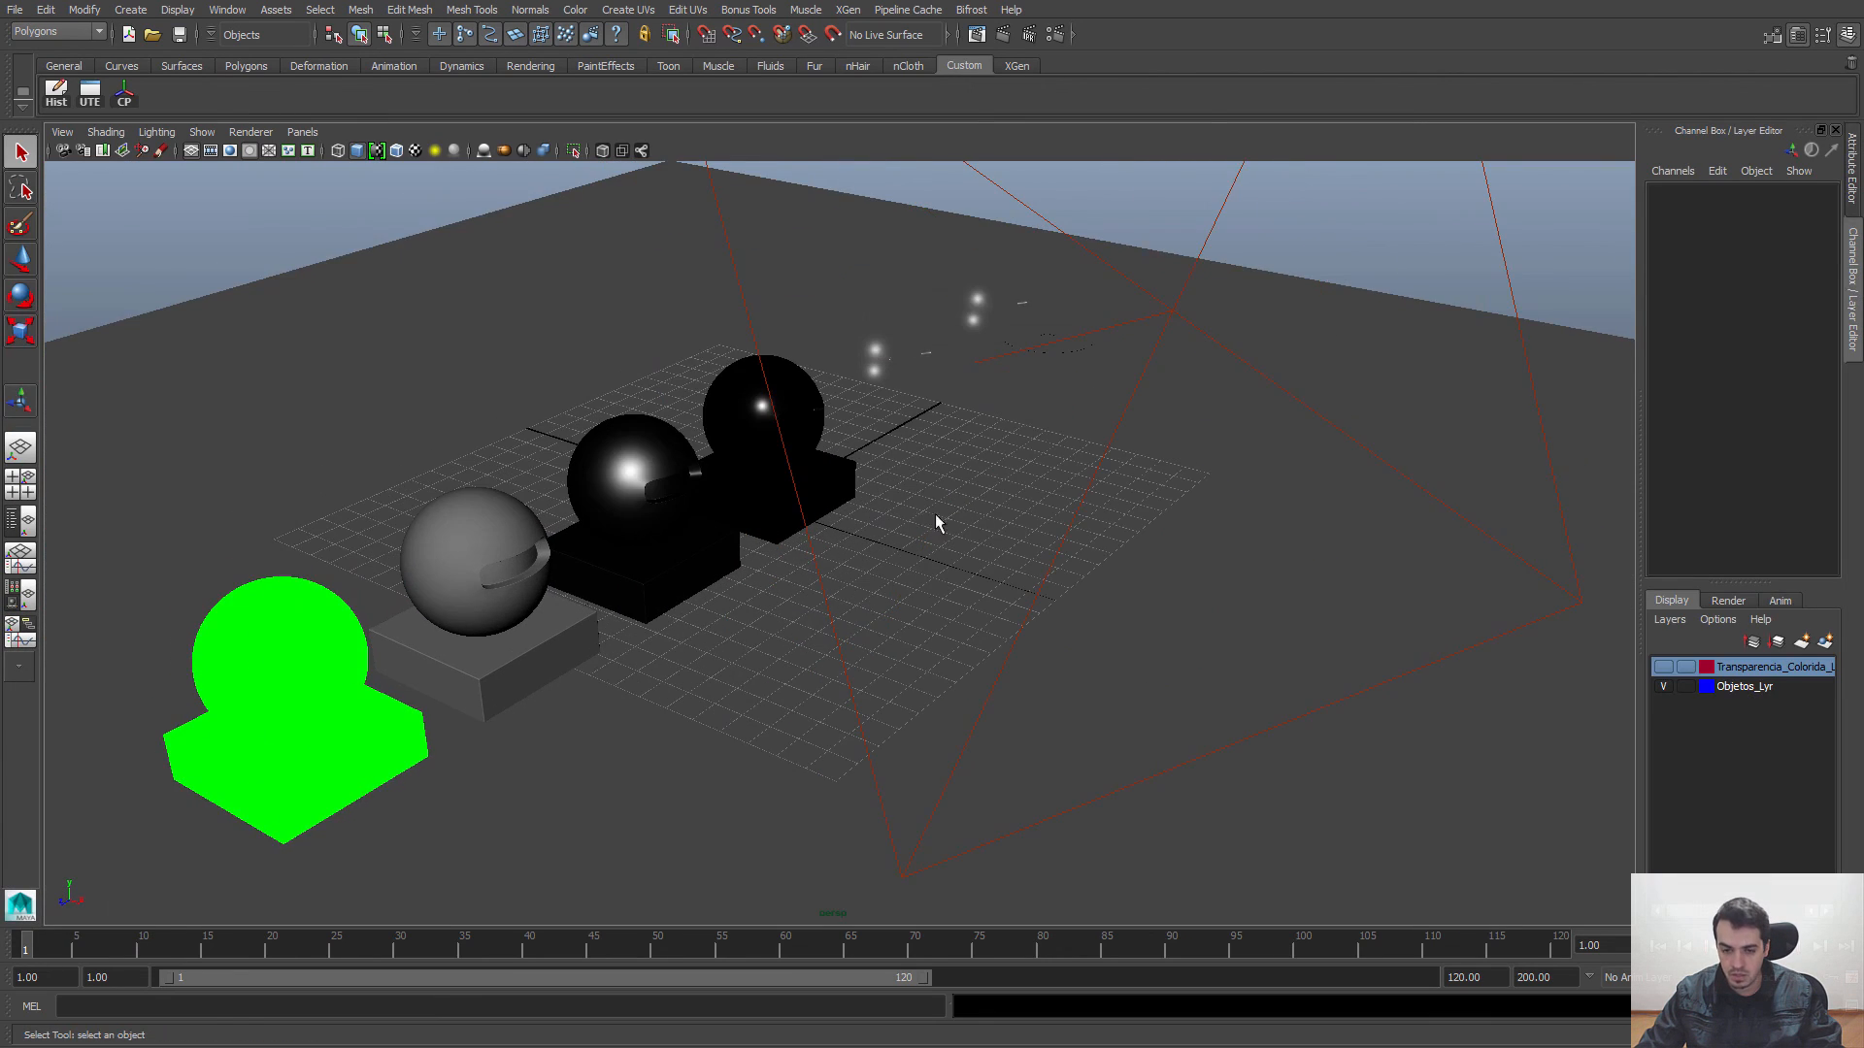
middle_click_drag(935, 515, 999, 515, "alt")
scroll(999, 514, "down", 2)
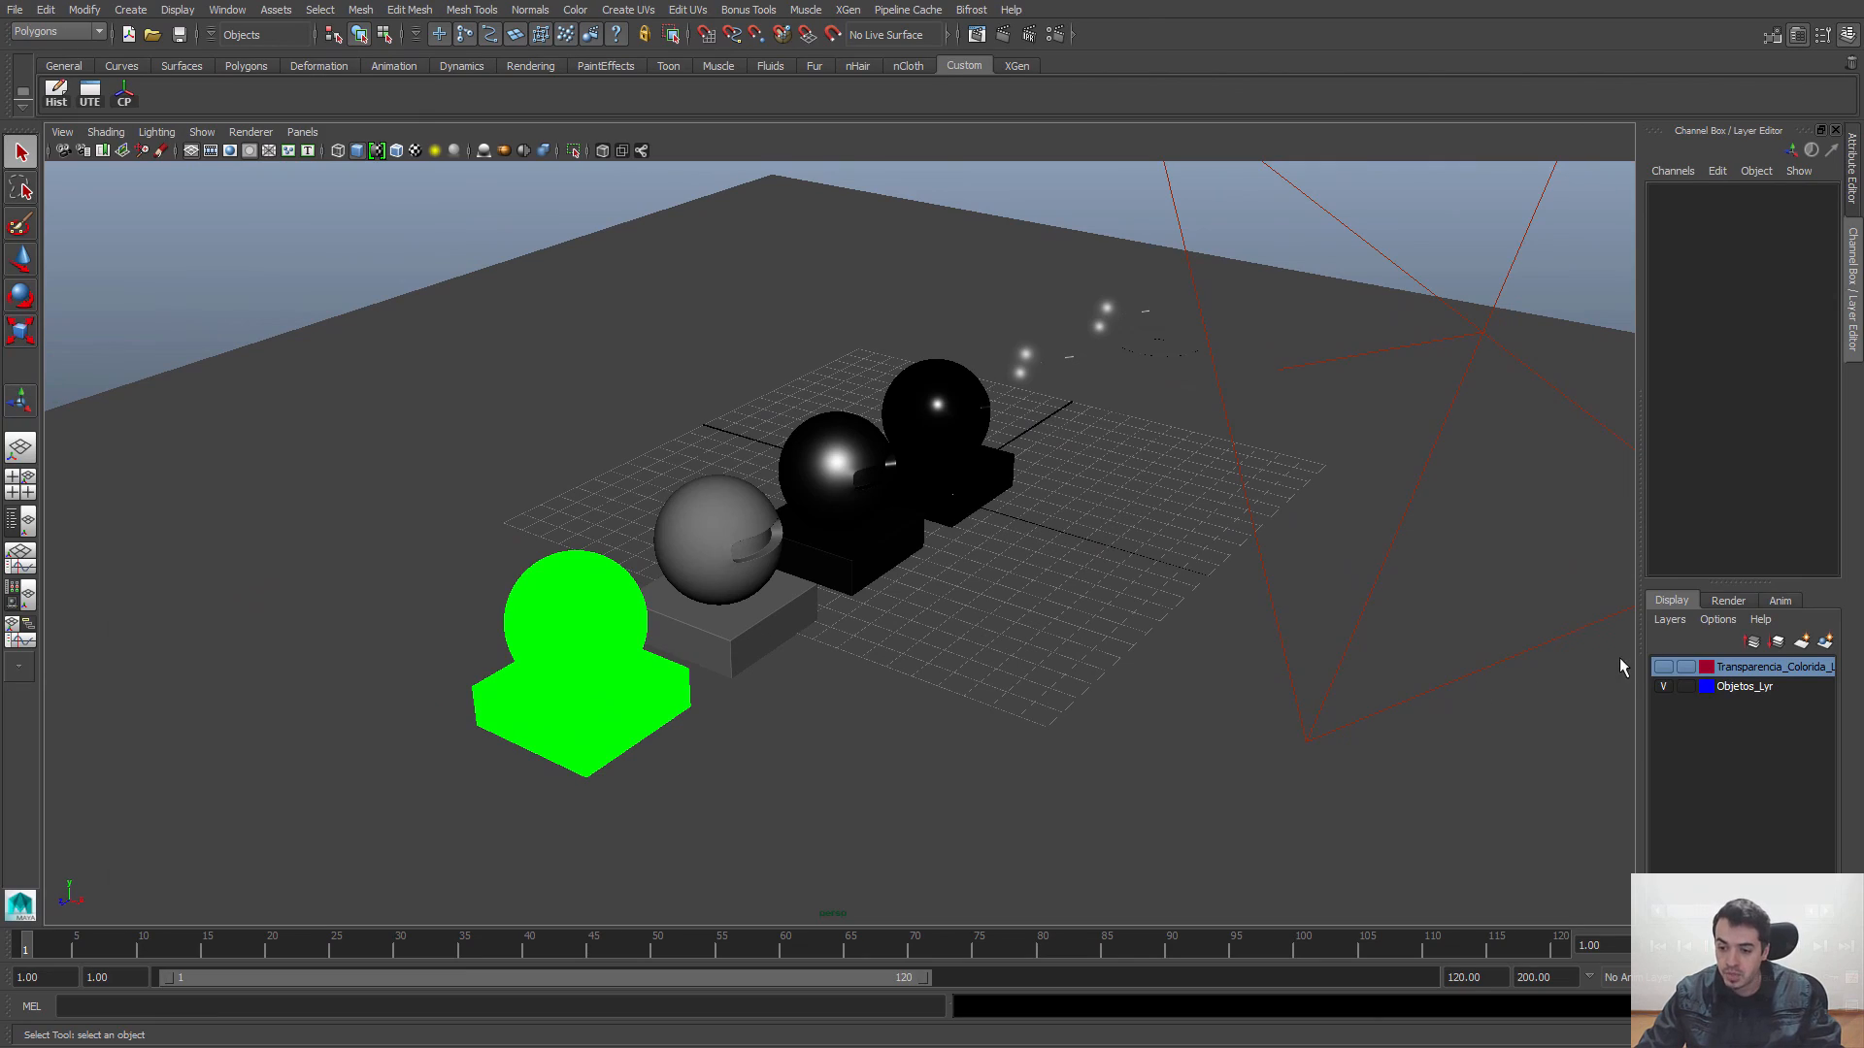
left_click(1664, 686)
scroll(1070, 529, "up", 8)
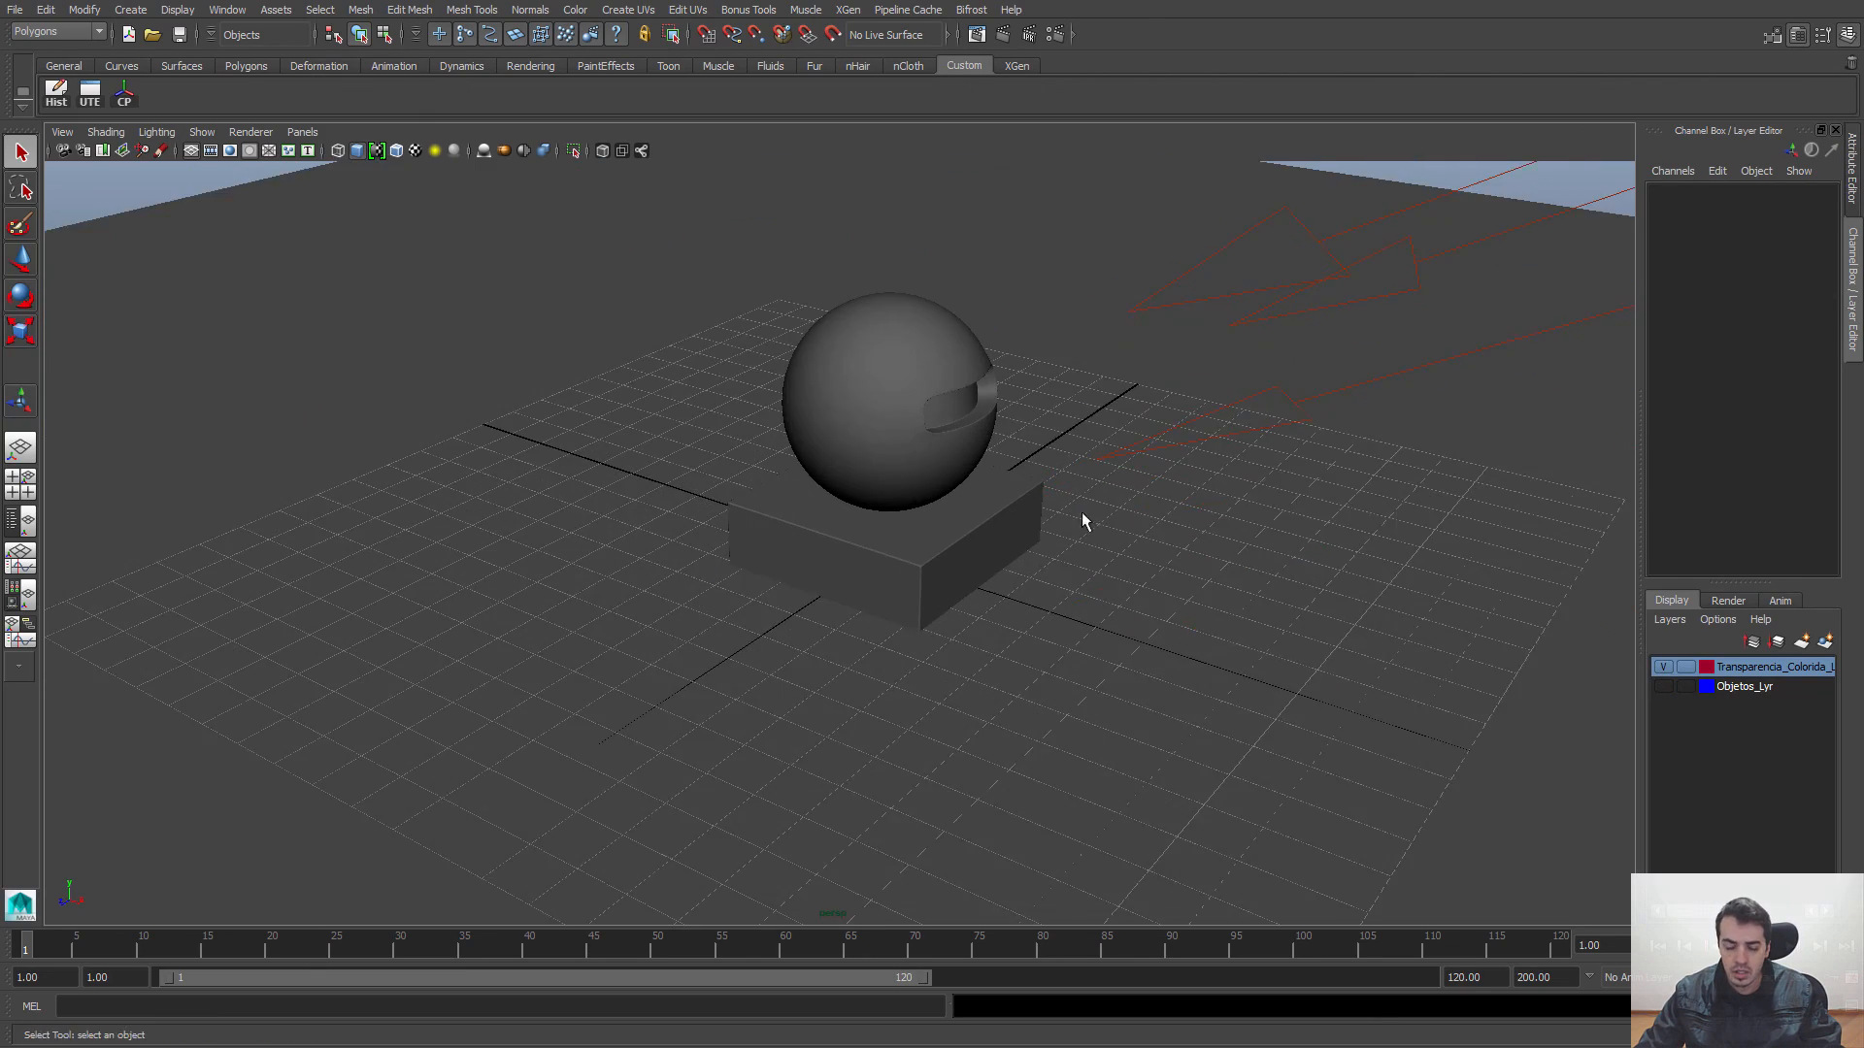
Step: Select the sphere and its base, return to the Hypershade, and create a new Blinn material
scroll(961, 456, "down", 6)
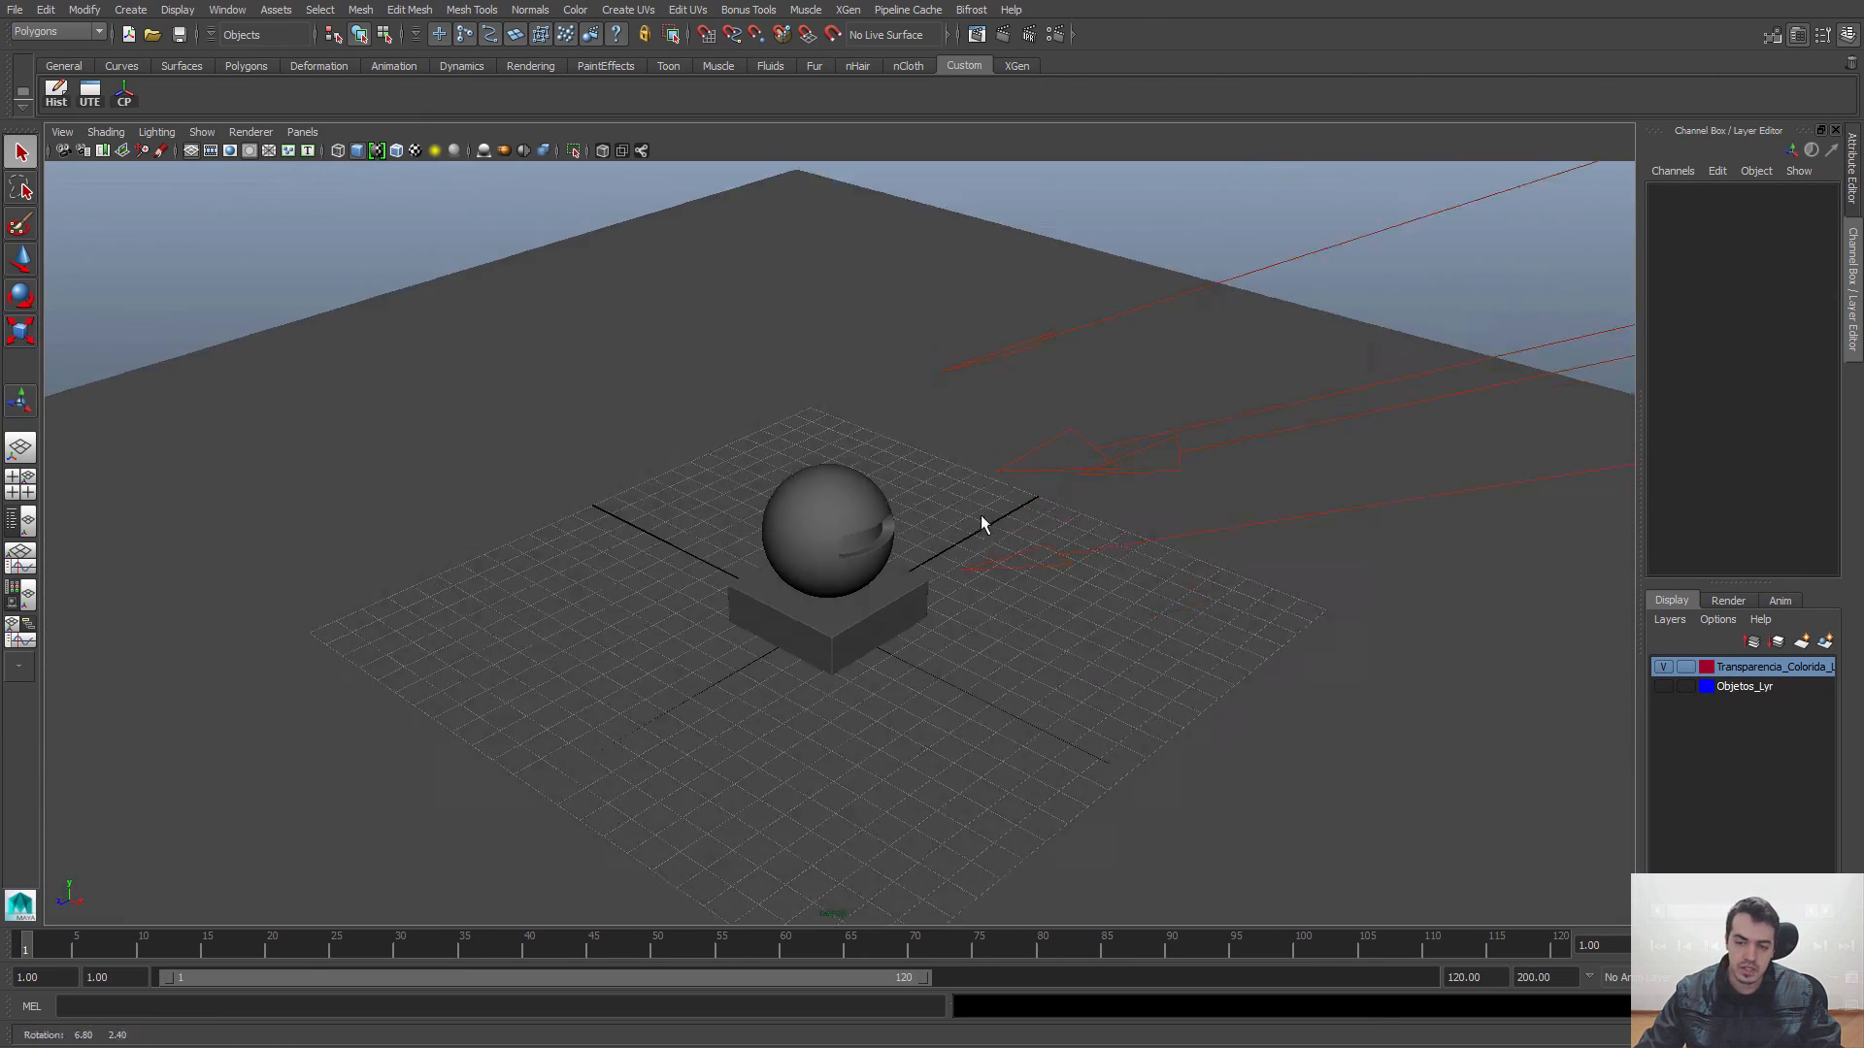
left_click(816, 532)
left_click(826, 643)
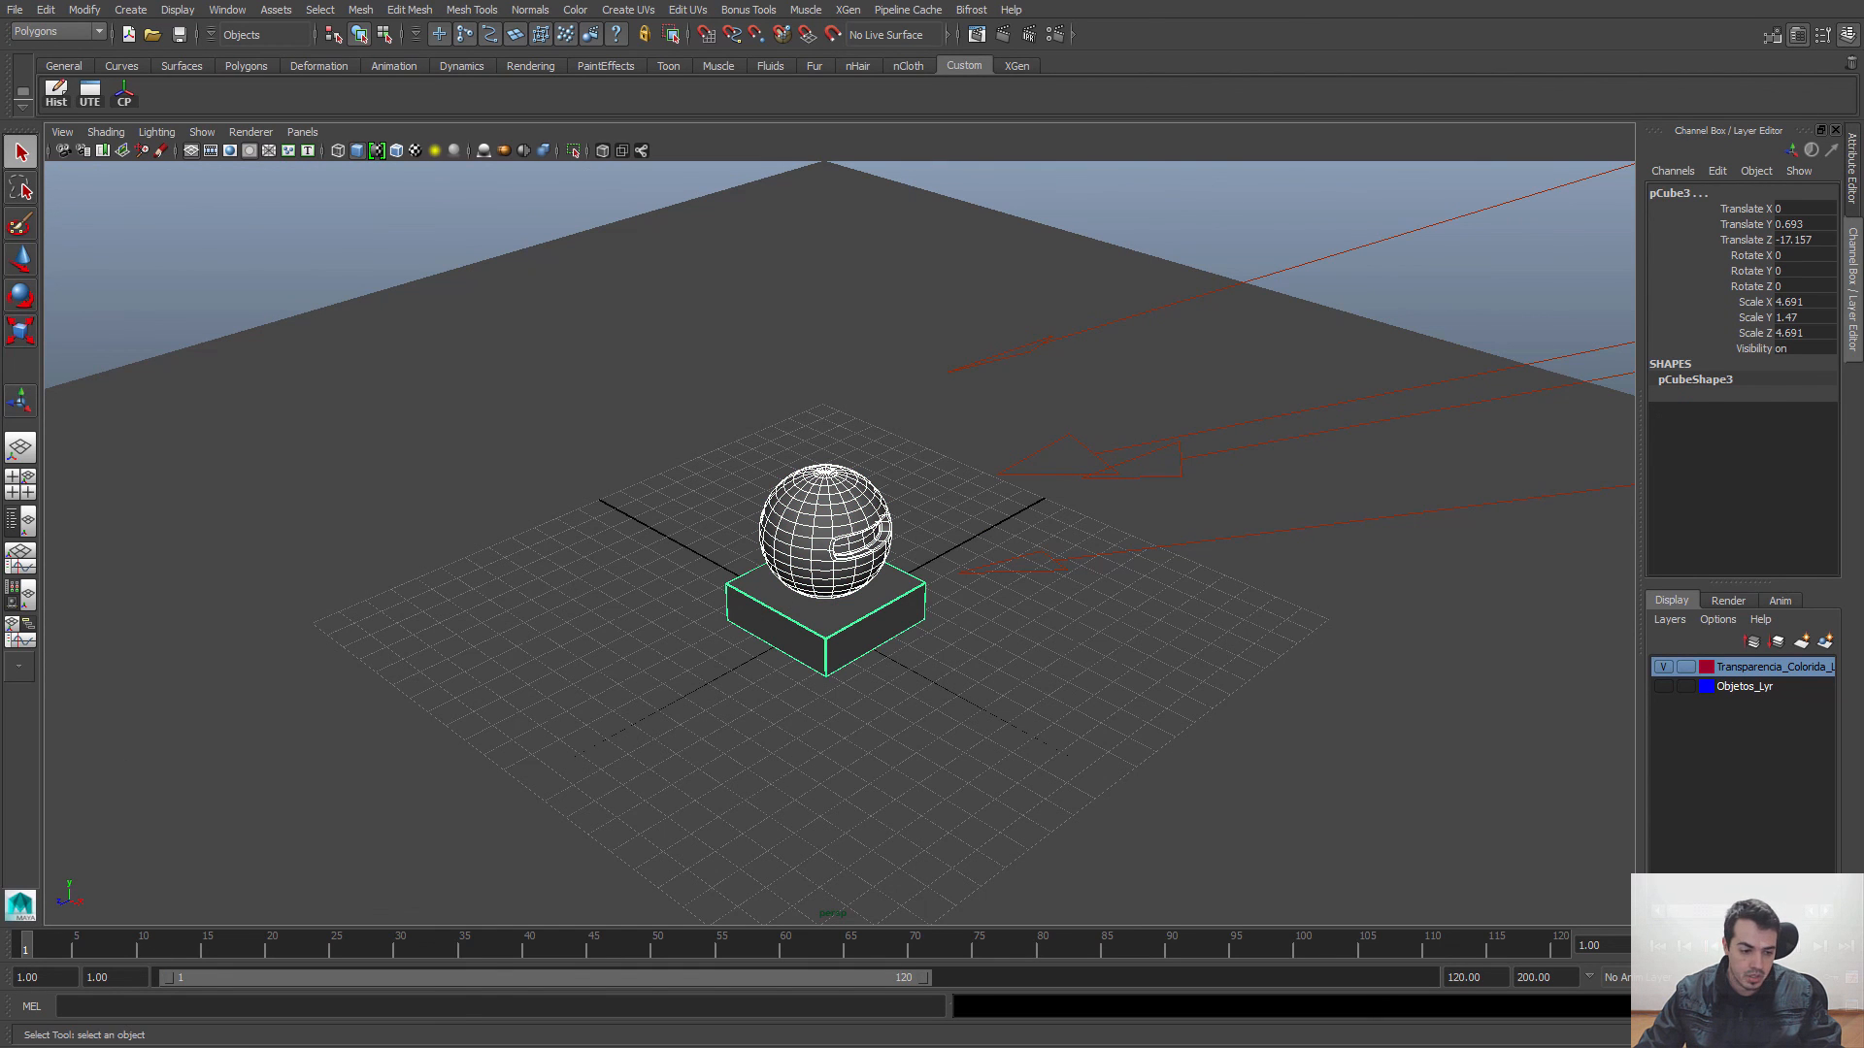
key("alt+Tab")
left_click(561, 557)
middle_click_drag(561, 557, 587, 563, "alt")
right_click_drag(587, 563, 631, 571, "alt")
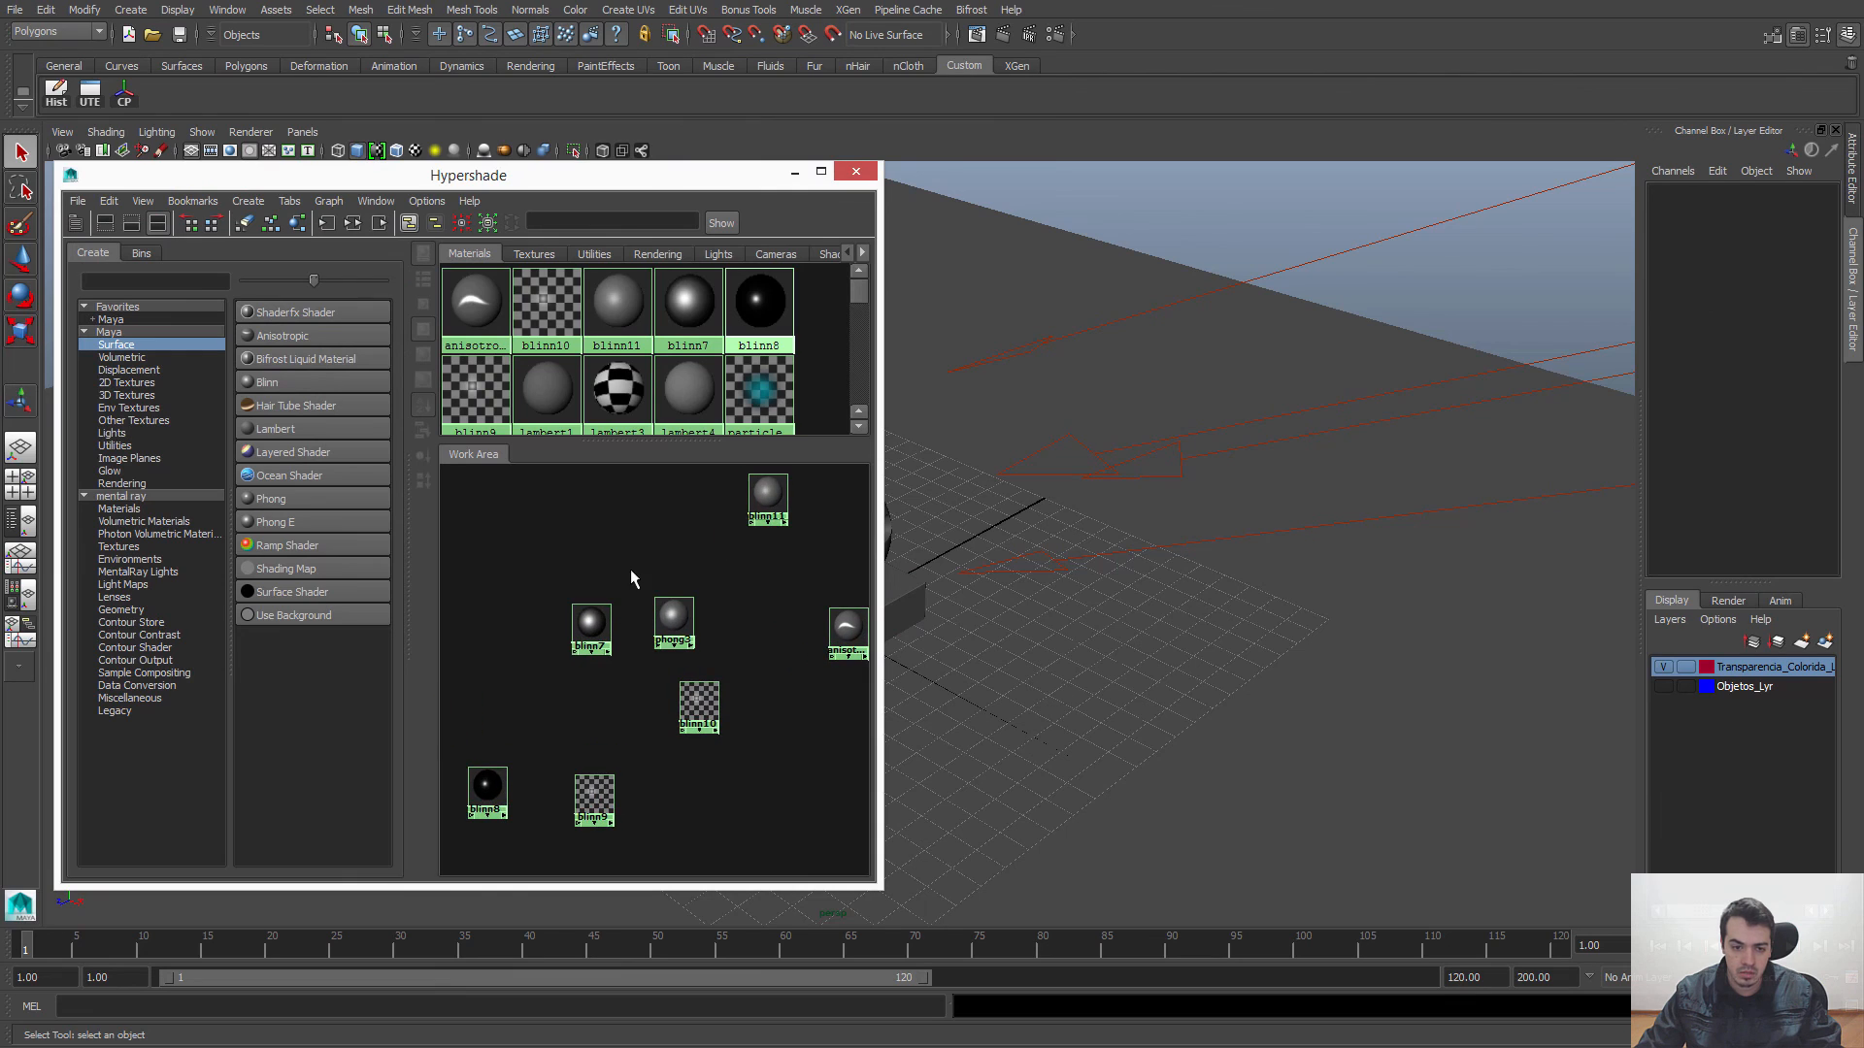
left_click(264, 383)
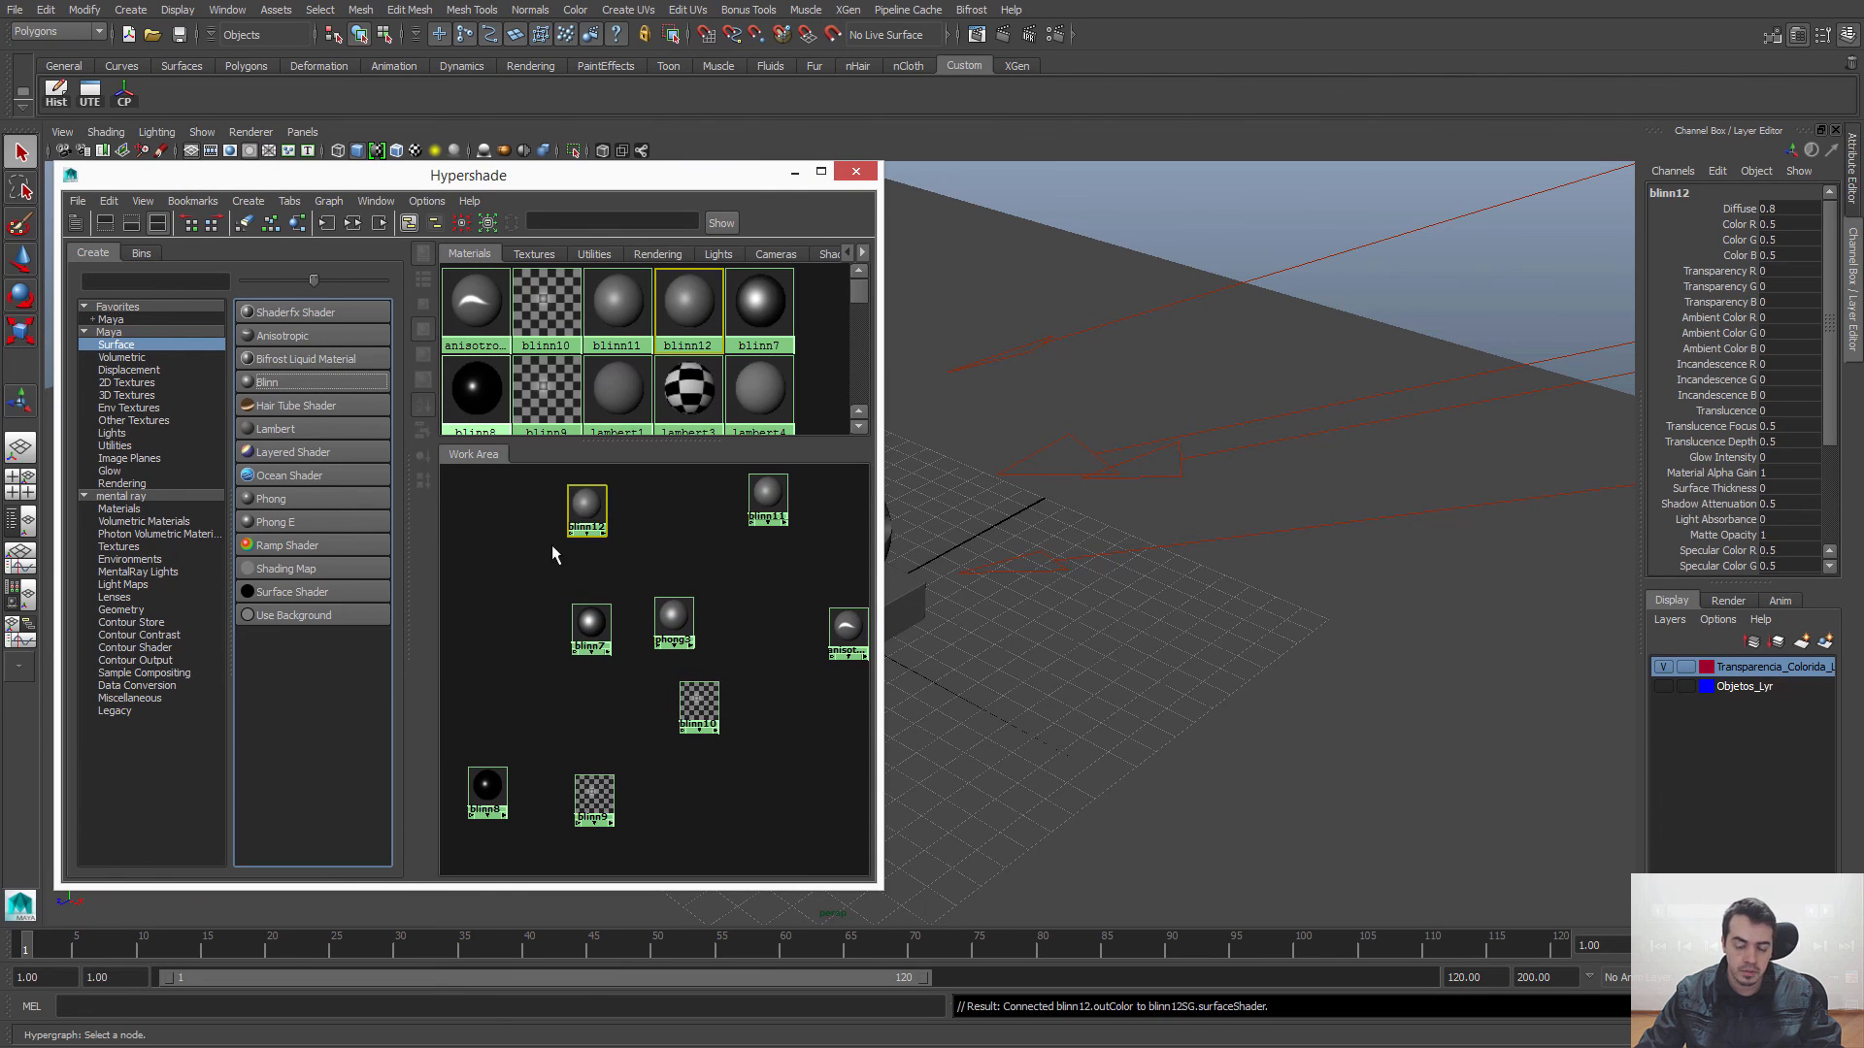
Step: Assign the new Blinn to the sphere and its base, and open the material's attributes with the Hypershade minimised
left_click_drag(698, 176, 628, 197)
left_click(854, 515)
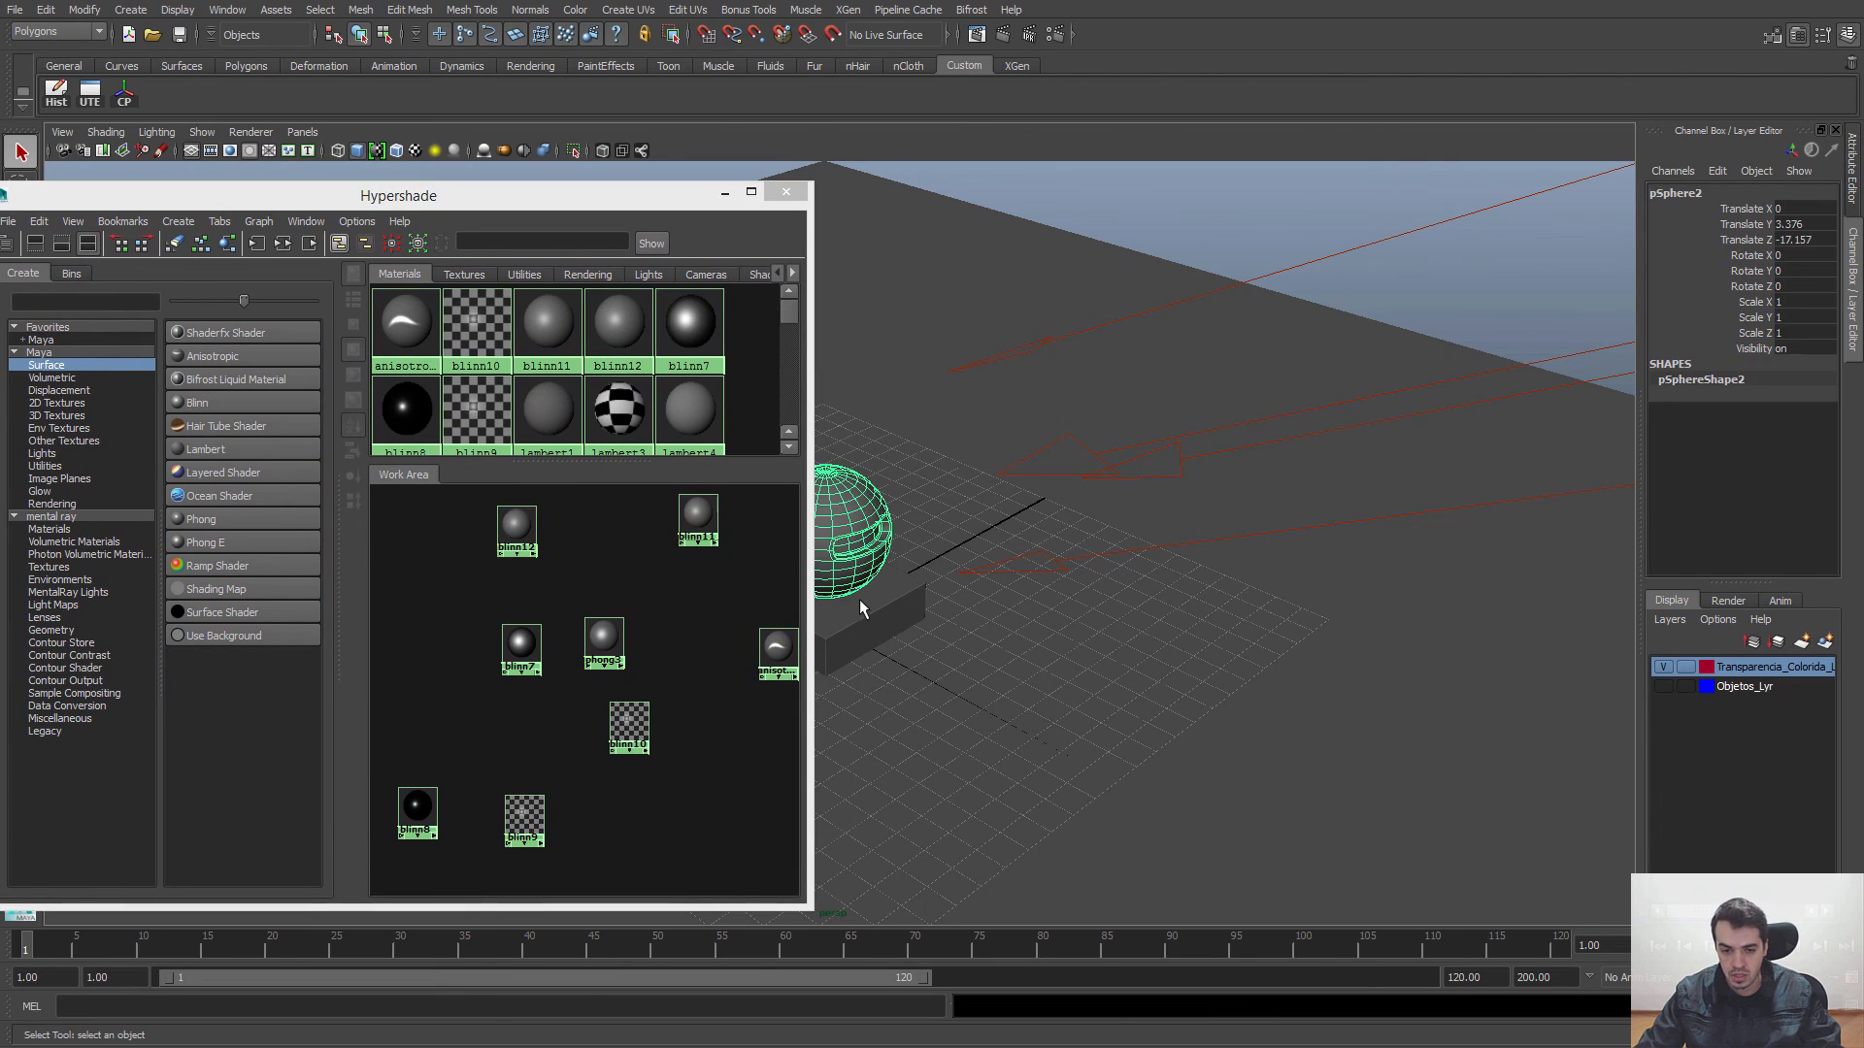
left_click(874, 626, "shift")
right_click_drag(514, 526, 505, 476)
double_click(516, 525)
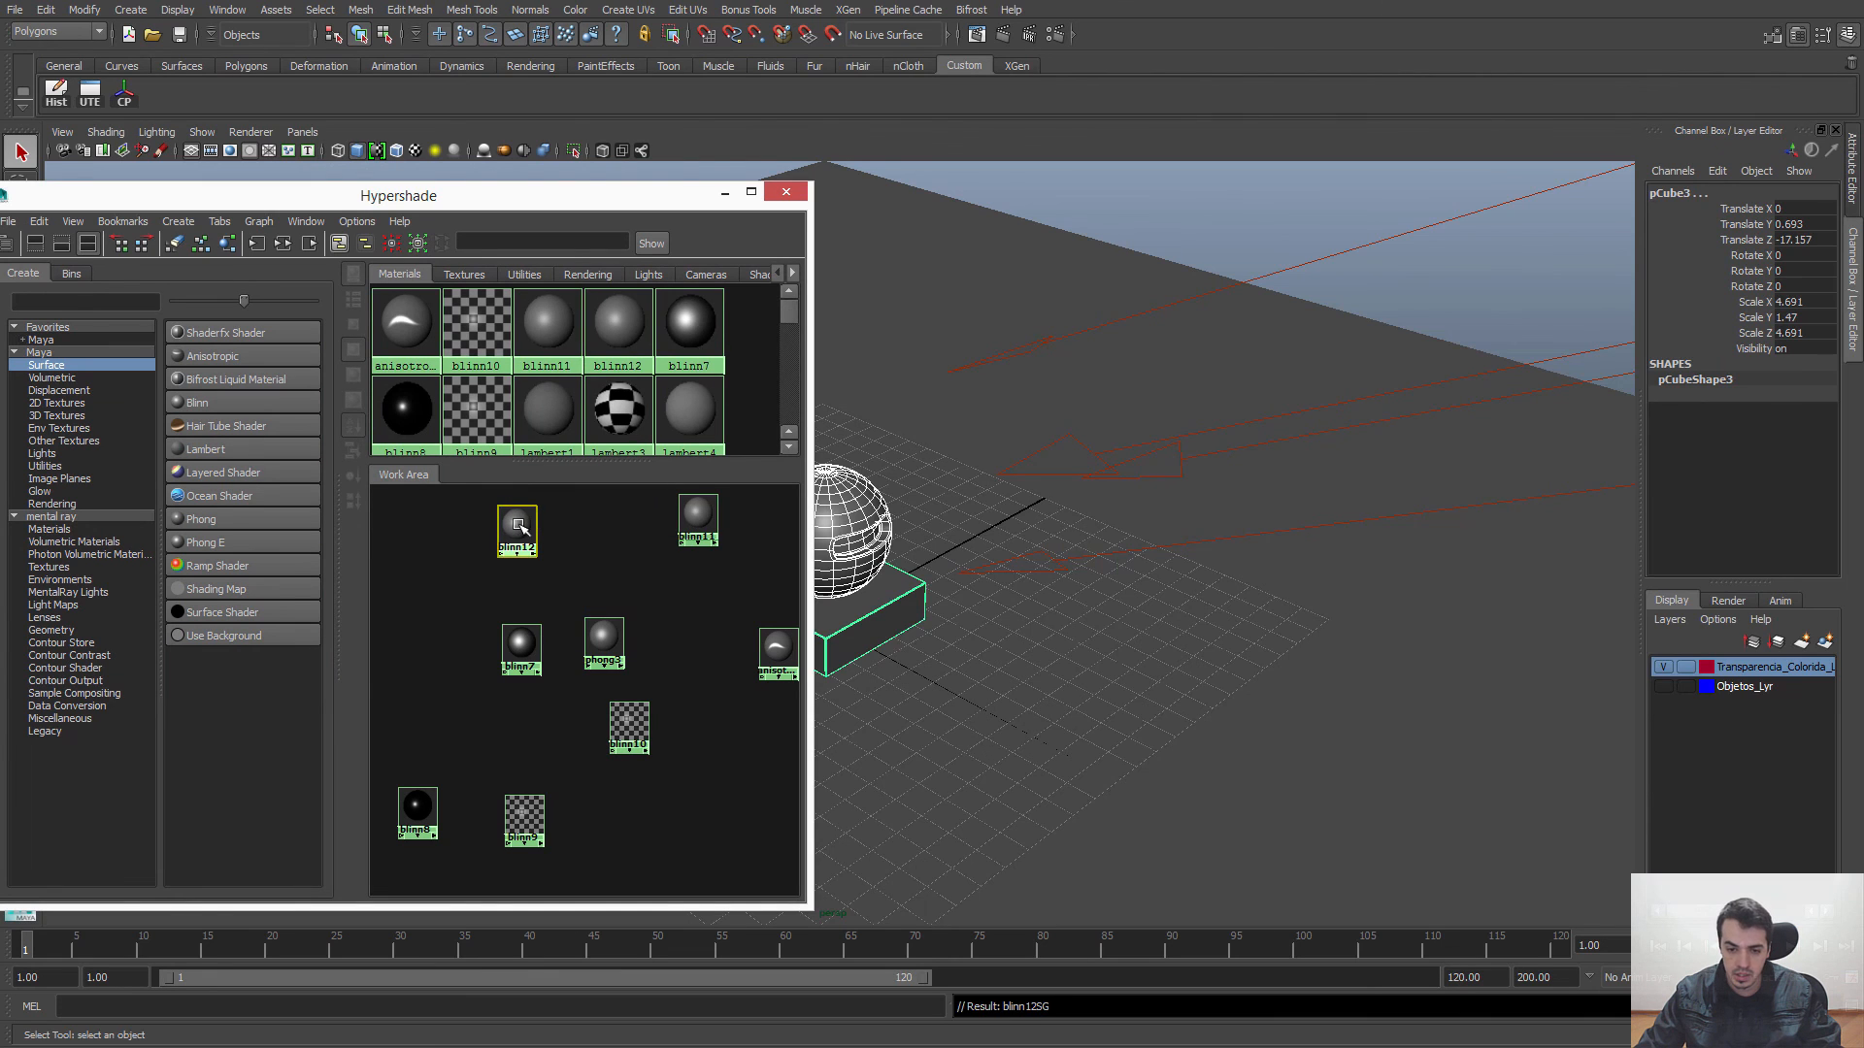
left_click_drag(636, 194, 748, 194)
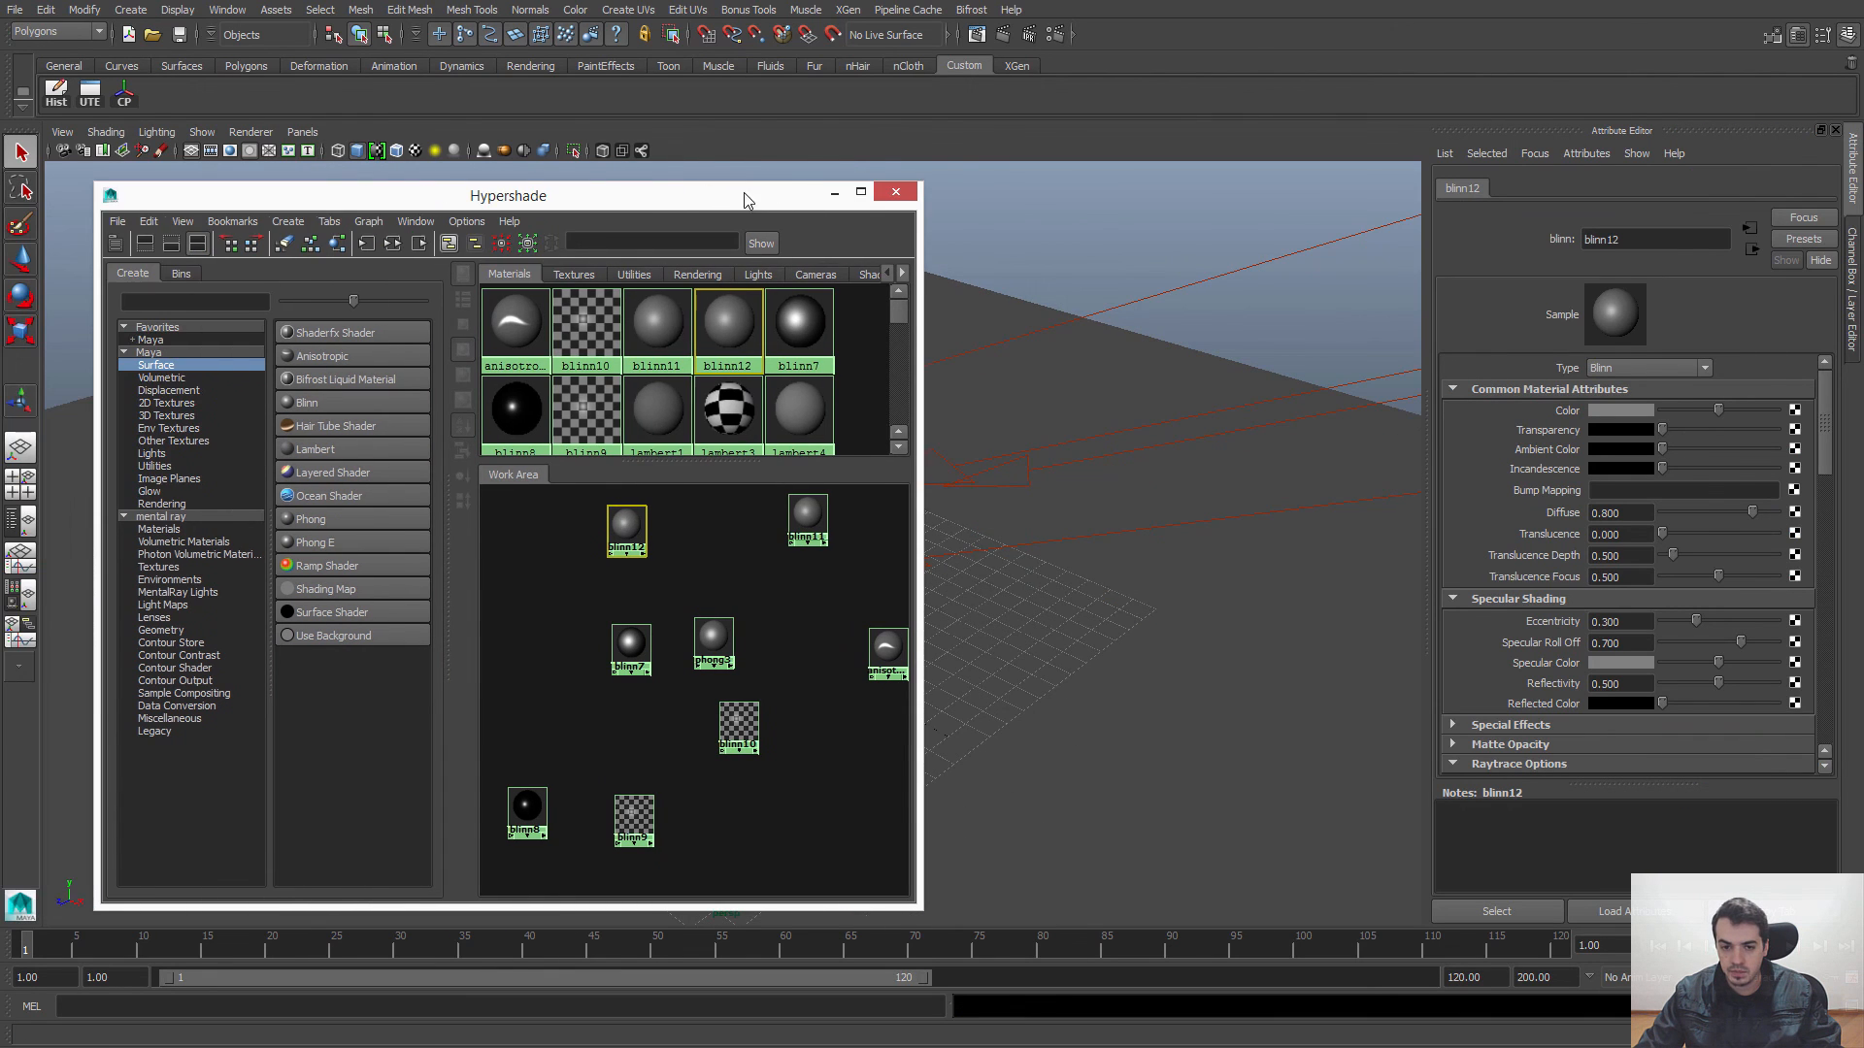
left_click(835, 192)
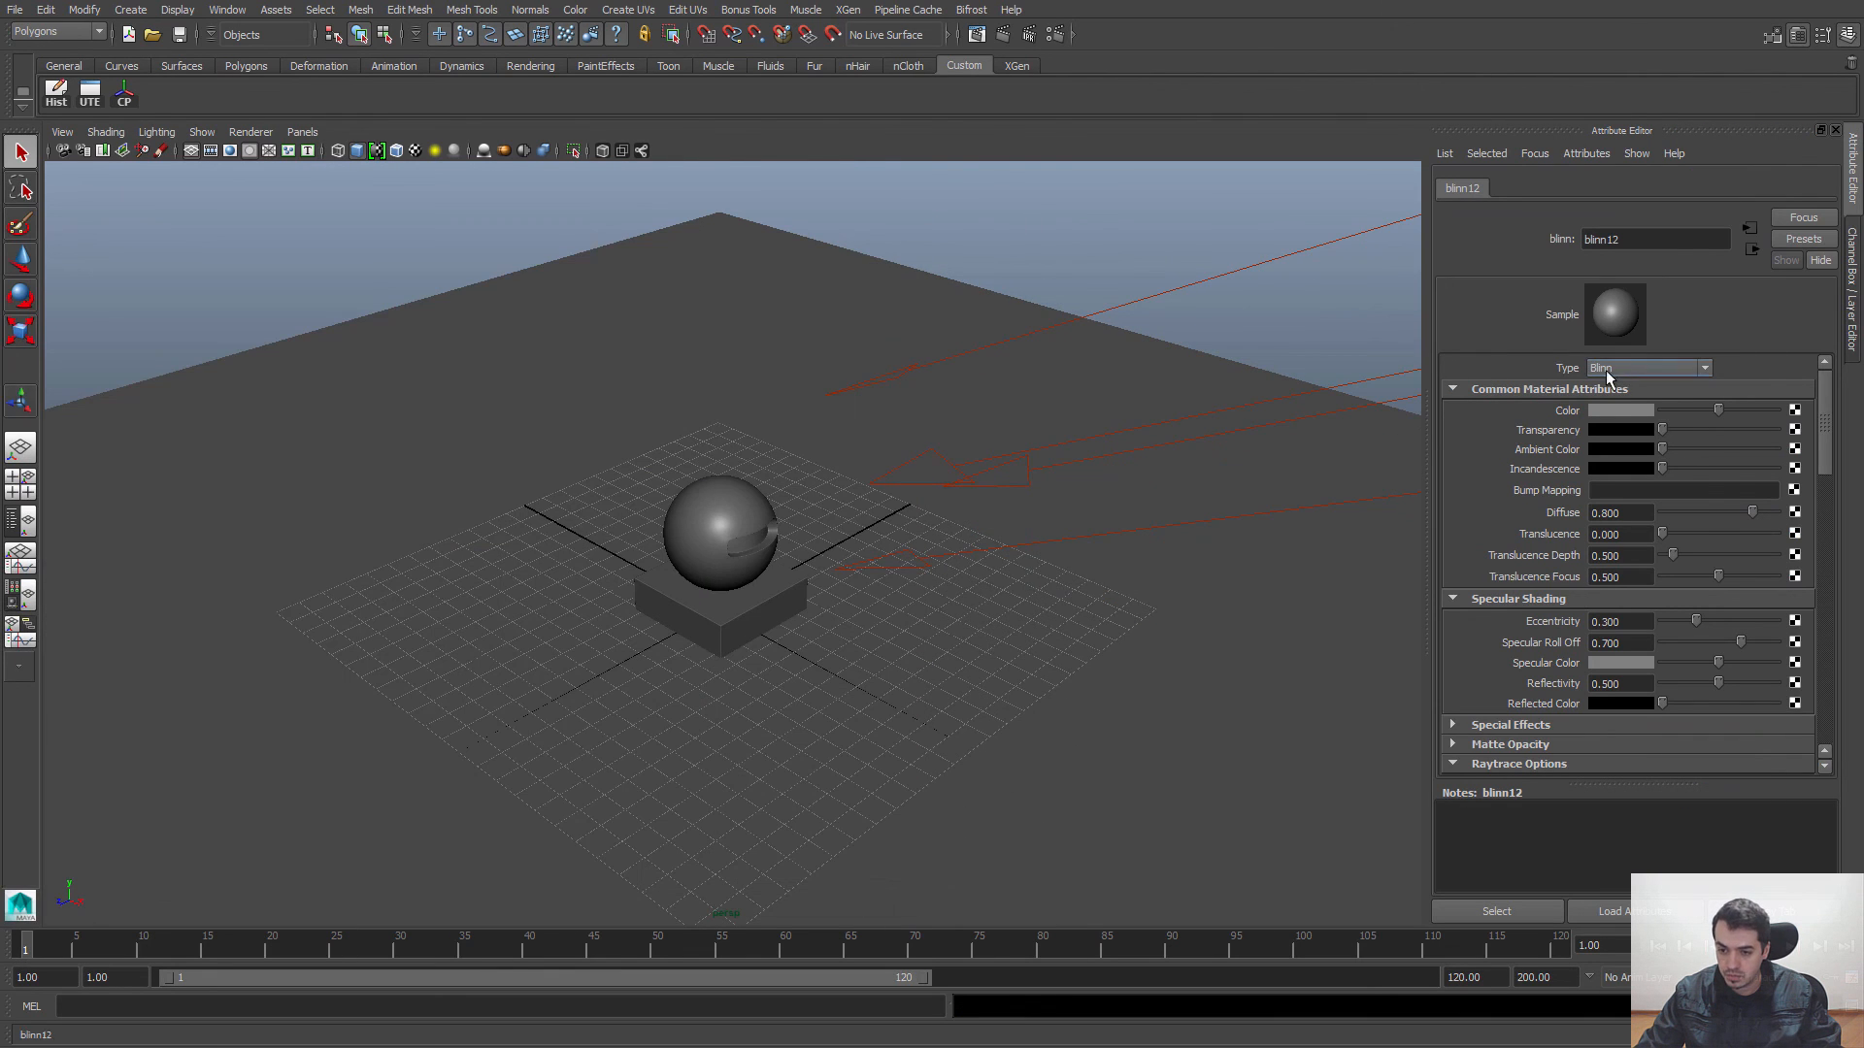
Step: Colour the Blinn a muted red, set Eccentricity, Specular Roll Off and Reflectivity to 0, and make Specular Color black
left_click(1637, 411)
left_click(1541, 393)
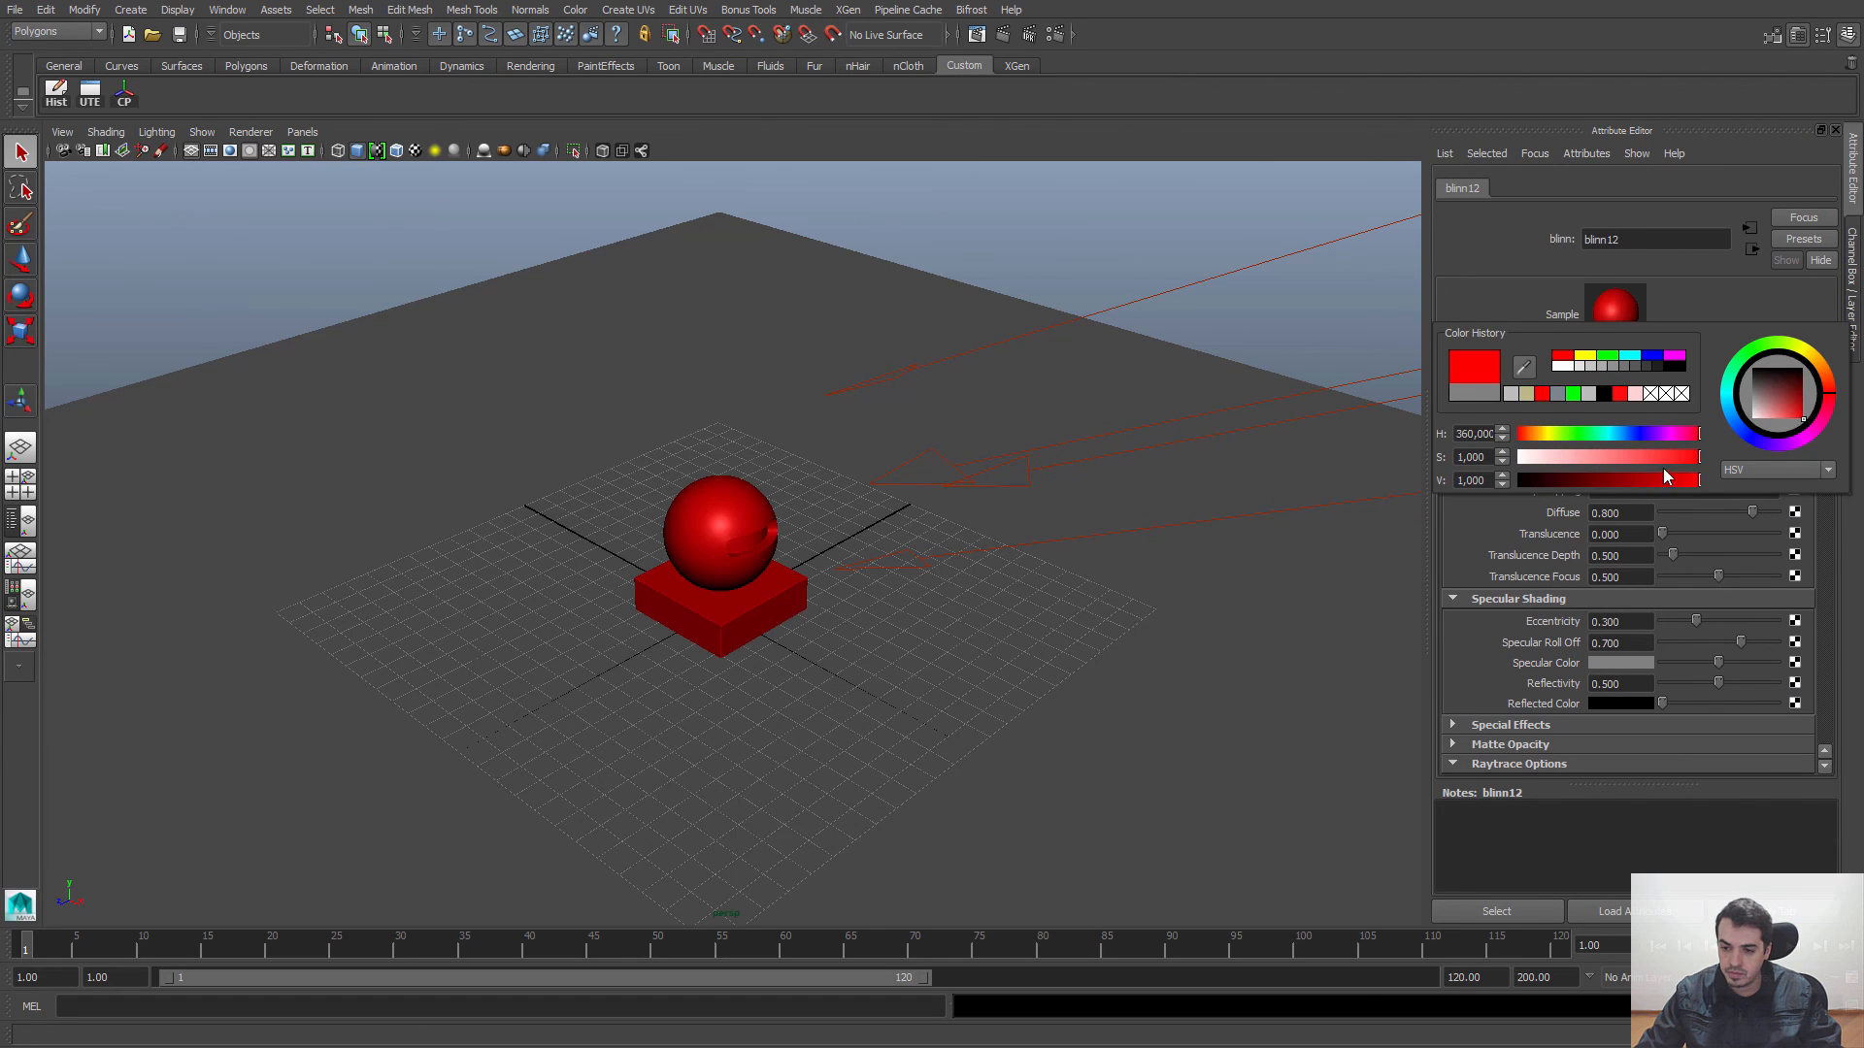
left_click_drag(1663, 457, 1632, 483)
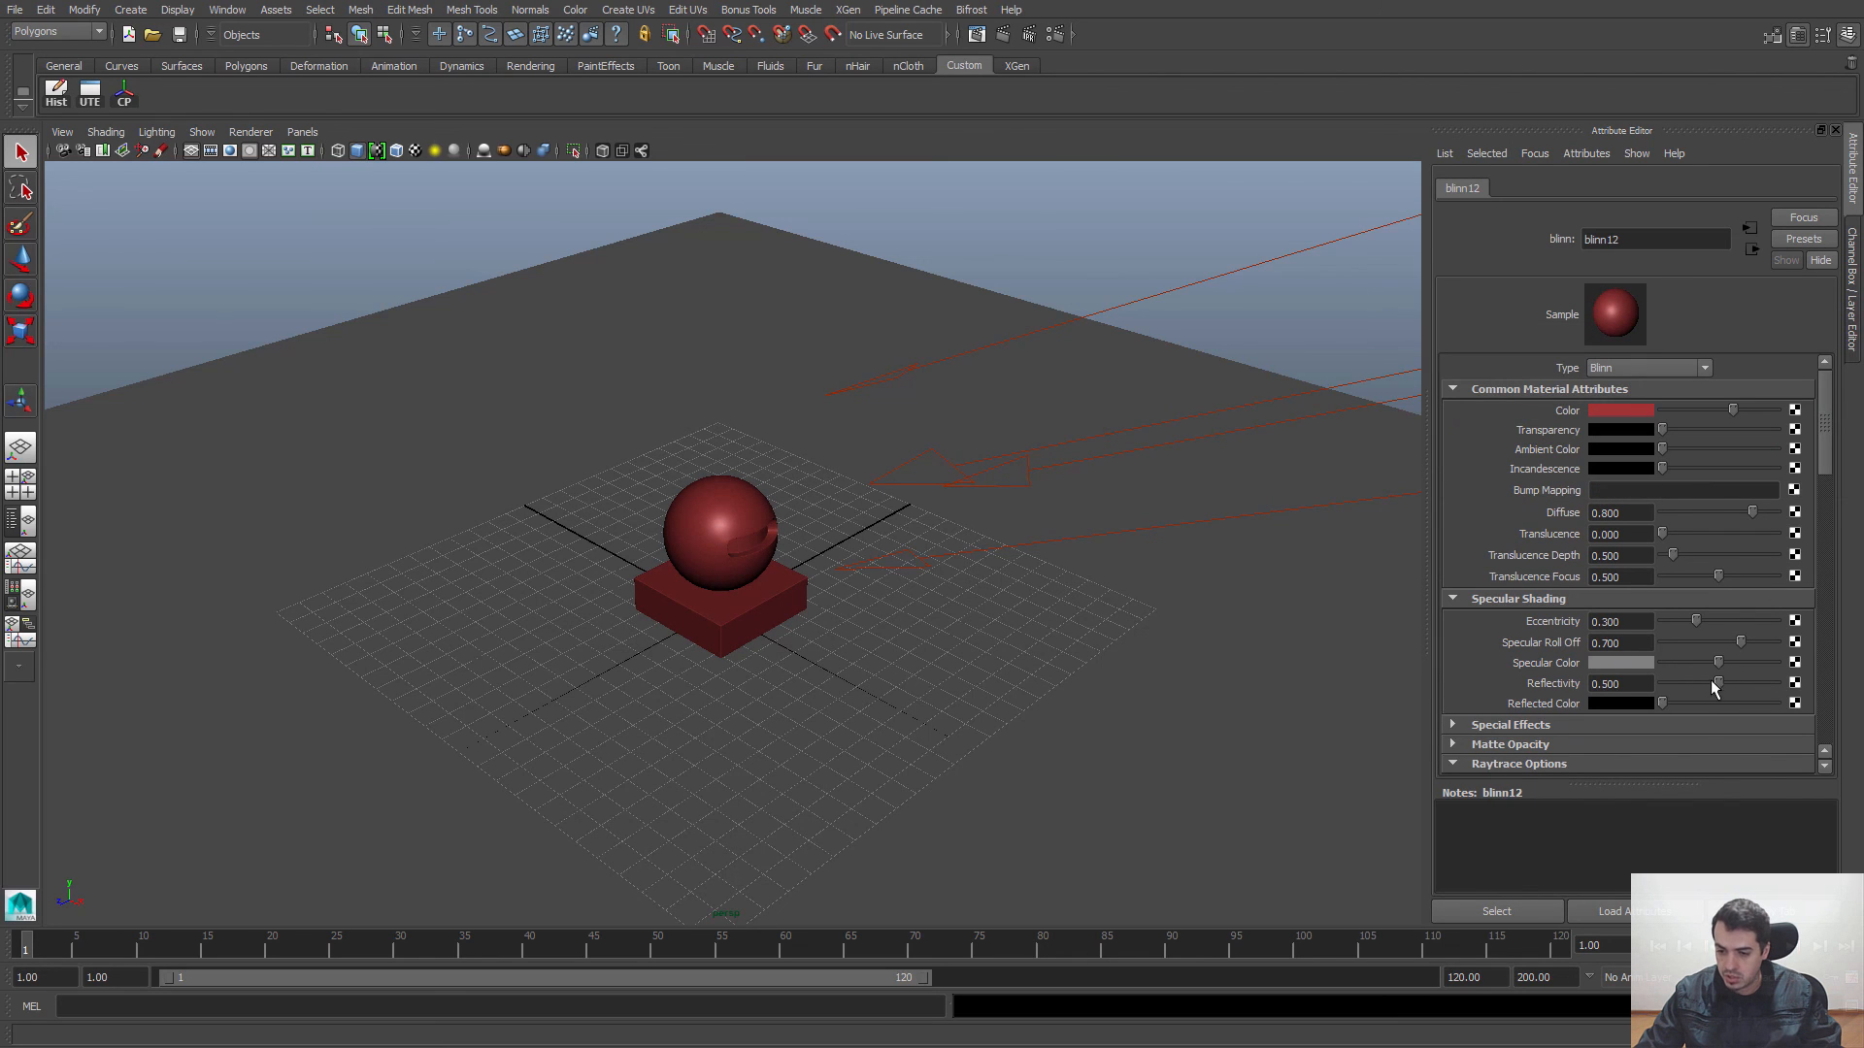
left_click_drag(1716, 682, 1655, 621)
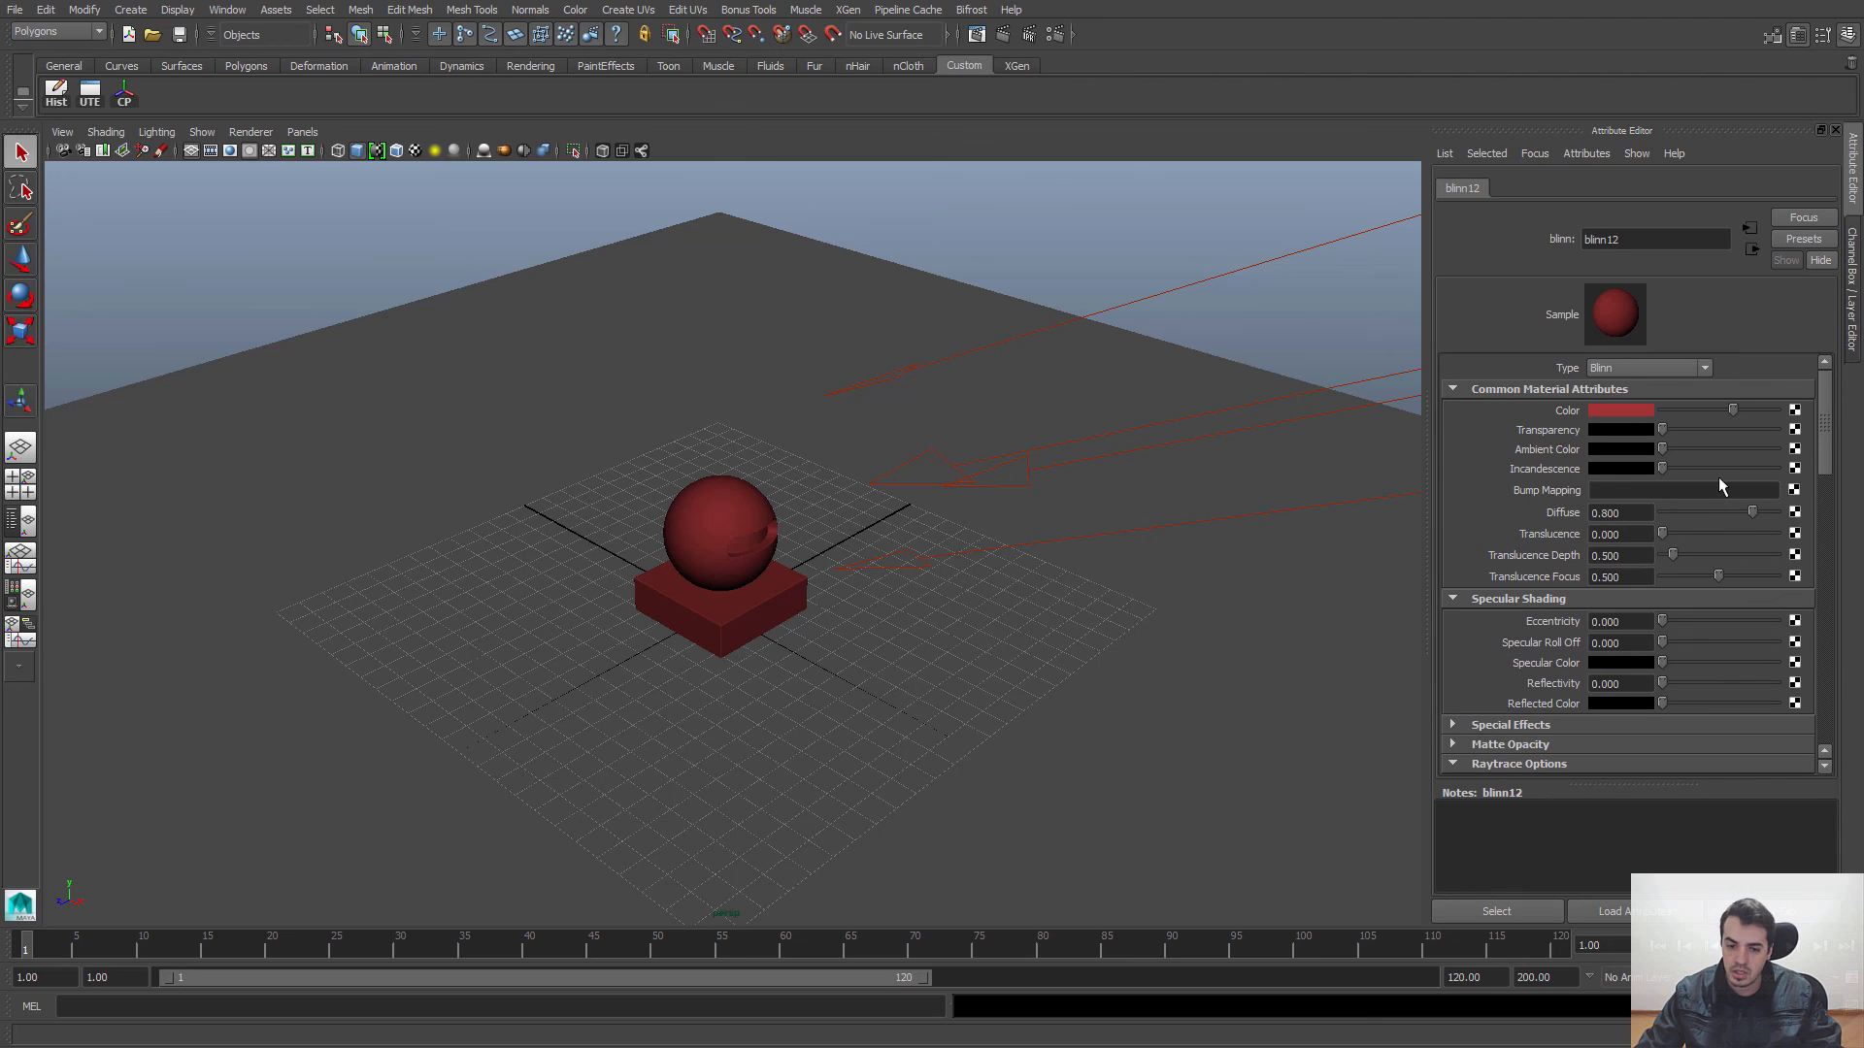
Step: Make the red Blinn semi-transparent with a mid-grey Transparency value
left_click_drag(1664, 429, 1711, 437)
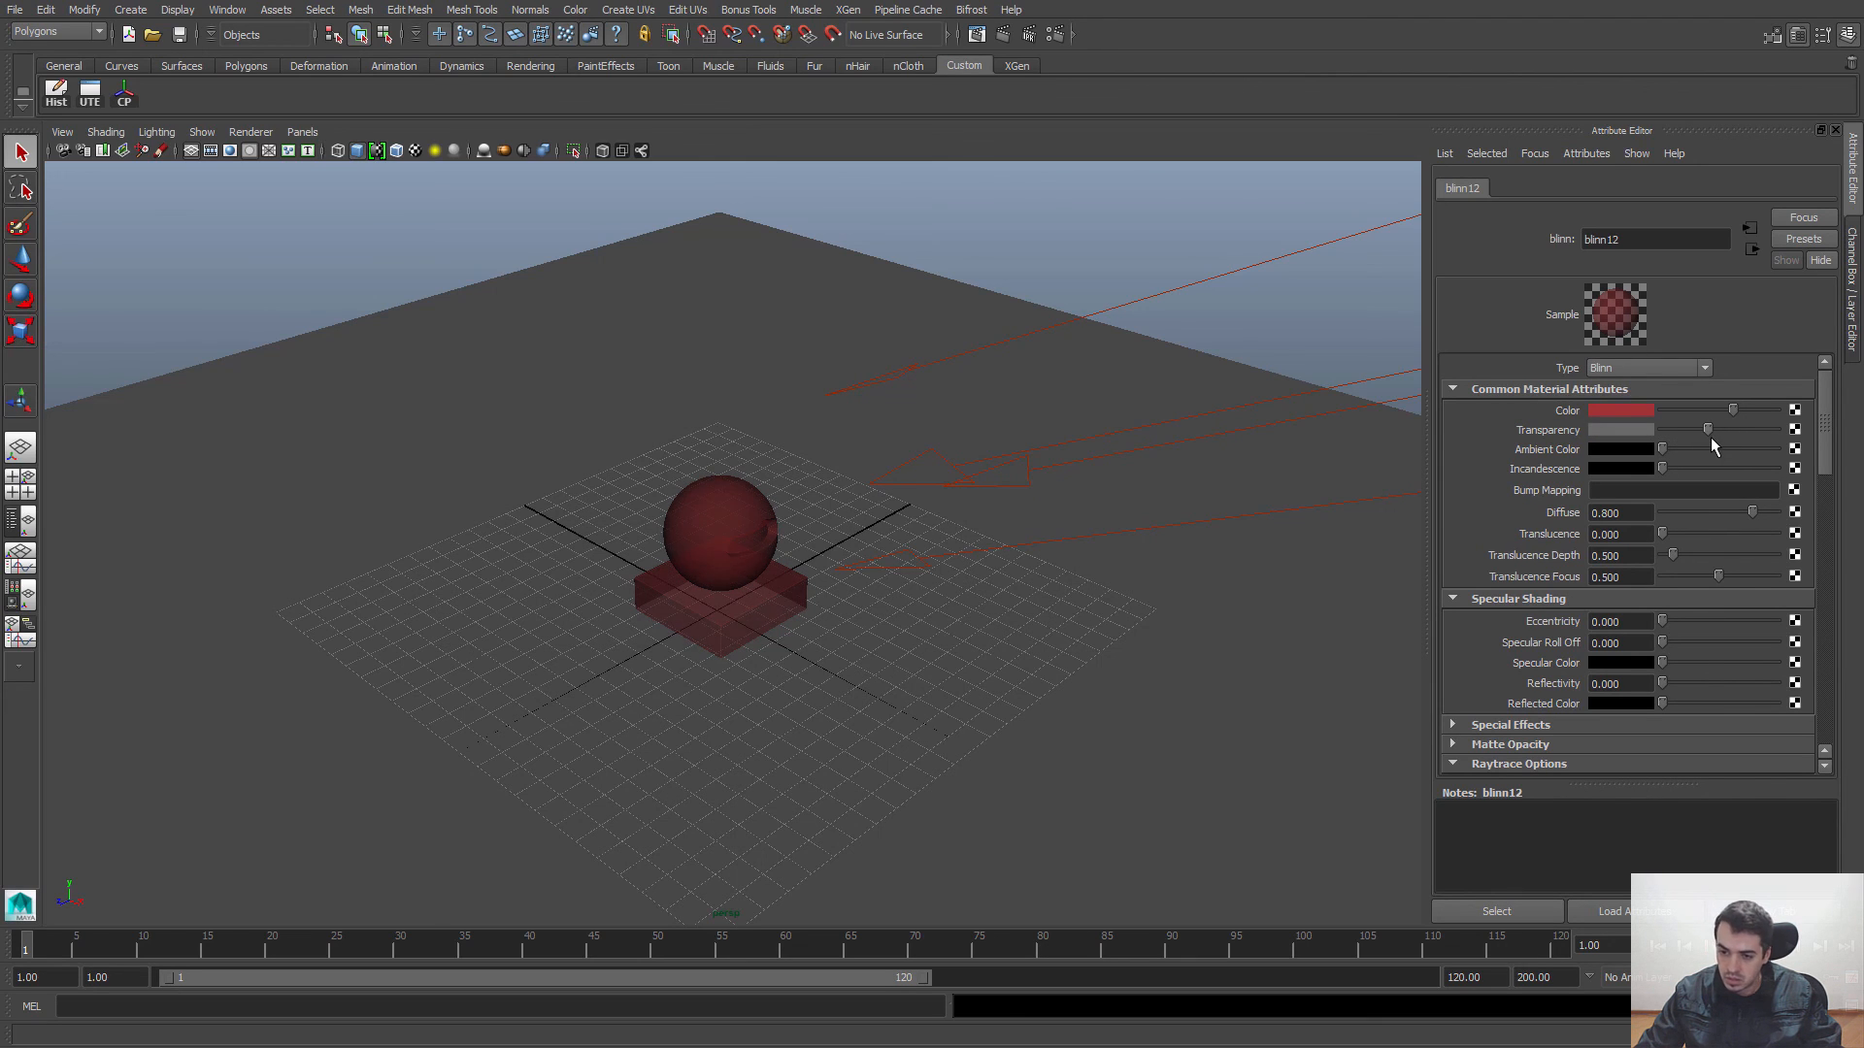
scroll(1108, 663, "up", 2)
scroll(1107, 663, "up", 2)
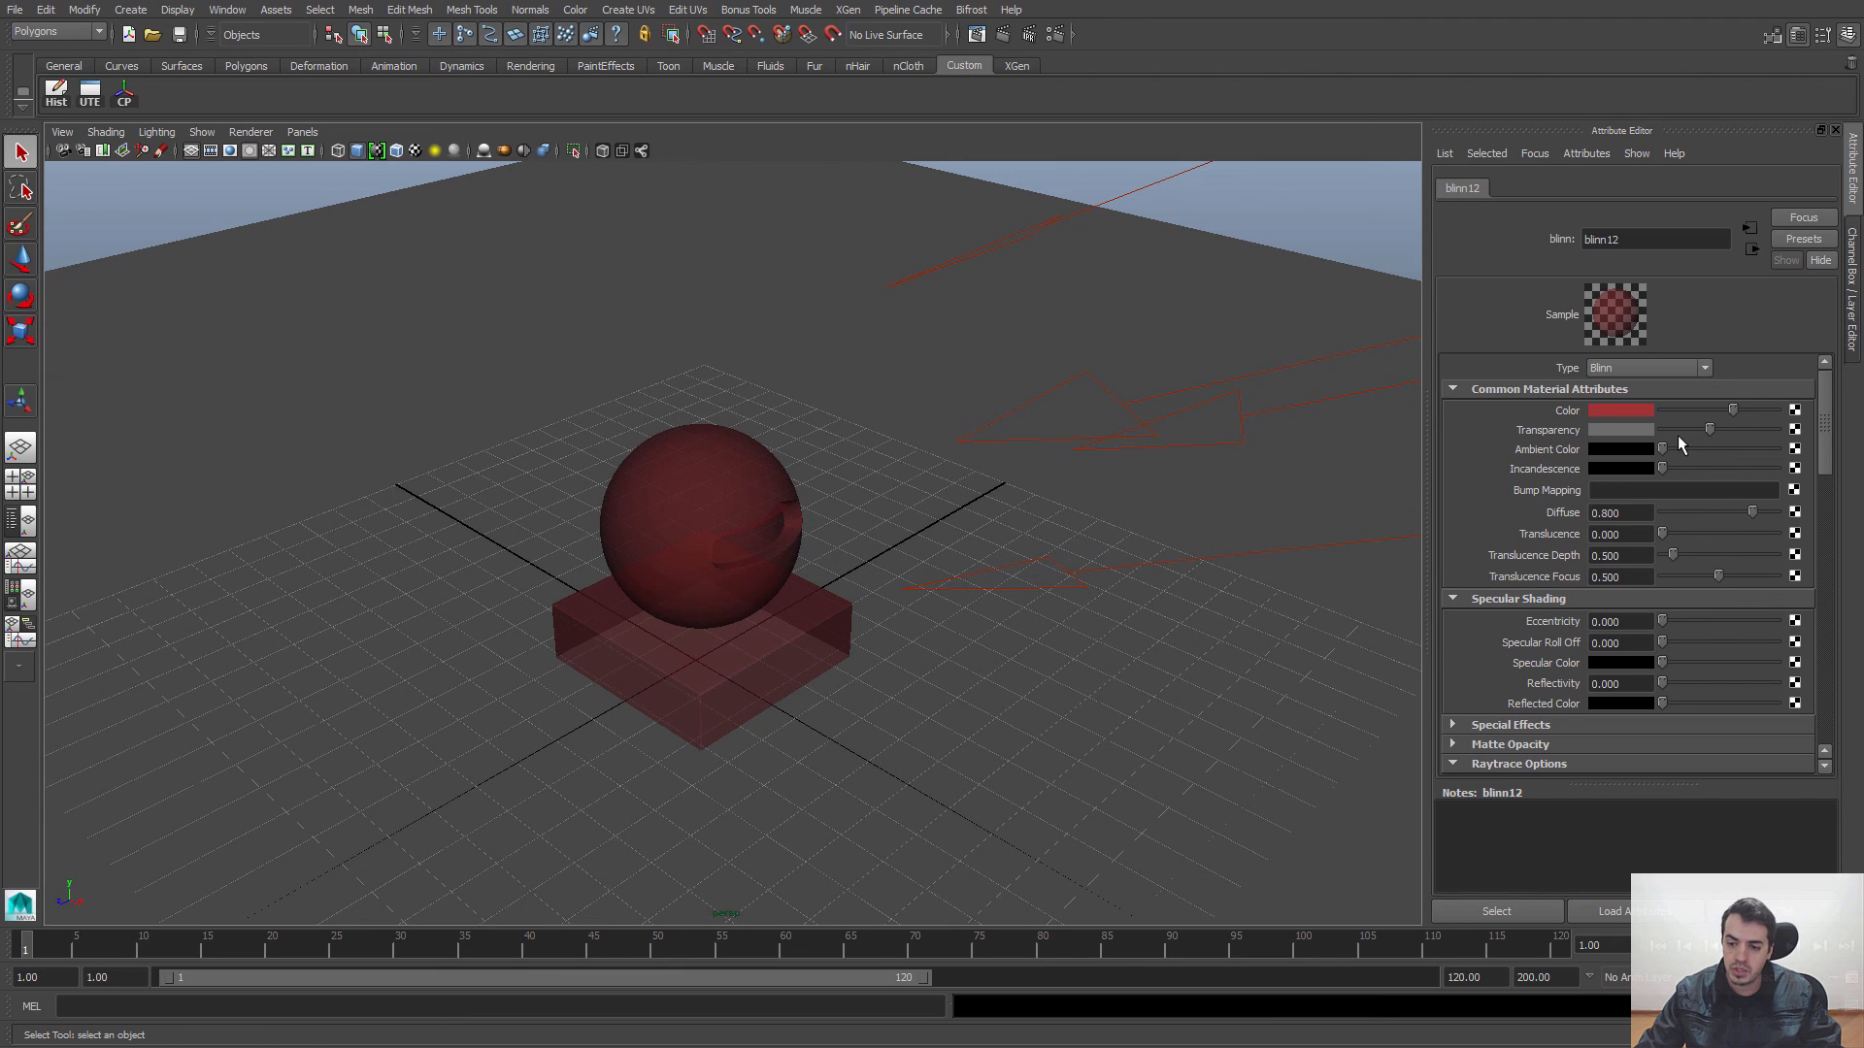
left_click(1639, 431)
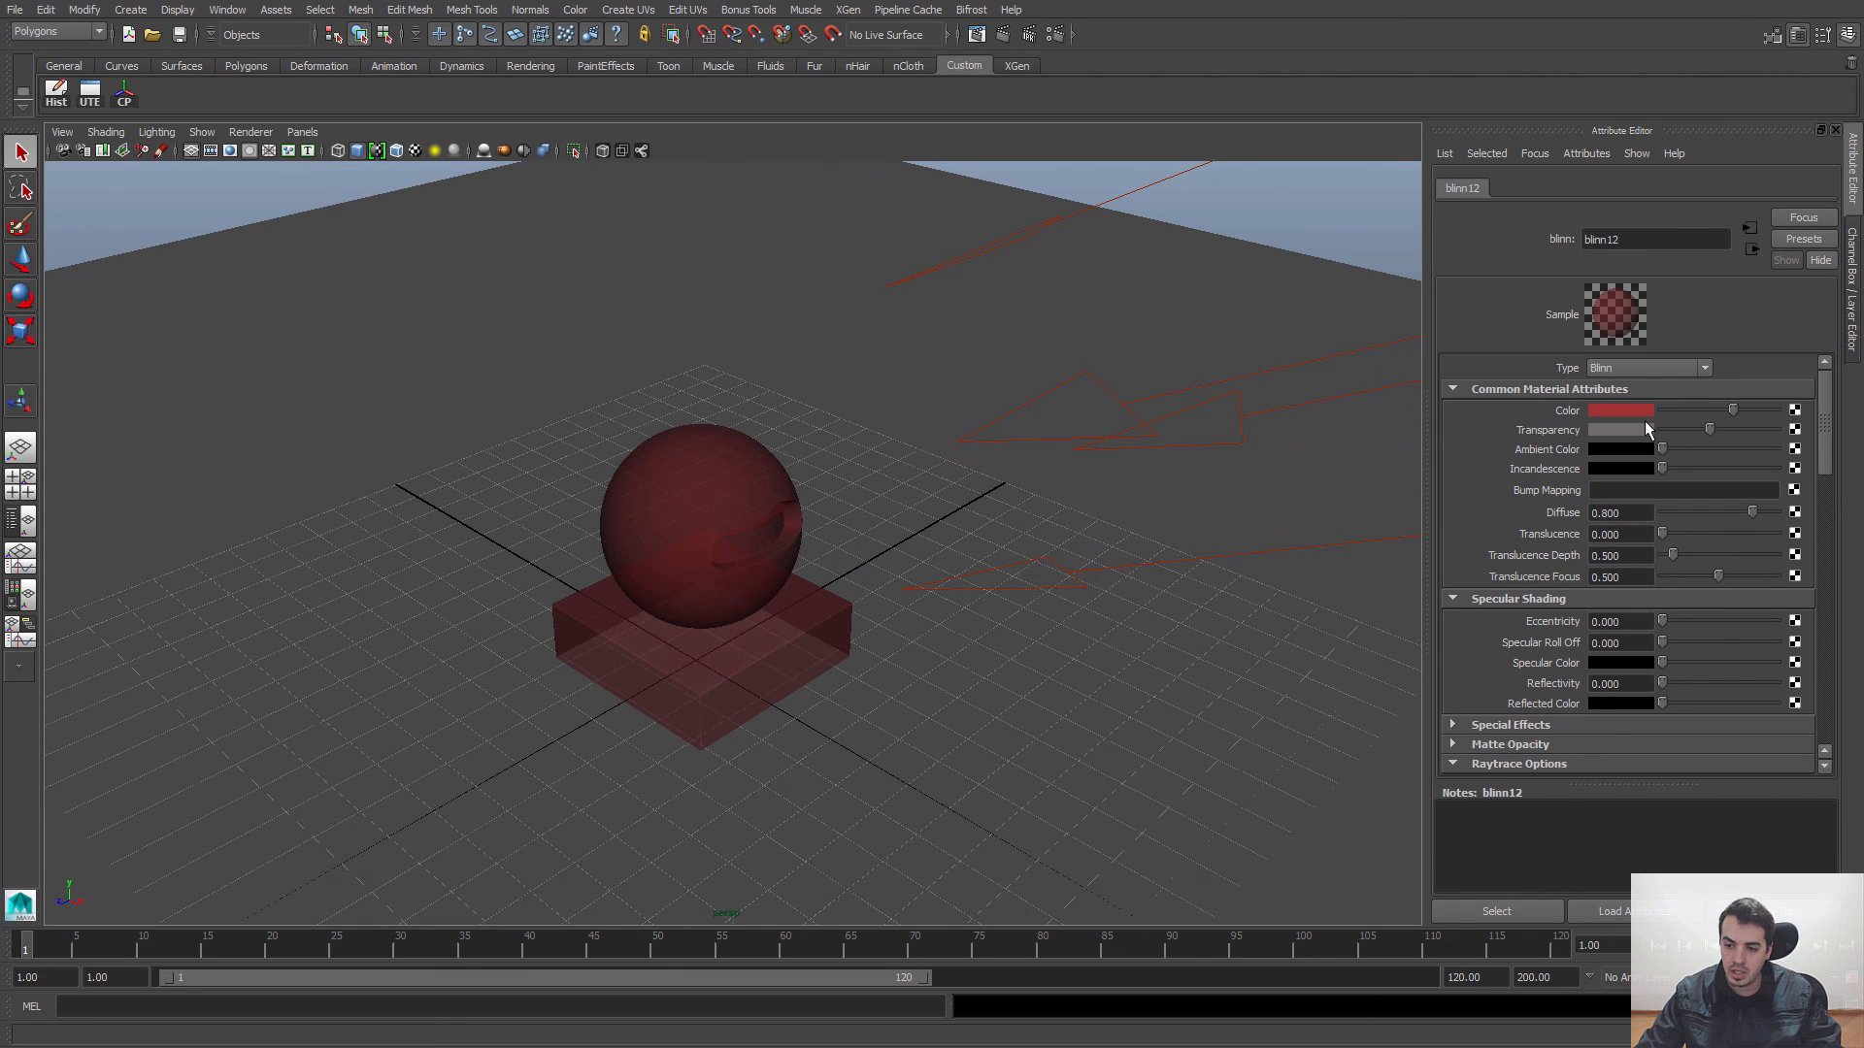
left_click_drag(1710, 433, 1717, 431)
Step: Frame the transparent sphere and base in the perspective view and render them with mental ray in the Render View
scroll(1041, 460, "down", 3)
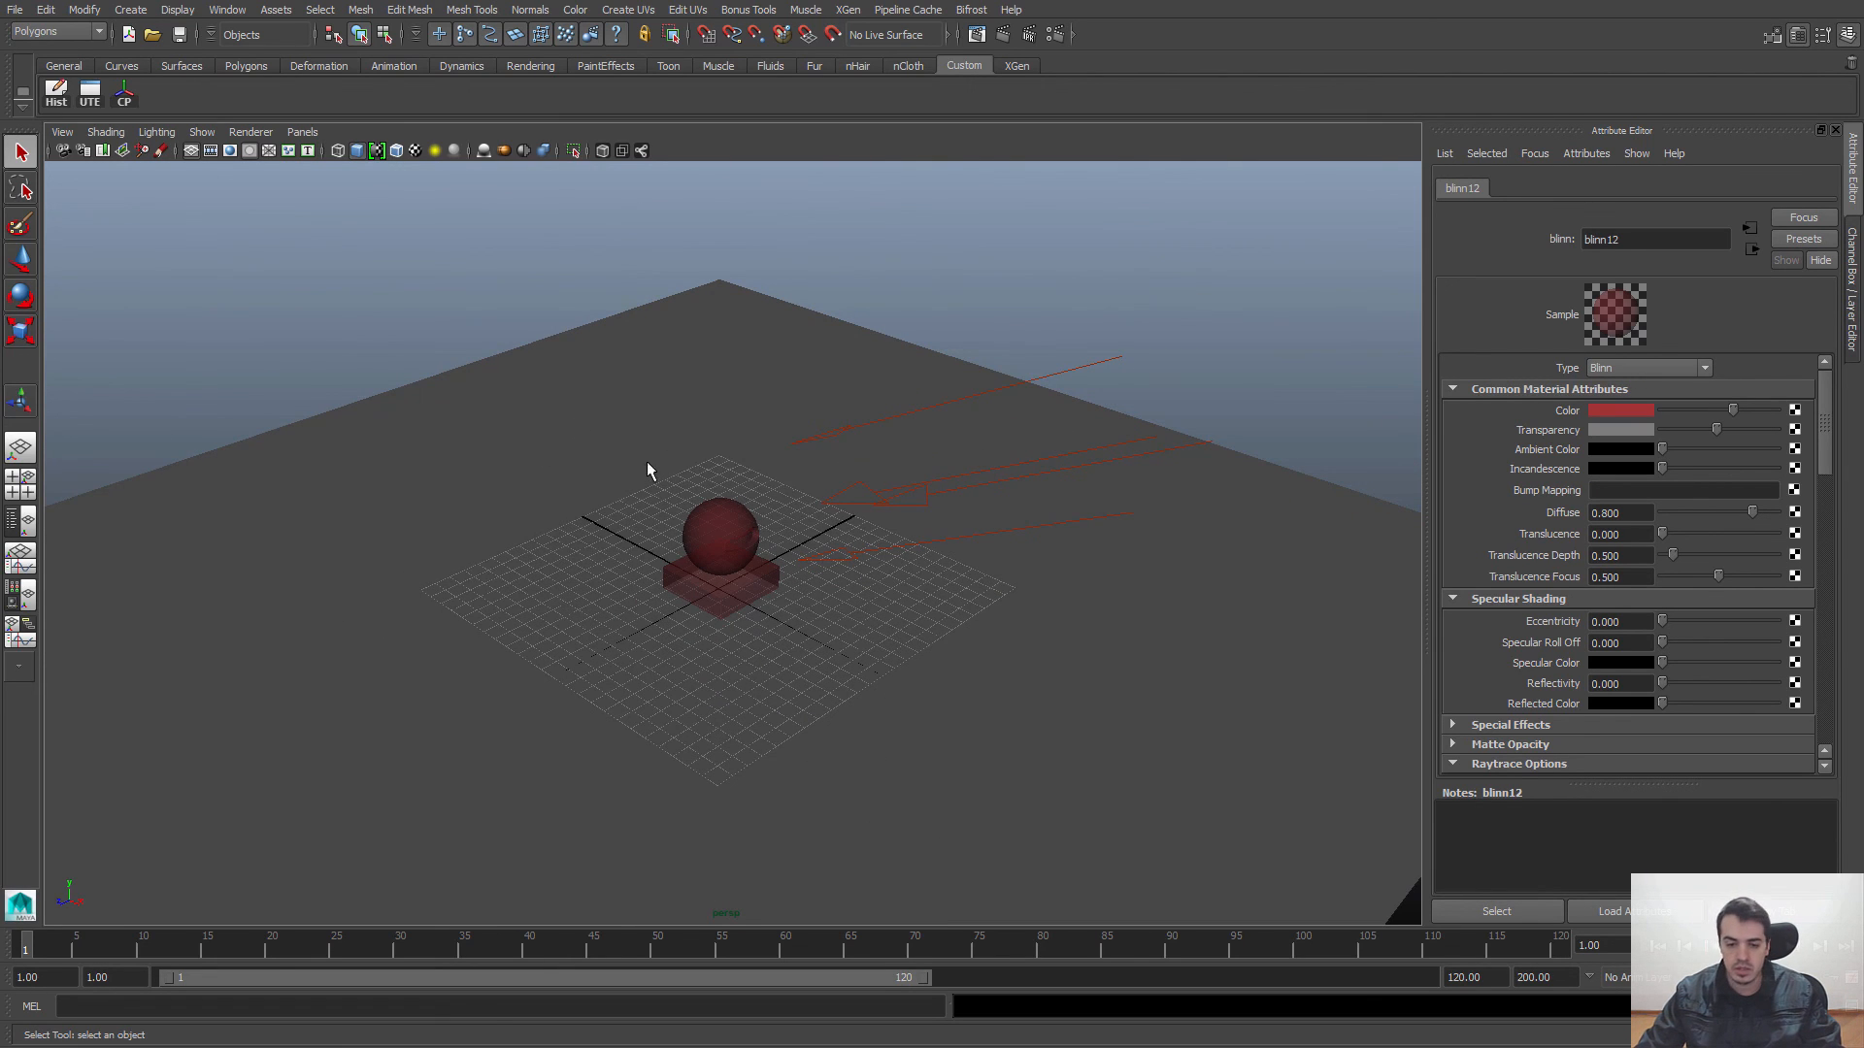
scroll(948, 481, "up", 3)
right_click_drag(580, 518, 1056, 613, "alt")
middle_click_drag(860, 598, 943, 577, "alt")
left_click(977, 36)
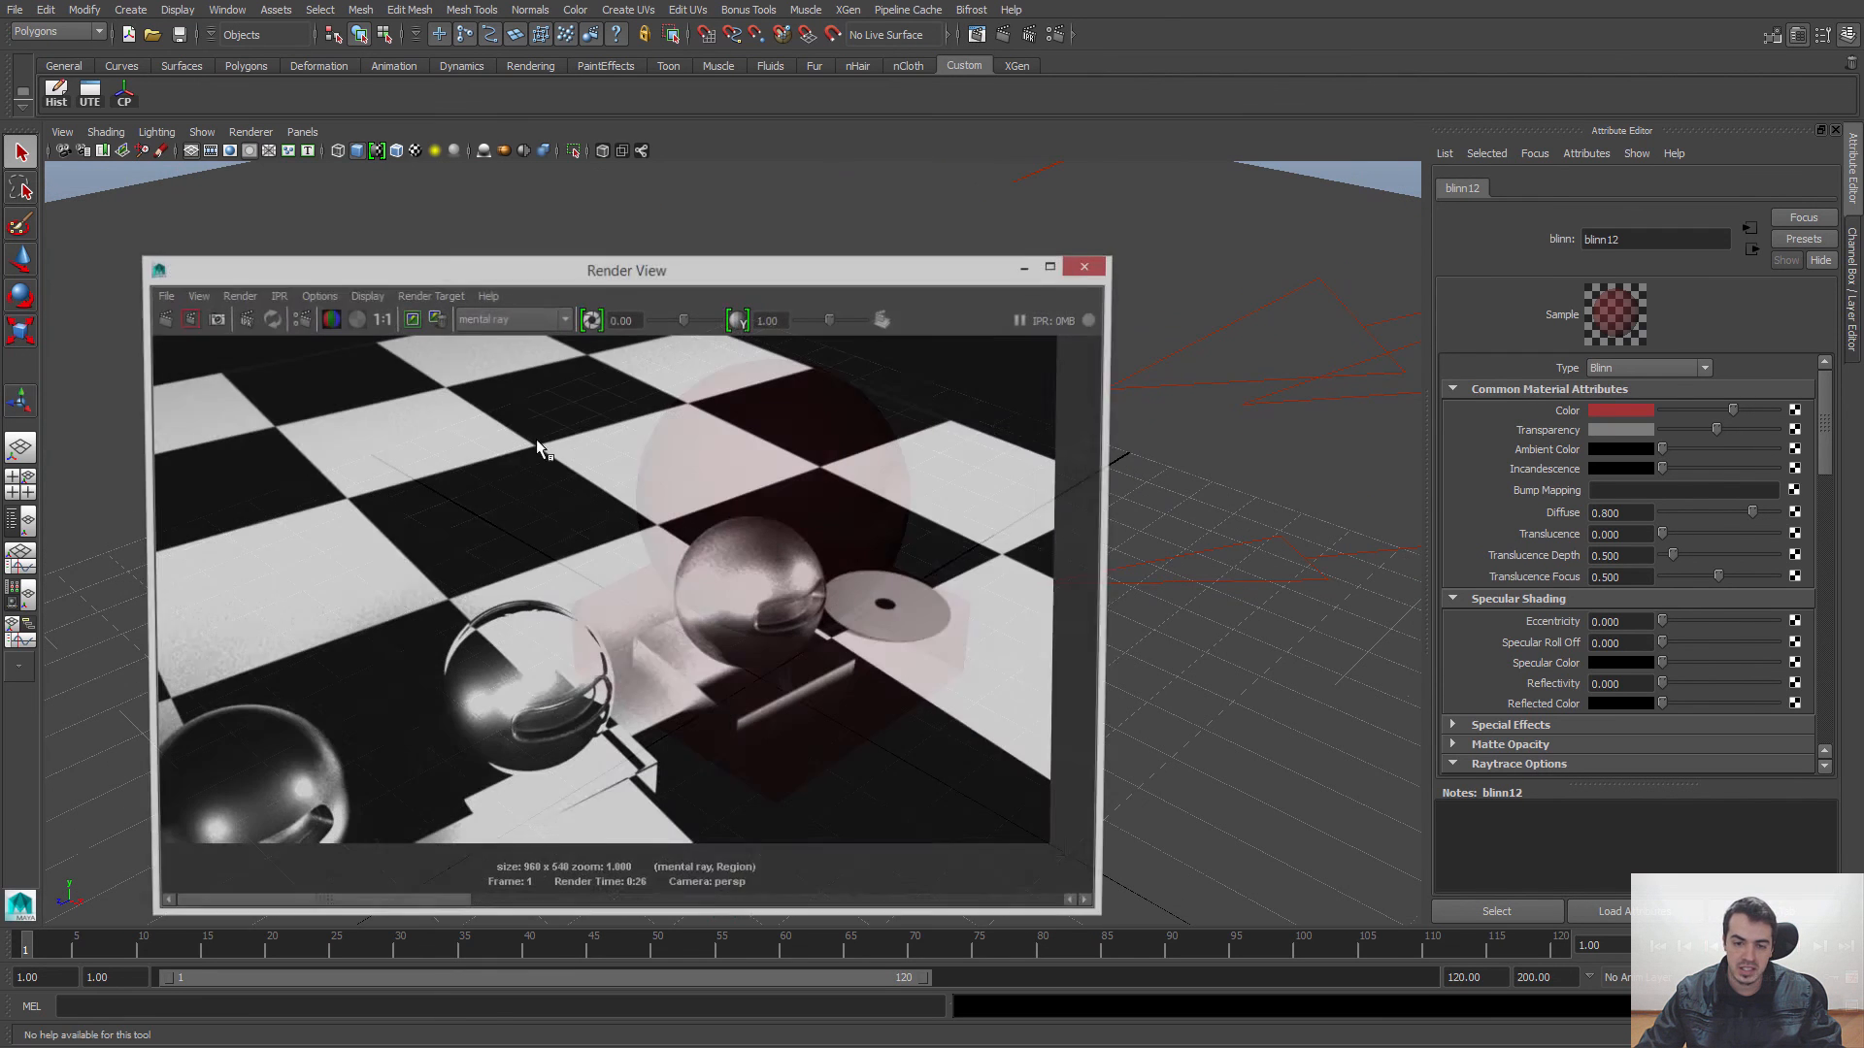
left_click(183, 317)
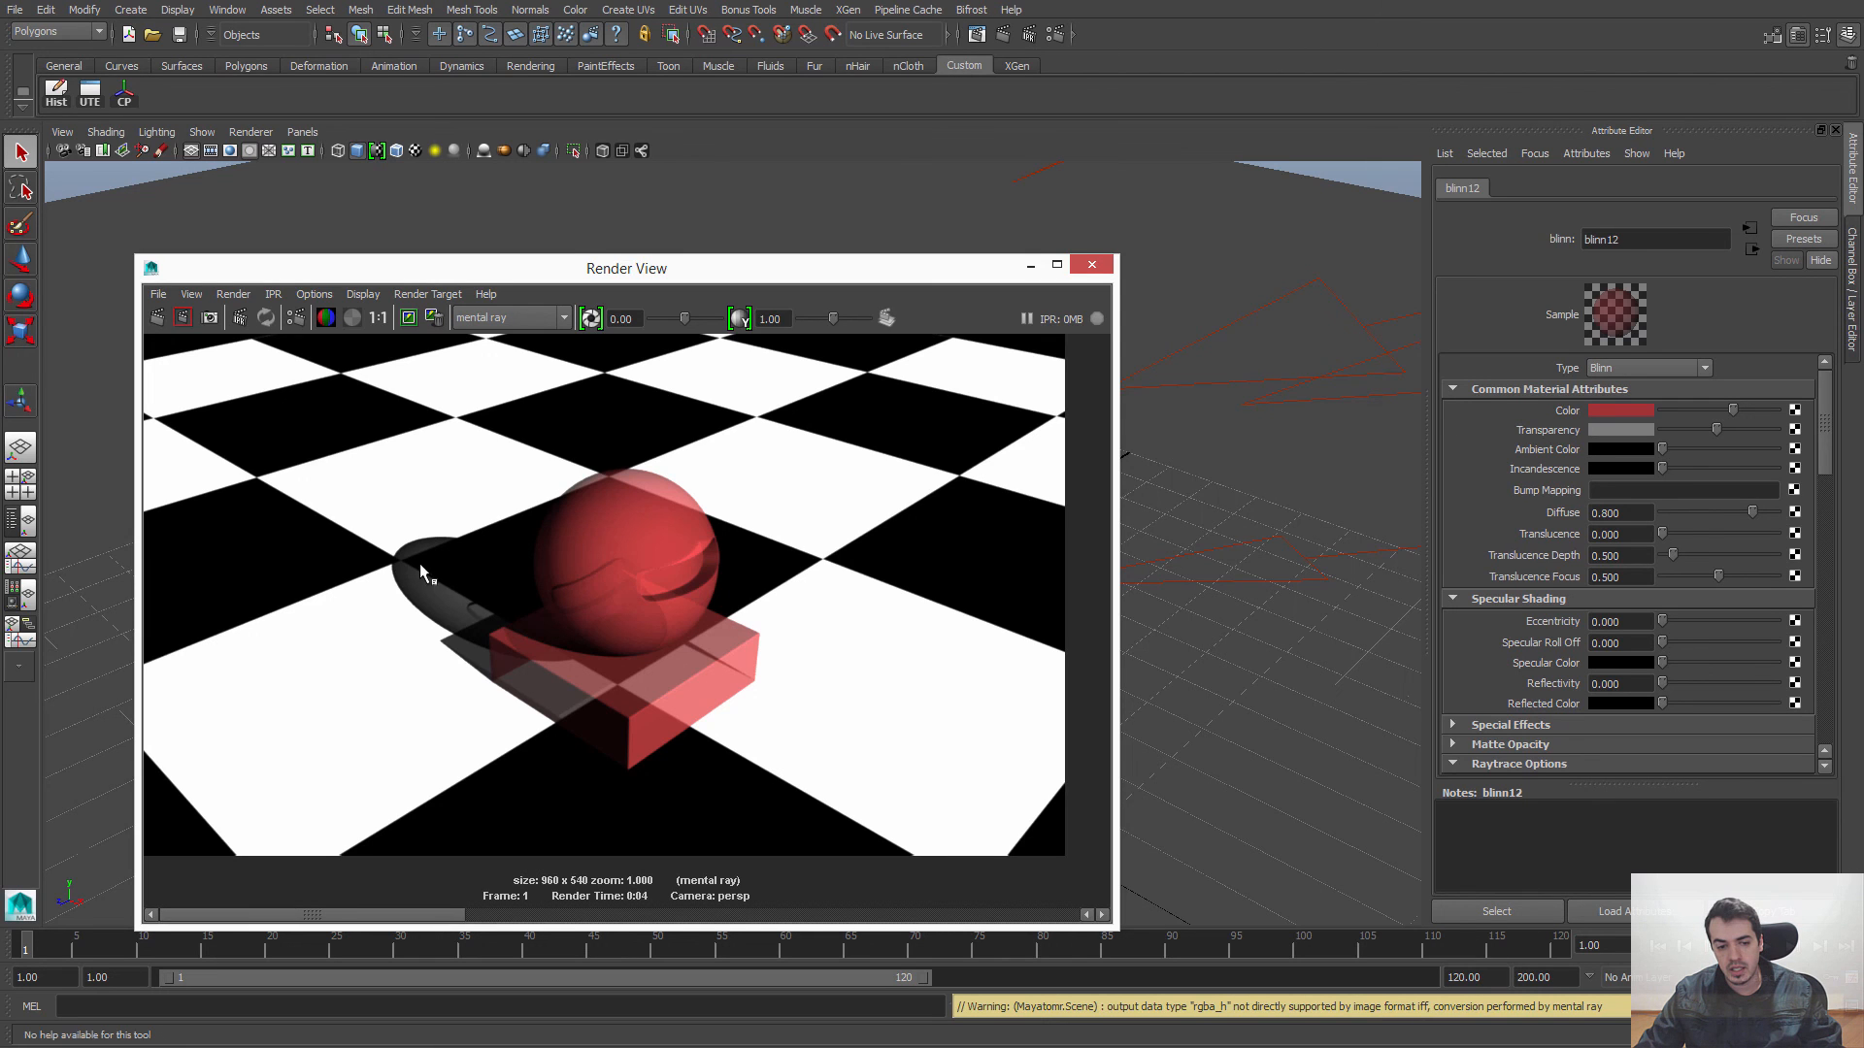
Step: Set the Blinn's Transparency to the same muted red as its Color and render the scene again from a new angle
left_click_drag(903, 279, 805, 197)
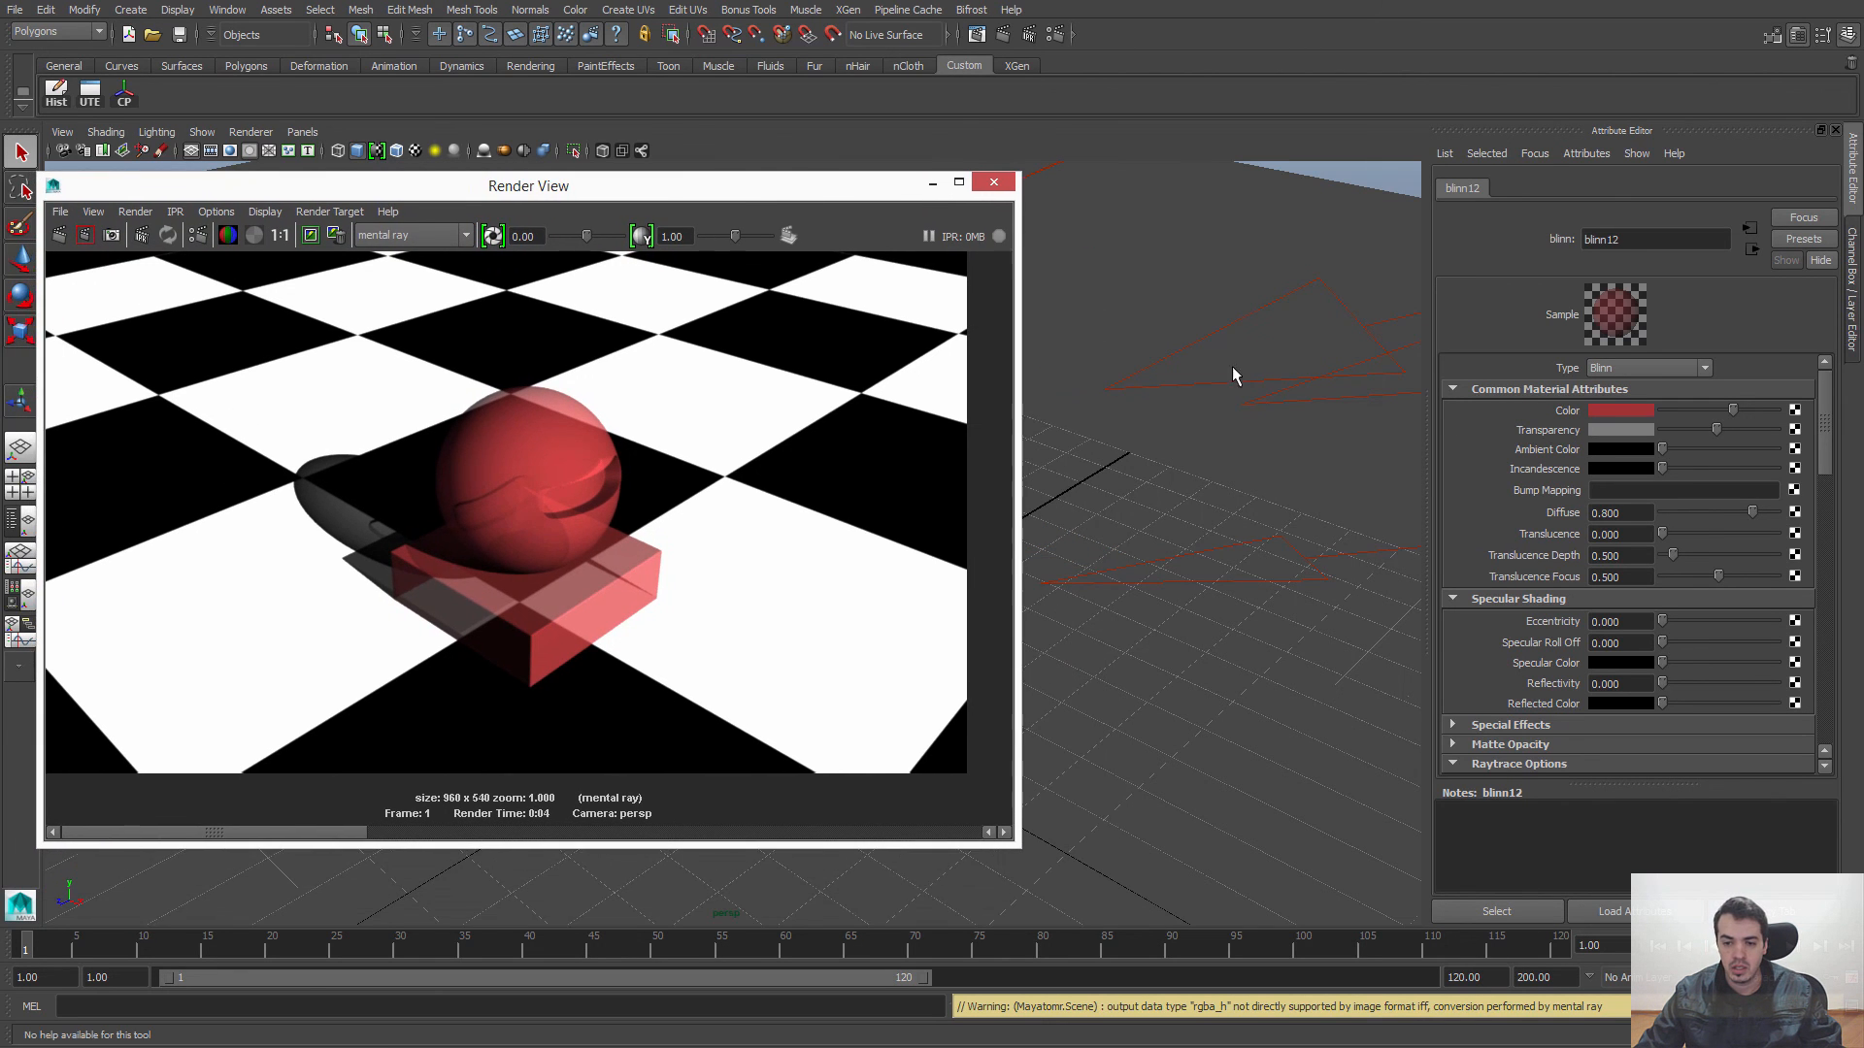
left_click_drag(1227, 422, 1336, 422, "alt")
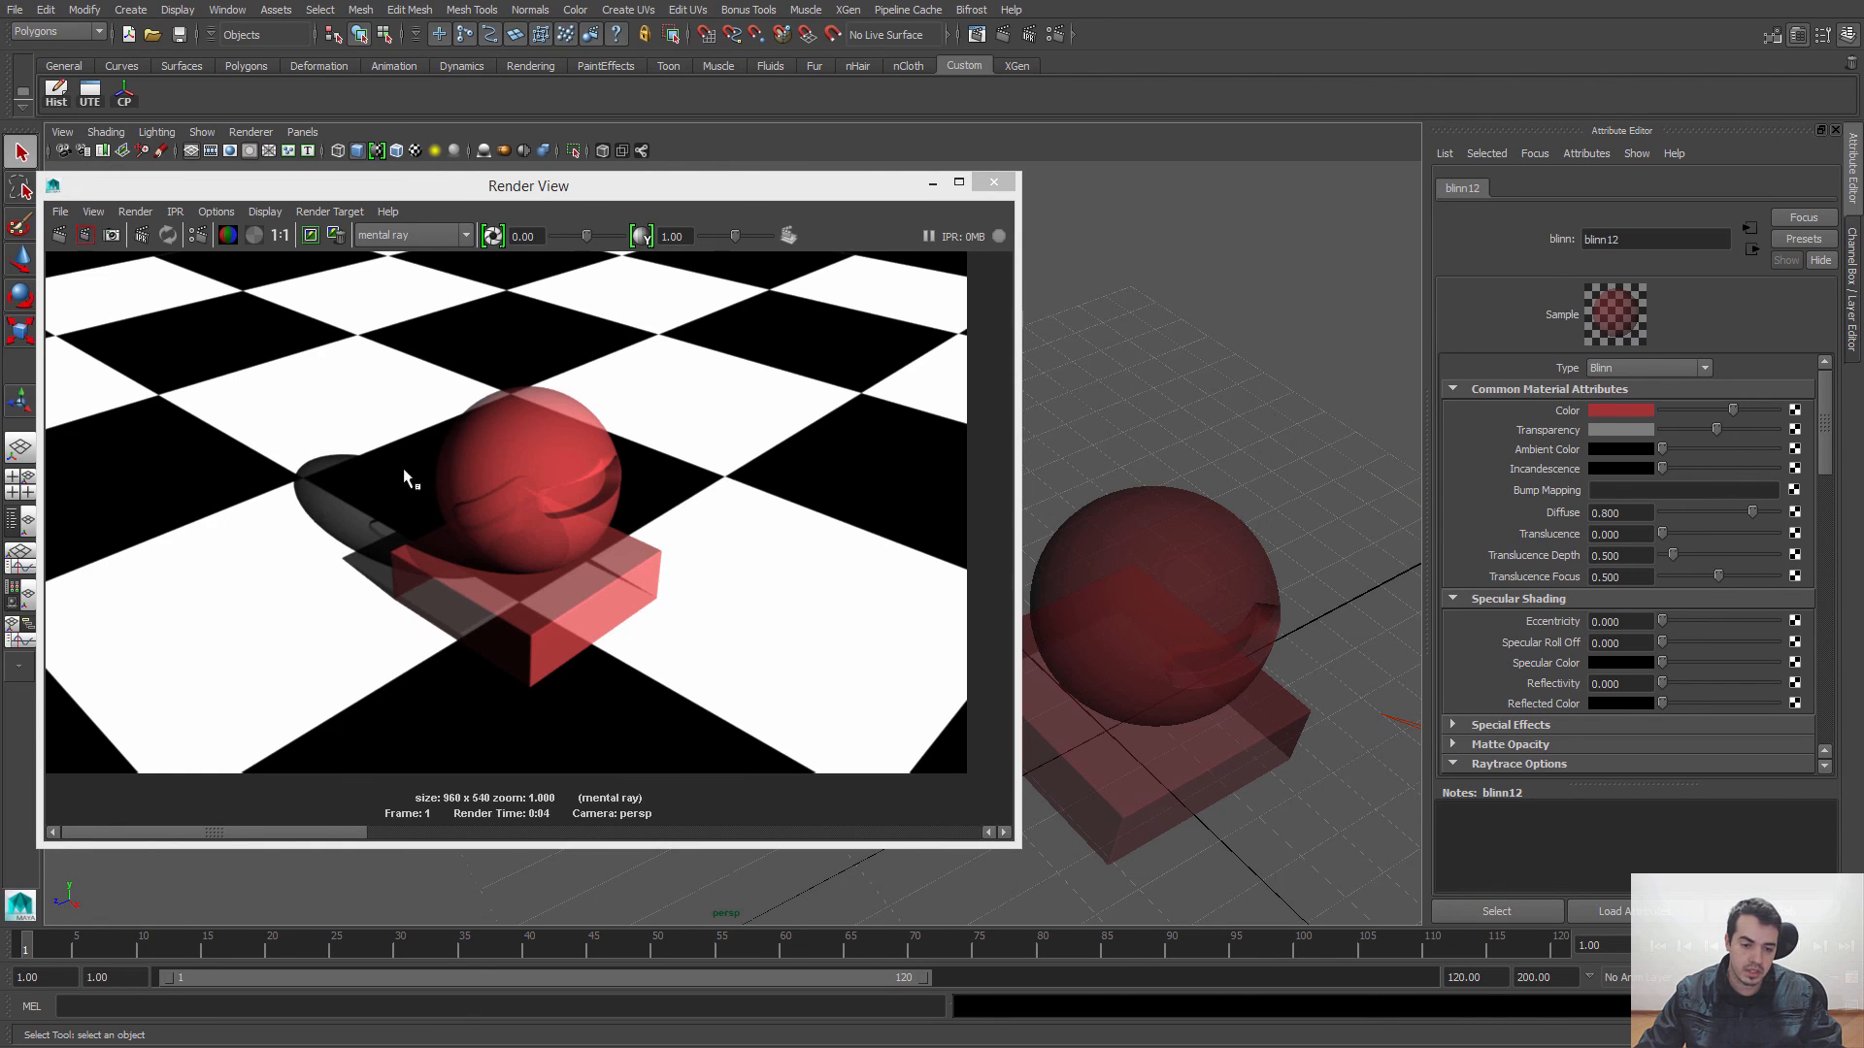
left_click(1615, 427)
left_click(1507, 417)
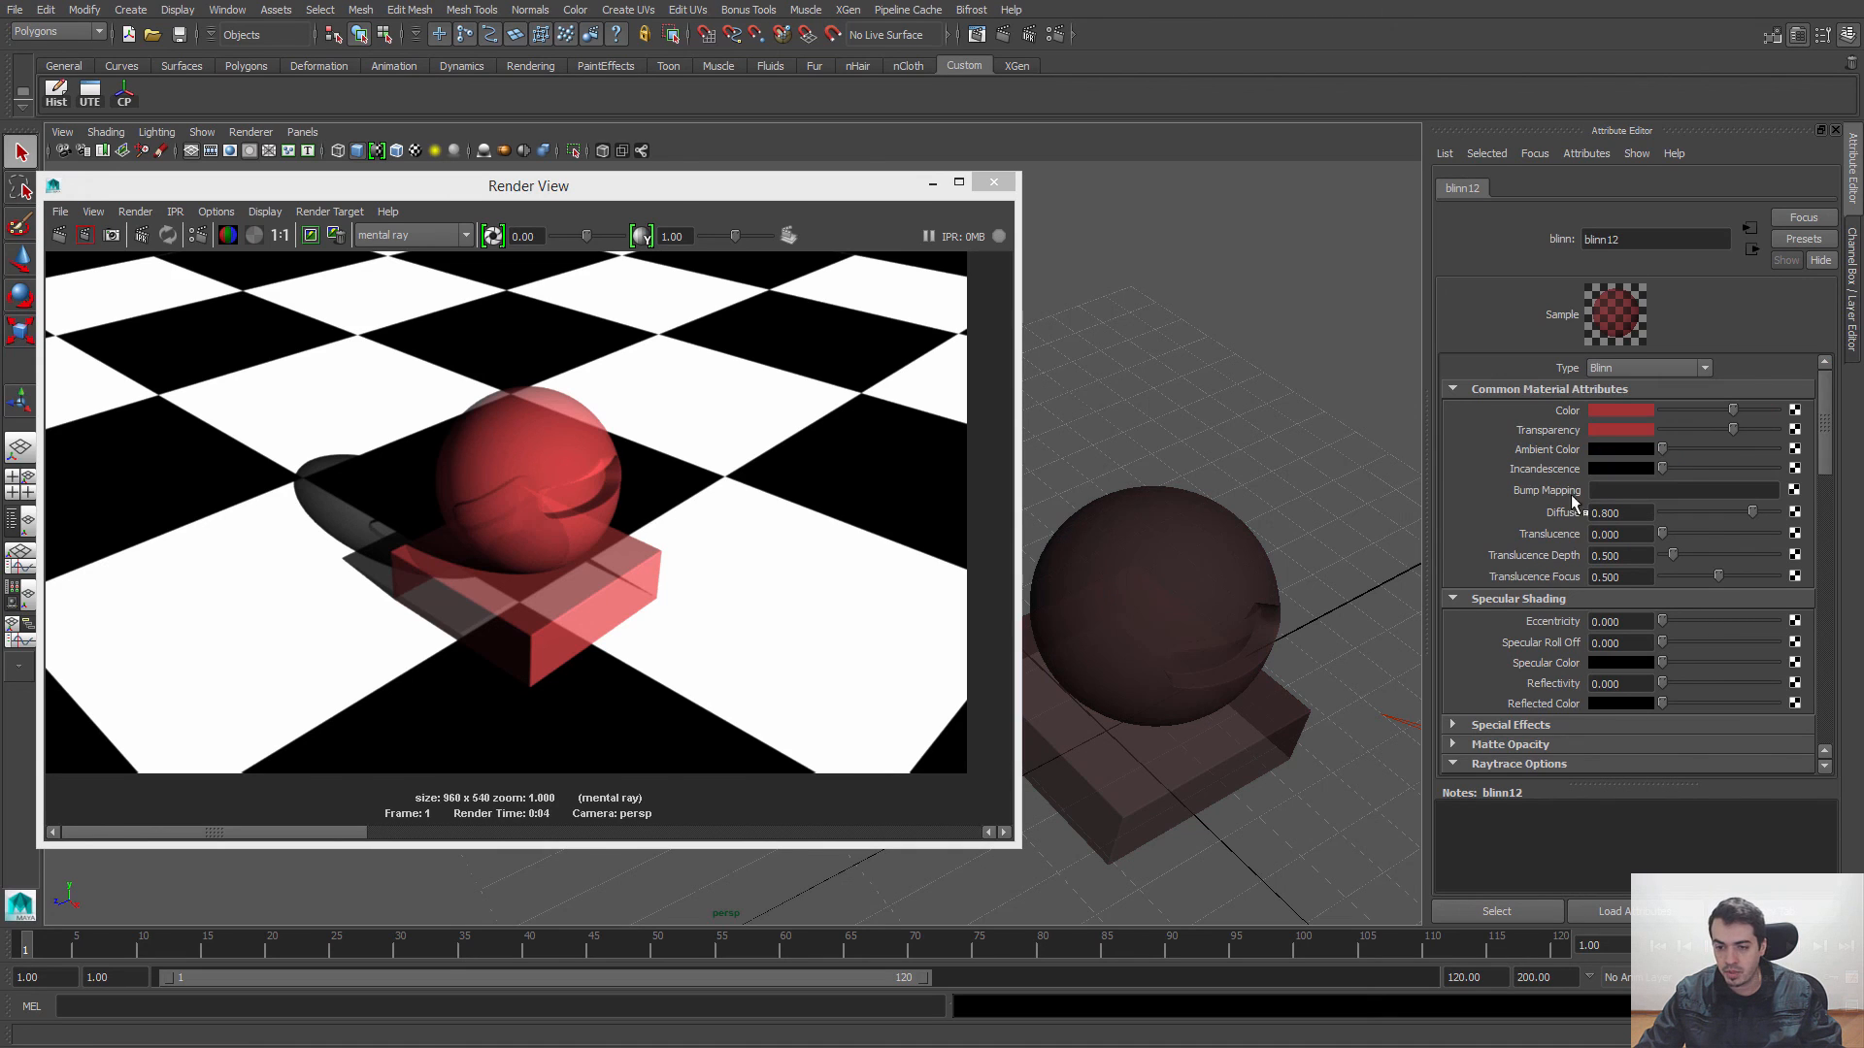
left_click(59, 235)
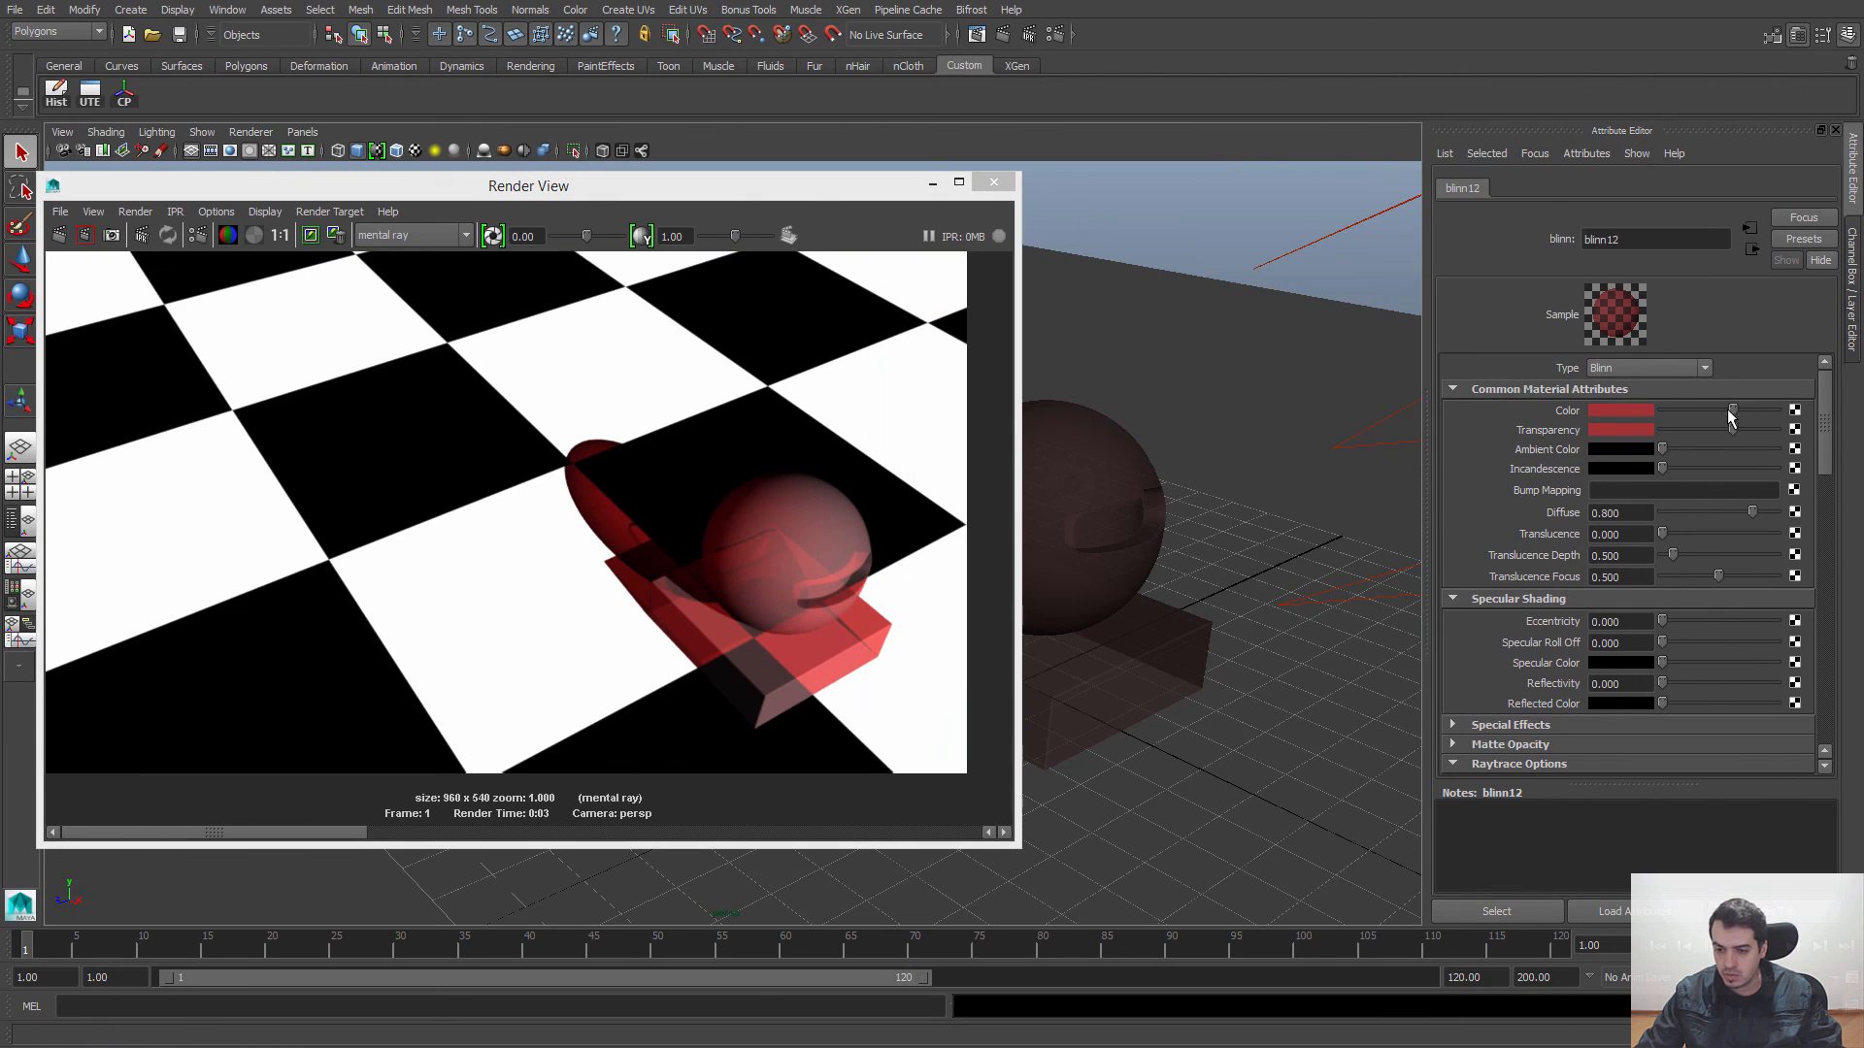
Step: Set the Blinn's Color to black, brighten its red Transparency, and render the scene from a low and a higher angle
mouse_move(1733, 410)
left_mouse_down()
mouse_move(1663, 412)
mouse_move(1753, 427)
left_mouse_up()
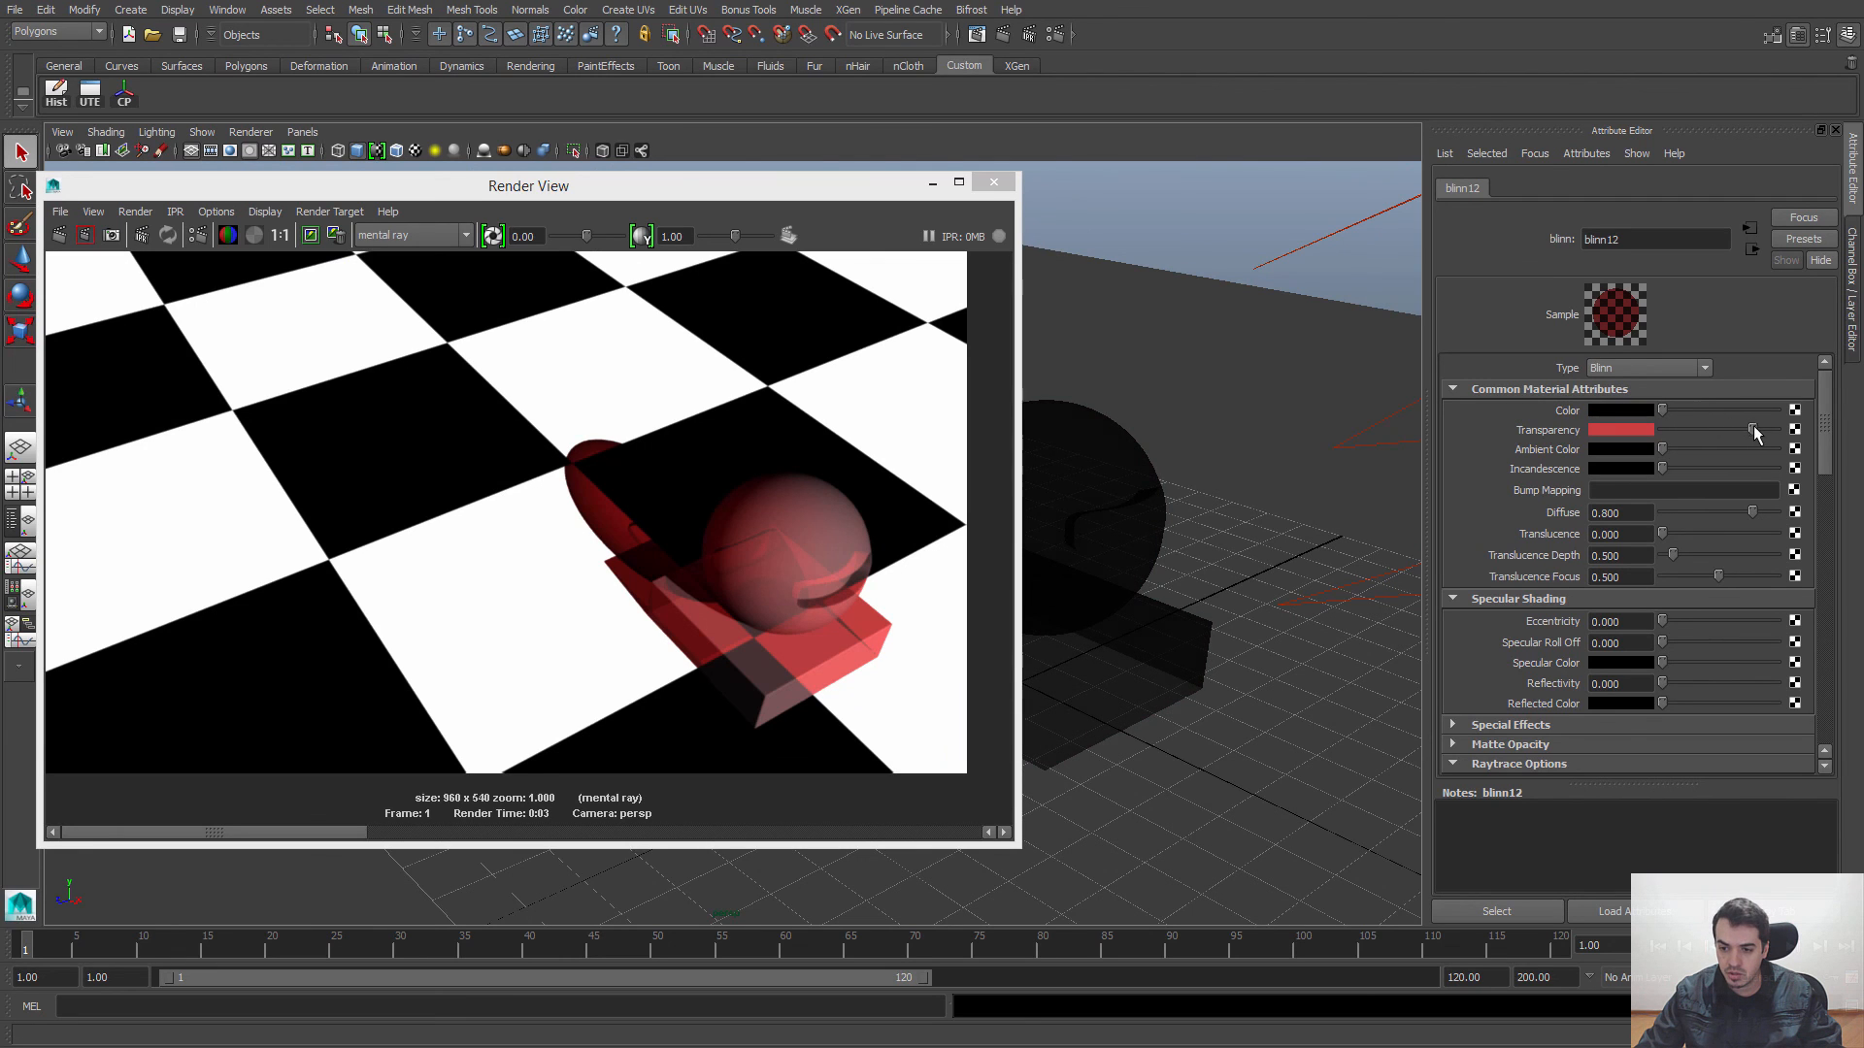
left_click_drag(1048, 540, 1165, 525, "alt")
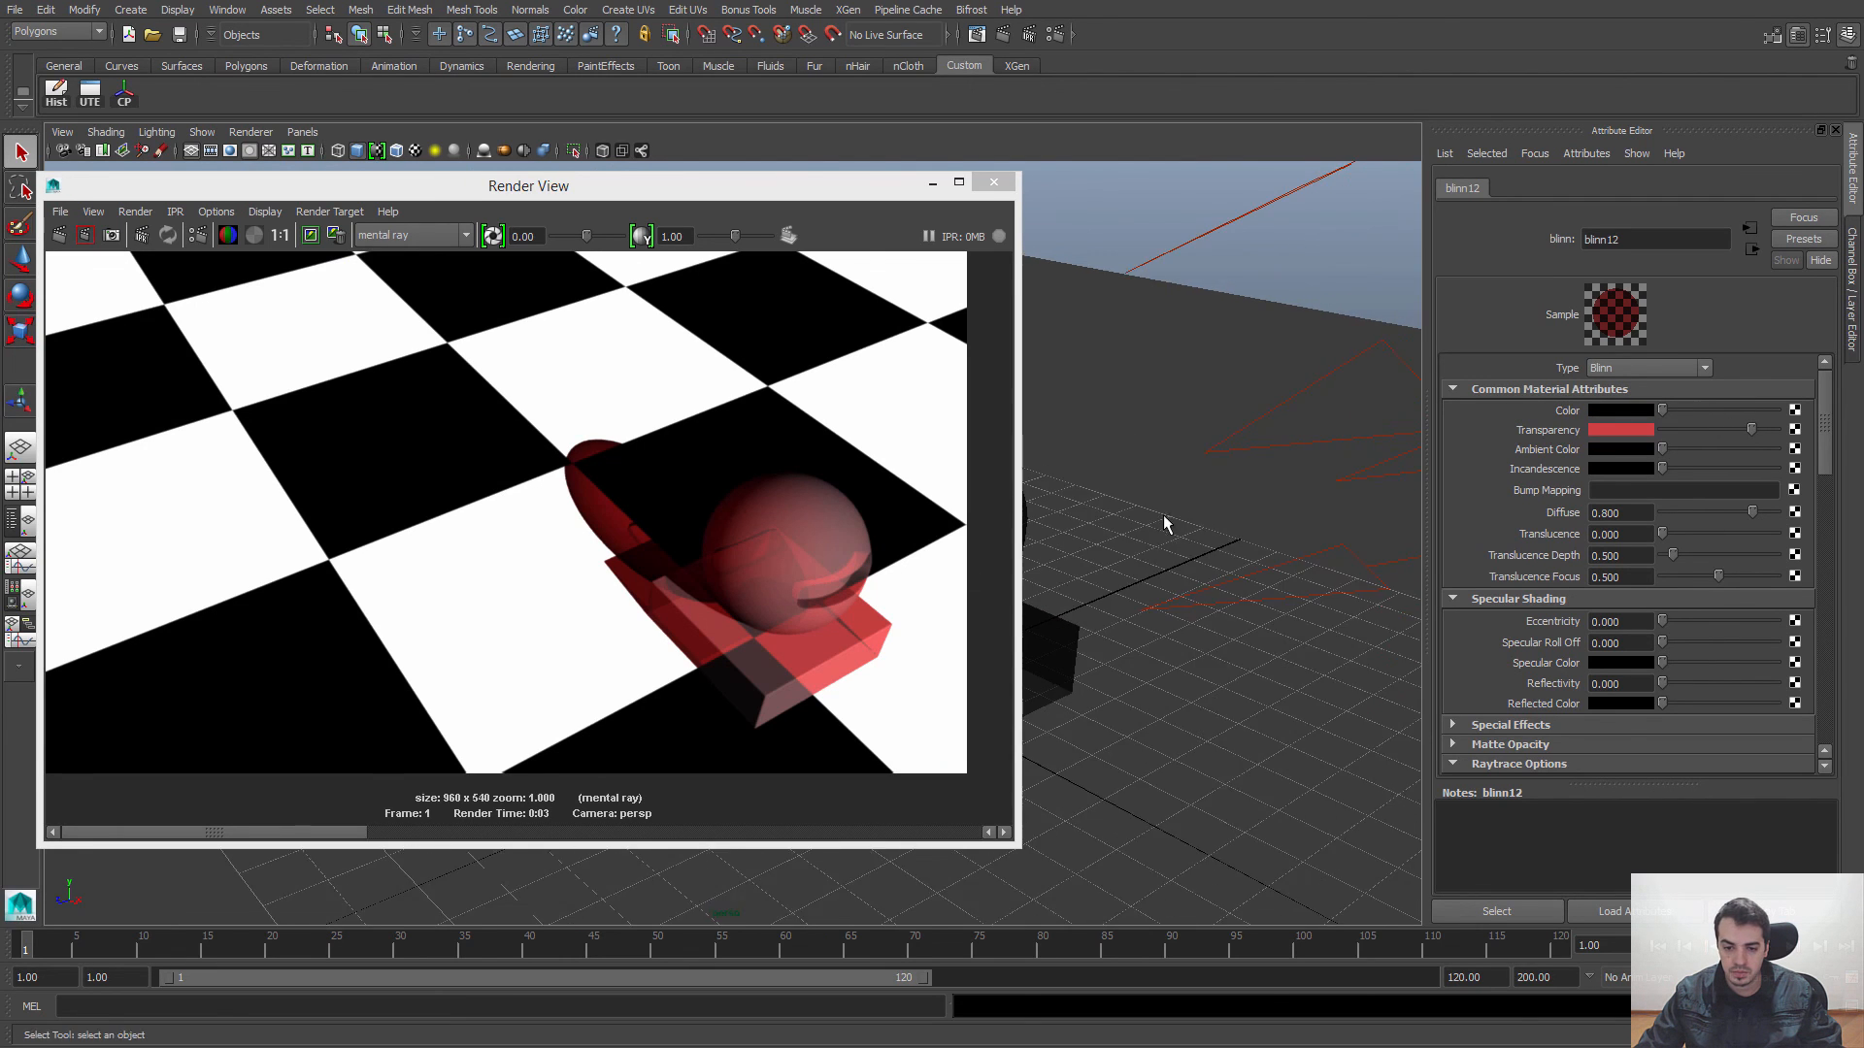
left_click(59, 235)
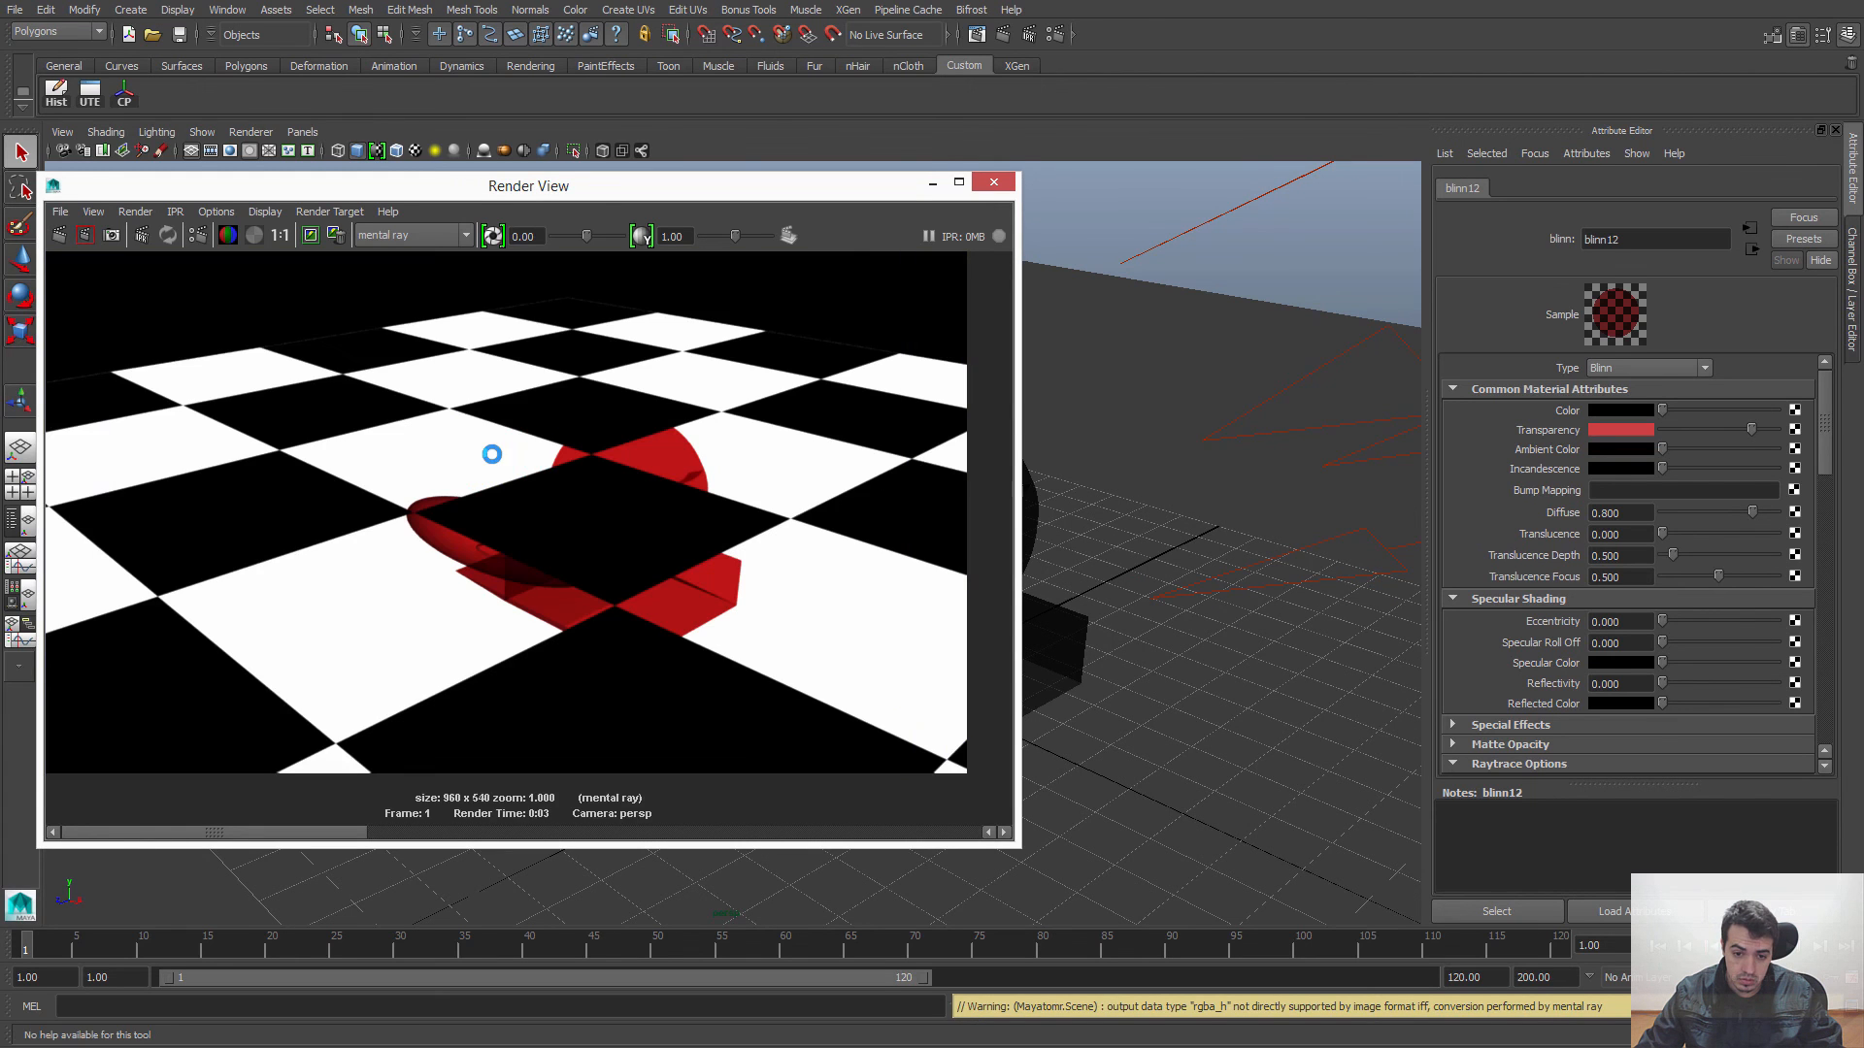
left_click_drag(1227, 492, 1257, 657, "alt")
left_click(64, 241)
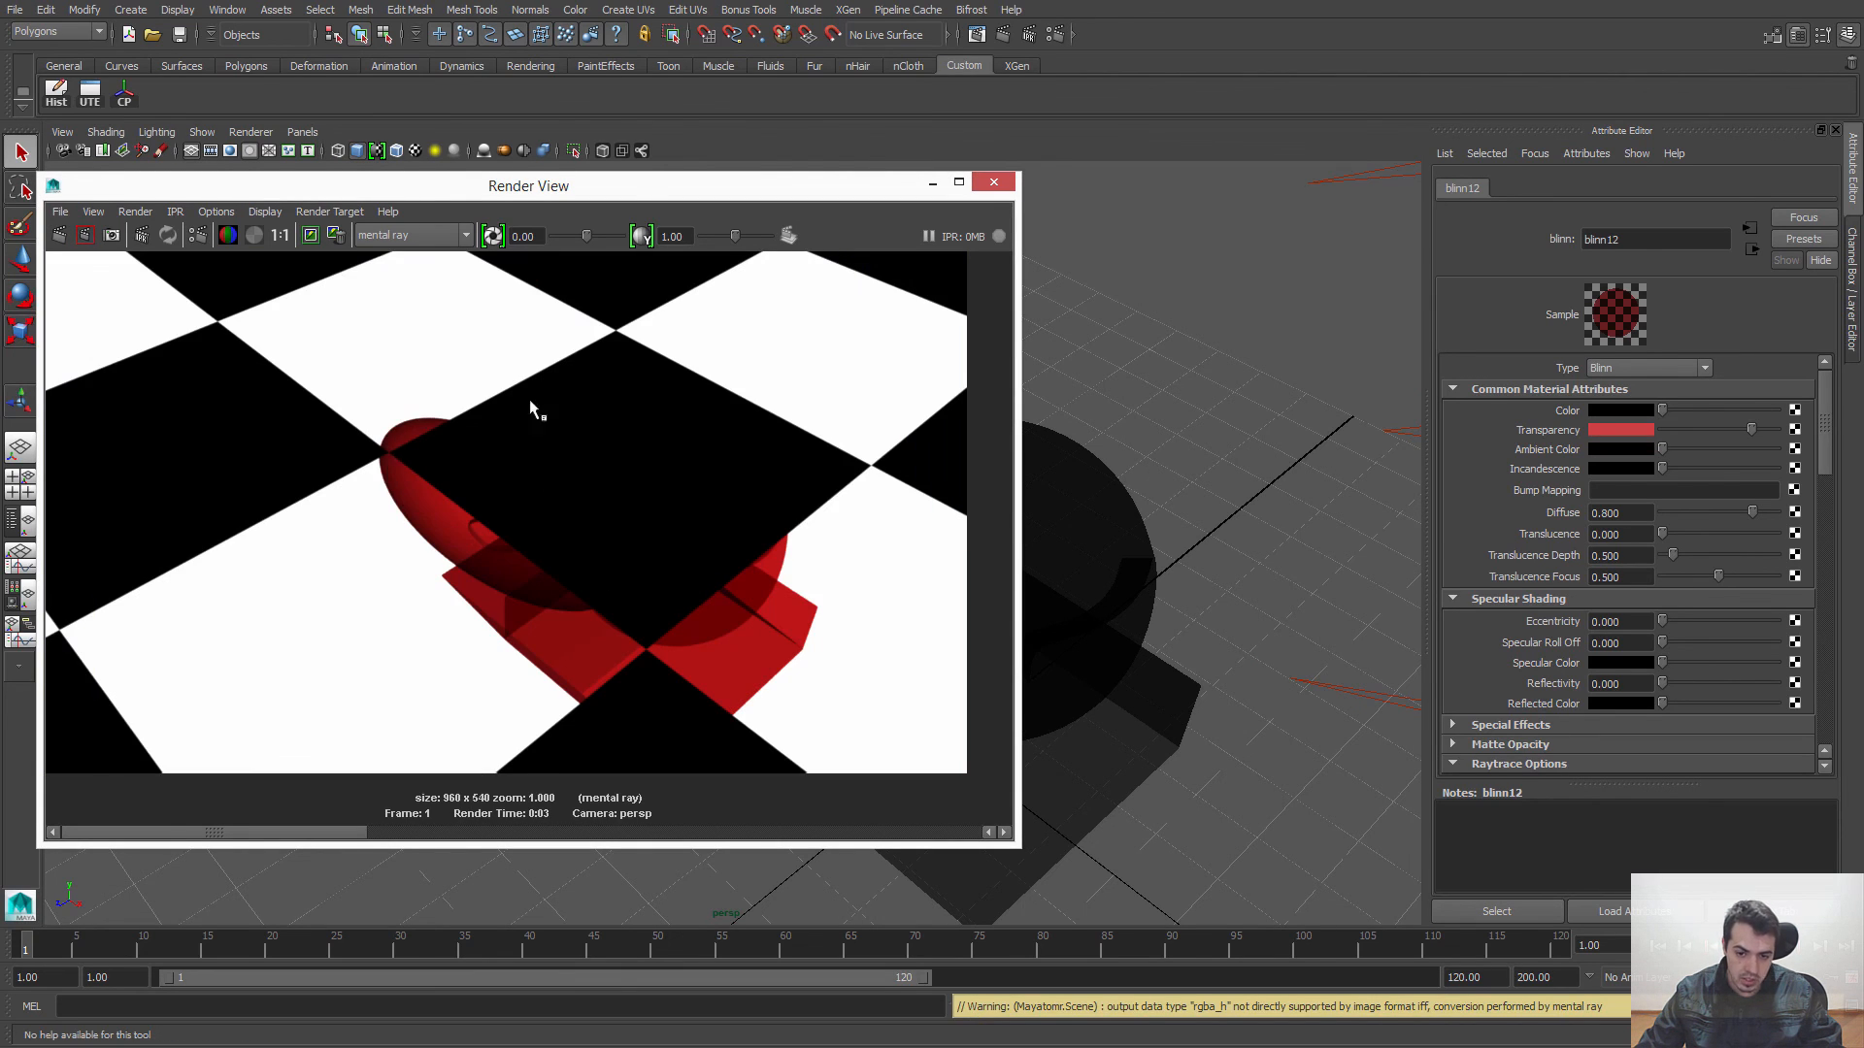
Step: Set the Blinn's Shadow Attenuation to 0 in its raytrace settings and render the scene again
left_click_drag(1168, 489, 1173, 450, "alt")
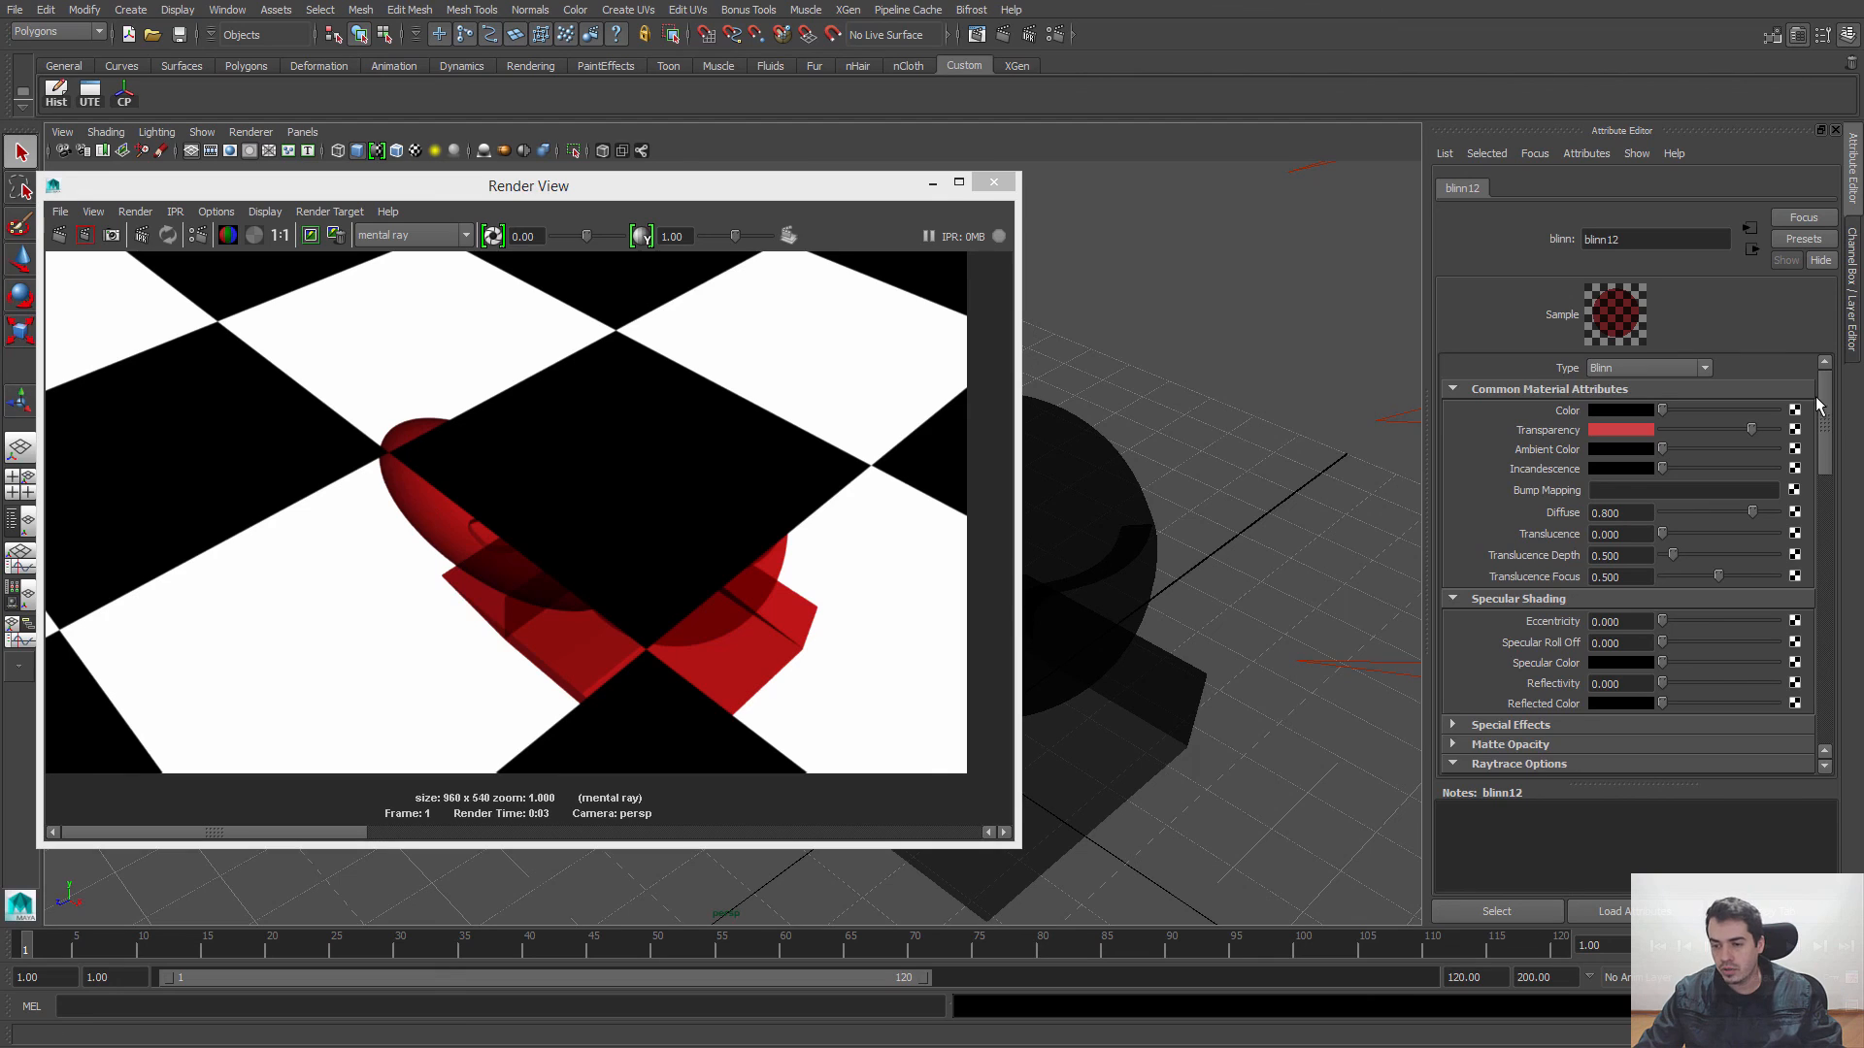
scroll(1832, 420, "down", 1)
scroll(1833, 420, "down", 1)
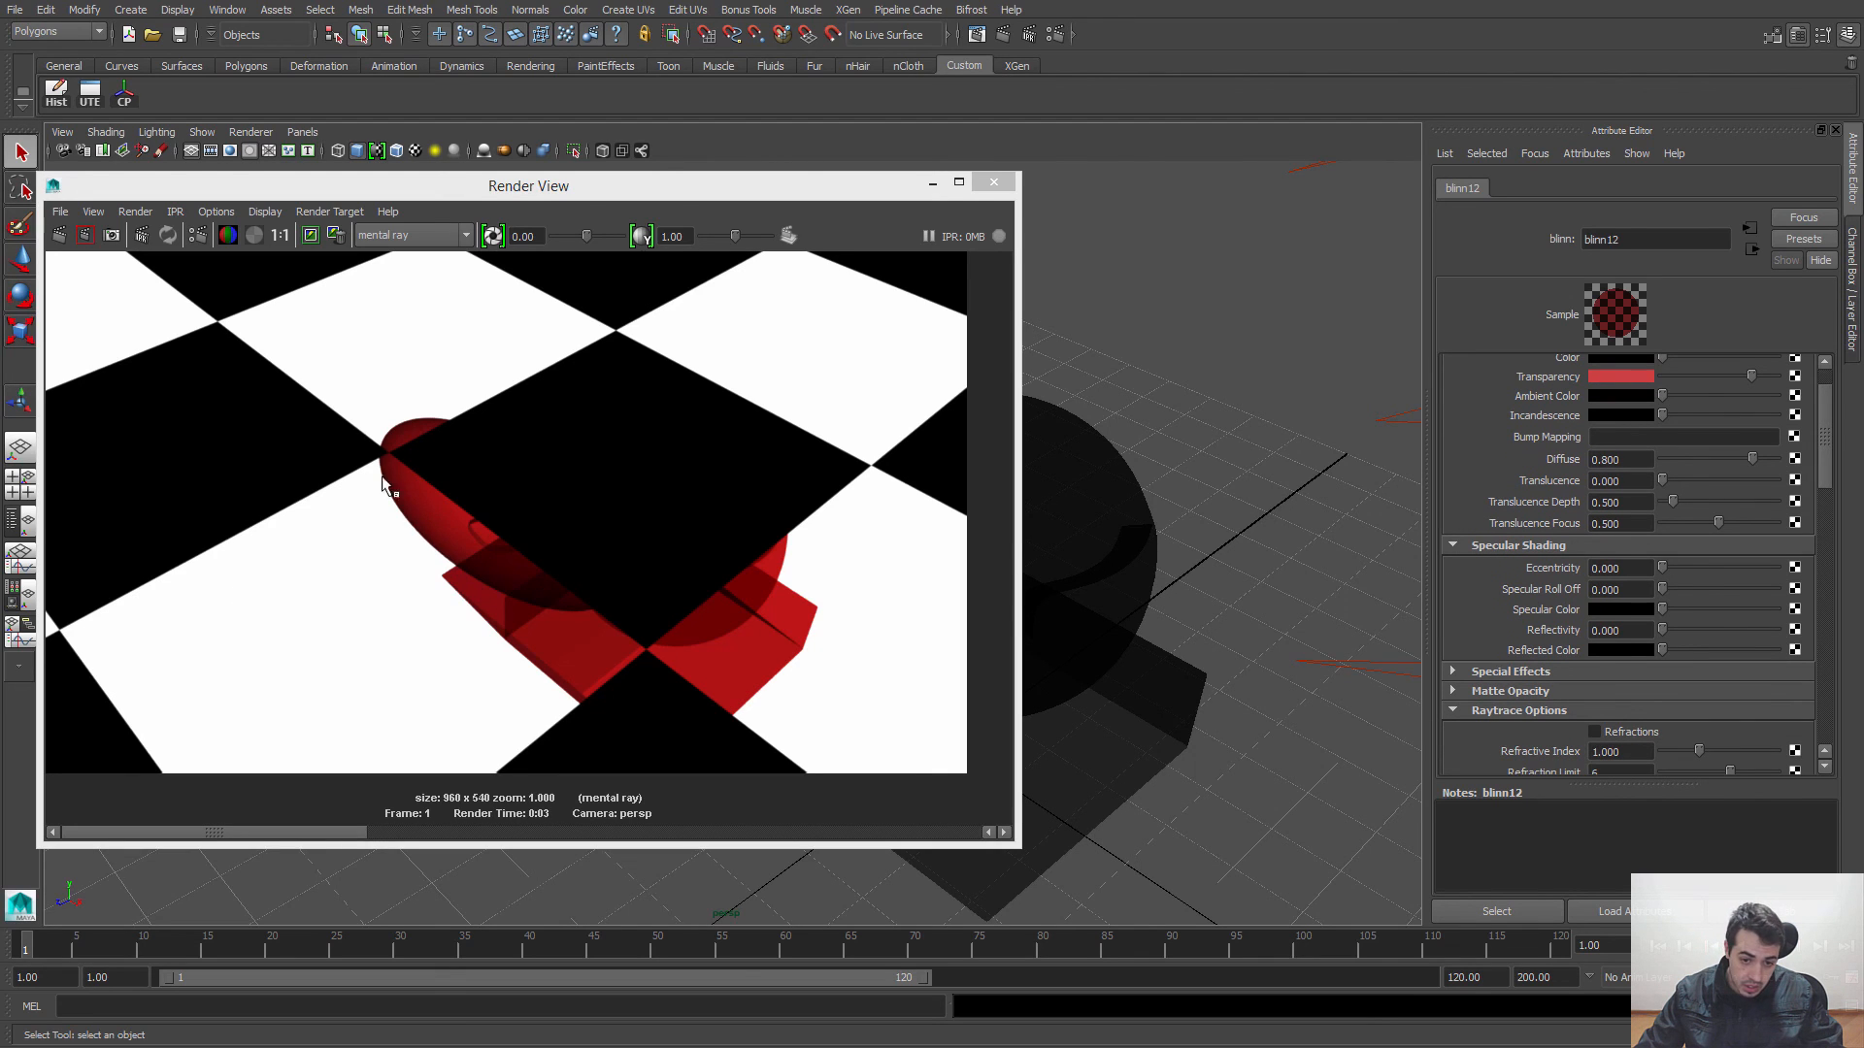
left_click_drag(1824, 423, 1831, 488)
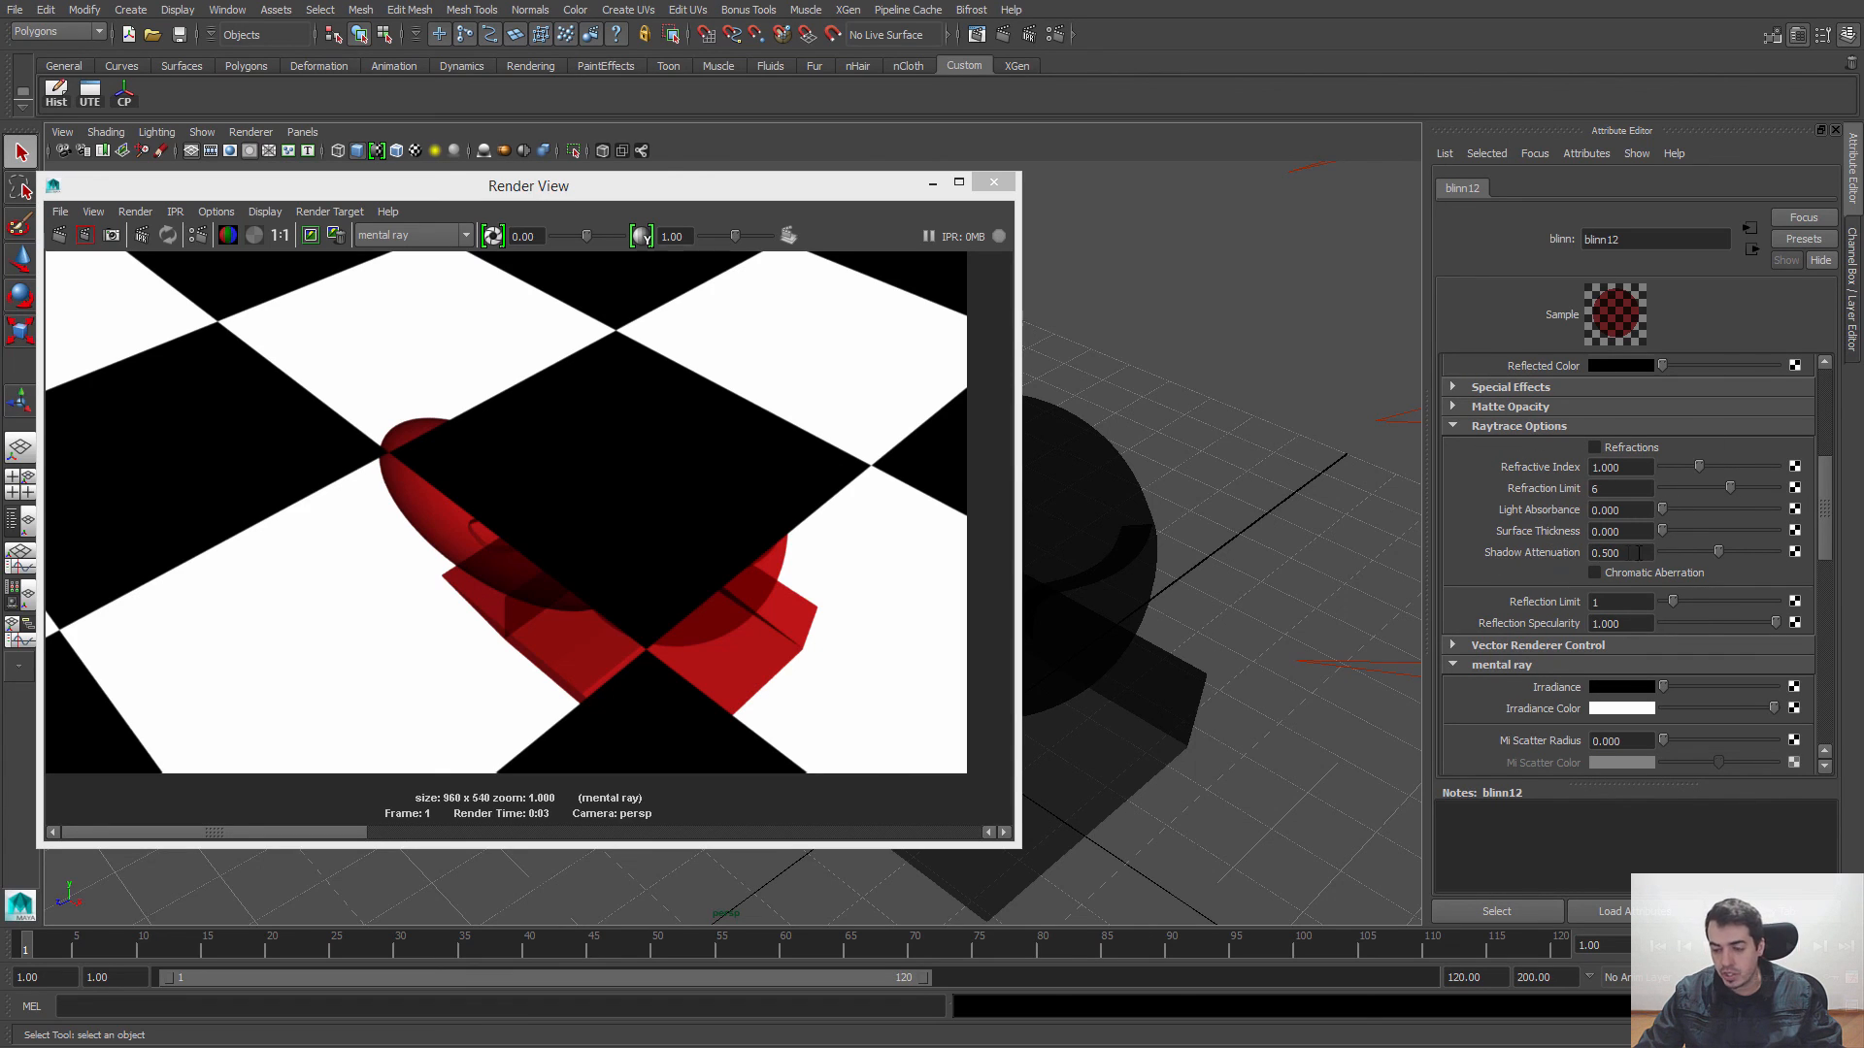
left_click_drag(1716, 550, 1662, 556)
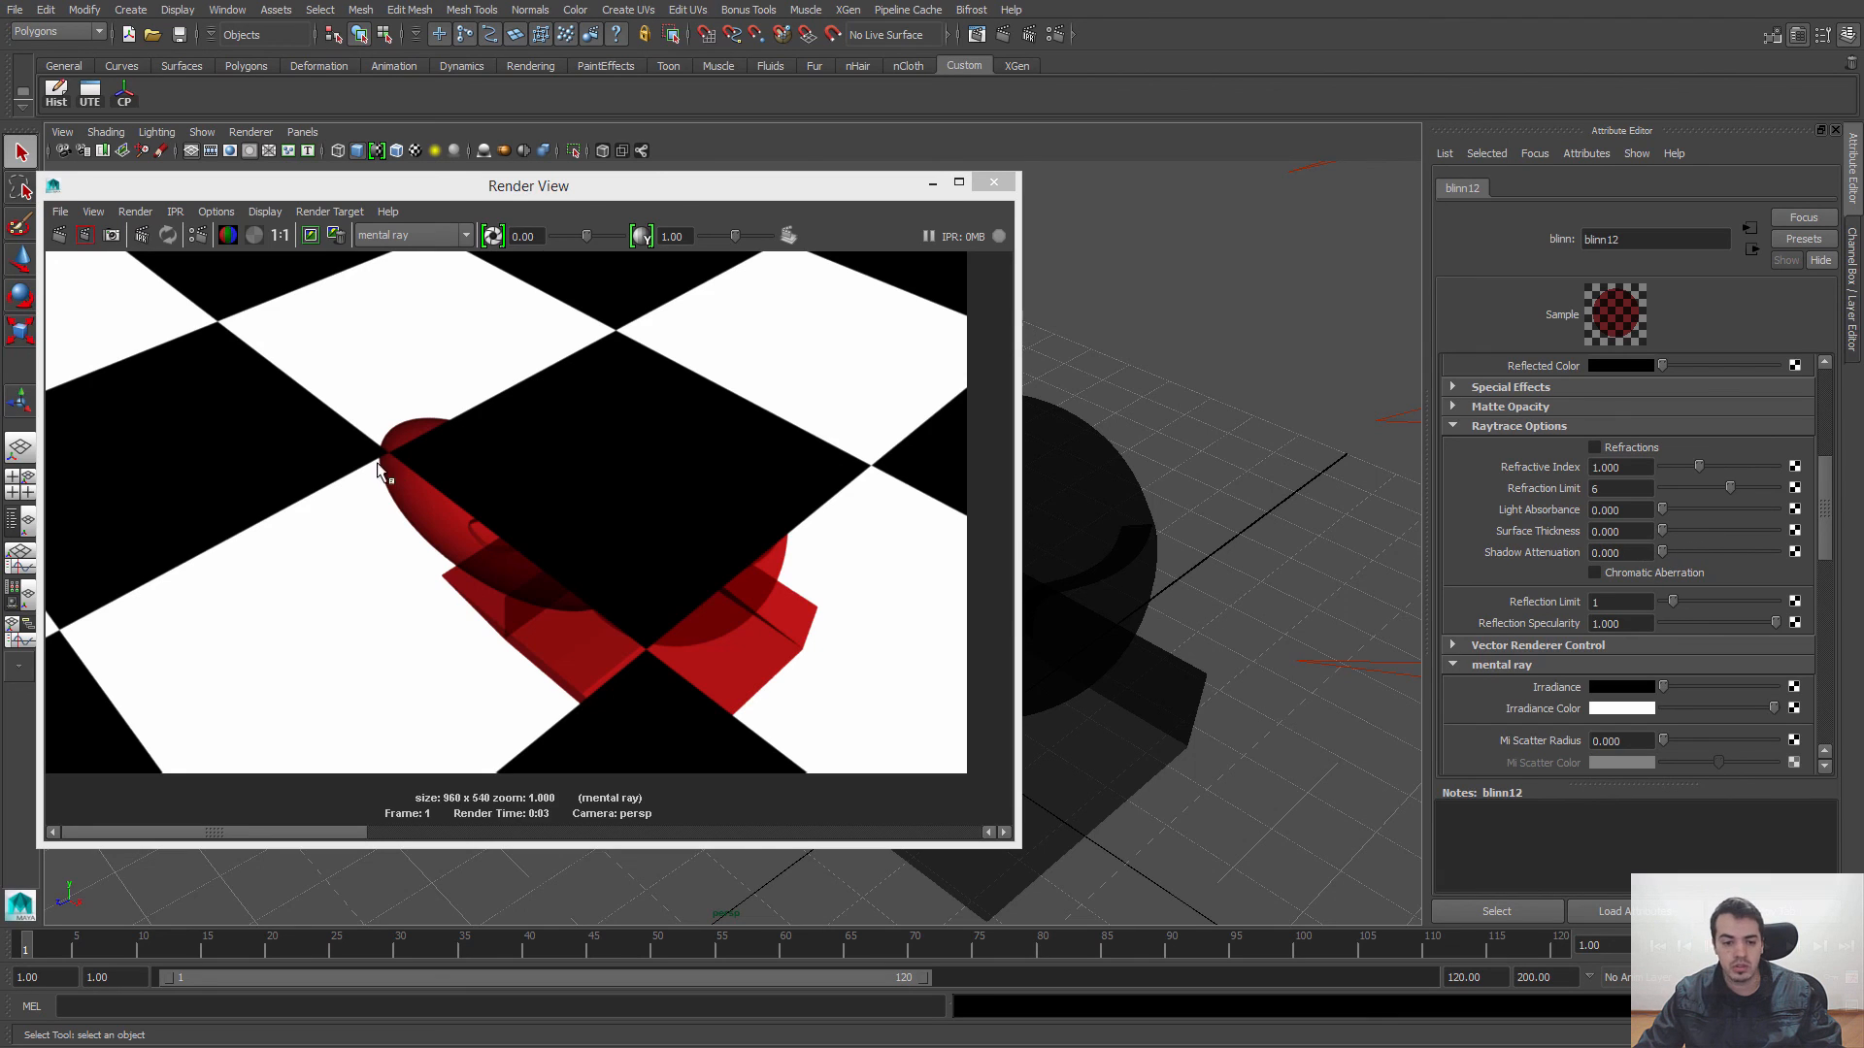
left_click(60, 235)
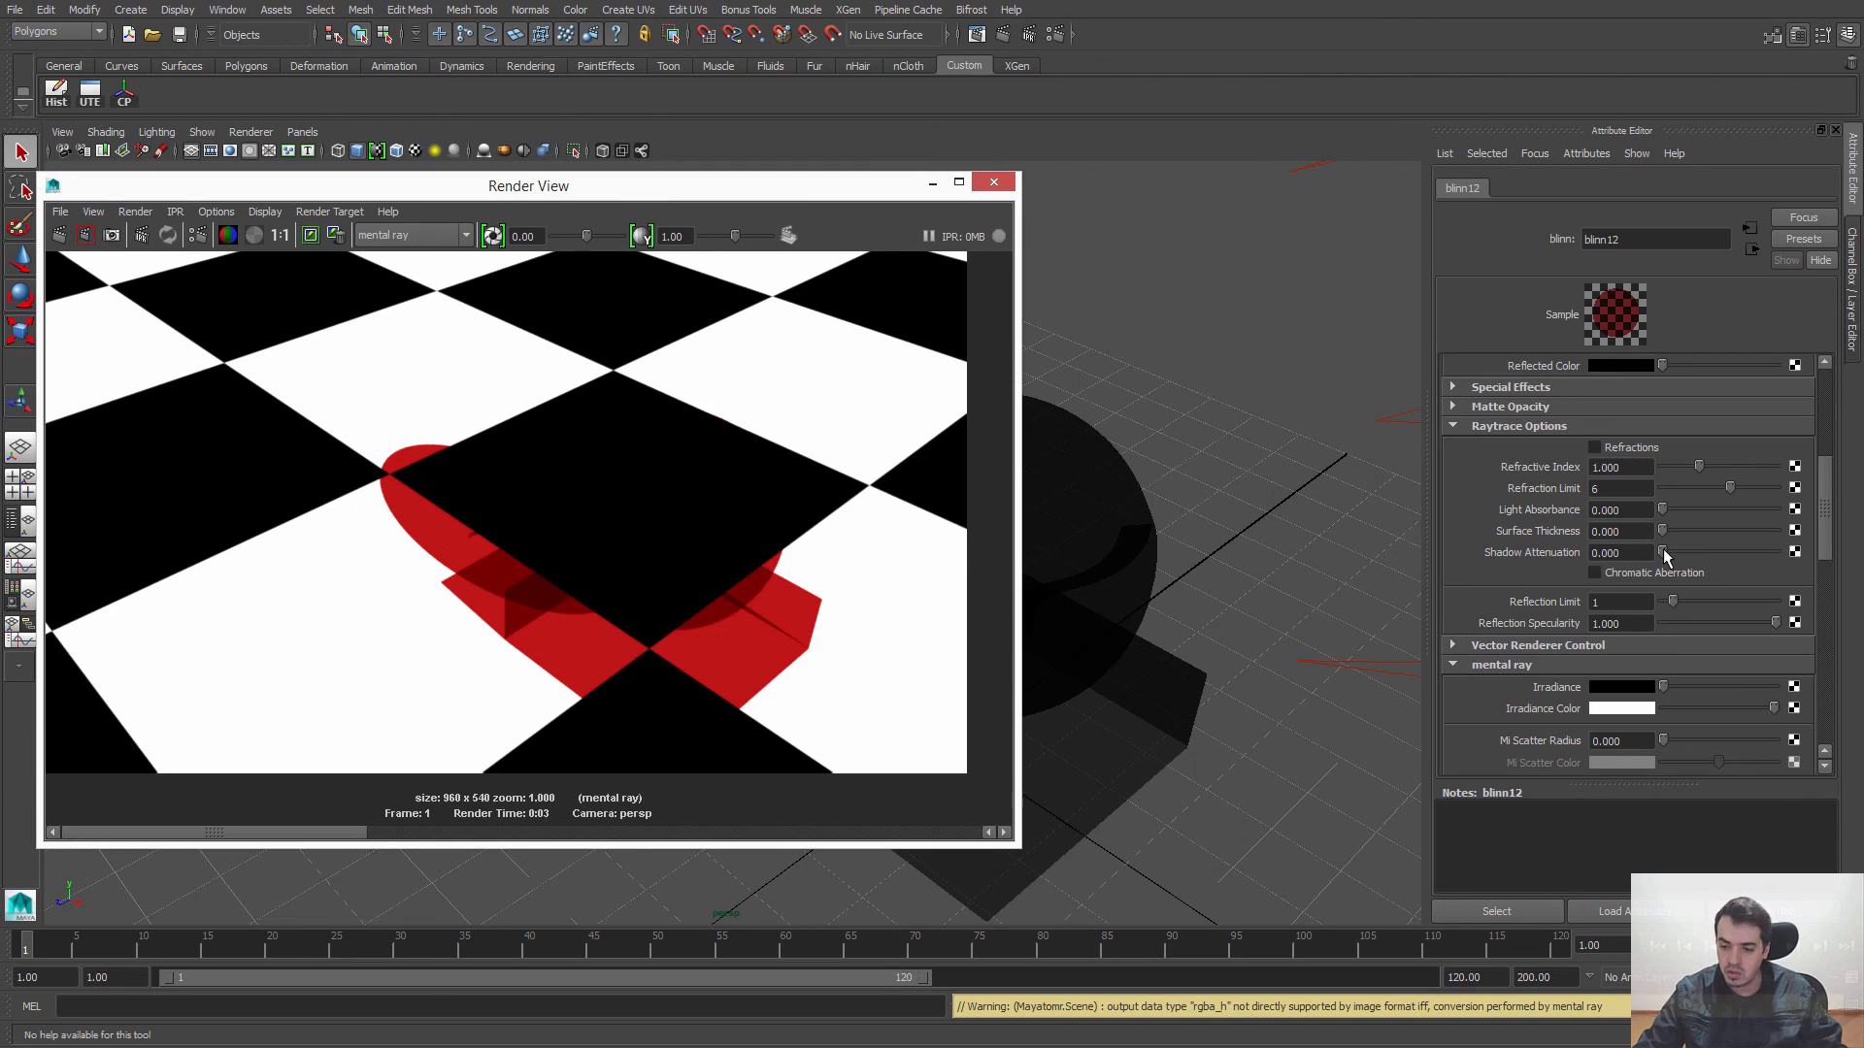
Step: Set the Blinn's Shadow Attenuation to 0.265 and render the scene from the current angle and a lower one
left_click_drag(1663, 551, 1691, 551)
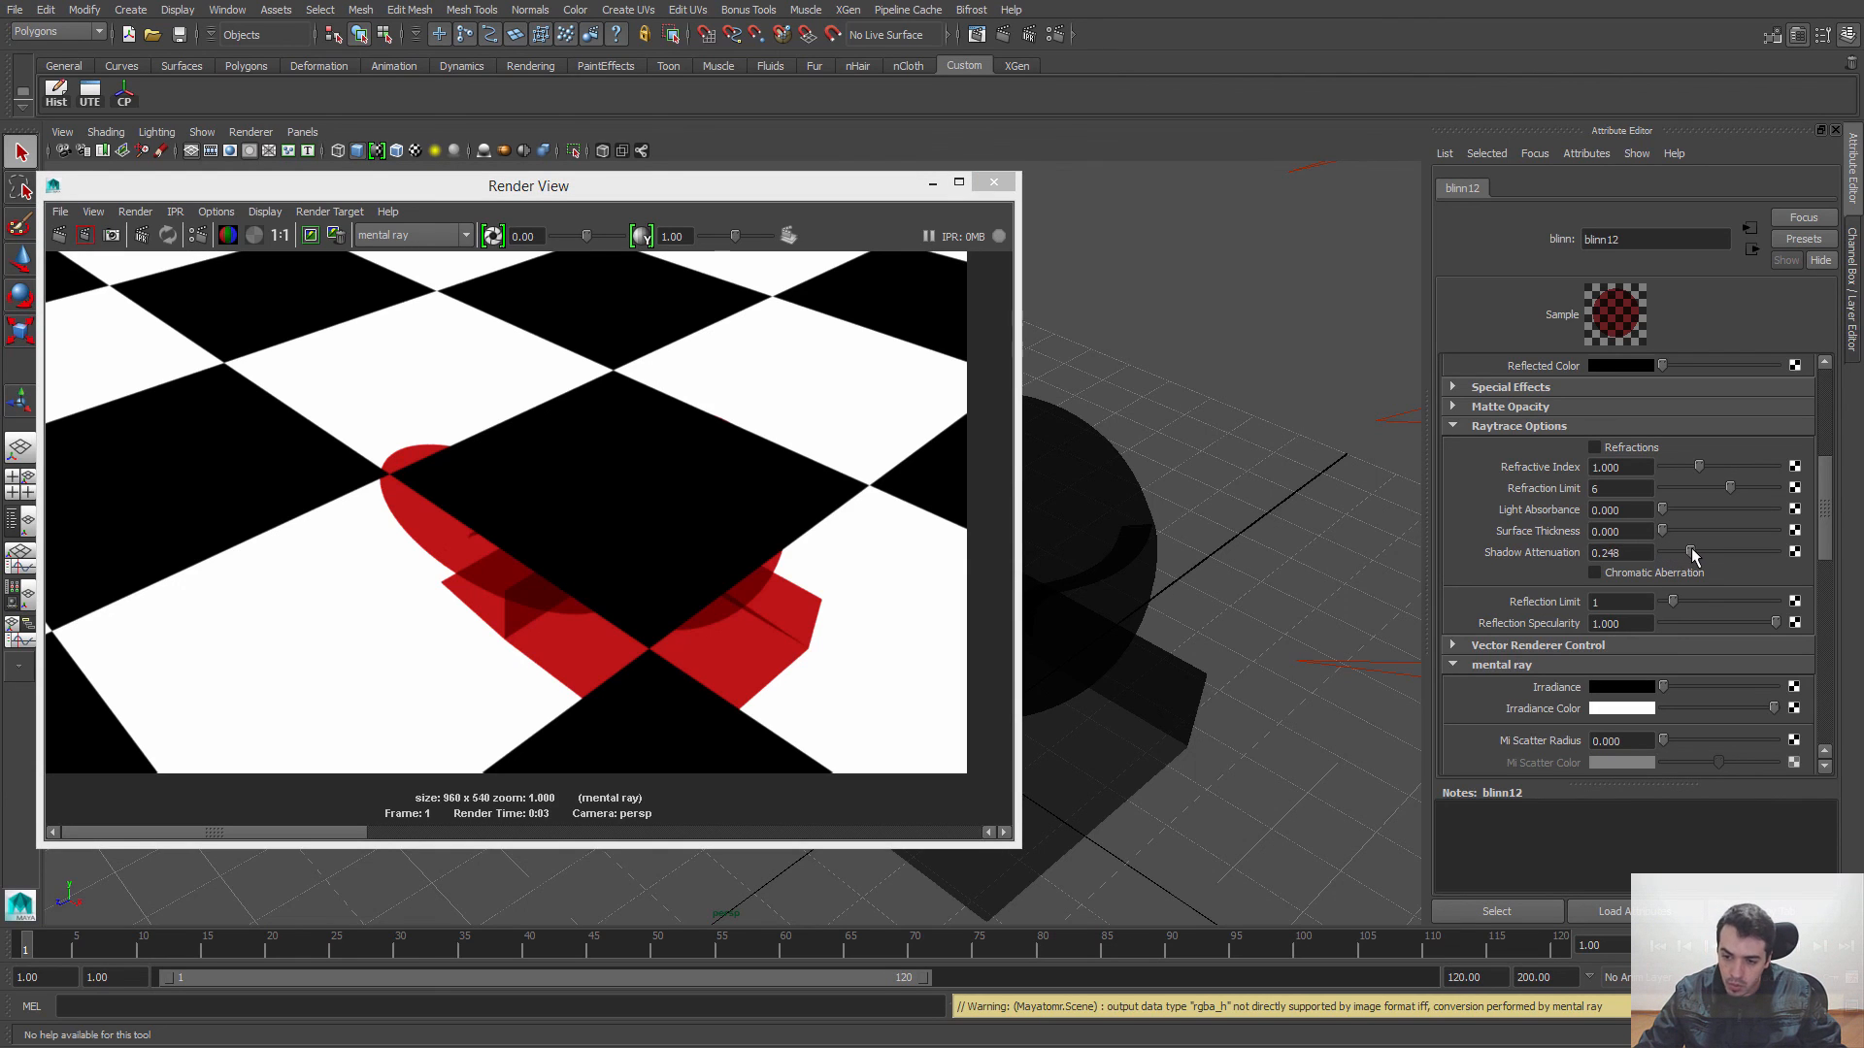
left_click(59, 235)
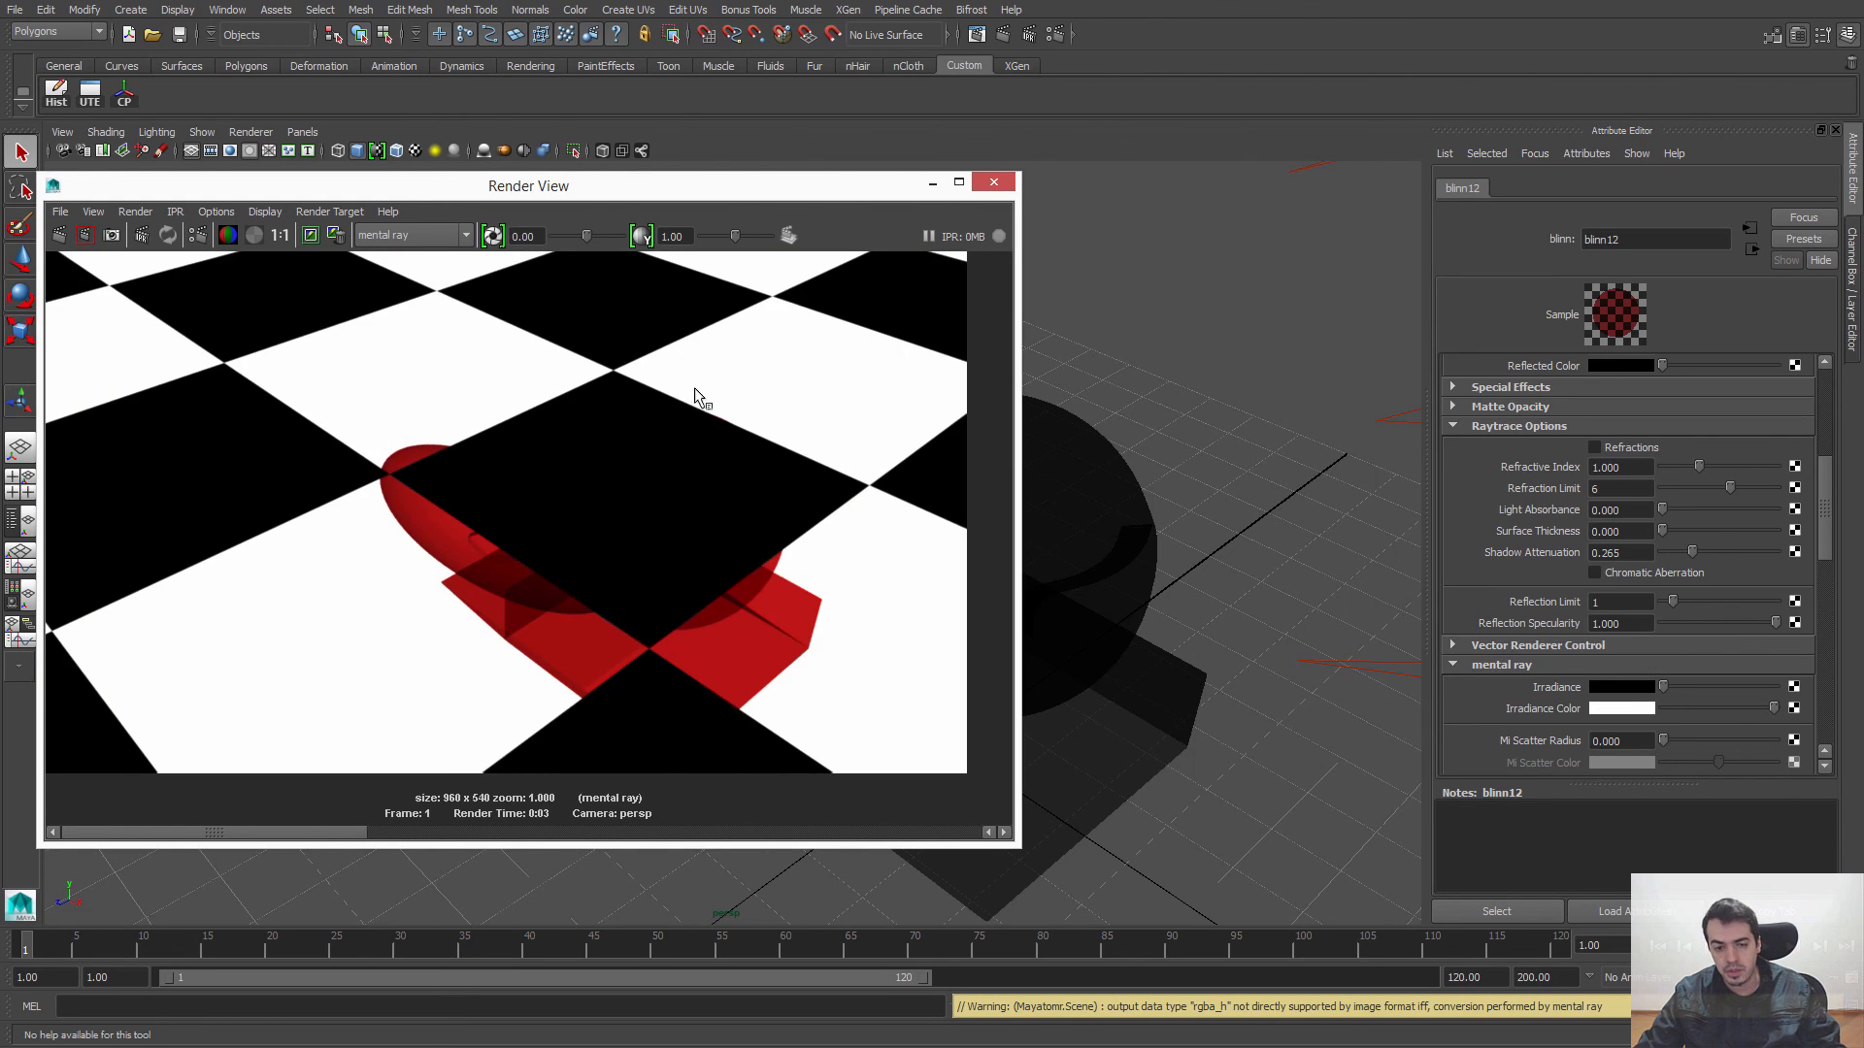
left_click_drag(1225, 566, 1235, 524, "alt")
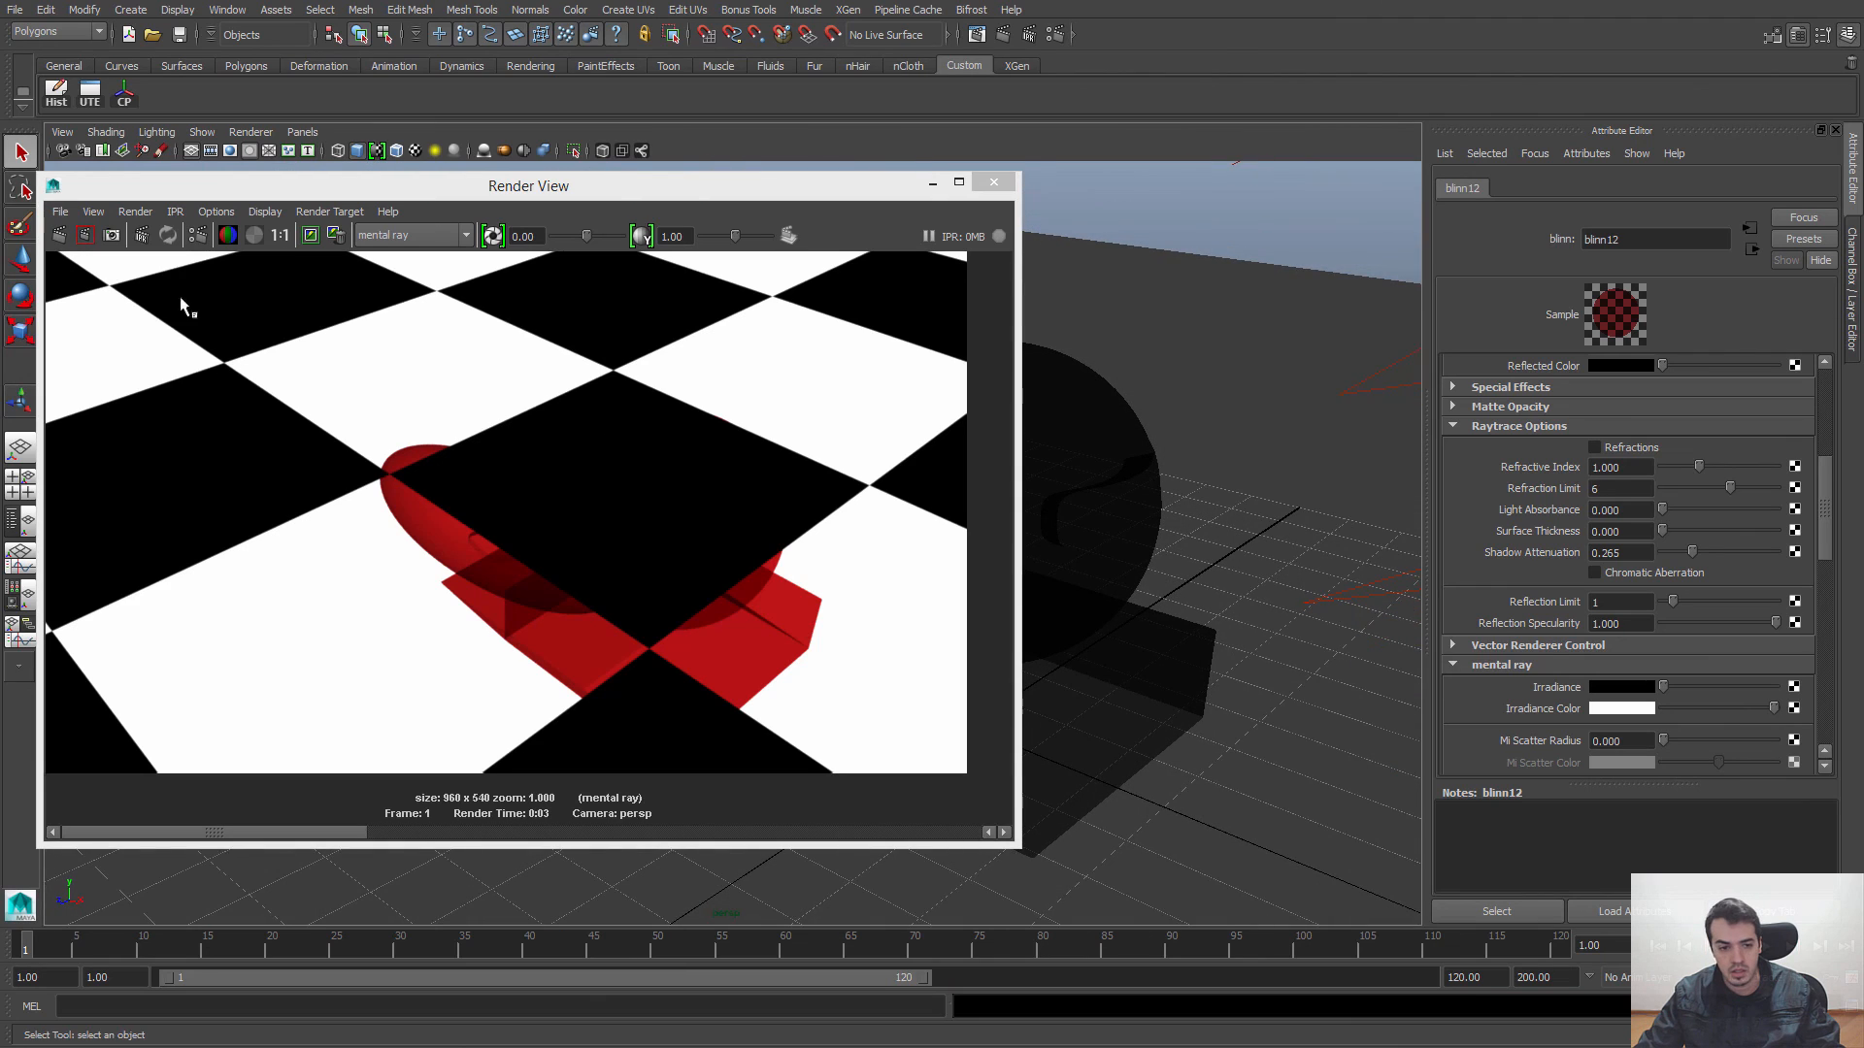
left_click(59, 236)
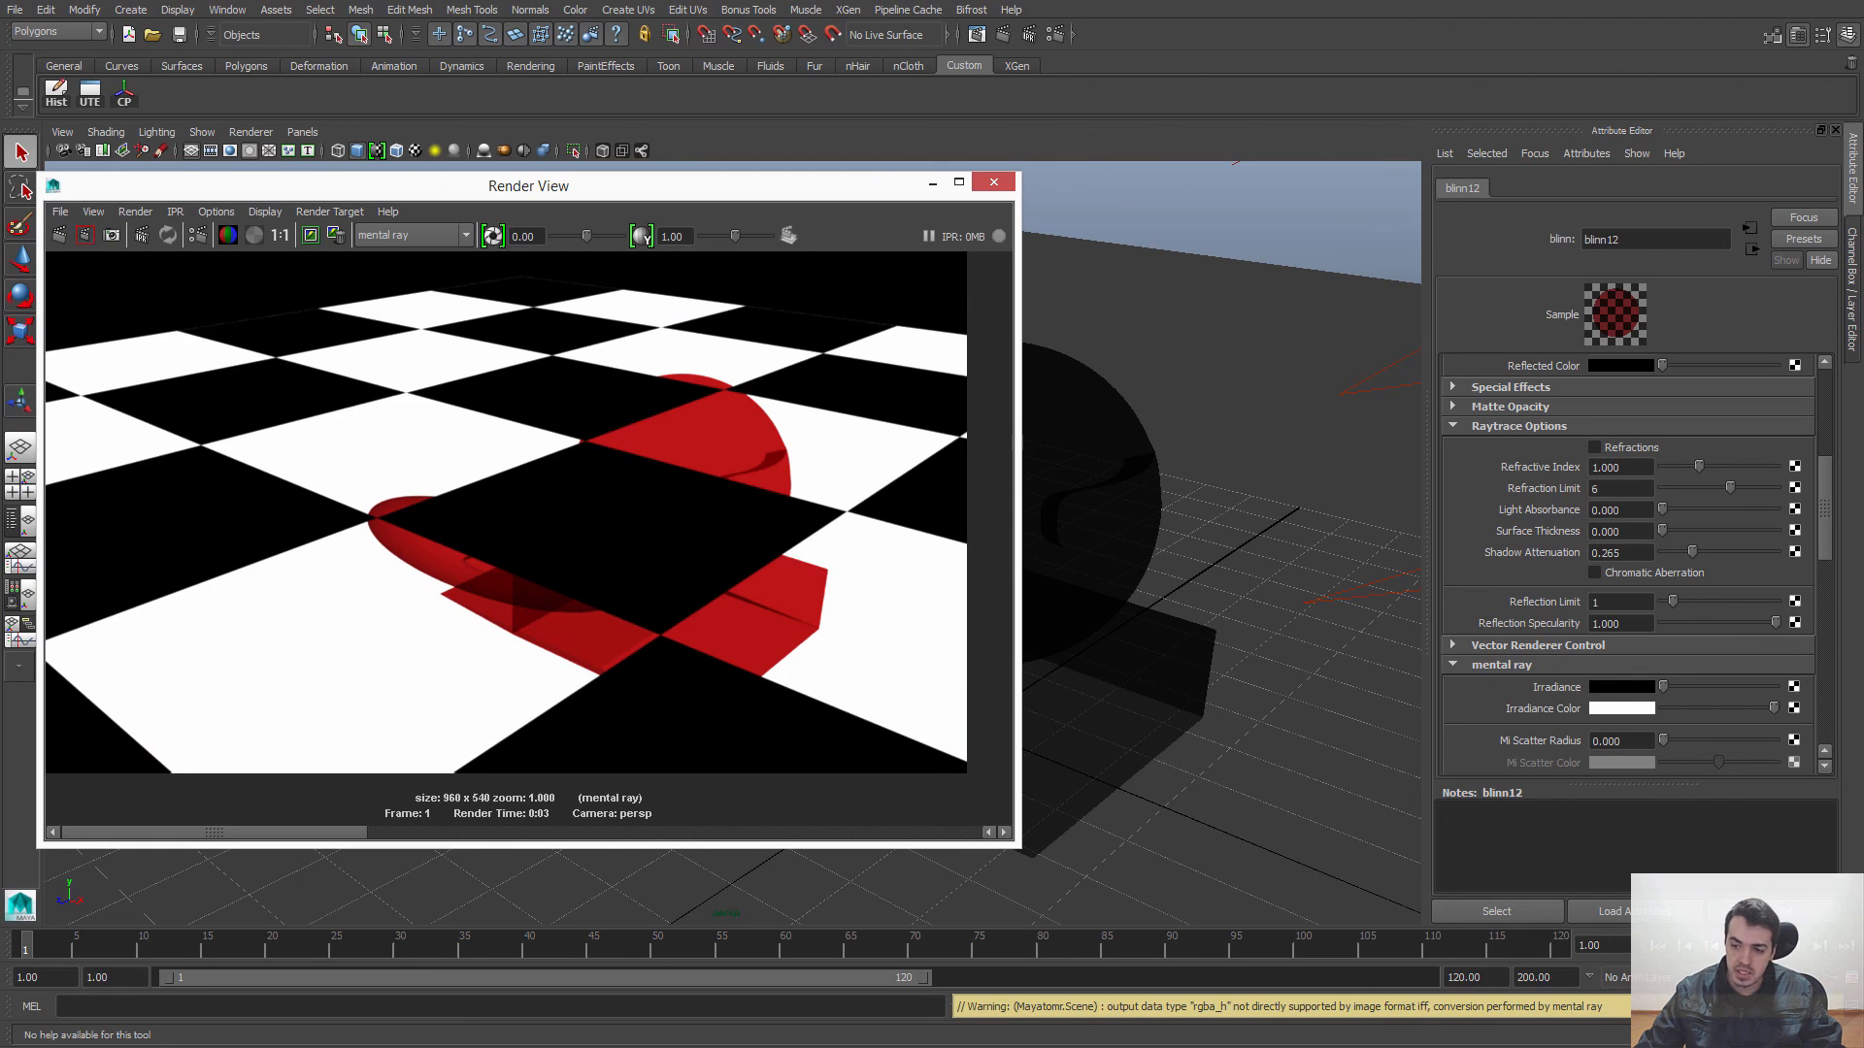
Step: Enable Refractions on the Blinn with a Refractive Index of 1.5, and render from the current angle and a higher one
left_click(1594, 446)
double_click(1620, 467)
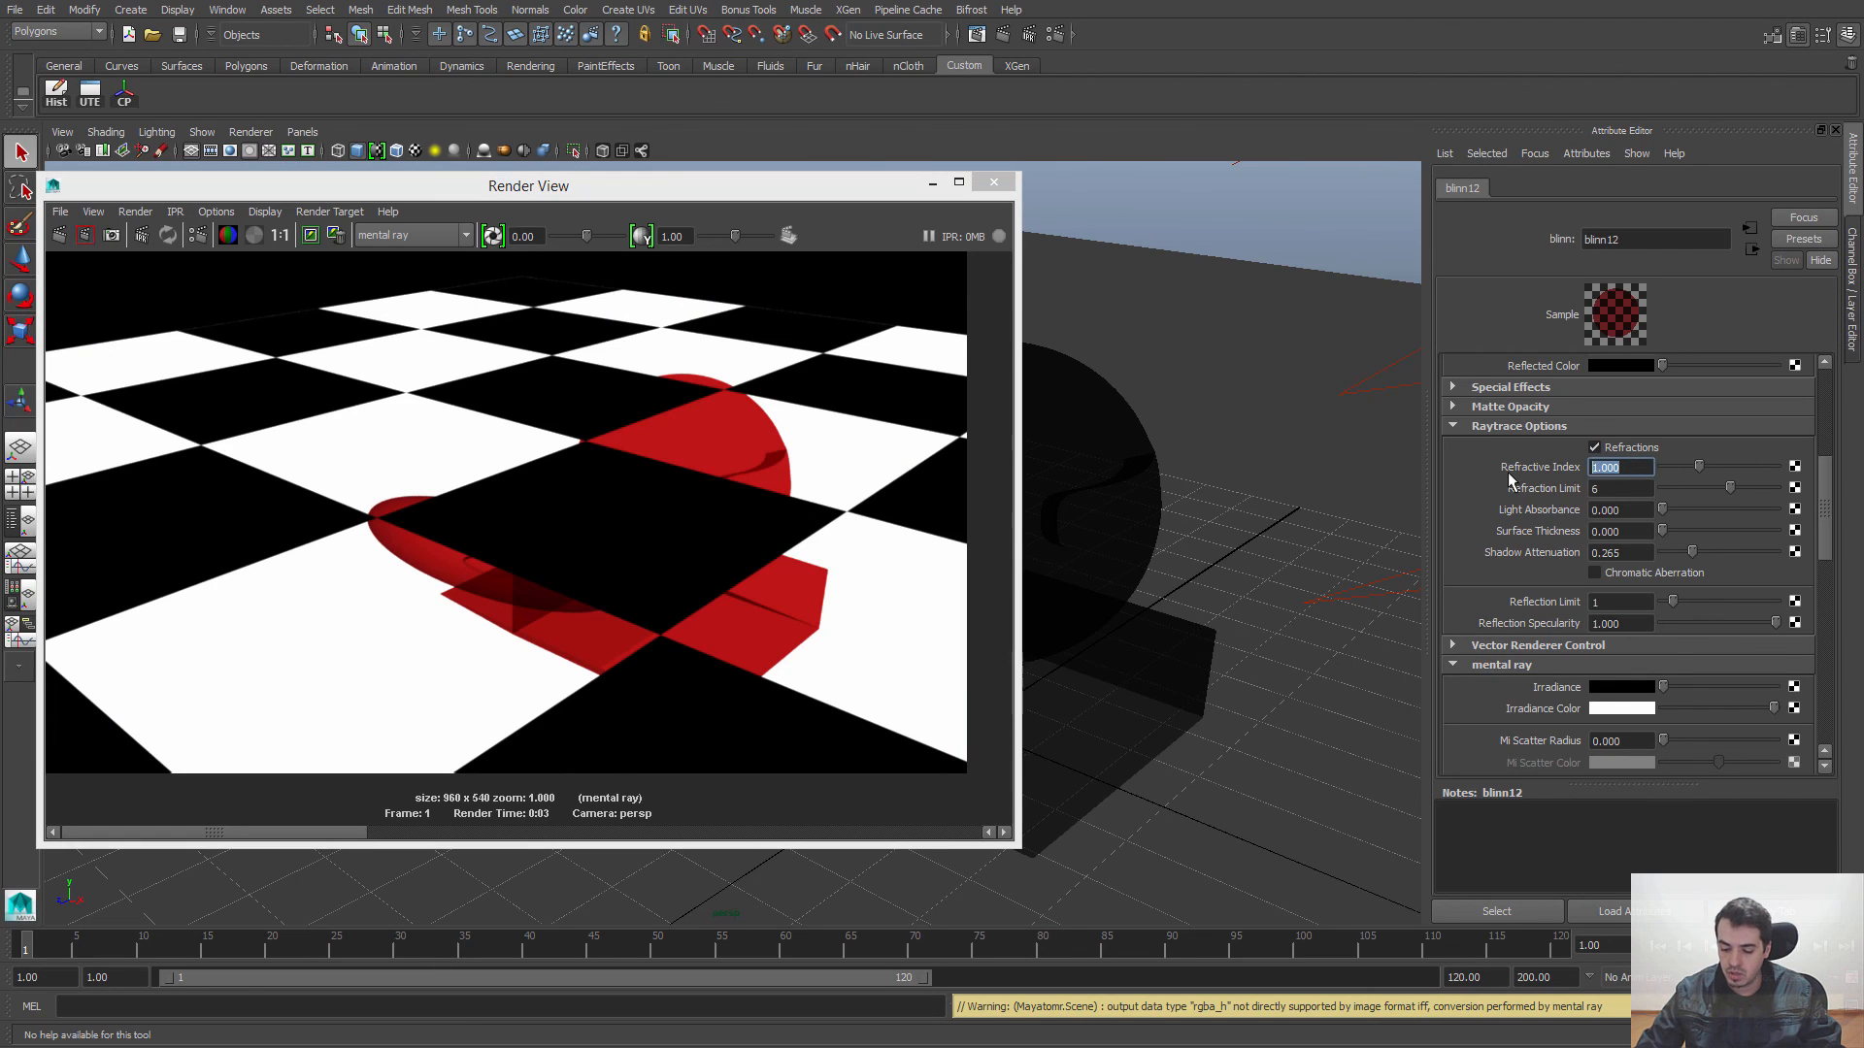
type("1.5")
key("Return")
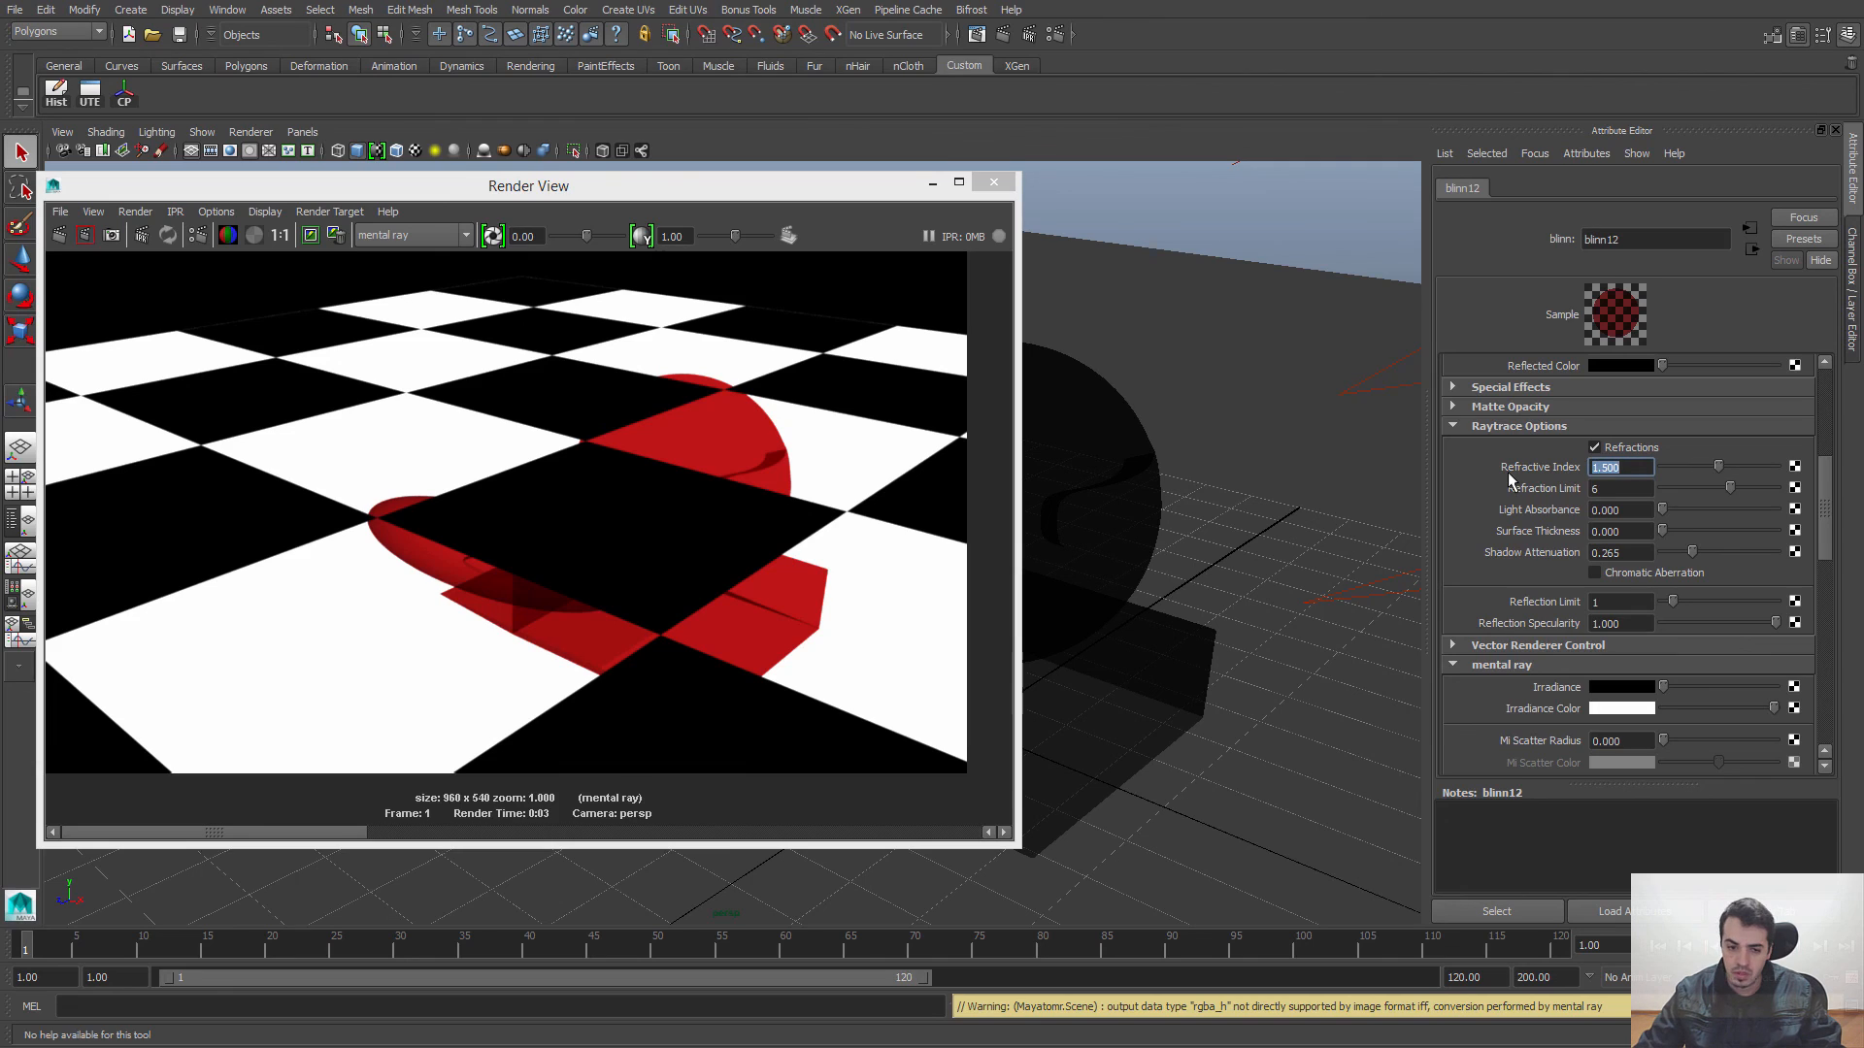
left_click(59, 235)
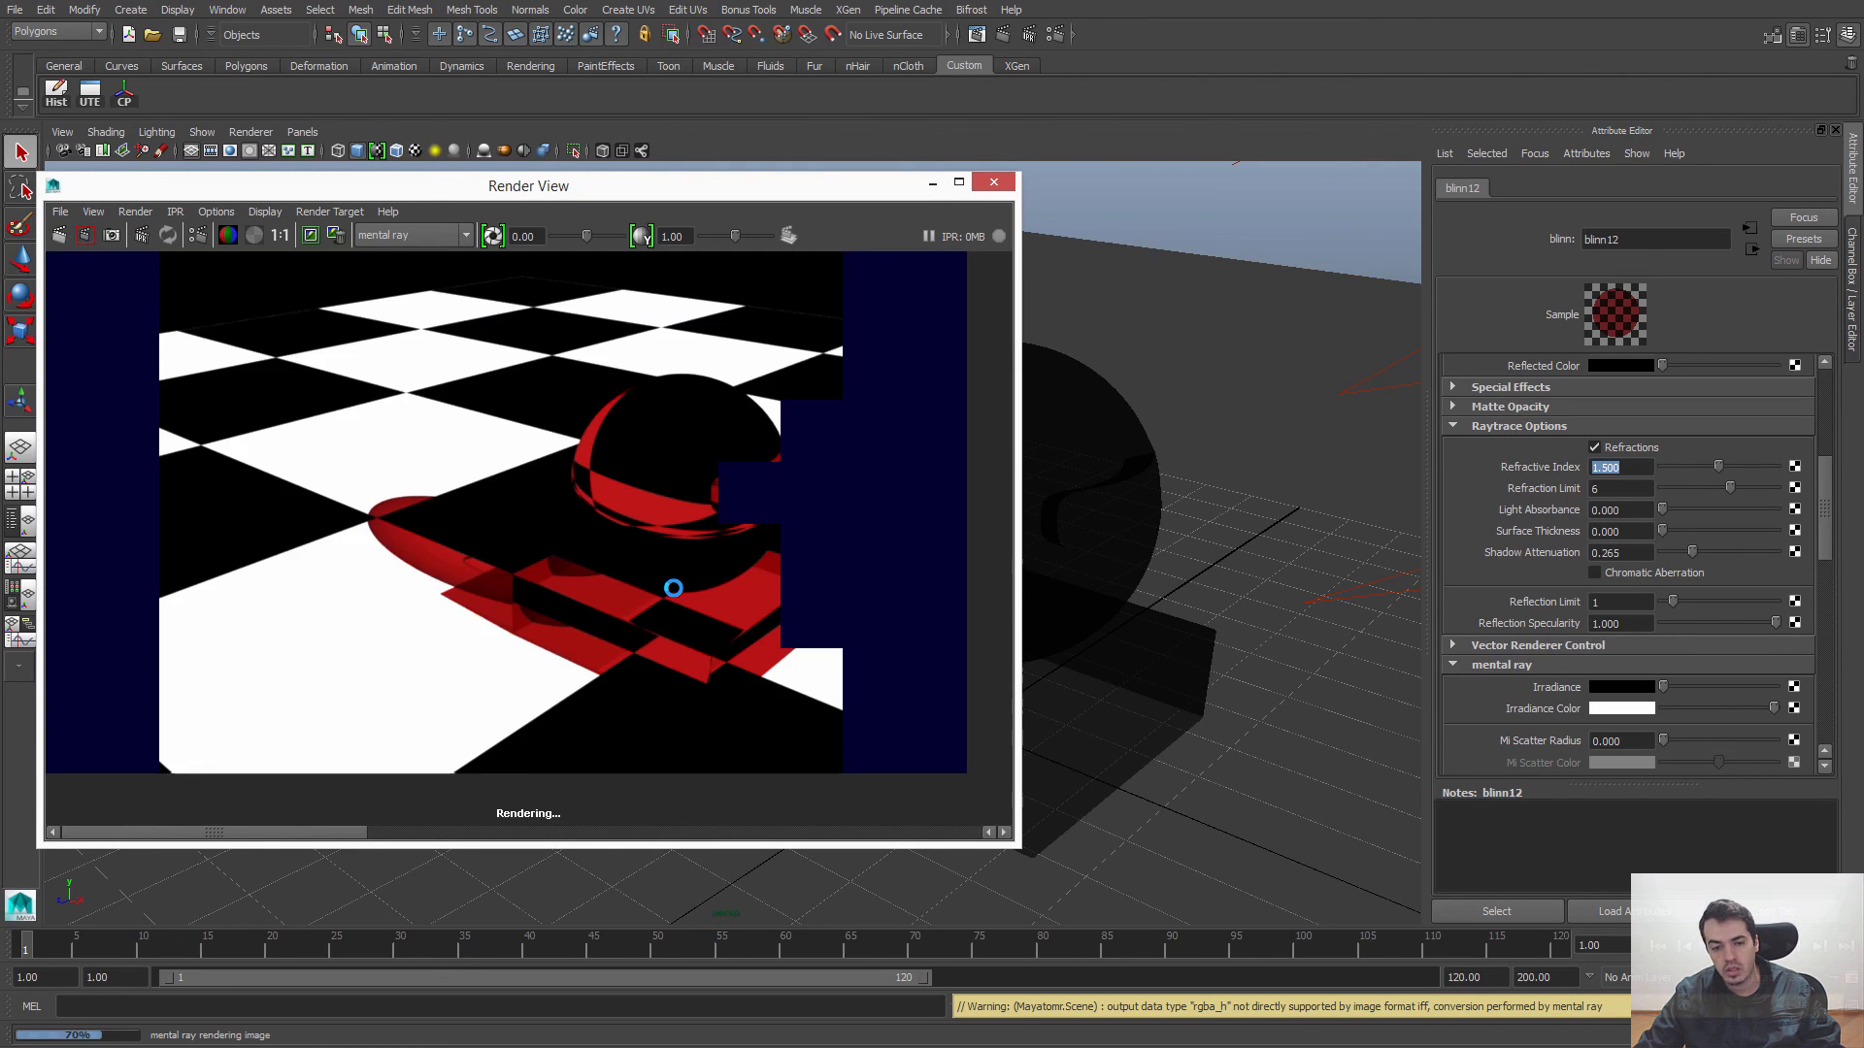
left_click_drag(1190, 487, 1251, 604, "alt")
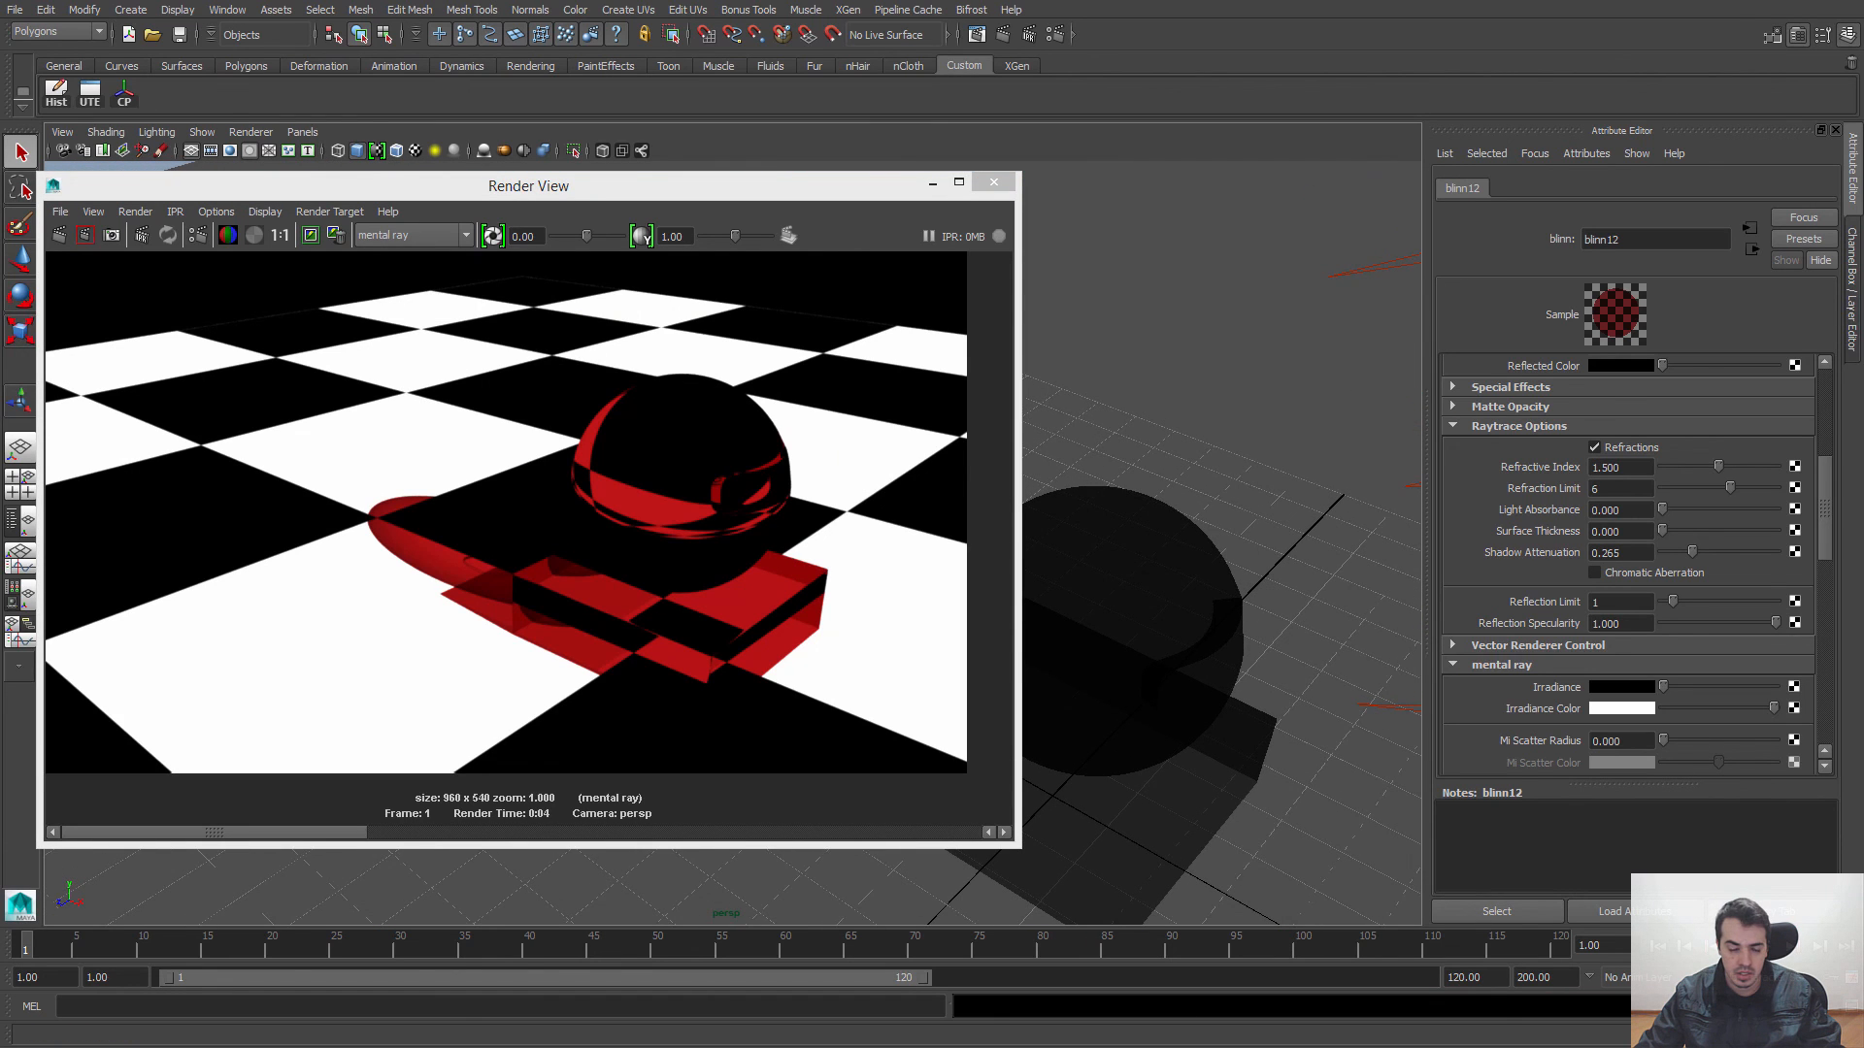
left_click(59, 235)
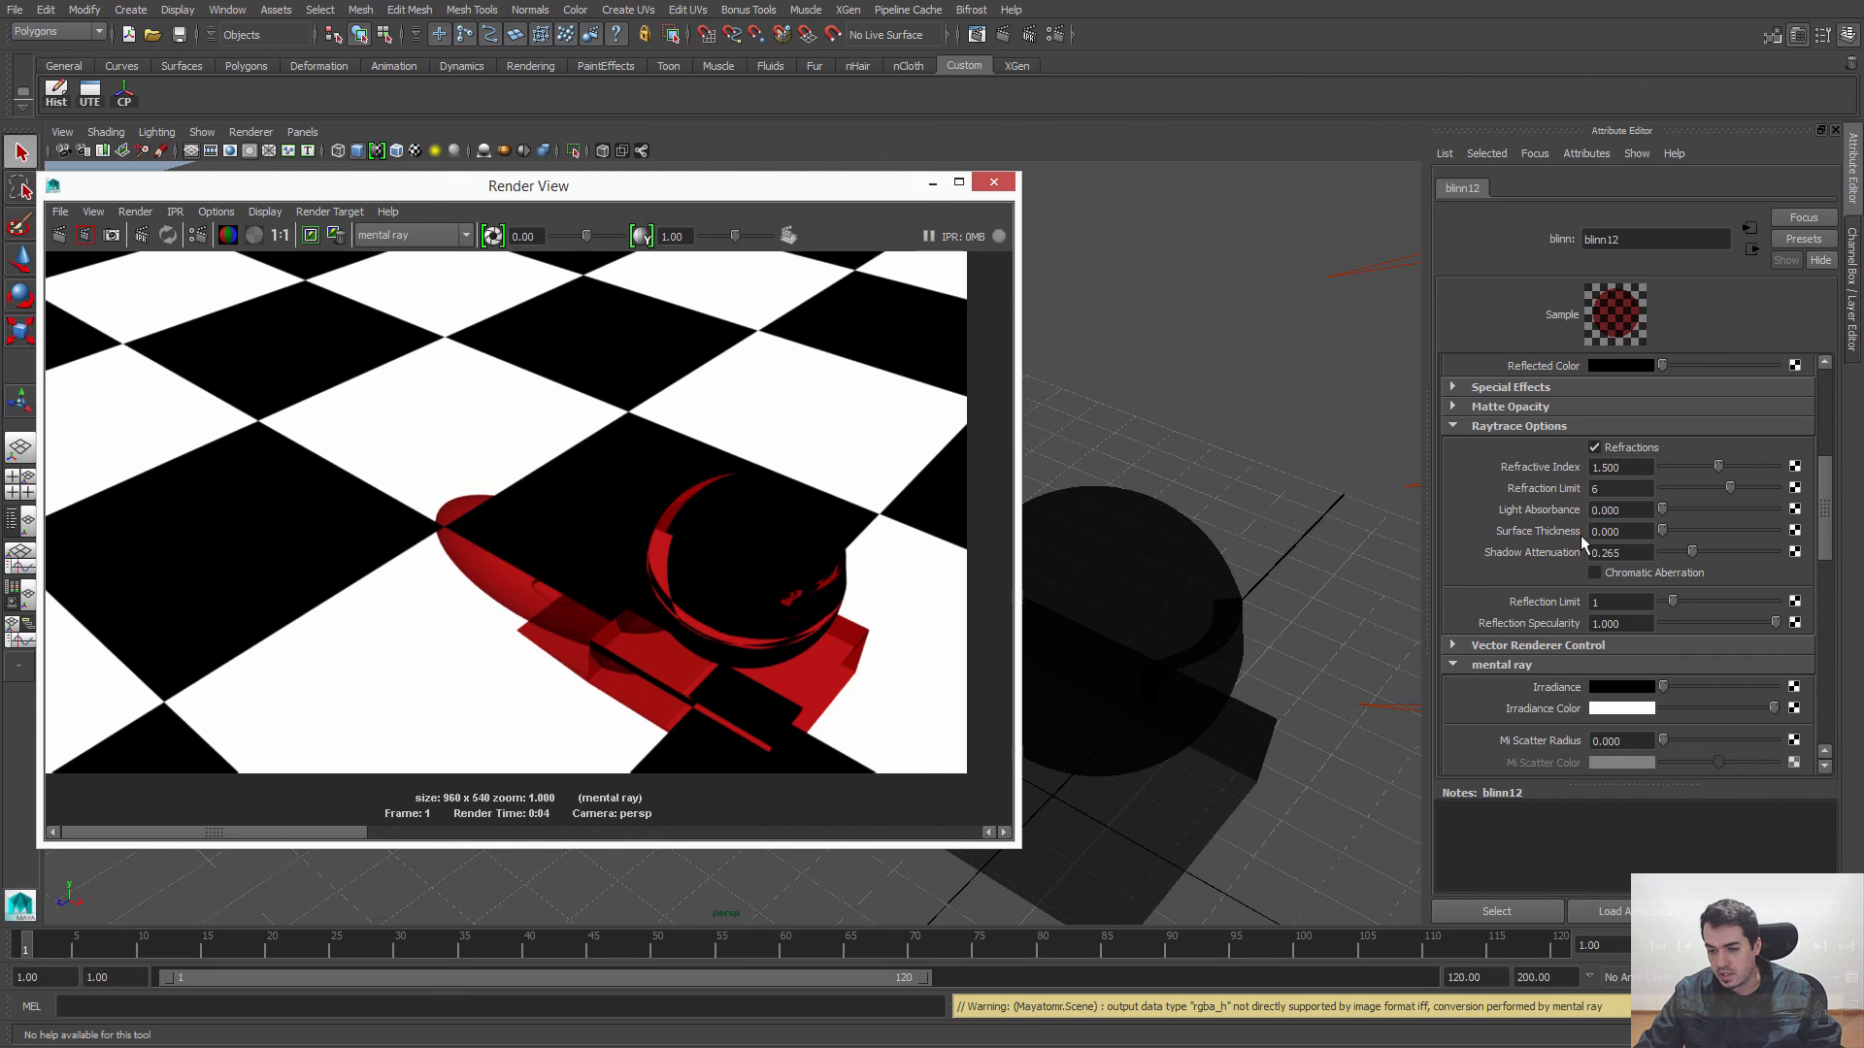
Step: Set the Surface Thickness of the sphere's Blinn to 0.615 and render only a region around the sphere and base
left_click(1167, 588)
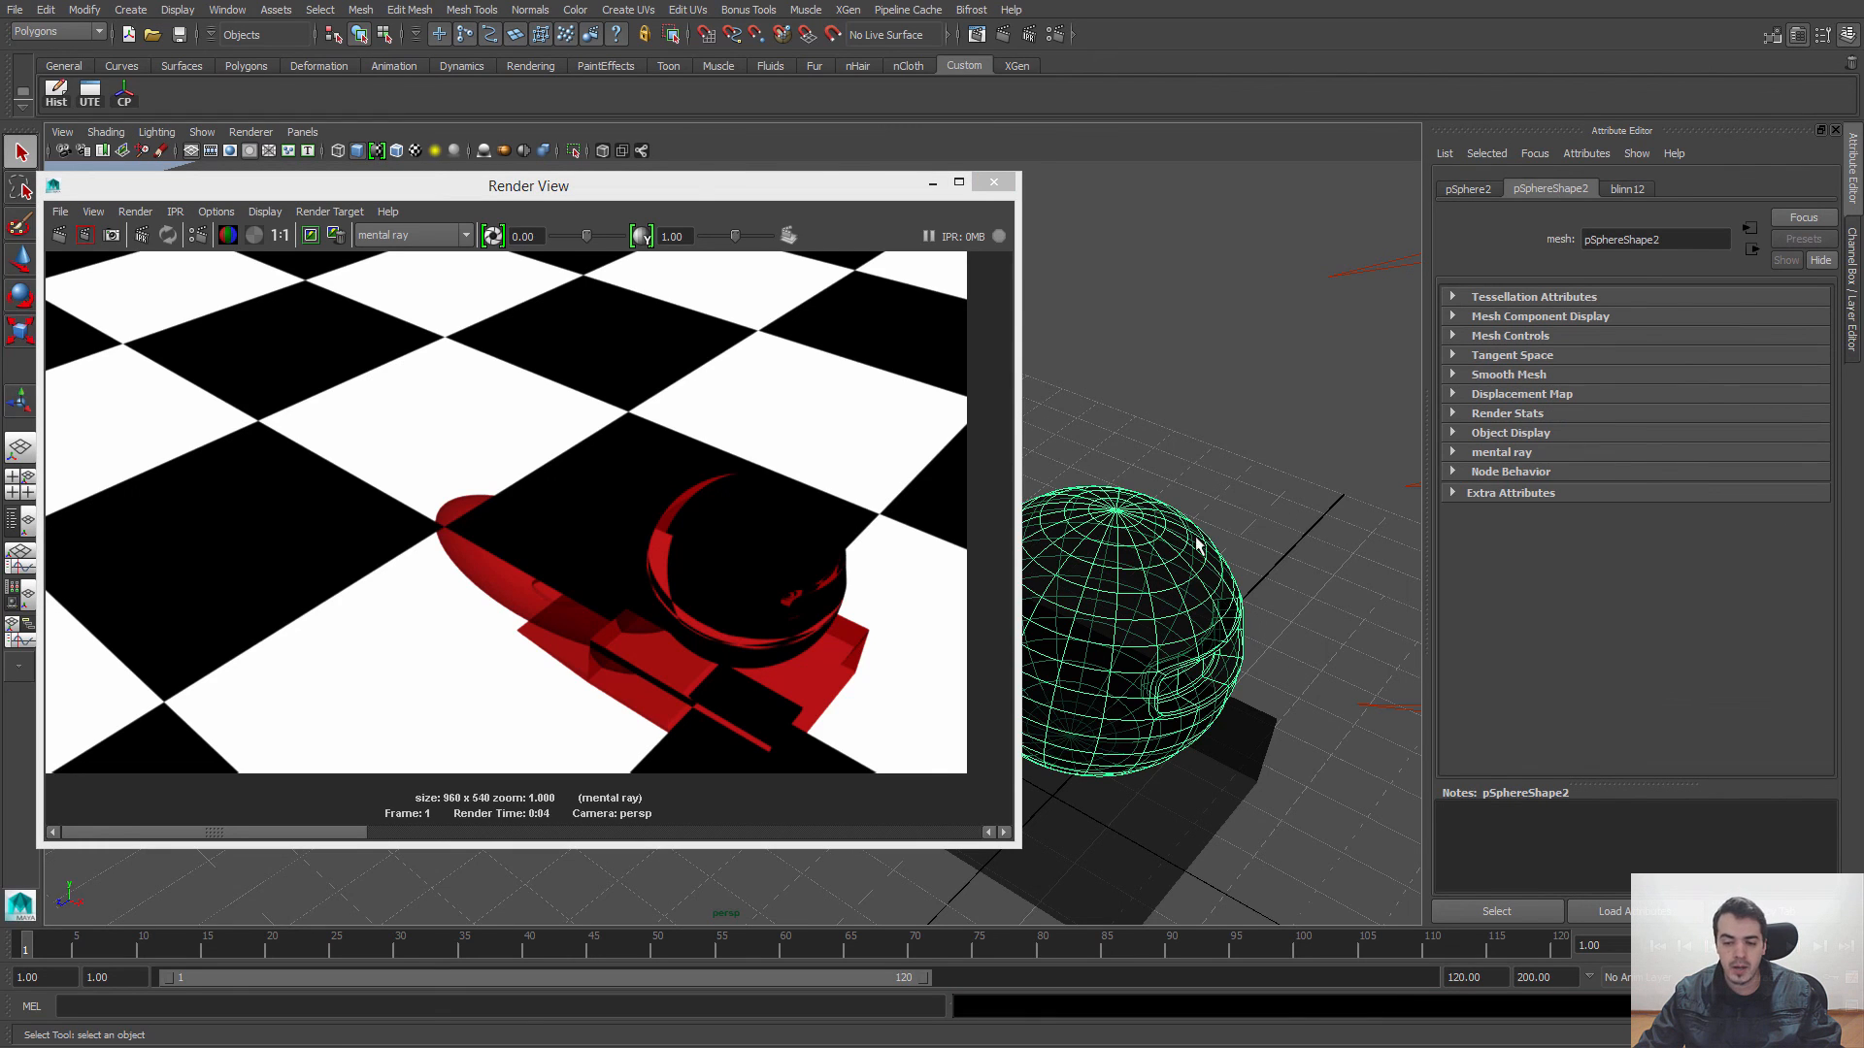
right_click(1174, 582)
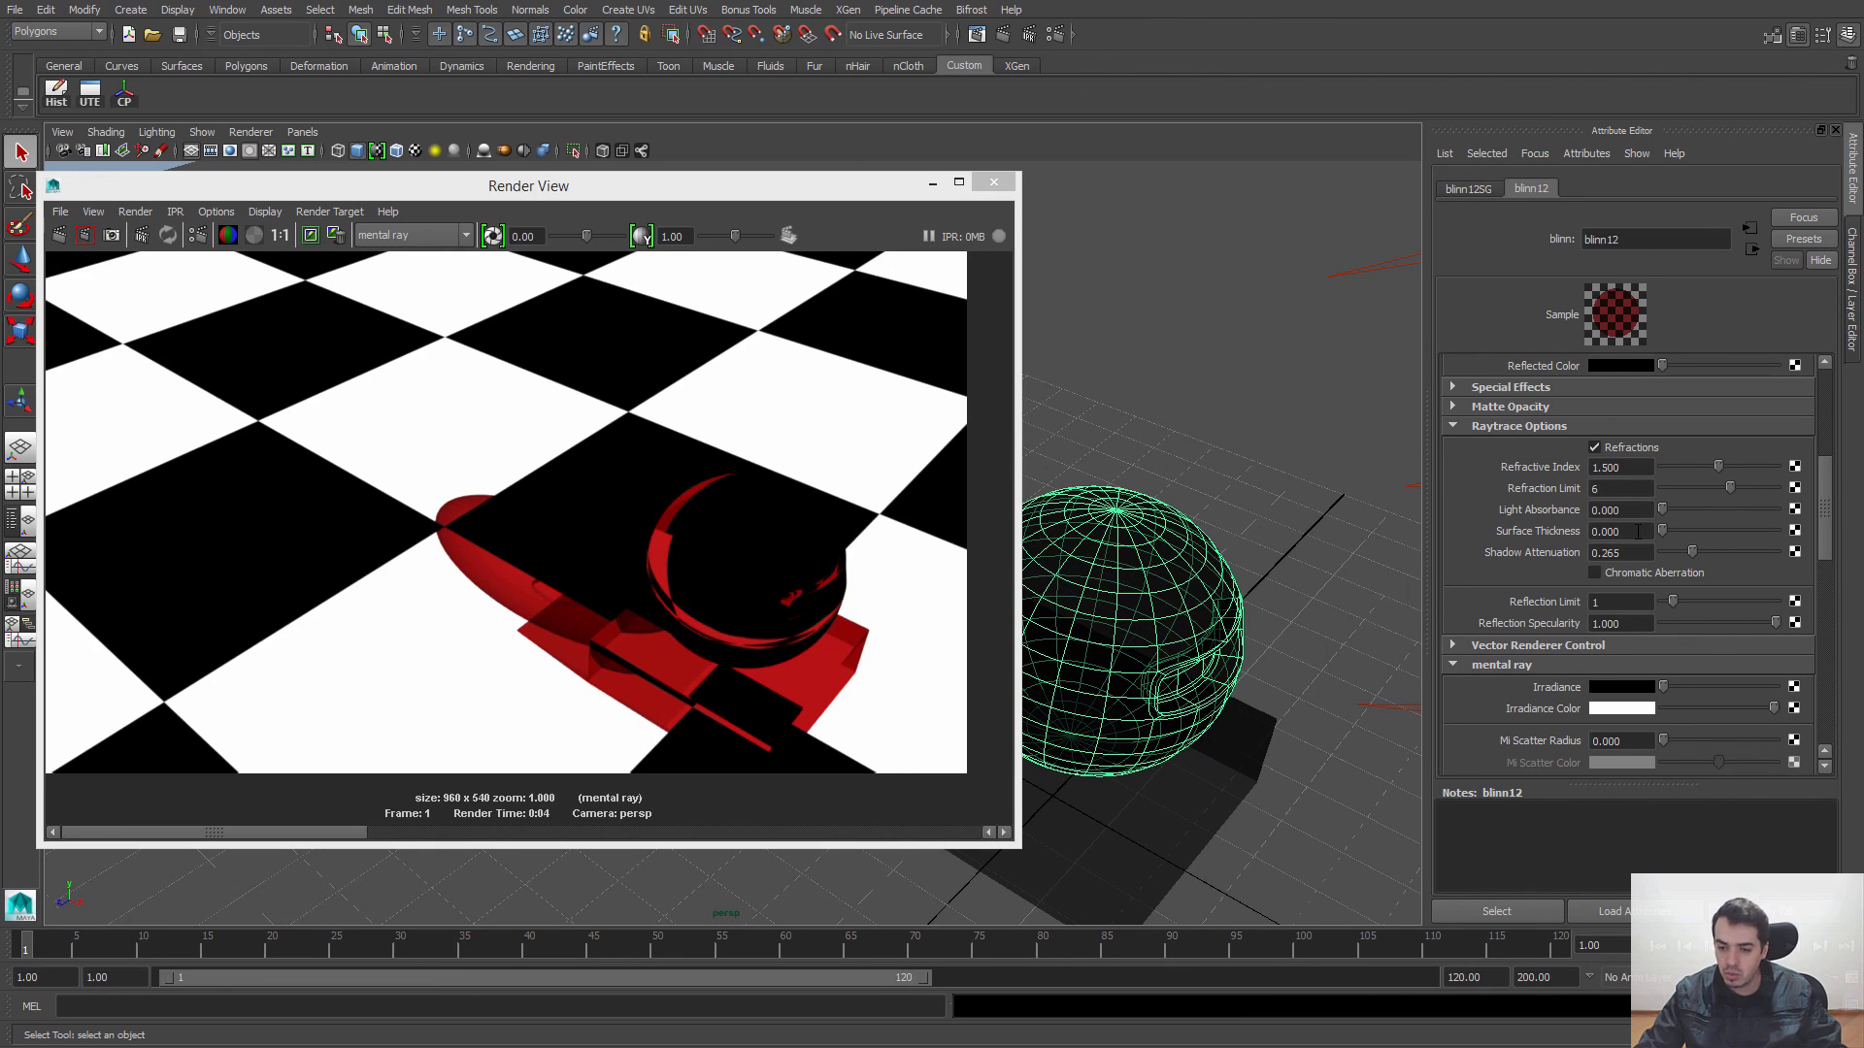
left_click_drag(1663, 531, 1732, 530)
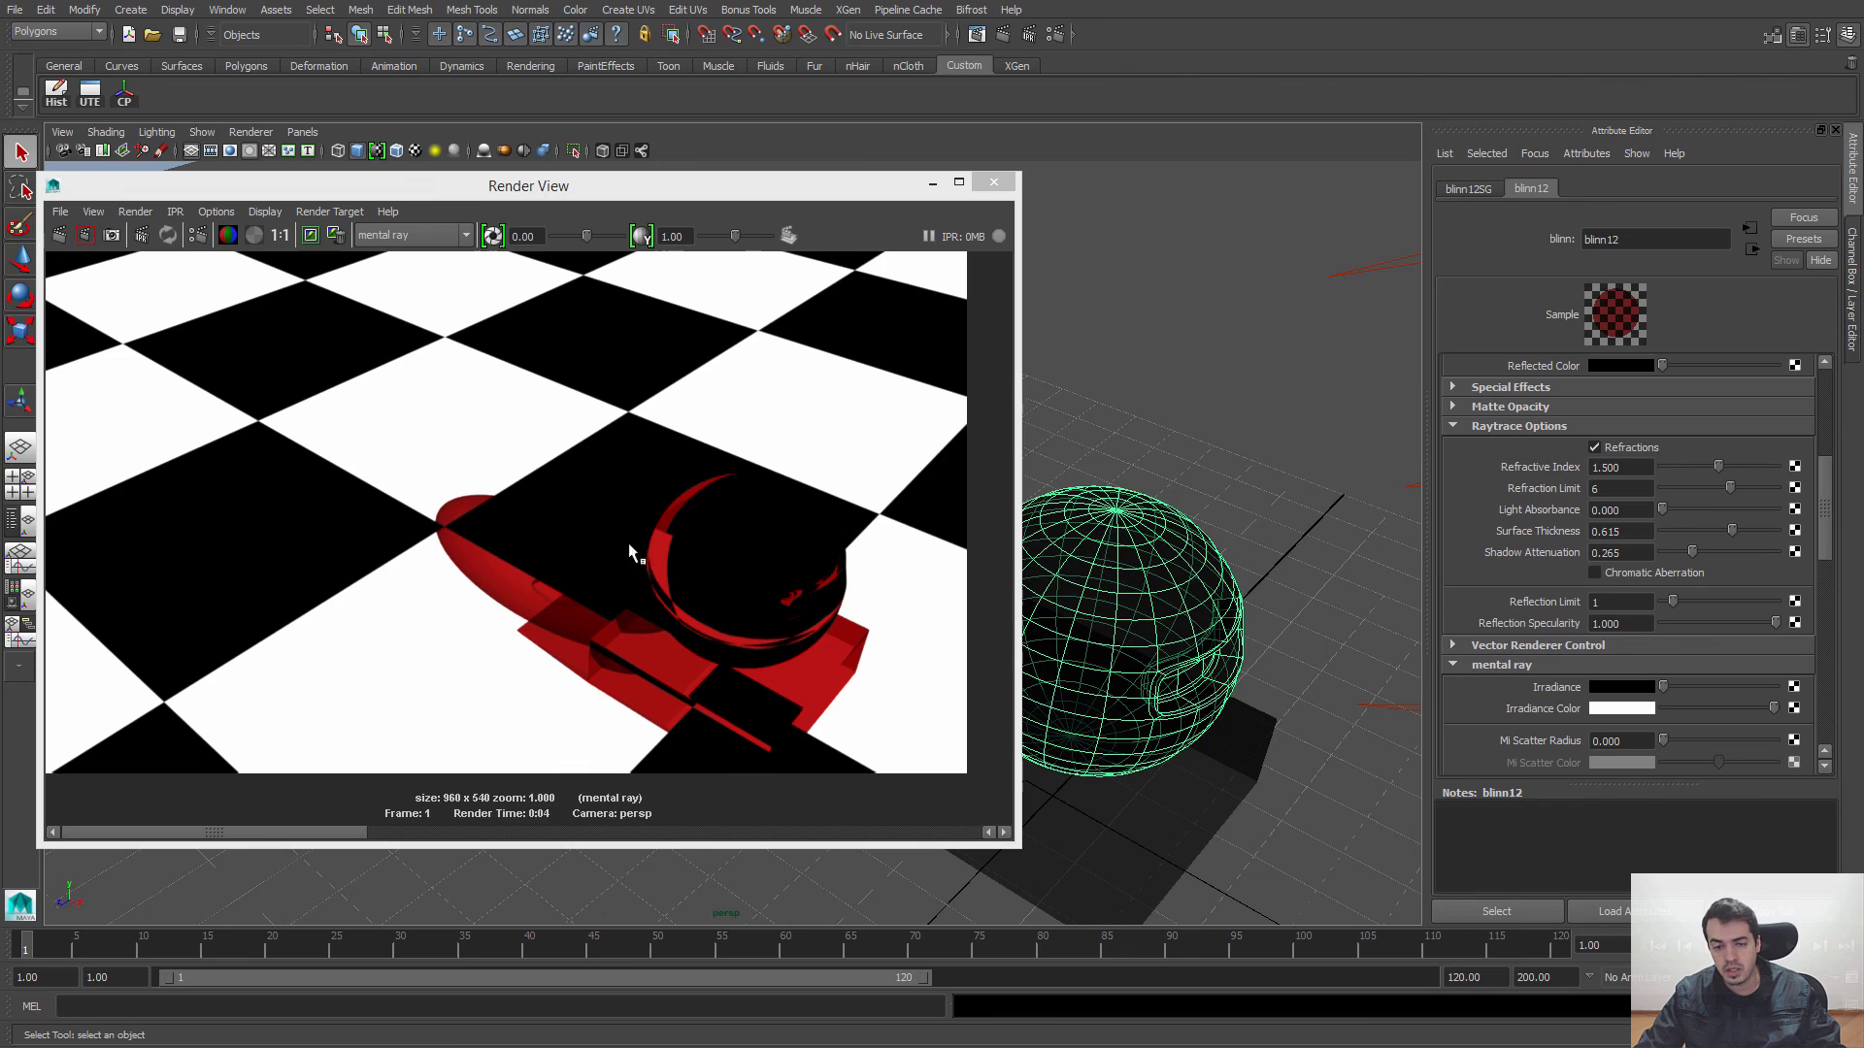
left_click_drag(483, 424, 916, 765)
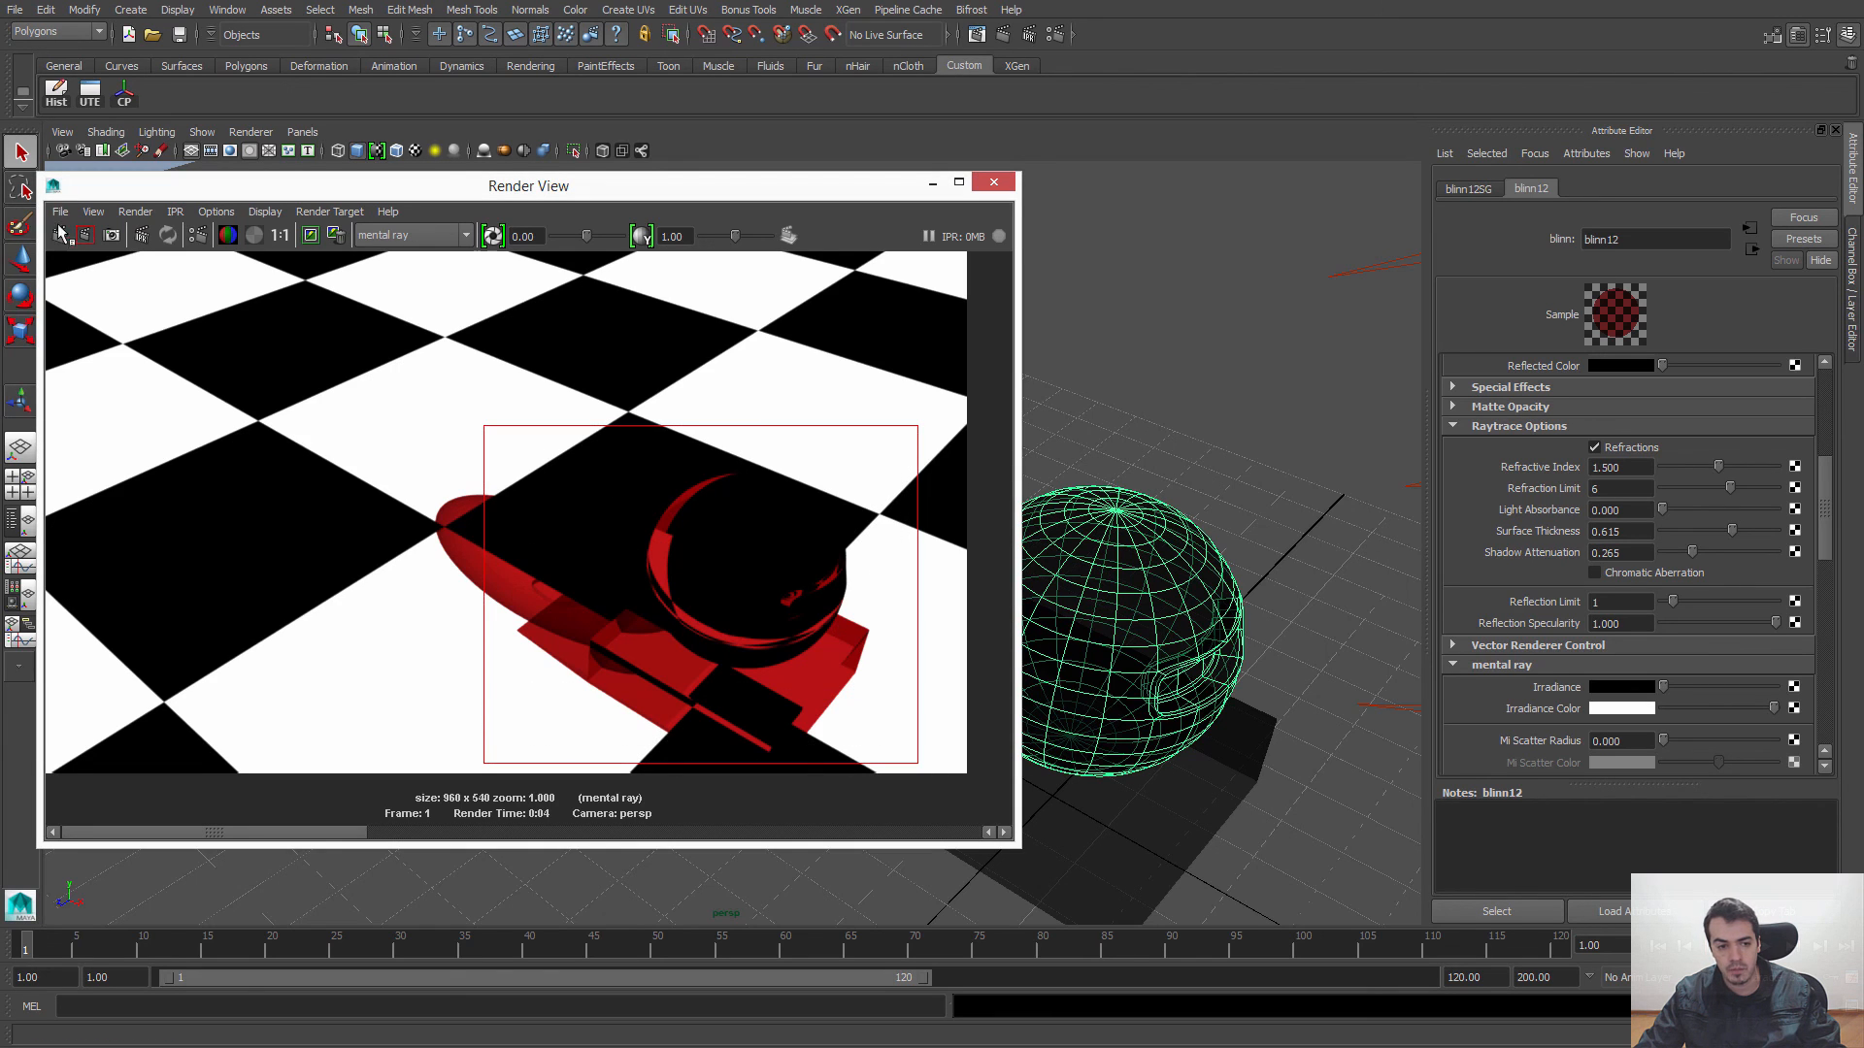
left_click(85, 235)
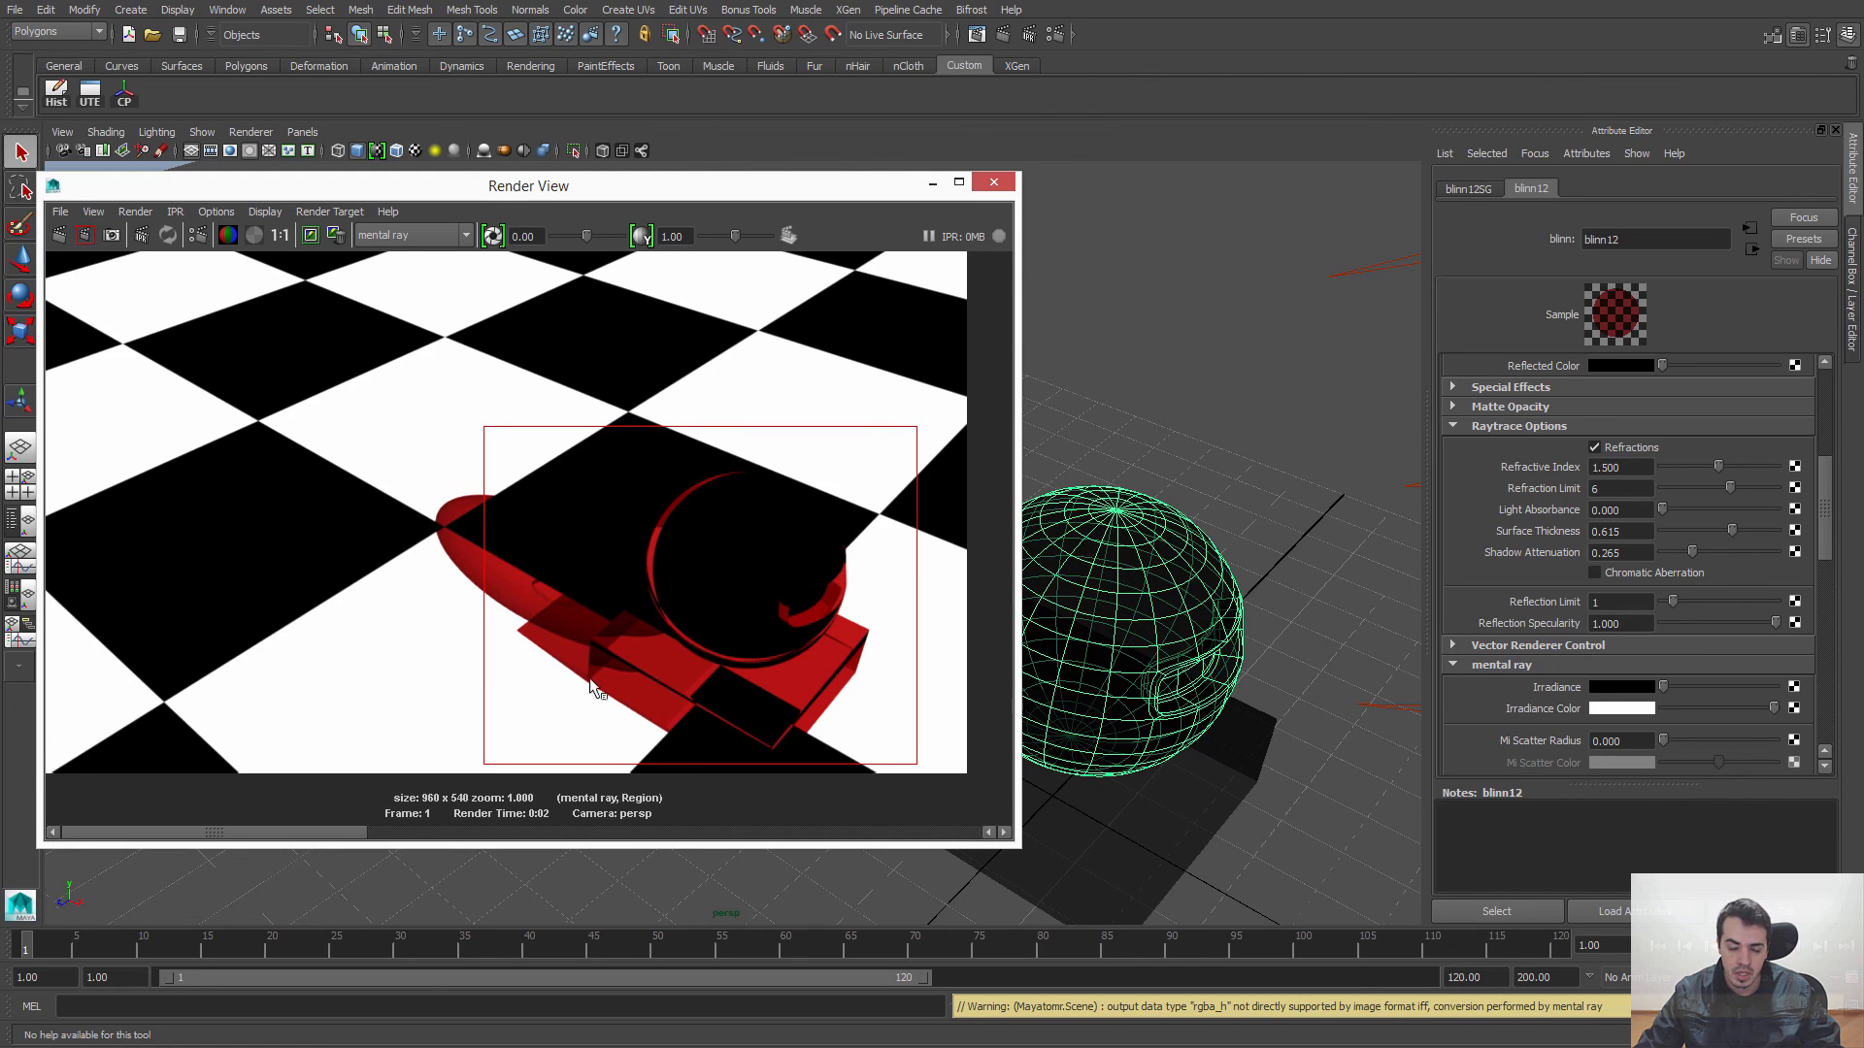
Step: Reset the Blinn's Surface Thickness to 0, clear the render region and close the Render View
left_click_drag(1717, 530, 1624, 532)
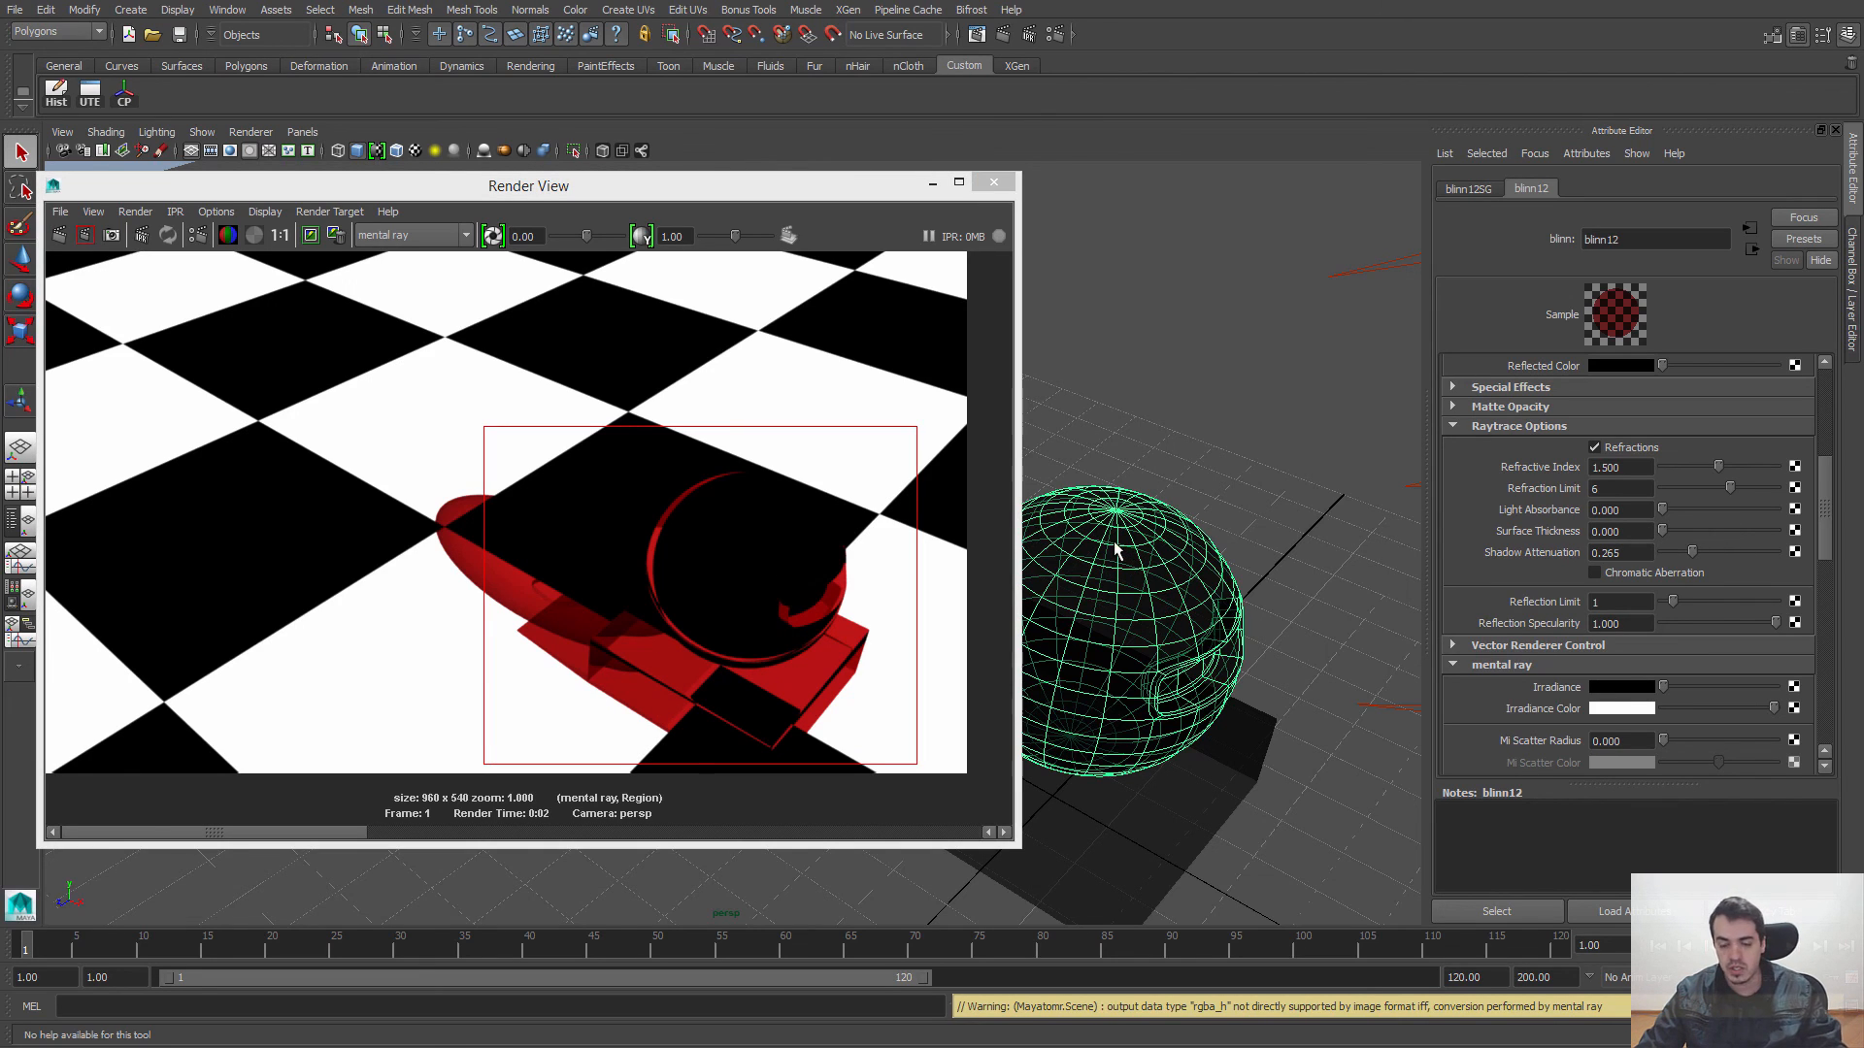
left_click(656, 422)
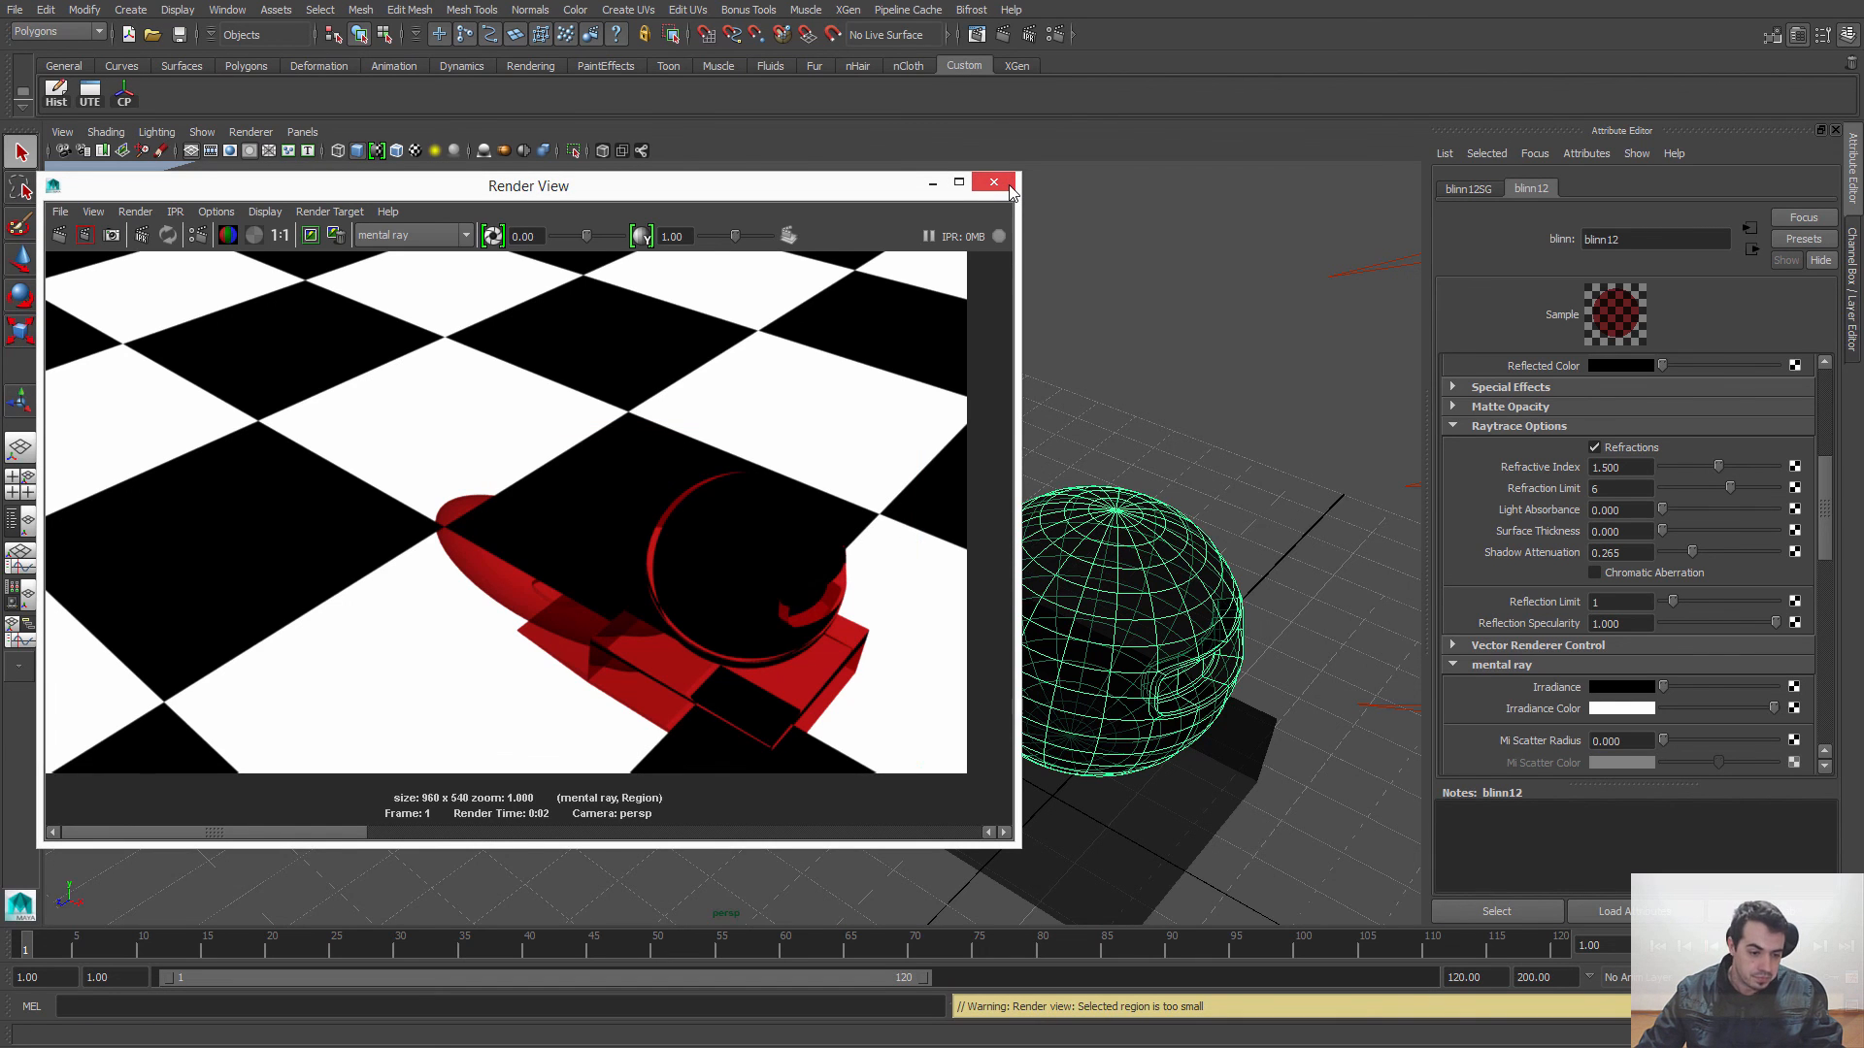
left_click(1005, 186)
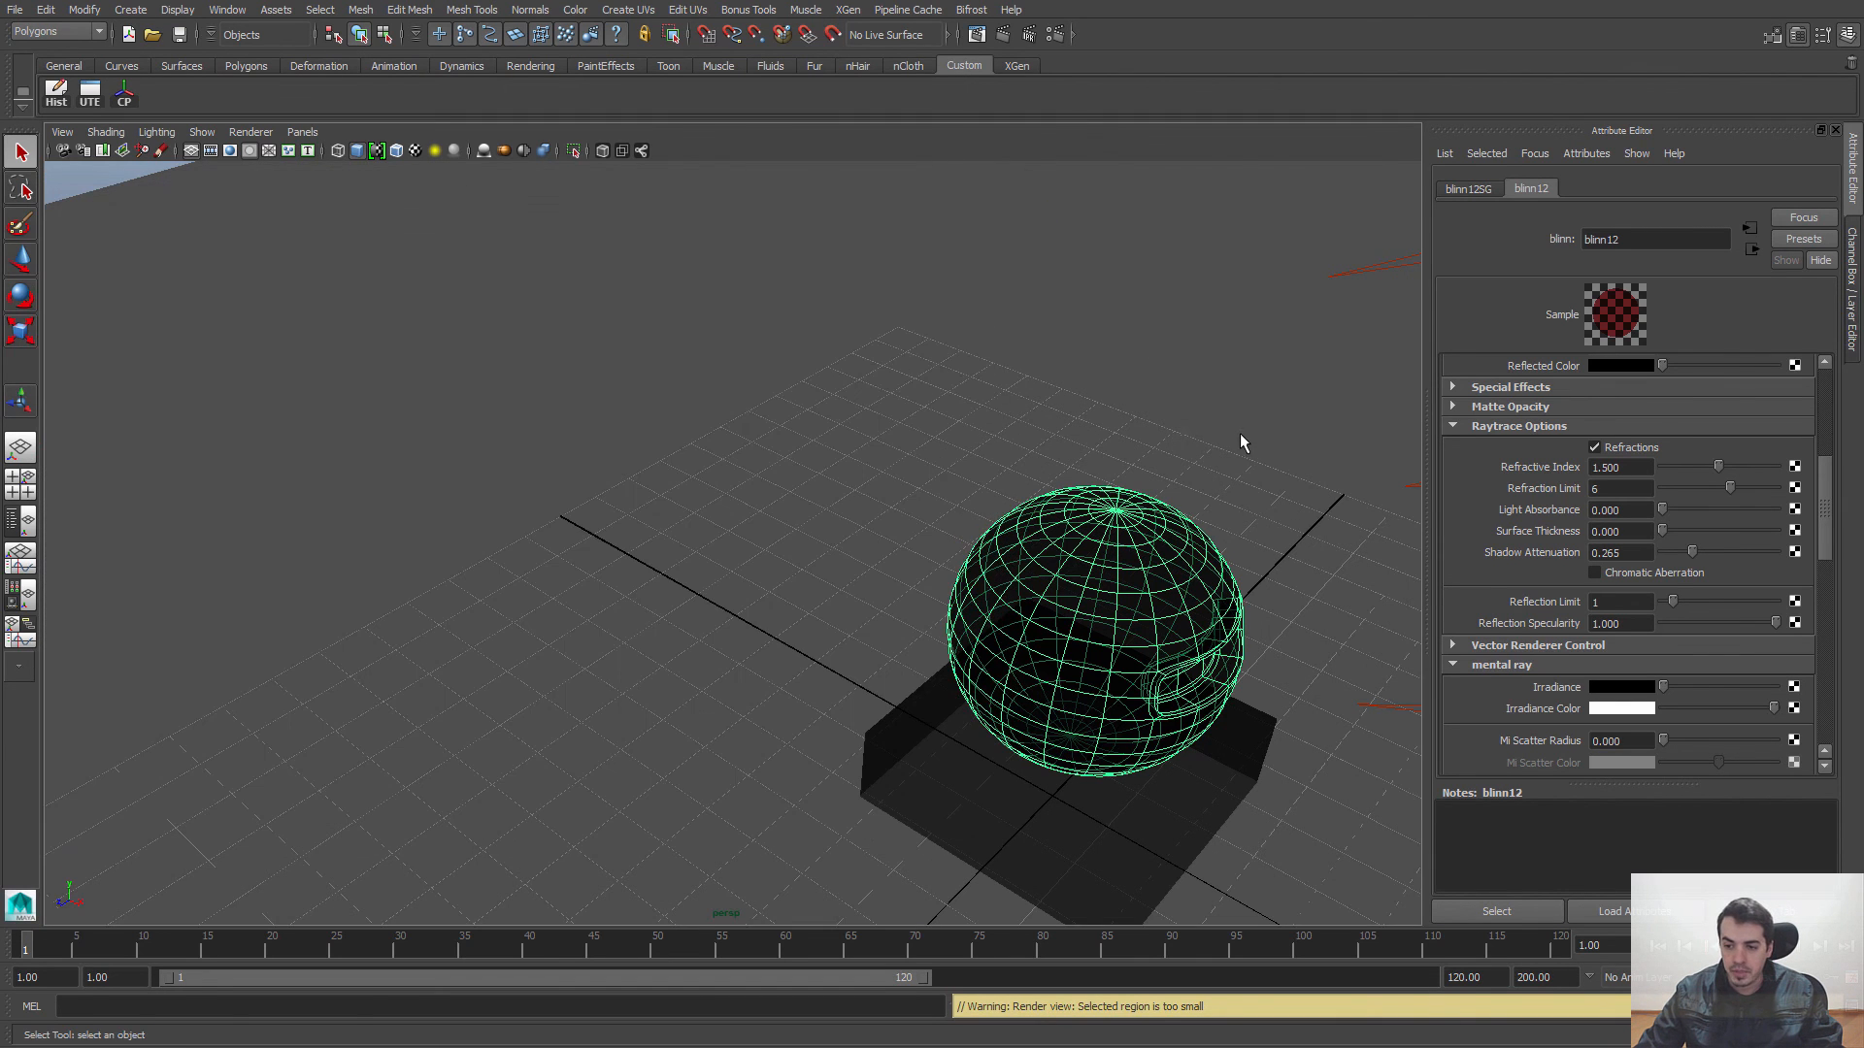
right_click_drag(1239, 433, 882, 345, "alt")
middle_click_drag(882, 346, 901, 200, "alt")
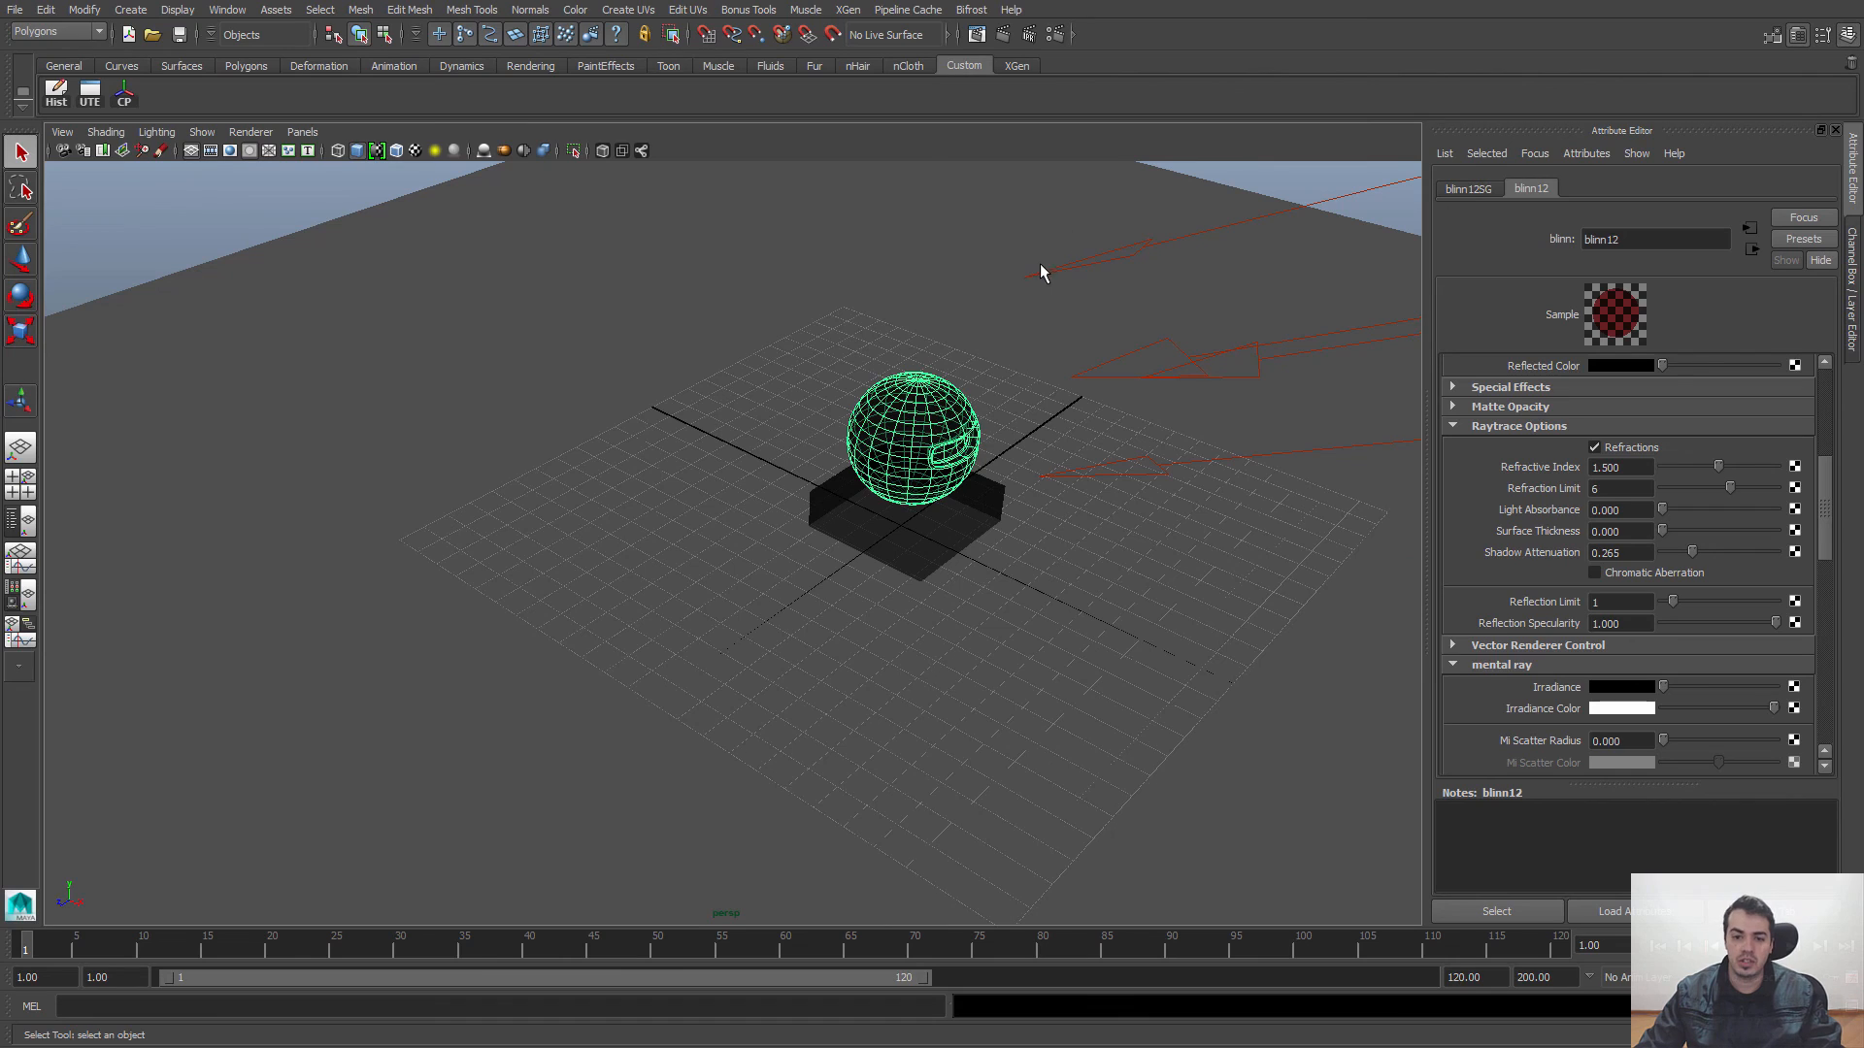